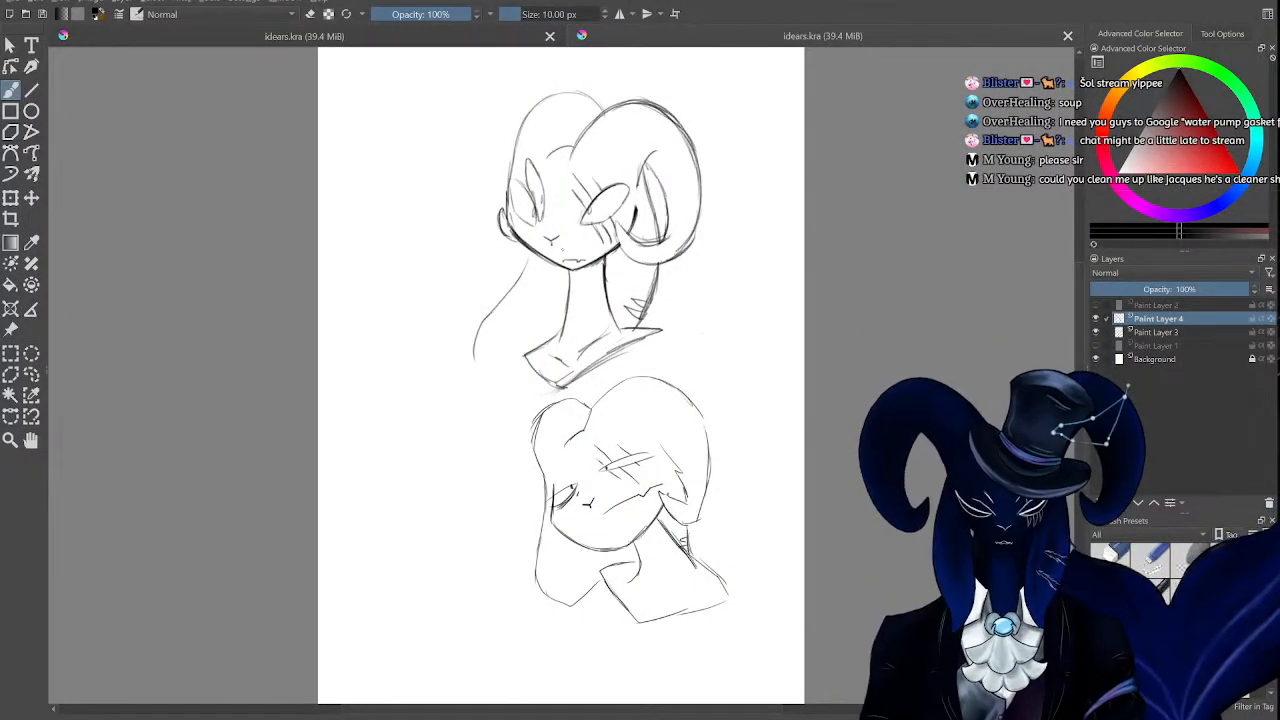
Compare the two open views of idears.kra and close the duplicate one.
scroll(562, 250, "down", 2)
scroll(562, 246, "down", 1)
scroll(562, 246, "up", 3)
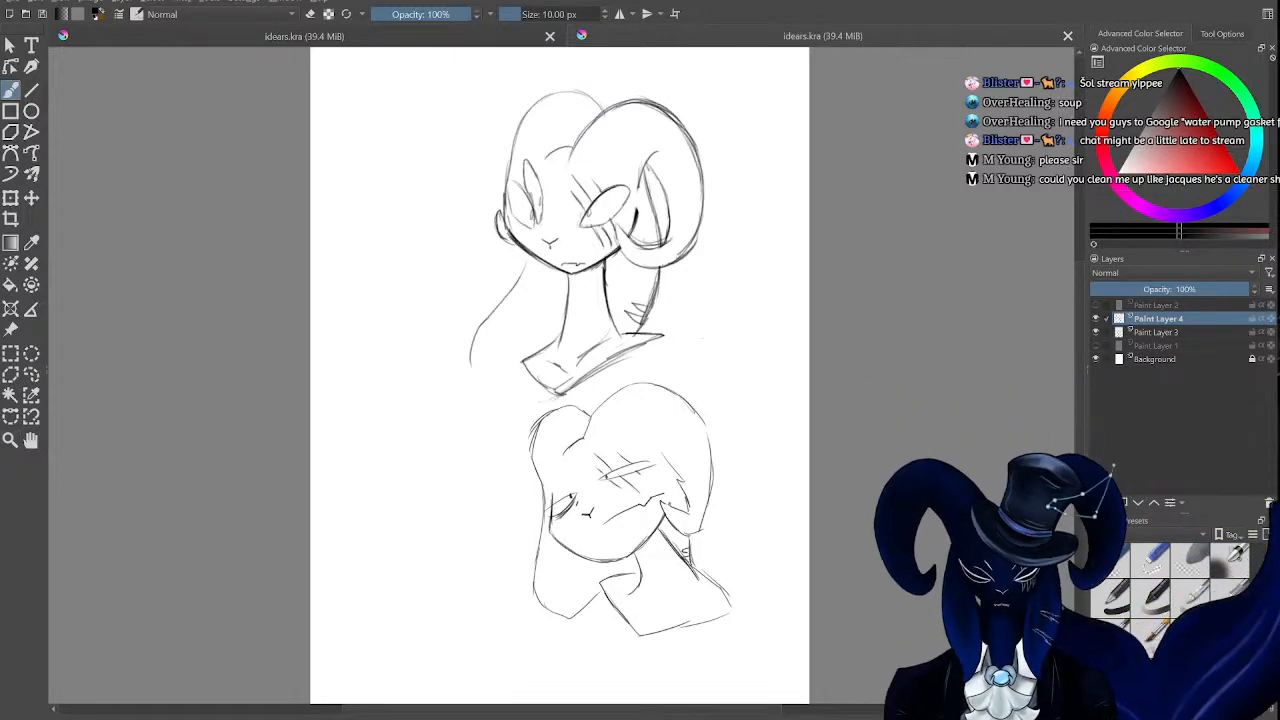
mouse_move(690, 709)
left_mouse_down()
mouse_move(726, 706)
mouse_move(710, 718)
left_mouse_up()
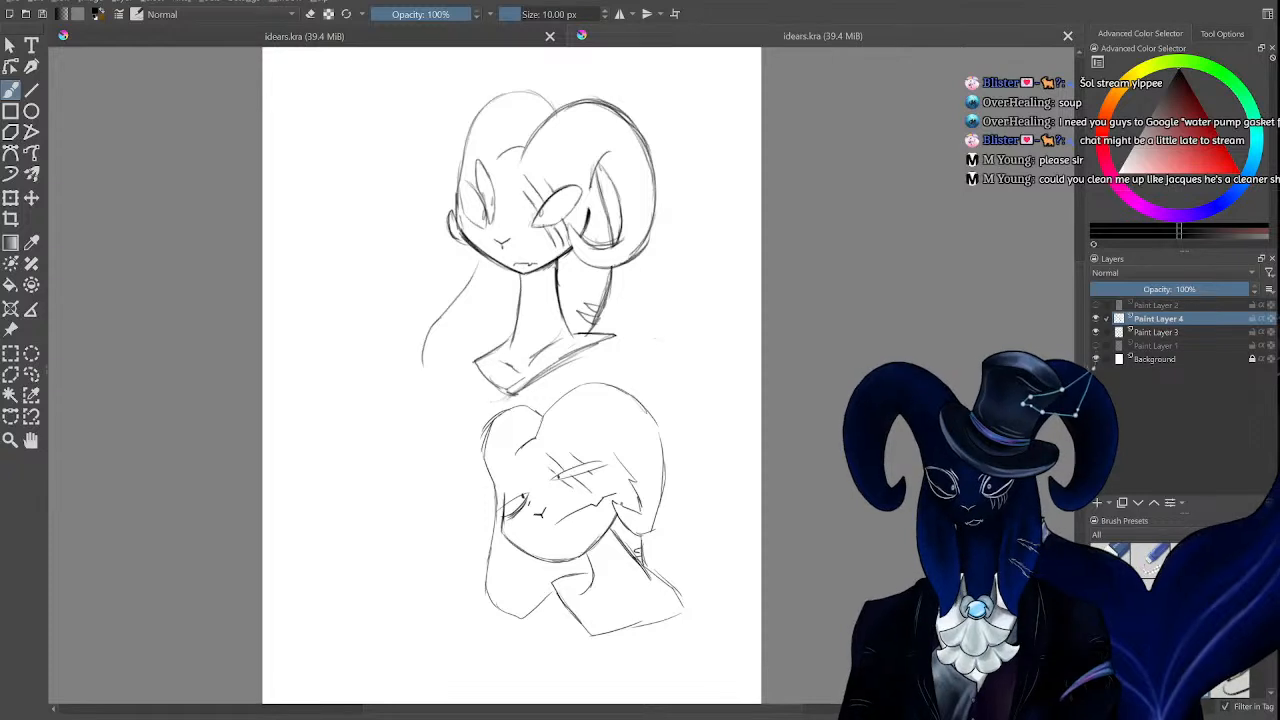
left_click(470, 38)
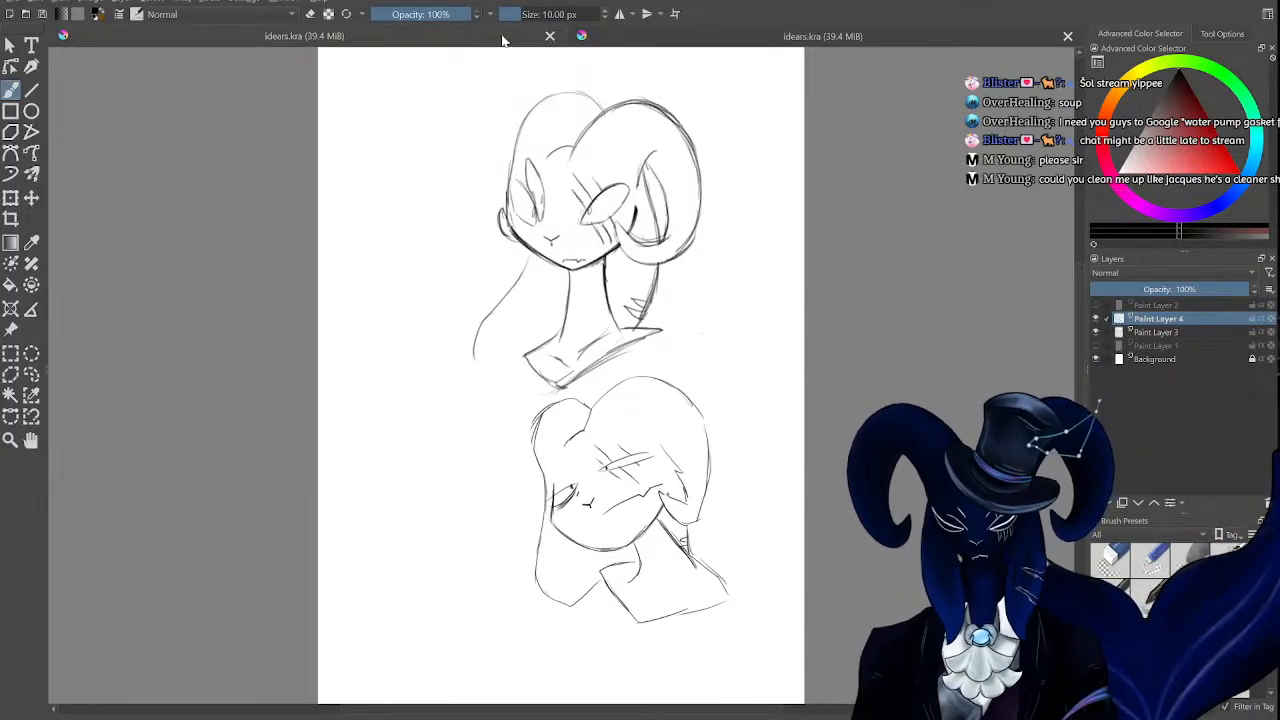
left_click(652, 38)
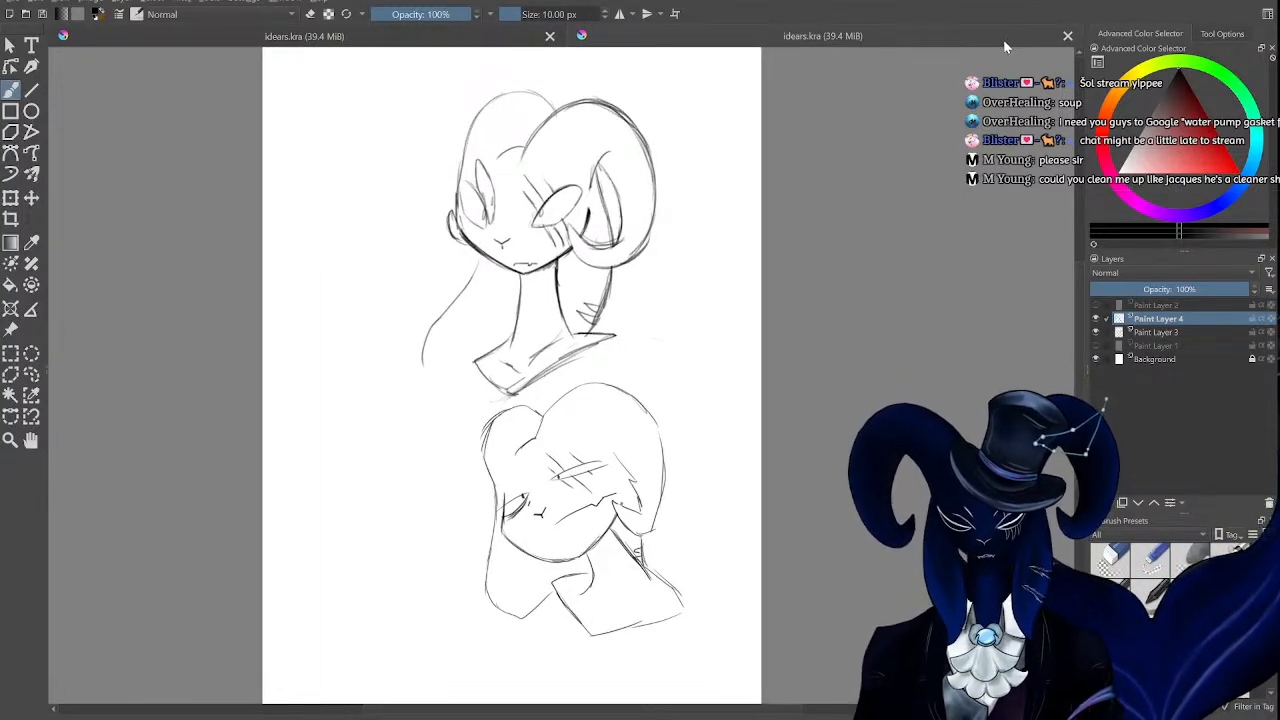
left_click(1067, 35)
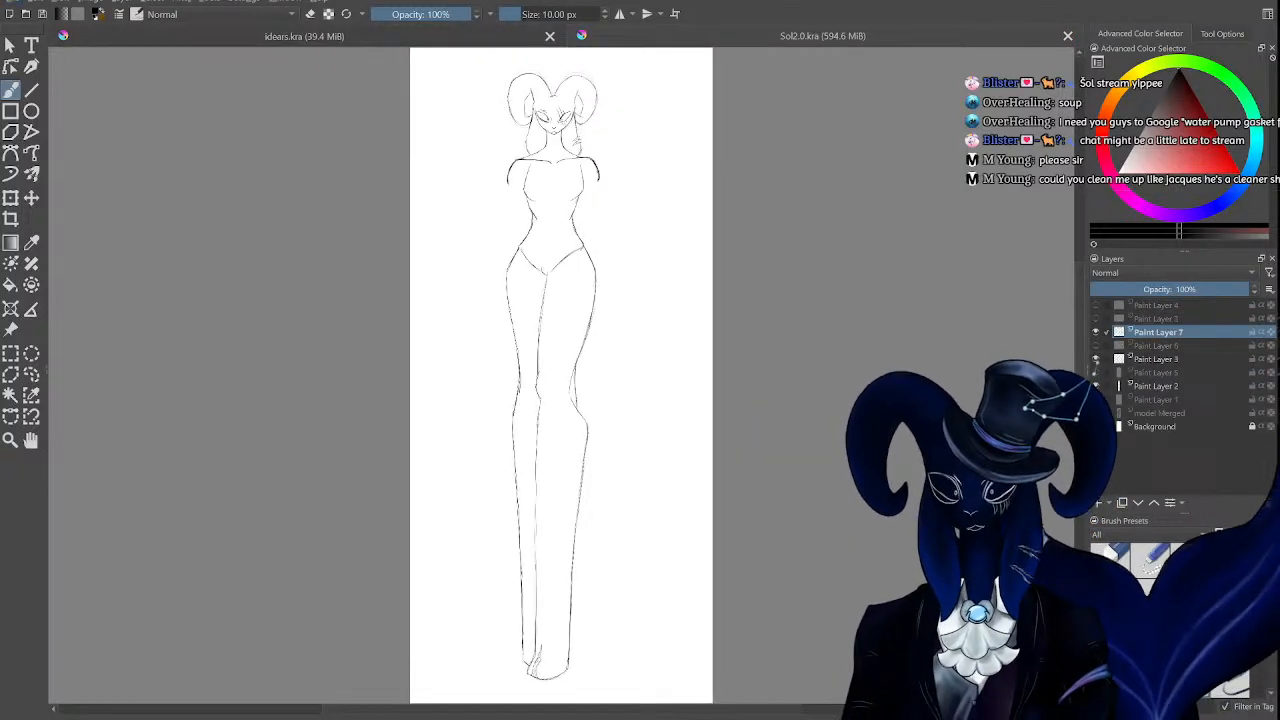
Examine the full-body figure sketch in Sol2.0.kra from the horned head down to the feet.
key("ctrl+plus")
key("ctrl+plus")
key("ctrl+plus")
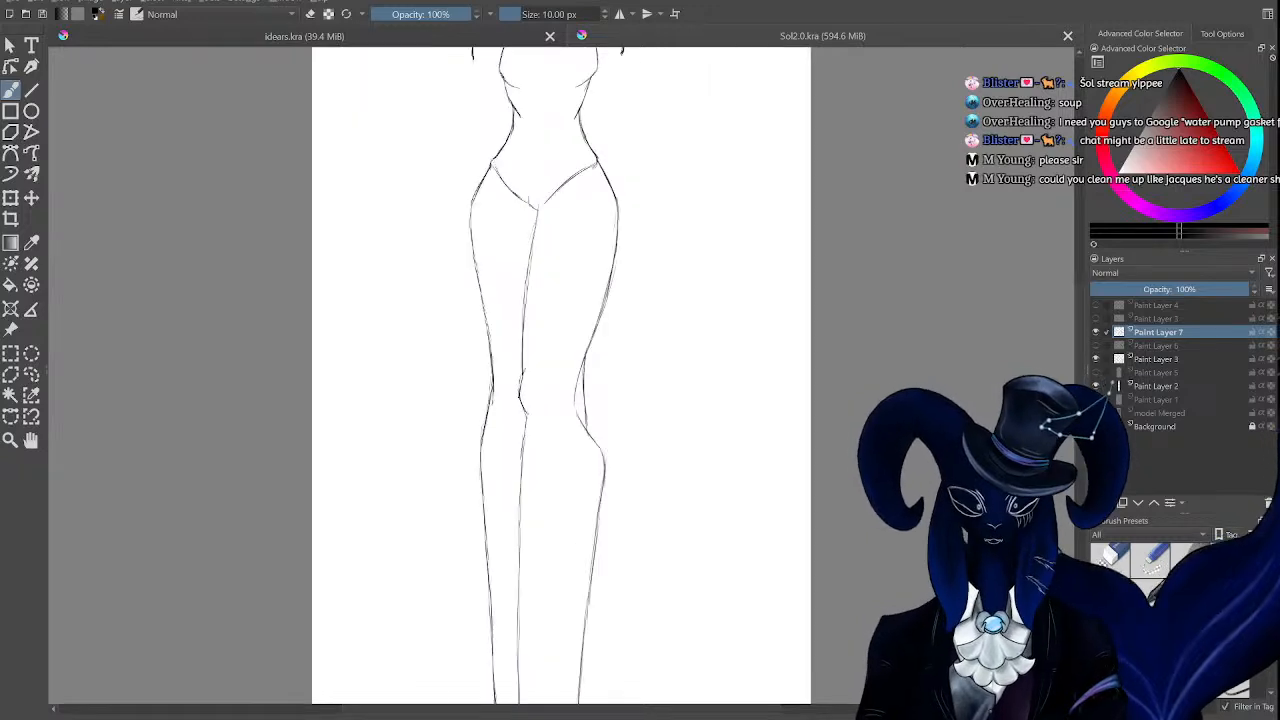
left_click_drag(1080, 342, 1079, 228)
key("ctrl+plus")
key("ctrl+plus")
scroll(1076, 193, "down", 4)
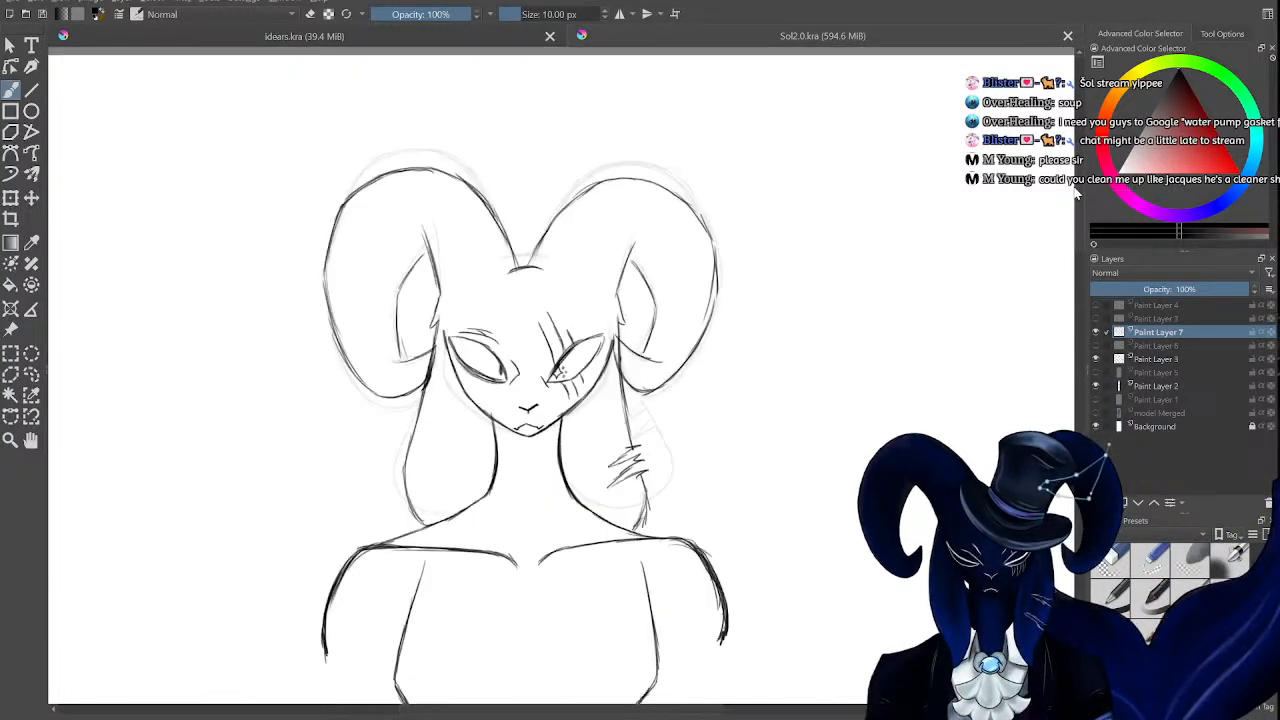
scroll(1030, 262, "up", 1)
scroll(998, 270, "down", 1)
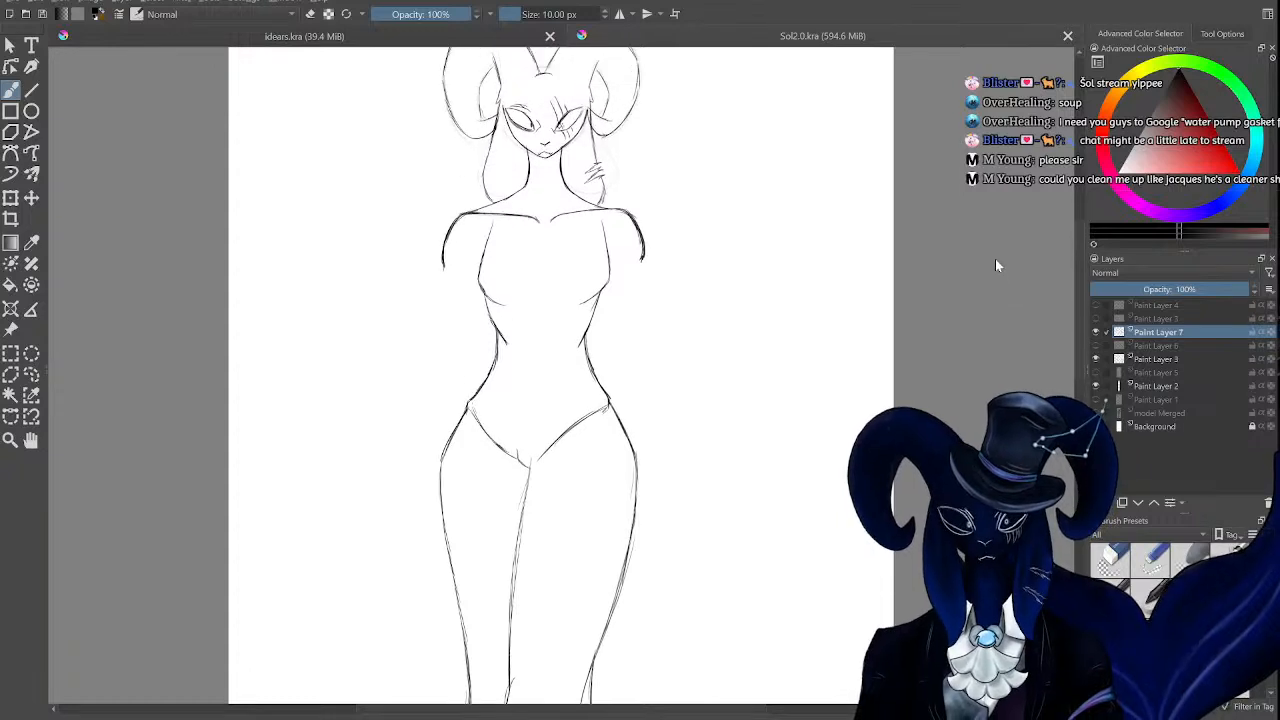
scroll(985, 270, "down", 1)
scroll(960, 340, "down", 1)
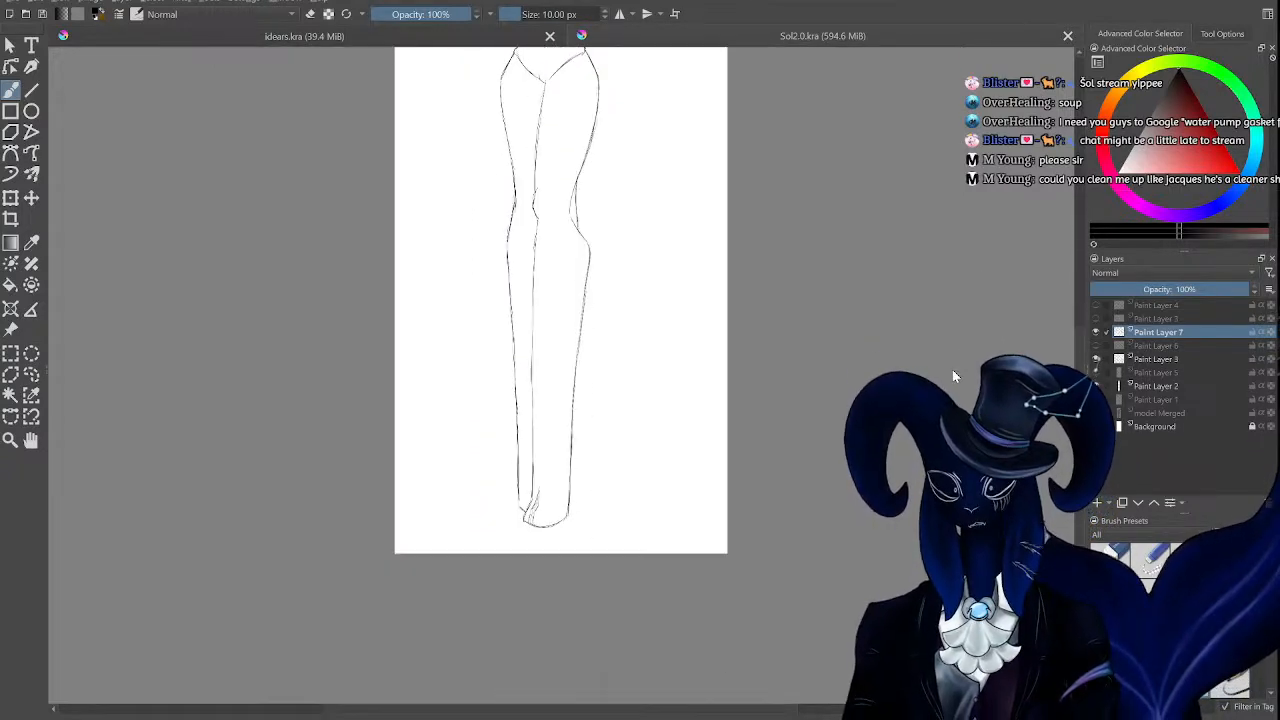
scroll(930, 327, "up", 3)
scroll(950, 300, "up", 2)
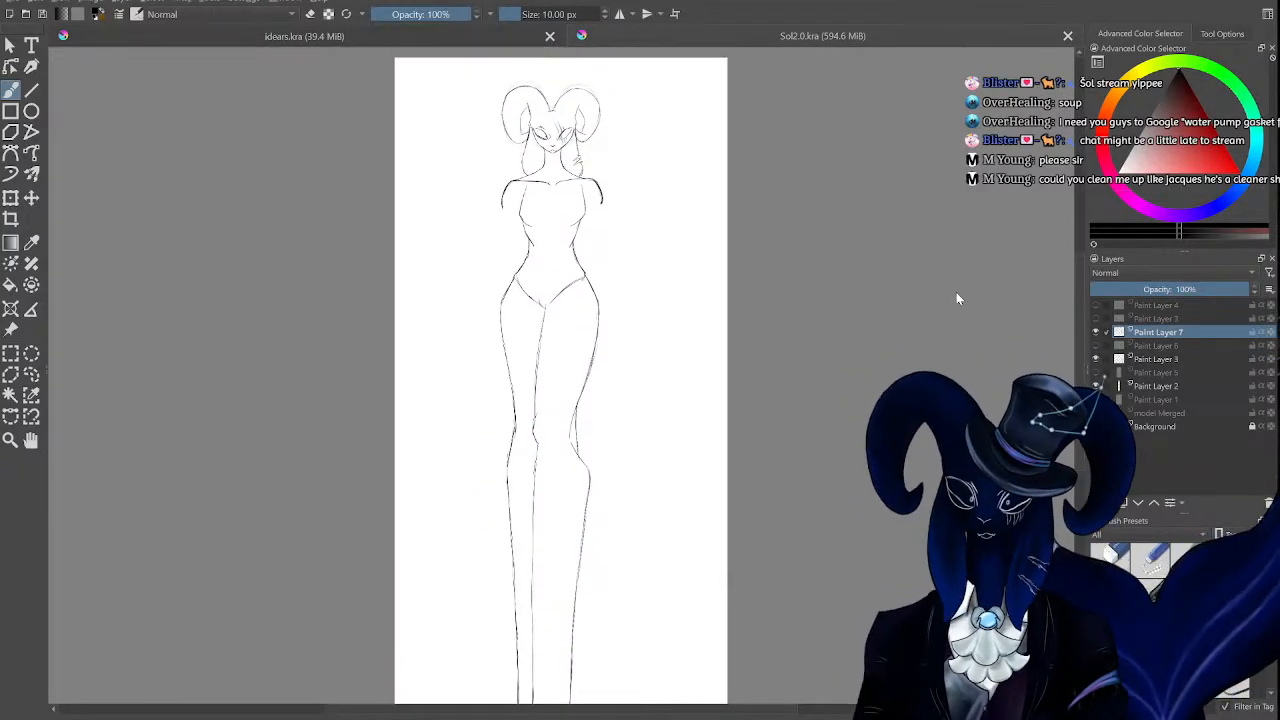
scroll(960, 285, "up", 1)
scroll(957, 285, "down", 1)
scroll(956, 285, "up", 5)
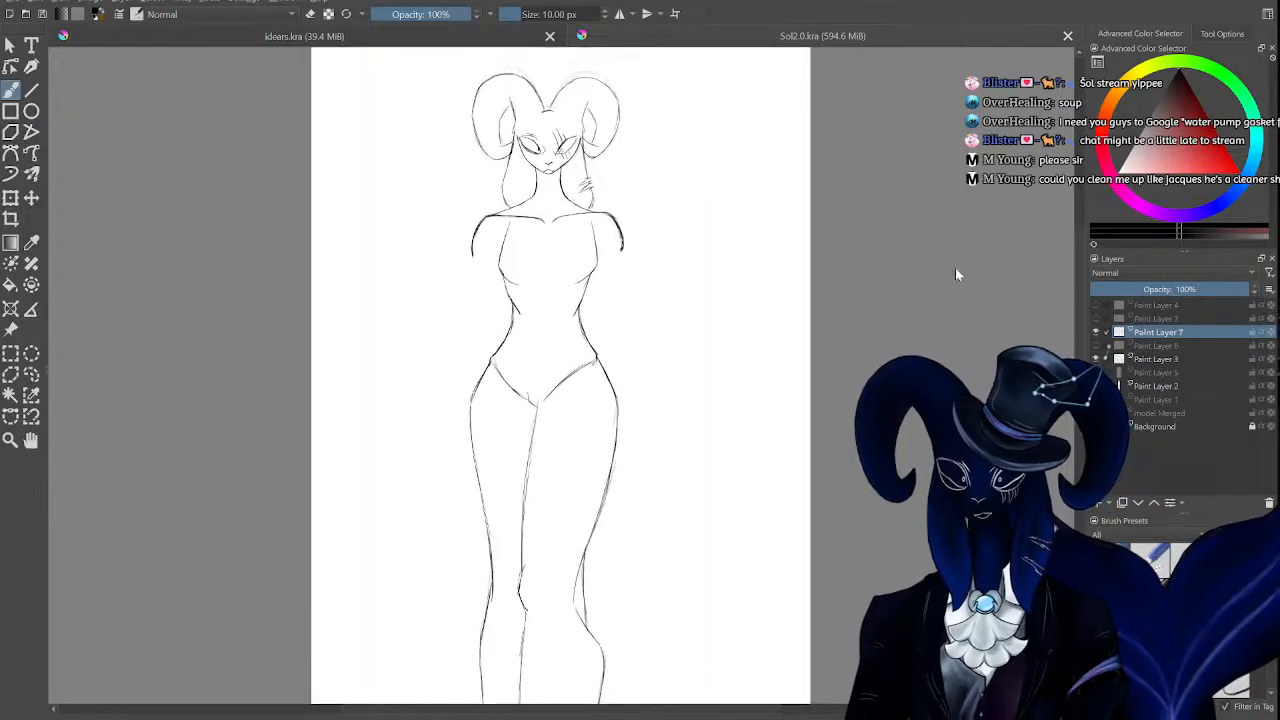
scroll(956, 213, "down", 3)
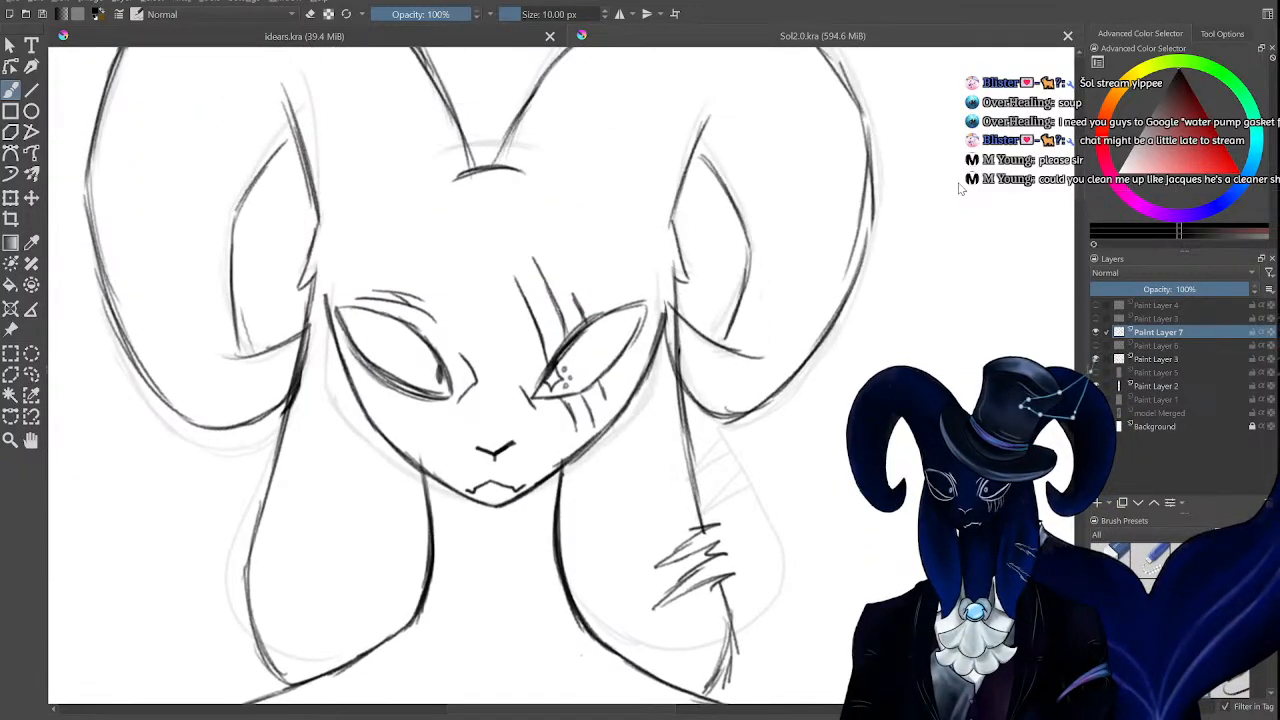
Compare the two angled head sketches in idears.kra with the front-view head in Sol2.0.kra.
key("ctrl+Tab")
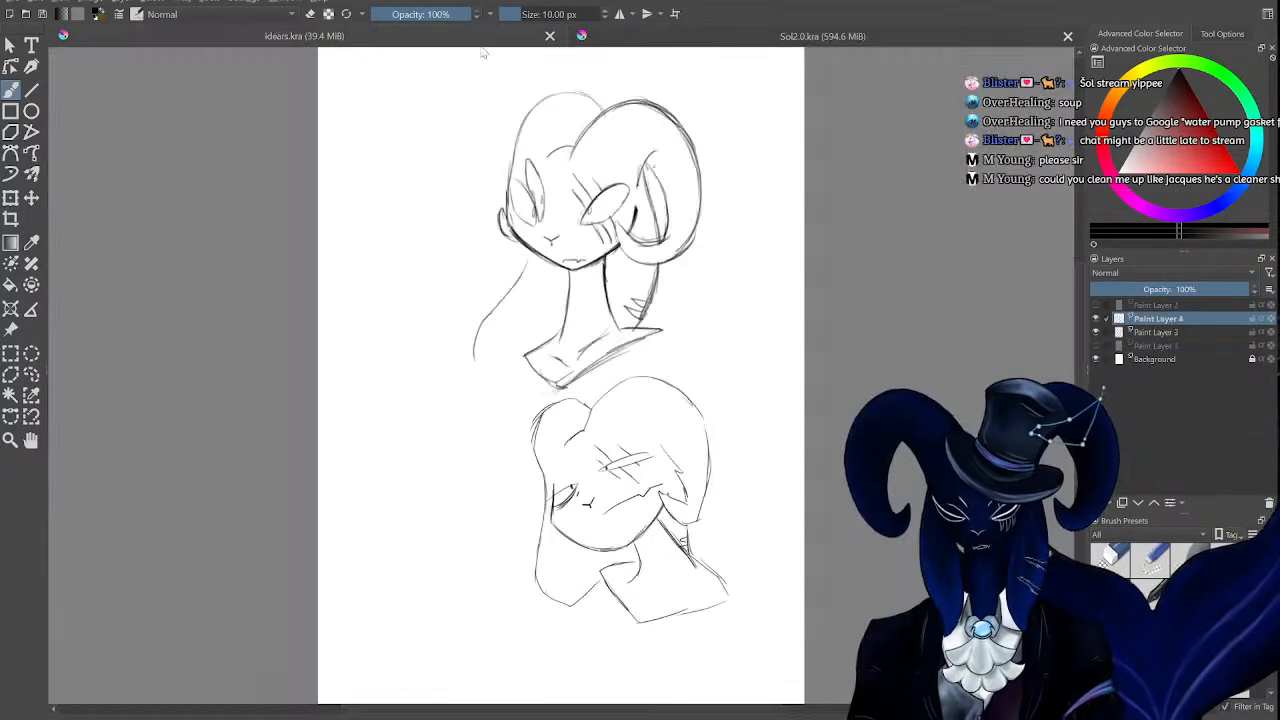
scroll(600, 400, "up", 3)
scroll(1081, 285, "up", 4)
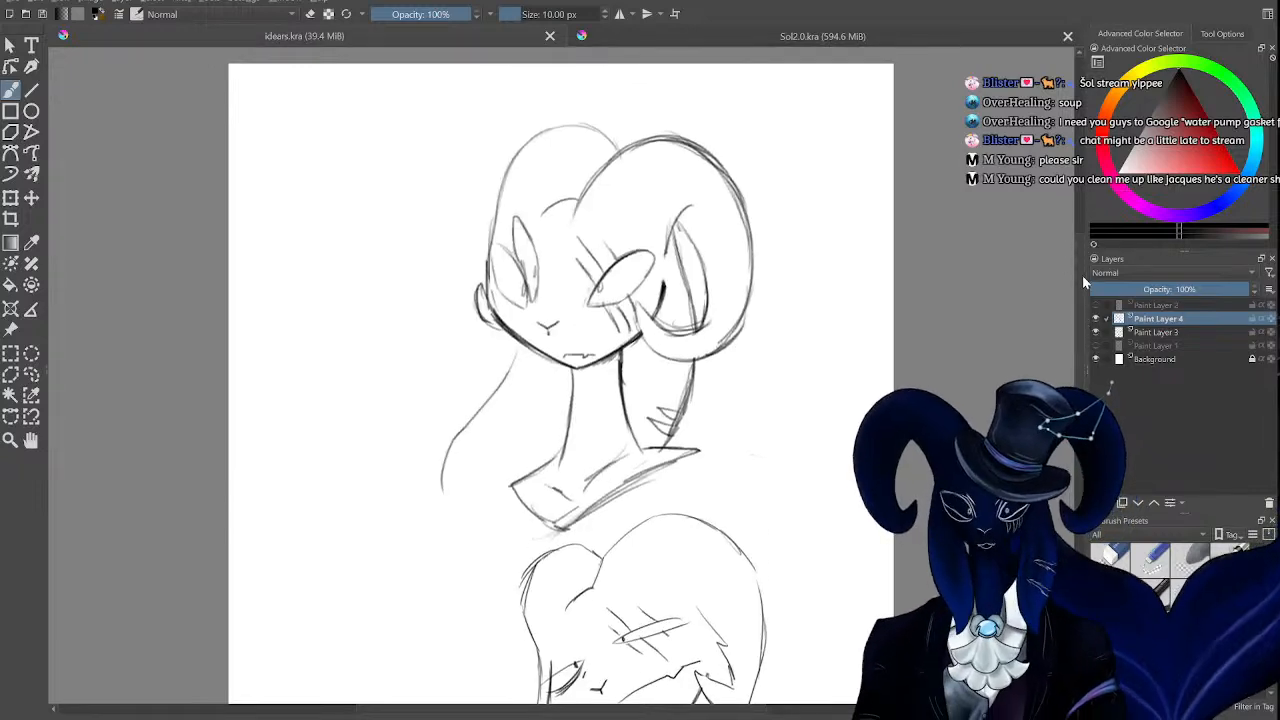
scroll(1079, 254, "down", 5)
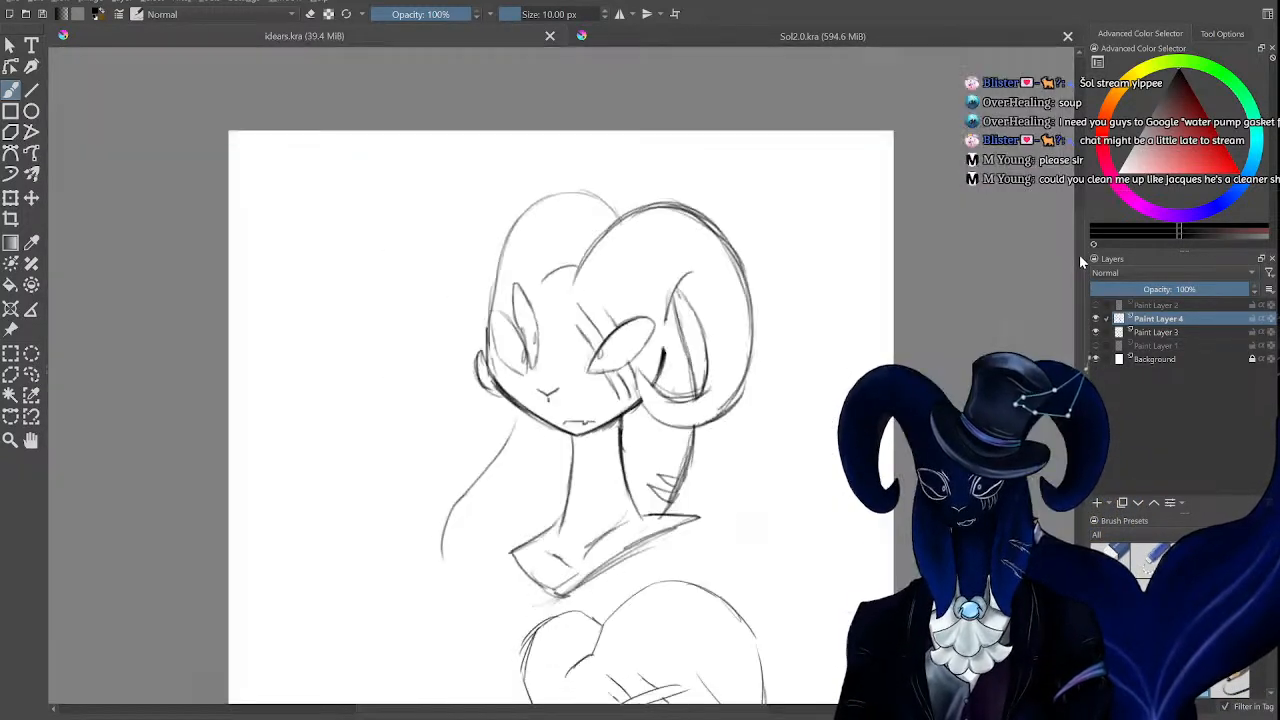
scroll(1067, 308, "up", 2)
left_click_drag(1063, 309, 1052, 314)
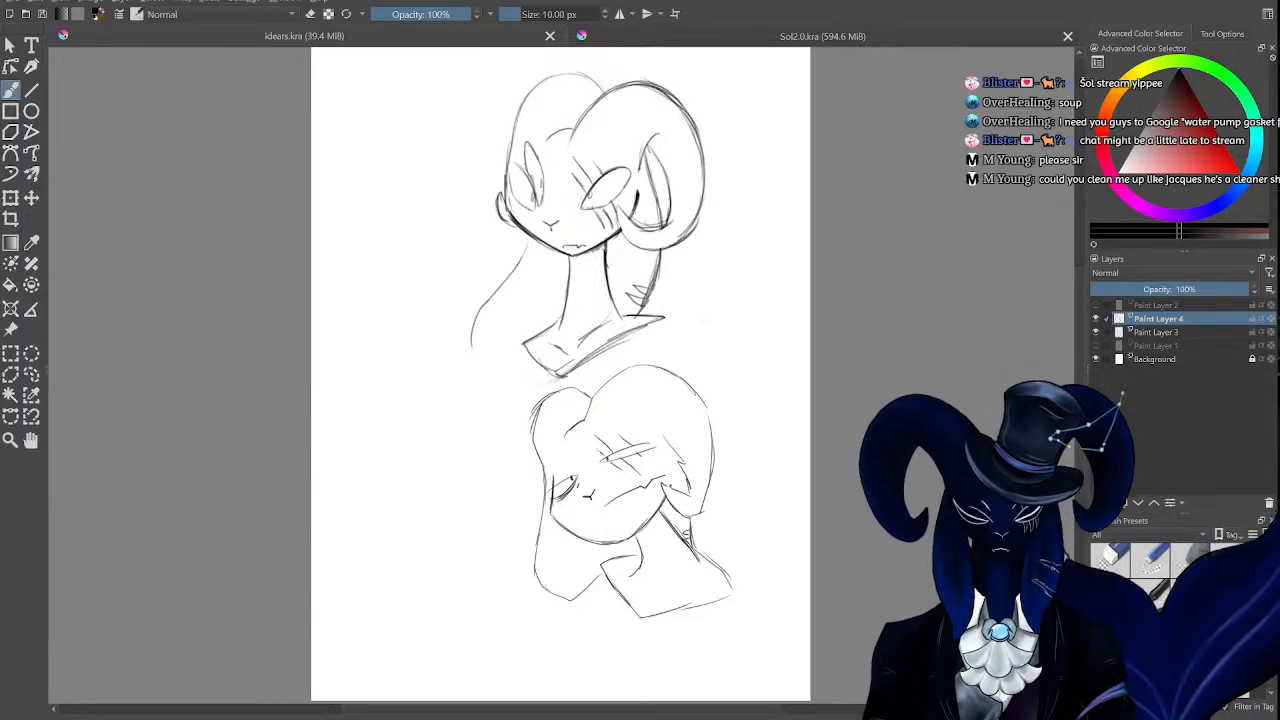
scroll(1077, 277, "up", 2)
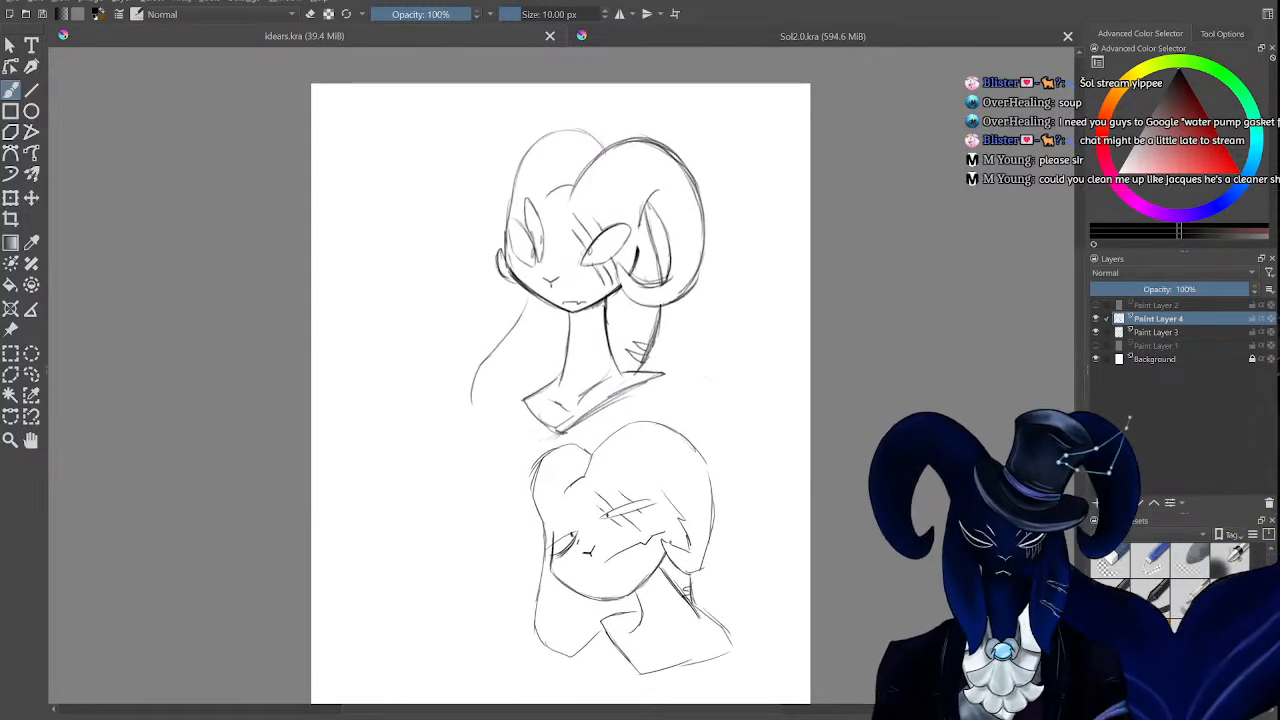
left_click(836, 37)
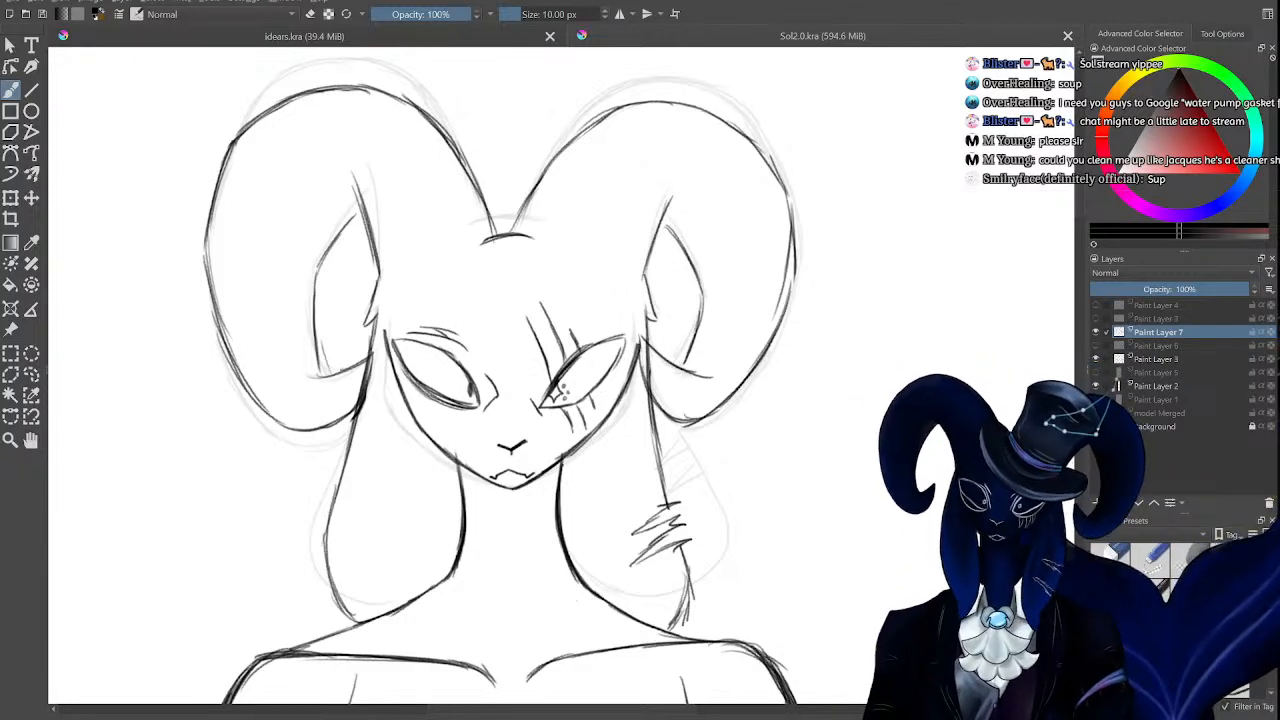
key("minus")
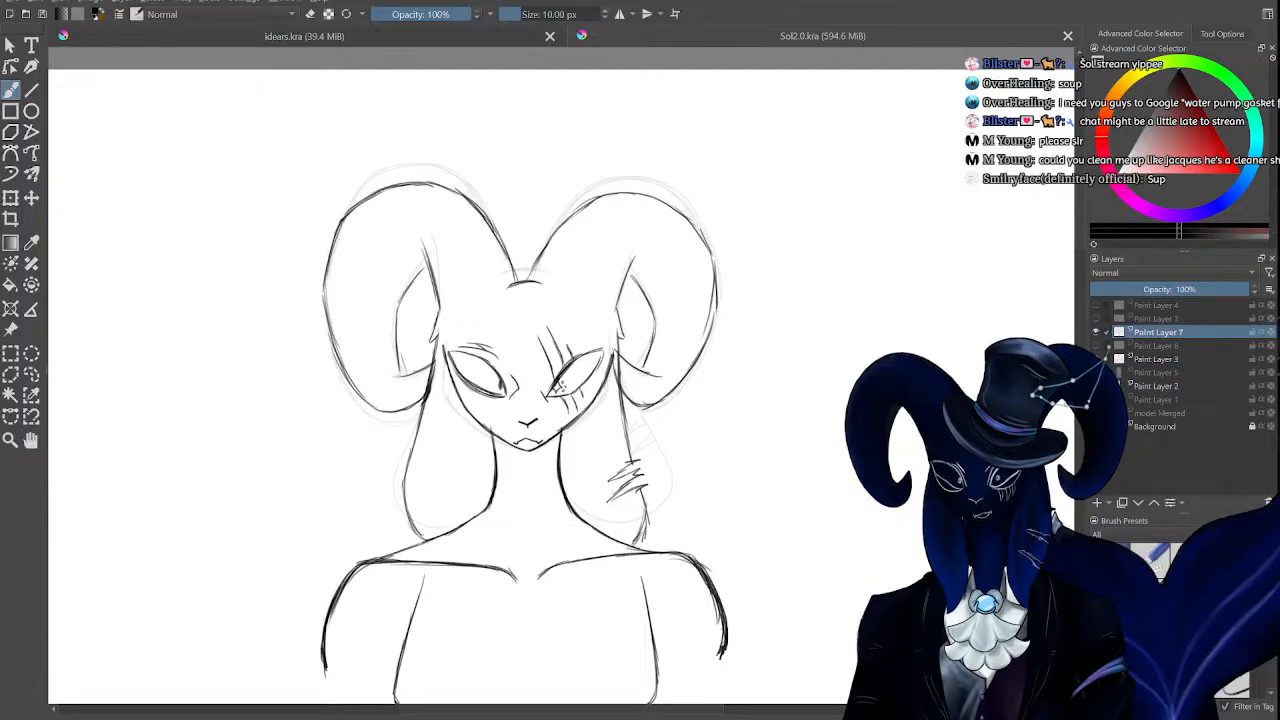
key("minus")
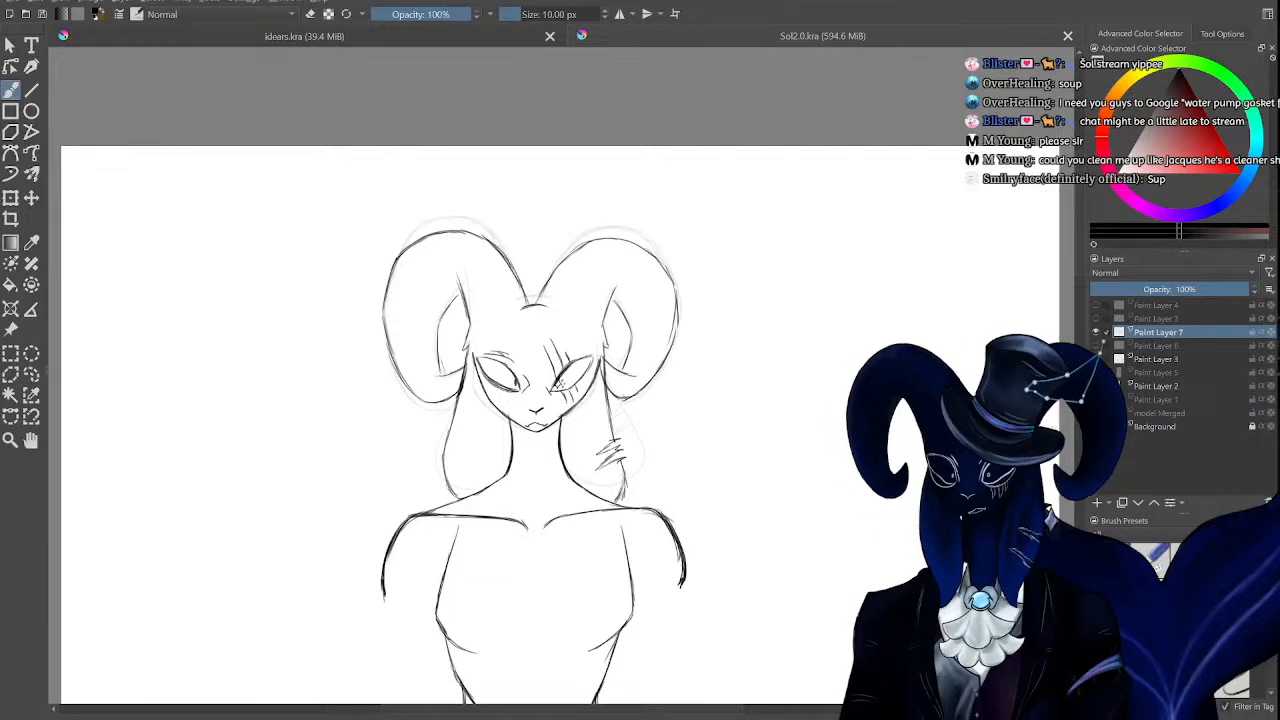
key("plus")
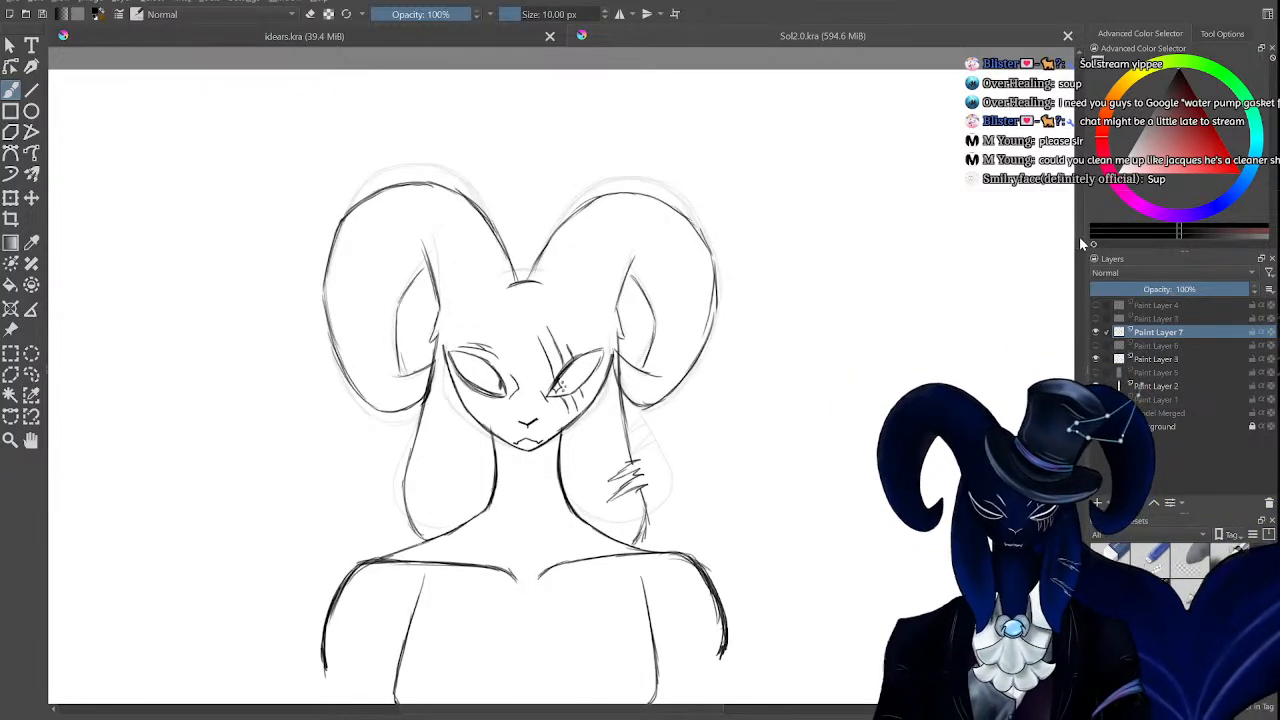
left_click_drag(1080, 244, 1078, 262)
In idears.kra, check which head sketch Paint Layer 4 and Paint Layer 3 each hold by toggling their visibility.
left_click(304, 36)
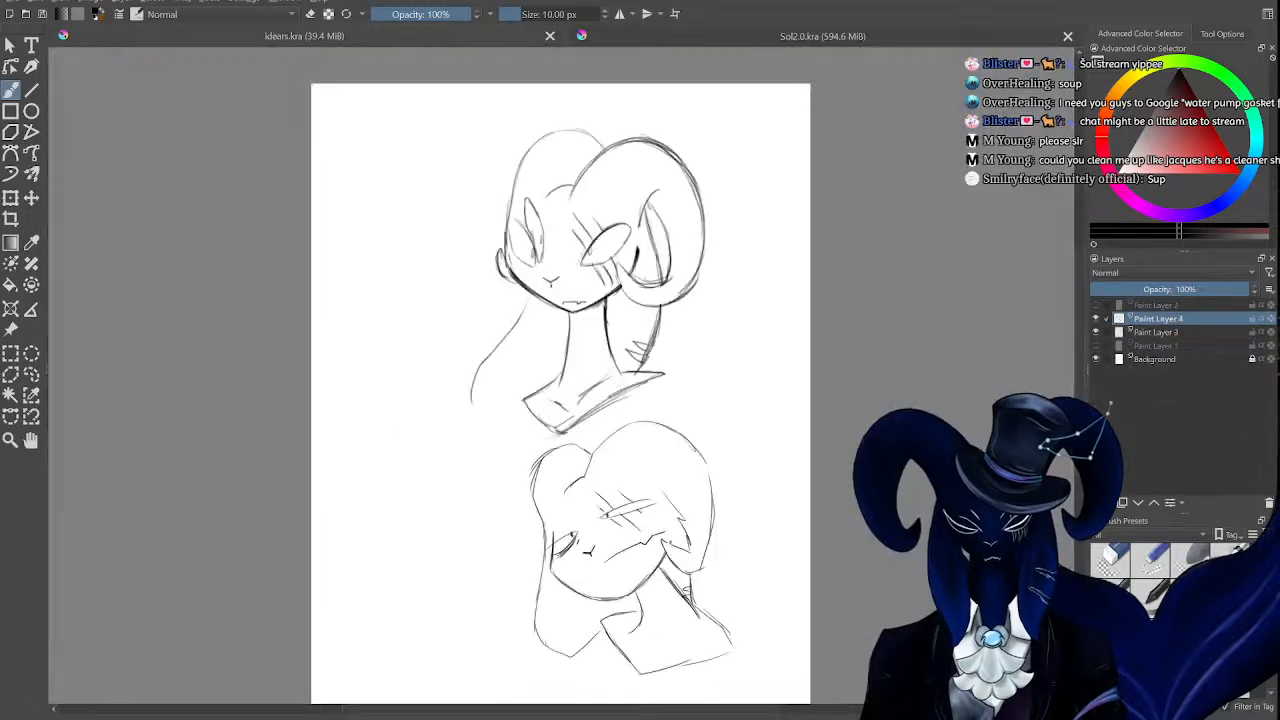
key("plus")
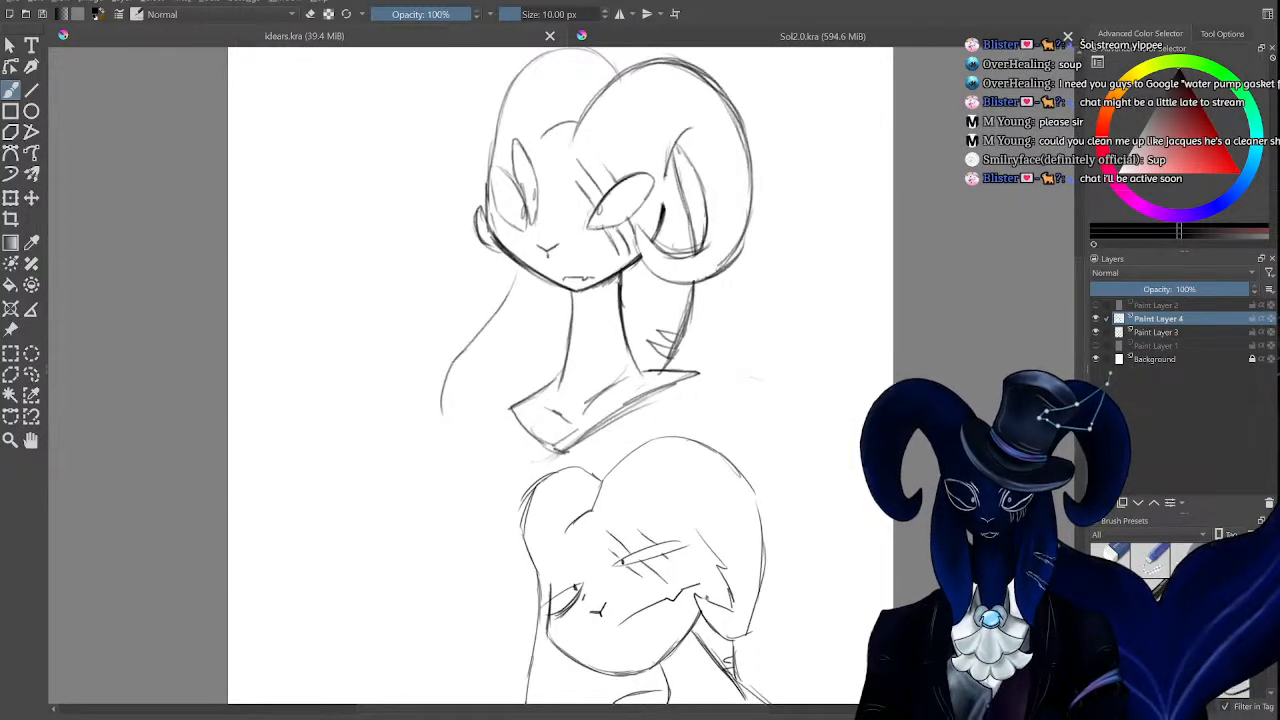
key("minus")
left_click(1095, 319)
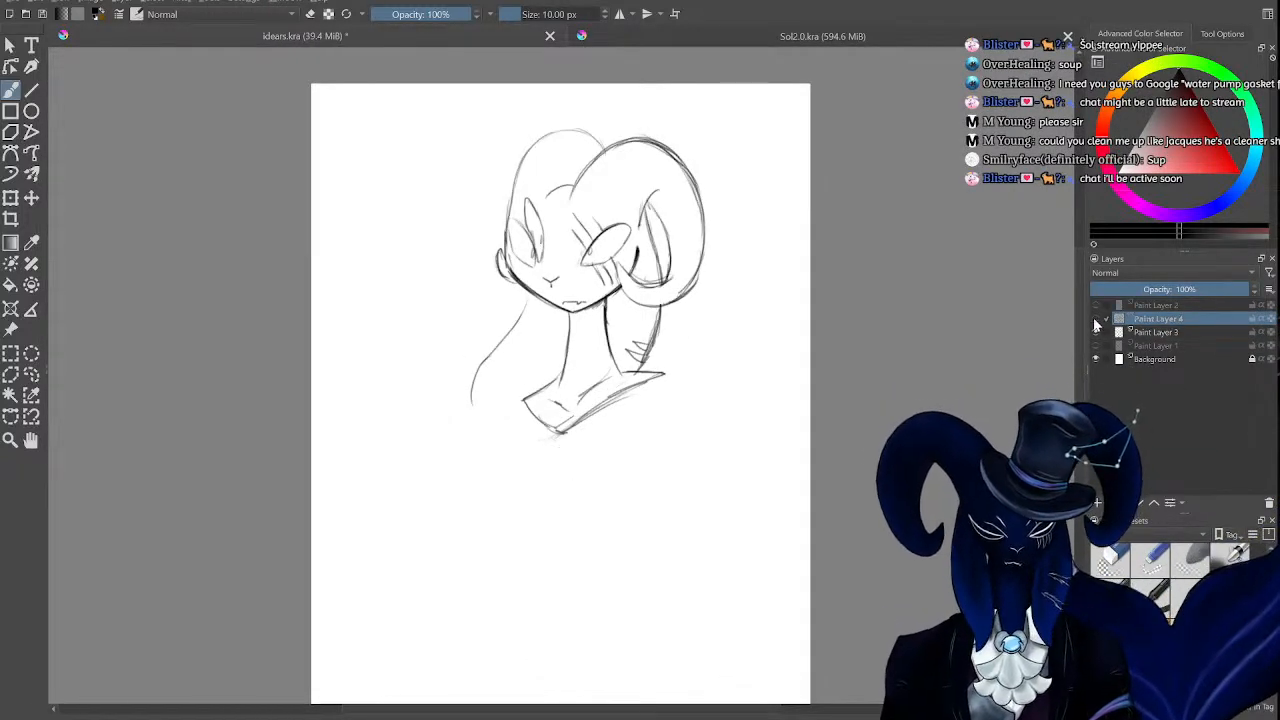
left_click(1095, 319)
left_click(1149, 331)
left_click(1096, 332)
left_click(1096, 332)
left_click(1138, 320)
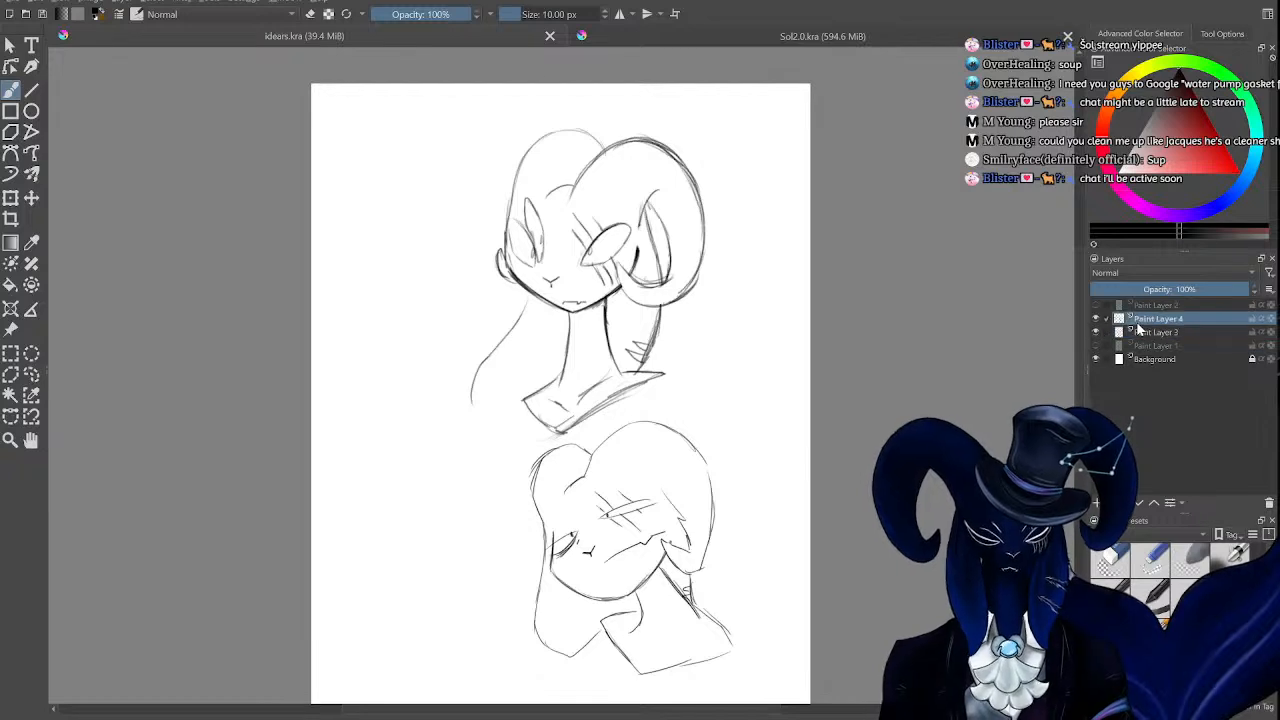
Copy Paint Layer 3 with the upper head sketch from idears.kra and paste it above Paint Layer 7 in Sol2.0.kra.
left_click(1146, 332)
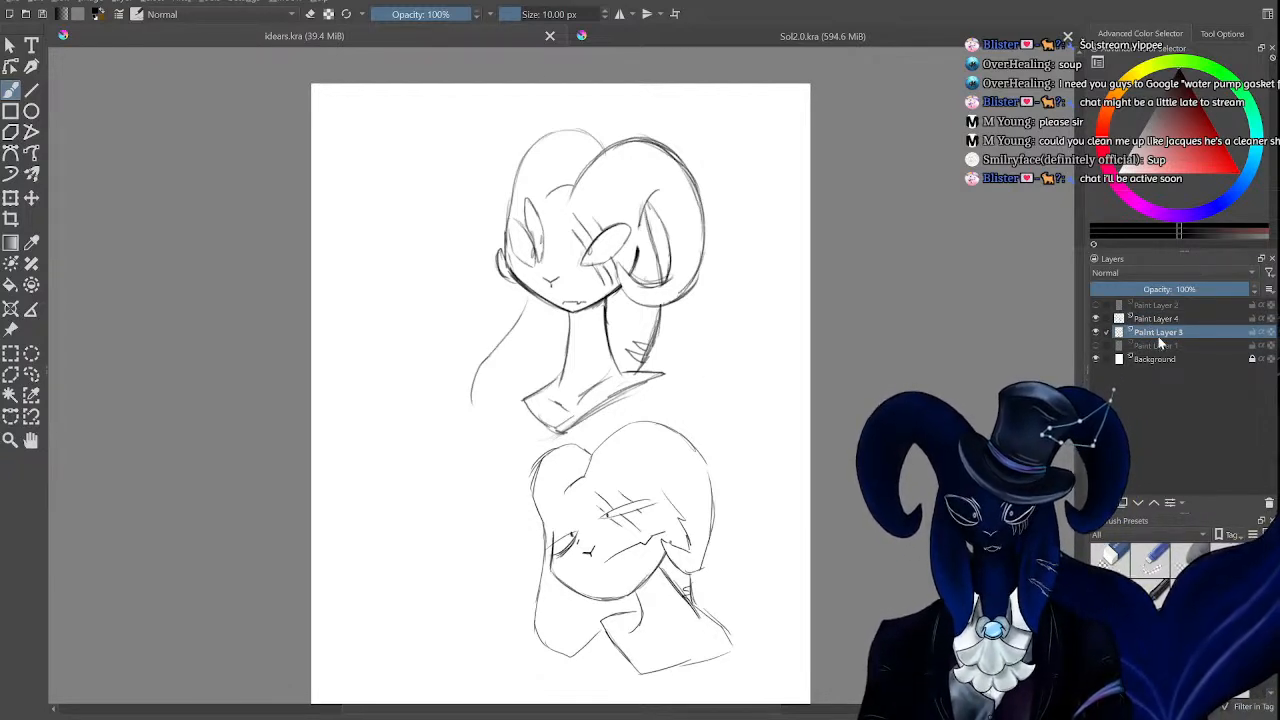
left_click(927, 38)
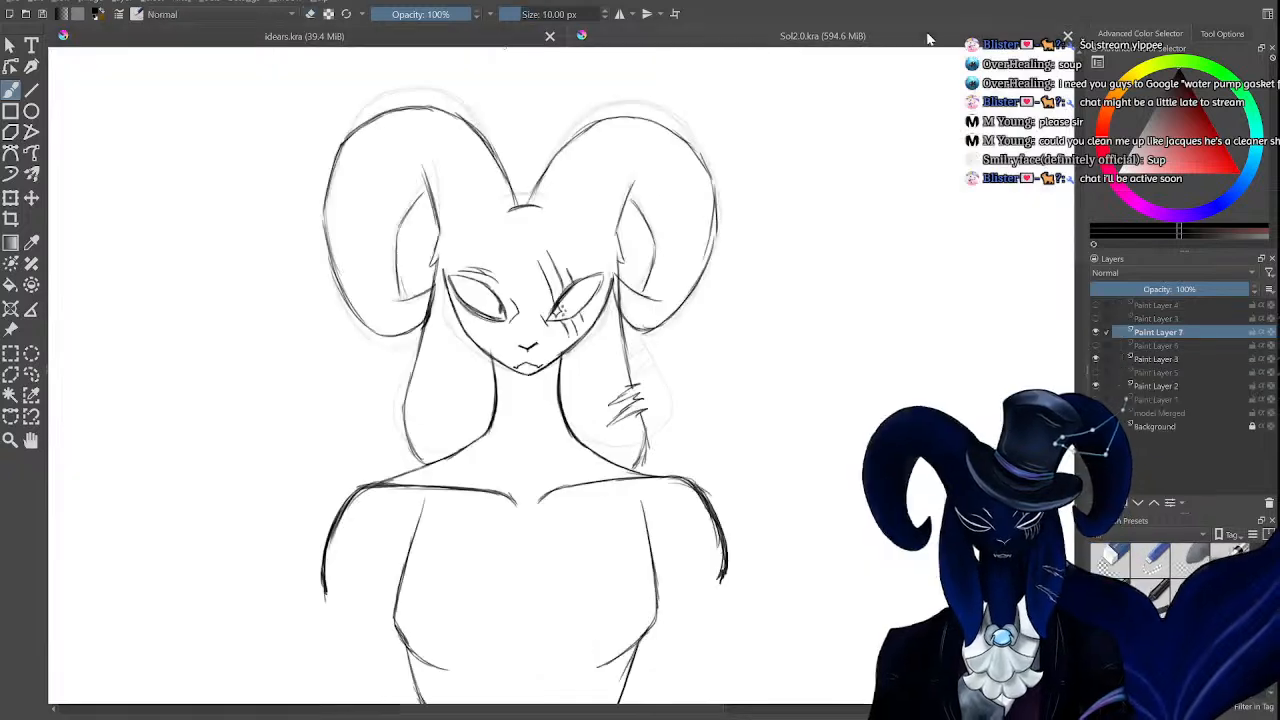
key("e")
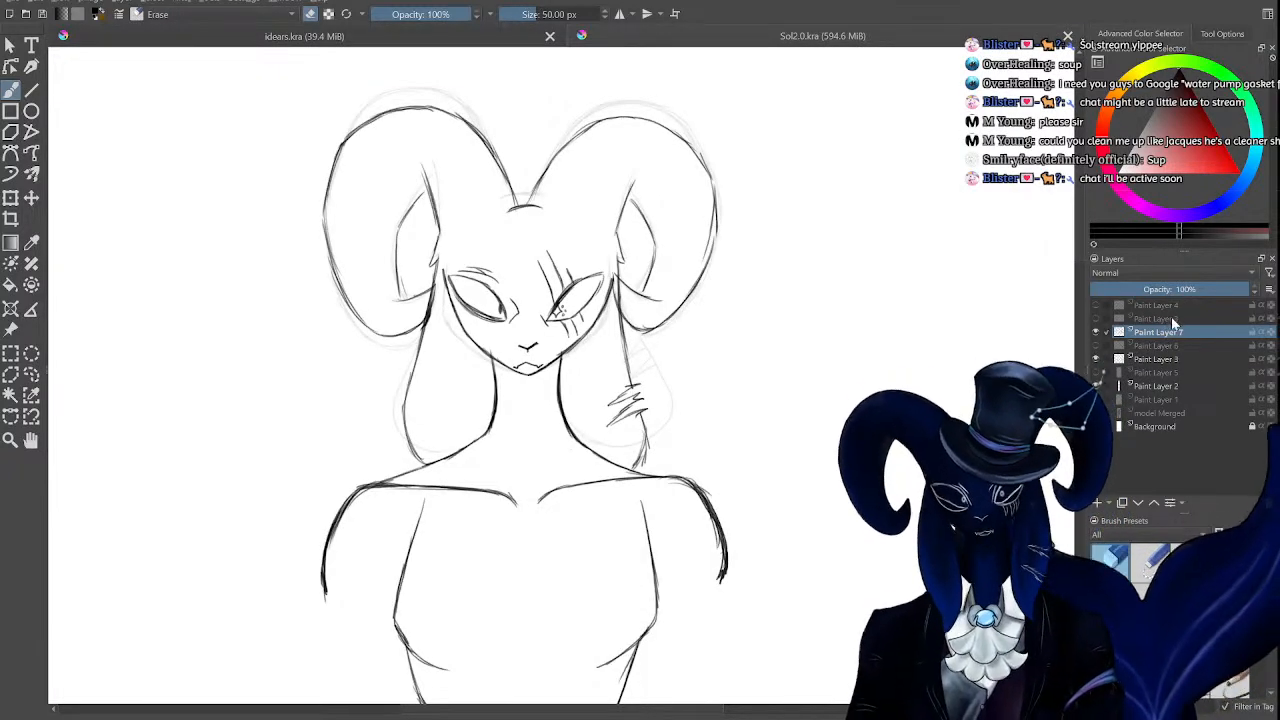
left_click(1172, 319)
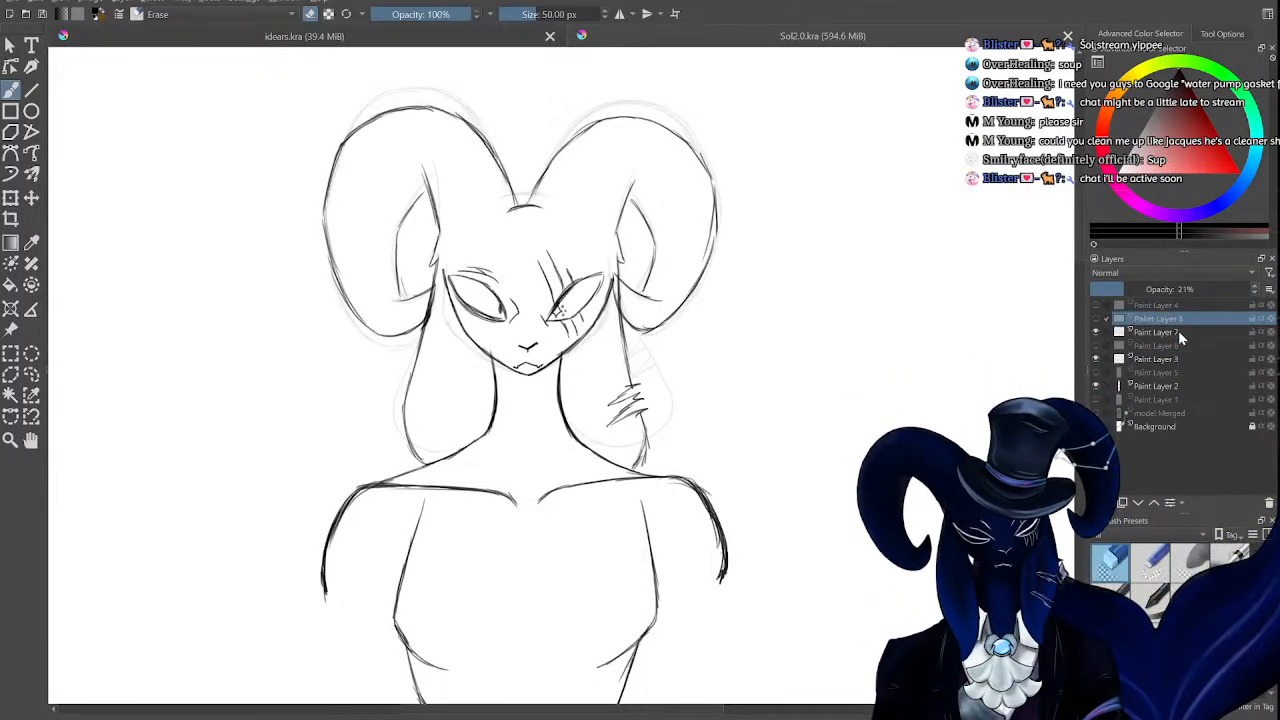
left_click(1178, 336)
key("ctrl+v")
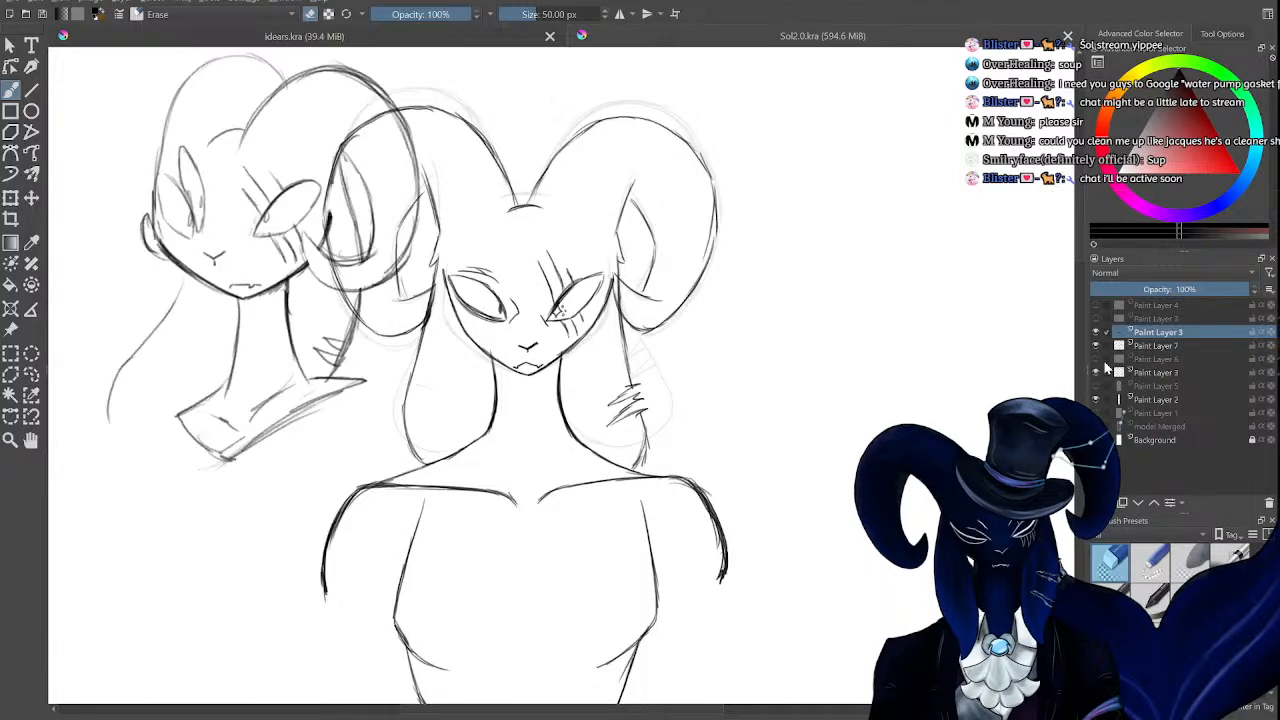
Move the pasted head sketch to the right of the front-view head, rotate it slightly clockwise and apply the transform.
key("ctrl+t")
mouse_move(298, 290)
left_mouse_down()
mouse_move(900, 320)
mouse_move(896, 344)
left_mouse_up()
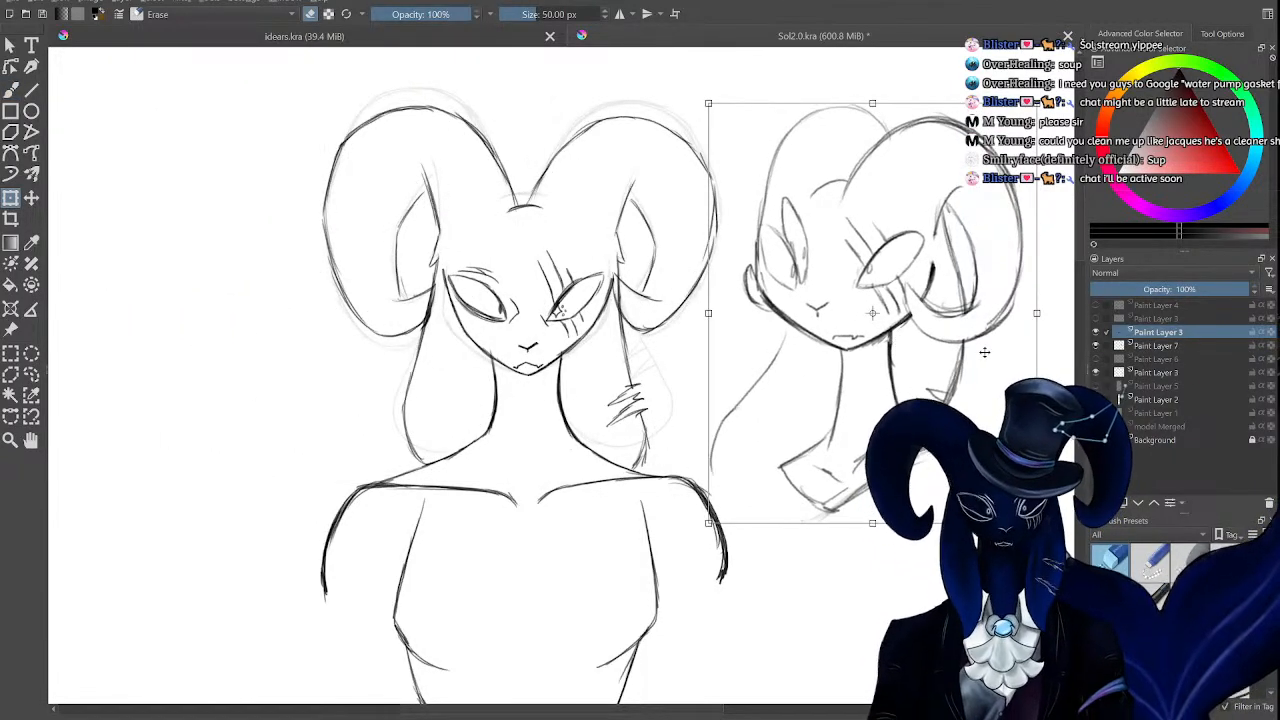
key("Return")
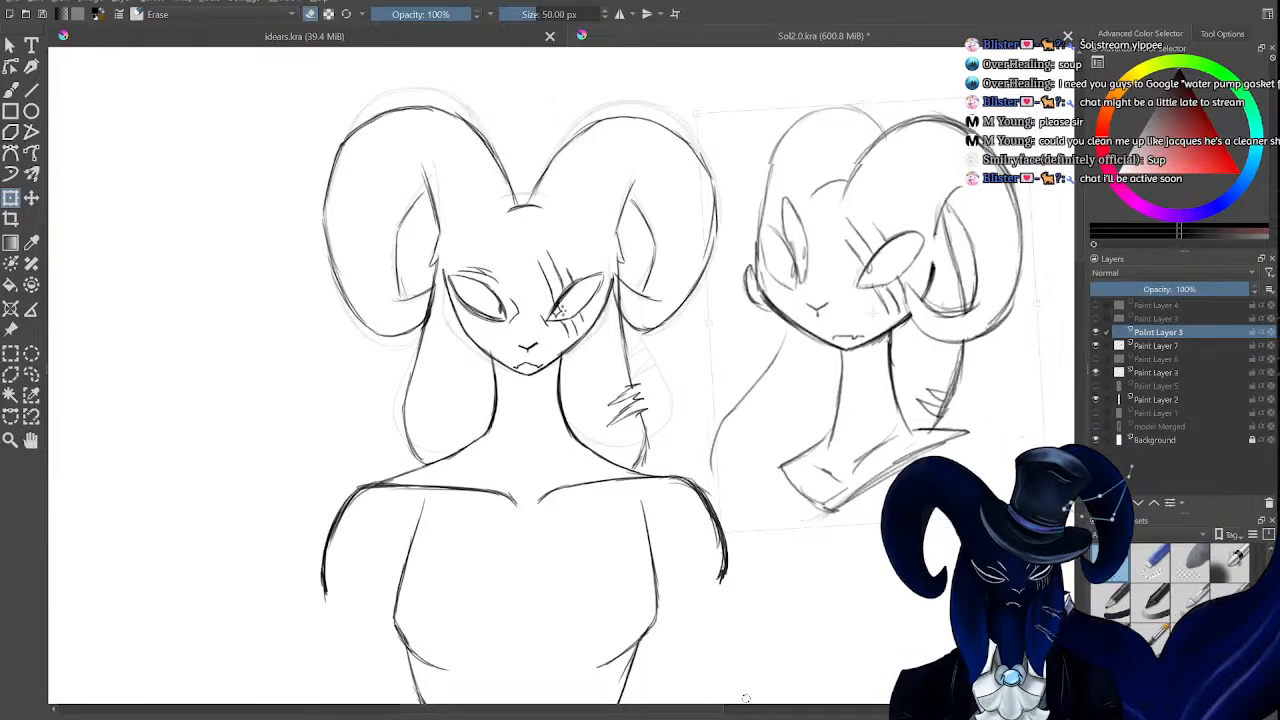
left_click_drag(746, 698, 779, 709)
left_click_drag(873, 527, 863, 543)
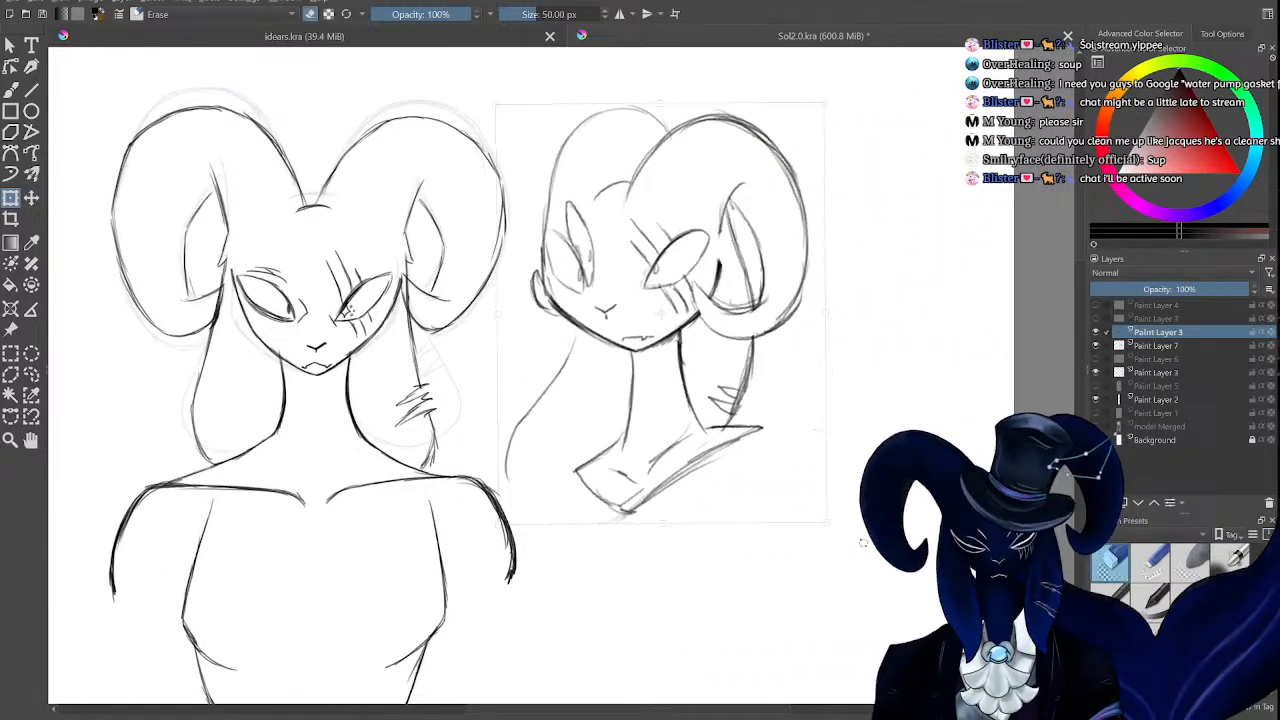
key("ctrl+plus")
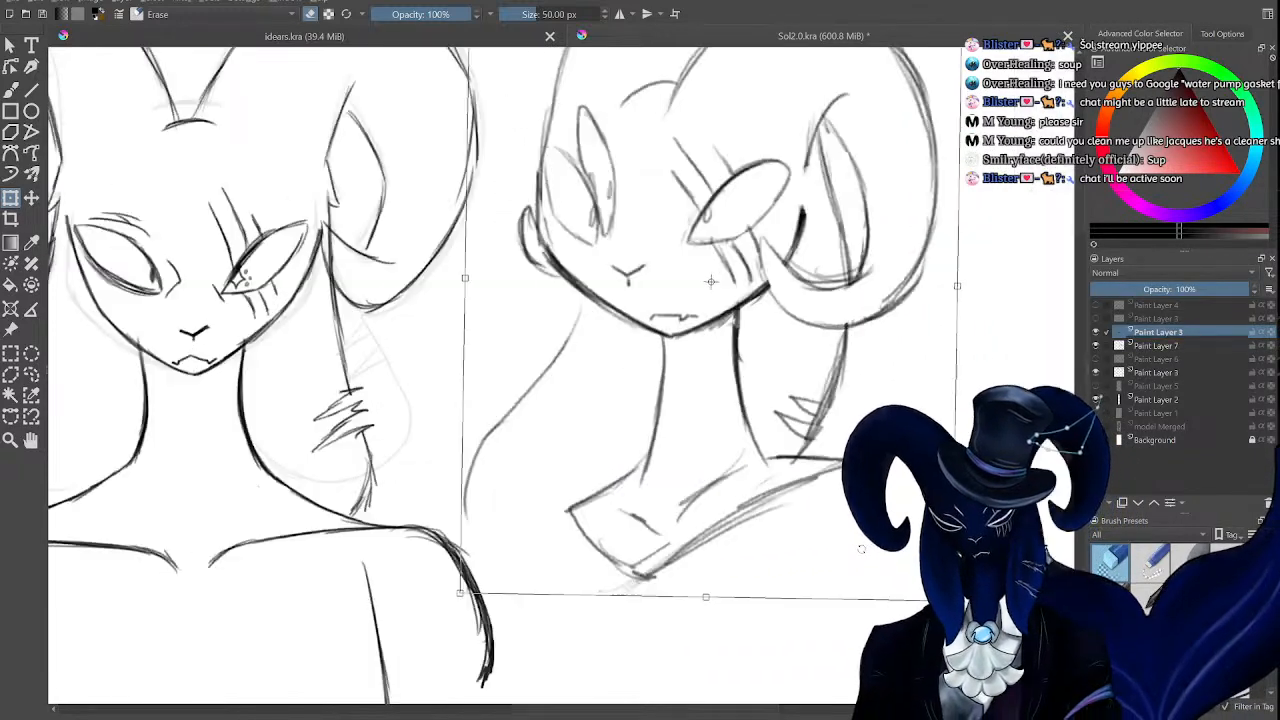
left_click(31, 375)
key("ctrl+minus")
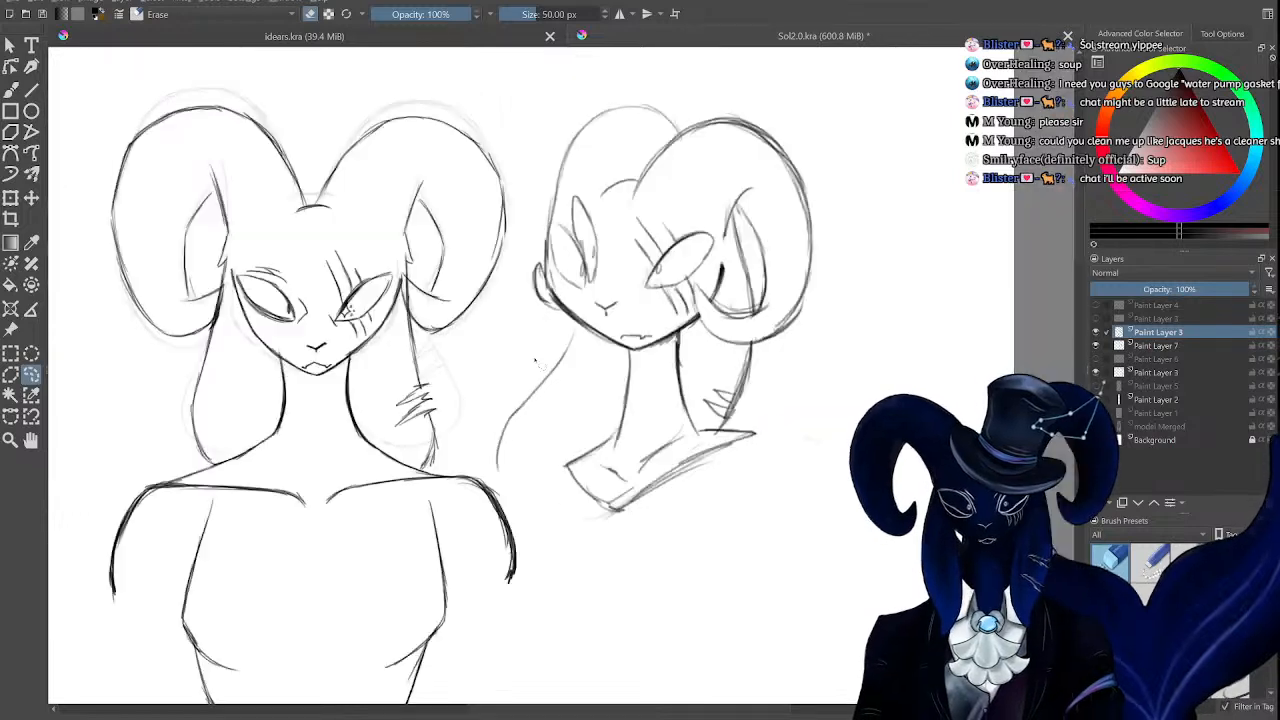
key("ctrl+minus")
key("b")
key("ctrl+plus")
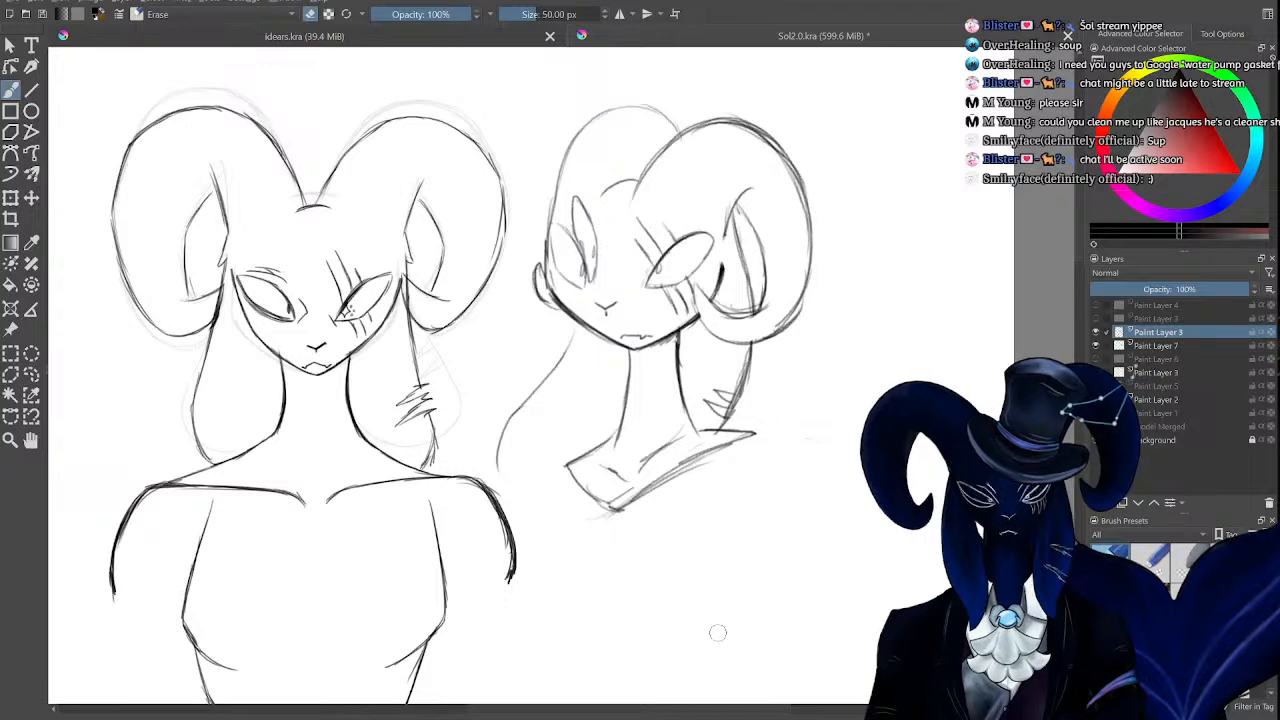
left_click_drag(686, 710, 628, 708)
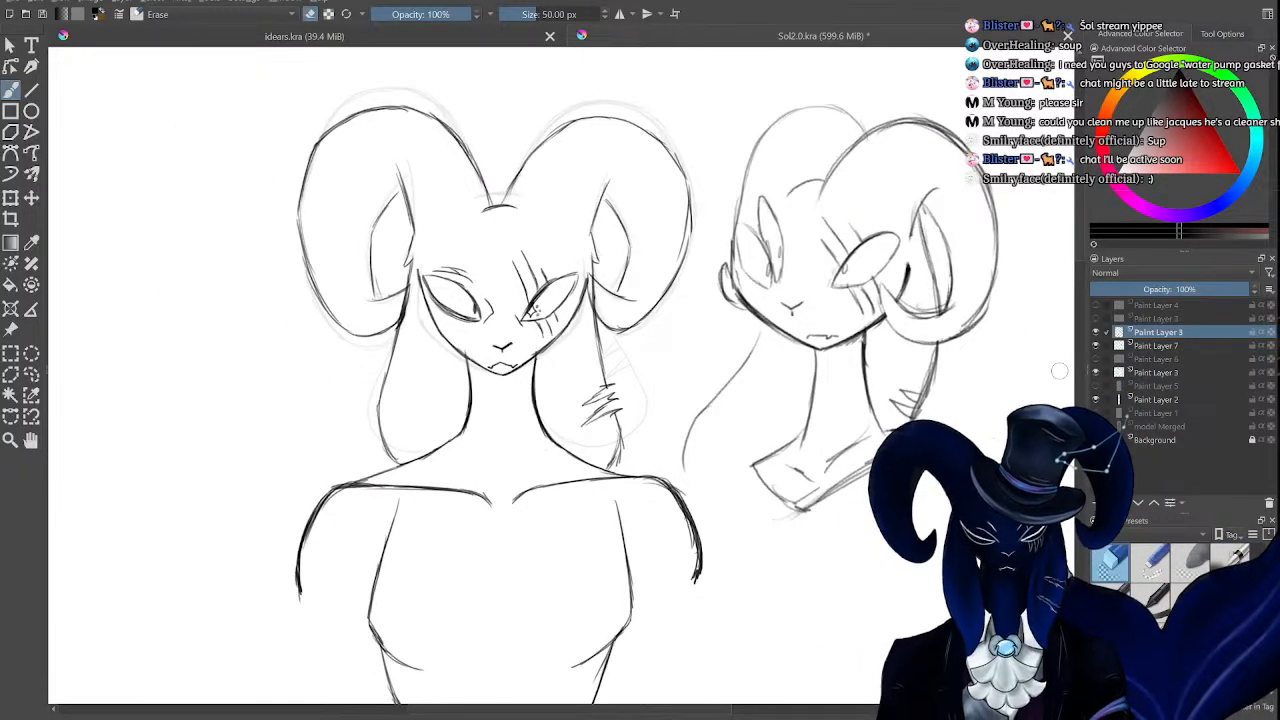
key("ctrl+plus")
left_click_drag(1079, 220, 1079, 196)
Scale the pasted head sketch on the upper Paint Layer 3 to about 60% and place it beside the front view's neck, above the shoulder.
left_click(1155, 346)
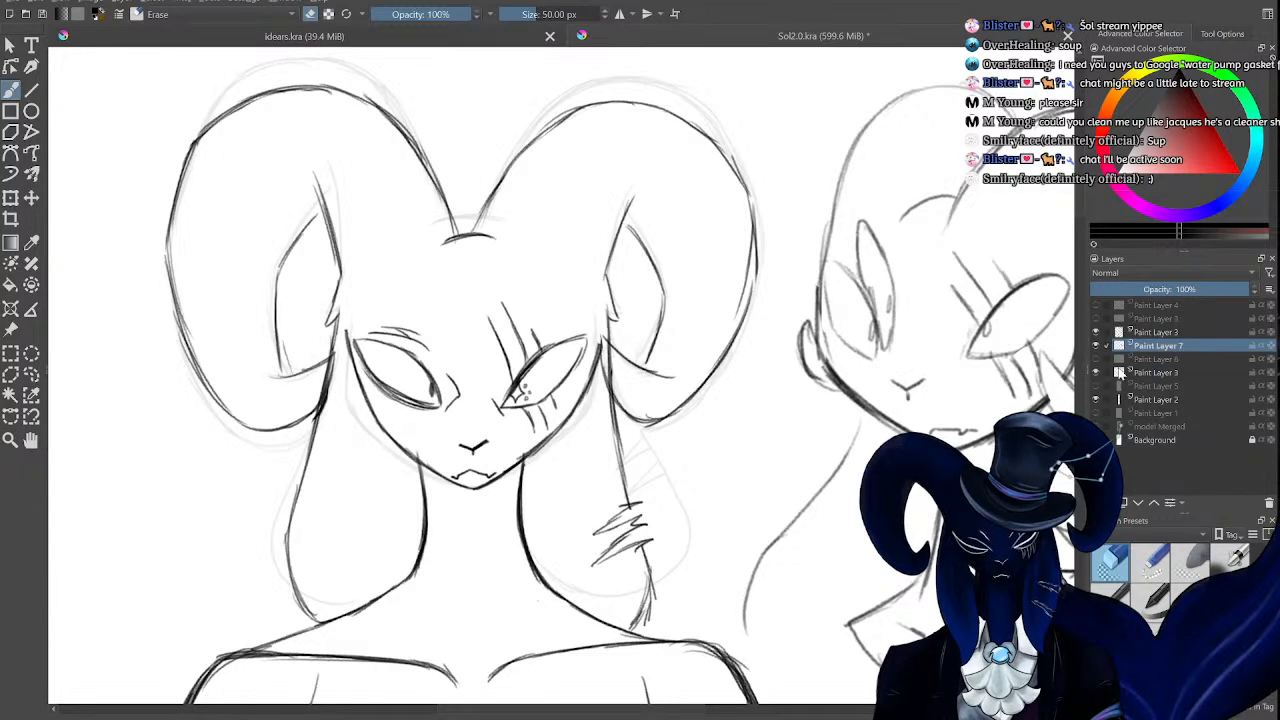
left_click(1164, 333)
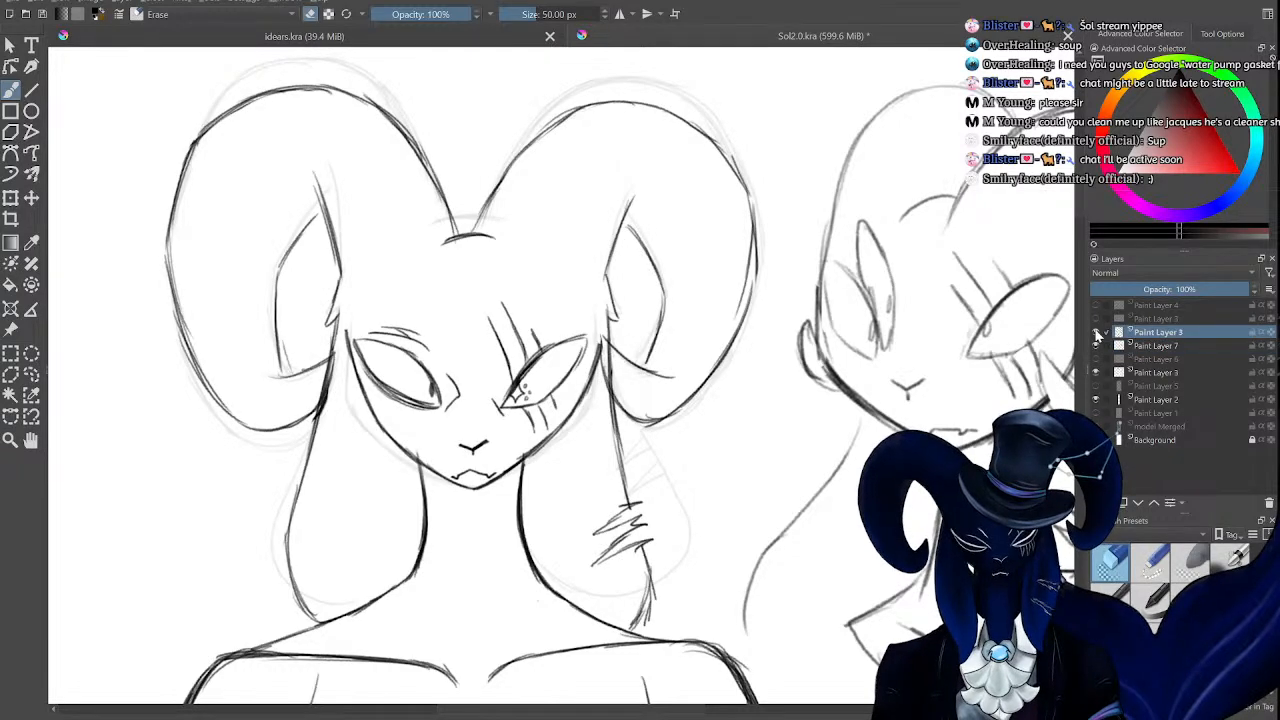
left_click(10, 198)
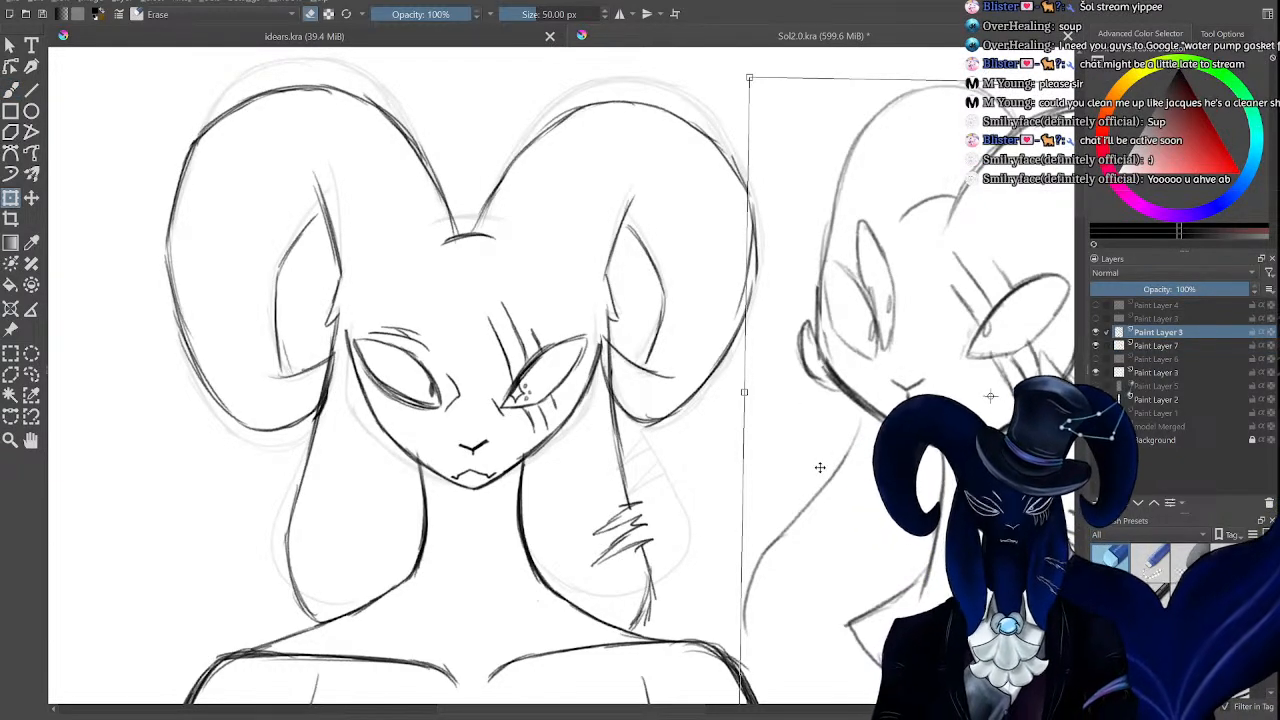
key("minus")
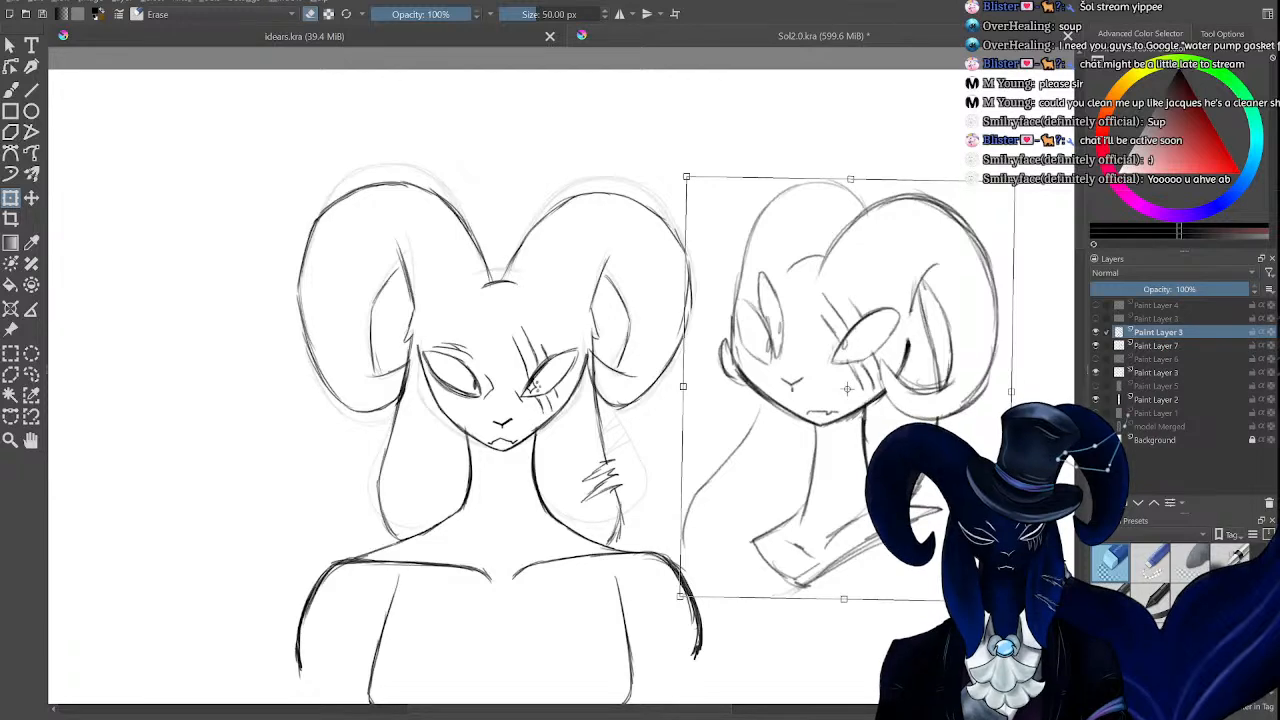
left_click_drag(1008, 603, 843, 464)
key("plus")
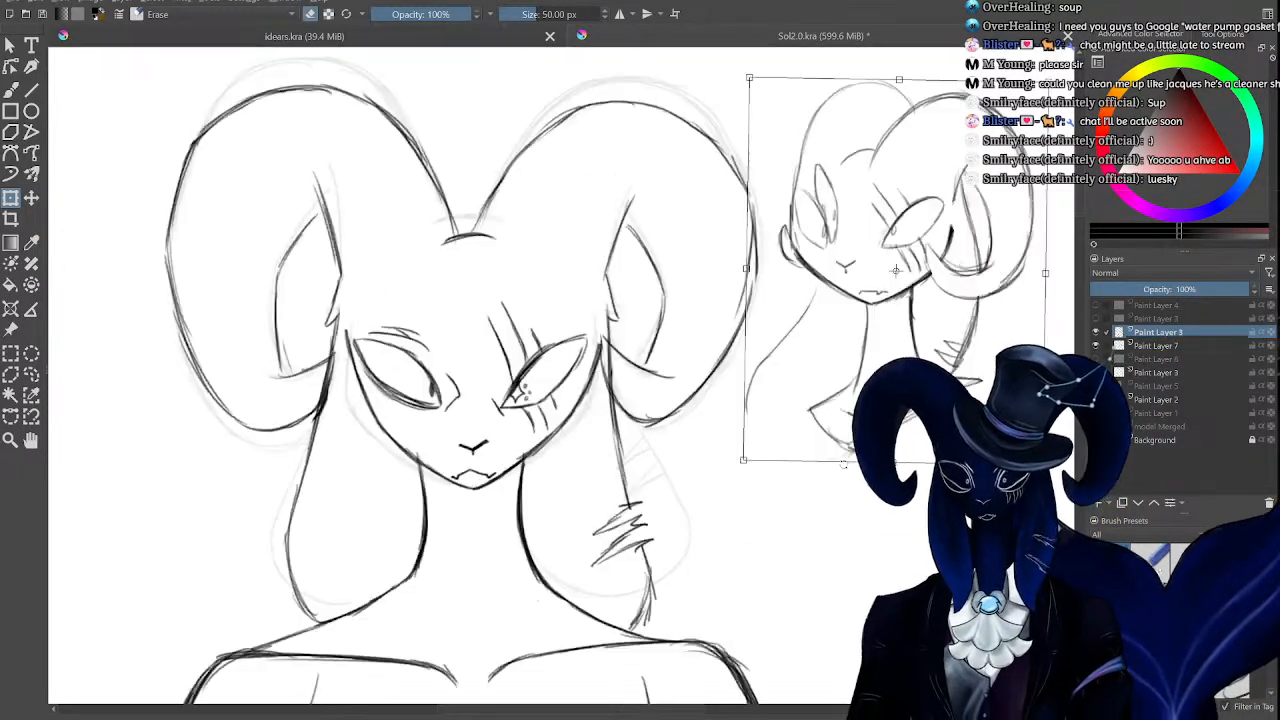
left_click_drag(906, 364, 806, 507)
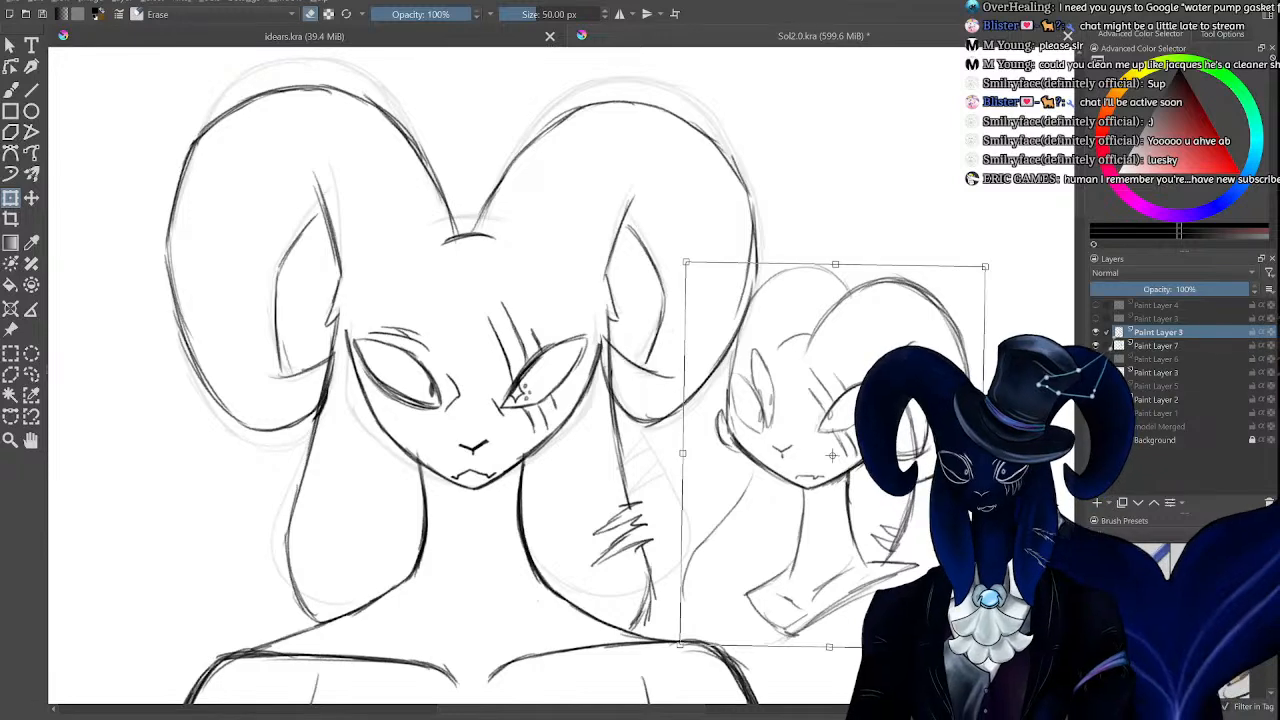
key("ctrl+minus")
key("ctrl+minus")
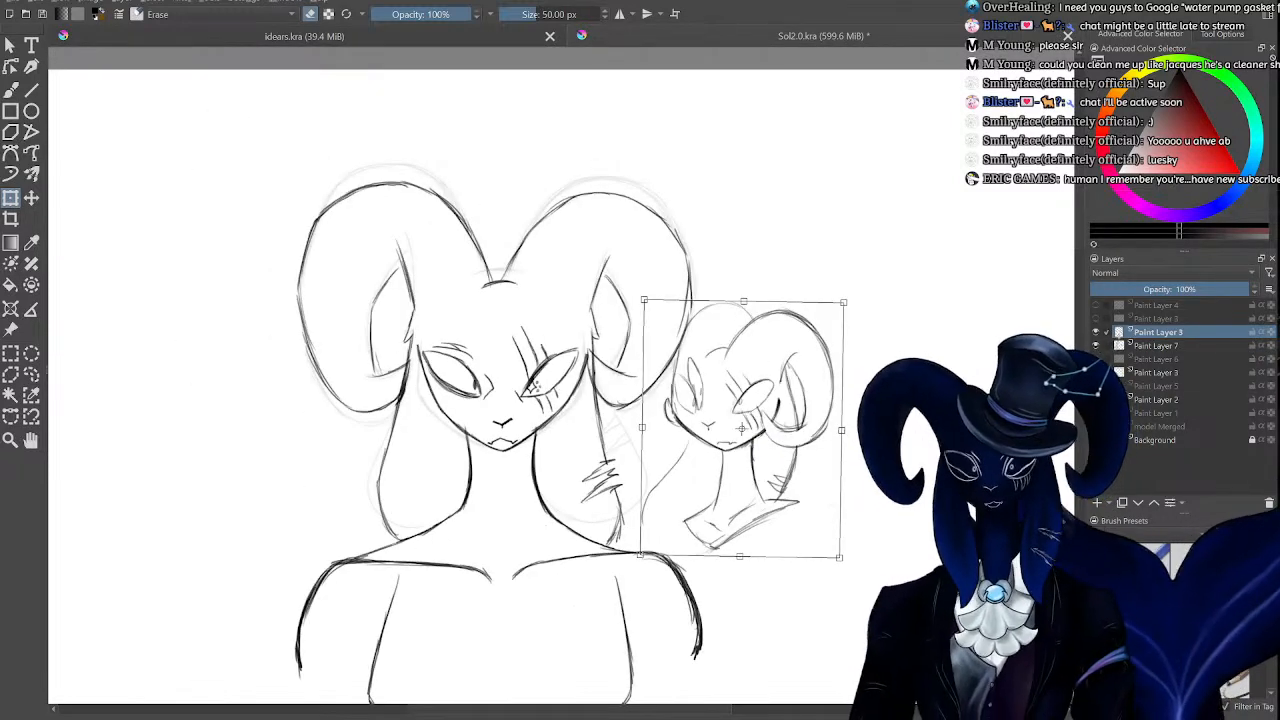
key("ctrl+plus")
key("ctrl+plus")
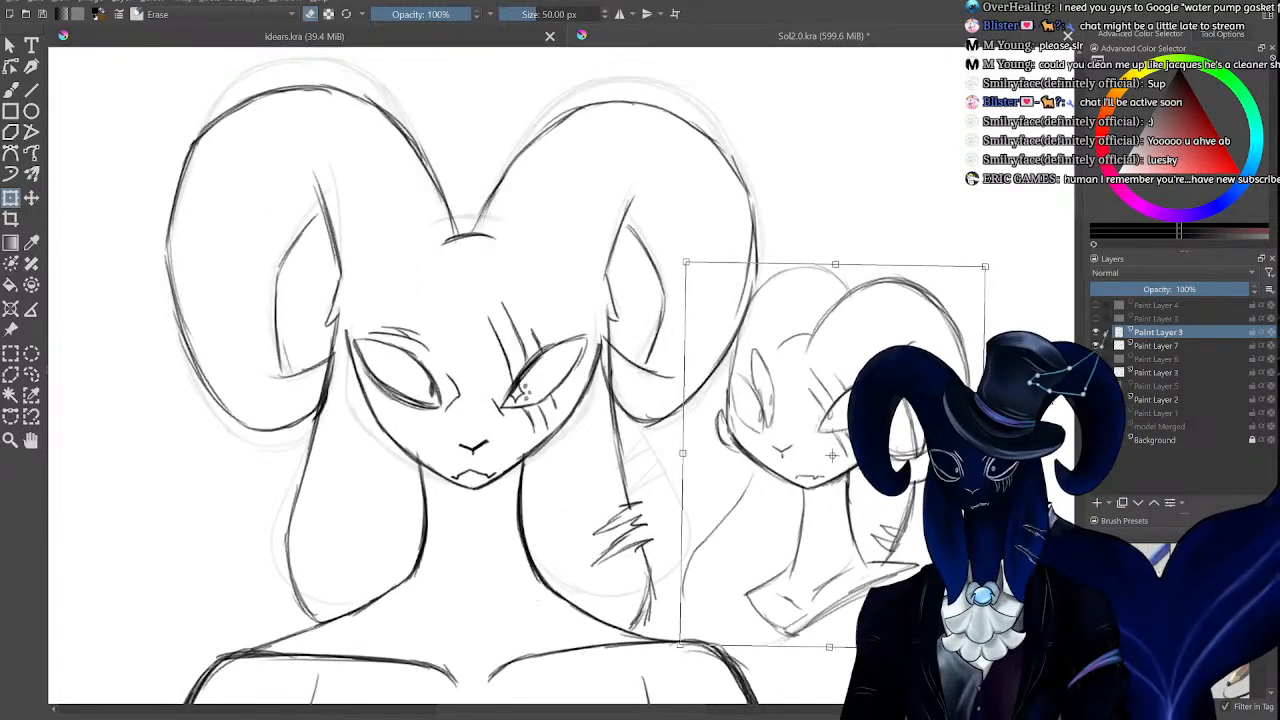
scroll(1078, 208, "down", 2)
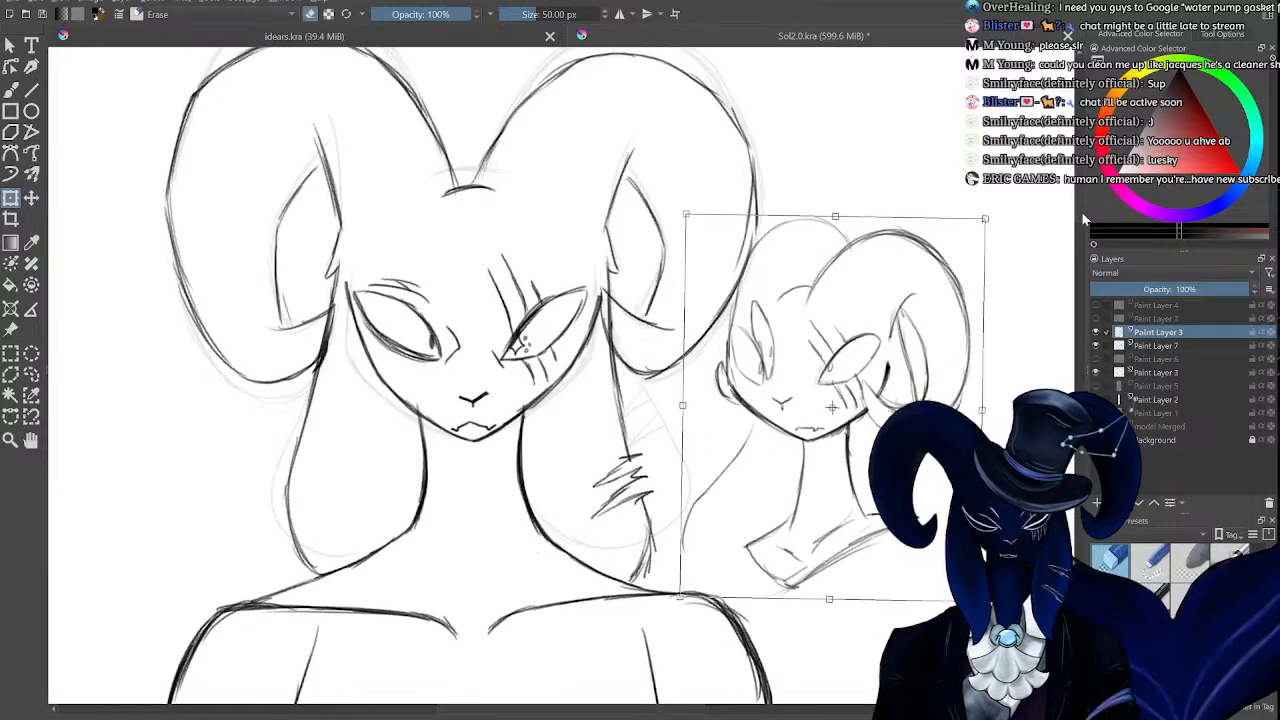
key("b")
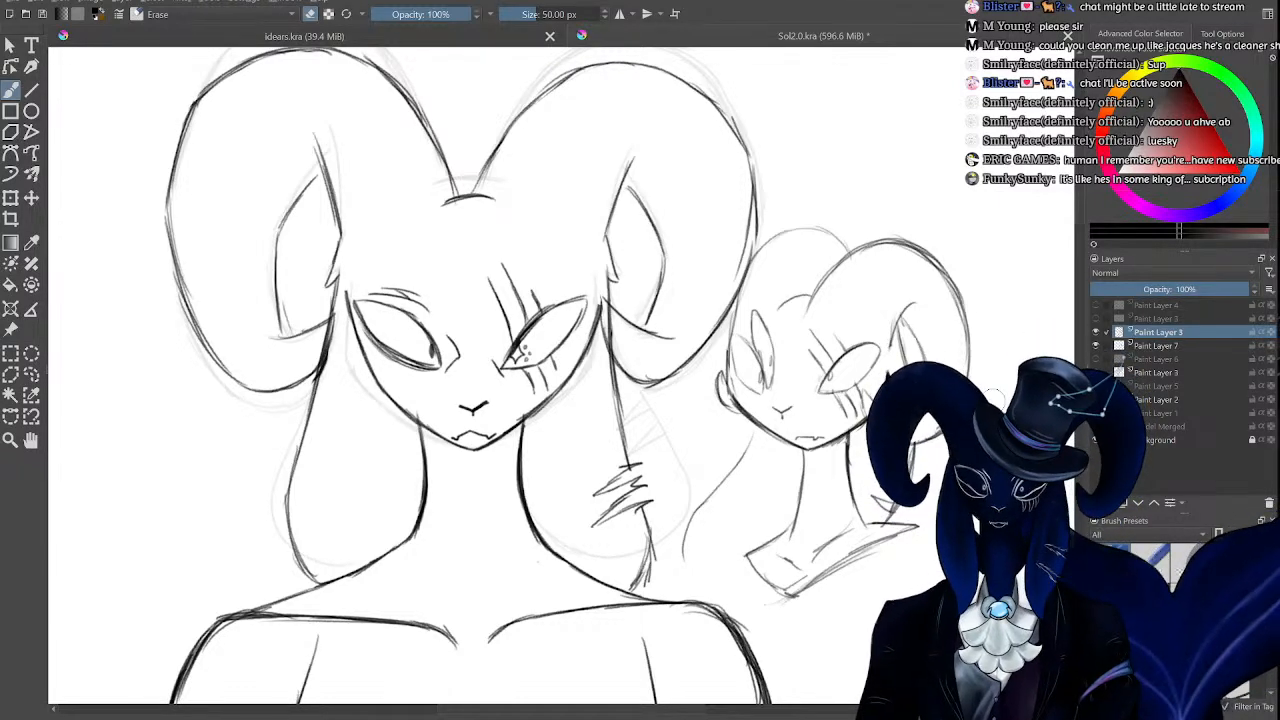
Examine the size and placement of the reduced head sketch against the front-view figure.
key("minus")
key("minus")
key("minus")
key("minus")
key("plus")
key("plus")
key("plus")
key("plus")
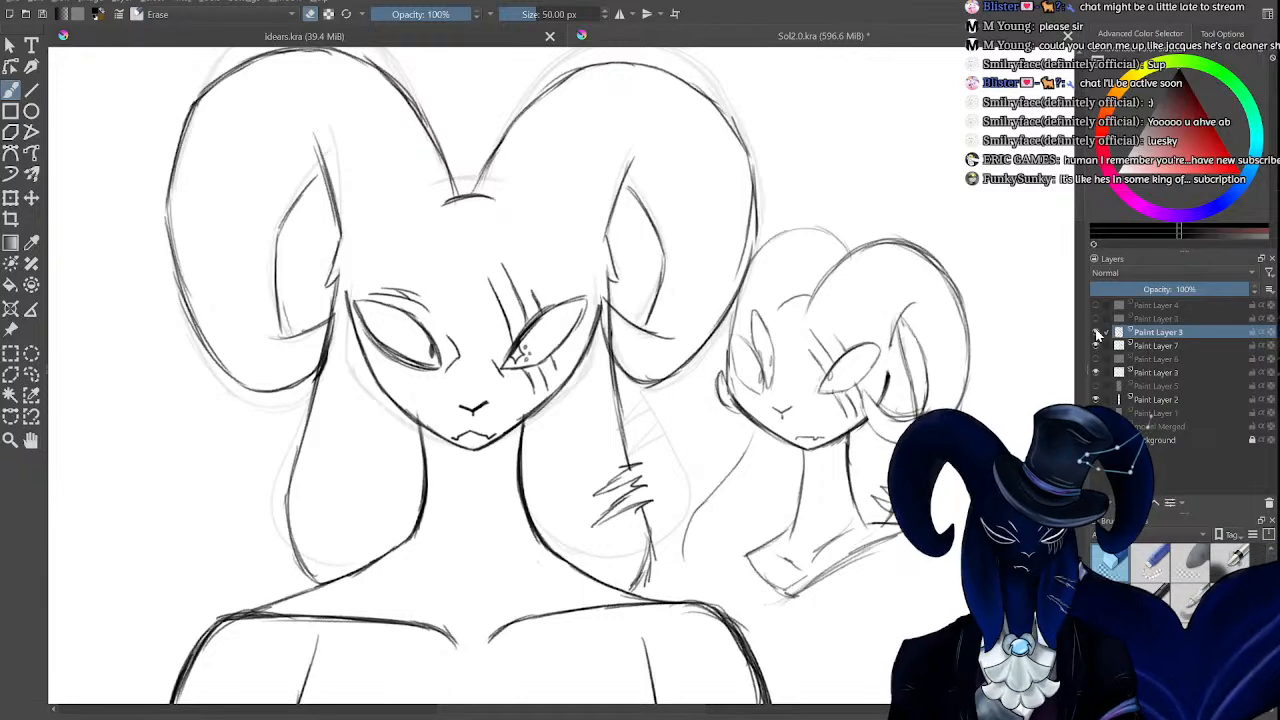
Hide Paint Layer 7 with the front-view face lines and make Paint Layer 2 with the body lines active.
left_click(1143, 346)
left_click(1097, 346)
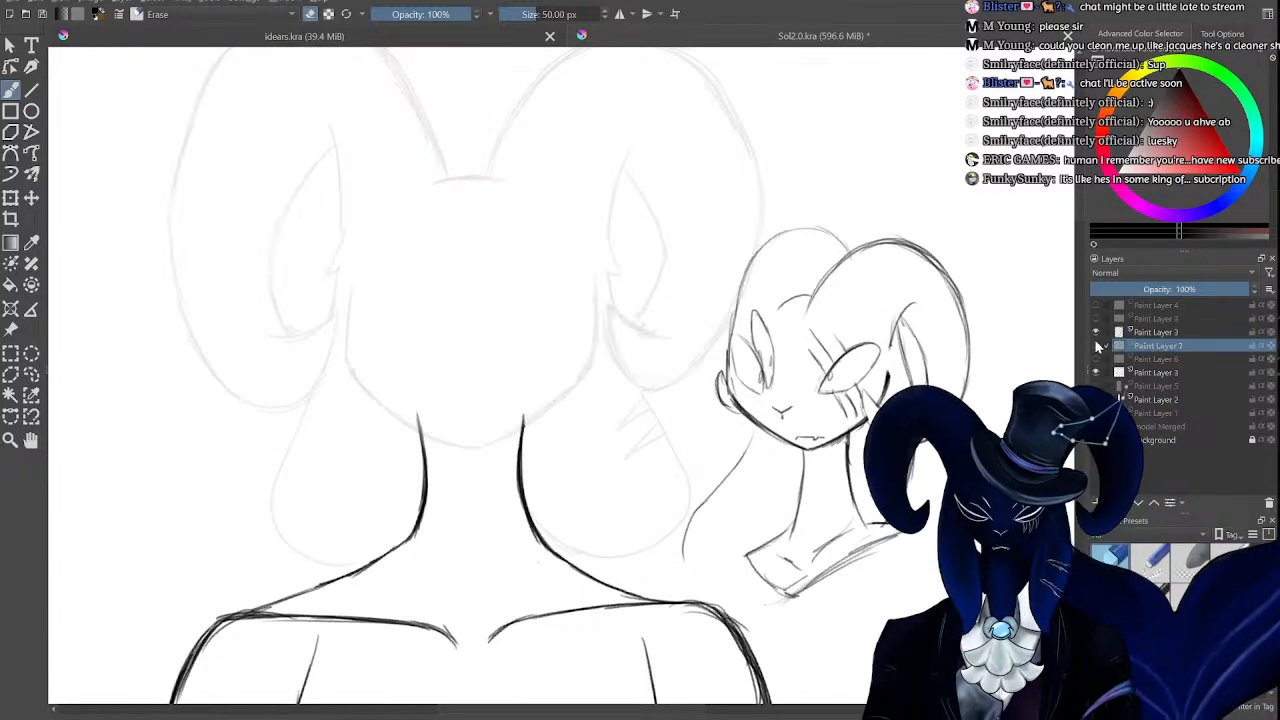
left_click(1155, 399)
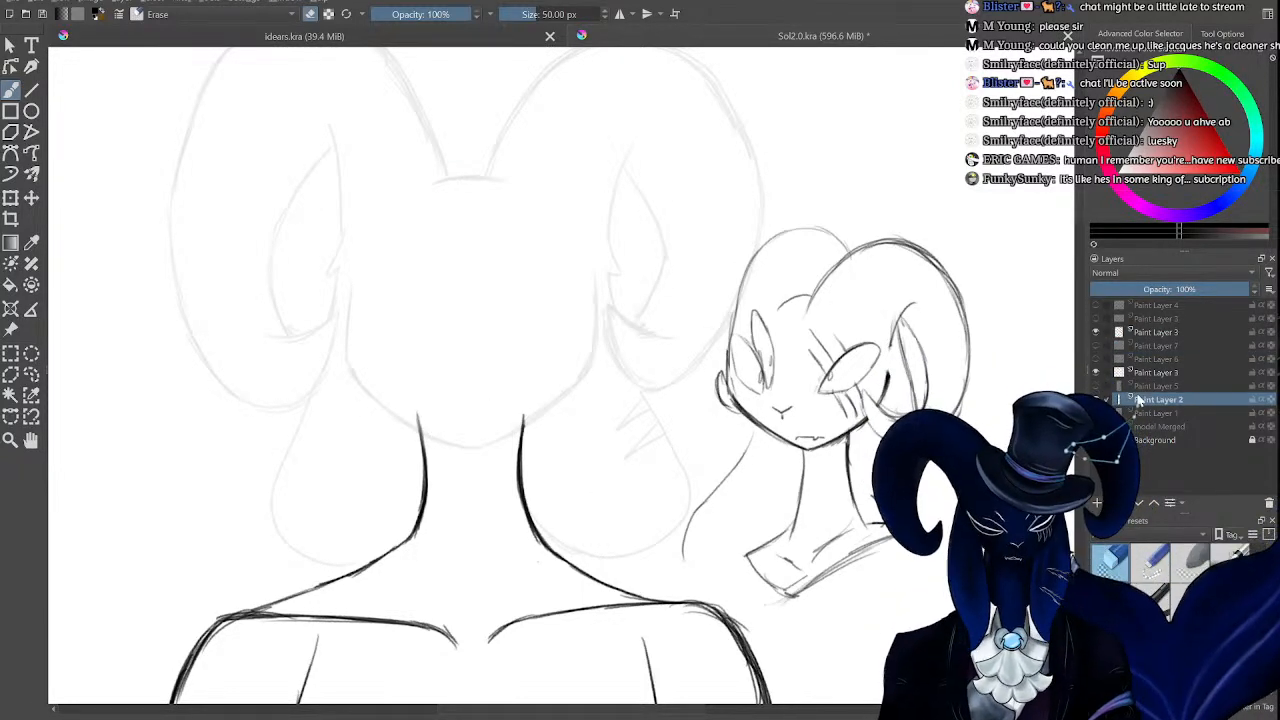
left_click(1095, 372)
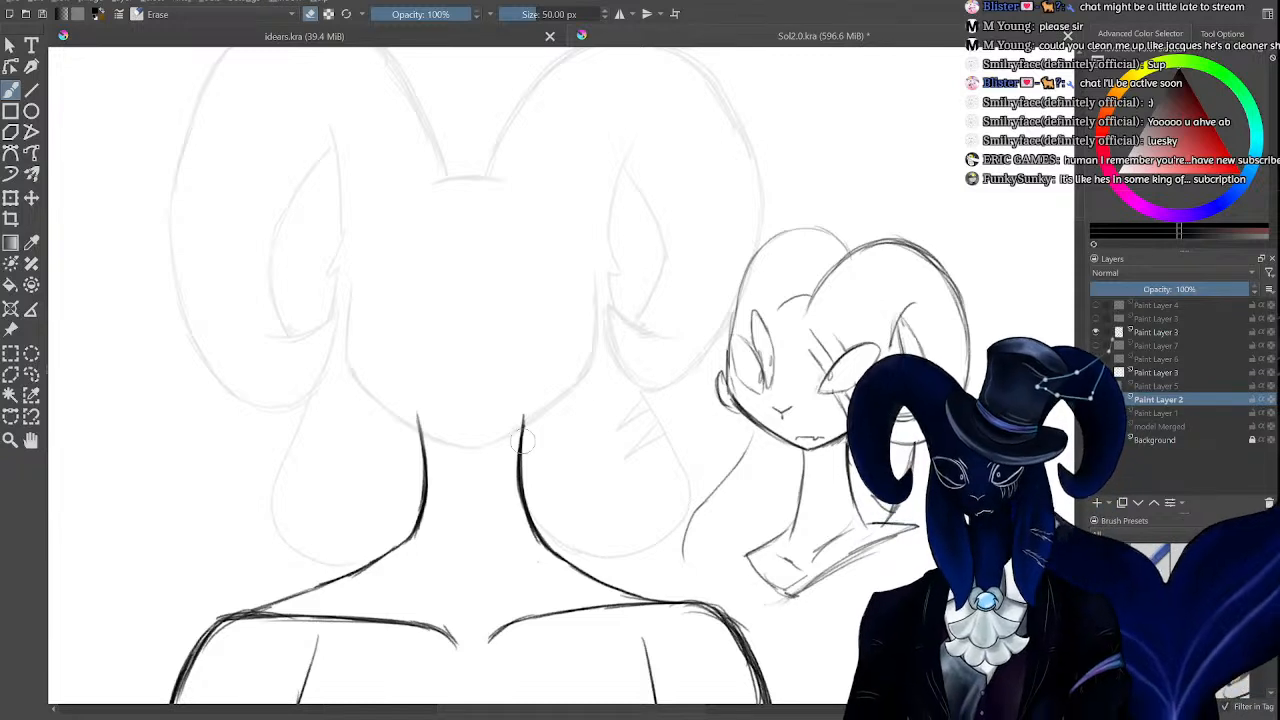
Extend both neck lines of the front view slightly upward toward the jaw with the 10 px brush.
key("e")
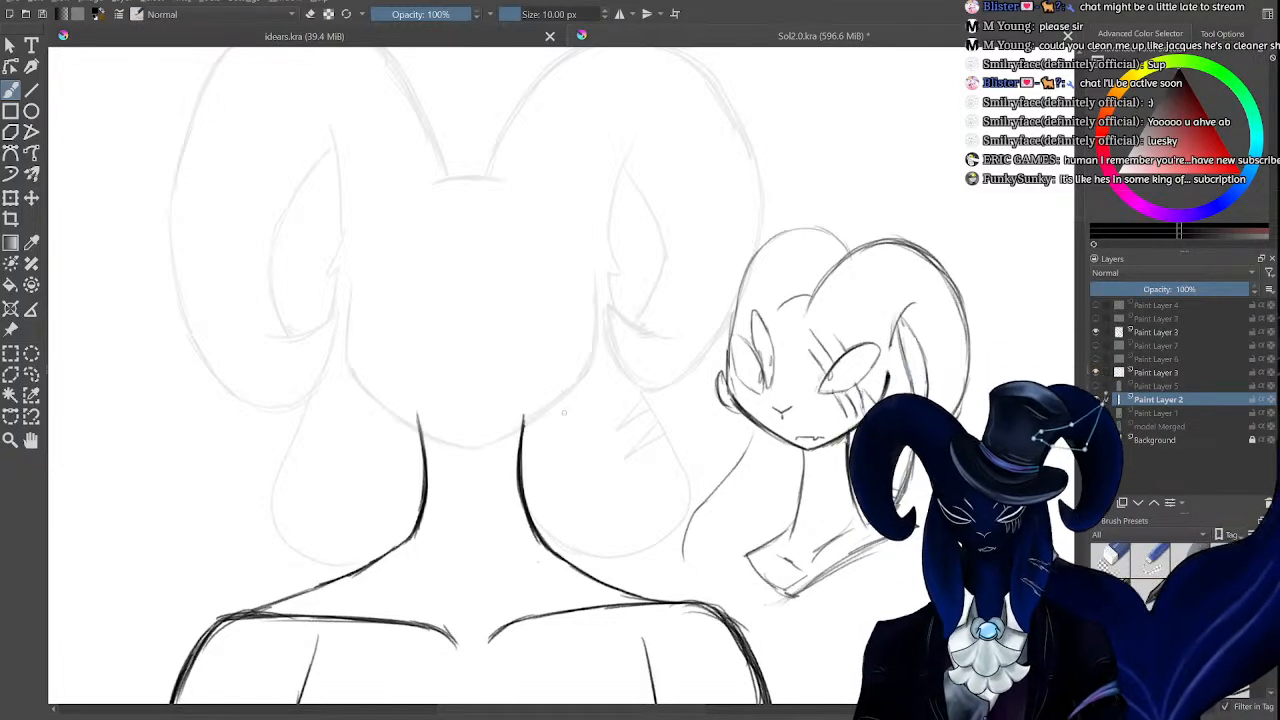
left_click_drag(522, 400, 530, 508)
left_click_drag(420, 402, 420, 516)
key("e")
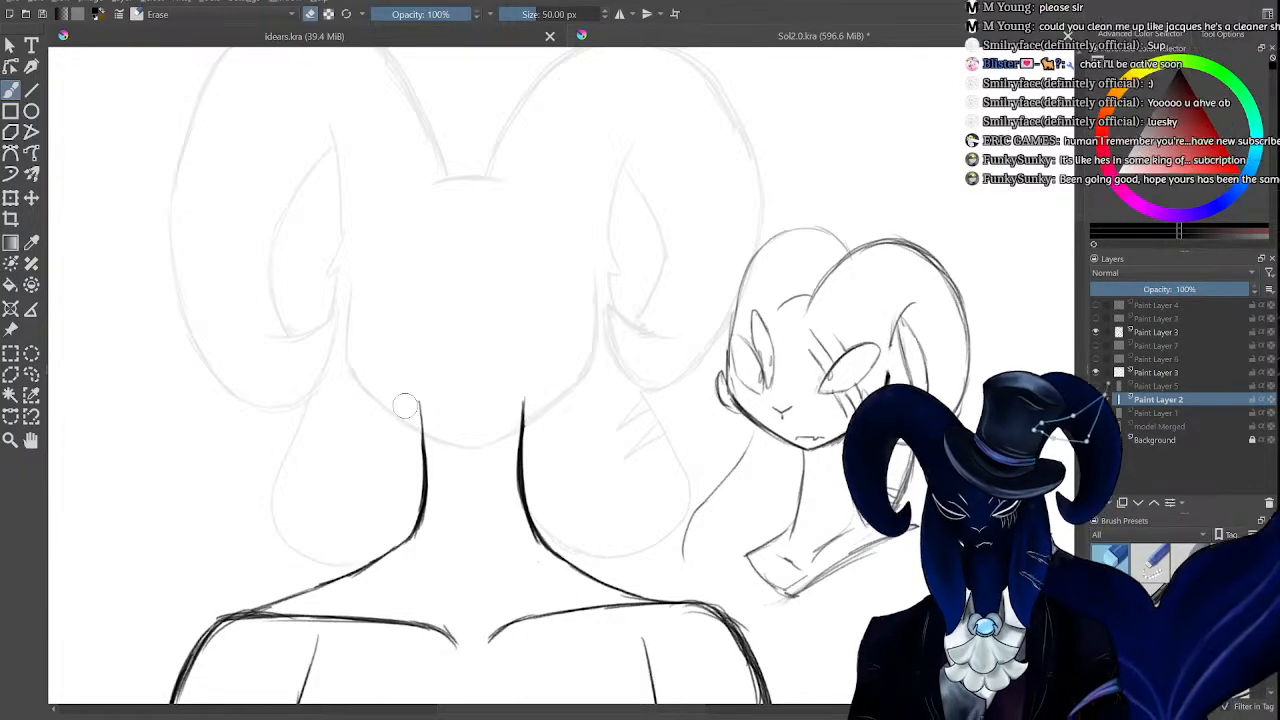
key("e")
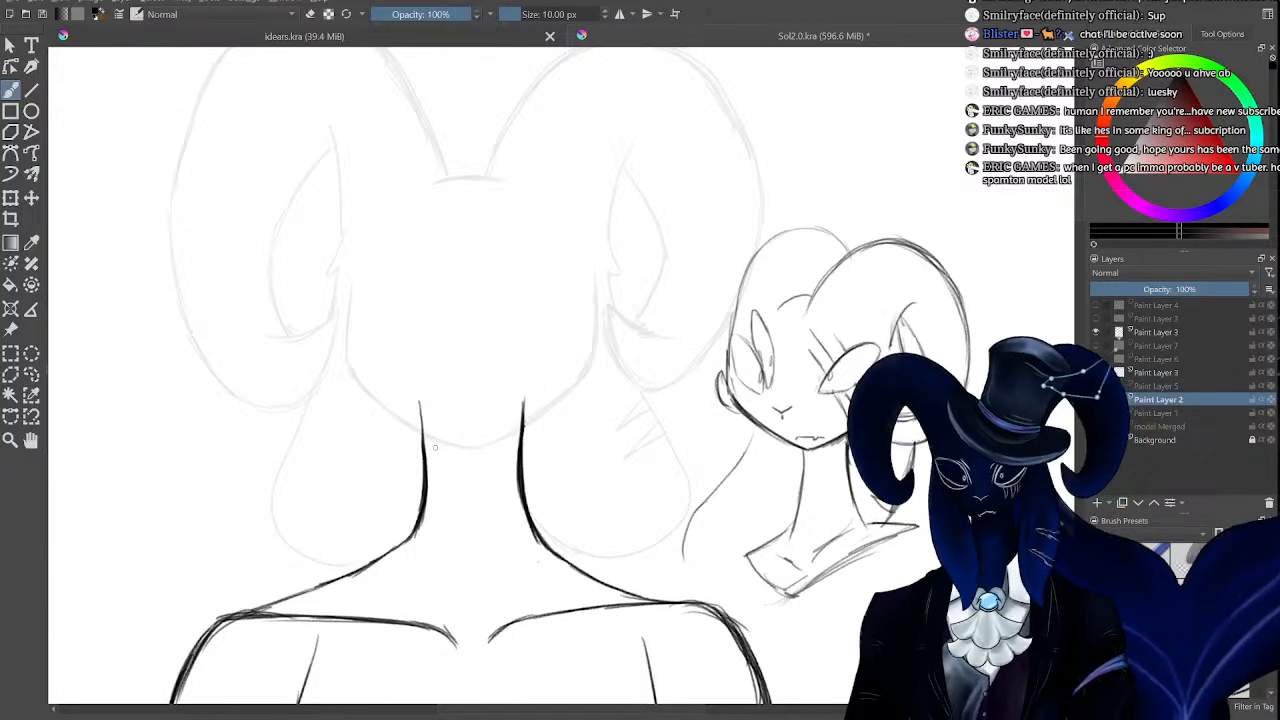
Try a 55.40 px brush stroke at the upper end of the right-hand neck line and undo it.
scroll(435, 447, "down", 2)
scroll(498, 411, "up", 2)
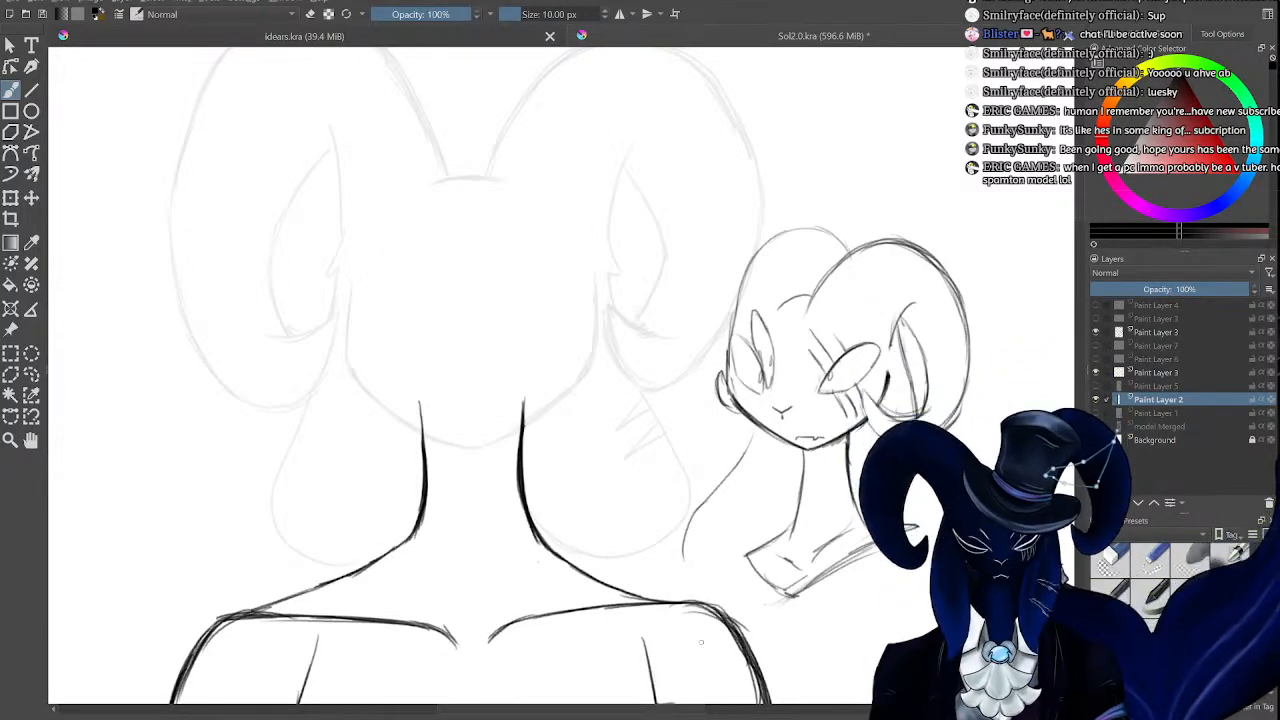
scroll(701, 641, "down", 2)
scroll(677, 708, "up", 2)
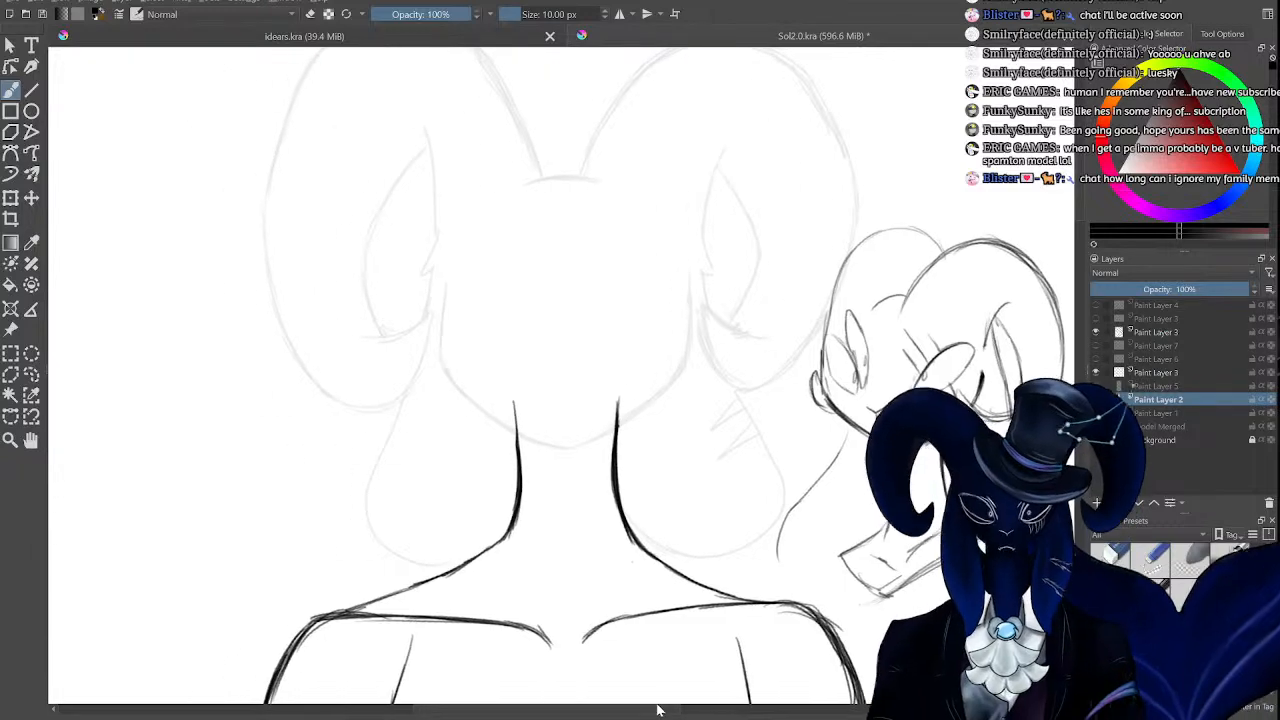
key("ctrl+plus")
key("ctrl+plus")
key("ctrl+minus")
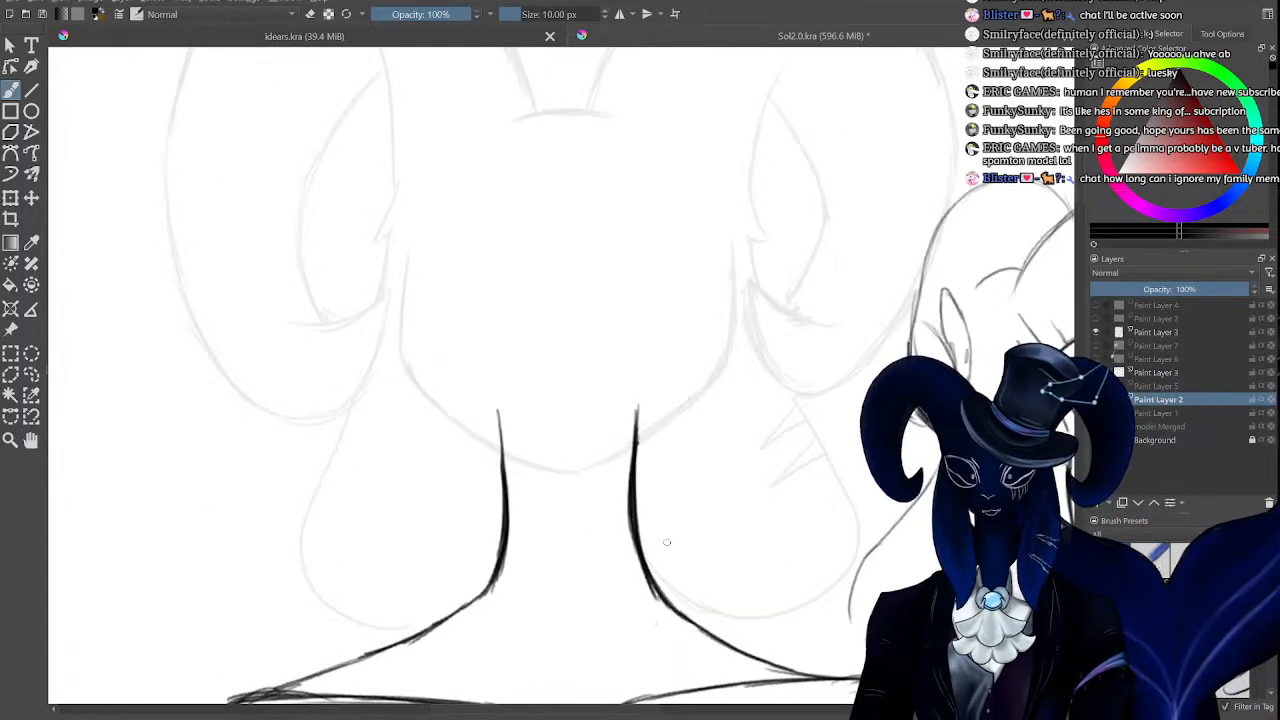
mouse_move(522, 13)
left_mouse_down()
mouse_move(537, 35)
mouse_move(532, 12)
mouse_move(537, 23)
left_mouse_up()
left_click_drag(629, 385, 630, 420)
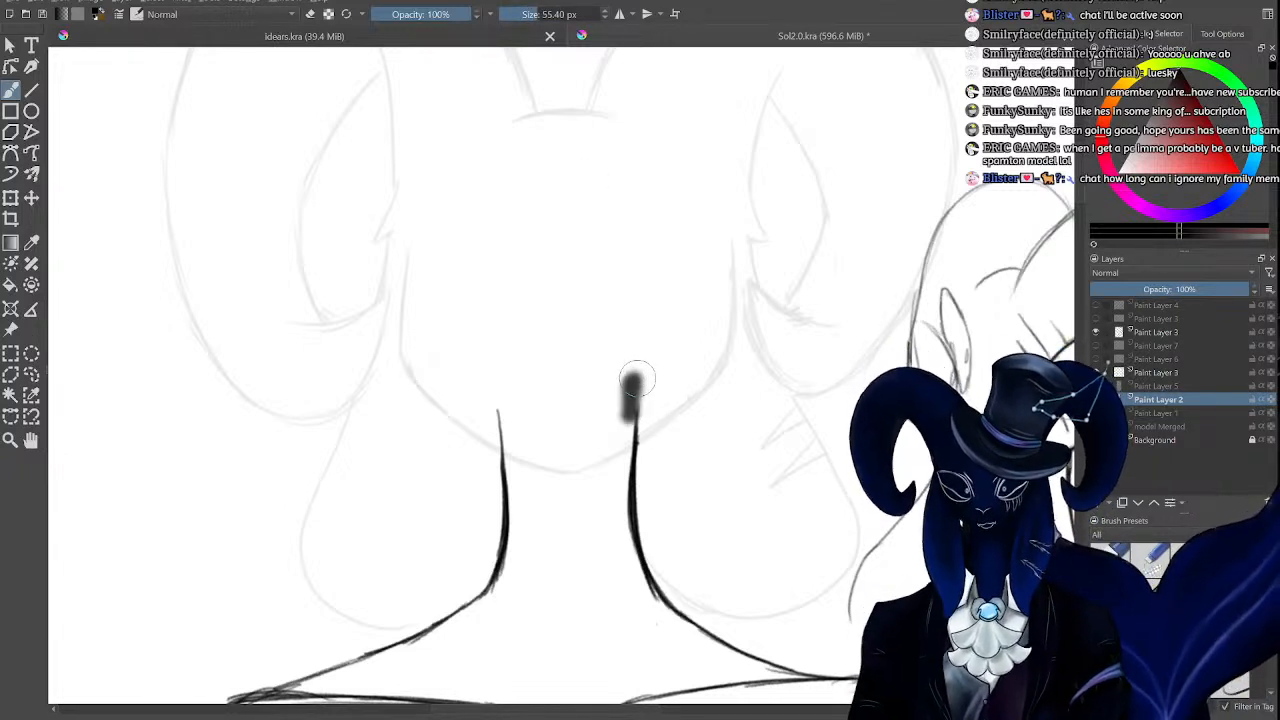
key("ctrl+z")
Set the brush size to 10.34 px, testing it with short vertical strokes beside the neck and undoing them.
left_click(521, 10)
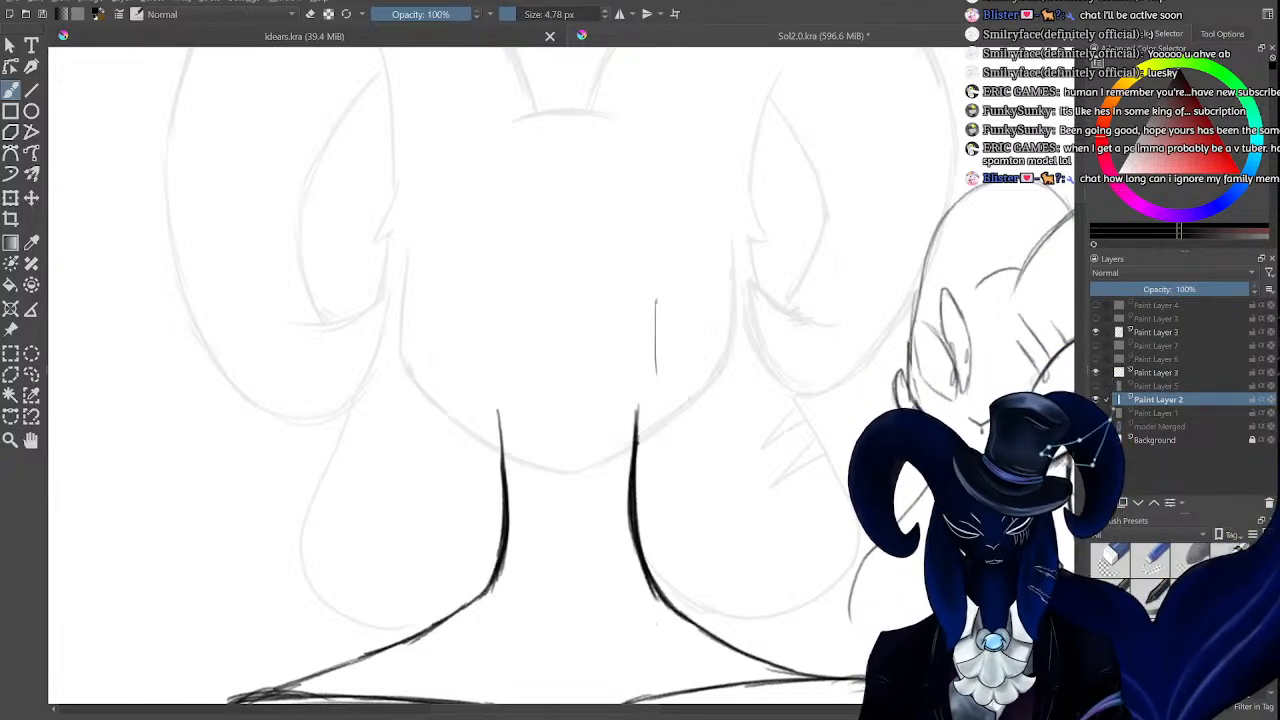
left_click(520, 10)
left_click_drag(520, 10, 523, 10)
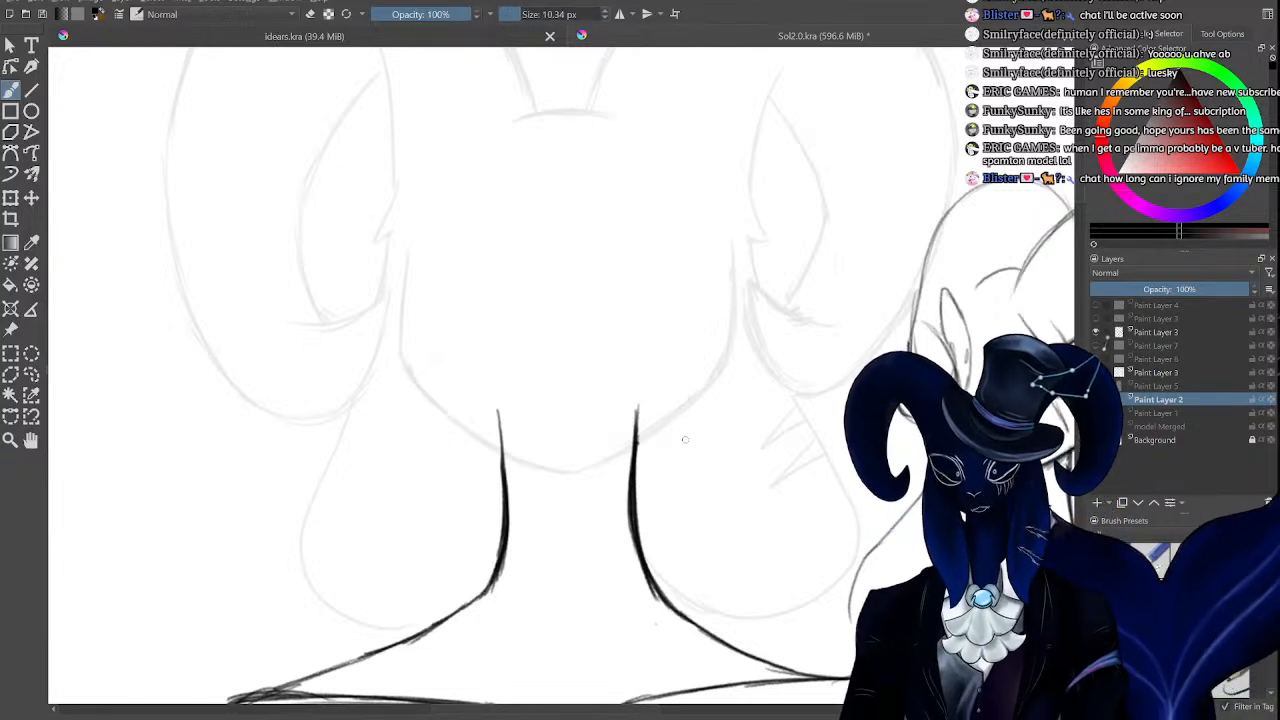
left_click_drag(676, 415, 677, 540)
key("ctrl+z")
key("ctrl+z")
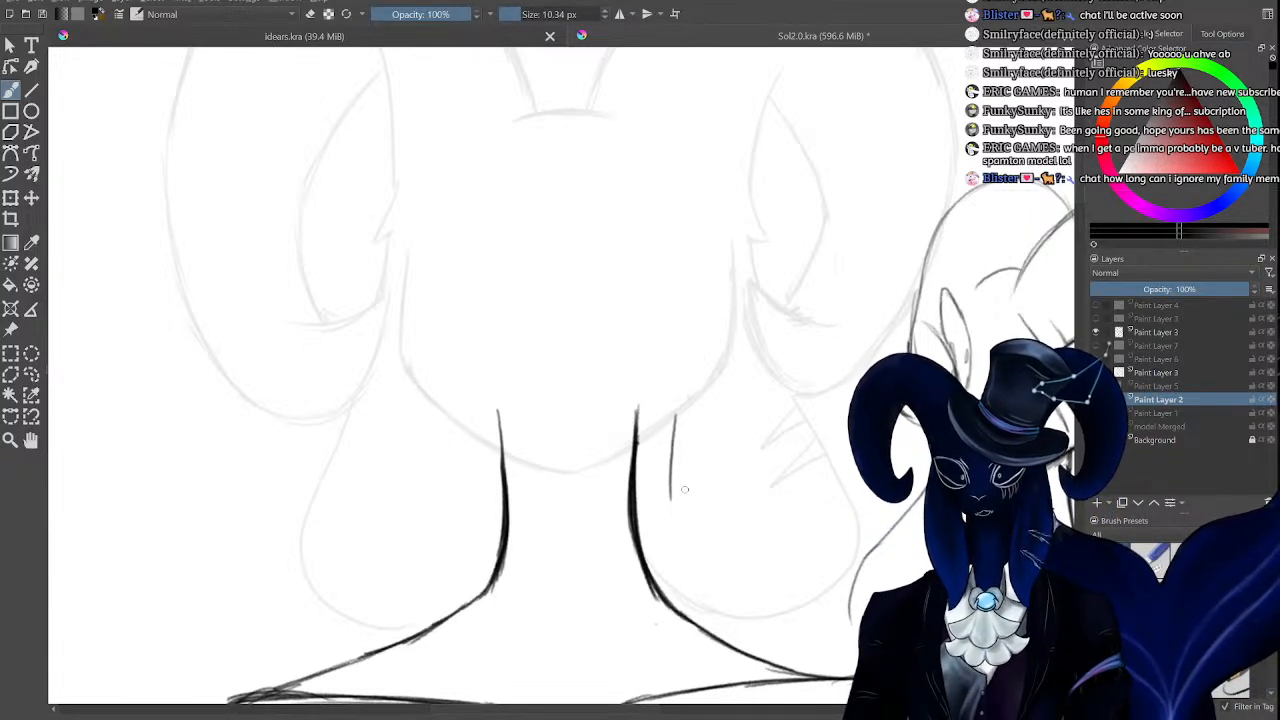
key("ctrl+z")
Thin and tidy the right-hand neck line of the front view on Paint Layer 2 with the 50 px eraser.
key("e")
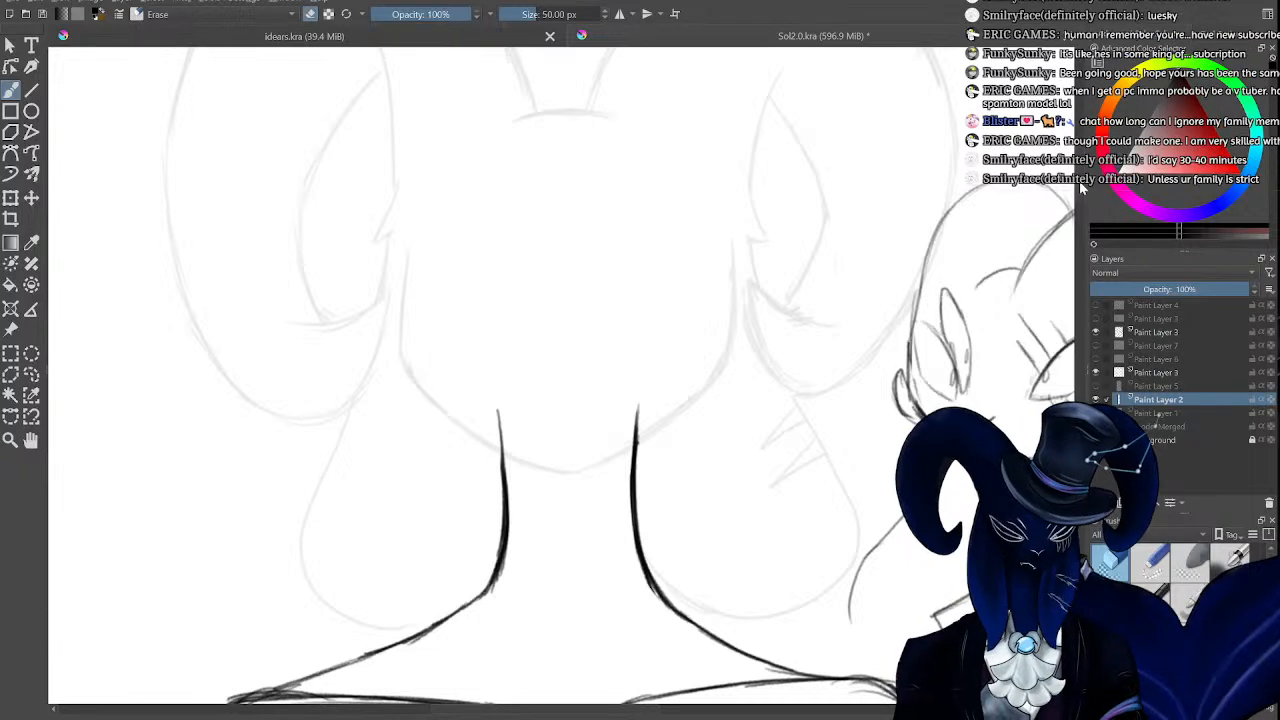
scroll(1080, 197, "down", 2)
left_click_drag(1080, 191, 1080, 187)
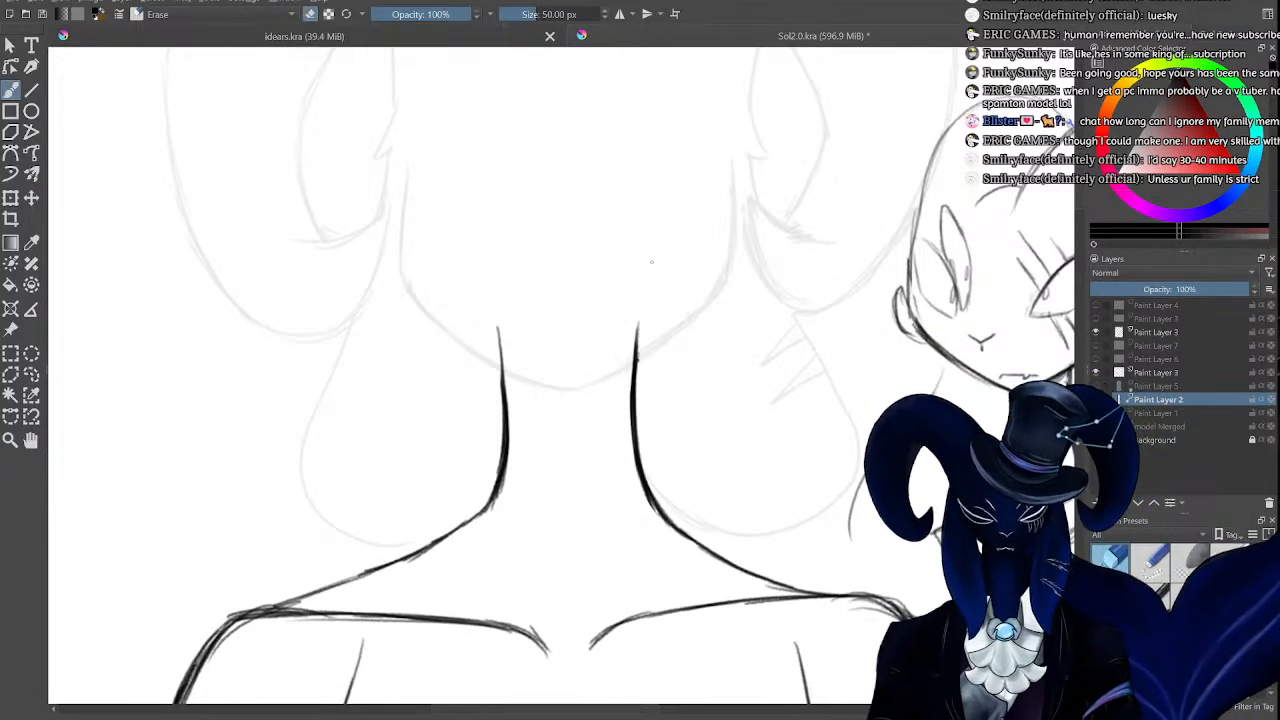
key("ctrl+minus")
key("ctrl+minus")
key("ctrl+minus")
key("ctrl+plus")
key("ctrl+plus")
key("ctrl+plus")
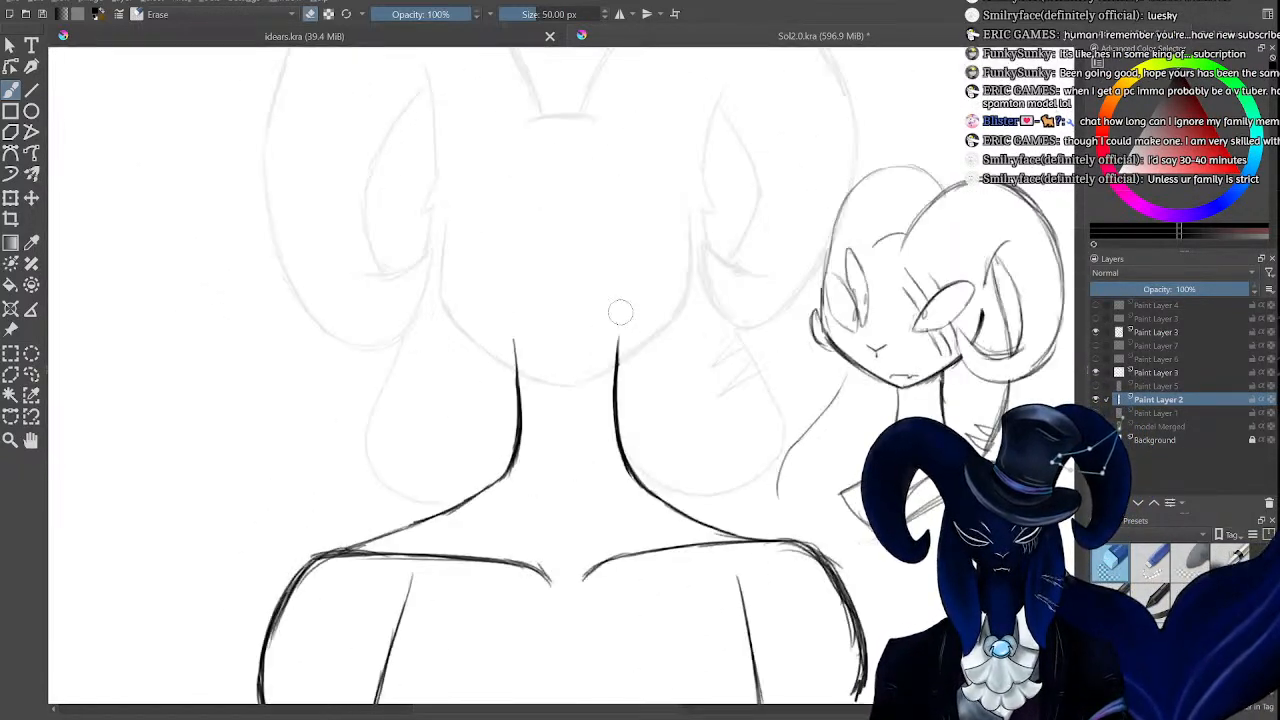
key("ctrl+minus")
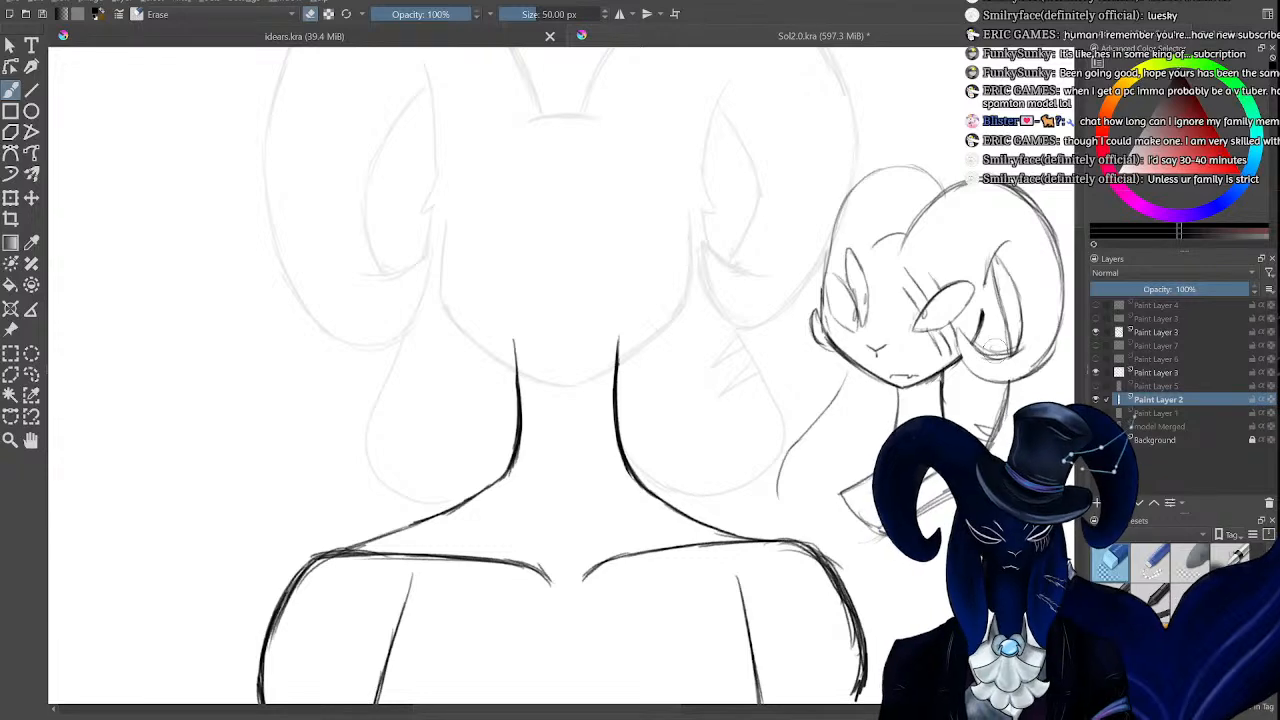
Add a paint layer above Paint Layer 2 and sketch curved strokes in the empty area beside the angled head sketch.
left_click(1097, 503)
left_click_drag(640, 709, 765, 709)
key("e")
key("ctrl+plus")
mouse_move(716, 350)
left_mouse_down()
mouse_move(701, 403)
mouse_move(712, 407)
mouse_move(702, 480)
left_mouse_up()
mouse_move(713, 408)
left_mouse_down()
mouse_move(687, 500)
mouse_move(671, 510)
left_mouse_up()
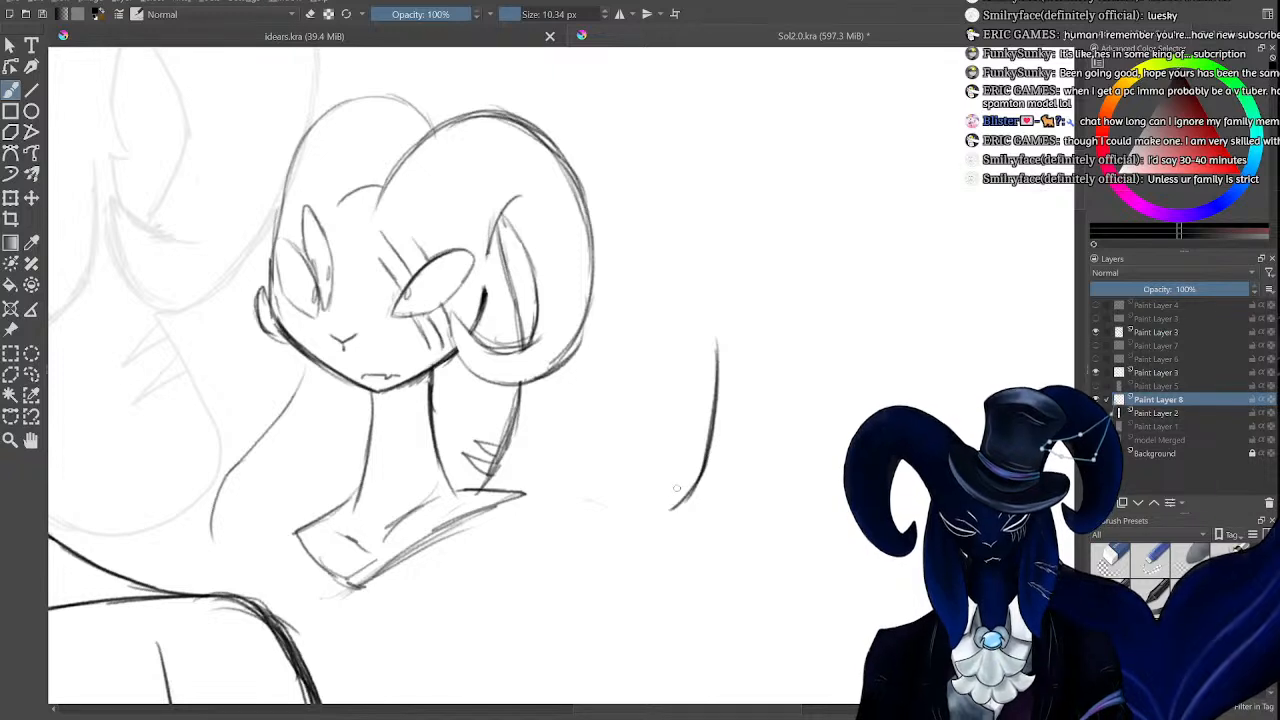
mouse_move(700, 465)
left_mouse_down()
mouse_move(606, 530)
mouse_move(704, 618)
left_mouse_up()
mouse_move(636, 562)
left_mouse_down()
mouse_move(770, 642)
mouse_move(850, 594)
left_mouse_up()
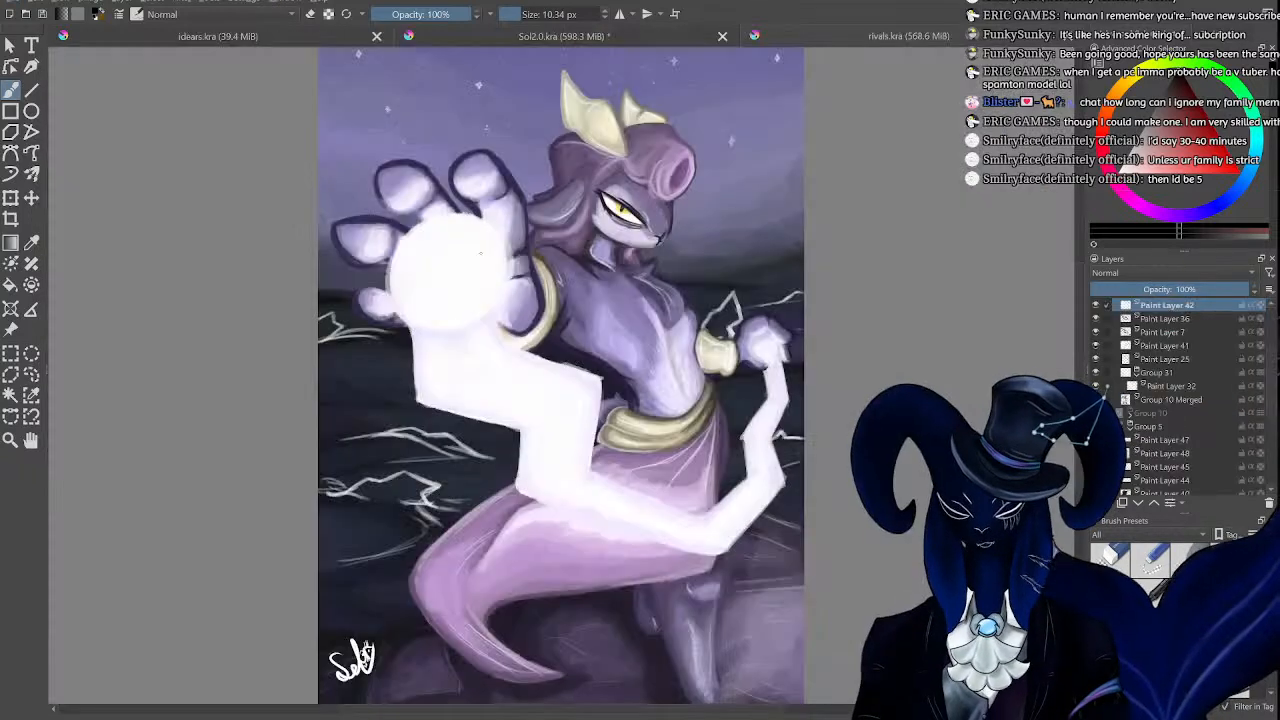
Examine the finished purple character painting in rivals.kra as a whole and up close.
key("minus")
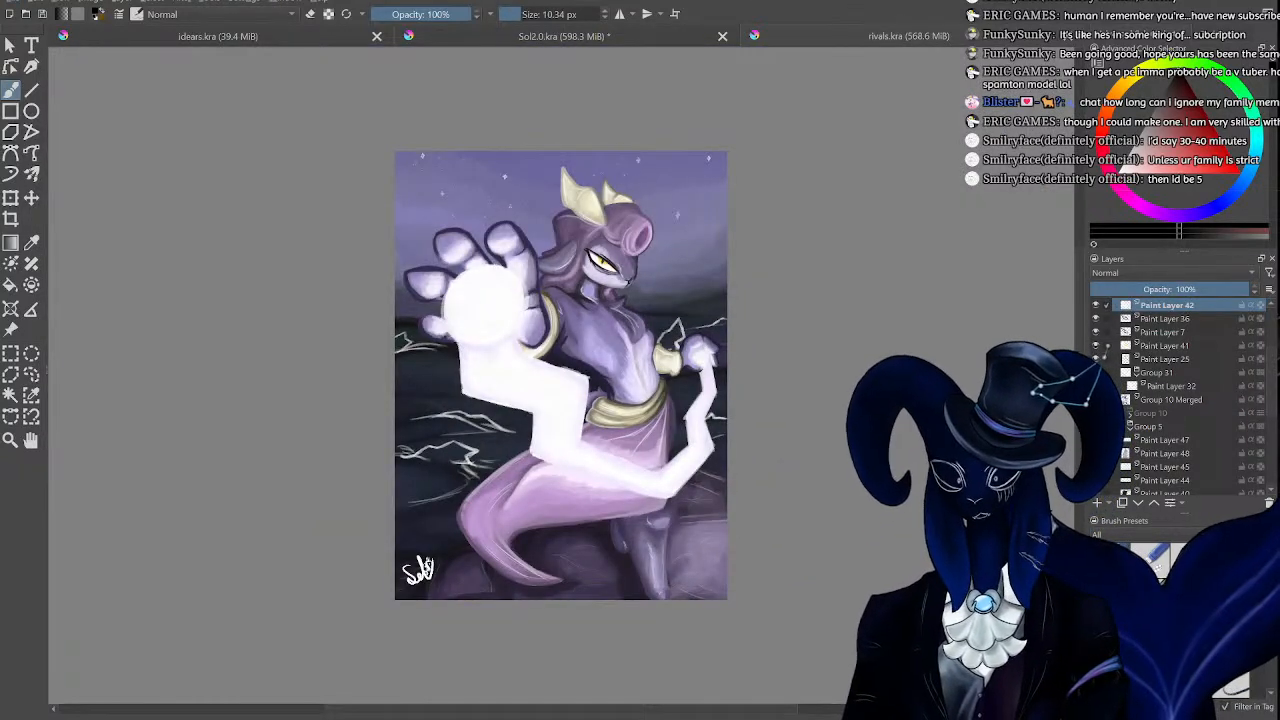
key("plus")
key("minus")
key("minus")
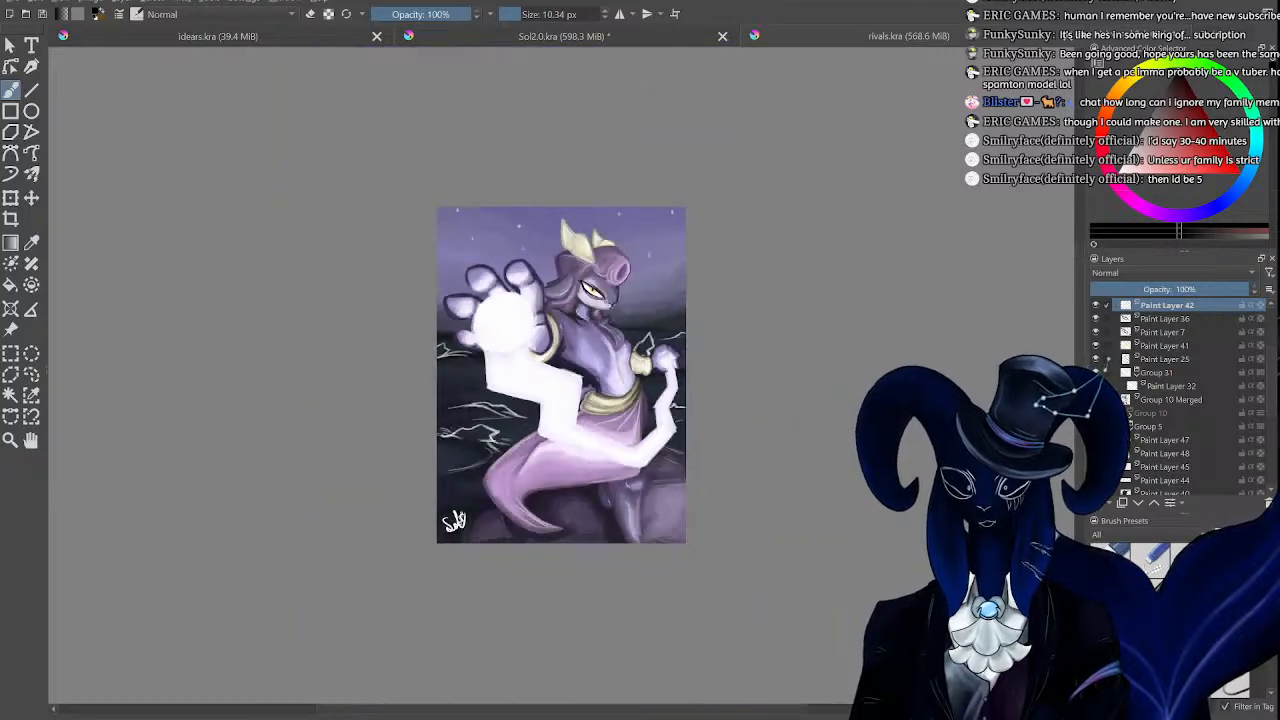
key("minus")
key("plus")
key("plus")
key("plus")
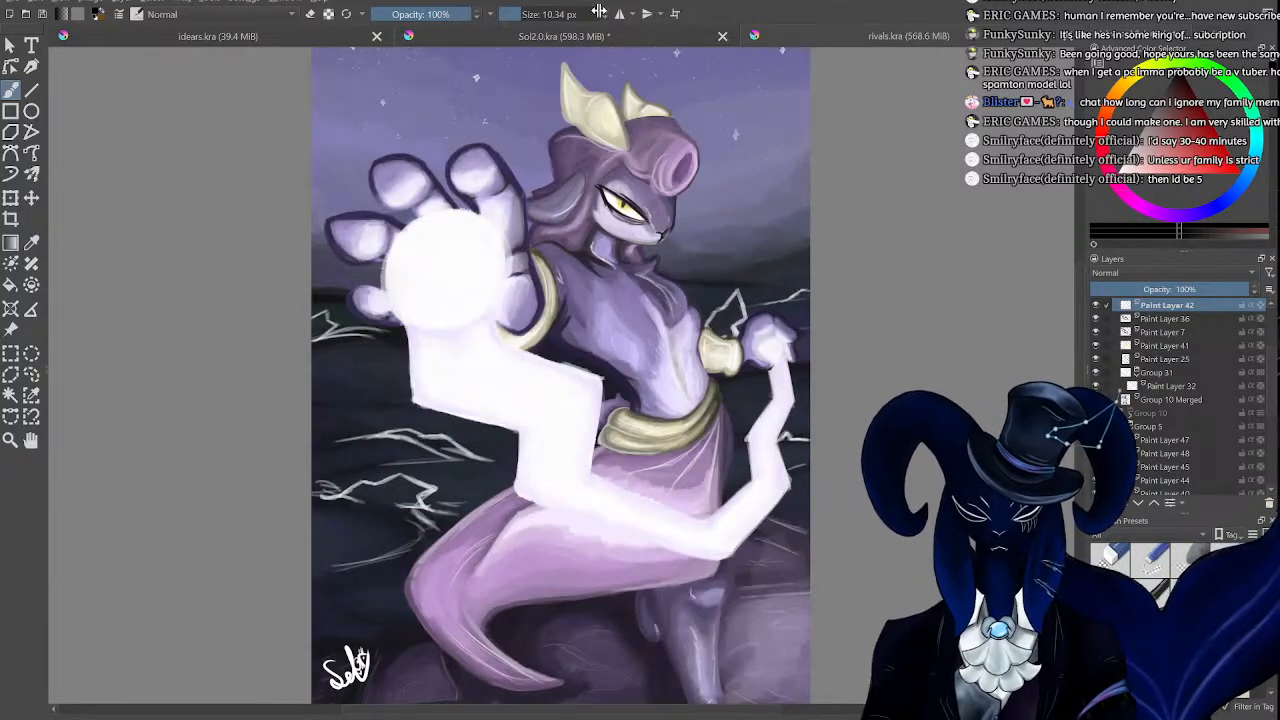
Inspect the rivals.kra painting at several magnifications, comparing the full composition with the character's face and raised hand.
key("minus")
key("minus")
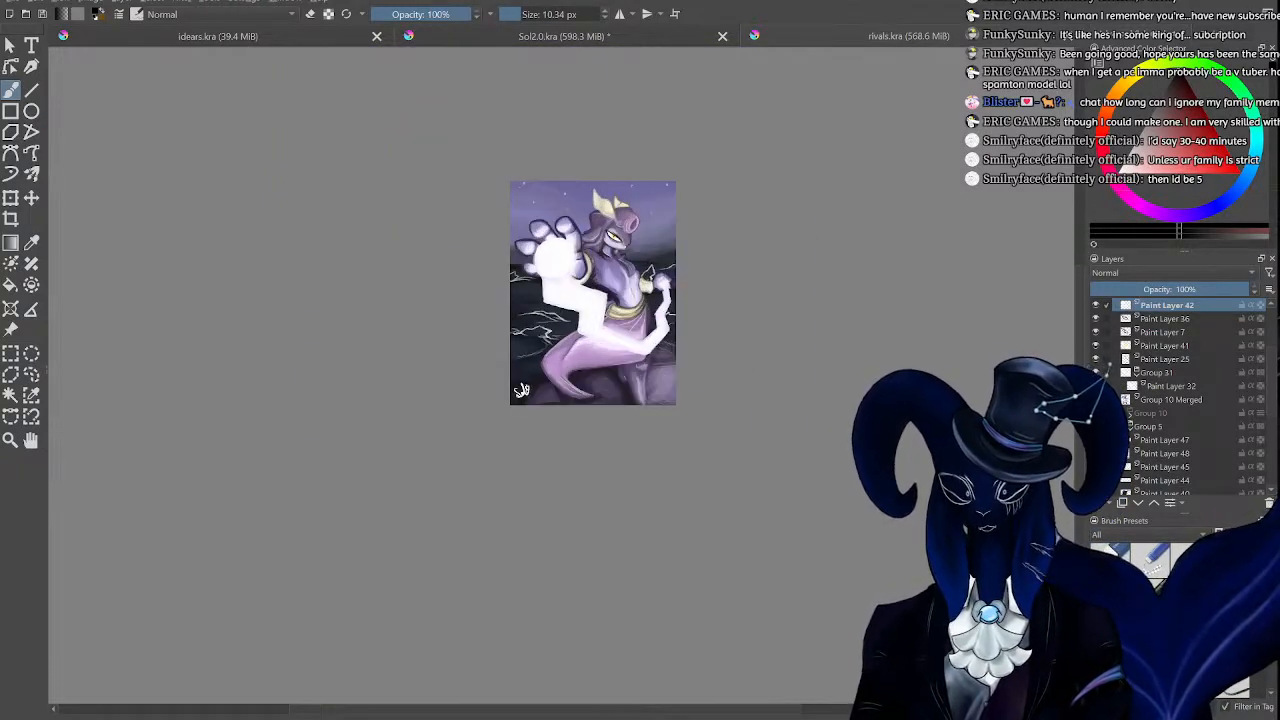
key("plus")
key("plus")
key("plus")
key("plus")
key("plus")
key("minus")
key("minus")
key("minus")
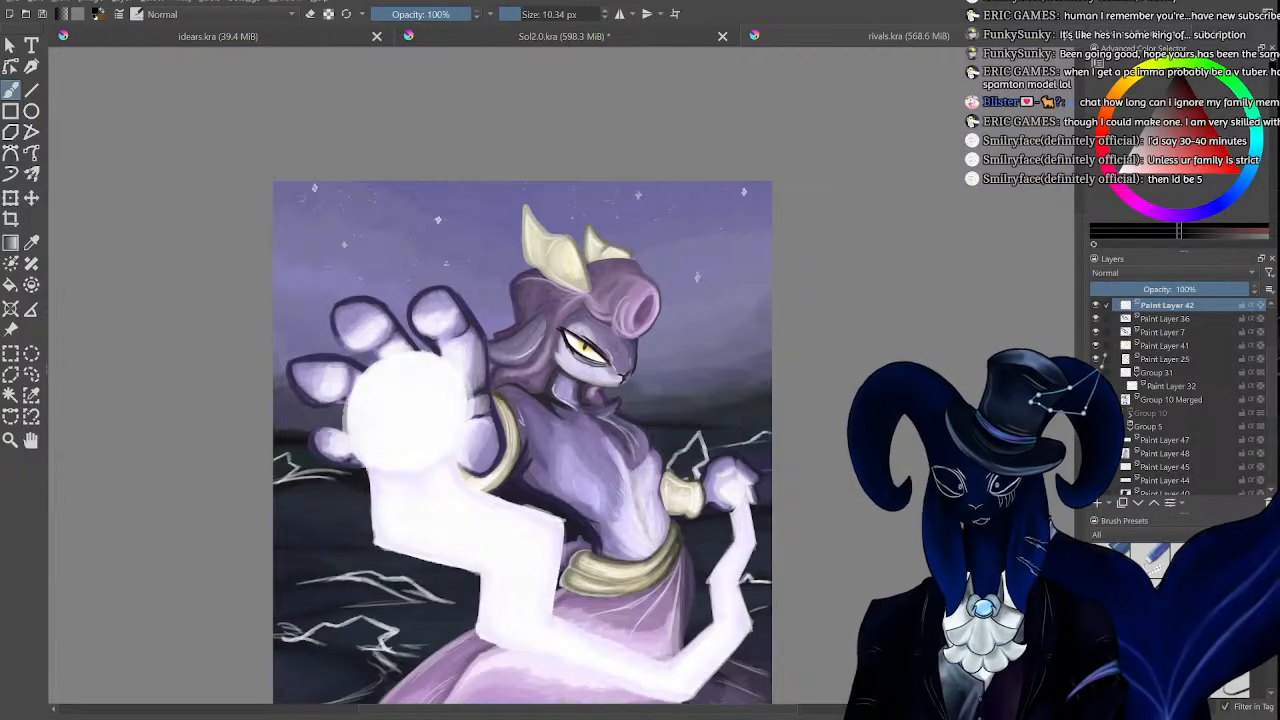
key("plus")
key("plus")
key("plus")
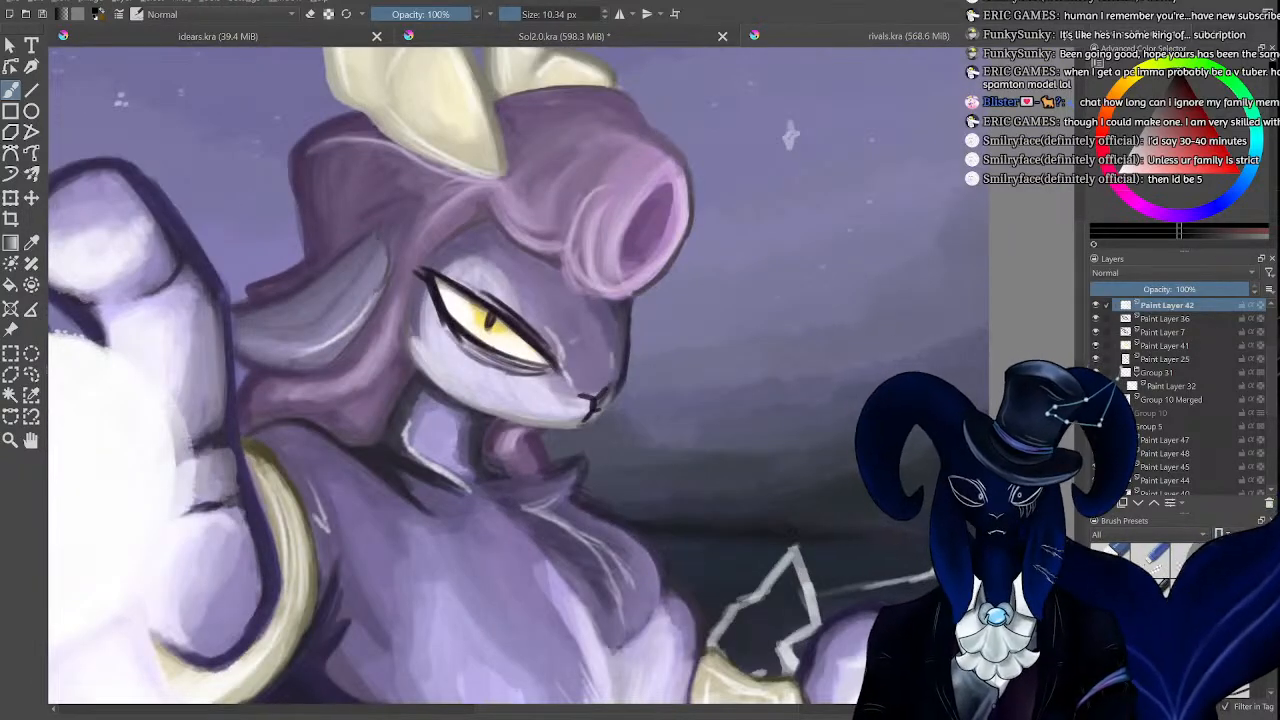
scroll(635, 287, "down", 5)
scroll(650, 383, "up", 2)
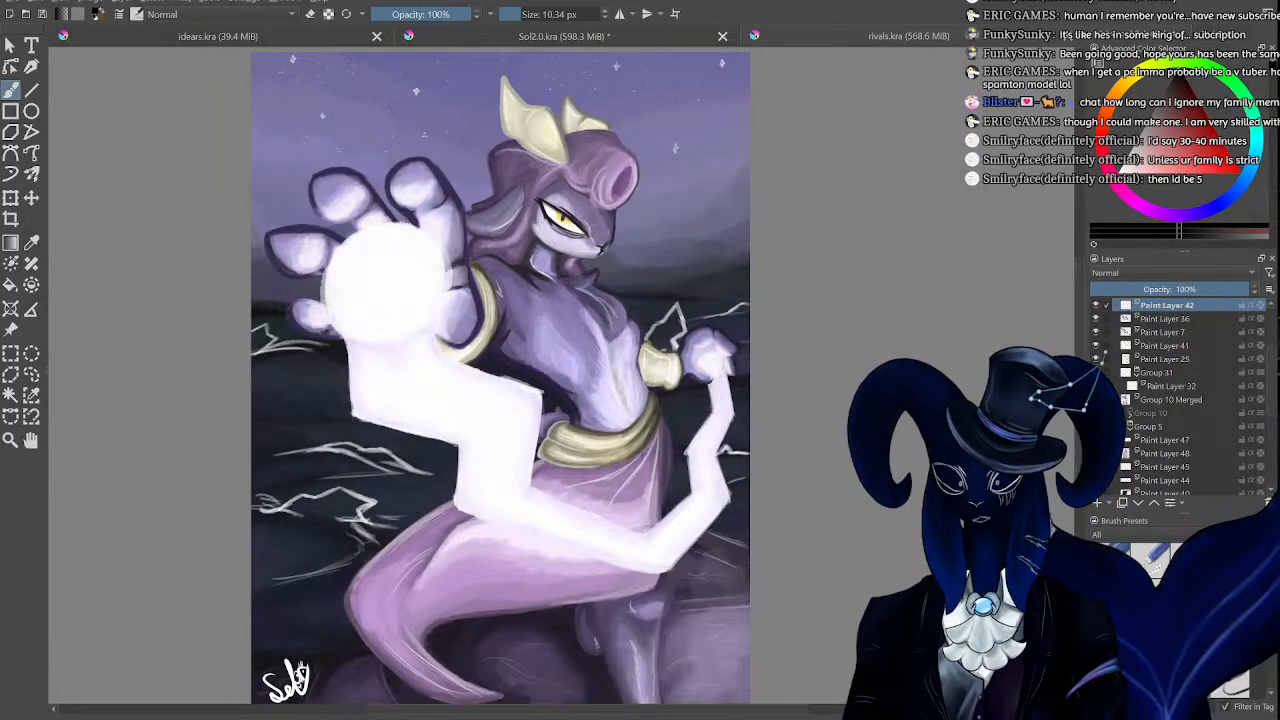
scroll(530, 215, "up", 2)
scroll(1176, 345, "up", 3)
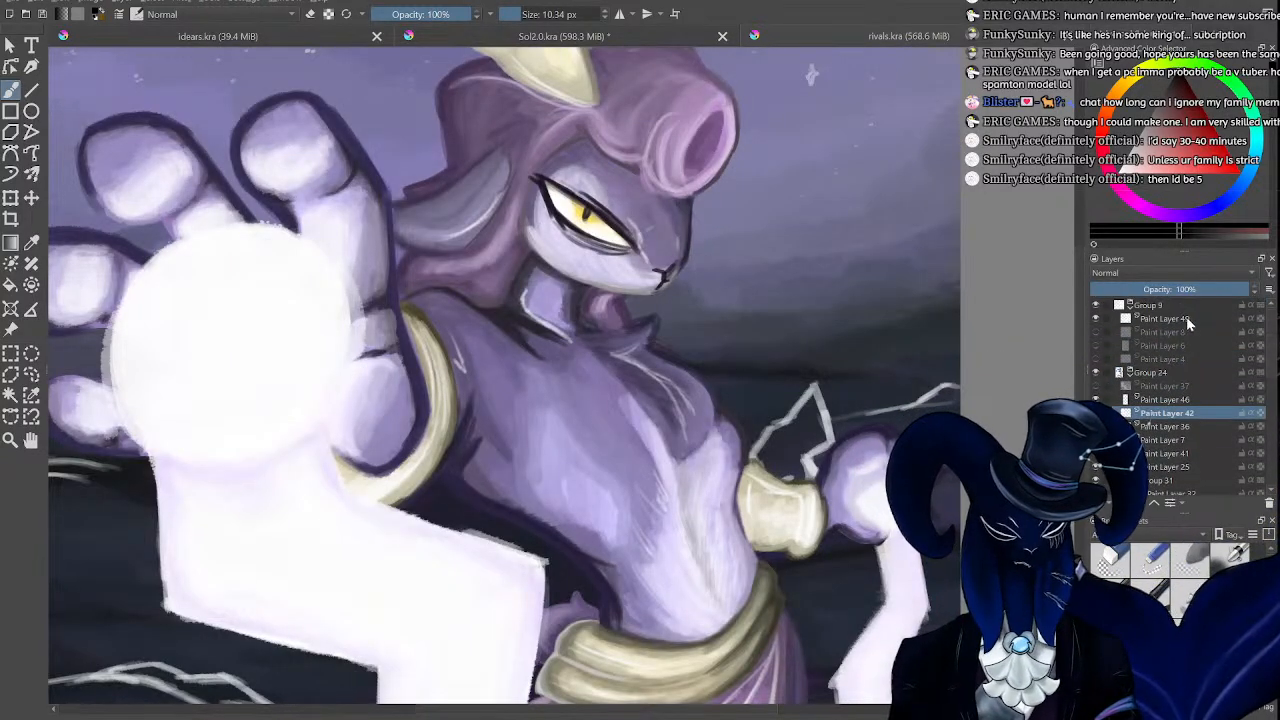
Add a paint layer and place it at the top of the layer stack, above Group 9.
left_click(1177, 306)
left_click(1098, 503)
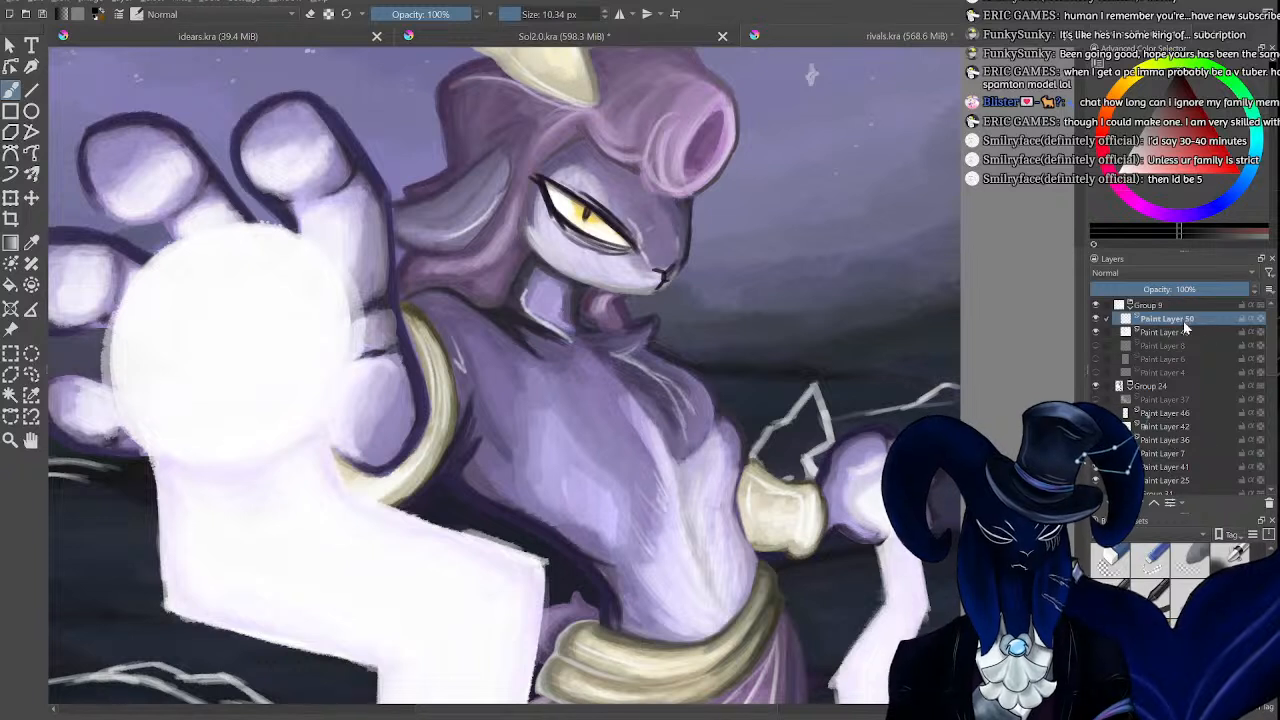
left_click_drag(1185, 327, 1208, 305)
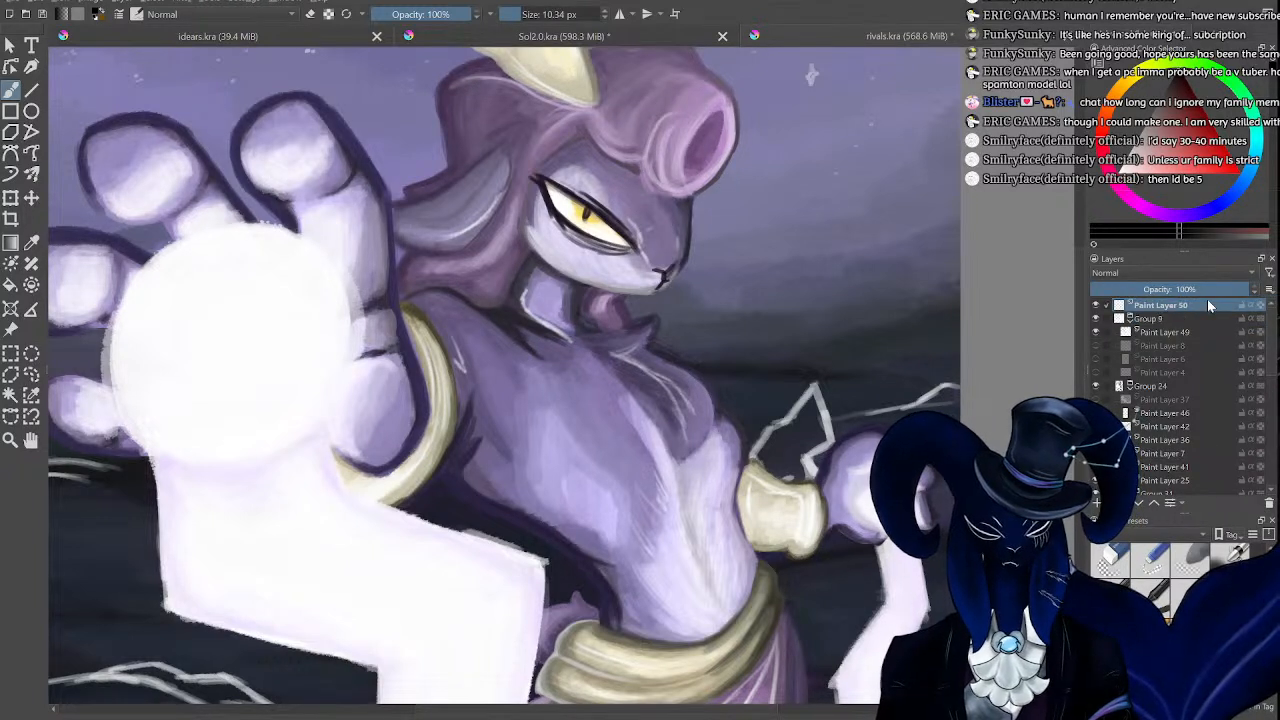
Choose a 40 px brush with bright red as the colour, and undo a short test stroke beside the face.
left_click(1157, 596)
left_click_drag(1215, 163, 1238, 212)
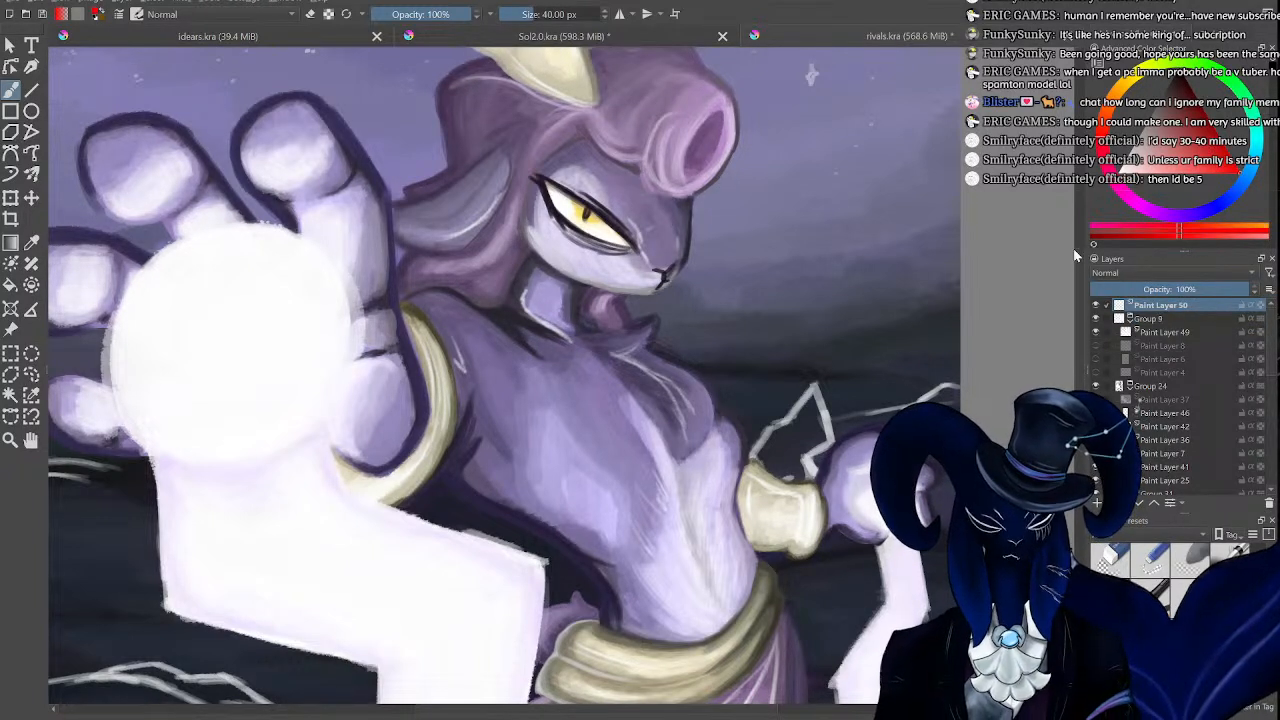
mouse_move(817, 228)
left_mouse_down()
mouse_move(728, 278)
mouse_move(825, 261)
left_mouse_up()
key("ctrl+z")
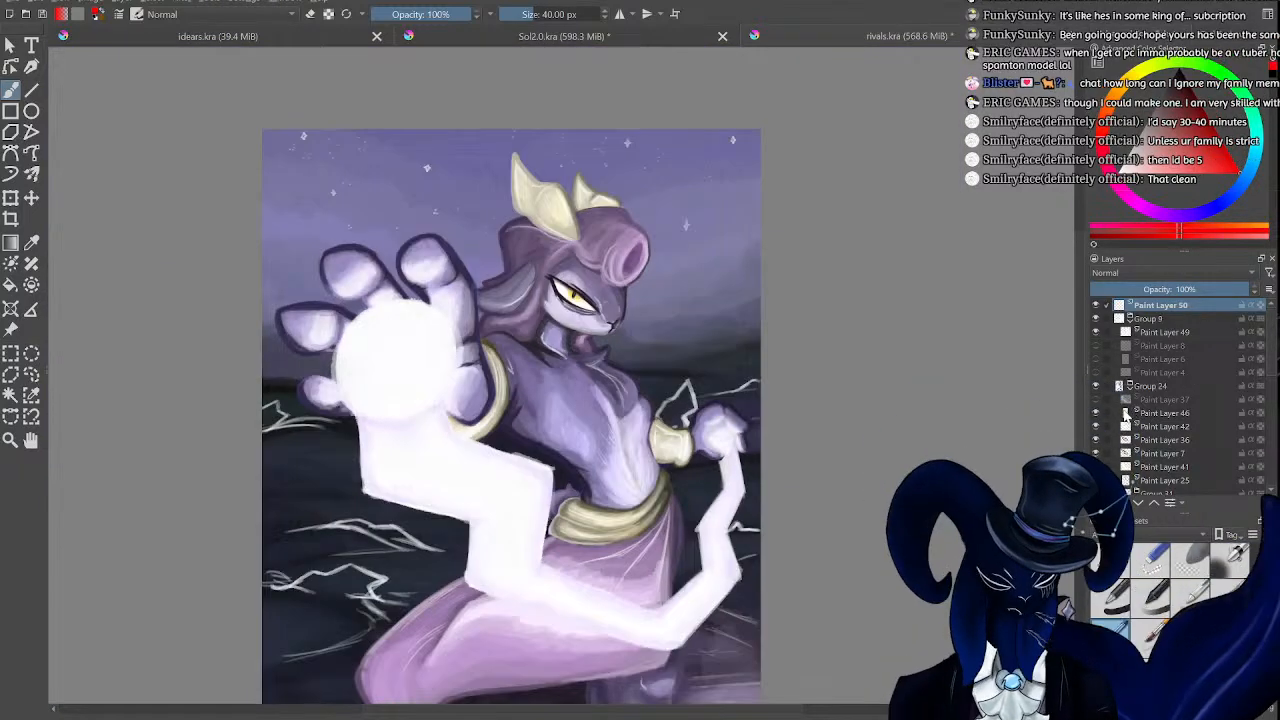
Sketch a round red head outline with a crossing jawline and a pointed collar beside the painted character's face.
key("ctrl+plus")
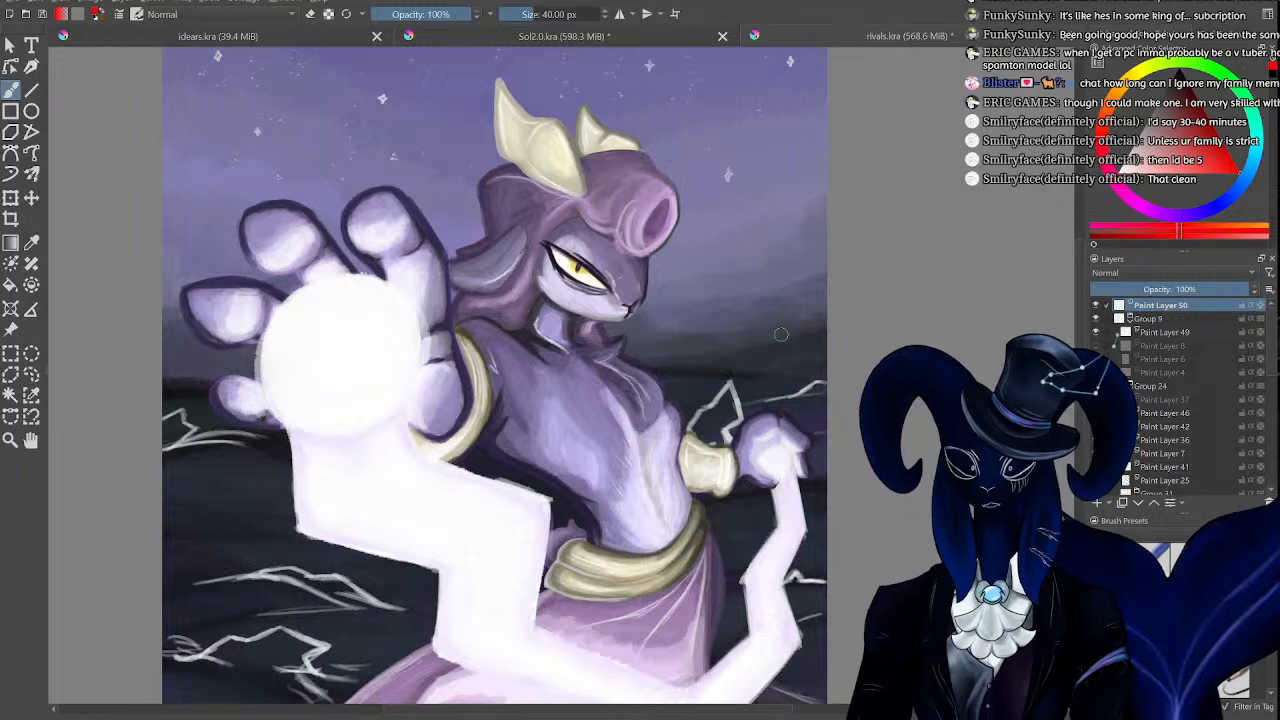
key("ctrl+plus")
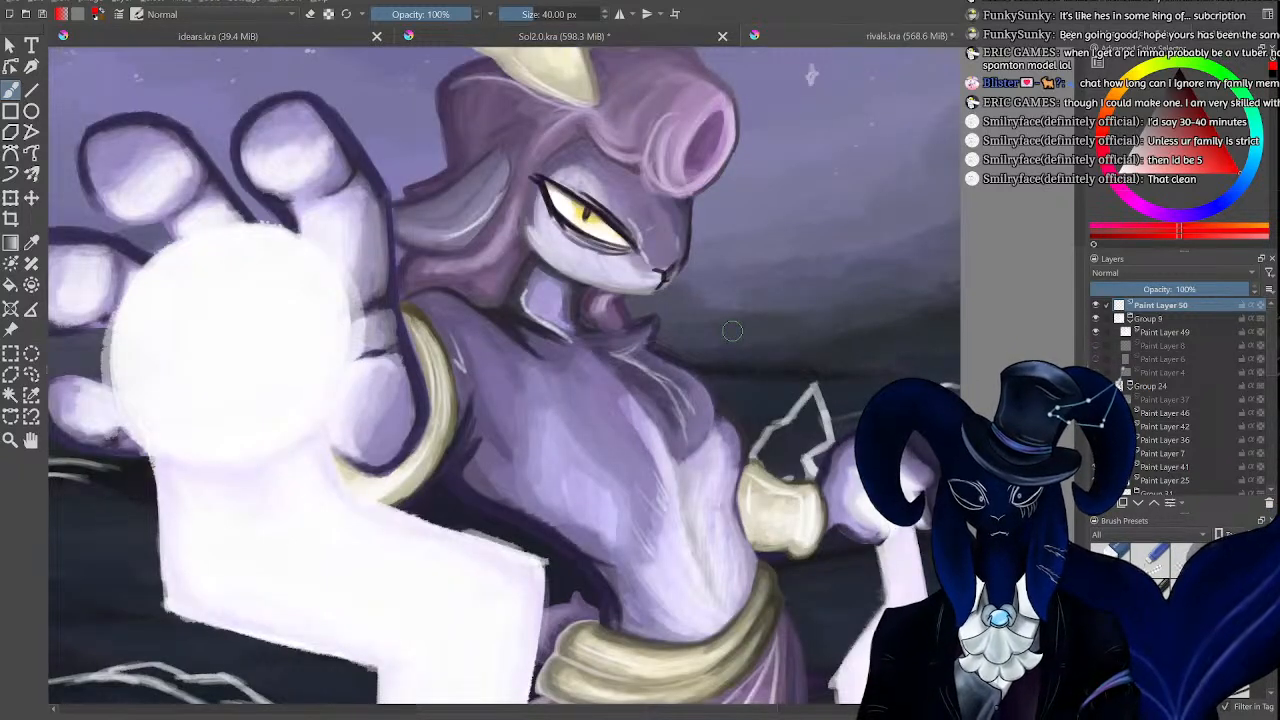
key("ctrl+minus")
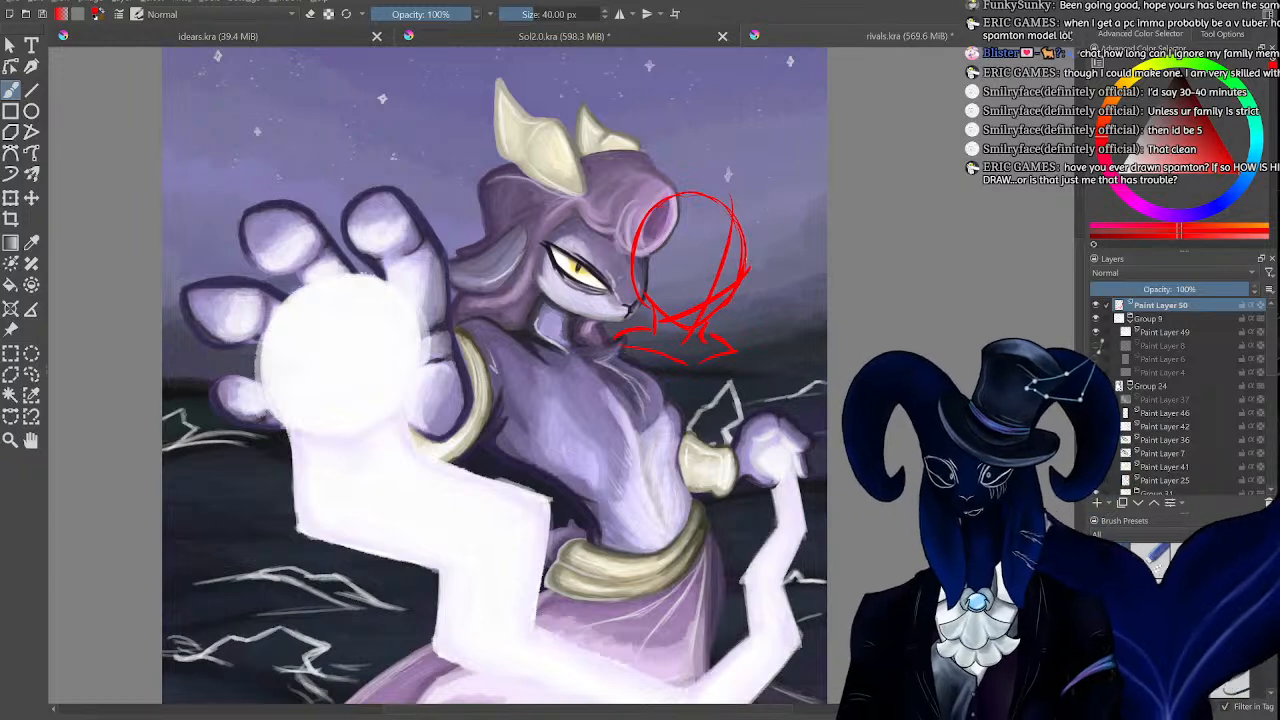
key("ctrl+minus")
key("ctrl+minus")
key("ctrl+plus")
key("ctrl+plus")
key("ctrl+plus")
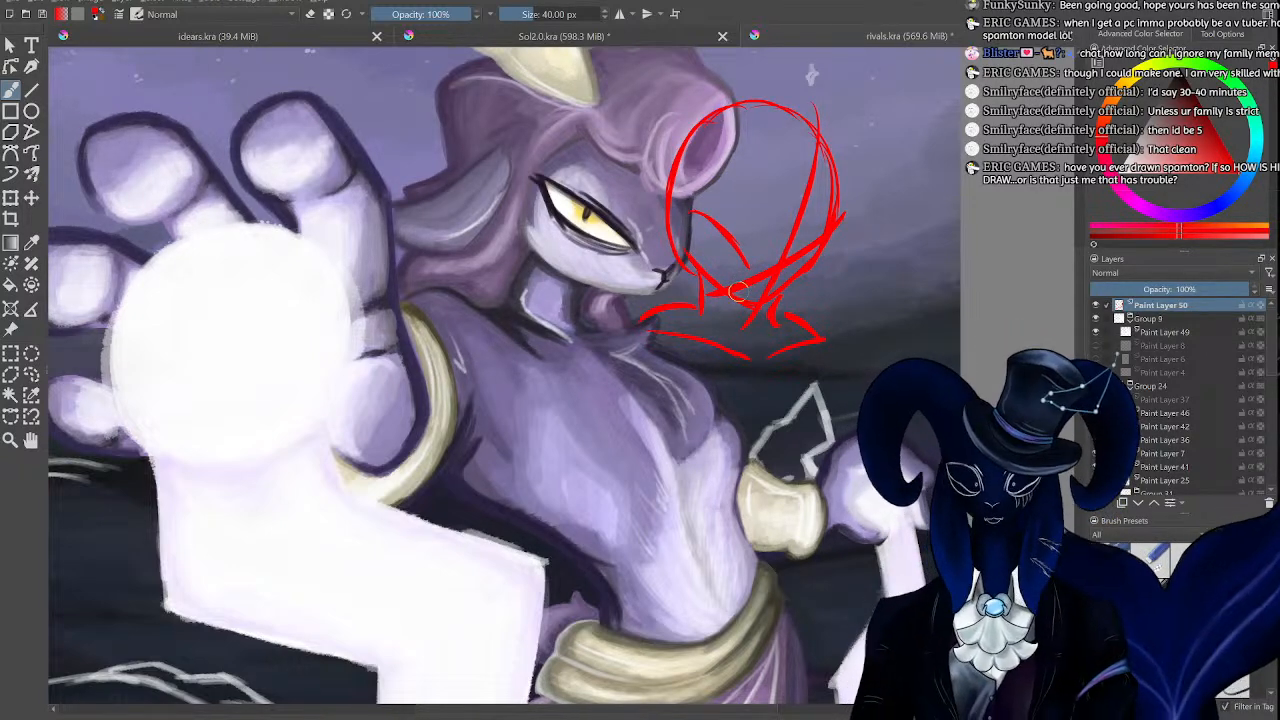
Complete the angular eye with a small pupil mark inside the red head sketch.
key("2")
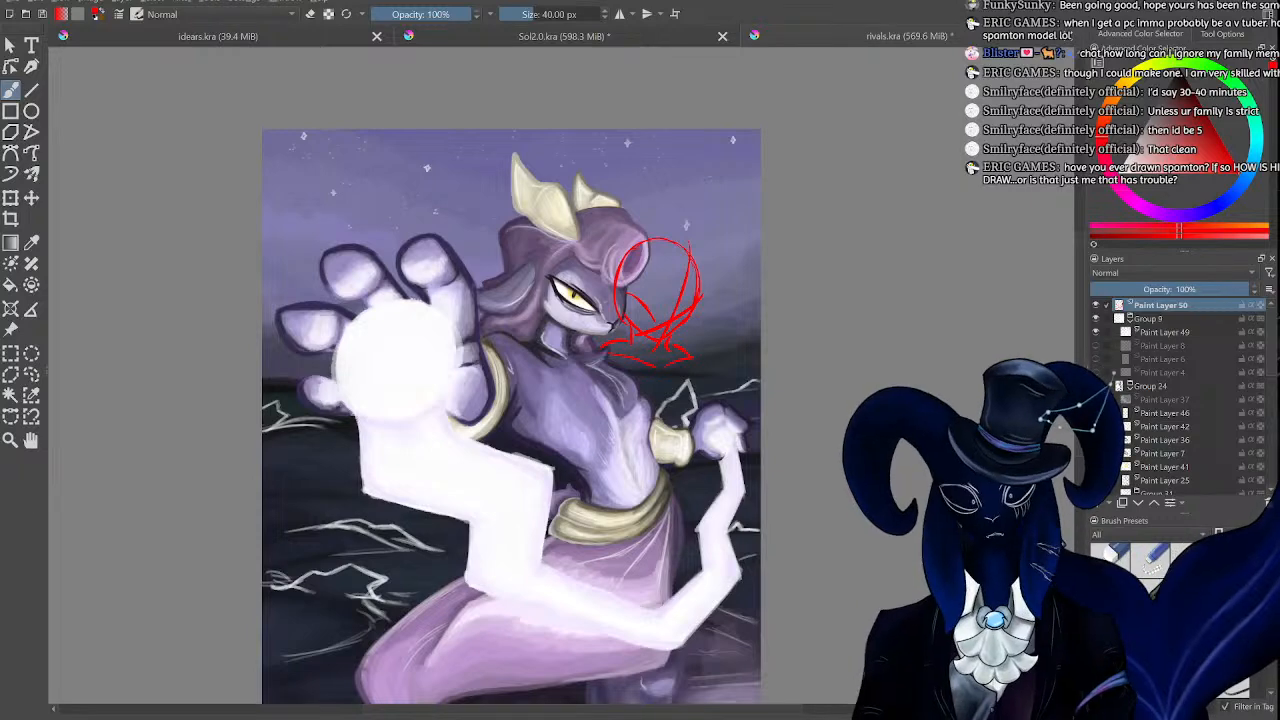
left_click_drag(1082, 297, 1080, 255)
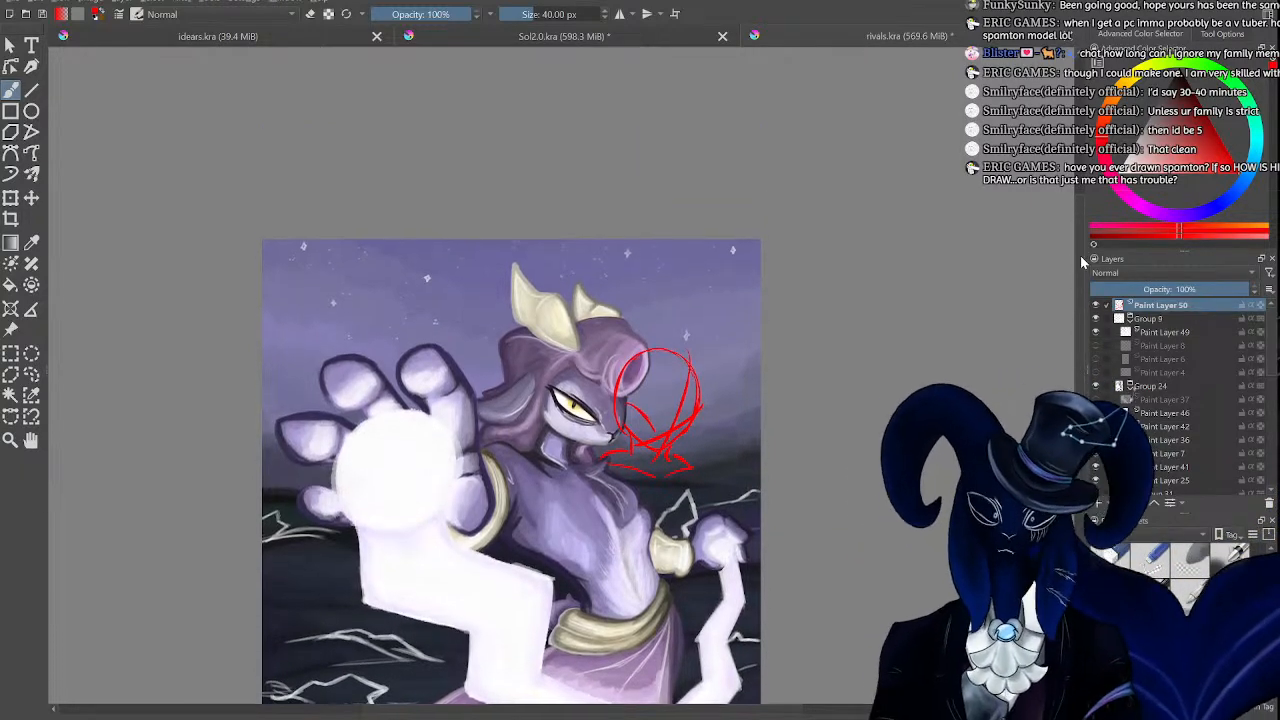
key("ctrl+plus")
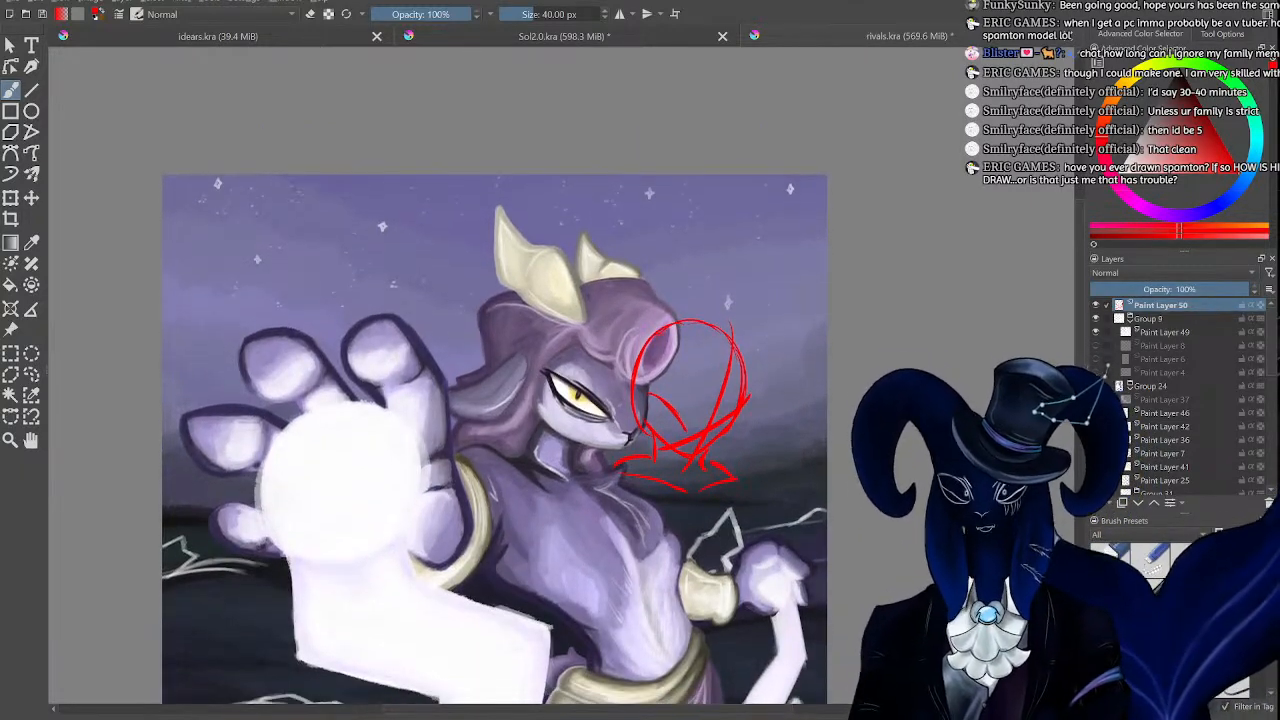
key("ctrl+plus")
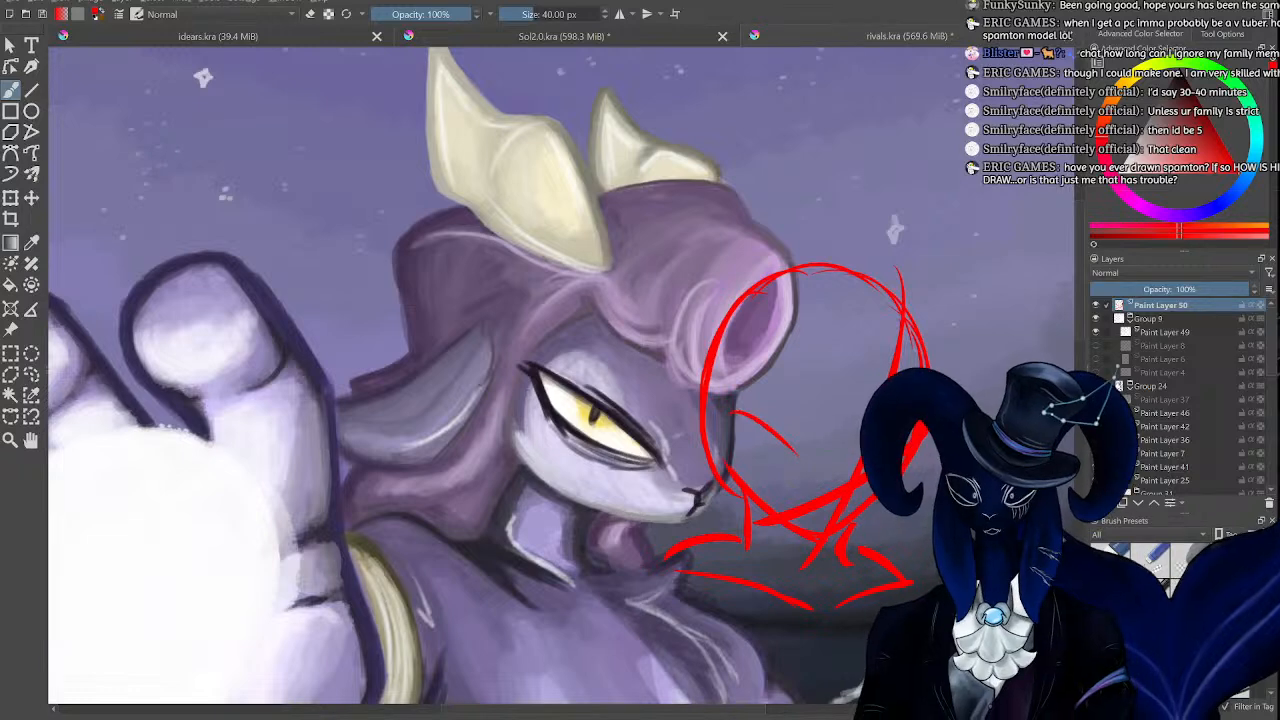
key("ctrl+minus")
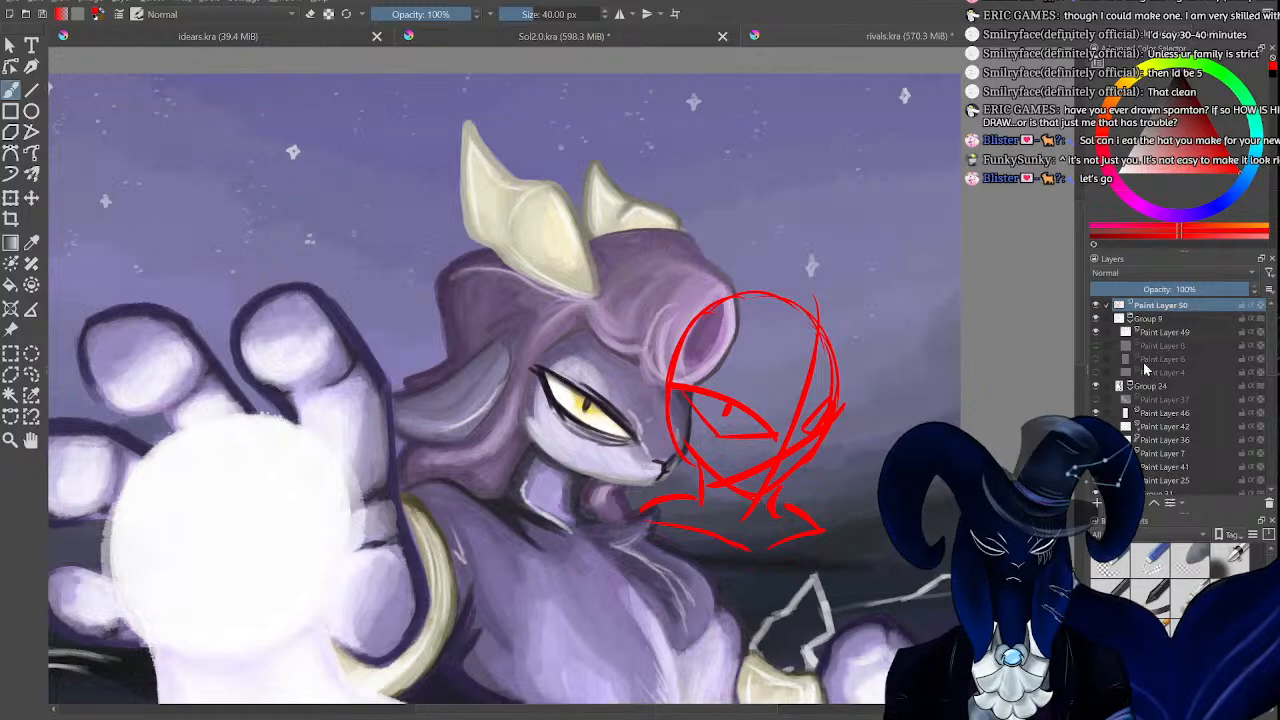
Examine the red head sketch against the painted character, both within the whole picture and up close.
key("minus")
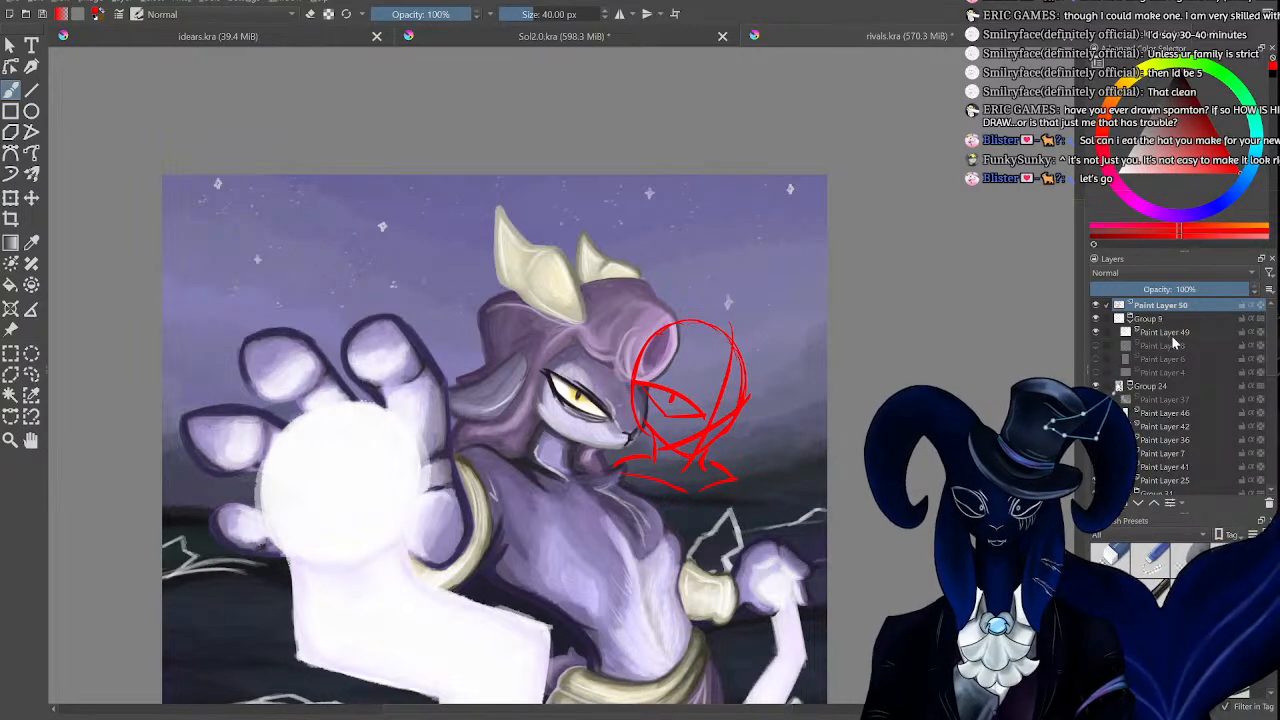
key("plus")
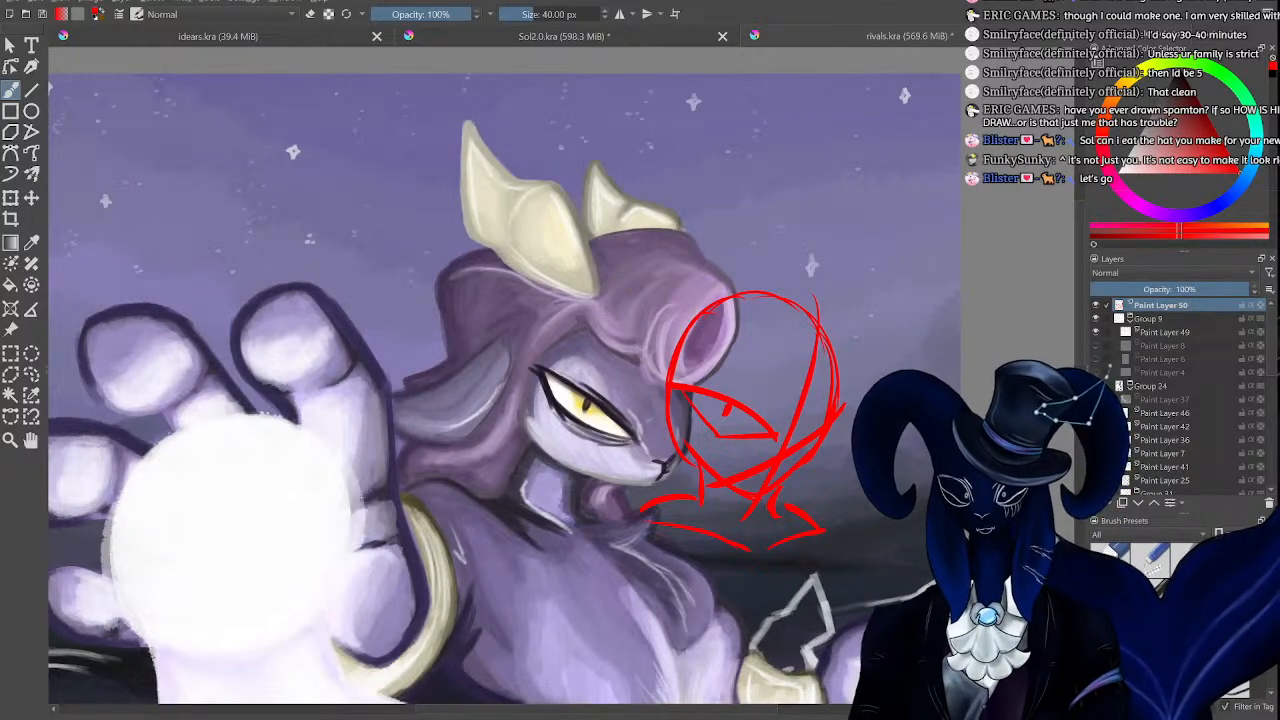
key("minus")
key("plus")
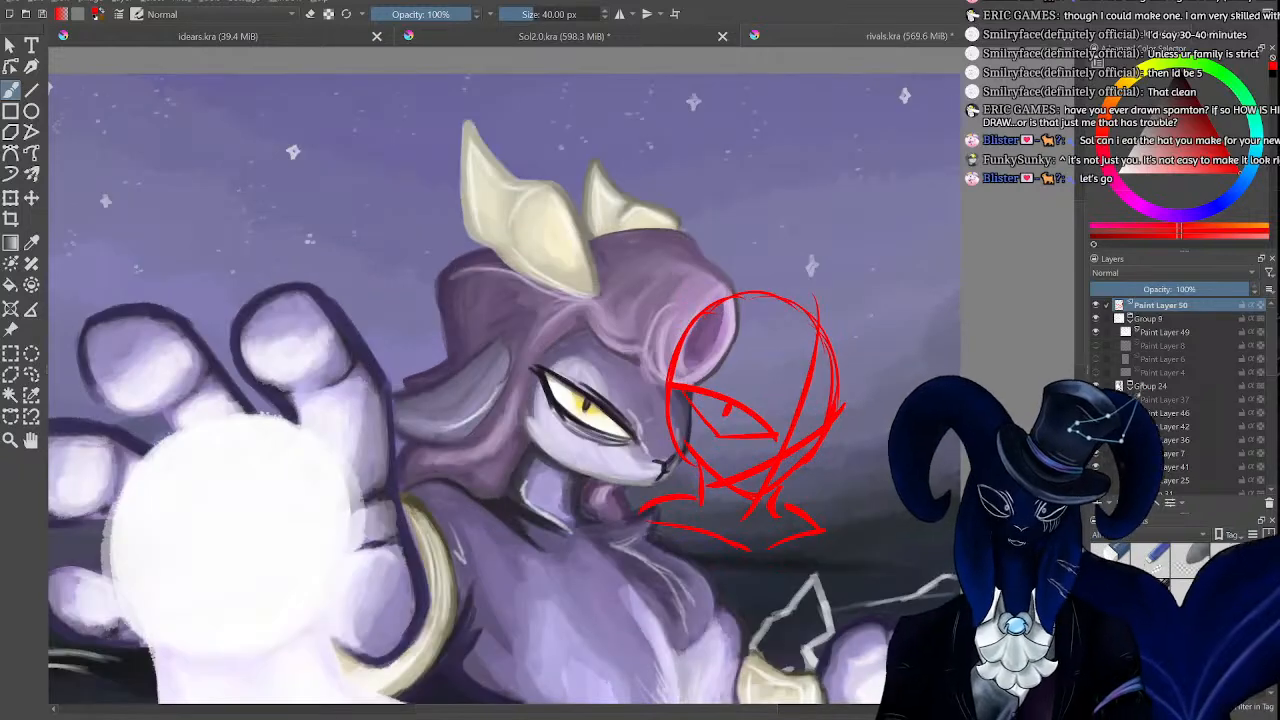
key("minus")
key("minus")
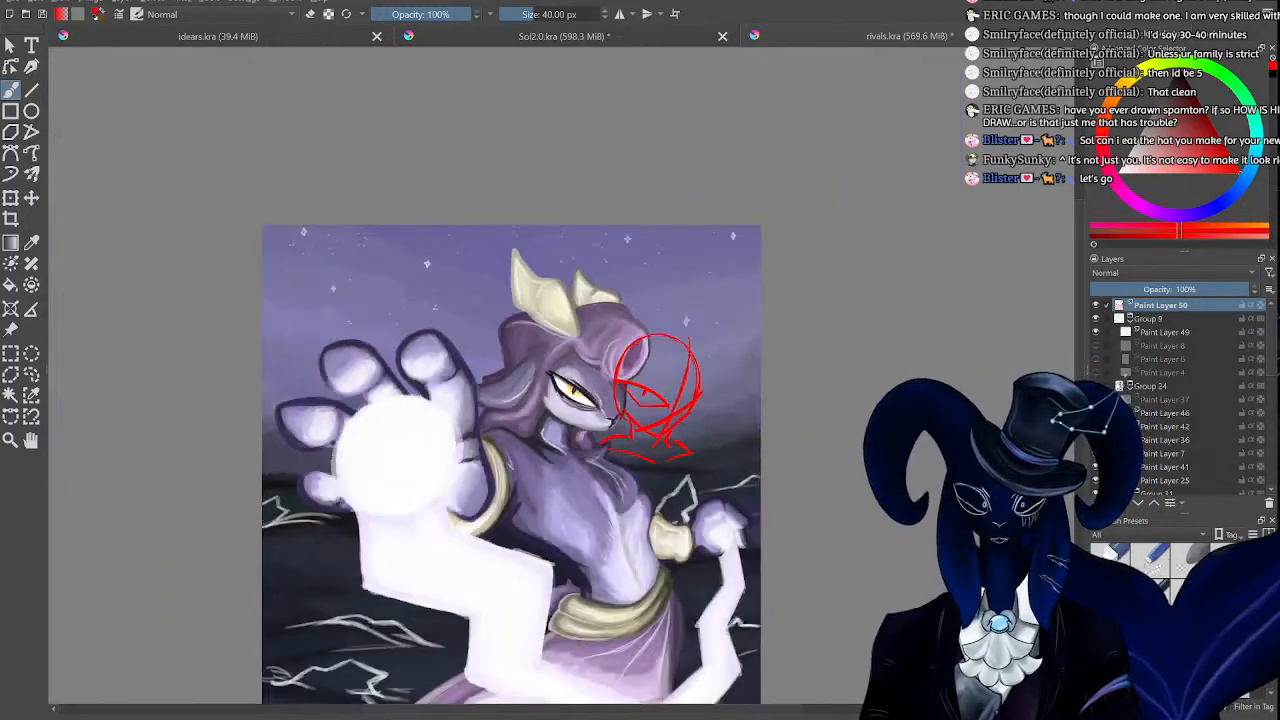
key("plus")
key("plus")
key("plus")
key("minus")
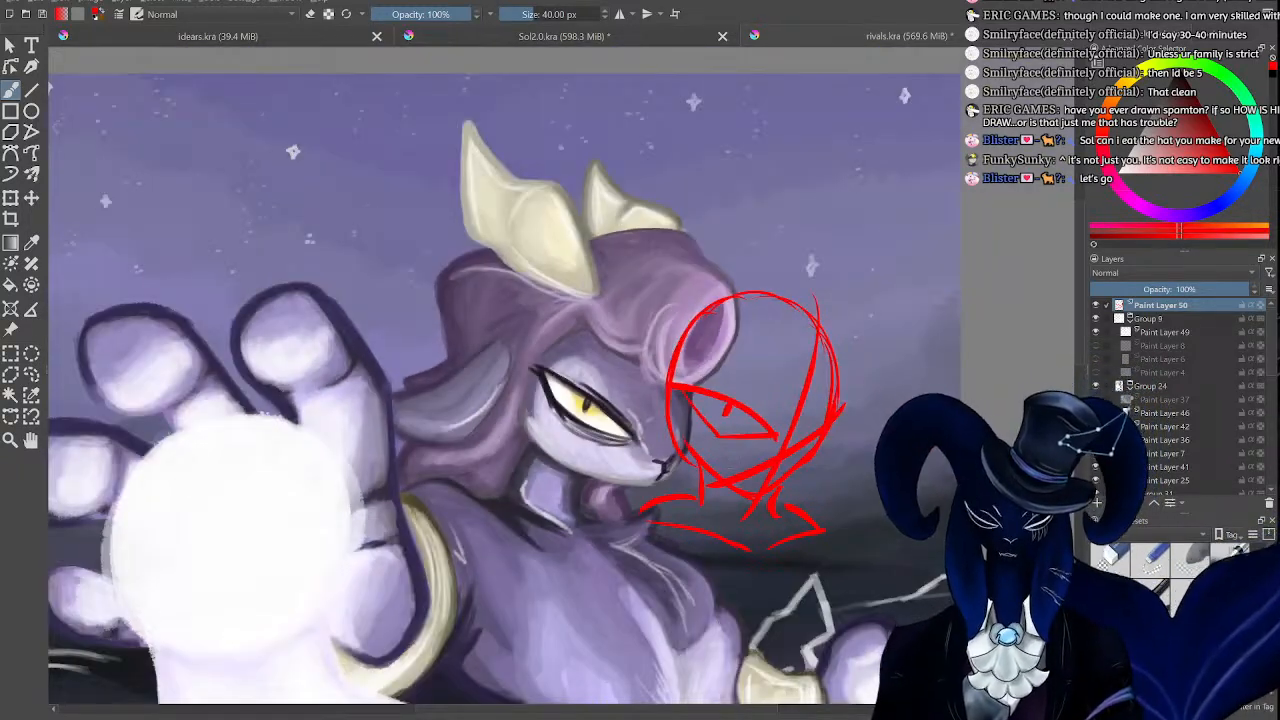
key("plus")
left_click_drag(716, 708, 747, 708)
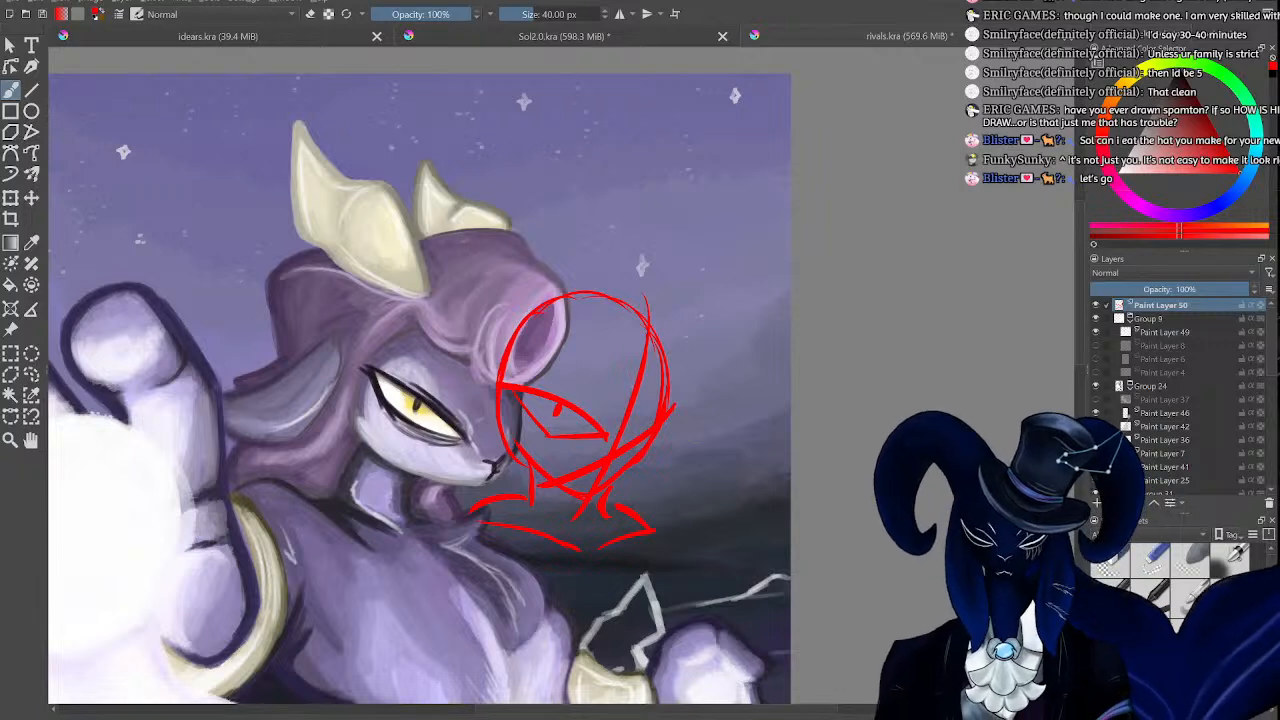
key("plus")
key("plus")
key("minus")
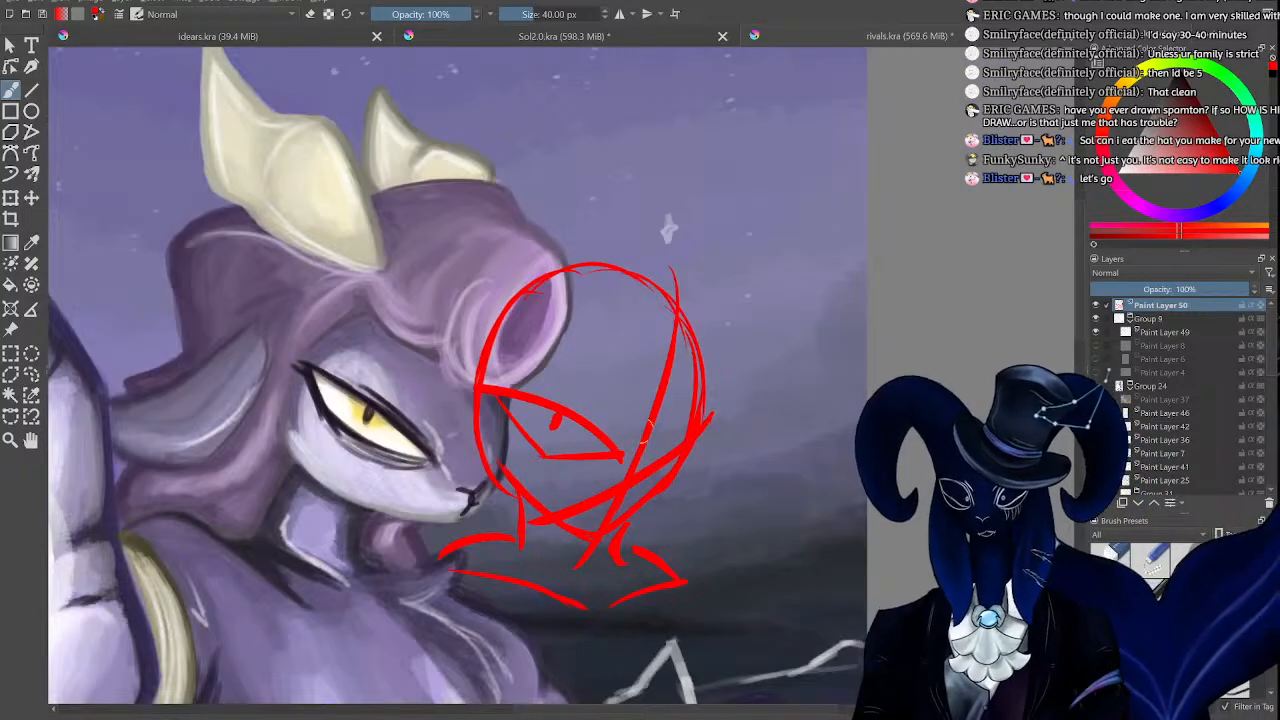
key("minus")
key("minus")
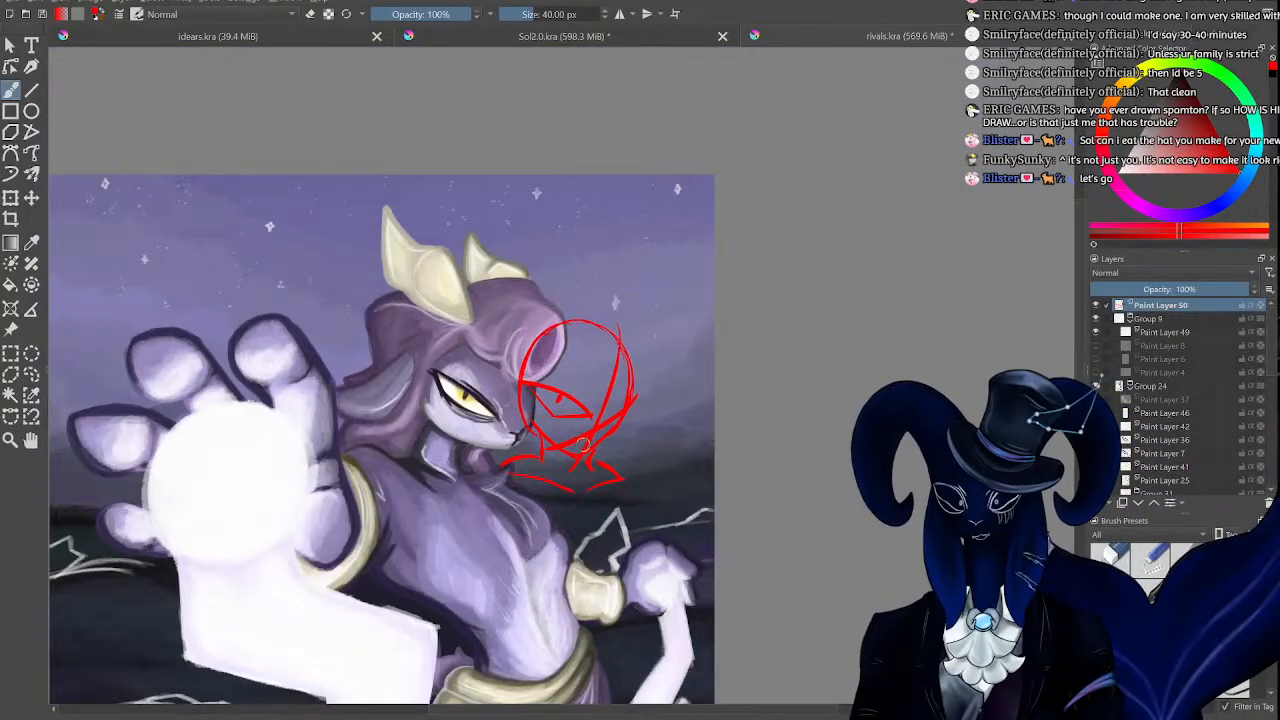
key("plus")
key("plus")
key("minus")
key("minus")
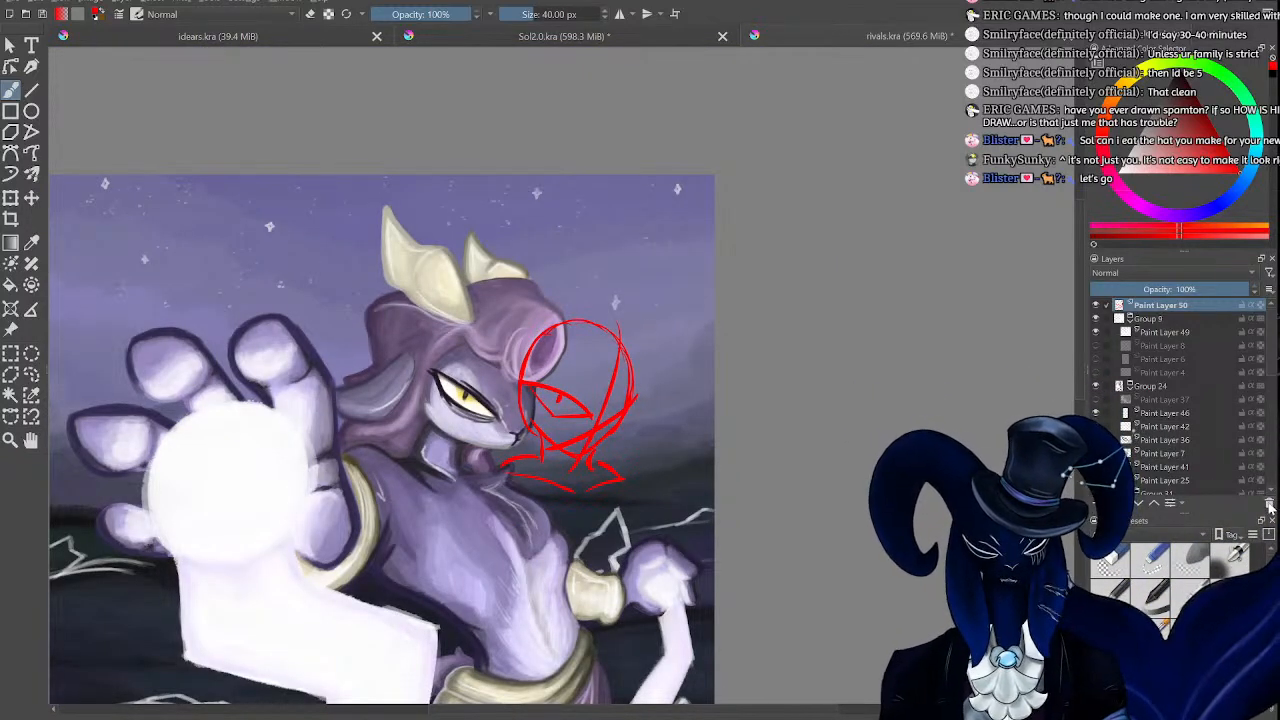
Undo a red trial stroke across the painted face and delete the layer holding the red head sketch.
left_click_drag(520, 377, 438, 421)
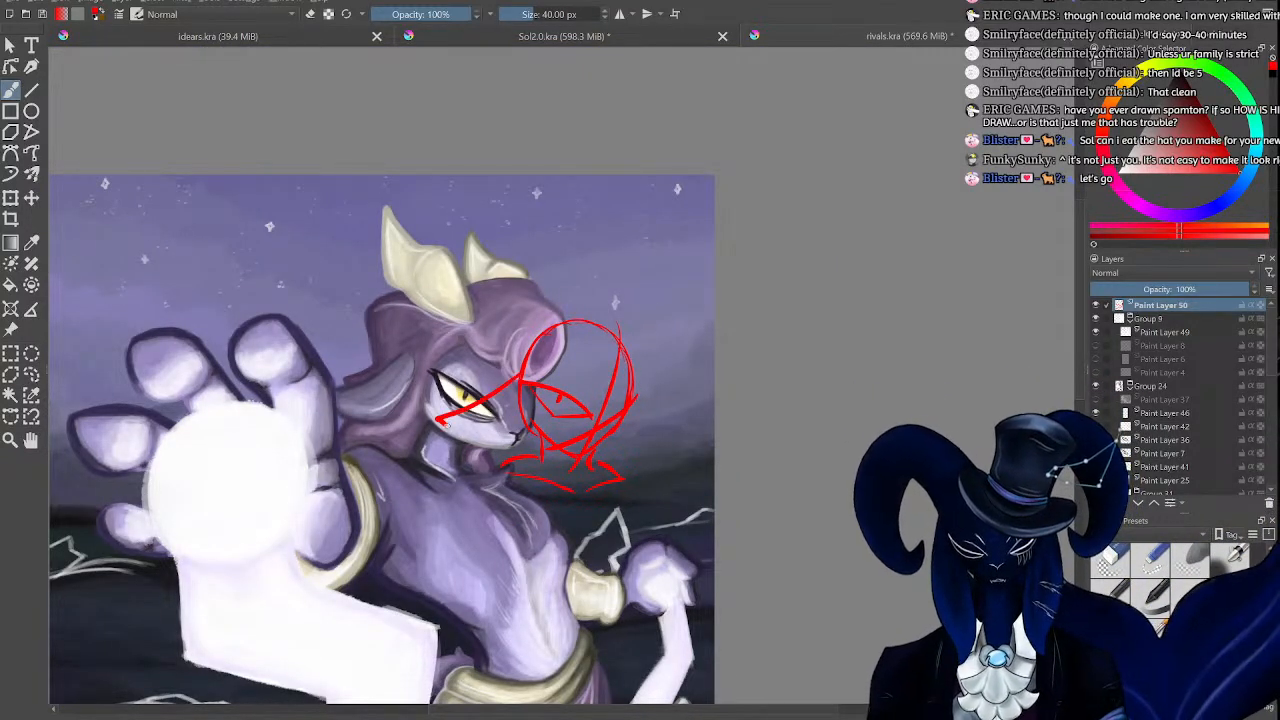
key("ctrl+z")
left_click(1269, 503)
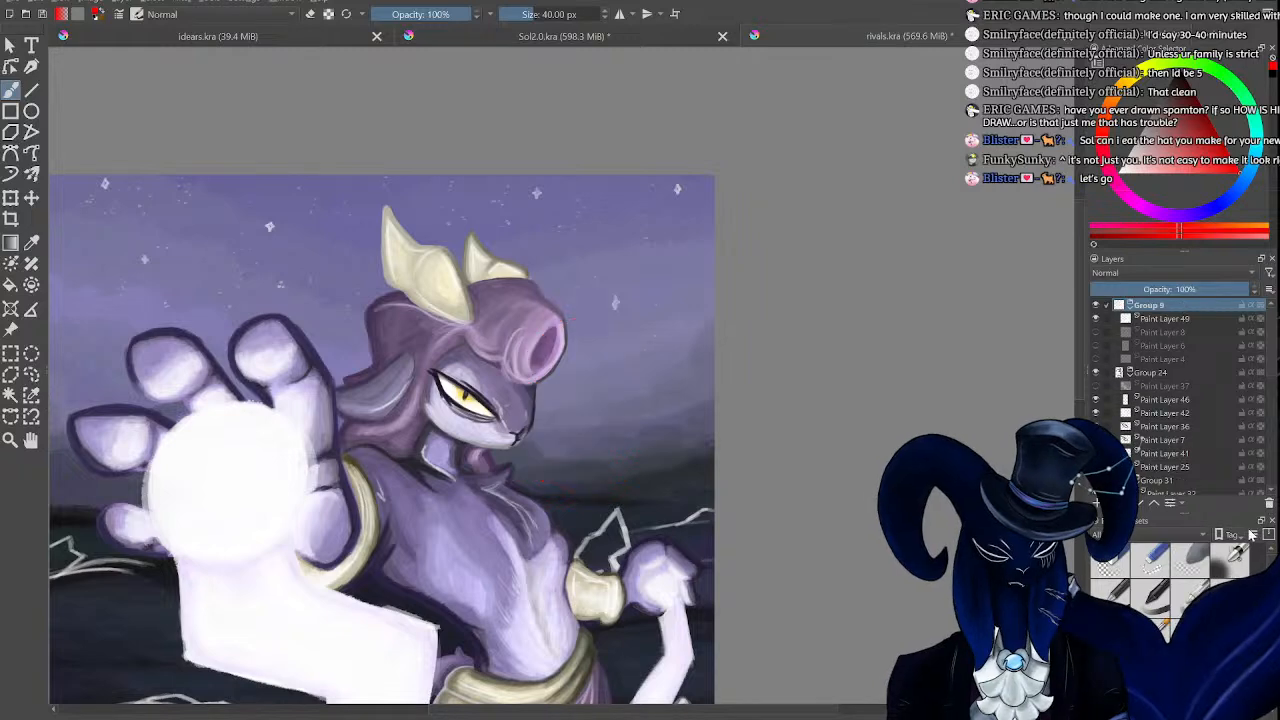
Switch to Sol2.0.kra and show the model Merged layer.
left_click(563, 36)
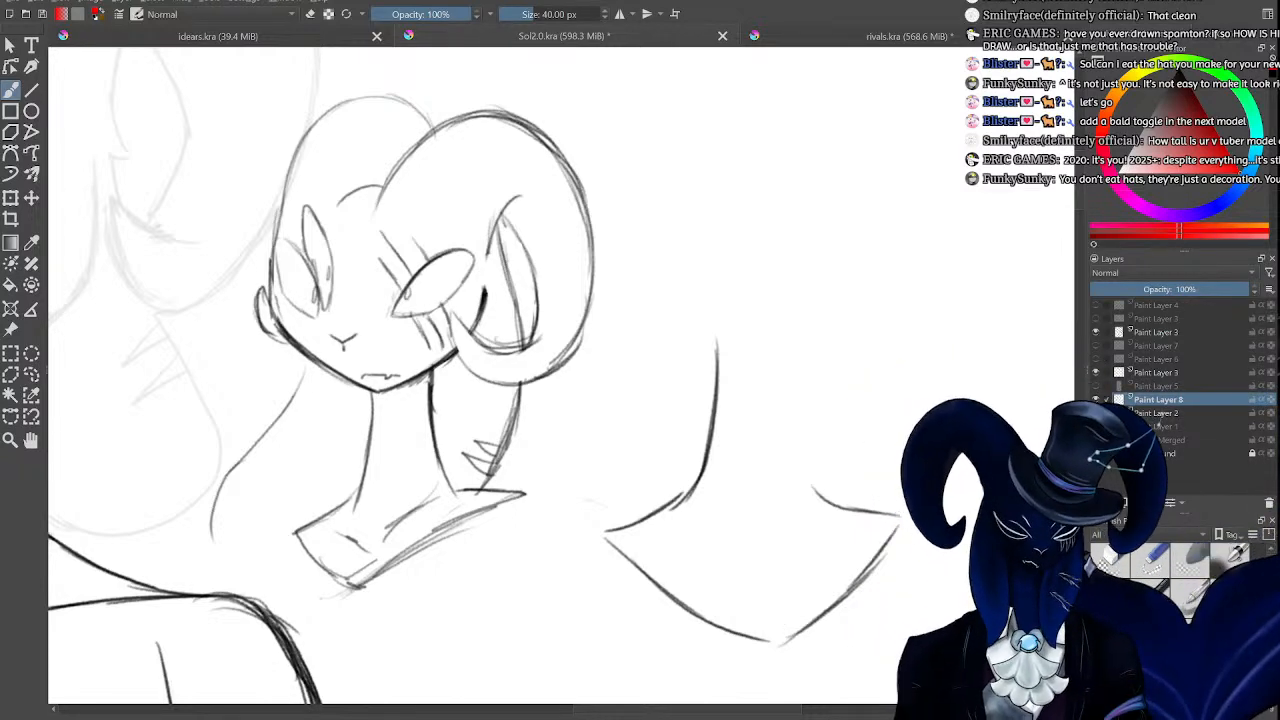
left_click(1096, 440)
Examine the full-body character model from head to feet, checking its overall height, leg length and outfit.
key("minus")
key("minus")
key("minus")
key("minus")
key("minus")
key("minus")
key("minus")
key("minus")
key("minus")
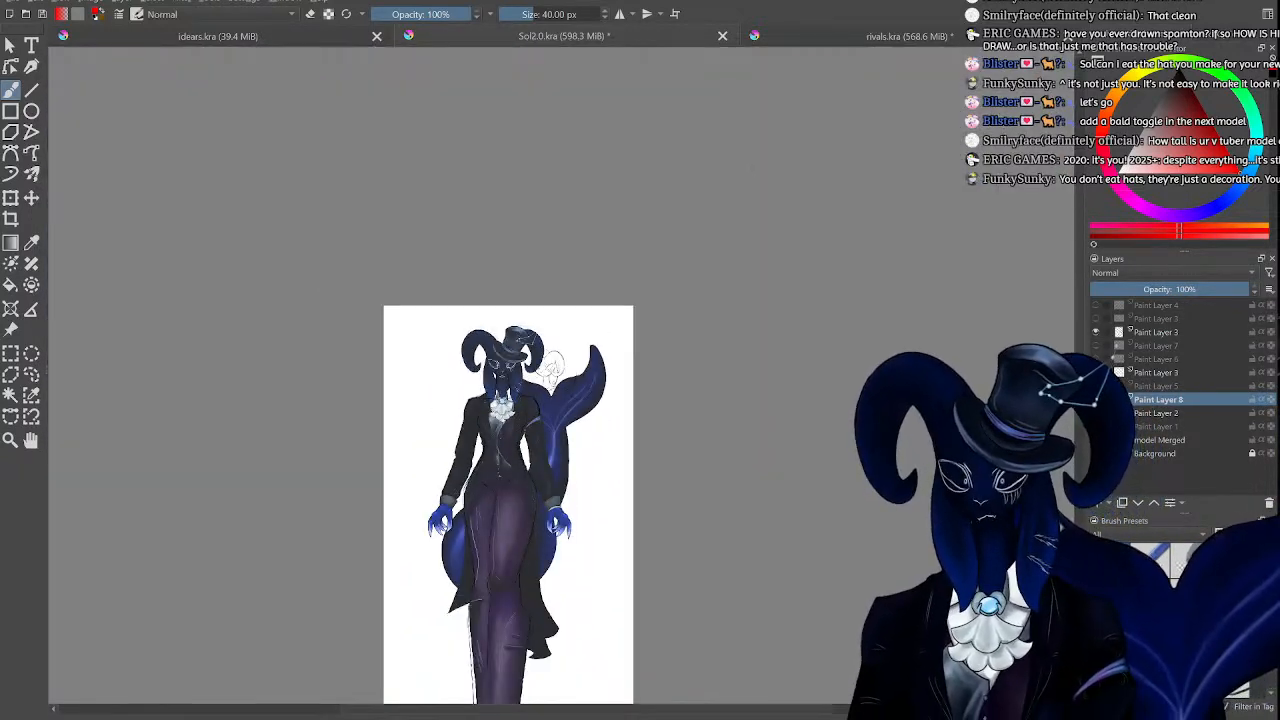
key("plus")
left_click_drag(474, 498, 535, 327)
key("plus")
key("plus")
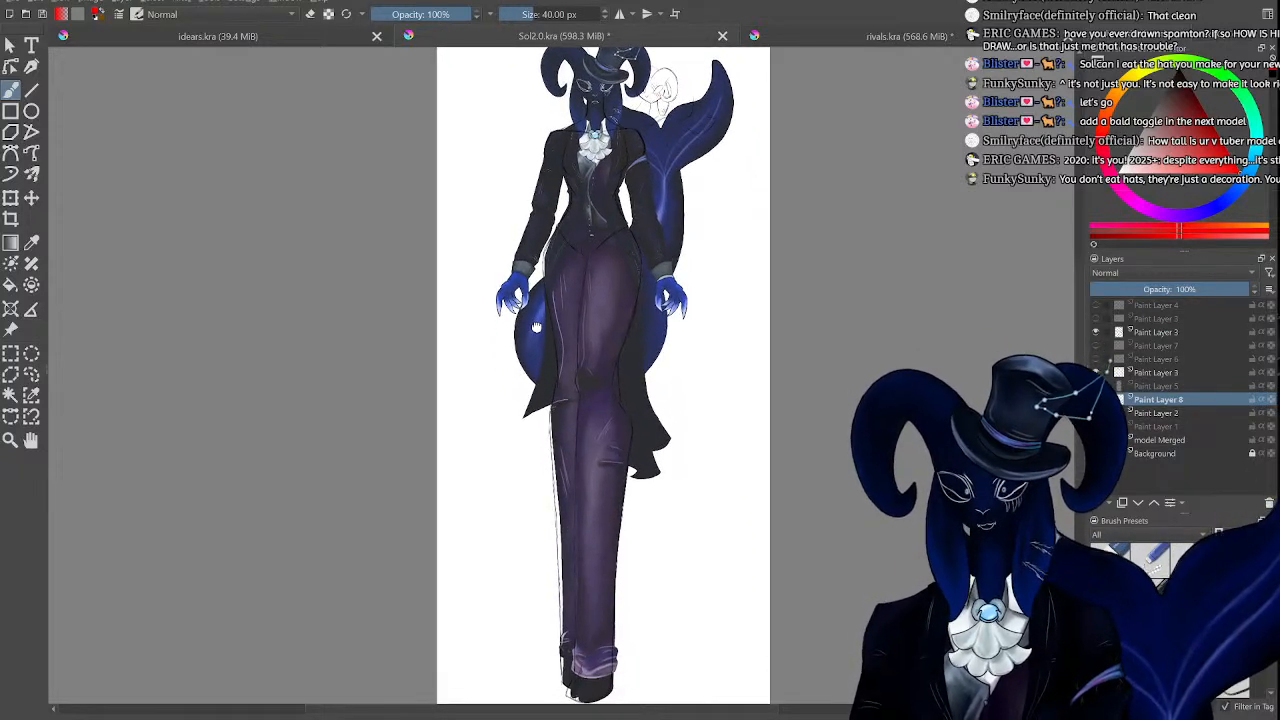
scroll(536, 325, "down", 1)
scroll(550, 302, "up", 1)
scroll(553, 394, "down", 1)
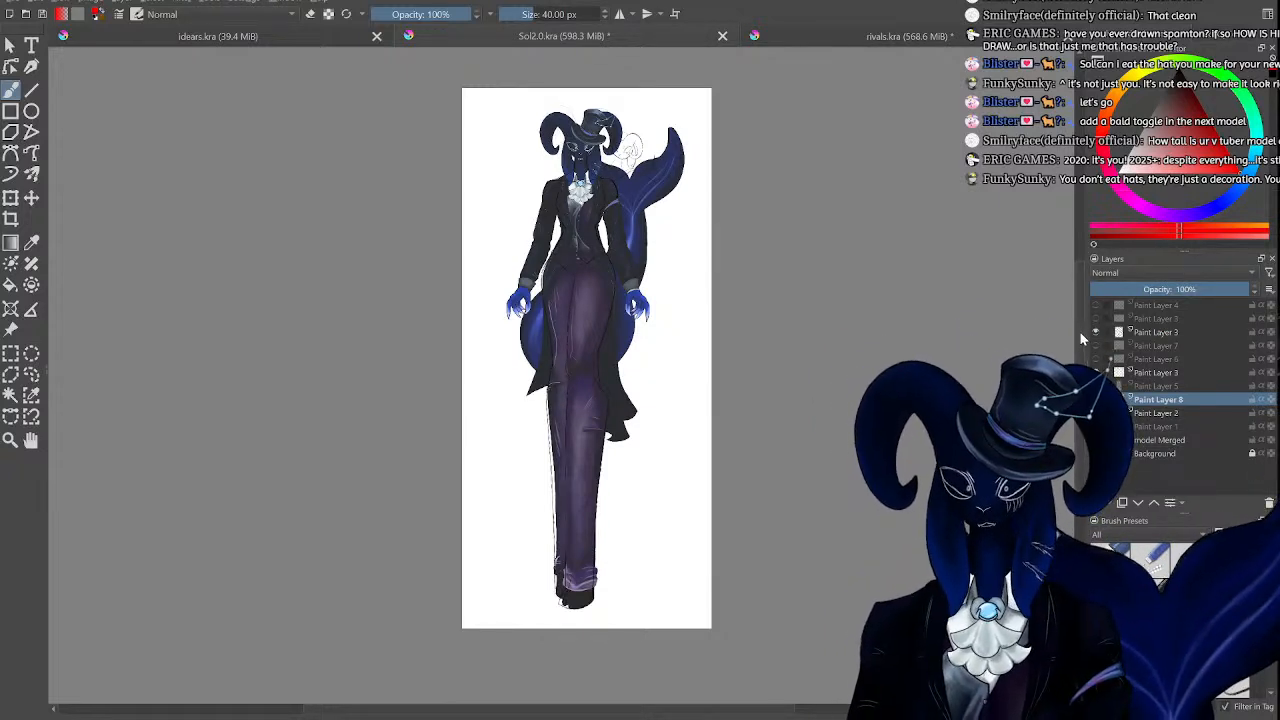
left_click_drag(1080, 332, 1078, 318)
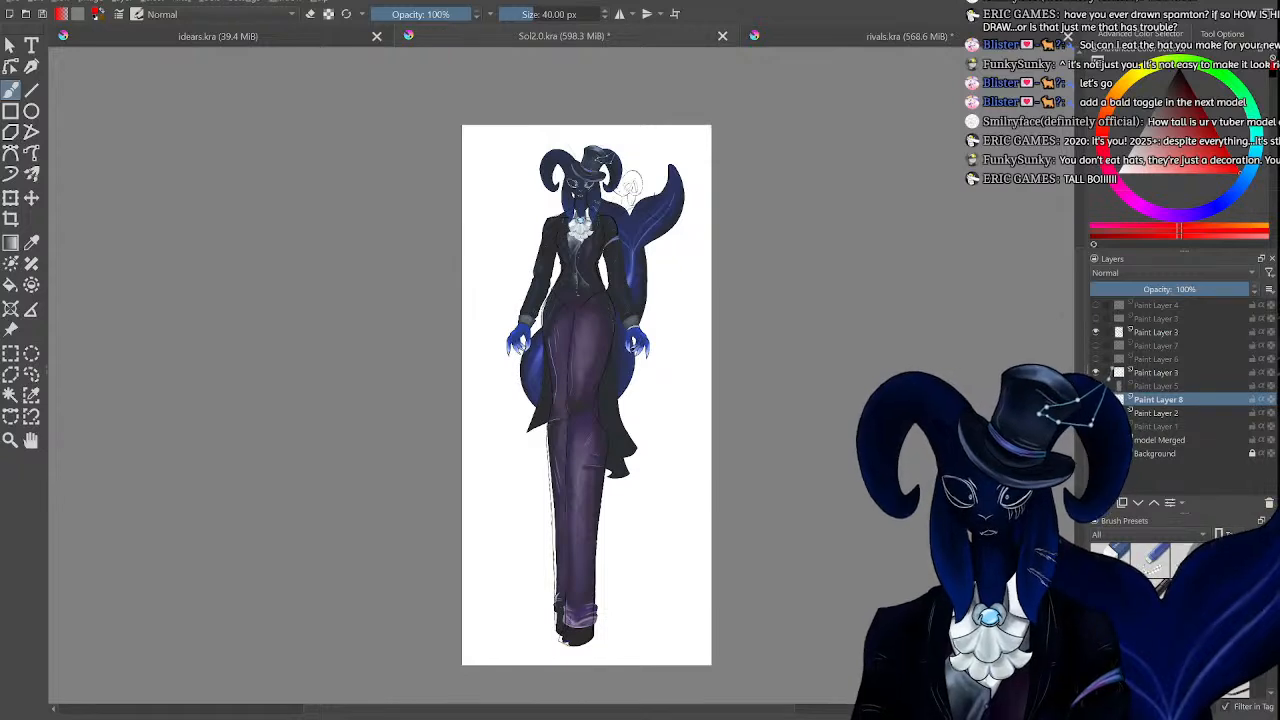
key("ctrl+plus")
key("ctrl+plus")
key("ctrl+plus")
key("ctrl+minus")
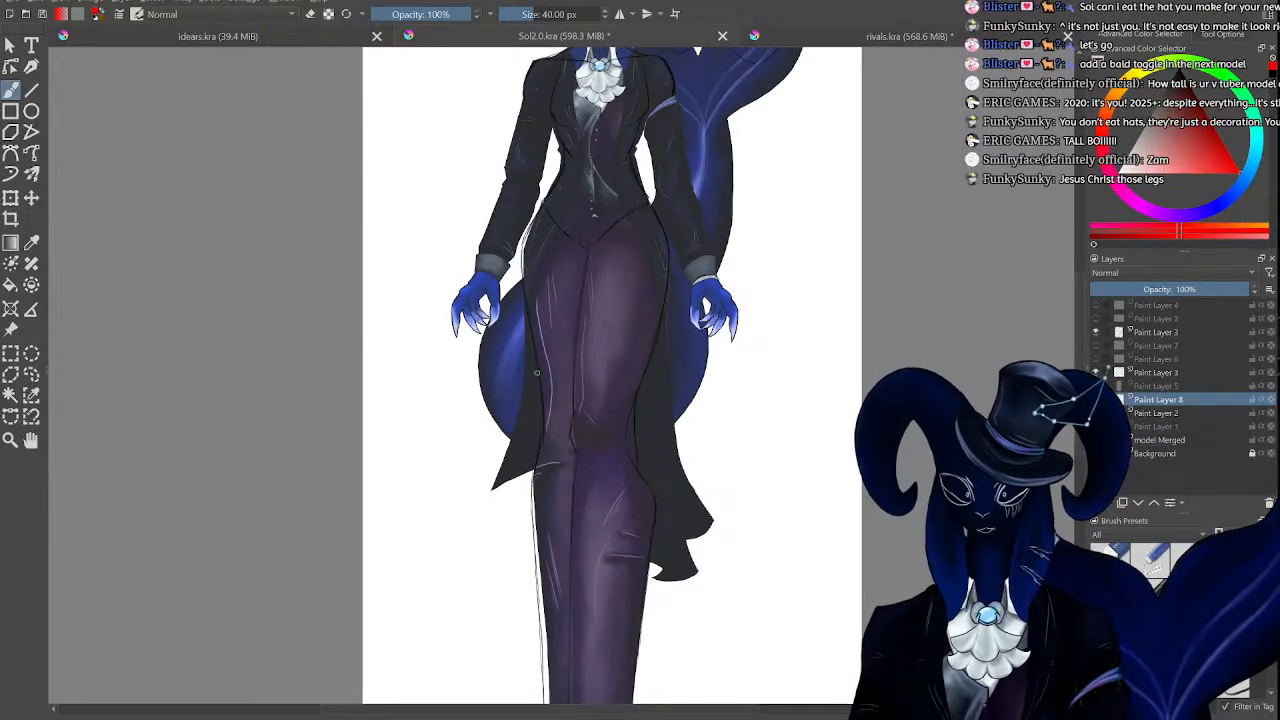
Add a new paint layer at the top of the layer stack and switch the brush colour to black.
mouse_move(1078, 378)
left_mouse_down()
mouse_move(1079, 411)
mouse_move(1079, 399)
left_mouse_up()
key("ctrl+minus")
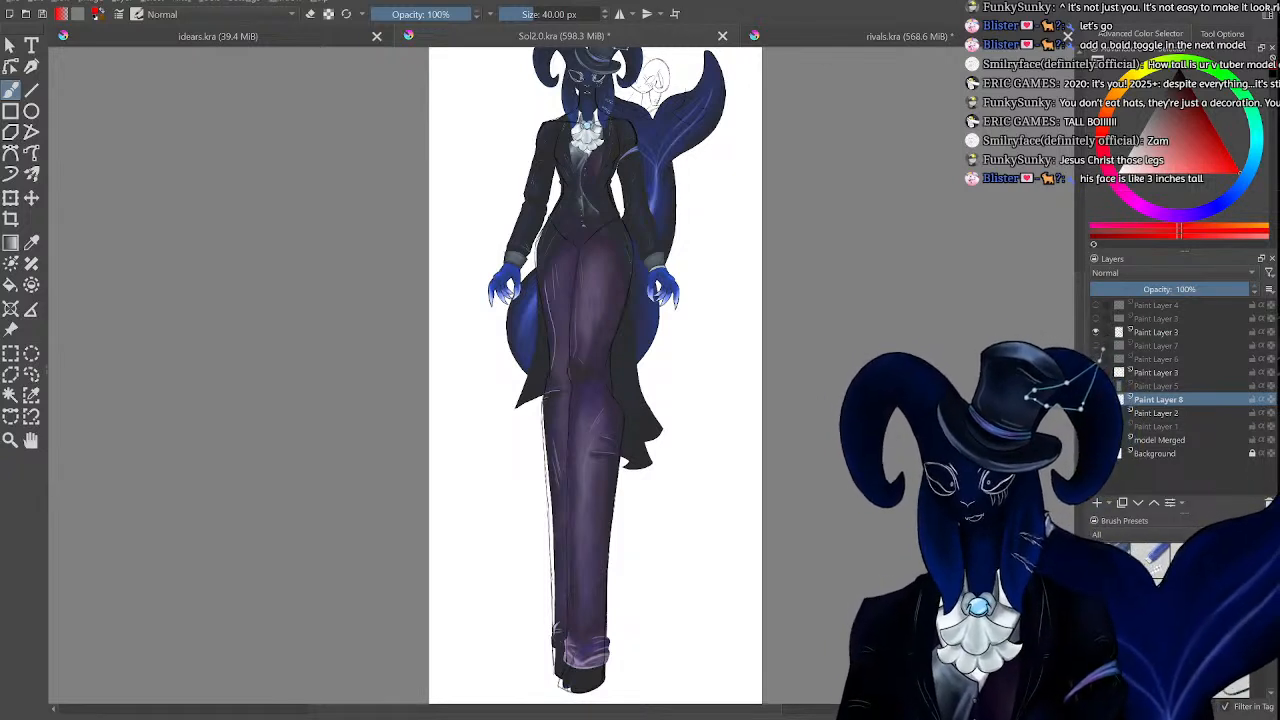
key("Insert")
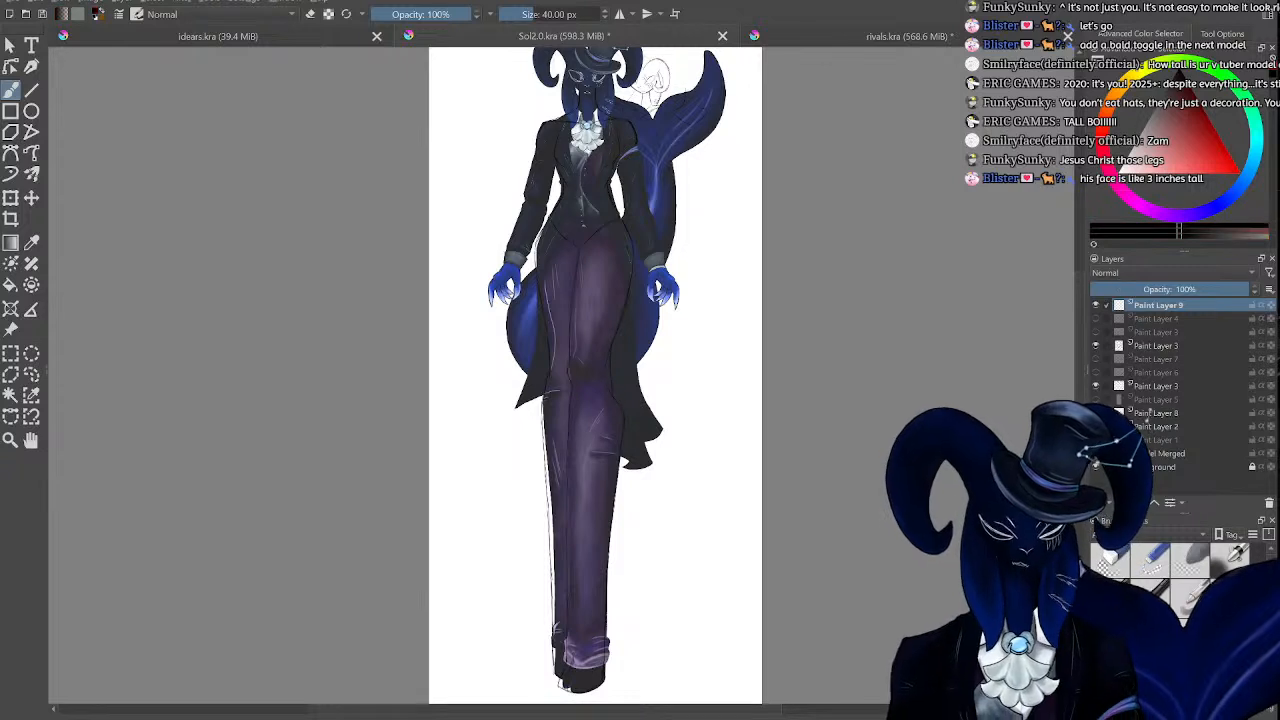
Handwrite "Goat?" on the blank canvas beside the model's legs and add a curved arrow pointing up toward its hand.
left_click_drag(690, 406, 695, 426)
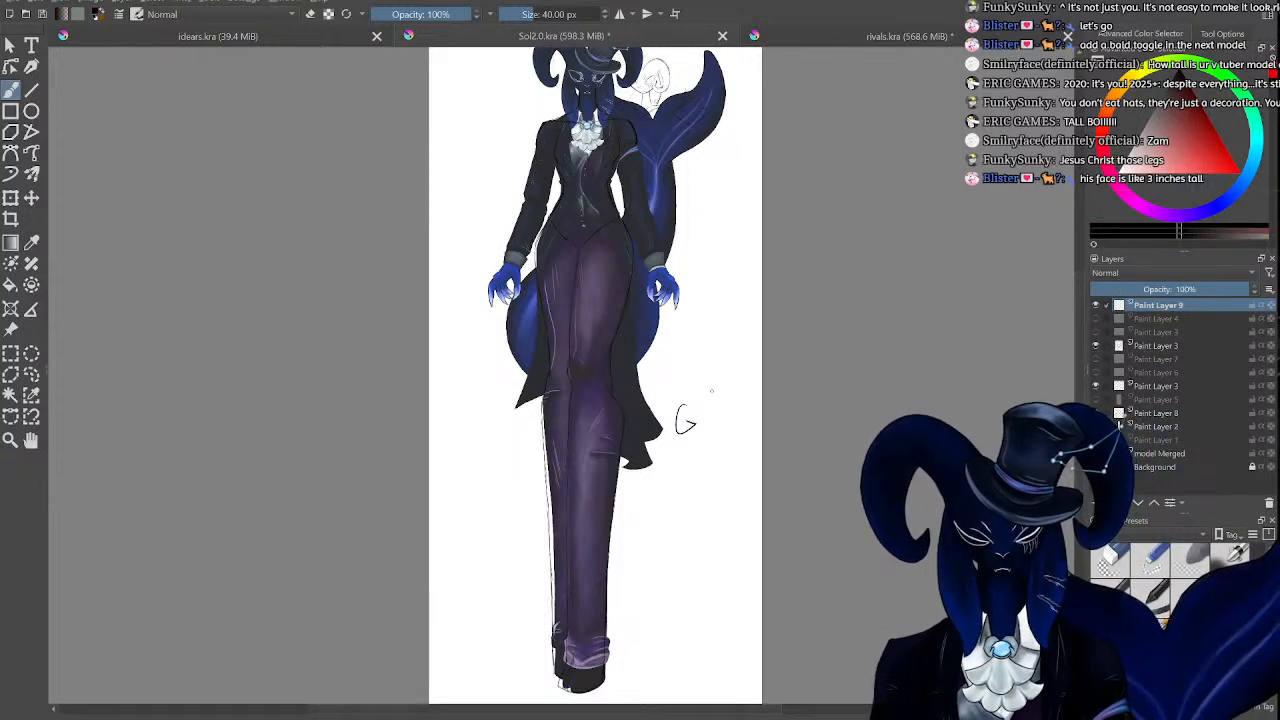
key("ctrl+z")
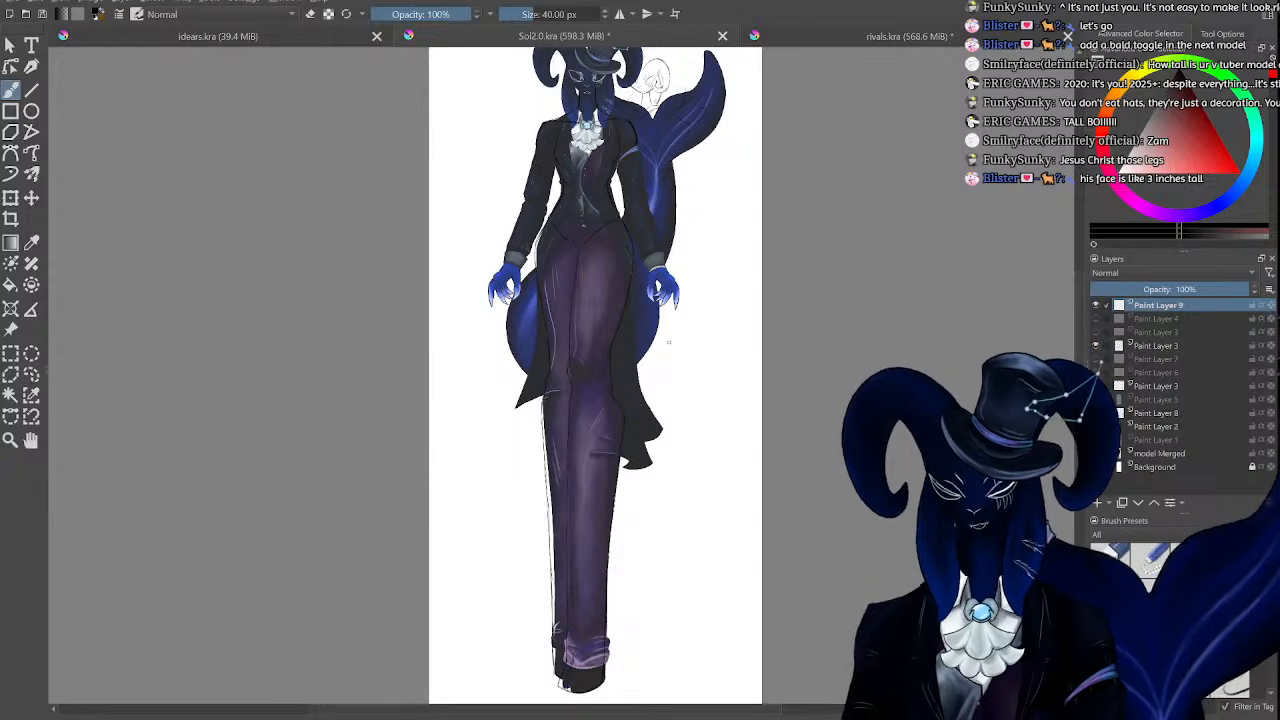
mouse_move(684, 352)
left_mouse_down()
mouse_move(678, 370)
mouse_move(716, 378)
left_mouse_up()
mouse_move(720, 352)
left_mouse_down()
mouse_move(722, 379)
mouse_move(741, 372)
left_mouse_up()
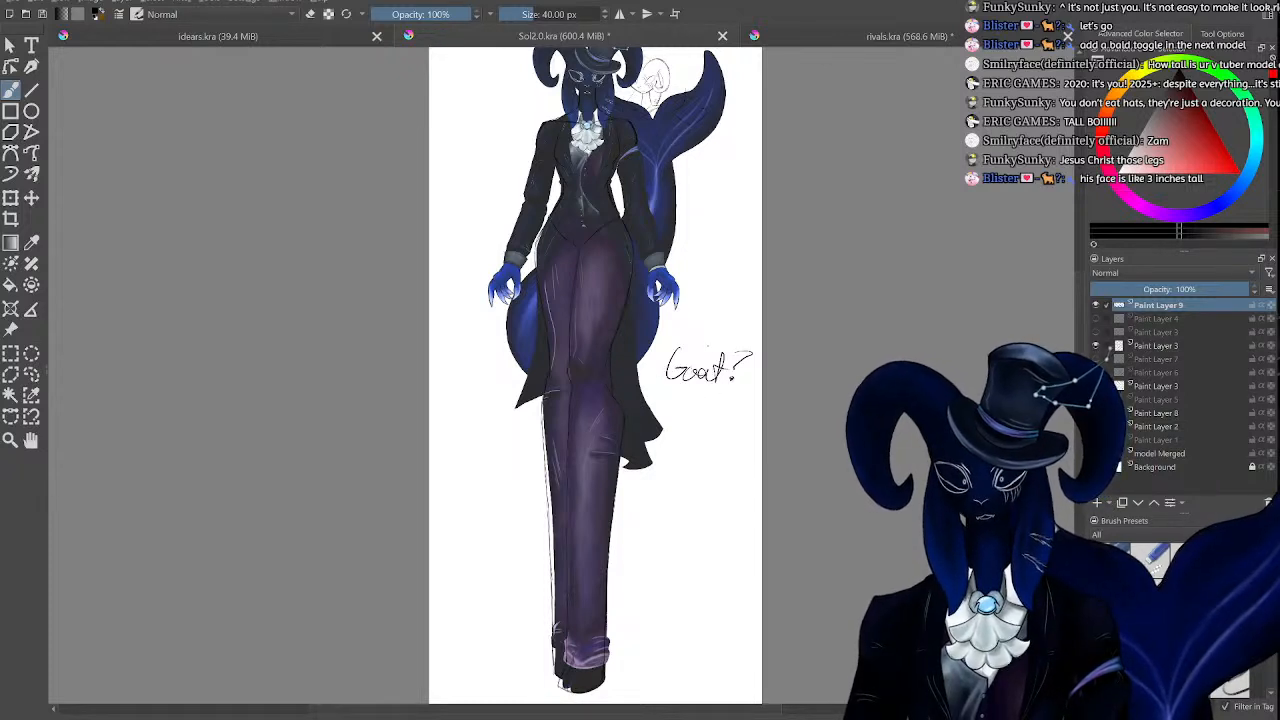
mouse_move(713, 263)
left_mouse_down()
mouse_move(712, 345)
mouse_move(712, 284)
left_mouse_up()
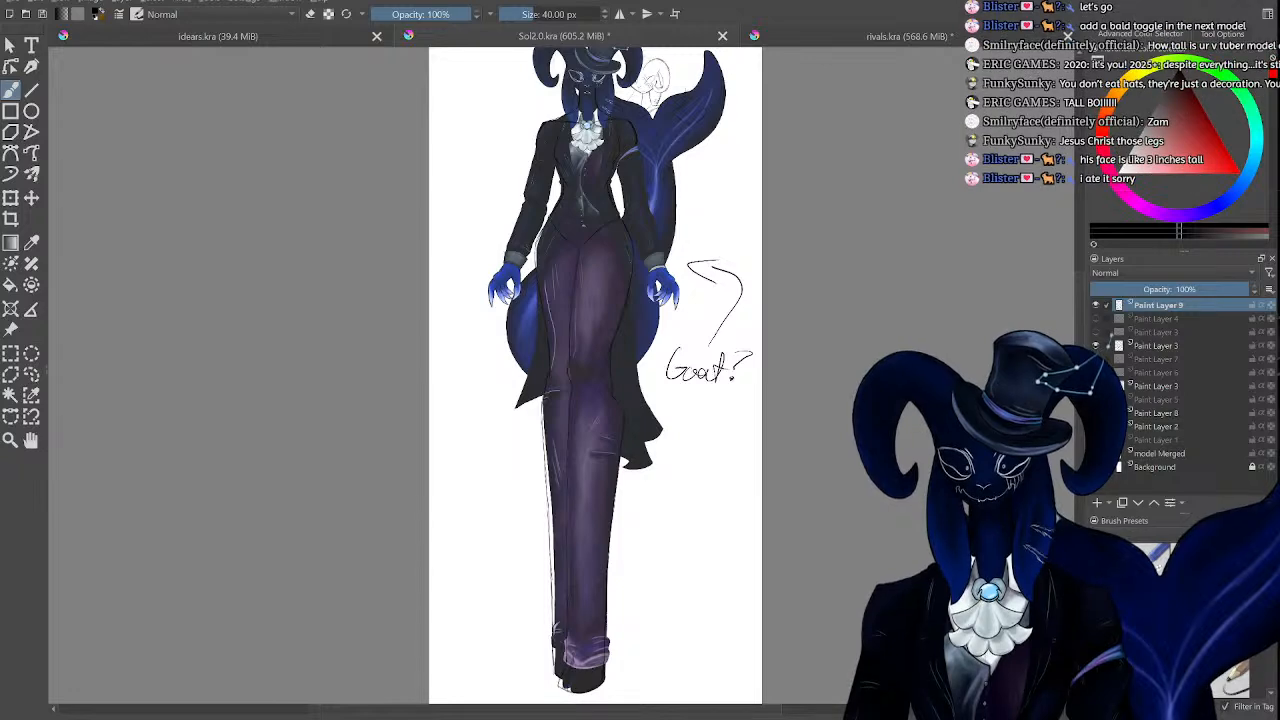
key("ctrl+minus")
key("ctrl+minus")
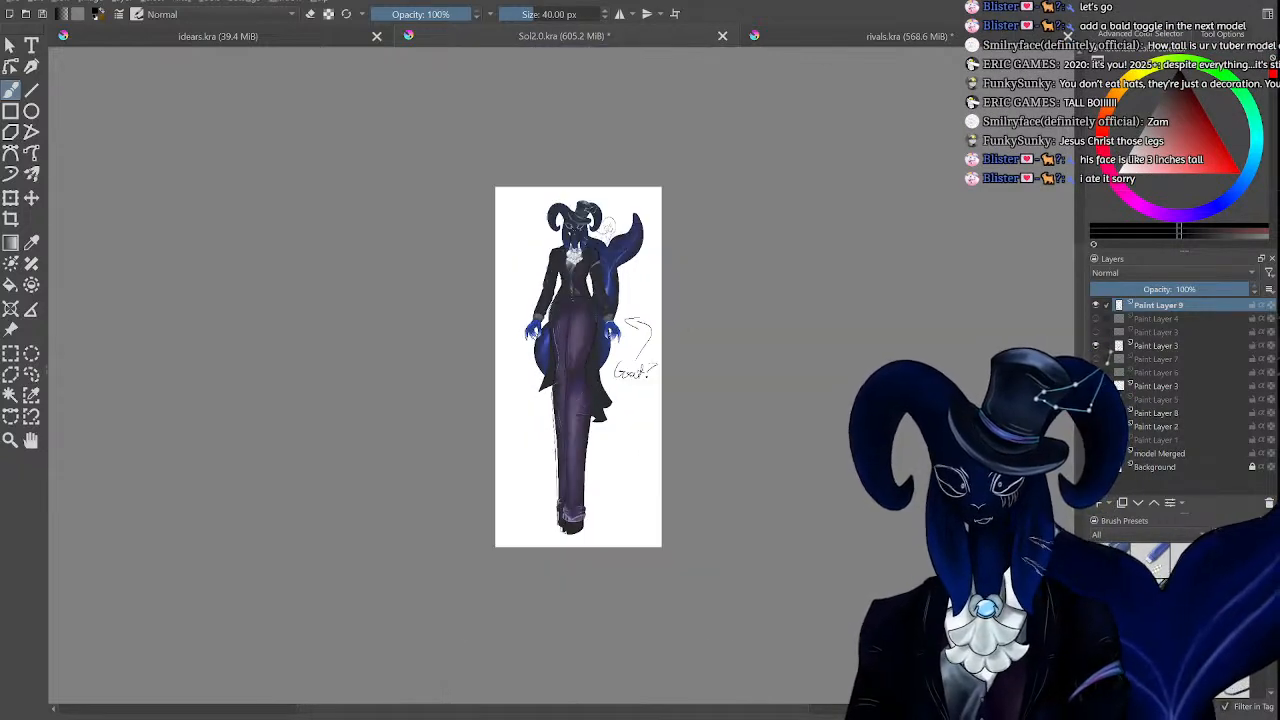
key("ctrl+plus")
key("ctrl+plus")
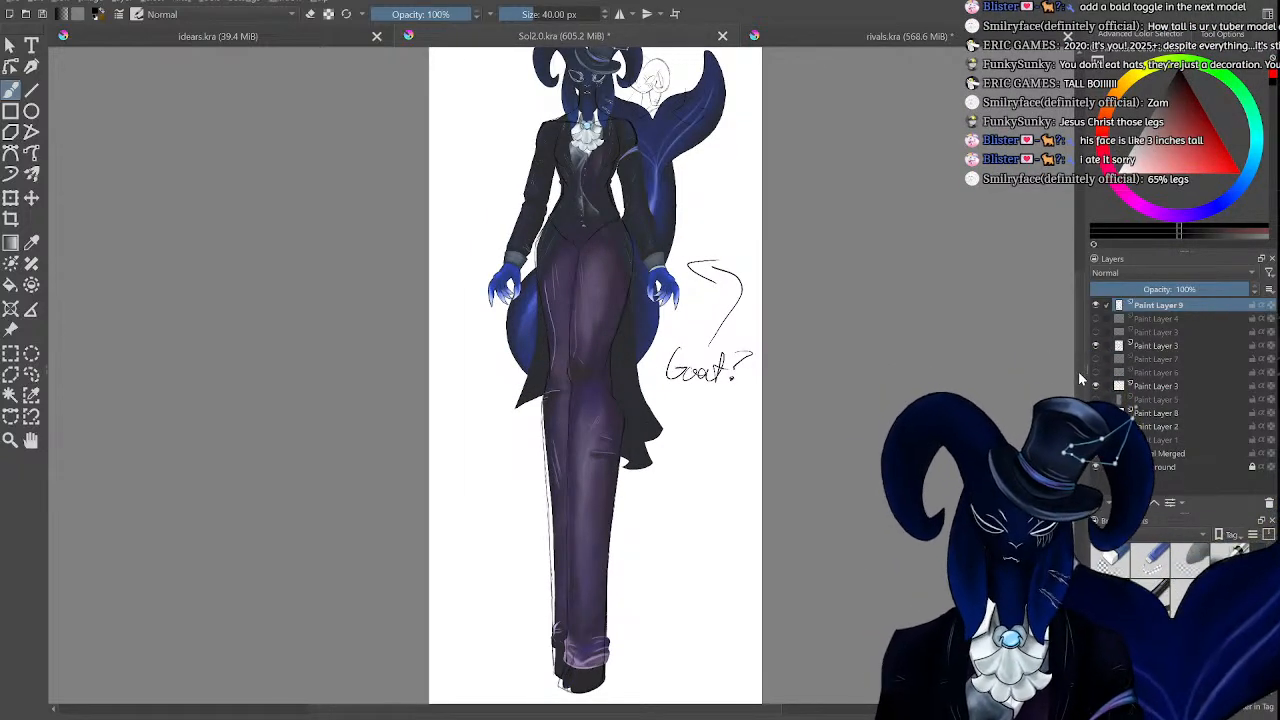
Examine the model's legs and trousers up close beside the handwritten note.
left_click_drag(1084, 352, 1040, 436)
key("ctrl+plus")
key("ctrl+plus")
key("ctrl+plus")
key("ctrl+plus")
key("ctrl+plus")
key("ctrl+minus")
key("ctrl+minus")
key("ctrl+minus")
key("ctrl+minus")
scroll(563, 376, "up", 2)
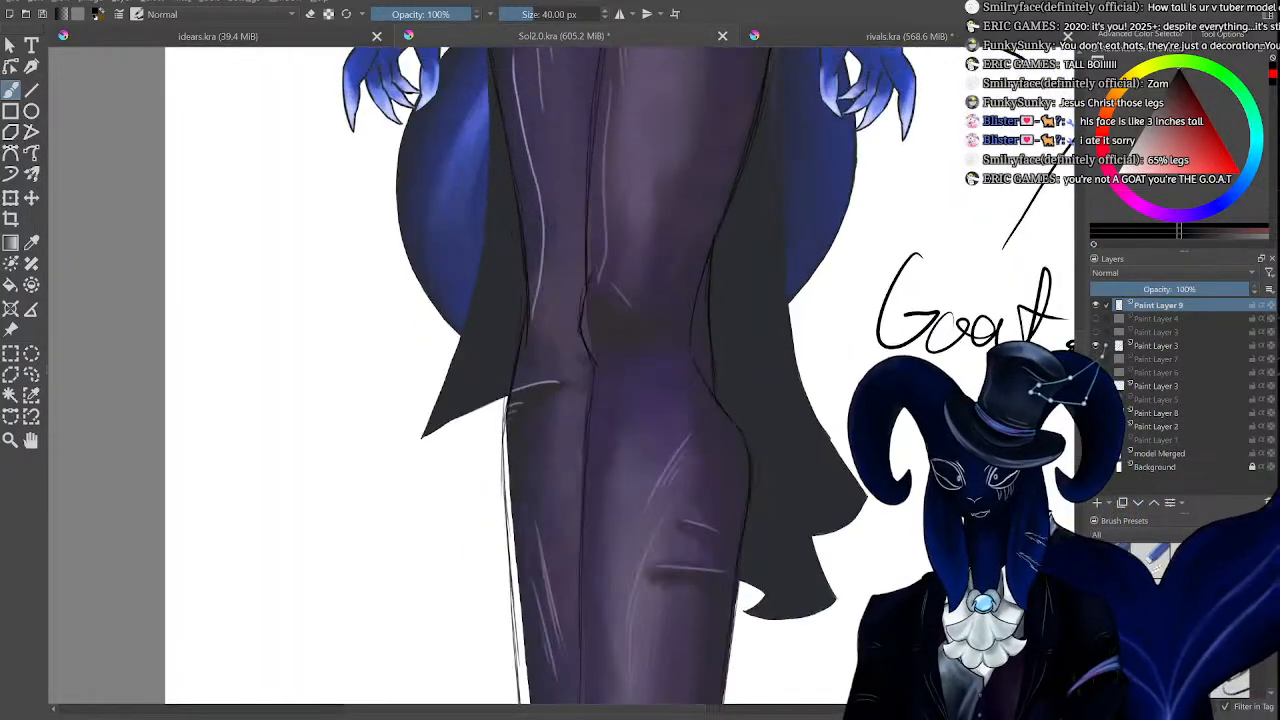
scroll(563, 390, "down", 2)
Undo the handwritten "Goat?" note and its arrow.
key("ctrl+z")
key("ctrl+z")
key("ctrl+z")
key("ctrl+z")
key("ctrl+z")
key("ctrl+z")
key("ctrl+z")
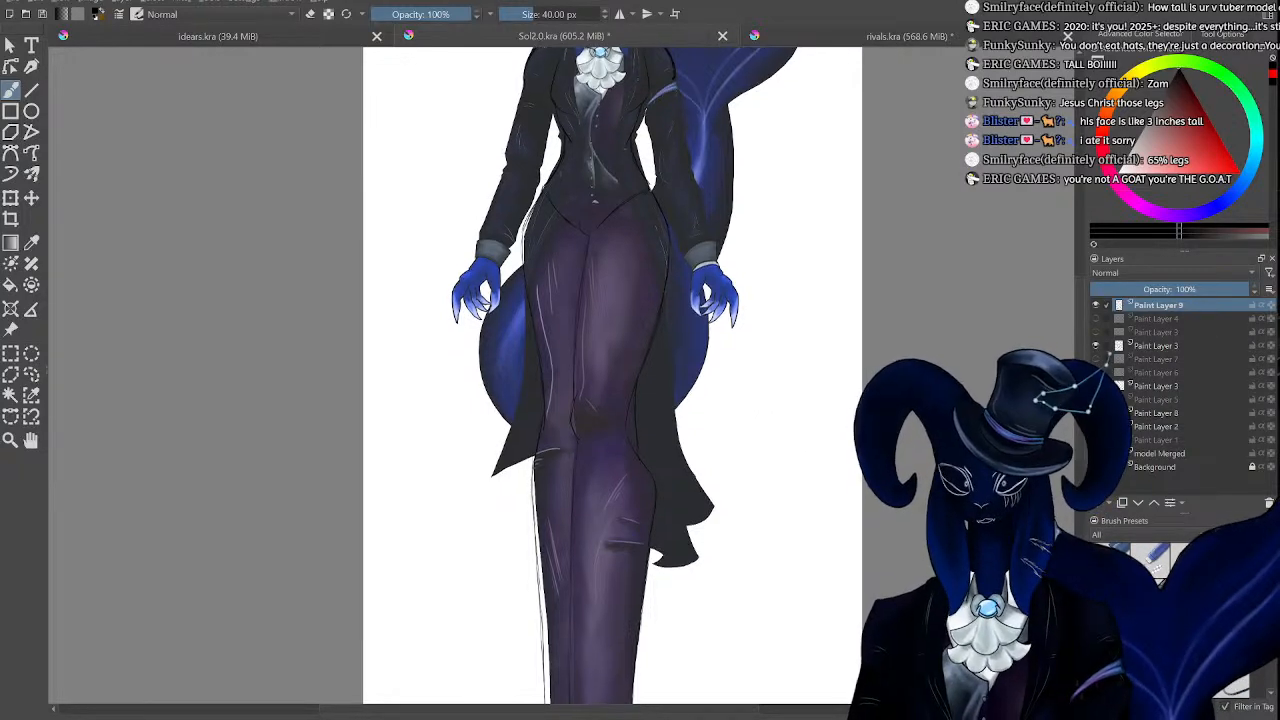
Examine the full-body model's proportions, including the face, hat and horns, the hips and legs, and the feet.
key("ctrl+minus")
key("ctrl+minus")
key("ctrl+minus")
key("ctrl+plus")
key("ctrl+plus")
key("ctrl+plus")
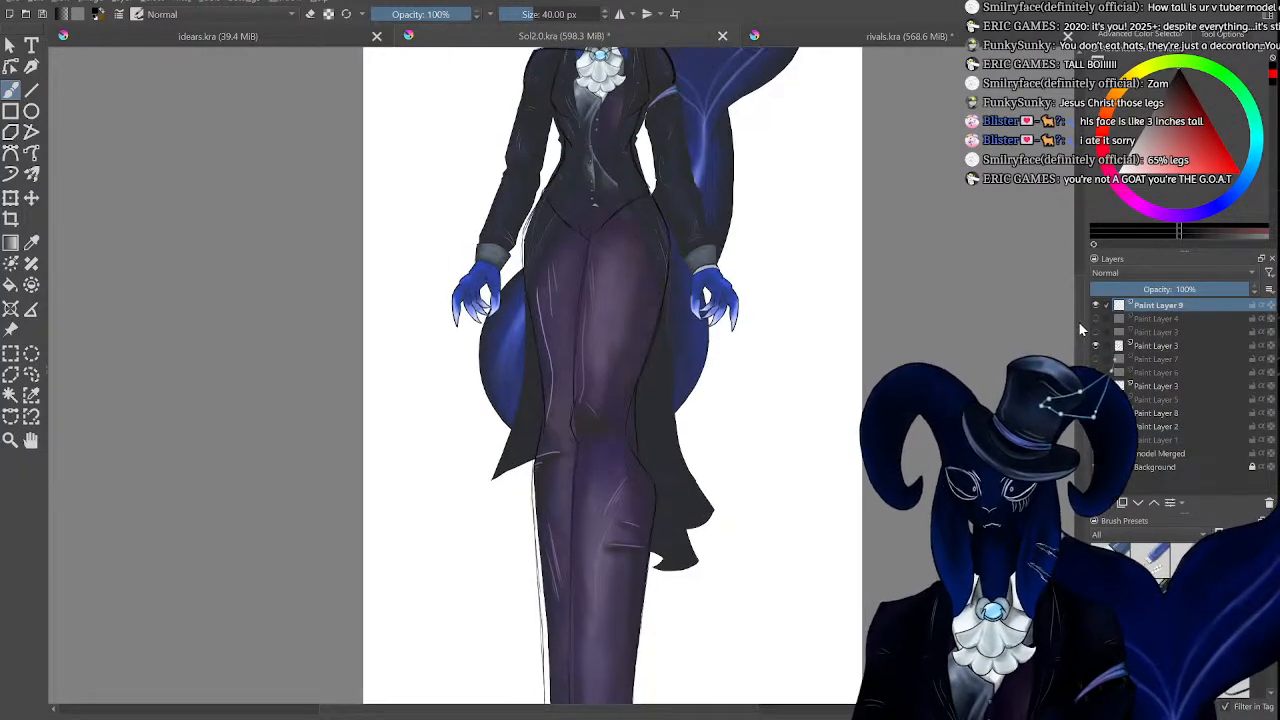
left_click_drag(1080, 328, 1049, 214)
key("ctrl+plus")
key("ctrl+plus")
key("ctrl+plus")
key("ctrl+minus")
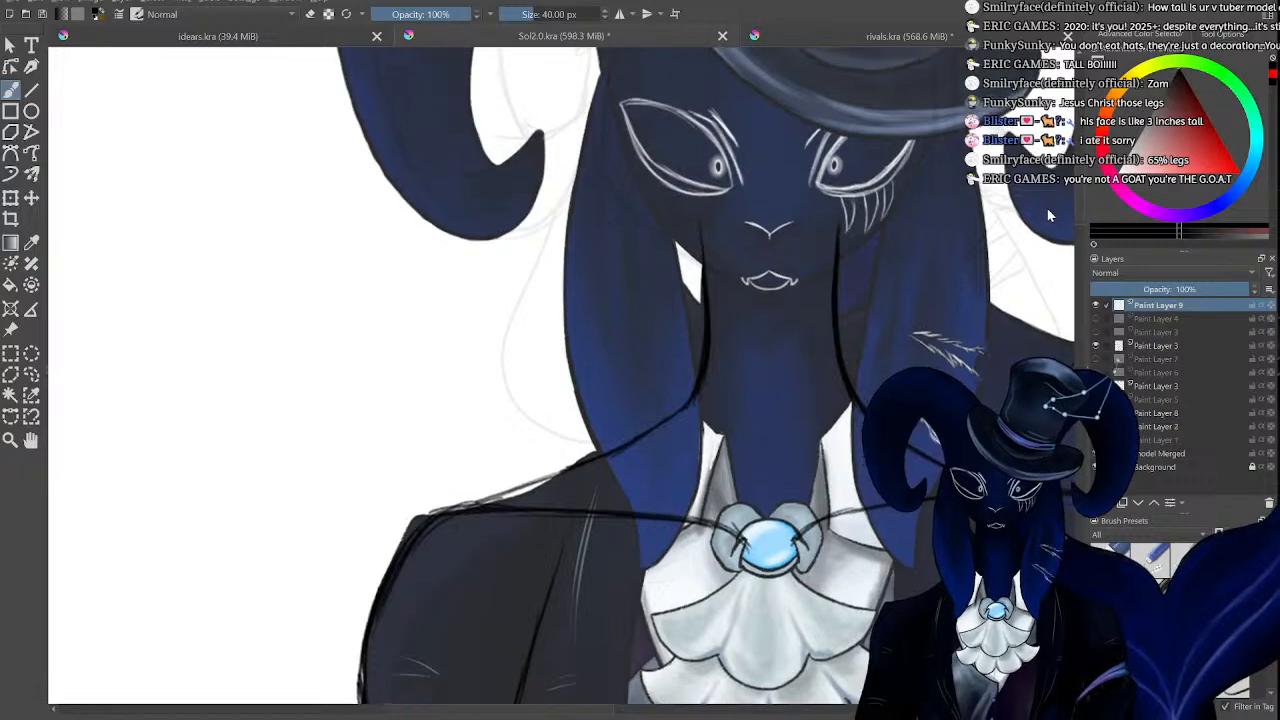
key("ctrl+minus")
key("ctrl+minus")
key("ctrl+plus")
key("ctrl+plus")
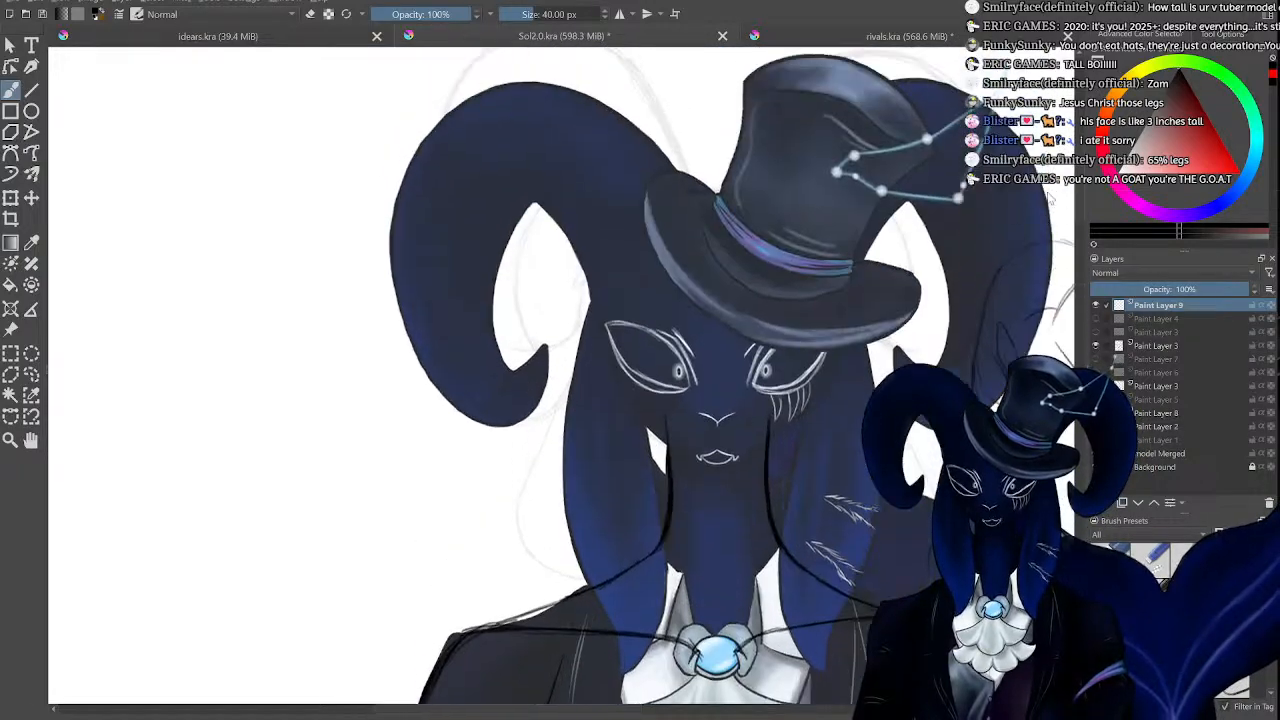
scroll(1003, 294, "down", 10)
key("ctrl+minus")
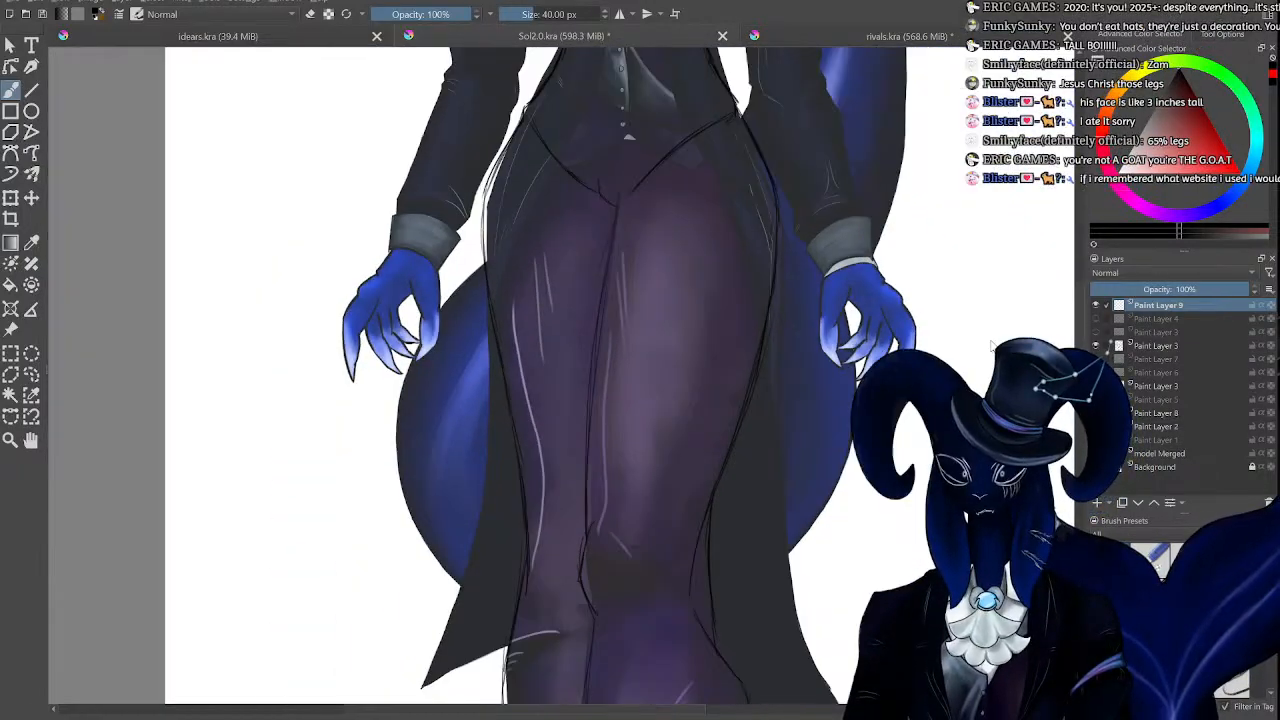
scroll(991, 349, "down", 3)
key("ctrl+minus")
scroll(990, 353, "down", 1)
scroll(990, 355, "down", 5)
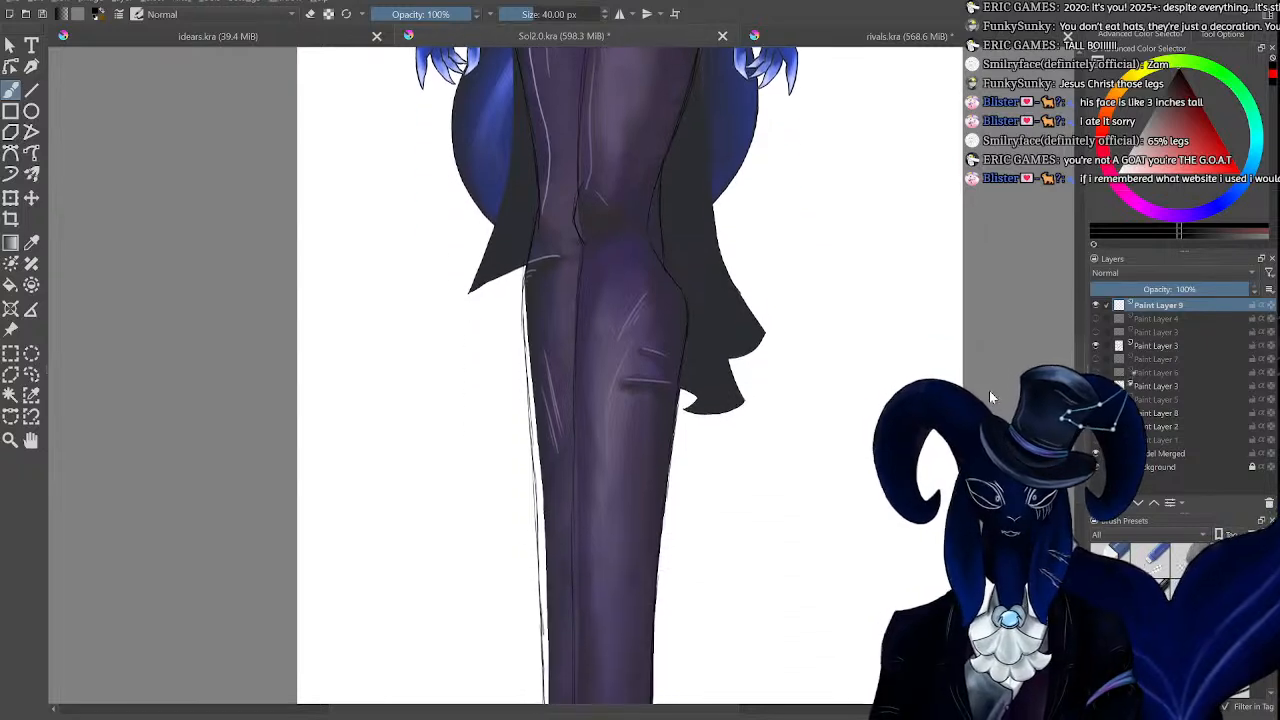
key("ctrl+minus")
scroll(1002, 350, "up", 10)
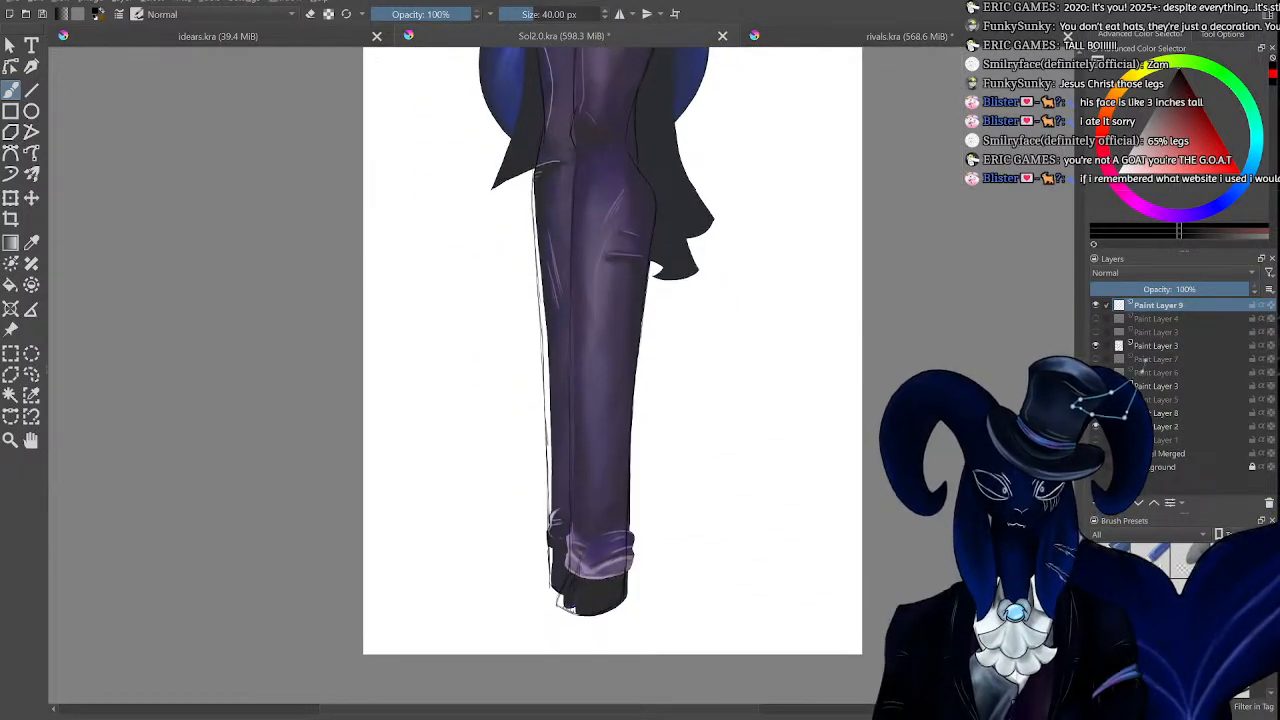
key("ctrl+plus")
scroll(1034, 225, "up", 1)
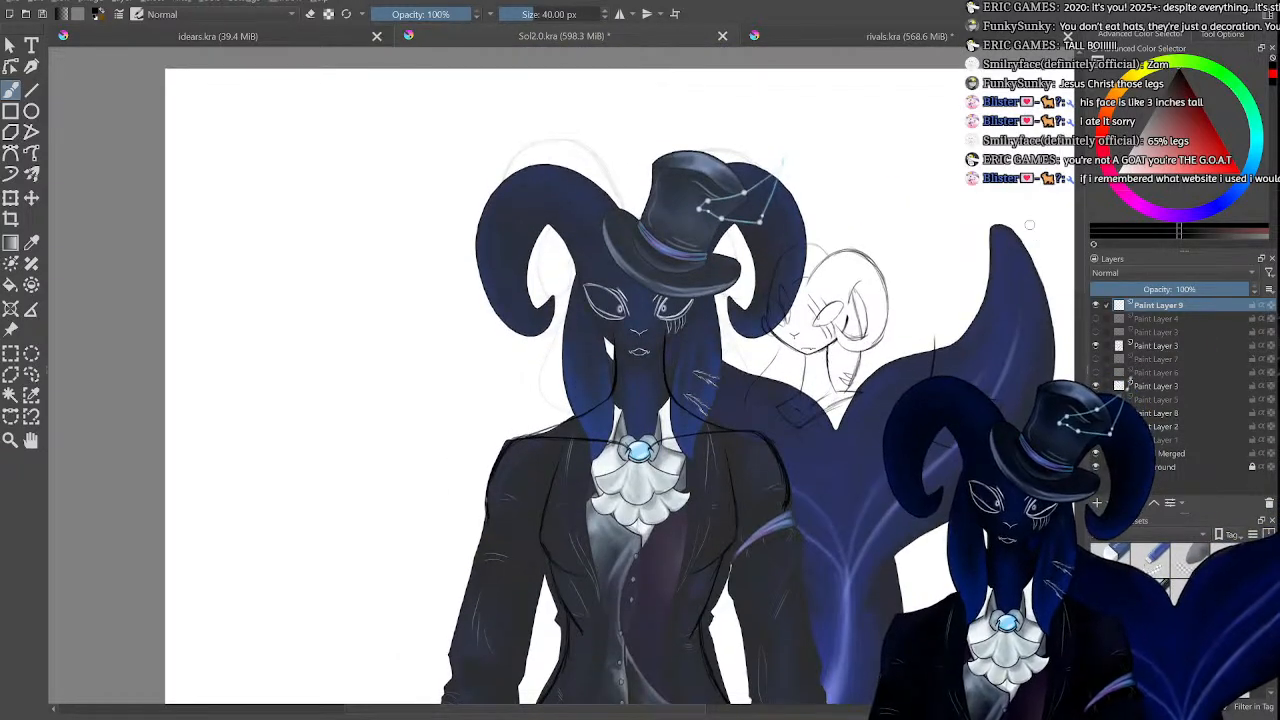
Hide the model Merged layer and focus on the unfinished neck-and-collar sketch beside the angled head.
left_click(1095, 453)
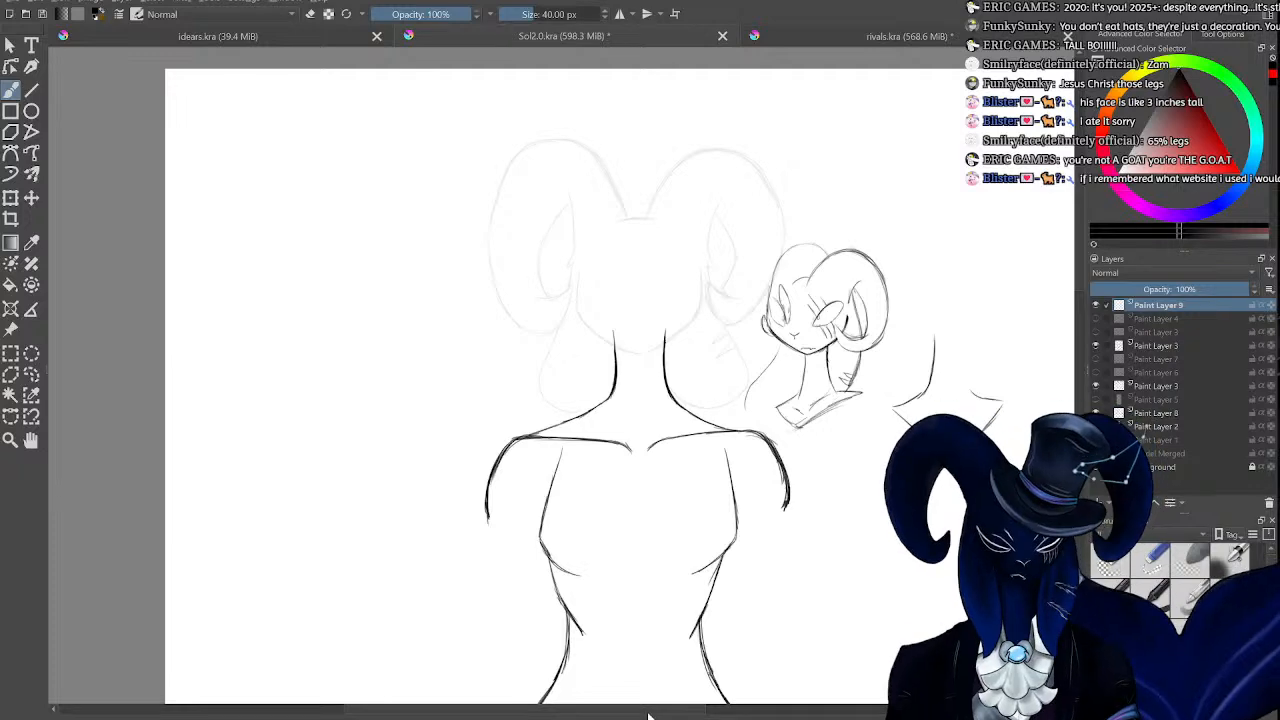
left_click_drag(648, 710, 761, 692)
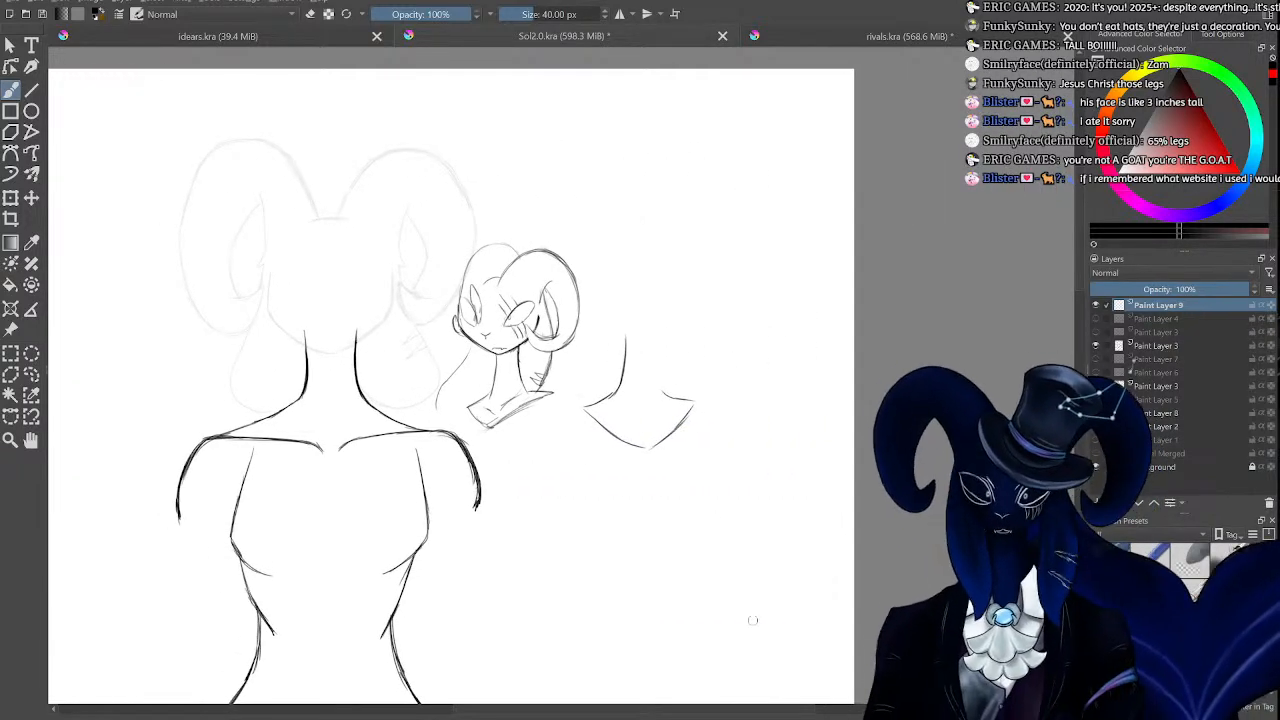
key("ctrl+plus")
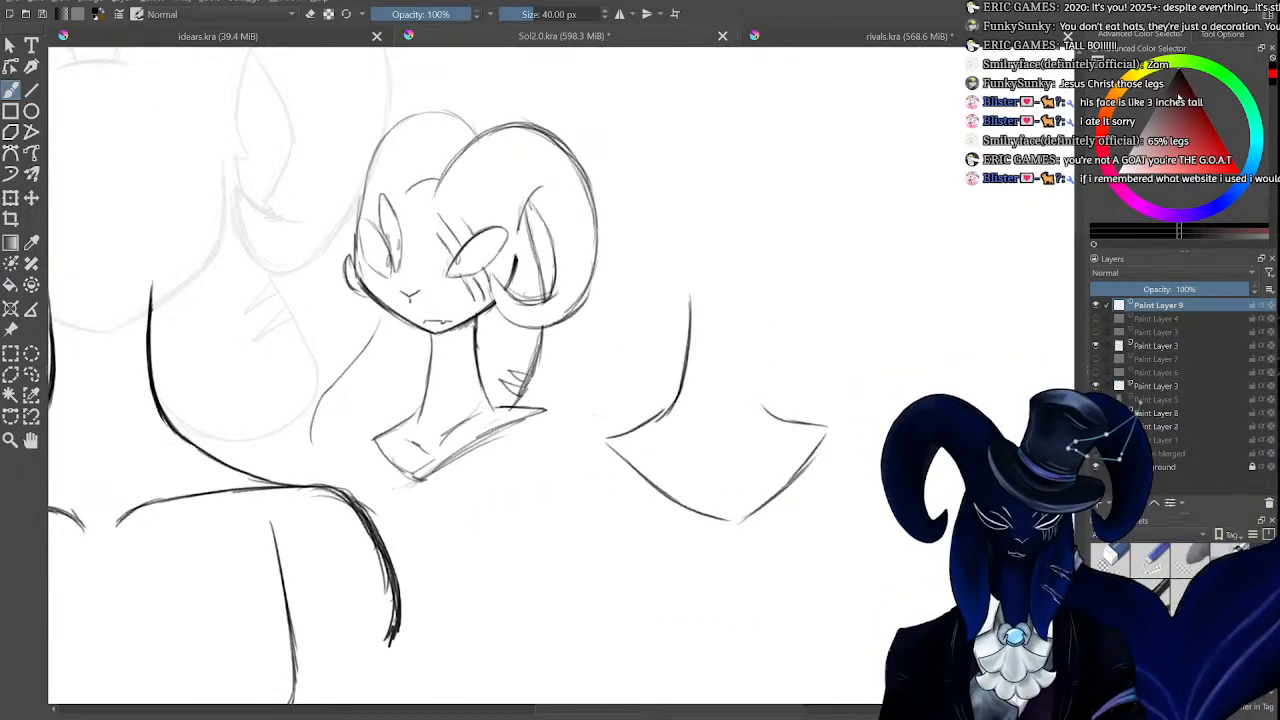
Adjust the heights of the colour selector, layer and brush preset dockers and choose the pencil preset sized 10.34 px.
left_click_drag(1184, 511, 1184, 499)
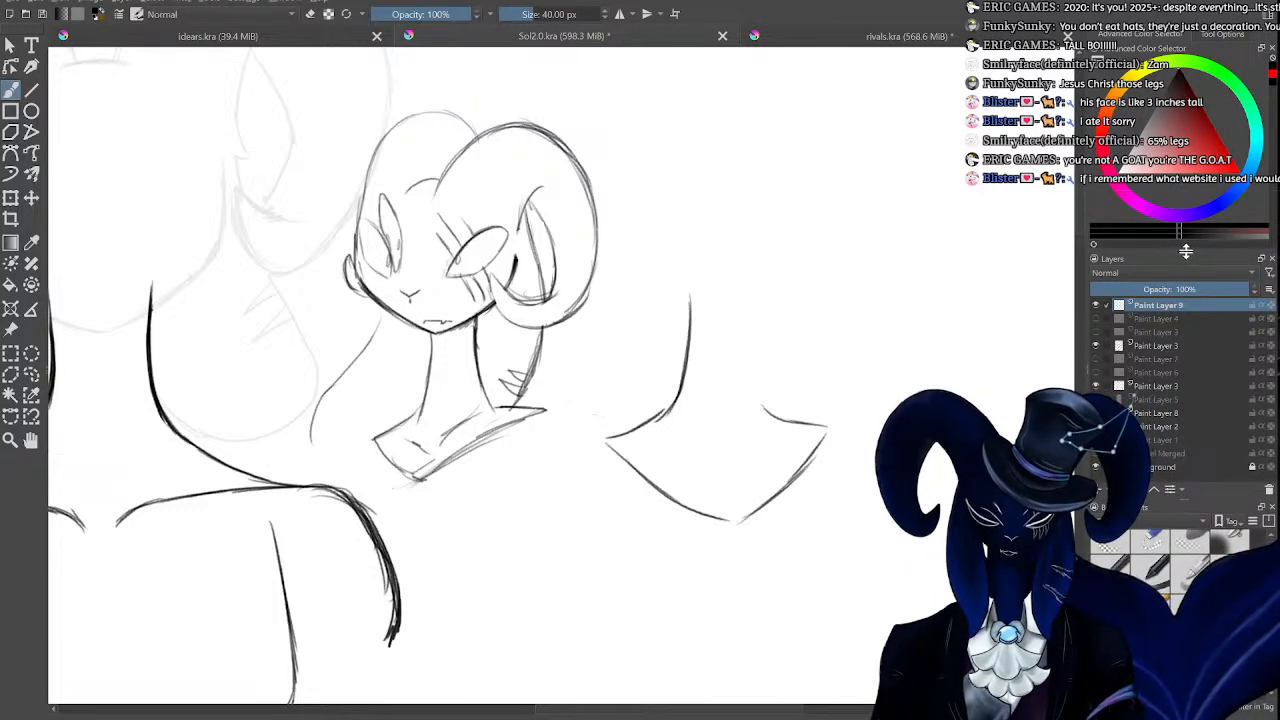
left_click_drag(1184, 252, 1202, 263)
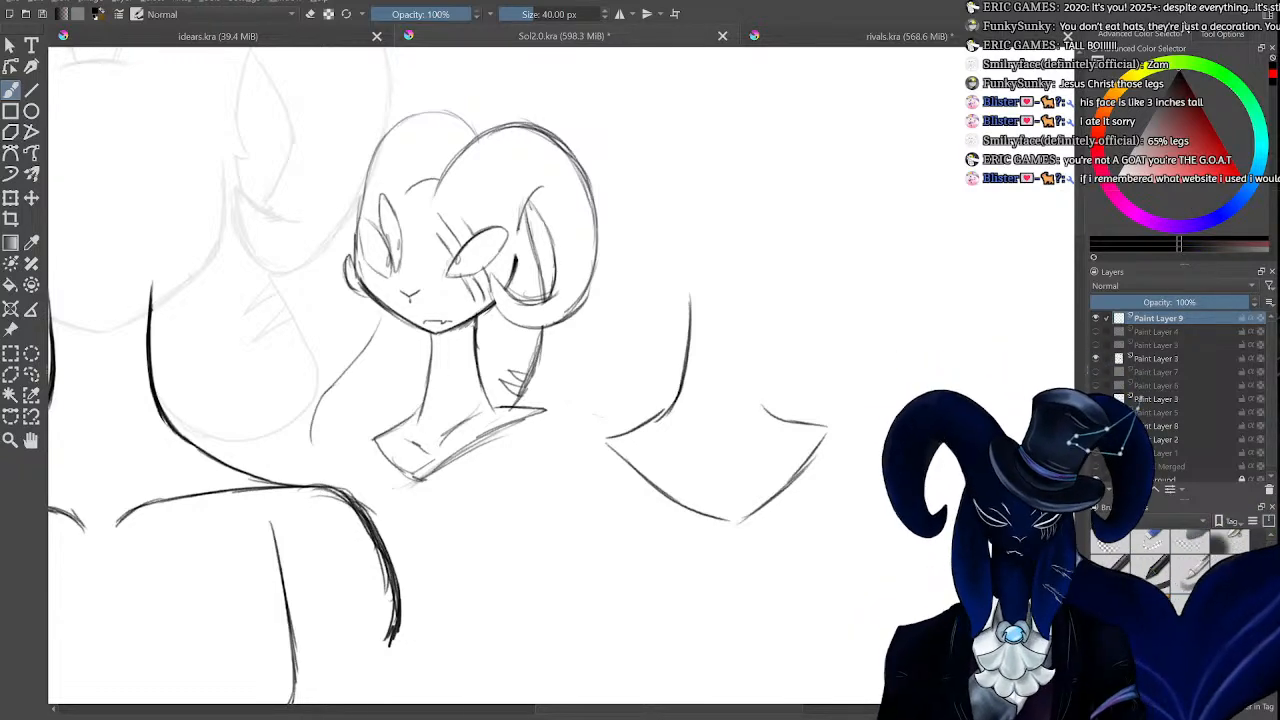
left_click(1189, 563)
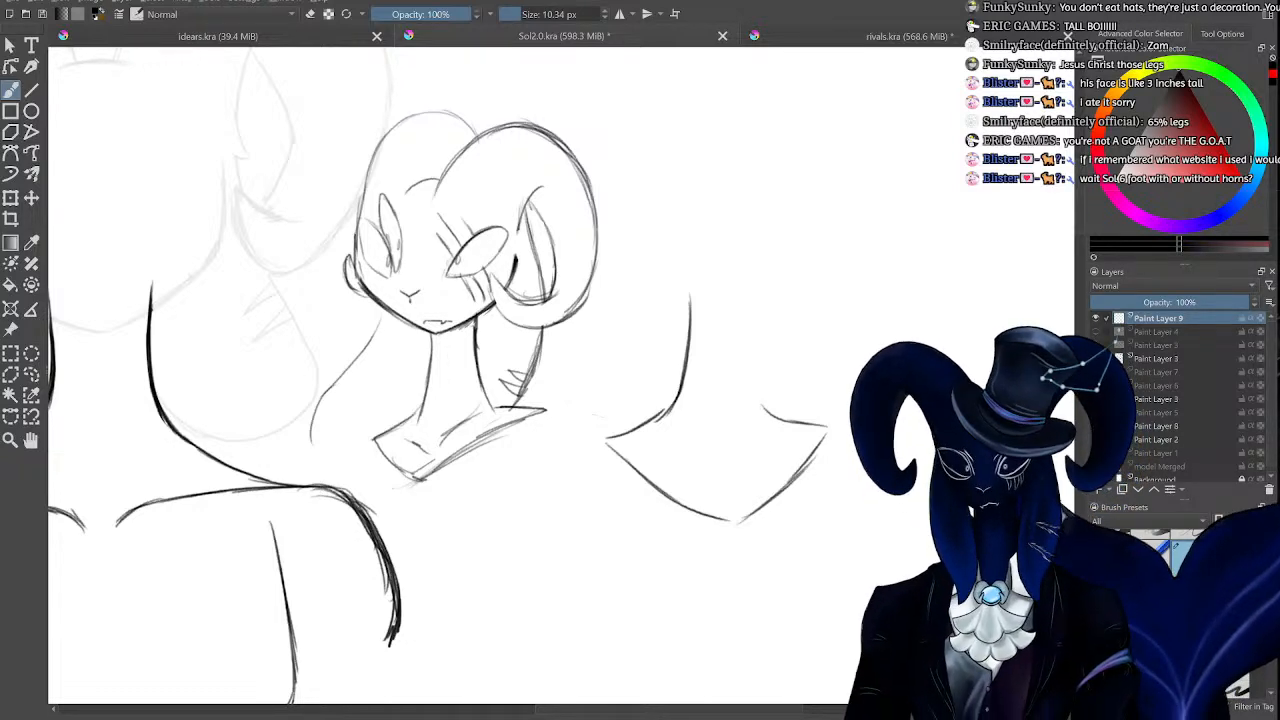
Draw the missing side line of the unfinished neck sketch and darken the opposite curve where it meets the shoulder.
key("minus")
key("minus")
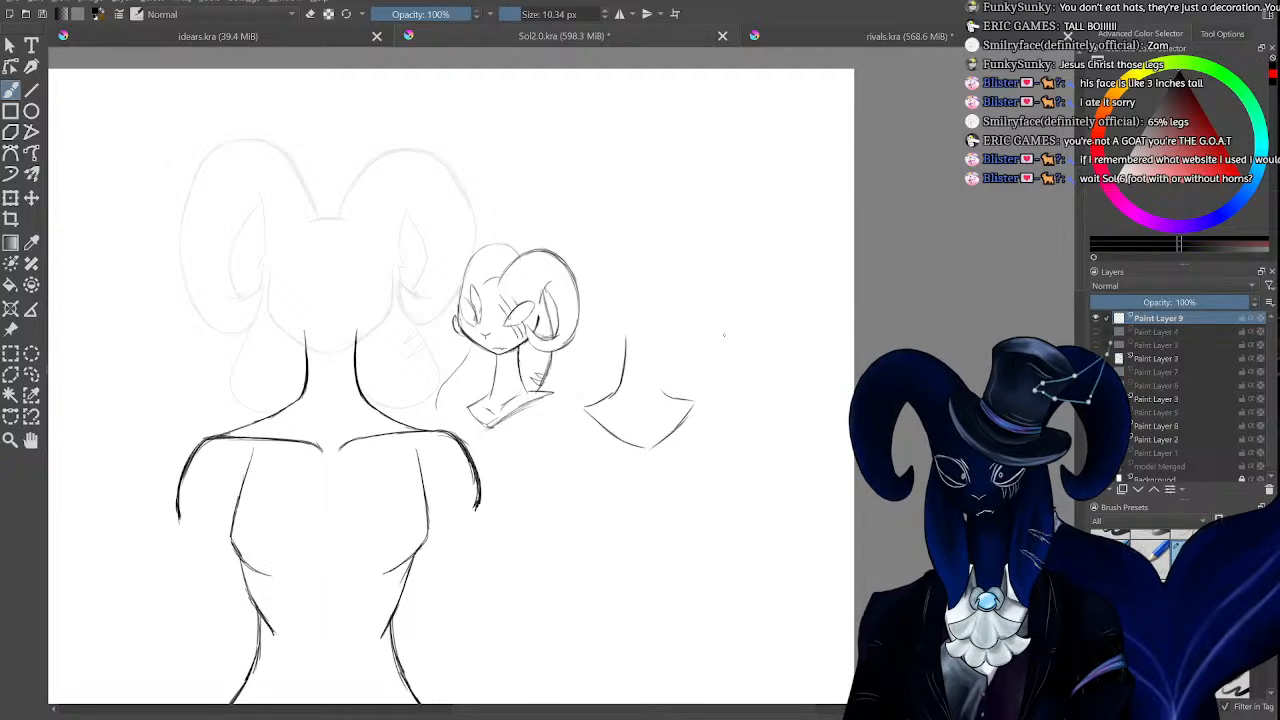
key("plus")
key("plus")
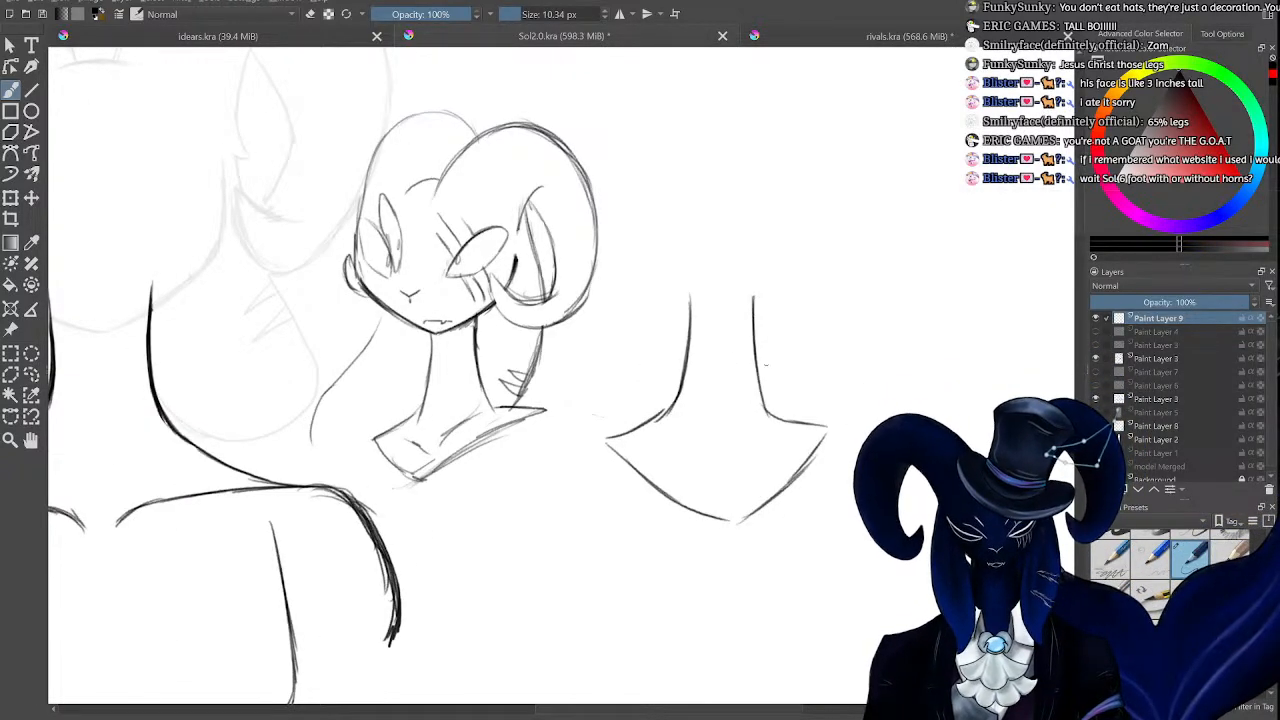
left_click_drag(675, 398, 654, 421)
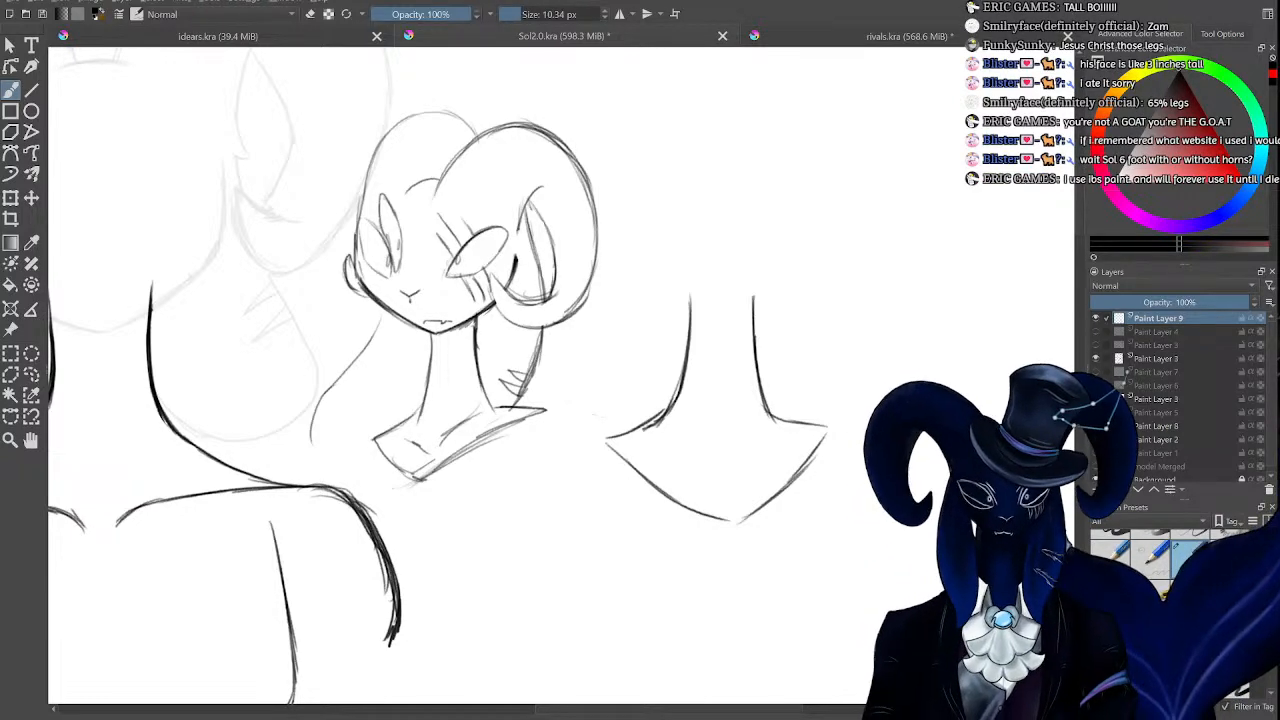
Sketch the head's outline above the new neck, with both cheek sides curving down through the jaw to a pointed chin.
left_click_drag(677, 712, 714, 713)
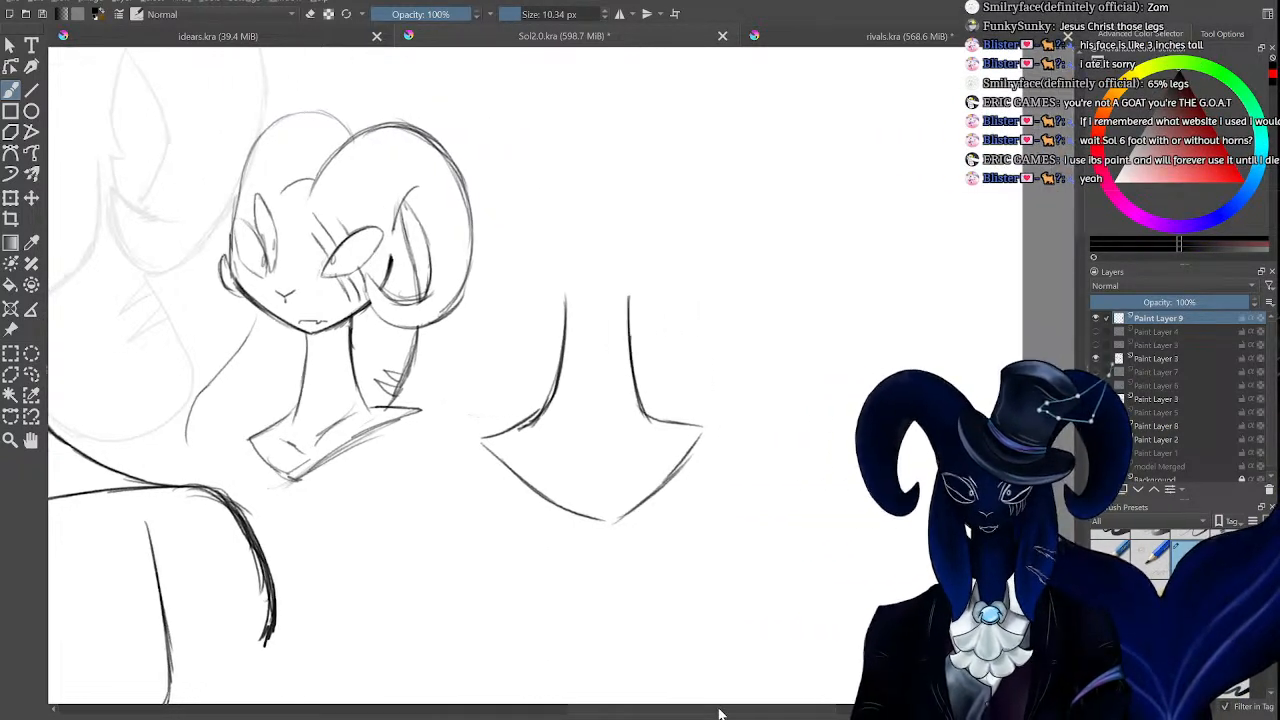
key("minus")
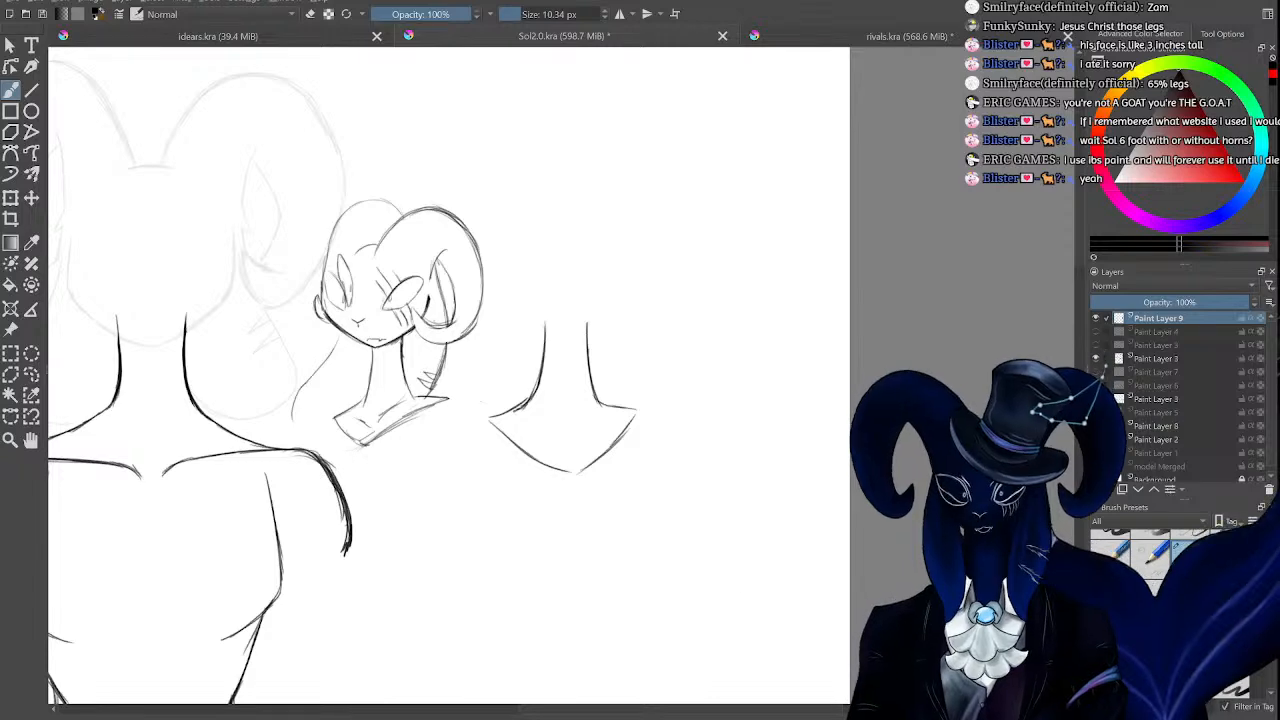
mouse_move(1079, 252)
left_mouse_down()
mouse_move(1079, 239)
mouse_move(1074, 250)
left_mouse_up()
key("plus")
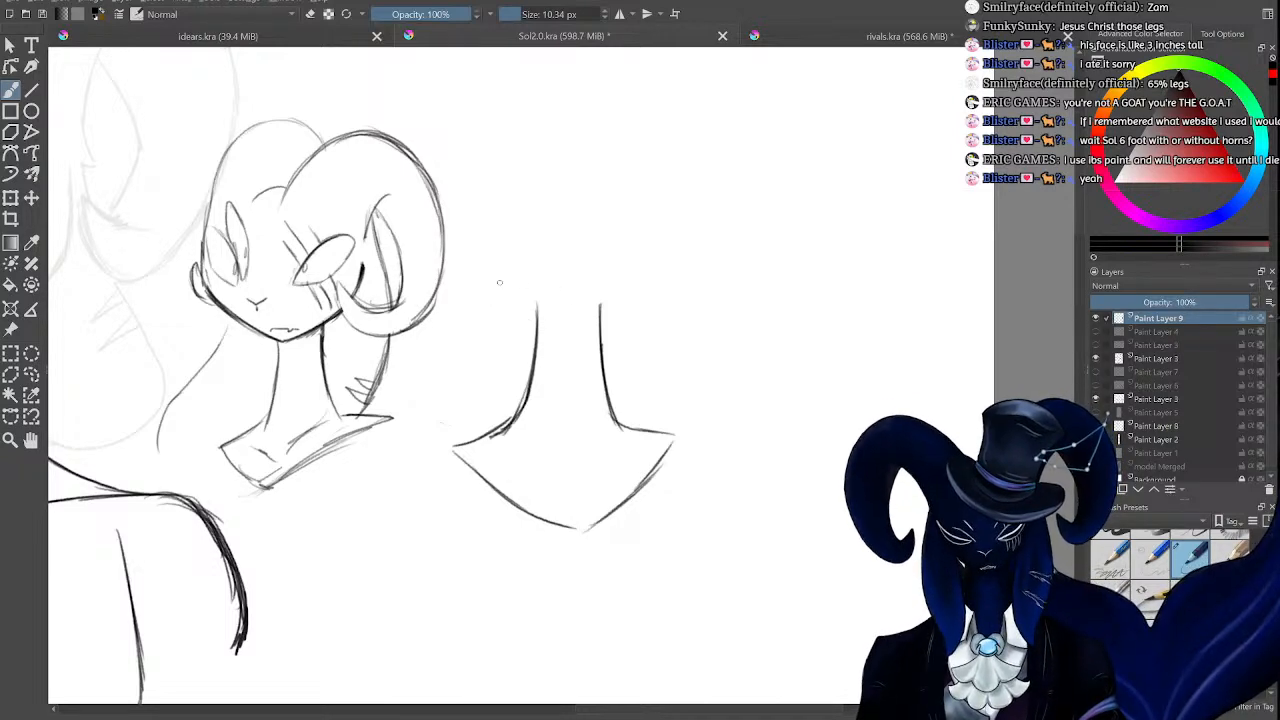
left_click_drag(473, 277, 540, 325)
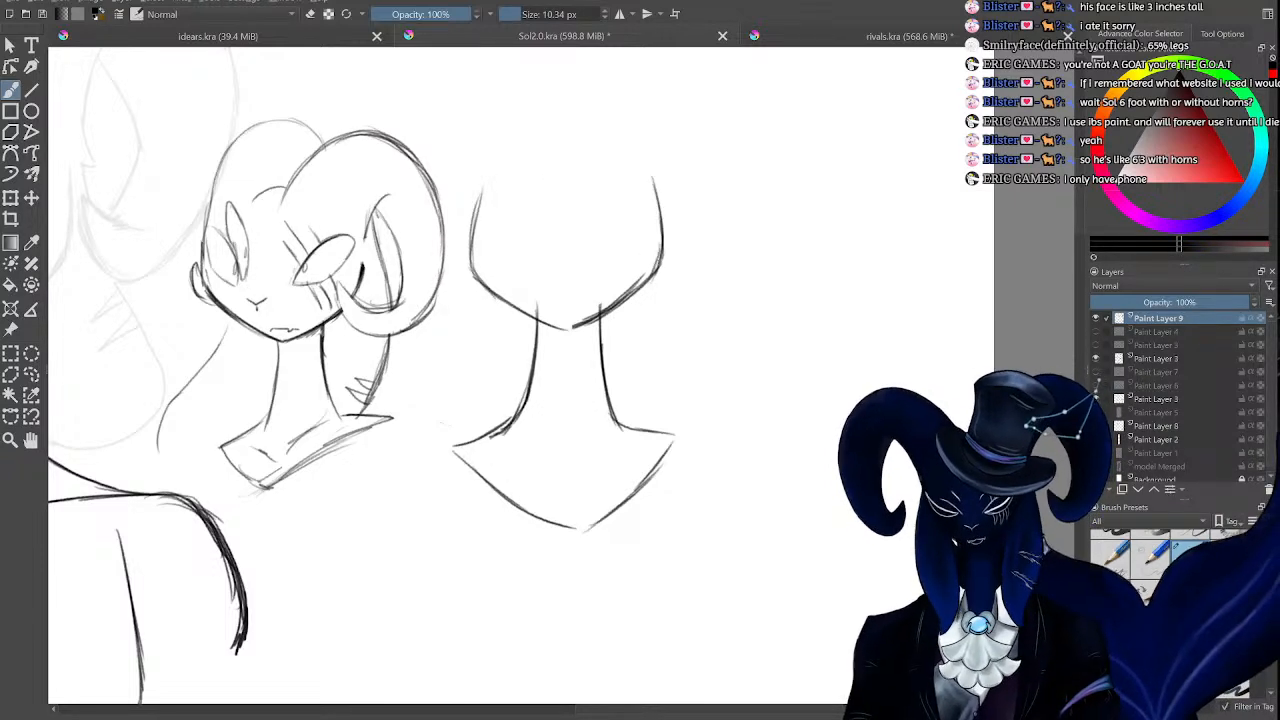
Examine the new jaw and neck lines up close and alongside the angled head sketch.
left_click_drag(1079, 216, 1083, 200)
key("ctrl+plus")
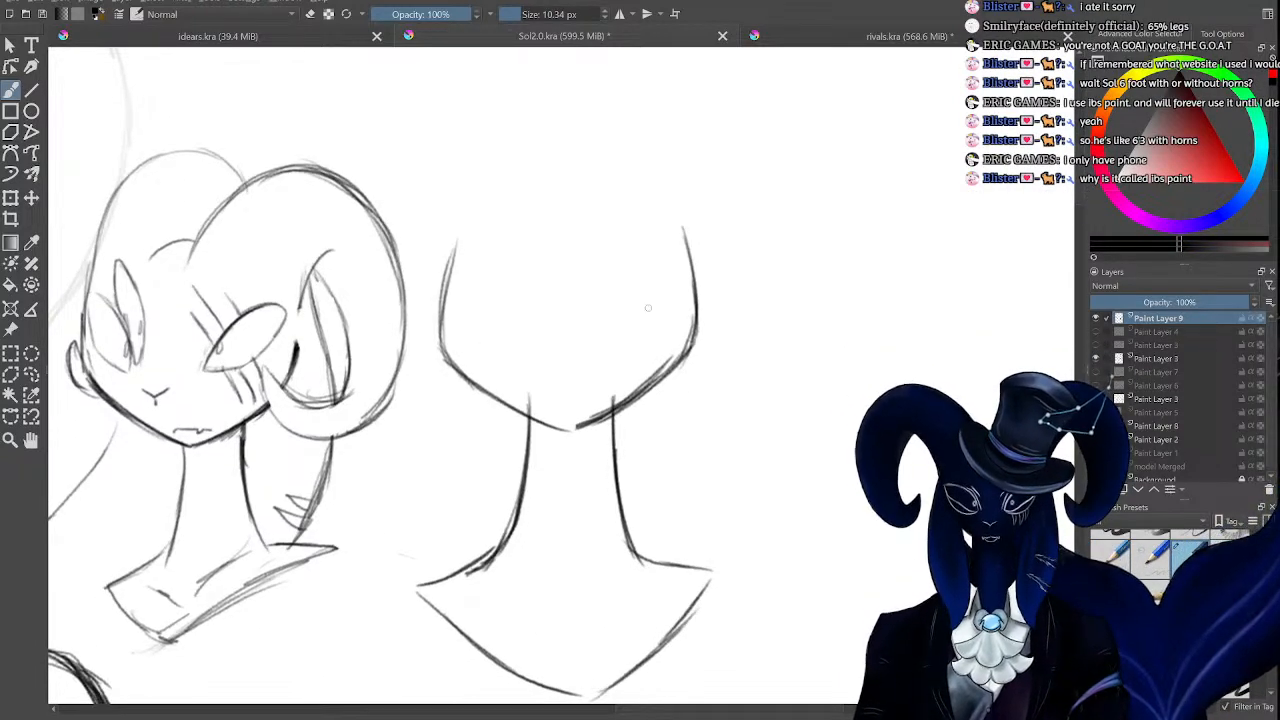
key("ctrl+plus")
key("ctrl+plus")
key("ctrl+plus")
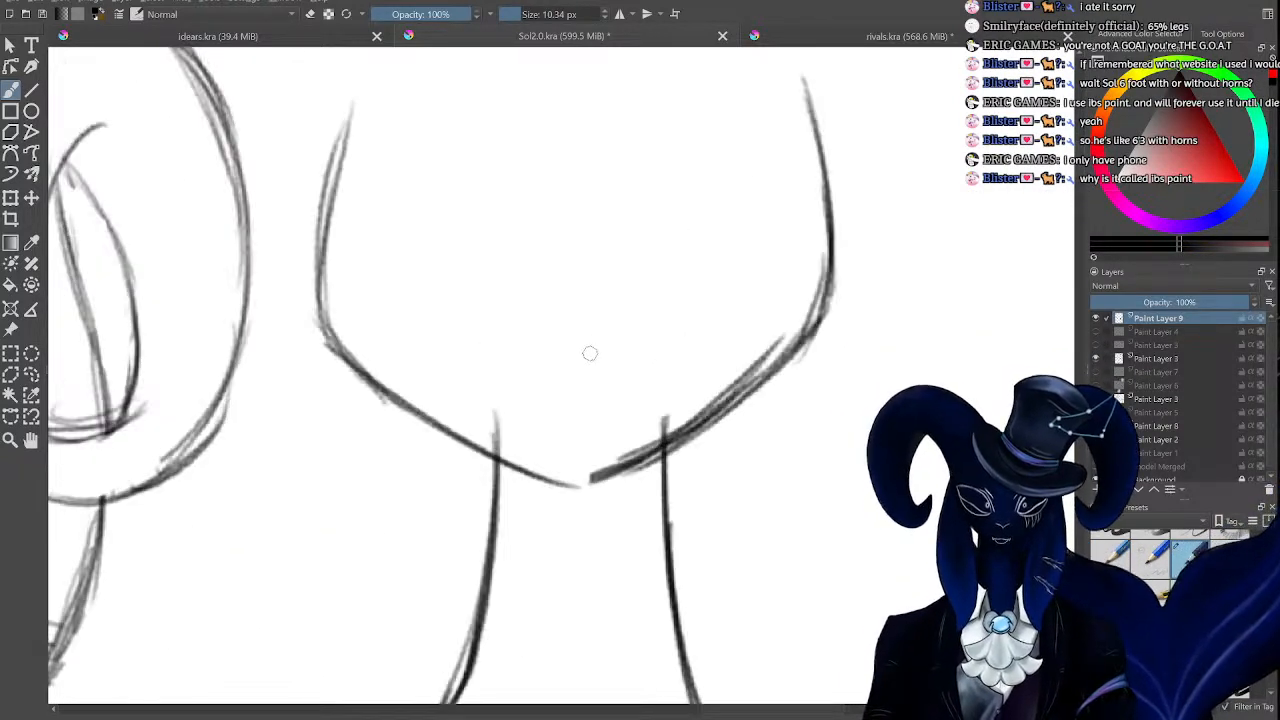
key("ctrl+minus")
key("ctrl+minus")
key("ctrl+minus")
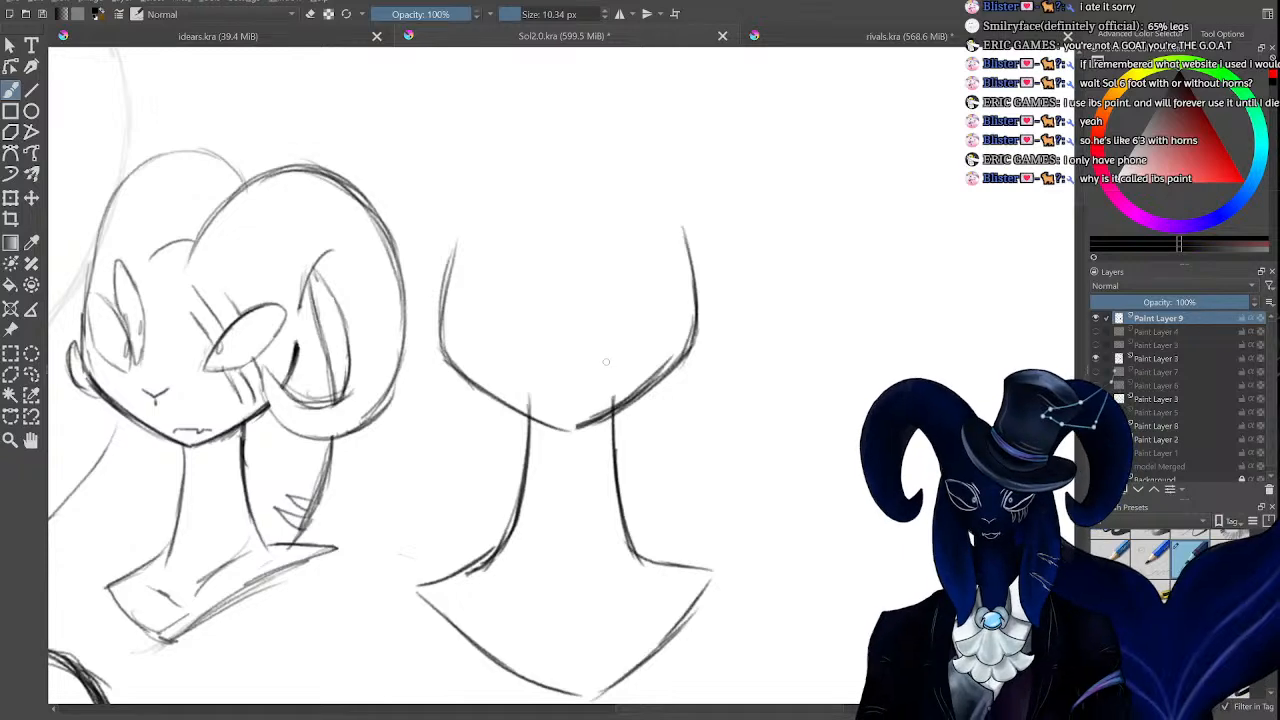
key("ctrl+plus")
key("ctrl+plus")
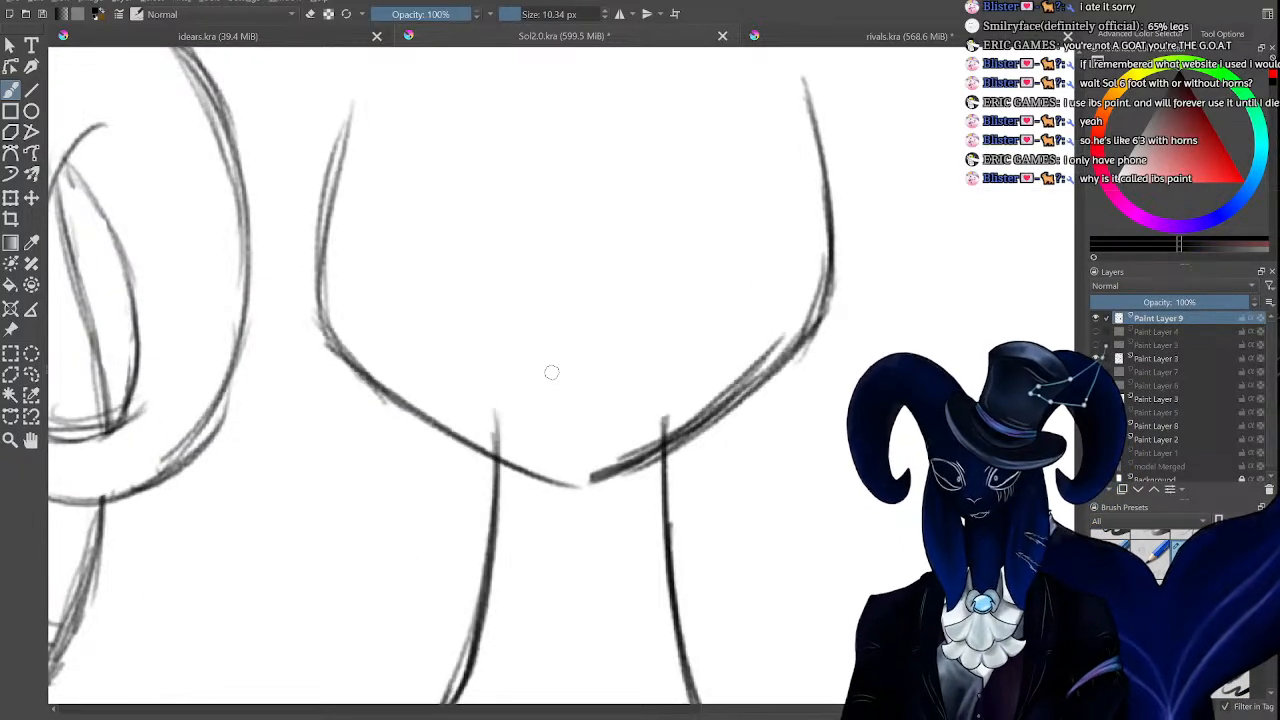
key("ctrl+minus")
key("ctrl+minus")
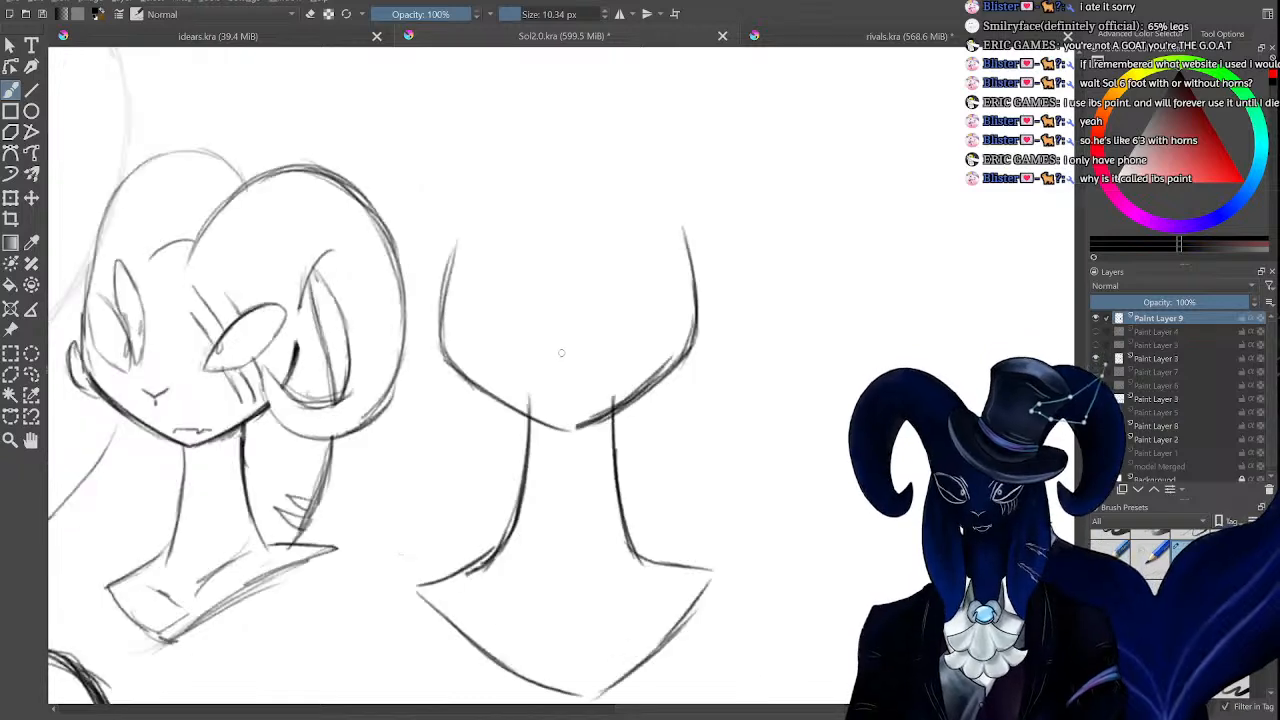
Sketch a small nose above the chin and try a short mouth line below it, erasing the mouth again.
key("ctrl+plus")
key("ctrl+plus")
key("ctrl+minus")
key("ctrl+minus")
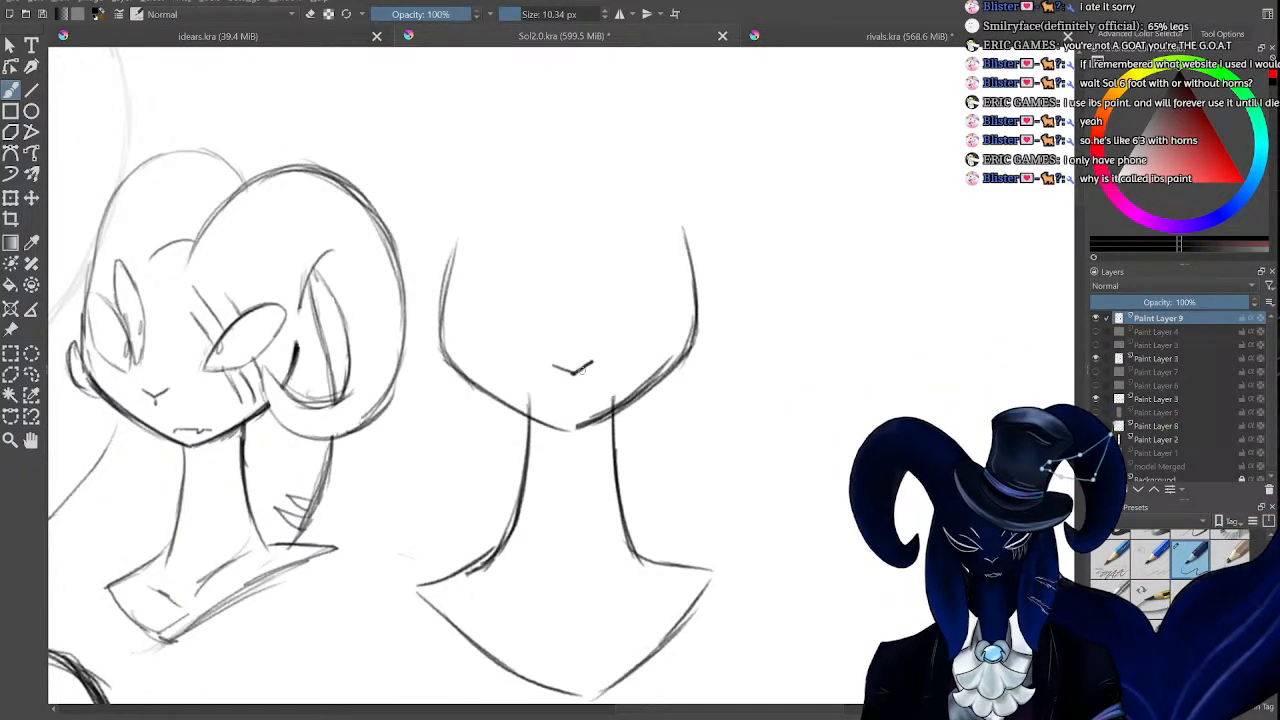
left_click_drag(580, 407, 604, 406)
key("e")
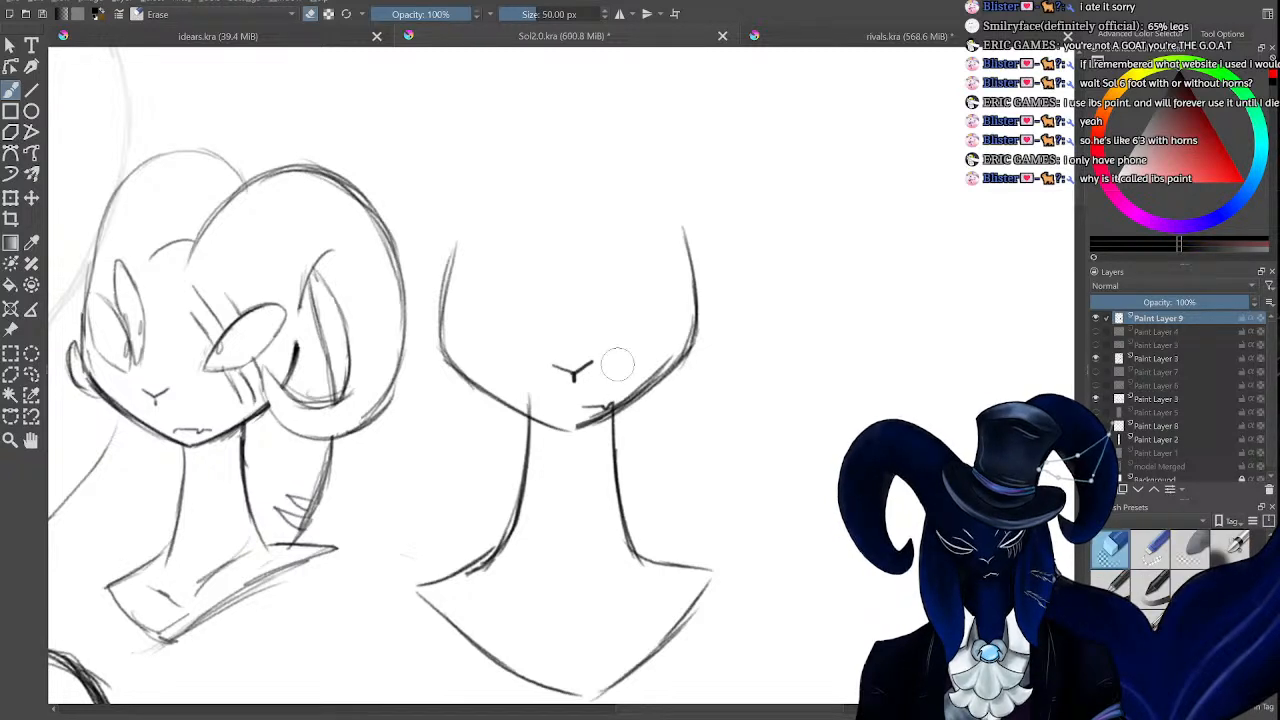
left_click_drag(610, 395, 588, 406)
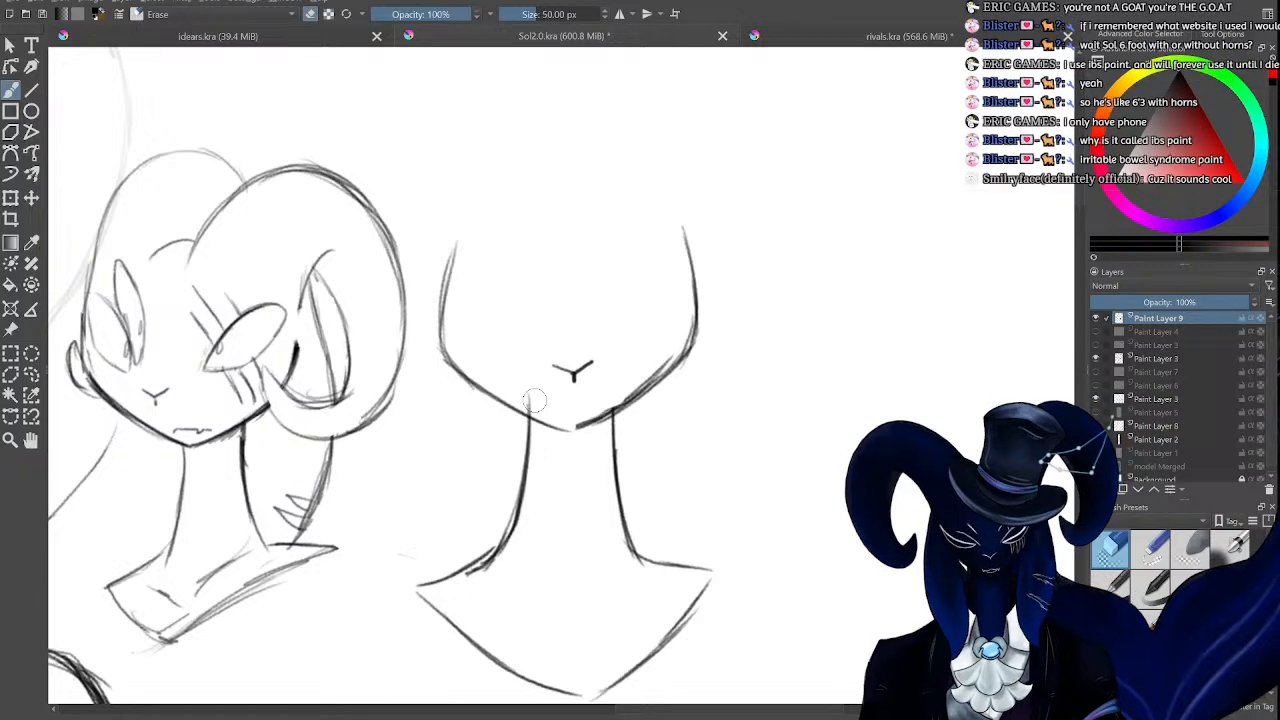
Toggle the visibility of the sketch layers one by one to identify which ones hold the new head, neck and shoulders.
left_click(1097, 319)
left_click(1097, 319)
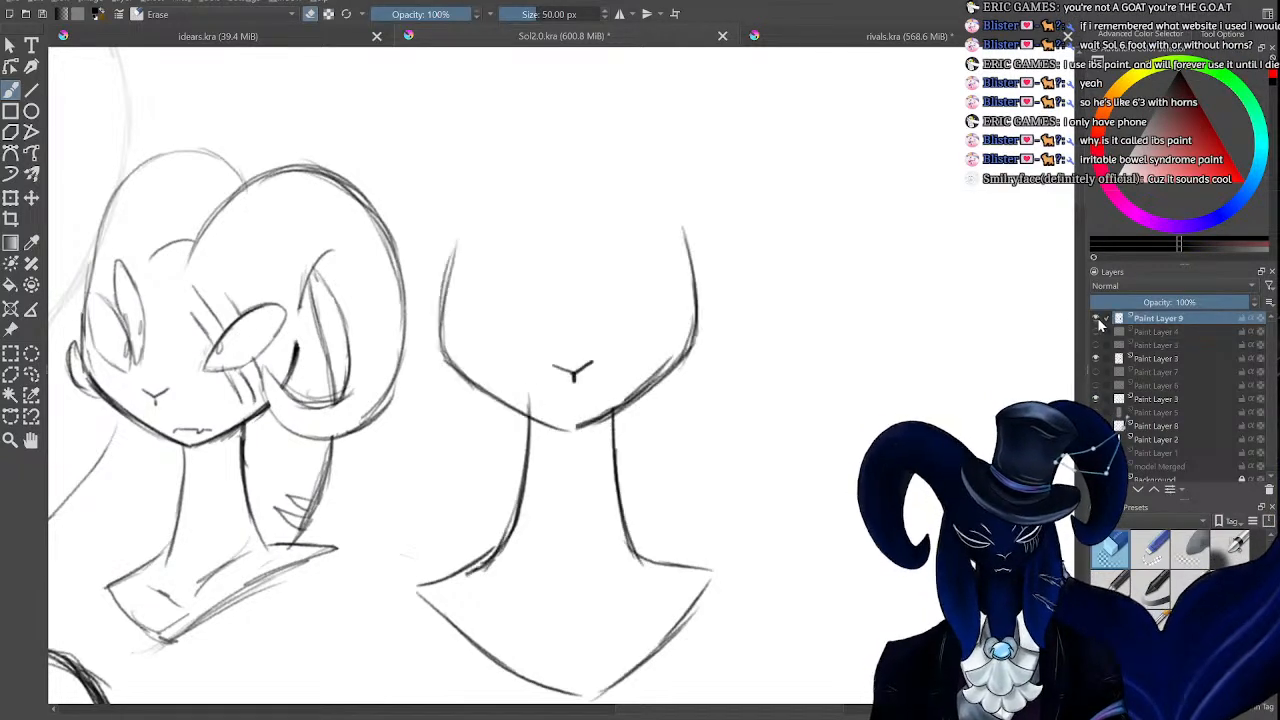
key("ctrl+minus")
key("ctrl+minus")
left_click(1097, 319)
left_click(1097, 358)
left_click(1097, 358)
left_click(1097, 358)
left_click(1097, 358)
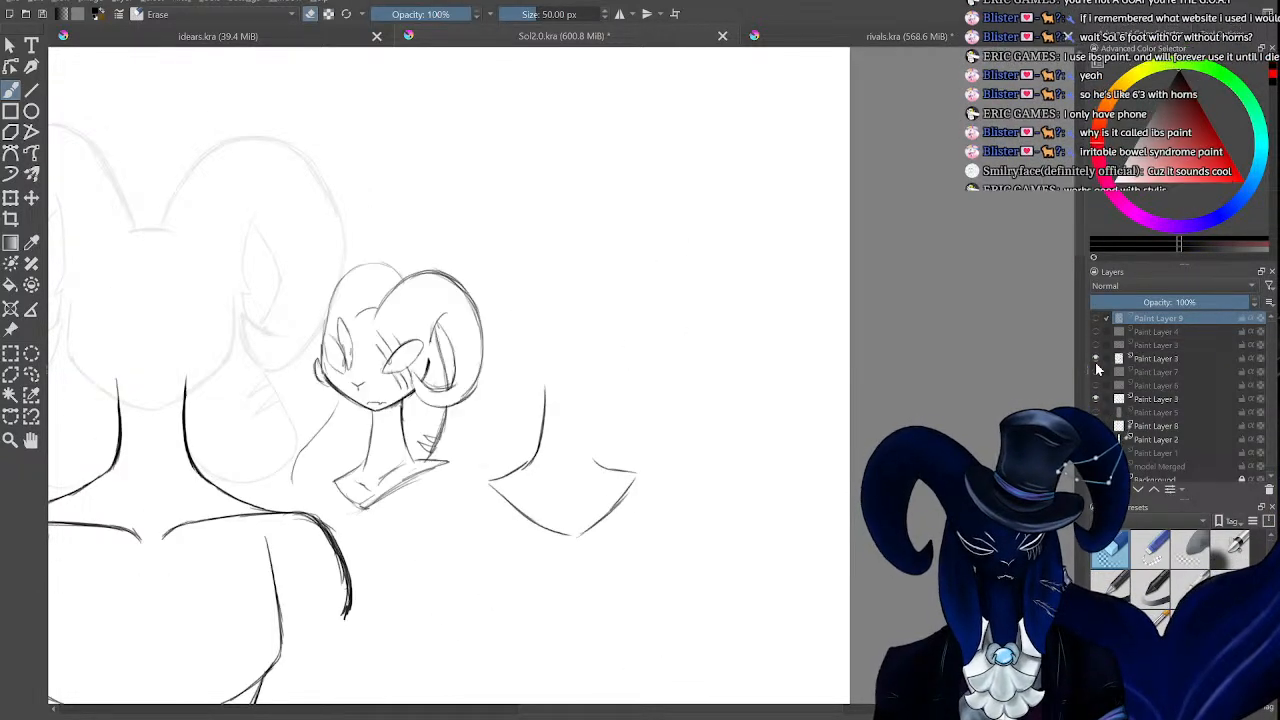
left_click(1097, 399)
left_click(1097, 399)
left_click(1097, 426)
left_click(1097, 426)
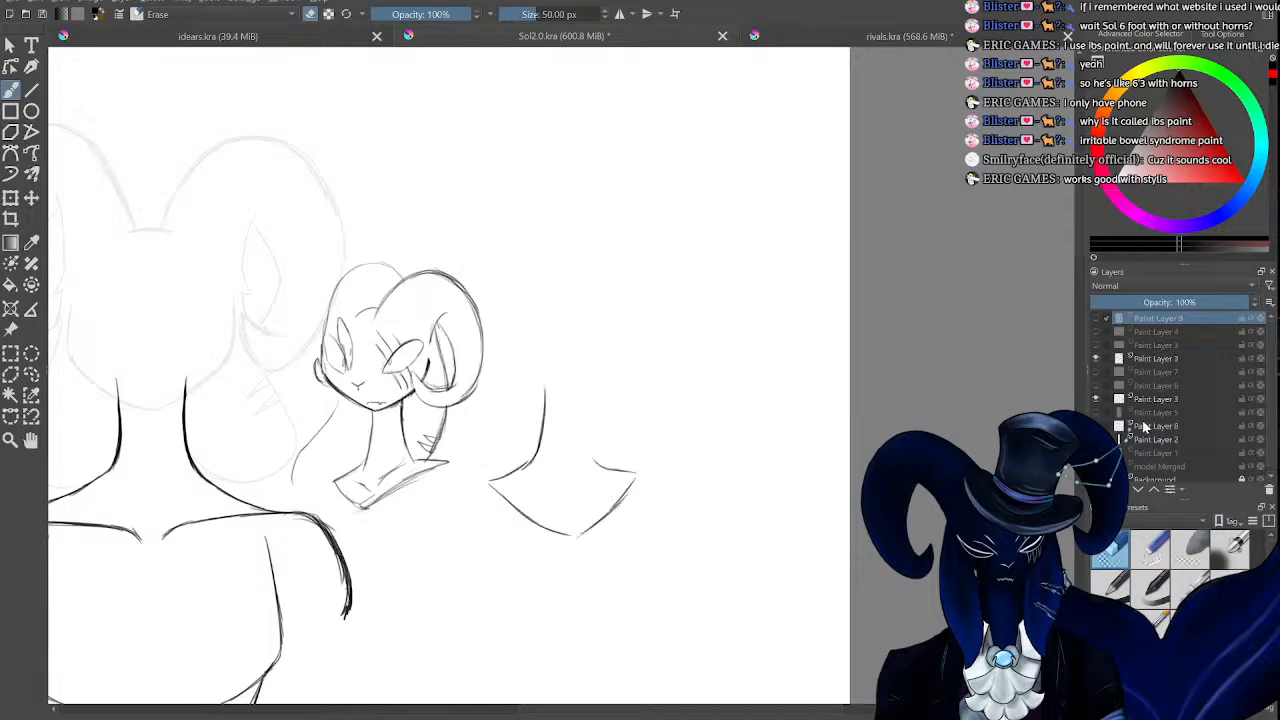
left_click(1154, 427)
key("ctrl+minus")
key("ctrl+minus")
key("ctrl+minus")
key("ctrl+minus")
left_click(1098, 426)
key("ctrl+plus")
key("ctrl+plus")
key("ctrl+plus")
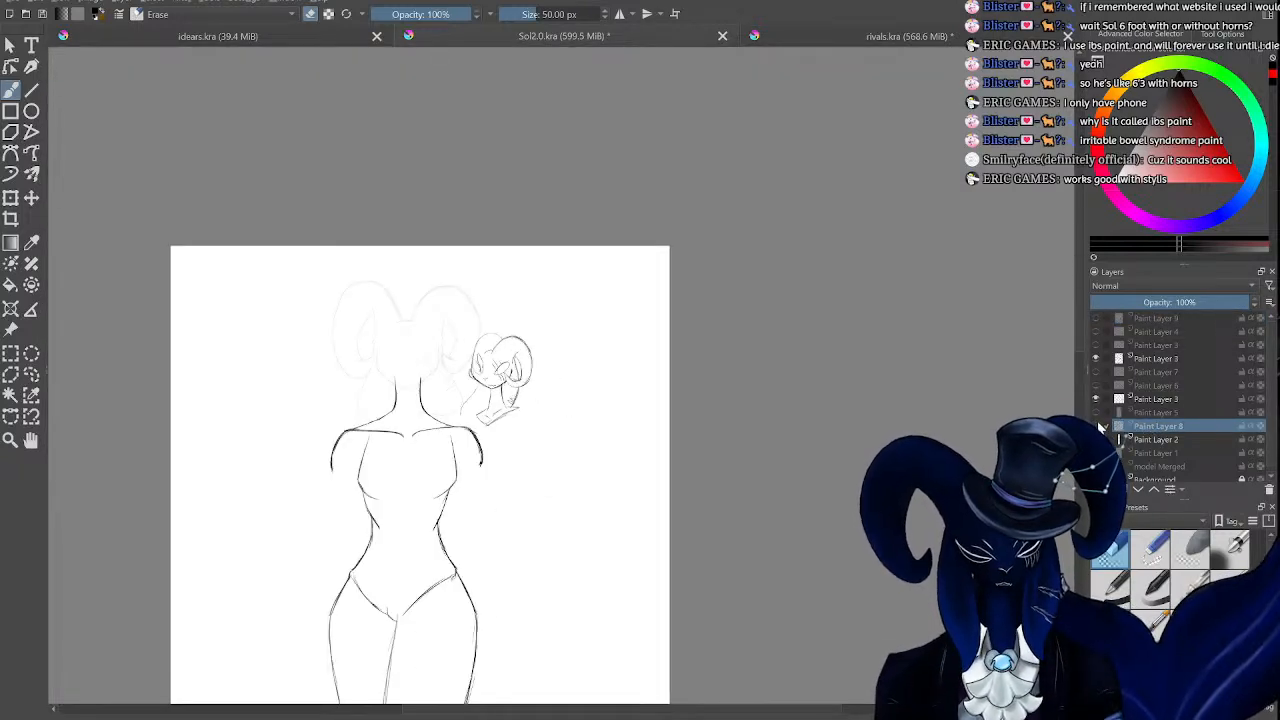
Delete Paint Layer 9 with its head outline, and make Paint Layer 8 visible and active.
left_click(1097, 319)
left_click(1156, 318)
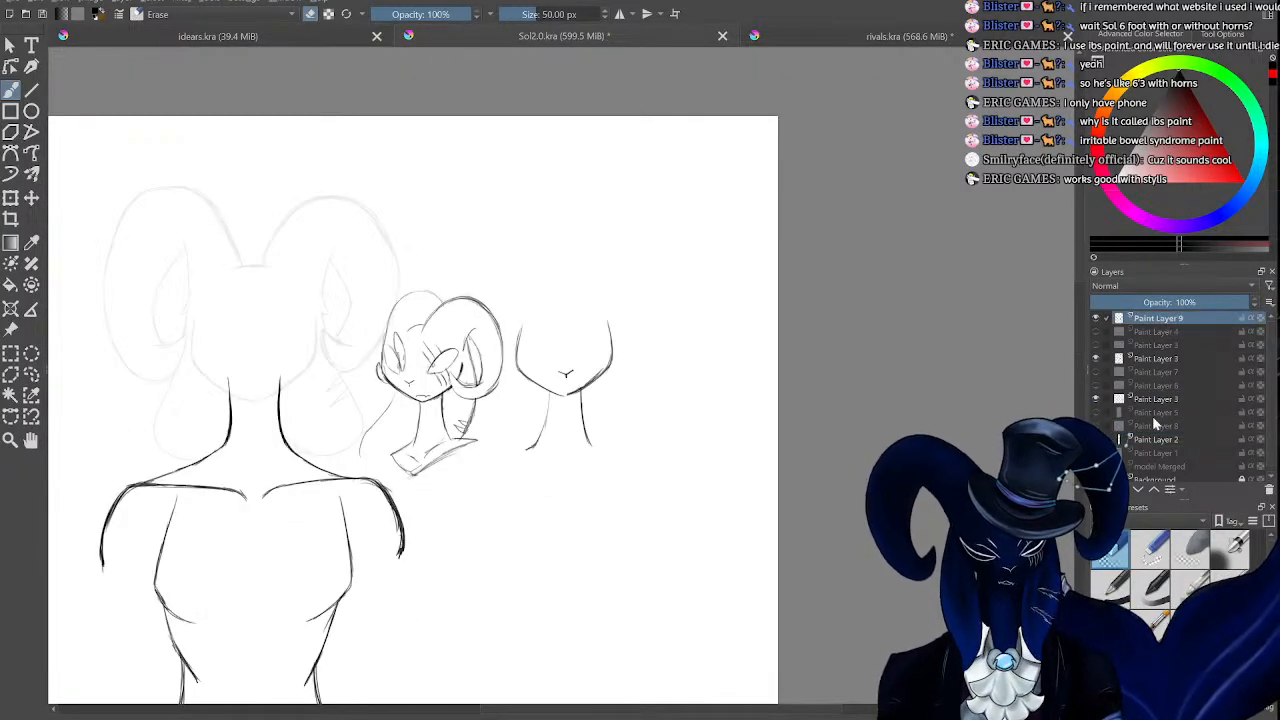
key("ctrl+plus")
key("ctrl+plus")
key("ctrl+plus")
left_click(1269, 490)
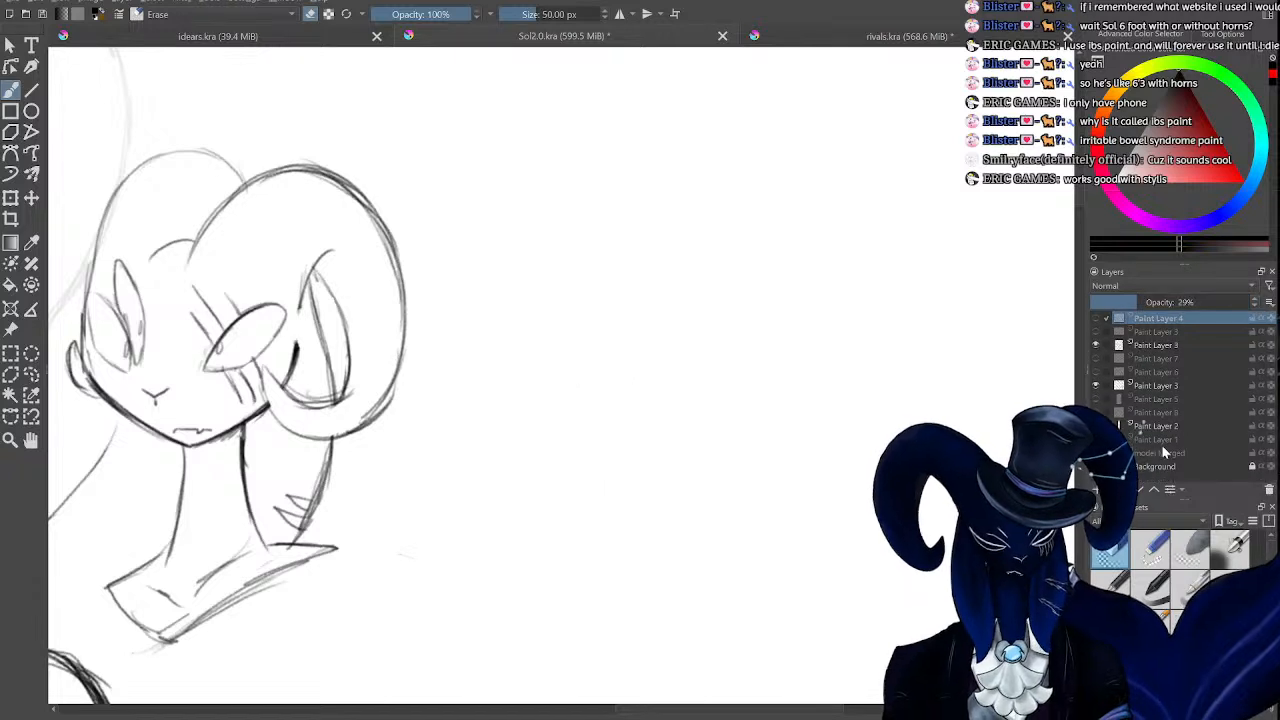
left_click(1096, 412)
left_click(1168, 413)
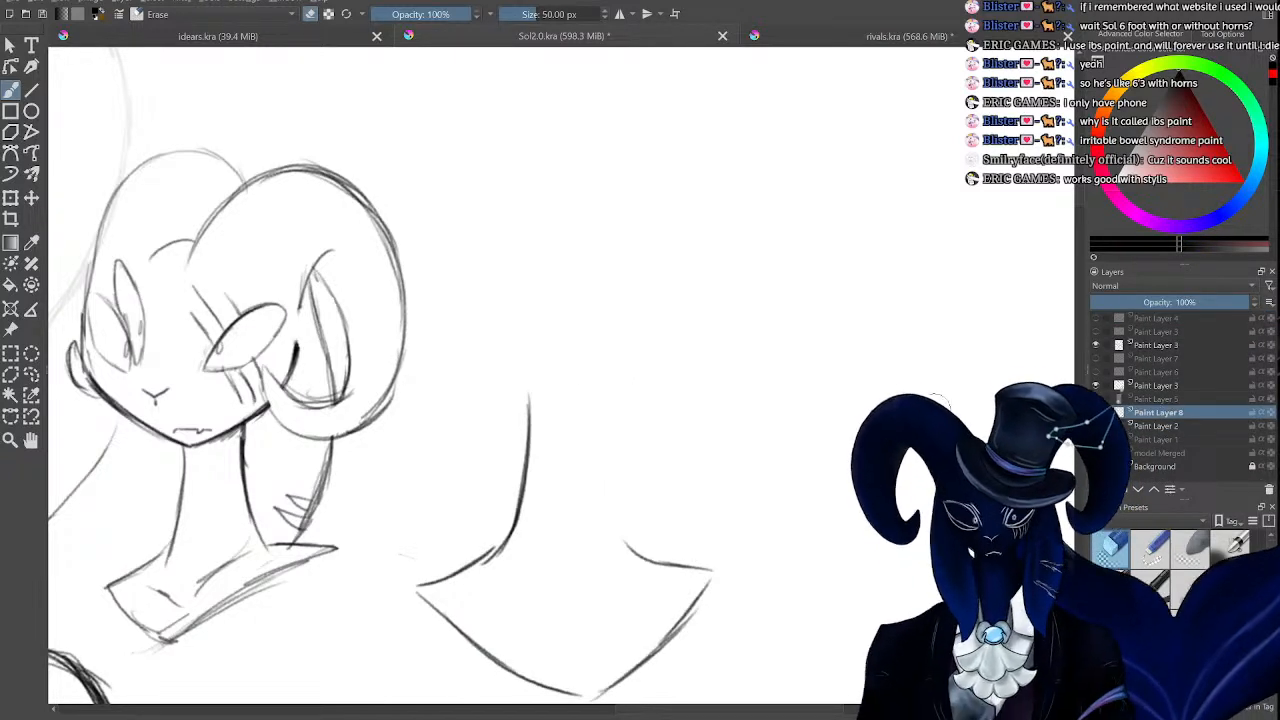
Redraw the missing side line of the neck on Paint Layer 8, layering pencil strokes from below the jaw to the shoulder.
key("e")
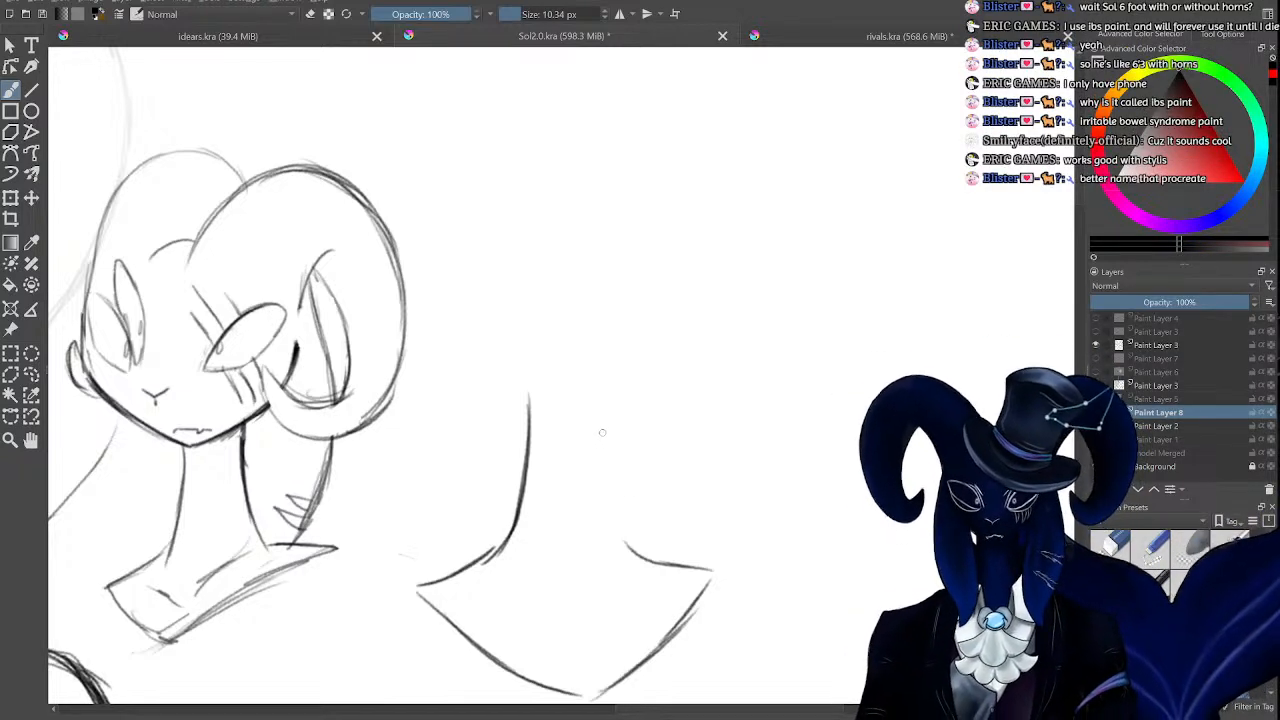
left_click_drag(600, 405, 627, 548)
left_click_drag(605, 444, 638, 560)
left_click_drag(611, 474, 634, 556)
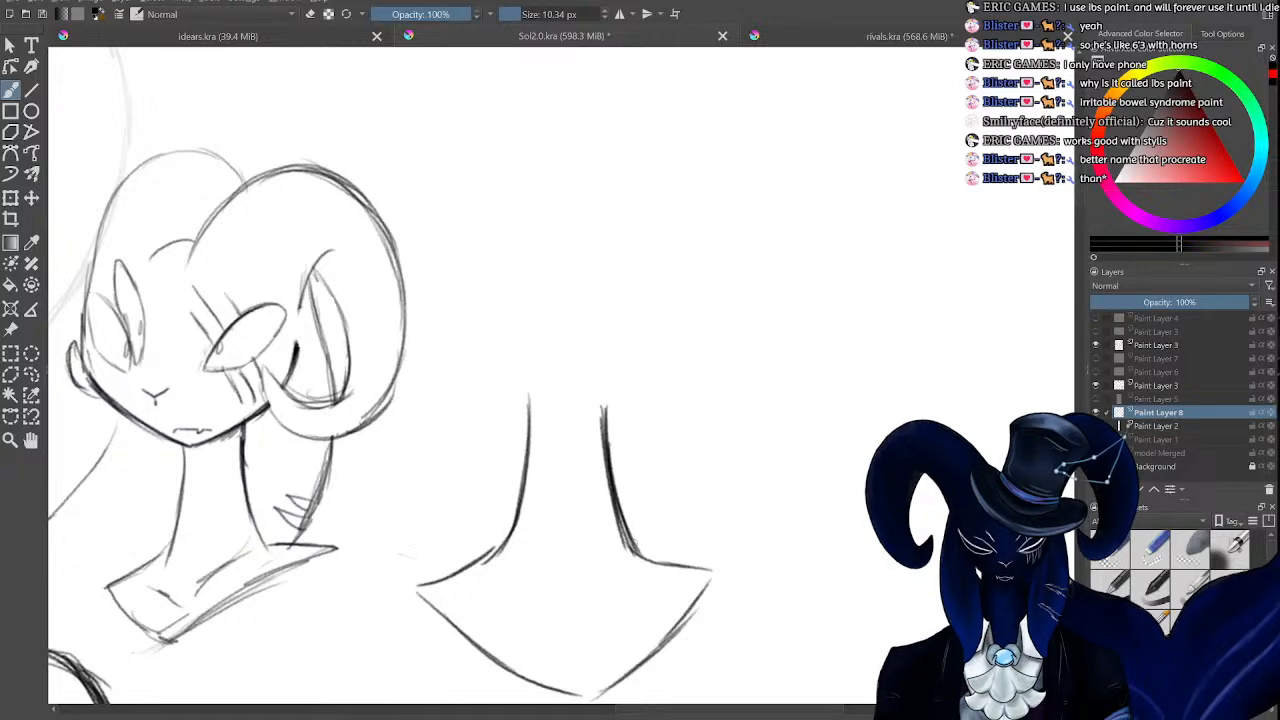
left_click_drag(606, 408, 614, 464)
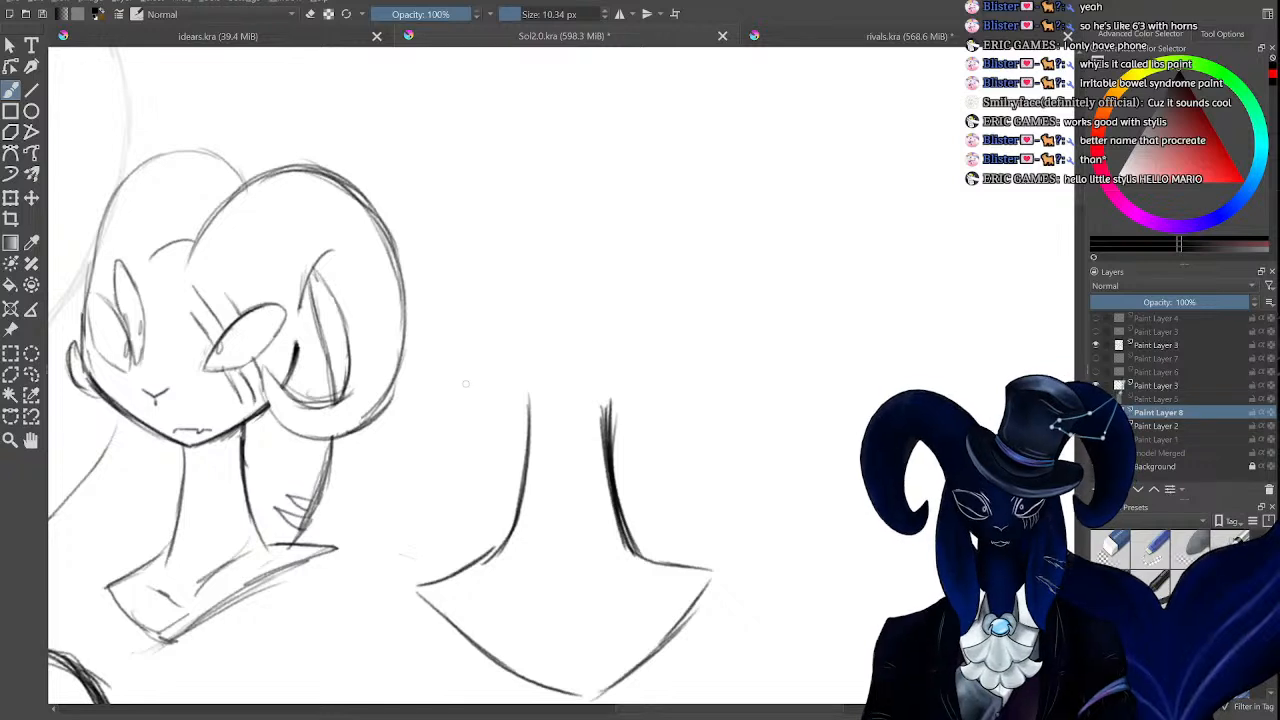
Sketch the front-facing head's jaw, pointed chin and both cheek sides above the neck, and erase the stray line at the jaw corner.
left_click_drag(479, 379, 568, 417)
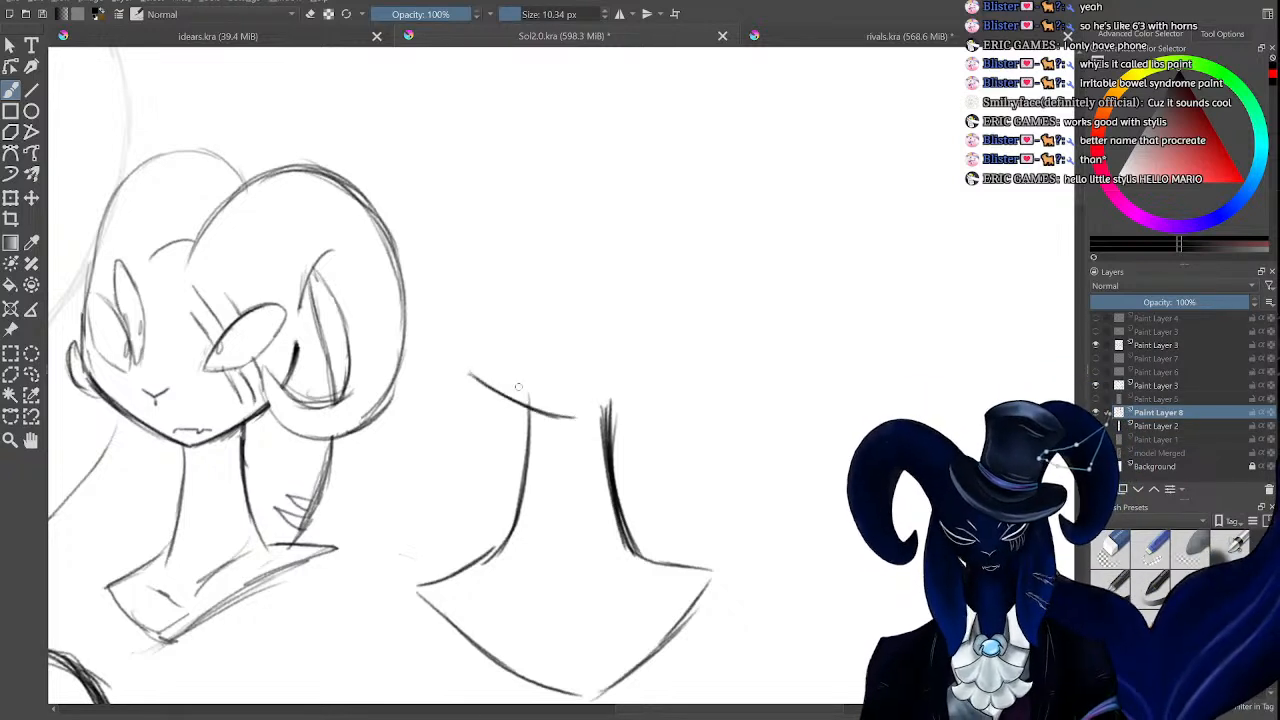
key("ctrl+z")
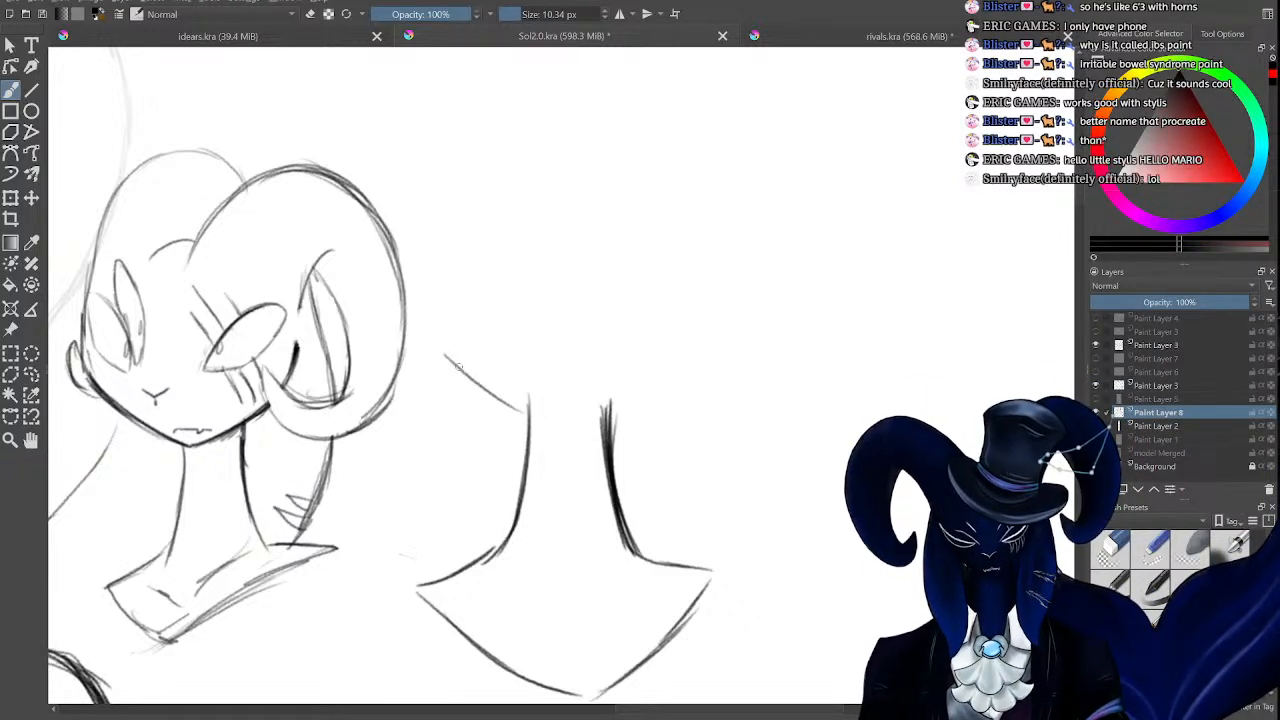
left_click_drag(458, 368, 556, 420)
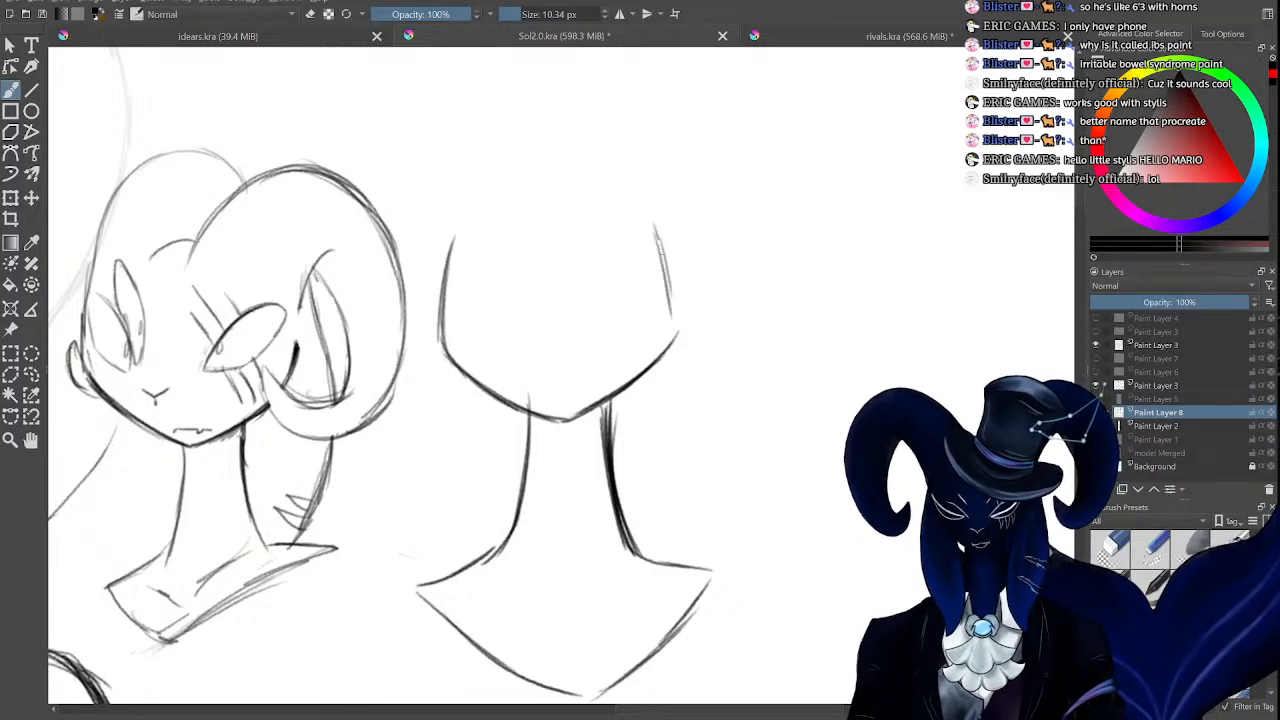
key("e")
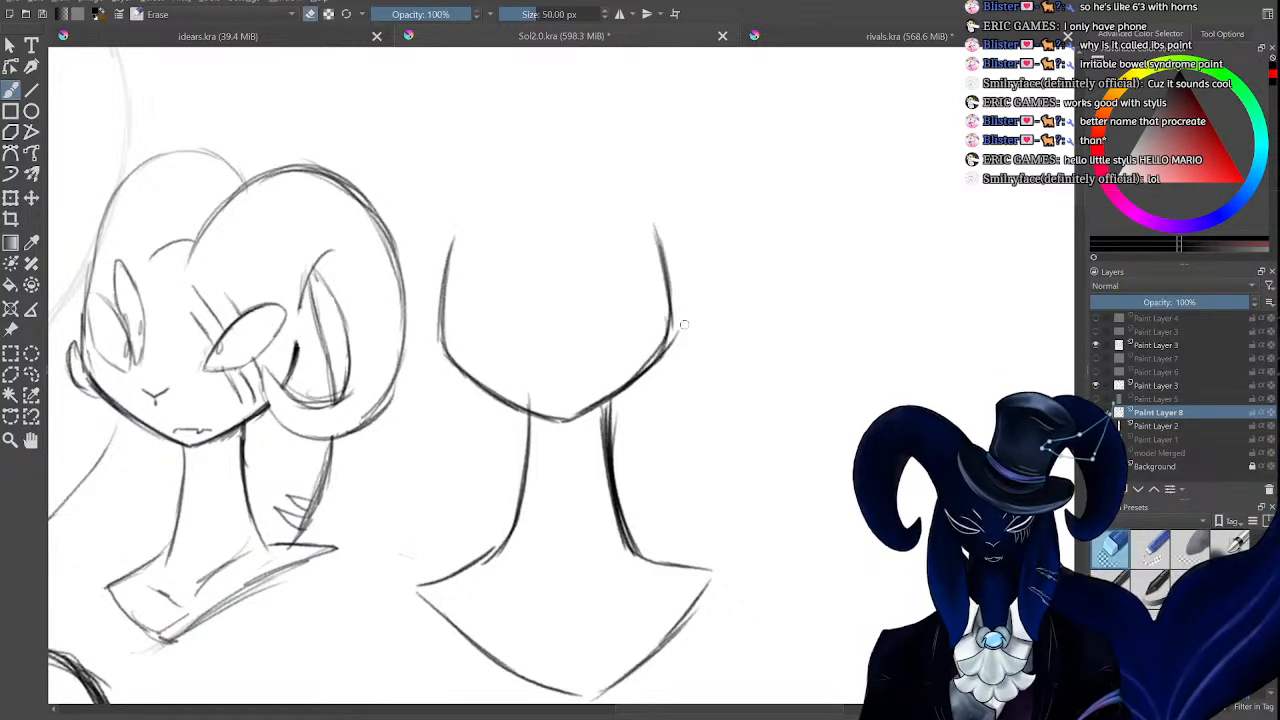
key("e")
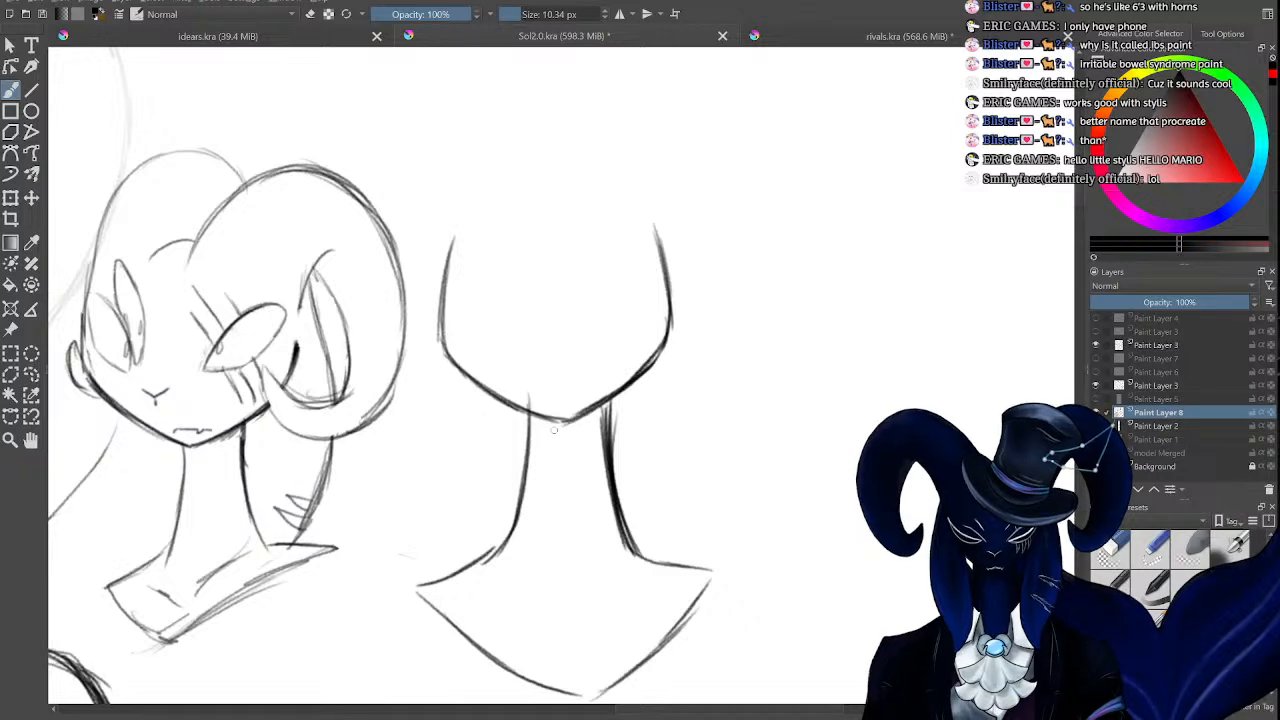
Erase the tip of the neck line that overlaps the inside of the jaw.
key("minus")
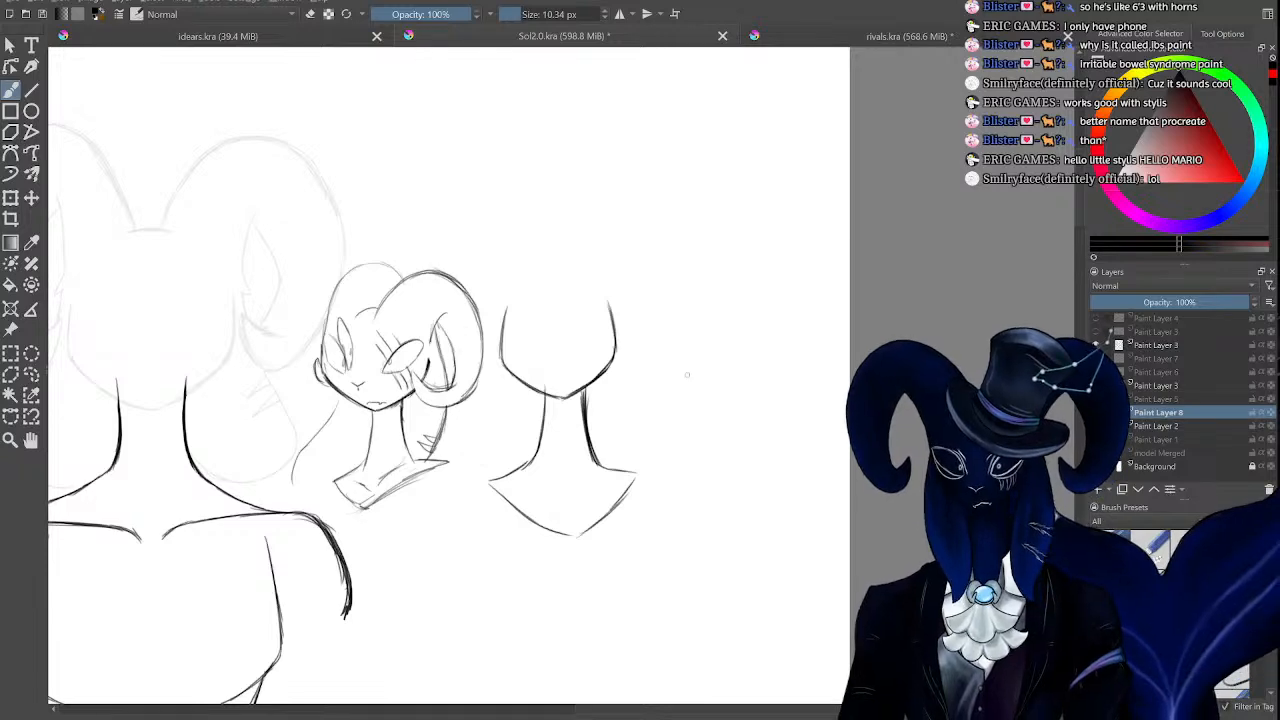
key("plus")
key("plus")
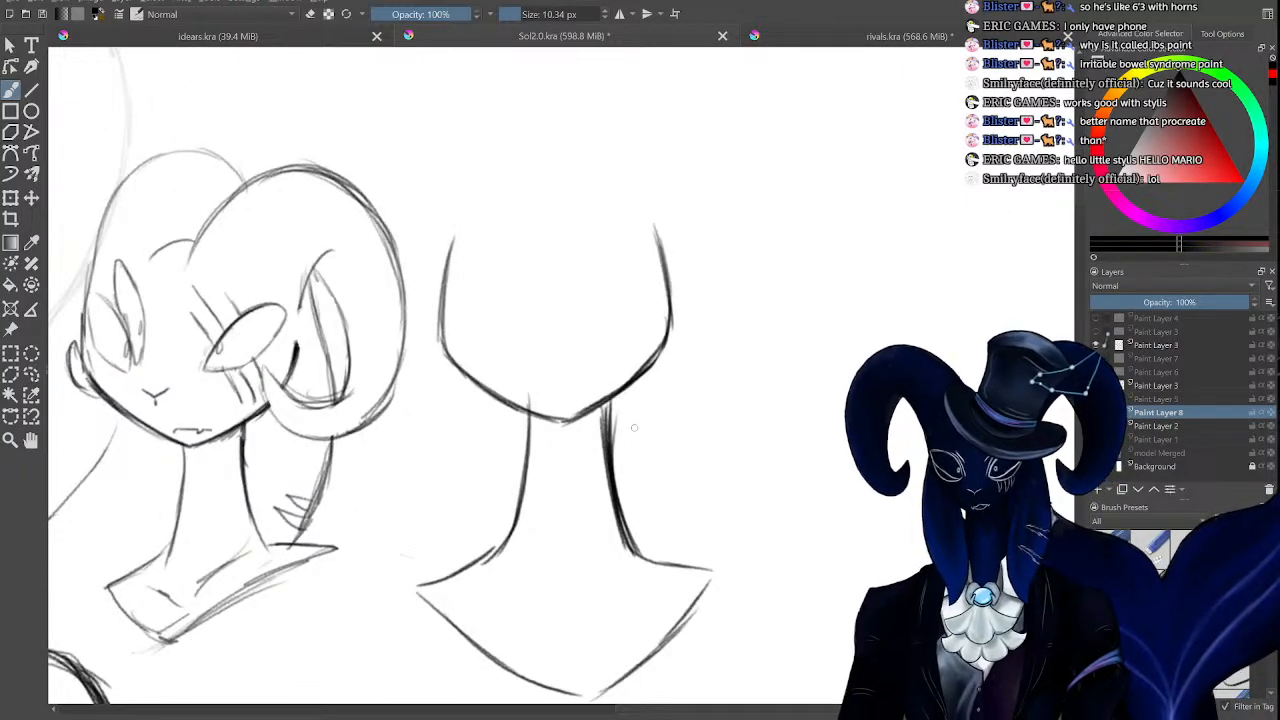
key("plus")
key("plus")
key("e")
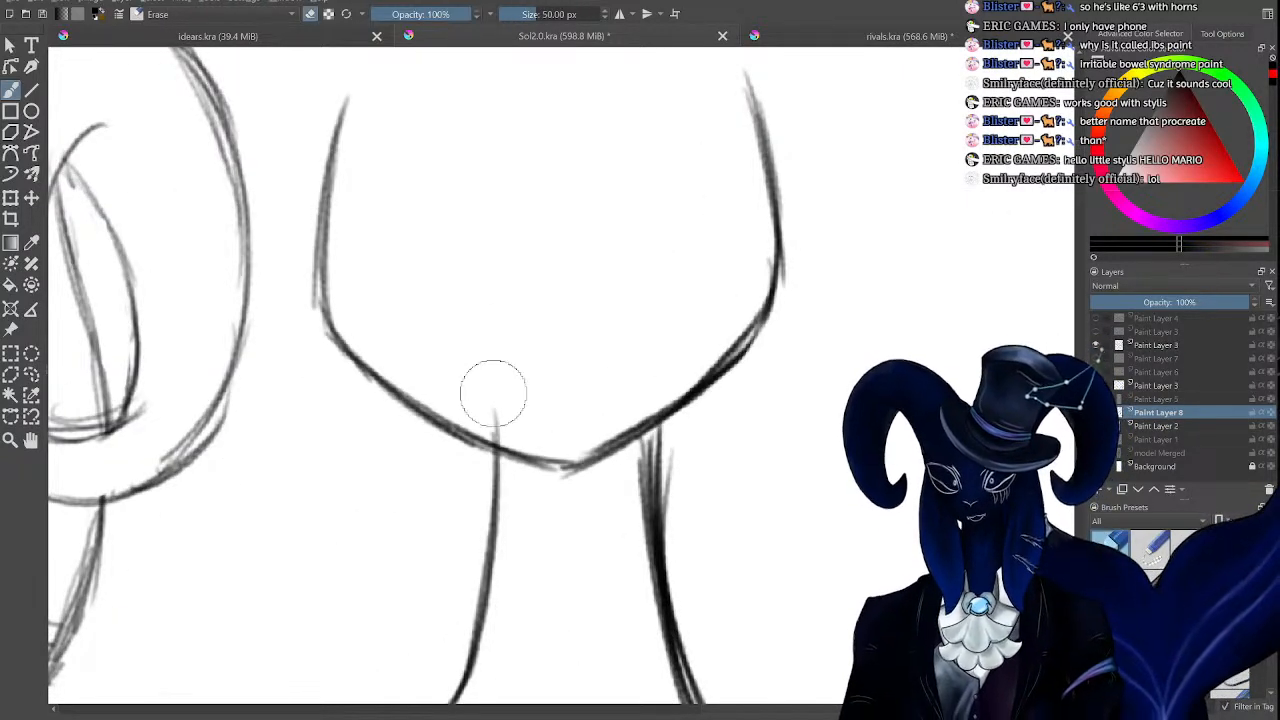
key("e")
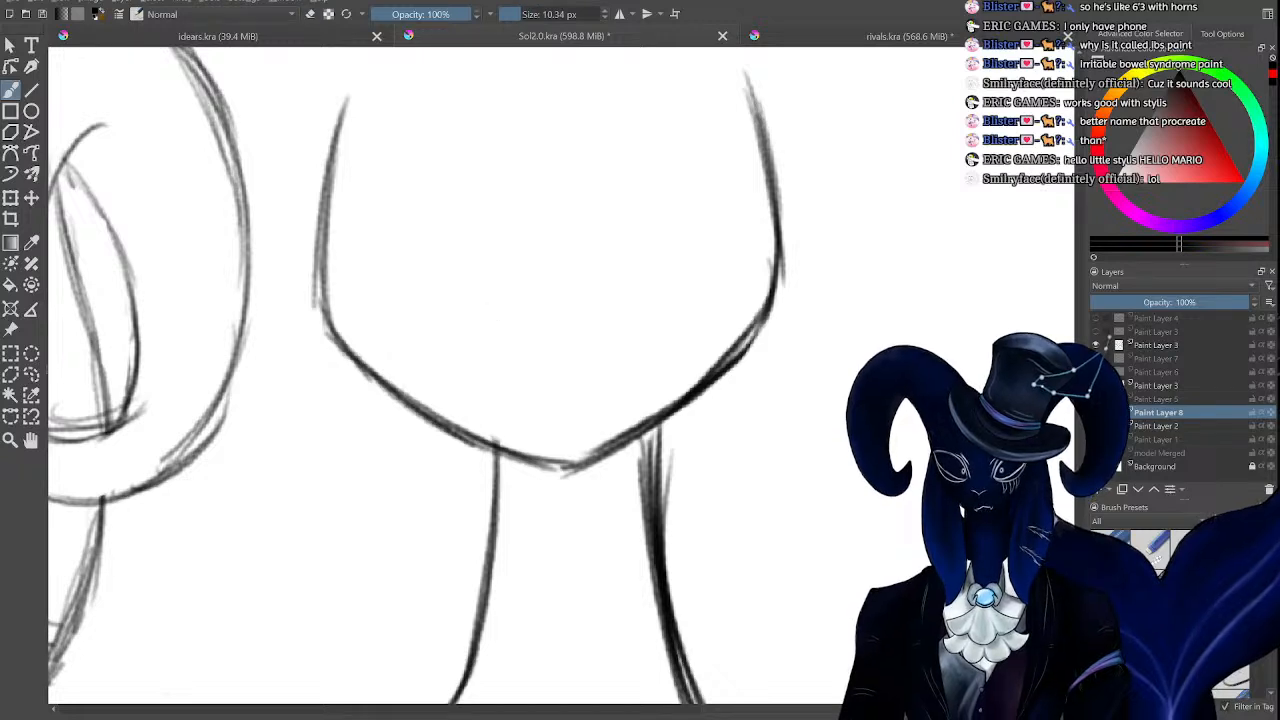
key("minus")
key("minus")
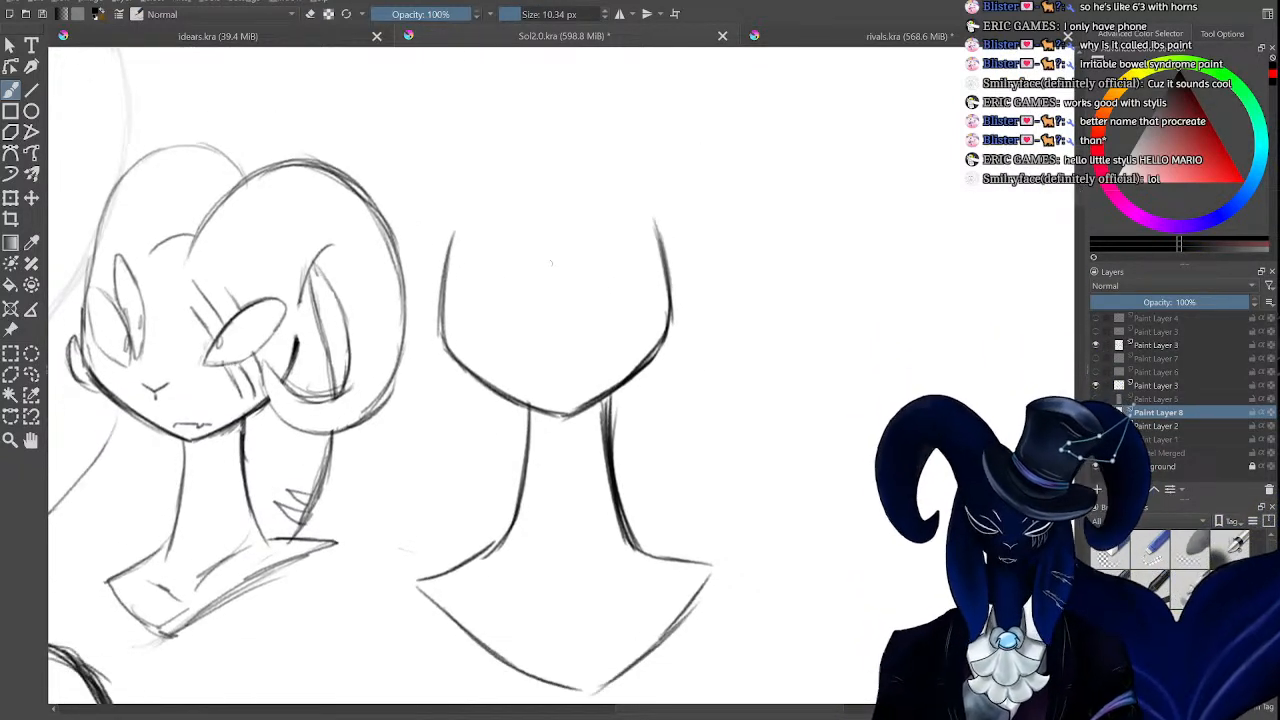
Try out a small nose and a slanted almond-shaped eye on the front-facing face, and undo both.
key("plus")
mouse_move(401, 239)
left_mouse_down()
mouse_move(466, 258)
mouse_move(452, 250)
mouse_move(469, 262)
mouse_move(499, 352)
mouse_move(494, 310)
mouse_move(493, 361)
mouse_move(428, 314)
mouse_move(477, 352)
mouse_move(405, 260)
left_mouse_up()
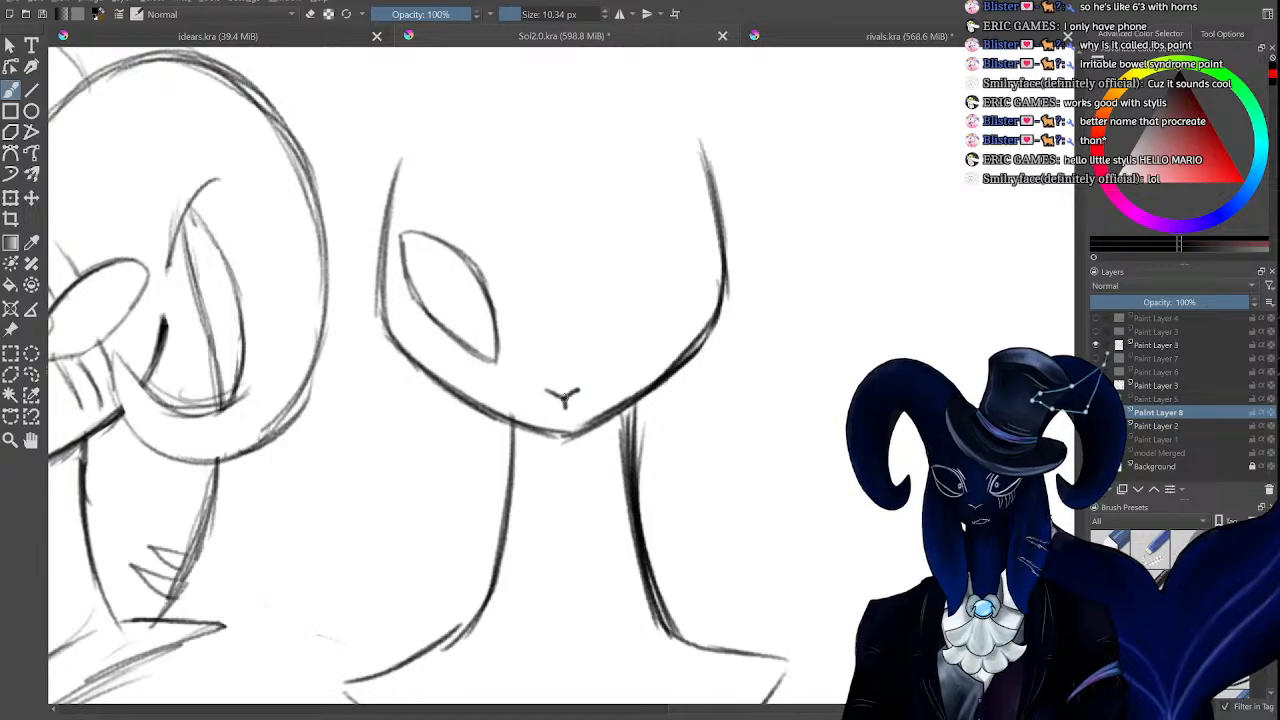
key("minus")
key("minus")
key("minus")
key("plus")
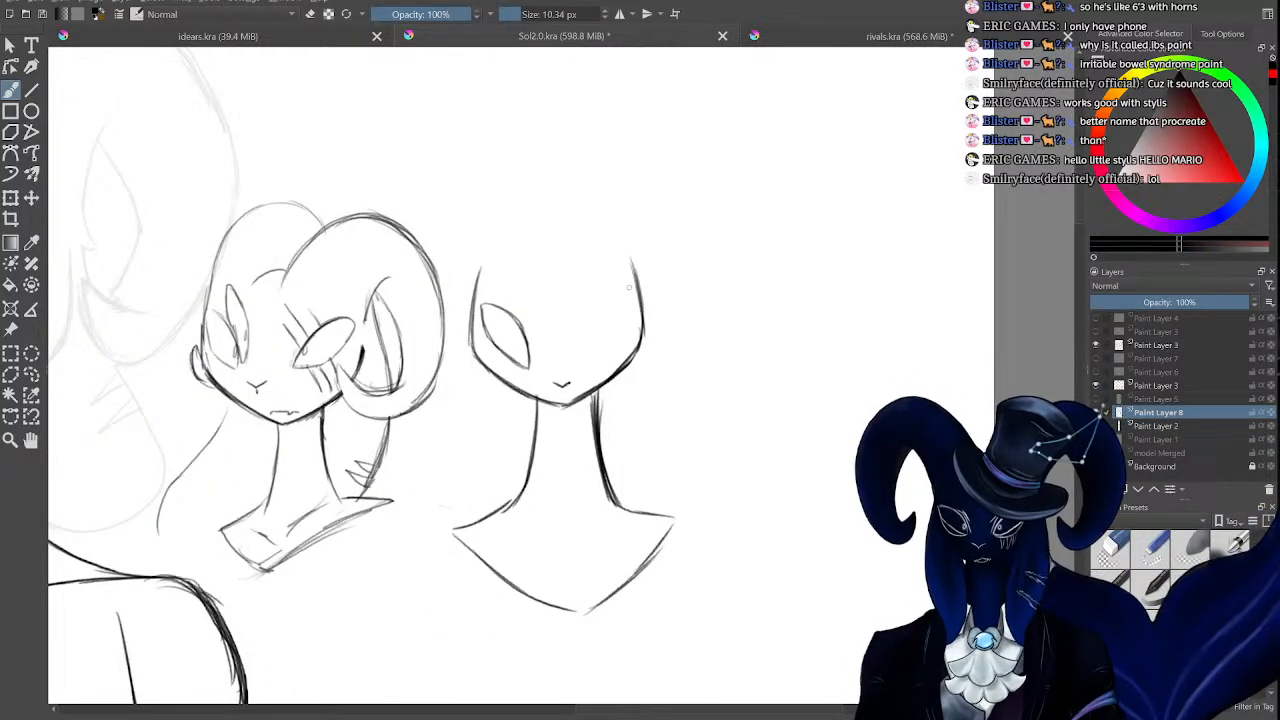
key("plus")
key("plus")
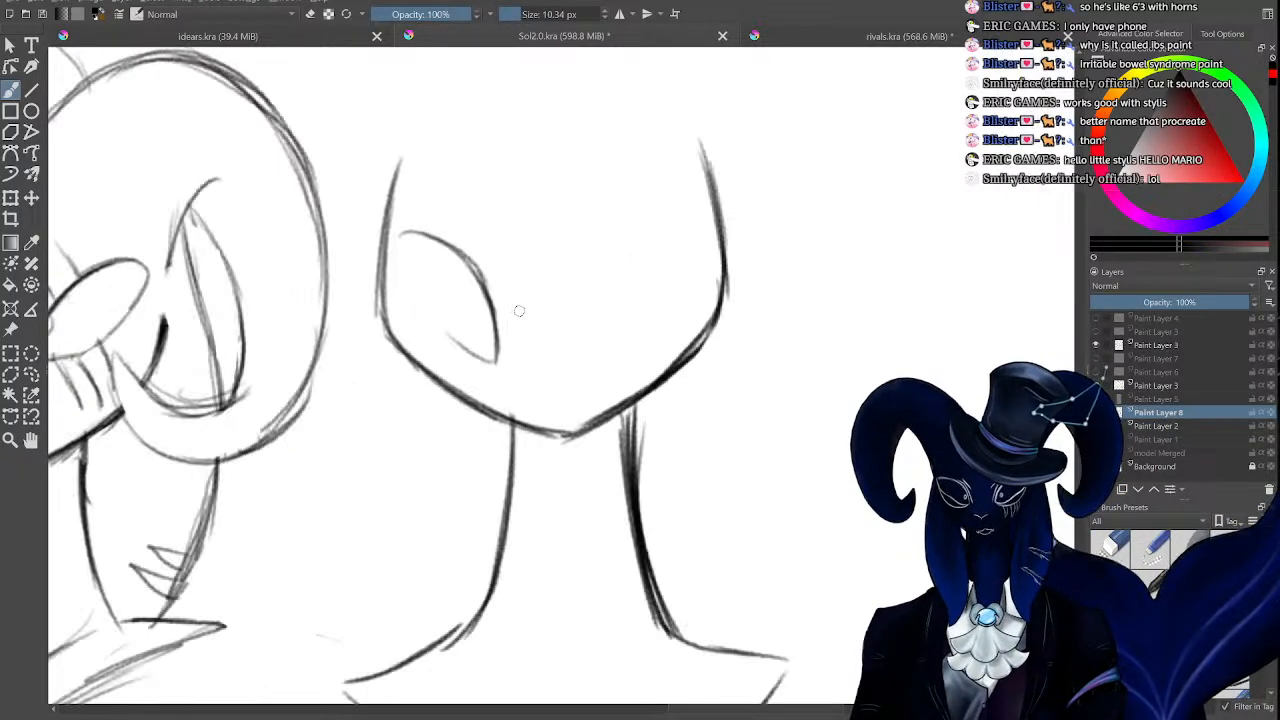
key("ctrl+z")
key("ctrl+z")
key("ctrl+z")
key("ctrl+z")
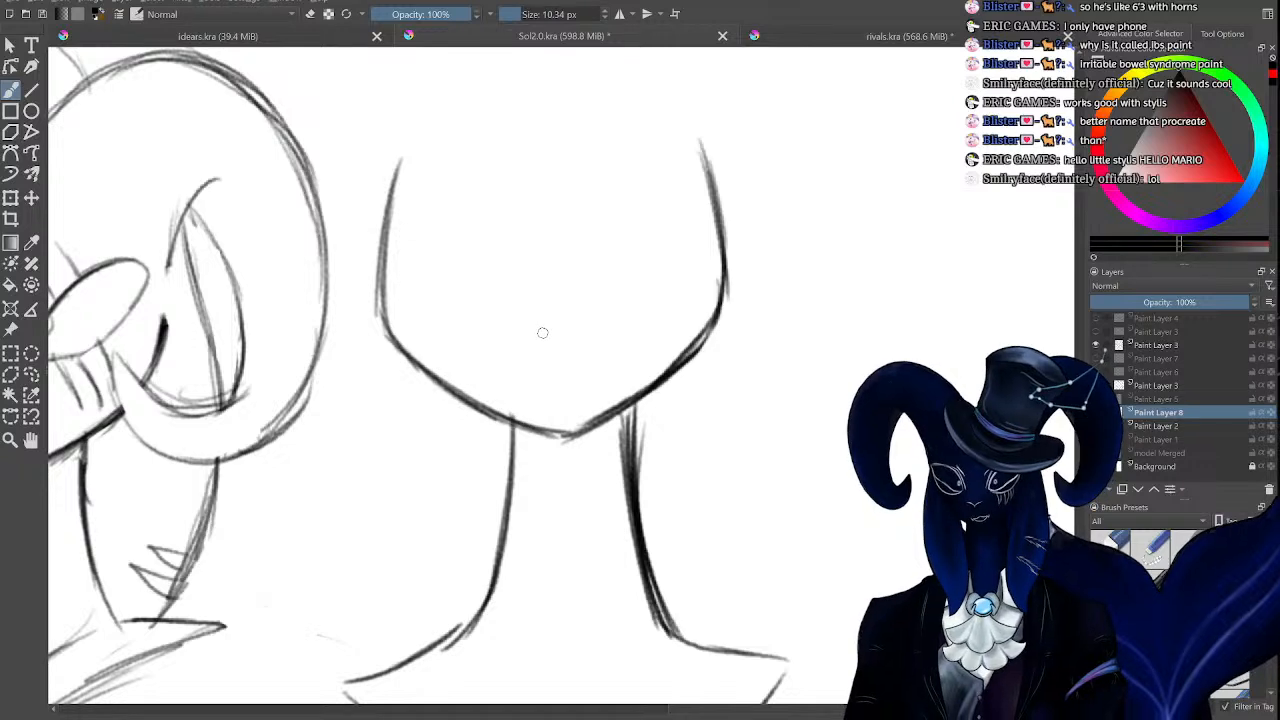
Sketch a small Y-shaped nose and two slanted almond eyes on the front-facing face, cleaning up and darkening the second eye's upper lid.
key("minus")
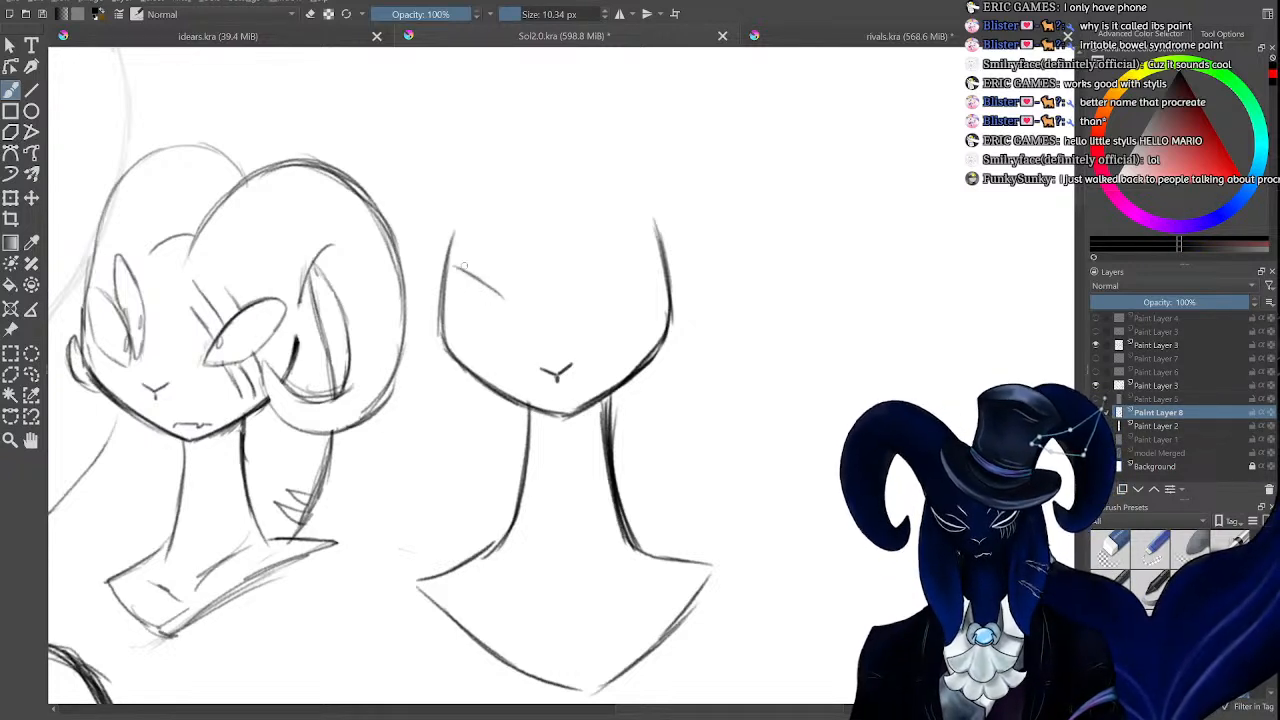
mouse_move(503, 285)
left_mouse_down()
mouse_move(526, 349)
mouse_move(482, 337)
mouse_move(505, 350)
mouse_move(458, 318)
left_mouse_up()
left_click_drag(450, 268, 467, 326)
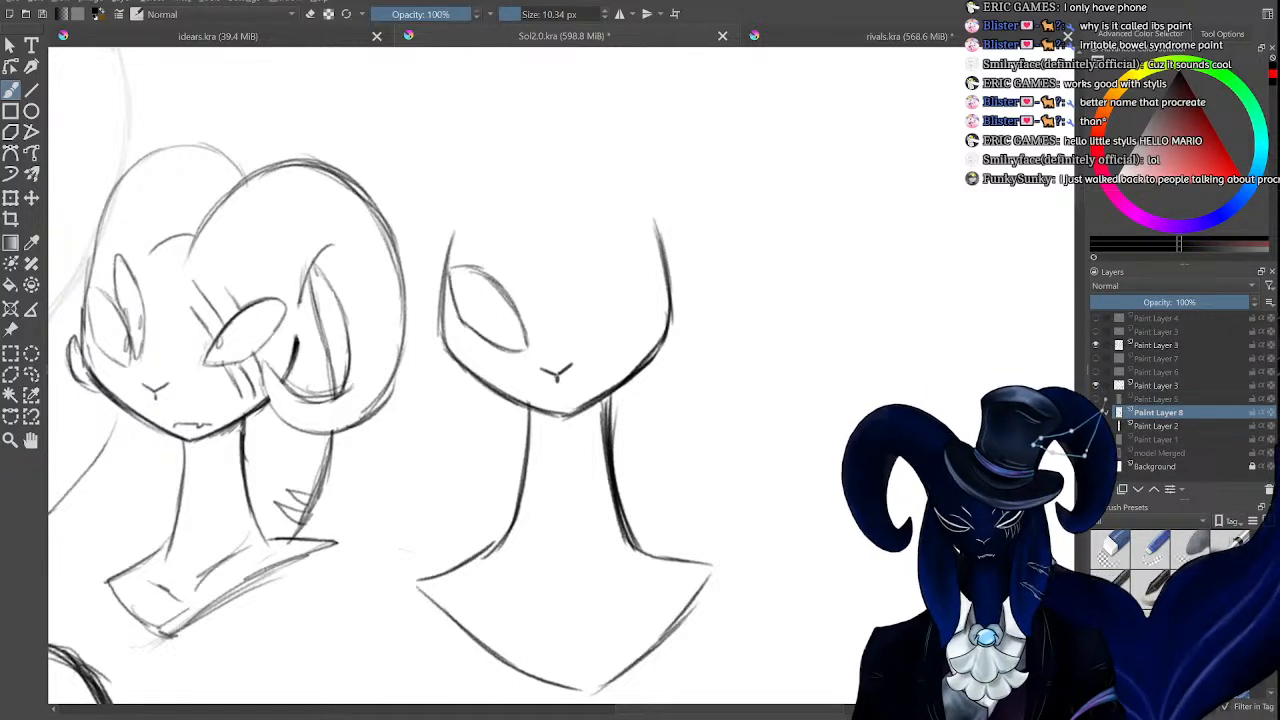
mouse_move(596, 322)
left_mouse_down()
mouse_move(614, 283)
mouse_move(654, 268)
mouse_move(643, 317)
mouse_move(610, 338)
left_mouse_up()
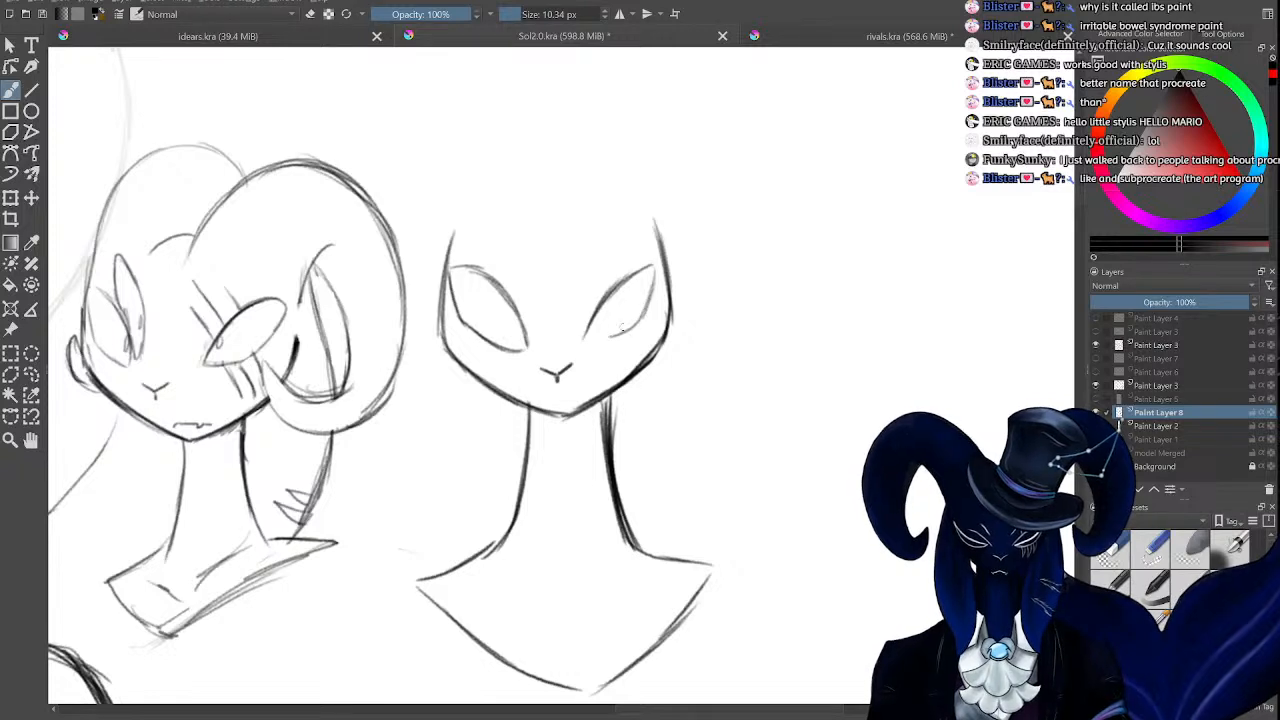
mouse_move(654, 264)
left_mouse_down()
mouse_move(594, 336)
mouse_move(623, 258)
left_mouse_up()
key("e")
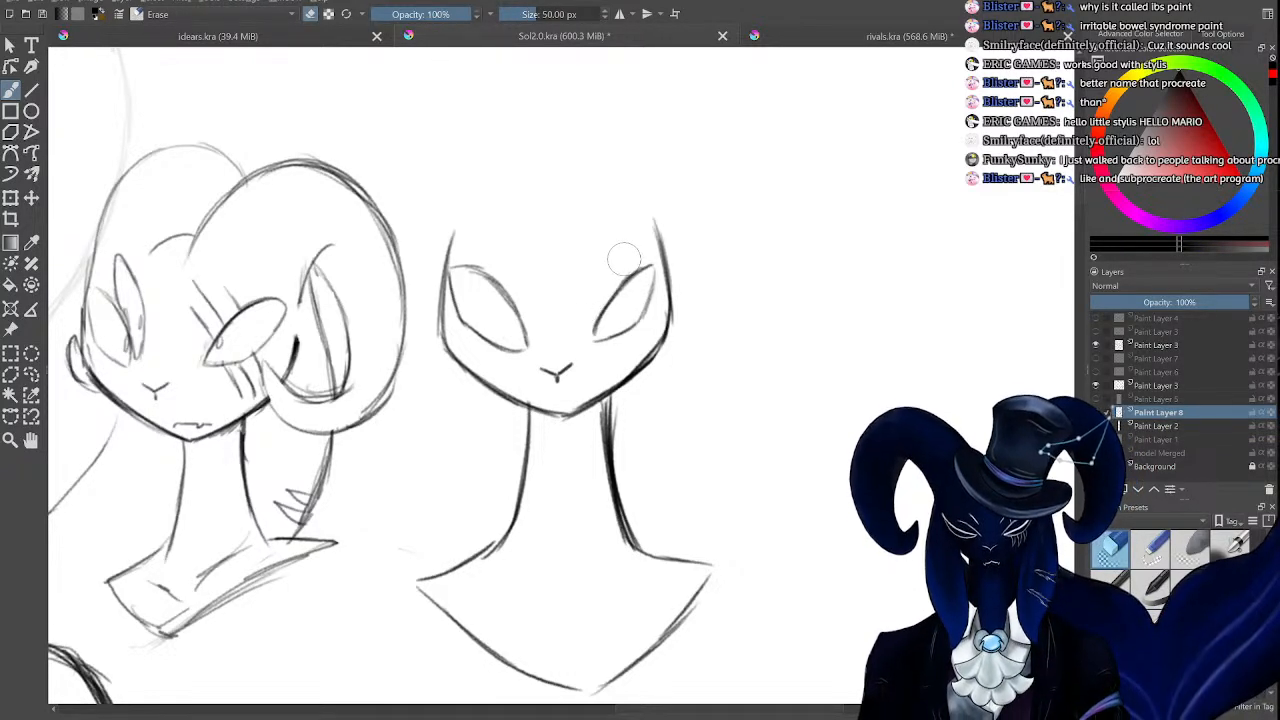
key("e")
mouse_move(596, 313)
left_mouse_down()
mouse_move(652, 265)
mouse_move(632, 274)
left_mouse_up()
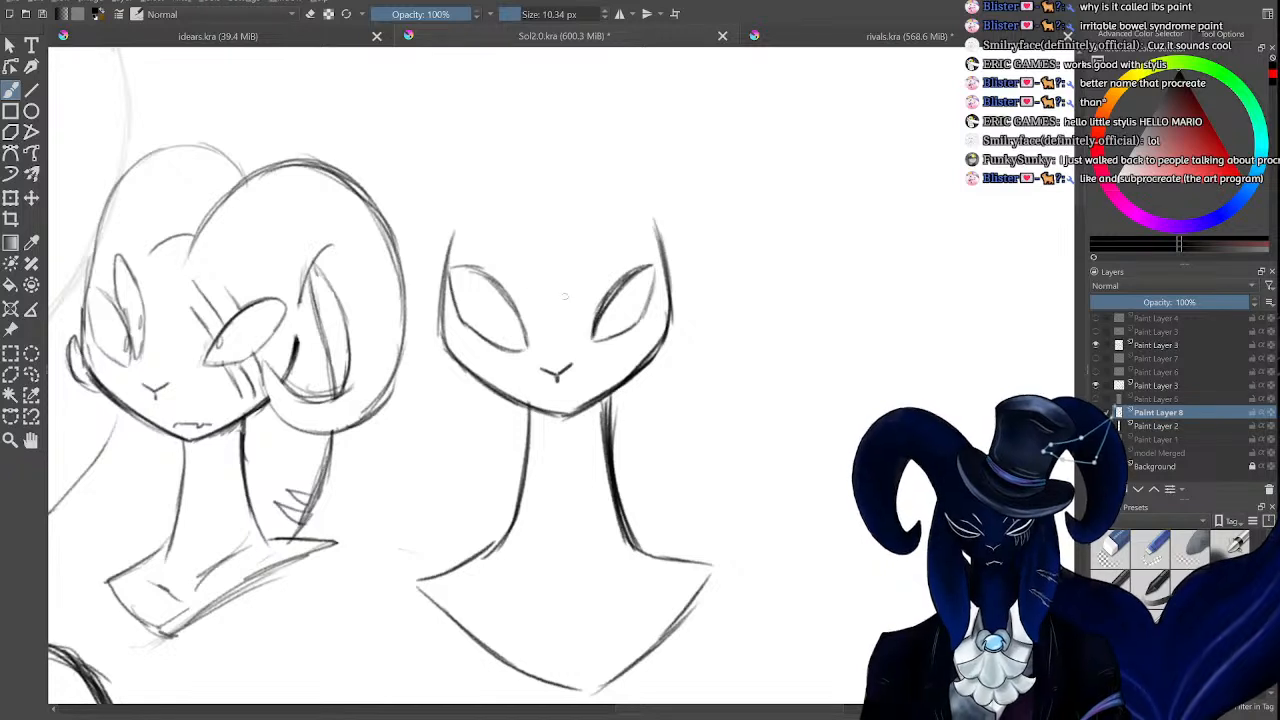
Erase the first eye and redraw it slightly lower and narrower, adding a small pupil mark in each eye's inner corner.
key("e")
mouse_move(522, 320)
left_mouse_down()
mouse_move(528, 340)
mouse_move(500, 343)
left_mouse_up()
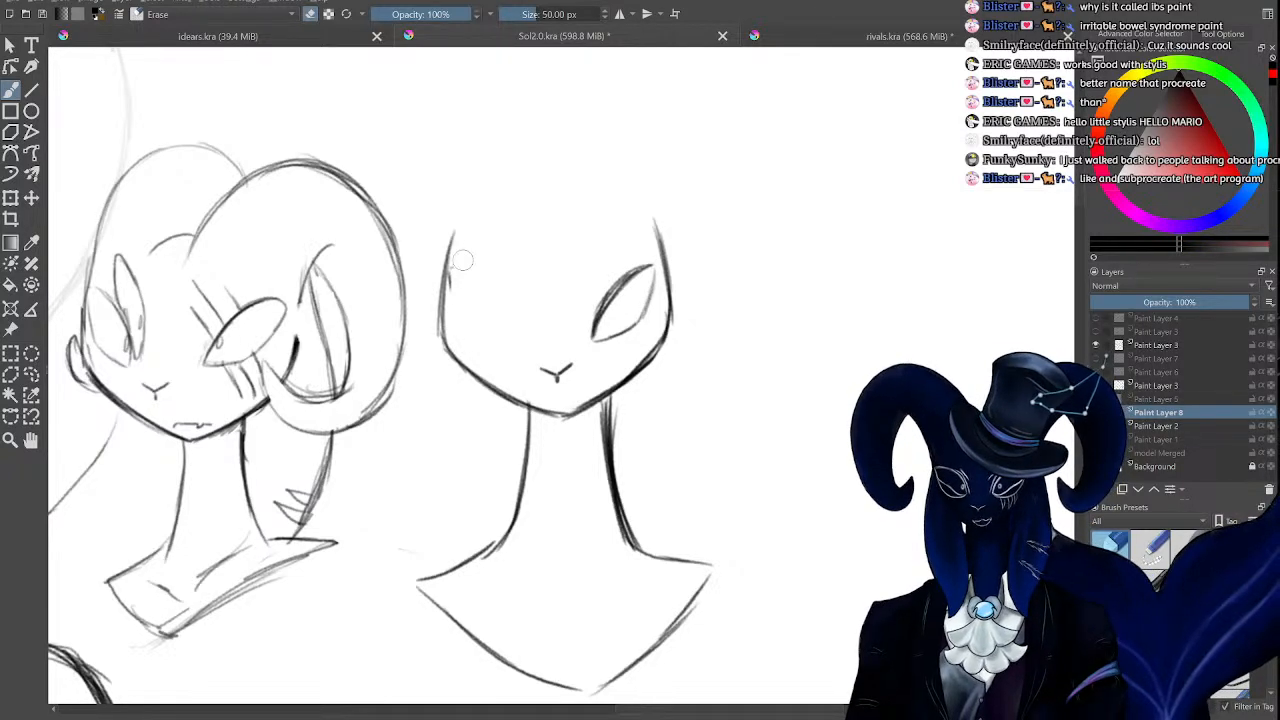
key("e")
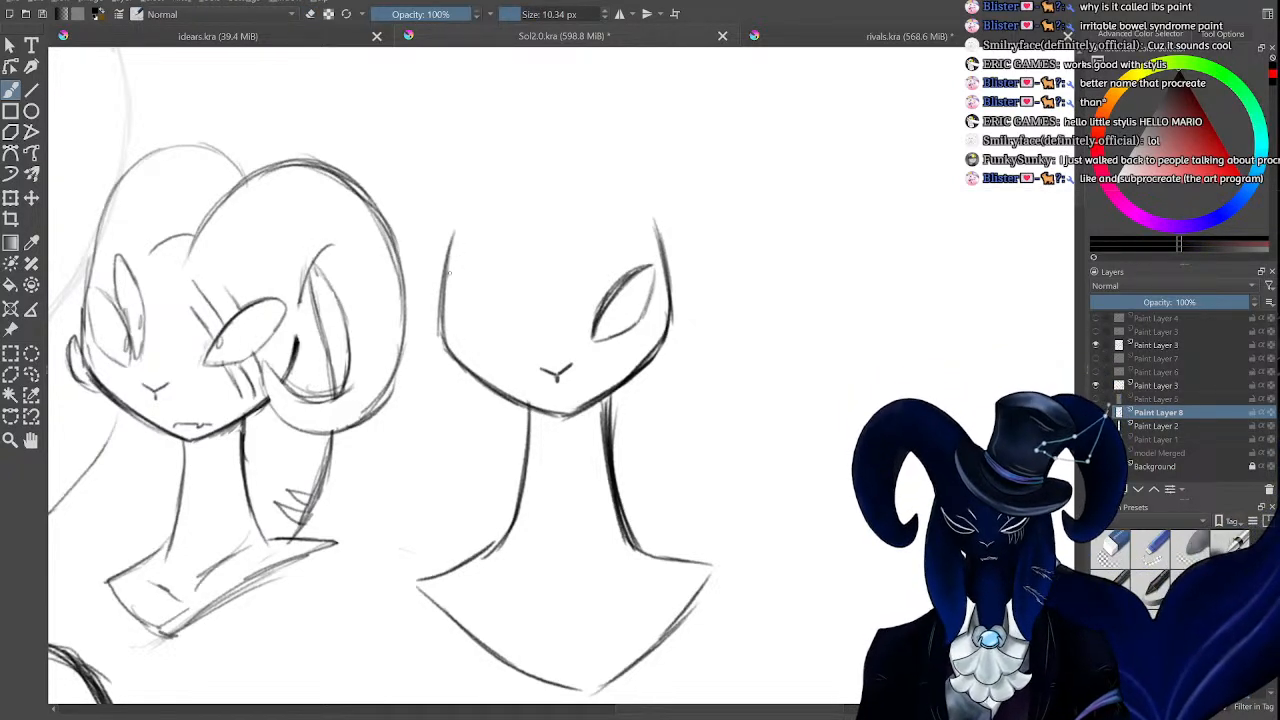
mouse_move(450, 273)
left_mouse_down()
mouse_move(521, 324)
mouse_move(522, 347)
mouse_move(509, 349)
left_mouse_up()
mouse_move(449, 276)
left_mouse_down()
mouse_move(464, 338)
mouse_move(520, 350)
left_mouse_up()
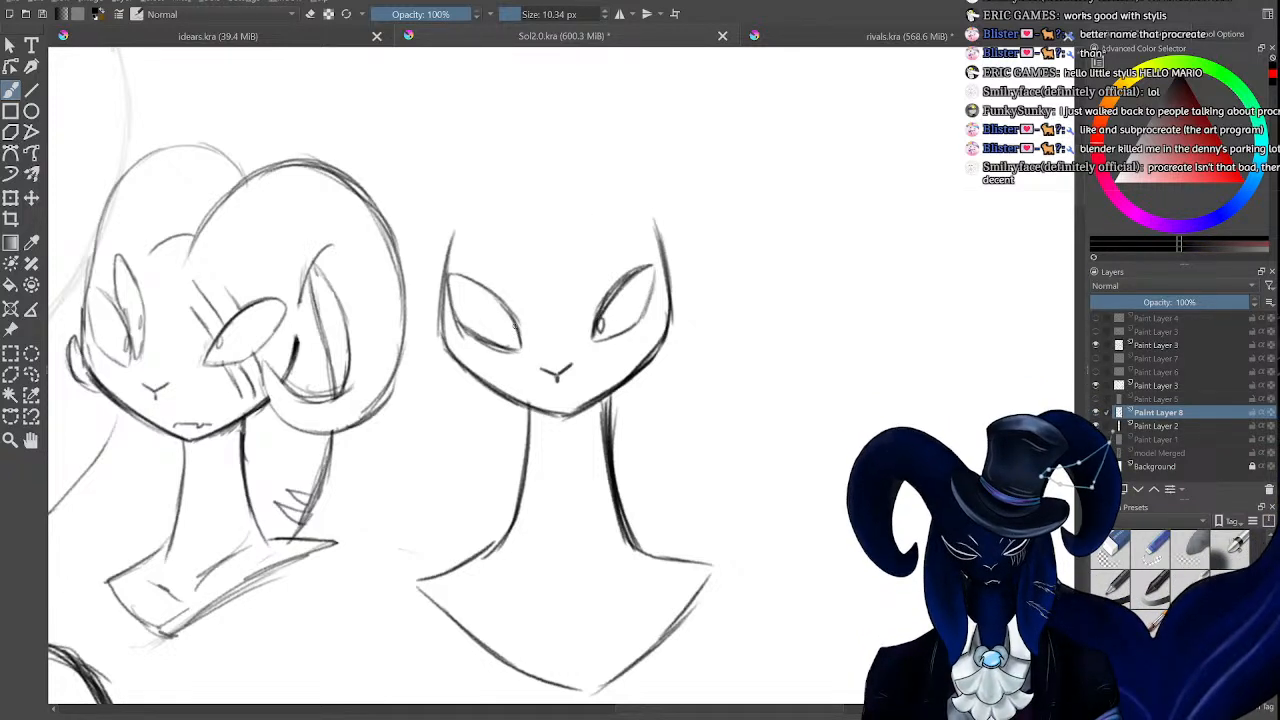
Erase the second eye's pupil mark and the excess upper-lid line, and redraw a narrower pupil tight against the inner corner.
key("plus")
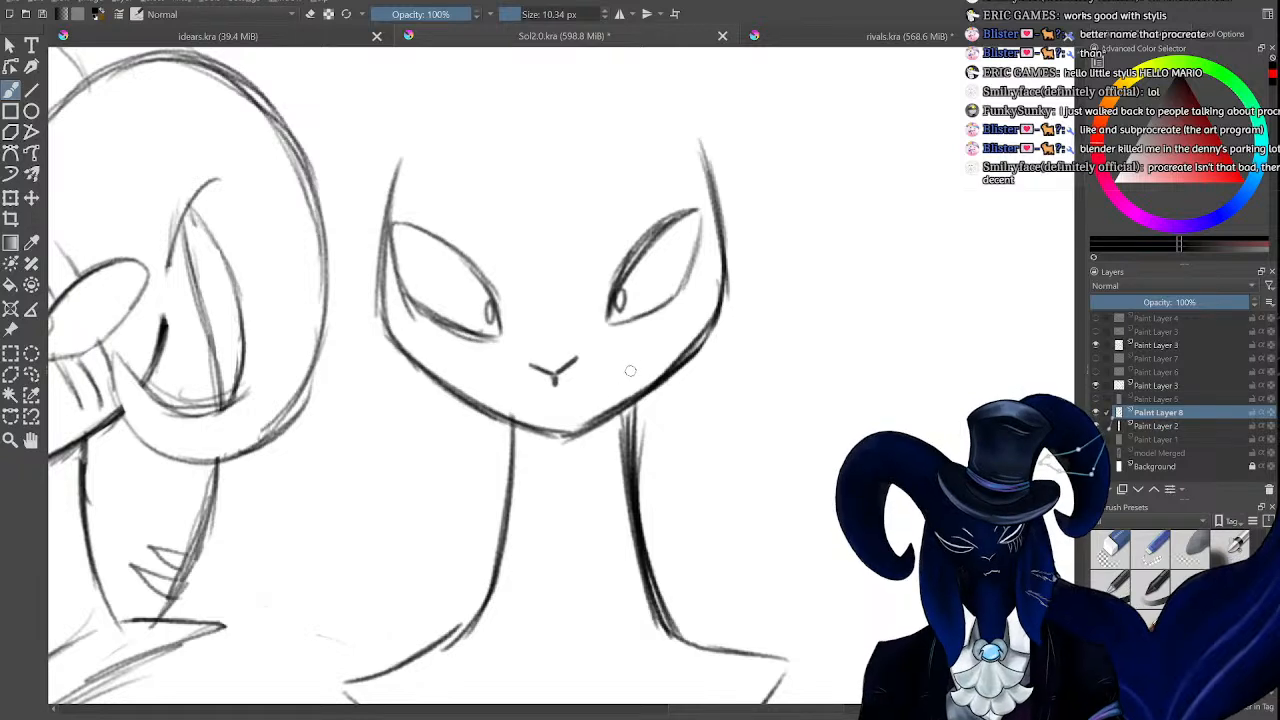
key("minus")
key("e")
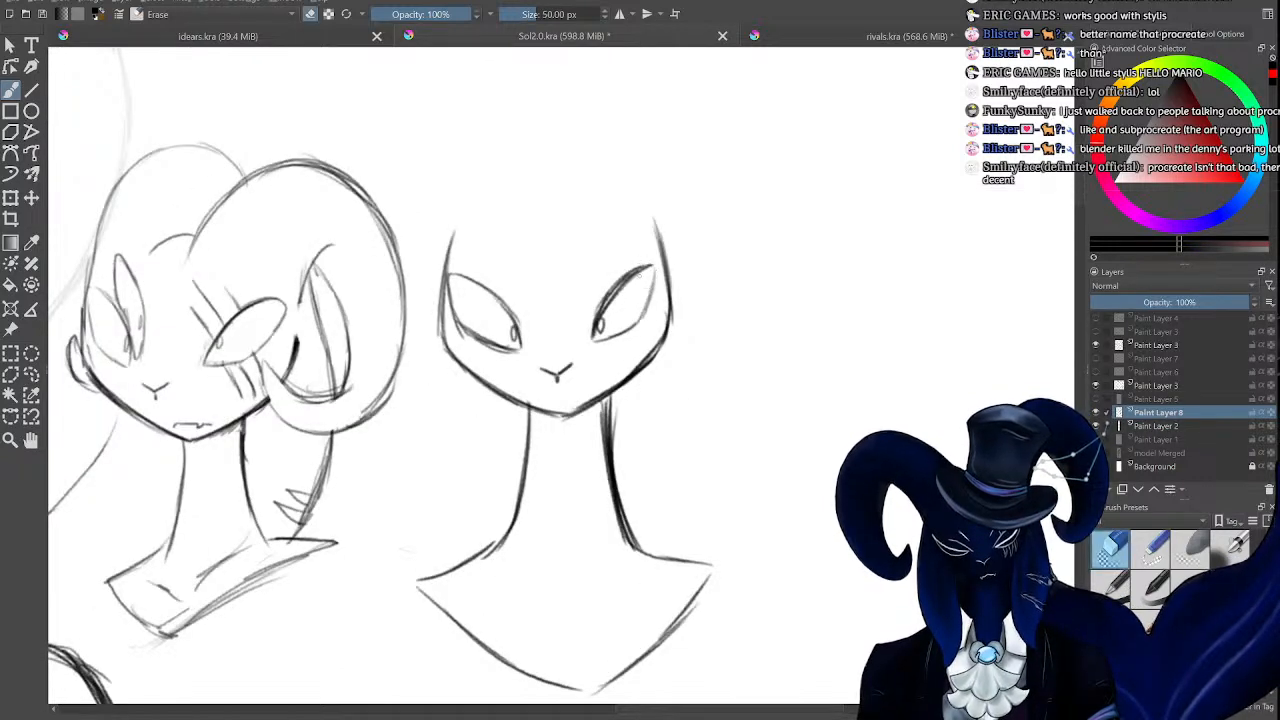
key("plus")
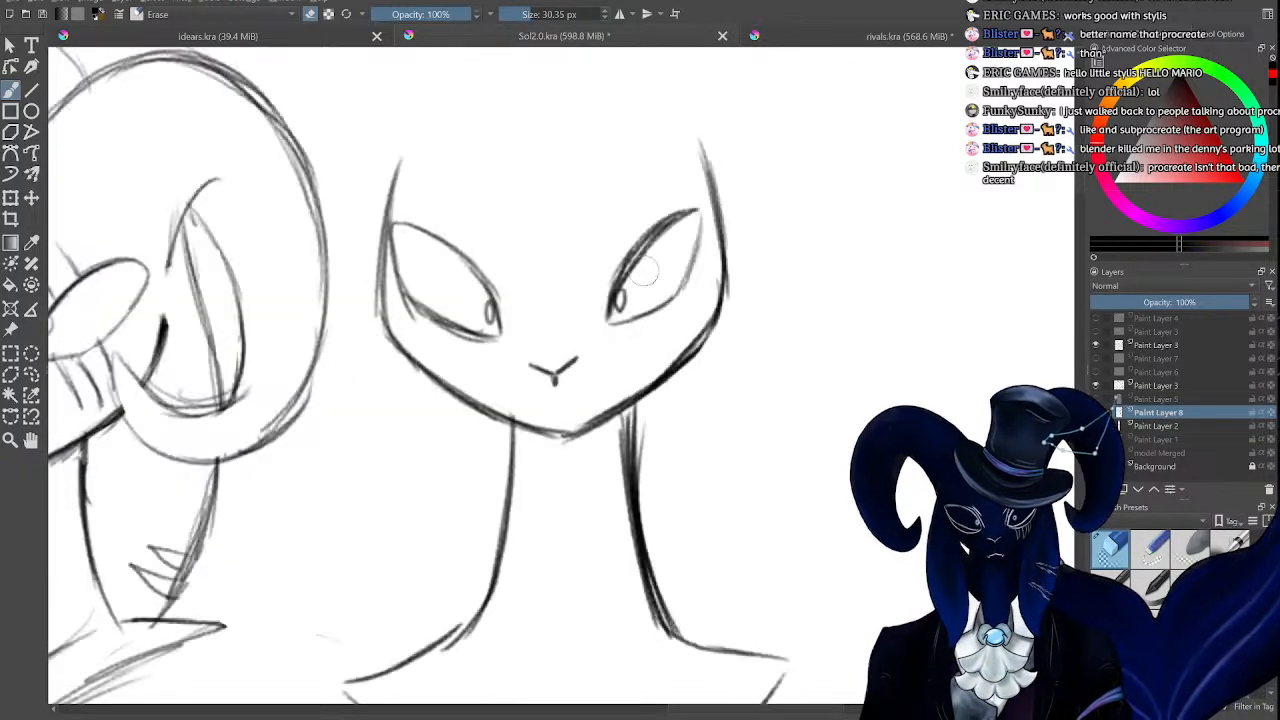
mouse_move(632, 298)
left_mouse_down()
mouse_move(645, 302)
mouse_move(624, 288)
mouse_move(625, 302)
left_mouse_up()
mouse_move(648, 257)
left_mouse_down()
mouse_move(679, 232)
mouse_move(646, 263)
left_mouse_up()
key("e")
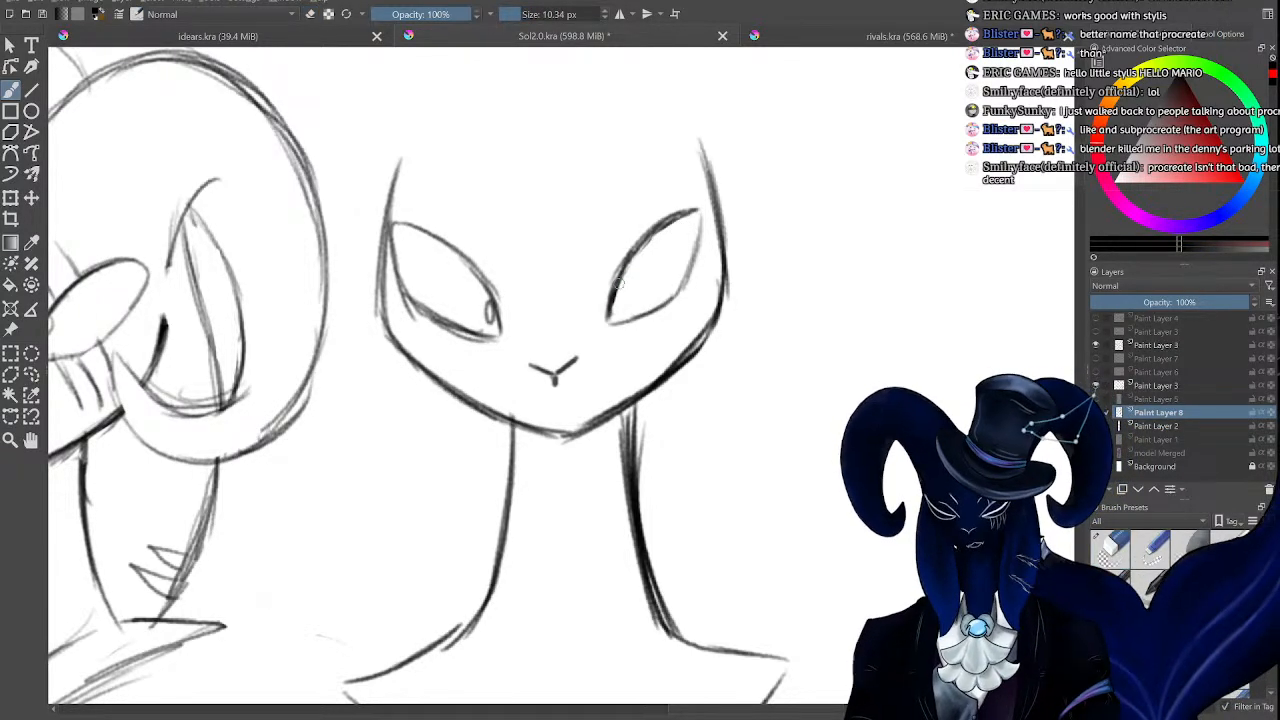
key("minus")
key("minus")
key("minus")
key("minus")
key("plus")
key("plus")
key("plus")
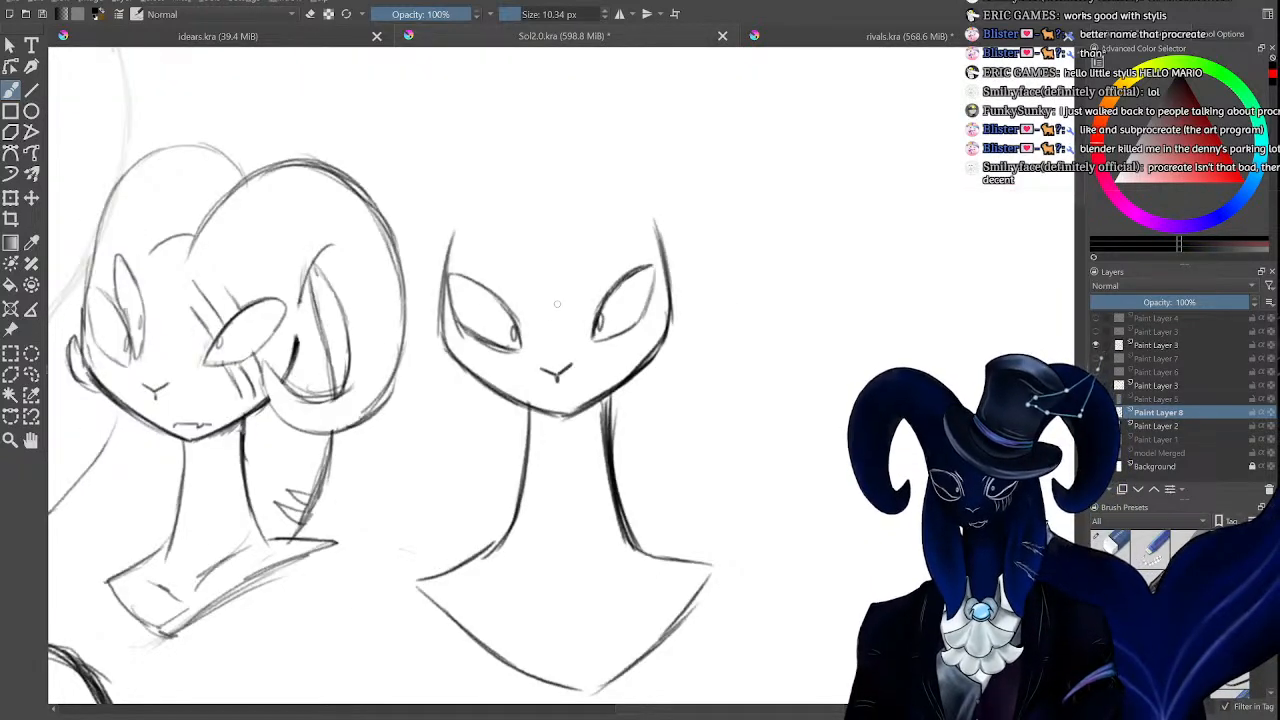
Erase the Y-shaped nose on the front-facing face and redraw it as a small, thin V without the lower stem.
key("plus")
key("e")
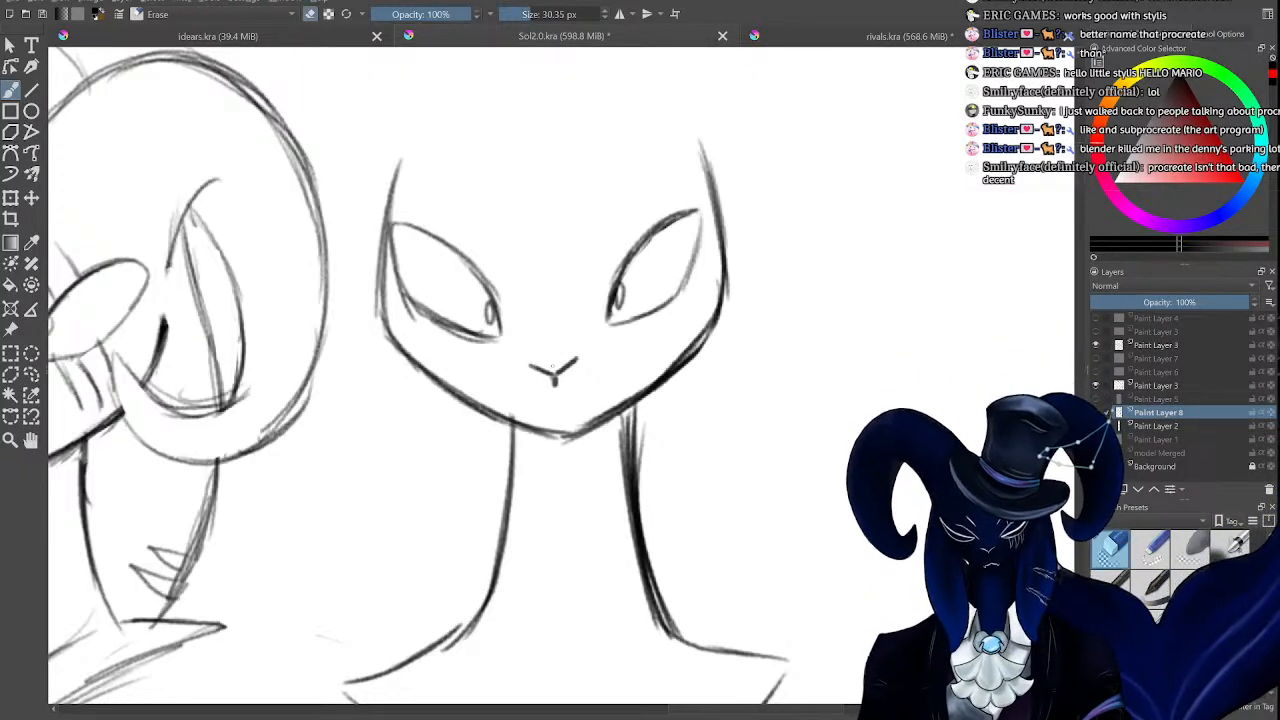
left_click_drag(542, 368, 563, 380)
key("e")
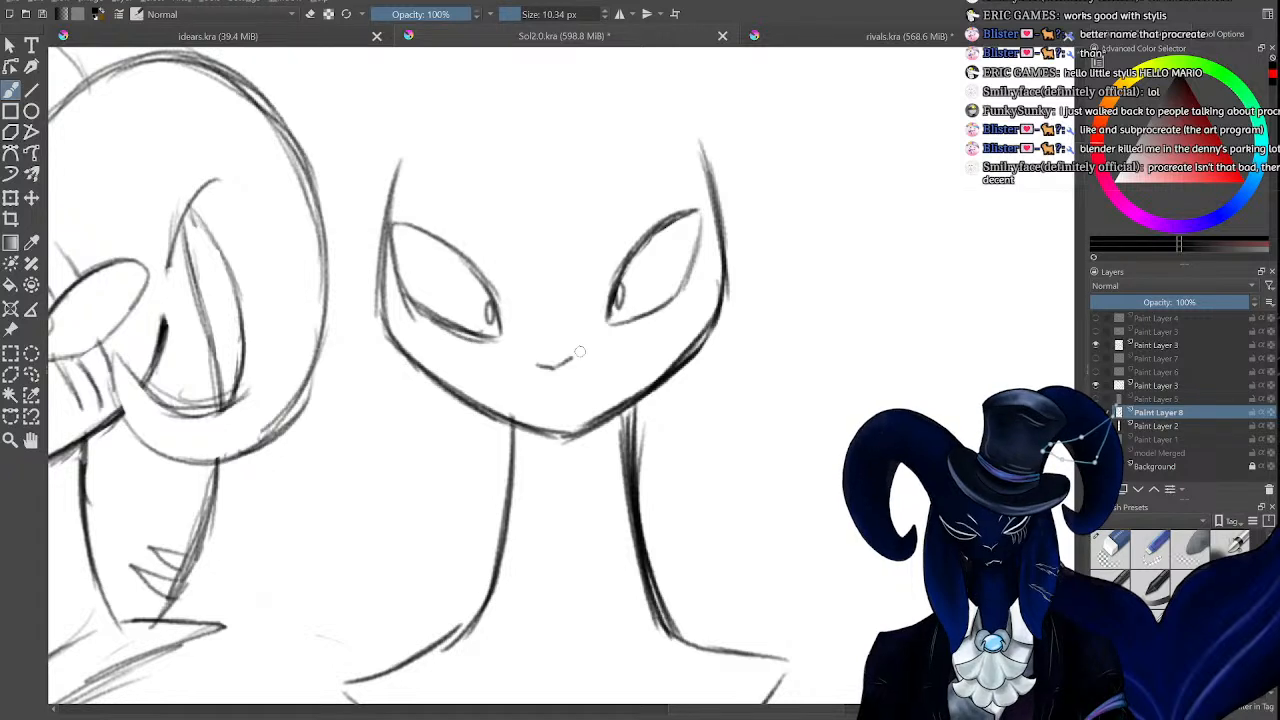
key("ctrl+z")
mouse_move(538, 370)
left_mouse_down()
mouse_move(566, 377)
mouse_move(590, 362)
mouse_move(549, 372)
mouse_move(567, 378)
mouse_move(584, 359)
left_mouse_up()
key("ctrl+z")
key("ctrl+z")
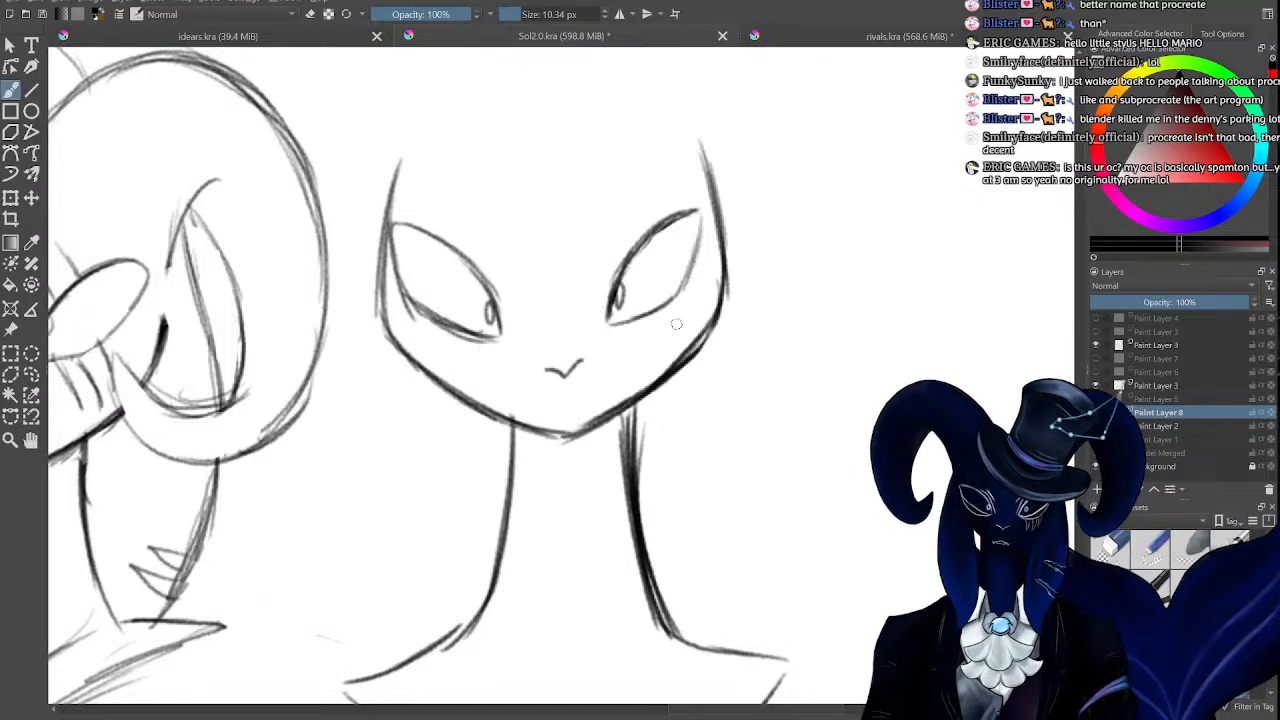
Trim the raised ends of the V-shaped nose and darken it into a shorter, flatter mark.
key("minus")
key("minus")
key("plus")
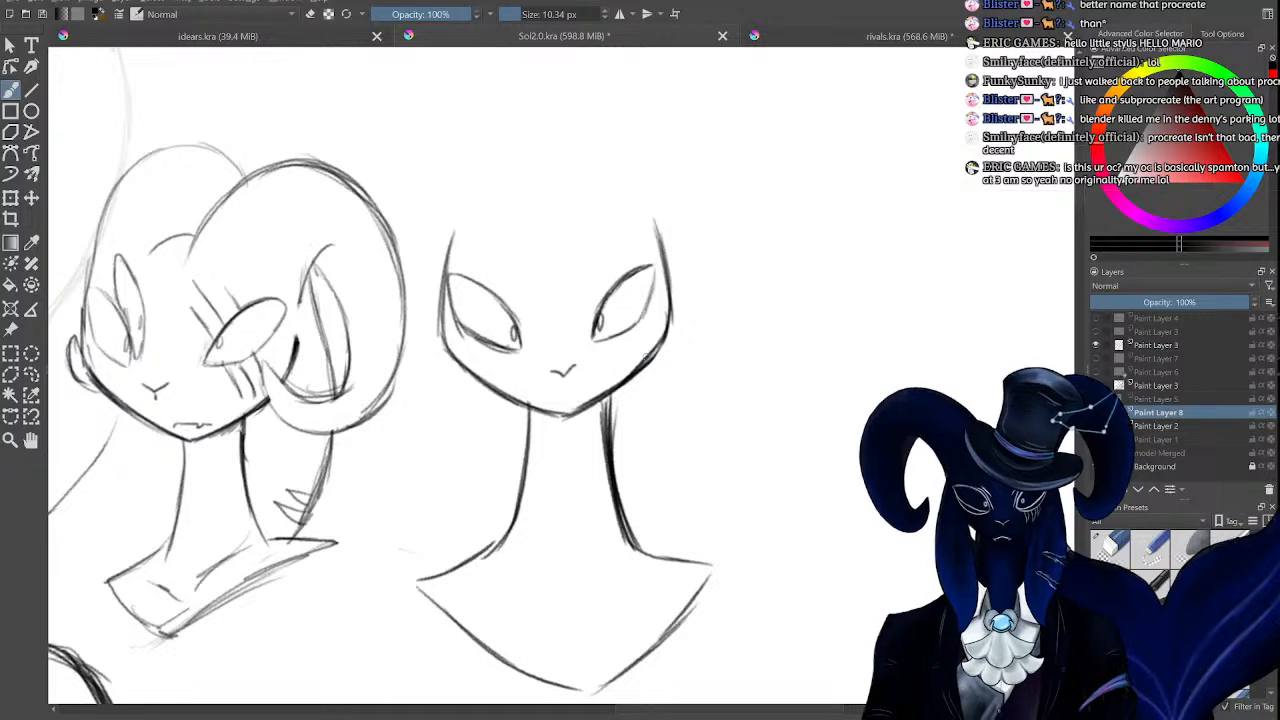
key("plus")
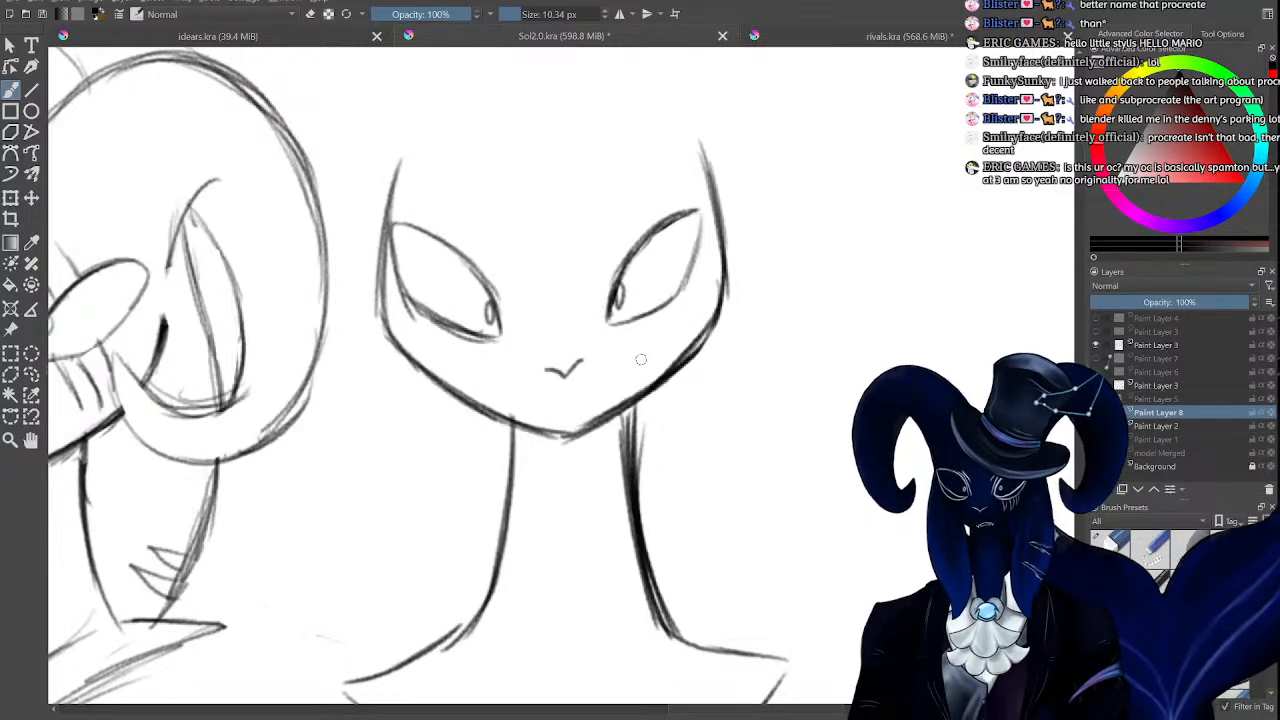
key("e")
left_click_drag(585, 366, 549, 374)
key("e")
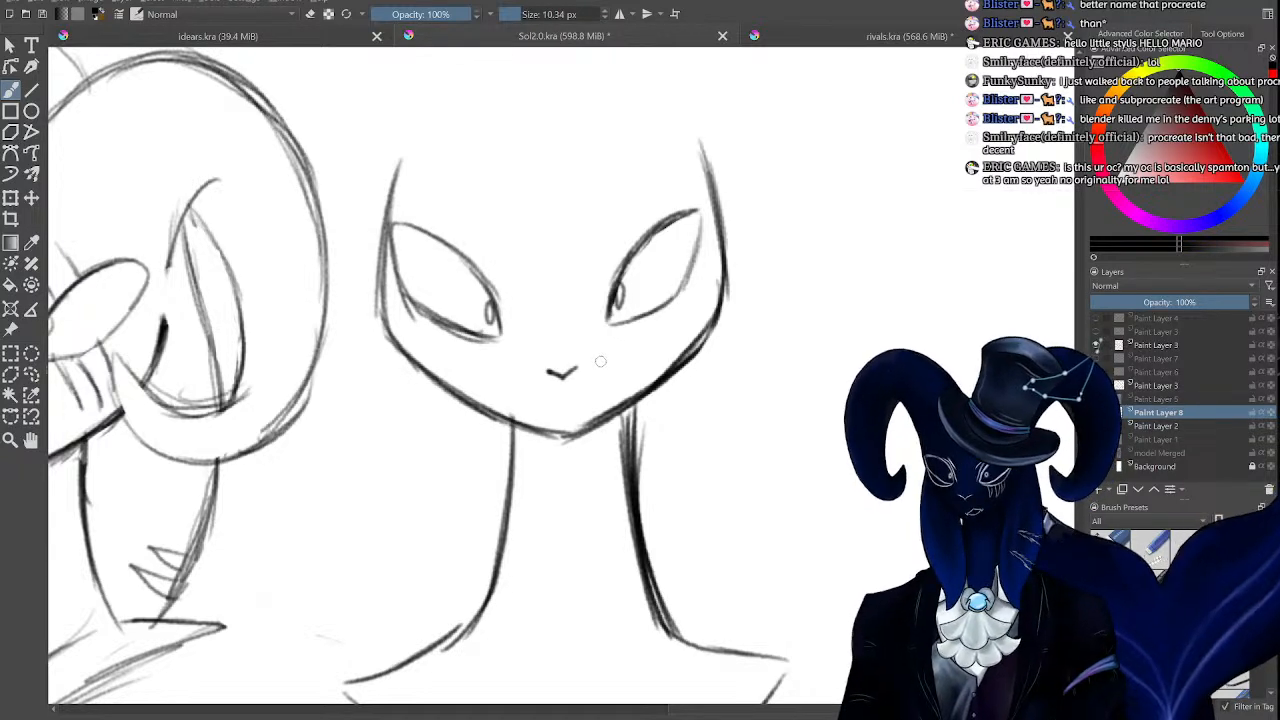
Try out a short, flat mouth line with a small fang below the nose, and undo it.
scroll(600, 361, "down", 3)
scroll(600, 361, "up", 1)
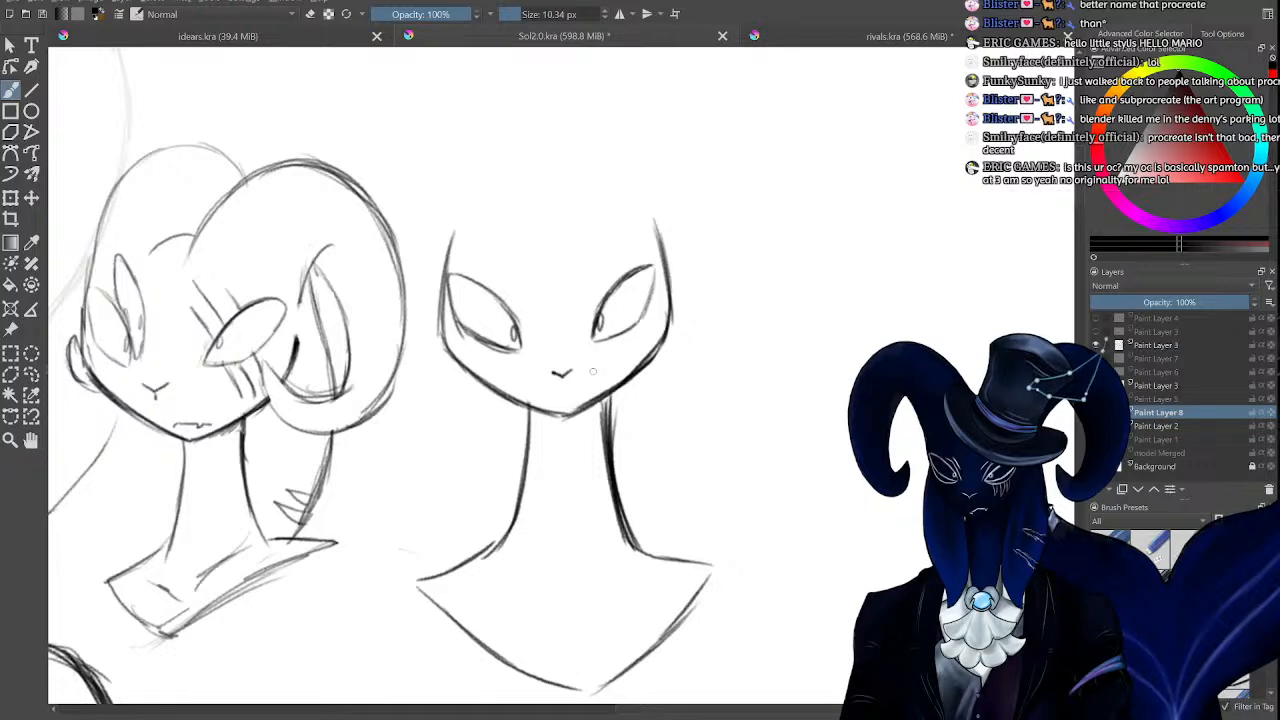
scroll(592, 371, "up", 4)
scroll(575, 362, "down", 4)
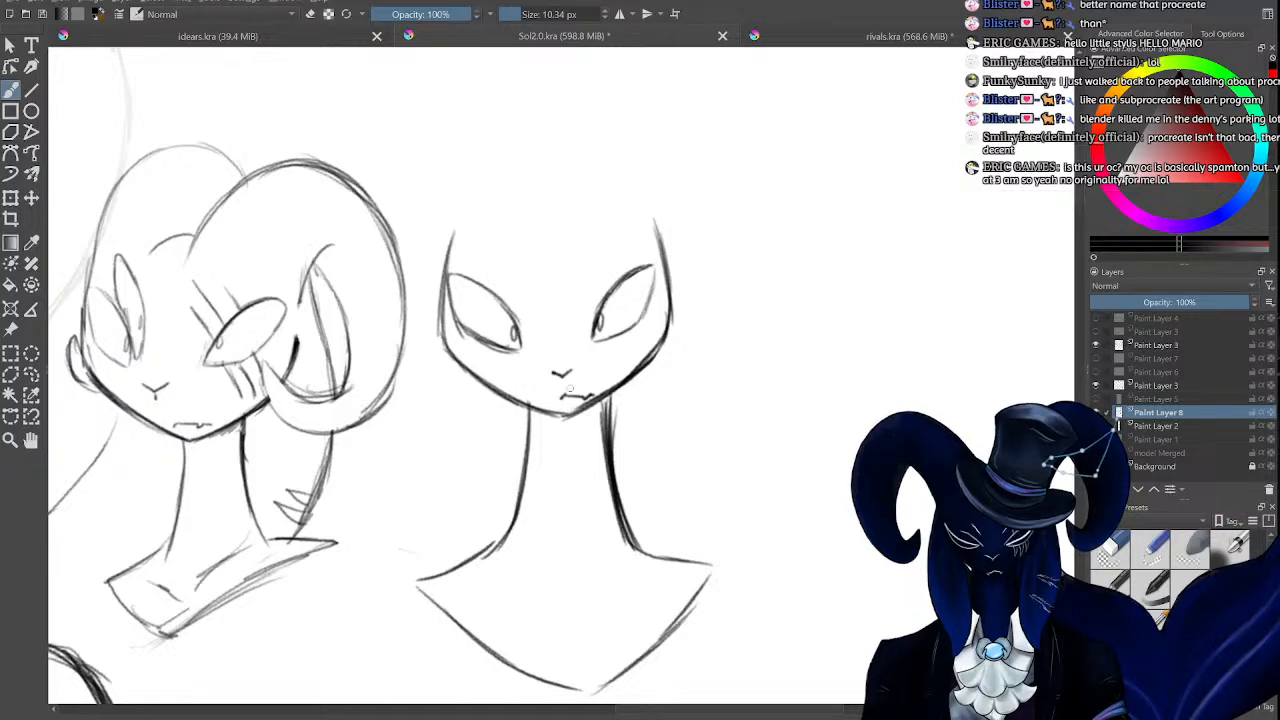
scroll(592, 367, "up", 2)
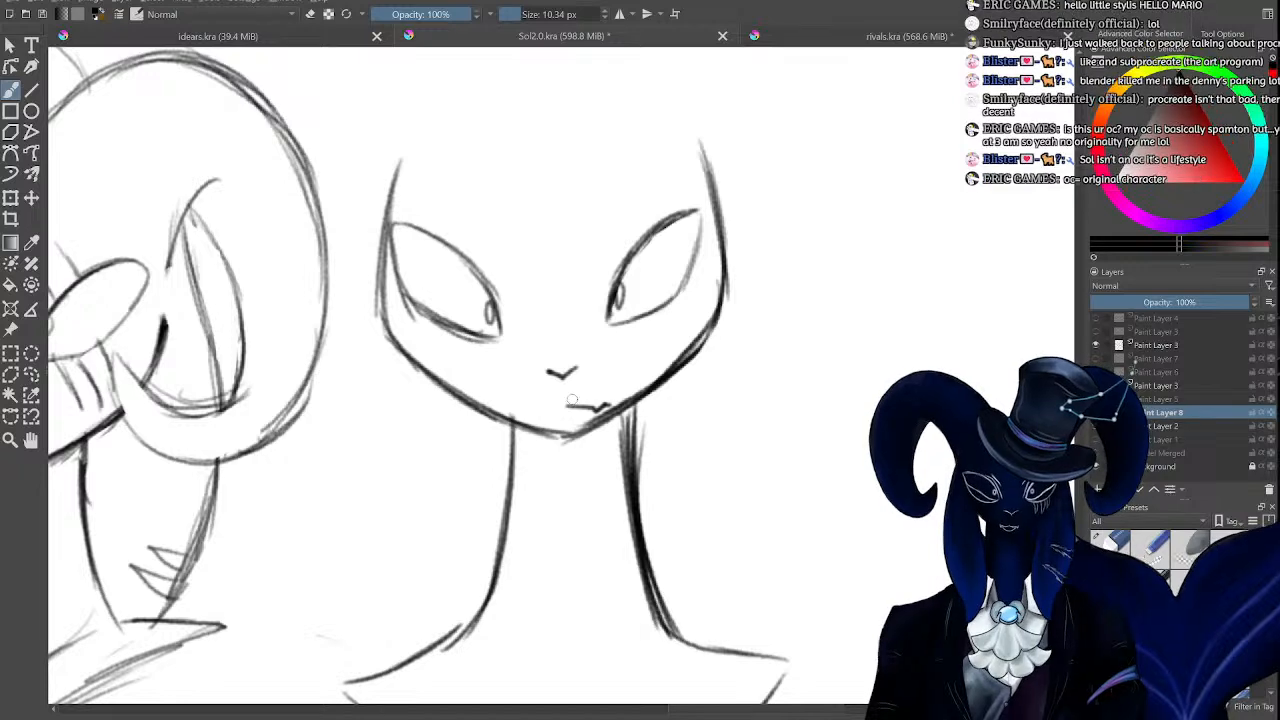
key("ctrl+z")
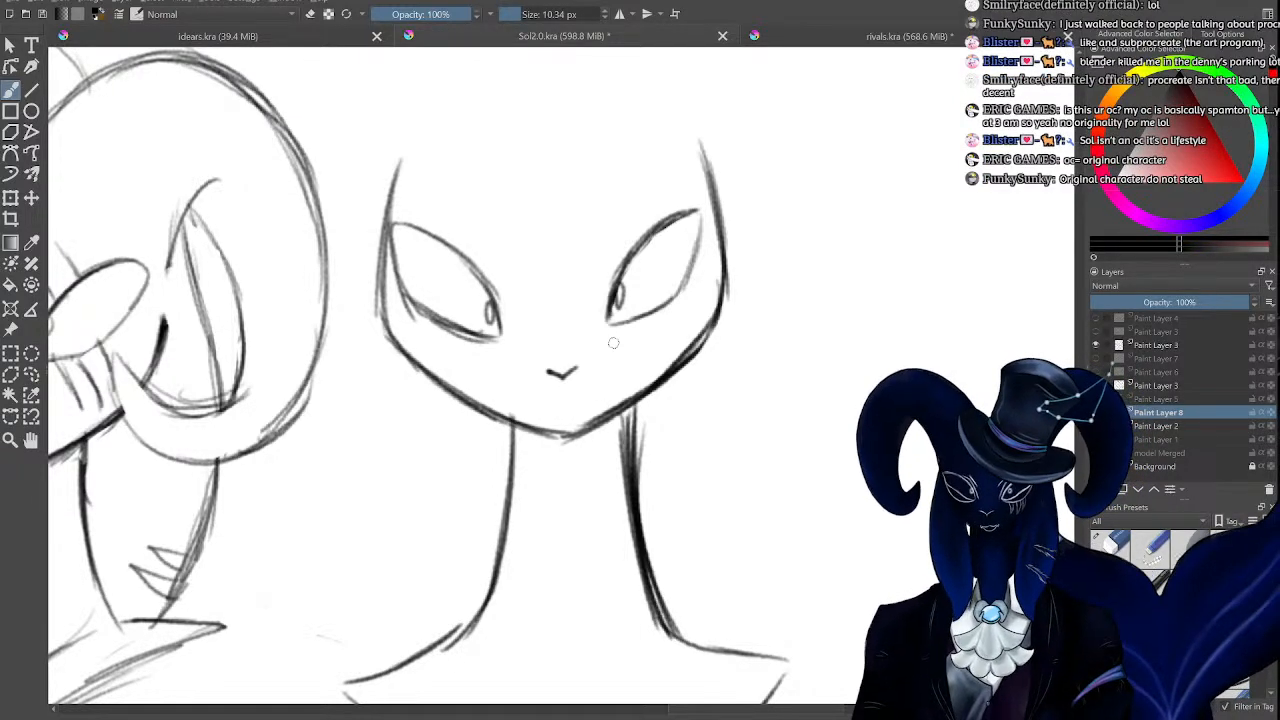
Draw two long drooping ears curving down from the sides of the front-facing head to the shoulders.
key("minus")
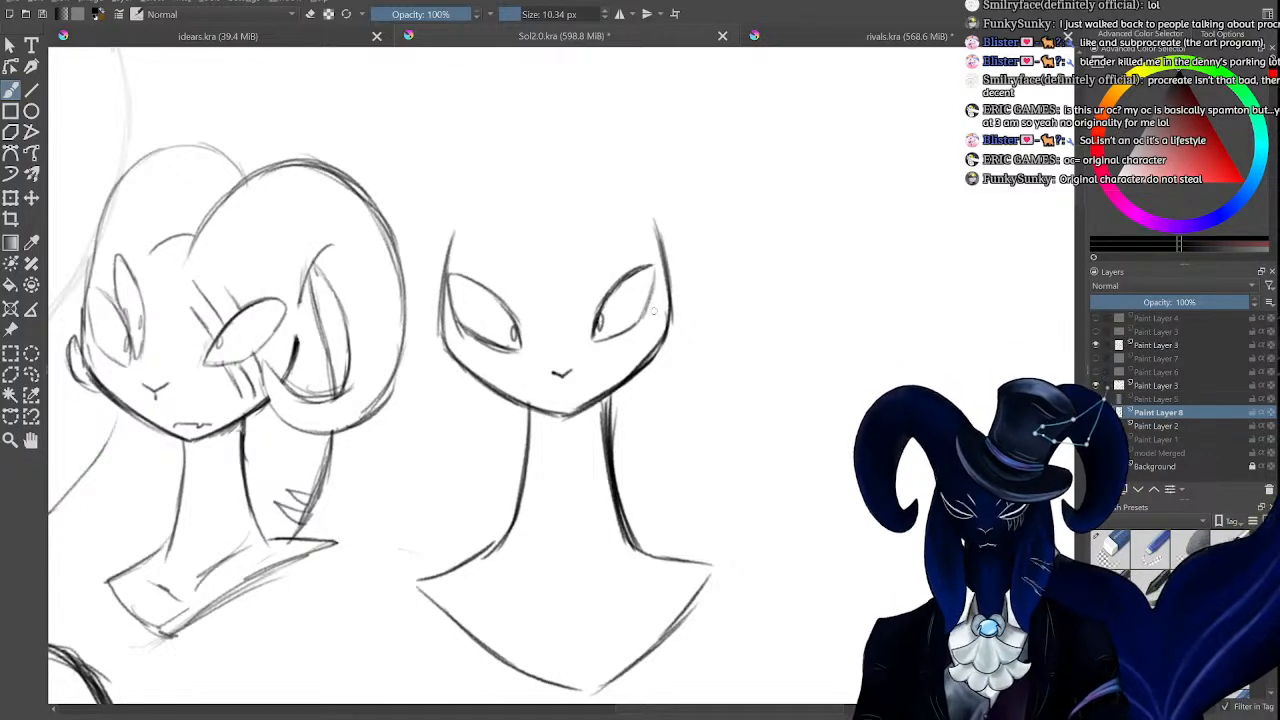
mouse_move(657, 215)
left_mouse_down()
mouse_move(718, 445)
mouse_move(706, 505)
mouse_move(706, 457)
mouse_move(660, 553)
left_mouse_up()
mouse_move(441, 232)
left_mouse_down()
mouse_move(424, 336)
mouse_move(448, 565)
left_mouse_up()
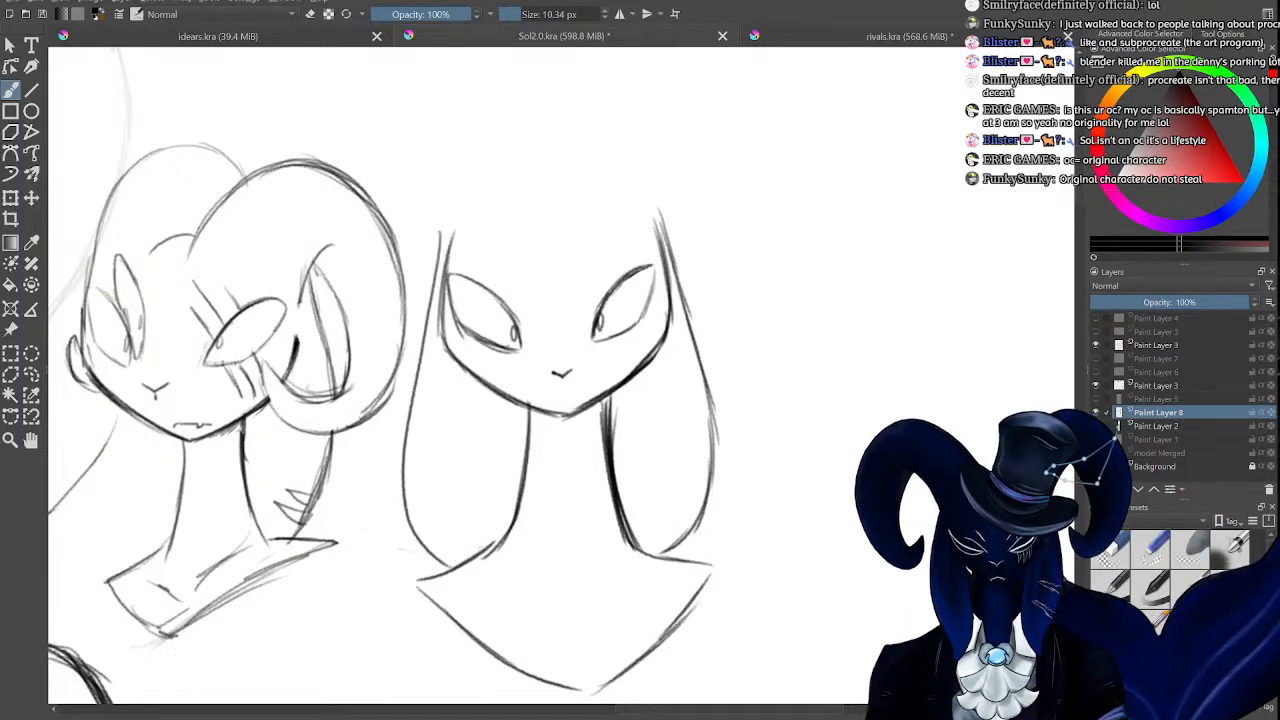
key("ctrl+minus")
key("ctrl+minus")
key("ctrl+minus")
key("ctrl+minus")
key("ctrl+plus")
key("ctrl+plus")
key("ctrl+plus")
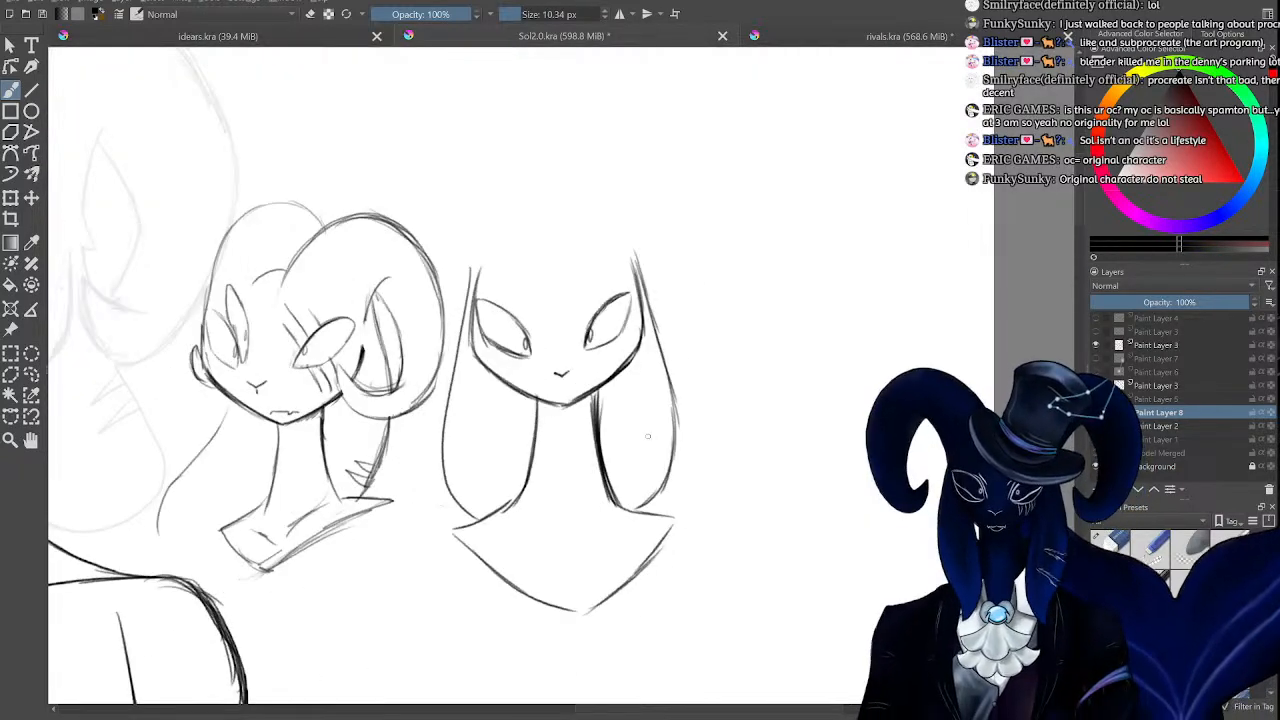
key("ctrl+plus")
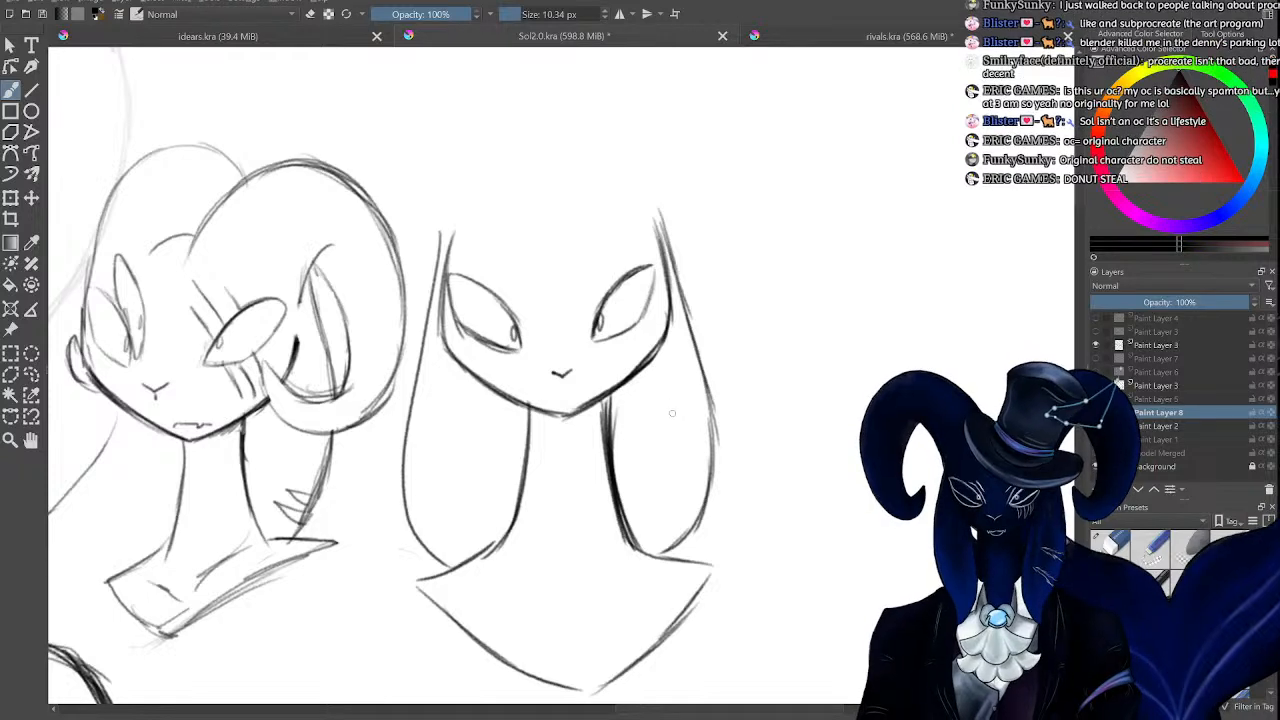
Draw three short curved scar lines below the second eye and three slanted ones above its upper lid, matching the angled head.
key("ctrl+minus")
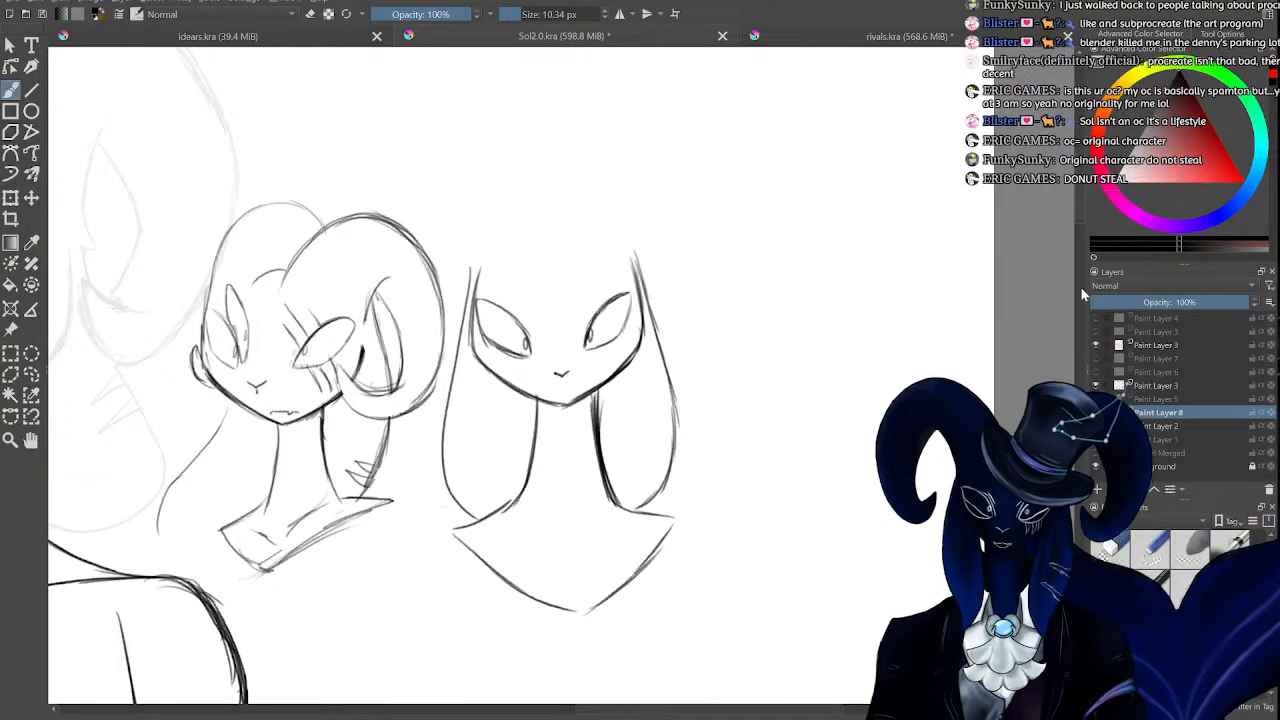
left_click_drag(1080, 198, 1079, 187)
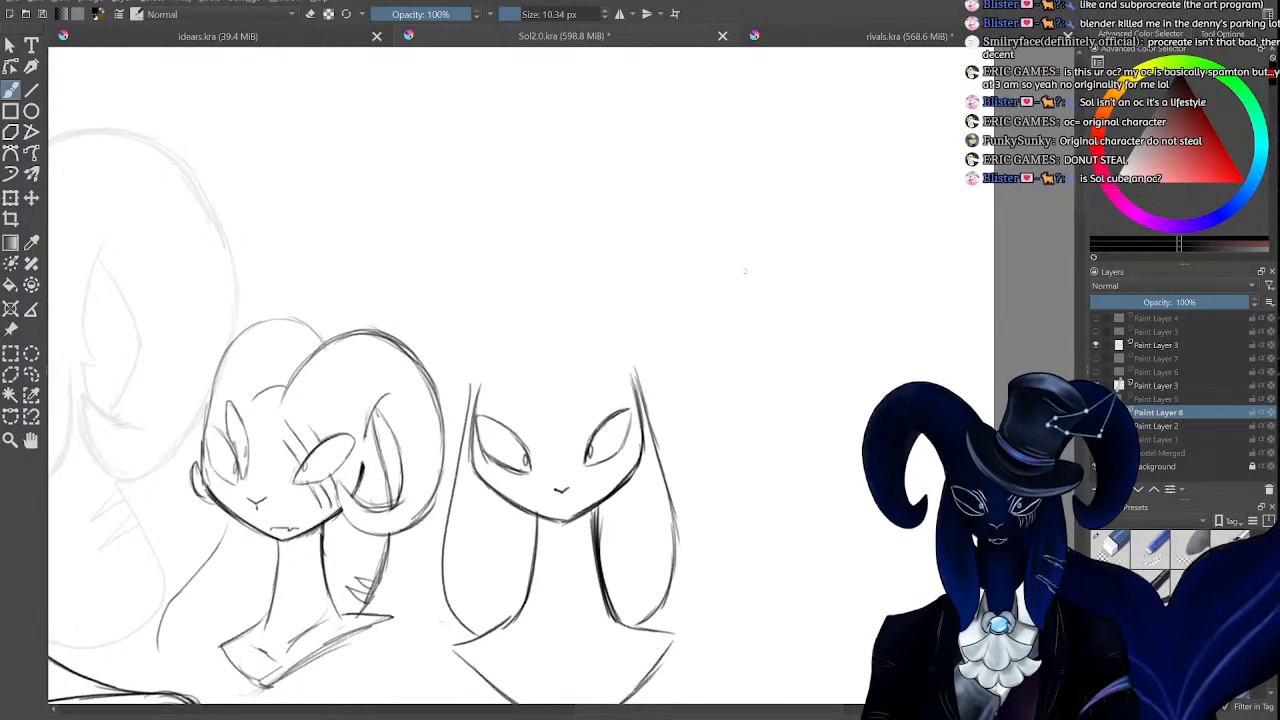
key("ctrl+plus")
key("ctrl+plus")
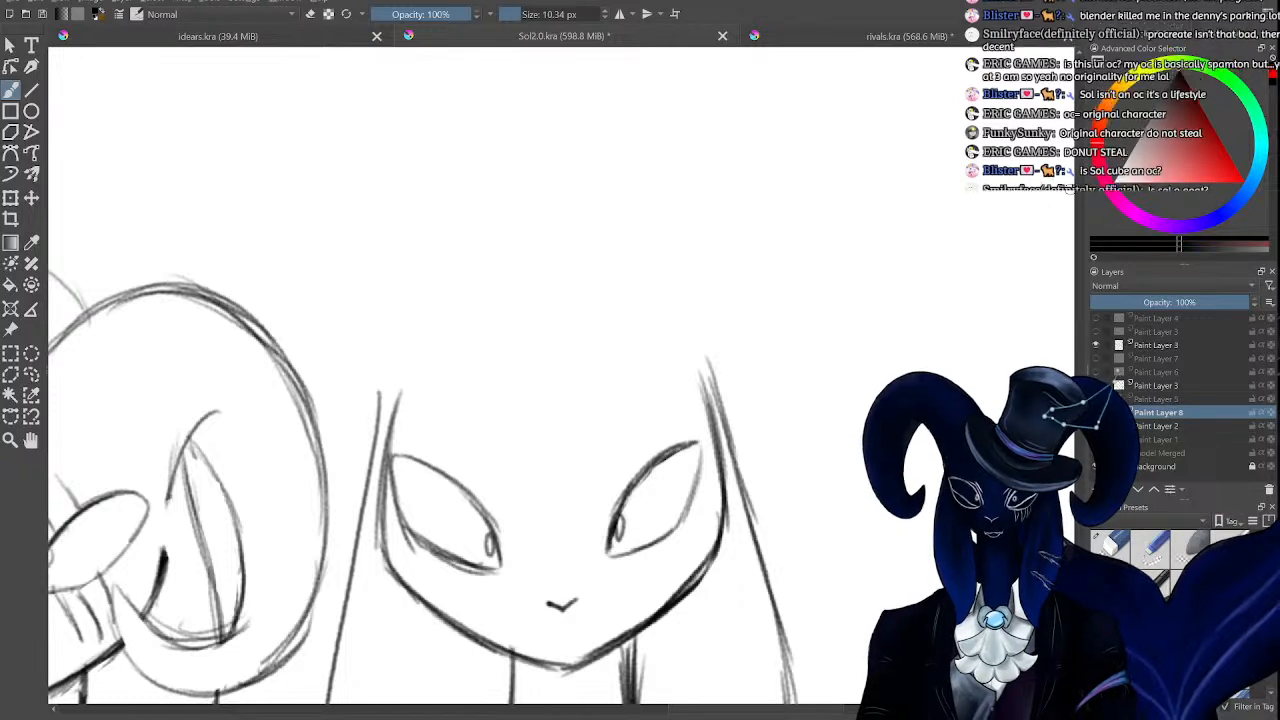
scroll(1085, 165, "down", 5)
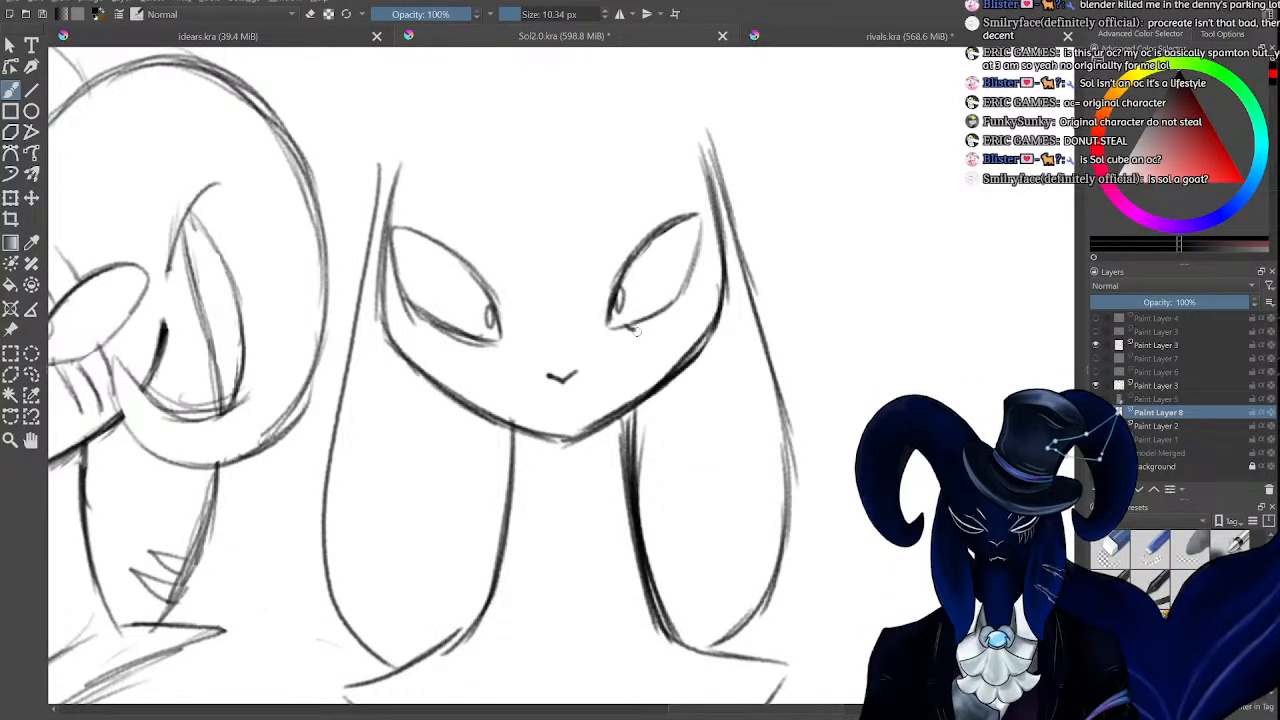
mouse_move(637, 331)
left_mouse_down()
mouse_move(655, 376)
mouse_move(668, 360)
mouse_move(644, 346)
mouse_move(663, 368)
left_mouse_up()
key("ctrl+z")
key("ctrl+z")
key("ctrl+z")
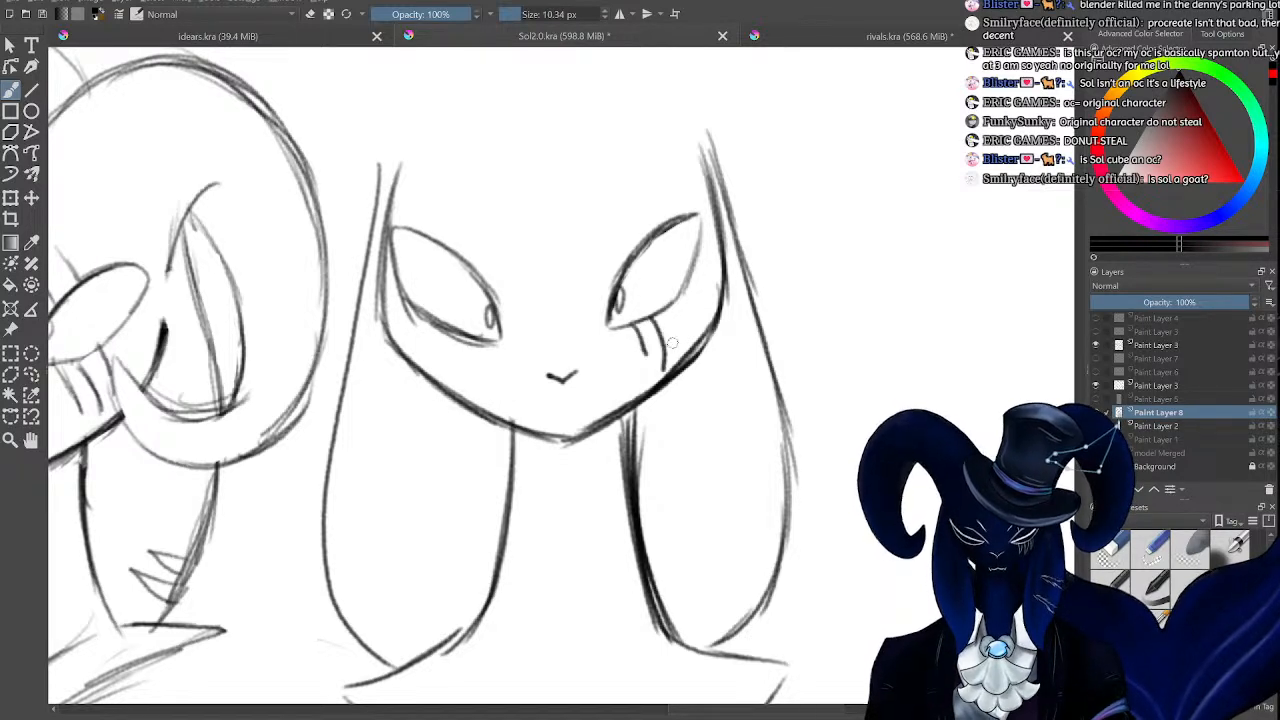
left_click_drag(672, 316, 680, 346)
mouse_move(575, 182)
left_mouse_down()
mouse_move(618, 262)
mouse_move(636, 248)
mouse_move(614, 262)
mouse_move(601, 181)
mouse_move(658, 230)
left_mouse_up()
key("ctrl+z")
key("ctrl+z")
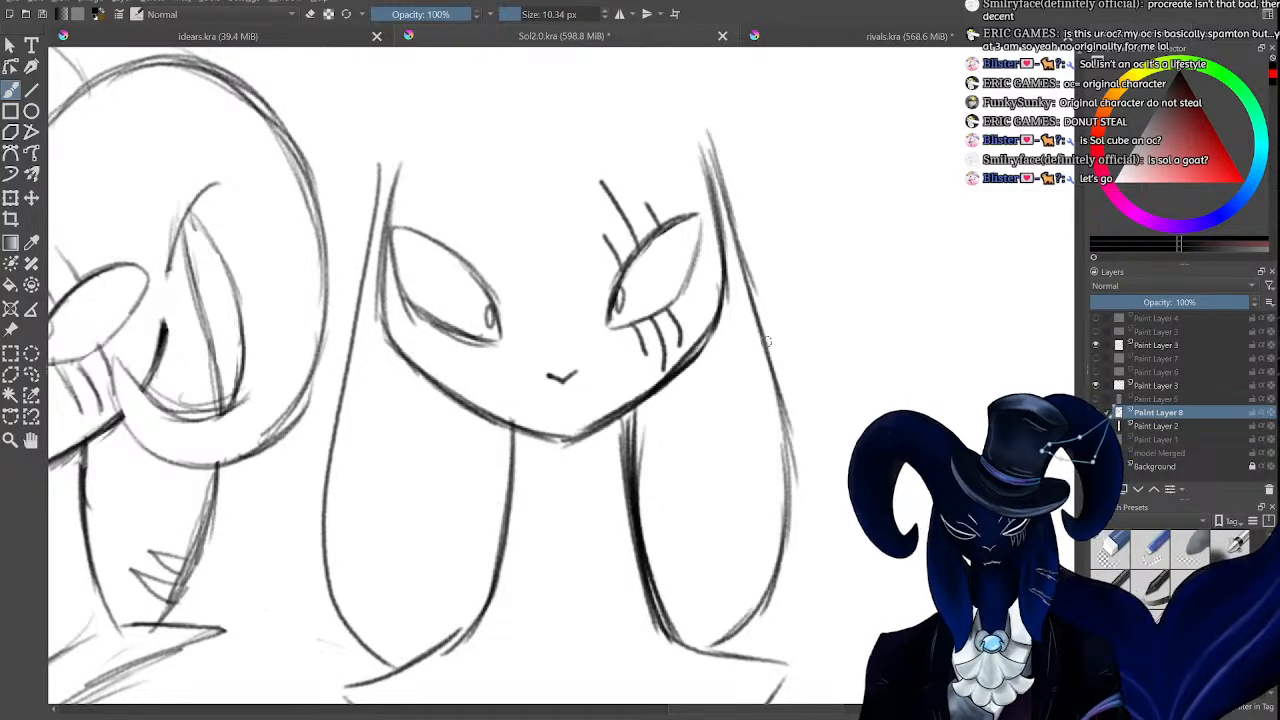
key("minus")
key("minus")
key("minus")
key("plus")
key("plus")
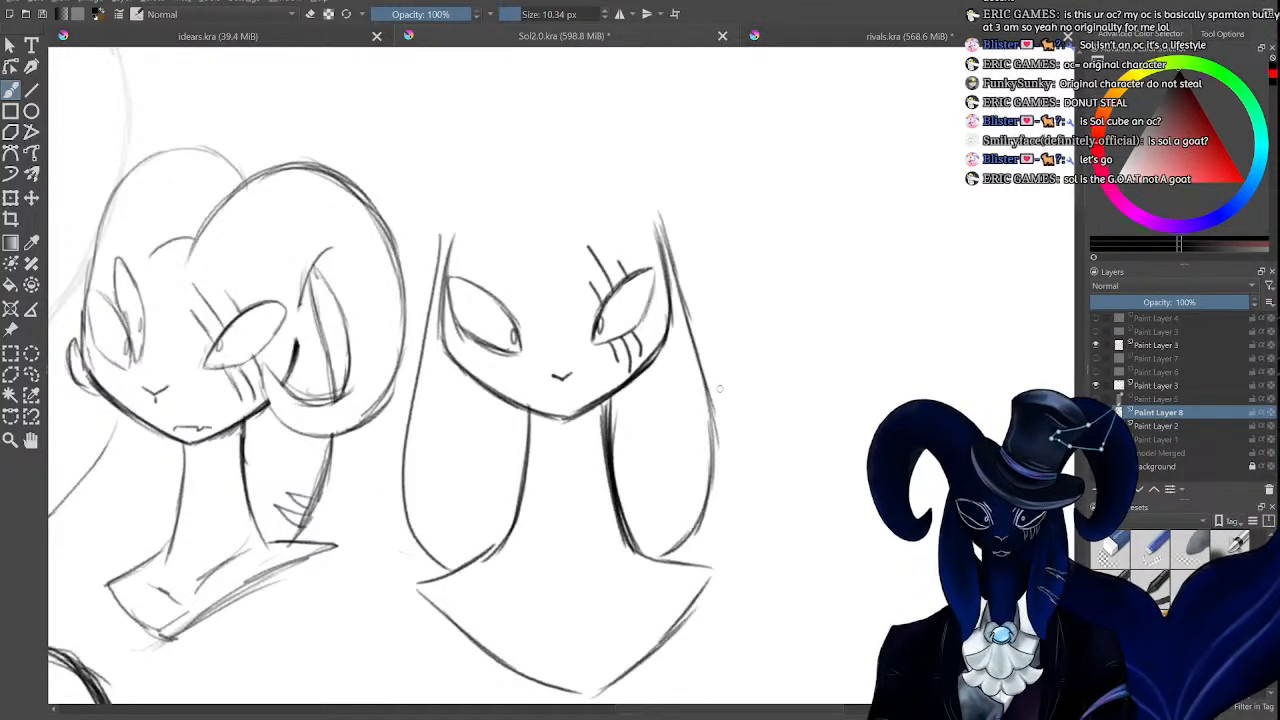
key("plus")
key("minus")
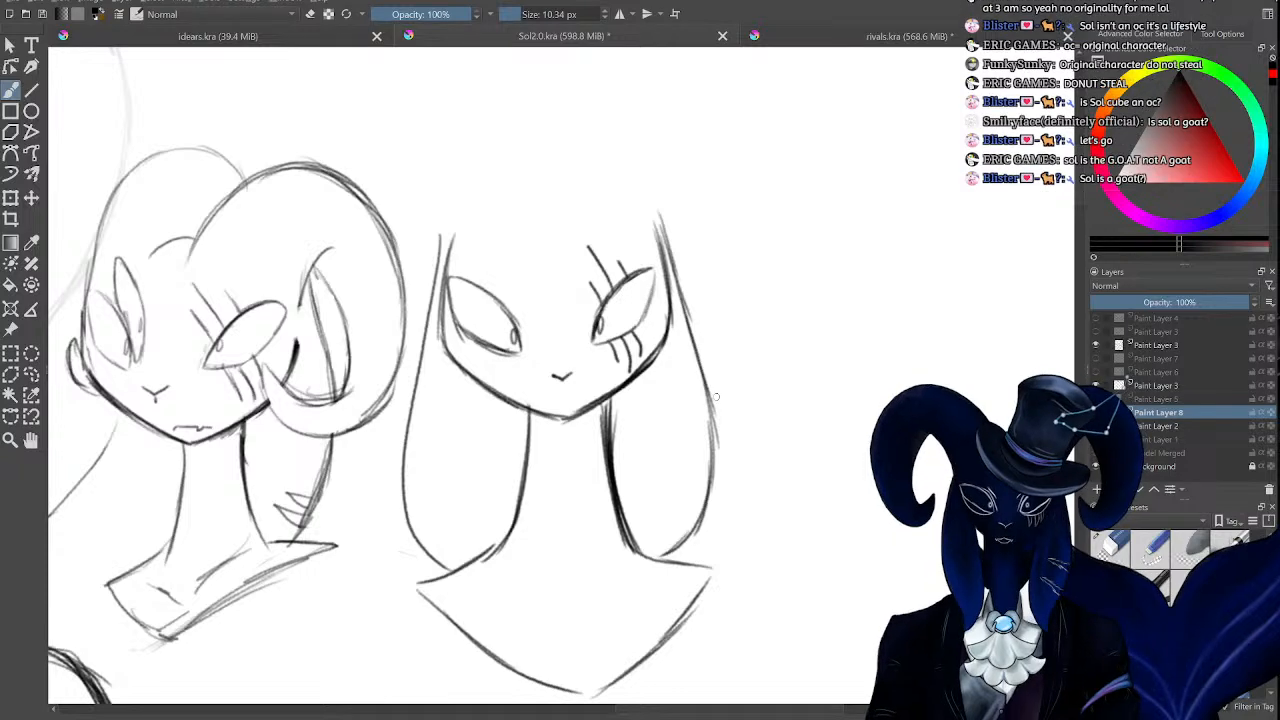
key("minus")
key("plus")
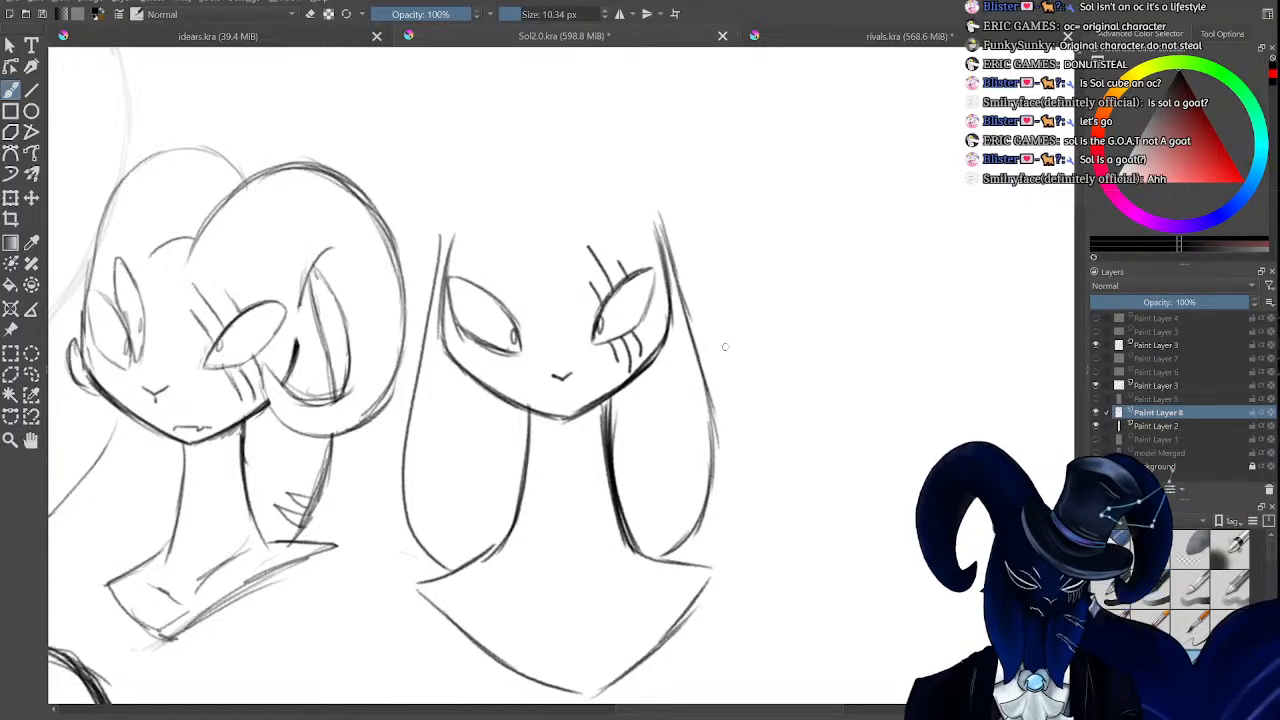
Draw two jagged nicks on the outer edge of the ear beside the scarred eye, and a short slanted mouth with a small fang.
key("minus")
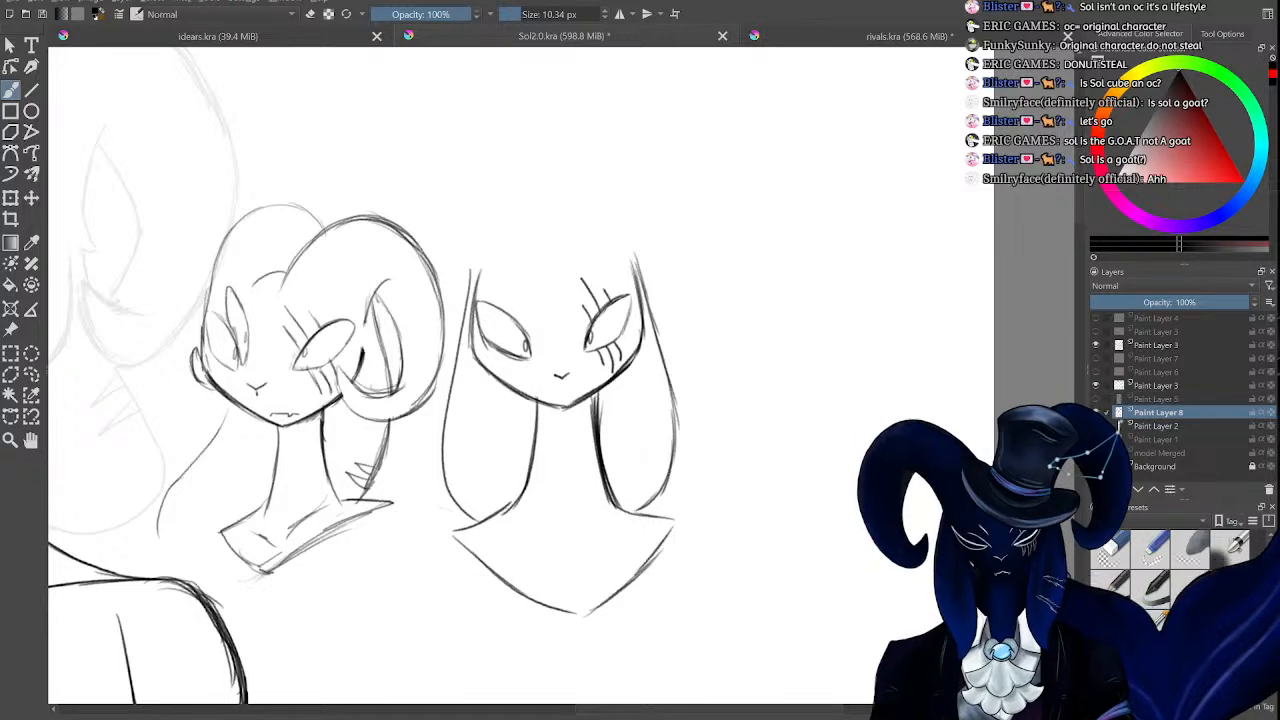
key("plus")
left_click_drag(712, 444, 670, 488)
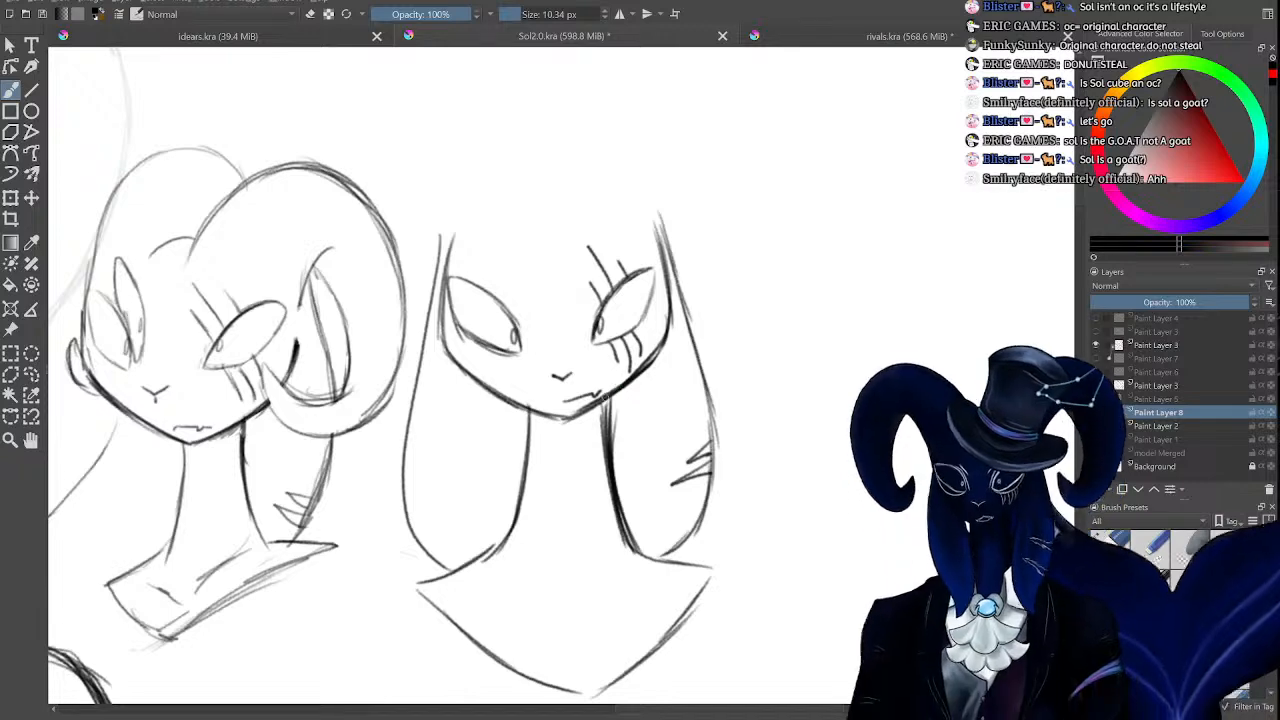
key("plus")
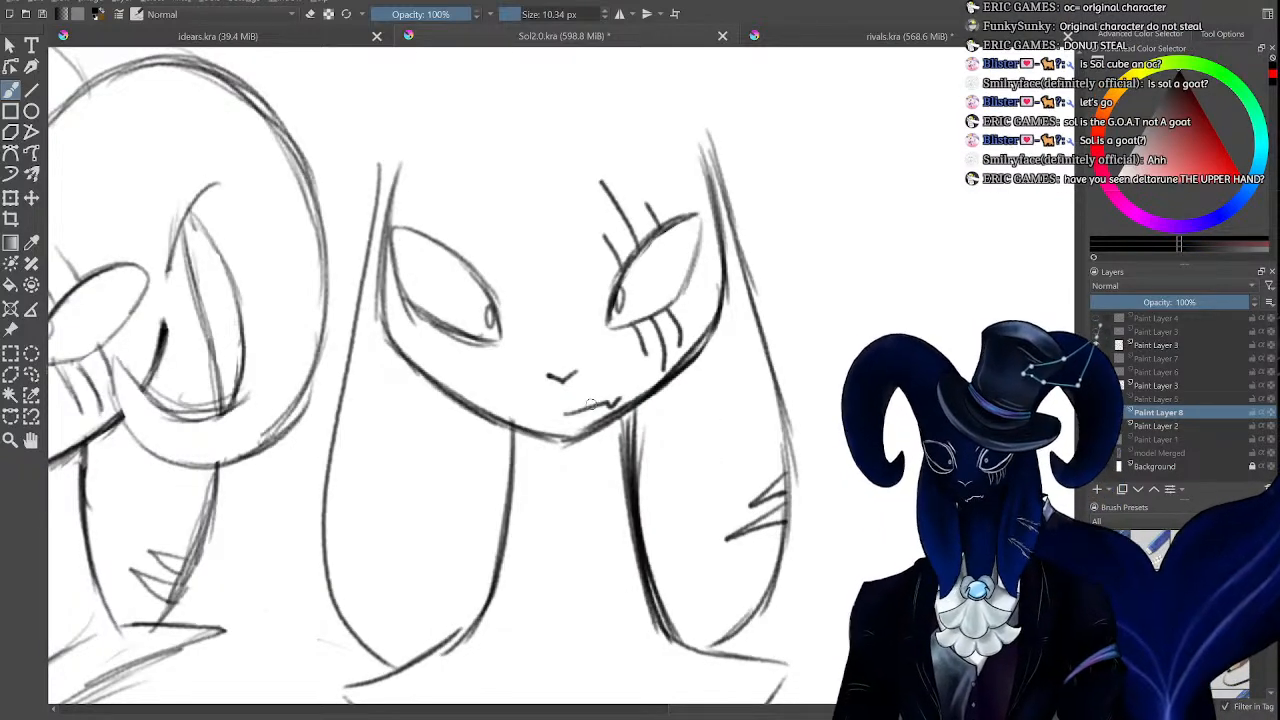
key("minus")
key("plus")
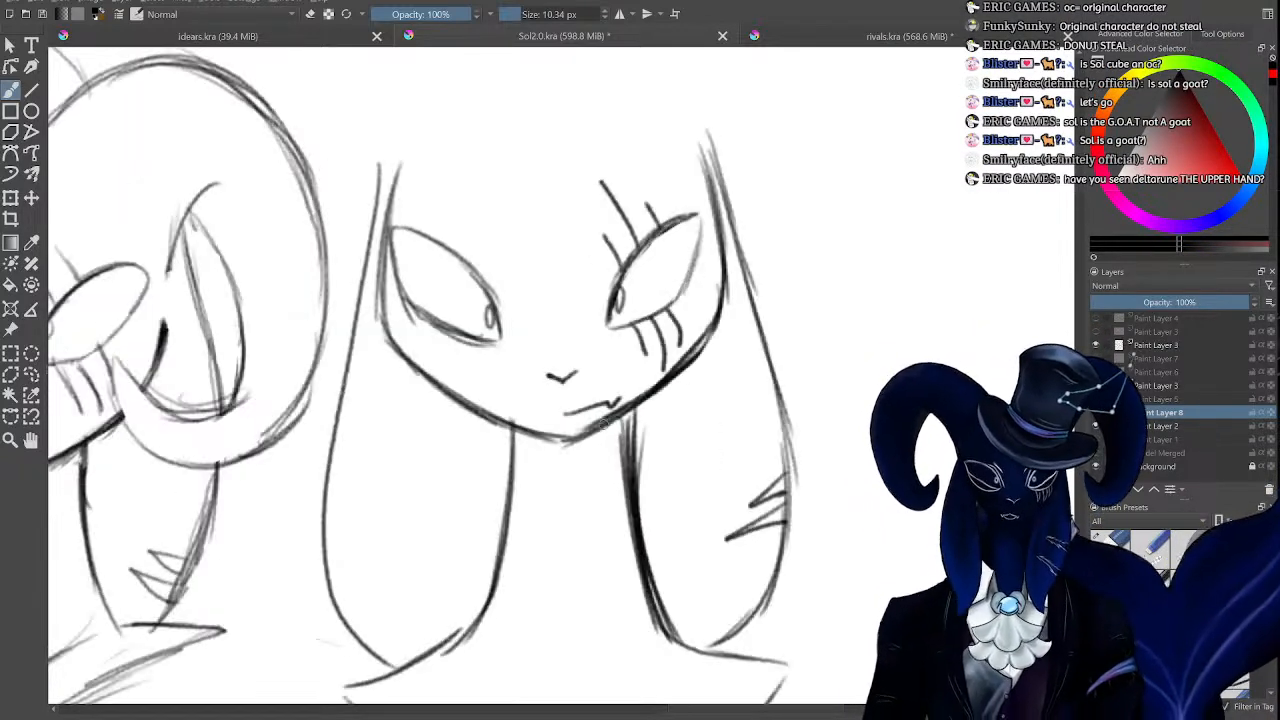
key("minus")
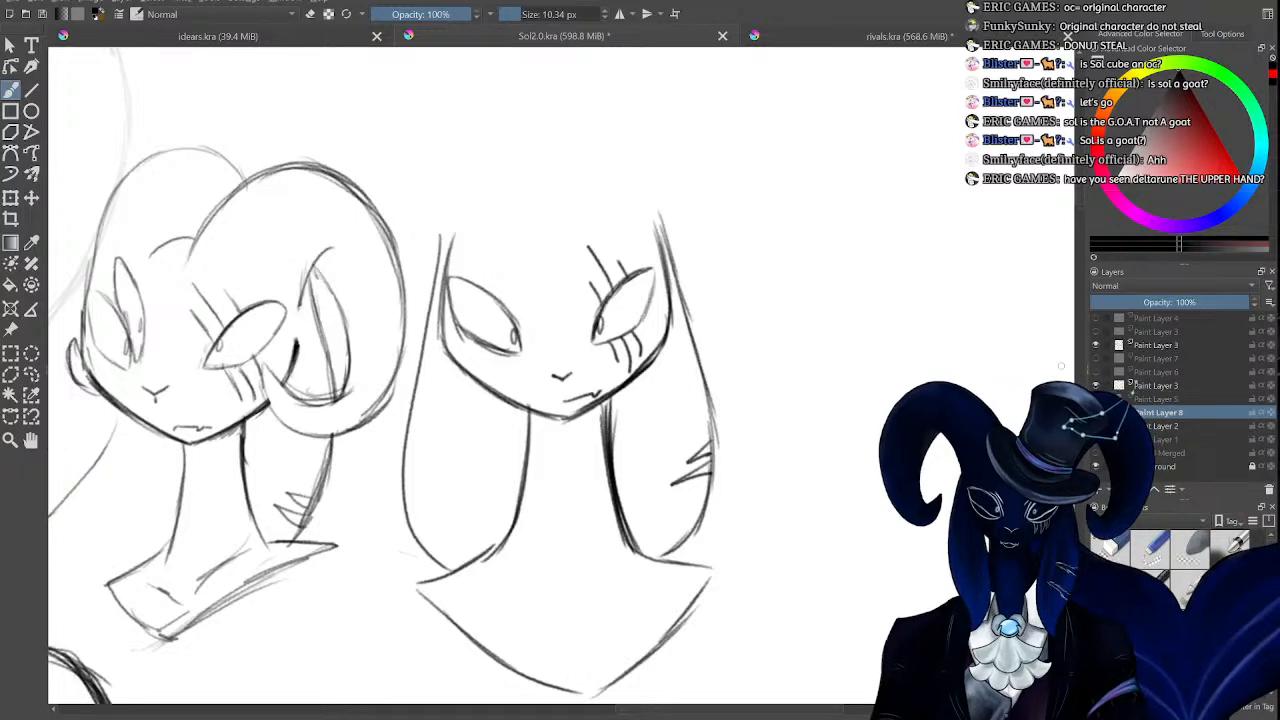
left_click(1080, 292)
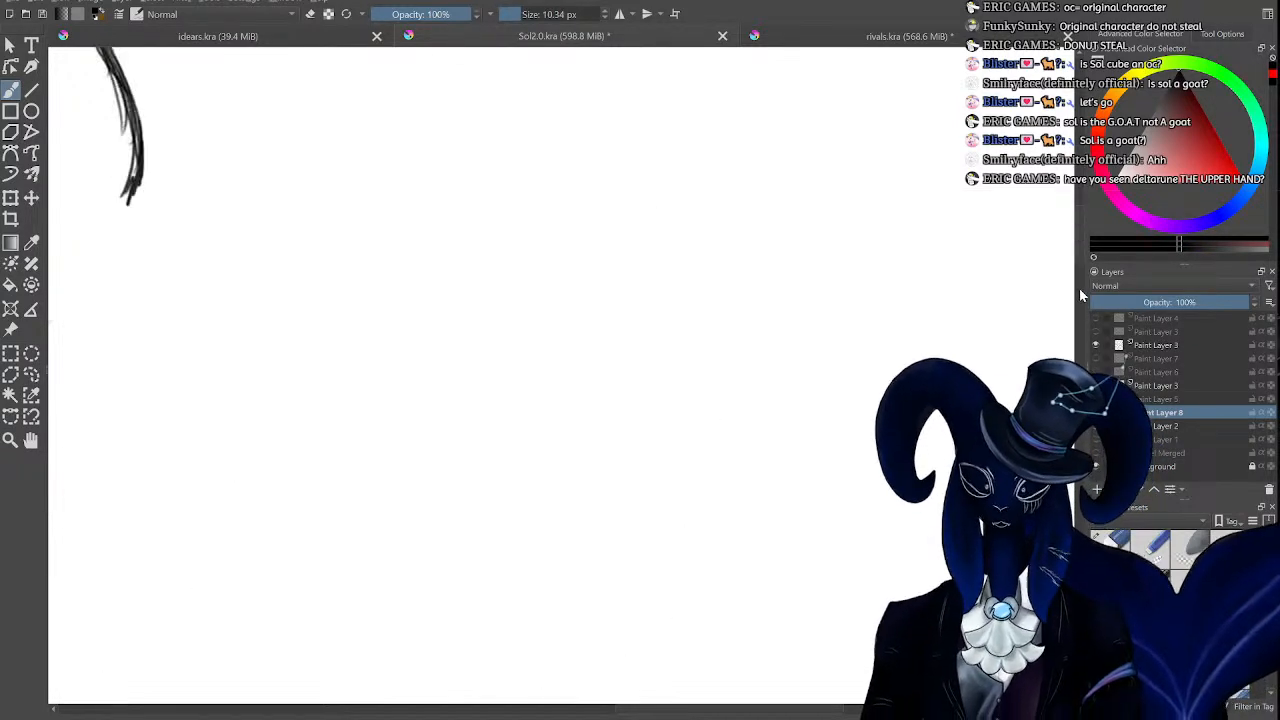
left_click(1077, 287)
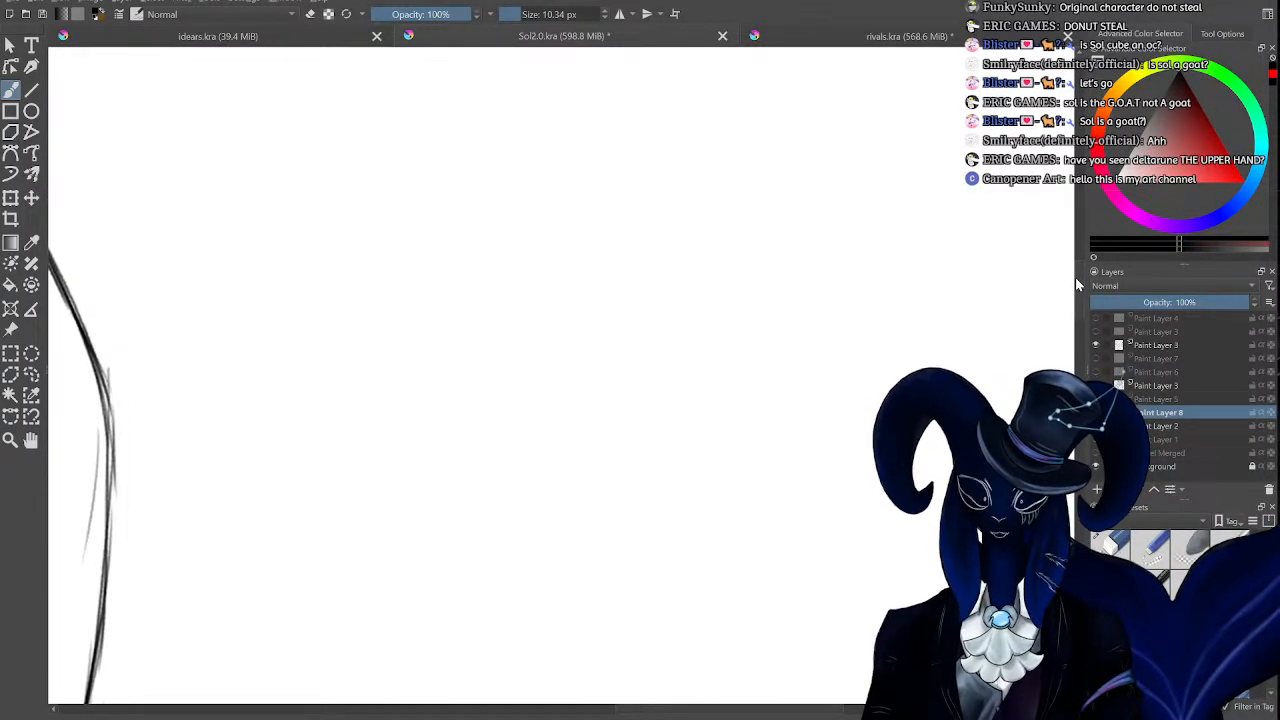
left_click(1077, 263)
left_click_drag(1078, 262, 1077, 237)
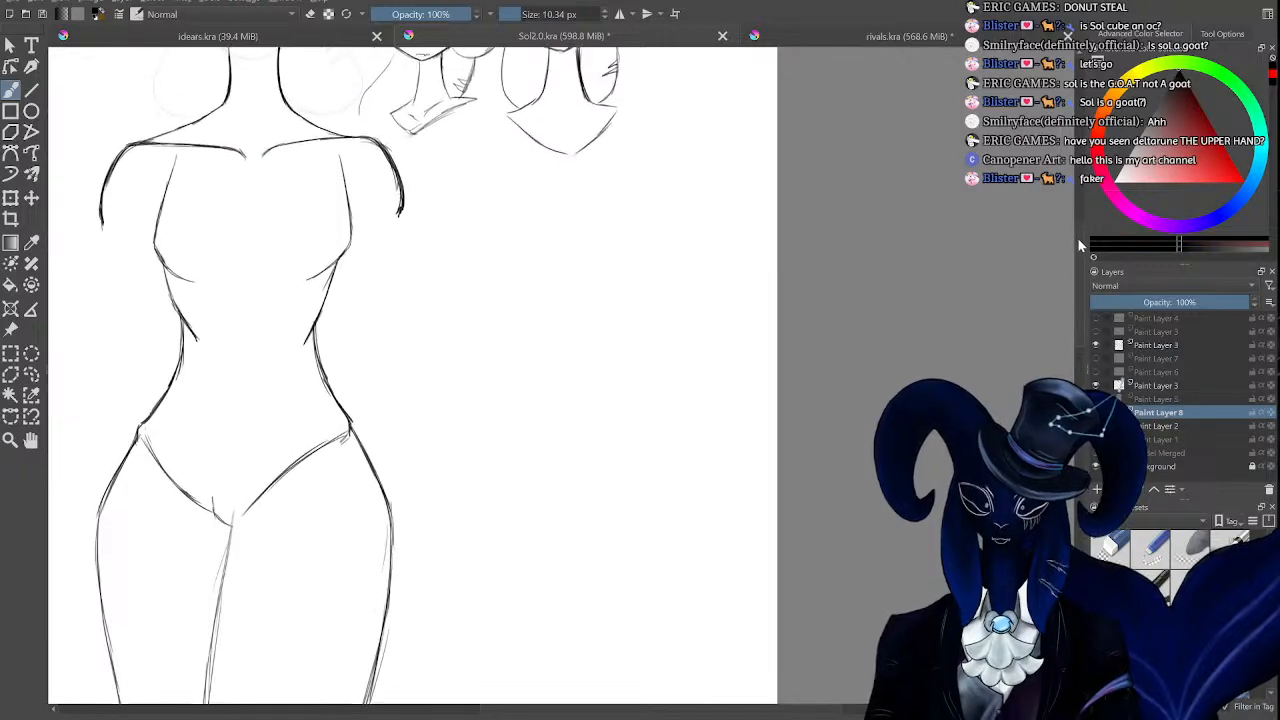
key("plus")
key("plus")
scroll(742, 432, "down", 5)
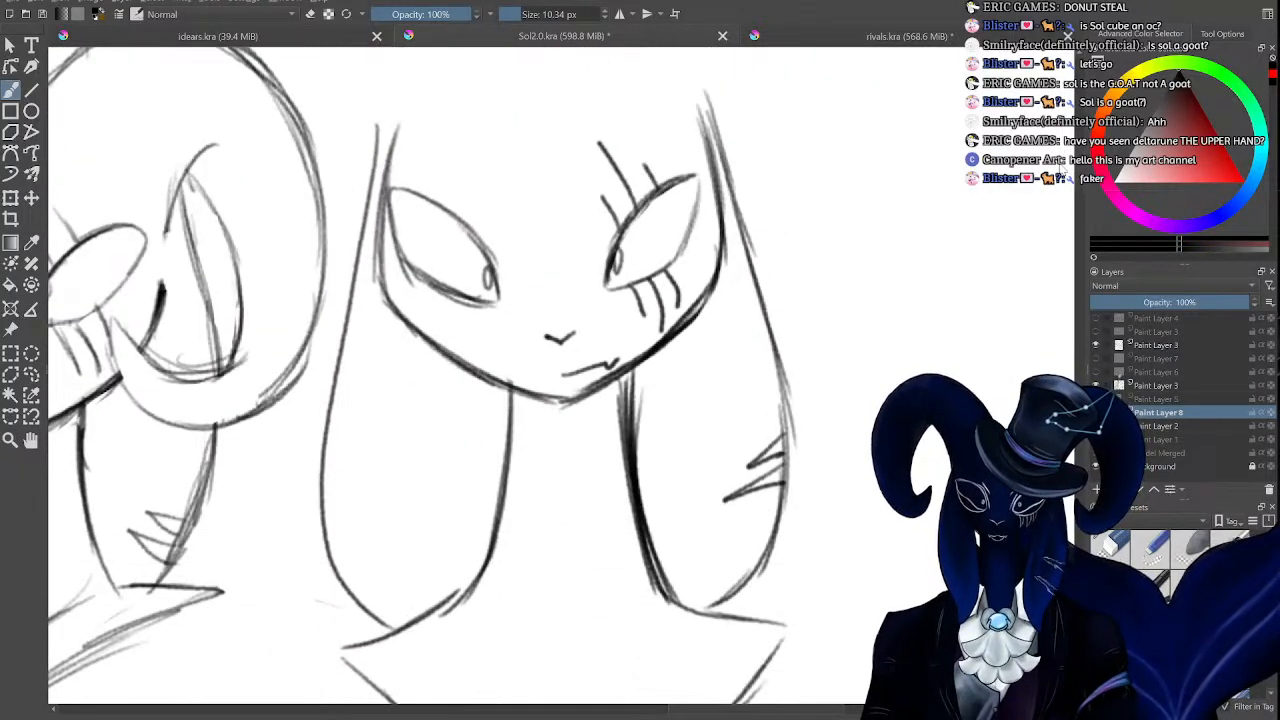
key("e")
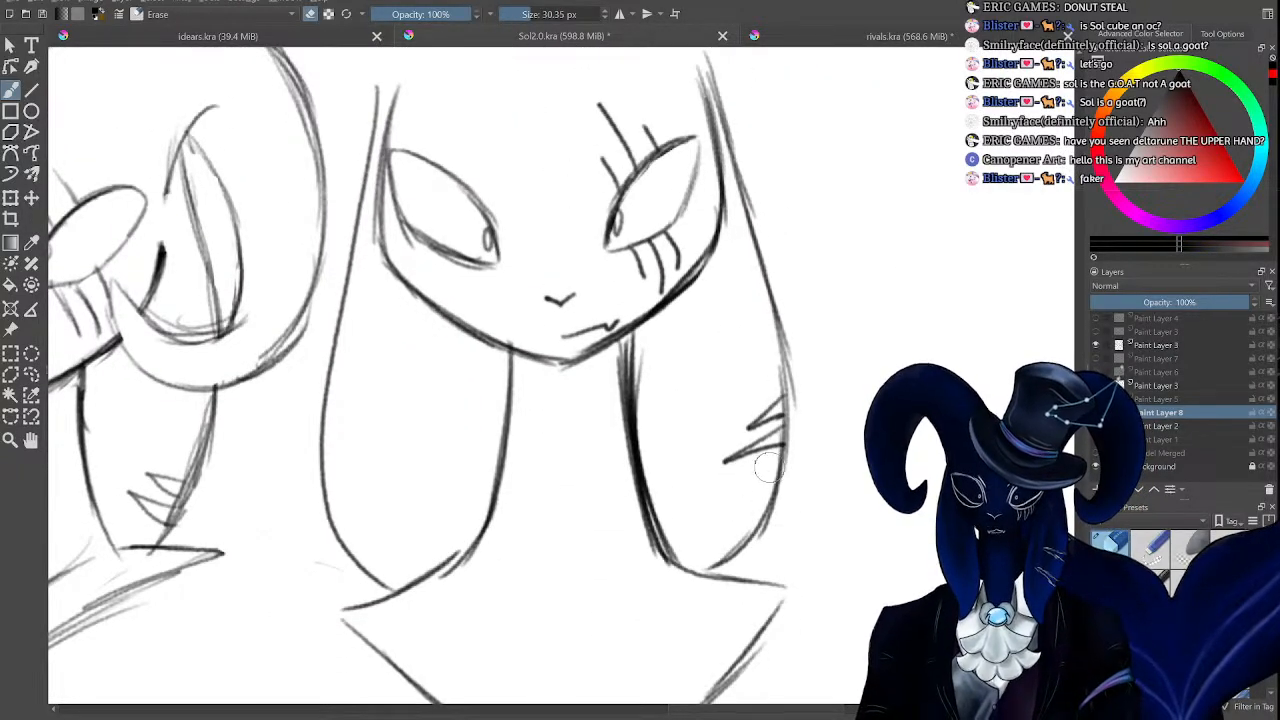
key("bracketright")
key("bracketright")
key("bracketright")
key("bracketright")
key("bracketright")
key("minus")
key("minus")
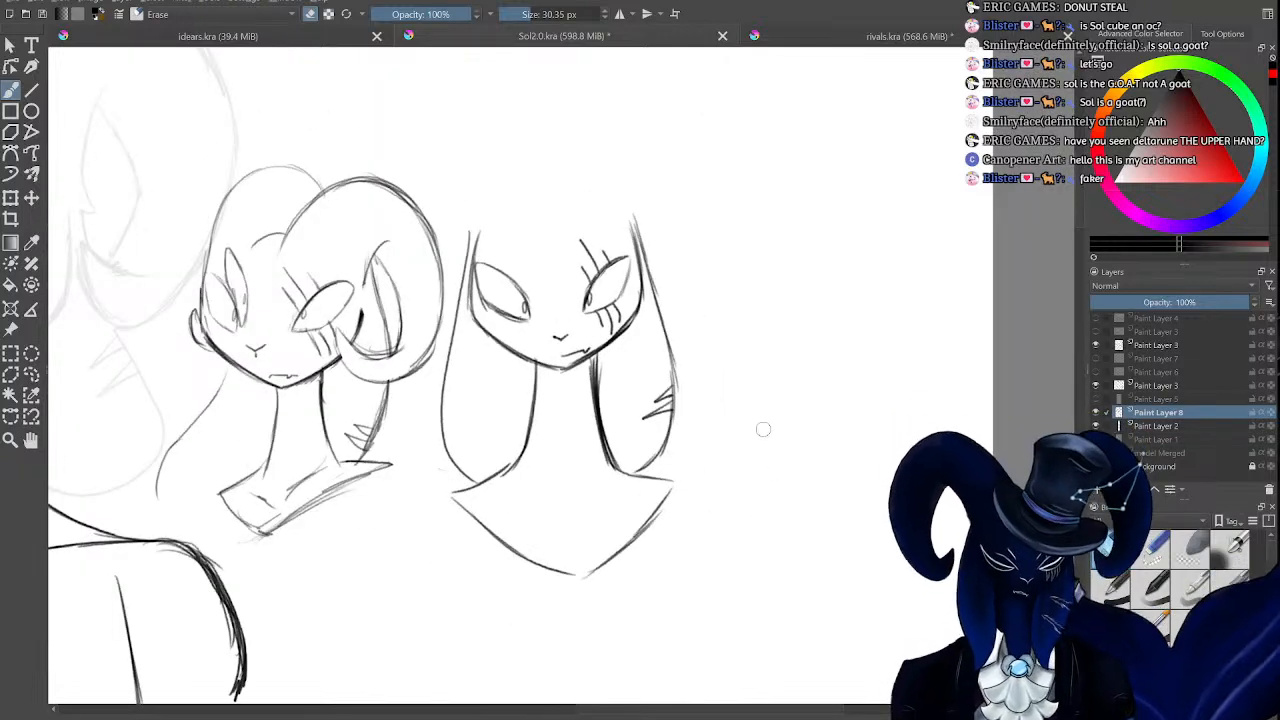
key("plus")
key("e")
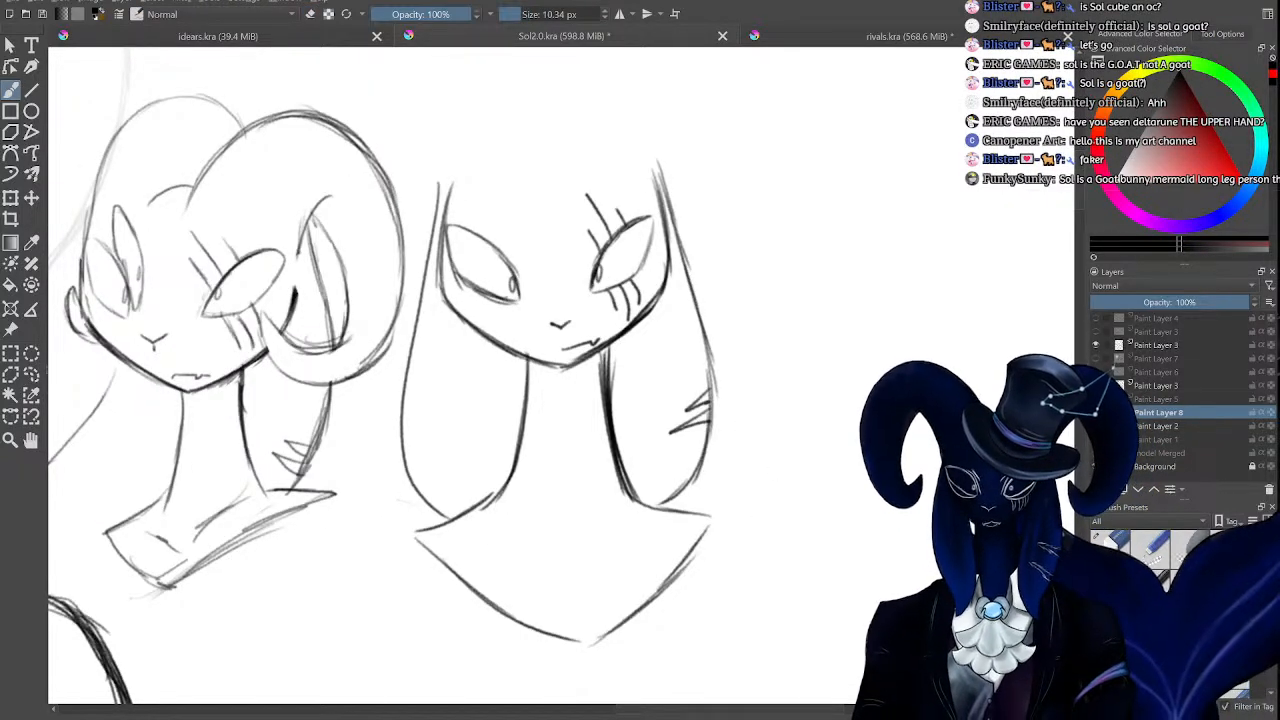
key("minus")
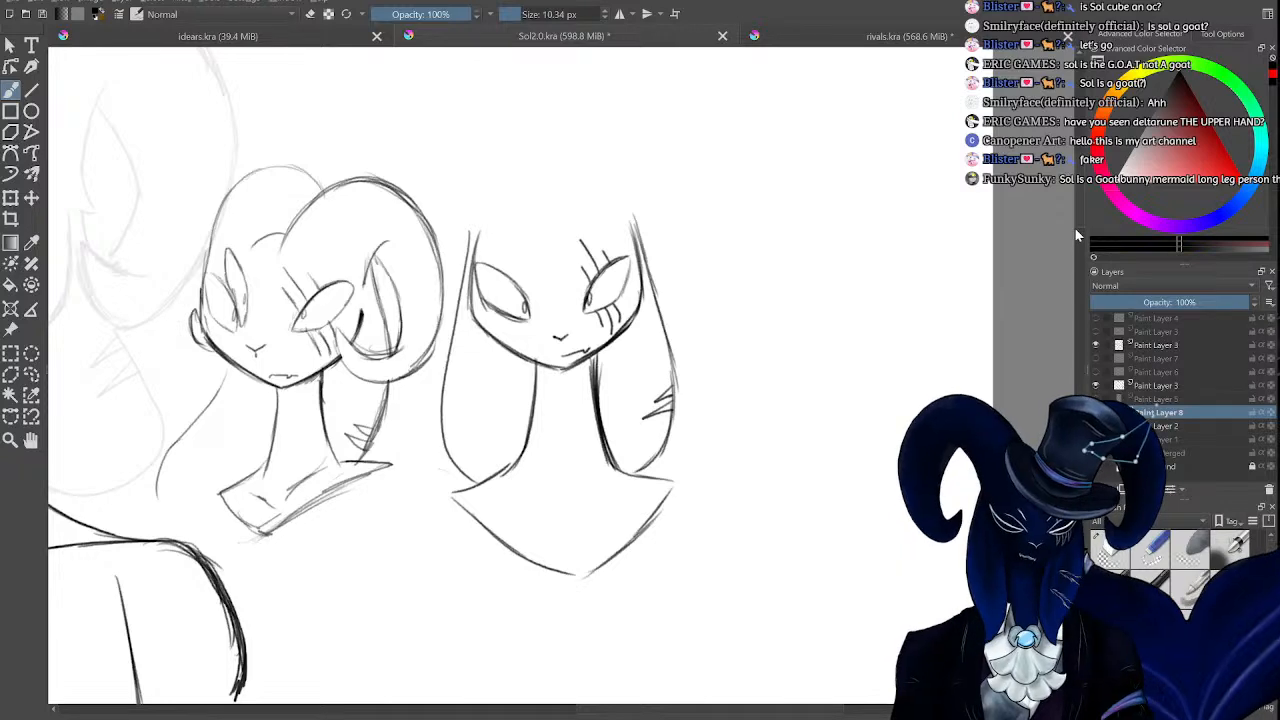
Try out a single curved horn line rising from the forehead of the front-facing head, and undo it.
left_click_drag(1079, 232, 1080, 188)
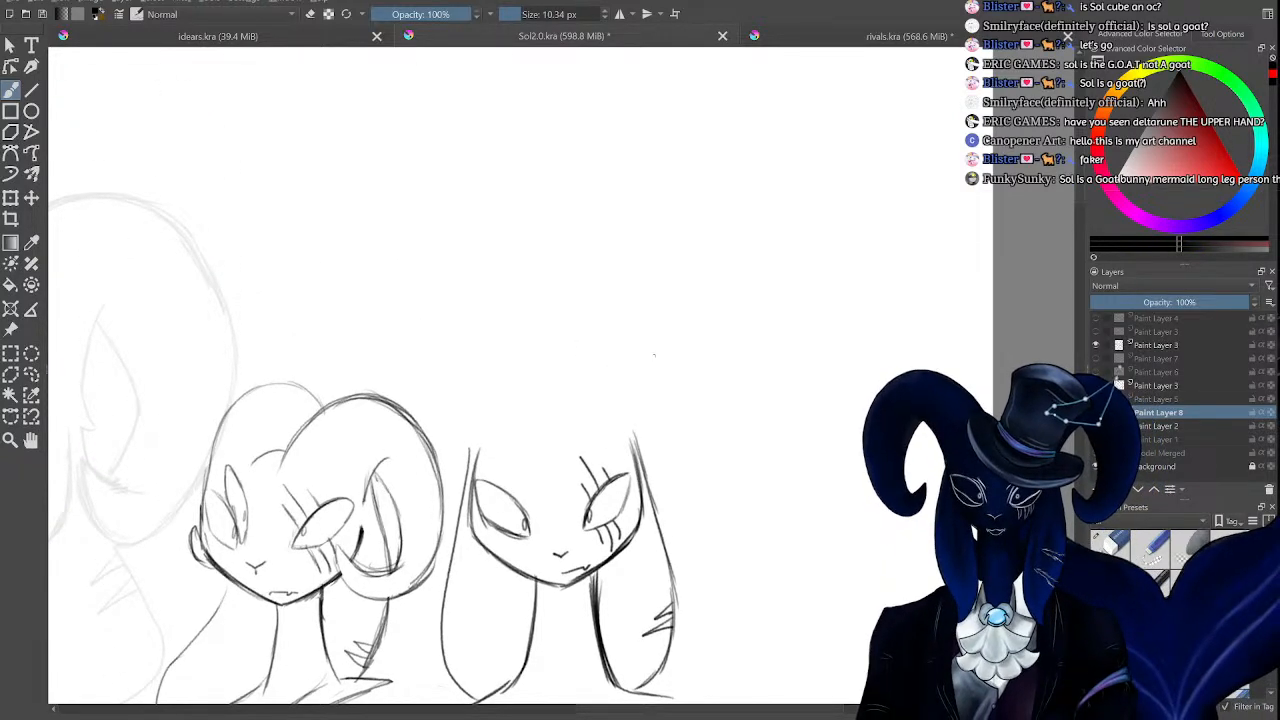
key("plus")
key("plus")
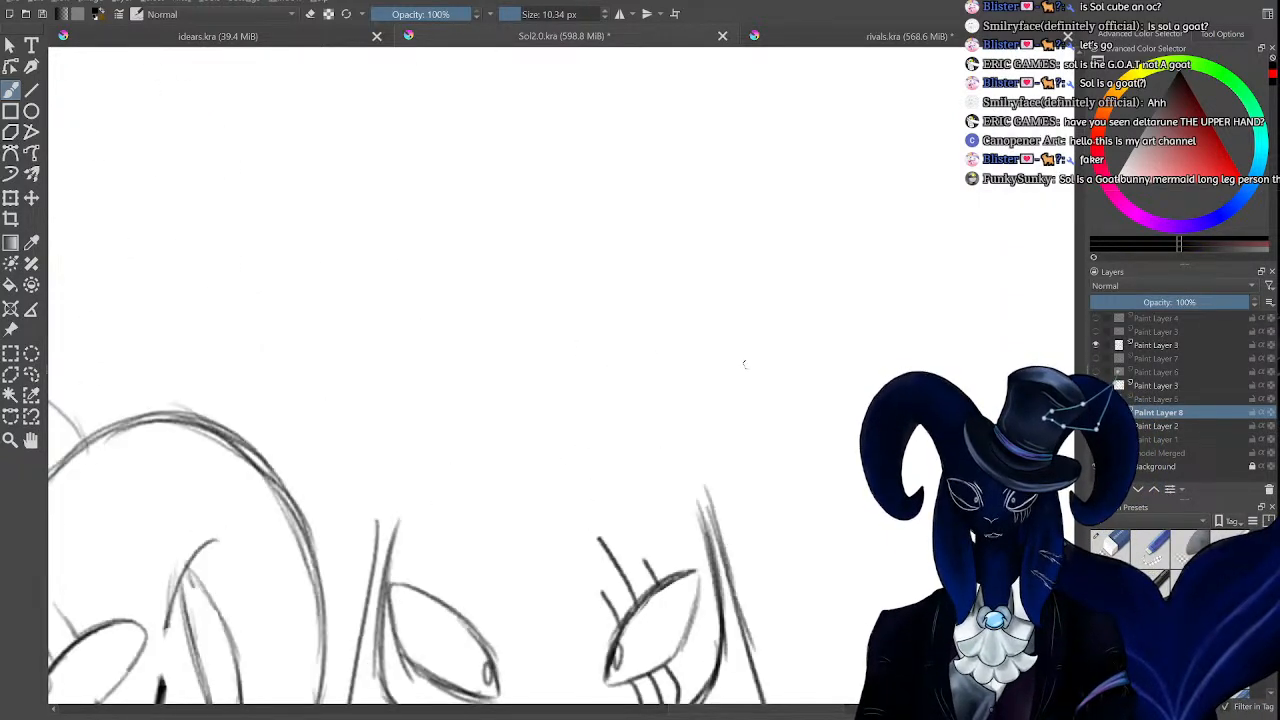
scroll(668, 241, "down", 2)
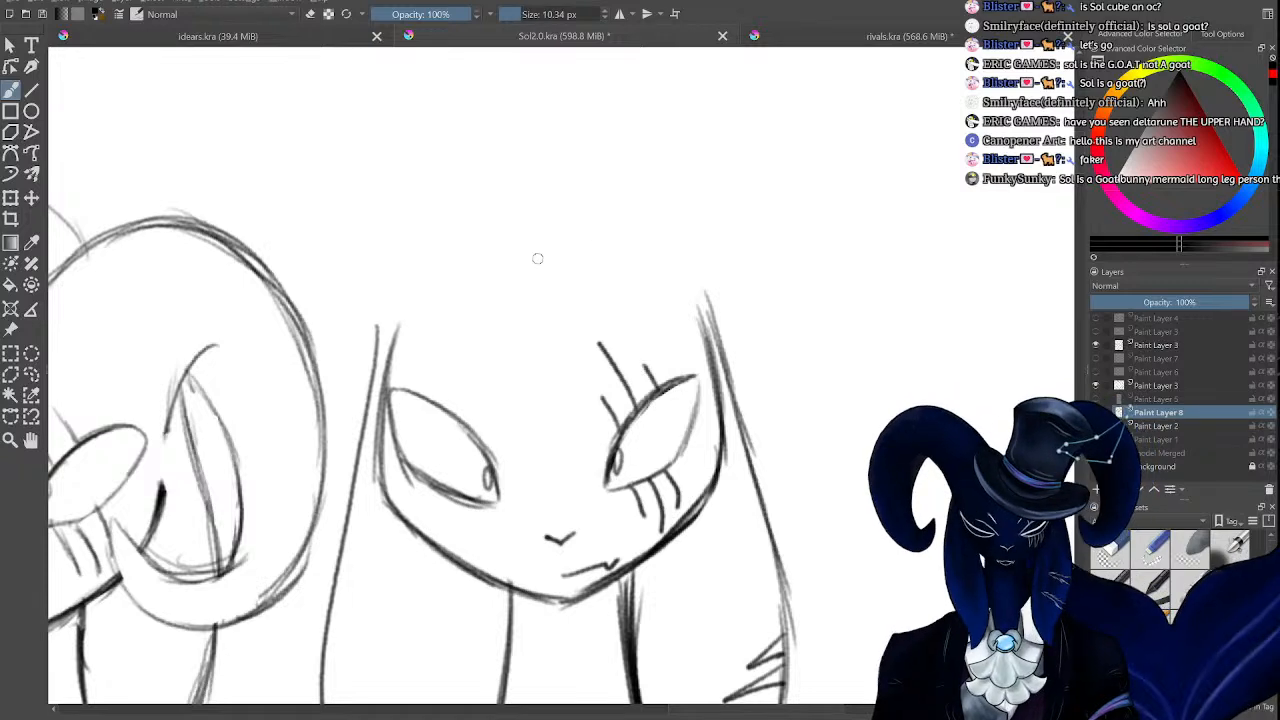
mouse_move(535, 340)
left_mouse_down()
mouse_move(548, 232)
mouse_move(628, 140)
left_mouse_up()
key("minus")
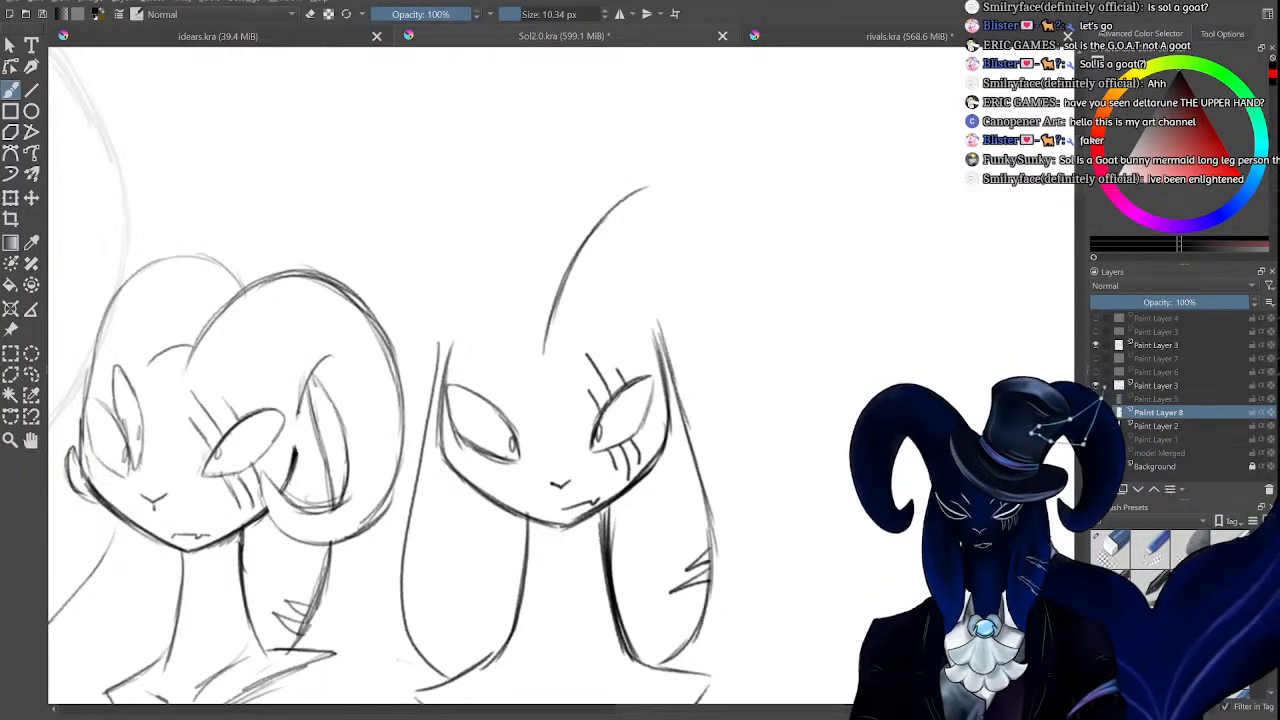
key("ctrl+z")
Trim the face line's upper end beside the scarred eye and draw a large horn curling from the forehead around that side, with its inner curve.
mouse_move(662, 298)
left_mouse_down()
mouse_move(660, 350)
mouse_move(657, 334)
left_mouse_up()
key("e")
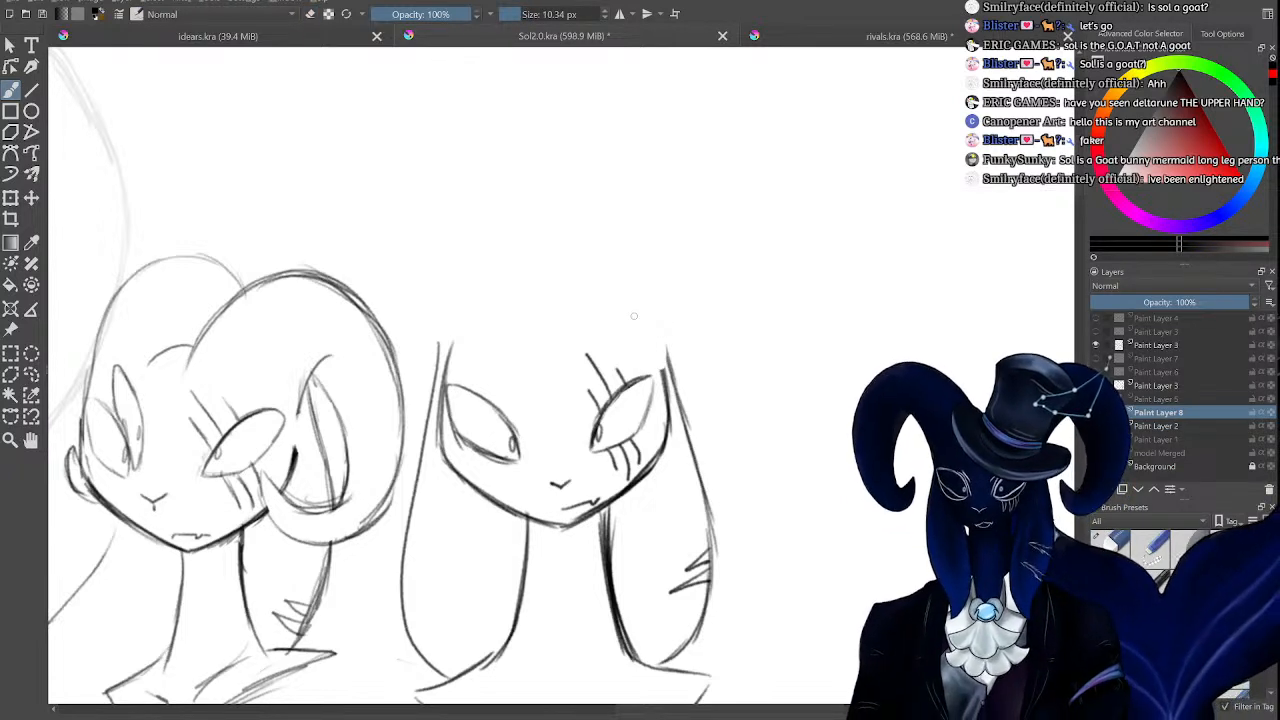
mouse_move(553, 308)
left_mouse_down()
mouse_move(600, 224)
mouse_move(640, 192)
mouse_move(700, 186)
mouse_move(745, 200)
left_mouse_up()
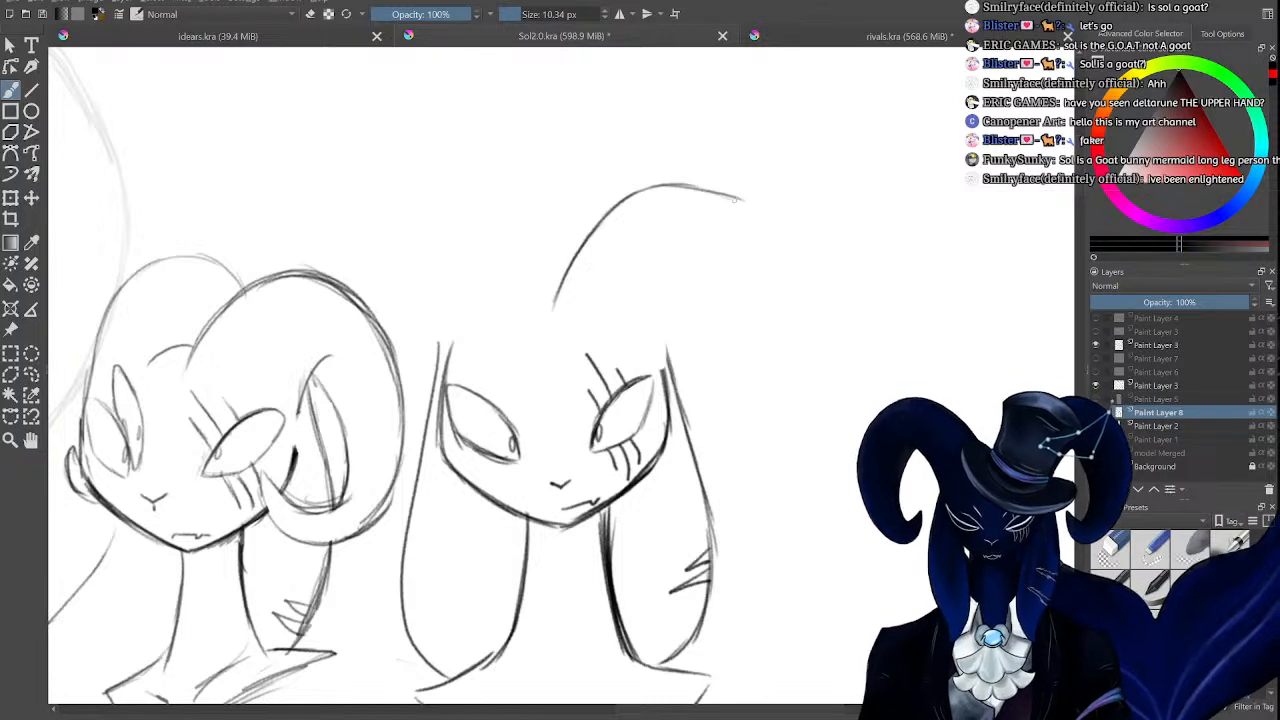
mouse_move(788, 290)
left_mouse_down()
mouse_move(797, 362)
mouse_move(765, 448)
mouse_move(732, 478)
left_mouse_up()
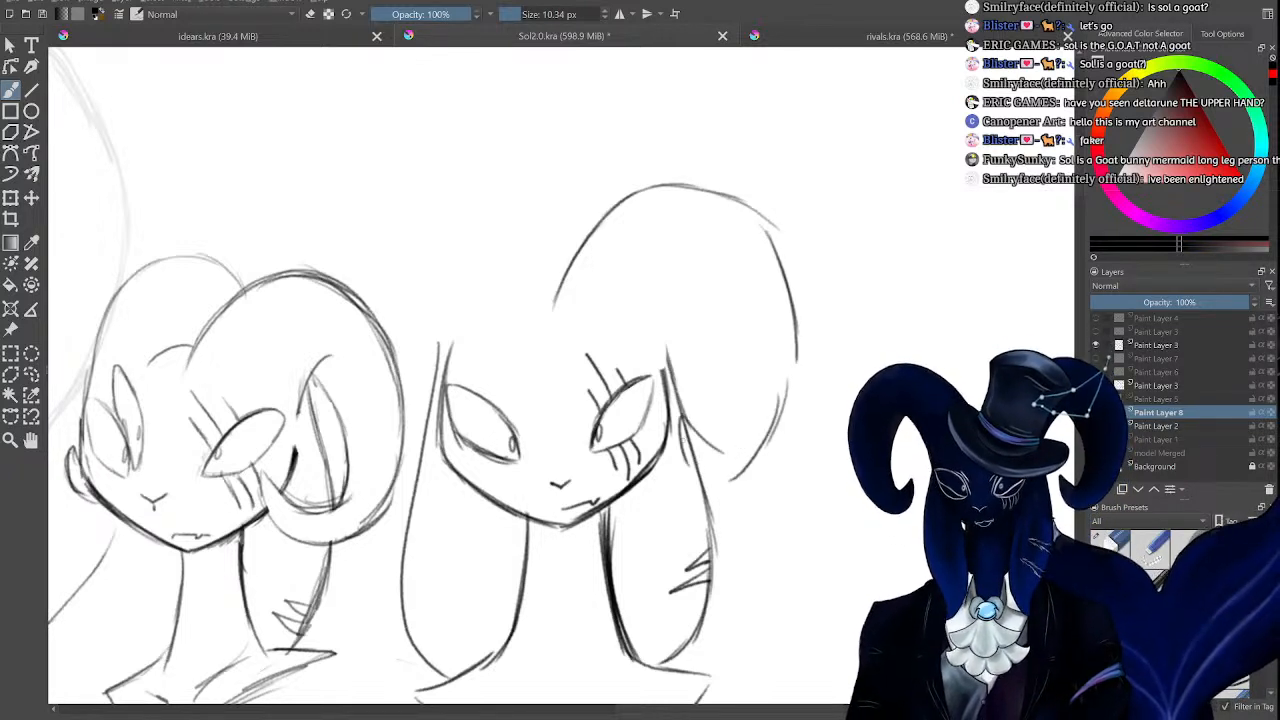
left_click_drag(719, 362, 722, 412)
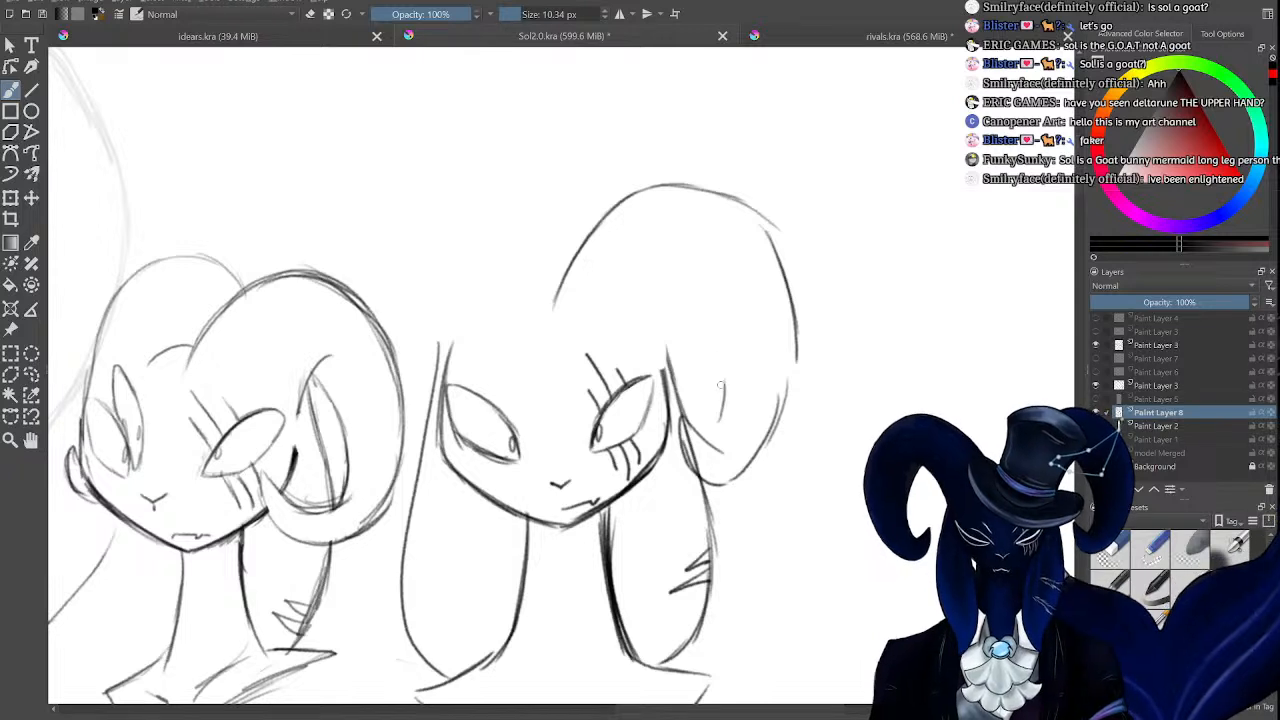
mouse_move(669, 332)
left_mouse_down()
mouse_move(700, 268)
mouse_move(721, 388)
left_mouse_up()
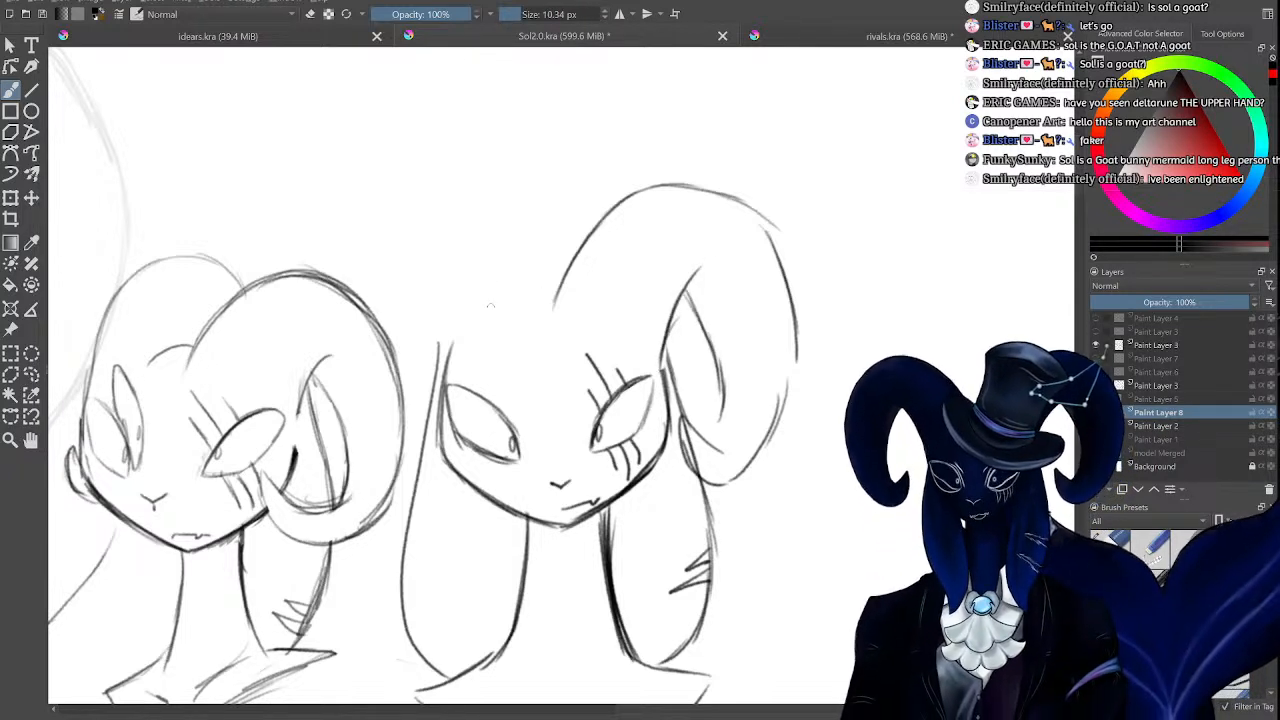
Draw the matching curled horn on the unscarred side of the front-facing head, including its narrow inner loop beside the face.
left_click_drag(505, 258, 530, 310)
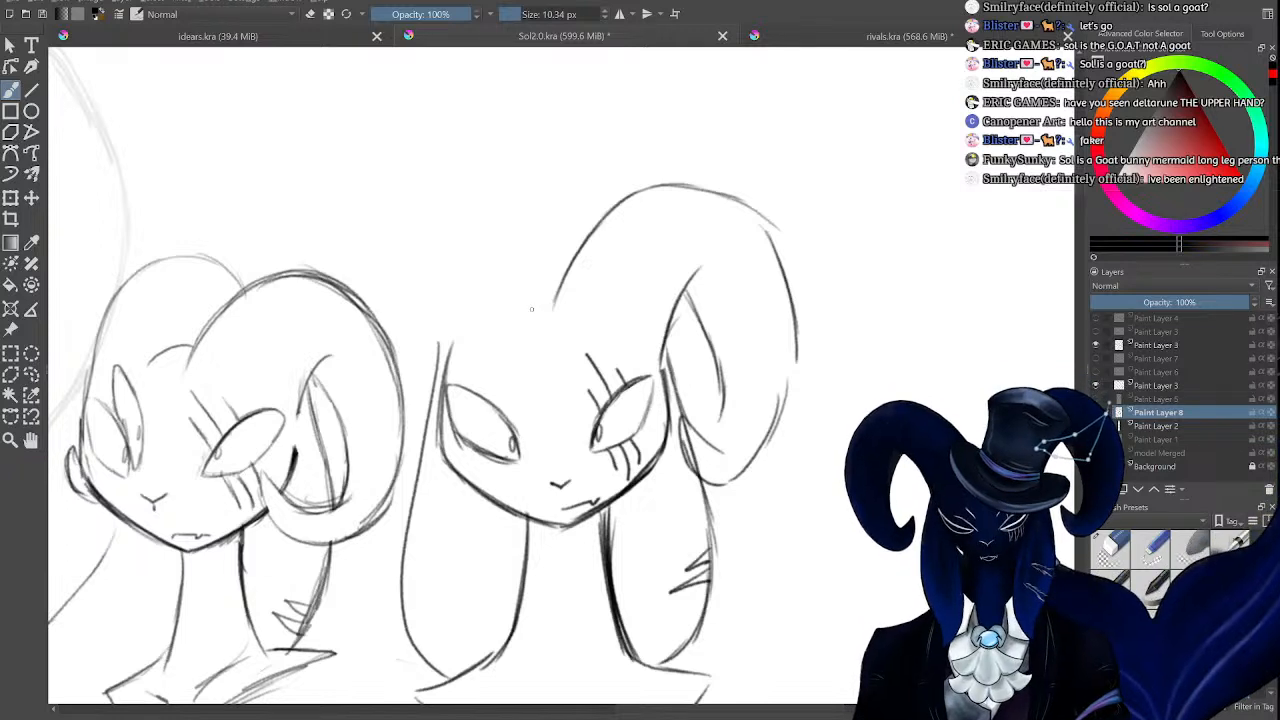
left_click_drag(467, 207, 530, 300)
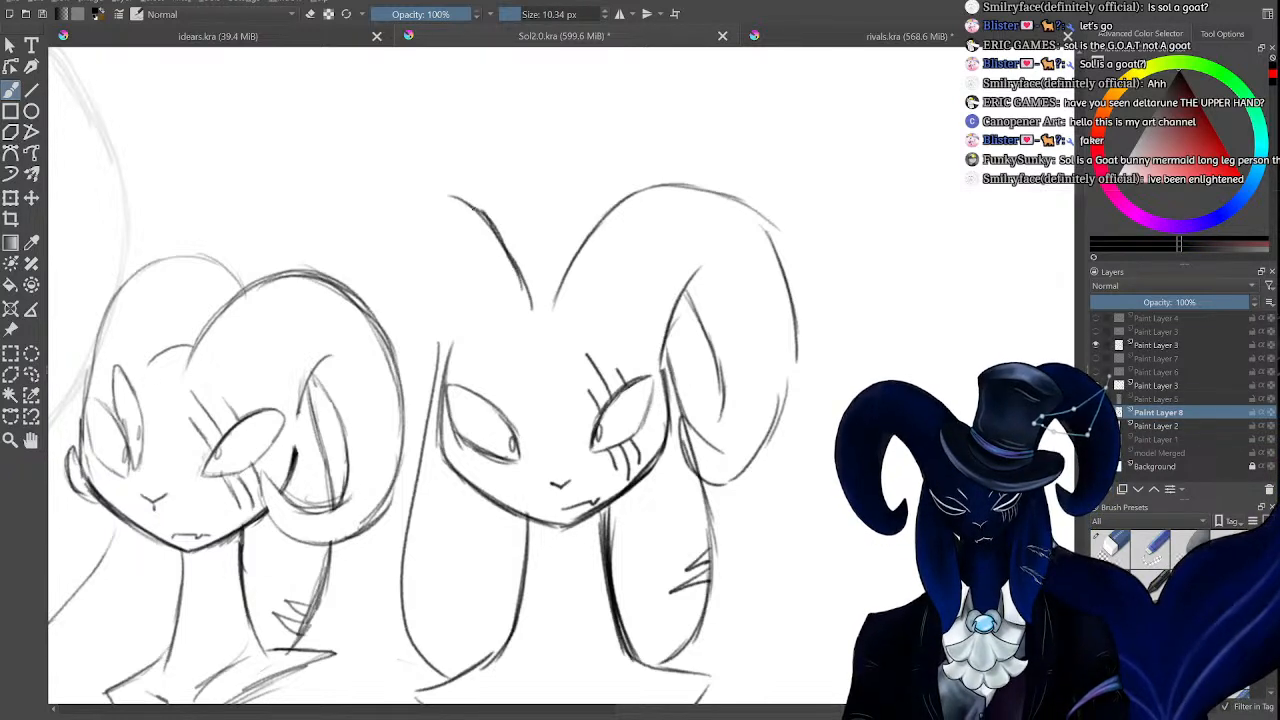
left_click_drag(322, 272, 487, 212)
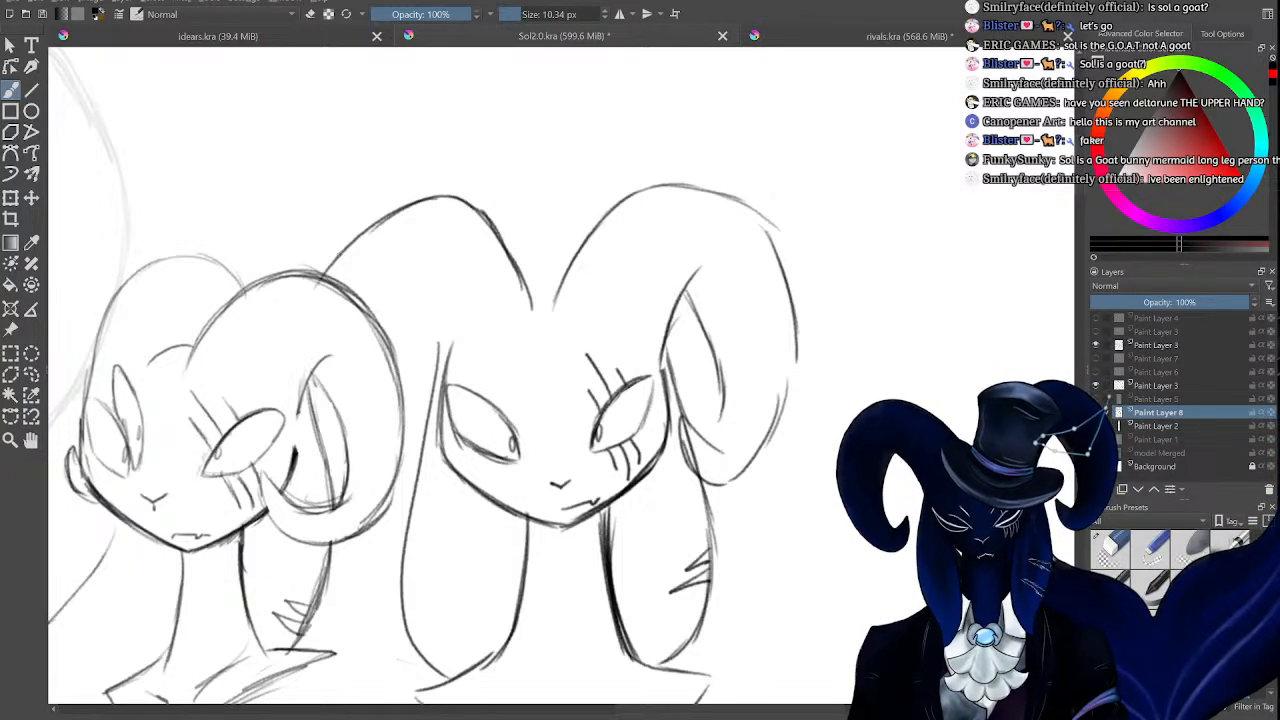
mouse_move(338, 258)
left_mouse_down()
mouse_move(315, 400)
mouse_move(346, 500)
mouse_move(431, 447)
left_mouse_up()
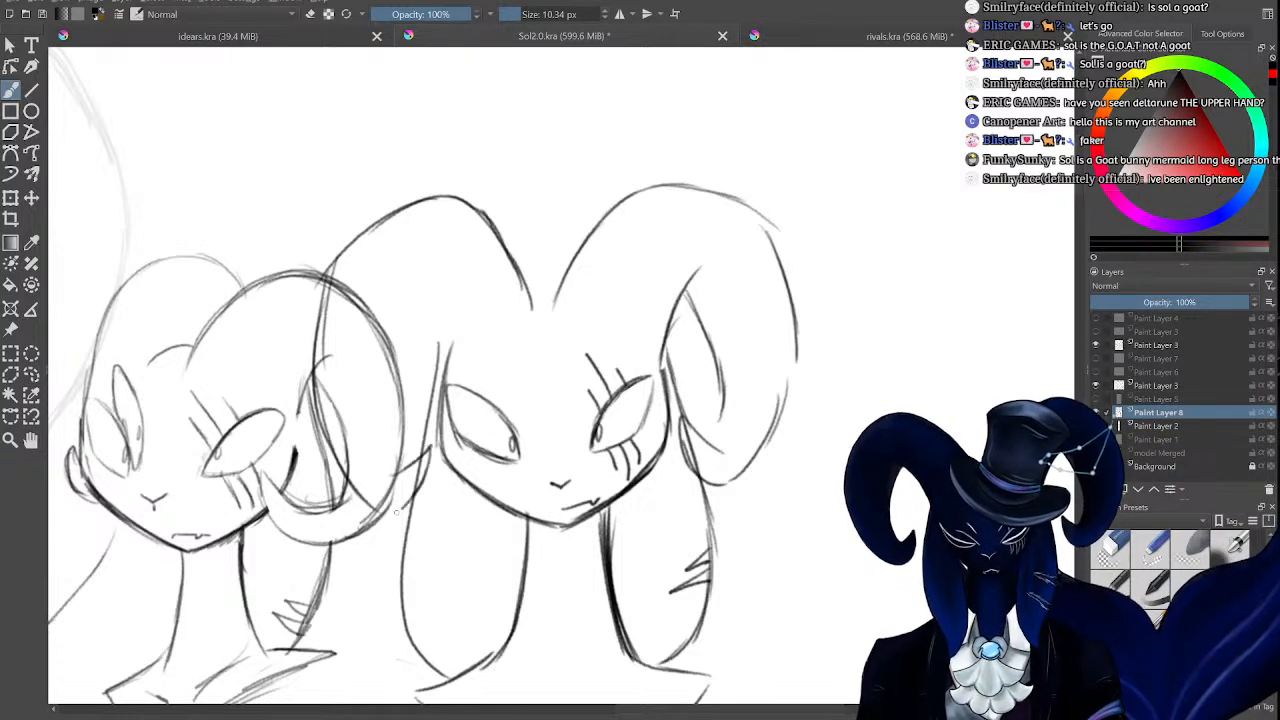
left_click_drag(390, 351, 394, 470)
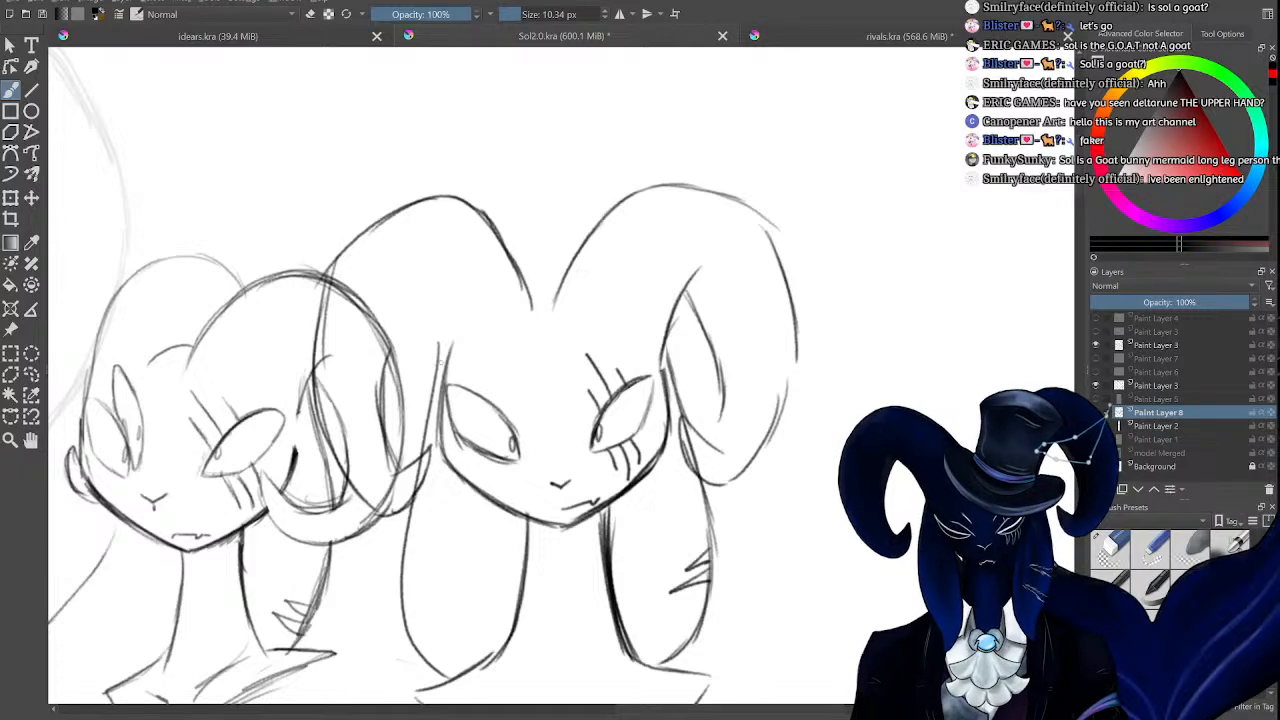
left_click_drag(386, 308, 440, 356)
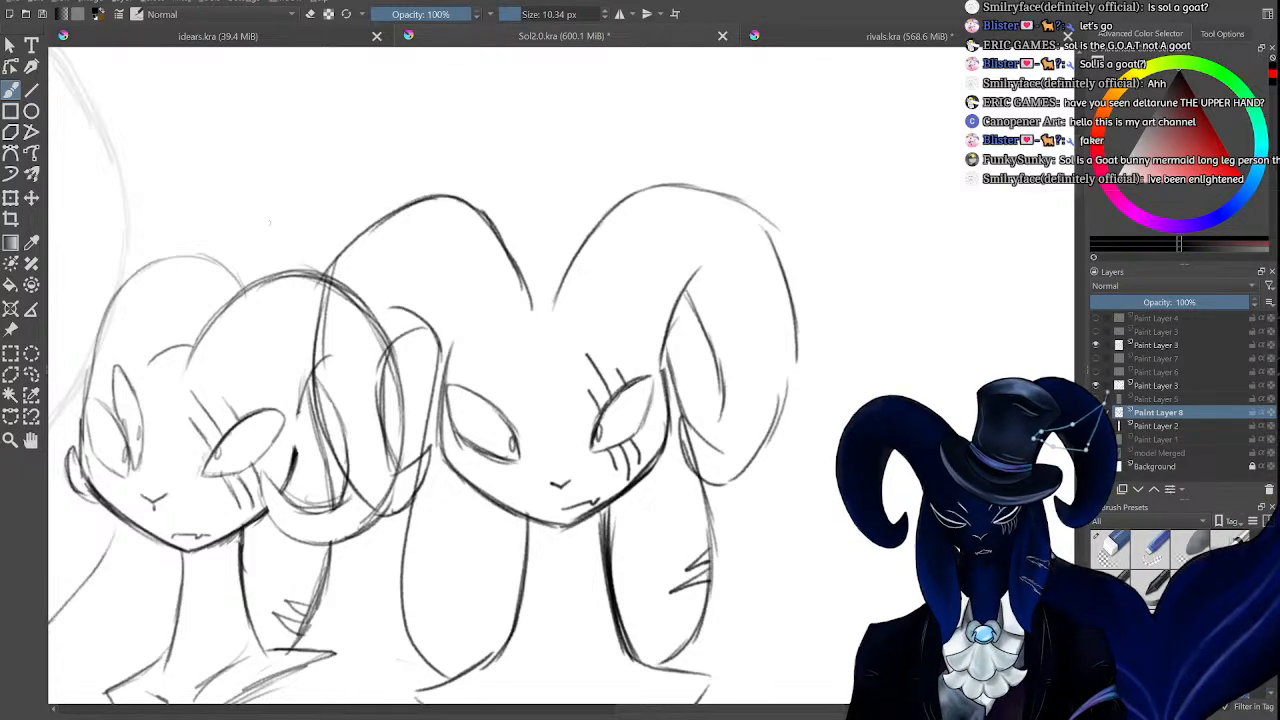
Move the front-facing head clear of the angled head and join the two horn bases with a short line on the forehead.
key("ctrl+t")
left_click_drag(623, 372, 786, 330)
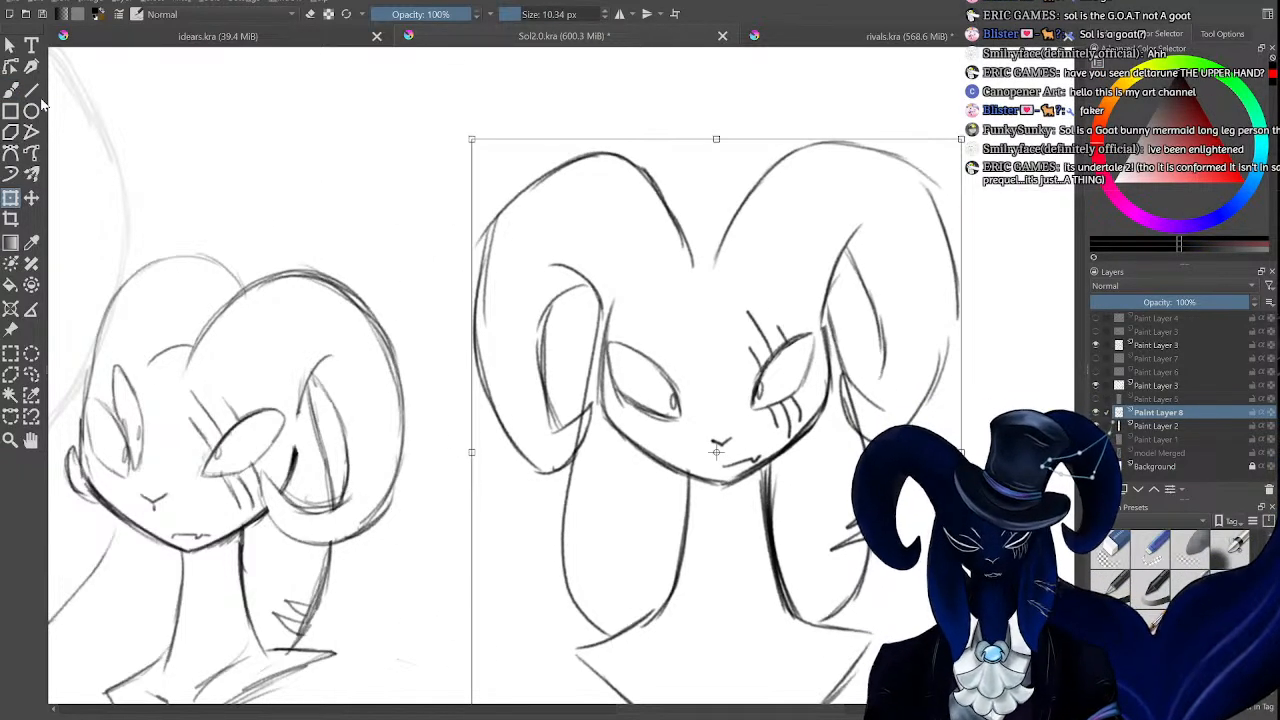
key("b")
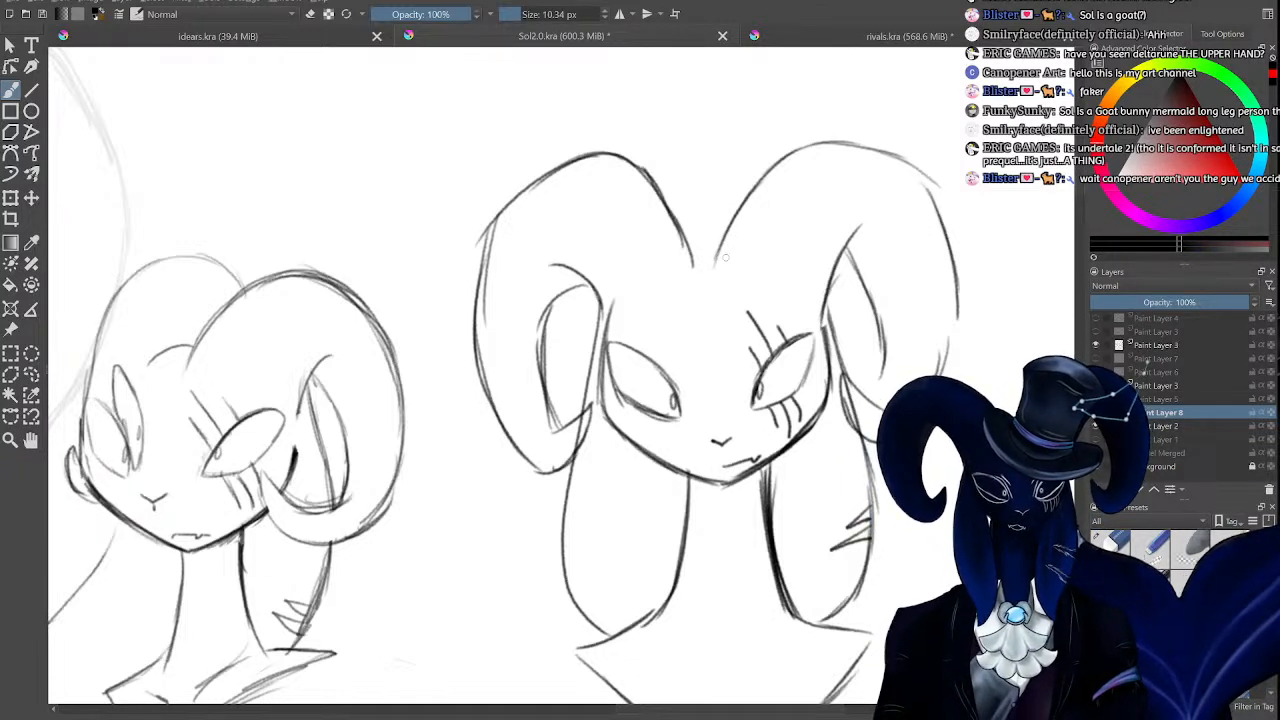
left_click_drag(716, 265, 696, 265)
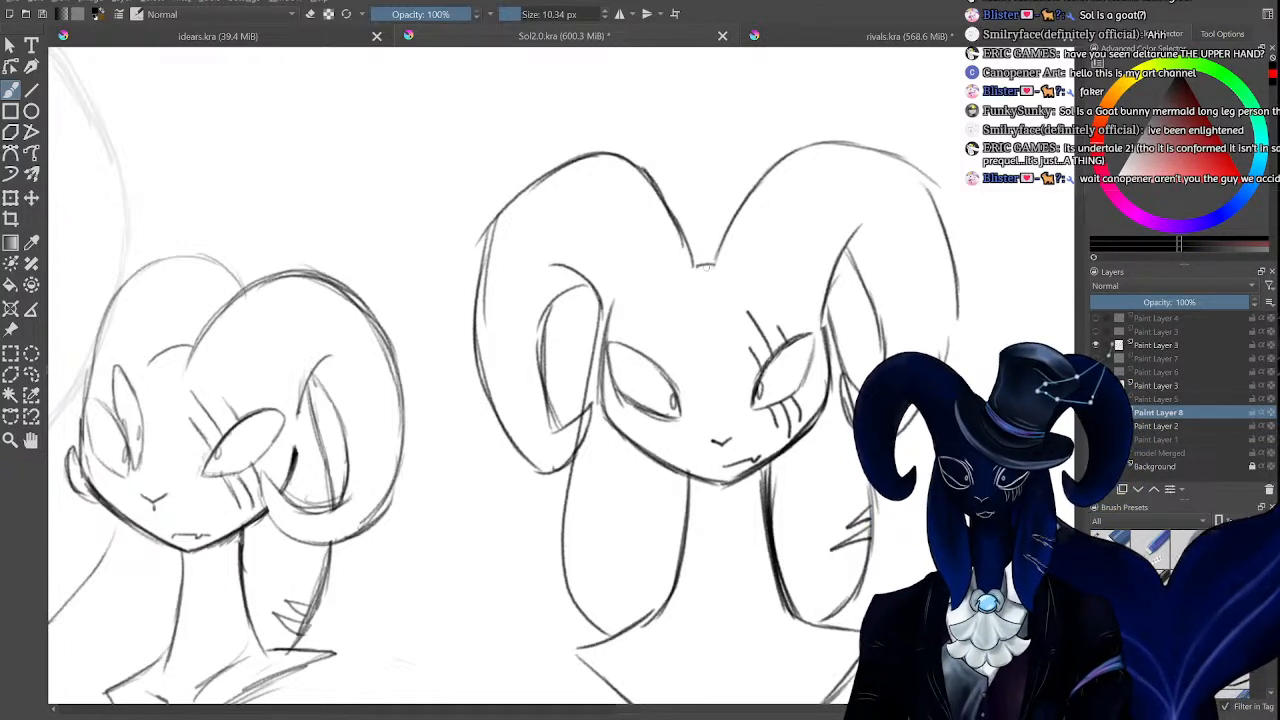
Erase the upper arch of the horn on the unscarred side and redraw it as a rounder, smoother curve running into the outer edge.
key("slash")
left_click_drag(660, 190, 485, 232)
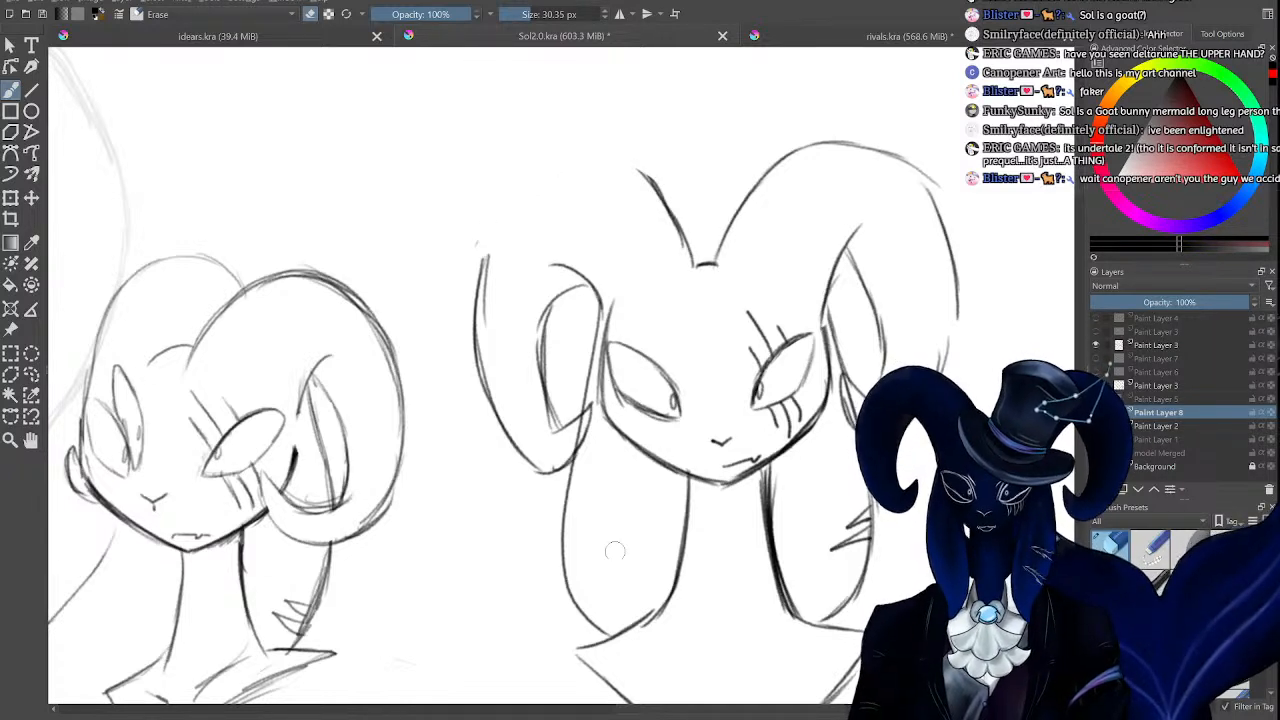
left_click_drag(629, 711, 662, 711)
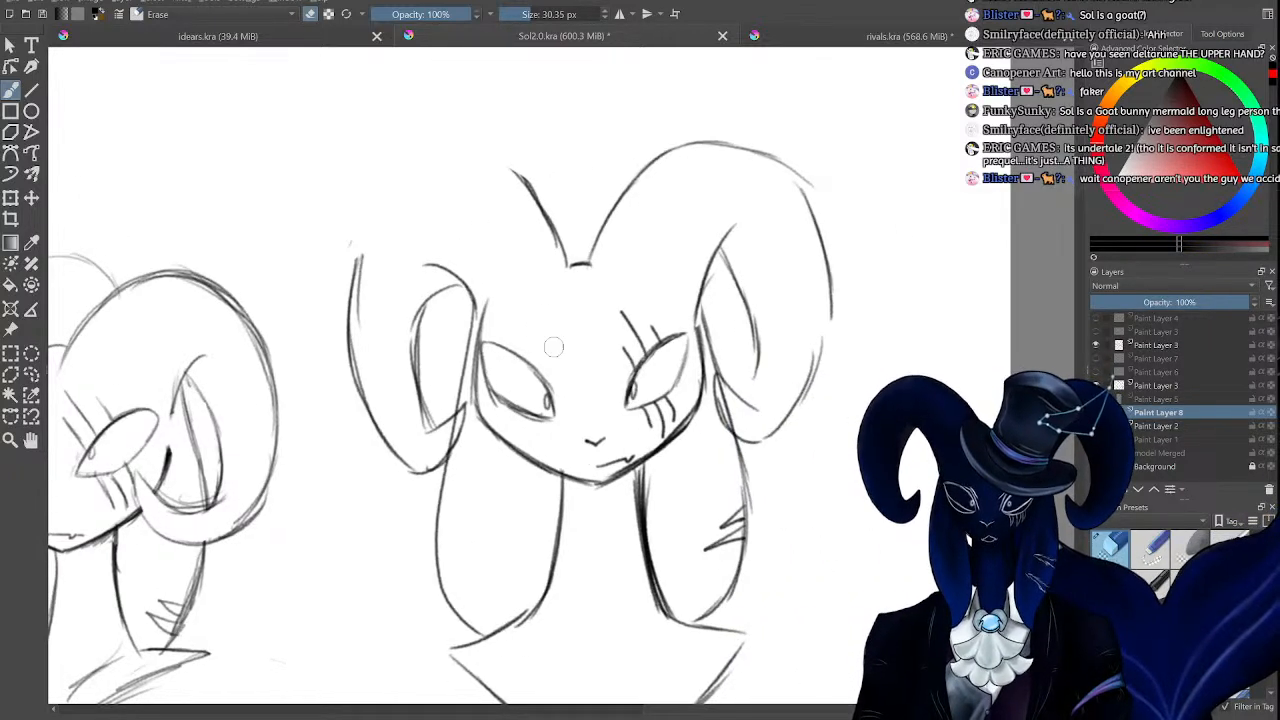
key("slash")
mouse_move(540, 205)
left_mouse_down()
mouse_move(480, 146)
mouse_move(406, 158)
mouse_move(378, 182)
mouse_move(346, 305)
left_mouse_up()
left_click_drag(358, 222, 345, 354)
left_click_drag(362, 262, 348, 386)
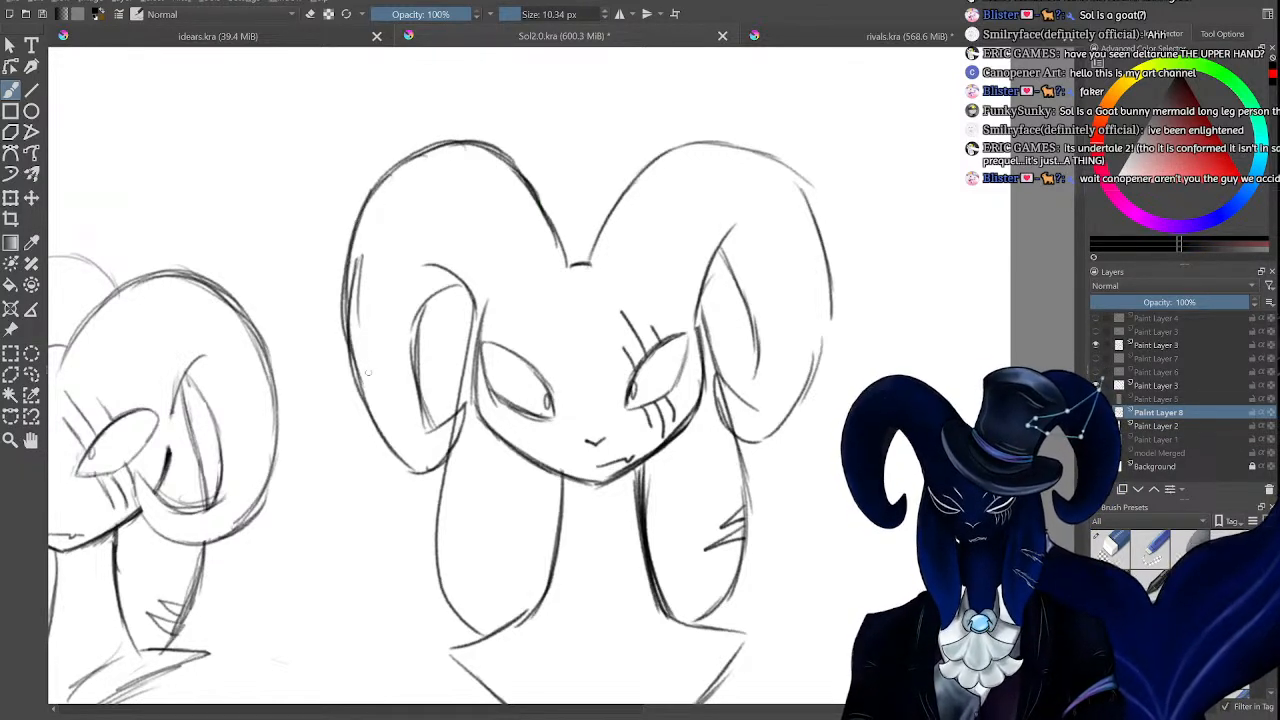
left_click_drag(365, 290, 350, 404)
Erase the leftover line inside the redrawn horn's outer edge and thicken the edge of its inner loop.
key("e")
left_click_drag(360, 250, 352, 354)
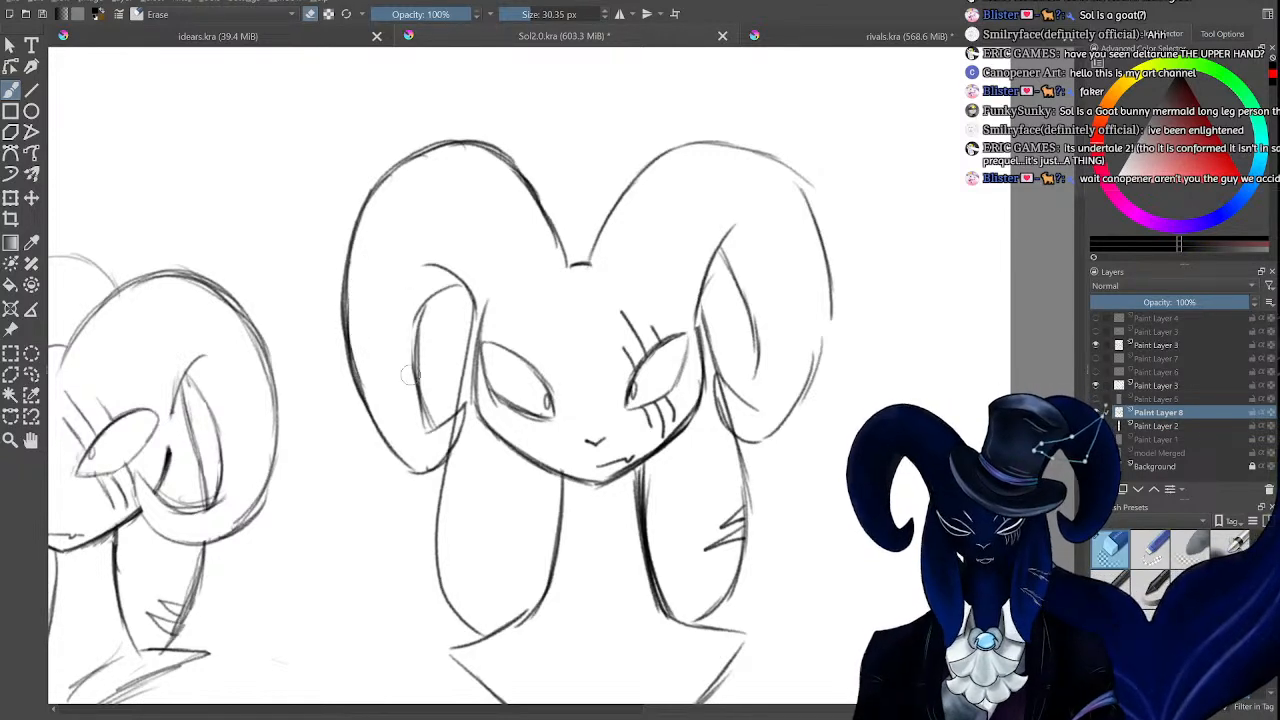
key("e")
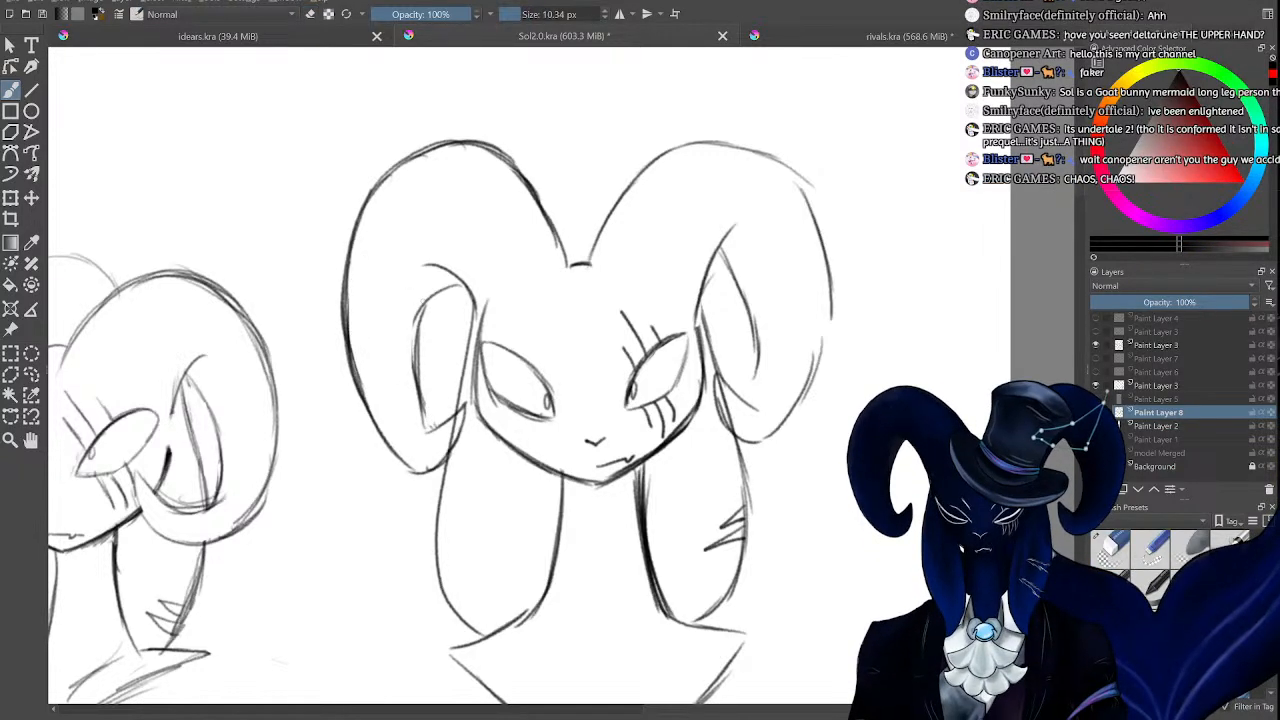
left_click_drag(415, 323, 428, 427)
left_click_drag(413, 377, 430, 427)
Reinforce the upper outer edge of the horn beside the scarred eye with an extra curved stroke.
key("ctrl+minus")
key("ctrl+minus")
key("ctrl+minus")
key("ctrl+minus")
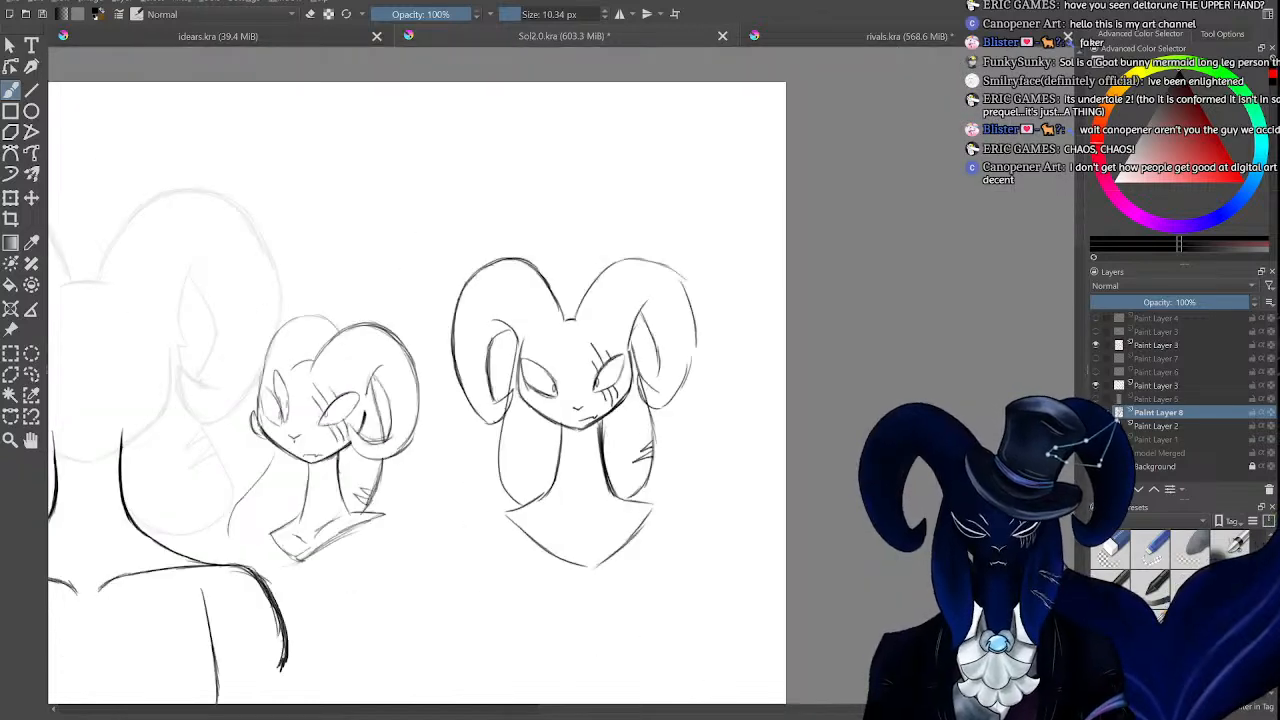
key("ctrl+plus")
key("ctrl+plus")
key("ctrl+plus")
key("ctrl+plus")
left_click_drag(796, 178, 815, 268)
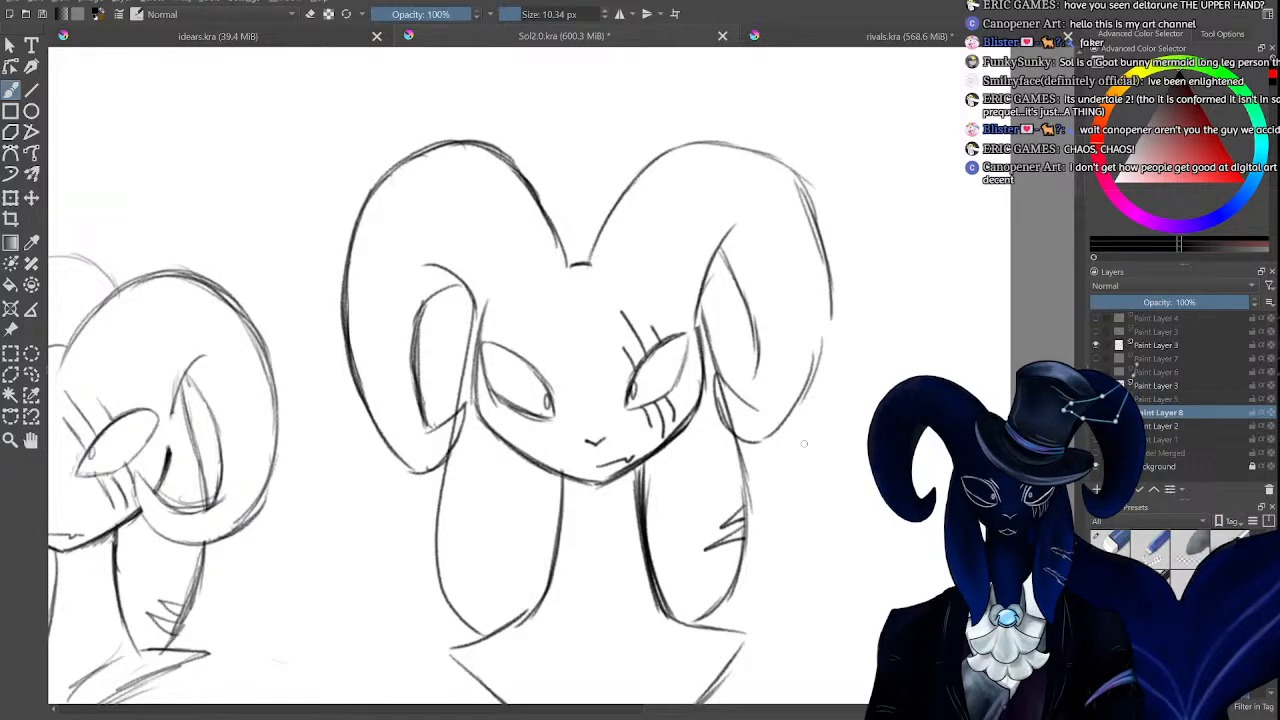
Replace the front-facing head's slanted mouth with a small, flat-topped frown centred between the nose and chin.
key("ctrl+minus")
key("ctrl+minus")
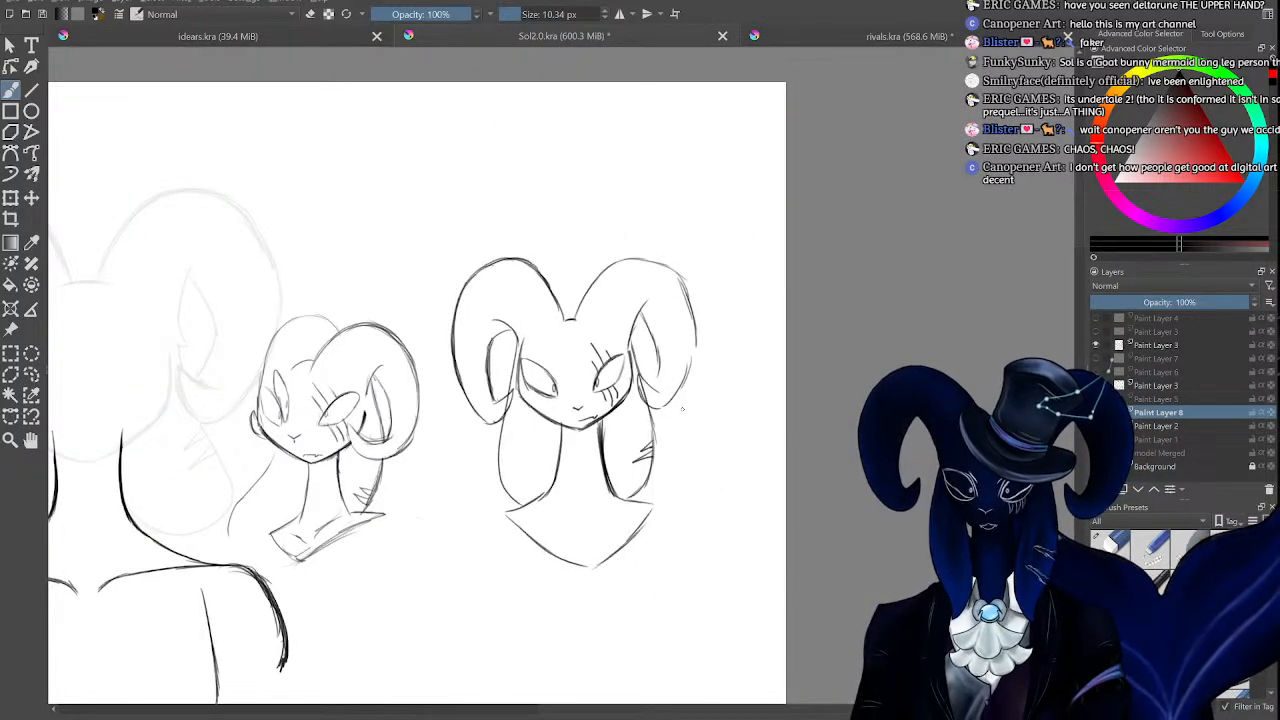
key("ctrl+minus")
key("ctrl+plus")
key("ctrl+plus")
key("ctrl+plus")
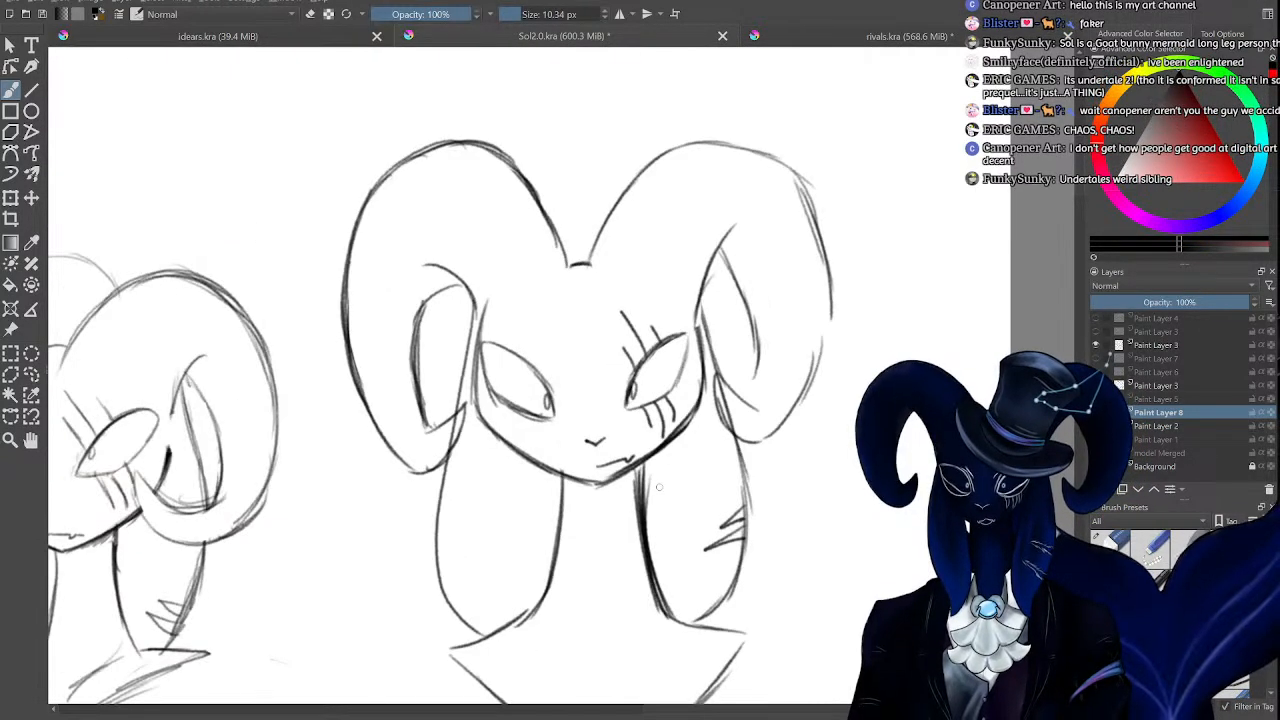
key("e")
key("ctrl+plus")
left_click_drag(672, 494, 640, 507)
key("e")
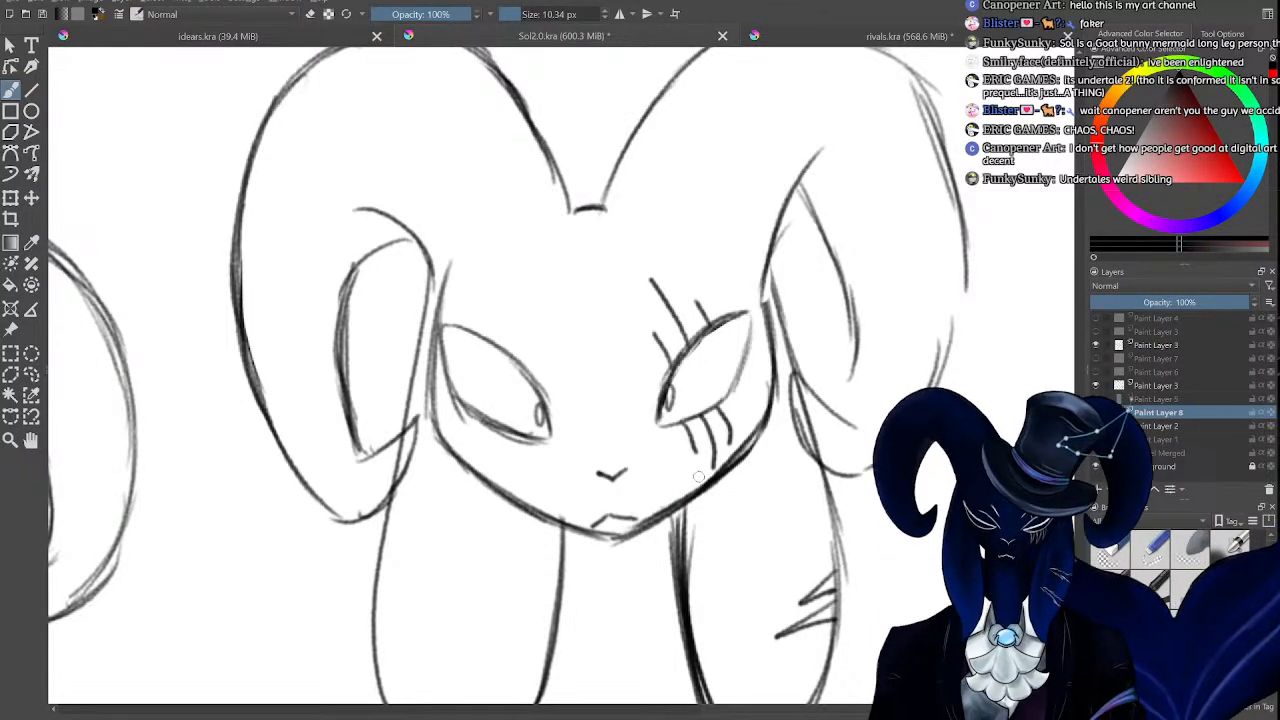
key("ctrl+minus")
key("ctrl+minus")
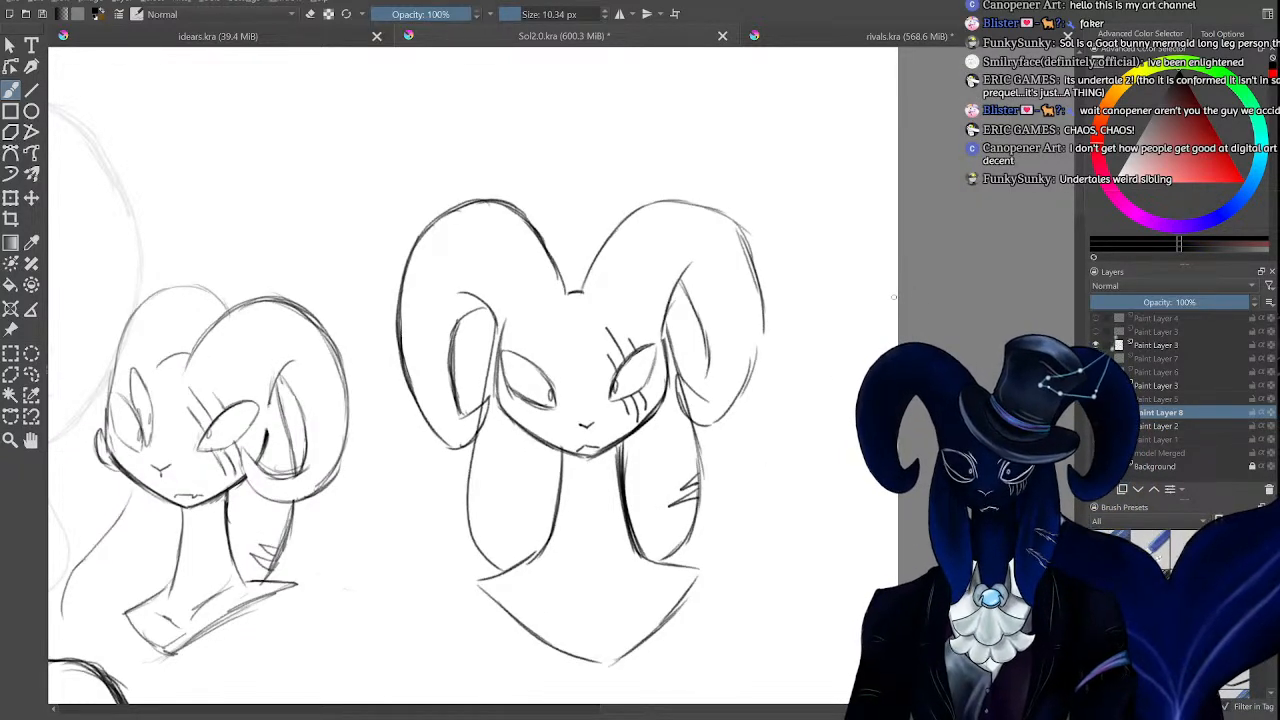
key("ctrl+minus")
key("ctrl+minus")
key("ctrl+minus")
key("ctrl+plus")
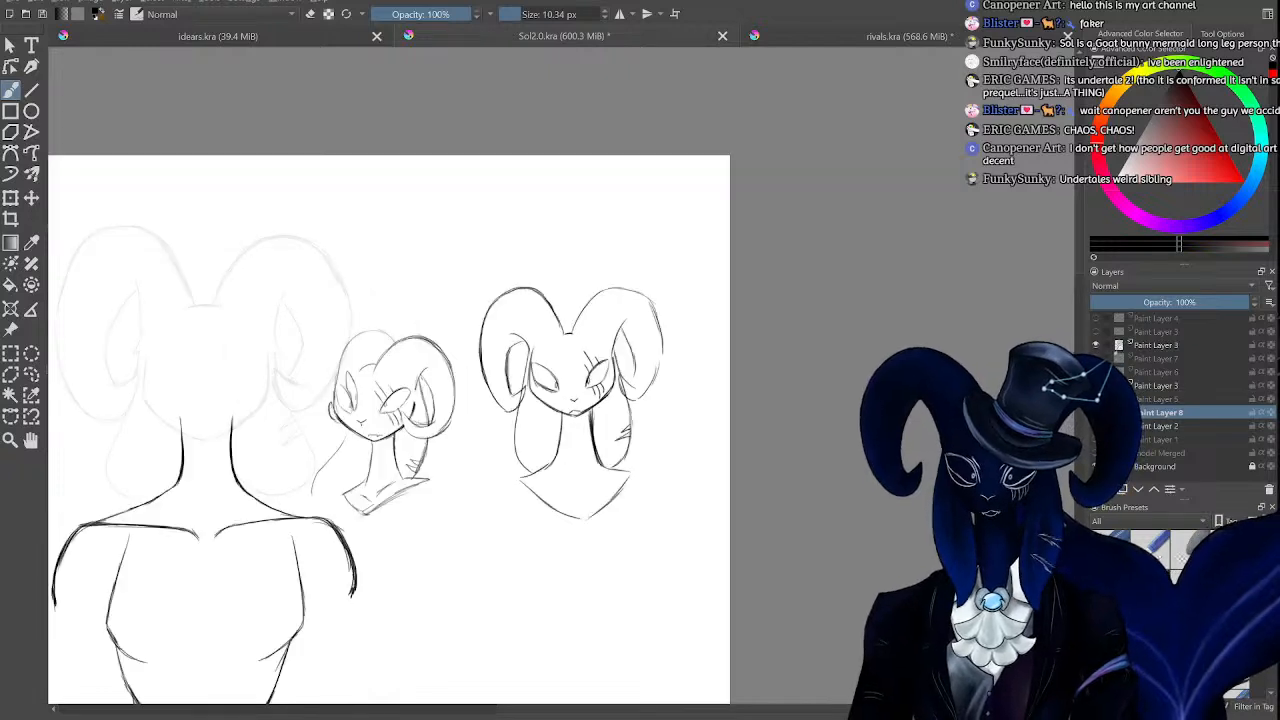
key("ctrl+plus")
key("ctrl+plus")
key("ctrl+minus")
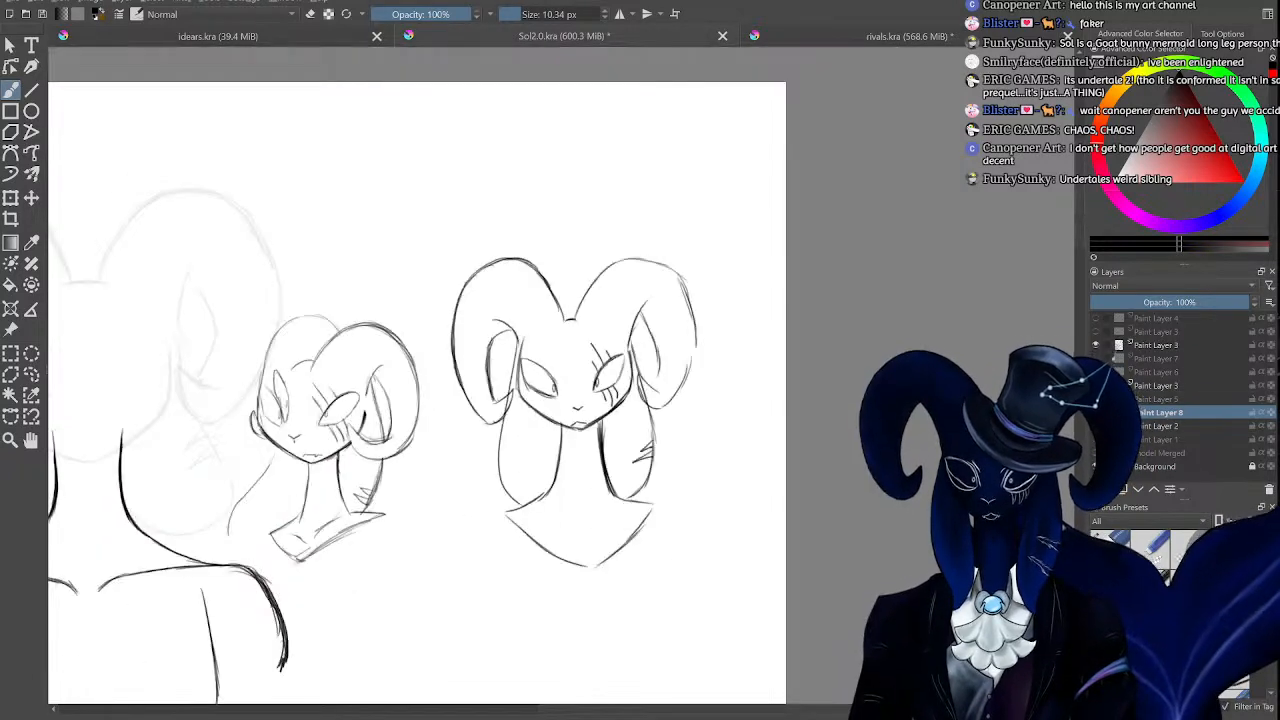
View the whole purple character painting in rivals.kra and return to the head sketches in Sol2.0.kra.
left_click(936, 44)
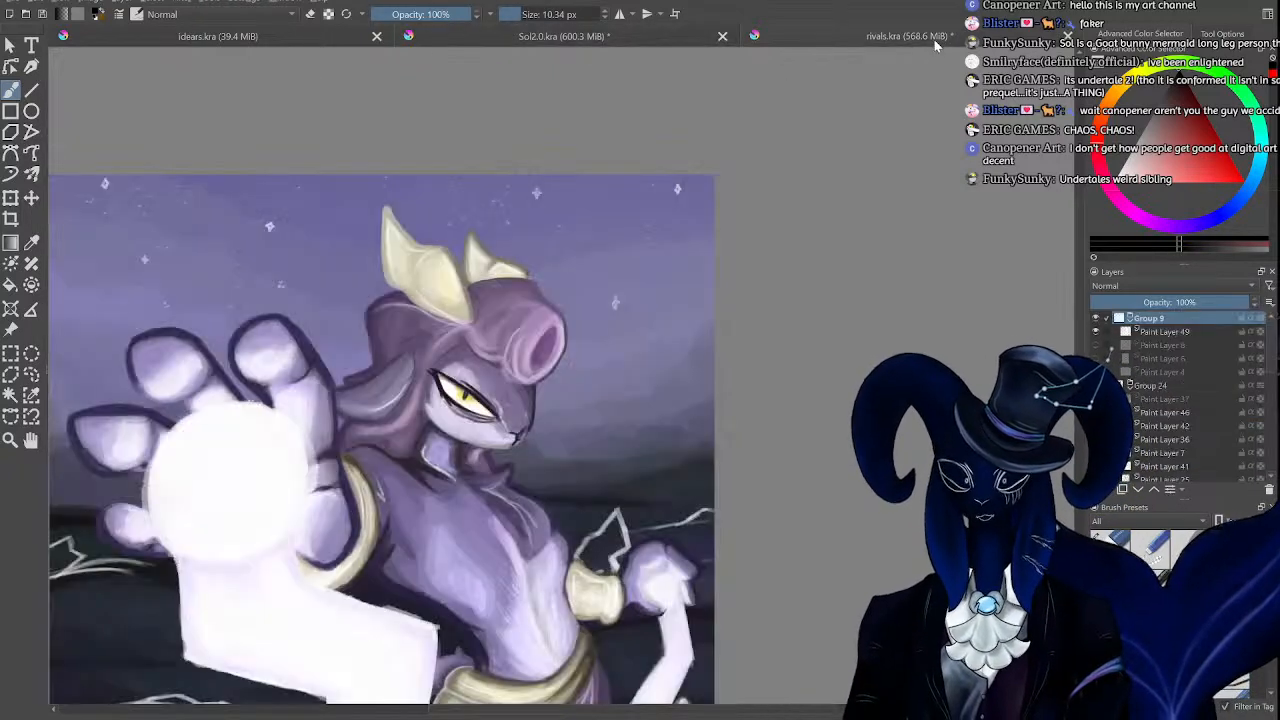
left_click_drag(1079, 256, 1076, 335)
key("ctrl+minus")
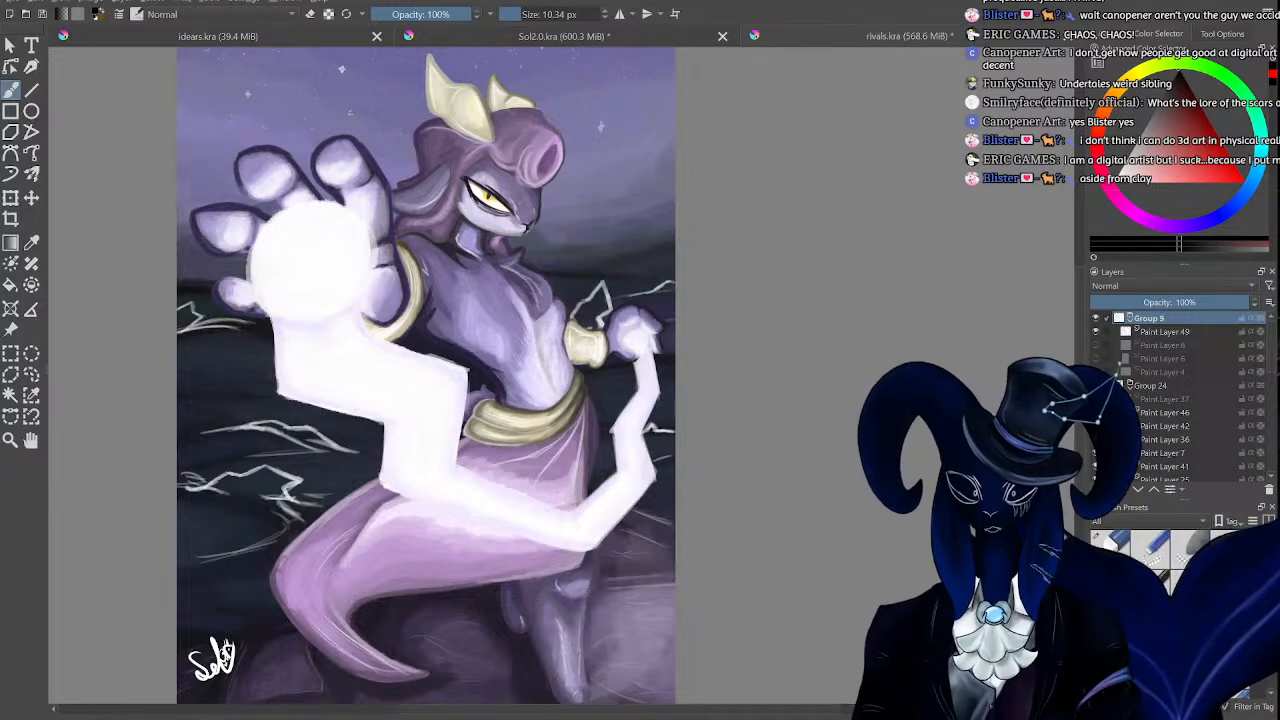
left_click(683, 37)
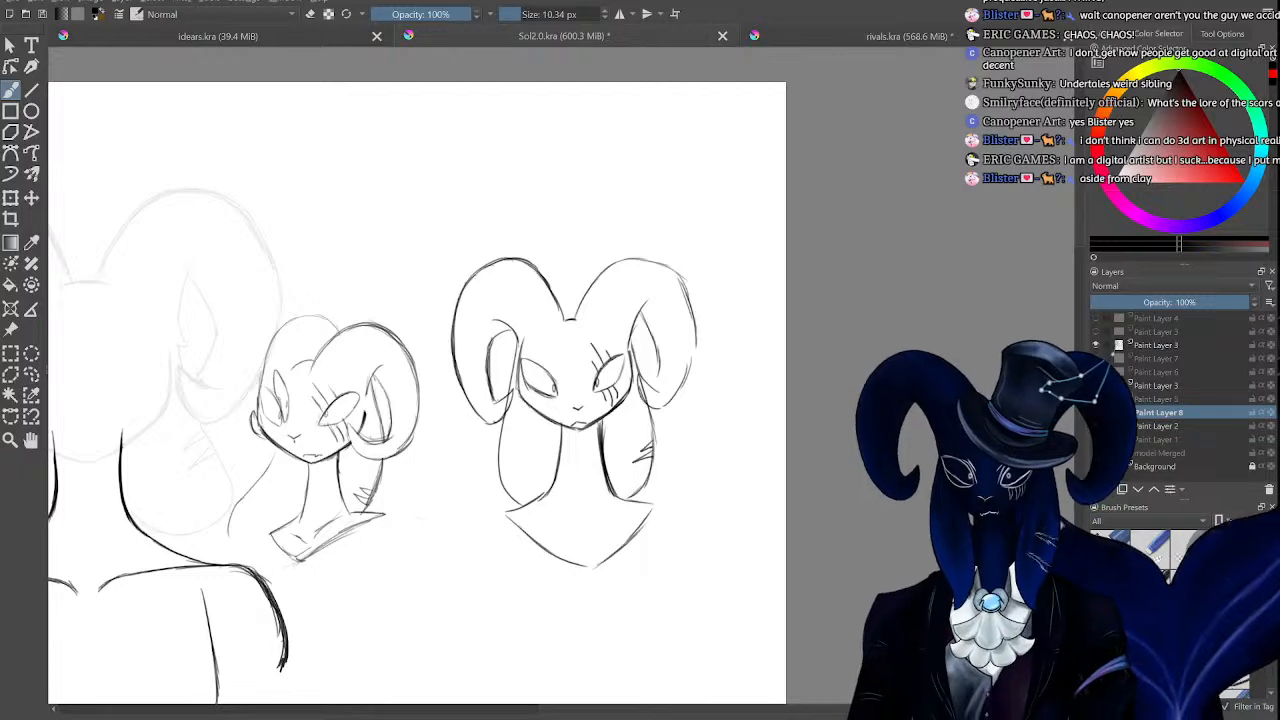
key("ctrl+plus")
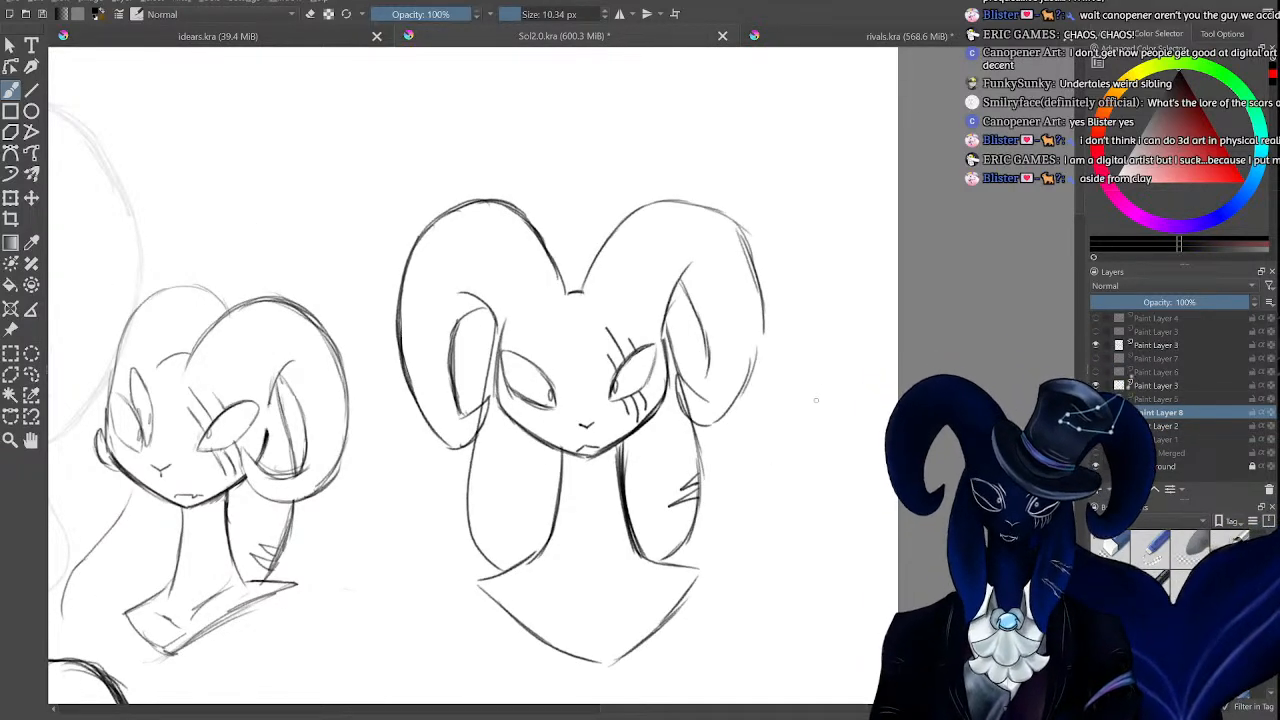
key("ctrl+minus")
key("ctrl+plus")
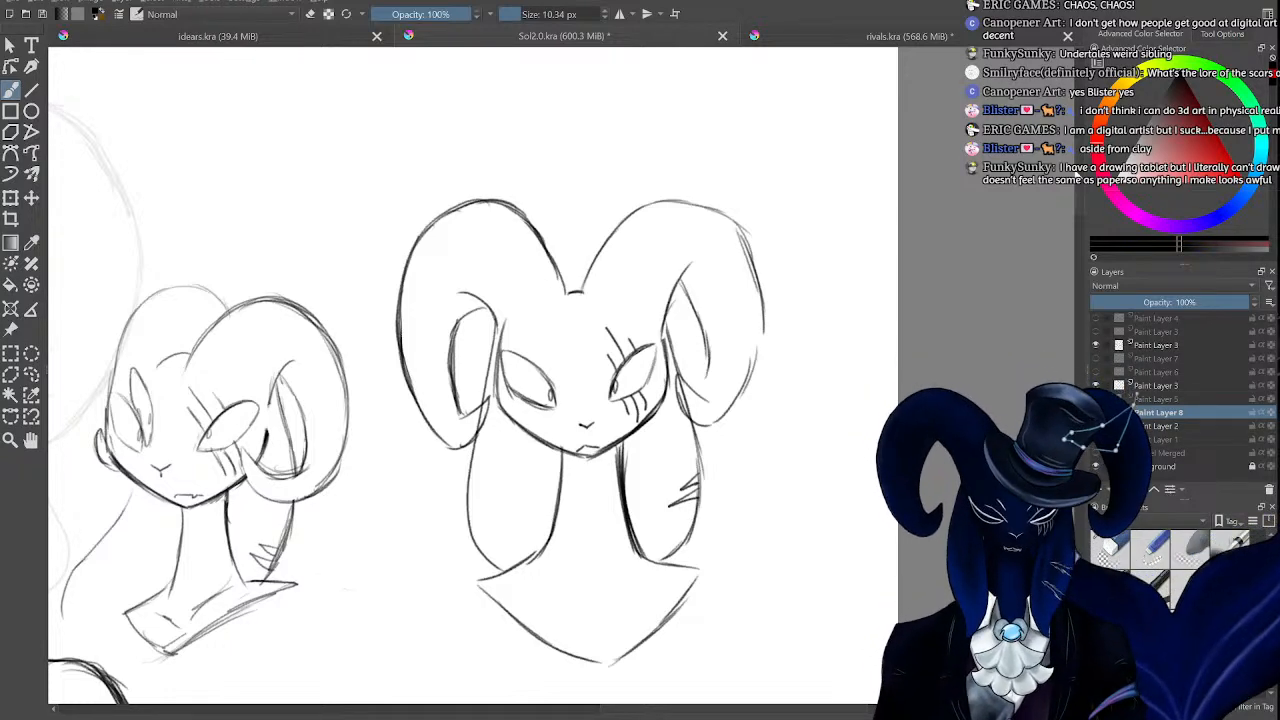
mouse_move(1077, 174)
left_mouse_down()
mouse_move(1053, 265)
mouse_move(1052, 178)
left_mouse_up()
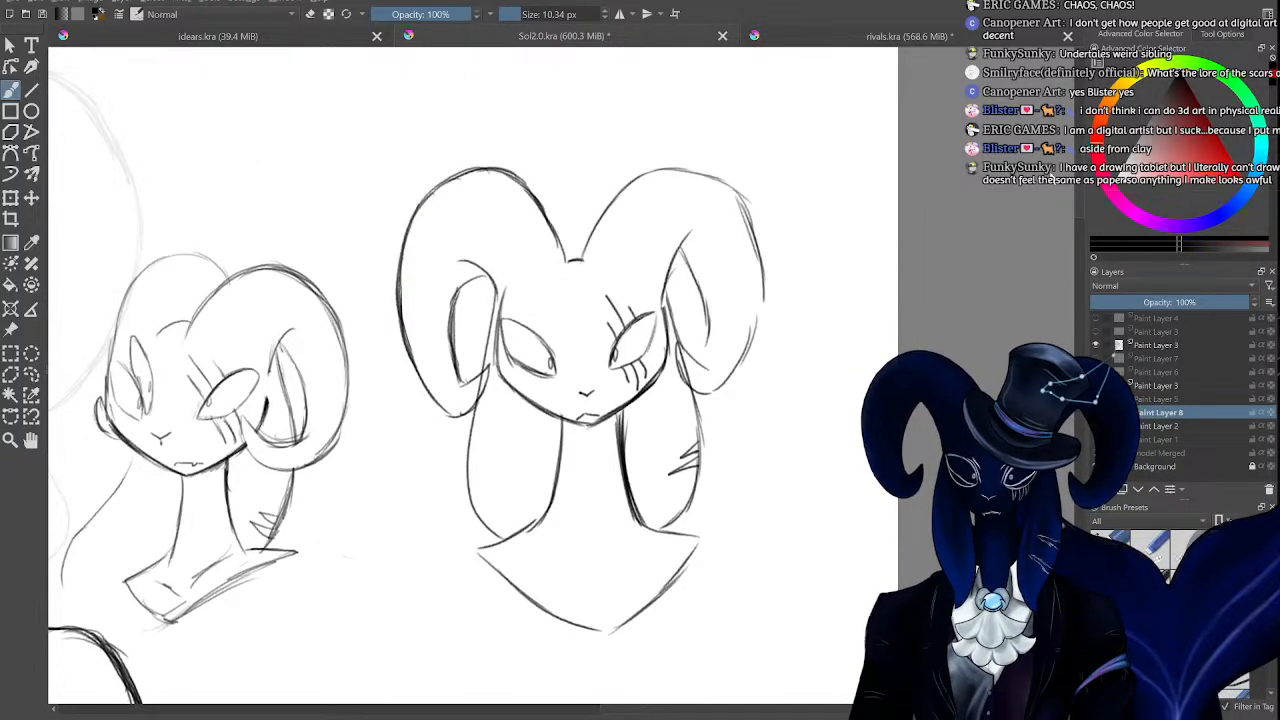
key("ctrl+plus")
key("ctrl+minus")
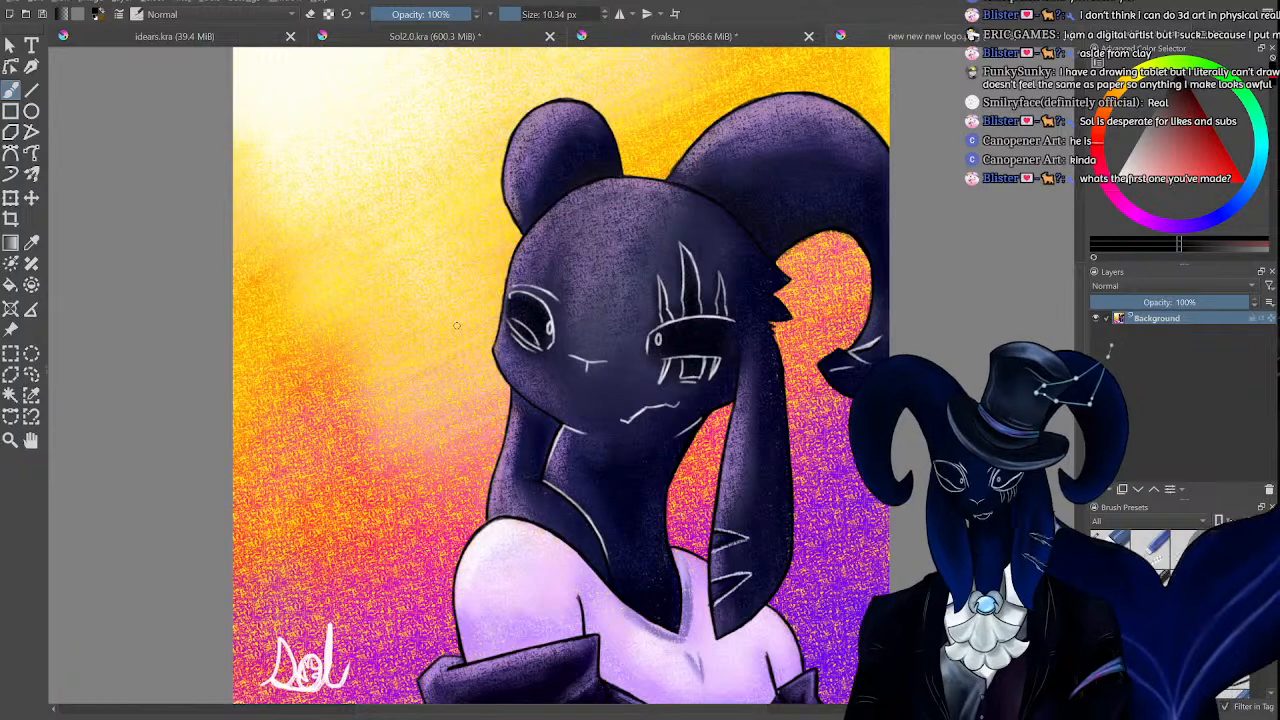
Examine the character portrait with the orange and purple background in the new new new logo image, both whole and close up.
scroll(457, 328, "down", 2)
scroll(480, 374, "up", 1)
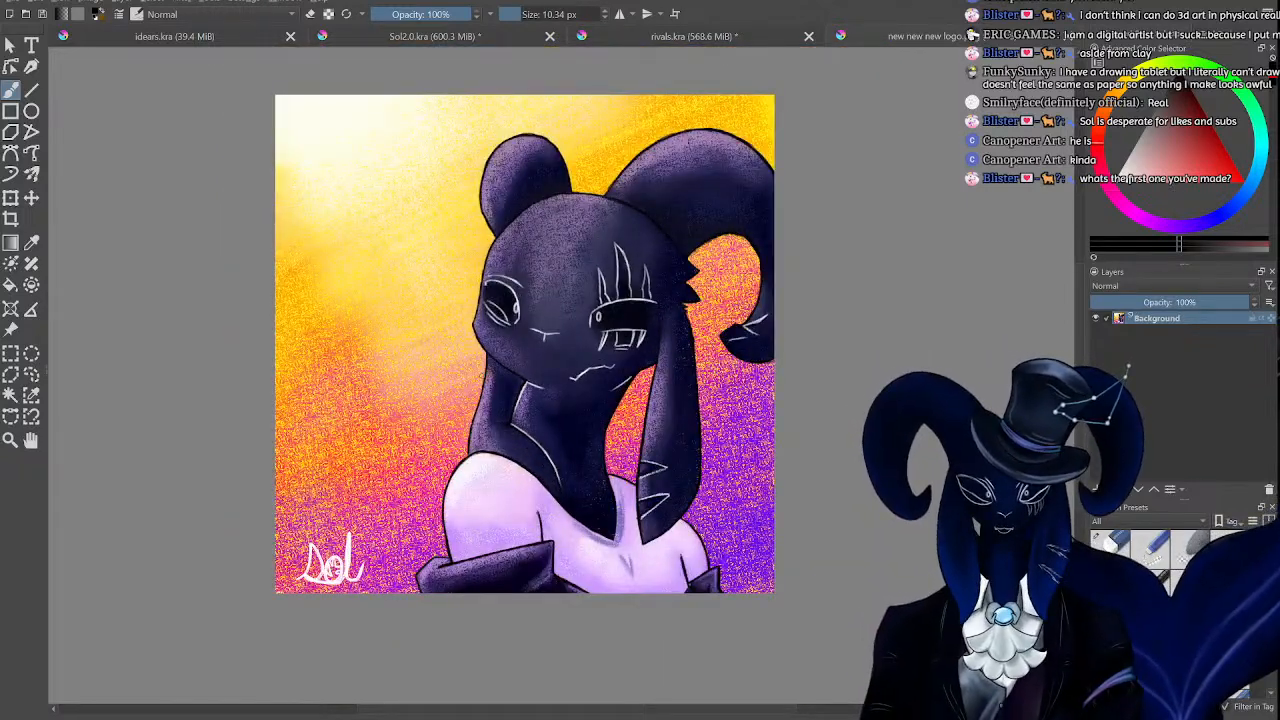
scroll(482, 376, "up", 1)
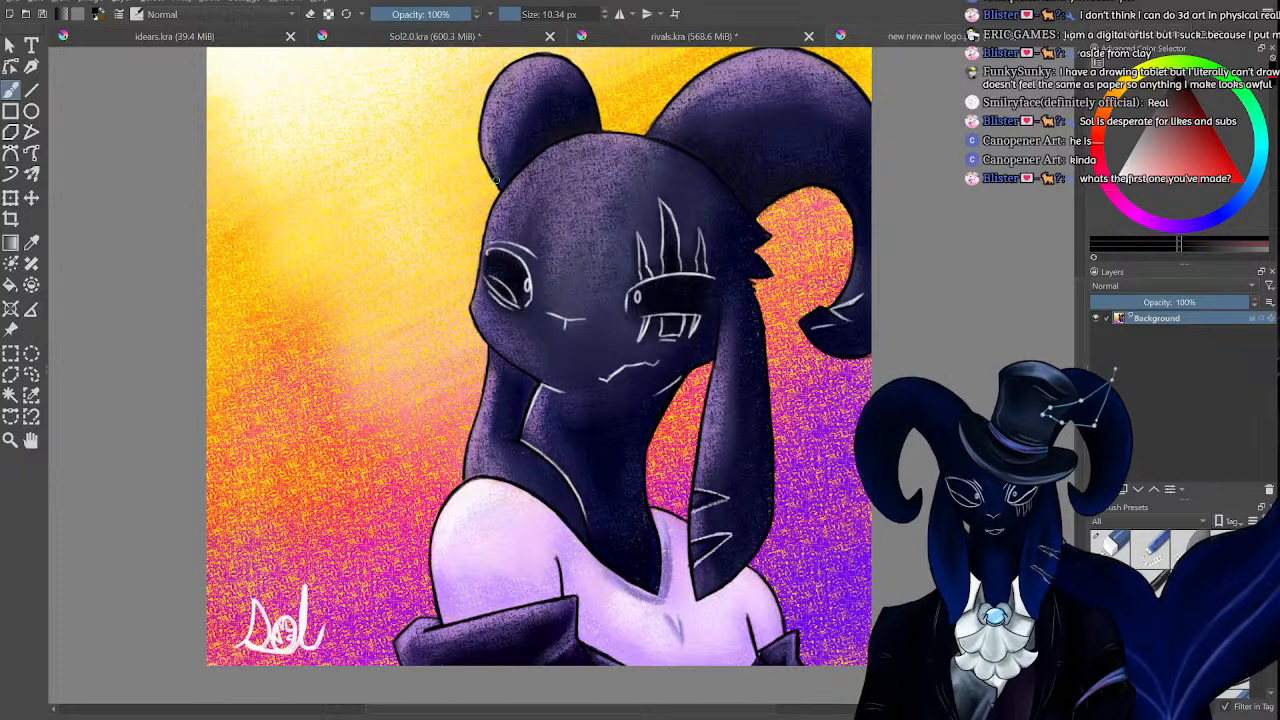
left_click_drag(1082, 297, 1083, 295)
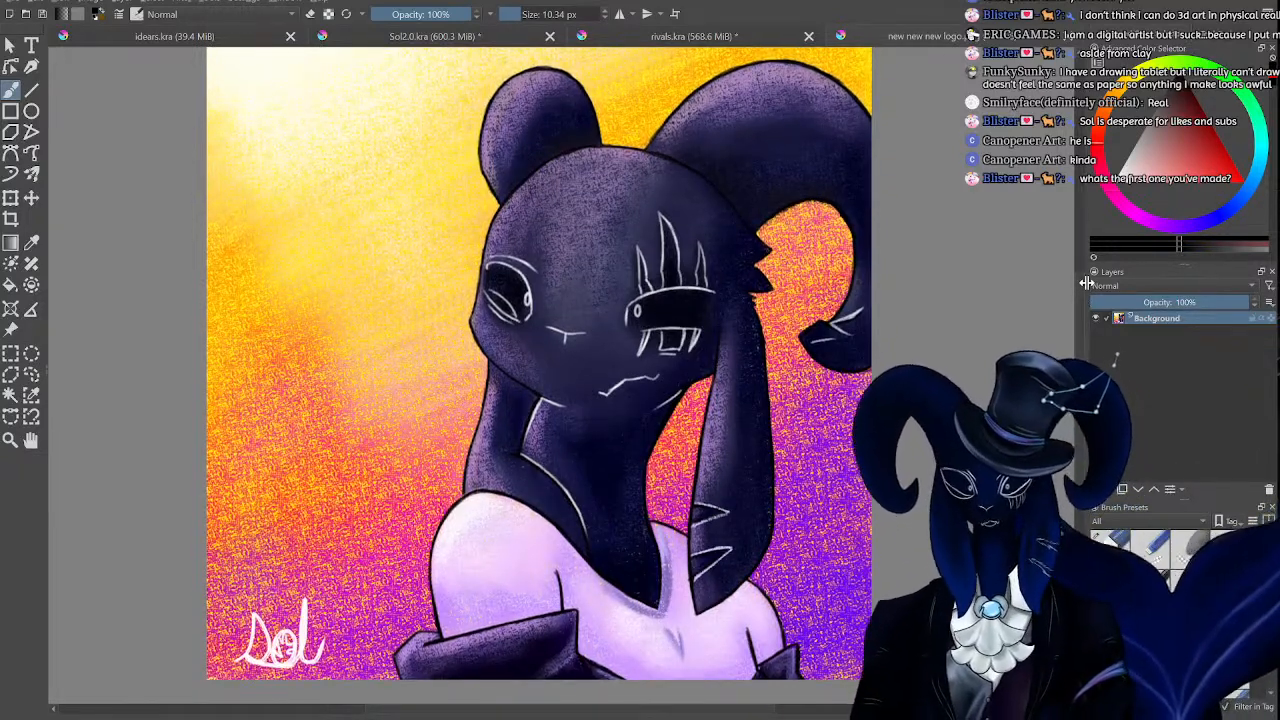
key("minus")
key("minus")
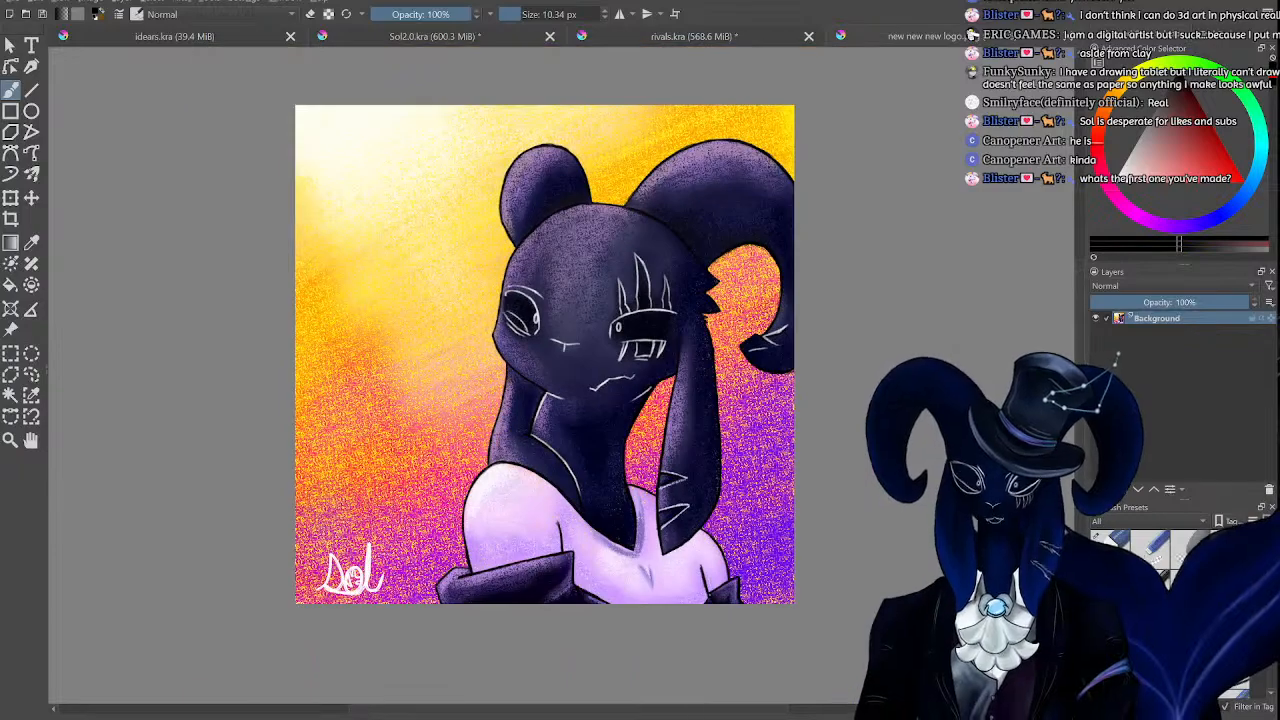
key("plus")
key("plus")
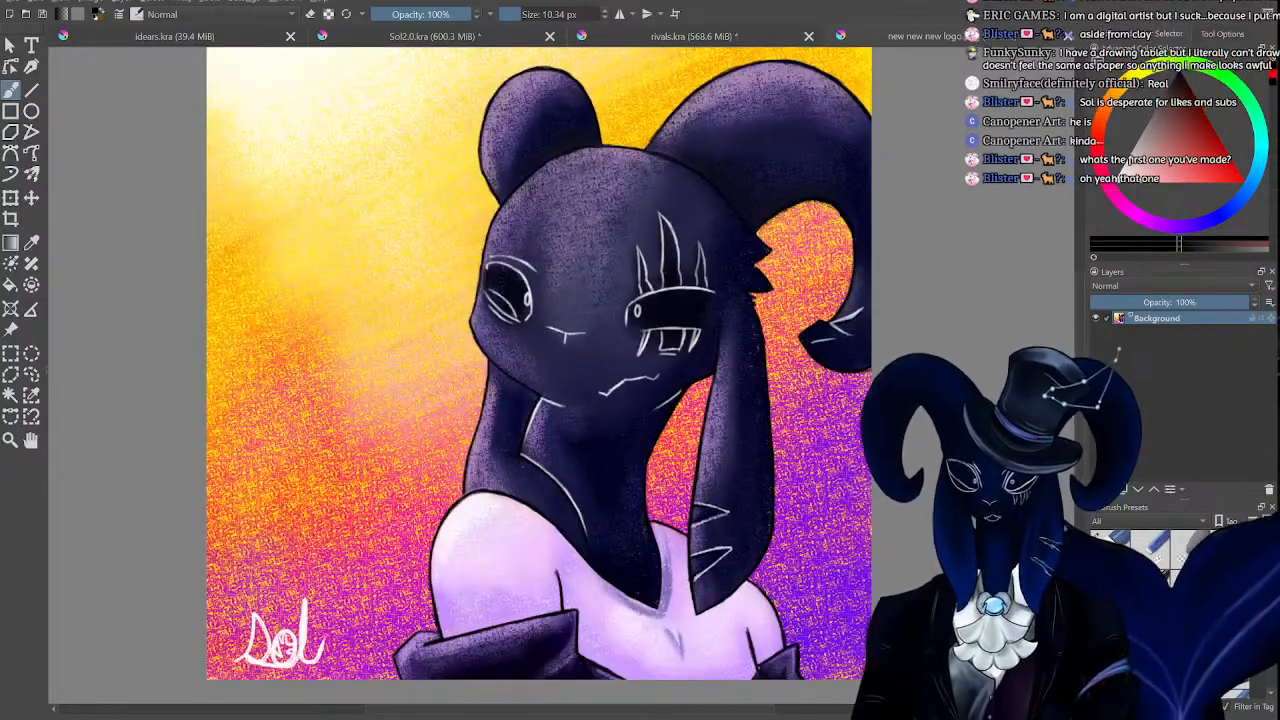
key("minus")
key("plus")
key("plus")
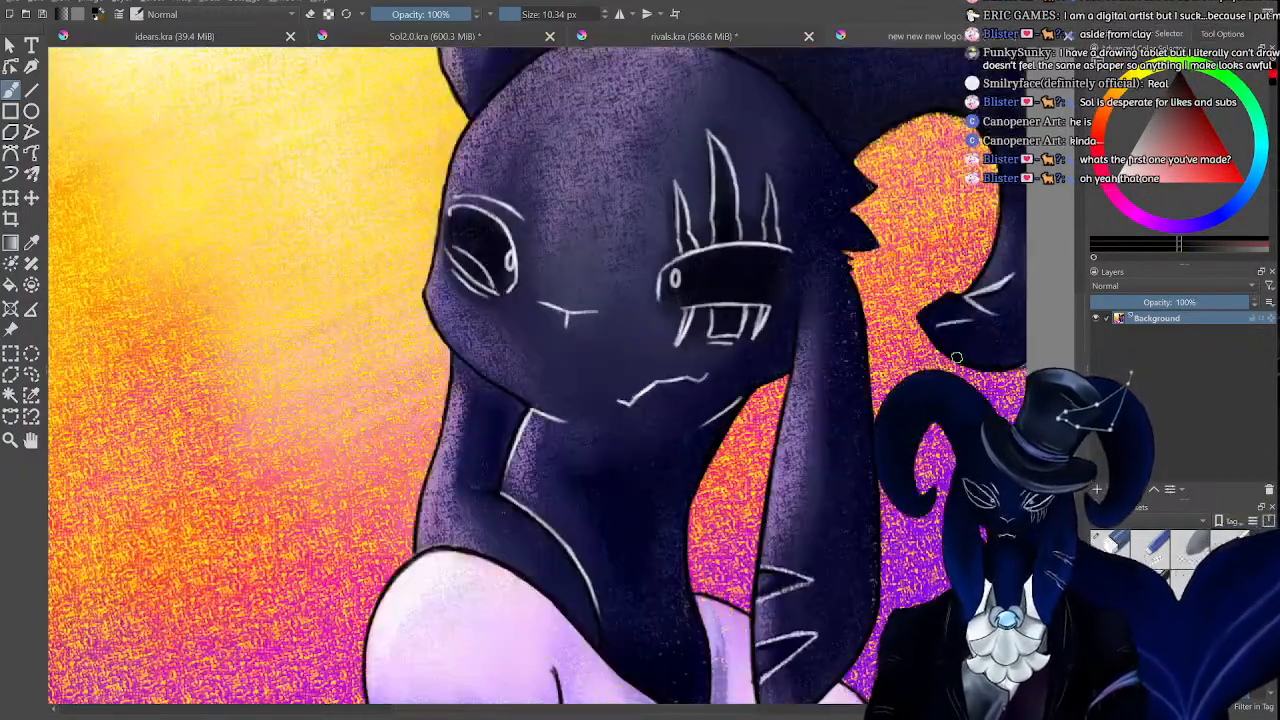
key("minus")
key("minus")
key("plus")
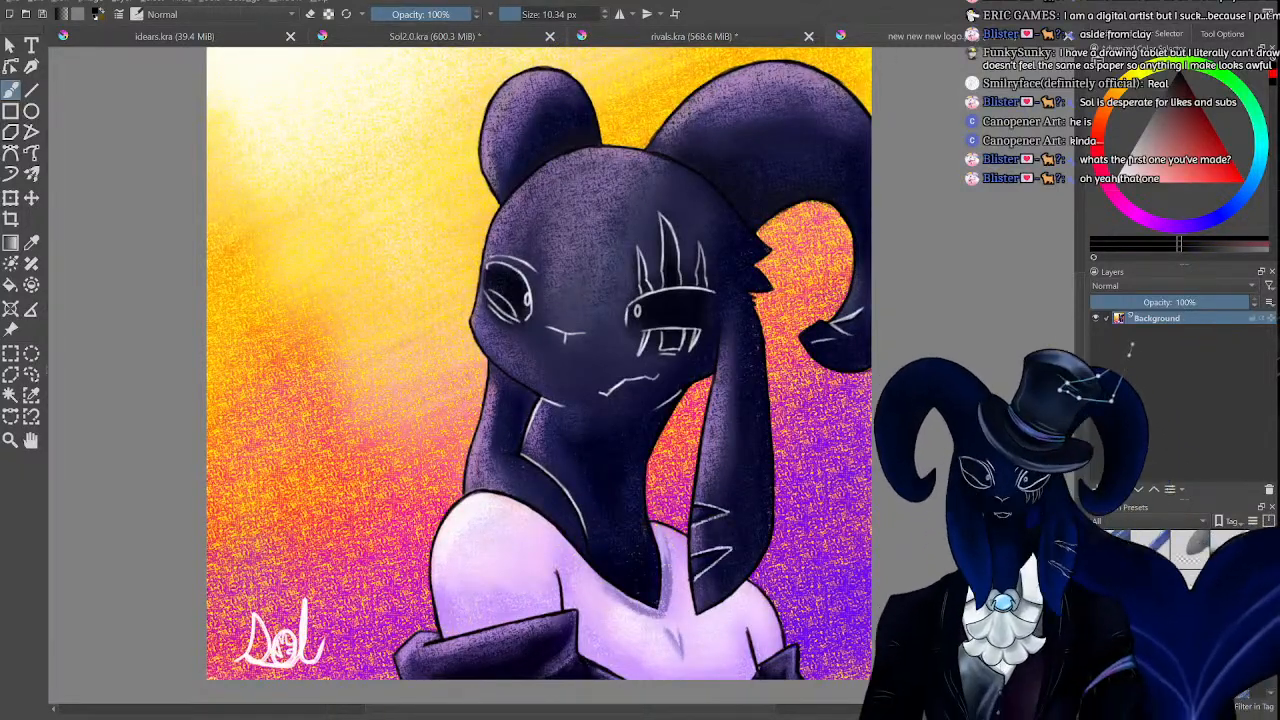
Look over the rivals.kra painting in detail and in full, and return to the new new new logo portrait.
left_click(768, 42)
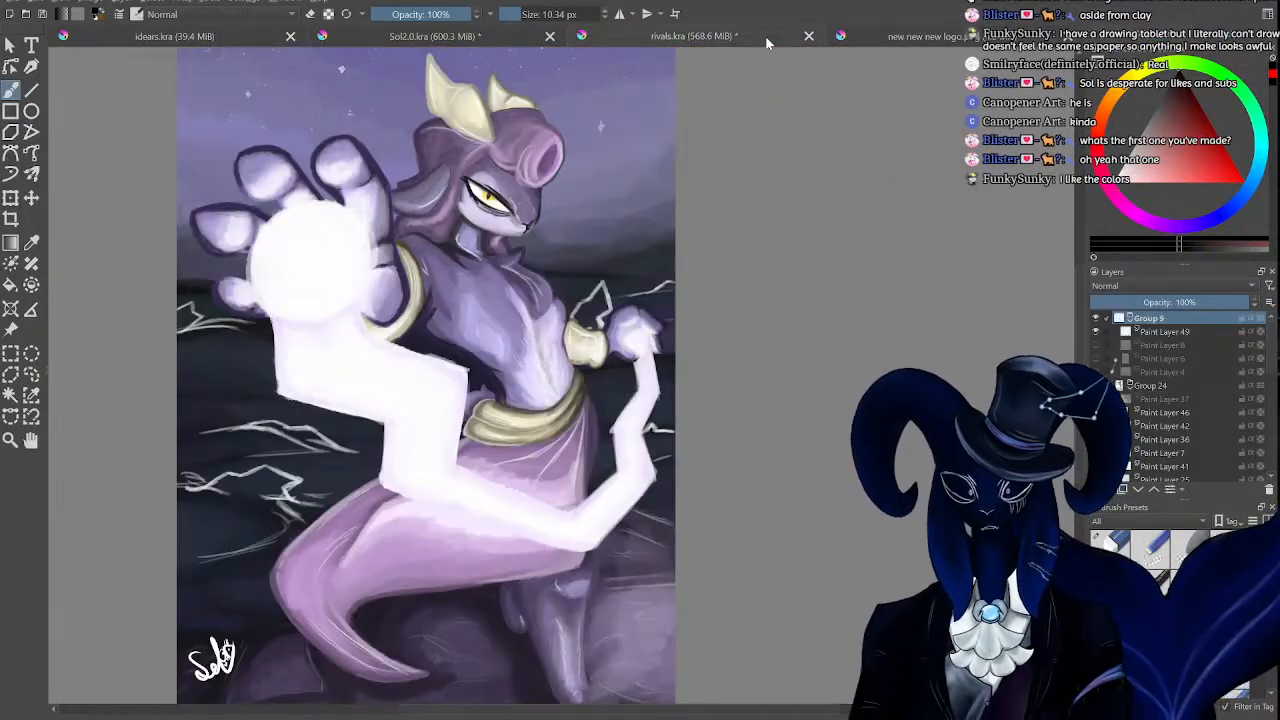
key("plus")
key("minus")
key("plus")
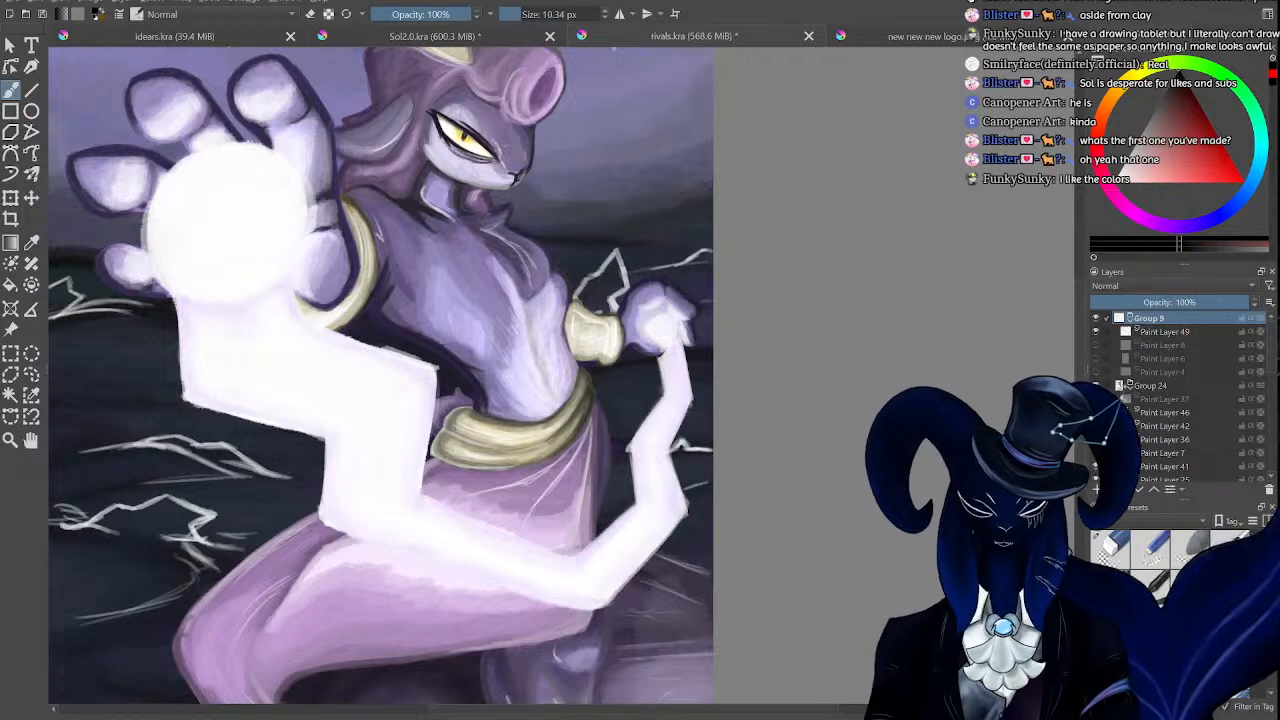
key("minus")
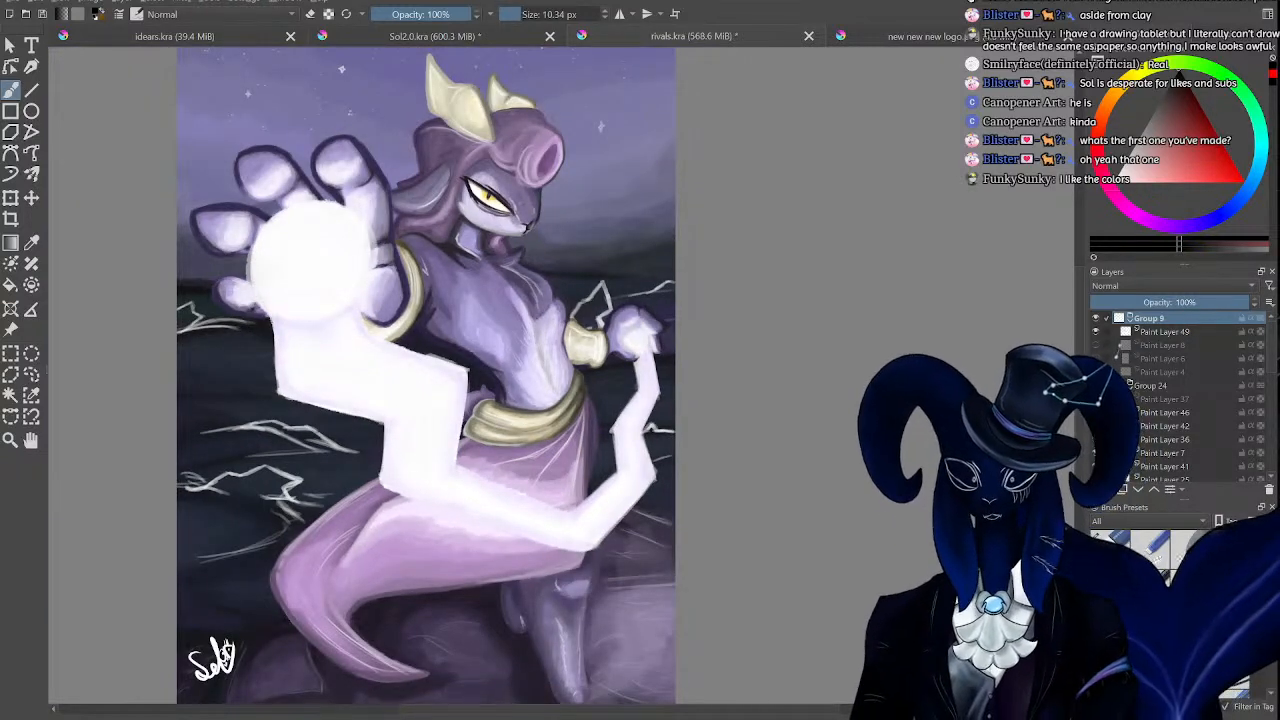
left_click(950, 40)
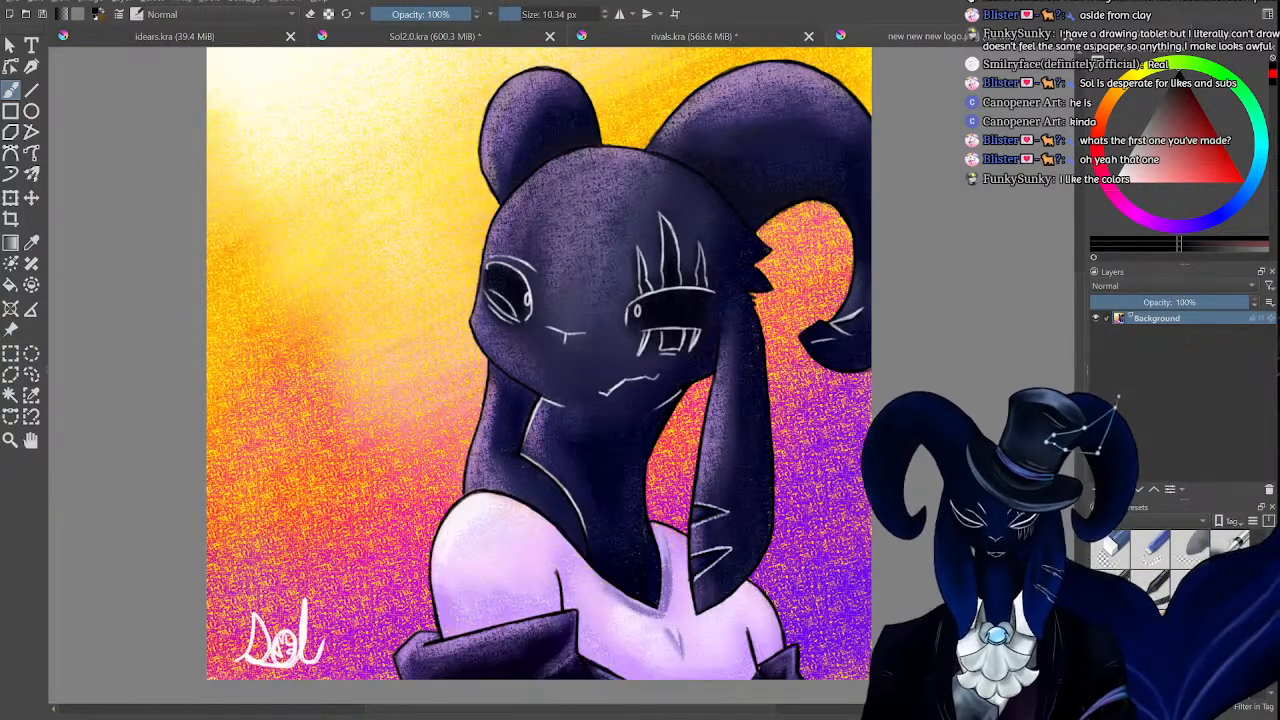
Examine the face, eye scars and ear markings of the new new new logo portrait up close and in full view.
key("minus")
key("plus")
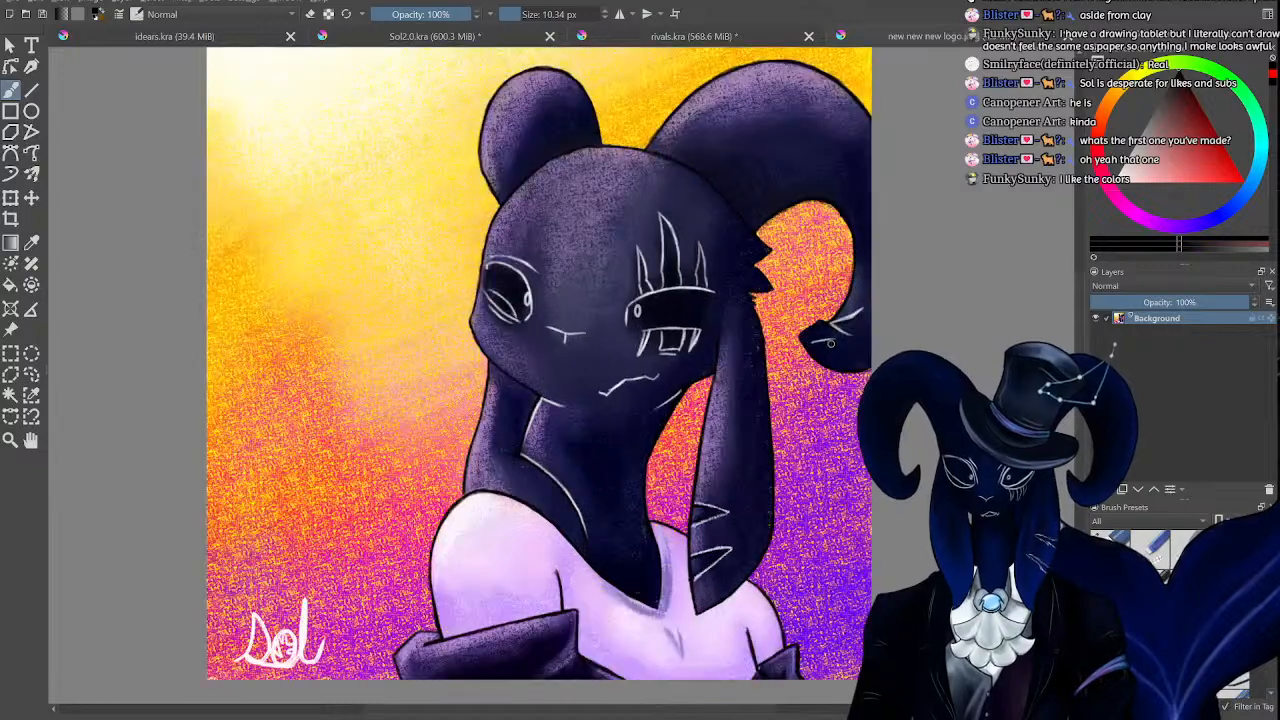
key("minus")
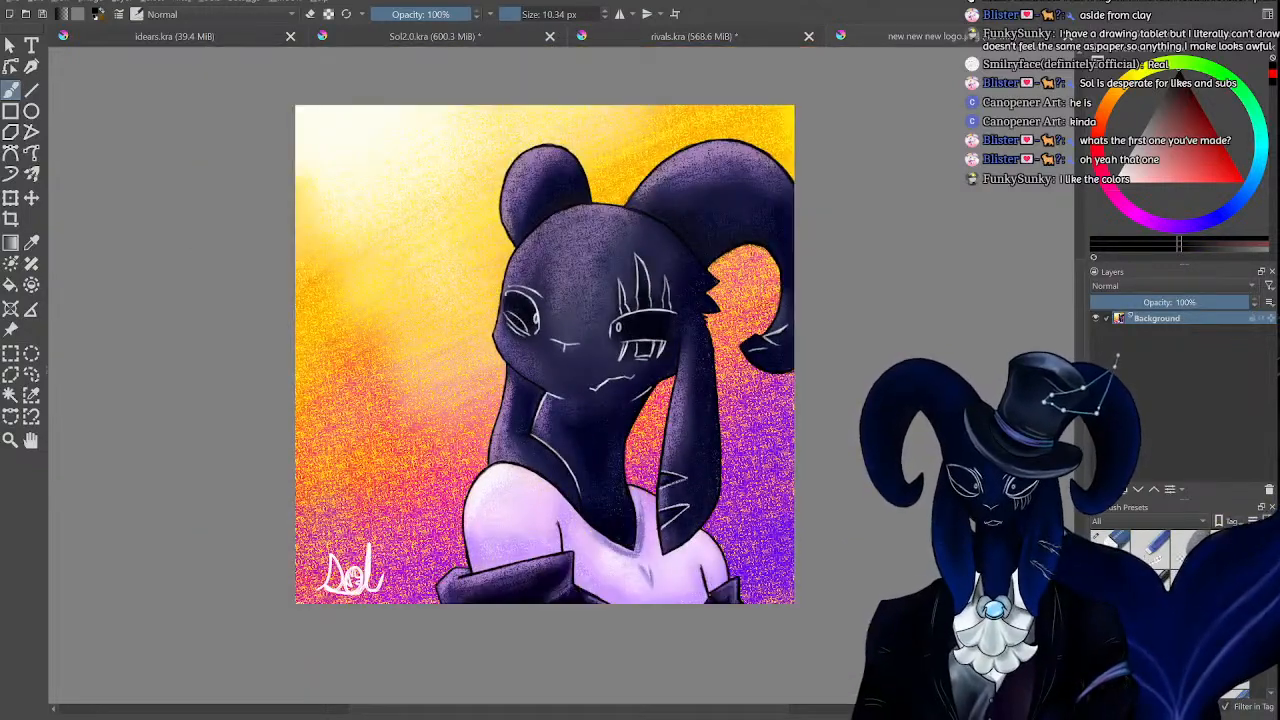
key("ctrl+plus")
key("ctrl+plus")
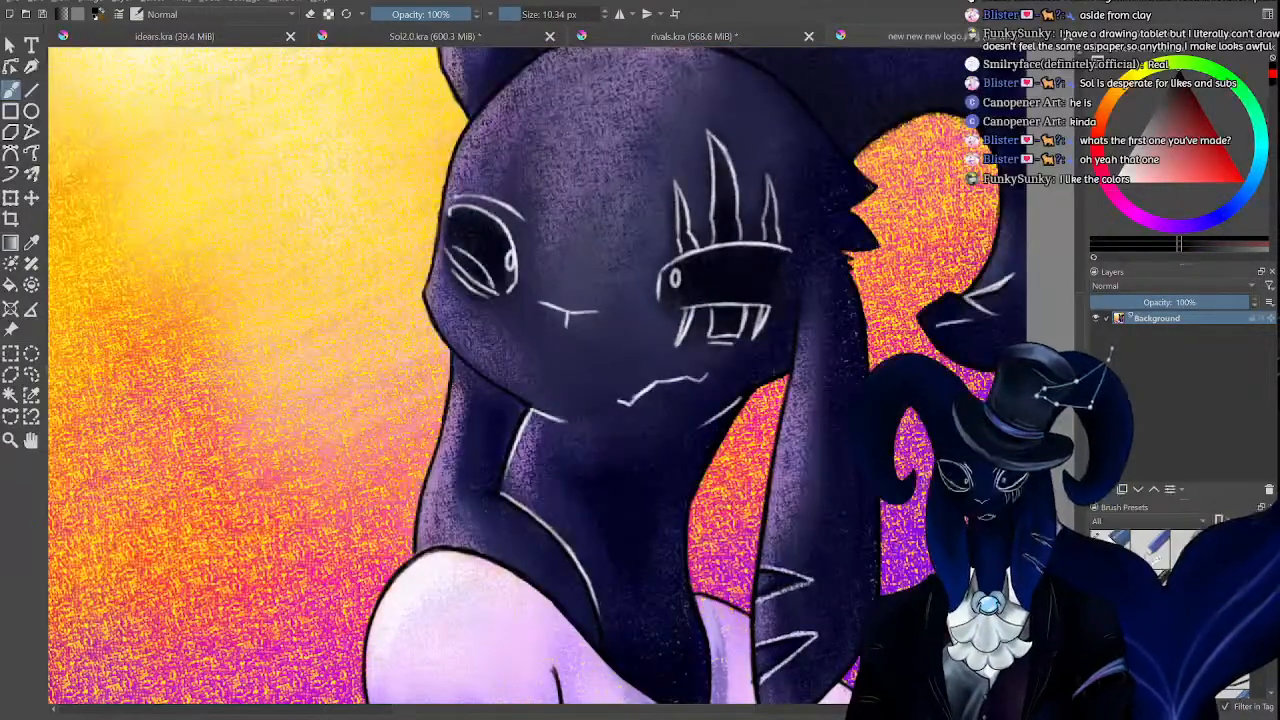
key("ctrl+minus")
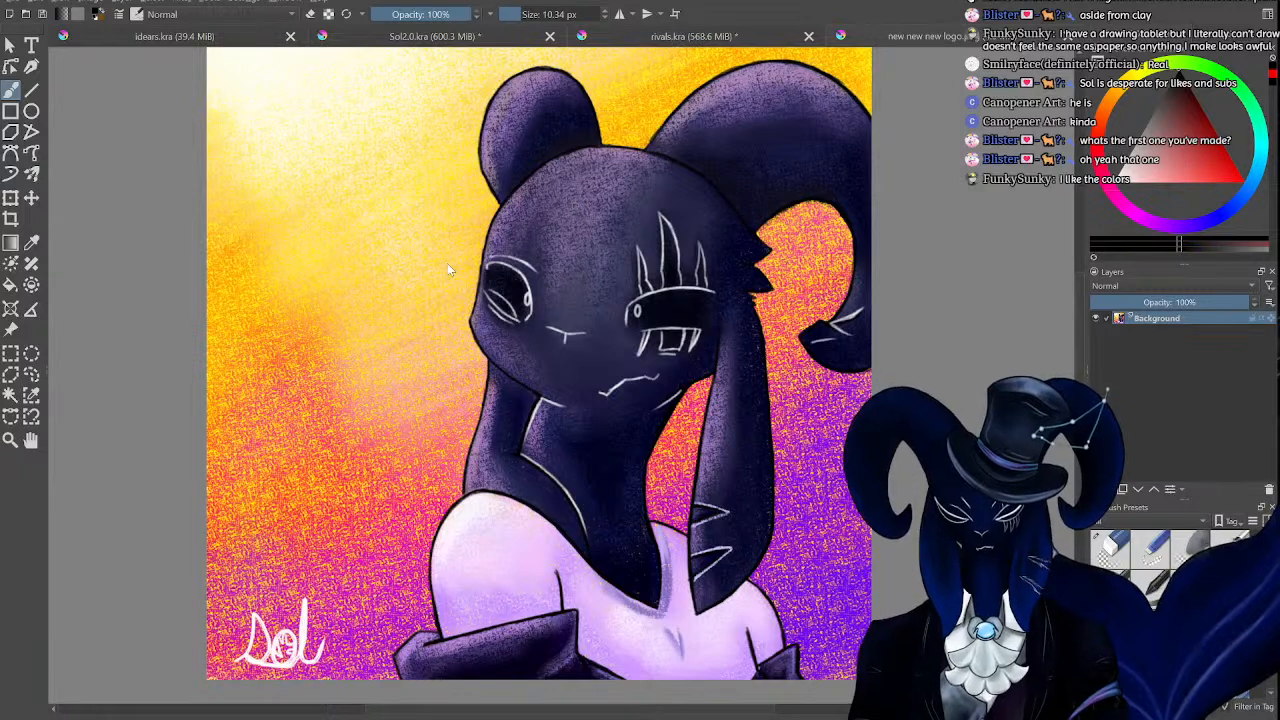
key("ctrl+minus")
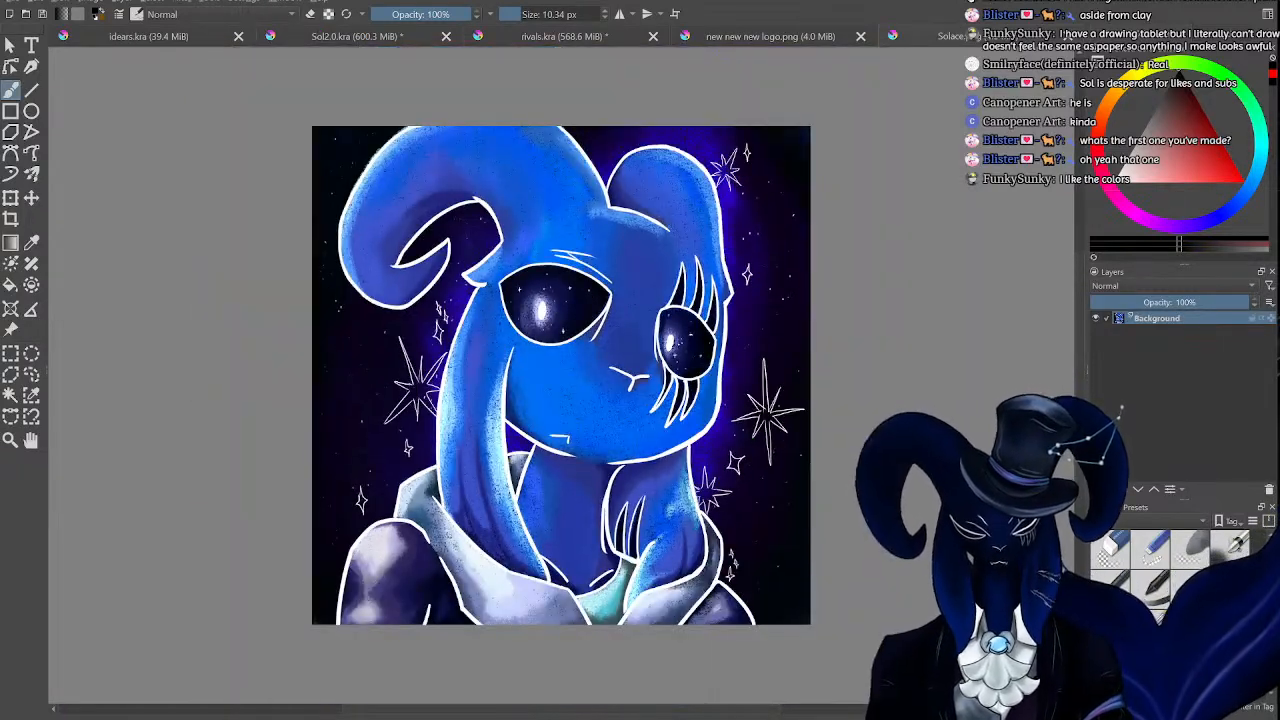
Examine the blue horned character portrait with the starry background in Solace.png, both whole and close up.
left_click_drag(1081, 270, 1077, 278)
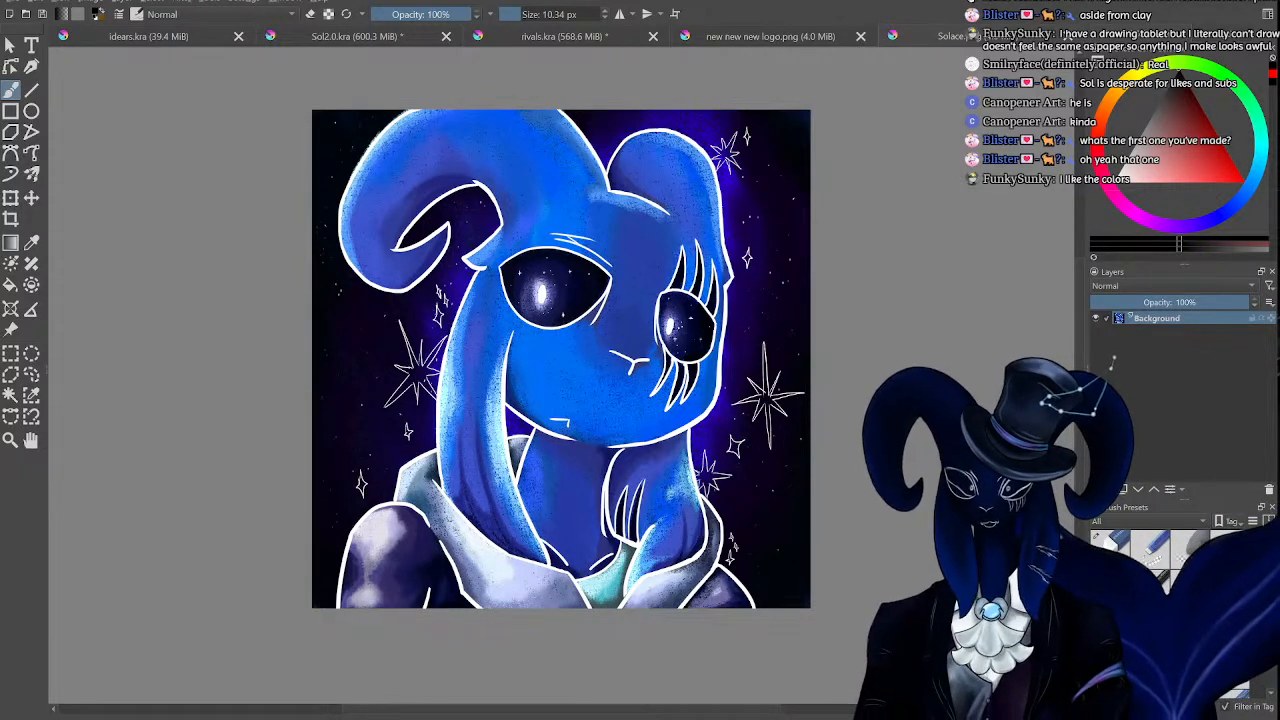
key("ctrl+plus")
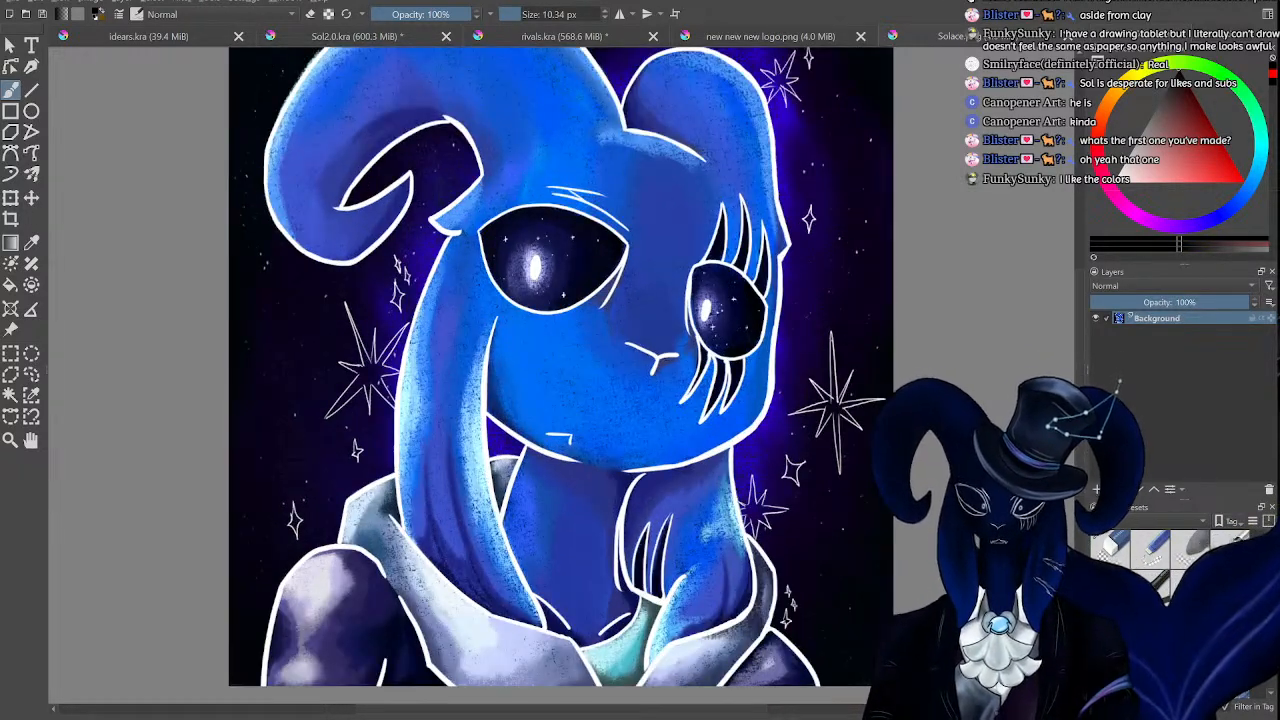
key("ctrl+minus")
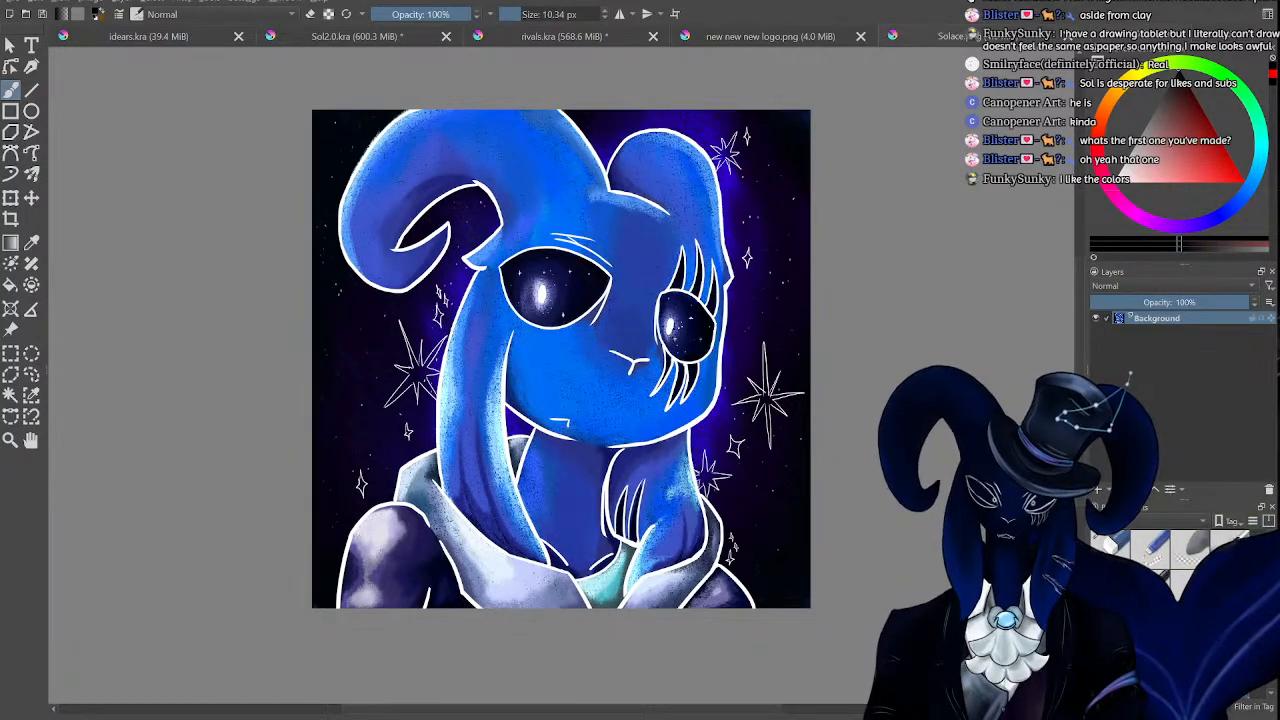
key("ctrl+minus")
key("ctrl+plus")
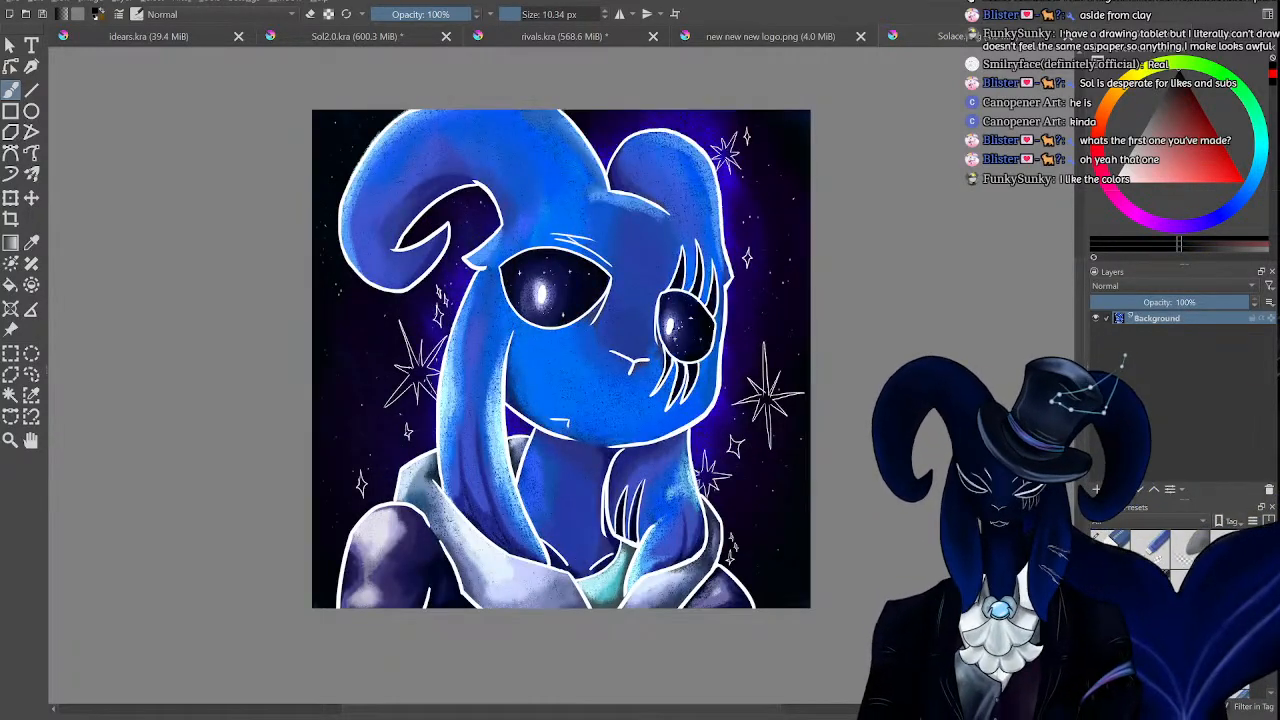
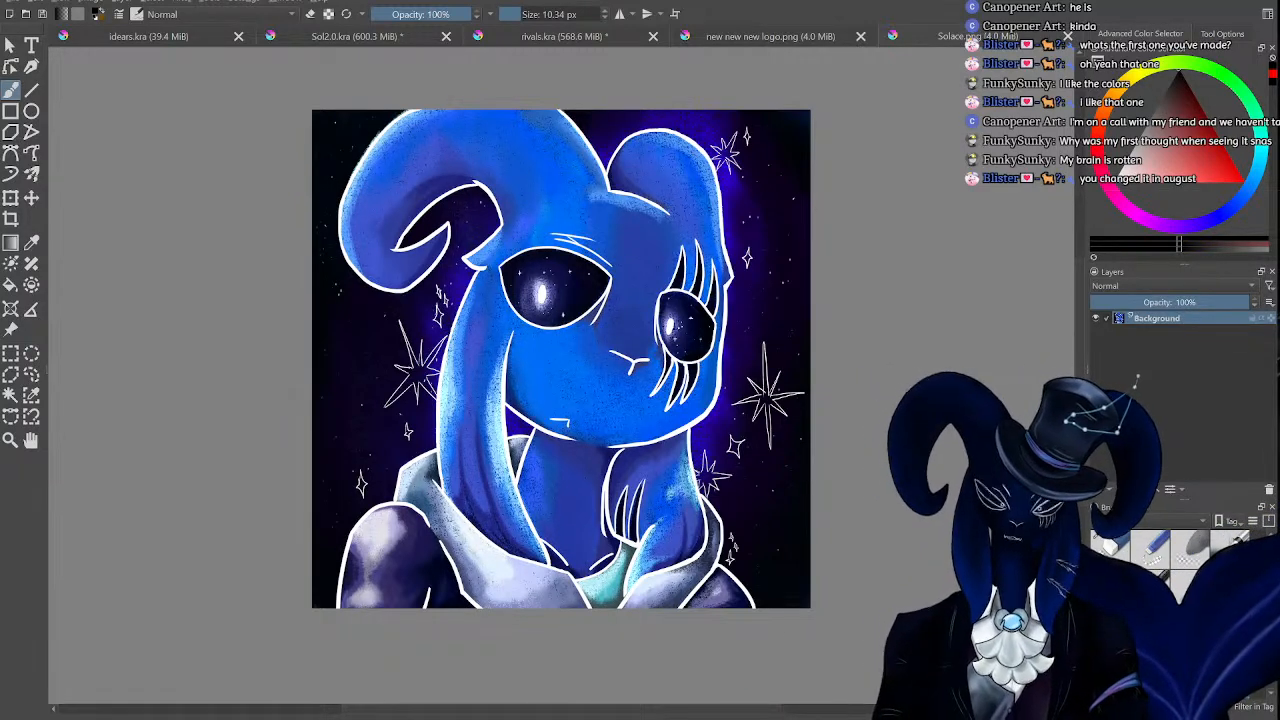
mouse_move(1078, 330)
left_mouse_down()
mouse_move(1069, 310)
mouse_move(1063, 331)
left_mouse_up()
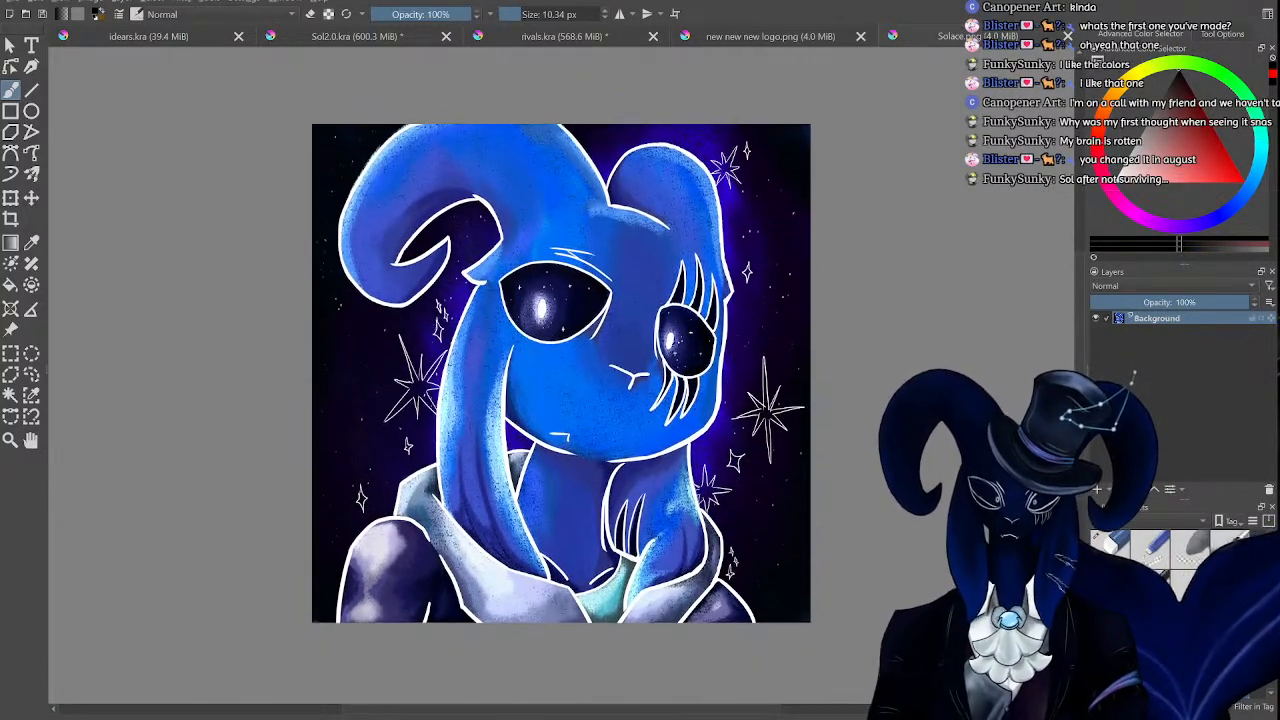
key("ctrl+minus")
key("ctrl+minus")
key("ctrl+plus")
key("ctrl+plus")
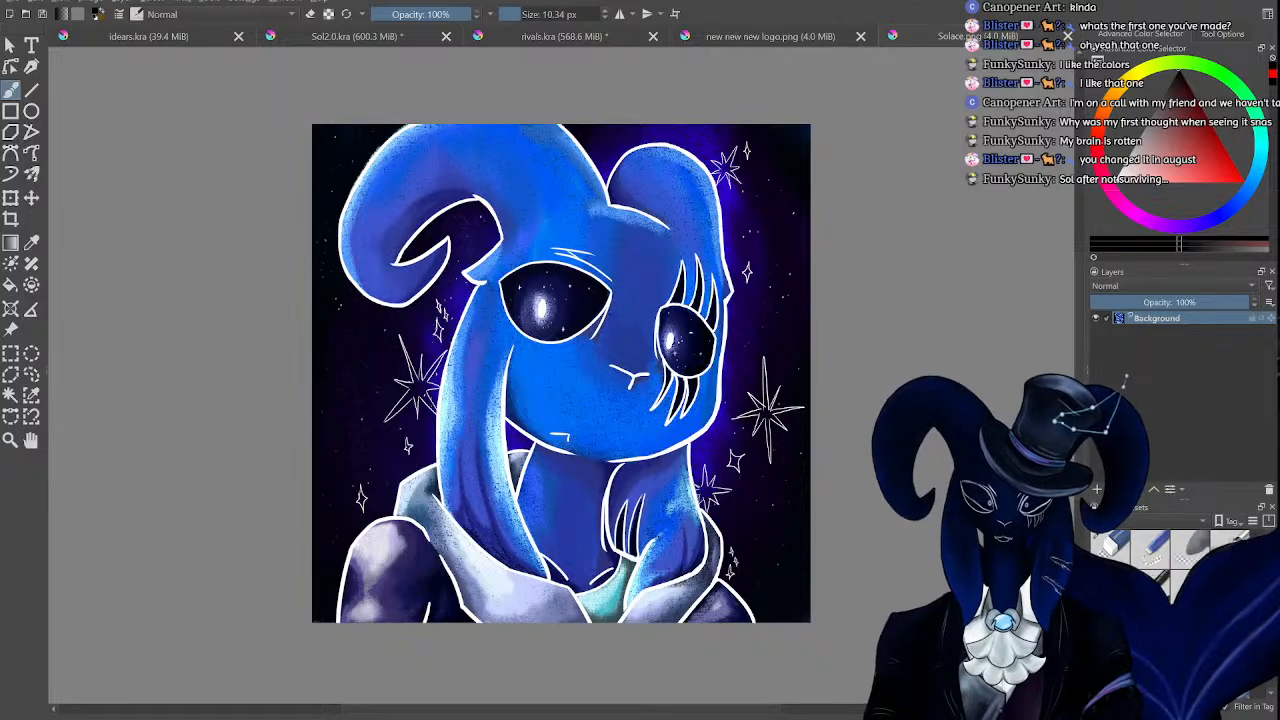
key("ctrl+plus")
key("ctrl+plus")
key("ctrl+minus")
key("ctrl+minus")
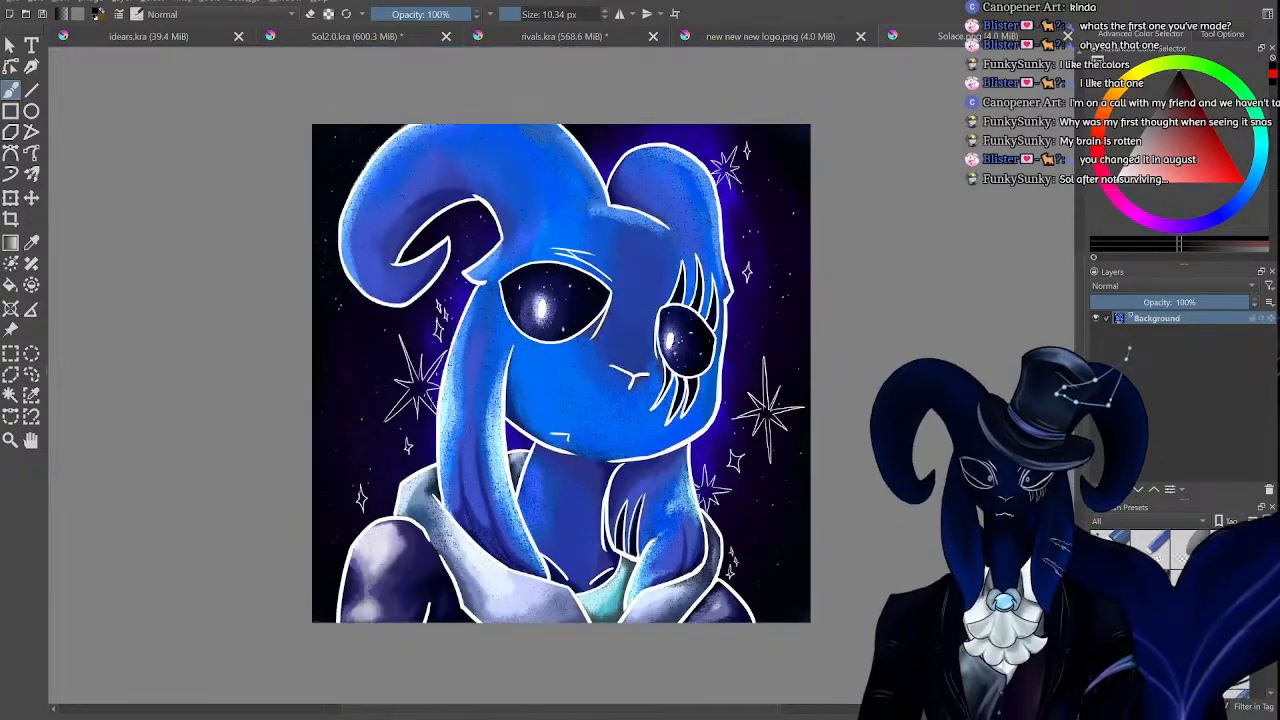
Close the new new new logo.png document and keep Solace.png in view.
left_click(804, 38)
left_click(860, 36)
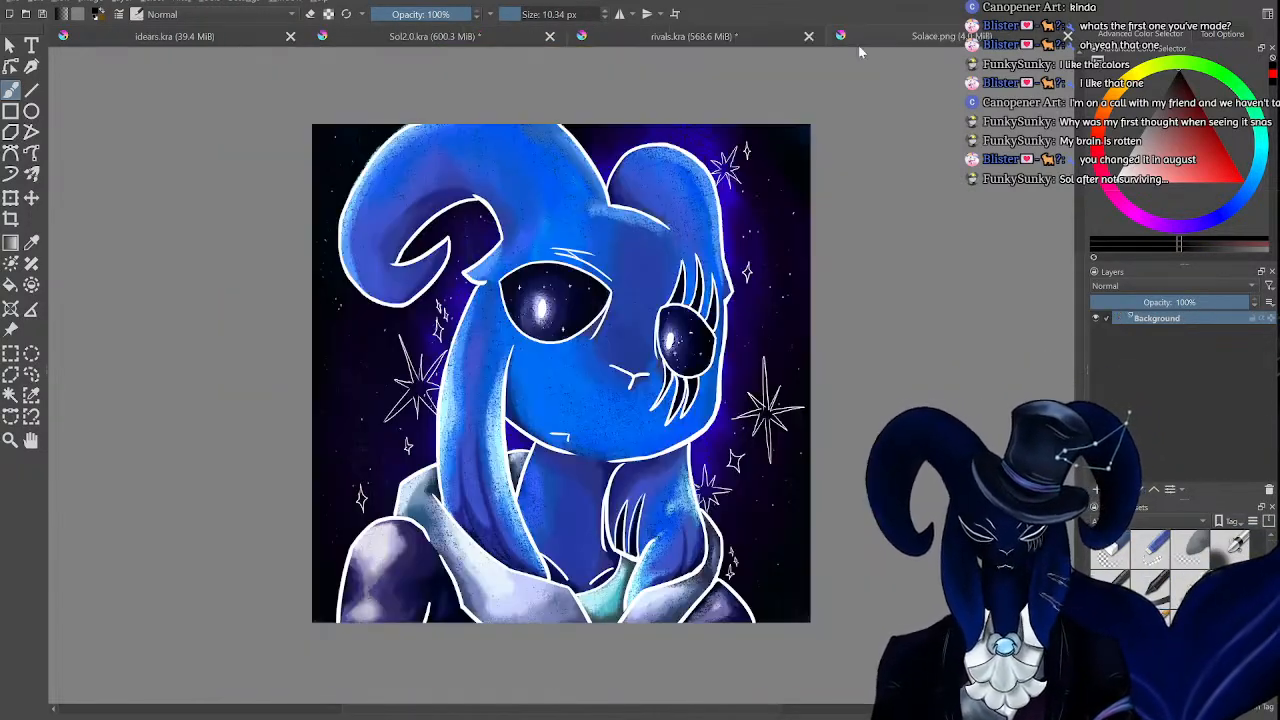
key("ctrl+plus")
key("ctrl+minus")
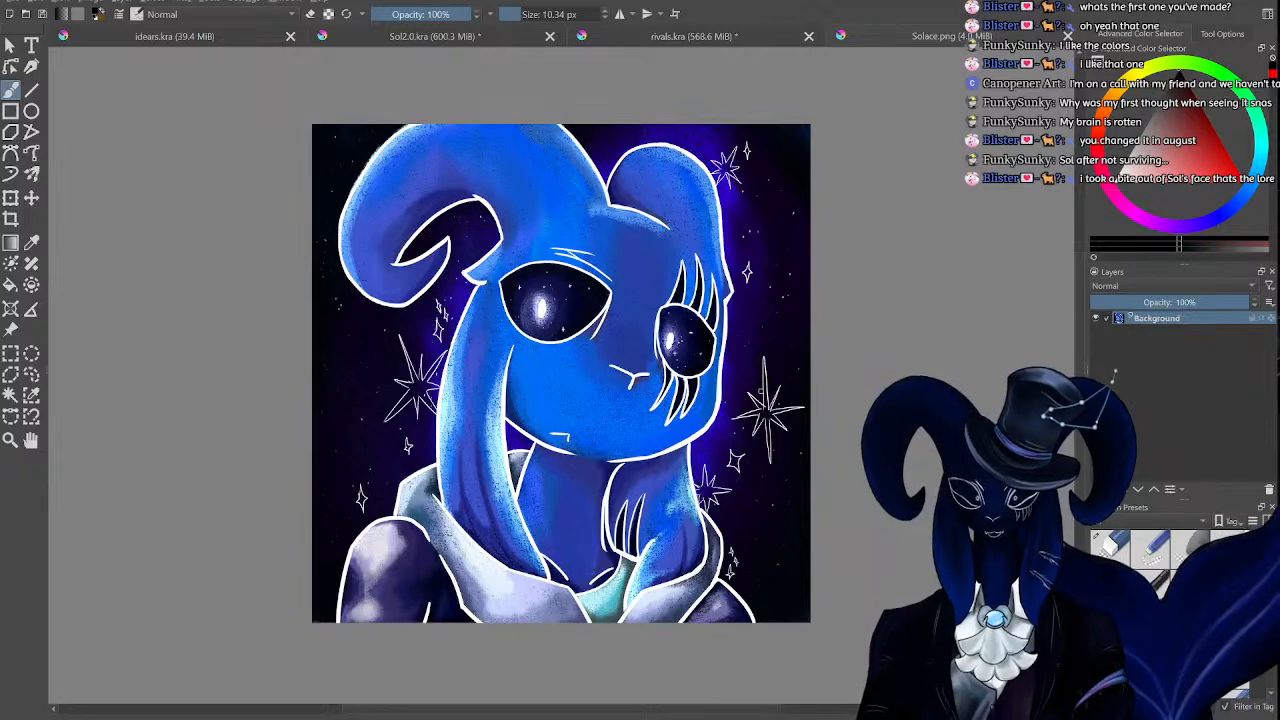
Examine the Solace.png portrait, comparing its full composition with the starry eyes and facial markings up close.
key("ctrl+minus")
key("ctrl+minus")
key("ctrl+plus")
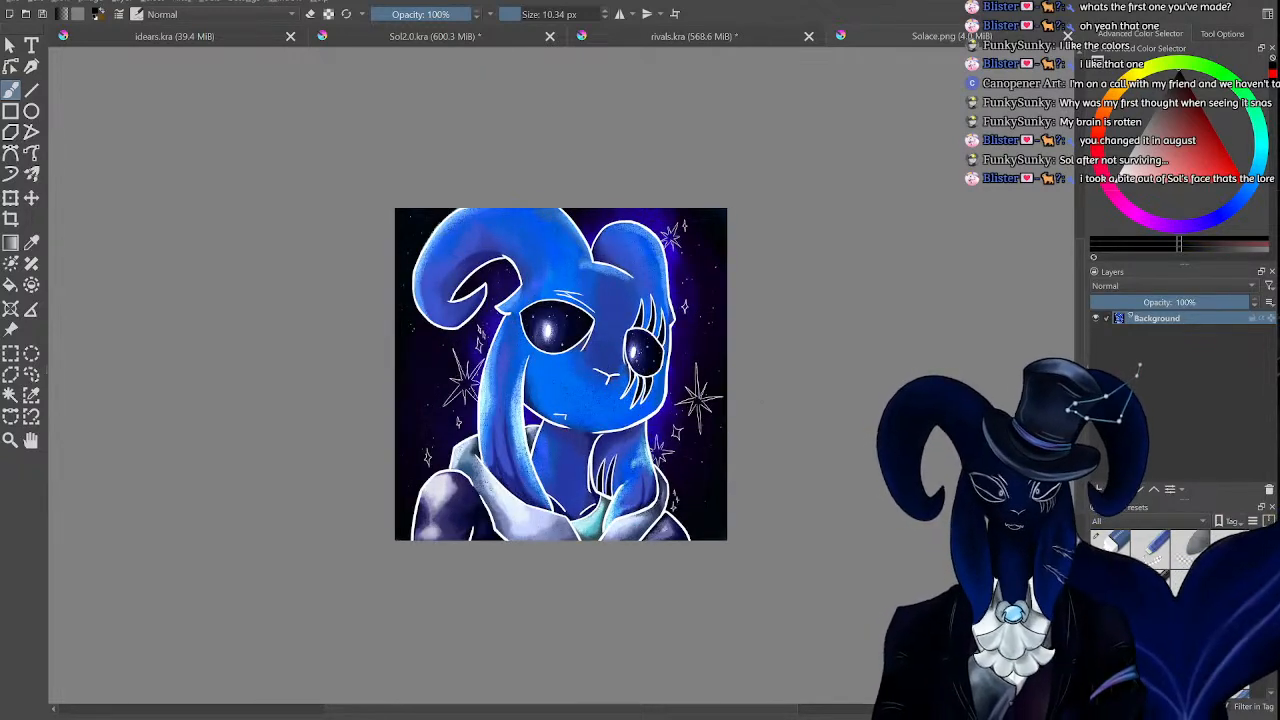
key("ctrl+plus")
key("ctrl+plus")
key("ctrl+plus")
key("ctrl+plus")
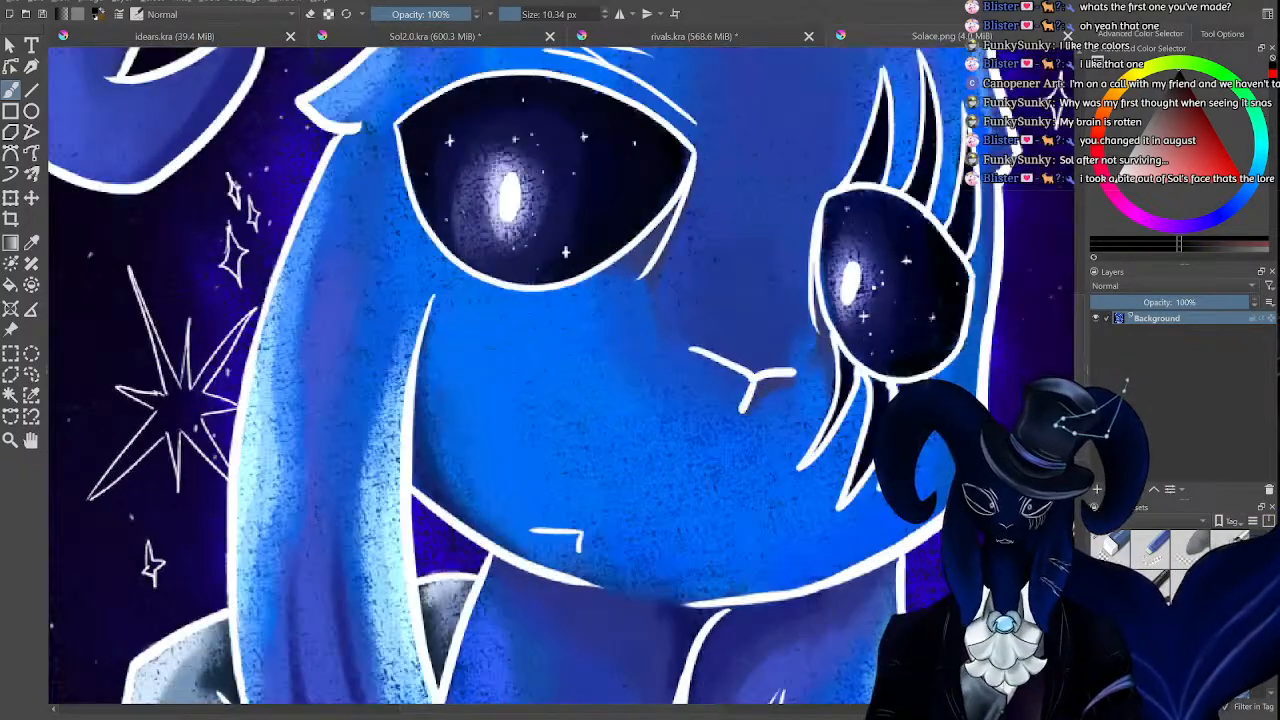
key("ctrl+minus")
key("ctrl+minus")
key("ctrl+minus")
key("ctrl+minus")
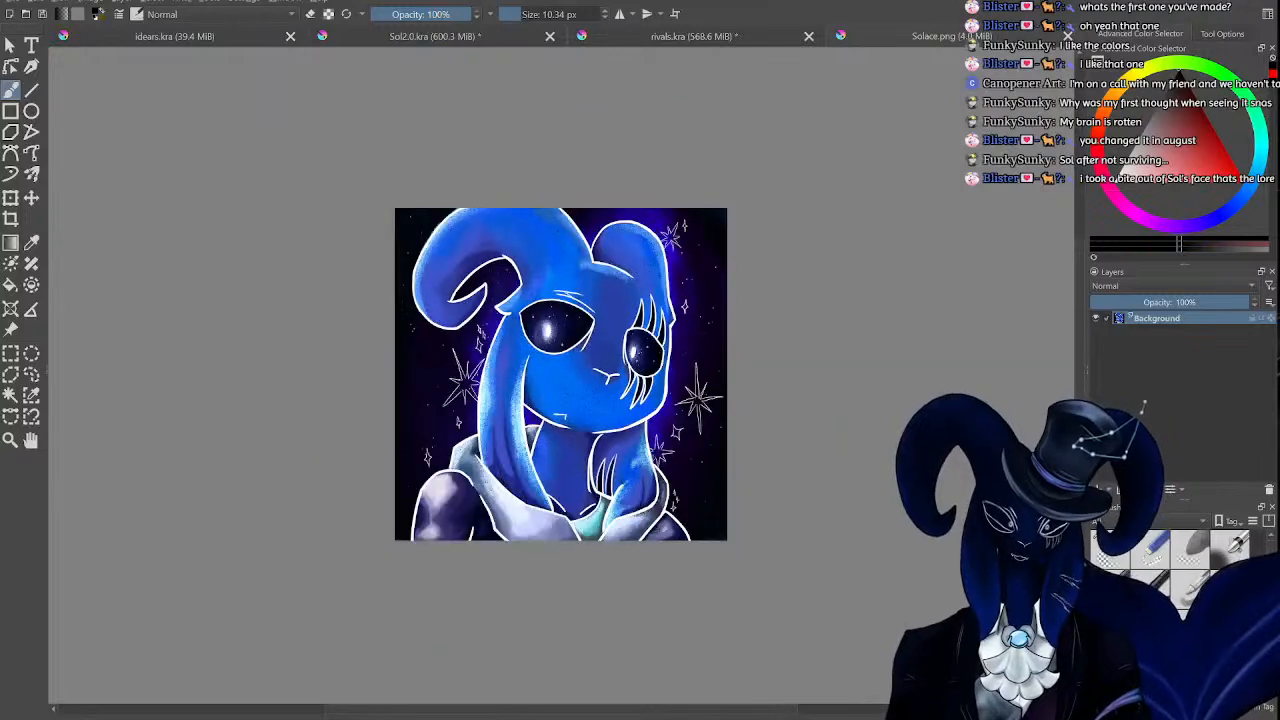
key("ctrl+plus")
key("ctrl+plus")
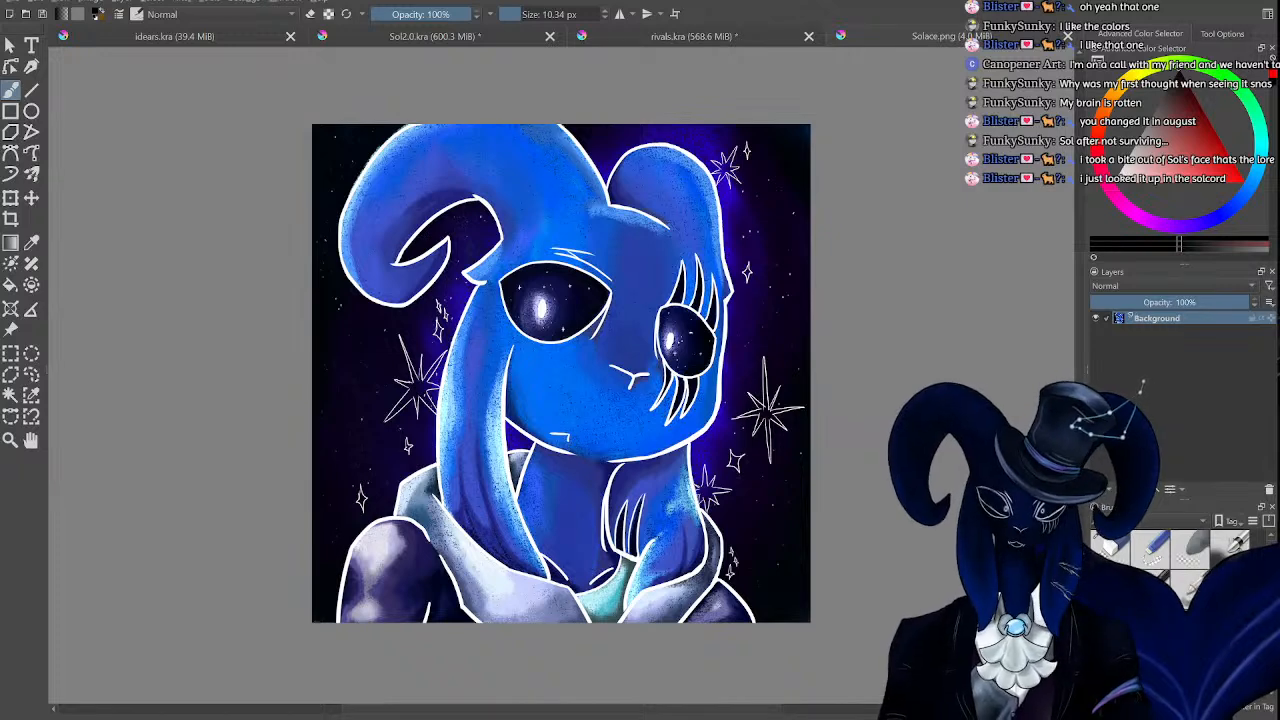
key("ctrl+minus")
key("ctrl+minus")
key("ctrl+minus")
key("ctrl+minus")
key("ctrl+plus")
key("ctrl+plus")
key("ctrl+plus")
key("ctrl+plus")
key("ctrl+plus")
key("ctrl+minus")
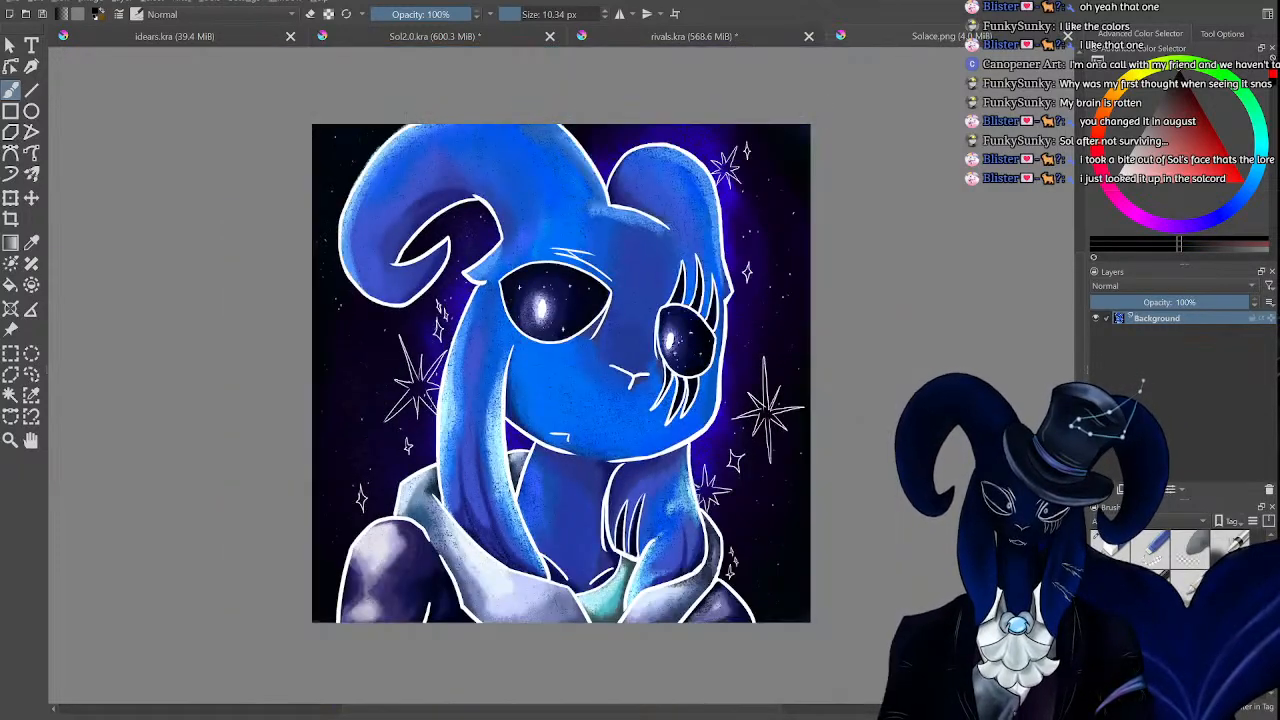
key("ctrl+minus")
key("ctrl+plus")
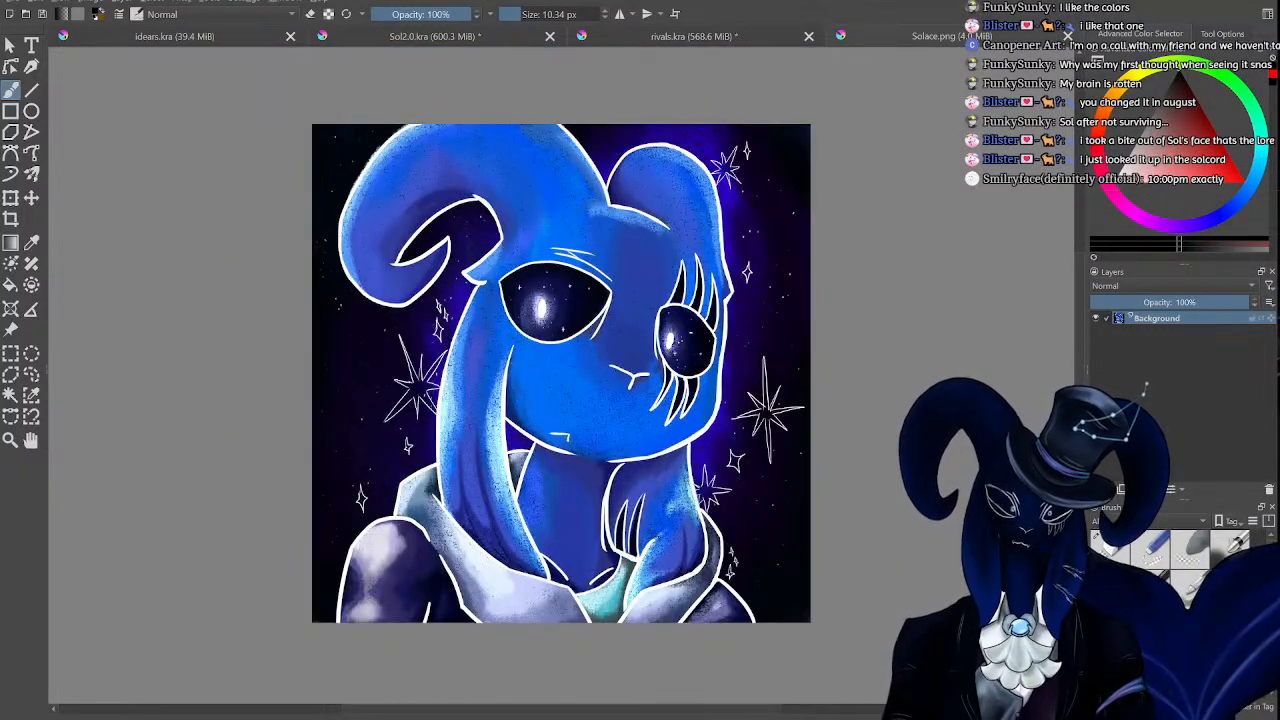
key("ctrl+minus")
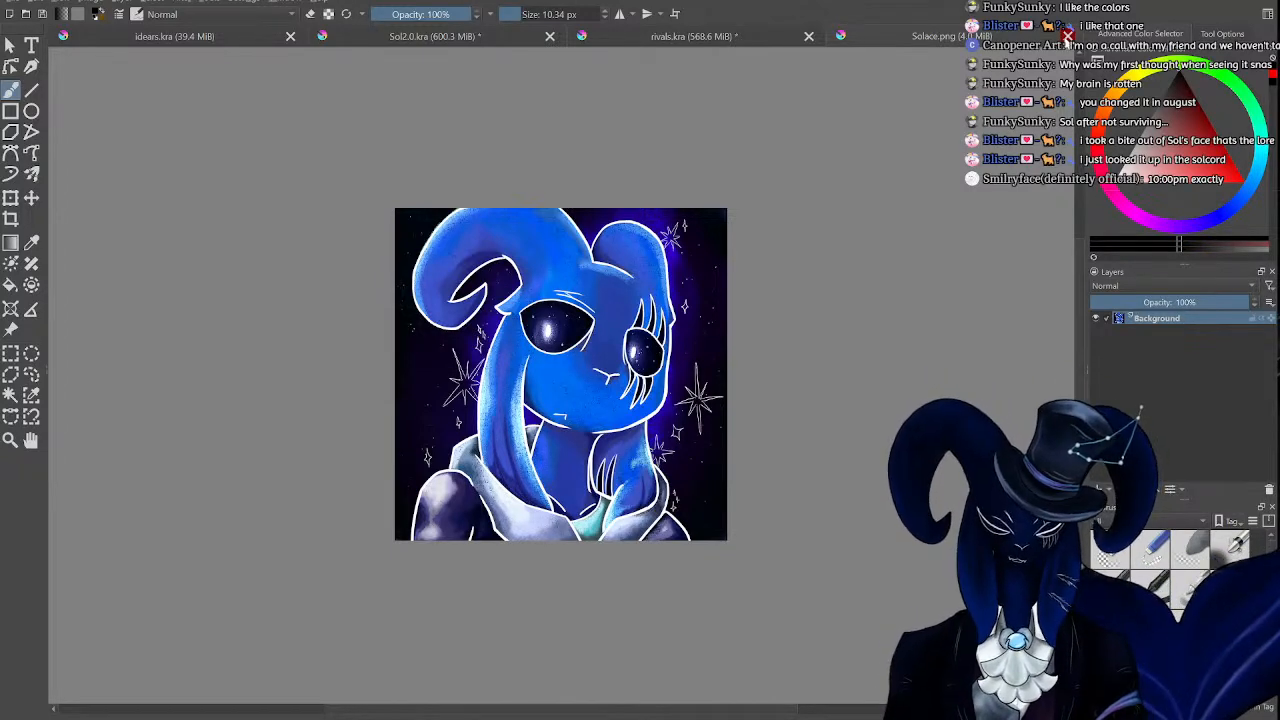
Close the Solace.png document and view the rivals.kra painting in full.
left_click(1067, 37)
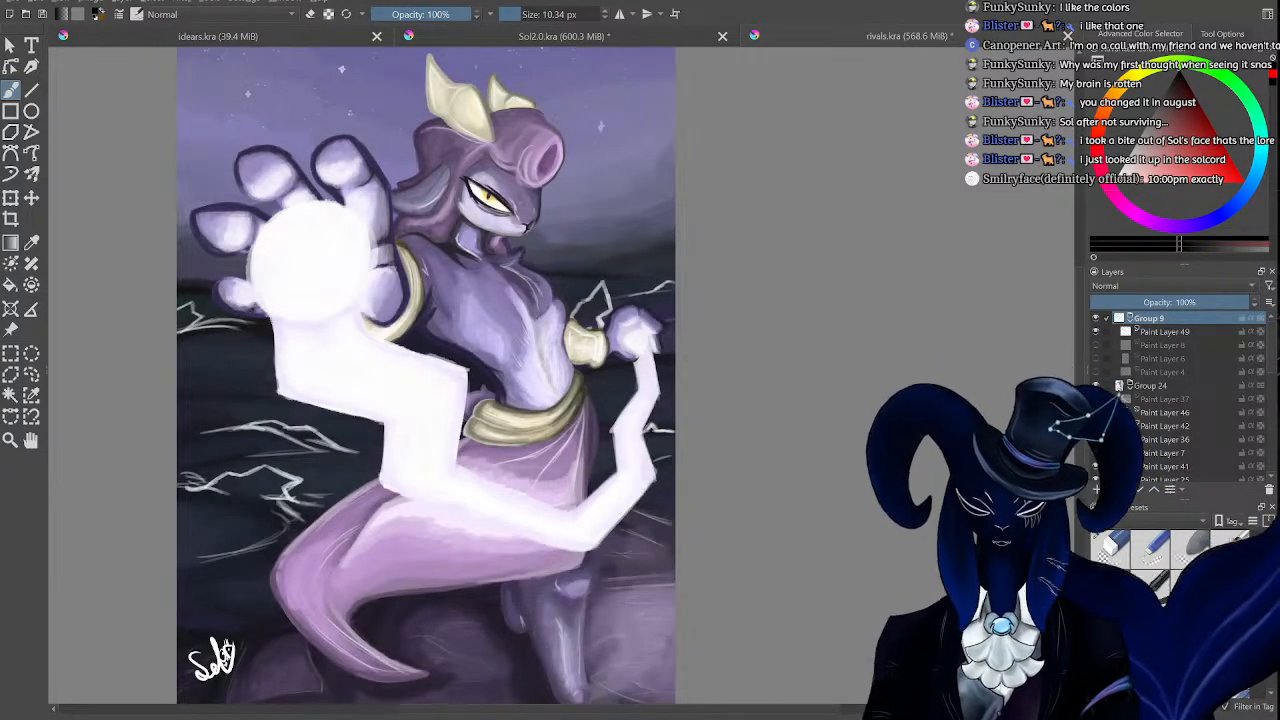
left_click_drag(808, 710, 750, 718)
key("ctrl+minus")
key("ctrl+minus")
key("ctrl+plus")
key("ctrl+plus")
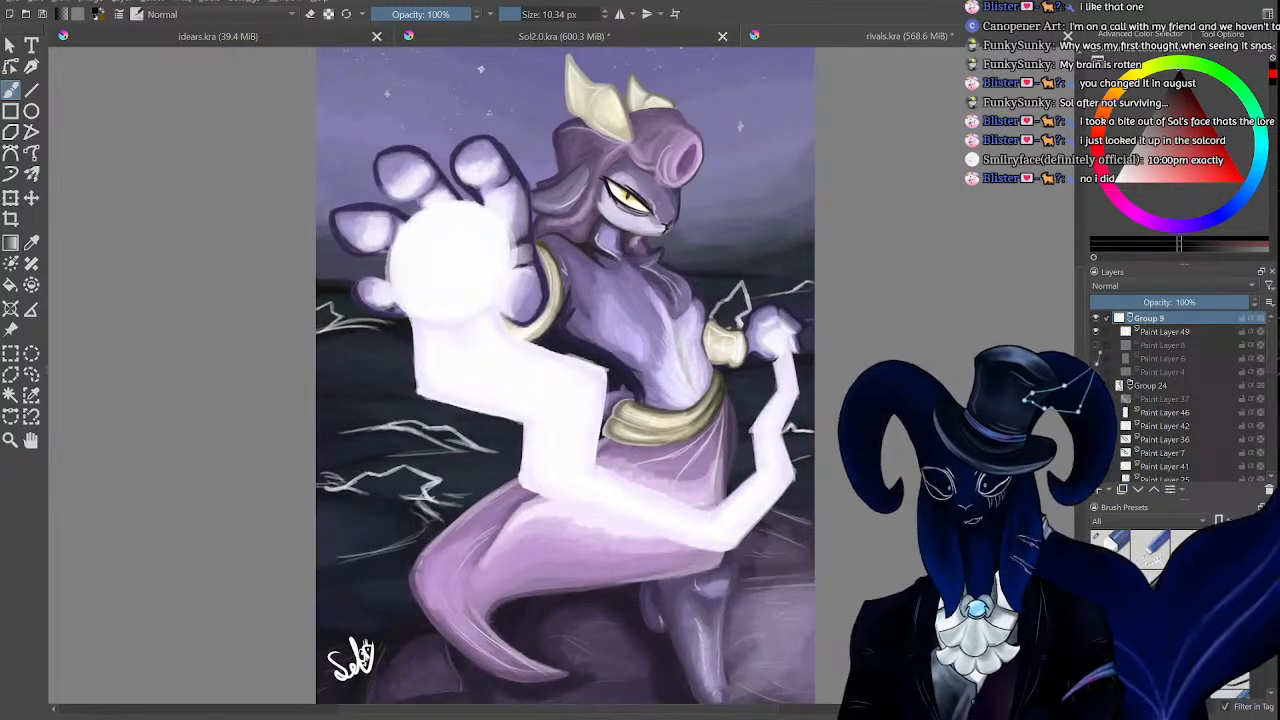
key("ctrl+minus")
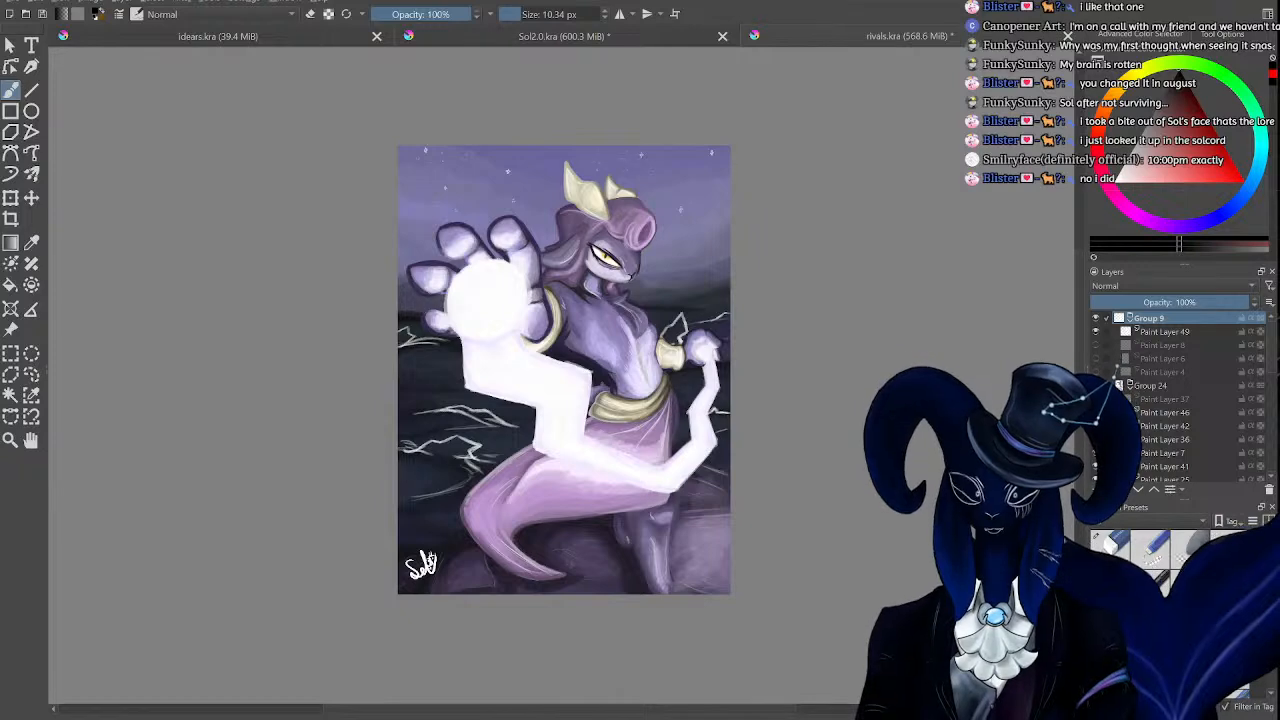
Switch to Sol2.0.kra and check the head sketches by toggling the visibility of Paint Layer 3 and Paint Layer 8.
left_click(612, 36)
key("ctrl+minus")
key("ctrl+minus")
key("ctrl+minus")
key("ctrl+minus")
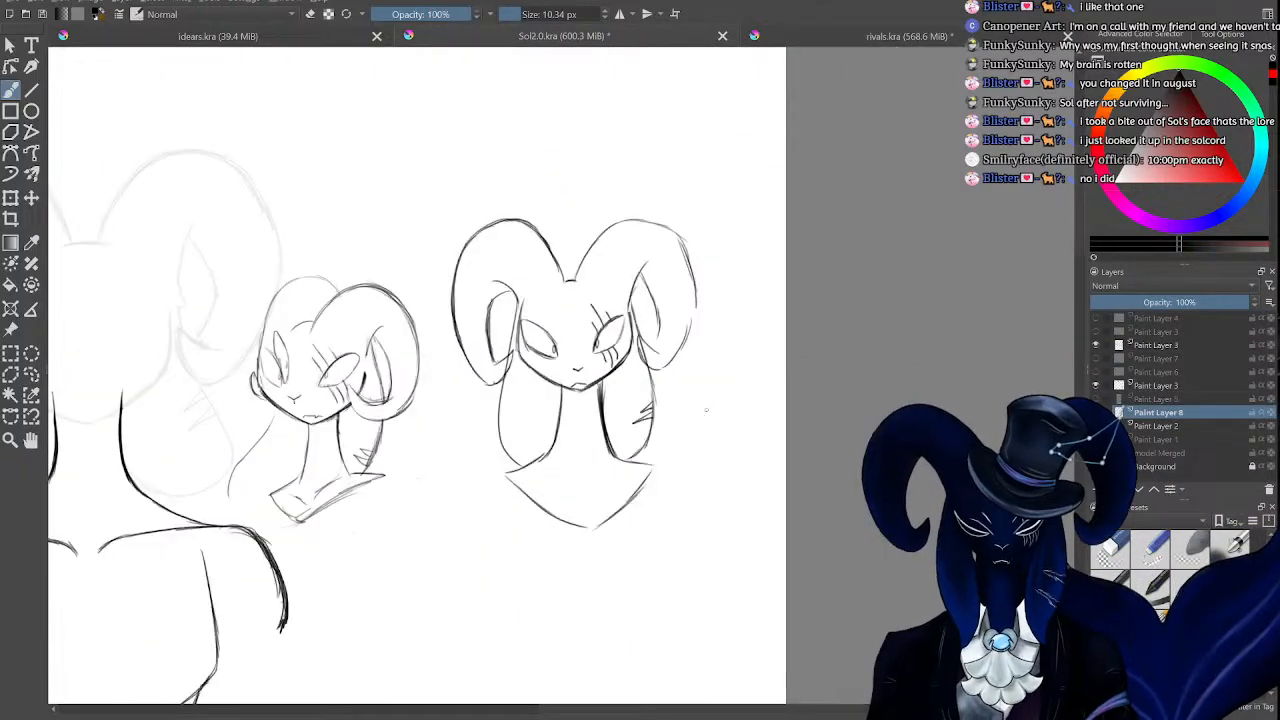
key("ctrl+plus")
key("ctrl+plus")
key("ctrl+plus")
key("ctrl+plus")
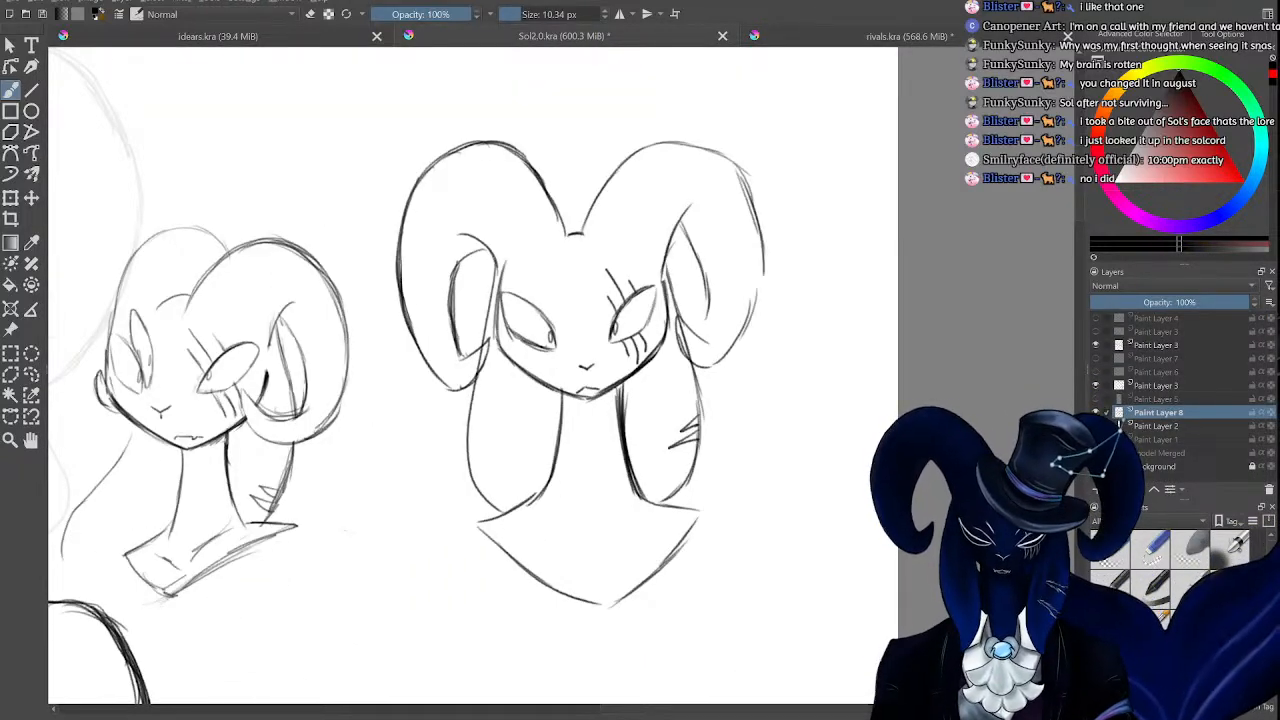
left_click(1095, 346)
left_click(1095, 346)
left_click(1096, 412)
left_click(1096, 412)
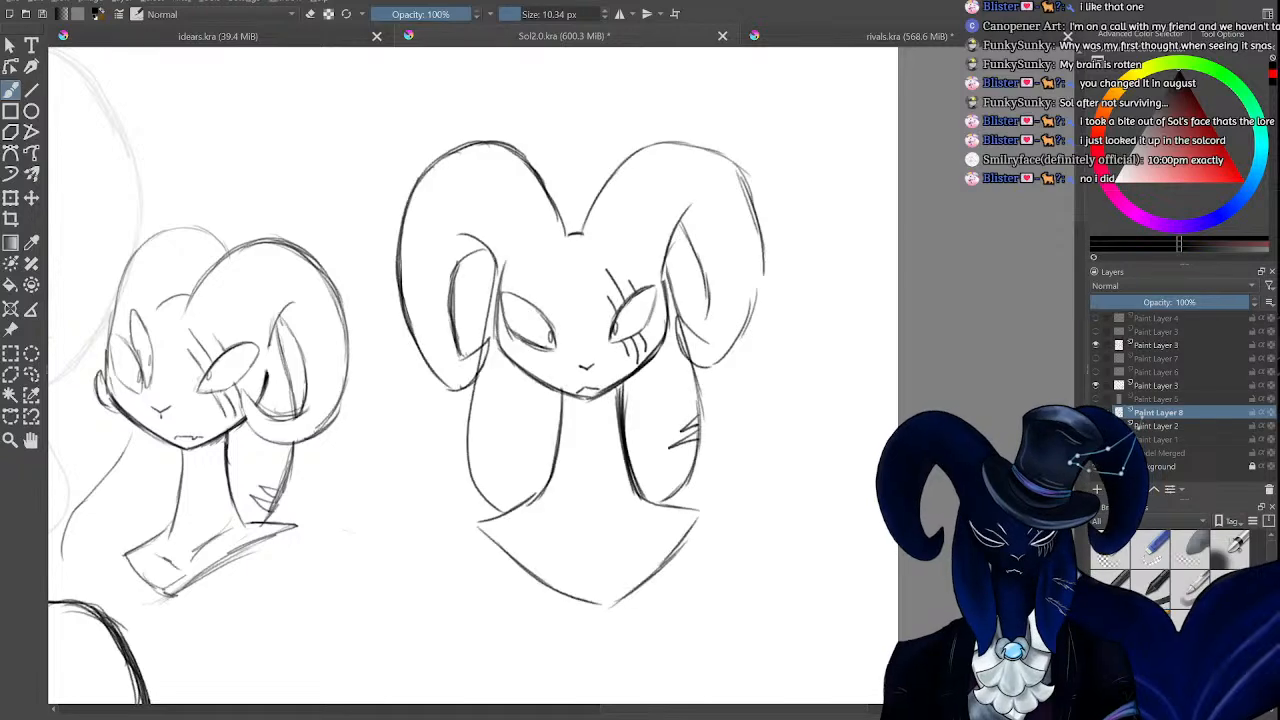
Select the front-facing head above the collar with a freehand outline and stretch it slightly taller with the Transform tool.
key("ctrl+minus")
key("ctrl+minus")
key("ctrl+minus")
key("ctrl+minus")
key("ctrl+plus")
key("ctrl+plus")
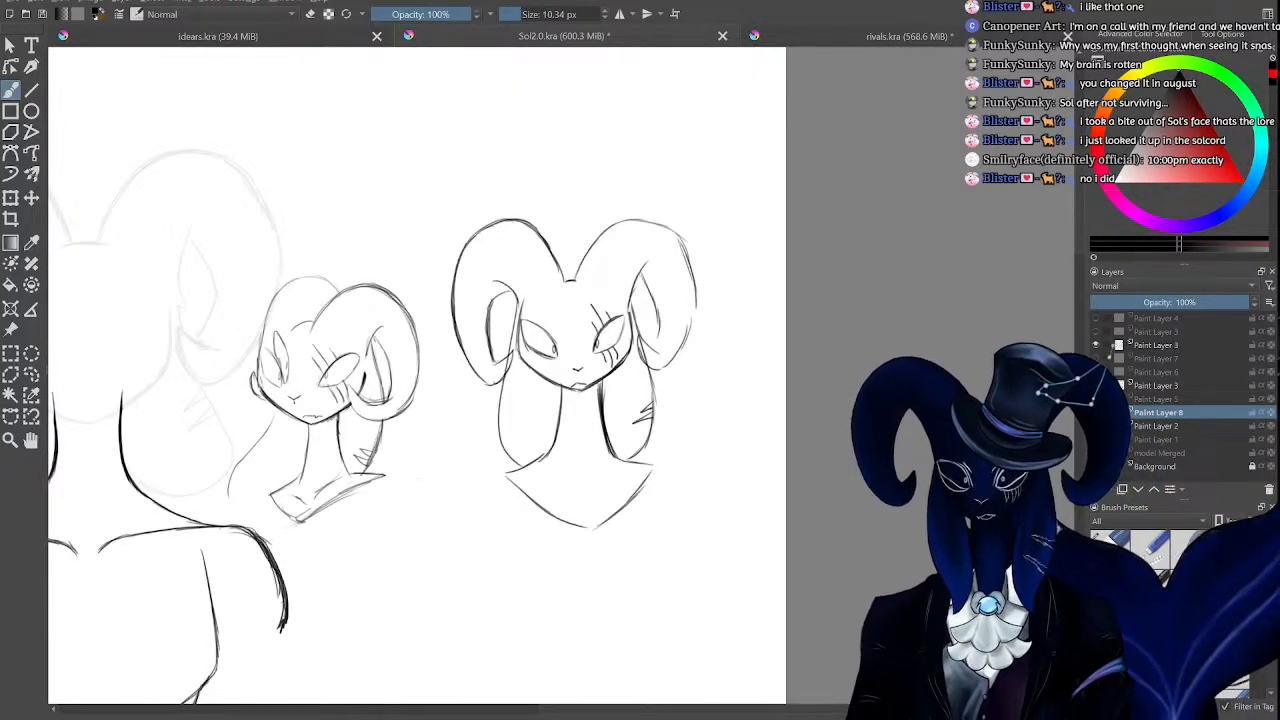
key("ctrl+plus")
key("ctrl+plus")
key("ctrl+plus")
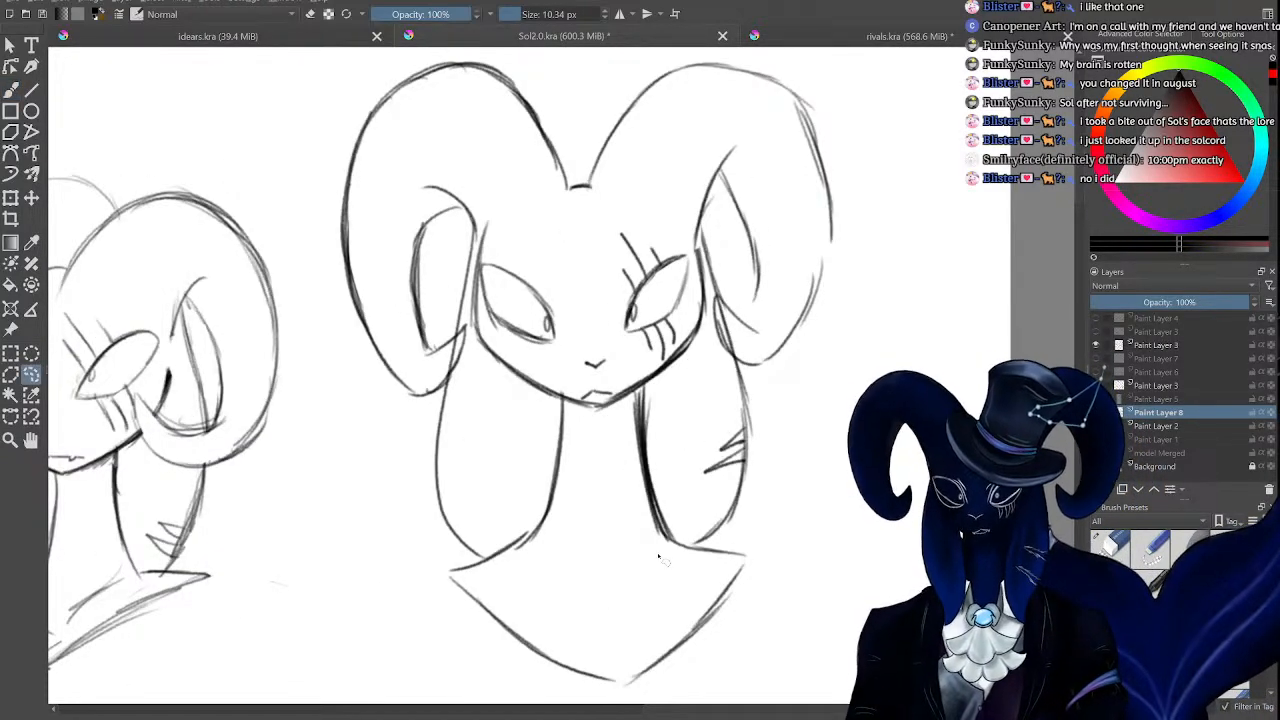
mouse_move(743, 528)
left_mouse_down()
mouse_move(696, 546)
mouse_move(682, 511)
mouse_move(700, 405)
left_mouse_up()
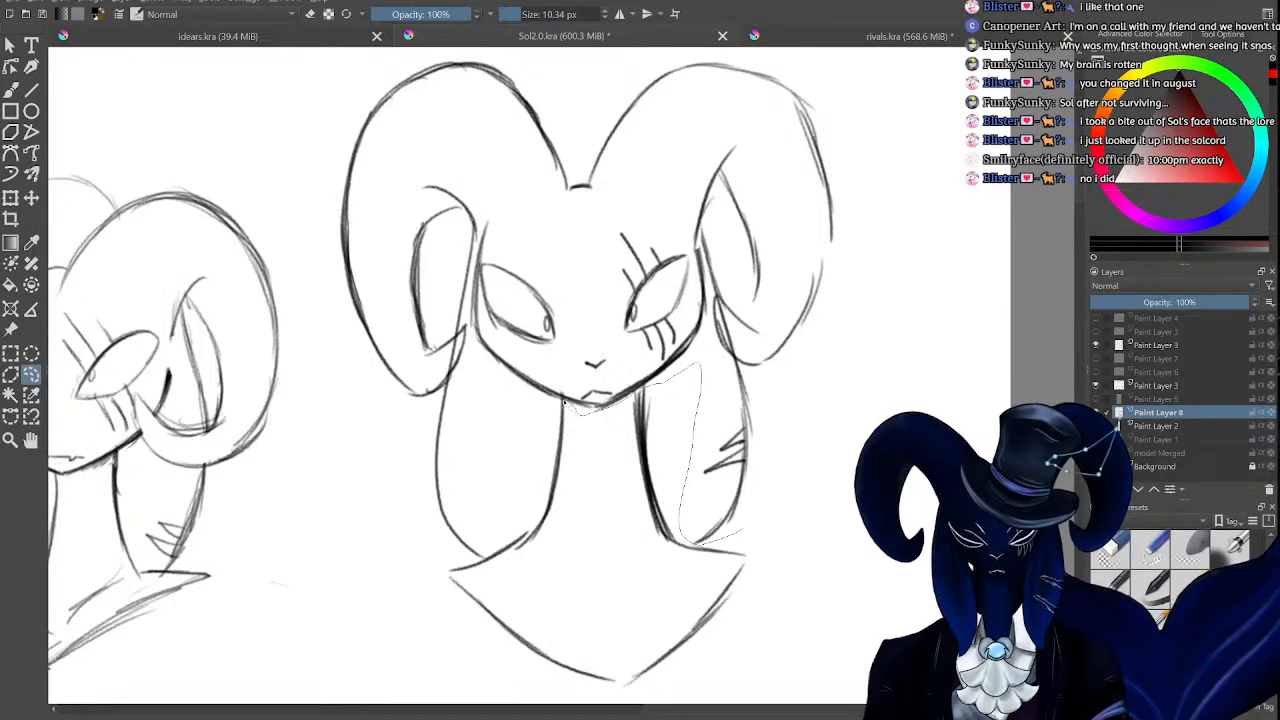
left_click_drag(564, 403, 500, 516)
mouse_move(466, 564)
left_mouse_down()
mouse_move(293, 278)
mouse_move(282, 131)
mouse_move(308, 88)
mouse_move(719, 107)
mouse_move(829, 288)
mouse_move(759, 476)
mouse_move(705, 508)
left_mouse_up()
key("ctrl+minus")
key("ctrl+t")
key("ctrl+minus")
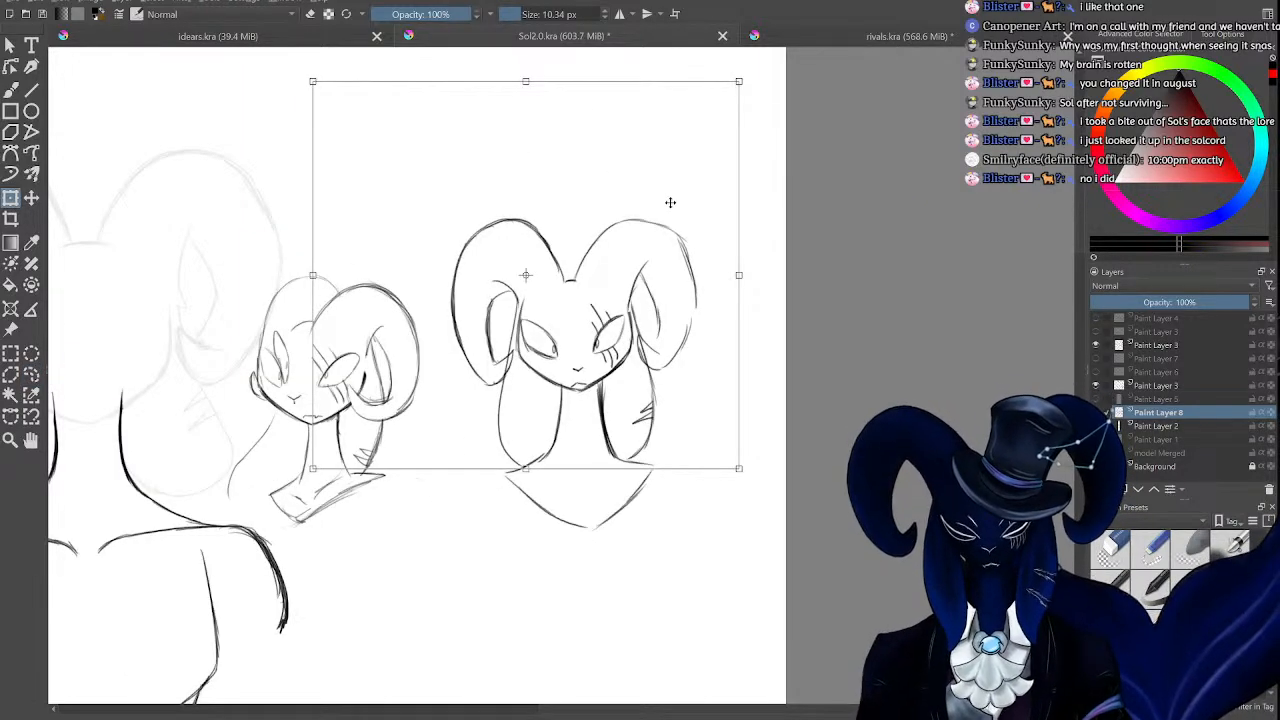
left_click_drag(526, 78, 526, 67)
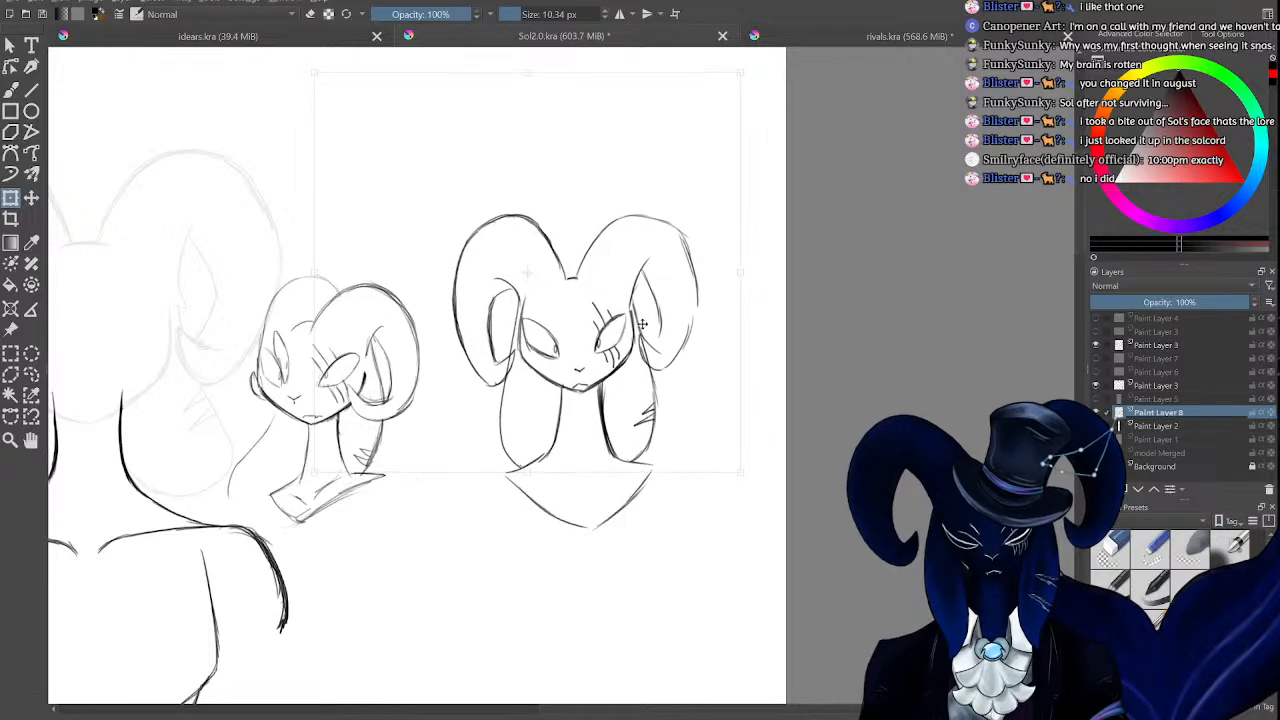
key("ctrl+plus")
key("Return")
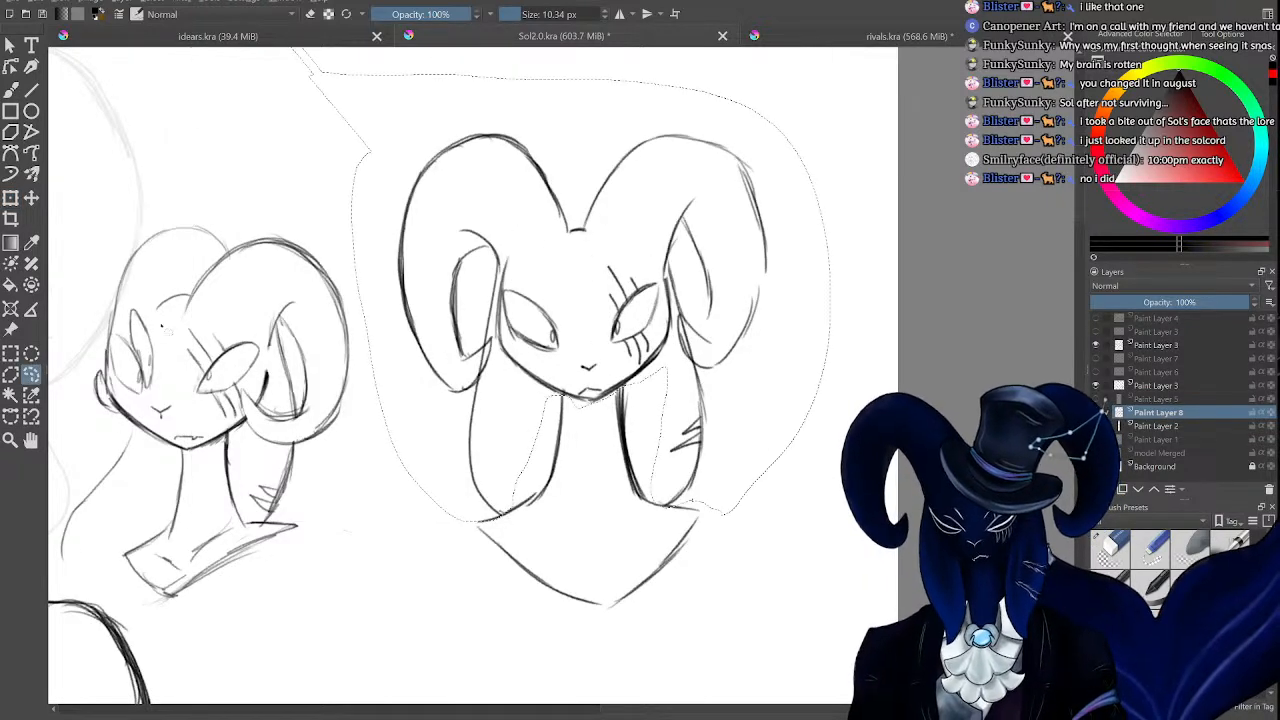
Erase the front-facing head's mouth and try a wider wavy mouth with short angled marks at its corners.
key("b")
key("ctrl+plus")
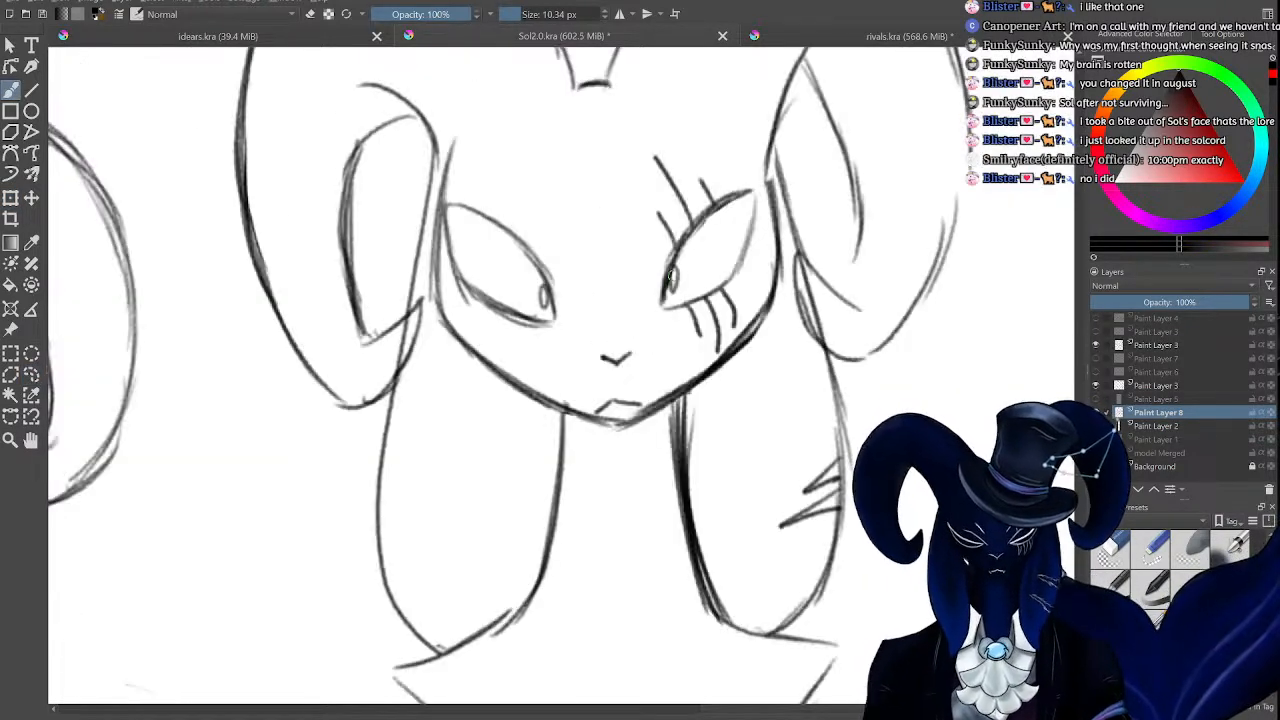
key("e")
mouse_move(620, 402)
left_mouse_down()
mouse_move(608, 386)
mouse_move(634, 400)
mouse_move(610, 400)
left_mouse_up()
key("e")
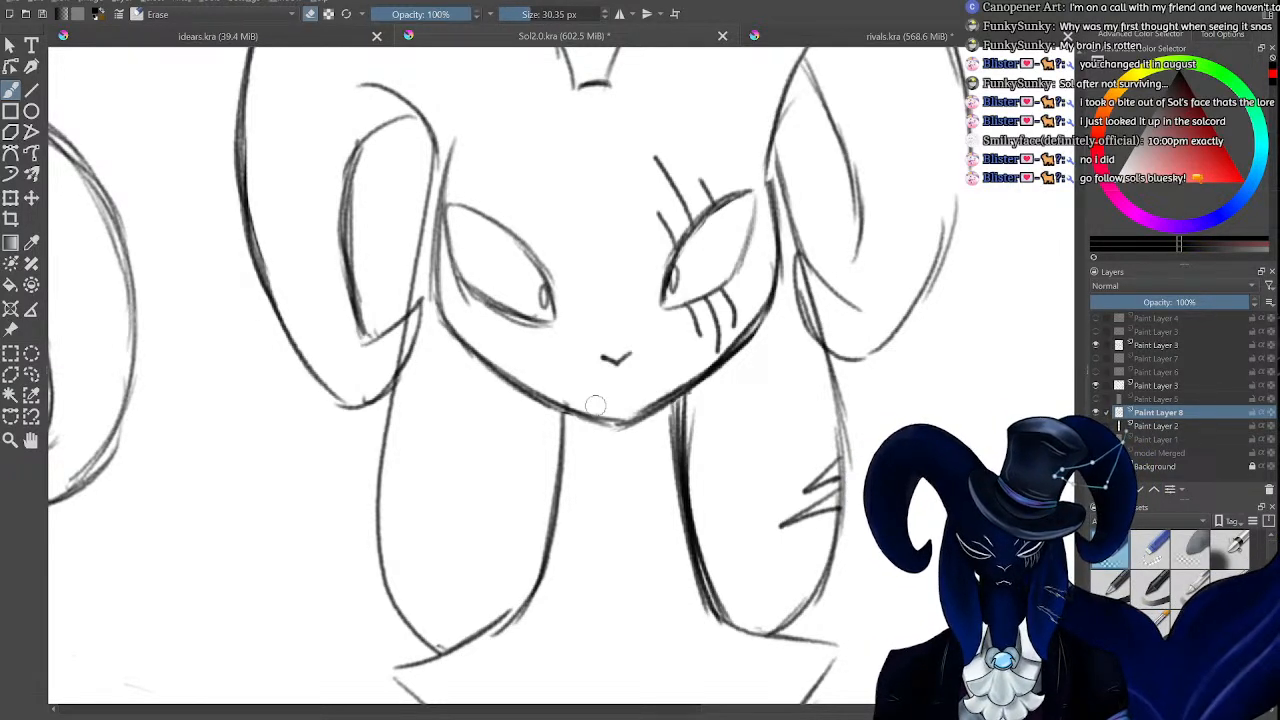
left_click_drag(607, 397, 640, 401)
key("ctrl+z")
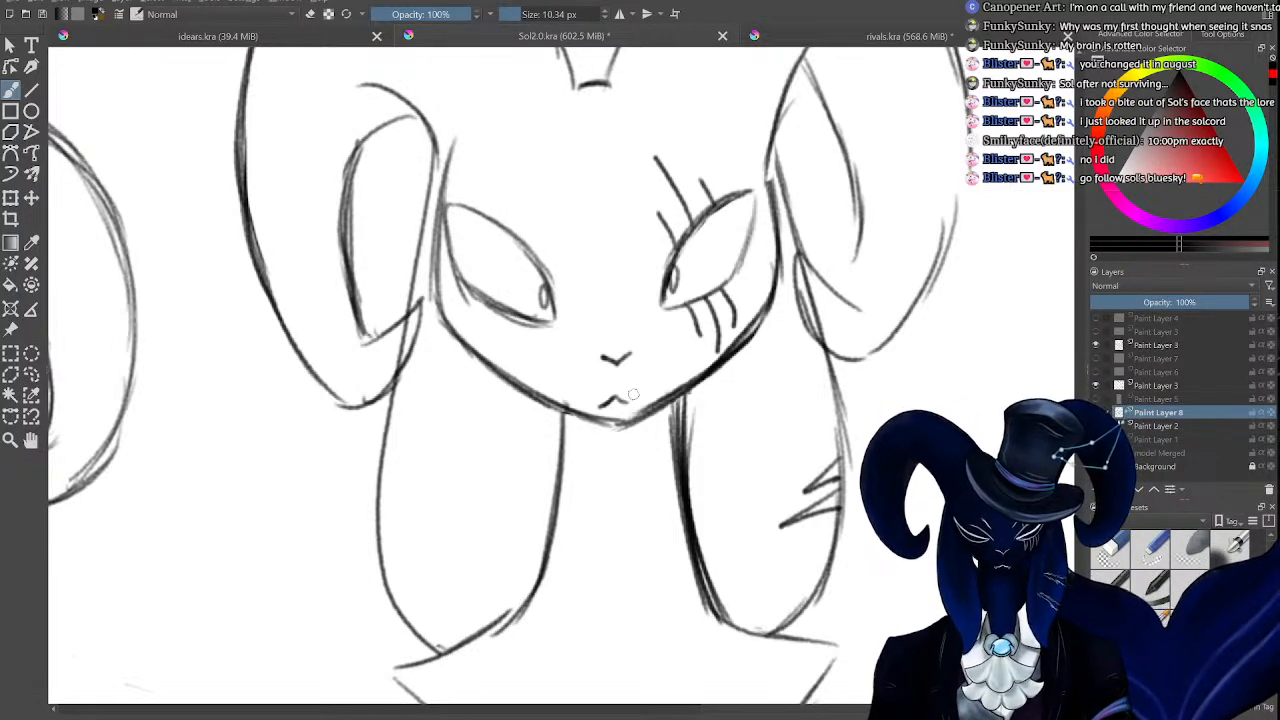
mouse_move(614, 398)
left_mouse_down()
mouse_move(655, 392)
mouse_move(585, 410)
left_mouse_up()
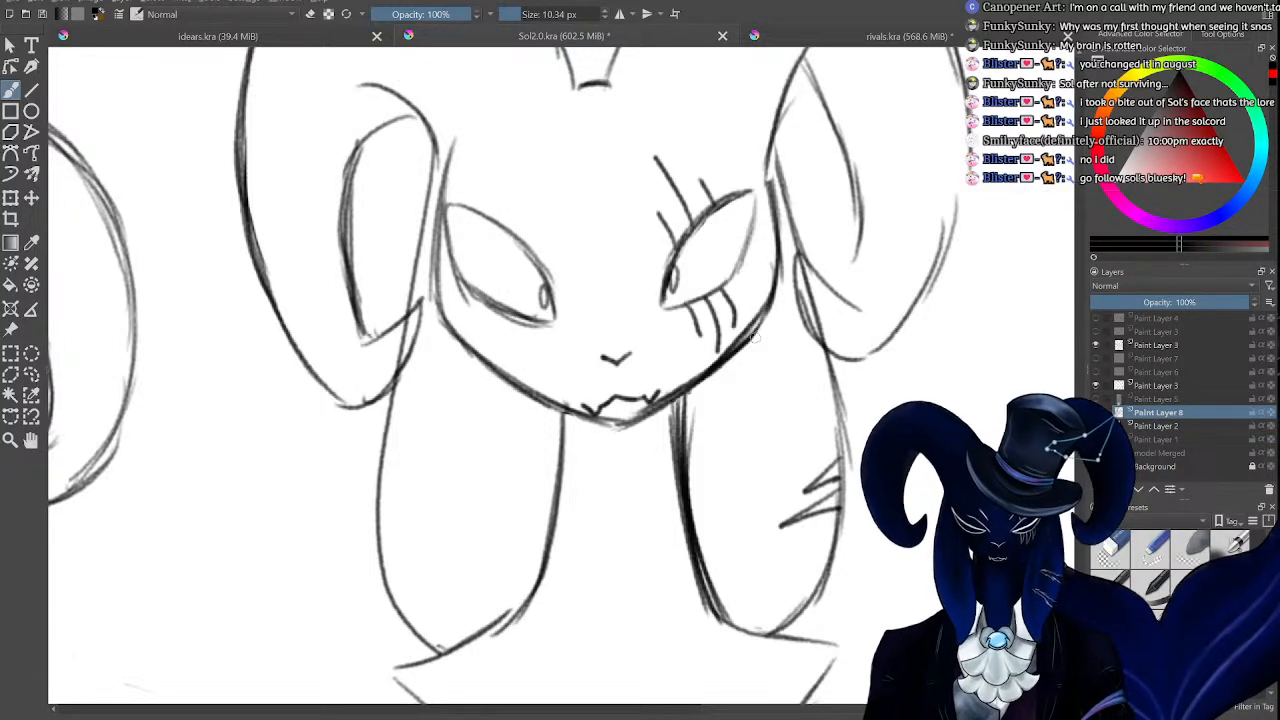
Sketch short collarbone lines on both sides of the front-facing figure's neck base.
key("ctrl+minus")
key("ctrl+minus")
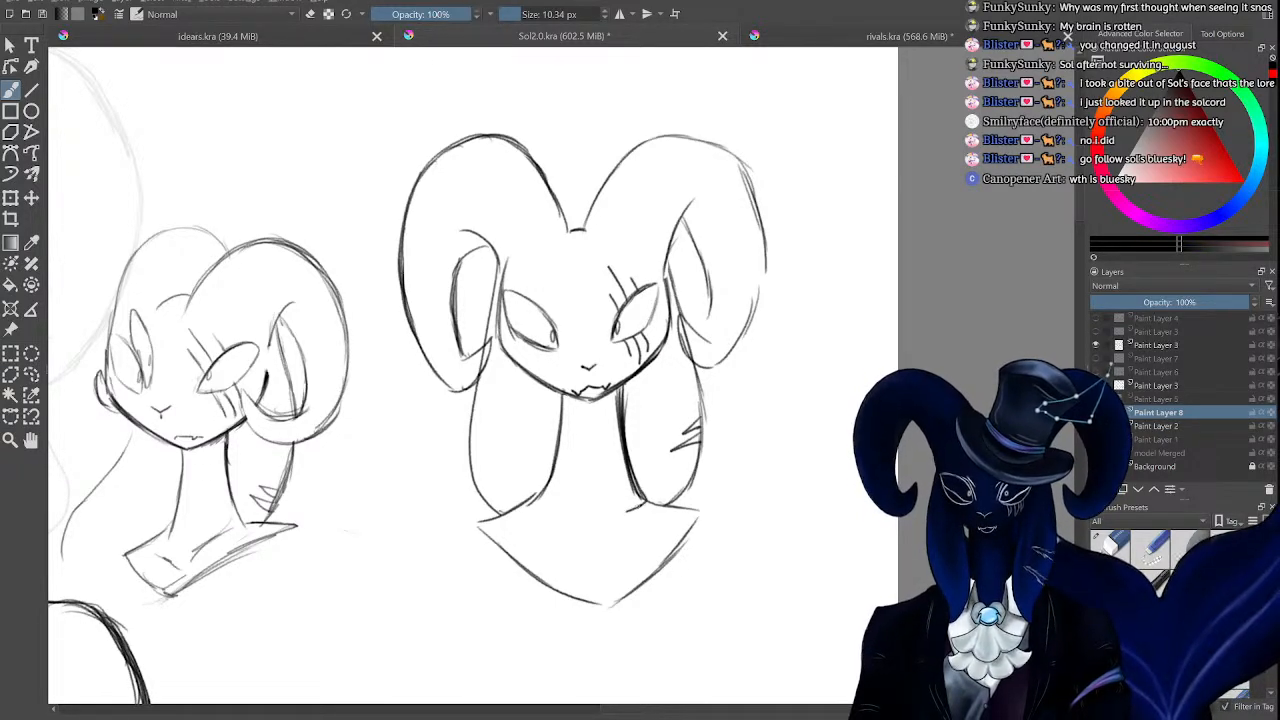
left_click_drag(602, 523, 640, 505)
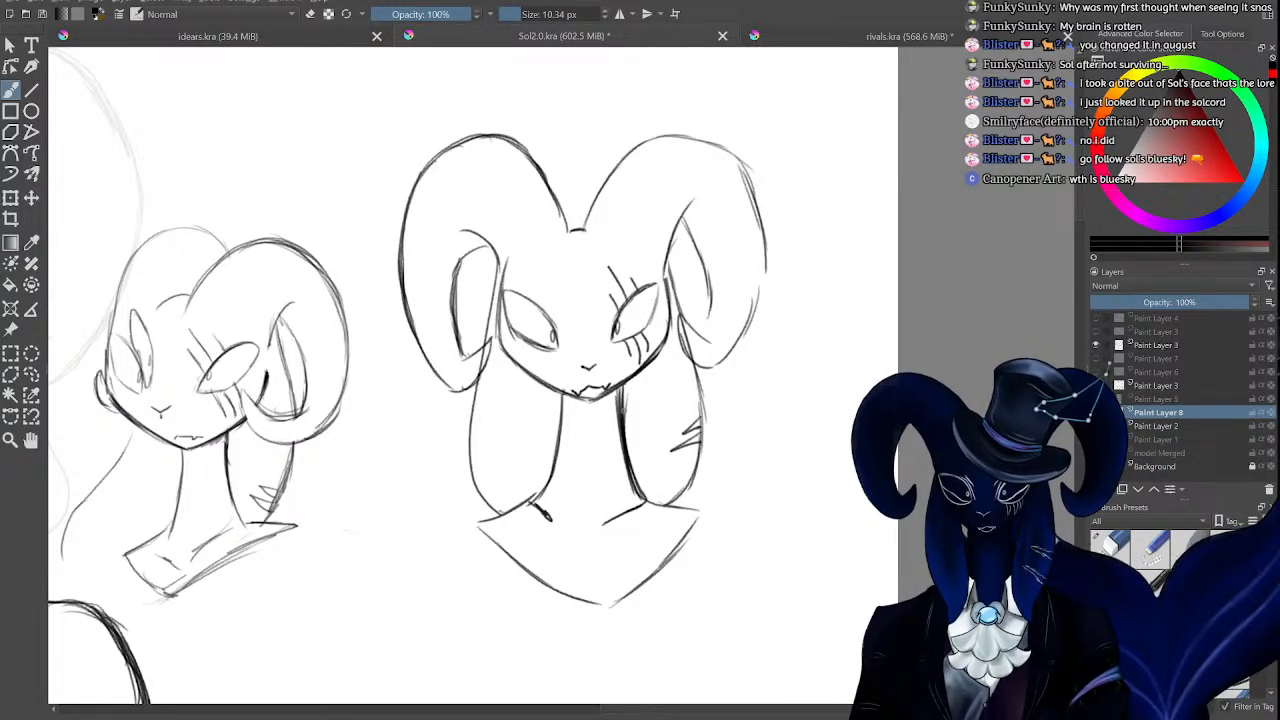
Erase the front-facing head's mouth, darken the chin line into a sharper point, and redraw the mouth just above it.
scroll(628, 367, "up", 2)
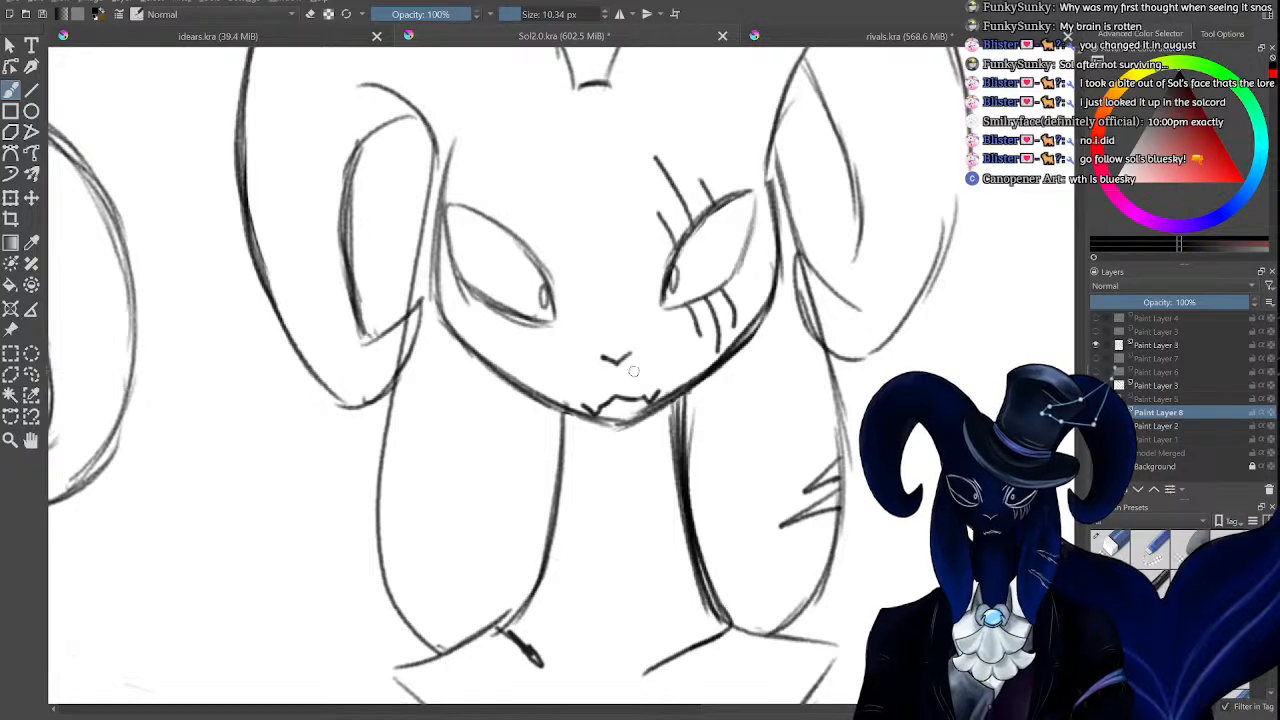
key("slash")
mouse_move(620, 398)
left_mouse_down()
mouse_move(651, 391)
mouse_move(588, 398)
left_mouse_up()
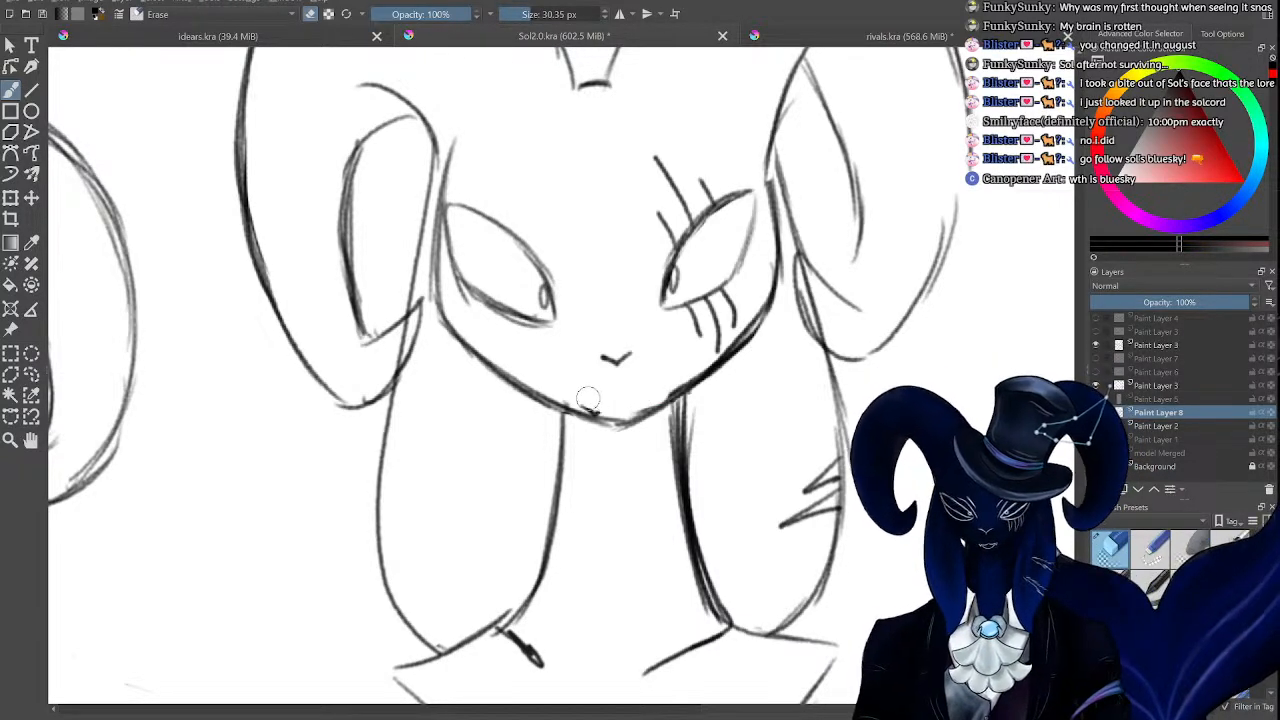
key("slash")
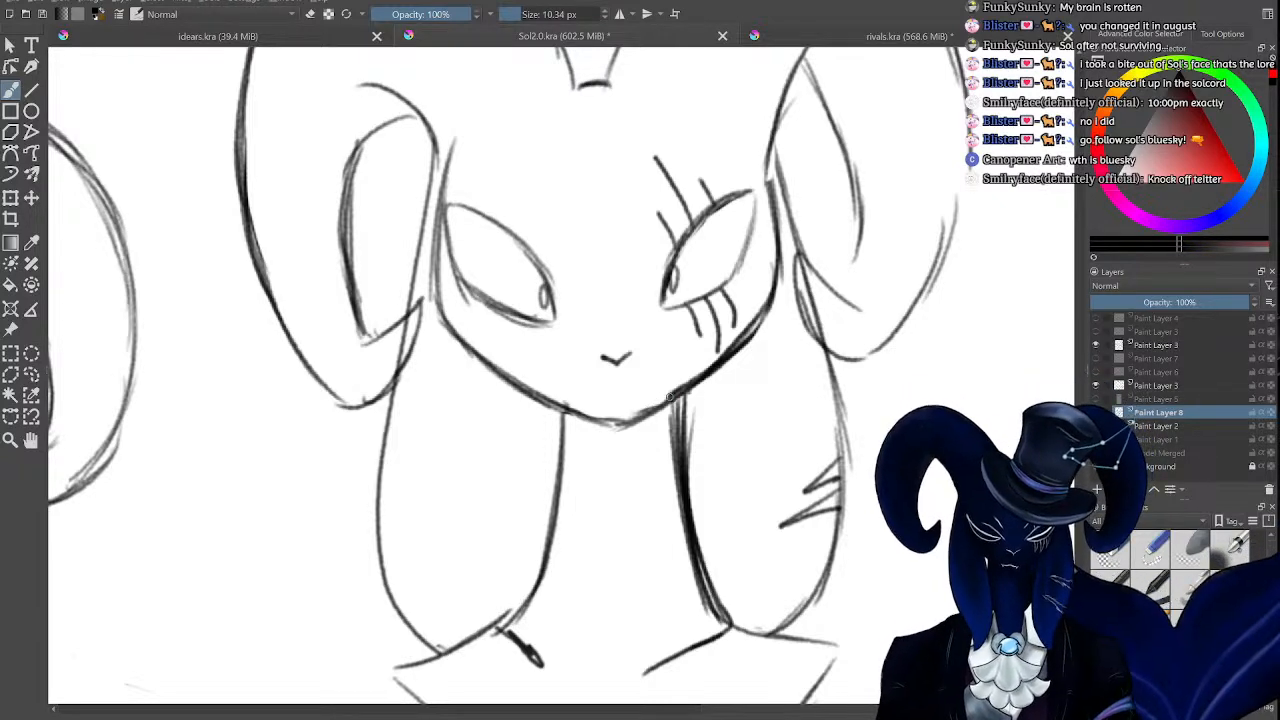
left_click_drag(670, 397, 611, 424)
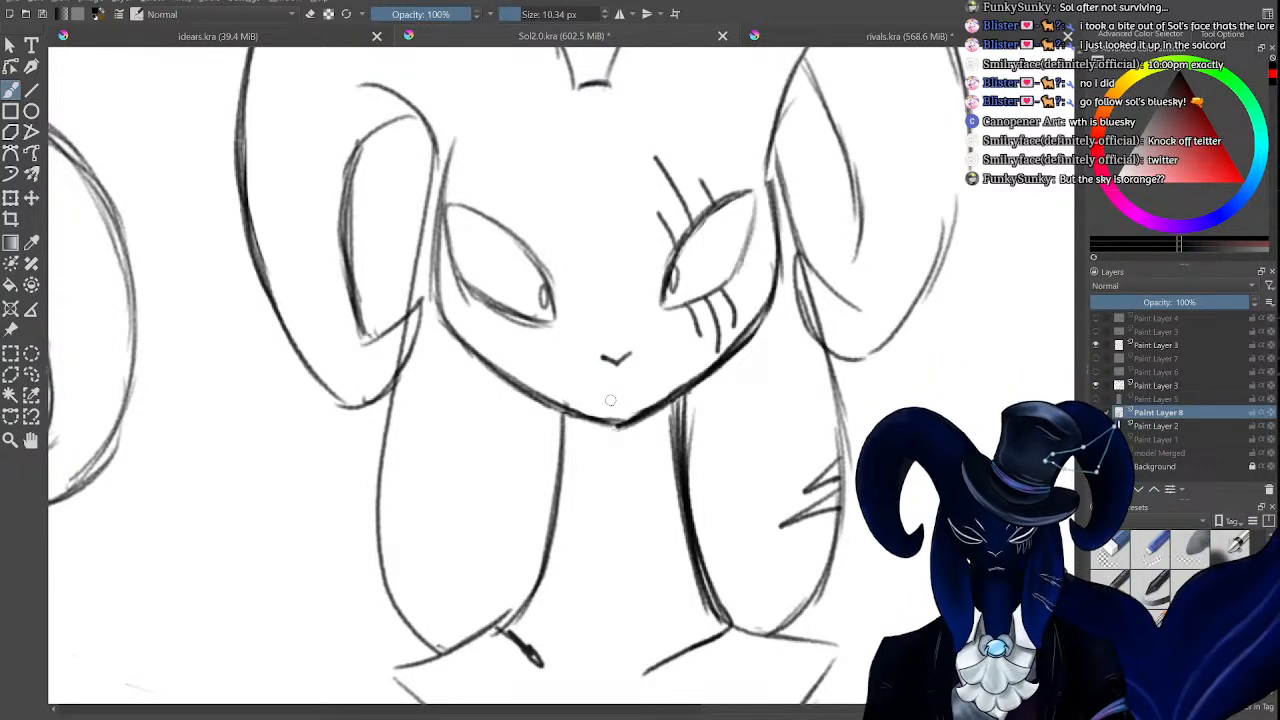
mouse_move(614, 397)
left_mouse_down()
mouse_move(594, 405)
mouse_move(654, 396)
left_mouse_up()
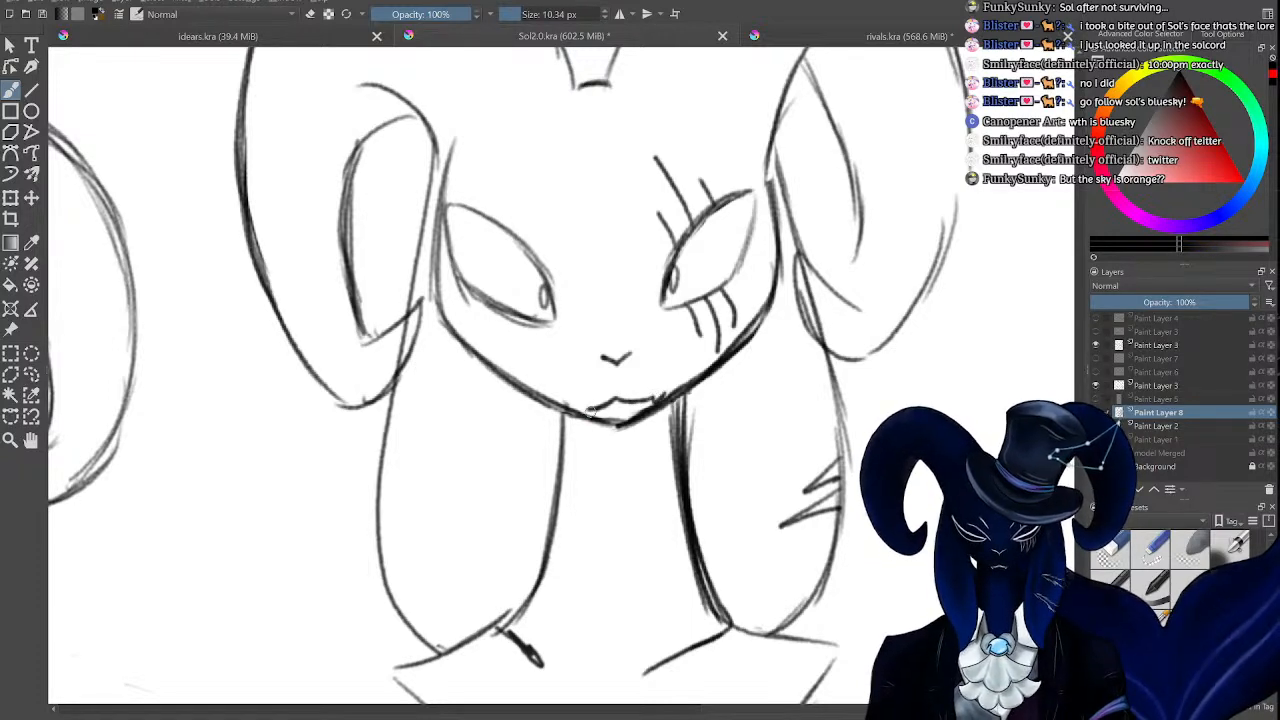
Check the front-facing head at several sizes and erase its mouth, keeping the chin outline intact.
key("ctrl+minus")
key("ctrl+minus")
key("ctrl+minus")
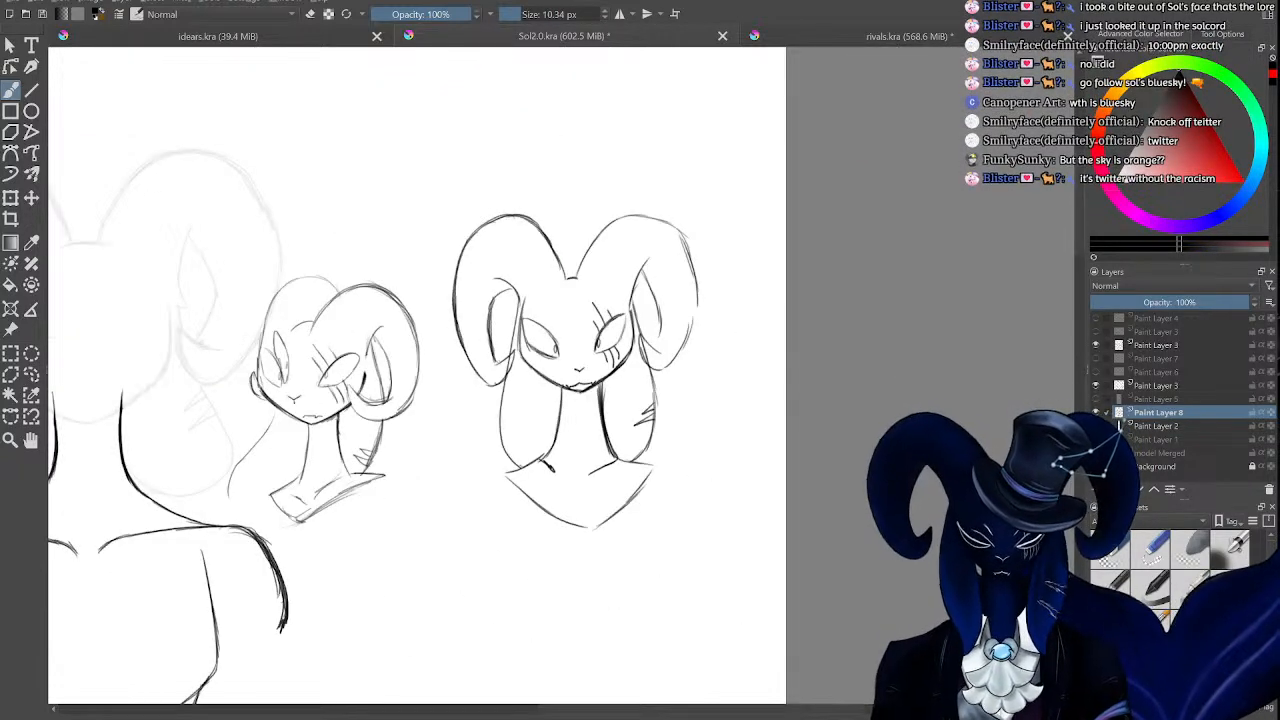
key("ctrl+plus")
key("ctrl+plus")
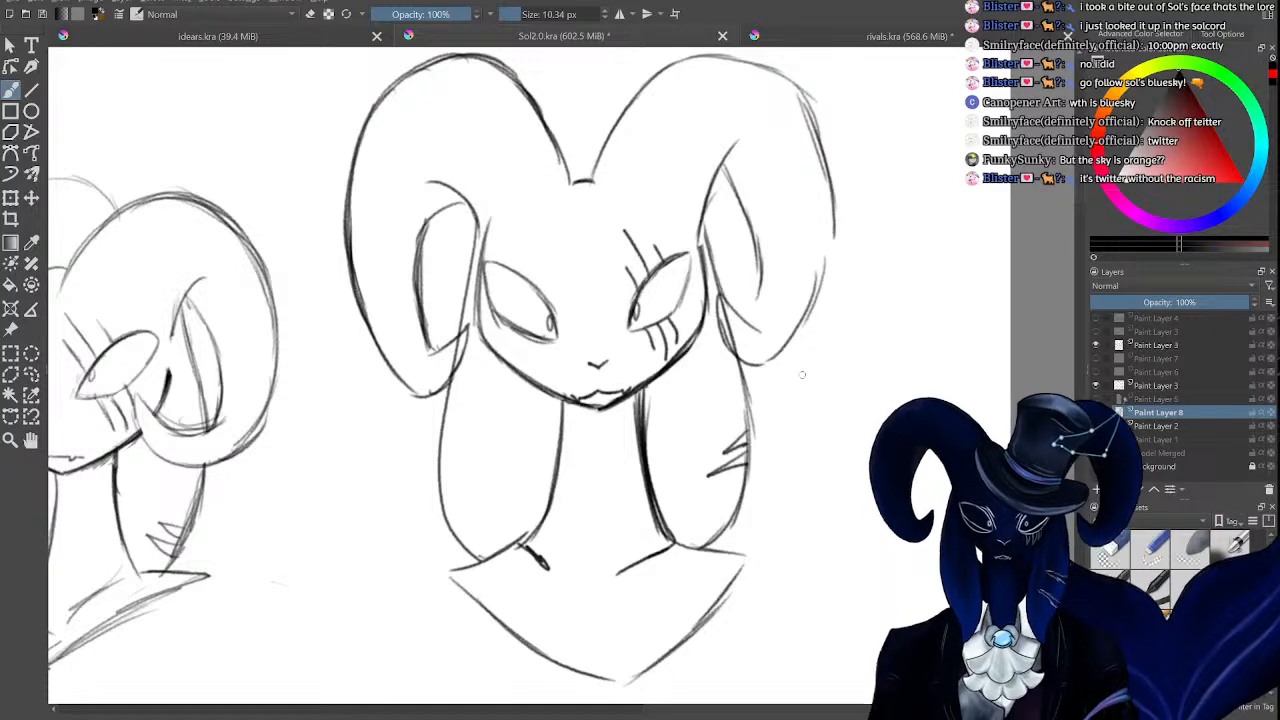
key("ctrl+plus")
key("ctrl+plus")
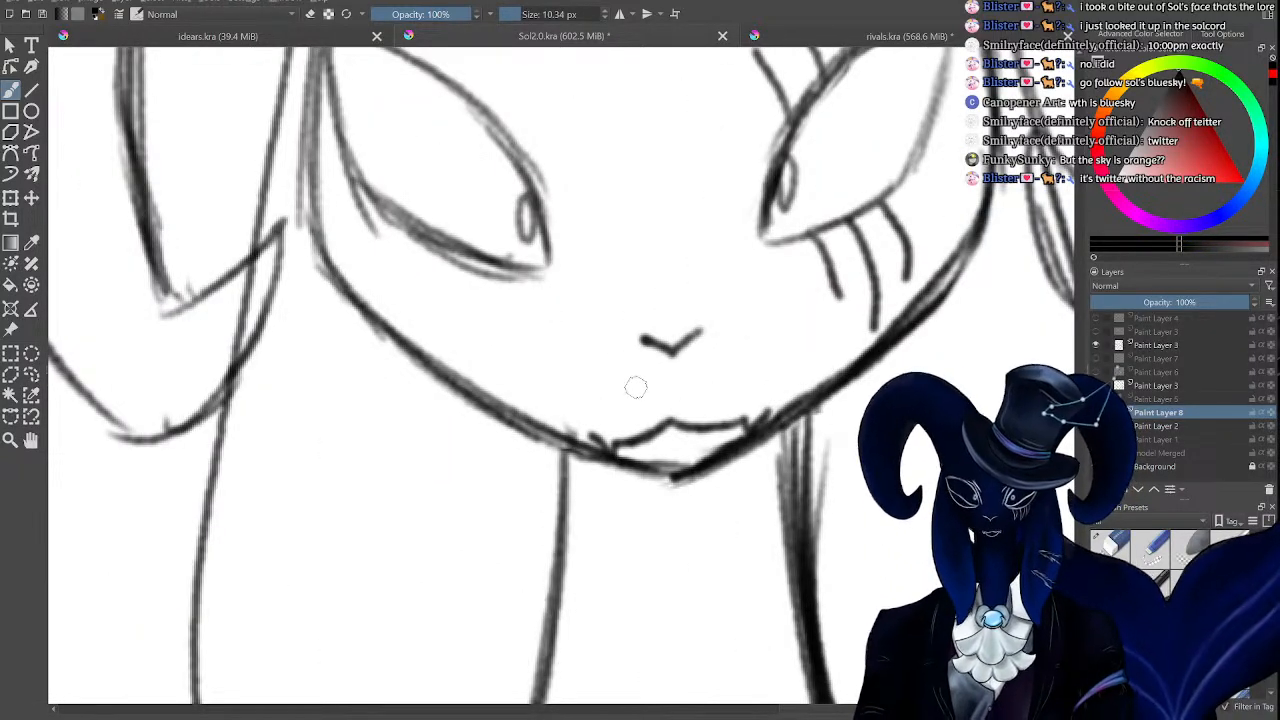
key("slash")
mouse_move(653, 403)
left_mouse_down()
mouse_move(676, 414)
mouse_move(749, 400)
mouse_move(629, 429)
left_mouse_up()
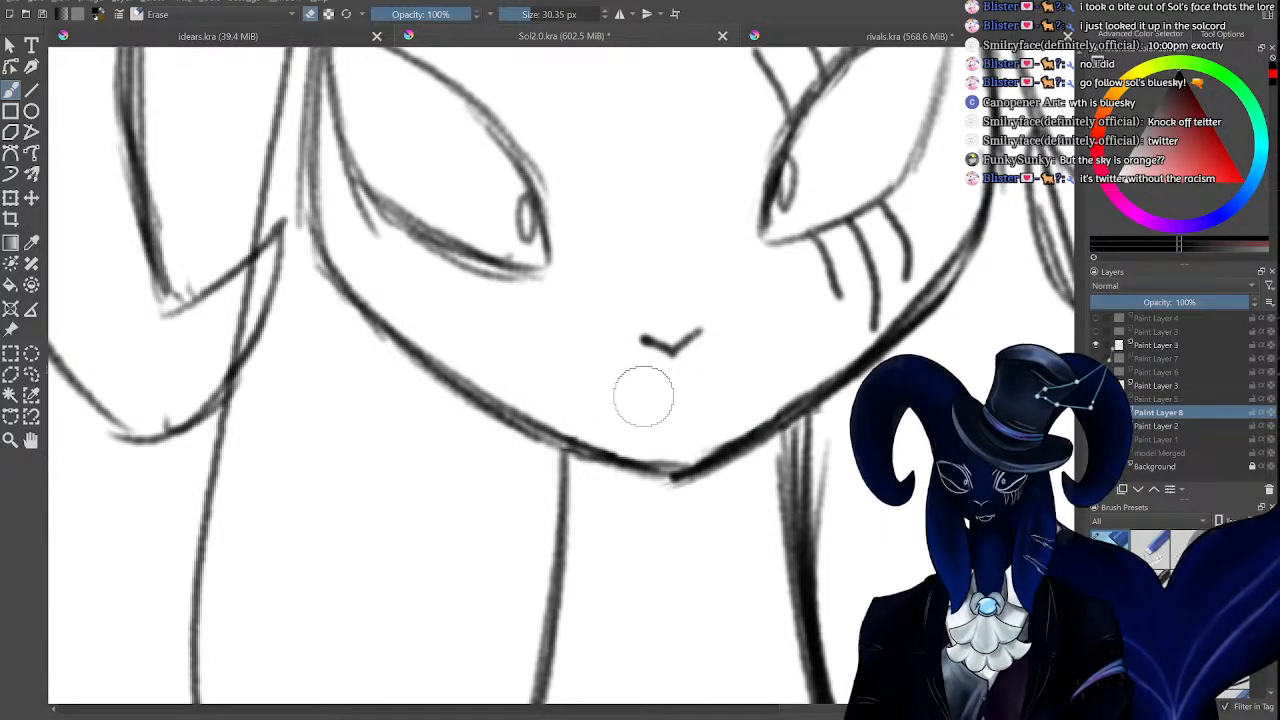
mouse_move(683, 352)
left_mouse_down()
mouse_move(700, 334)
mouse_move(672, 346)
mouse_move(701, 316)
left_mouse_up()
key("e")
key("ctrl+minus")
key("ctrl+minus")
key("ctrl+minus")
key("ctrl+minus")
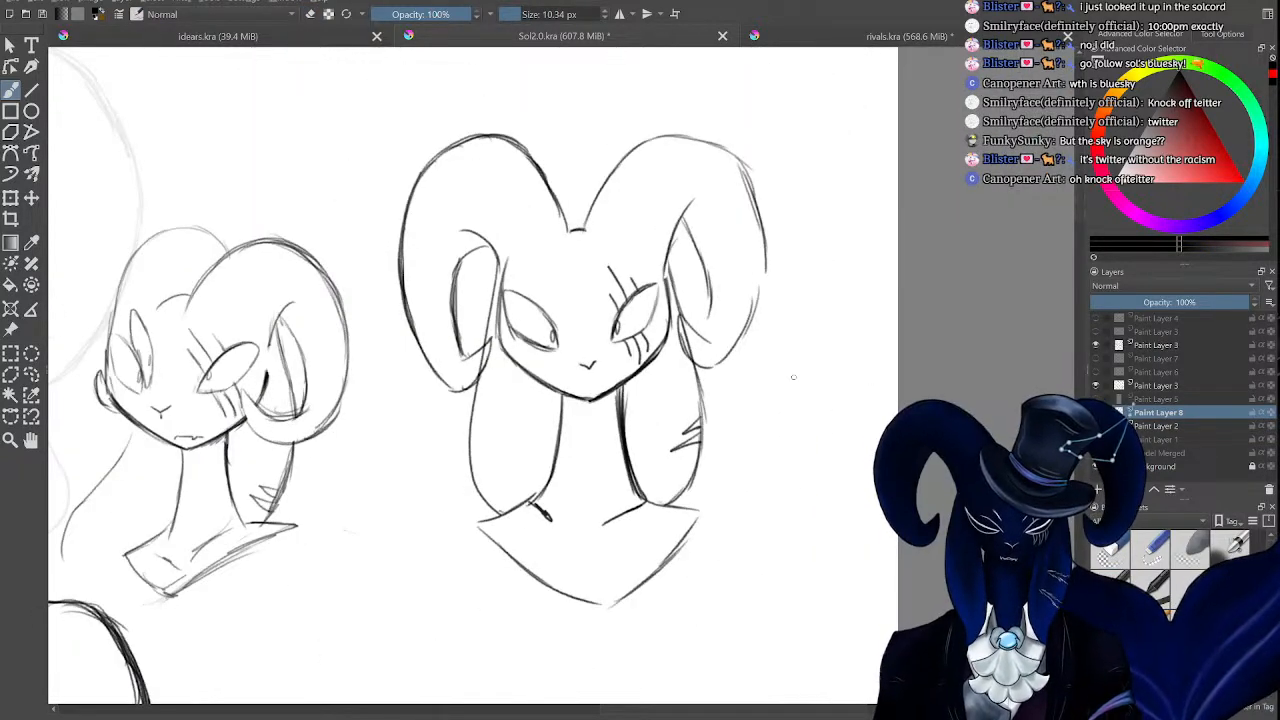
Try a wide, arched mouth with short angled corner marks just above the front-facing head's chin.
key("ctrl+plus")
key("ctrl+plus")
key("ctrl+plus")
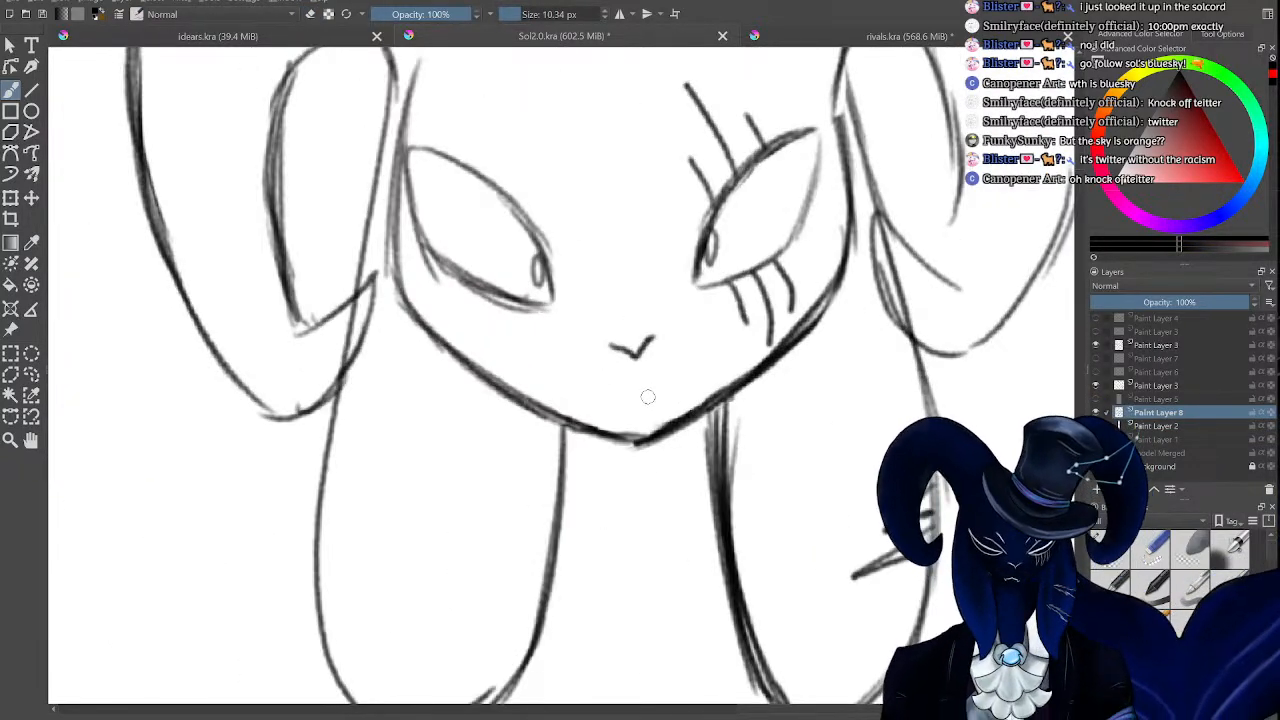
mouse_move(646, 397)
left_mouse_down()
mouse_move(698, 395)
mouse_move(597, 418)
left_mouse_up()
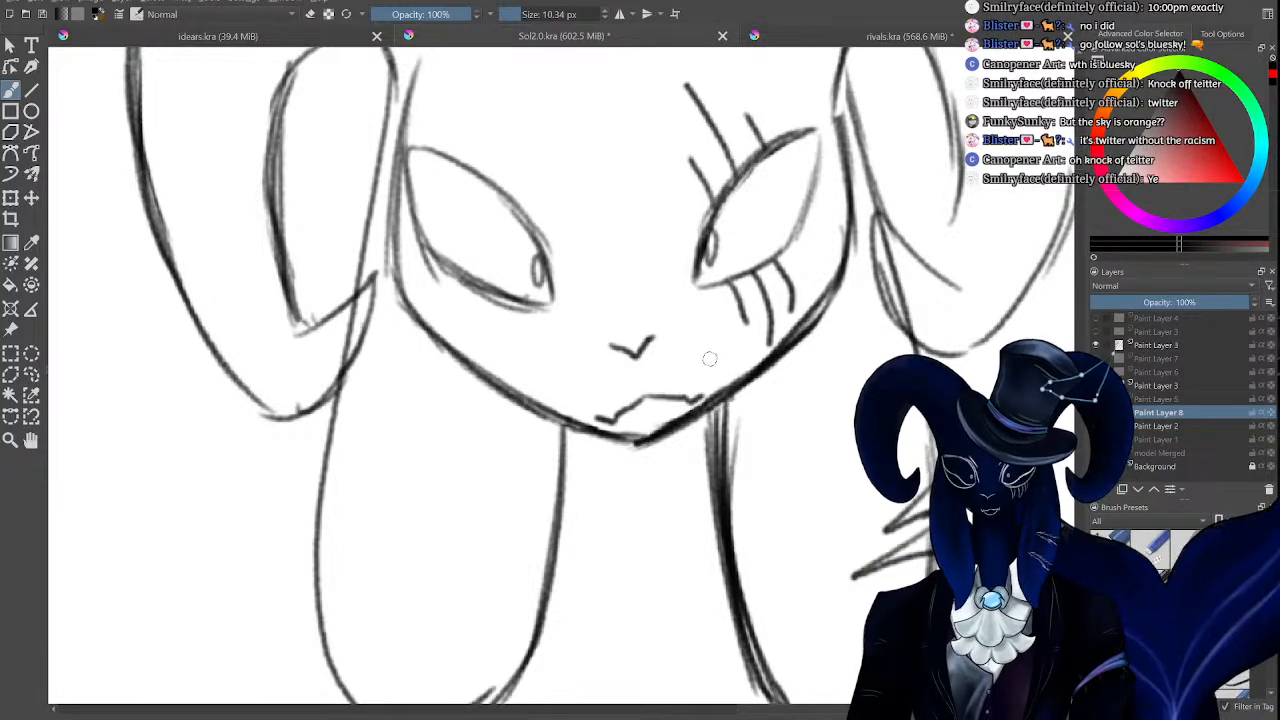
scroll(709, 358, "down", 1)
left_click_drag(635, 712, 820, 690)
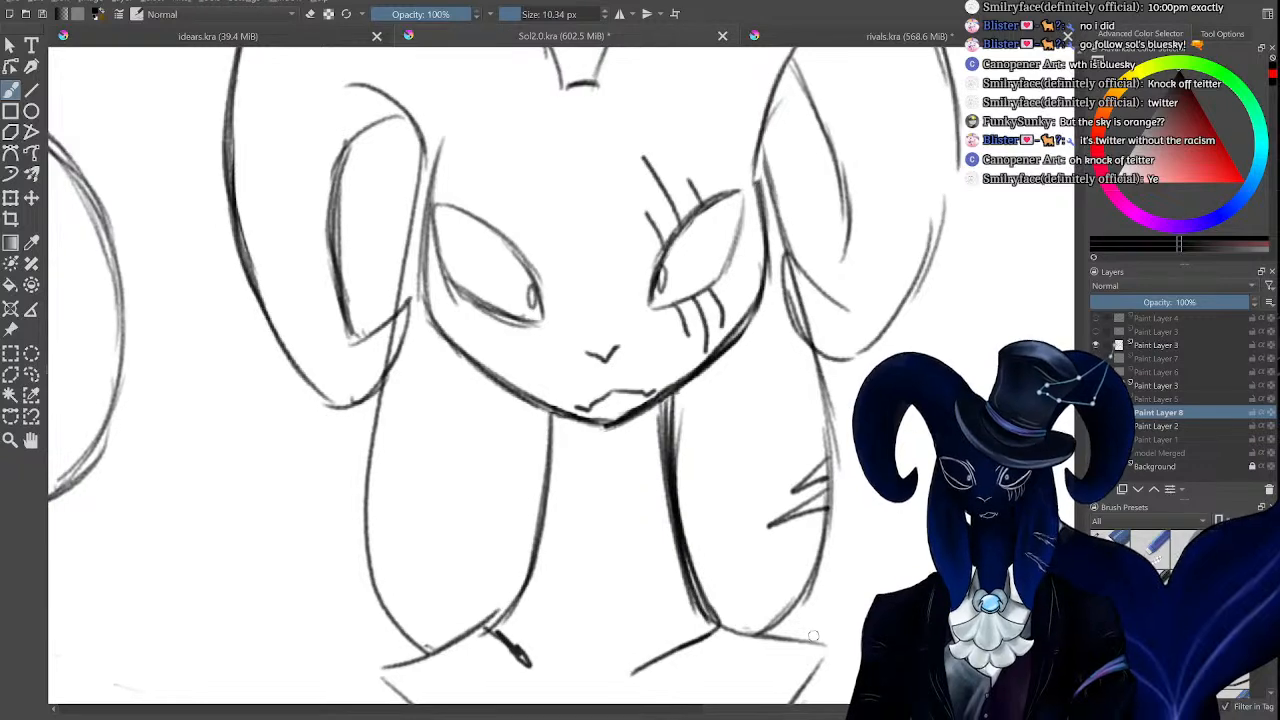
key("ctrl+plus")
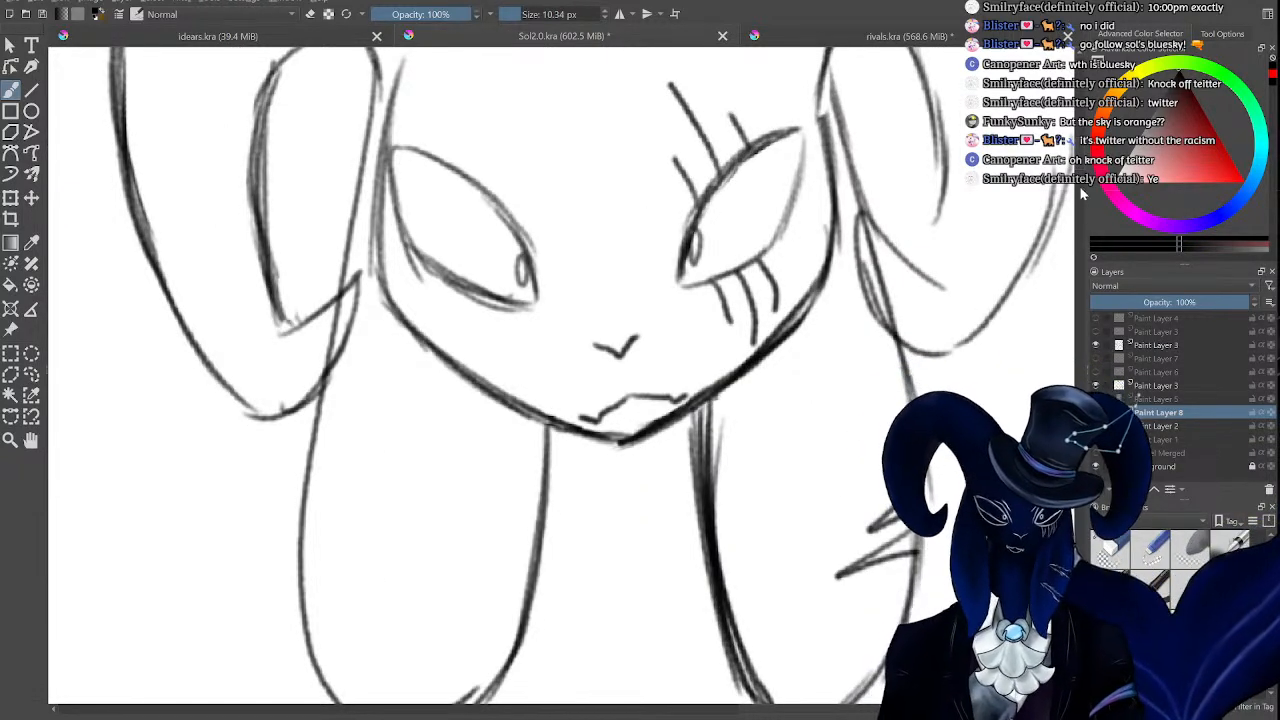
left_click_drag(1080, 170, 1064, 150)
key("ctrl+plus")
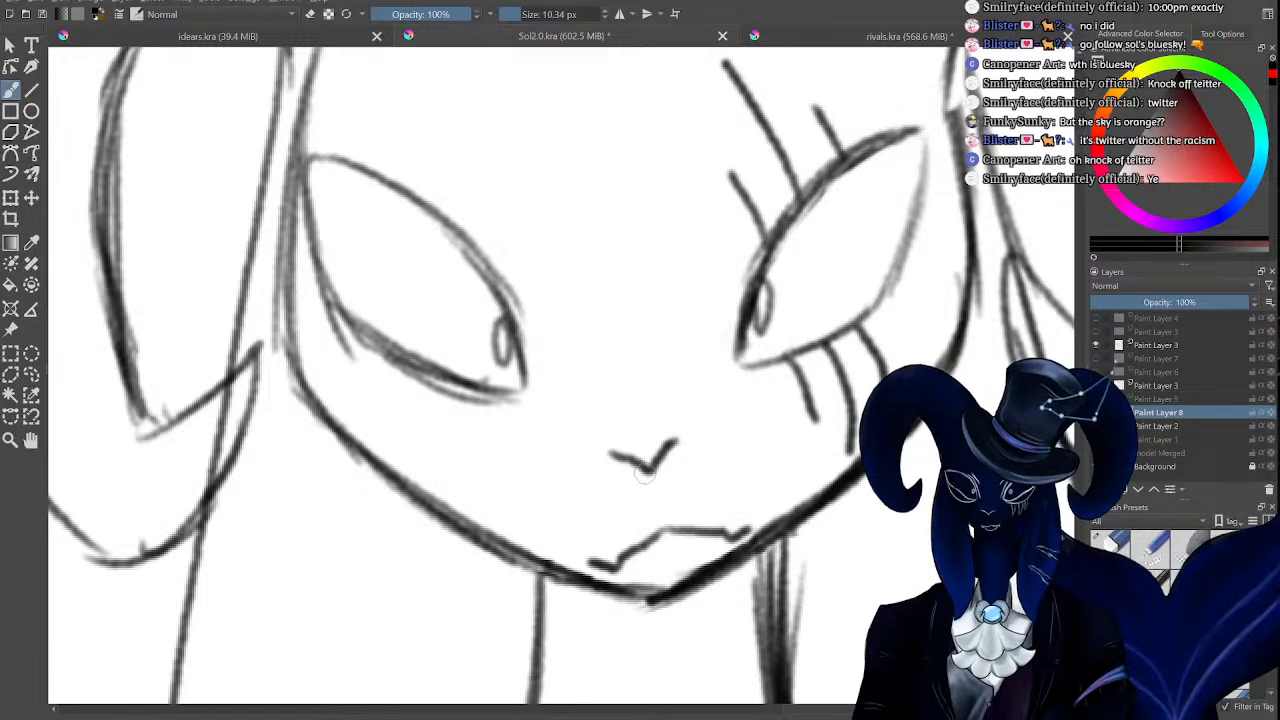
key("ctrl+z")
key("ctrl+z")
key("ctrl+z")
key("ctrl+z")
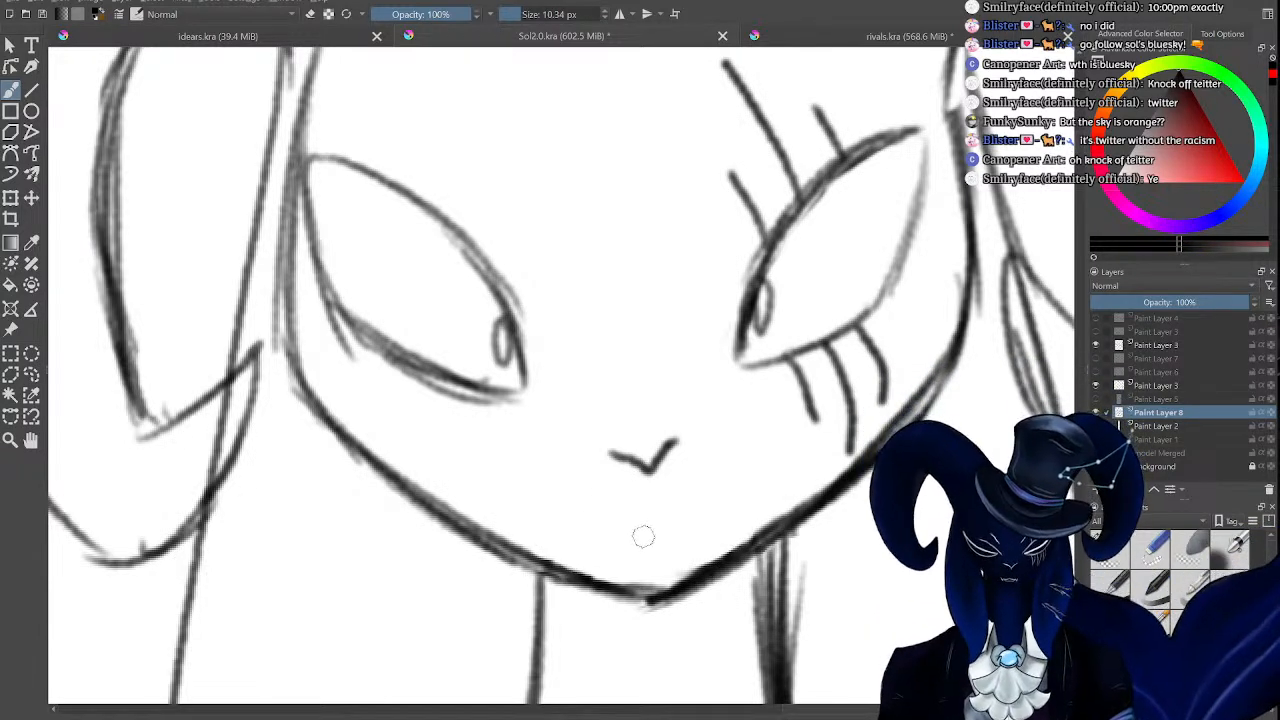
Draw the front-facing head's mouth as a low arch above the chin, with angled notches at both corners.
mouse_move(643, 536)
left_mouse_down()
mouse_move(602, 559)
mouse_move(712, 545)
mouse_move(742, 530)
left_mouse_up()
key("ctrl+z")
left_click_drag(592, 566, 550, 546)
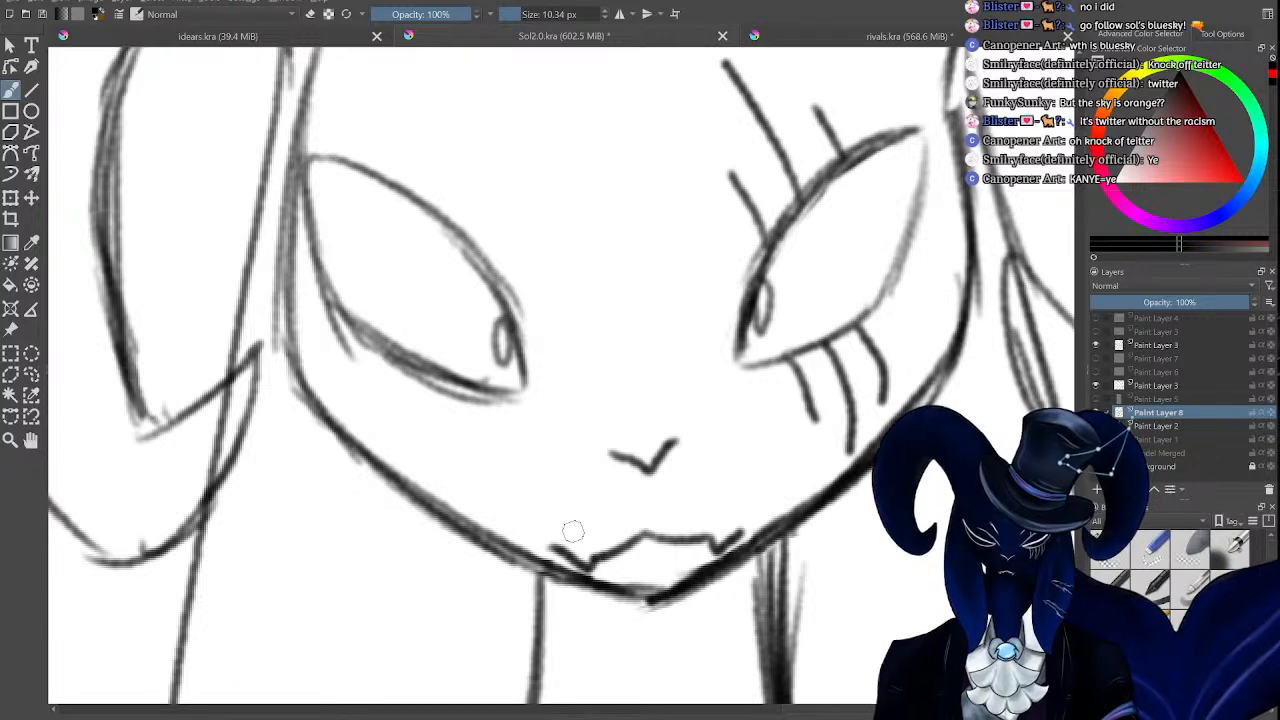
key("ctrl+minus")
key("ctrl+minus")
key("ctrl+minus")
key("ctrl+minus")
key("ctrl+minus")
key("ctrl+plus")
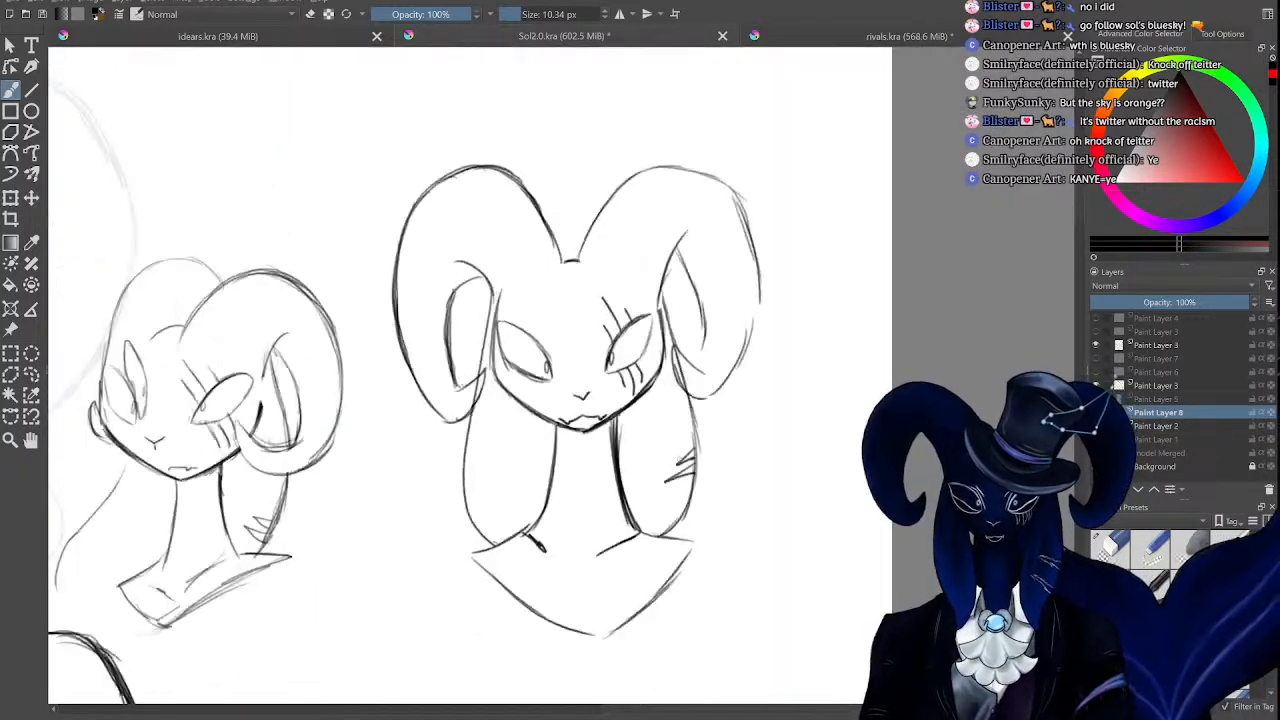
Sketch a line with short tick marks from the mouth's corner along the jaw to the lashes below the scarred eye.
key("ctrl+plus")
key("ctrl+plus")
key("ctrl+plus")
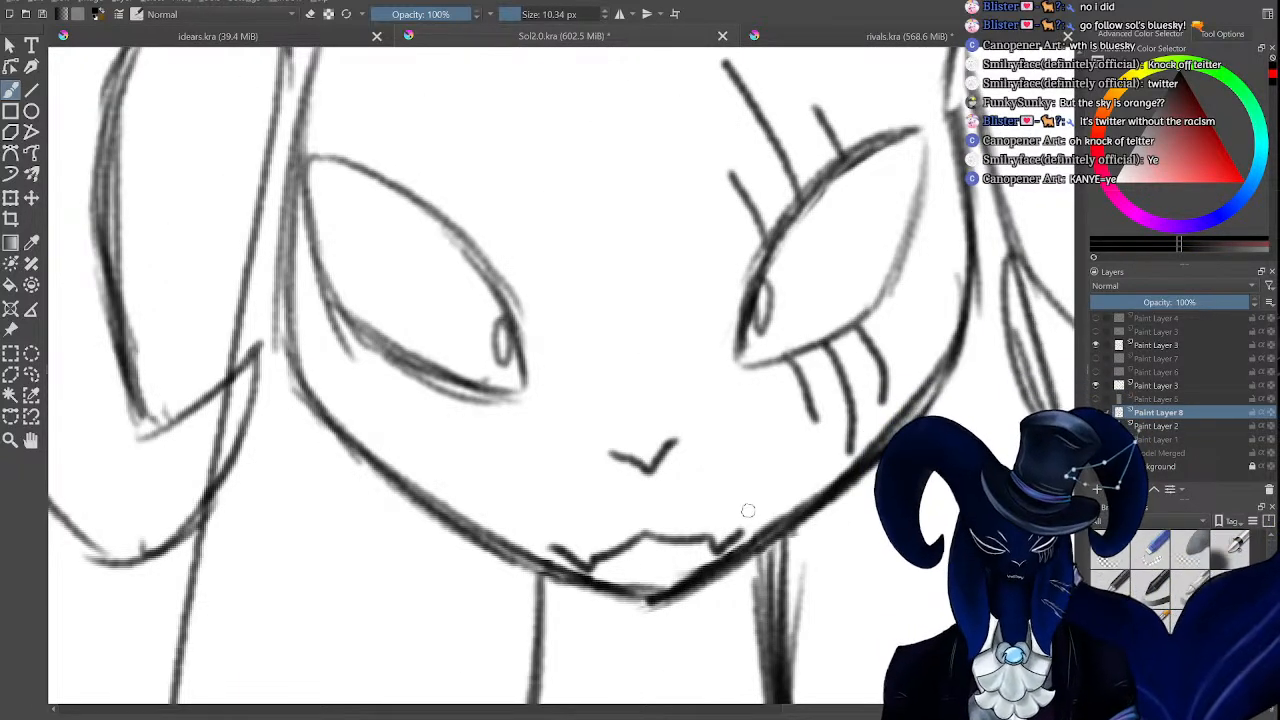
mouse_move(748, 510)
left_mouse_down()
mouse_move(756, 520)
mouse_move(814, 463)
left_mouse_up()
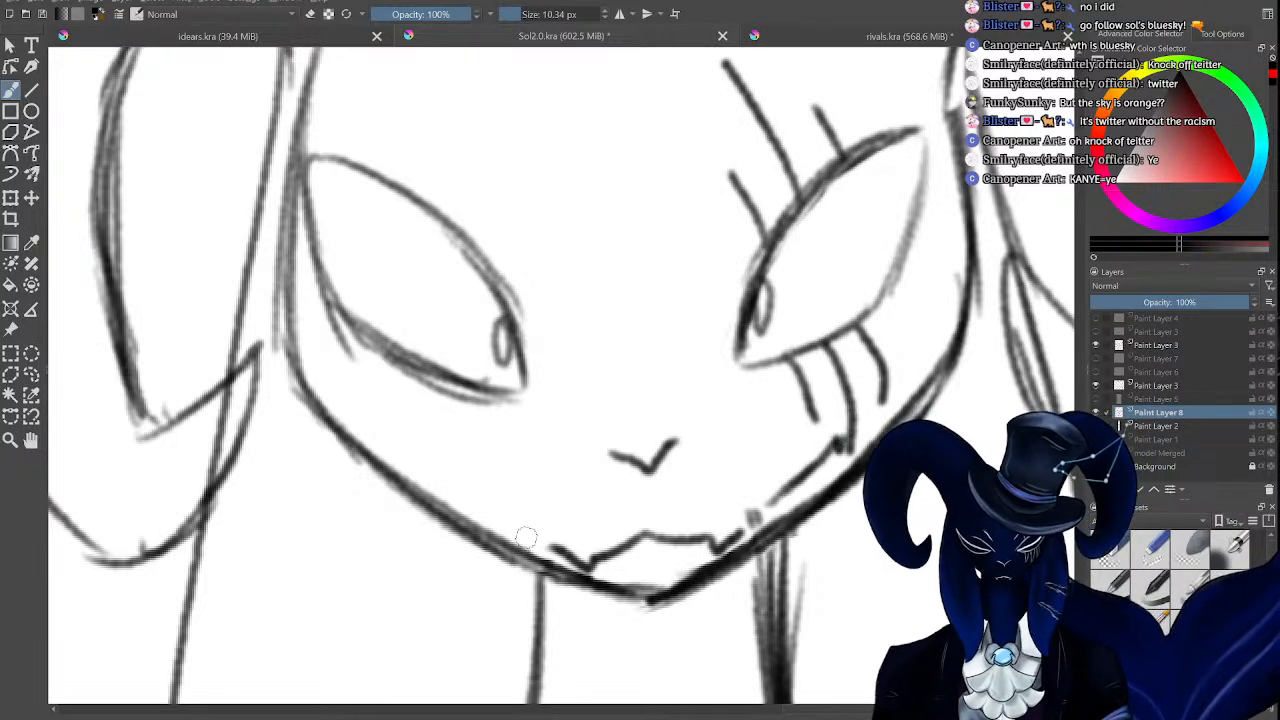
mouse_move(535, 530)
left_mouse_down()
mouse_move(533, 543)
mouse_move(382, 429)
left_mouse_up()
key("ctrl+minus")
key("ctrl+minus")
key("ctrl+minus")
key("ctrl+minus")
key("ctrl+minus")
key("ctrl+plus")
key("ctrl+plus")
key("ctrl+plus")
key("ctrl+plus")
key("ctrl+plus")
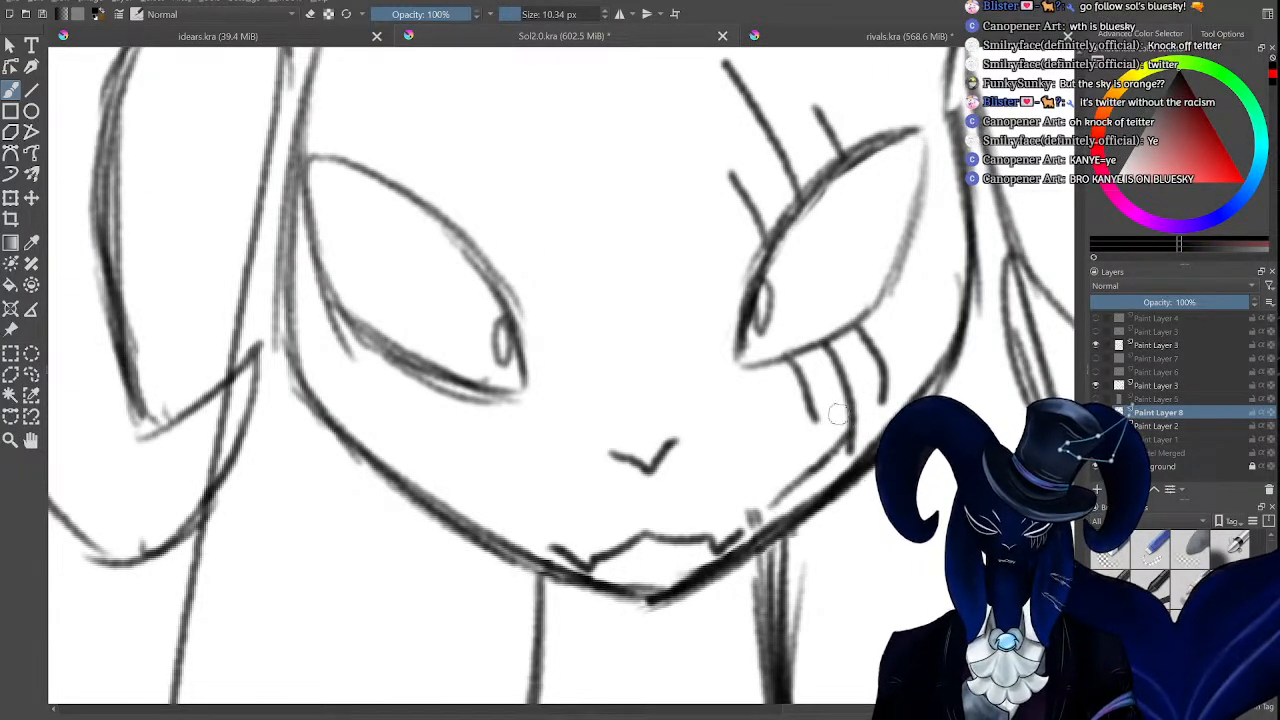
Finish that cheek line with a small hooked end and draw a matching ticked, hooked line along the opposite jaw.
key("e")
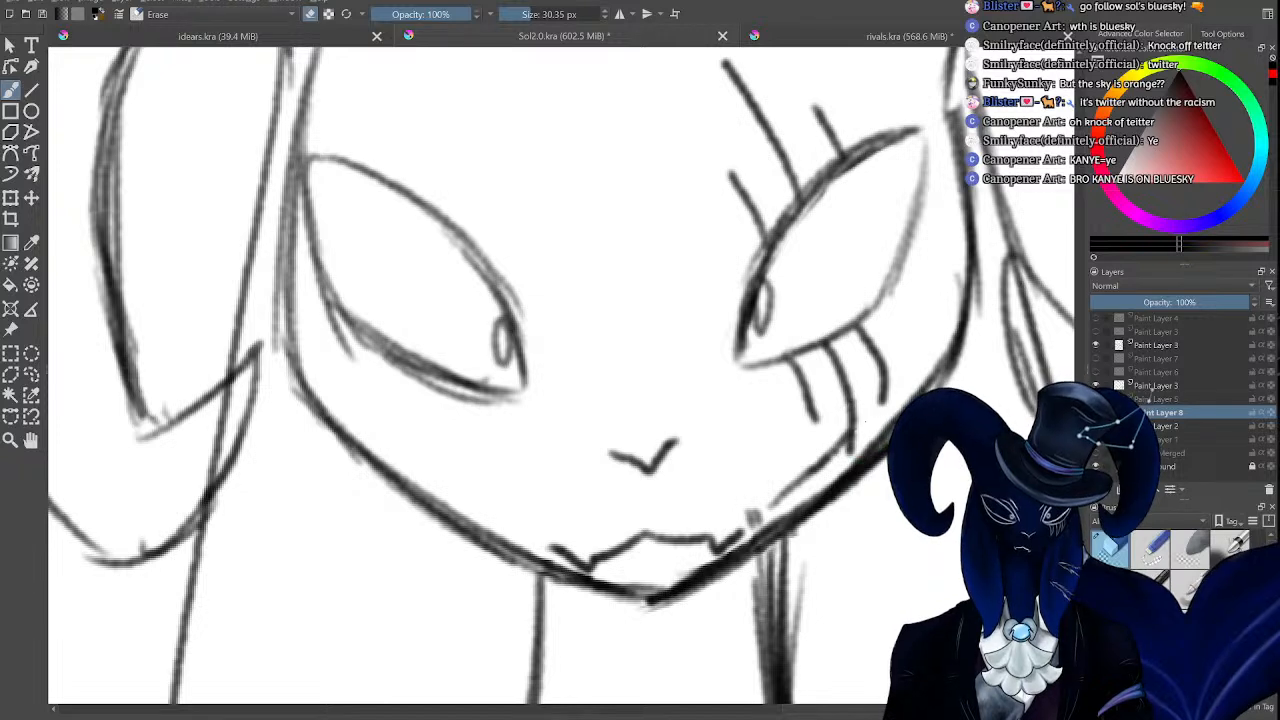
key("e")
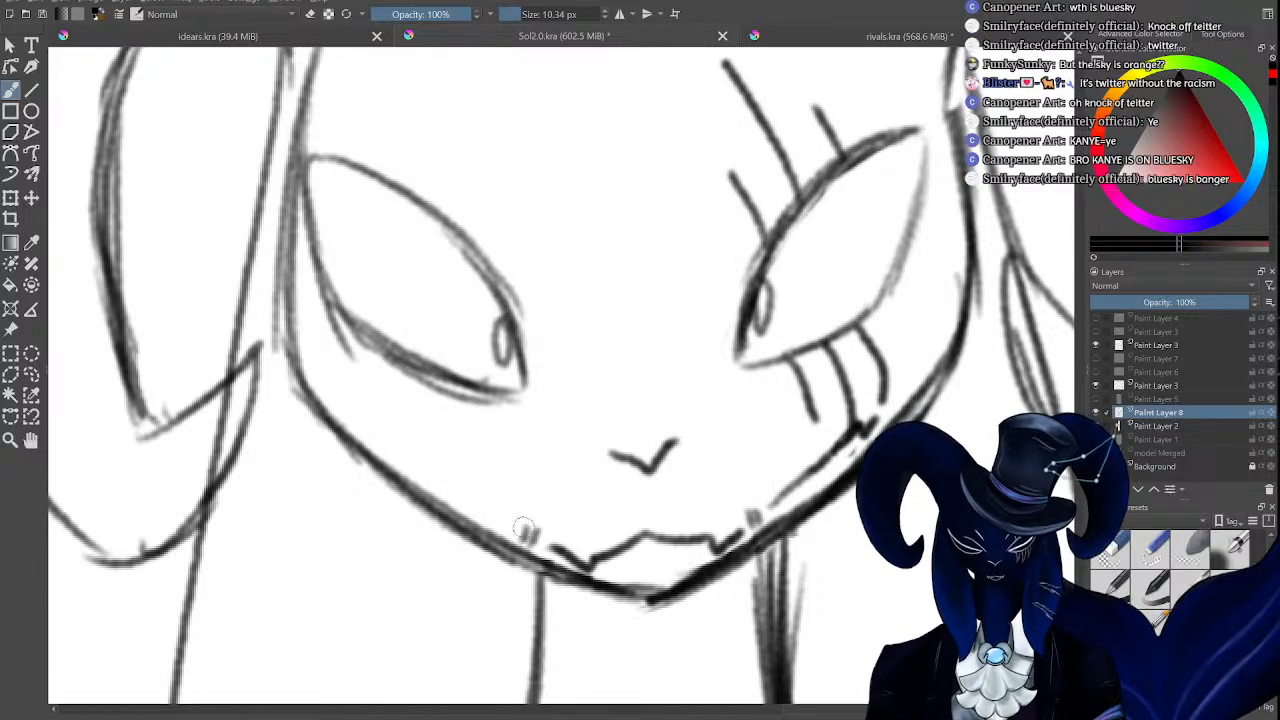
left_click_drag(523, 523, 412, 456)
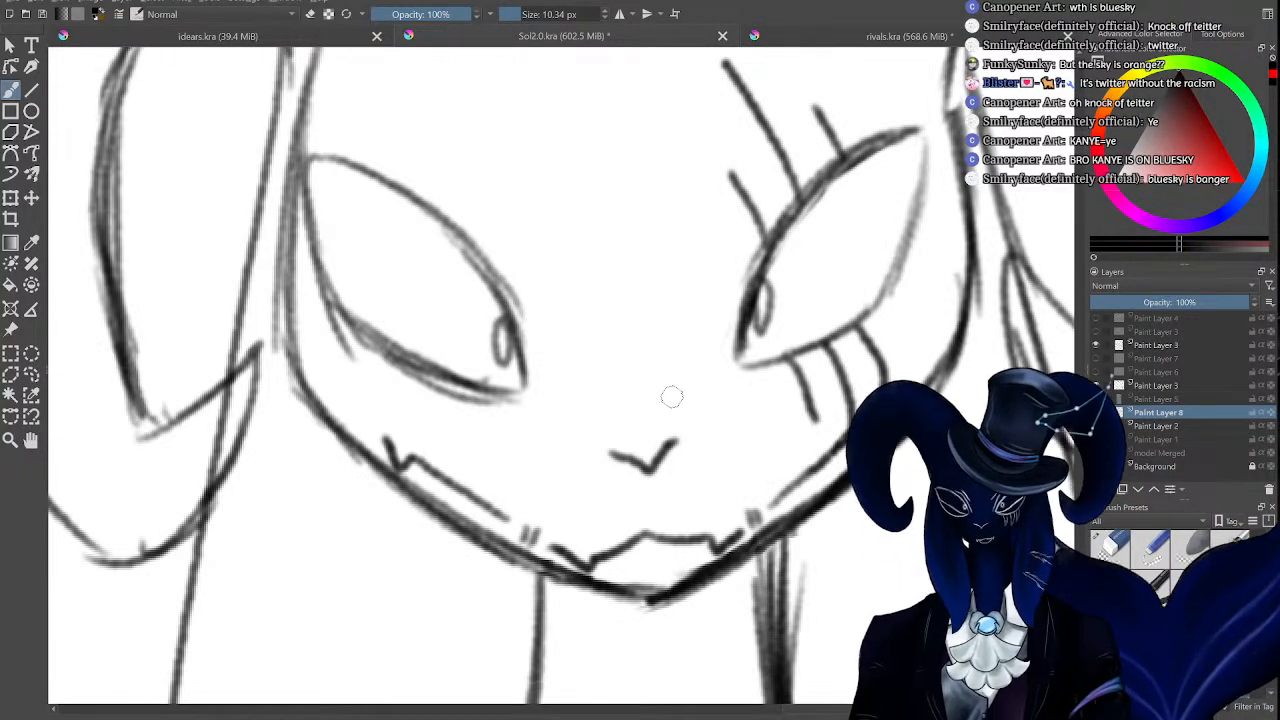
scroll(669, 394, "down", 5)
scroll(562, 372, "down", 2)
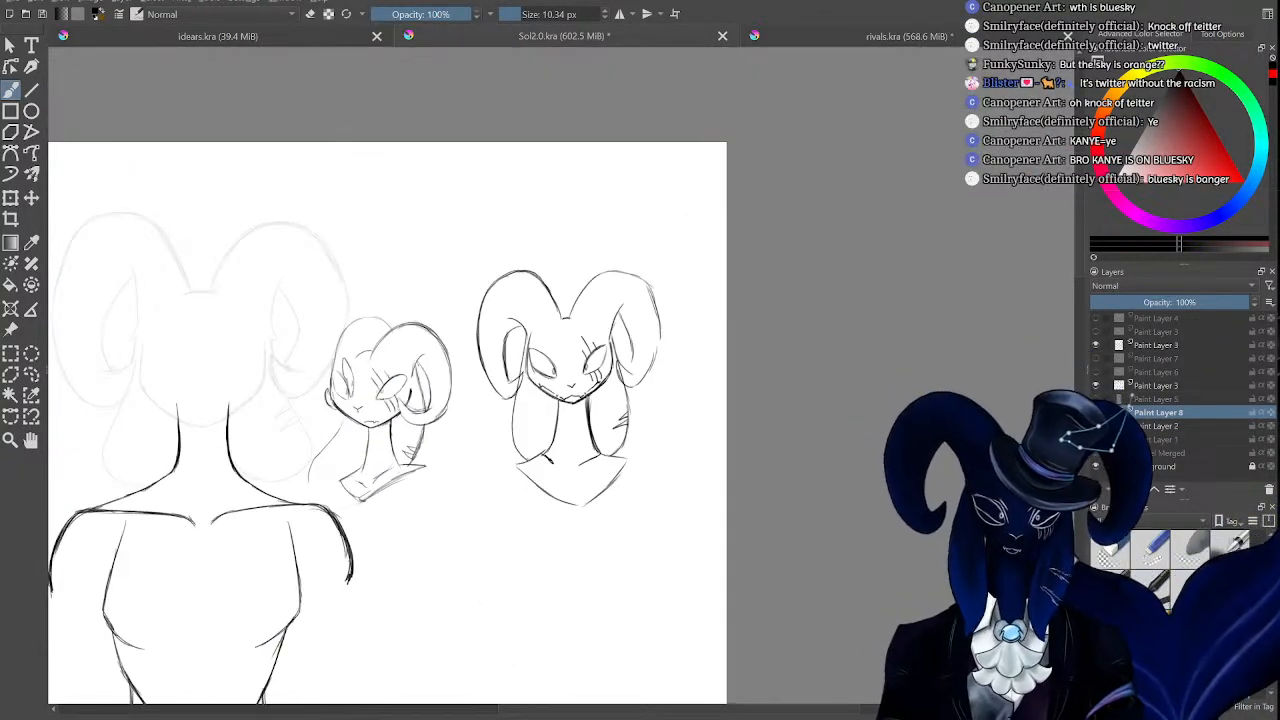
Erase the stray lines overlapping inside both horn tips beside the front-facing head's face.
scroll(562, 378, "up", 6)
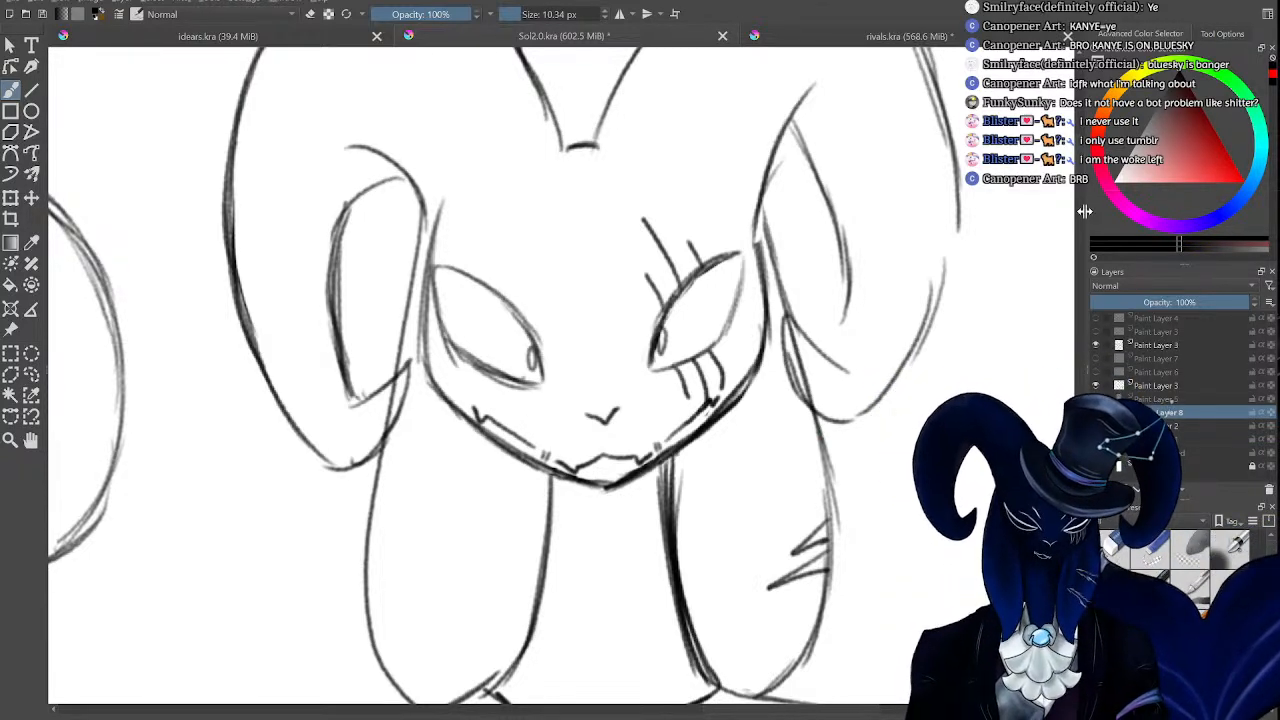
mouse_move(1082, 164)
left_mouse_down()
mouse_move(1083, 194)
mouse_move(1087, 156)
left_mouse_up()
key("ctrl+minus")
key("ctrl+plus")
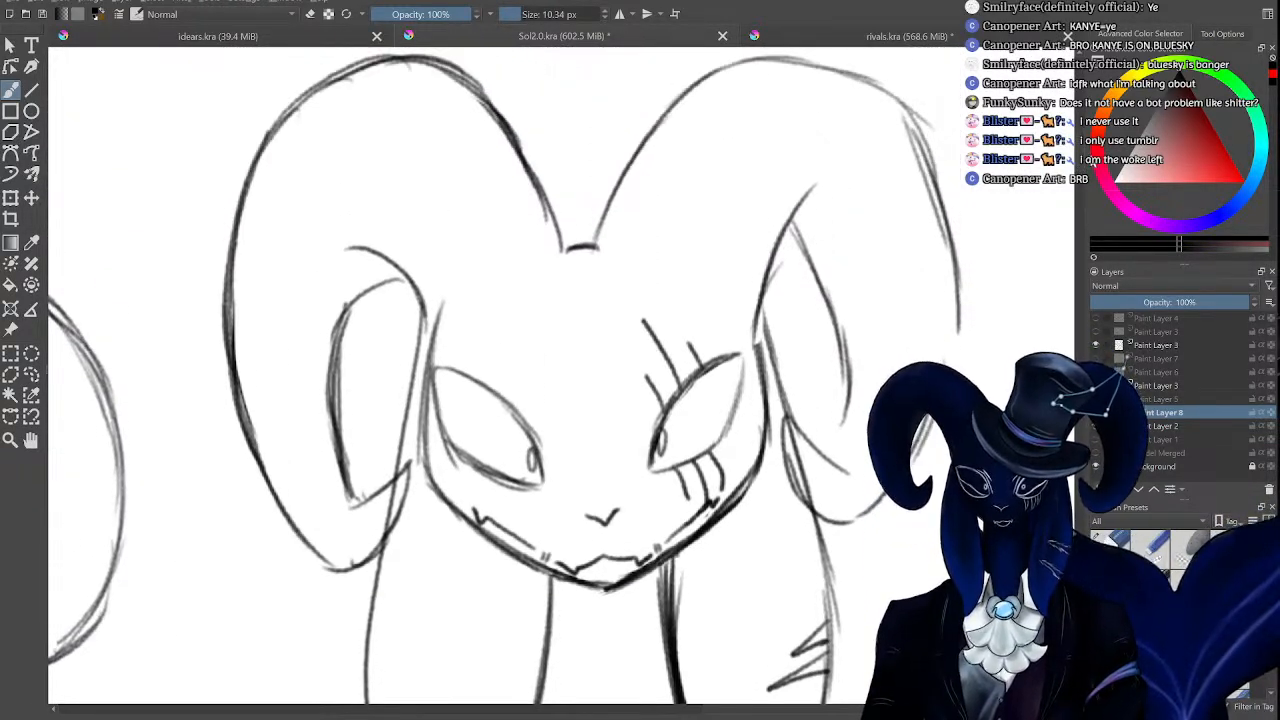
key("e")
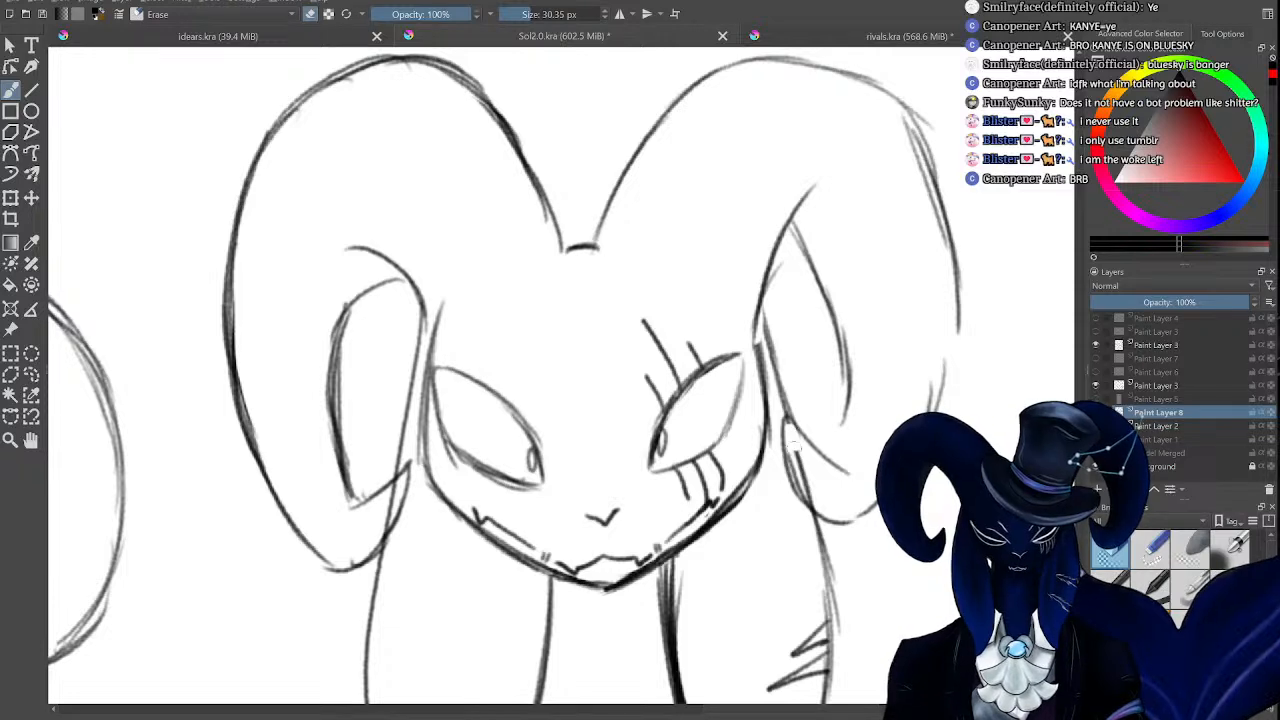
mouse_move(373, 503)
left_mouse_down()
mouse_move(384, 501)
mouse_move(381, 521)
left_mouse_up()
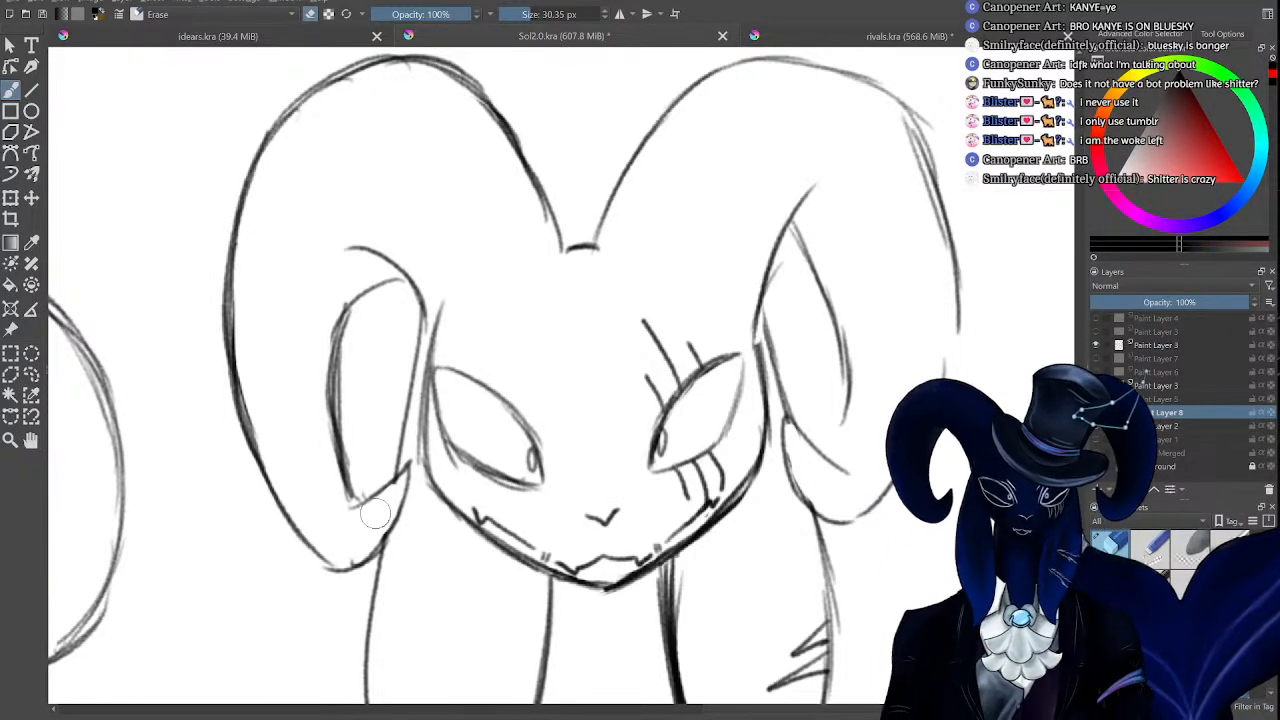
key("minus")
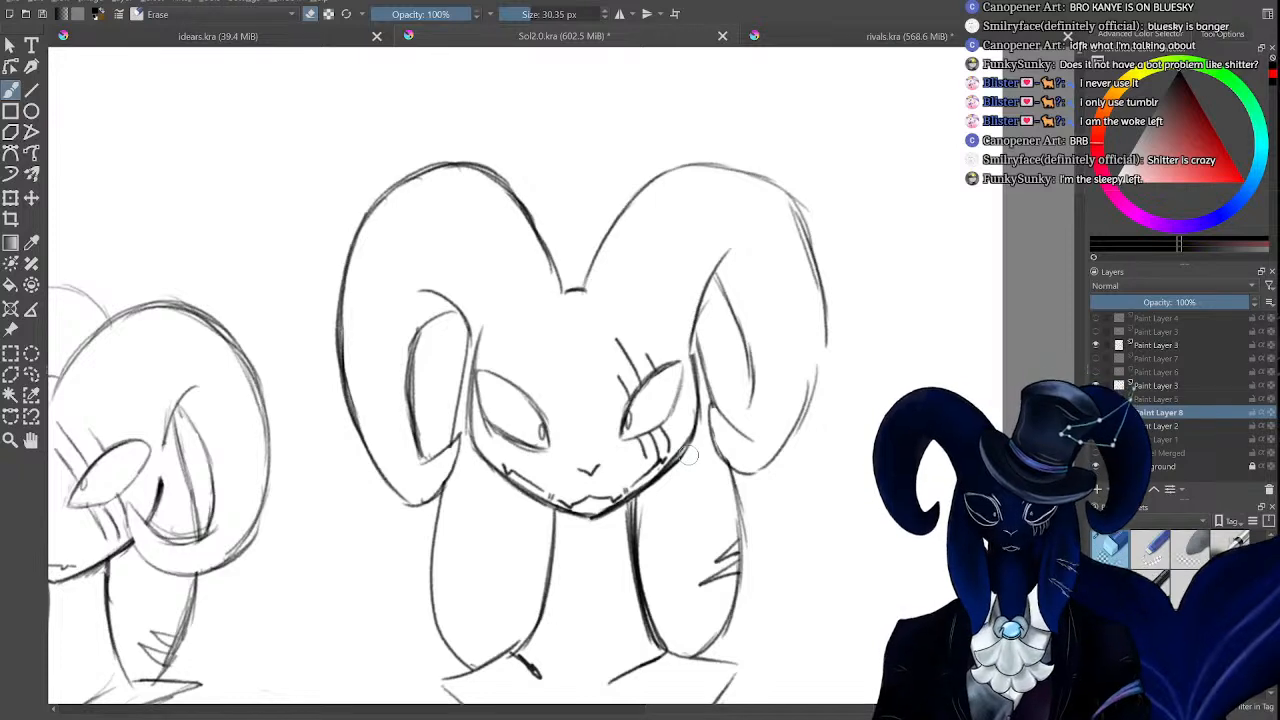
key("plus")
key("e")
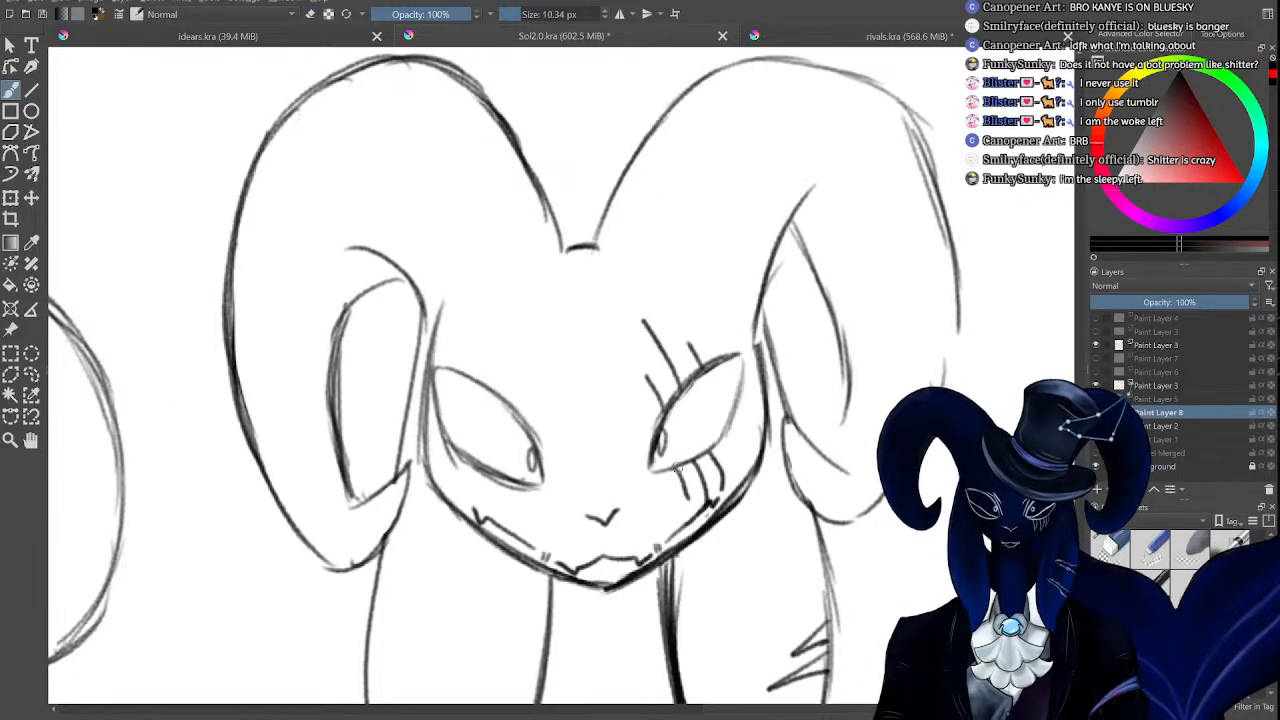
Try a tall, slanted extra eye with a small pupil above the front-facing head's unscarred eye.
key("minus")
key("minus")
key("plus")
key("plus")
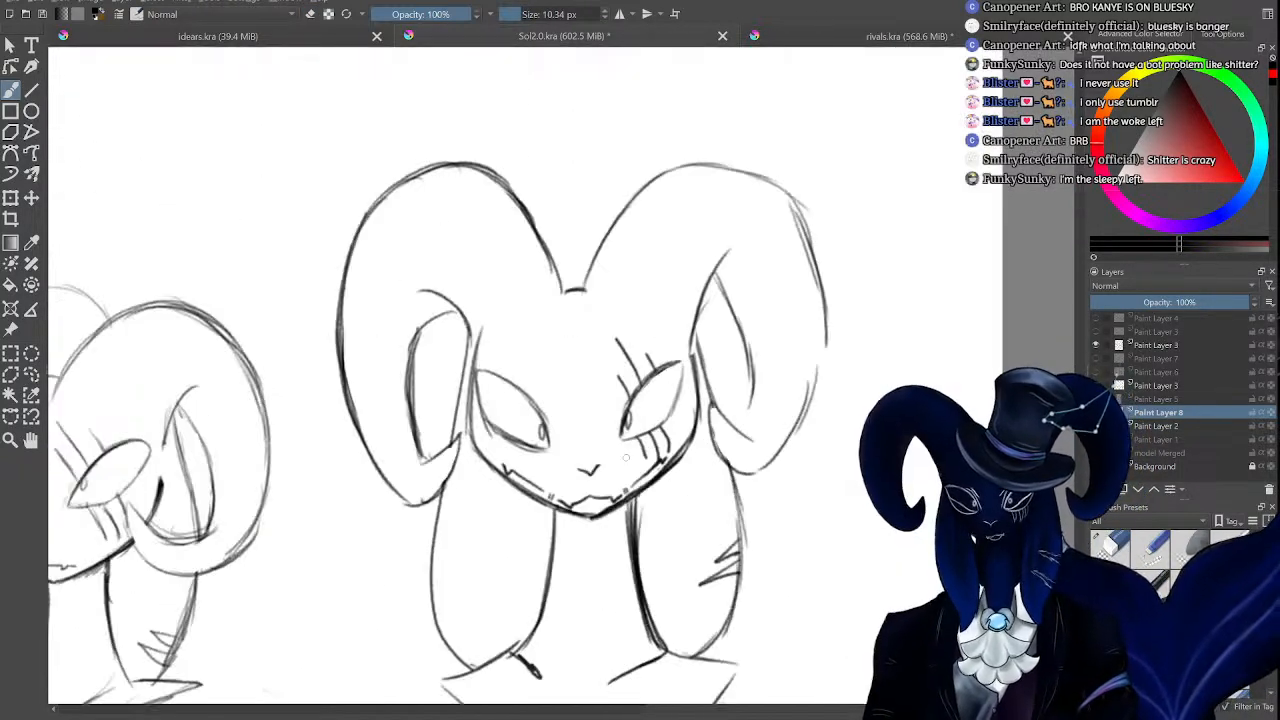
key("plus")
mouse_move(565, 491)
left_mouse_down()
mouse_move(521, 349)
mouse_move(555, 397)
mouse_move(486, 295)
mouse_move(468, 330)
mouse_move(475, 322)
mouse_move(474, 384)
mouse_move(466, 377)
mouse_move(569, 493)
left_mouse_up()
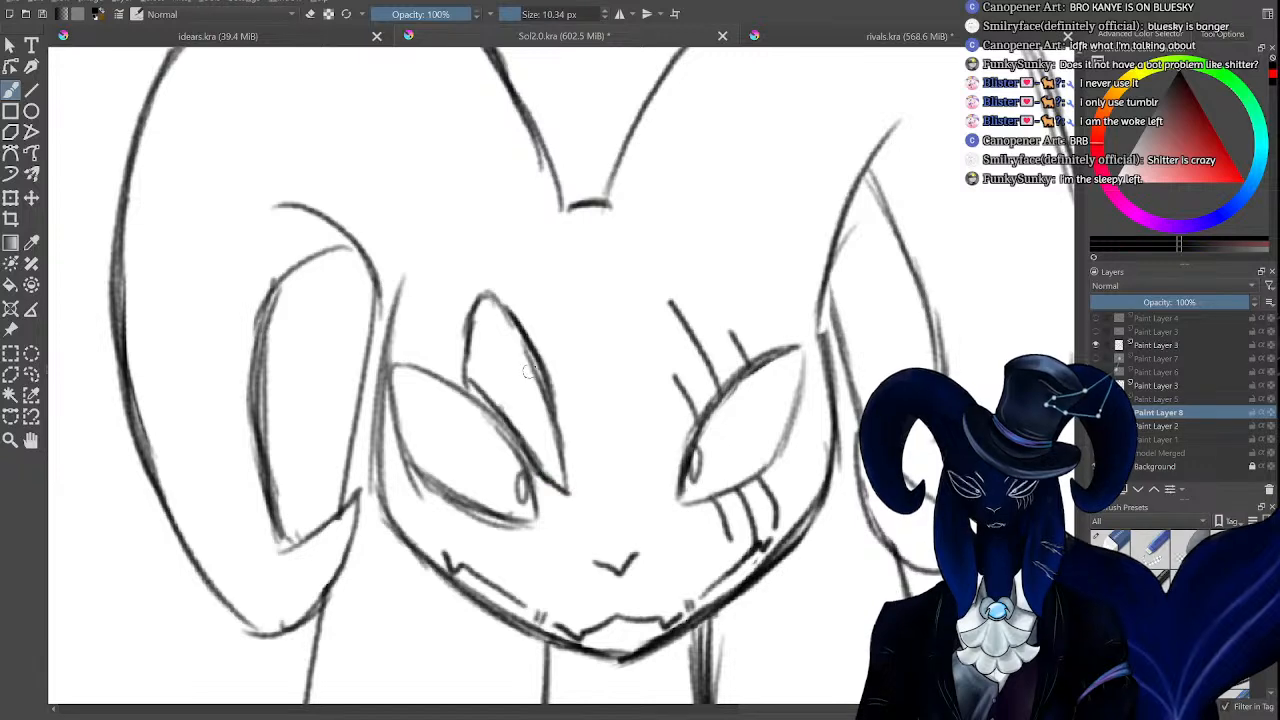
left_click_drag(553, 447, 553, 447)
key("ctrl+z")
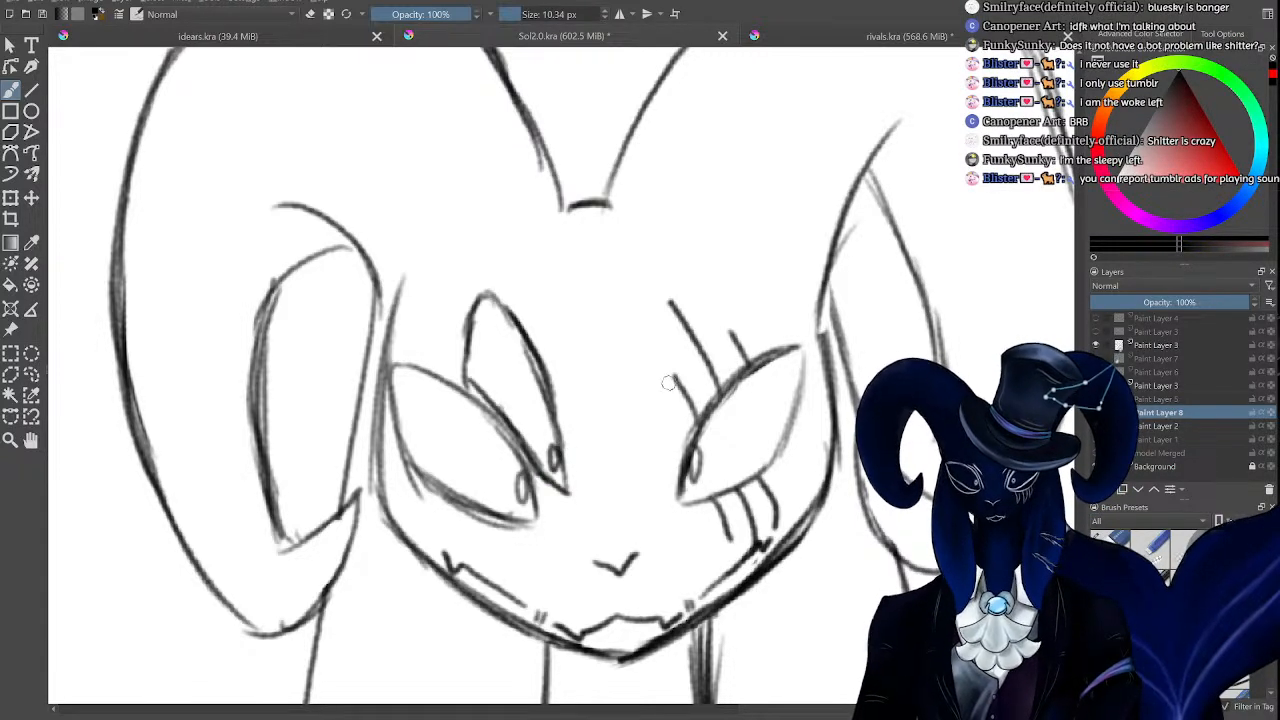
key("ctrl+minus")
key("ctrl+minus")
key("ctrl+minus")
key("ctrl+plus")
key("ctrl+plus")
key("ctrl+plus")
Undo all strokes of the extra eye above the unscarred eye.
key("ctrl+z")
key("ctrl+z")
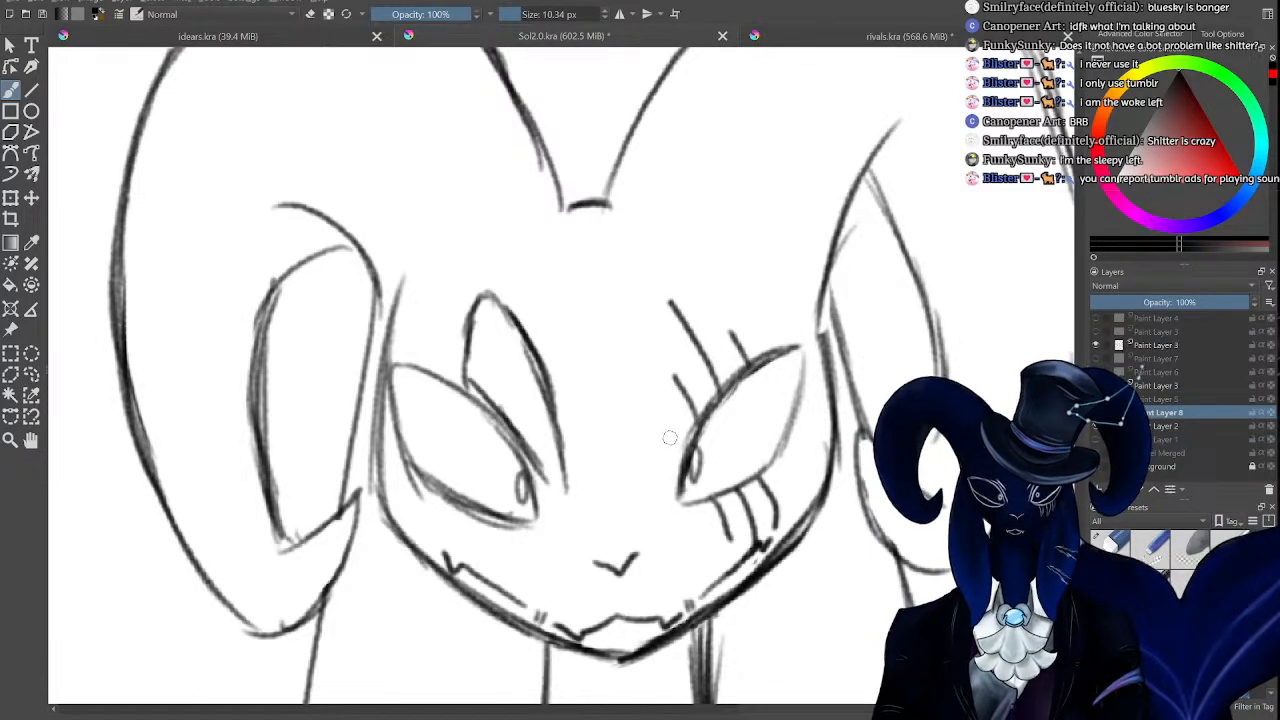
key("ctrl+z")
key("ctrl+z")
key("ctrl+z")
key("ctrl+z")
key("ctrl+z")
key("ctrl+z")
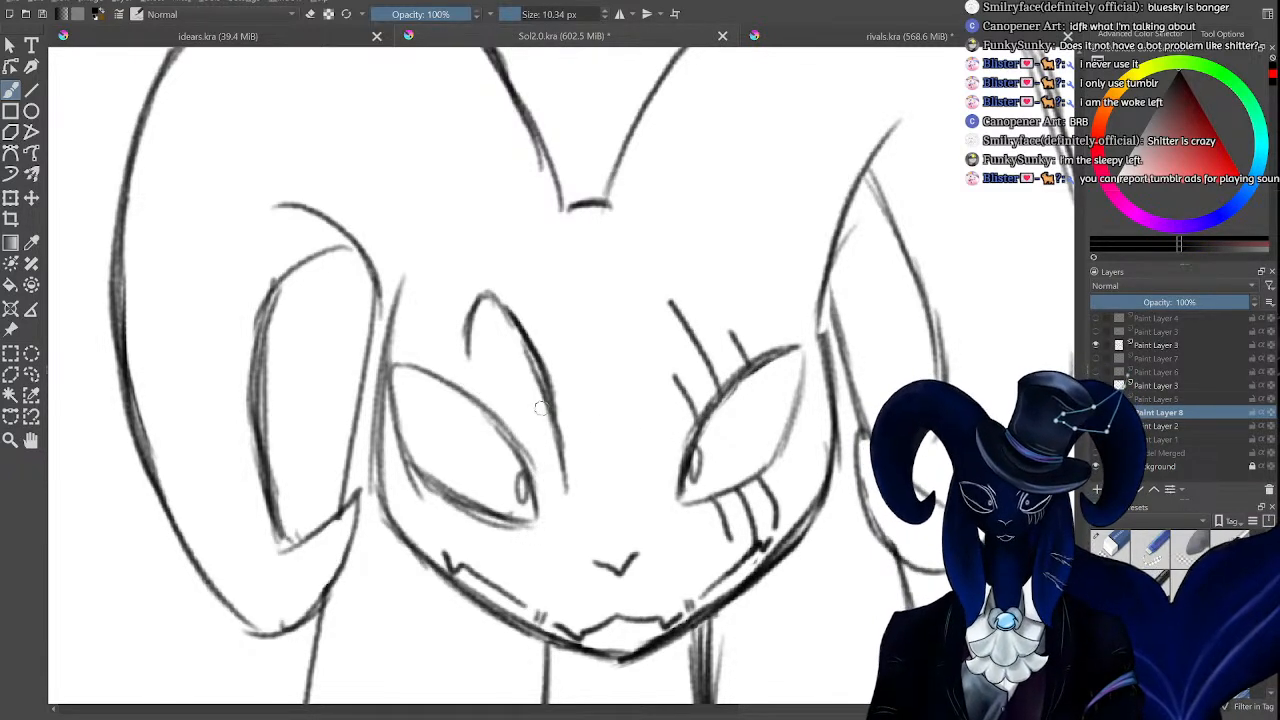
key("ctrl+z")
key("ctrl+z")
key("ctrl+z")
key("ctrl+z")
key("ctrl+z")
key("ctrl+z")
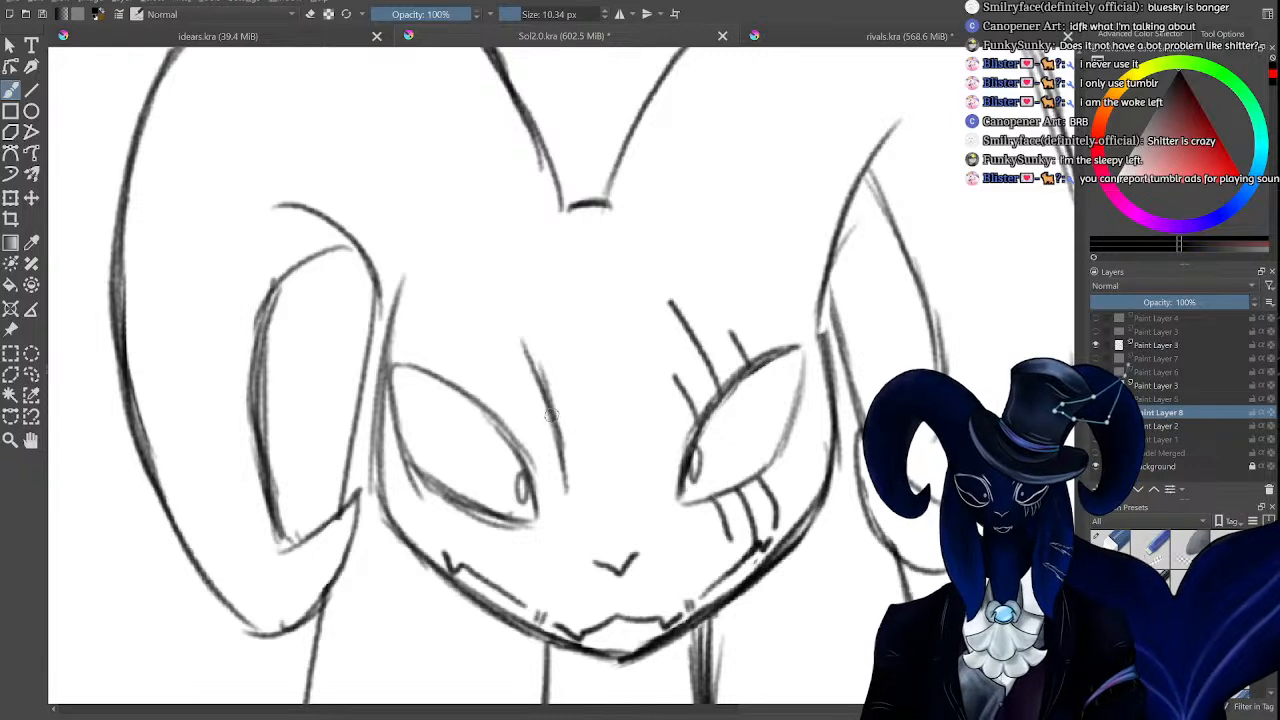
key("ctrl+z")
key("ctrl+z")
Sketch a taller extra eye's curved inner edge, rising from beside the unscarred eye's inner corner onto the forehead.
left_click_drag(567, 495, 561, 384)
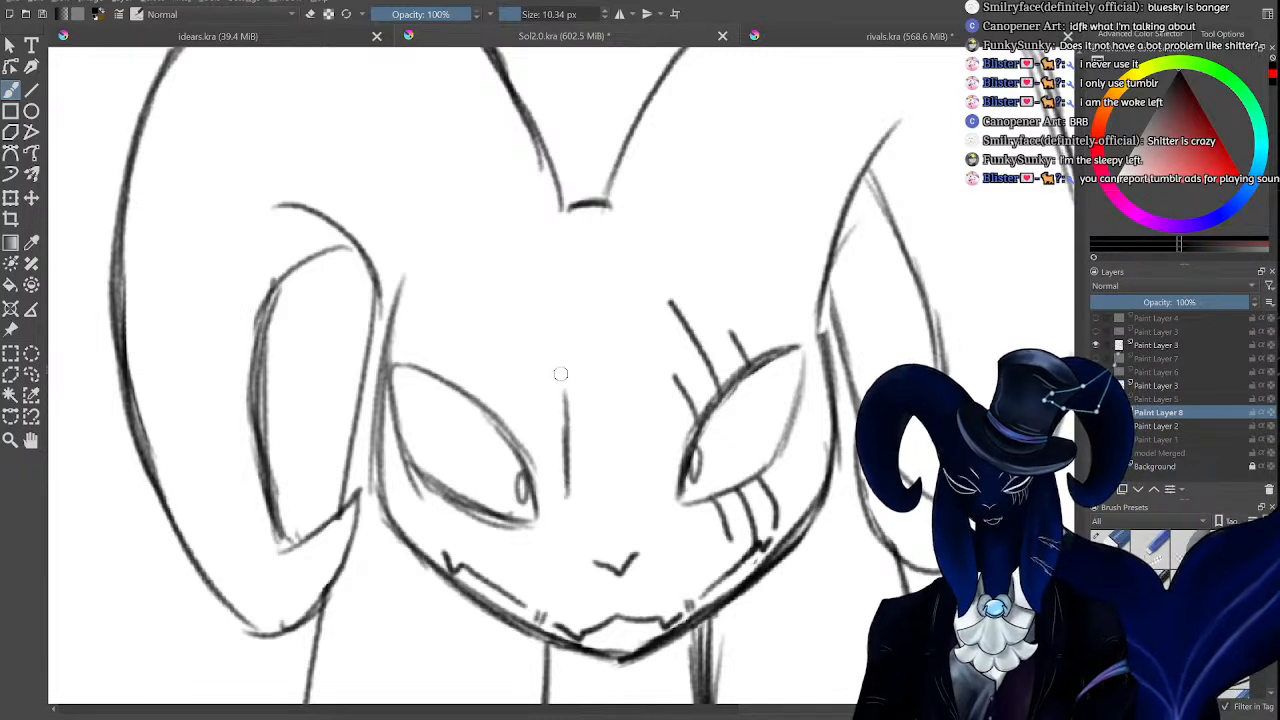
left_click_drag(567, 472, 557, 357)
left_click_drag(567, 466, 563, 376)
left_click_drag(566, 437, 558, 326)
left_click_drag(567, 398, 554, 310)
left_click_drag(565, 400, 541, 295)
left_click_drag(564, 364, 532, 284)
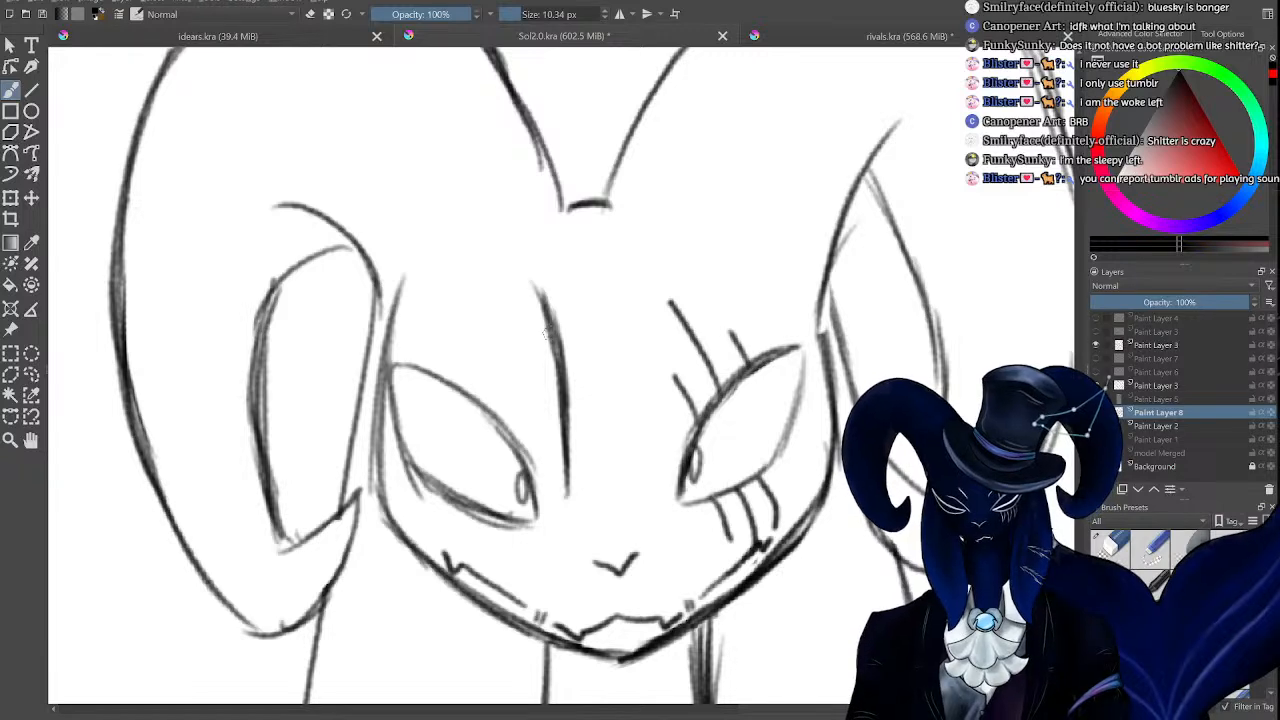
left_click_drag(554, 328, 515, 260)
left_click_drag(541, 304, 514, 260)
Close the extra eye's outline with rounded outer and slanted lower edges, and add a small pupil near its pointed corner.
mouse_move(526, 287)
left_mouse_down()
mouse_move(480, 301)
mouse_move(508, 265)
mouse_move(482, 337)
mouse_move(492, 392)
mouse_move(474, 375)
mouse_move(534, 444)
left_mouse_up()
left_click_drag(491, 392, 554, 495)
left_click_drag(523, 443, 566, 495)
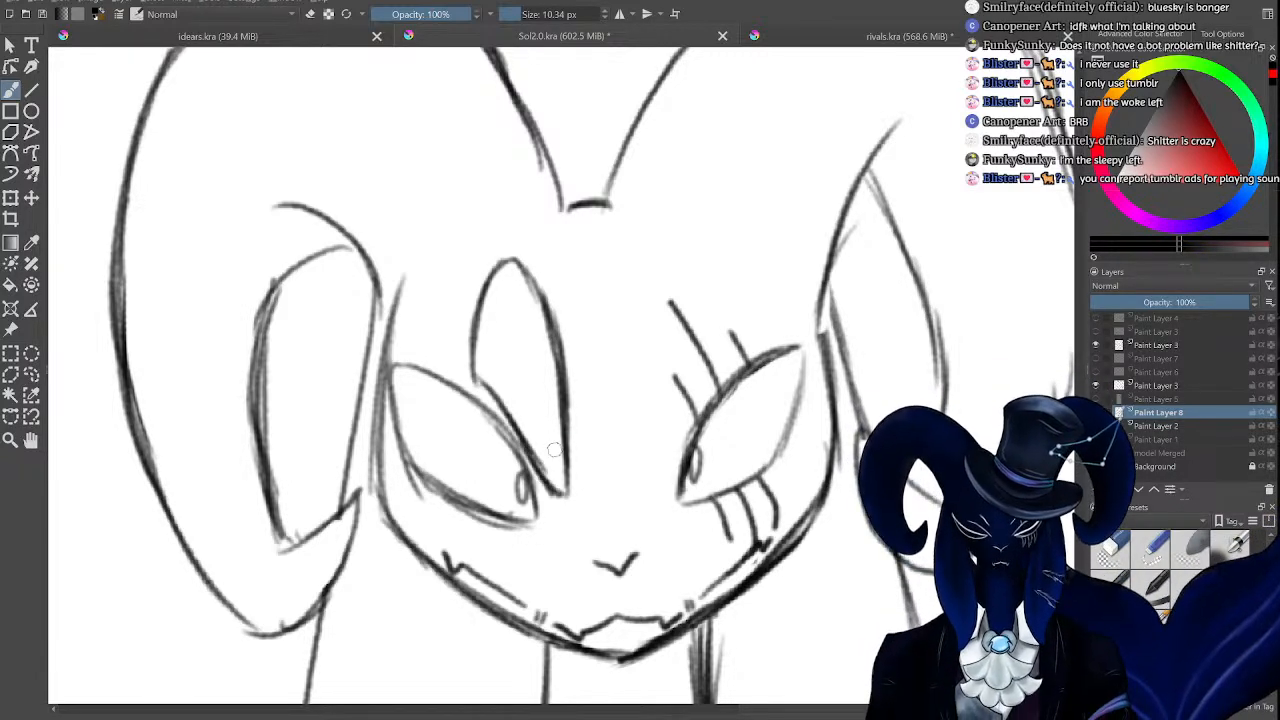
left_click_drag(564, 438, 559, 466)
scroll(706, 326, "down", 5)
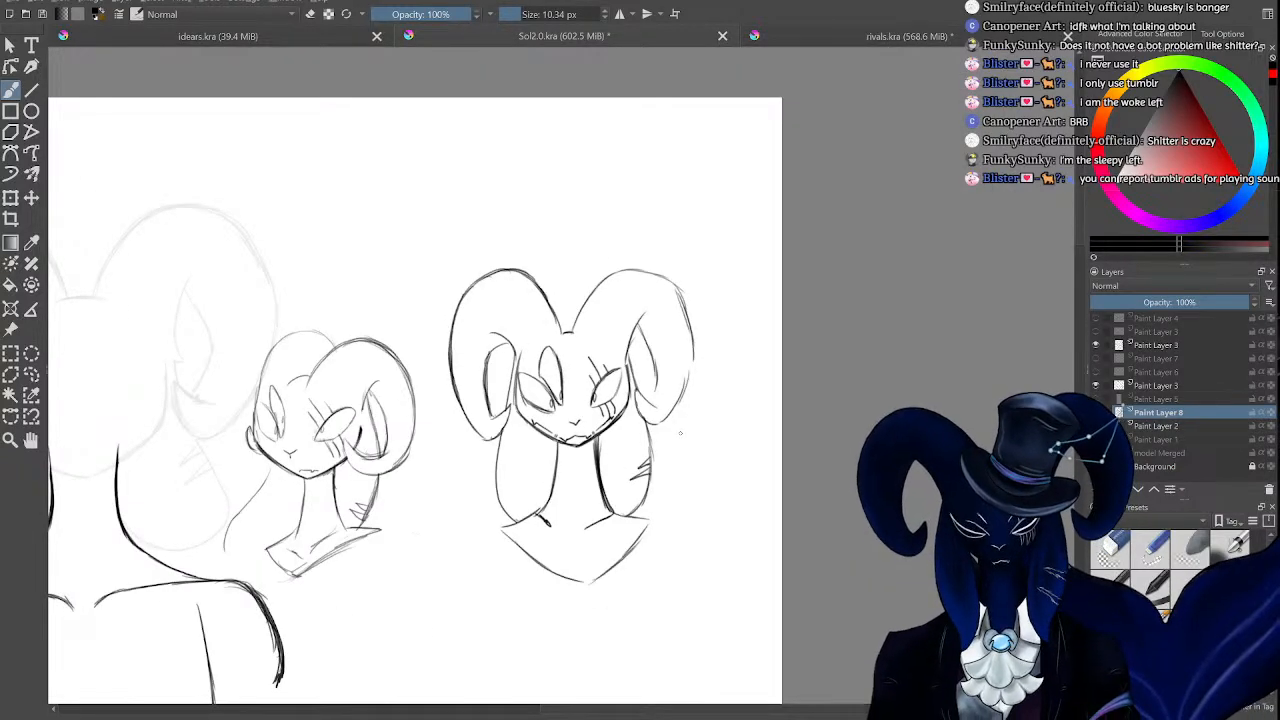
Redraw the extra eye's outer edge as a straighter, near-vertical line from a pointed top down to the lower edge.
scroll(560, 370, "up", 5)
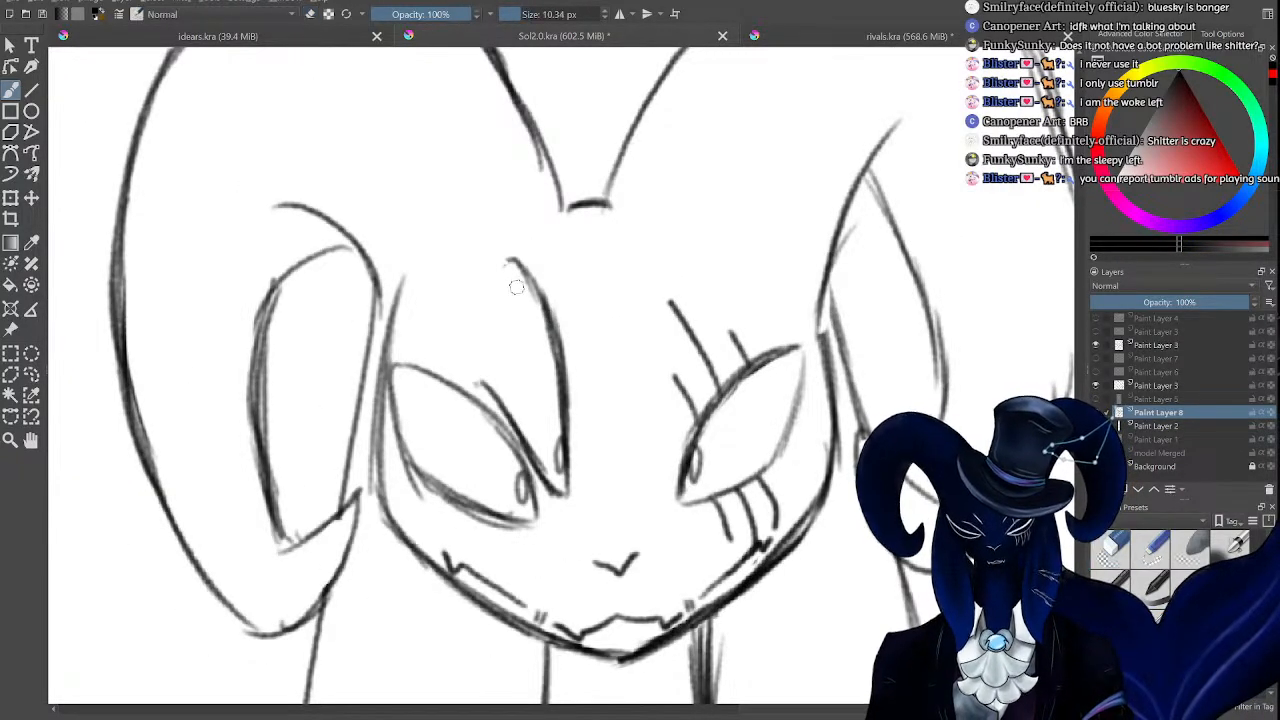
mouse_move(500, 250)
left_mouse_down()
mouse_move(548, 312)
mouse_move(470, 328)
left_mouse_up()
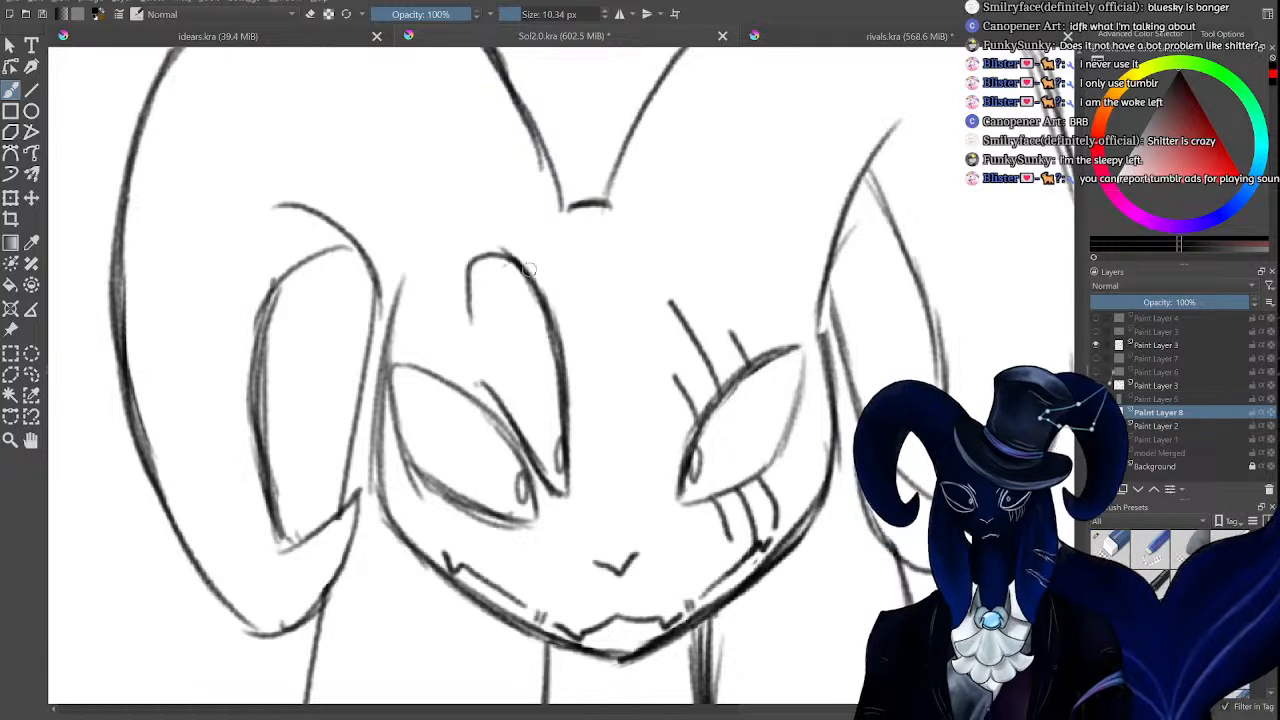
key("ctrl+z")
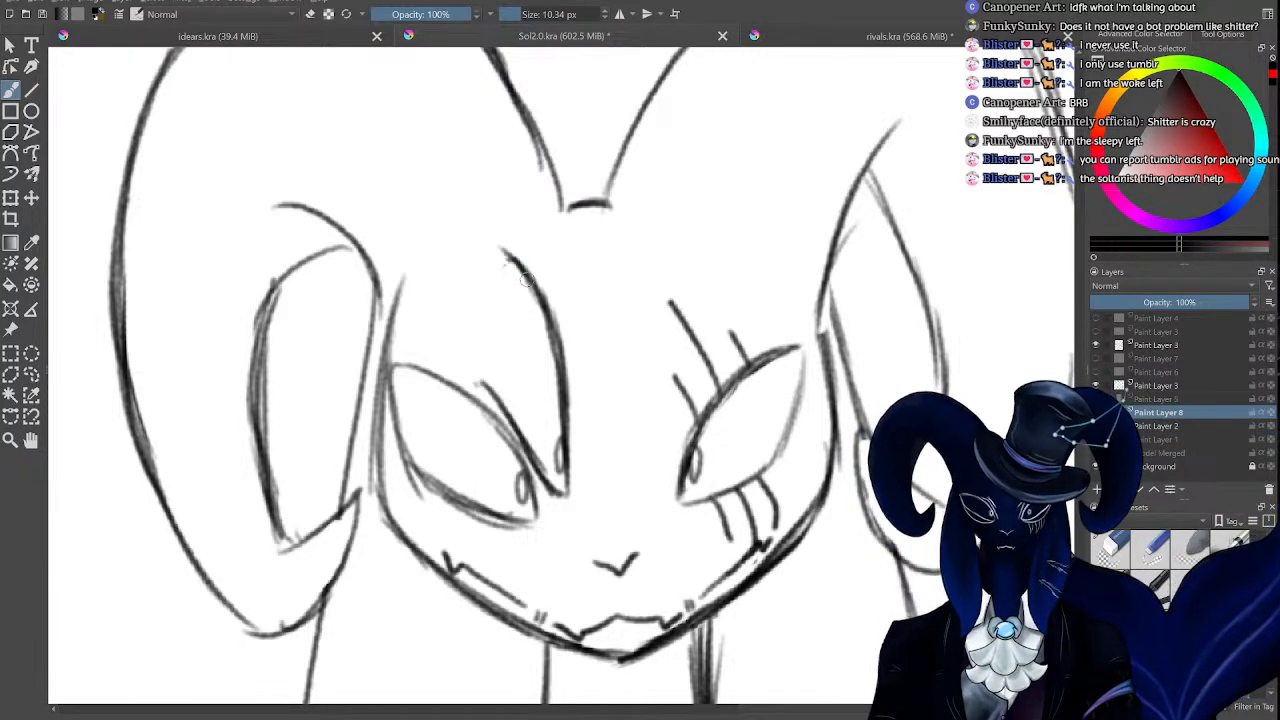
mouse_move(497, 250)
left_mouse_down()
mouse_move(489, 378)
mouse_move(490, 358)
mouse_move(518, 428)
left_mouse_up()
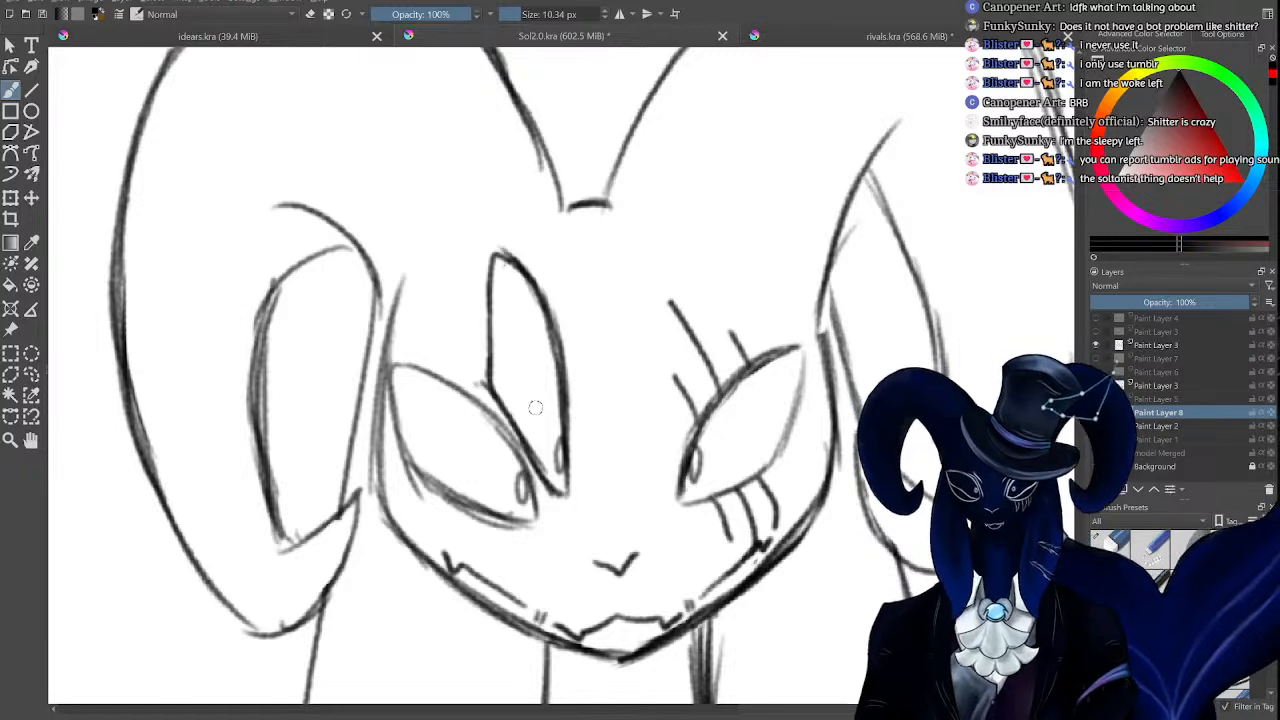
Examine the extra eye's height and shape against the whole front-facing head and the neighbouring sketches.
key("e")
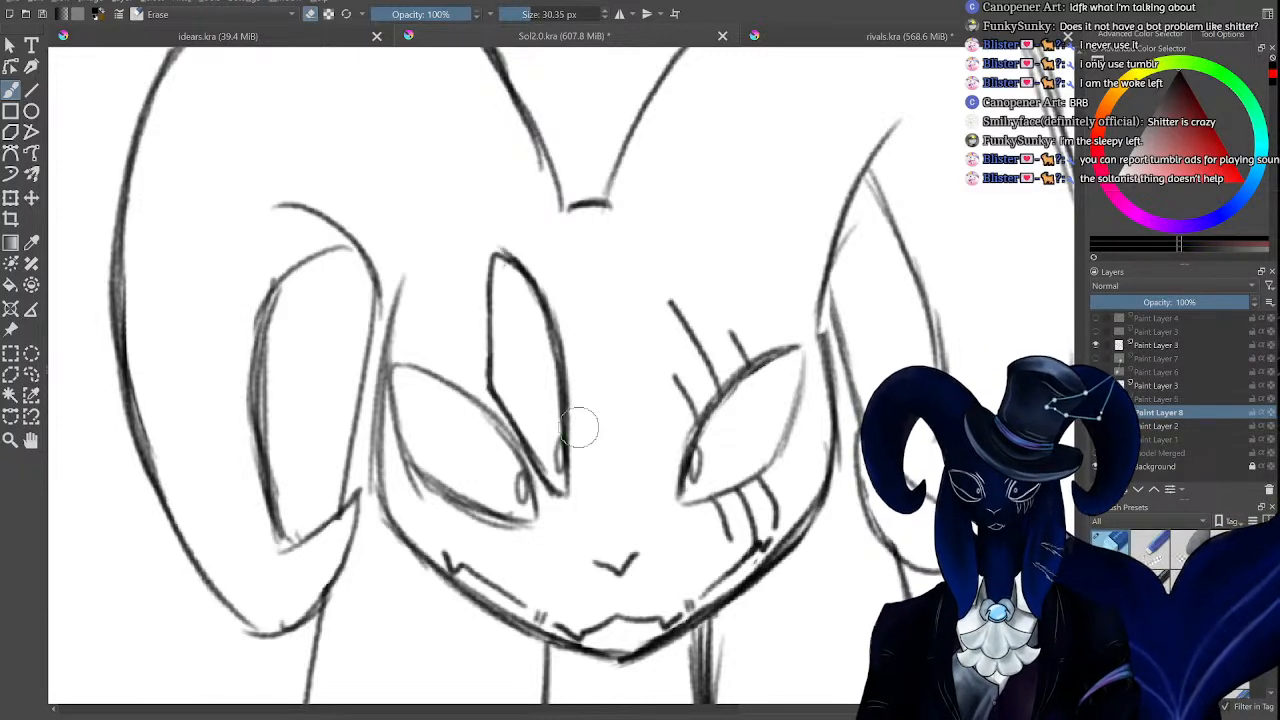
key("e")
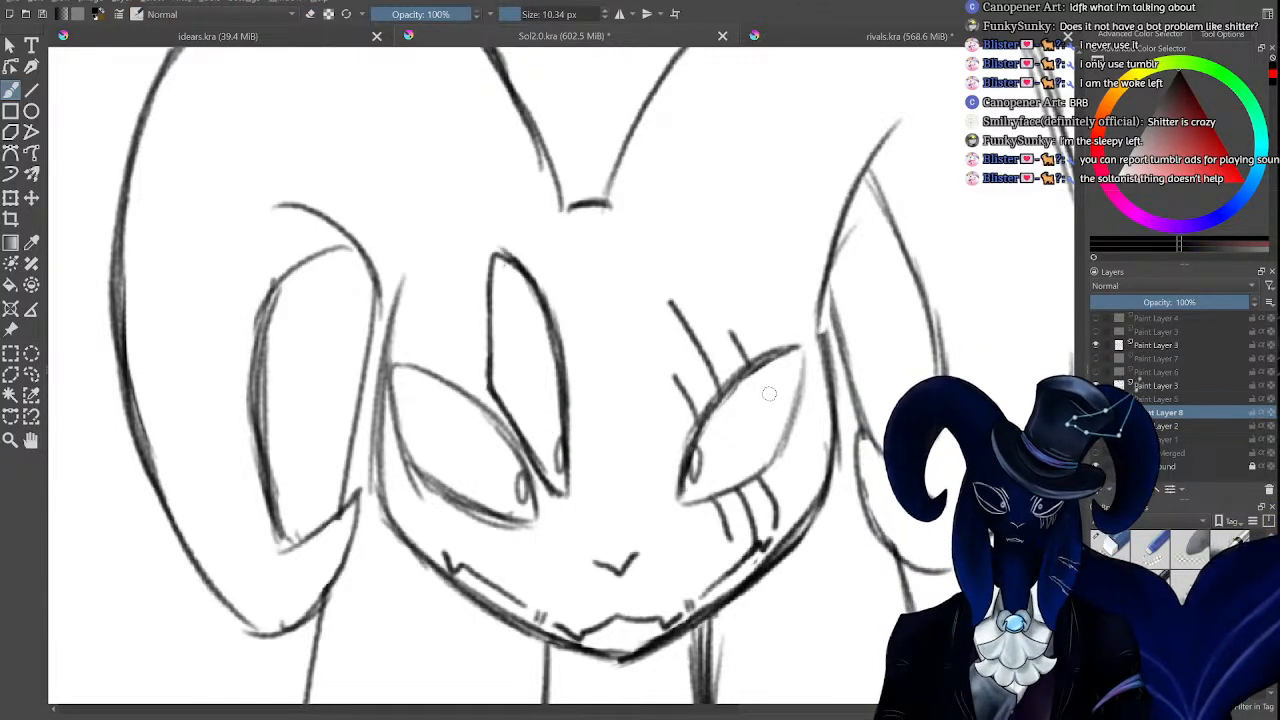
key("ctrl+minus")
key("ctrl+minus")
key("ctrl+minus")
key("ctrl+plus")
key("ctrl+plus")
key("ctrl+minus")
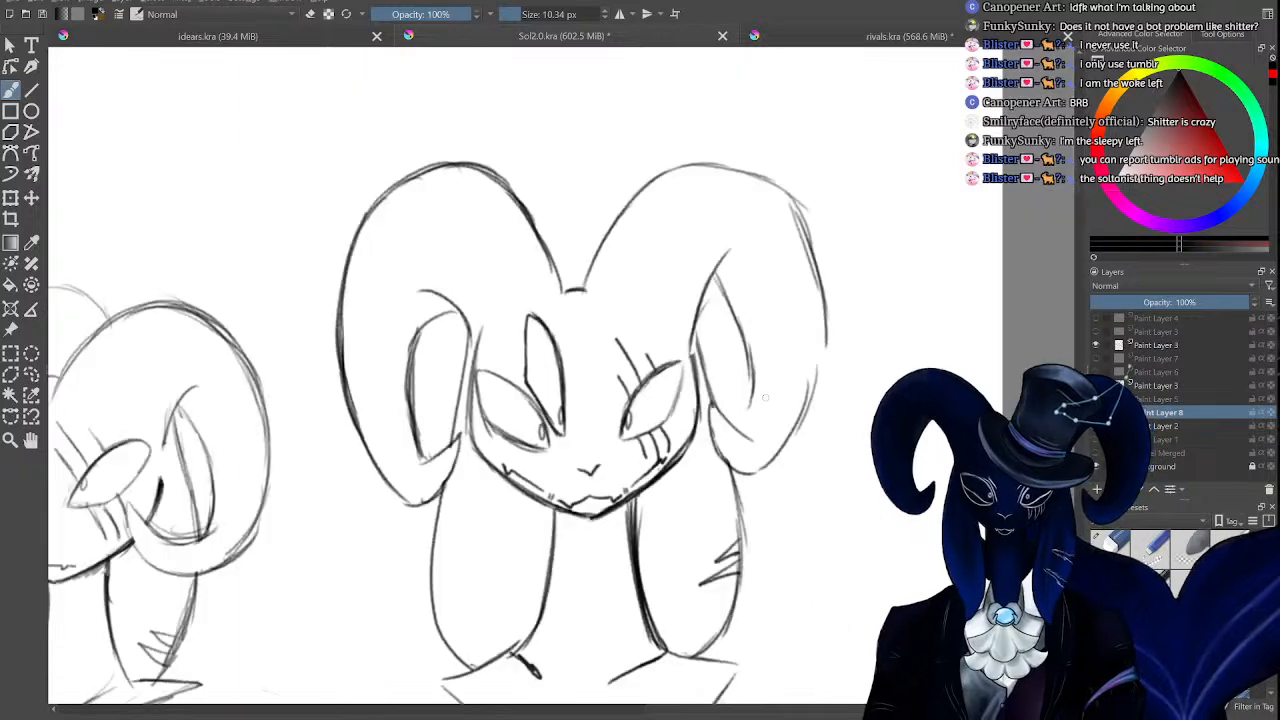
key("ctrl+minus")
key("ctrl+plus")
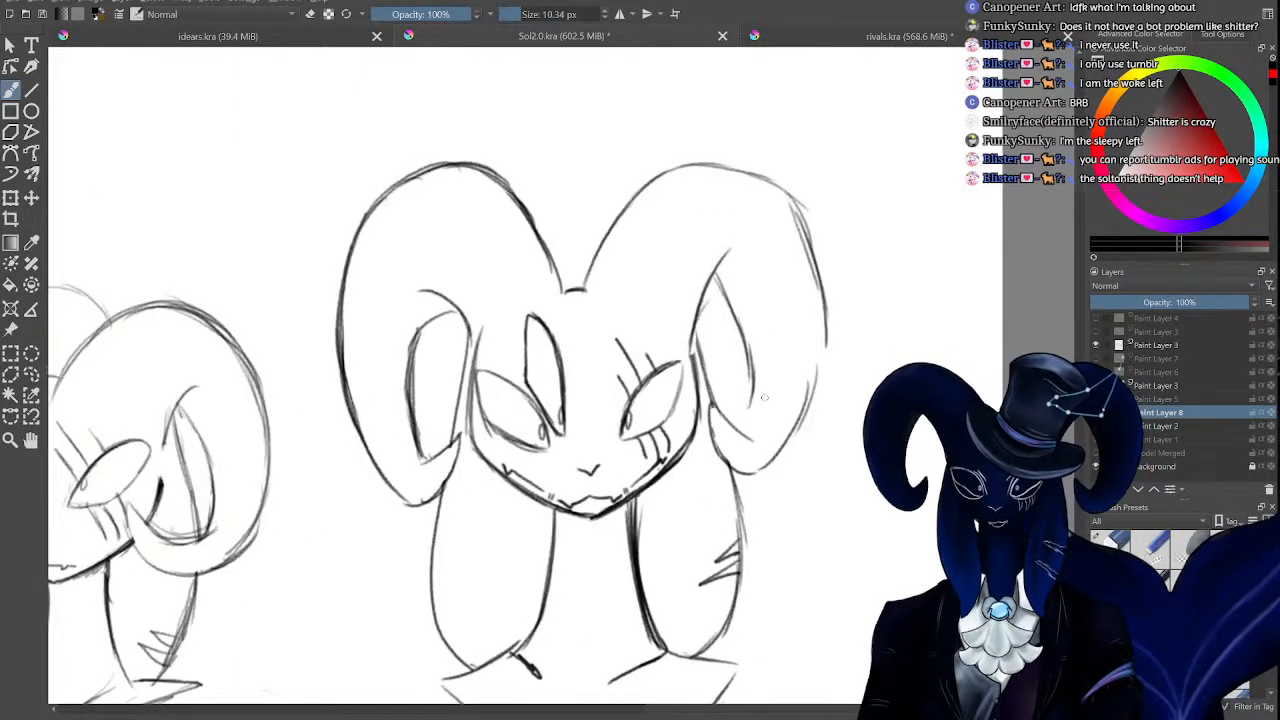
key("ctrl+minus")
key("ctrl+minus")
Erase the extra eye's tall upper end and redraw its upper inner edge as a straighter slant from a lower starting point.
key("ctrl+plus")
key("ctrl+plus")
key("ctrl+plus")
key("ctrl+plus")
key("ctrl+plus")
key("e")
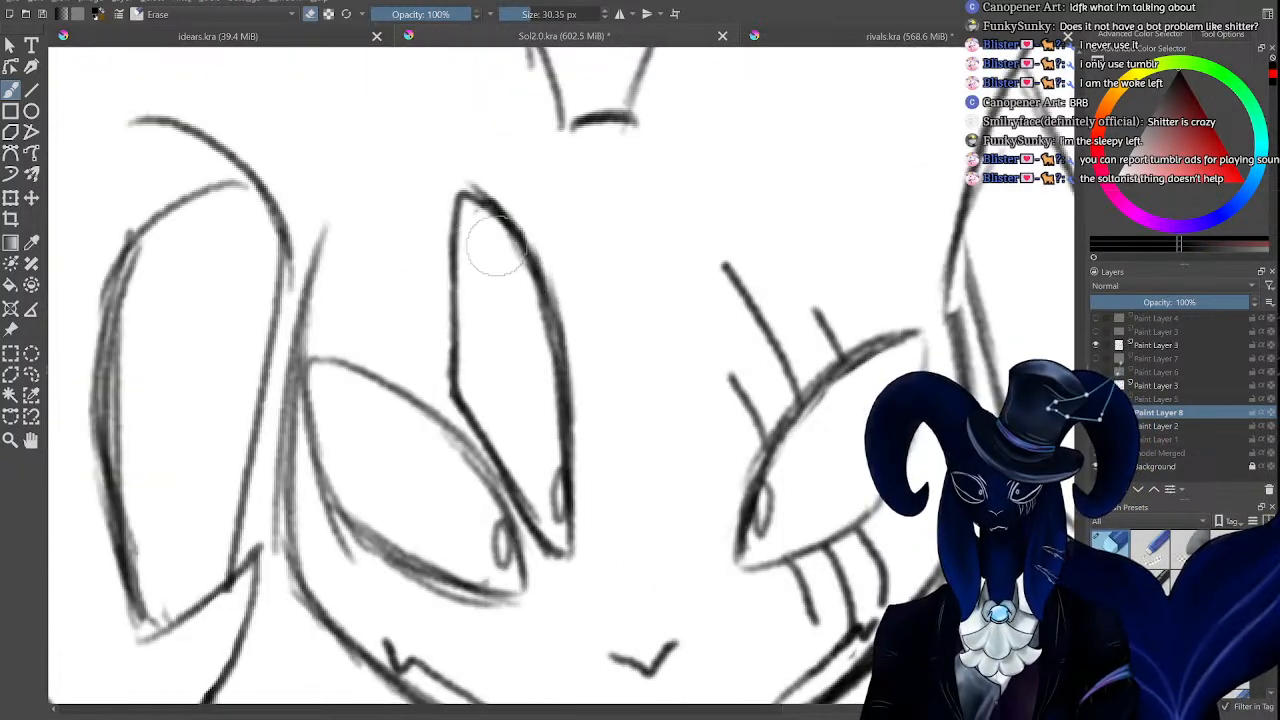
mouse_move(495, 245)
left_mouse_down()
mouse_move(520, 251)
mouse_move(517, 226)
mouse_move(491, 251)
mouse_move(481, 215)
mouse_move(556, 370)
left_mouse_up()
key("e")
left_click_drag(536, 312, 558, 404)
key("ctrl+minus")
key("ctrl+minus")
key("ctrl+minus")
key("ctrl+minus")
key("ctrl+minus")
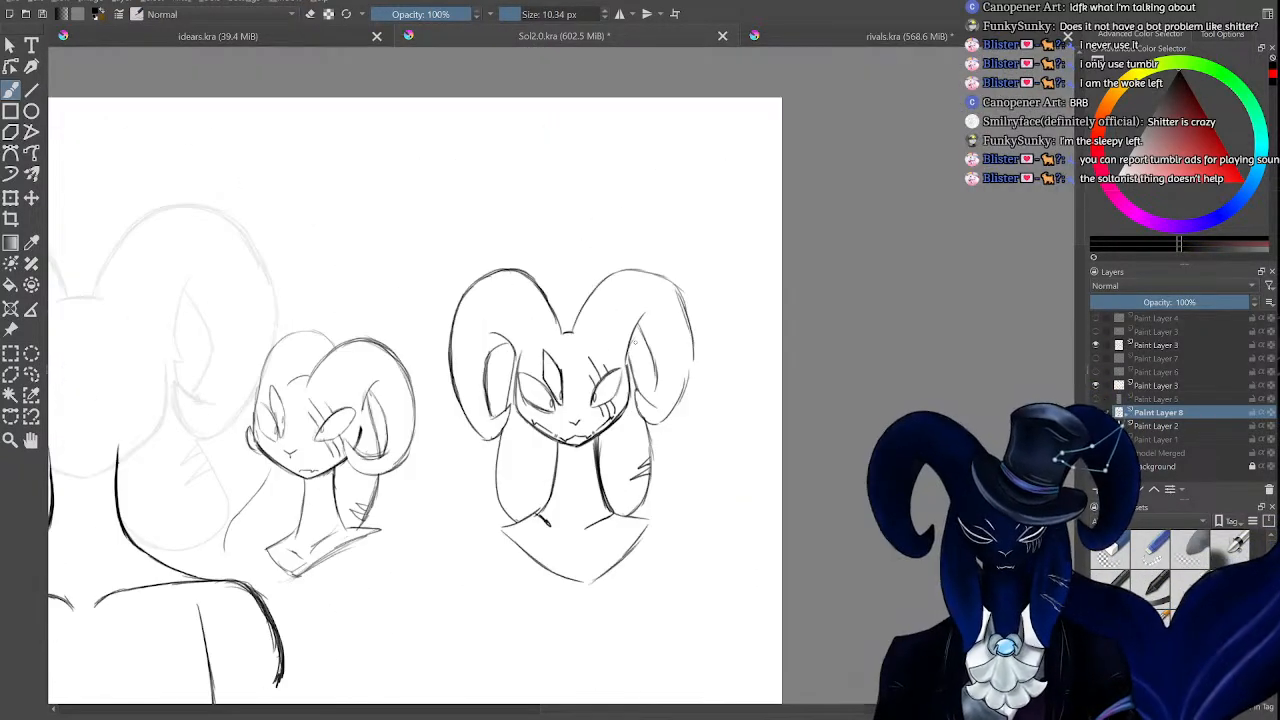
Close the top of the extra eye with a short stroke joining the lowered tip to the outer edge.
key("ctrl+plus")
key("ctrl+plus")
key("ctrl+plus")
key("ctrl+plus")
key("ctrl+plus")
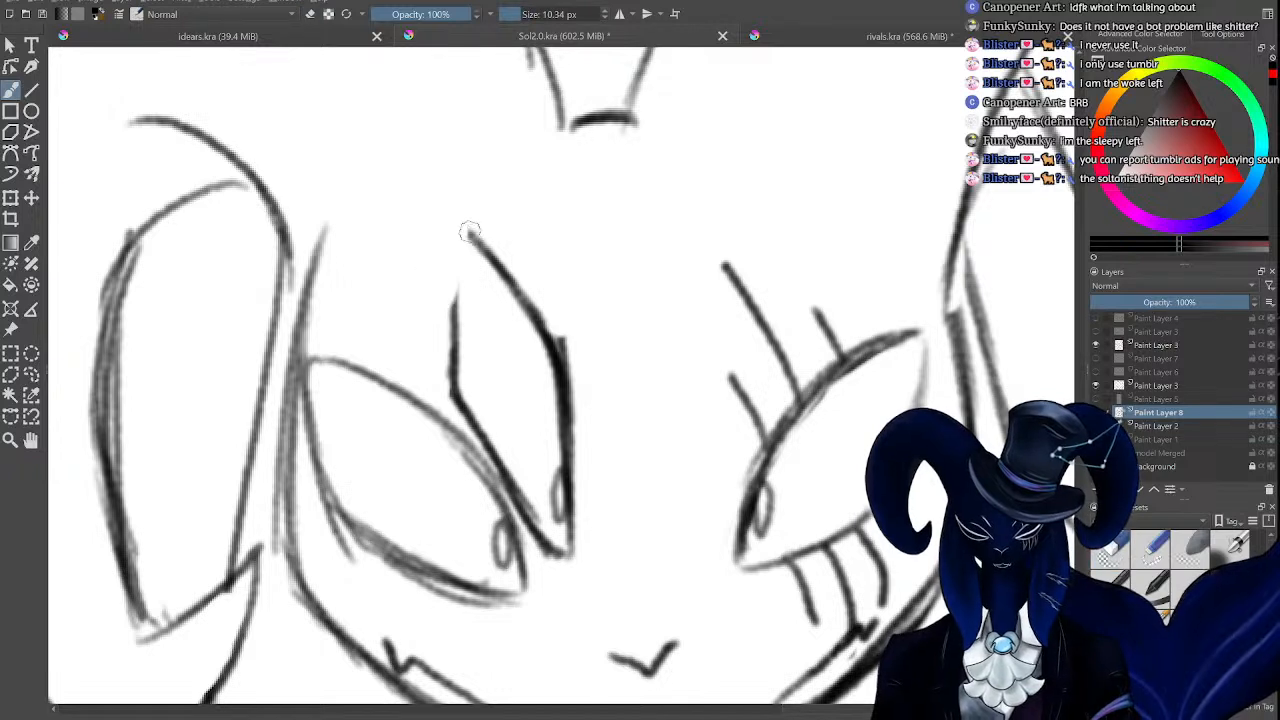
left_click_drag(470, 232, 455, 297)
Erase the extra eye's bulging inner edge and redraw it as a smoother, narrower line from the tip to the lower corner.
key("e")
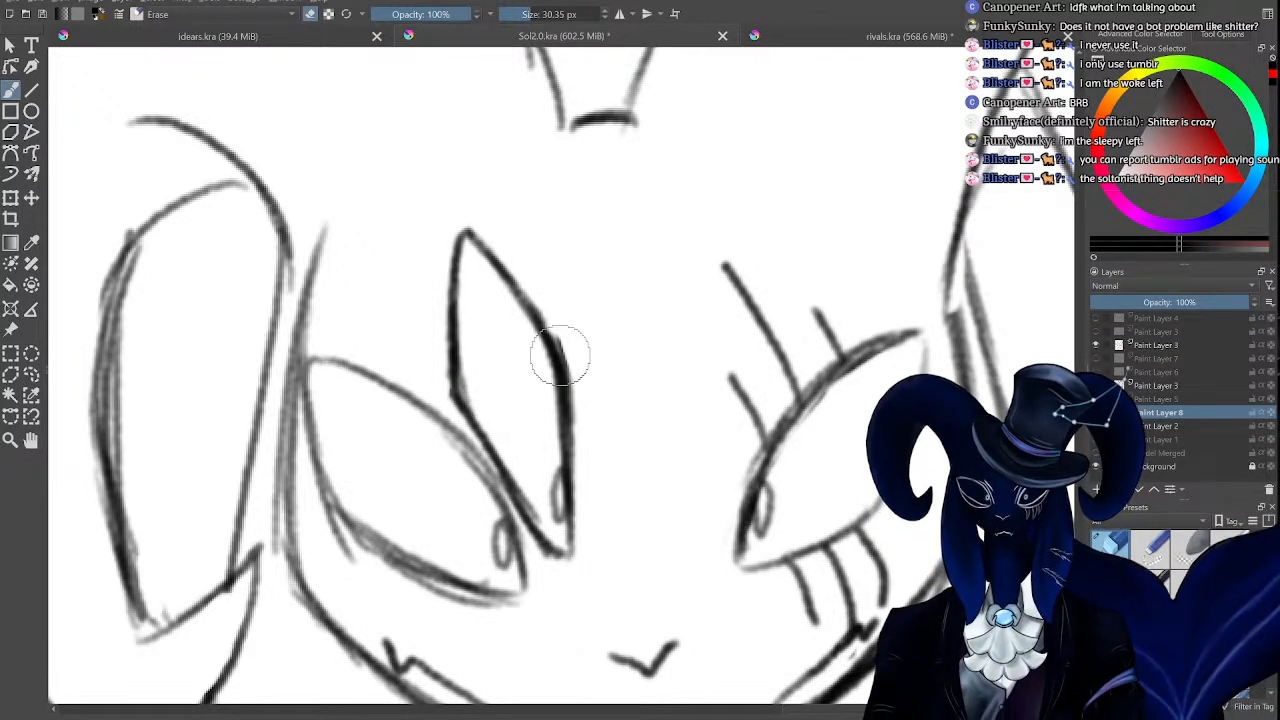
left_click_drag(517, 302, 577, 461)
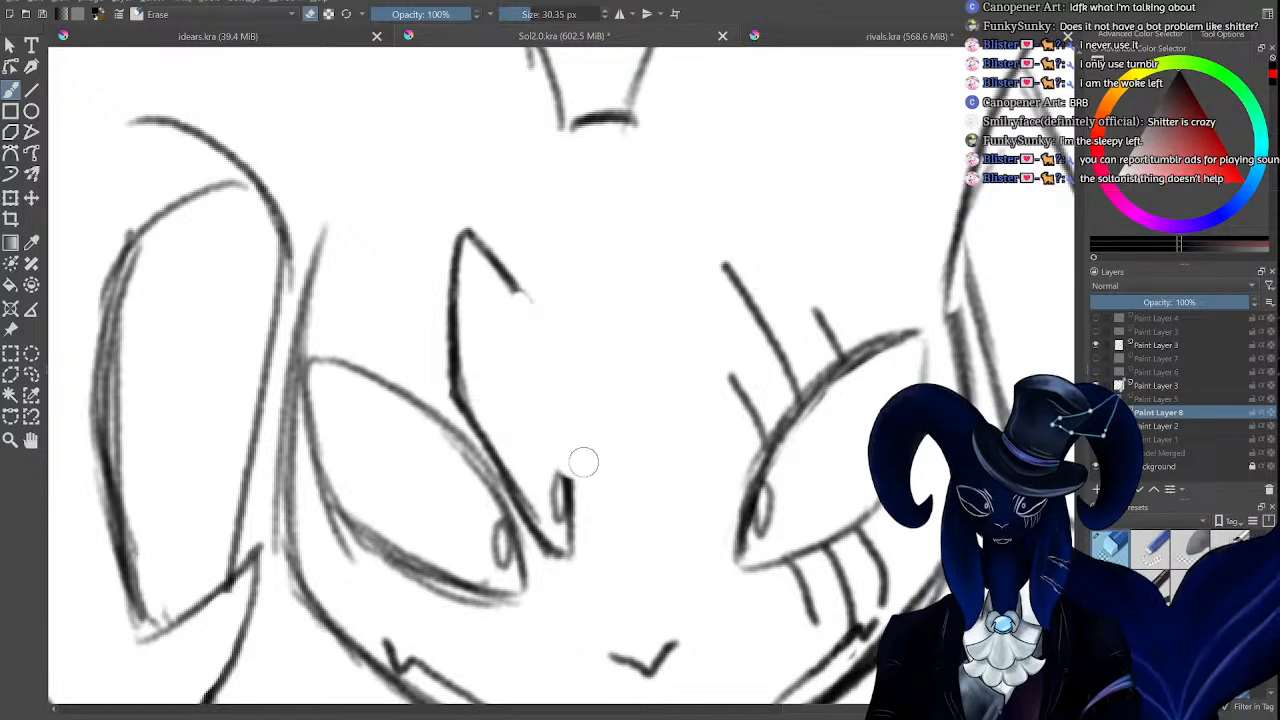
key("e")
left_click_drag(468, 235, 530, 328)
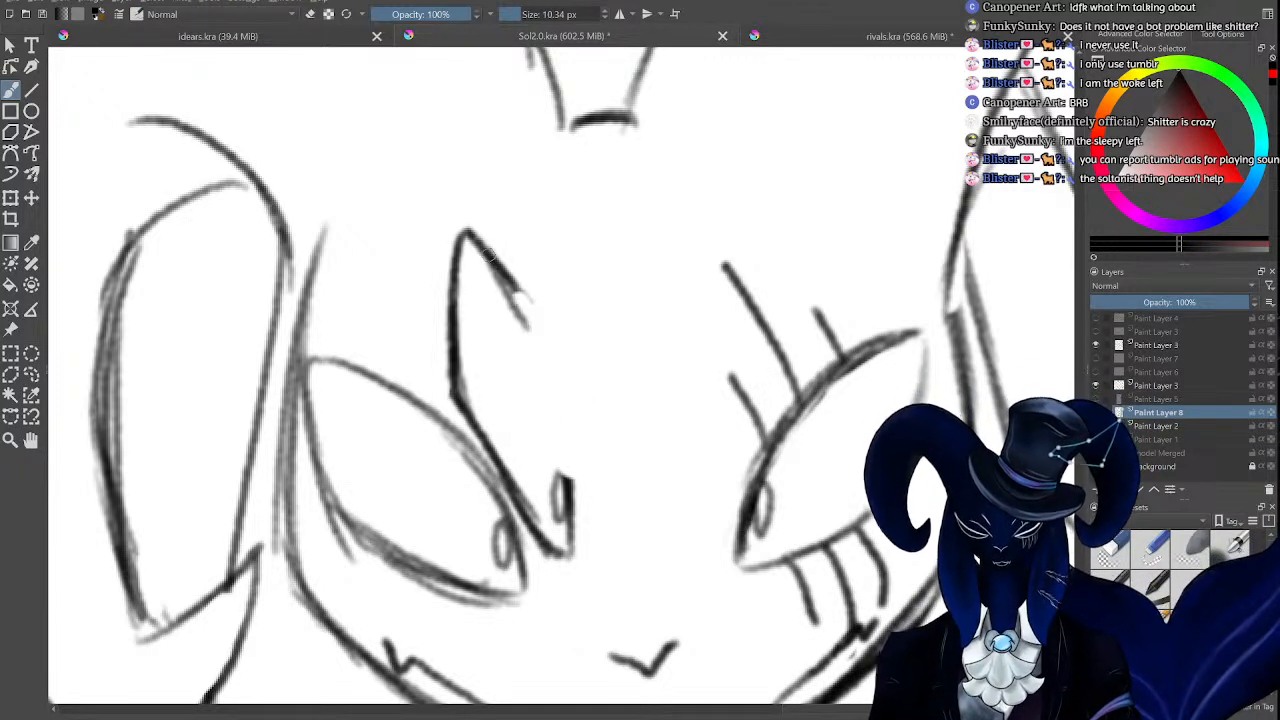
left_click_drag(488, 256, 537, 380)
left_click_drag(511, 302, 555, 430)
left_click_drag(530, 350, 566, 508)
left_click_drag(551, 447, 572, 548)
key("e")
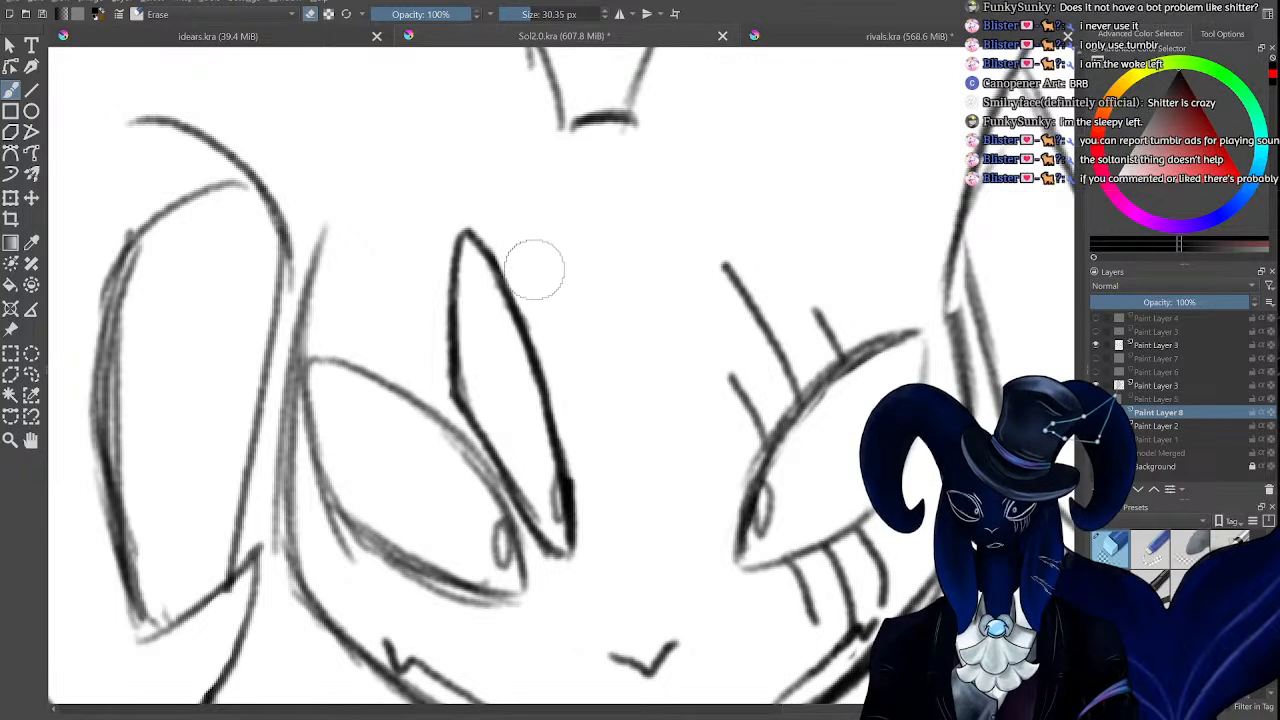
Erase the stray inner line and rough right edge of the tall pointed shape beside the left eye.
left_click_drag(577, 481, 566, 510)
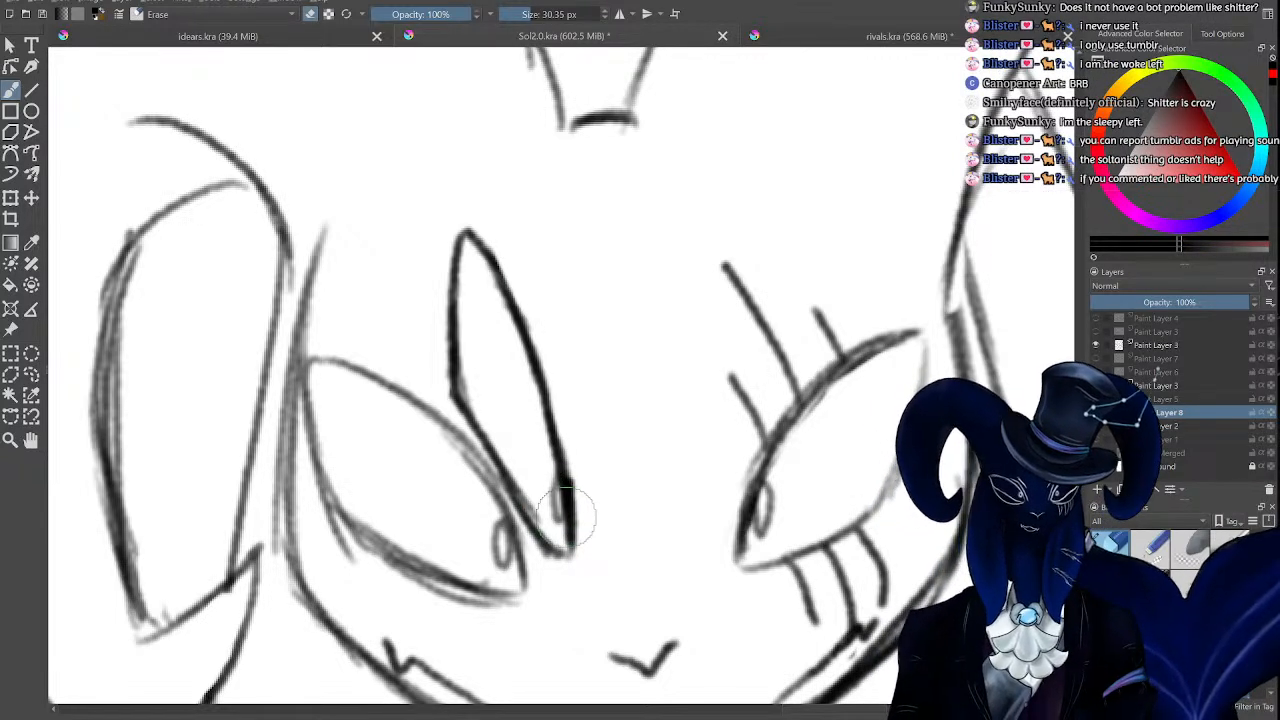
scroll(566, 520, "down", 4)
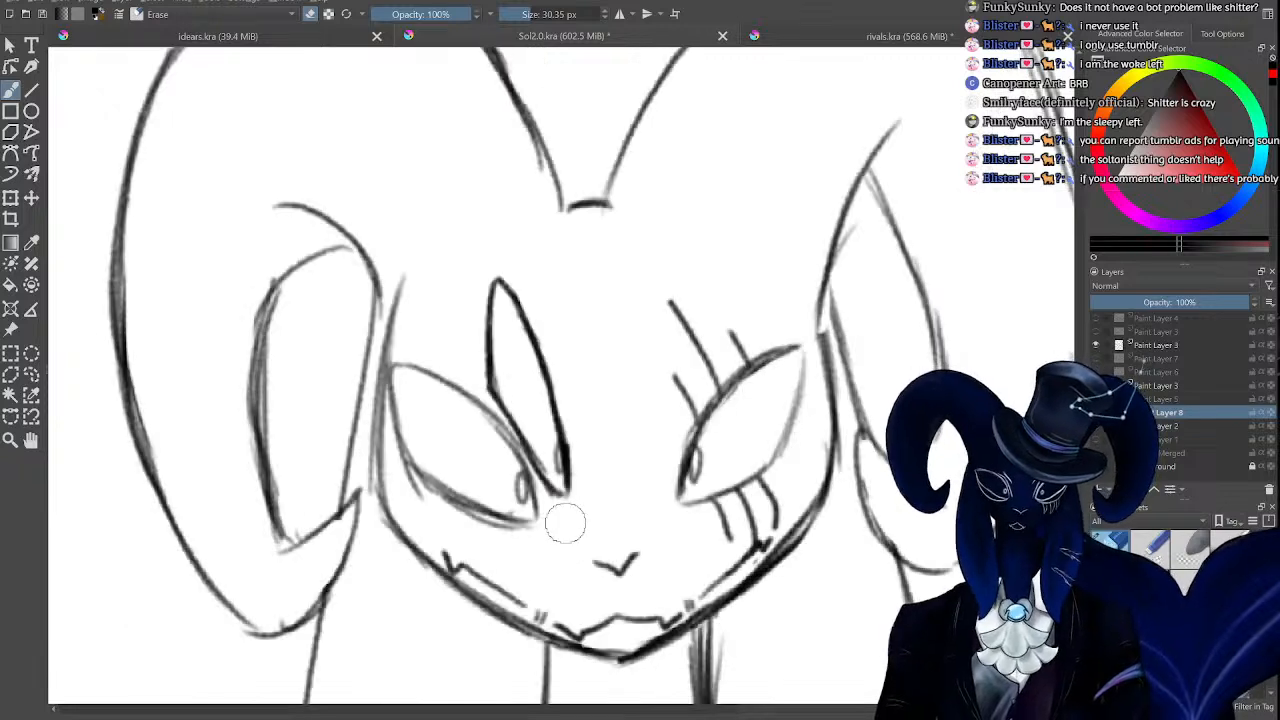
scroll(566, 522, "up", 3)
scroll(566, 525, "up", 2)
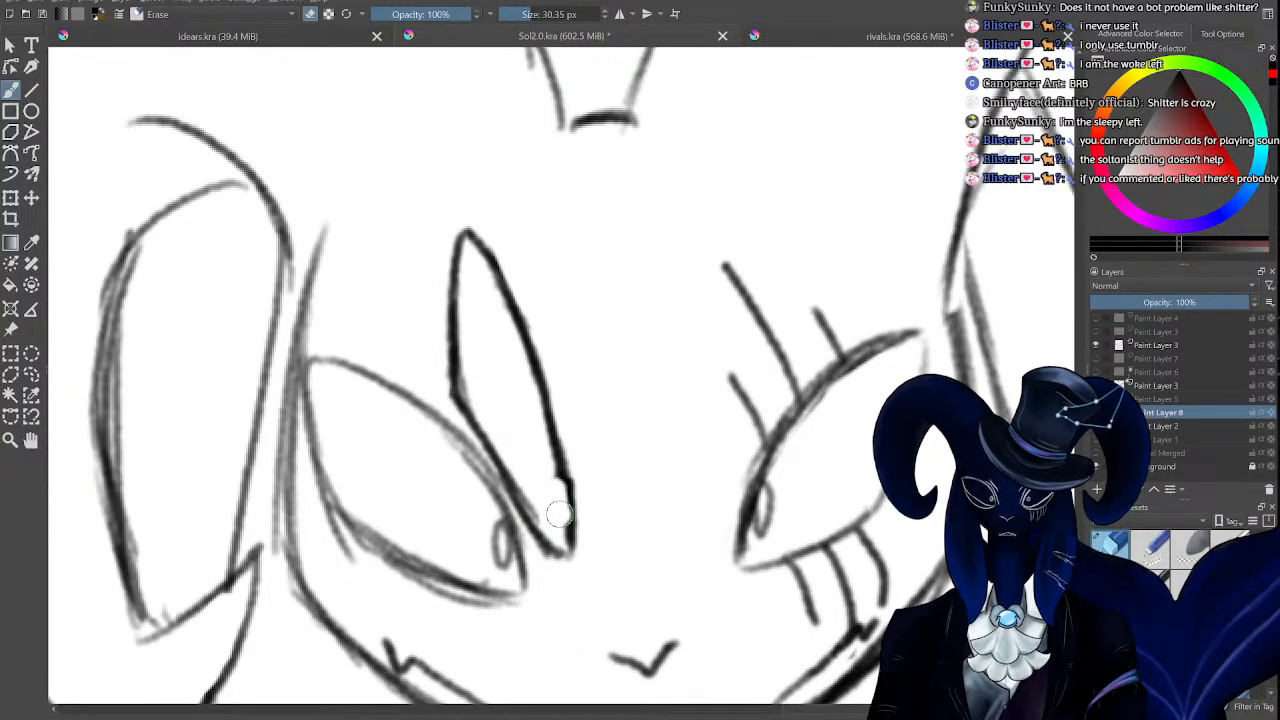
mouse_move(559, 514)
left_mouse_down()
mouse_move(559, 455)
mouse_move(506, 317)
left_mouse_up()
Redraw the right edge of the tall pointed shape down to its lower tip with the 10.34 px brush.
key("slash")
left_click_drag(491, 264, 551, 394)
left_click_drag(517, 315, 557, 447)
left_click_drag(542, 372, 575, 535)
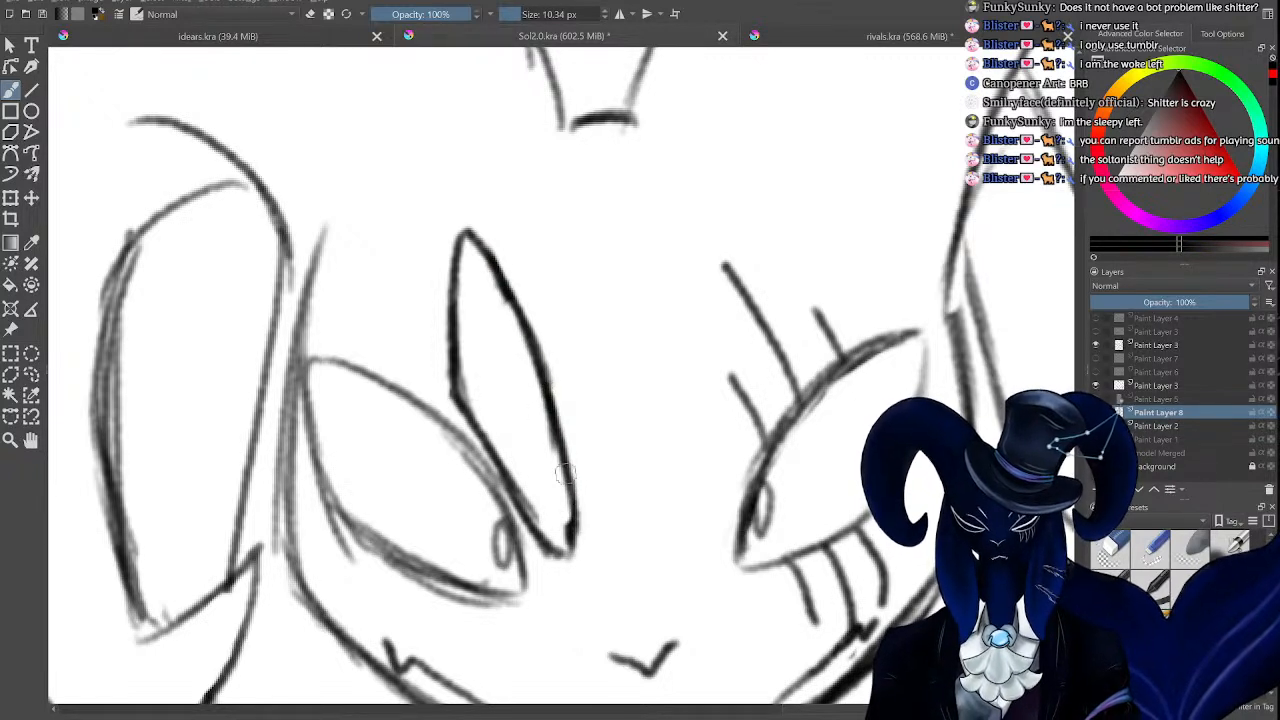
left_click_drag(558, 446, 576, 552)
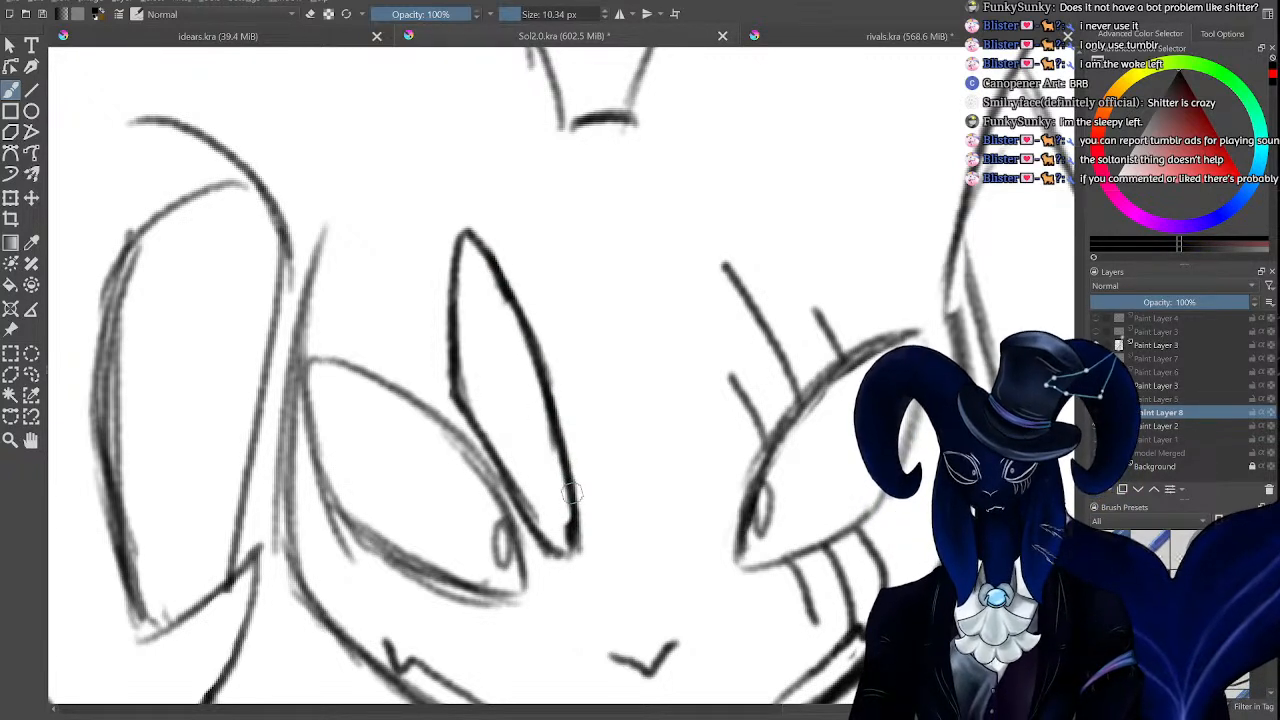
Undo the redrawn strokes and remove the tall pointed shape from beside the left eye.
key("ctrl+z")
key("ctrl+z")
key("ctrl+z")
key("ctrl+z")
key("ctrl+z")
key("ctrl+z")
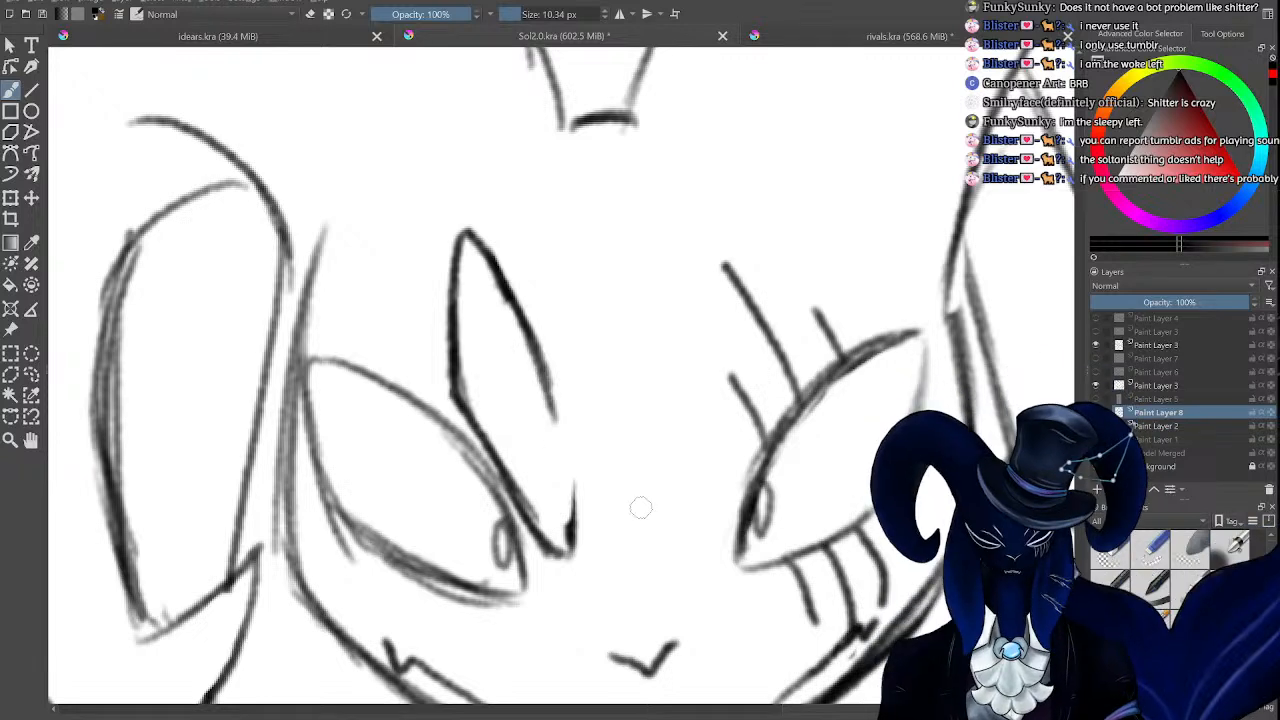
key("ctrl+z")
key("e")
mouse_move(577, 566)
left_mouse_down()
mouse_move(555, 537)
mouse_move(550, 548)
mouse_move(528, 484)
mouse_move(539, 523)
mouse_move(464, 394)
mouse_move(445, 276)
mouse_move(469, 225)
mouse_move(515, 303)
mouse_move(569, 531)
left_mouse_up()
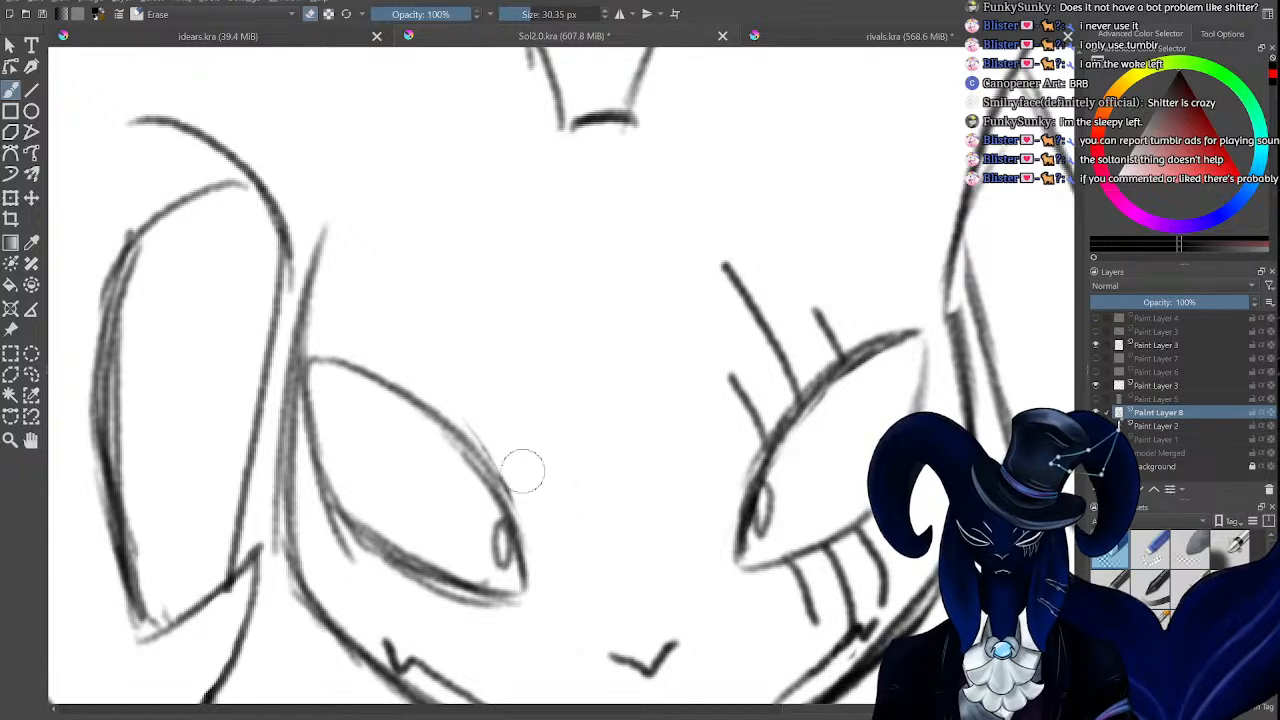
Examine the whole sheet, comparing the large body sketch with the smaller head sketches beside it.
key("minus")
key("minus")
key("minus")
key("minus")
key("minus")
key("minus")
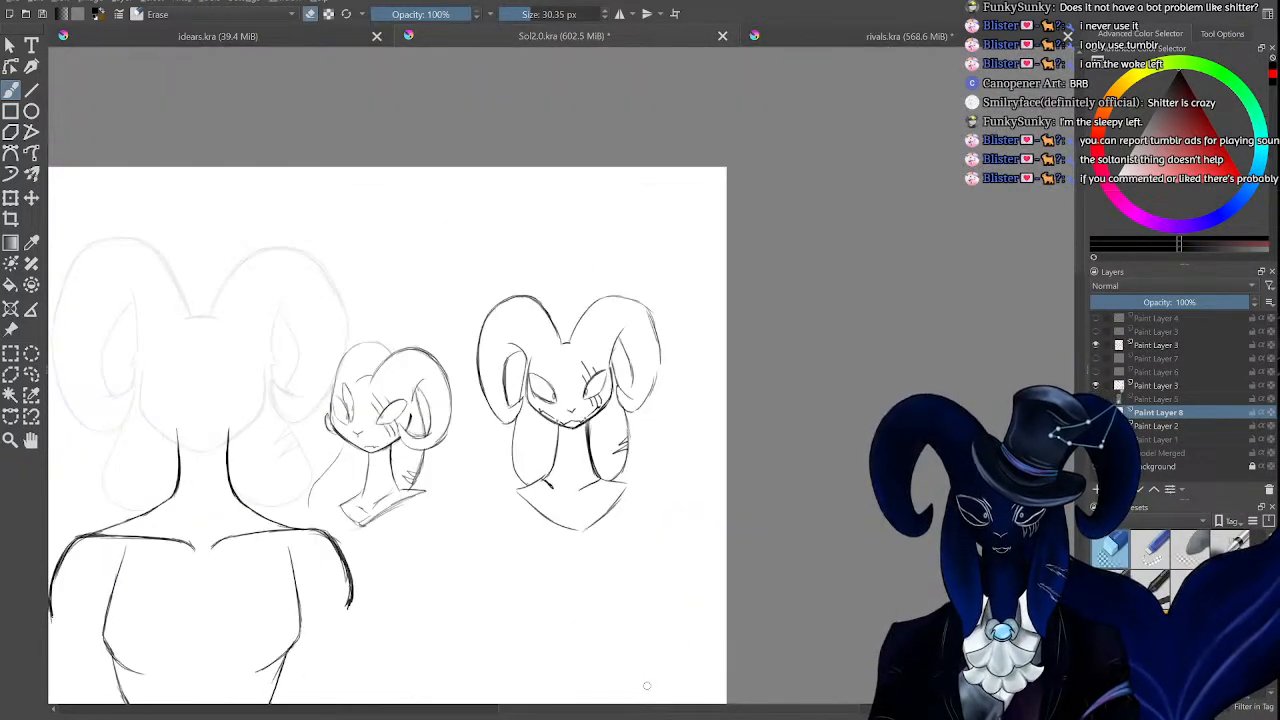
left_click_drag(667, 710, 528, 711)
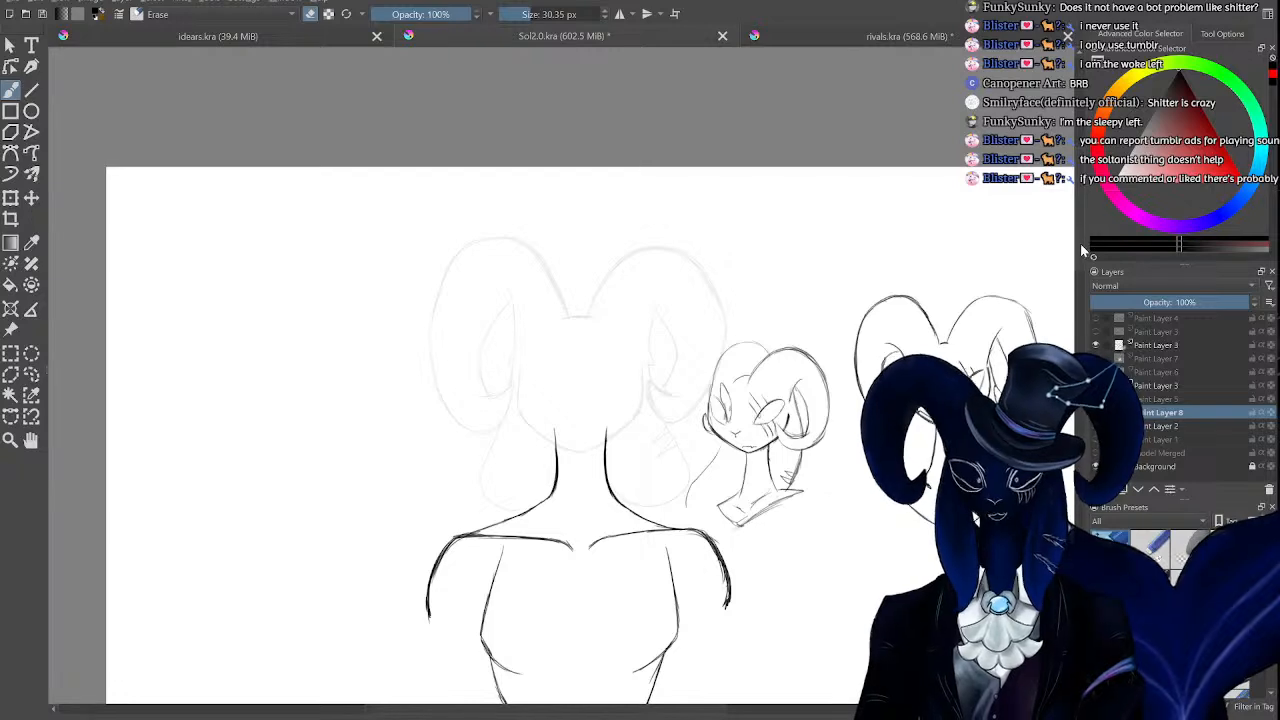
mouse_move(1080, 248)
left_mouse_down()
mouse_move(1079, 267)
mouse_move(1078, 254)
left_mouse_up()
key("plus")
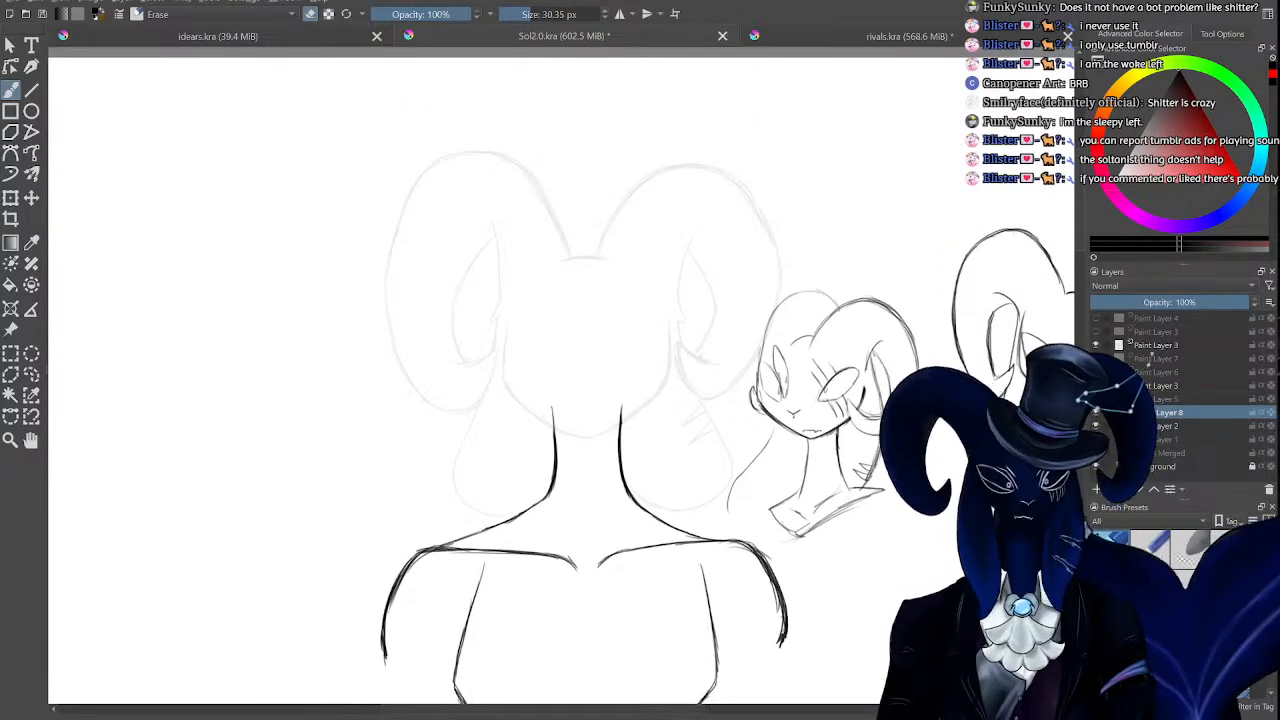
key("minus")
key("minus")
key("plus")
key("plus")
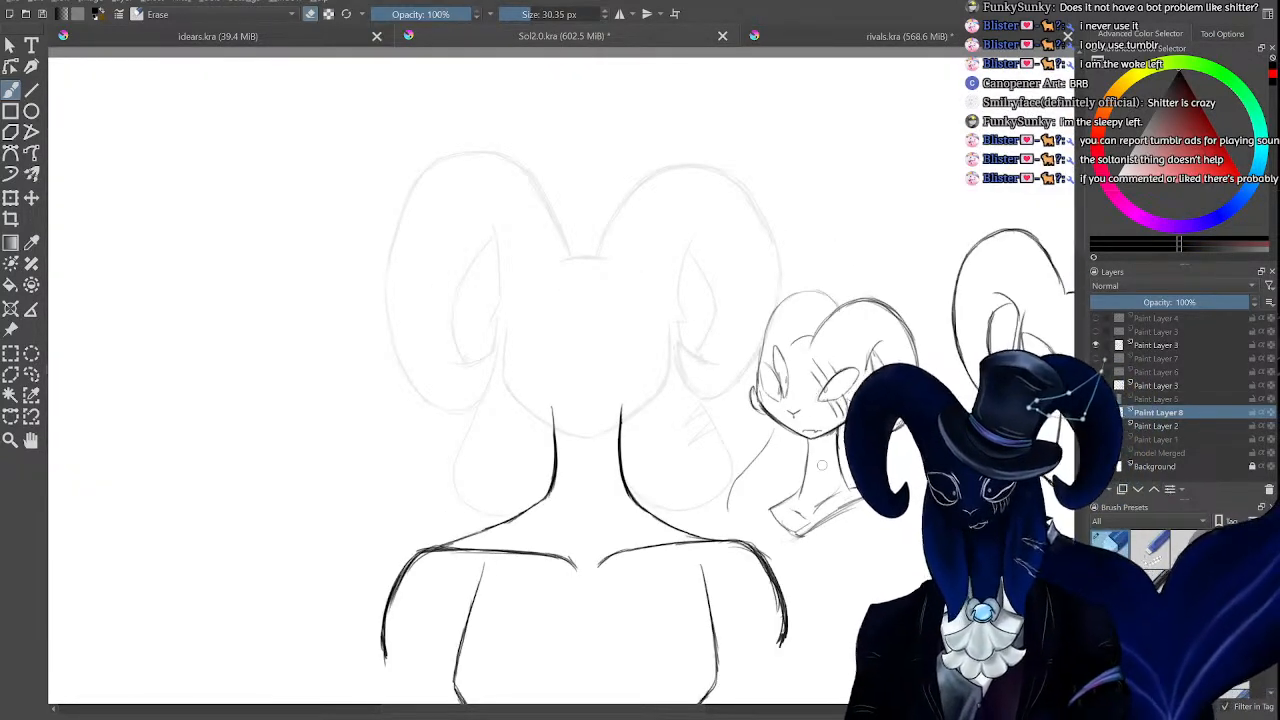
Check the neck-gill sketch and the merged colour painting by briefly showing their layers over the body sketch.
left_click(1095, 372)
left_click(1095, 372)
left_click(1095, 372)
left_click(1095, 372)
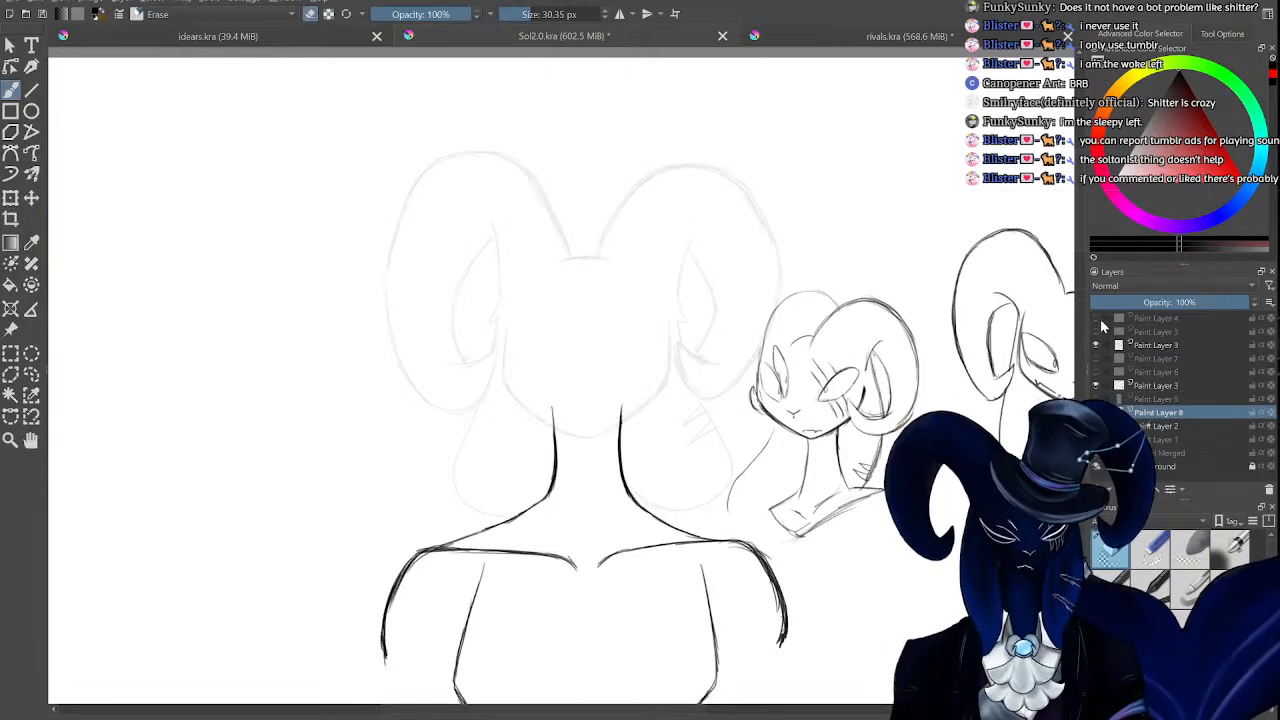
left_click(1095, 372)
left_click(1095, 372)
key("plus")
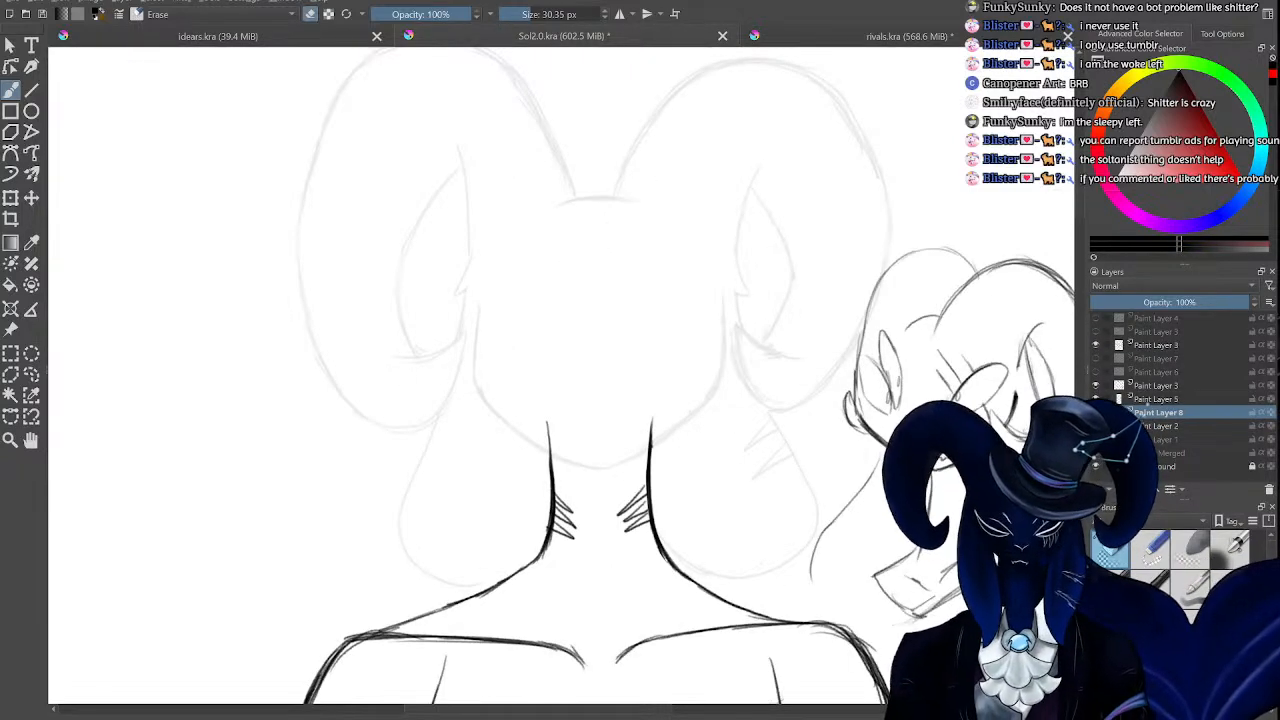
left_click(1096, 345)
left_click(1096, 440)
left_click(1096, 453)
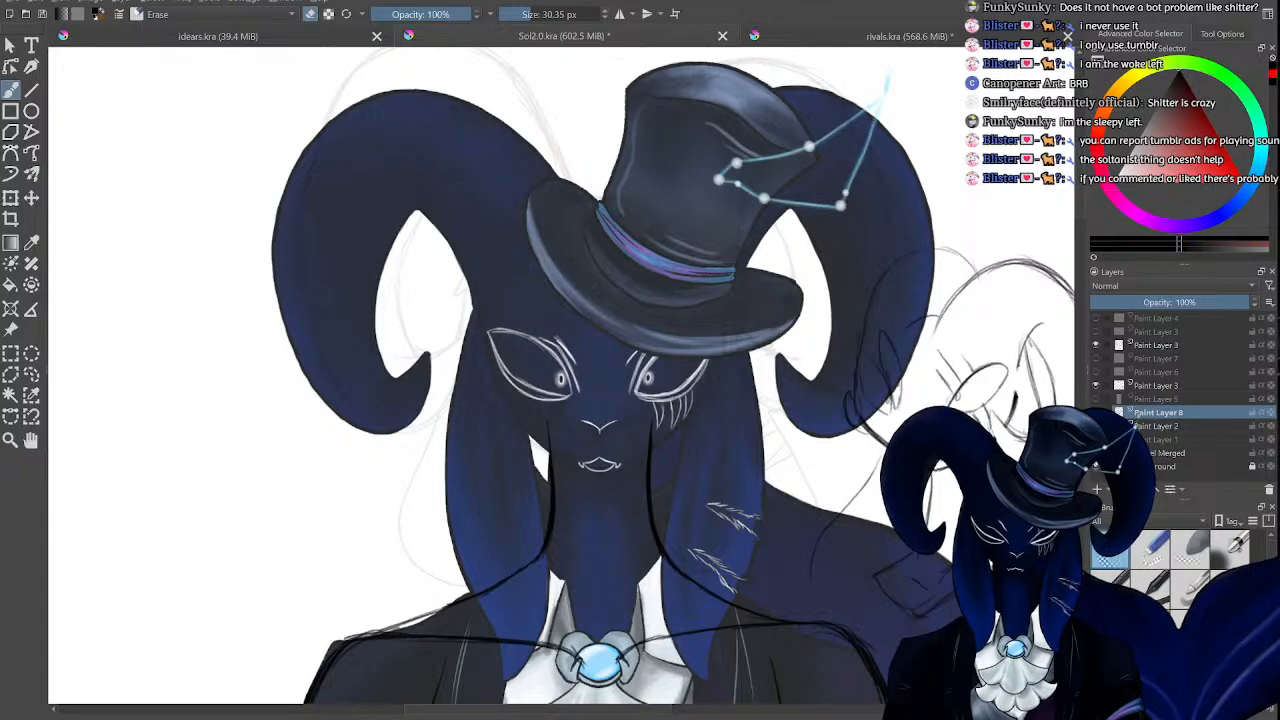
left_click(1096, 453)
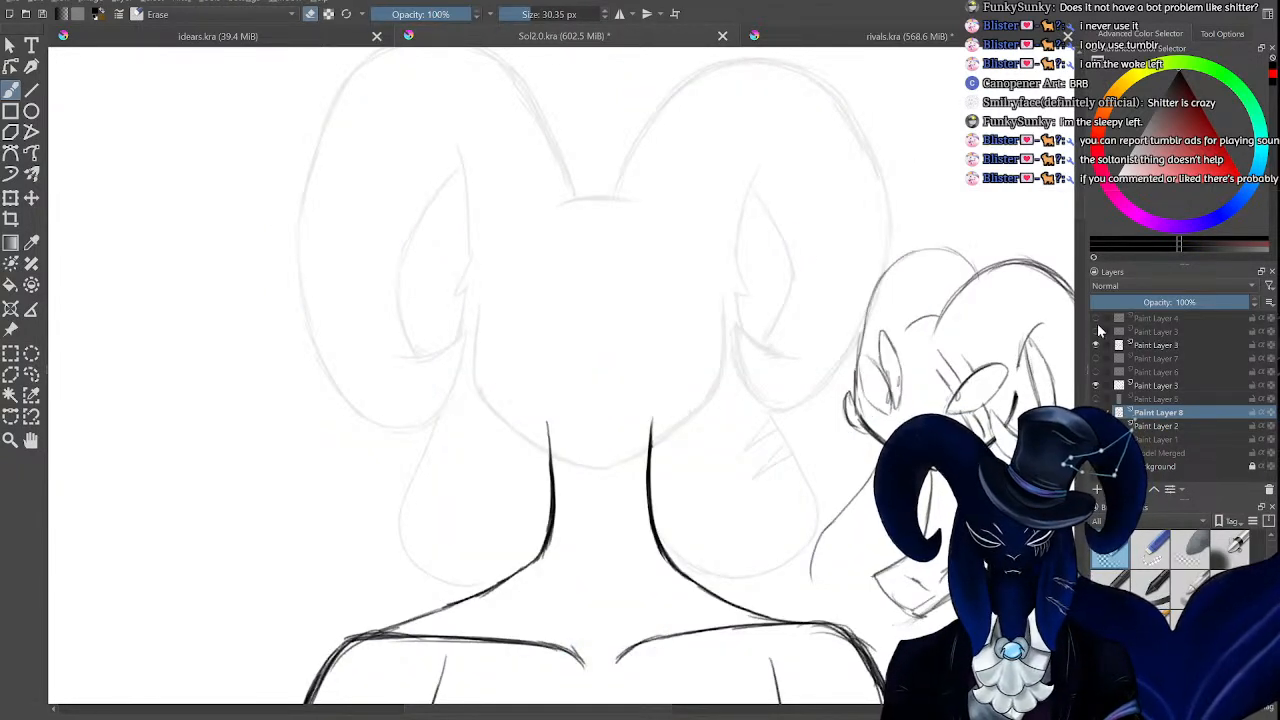
Compare the alternate face sketch with the three-quarter head sketch by toggling the visibility of their layers.
left_click(1096, 331)
key("plus")
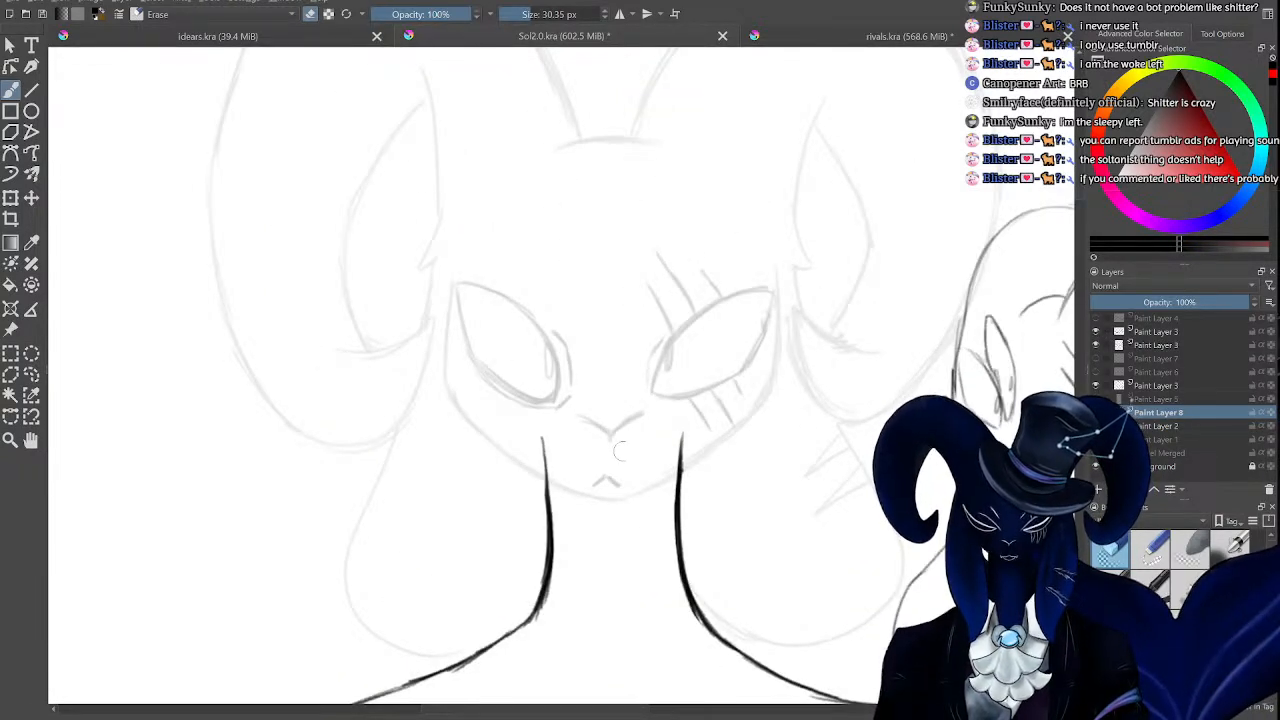
key("minus")
left_click(1096, 345)
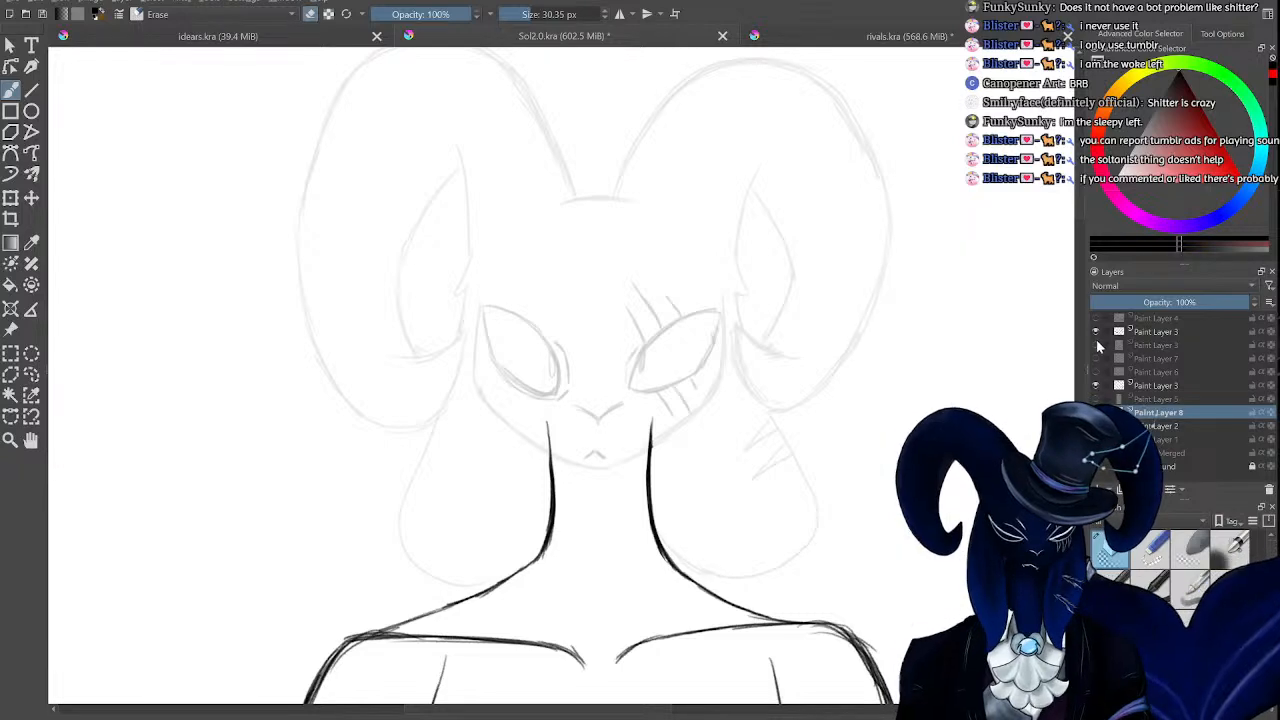
left_click(1096, 331)
left_click(1096, 331)
left_click(1096, 345)
left_click(1096, 331)
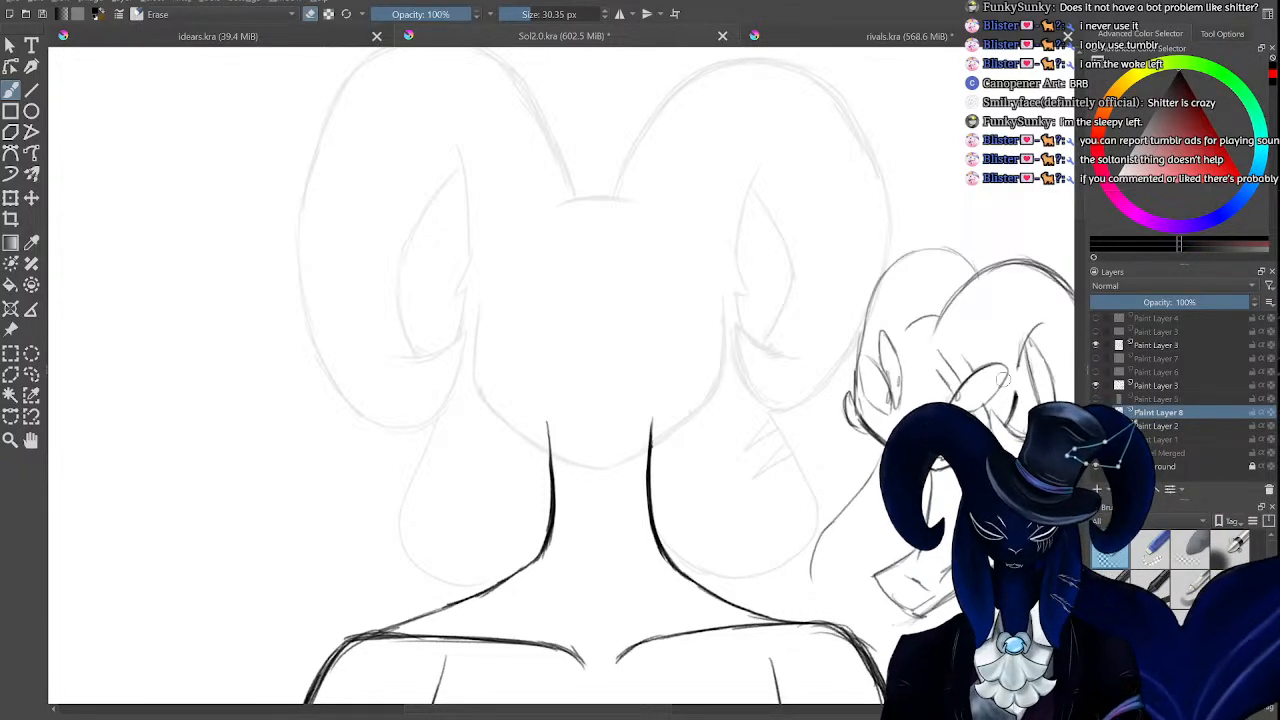
Look over the two head sketches in idears.kra and return to Sol2.0.kra.
scroll(560, 380, "right", 5)
left_click(325, 40)
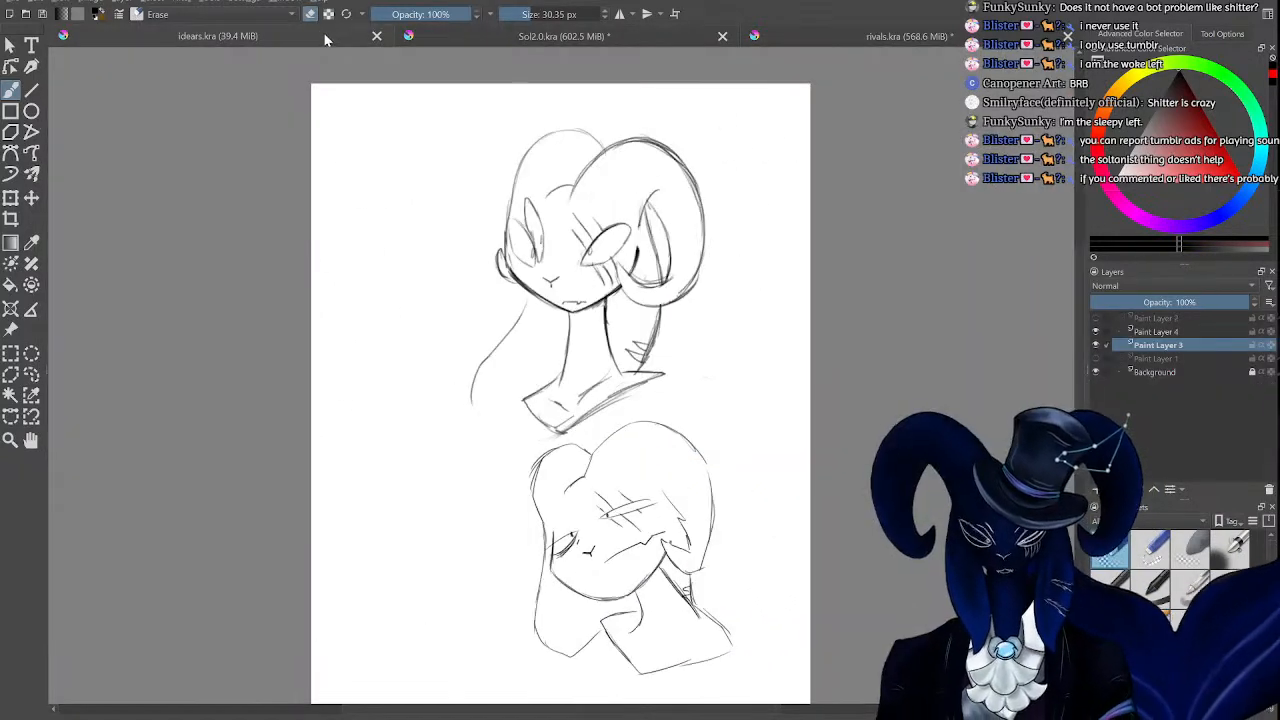
key("minus")
key("minus")
key("equal")
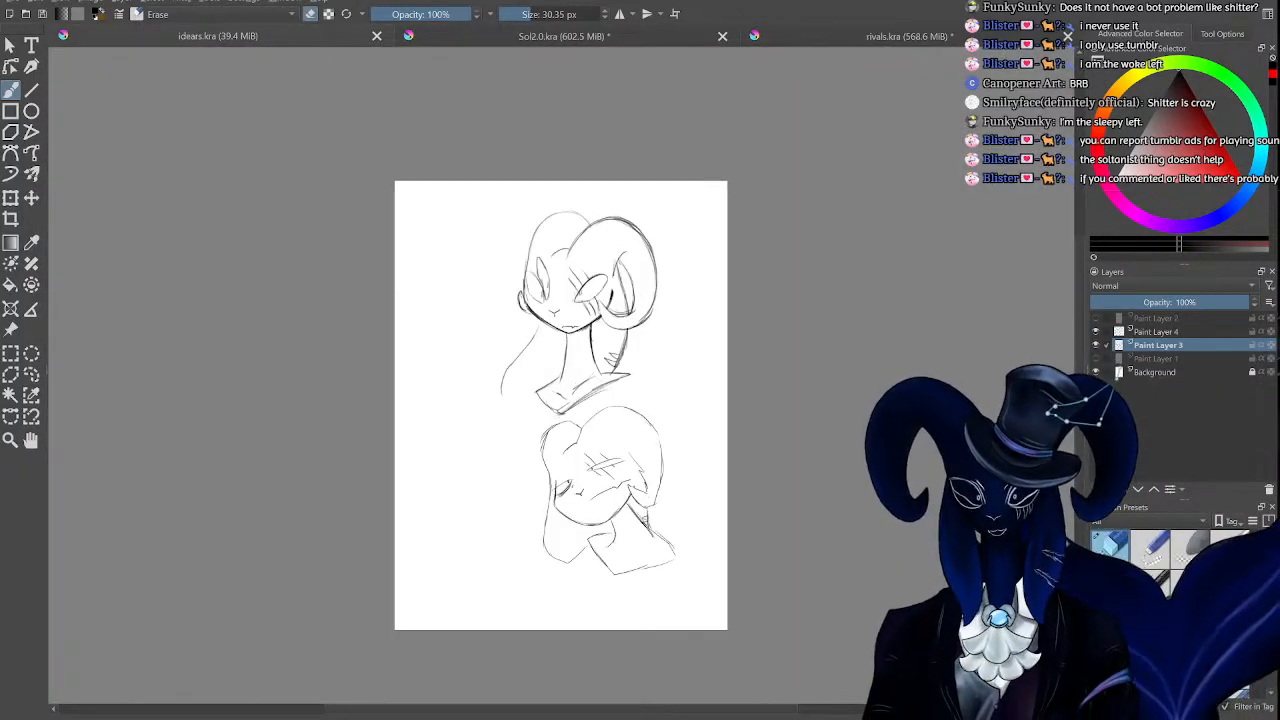
left_click(648, 42)
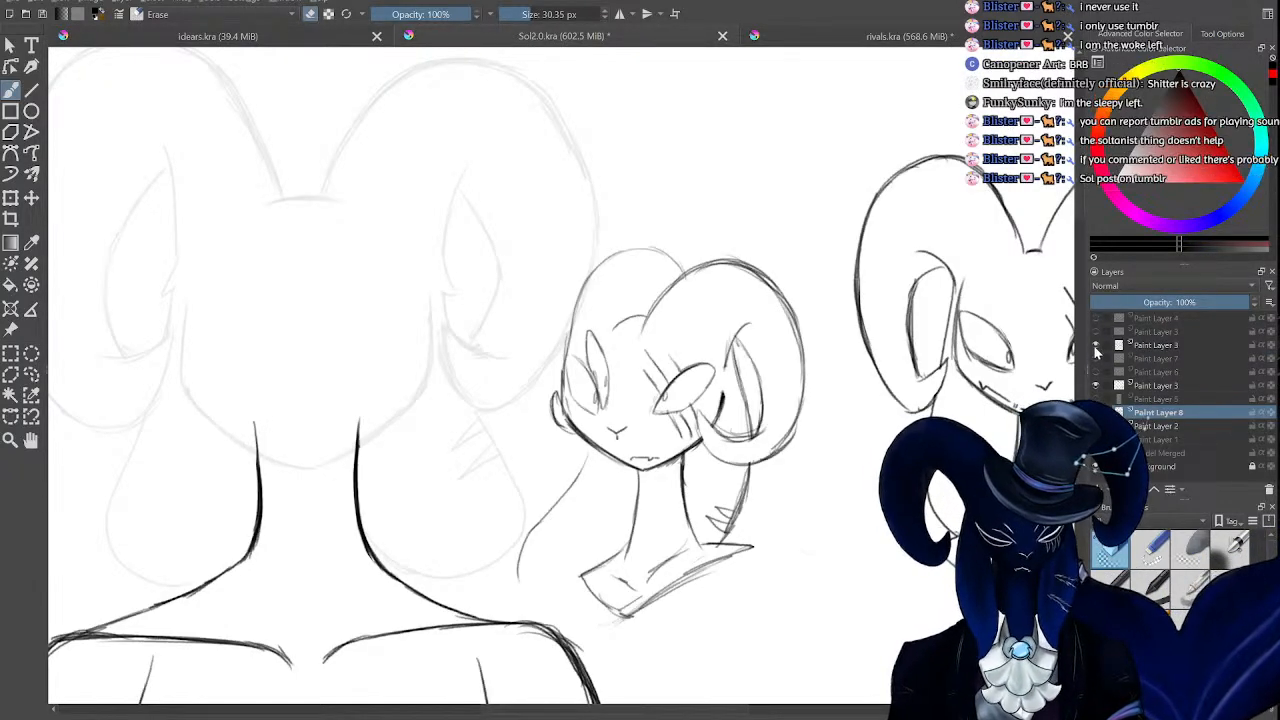
Hide the three-quarter head sketch layer and briefly preview the face sketches on Paint Layer 6 and Paint Layer 7.
left_click(1095, 345)
left_click(1096, 372)
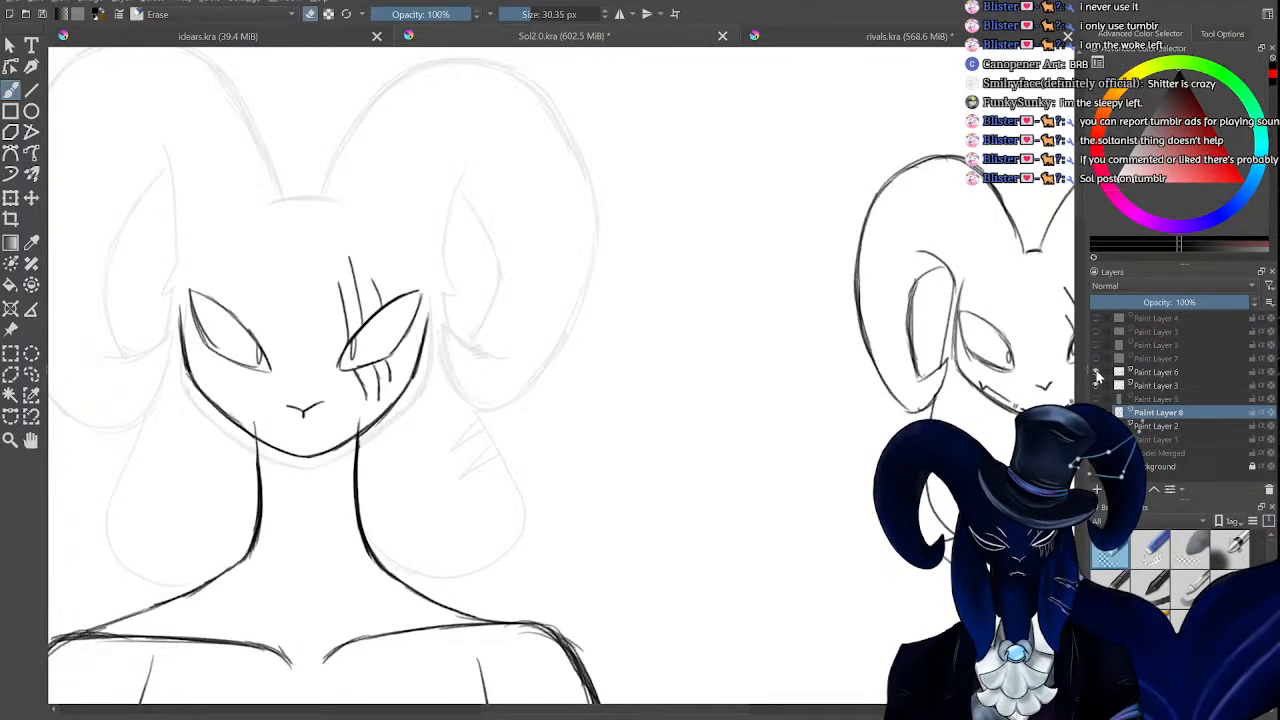
left_click(1096, 372)
left_click(1095, 358)
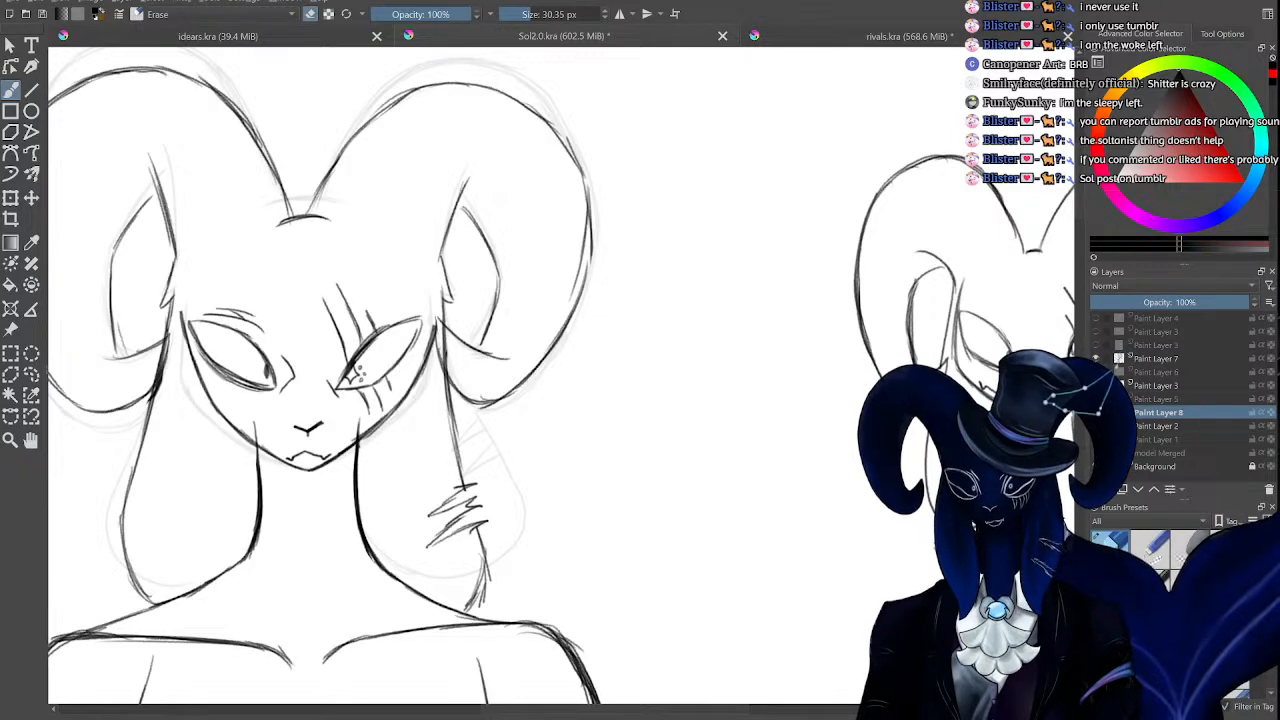
left_click(1095, 358)
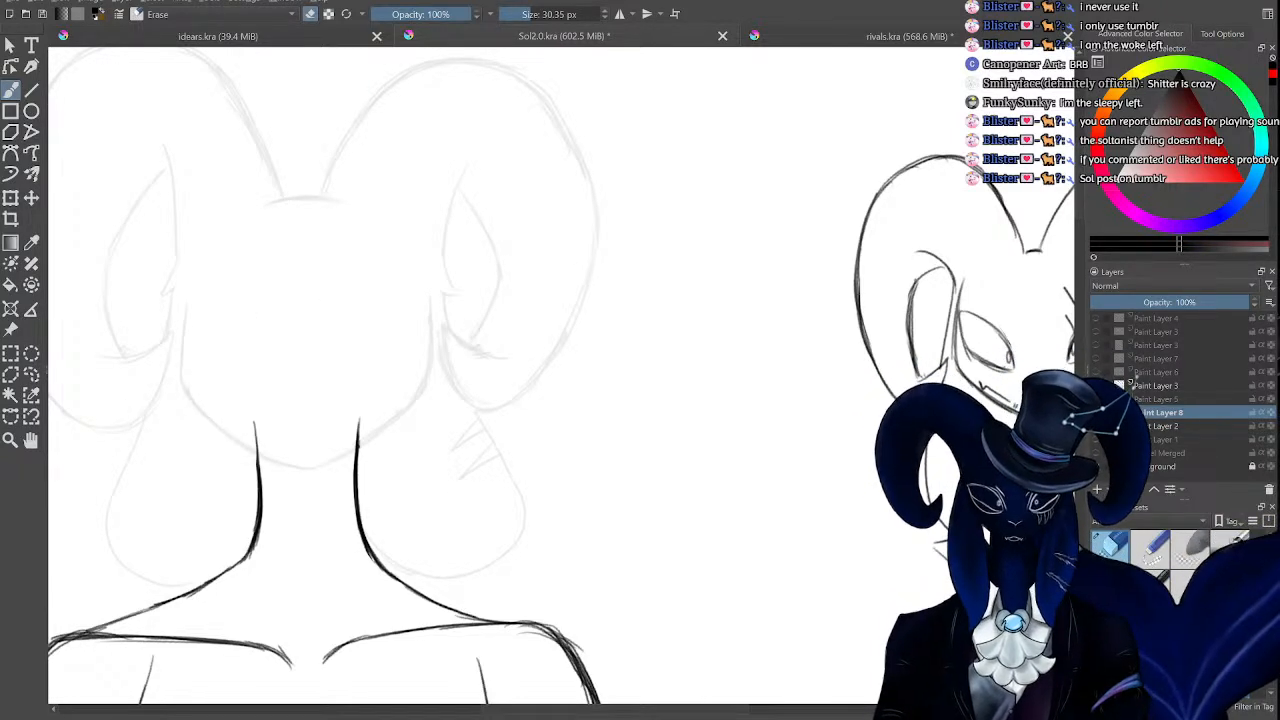
Examine the proportions of the body sketch and the front-facing head across the sheet.
key("ctrl+minus")
key("ctrl+minus")
key("ctrl+plus")
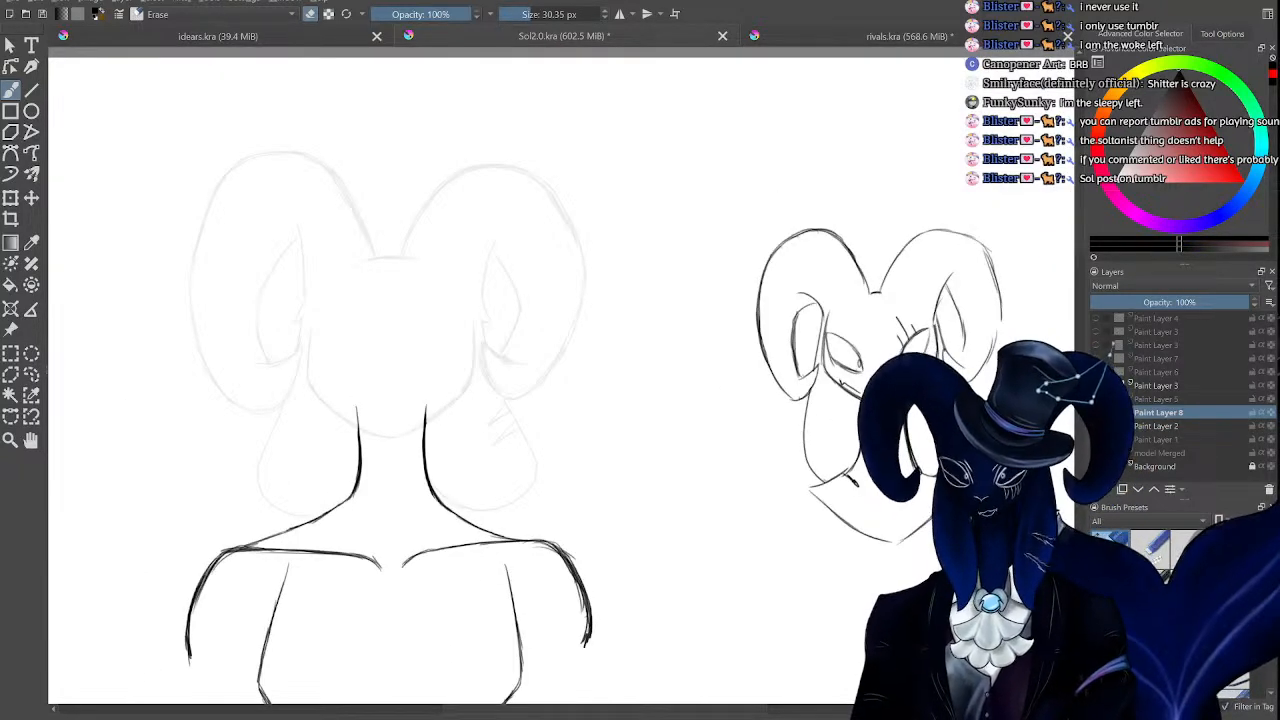
key("ctrl+minus")
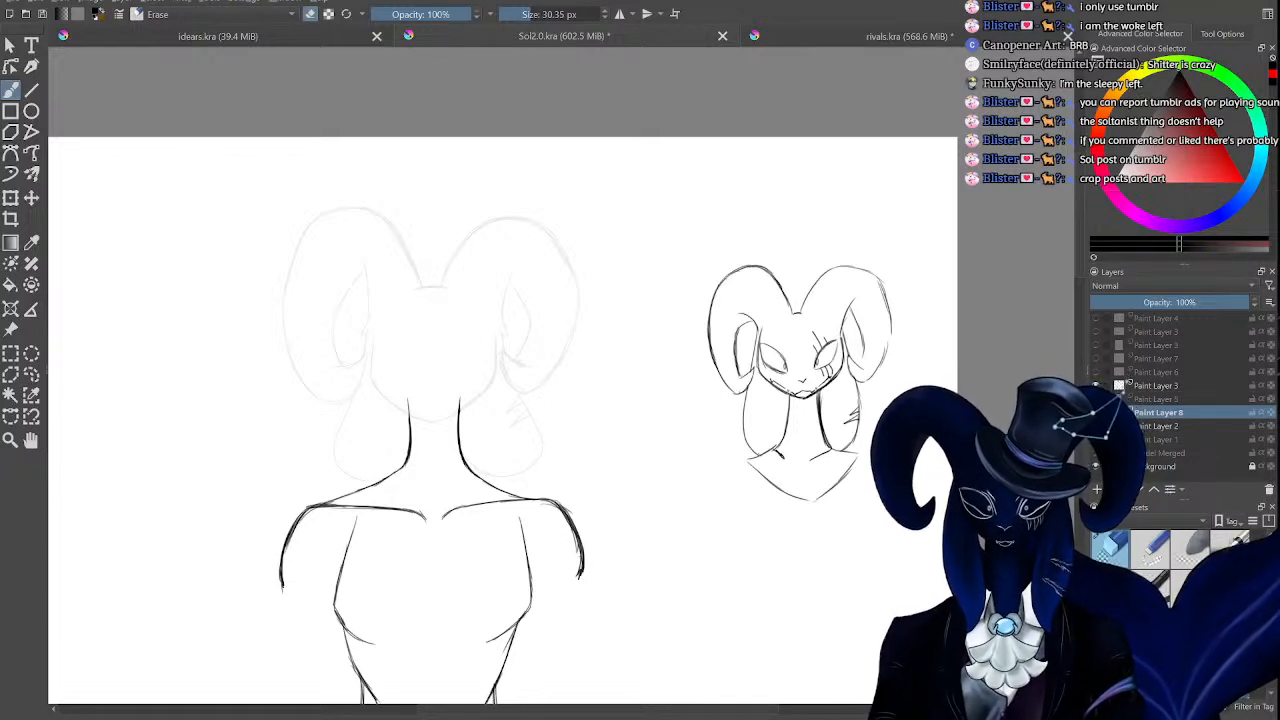
mouse_move(1079, 250)
left_mouse_down()
mouse_move(1076, 283)
mouse_move(1077, 264)
left_mouse_up()
left_click_drag(664, 710, 866, 710)
key("ctrl+plus")
key("ctrl+plus")
key("ctrl+minus")
key("ctrl+minus")
key("ctrl+minus")
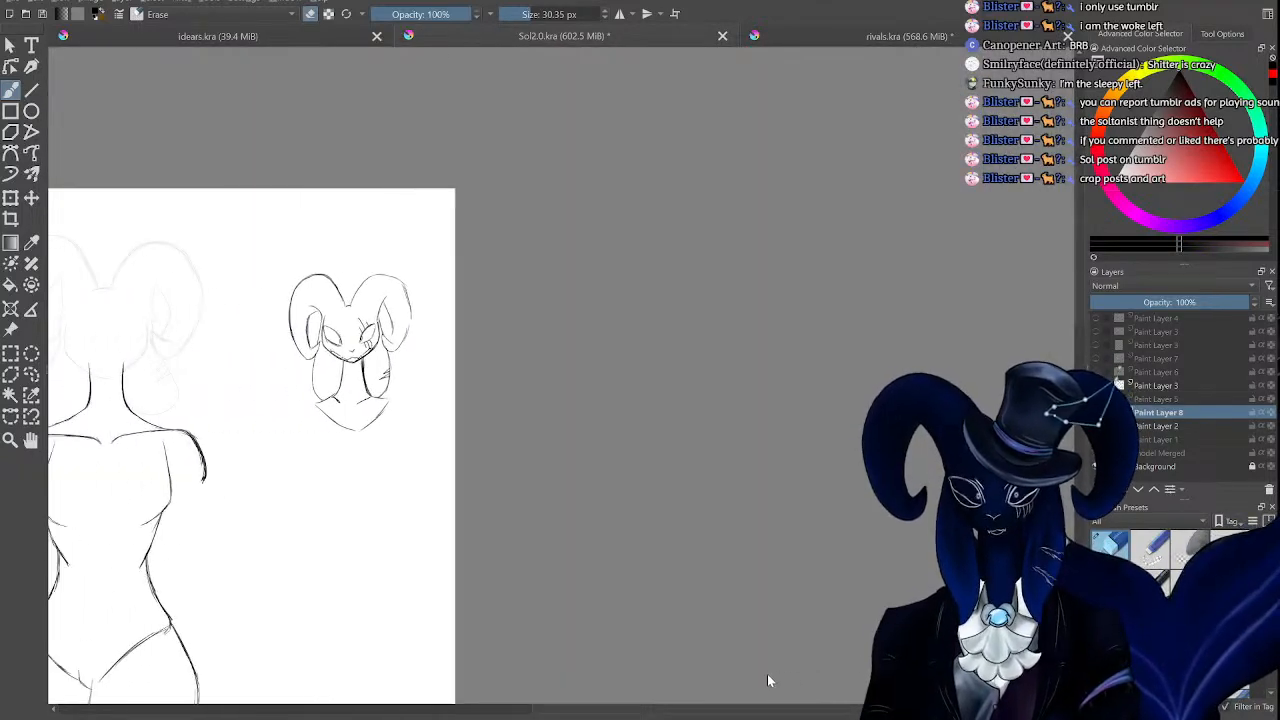
Clean up the right shoulder line under the hanging ear and darken the bust outline's right edge.
left_click_drag(668, 673, 776, 621)
key("ctrl+plus")
key("ctrl+plus")
key("ctrl+plus")
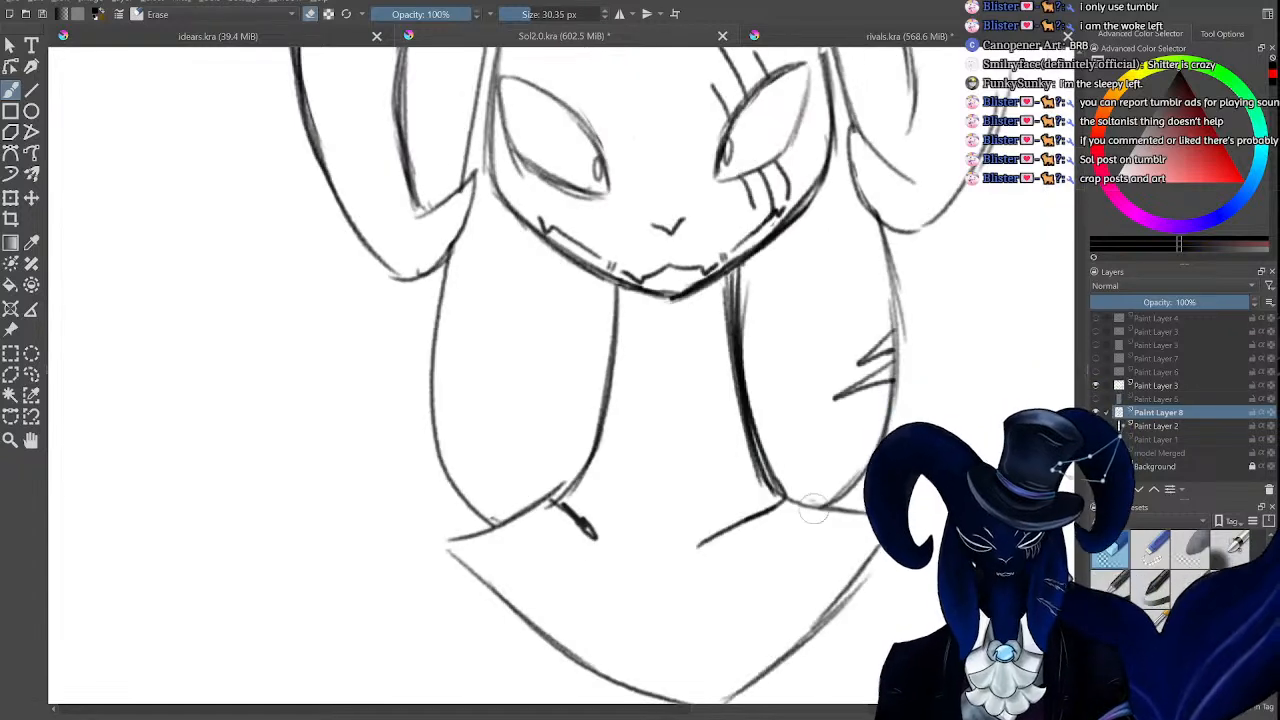
left_click_drag(806, 510, 848, 511)
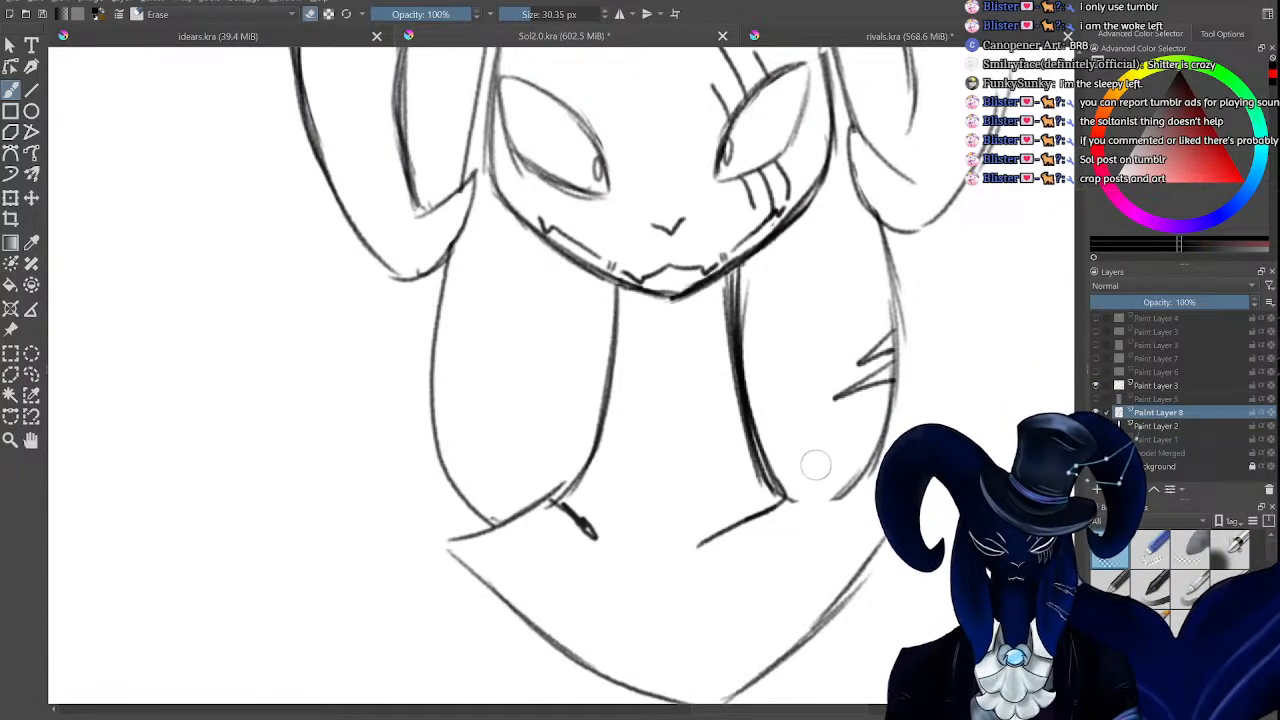
key("e")
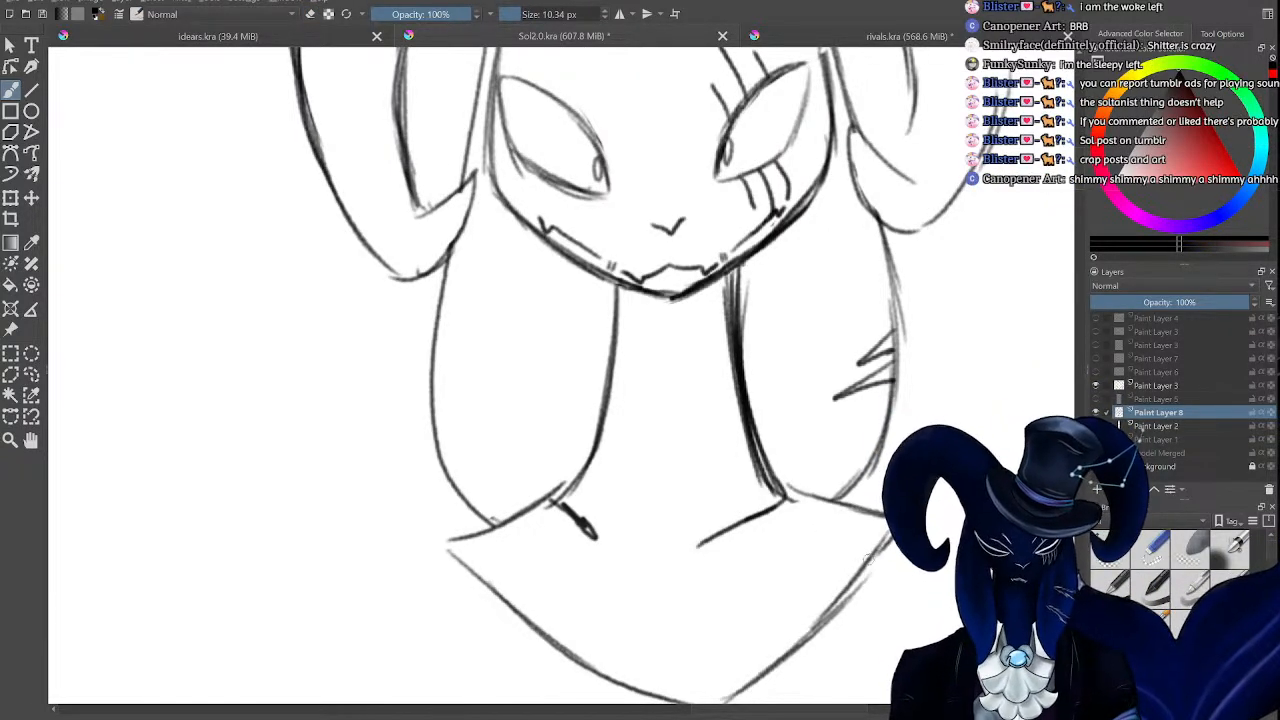
left_click_drag(884, 547, 841, 598)
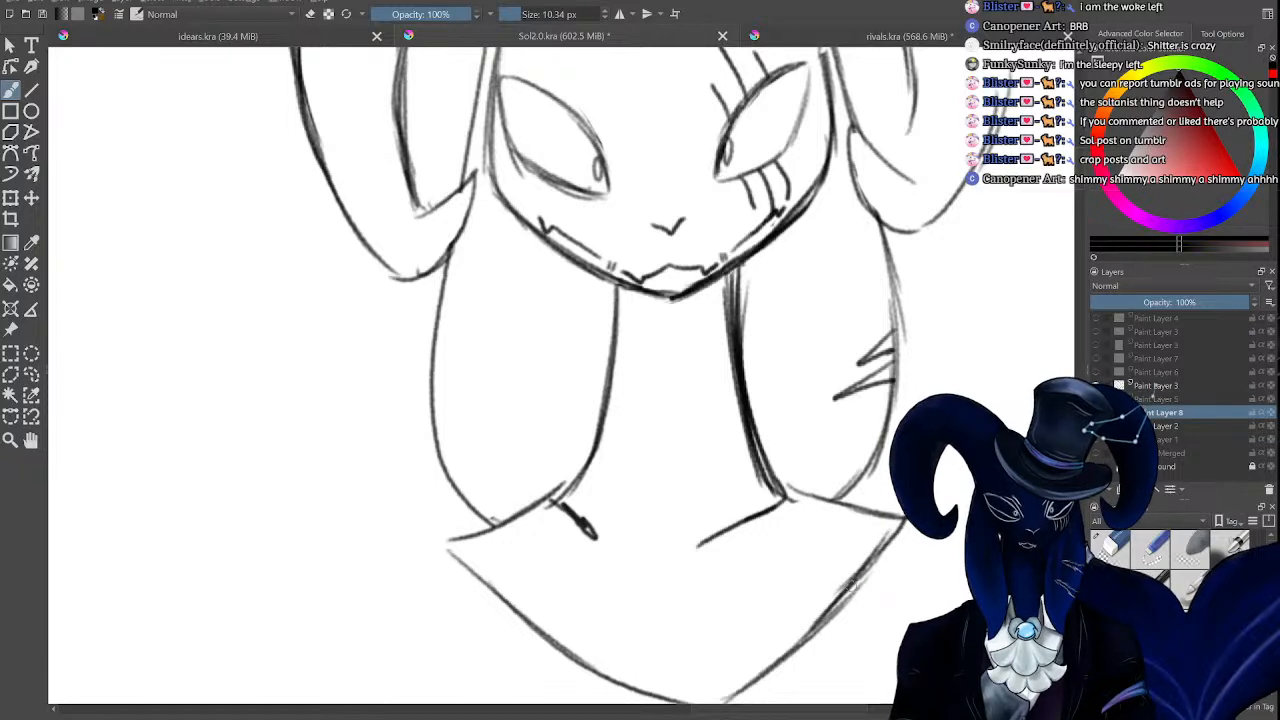
Strengthen the lower left edge of the bust outline and check the front-facing head at sheet scale.
key("minus")
mouse_move(754, 519)
left_mouse_down()
mouse_move(655, 598)
mouse_move(549, 549)
mouse_move(509, 504)
left_mouse_up()
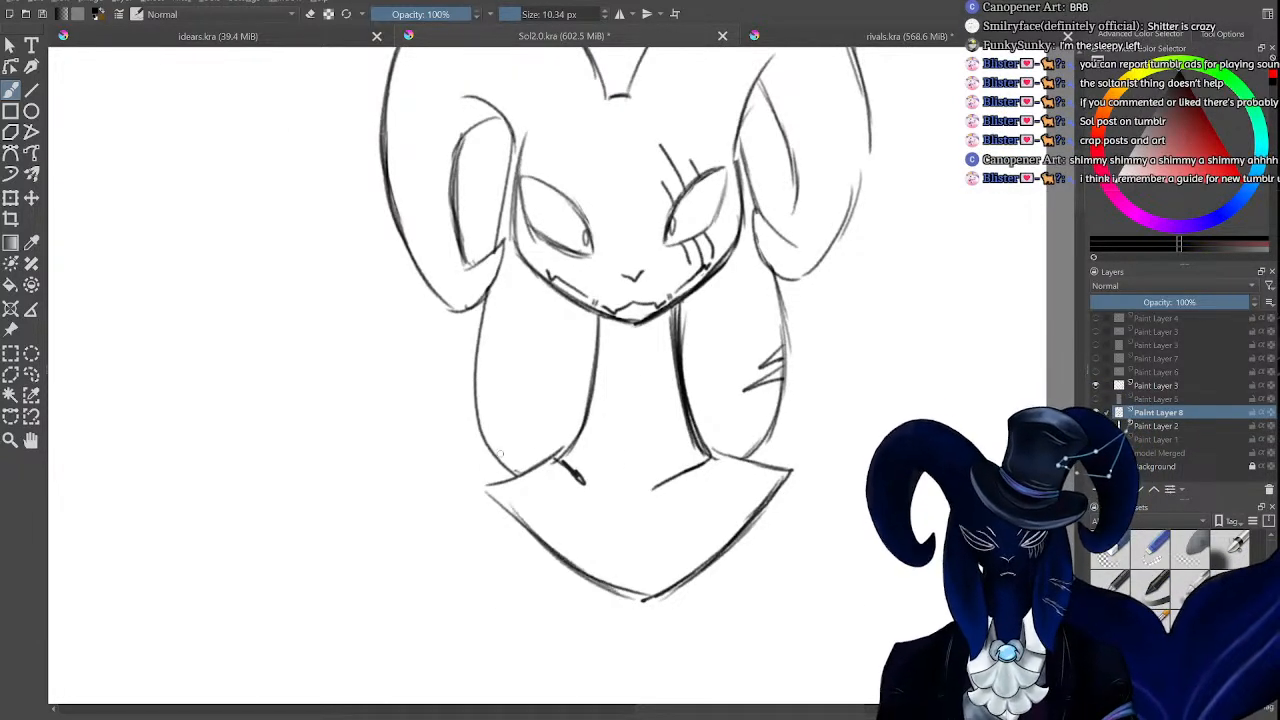
key("minus")
key("minus")
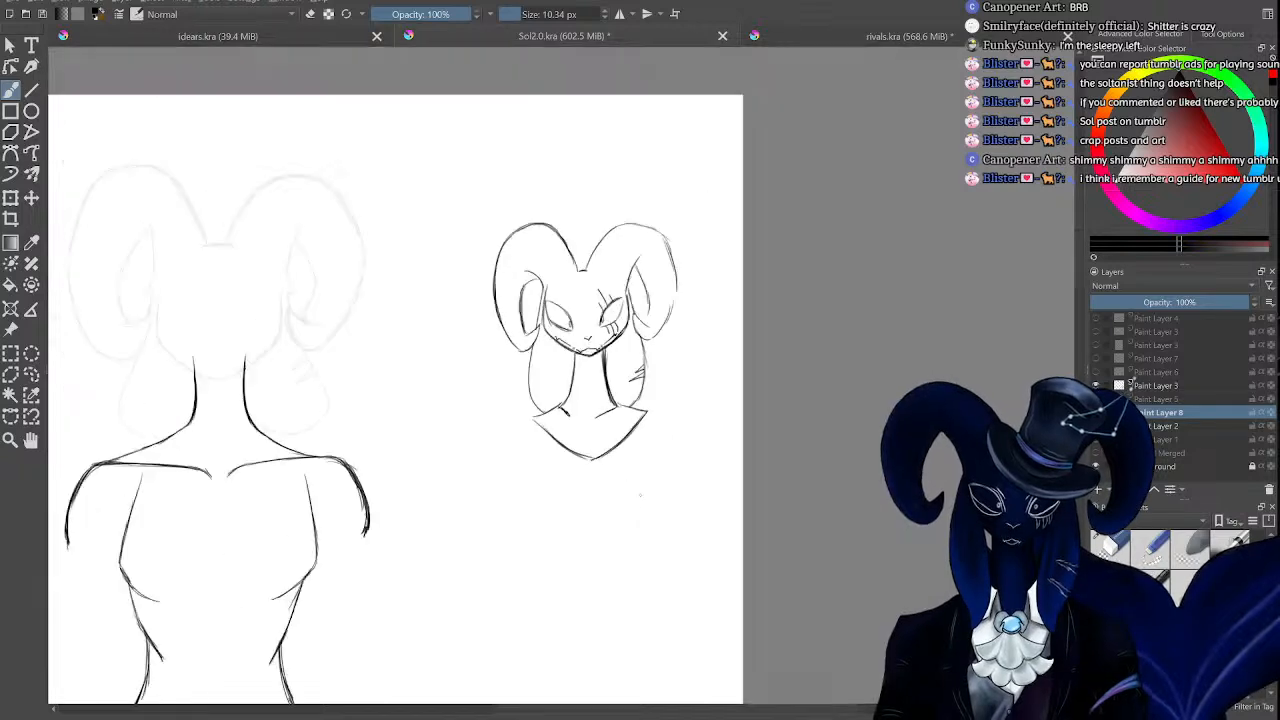
key("plus")
key("plus")
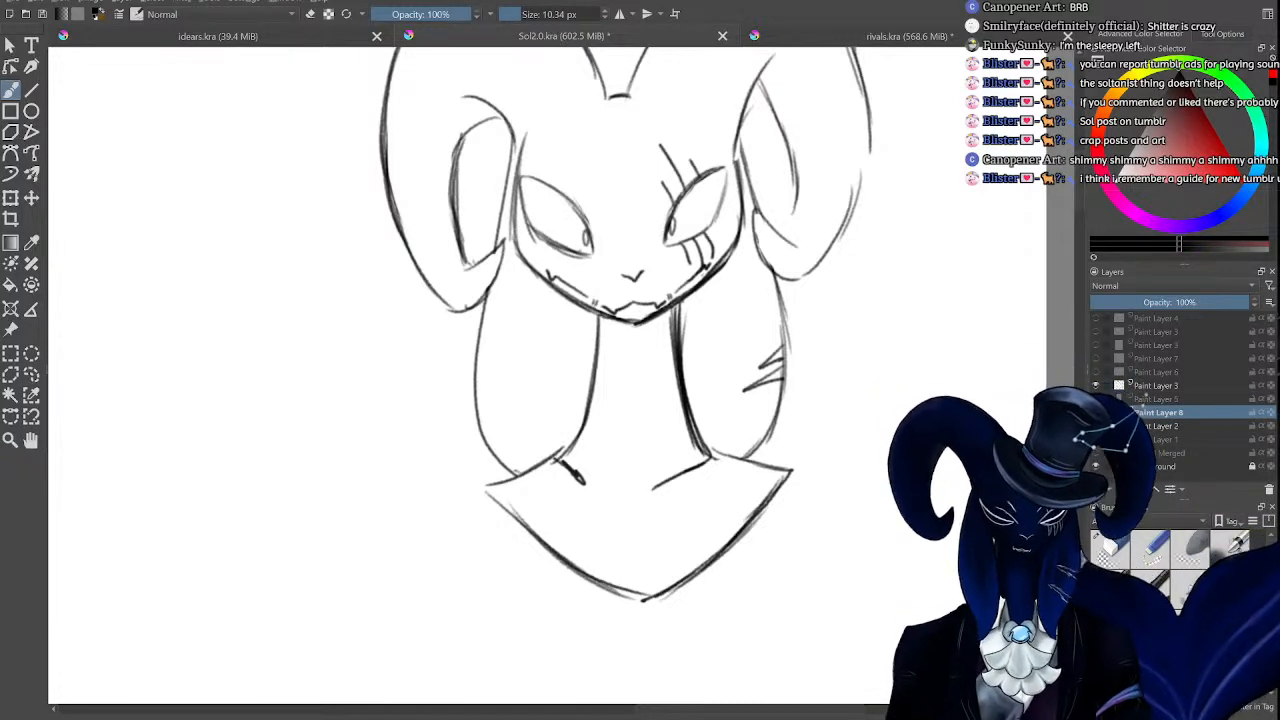
Erase the dark overlapping strokes at the lower tip of the bust outline with the eraser brush.
left_click_drag(1077, 198, 1079, 202)
key("ctrl+plus")
key("slash")
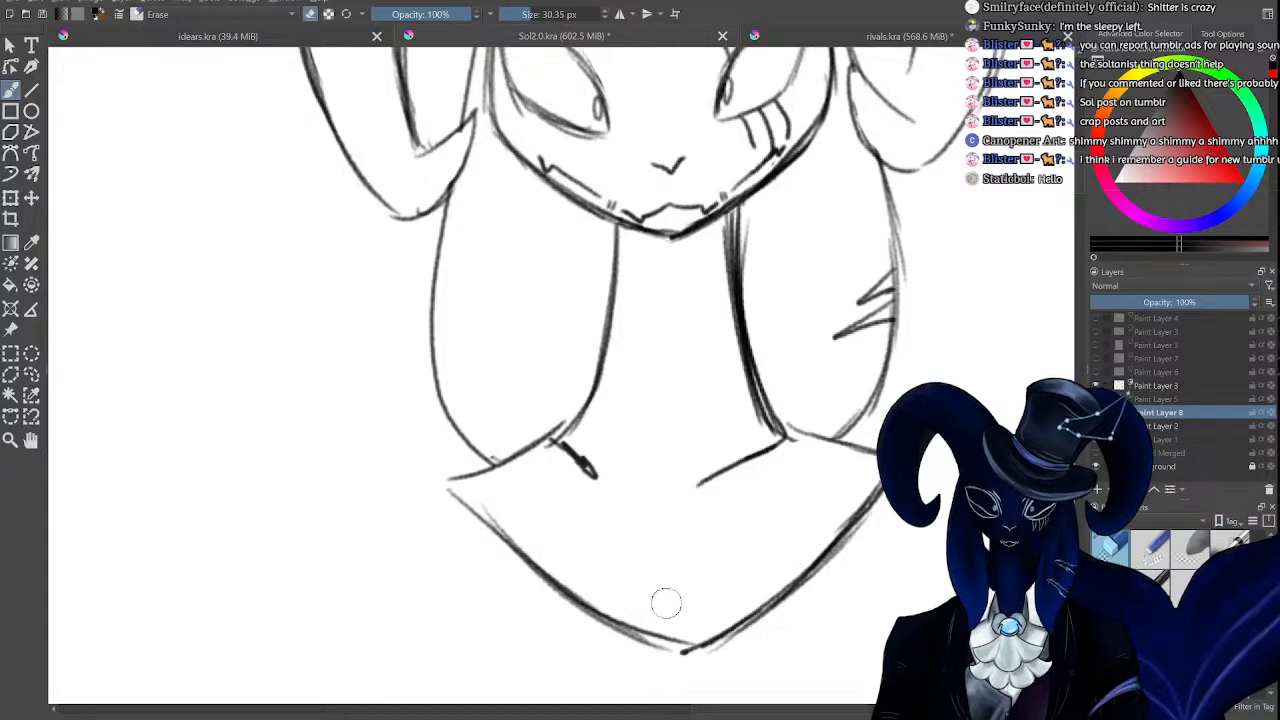
key("ctrl+minus")
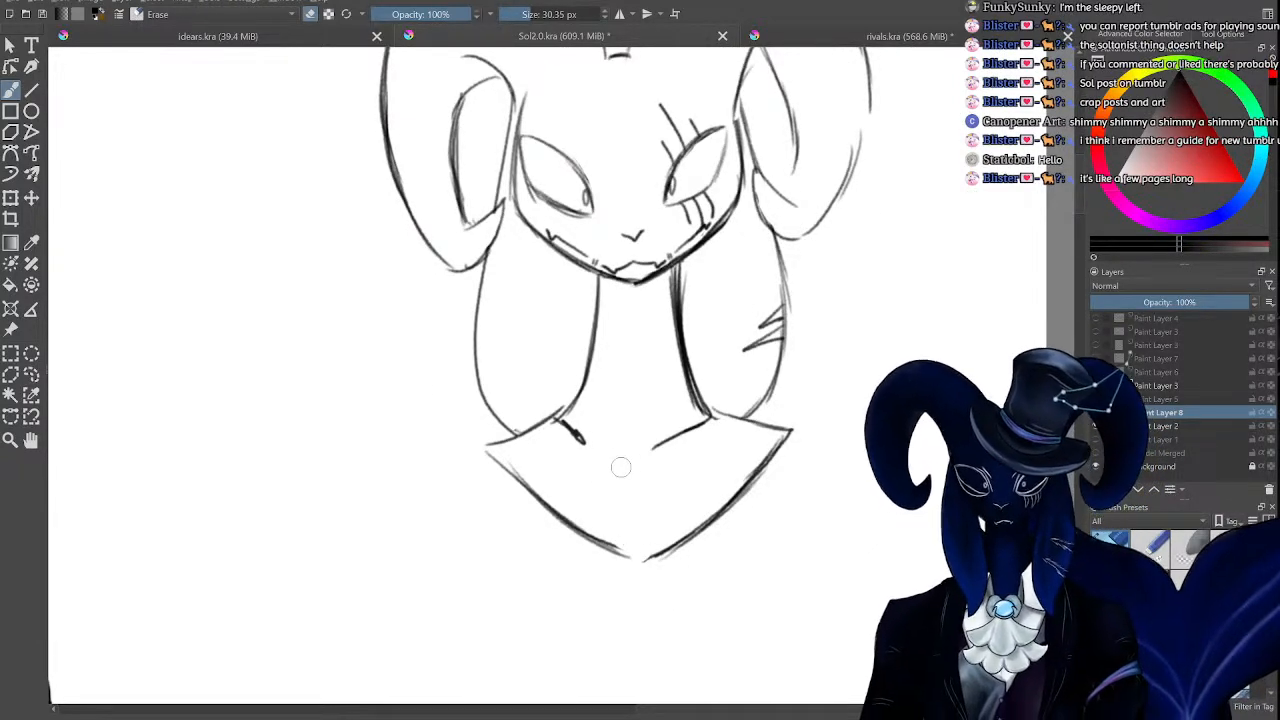
key("ctrl+minus")
key("ctrl+minus")
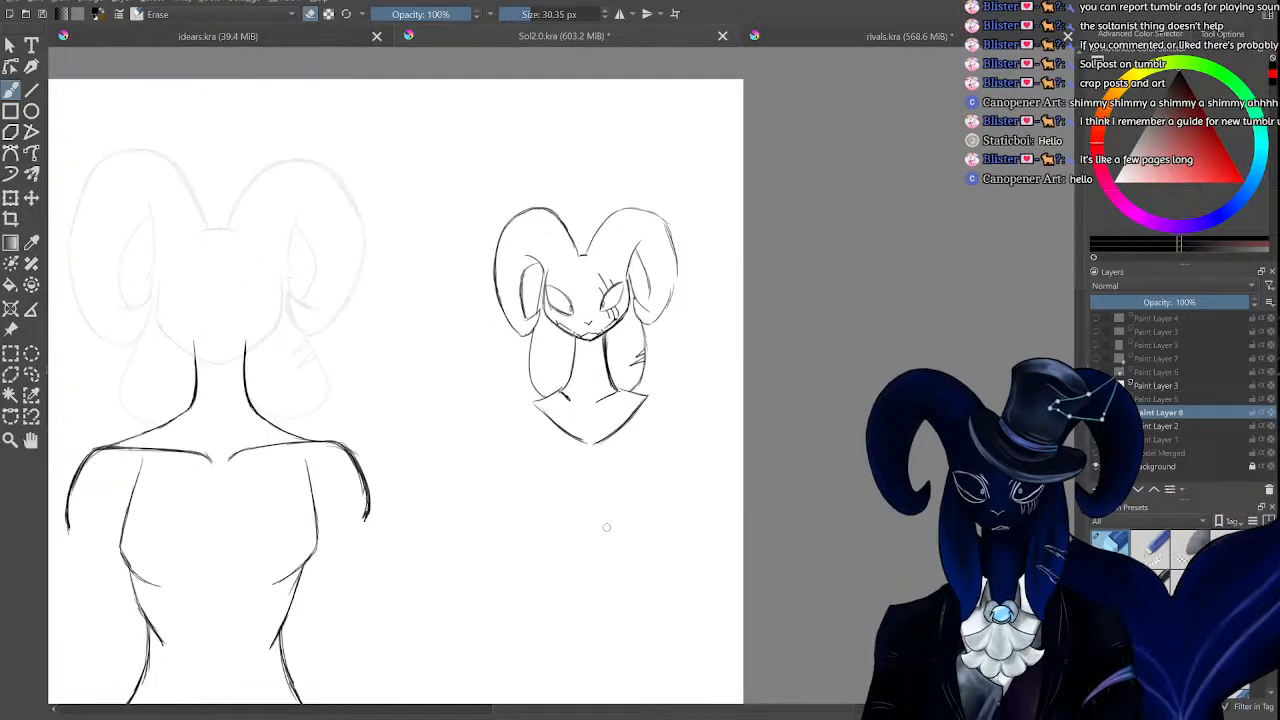
Examine the neck and bust lines of the front-facing head up close and against the body sketch.
key("ctrl+minus")
key("ctrl+plus")
key("ctrl+plus")
key("ctrl+plus")
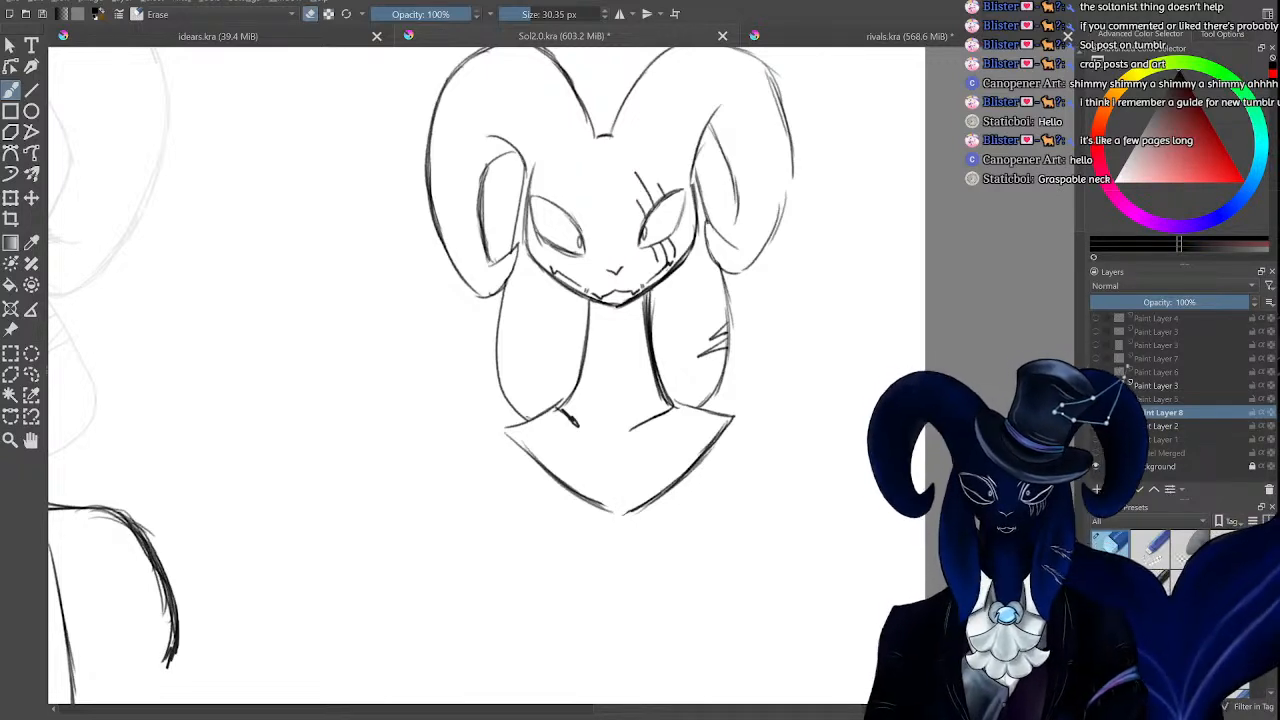
scroll(586, 177, "up", 2)
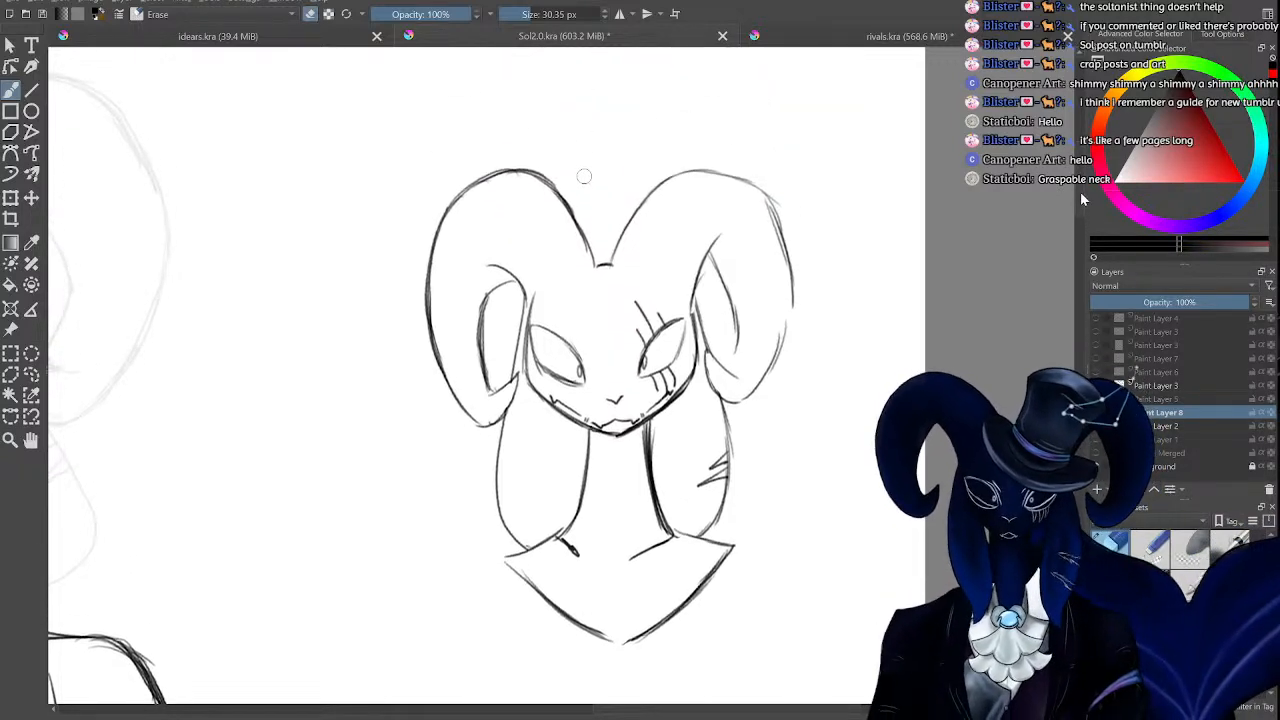
scroll(586, 177, "down", 3)
key("ctrl+plus")
key("ctrl+plus")
scroll(586, 177, "up", 1)
key("ctrl+plus")
scroll(586, 177, "down", 1)
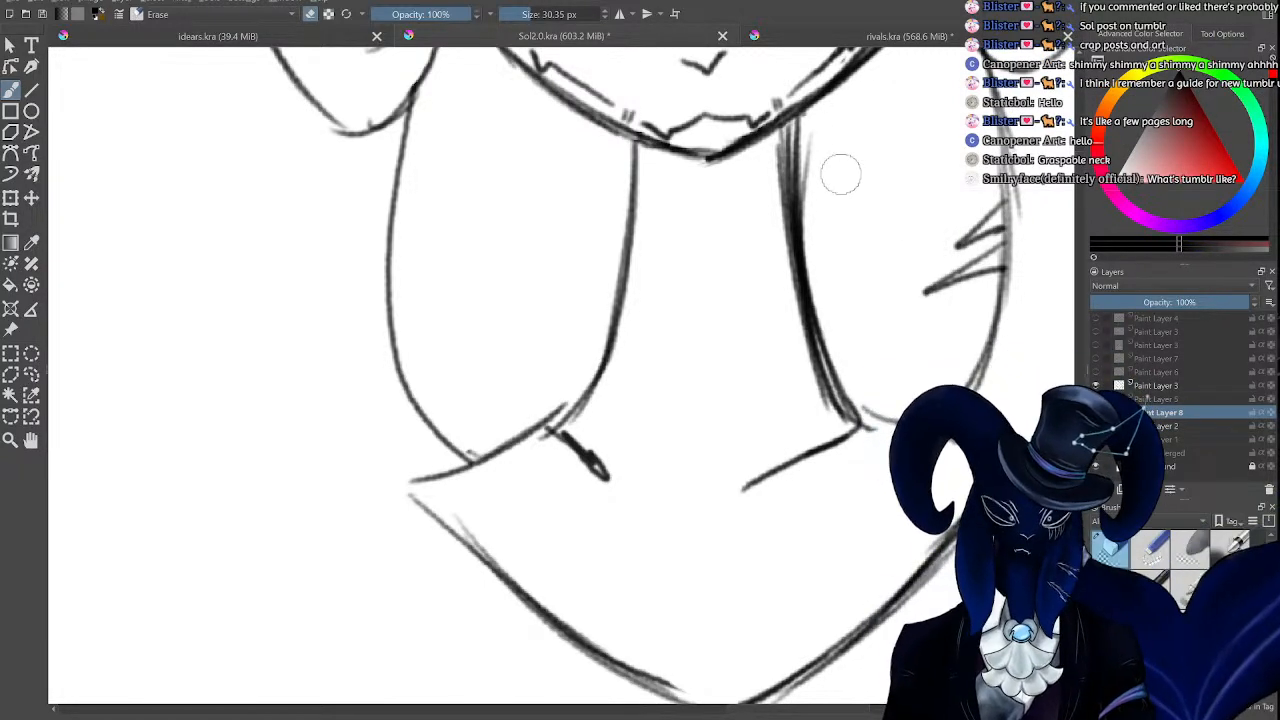
key("ctrl+minus")
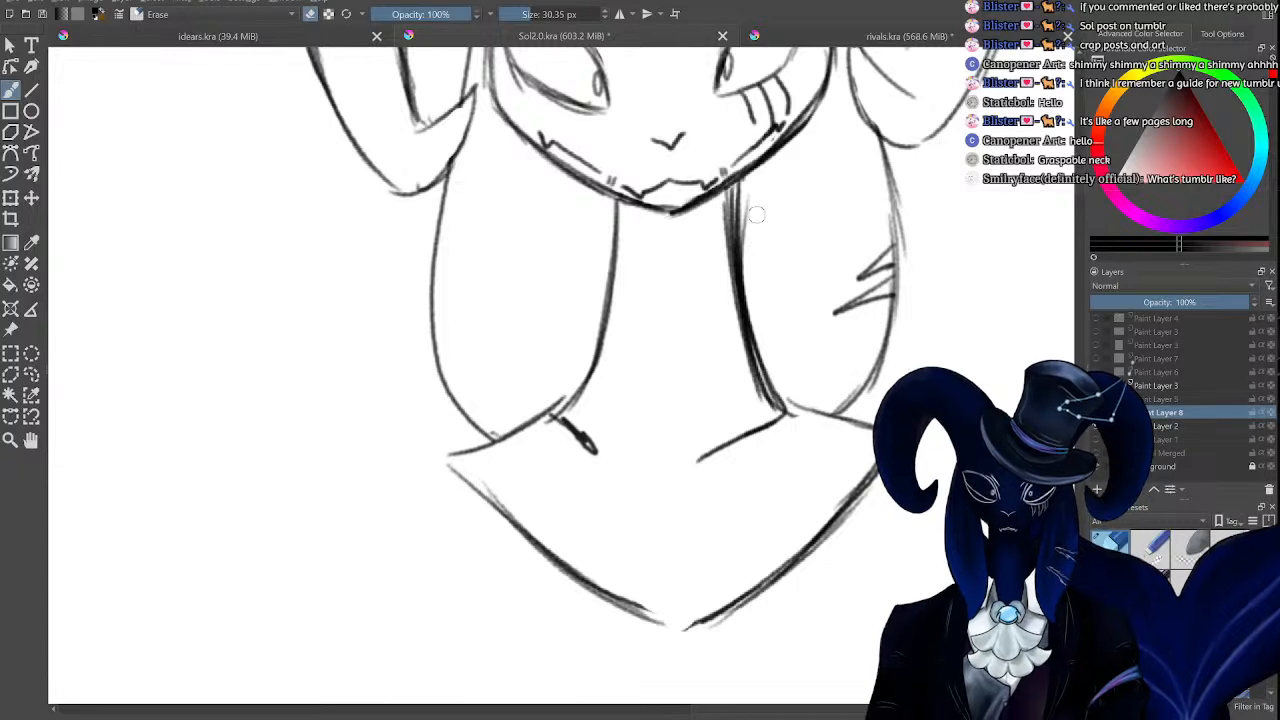
key("ctrl+minus")
key("ctrl+minus")
key("ctrl+minus")
key("ctrl+minus")
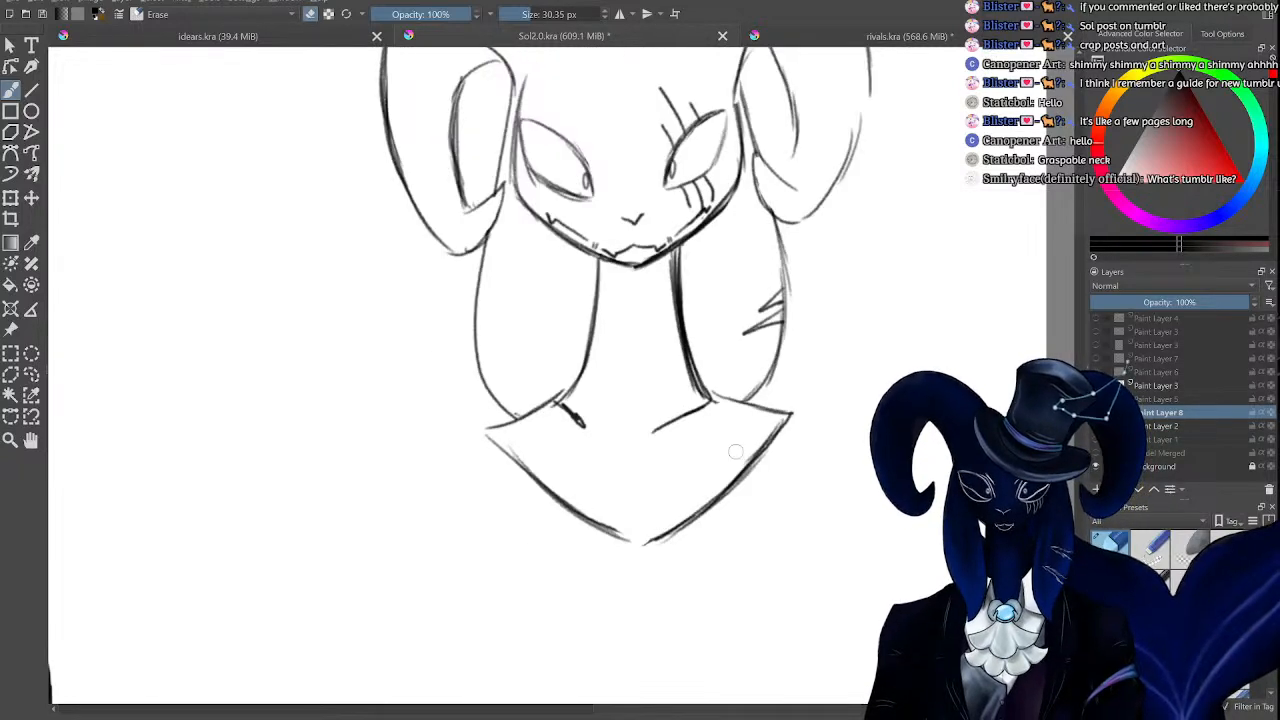
key("ctrl+plus")
key("ctrl+plus")
key("ctrl+plus")
key("ctrl+plus")
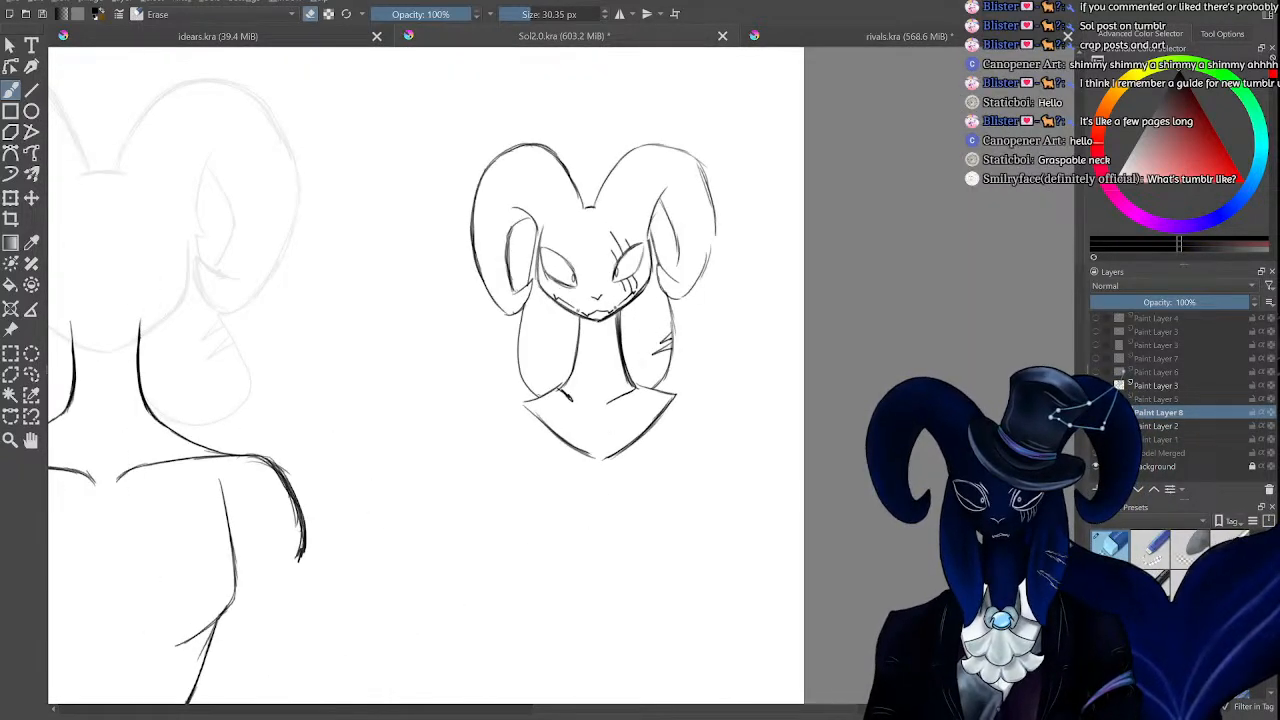
key("ctrl+minus")
key("ctrl+minus")
key("ctrl+minus")
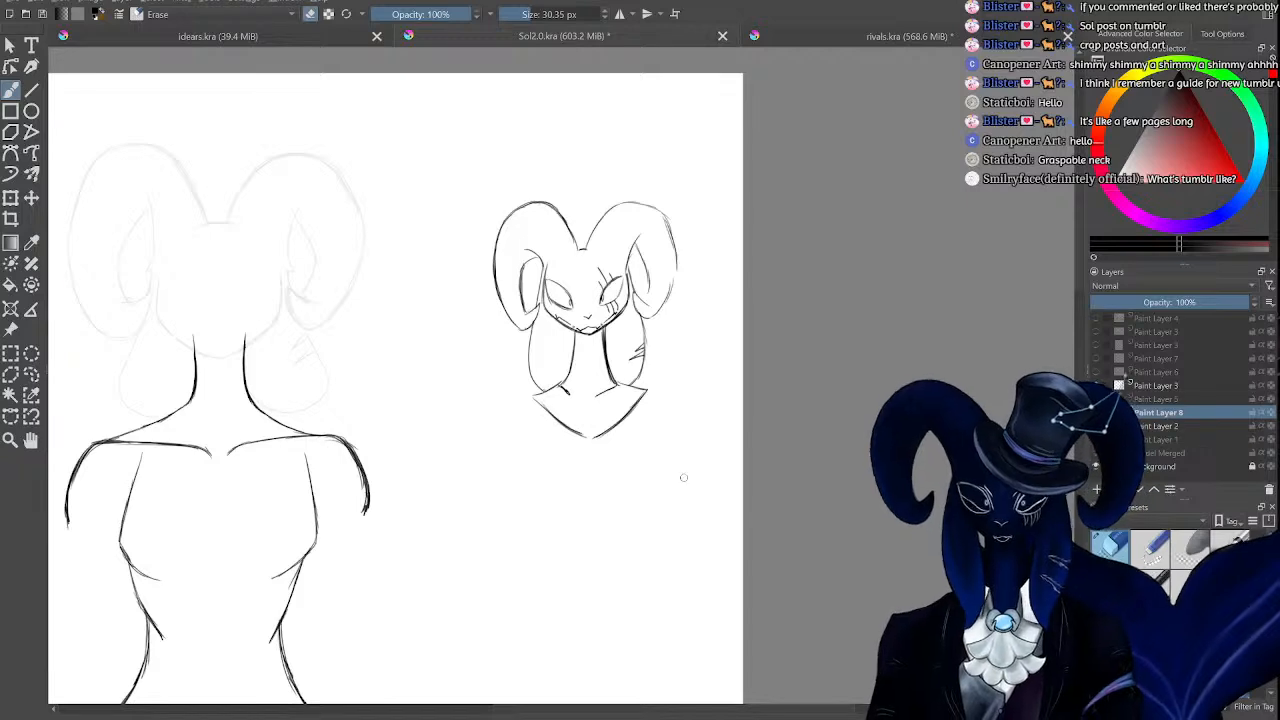
Start transforming the front-facing head and bust sketch and move it onto the neck of the body sketch.
key("ctrl+plus")
key("ctrl+t")
left_click_drag(604, 362, 140, 378)
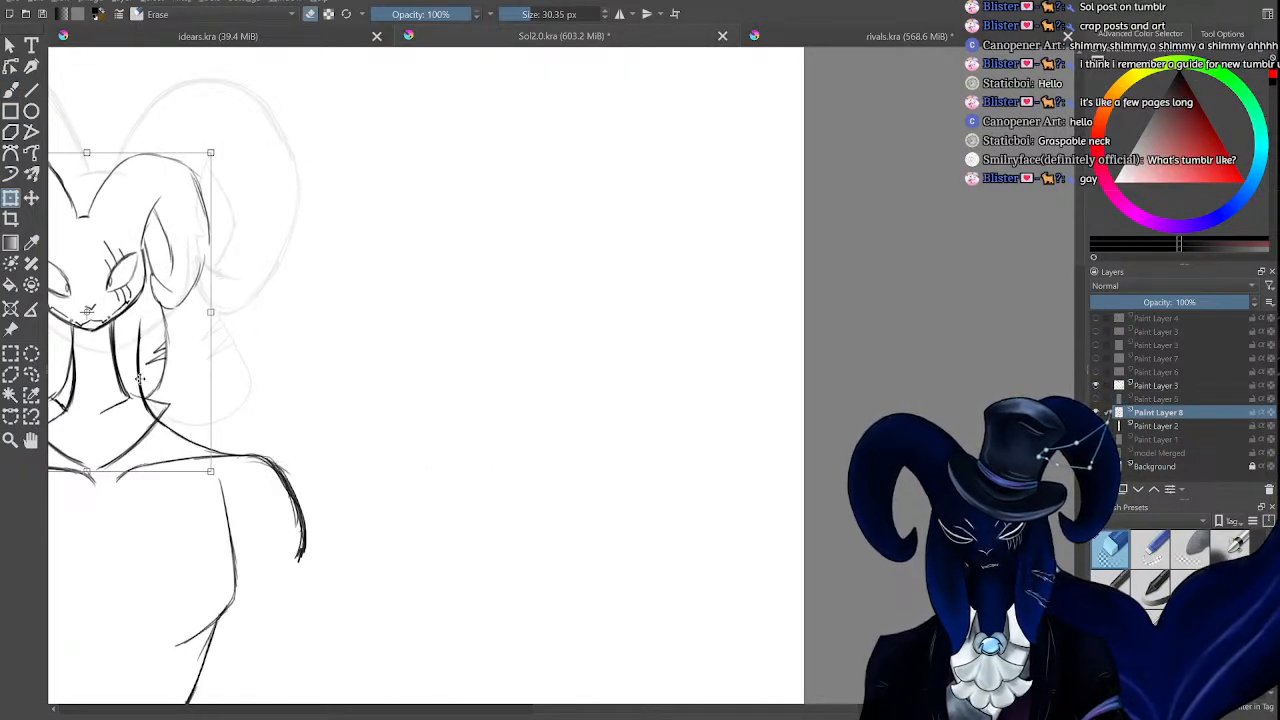
left_click_drag(630, 706, 517, 651)
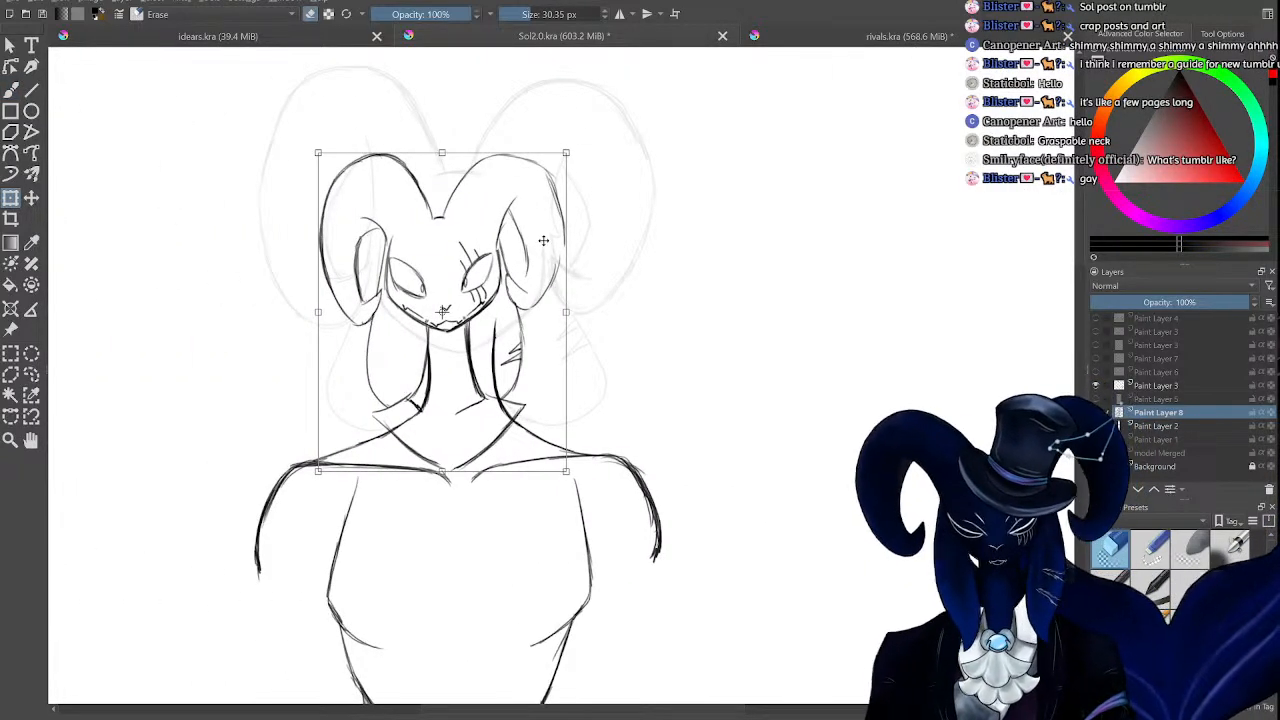
Enlarge the head and bust to nearly fill the faint guide head, align its neck with the body, and rotate it slightly clockwise.
mouse_move(565, 153)
left_mouse_down()
mouse_move(665, 45)
mouse_move(622, 115)
left_mouse_up()
left_click_drag(545, 322, 552, 293)
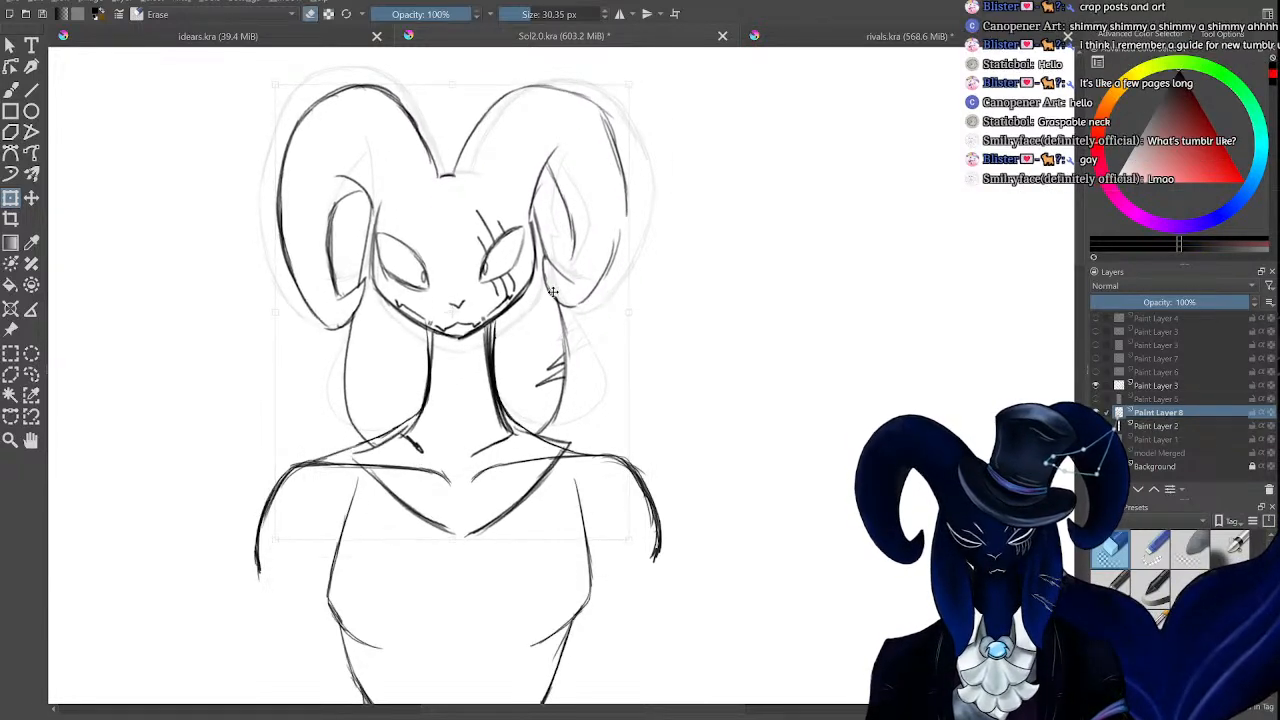
left_click_drag(660, 281, 669, 289)
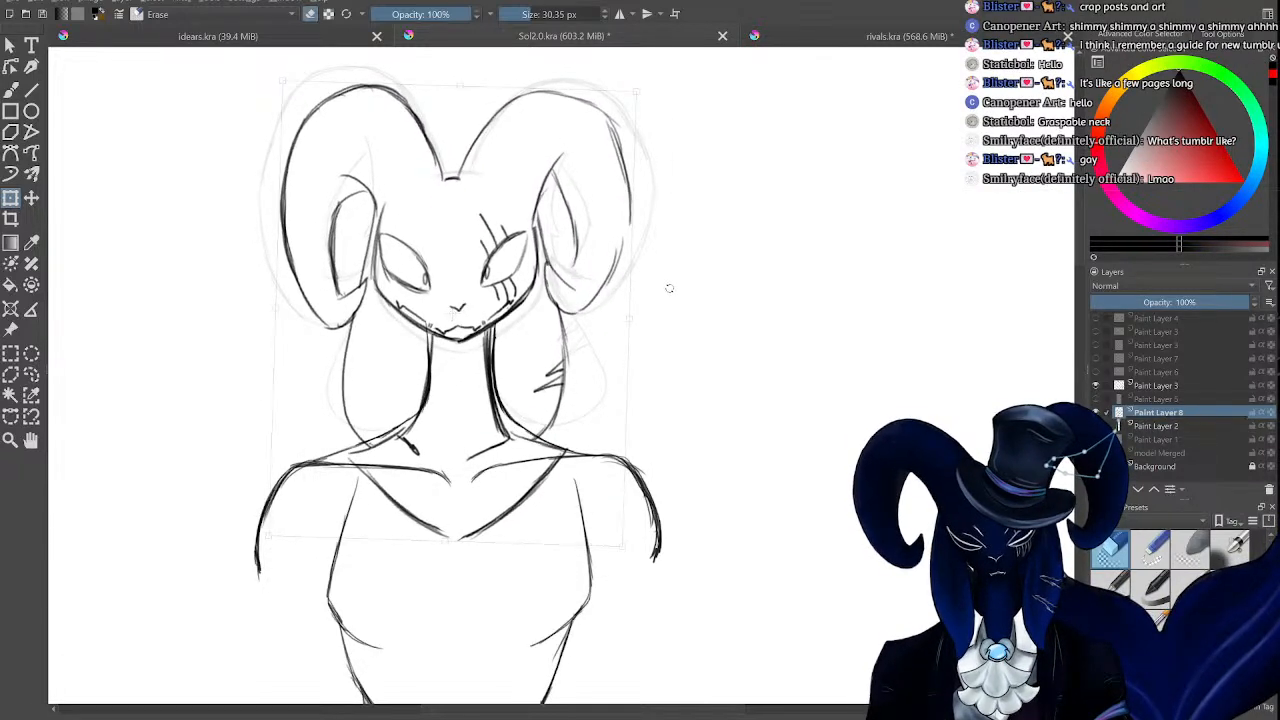
left_click_drag(547, 342, 549, 344)
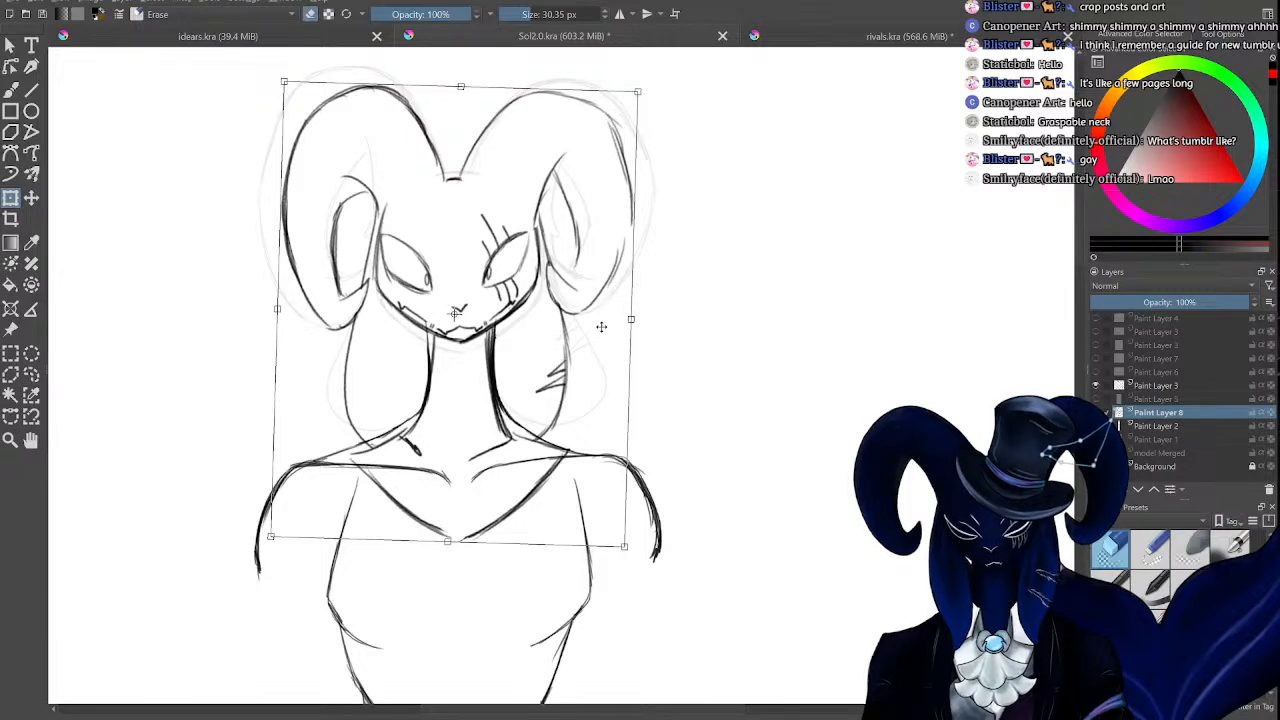
Enlarge the head a little more, nudge it into place, and check its proportion against the full-length body.
scroll(598, 330, "down", 1)
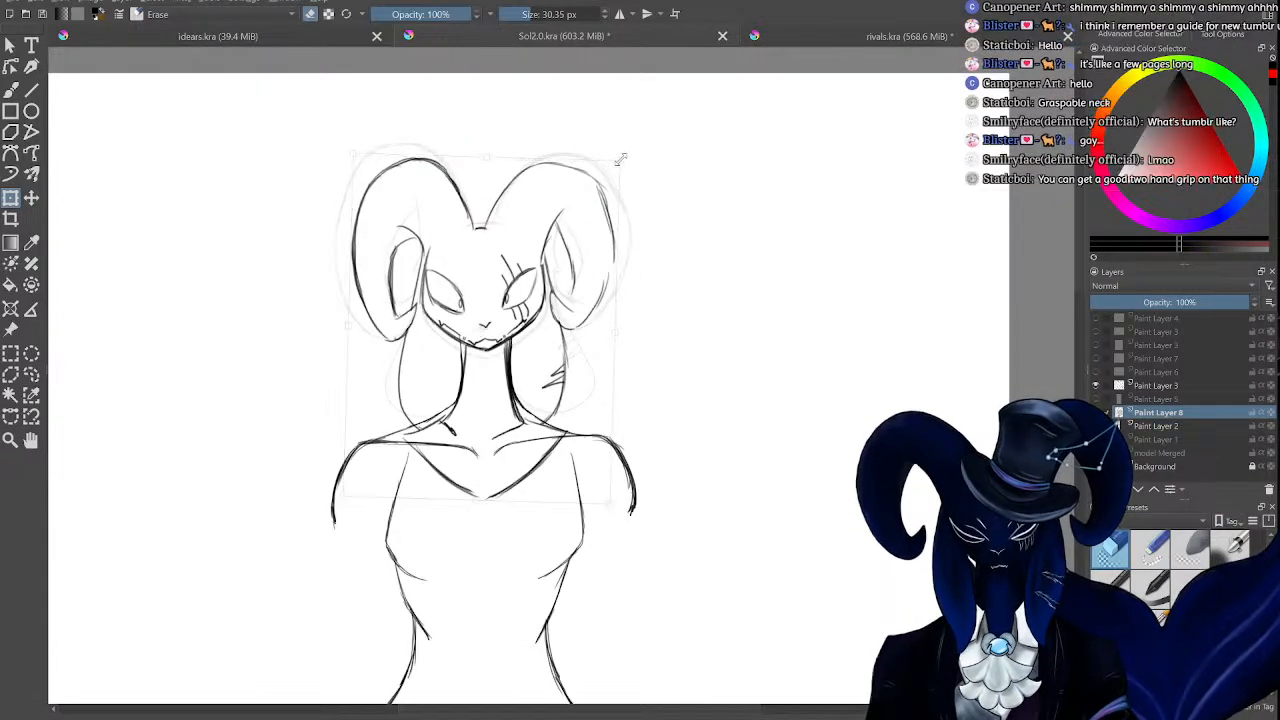
left_click_drag(622, 160, 632, 146)
left_click_drag(551, 285, 545, 289)
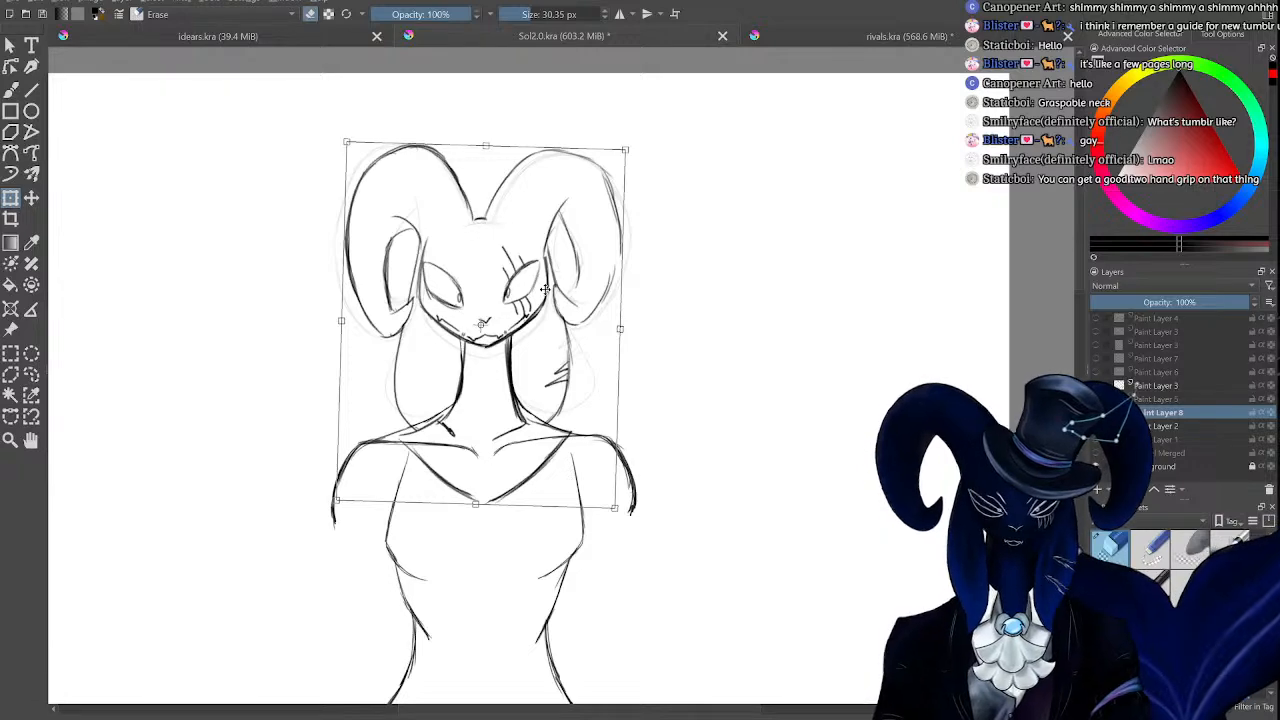
scroll(545, 289, "down", 3)
scroll(545, 289, "up", 5)
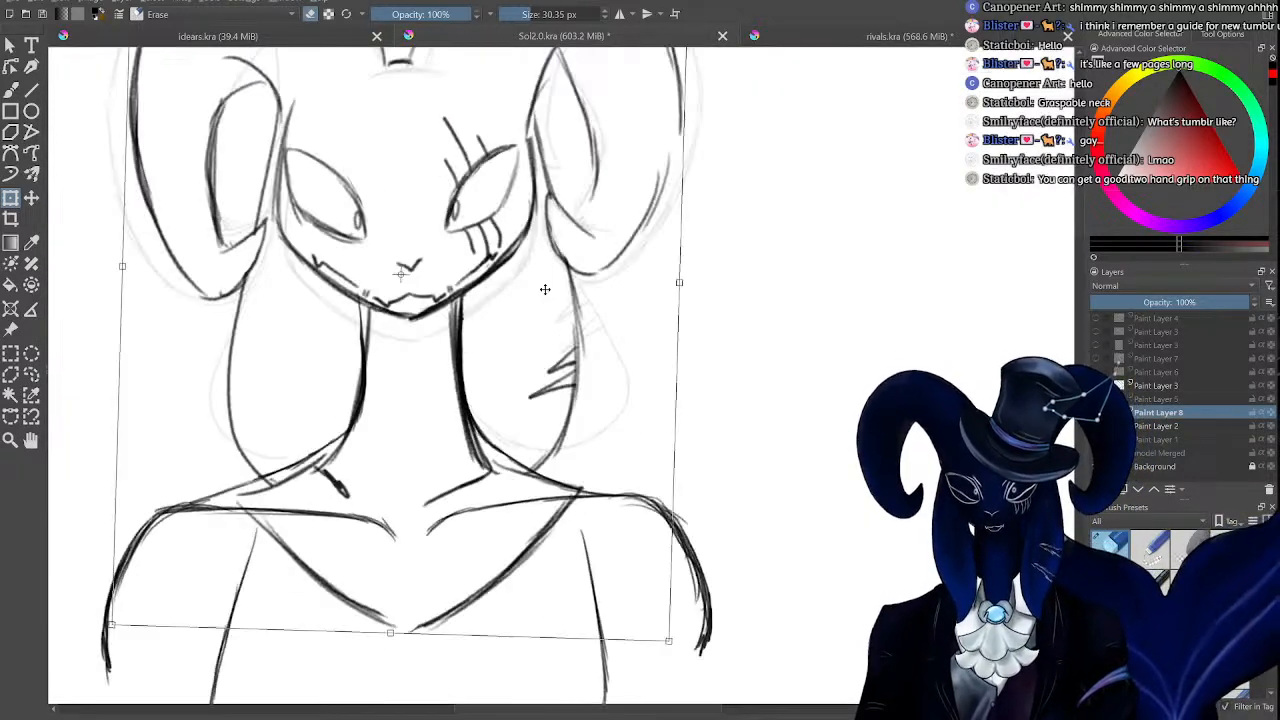
scroll(545, 289, "down", 2)
scroll(545, 289, "down", 3)
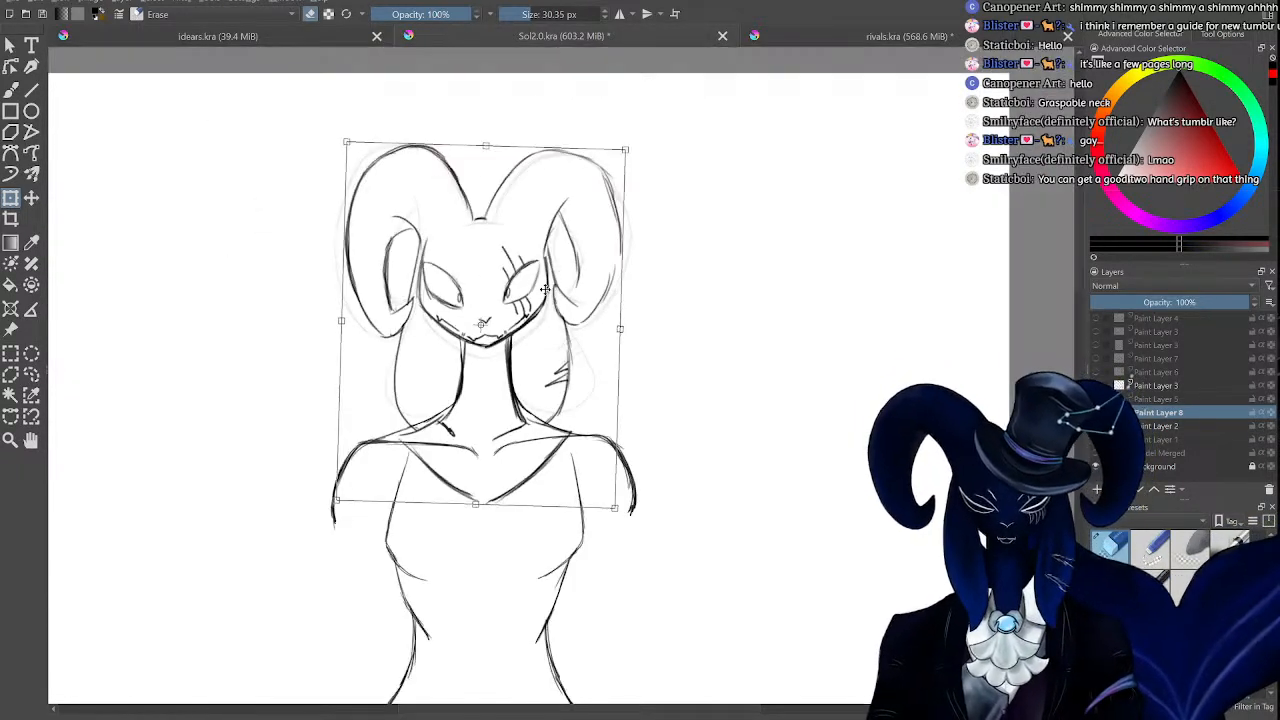
scroll(566, 440, "down", 5)
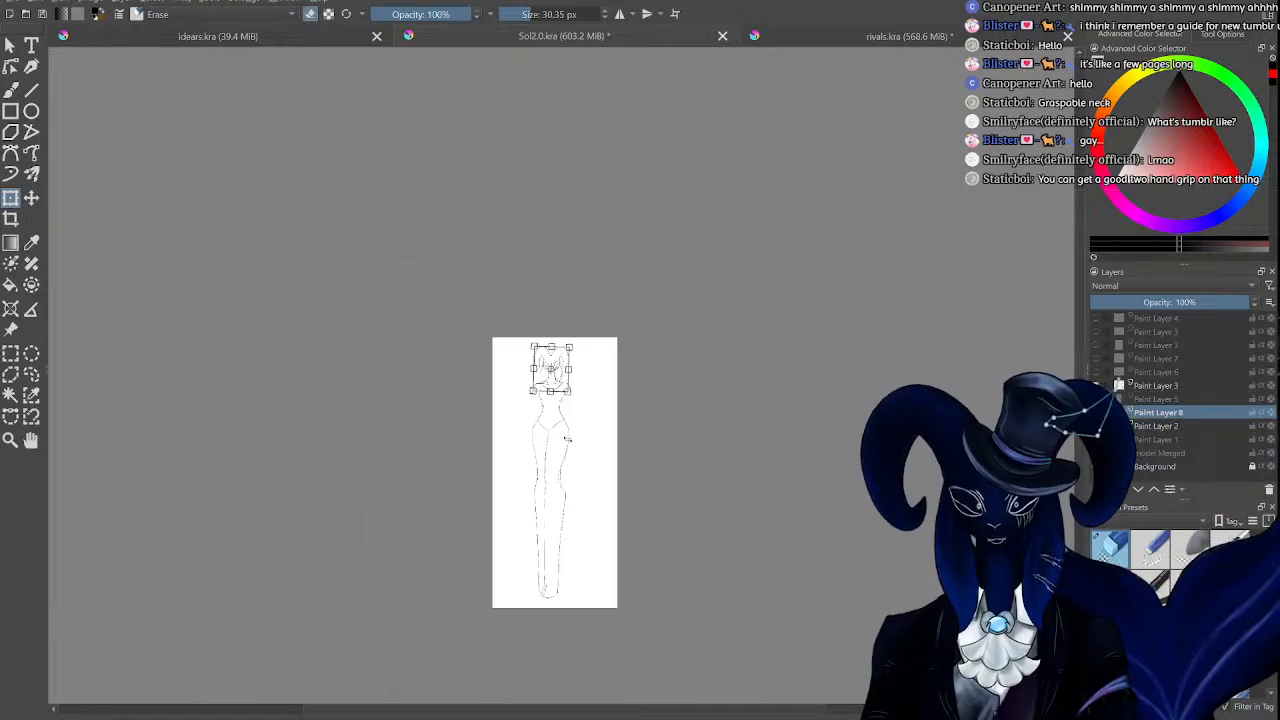
scroll(566, 440, "up", 10)
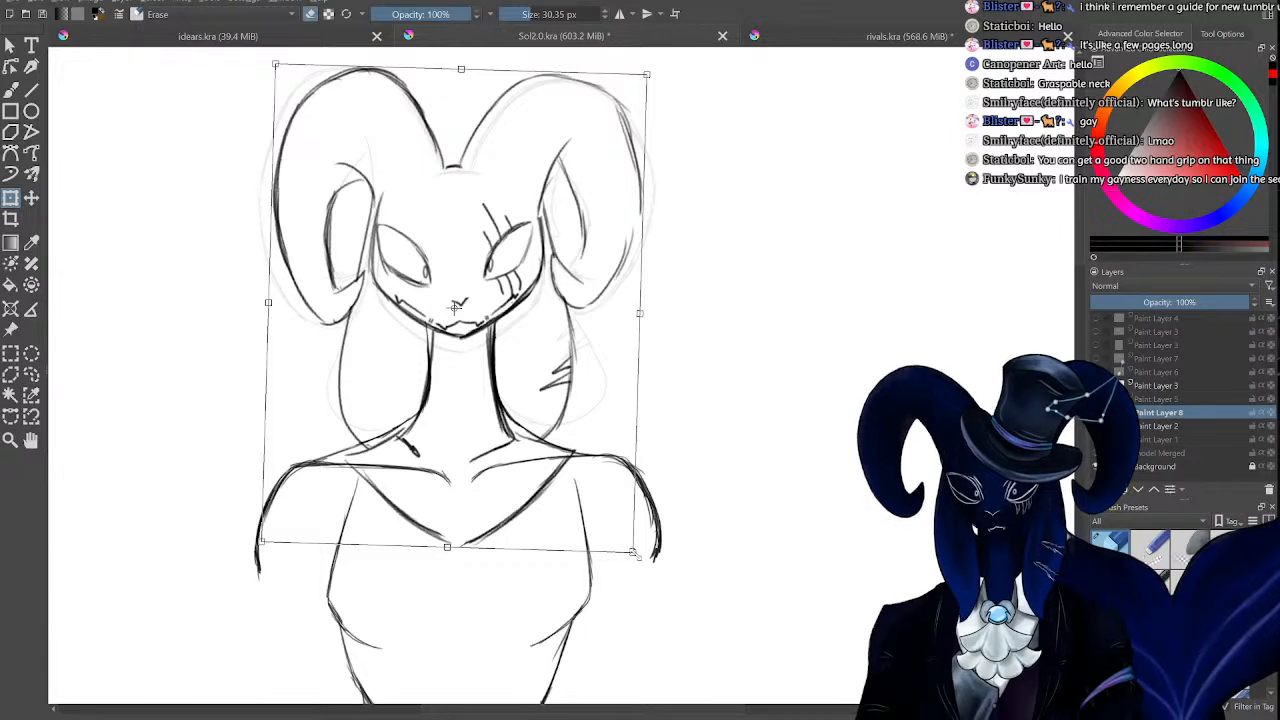
Scale the head and bust down slightly, apply the transform, and return to the Brush tool.
mouse_move(634, 552)
left_mouse_down()
mouse_move(586, 486)
mouse_move(597, 500)
mouse_move(612, 491)
left_mouse_up()
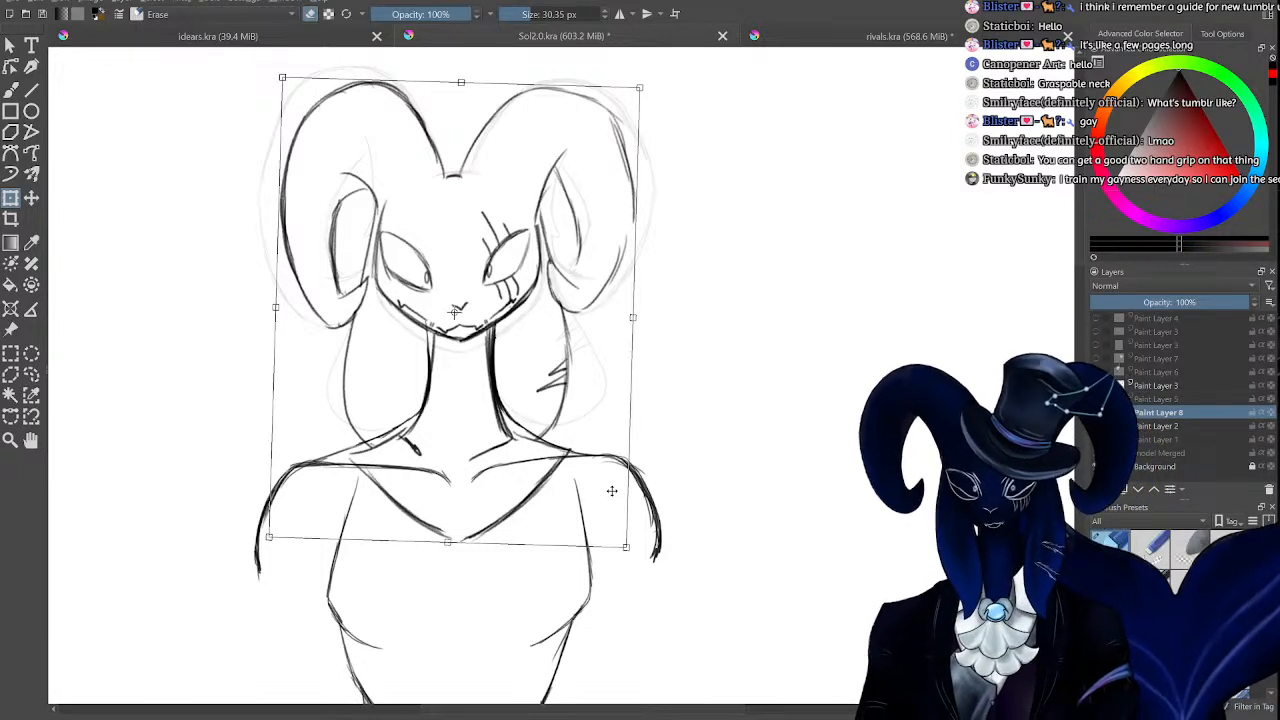
key("minus")
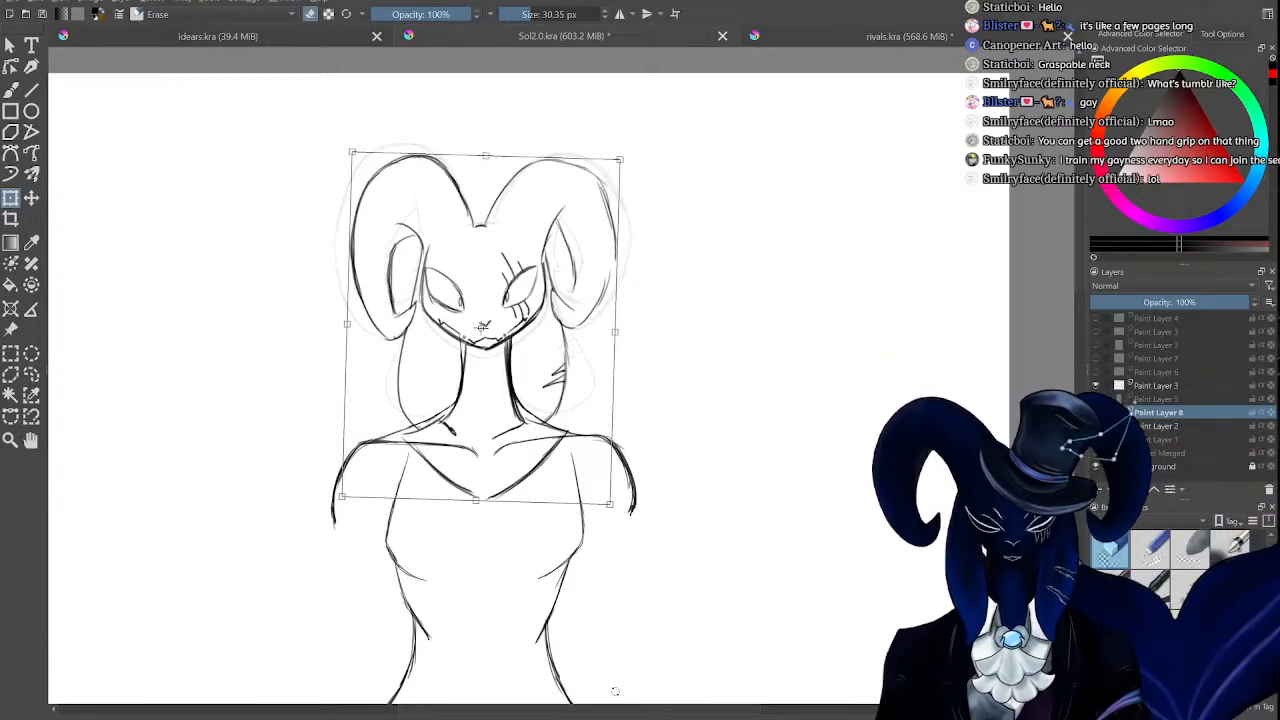
mouse_move(617, 709)
left_mouse_down()
mouse_move(592, 709)
mouse_move(743, 698)
left_mouse_up()
left_click(11, 90)
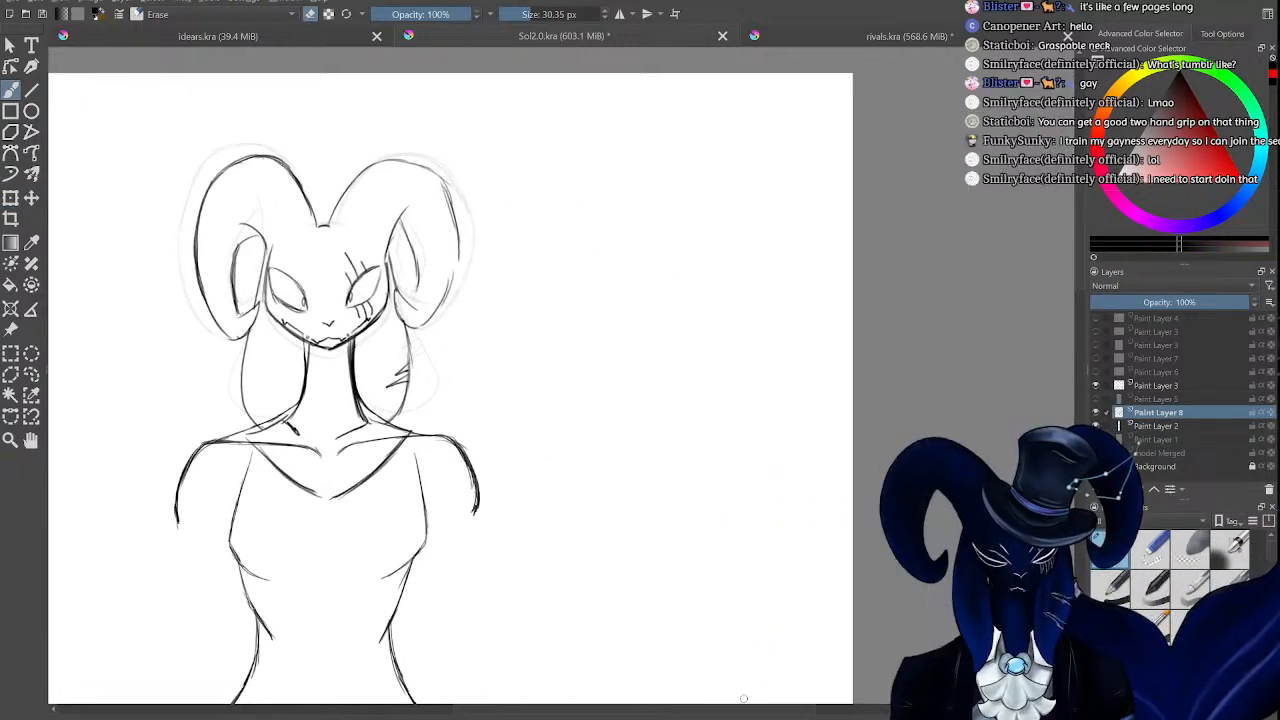
Add a new paint layer and sketch a rounded head outline with a narrow muzzle and two small oval eyes beside the body.
key("Insert")
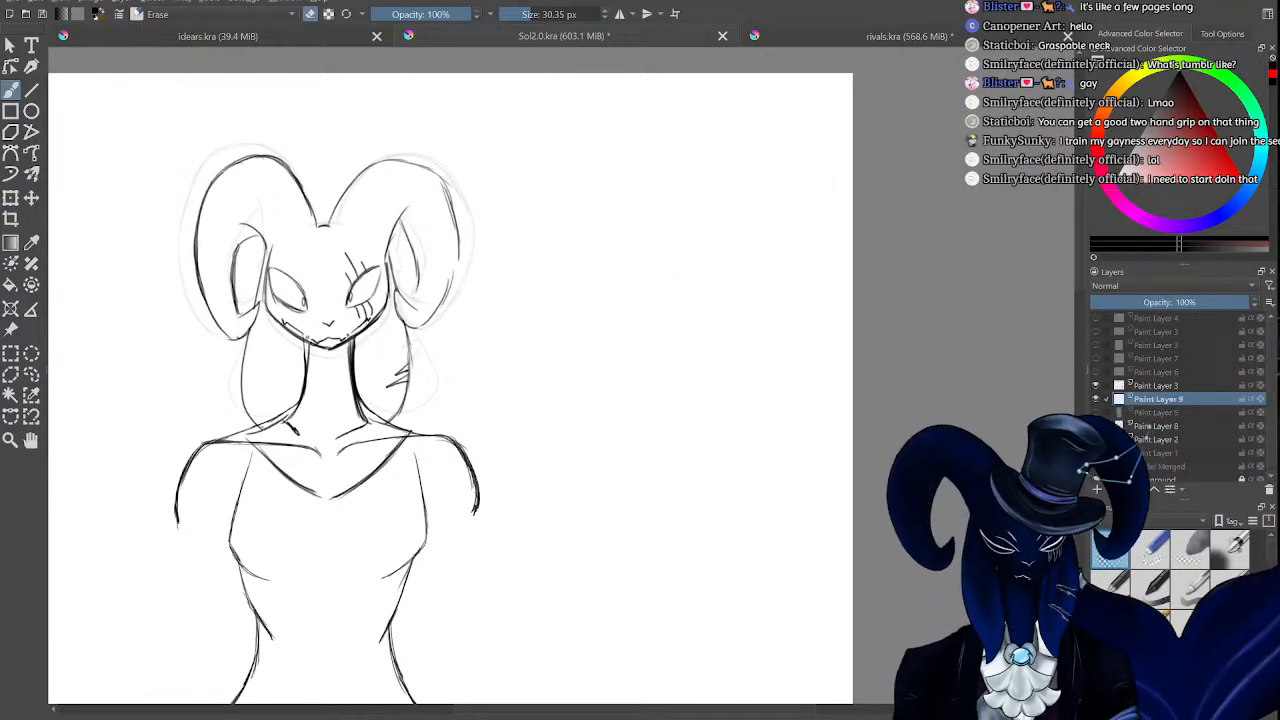
key("e")
key("plus")
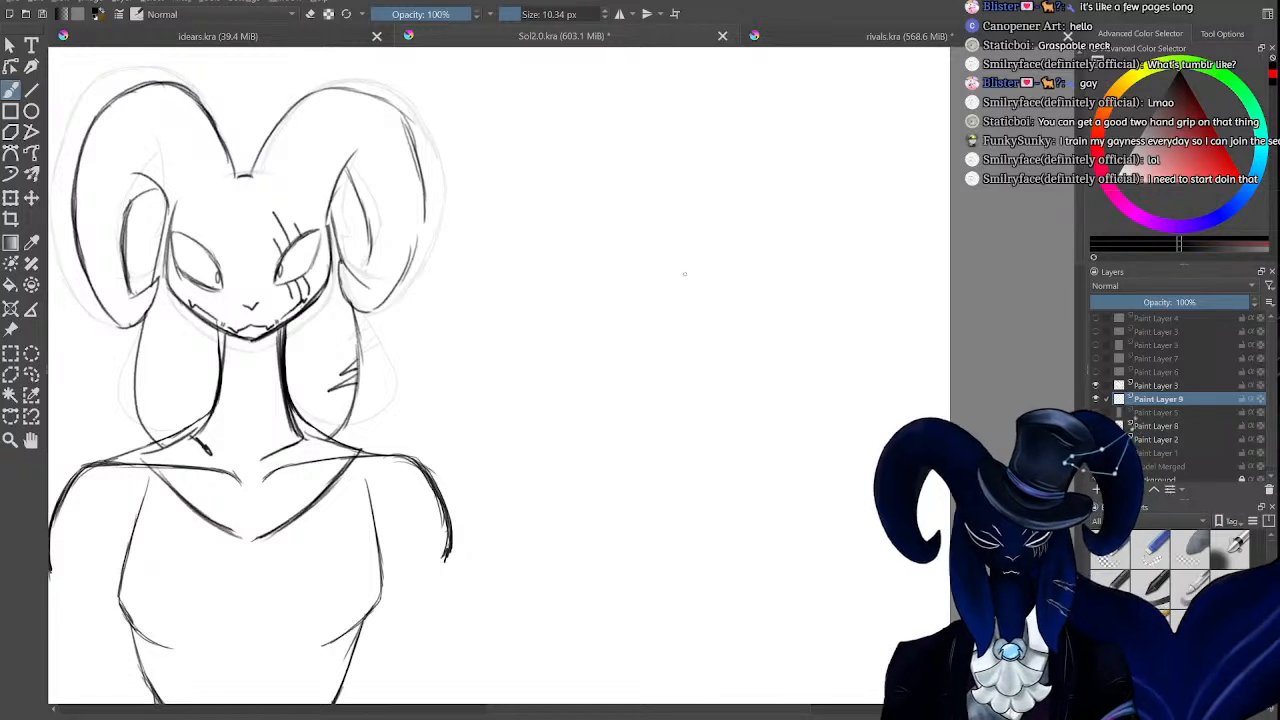
mouse_move(685, 273)
left_mouse_down()
mouse_move(650, 263)
mouse_move(621, 290)
mouse_move(626, 270)
mouse_move(573, 334)
mouse_move(566, 354)
mouse_move(595, 434)
left_mouse_up()
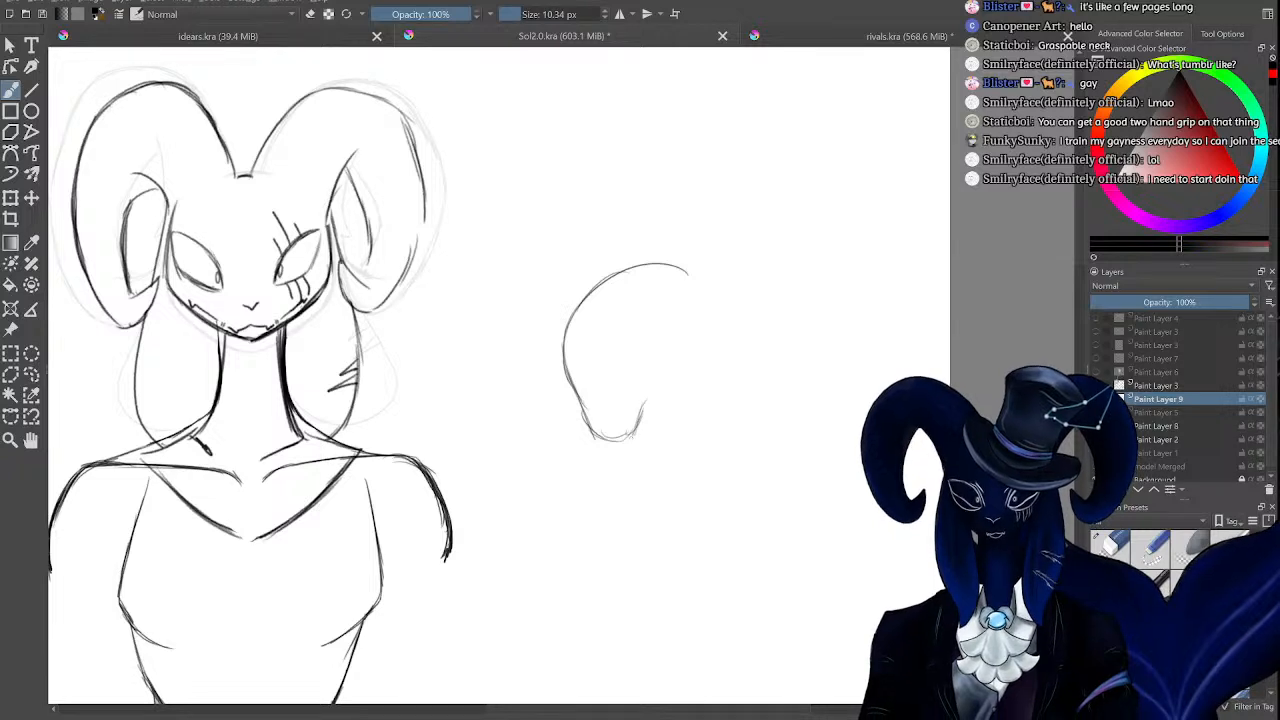
mouse_move(634, 437)
left_mouse_down()
mouse_move(670, 370)
mouse_move(687, 369)
left_mouse_up()
key("ctrl+plus")
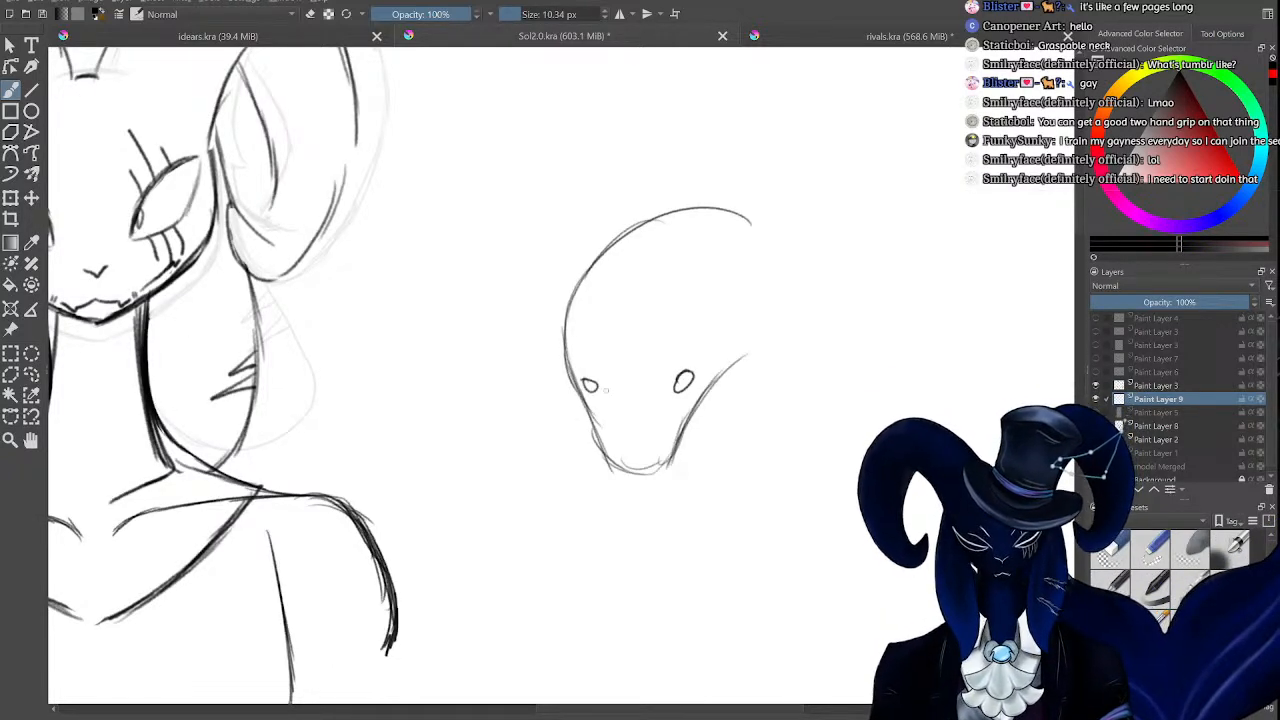
Try large circles around both eyes with a connecting bridge and a new cheek line, and undo these strokes.
left_click_drag(606, 378, 741, 340)
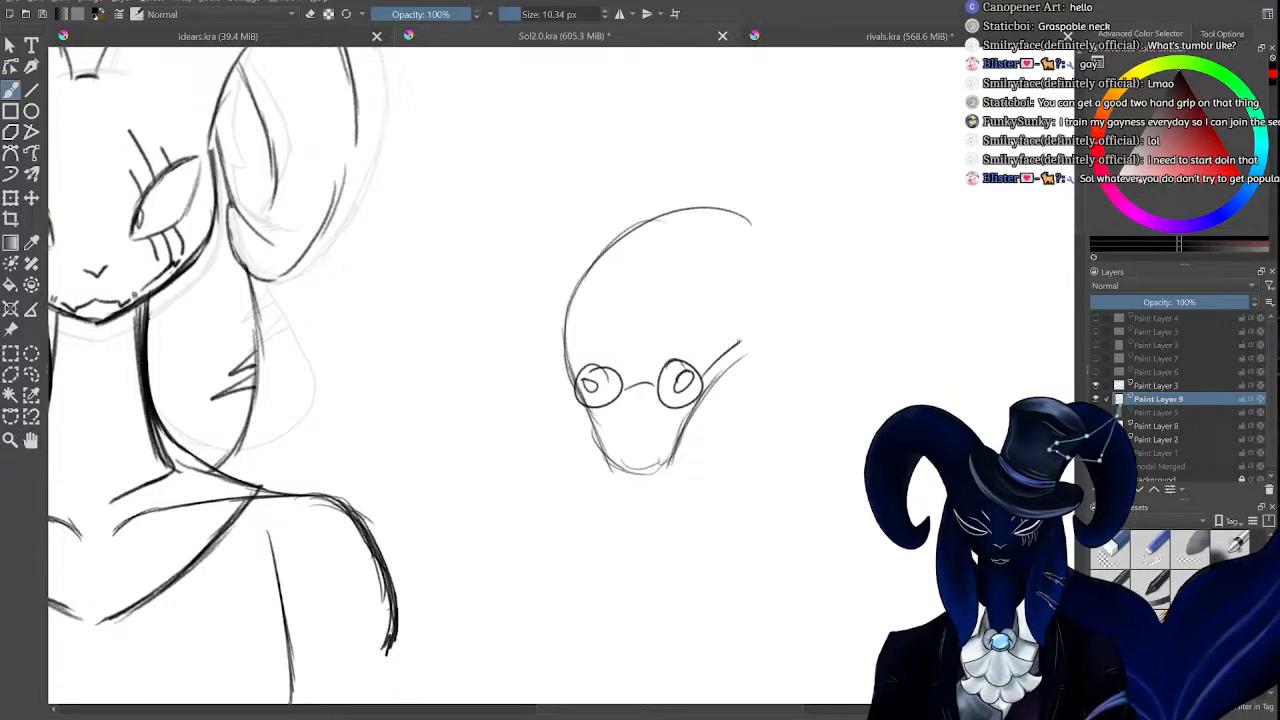
key("ctrl+z")
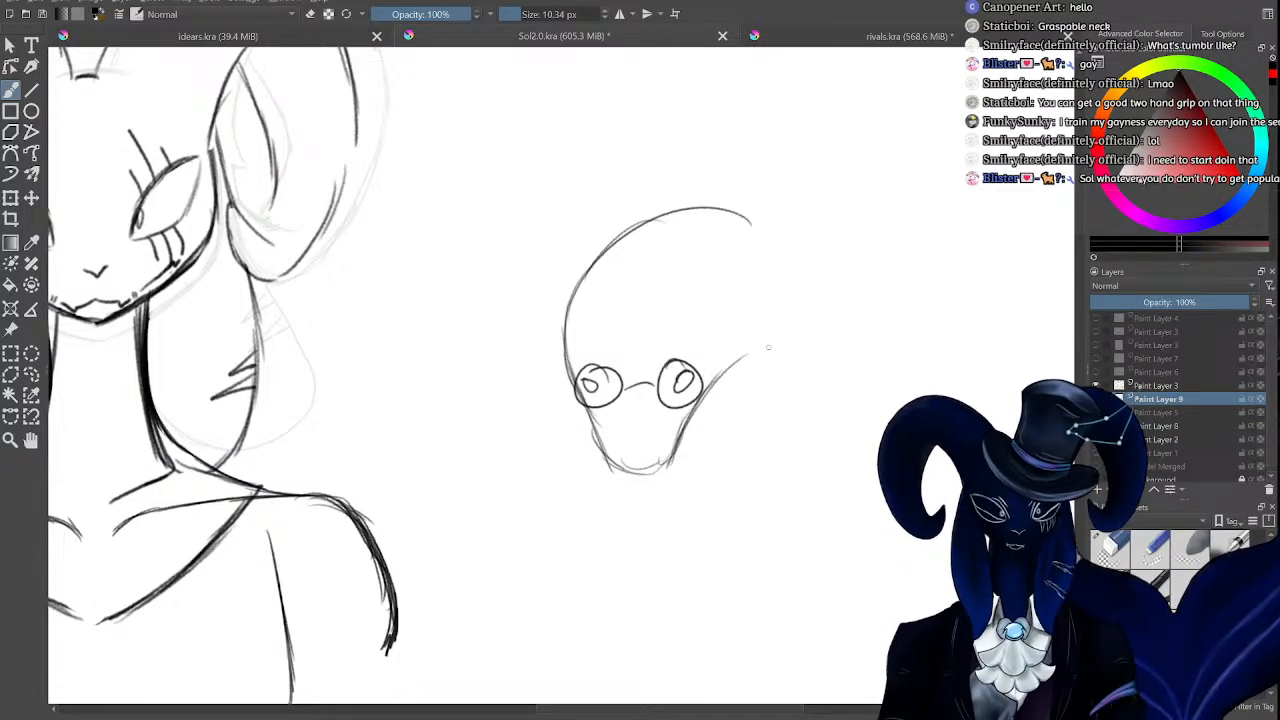
key("ctrl+z")
key("ctrl+z")
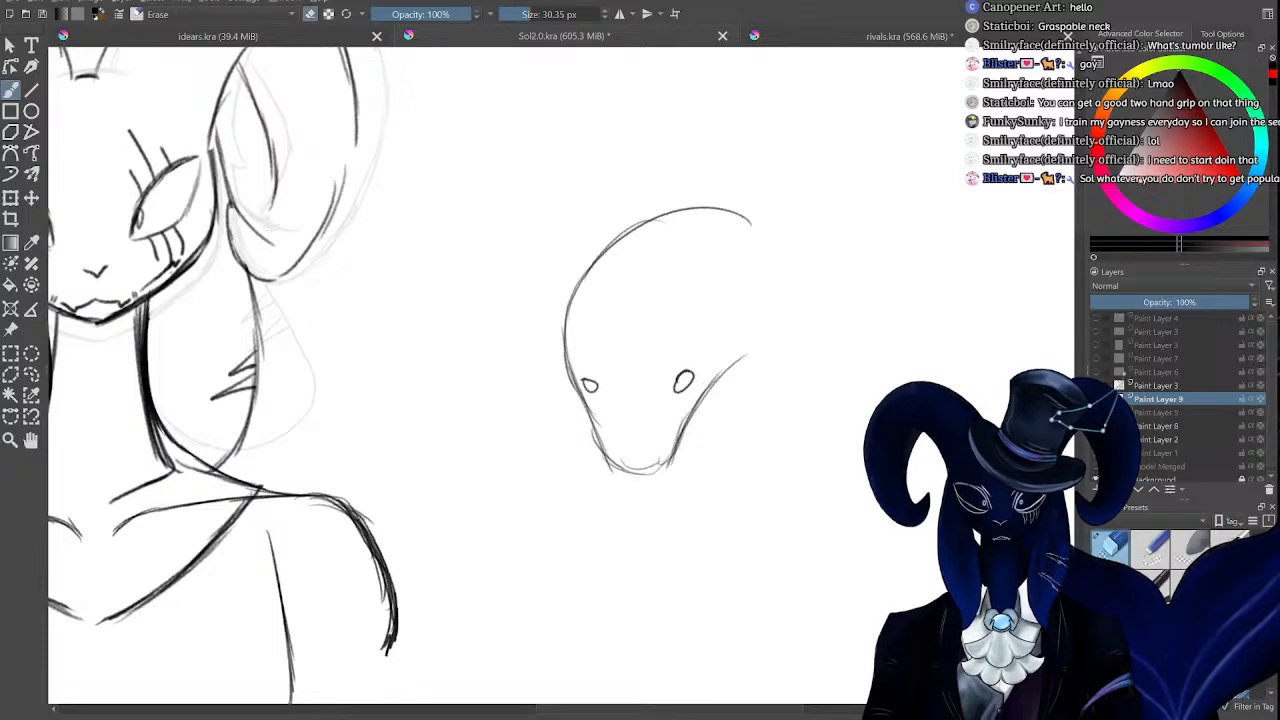
Erase the two small oval eyes from the new head sketch.
key("e")
key("plus")
left_click_drag(726, 378, 718, 398)
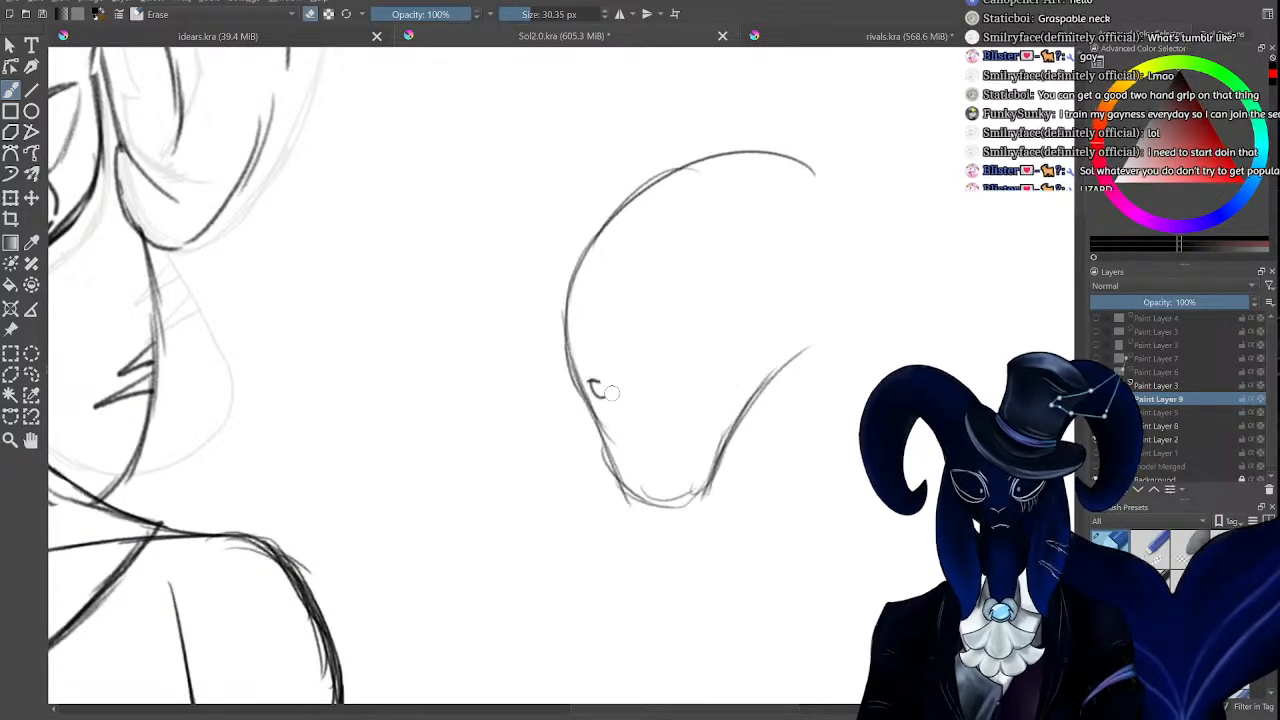
left_click_drag(598, 384, 600, 390)
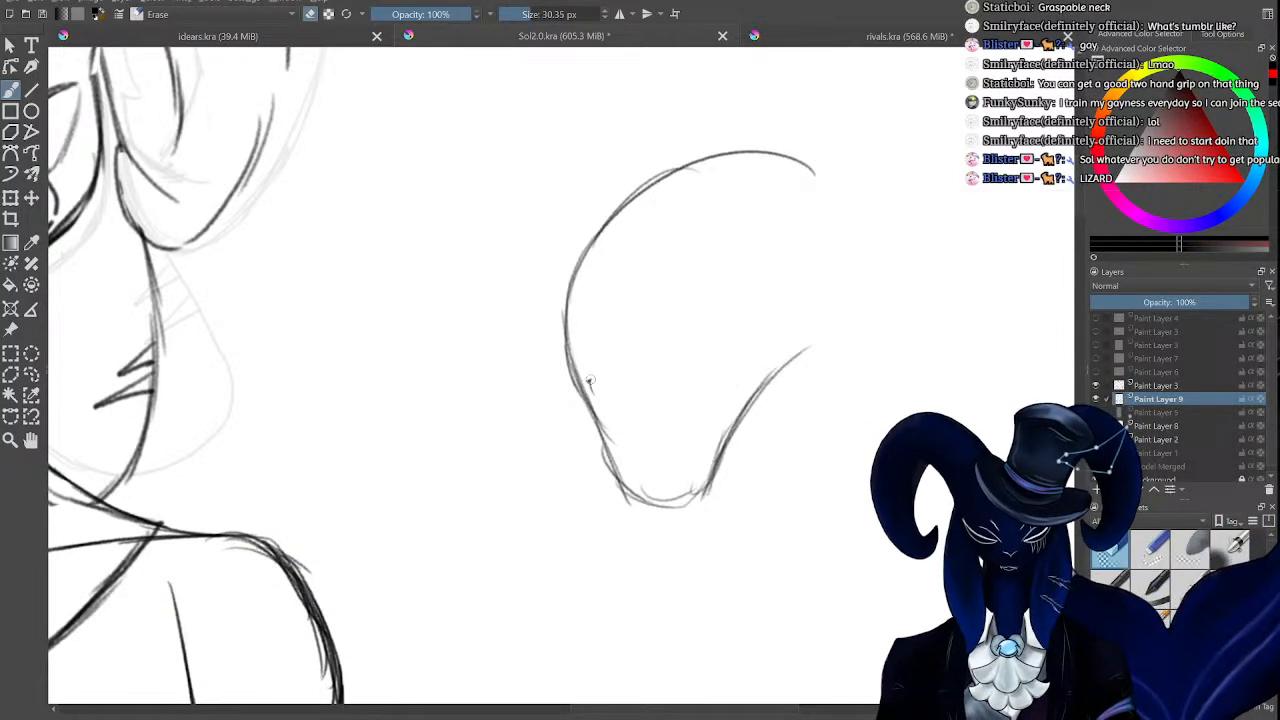
Add two small dot nostrils to the muzzle and sketch two slanted eyes above them, shading both dark.
key("e")
left_click_drag(641, 470, 677, 474)
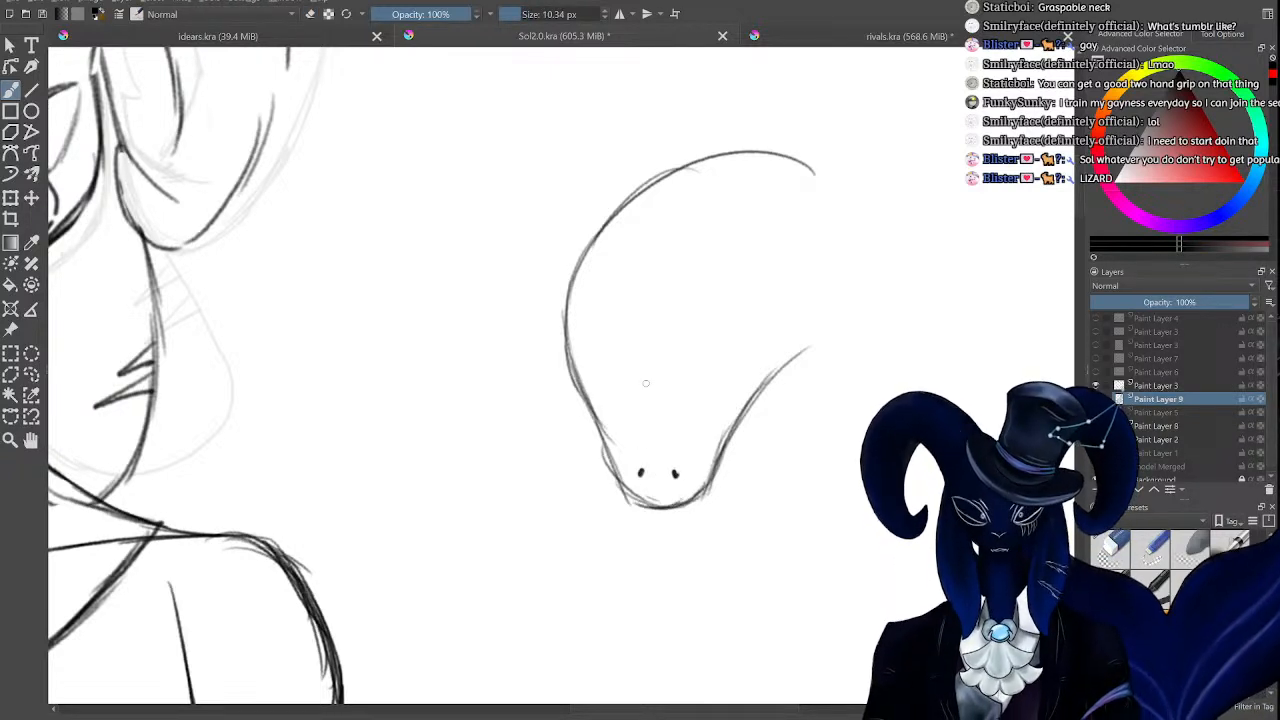
left_click_drag(730, 396, 686, 428)
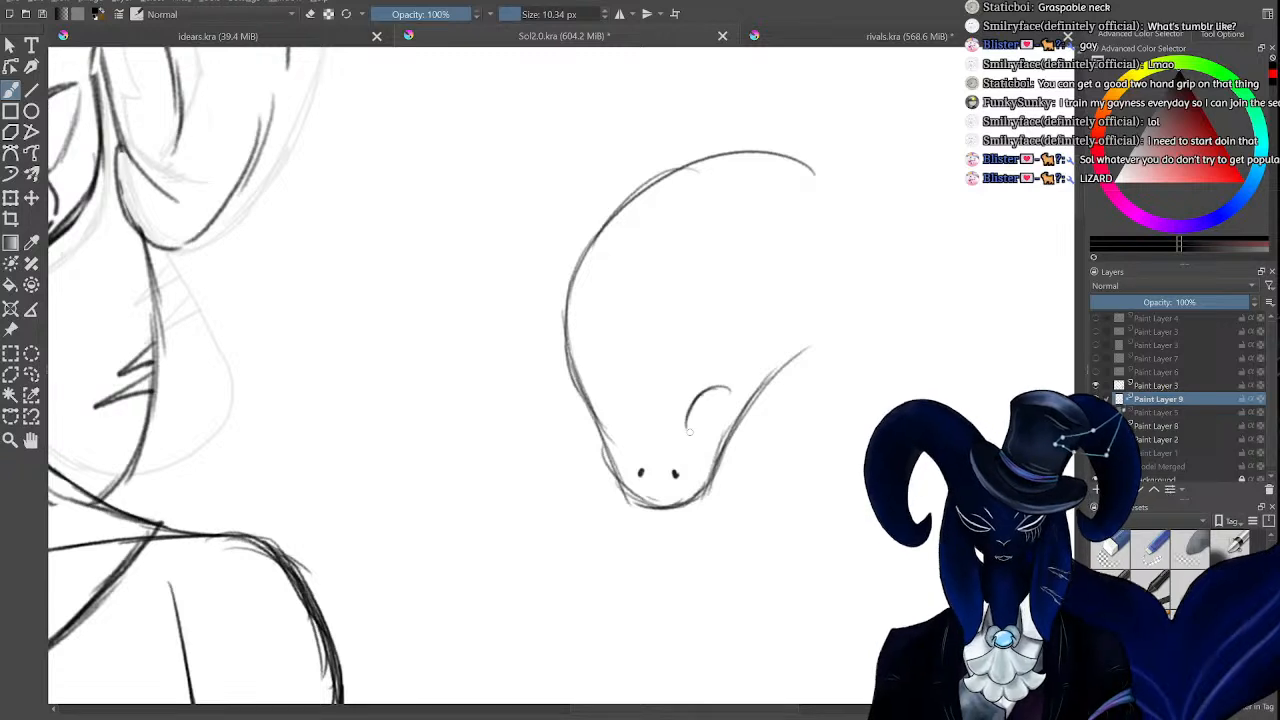
key("plus")
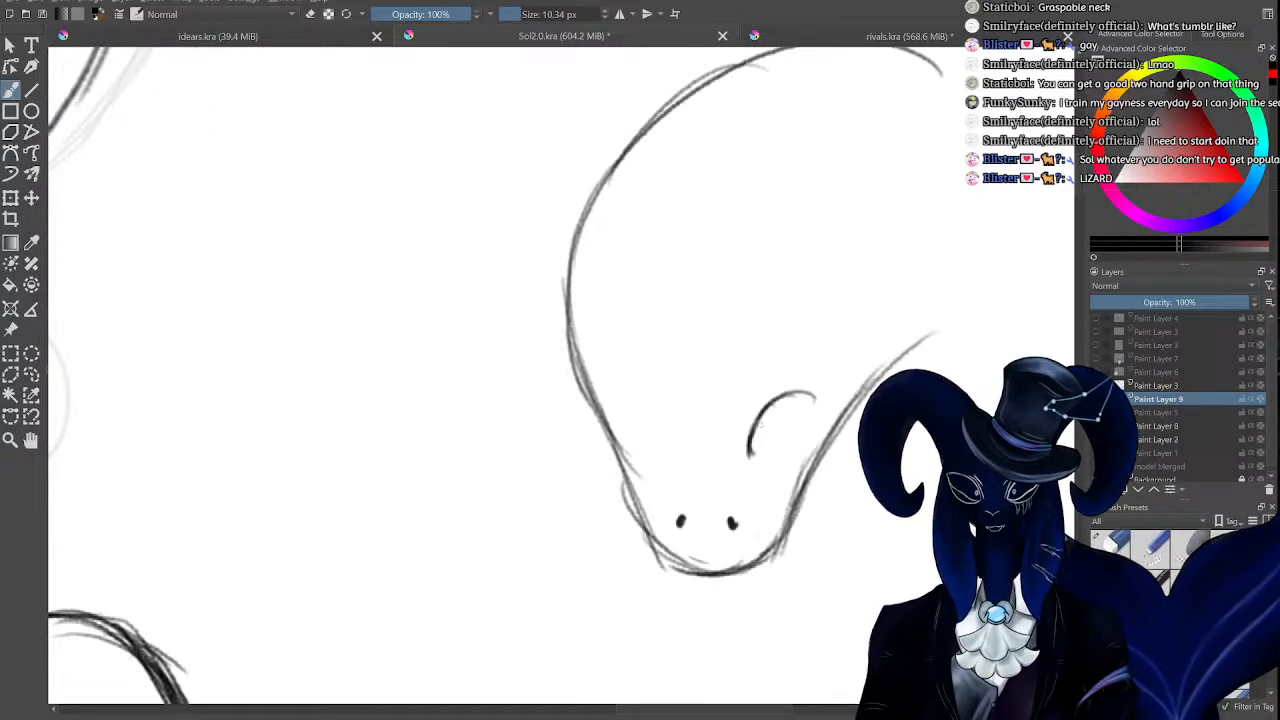
mouse_move(791, 440)
left_mouse_down()
mouse_move(804, 403)
mouse_move(762, 455)
left_mouse_up()
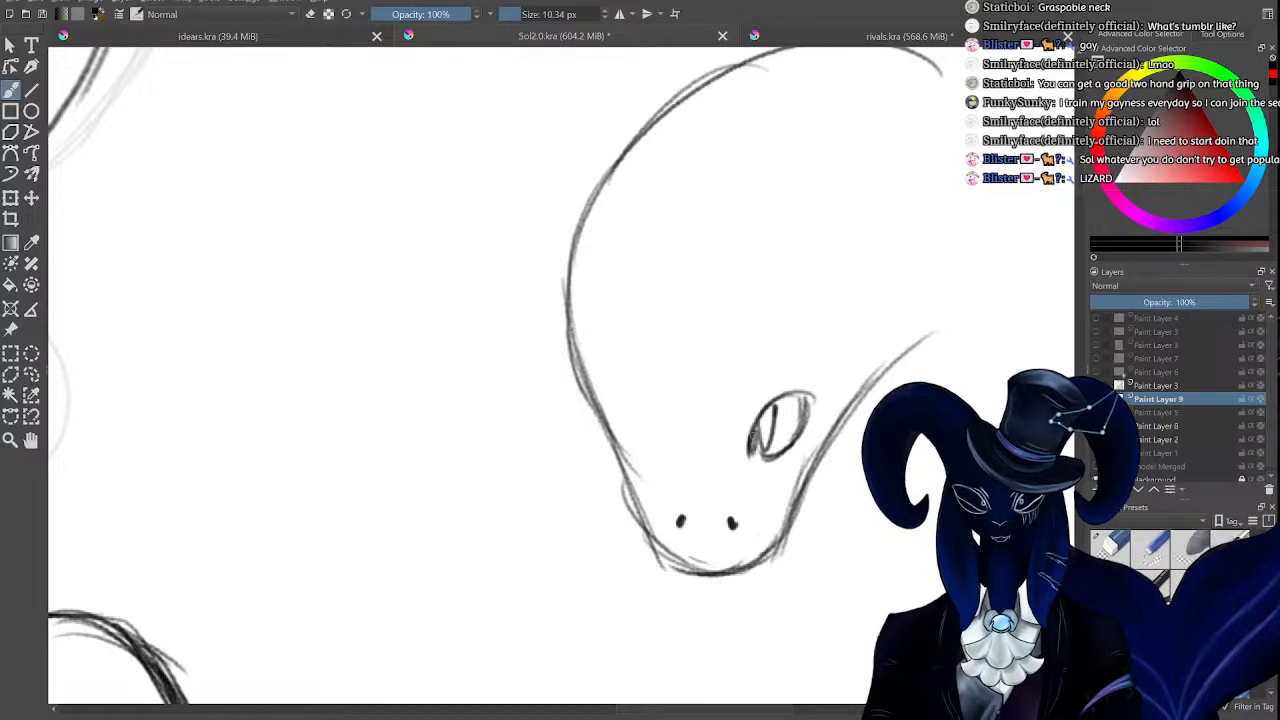
left_click_drag(800, 405, 765, 450)
mouse_move(606, 428)
left_mouse_down()
mouse_move(620, 415)
mouse_move(652, 440)
mouse_move(628, 466)
left_mouse_up()
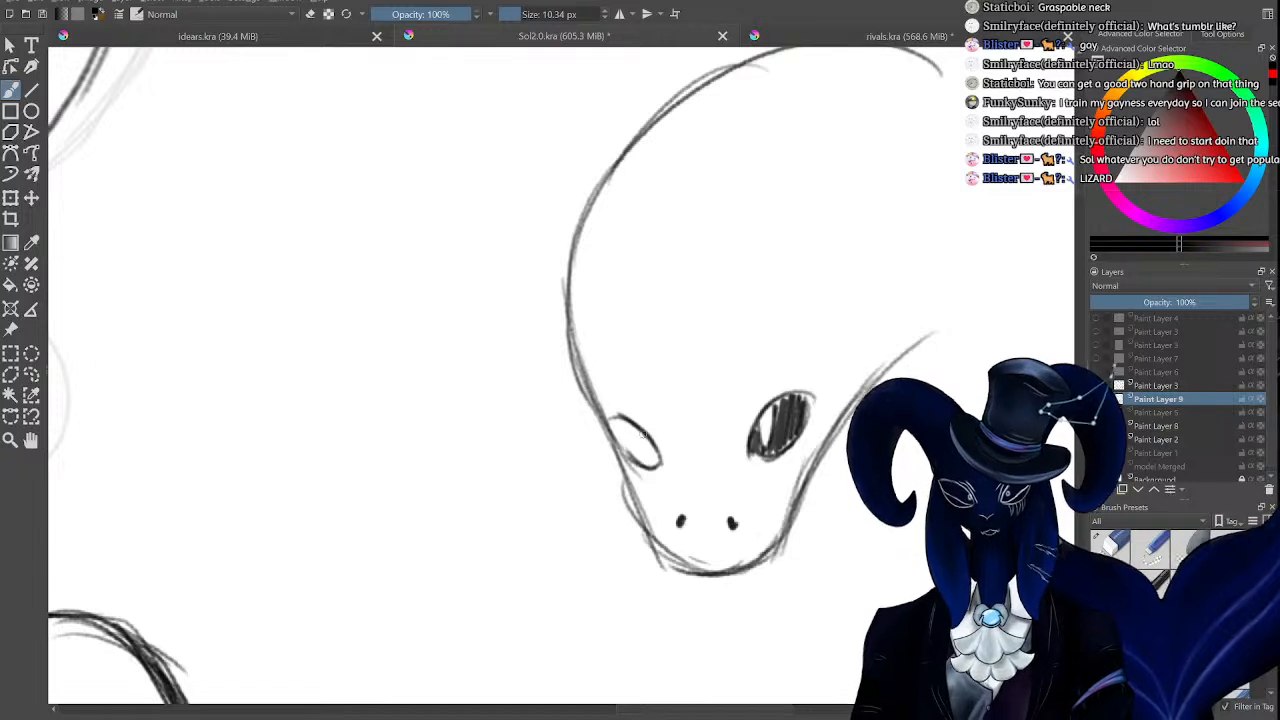
mouse_move(626, 422)
left_mouse_down()
mouse_move(640, 462)
mouse_move(655, 462)
left_mouse_up()
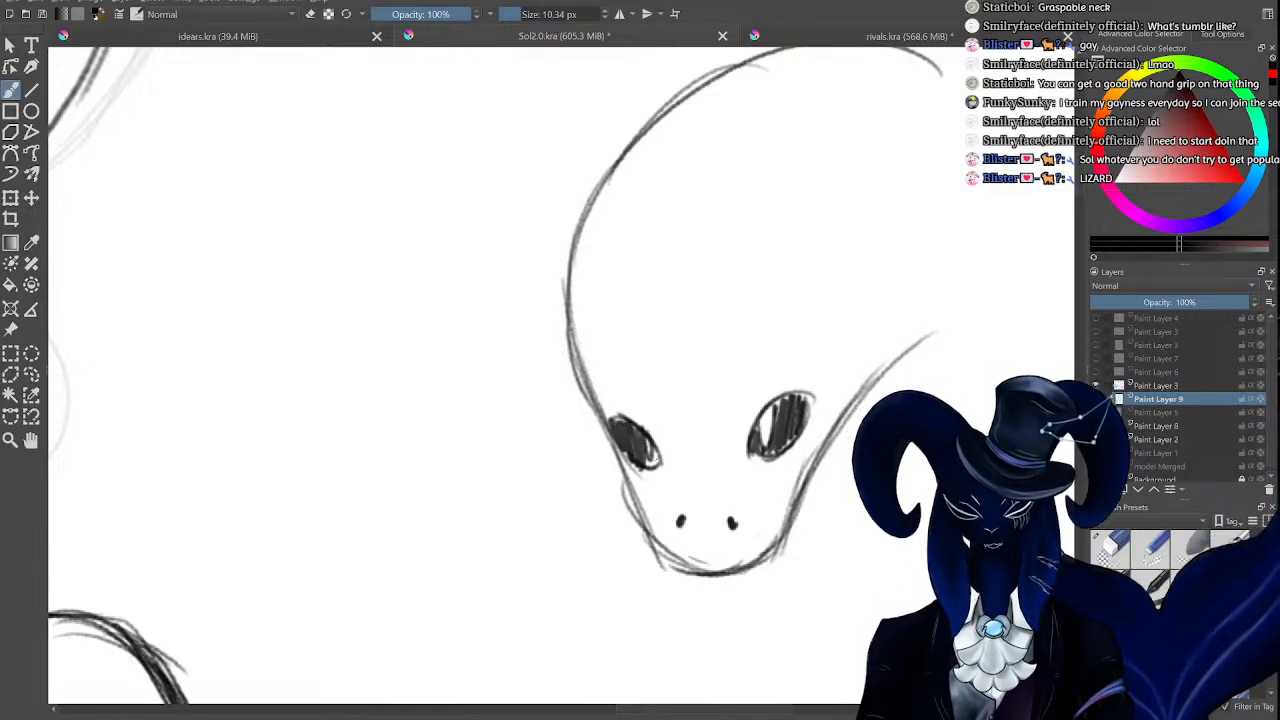
Sketch a pointed hood around the new head, with a front edge and a long back curve sweeping down behind it.
scroll(611, 266, "down", 4)
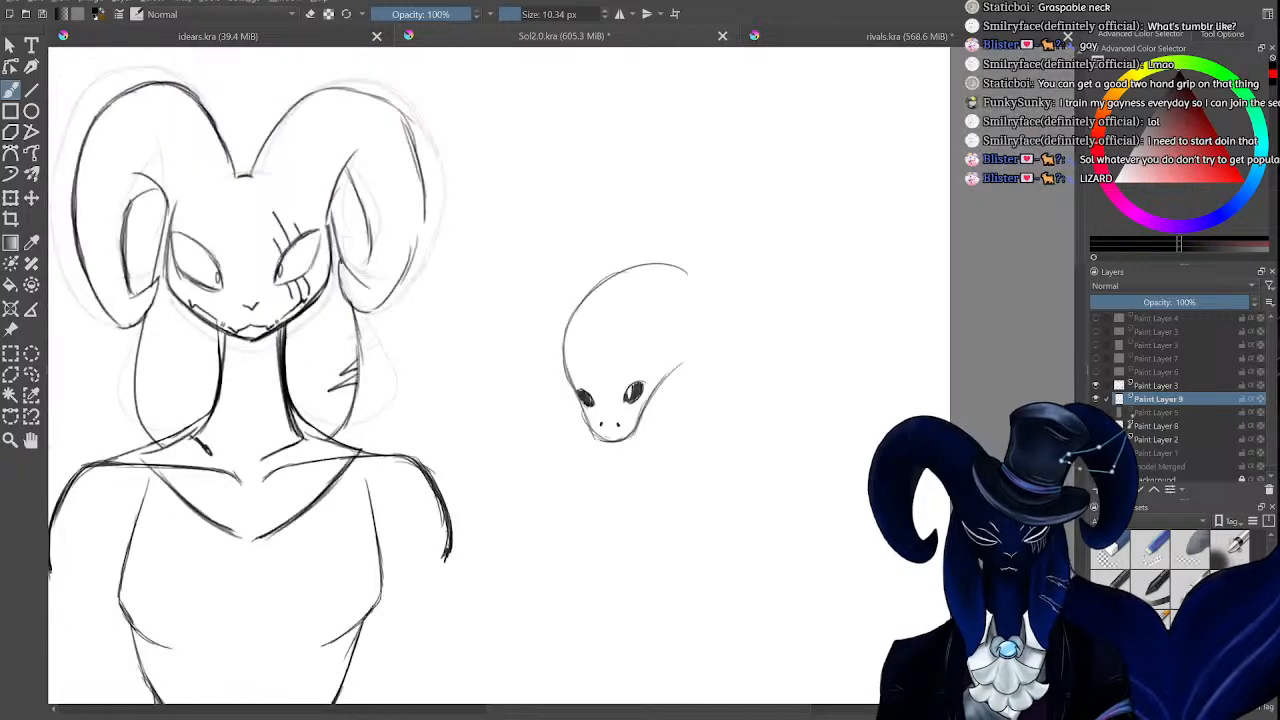
mouse_move(536, 396)
left_mouse_down()
mouse_move(615, 198)
mouse_move(845, 378)
left_mouse_up()
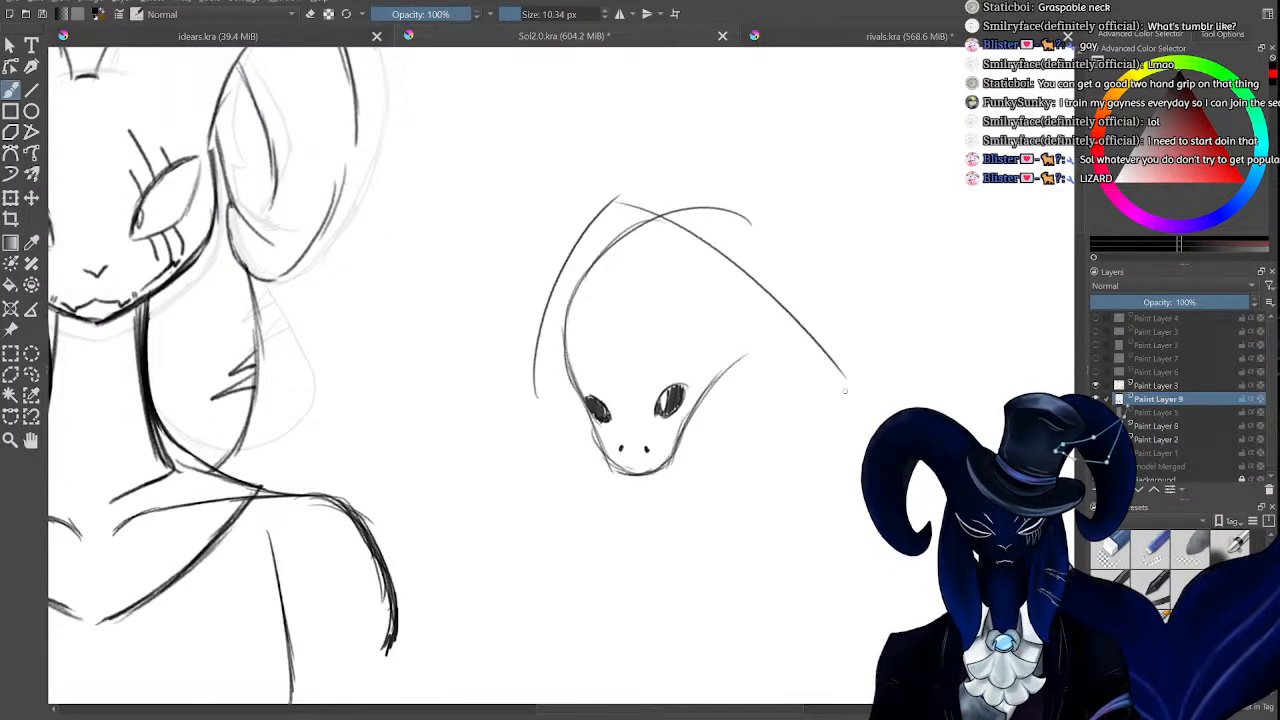
mouse_move(615, 195)
left_mouse_down()
mouse_move(894, 256)
mouse_move(932, 305)
mouse_move(934, 346)
mouse_move(860, 535)
left_mouse_up()
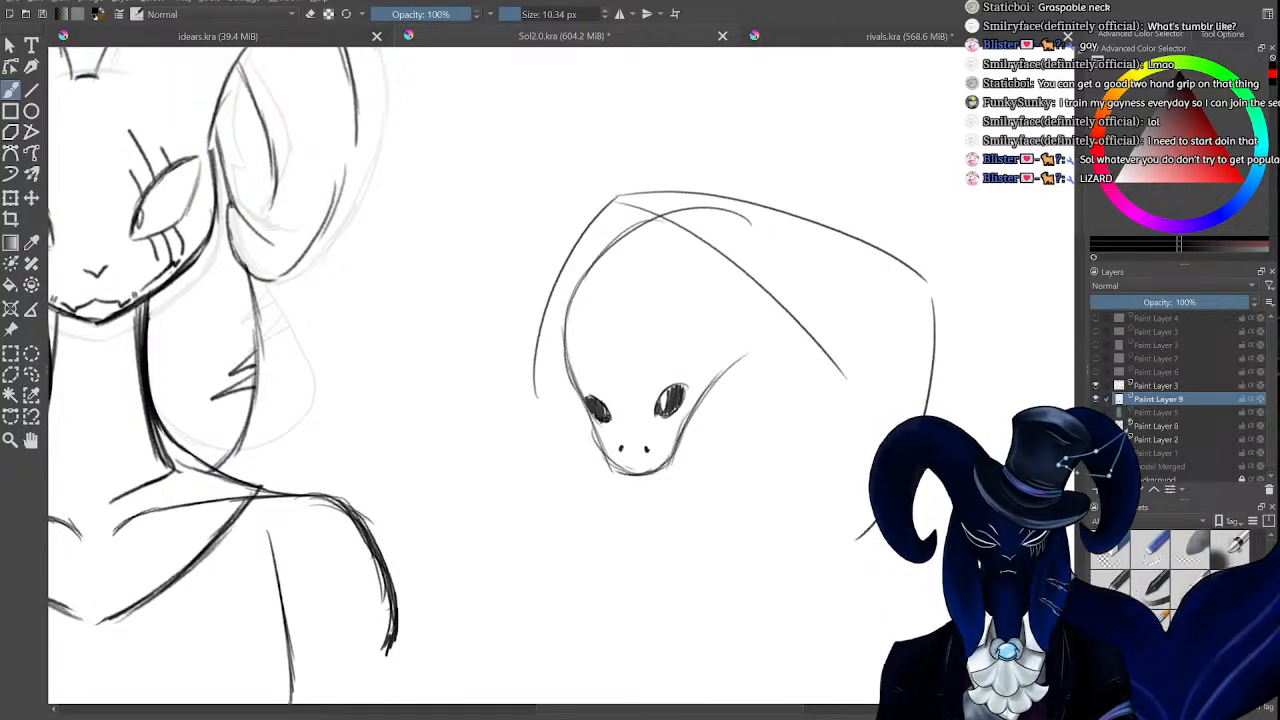
key("ctrl+minus")
key("ctrl+plus")
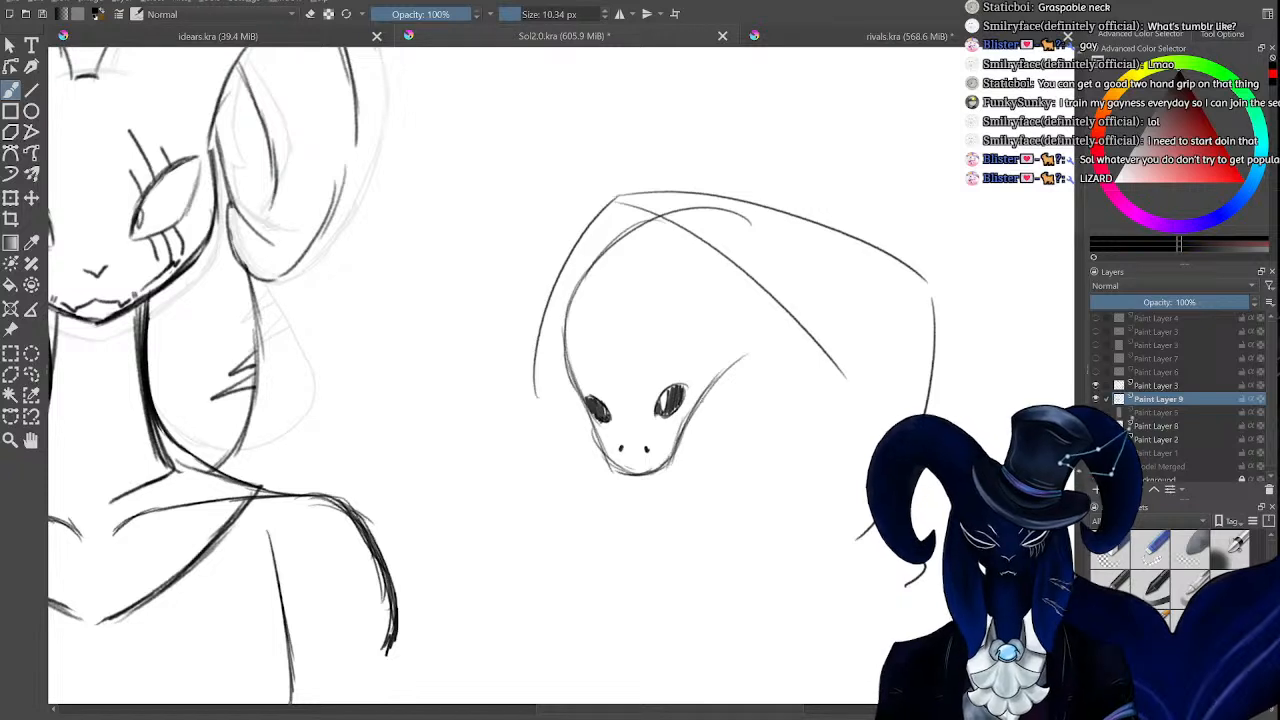
Draw a smaller rounded crown for the head and a curved neck line from its side to the hood's edge.
mouse_move(722, 376)
left_mouse_down()
mouse_move(645, 300)
mouse_move(716, 319)
mouse_move(734, 354)
mouse_move(709, 380)
mouse_move(722, 360)
mouse_move(703, 320)
mouse_move(790, 316)
left_mouse_up()
key("e")
key("e")
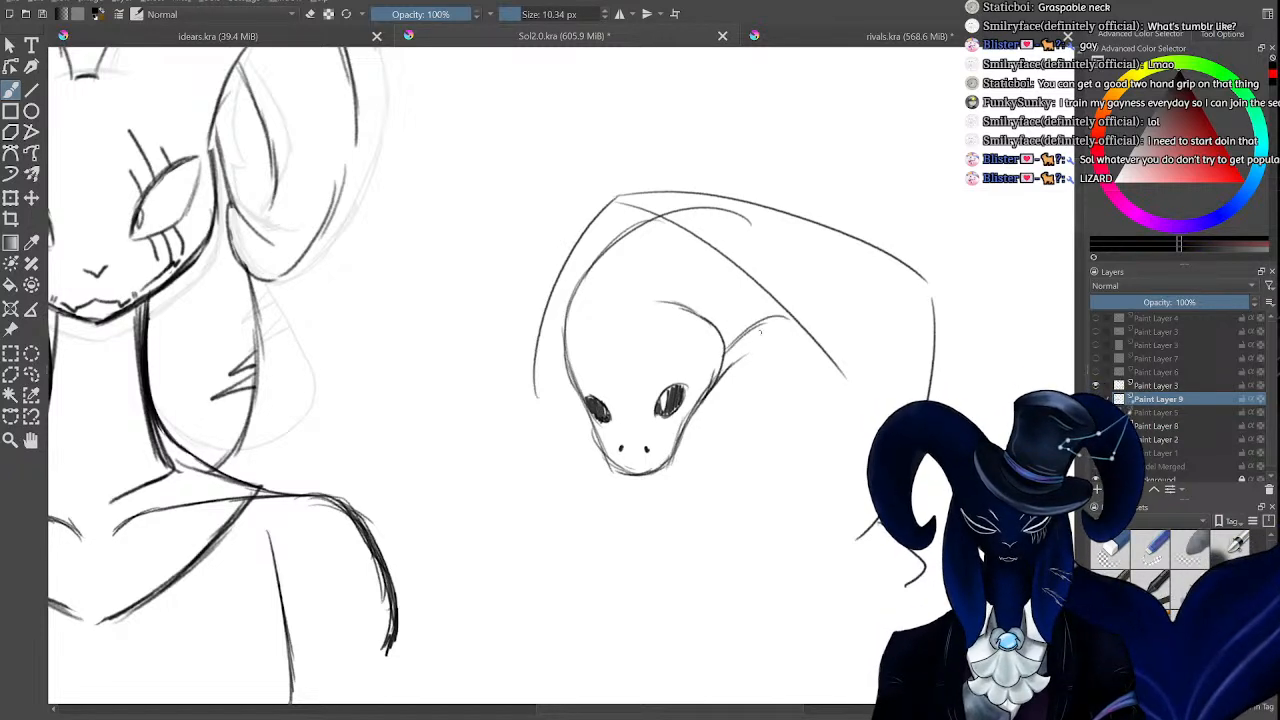
left_click_drag(722, 346, 800, 318)
Erase the upper arc of the old, larger head outline inside the hood.
key("e")
left_click_drag(645, 224, 566, 322)
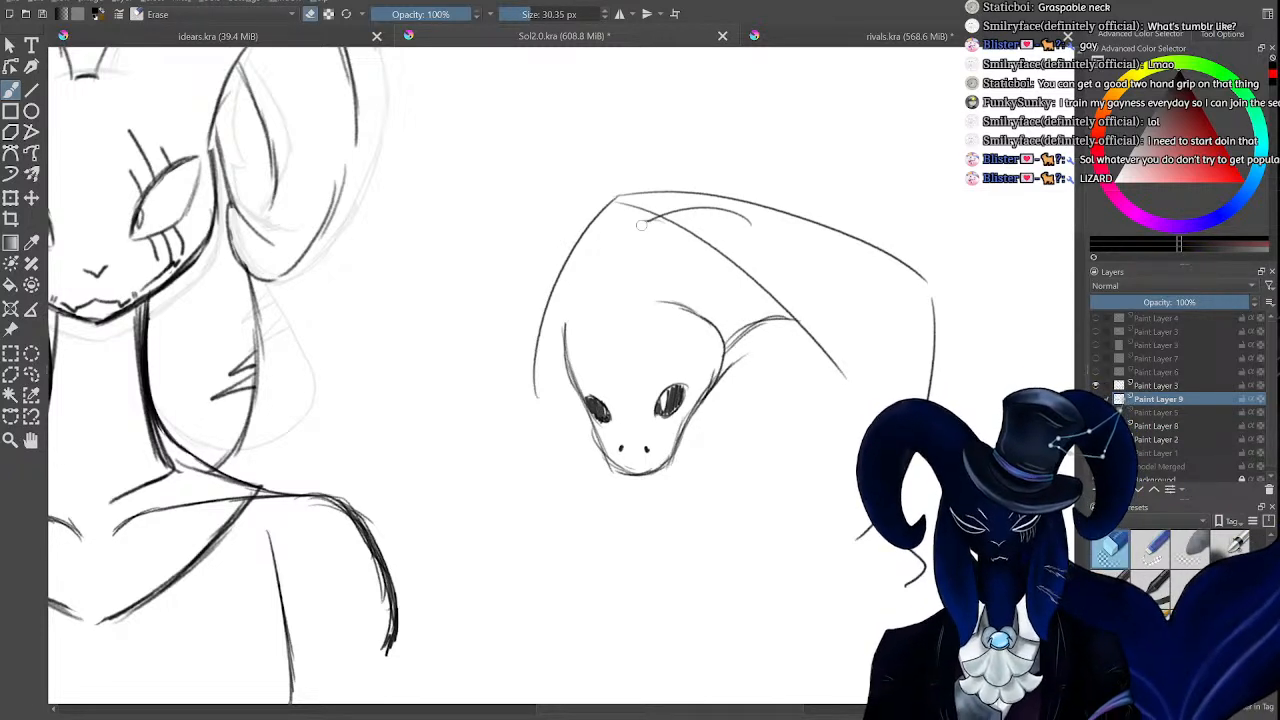
mouse_move(678, 214)
left_mouse_down()
mouse_move(656, 217)
mouse_move(750, 222)
left_mouse_up()
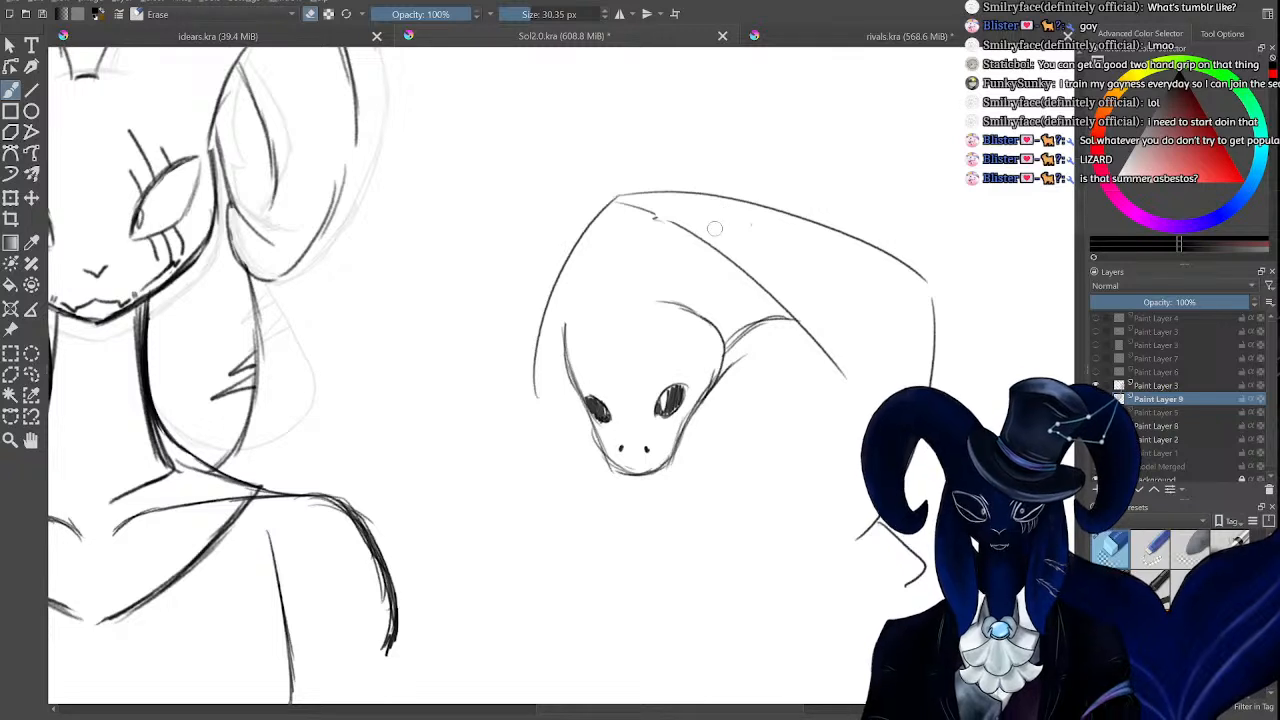
Restore the erased part of the hood's front edge and draw a curved line behind the head's crown.
key("e")
left_click_drag(638, 207, 726, 256)
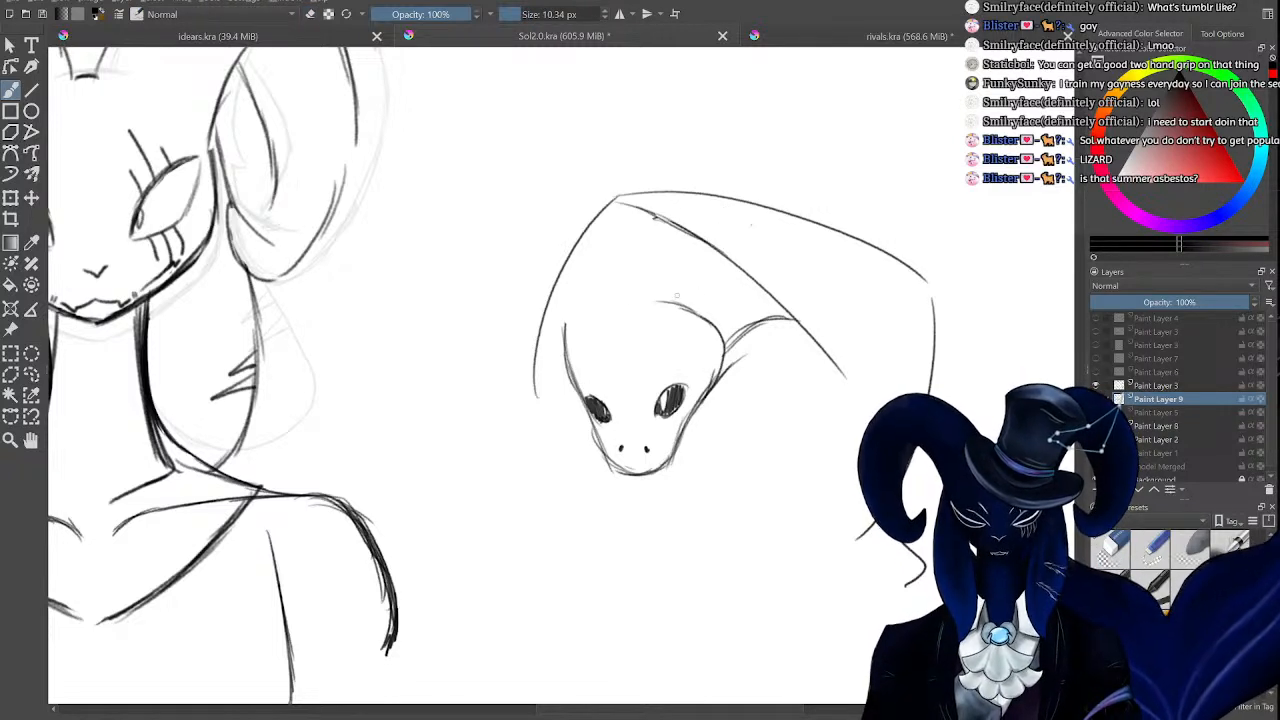
mouse_move(566, 348)
left_mouse_down()
mouse_move(630, 265)
mouse_move(674, 251)
left_mouse_up()
left_click_drag(620, 278, 732, 255)
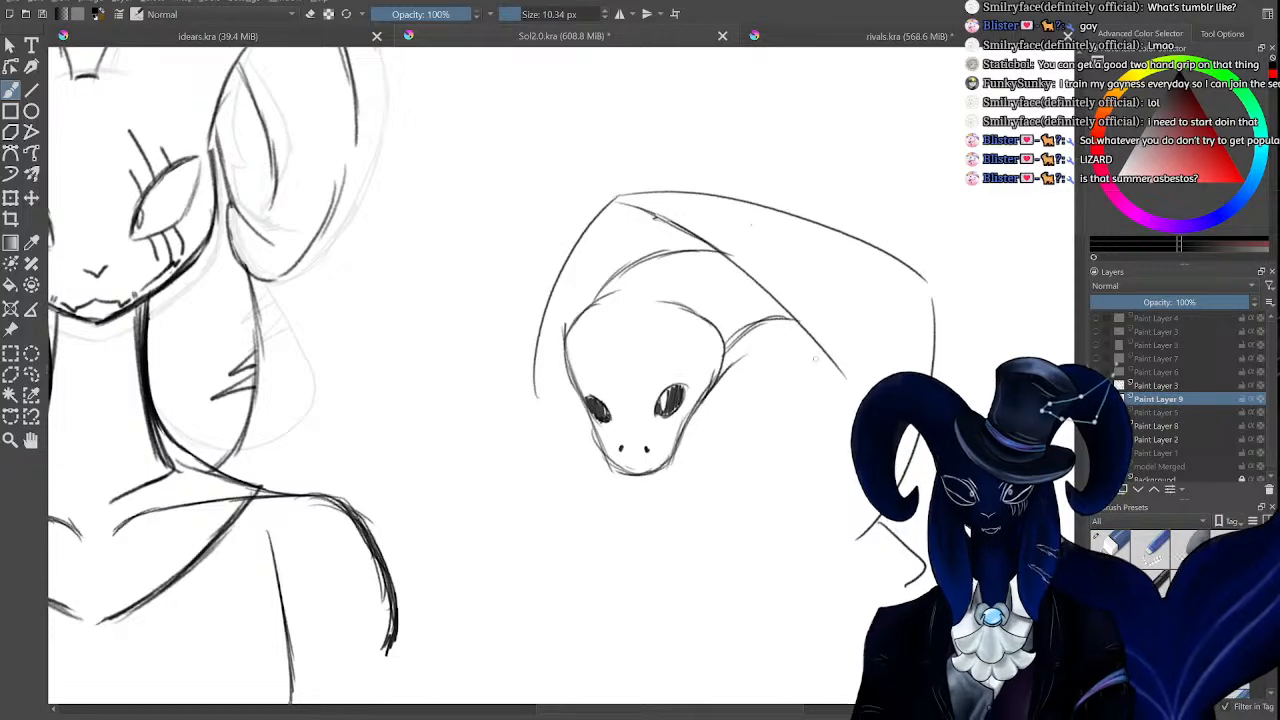
Draw the hood's two lower edges slanting inward so they converge below the muzzle.
scroll(905, 320, "down", 4)
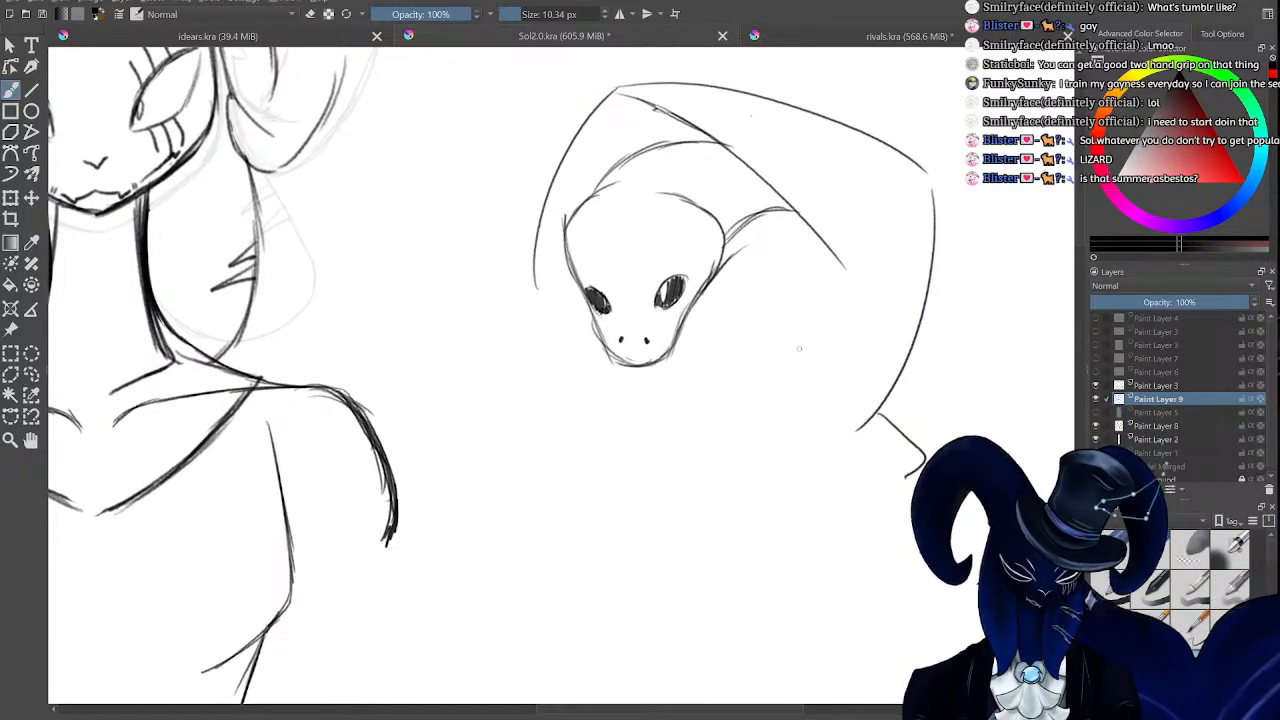
left_click_drag(834, 287, 665, 424)
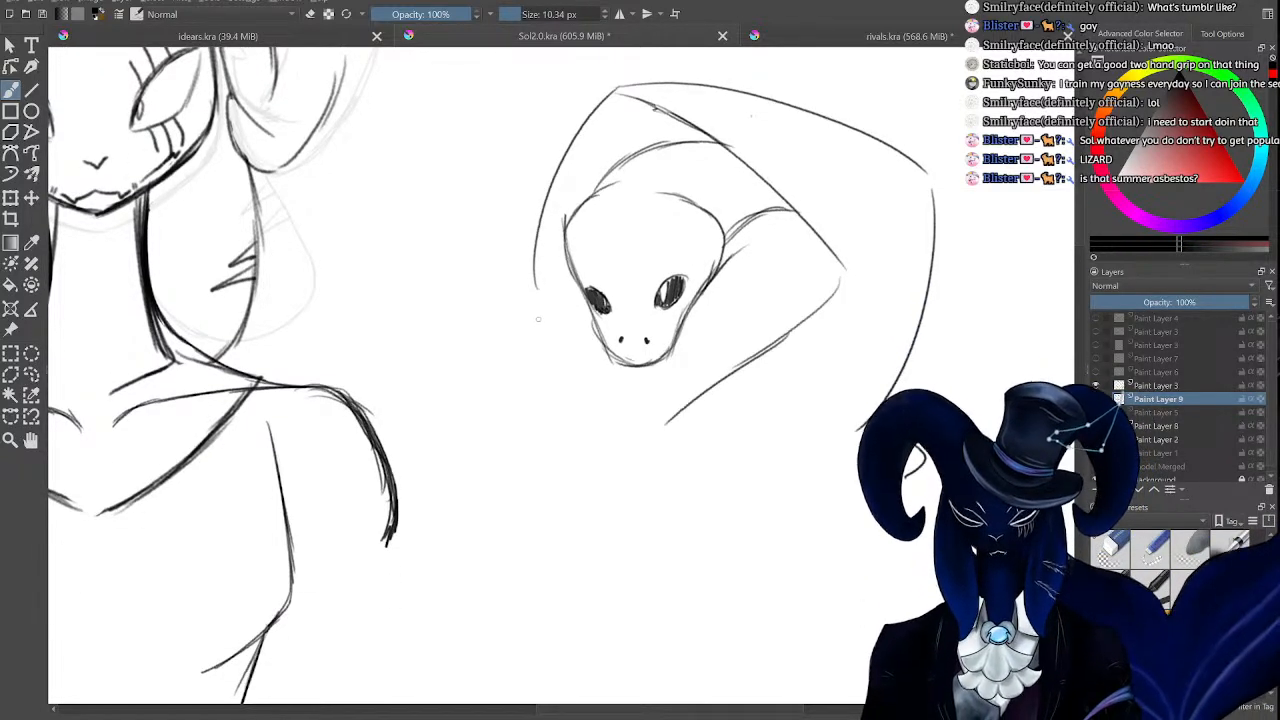
left_click_drag(537, 311, 600, 400)
left_click_drag(572, 358, 625, 428)
left_click_drag(540, 310, 610, 400)
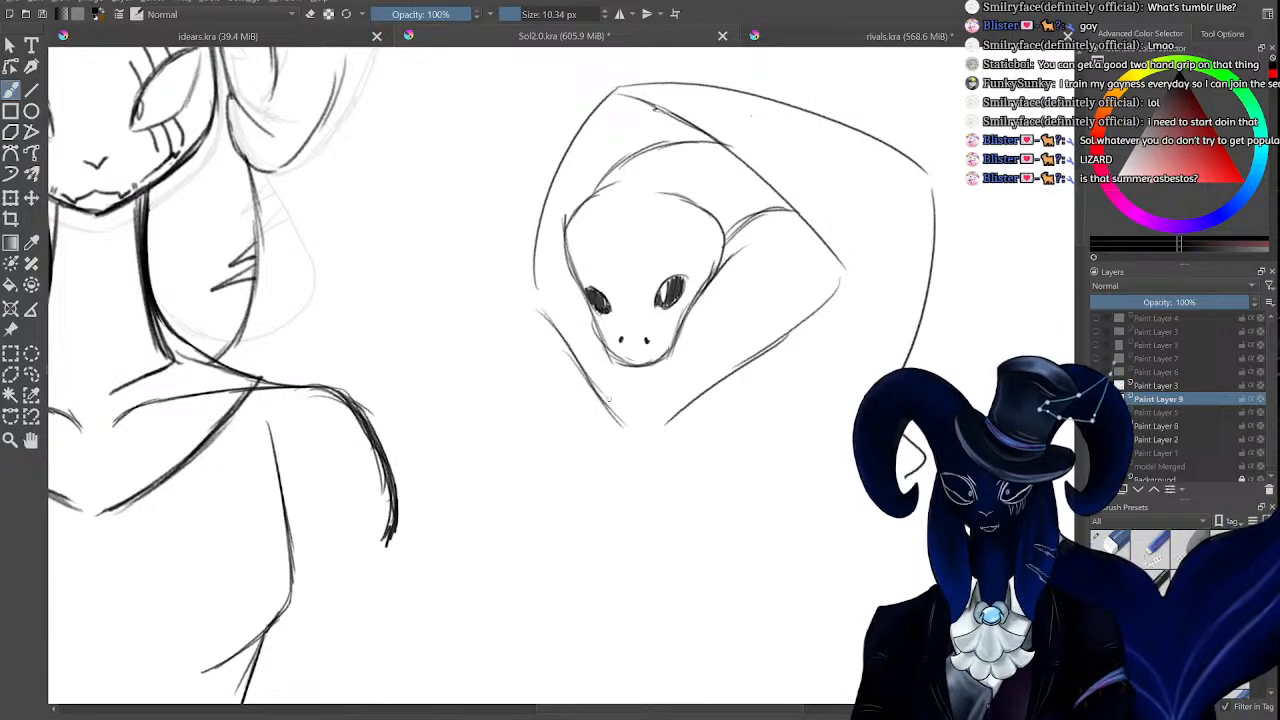
left_click_drag(560, 342, 640, 432)
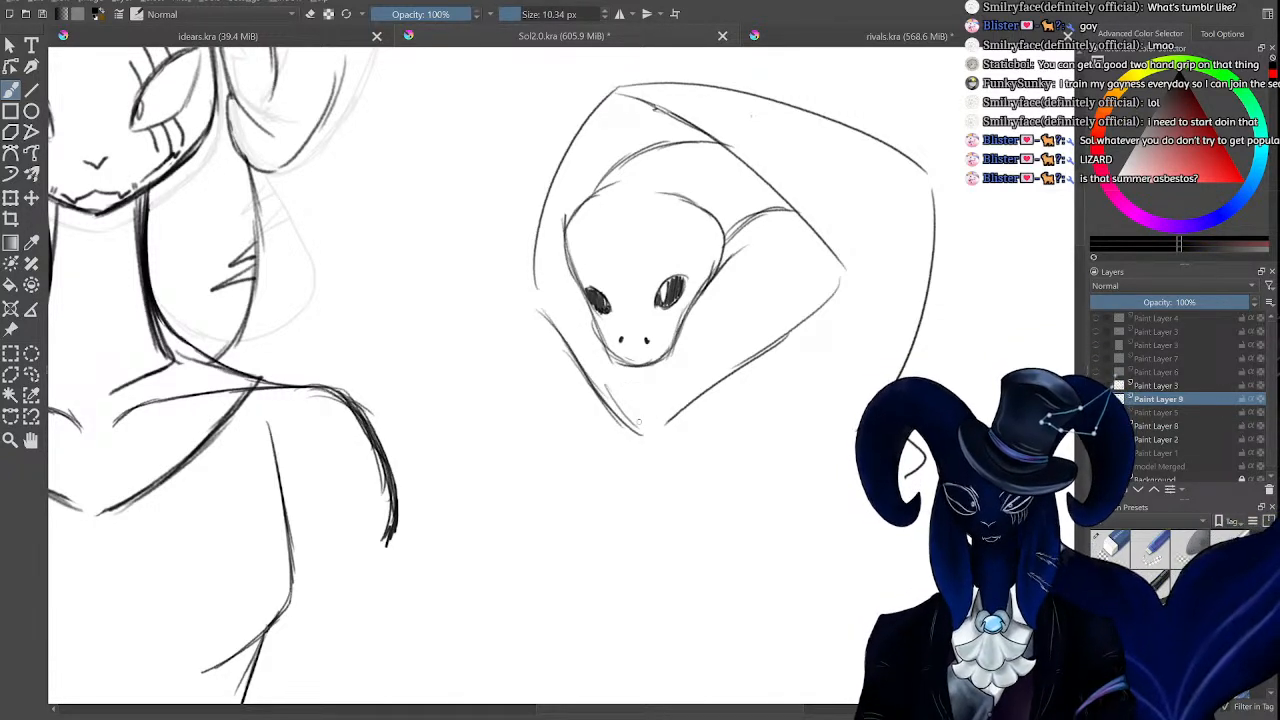
Draw a round clasp where the hood edges meet, clear the lines inside it, and close the gap in the hood's side.
key("e")
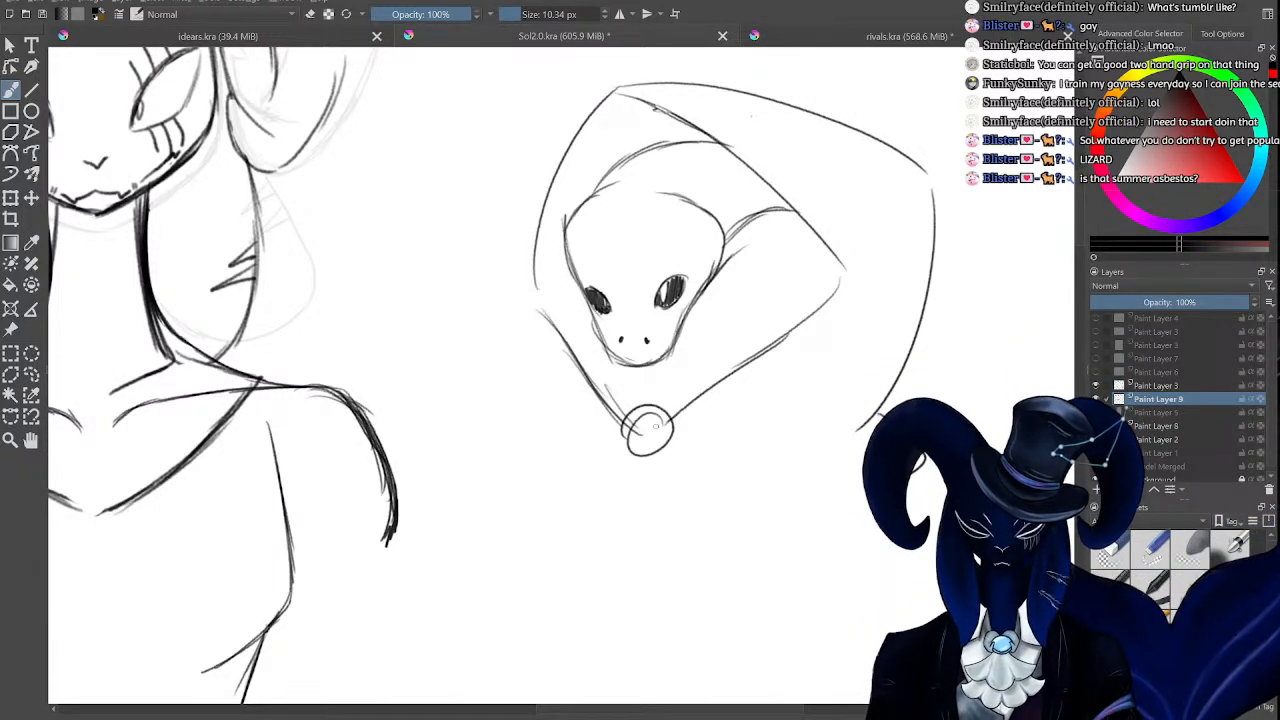
left_click_drag(648, 428, 630, 428)
key("e")
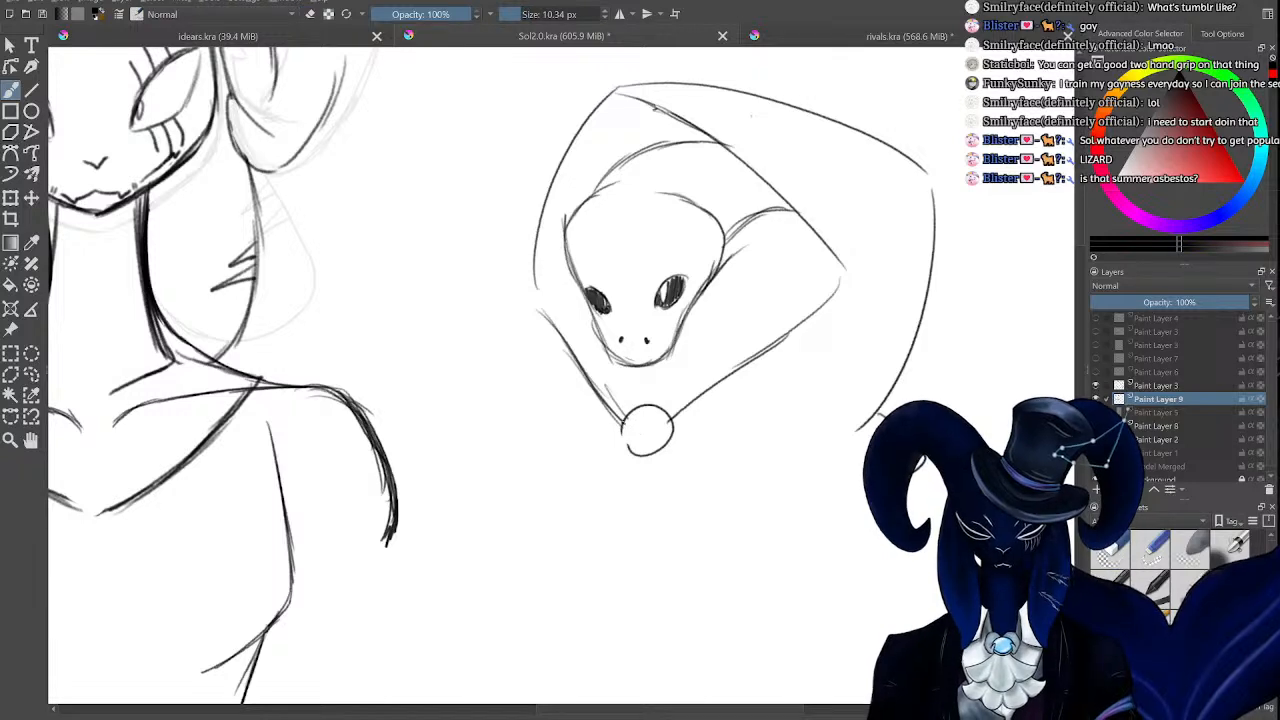
left_click_drag(538, 288, 567, 349)
Draw a curved fabric fold inside the hood, running from its lower edge to the round clasp.
key("minus")
key("minus")
key("minus")
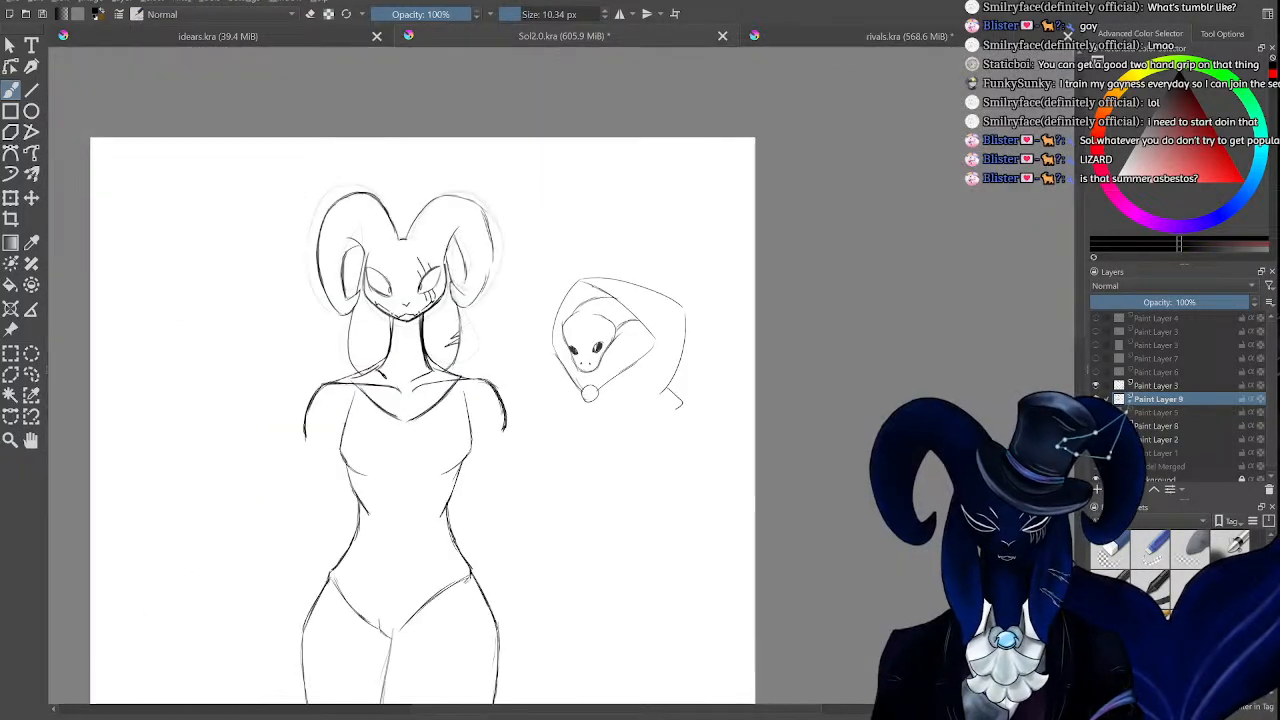
key("equal")
key("equal")
key("equal")
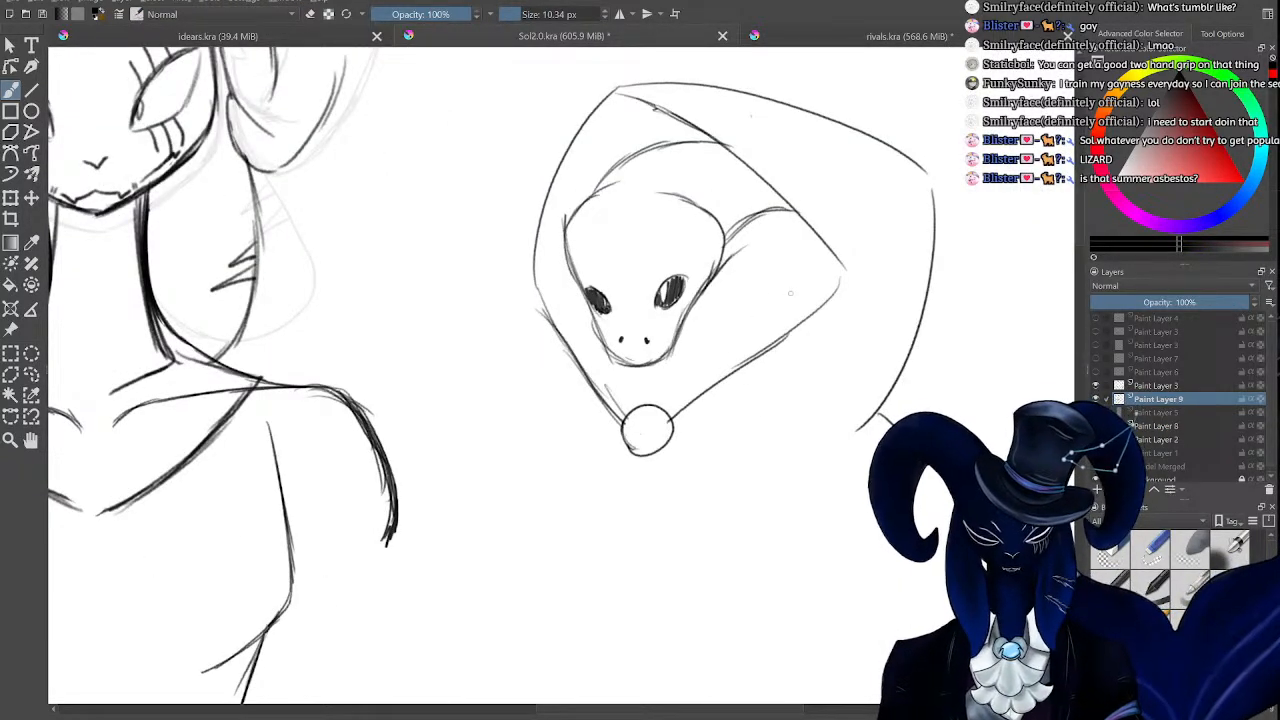
left_click_drag(733, 363, 622, 394)
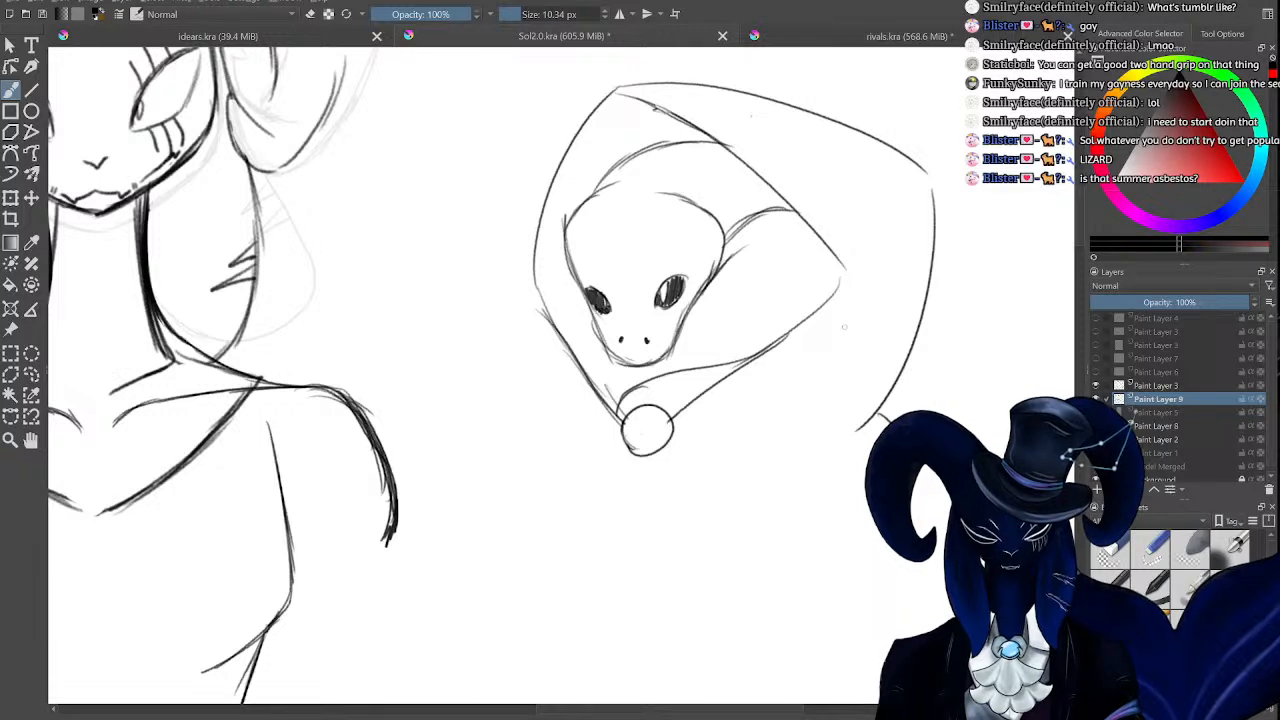
Erase the slanted eyes and replace them with two narrow, solid vertical eyes.
key("equal")
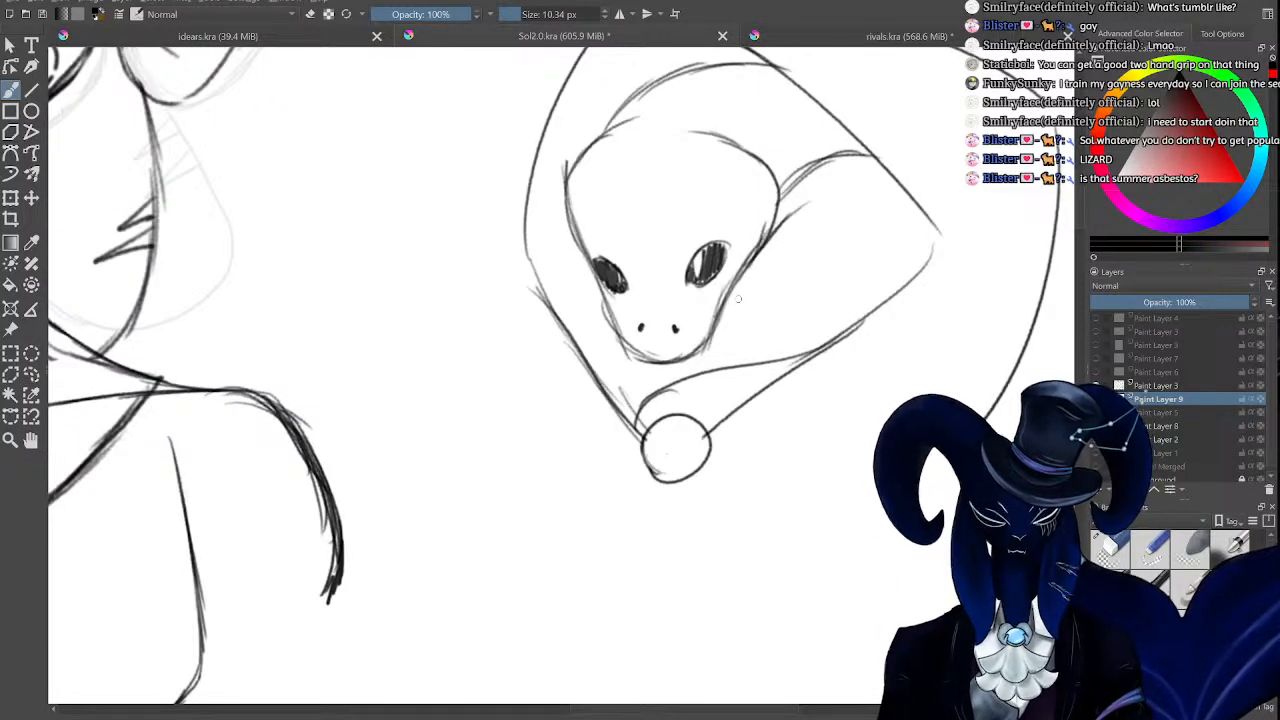
key("e")
key("bracketright")
mouse_move(718, 285)
left_mouse_down()
mouse_move(695, 262)
mouse_move(620, 290)
mouse_move(600, 265)
mouse_move(610, 262)
left_mouse_up()
key("e")
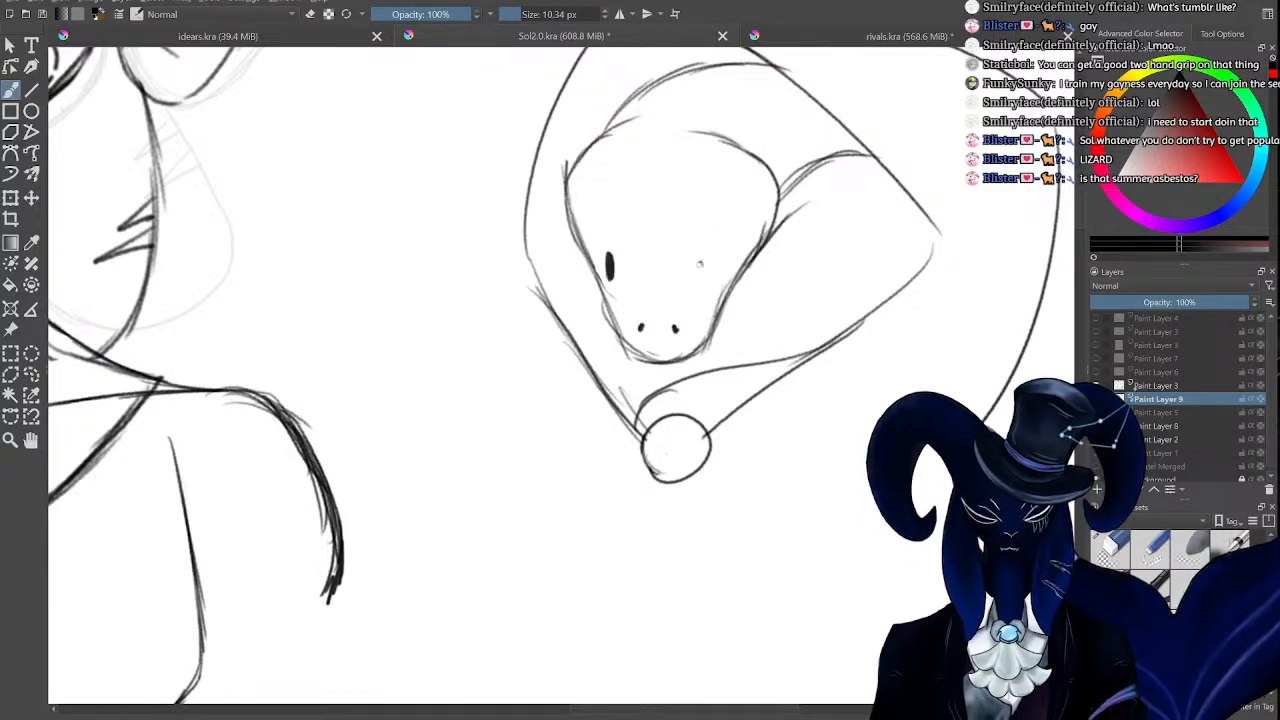
mouse_move(700, 263)
left_mouse_down()
mouse_move(700, 278)
mouse_move(700, 258)
left_mouse_up()
key("e")
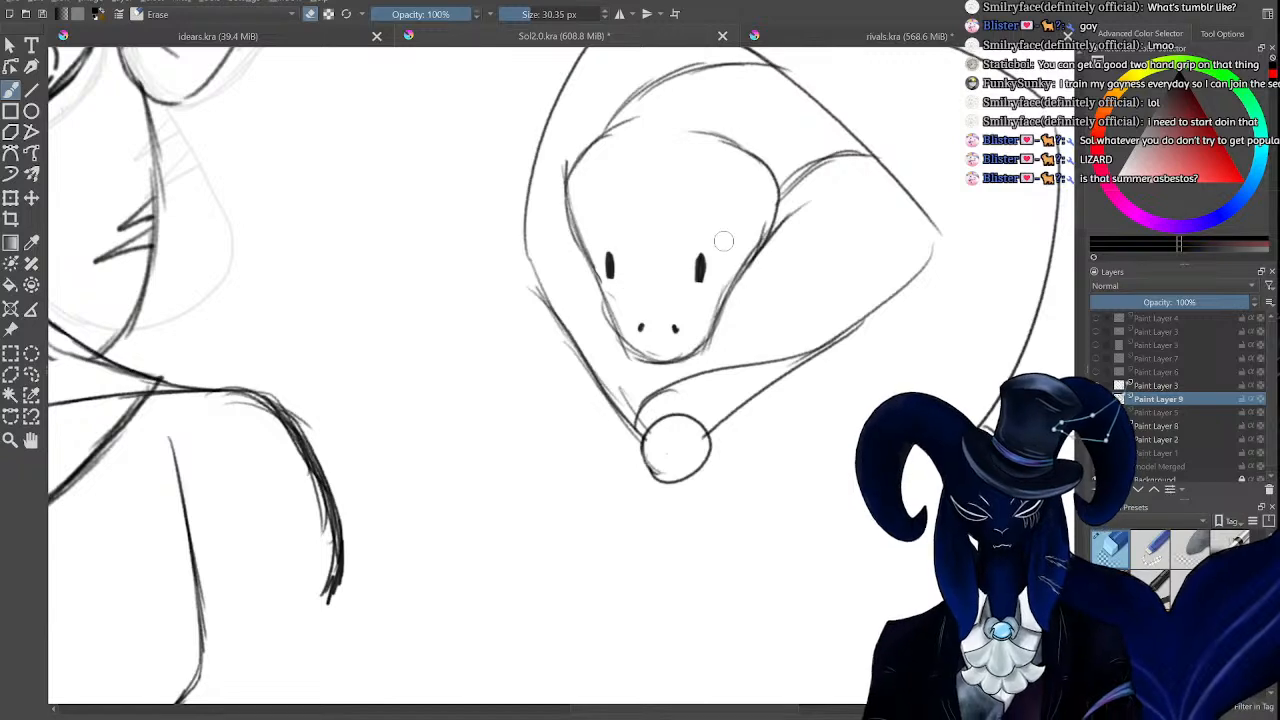
Draw short curved creases under the inner side of each eye and an arched line across the snout between them.
key("e")
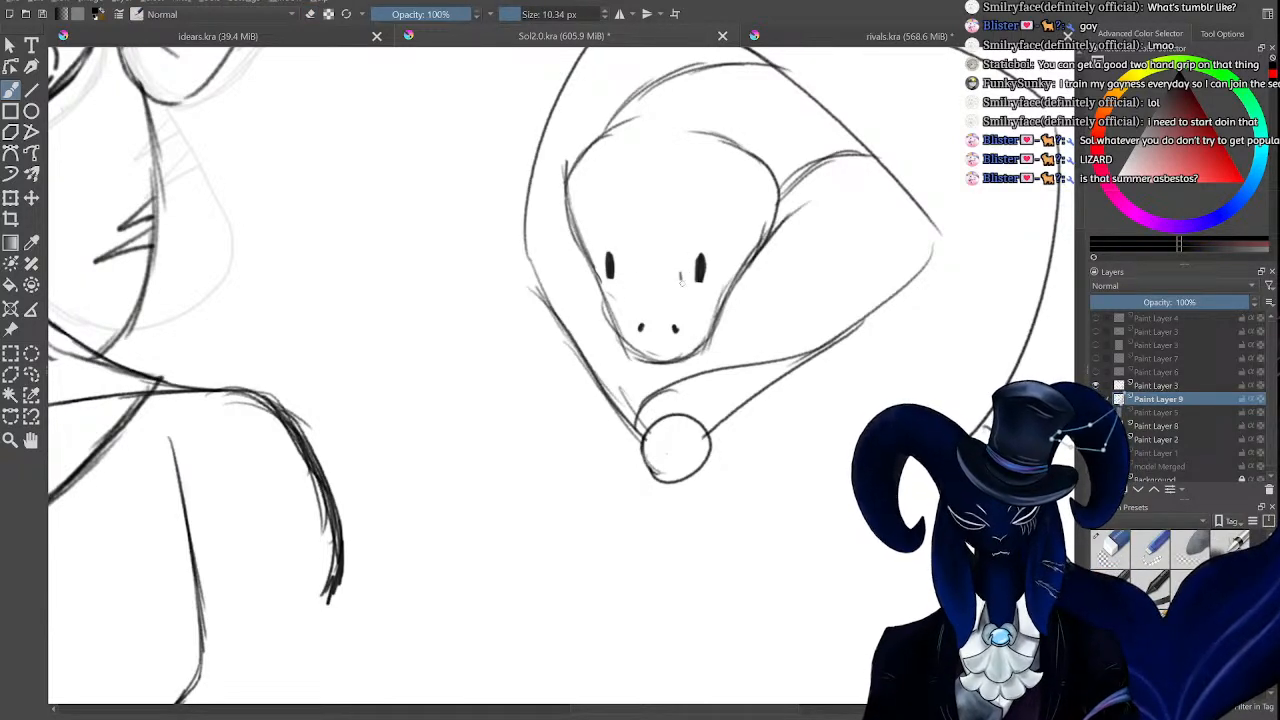
left_click_drag(677, 275, 633, 279)
key("ctrl+minus")
key("ctrl+minus")
key("ctrl+minus")
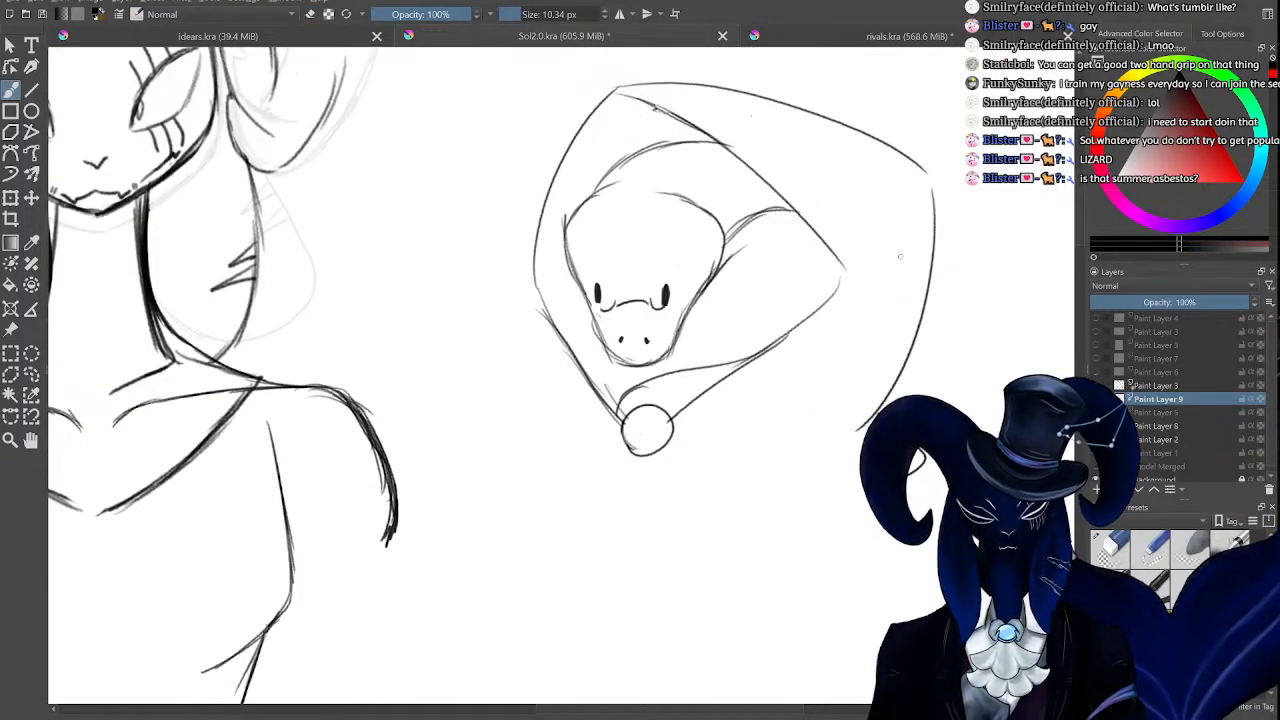
key("ctrl+plus")
key("ctrl+plus")
key("ctrl+plus")
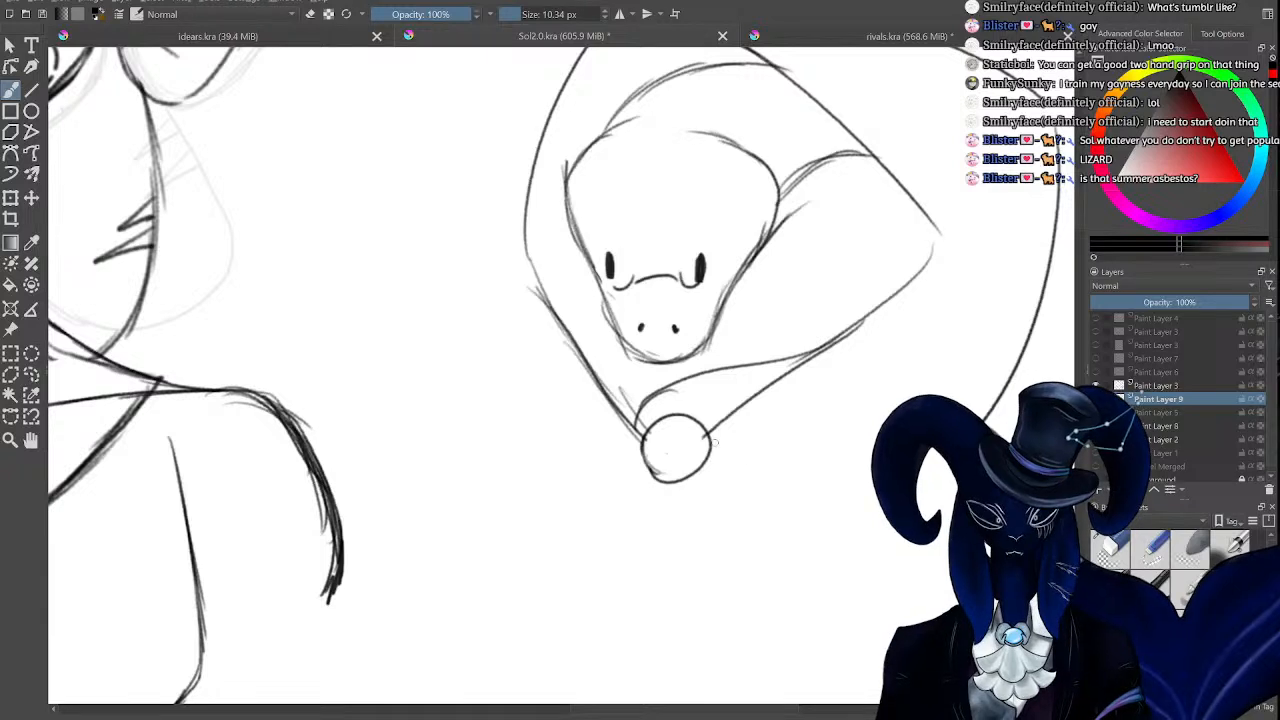
Add a second line along the side of the jaw with small stitch-like marks at the corner of the muzzle.
key("e")
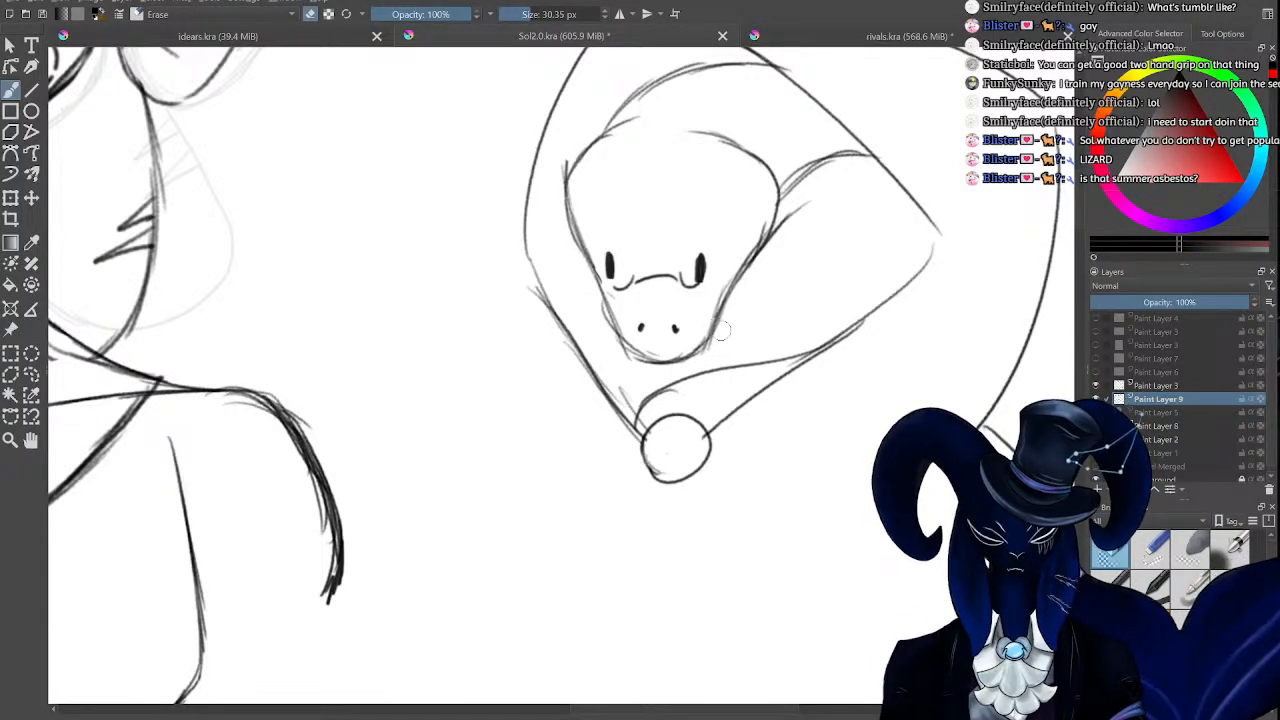
key("e")
mouse_move(758, 258)
left_mouse_down()
mouse_move(726, 340)
mouse_move(698, 362)
mouse_move(705, 339)
left_mouse_up()
key("e")
key("e")
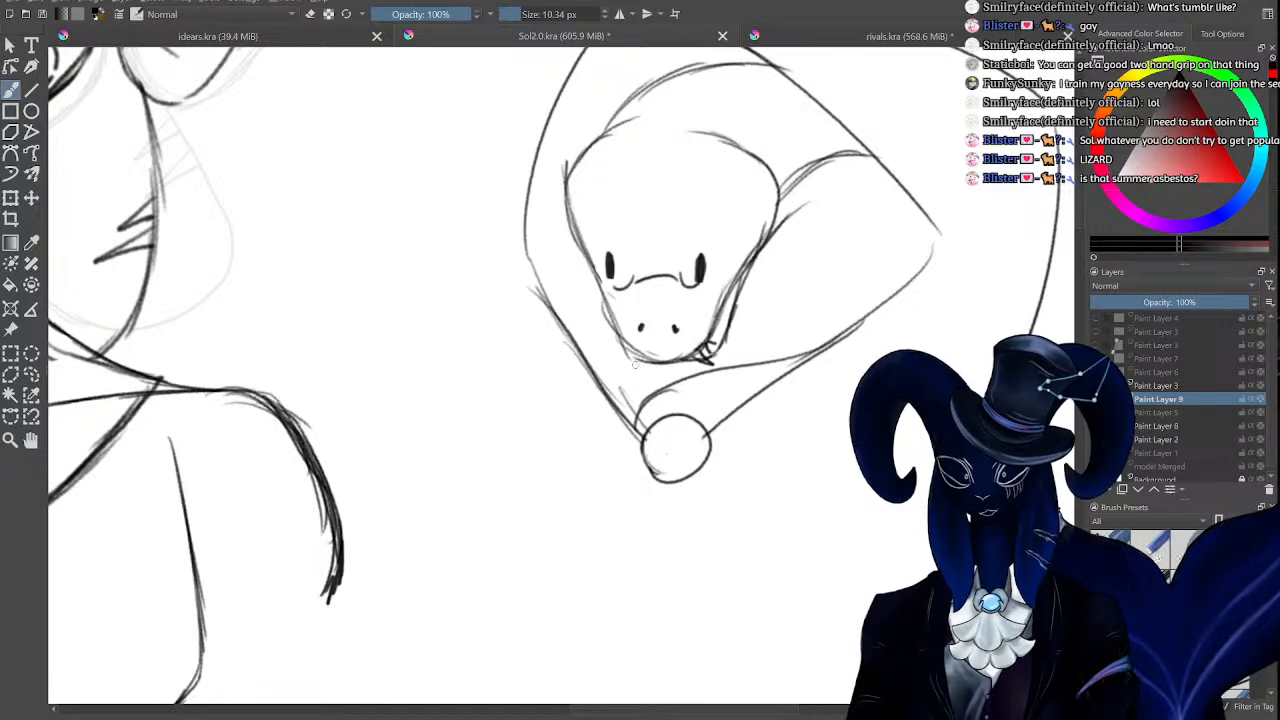
Draw the cloak's right edge sloping inward below the shoulder, plus the left shoulder outline and left collar corner beside the clasp.
key("minus")
key("minus")
key("minus")
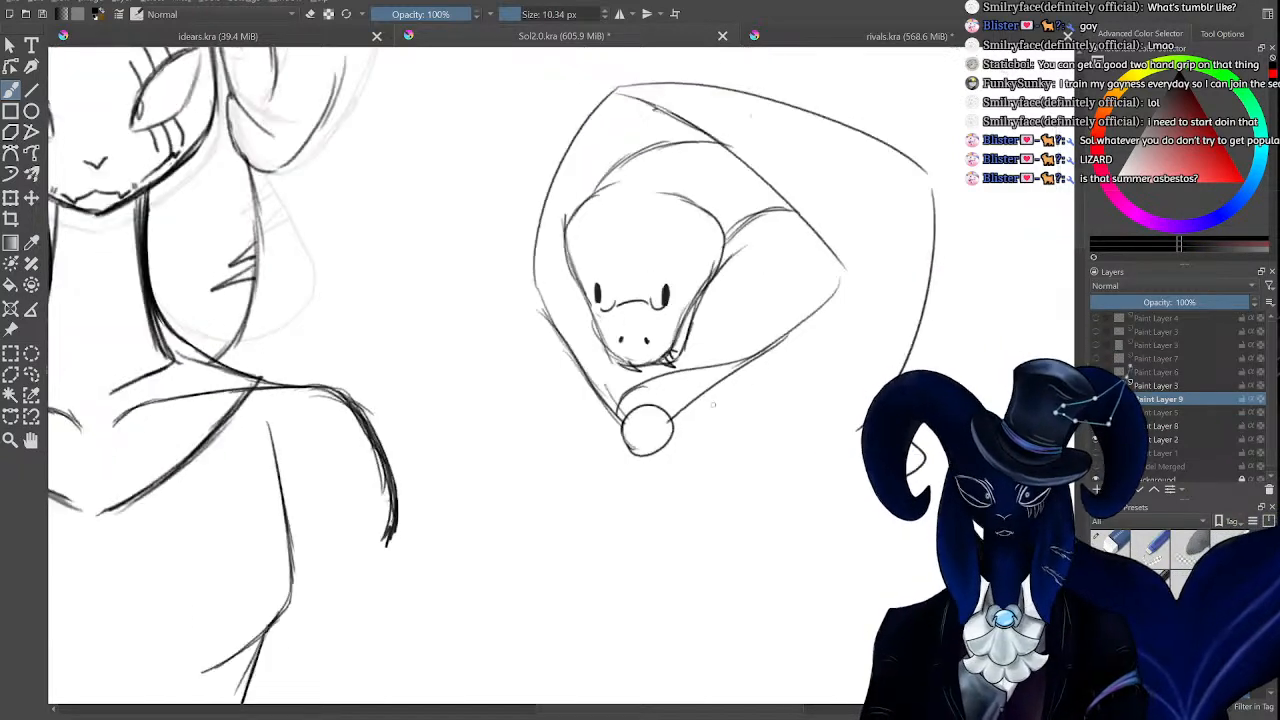
key("plus")
key("plus")
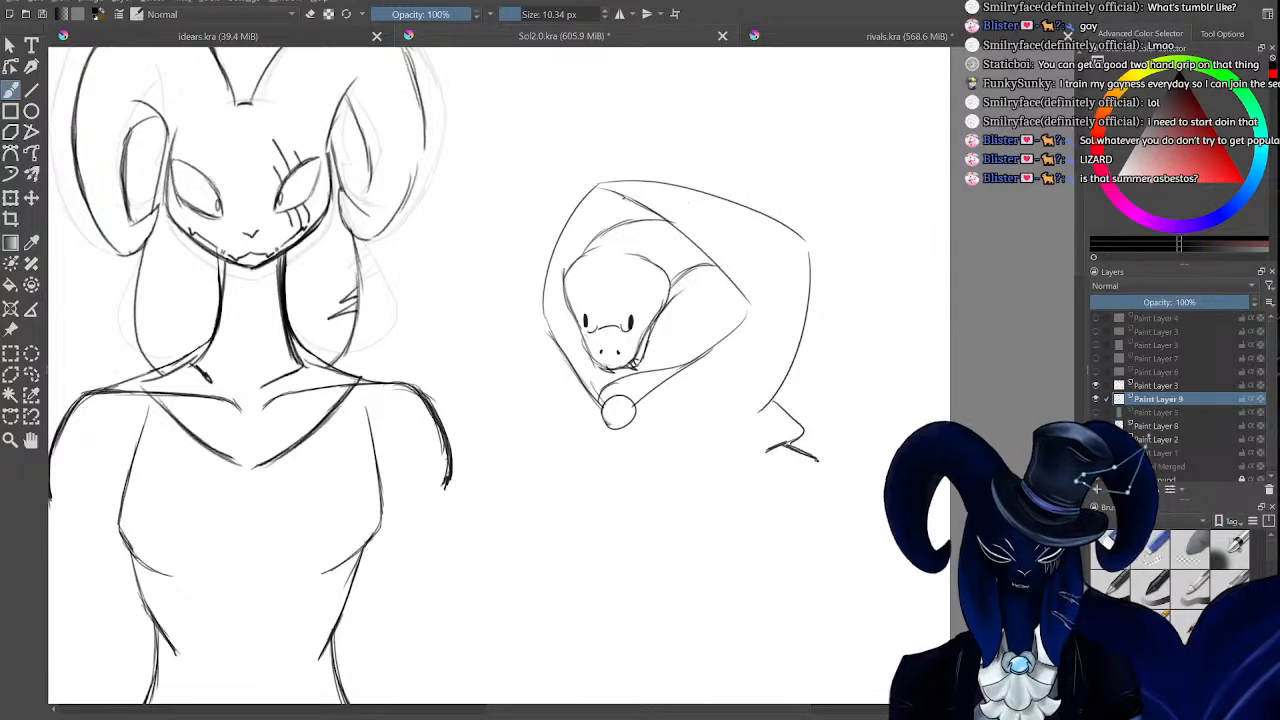
left_click_drag(790, 508, 726, 562)
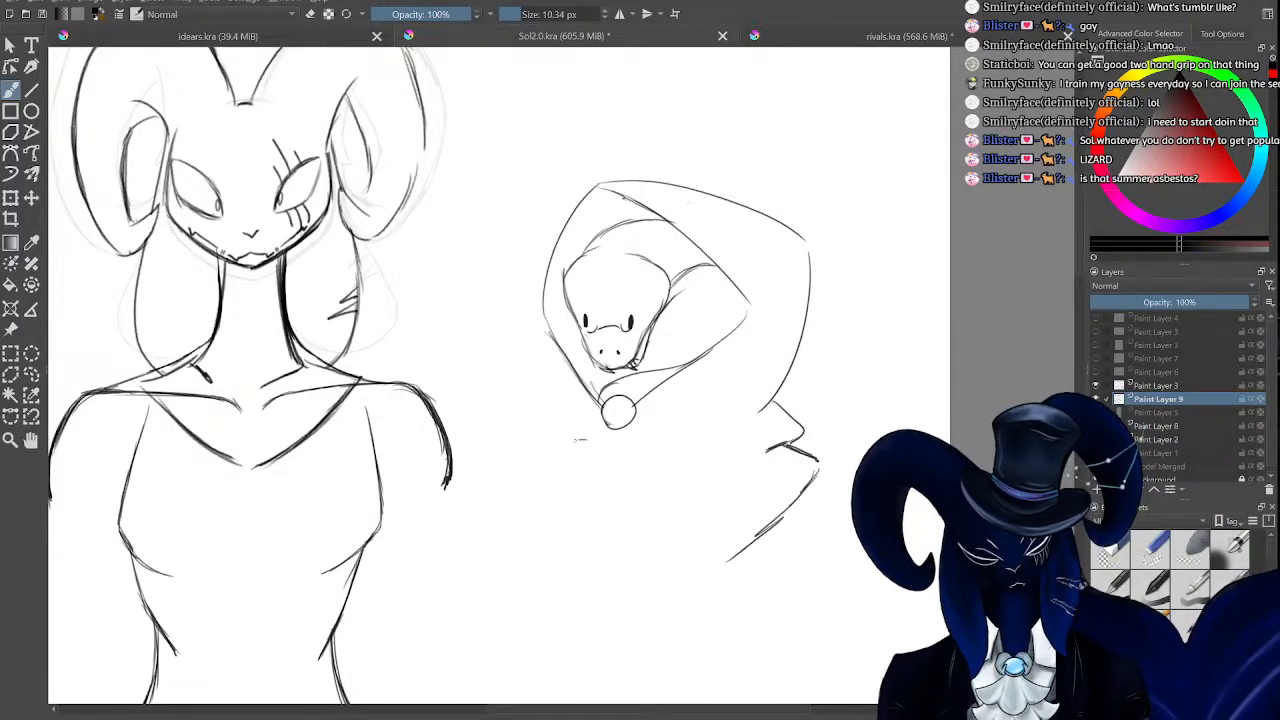
left_click_drag(580, 440, 558, 515)
left_click_drag(601, 406, 585, 442)
Extend both sides of the cloak downward until they nearly meet in a point below the clasp.
key("minus")
key("minus")
key("minus")
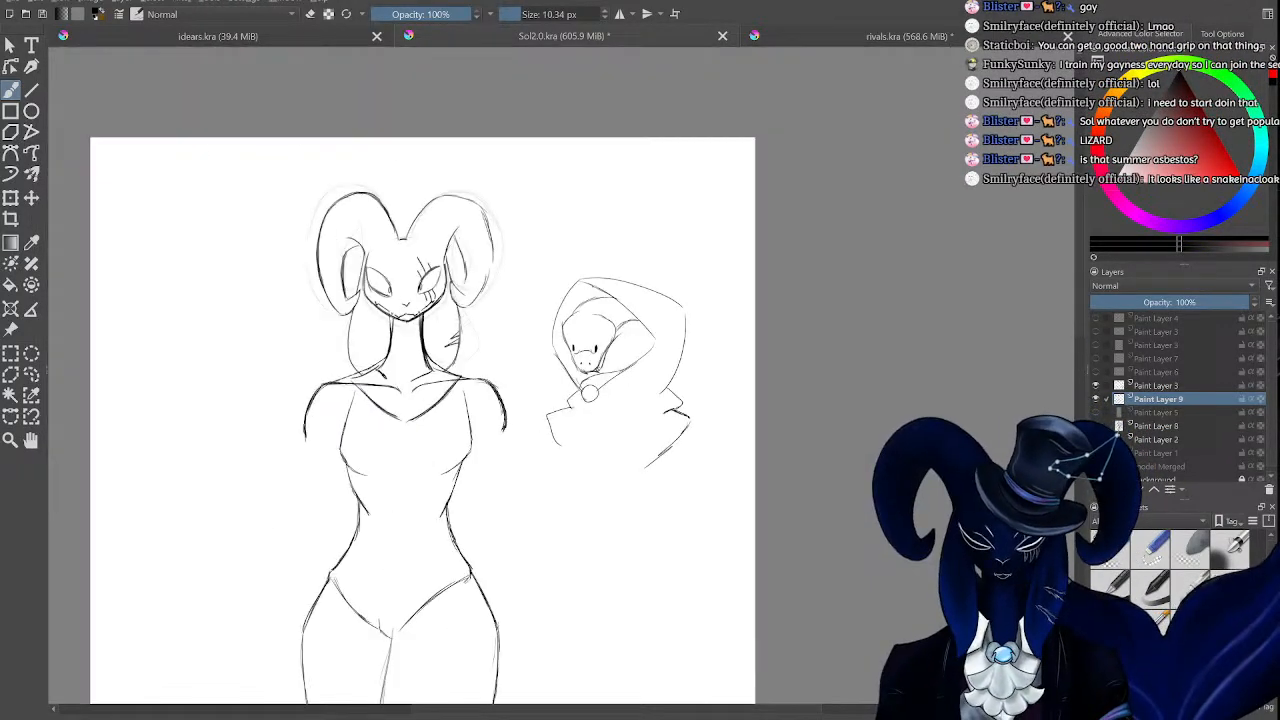
key("plus")
key("plus")
key("plus")
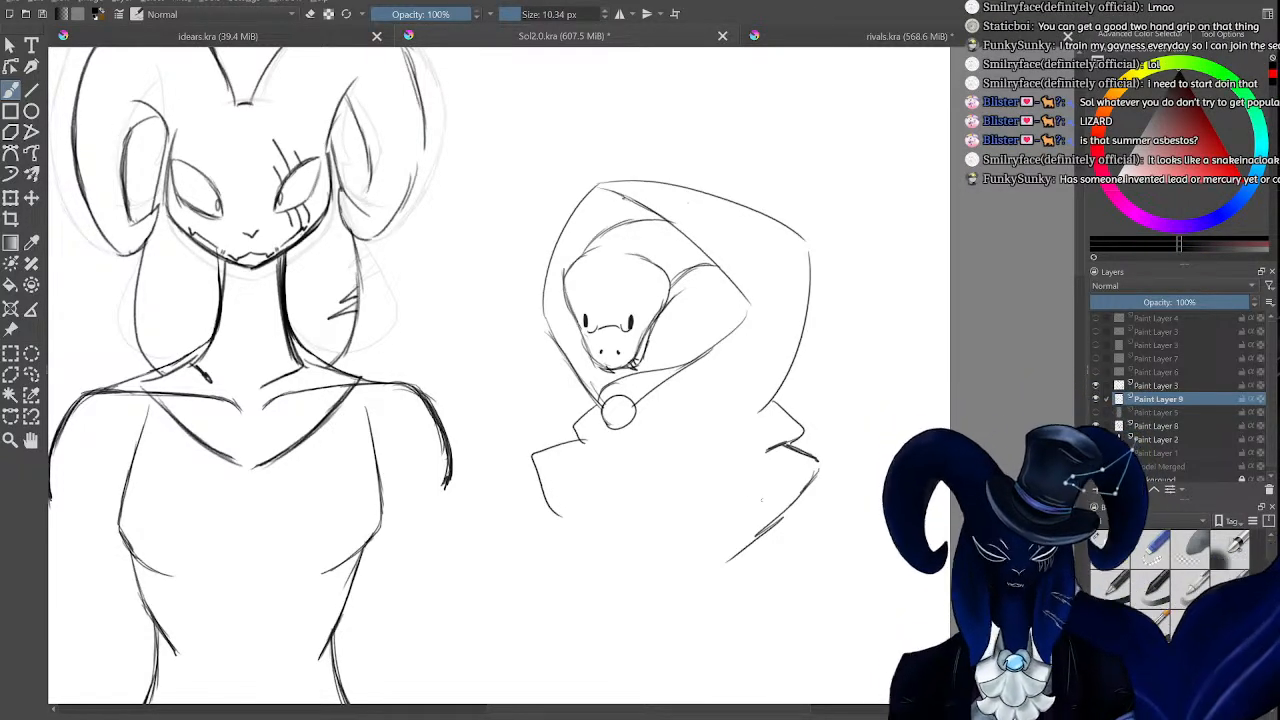
mouse_move(774, 512)
left_mouse_down()
mouse_move(682, 564)
mouse_move(626, 648)
mouse_move(540, 512)
mouse_move(556, 479)
left_mouse_up()
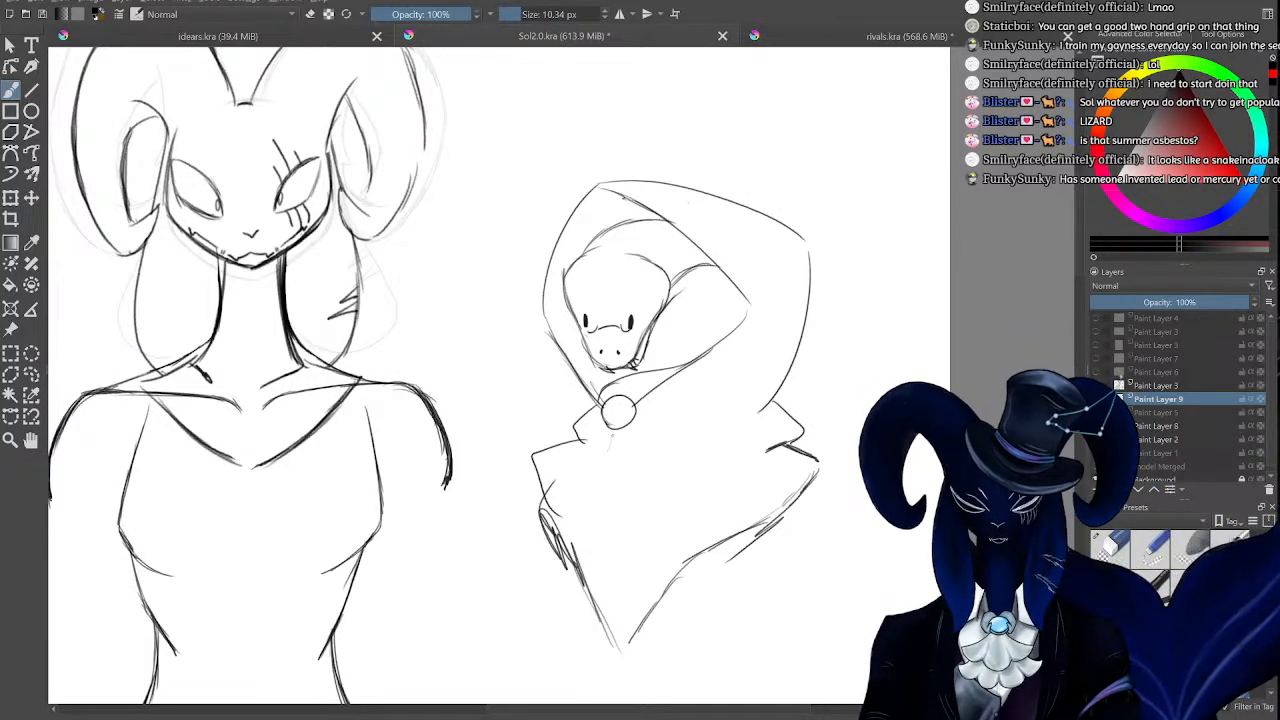
Sketch a narrow diamond-shaped opening in the cloak, running from the round clasp down to the pointed hem.
mouse_move(612, 438)
left_mouse_down()
mouse_move(584, 504)
mouse_move(588, 602)
left_mouse_up()
left_click_drag(586, 526, 604, 622)
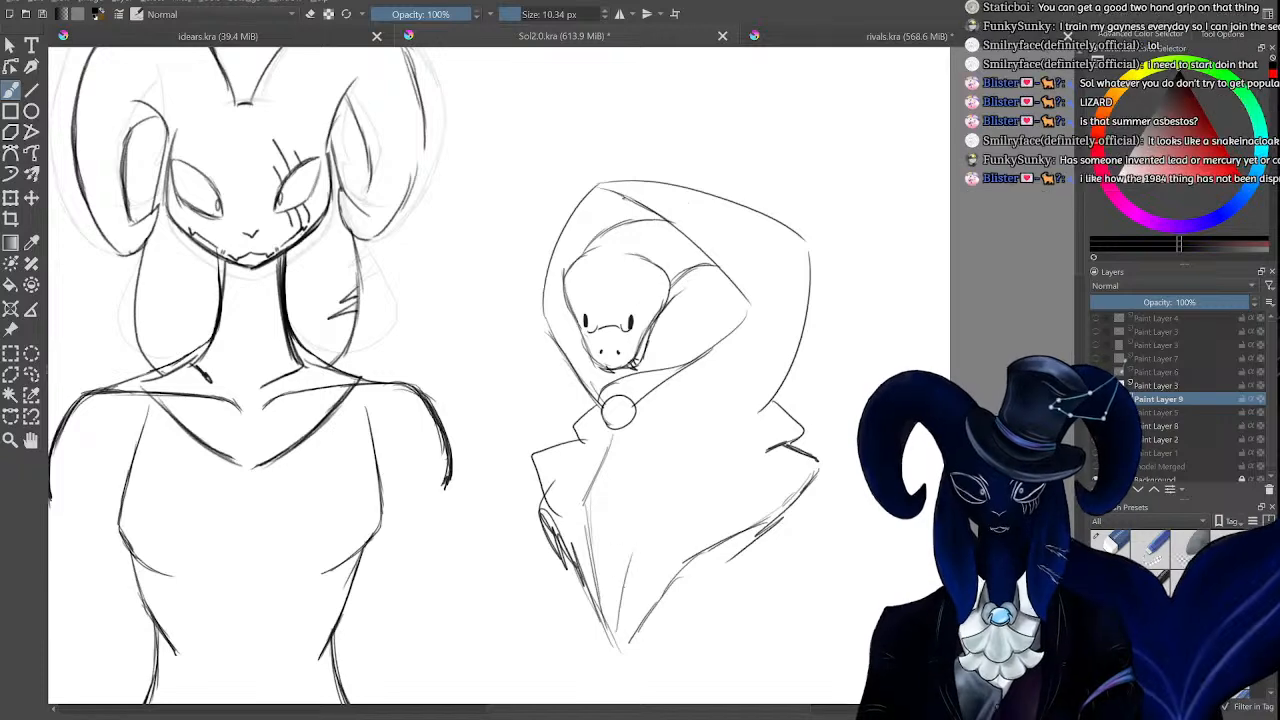
mouse_move(640, 536)
left_mouse_down()
mouse_move(616, 628)
mouse_move(658, 510)
left_mouse_up()
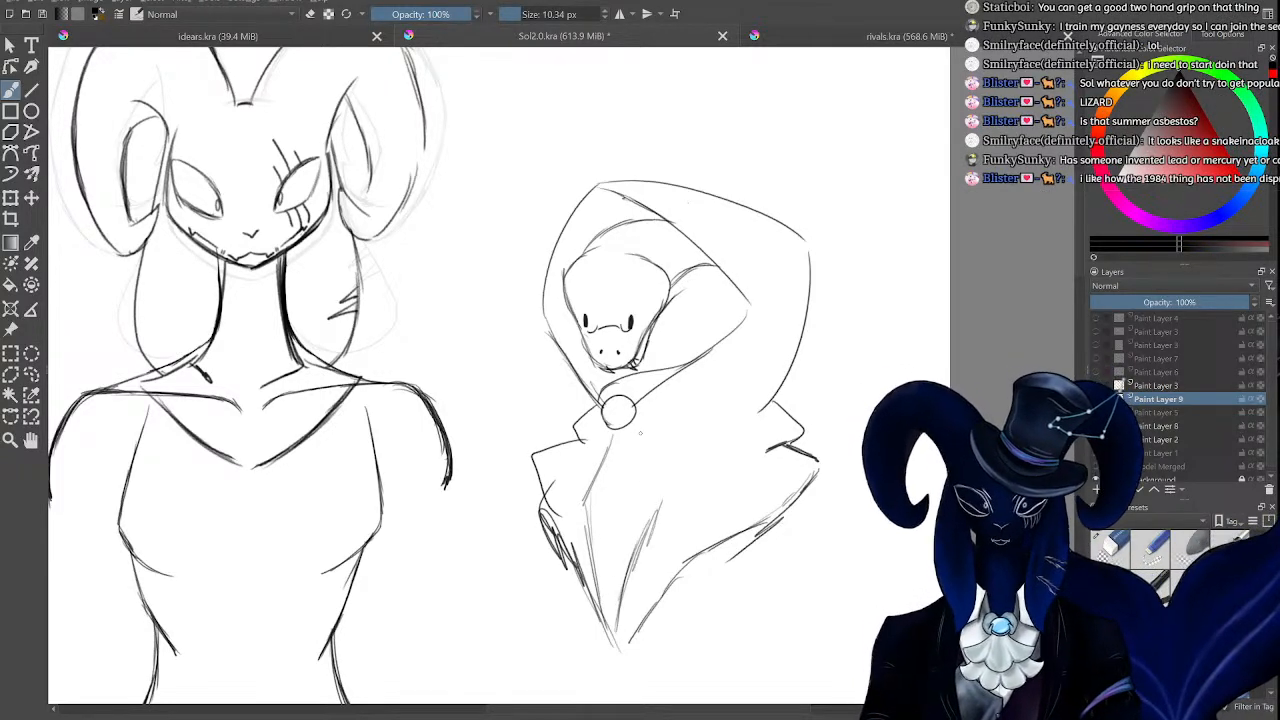
left_click_drag(626, 610, 667, 503)
left_click_drag(640, 543, 668, 495)
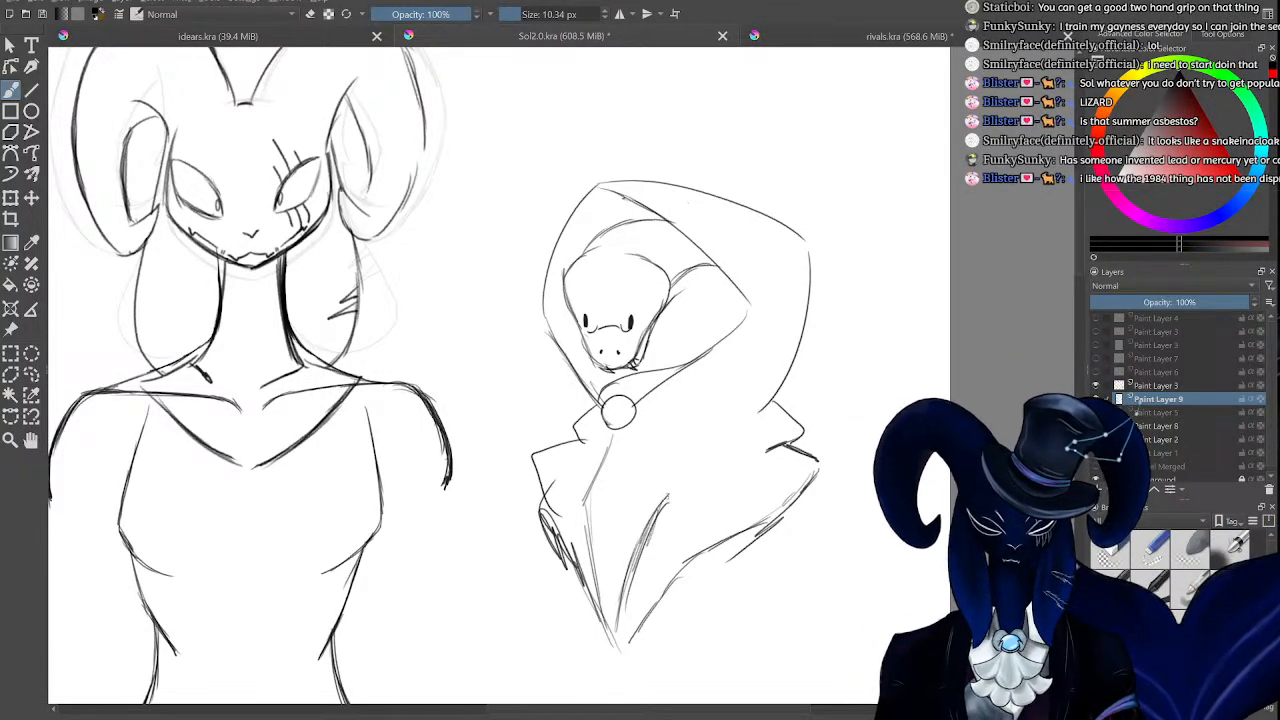
left_click_drag(625, 432, 667, 502)
left_click_drag(623, 428, 651, 486)
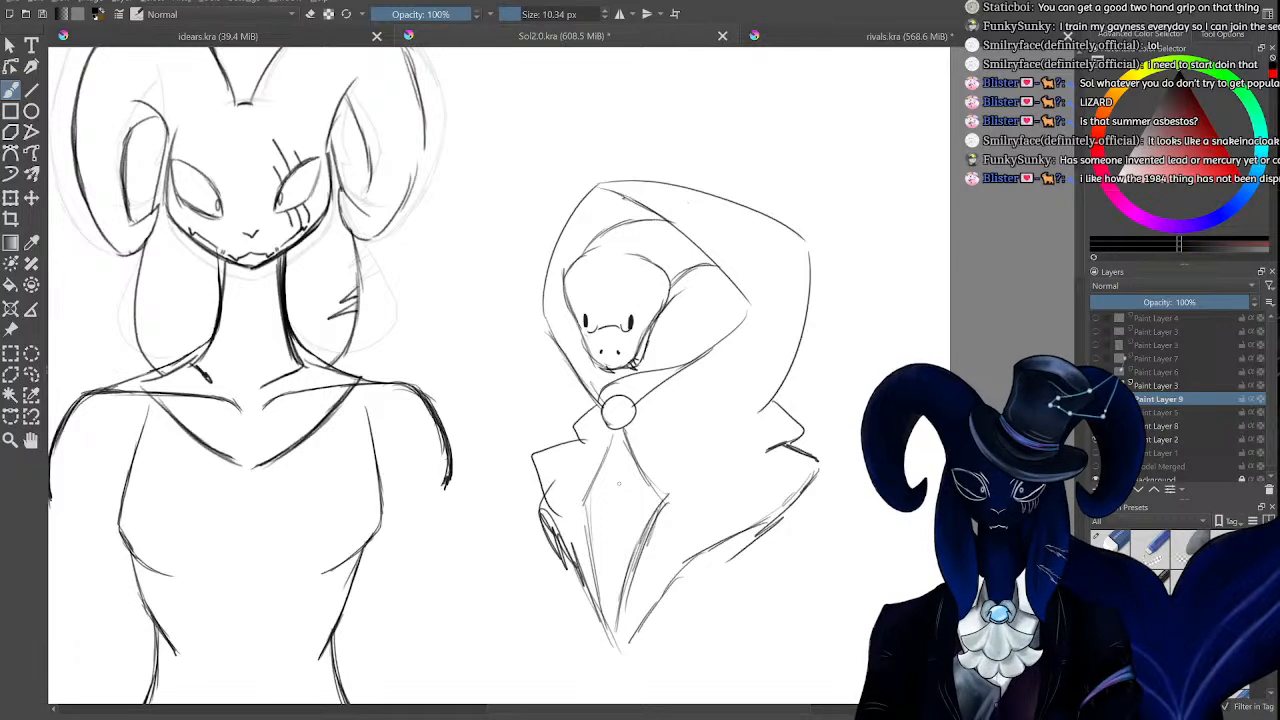
Enlarge the eraser to 71.92 px, erase the diamond-shaped opening and clean up the stray lines along the cloak's left edge.
key("e")
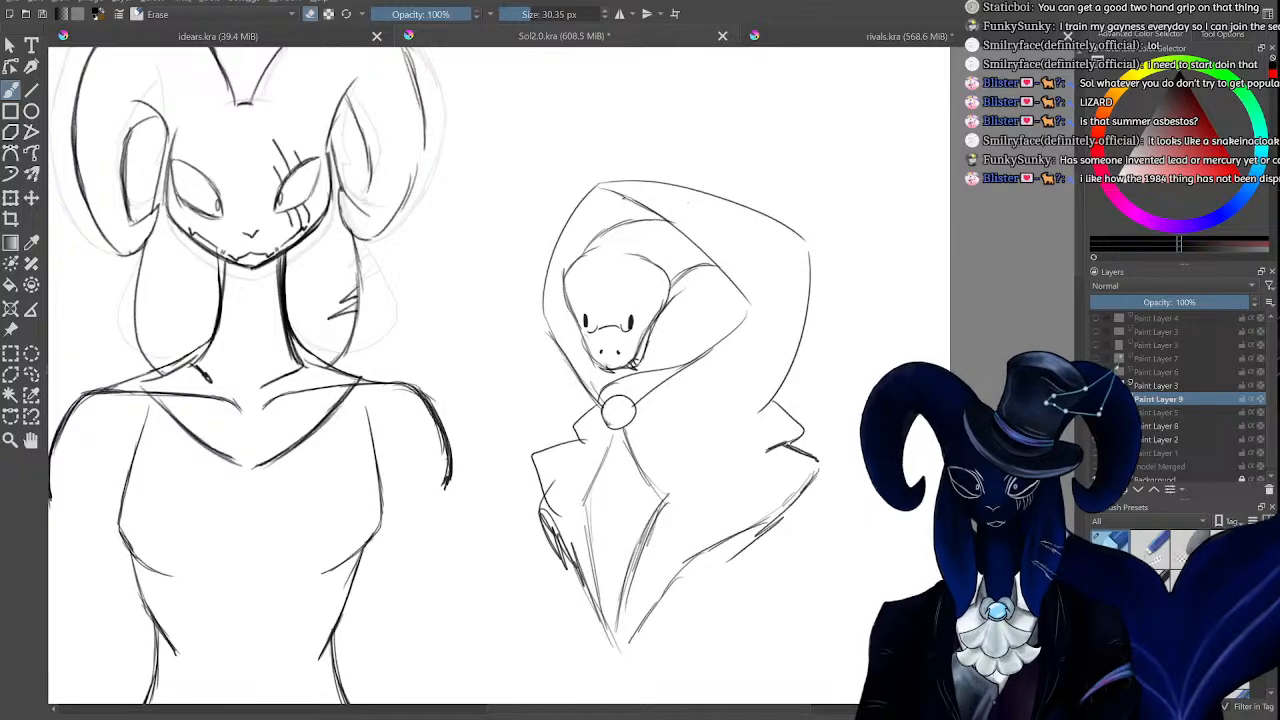
left_click_drag(1077, 249, 1038, 231)
scroll(1014, 274, "down", 4)
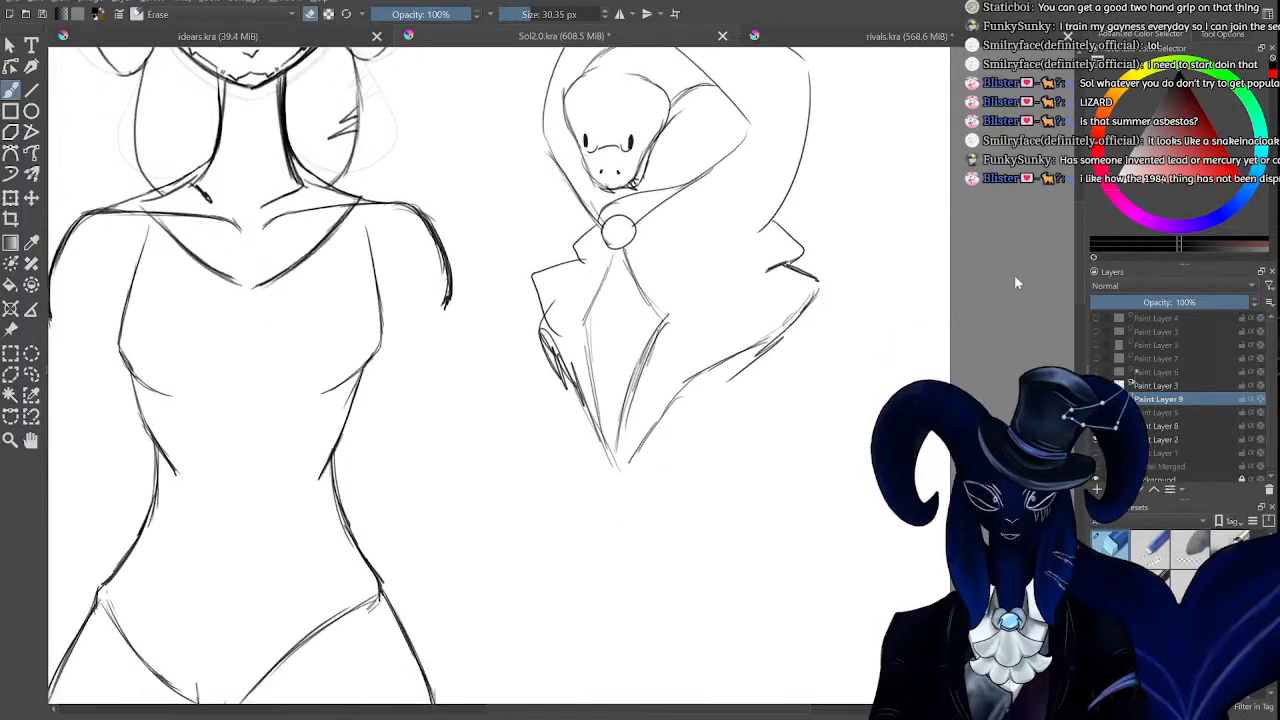
scroll(1013, 255, "up", 2)
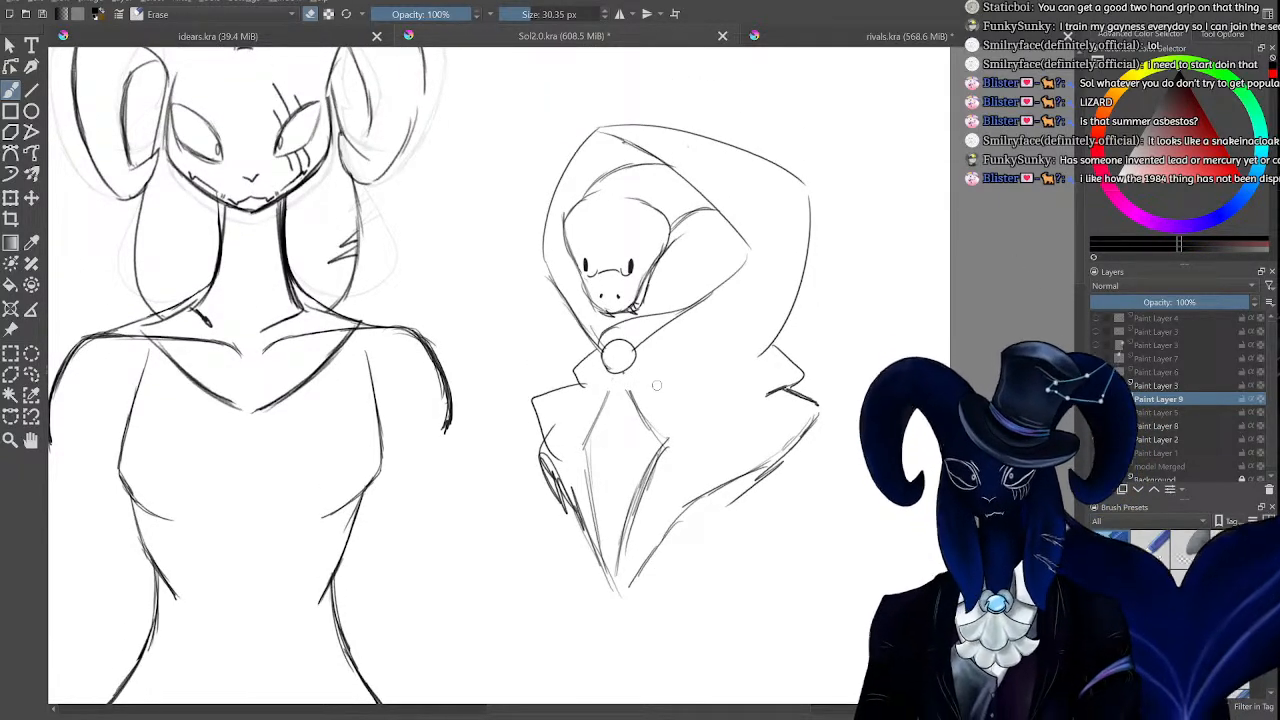
left_click(541, 13)
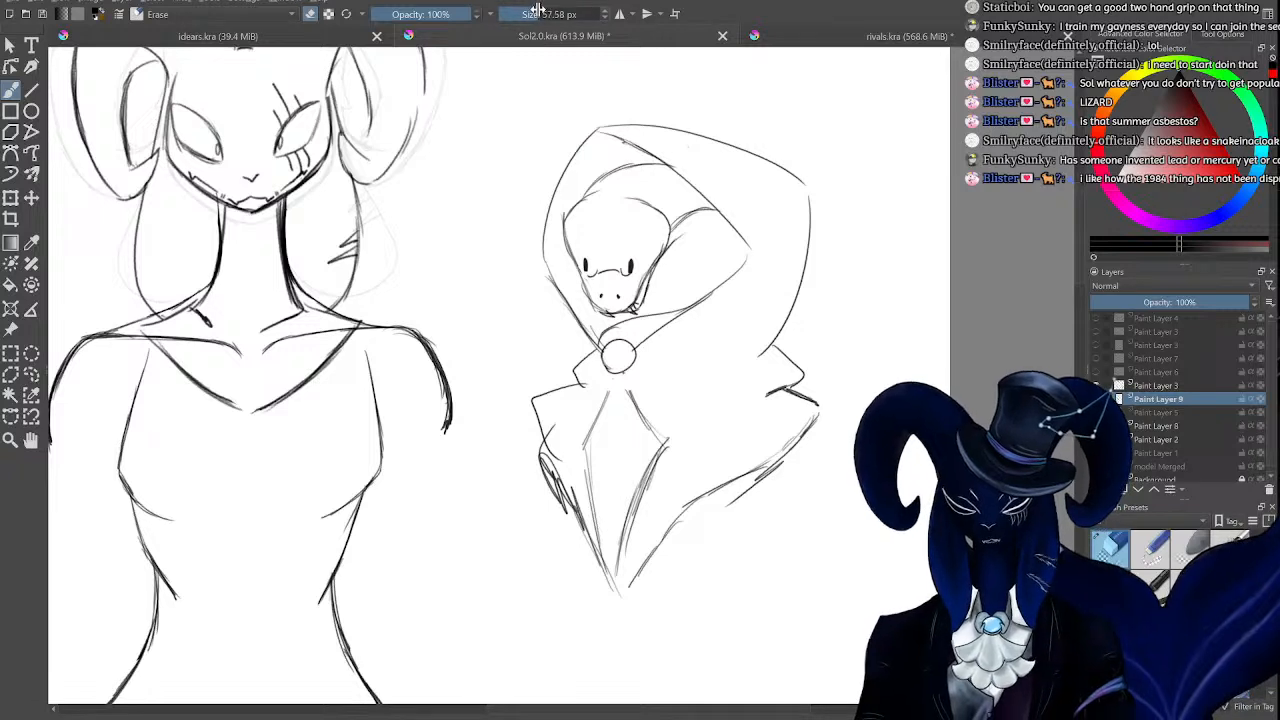
mouse_move(636, 402)
left_mouse_down()
mouse_move(650, 428)
mouse_move(623, 397)
mouse_move(596, 409)
mouse_move(587, 450)
mouse_move(617, 565)
mouse_move(655, 450)
mouse_move(642, 438)
left_mouse_up()
mouse_move(568, 477)
left_mouse_down()
mouse_move(550, 442)
mouse_move(565, 490)
mouse_move(531, 430)
mouse_move(584, 528)
left_mouse_up()
key("e")
key("e")
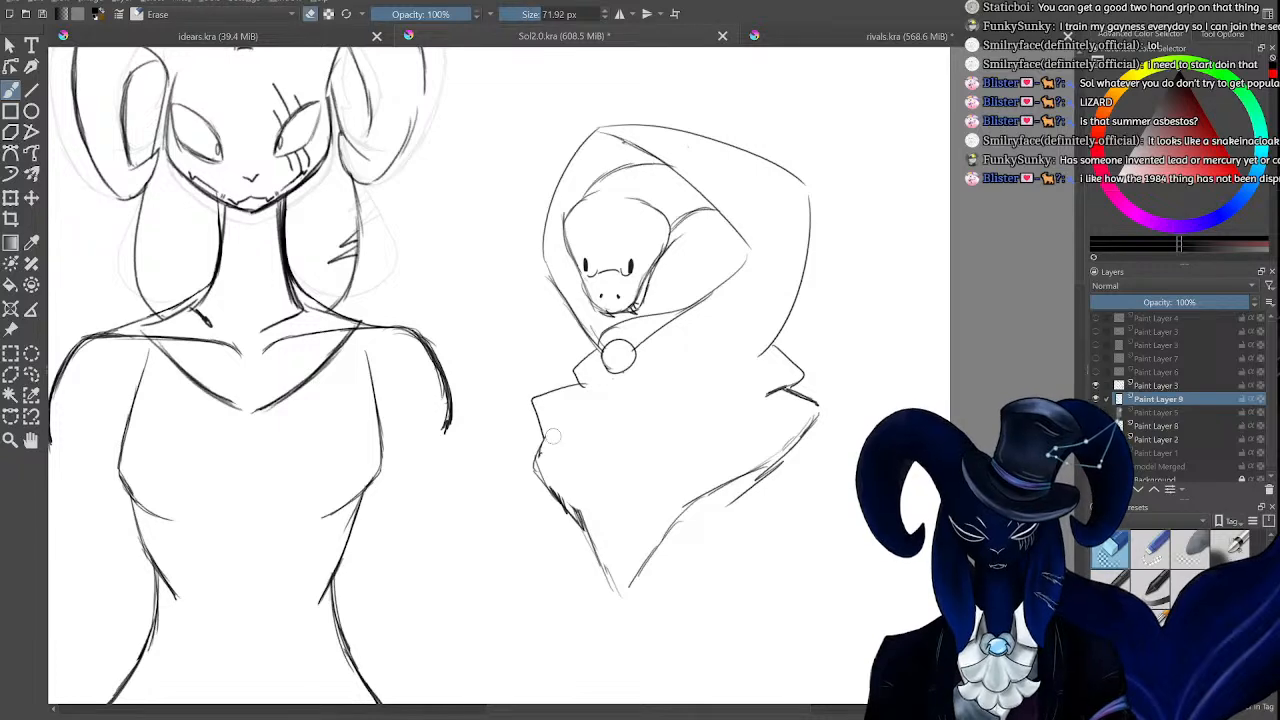
Erase the cloak's right edge and redraw it as a rounded bulge from the collar, joining the lower slope.
mouse_move(750, 447)
left_mouse_down()
mouse_move(791, 439)
mouse_move(748, 488)
left_mouse_up()
mouse_move(806, 418)
left_mouse_down()
mouse_move(794, 395)
mouse_move(801, 413)
left_mouse_up()
key("e")
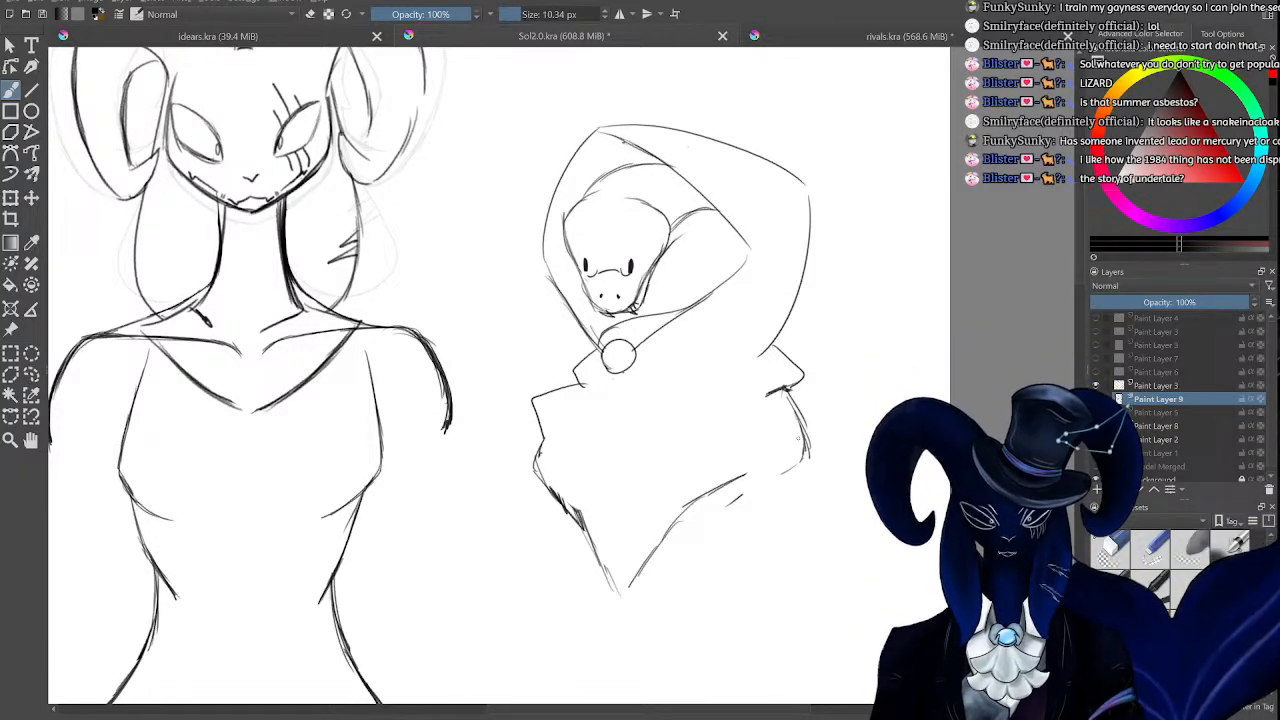
left_click_drag(790, 463, 672, 512)
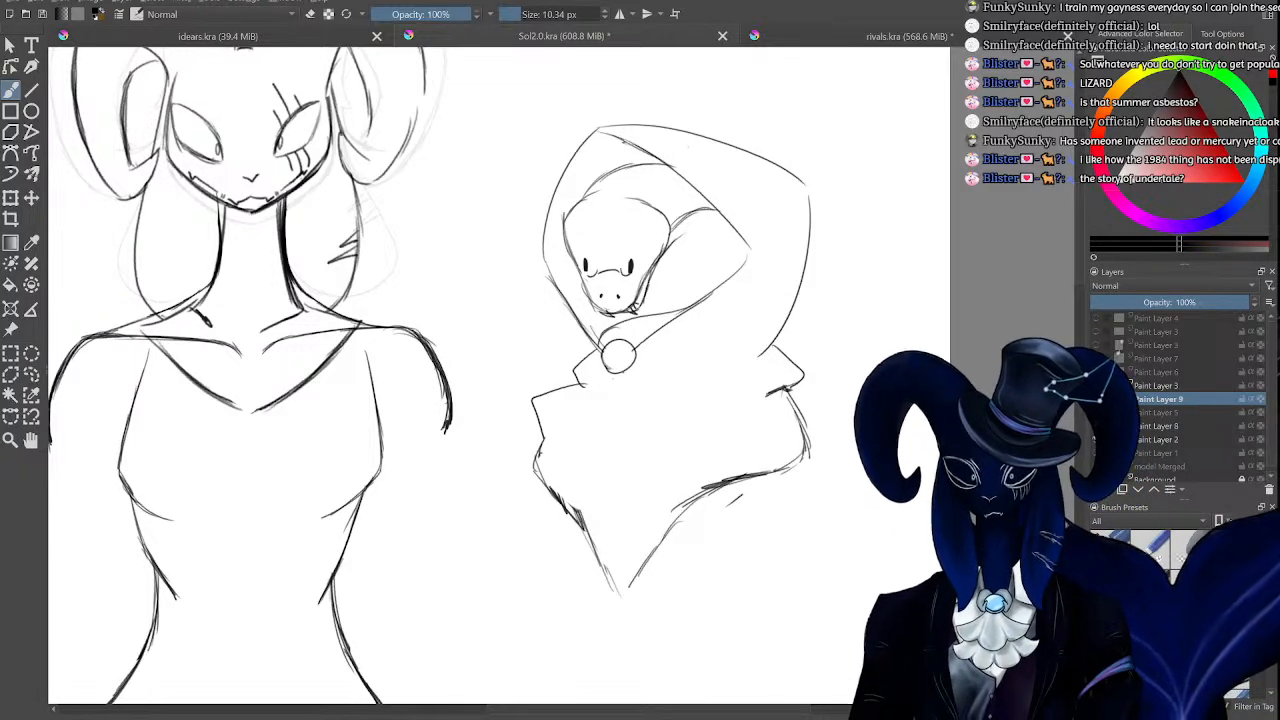
mouse_move(1080, 239)
left_mouse_down()
mouse_move(1070, 265)
mouse_move(1056, 243)
mouse_move(1052, 260)
mouse_move(1070, 260)
mouse_move(1083, 242)
mouse_move(1074, 236)
mouse_move(1062, 273)
mouse_move(1059, 263)
left_mouse_up()
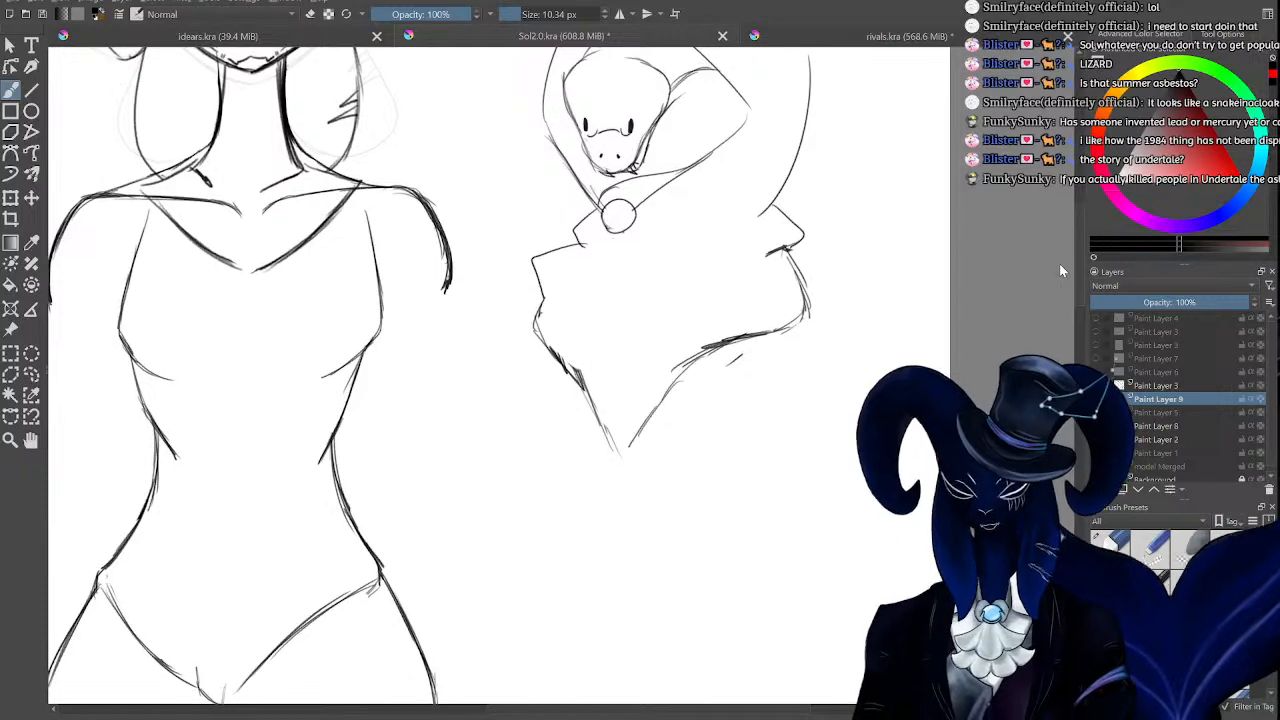
scroll(1059, 261, "up", 1)
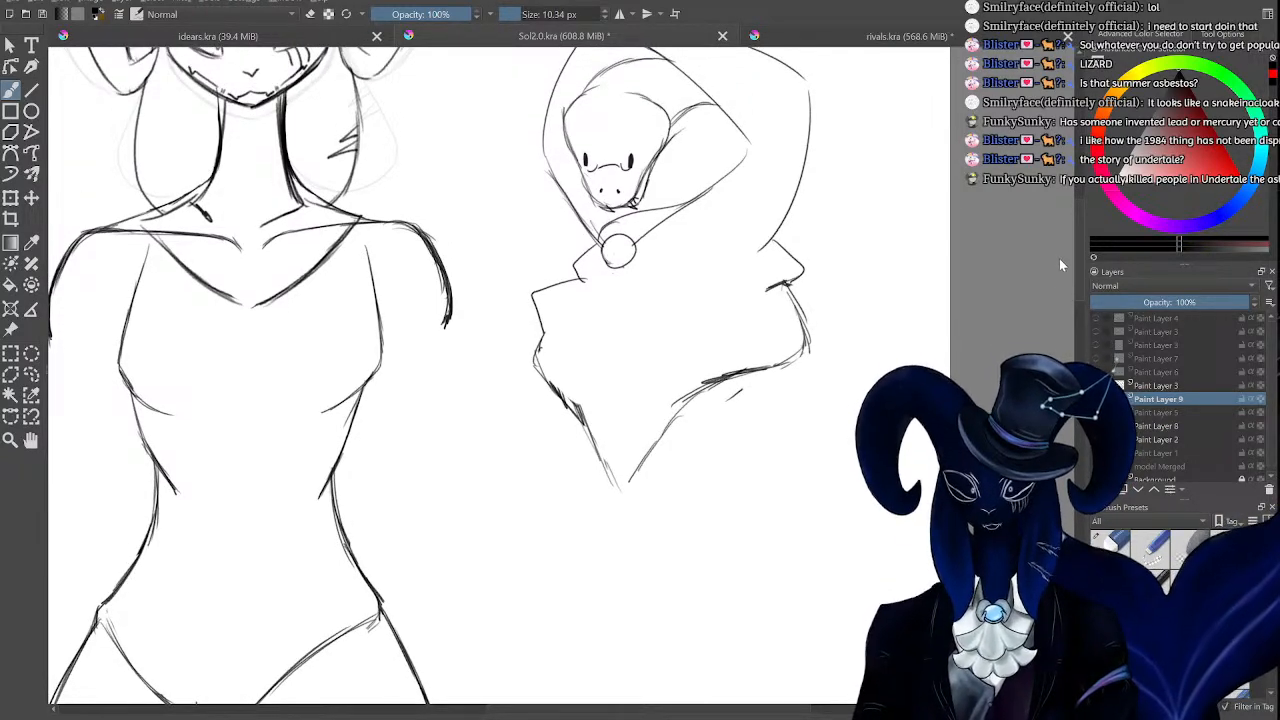
scroll(1059, 258, "up", 2)
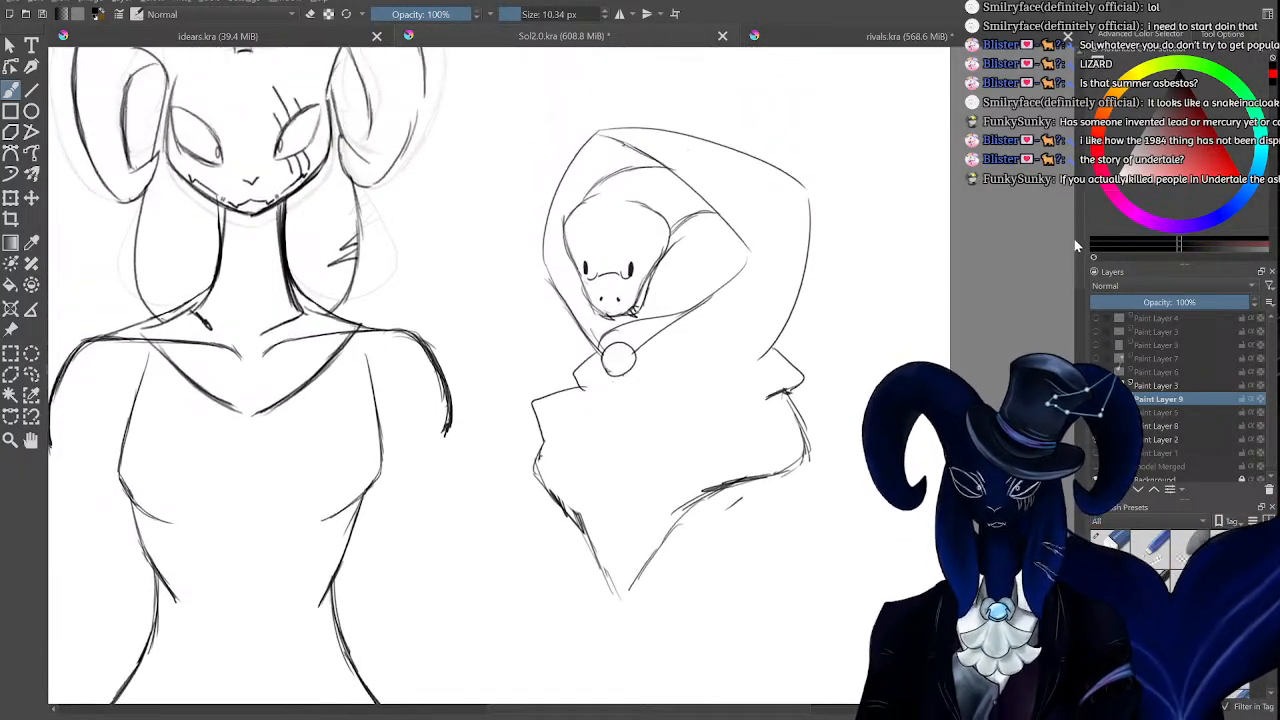
scroll(1061, 270, "down", 5)
scroll(1061, 268, "up", 7)
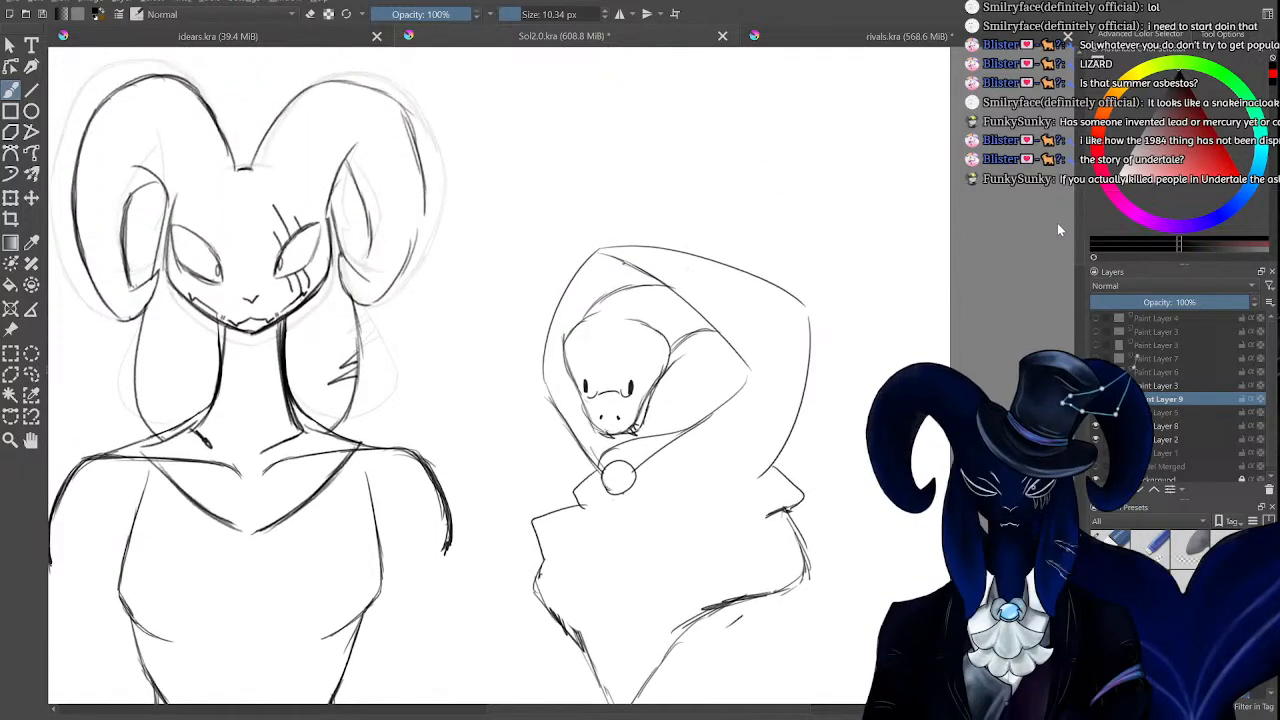
scroll(1052, 245, "down", 2)
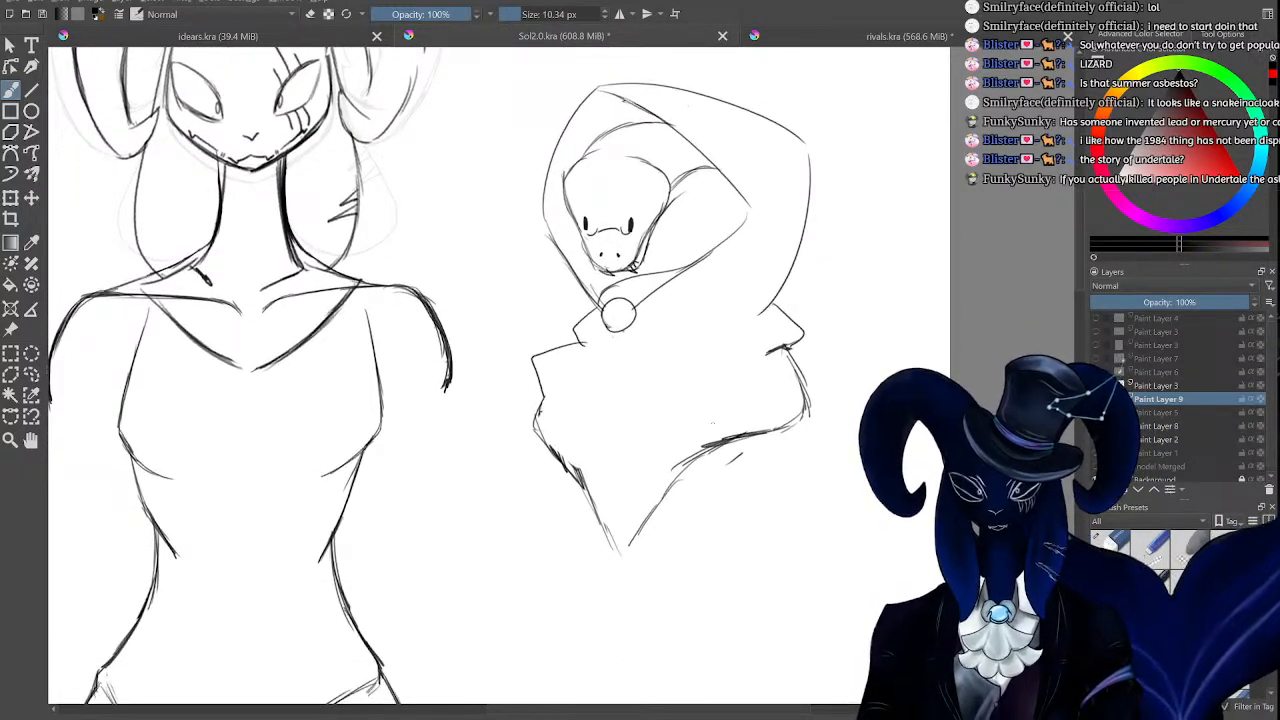
Erase the pointed bottom of the cloak and replace it with a wide, shallow curved hem joined to both sides.
key("e")
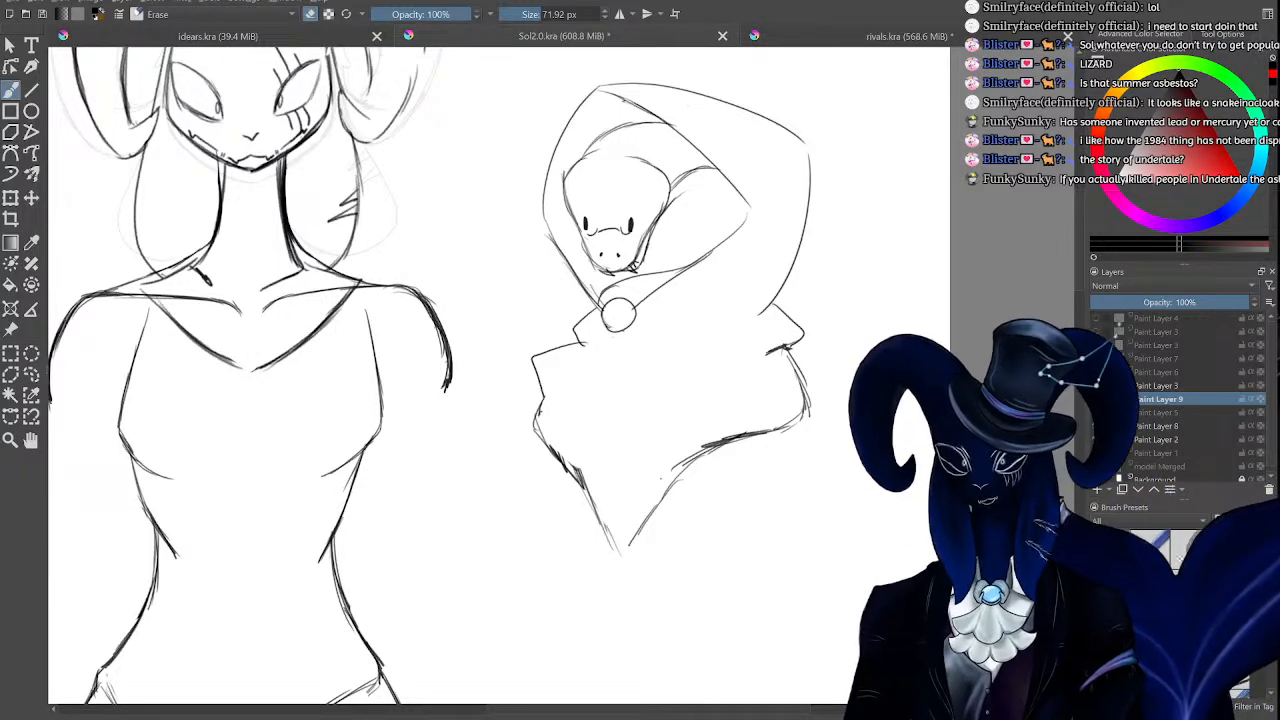
left_click_drag(670, 486, 640, 528)
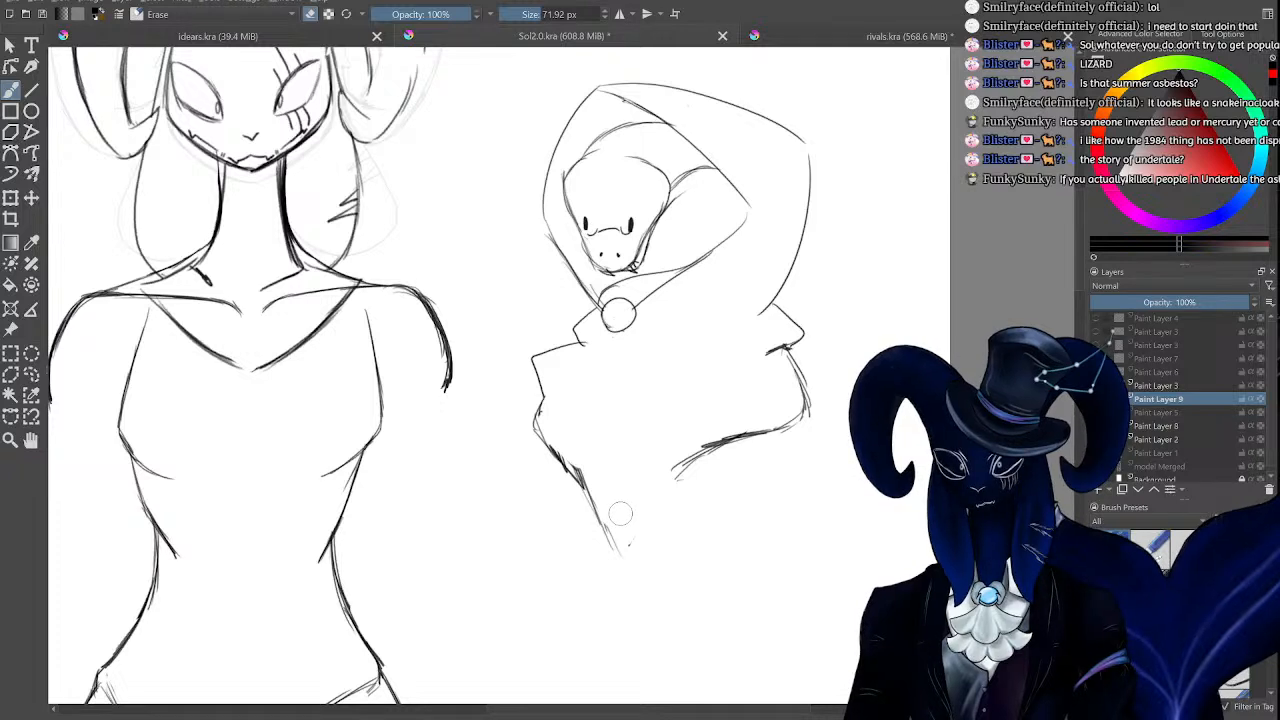
mouse_move(620, 513)
left_mouse_down()
mouse_move(620, 543)
mouse_move(580, 500)
mouse_move(577, 472)
mouse_move(656, 510)
mouse_move(718, 510)
mouse_move(796, 412)
mouse_move(740, 450)
mouse_move(672, 470)
left_mouse_up()
key("e")
key("e")
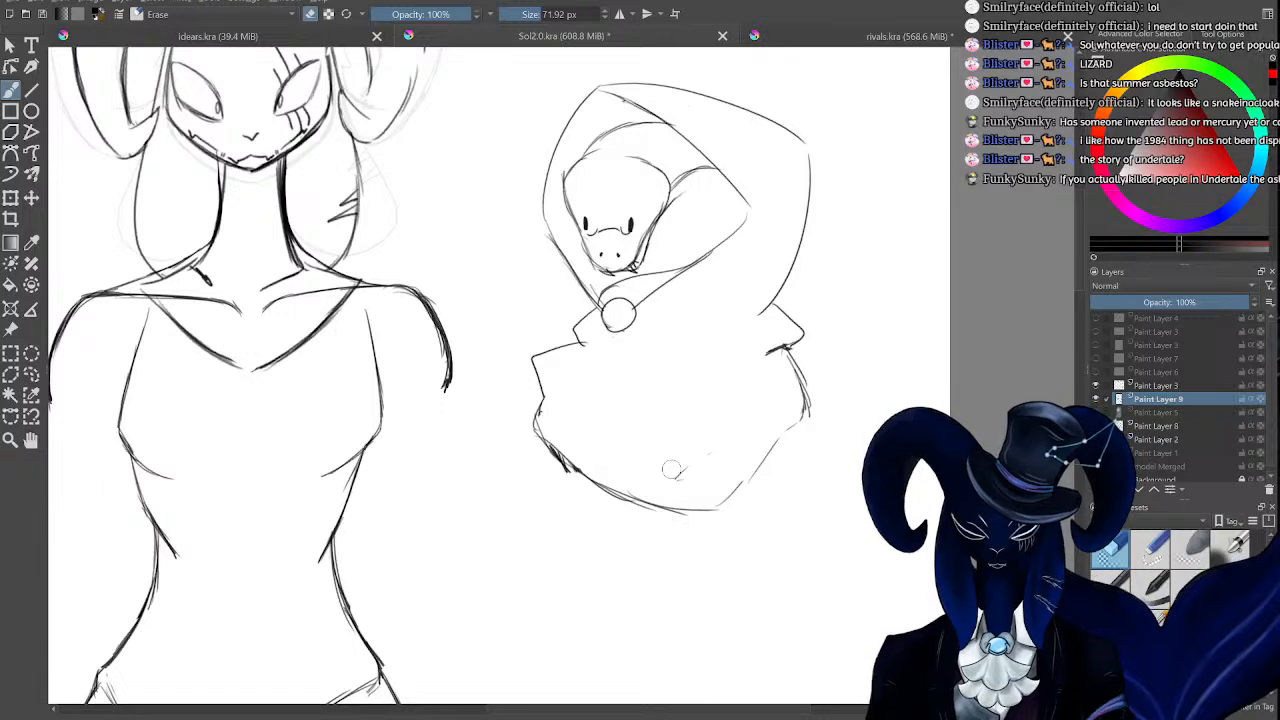
key("e")
mouse_move(798, 414)
left_mouse_down()
mouse_move(745, 482)
mouse_move(712, 500)
left_mouse_up()
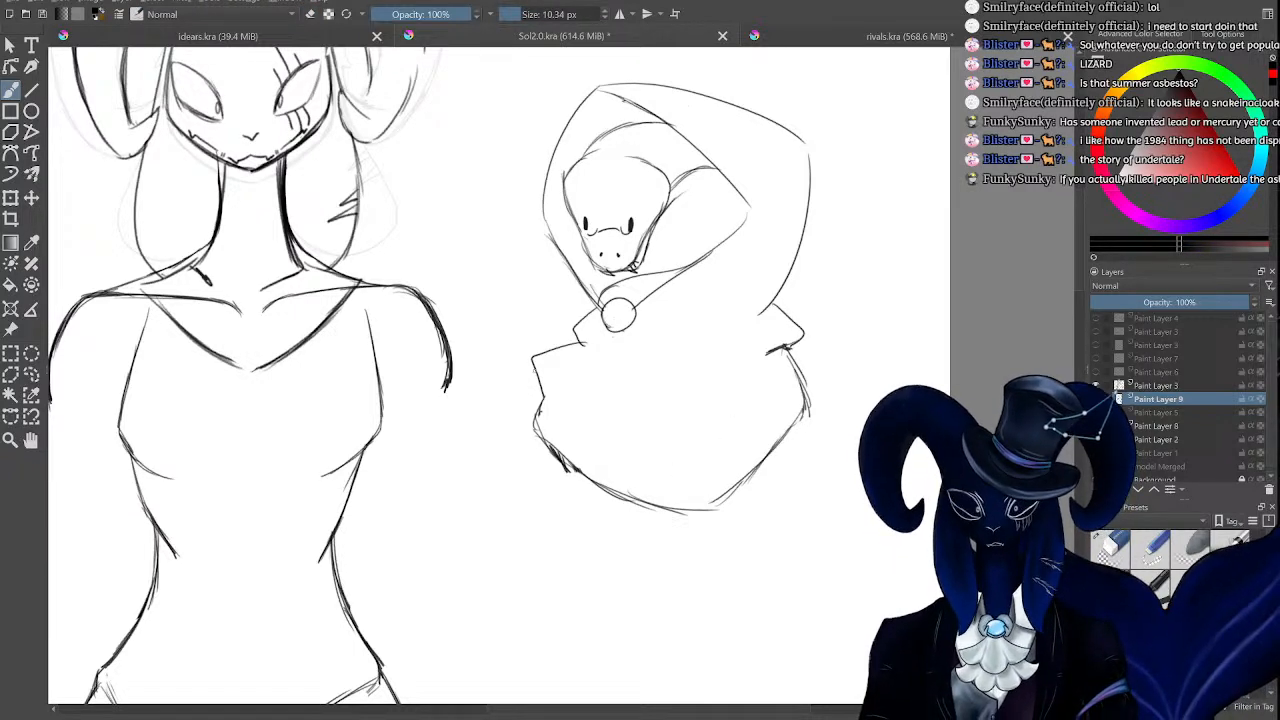
Draw nested curved drapery folds across the cloak and a line joining the clasp to the right end of the collar.
mouse_move(548, 402)
left_mouse_down()
mouse_move(650, 475)
mouse_move(714, 488)
left_mouse_up()
mouse_move(778, 382)
left_mouse_down()
mouse_move(707, 456)
mouse_move(761, 365)
mouse_move(656, 447)
left_mouse_up()
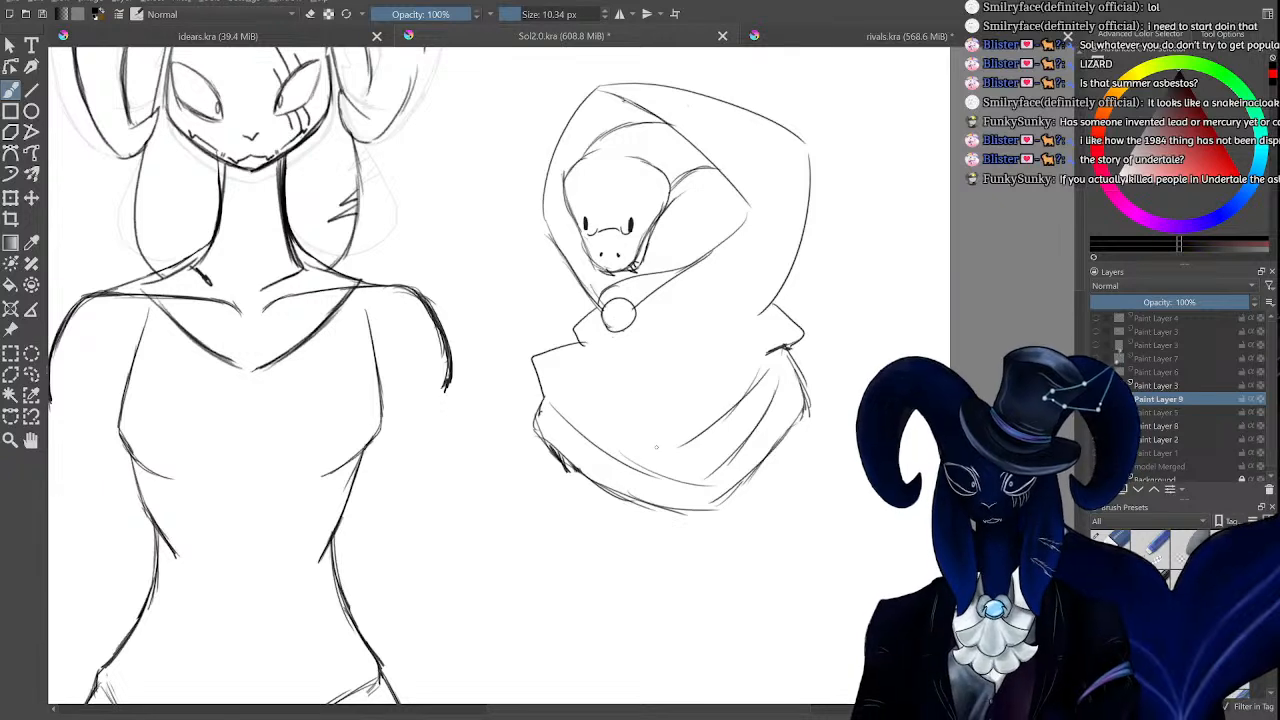
left_click_drag(570, 396, 688, 436)
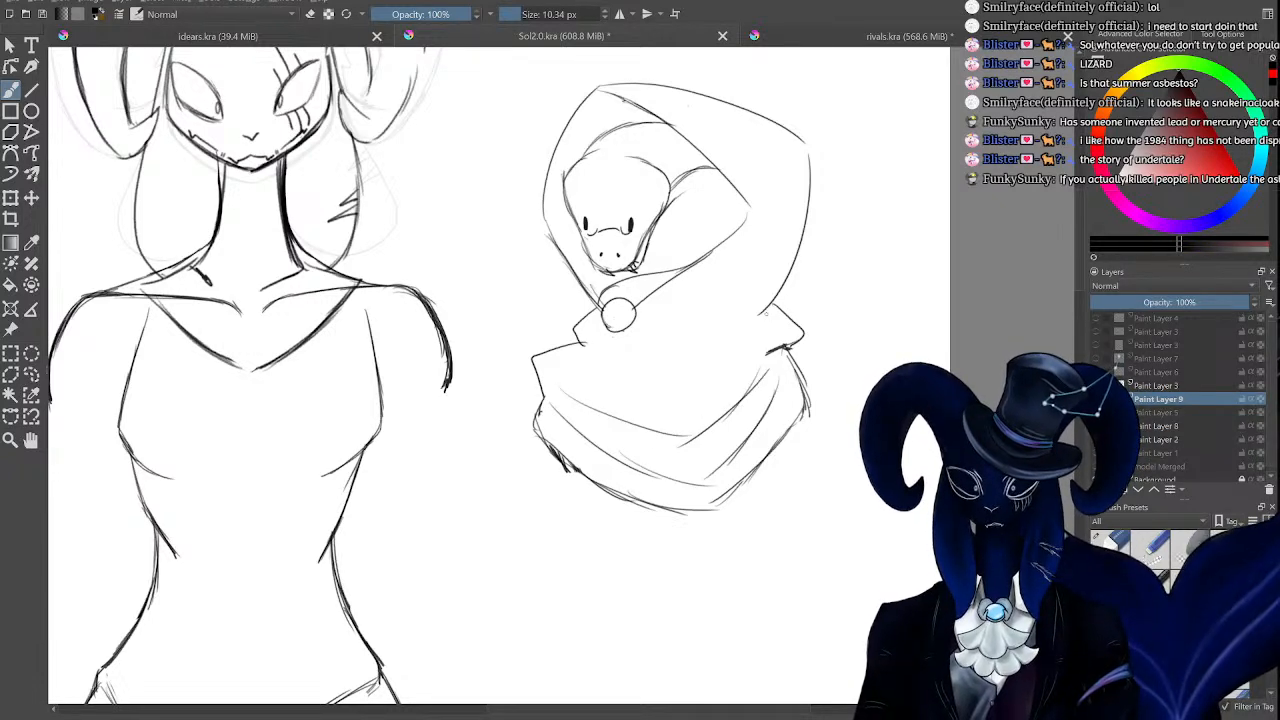
left_click_drag(754, 316, 637, 318)
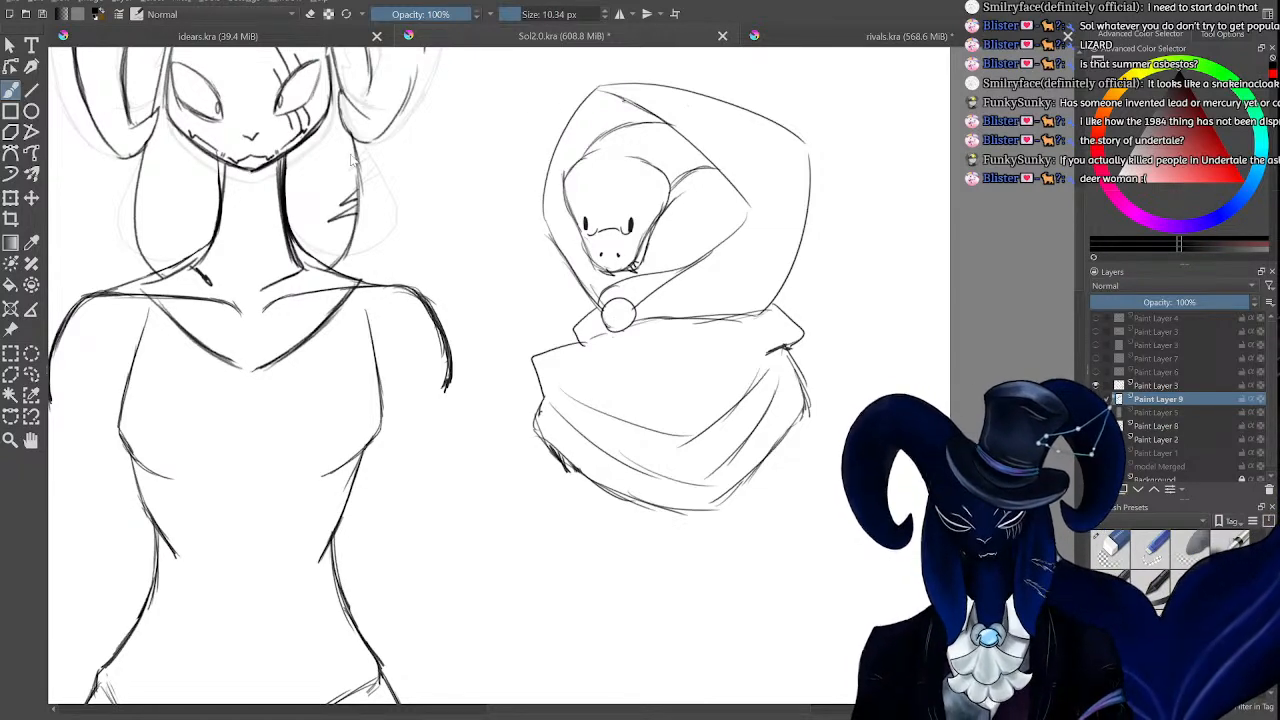
double_click(445, 322)
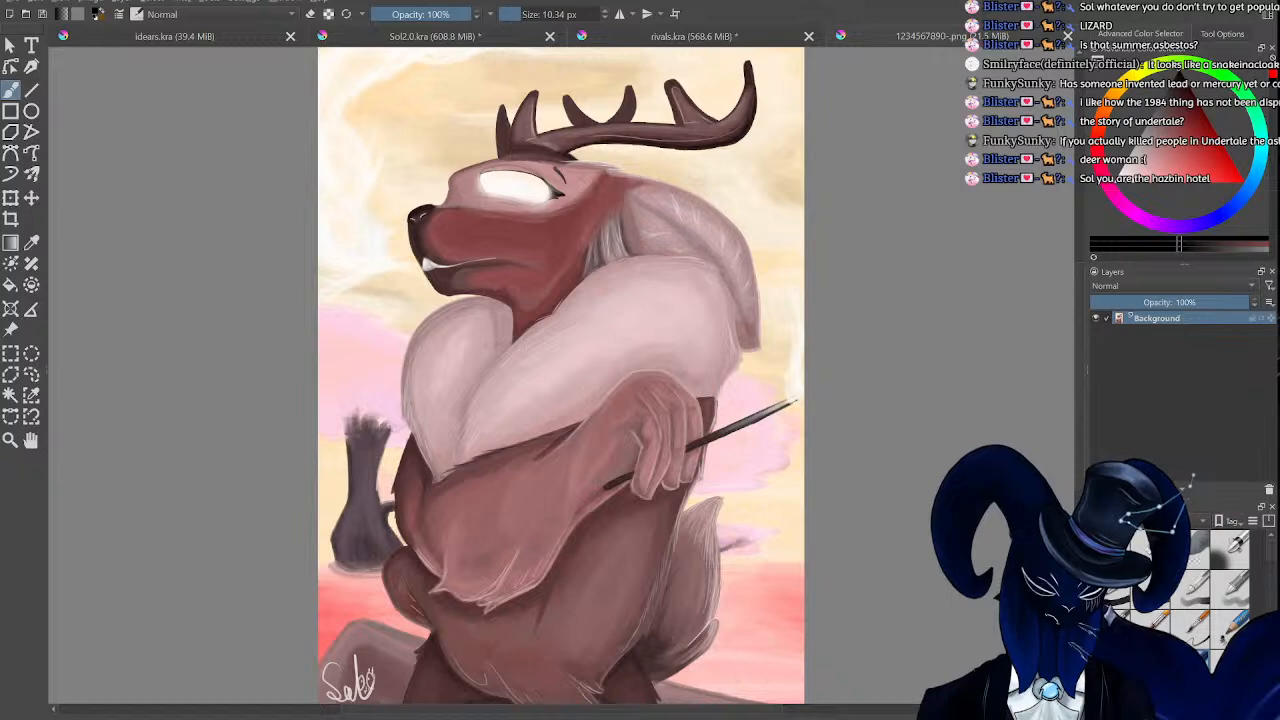
left_click(1068, 36)
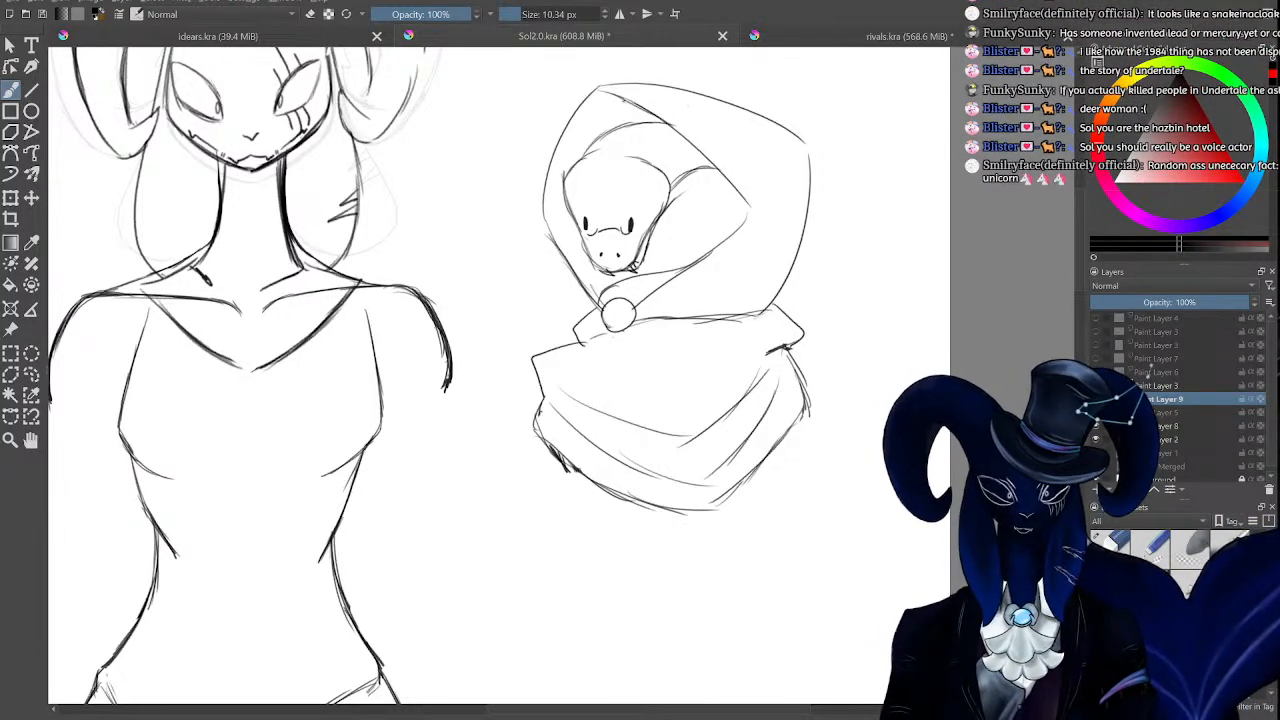
key("ctrl+plus")
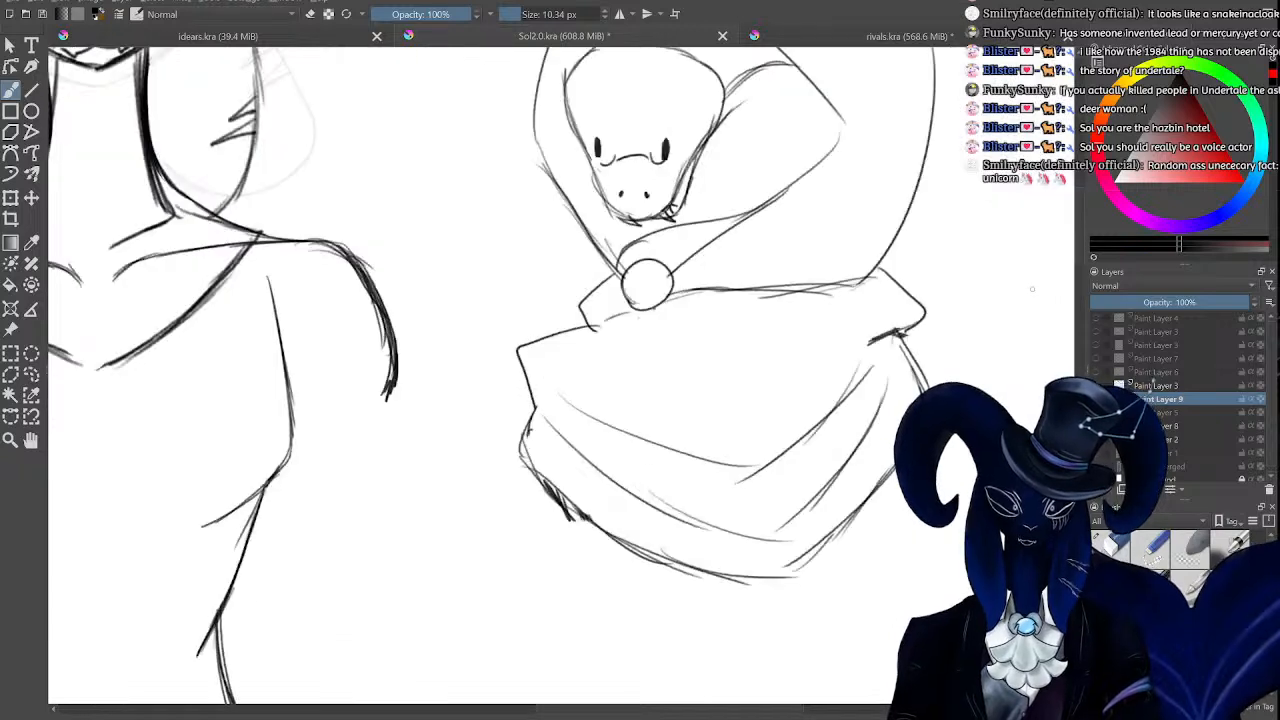
key("ctrl+minus")
key("ctrl+minus")
key("ctrl+plus")
key("ctrl+plus")
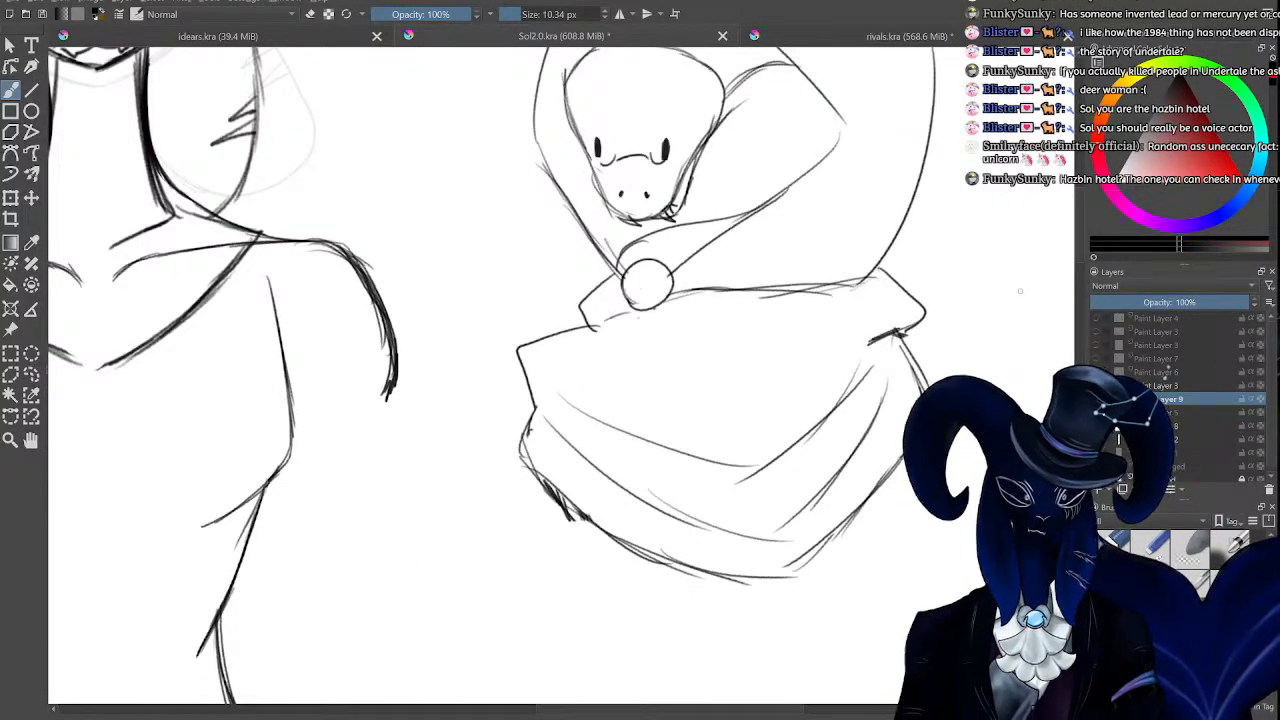
key("ctrl+minus")
key("ctrl+minus")
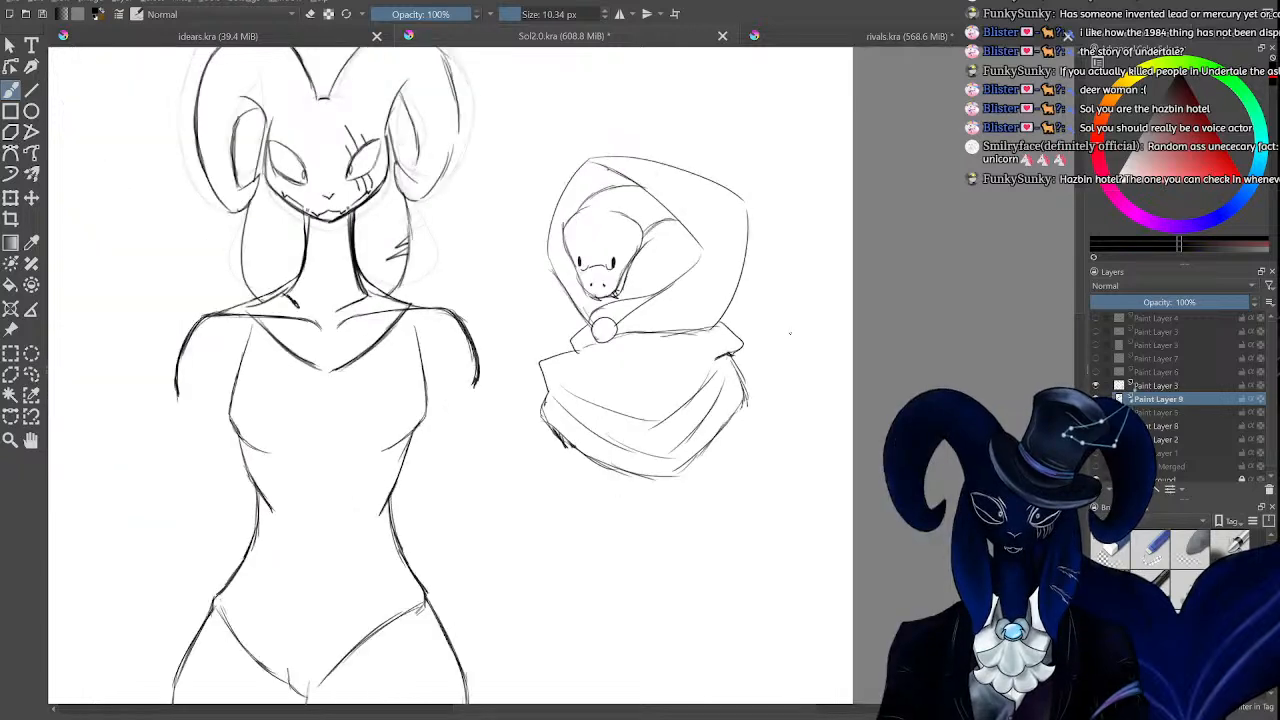
key("ctrl+plus")
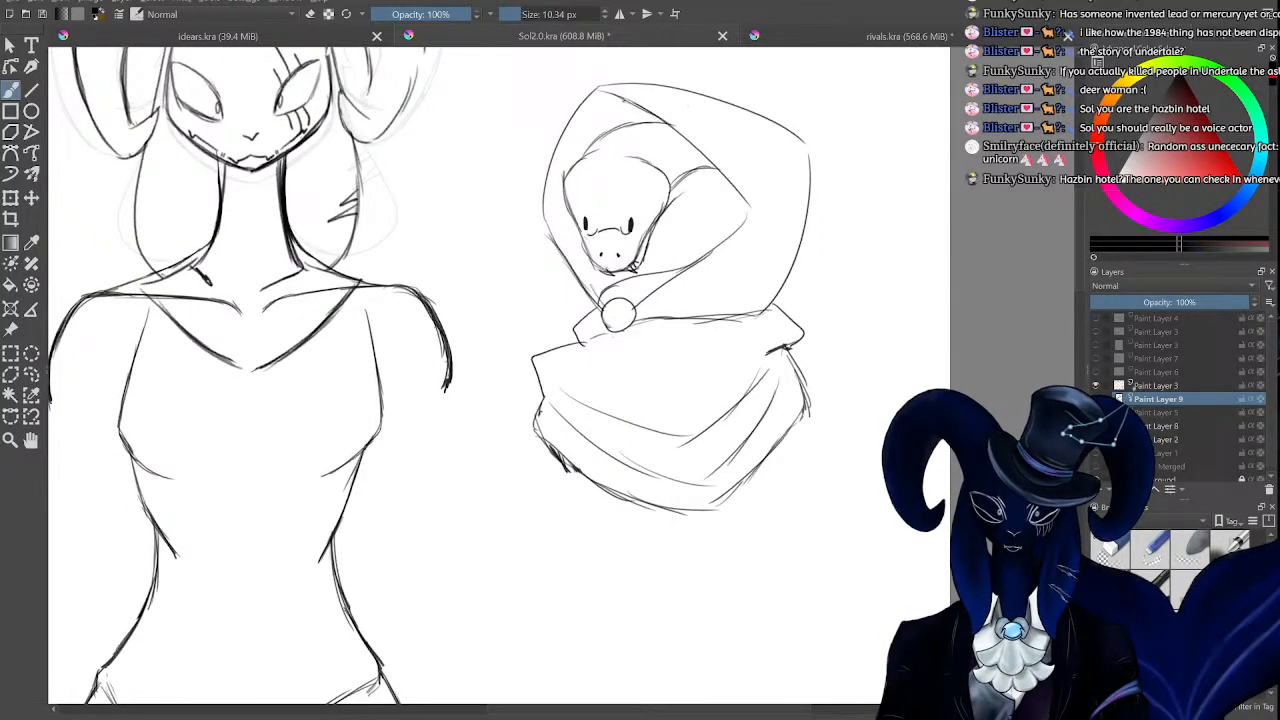
Examine the horned figure and the hooded character beside it, both as a whole and close up on the head.
key("ctrl+minus")
key("ctrl+minus")
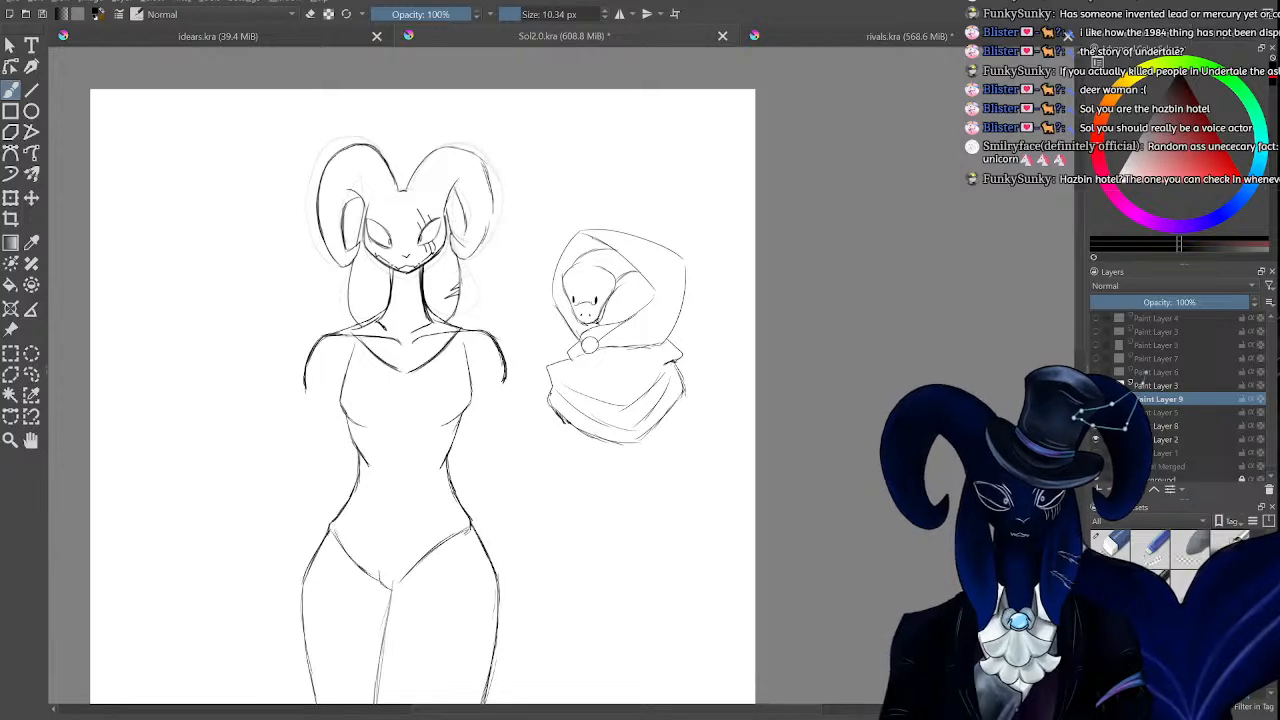
key("ctrl+plus")
key("ctrl+plus")
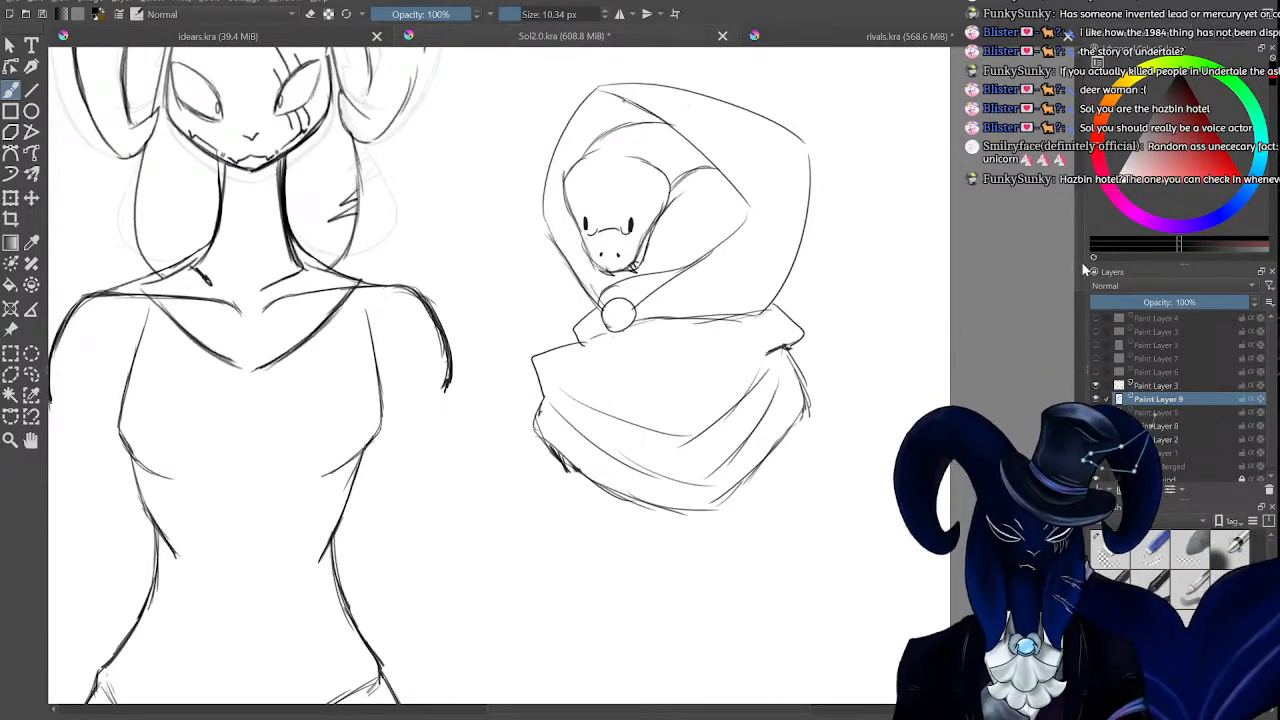
left_click_drag(1082, 266, 1081, 215)
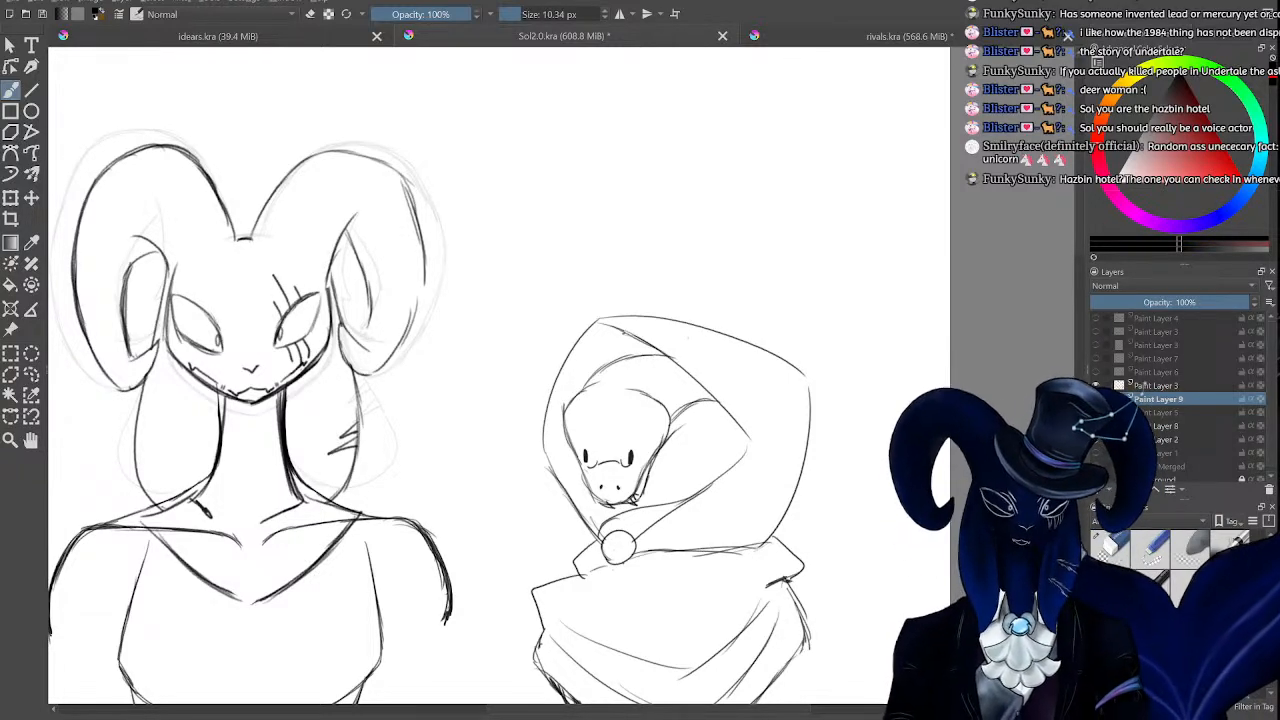
left_click_drag(1077, 219, 1076, 243)
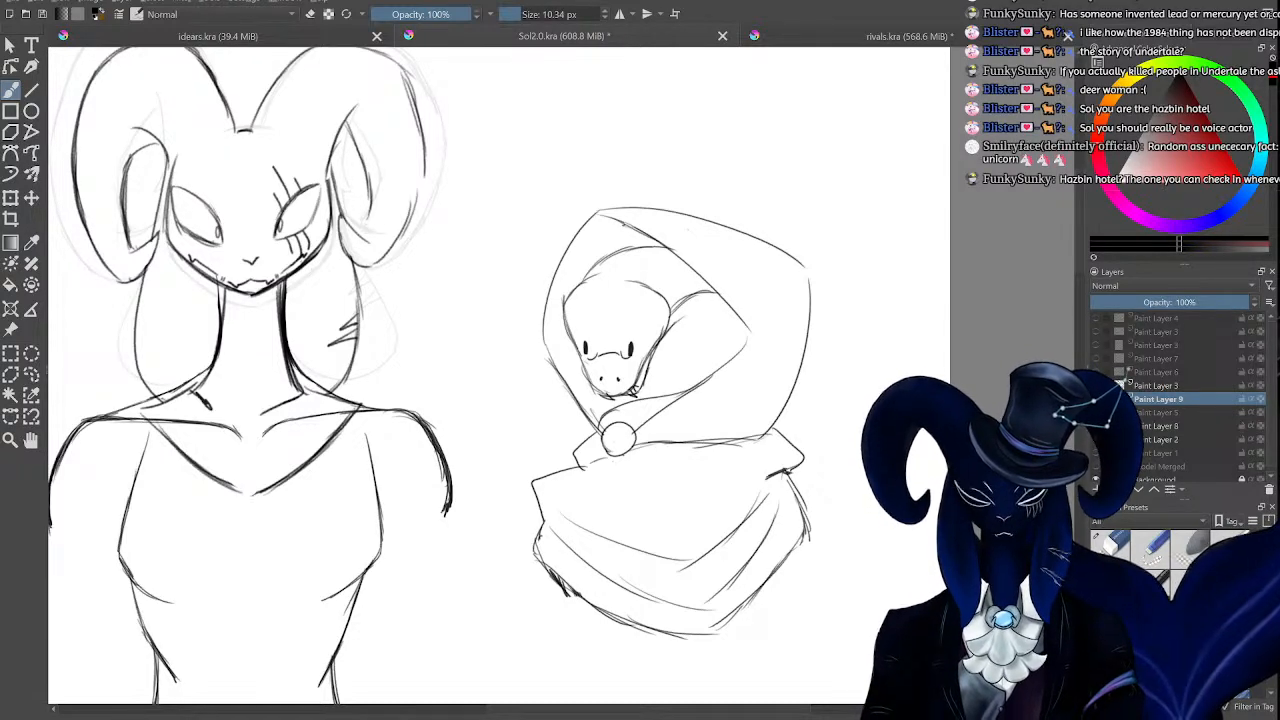
left_click_drag(722, 713, 606, 713)
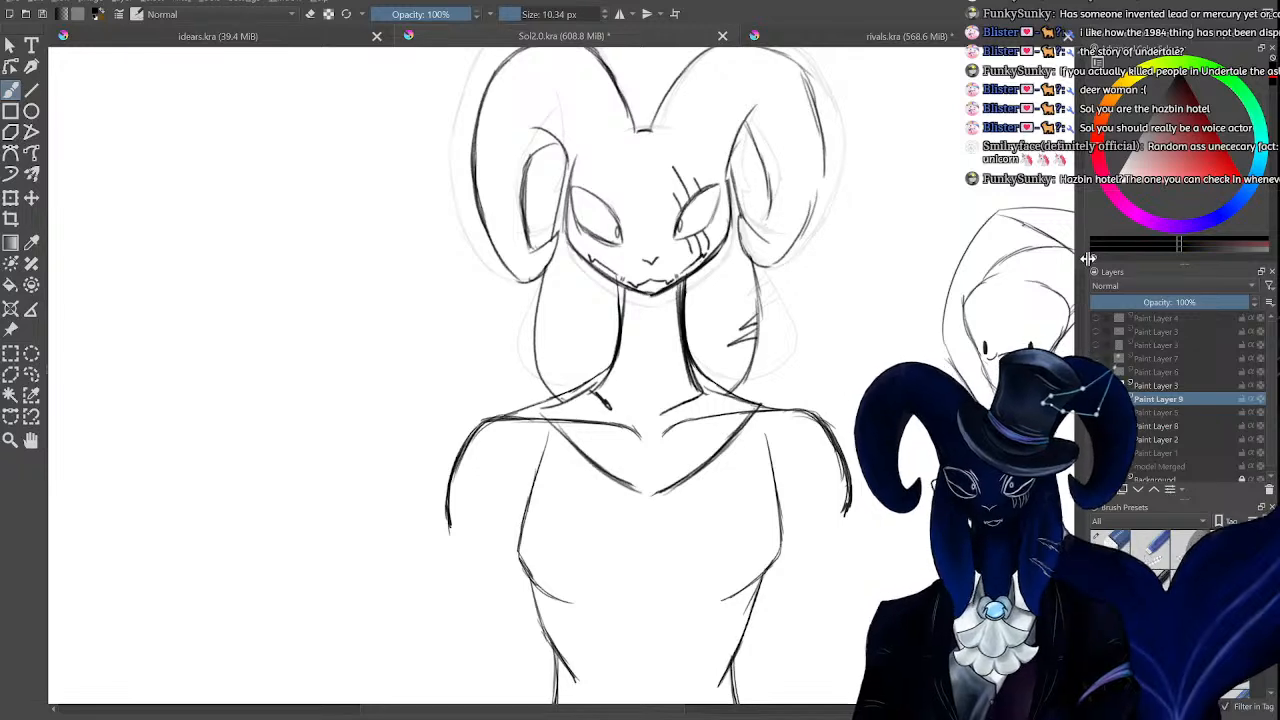
left_click_drag(1082, 250, 1084, 239)
key("ctrl+plus")
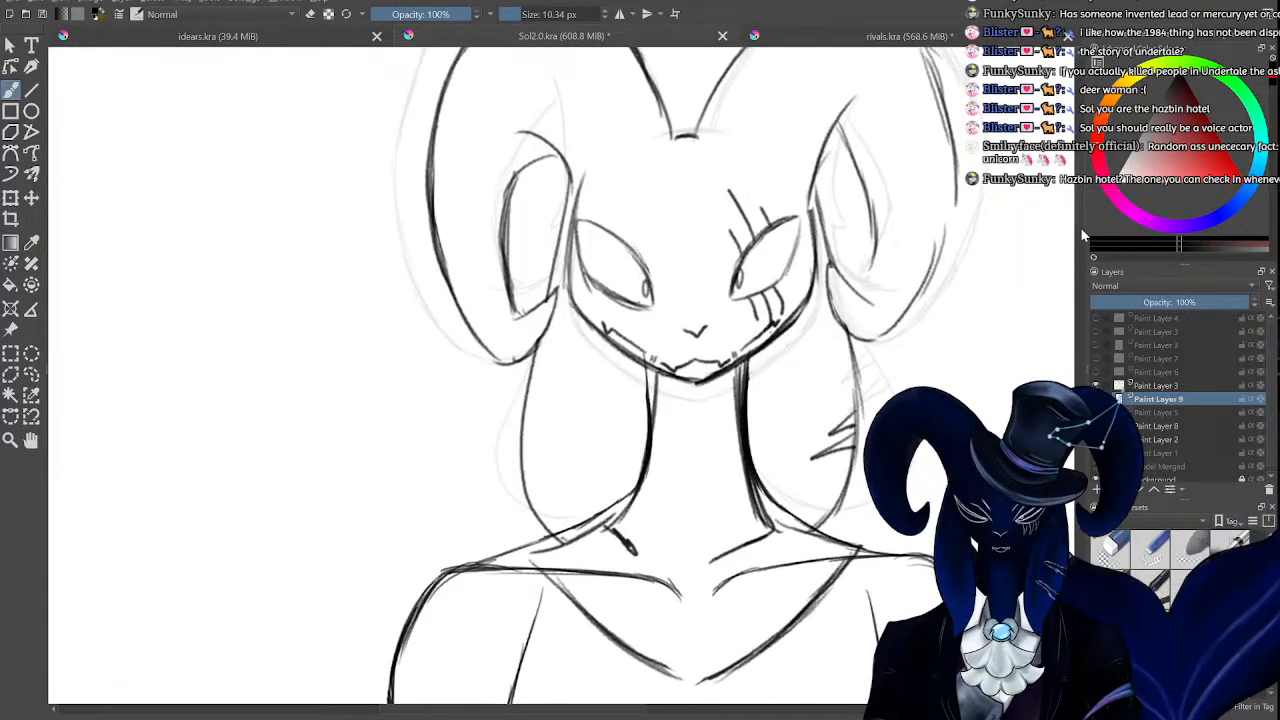
left_click_drag(1041, 194, 1041, 228)
key("ctrl+minus")
key("ctrl+minus")
key("ctrl+minus")
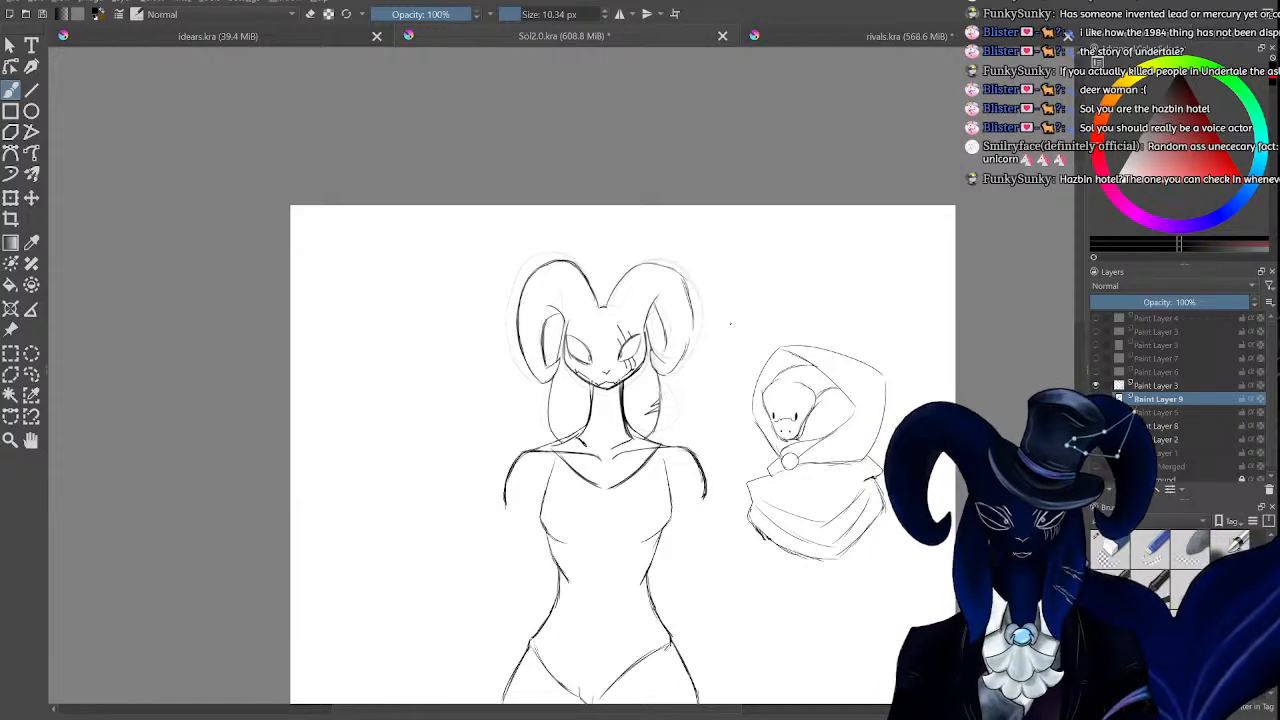
key("ctrl+plus")
key("ctrl+plus")
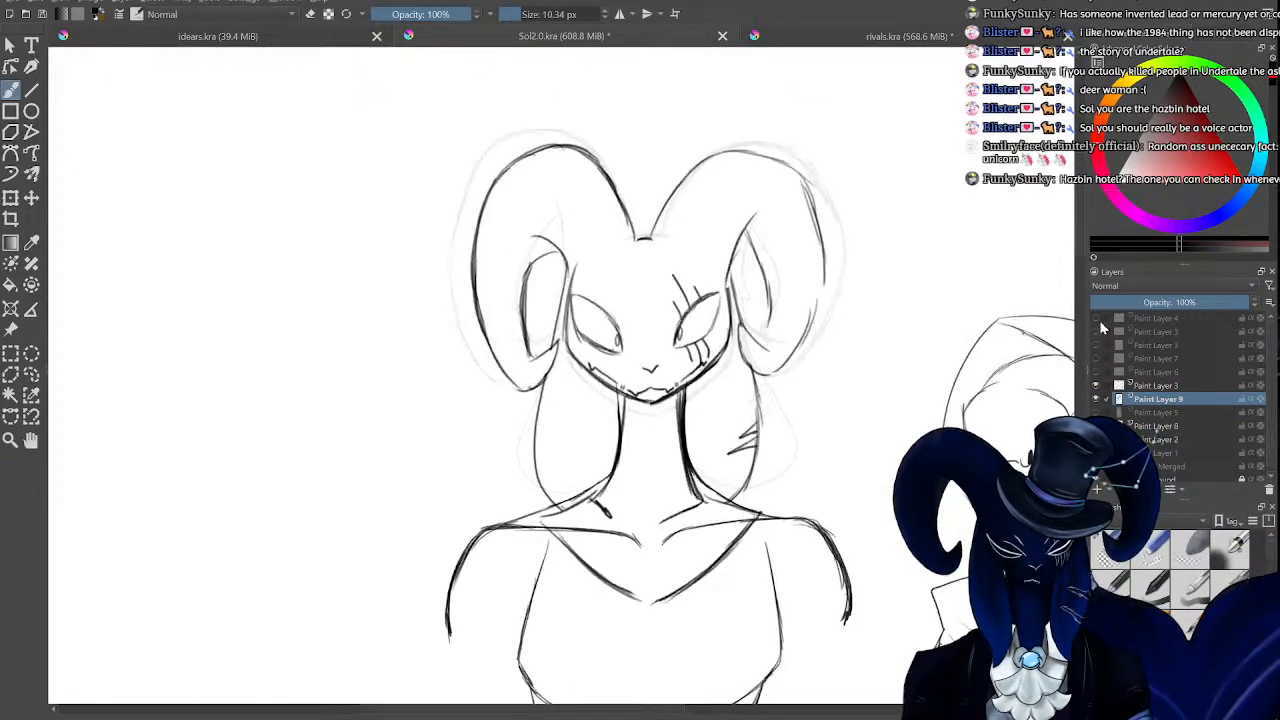
Show the upper Paint Layer 3 and hide Paint Layer 8 to view the faint rough head on the body.
left_click(1097, 318)
left_click(1097, 318)
left_click(1097, 331)
left_click(1097, 331)
left_click(1097, 331)
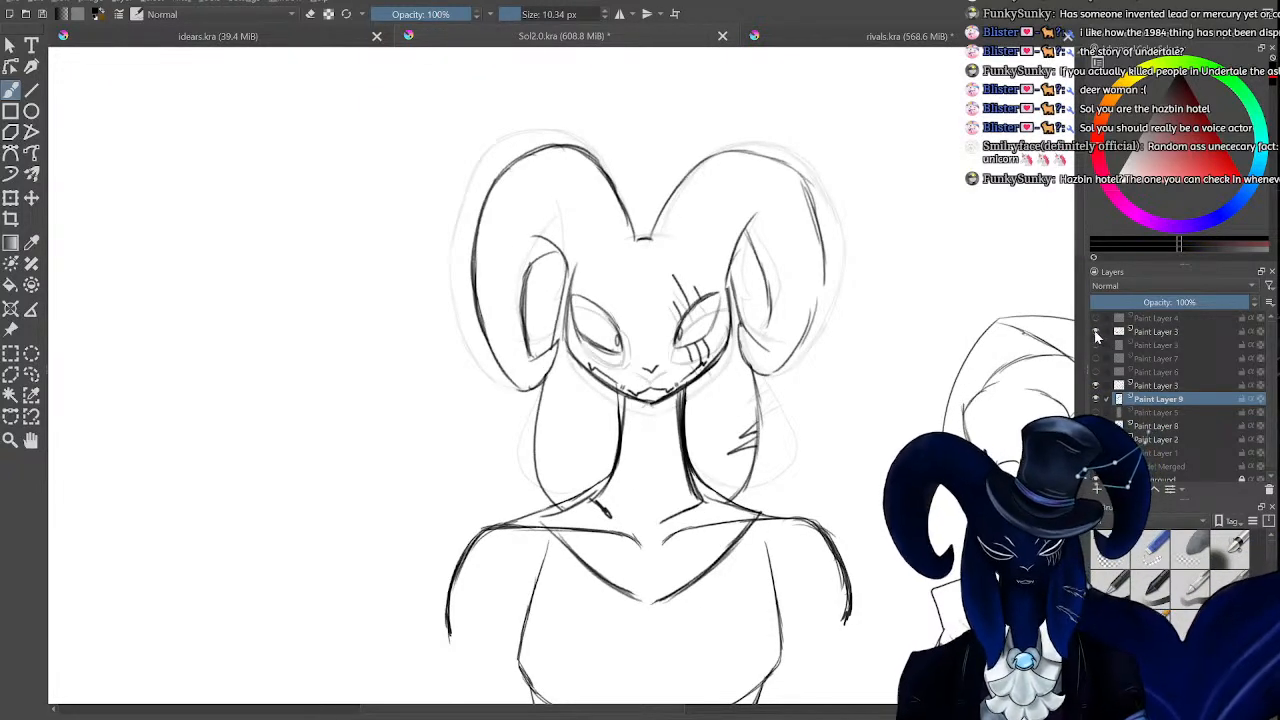
left_click(1097, 399)
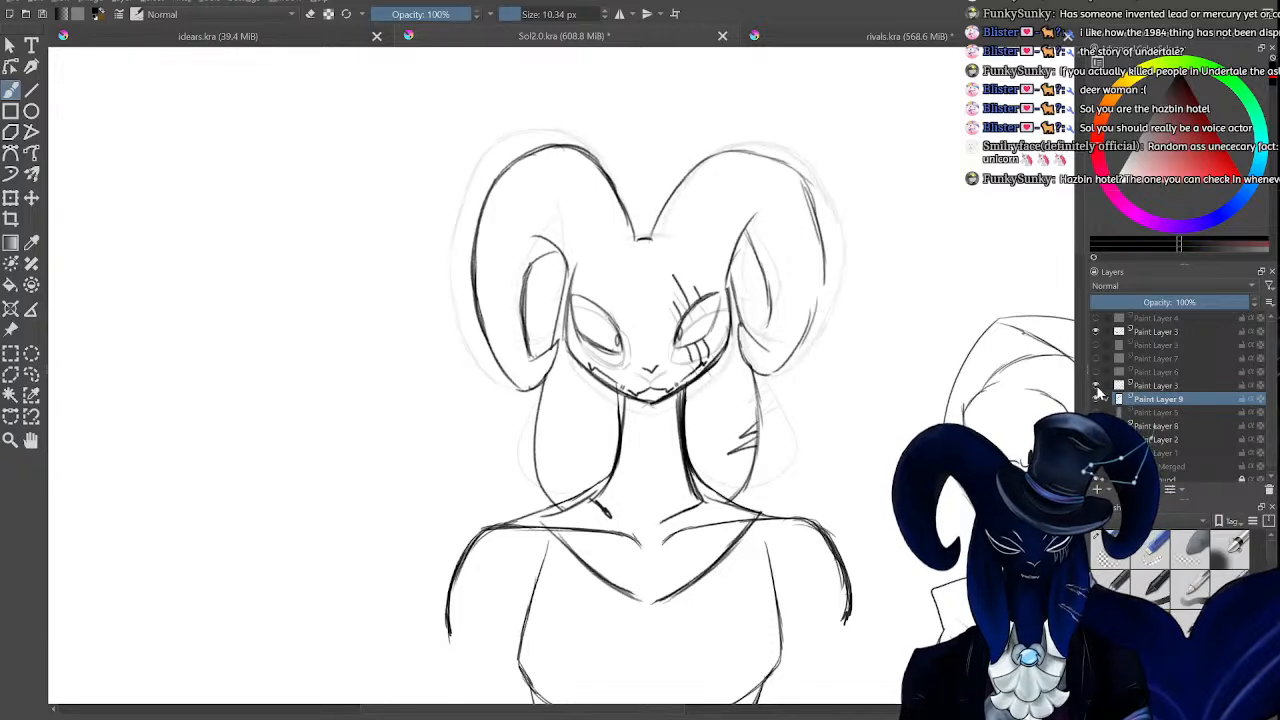
left_click(1097, 439)
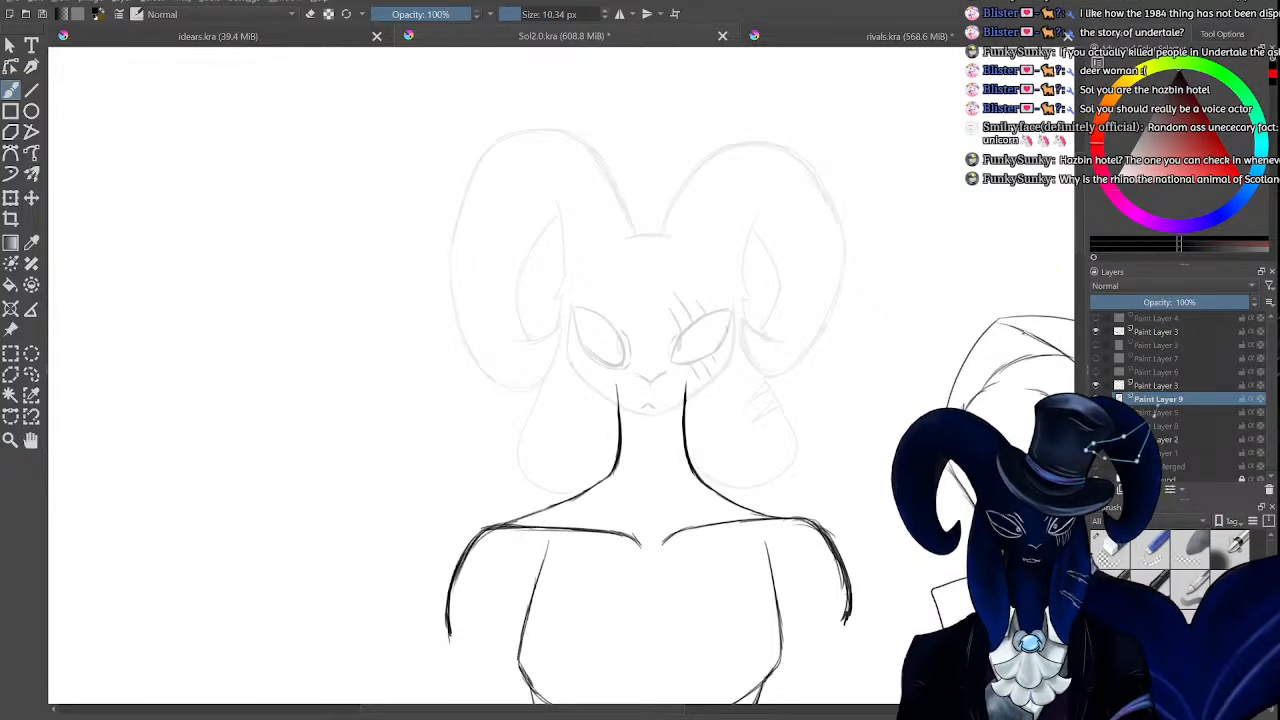
key("ctrl+minus")
key("ctrl+minus")
key("ctrl+minus")
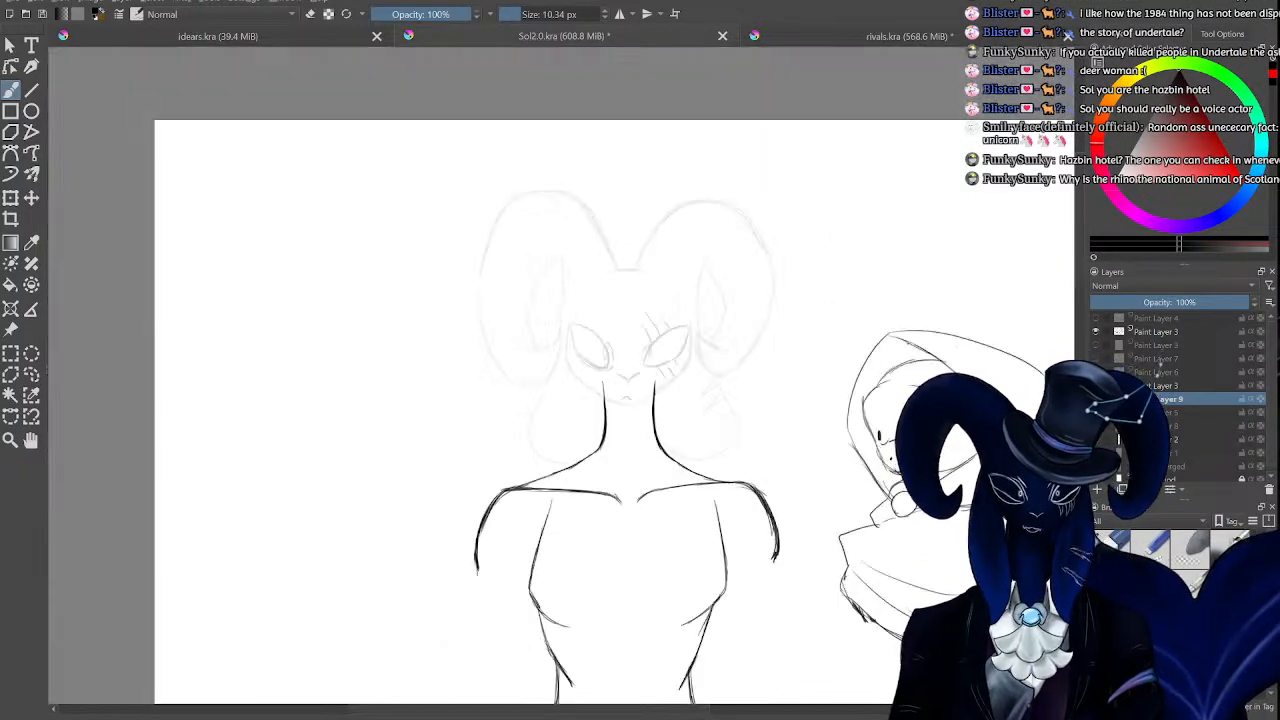
key("ctrl+plus")
key("ctrl+plus")
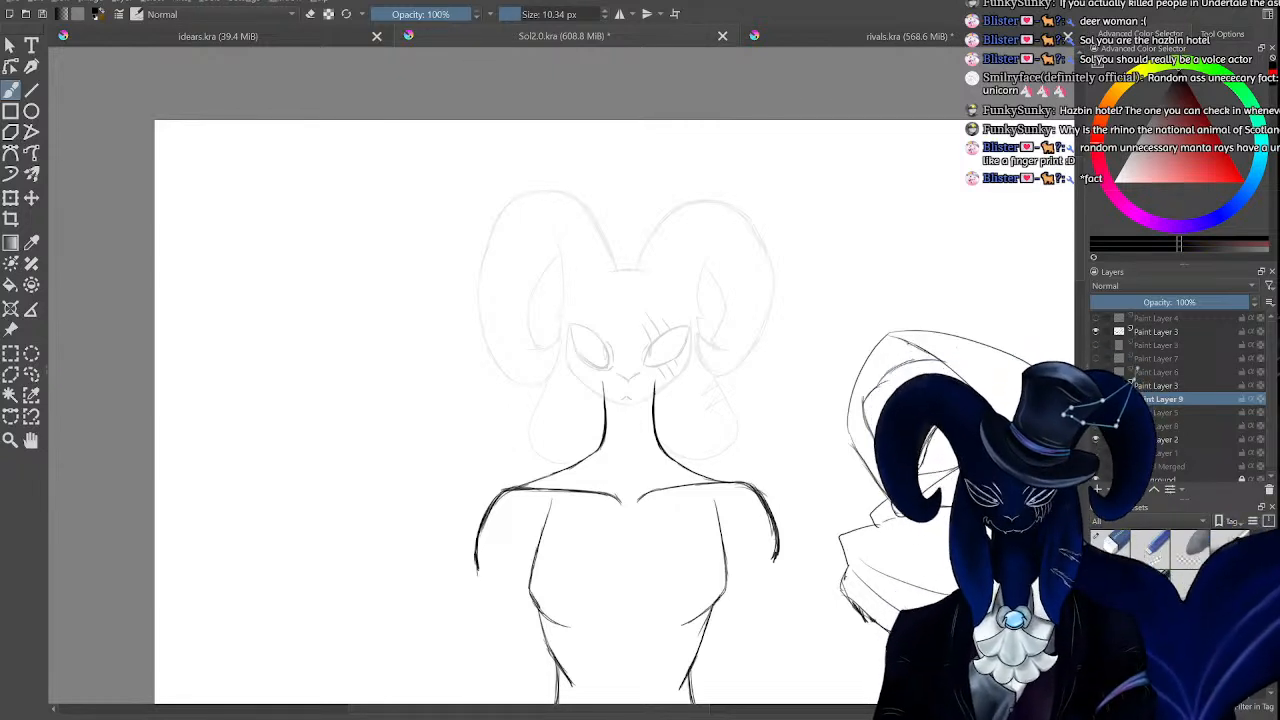
key("ctrl+minus")
key("ctrl+plus")
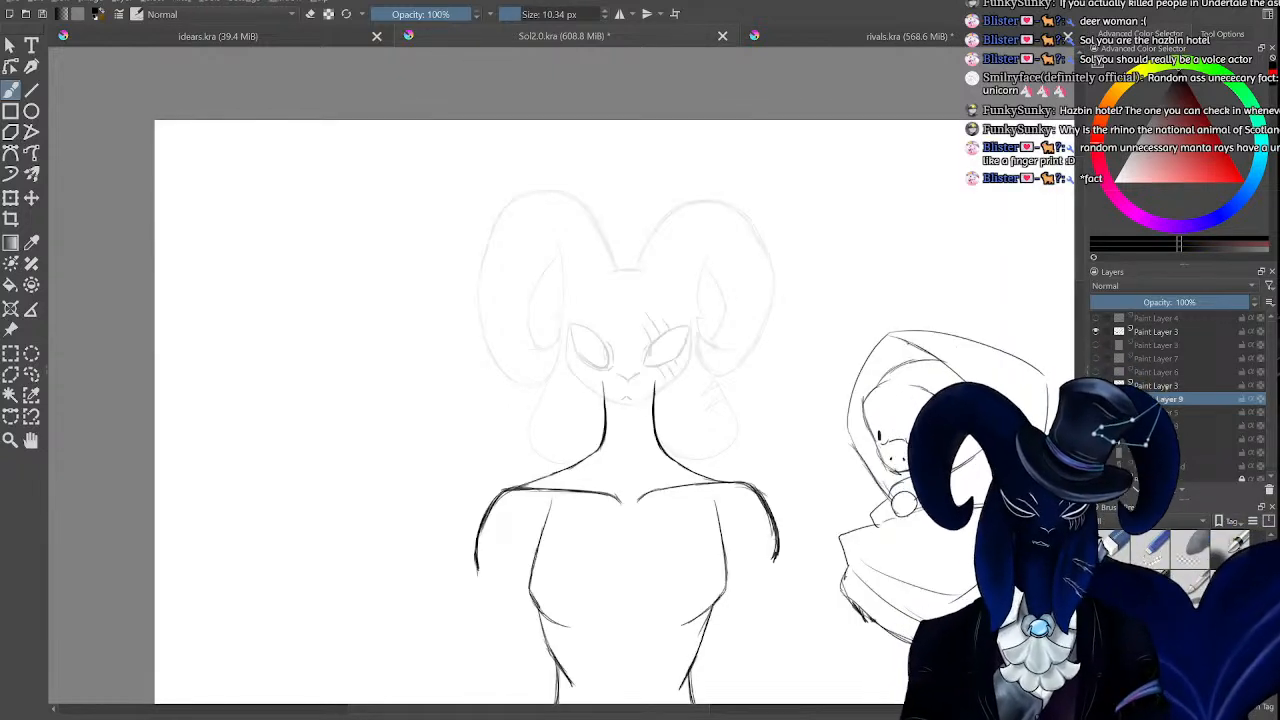
Briefly show the other hidden sketch layers one at a time, including Paint Layers 4, 7, 6 and 5, to compare their contents.
left_click(1096, 372)
left_click(1096, 372)
left_click(1094, 360)
left_click(1094, 360)
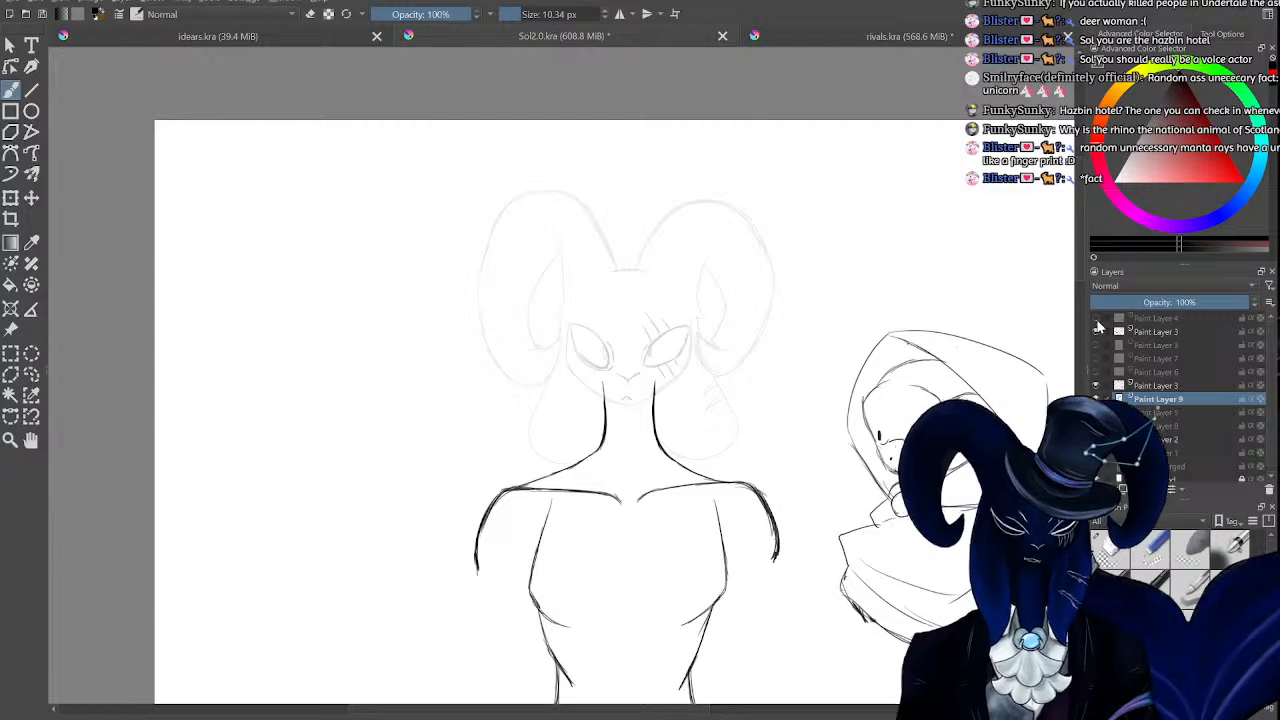
left_click(1097, 319)
left_click(1097, 319)
left_click(1095, 345)
left_click(1095, 345)
left_click(1094, 359)
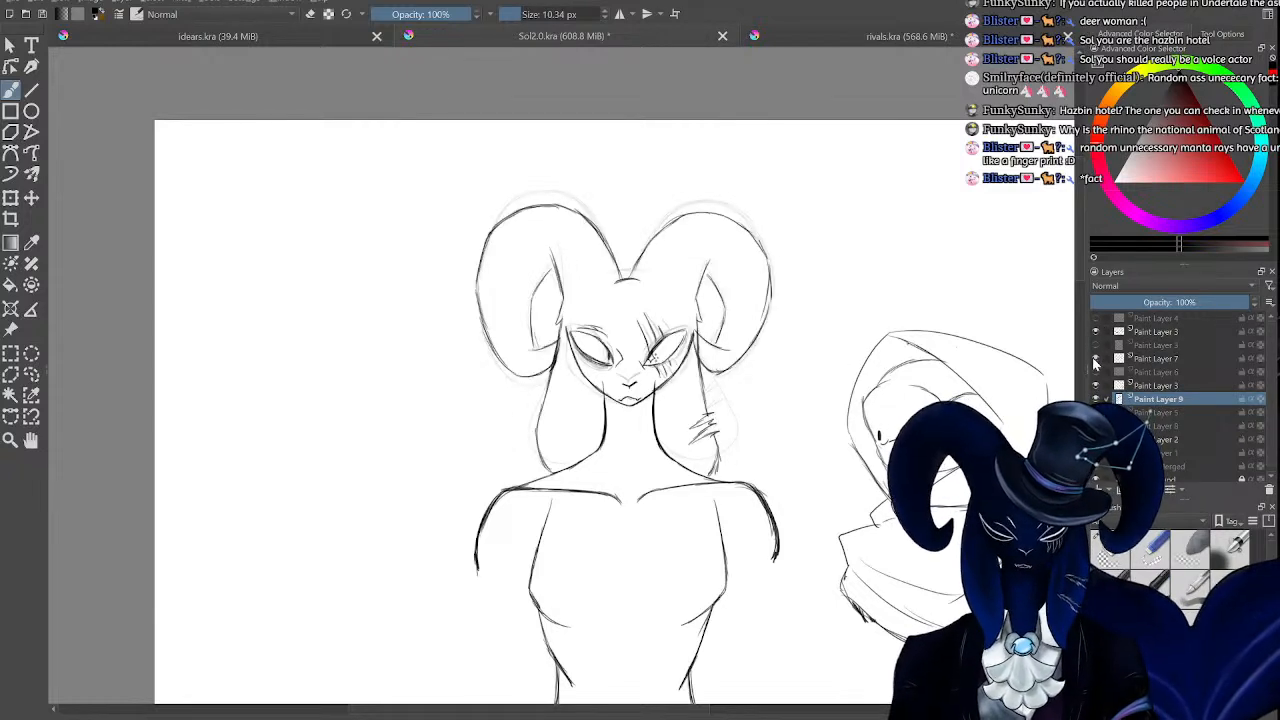
left_click(1094, 359)
left_click(1096, 372)
left_click(1096, 372)
left_click(1096, 412)
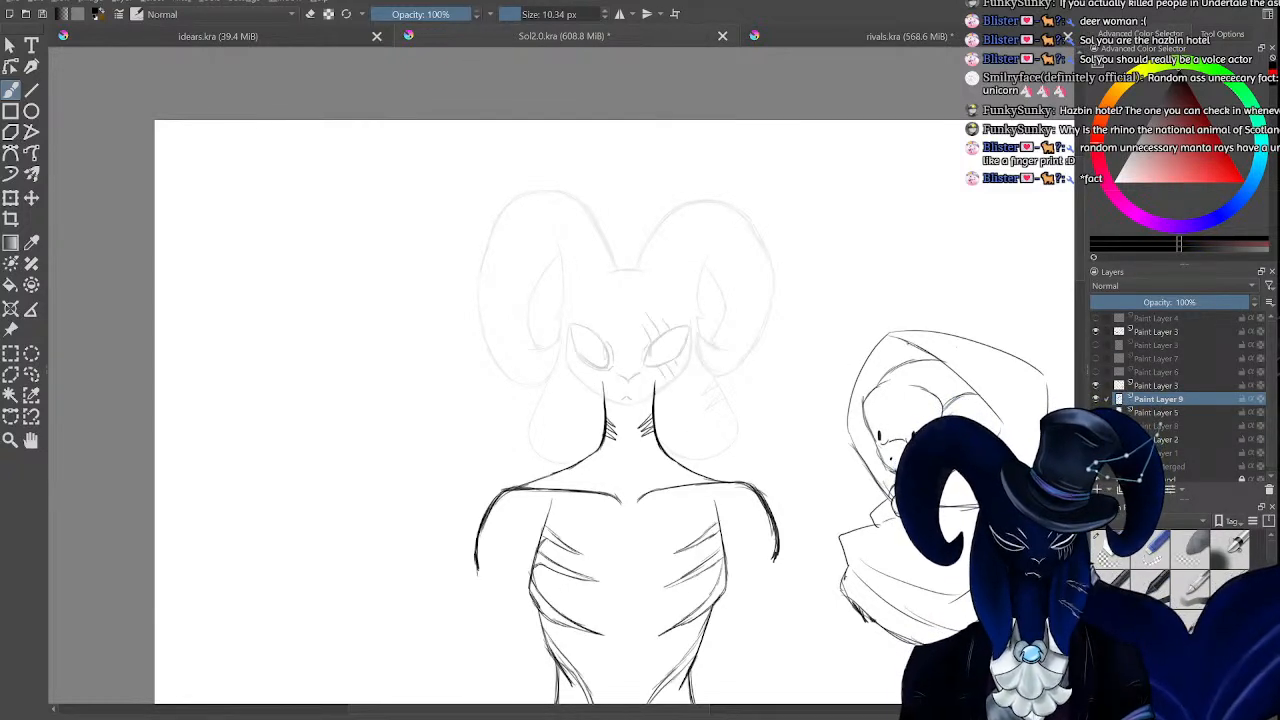
left_click(1096, 412)
Show the refined horned head on Paint Layer 8 again and hide the upper Paint Layer 3.
left_click(1096, 426)
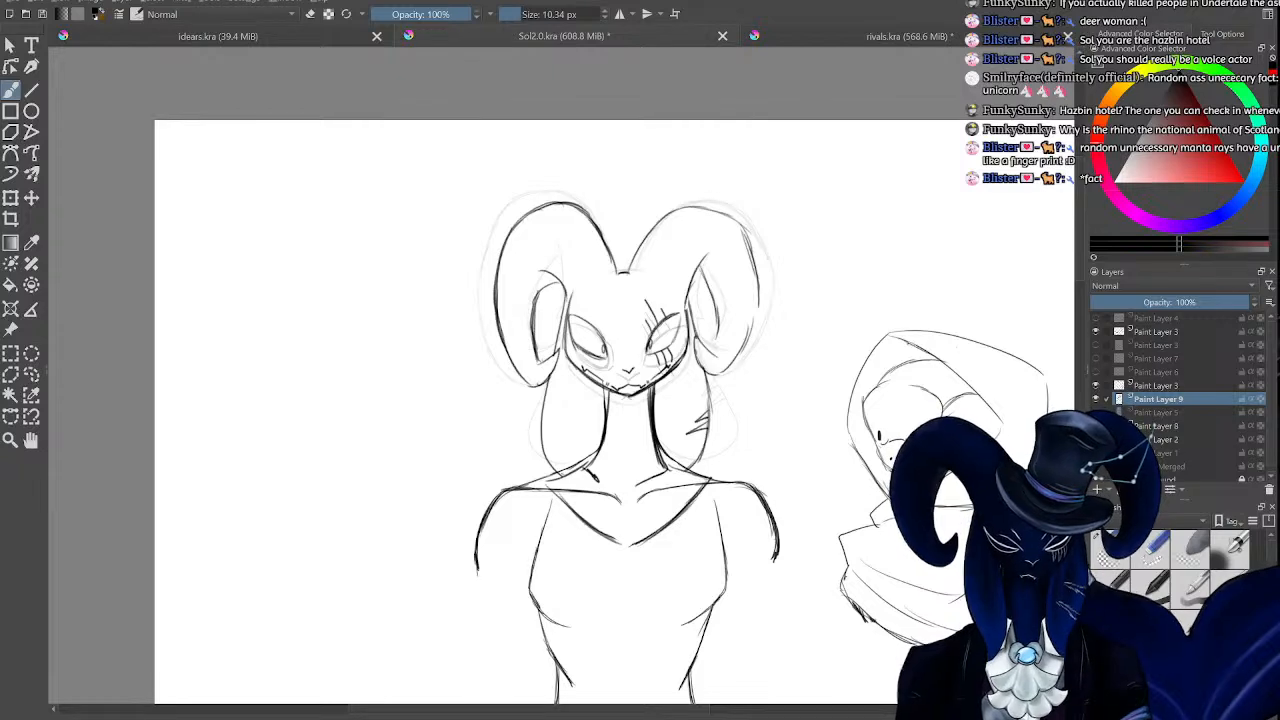
key("ctrl+plus")
left_click_drag(1080, 246, 1080, 271)
key("ctrl+minus")
key("ctrl+minus")
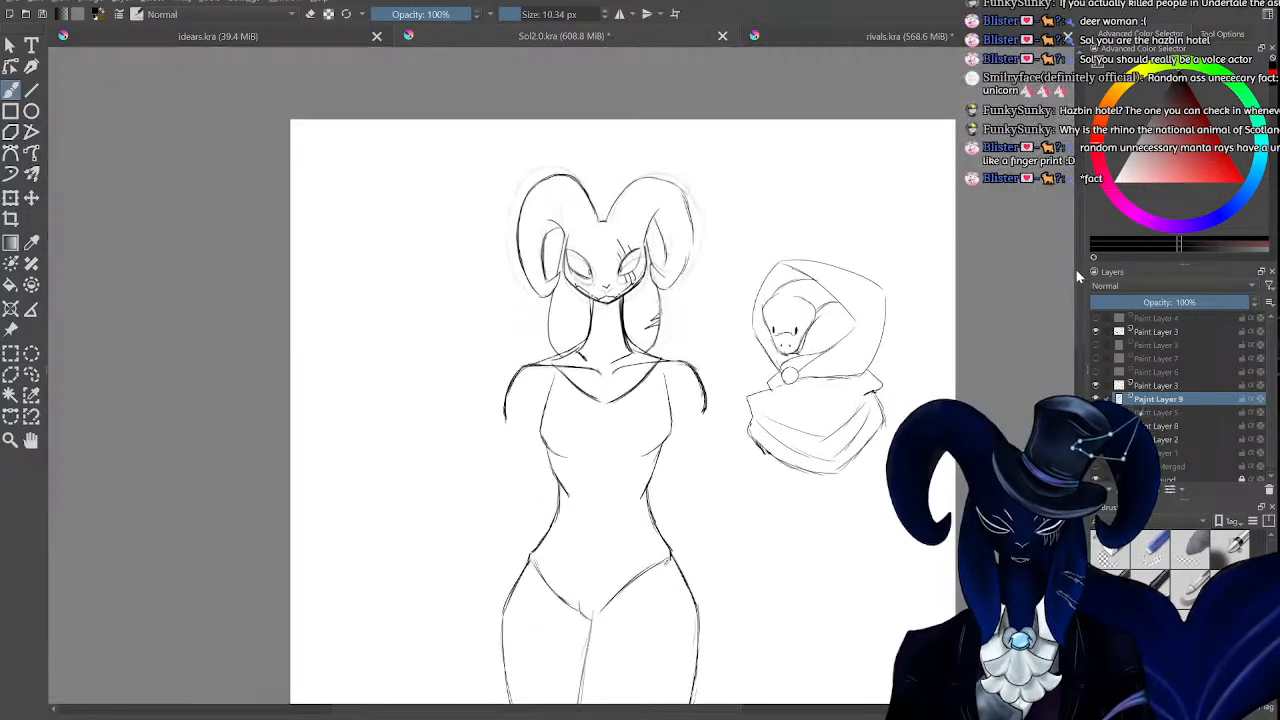
key("ctrl+plus")
left_click(1096, 332)
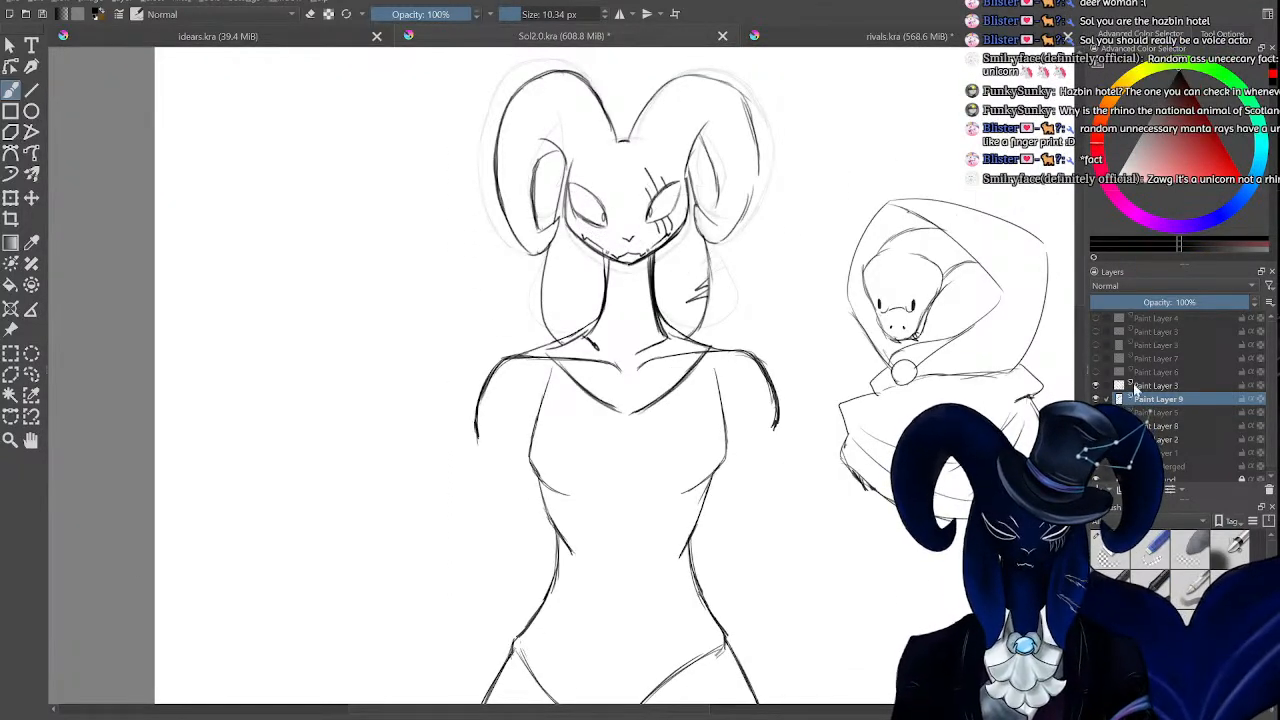
Check what Paint Layers 9 and 8 contain, and hide the lower Paint Layer 3 with the faint head guide.
left_click(1096, 399)
left_click(1096, 399)
left_click(1096, 426)
left_click(1096, 426)
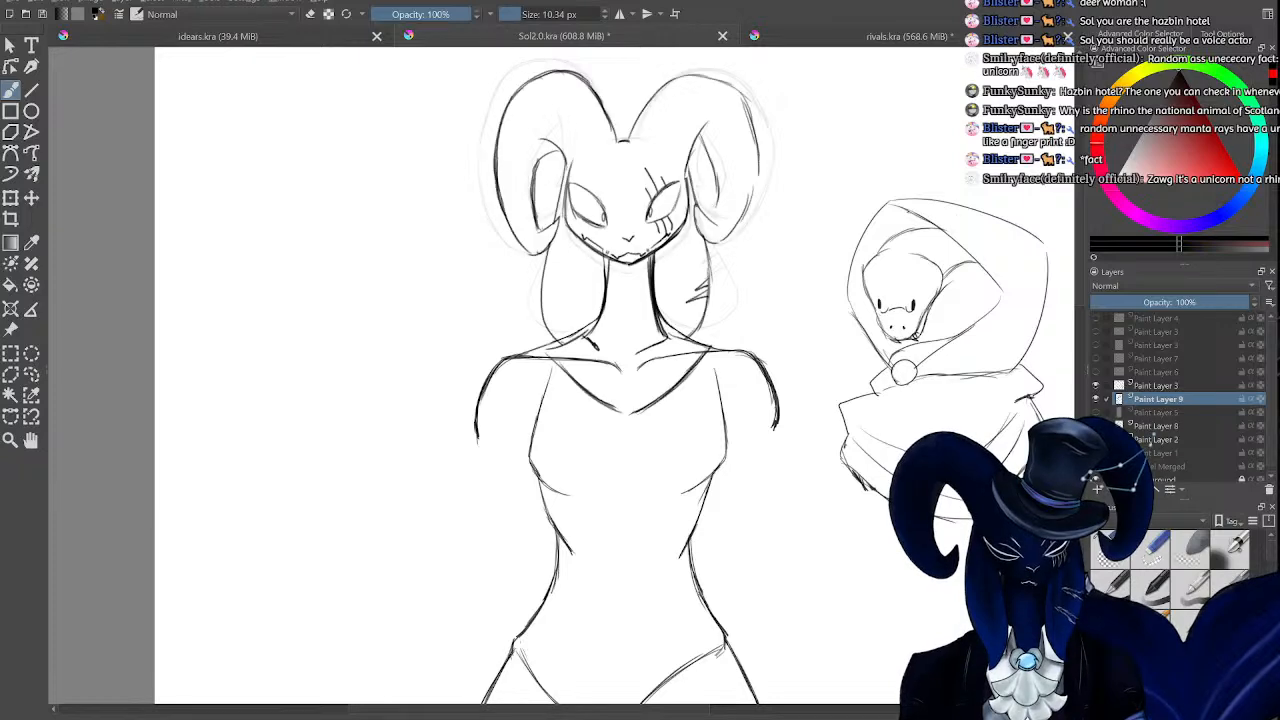
scroll(1270, 410, "down", 1)
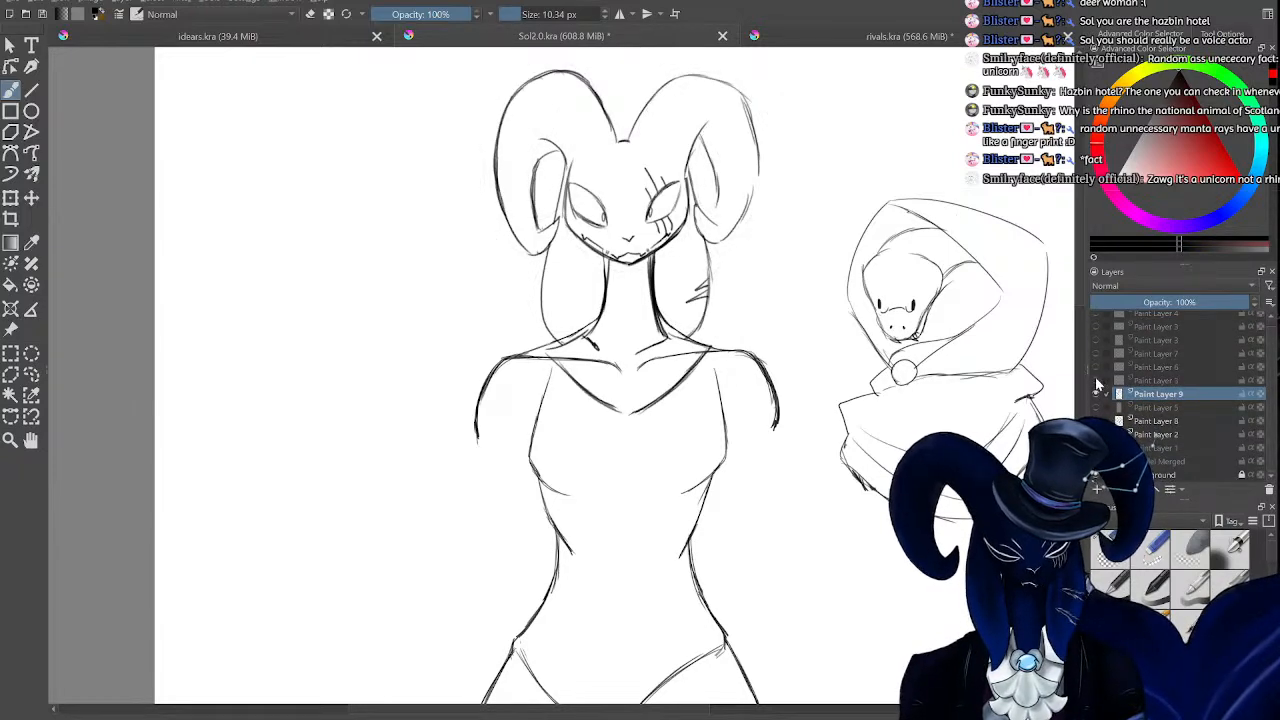
Examine the cleaned-up horned figure from head to thighs next to the hooded character.
key("minus")
key("minus")
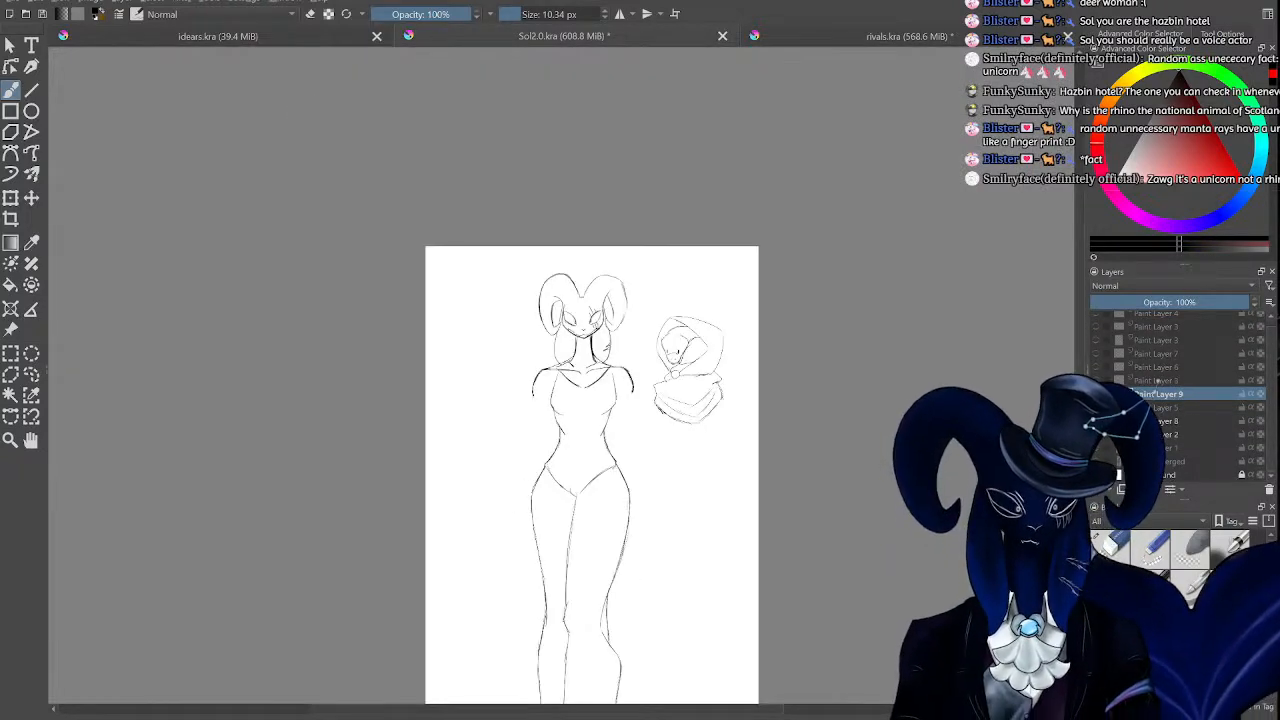
key("plus")
key("plus")
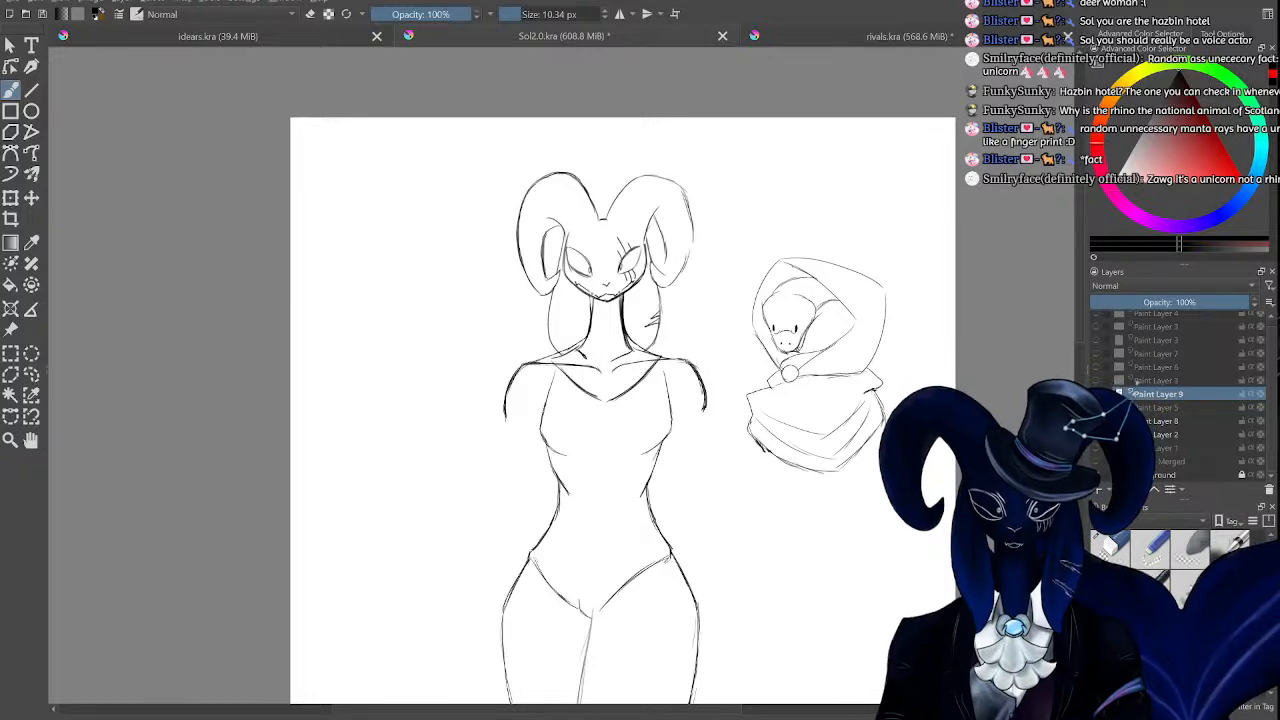
key("plus")
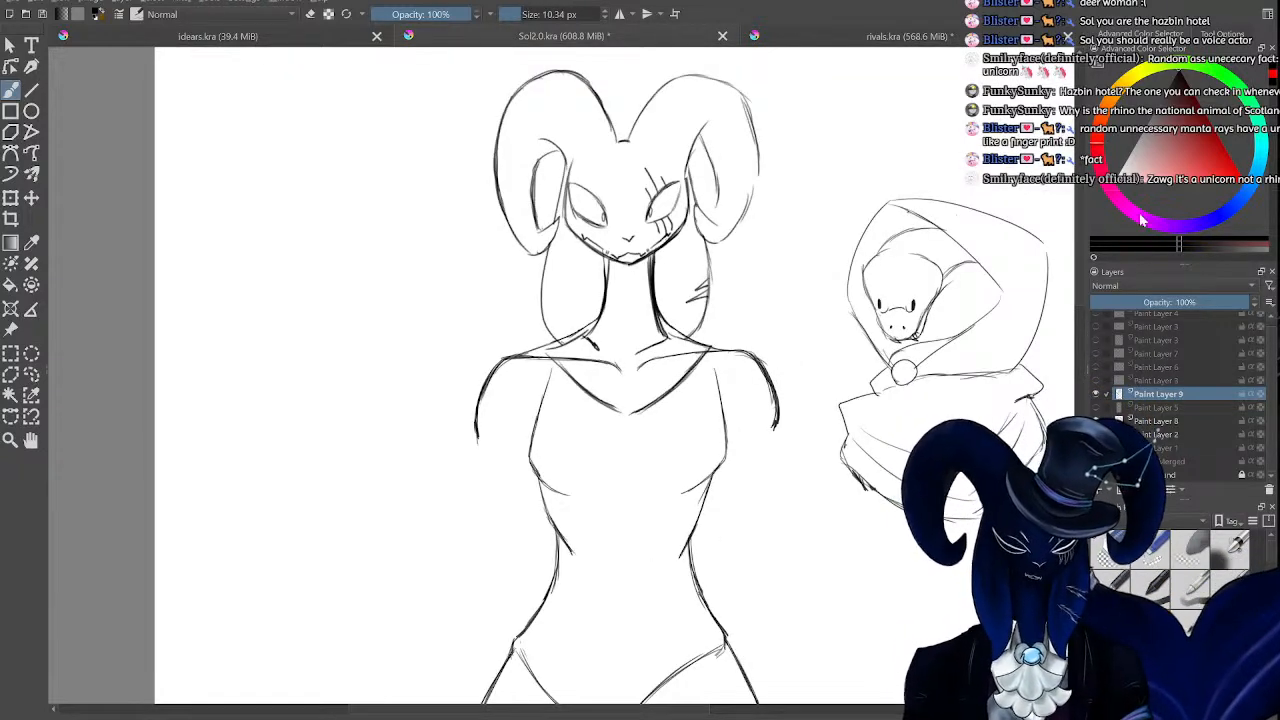
scroll(615, 375, "down", 5)
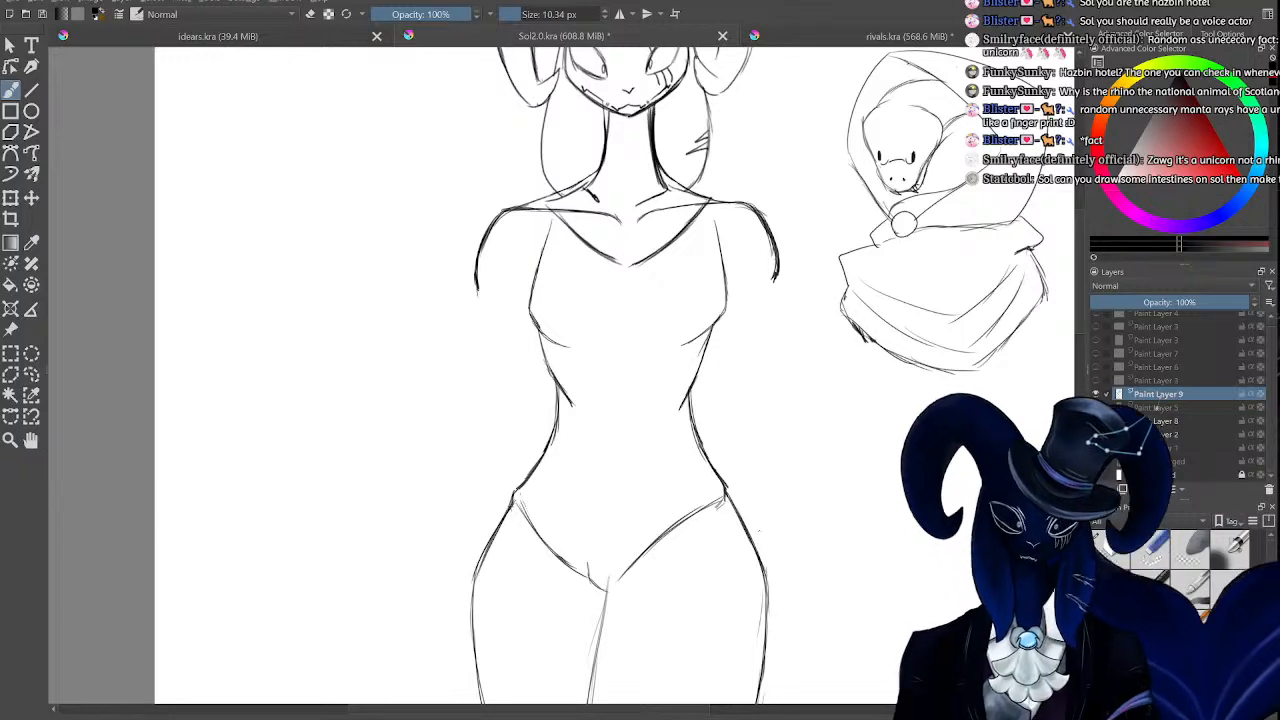
key("plus")
key("minus")
key("minus")
key("minus")
key("plus")
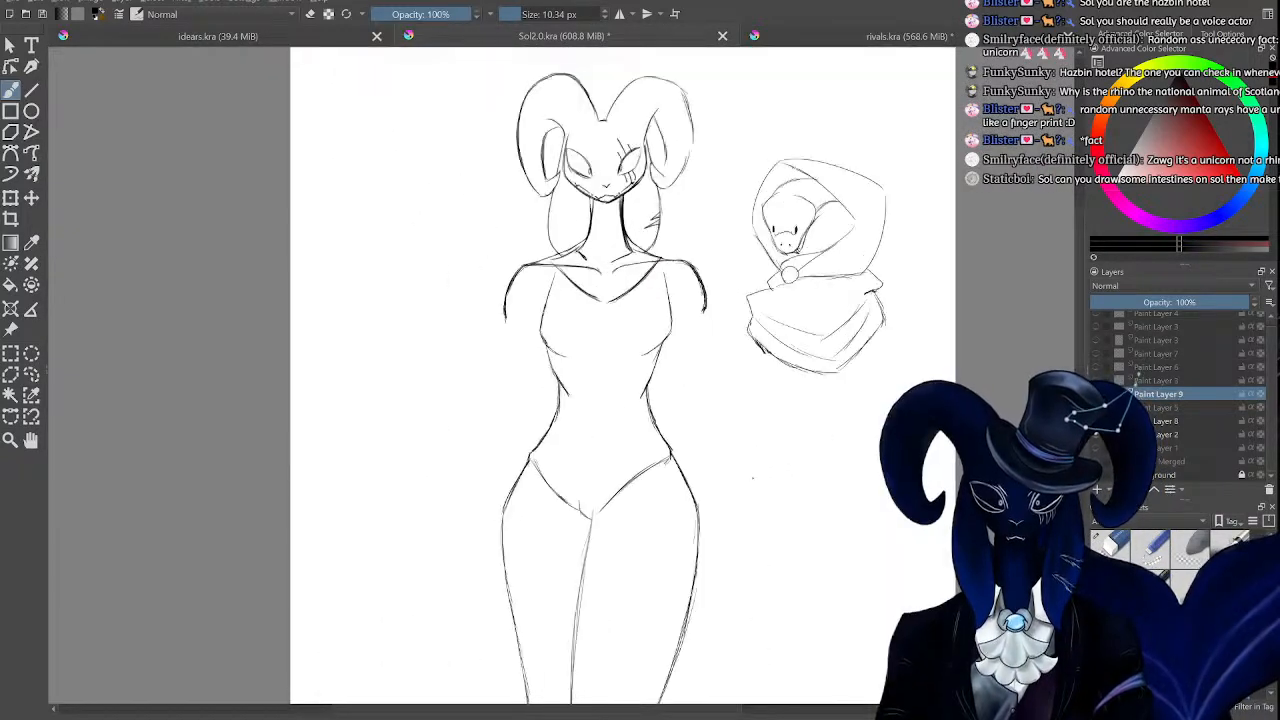
key("plus")
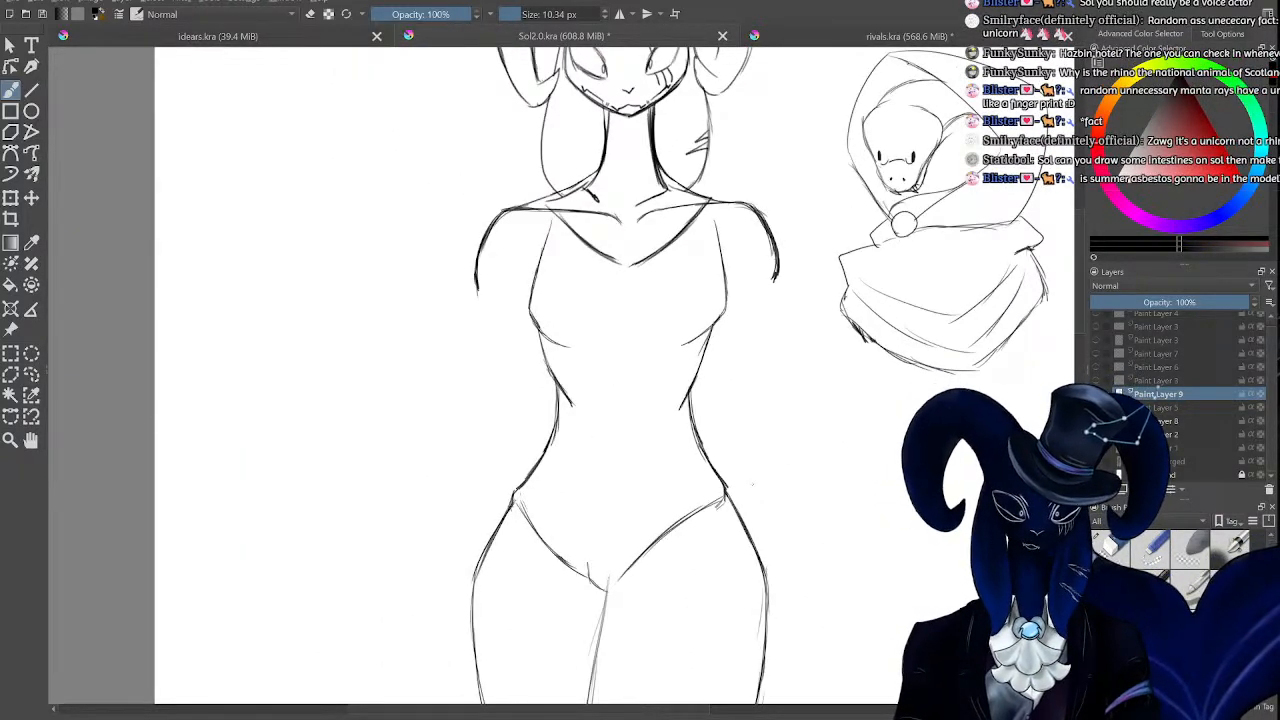
key("minus")
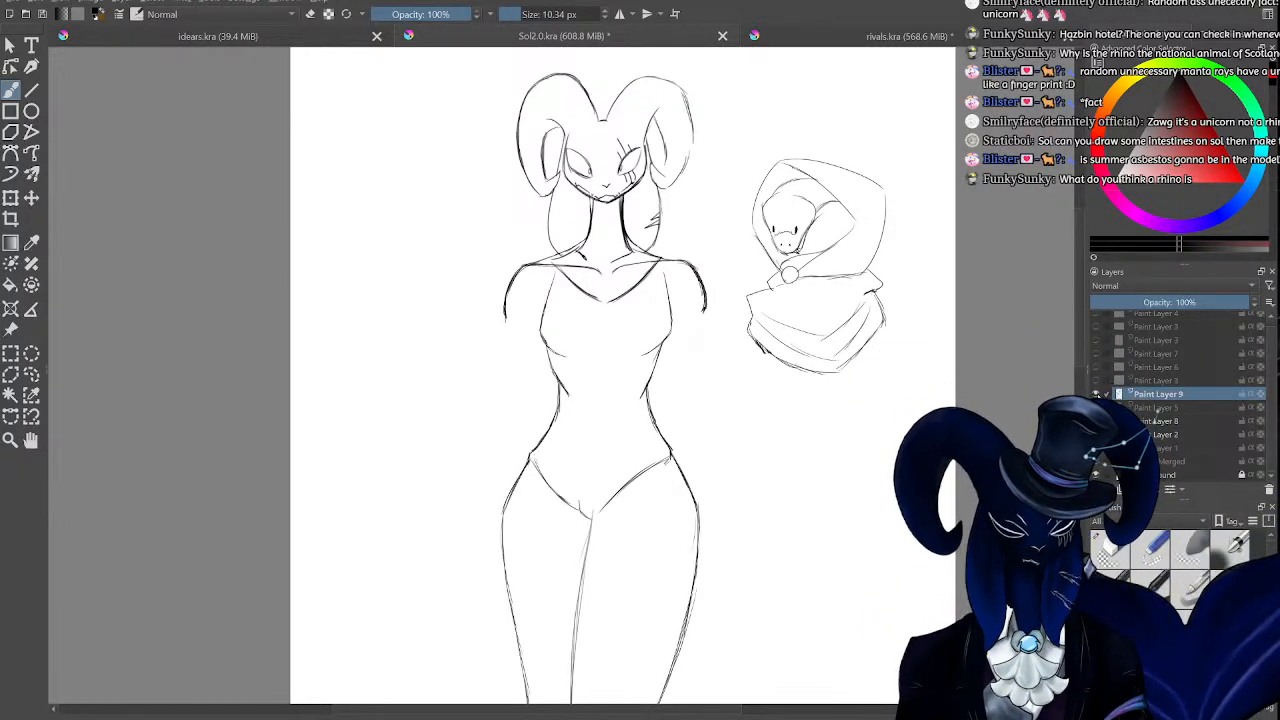
Hide the horned head on Paint Layer 8 and move the hooded character onto the body's neck and shoulders.
left_click(1096, 394)
left_click(1096, 394)
left_click(1096, 421)
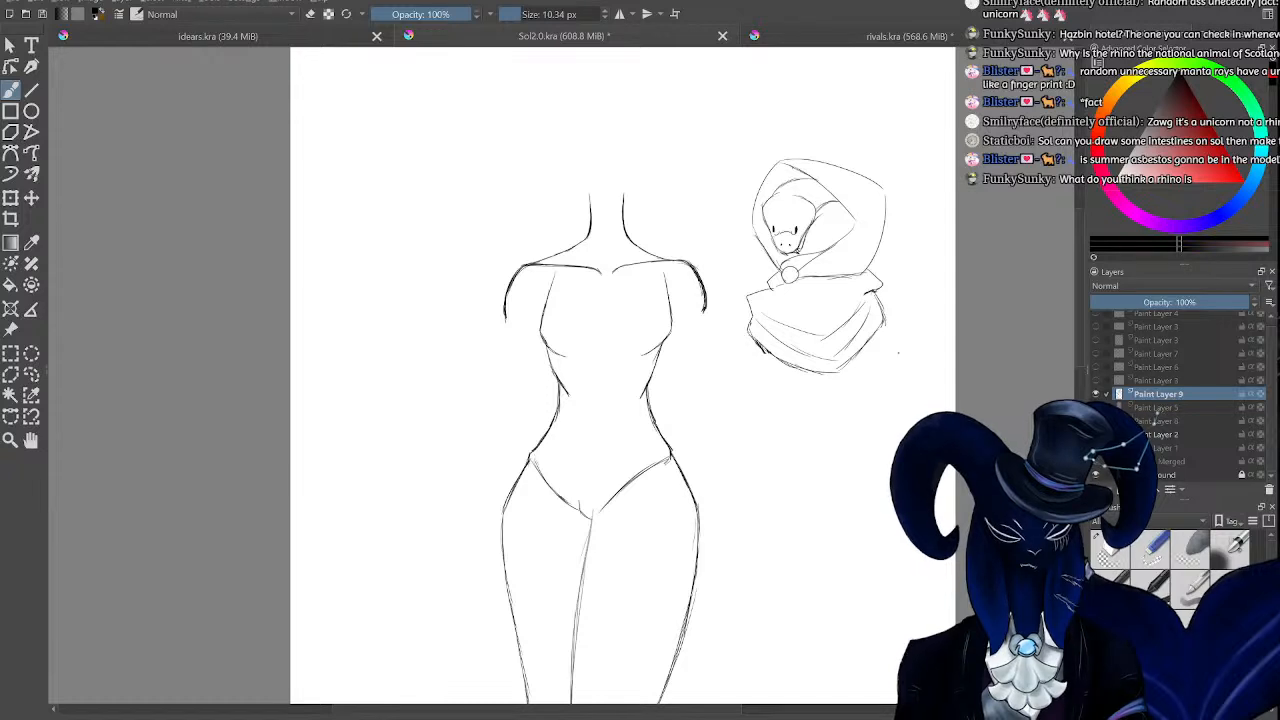
left_click(10, 197)
mouse_move(832, 283)
left_mouse_down()
mouse_move(684, 228)
mouse_move(609, 226)
mouse_move(639, 232)
mouse_move(653, 208)
mouse_move(632, 246)
left_mouse_up()
left_click(10, 89)
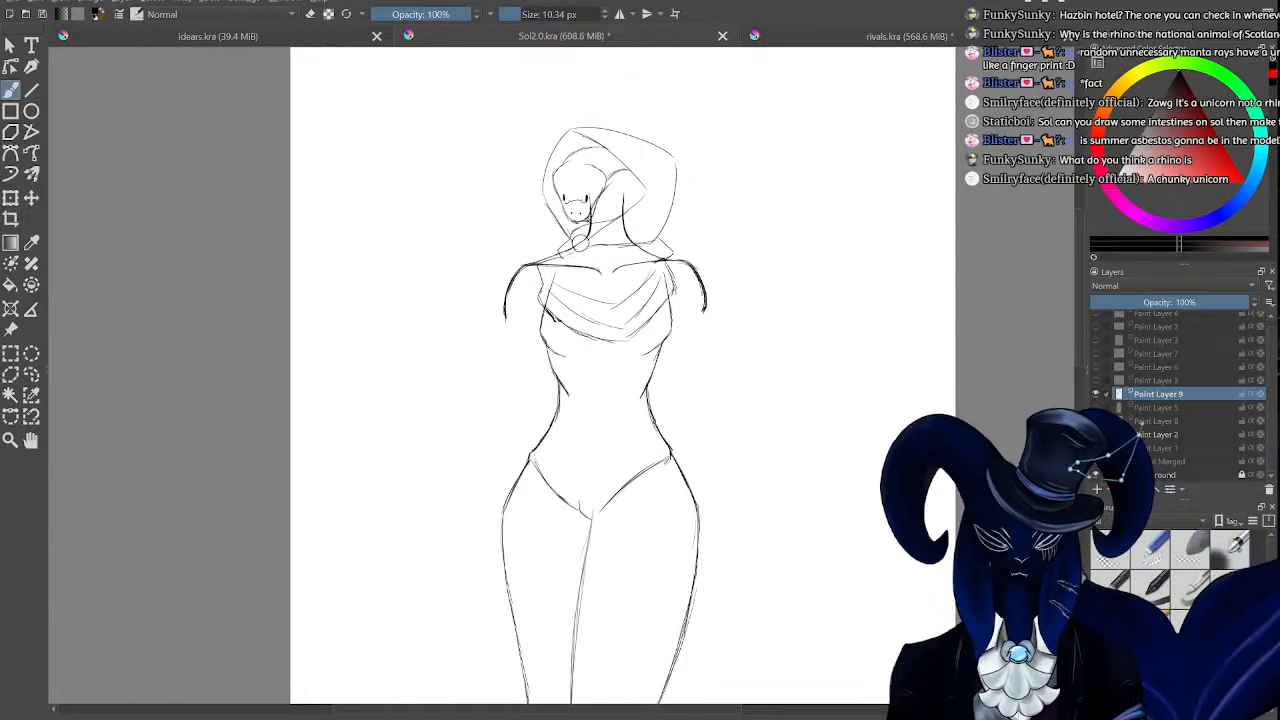
Swap the hooded character on Paint Layer 9 for the horned head on Paint Layer 8, checking the other hidden layers in between.
left_click(1096, 394)
left_click(1096, 381)
left_click(1096, 381)
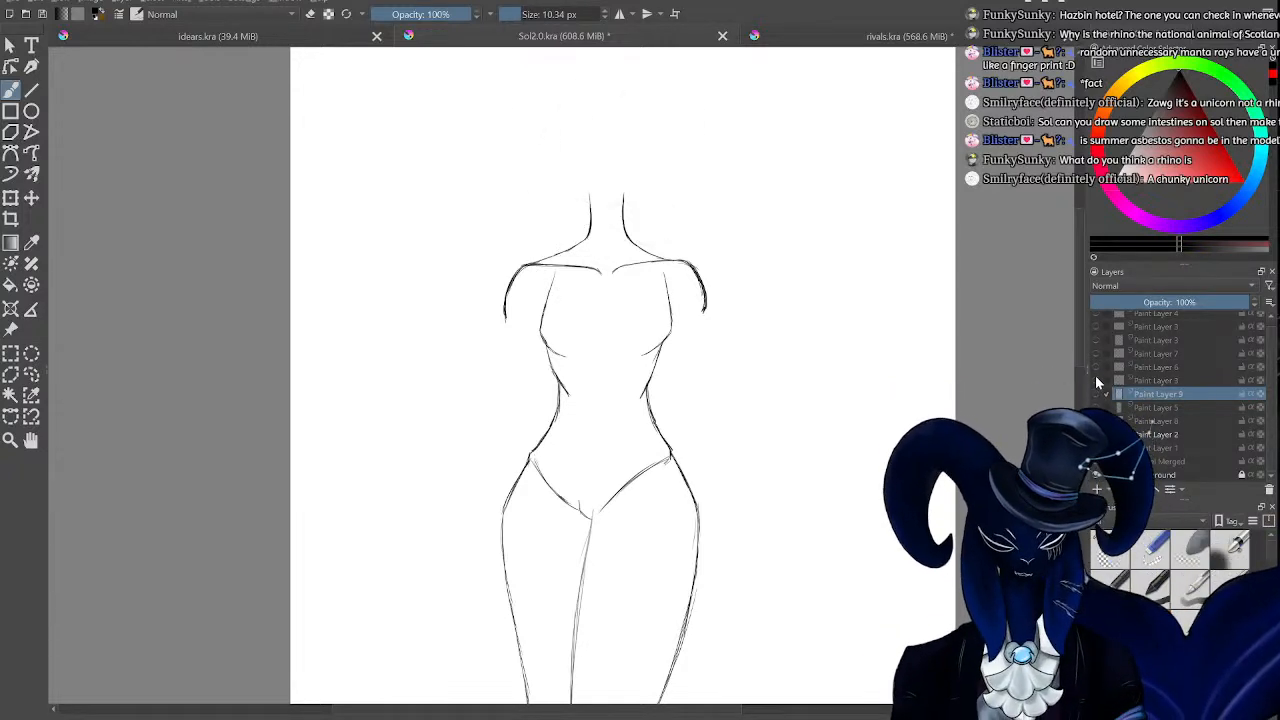
left_click(1096, 367)
left_click(1096, 367)
left_click(1096, 354)
left_click(1096, 354)
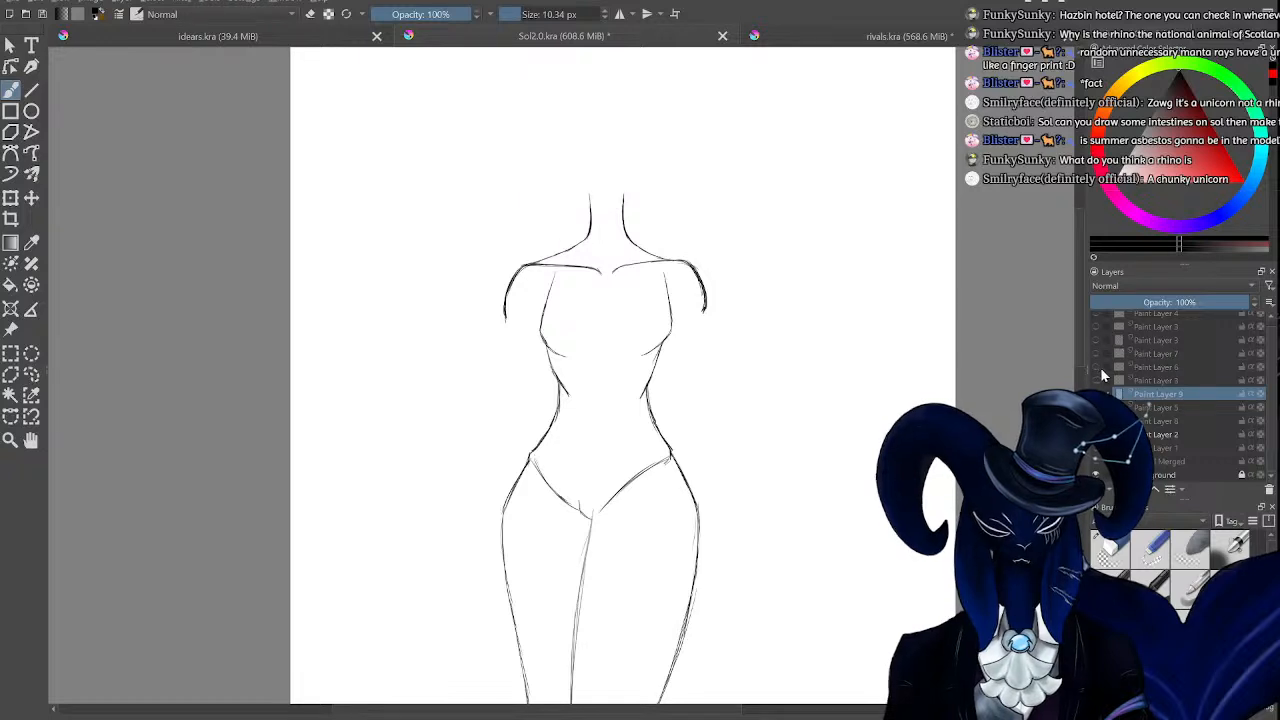
left_click(1096, 407)
left_click(1096, 407)
left_click(1096, 421)
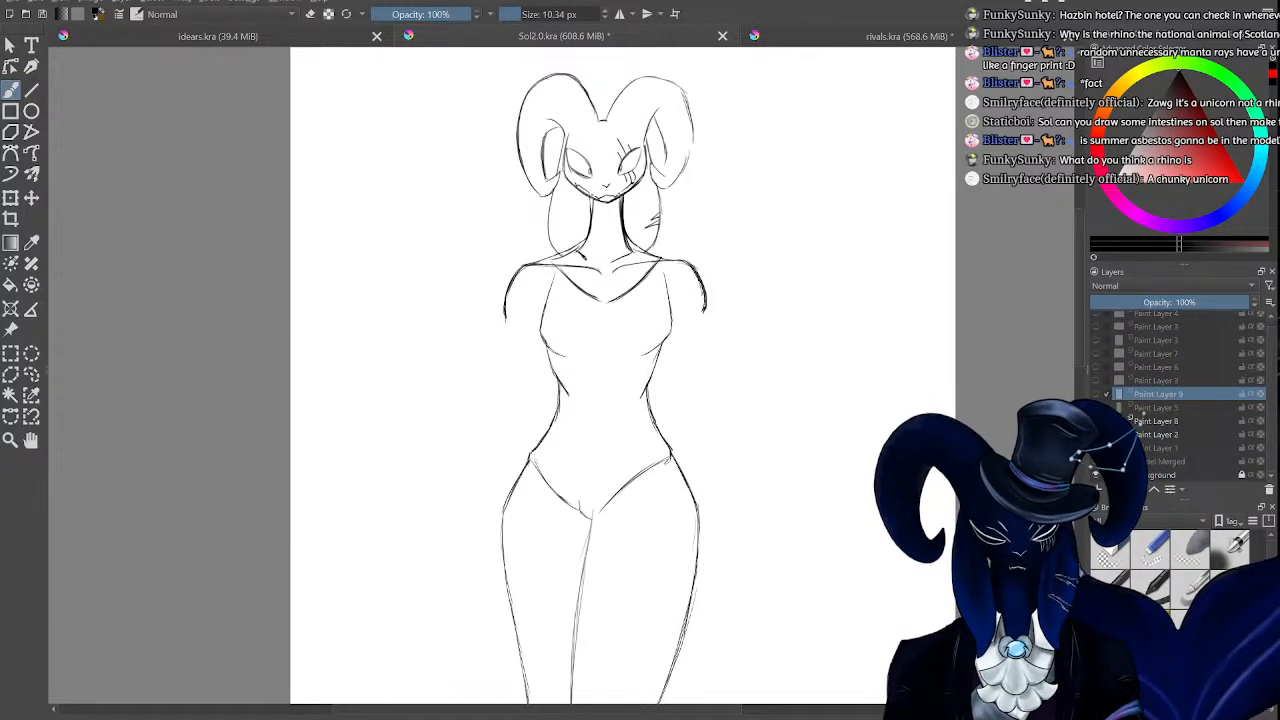
key("ctrl+minus")
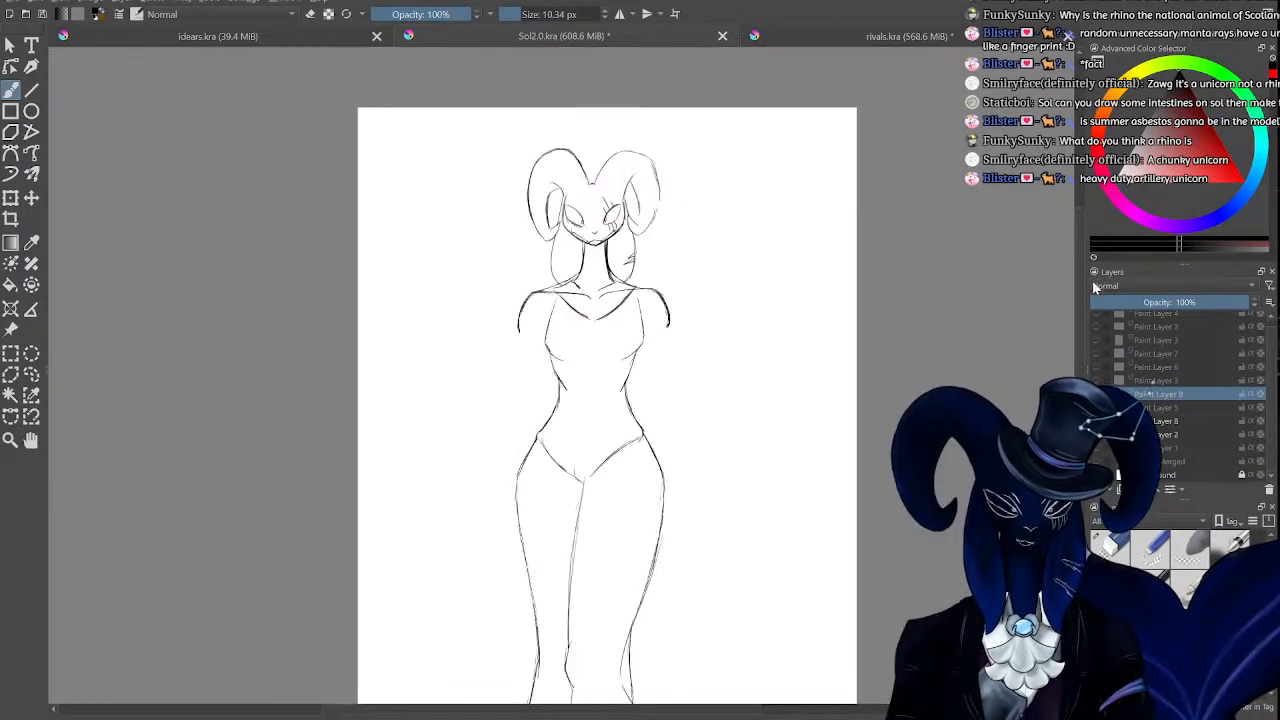
Activate Paint Layer 8 and examine the horned figure's head, torso and thighs at different magnifications.
key("ctrl+plus")
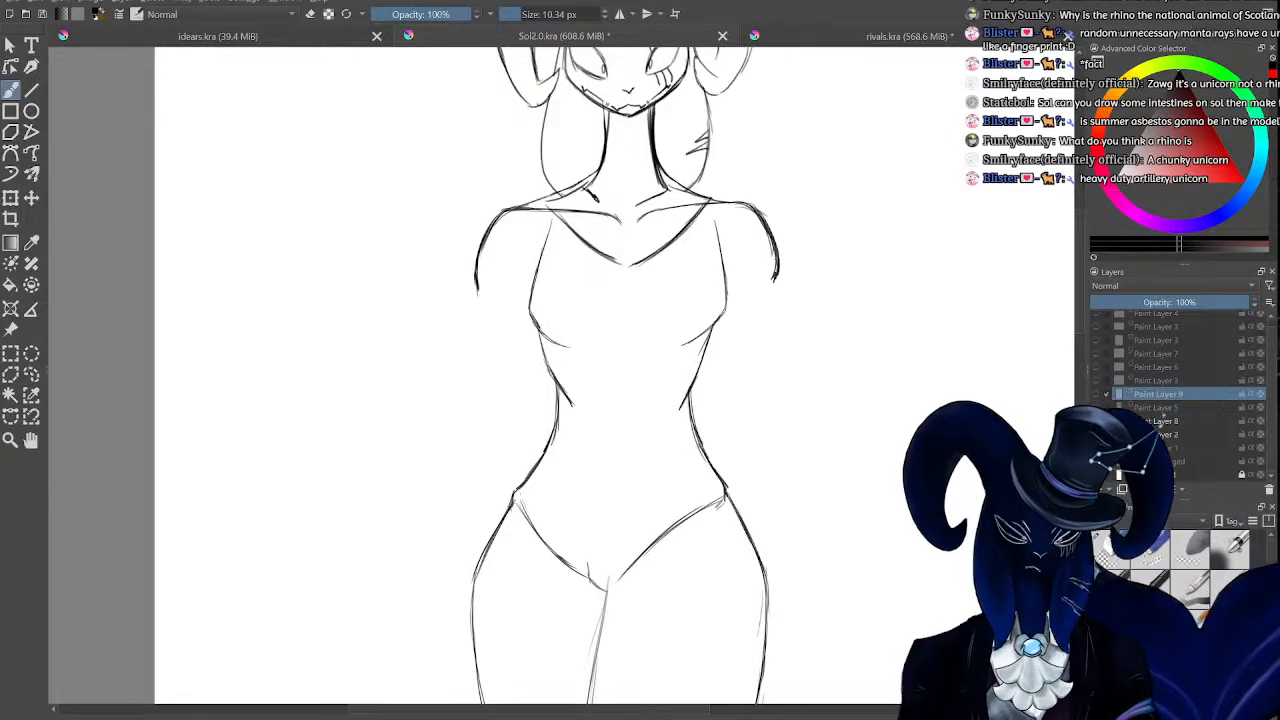
left_click(1130, 421)
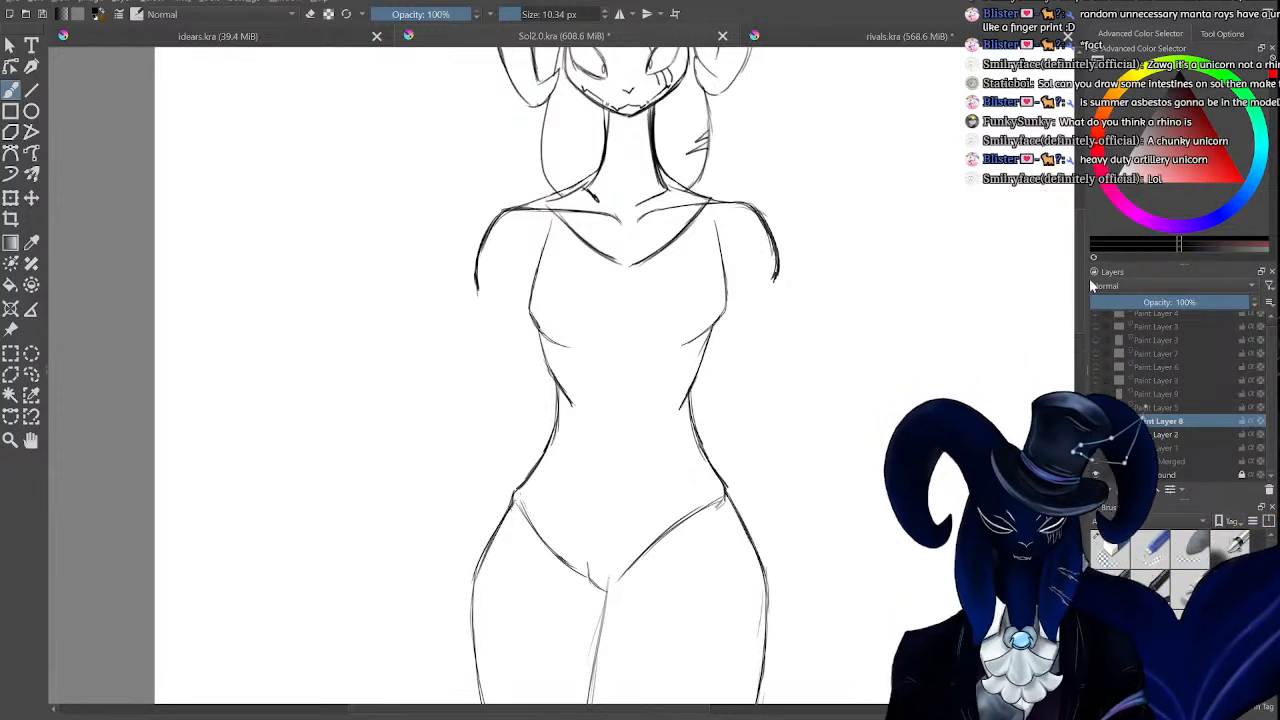
left_click_drag(1080, 267, 1079, 266)
key("ctrl+minus")
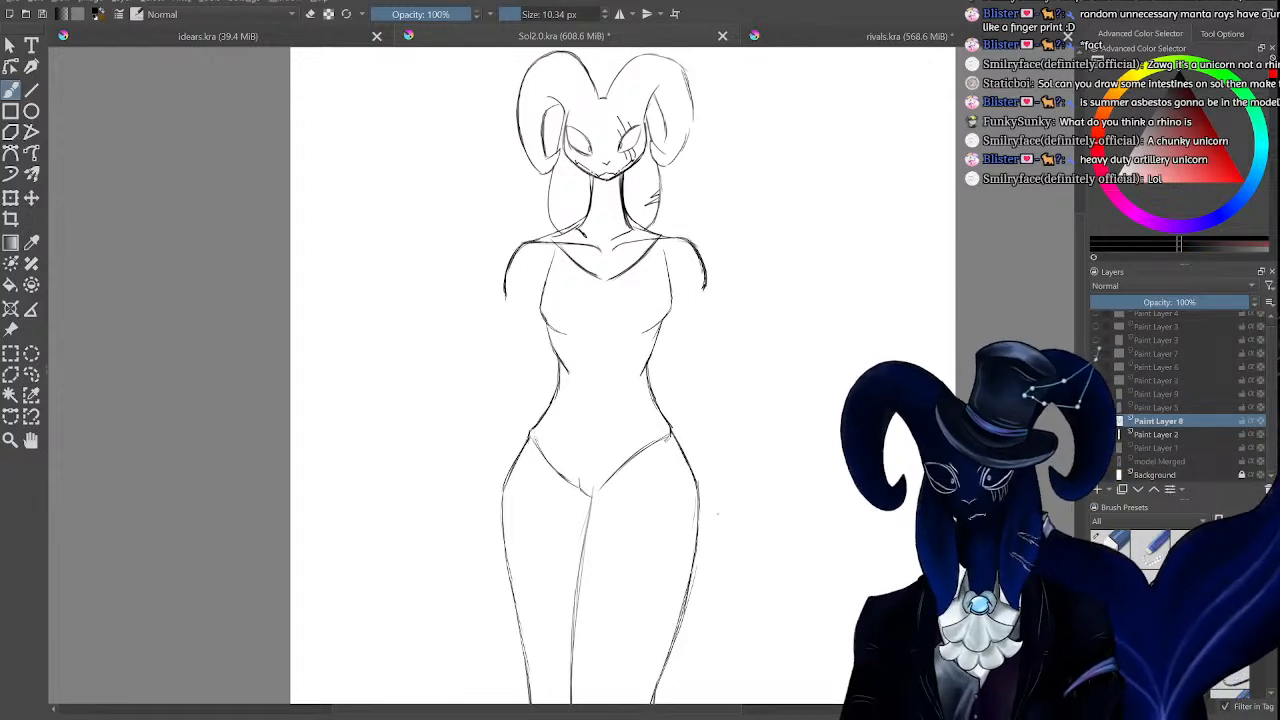
key("ctrl+plus")
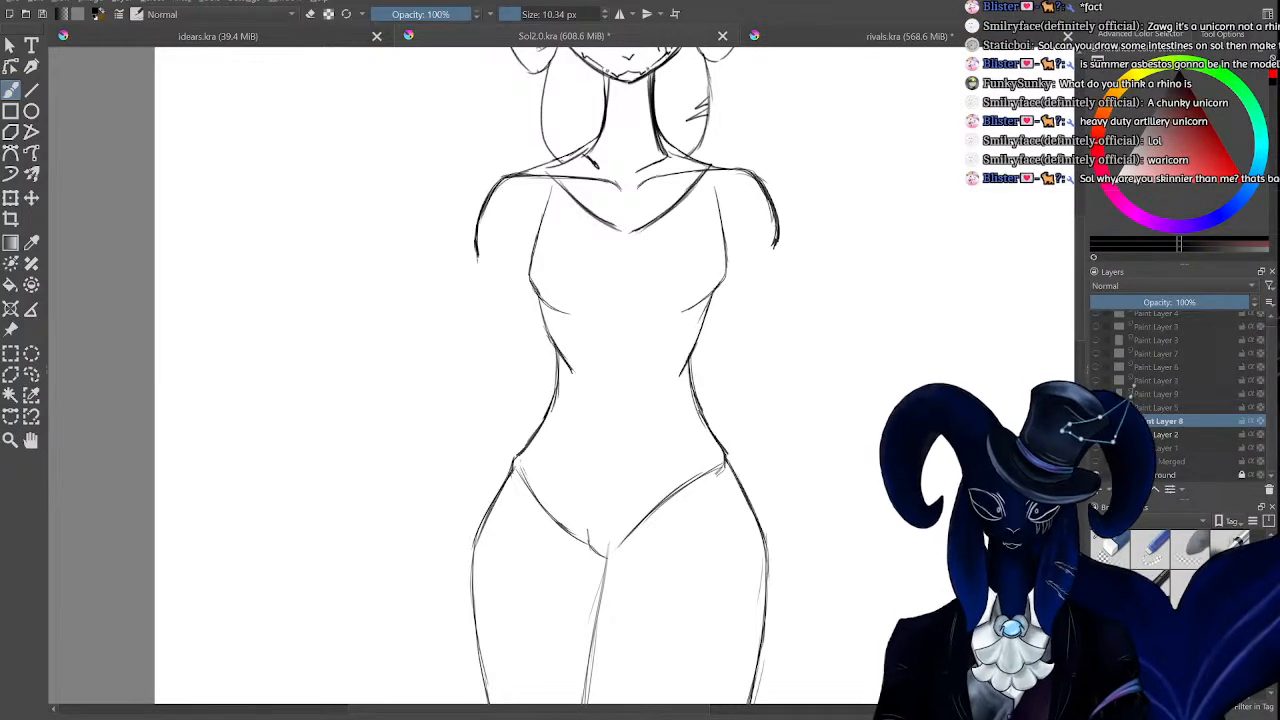
key("ctrl+minus")
key("ctrl+minus")
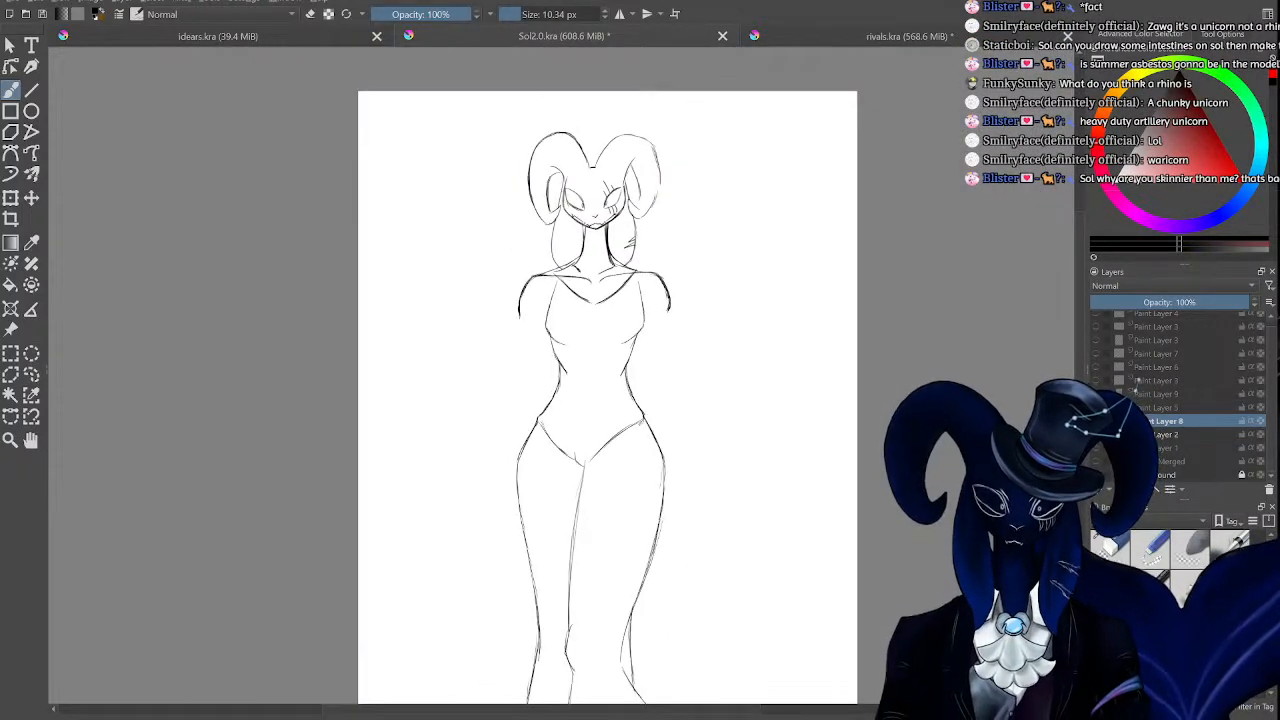
key("ctrl+plus")
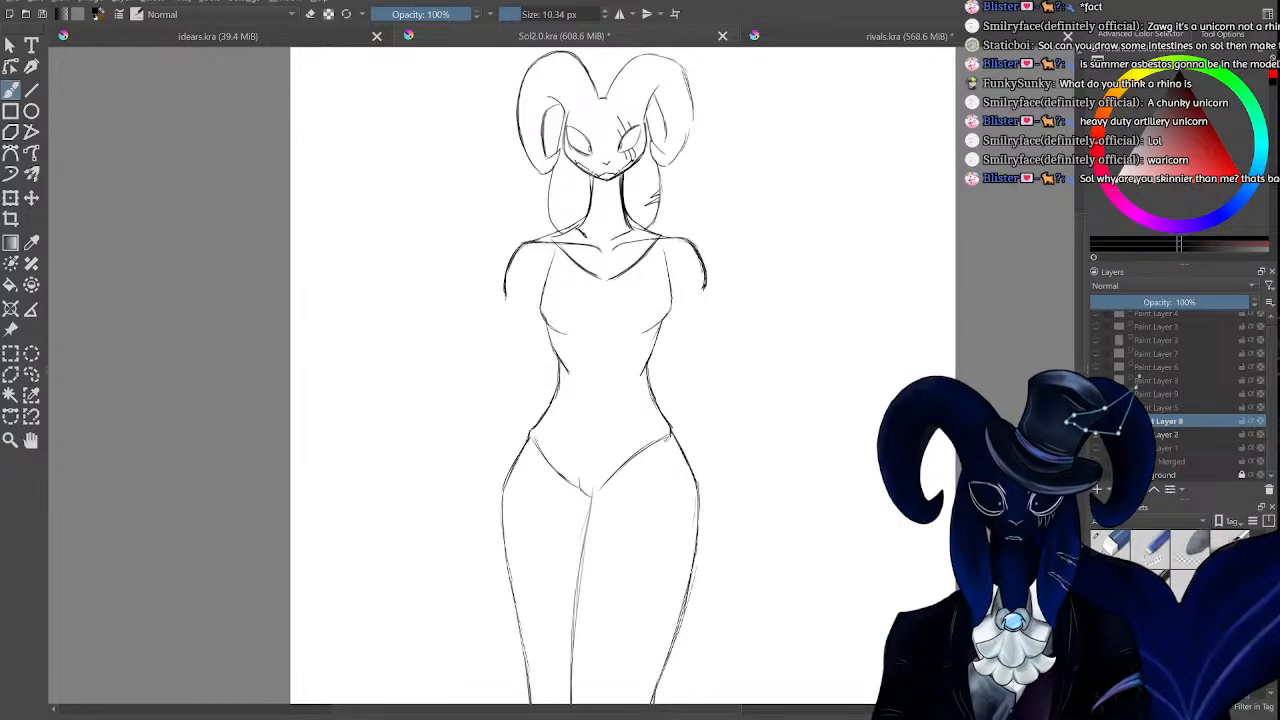
key("ctrl+plus")
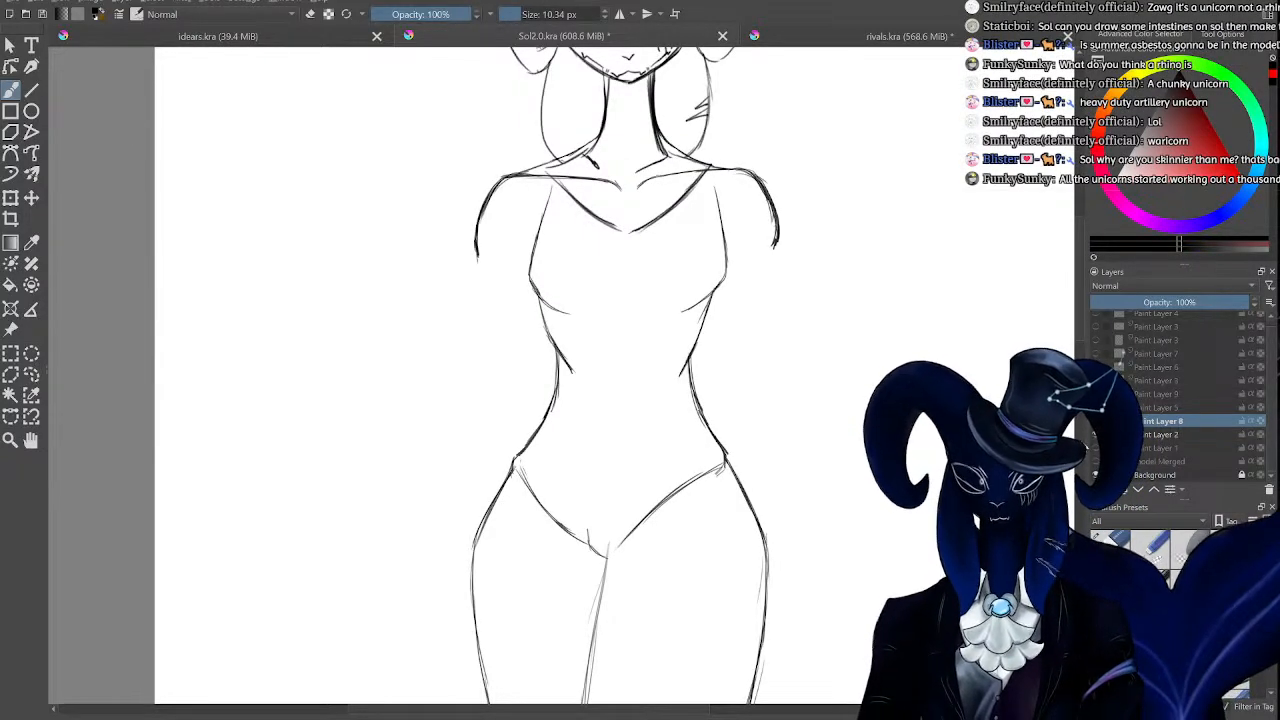
key("ctrl+minus")
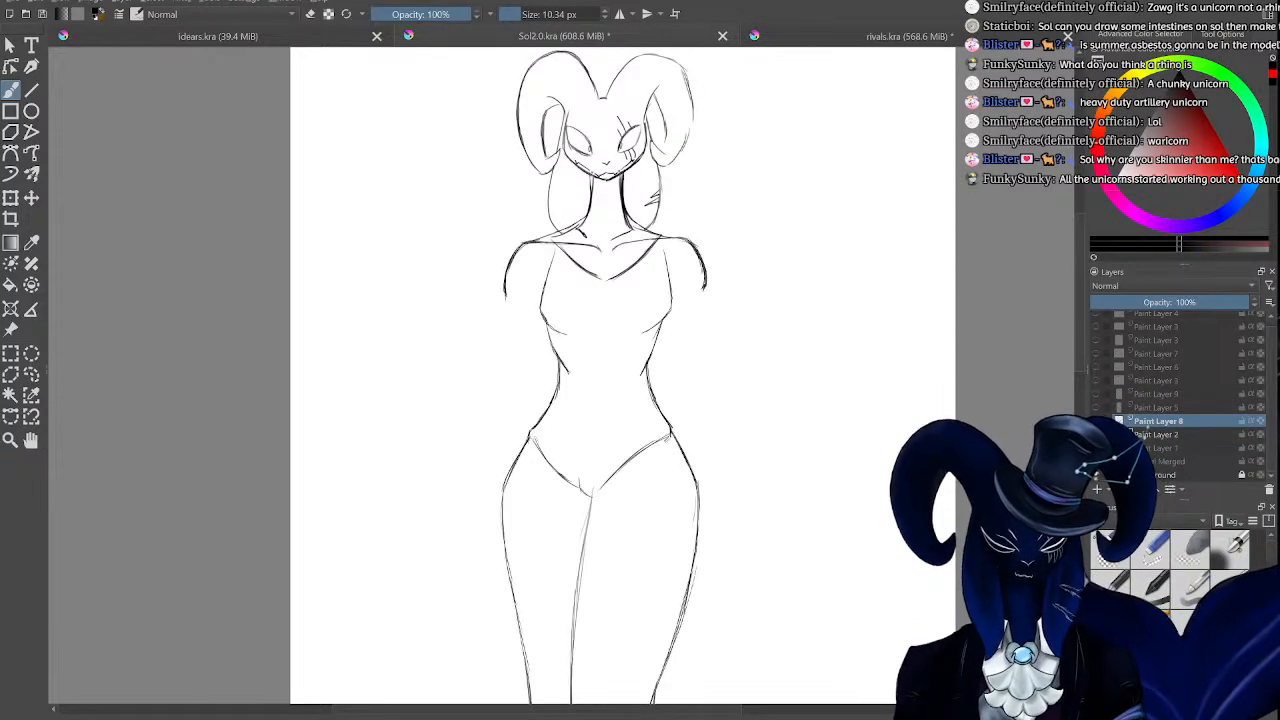
Add a paint layer above Paint Layer 2 and draw short hem lines joining both shoulder curves to the torso.
left_click(1153, 436)
left_click(1098, 487)
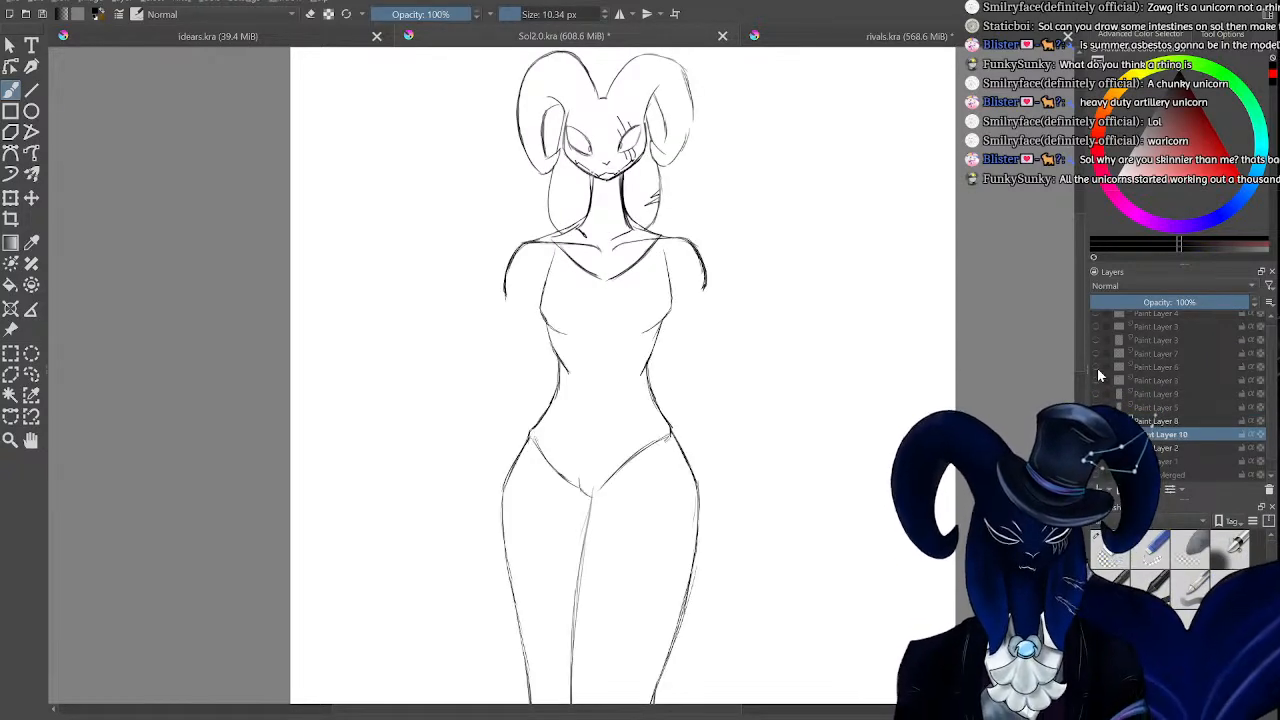
left_click_drag(1080, 335, 1080, 326)
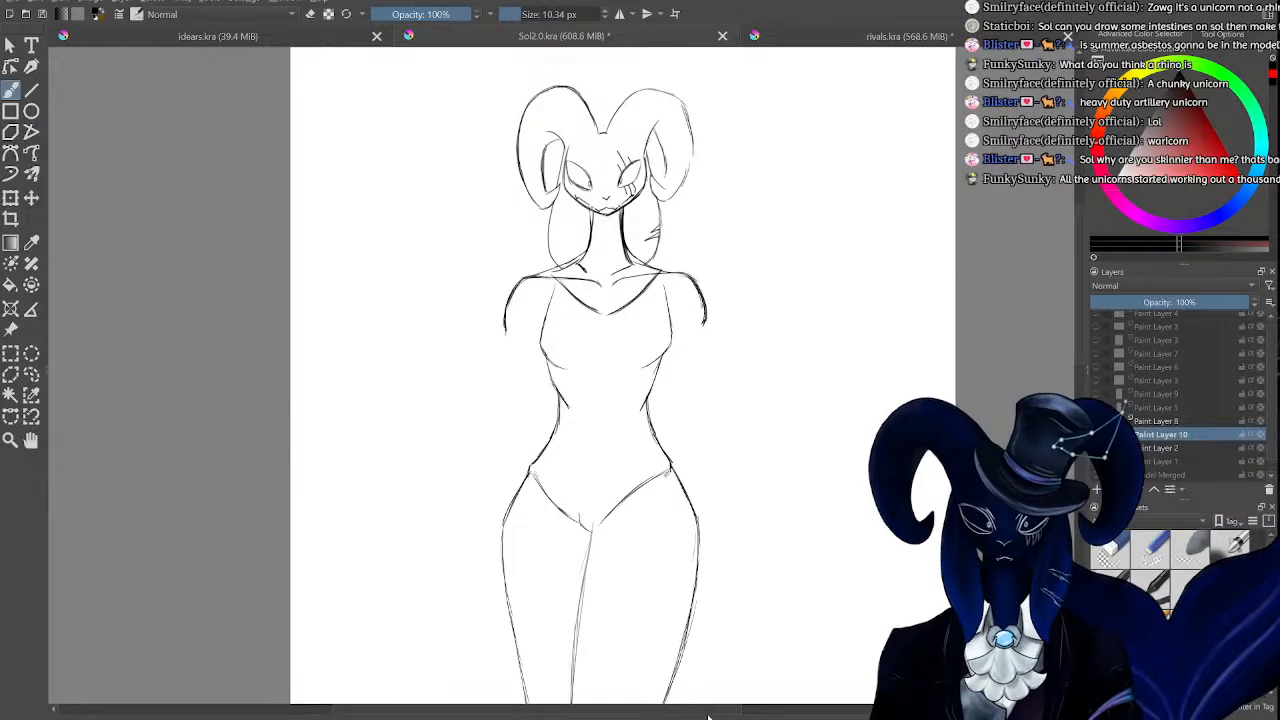
mouse_move(700, 712)
left_mouse_down()
mouse_move(732, 712)
mouse_move(713, 710)
left_mouse_up()
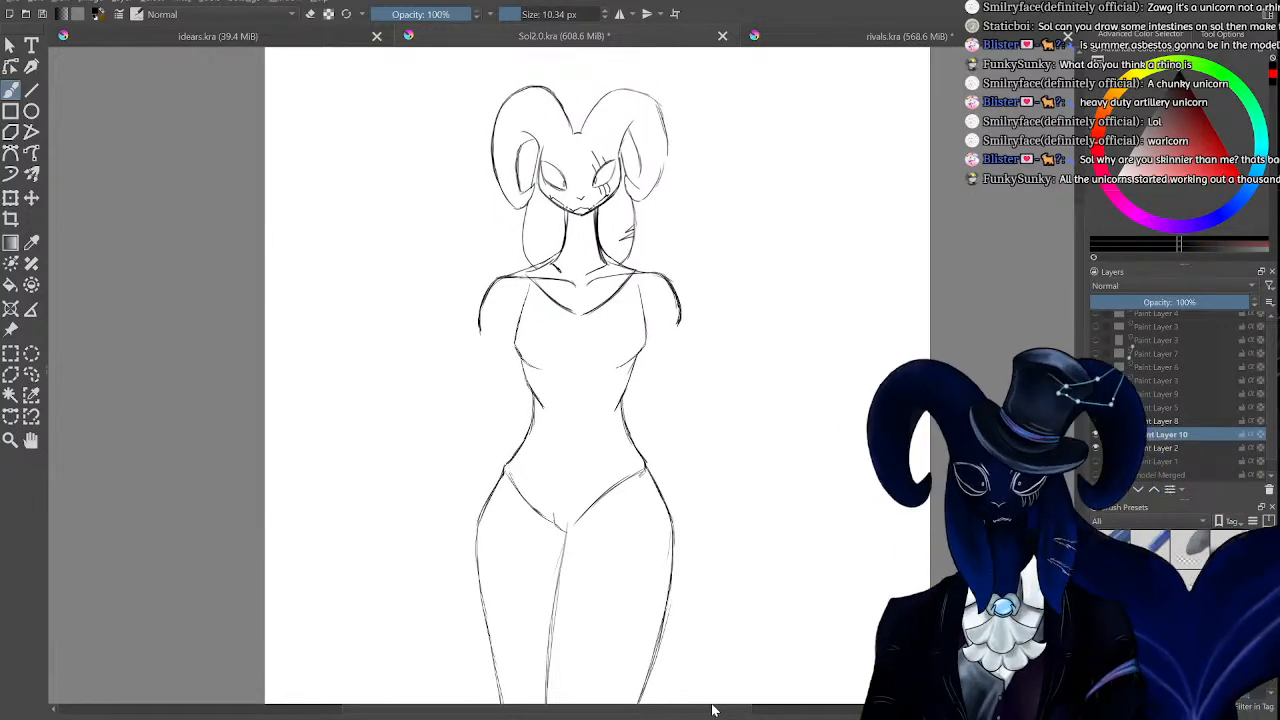
key("ctrl+plus")
key("ctrl+plus")
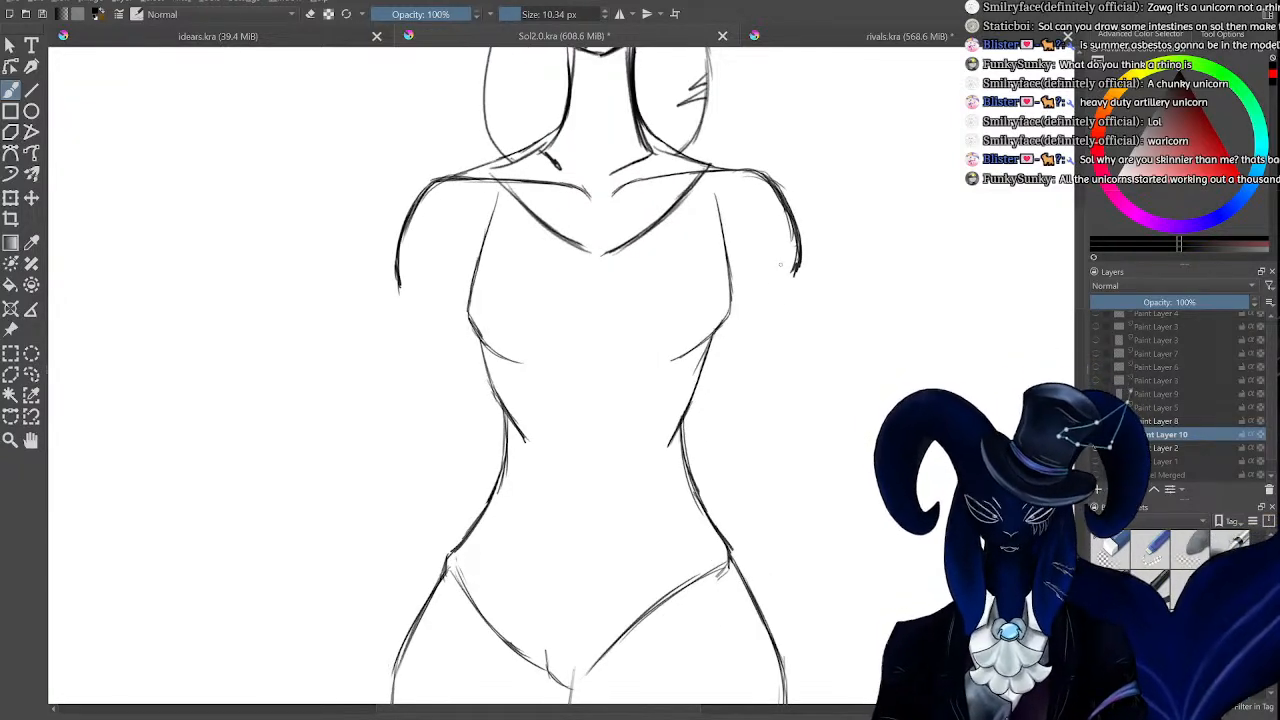
key("ctrl+minus")
key("ctrl+plus")
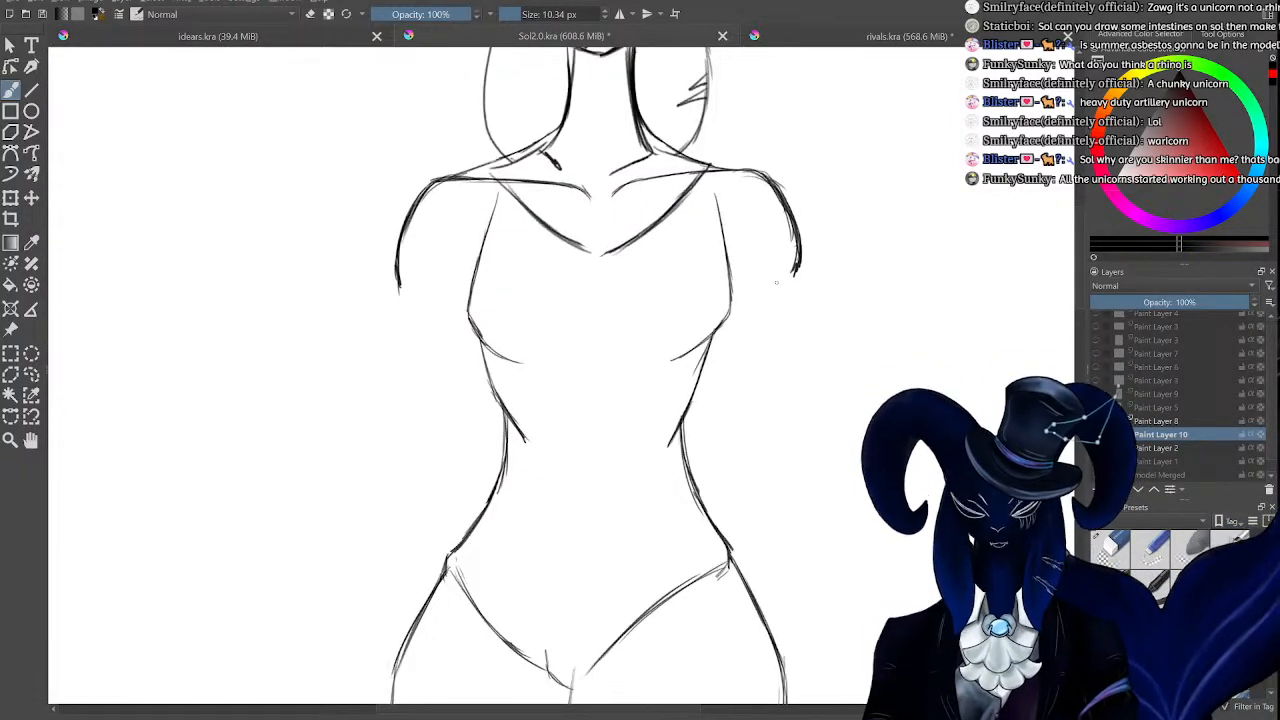
left_click_drag(795, 273, 732, 287)
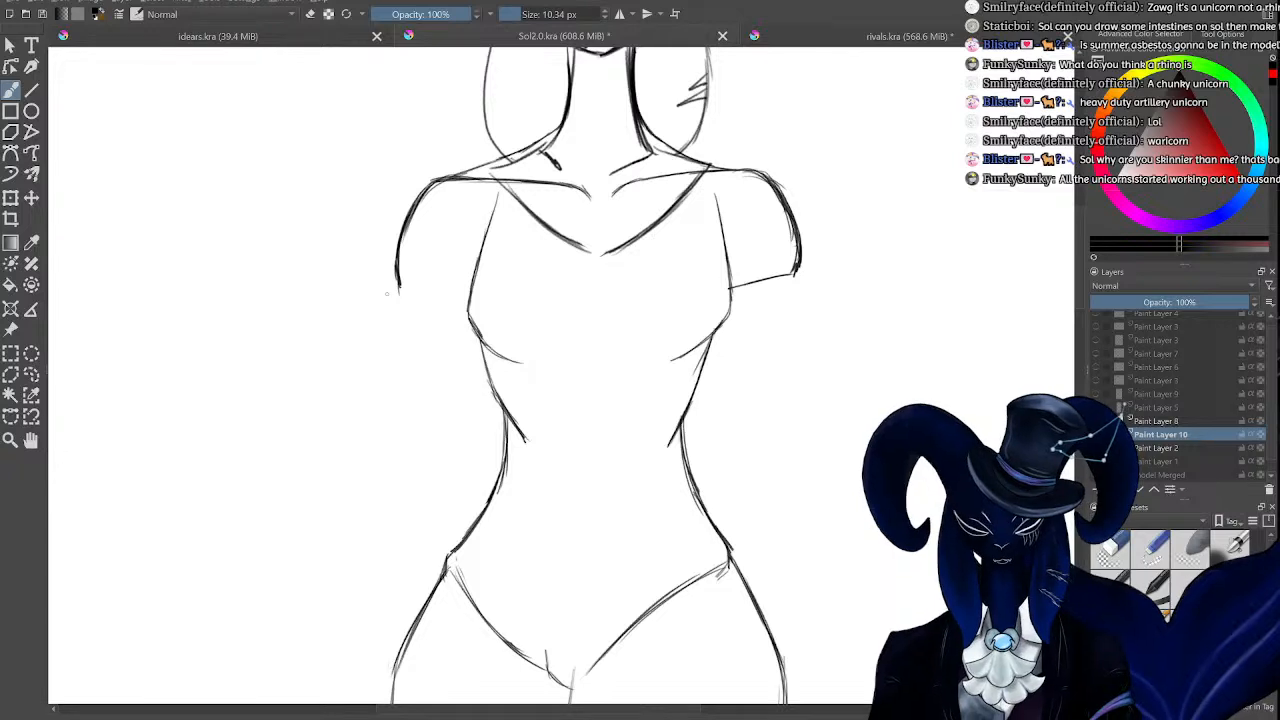
left_click_drag(397, 289, 469, 302)
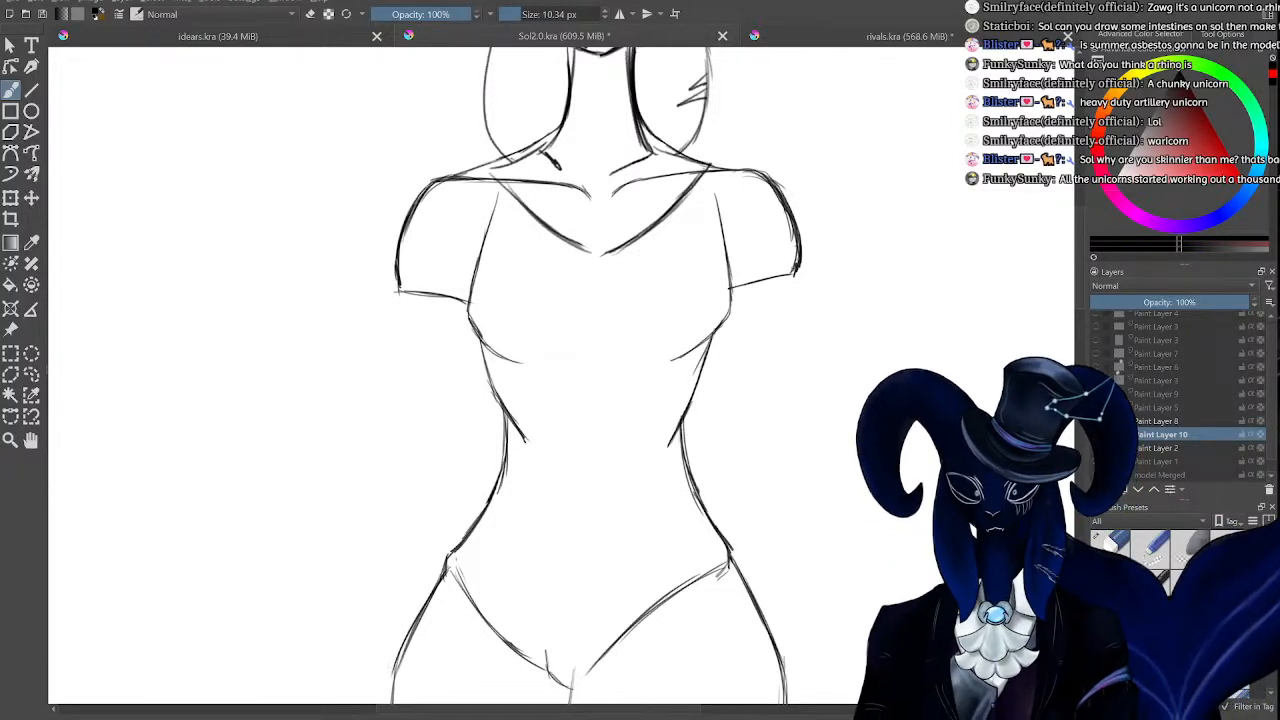
Try to sketch the outer contour of the right-hand arm from the sleeve hem down past the waist.
left_click_drag(794, 250, 797, 342)
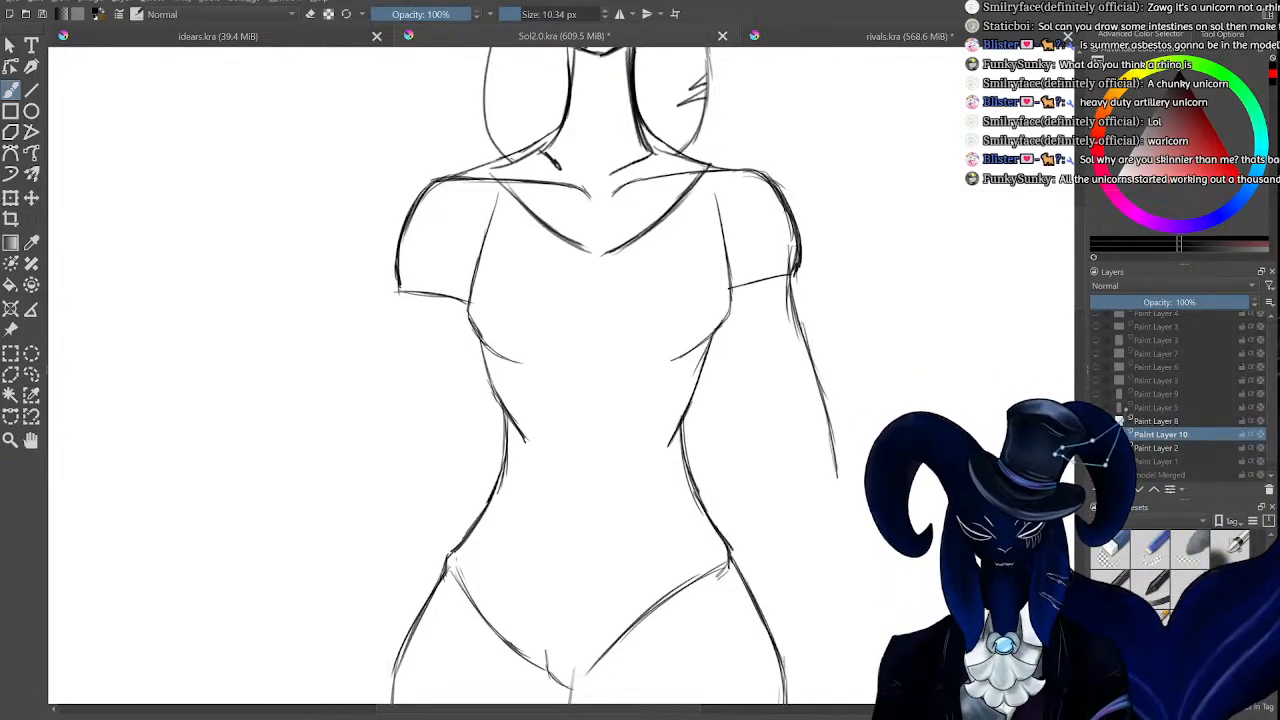
left_click_drag(836, 496, 831, 515)
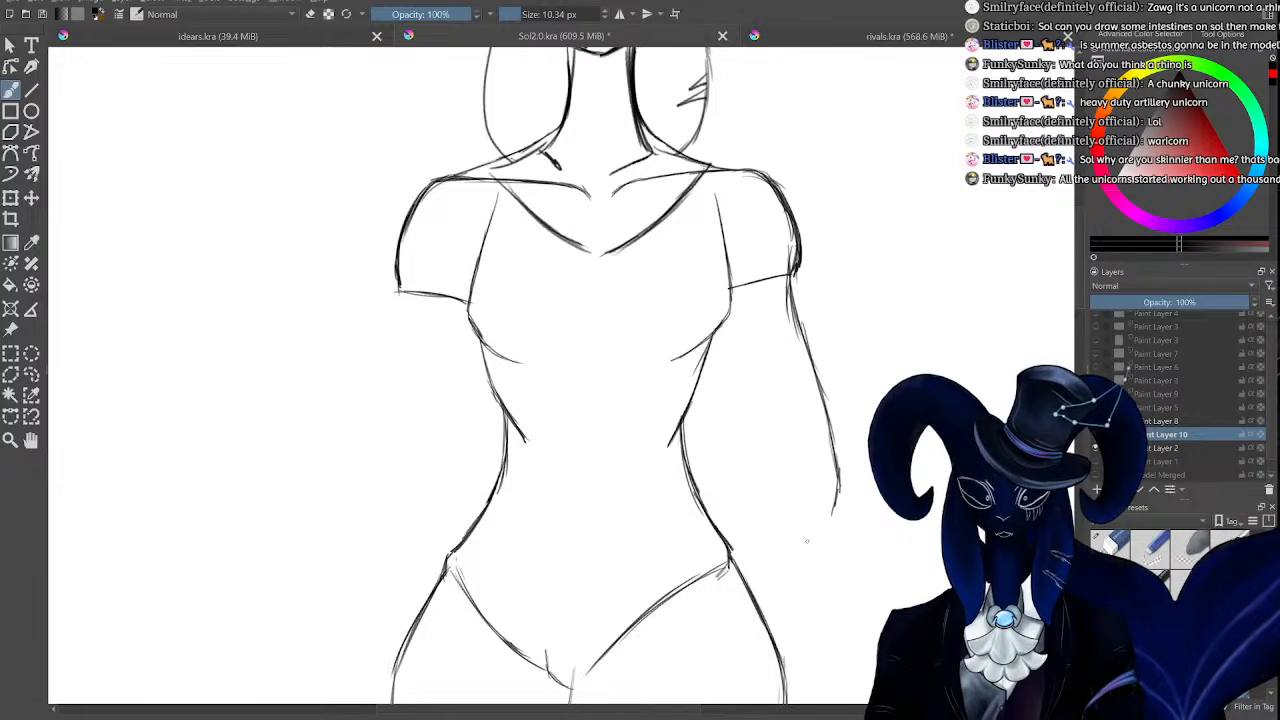
key("minus")
key("minus")
key("minus")
key("plus")
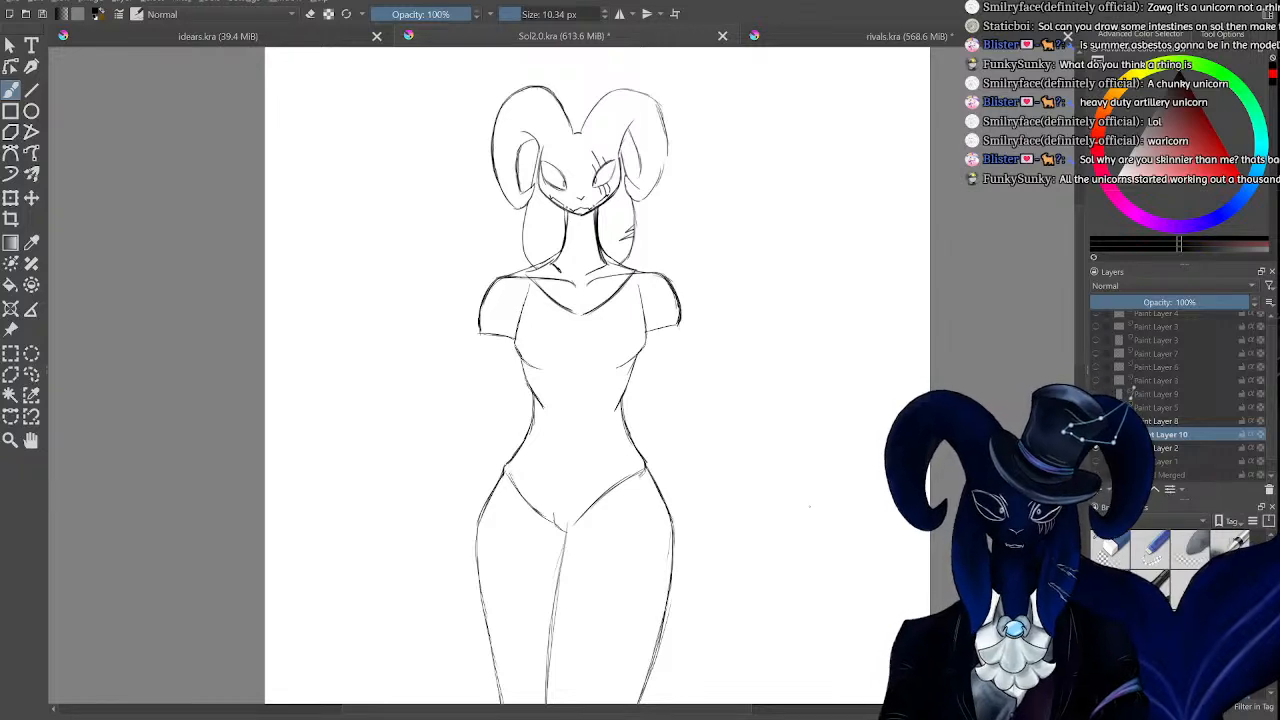
key("plus")
key("minus")
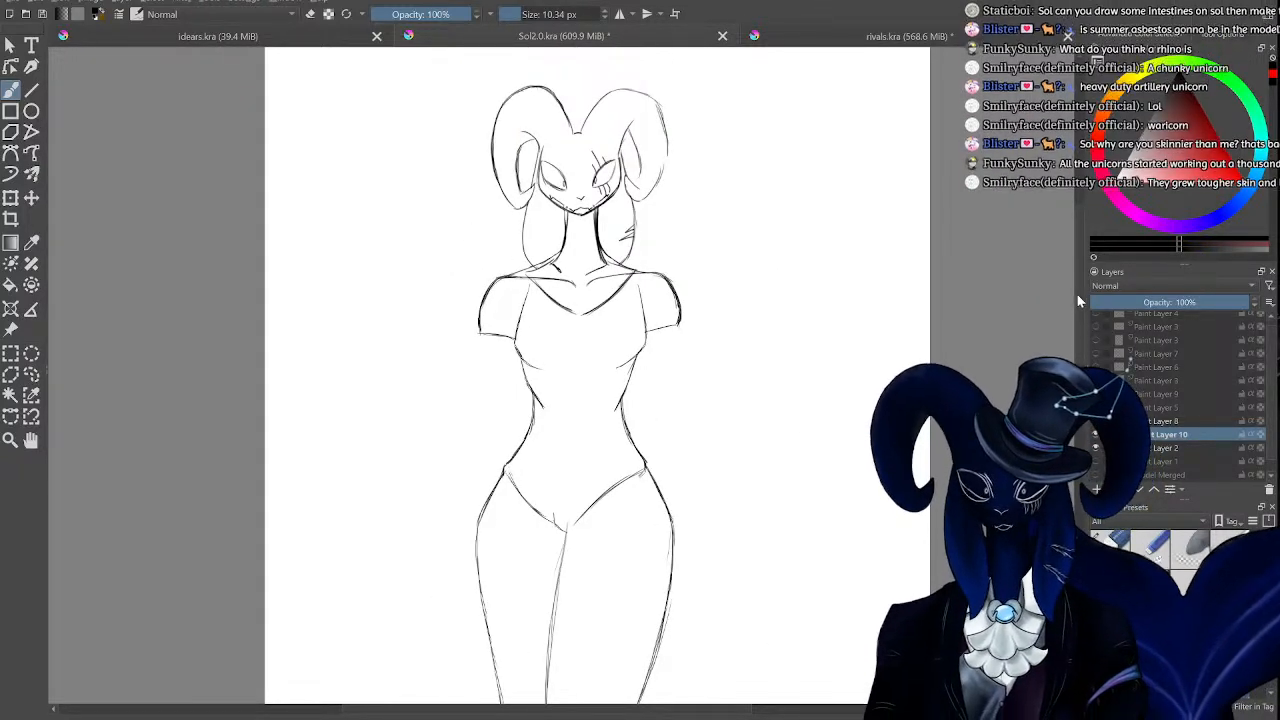
Add a paint layer above Paint Layer 10 and undo the trial collar curve beside the neck.
scroll(1078, 290, "up", 3)
scroll(1080, 284, "up", 3)
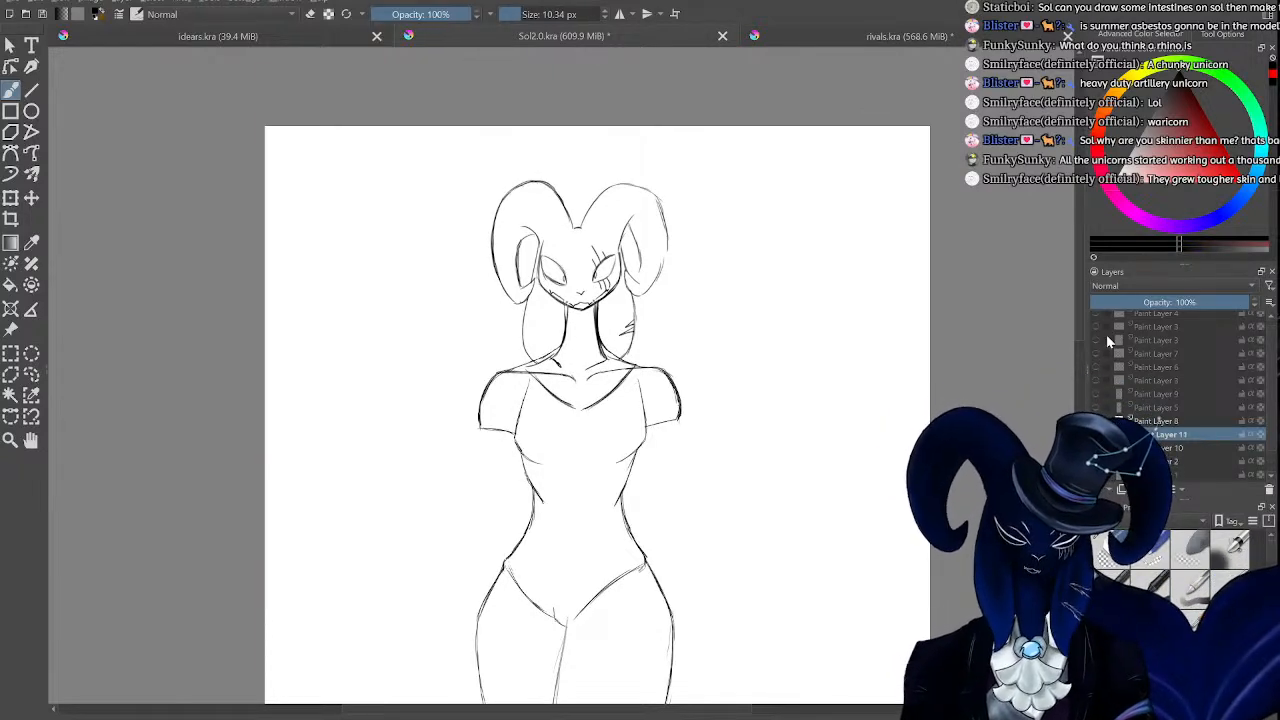
key("plus")
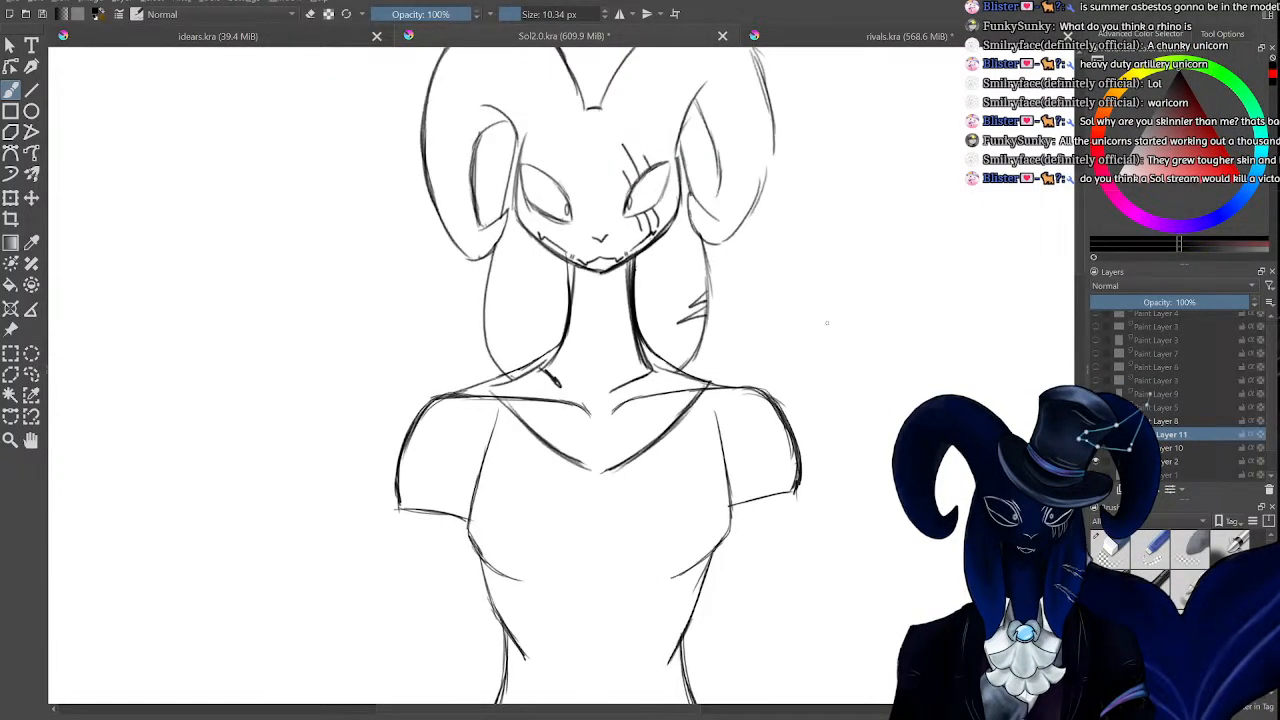
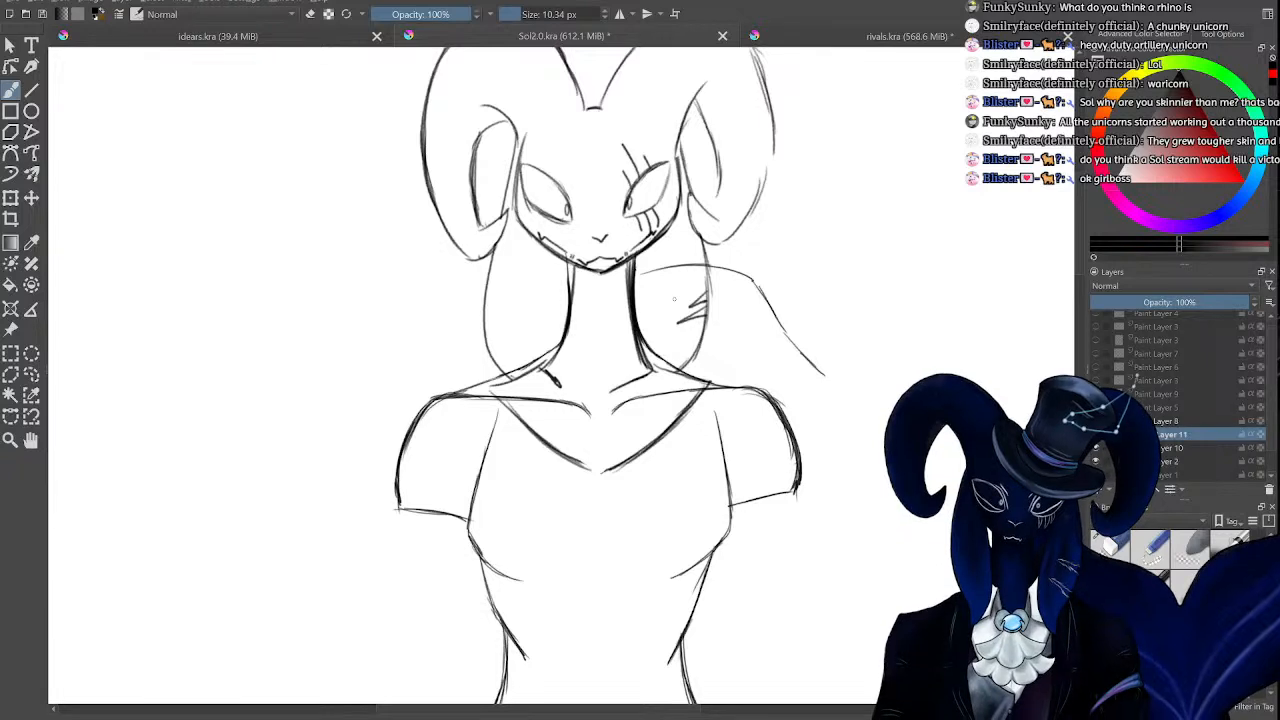
key("ctrl+z")
key("ctrl+z")
key("ctrl+z")
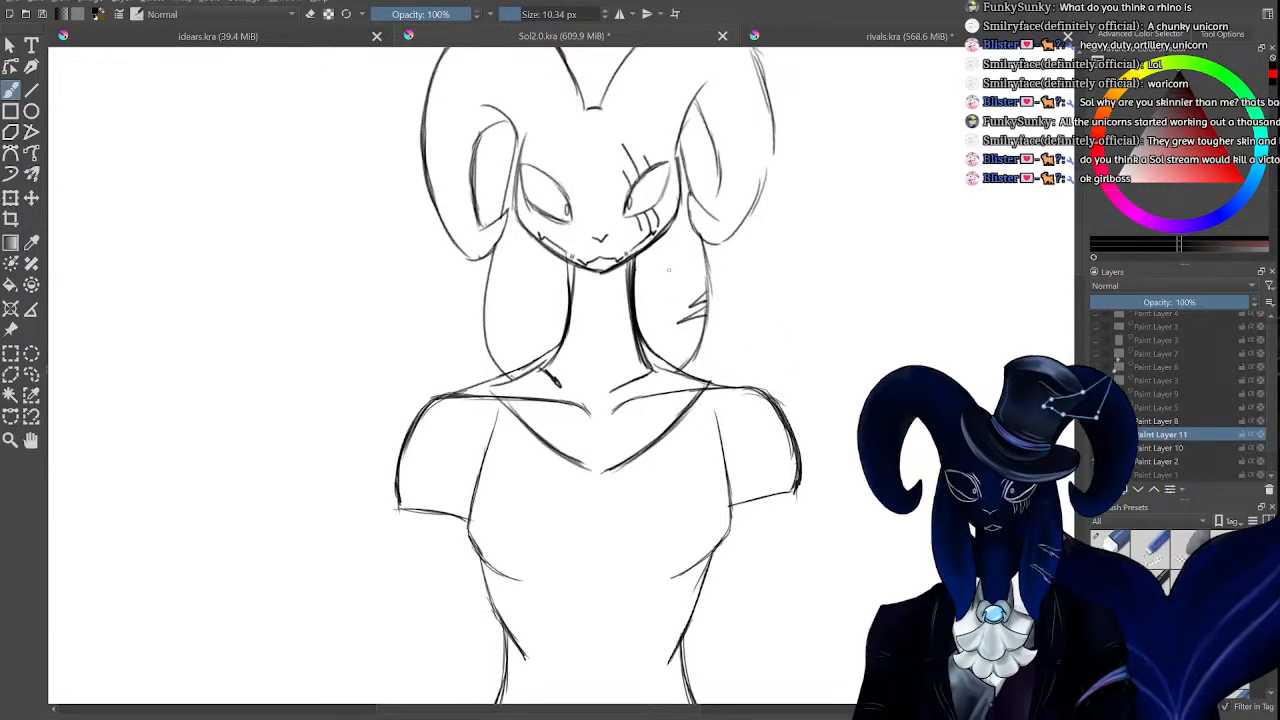
Sketch a high collar arching under the chin, with pointed outer tips and hooked edges curving in toward the shoulders.
mouse_move(680, 269)
left_mouse_down()
mouse_move(502, 299)
mouse_move(447, 362)
mouse_move(483, 343)
mouse_move(524, 352)
left_mouse_up()
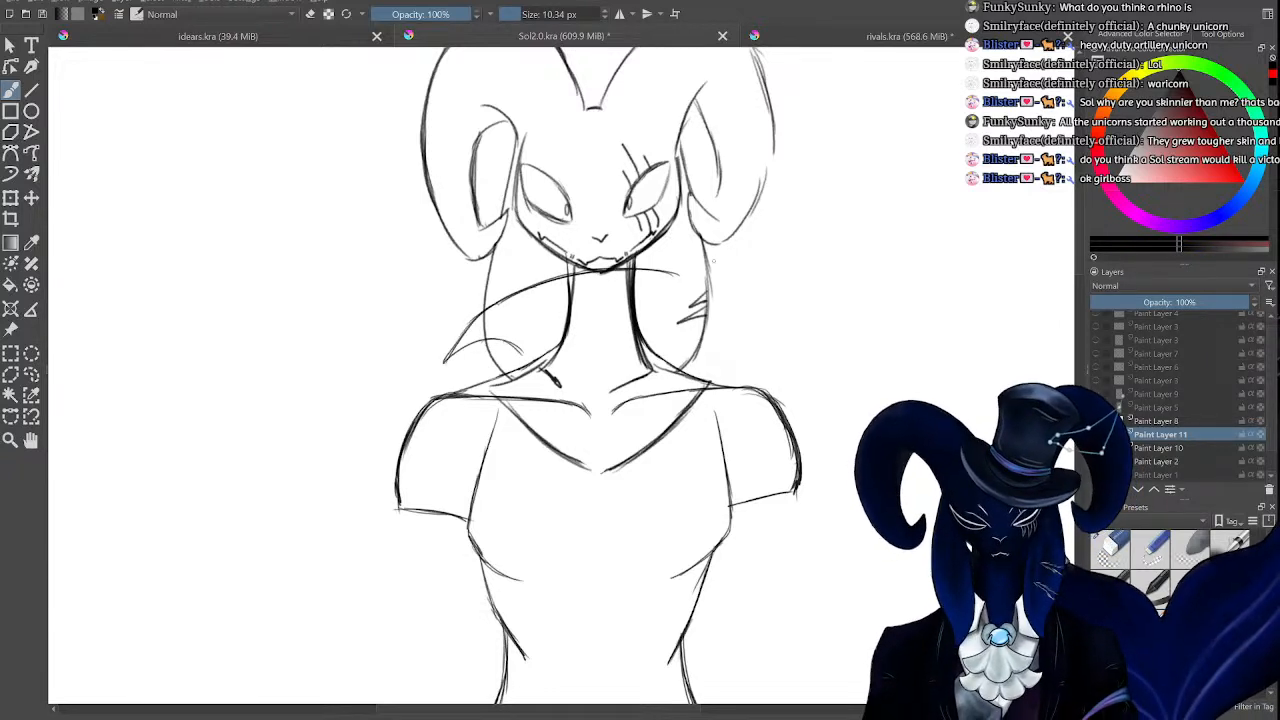
mouse_move(664, 272)
left_mouse_down()
mouse_move(720, 296)
mouse_move(749, 343)
mouse_move(689, 328)
mouse_move(676, 345)
mouse_move(686, 363)
left_mouse_up()
left_click_drag(680, 335, 690, 370)
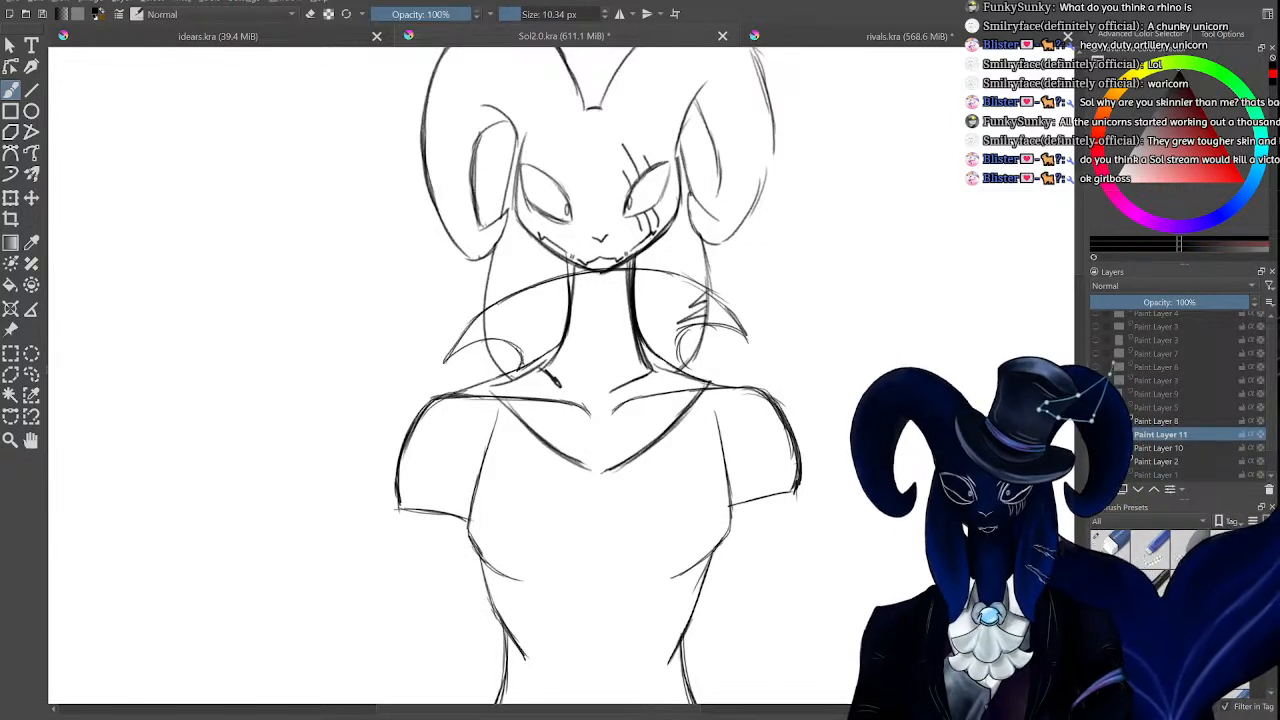
left_click_drag(521, 362, 494, 399)
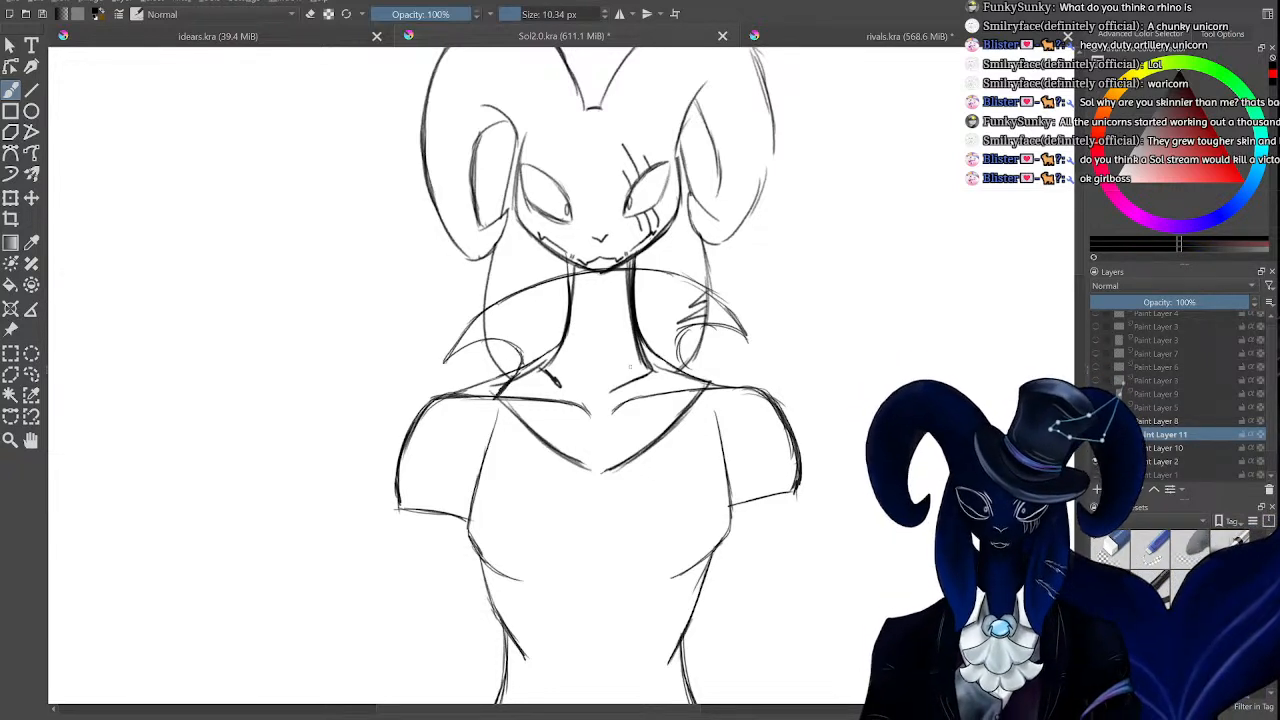
Toggle Paint Layer 2 to identify the body sketch and lower its opacity to 40%.
left_click(1170, 461)
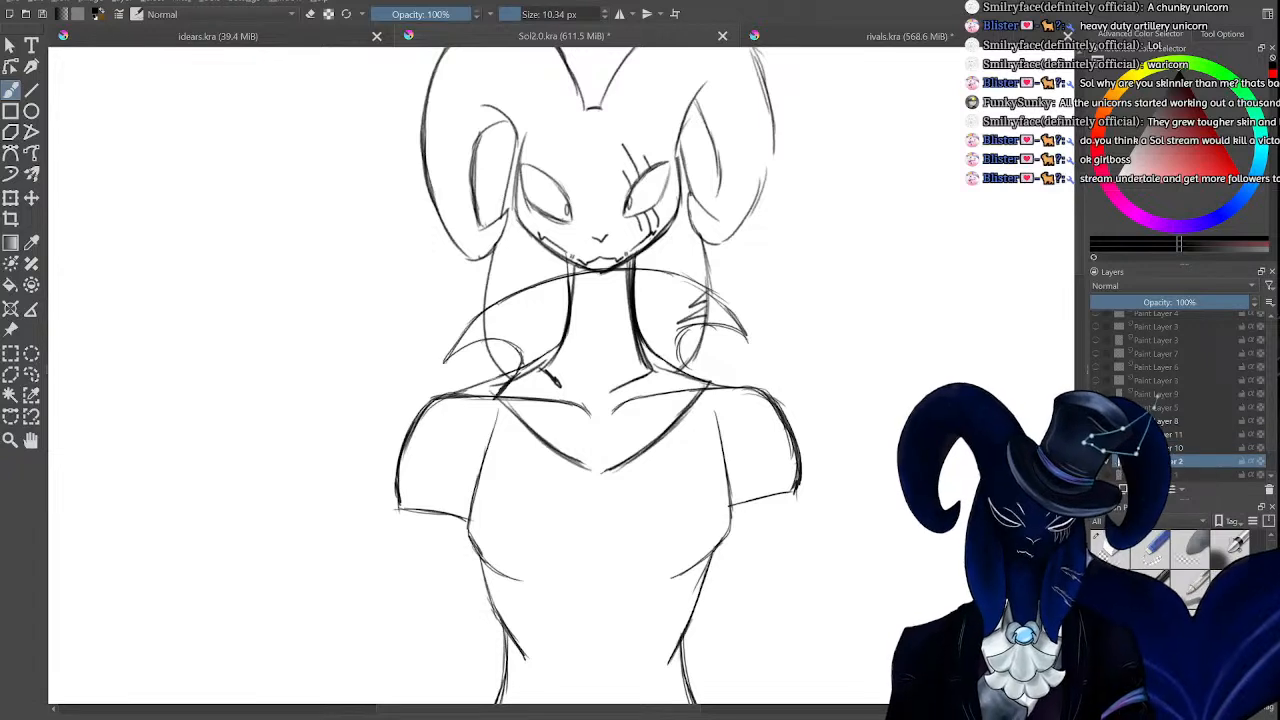
left_click(1096, 461)
left_click(1096, 461)
left_click(1150, 302)
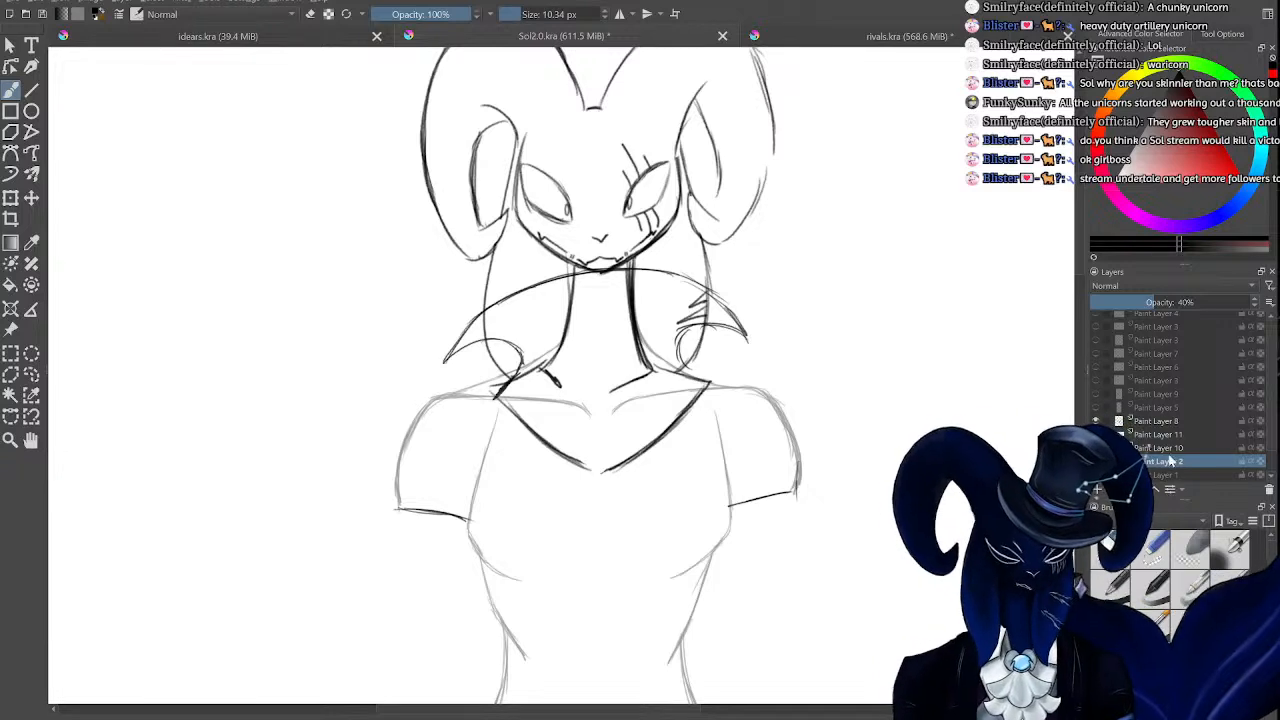
Check what Paint Layers 10 and 8 contain by toggling their visibility.
left_click(1168, 449)
left_click(1096, 448)
left_click(1096, 448)
left_click(1096, 448)
left_click(1096, 448)
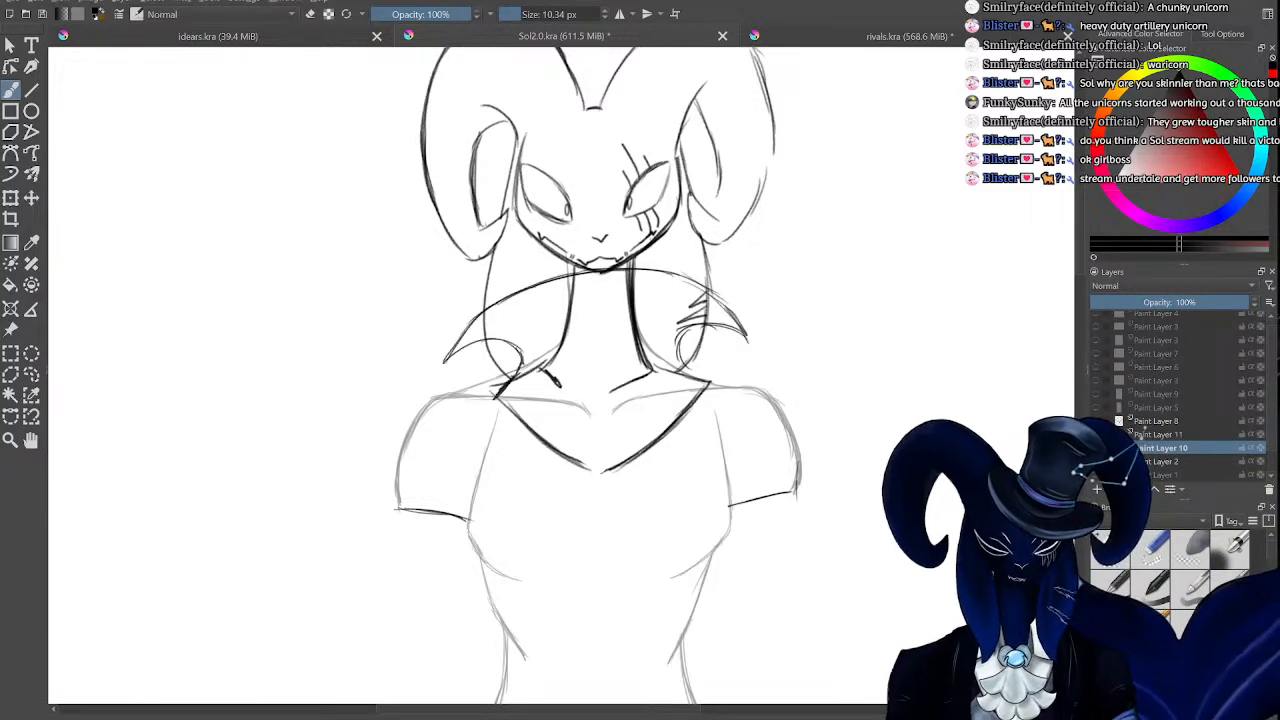
left_click(1096, 421)
left_click(1096, 421)
Move the horned head on Paint Layer 8 below the collar's Paint Layer 11 and set its opacity to 47%.
left_click_drag(1135, 421, 1140, 442)
left_click(1096, 448)
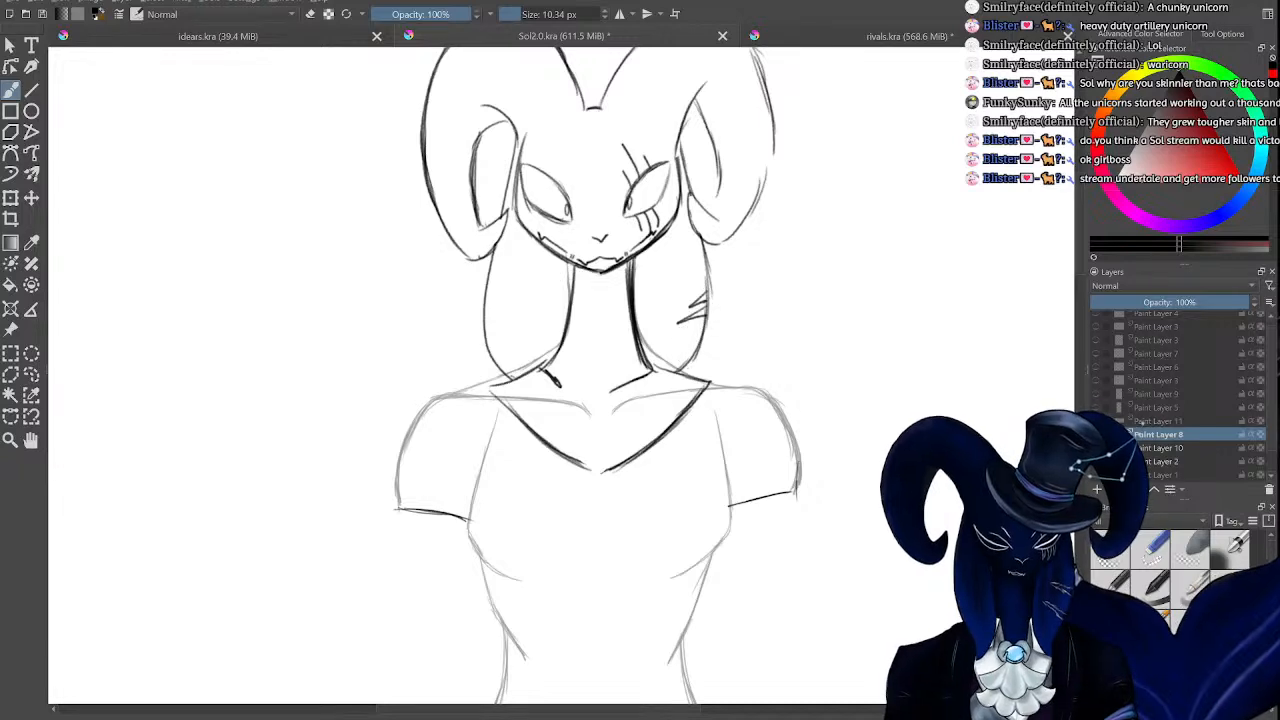
left_click(1096, 448)
left_click(1096, 448)
left_click(1096, 448)
left_click(1158, 302)
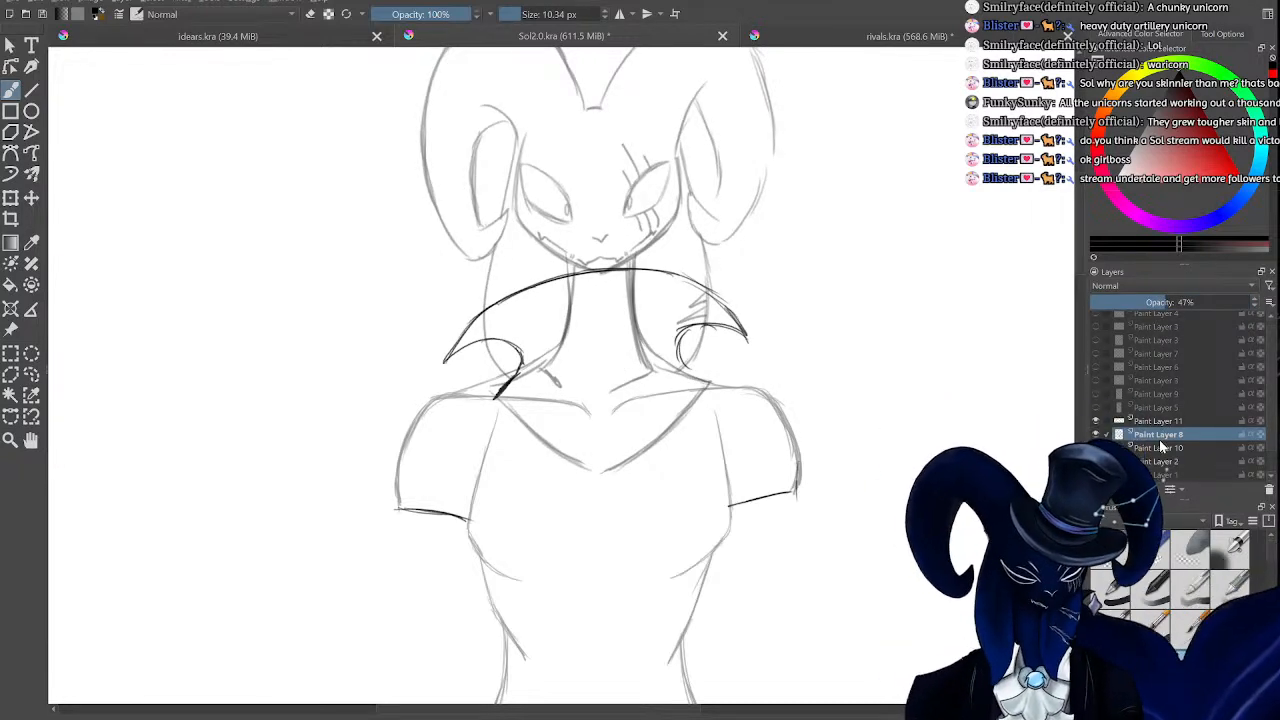
Set the opacity of the sleeve hems on Paint Layer 10 to 49% and make Paint Layer 11 active for the collar.
key("Page_Down")
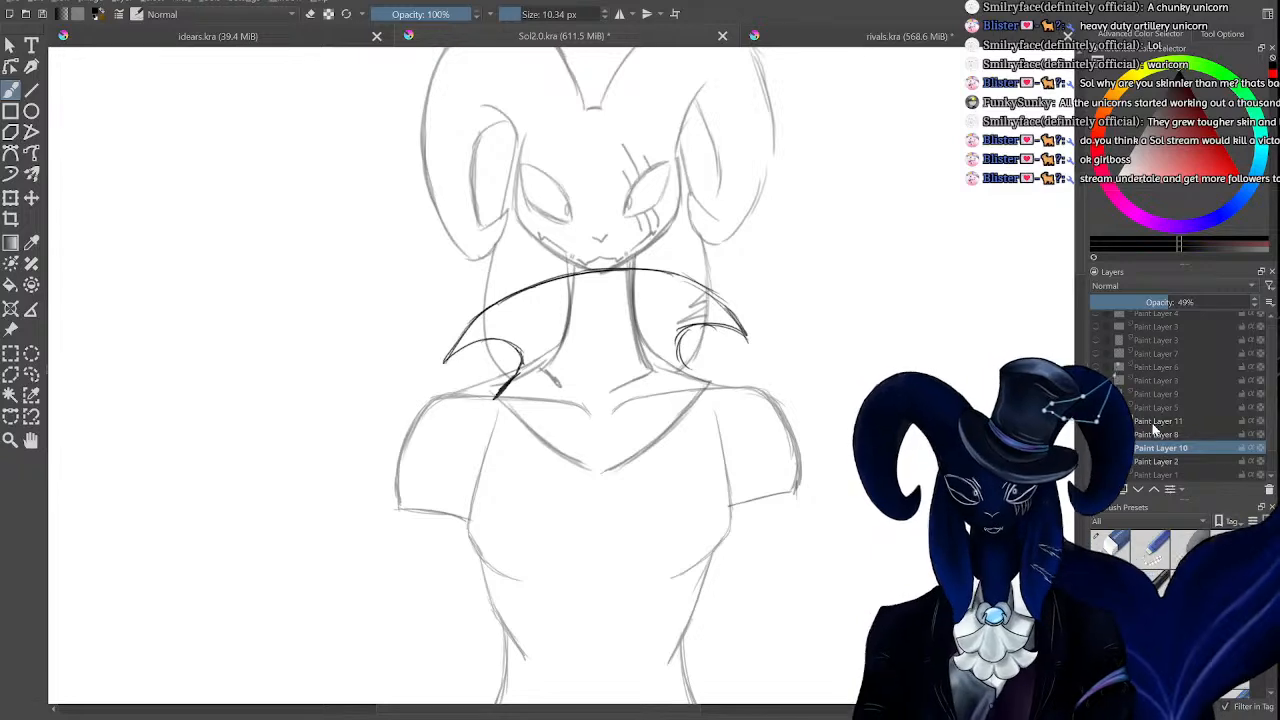
left_click(1160, 421)
key("minus")
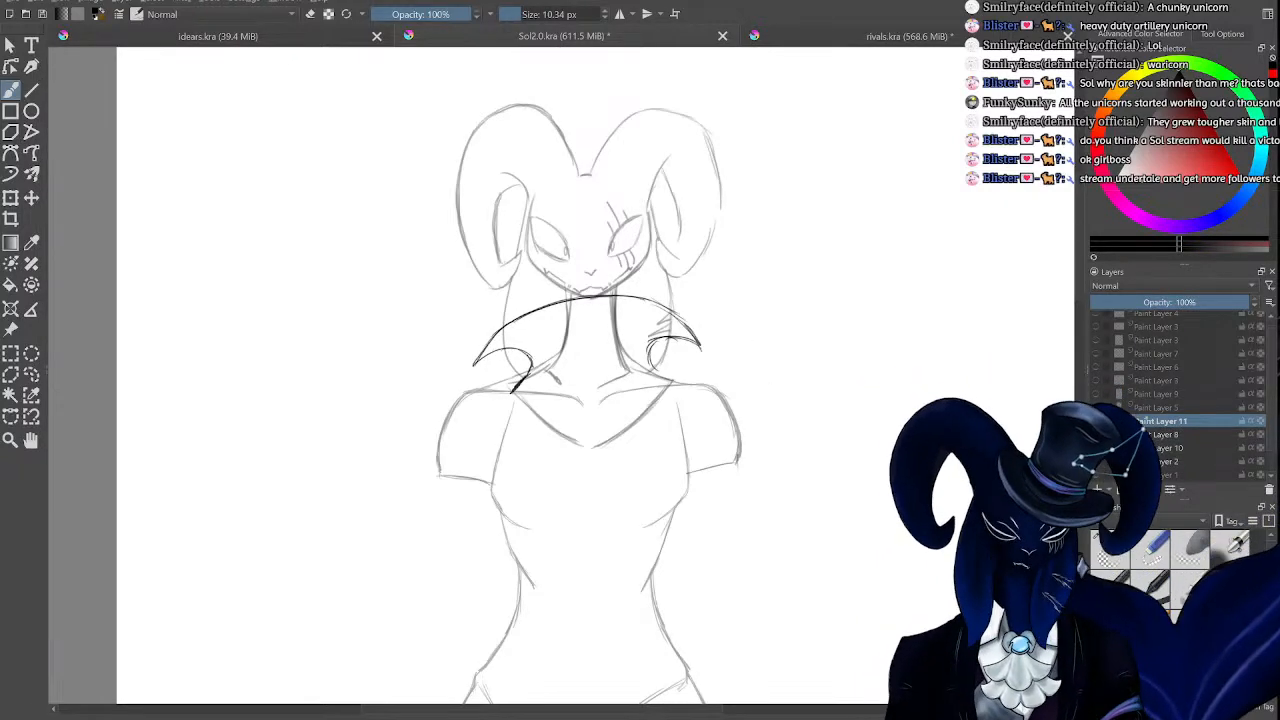
left_click_drag(1082, 411, 1058, 275)
key("plus")
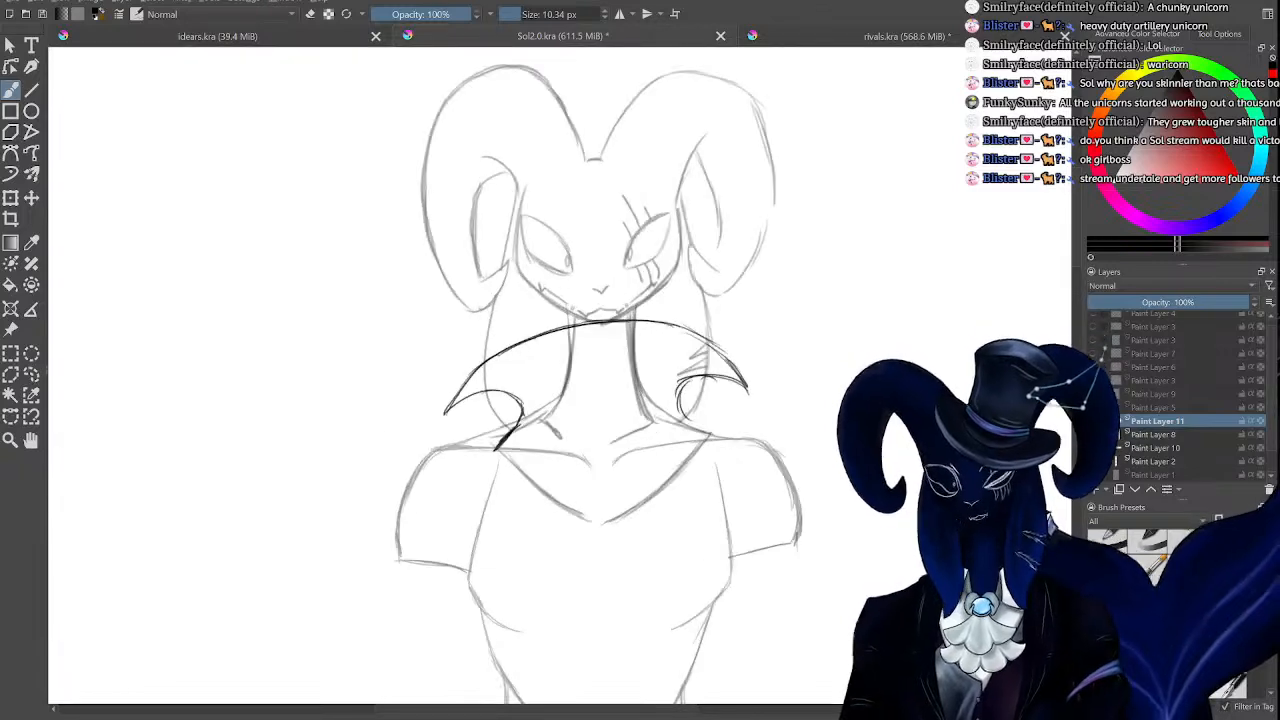
left_click_drag(1087, 338, 1091, 338)
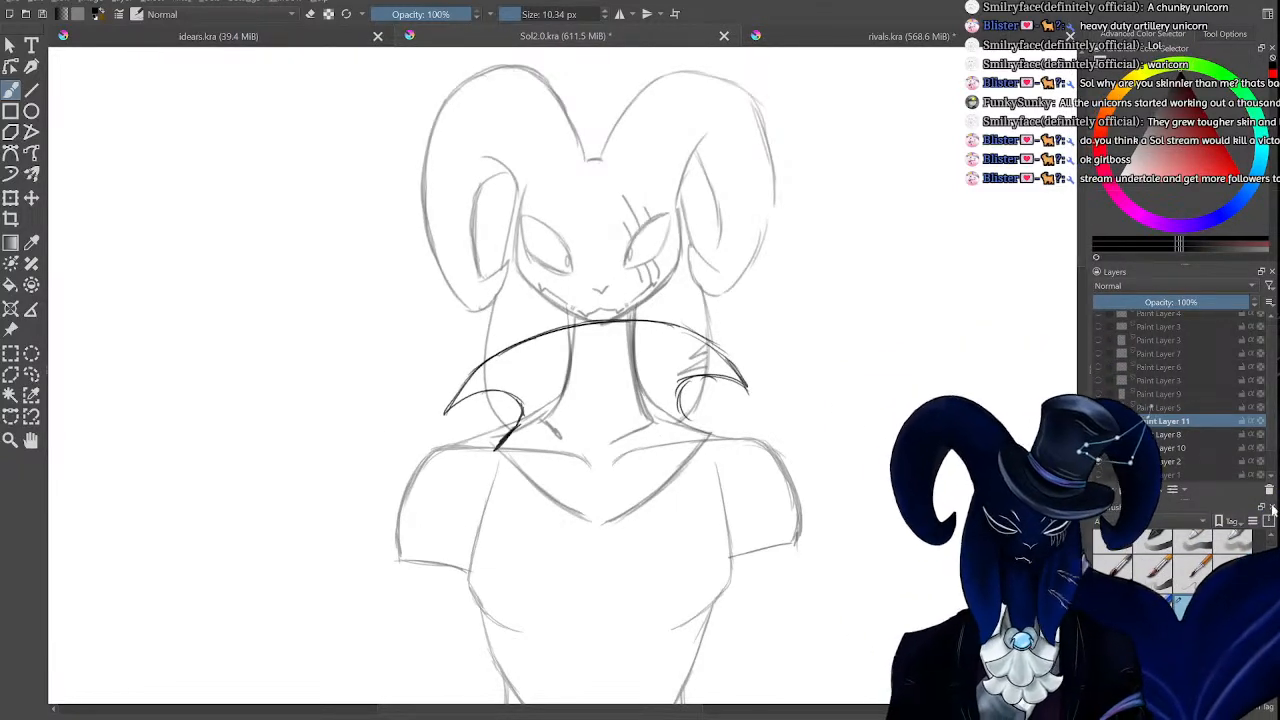
Clear the collar lines from Paint Layer 11.
left_click(1269, 489)
left_click(1098, 488)
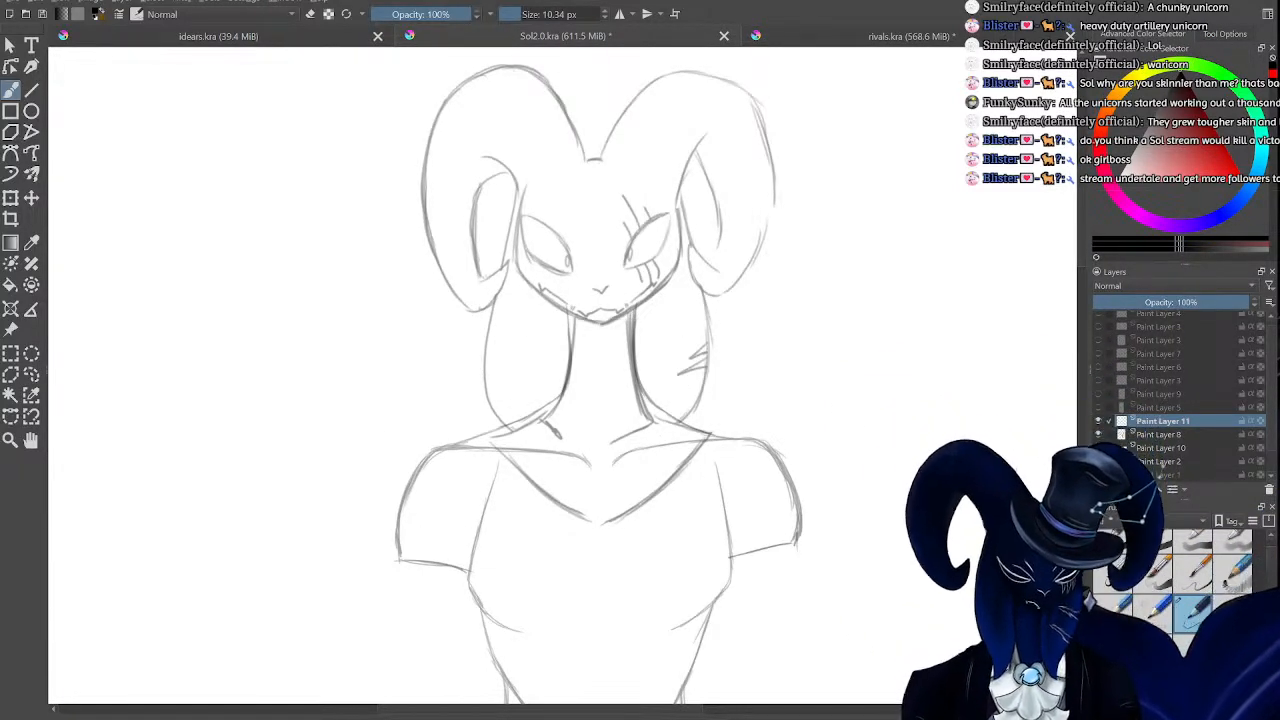
key("minus")
key("plus")
key("plus")
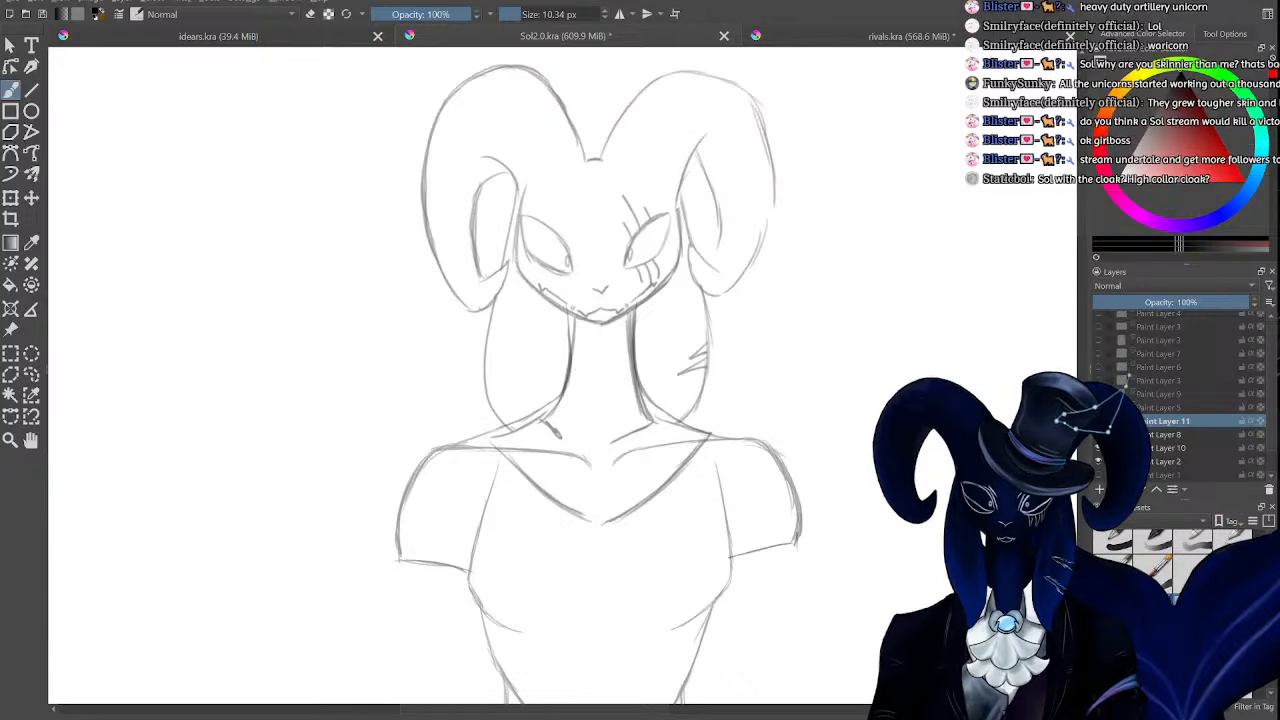
key("minus")
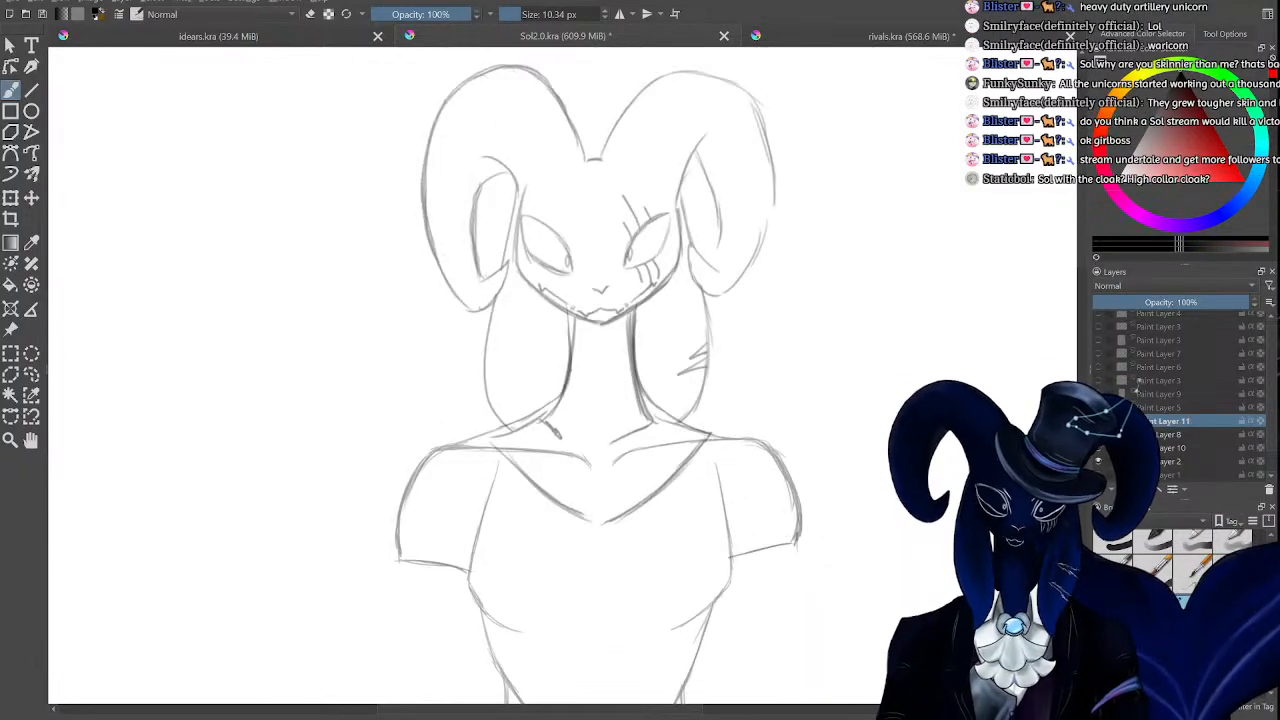
Show the model Merged layer and examine how the coloured model lines up with the sketch around the neck and shoulders.
scroll(1262, 383, "down", 2)
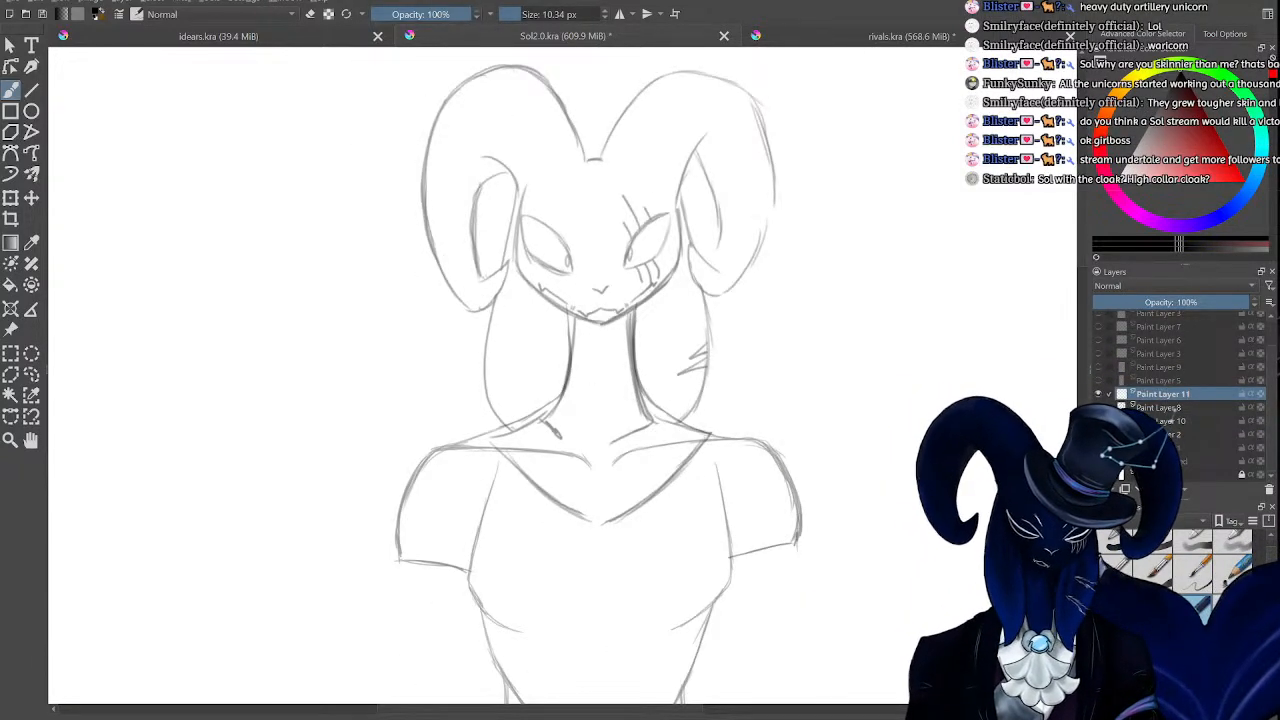
left_click(1098, 461)
key("minus")
key("minus")
key("plus")
key("plus")
key("plus")
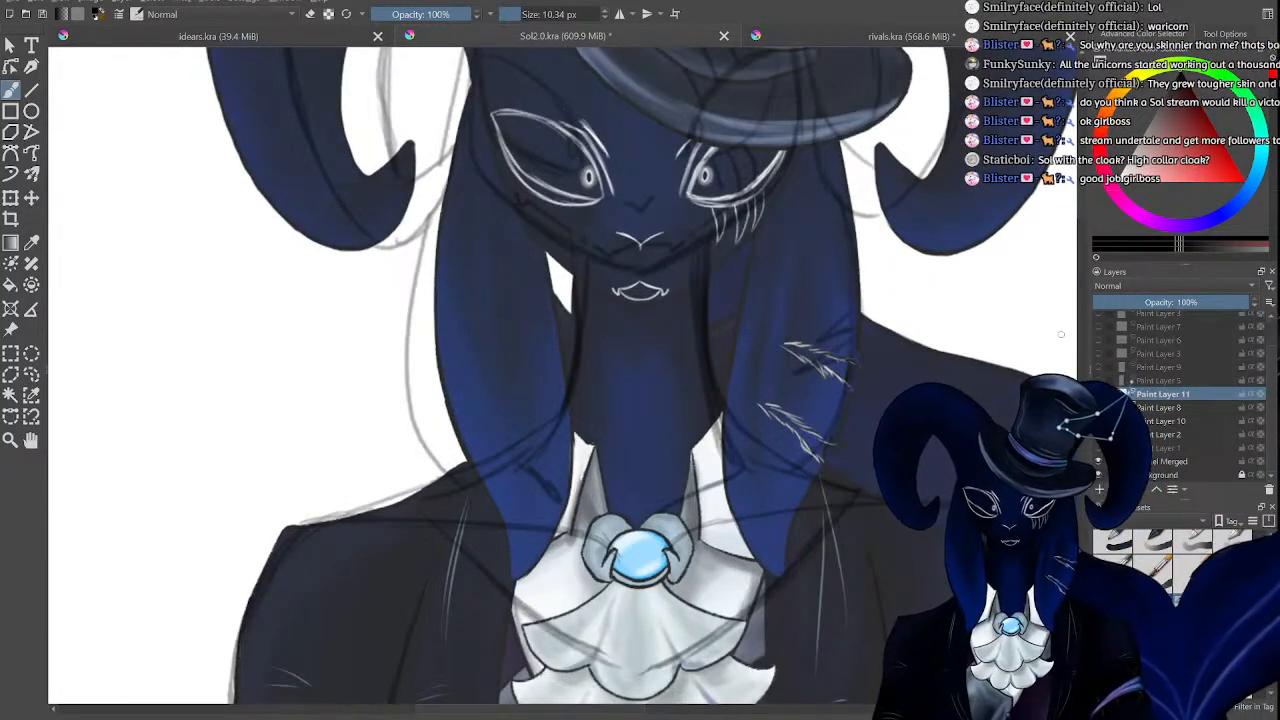
key("minus")
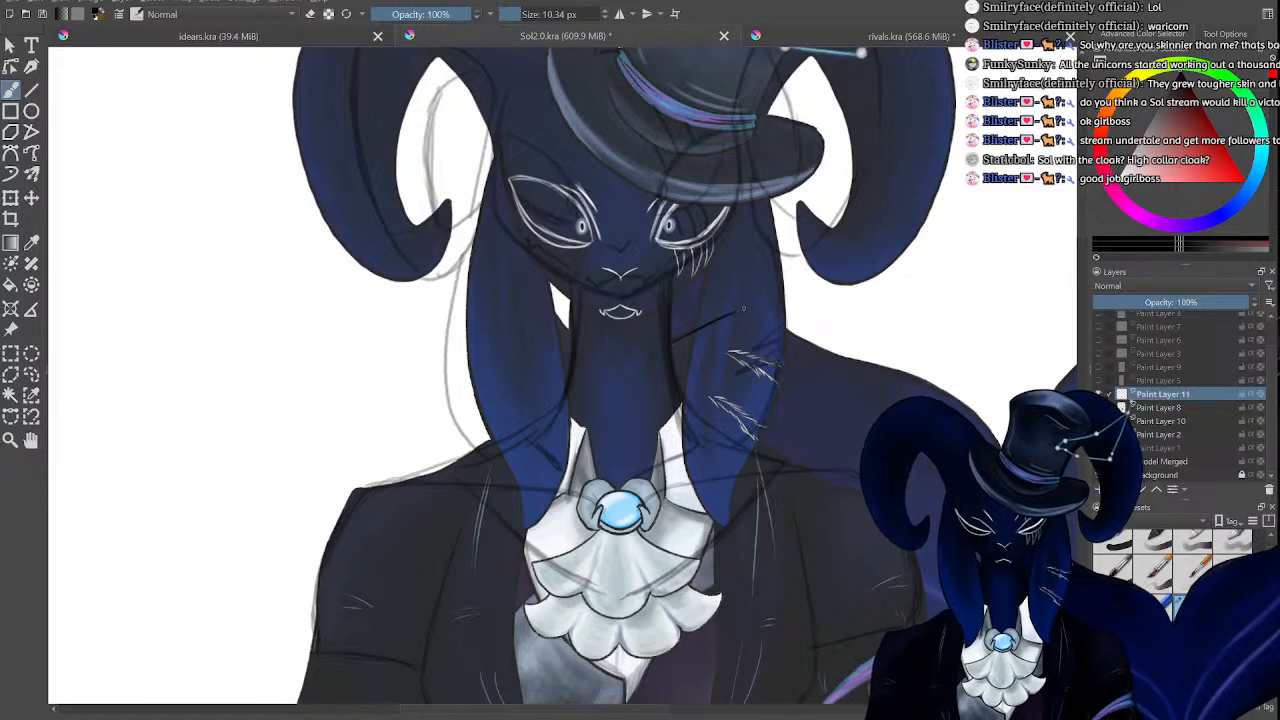
mouse_move(788, 321)
left_mouse_down()
mouse_move(826, 351)
mouse_move(780, 344)
left_mouse_up()
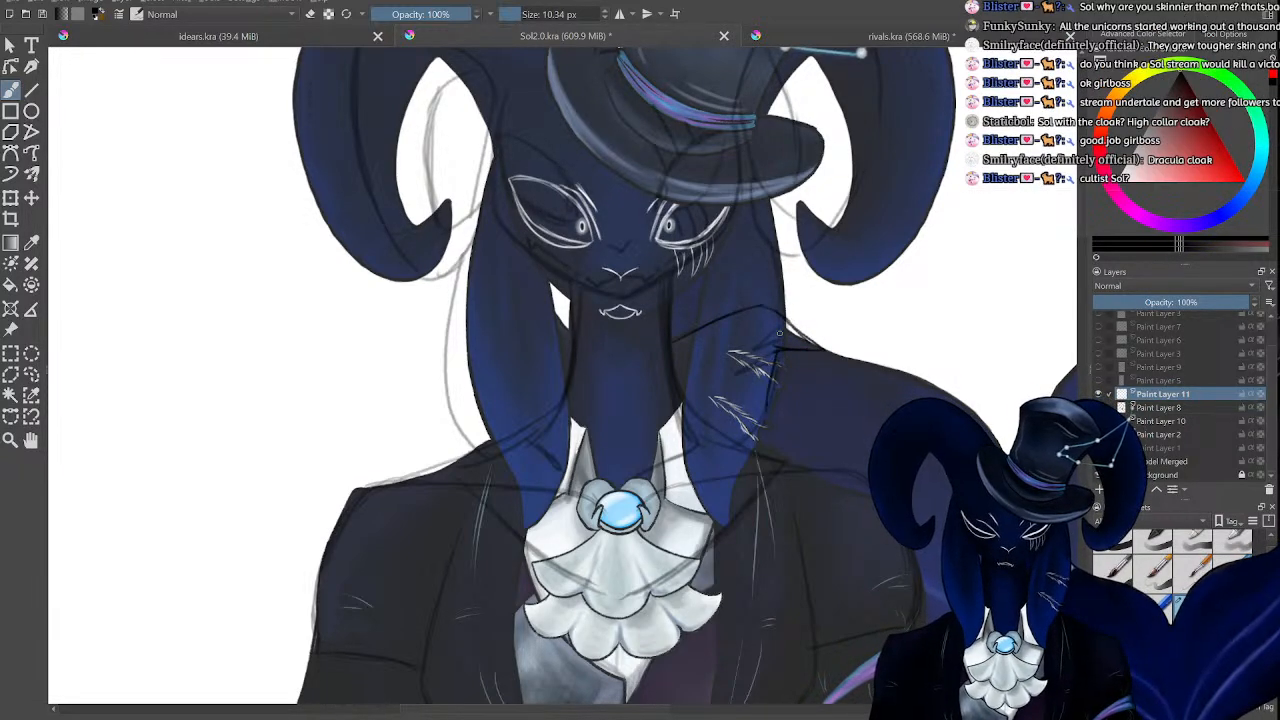
key("e")
mouse_move(805, 352)
left_mouse_down()
mouse_move(800, 309)
mouse_move(762, 303)
mouse_move(706, 336)
left_mouse_up()
key("e")
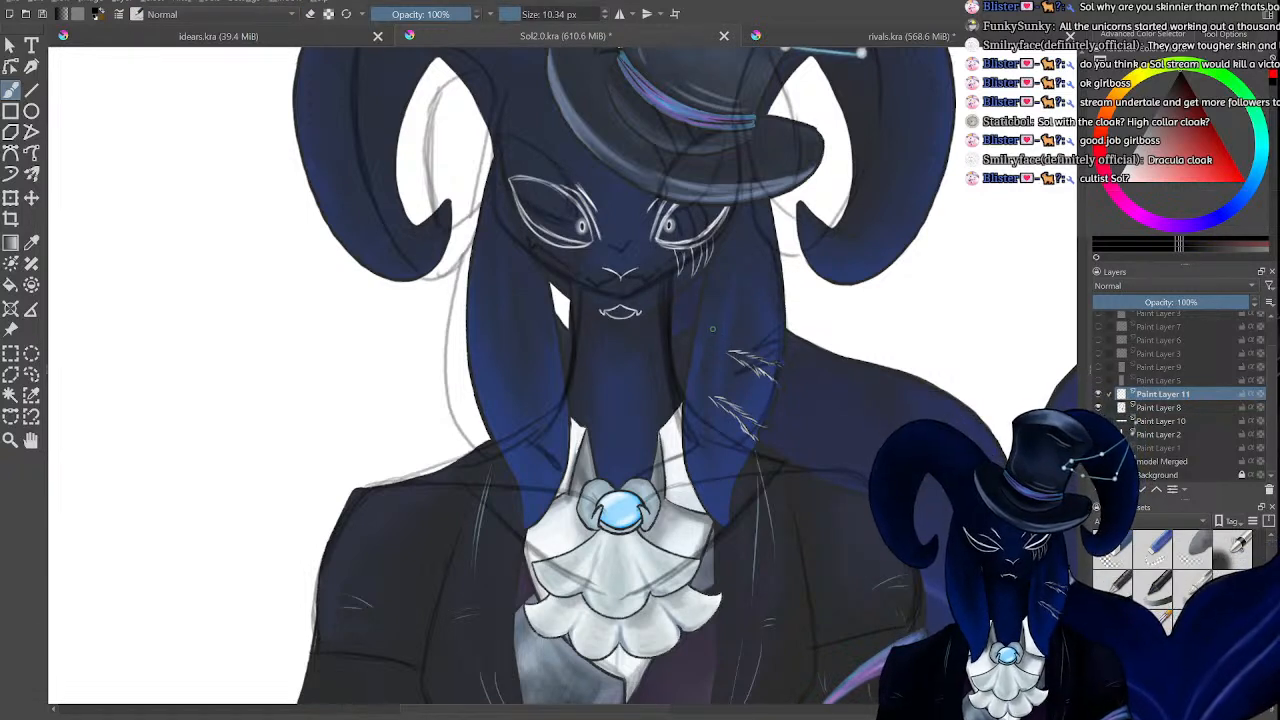
Hide the coloured model and draw a tall, pointed flaring collar on Paint Layer 11, running from both sides of the neck to the shoulders.
left_click(1098, 407)
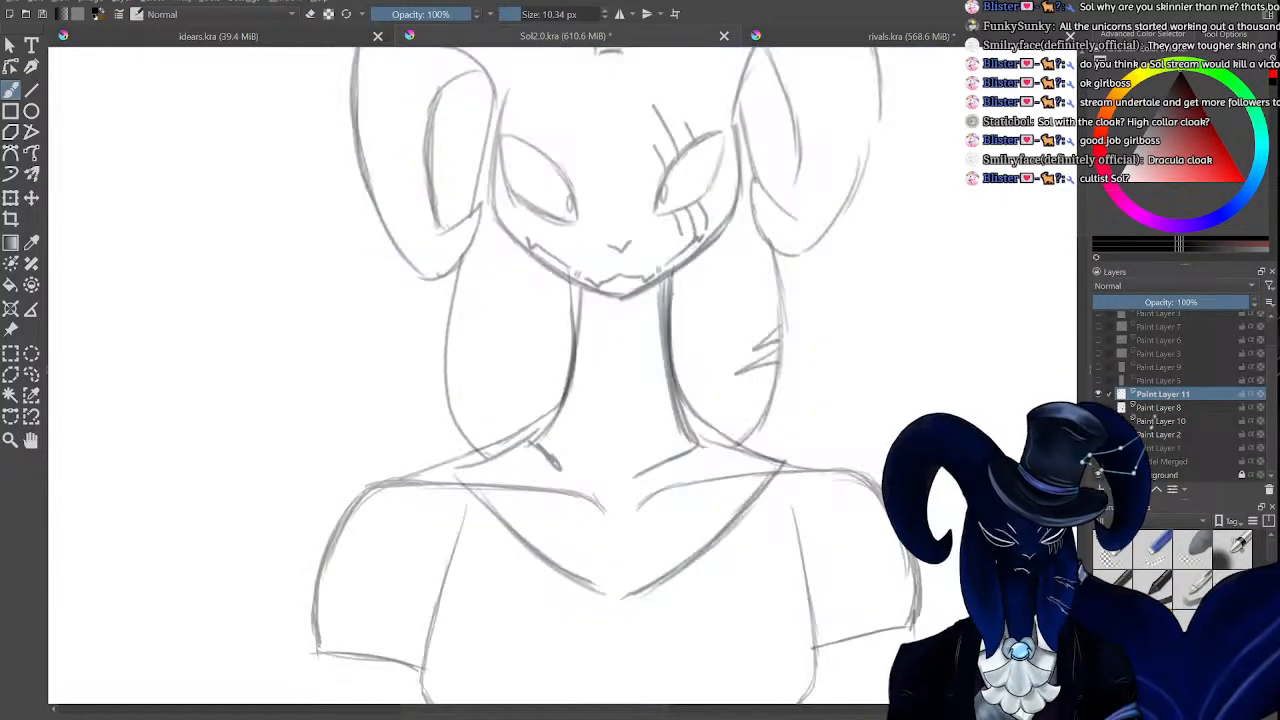
left_click(1099, 395)
left_click(1099, 395)
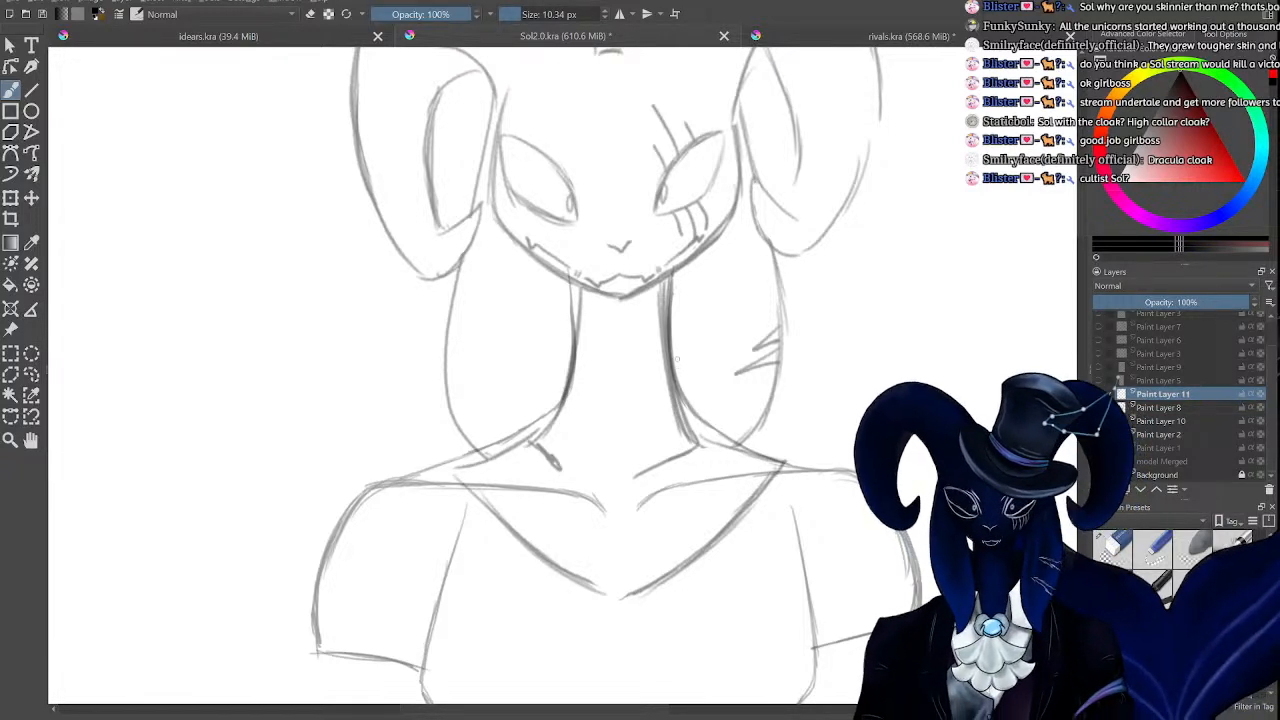
mouse_move(677, 360)
left_mouse_down()
mouse_move(785, 298)
mouse_move(958, 88)
mouse_move(928, 332)
left_mouse_up()
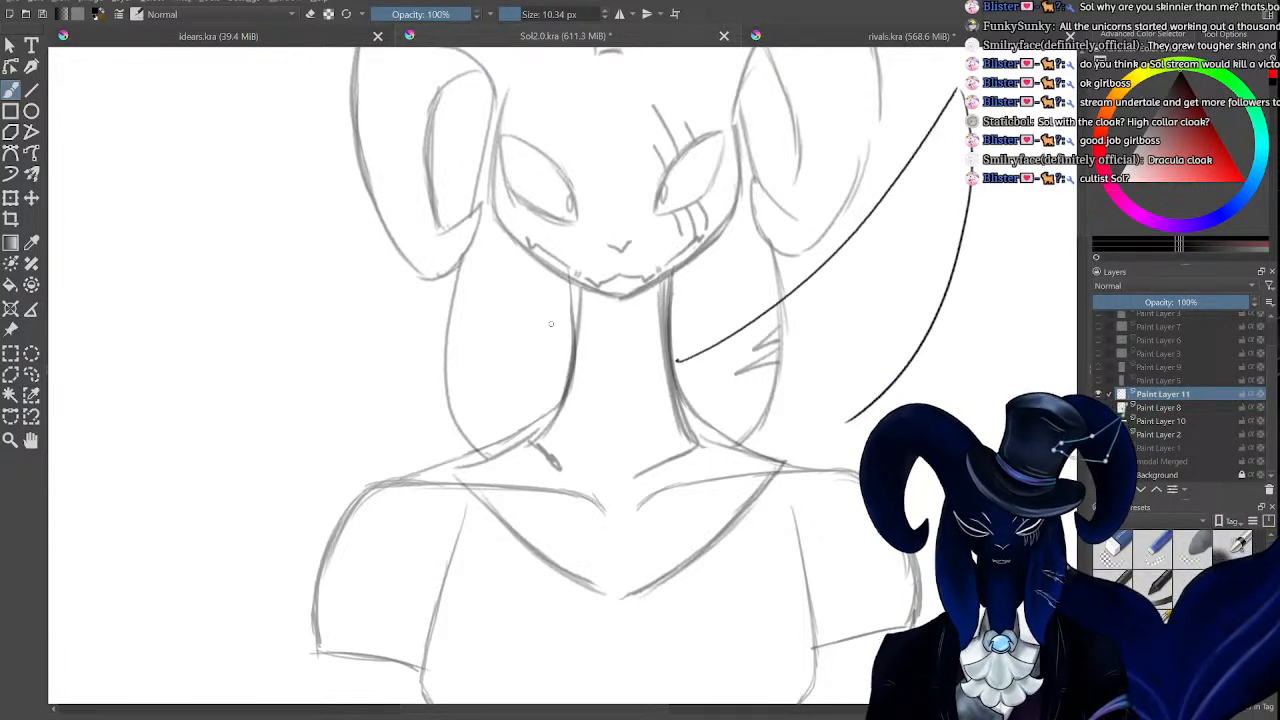
mouse_move(552, 336)
left_mouse_down()
mouse_move(272, 134)
mouse_move(203, 60)
mouse_move(257, 254)
mouse_move(413, 466)
mouse_move(366, 479)
mouse_move(412, 476)
left_mouse_up()
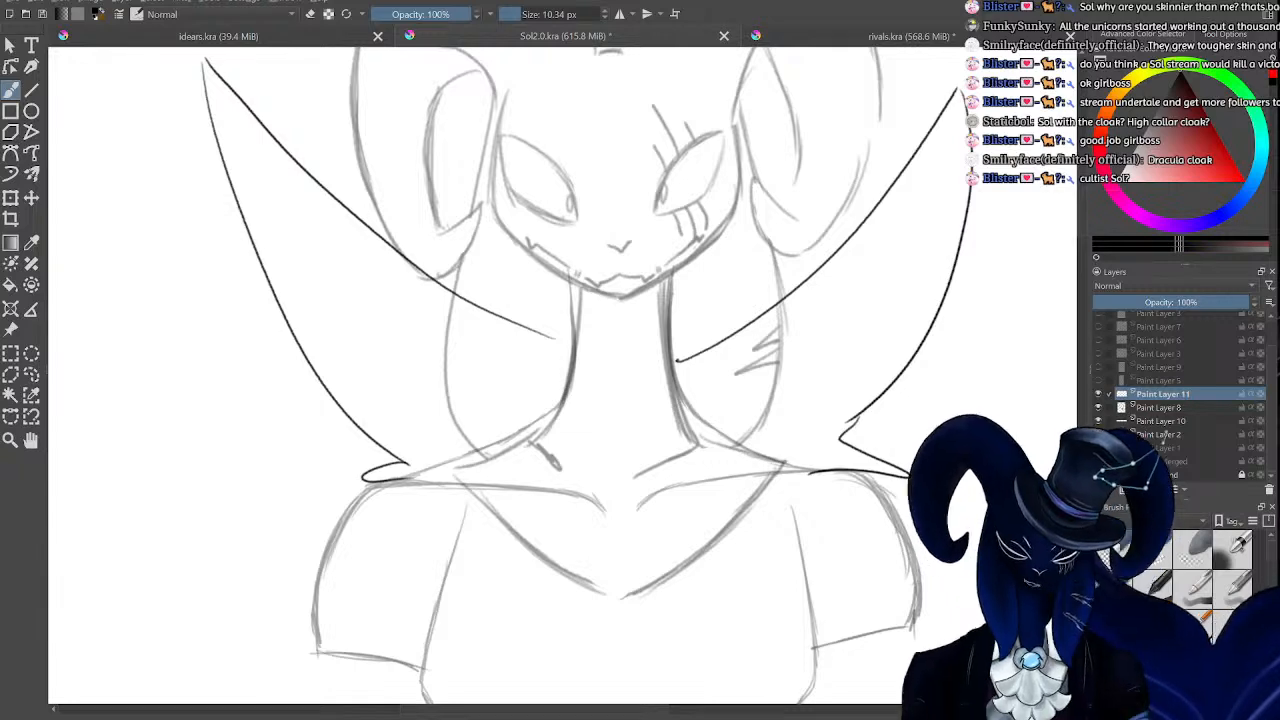
Examine the flared collar's shape and proportions against the whole figure and up close.
key("ctrl+minus")
key("ctrl+minus")
key("ctrl+minus")
key("ctrl+plus")
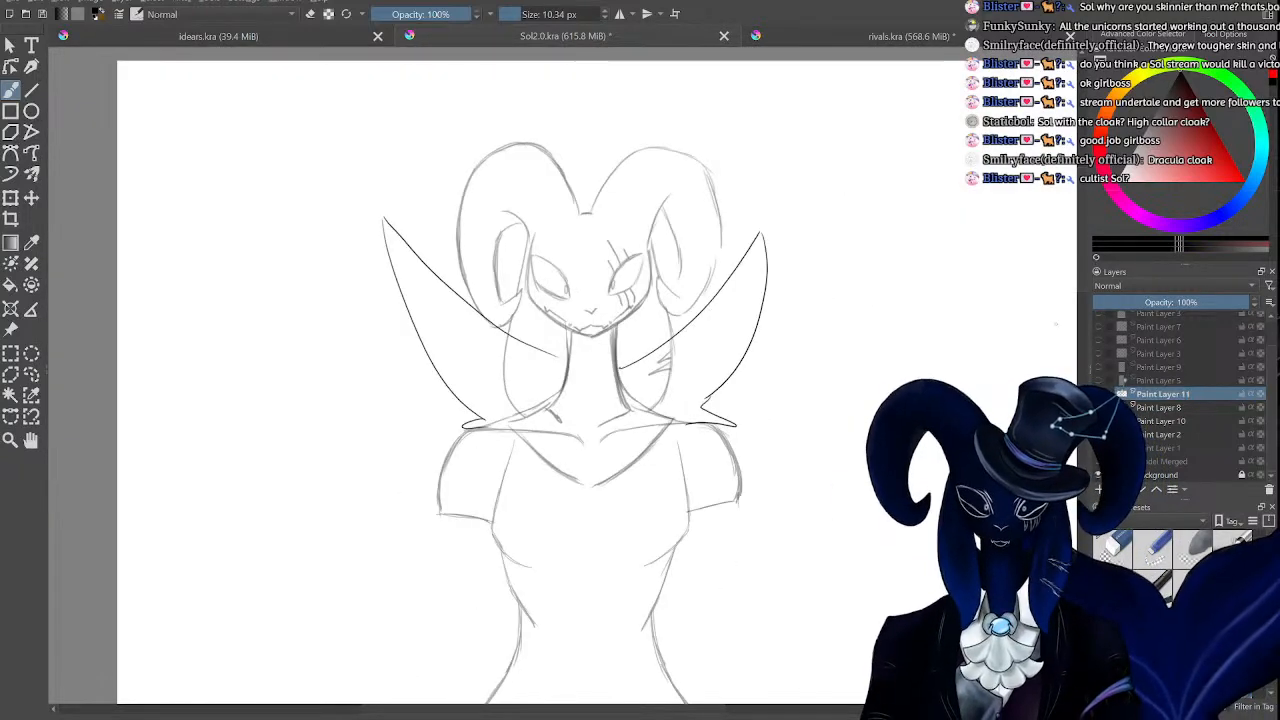
mouse_move(1080, 288)
left_mouse_down()
mouse_move(1080, 319)
mouse_move(1078, 288)
left_mouse_up()
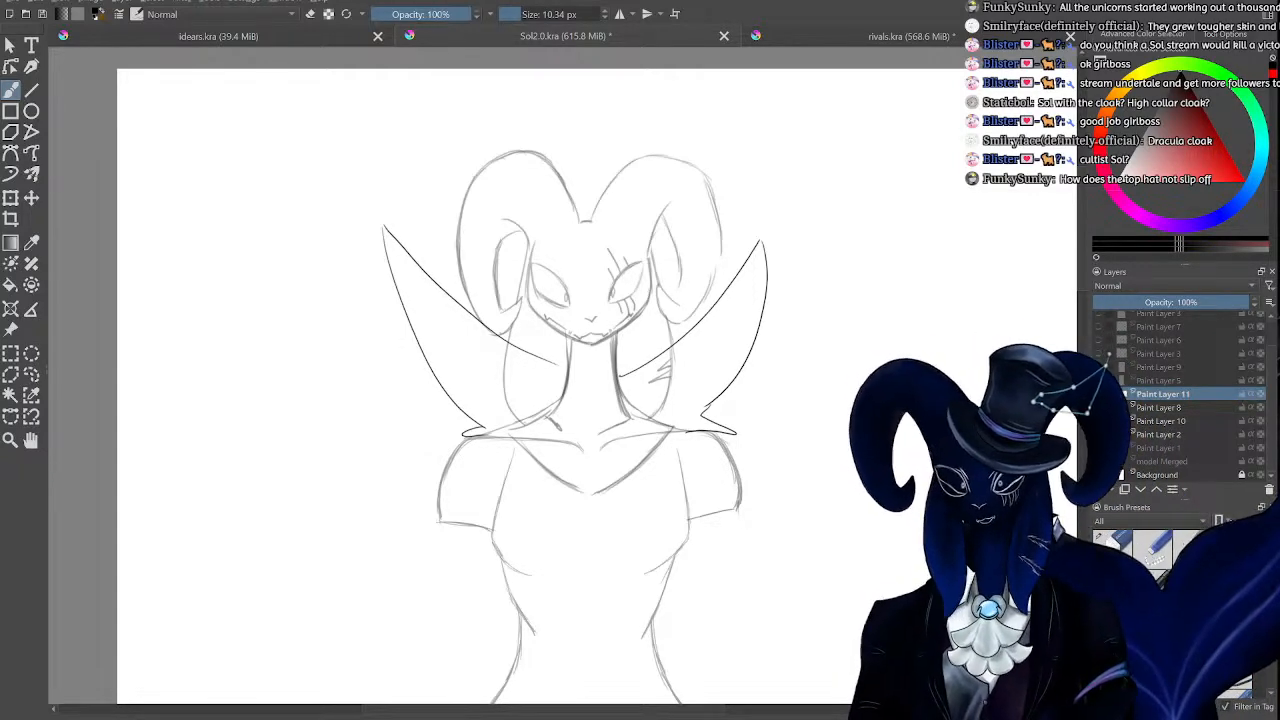
key("ctrl+plus")
key("ctrl+minus")
key("ctrl+minus")
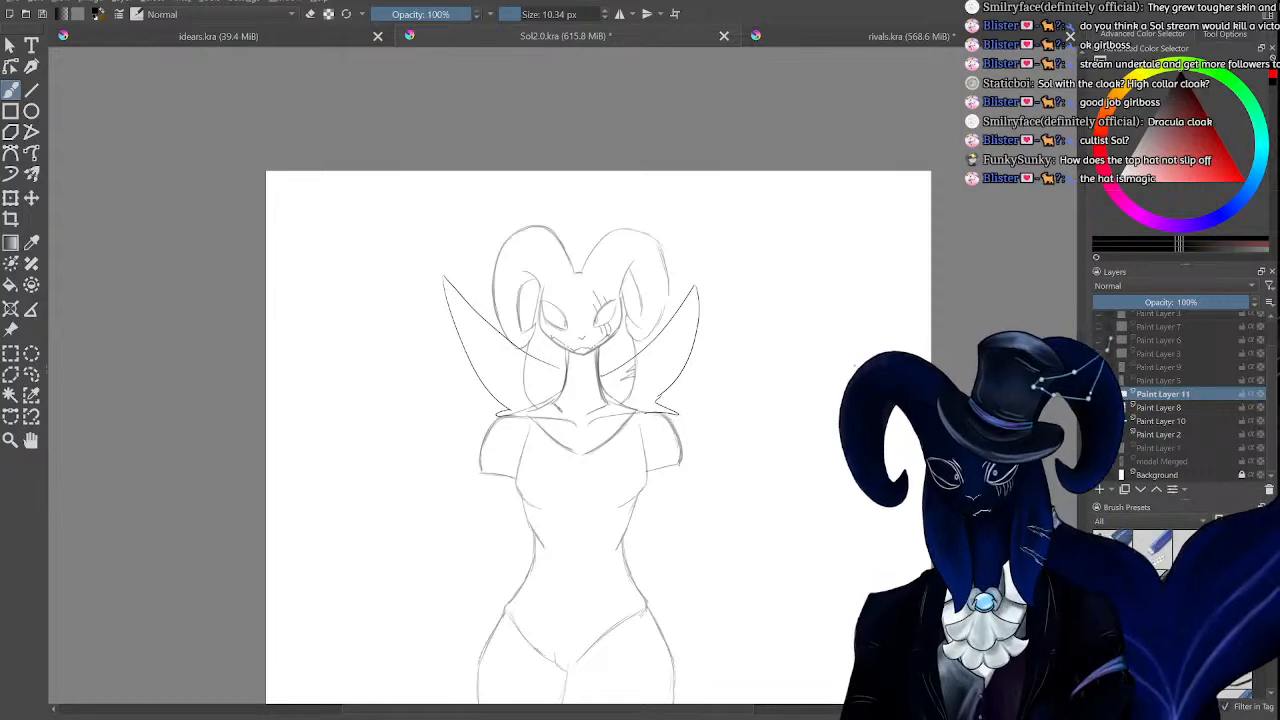
key("ctrl+plus")
key("ctrl+plus")
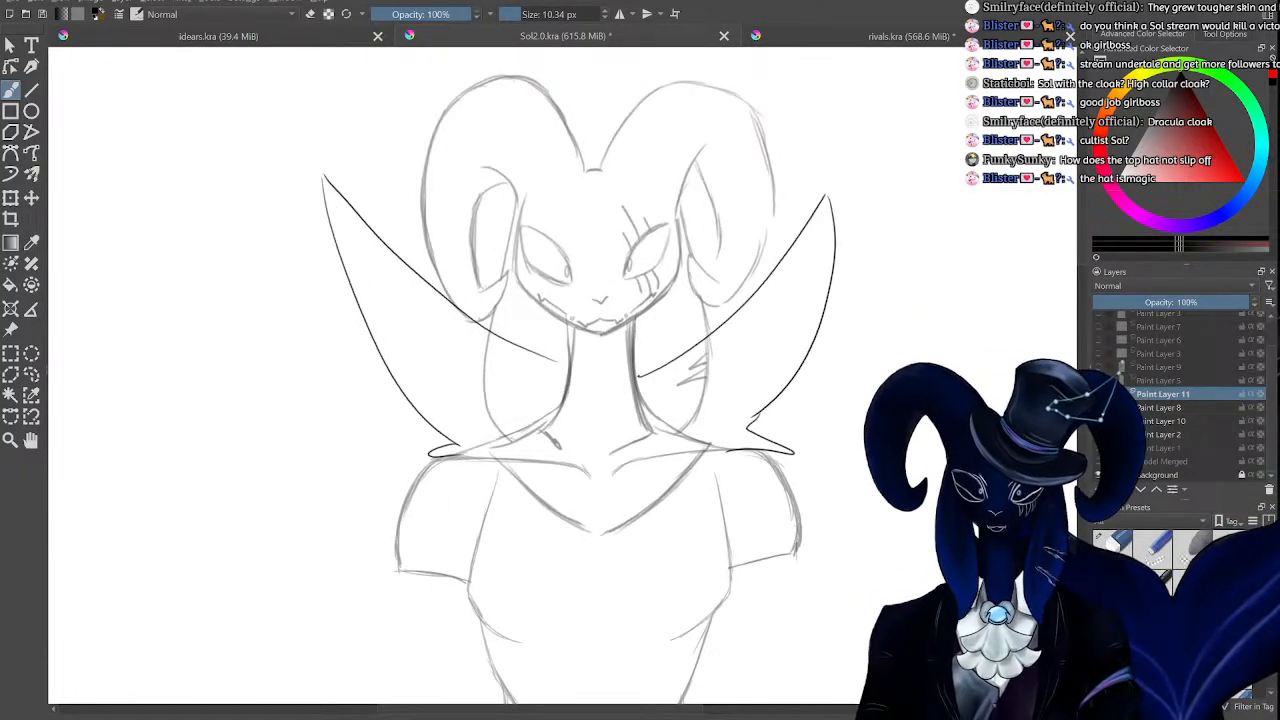
key("ctrl+minus")
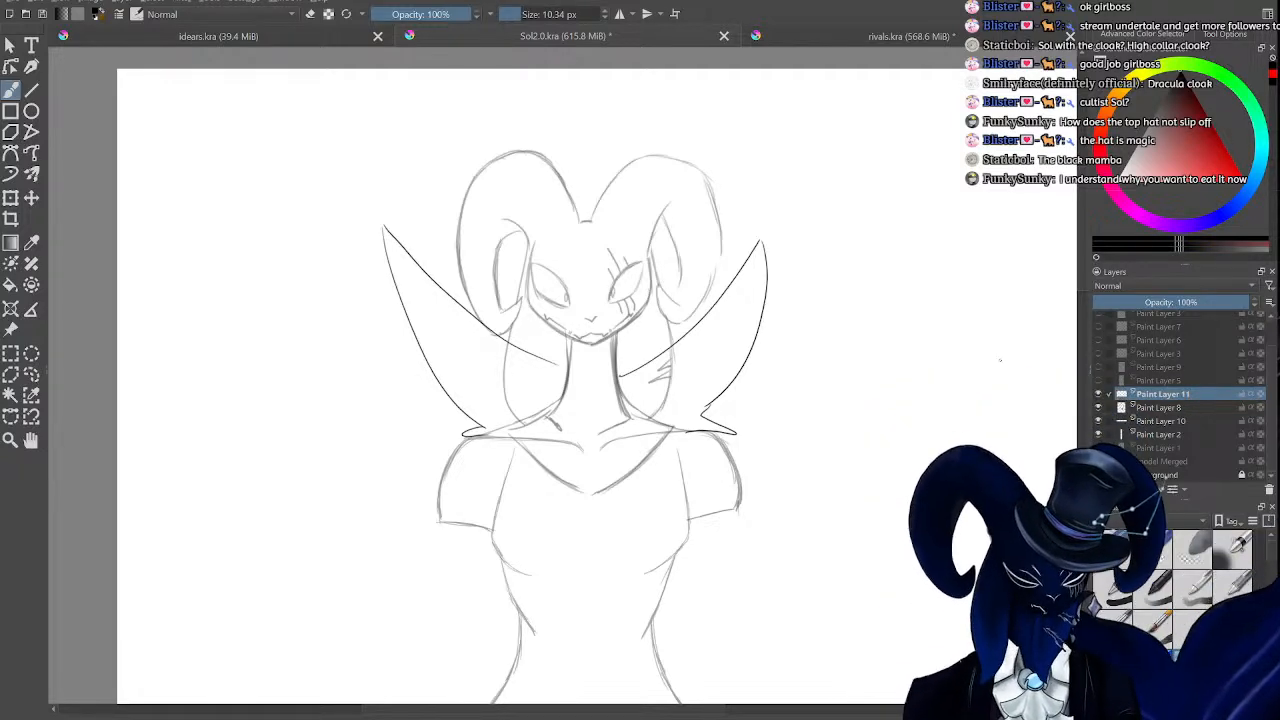
key("ctrl+plus")
key("ctrl+plus")
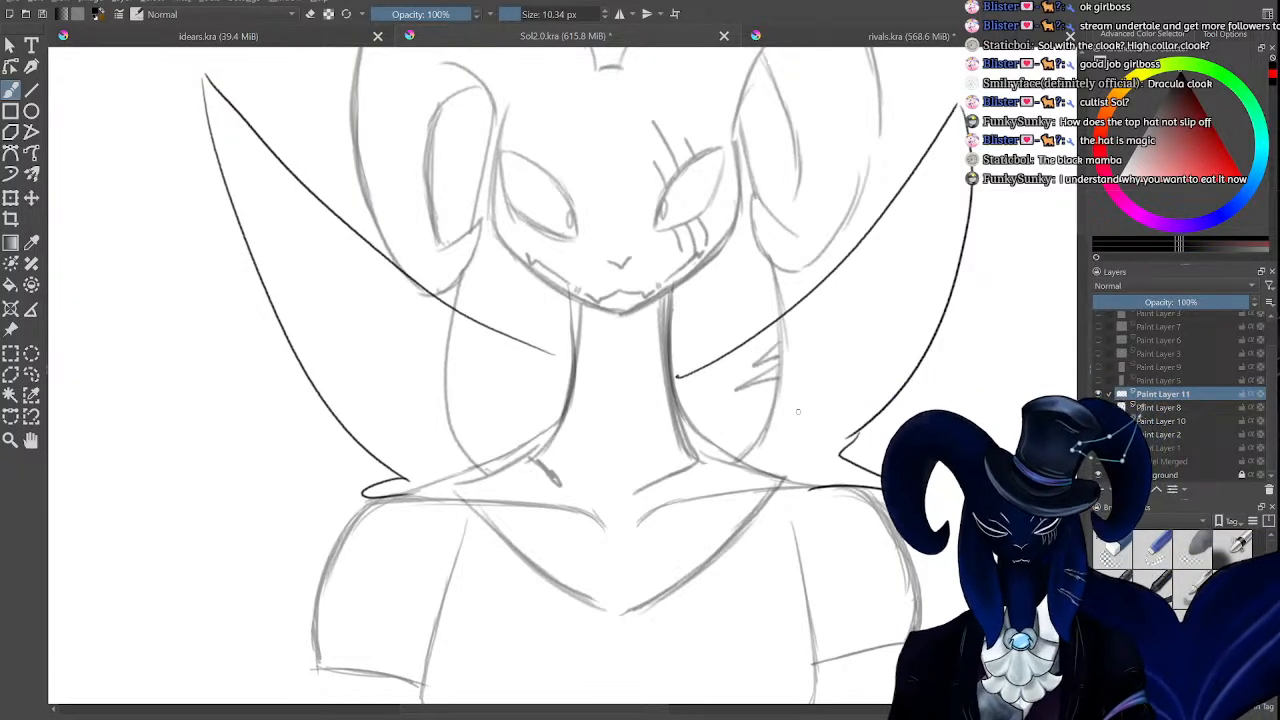
key("ctrl+minus")
key("ctrl+minus")
key("ctrl+plus")
key("ctrl+plus")
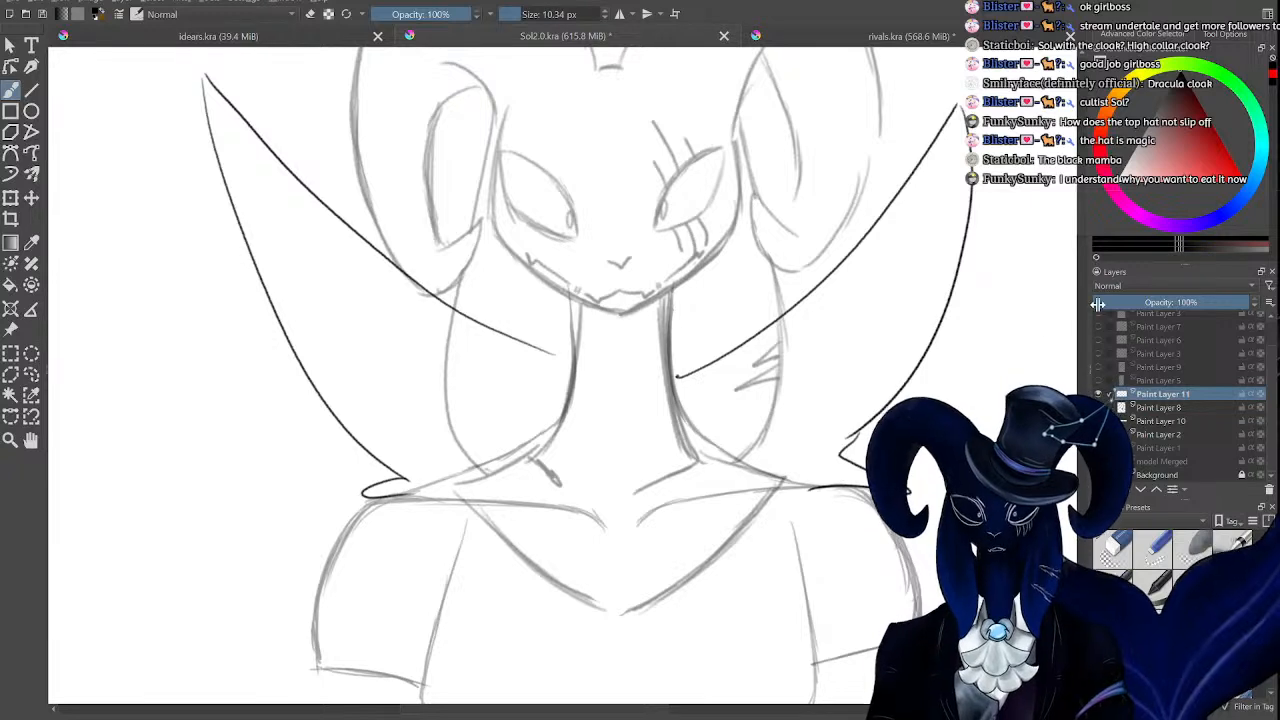
Draw the upper hair outline across the crown of the head between the horns on Paint Layer 11.
scroll(799, 246, "up", 3)
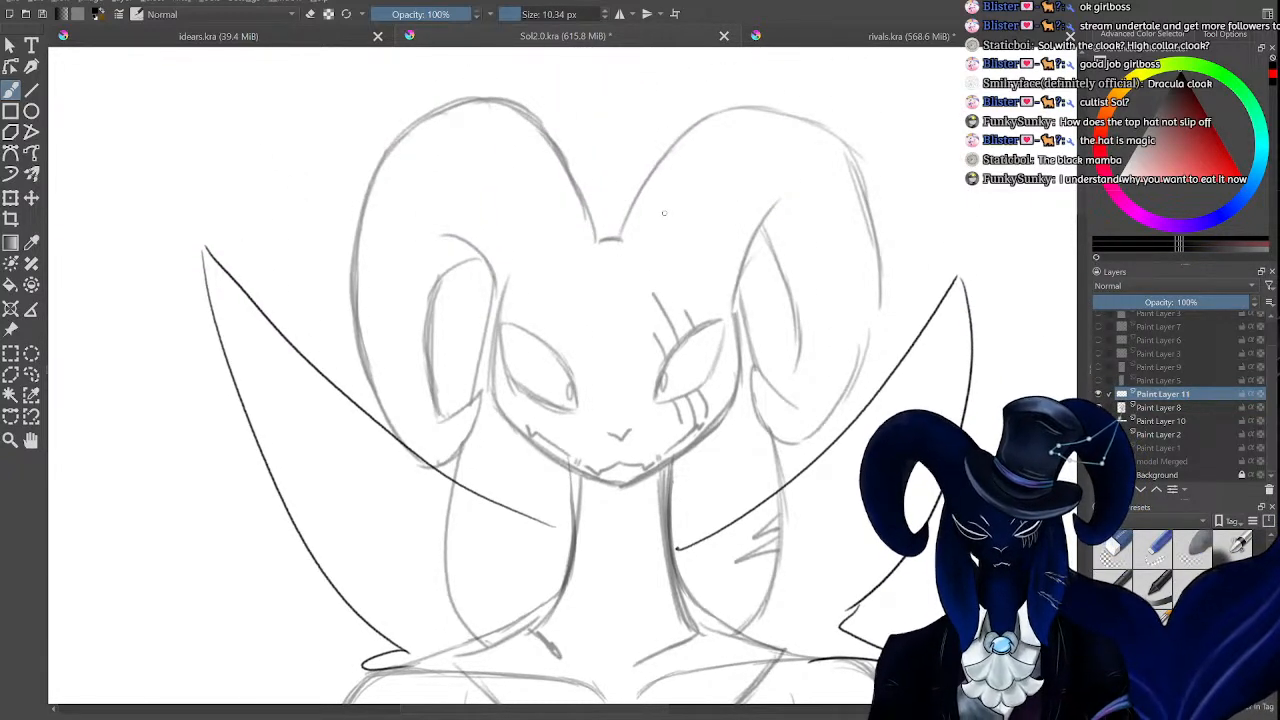
mouse_move(669, 215)
left_mouse_down()
mouse_move(552, 168)
mouse_move(458, 243)
left_mouse_up()
left_click_drag(716, 216, 775, 265)
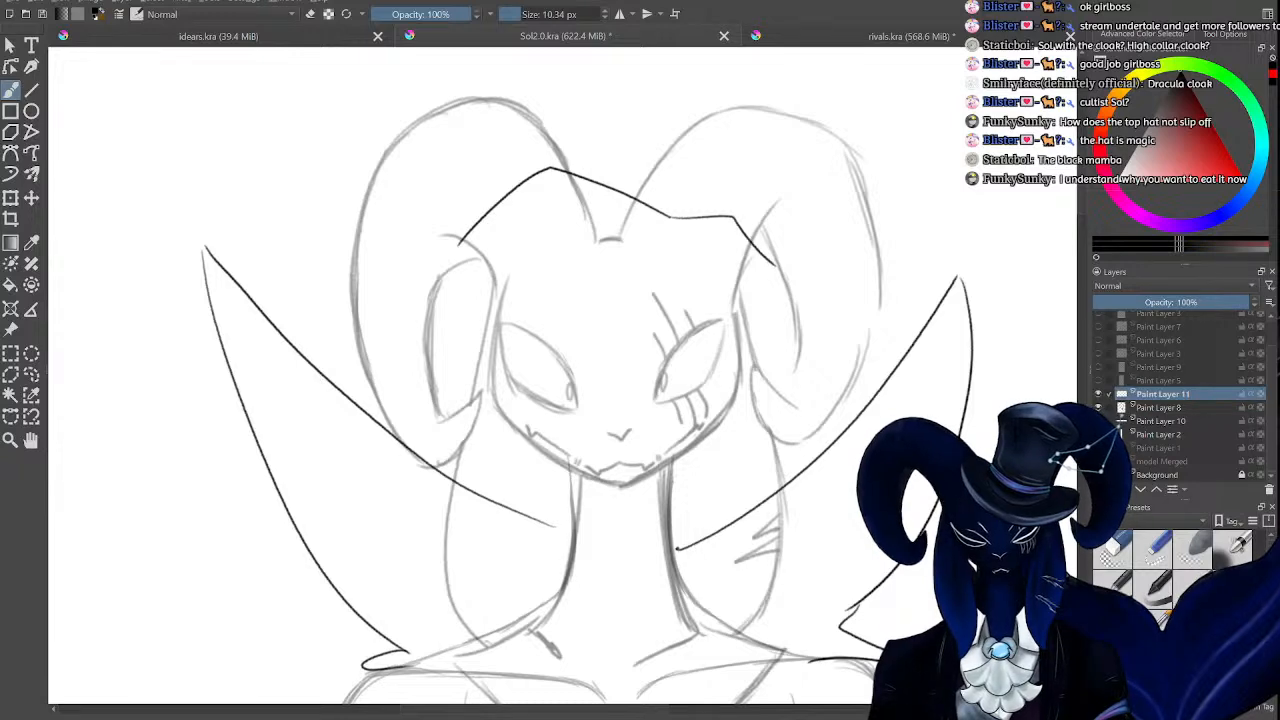
mouse_move(458, 240)
left_mouse_down()
mouse_move(472, 435)
mouse_move(489, 300)
left_mouse_up()
left_click_drag(474, 425, 530, 238)
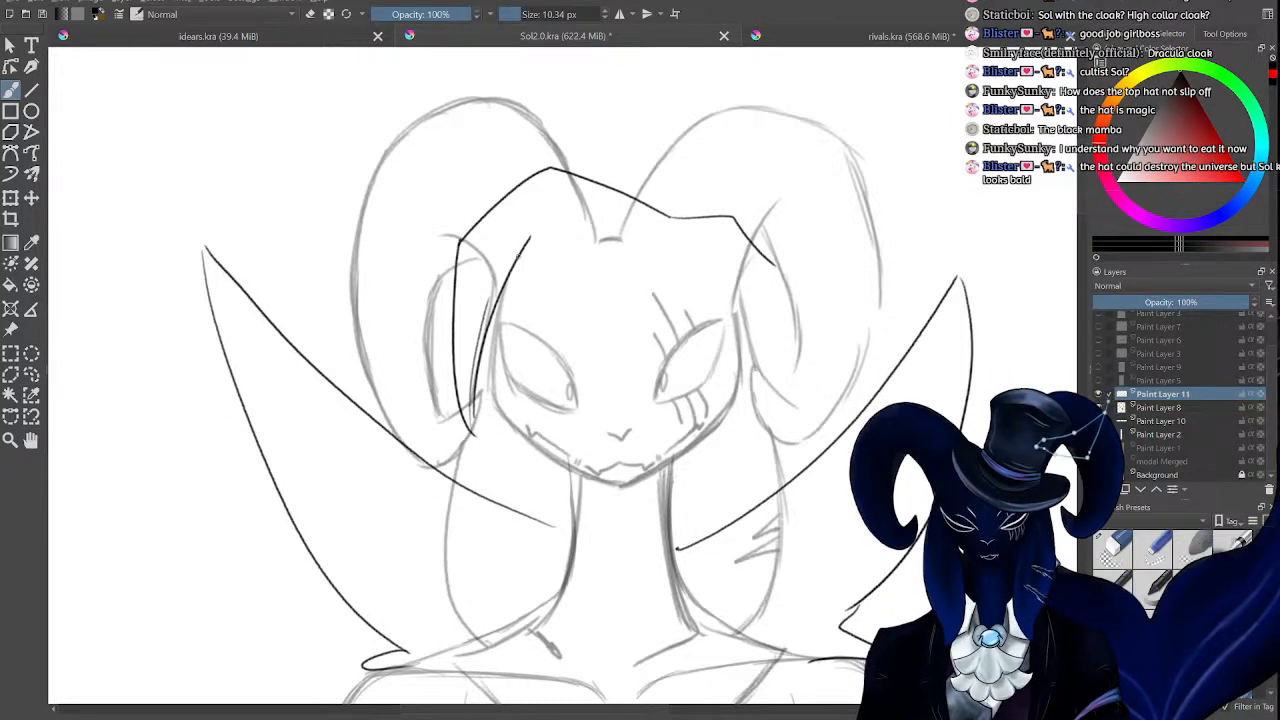
key("ctrl+z")
key("ctrl+z")
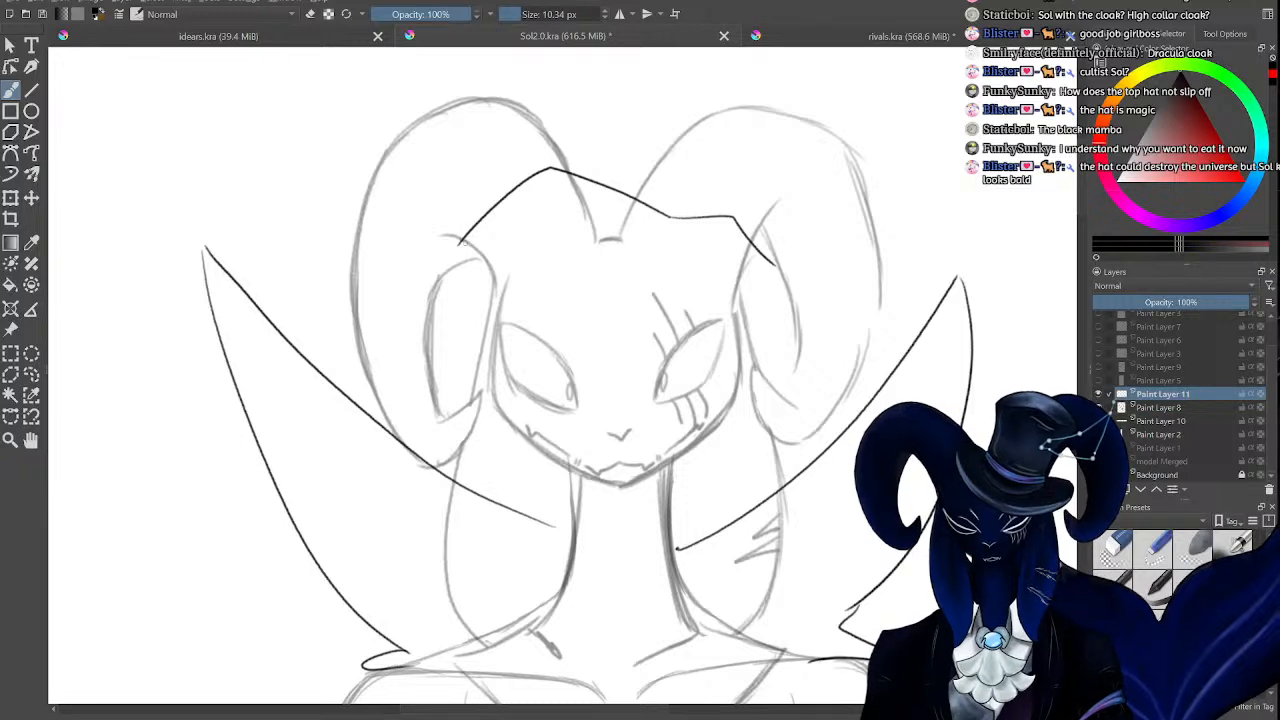
Draw the long side lock beside the face and jagged pointed bangs across the forehead and one eye.
mouse_move(460, 238)
left_mouse_down()
mouse_move(446, 271)
mouse_move(557, 451)
left_mouse_up()
mouse_move(508, 318)
left_mouse_down()
mouse_move(558, 452)
mouse_move(545, 398)
left_mouse_up()
mouse_move(541, 310)
left_mouse_down()
mouse_move(595, 405)
mouse_move(627, 382)
left_mouse_up()
left_click_drag(580, 301, 660, 297)
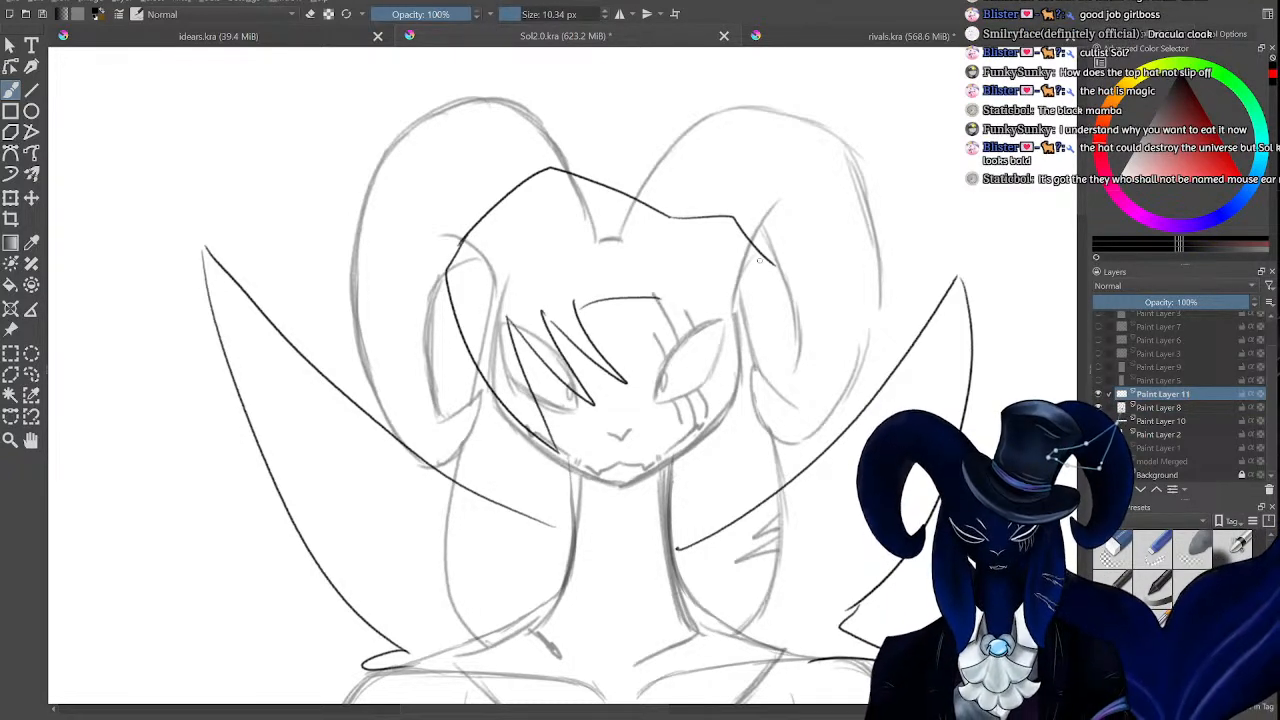
Draw spiky hair down the scarred side of the face to the neck and rework its lowest tip.
mouse_move(760, 260)
left_mouse_down()
mouse_move(836, 312)
mouse_move(757, 350)
mouse_move(814, 436)
mouse_move(758, 434)
mouse_move(758, 457)
mouse_move(691, 467)
mouse_move(721, 475)
mouse_move(687, 469)
mouse_move(716, 492)
mouse_move(662, 500)
left_mouse_up()
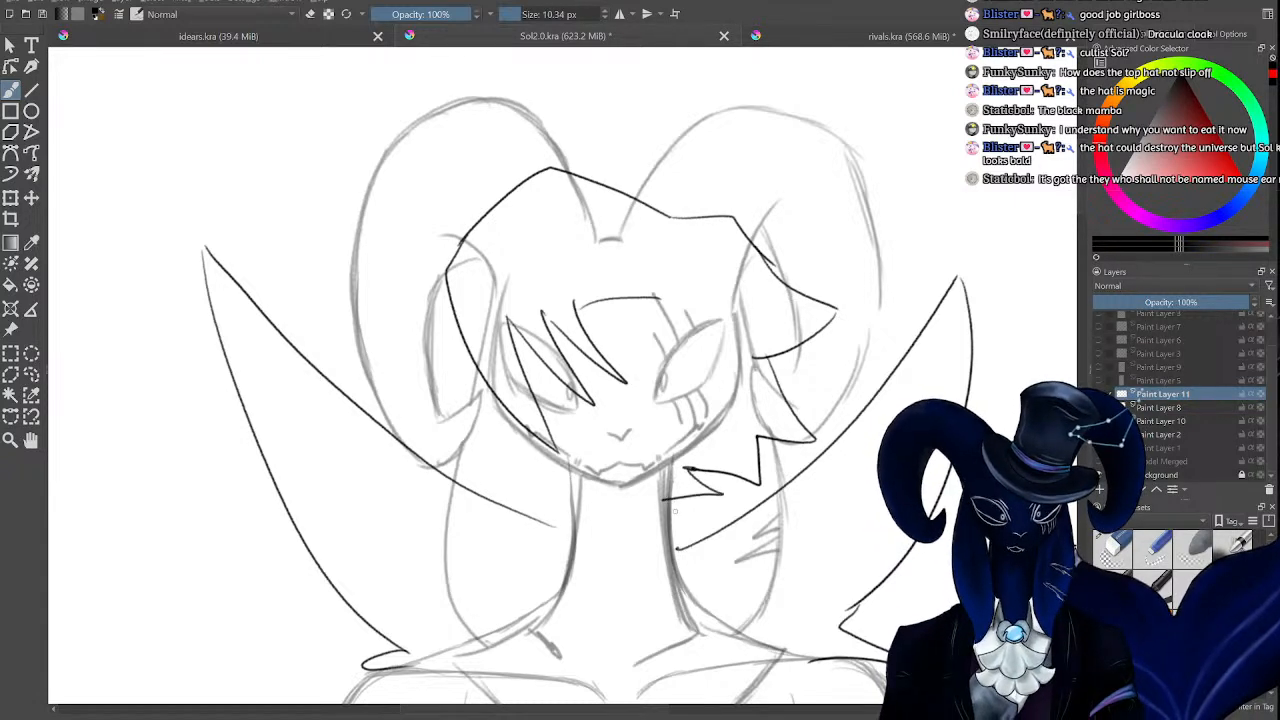
key("ctrl+z")
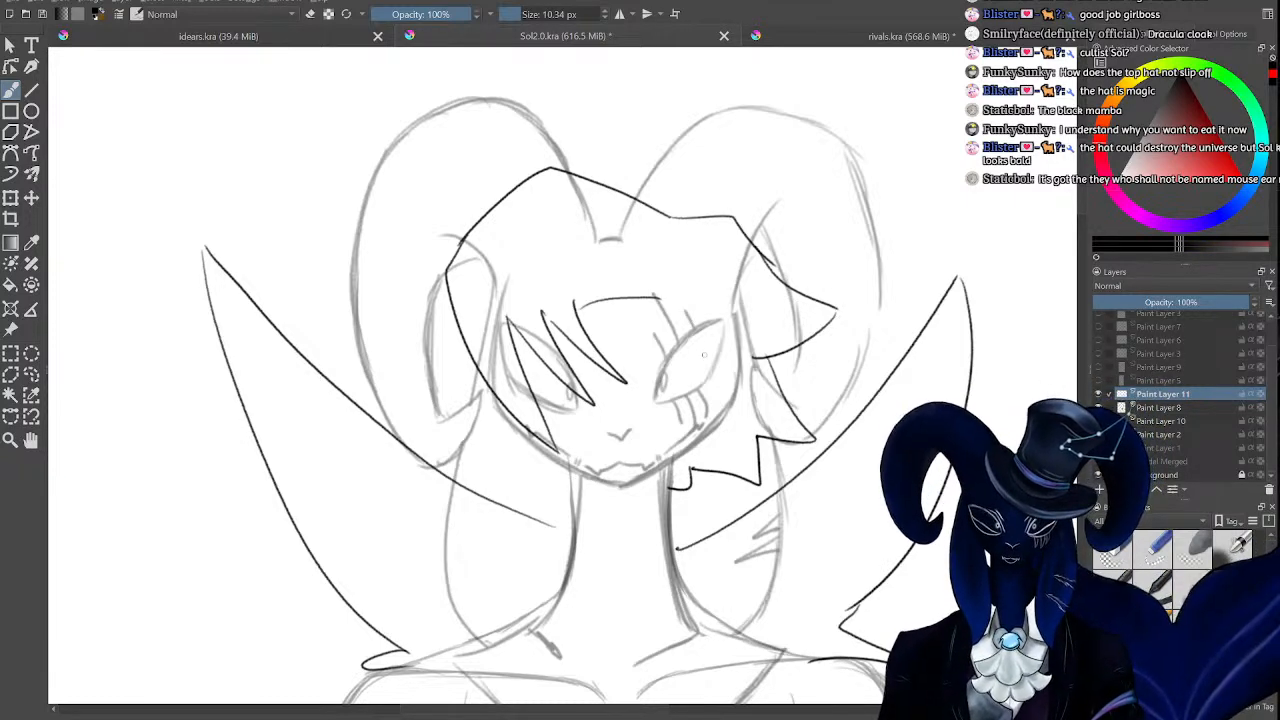
key("e")
left_click_drag(688, 477, 677, 496)
key("e")
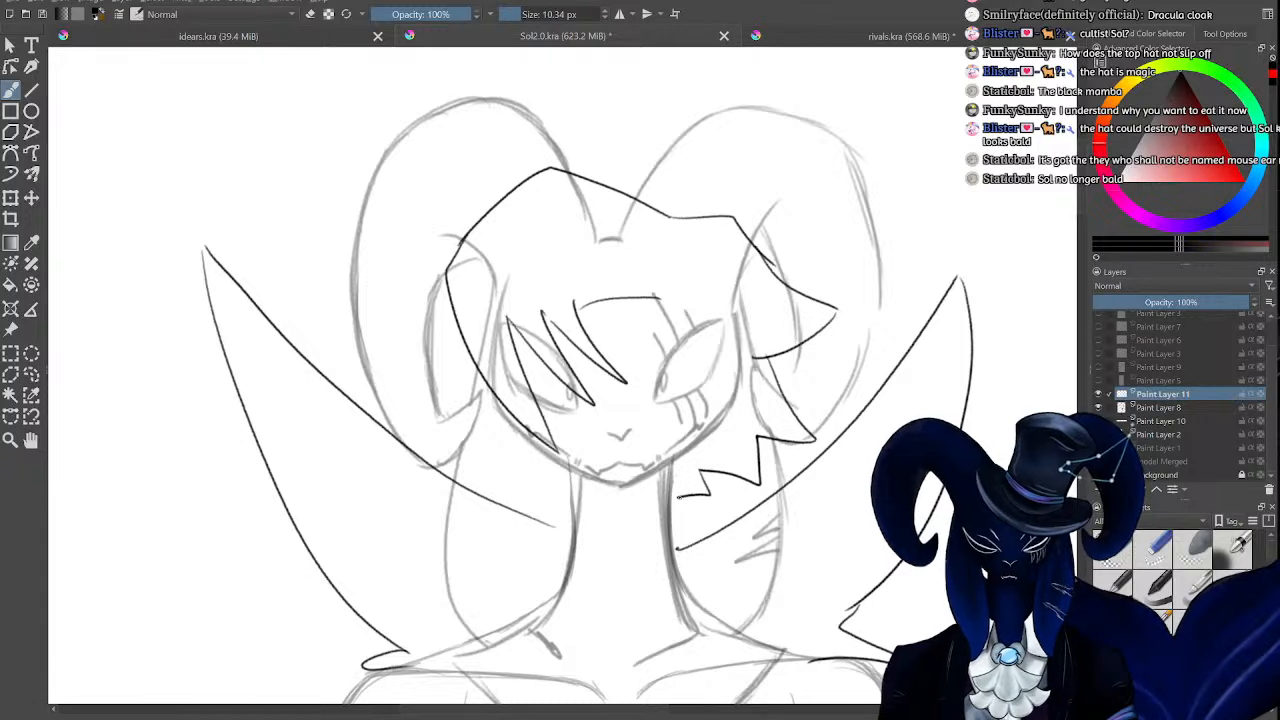
Replace the rounded crown opposite the scarred eye with one tall hair spike and add smaller spikes beneath it.
key("e")
mouse_move(640, 222)
left_mouse_down()
mouse_move(612, 187)
mouse_move(480, 233)
mouse_move(457, 257)
mouse_move(569, 195)
mouse_move(678, 182)
mouse_move(573, 152)
mouse_move(367, 46)
mouse_move(376, 113)
mouse_move(436, 240)
left_mouse_up()
key("e")
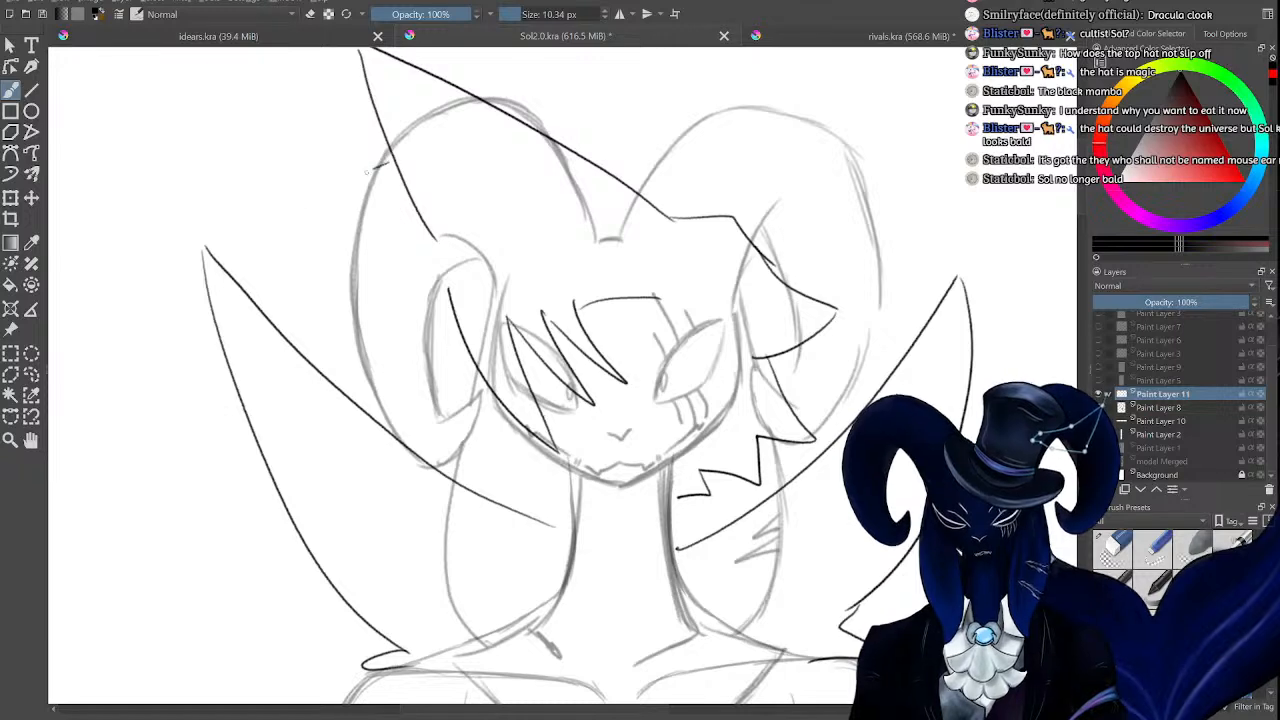
mouse_move(385, 165)
left_mouse_down()
mouse_move(318, 250)
mouse_move(406, 272)
mouse_move(390, 329)
mouse_move(482, 316)
left_mouse_up()
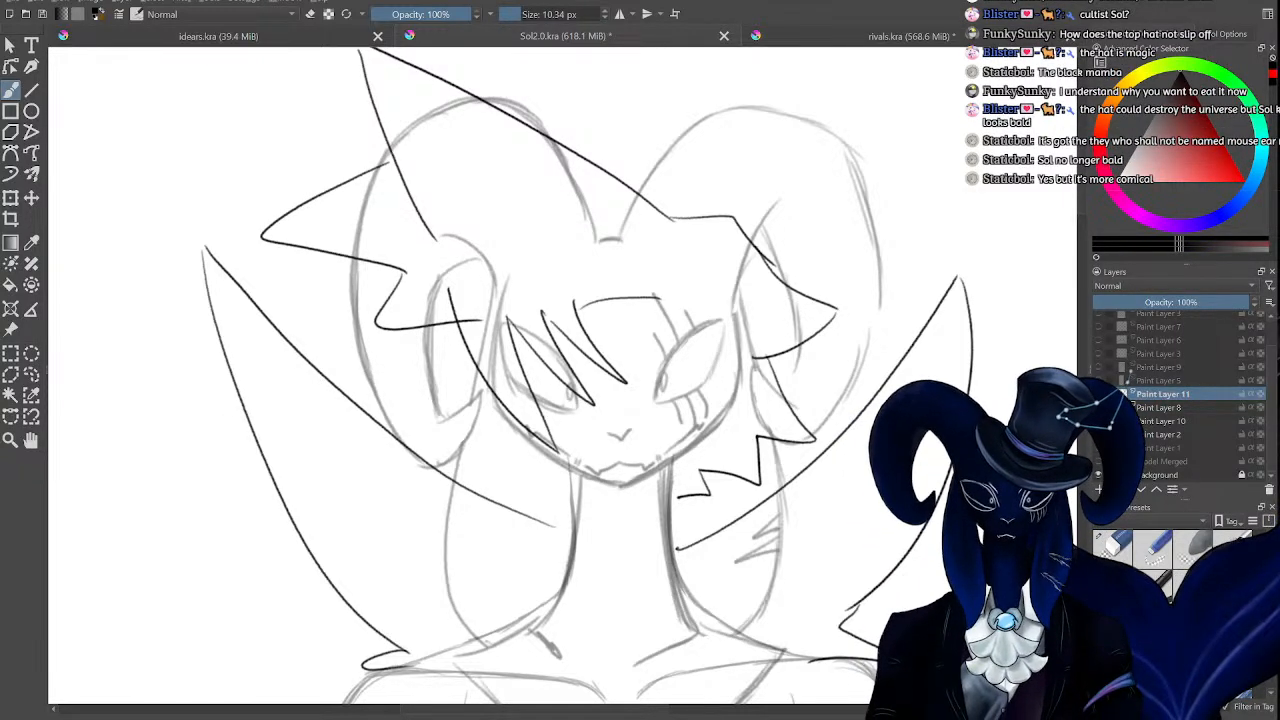
Redraw the end of the bangs as a long strand sweeping across the scarred eye.
key("e")
mouse_move(662, 298)
left_mouse_down()
mouse_move(578, 302)
mouse_move(752, 398)
left_mouse_up()
key("e")
mouse_move(1081, 181)
left_mouse_down()
mouse_move(1082, 228)
mouse_move(1087, 177)
mouse_move(1068, 214)
left_mouse_up()
left_click(1098, 393)
left_click(1098, 393)
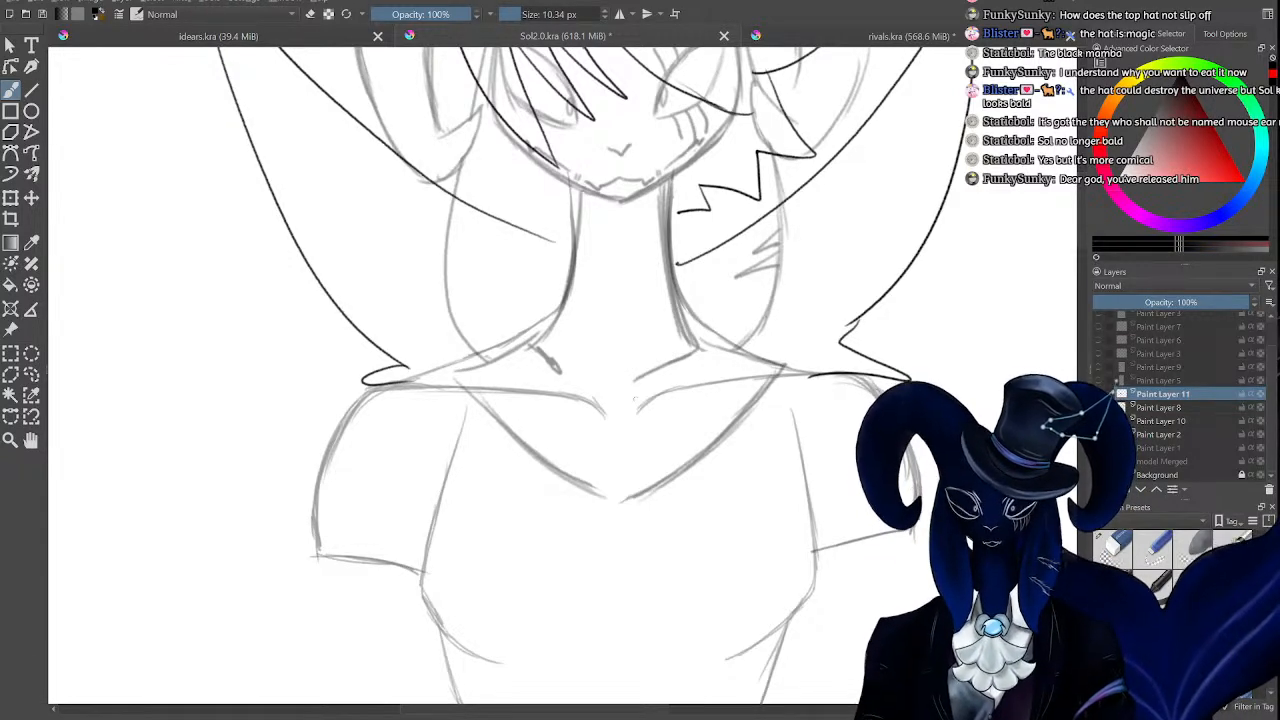
mouse_move(1079, 211)
left_mouse_down()
mouse_move(1084, 231)
mouse_move(1079, 195)
mouse_move(1068, 242)
mouse_move(1081, 218)
left_mouse_up()
mouse_move(1078, 216)
left_mouse_down()
mouse_move(1078, 192)
mouse_move(1076, 203)
left_mouse_up()
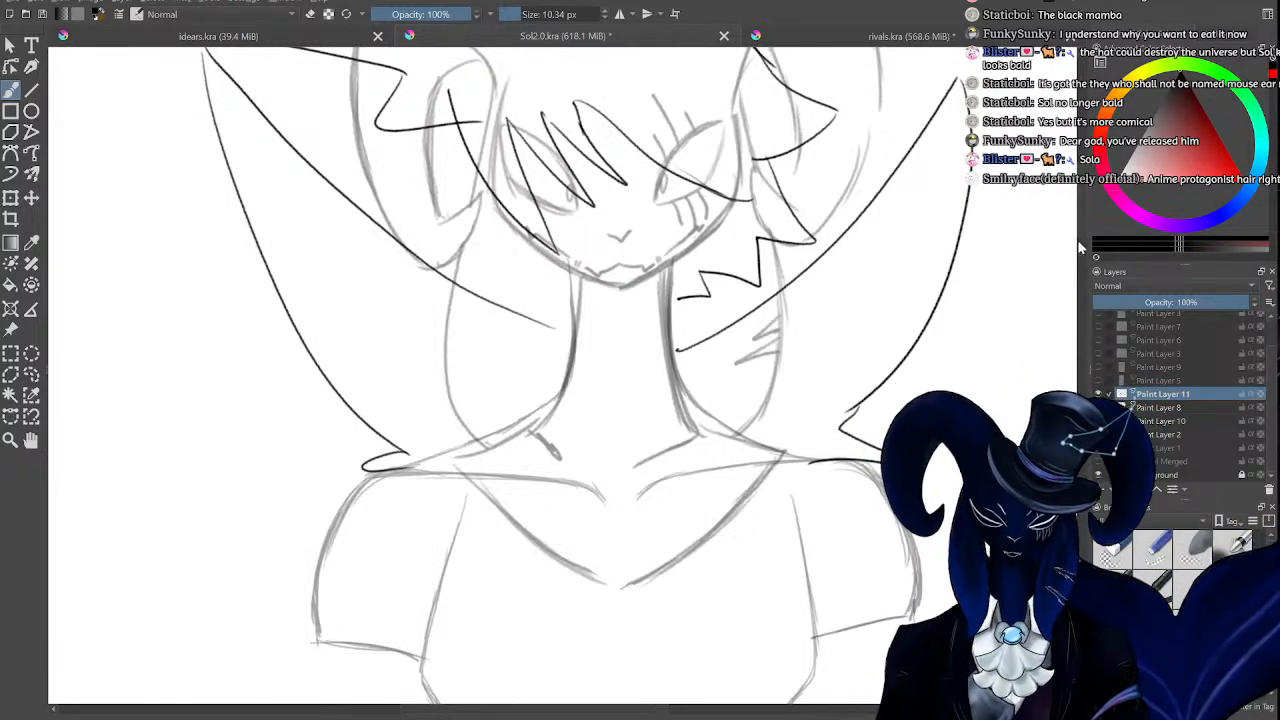
Draw a round clasp on each collarbone and join each one to its collar wing with two lines.
mouse_move(1081, 226)
left_mouse_down()
mouse_move(1084, 192)
mouse_move(1081, 256)
left_mouse_up()
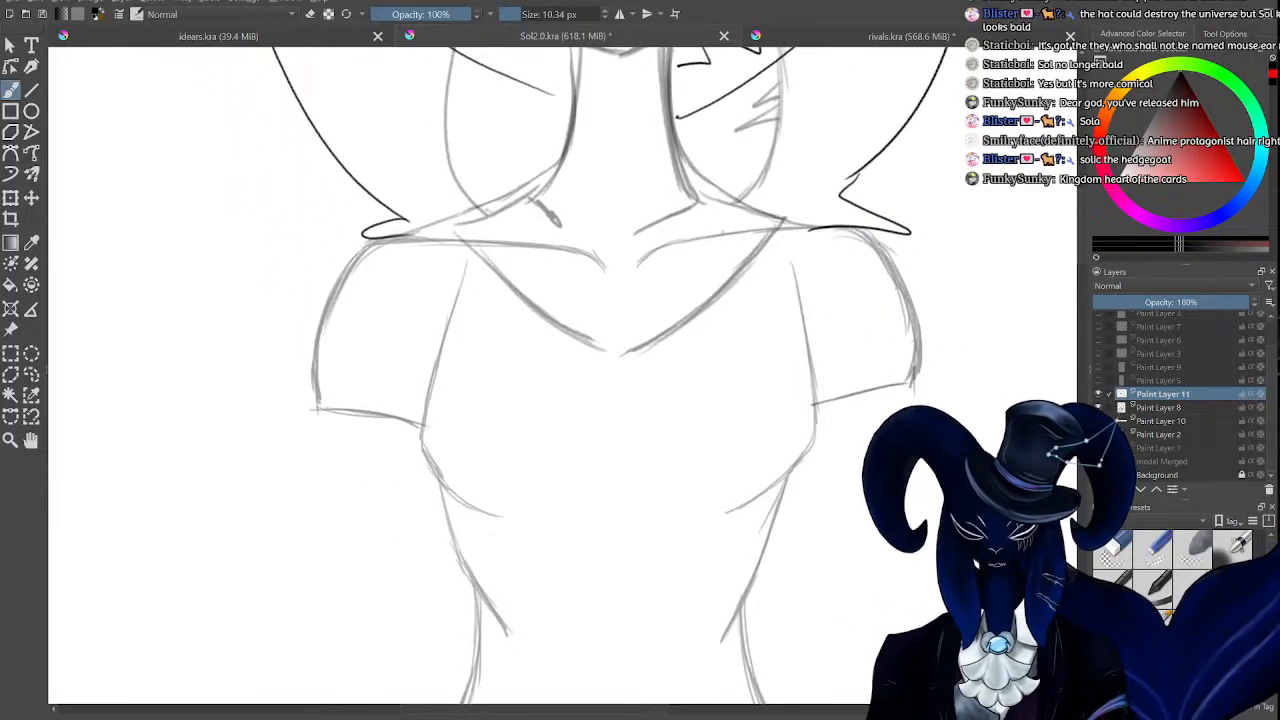
left_click_drag(708, 225, 712, 226)
left_click_drag(498, 230, 487, 250)
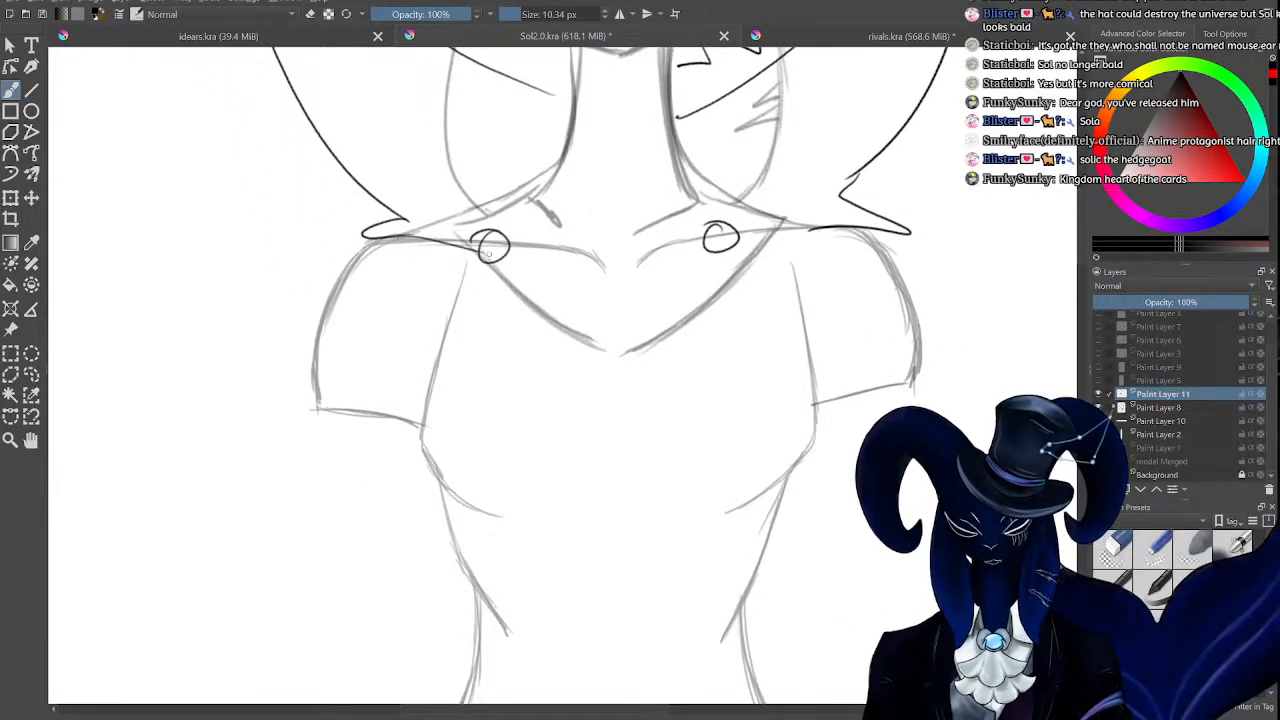
left_click_drag(738, 236, 812, 229)
left_click_drag(735, 226, 823, 195)
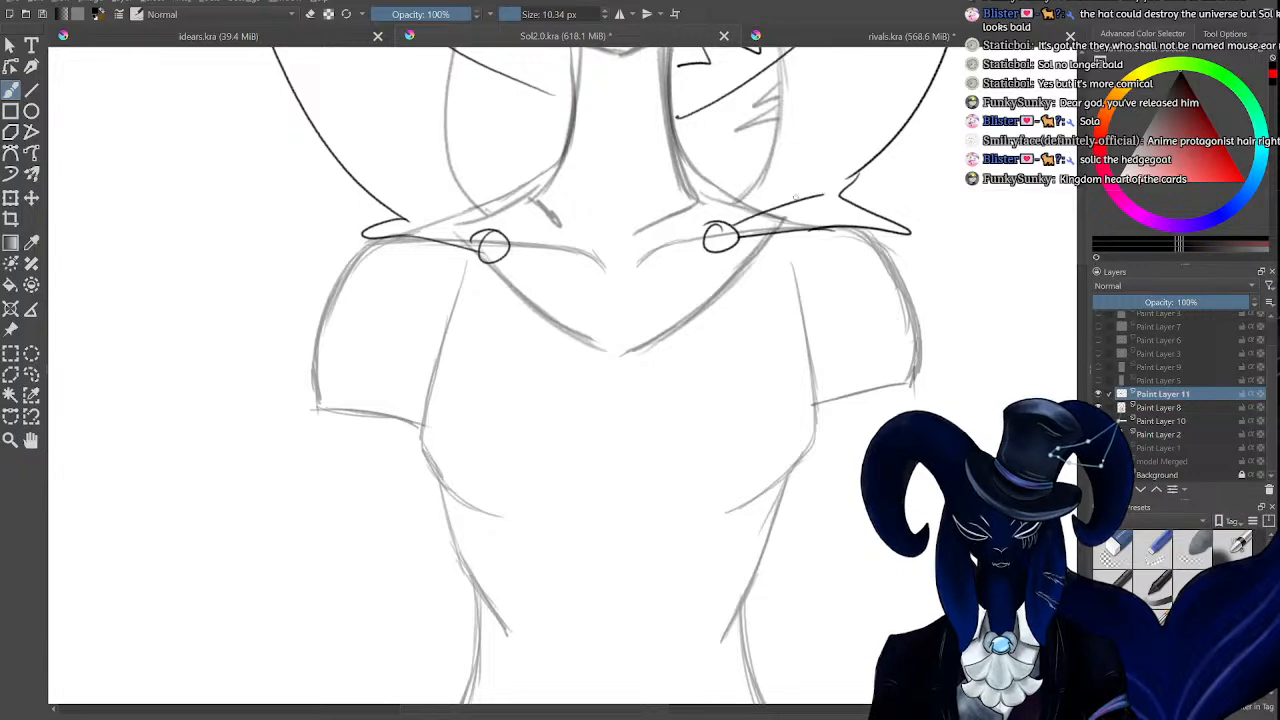
left_click_drag(488, 228, 409, 193)
left_click_drag(1086, 280, 1084, 208)
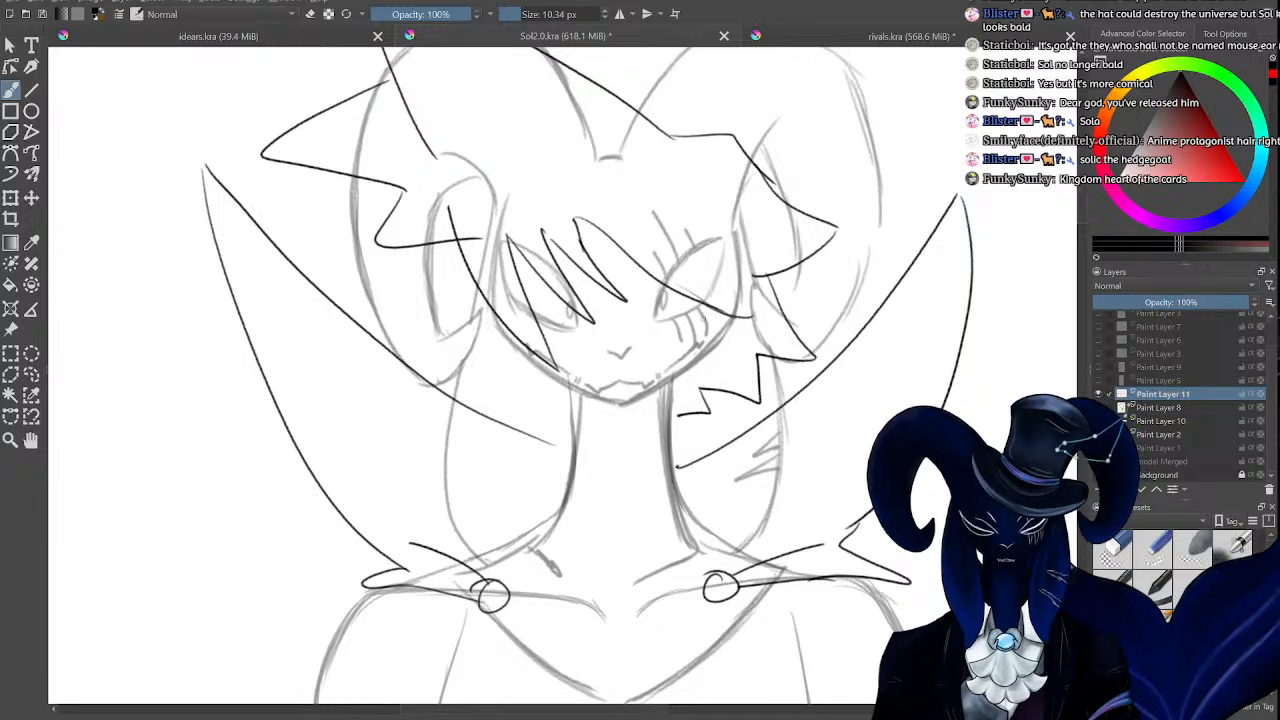
Draw heavy dark scar strokes above and below the scarred eye.
mouse_move(684, 312)
left_mouse_down()
mouse_move(692, 395)
mouse_move(682, 376)
mouse_move(705, 328)
left_mouse_up()
left_click_drag(666, 276, 662, 300)
mouse_move(674, 212)
left_mouse_down()
mouse_move(662, 282)
mouse_move(682, 262)
left_mouse_up()
left_click_drag(706, 198, 704, 251)
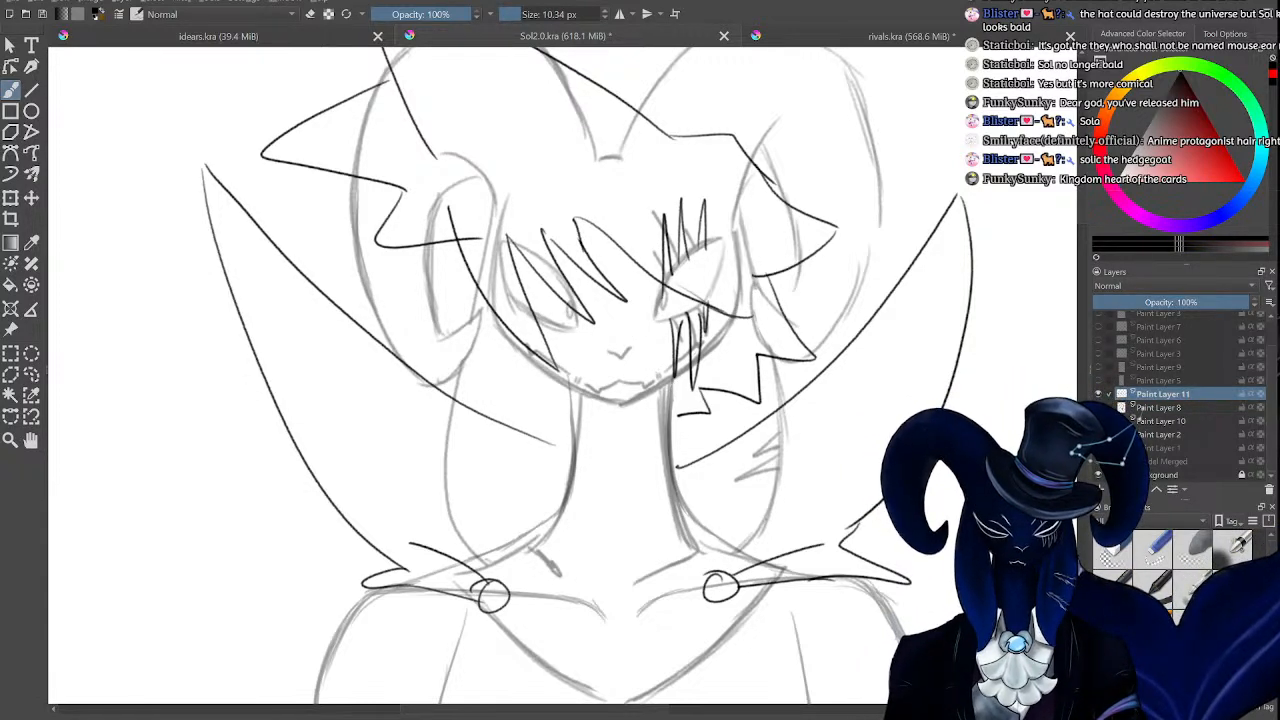
Draw a red arc across the forehead and red streaks in the strand beside the unscarred eye, and return the brush colour to black.
left_click(1262, 213)
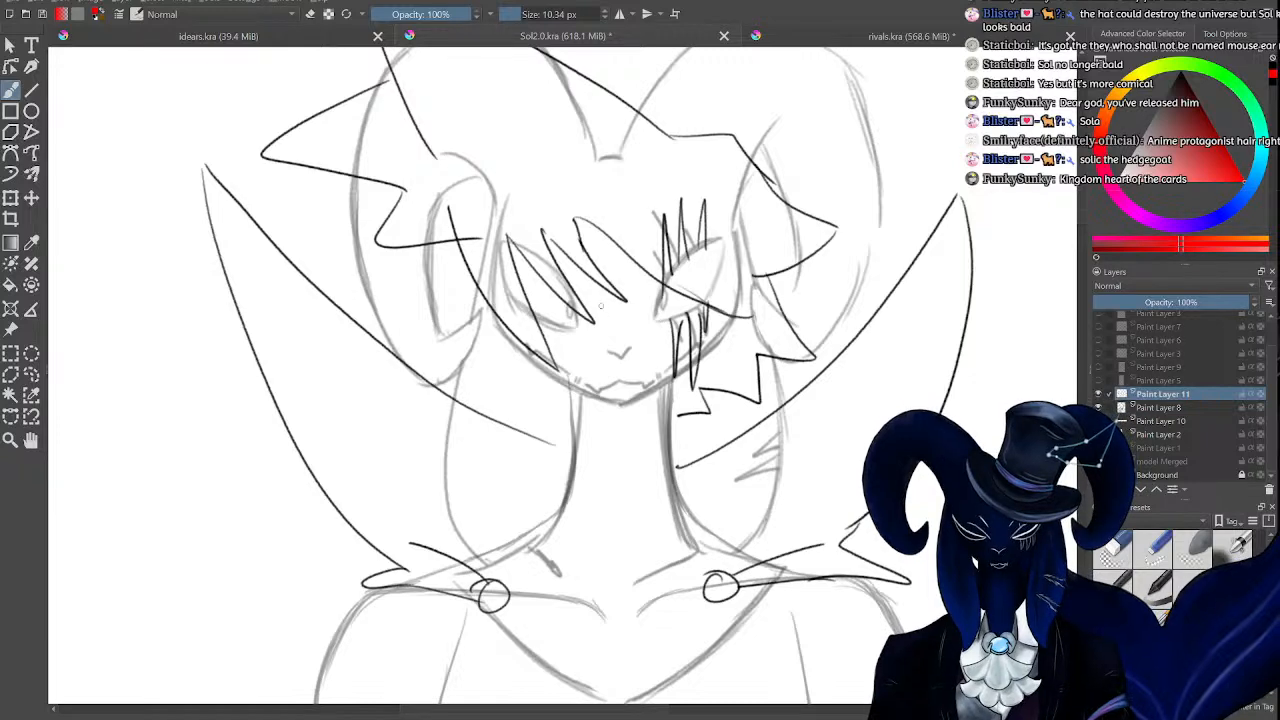
mouse_move(600, 182)
left_mouse_down()
mouse_move(486, 186)
mouse_move(469, 237)
mouse_move(505, 316)
left_mouse_up()
left_click_drag(490, 264, 550, 360)
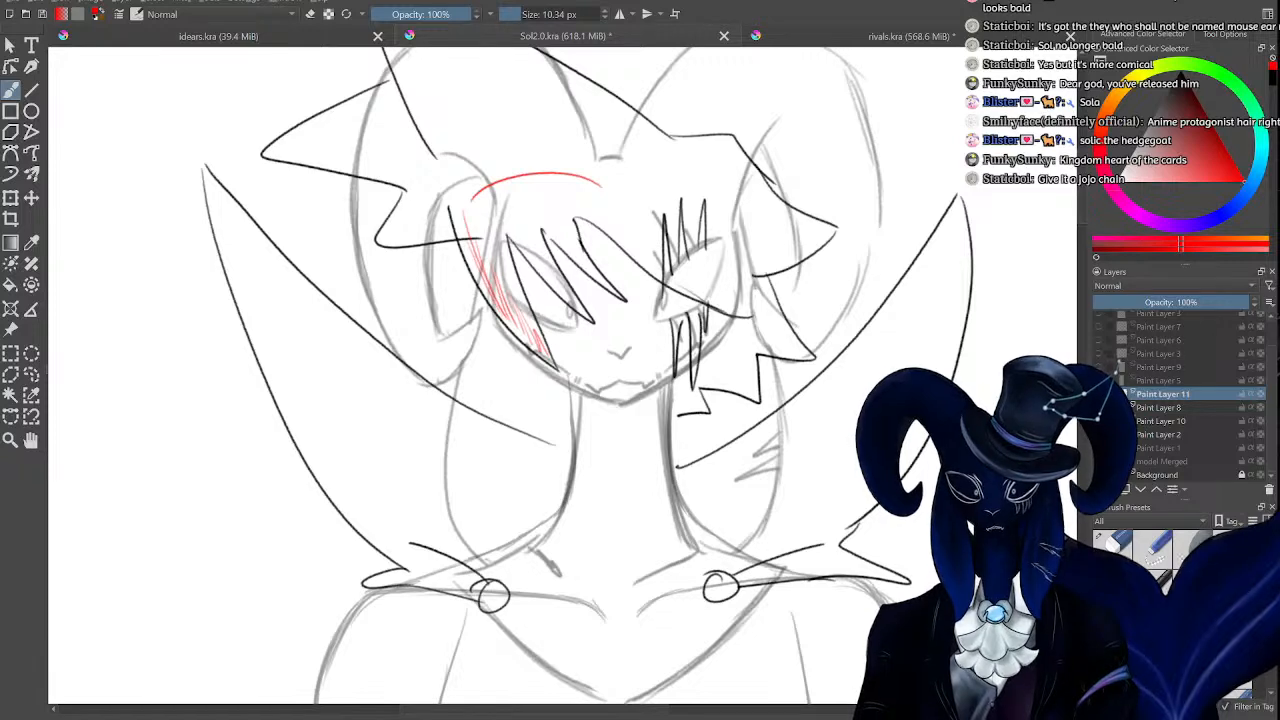
key("d")
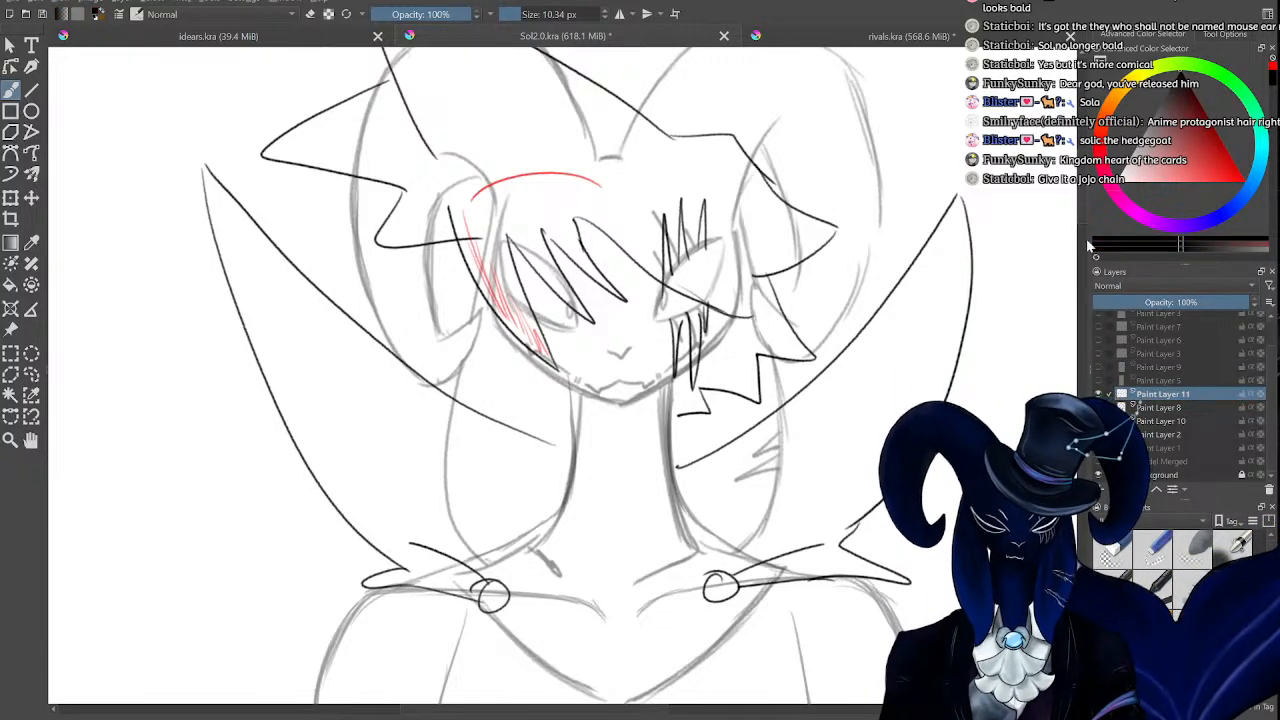
scroll(1060, 230, "down", 2)
scroll(1082, 222, "down", 2)
scroll(1084, 229, "up", 2)
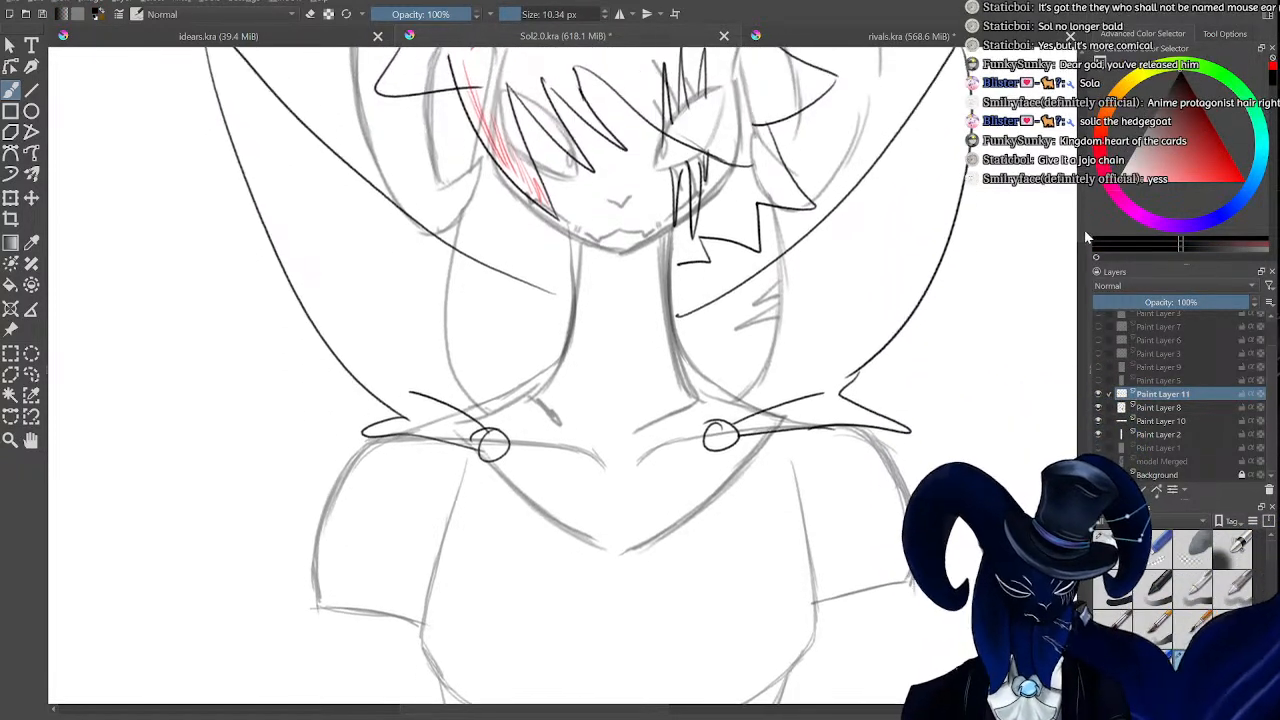
left_click_drag(1086, 220, 1085, 221)
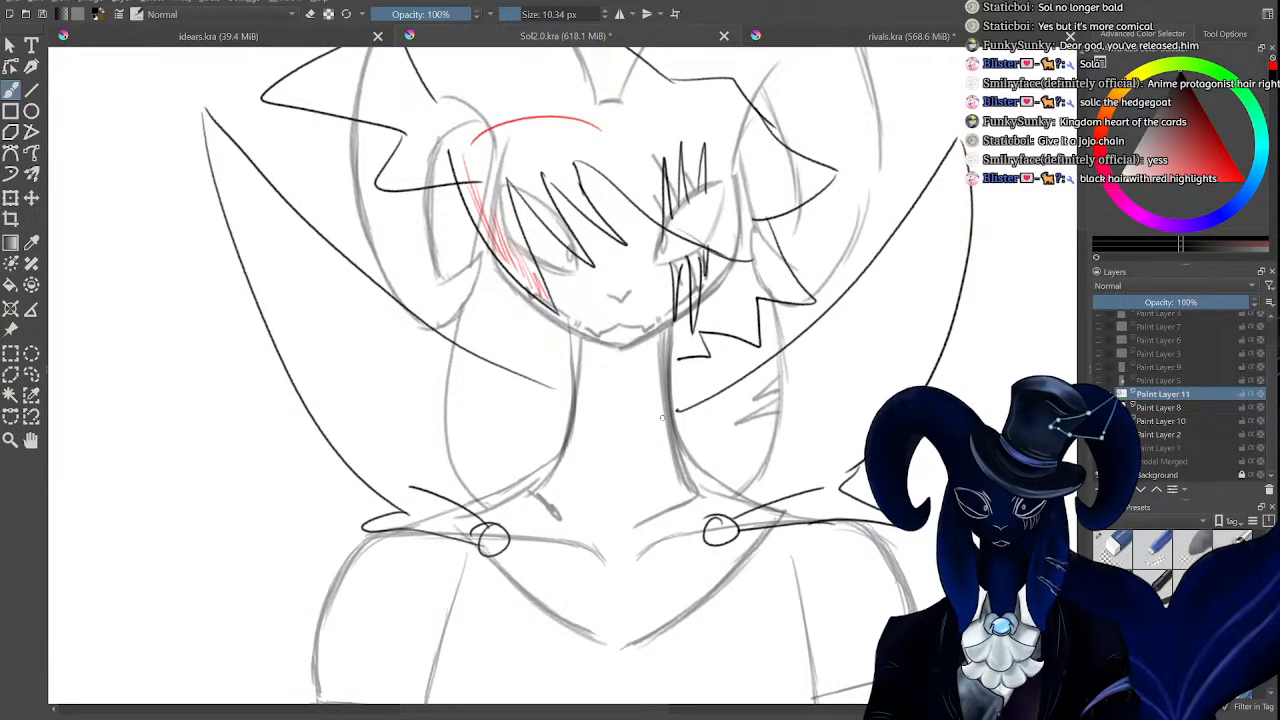
scroll(1086, 220, "down", 4)
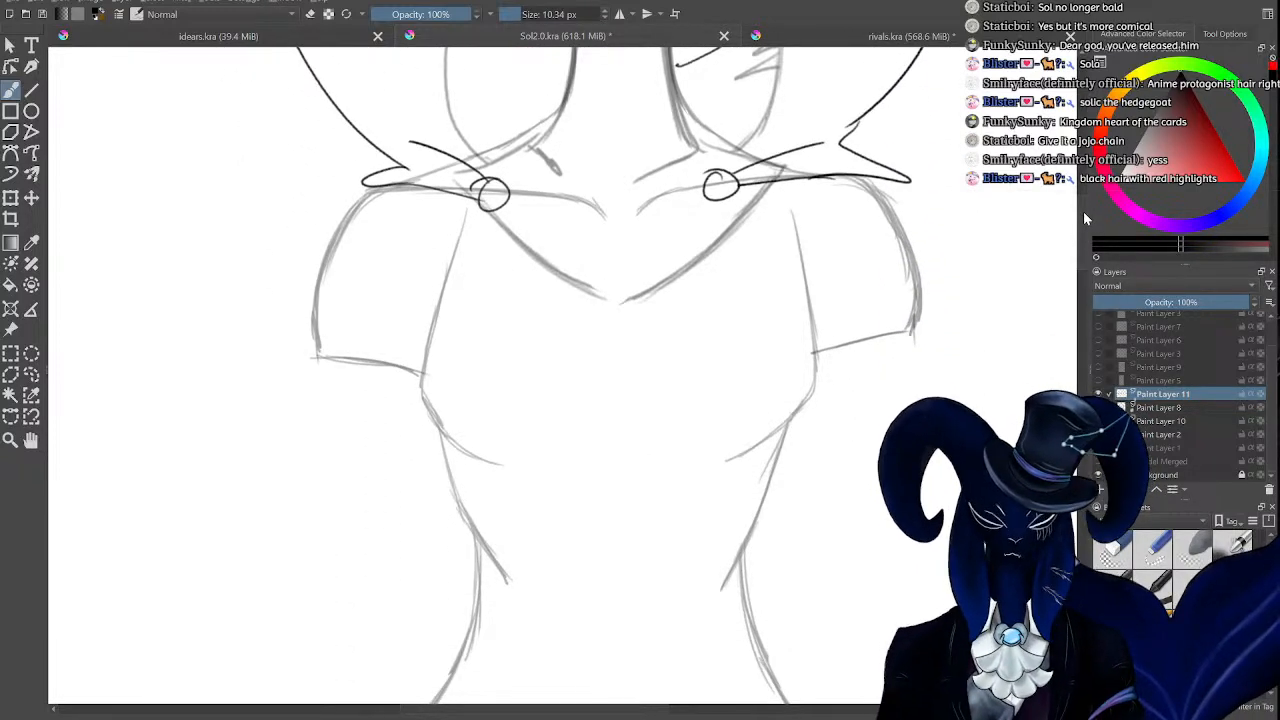
scroll(1083, 211, "up", 1)
scroll(1081, 208, "down", 1)
scroll(965, 245, "down", 1)
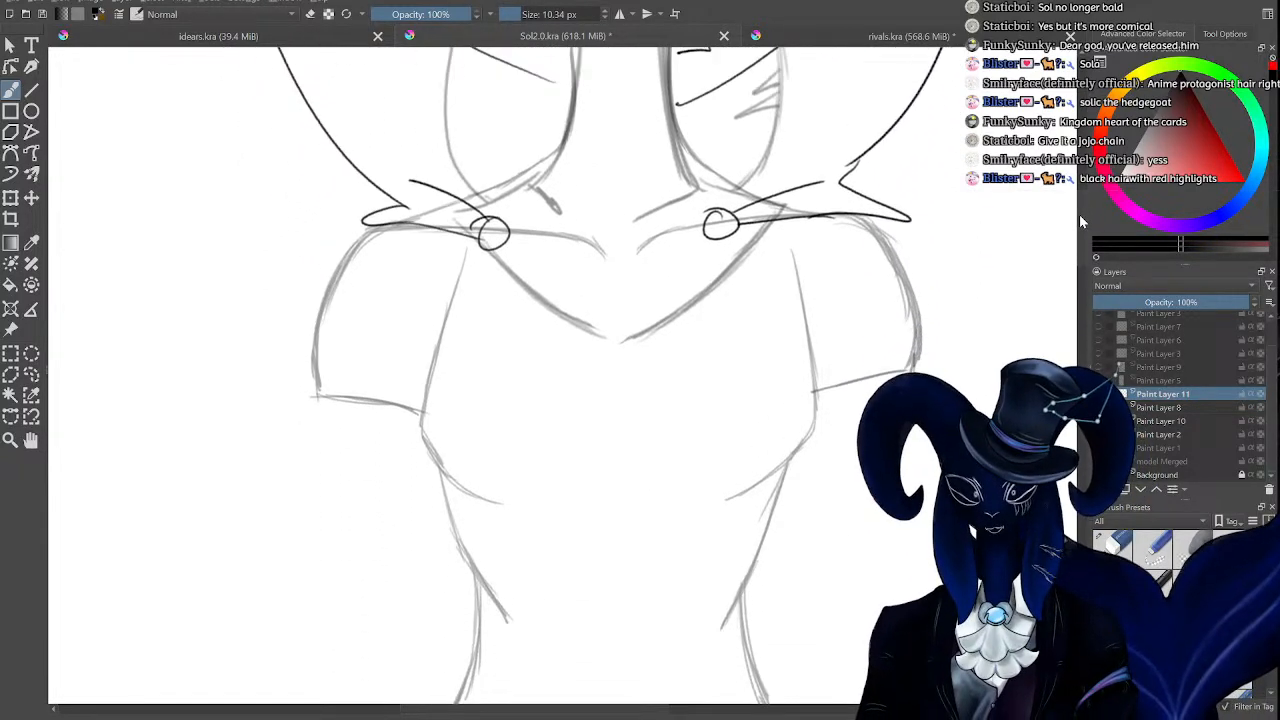
scroll(965, 245, "up", 1)
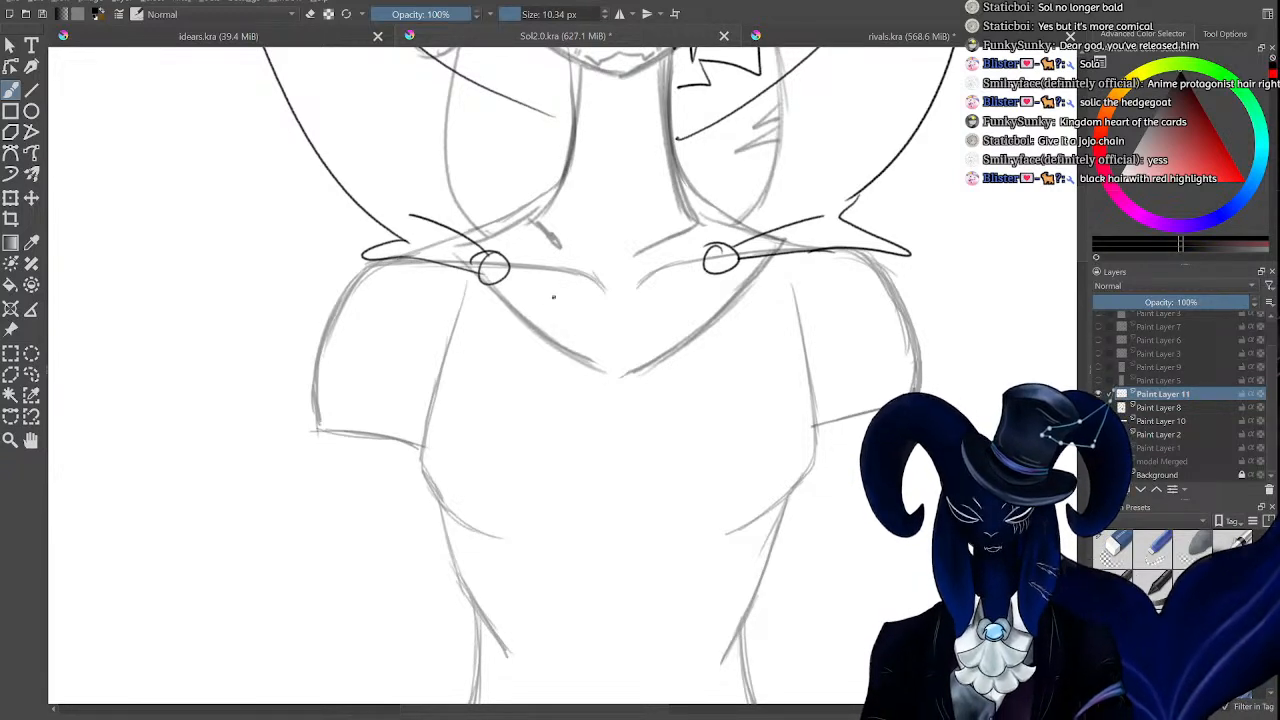
mouse_move(553, 295)
left_mouse_down()
mouse_move(543, 302)
mouse_move(553, 297)
left_mouse_up()
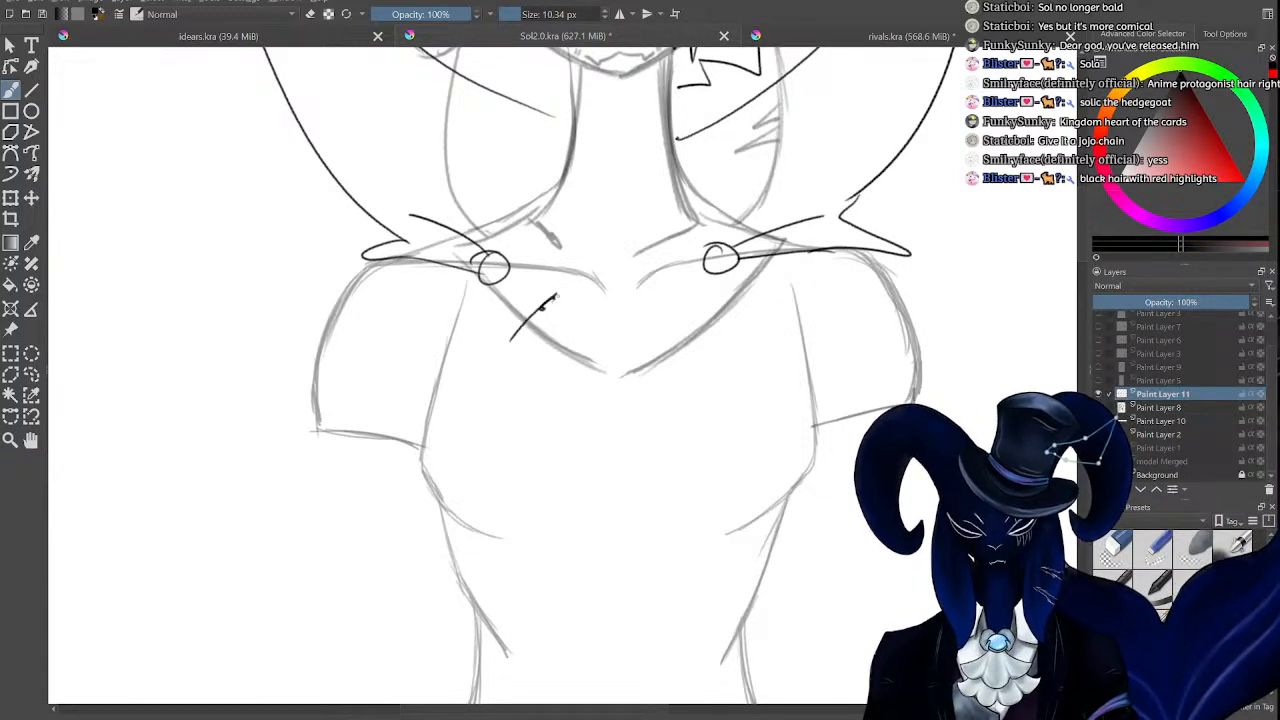
key("ctrl+z")
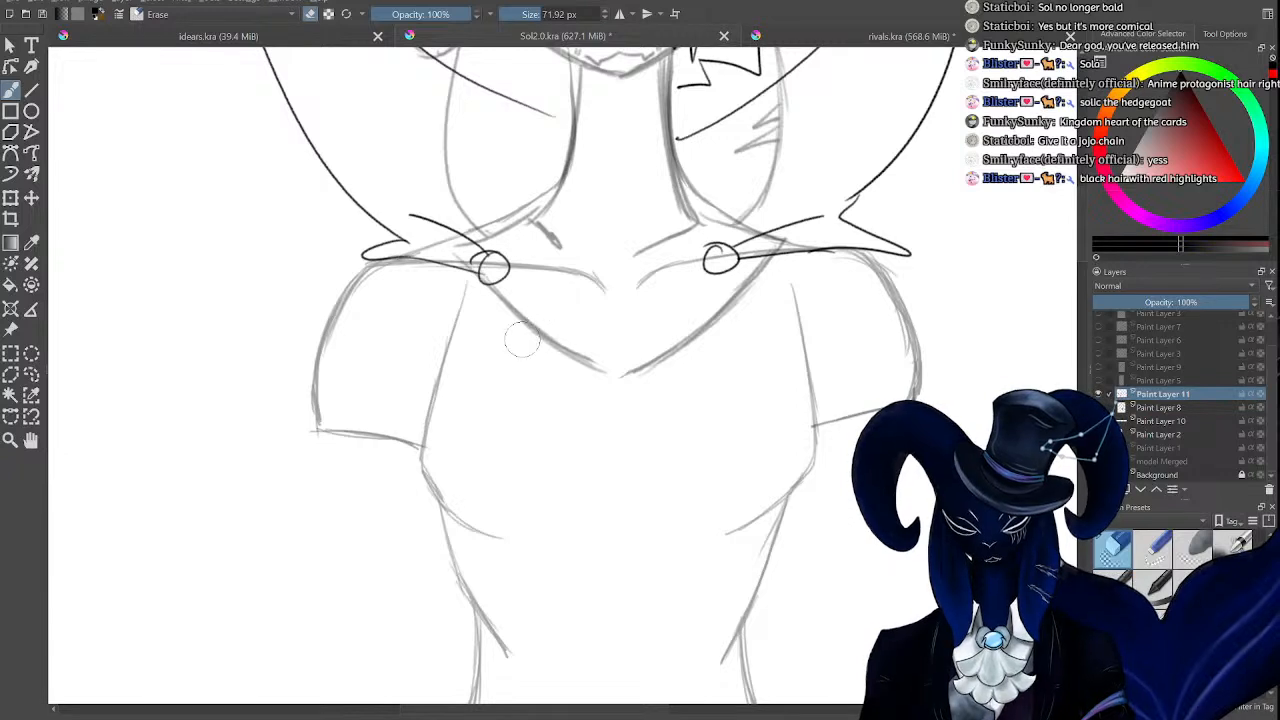
Draw a large heart on the chest beneath the two clasps, with a short vertical line down its middle.
left_click_drag(593, 291, 608, 306)
left_click_drag(483, 285, 596, 291)
mouse_move(484, 308)
left_mouse_down()
mouse_move(533, 398)
mouse_move(650, 462)
mouse_move(728, 372)
mouse_move(664, 290)
mouse_move(612, 324)
mouse_move(594, 298)
left_mouse_up()
left_click_drag(617, 352, 614, 432)
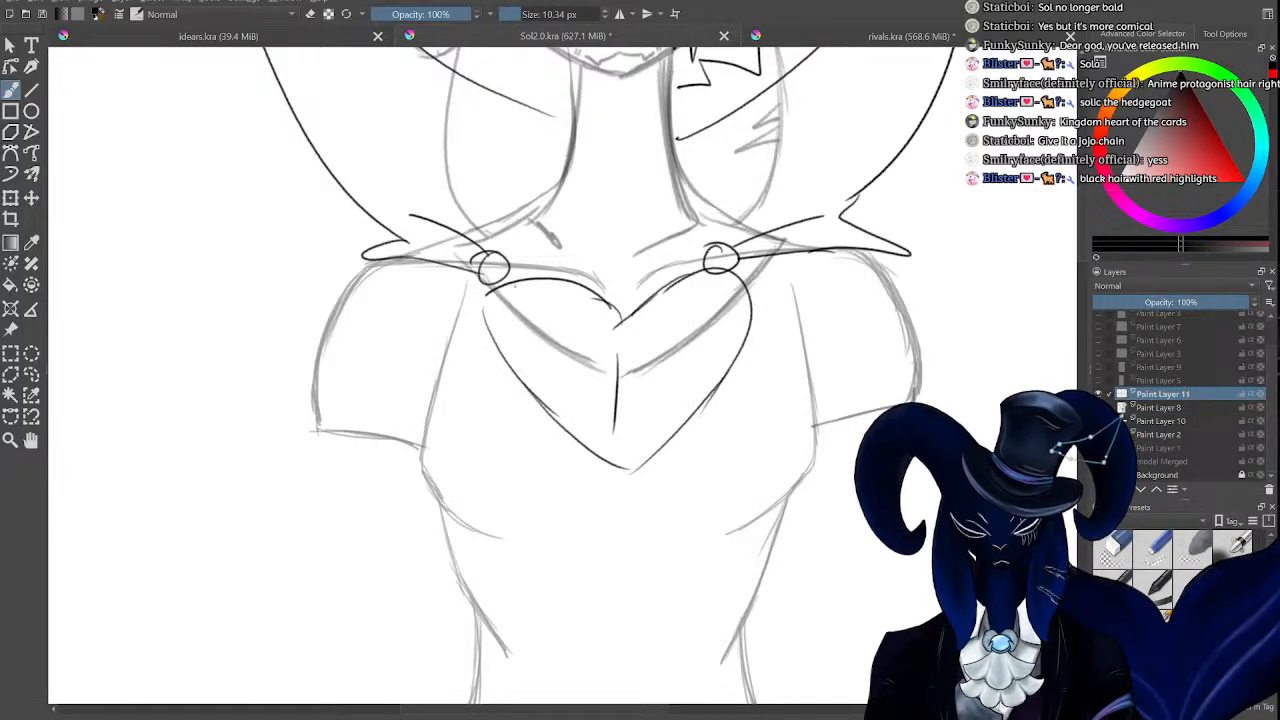
Add curved inner lines to both lobes of the heart and an outer outline that tapers into one line down the stomach.
mouse_move(515, 287)
left_mouse_down()
mouse_move(600, 338)
mouse_move(552, 290)
left_mouse_up()
mouse_move(628, 344)
left_mouse_down()
mouse_move(712, 288)
mouse_move(742, 284)
mouse_move(634, 342)
left_mouse_up()
left_click_drag(720, 278, 632, 342)
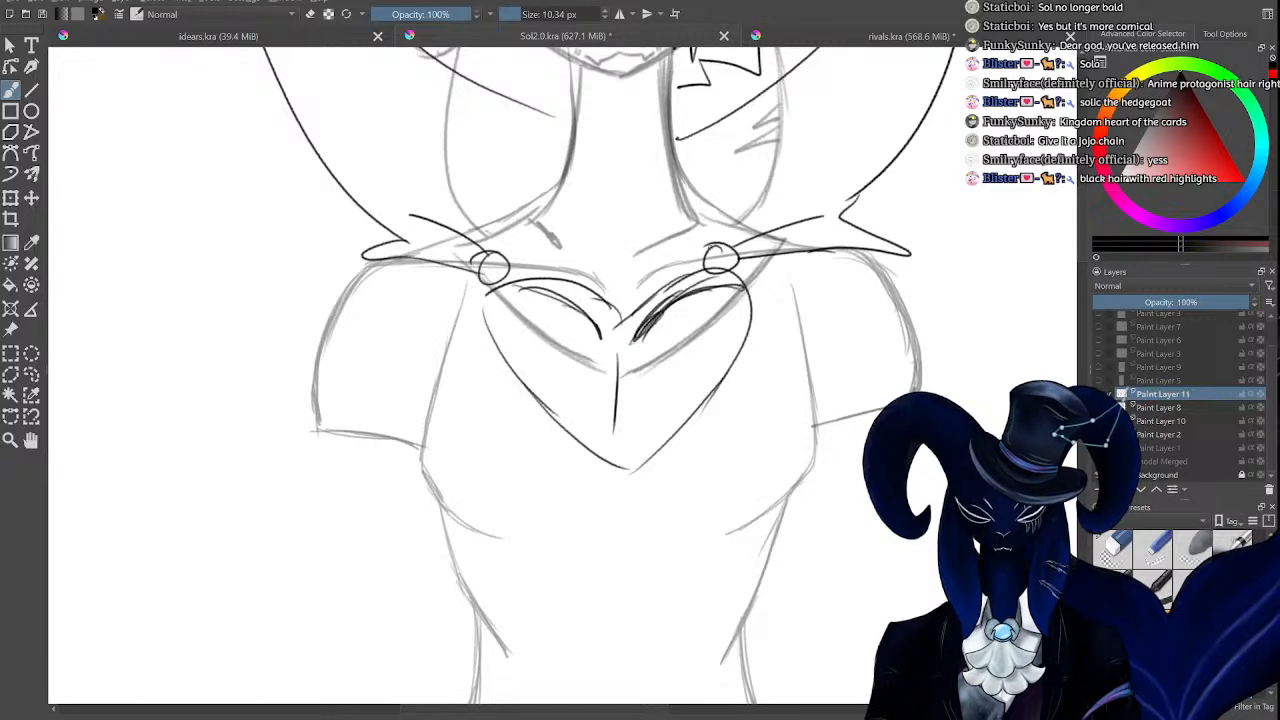
key("ctrl+z")
key("ctrl+z")
key("ctrl+z")
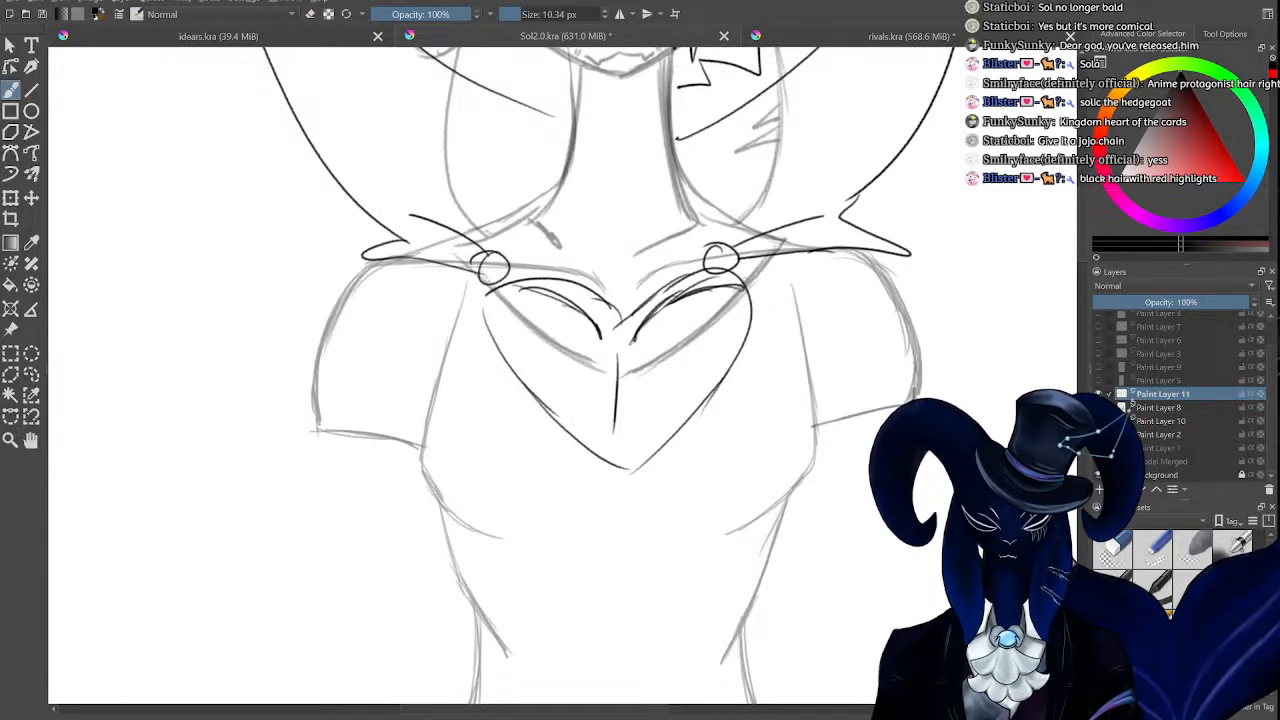
mouse_move(740, 260)
left_mouse_down()
mouse_move(771, 328)
mouse_move(606, 570)
mouse_move(597, 637)
mouse_move(470, 292)
mouse_move(486, 284)
left_mouse_up()
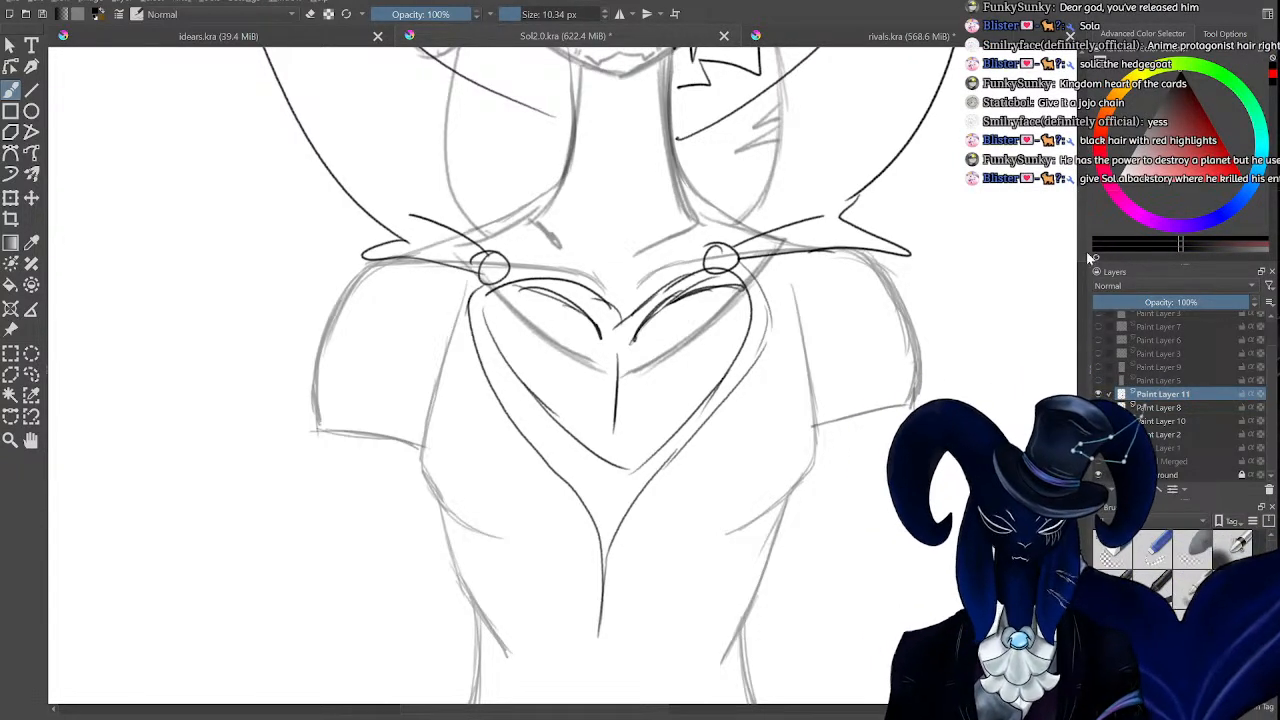
Review the chest heart together with the collar and hair, and examine the costume on the whole figure.
scroll(1083, 237, "up", 3)
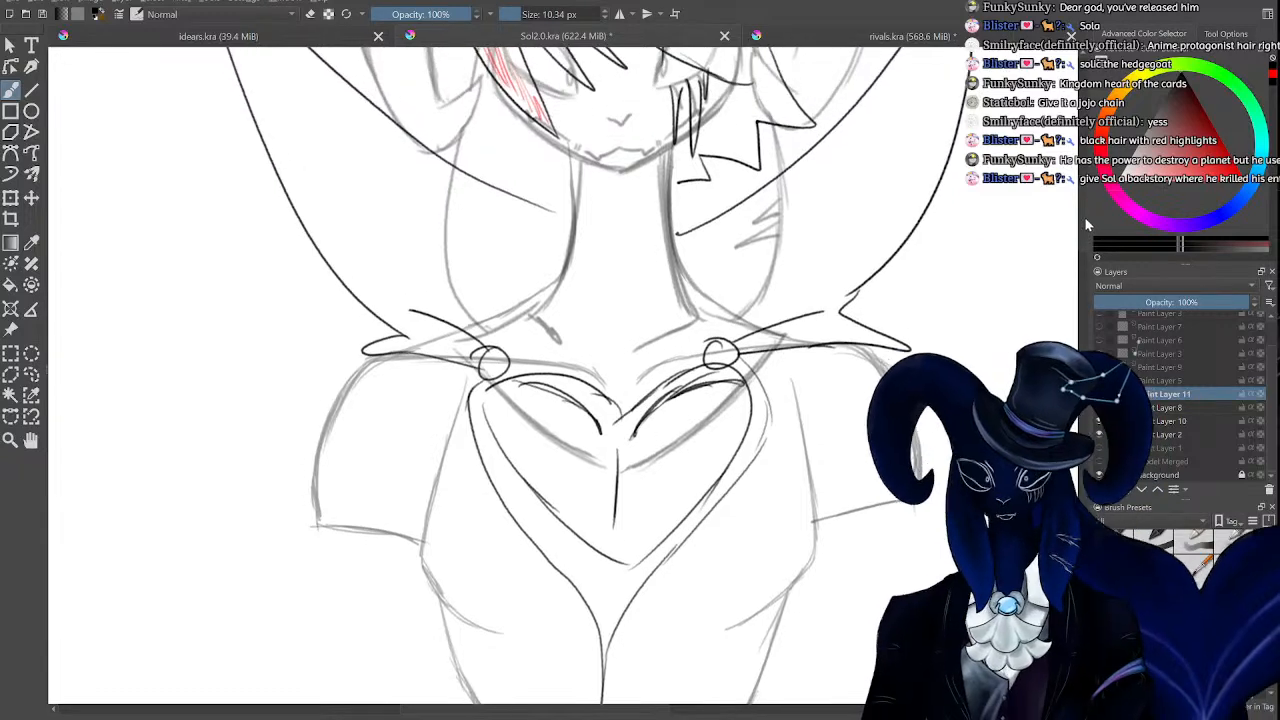
scroll(1088, 218, "up", 1)
scroll(1087, 214, "down", 1)
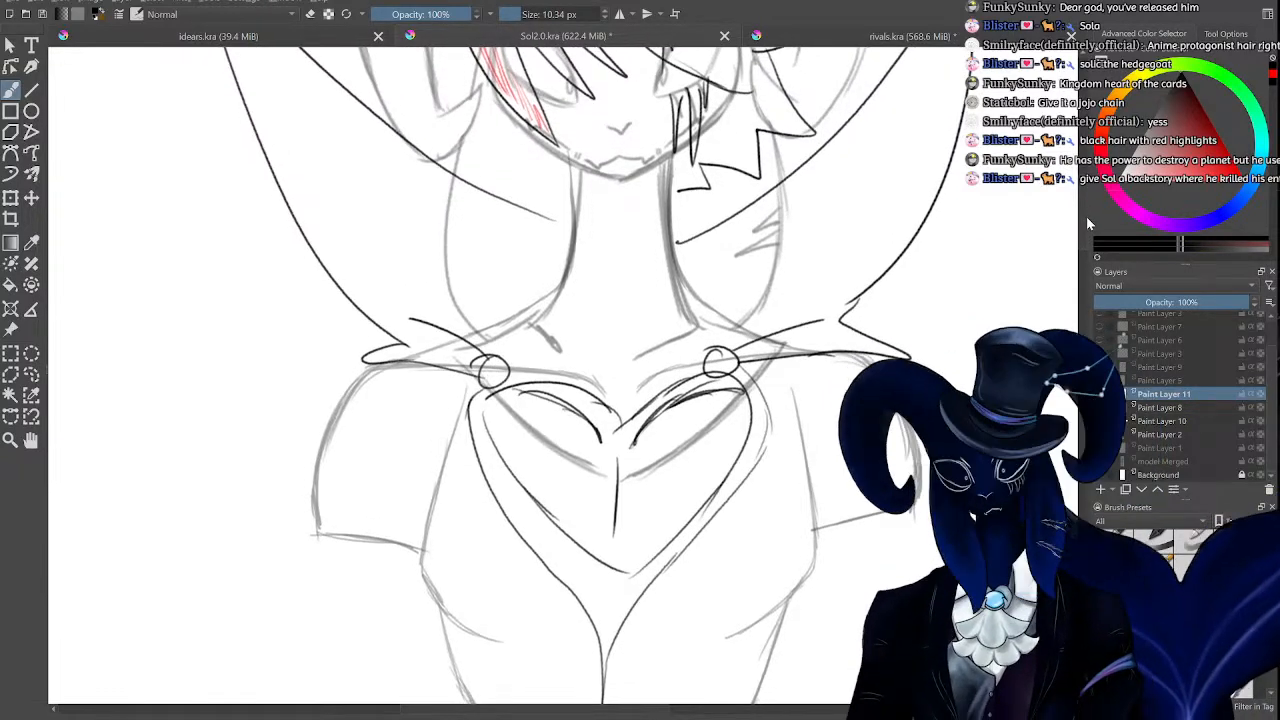
scroll(1087, 216, "down", 1)
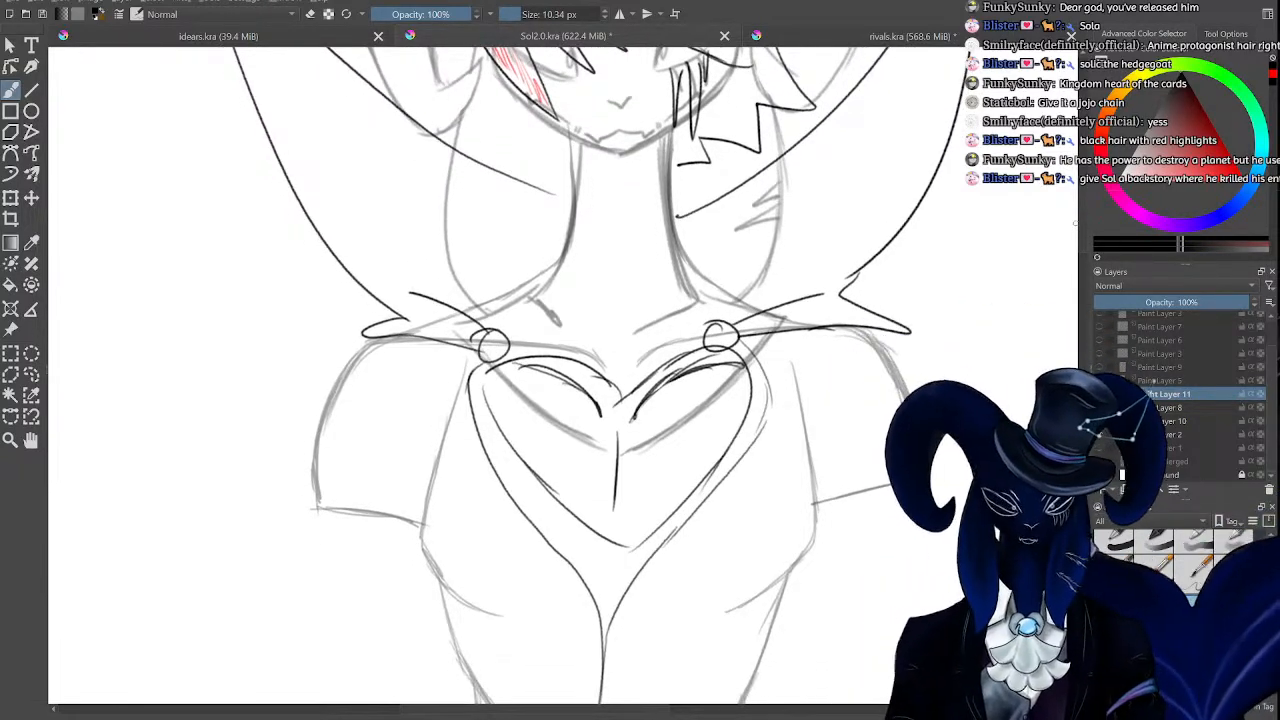
key("ctrl+minus")
key("ctrl+minus")
key("ctrl+minus")
key("ctrl+minus")
key("ctrl+minus")
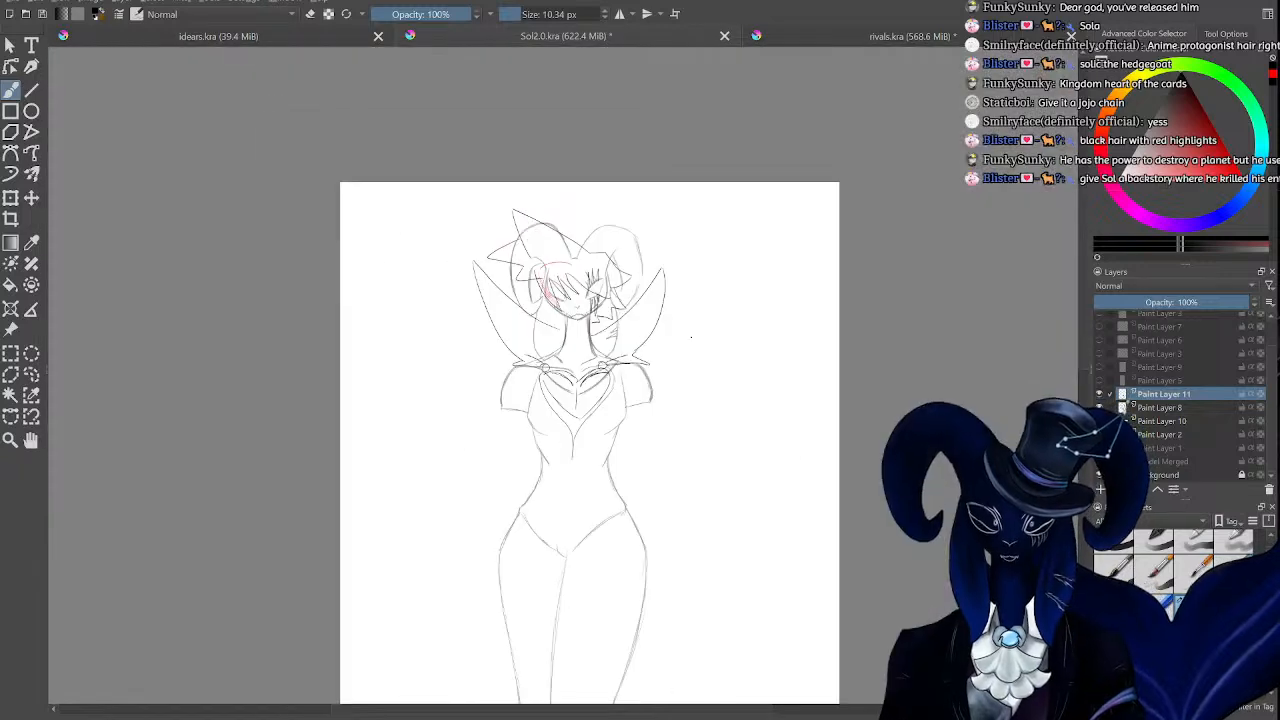
Draw a large curved, pointed horn shape flaring outward from the hair on each side of the head.
key("ctrl+plus")
key("ctrl+plus")
key("ctrl+plus")
key("ctrl+plus")
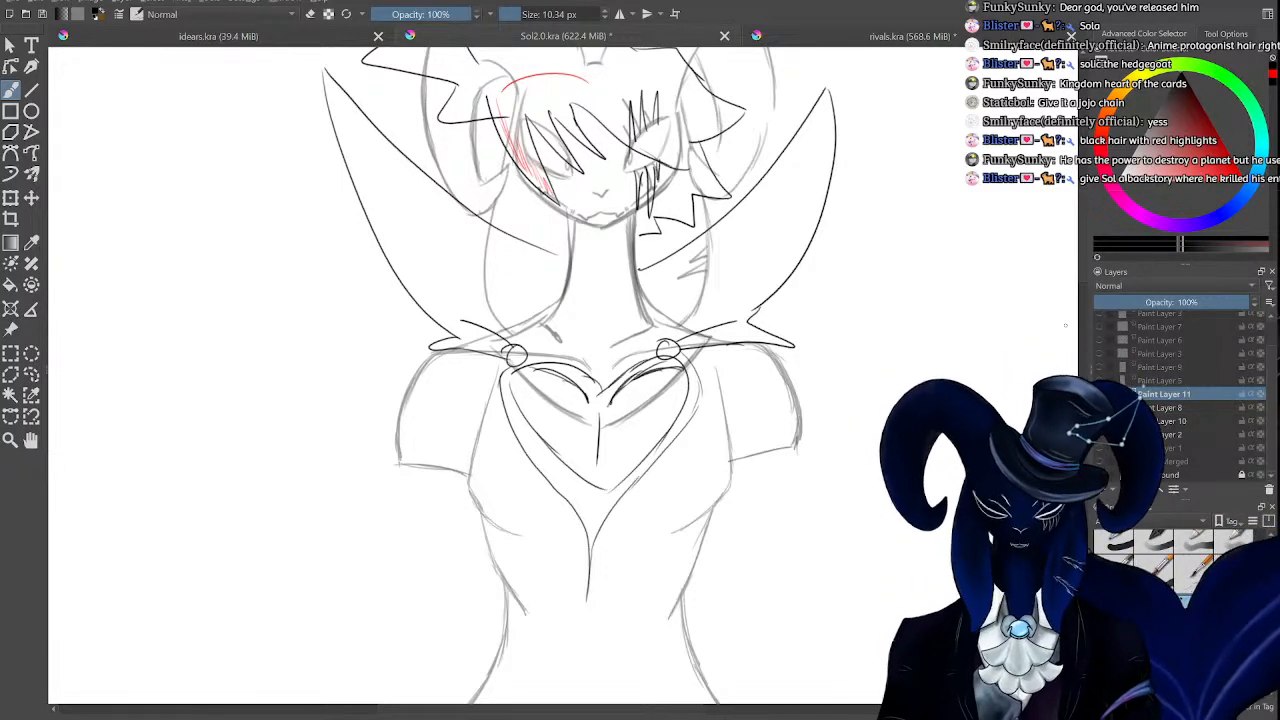
left_click_drag(1082, 242, 1046, 210)
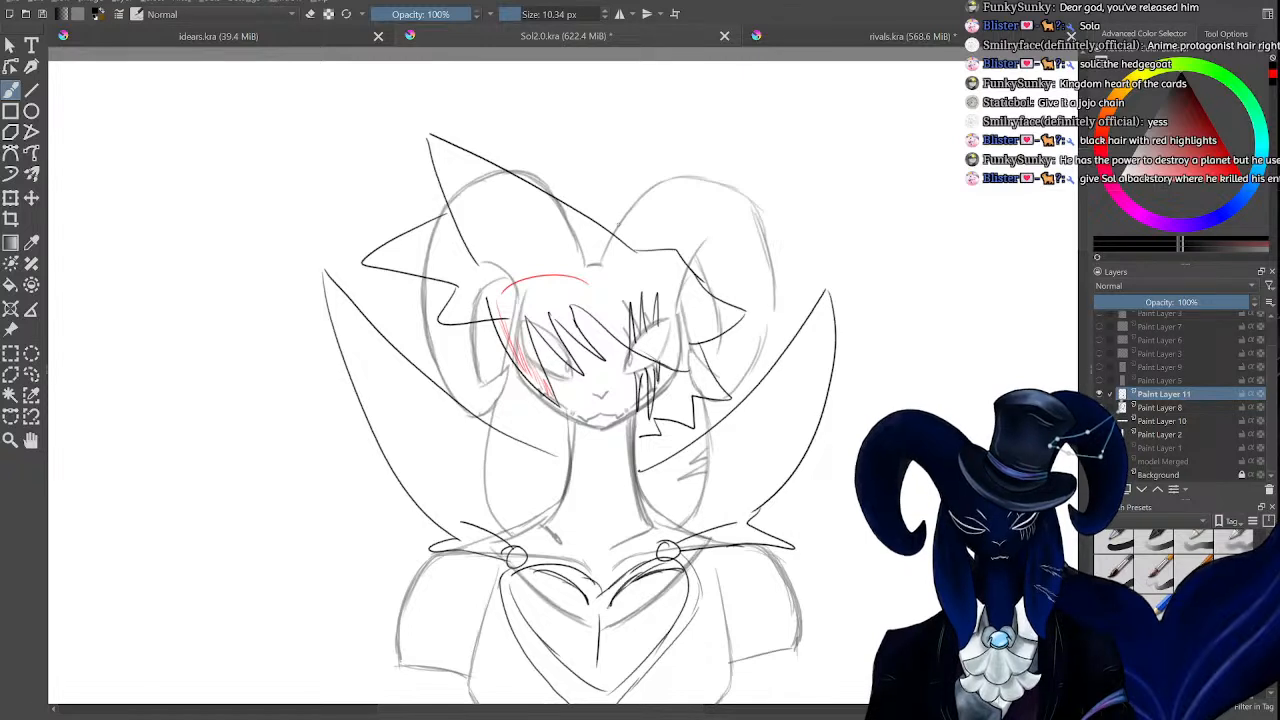
mouse_move(612, 236)
left_mouse_down()
mouse_move(736, 208)
mouse_move(835, 235)
mouse_move(716, 288)
left_mouse_up()
mouse_move(402, 195)
left_mouse_down()
mouse_move(445, 211)
mouse_move(304, 142)
mouse_move(380, 232)
left_mouse_up()
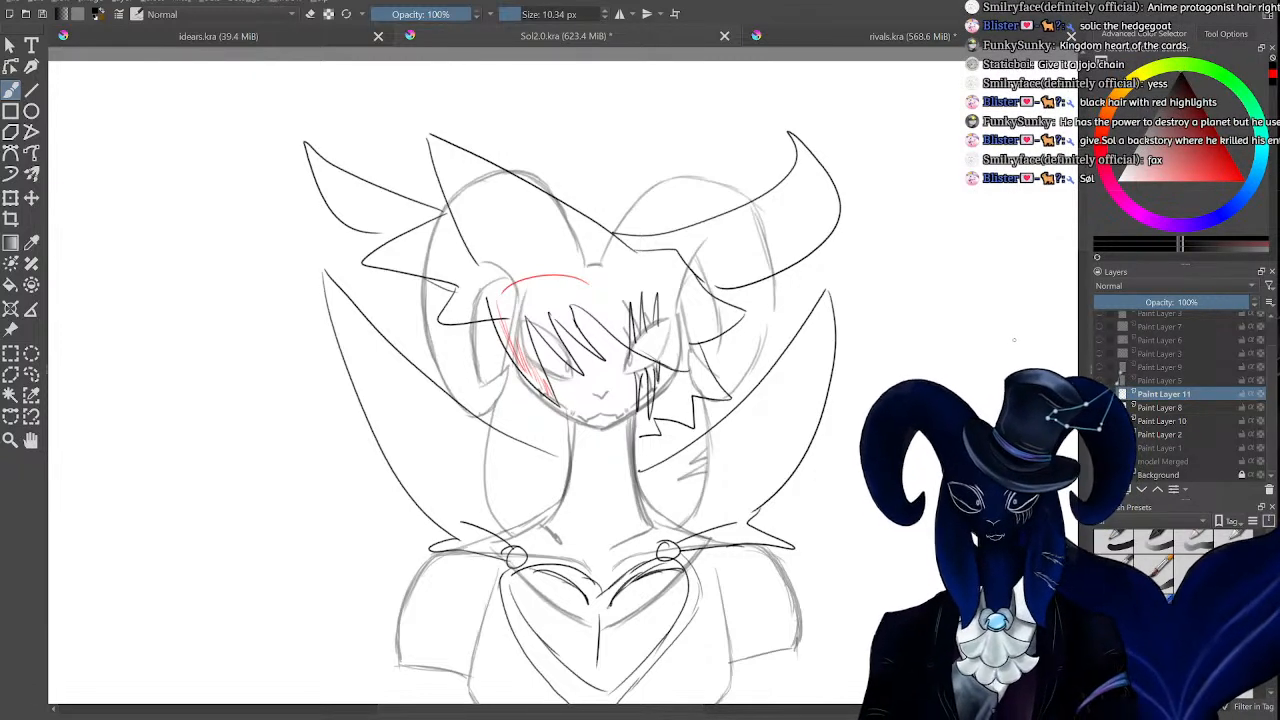
Handwrite the label "Søl (again)" in the empty space beside the head.
mouse_move(880, 240)
left_mouse_down()
mouse_move(857, 288)
mouse_move(916, 250)
mouse_move(930, 282)
left_mouse_up()
mouse_move(864, 324)
left_mouse_down()
mouse_move(863, 340)
mouse_move(892, 330)
mouse_move(880, 366)
mouse_move(912, 340)
left_mouse_up()
left_click_drag(916, 326, 938, 351)
left_click_drag(860, 312, 858, 352)
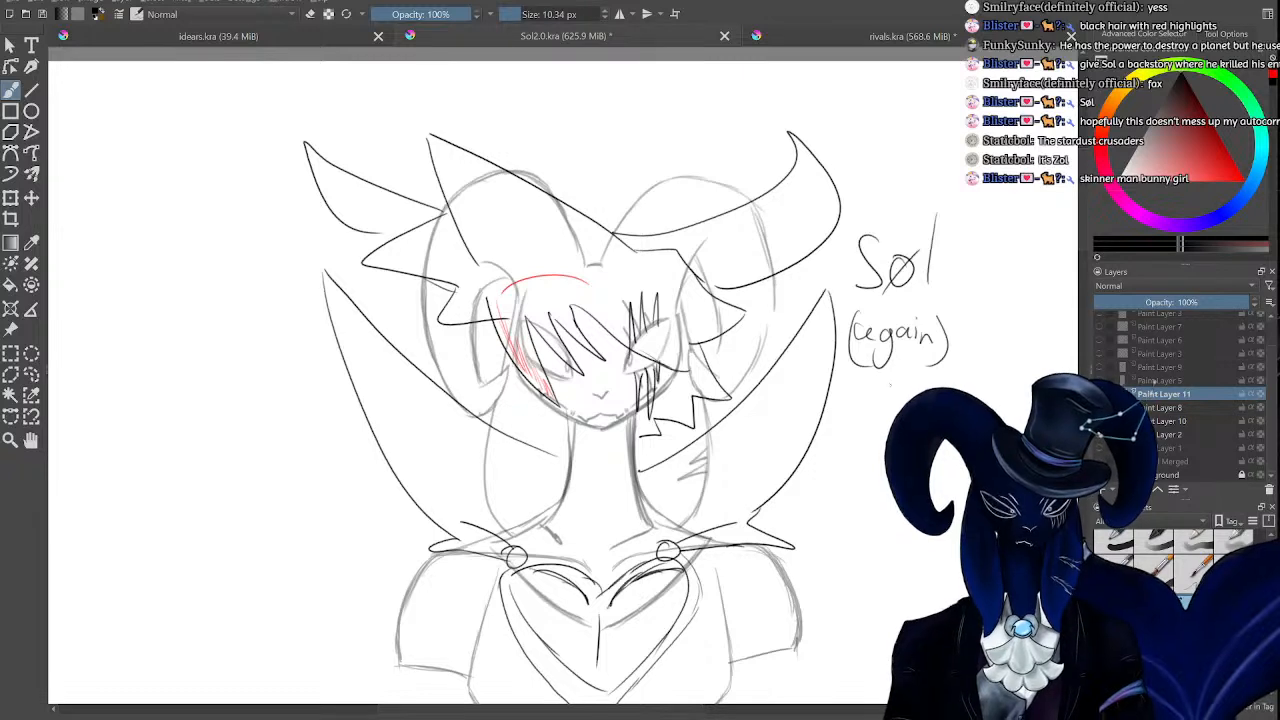
Add a new paint layer for the next design and delete Paint Layer 11 with its costume sketch.
left_click(1102, 394)
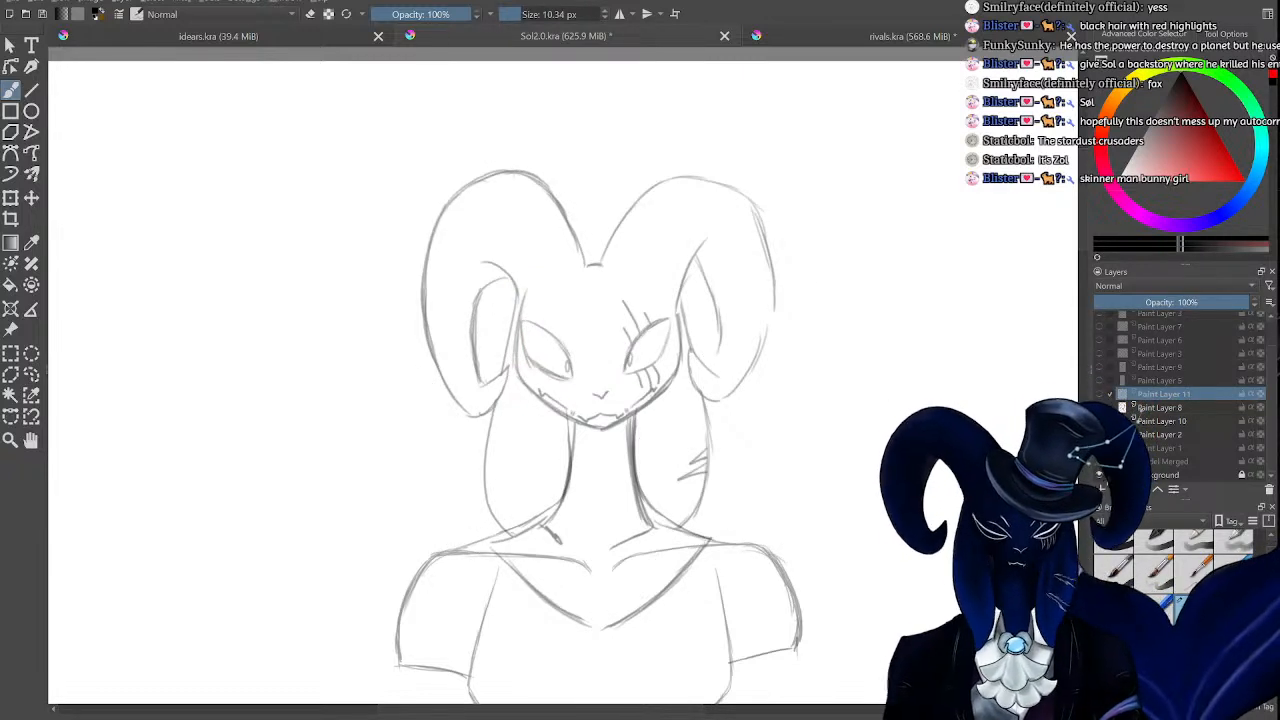
left_click(1104, 489)
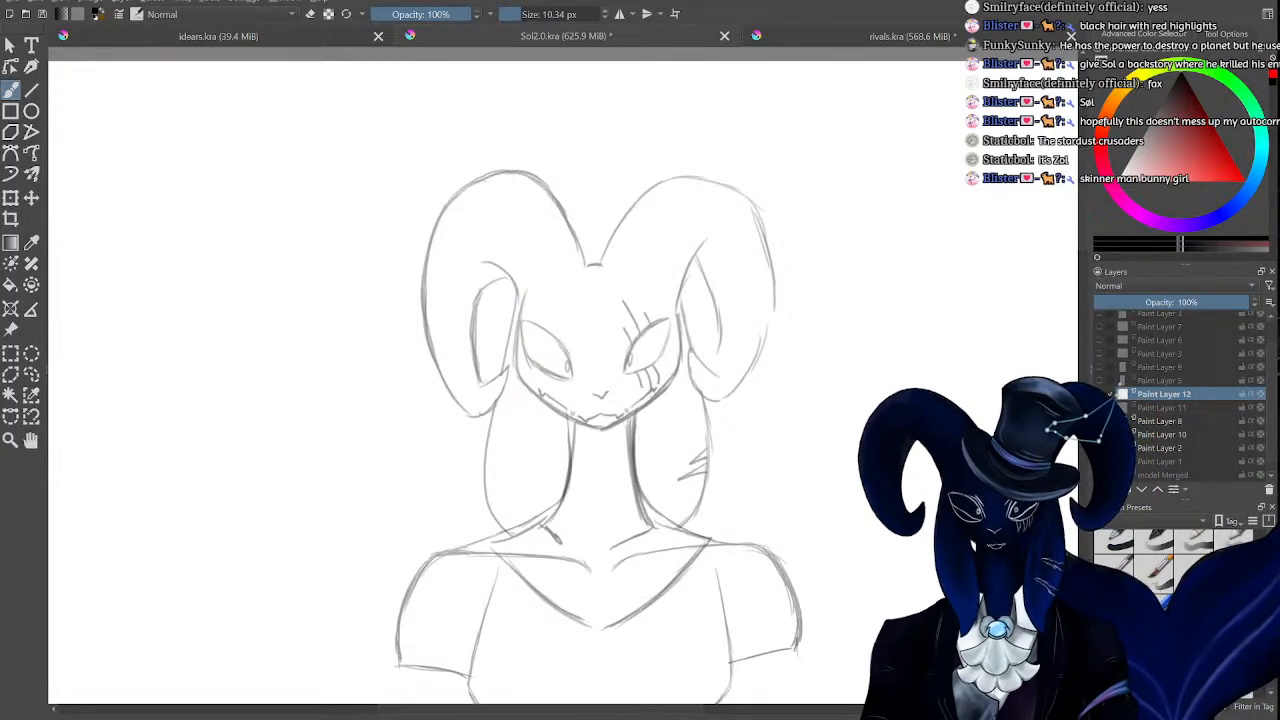
mouse_move(661, 207)
left_mouse_down()
mouse_move(665, 264)
mouse_move(664, 247)
left_mouse_up()
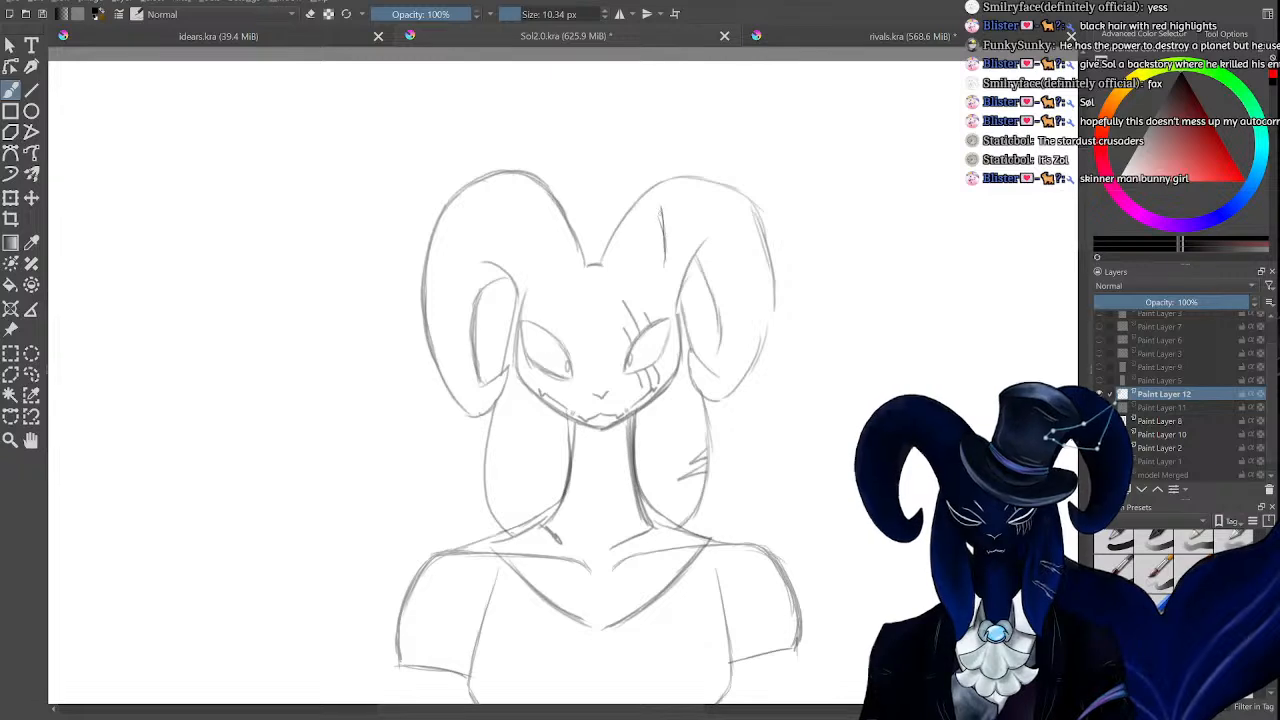
key("ctrl+z")
key("ctrl+z")
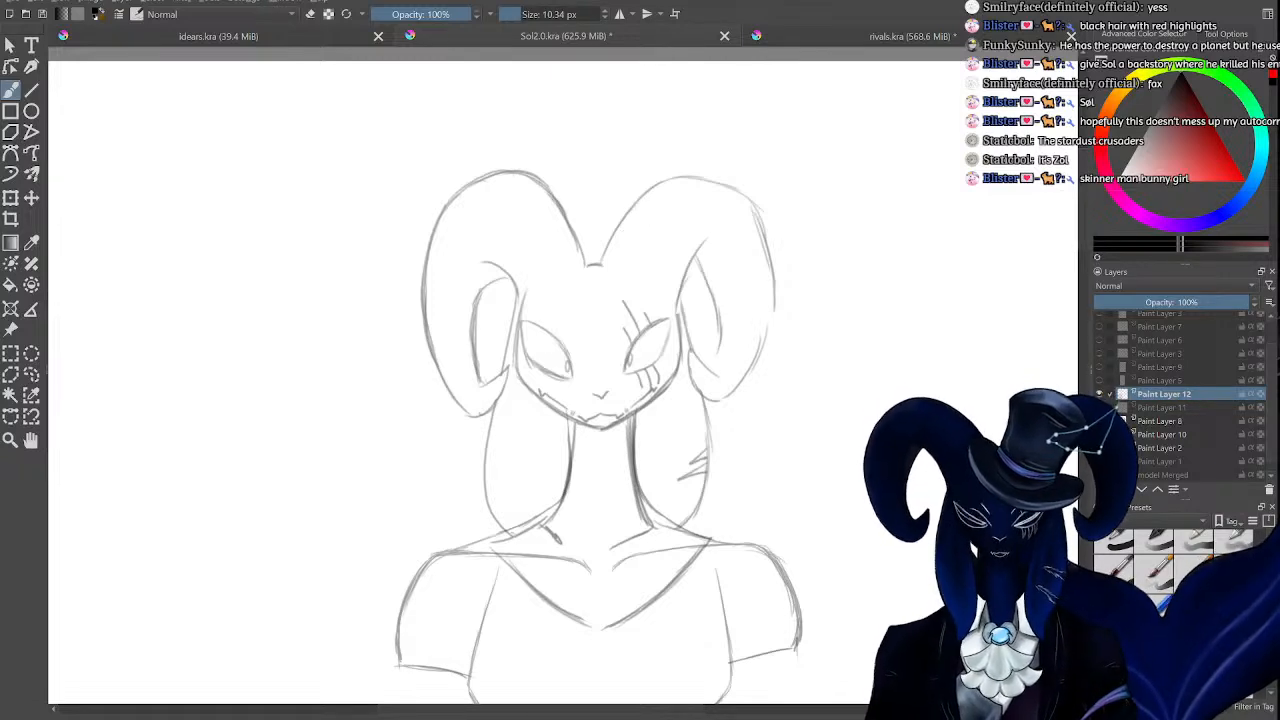
left_click_drag(304, 142, 307, 164)
key("ctrl+z")
left_click(1155, 408)
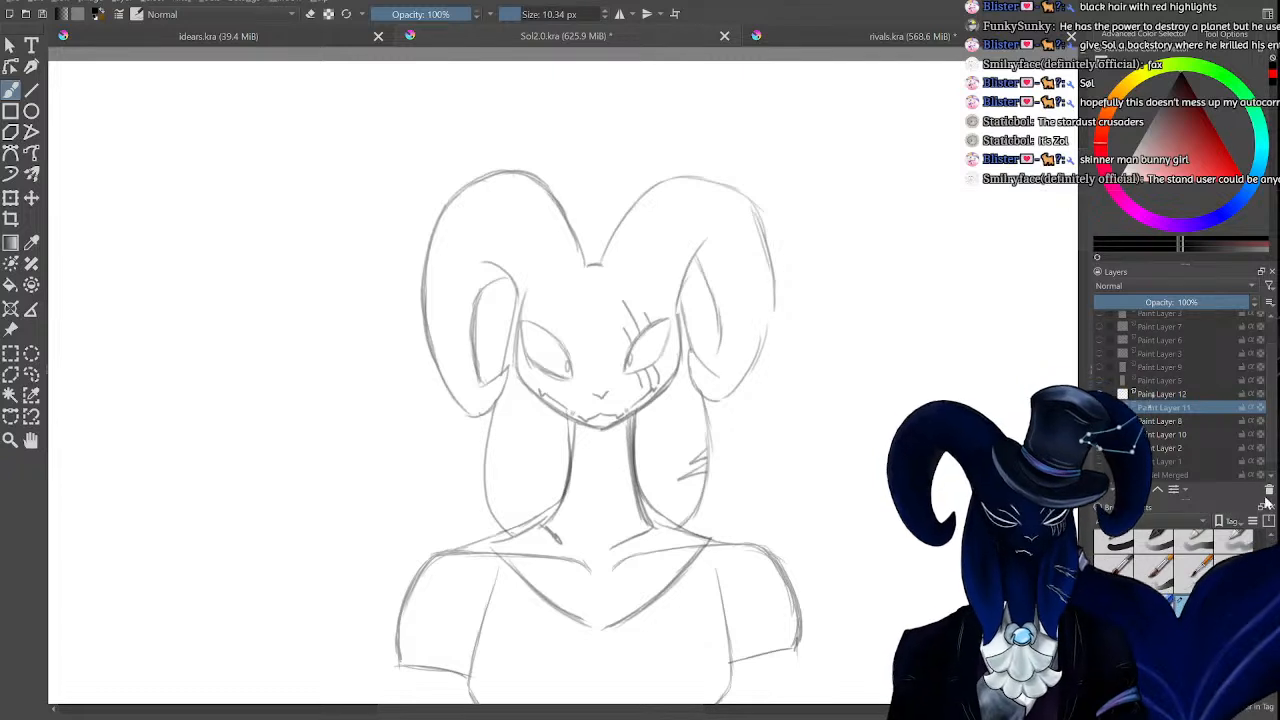
left_click(1268, 494)
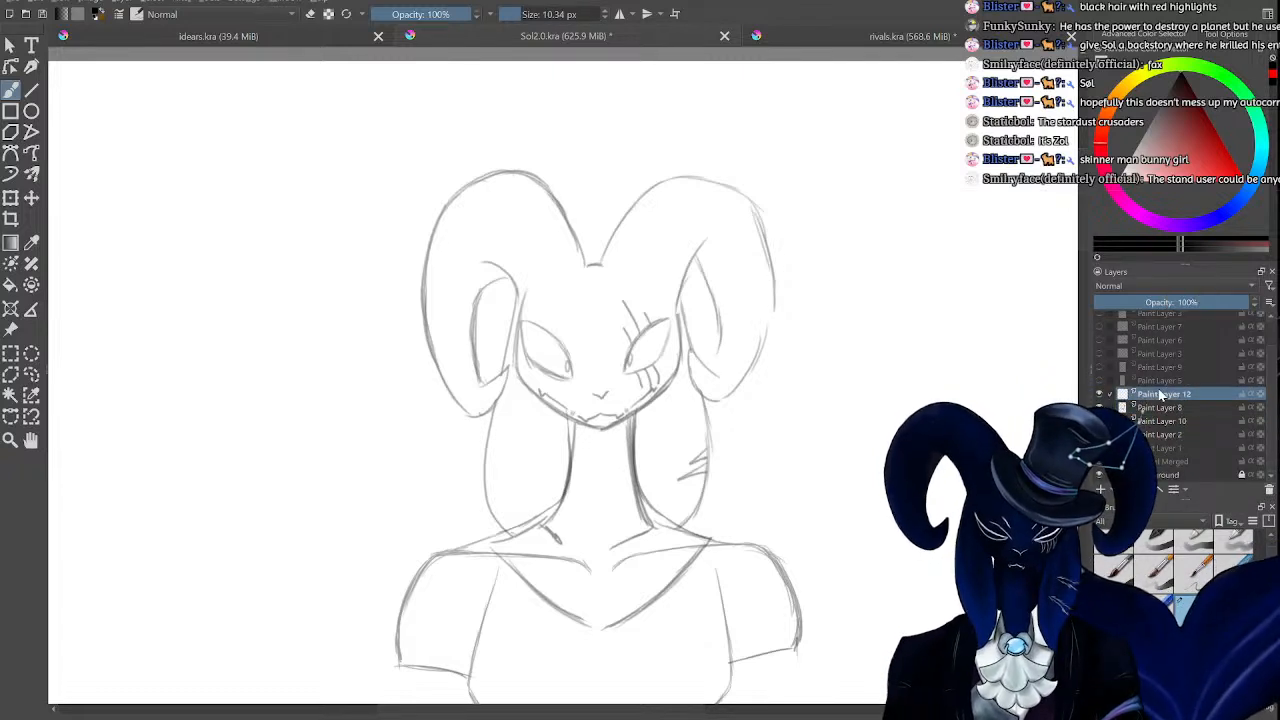
left_click_drag(1084, 252, 1084, 318)
scroll(559, 356, "up", 1)
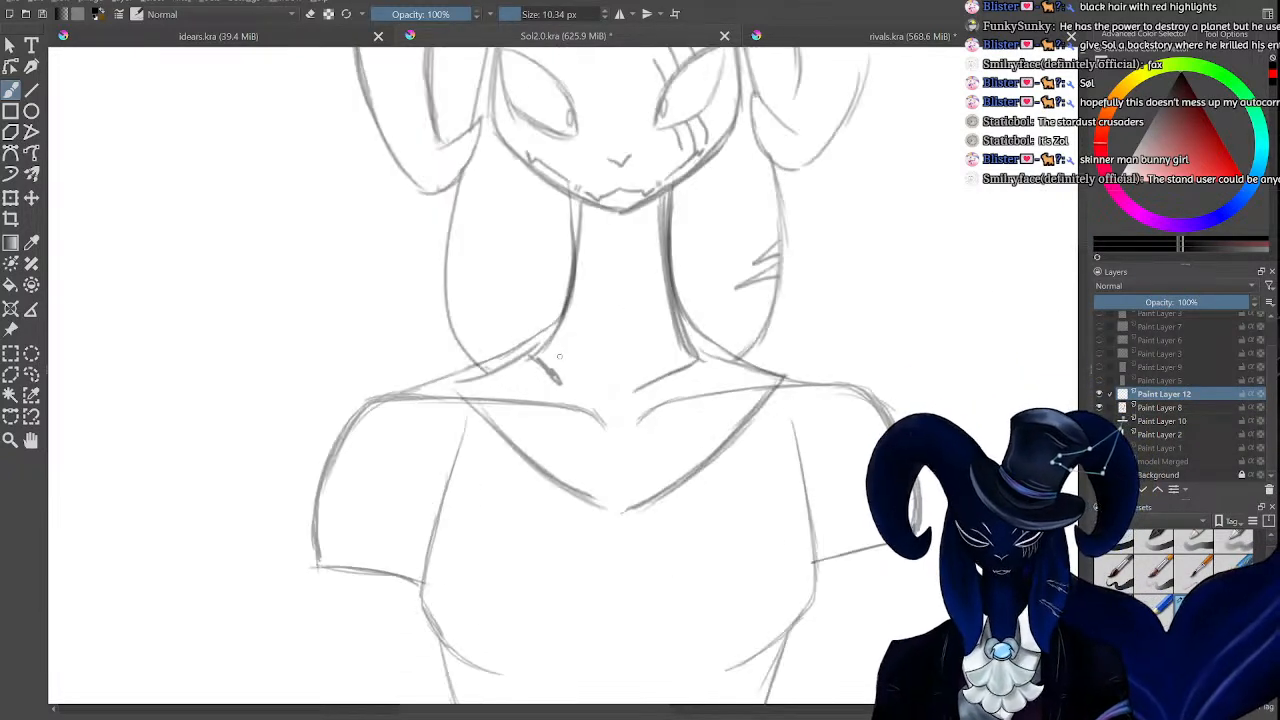
left_click_drag(561, 363, 396, 346)
key("minus")
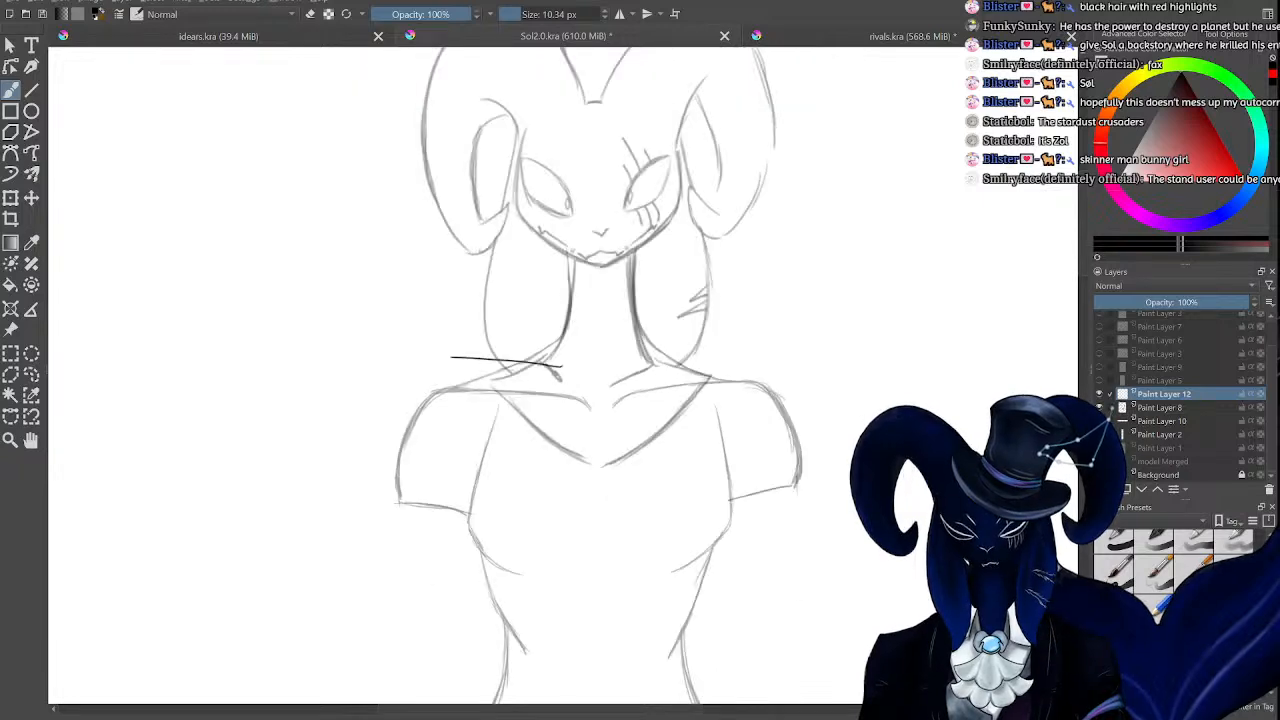
key("ctrl+z")
Undo the stray stroke across the shoulder and draw two slanted neck lines in the empty space beside the figure.
left_click_drag(606, 709, 613, 711)
key("ctrl+plus")
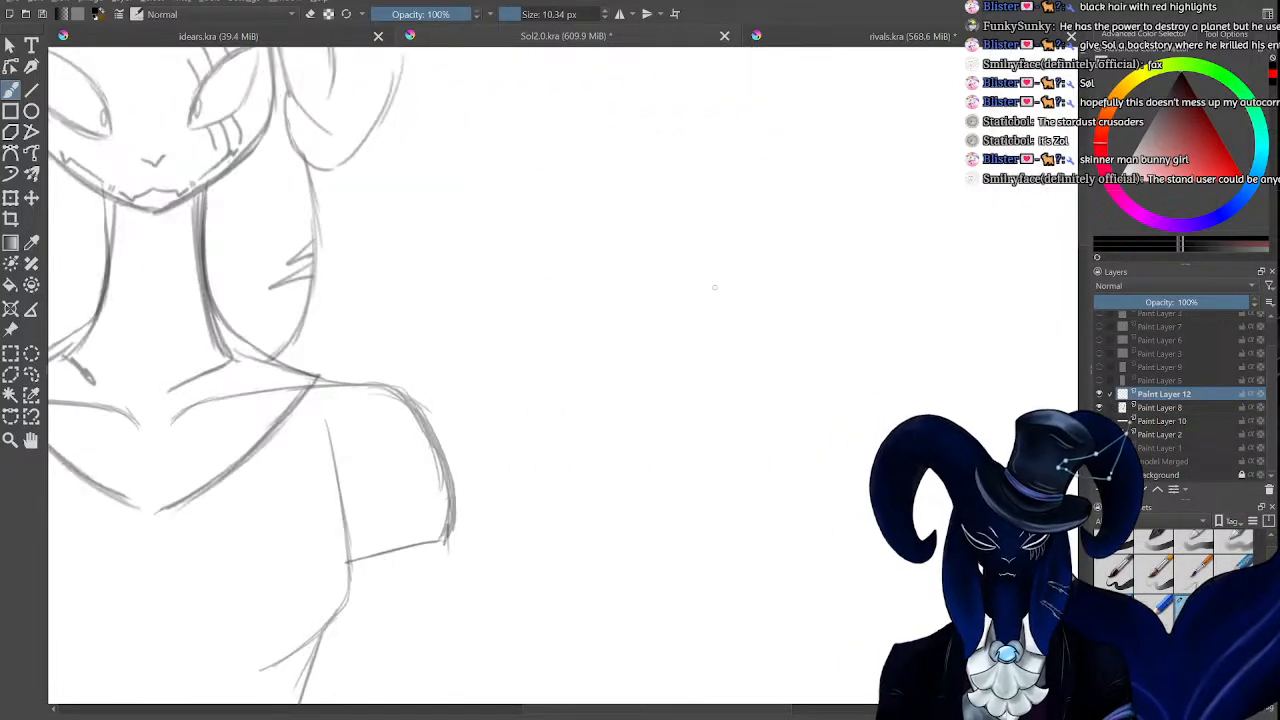
mouse_move(709, 257)
left_mouse_down()
mouse_move(709, 326)
mouse_move(710, 303)
left_mouse_up()
key("ctrl+z")
key("ctrl+z")
left_click_drag(740, 238, 754, 306)
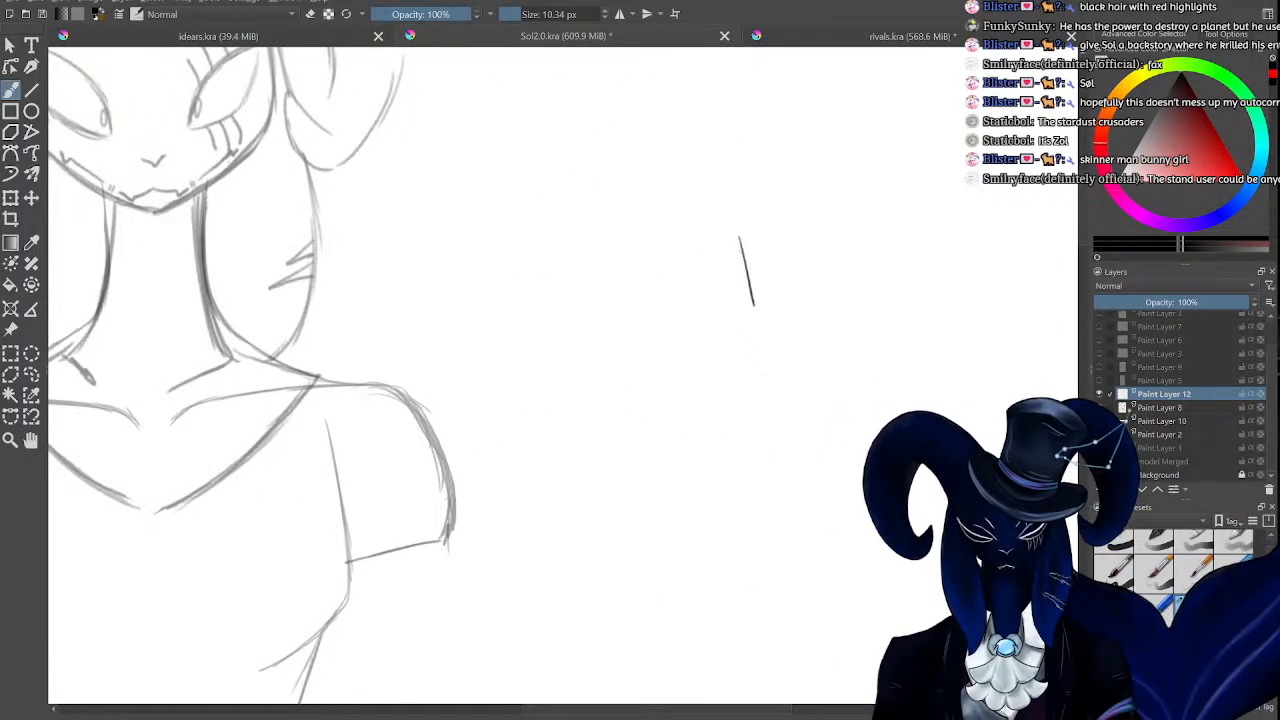
left_click_drag(601, 219, 577, 357)
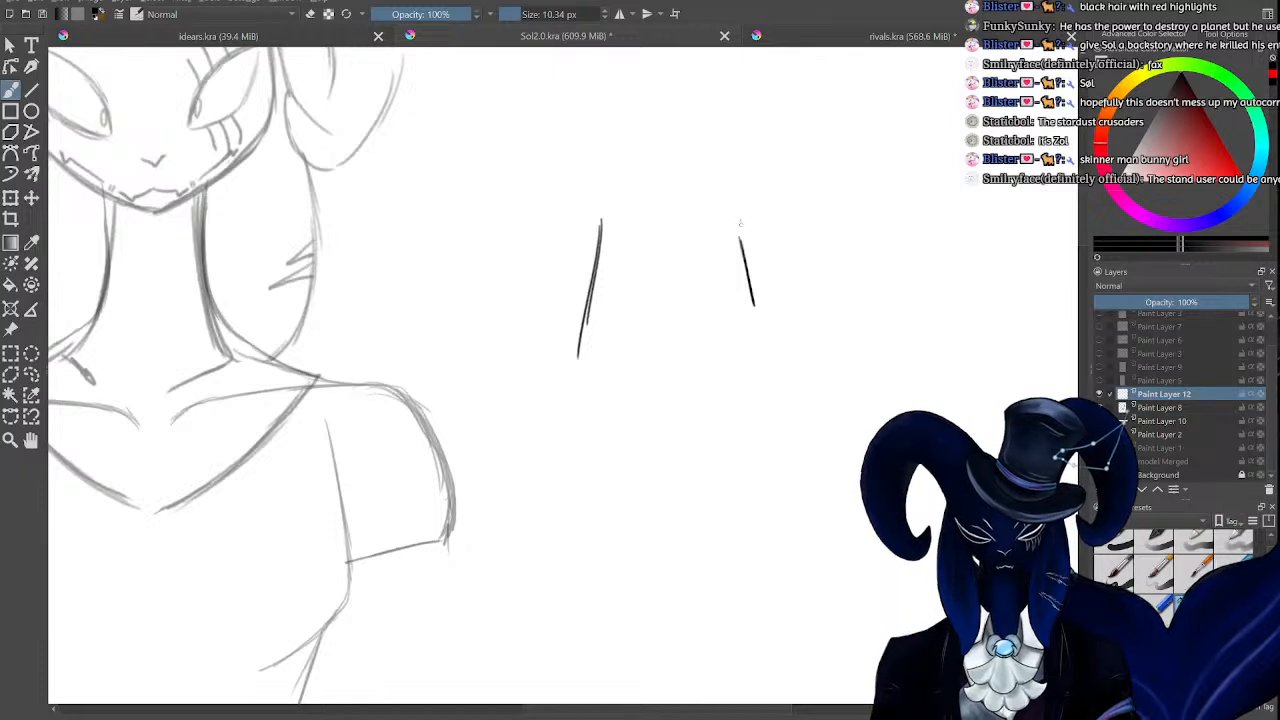
left_click_drag(740, 222, 765, 332)
Draw an angular jaw with a flat chin and both sides of the face above the neck lines, erasing the misplaced jaw stroke.
mouse_move(562, 178)
left_mouse_down()
mouse_move(629, 253)
mouse_move(706, 262)
left_mouse_up()
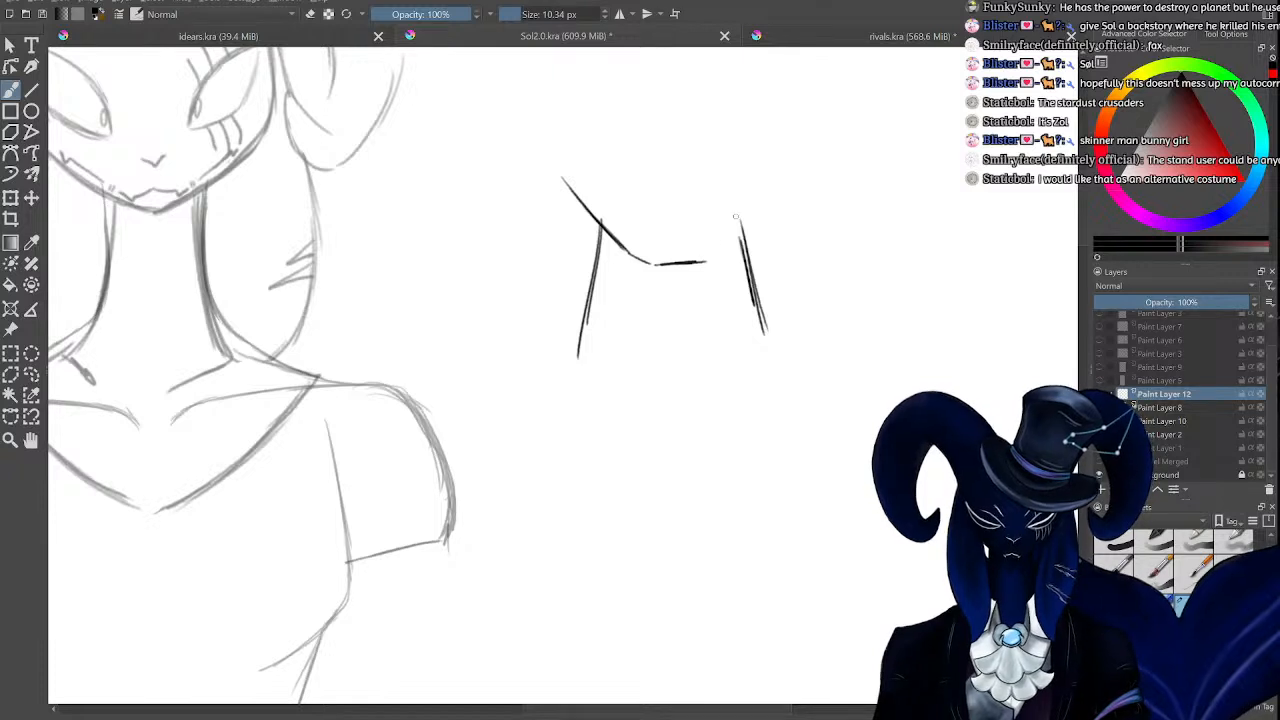
scroll(1080, 220, "up", 3)
scroll(1080, 215, "up", 1)
left_click_drag(705, 446, 778, 352)
key("ctrl+z")
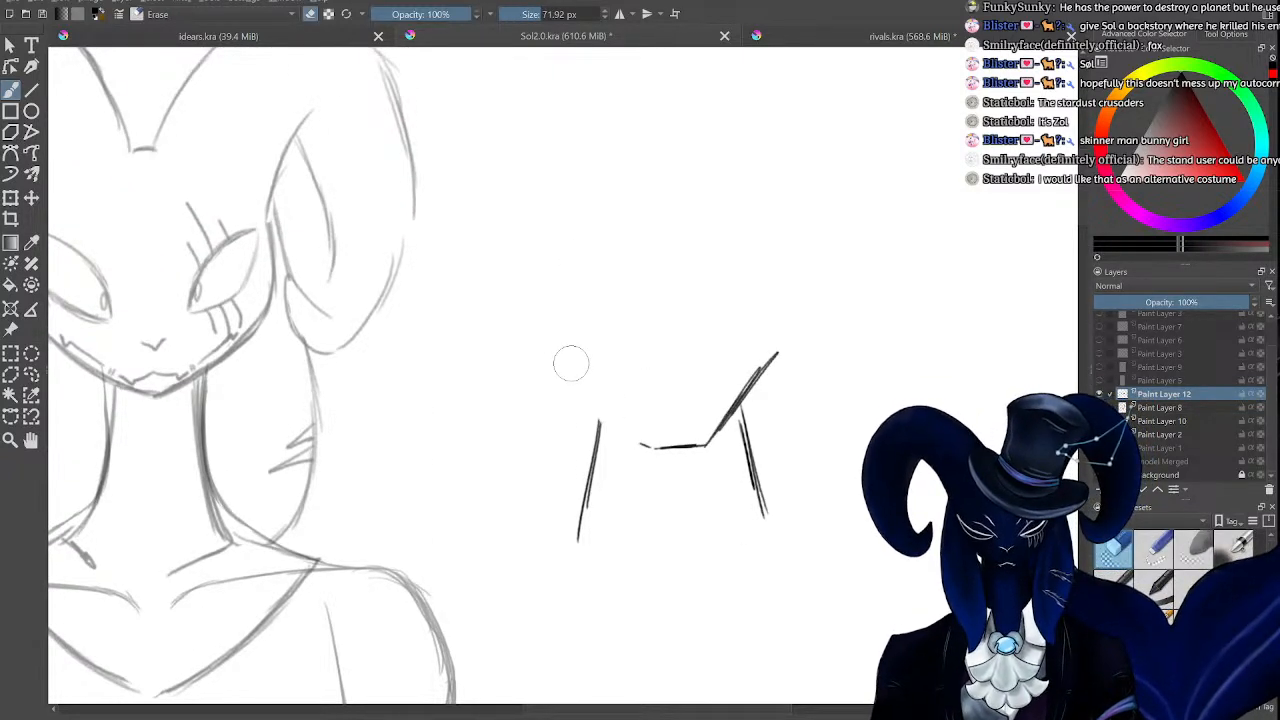
mouse_move(648, 447)
left_mouse_down()
mouse_move(569, 359)
mouse_move(551, 244)
left_mouse_up()
left_click_drag(776, 352, 794, 230)
left_click_drag(784, 296, 797, 216)
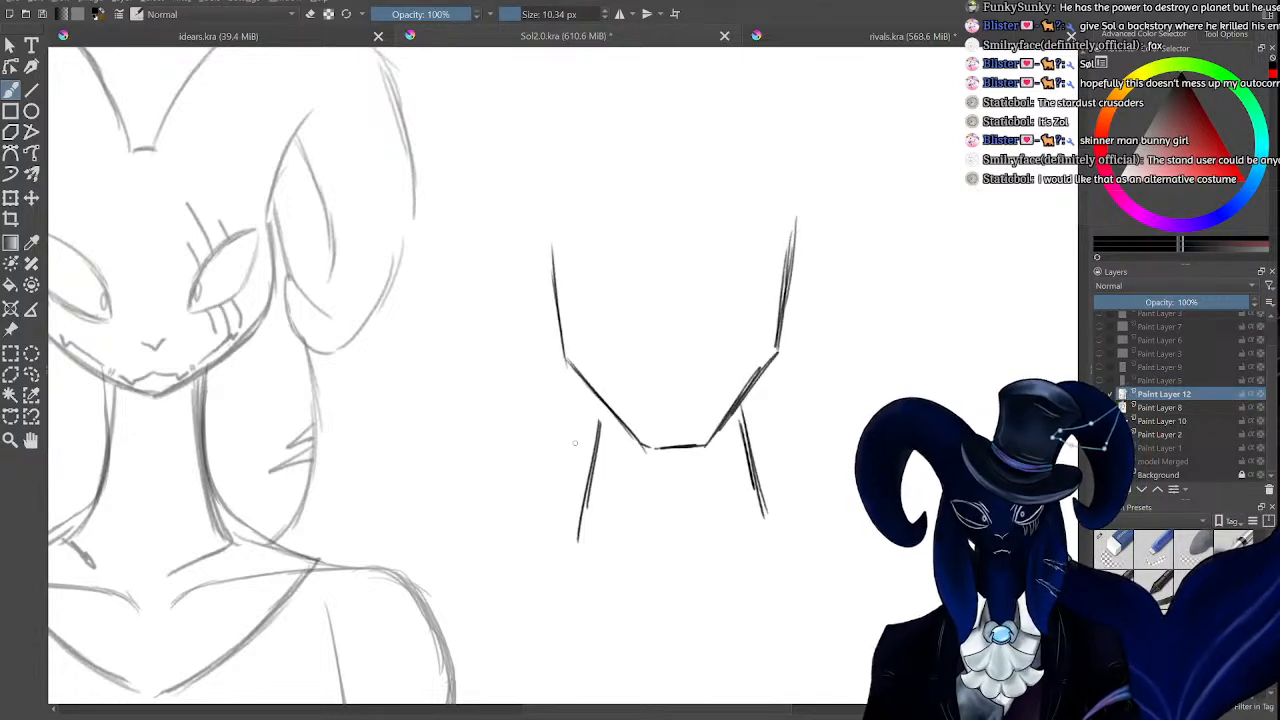
left_click_drag(600, 403, 590, 468)
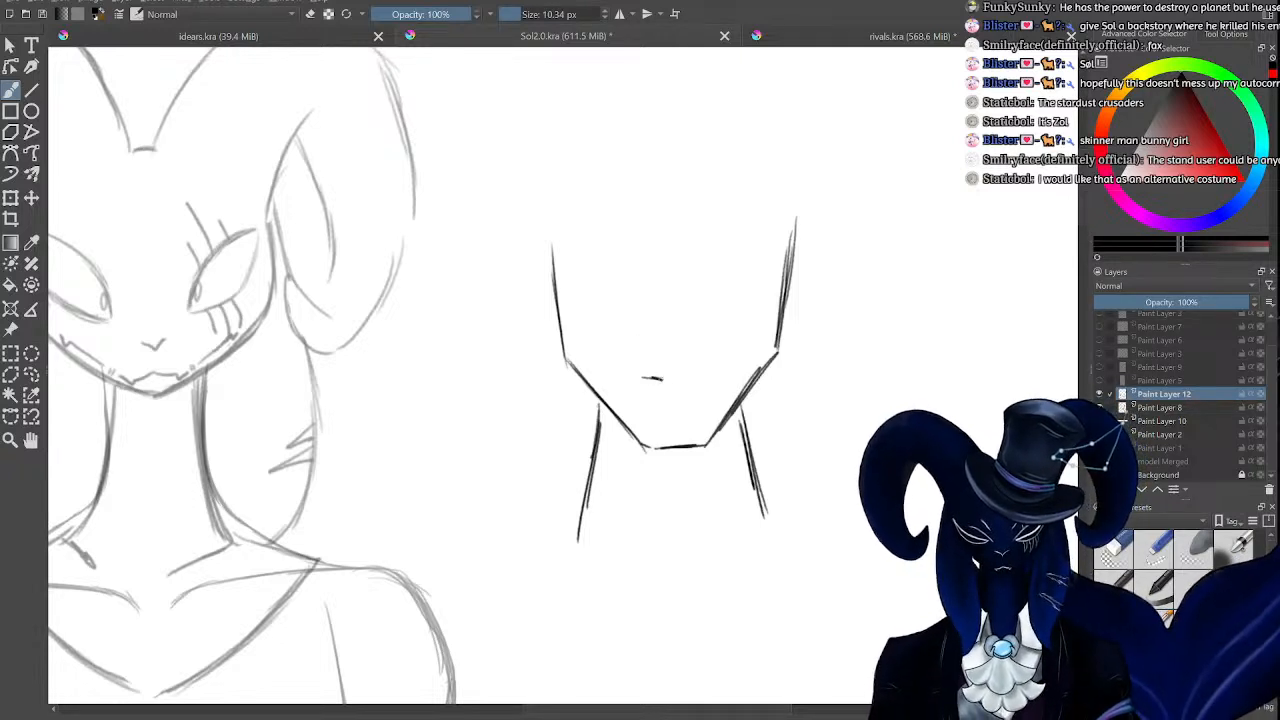
key("ctrl+z")
key("ctrl+z")
left_click_drag(649, 380, 696, 378)
key("ctrl+z")
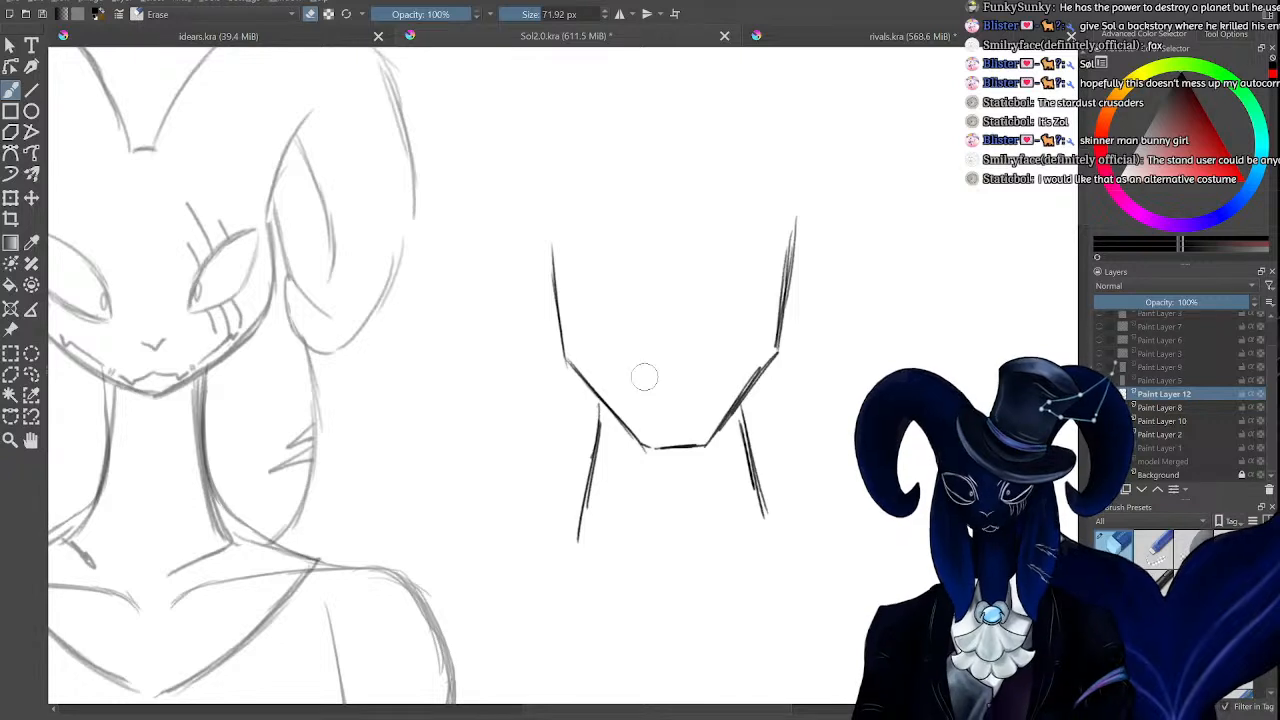
Draw a small Y-shaped nose and the outline of a large curved horn on each side of the new head.
left_click_drag(658, 334, 687, 330)
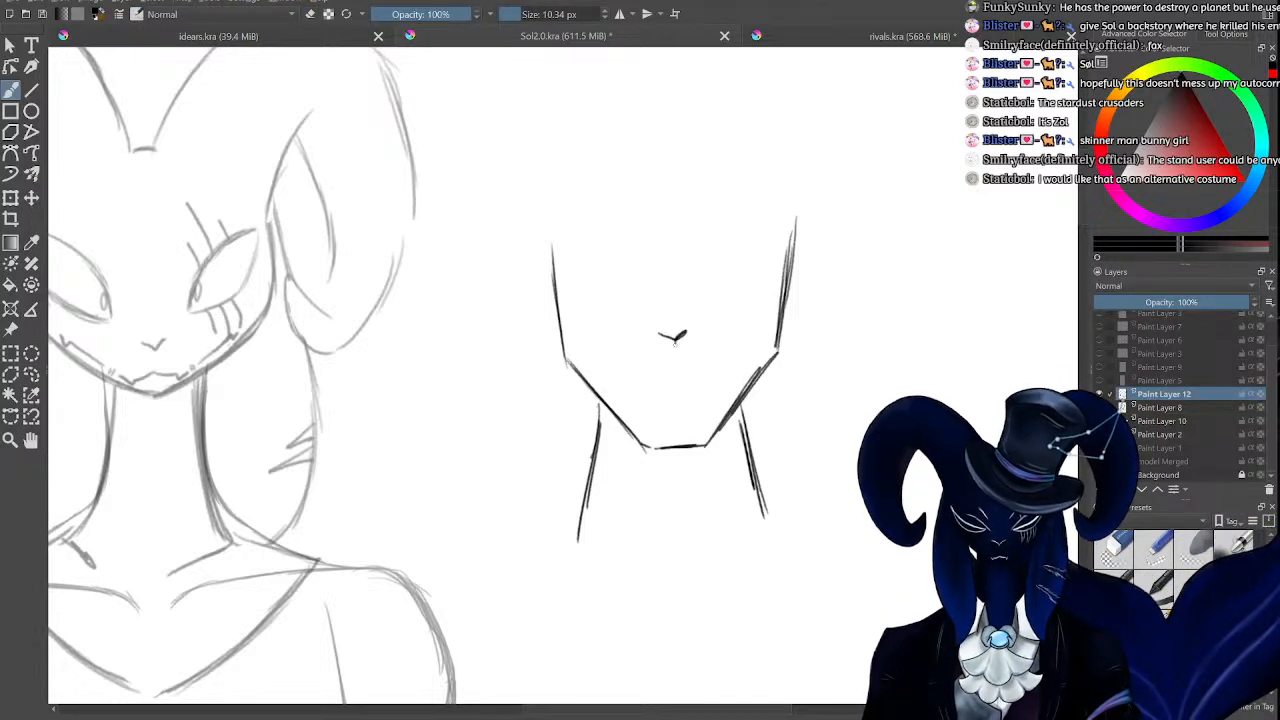
scroll(460, 370, "up", 2)
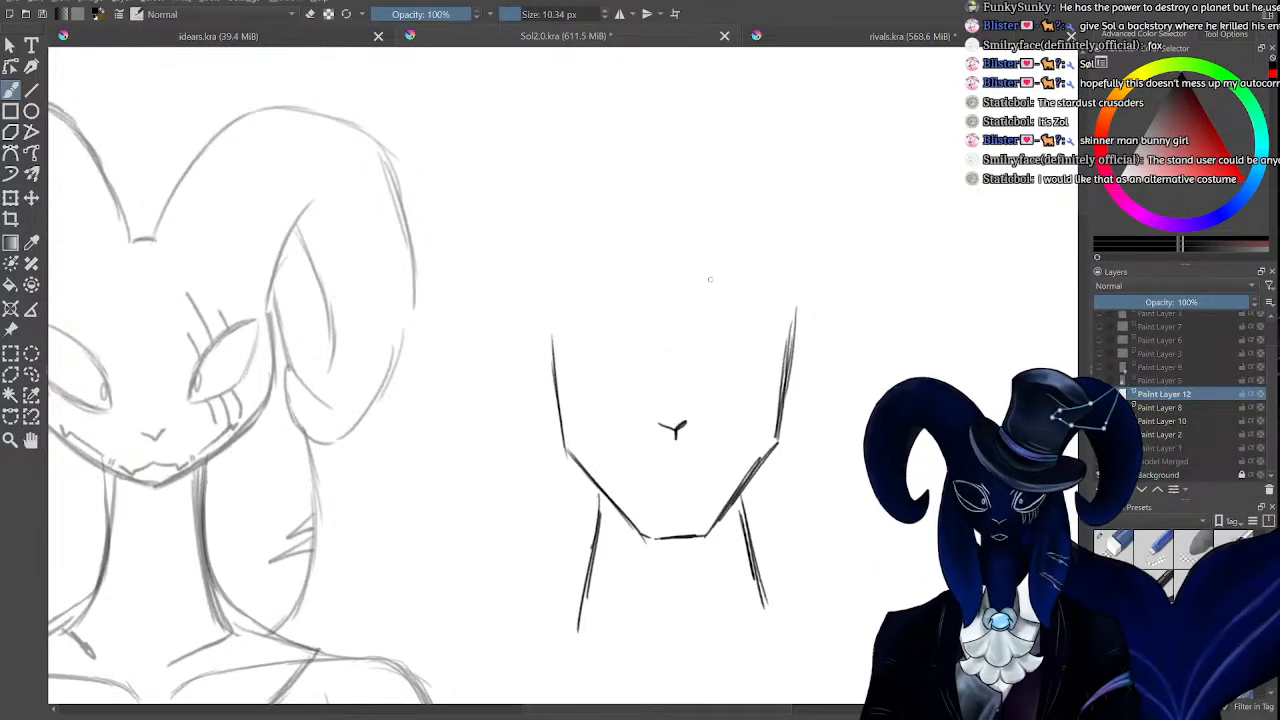
left_click_drag(662, 278, 698, 194)
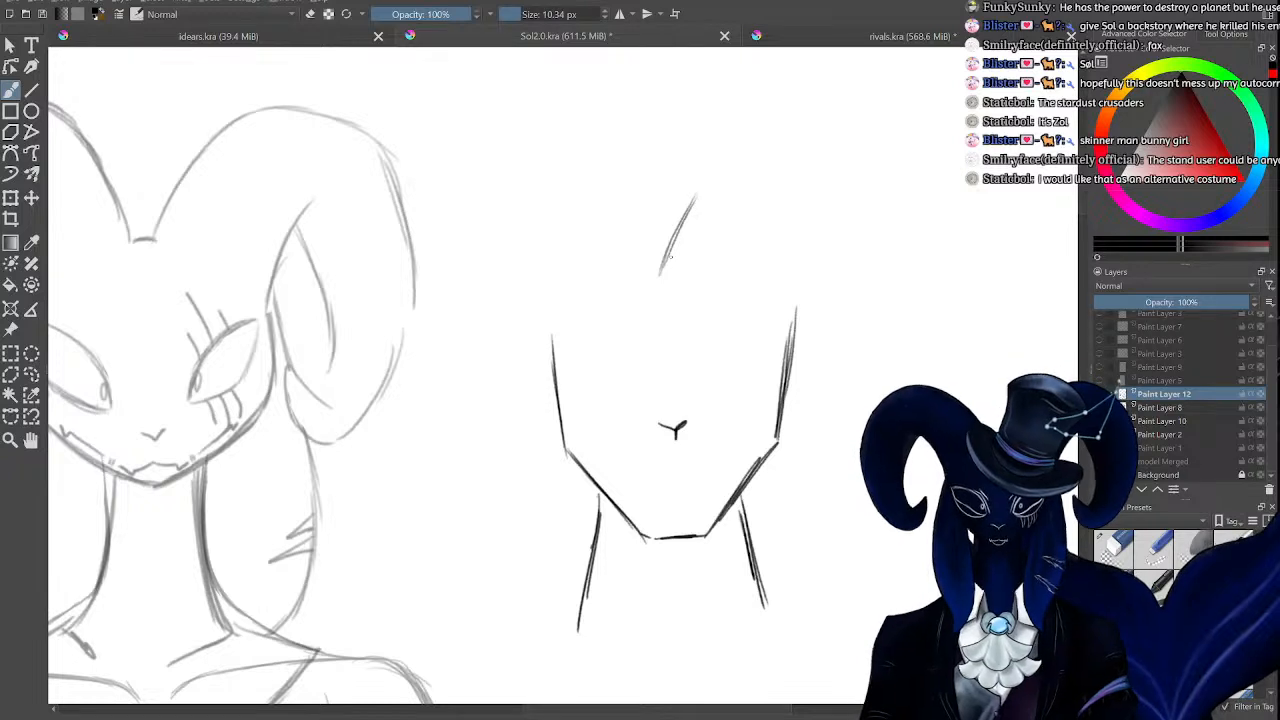
mouse_move(672, 254)
left_mouse_down()
mouse_move(742, 137)
mouse_move(842, 154)
mouse_move(891, 178)
mouse_move(948, 368)
left_mouse_up()
key("ctrl+z")
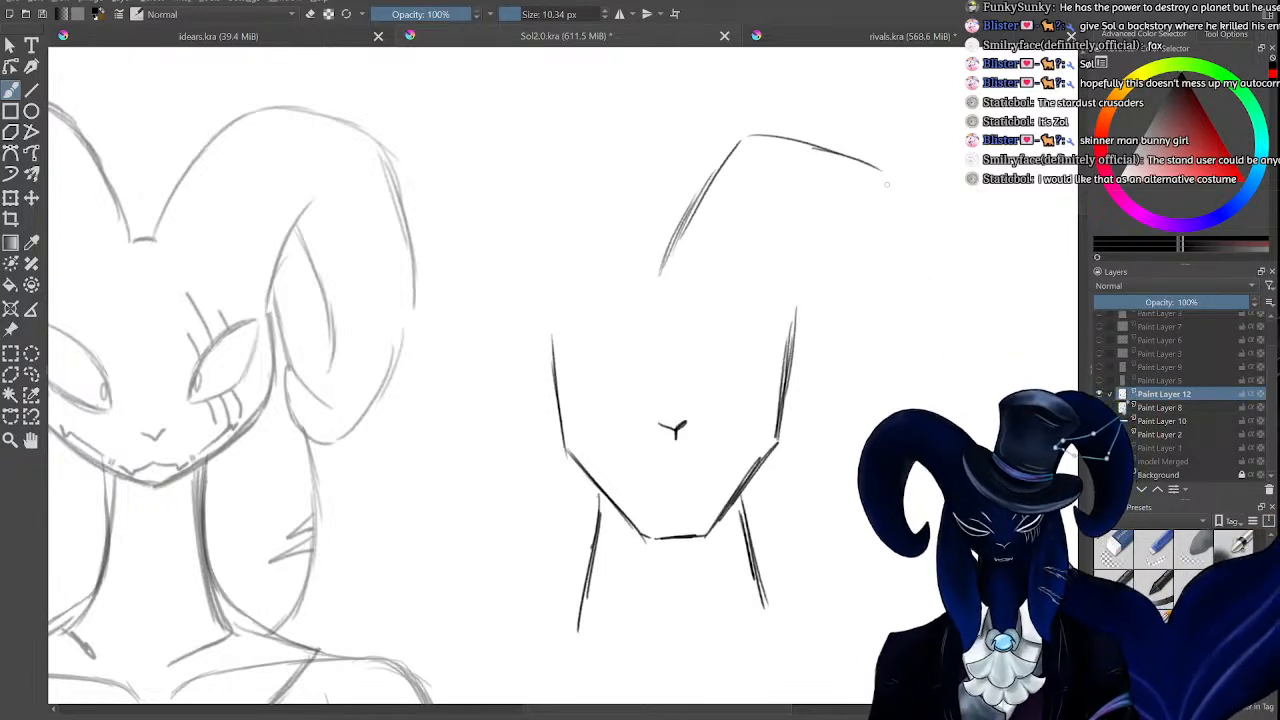
left_click_drag(884, 182, 935, 314)
left_click_drag(926, 337, 923, 348)
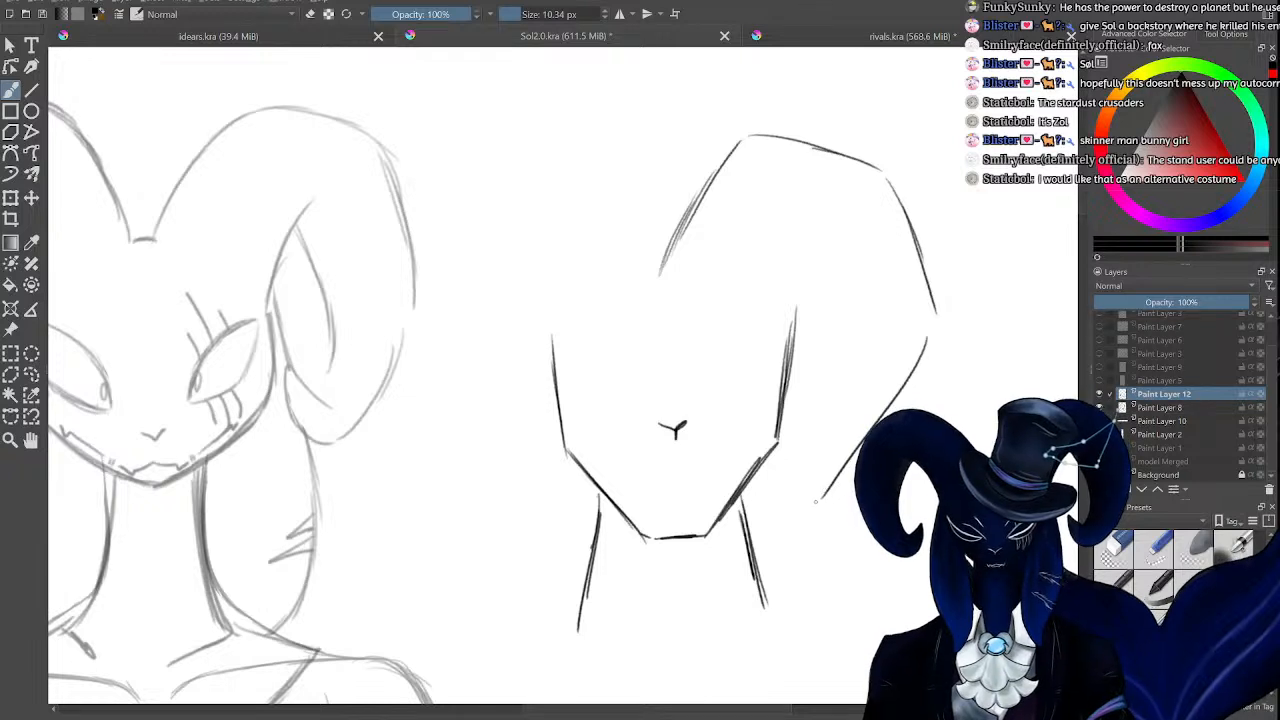
left_click_drag(816, 502, 768, 508)
mouse_move(784, 447)
left_mouse_down()
mouse_move(804, 480)
mouse_move(761, 507)
left_mouse_up()
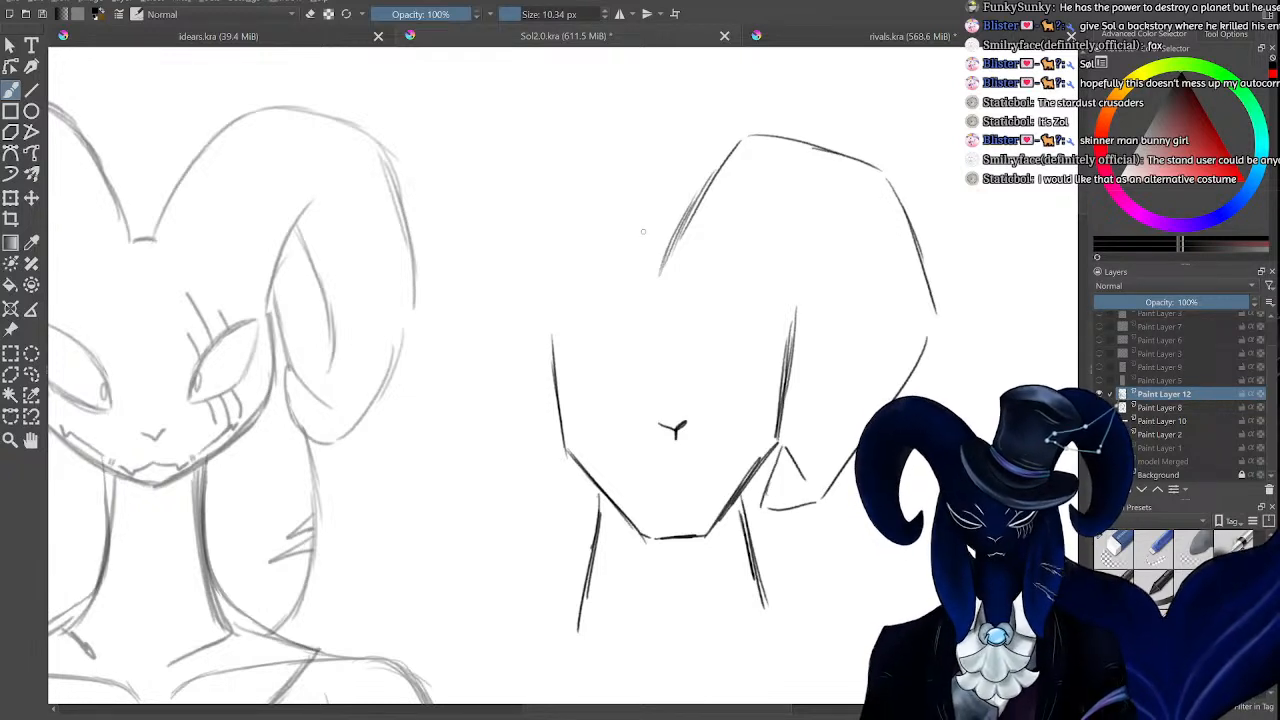
mouse_move(648, 271)
left_mouse_down()
mouse_move(562, 130)
mouse_move(422, 222)
mouse_move(419, 305)
mouse_move(517, 545)
left_mouse_up()
mouse_move(535, 500)
left_mouse_down()
mouse_move(570, 468)
mouse_move(571, 538)
left_mouse_up()
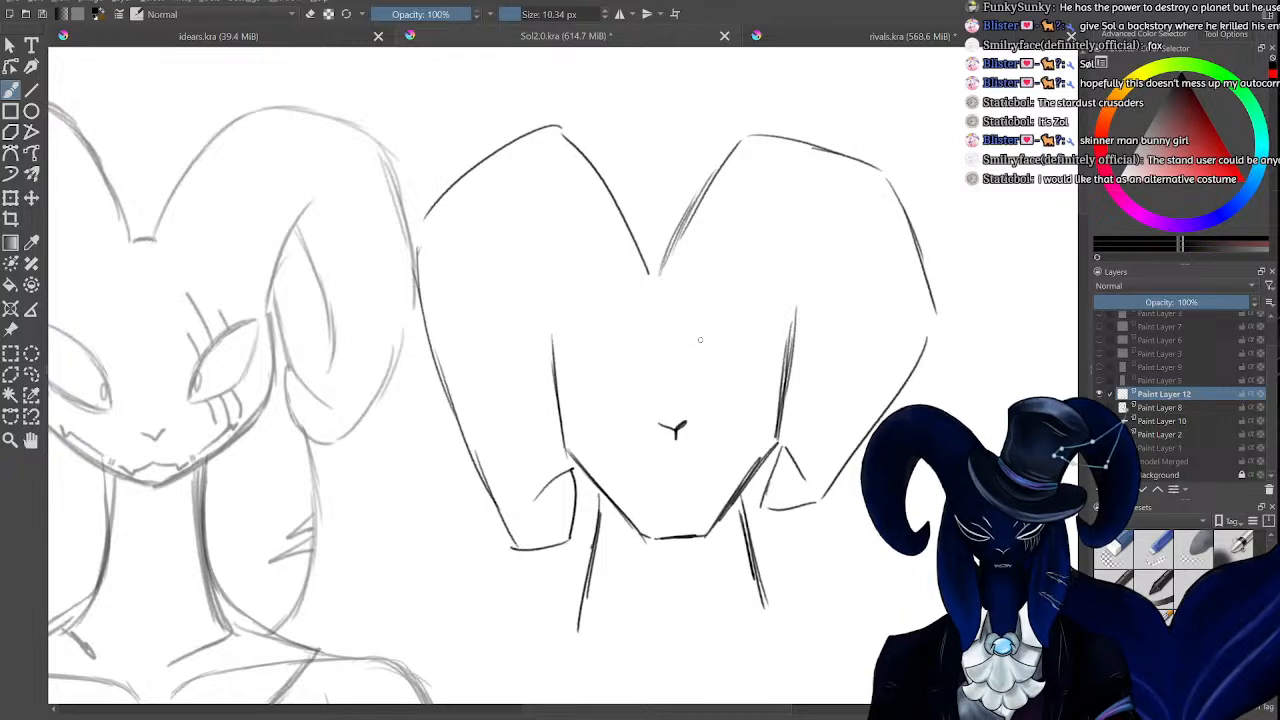
Draw half-closed eyes with scar lines under one of them, a wavy frowning mouth and jagged eyebrows on the new face.
mouse_move(700, 340)
left_mouse_down()
mouse_move(708, 370)
mouse_move(776, 358)
left_mouse_up()
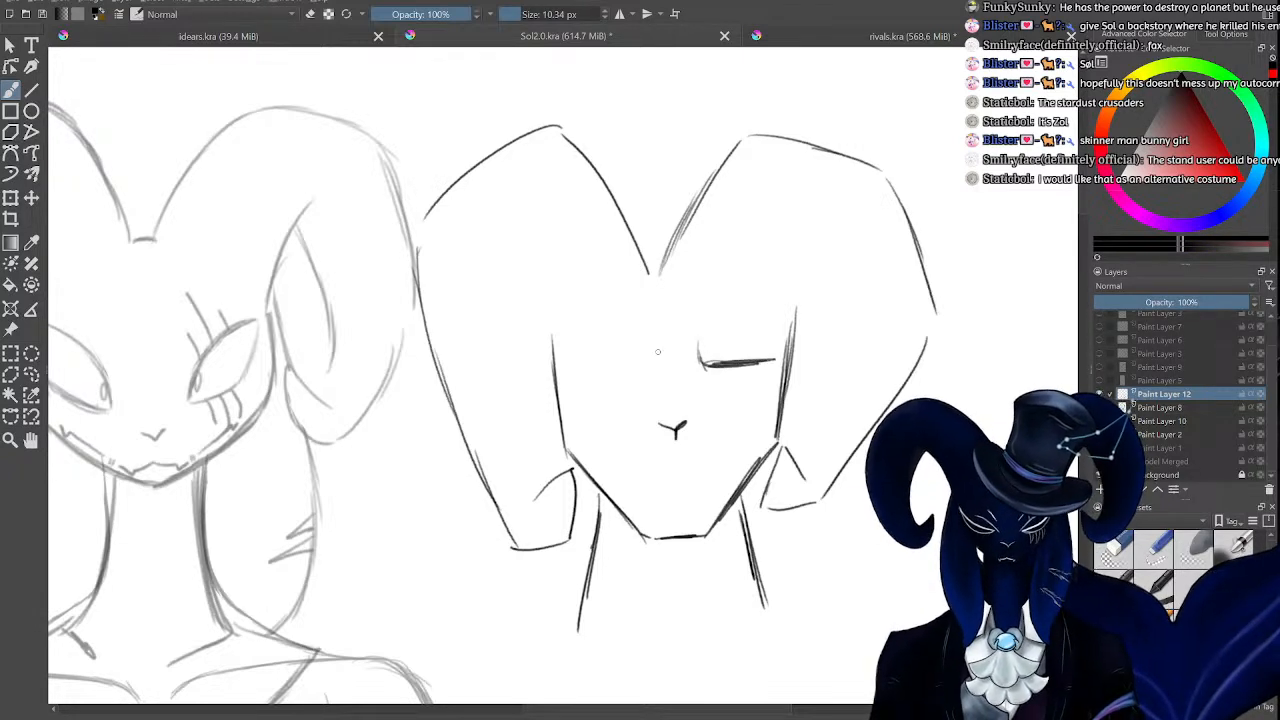
mouse_move(658, 351)
left_mouse_down()
mouse_move(648, 372)
mouse_move(576, 376)
left_mouse_up()
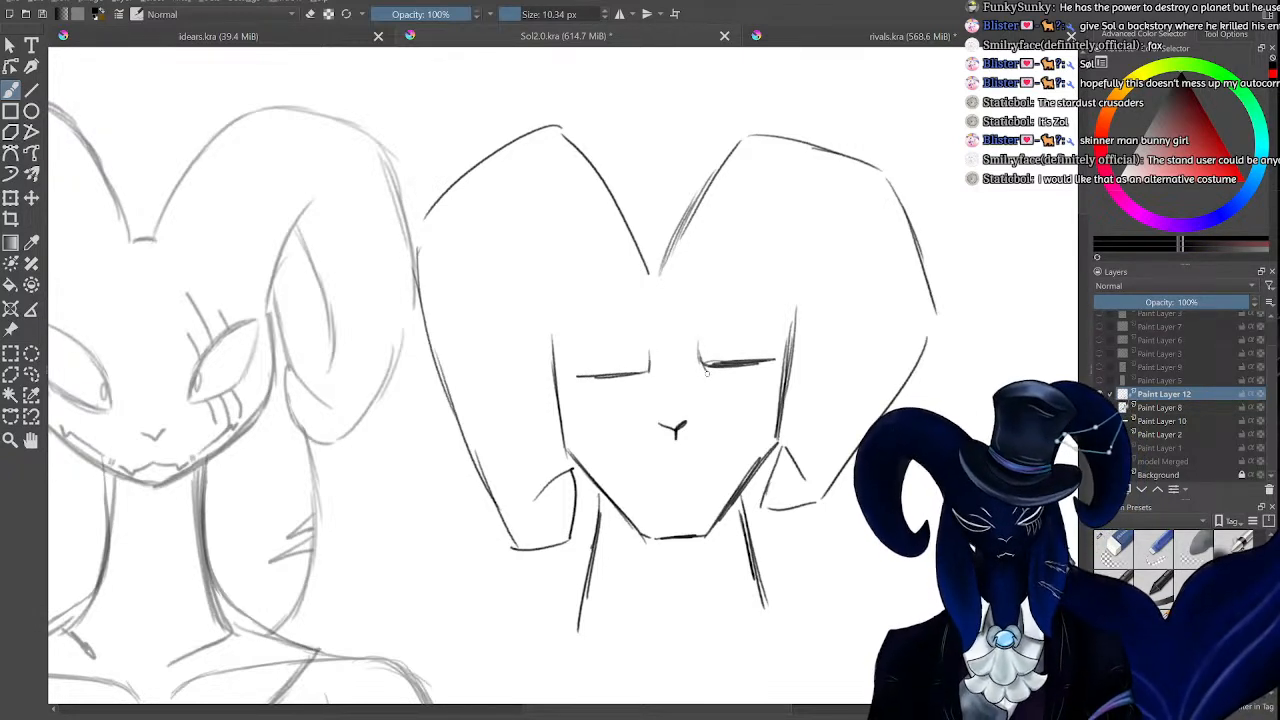
mouse_move(708, 378)
left_mouse_down()
mouse_move(757, 366)
mouse_move(720, 440)
left_mouse_up()
mouse_move(743, 386)
left_mouse_down()
mouse_move(729, 445)
mouse_move(747, 430)
mouse_move(741, 447)
left_mouse_up()
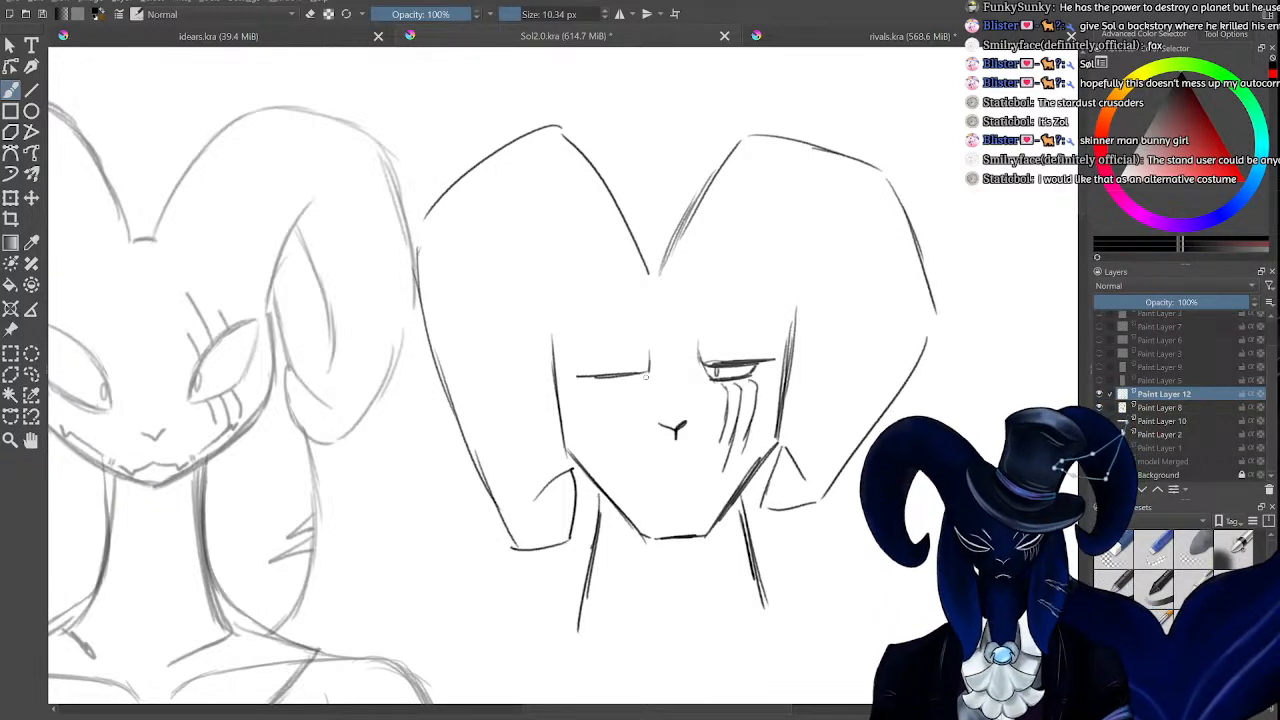
left_click_drag(647, 381, 589, 385)
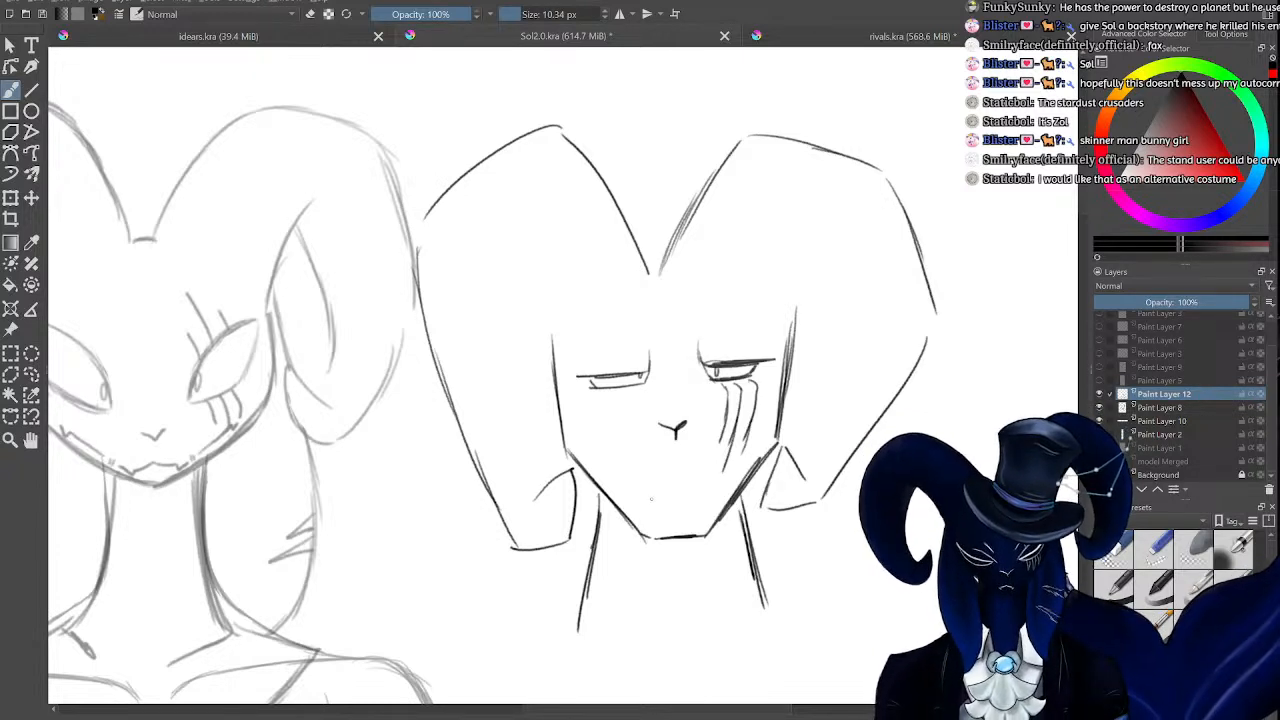
left_click_drag(653, 496, 708, 488)
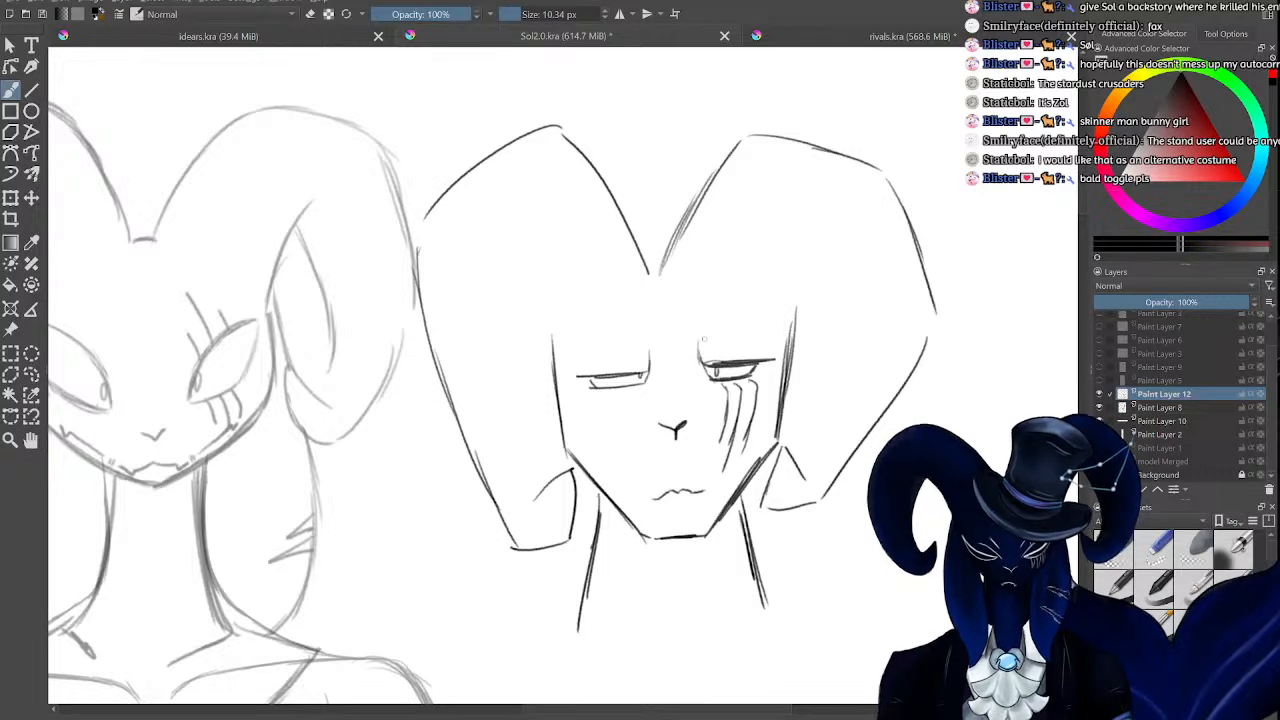
mouse_move(726, 364)
left_mouse_down()
mouse_move(697, 352)
mouse_move(642, 371)
mouse_move(638, 352)
mouse_move(577, 336)
left_mouse_up()
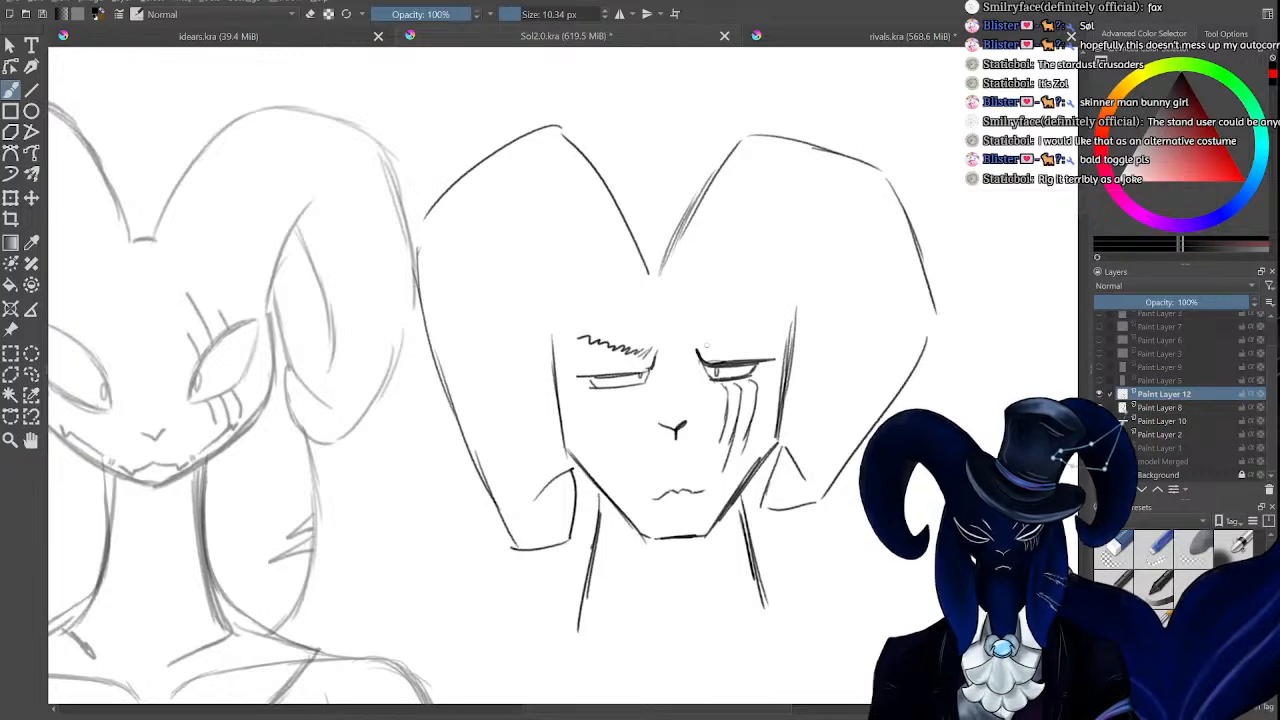
left_click_drag(716, 349, 757, 337)
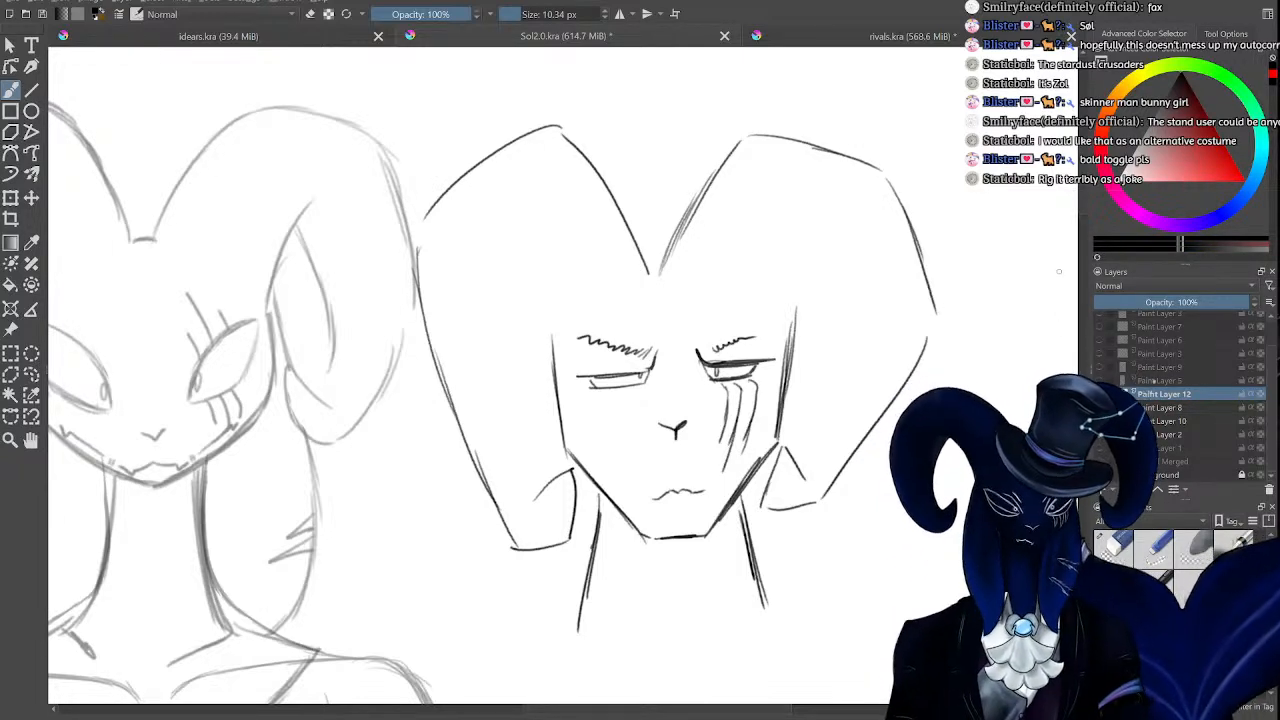
Sketch broad angular shoulders on both sides of the new head's neck and a high split collar around it.
scroll(842, 279, "down", 5)
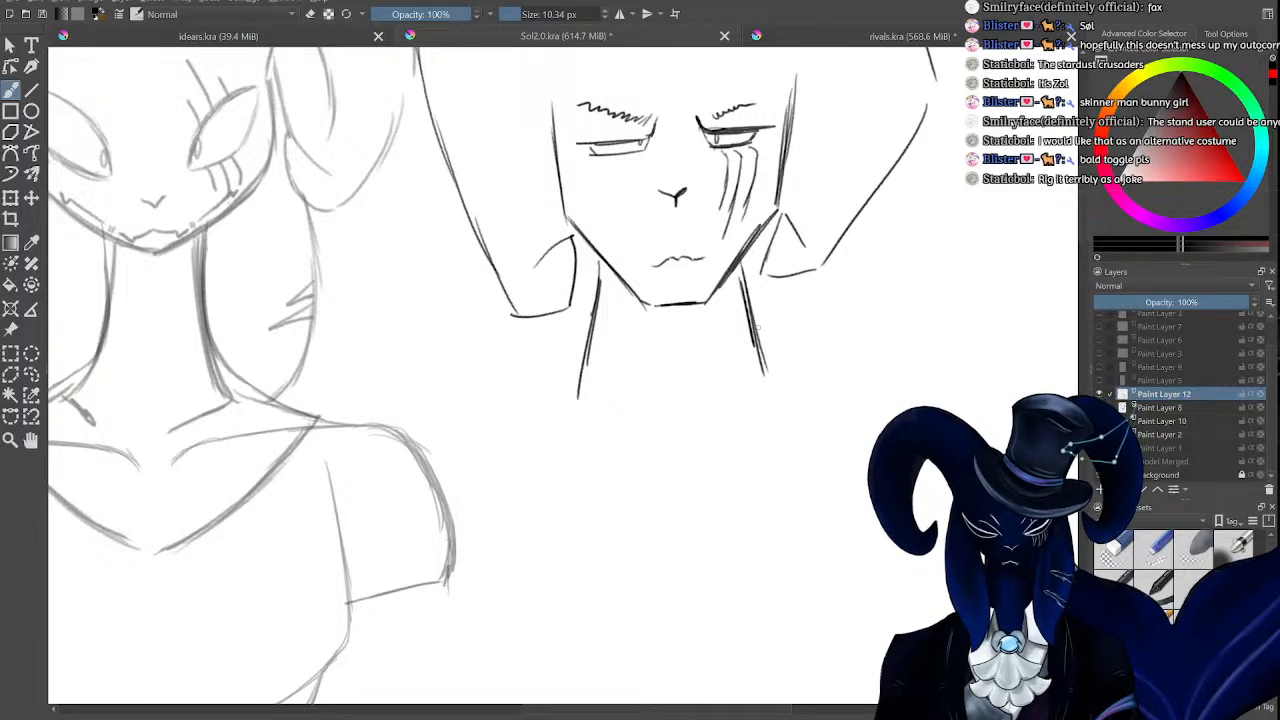
mouse_move(742, 258)
left_mouse_down()
mouse_move(760, 348)
mouse_move(880, 391)
mouse_move(1062, 337)
mouse_move(1076, 356)
left_mouse_up()
mouse_move(552, 381)
left_mouse_down()
mouse_move(469, 384)
mouse_move(330, 331)
mouse_move(257, 393)
left_mouse_up()
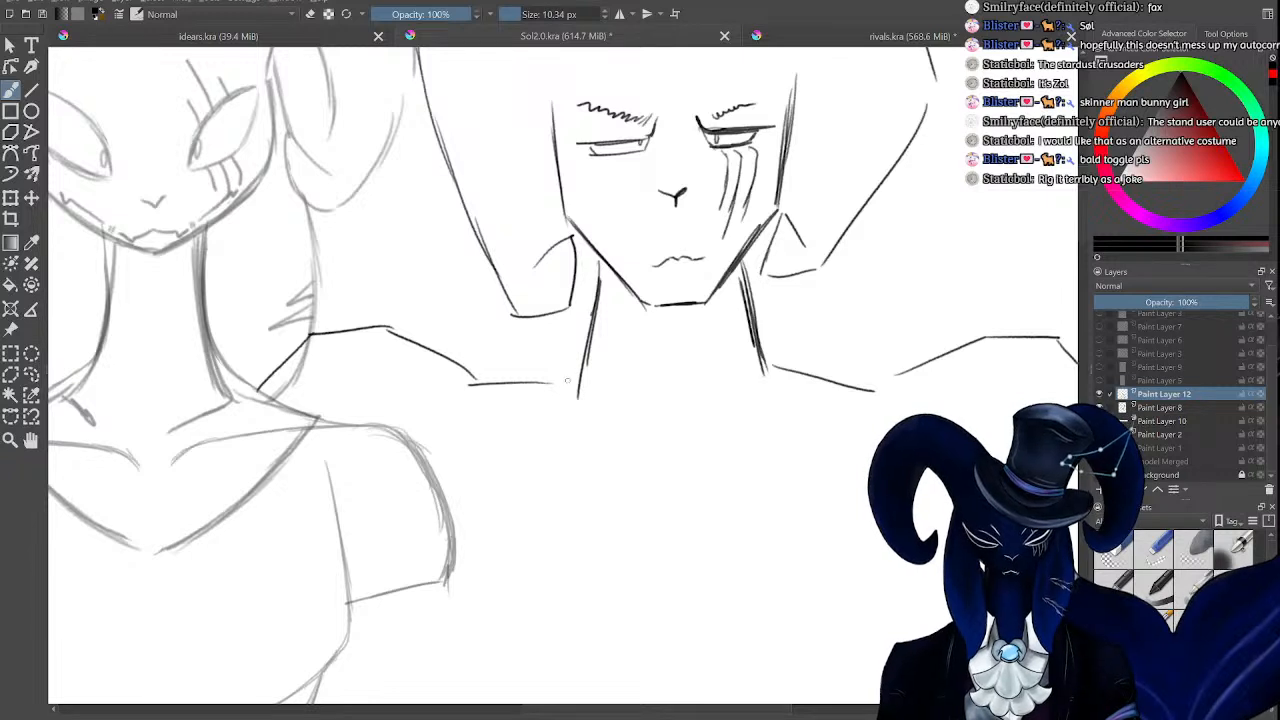
mouse_move(570, 383)
left_mouse_down()
mouse_move(585, 337)
mouse_move(700, 343)
mouse_move(690, 395)
left_mouse_up()
mouse_move(688, 337)
left_mouse_down()
mouse_move(790, 324)
mouse_move(783, 364)
mouse_move(762, 338)
left_mouse_up()
key("/")
key("/")
key("/")
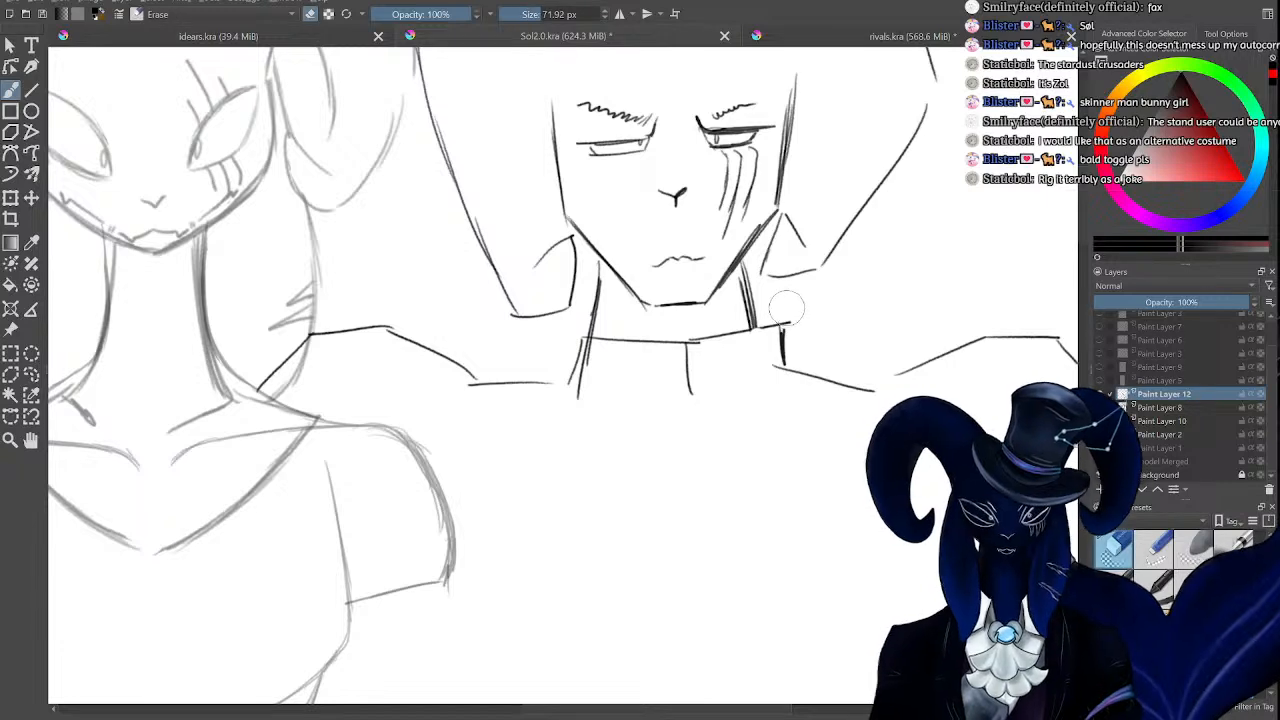
key("/")
left_click_drag(774, 326, 703, 334)
Draw the garment's front opening line from the collar down the middle of the chest.
key("ctrl+minus")
key("ctrl+minus")
key("ctrl+minus")
key("ctrl+minus")
key("ctrl+plus")
key("ctrl+plus")
key("ctrl+plus")
key("ctrl+plus")
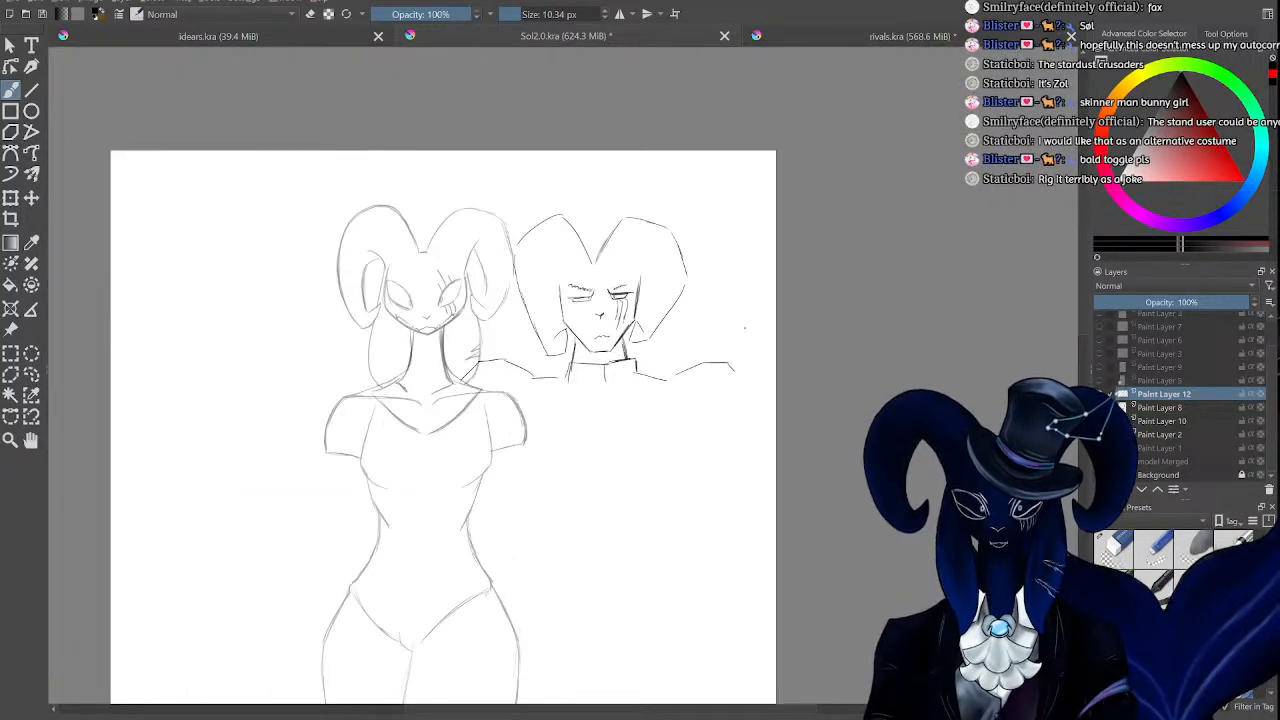
left_click_drag(678, 349, 655, 655)
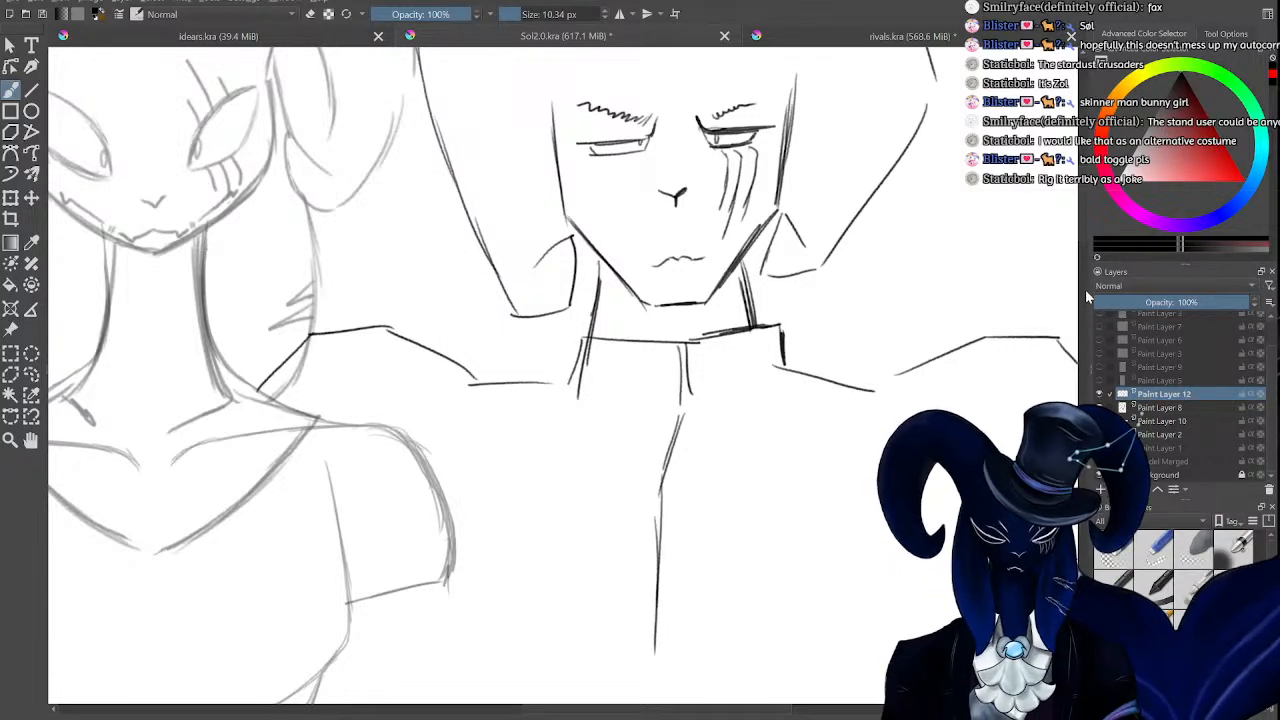
Draw the nose bridge line running from between the eyes down to the nose.
scroll(670, 596, "up", 3)
left_click_drag(660, 228, 649, 307)
key("ctrl+minus")
key("ctrl+minus")
key("ctrl+minus")
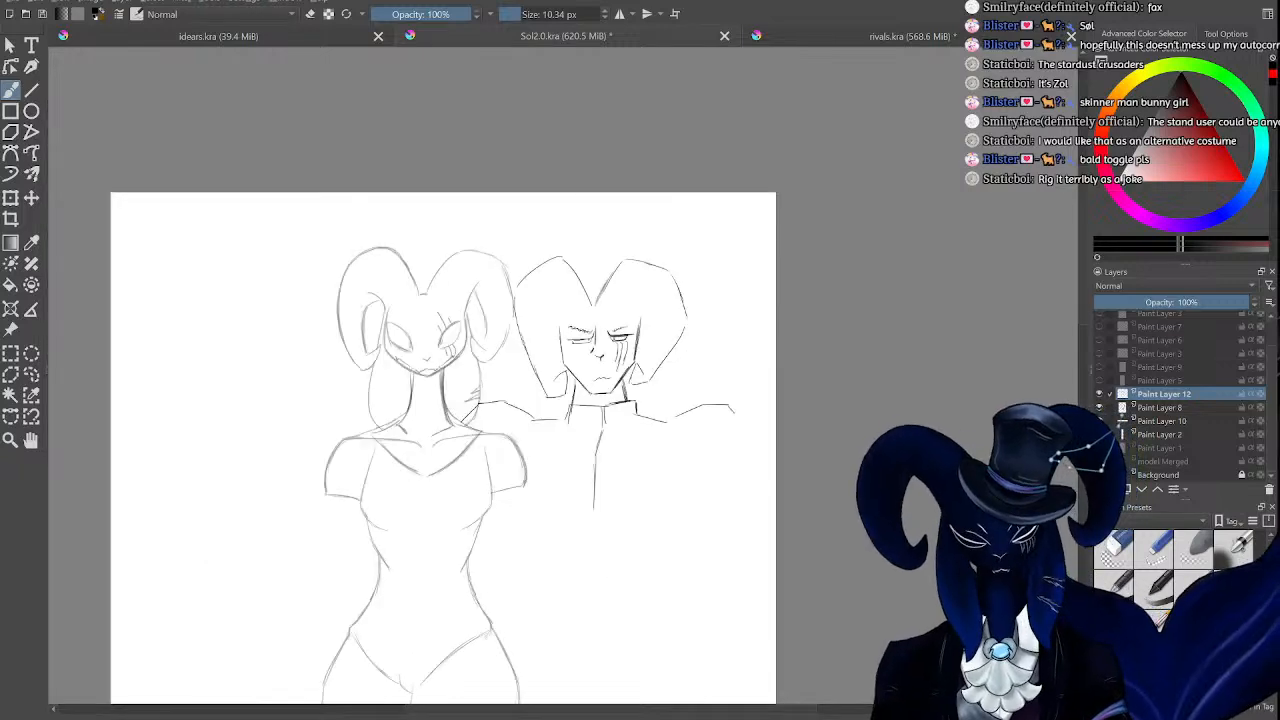
Draw a sloping line from each side of the new head's neck down to the shoulder.
key("ctrl+plus")
key("ctrl+plus")
left_click_drag(730, 402, 768, 464)
left_click_drag(551, 419, 526, 461)
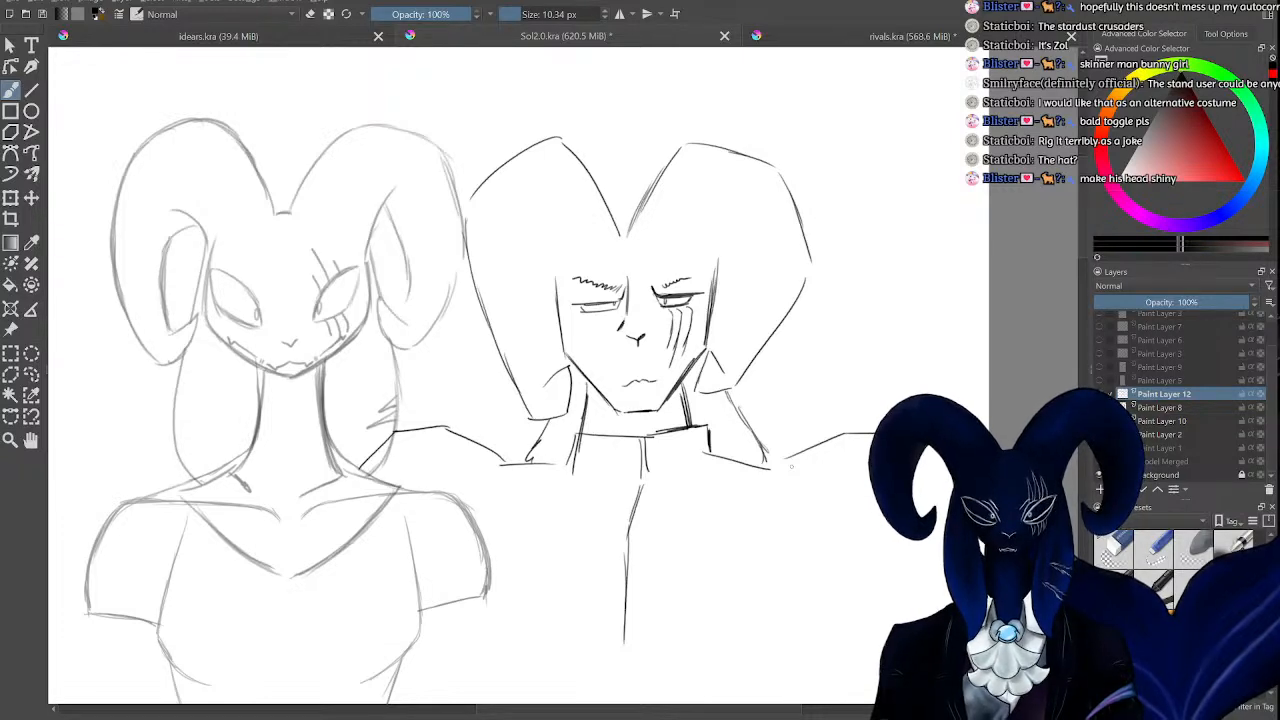
Enlarge the eraser to 204.46 px and erase the shoulders, collar and front line beneath the new head.
key("ctrl+minus")
key("ctrl+minus")
key("ctrl+minus")
key("ctrl+plus")
key("ctrl+plus")
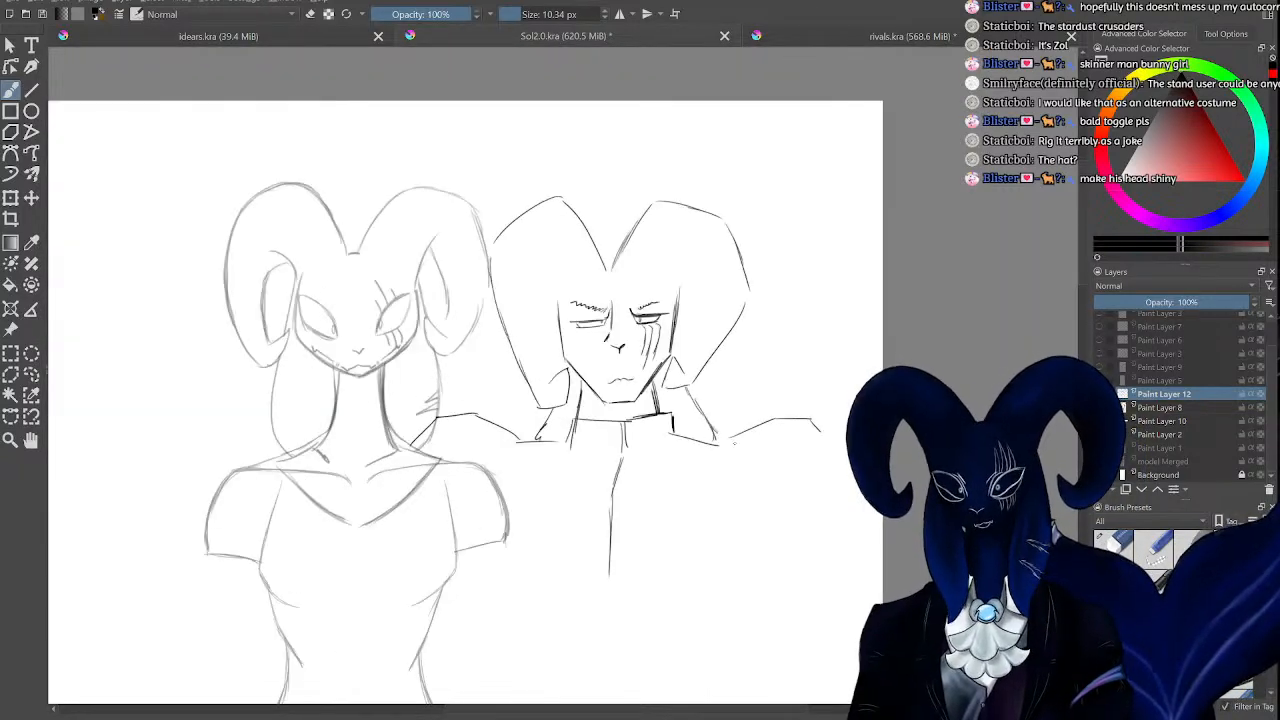
key("ctrl+plus")
key("ctrl+plus")
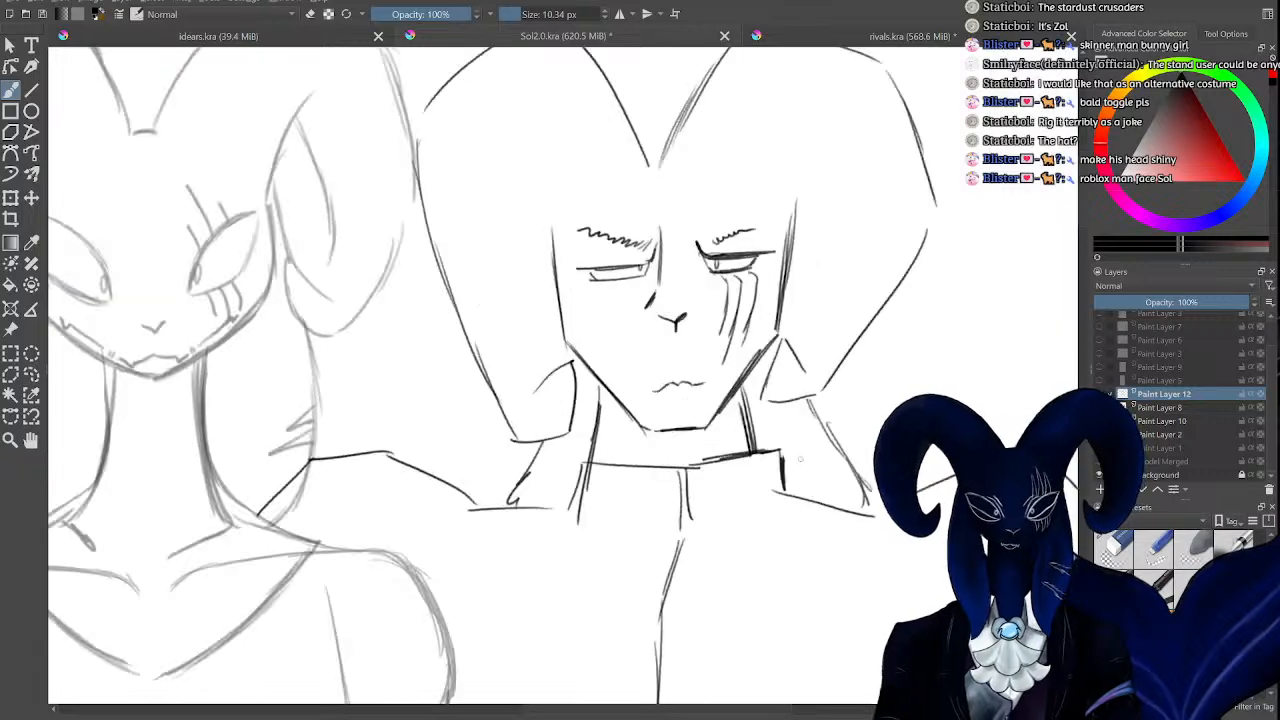
key("e")
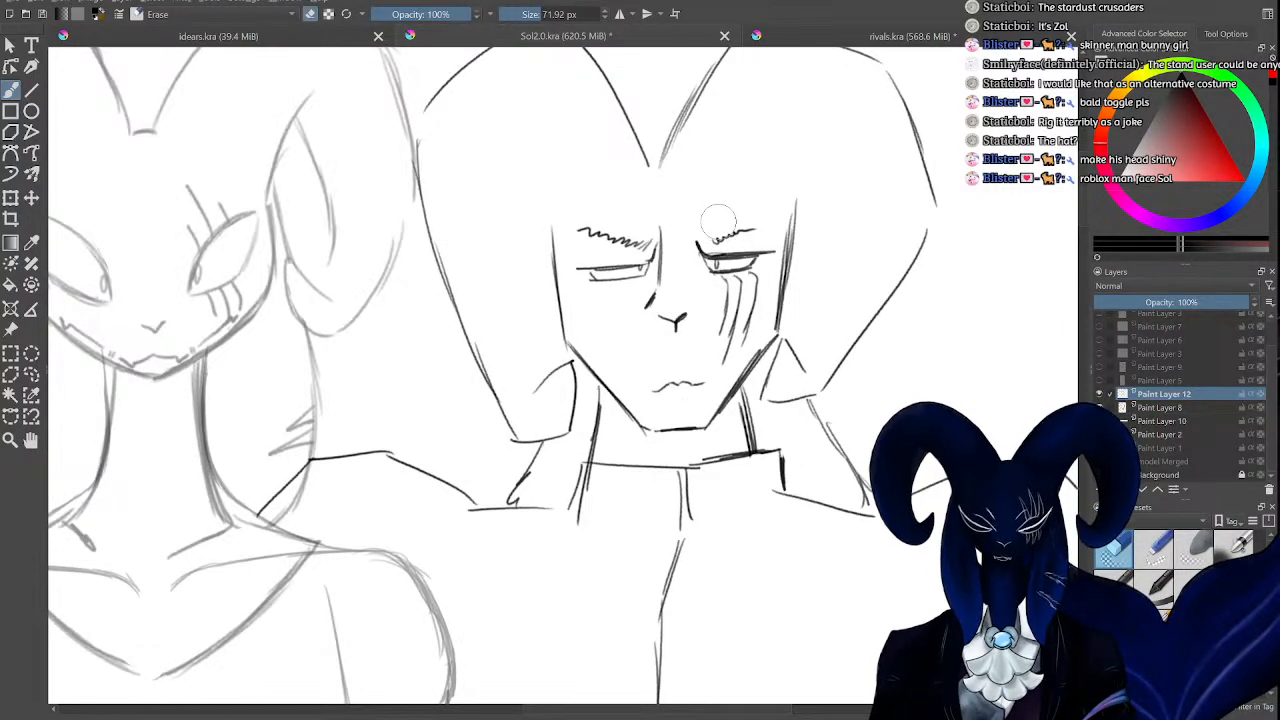
key("ctrl+minus")
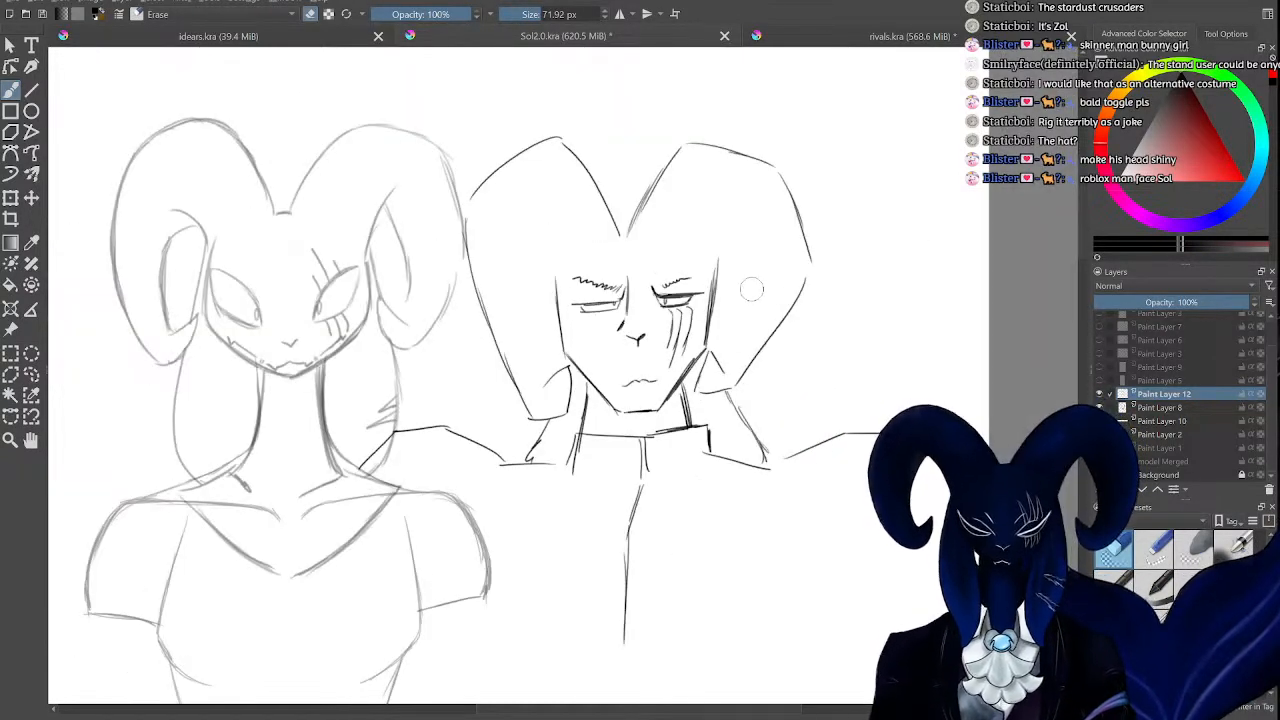
left_click_drag(541, 13, 558, 14)
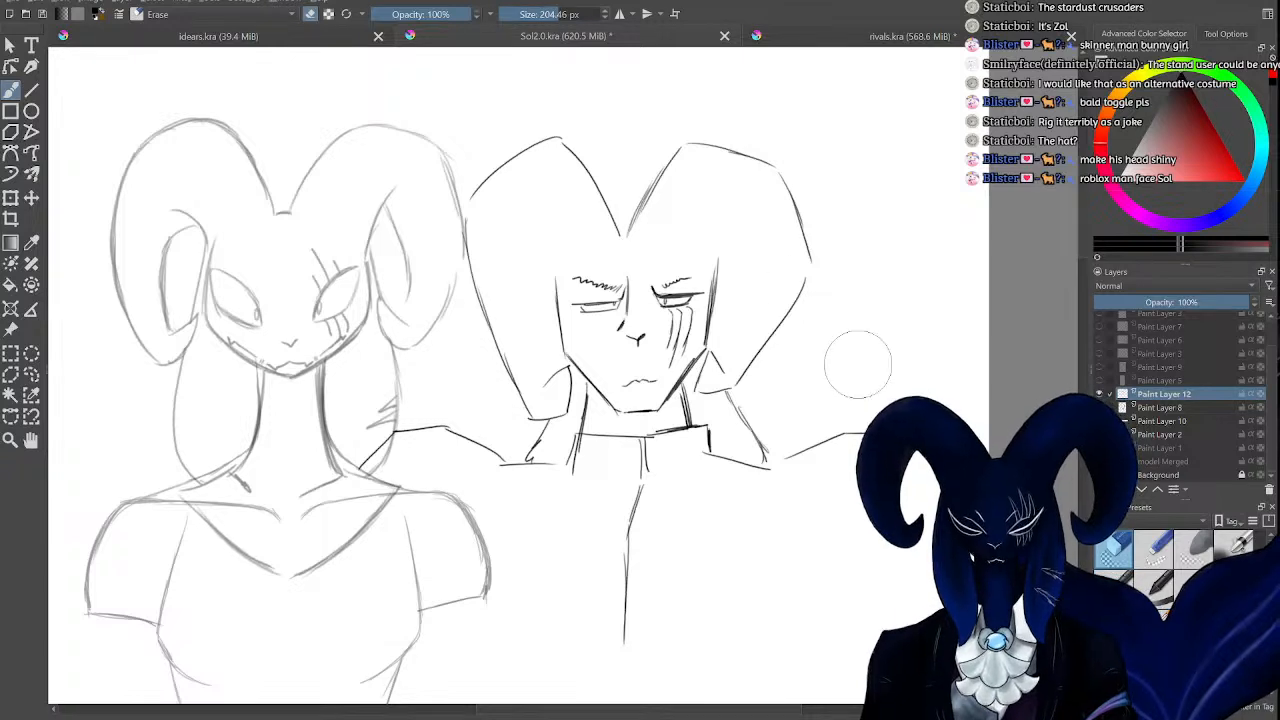
mouse_move(866, 428)
left_mouse_down()
mouse_move(739, 468)
mouse_move(677, 466)
mouse_move(634, 446)
mouse_move(390, 452)
left_mouse_up()
left_click_drag(600, 540, 643, 566)
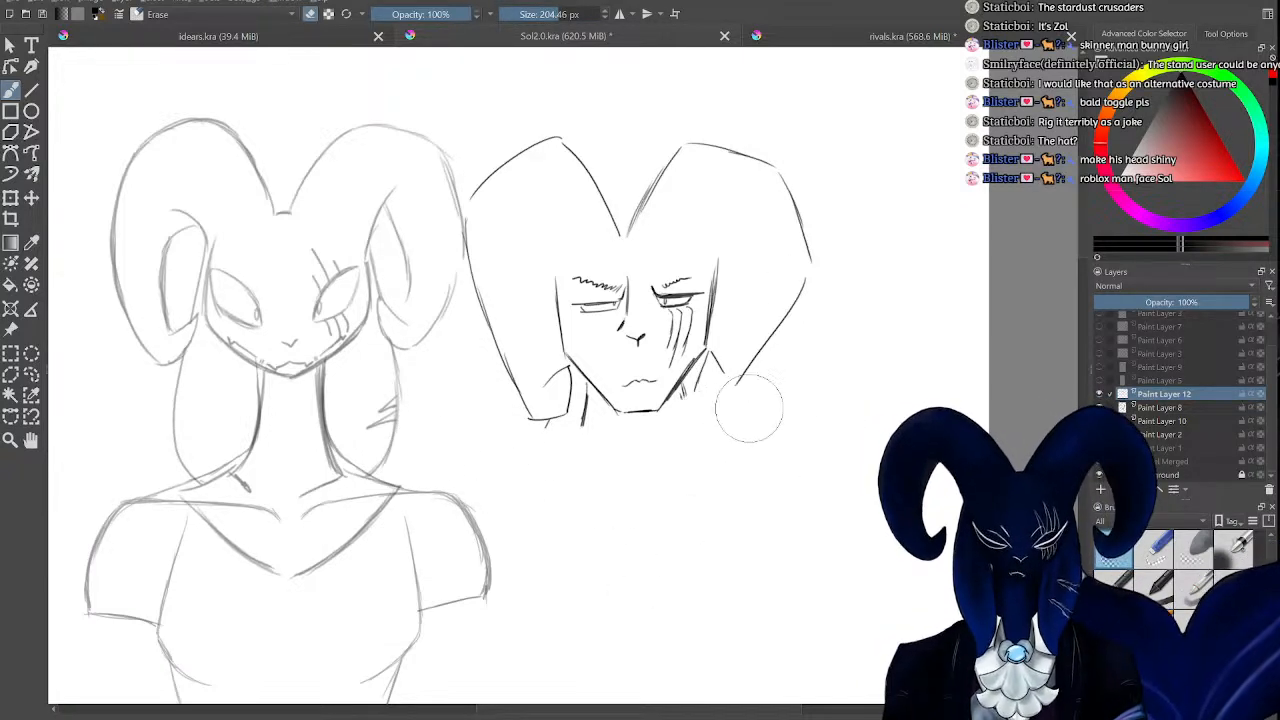
Close the tip of the horn on the viewer's right and erase the new head's brows, eyes, nose, scars and mouth.
key("ctrl+plus")
mouse_move(768, 372)
left_mouse_down()
mouse_move(801, 420)
mouse_move(843, 378)
left_mouse_up()
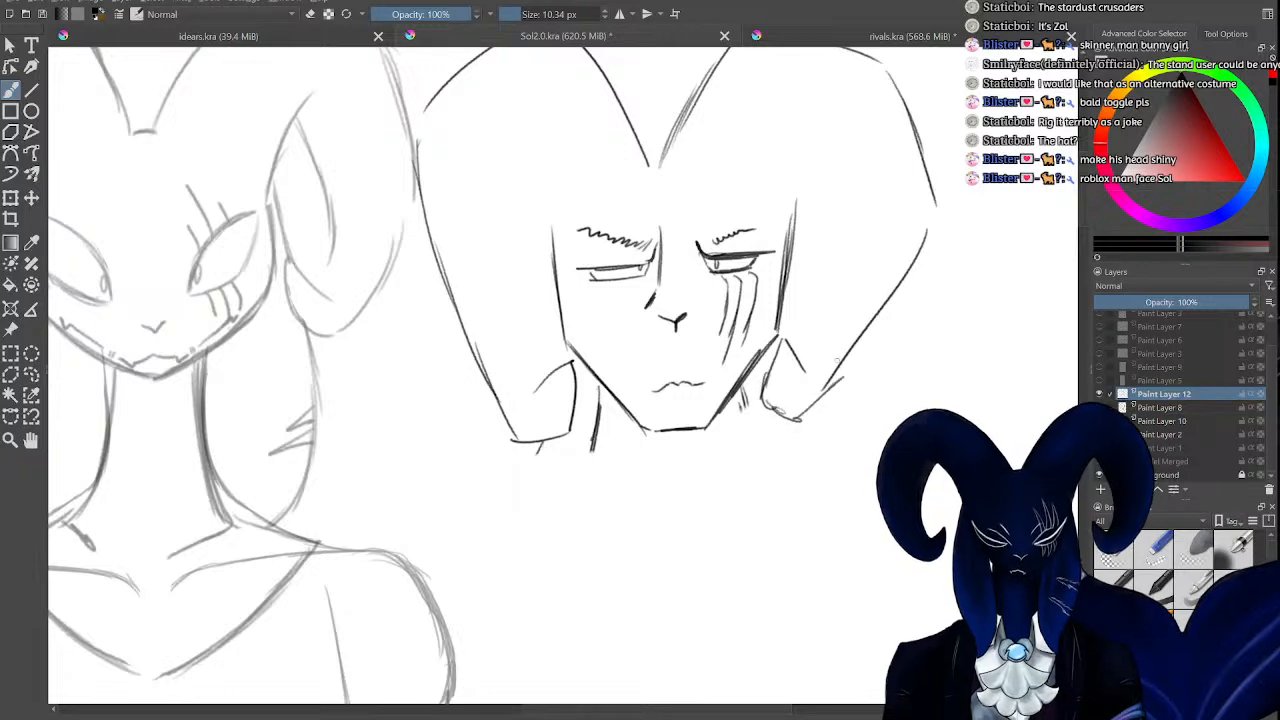
mouse_move(738, 240)
left_mouse_down()
mouse_move(726, 318)
mouse_move(736, 232)
mouse_move(690, 272)
mouse_move(655, 271)
mouse_move(594, 234)
left_mouse_up()
key("e")
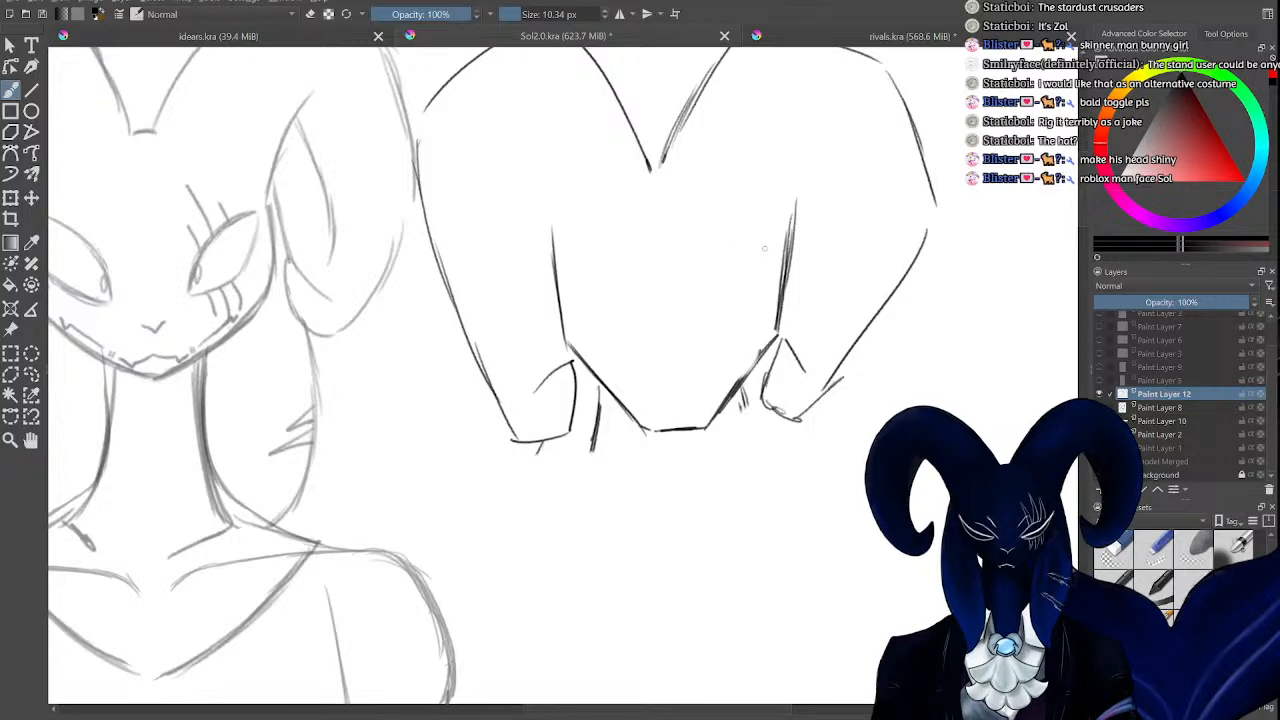
Draw two blank oval eyes, a small frowning mouth and a curved forehead line on the emptied face.
mouse_move(766, 240)
left_mouse_down()
mouse_move(700, 255)
mouse_move(718, 275)
mouse_move(762, 270)
mouse_move(740, 238)
left_mouse_up()
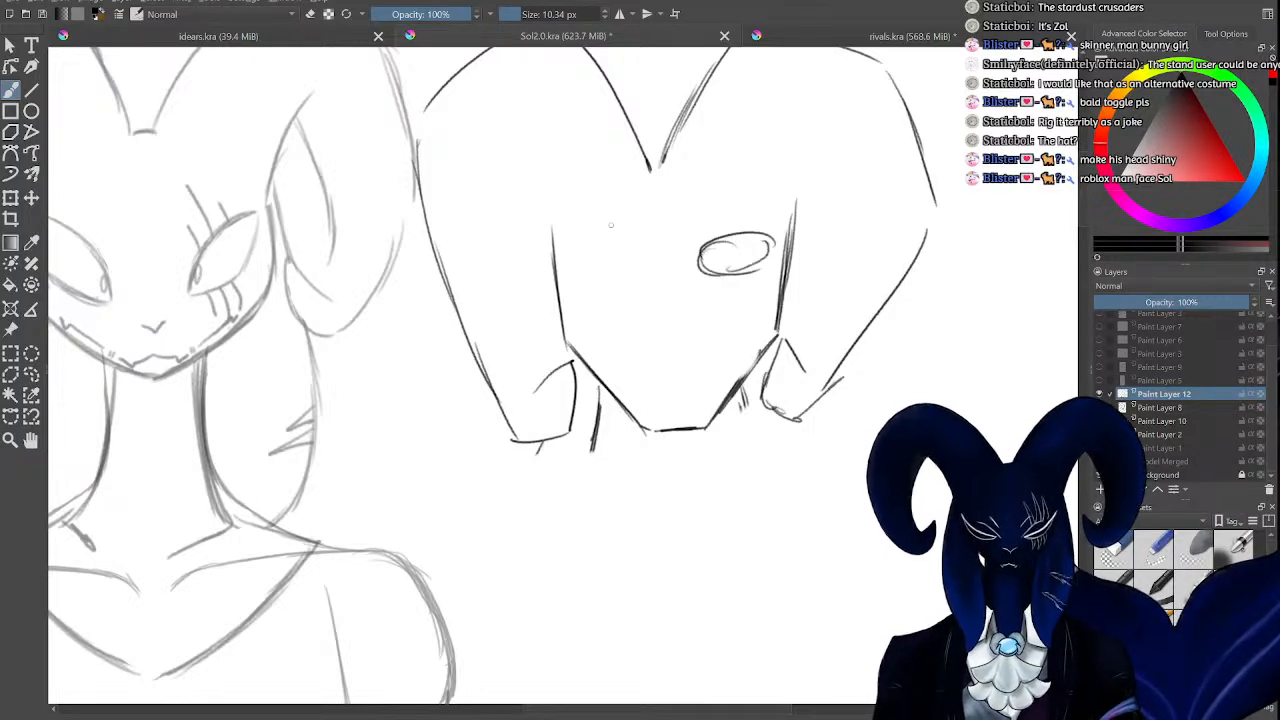
mouse_move(612, 240)
left_mouse_down()
mouse_move(618, 266)
mouse_move(612, 240)
left_mouse_up()
mouse_move(643, 401)
left_mouse_down()
mouse_move(676, 377)
mouse_move(689, 399)
left_mouse_up()
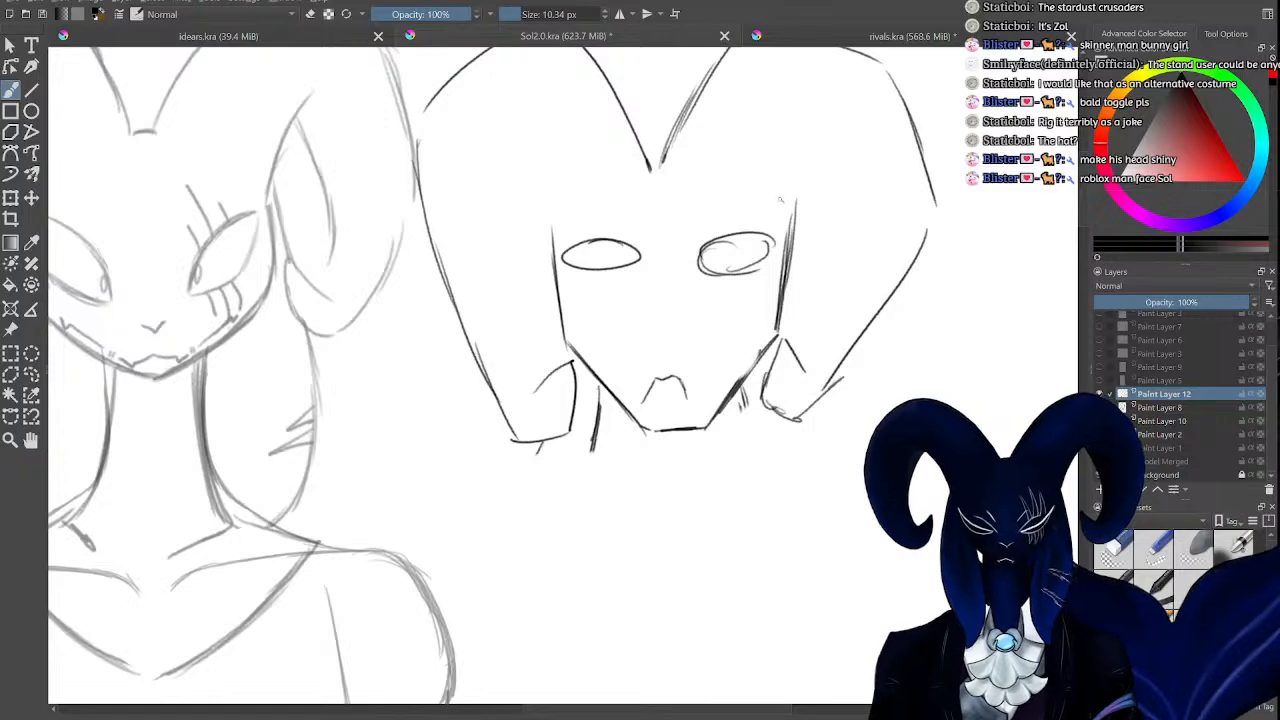
mouse_move(781, 199)
left_mouse_down()
mouse_move(640, 183)
mouse_move(550, 229)
left_mouse_up()
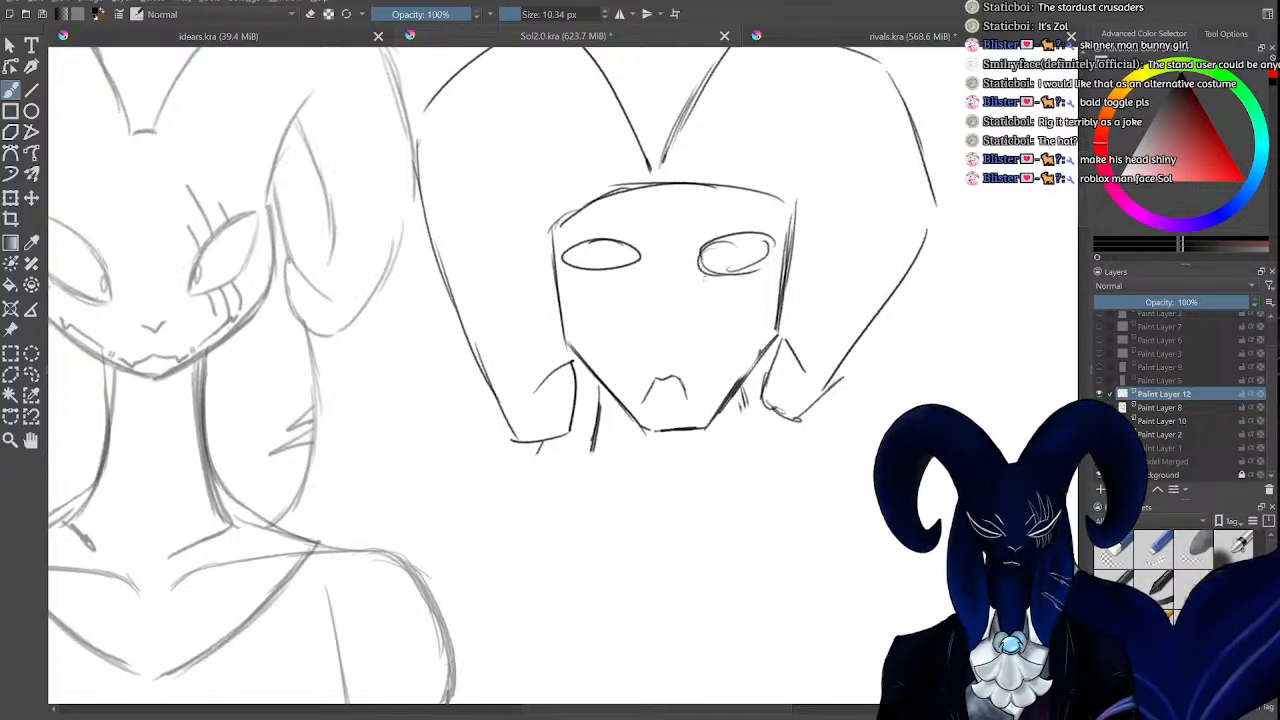
Outline the area around the mouth, add a small nose and lengthen both neck lines below the jaw.
key("plus")
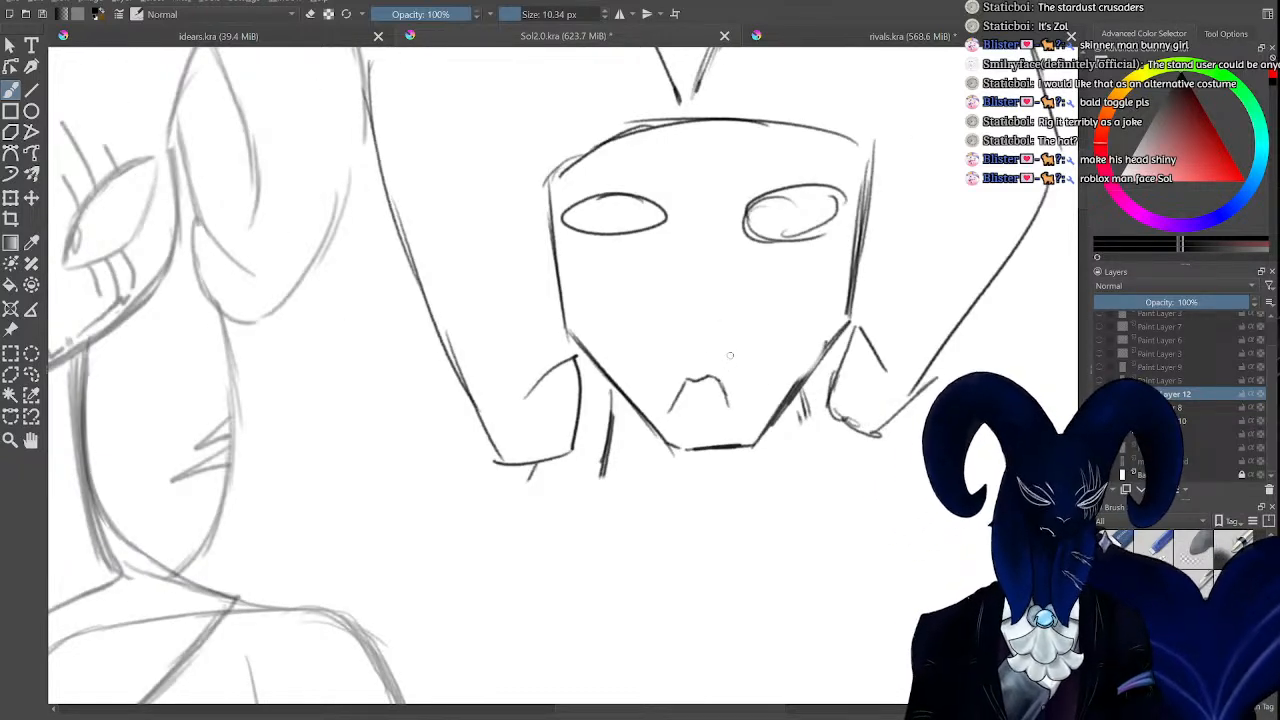
left_click_drag(776, 386, 757, 420)
mouse_move(779, 366)
left_mouse_down()
mouse_move(762, 416)
mouse_move(754, 346)
mouse_move(646, 350)
mouse_move(644, 404)
left_mouse_up()
mouse_move(689, 298)
left_mouse_down()
mouse_move(735, 288)
mouse_move(717, 312)
left_mouse_up()
left_click_drag(798, 388, 821, 472)
left_click_drag(612, 386, 597, 518)
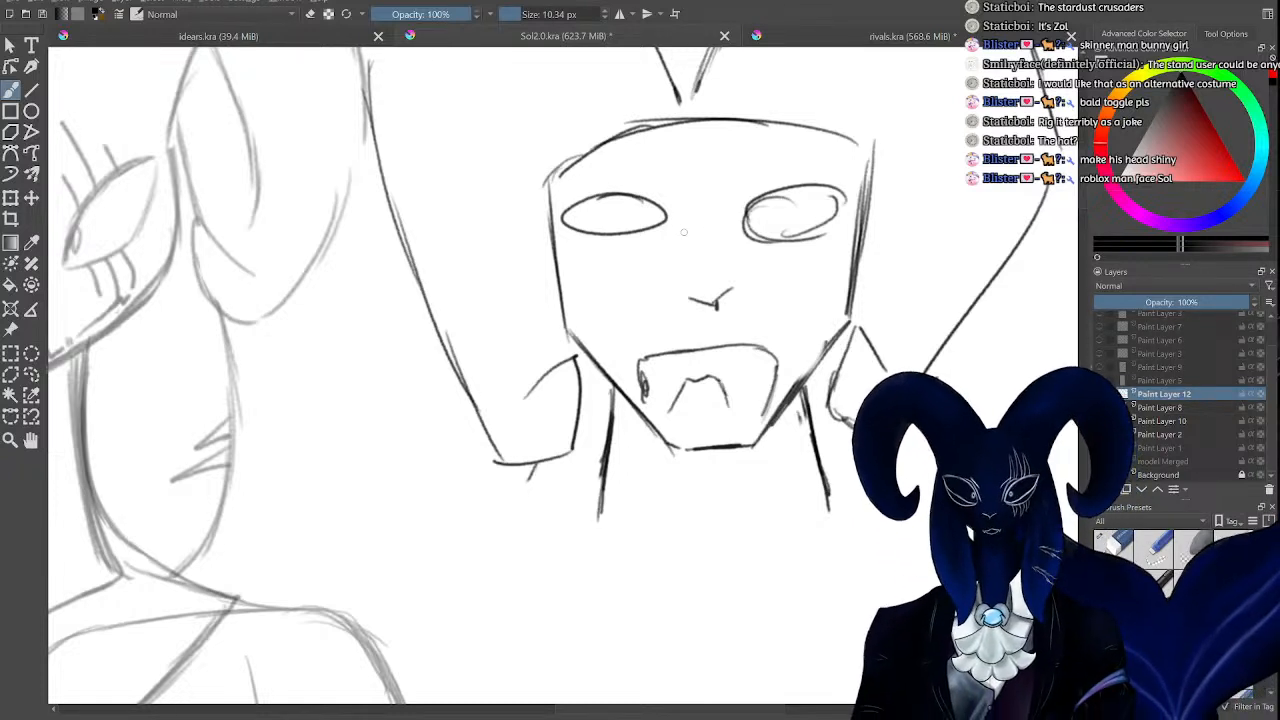
Draw the nose bridge line and hatch dark shading around the eye on the viewer's right.
mouse_move(677, 190)
left_mouse_down()
mouse_move(668, 262)
mouse_move(642, 292)
left_mouse_up()
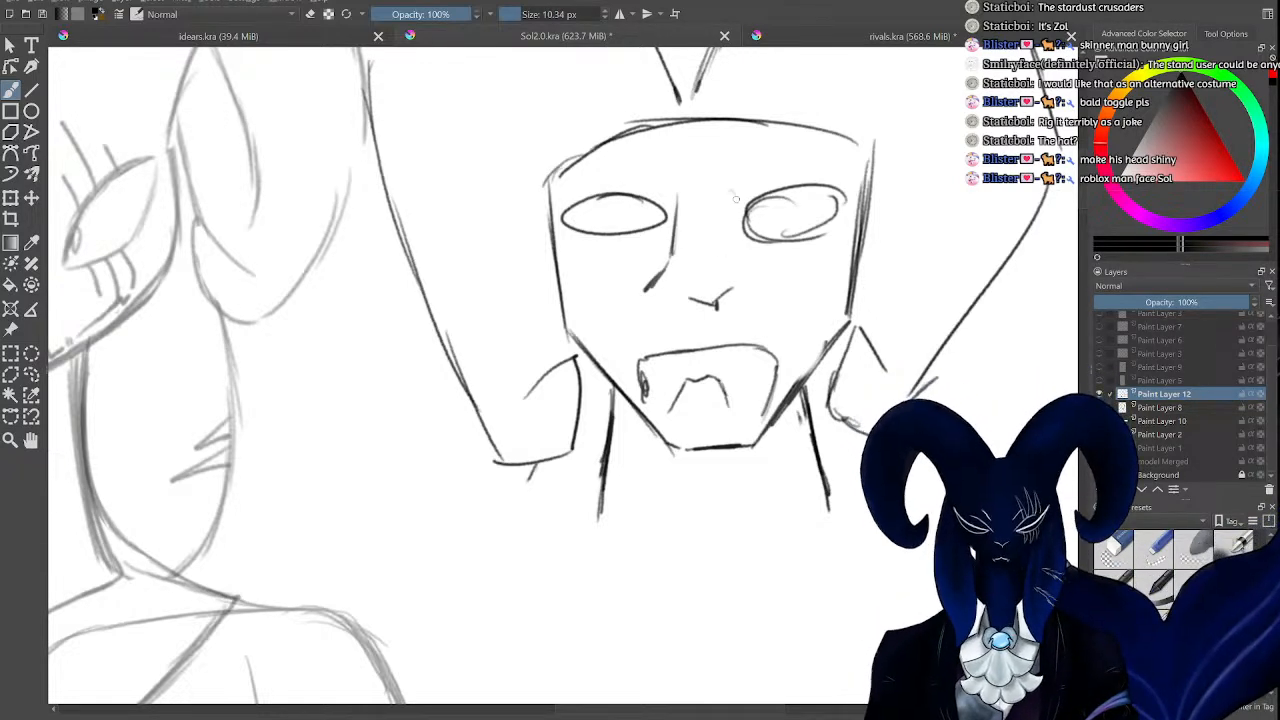
mouse_move(740, 168)
left_mouse_down()
mouse_move(752, 175)
mouse_move(780, 150)
mouse_move(810, 166)
mouse_move(855, 152)
mouse_move(726, 218)
mouse_move(748, 290)
mouse_move(762, 250)
mouse_move(844, 246)
left_mouse_up()
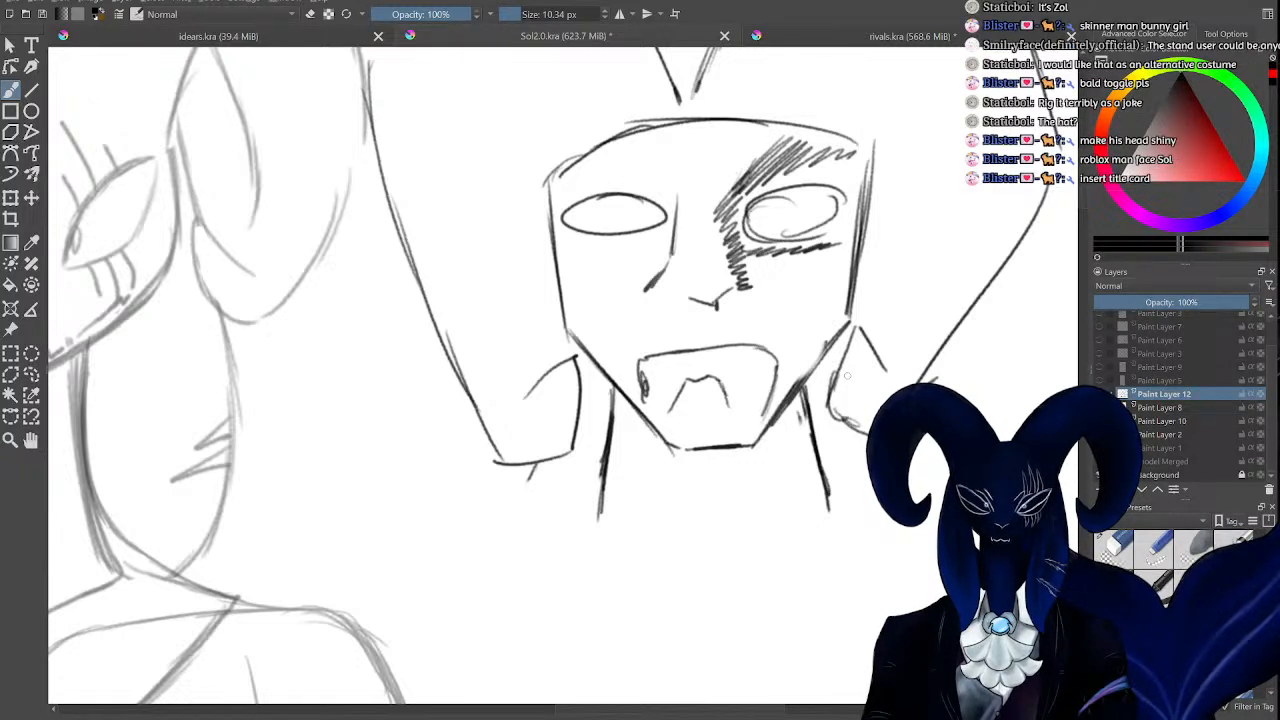
Erase the horned head's face with the 204.46 px eraser and delete Paint Layer 12.
scroll(846, 377, "down", 2)
scroll(842, 380, "up", 1)
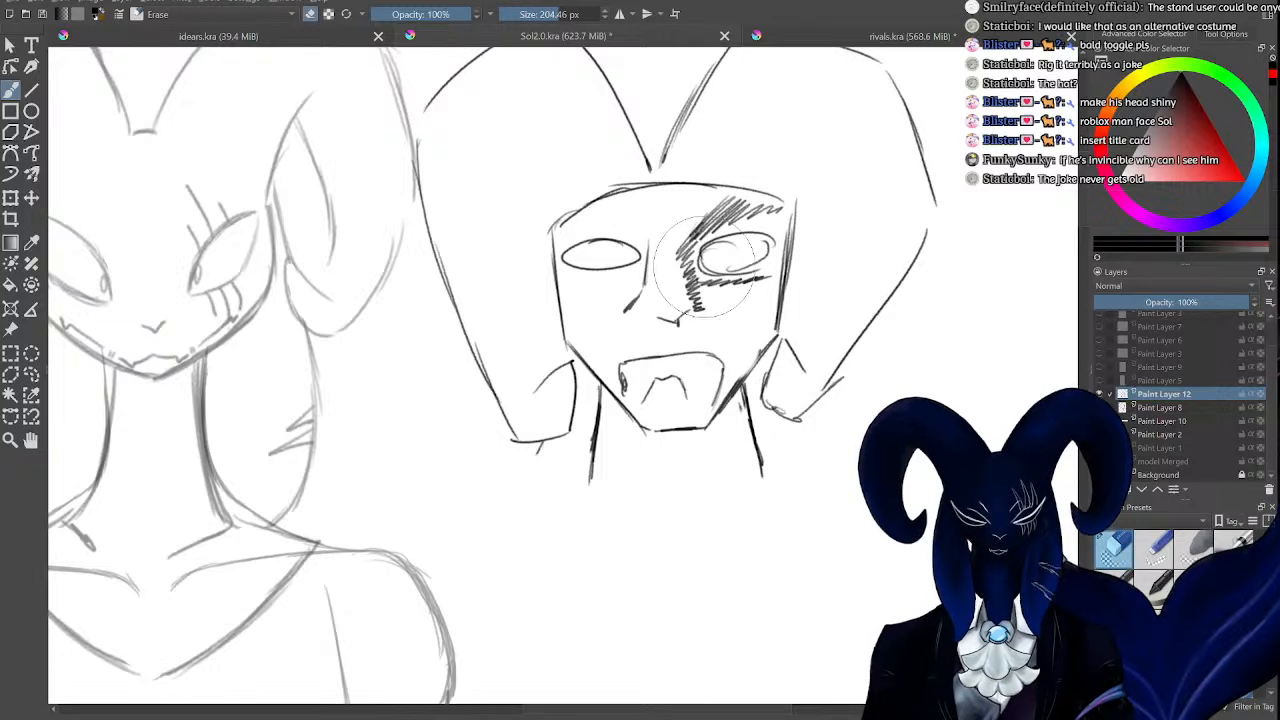
key("e")
mouse_move(750, 175)
left_mouse_down()
mouse_move(691, 337)
mouse_move(737, 223)
mouse_move(706, 273)
mouse_move(586, 237)
mouse_move(703, 423)
mouse_move(820, 311)
mouse_move(846, 231)
mouse_move(764, 235)
left_mouse_up()
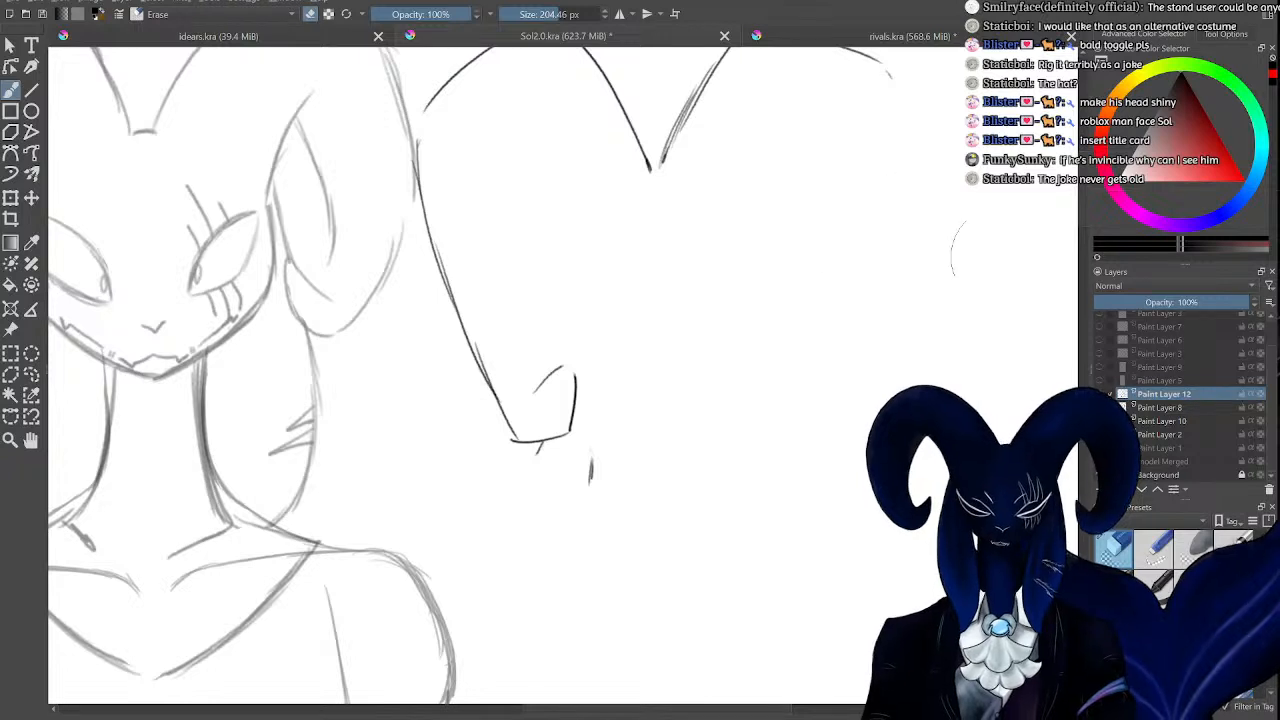
left_click(1099, 394)
left_click(1099, 394)
left_click(1269, 490)
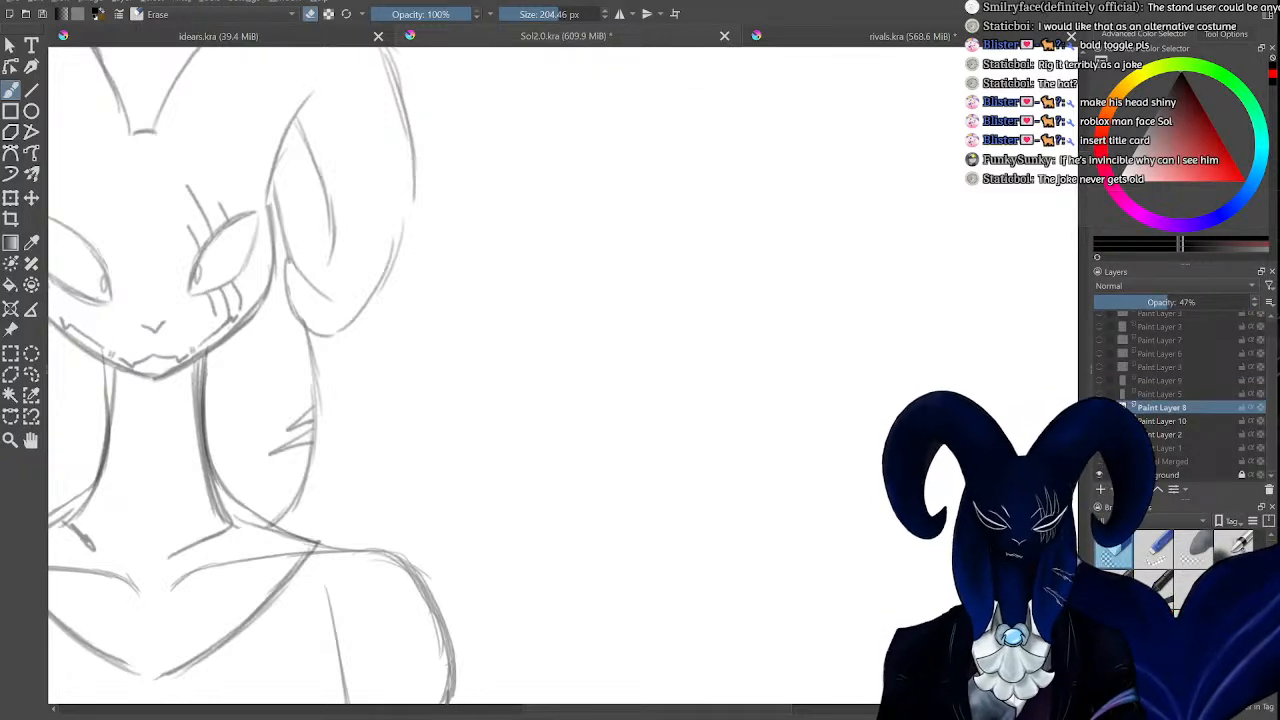
Add a new paint layer and sketch a pointed-chin face with neck, nose, smiling mouth, brows and half-closed eyes.
left_click(1101, 490)
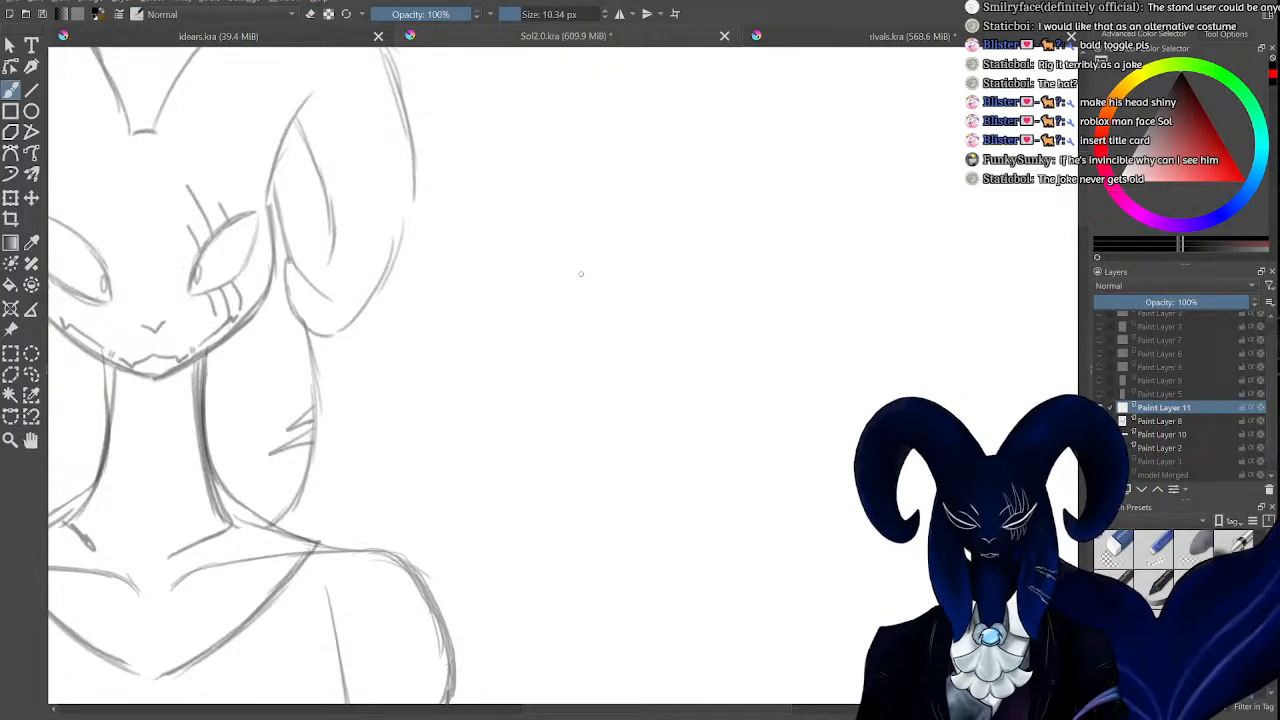
mouse_move(570, 338)
left_mouse_down()
mouse_move(622, 386)
mouse_move(738, 437)
left_mouse_up()
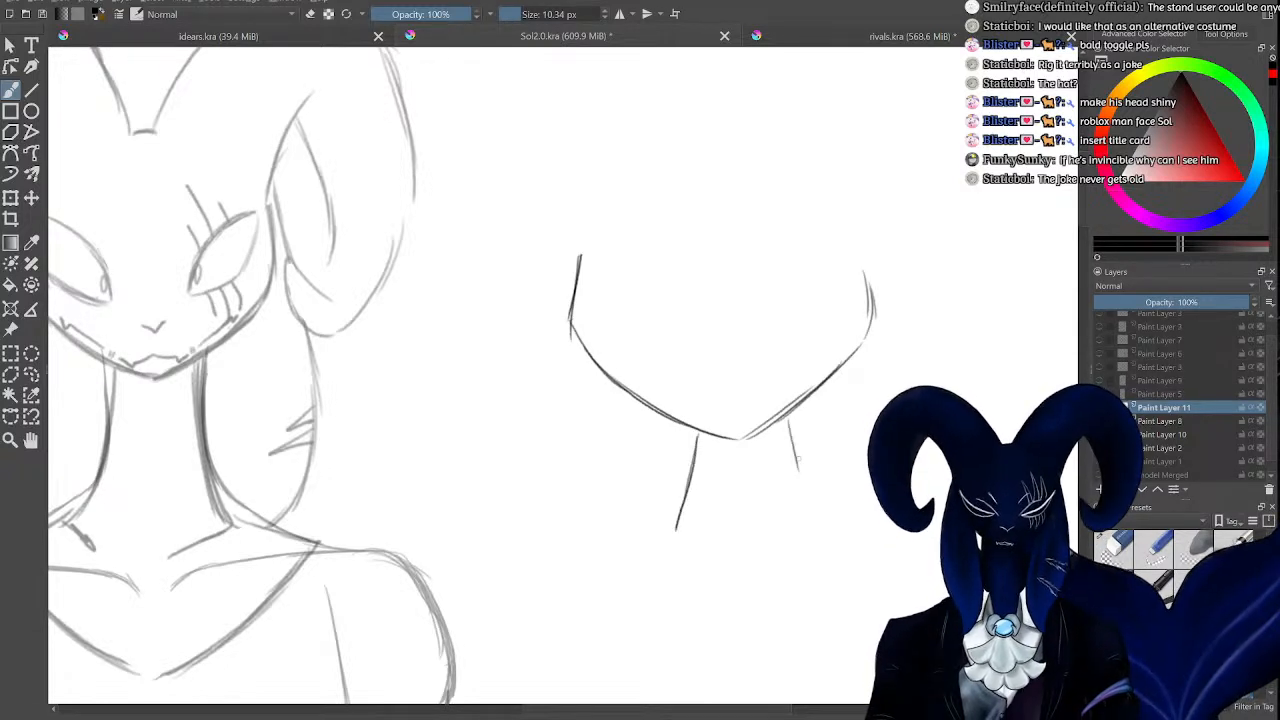
left_click_drag(702, 323, 734, 332)
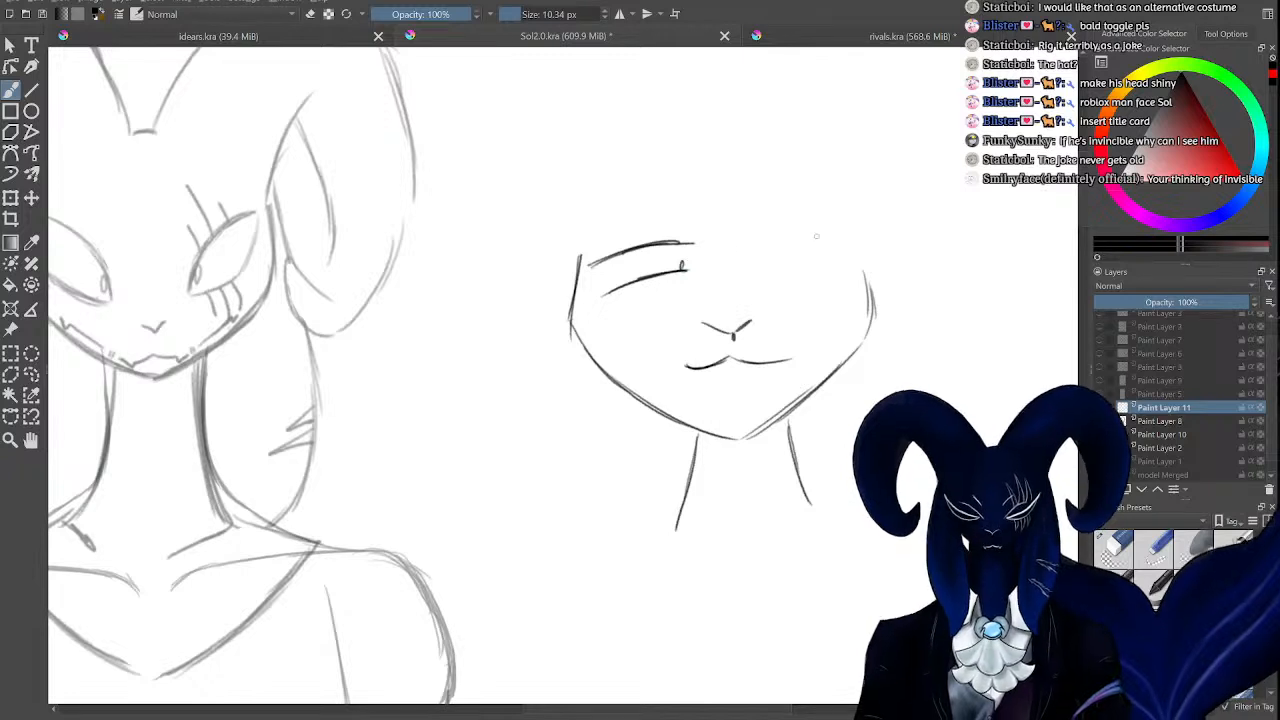
left_click_drag(853, 245, 789, 236)
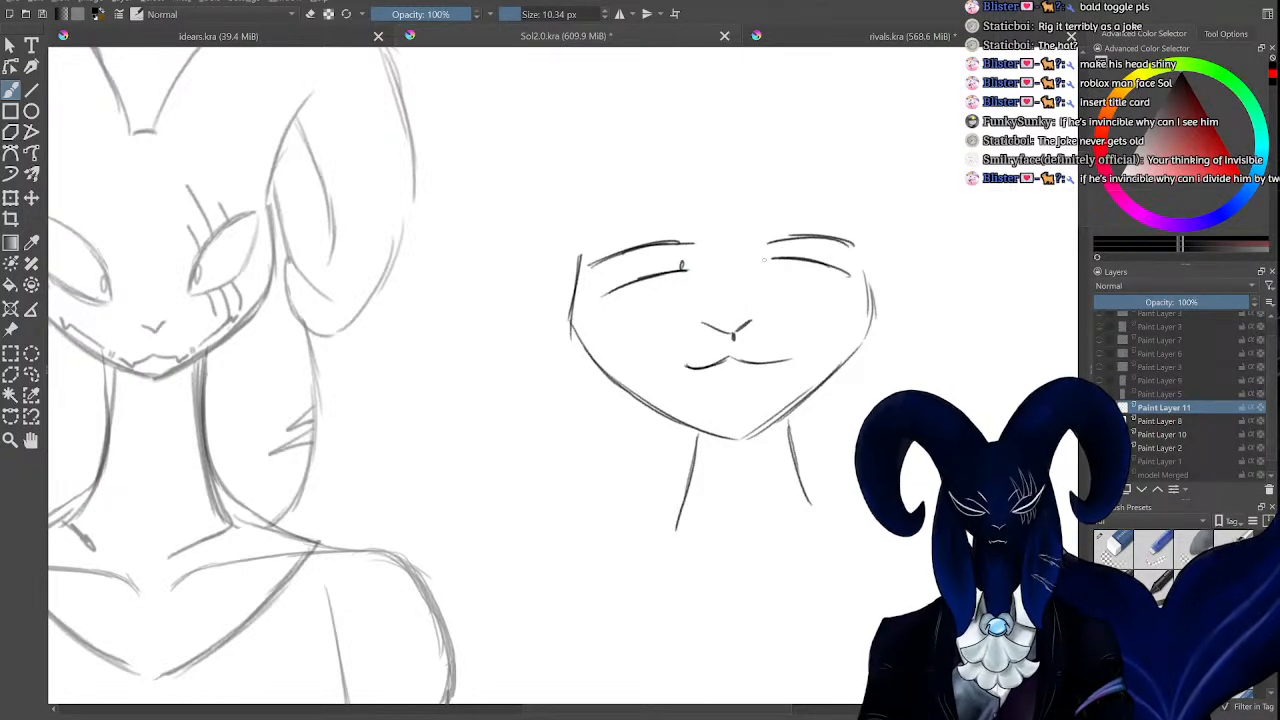
Erase the new face's nose and mouth and redraw them slightly higher, adding the second eye's small pupil.
key("e")
mouse_move(770, 347)
left_mouse_down()
mouse_move(714, 336)
mouse_move(778, 332)
left_mouse_up()
key("e")
left_click_drag(703, 295, 728, 300)
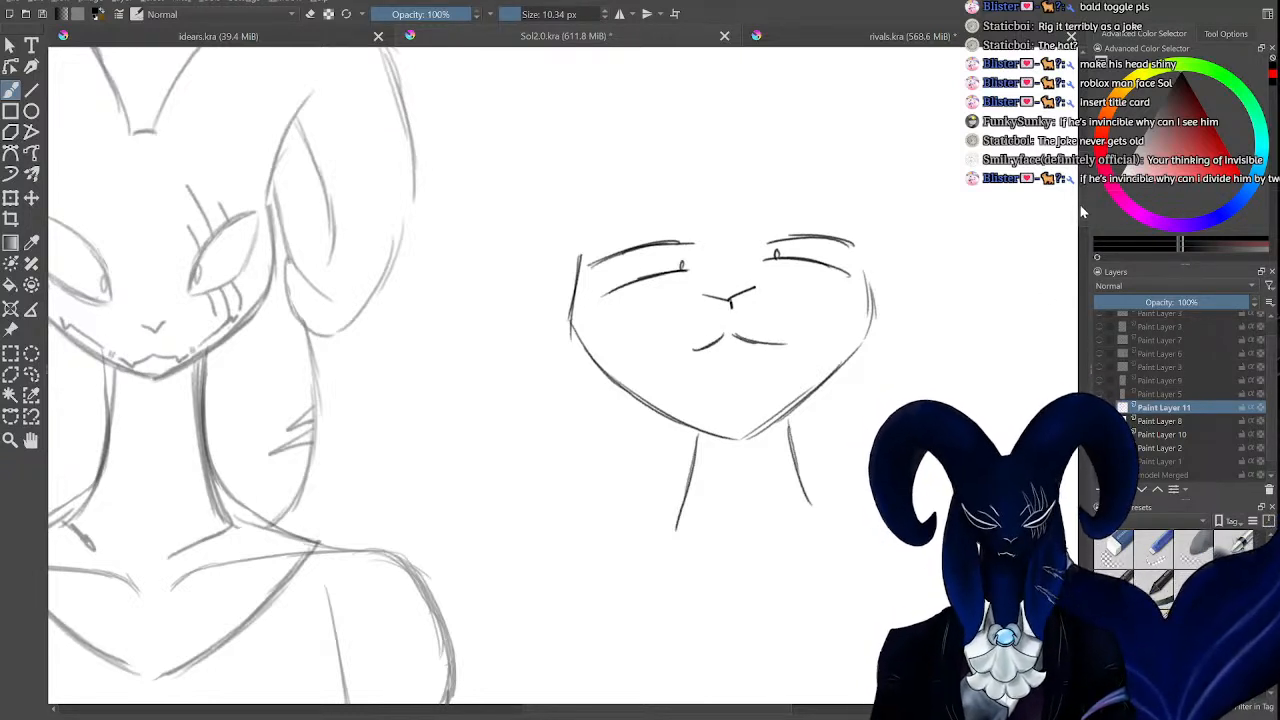
Draw a high collar around the neck with the garment's neckline and the shoulder on the viewer's left.
scroll(838, 342, "down", 3)
left_click_drag(831, 388, 726, 386)
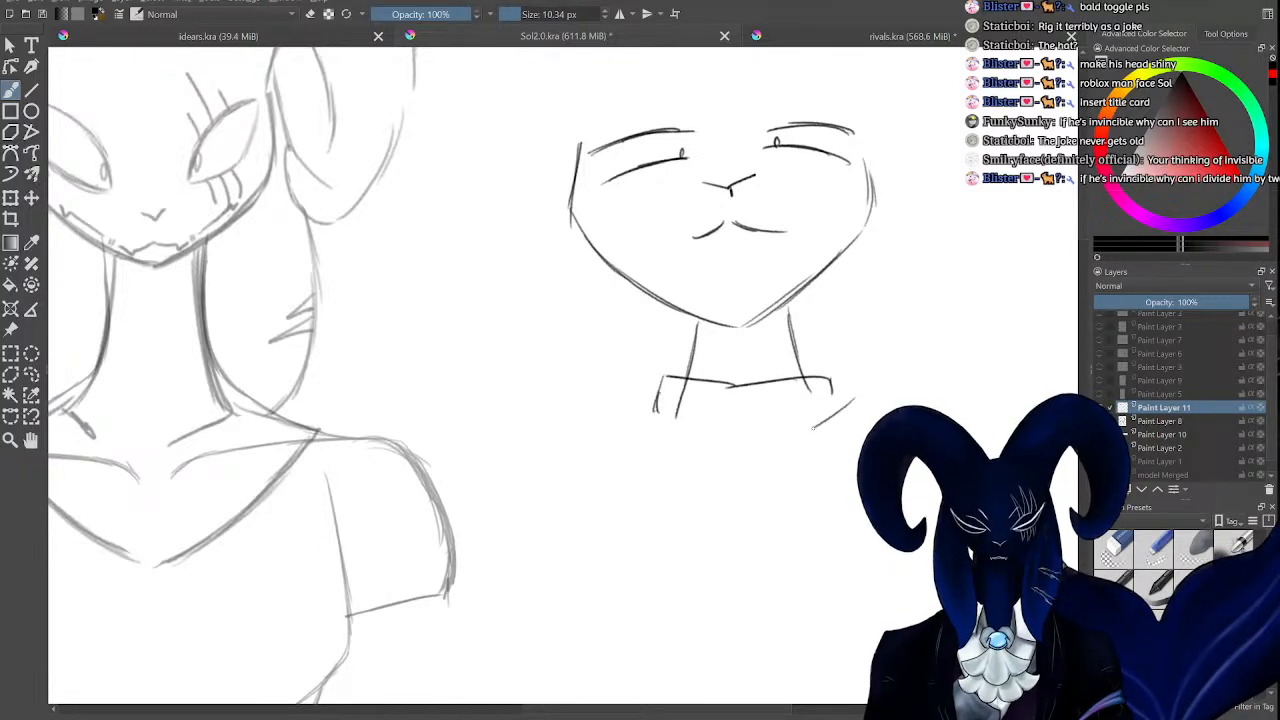
left_click_drag(781, 441, 618, 406)
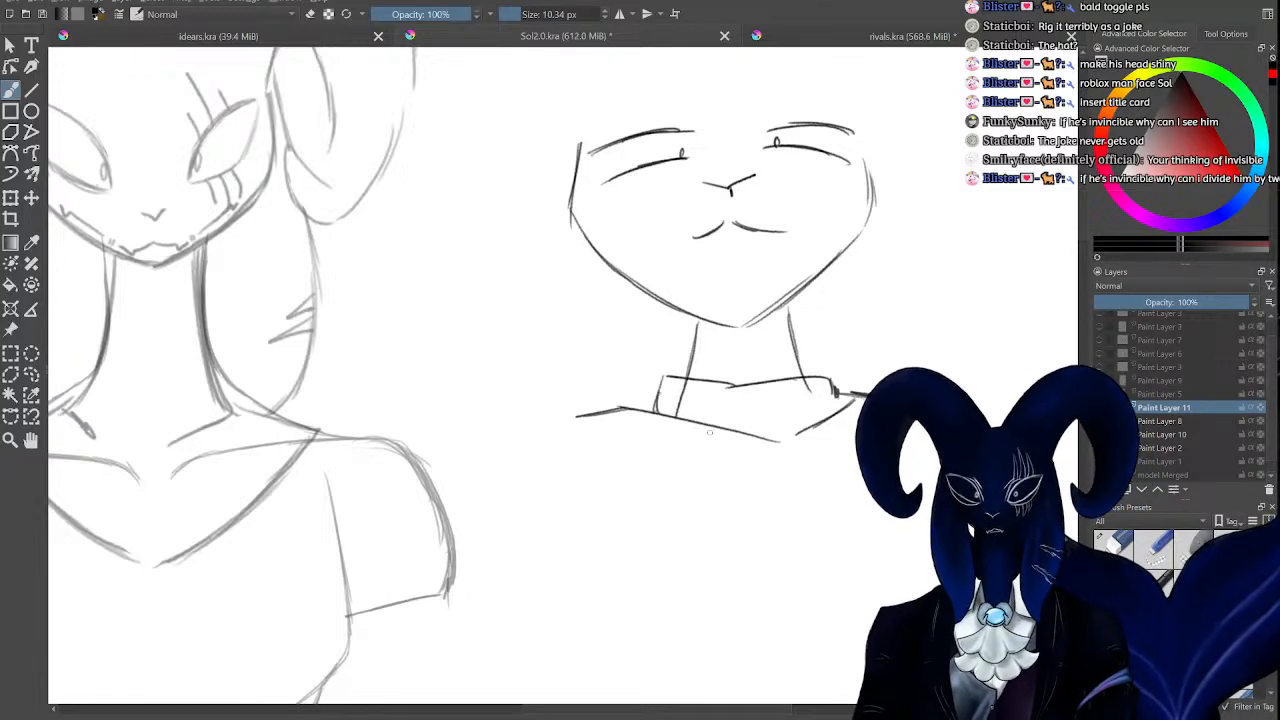
mouse_move(581, 425)
left_mouse_down()
mouse_move(630, 445)
mouse_move(641, 467)
mouse_move(514, 459)
mouse_move(496, 492)
left_mouse_up()
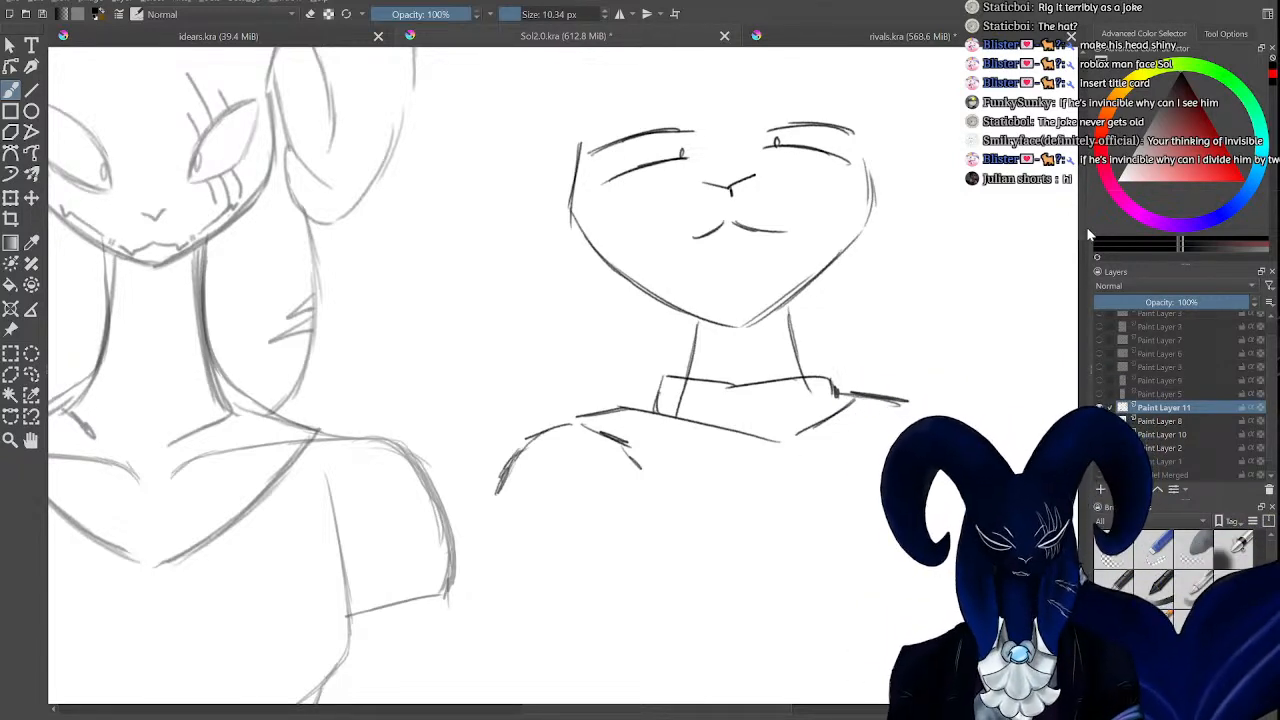
Sketch the knuckles and outer outline of a large clenched fist below the shoulders.
scroll(611, 432, "down", 3)
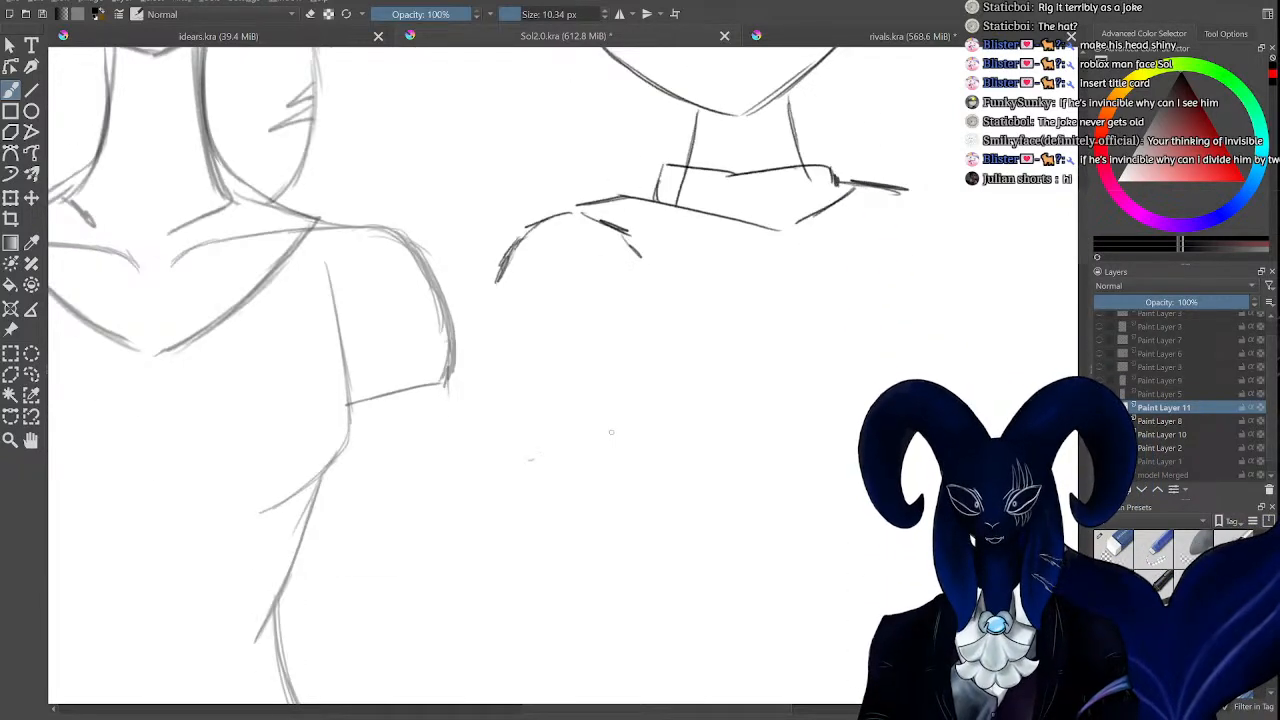
mouse_move(601, 390)
left_mouse_down()
mouse_move(571, 431)
mouse_move(621, 372)
mouse_move(681, 379)
left_mouse_up()
mouse_move(543, 456)
left_mouse_down()
mouse_move(670, 384)
mouse_move(740, 401)
mouse_move(753, 418)
mouse_move(712, 437)
mouse_move(758, 413)
left_mouse_up()
left_click_drag(759, 414, 817, 477)
mouse_move(811, 479)
left_mouse_down()
mouse_move(819, 528)
mouse_move(772, 577)
mouse_move(804, 575)
mouse_move(803, 598)
mouse_move(737, 637)
left_mouse_up()
left_click_drag(737, 637, 627, 626)
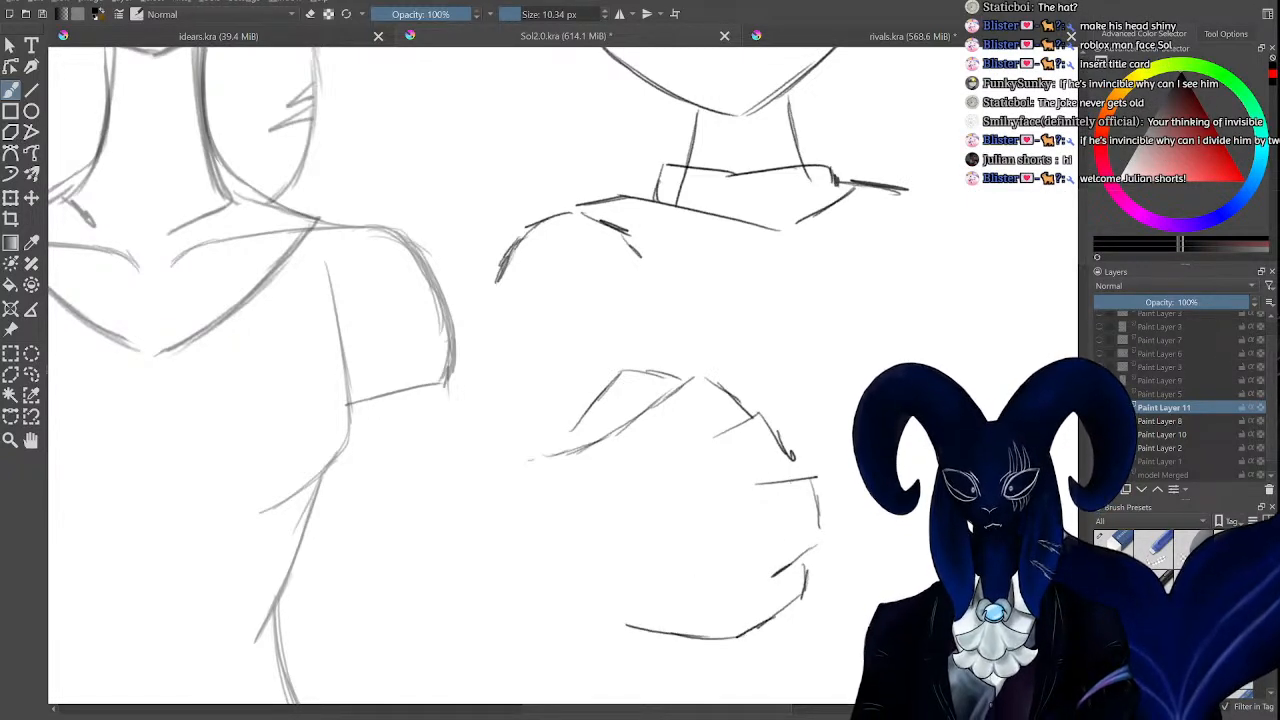
Draw the finger dividing lines across the fist and close its outline on the thumb side.
left_click_drag(817, 474, 700, 511)
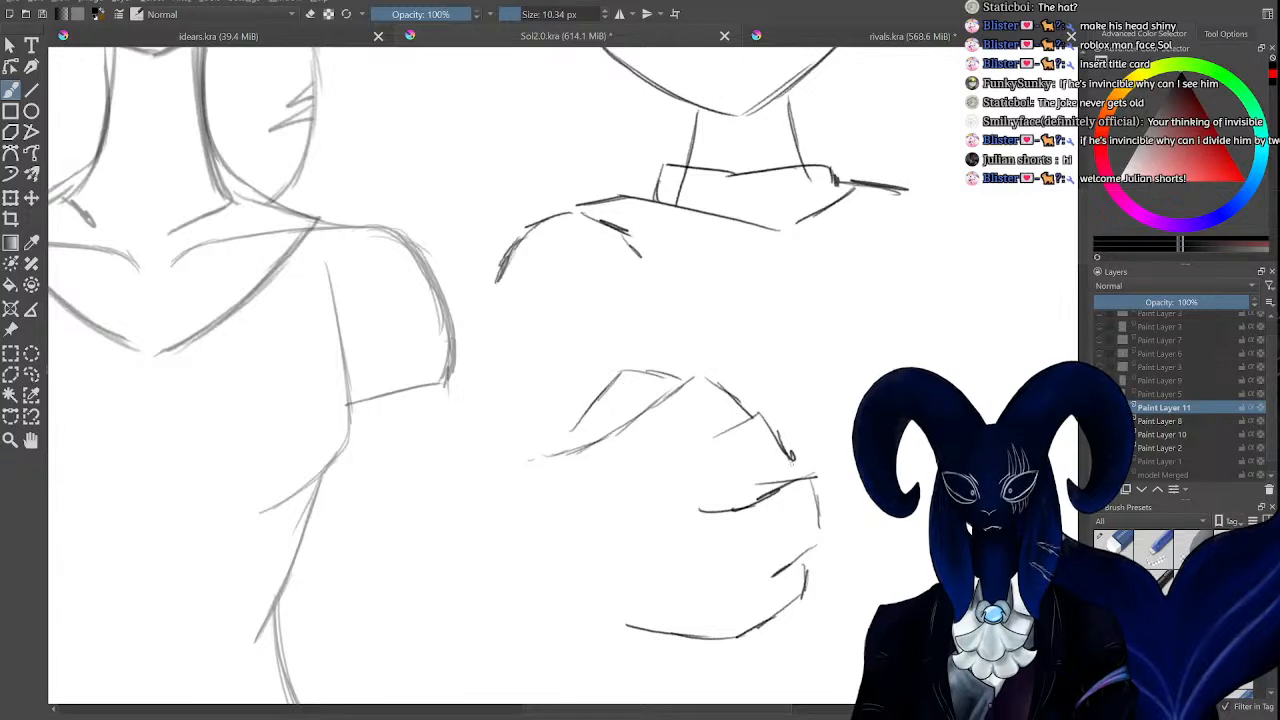
left_click_drag(714, 437, 690, 450)
left_click_drag(757, 416, 660, 470)
left_click_drag(791, 459, 794, 473)
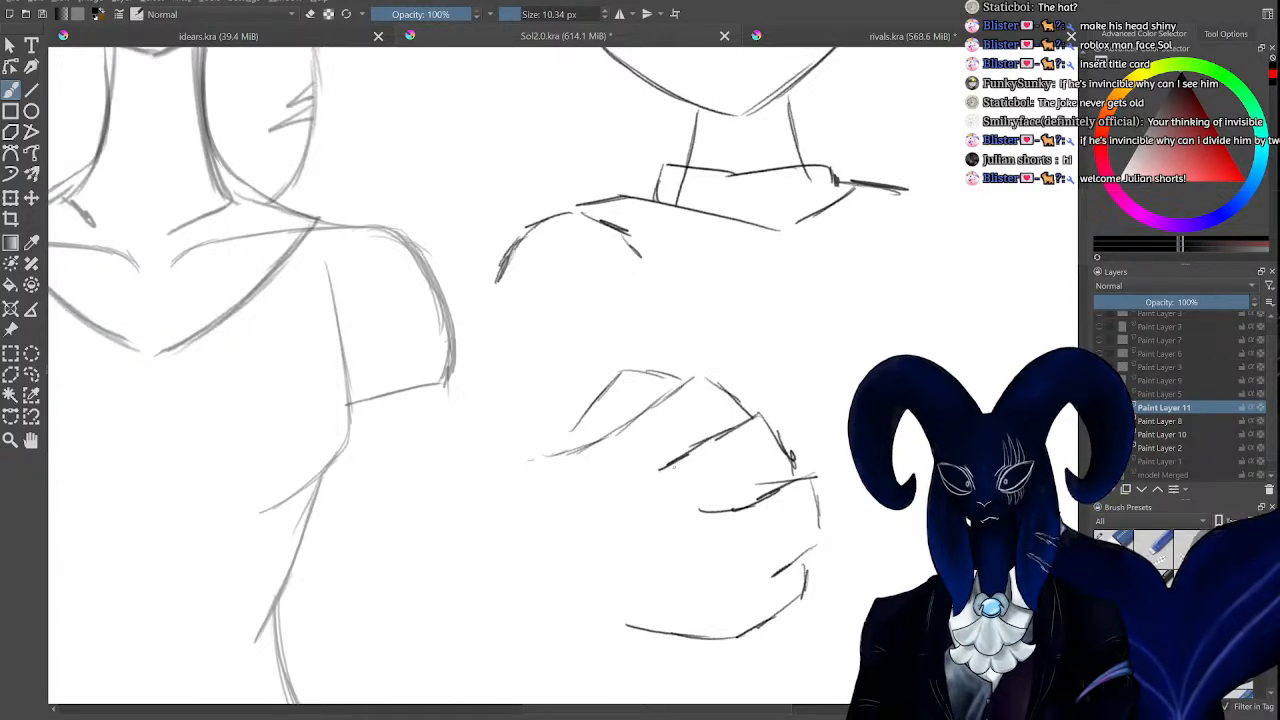
left_click_drag(675, 463, 573, 477)
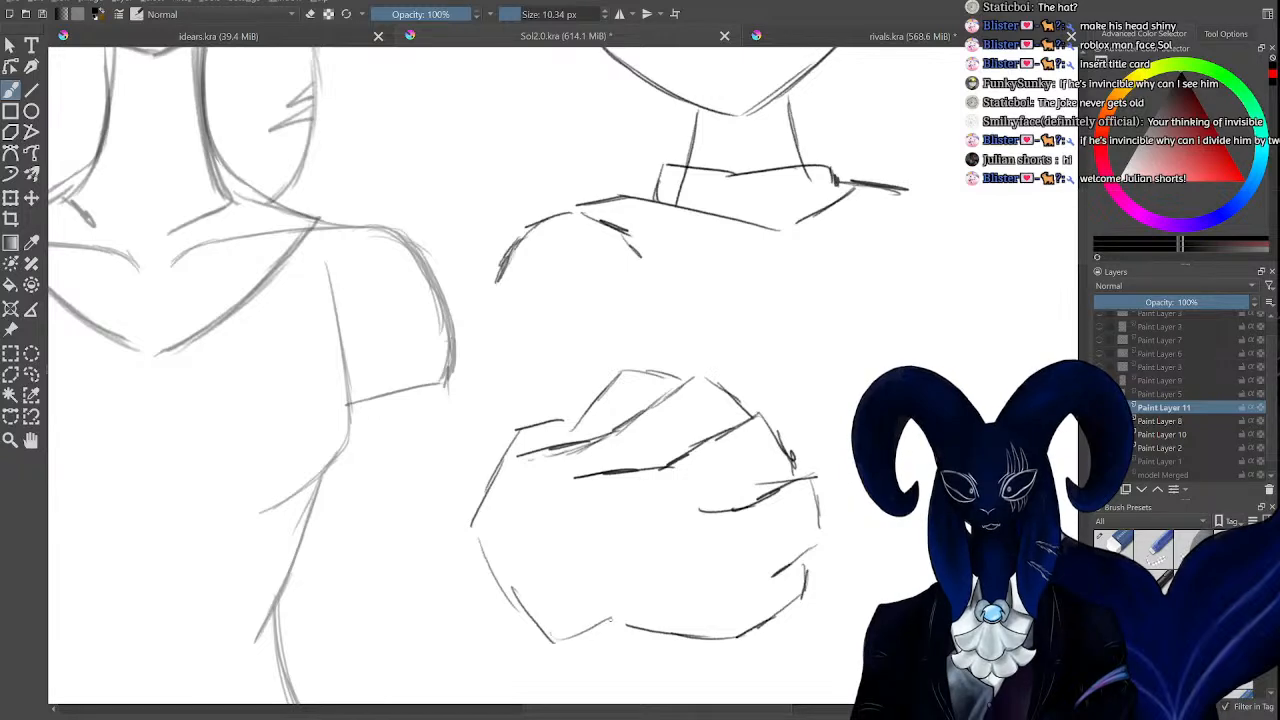
Draw scar lines across one eye, two large curved horns around the head and long strands reaching the shoulders.
scroll(700, 300, "up", 5)
key("e")
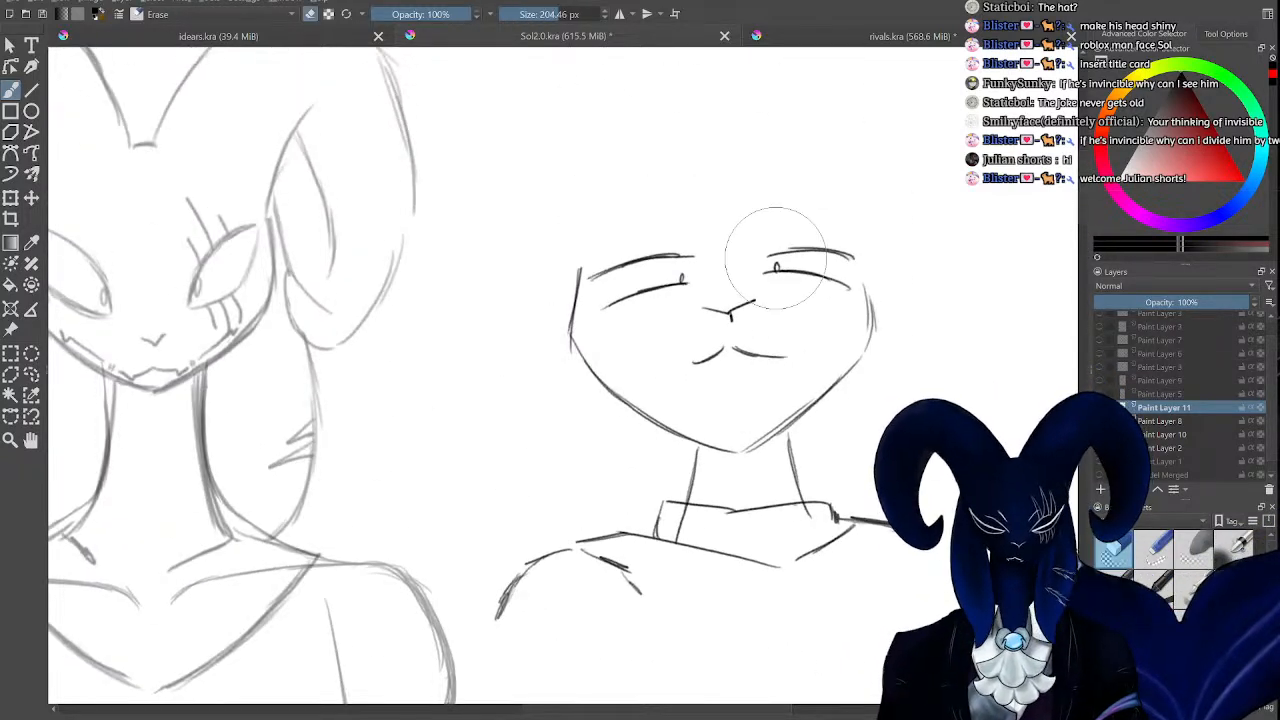
key("e")
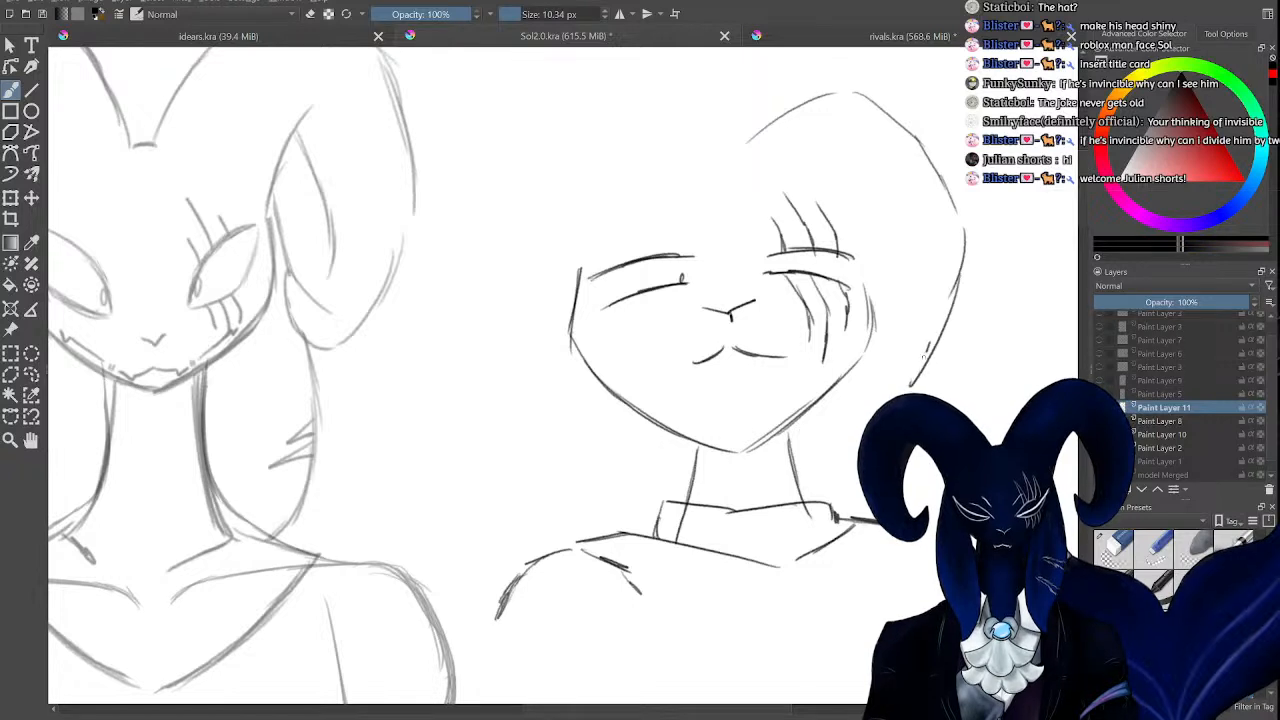
mouse_move(631, 100)
left_mouse_down()
mouse_move(458, 224)
mouse_move(552, 428)
left_mouse_up()
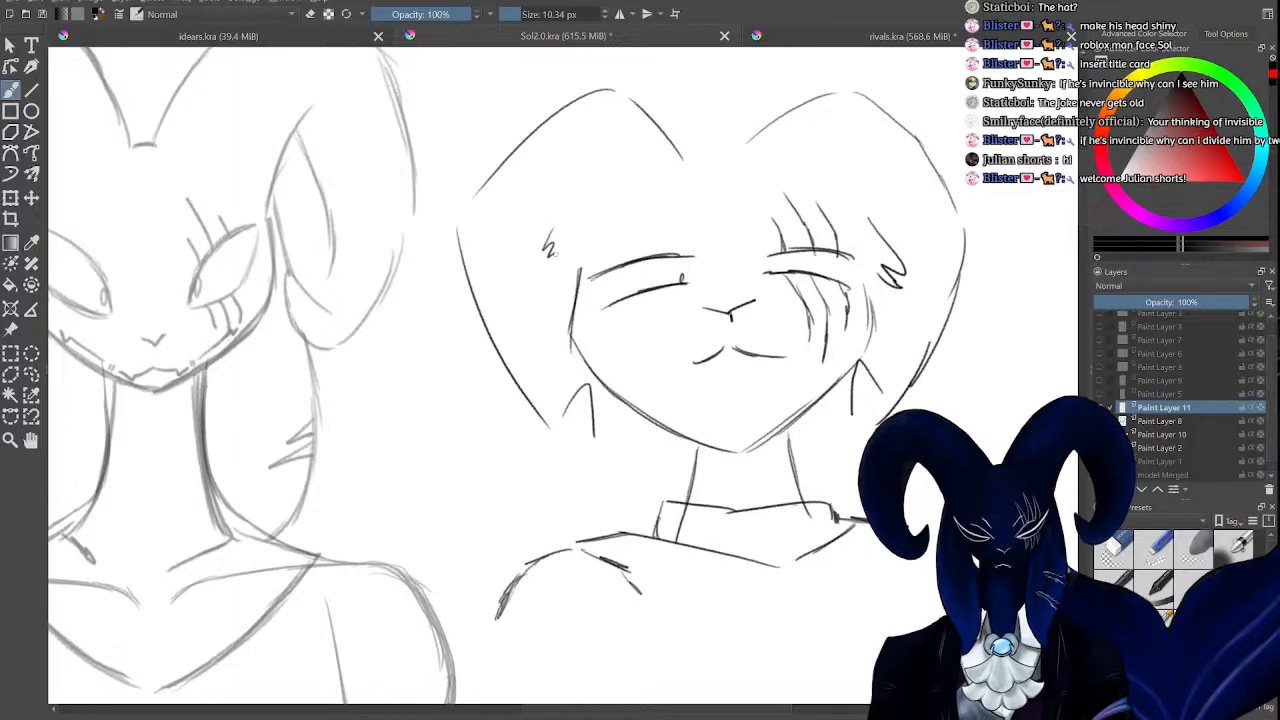
left_click_drag(556, 448, 558, 561)
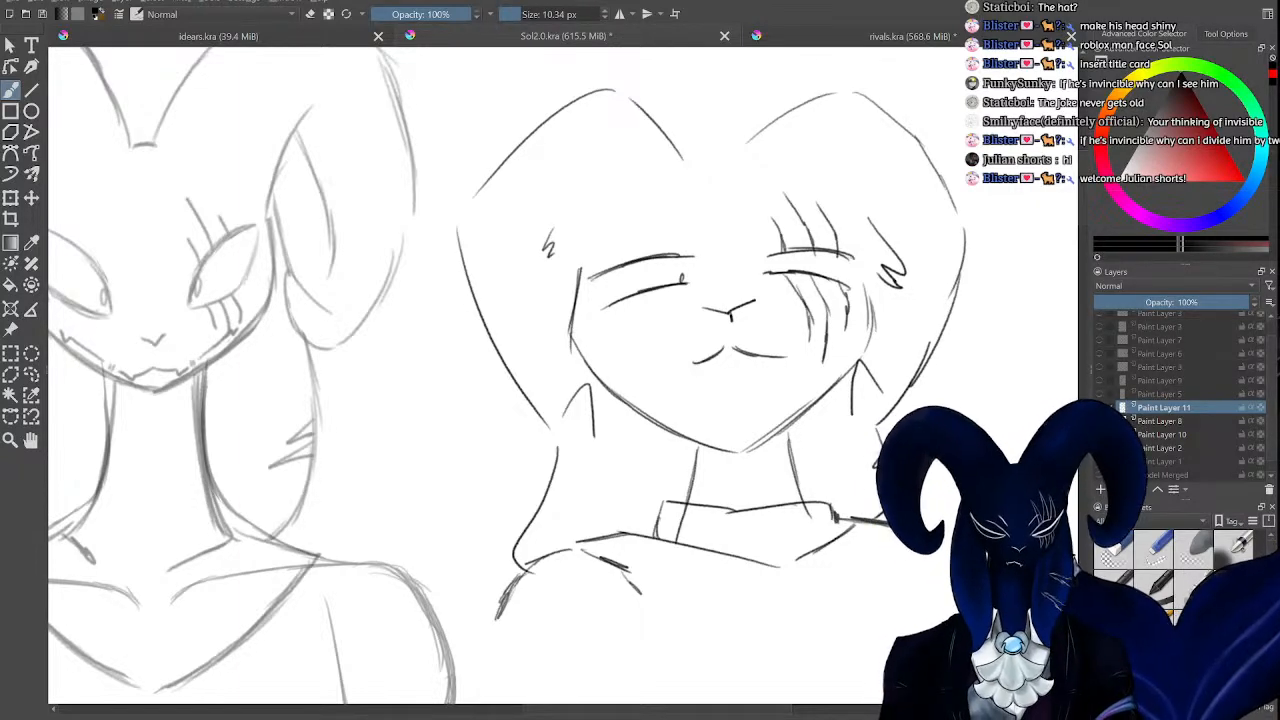
Draw the back edge of the fist and a line linking it up toward the shoulder's outer edge.
left_click_drag(1085, 210, 1083, 220)
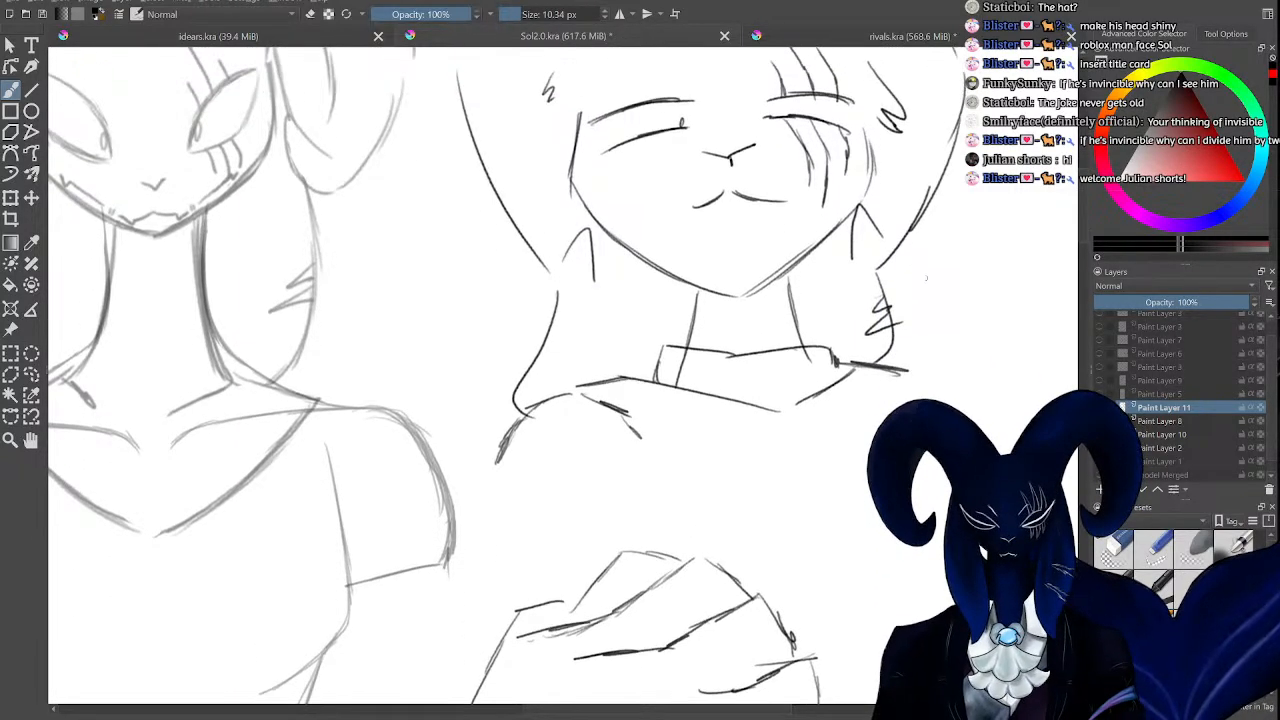
key("ctrl+minus")
key("ctrl+minus")
key("ctrl+minus")
key("ctrl+plus")
key("ctrl+plus")
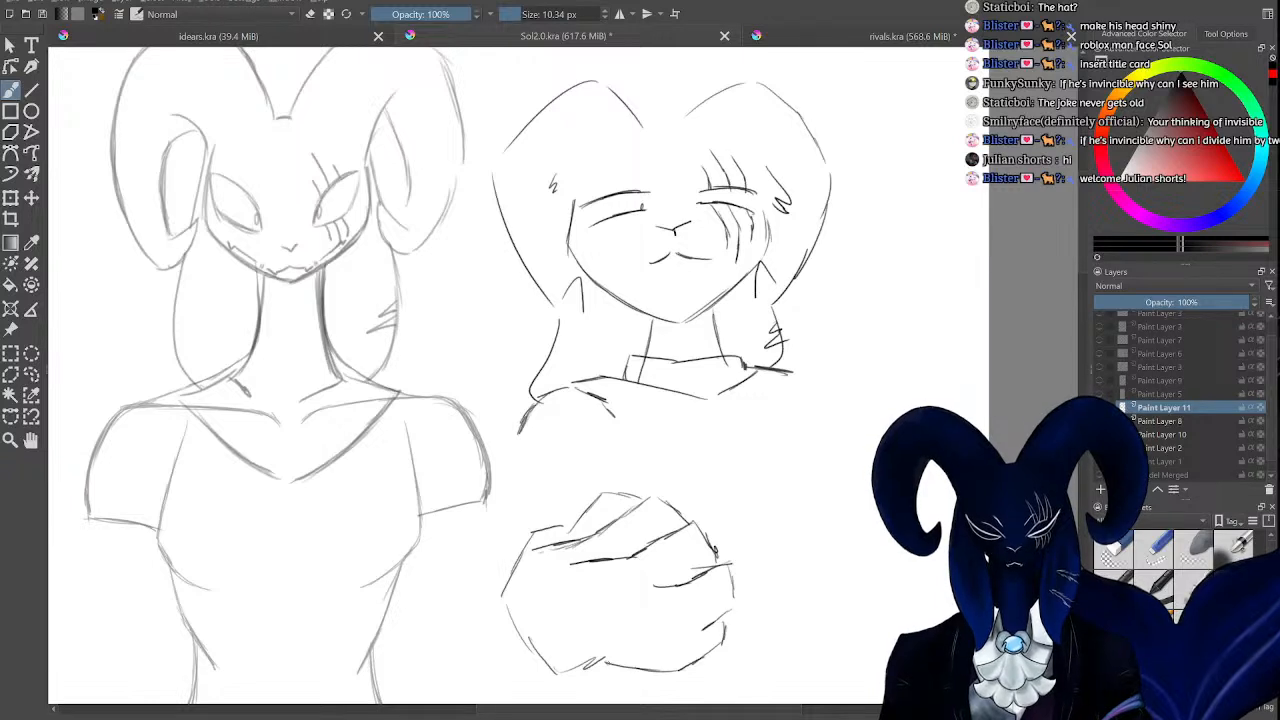
mouse_move(605, 658)
left_mouse_down()
mouse_move(531, 691)
mouse_move(473, 627)
mouse_move(494, 563)
left_mouse_up()
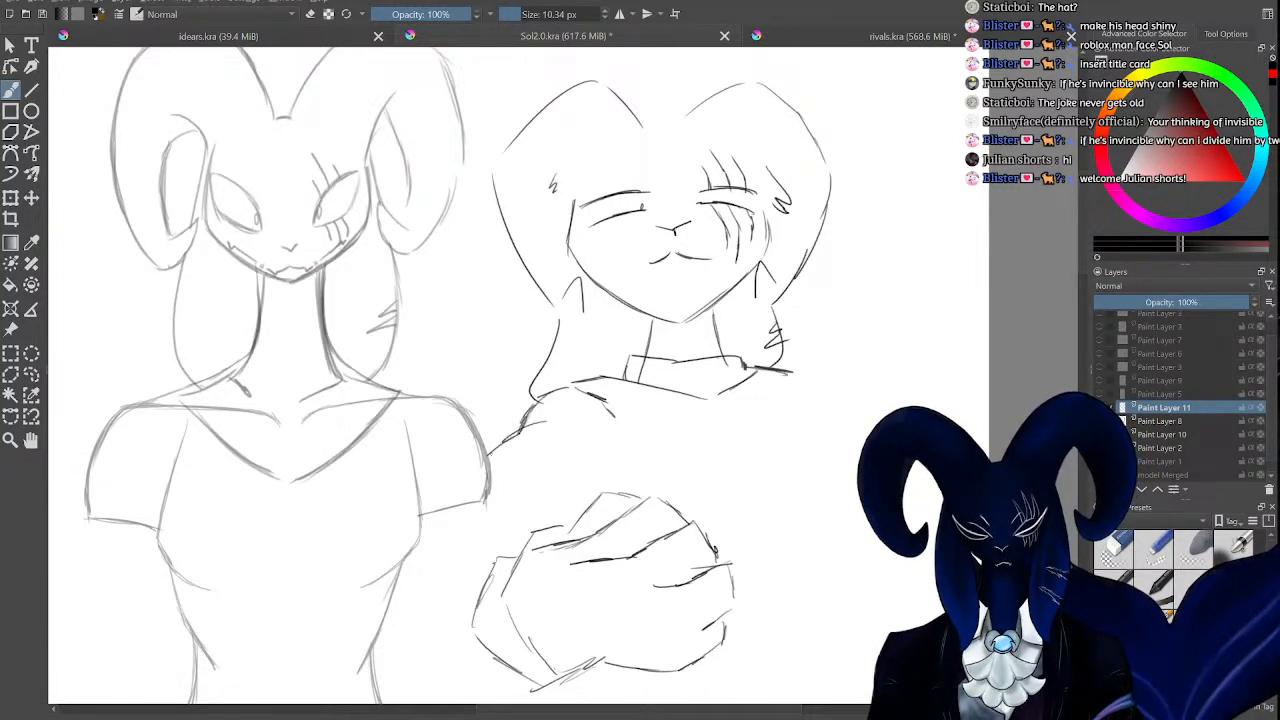
Draw the arm's outer and inner lines down to the fist and extend the opposite shoulder into its upper arm.
left_click_drag(558, 408, 478, 568)
left_click_drag(590, 460, 597, 500)
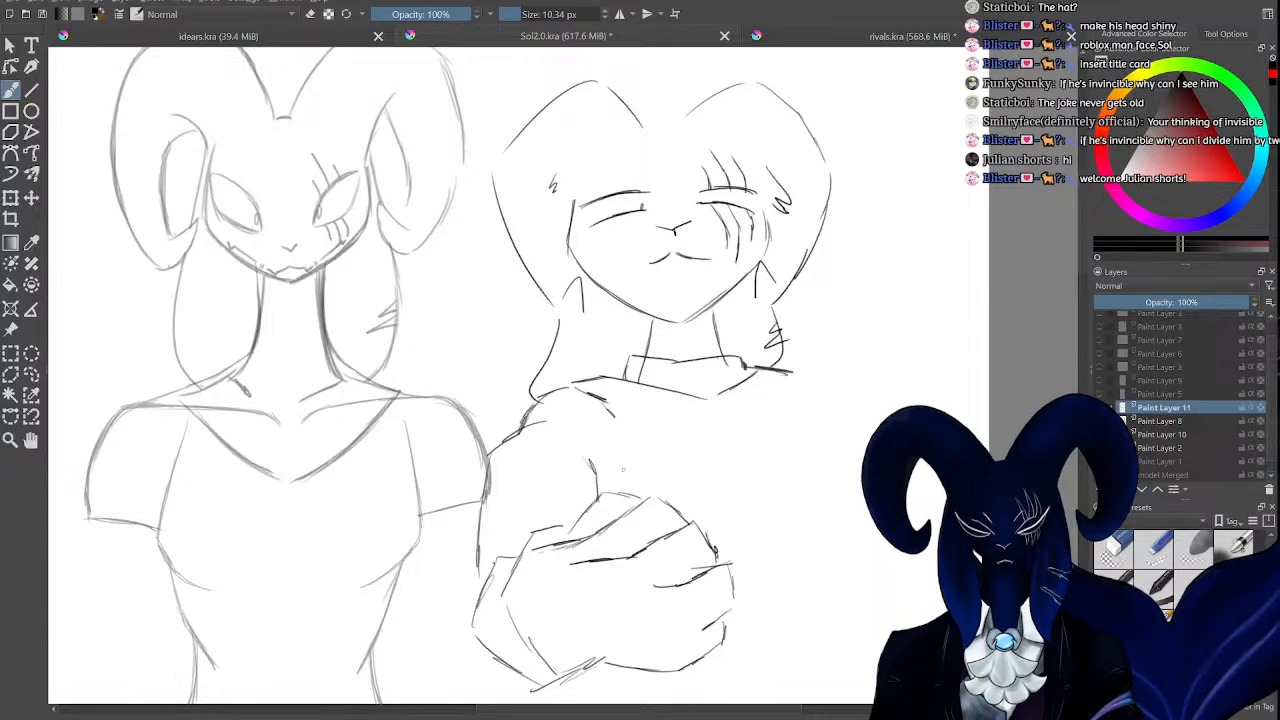
left_click_drag(757, 368, 828, 426)
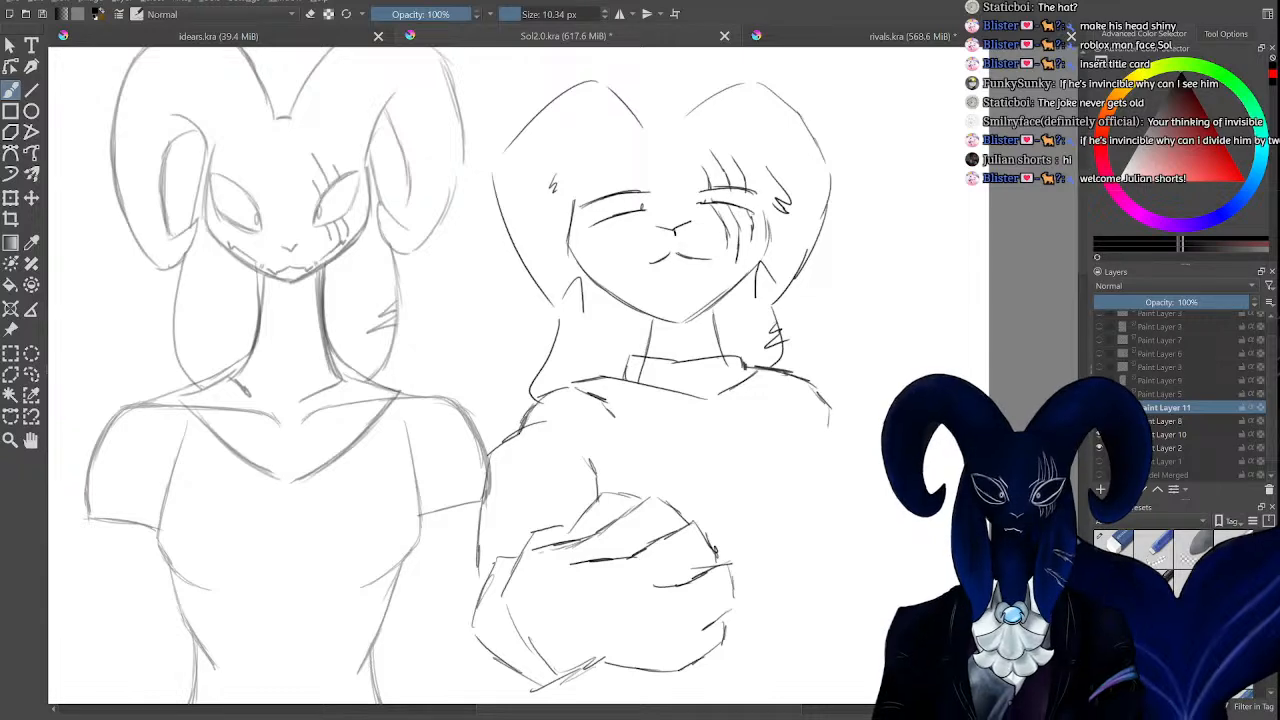
left_click_drag(848, 413, 905, 482)
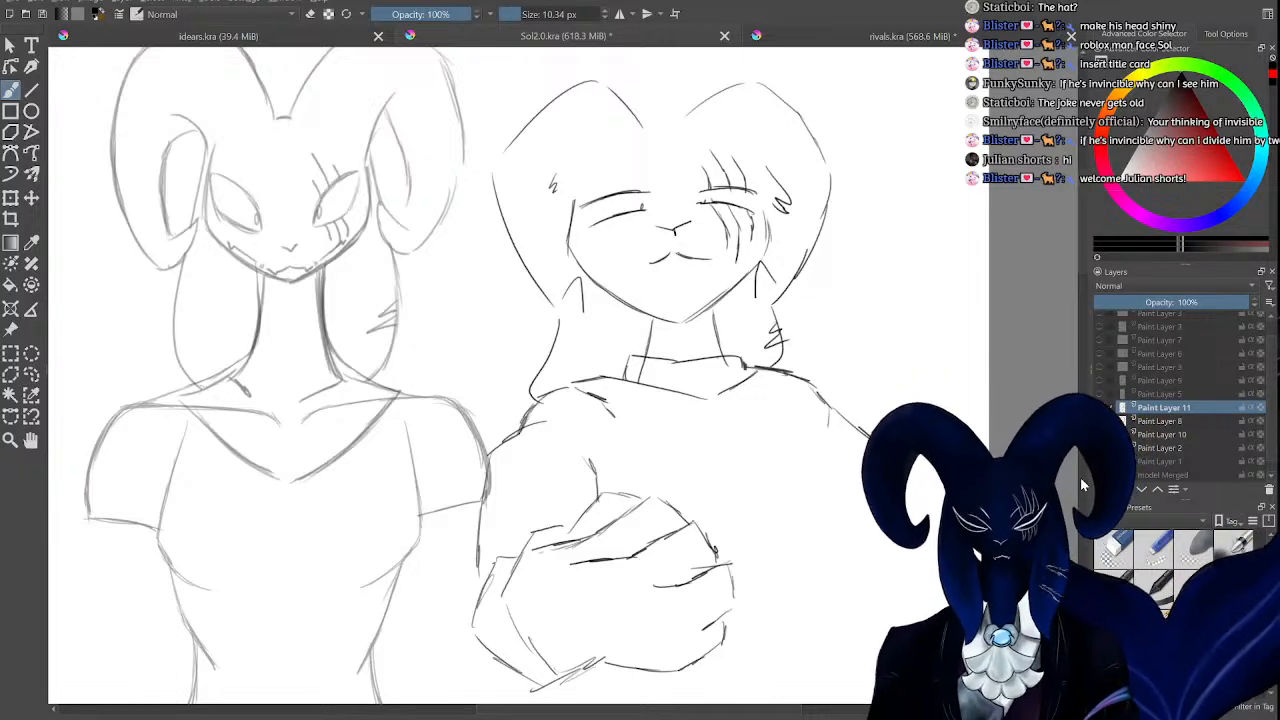
Compare the outstretched-fist figure with the standing body sketch, both in overview and up close.
key("ctrl+minus")
key("ctrl+minus")
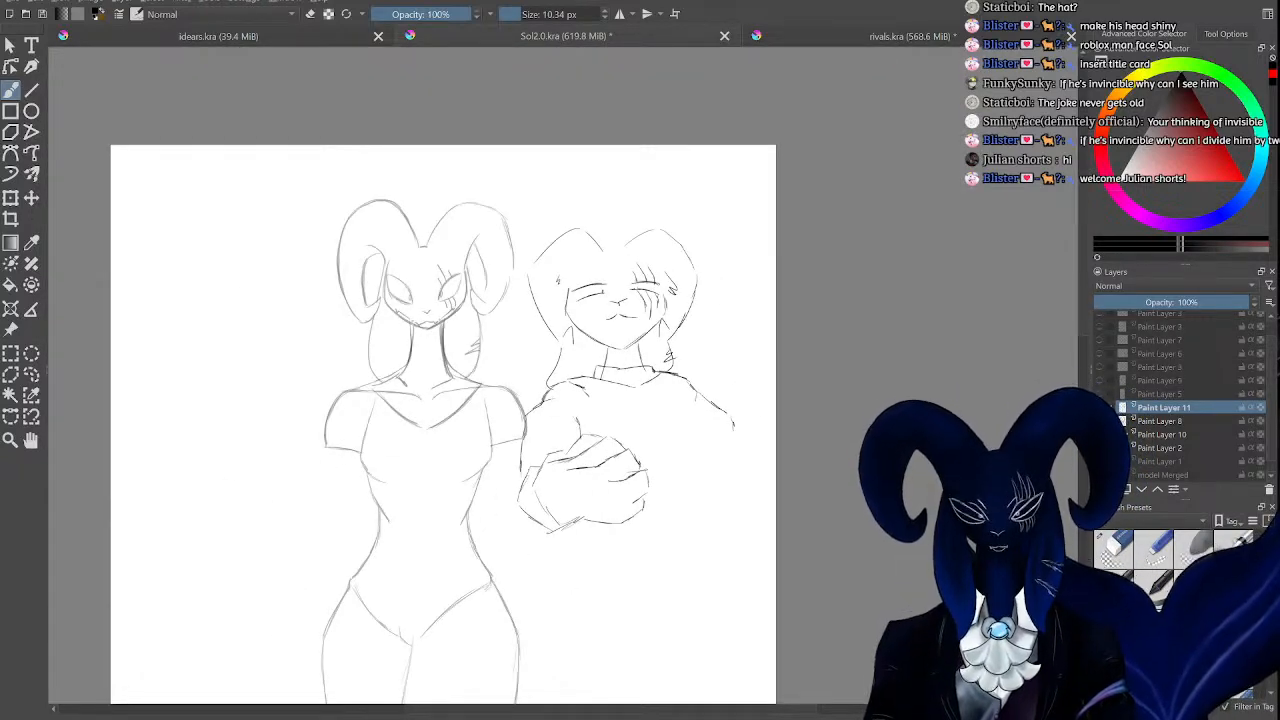
key("ctrl+plus")
key("ctrl+plus")
key("ctrl+plus")
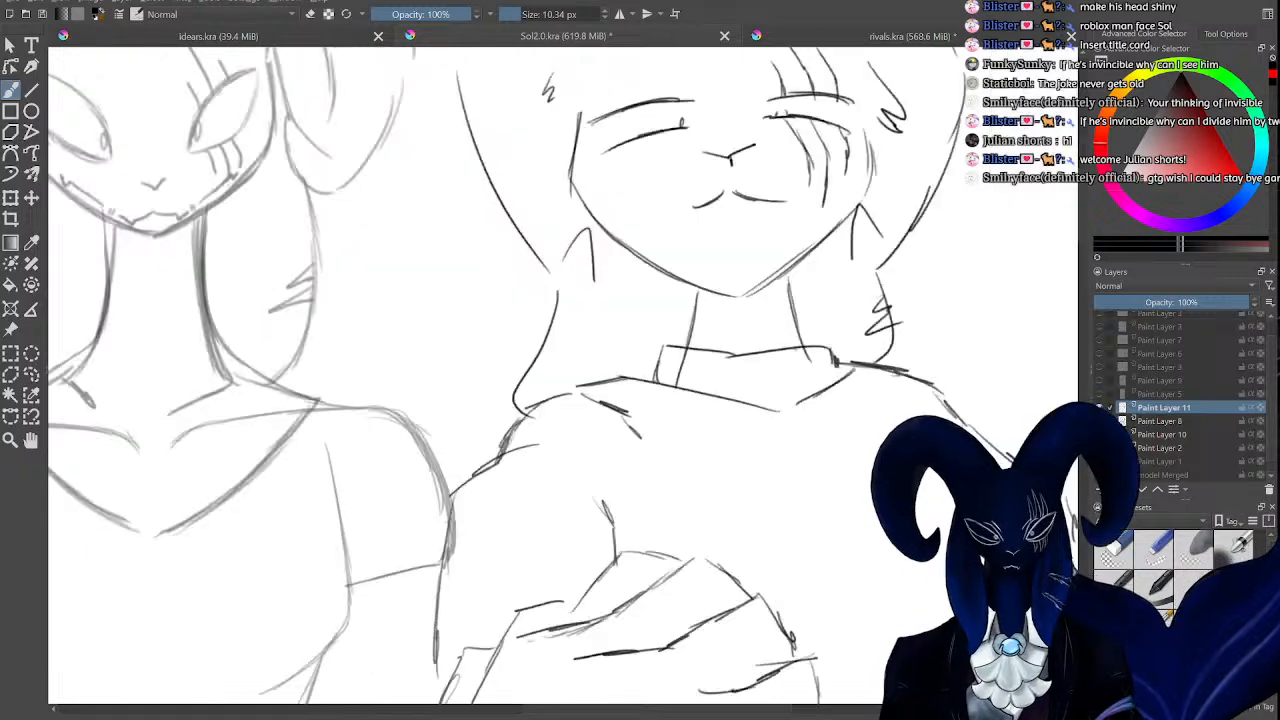
key("ctrl+minus")
key("ctrl+minus")
key("ctrl+minus")
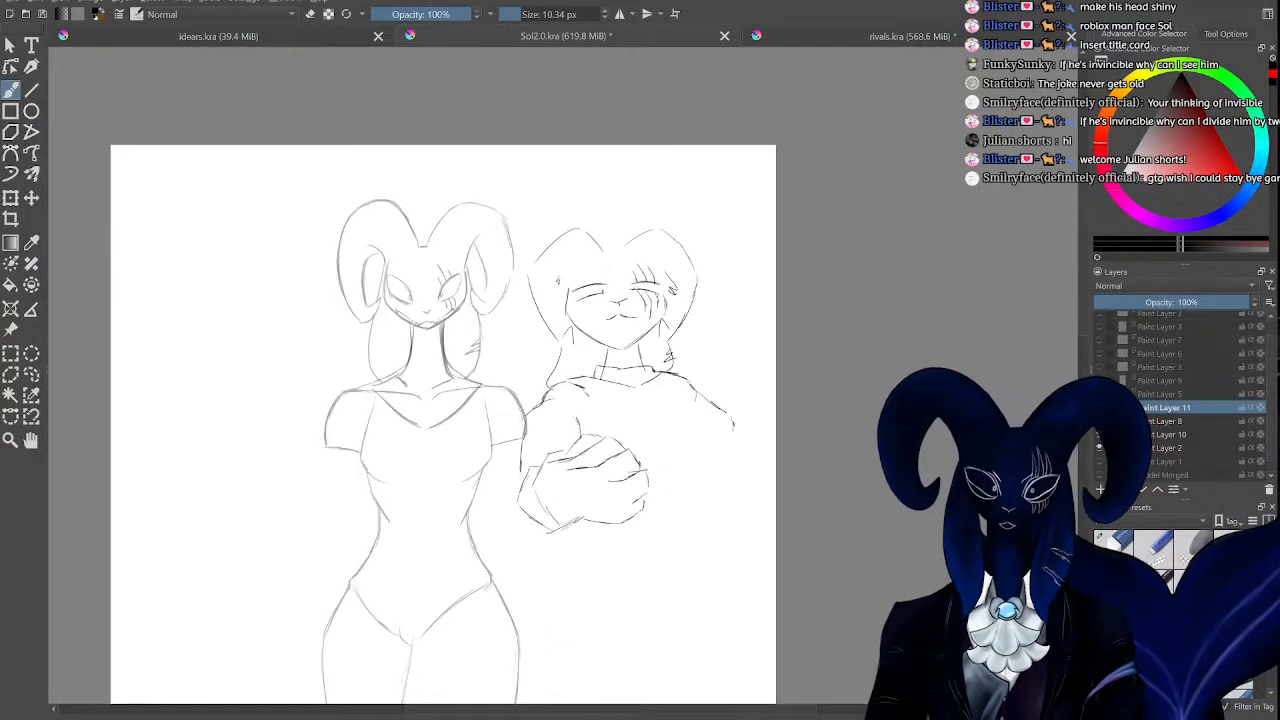
key("ctrl+plus")
key("ctrl+plus")
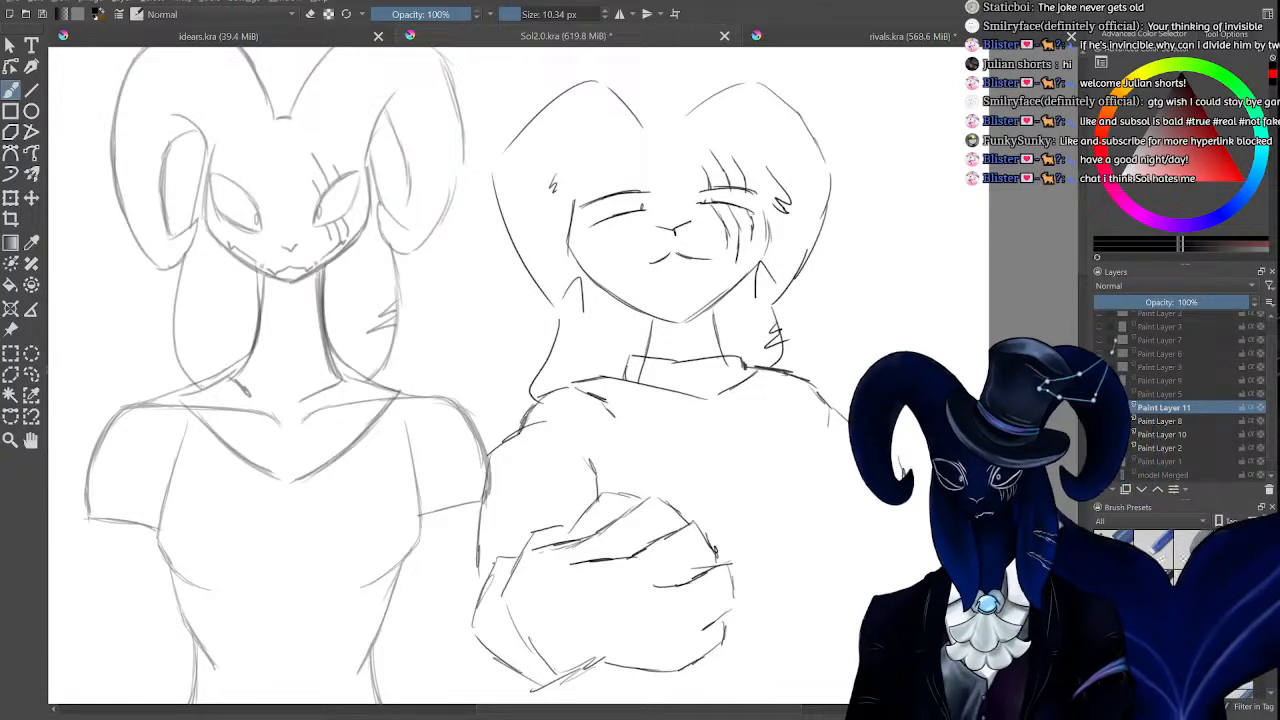
Delete Paint Layer 11 with the outstretched-fist figure and raise the body sketch layer's opacity to 100%.
left_click(1268, 492)
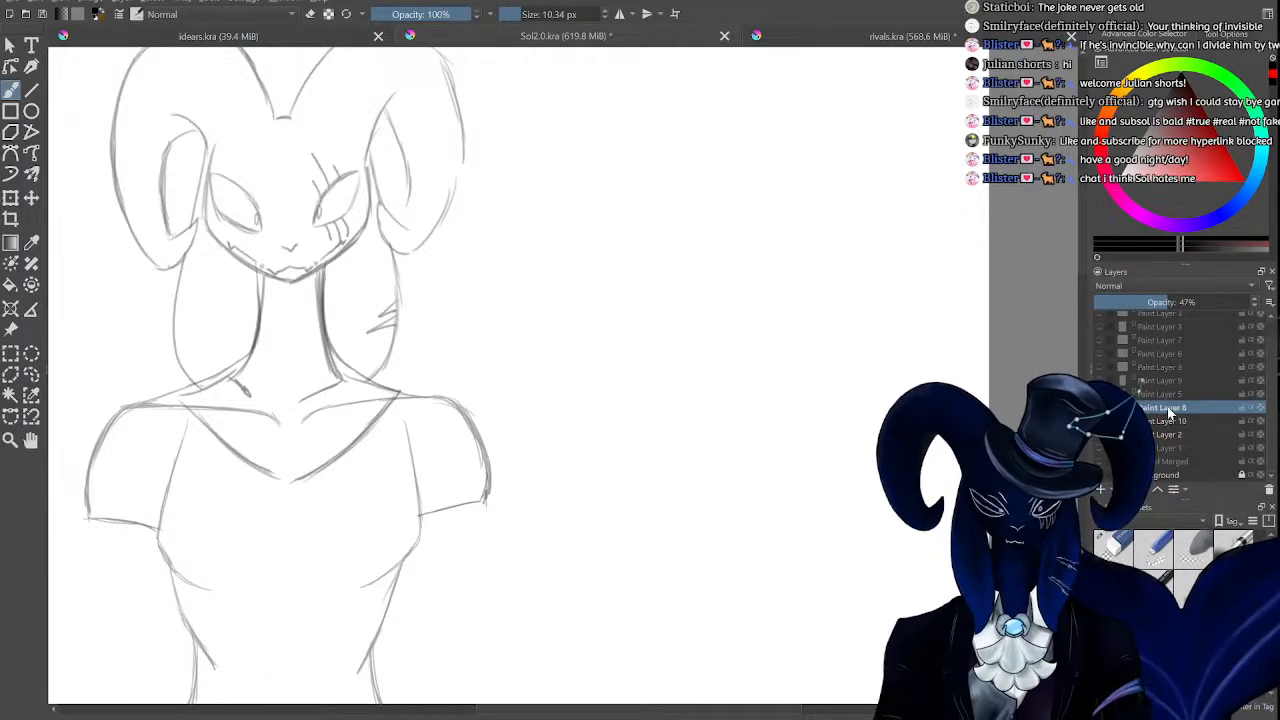
left_click(1168, 421)
left_click_drag(1174, 300, 1256, 306)
left_click(1184, 432)
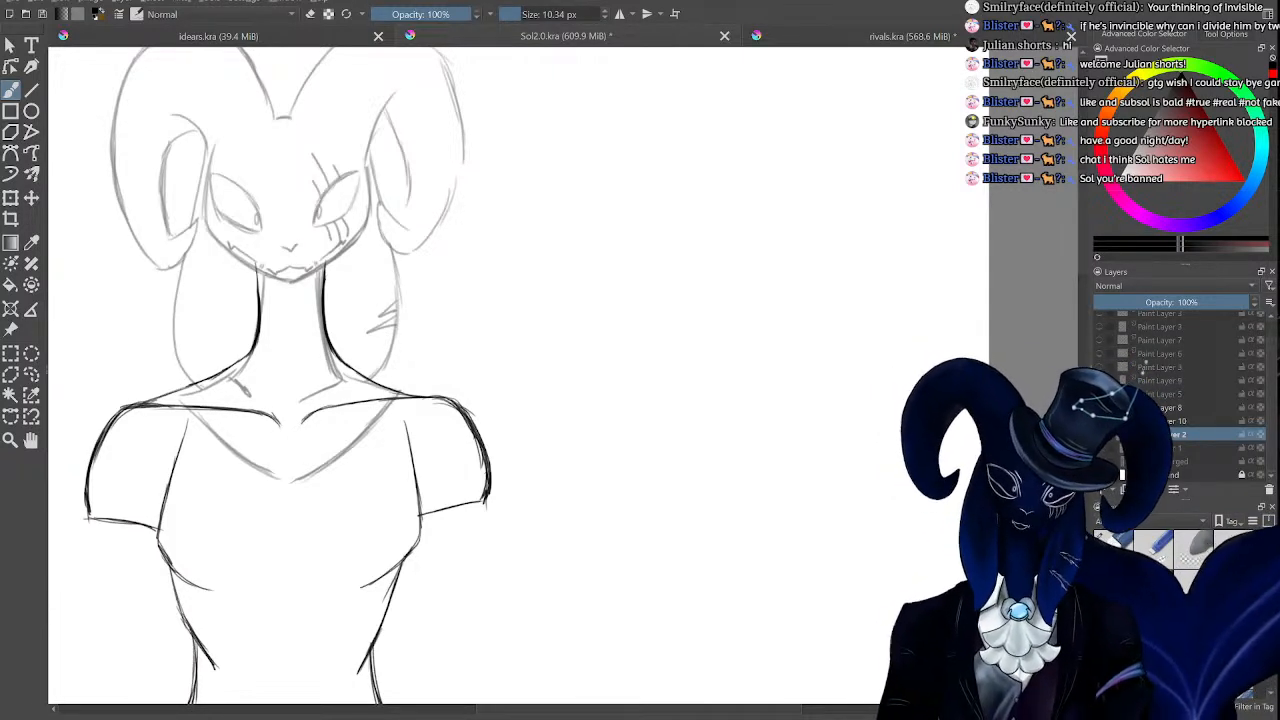
Examine the full-length body sketch on the canvas, including its proportions and the horned head up close.
left_click_drag(727, 708, 592, 716)
key("minus")
key("minus")
key("minus")
key("minus")
key("minus")
key("minus")
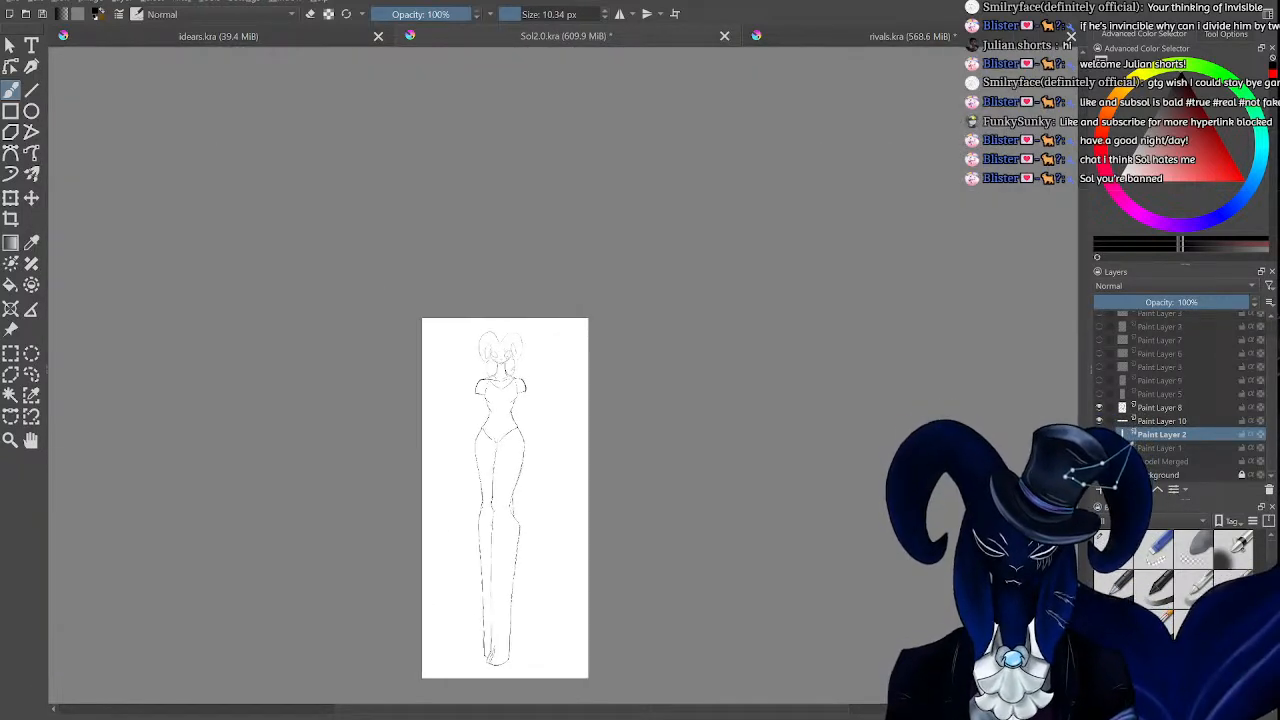
left_click_drag(1084, 352, 1084, 368)
left_click_drag(722, 714, 669, 713)
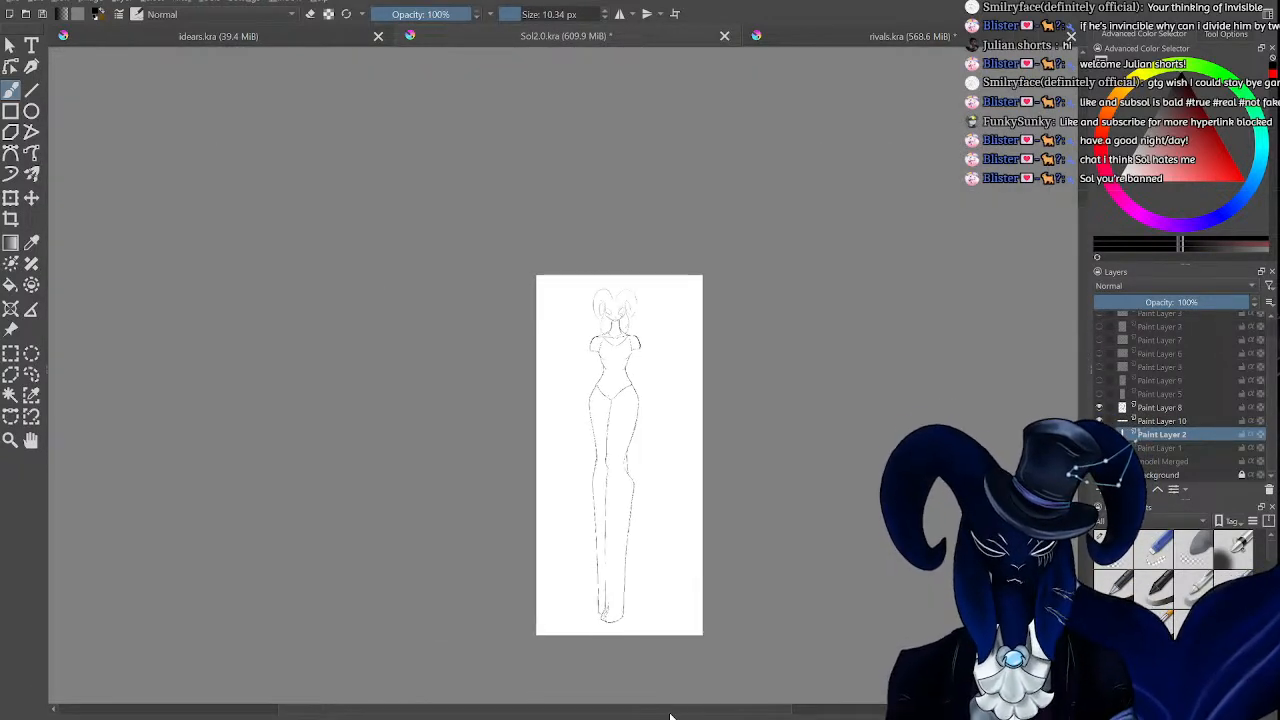
key("equal")
key("equal")
key("equal")
key("equal")
key("equal")
left_click_drag(1084, 248, 1084, 282)
key("minus")
left_click_drag(597, 712, 665, 713)
key("minus")
key("minus")
left_click_drag(1084, 291, 1064, 240)
key("equal")
key("equal")
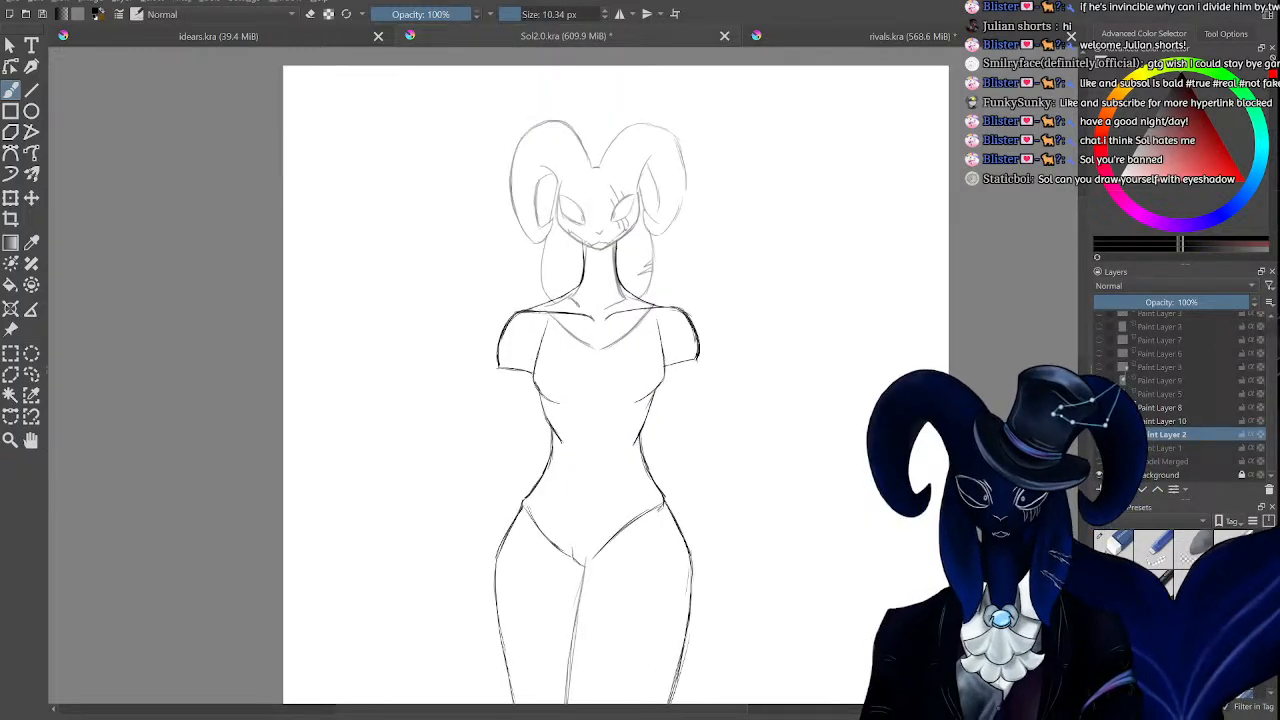
key("equal")
left_click_drag(1086, 294, 1080, 225)
key("equal")
key("equal")
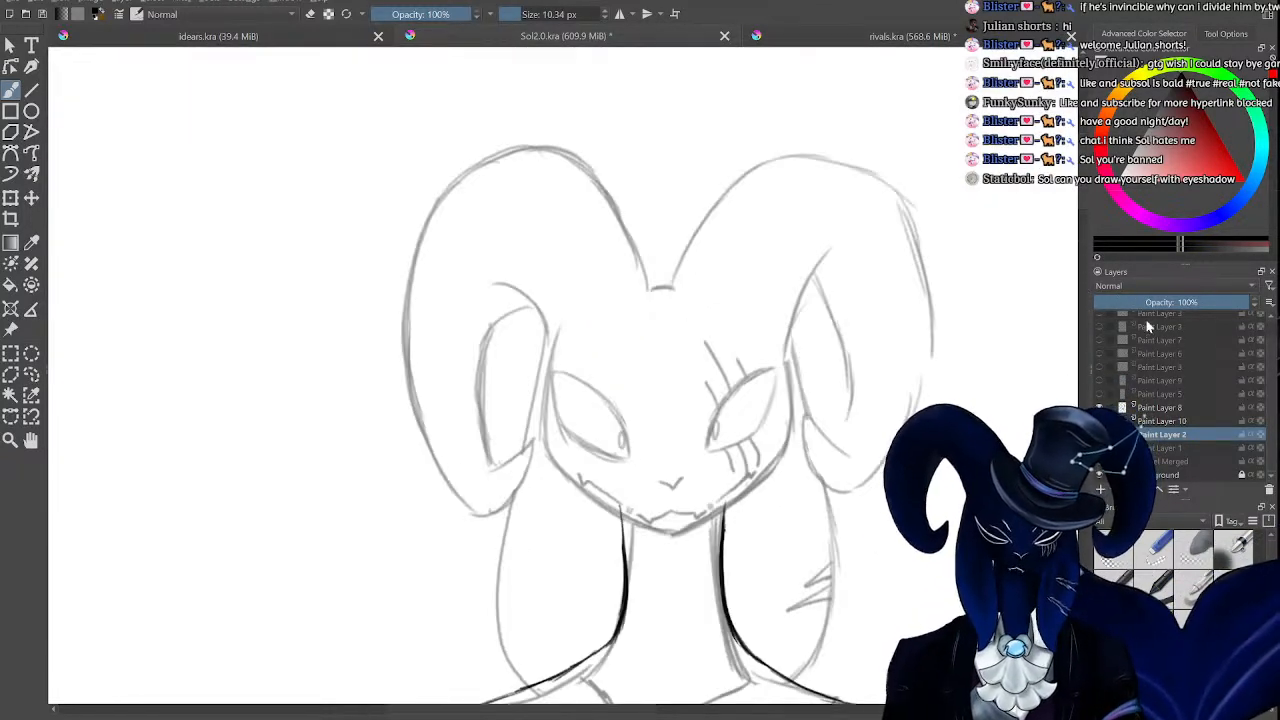
Check Paint Layers 5 and 8 by toggling their visibility, and set Paint Layer 8 with the head sketch to 100% opacity.
left_click(1132, 395)
left_click(1099, 394)
left_click(1099, 394)
left_click(1099, 407)
left_click(1099, 407)
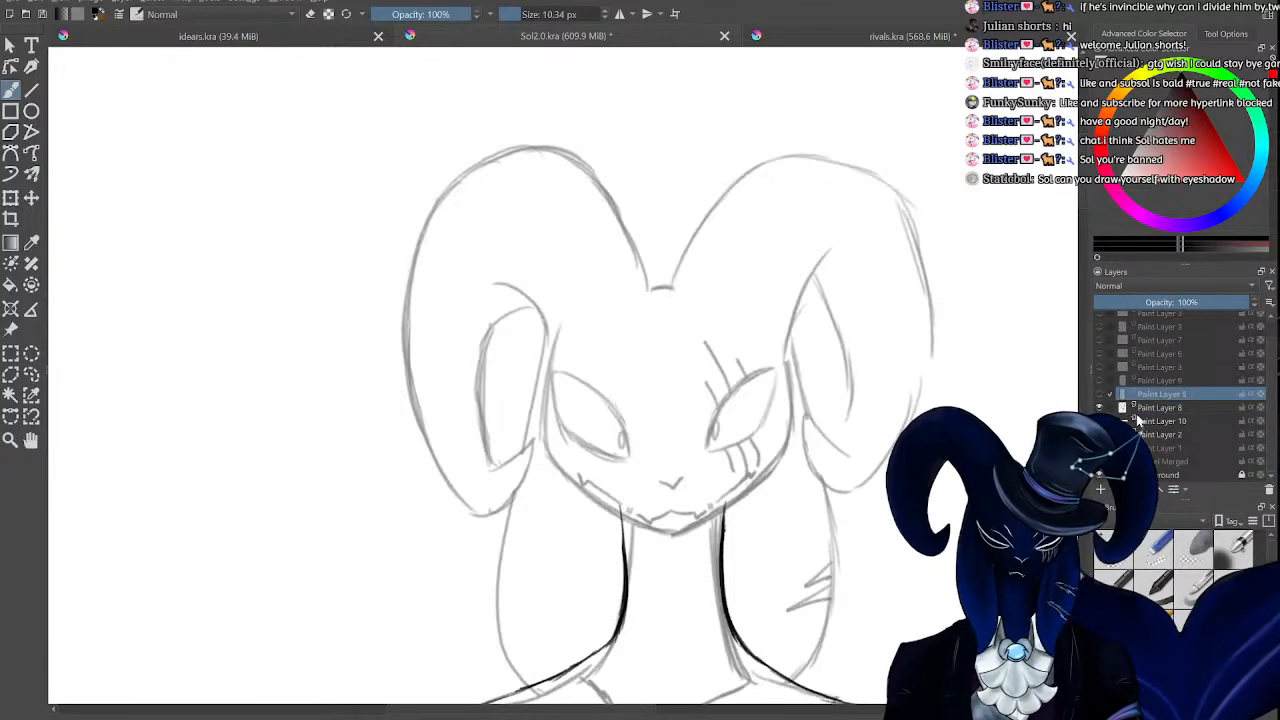
left_click(1160, 407)
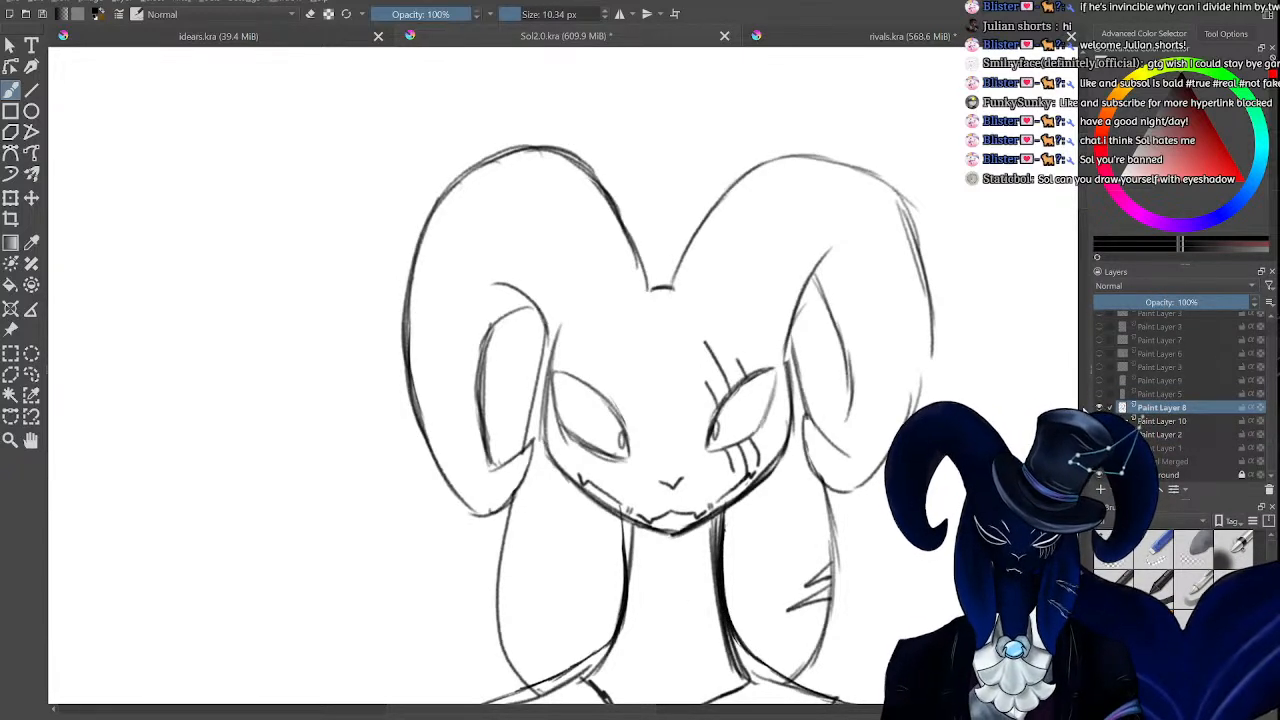
Duplicate Paint Layer 8 with the head sketch and hide the original underneath.
left_click(1158, 397)
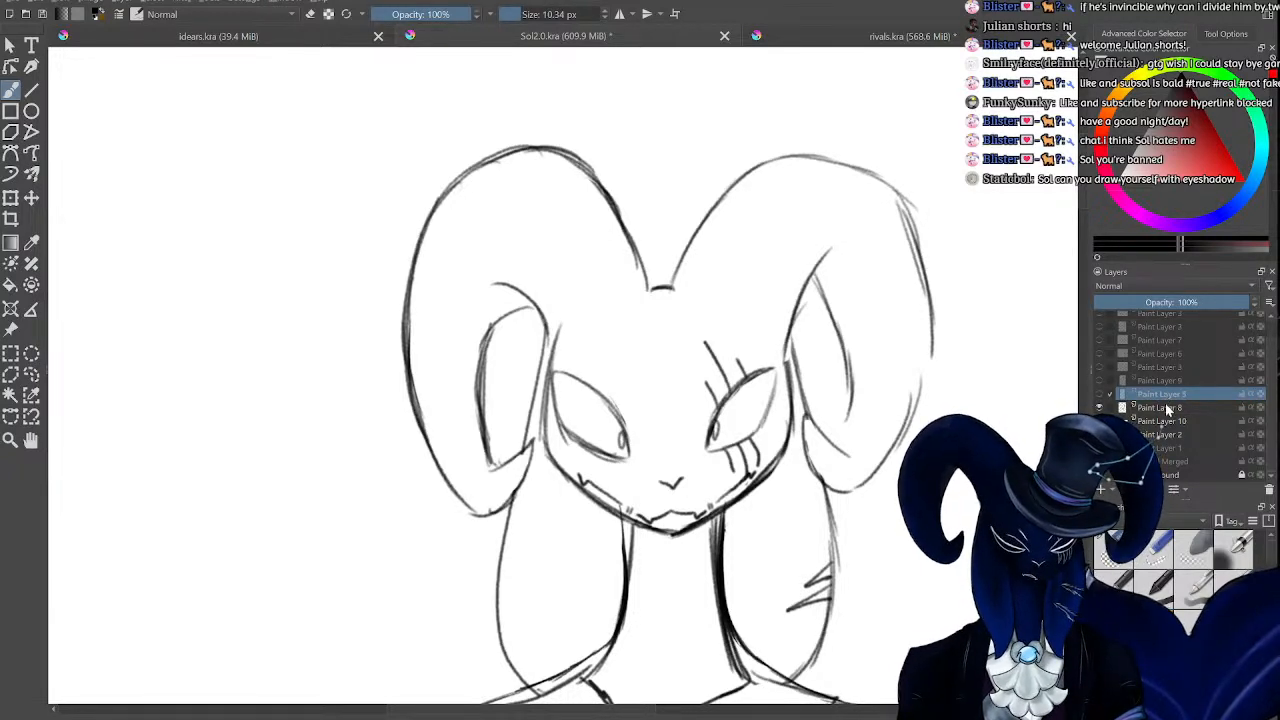
left_click(1162, 408)
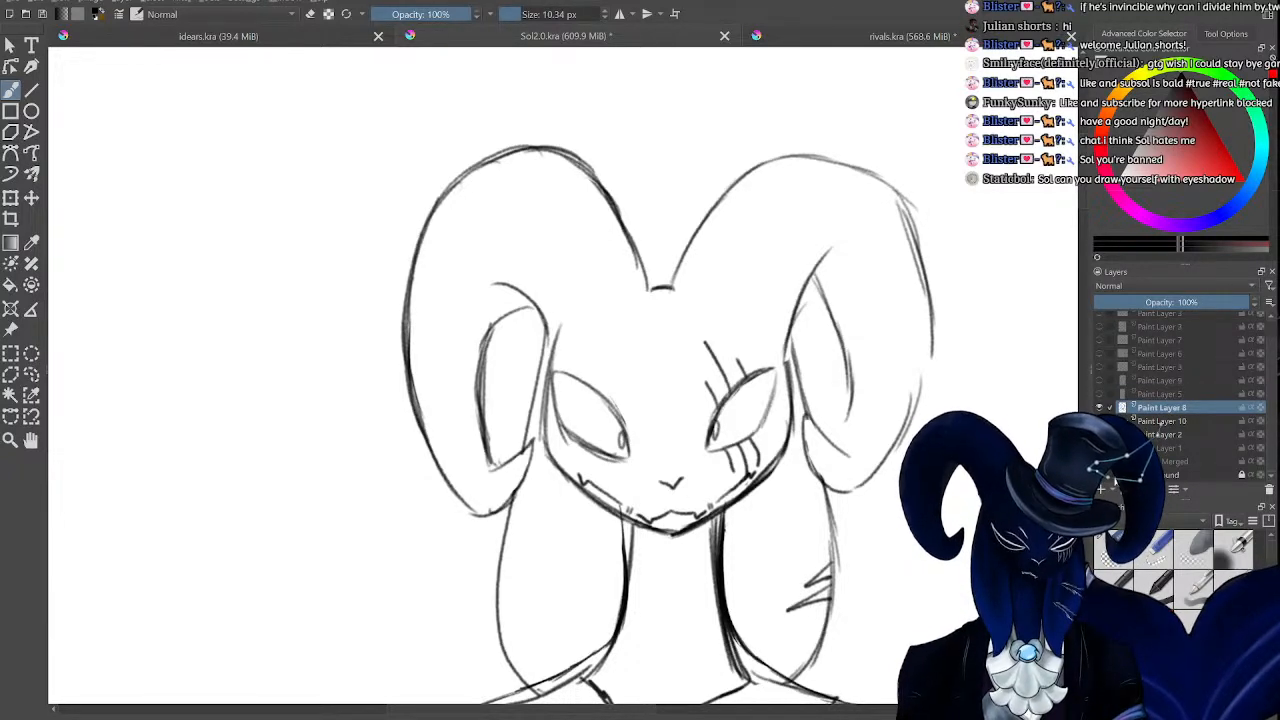
key("ctrl+j")
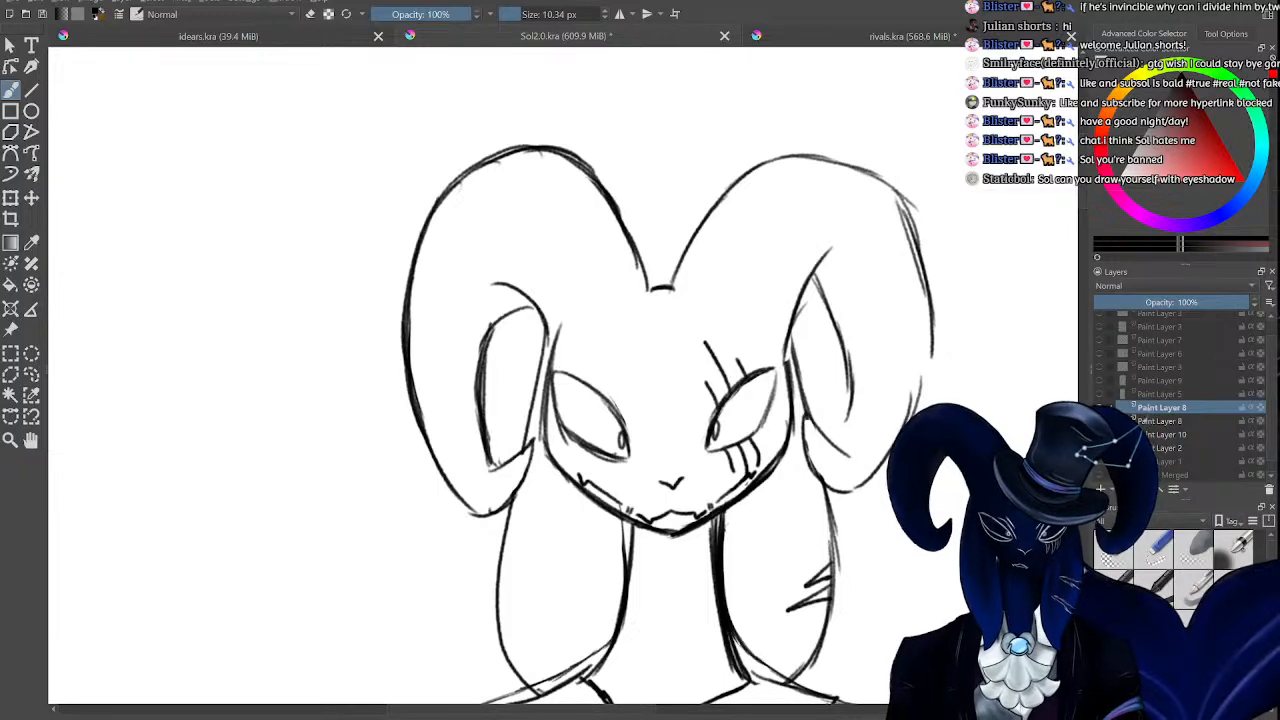
left_click(1099, 421)
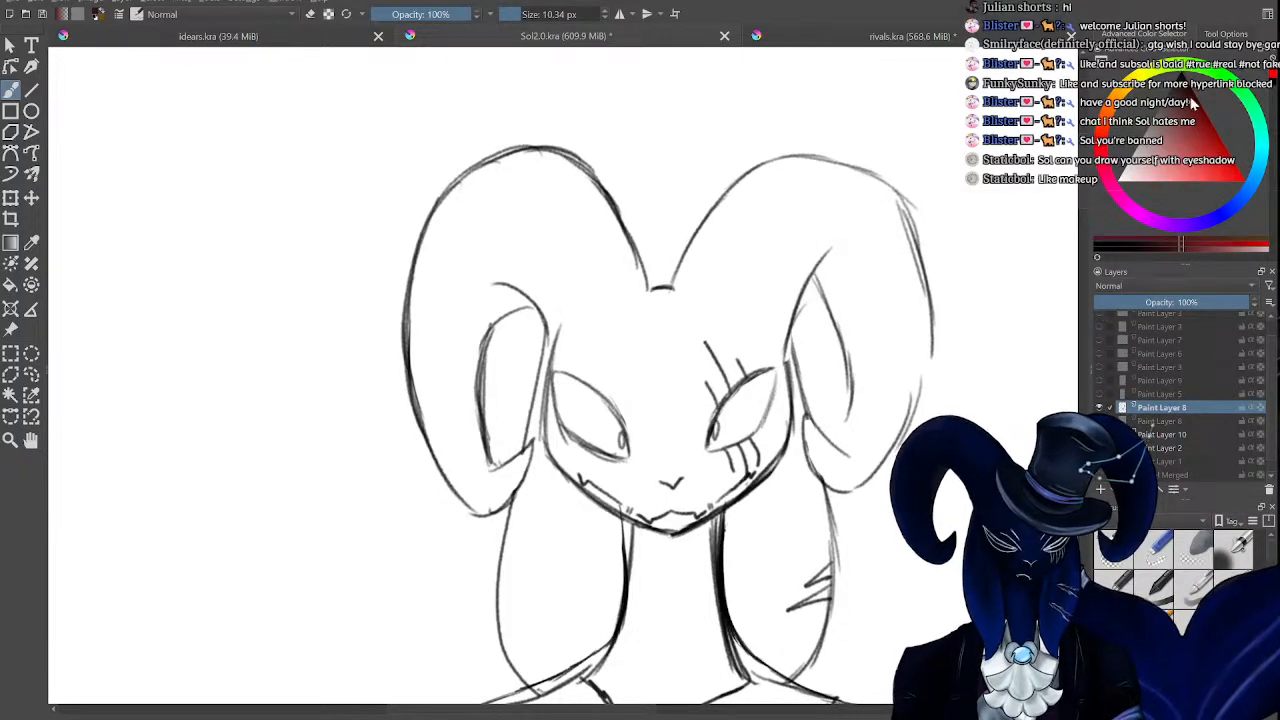
Inspect the eyes, scar lines and mouth of the duplicated head sketch up close.
key("e")
left_click_drag(659, 714, 430, 712)
key("ctrl+plus")
key("e")
key("ctrl+plus")
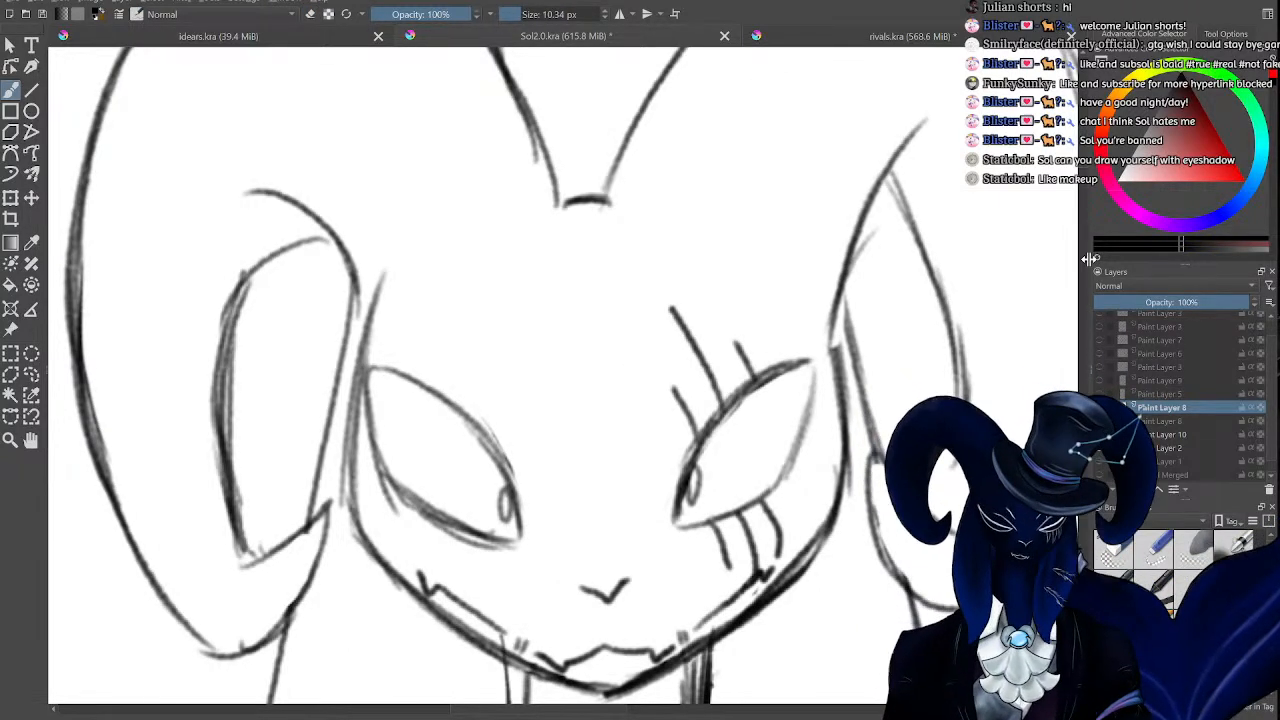
left_click_drag(1085, 147, 1086, 158)
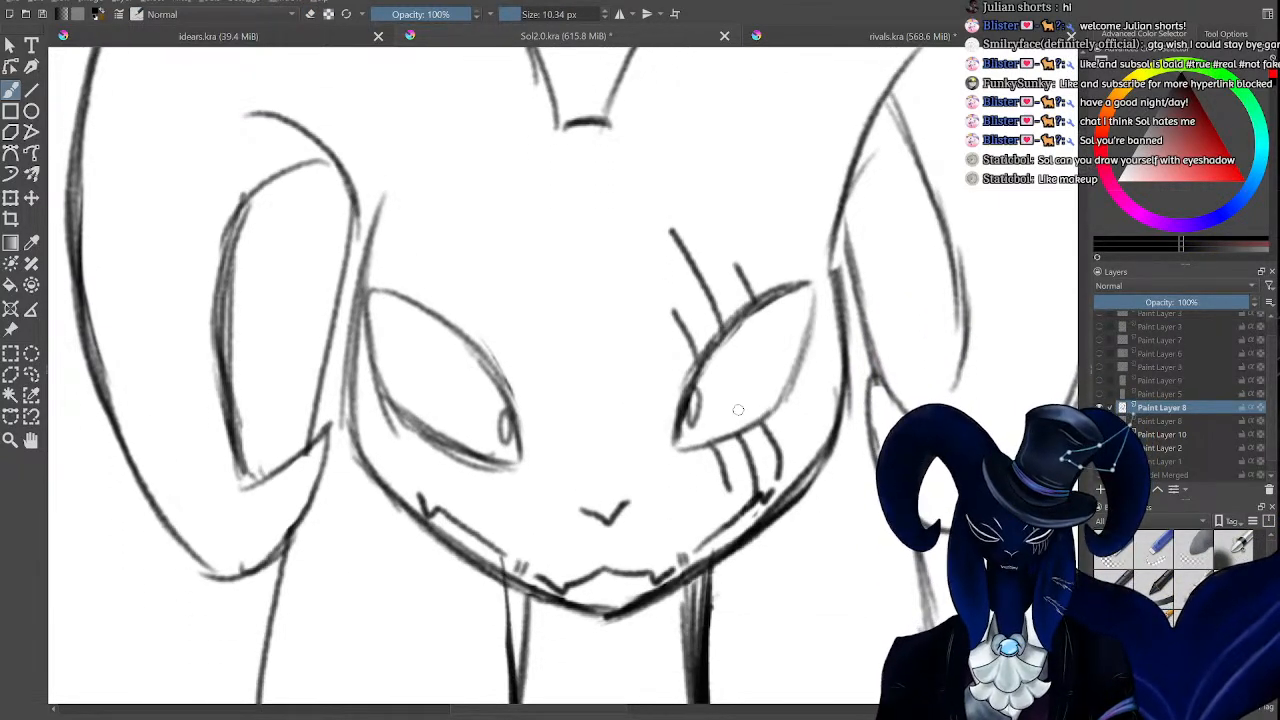
key("e")
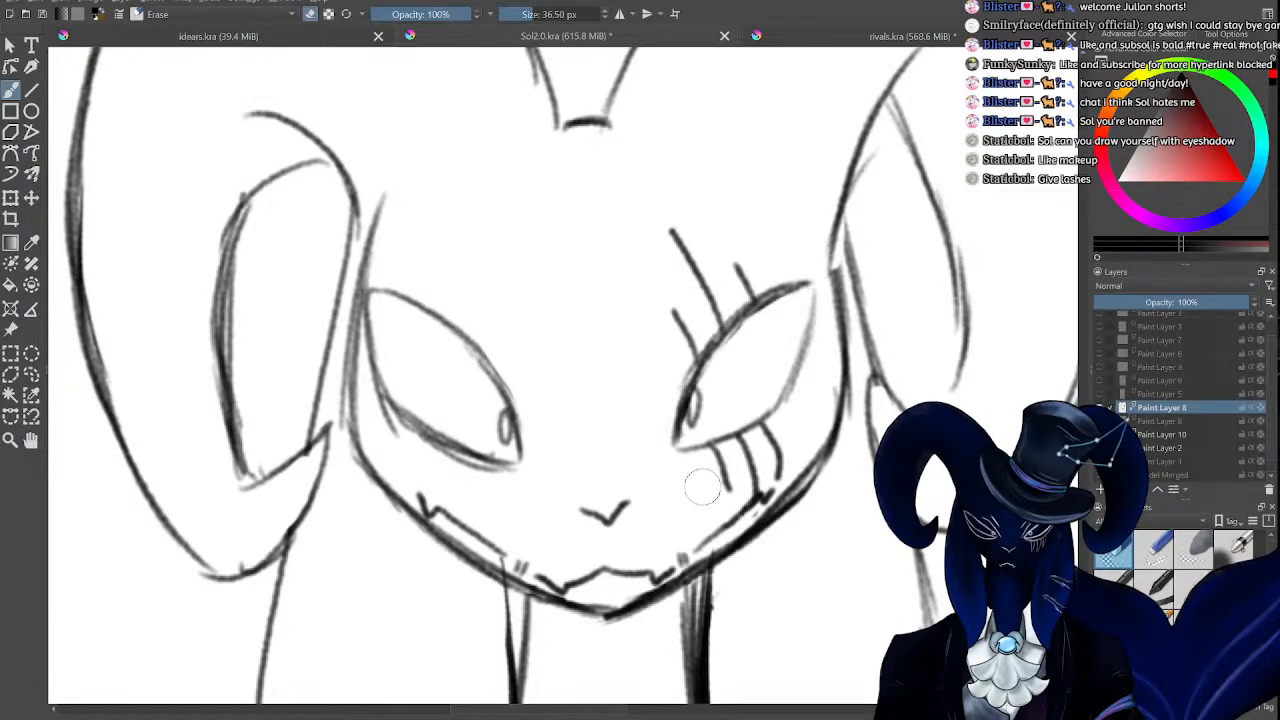
scroll(701, 488, "down", 4)
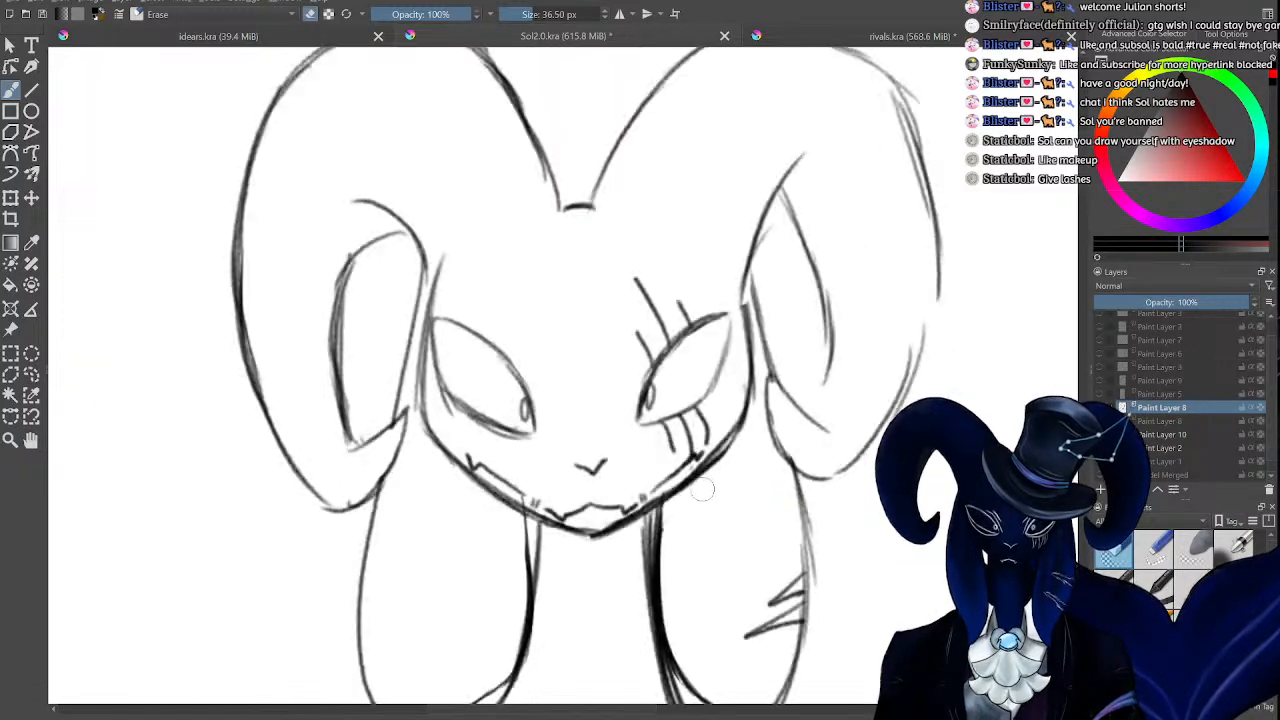
scroll(708, 470, "up", 3)
scroll(714, 462, "up", 3)
key("e")
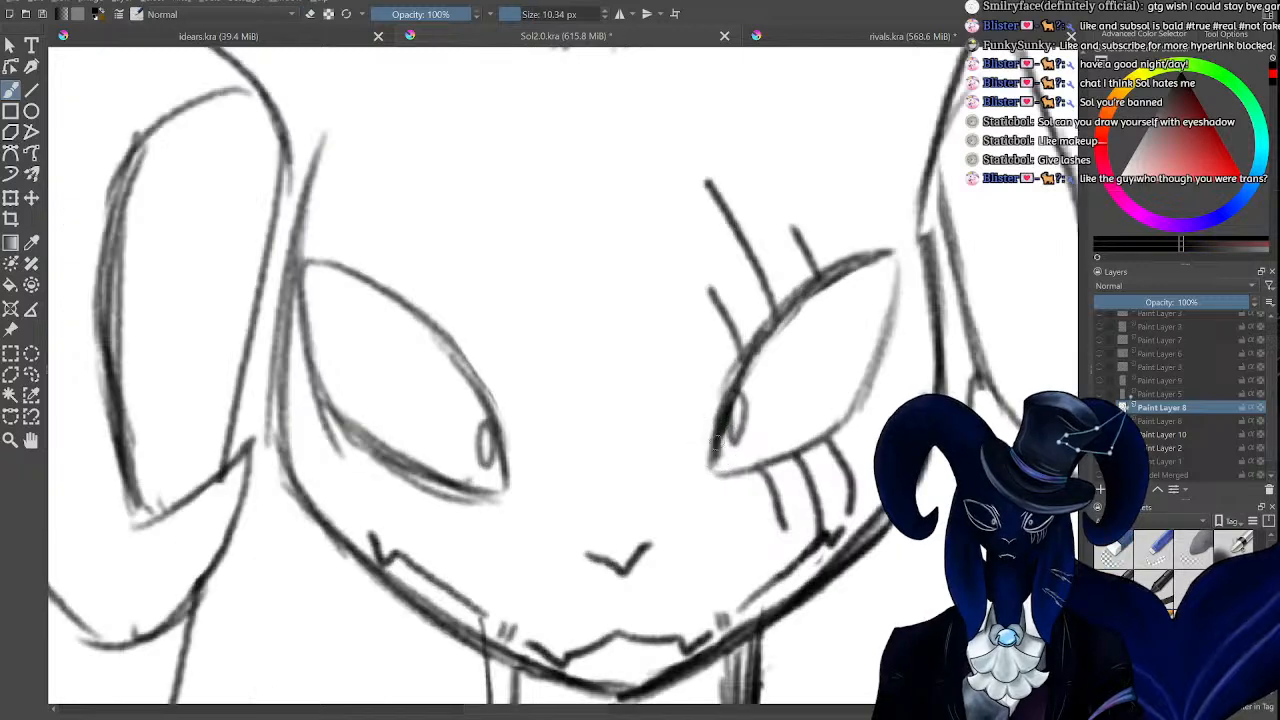
scroll(714, 447, "down", 2)
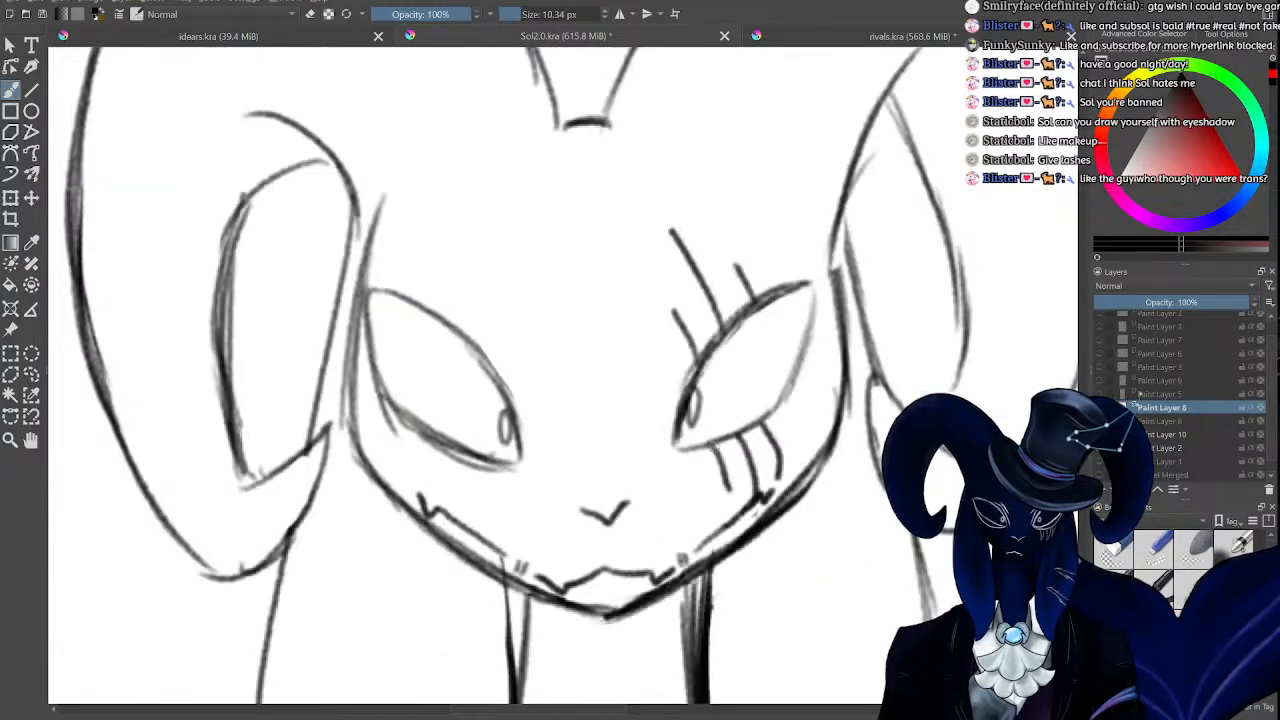
Try erasing the lash strokes above the right eye and extending that eye's inner corner with a dark stroke.
key("e")
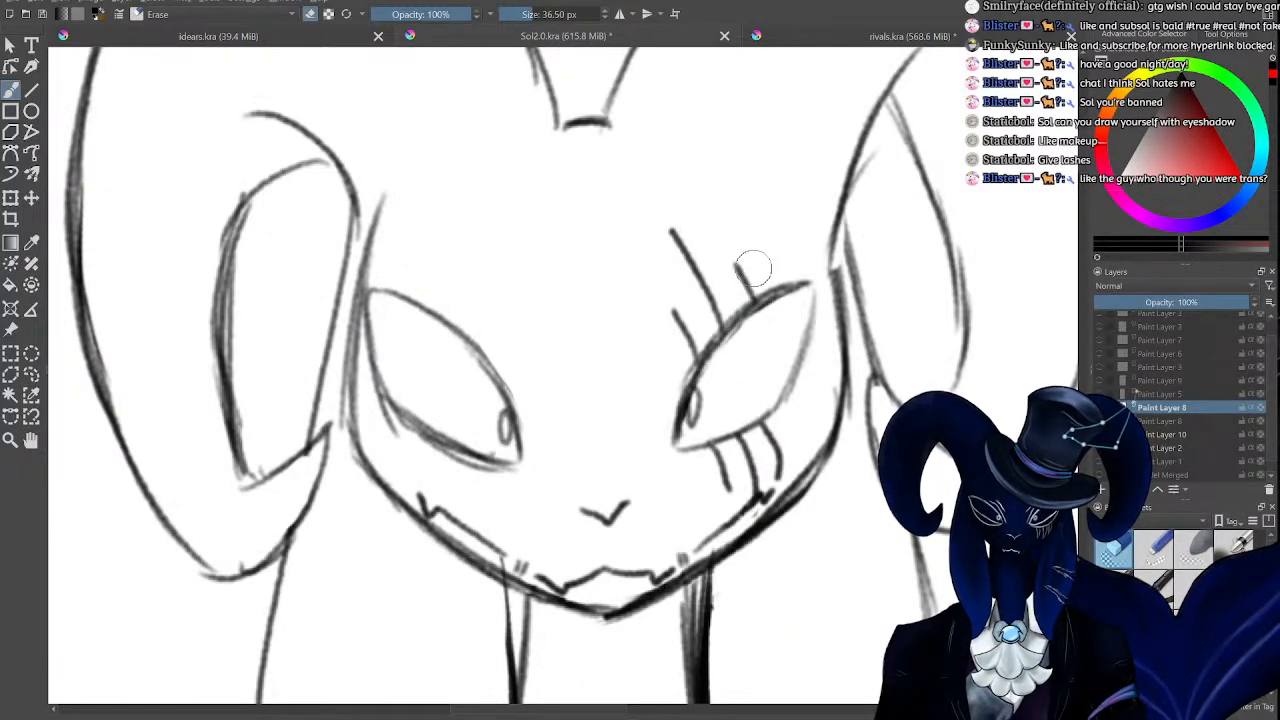
mouse_move(742, 231)
left_mouse_down()
mouse_move(623, 249)
mouse_move(714, 249)
mouse_move(659, 376)
mouse_move(697, 251)
mouse_move(760, 271)
left_mouse_up()
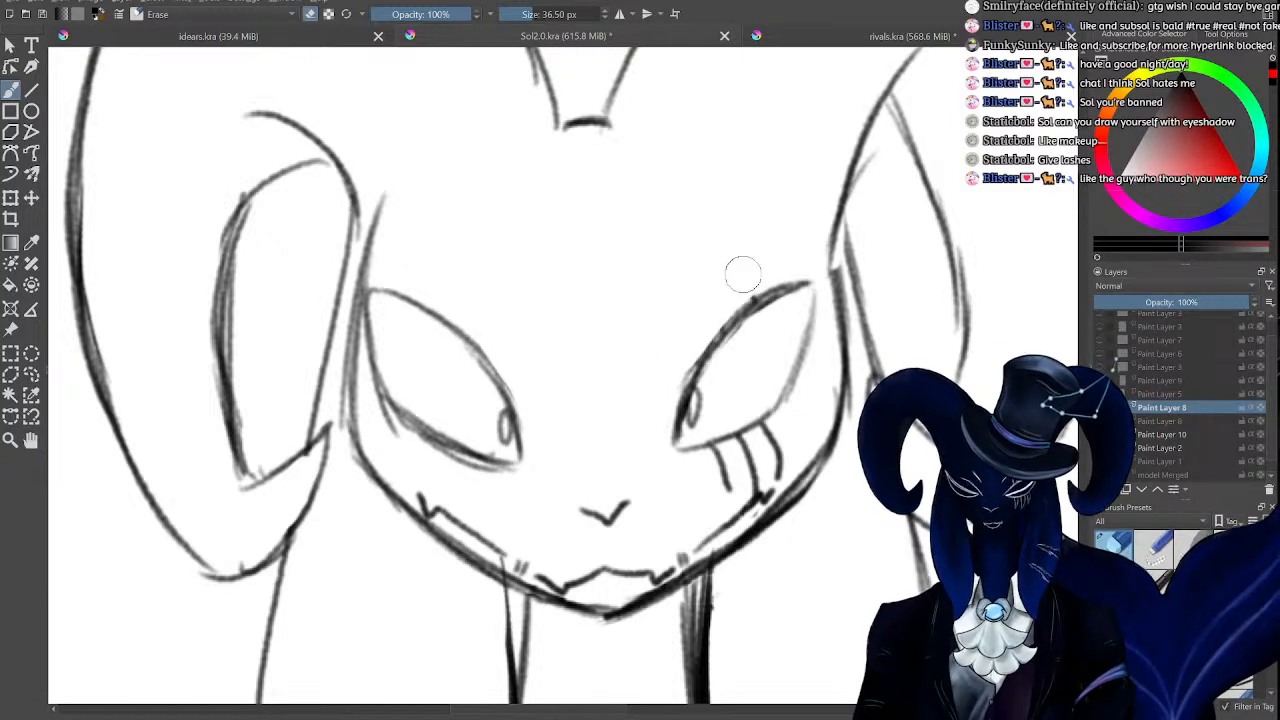
key("e")
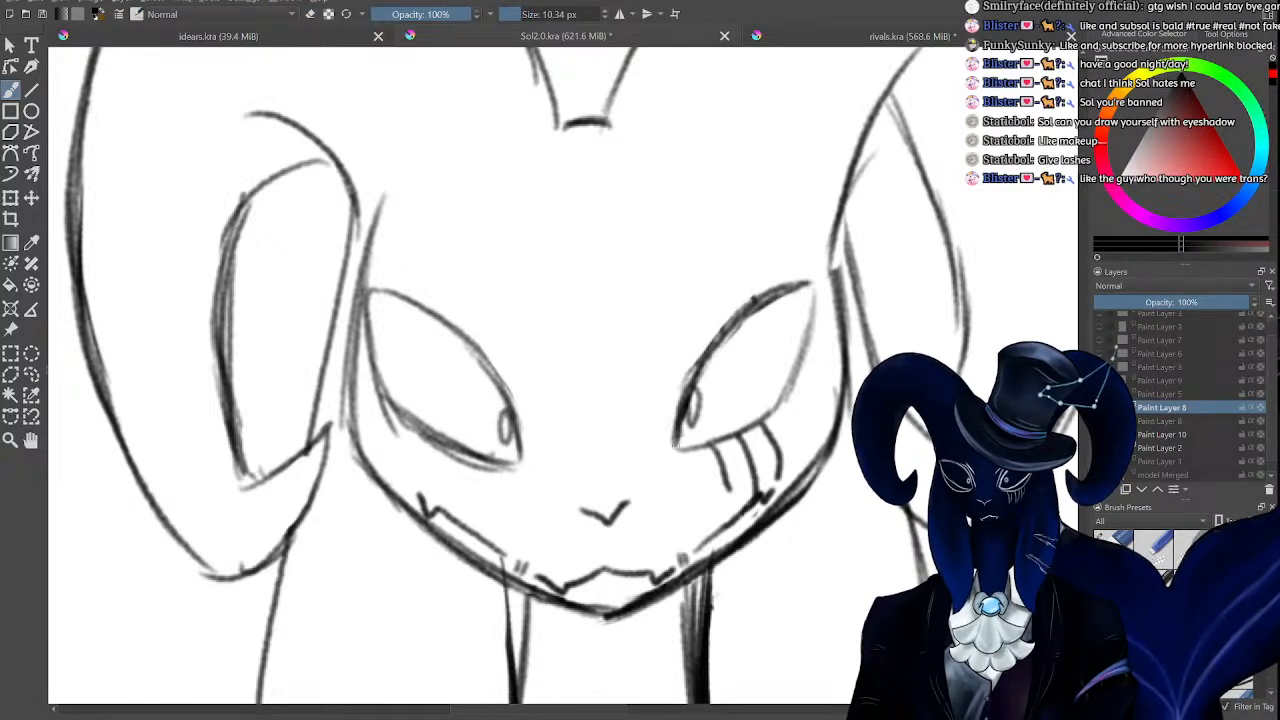
mouse_move(652, 456)
left_mouse_down()
mouse_move(680, 407)
mouse_move(672, 444)
mouse_move(697, 360)
mouse_move(661, 447)
mouse_move(697, 369)
mouse_move(670, 420)
left_mouse_up()
Undo the inner-corner strokes and the erasure above the right eye.
key("ctrl+z")
key("ctrl+z")
key("ctrl+z")
key("ctrl+z")
key("ctrl+z")
key("ctrl+z")
key("ctrl+z")
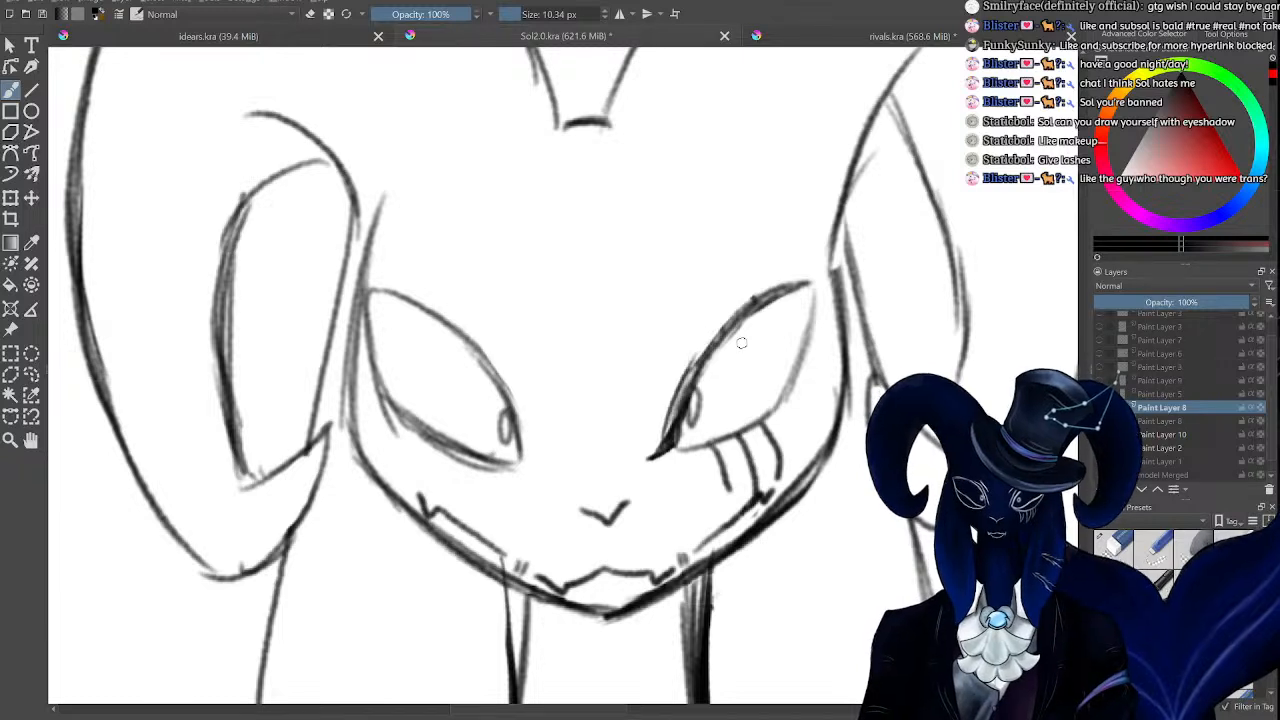
key("ctrl+z")
key("ctrl+z")
key("ctrl+z")
key("ctrl+z")
key("ctrl+z")
key("ctrl+z")
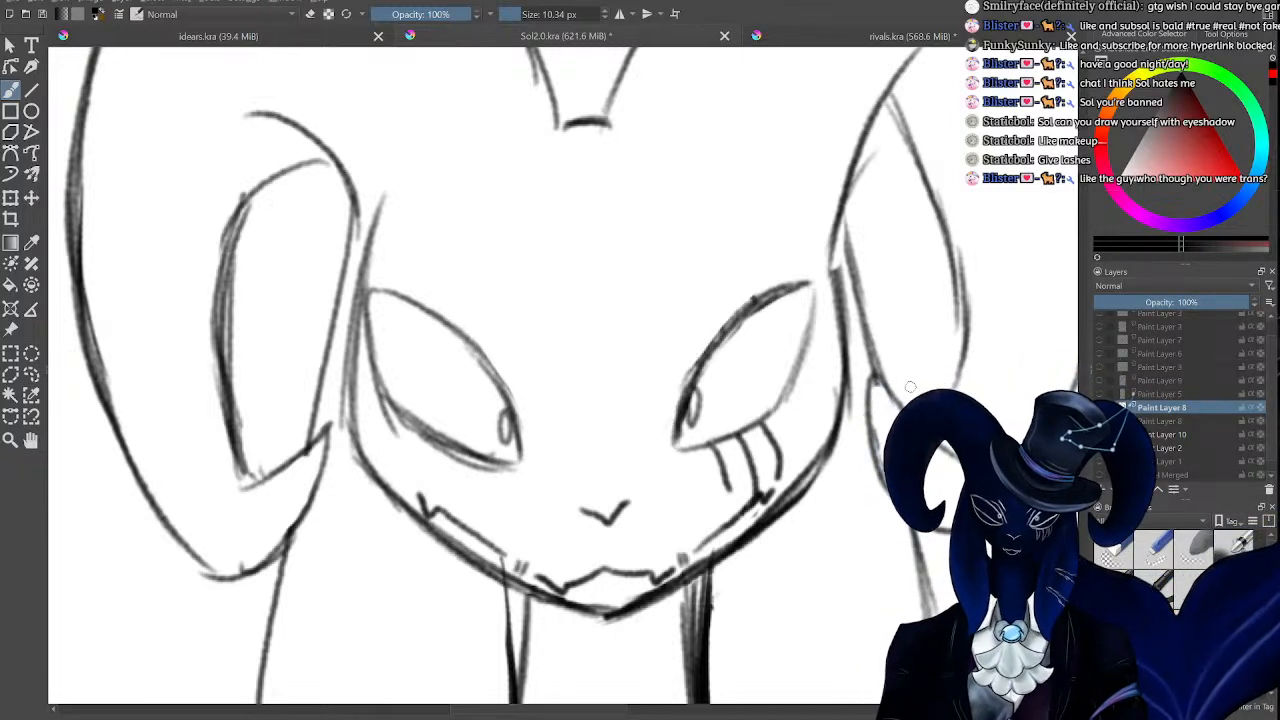
key("ctrl+z")
Switch to the idears.kra document and bring its two head sketches into view.
key("ctrl+minus")
key("ctrl+minus")
key("ctrl+minus")
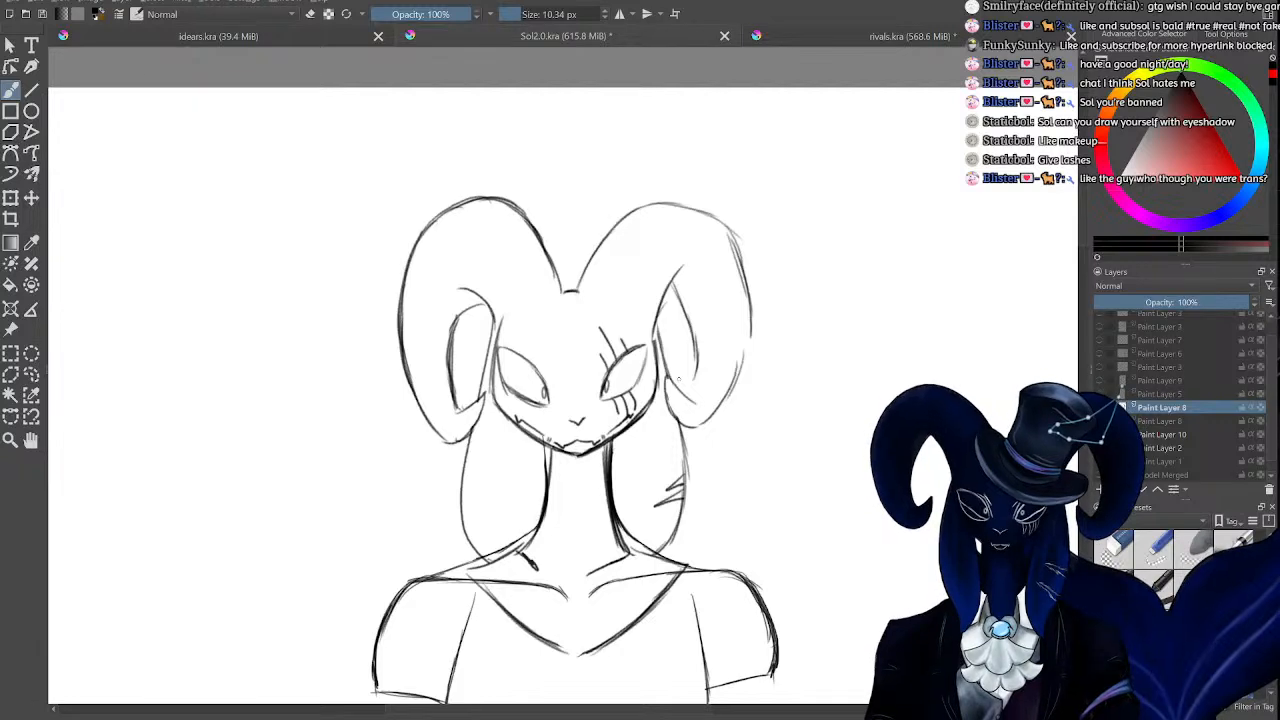
key("ctrl+plus")
key("ctrl+plus")
key("ctrl+plus")
key("ctrl+minus")
key("ctrl+minus")
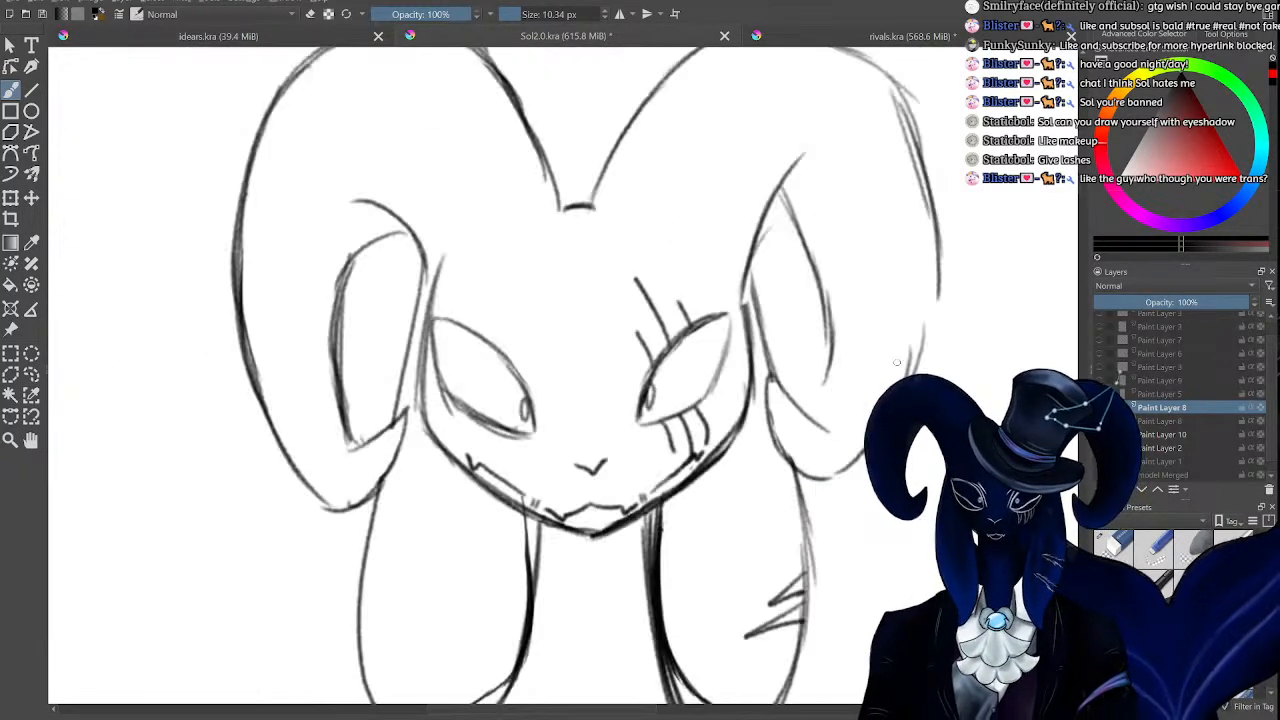
left_click(337, 40)
key("ctrl+plus")
key("ctrl+plus")
key("ctrl+plus")
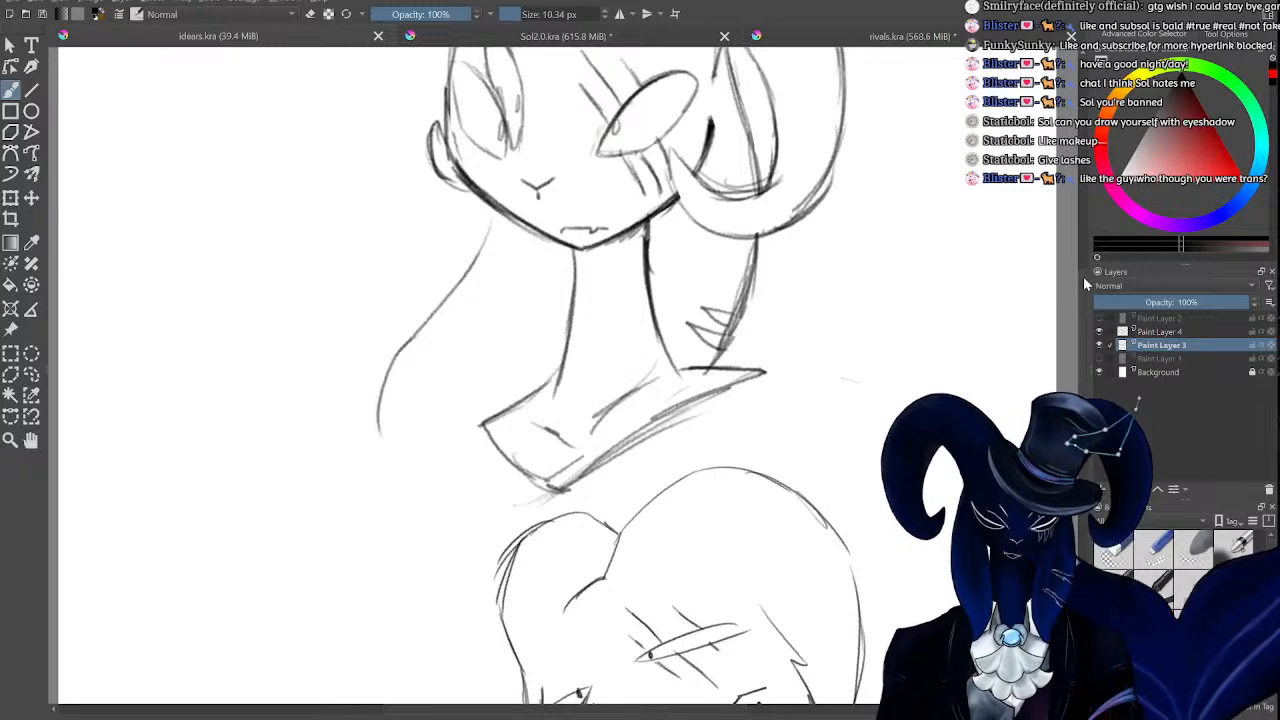
key("ctrl+minus")
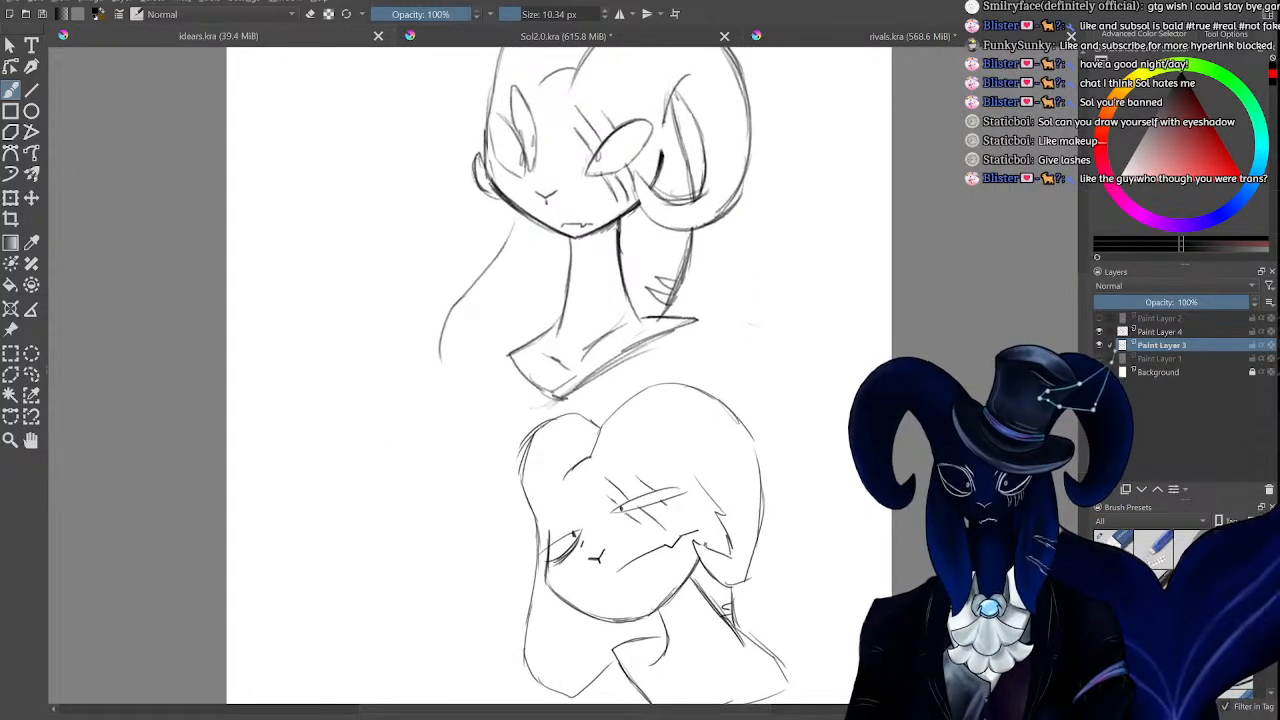
Toggle Paint Layer 3 and Paint Layer 4 to identify their contents, and add a new paint layer above Paint Layer 4.
left_click(1100, 346)
left_click(1100, 346)
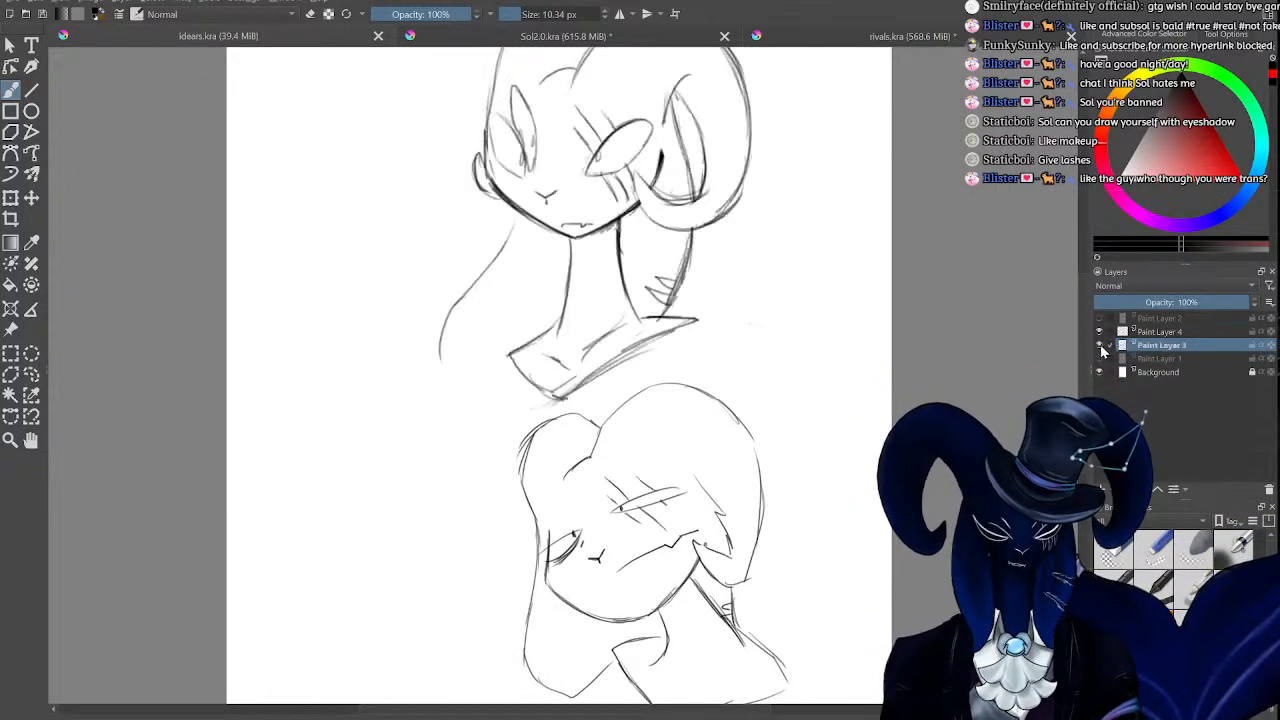
left_click(1100, 332)
left_click(1100, 332)
scroll(1086, 334, "down", 2)
left_click(1149, 336)
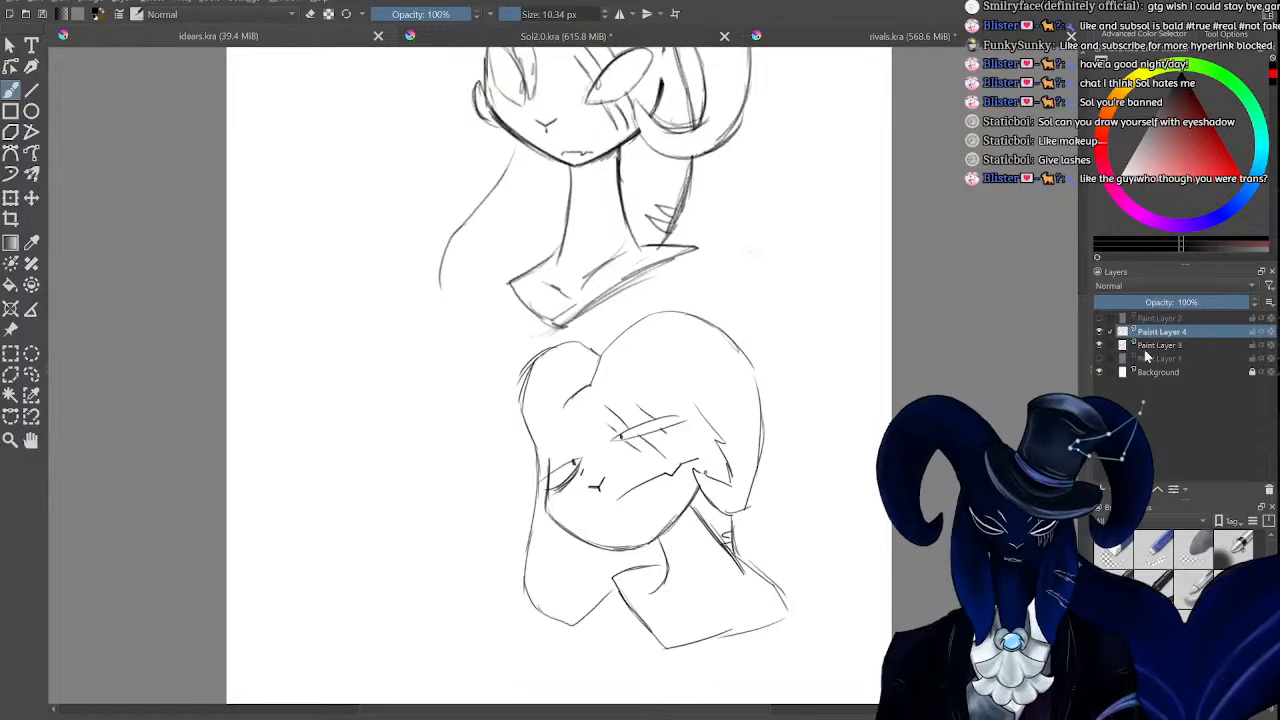
left_click(1100, 490)
Briefly toggle the visibility of the hidden Paint Layer 2 to check its contents.
left_click(1100, 318)
left_click(1100, 318)
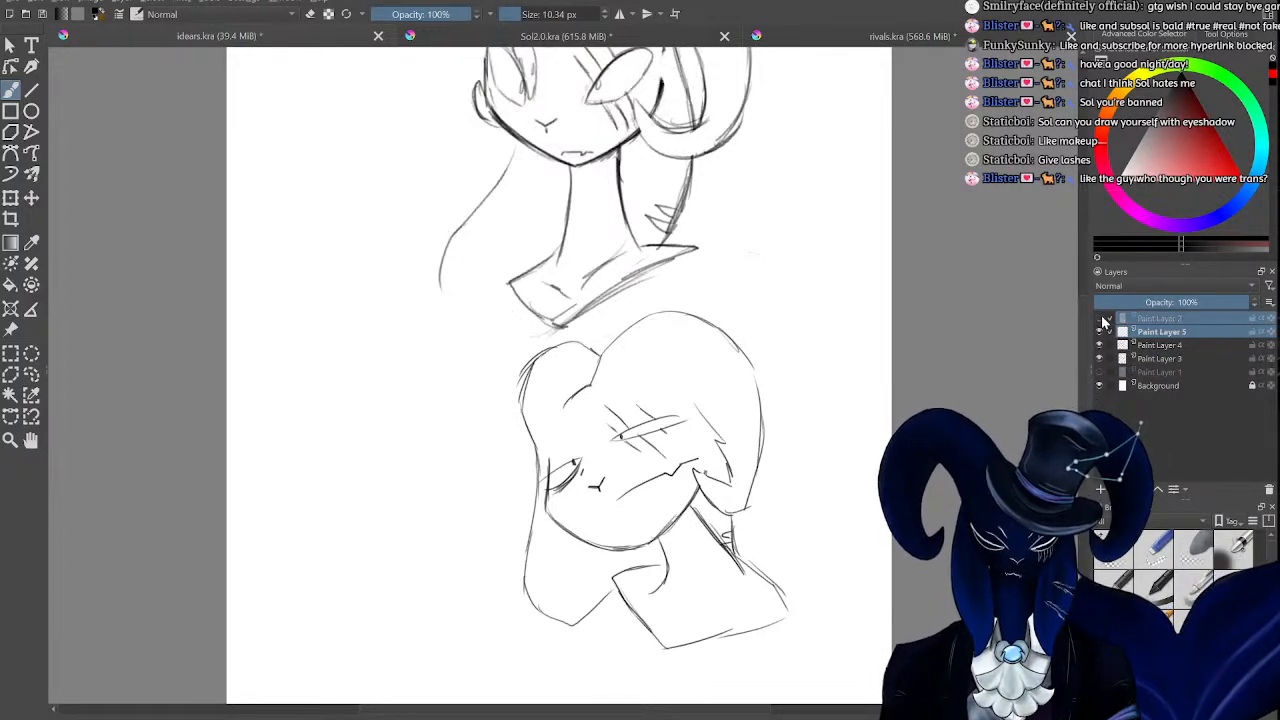
left_click(1100, 318)
left_click(1100, 318)
key("ctrl+minus")
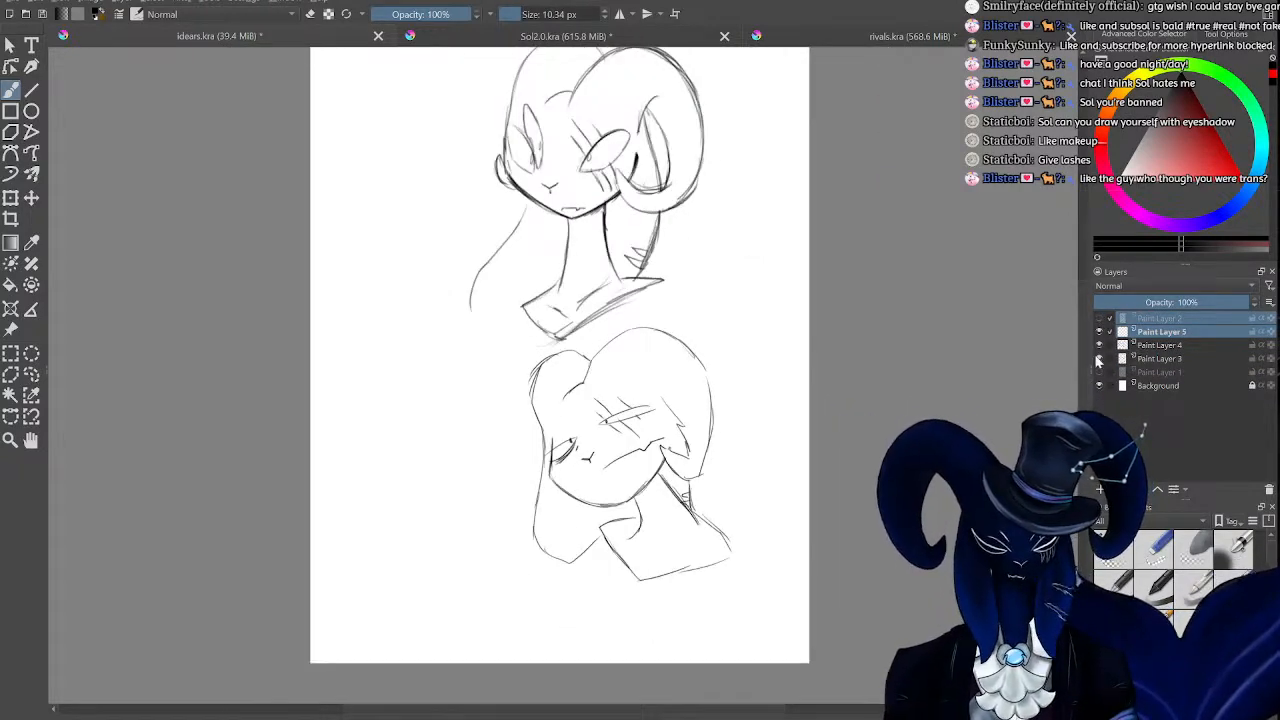
Sketch a rough U-shaped jaw outline in the empty area beside the lower head sketch.
key("ctrl+plus")
left_click_drag(700, 711, 636, 711)
key("ctrl+plus")
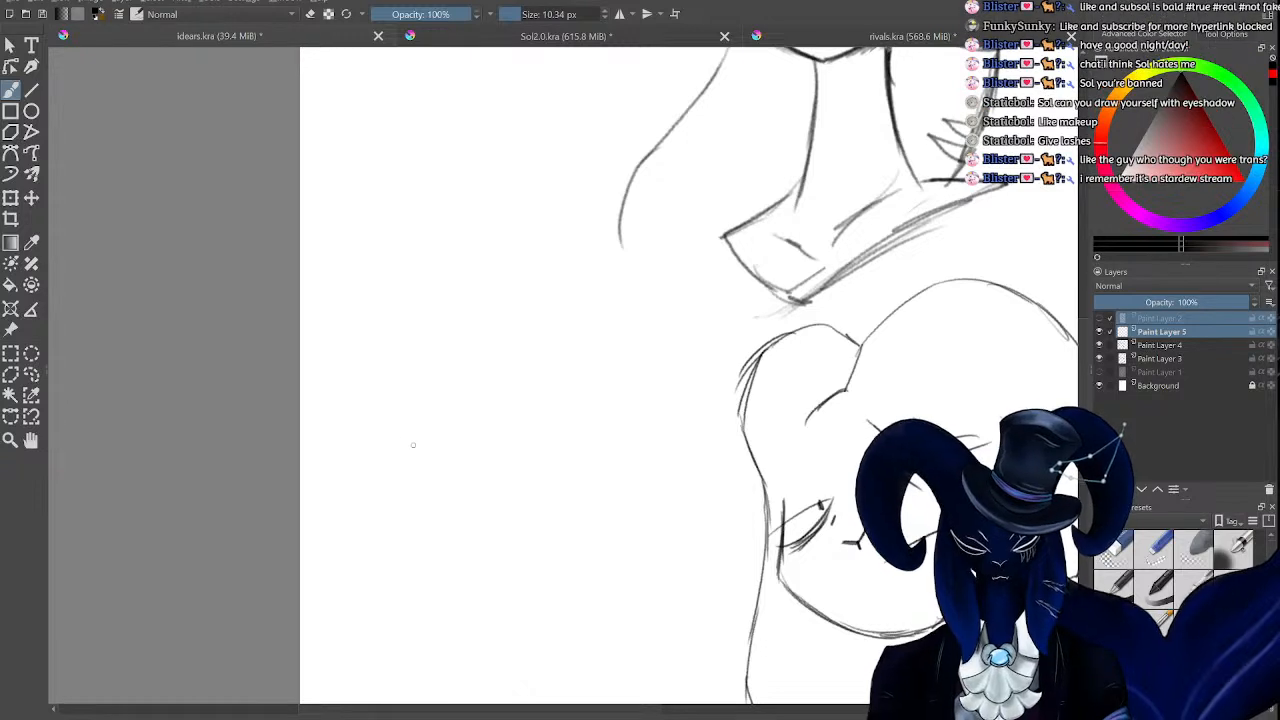
left_click_drag(371, 473, 413, 518)
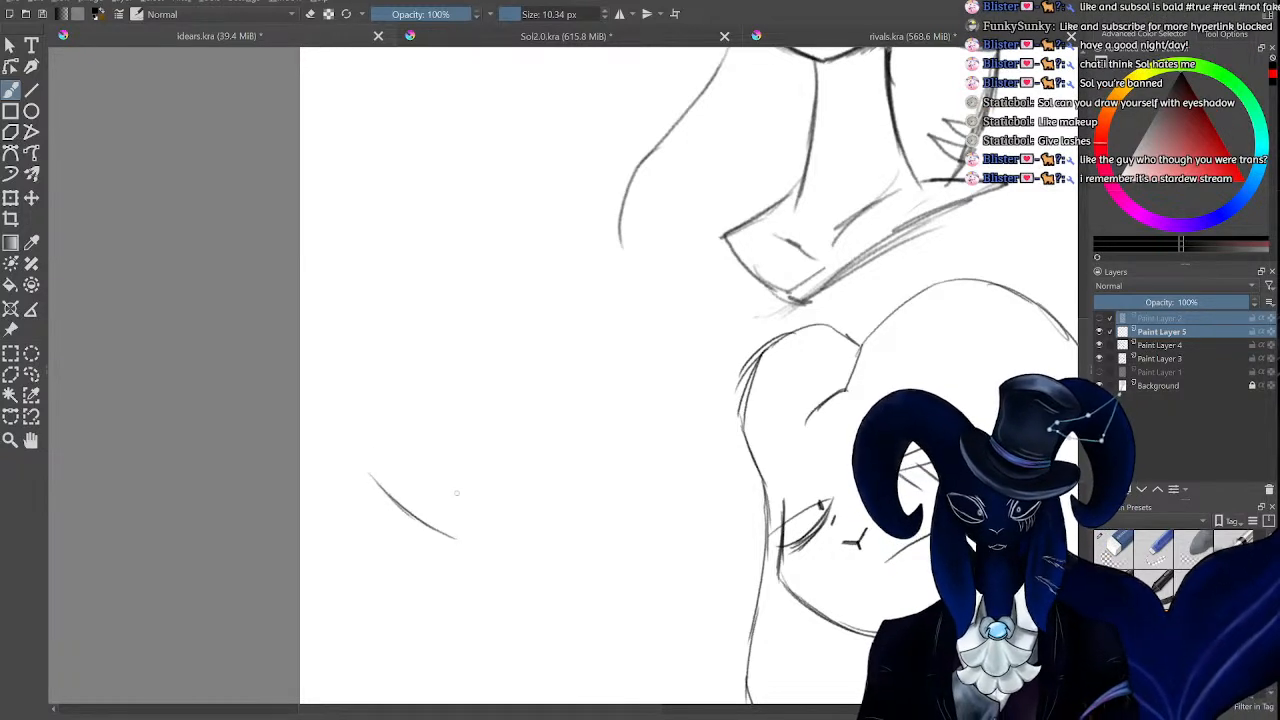
key("ctrl+z")
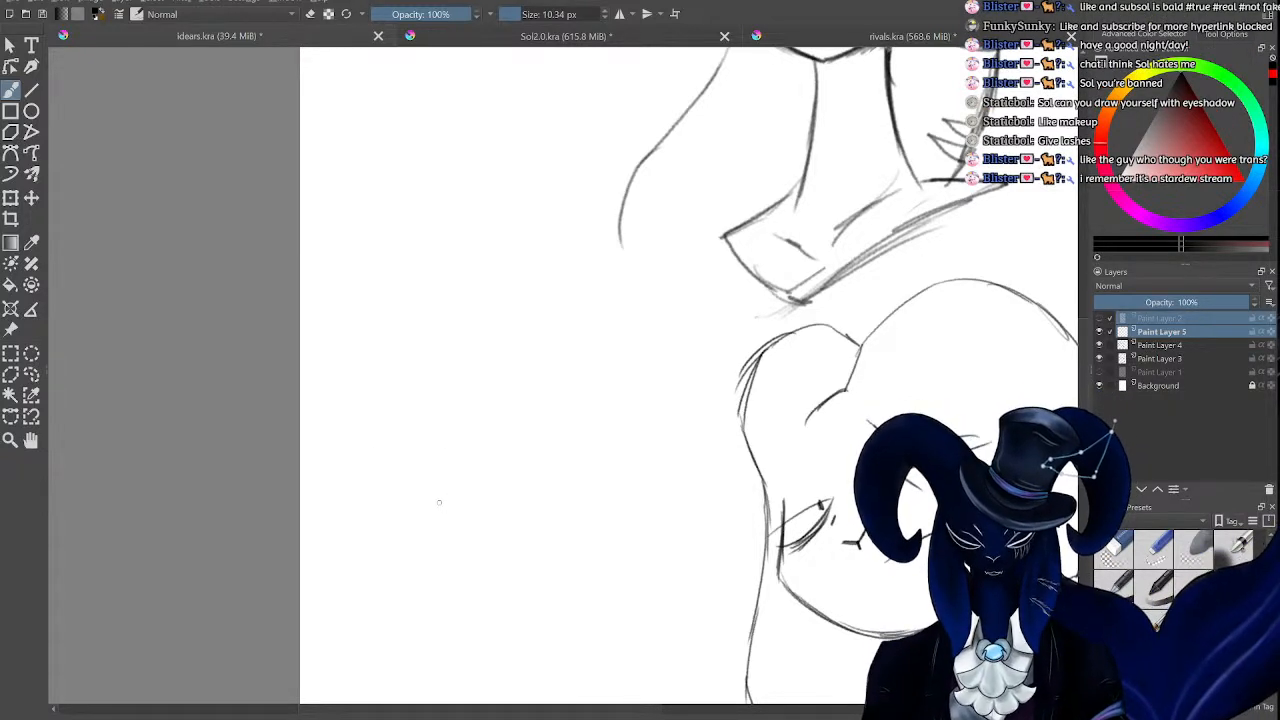
mouse_move(431, 496)
left_mouse_down()
mouse_move(502, 552)
mouse_move(560, 562)
mouse_move(630, 478)
mouse_move(645, 438)
left_mouse_up()
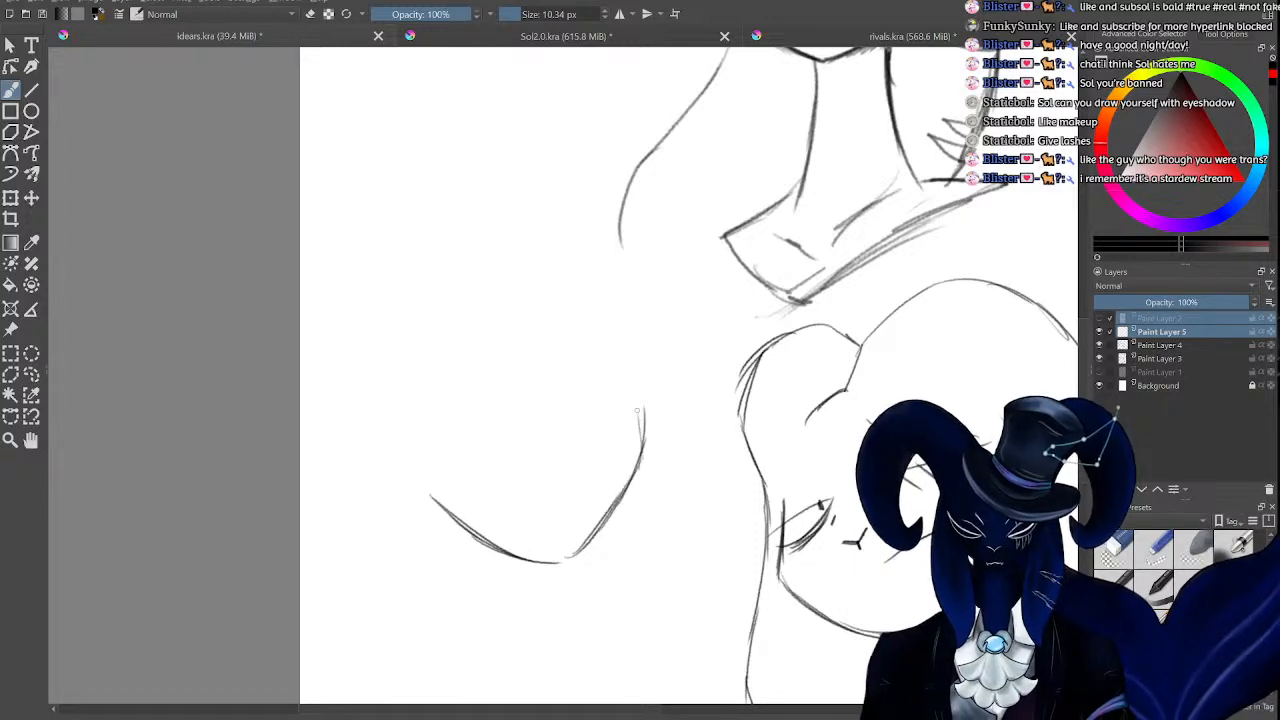
key("minus")
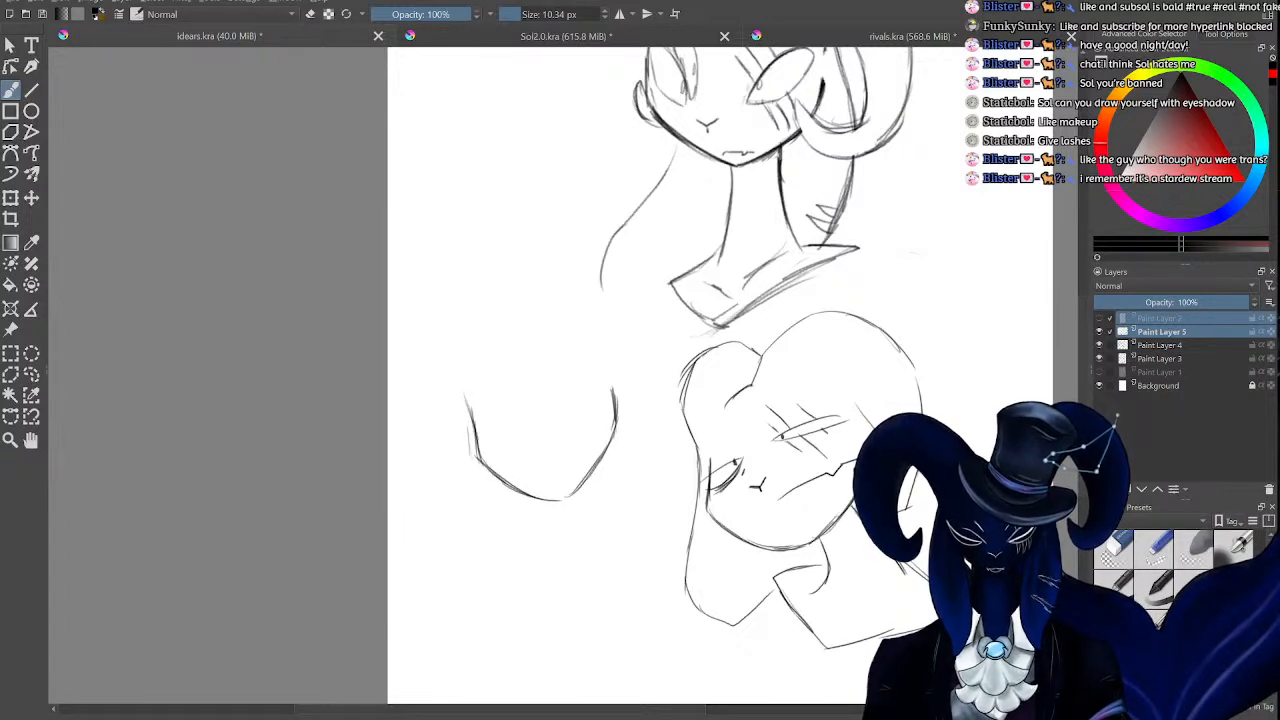
Erase the rough jaw outline completely from the new layer.
key("e")
mouse_move(601, 462)
left_mouse_down()
mouse_move(610, 405)
mouse_move(612, 425)
mouse_move(563, 497)
left_mouse_up()
left_click(535, 10)
mouse_move(474, 410)
left_mouse_down()
mouse_move(491, 471)
mouse_move(515, 488)
left_mouse_up()
key("e")
key("plus")
key("plus")
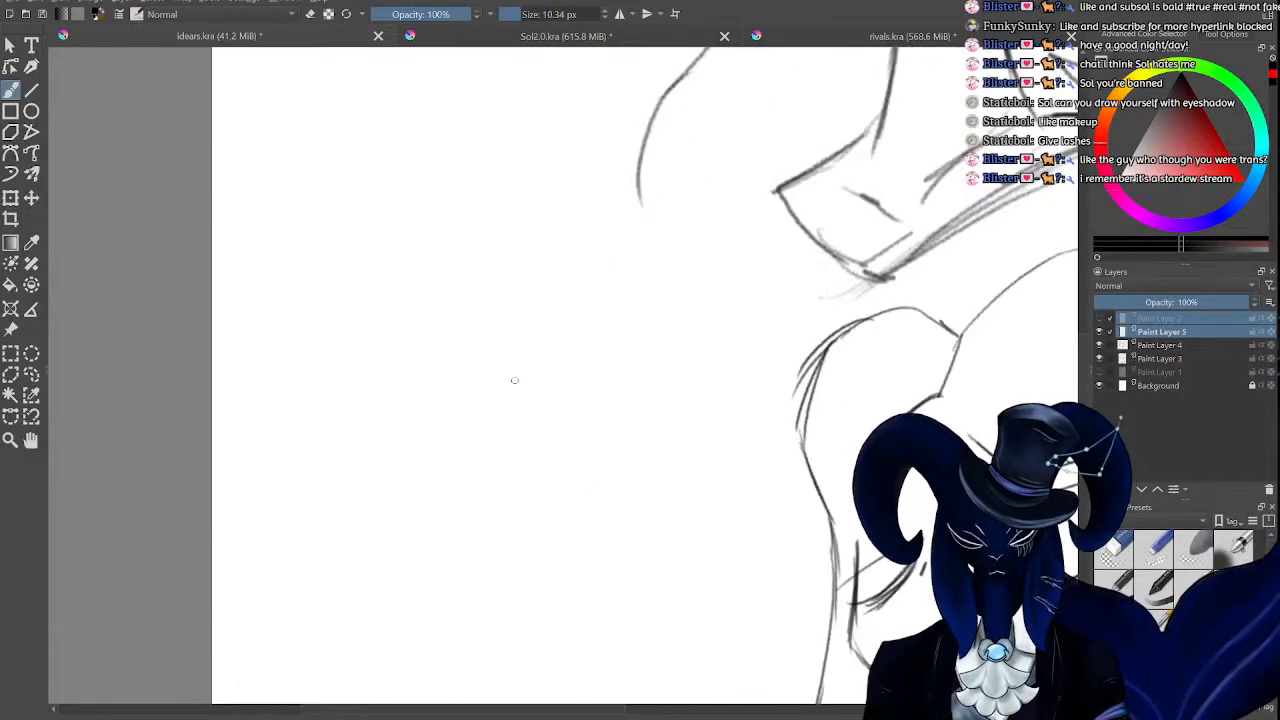
key("minus")
key("minus")
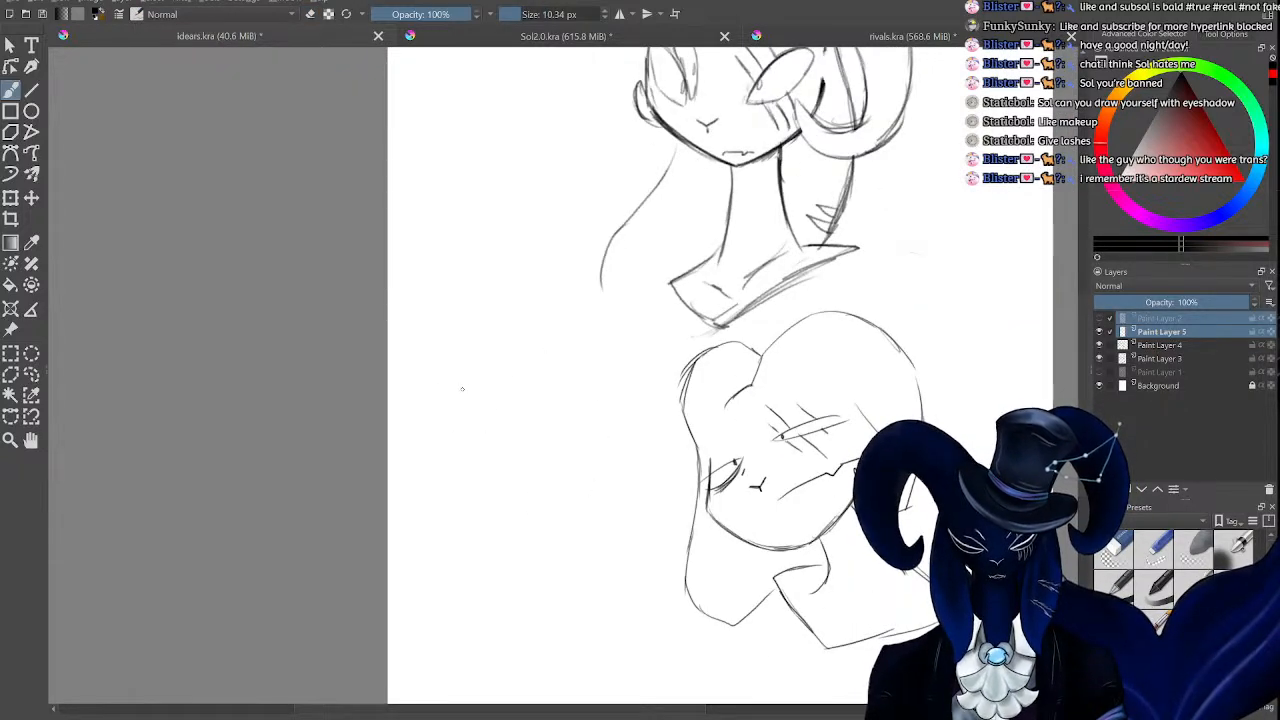
Draw a new face outline beside the lower head, with a near-vertical left cheek and a jaw tapering to a rounded chin.
key("plus")
key("plus")
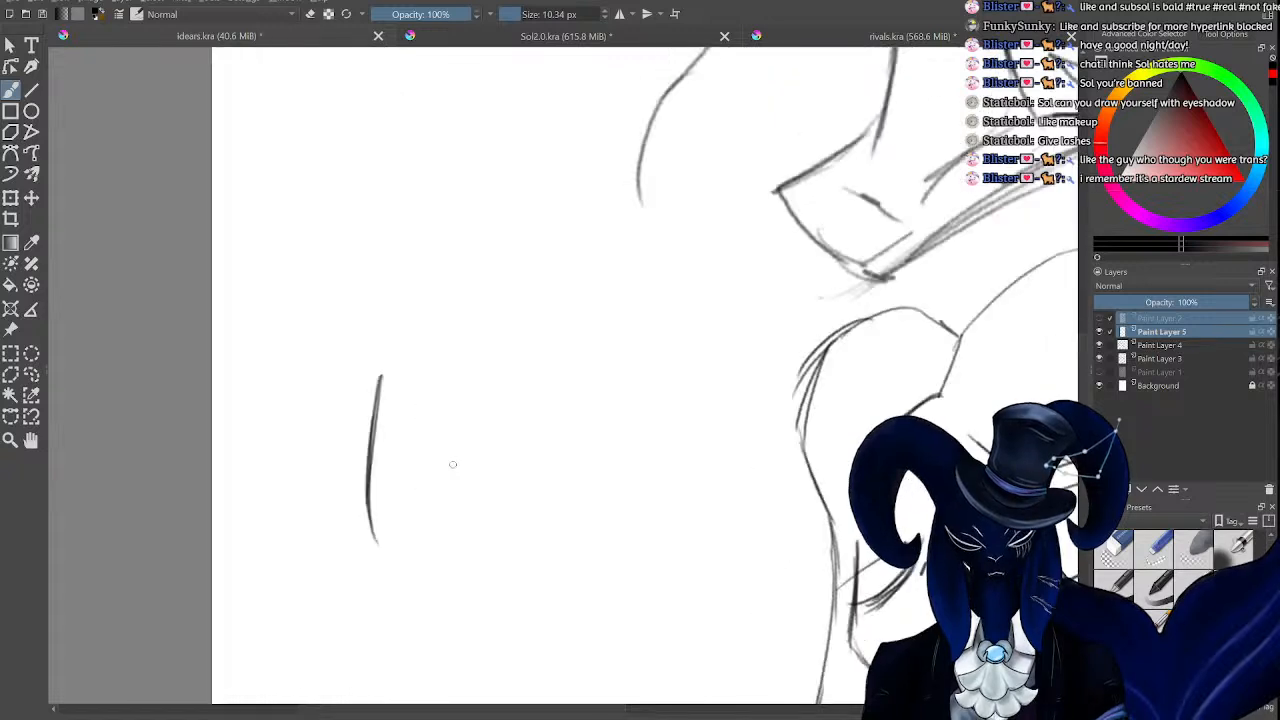
mouse_move(428, 580)
left_mouse_down()
mouse_move(515, 628)
mouse_move(652, 548)
left_mouse_up()
left_click_drag(575, 604, 668, 528)
left_click_drag(542, 621, 666, 530)
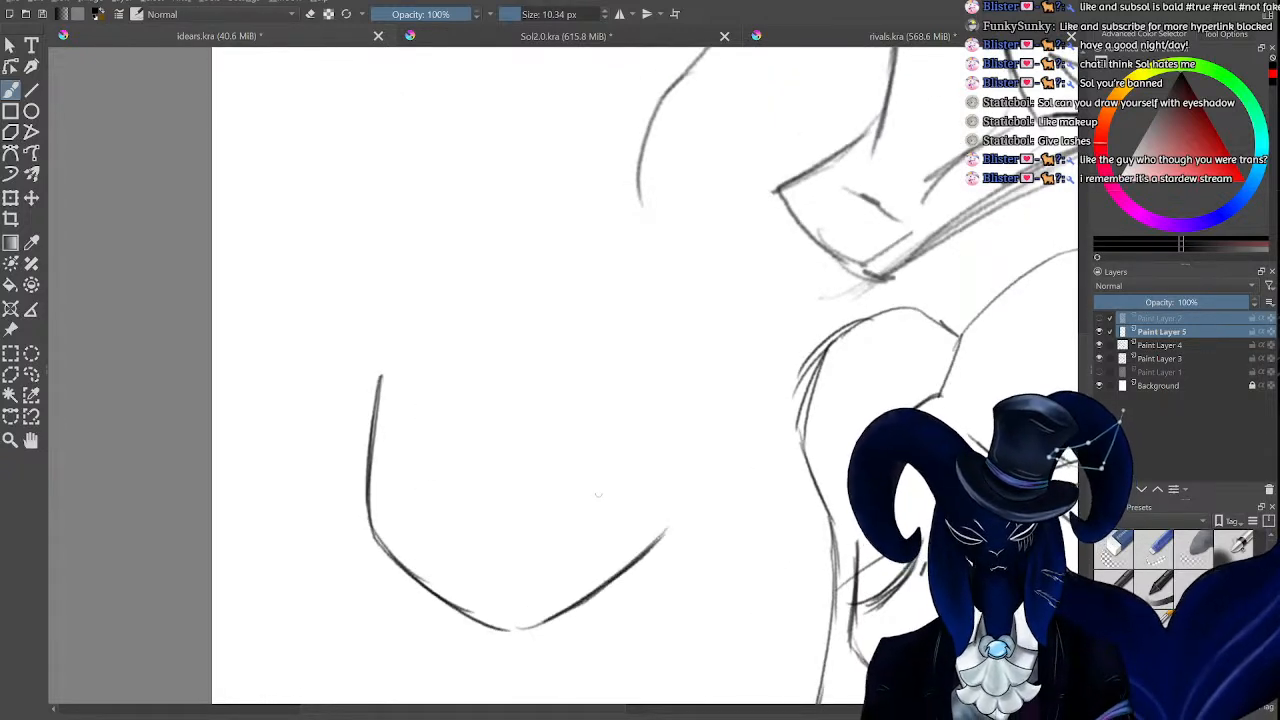
key("minus")
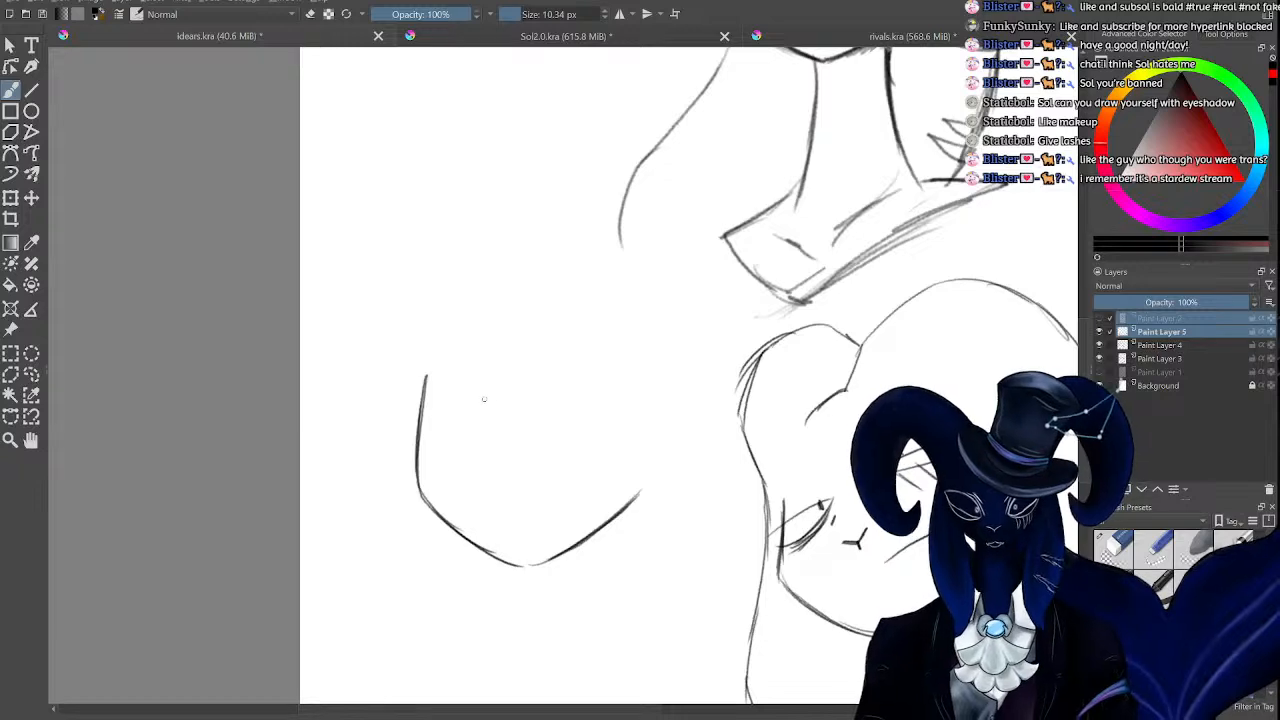
Undo the latest stray strokes and draw a small nose just above the chin, slightly left of centre.
key("ctrl+z")
key("ctrl+z")
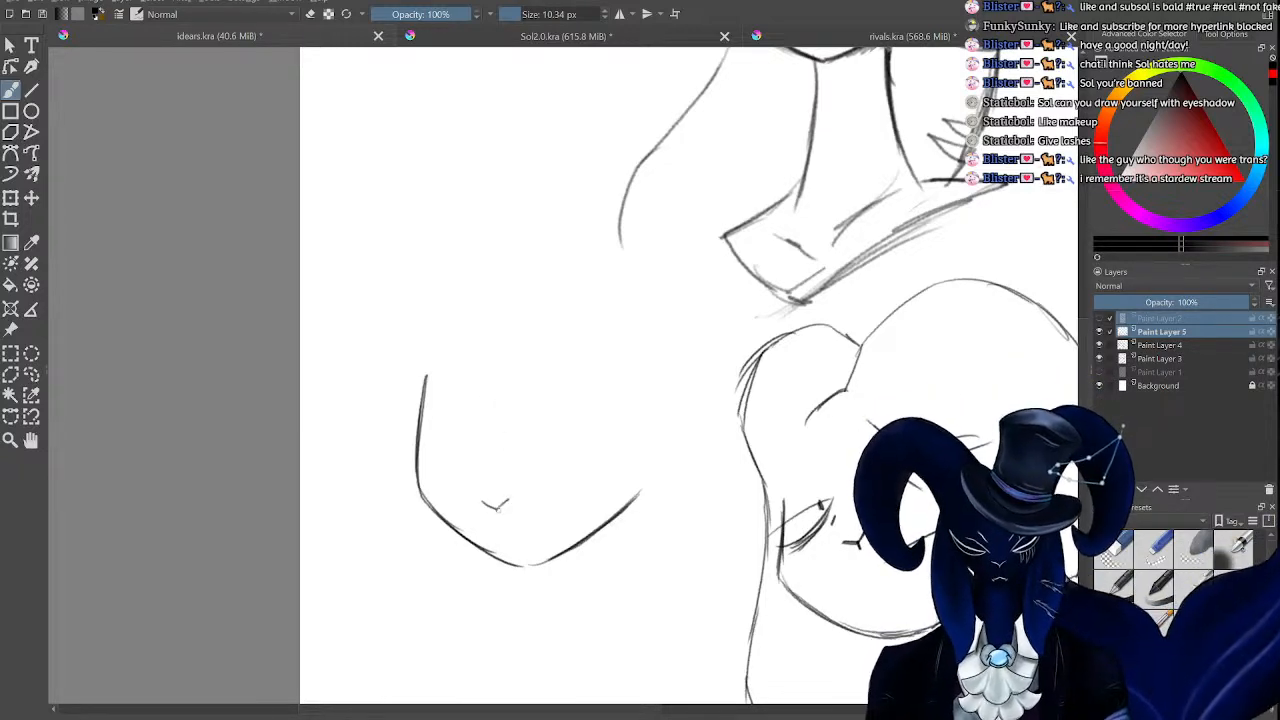
key("minus")
key("minus")
key("minus")
key("plus")
key("plus")
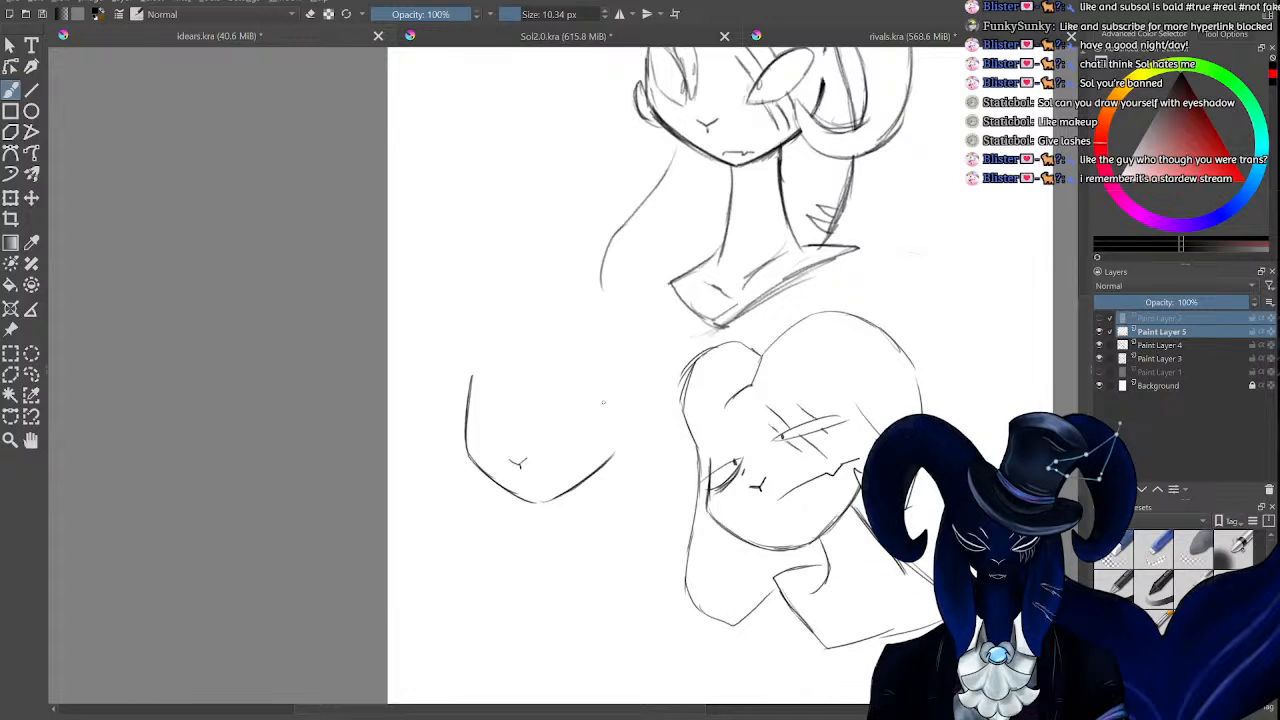
key("plus")
key("plus")
Clean up the small nose with the eraser and redraw it as a darker Y shape.
key("e")
mouse_move(470, 508)
left_mouse_down()
mouse_move(470, 576)
mouse_move(446, 561)
mouse_move(469, 576)
left_mouse_up()
key("e")
key("e")
key("e")
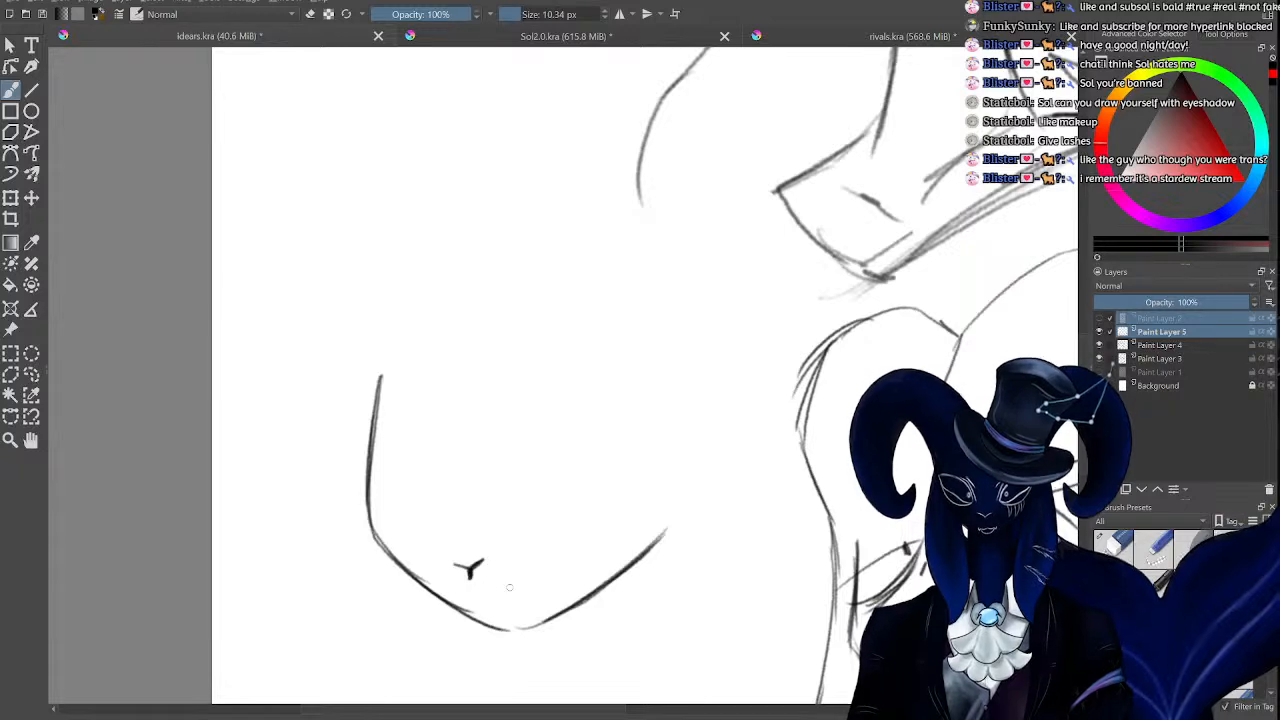
Draw a small wavy mouth between nose and chin, and extend the right end of the jaw upward into the cheek.
key("minus")
key("minus")
key("plus")
key("plus")
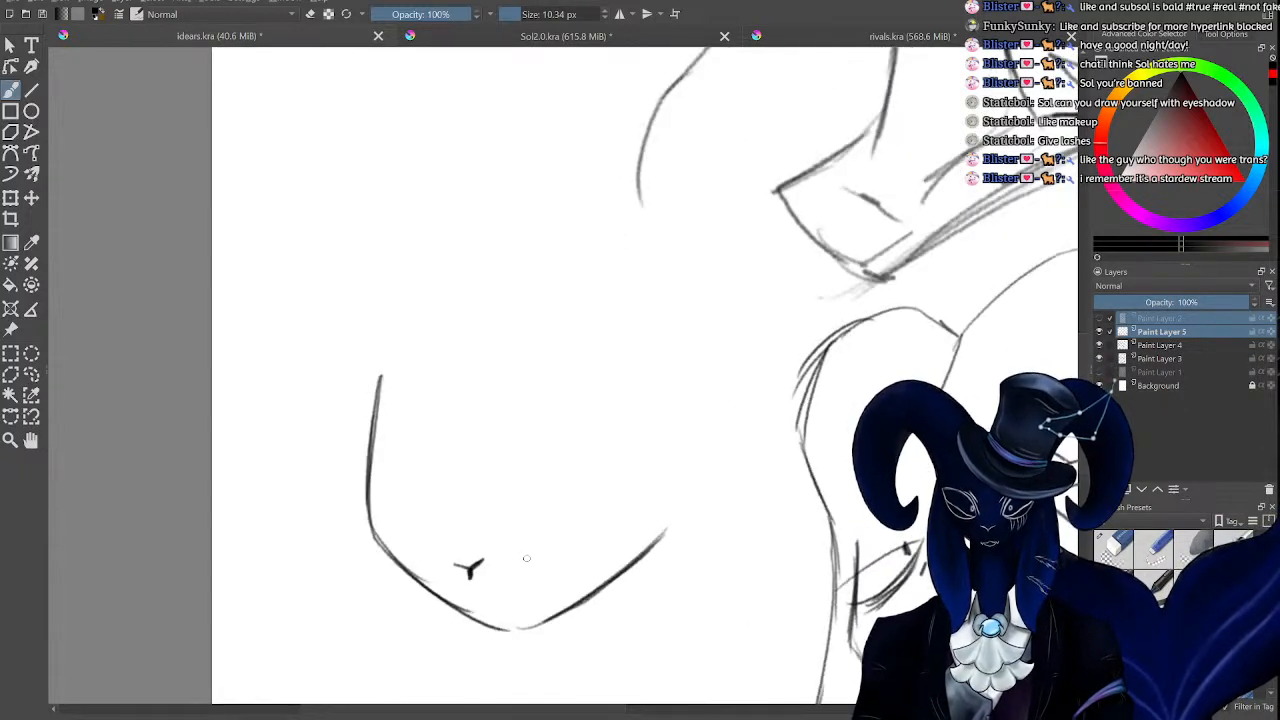
left_click_drag(501, 601, 540, 598)
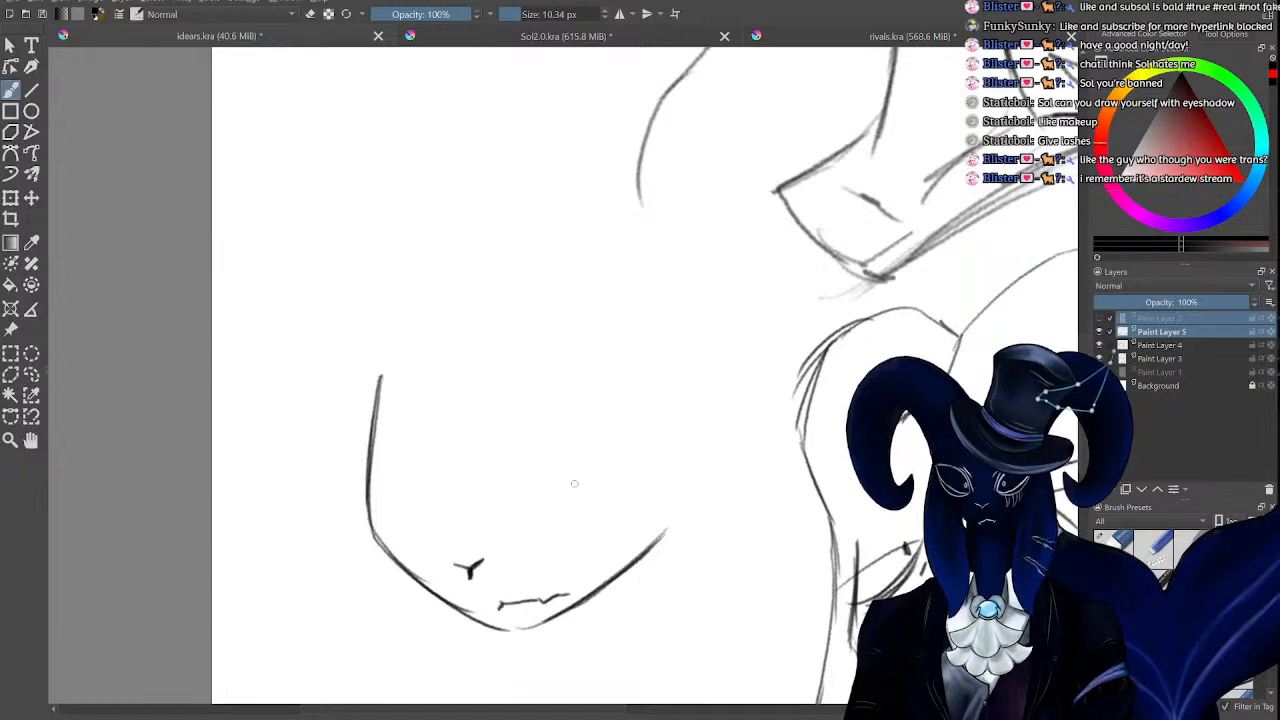
key("minus")
key("minus")
key("minus")
key("minus")
key("plus")
key("plus")
key("plus")
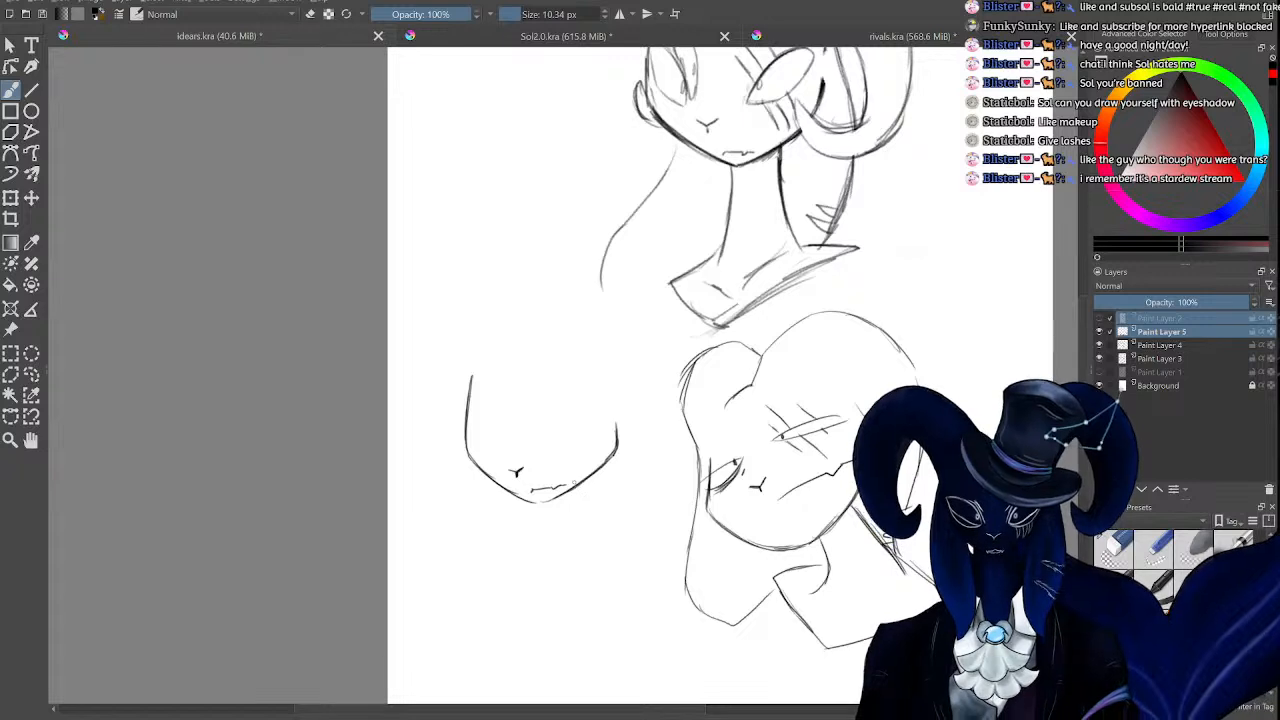
Sketch the neck with two lines below the jaw, ending in a pointed V-shaped shoulder piece.
left_click_drag(583, 476, 604, 600)
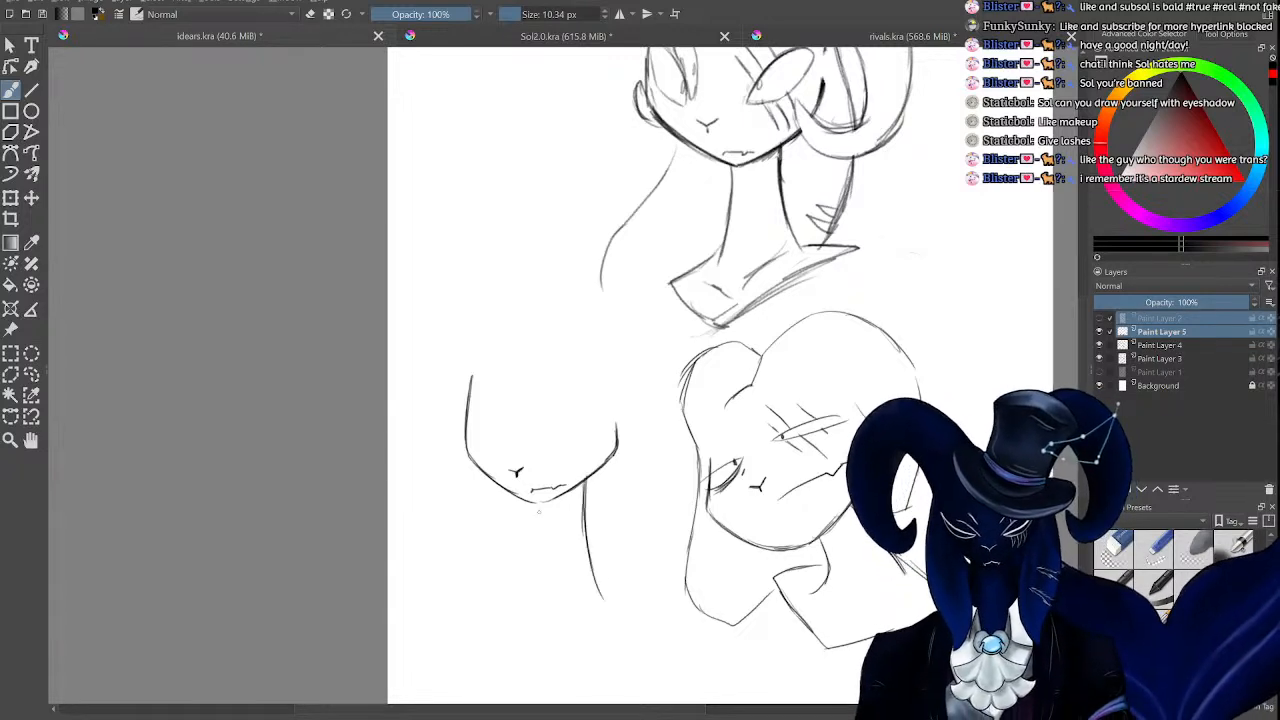
mouse_move(541, 504)
left_mouse_down()
mouse_move(560, 652)
mouse_move(632, 586)
mouse_move(512, 594)
left_mouse_up()
key("e")
key("e")
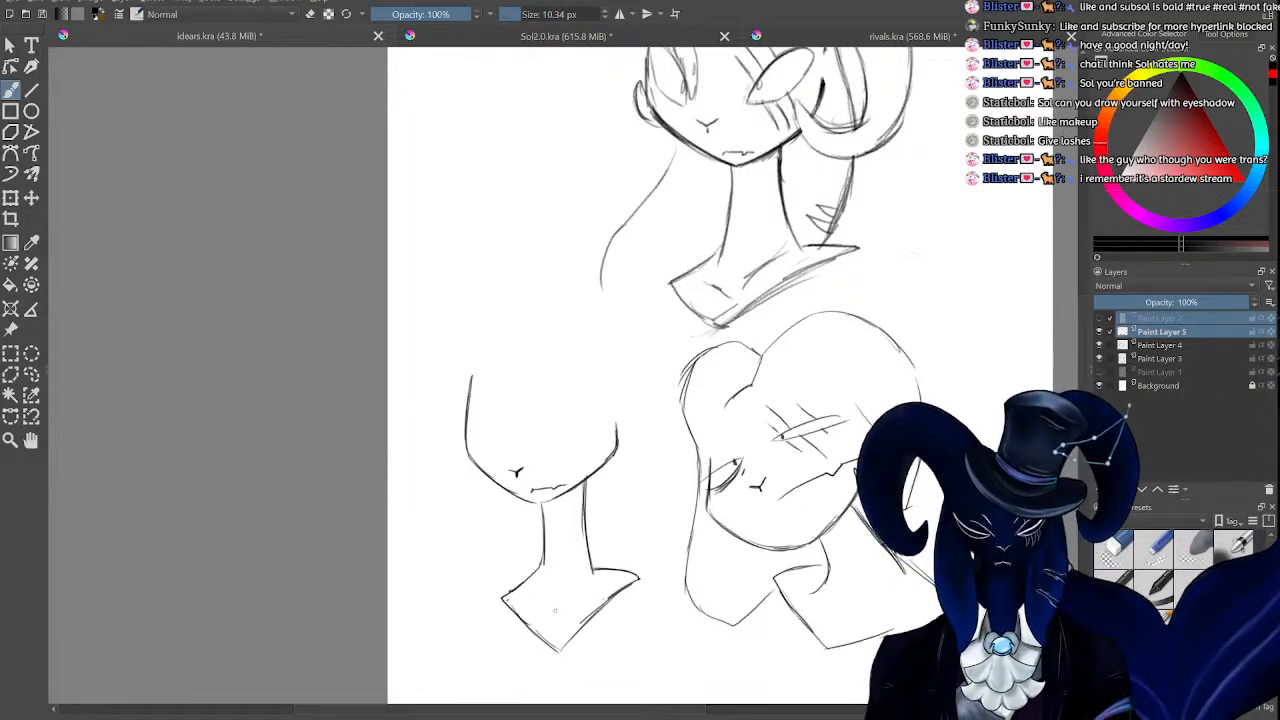
key("plus")
key("plus")
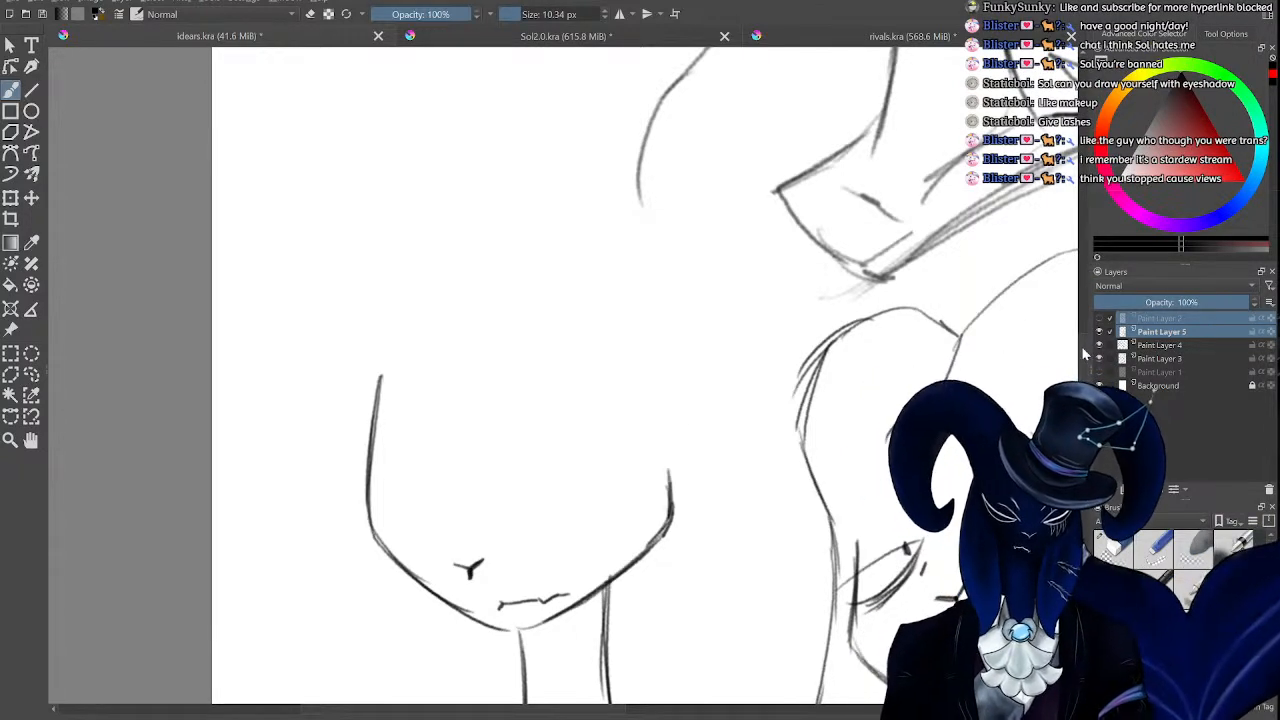
Draw a long curved line from beside the right cheek down to the shoulder, and another sloping outward from the jaw's left side.
scroll(1085, 355, "down", 1)
key("minus")
key("minus")
key("minus")
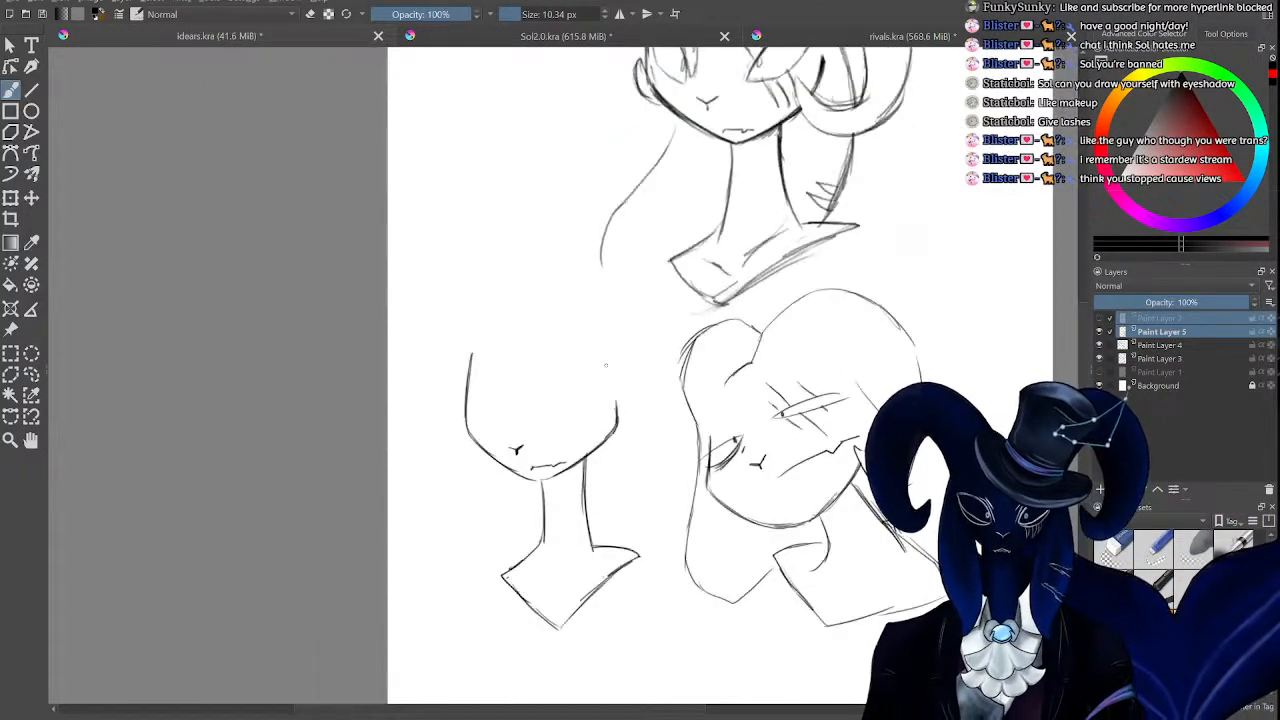
key("plus")
key("plus")
left_click_drag(611, 357, 633, 291)
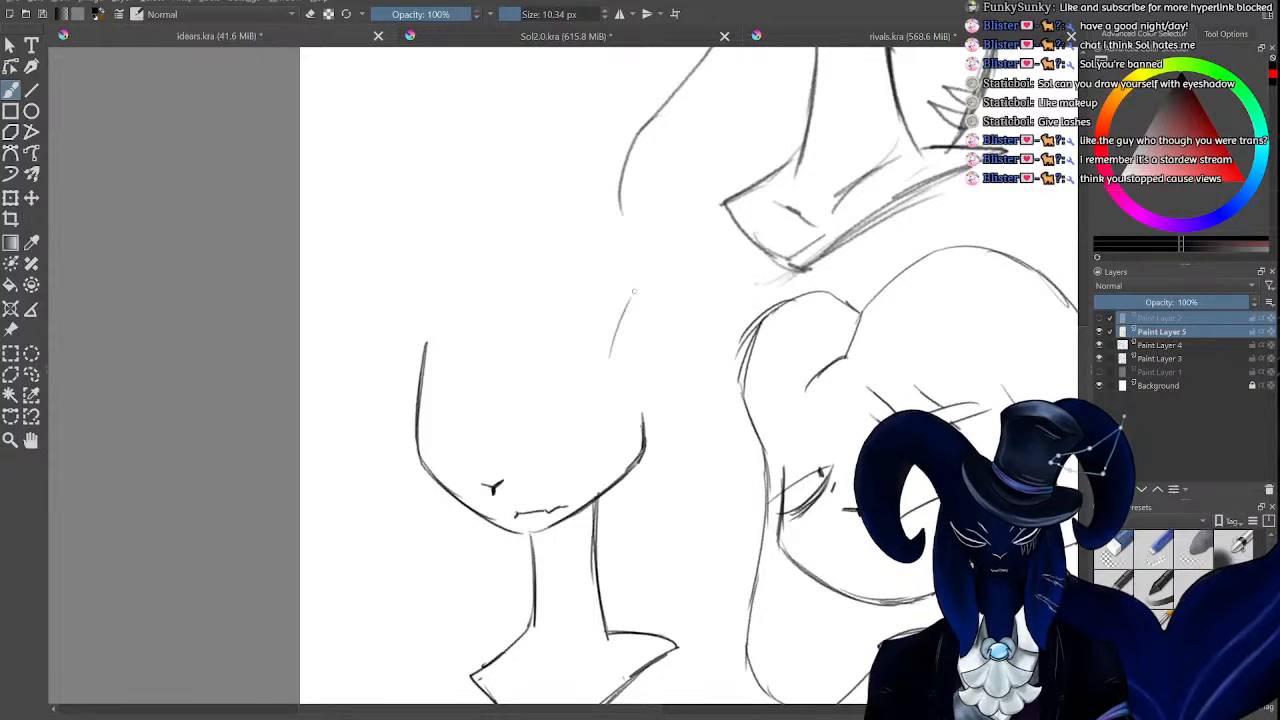
key("ctrl+z")
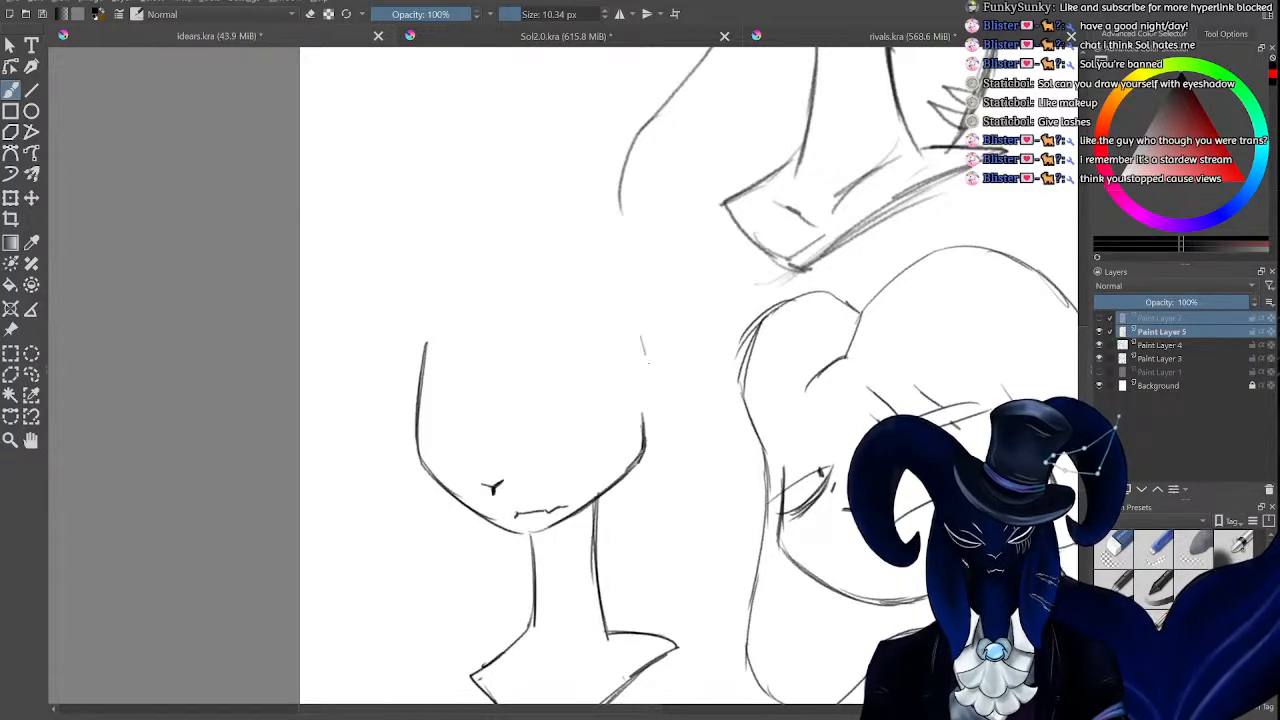
mouse_move(642, 355)
left_mouse_down()
mouse_move(705, 530)
mouse_move(698, 618)
mouse_move(682, 644)
left_mouse_up()
key("minus")
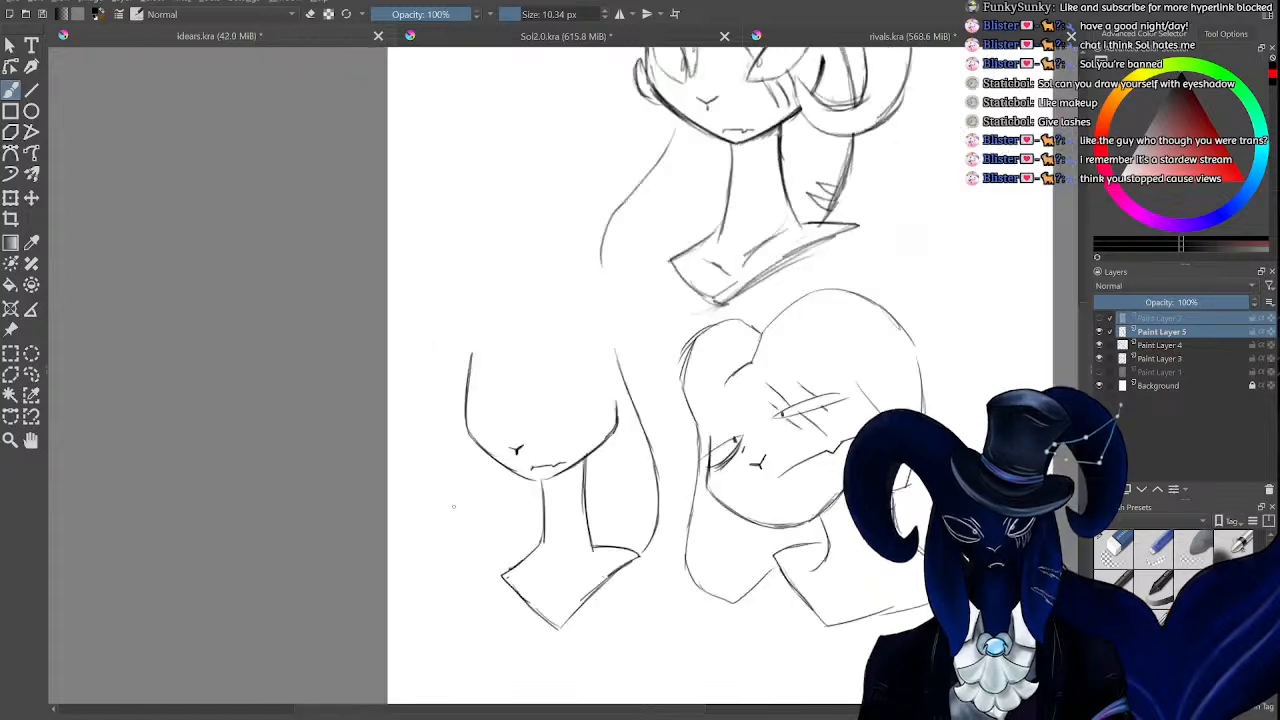
key("plus")
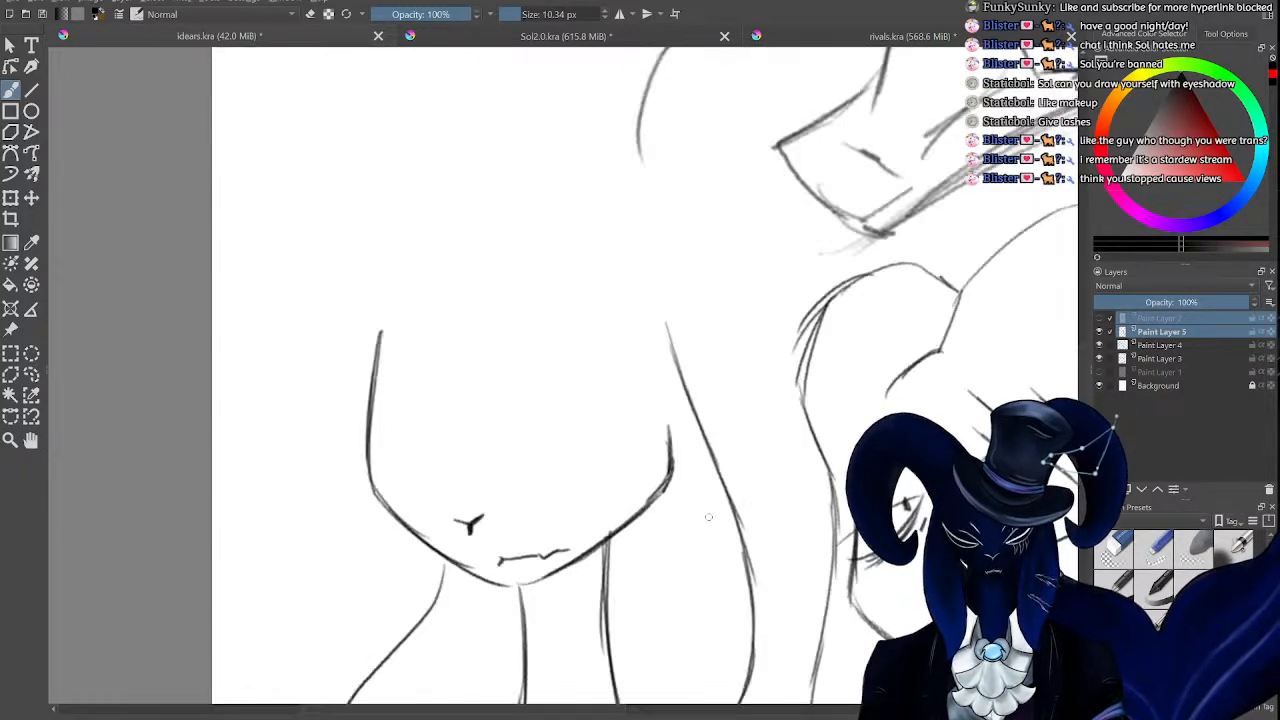
Add jagged zigzag marks along the inner side of the long line right of the neck.
mouse_move(752, 595)
left_mouse_down()
mouse_move(722, 607)
mouse_move(702, 643)
left_mouse_up()
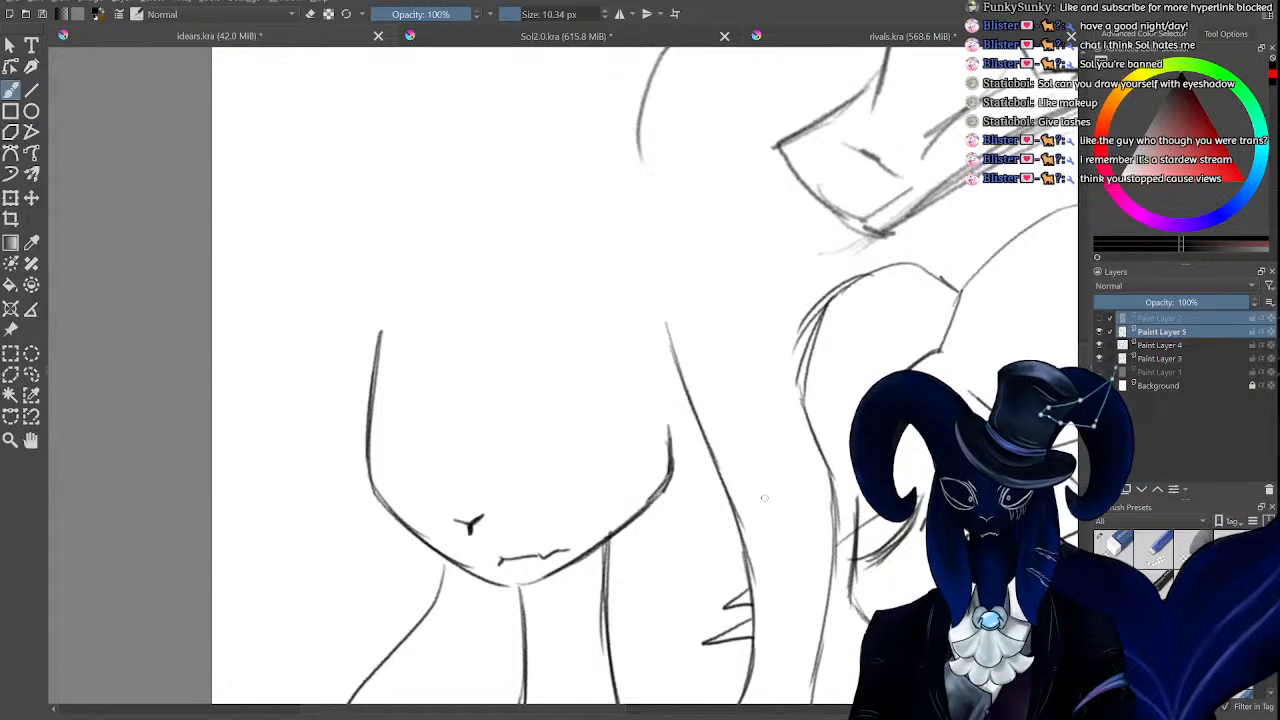
key("plus")
key("minus")
key("minus")
key("minus")
key("minus")
key("minus")
key("plus")
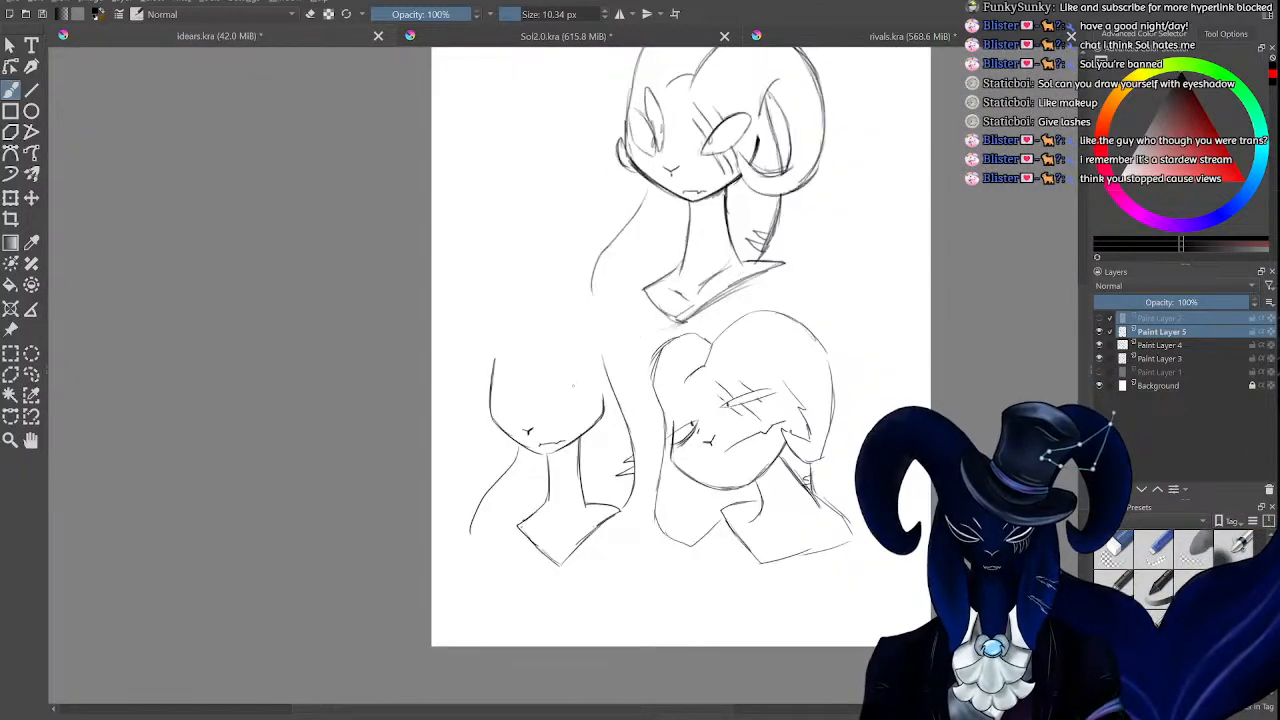
Draw two slanted almond eyes with narrow slit pupils, the right one larger and the left one against the face edge.
scroll(565, 366, "up", 3)
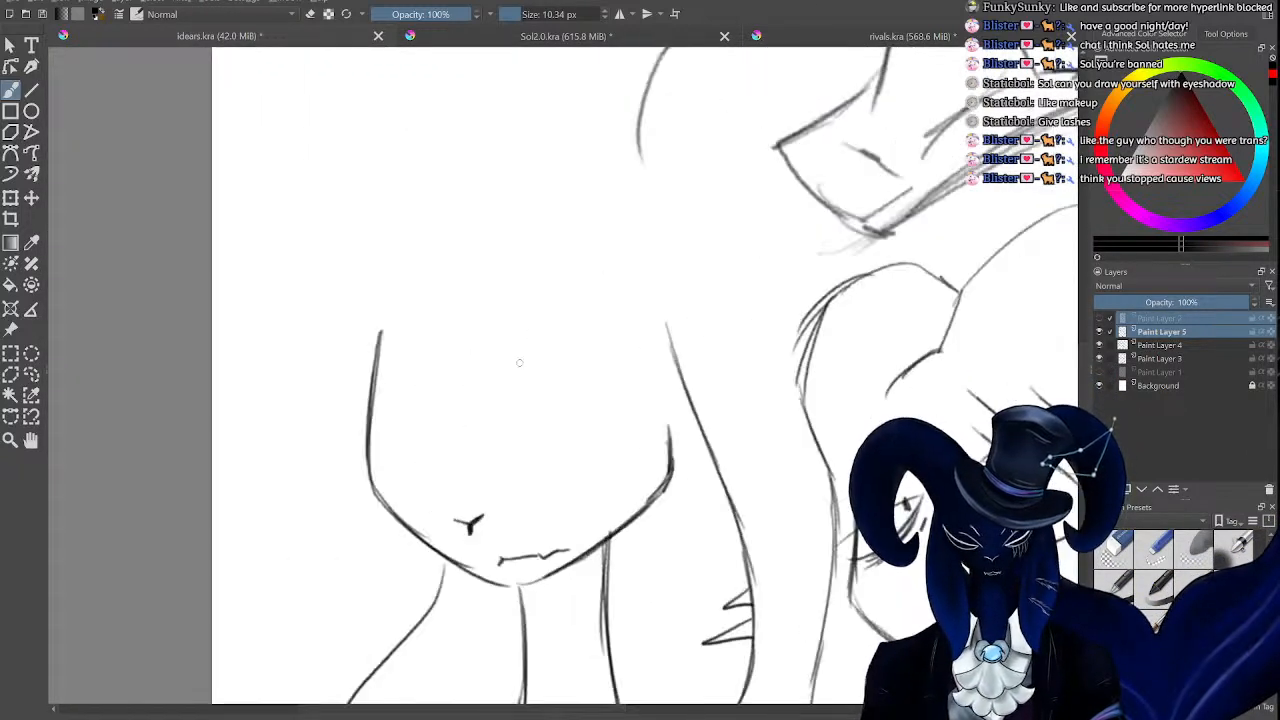
mouse_move(622, 395)
left_mouse_down()
mouse_move(574, 416)
mouse_move(560, 459)
mouse_move(572, 459)
mouse_move(560, 454)
mouse_move(646, 413)
mouse_move(540, 428)
left_mouse_up()
mouse_move(376, 403)
left_mouse_down()
mouse_move(418, 434)
mouse_move(421, 468)
mouse_move(393, 457)
mouse_move(367, 431)
left_mouse_up()
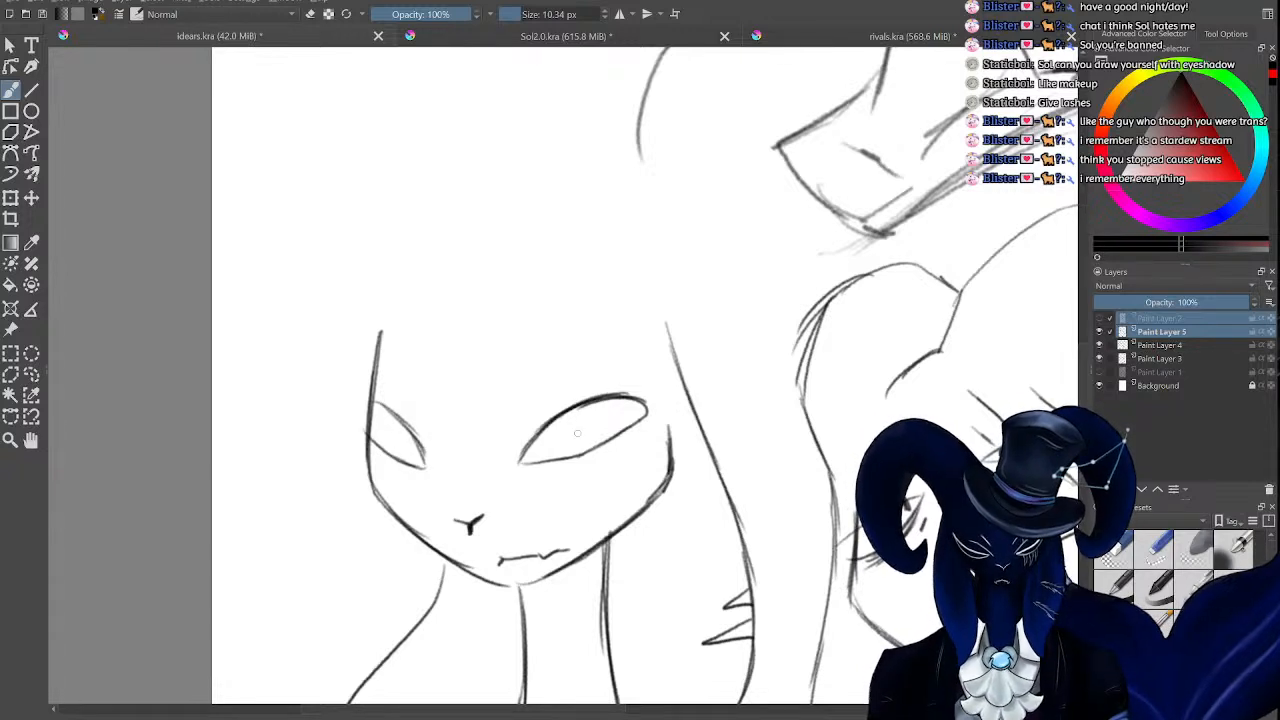
left_click_drag(616, 434, 621, 400)
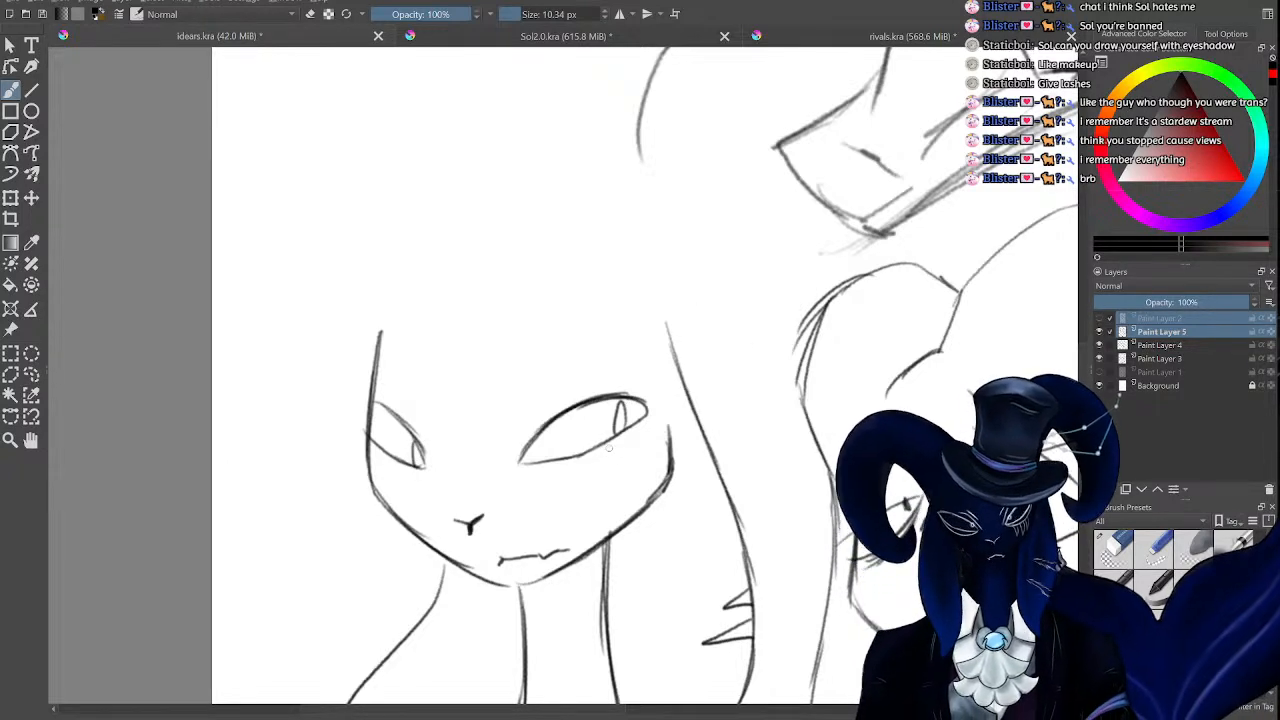
Sketch the large right horn's outer curve from the forehead over the head and down, with a pointed tip beside the cheek.
left_click_drag(476, 291, 565, 173)
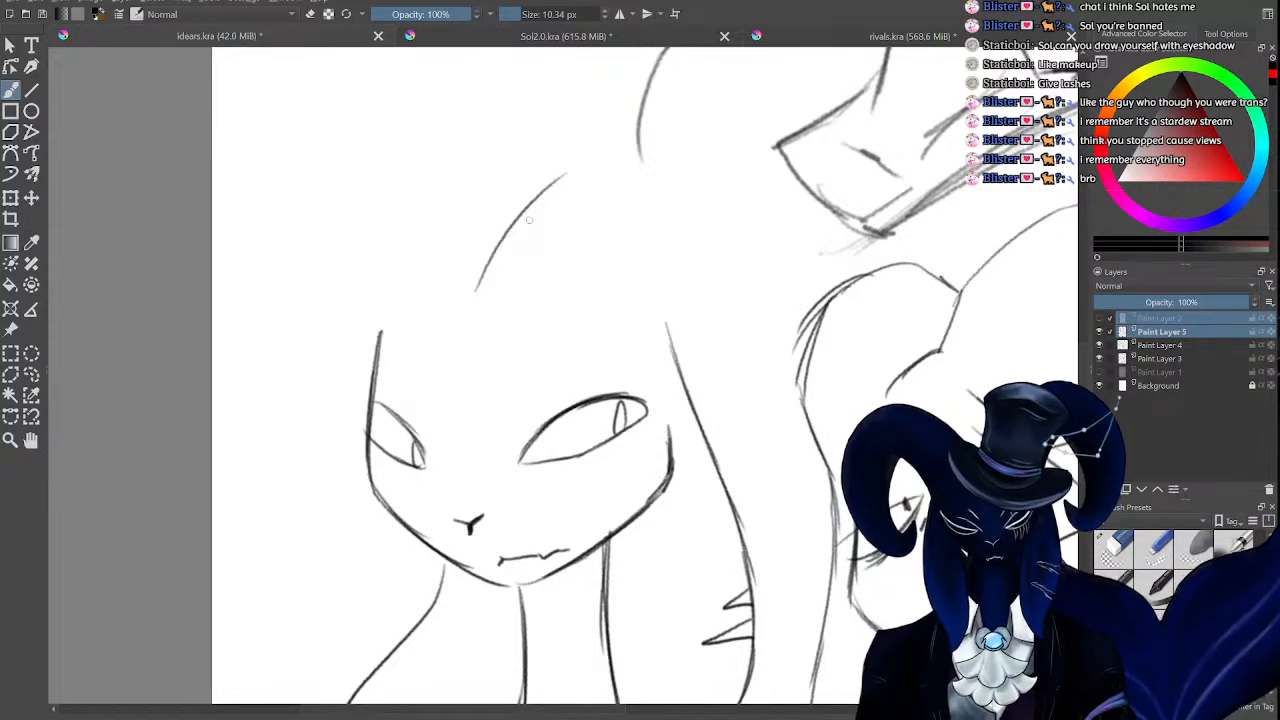
key("ctrl+z")
mouse_move(503, 290)
left_mouse_down()
mouse_move(598, 172)
mouse_move(552, 226)
mouse_move(635, 152)
mouse_move(718, 144)
mouse_move(719, 130)
mouse_move(706, 148)
mouse_move(768, 152)
mouse_move(878, 276)
mouse_move(865, 250)
mouse_move(891, 388)
left_mouse_up()
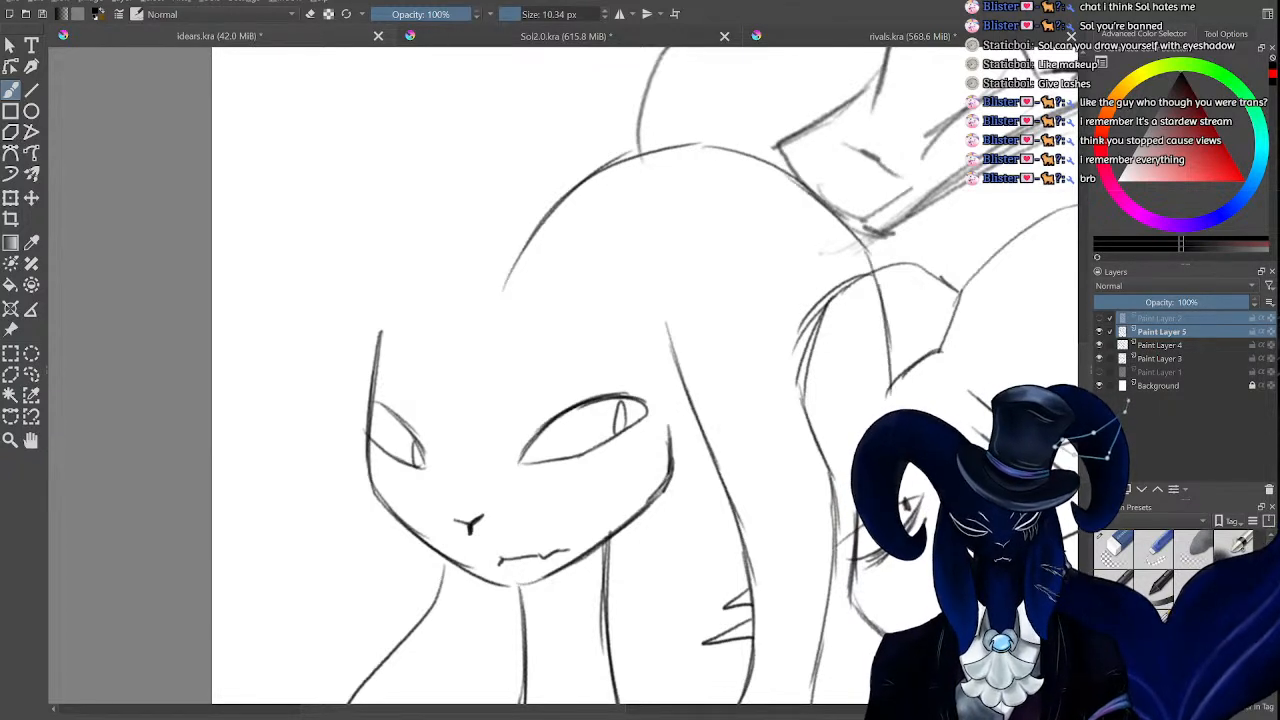
key("ctrl+z")
mouse_move(870, 258)
left_mouse_down()
mouse_move(861, 338)
mouse_move(721, 495)
mouse_move(753, 540)
left_mouse_up()
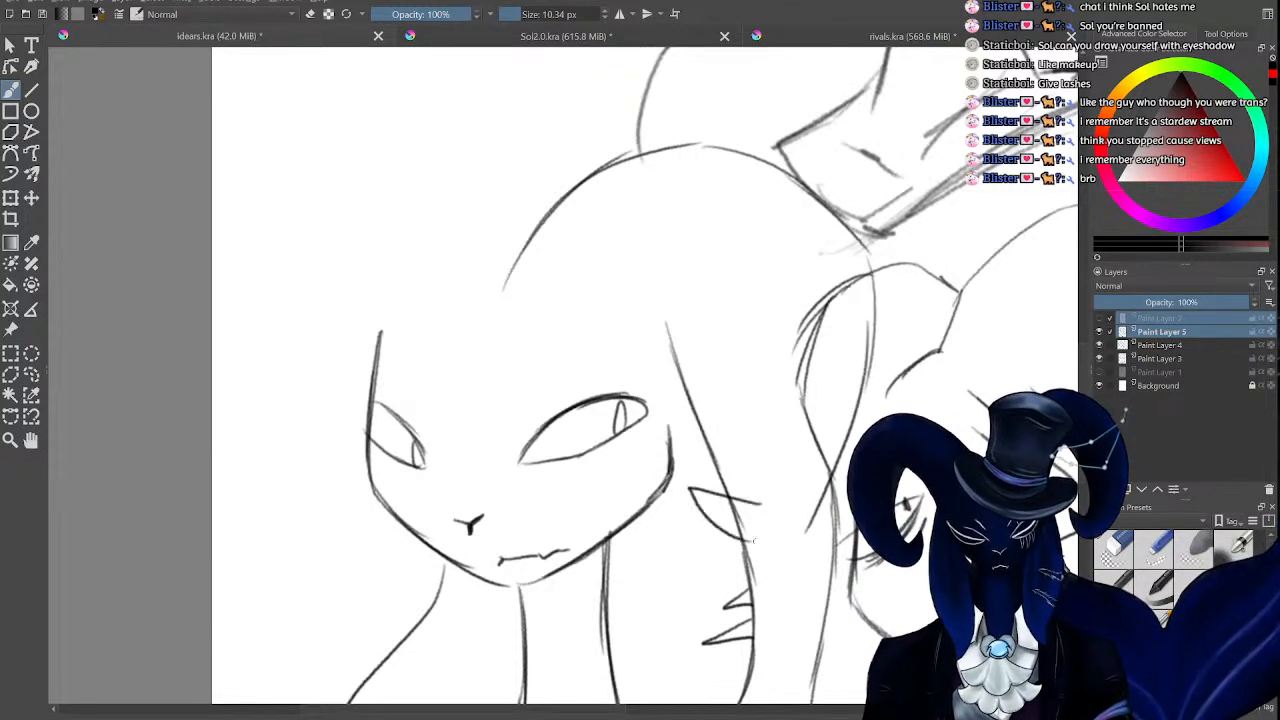
Hide Paint Layer 4 and close the right horn's lower edge between its outer curve and its tip.
key("e")
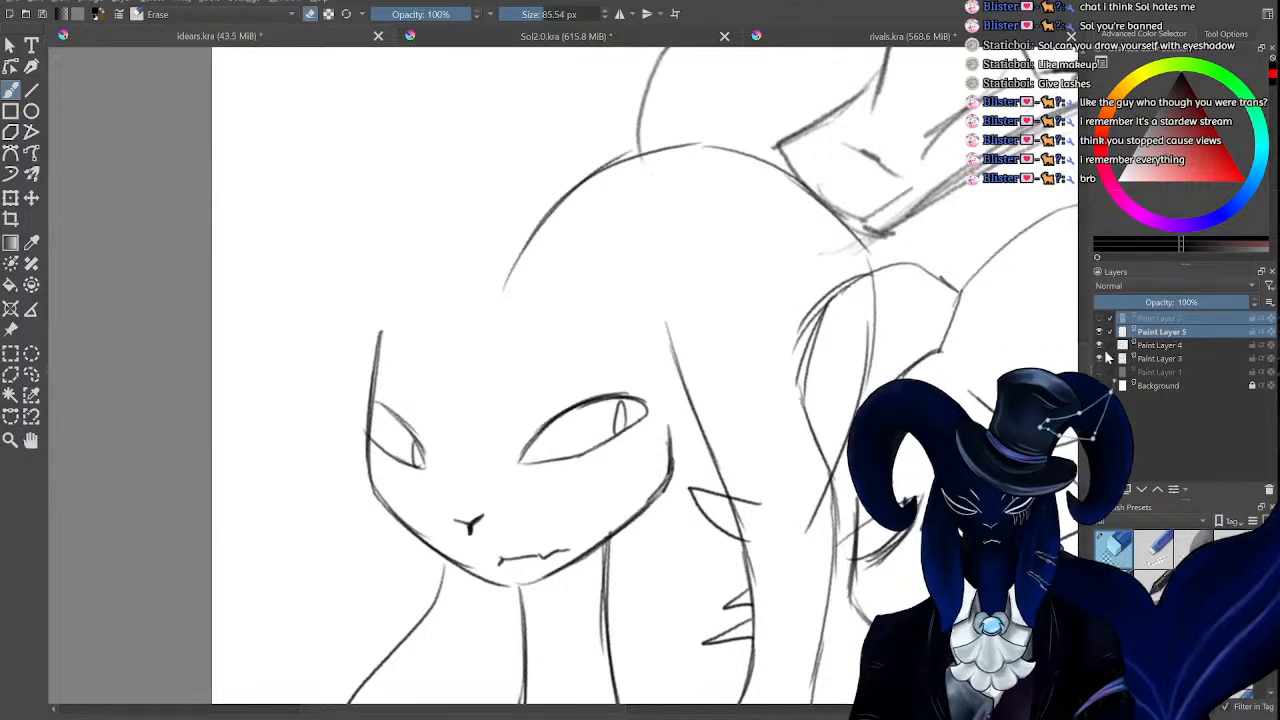
left_click(1099, 358)
left_click(1099, 358)
left_click(1099, 345)
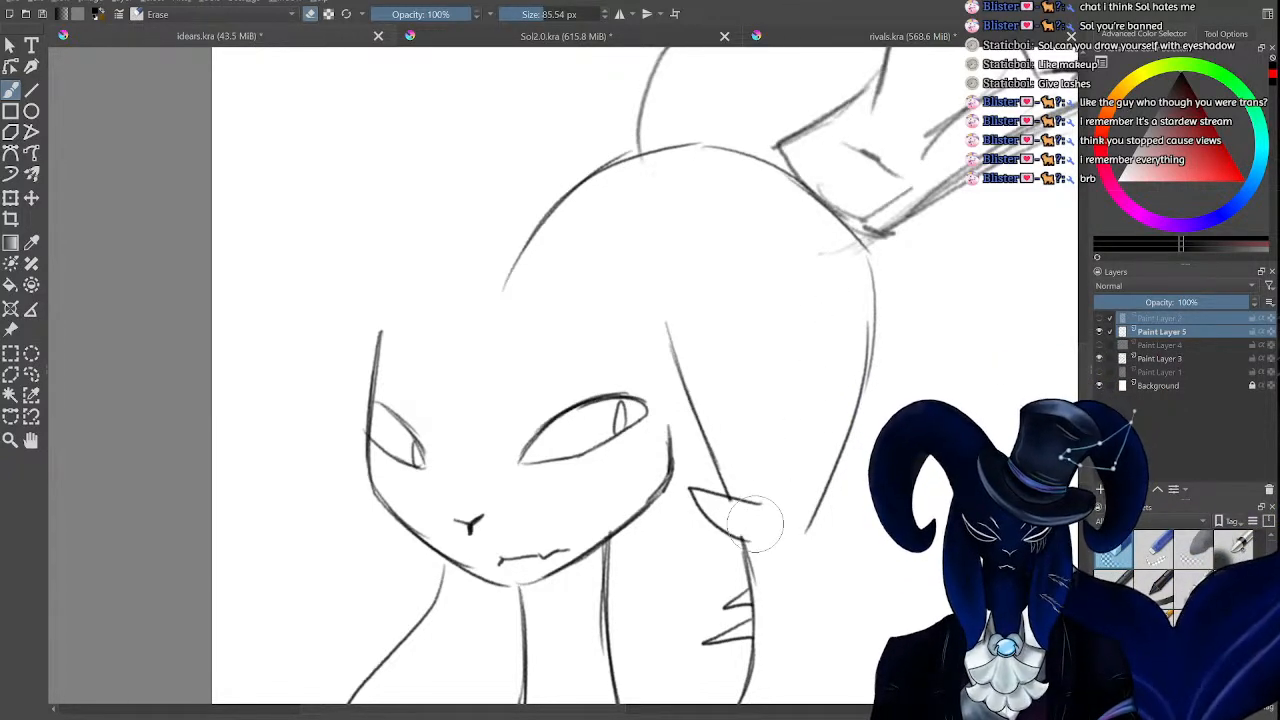
key("e")
left_click_drag(805, 528, 742, 539)
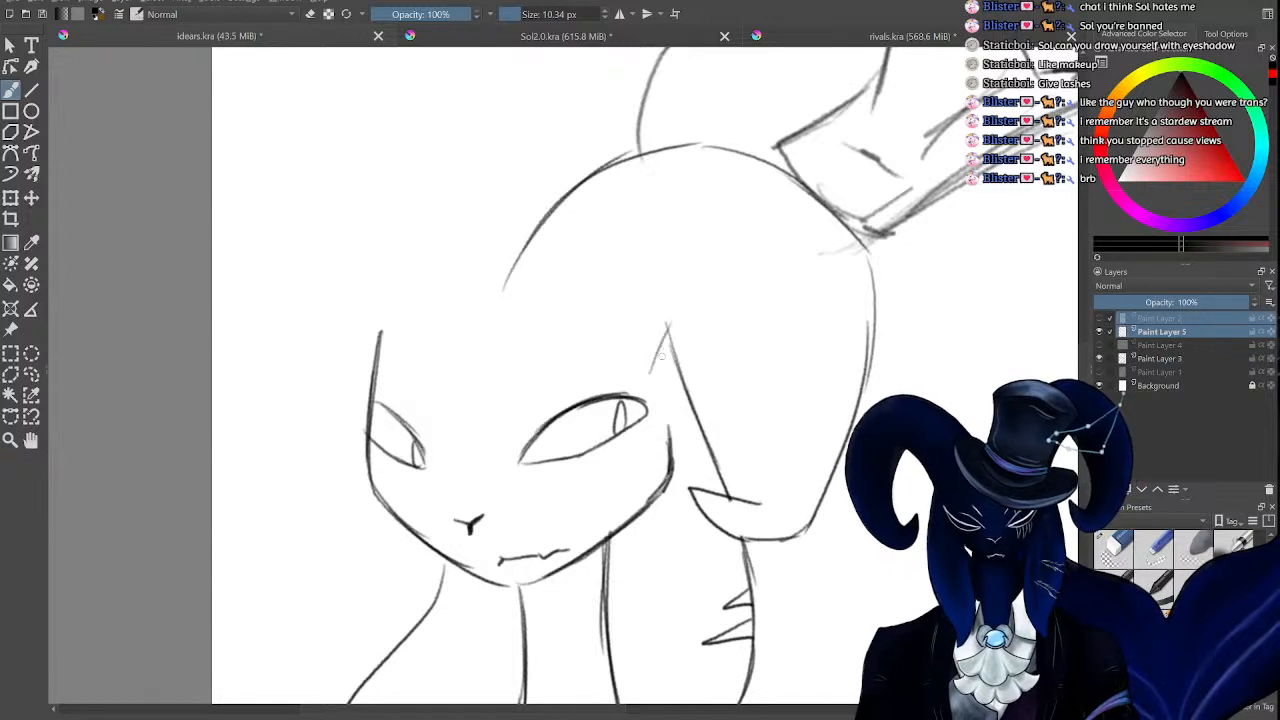
Erase the upper end of the line beside the right cheek and draw the right horn's inner curves down to its tip.
key("e")
left_click_drag(671, 326, 665, 357)
key("e")
mouse_move(678, 302)
left_mouse_down()
mouse_move(668, 388)
mouse_move(705, 282)
left_mouse_up()
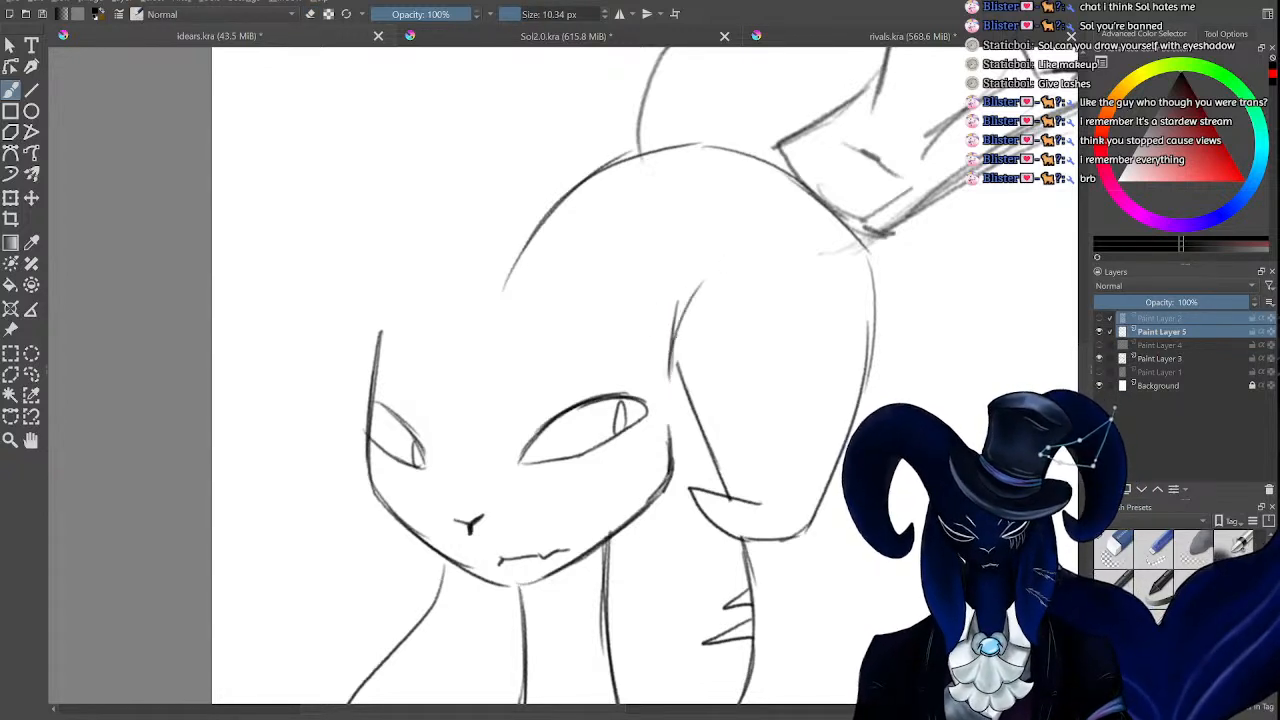
left_click_drag(674, 338, 746, 245)
left_click_drag(700, 303, 772, 412)
mouse_move(746, 366)
left_mouse_down()
mouse_move(778, 441)
mouse_move(745, 500)
left_mouse_up()
Draw a short forehead curve, the left horn's arc above it, and a small pointed horn tip beside the left cheek.
left_click_drag(475, 298, 454, 301)
key("ctrl+z")
mouse_move(377, 290)
left_mouse_down()
mouse_move(468, 143)
mouse_move(572, 176)
left_mouse_up()
left_click_drag(350, 466, 385, 503)
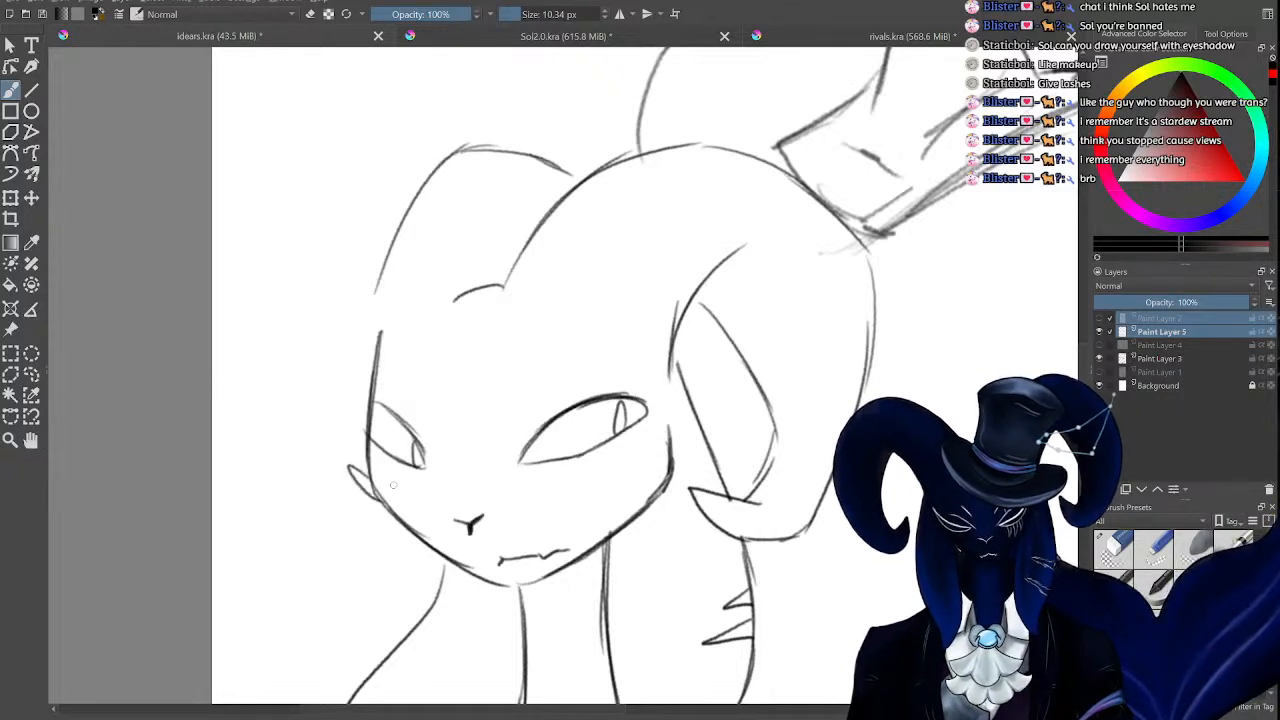
Erase the left eye and its pupil from the face.
key("e")
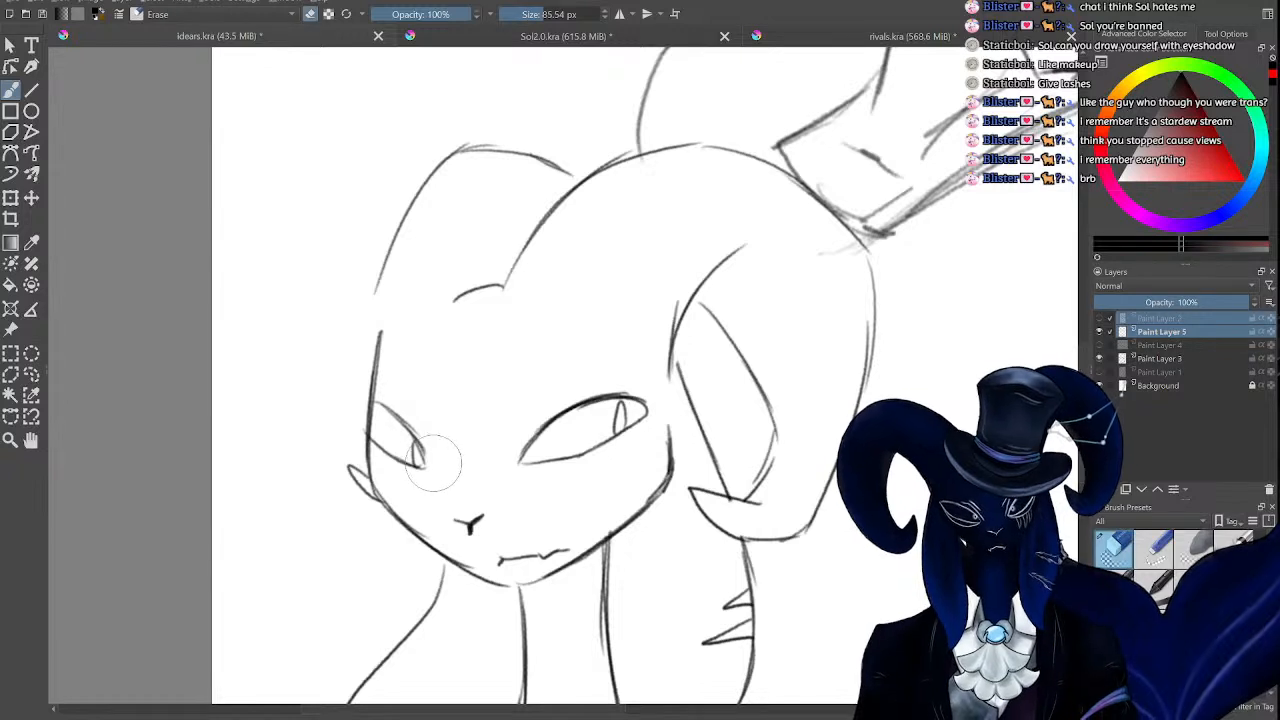
mouse_move(429, 457)
left_mouse_down()
mouse_move(400, 400)
mouse_move(414, 370)
left_mouse_up()
key("e")
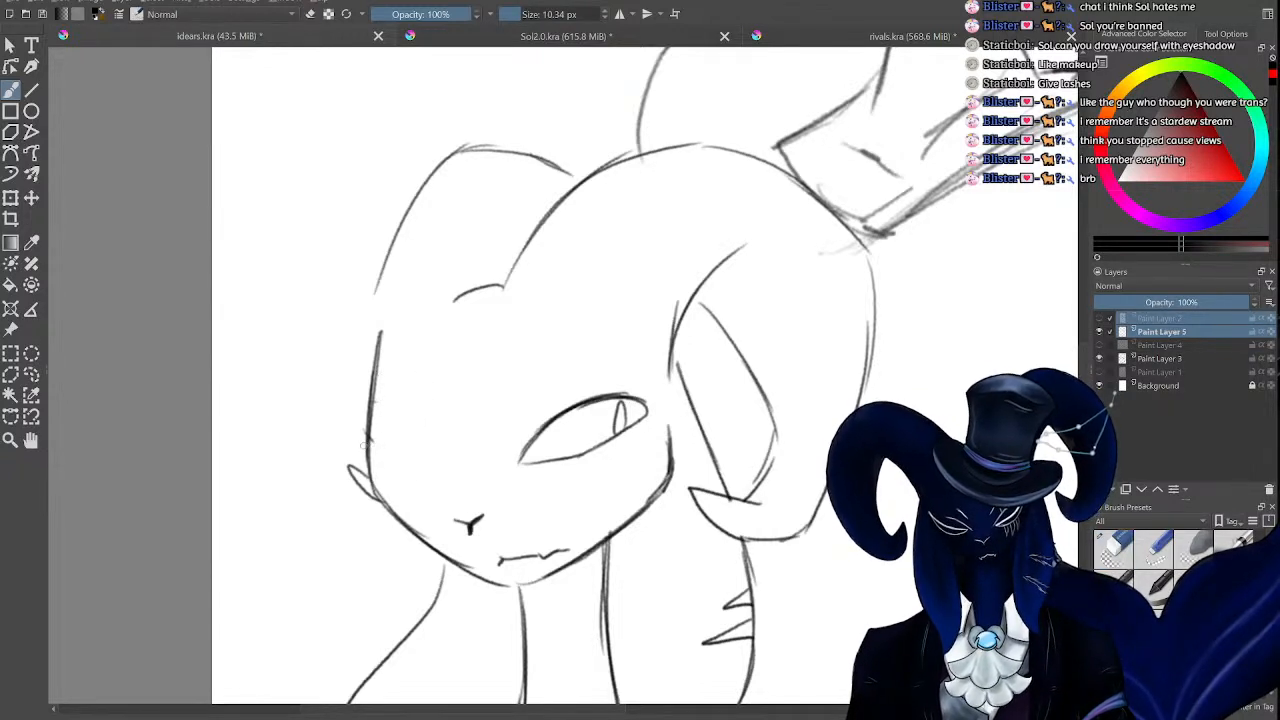
left_click_drag(356, 429, 417, 432)
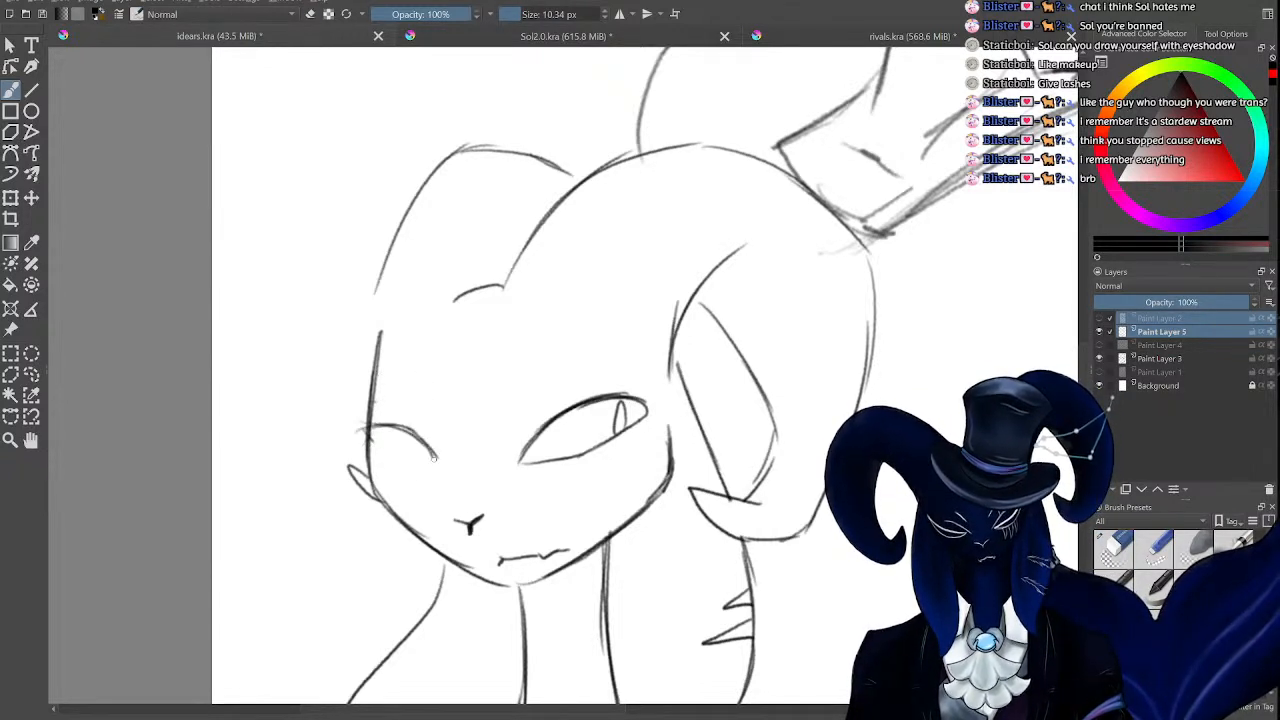
left_click_drag(376, 490, 434, 466)
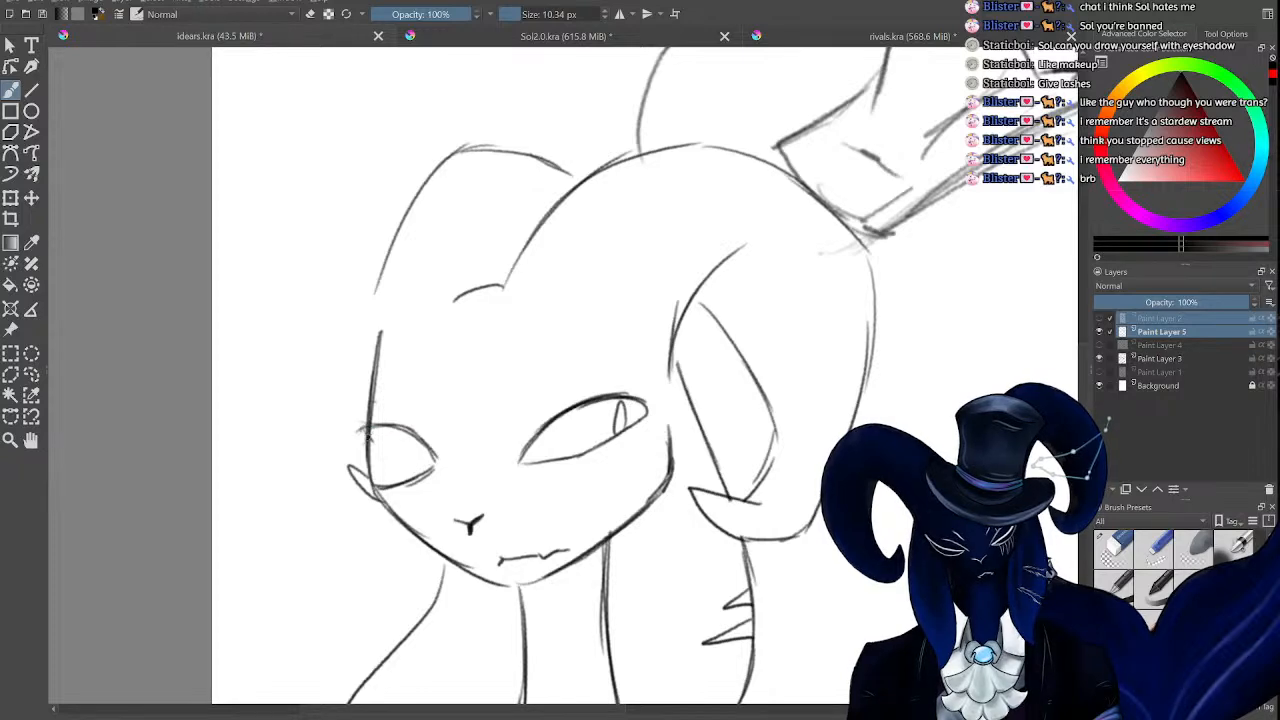
left_click_drag(362, 431, 386, 486)
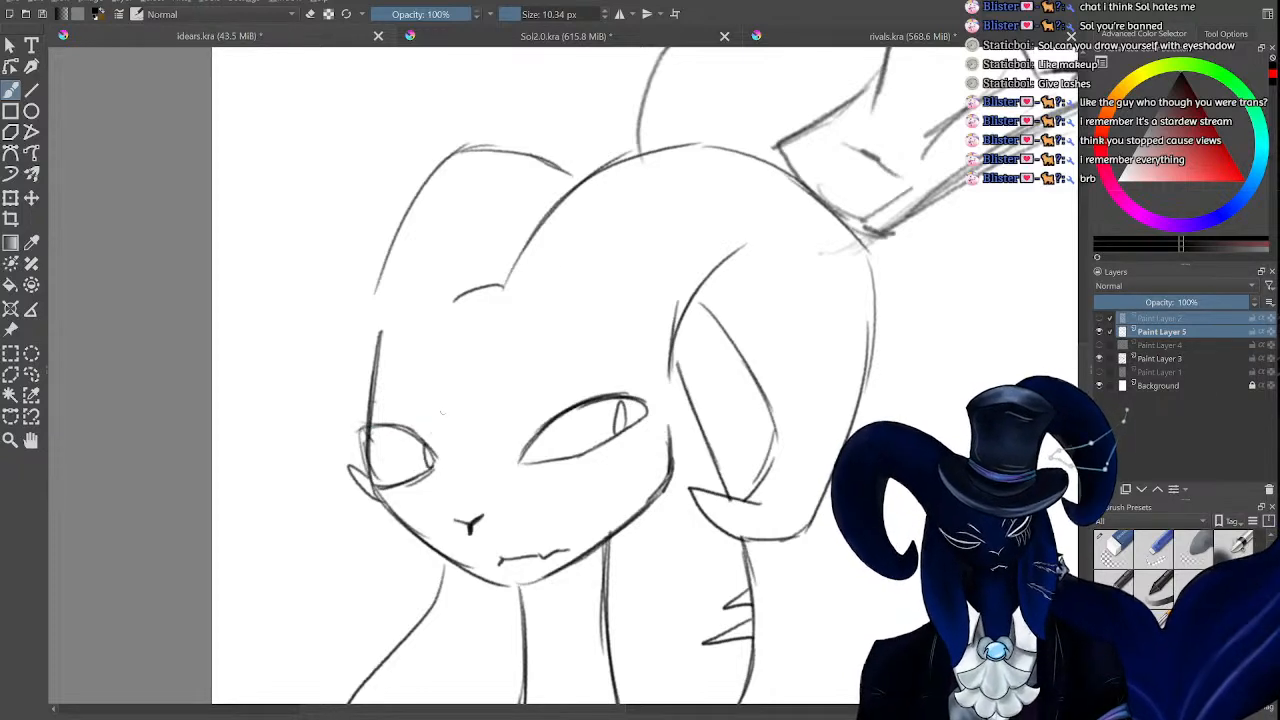
scroll(443, 411, "down", 5)
scroll(455, 412, "up", 6)
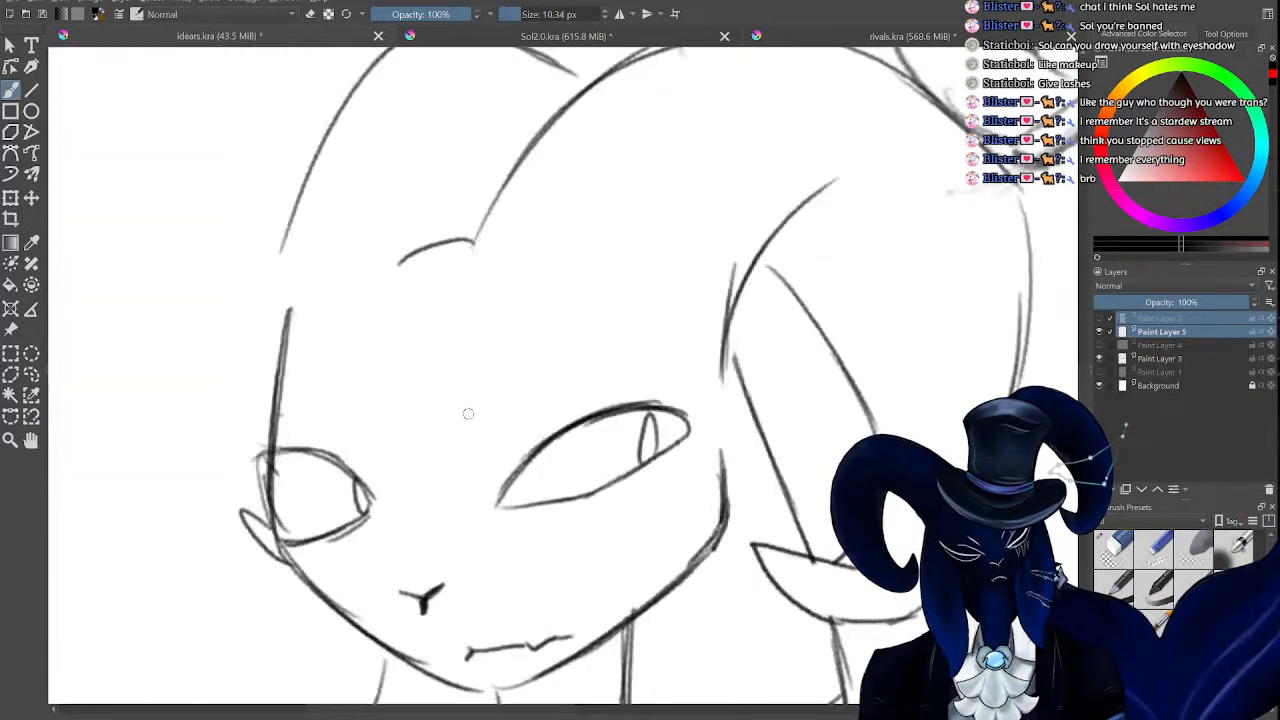
key("ctrl+z")
key("ctrl+z")
key("ctrl+z")
key("ctrl+z")
key("ctrl+z")
key("ctrl+z")
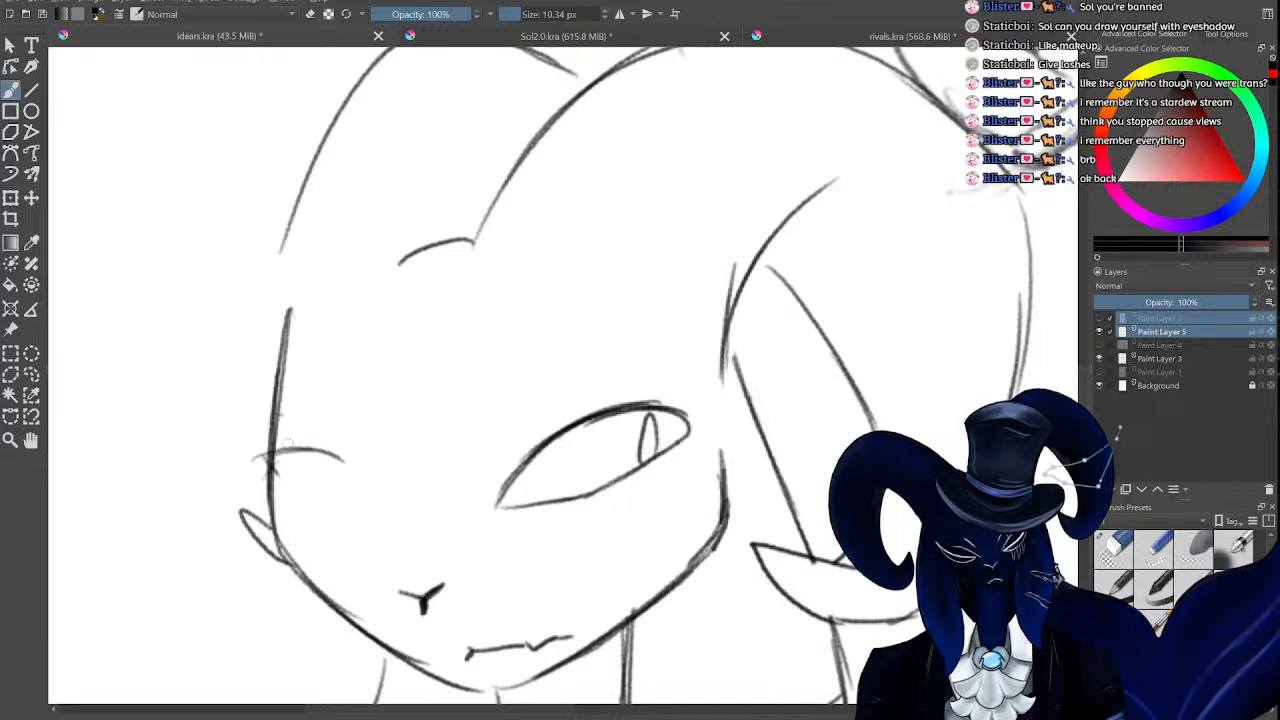
key("ctrl+z")
Redraw the left eye as a narrow, downward-slanting almond with a slit pupil at its inner corner.
mouse_move(278, 446)
left_mouse_down()
mouse_move(340, 478)
mouse_move(292, 453)
mouse_move(373, 534)
mouse_move(287, 507)
mouse_move(368, 535)
left_mouse_up()
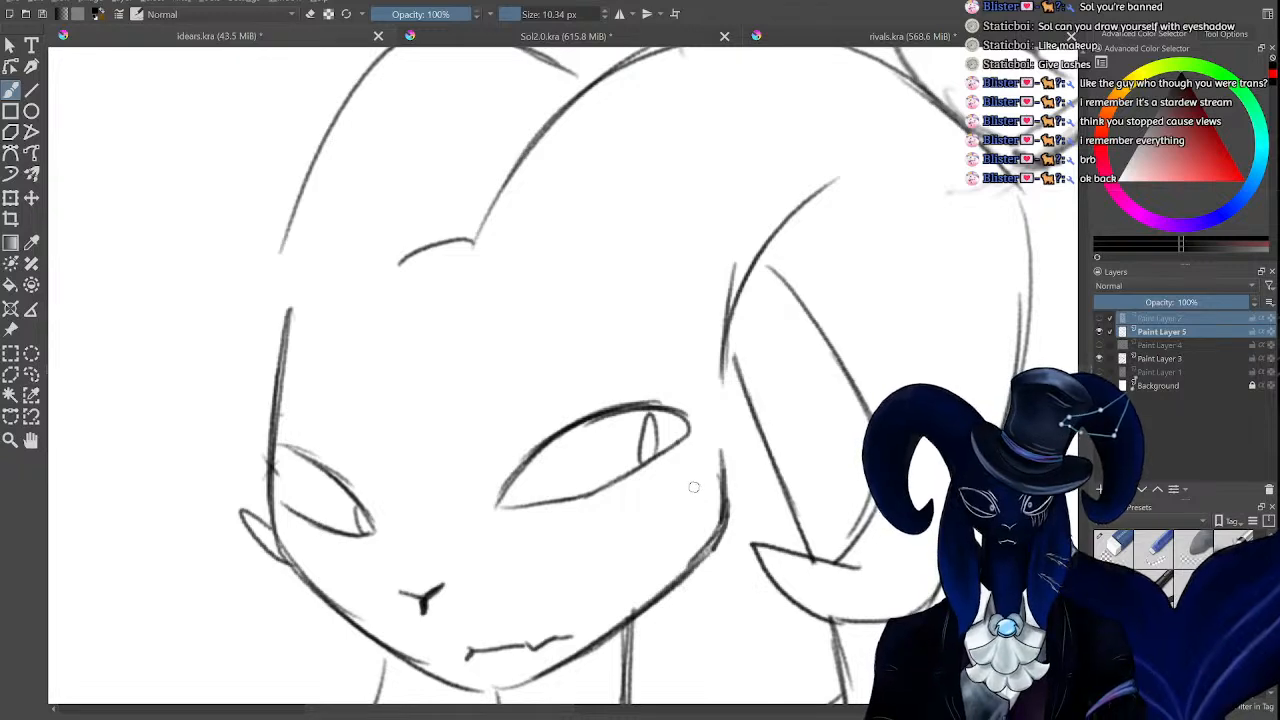
scroll(690, 490, "down", 5)
scroll(632, 458, "up", 3)
scroll(559, 381, "up", 2)
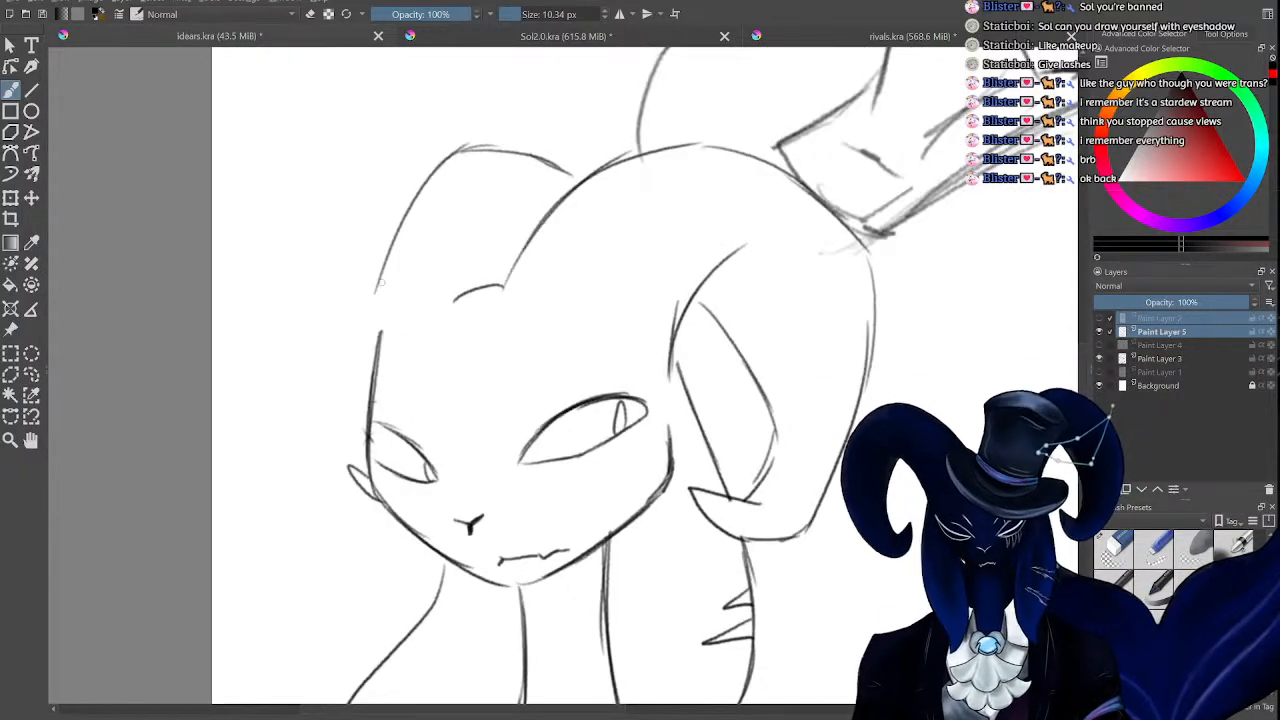
Draw a line joining the left horn's lower end to the left side of the face.
left_click_drag(382, 278, 373, 358)
scroll(500, 440, "down", 6)
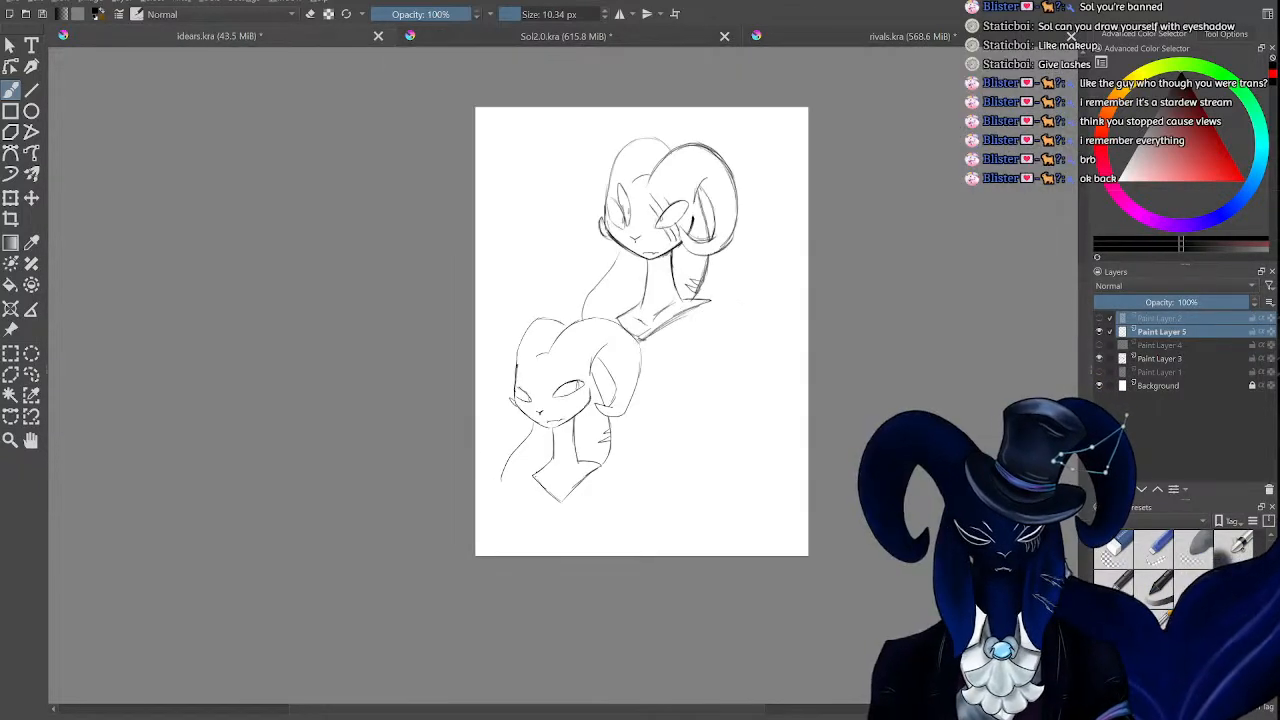
scroll(801, 370, "up", 6)
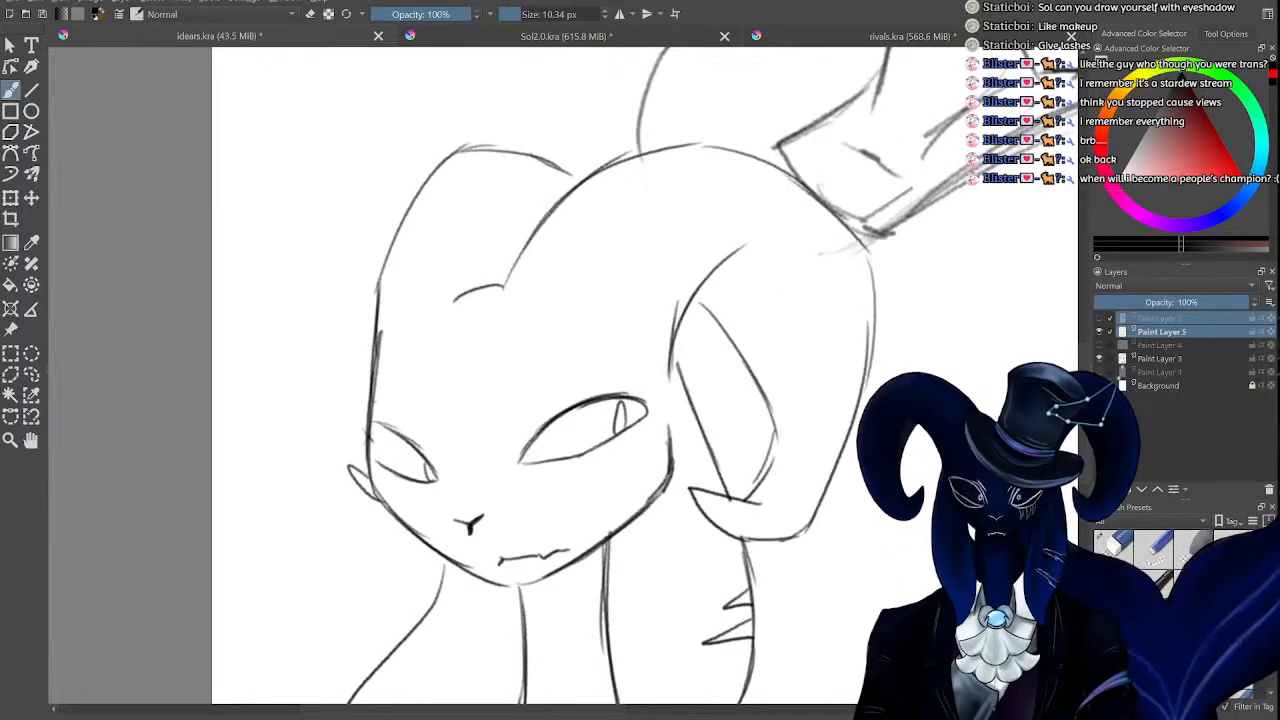
Examine the new sketch from the horns and face down to the neck and shoulder piece.
key("minus")
scroll(1081, 344, "up", 2)
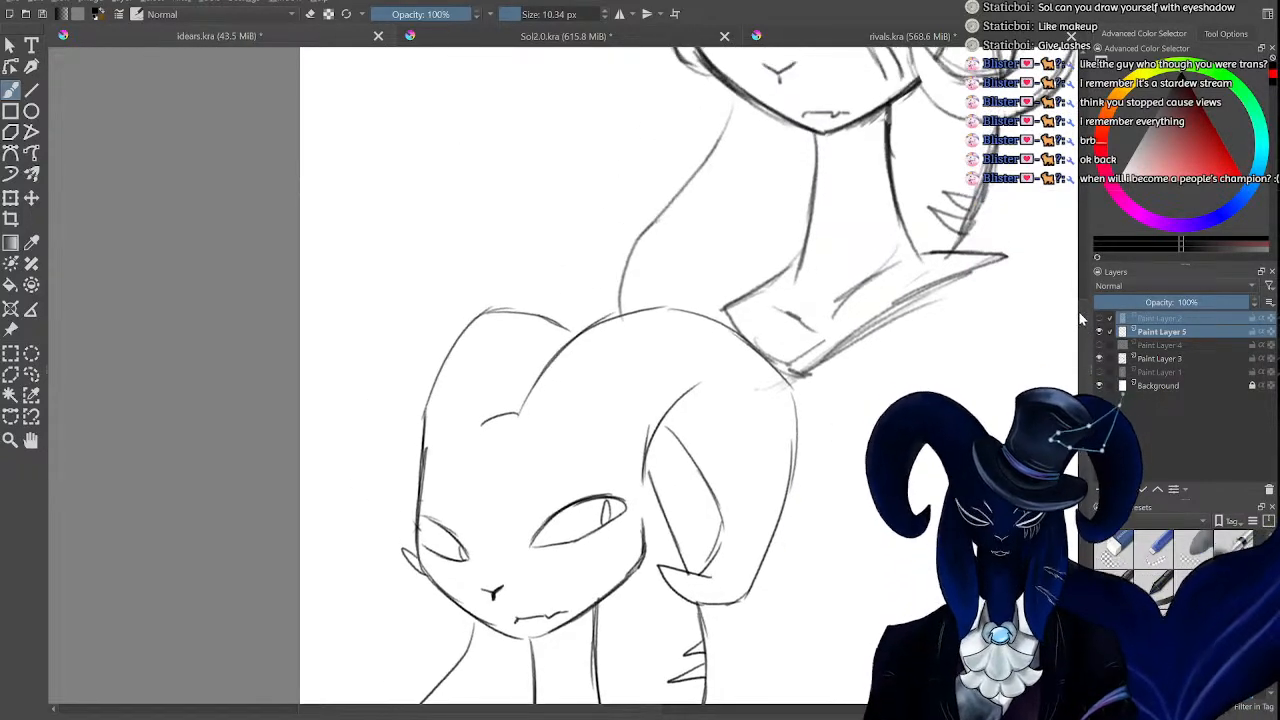
key("minus")
key("minus")
left_click_drag(1082, 308, 1072, 340)
key("plus")
key("plus")
scroll(1070, 341, "down", 5)
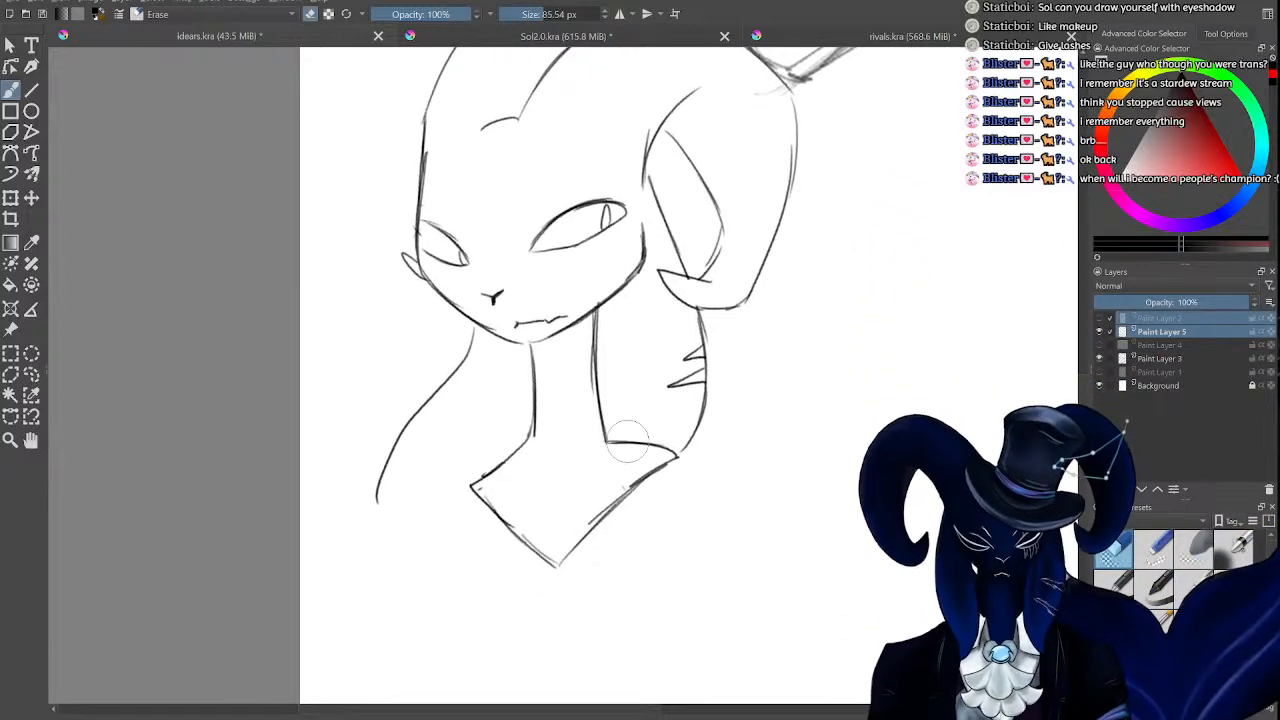
key("e")
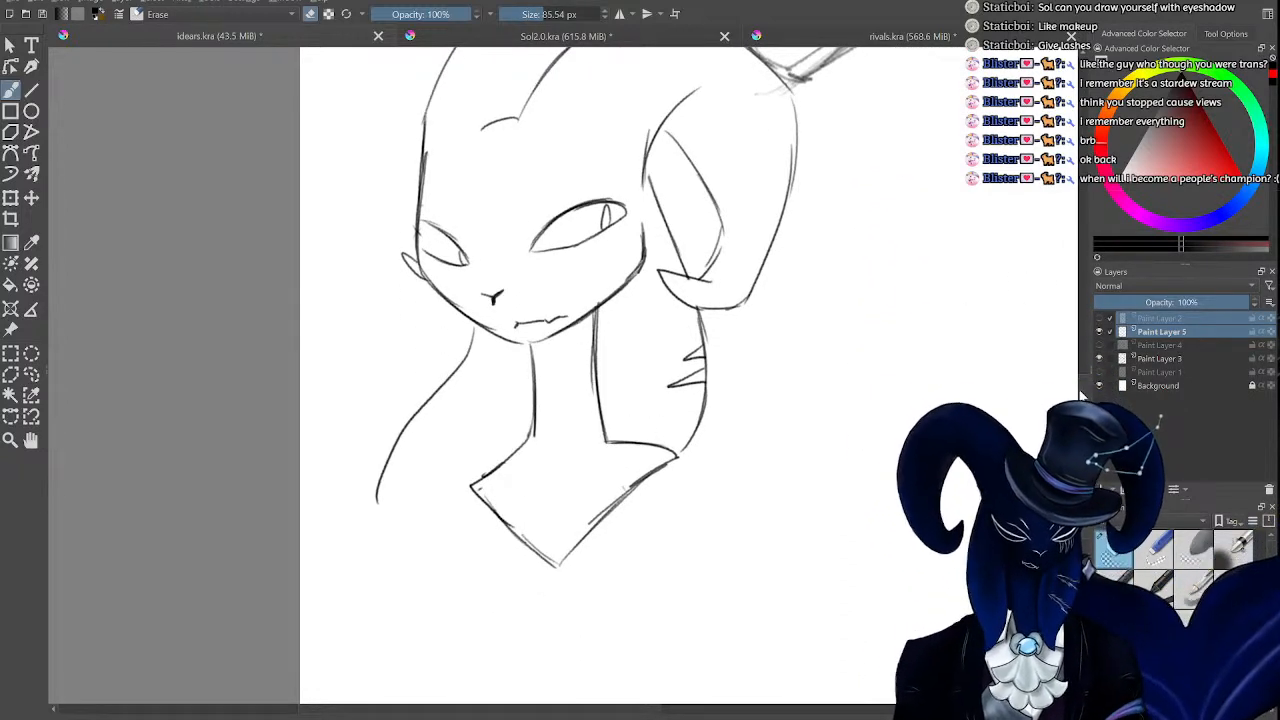
scroll(1011, 294, "up", 3)
key("ctrl+plus")
key("ctrl+plus")
mouse_move(1088, 356)
left_mouse_down()
mouse_move(1086, 342)
mouse_move(1086, 367)
left_mouse_up()
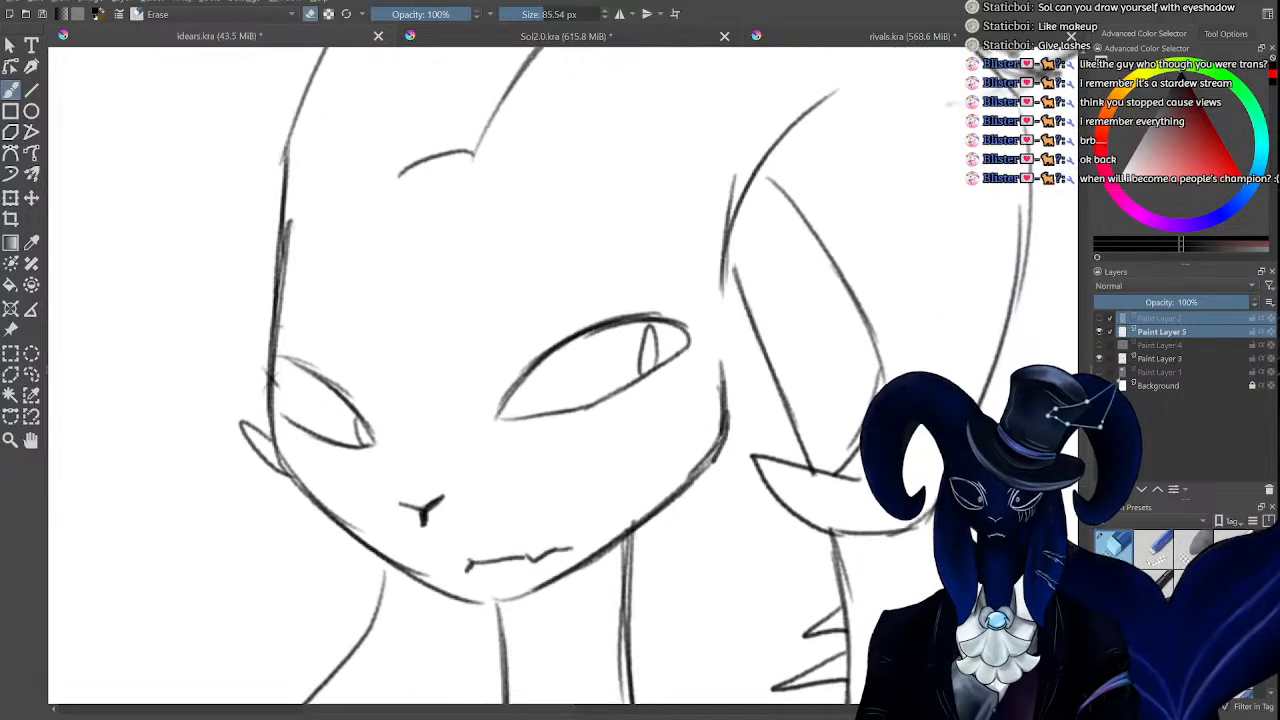
Erase the small dark nose and redraw it as a wider, thinner Y shape.
key("e")
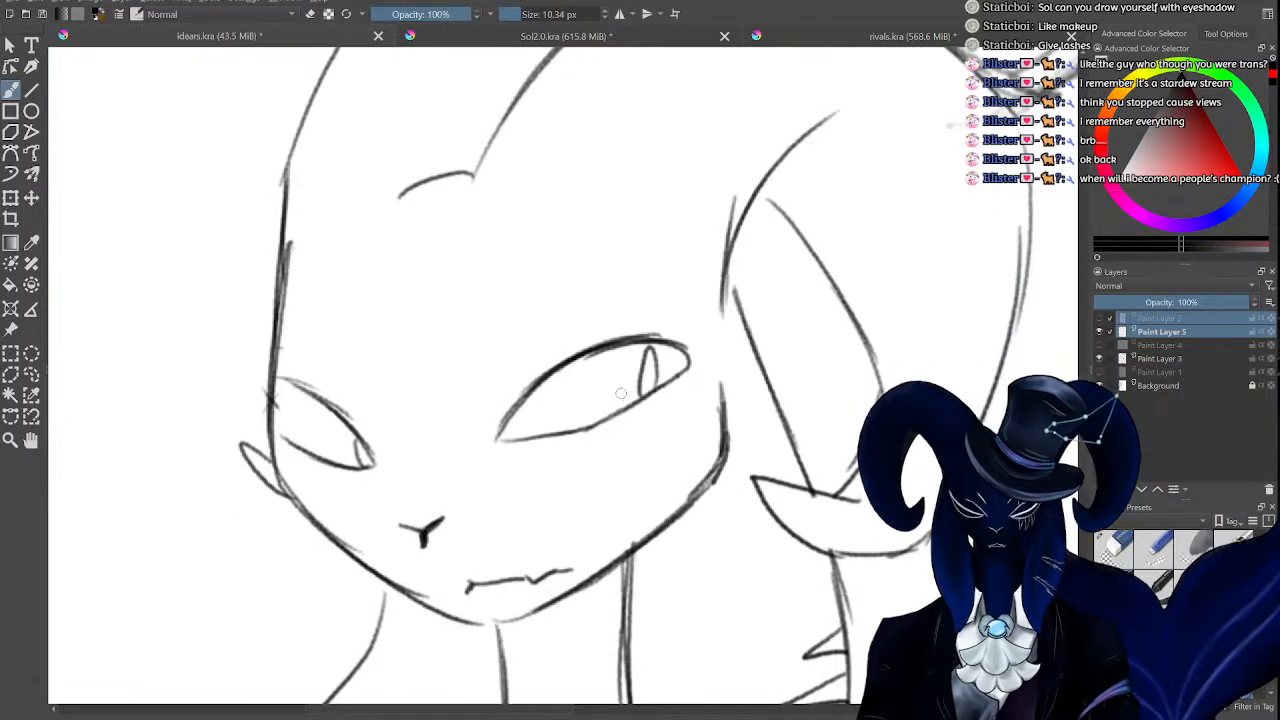
key("e")
mouse_move(402, 525)
left_mouse_down()
mouse_move(409, 535)
mouse_move(414, 512)
mouse_move(401, 537)
mouse_move(456, 519)
left_mouse_up()
key("e")
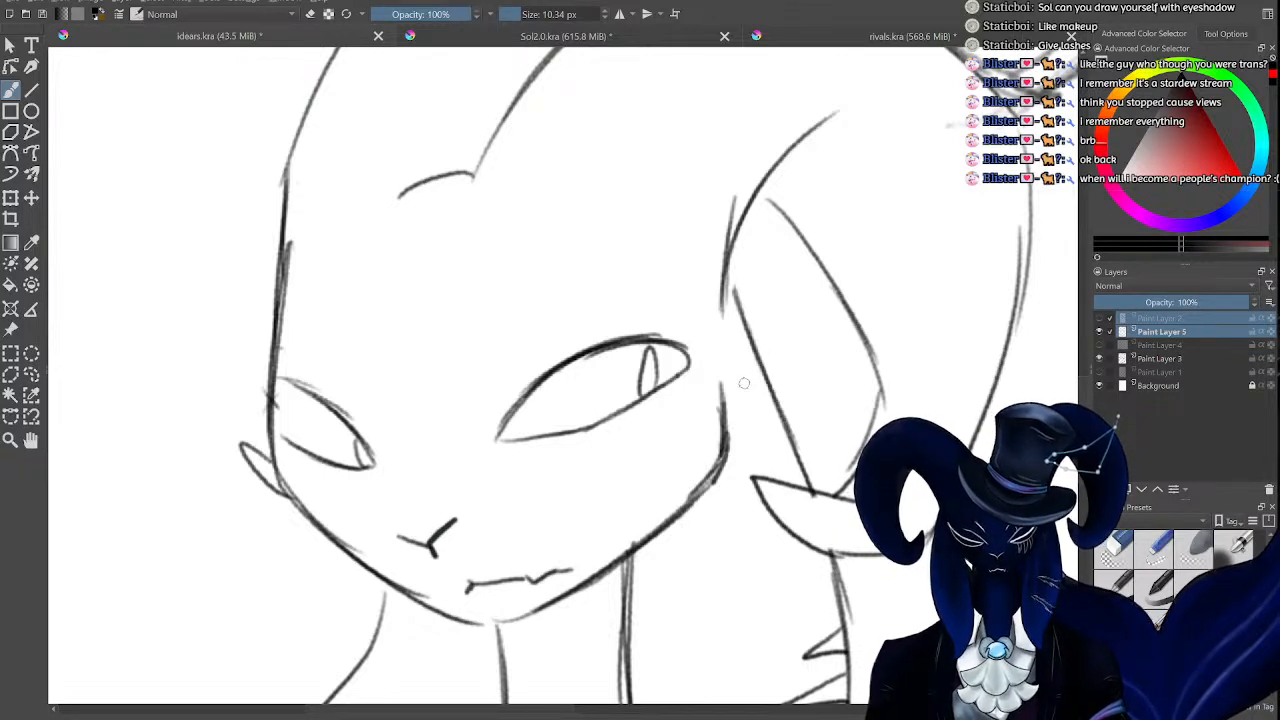
left_click_drag(648, 401, 682, 479)
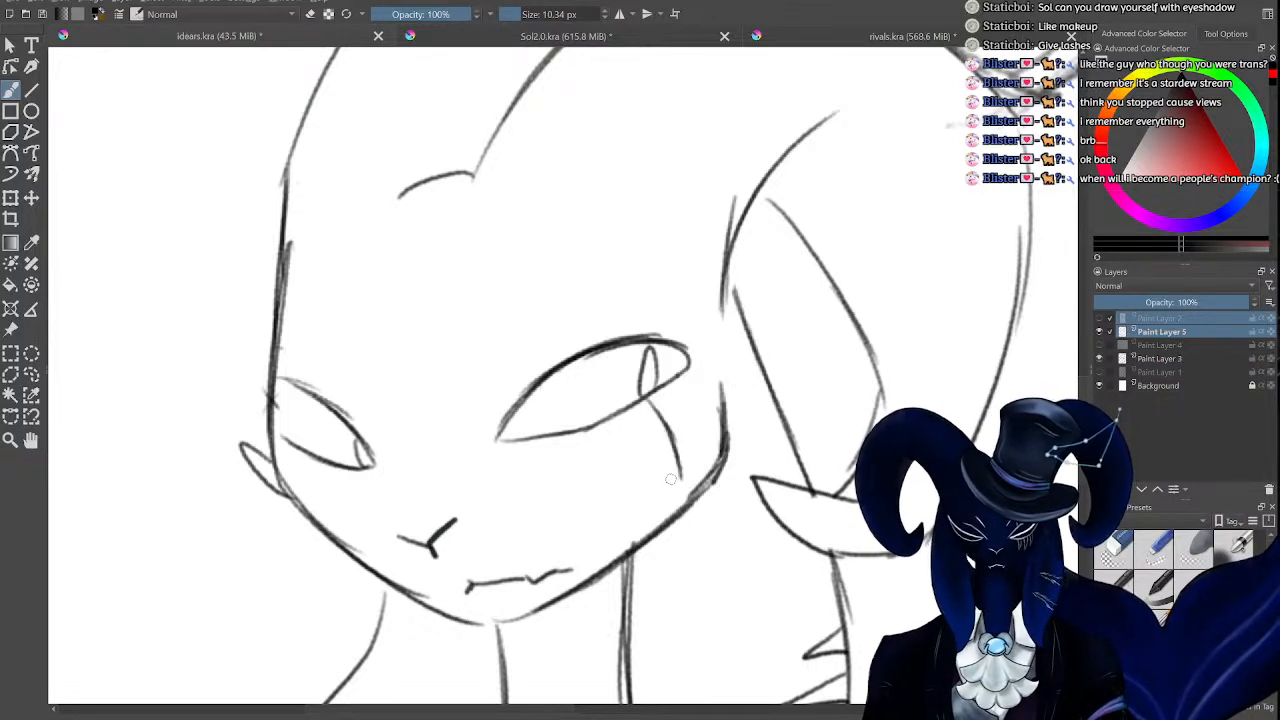
left_click_drag(598, 430, 650, 510)
left_click_drag(549, 438, 572, 488)
key("e")
mouse_move(690, 420)
left_mouse_down()
mouse_move(606, 466)
mouse_move(637, 491)
mouse_move(551, 491)
mouse_move(549, 475)
left_mouse_up()
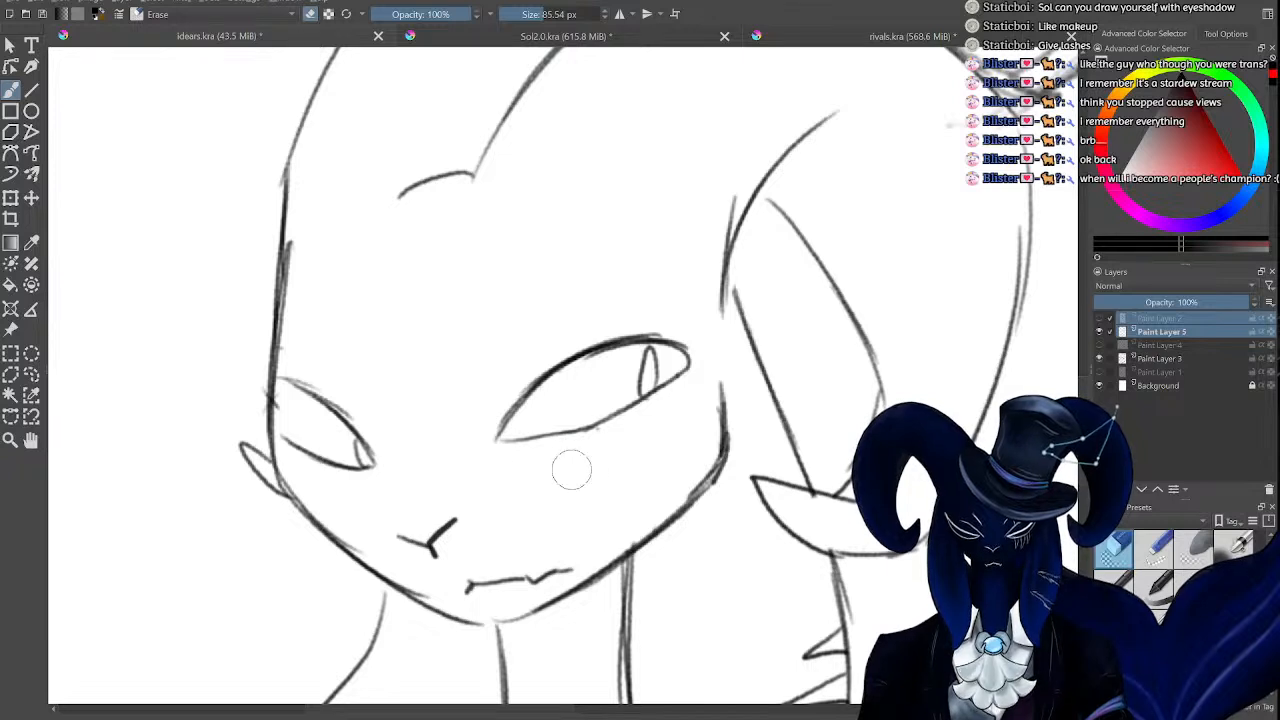
key("e")
Extend the right eye's inner corner down toward the nose and thicken its upper lid with an added inner lid line.
left_click_drag(507, 420, 490, 445)
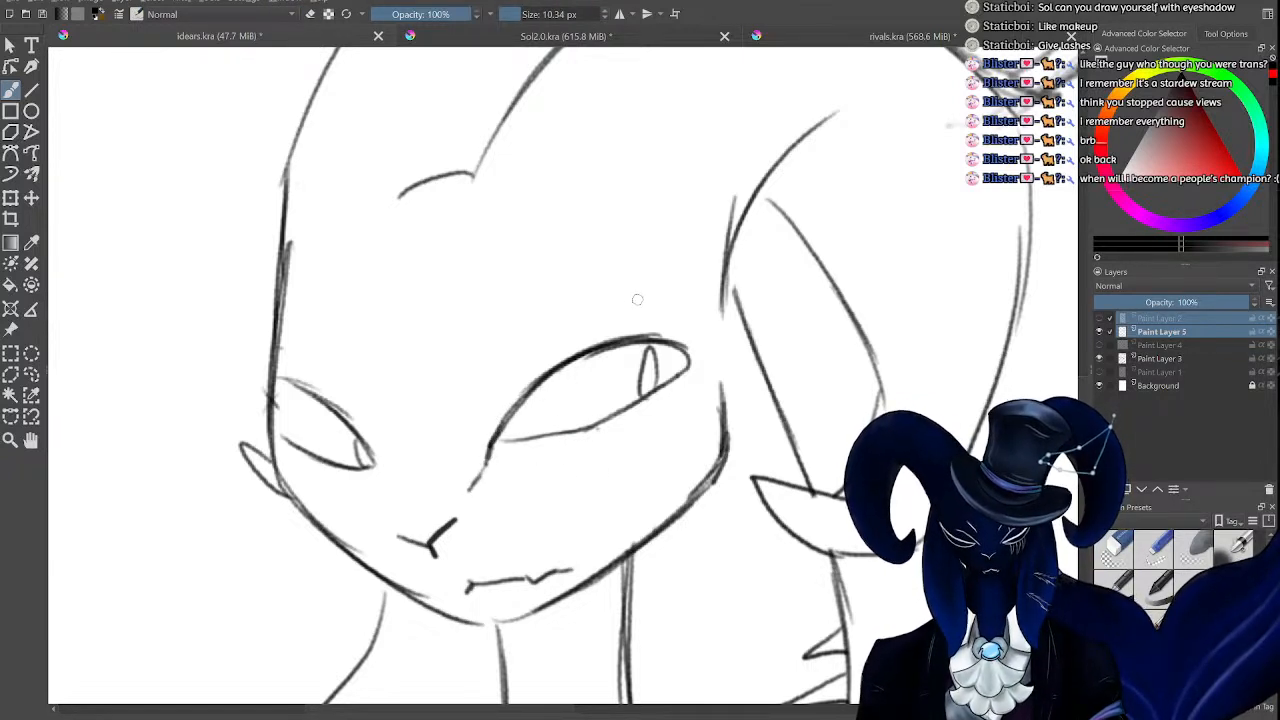
left_click_drag(493, 438, 515, 384)
left_click_drag(487, 458, 541, 368)
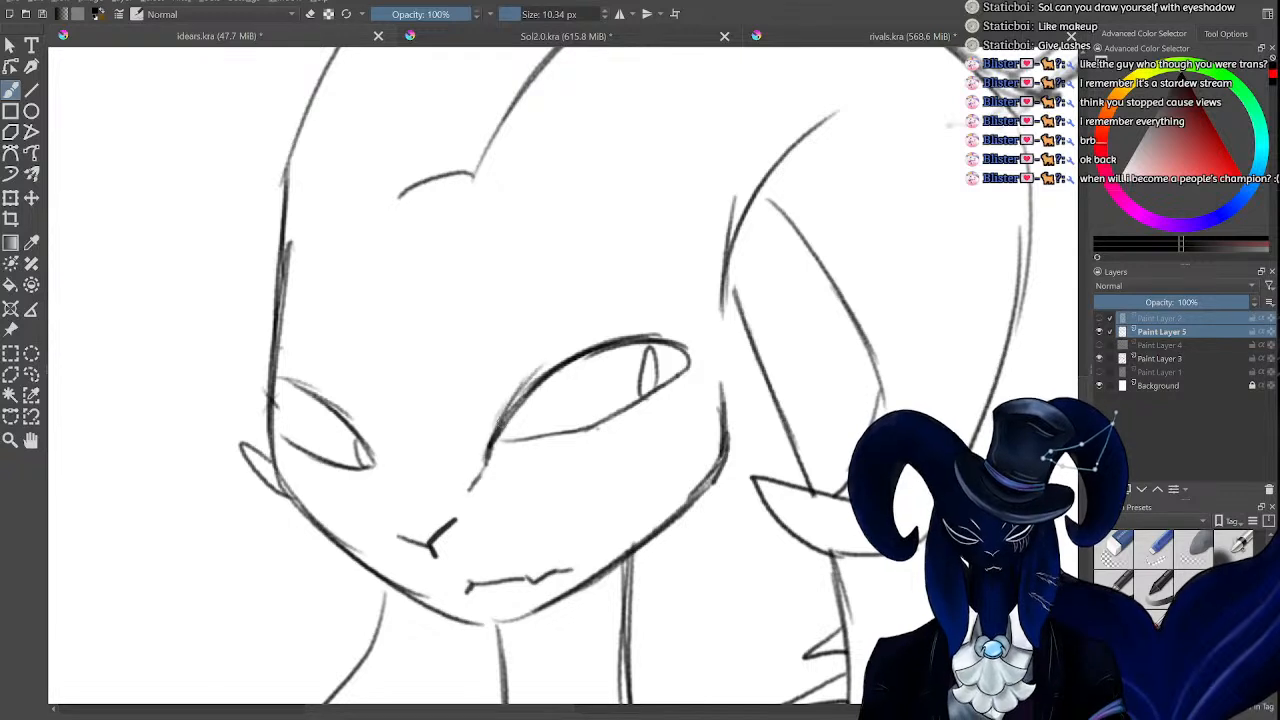
mouse_move(492, 436)
left_mouse_down()
mouse_move(584, 348)
mouse_move(576, 369)
mouse_move(598, 366)
left_mouse_up()
left_click_drag(528, 410, 660, 350)
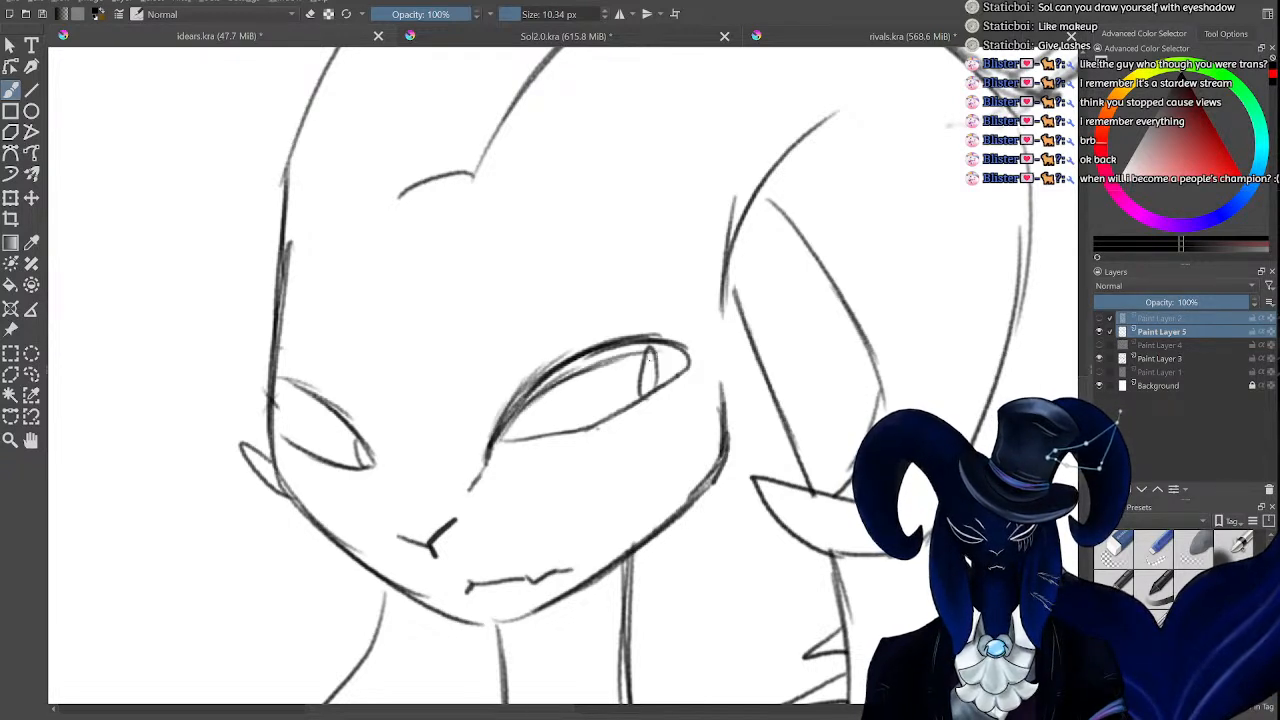
left_click_drag(576, 374, 682, 338)
left_click_drag(494, 427, 566, 348)
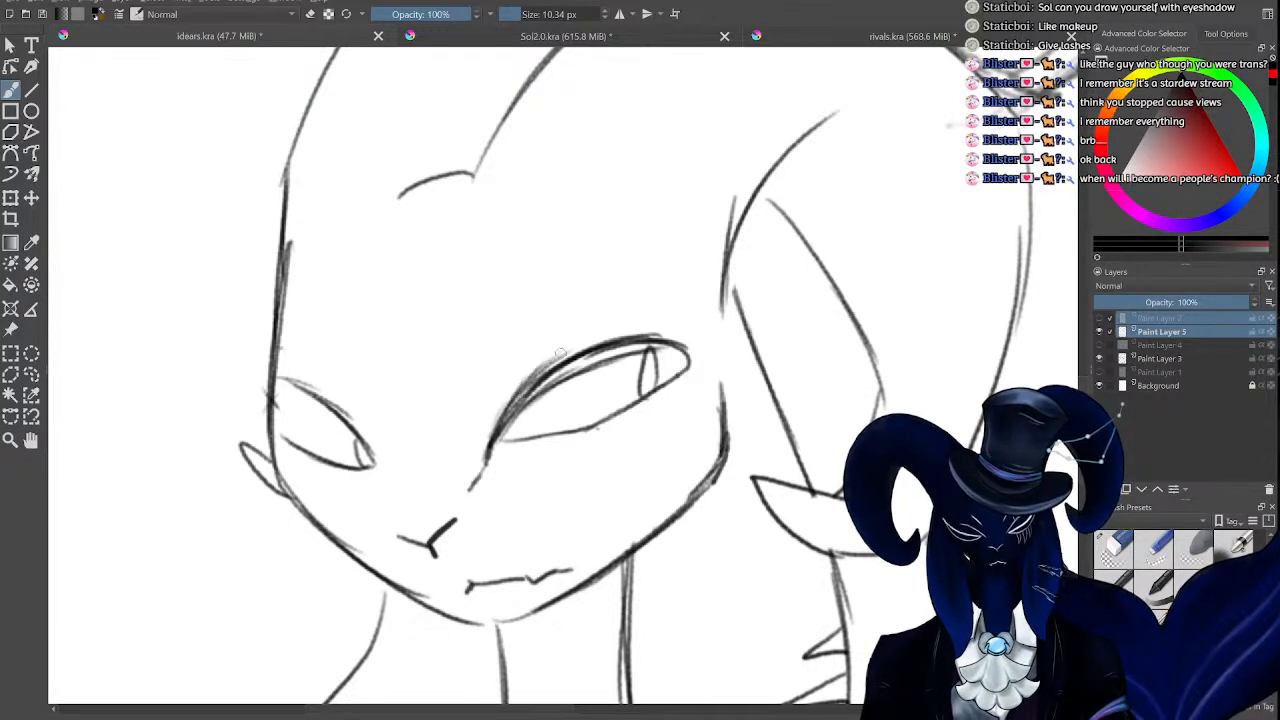
left_click_drag(516, 400, 588, 336)
mouse_move(542, 376)
left_mouse_down()
mouse_move(608, 332)
mouse_move(662, 332)
left_mouse_up()
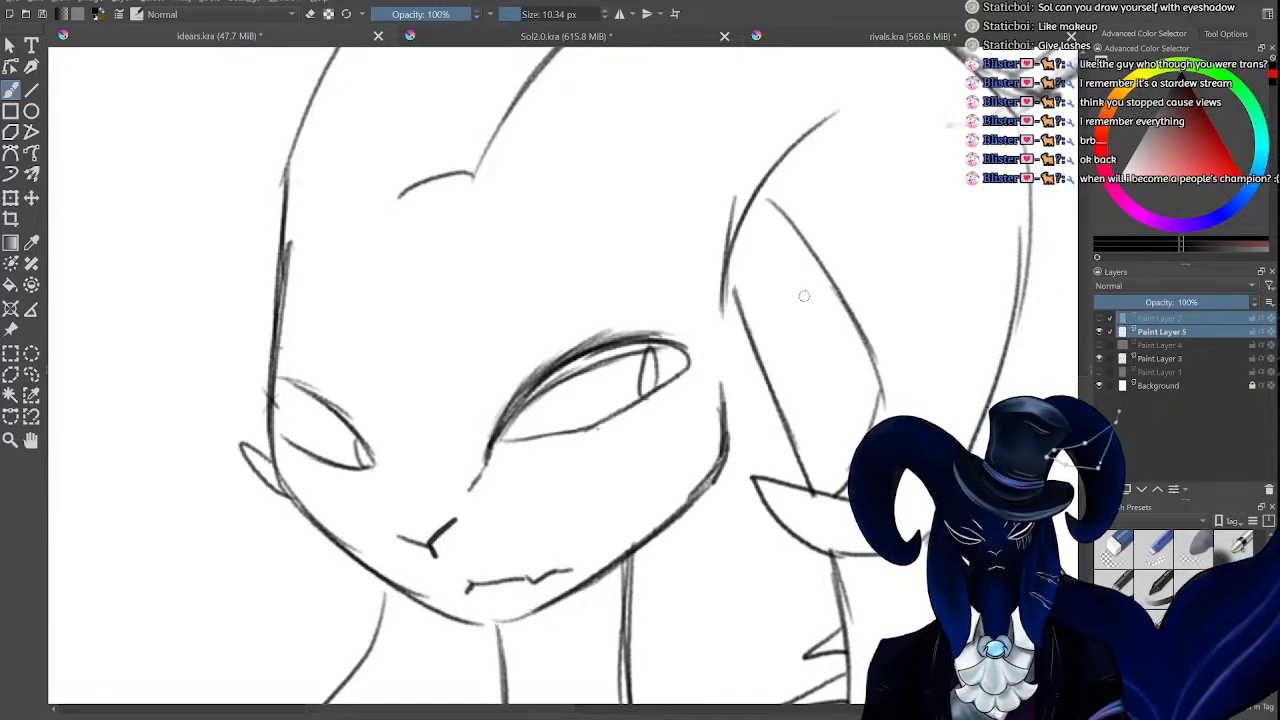
key("ctrl+z")
key("ctrl+z")
key("ctrl+z")
key("ctrl+z")
key("ctrl+z")
key("ctrl+z")
key("ctrl+z")
key("ctrl+z")
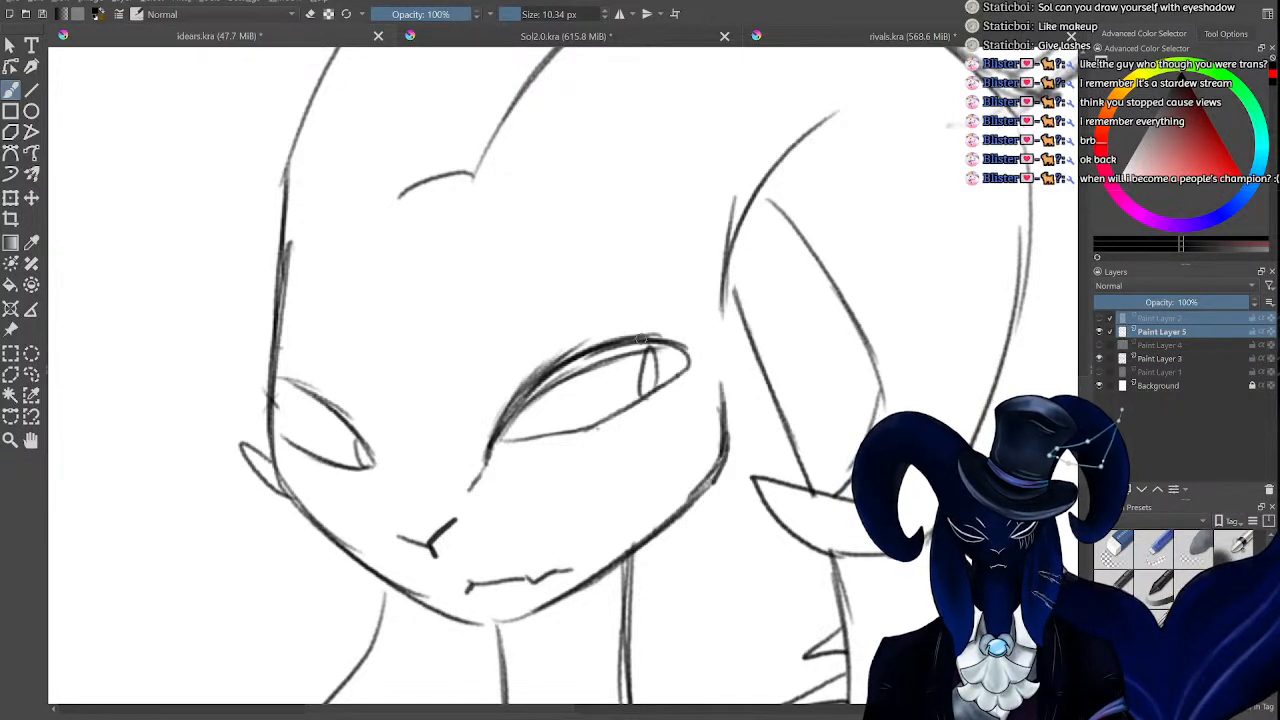
Draw short lashes along both eyes' upper lids and add an inner lid line to the left eye.
mouse_move(669, 341)
left_mouse_down()
mouse_move(552, 343)
mouse_move(607, 345)
mouse_move(506, 360)
mouse_move(550, 375)
mouse_move(510, 377)
mouse_move(470, 420)
left_mouse_up()
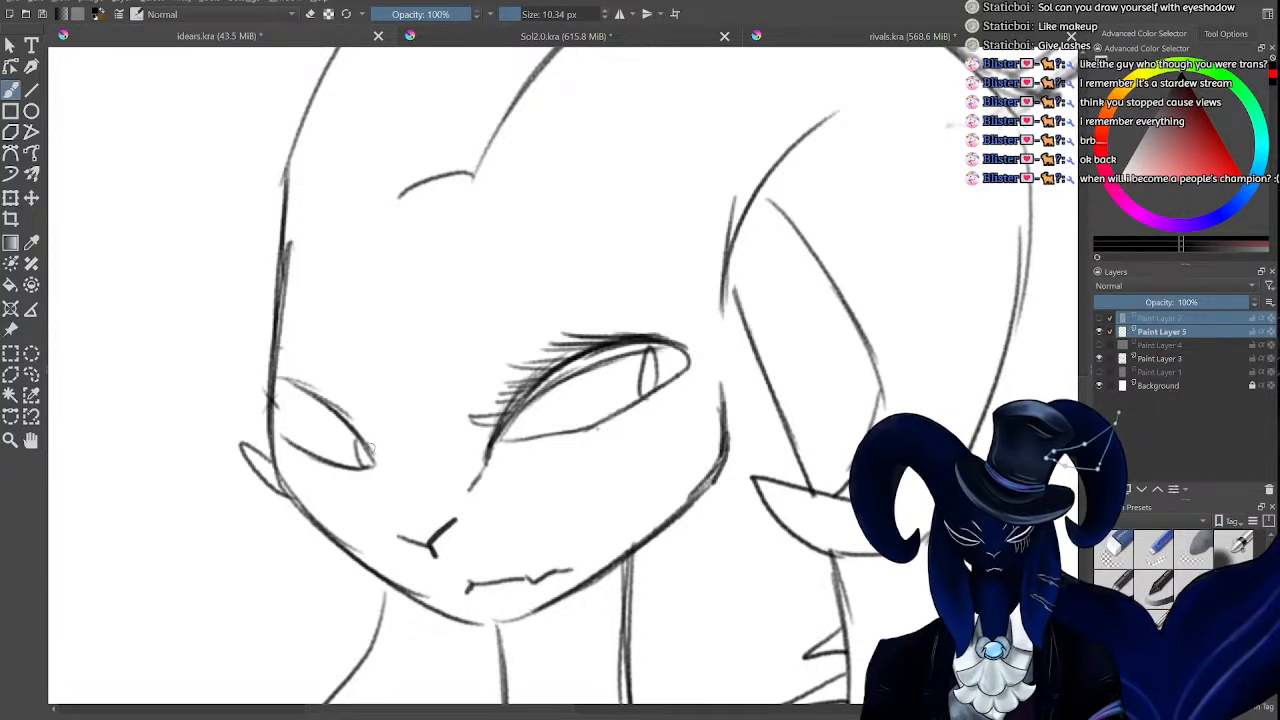
mouse_move(362, 440)
left_mouse_down()
mouse_move(324, 383)
mouse_move(279, 366)
mouse_move(360, 426)
left_mouse_up()
left_click_drag(344, 410, 374, 454)
left_click_drag(358, 438, 374, 450)
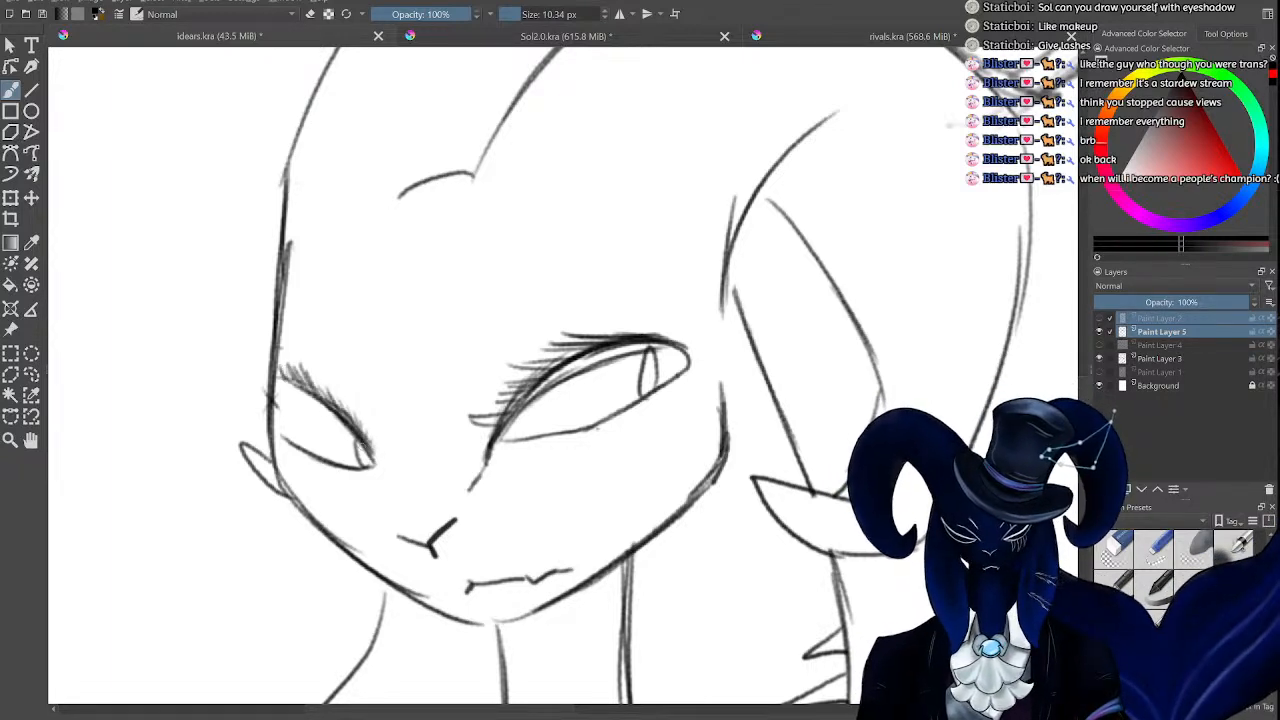
mouse_move(310, 408)
left_mouse_down()
mouse_move(366, 458)
mouse_move(356, 438)
left_mouse_up()
left_click_drag(286, 390, 340, 422)
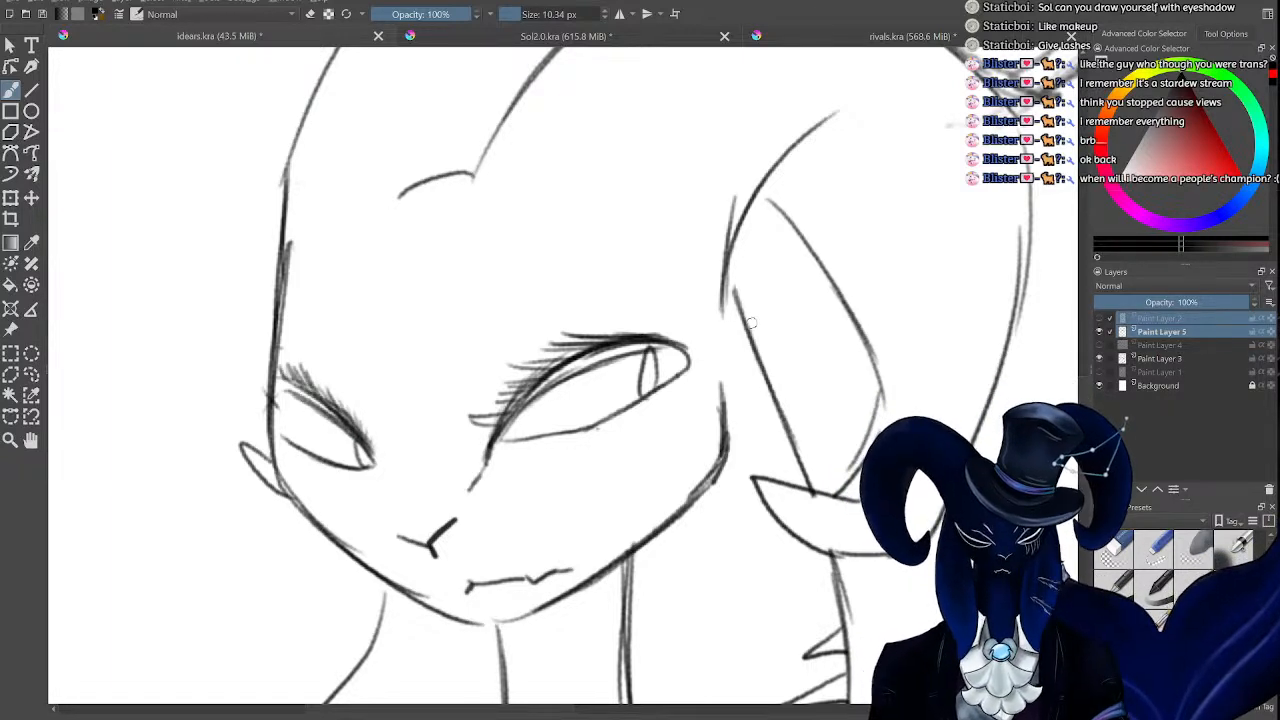
Trim the innermost long lash of the right eye and add short lashes along the outer end of its upper lid.
key("minus")
key("minus")
key("plus")
key("plus")
key("plus")
key("slash")
mouse_move(472, 421)
left_mouse_down()
mouse_move(442, 436)
mouse_move(460, 434)
left_mouse_up()
key("slash")
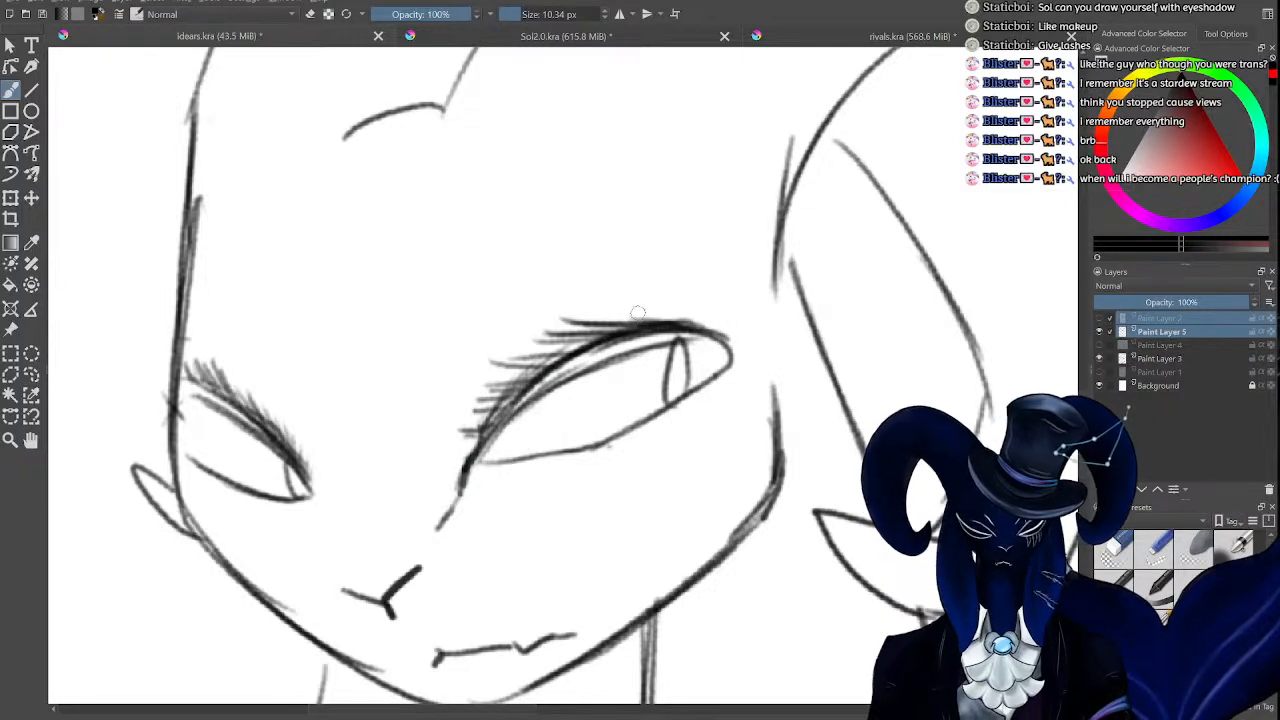
left_click_drag(638, 313, 727, 340)
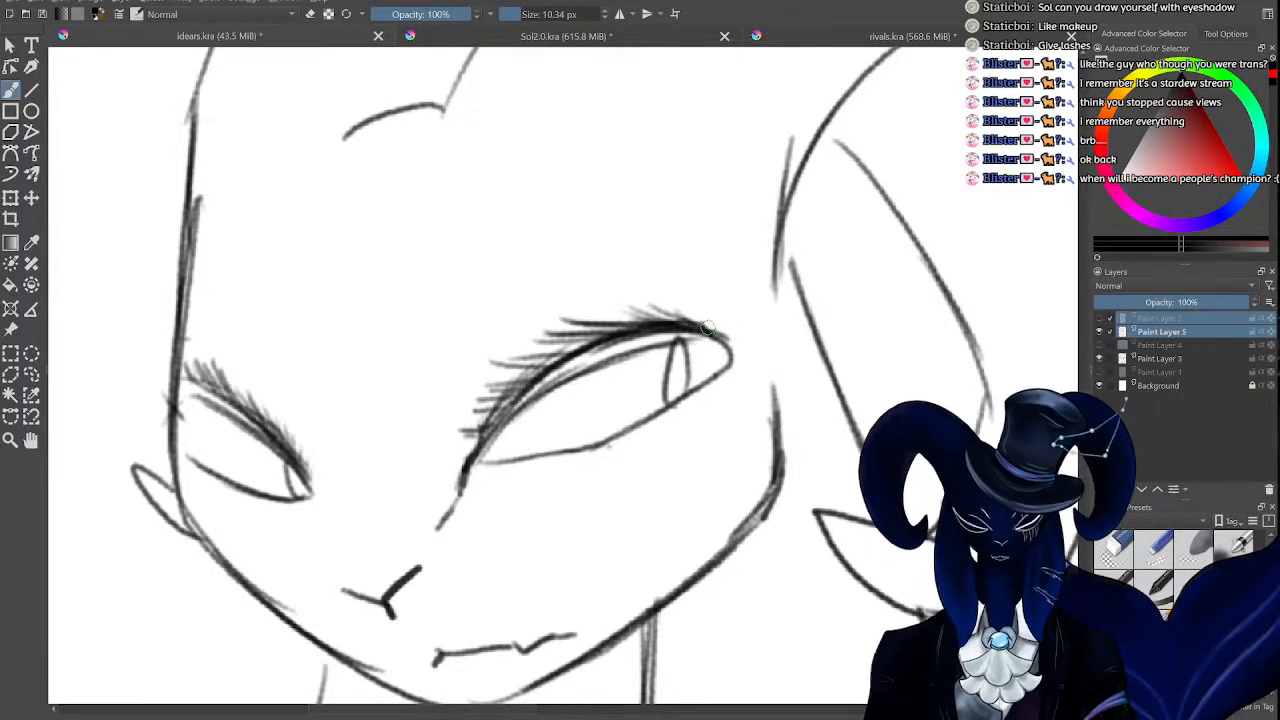
key("minus")
key("minus")
key("minus")
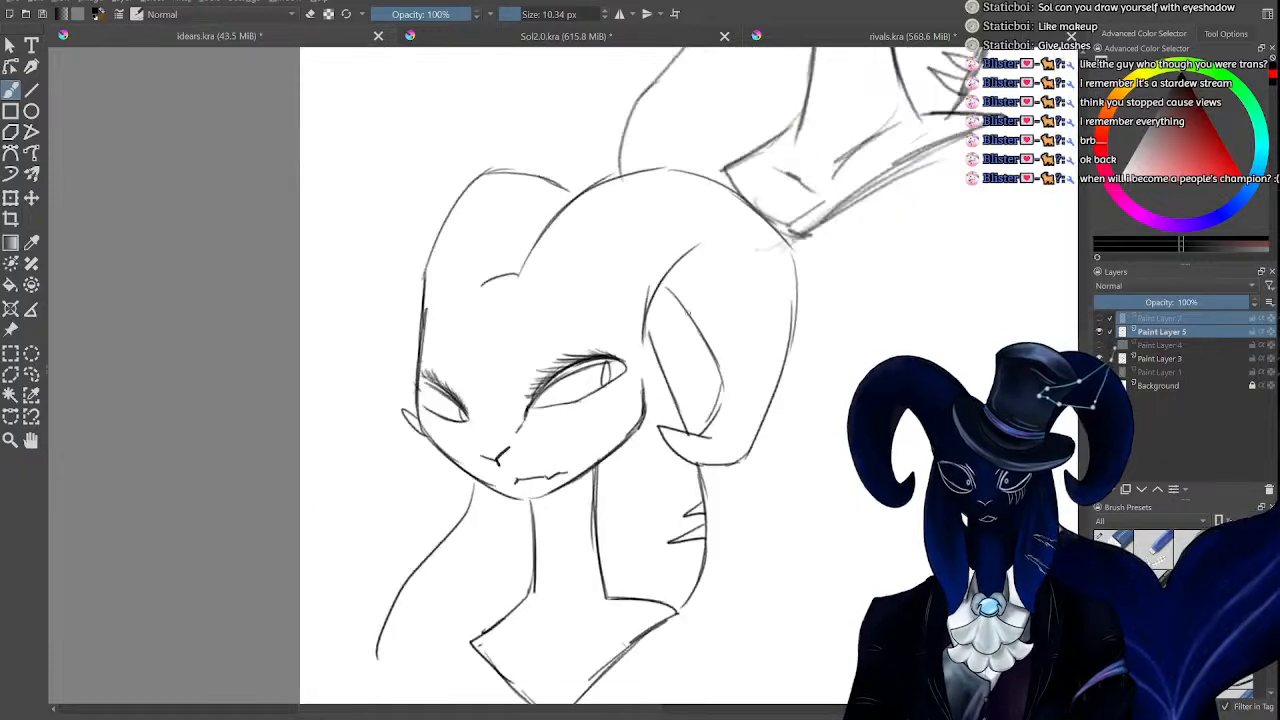
Draw a second line along the right eye's lower lid and undo the extra strokes at its outer corner.
key("plus")
key("plus")
key("plus")
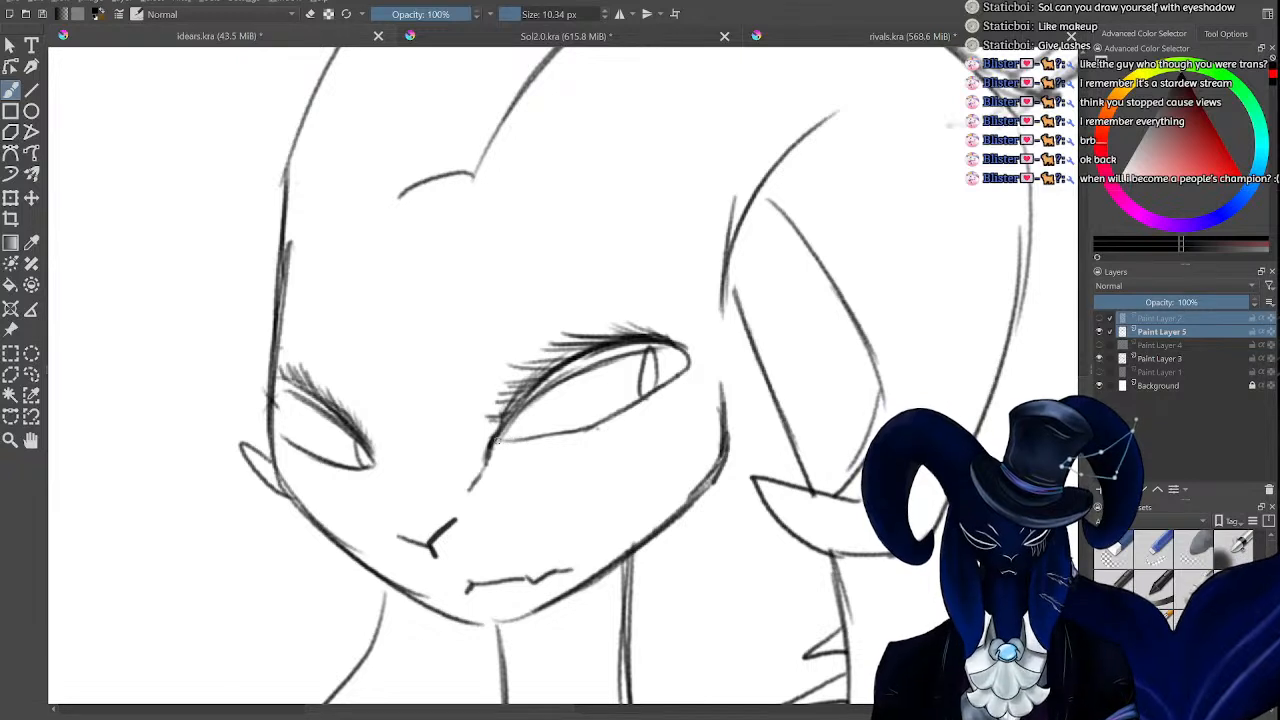
mouse_move(497, 440)
left_mouse_down()
mouse_move(619, 424)
mouse_move(566, 445)
mouse_move(674, 390)
left_mouse_up()
mouse_move(618, 424)
left_mouse_down()
mouse_move(692, 379)
mouse_move(676, 390)
left_mouse_up()
left_click_drag(636, 406, 734, 370)
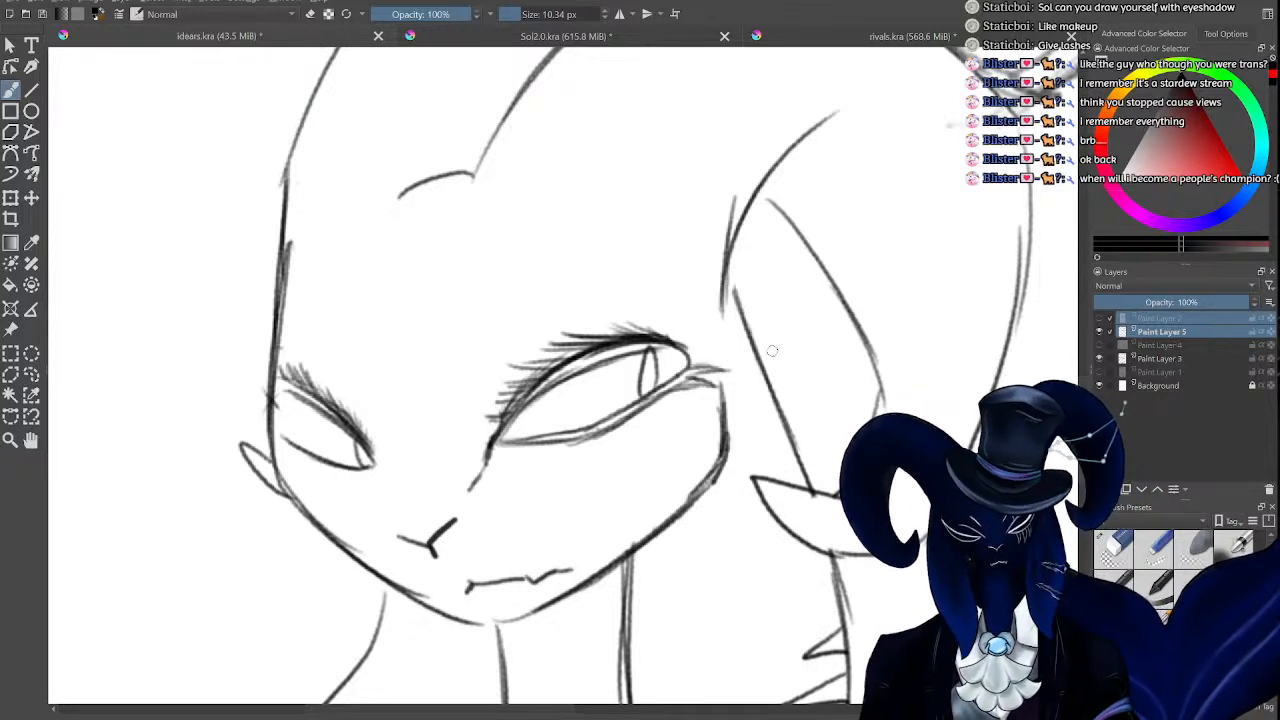
key("ctrl+z")
key("ctrl+z")
key("ctrl+z")
key("ctrl+z")
key("ctrl+z")
key("ctrl+z")
key("ctrl+z")
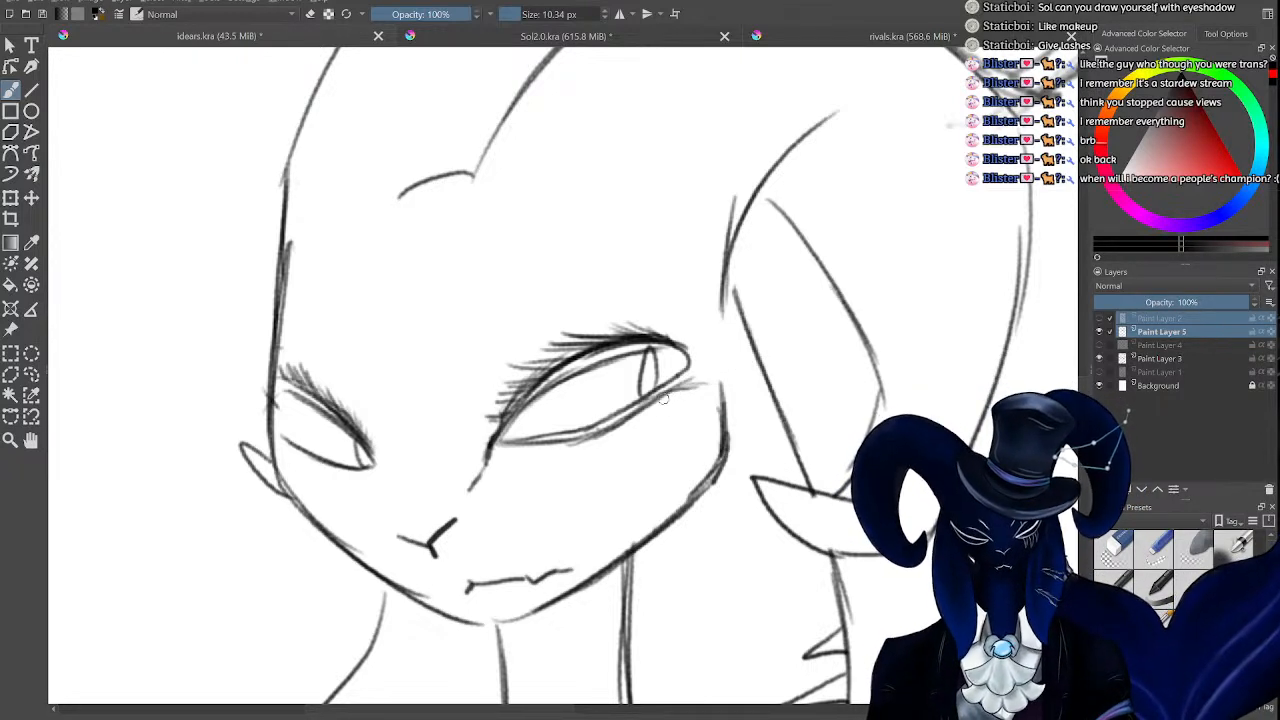
Extend the right eye's lower lid past the outer corner and darken the lower lids of both eyes.
left_click_drag(663, 398, 710, 366)
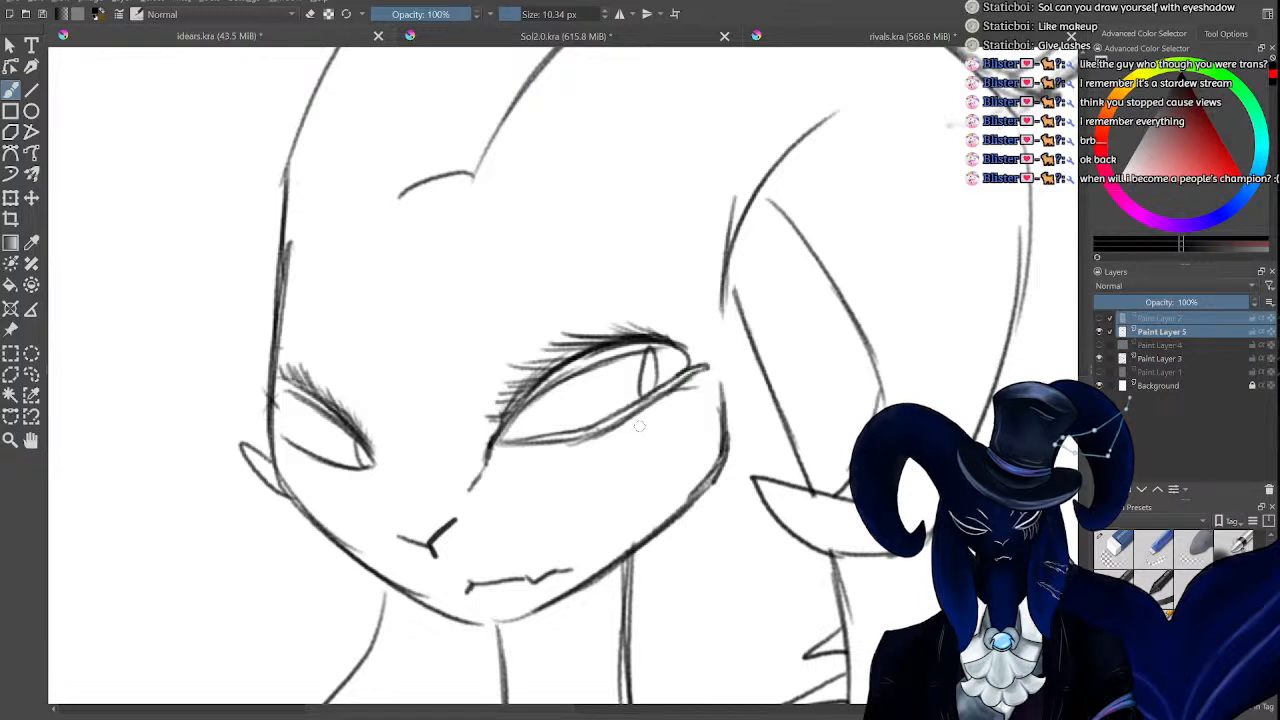
mouse_move(366, 468)
left_mouse_down()
mouse_move(302, 460)
mouse_move(272, 434)
left_mouse_up()
mouse_move(536, 436)
left_mouse_down()
mouse_move(612, 420)
mouse_move(680, 376)
left_mouse_up()
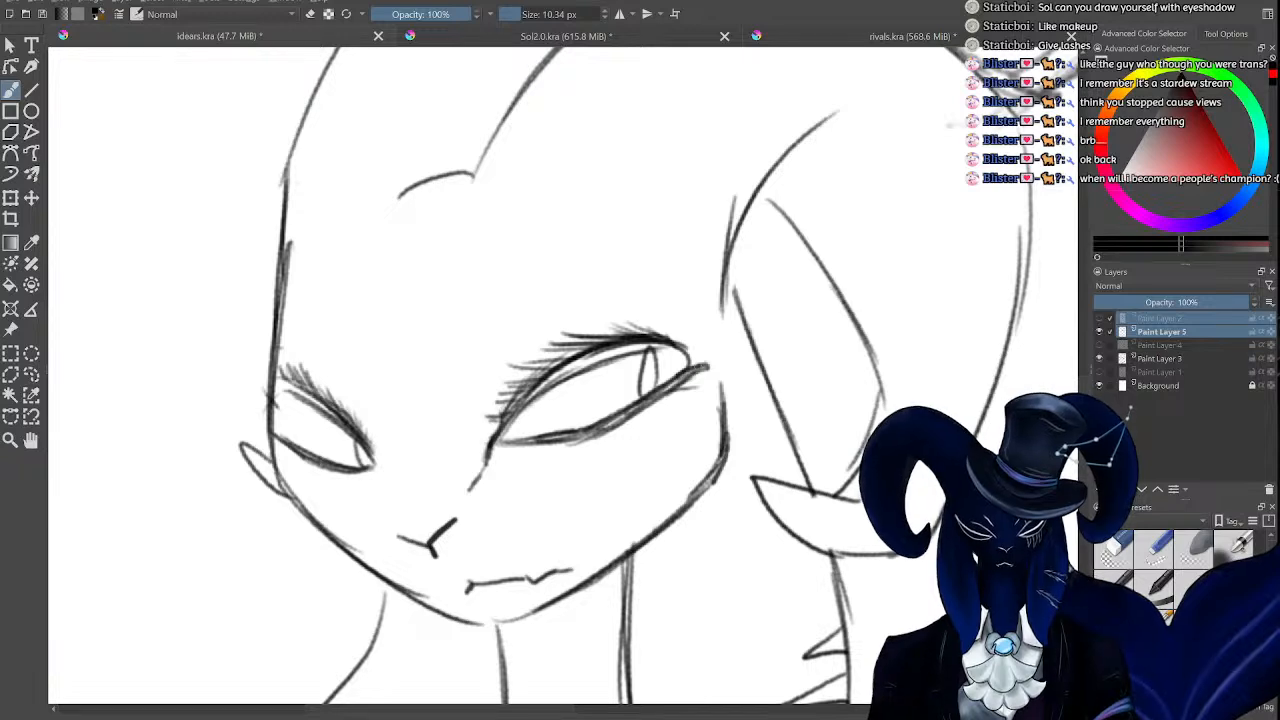
Erase part of the line below the right eye's inner corner and draw a short curve down from the left eye's inner corner.
scroll(600, 400, "down", 5)
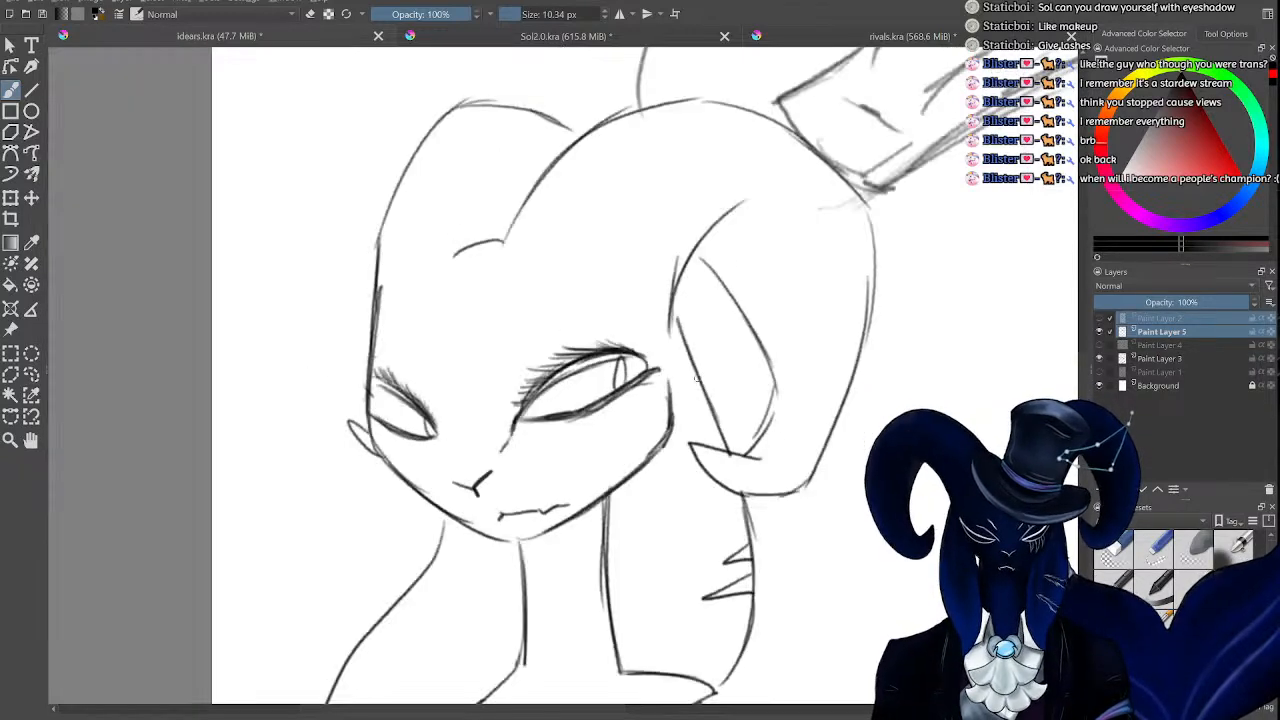
scroll(688, 366, "up", 2)
scroll(688, 366, "up", 3)
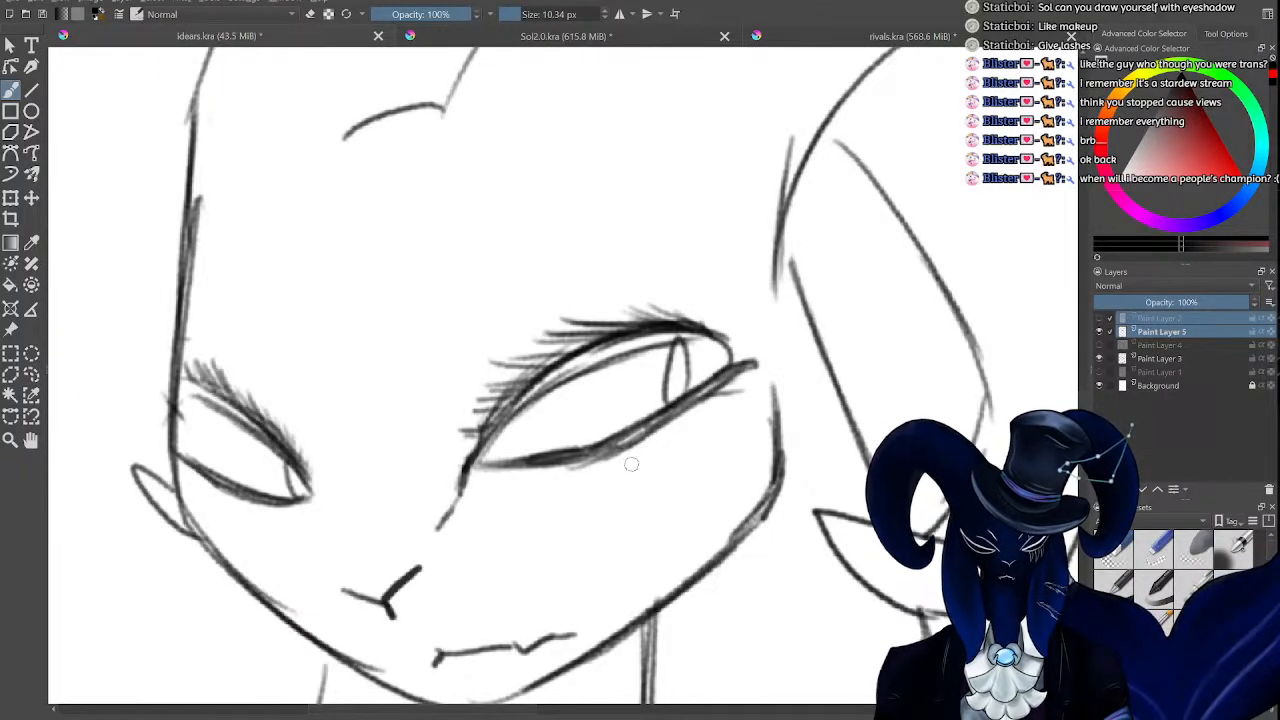
scroll(571, 487, "down", 1)
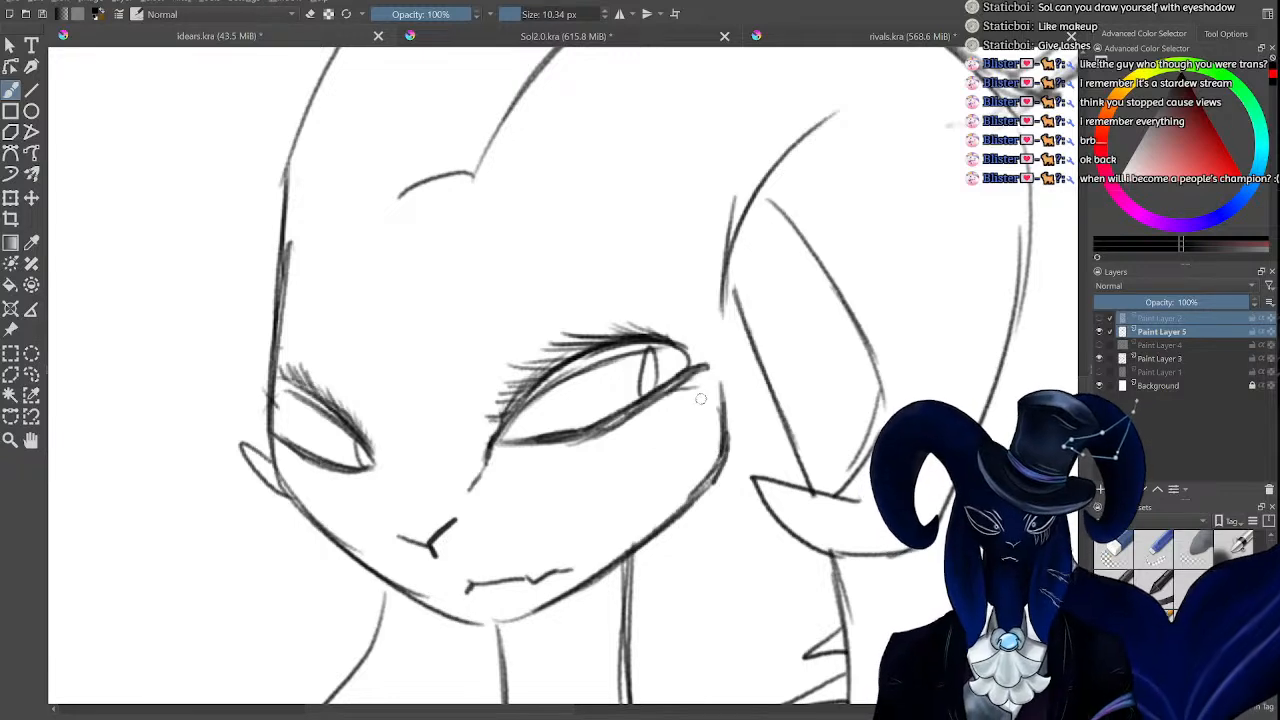
scroll(700, 400, "up", 1)
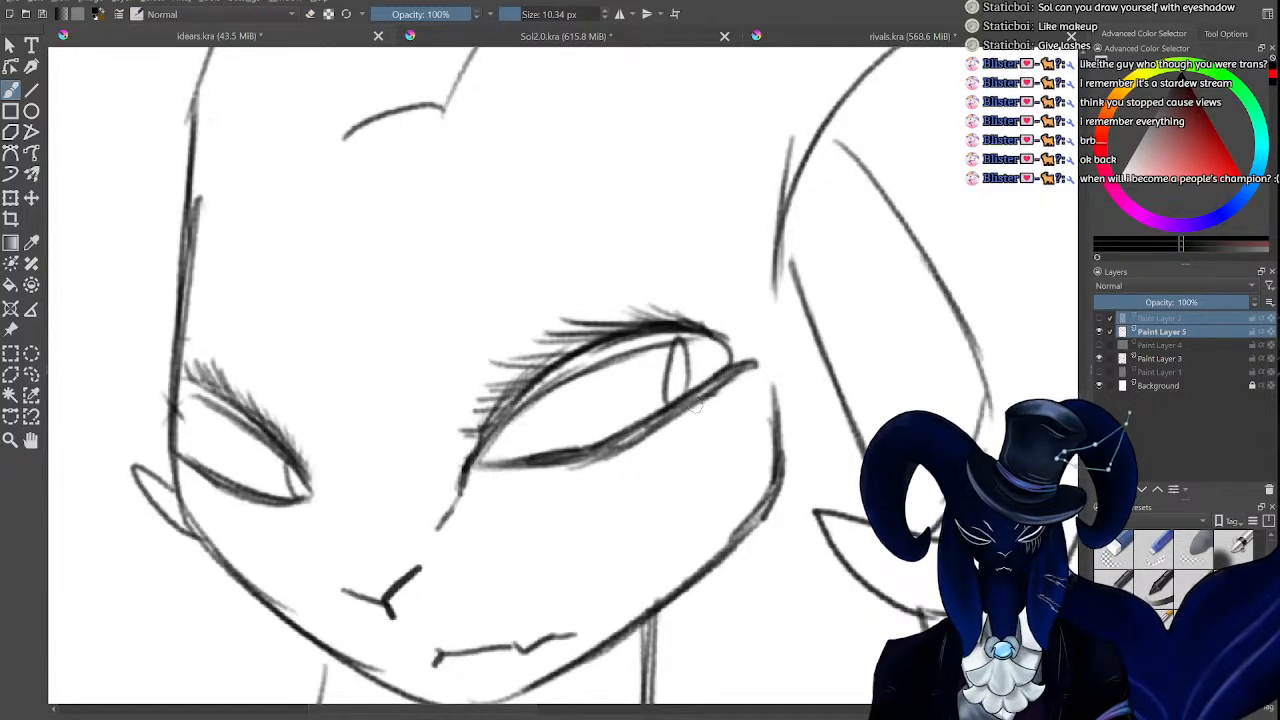
key("e")
mouse_move(447, 515)
left_mouse_down()
mouse_move(471, 509)
mouse_move(452, 517)
left_mouse_up()
key("e")
left_click_drag(328, 550, 245, 632)
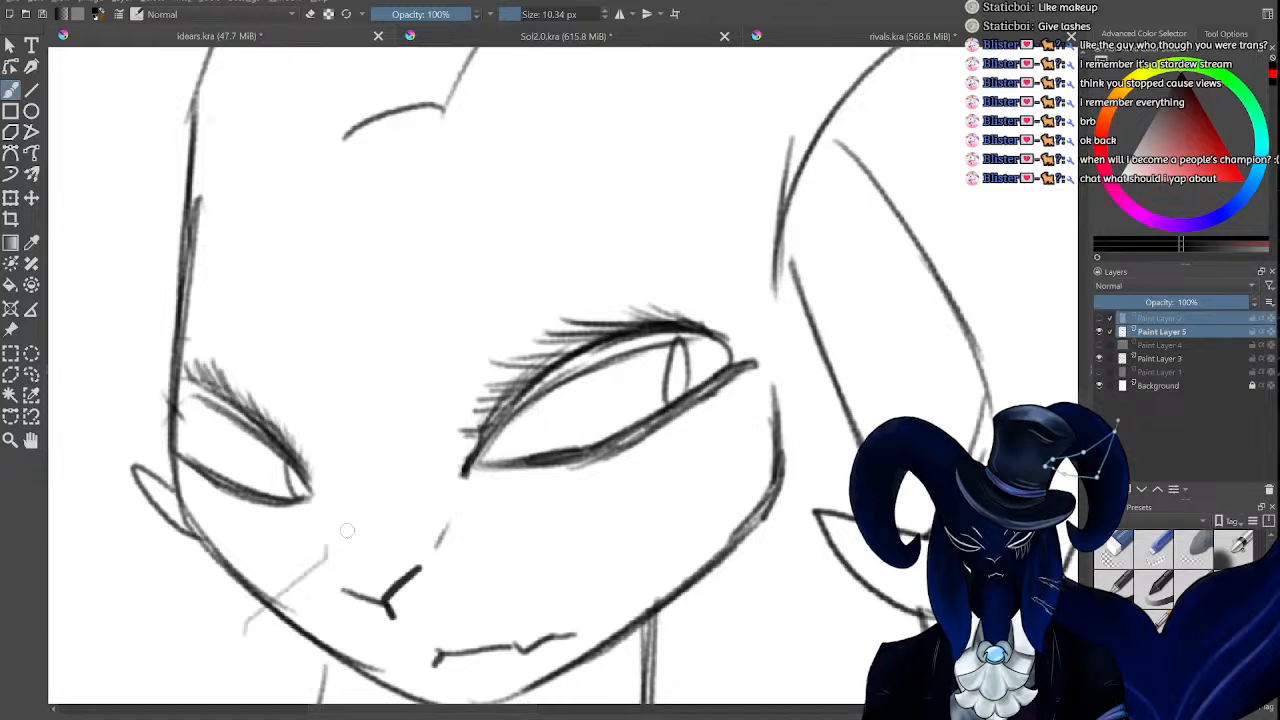
key("ctrl+z")
left_click_drag(314, 476, 318, 552)
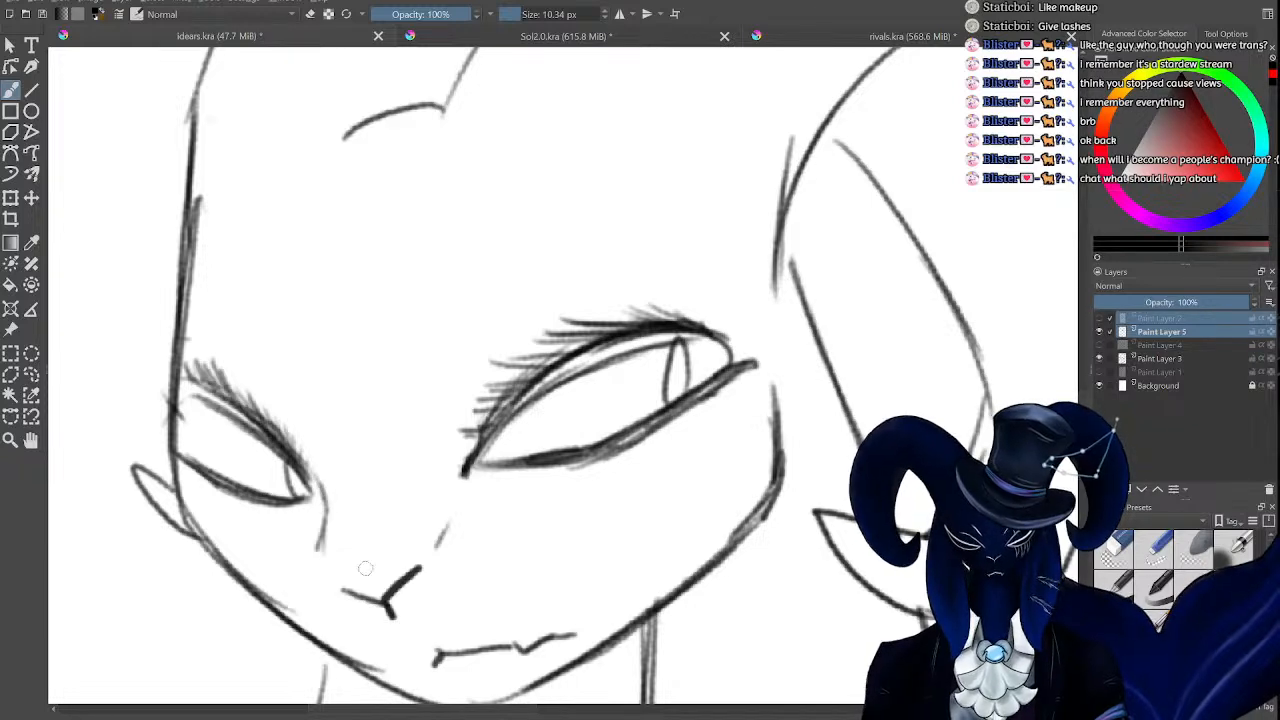
scroll(368, 490, "down", 6)
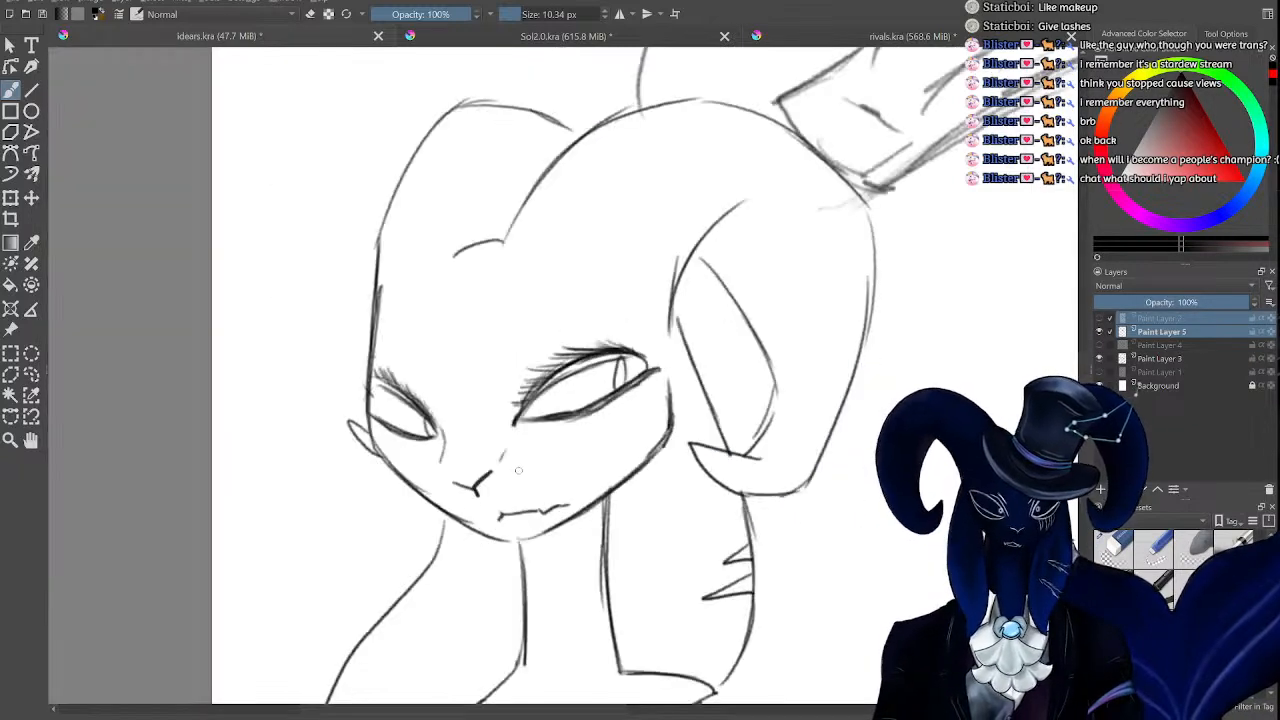
scroll(625, 408, "up", 1)
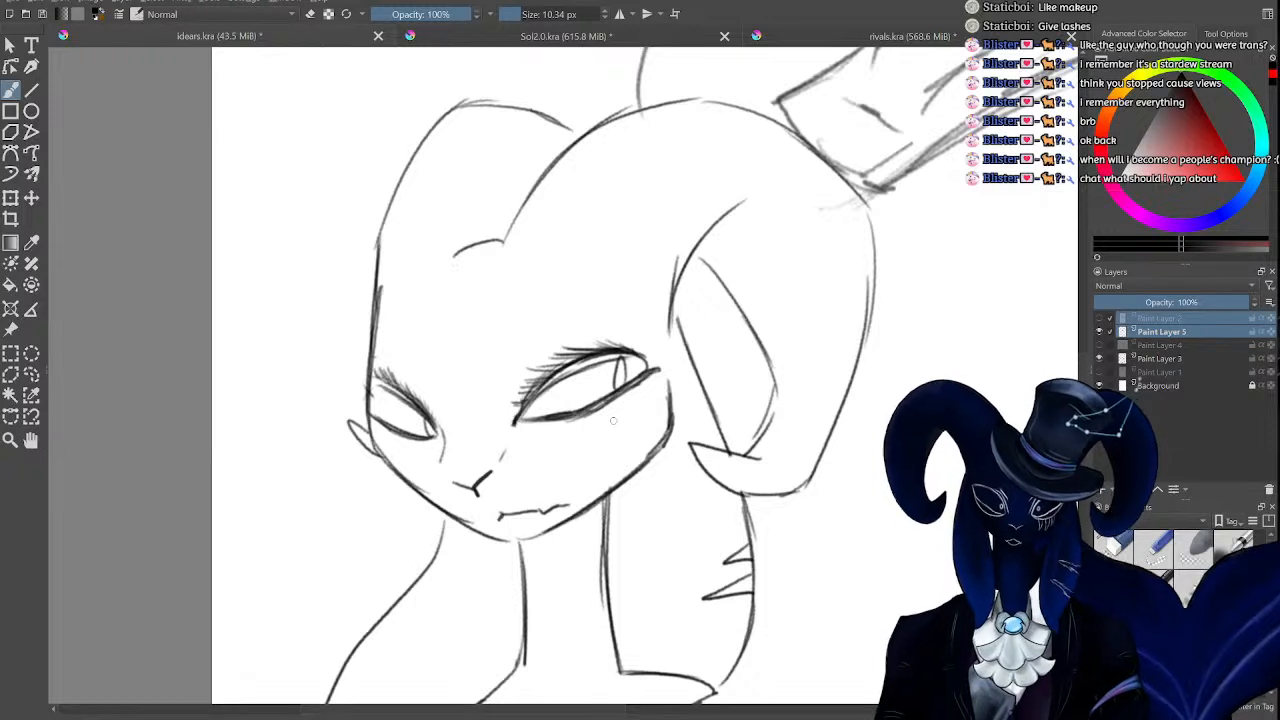
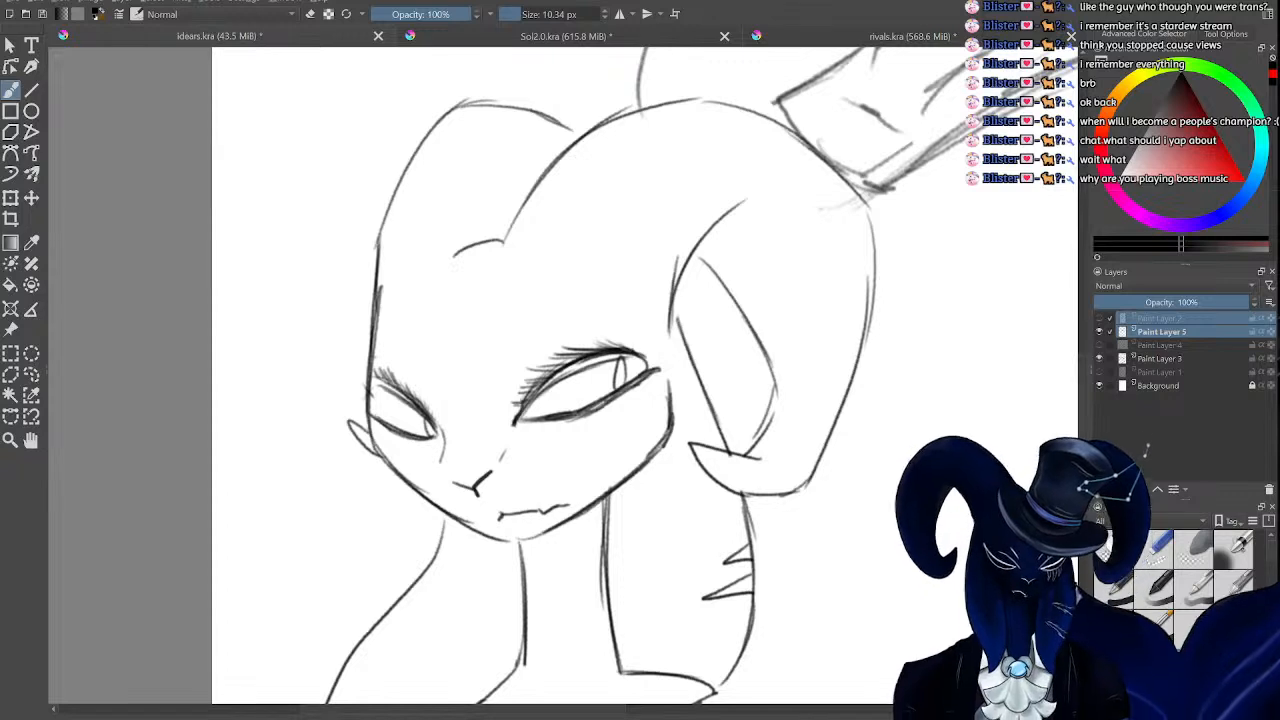
Add more lashes along the right eye's upper lid and darken its outer corner into a point.
scroll(1012, 365, "up", 1)
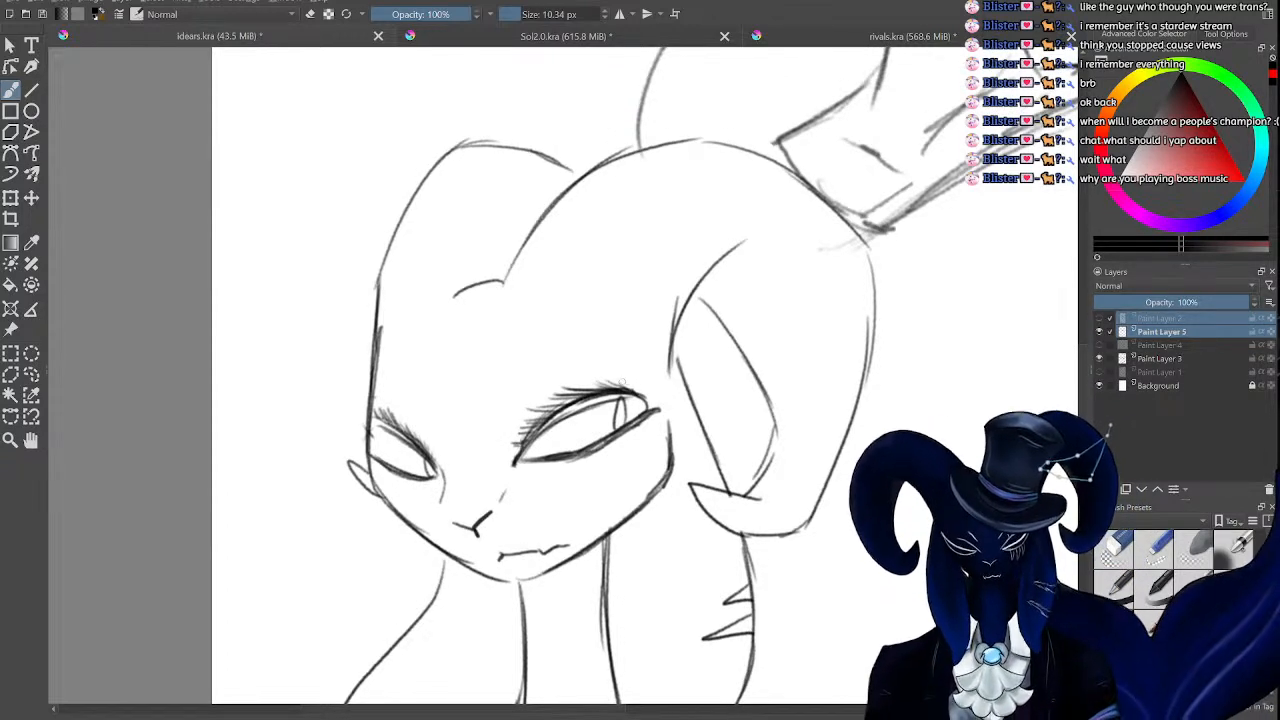
left_click_drag(620, 385, 646, 379)
mouse_move(617, 387)
left_mouse_down()
mouse_move(630, 380)
mouse_move(614, 383)
left_mouse_up()
left_click_drag(548, 414, 568, 398)
left_click_drag(562, 400, 590, 378)
mouse_move(570, 395)
left_mouse_down()
mouse_move(581, 383)
mouse_move(568, 386)
left_mouse_up()
mouse_move(548, 414)
left_mouse_down()
mouse_move(530, 410)
mouse_move(521, 430)
mouse_move(546, 403)
left_mouse_up()
left_click_drag(543, 429, 533, 421)
mouse_move(606, 387)
left_mouse_down()
mouse_move(636, 379)
mouse_move(638, 418)
mouse_move(648, 382)
mouse_move(636, 418)
left_mouse_up()
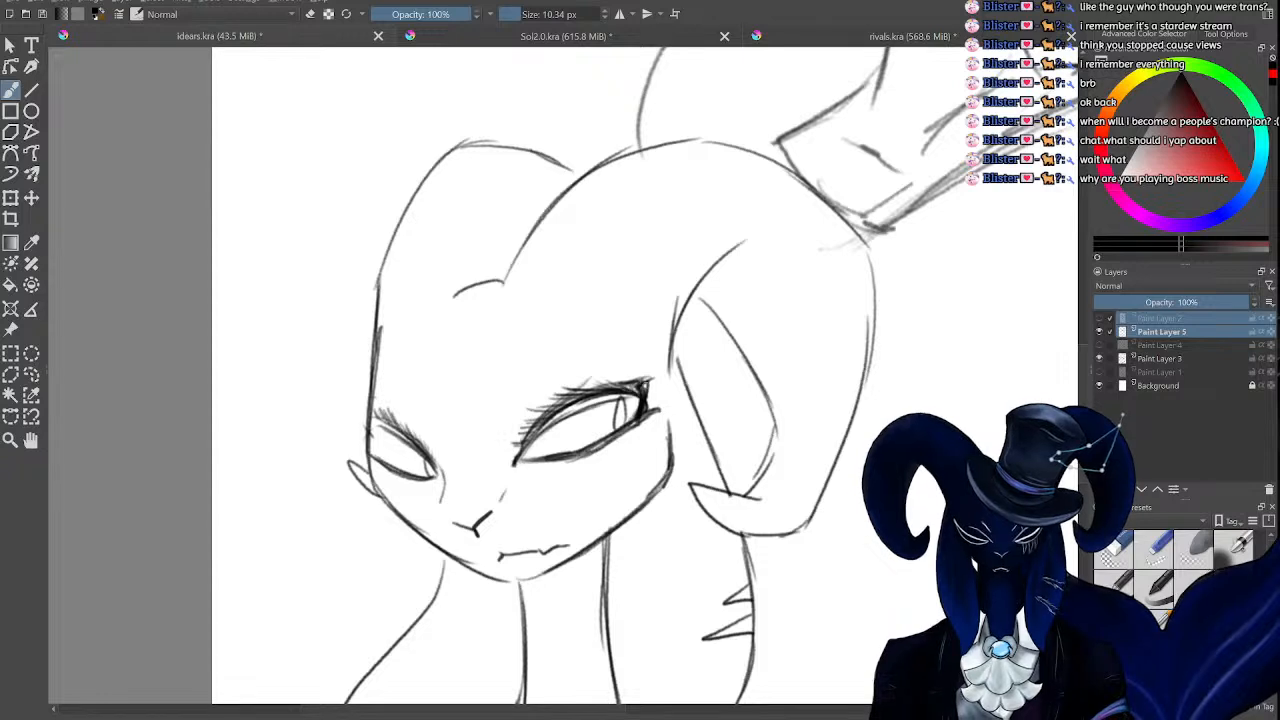
Thicken and darken the outer corner of the left eye where it meets the face outline.
mouse_move(378, 426)
left_mouse_down()
mouse_move(436, 461)
mouse_move(362, 403)
mouse_move(384, 461)
left_mouse_up()
left_click_drag(373, 422, 384, 456)
left_click_drag(374, 417, 384, 462)
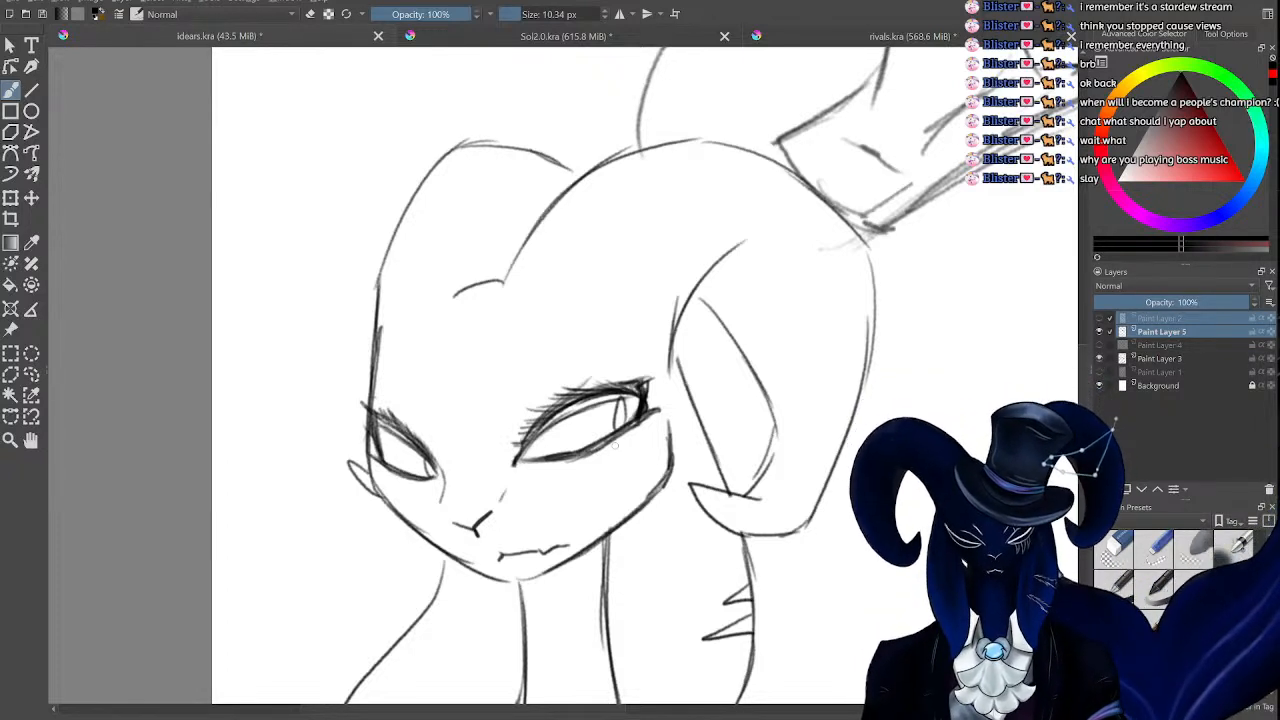
Draw slanted stripe markings on the cheek below the right eye and on the brow above it.
mouse_move(622, 432)
left_mouse_down()
mouse_move(641, 465)
mouse_move(600, 466)
mouse_move(620, 496)
mouse_move(565, 469)
mouse_move(592, 506)
left_mouse_up()
left_click_drag(530, 428, 492, 378)
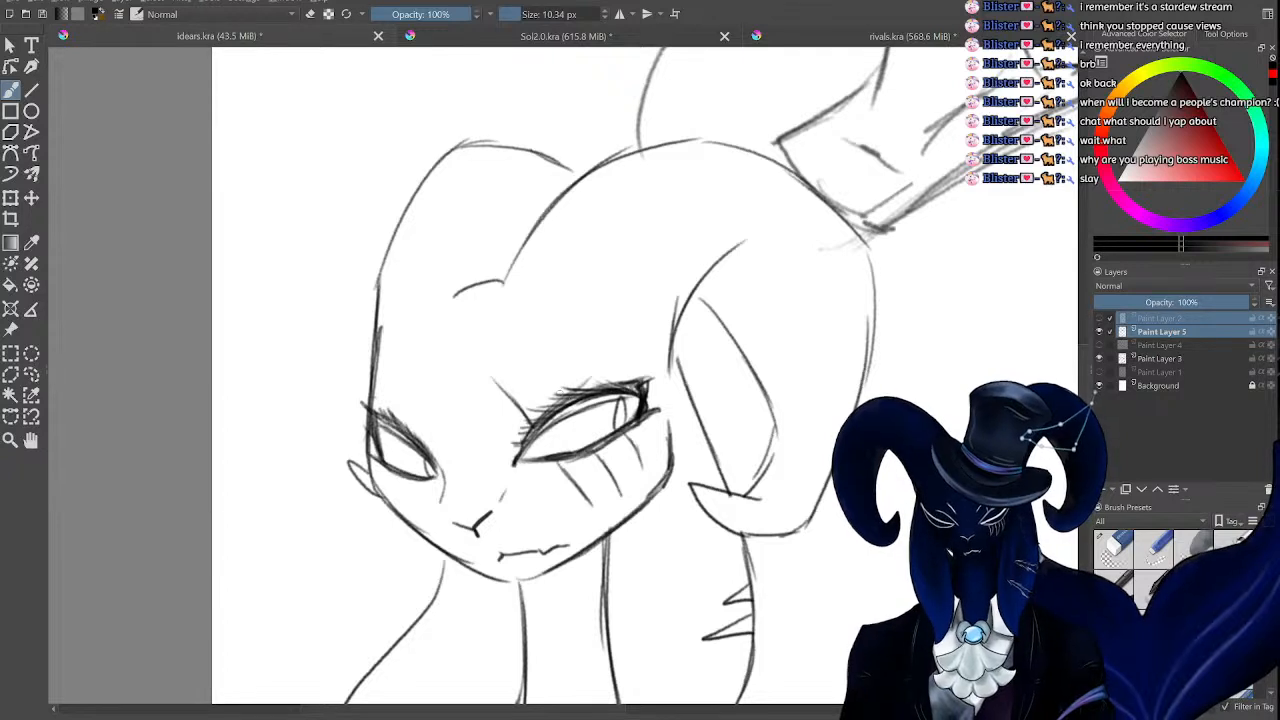
left_click_drag(566, 391, 508, 320)
left_click_drag(564, 351, 597, 388)
left_click_drag(628, 436, 646, 464)
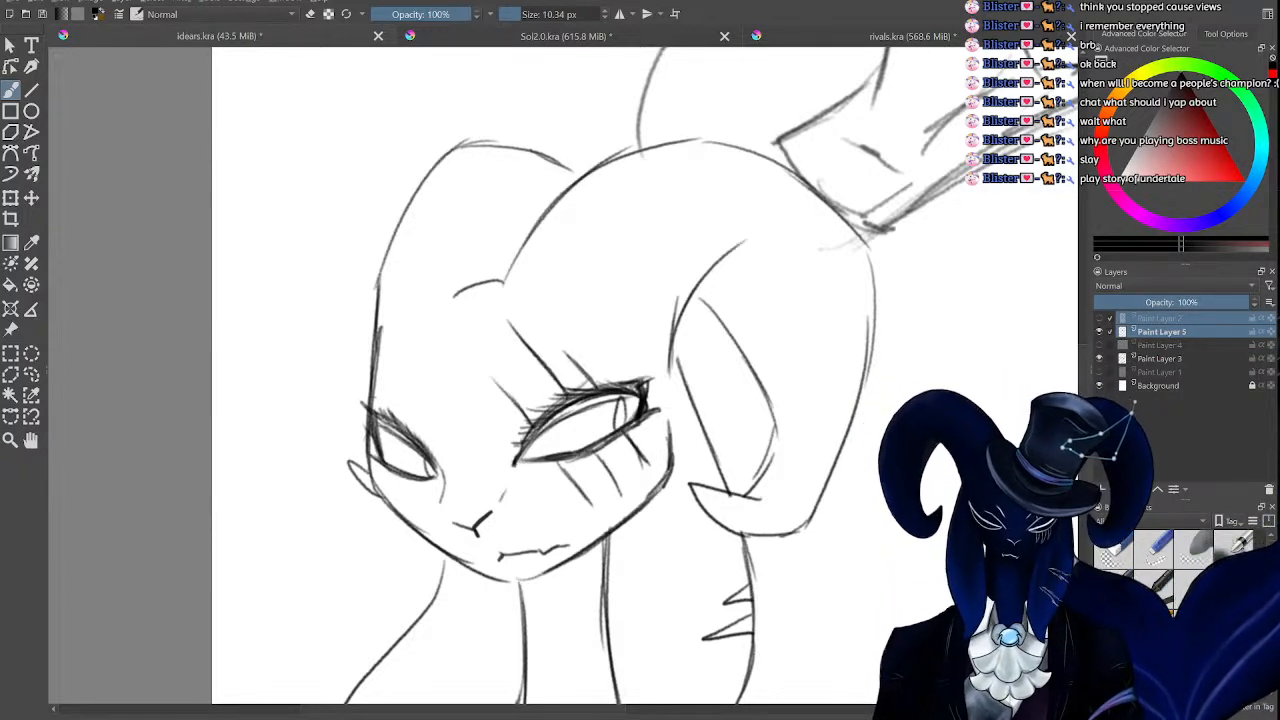
Draw two converging collarbone lines inside the pointed shoulder piece below the neck.
left_click_drag(1084, 367, 1084, 413)
left_click_drag(621, 487, 557, 560)
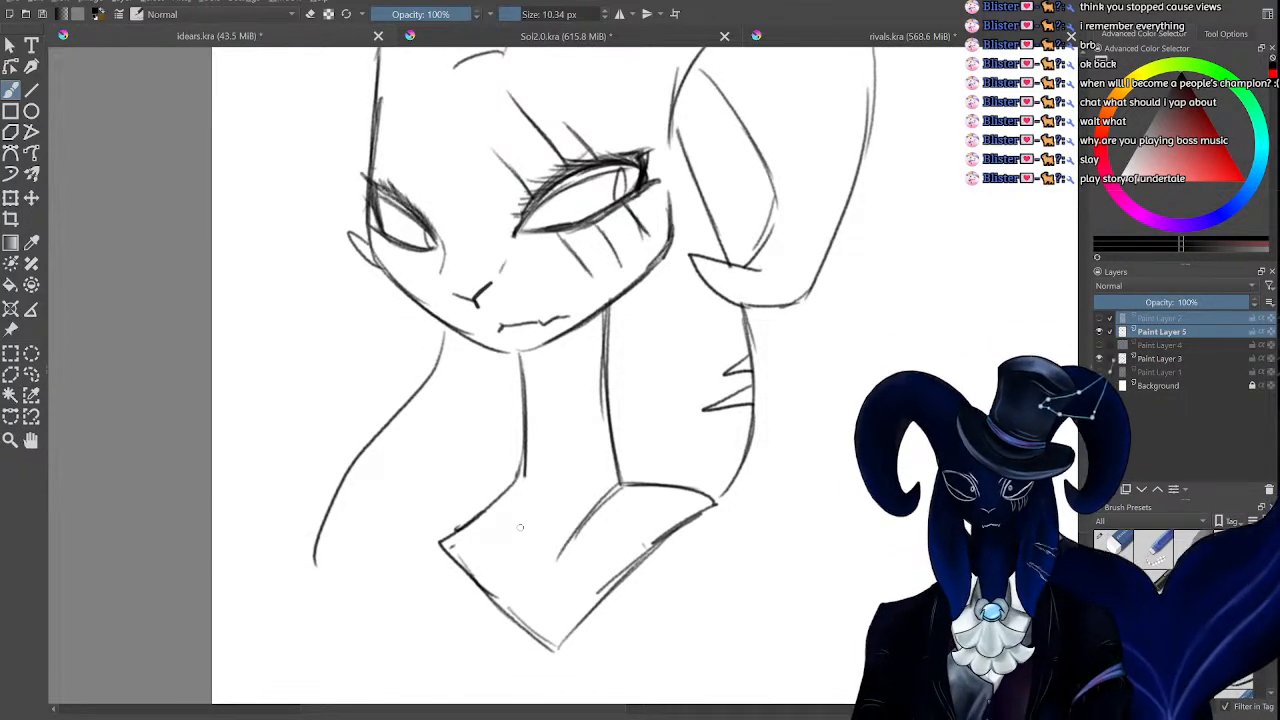
left_click_drag(486, 524, 545, 570)
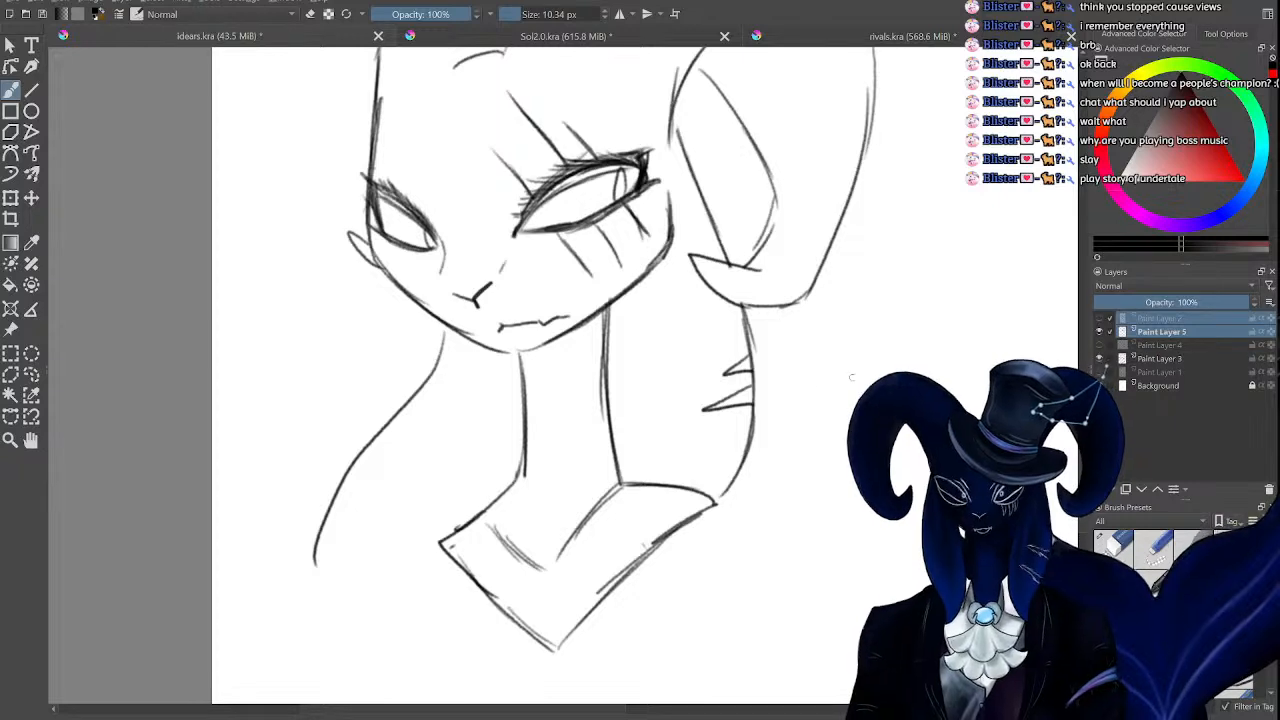
Add short tick marks along the jawline below the right cheek stripes and beside the left corner of the mouth.
mouse_move(1086, 405)
left_mouse_down()
mouse_move(1088, 342)
mouse_move(1080, 356)
left_mouse_up()
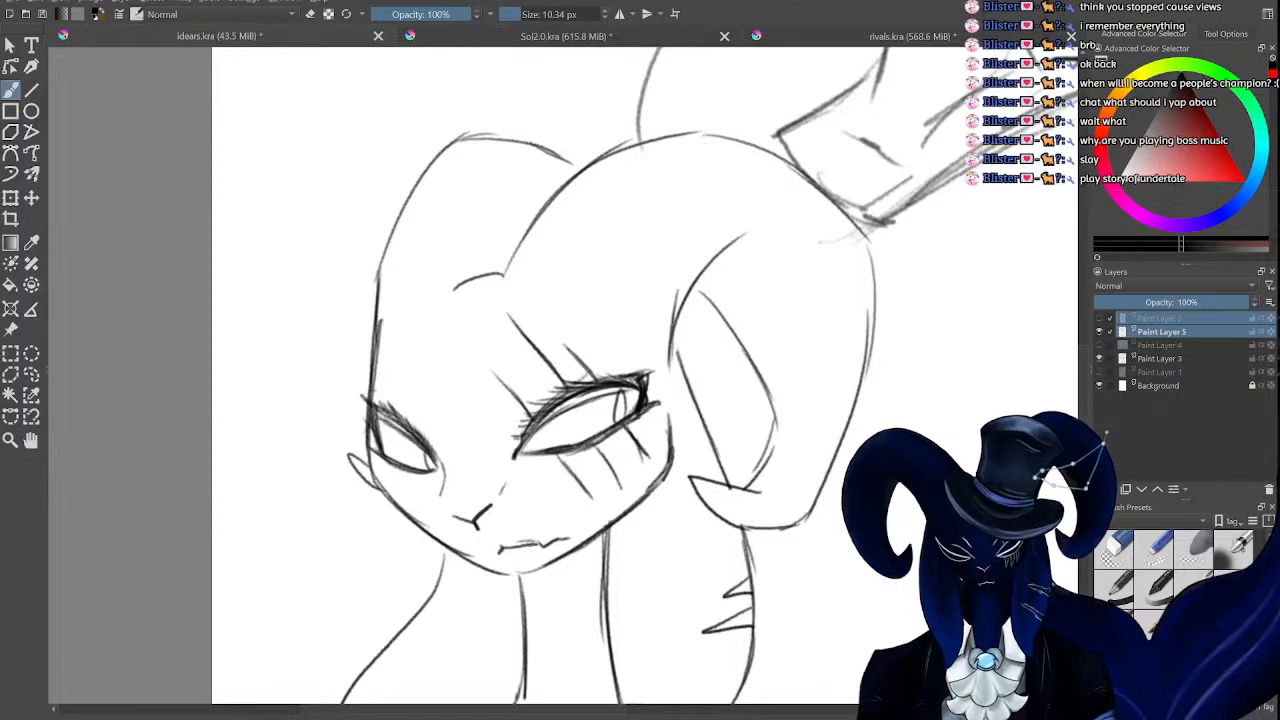
key("e")
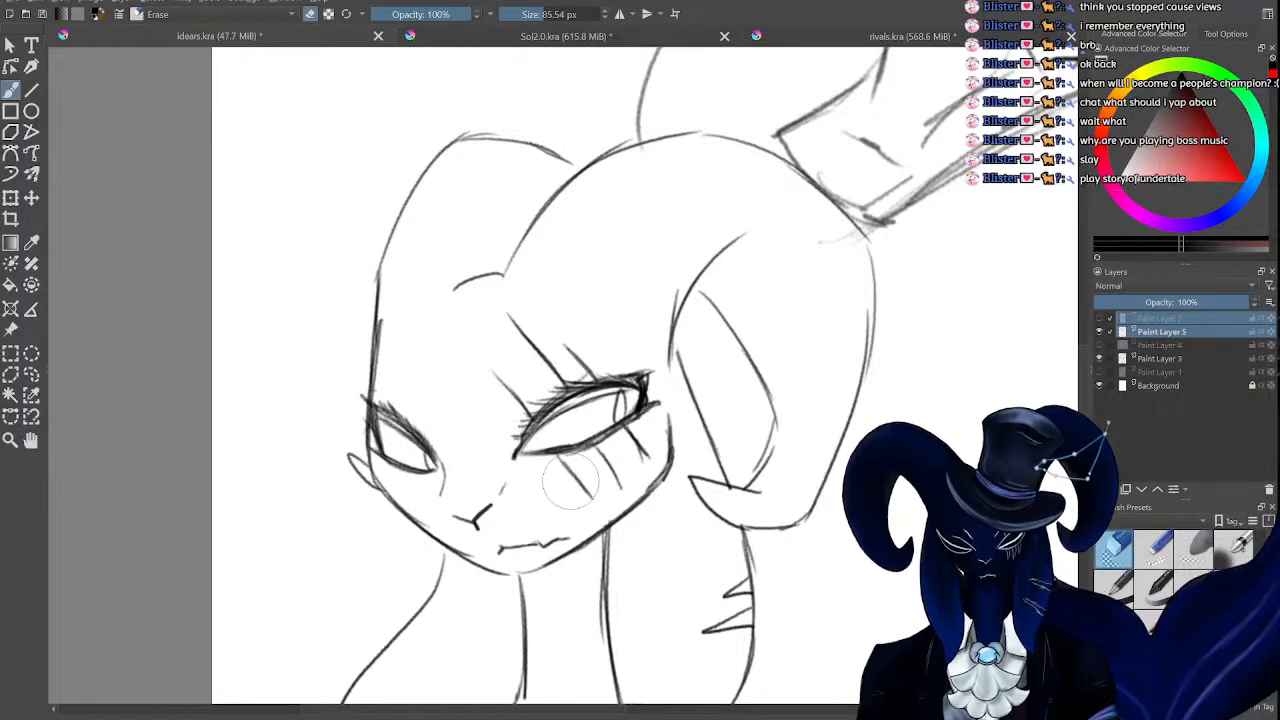
key("e")
left_click_drag(591, 510, 608, 514)
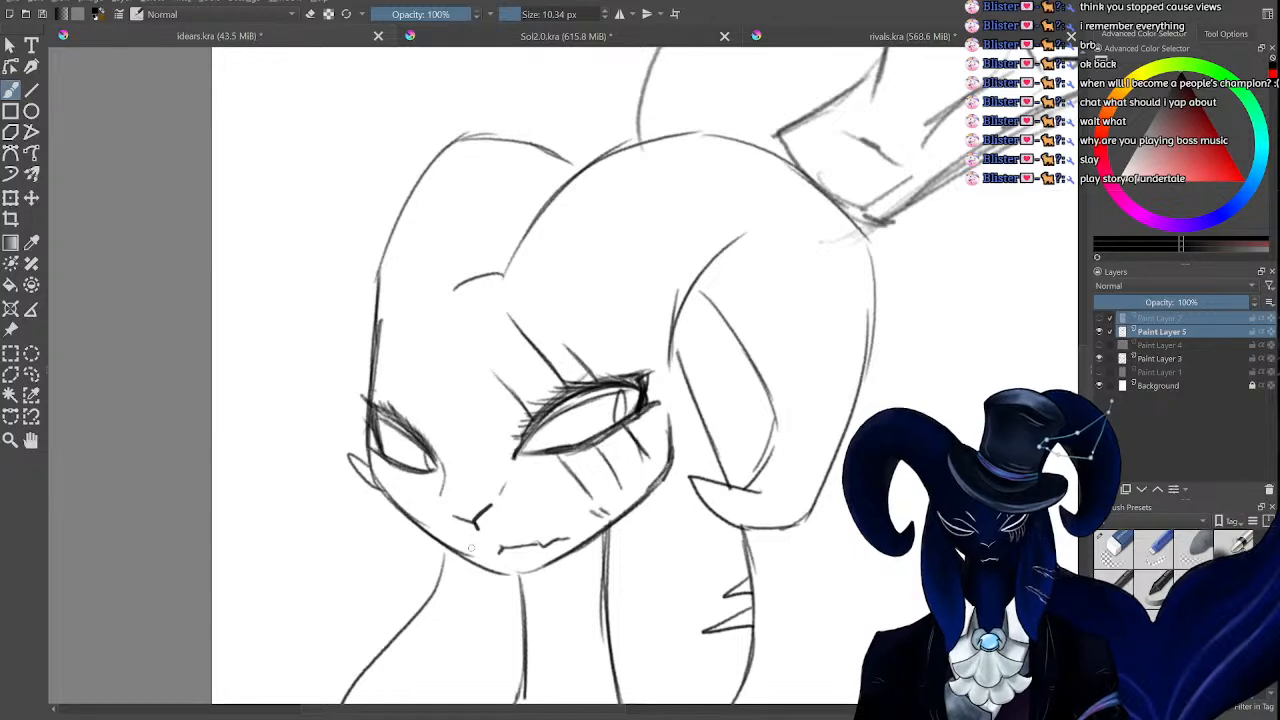
left_click_drag(465, 544, 470, 555)
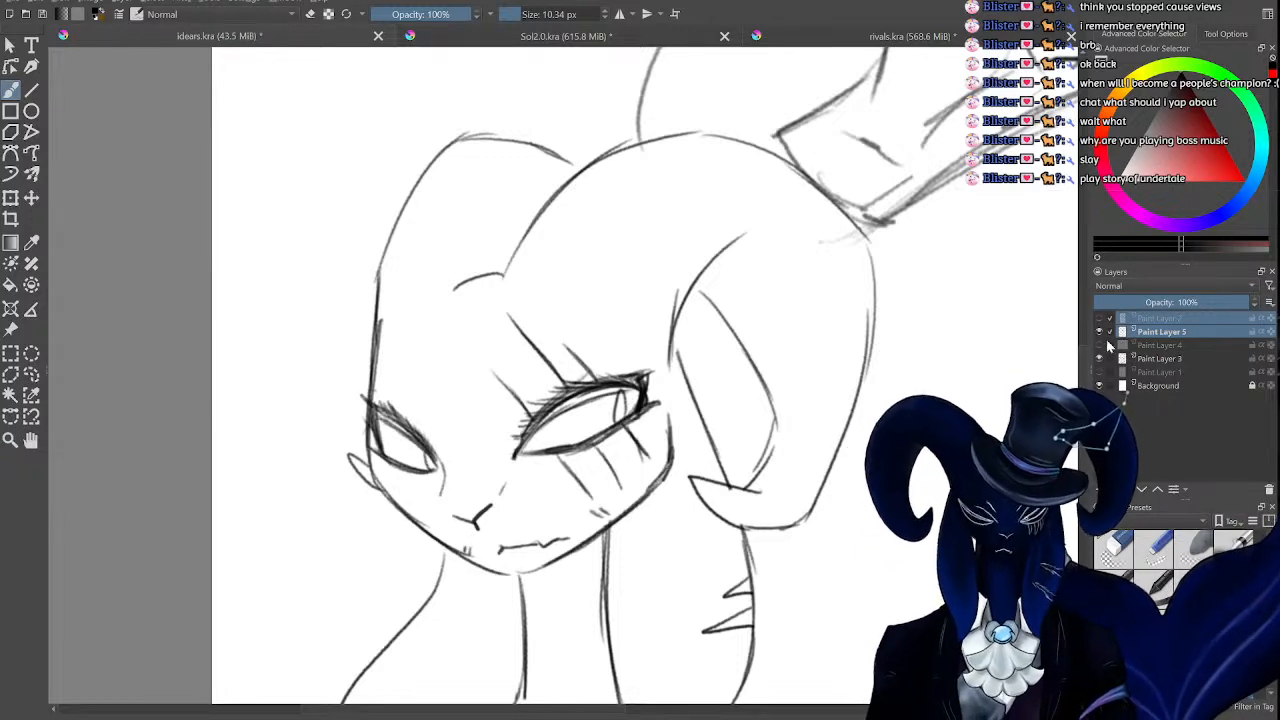
Try two larger oval outlines around the right eye of the uppermost head and undo both.
mouse_move(1083, 377)
left_mouse_down()
mouse_move(1090, 262)
mouse_move(1079, 393)
mouse_move(1072, 280)
mouse_move(1046, 420)
mouse_move(1012, 284)
mouse_move(1012, 434)
left_mouse_up()
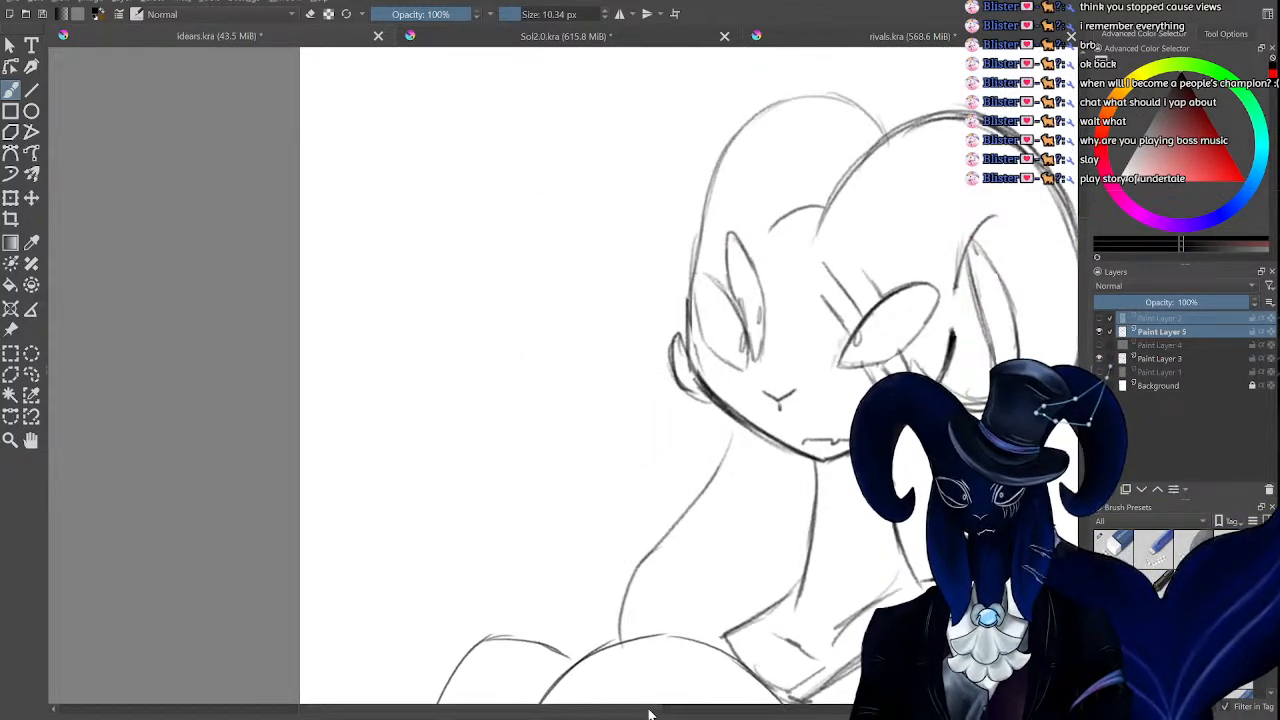
left_click_drag(648, 709, 745, 707)
key("ctrl+plus")
key("ctrl+plus")
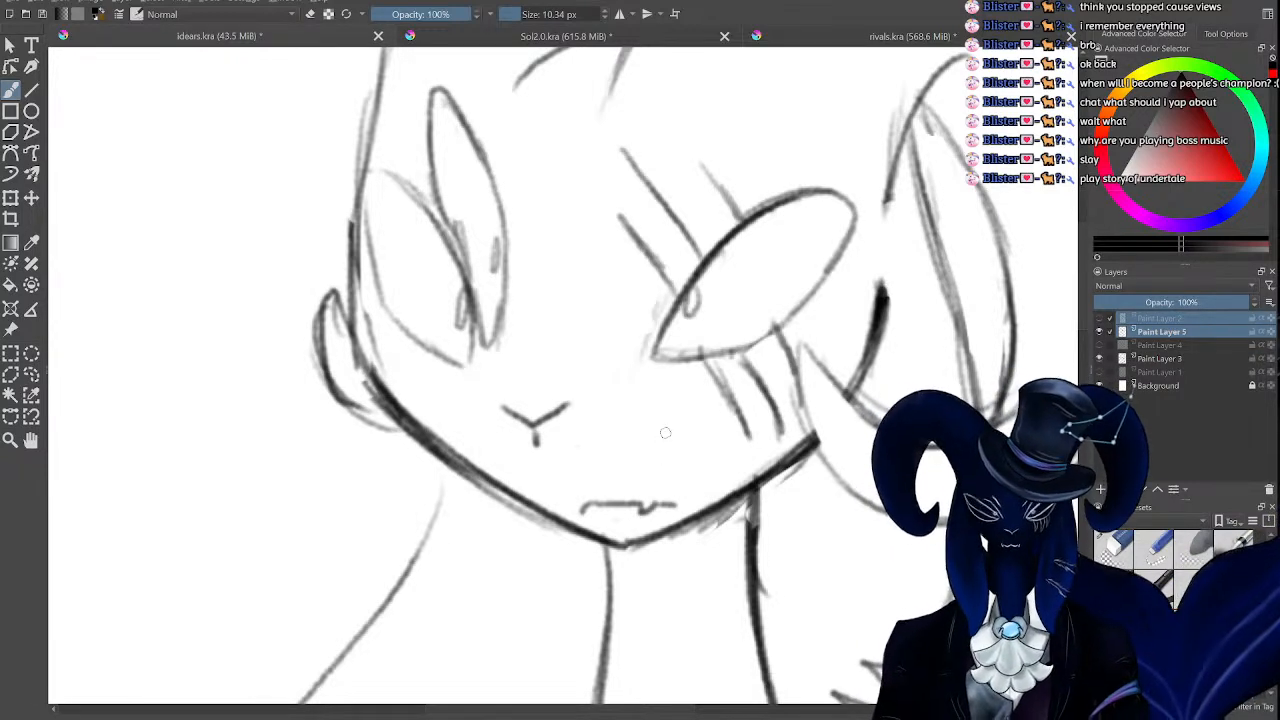
key("ctrl+minus")
key("ctrl+minus")
key("ctrl+plus")
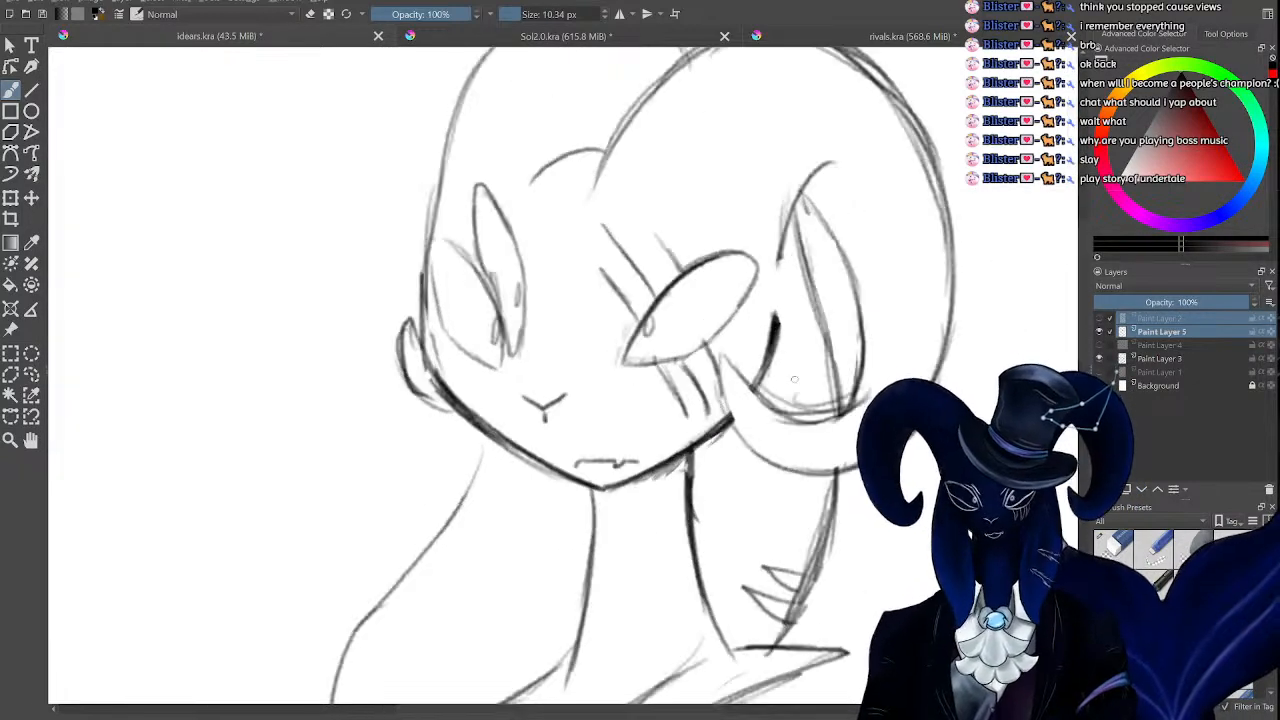
left_click_drag(1084, 270, 1083, 251)
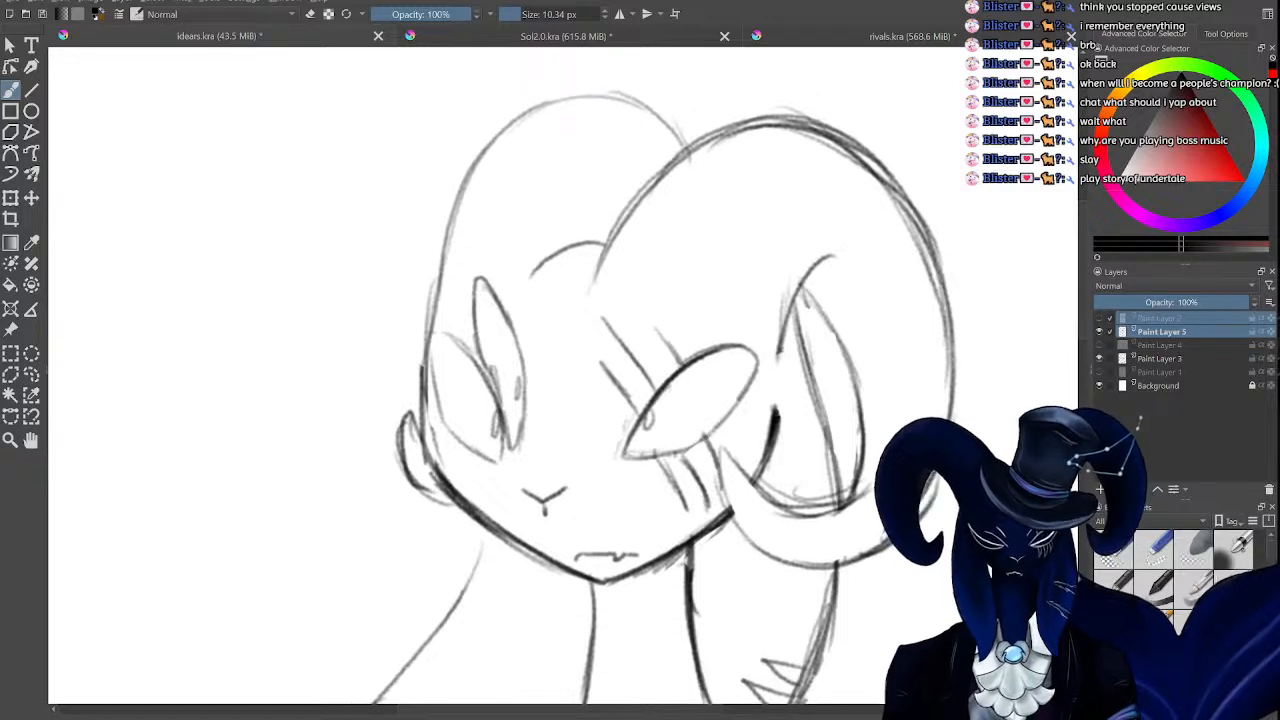
mouse_move(595, 314)
left_mouse_down()
mouse_move(560, 426)
mouse_move(675, 356)
left_mouse_up()
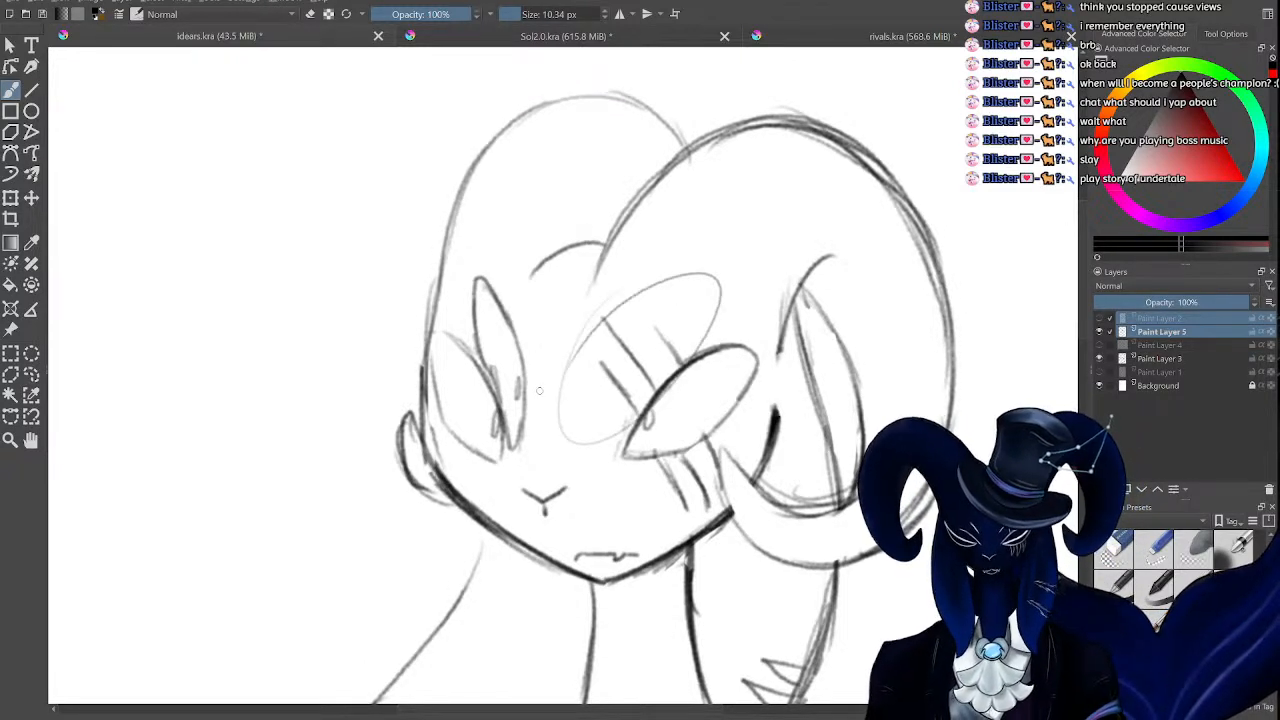
mouse_move(761, 354)
left_mouse_down()
mouse_move(560, 504)
mouse_move(753, 318)
mouse_move(748, 398)
left_mouse_up()
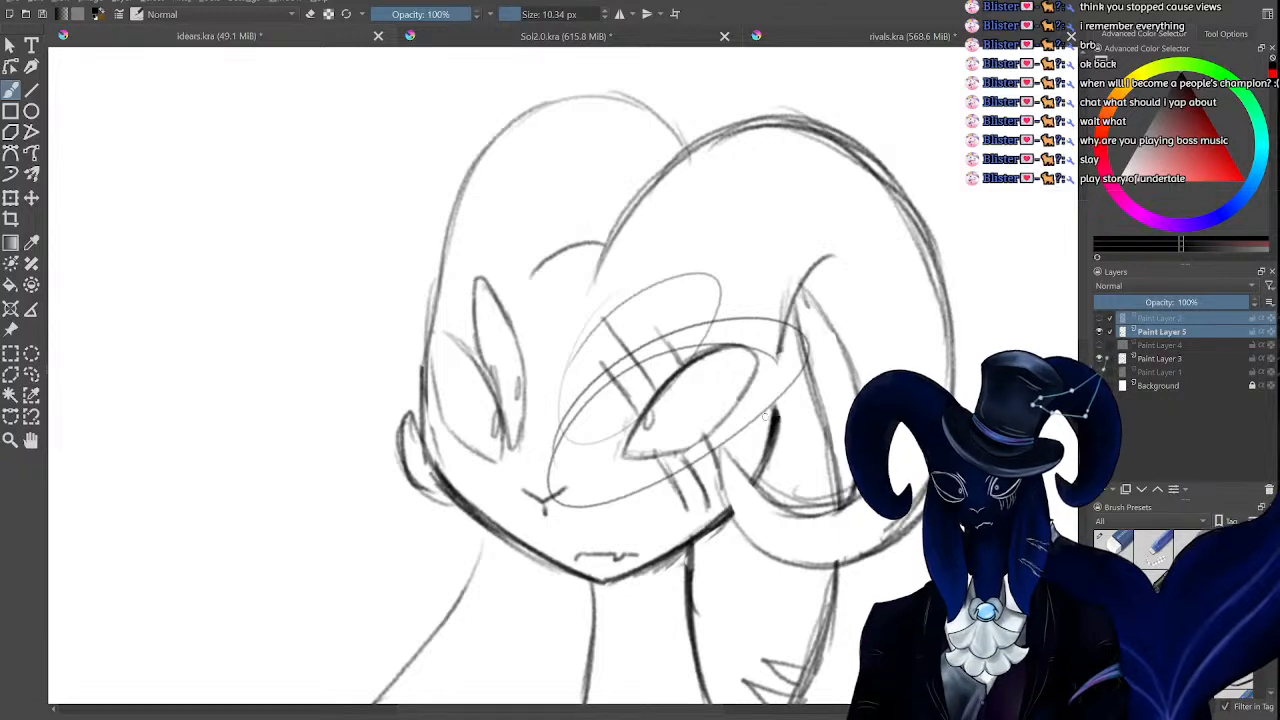
key("ctrl+z")
key("ctrl+z")
key("ctrl+plus")
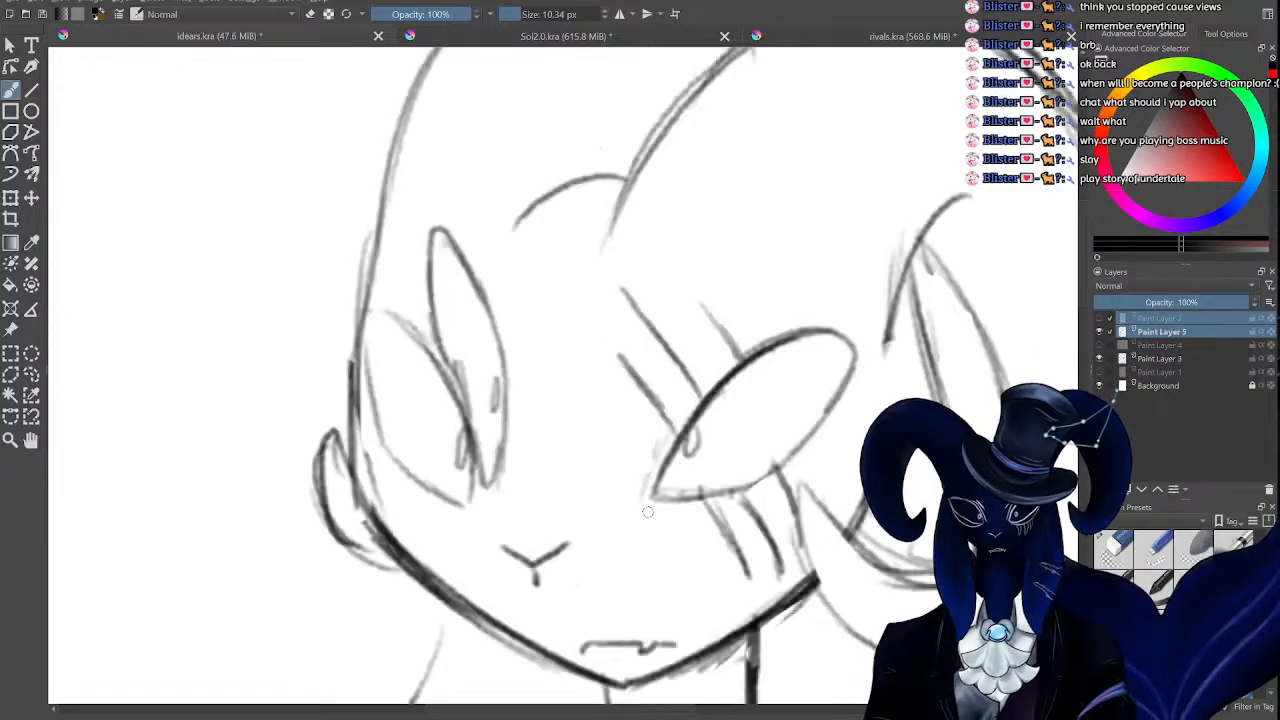
key("ctrl+minus")
key("ctrl+plus")
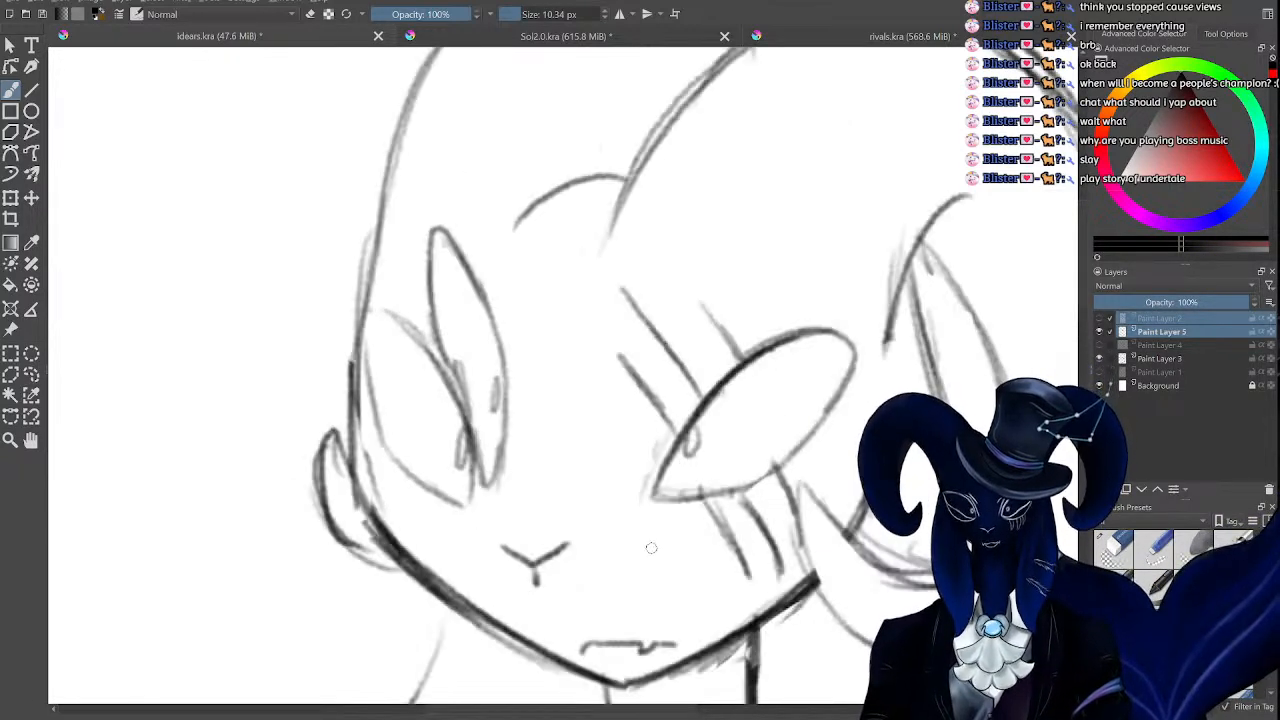
key("ctrl+minus")
key("ctrl+plus")
key("ctrl+minus")
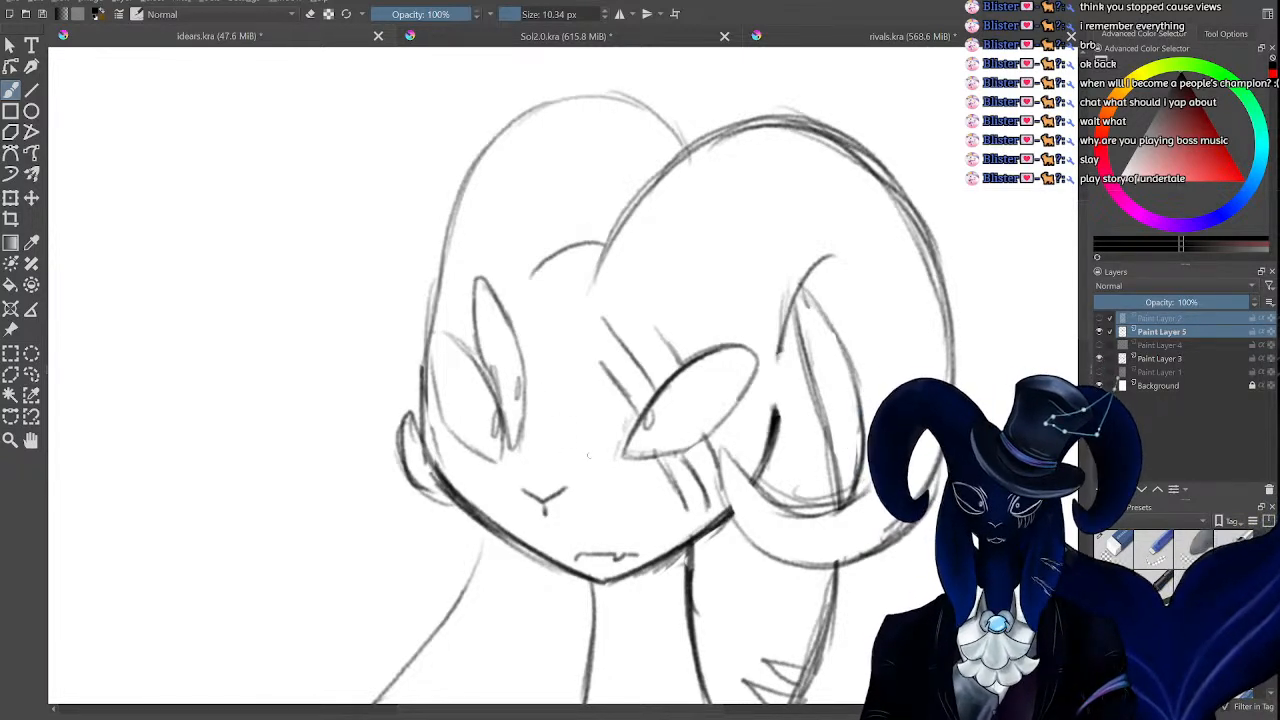
Show Paint Layer 4 and scale down the lashed-eye head on Paint Layer 5 so it clears the neighbouring heads.
key("ctrl+minus")
key("ctrl+minus")
key("ctrl+minus")
left_click(1099, 345)
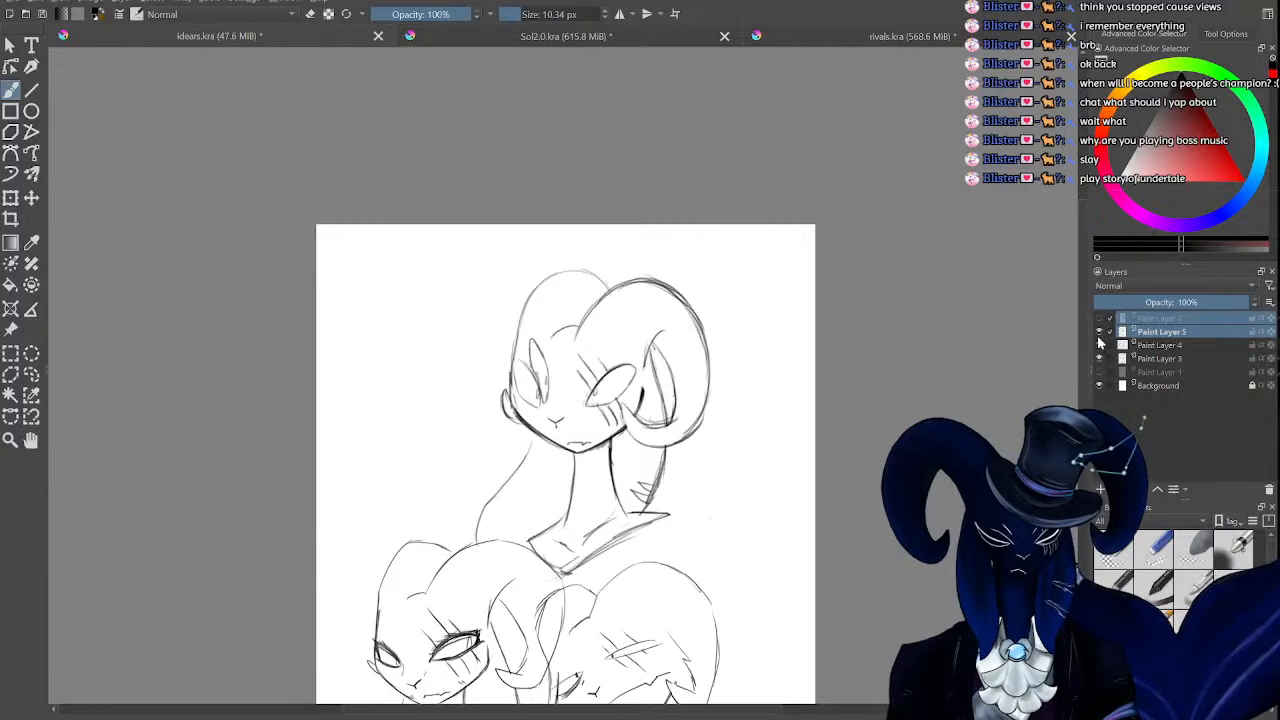
scroll(565, 400, "down", 3)
left_click(1163, 333)
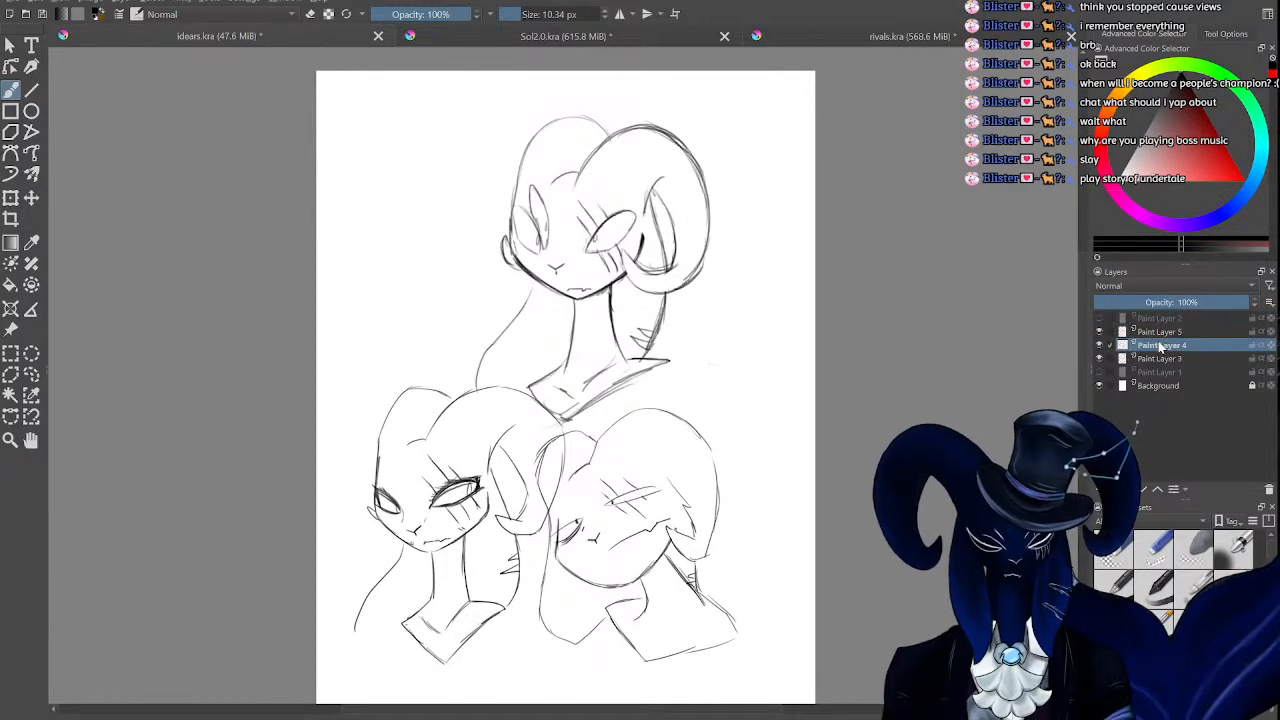
left_click(12, 198)
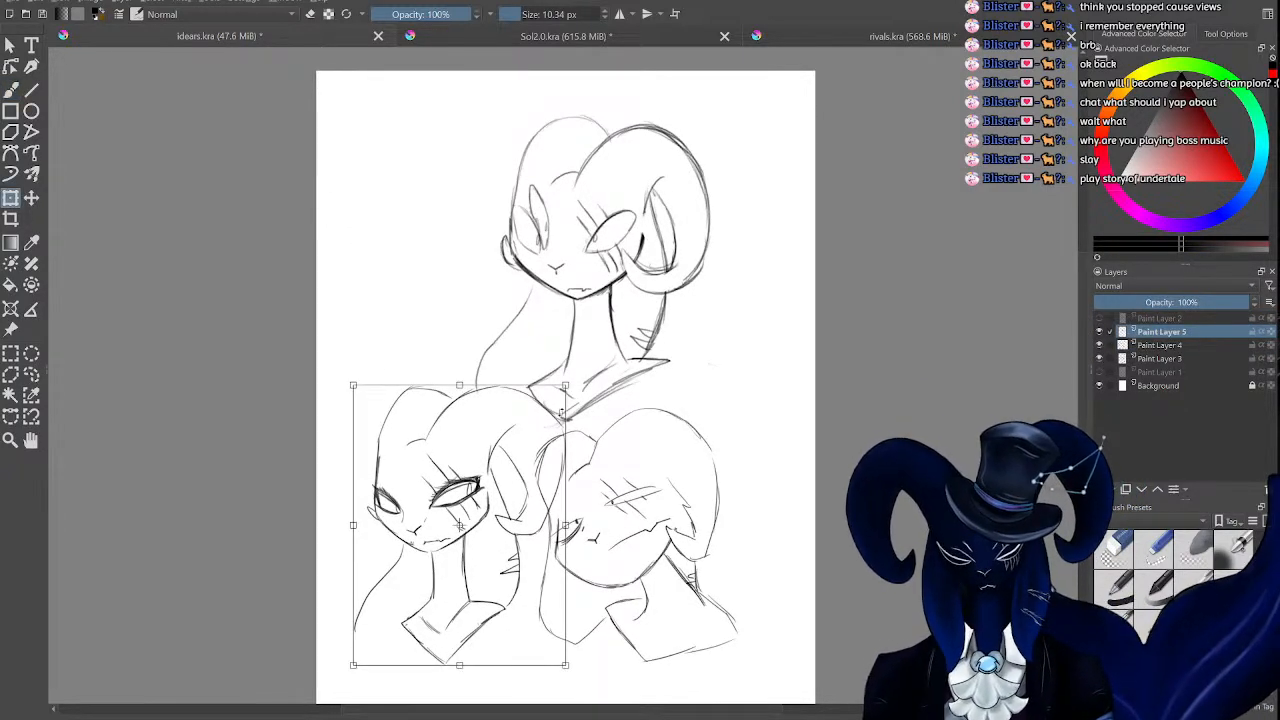
left_click_drag(565, 385, 492, 440)
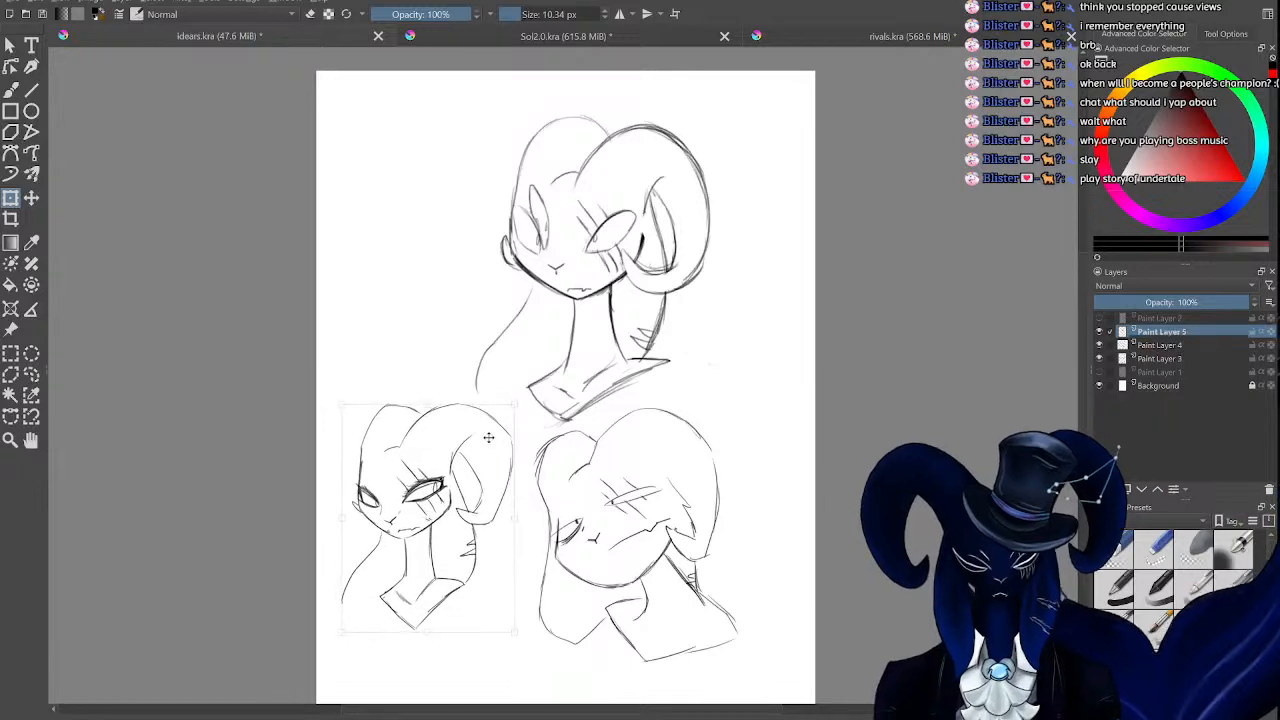
Examine the resized head up close and compare its size and placement with the other two heads.
key("plus")
key("plus")
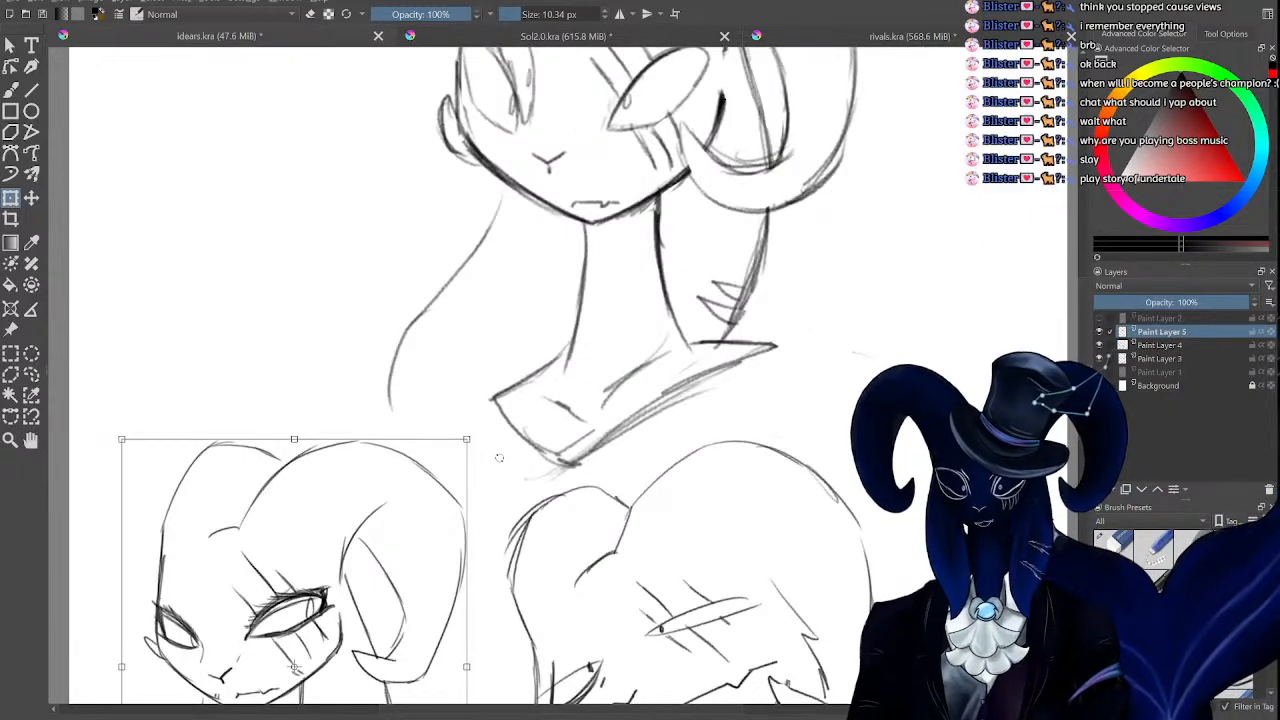
key("minus")
key("minus")
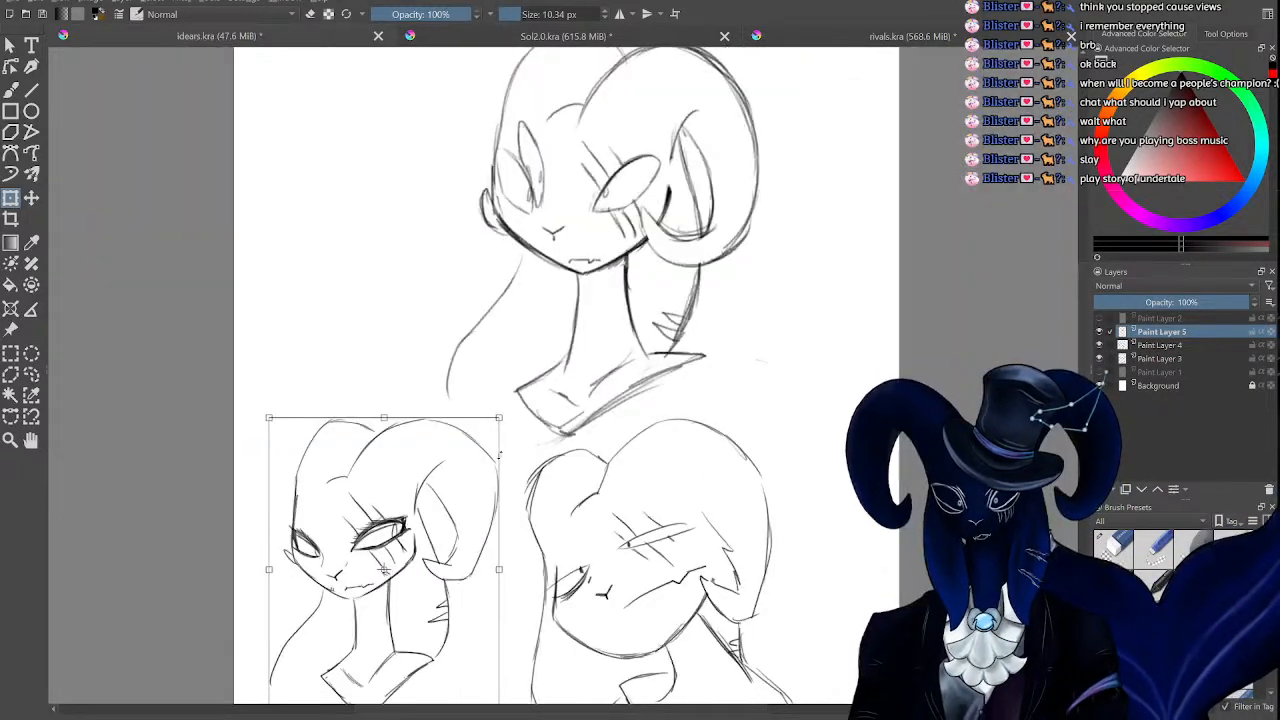
key("plus")
key("plus")
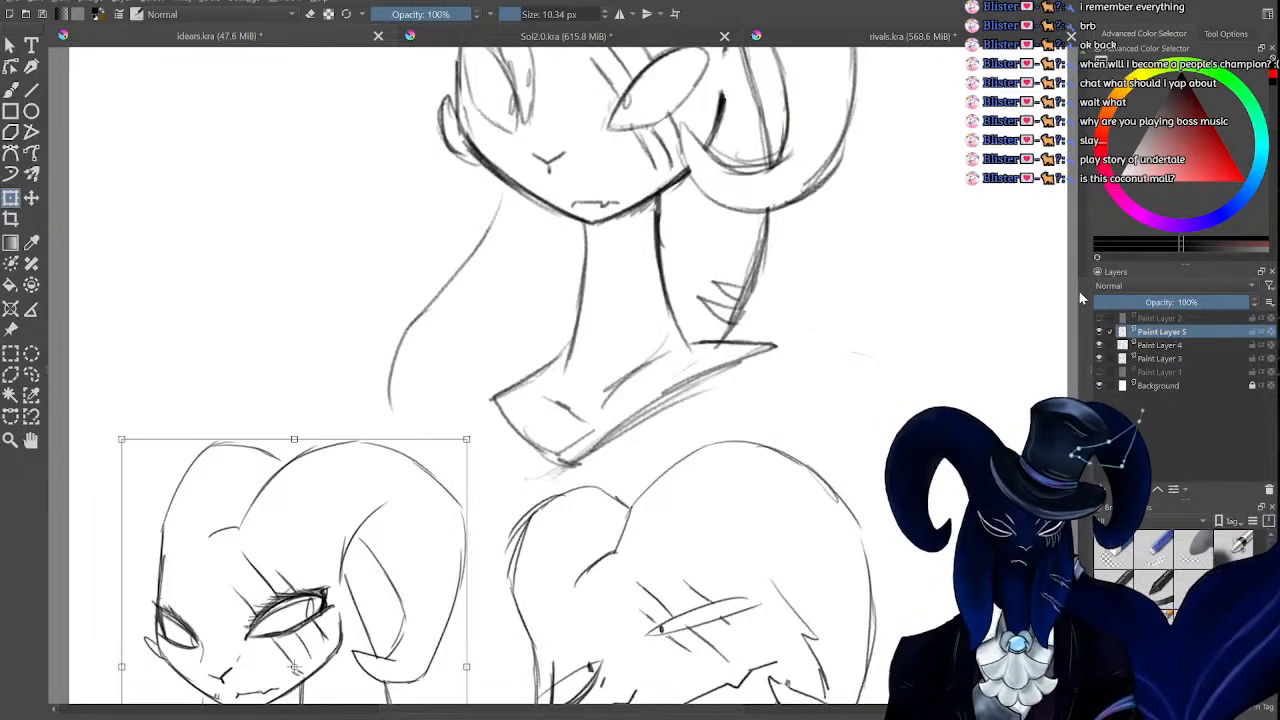
scroll(660, 640, "down", 4)
key("plus")
key("plus")
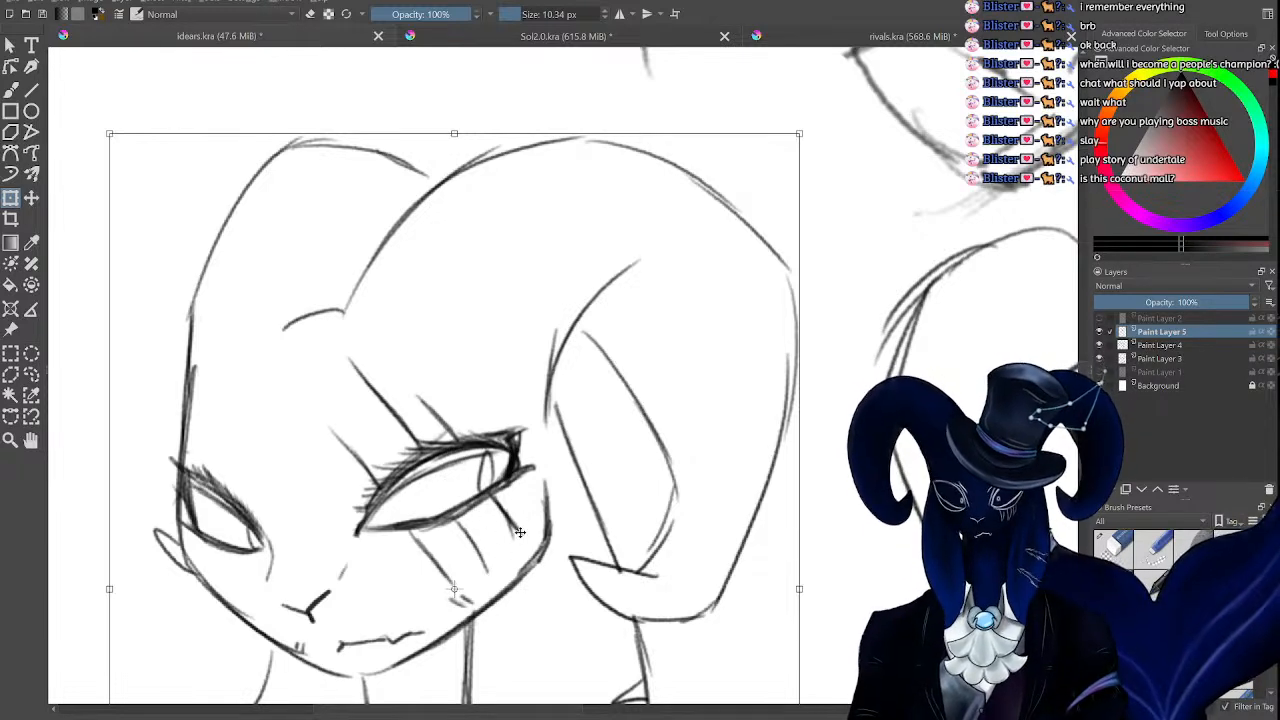
key("minus")
key("minus")
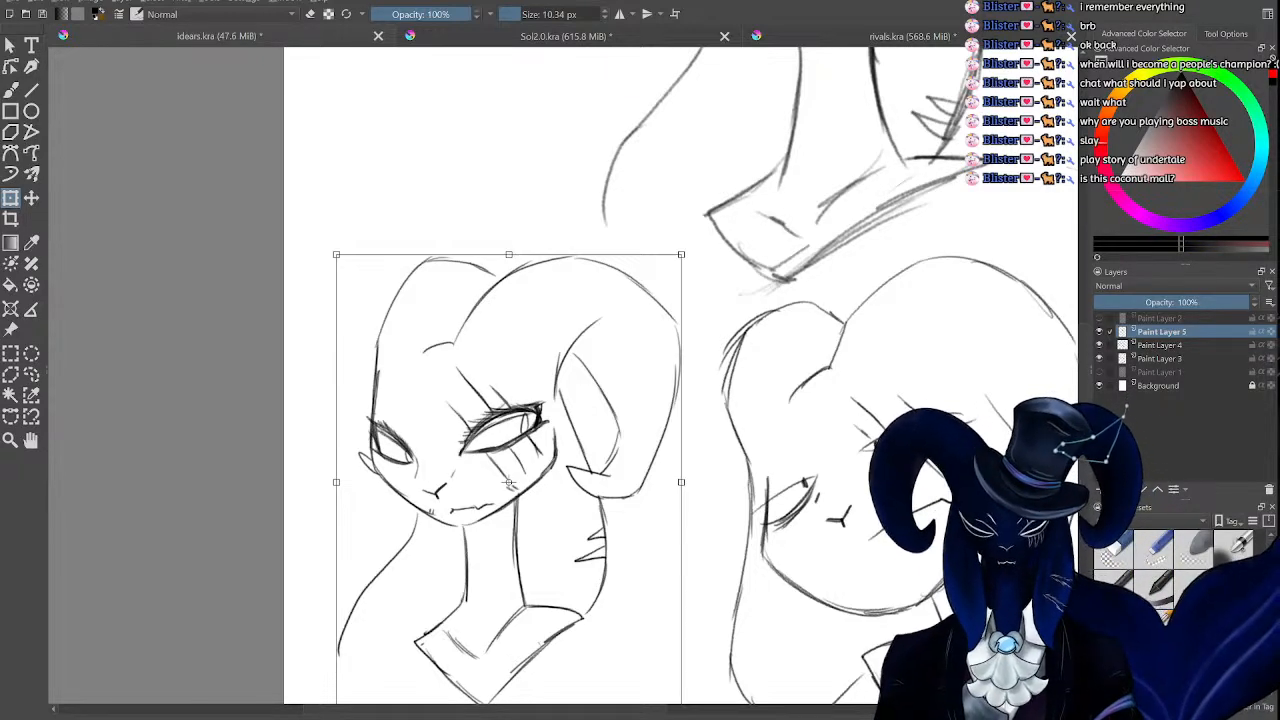
left_click_drag(508, 483, 201, 483)
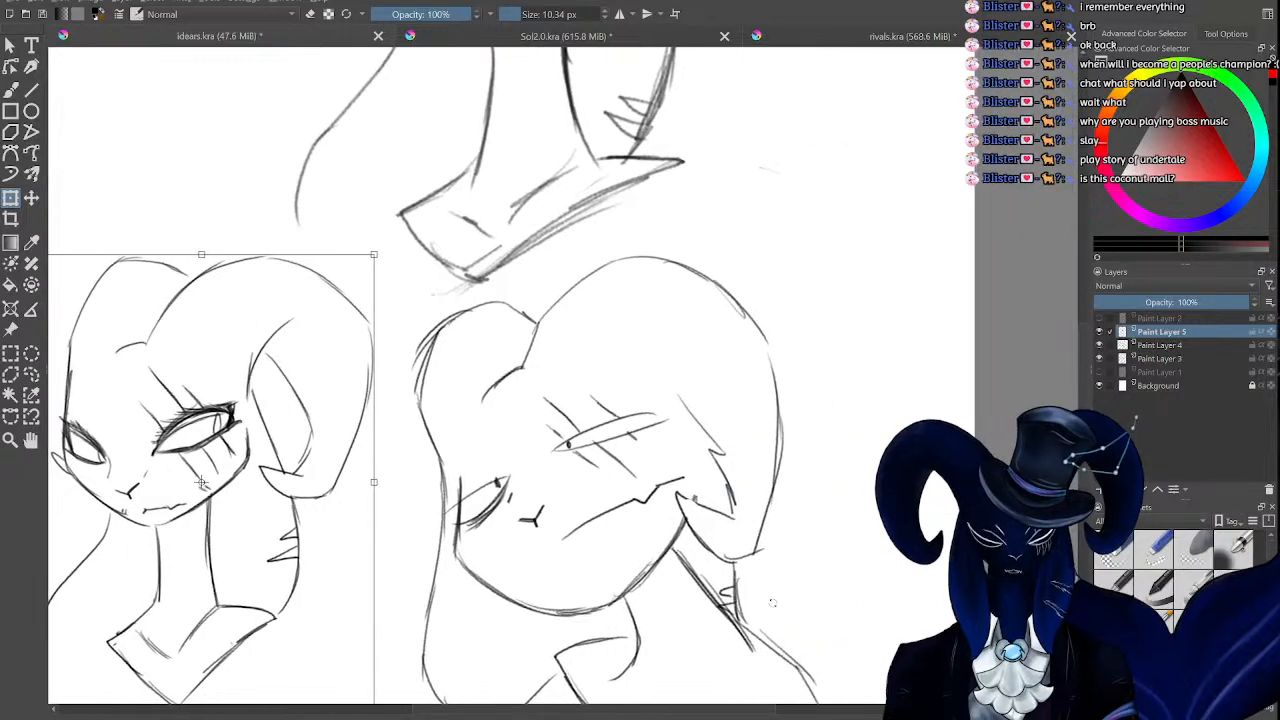
Switch to the rivals.kra document containing the front-facing horned character sketch.
left_click(936, 38)
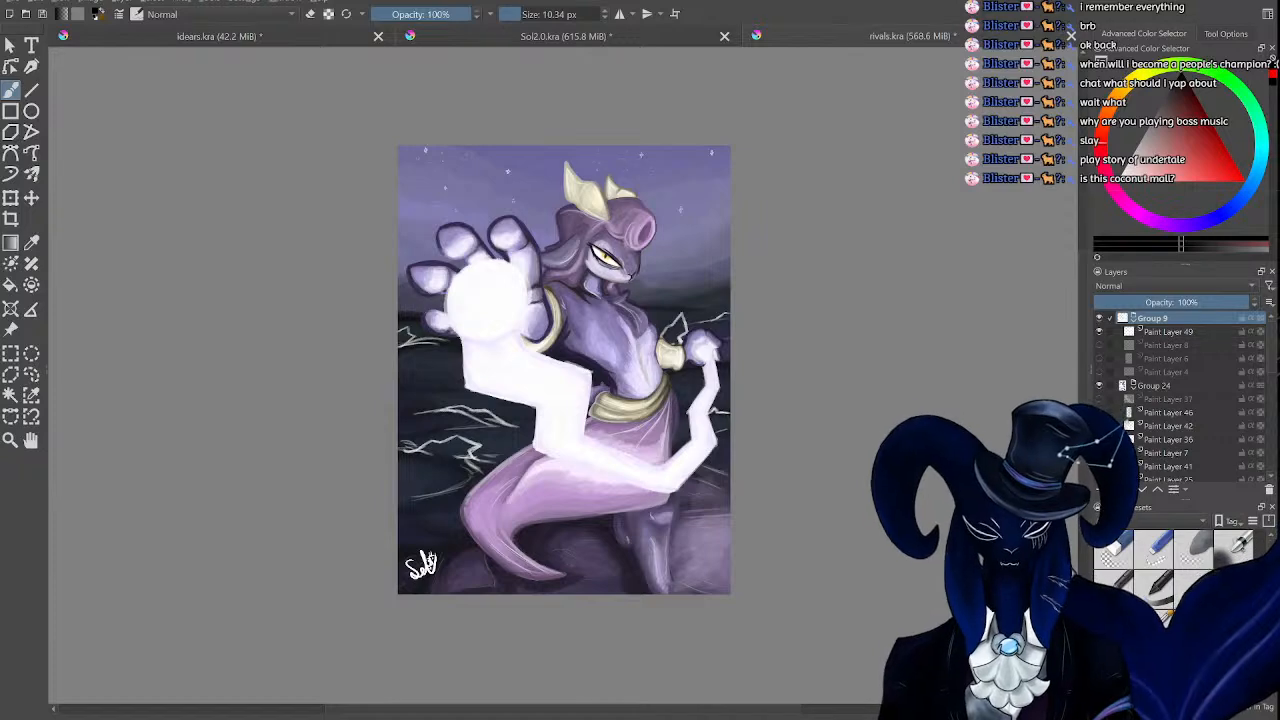
left_click(858, 35)
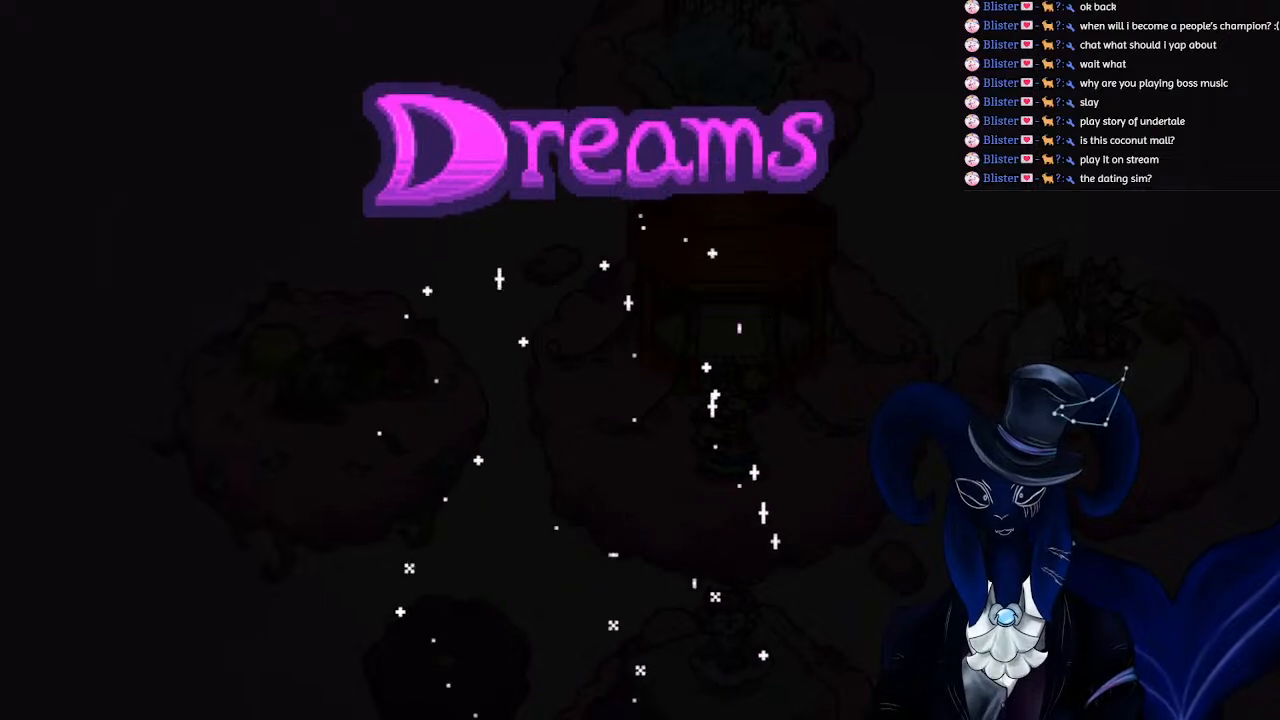
key("alt+Tab")
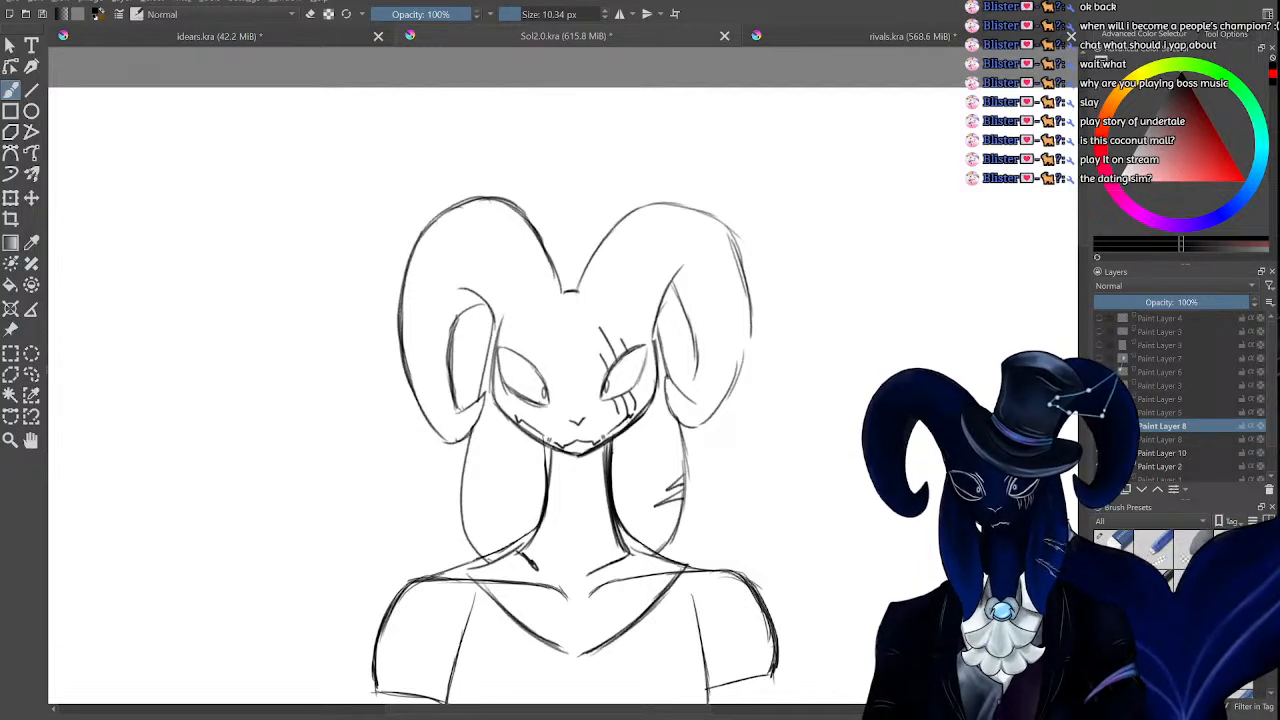
Switch to the Dreams of Aether game, then resize and reposition its window over the upper part of the canvas.
key("alt+Tab")
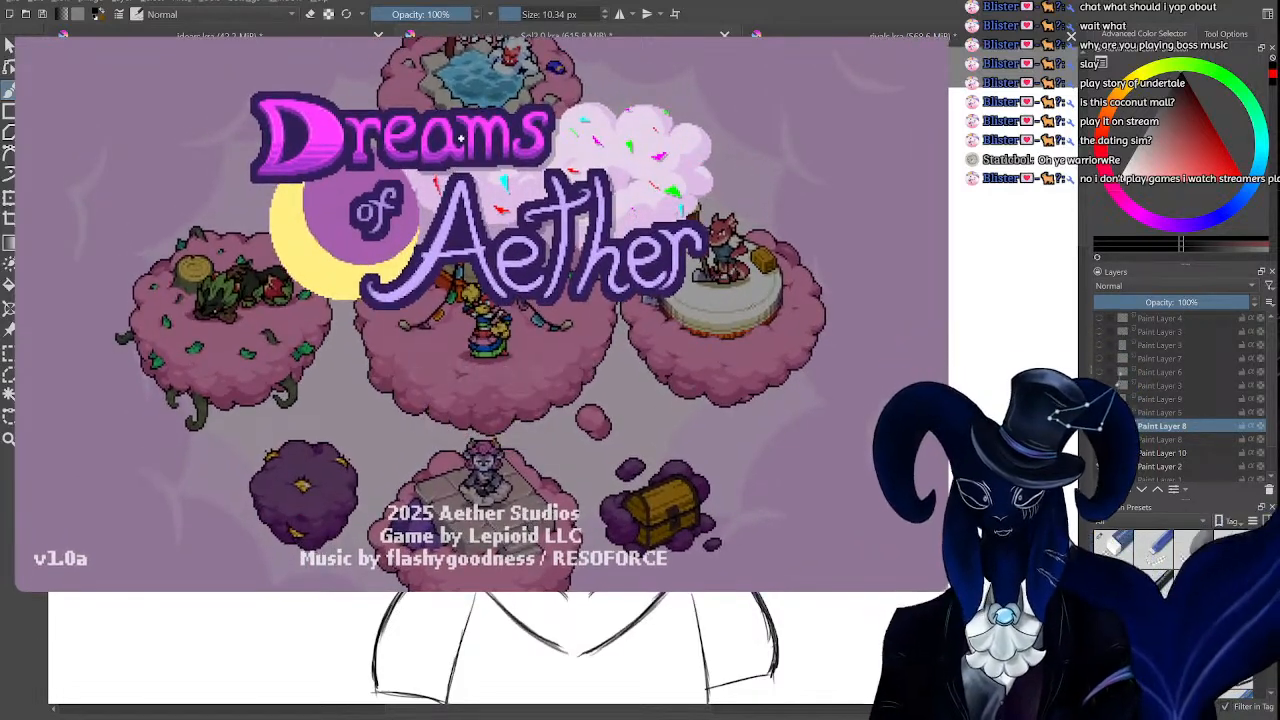
left_click_drag(947, 594, 869, 516)
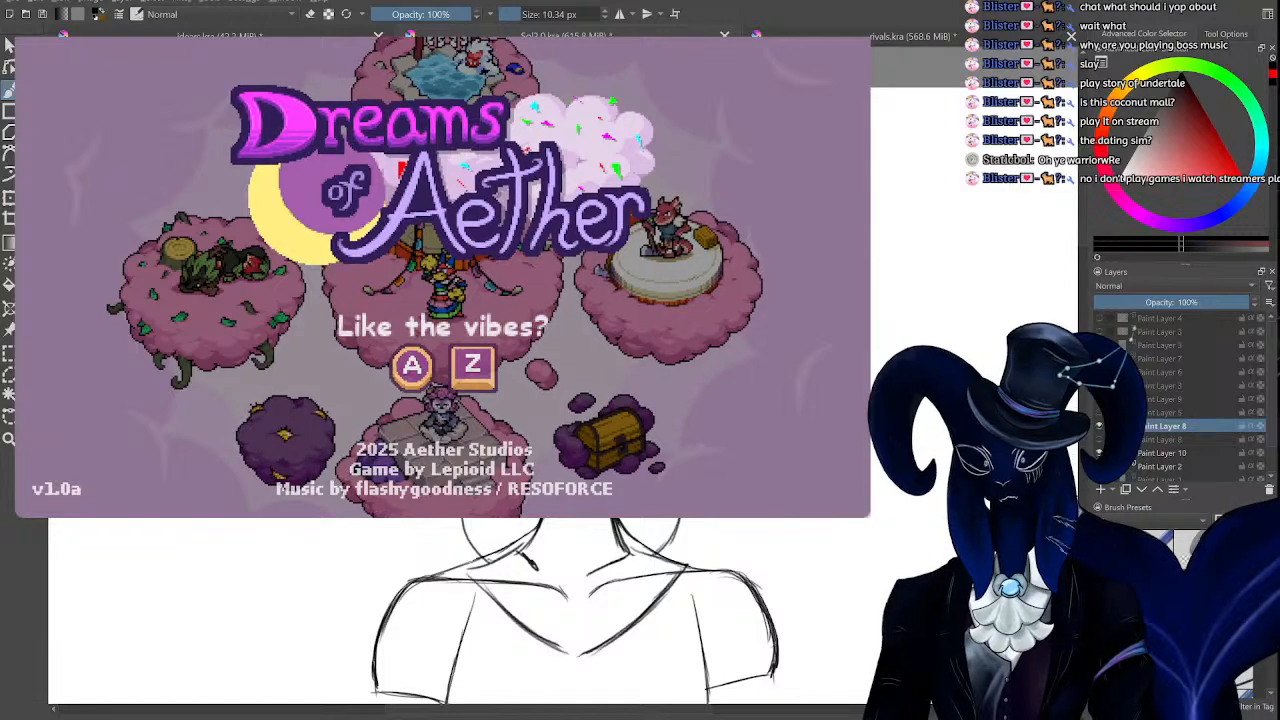
left_click_drag(869, 516, 1019, 601)
left_click_drag(517, 318, 503, 283)
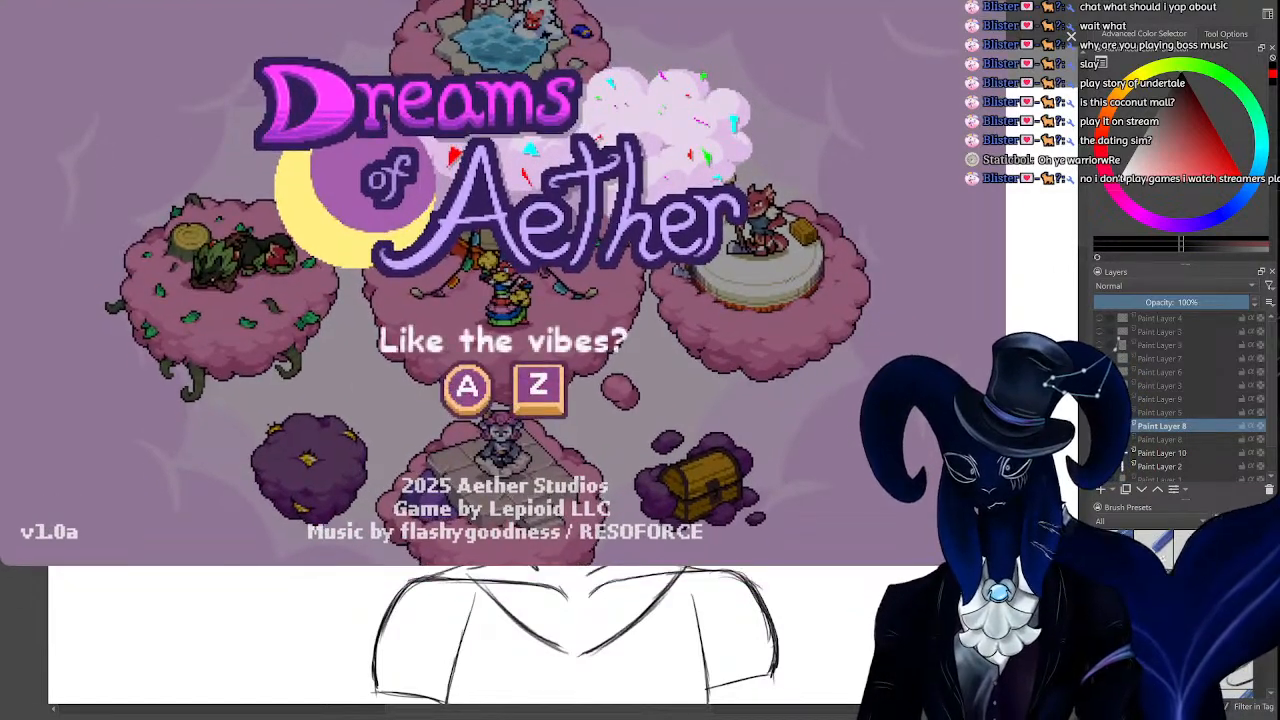
scroll(615, 450, "down", 4)
scroll(613, 360, "up", 4)
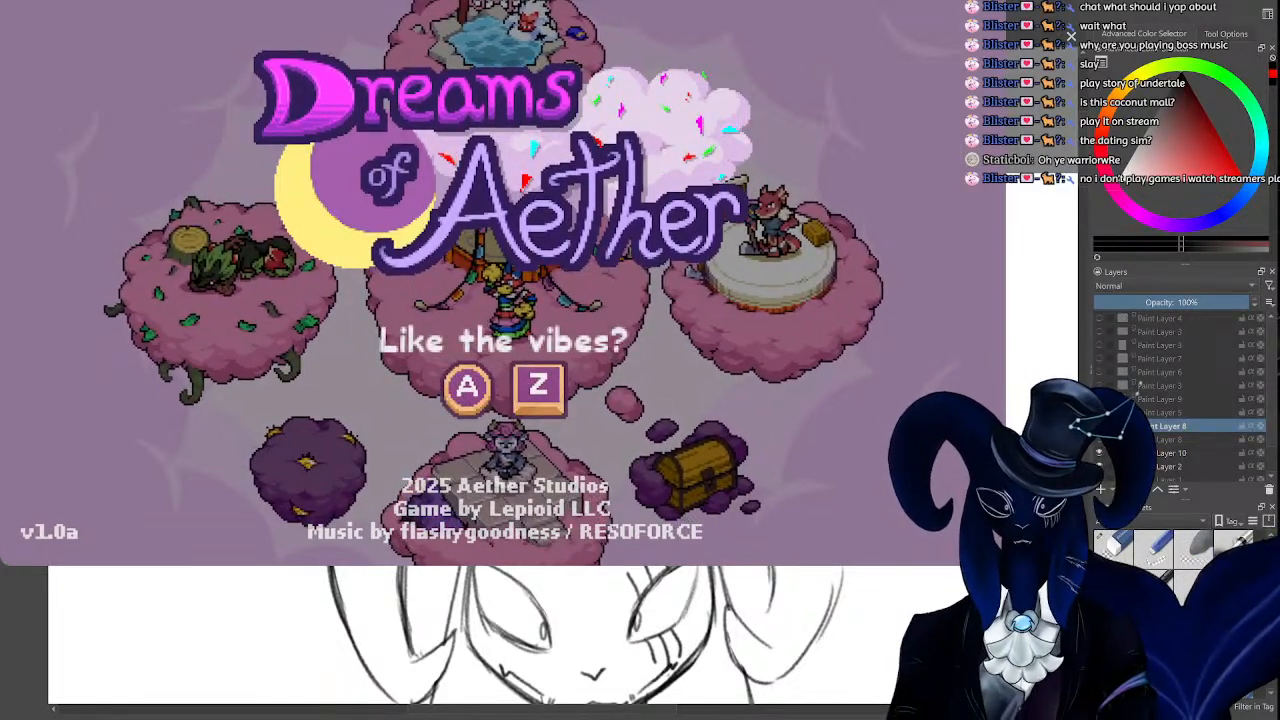
Leave the game's title screen and choose Play to reach the stage map.
key("z")
key("Right")
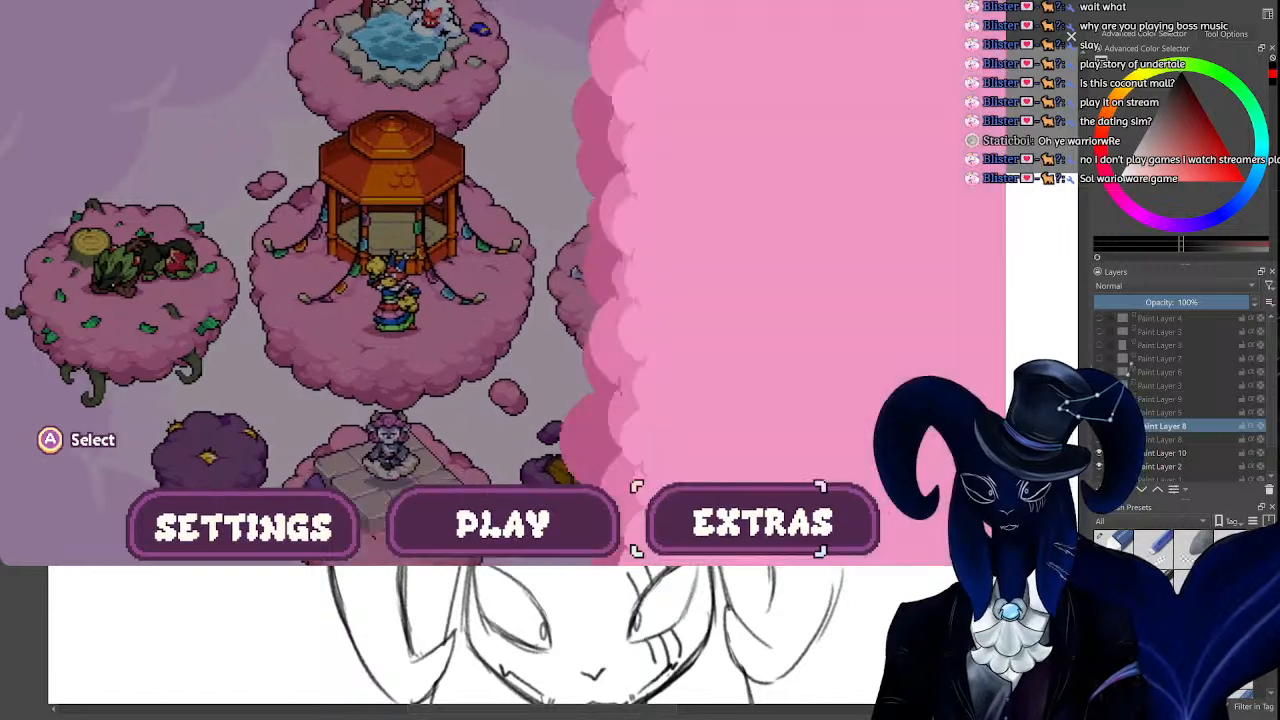
key("Left")
key("z")
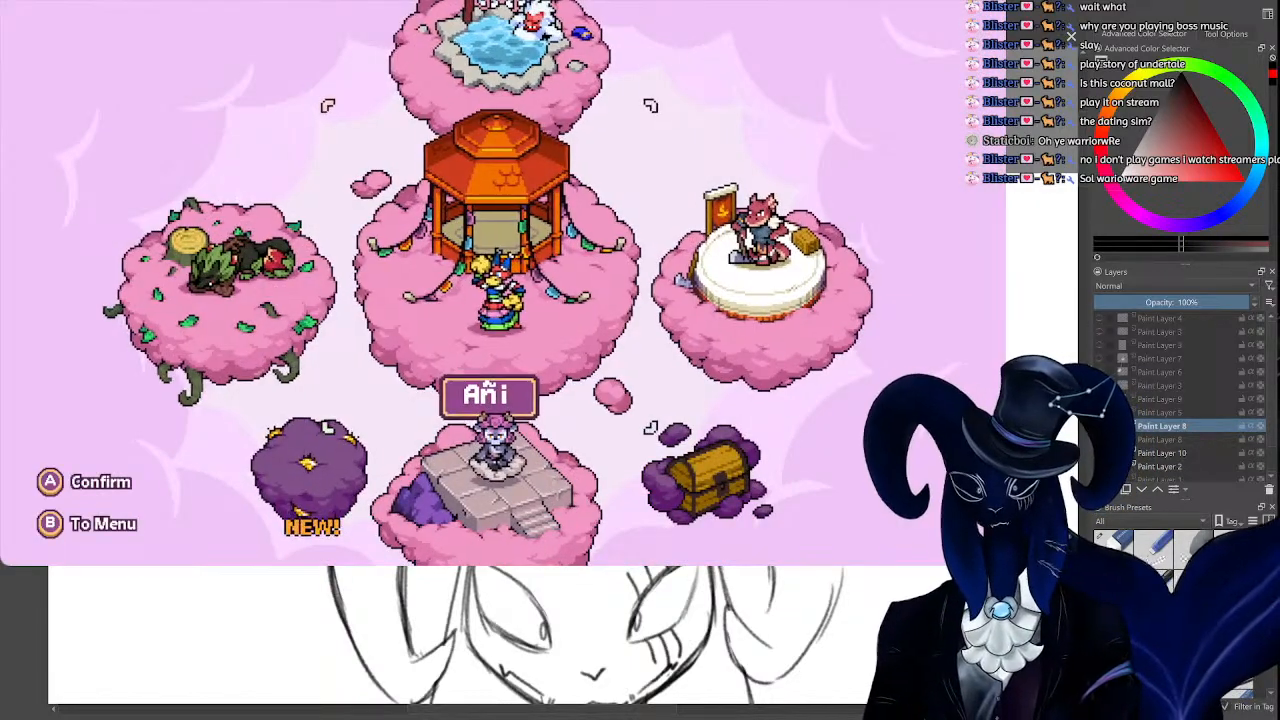
Browse the stages on the map and open the Endless Abyss stage marked as new.
key("Down")
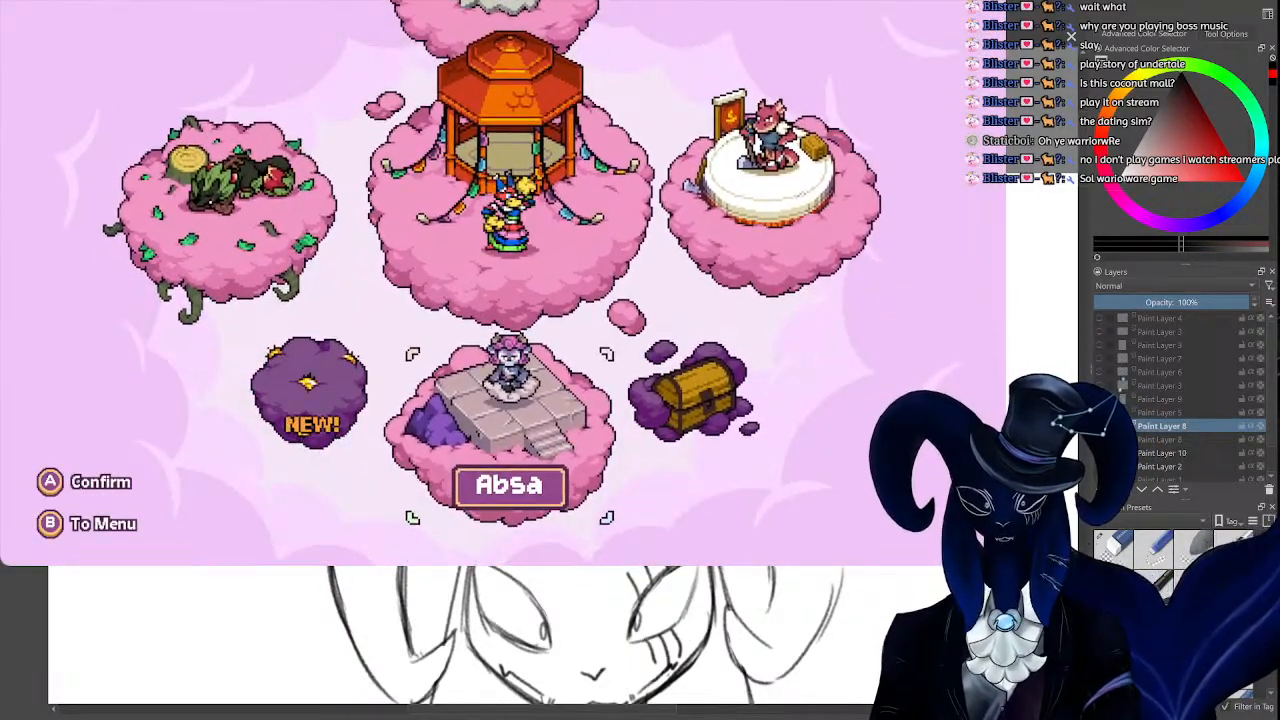
key("Up")
key("Left")
key("Right")
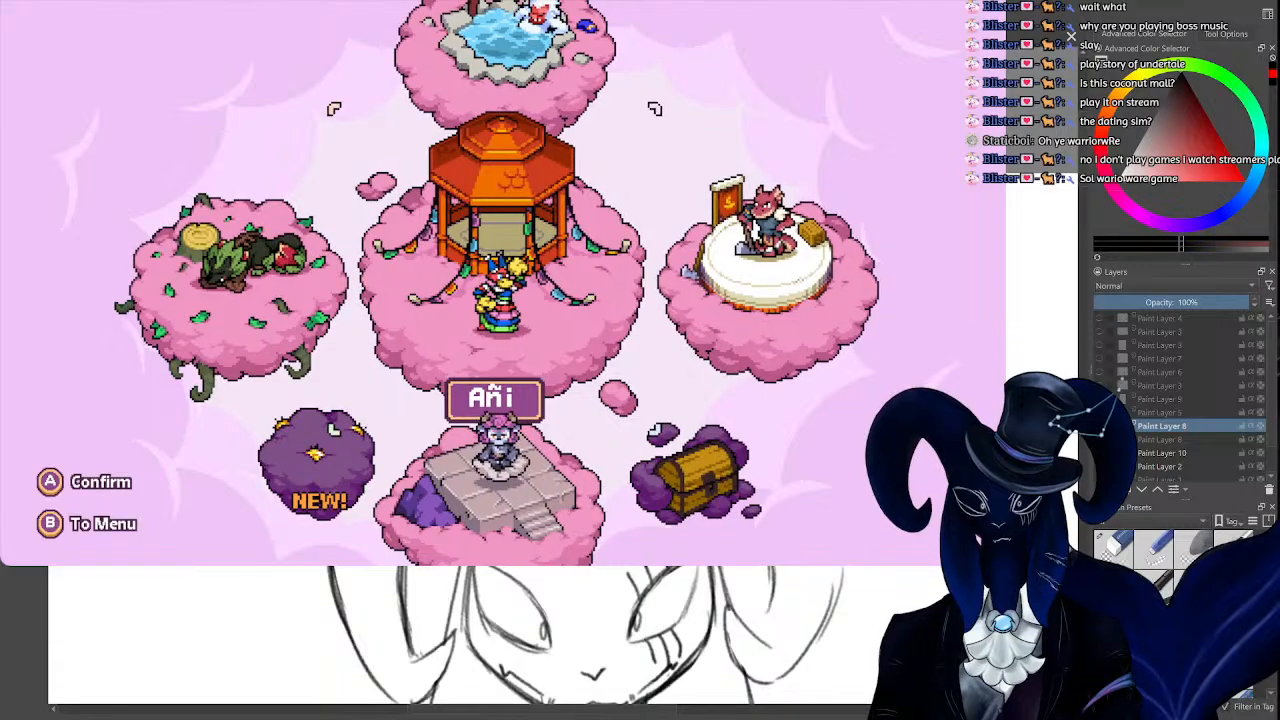
key("Down")
key("Left")
key("Return")
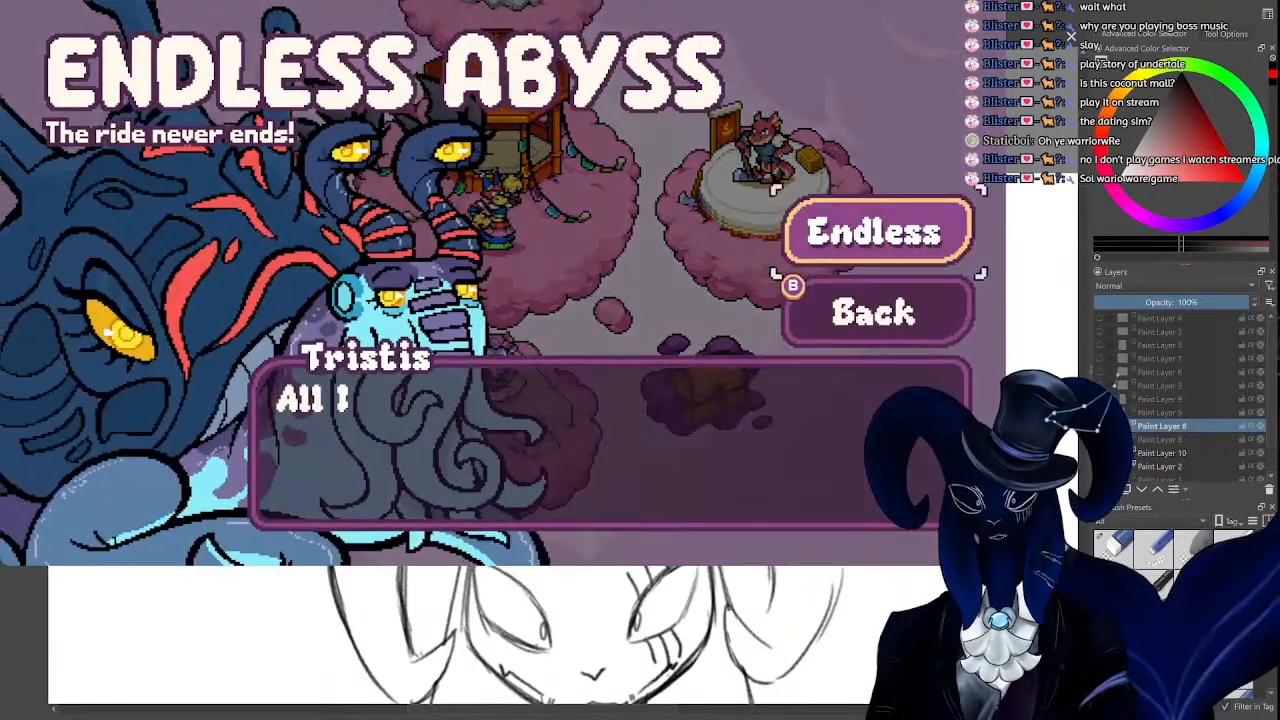
Leave the Endless Abyss stage and open the All Dreams collection from the stage map.
key("Escape")
key("Right")
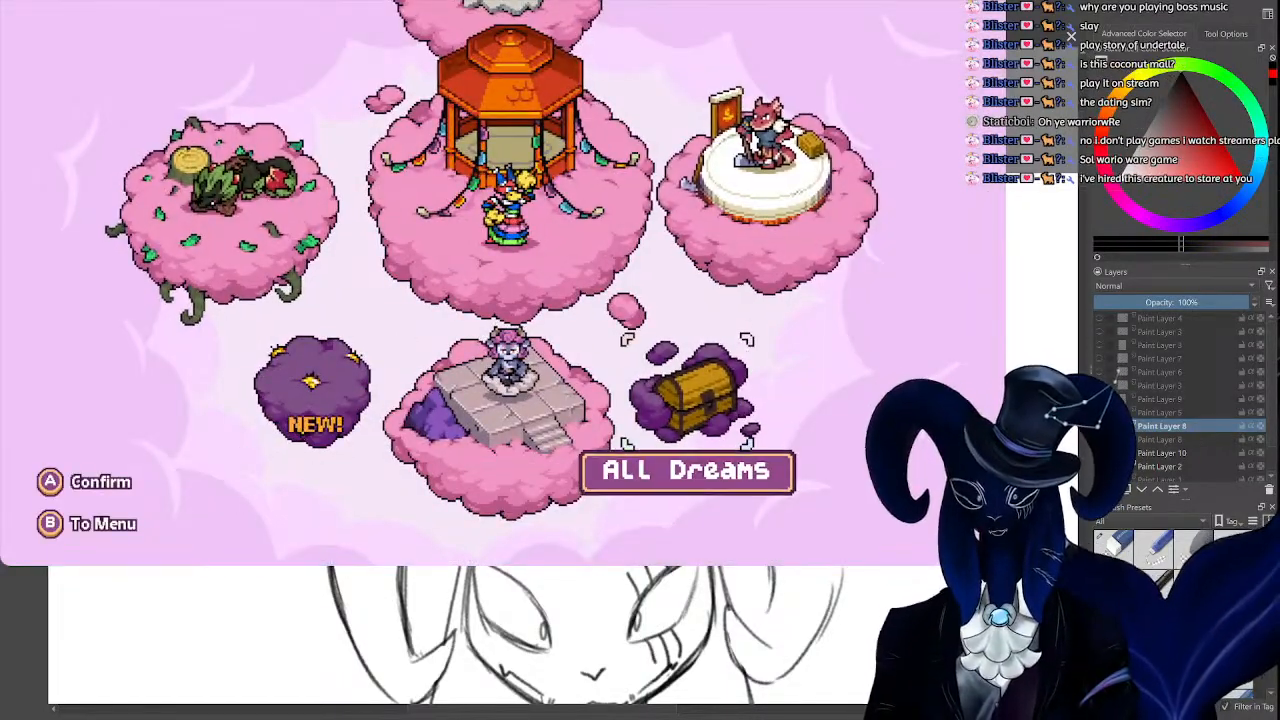
key("Return")
key("Escape")
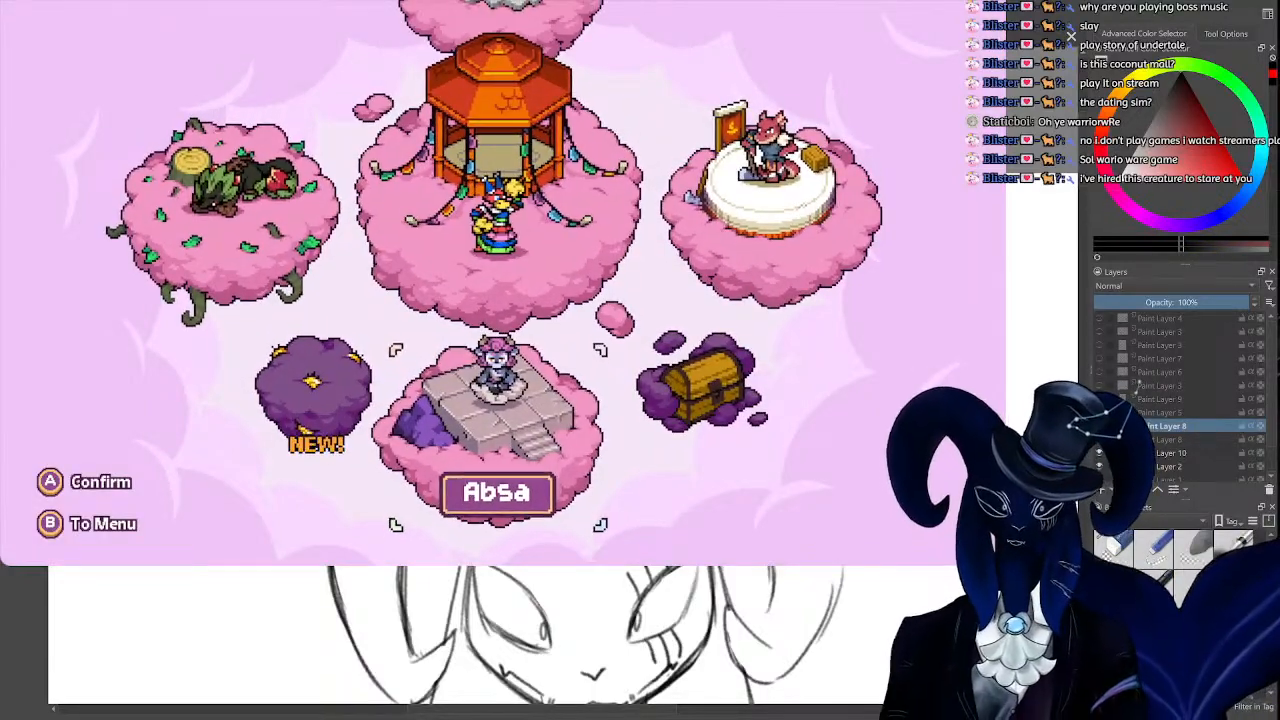
key("Return")
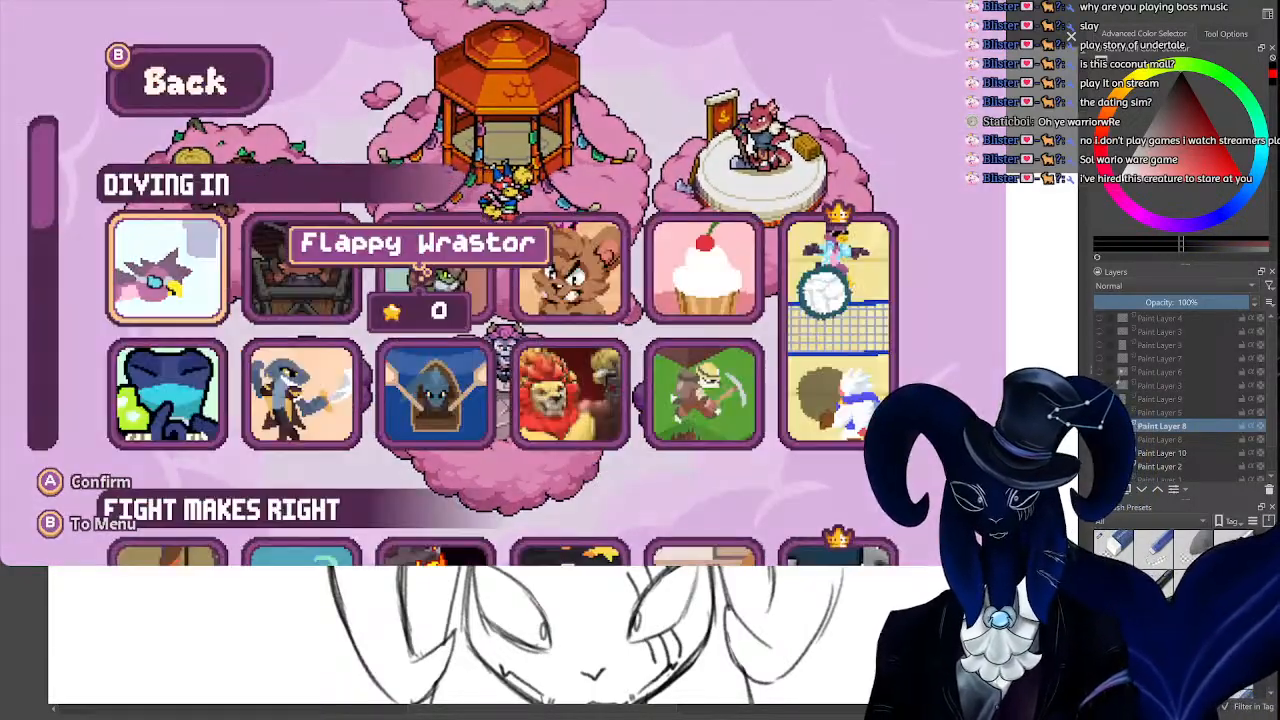
Look through the dream collection down to The Final Dual group and the Tou Hodan boss dream.
key("Down")
key("Down")
key("Down")
key("Down")
key("Down")
key("Down")
key("Down")
key("Down")
key("Down")
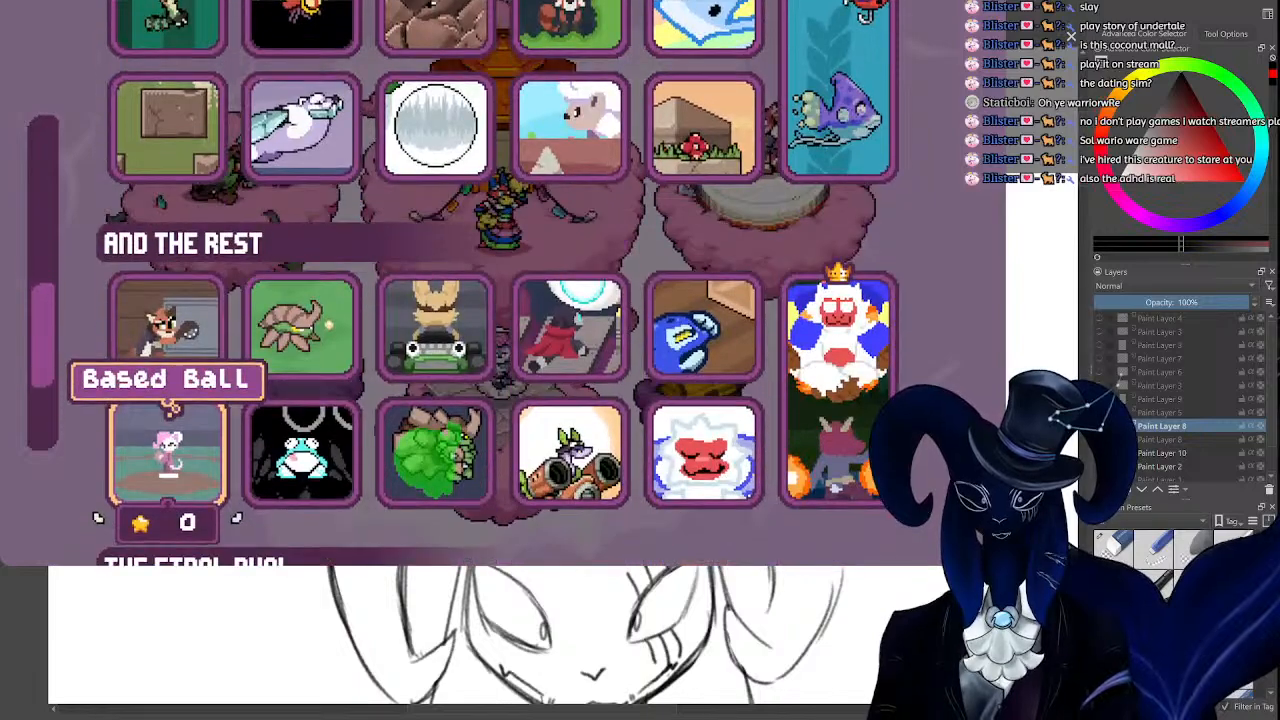
key("Up")
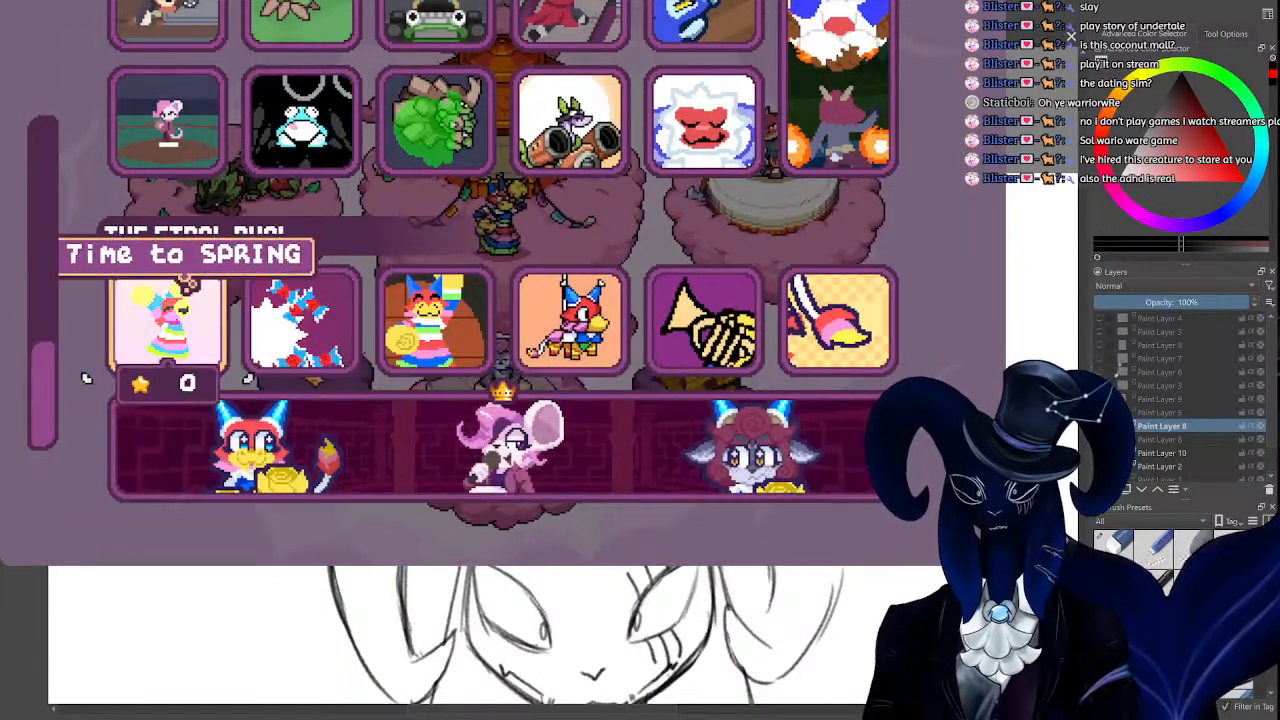
key("Up")
key("Right")
key("Right")
key("Right")
key("Right")
key("Right")
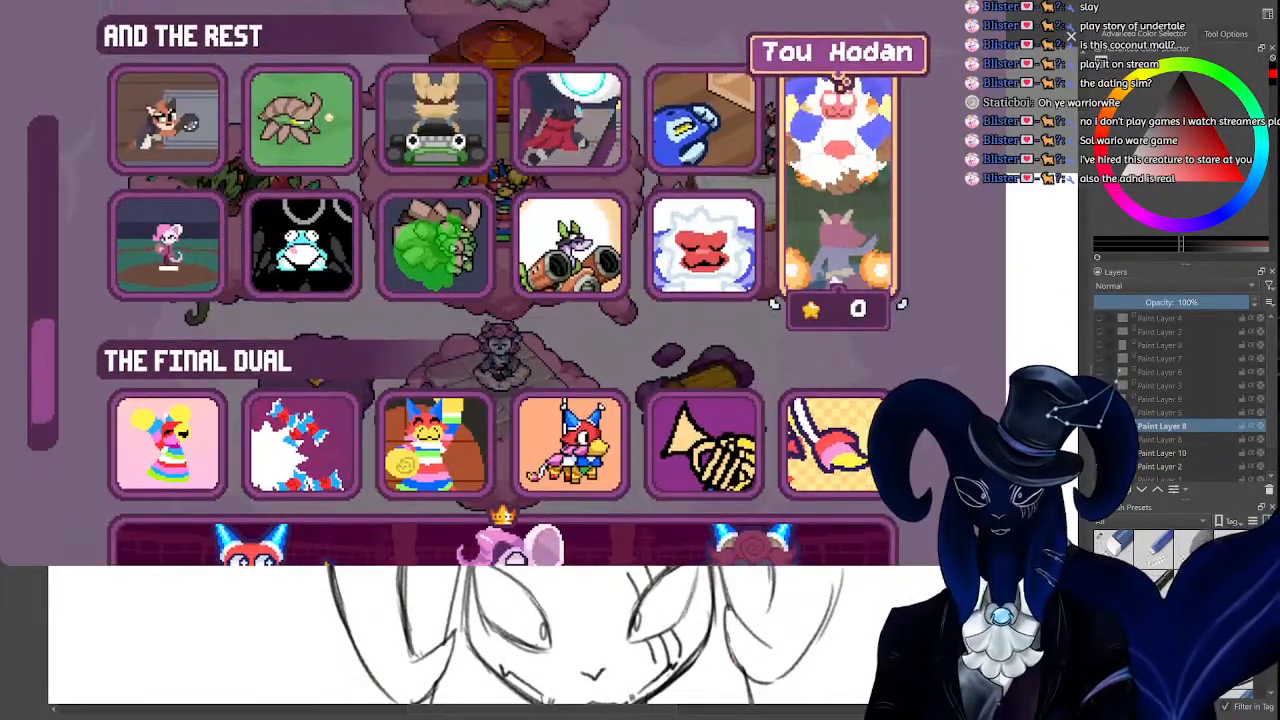
Look back up through the dream collection to the Diving In group.
key("Left")
key("Left")
key("Up")
key("Up")
key("Up")
key("Up")
key("Up")
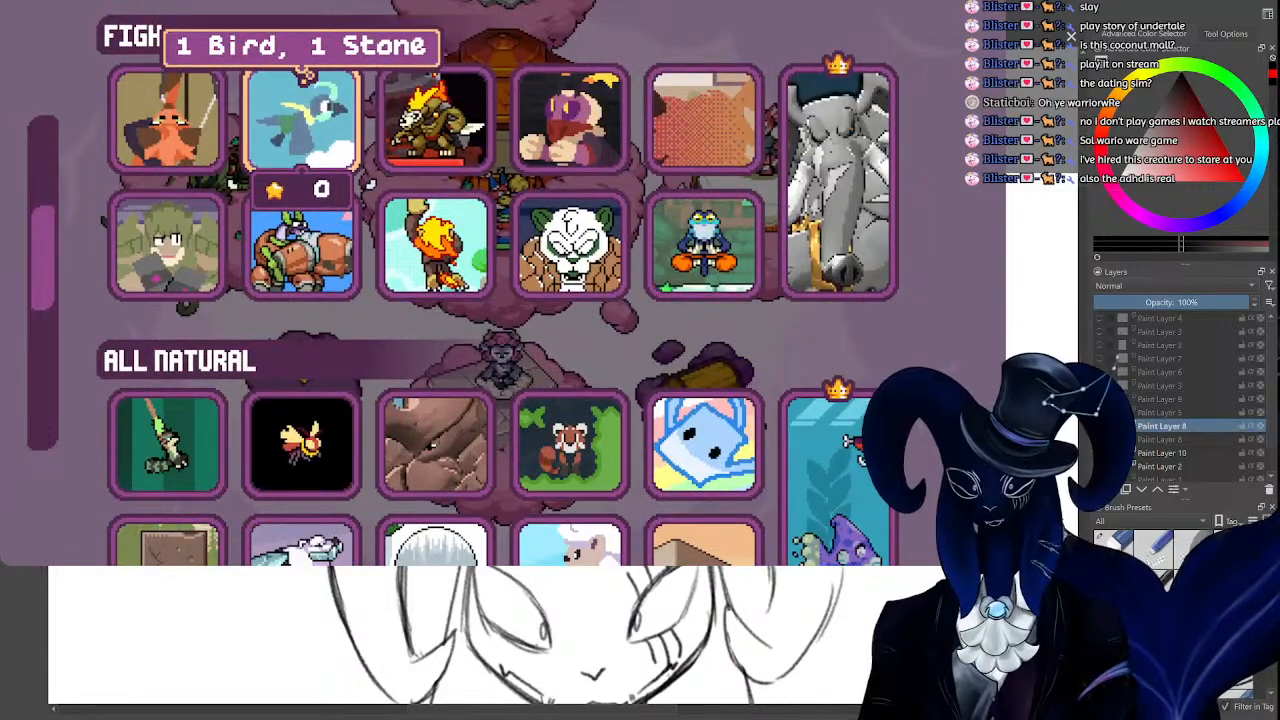
key("Up")
key("Up")
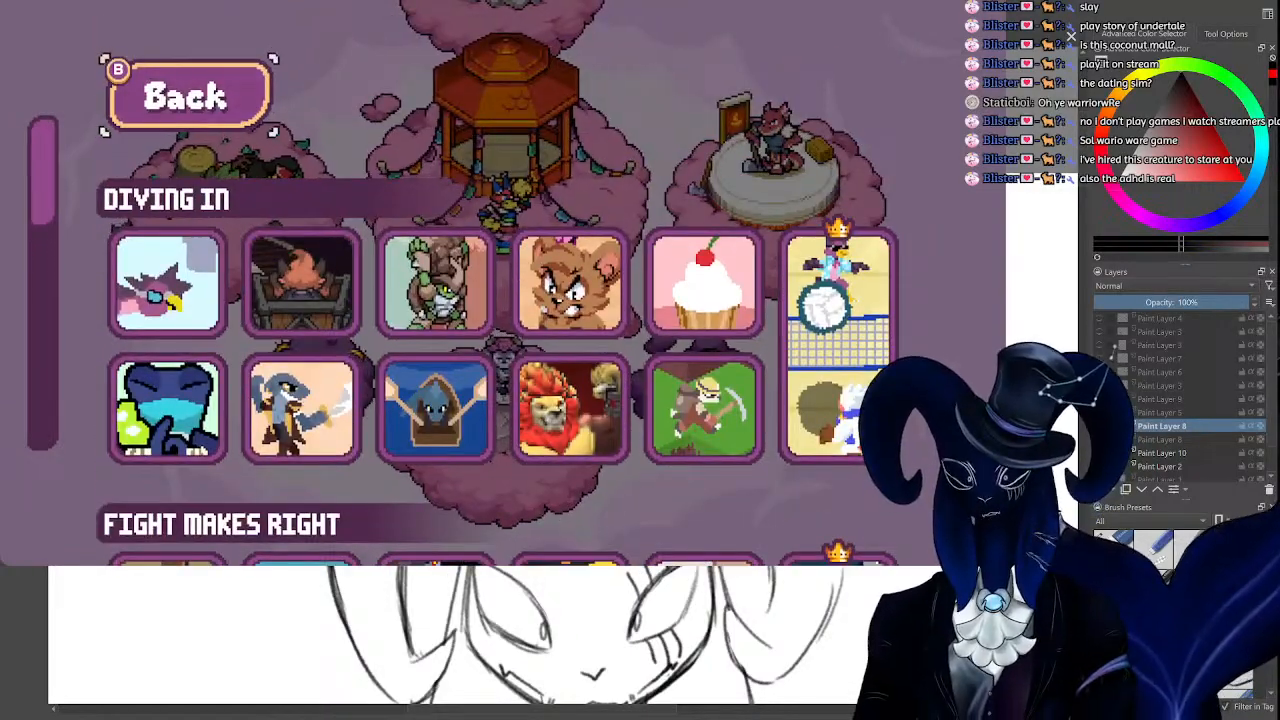
key("Down")
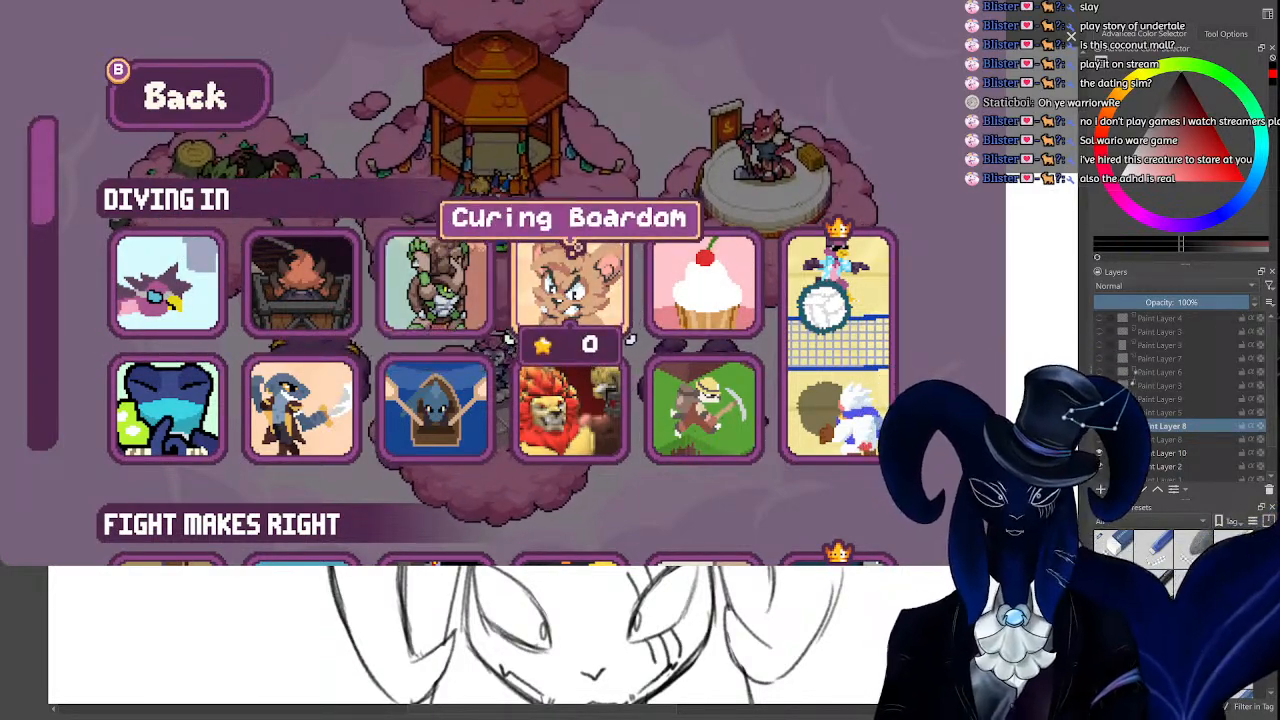
Close the dream collection, open Absa's Diving In stage and start it in Story mode.
key("Escape")
key("Down")
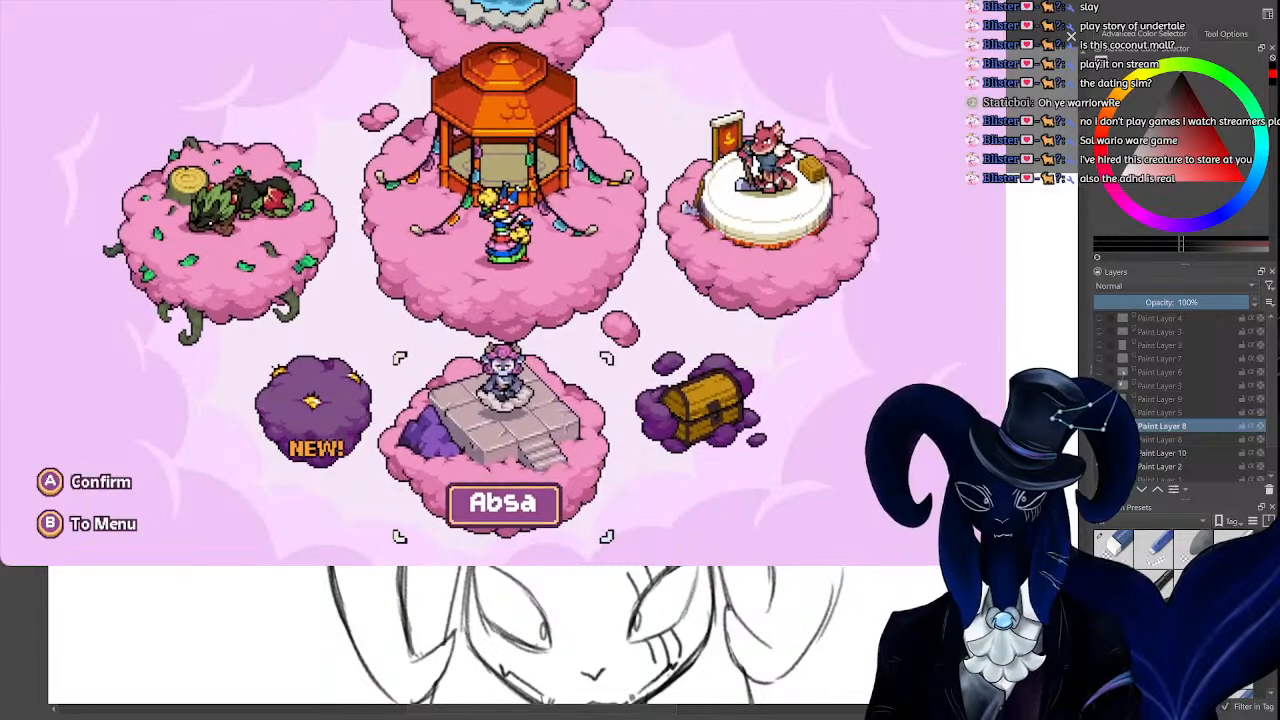
key("Left")
key("Right")
key("Return")
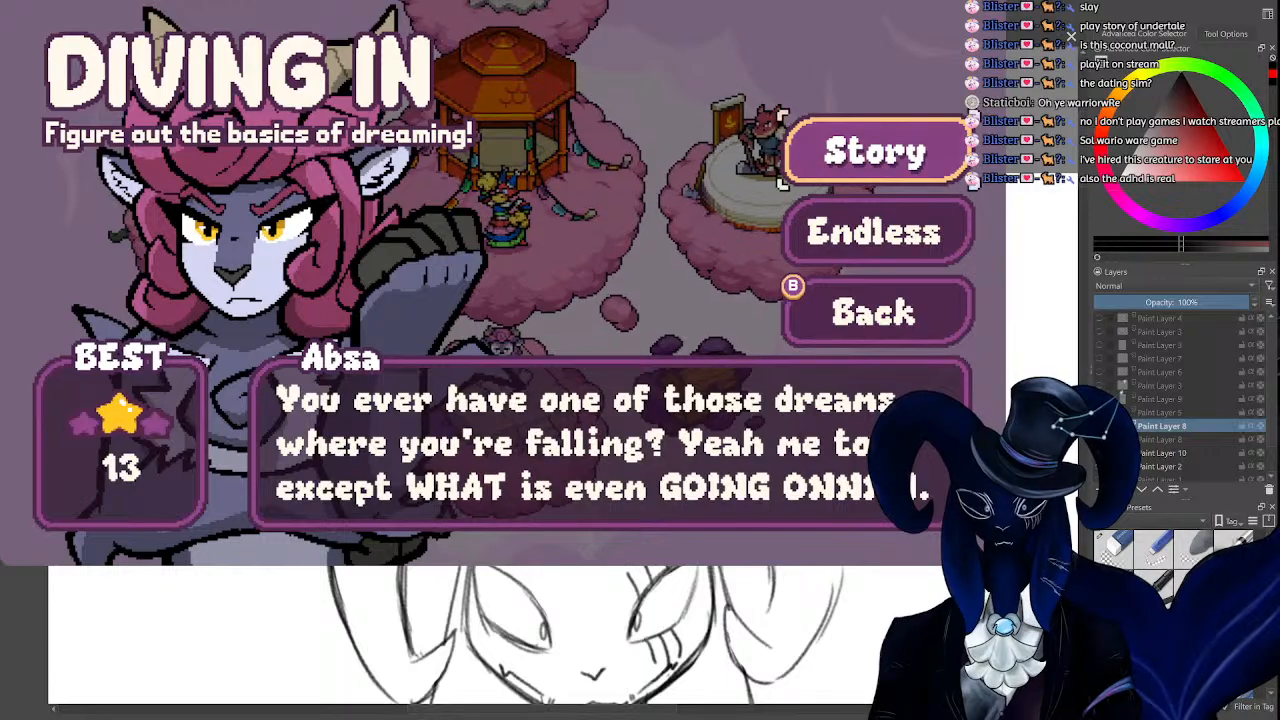
key("Return")
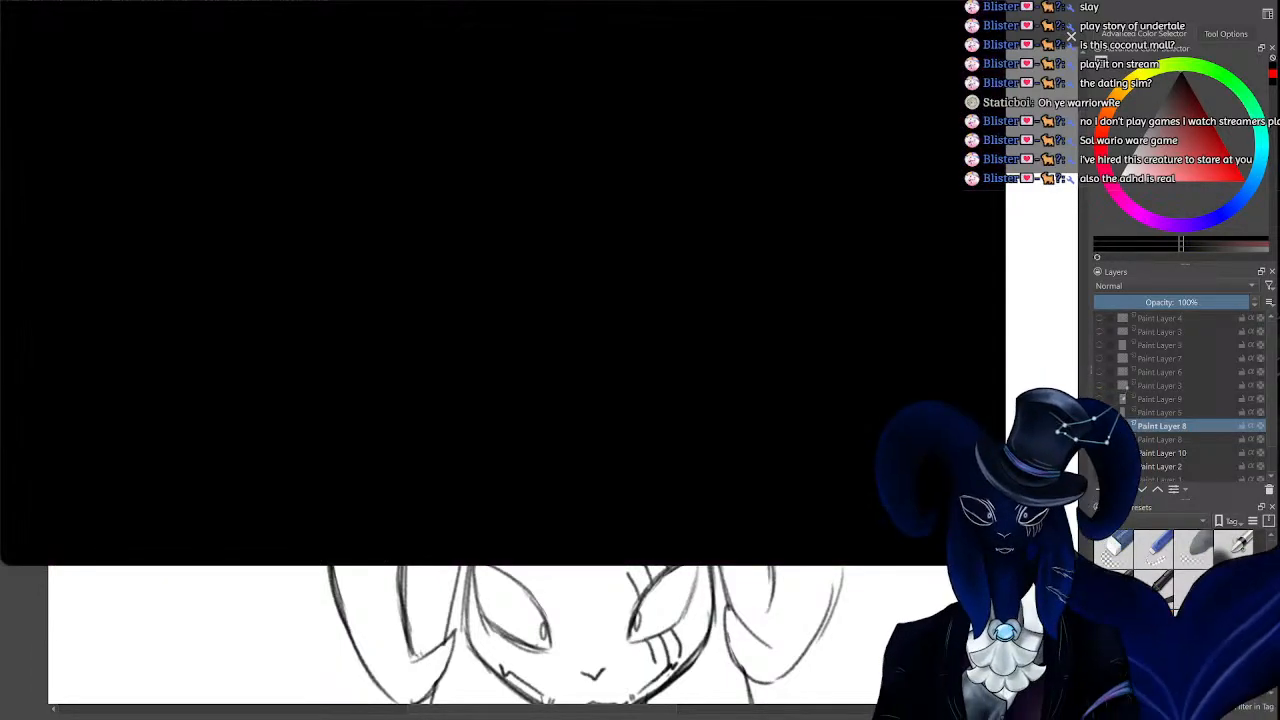
Play the Diving In story's Throw, Slice and Dig minigames through to the stage clear and continue to the stage map.
key("Return")
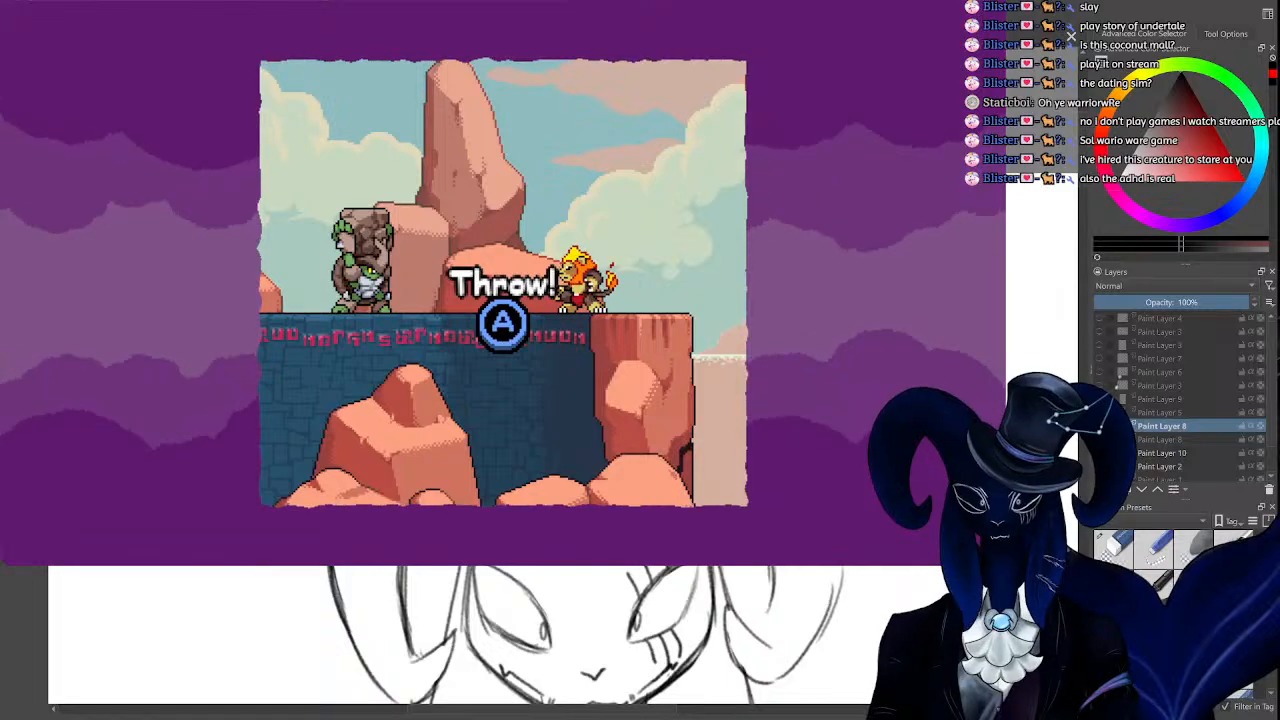
key("Return")
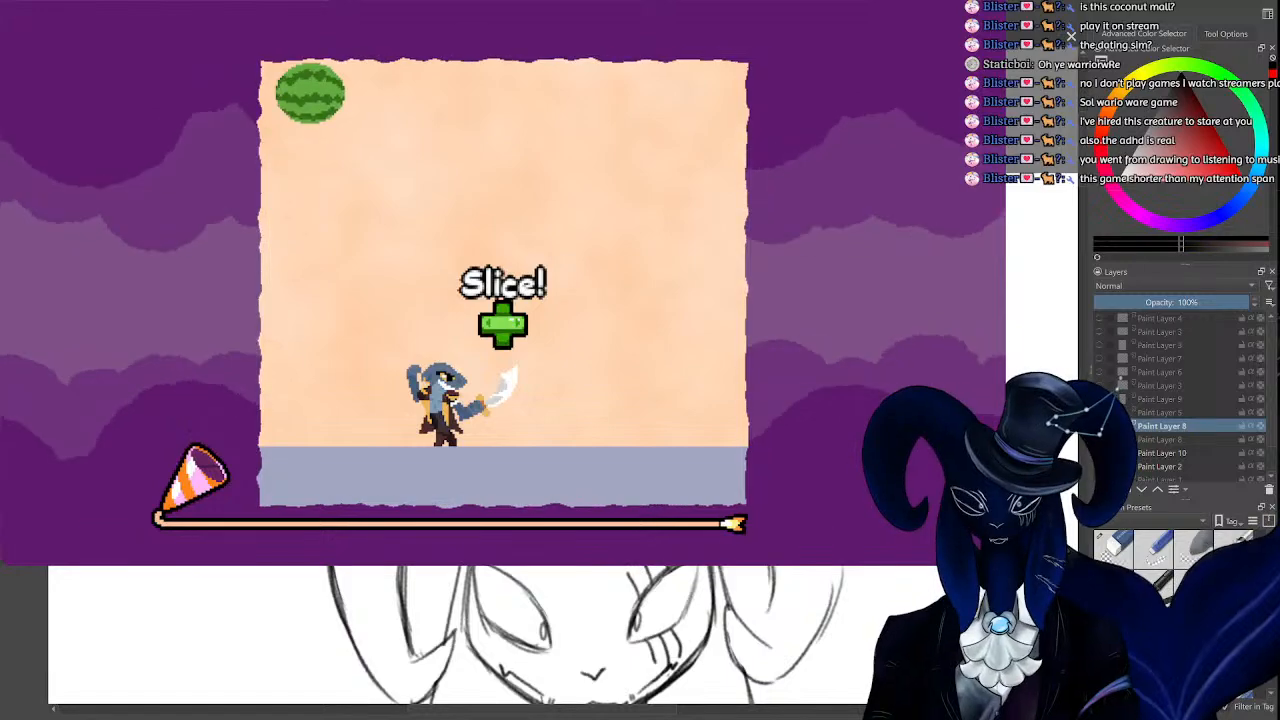
key("Left")
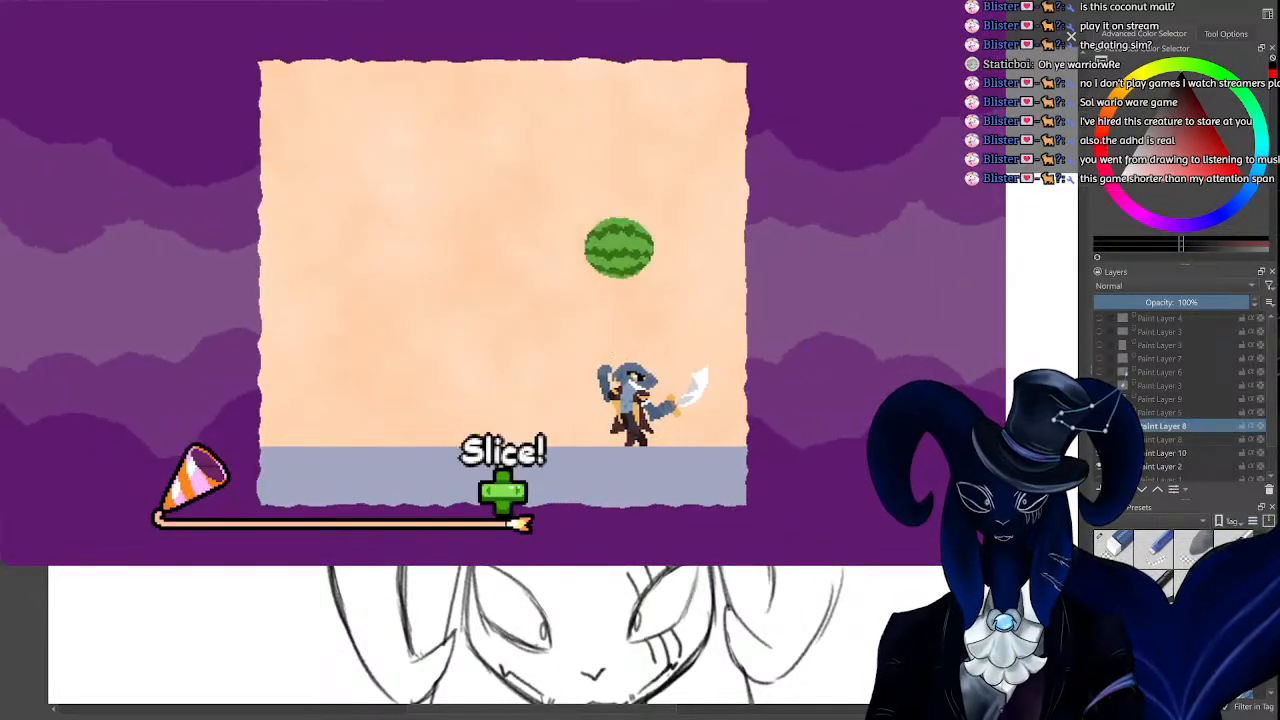
key("Left")
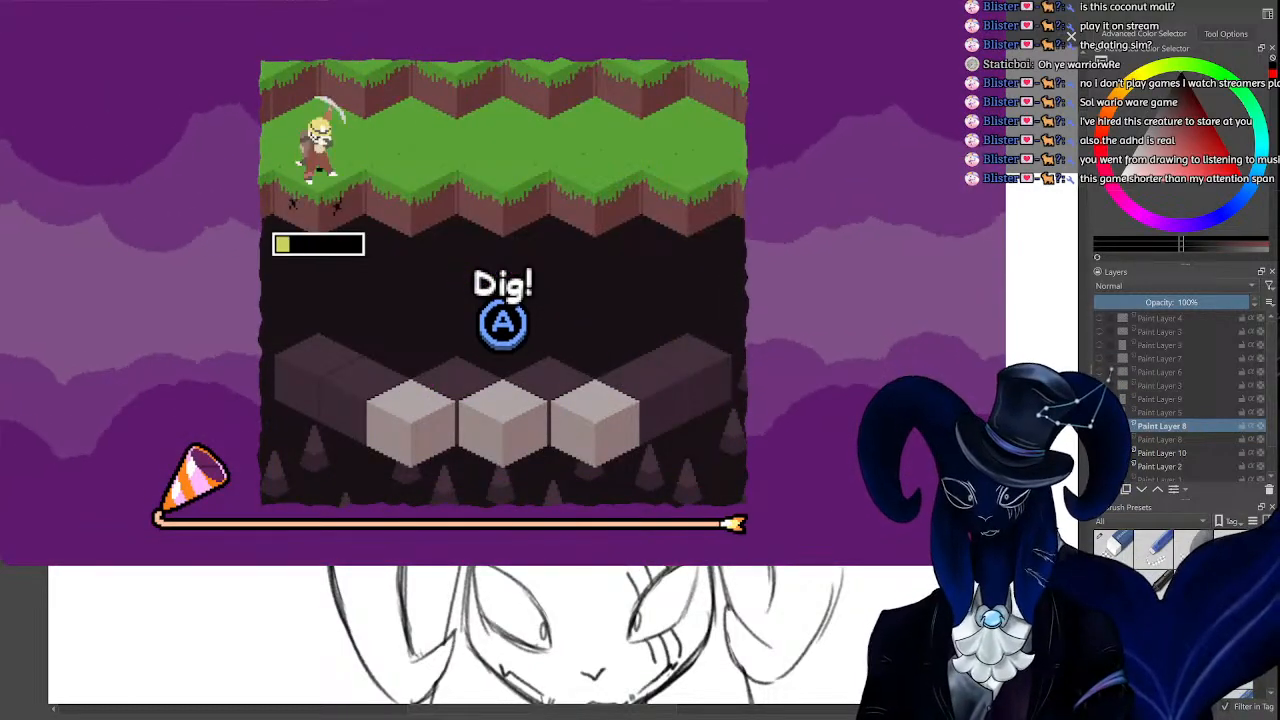
key("a")
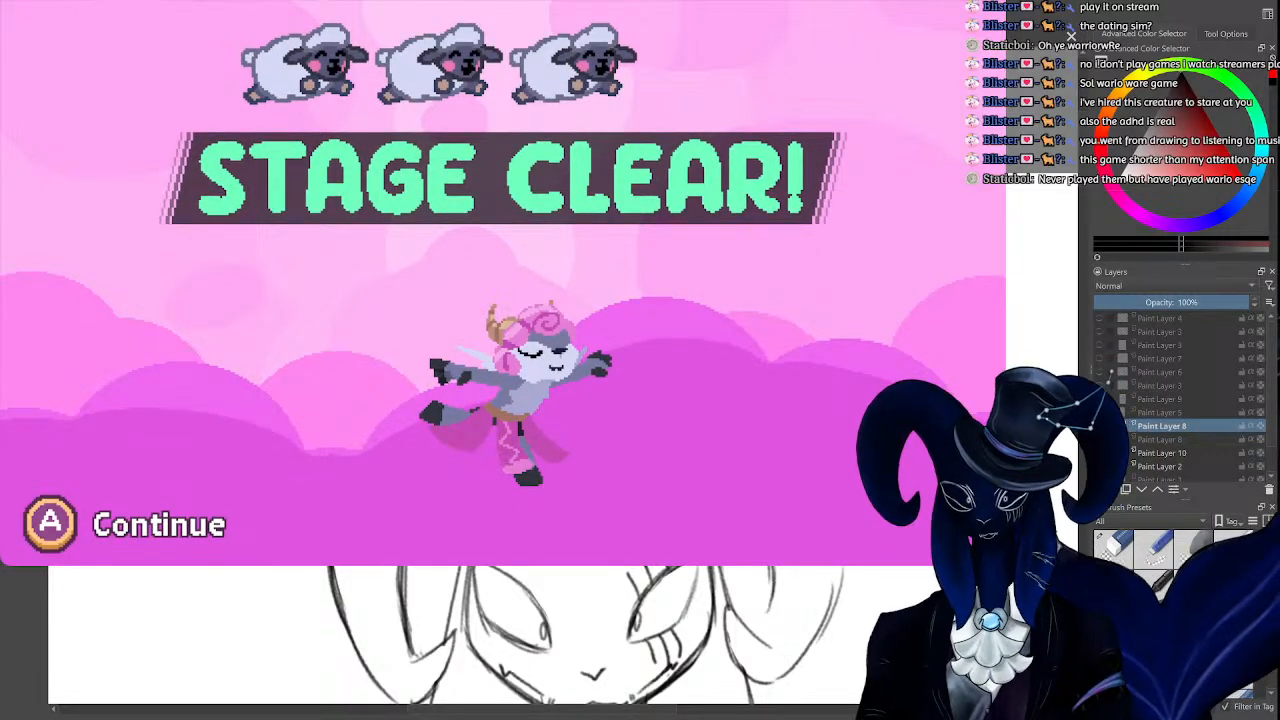
key("a")
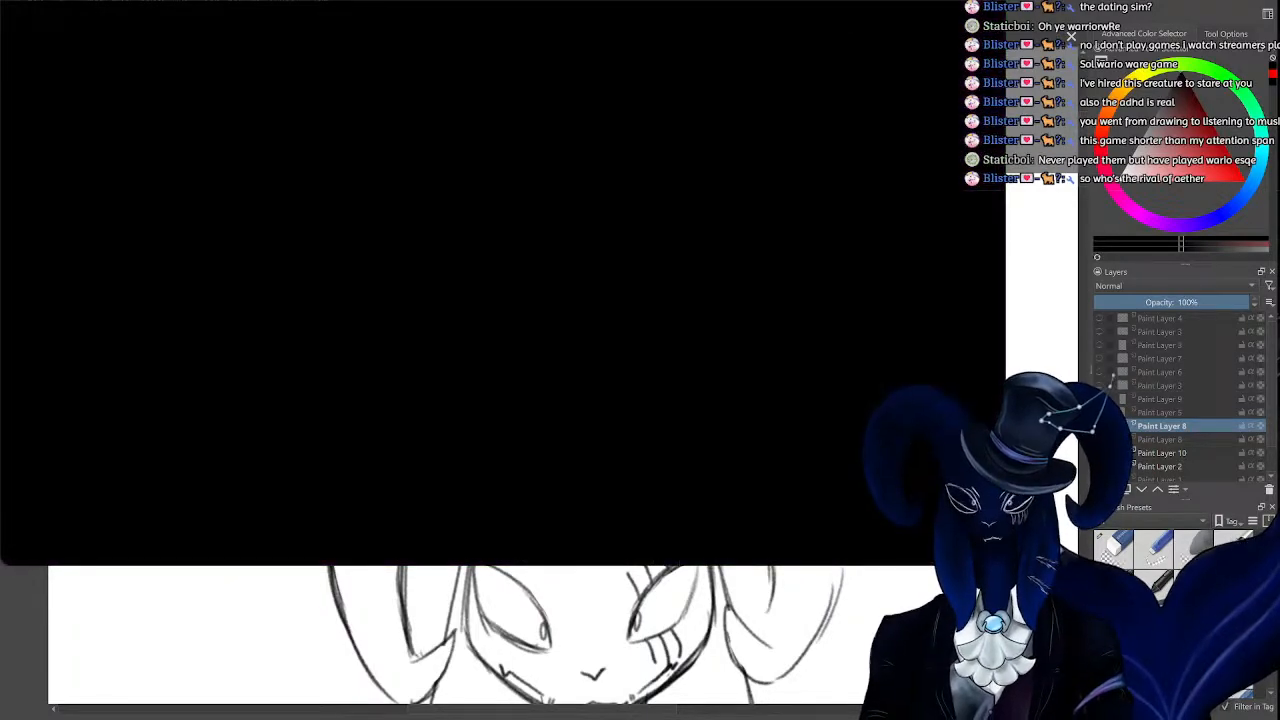
View Sylvanos's All Natural stage and Hodan's And The Rest stage, returning to the map from each.
key("Left")
key("Up")
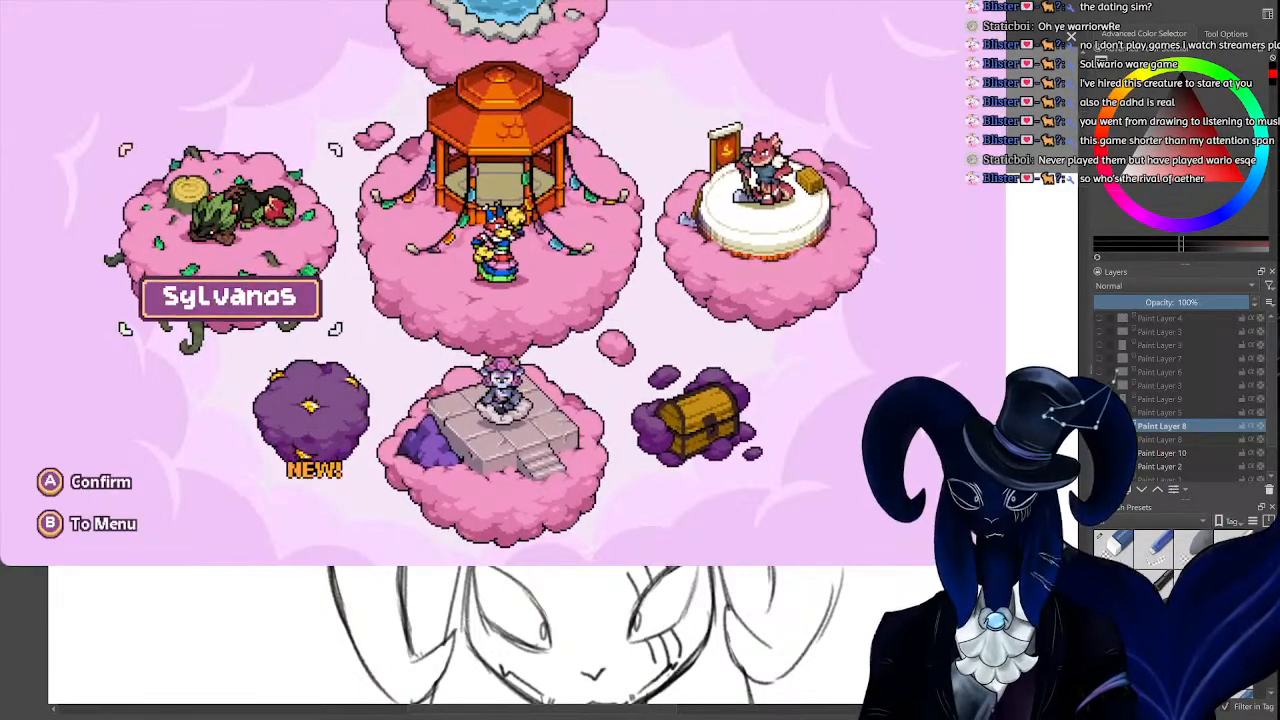
key("Return")
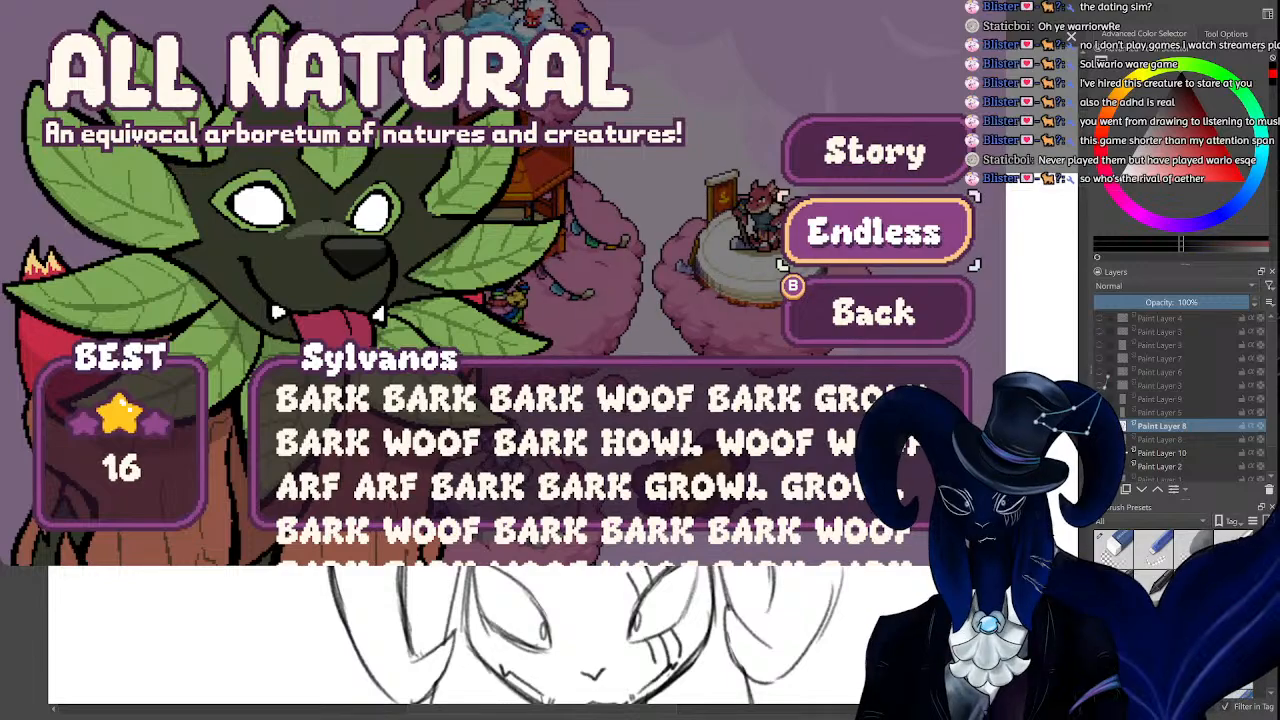
key("Escape")
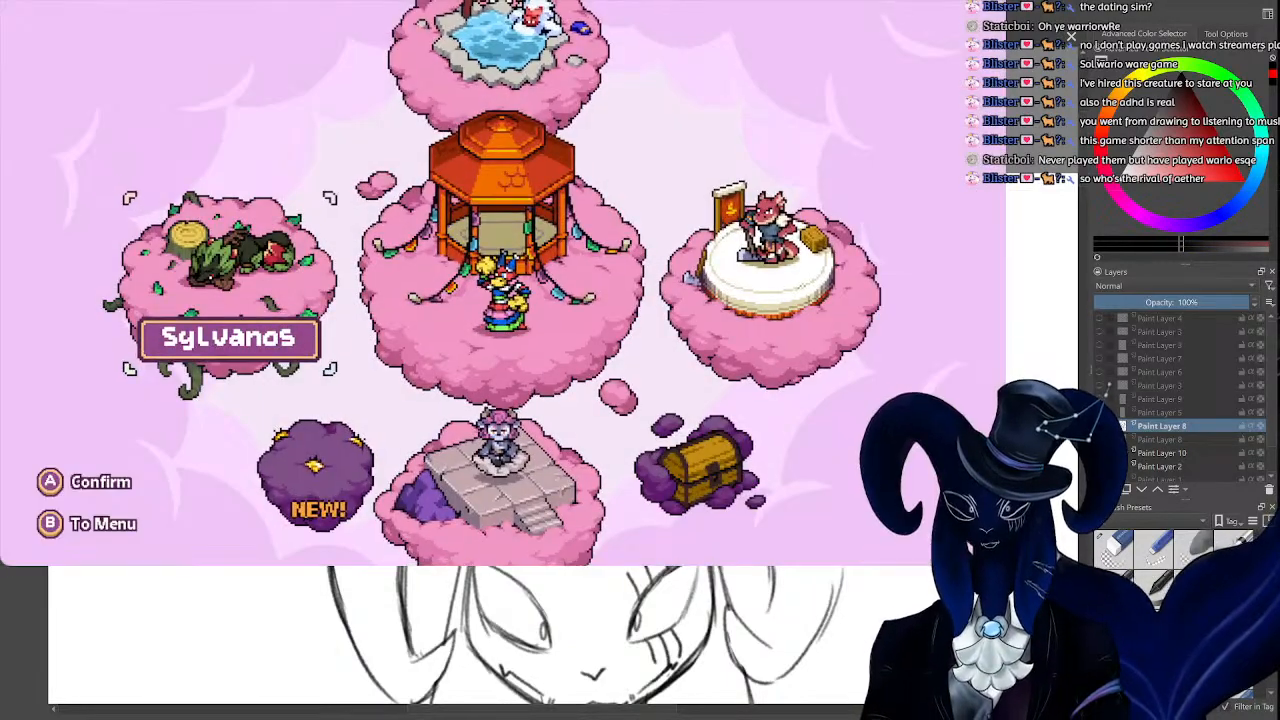
key("Right")
key("Return")
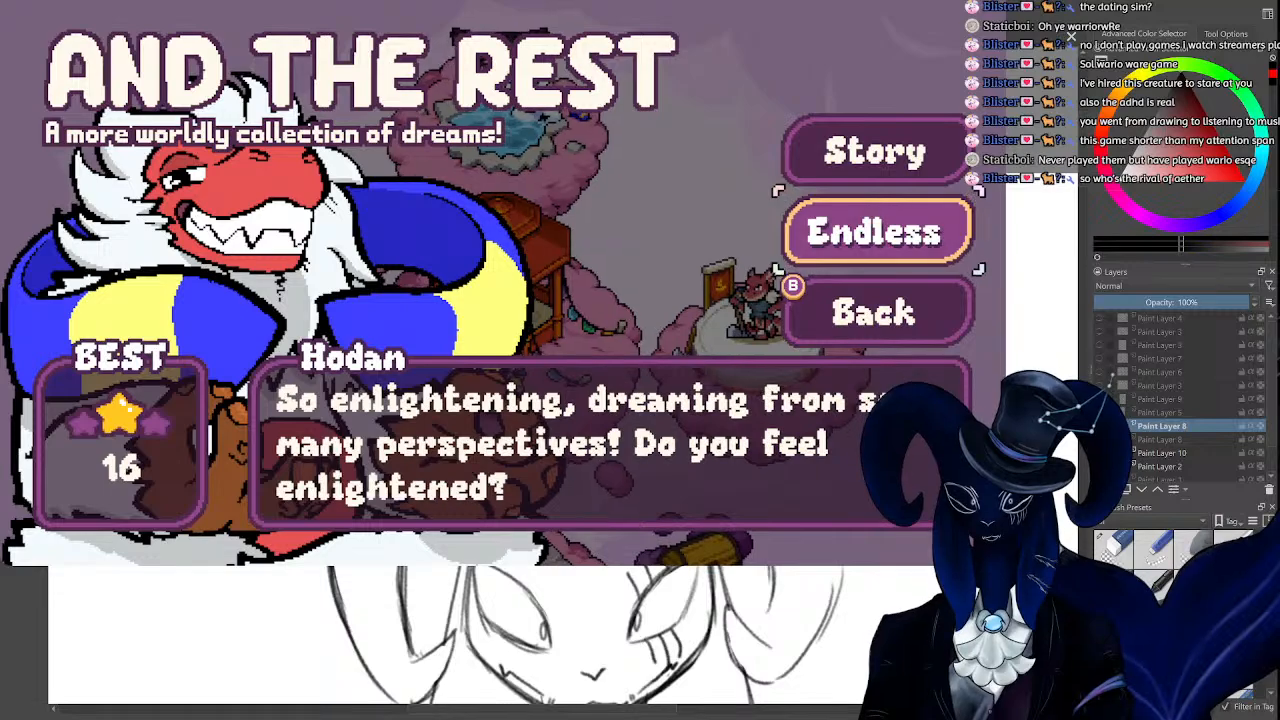
key("Escape")
Look over the Añi, Absa and Sylvanos stages on the map and reopen the All Dreams collection.
key("Down")
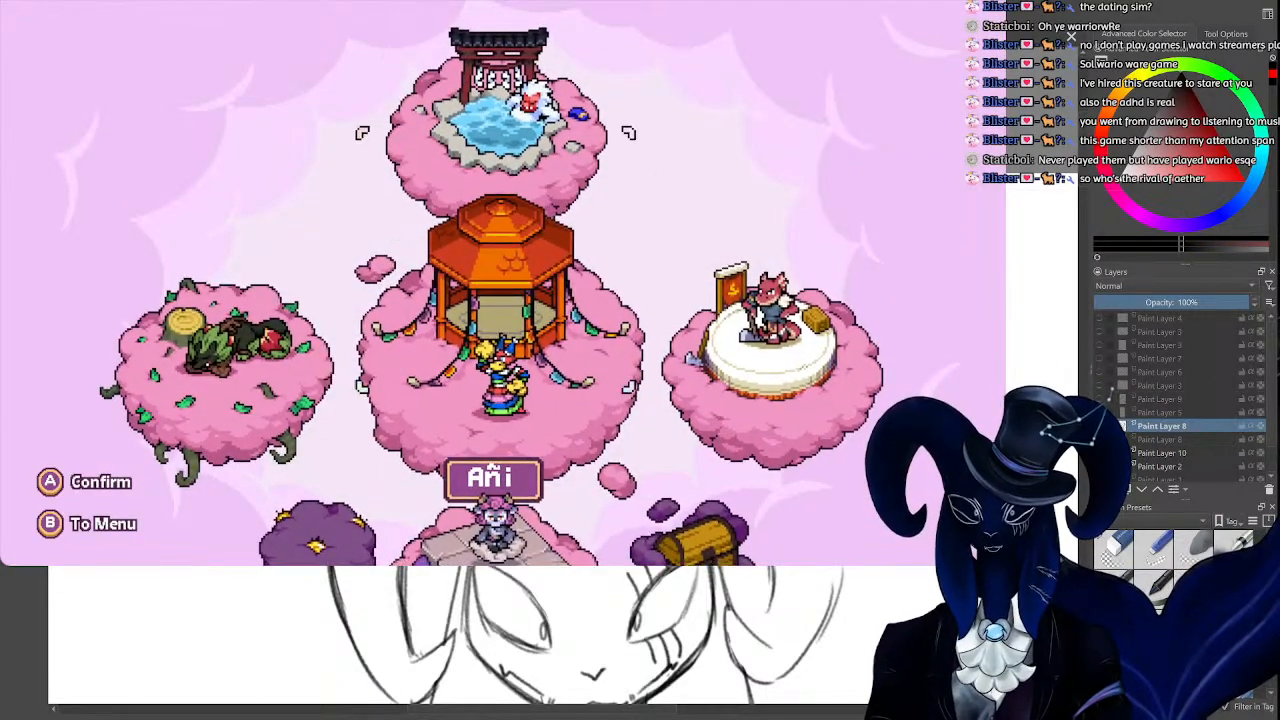
key("Right")
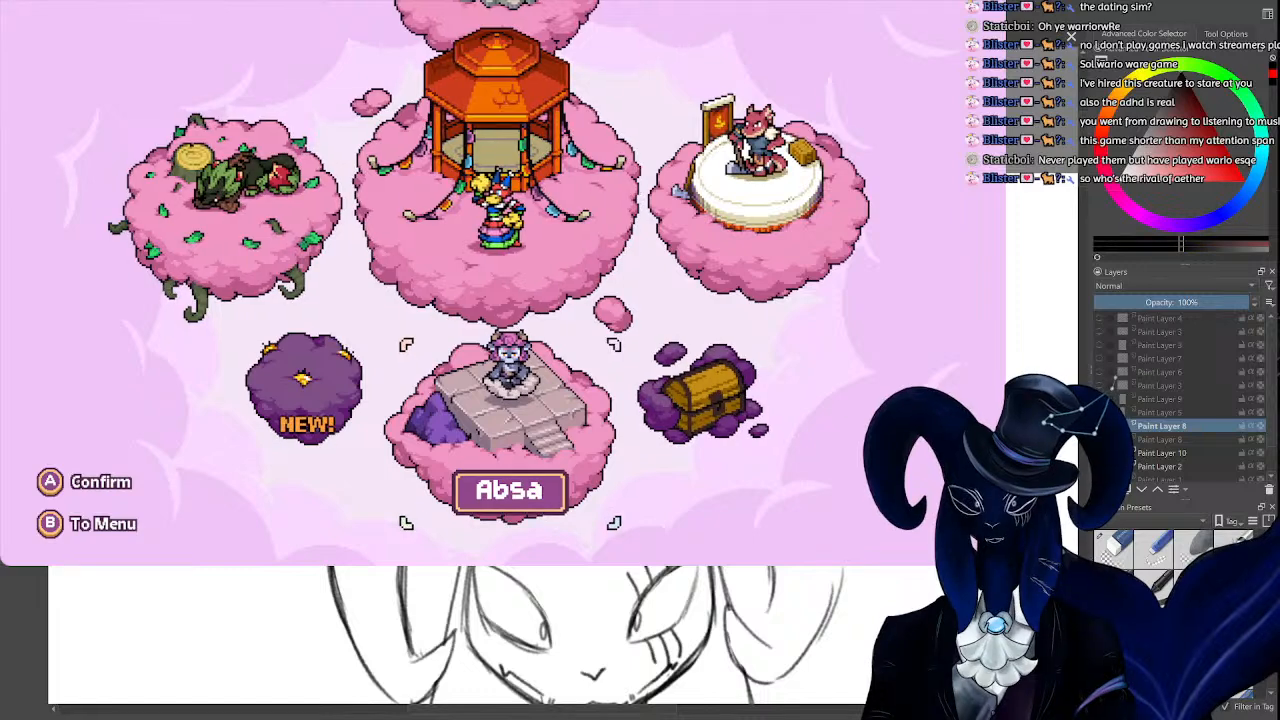
key("Up")
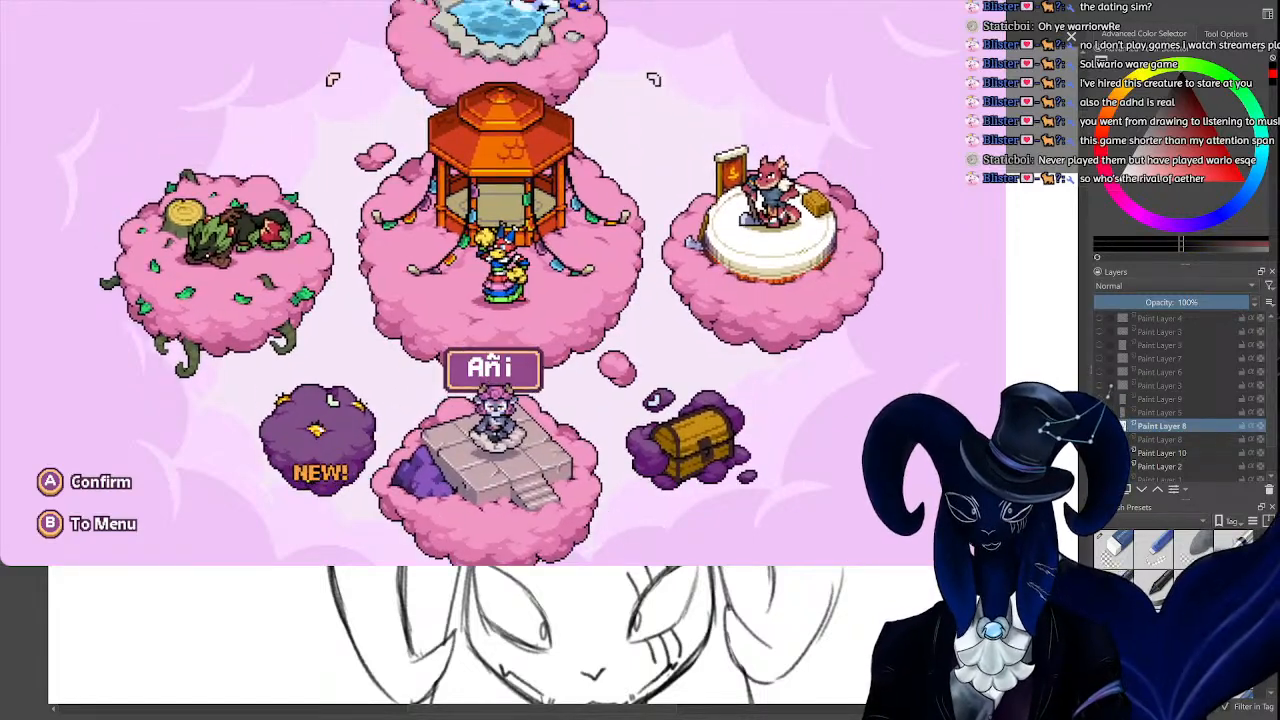
key("Right")
key("Left")
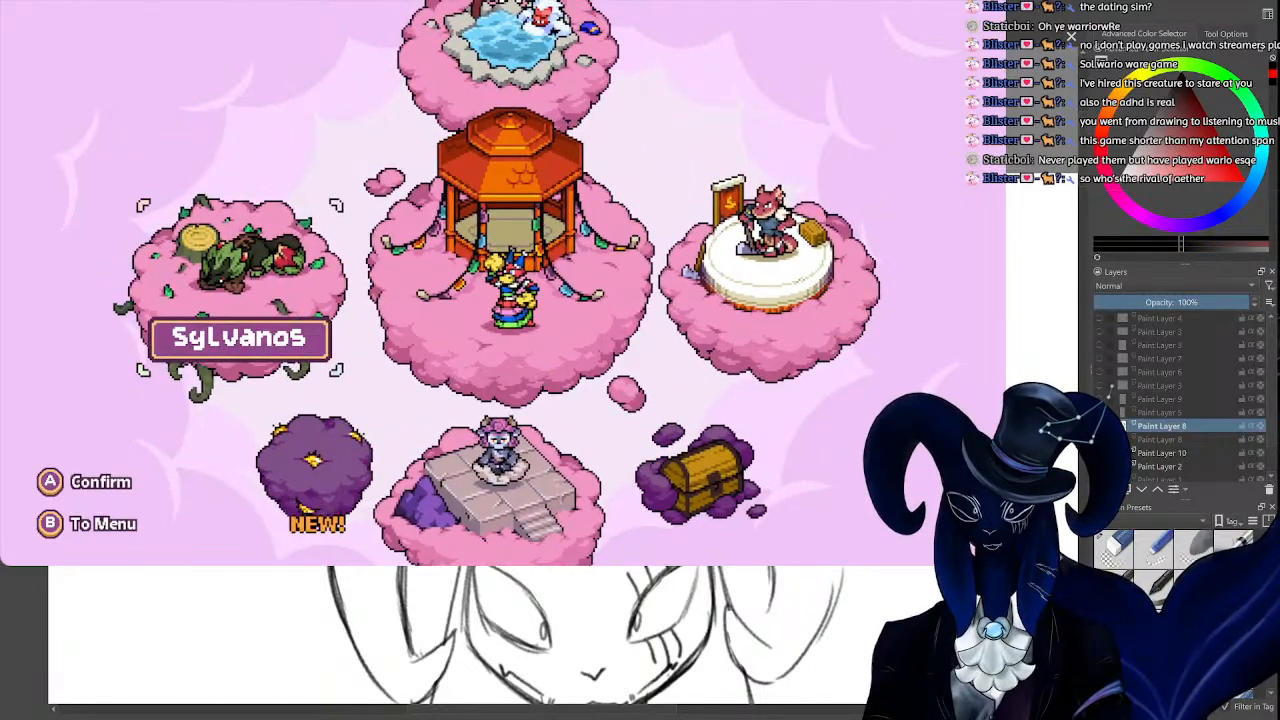
key("Down")
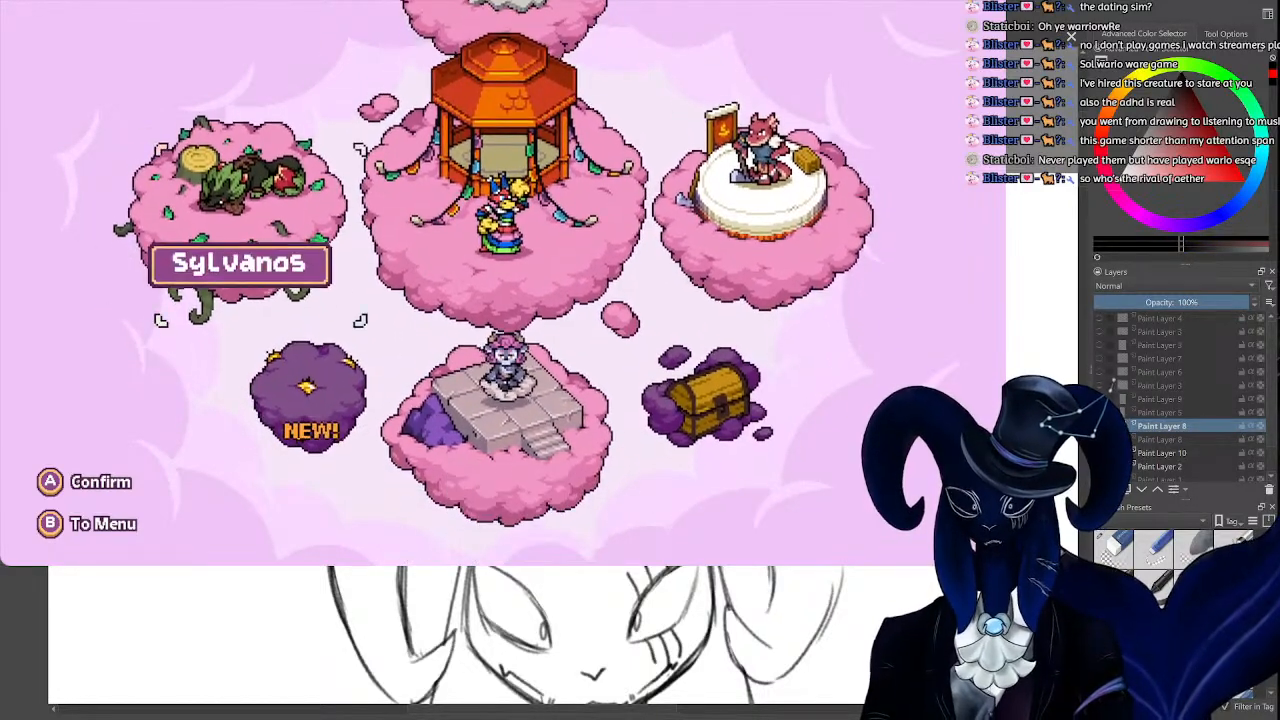
key("Right")
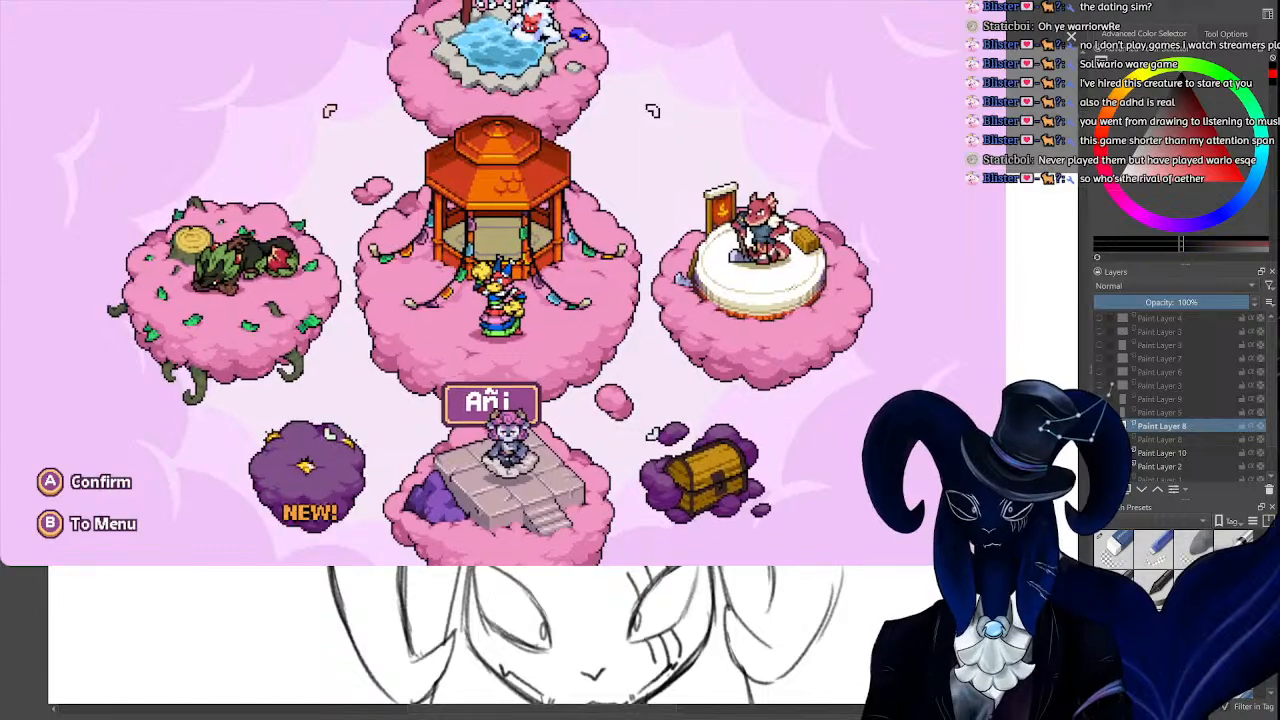
key("Down")
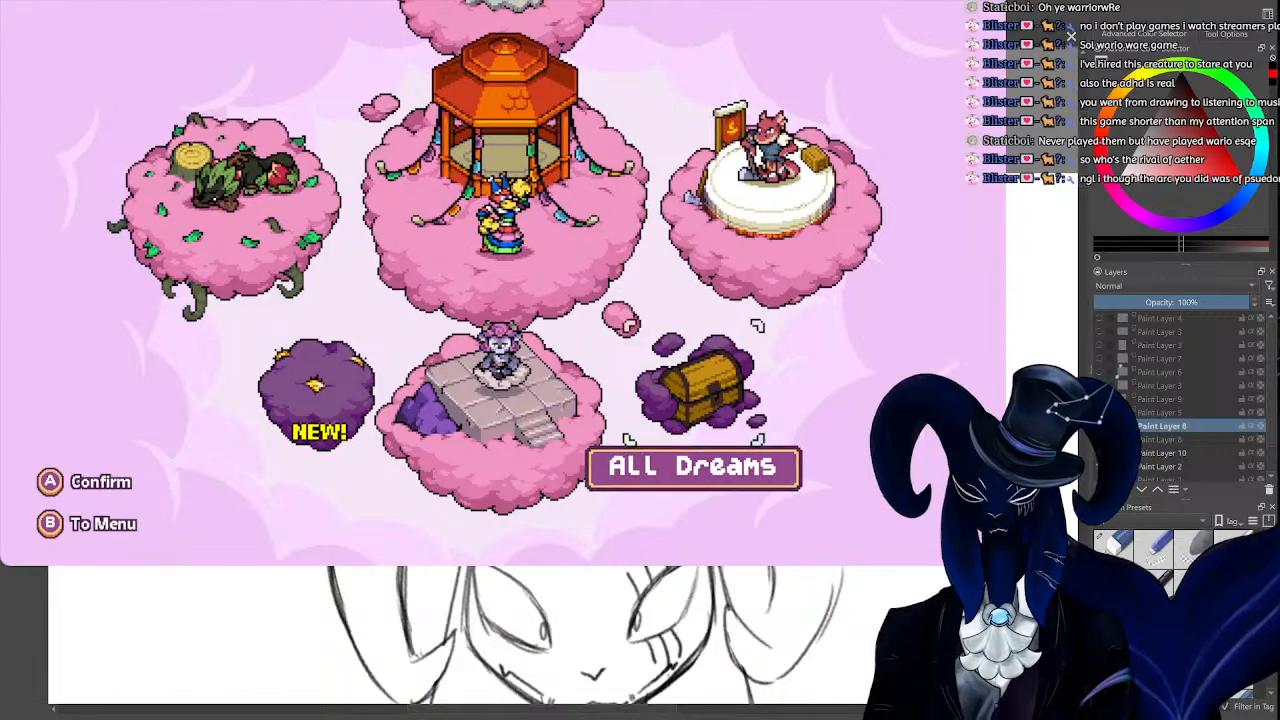
key("Left")
key("Right")
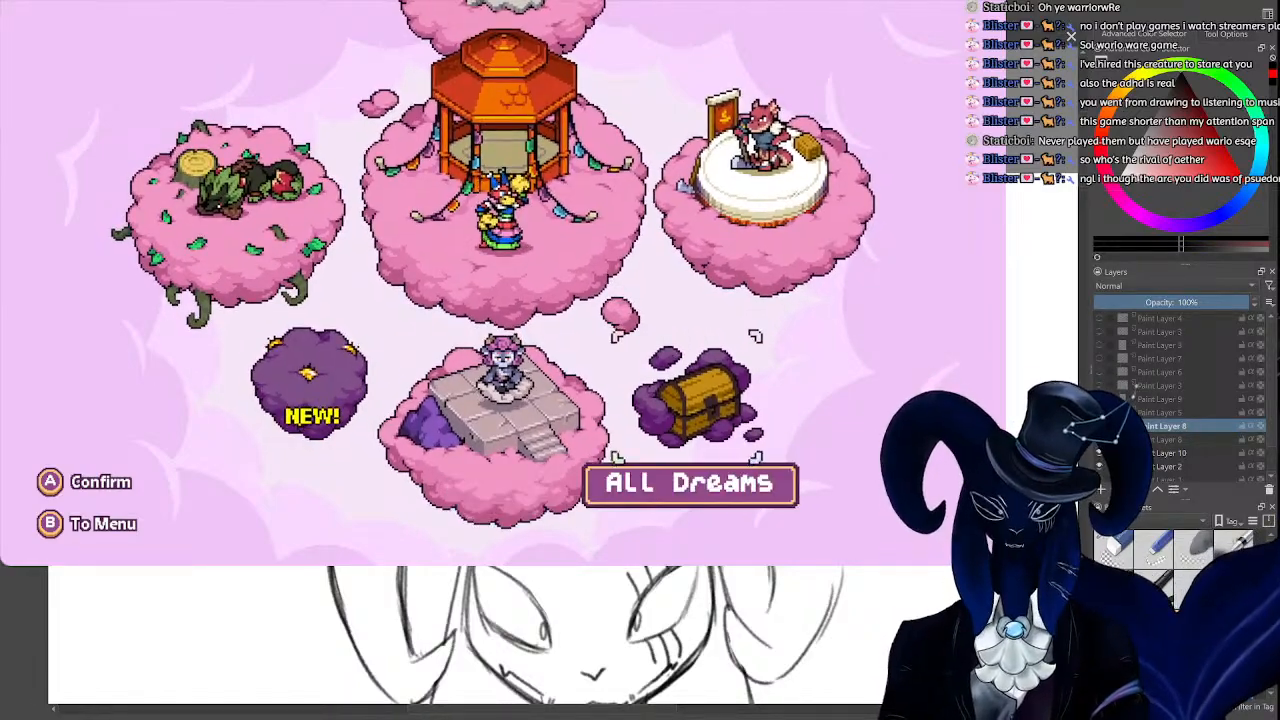
key("Return")
Examine the Fight Makes Right dreams in the collection, including Kitsune Shooté and The Ol' 1 2.
key("Down")
key("Down")
key("Down")
key("Right")
key("Right")
key("Right")
key("Right")
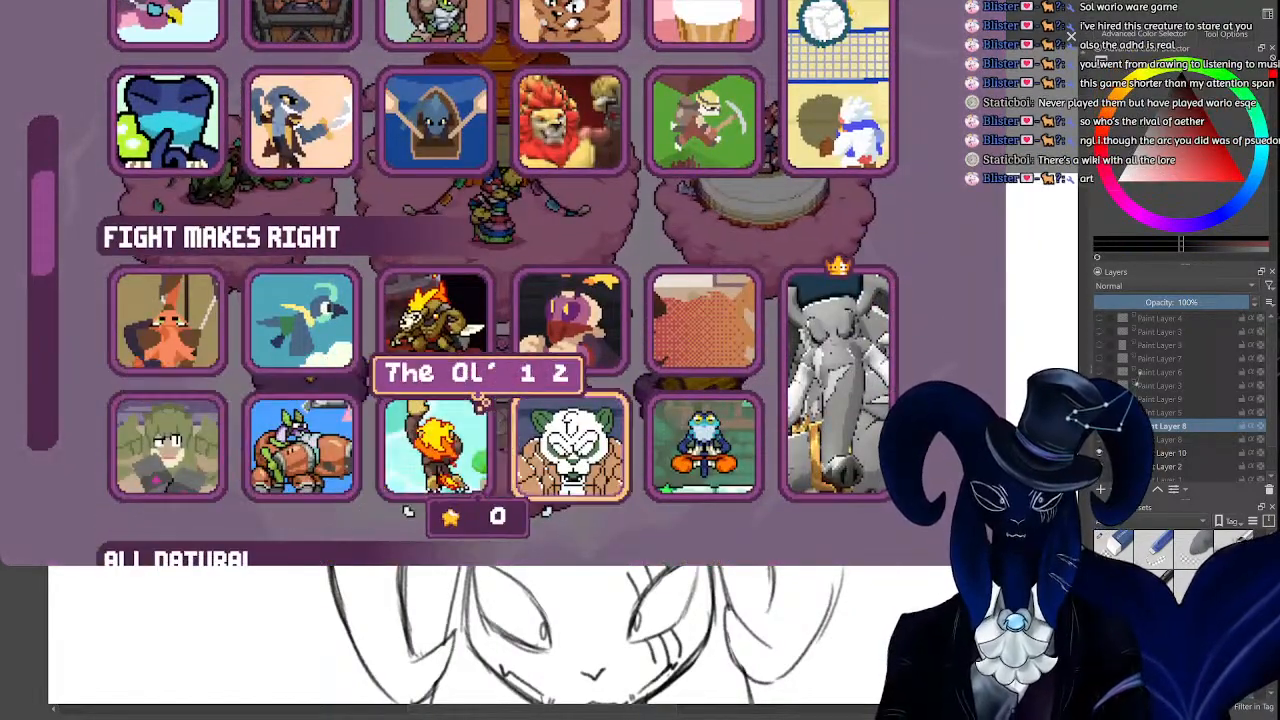
key("Up")
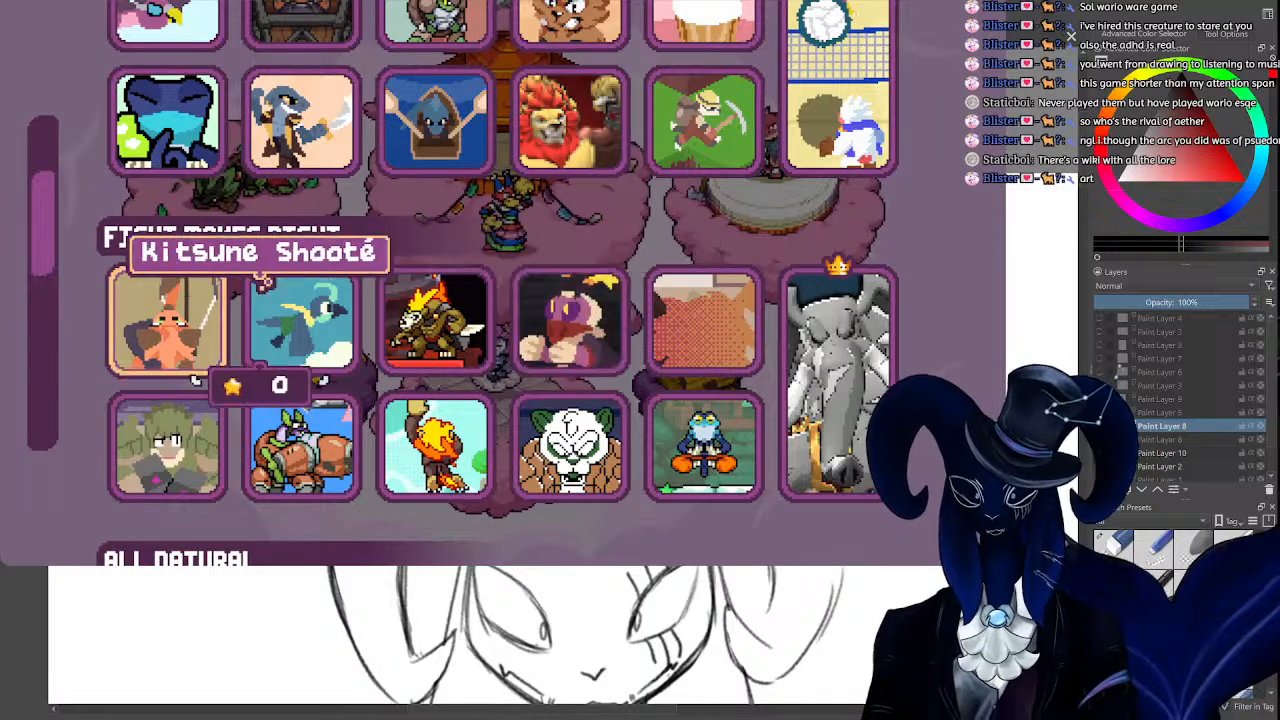
key("Right")
key("Down")
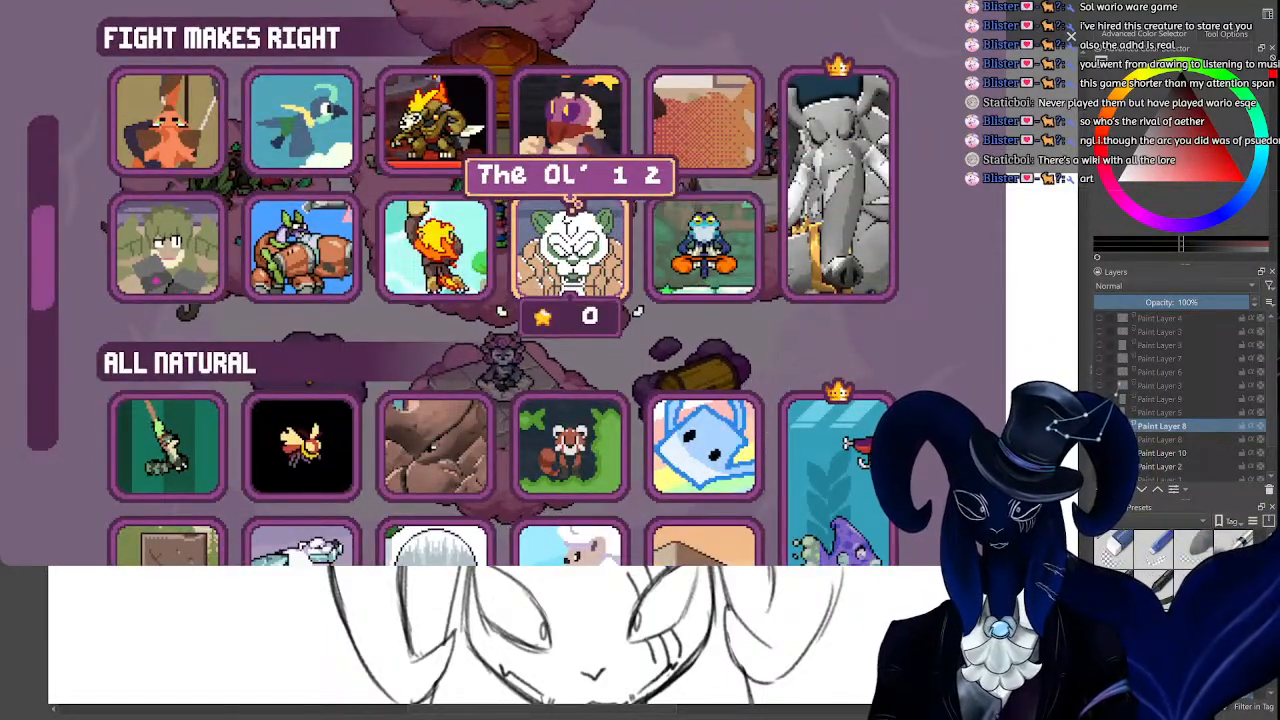
Look down to the And The Rest dreams and back up to the Clairen's Soul boss dream.
key("Down")
key("Down")
key("Down")
key("Down")
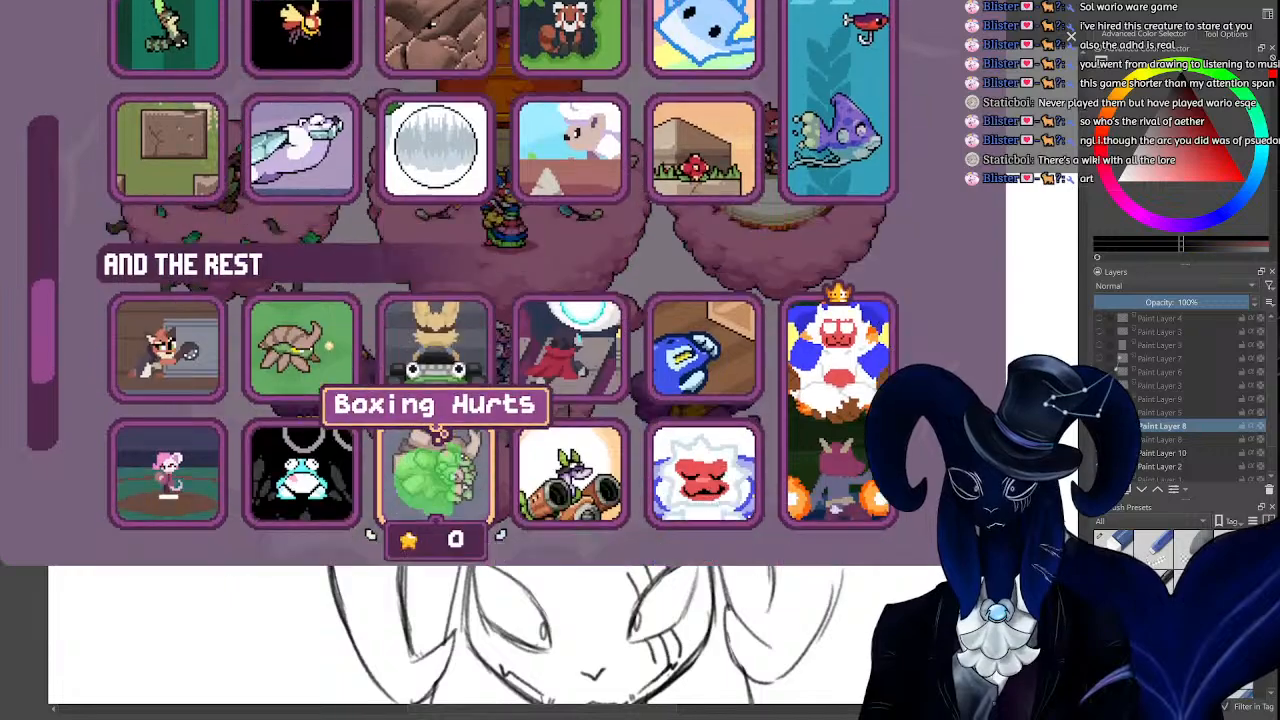
key("Up")
key("Up")
key("Up")
key("Up")
key("Up")
key("Up")
key("Right")
key("Right")
key("Right")
key("Right")
key("Right")
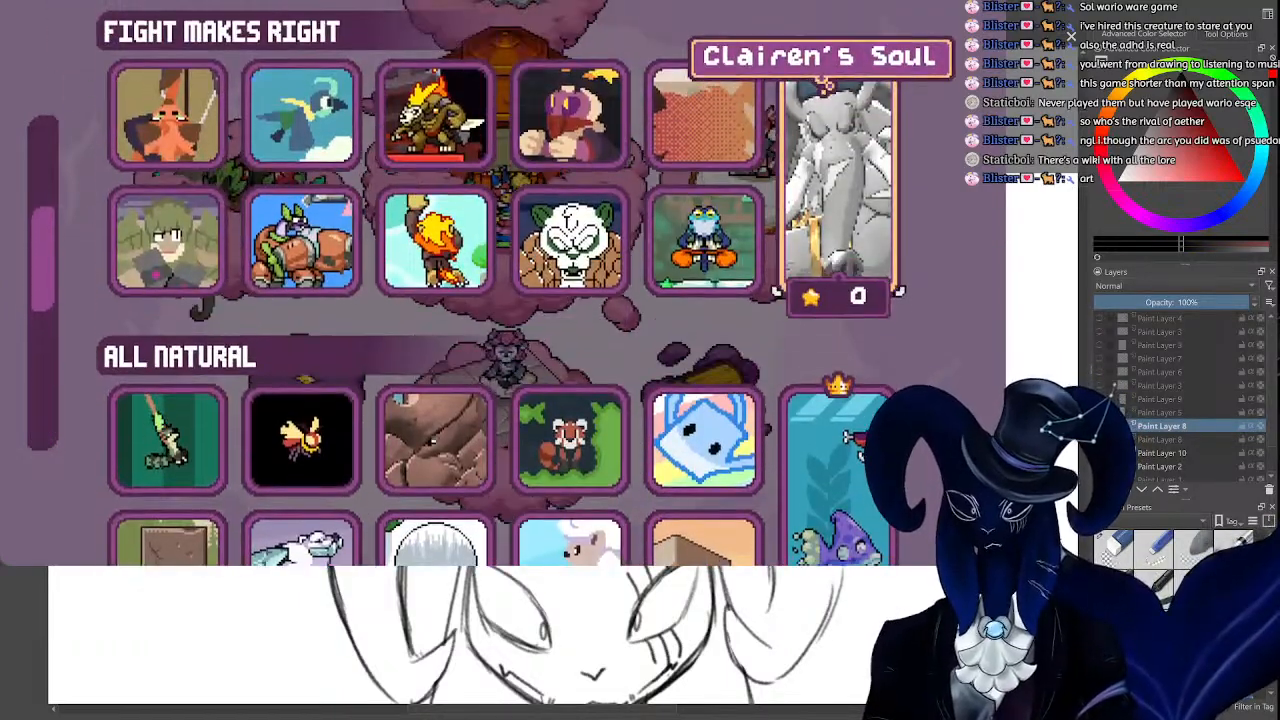
Look along the Diving In dreams from Flappy Wrastor to the Worstie Ball boss dream.
key("Up")
key("Up")
key("Down")
key("Down")
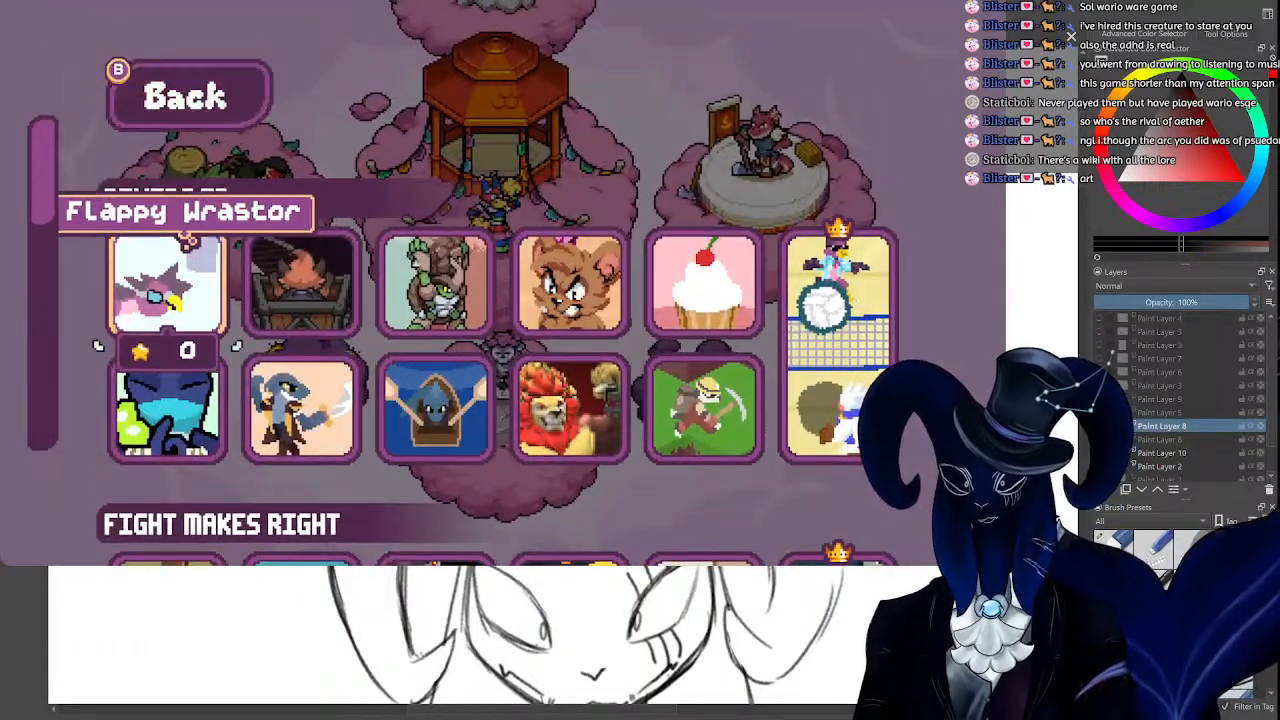
key("Right")
key("Right")
key("Right")
key("Right")
key("Right")
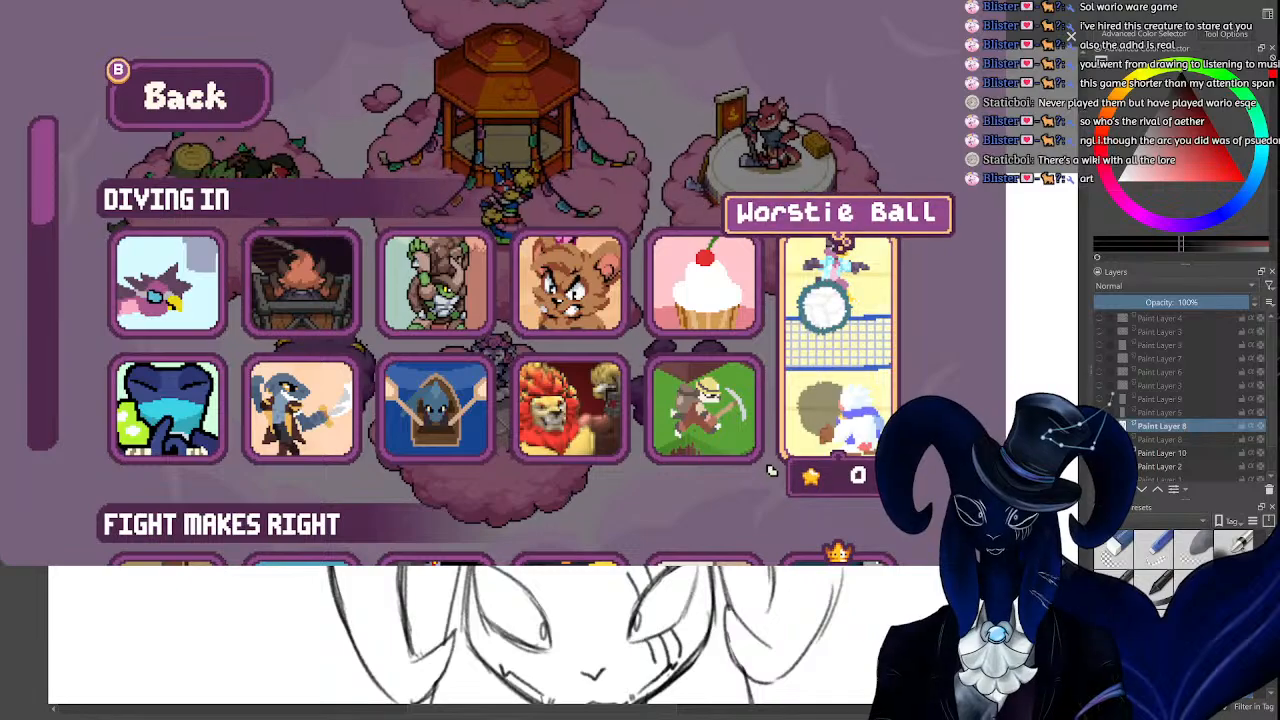
Go down to the And The Rest dreams and start Bug Putt.
key("Down")
key("Down")
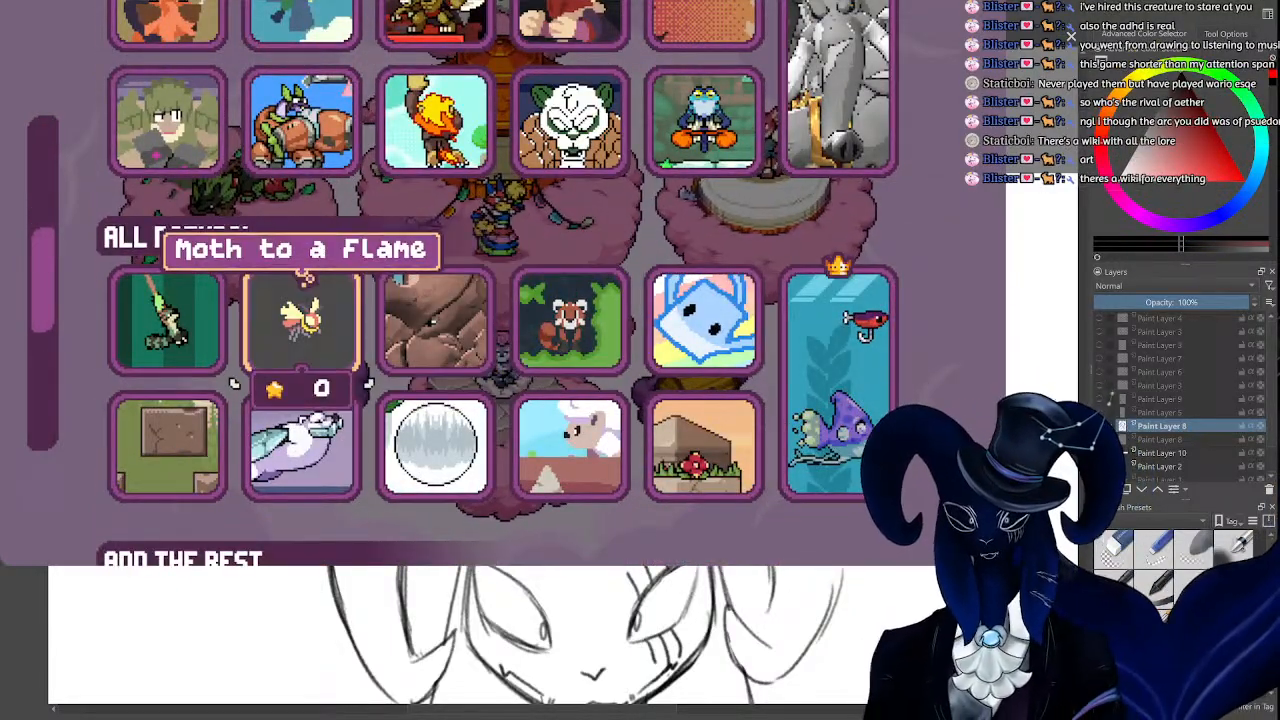
key("Down")
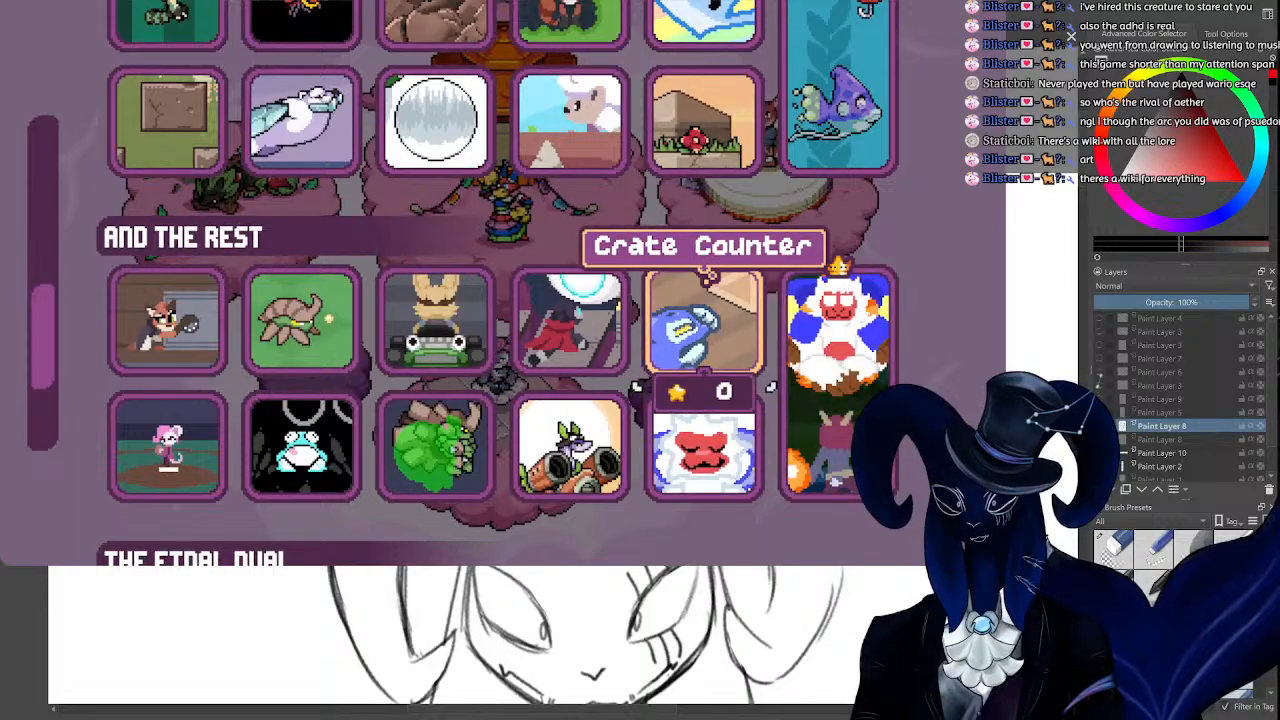
key("Left")
key("Left")
key("Left")
key("Left")
key("Down")
key("Right")
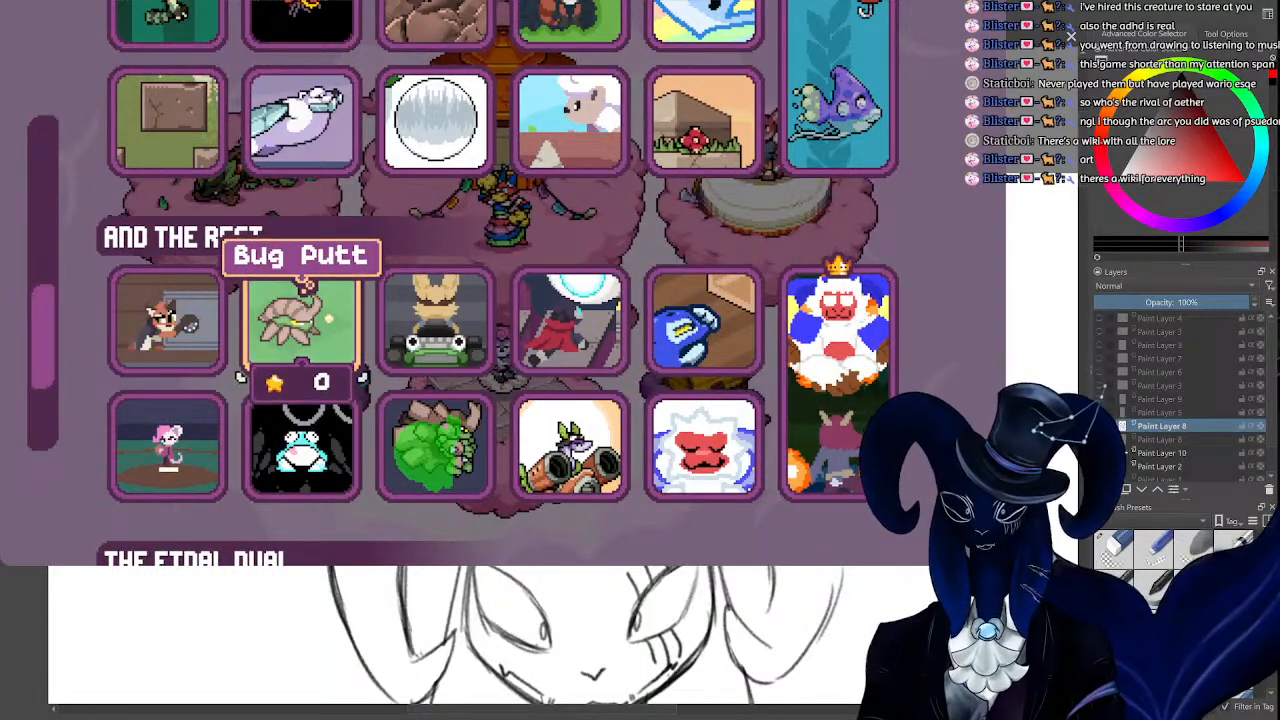
key("Return")
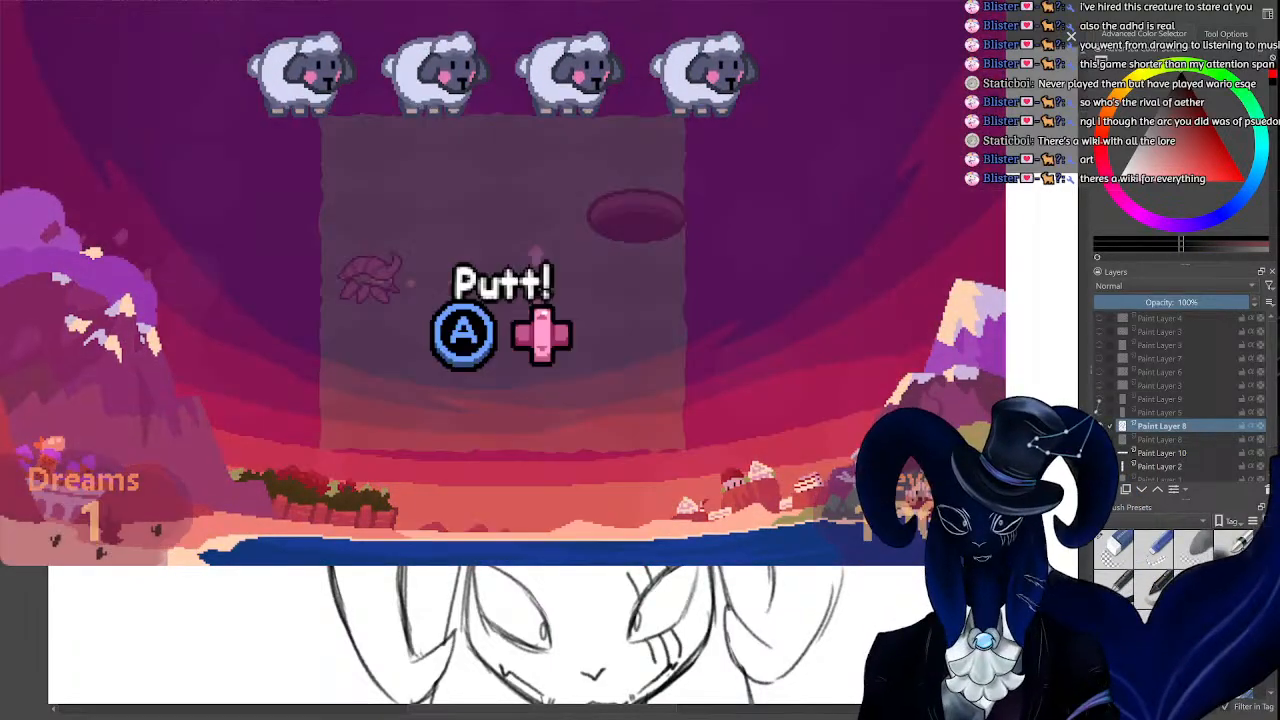
Play Bug Putt, aiming the bug at the hole each round, and quit to the dream collection.
key("Up")
key("z")
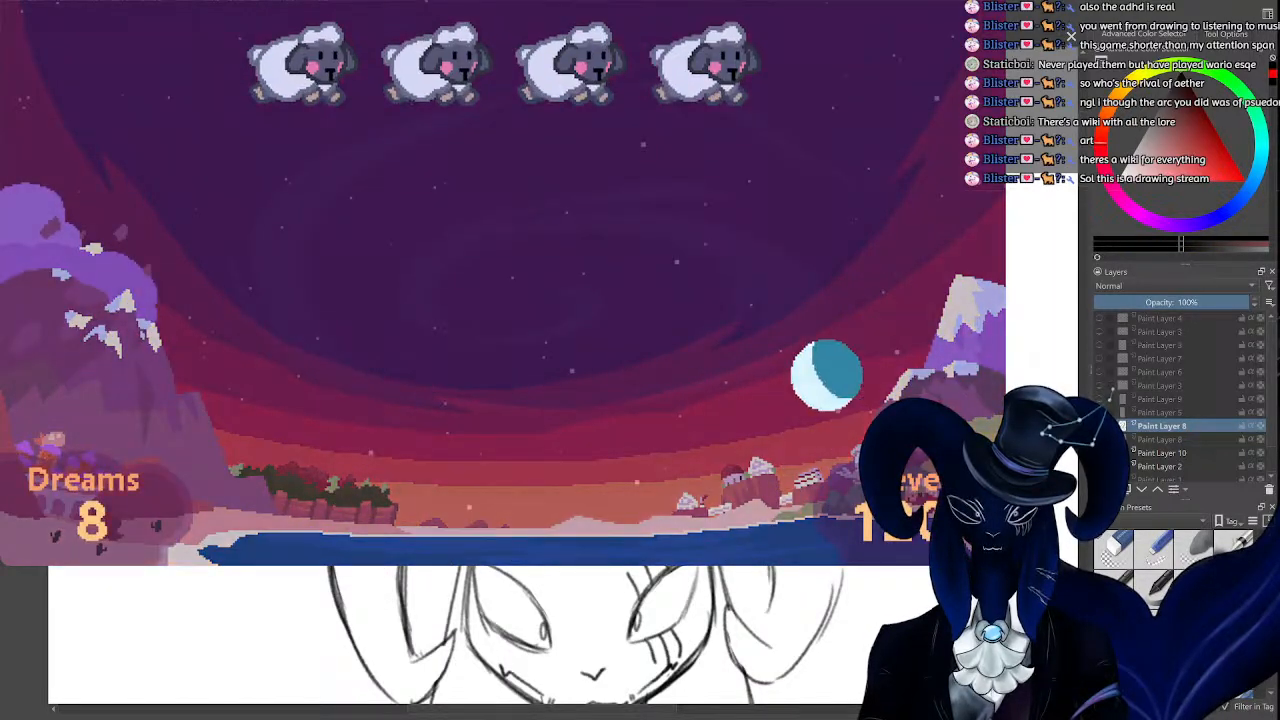
key("Down")
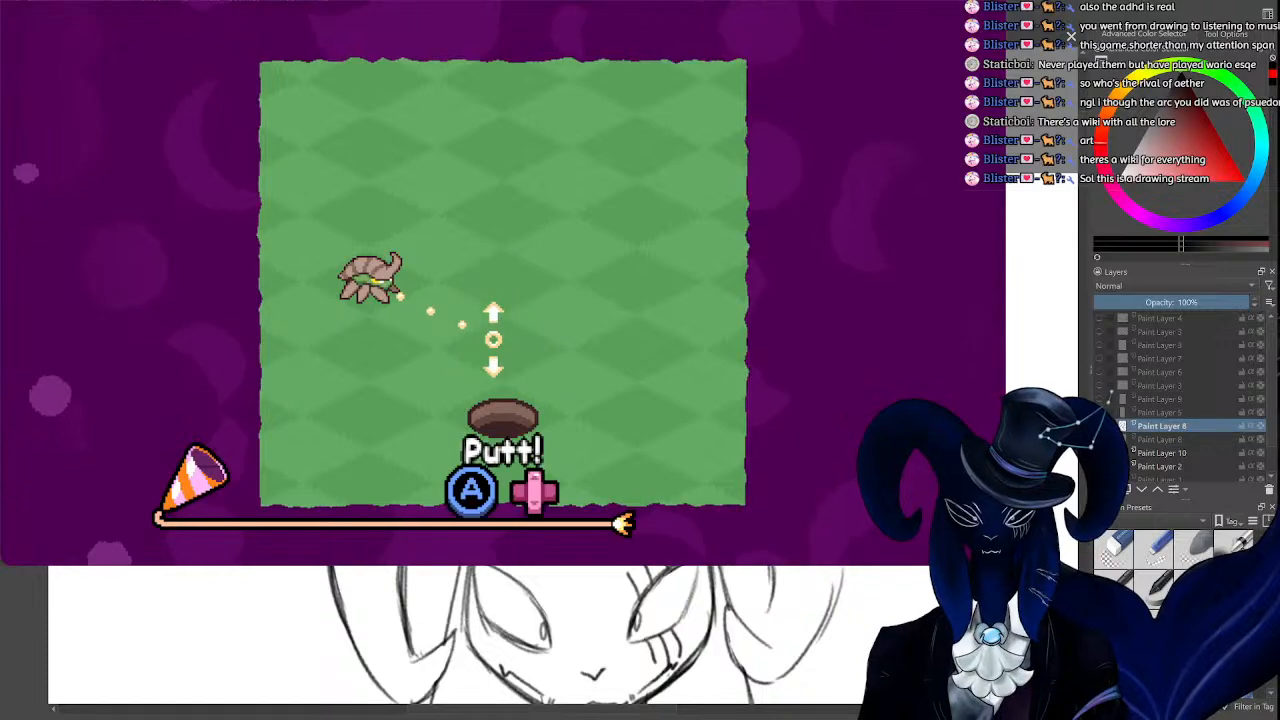
key("a")
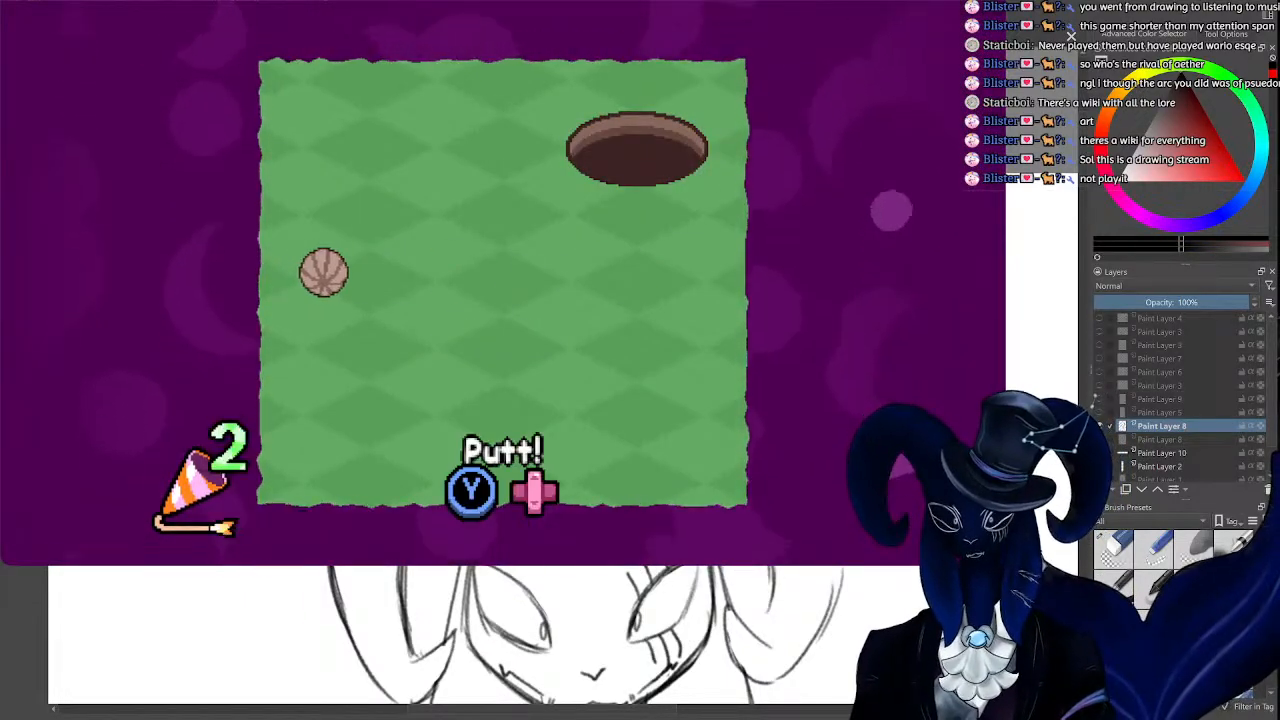
key("Escape")
key("Down")
key("Down")
key("Return")
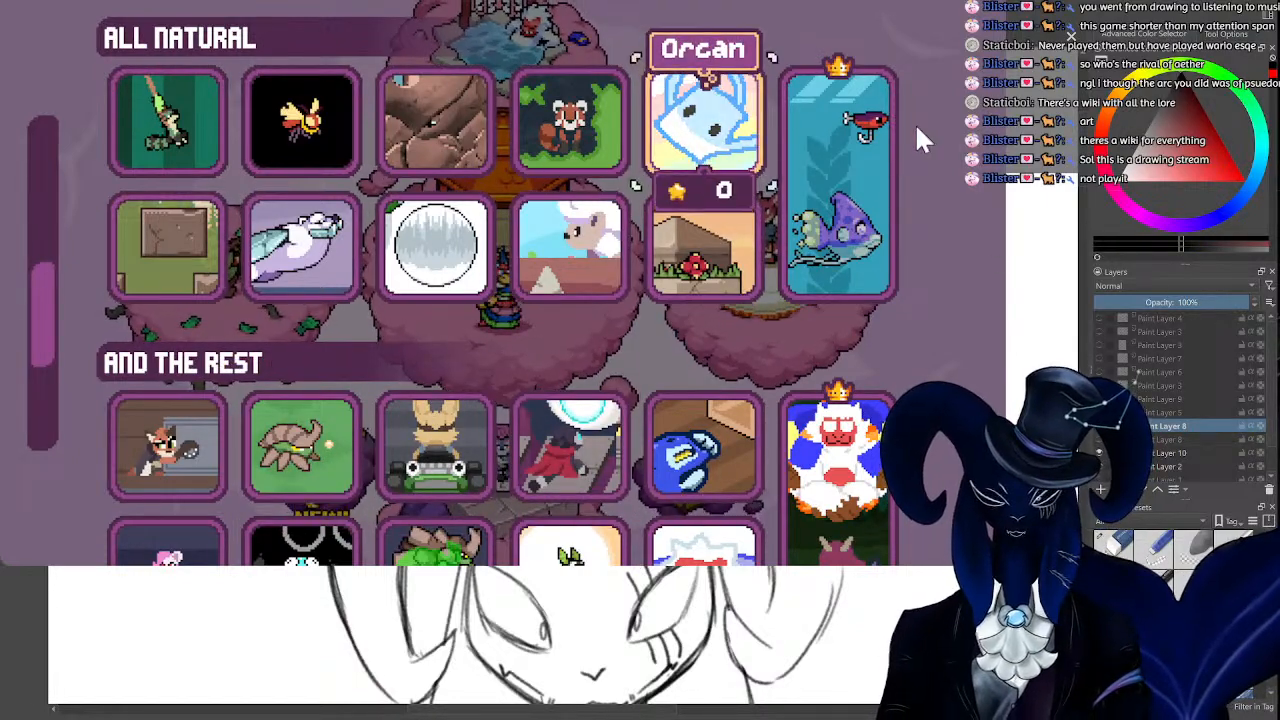
Look down the collection from Touch Grass to the last section's dreams, including Shaking it up and Time to SPRING.
key("Down")
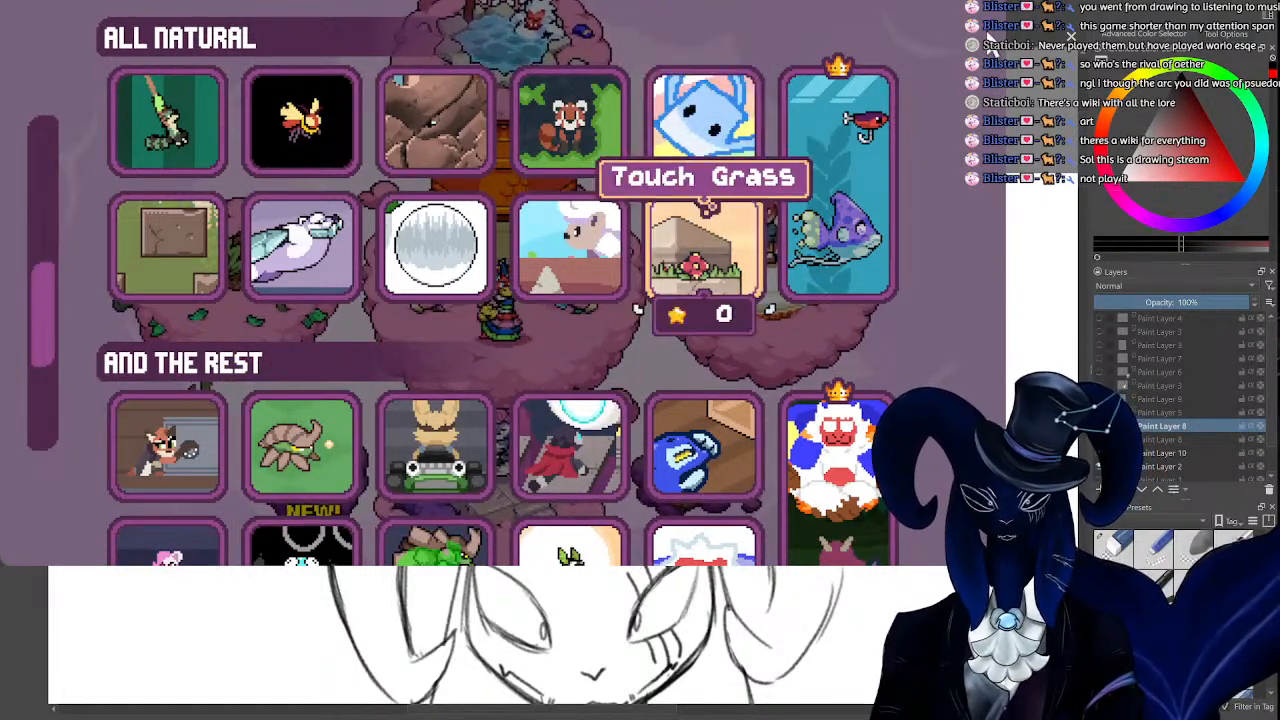
key("Down")
key("Left")
key("Down")
key("Down")
key("Left")
key("Left")
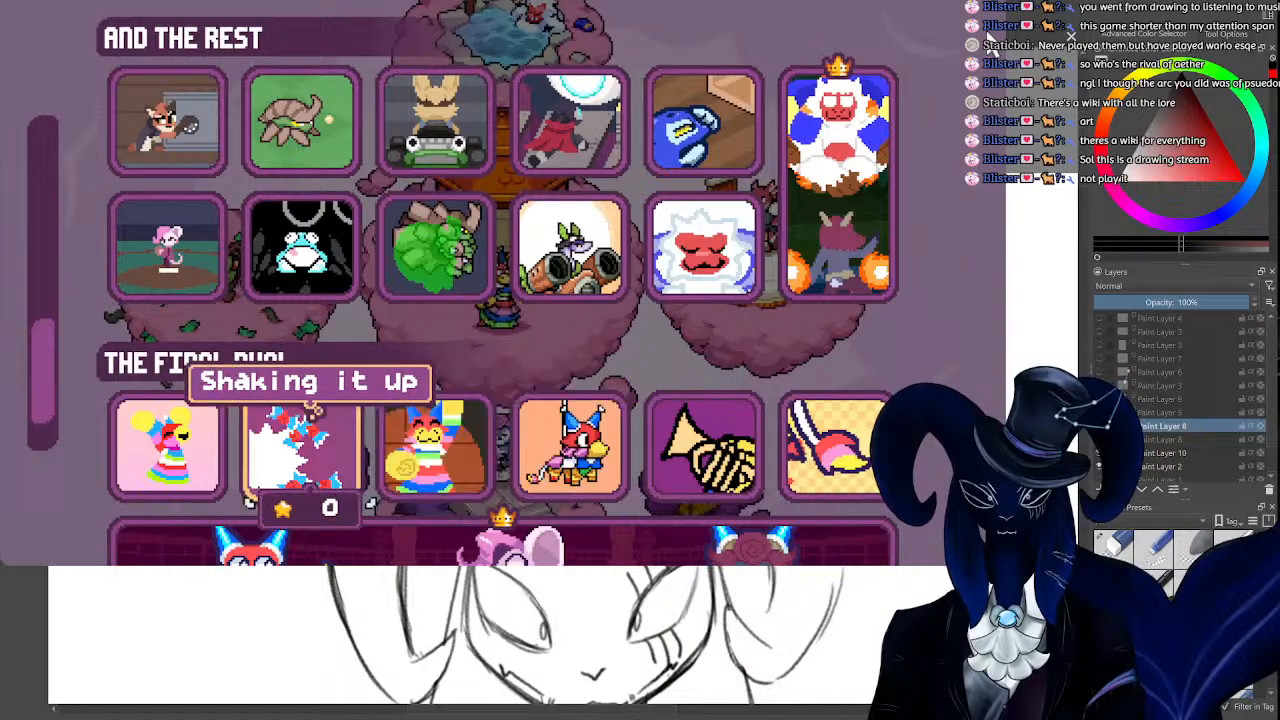
key("Left")
key("Down")
key("Up")
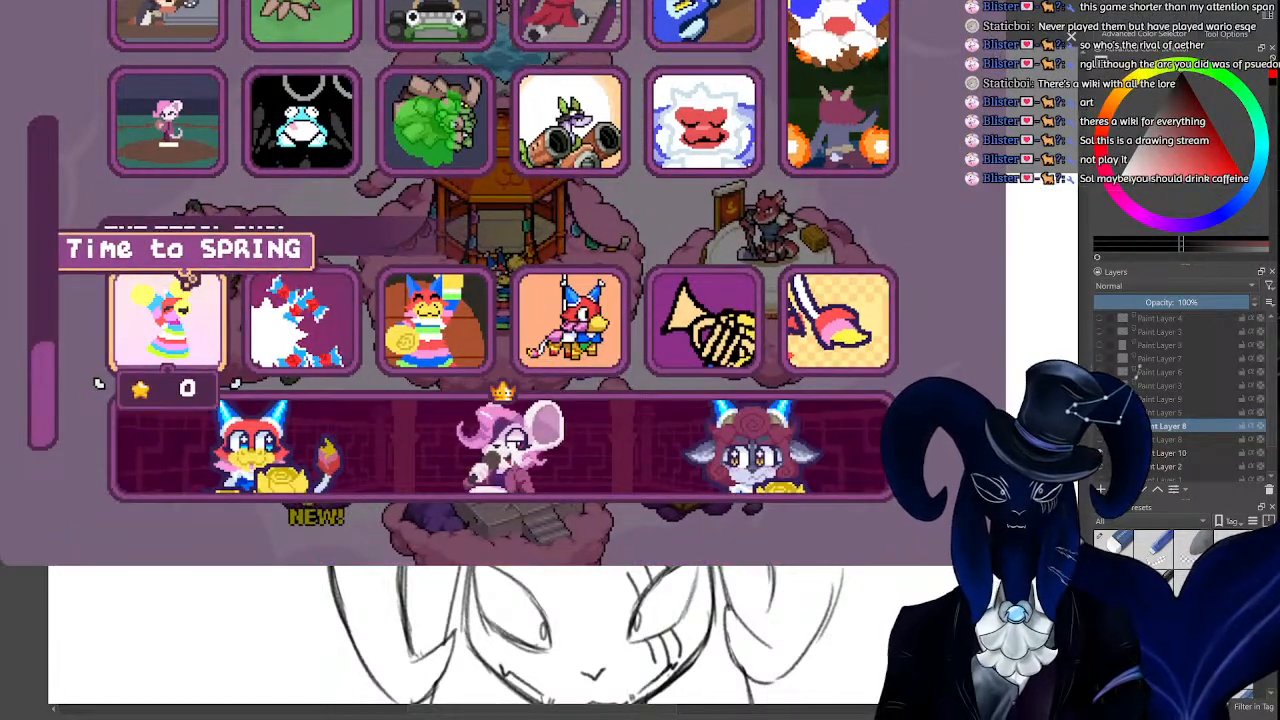
Switch to Krita and examine the full-body horned figure sketch in Sol2.0.kra, from the whole body to the head and shoulders.
key("alt+Tab")
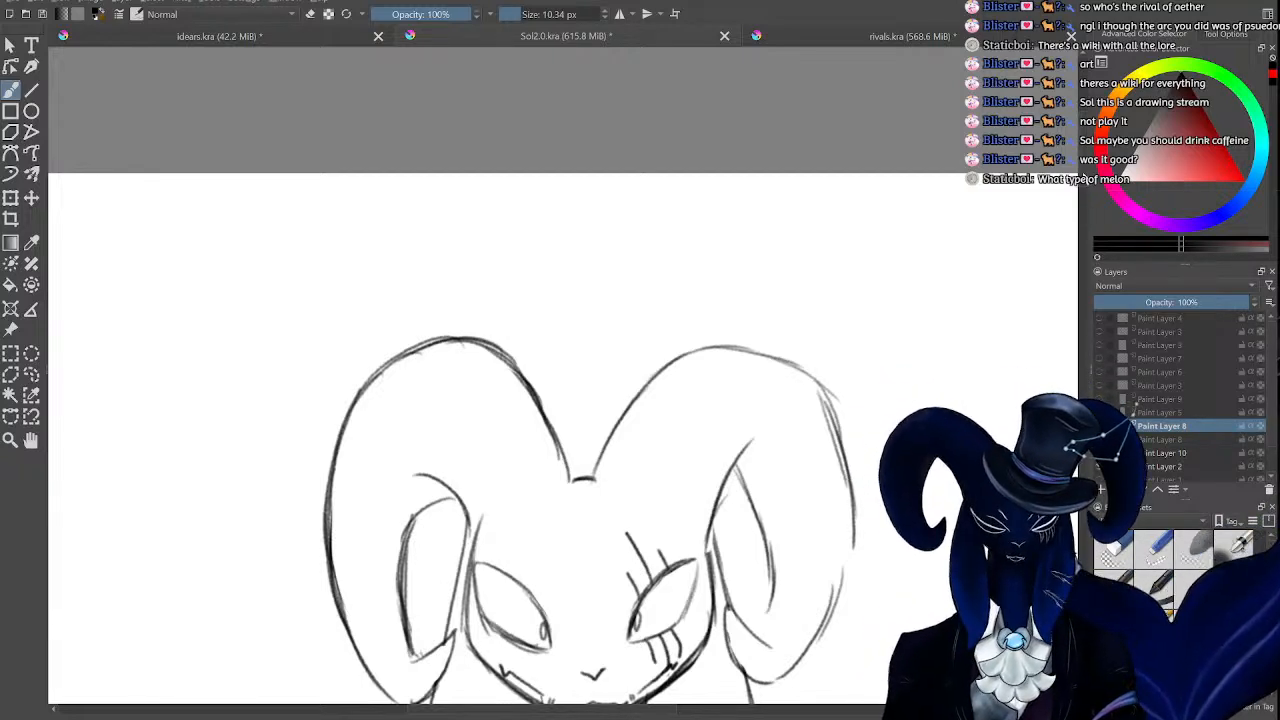
scroll(1078, 206, "down", 5)
scroll(1071, 250, "up", 1)
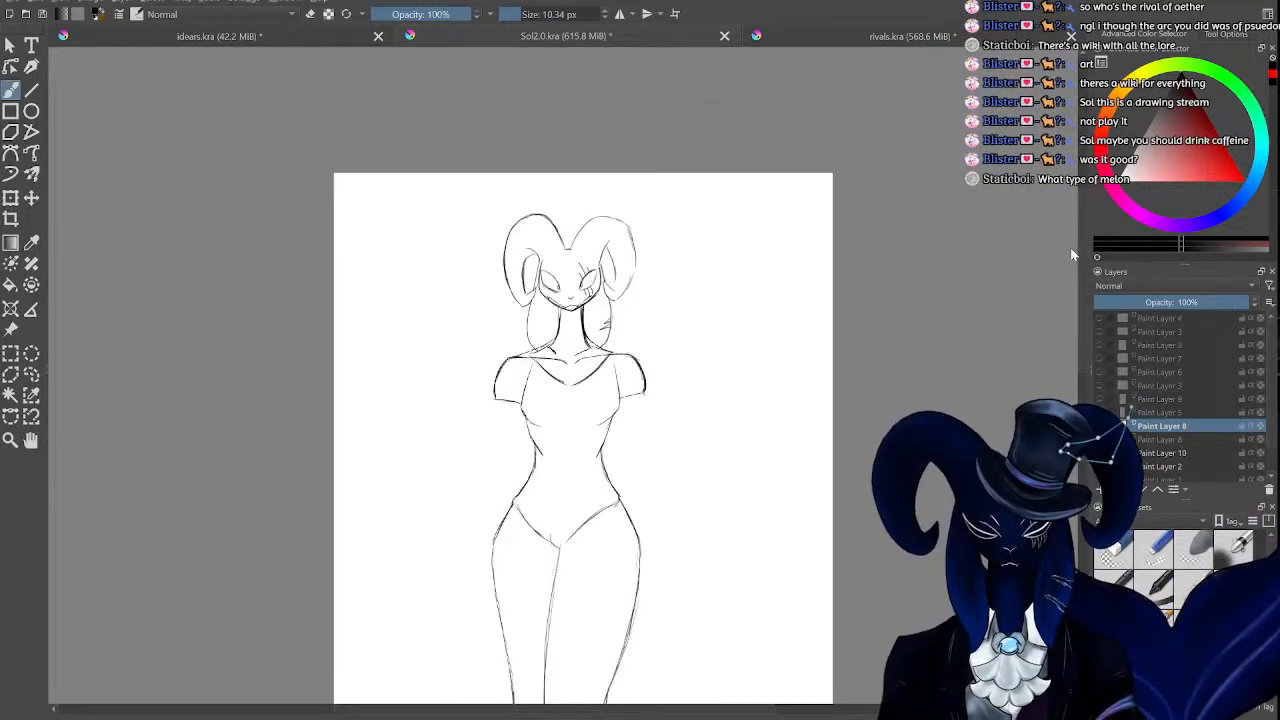
key("ctrl+plus")
key("ctrl+plus")
left_click_drag(1071, 255, 1042, 244)
key("ctrl+minus")
key("ctrl+minus")
key("ctrl+minus")
key("ctrl+plus")
key("ctrl+plus")
key("ctrl+plus")
key("ctrl+plus")
key("ctrl+plus")
key("ctrl+minus")
key("ctrl+plus")
key("ctrl+plus")
key("ctrl+minus")
key("ctrl+minus")
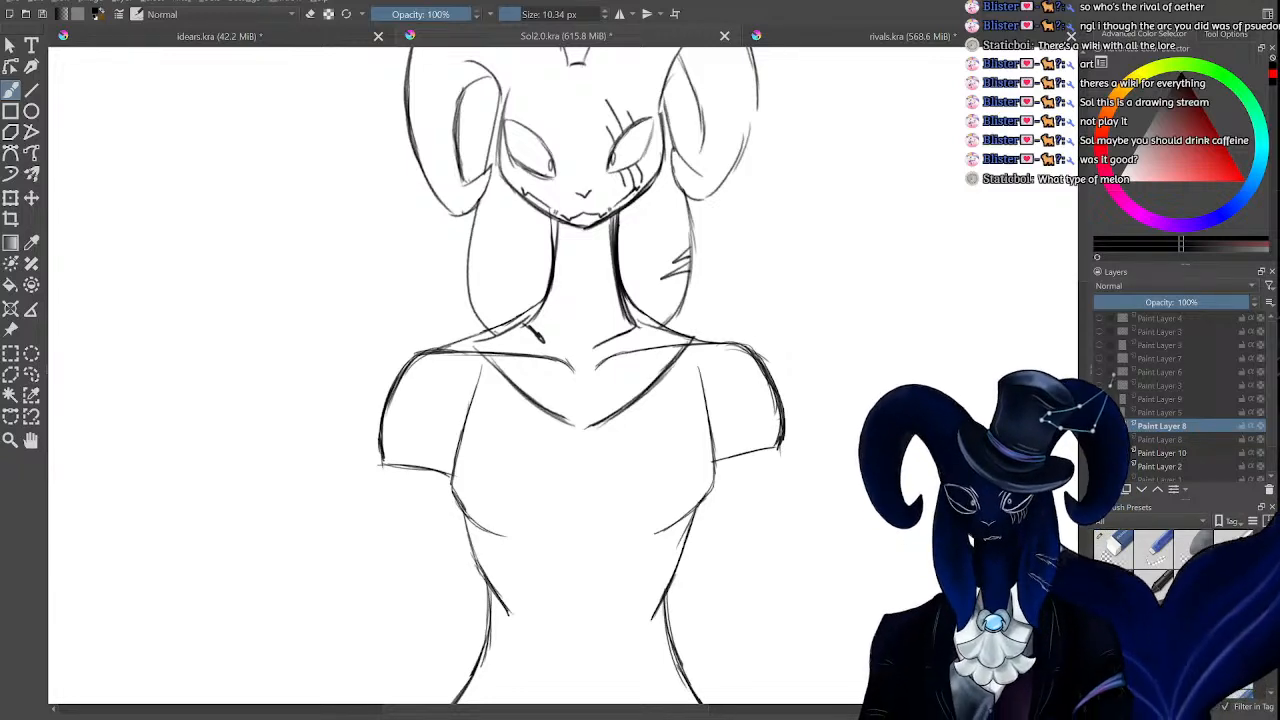
Examine the torso and shoulders of the horned figure up close.
left_click_drag(1086, 215, 1089, 243)
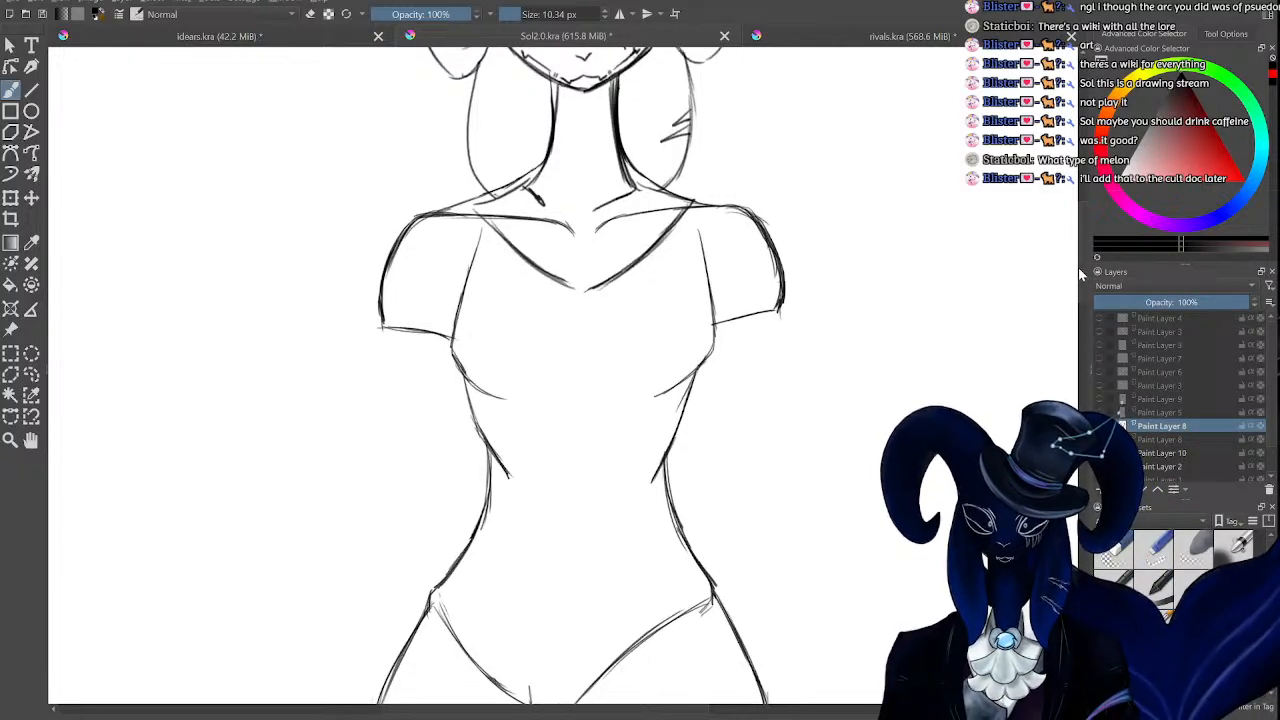
mouse_move(1080, 269)
left_mouse_down()
mouse_move(1081, 241)
mouse_move(1062, 261)
mouse_move(1048, 220)
mouse_move(1011, 313)
mouse_move(1012, 247)
left_mouse_up()
key("ctrl+plus")
key("ctrl+minus")
key("ctrl+minus")
key("ctrl+plus")
key("ctrl+plus")
key("ctrl+minus")
Hide and reshow the selected head layer, and check the two layers directly above it in the same way.
left_click(1102, 425)
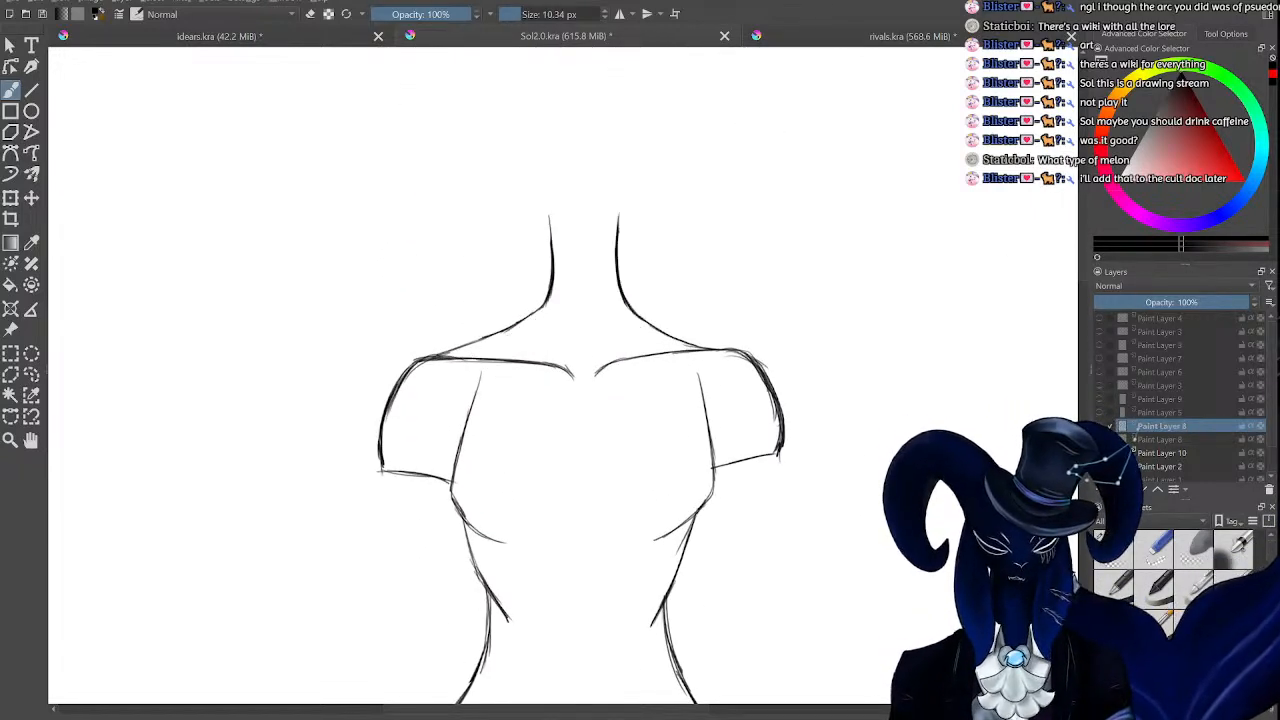
left_click(1101, 427)
key("ctrl+minus")
key("ctrl+minus")
key("ctrl+plus")
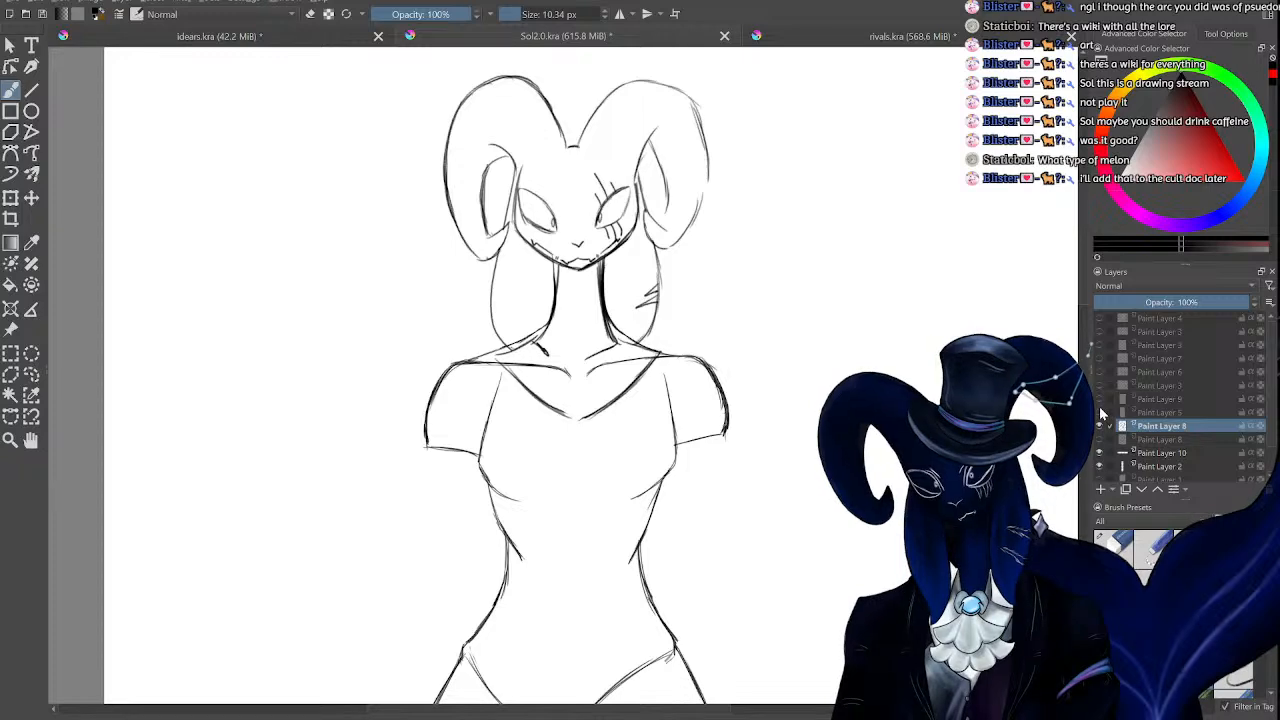
left_click(1100, 411)
left_click(1100, 411)
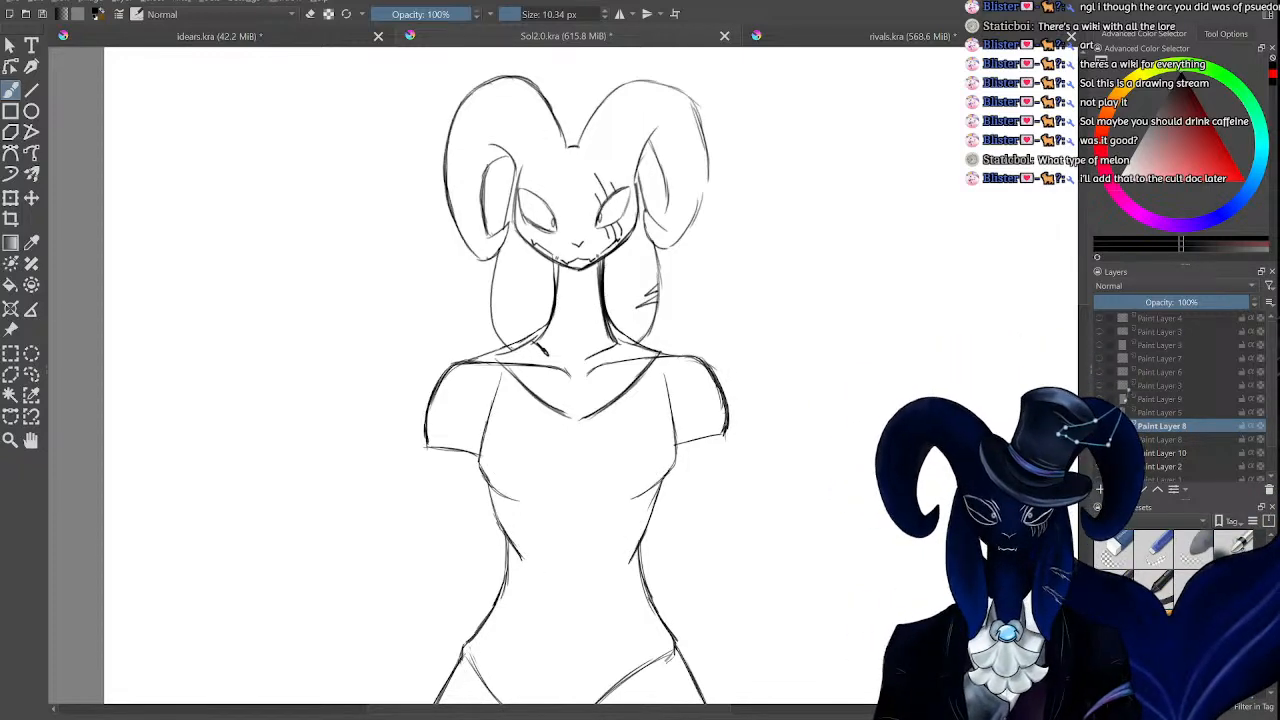
left_click(1100, 399)
left_click(1100, 399)
key("ctrl+minus")
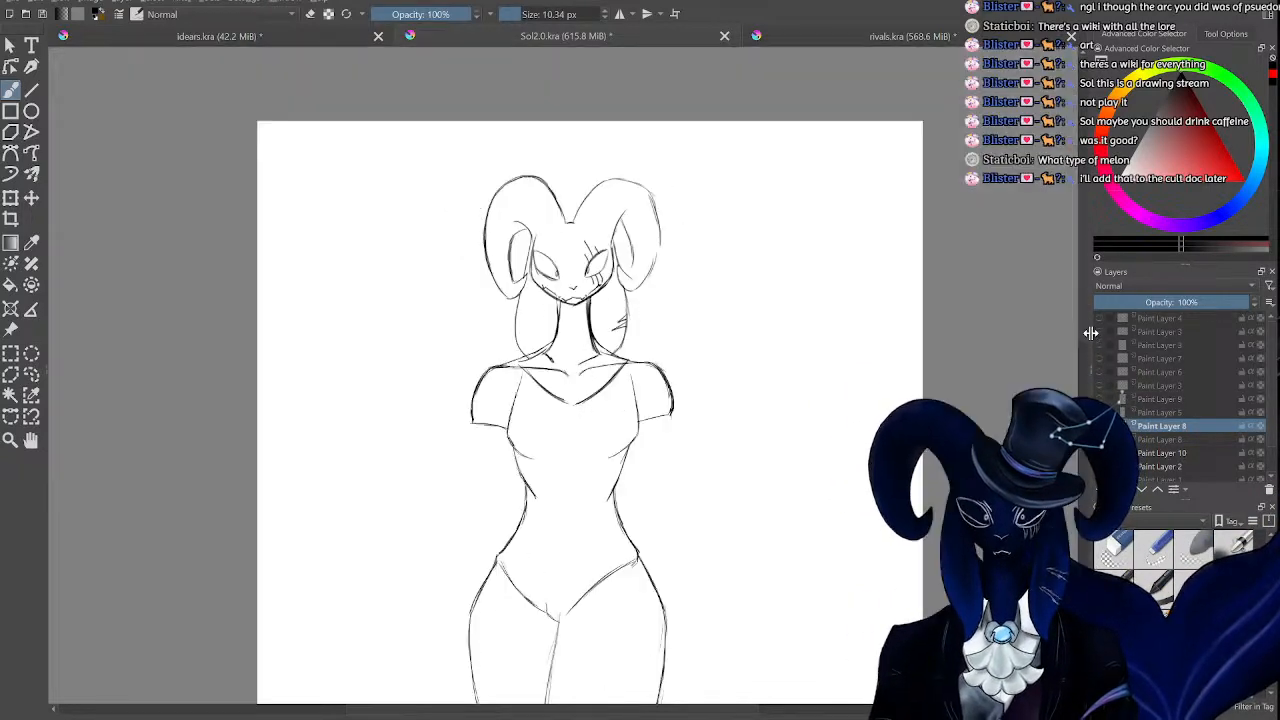
Compare the torso with and without the head layer once more, and recheck the visibility of the layer just above it.
key("ctrl+plus")
left_click_drag(1083, 323, 1086, 341)
key("ctrl+plus")
left_click(1100, 426)
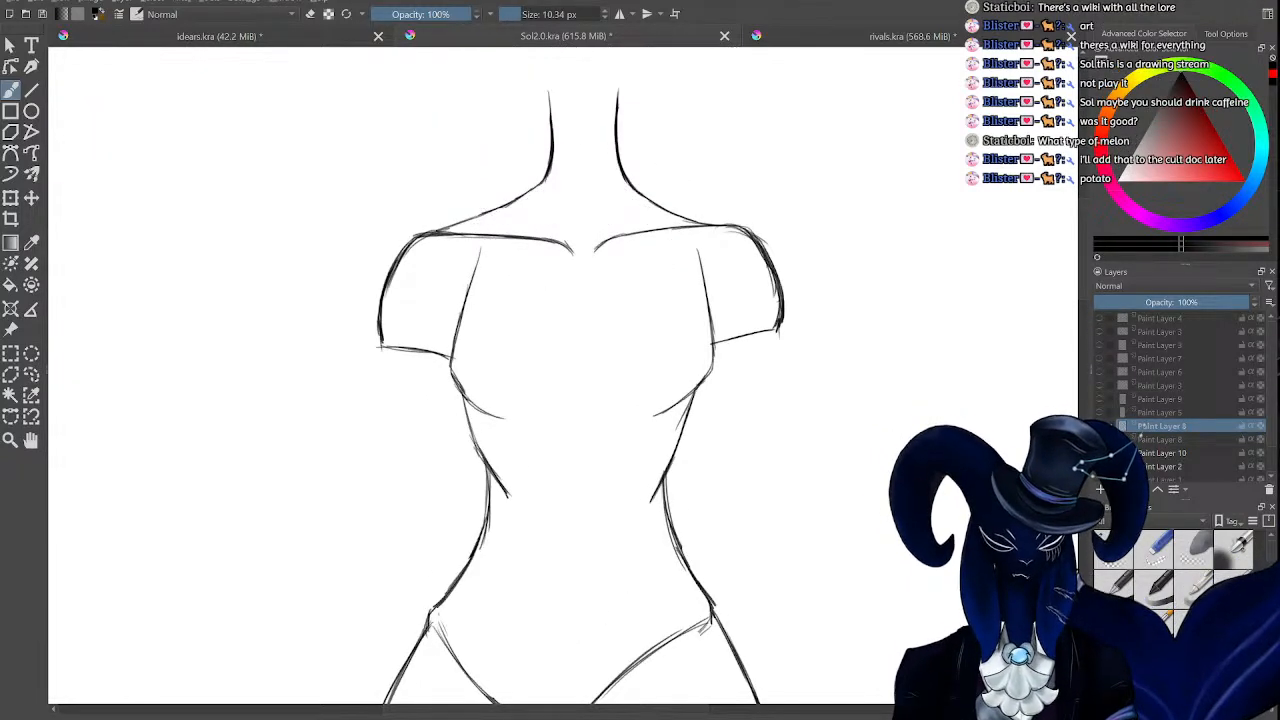
left_click(1100, 426)
left_click(1100, 412)
left_click(1100, 412)
left_click(1100, 412)
left_click(1100, 412)
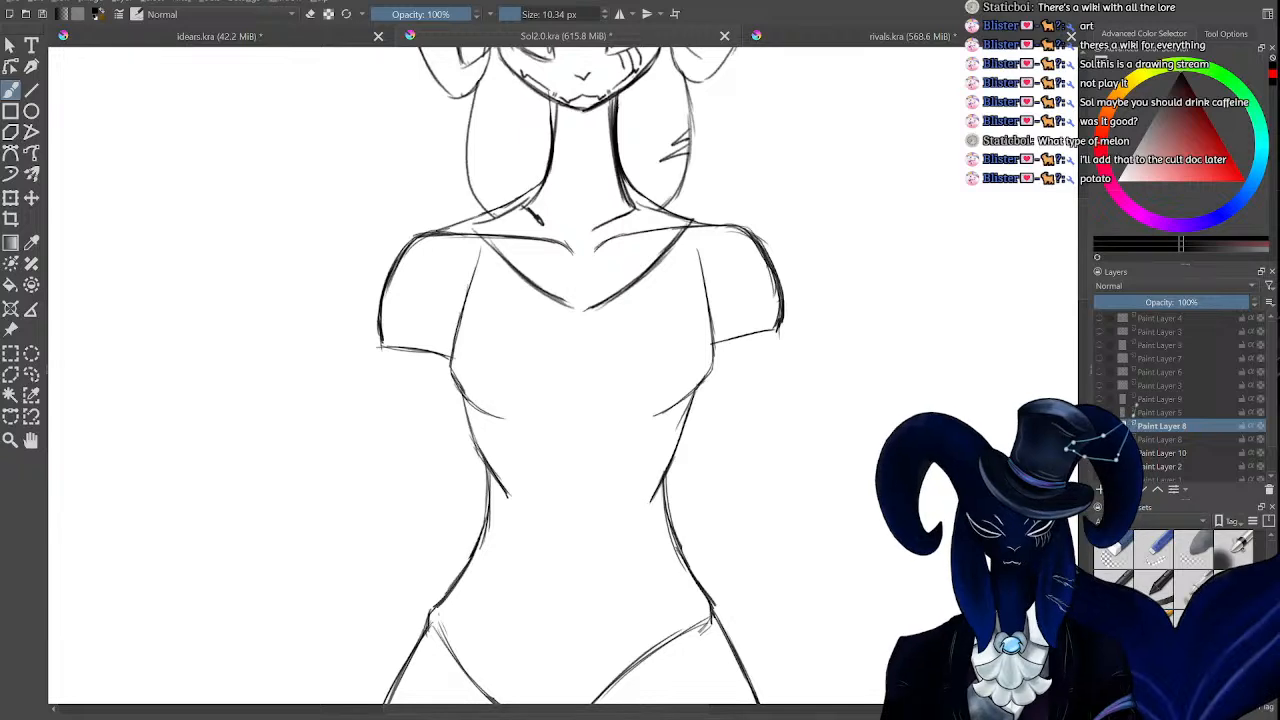
key("ctrl+minus")
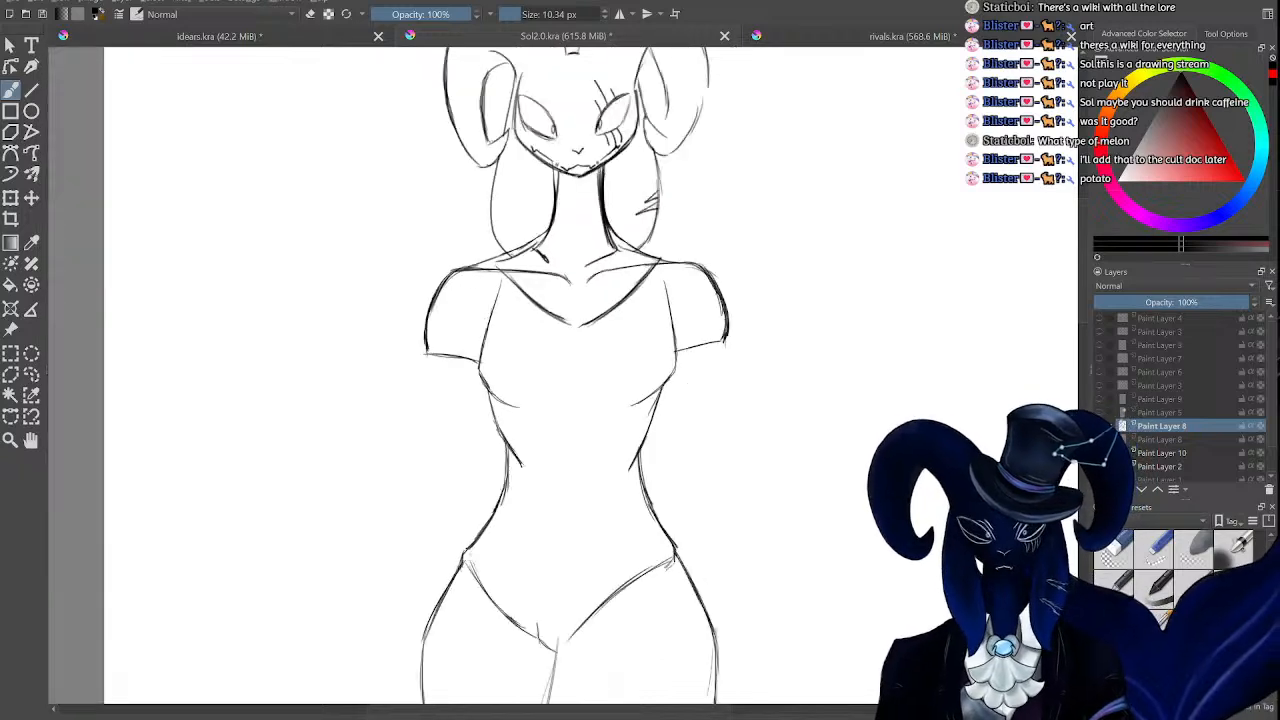
Bring up idears.kra and examine the horned head sketches, especially the smaller head's eyes, scars and mouth.
left_click(262, 37)
scroll(832, 614, "down", 2)
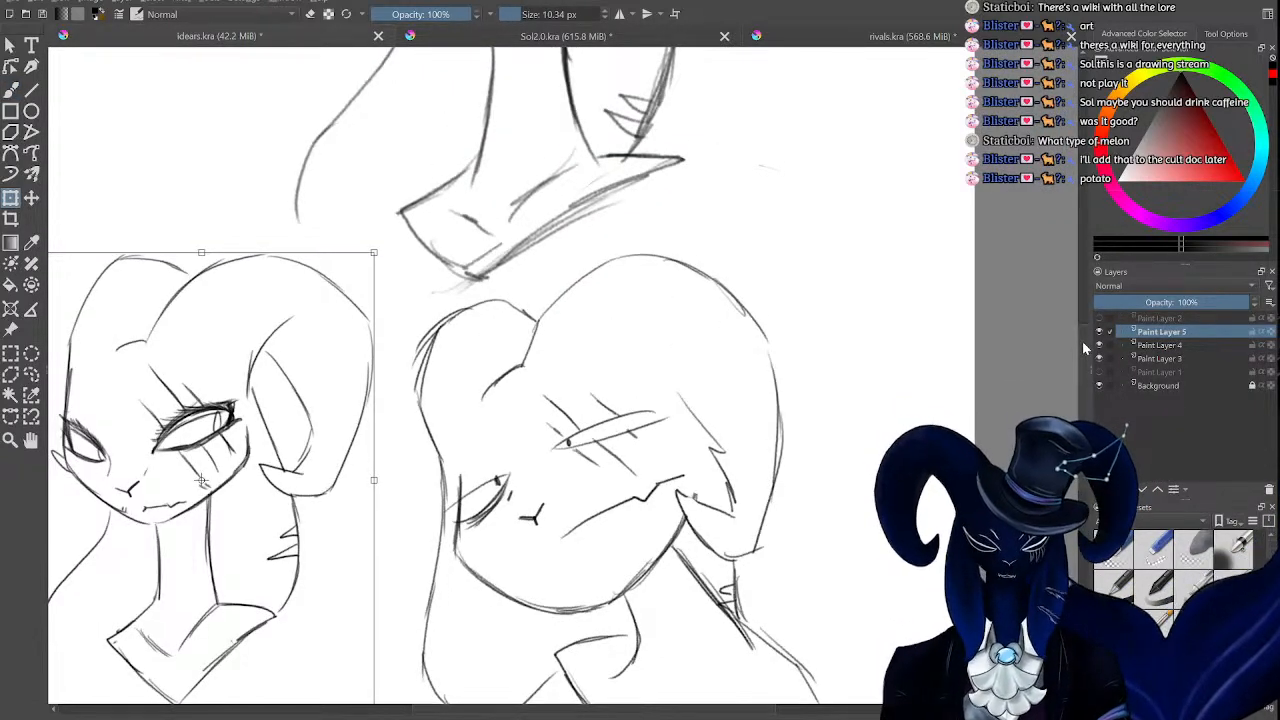
left_click_drag(685, 708, 552, 714)
key("ctrl+plus")
key("ctrl+plus")
key("ctrl+plus")
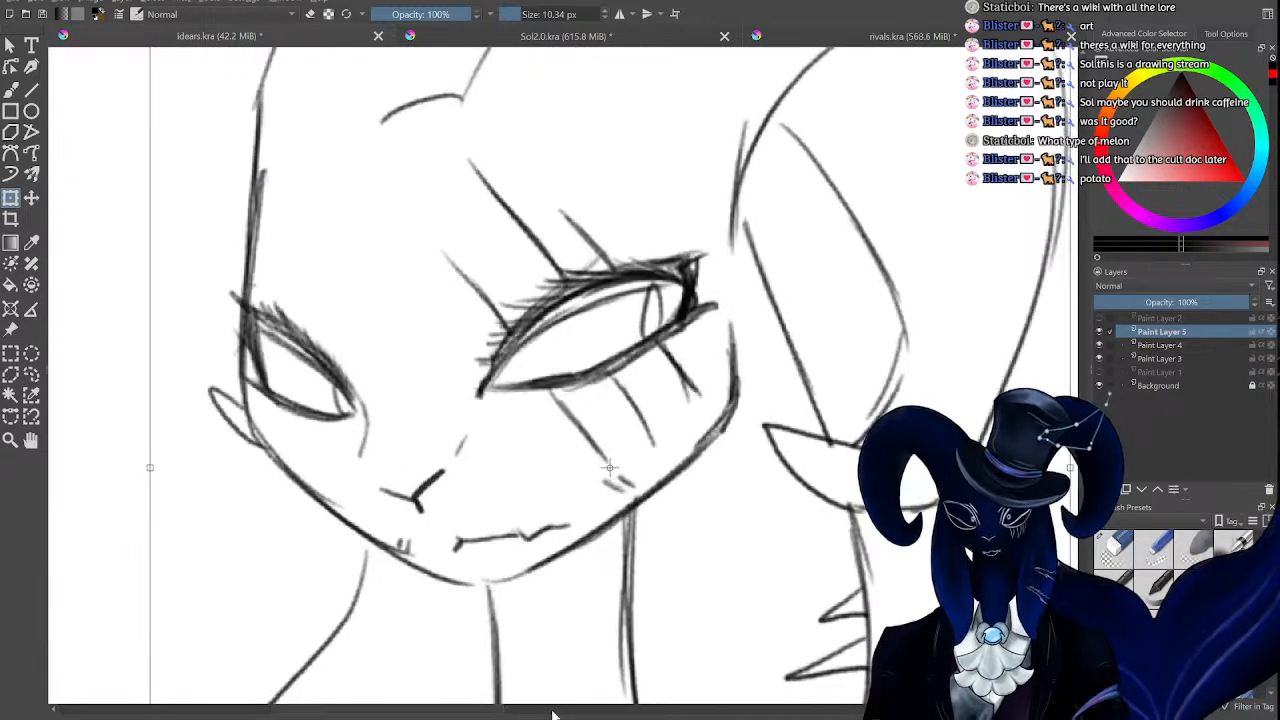
key("ctrl+minus")
key("ctrl+minus")
key("ctrl+minus")
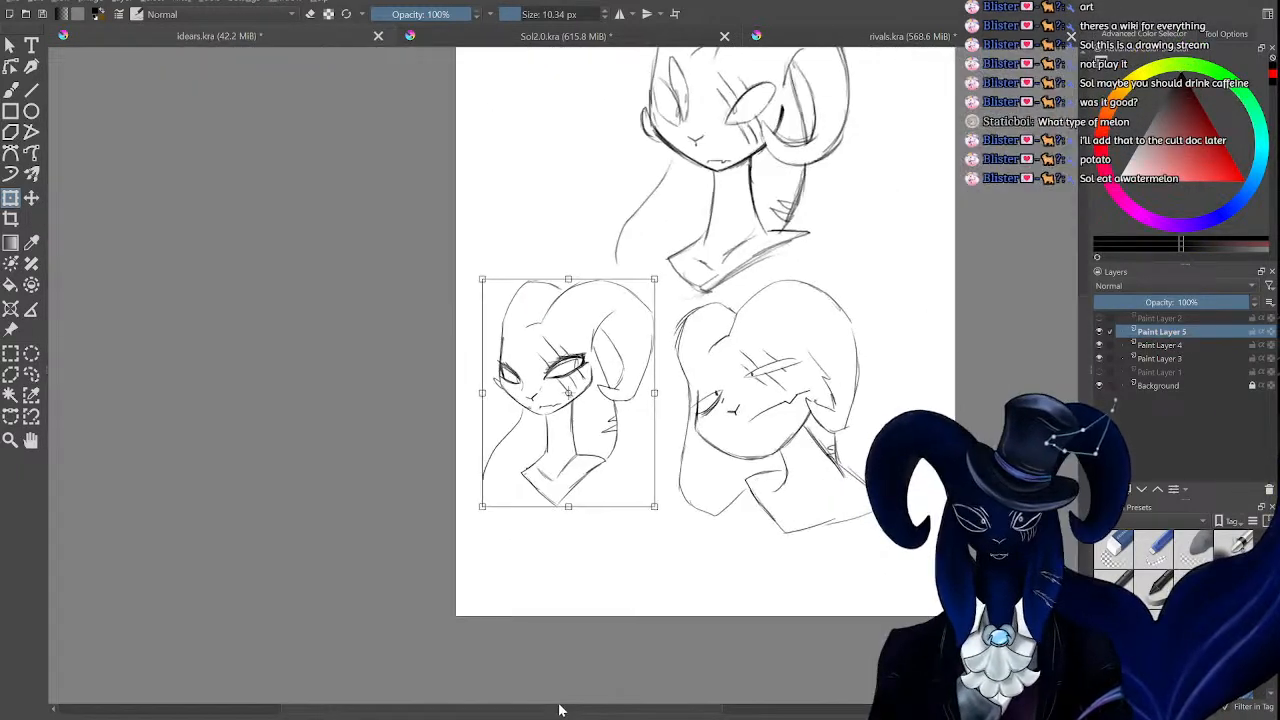
key("ctrl+plus")
key("ctrl+plus")
mouse_move(614, 671)
left_mouse_down()
mouse_move(652, 643)
mouse_move(620, 660)
left_mouse_up()
key("ctrl+minus")
key("ctrl+minus")
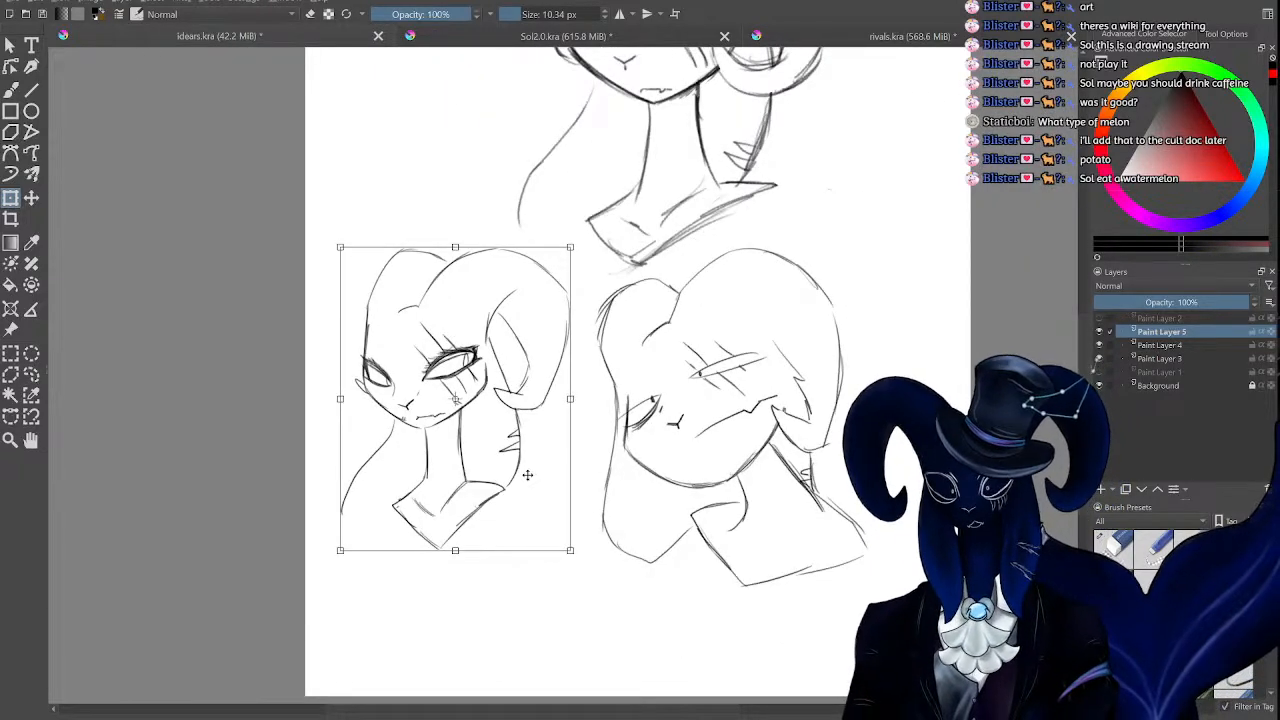
Leave the transform of the smaller head for the Freehand Brush tool and look over the whole page of sketches.
left_click(10, 89)
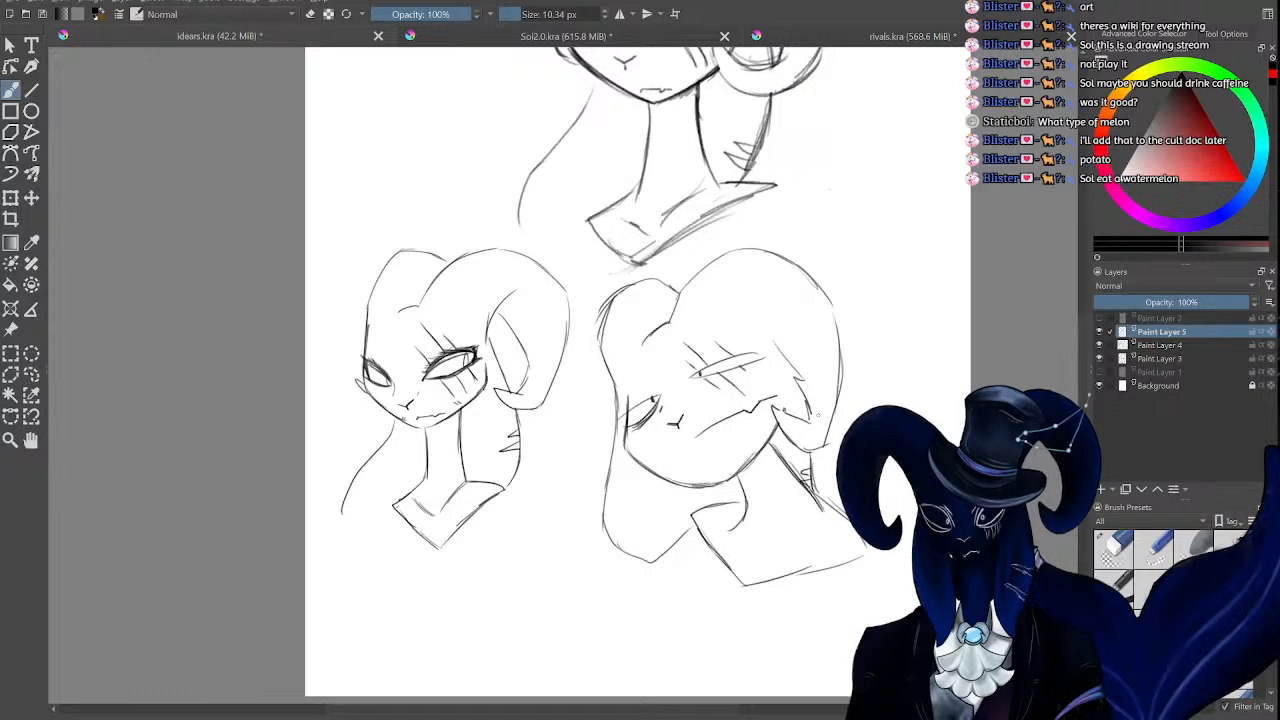
key("ctrl+minus")
key("ctrl+minus")
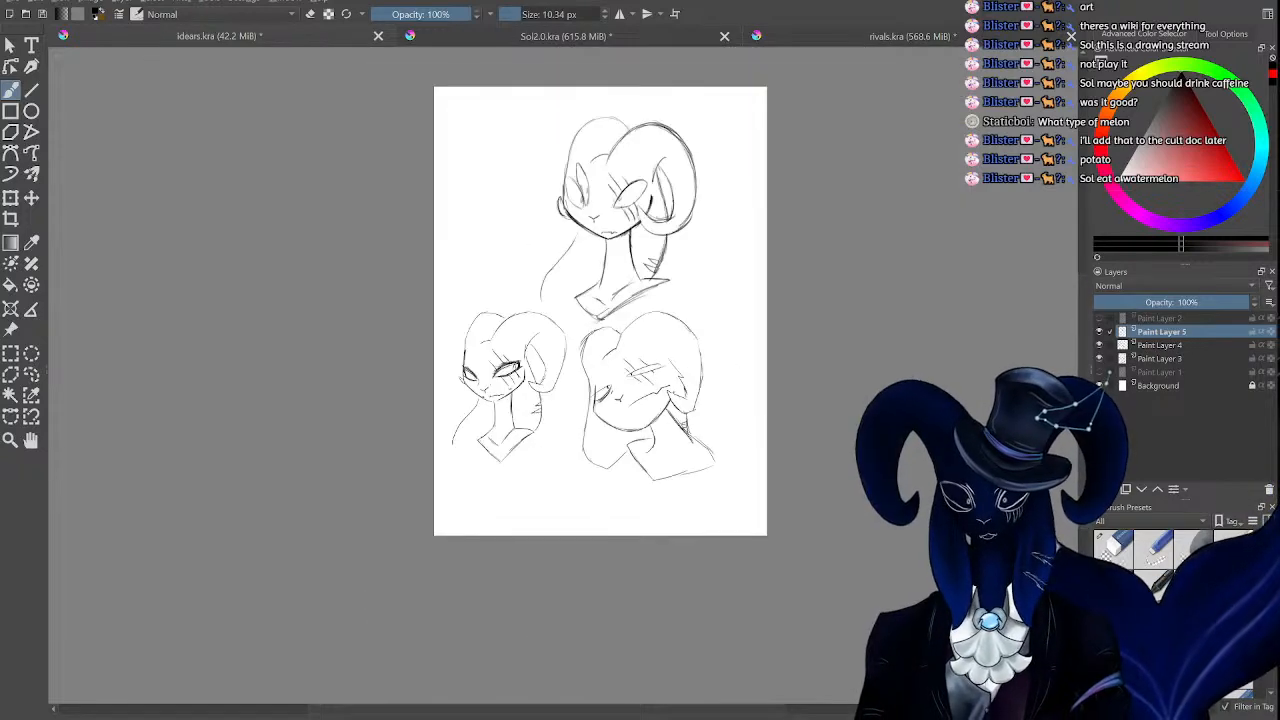
key("ctrl+plus")
key("ctrl+plus")
key("ctrl+minus")
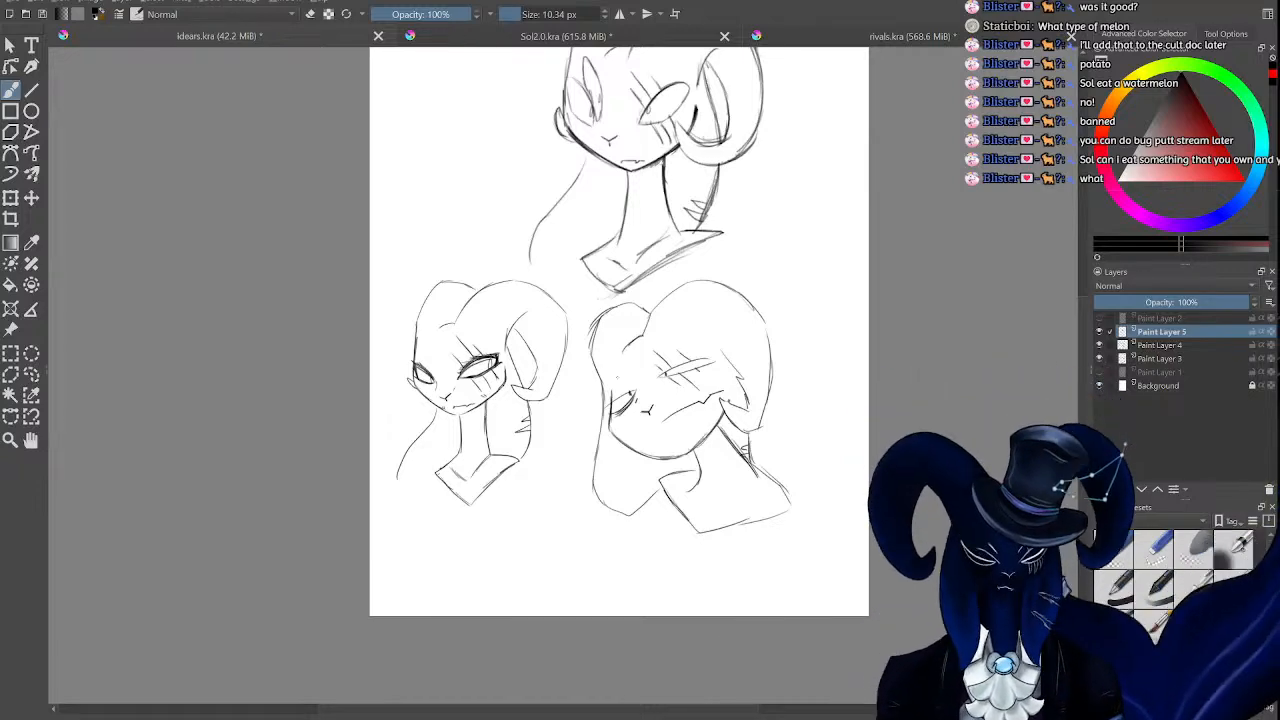
left_click_drag(640, 380, 581, 380)
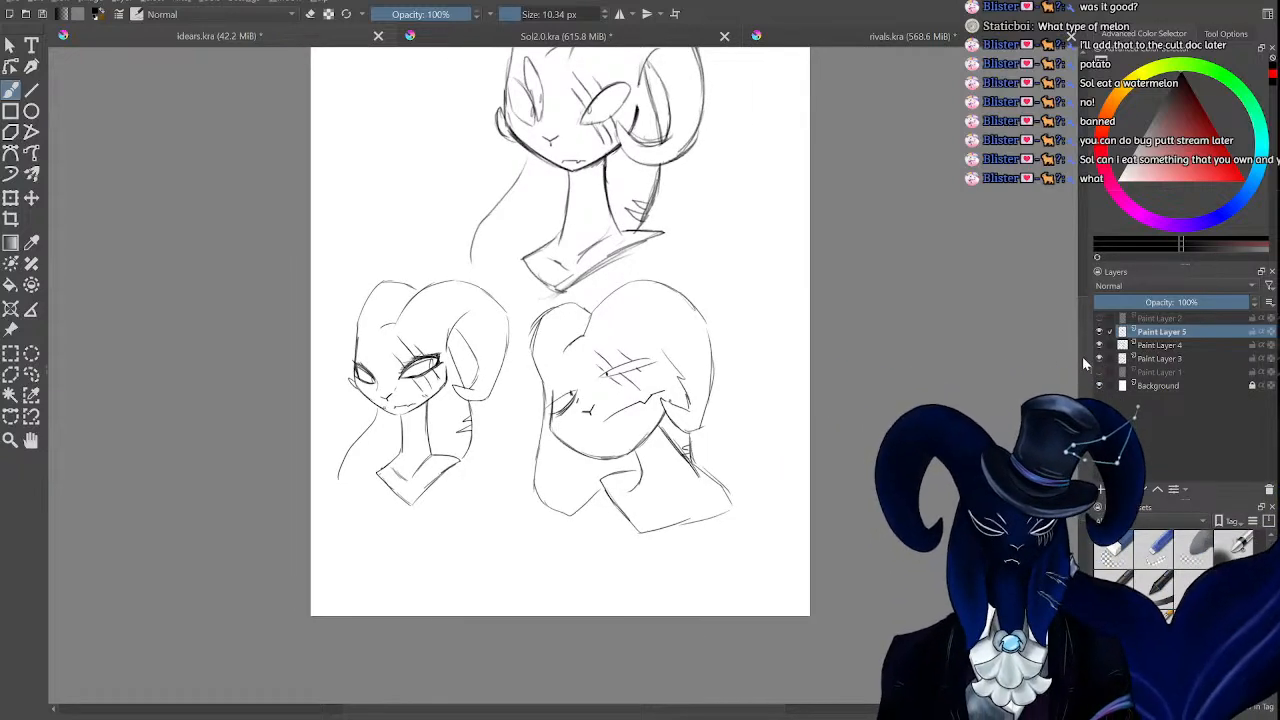
scroll(1082, 356, "up", 3)
mouse_move(1085, 337)
left_mouse_down()
mouse_move(1091, 328)
mouse_move(1089, 352)
left_mouse_up()
key("minus")
key("plus")
key("plus")
Return to Sol2.0.kra and review the horned figure's overall proportions and its torso.
left_click(672, 38)
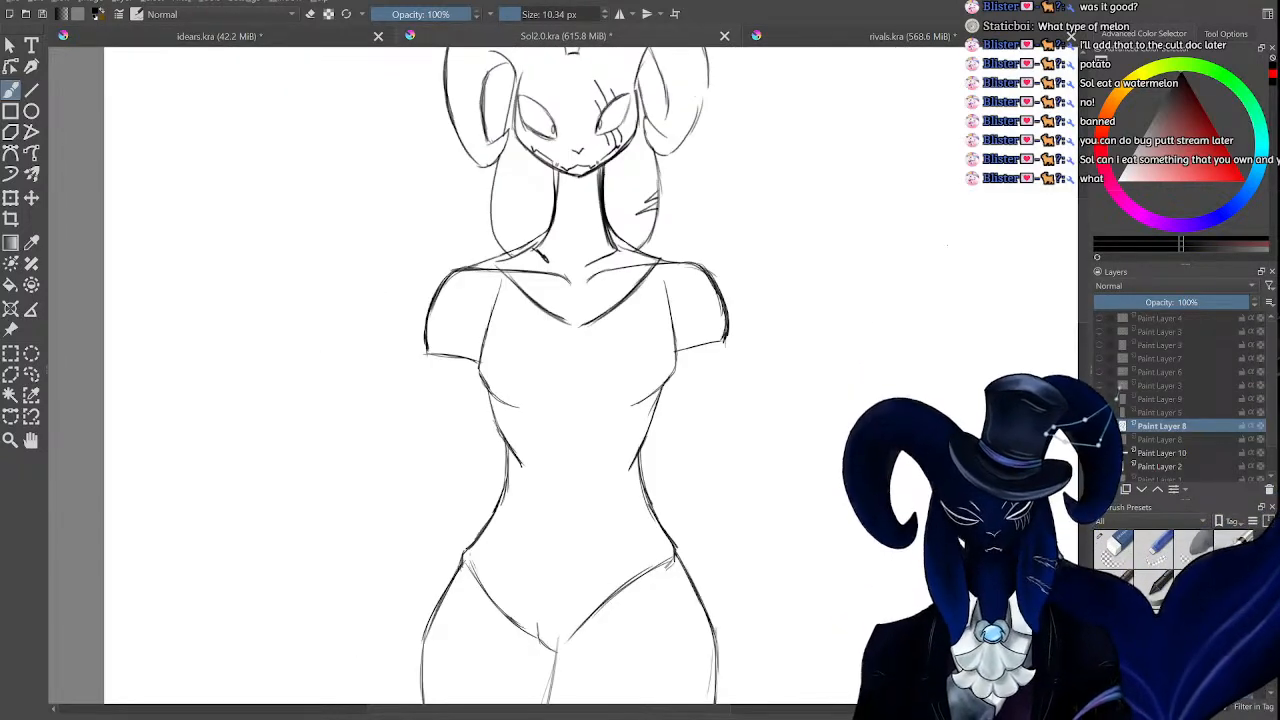
mouse_move(1081, 290)
left_mouse_down()
mouse_move(1087, 250)
mouse_move(1063, 307)
mouse_move(1068, 265)
mouse_move(1057, 280)
left_mouse_up()
key("minus")
key("minus")
key("minus")
key("minus")
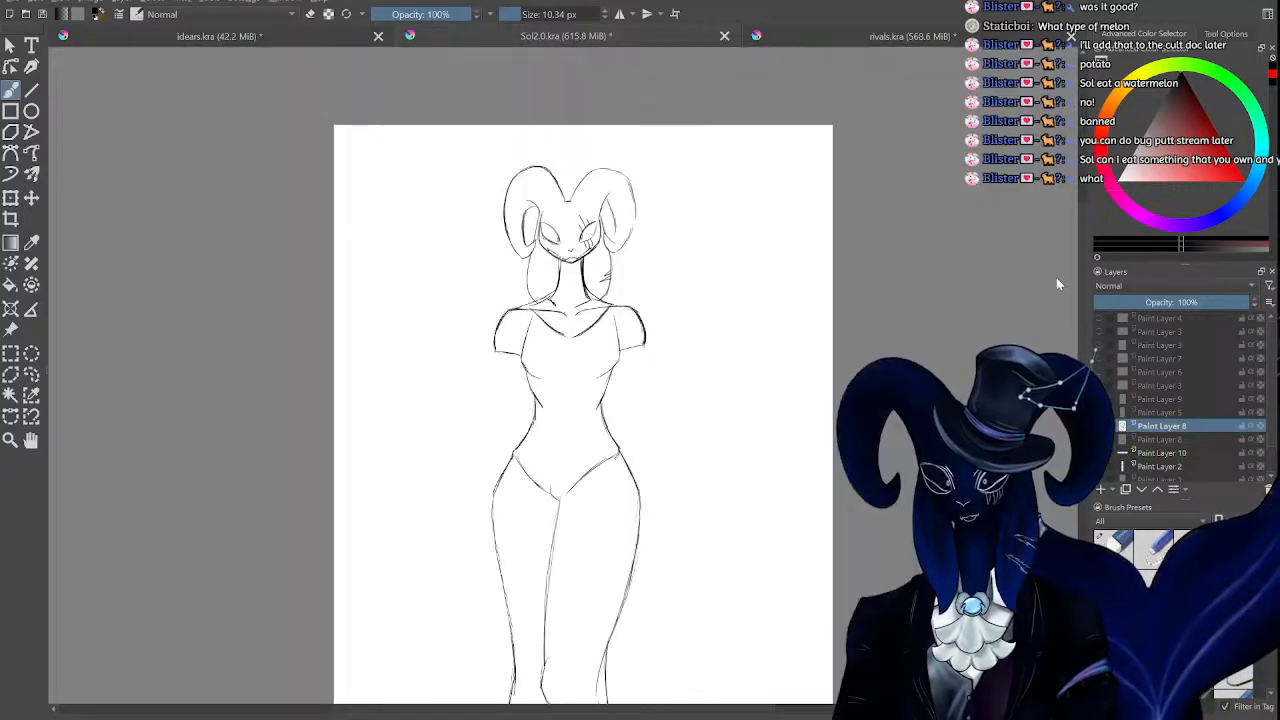
key("plus")
key("plus")
key("plus")
key("plus")
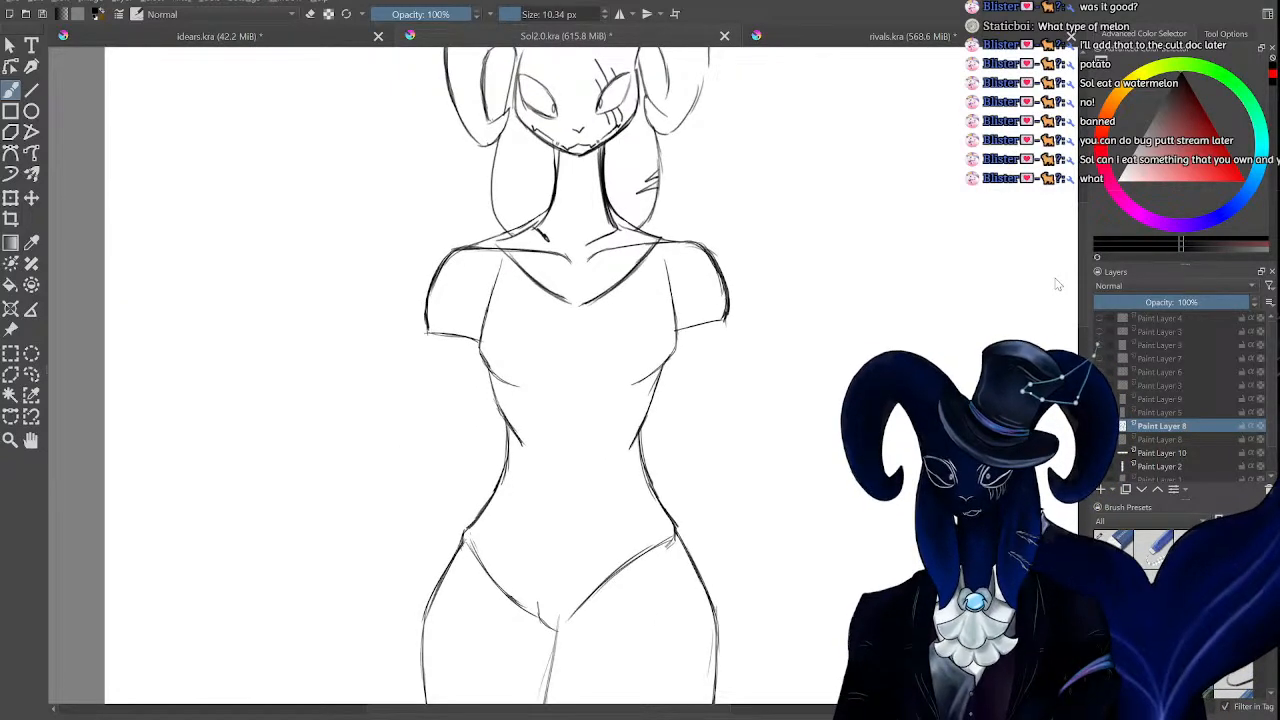
Make Paint Layer 10 the active layer for sketching the figure's arms.
key("plus")
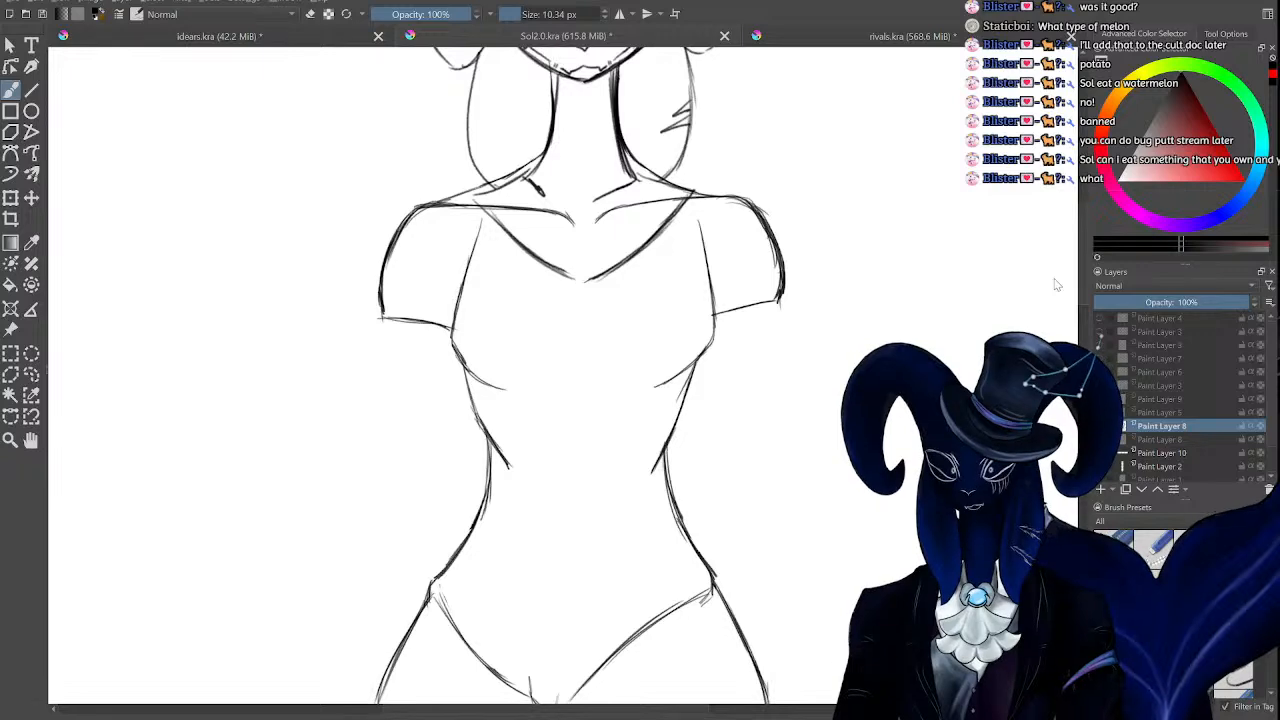
key("plus")
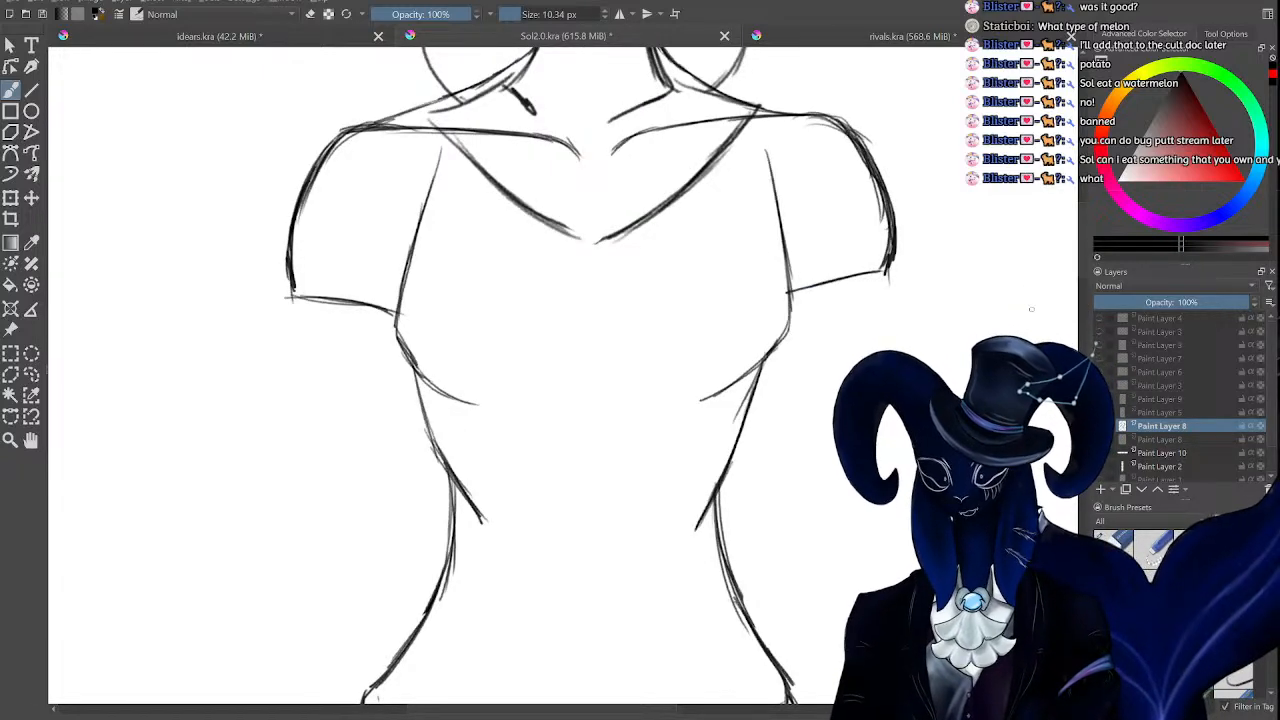
key("minus")
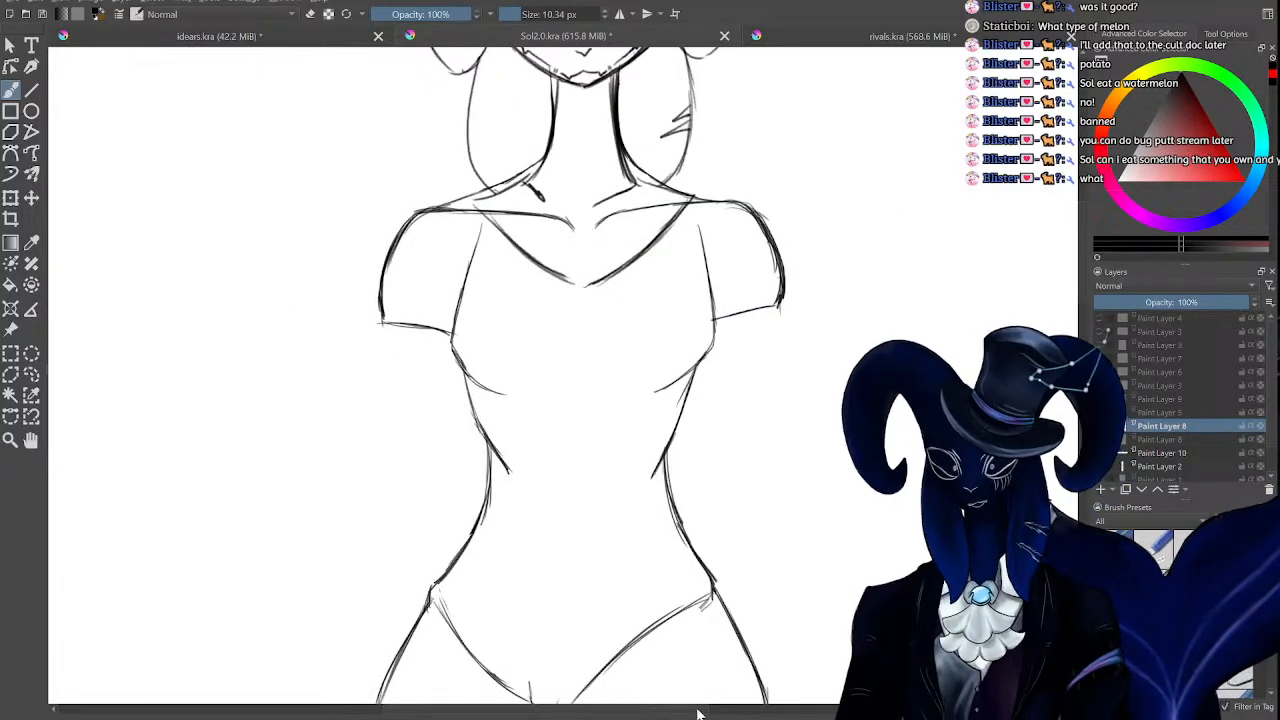
left_click_drag(697, 710, 728, 713)
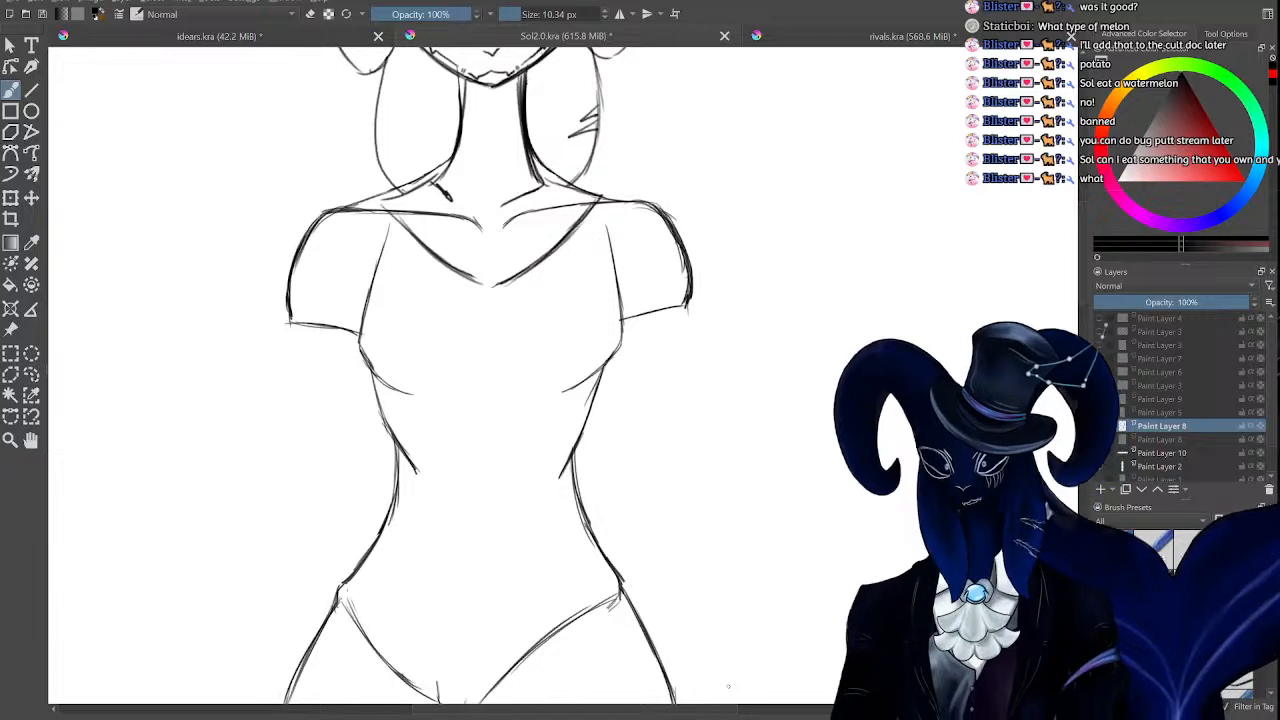
key("plus")
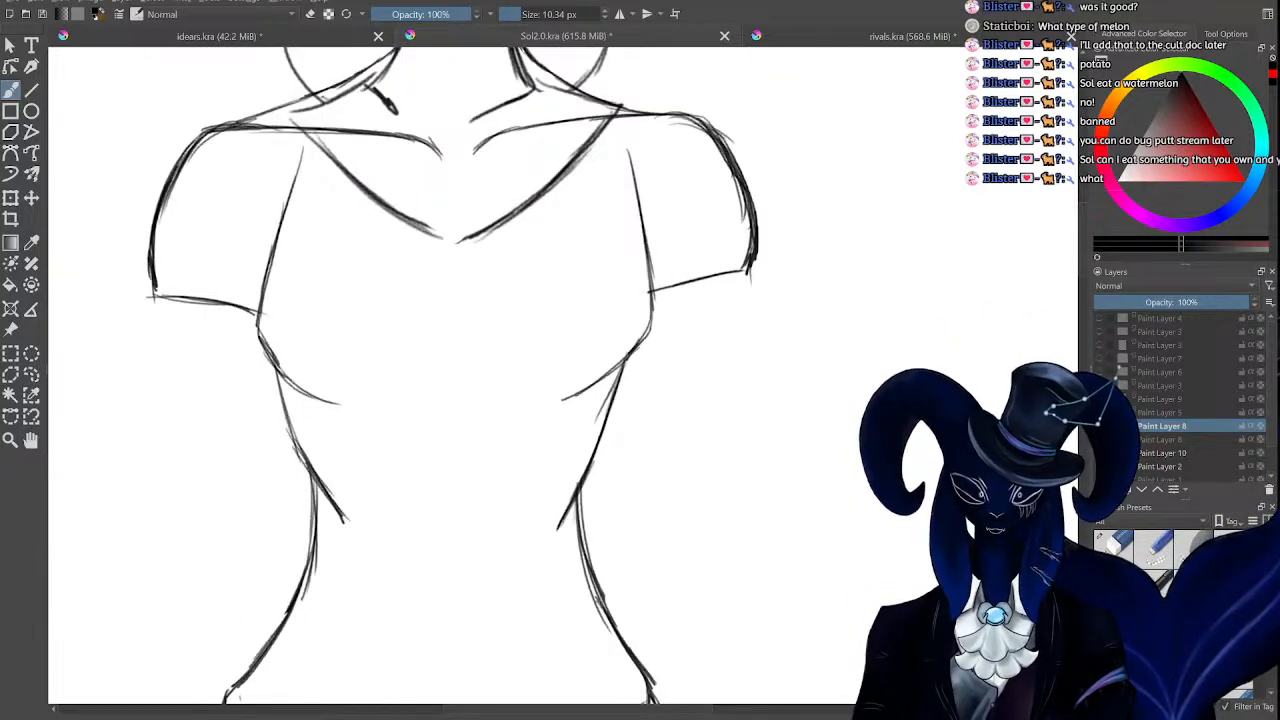
key("minus")
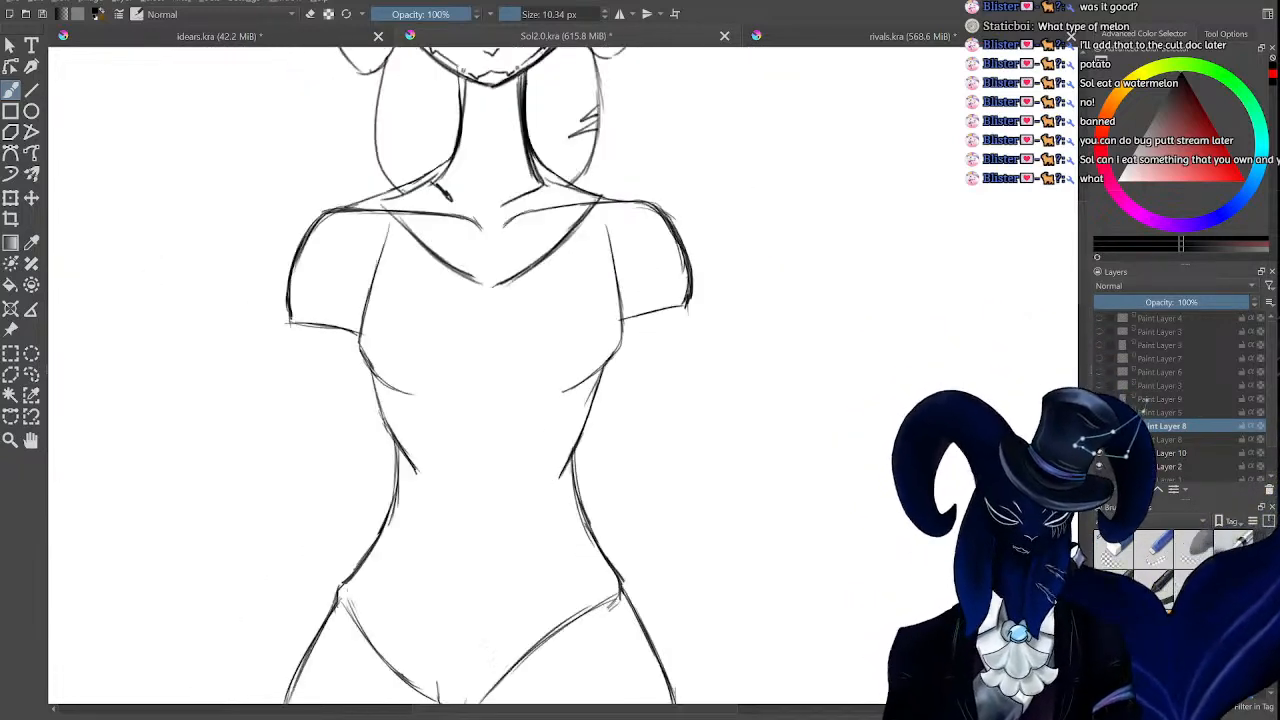
left_click(1099, 453)
left_click_drag(1083, 299, 1083, 269)
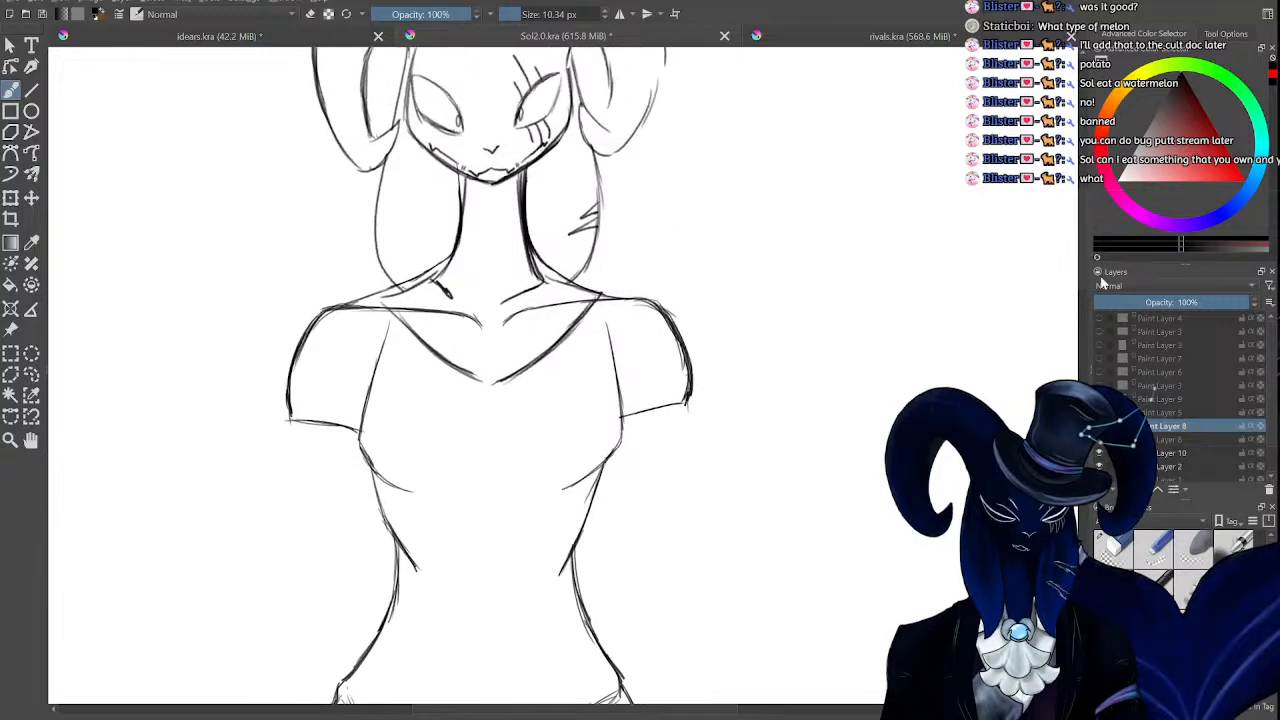
left_click(1157, 455)
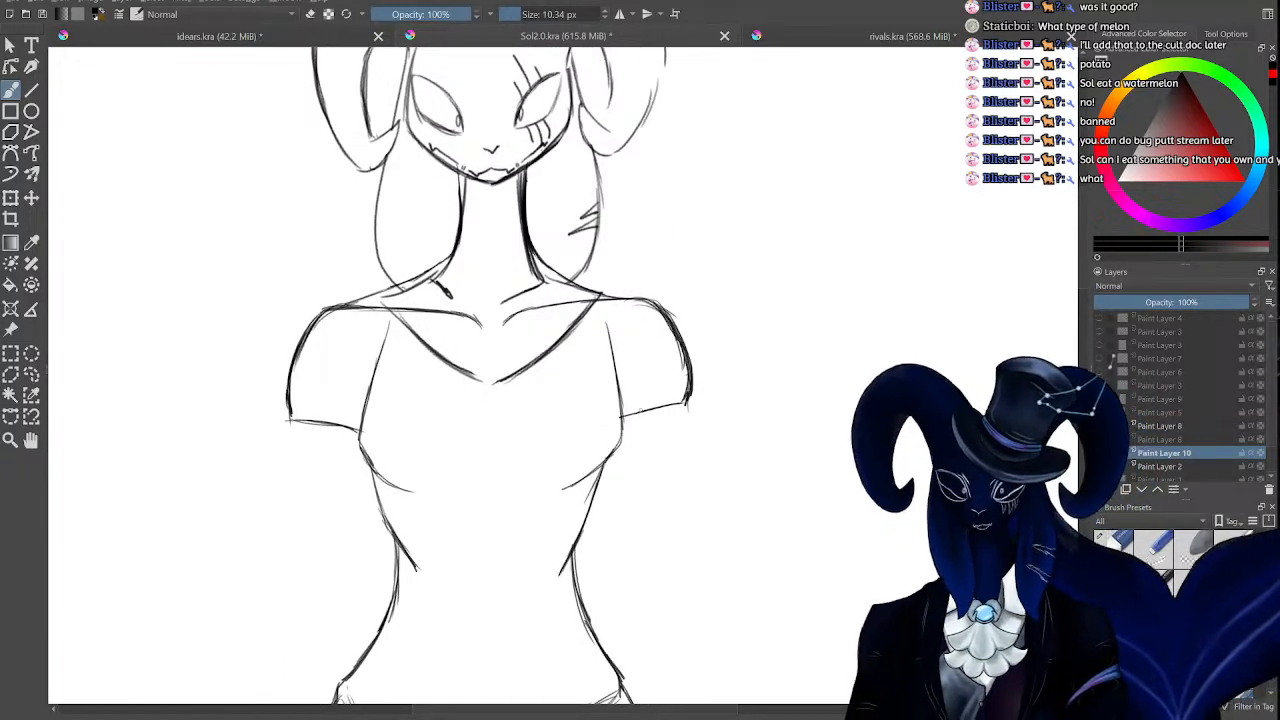
Sketch the outer contours of both arms downward from the shoulder caps.
left_click_drag(685, 400, 710, 530)
left_click_drag(698, 478, 717, 562)
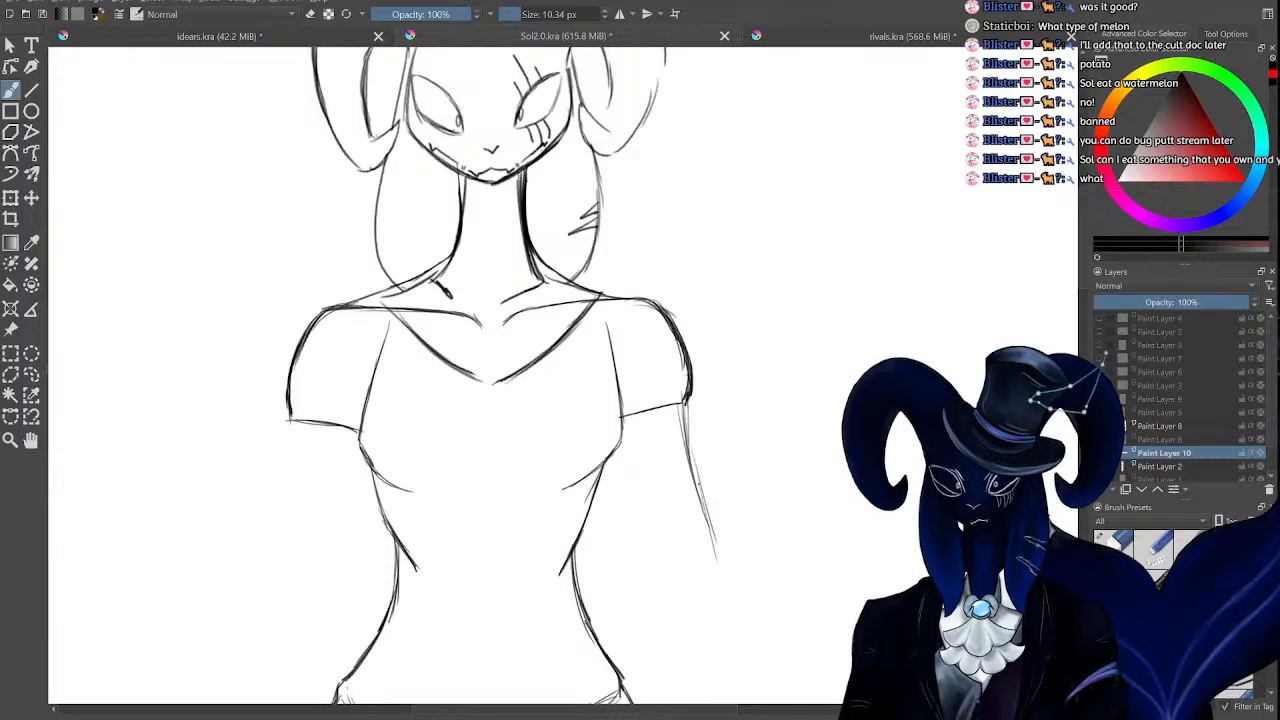
left_click_drag(704, 508, 728, 614)
left_click_drag(718, 555, 731, 627)
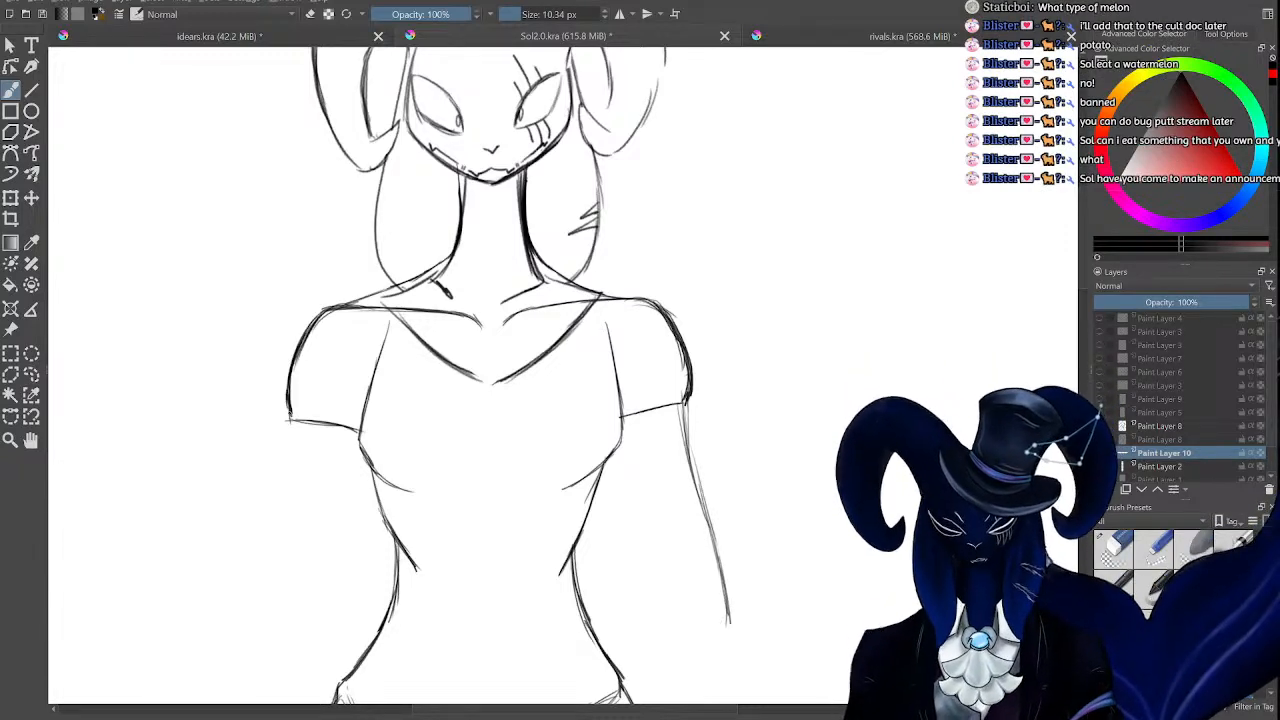
left_click_drag(290, 405, 279, 558)
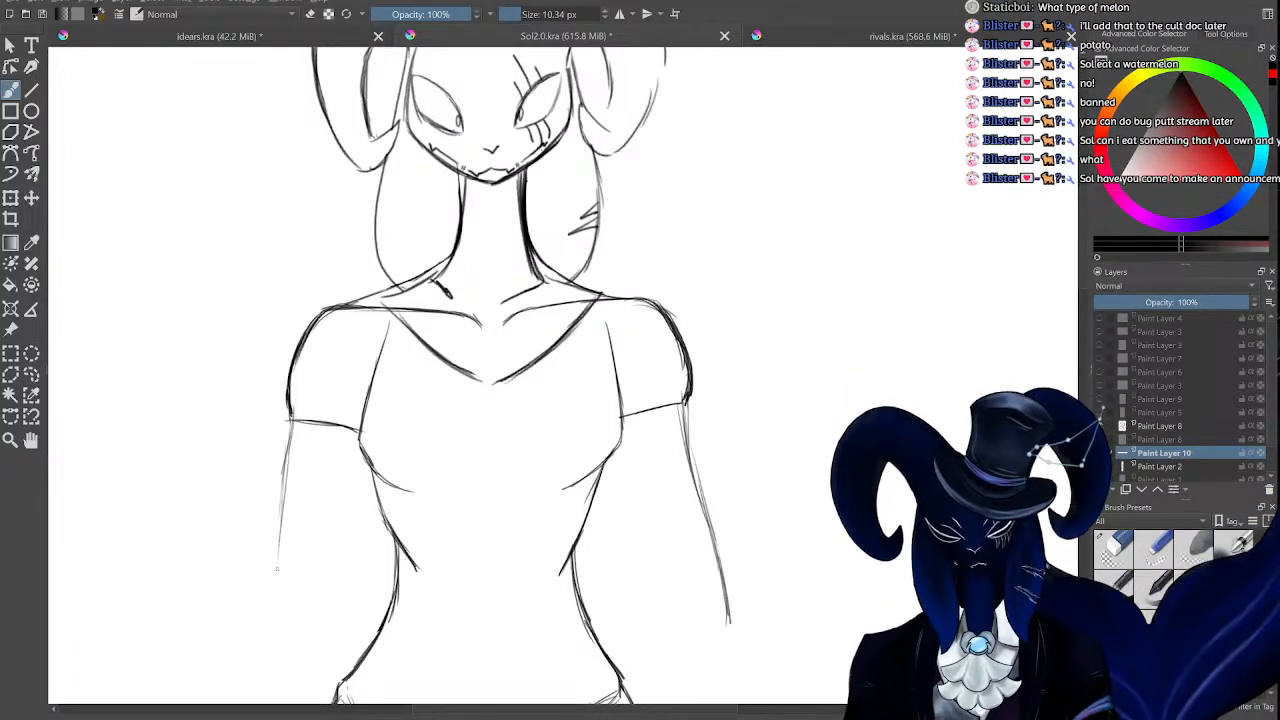
left_click_drag(284, 462, 277, 576)
mouse_move(282, 484)
left_mouse_down()
mouse_move(278, 605)
mouse_move(275, 589)
mouse_move(295, 656)
left_mouse_up()
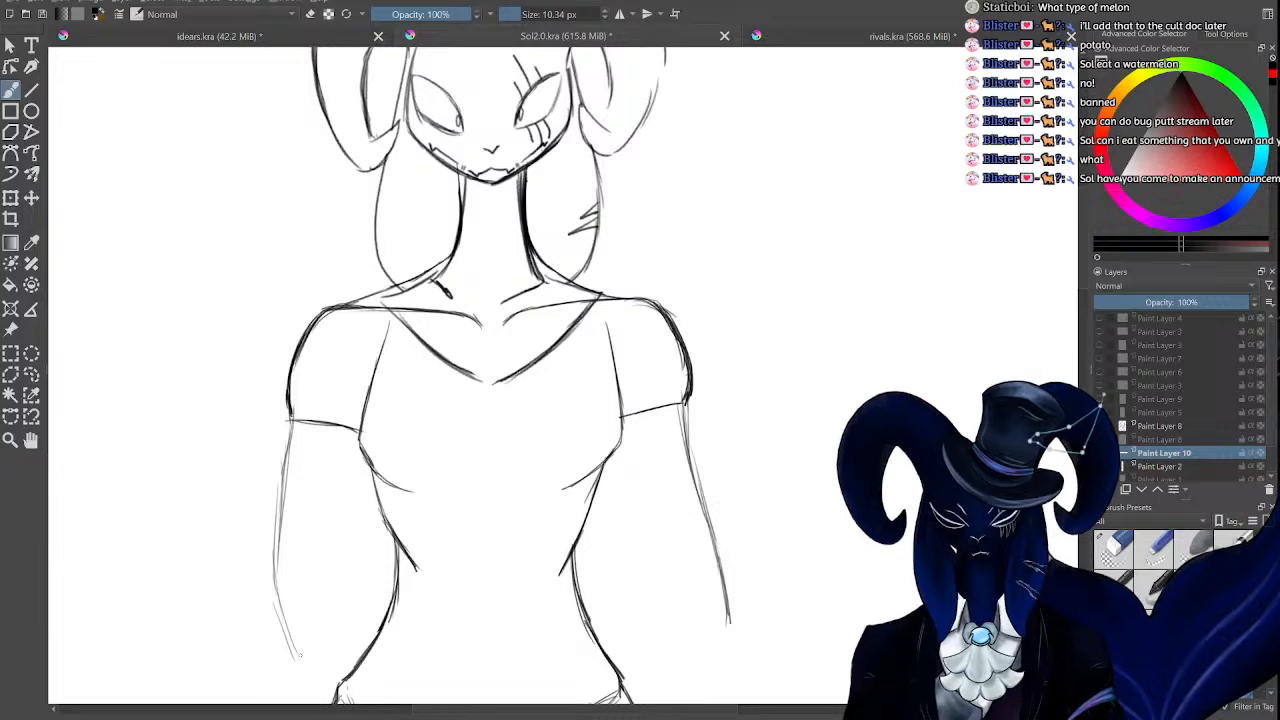
Show the model Merged layer as a reference and erase the rough arm lines from Paint Layer 10.
left_click_drag(1270, 422, 1270, 436)
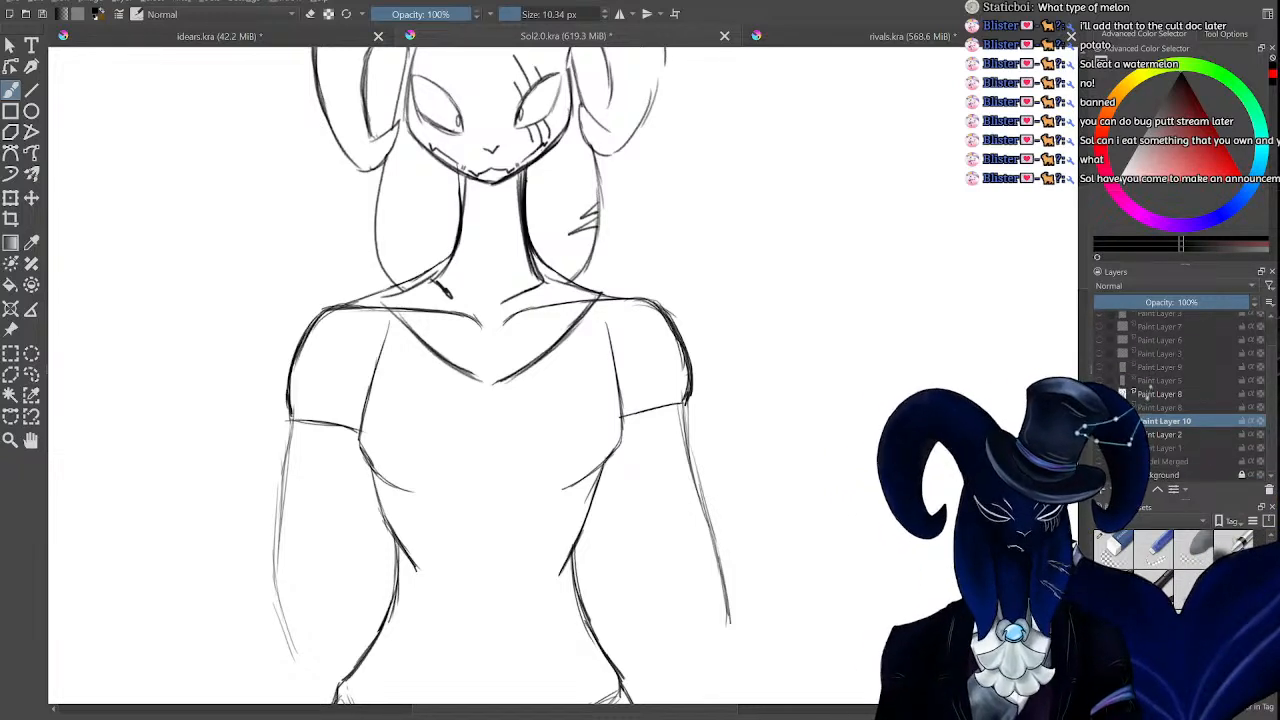
left_click(1099, 461)
left_click_drag(1083, 273, 1087, 295)
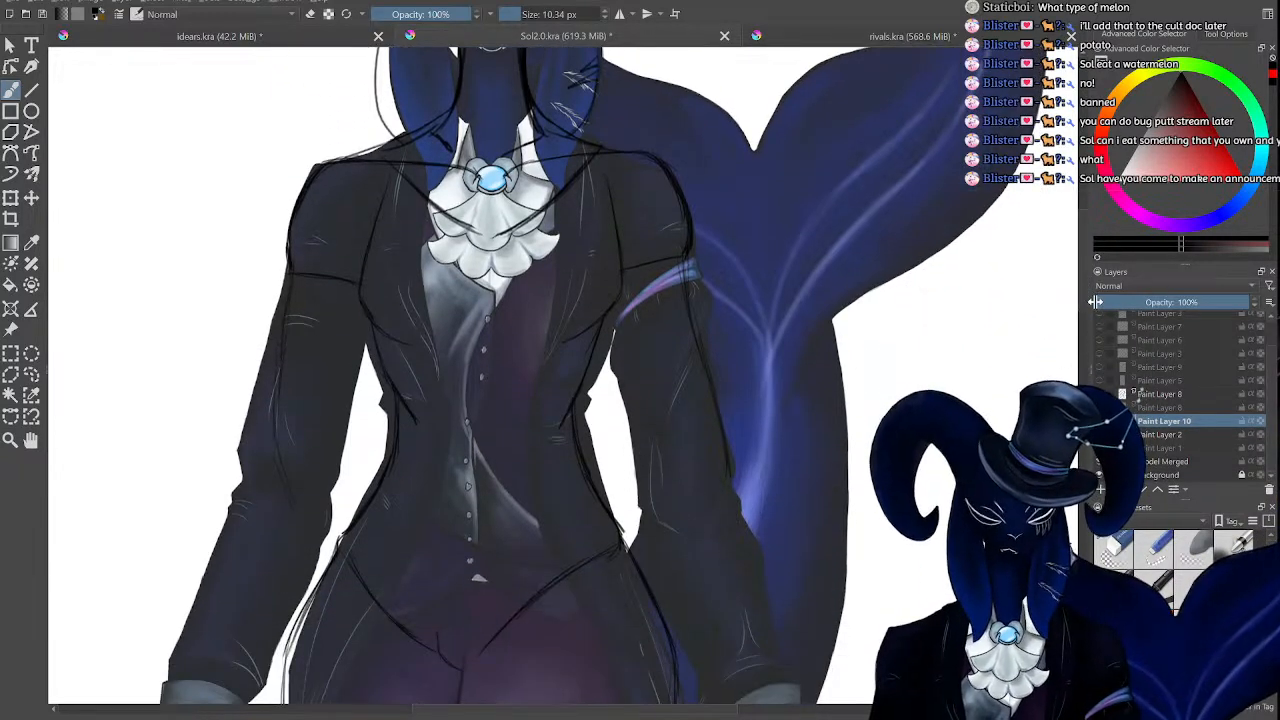
left_click(1099, 421)
left_click(1099, 421)
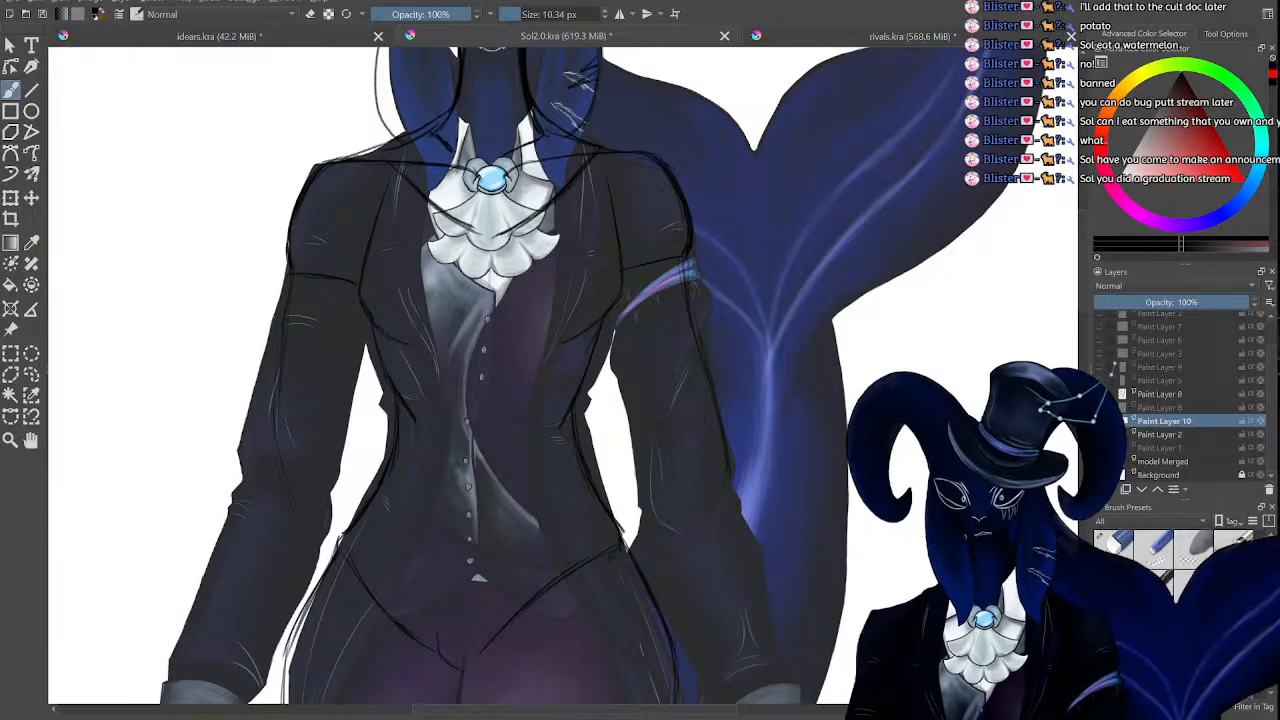
key("e")
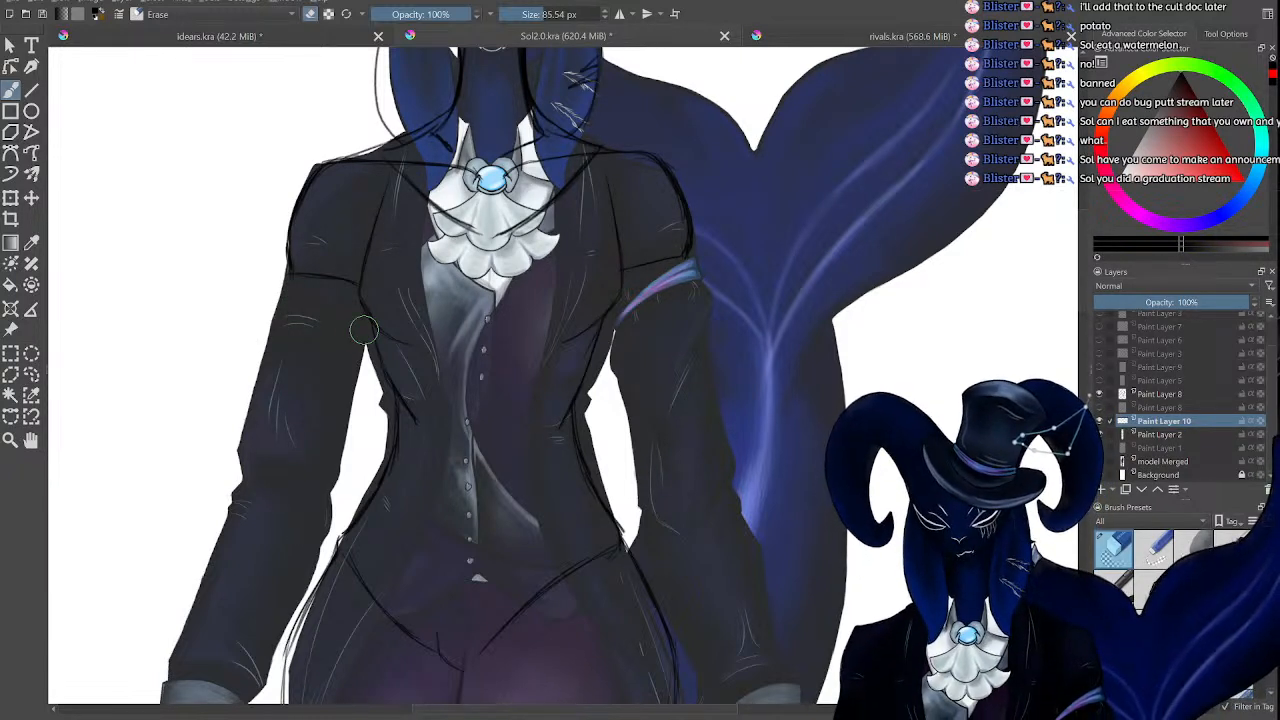
key("e")
Try tracing the inner edge of the figure's right upper arm over the reference, and erase the strokes.
left_click_drag(366, 346, 336, 480)
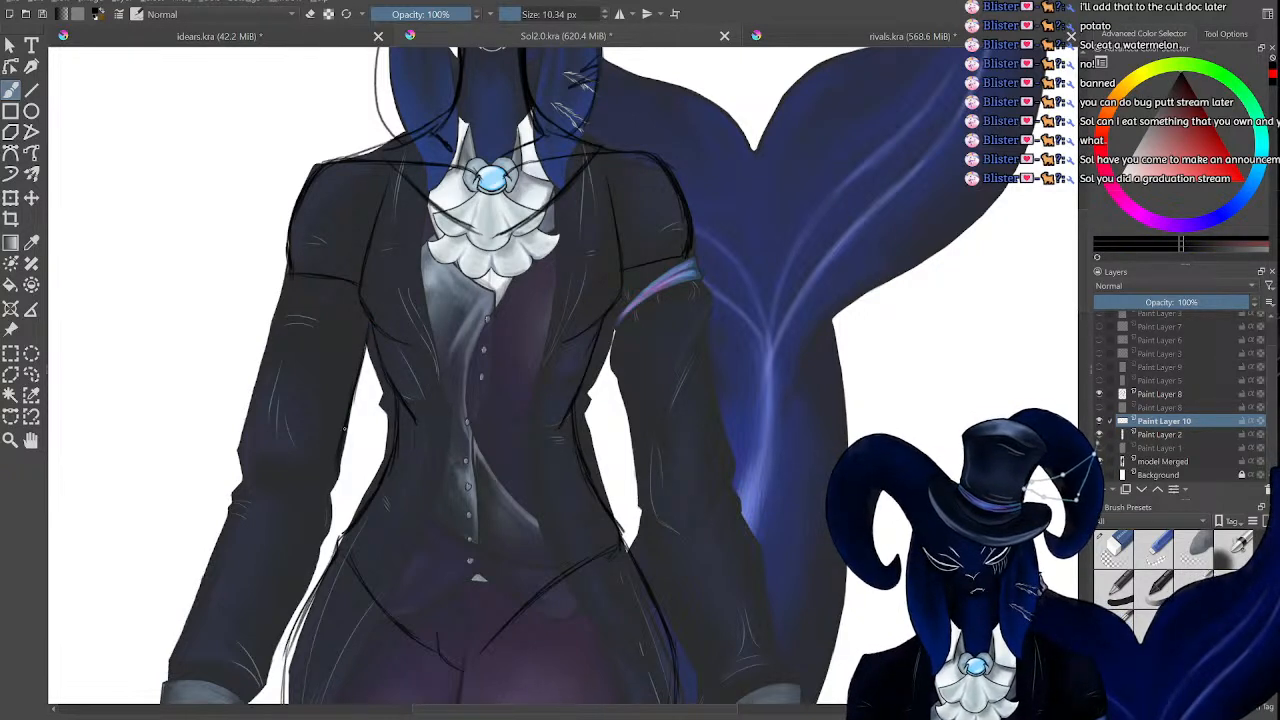
left_click_drag(345, 432, 329, 500)
key("e")
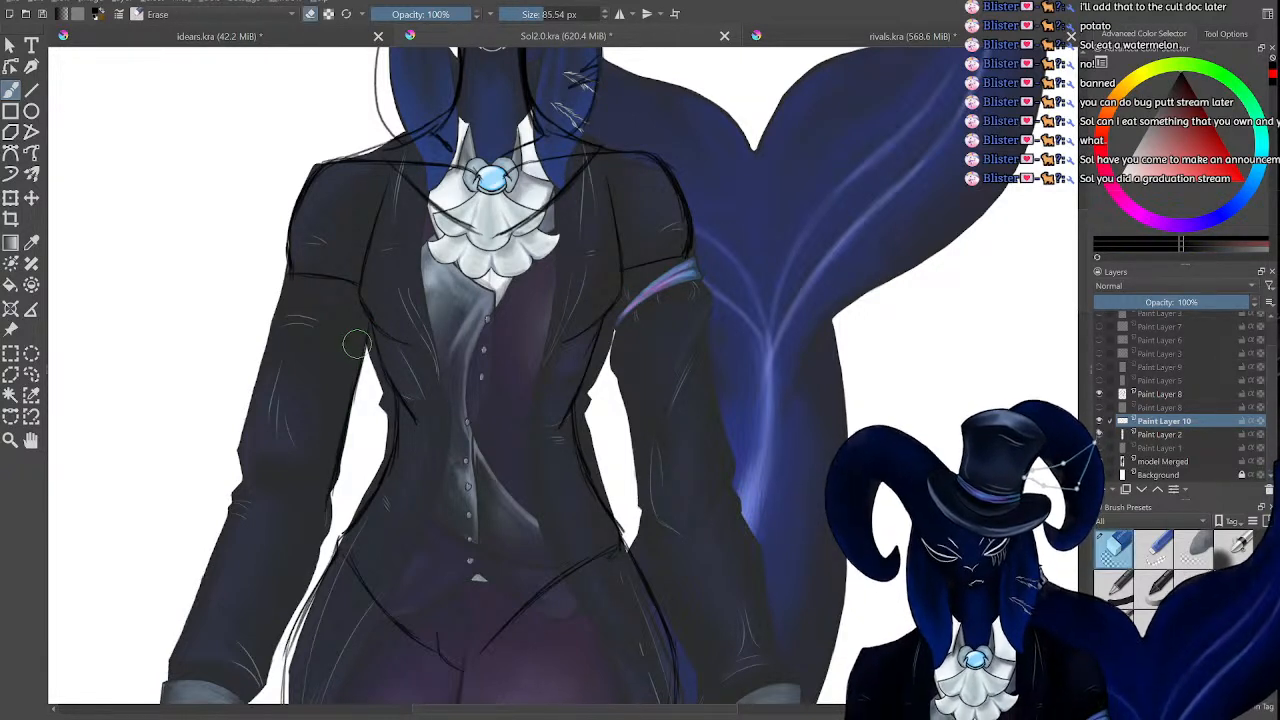
left_click_drag(367, 342, 323, 497)
key("e")
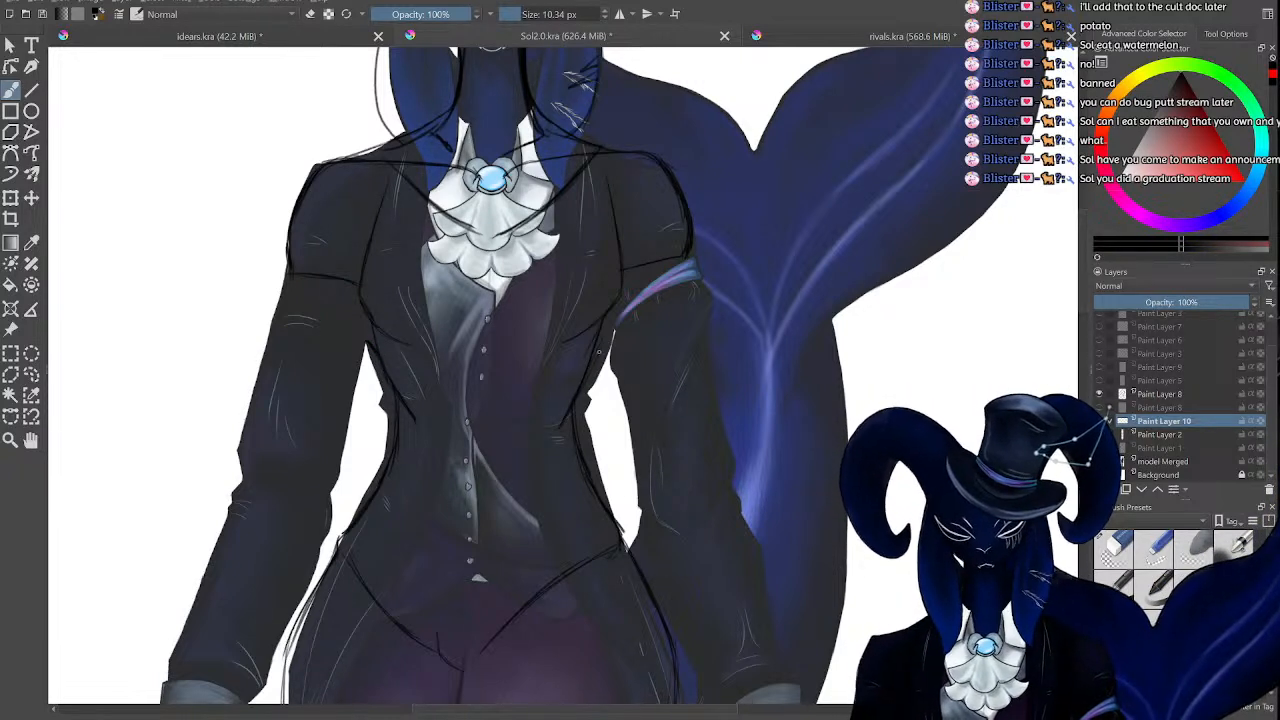
Trace both upper arms over the reference model, plus the forearm and clawed hand of the figure's left arm.
key("e")
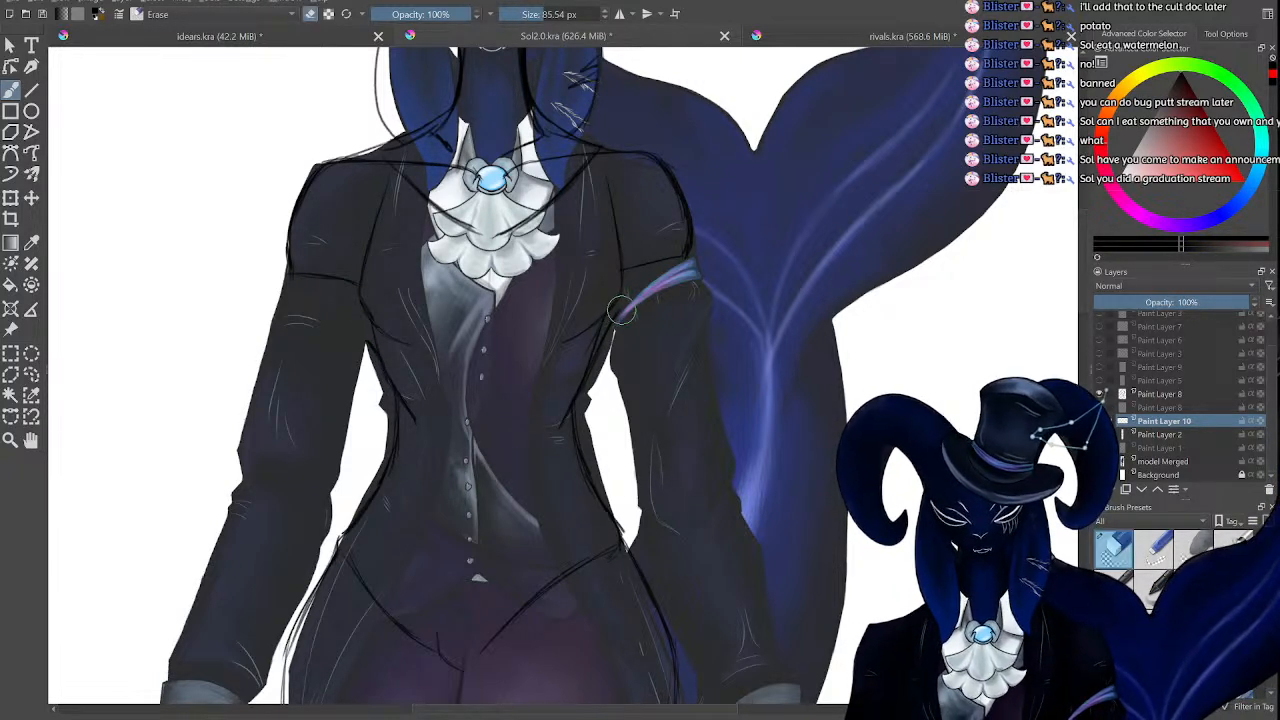
key("e")
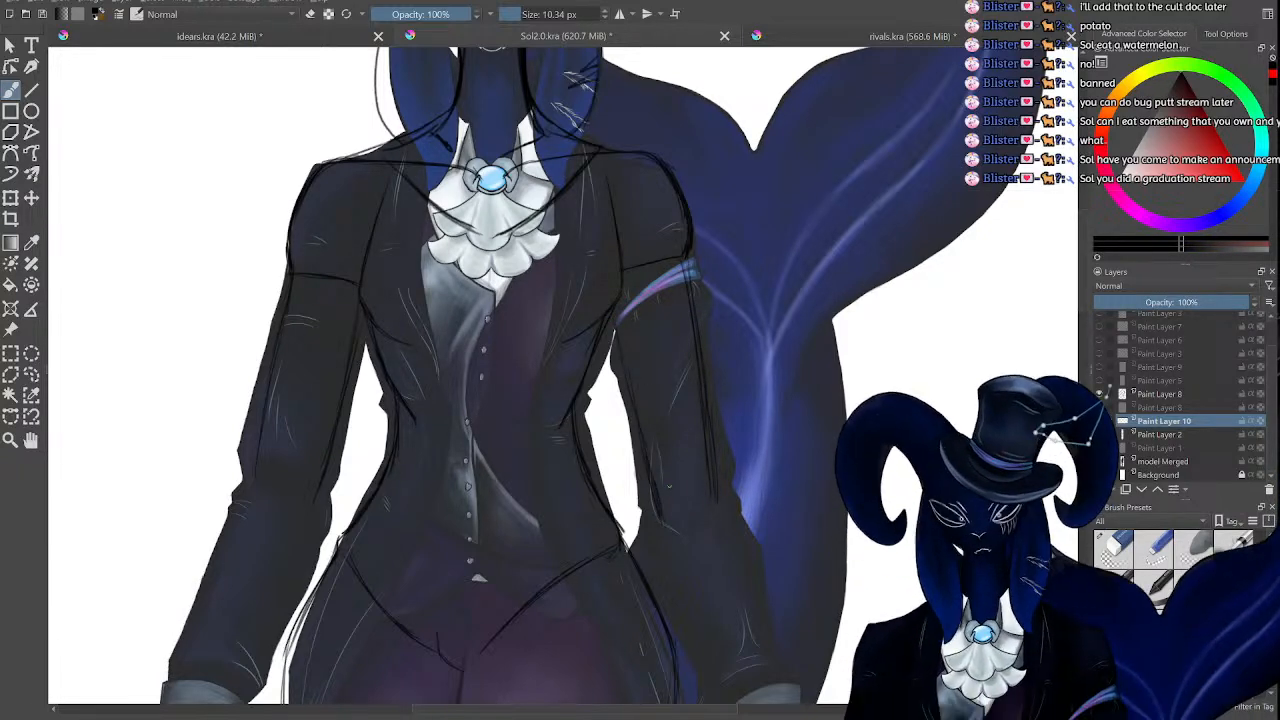
scroll(684, 316, "down", 5)
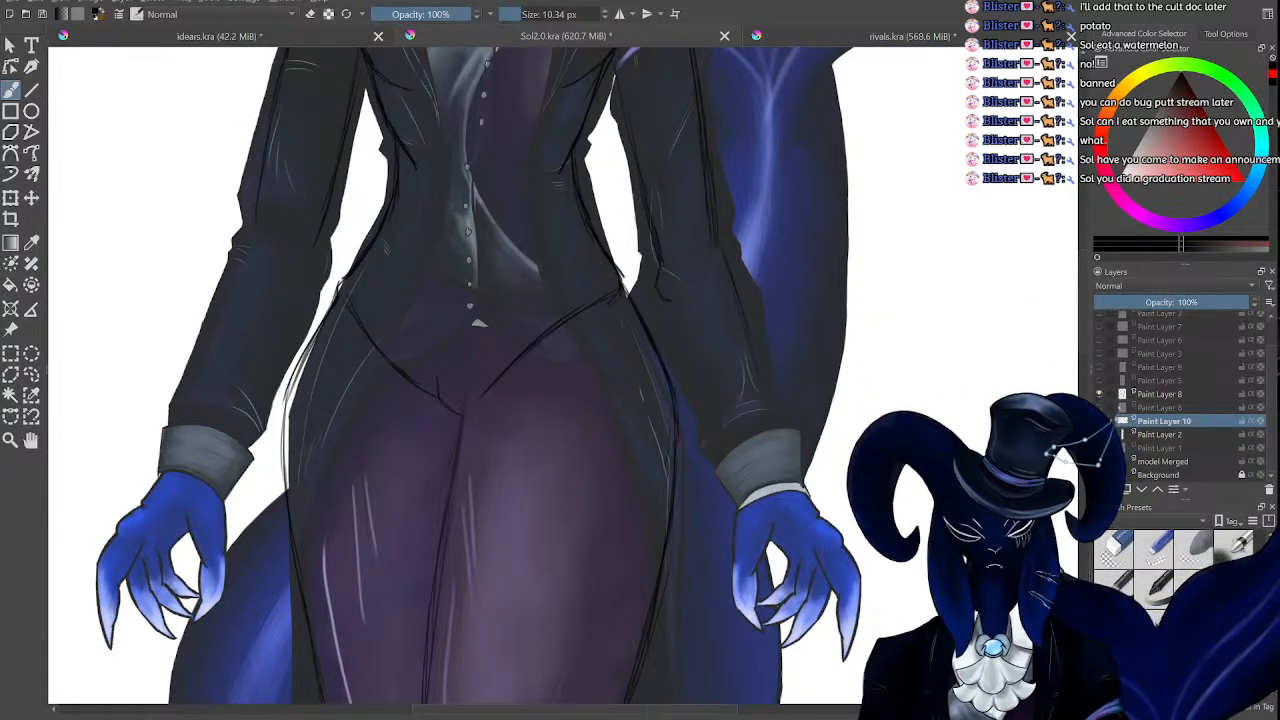
left_click_drag(757, 357, 800, 490)
left_click_drag(785, 440, 800, 477)
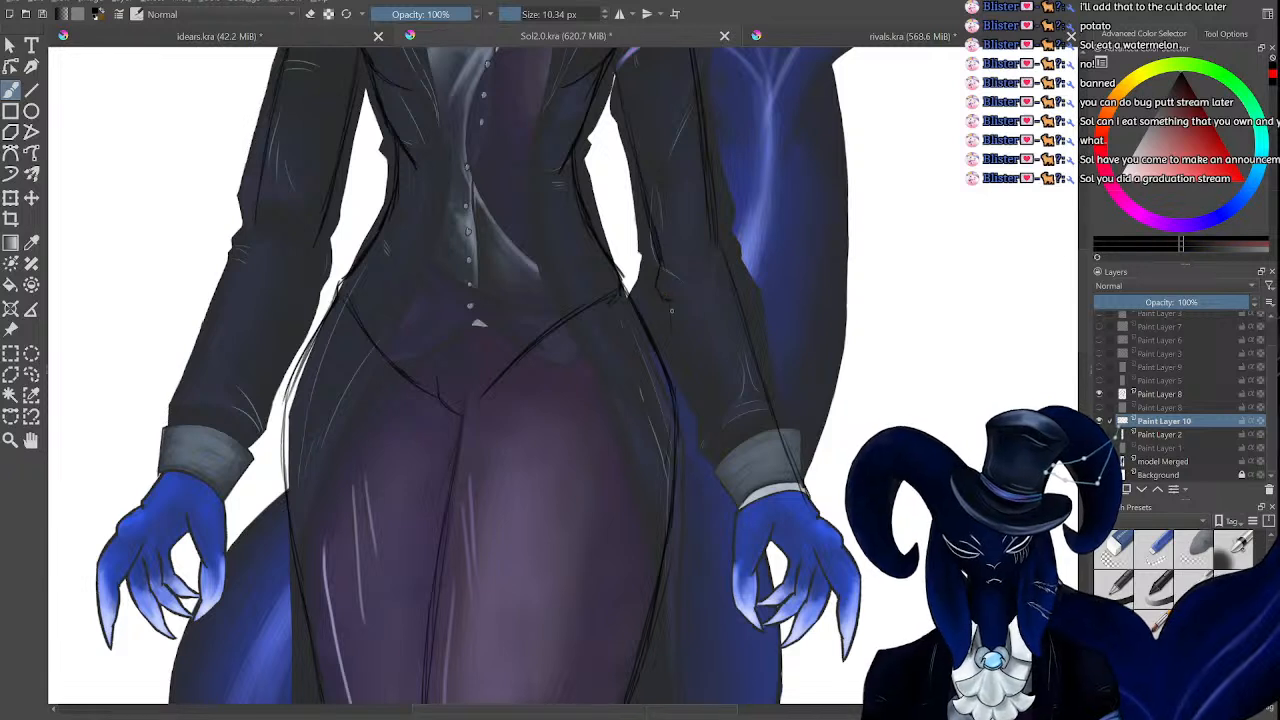
left_click_drag(672, 311, 687, 378)
left_click_drag(702, 428, 742, 505)
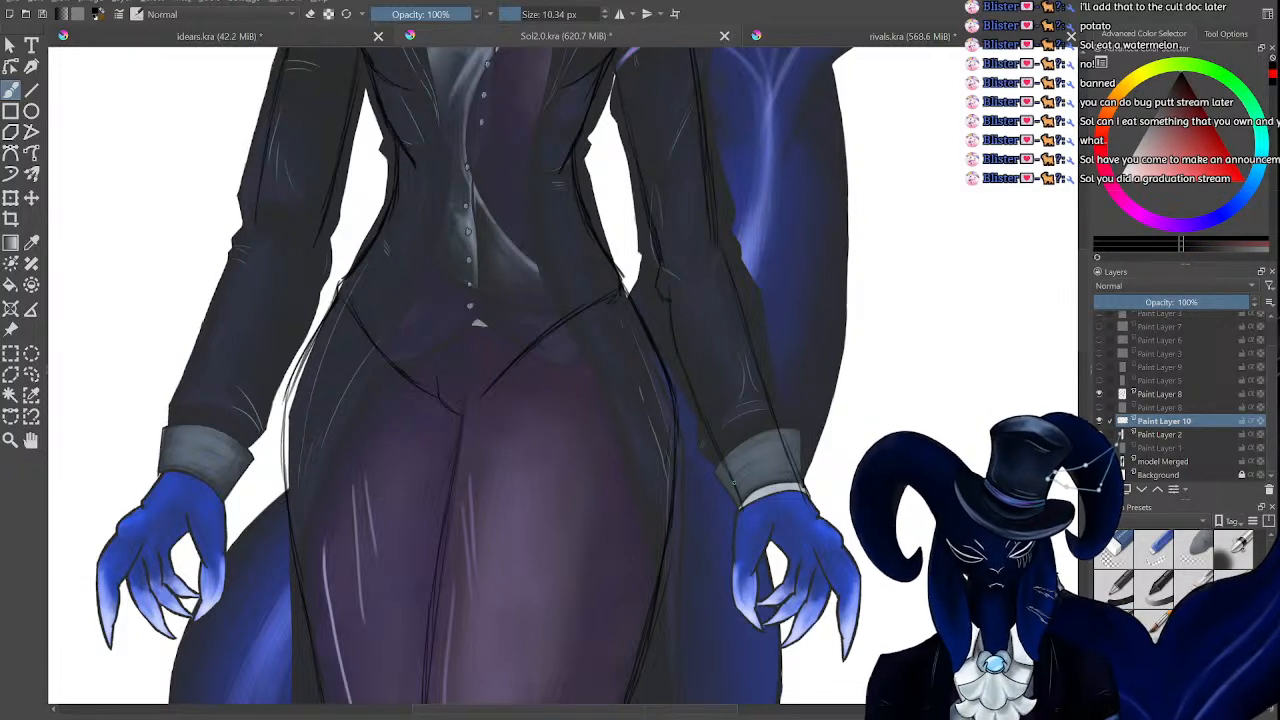
left_click_drag(728, 265, 744, 300)
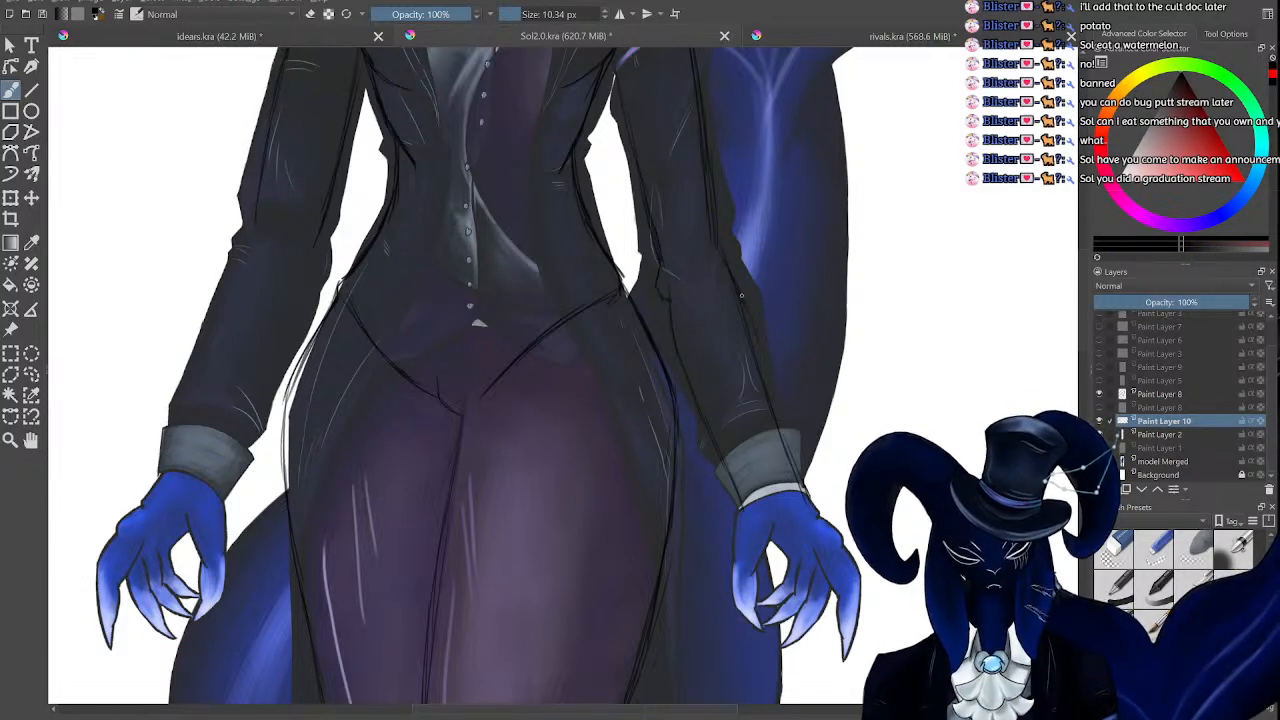
left_click_drag(762, 362, 798, 486)
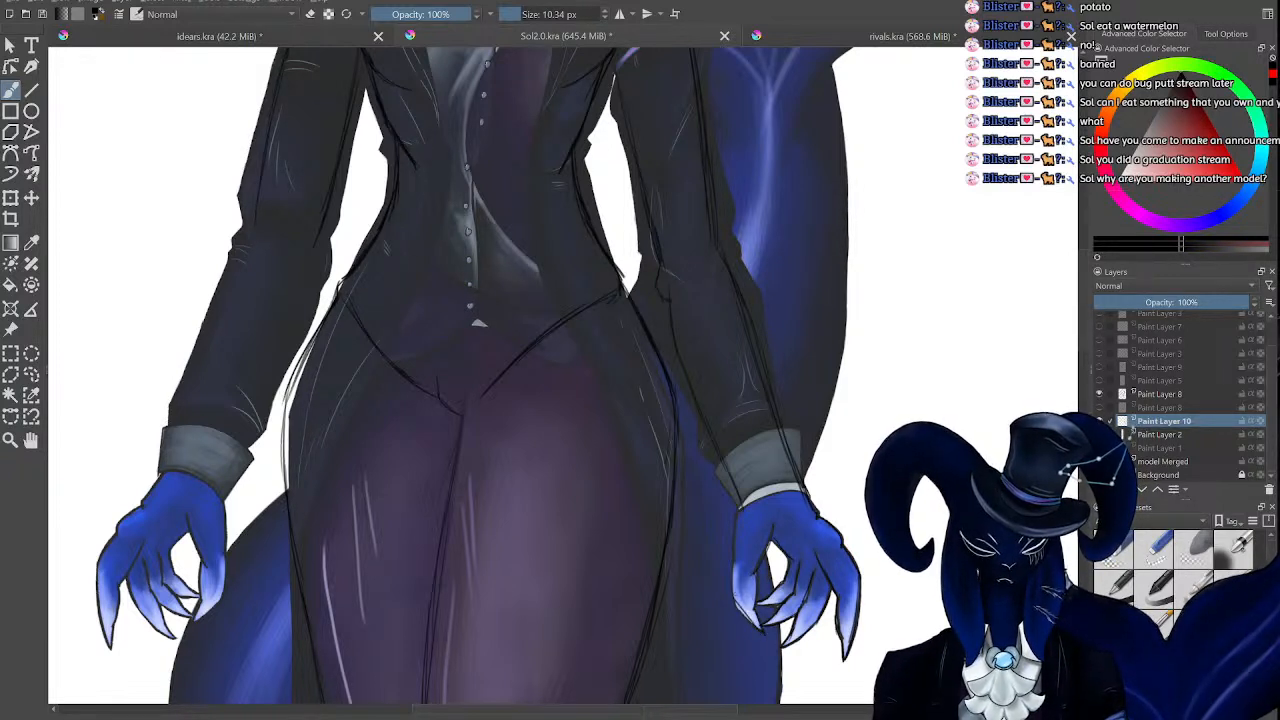
Compare the sketch with and without Paint Layer 8, and hide the model Merged reference layer.
key("ctrl+minus")
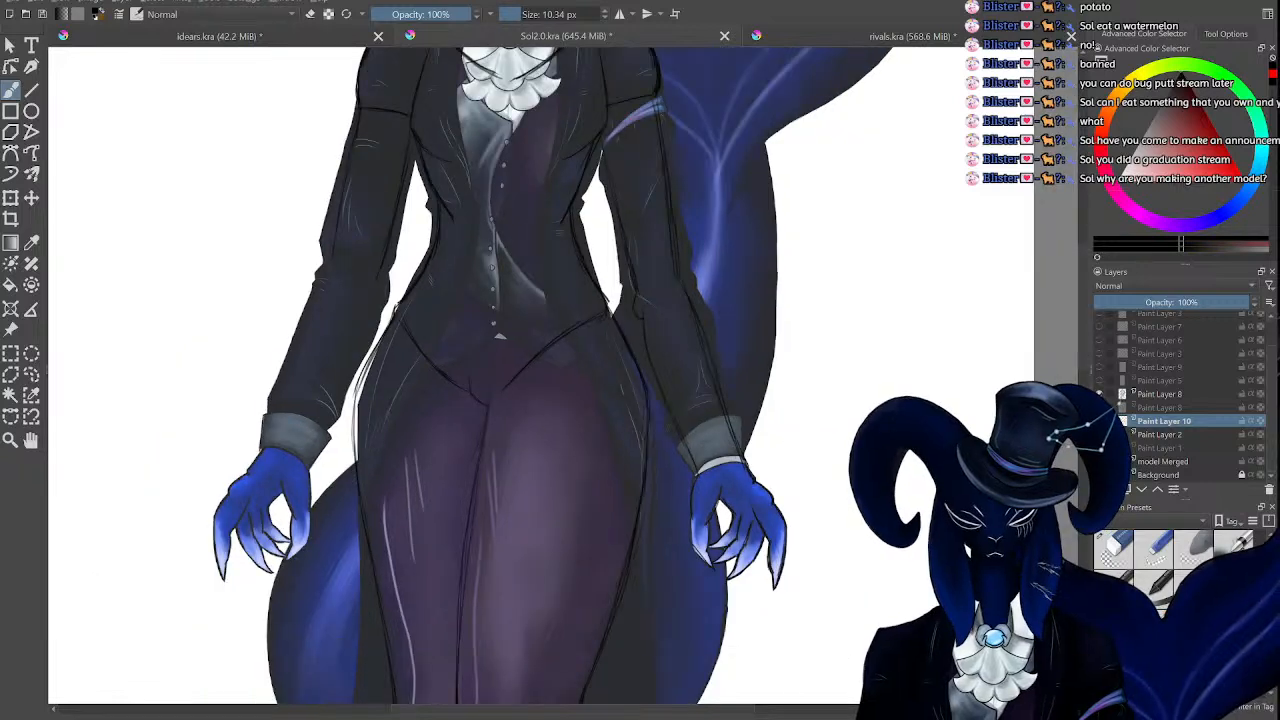
key("ctrl+minus")
left_click(1099, 394)
left_click(1099, 394)
key("ctrl+plus")
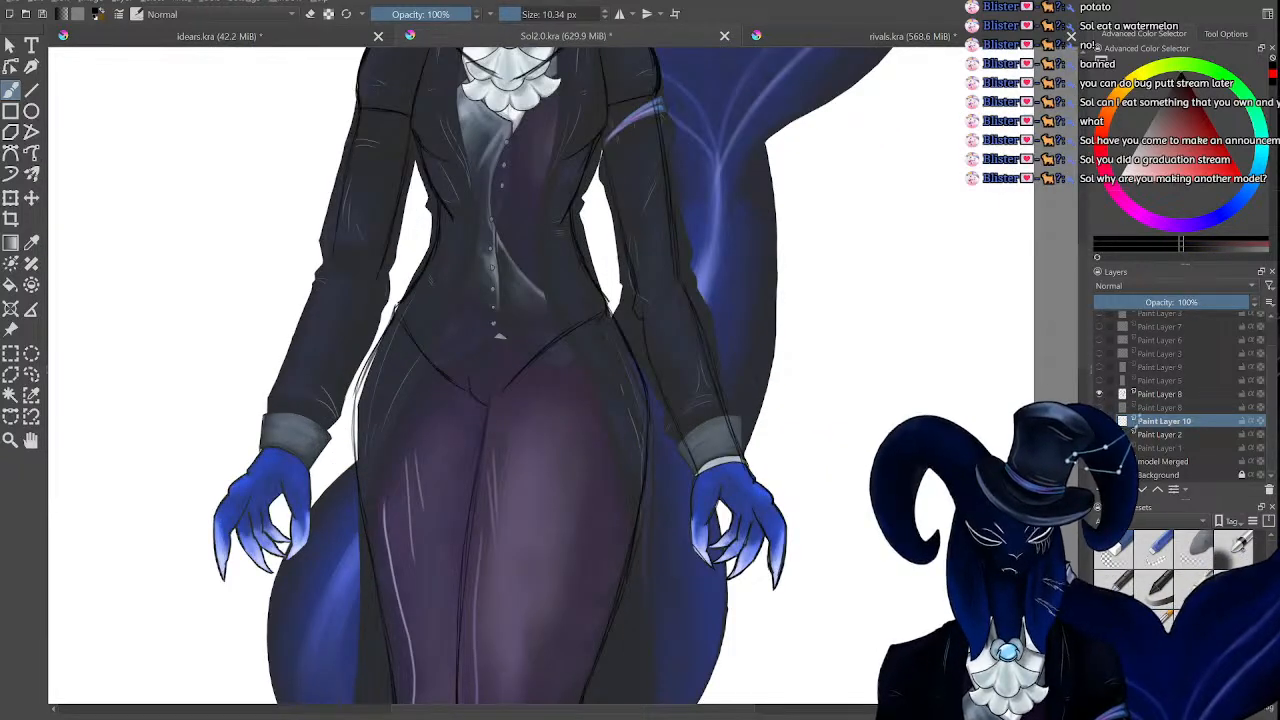
left_click(1099, 461)
key("ctrl+minus")
key("ctrl+minus")
key("ctrl+plus")
key("ctrl+plus")
key("ctrl+plus")
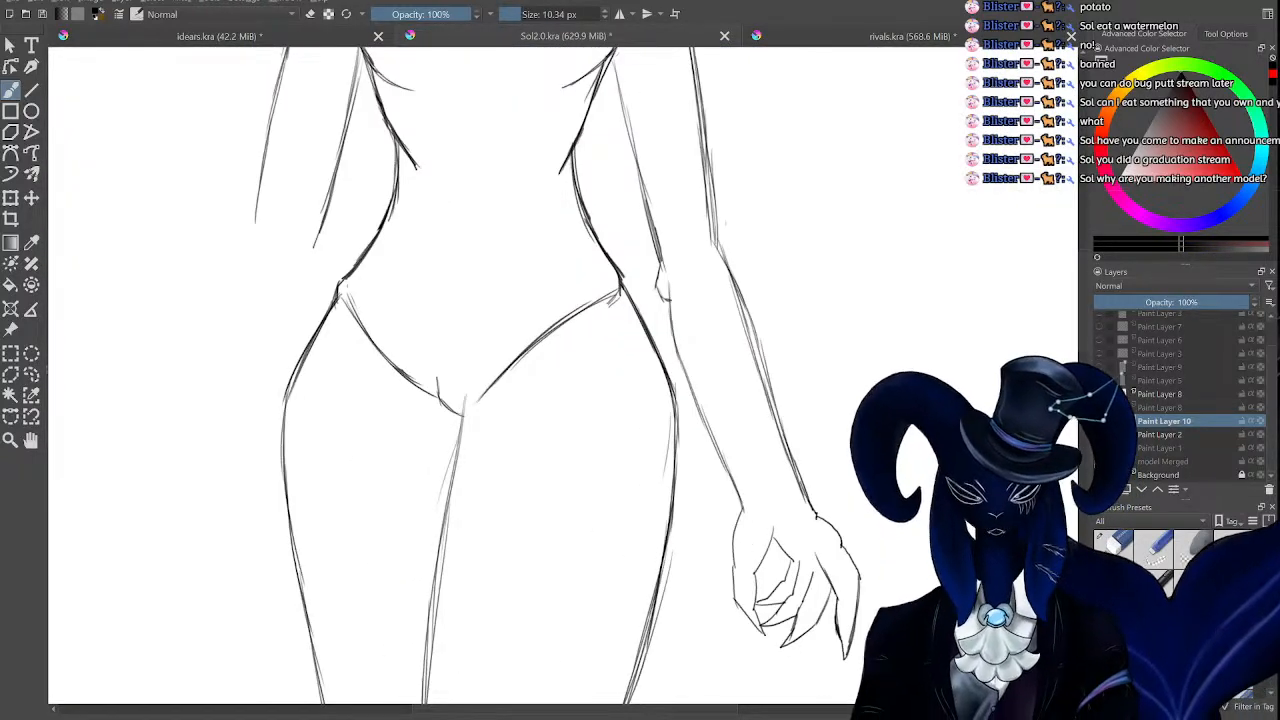
key("ctrl+minus")
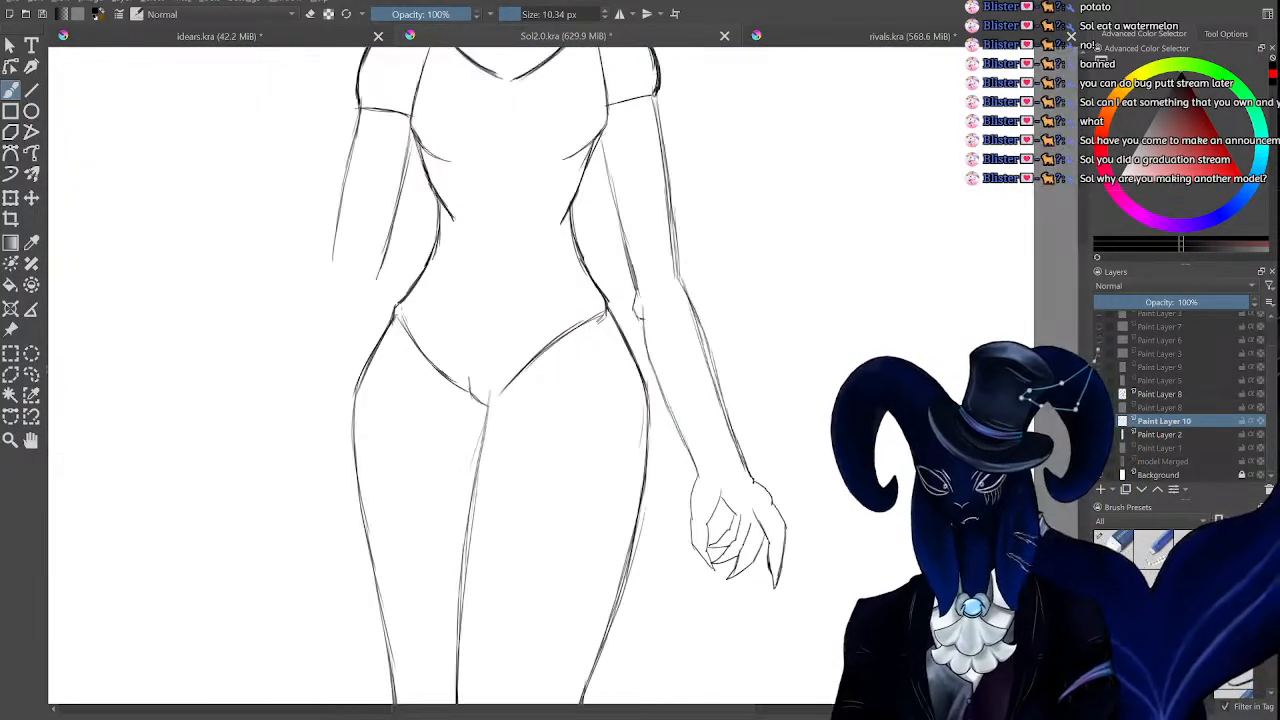
Erase the figure's partial right upper arm, including the line closing its shoulder cap.
left_click(10, 198)
key("ctrl+minus")
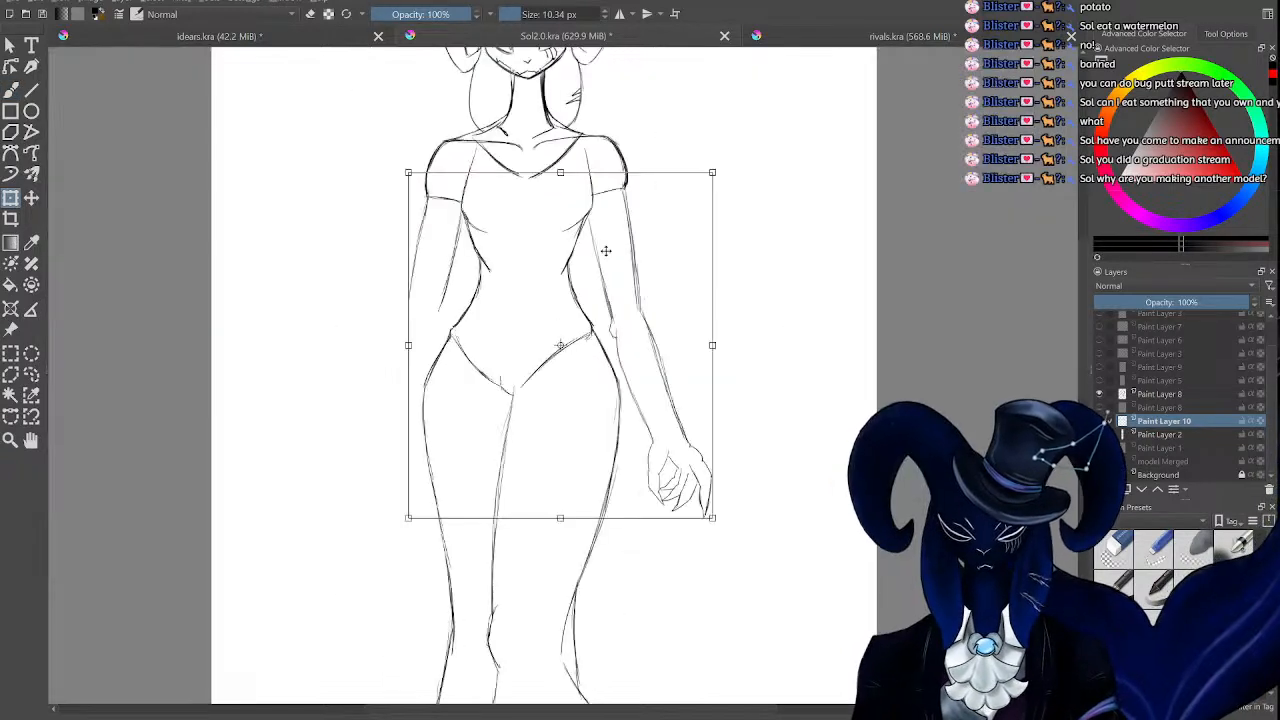
left_click(10, 88)
key("e")
left_click_drag(452, 195, 453, 305)
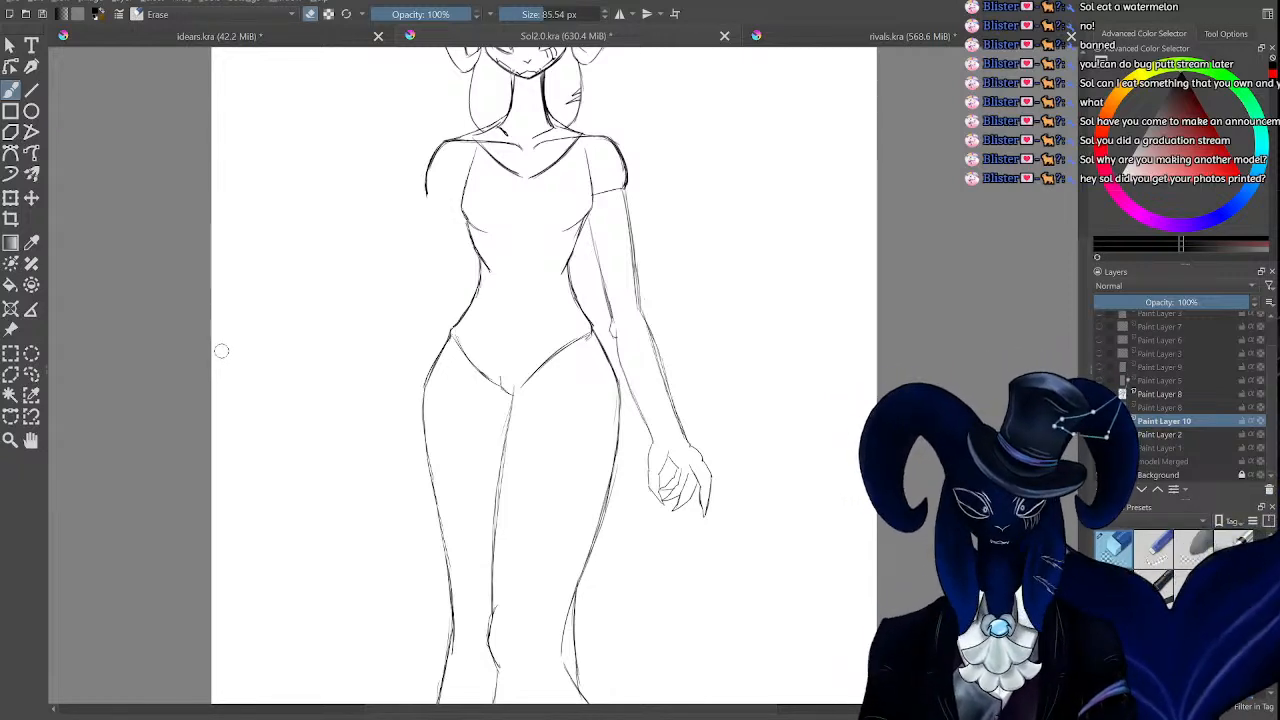
key("ctrl+plus")
left_click(12, 199)
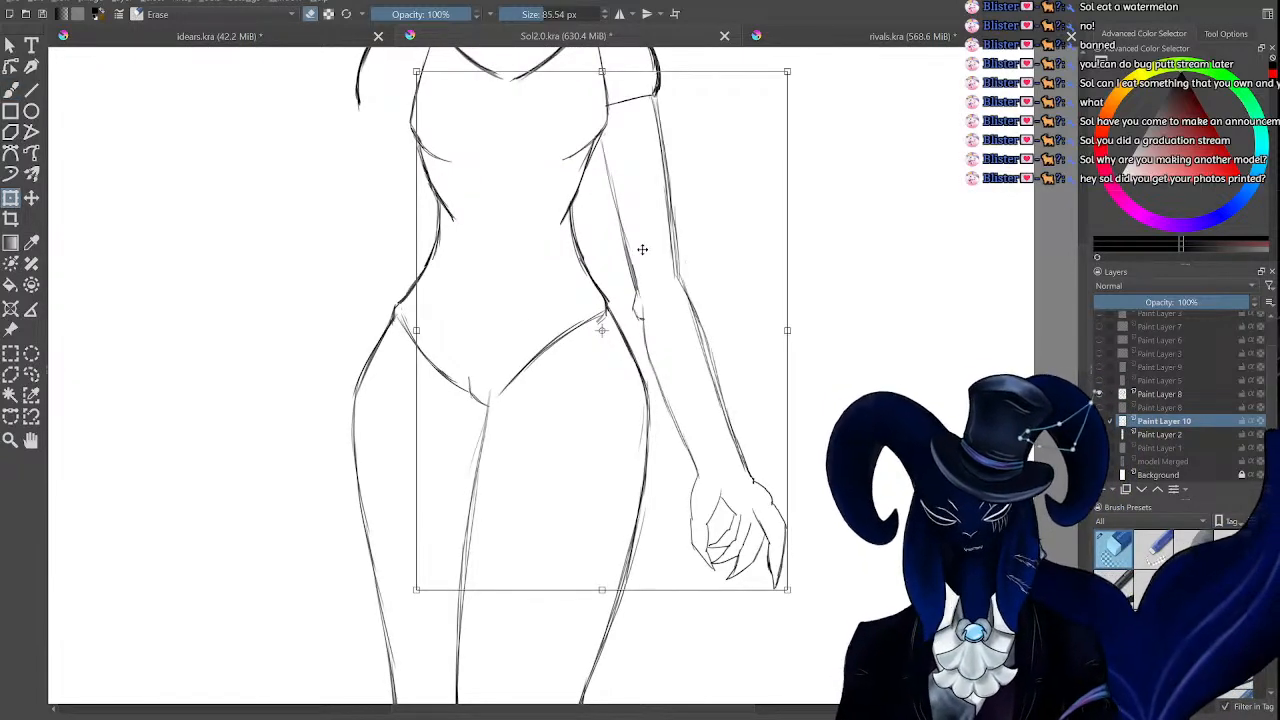
key("b")
key("ctrl+minus")
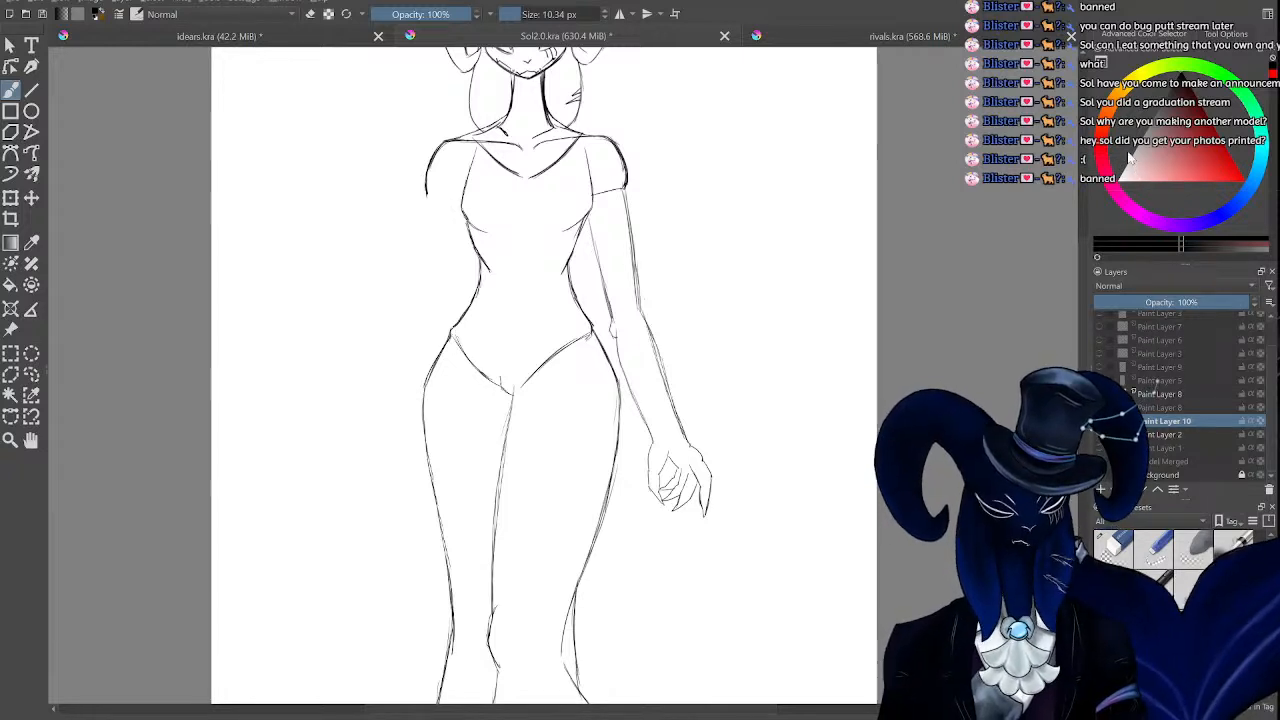
Duplicate the arm layer, mirror the copy horizontally and move it onto the figure's right shoulder.
key("ctrl+j")
key("ctrl+t")
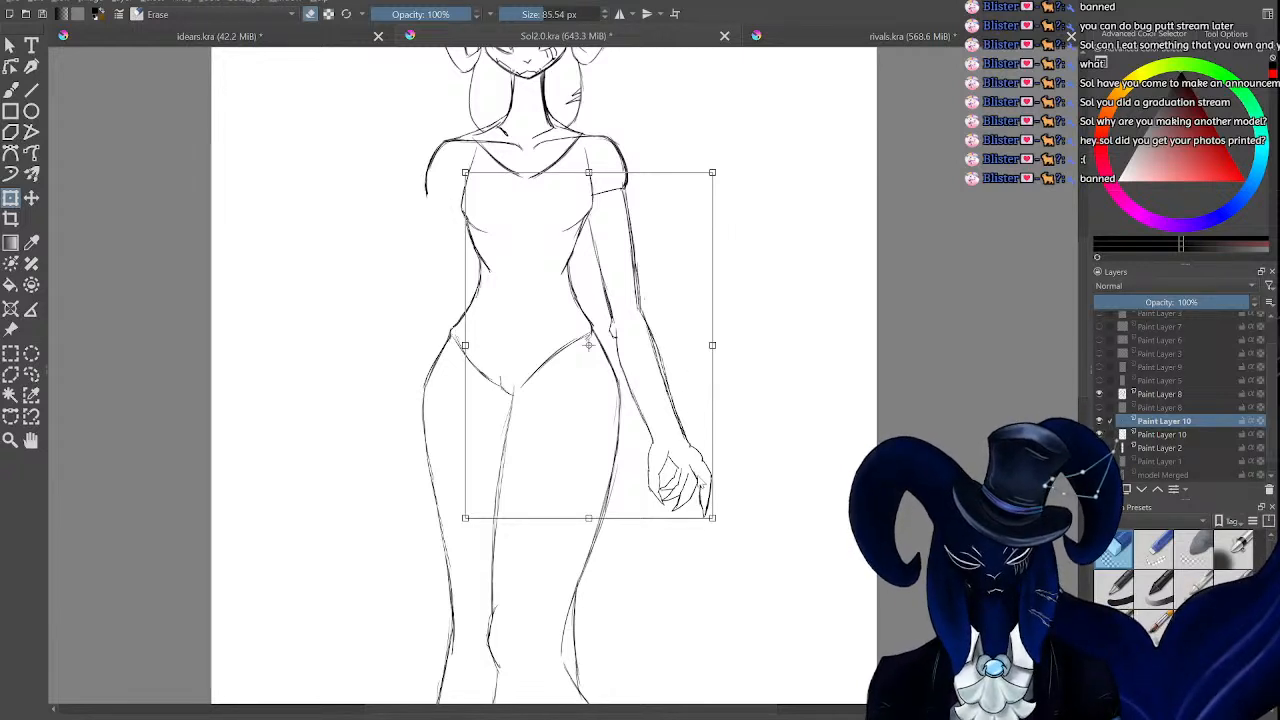
left_click(700, 474)
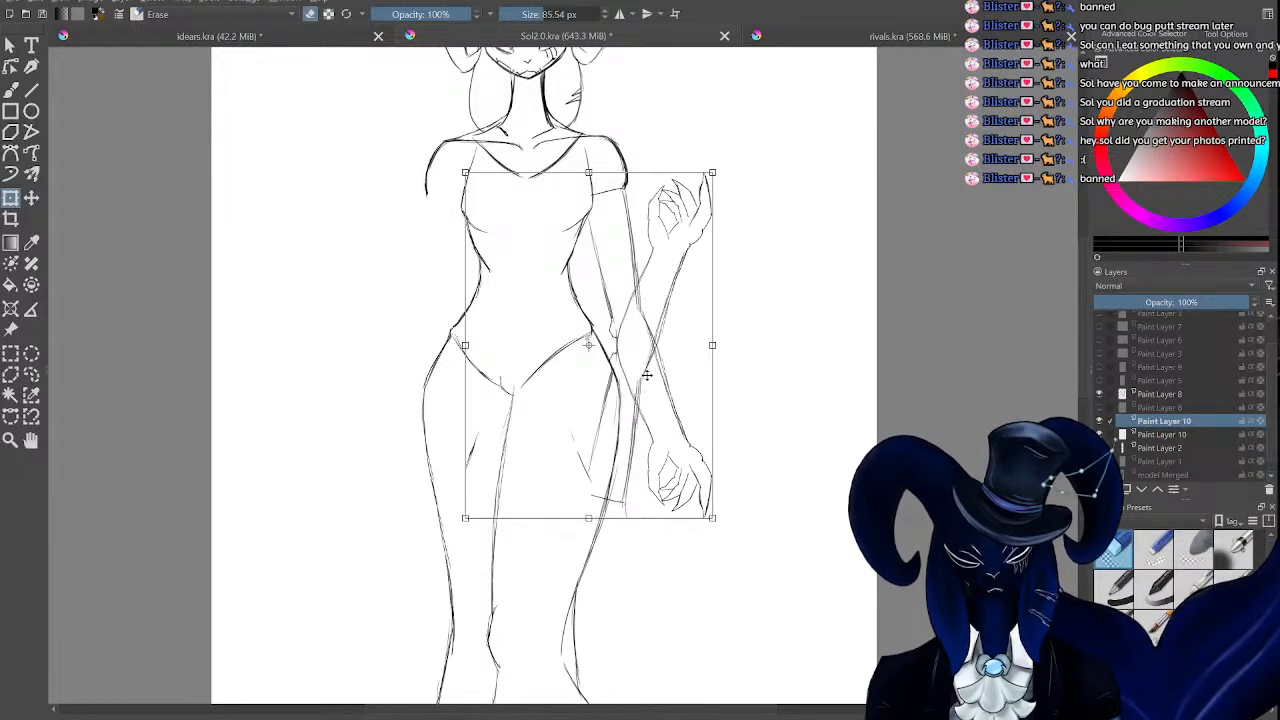
key("ctrl+z")
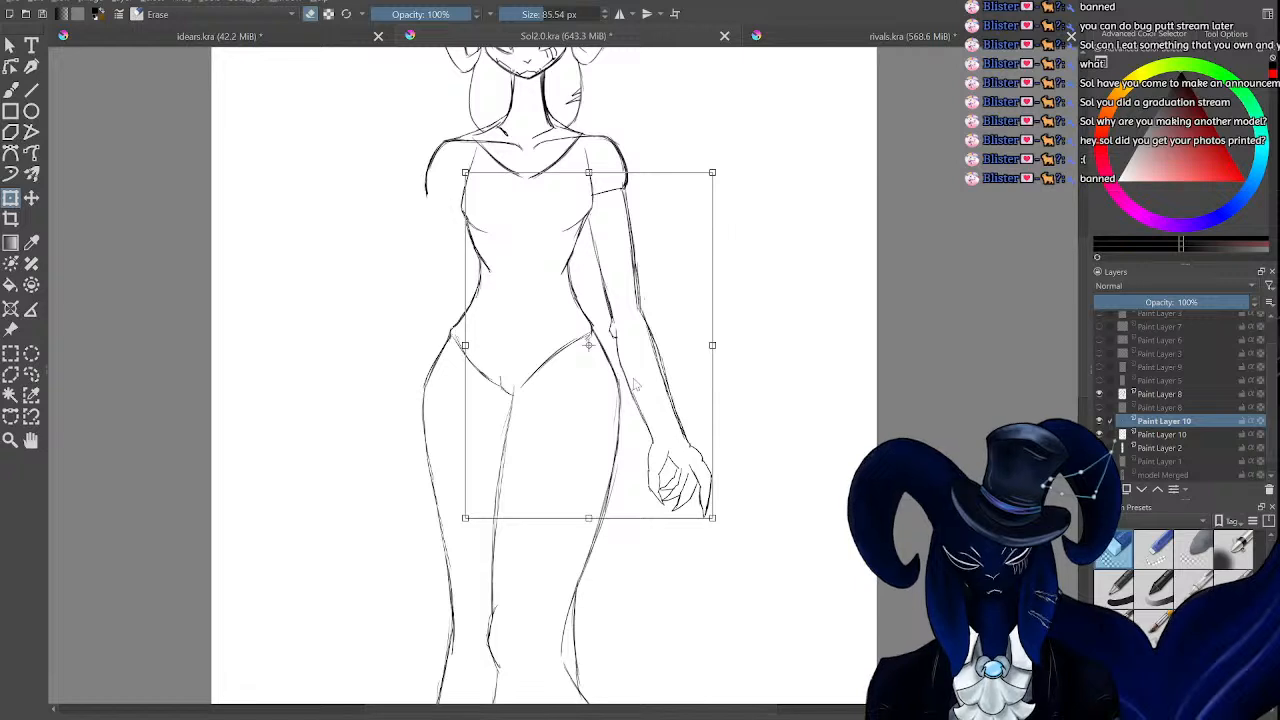
left_click(699, 497)
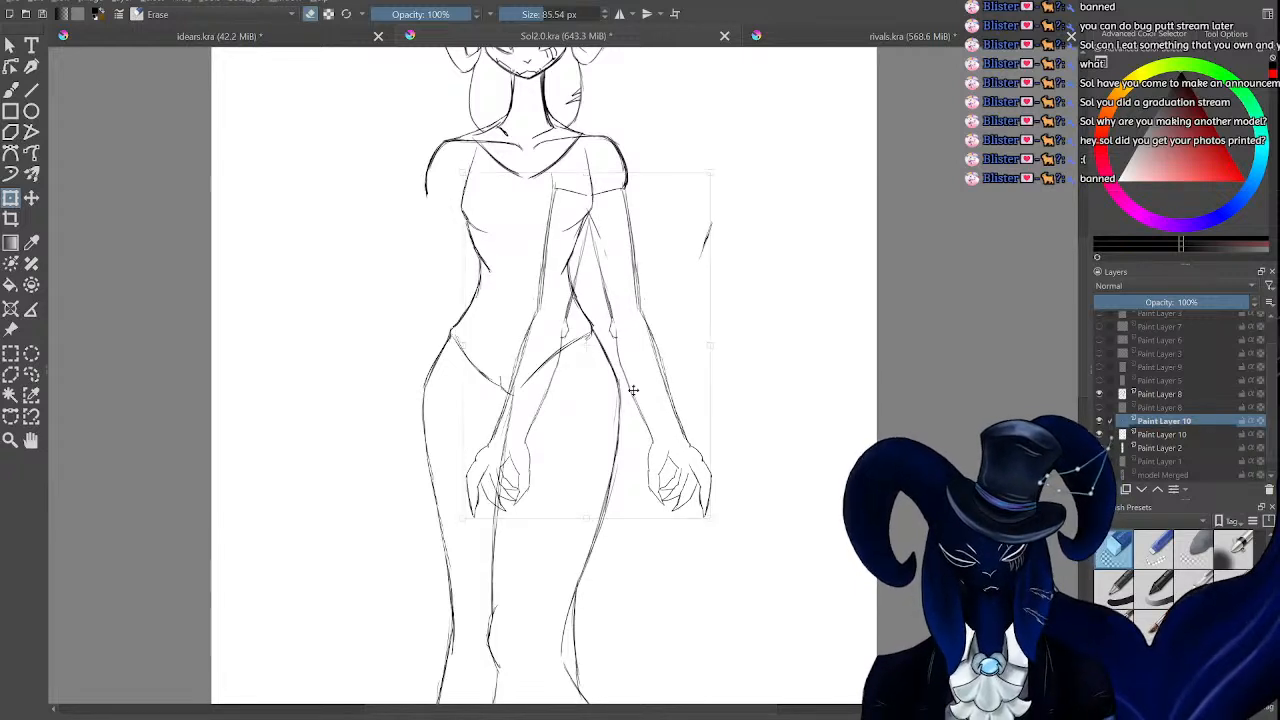
left_click_drag(629, 391, 509, 396)
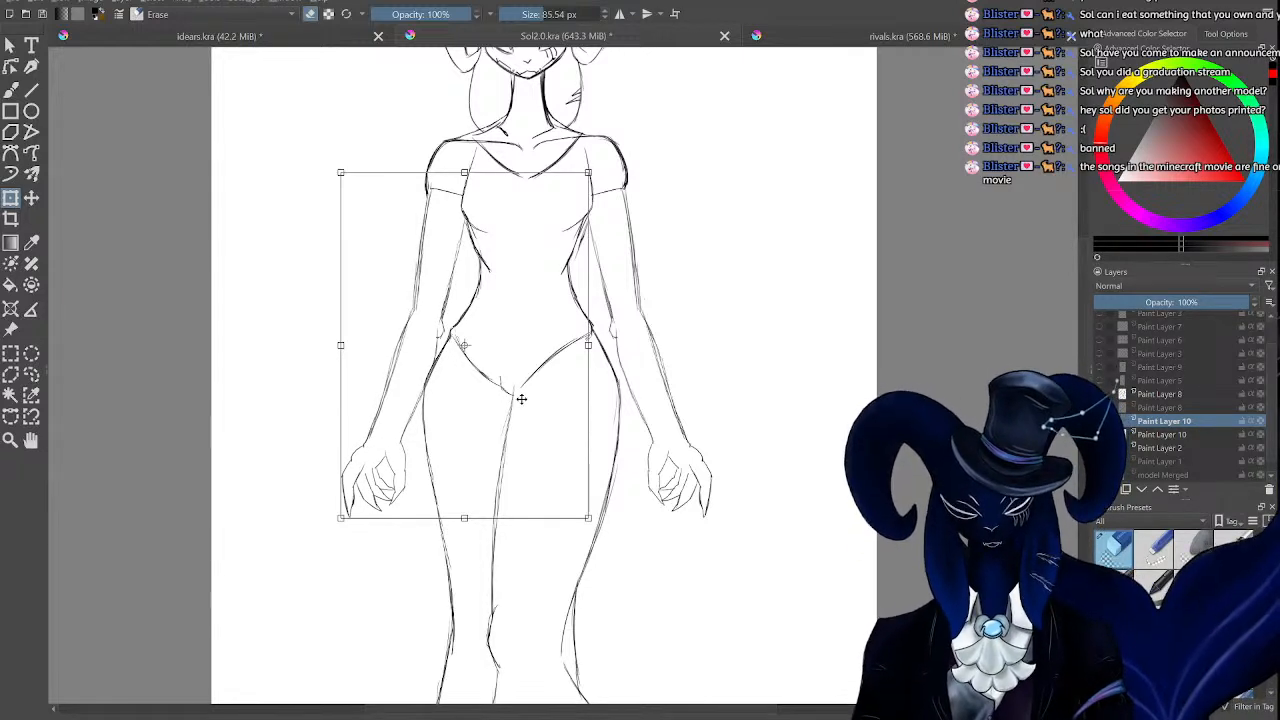
key("Return")
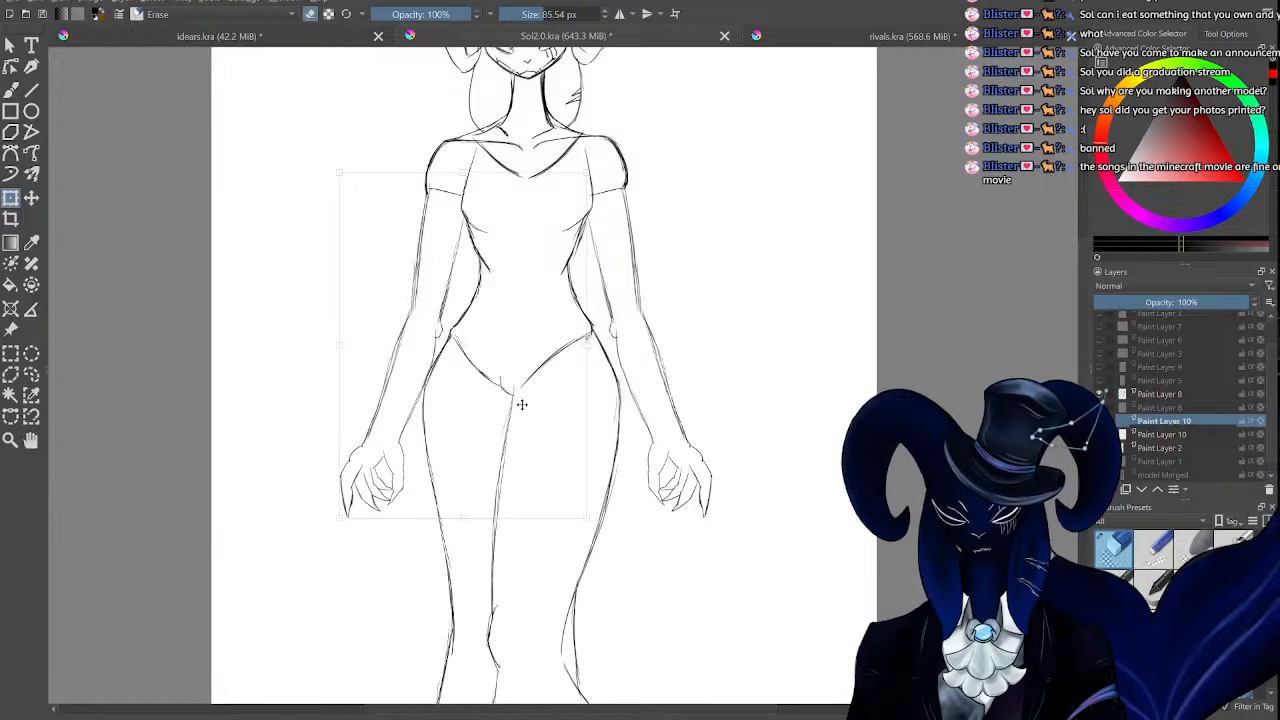
key("b")
Enlarge both arms slightly, each on its own Paint Layer 10, keeping them aligned with the shoulders.
scroll(632, 378, "down", 5)
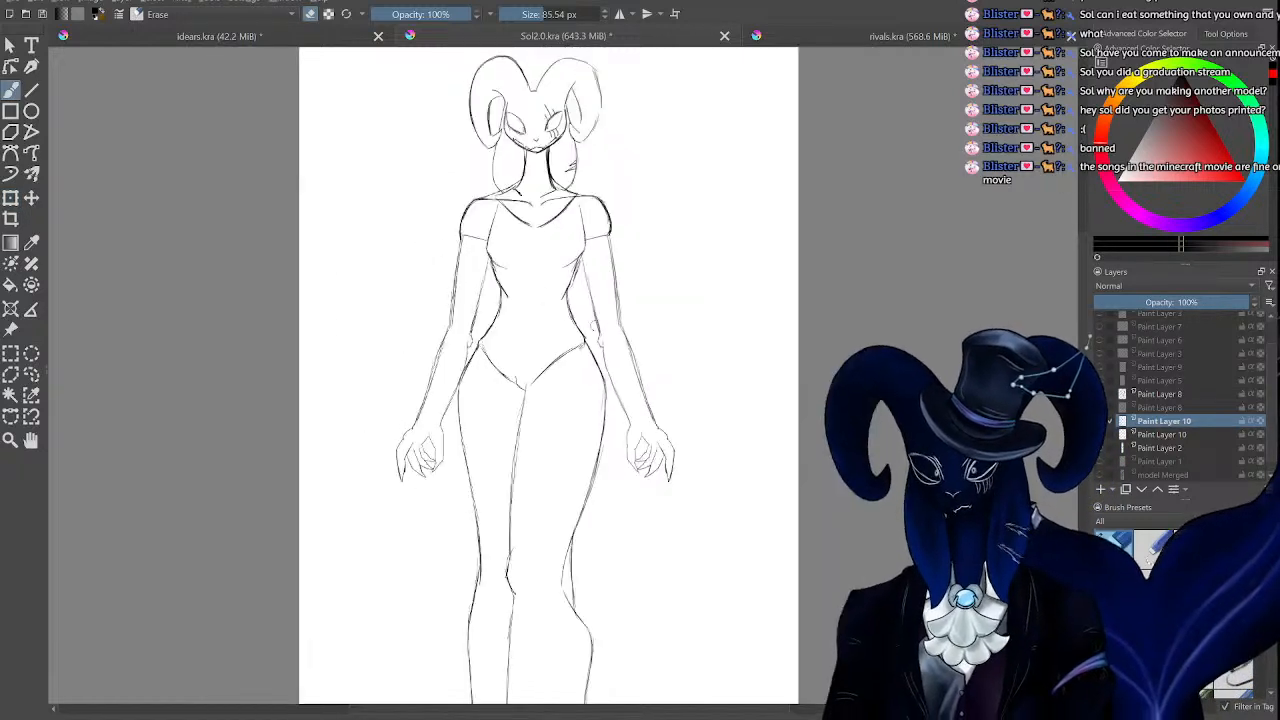
scroll(632, 378, "up", 5)
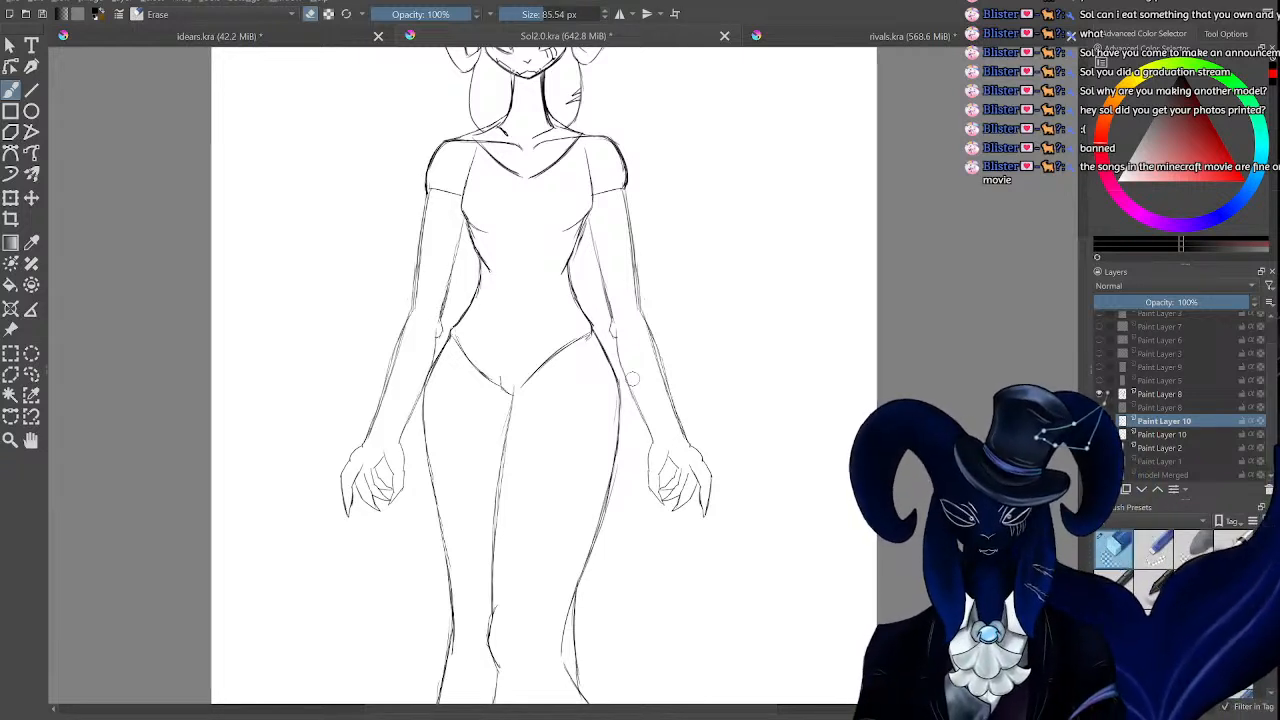
scroll(632, 378, "up", 2)
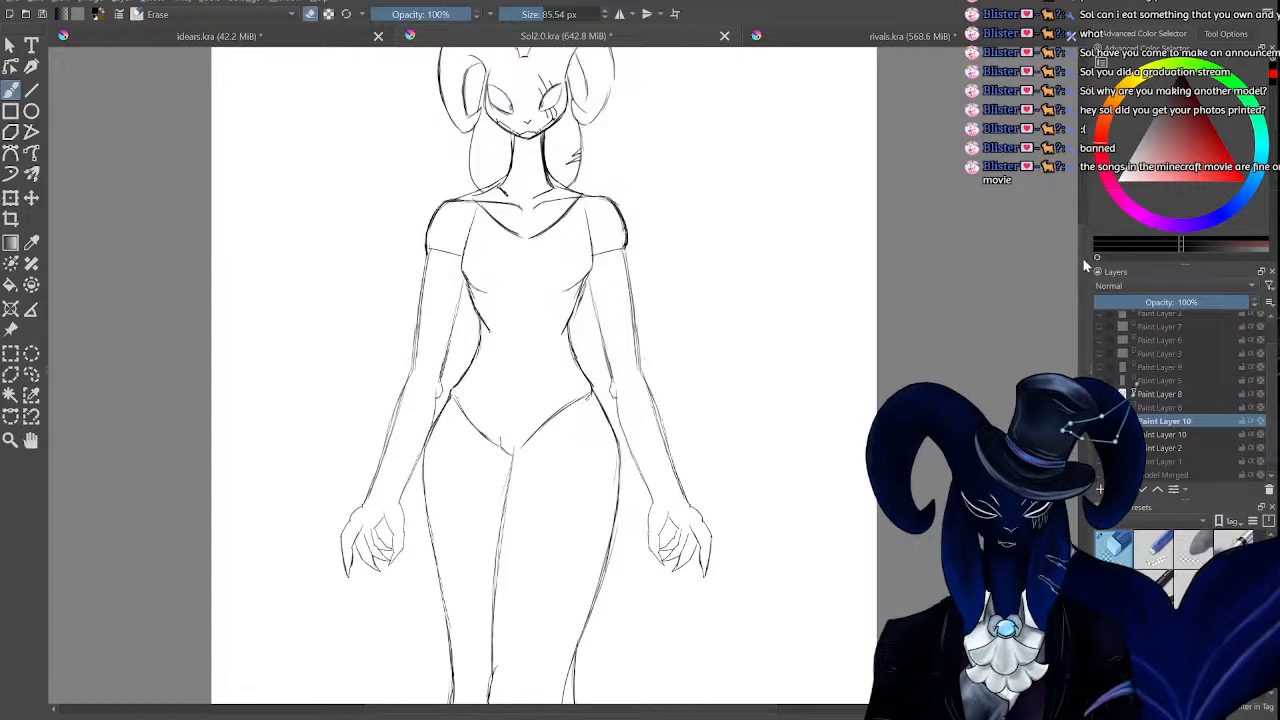
left_click(12, 198)
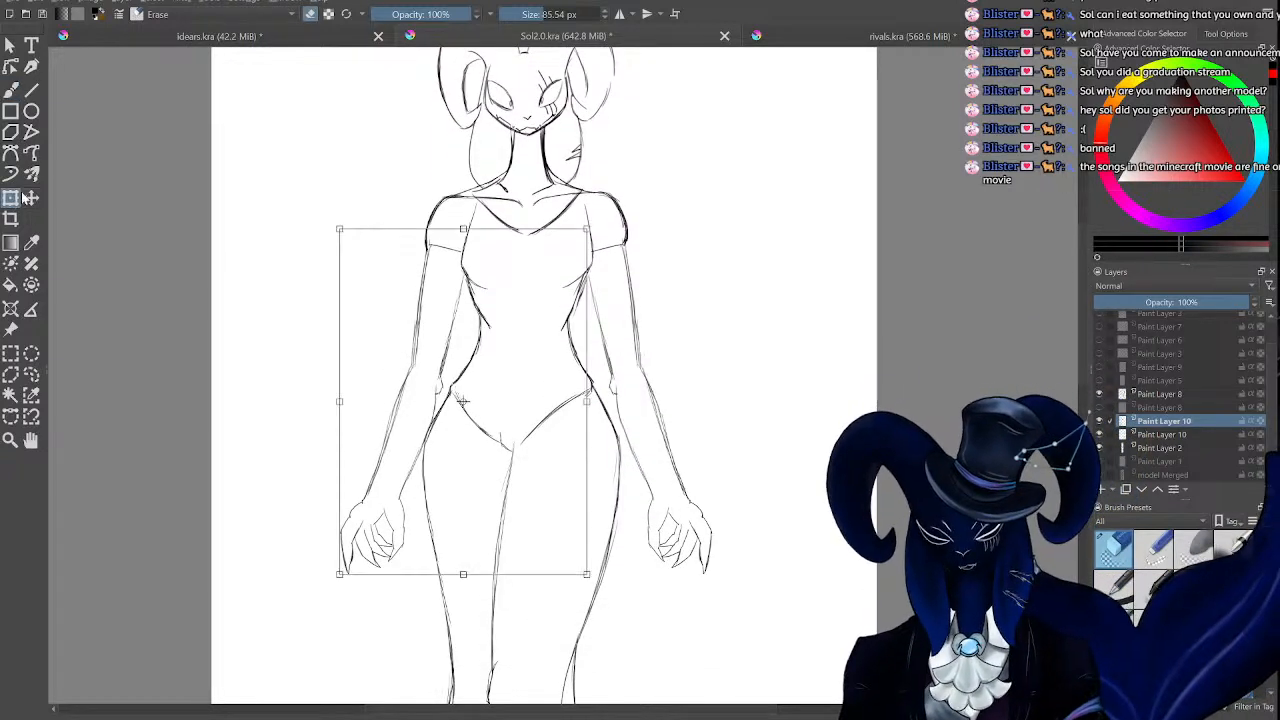
left_click_drag(336, 227, 331, 220)
left_click_drag(452, 311, 451, 316)
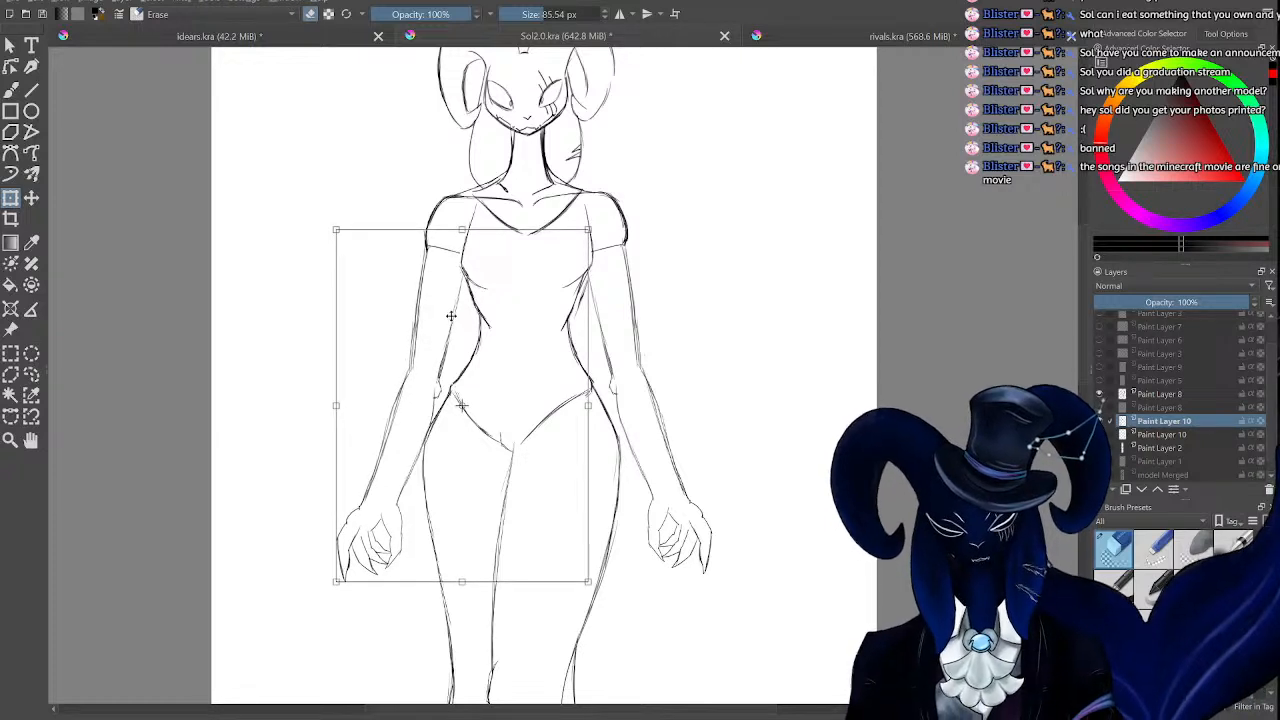
left_click(1172, 396)
left_click(1165, 434)
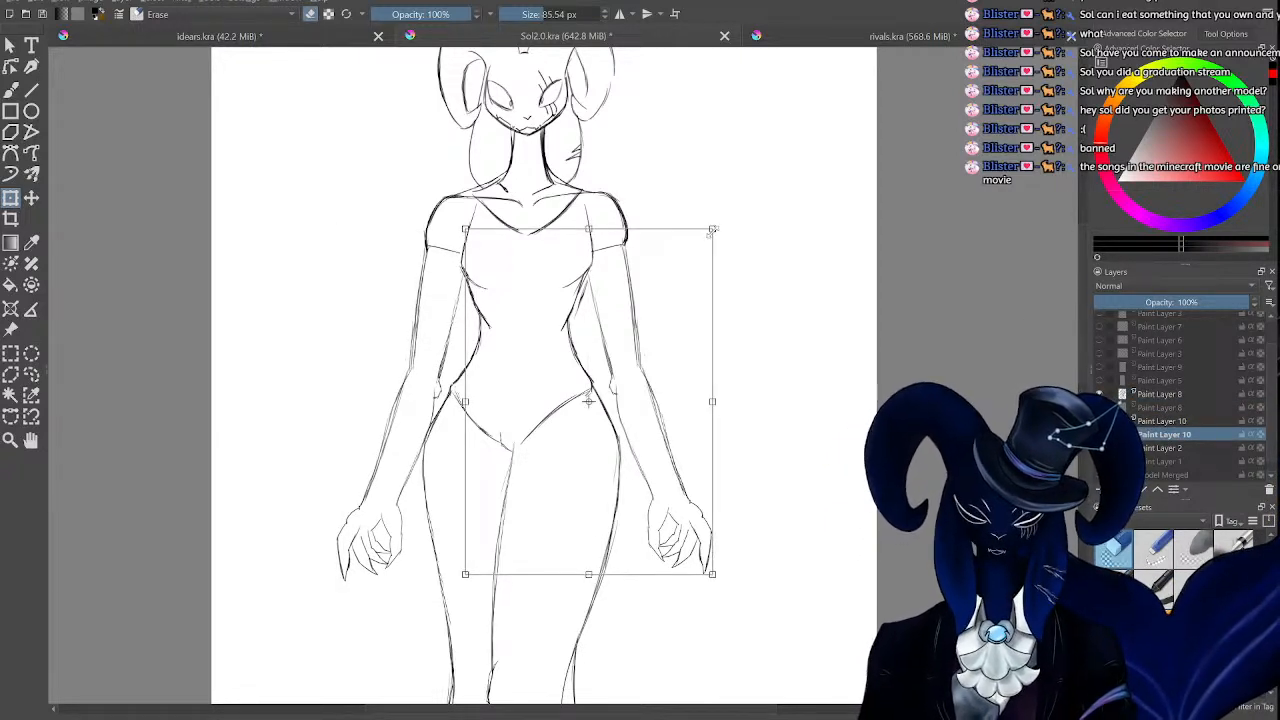
left_click_drag(712, 230, 717, 225)
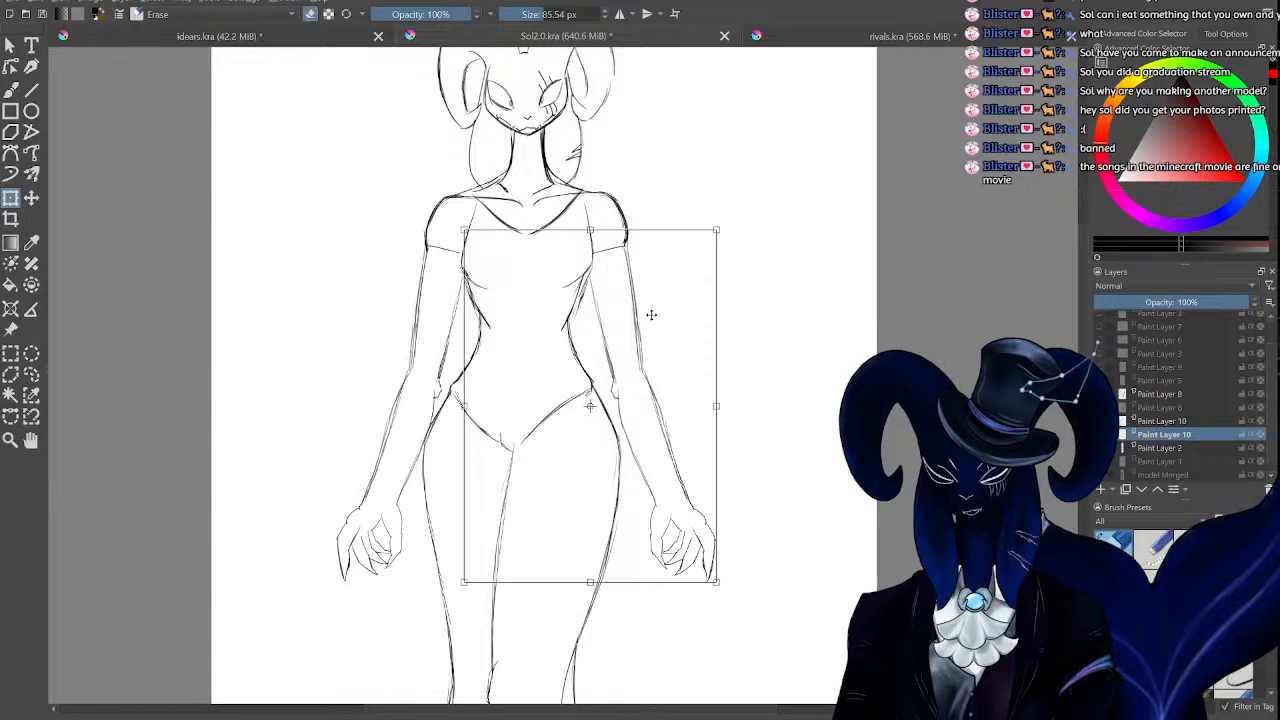
Examine the arms' length and proportions against the whole body at several zoom levels.
key("minus")
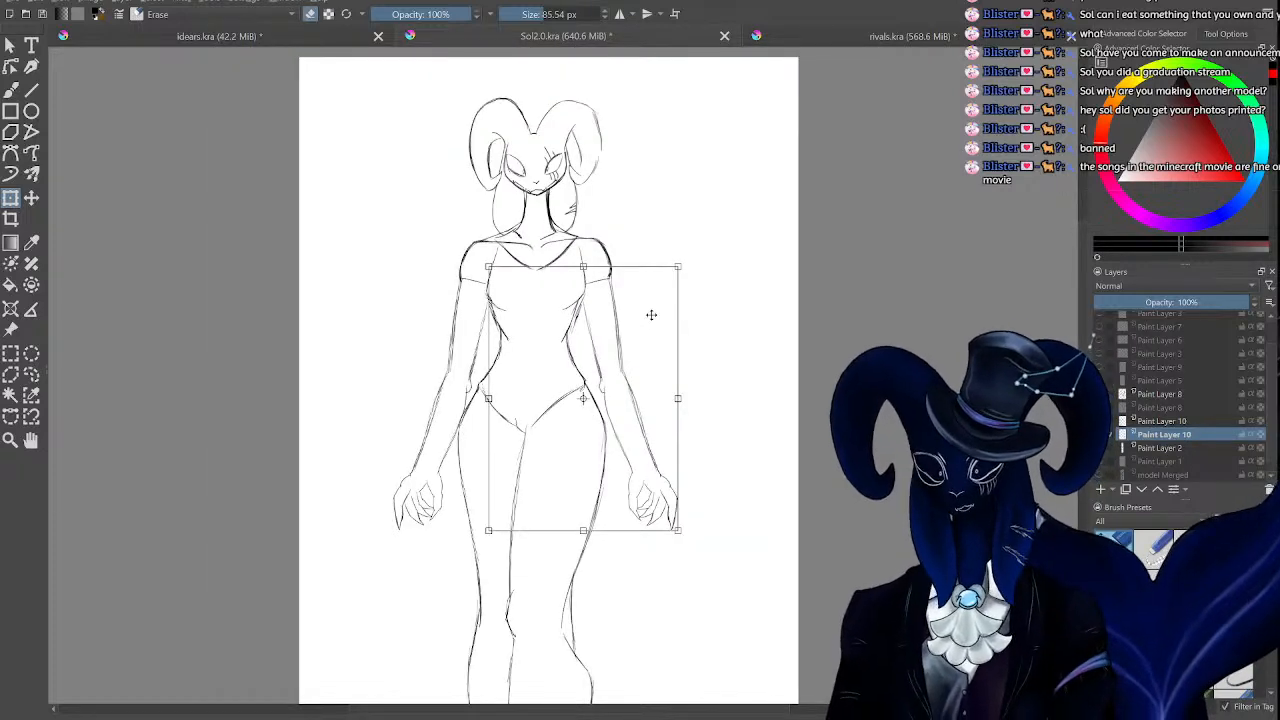
key("minus")
key("minus")
key("minus")
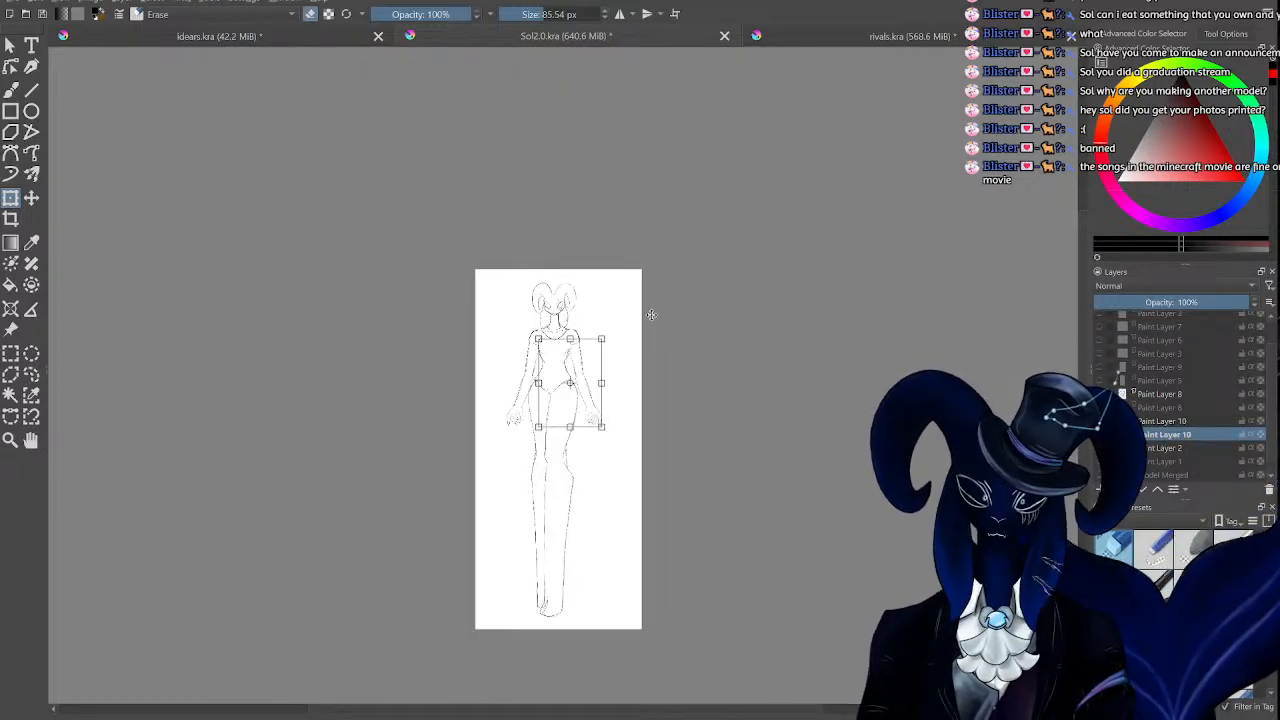
key("plus")
key("plus")
key("plus")
key("minus")
key("minus")
key("plus")
key("plus")
key("plus")
key("plus")
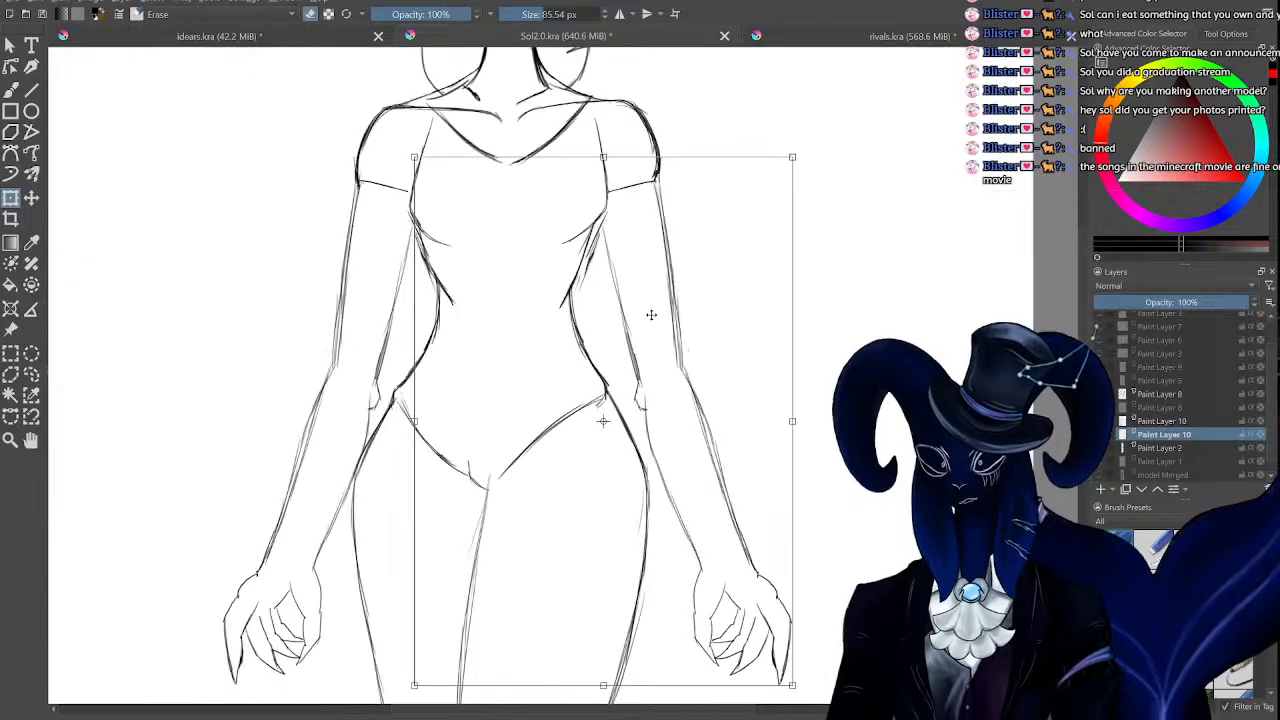
key("minus")
key("minus")
key("minus")
key("minus")
key("minus")
key("plus")
key("plus")
key("plus")
key("plus")
key("minus")
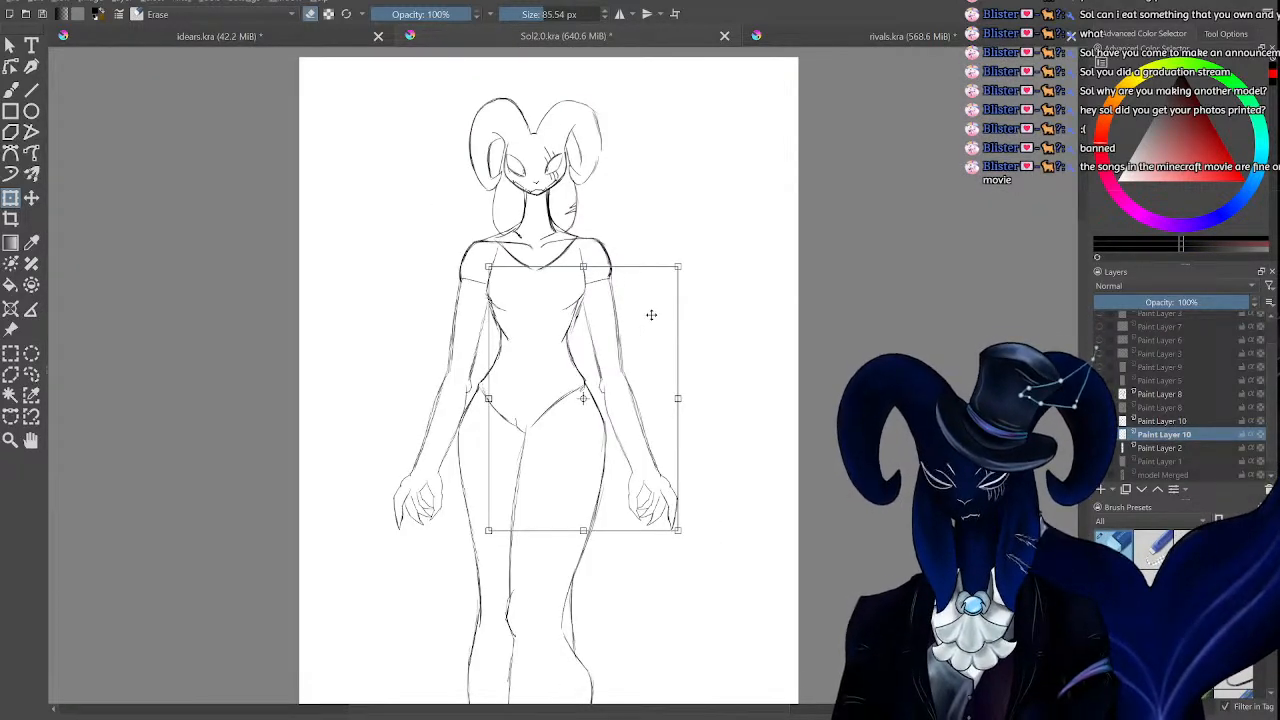
key("plus")
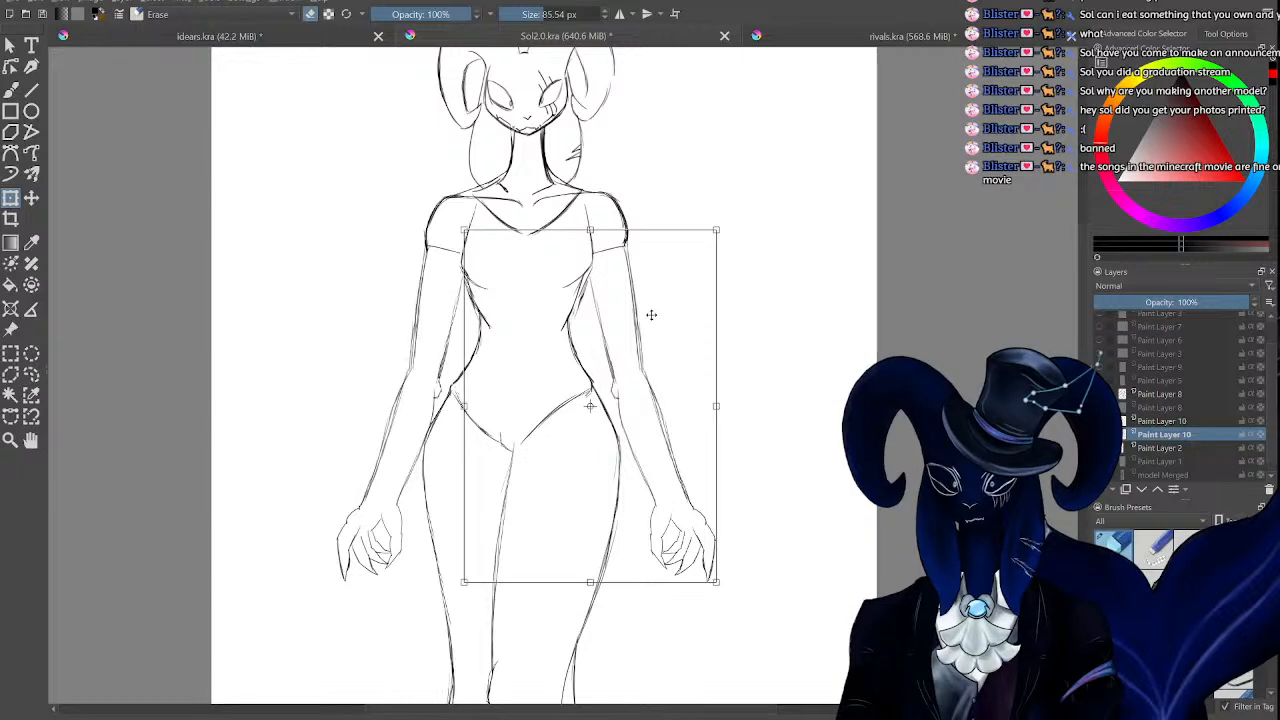
scroll(651, 315, "up", 3)
scroll(651, 315, "down", 4)
scroll(651, 315, "up", 3)
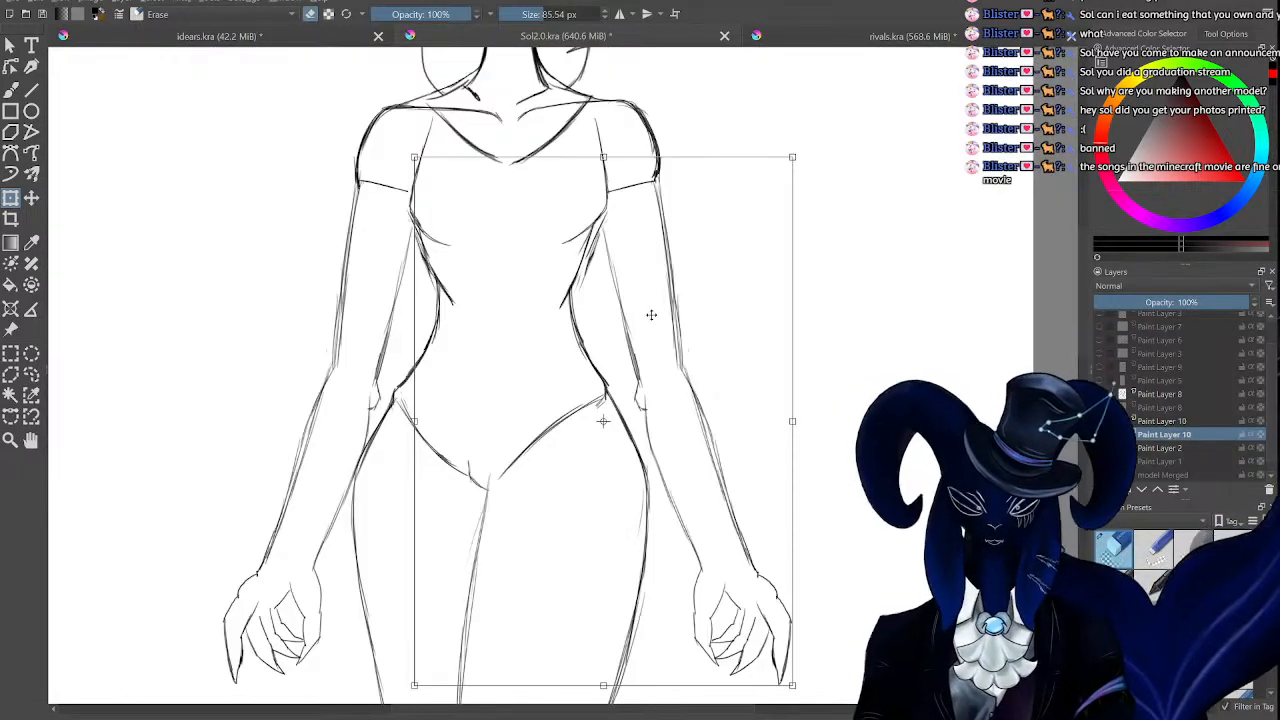
scroll(651, 315, "down", 3)
scroll(651, 315, "up", 1)
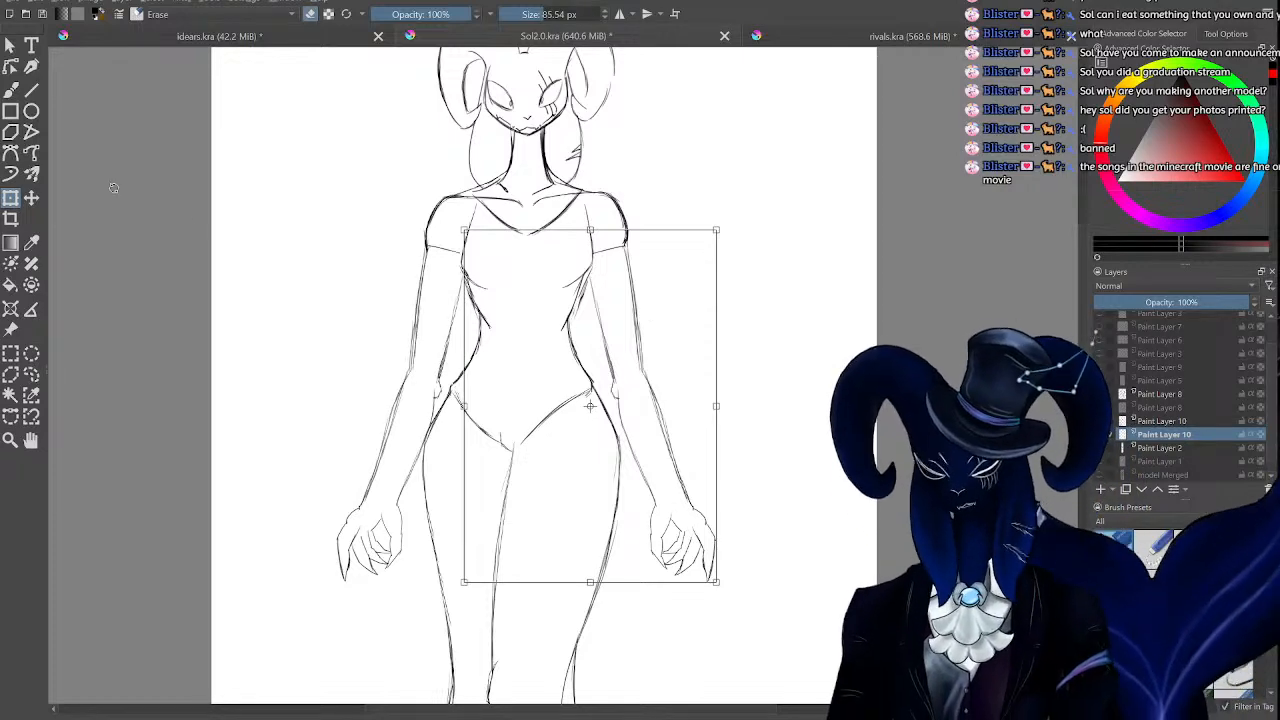
key("b")
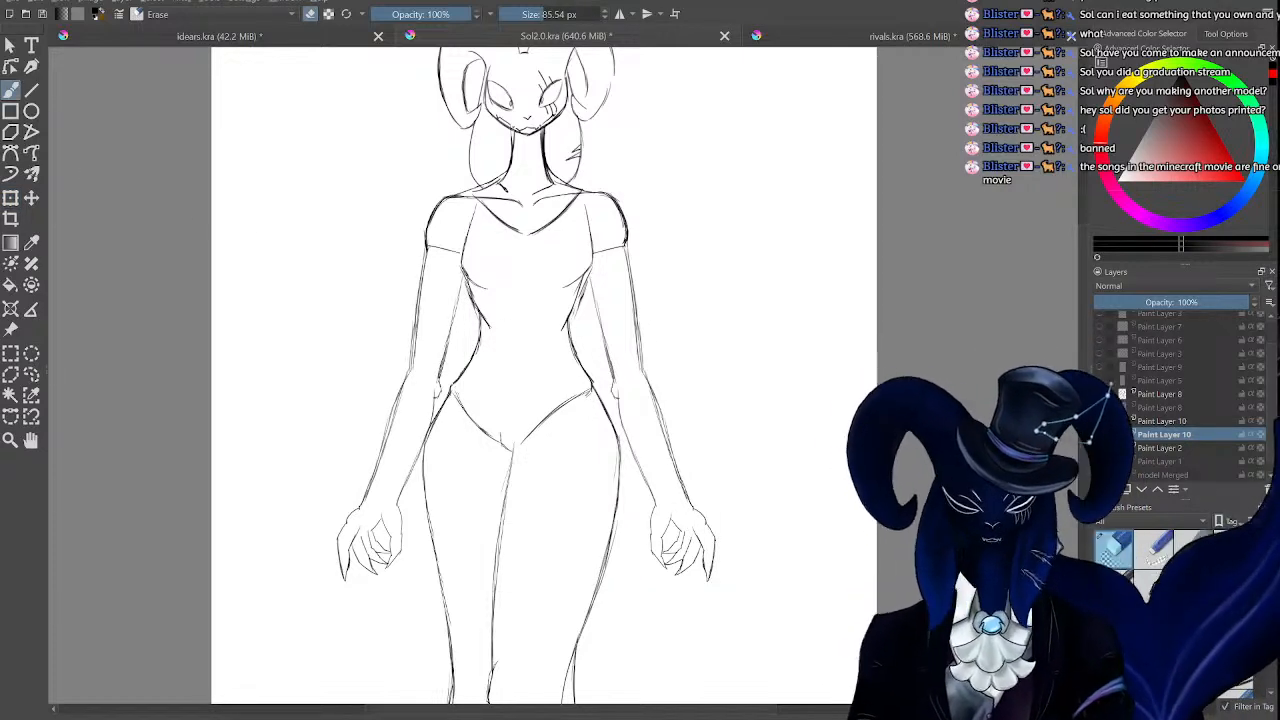
Check which arm each Paint Layer 10 holds by toggling the layers' visibility, and review the figure.
mouse_move(1087, 299)
left_mouse_down()
mouse_move(1080, 328)
mouse_move(1068, 290)
left_mouse_up()
left_click(1176, 422)
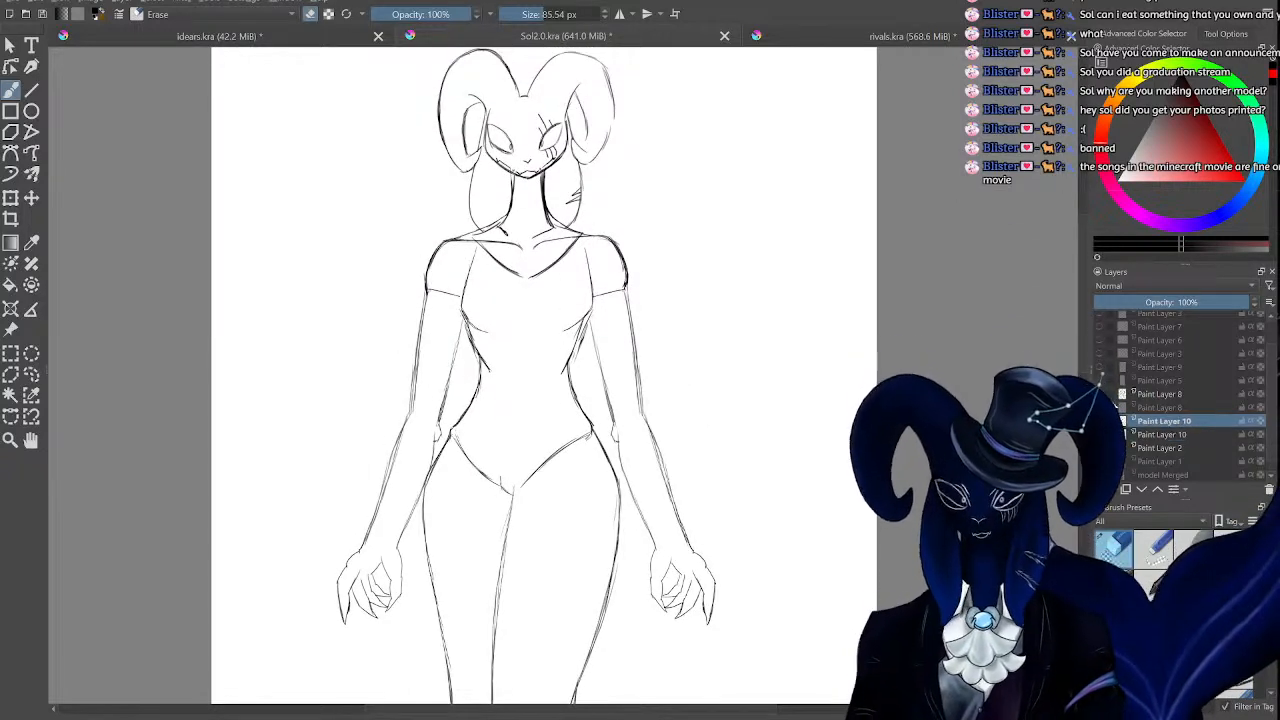
left_click(1099, 421)
left_click(1099, 421)
left_click(1160, 434)
left_click(1099, 434)
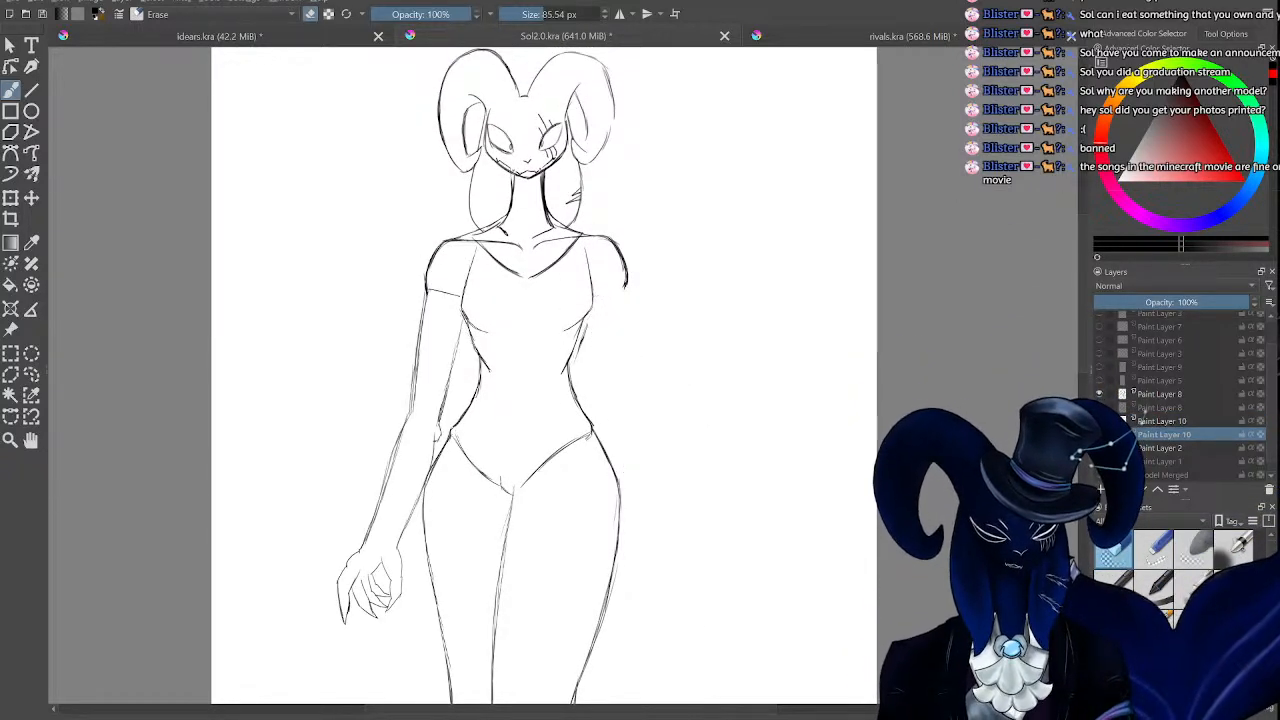
left_click(1099, 434)
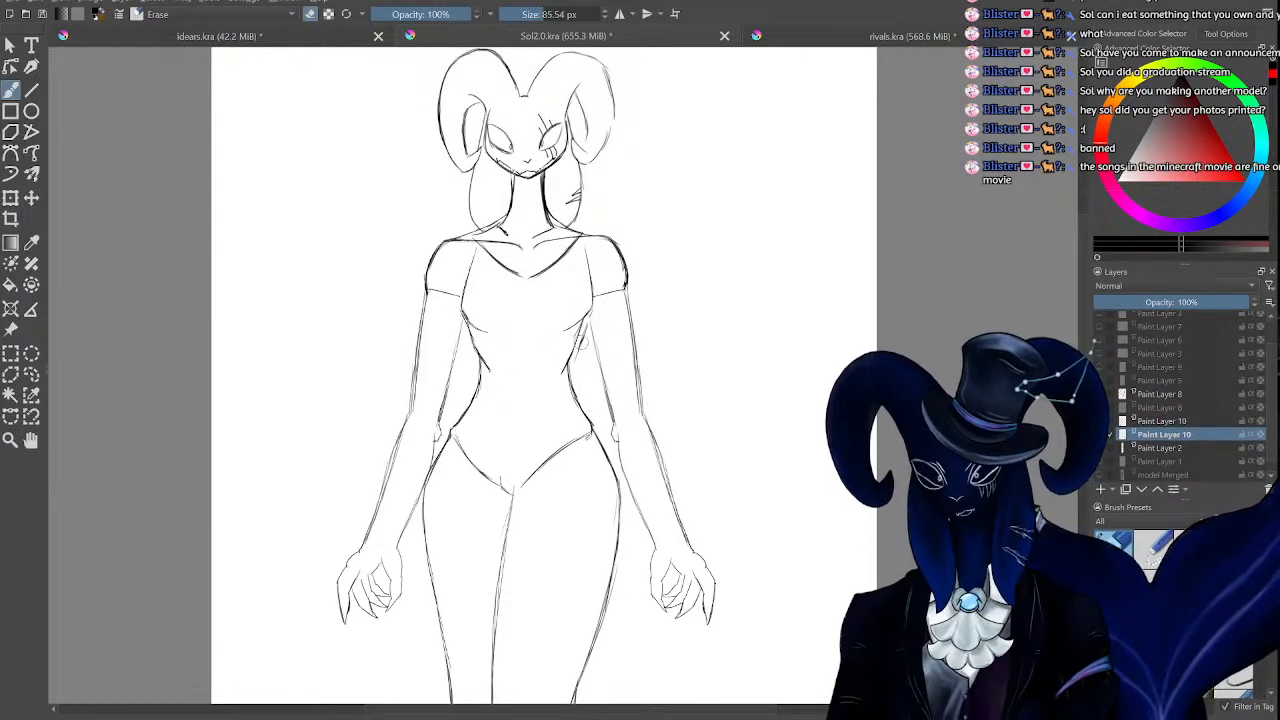
key("e")
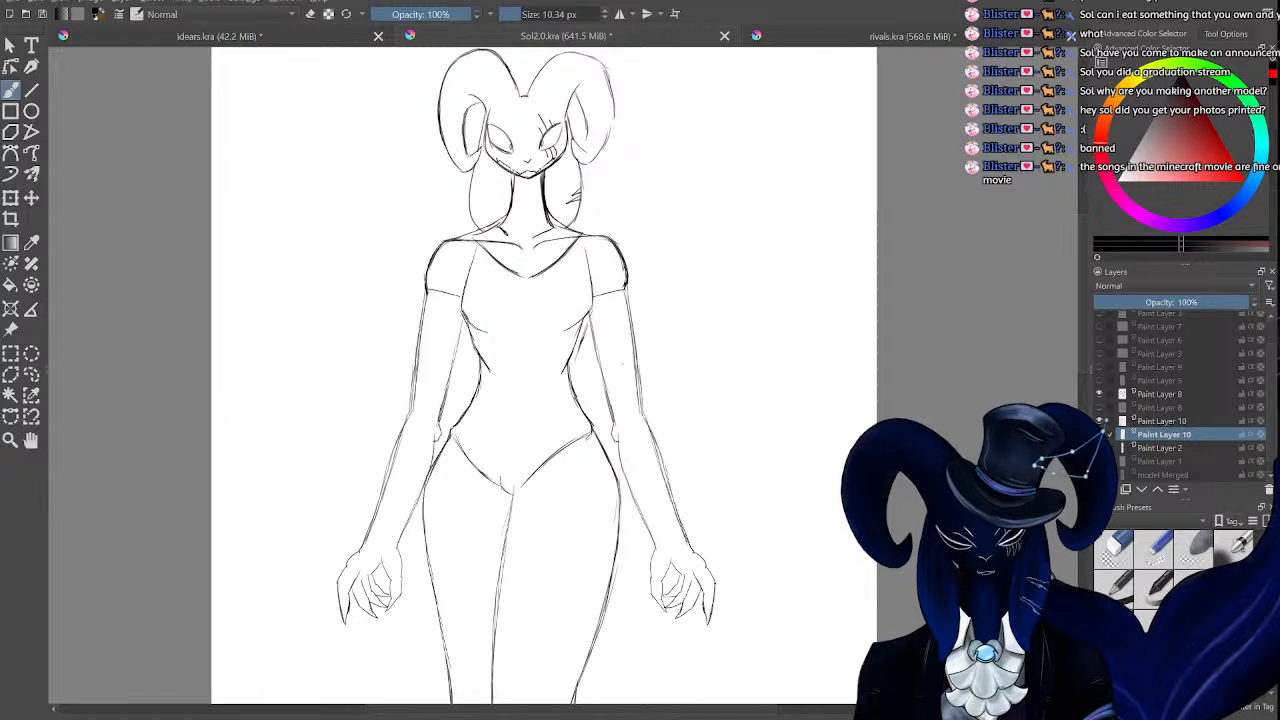
left_click(1172, 424)
key("e")
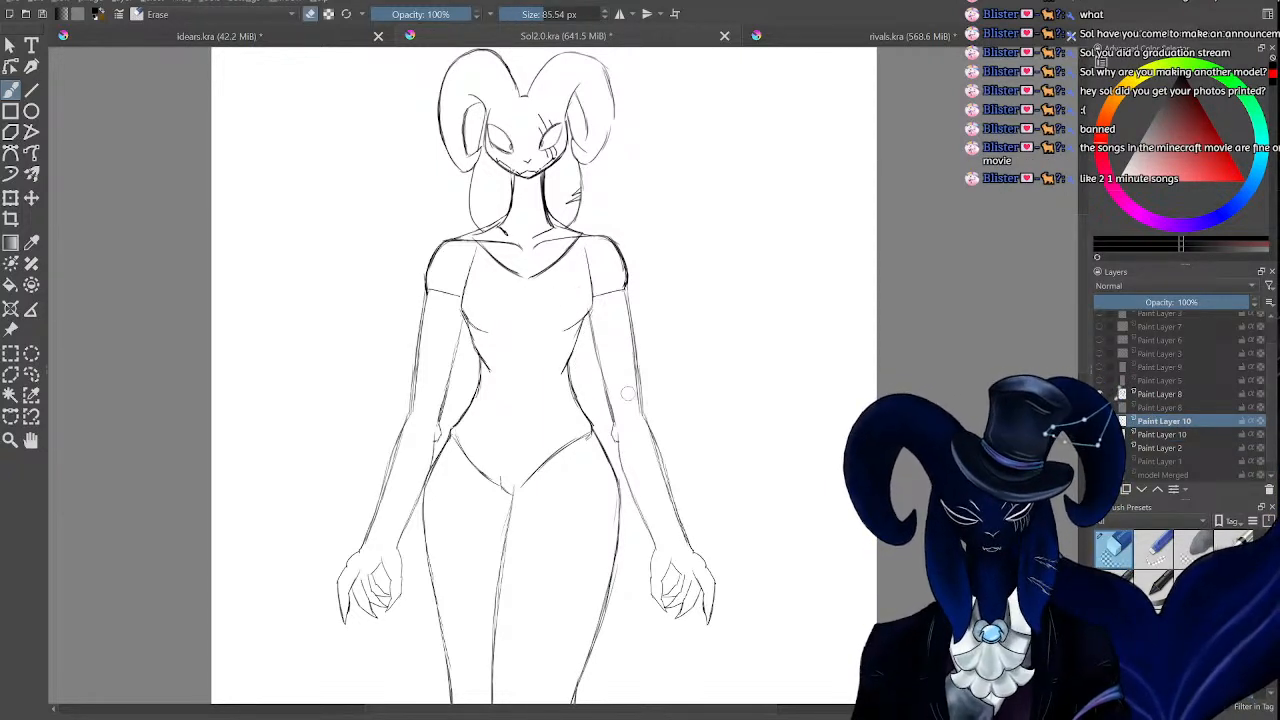
left_click(1166, 434)
left_click(1100, 434)
left_click(1100, 434)
key("minus")
key("minus")
key("minus")
key("minus")
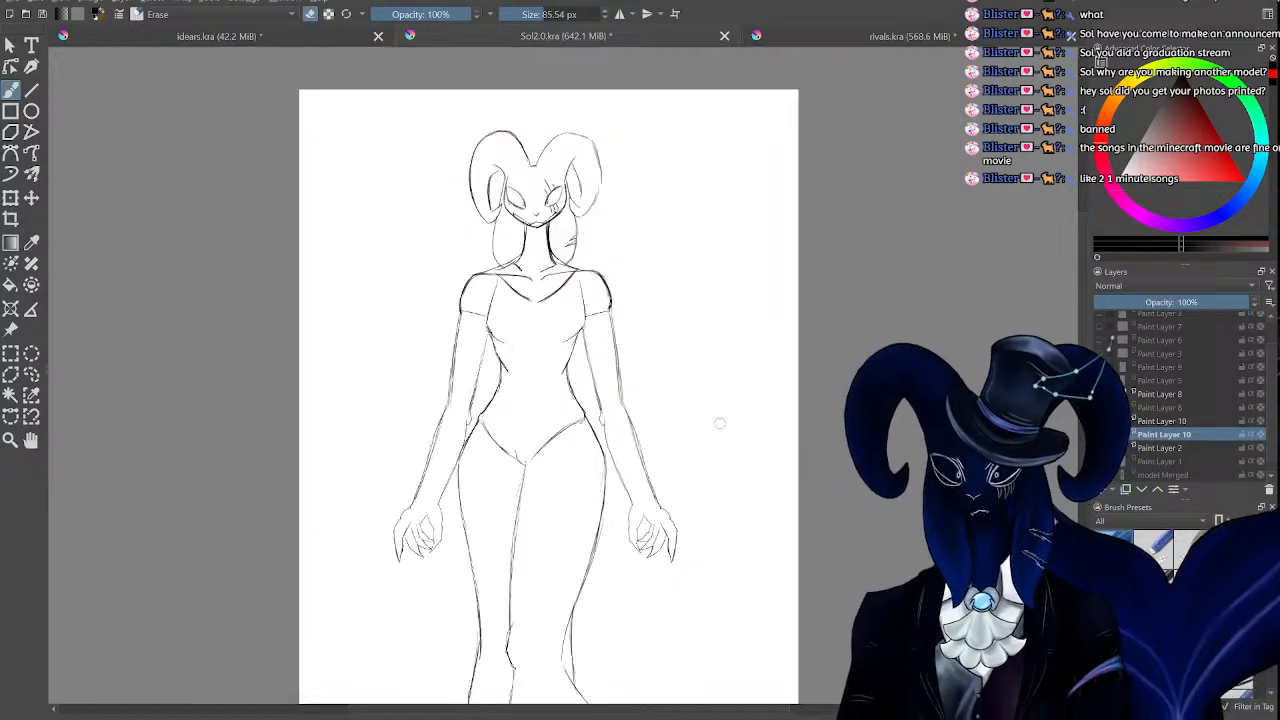
Select the forearm and hand of the figure's left arm with a freehand outline for transforming.
key("plus")
key("plus")
key("plus")
left_click_drag(1081, 304, 1081, 334)
left_click(31, 375)
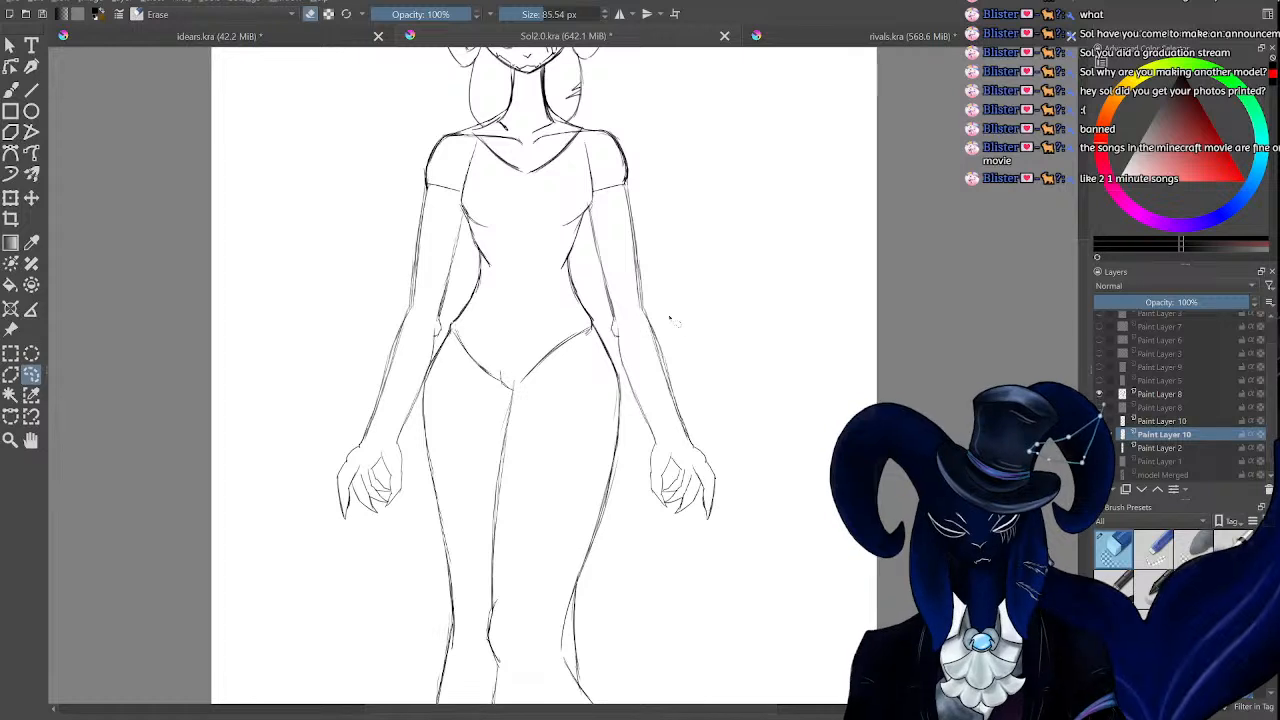
mouse_move(648, 312)
left_mouse_down()
mouse_move(616, 330)
mouse_move(620, 366)
mouse_move(742, 545)
mouse_move(652, 310)
left_mouse_up()
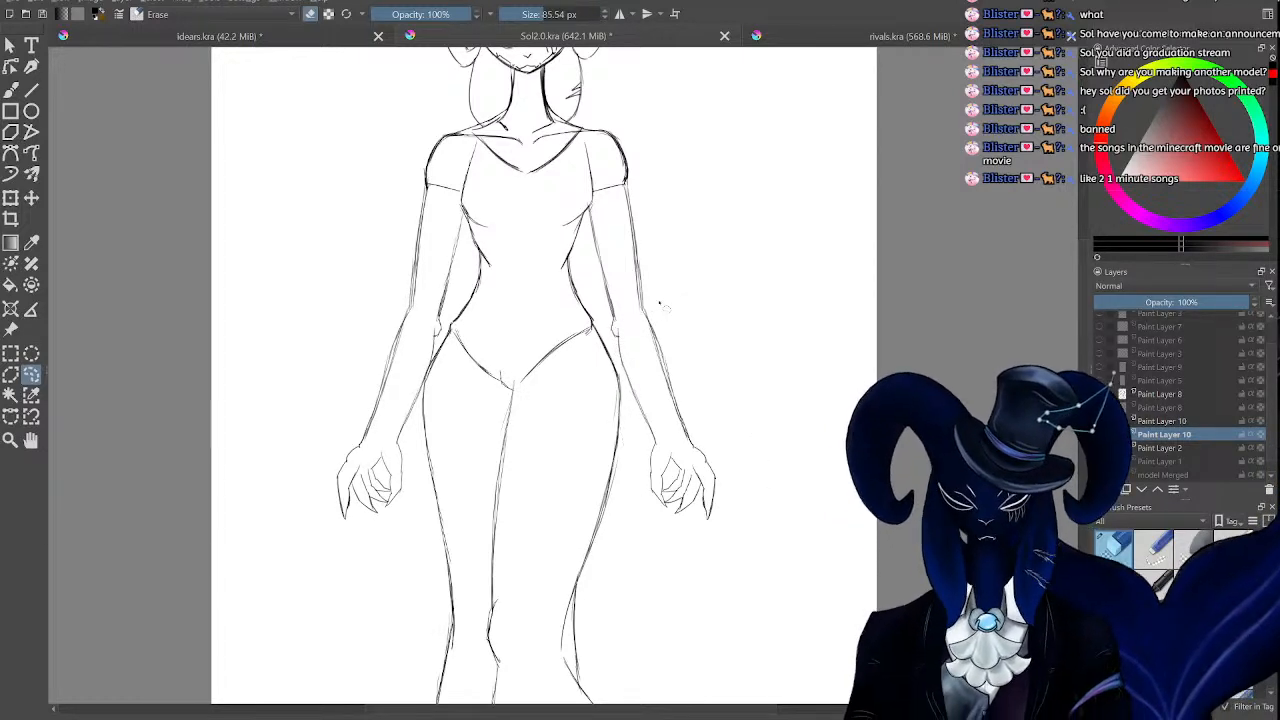
key("ctrl+t")
Try rotating the selected forearm and hand inward, compare the pose at several zoom levels, and undo it.
left_click_drag(775, 300, 664, 362)
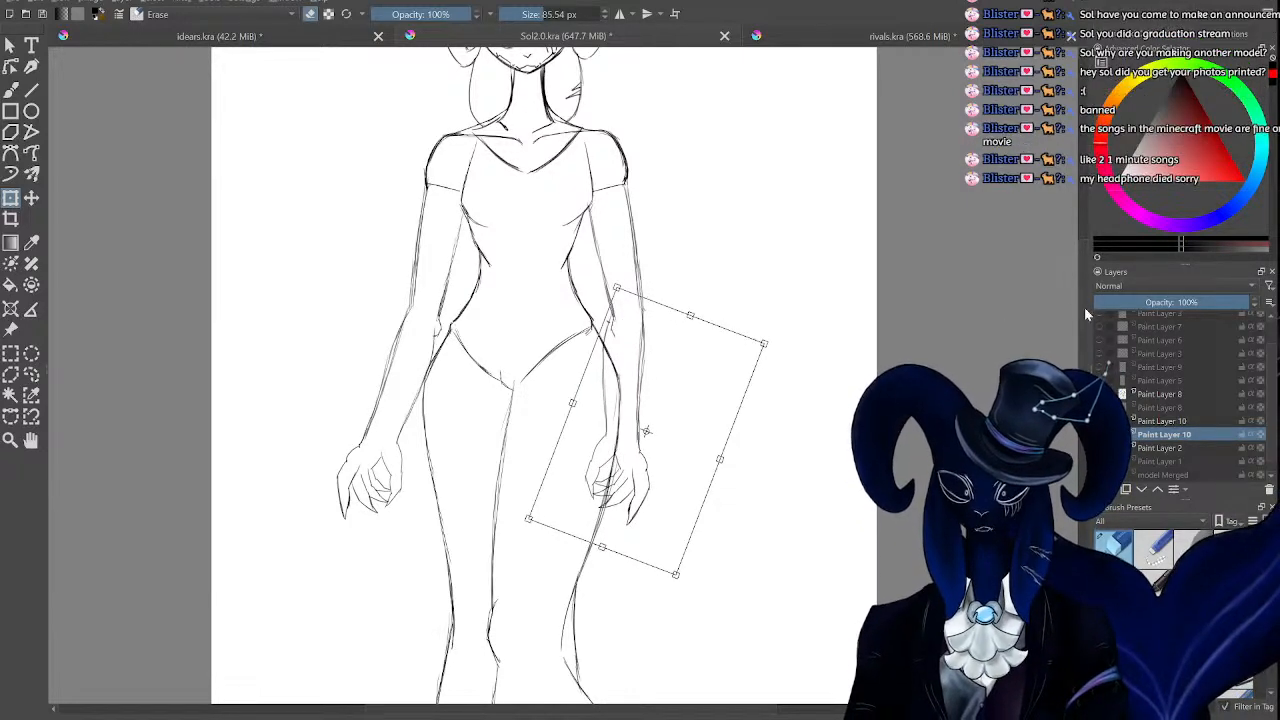
scroll(905, 315, "up", 4)
left_click_drag(1094, 251, 1056, 316)
key("ctrl+minus")
key("ctrl+minus")
key("ctrl+minus")
key("ctrl+plus")
key("ctrl+plus")
key("ctrl+plus")
key("ctrl+plus")
key("ctrl+minus")
key("ctrl+minus")
key("ctrl+minus")
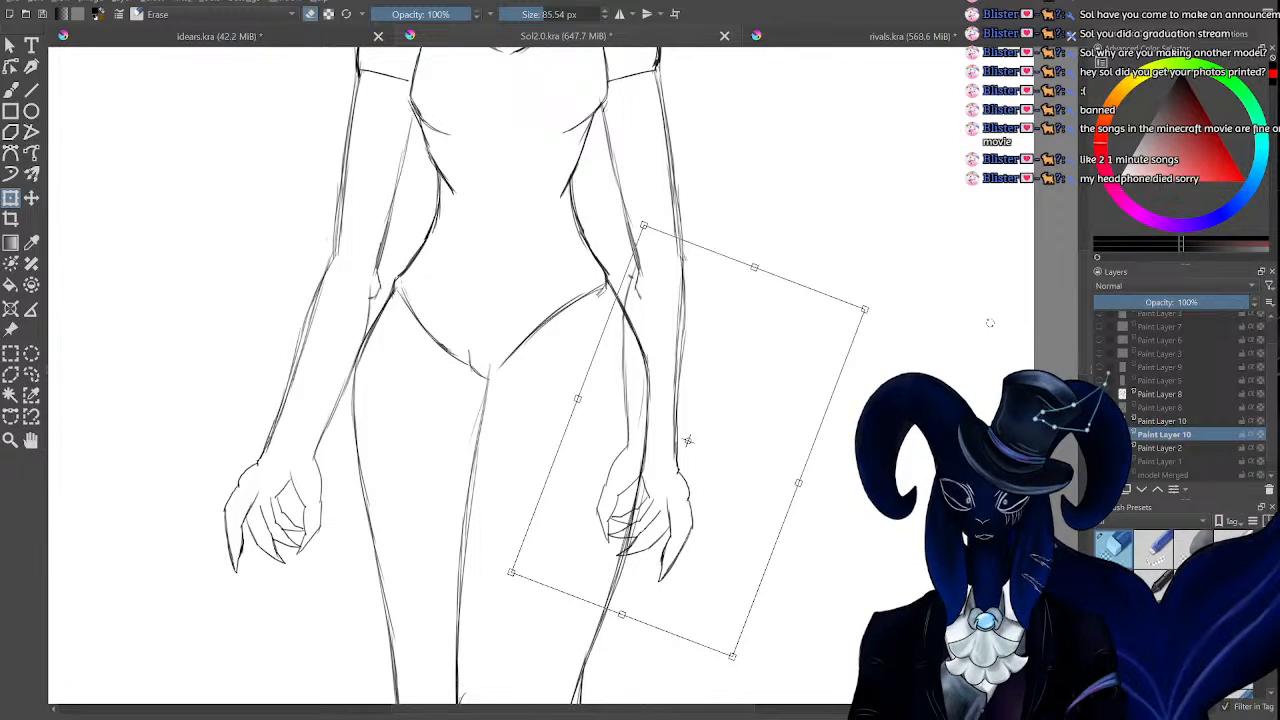
key("ctrl+z")
key("ctrl+z")
Rotate the selected forearm and hand of the figure's left arm inward over the hip and shift the elbow end outward.
left_click_drag(921, 298, 961, 486)
left_click_drag(756, 431, 621, 421)
scroll(637, 337, "down", 3)
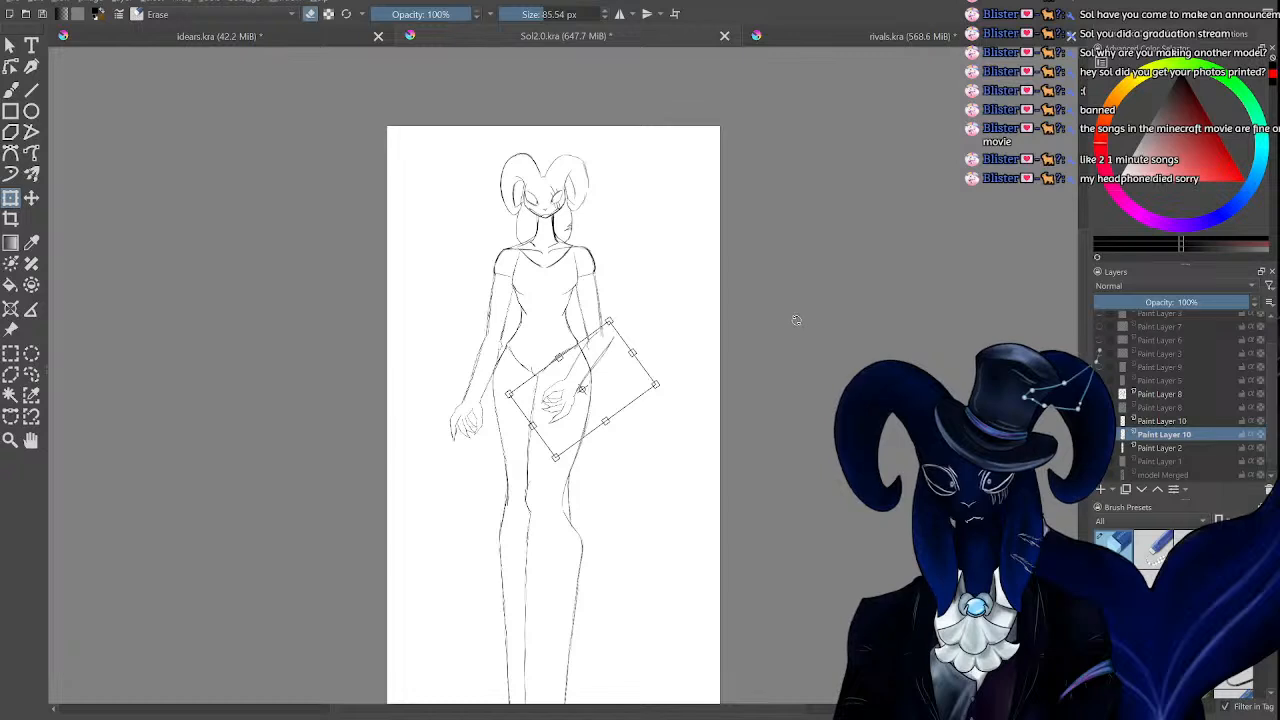
scroll(775, 267, "up", 3)
left_click_drag(775, 267, 751, 243)
left_click_drag(646, 341, 696, 351)
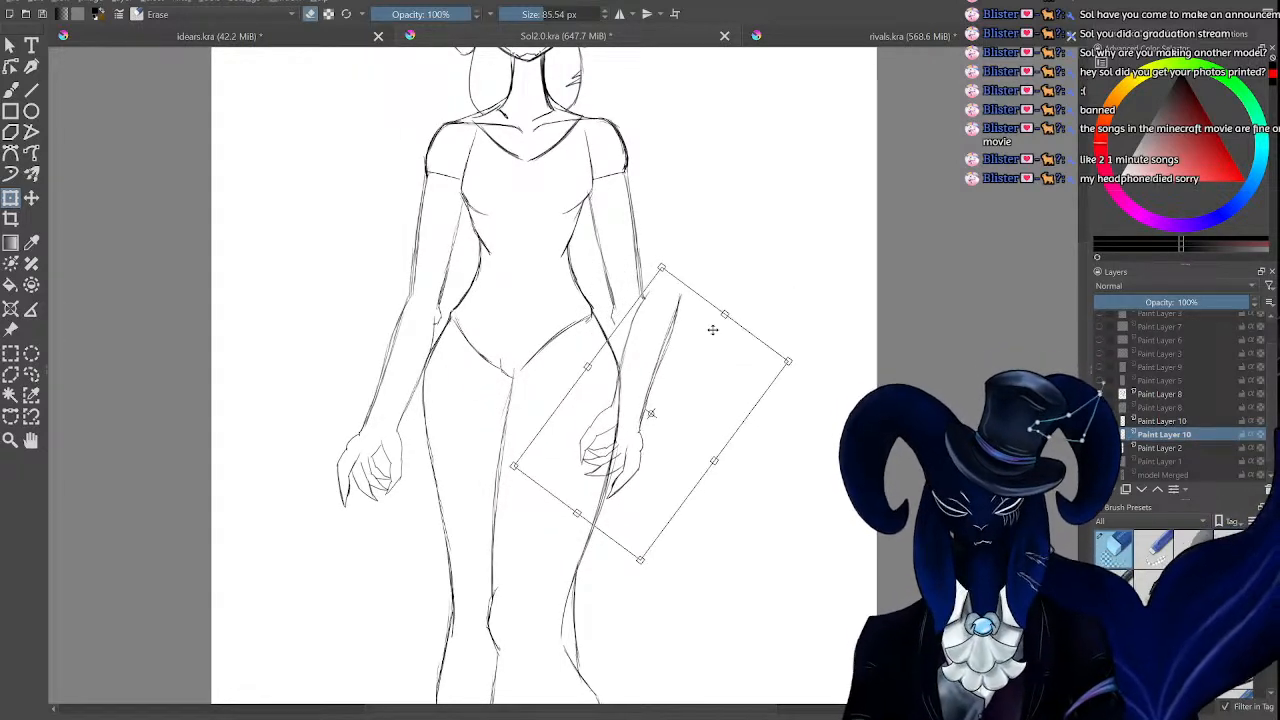
Outline the upper part of the figure's left arm freehand, put it on its own layer, and rotate it outward toward the forearm.
left_click(31, 374)
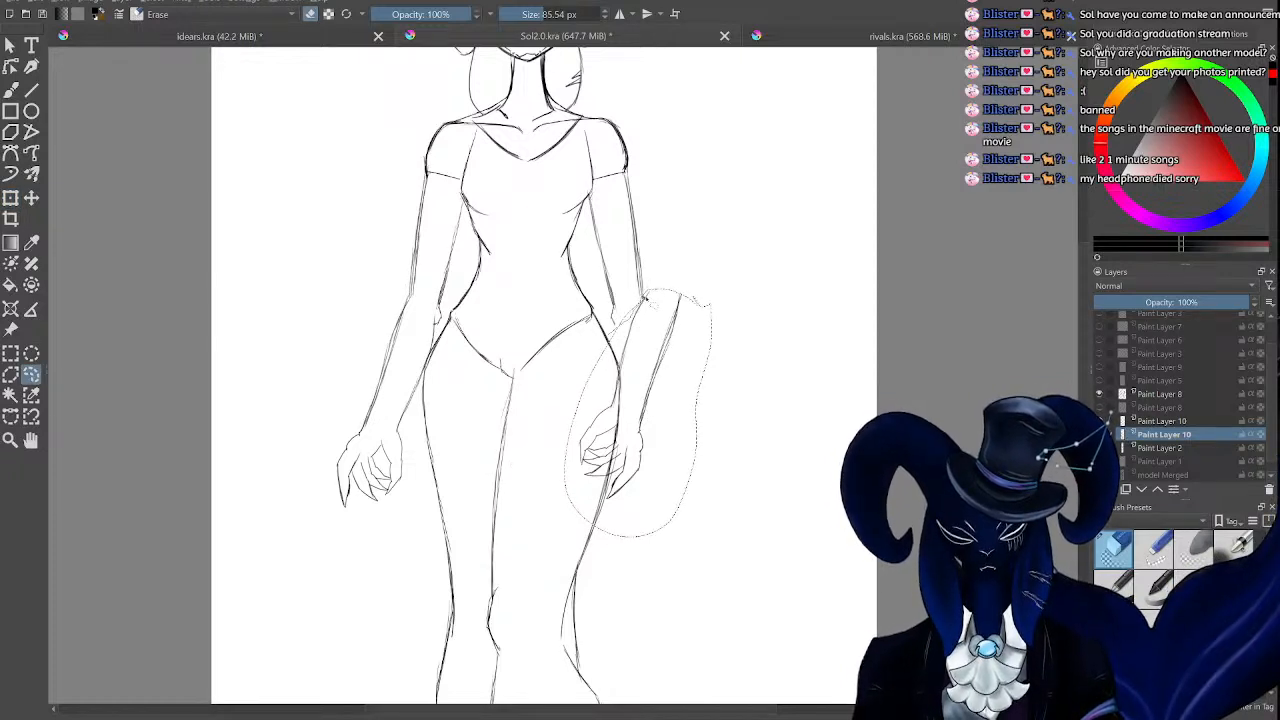
left_click_drag(557, 287, 612, 331)
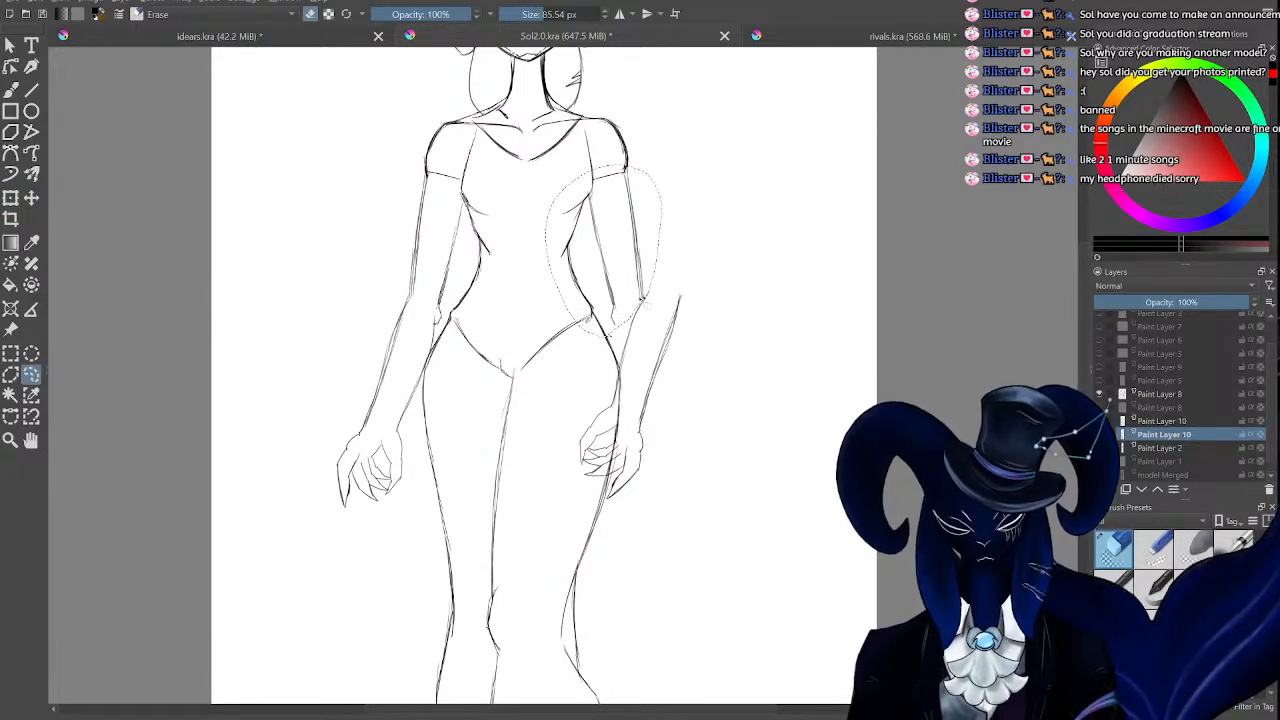
left_click(12, 198)
mouse_move(744, 169)
left_mouse_down()
mouse_move(689, 143)
mouse_move(657, 251)
mouse_move(668, 255)
left_mouse_up()
key("b")
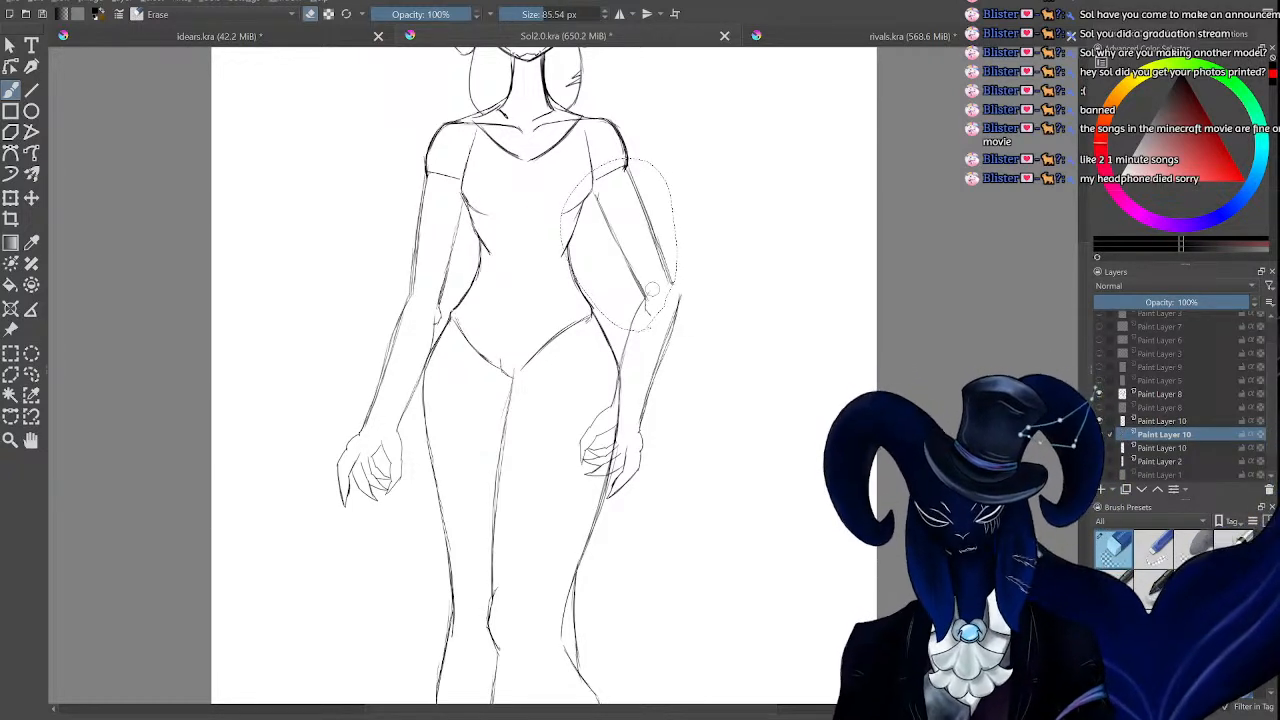
Transform the forearm layer of the figure's left arm so the hand swings outward beside the thigh.
left_click(9, 198)
left_click(1181, 422)
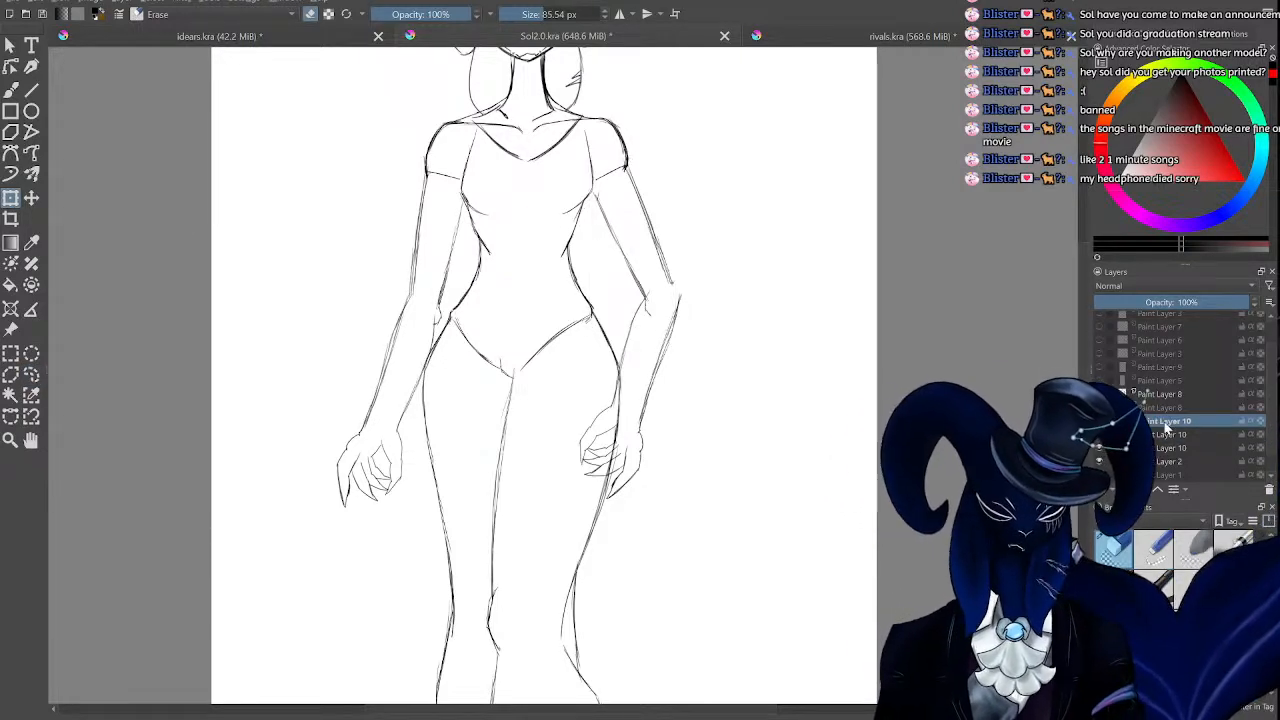
left_click(1160, 449)
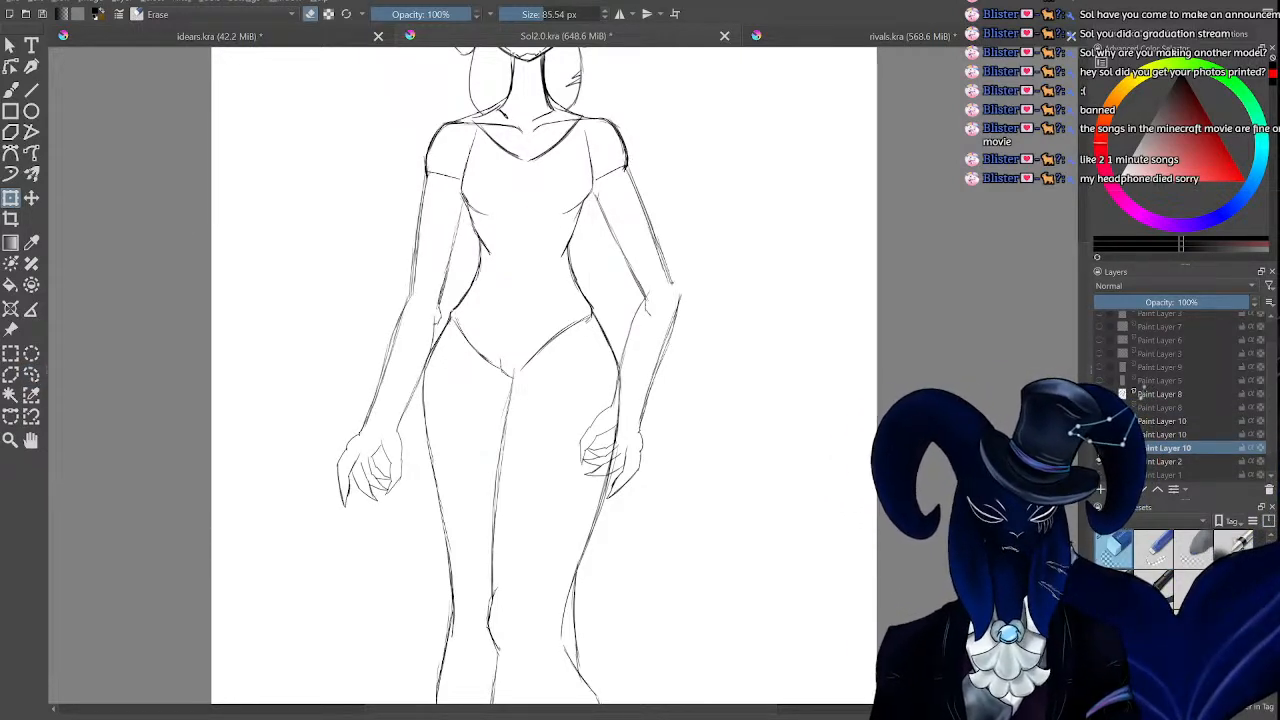
mouse_move(650, 361)
left_mouse_down()
mouse_move(673, 371)
mouse_move(664, 356)
mouse_move(737, 356)
mouse_move(666, 375)
left_mouse_up()
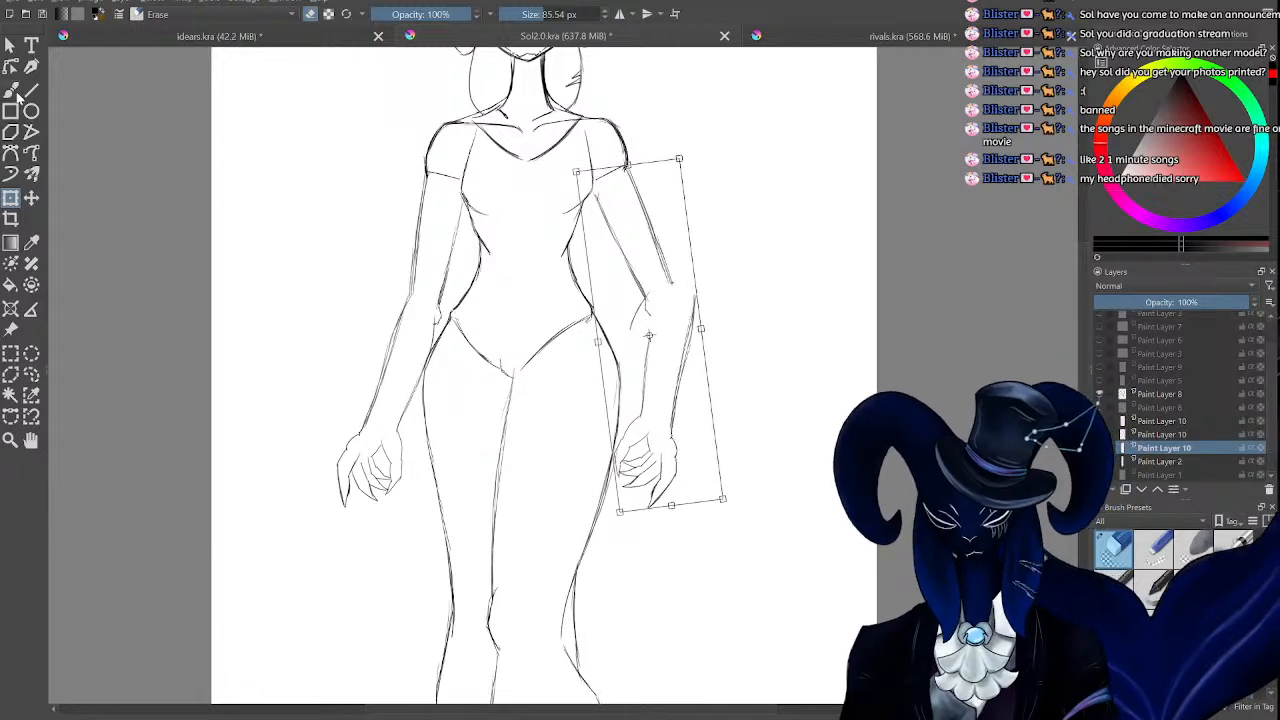
Erase the stray elbow lines between the upper arm and forearm of the figure's left arm.
left_click(12, 90)
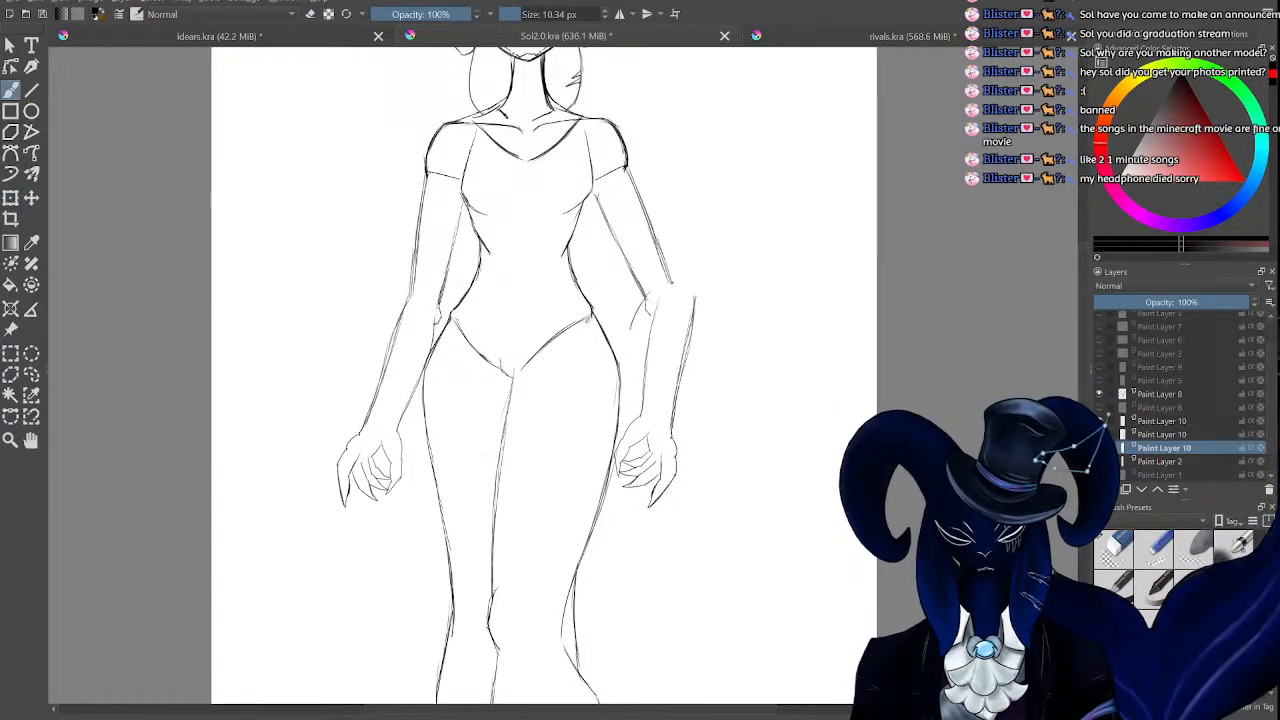
left_click(1184, 434)
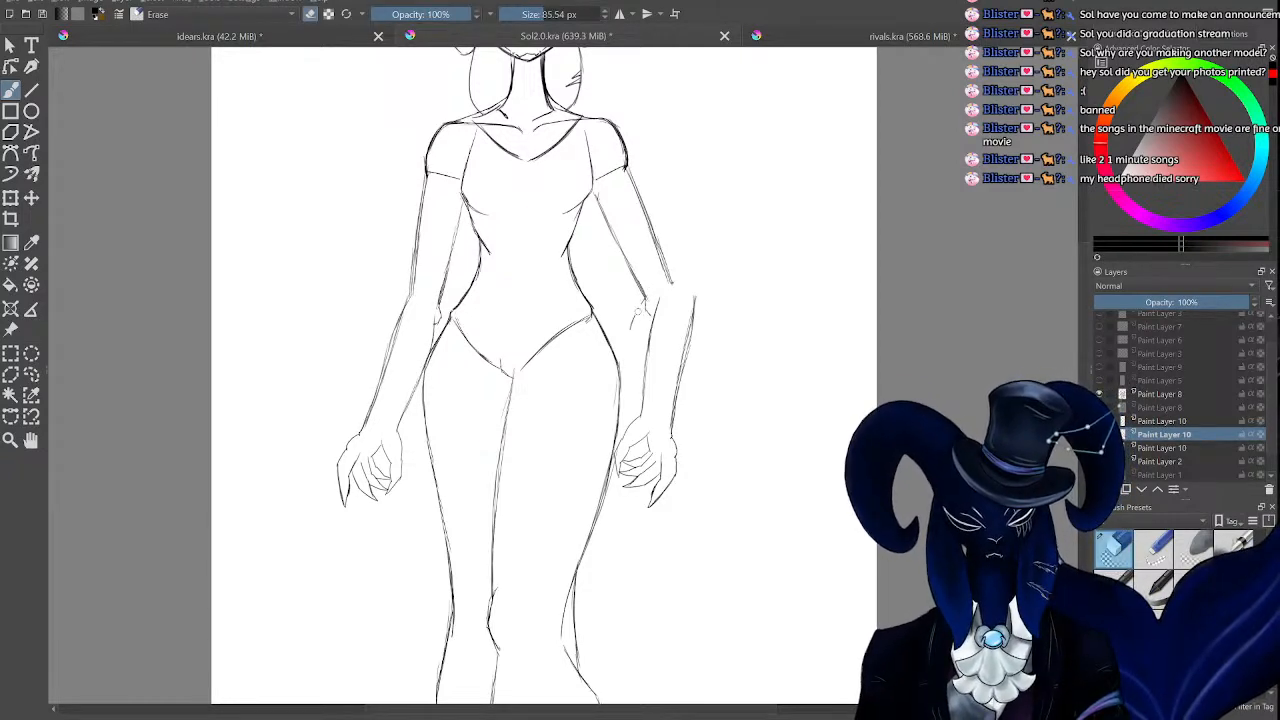
left_click(1181, 421)
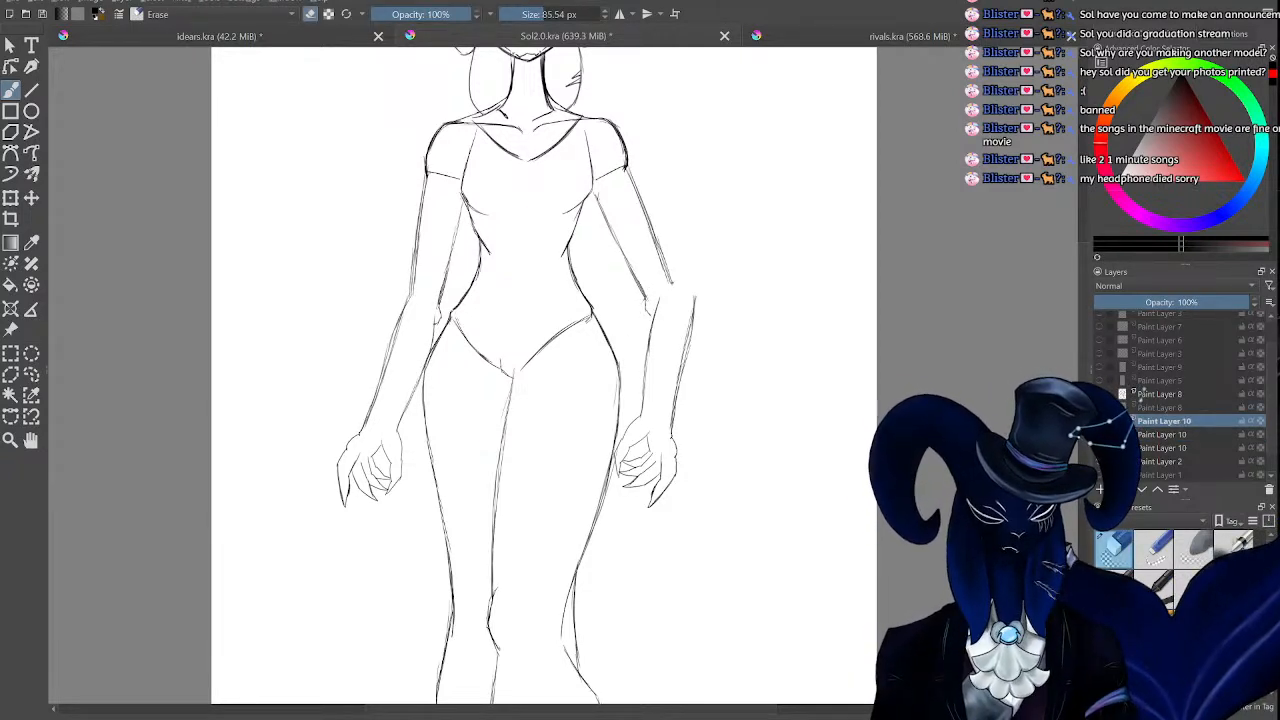
left_click(1186, 447)
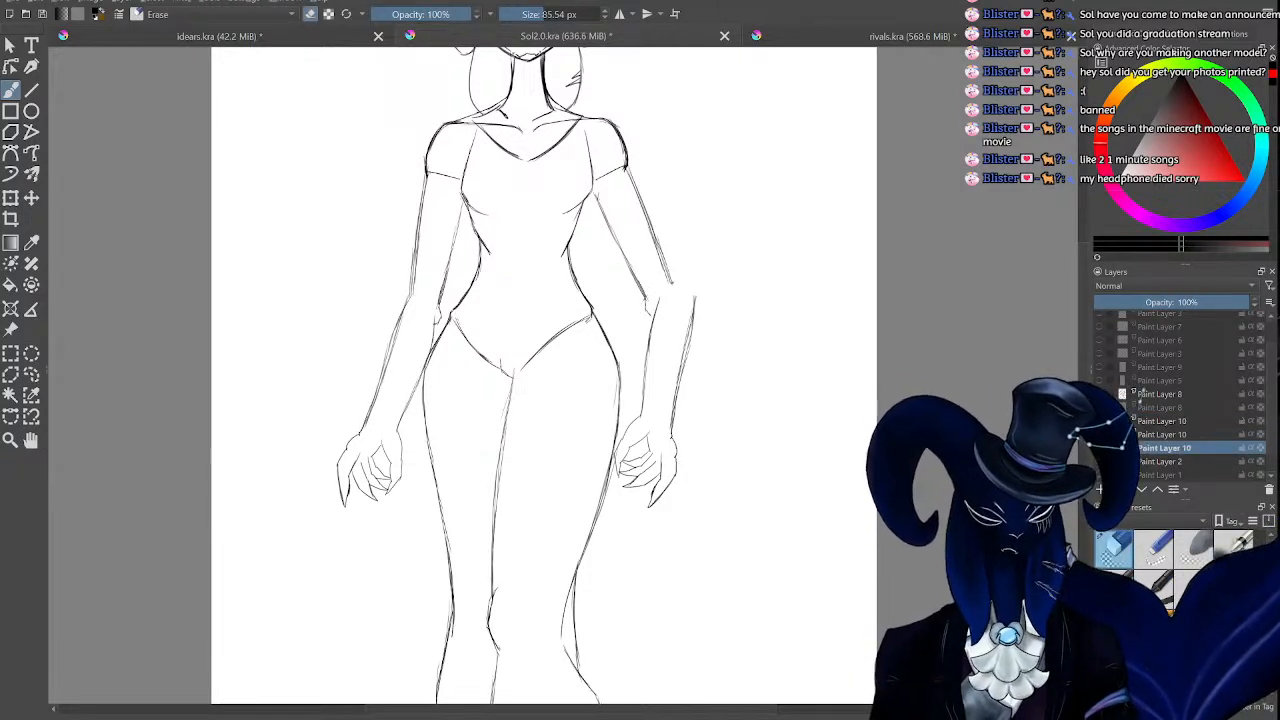
Rotate the left forearm layer inward so the elbow bends and the hand rests over the outer thigh.
left_click(10, 198)
left_click_drag(680, 345, 662, 370)
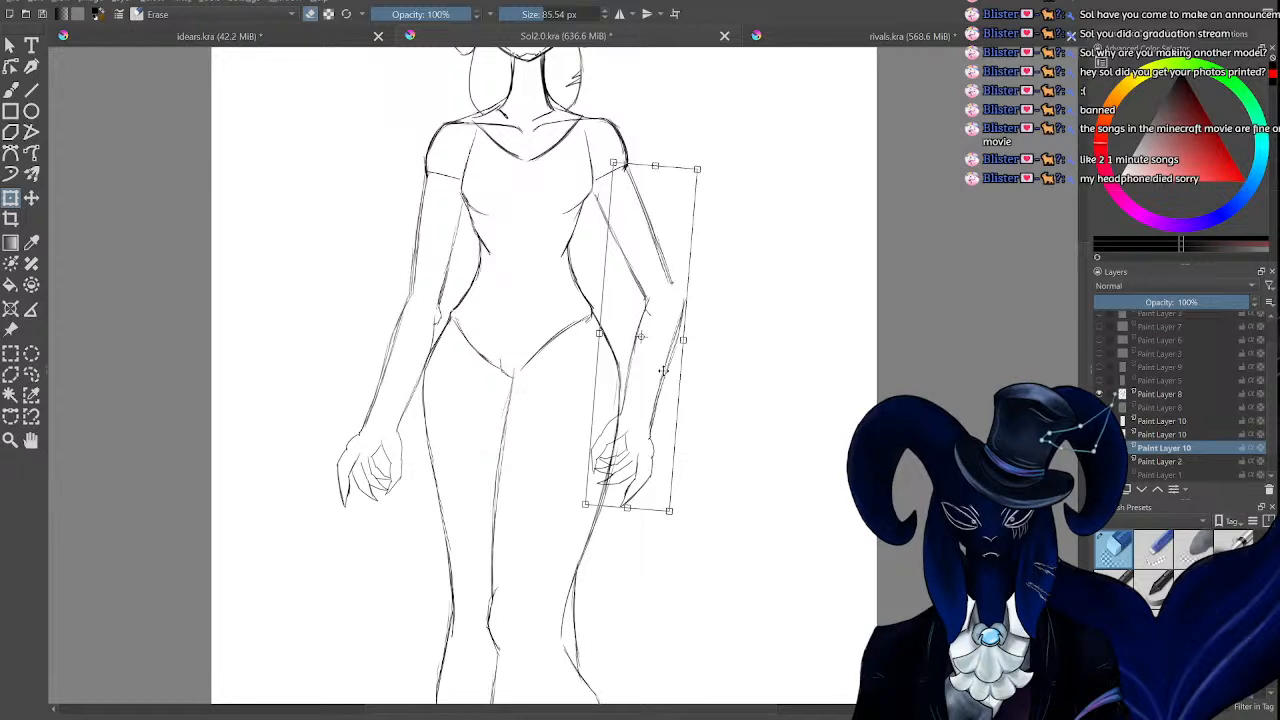
key("ctrl+minus")
key("ctrl+minus")
key("ctrl+minus")
key("ctrl+minus")
key("ctrl+equal")
key("ctrl+equal")
key("ctrl+equal")
key("ctrl+equal")
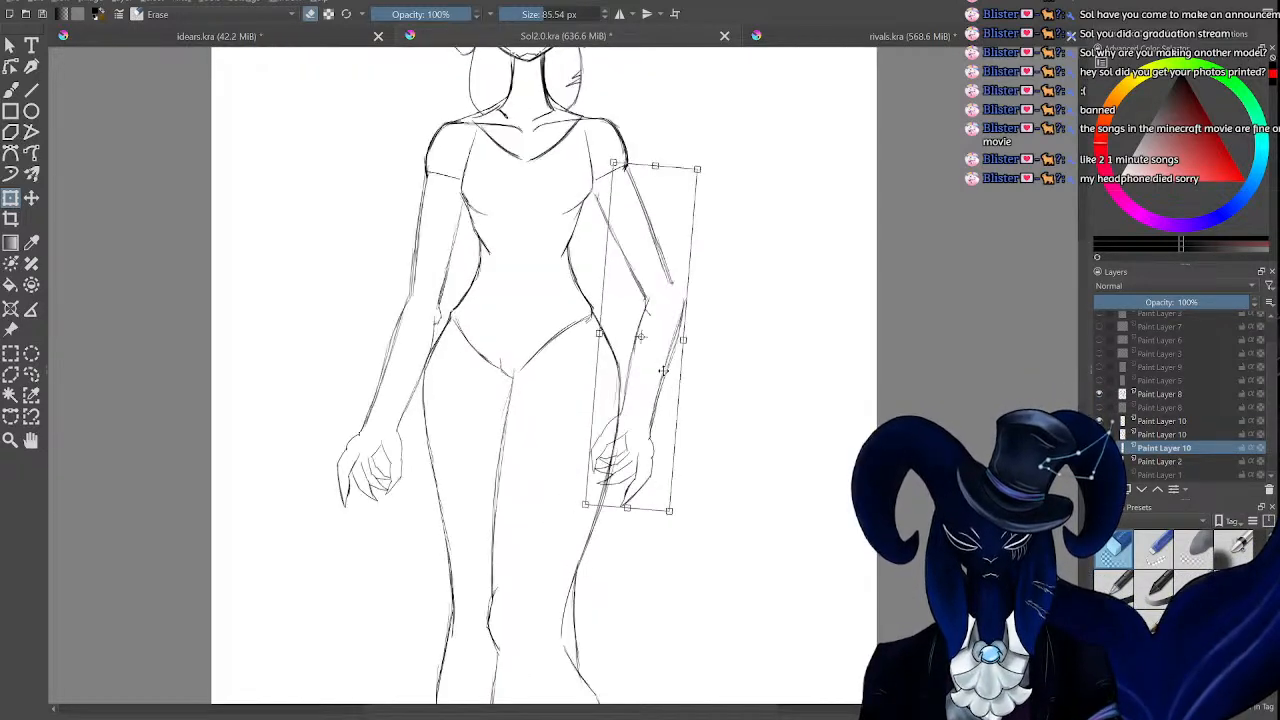
Try rotating the figure's whole right arm inward toward the hip on the uppermost visible Paint Layer 10.
left_click(1160, 436)
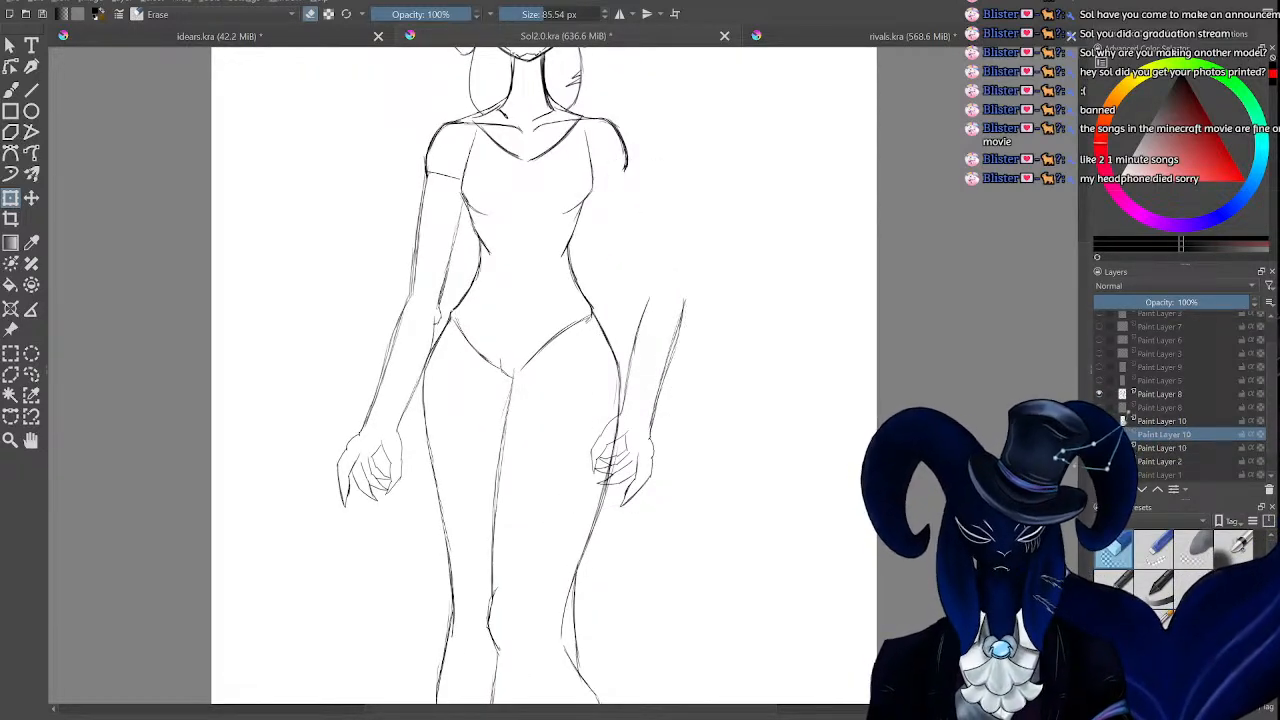
left_click(1108, 420)
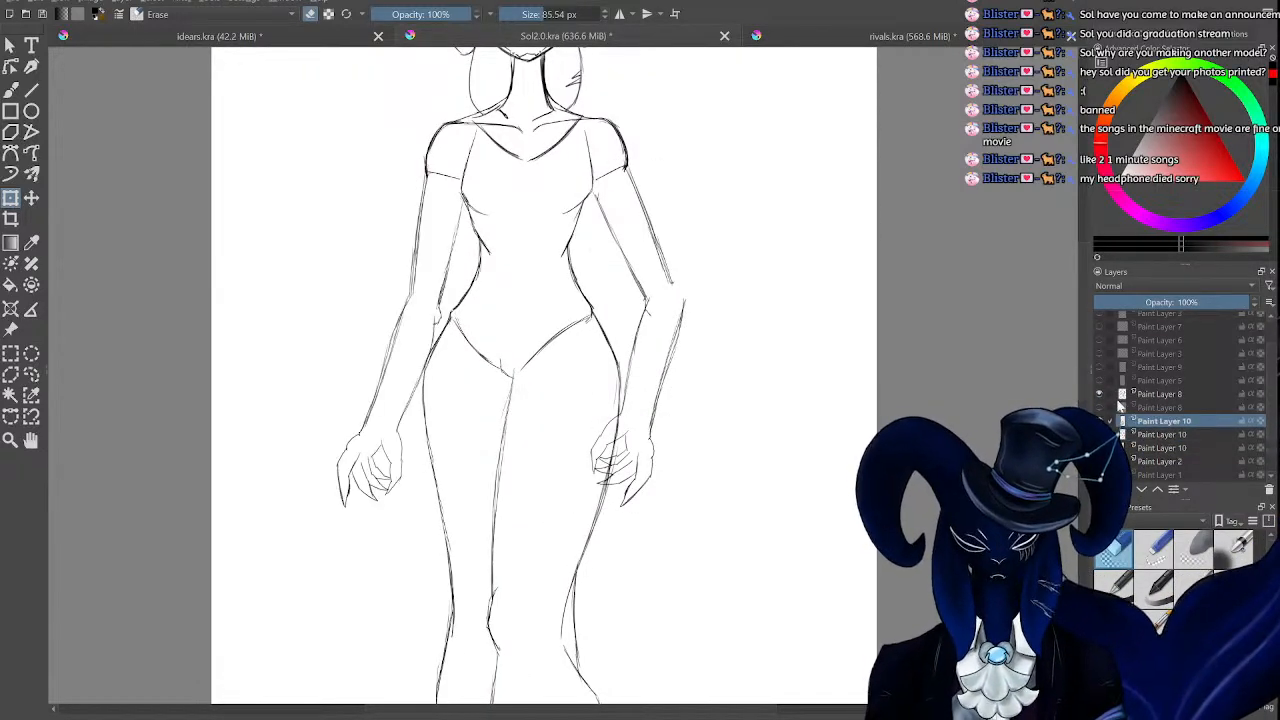
left_click(13, 197)
left_click_drag(464, 138, 446, 136)
left_click_drag(445, 303, 468, 300)
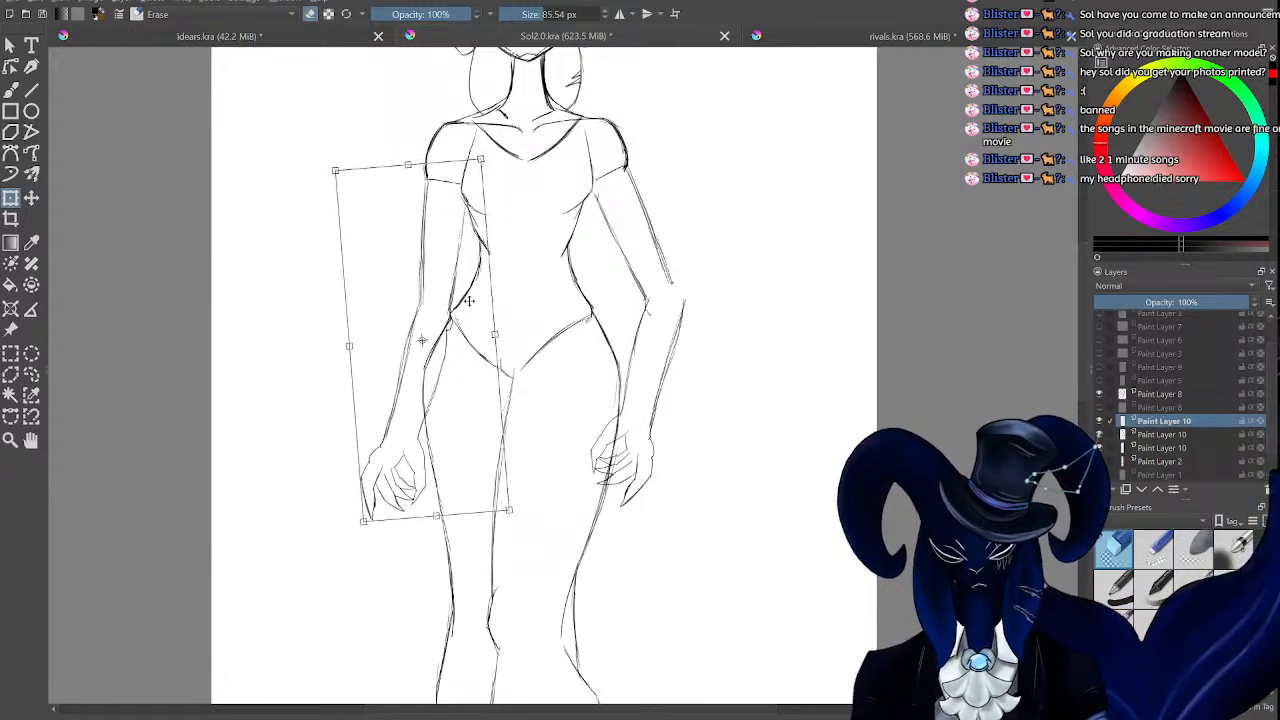
key("minus")
key("minus")
key("minus")
key("plus")
key("plus")
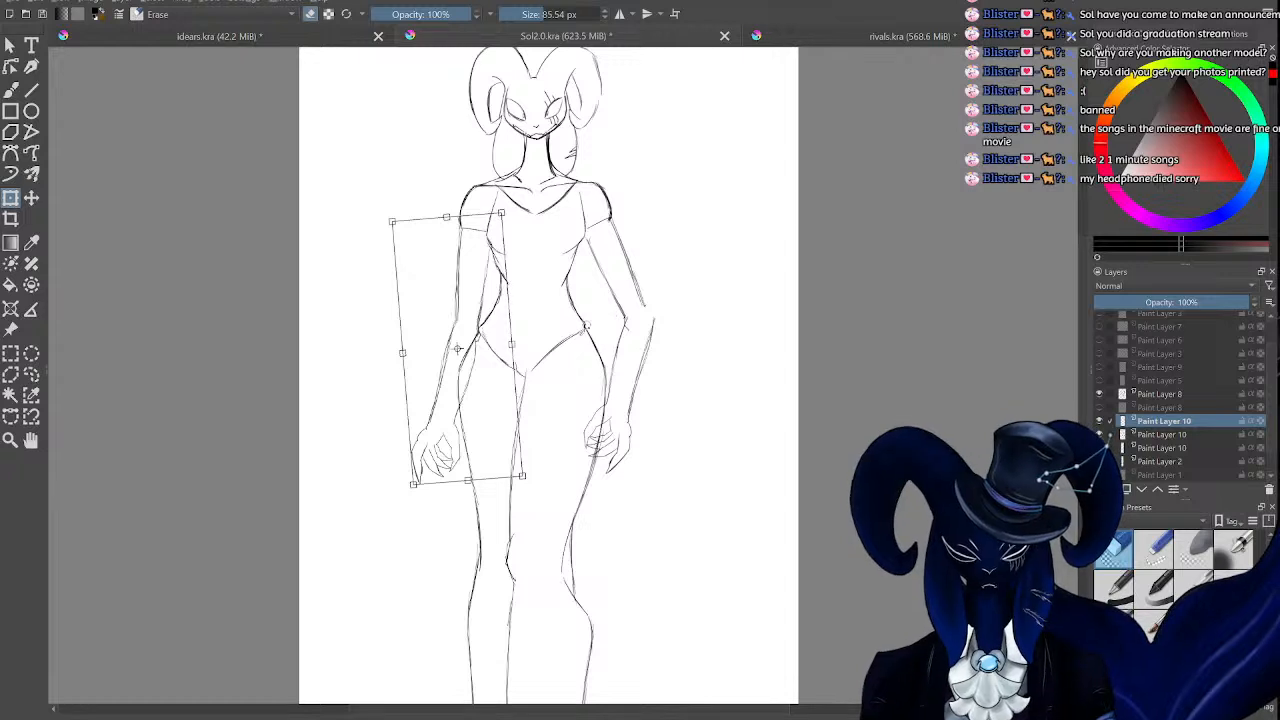
Swing the figure's right arm back away from the hip, tilt it slightly outward at the shoulder, and apply the transform.
left_click_drag(587, 325, 584, 322)
mouse_move(494, 366)
left_mouse_down()
mouse_move(535, 370)
mouse_move(493, 370)
left_mouse_up()
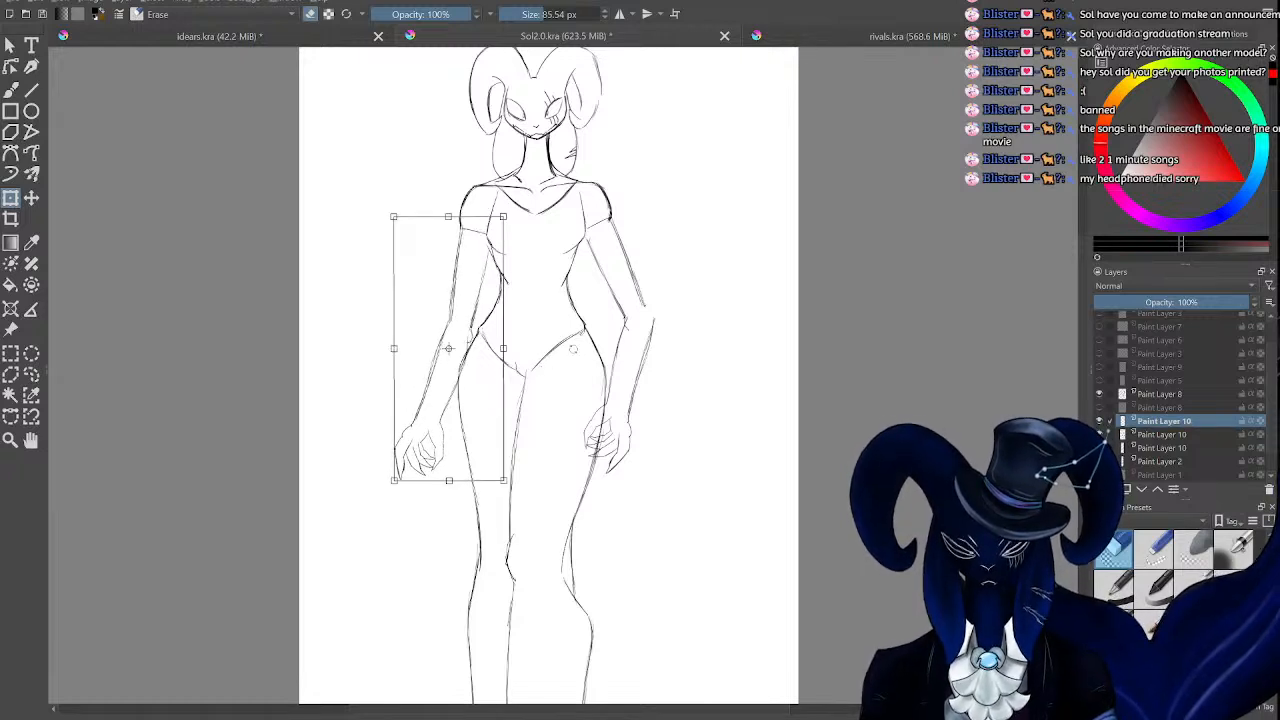
left_click_drag(577, 348, 579, 355)
left_click_drag(487, 392, 486, 389)
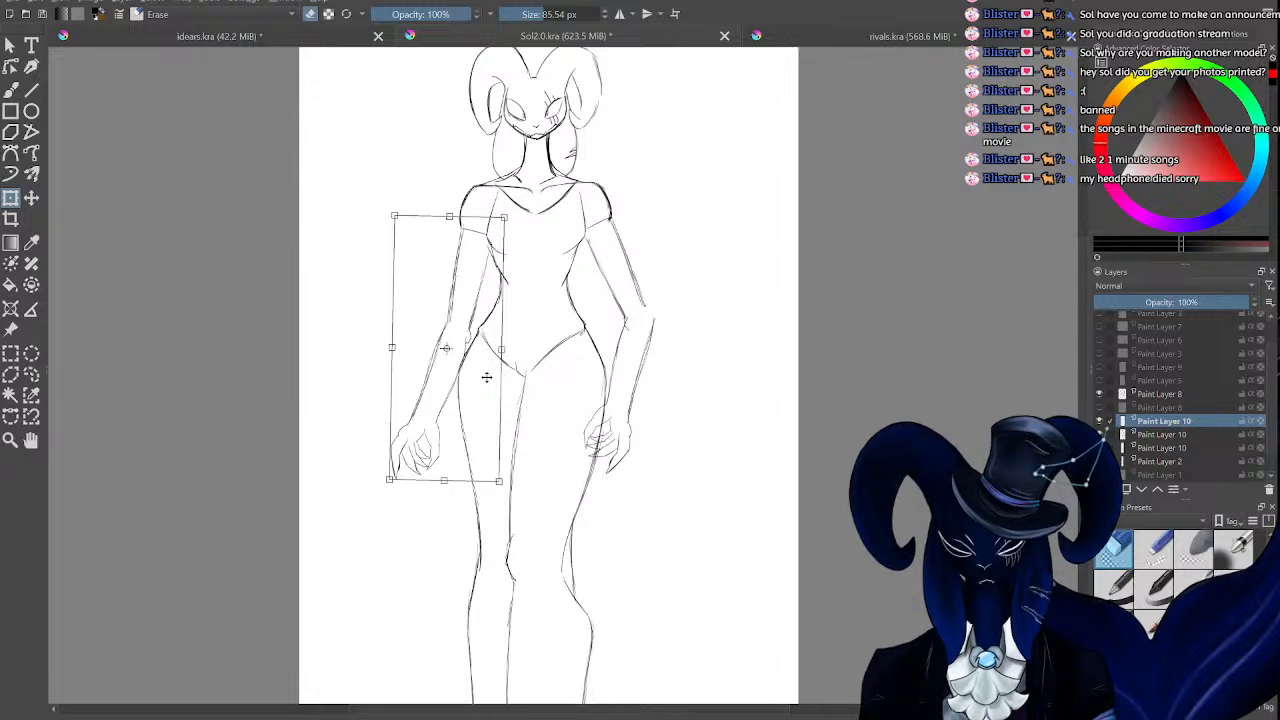
key("b")
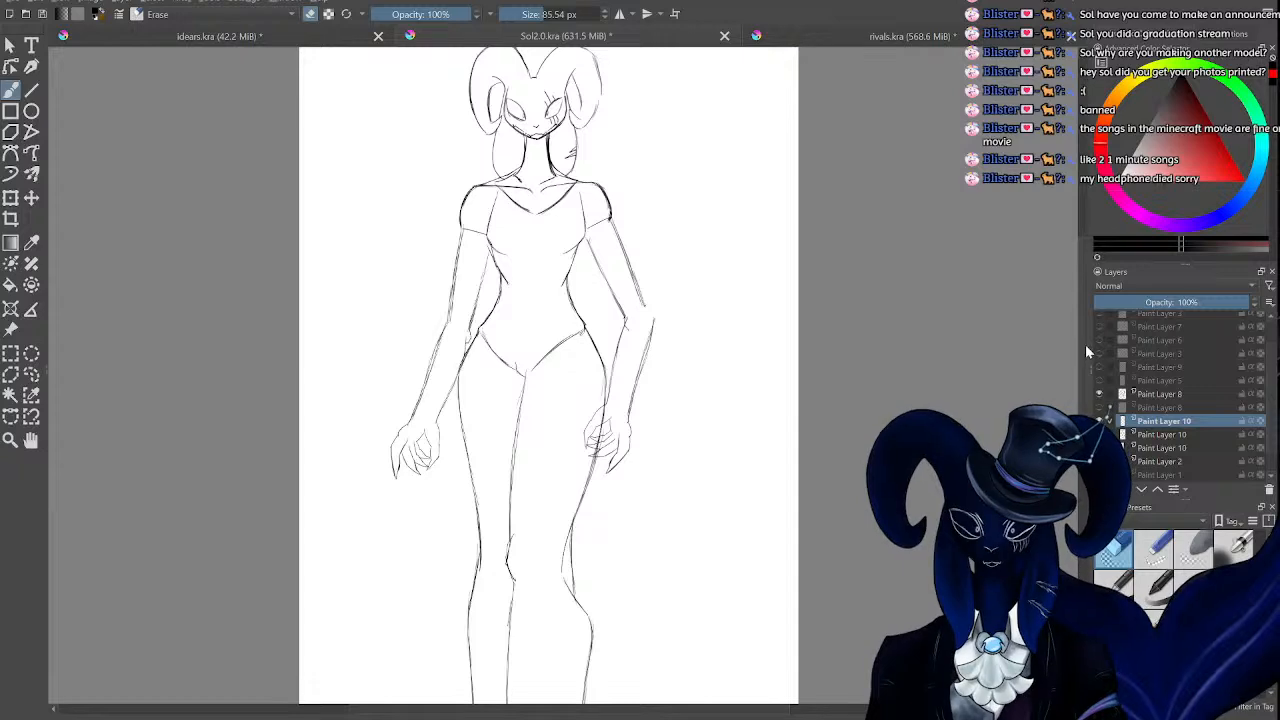
Examine the re-posed arms against the whole figure at several zoom levels.
left_click_drag(1085, 345, 1090, 323)
key("ctrl+plus")
key("ctrl+plus")
key("ctrl+plus")
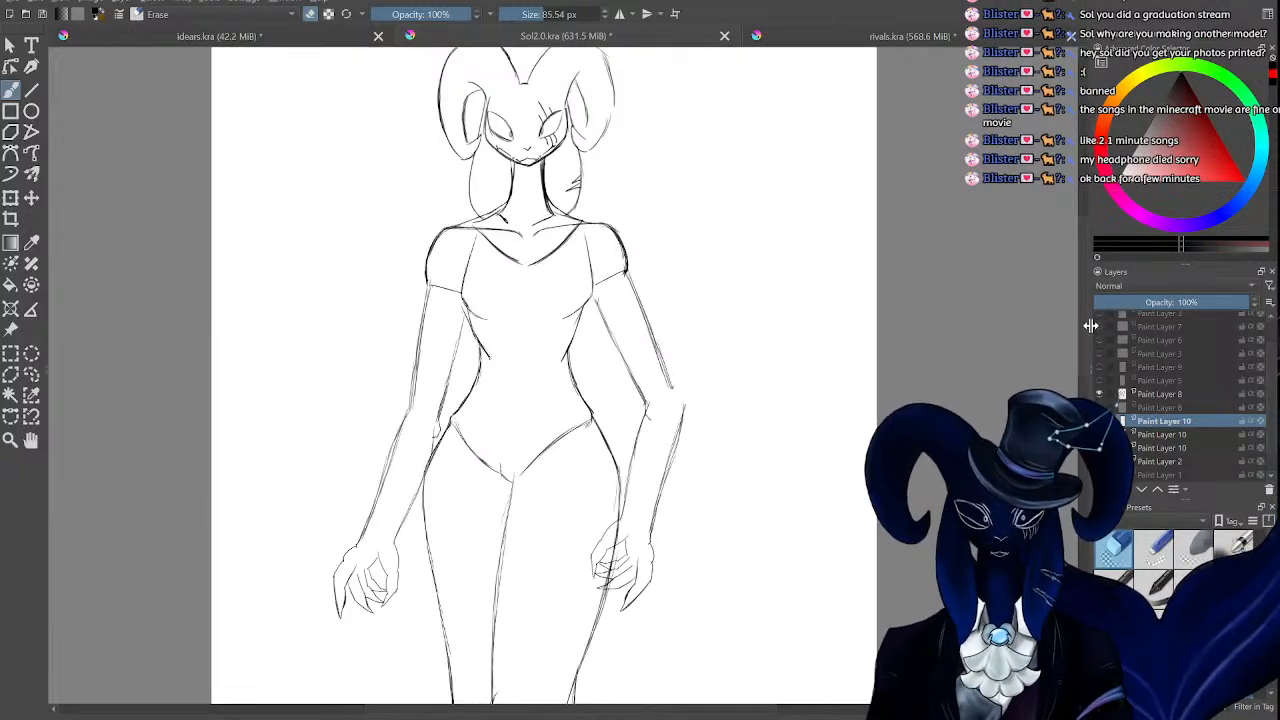
key("ctrl+minus")
key("ctrl+minus")
key("ctrl+minus")
key("ctrl+minus")
key("ctrl+plus")
key("ctrl+plus")
key("ctrl+plus")
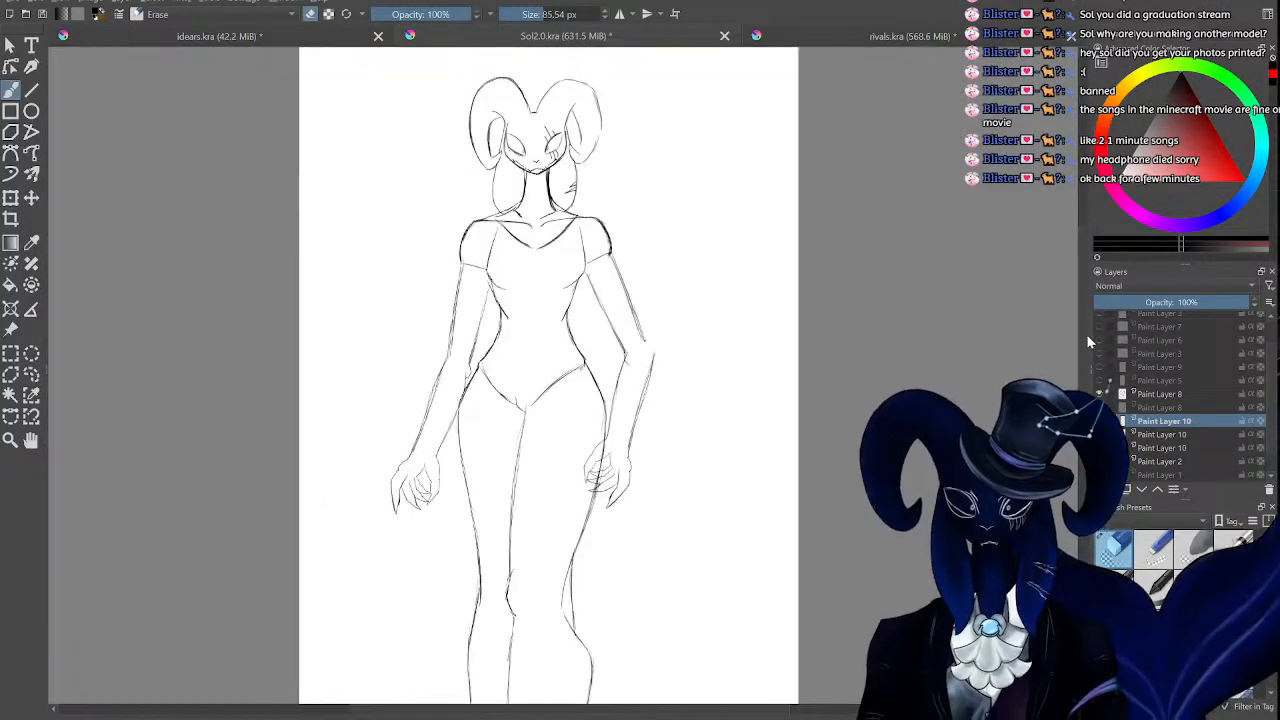
left_click_drag(1088, 345, 1090, 360)
key("ctrl+minus")
key("ctrl+minus")
key("ctrl+minus")
key("ctrl+minus")
key("ctrl+minus")
key("ctrl+minus")
key("ctrl+minus")
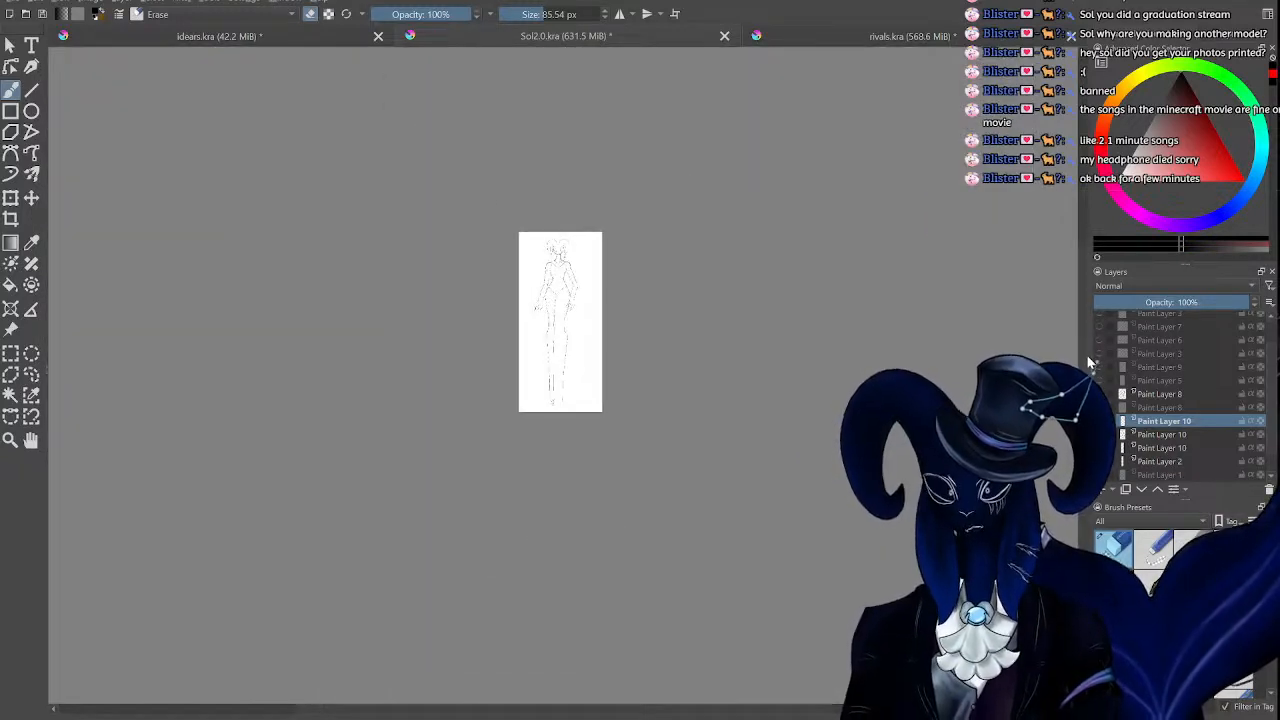
key("ctrl+plus")
key("ctrl+plus")
key("ctrl+plus")
key("ctrl+plus")
key("ctrl+plus")
key("ctrl+plus")
key("ctrl+plus")
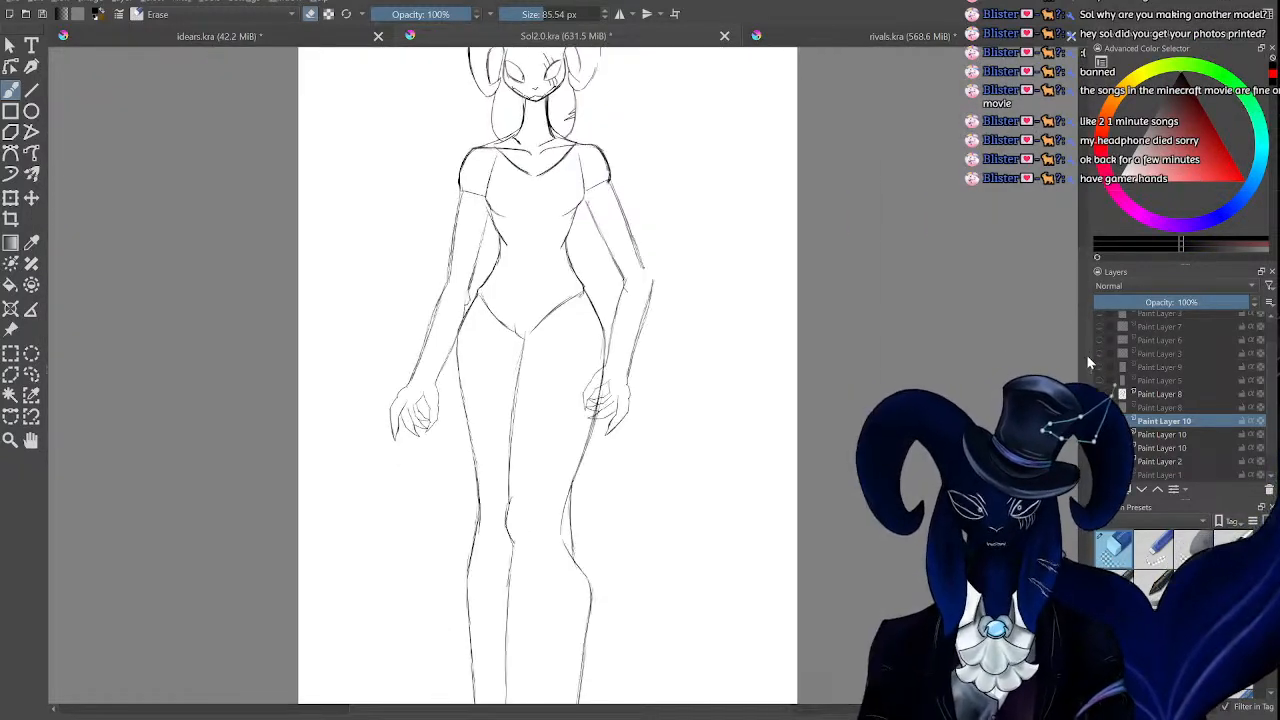
key("ctrl+minus")
key("ctrl+minus")
key("ctrl+minus")
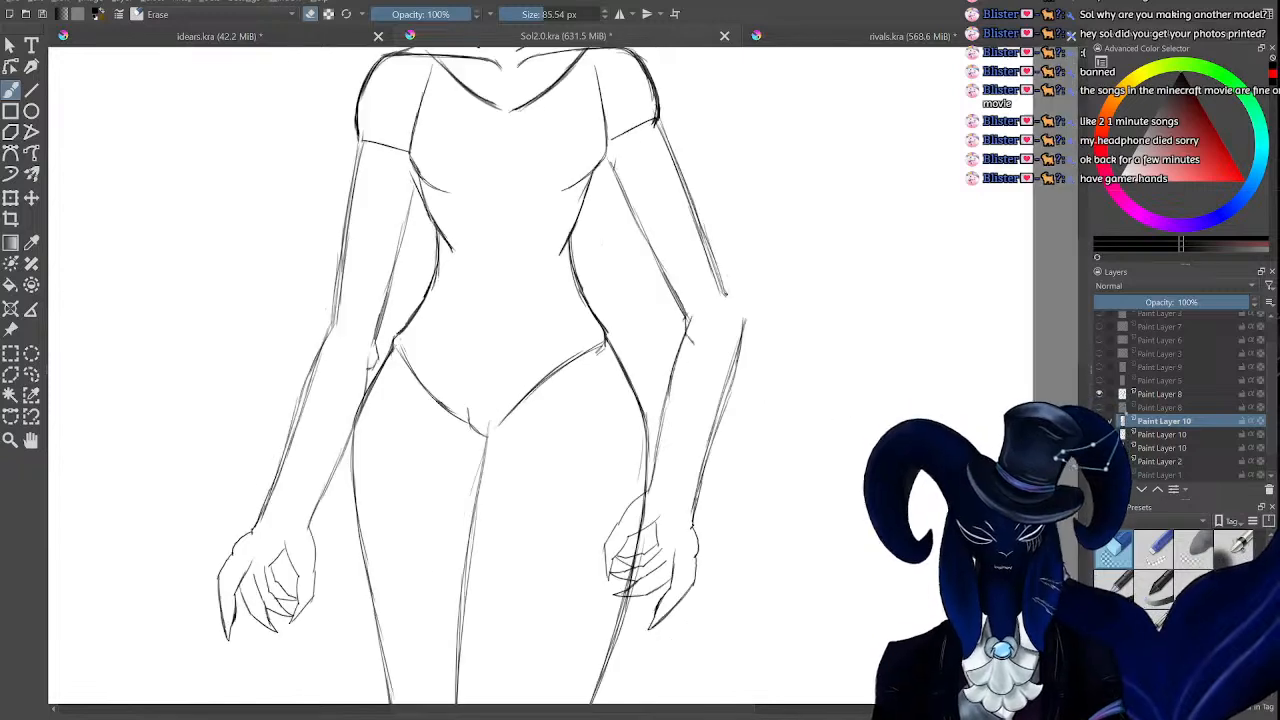
key("ctrl+plus")
Check which Paint Layer 10 holds the left upper arm by toggling its visibility, and select the left forearm's layer.
left_click(1163, 433)
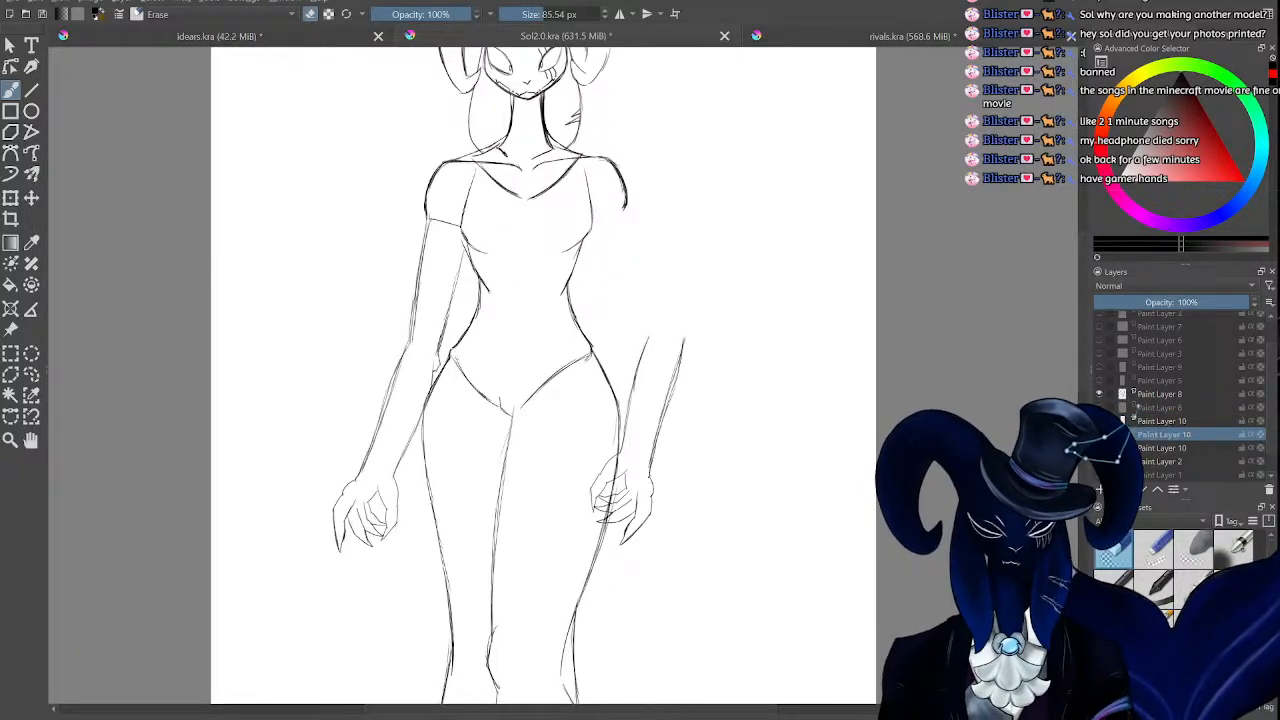
key("ctrl+minus")
left_click(1160, 448)
key("ctrl+plus")
key("ctrl+plus")
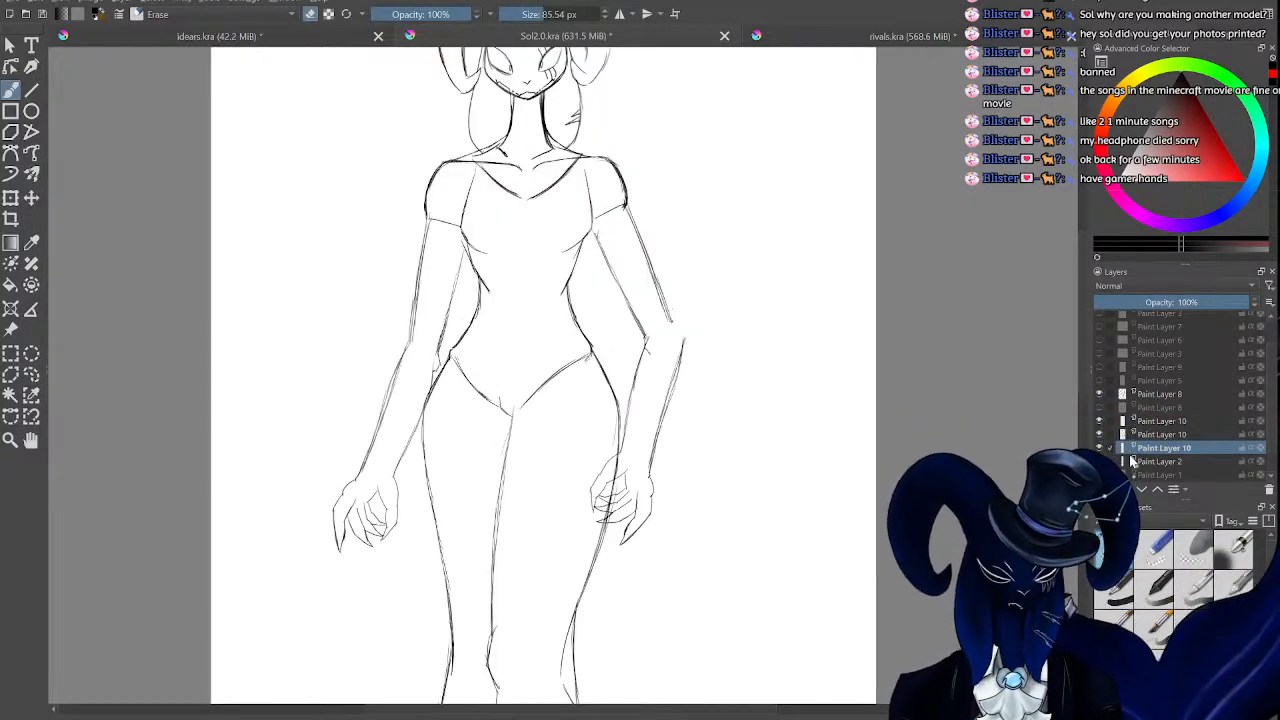
Compare the bent left arm's elbow and hand placement with the straighter right arm in close-up and full-figure views.
key("ctrl+minus")
key("ctrl+minus")
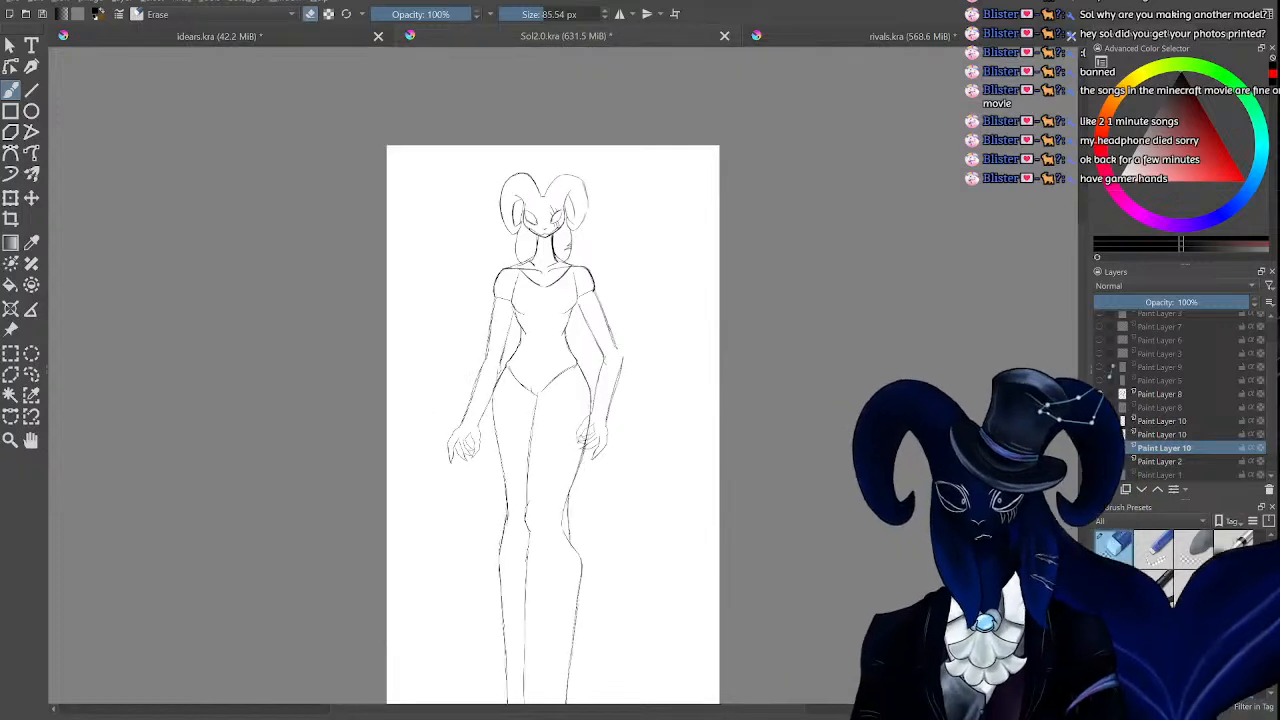
key("ctrl+plus")
key("ctrl+plus")
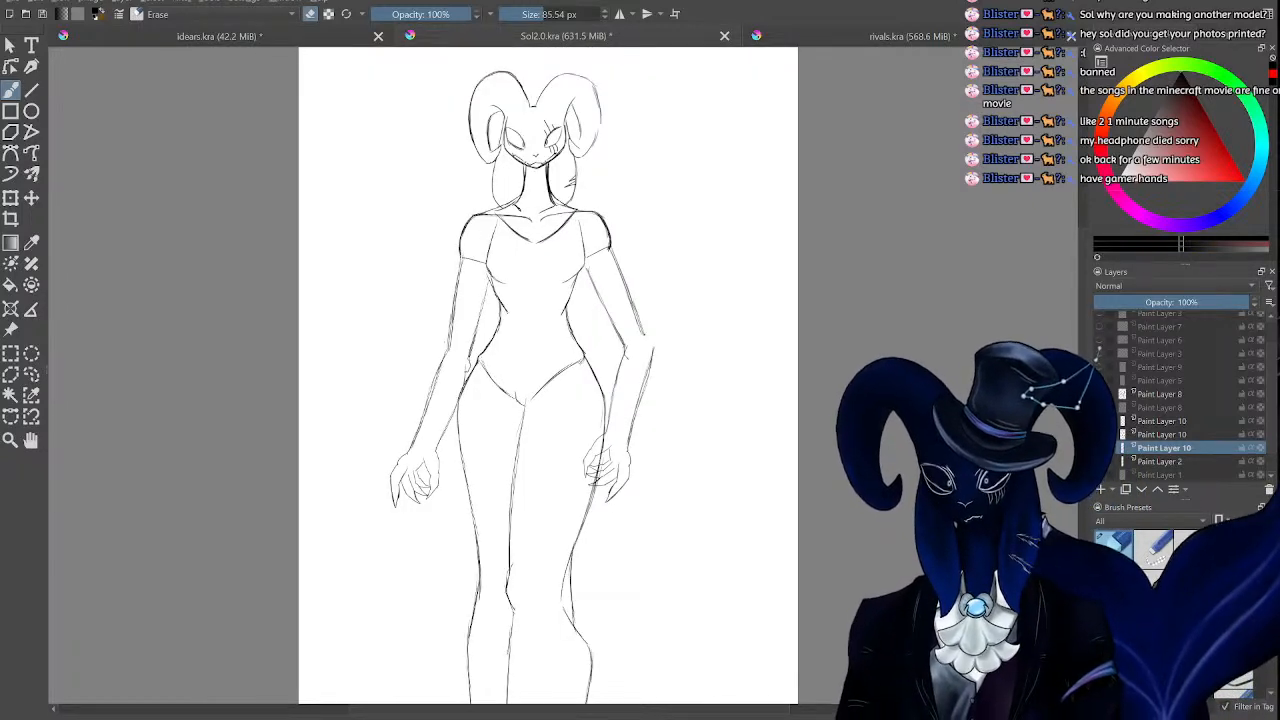
key("ctrl+plus")
key("ctrl+plus")
key("ctrl+minus")
key("ctrl+minus")
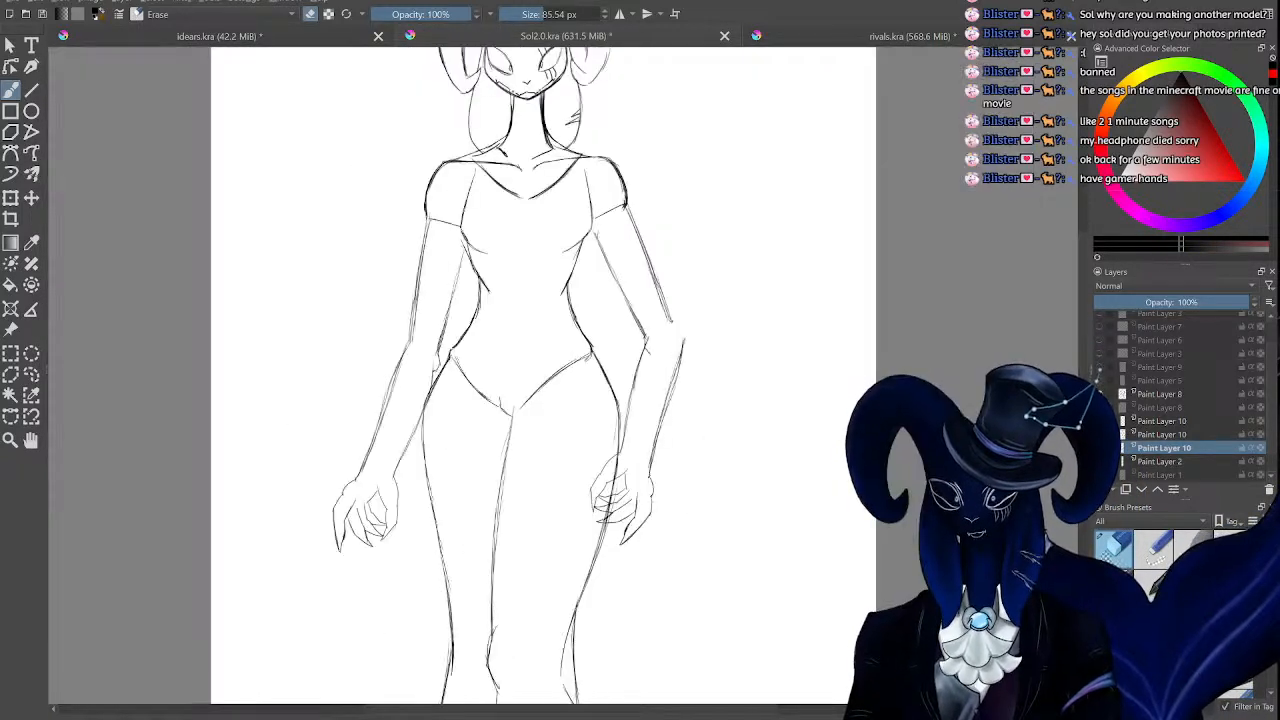
key("ctrl+plus")
key("ctrl+plus")
key("ctrl+plus")
key("ctrl+minus")
key("ctrl+minus")
key("ctrl+minus")
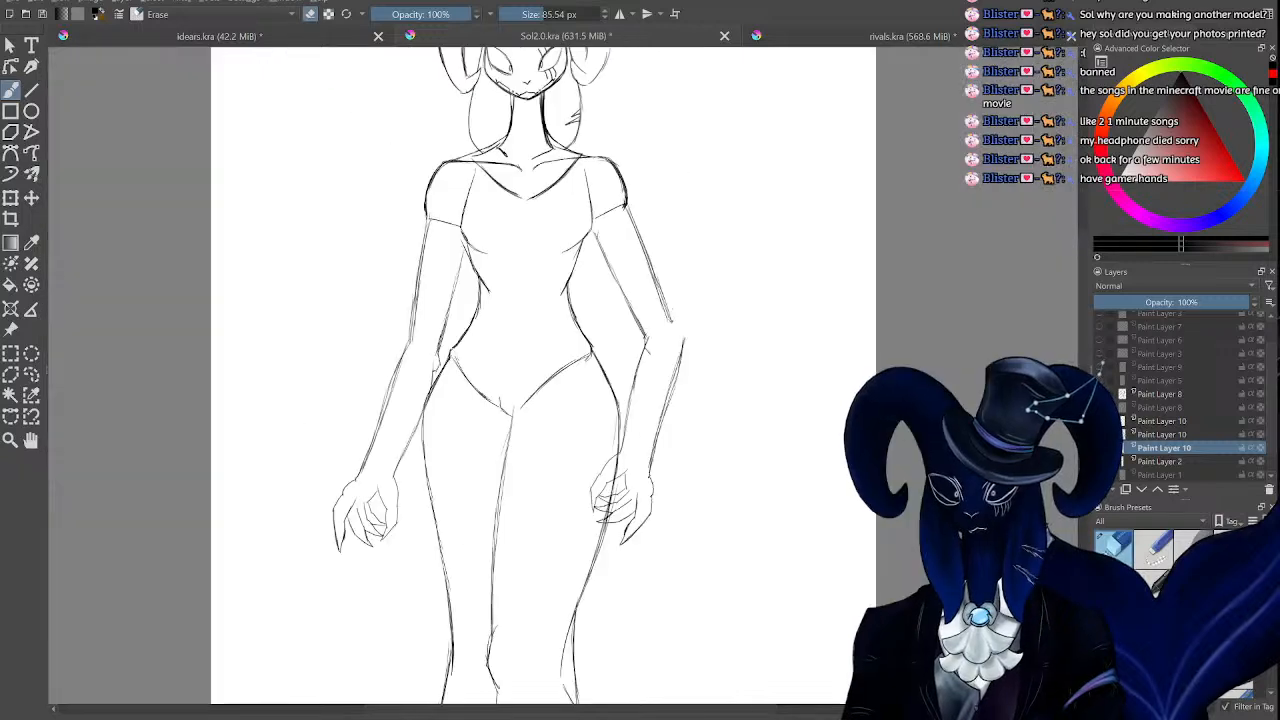
key("ctrl+plus")
key("ctrl+plus")
key("ctrl+plus")
key("ctrl+plus")
key("ctrl+minus")
key("ctrl+minus")
key("ctrl+minus")
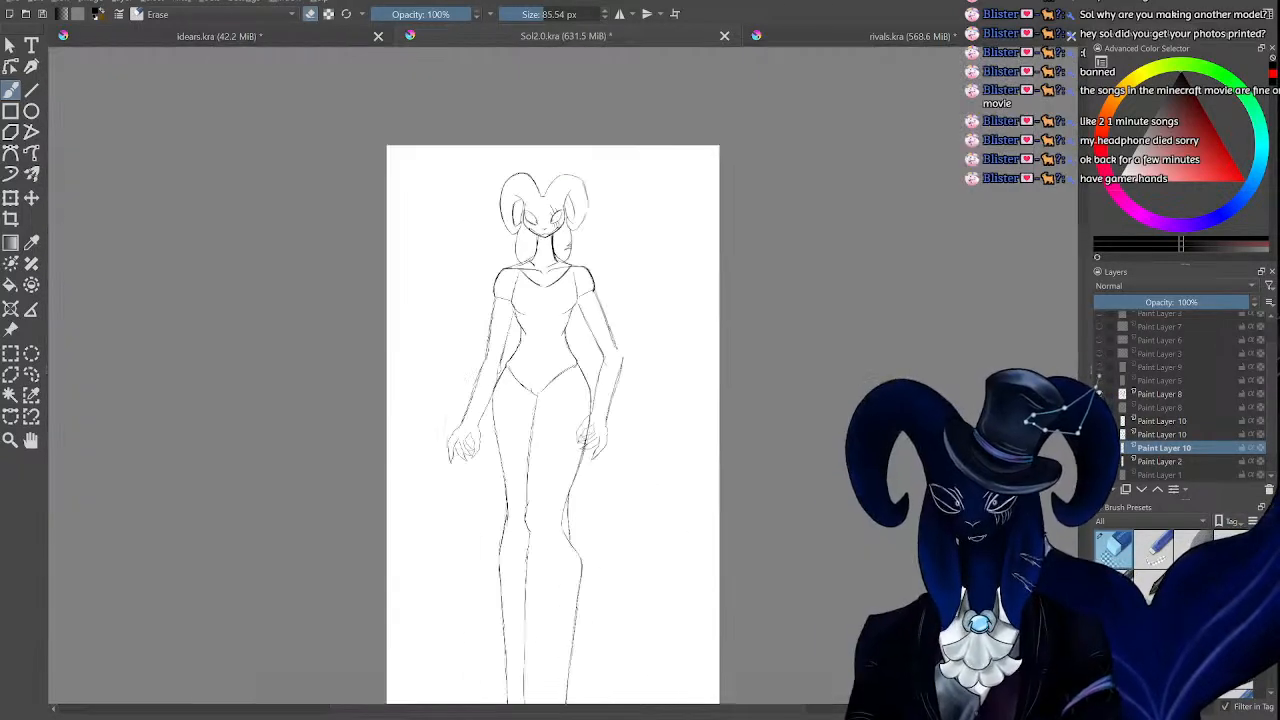
key("ctrl+plus")
key("ctrl+plus")
key("ctrl+plus")
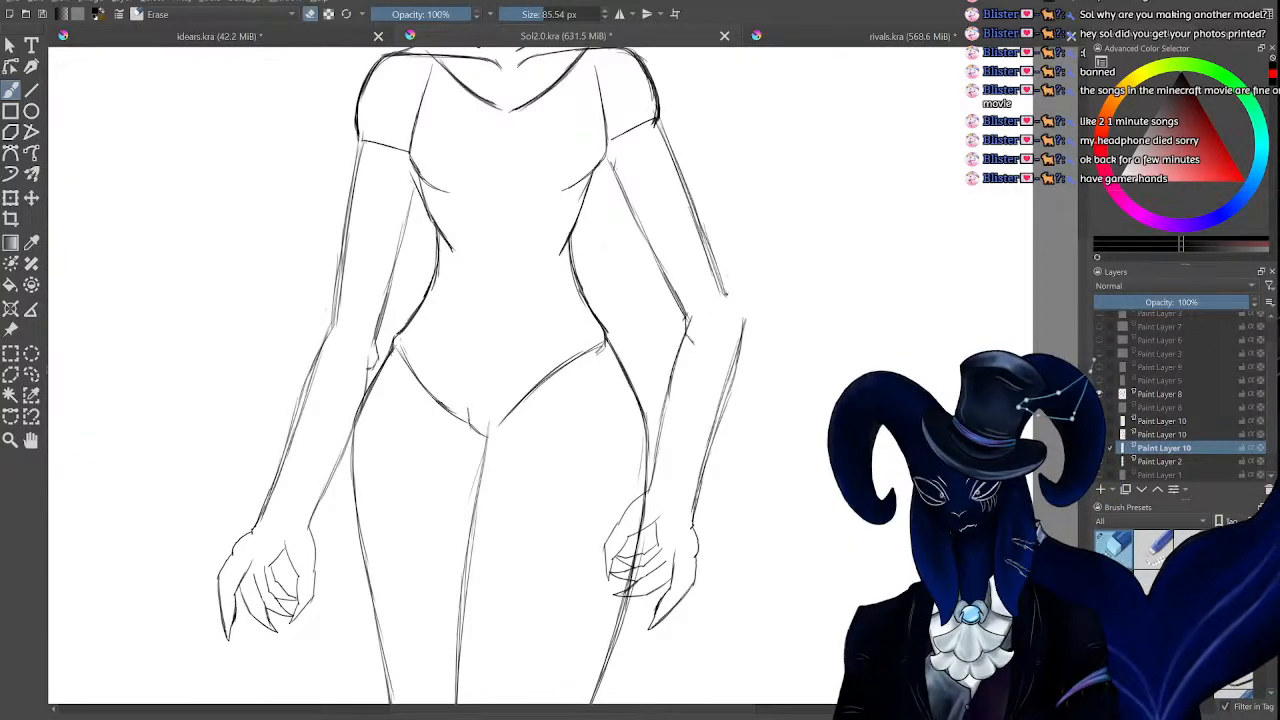
key("ctrl+minus")
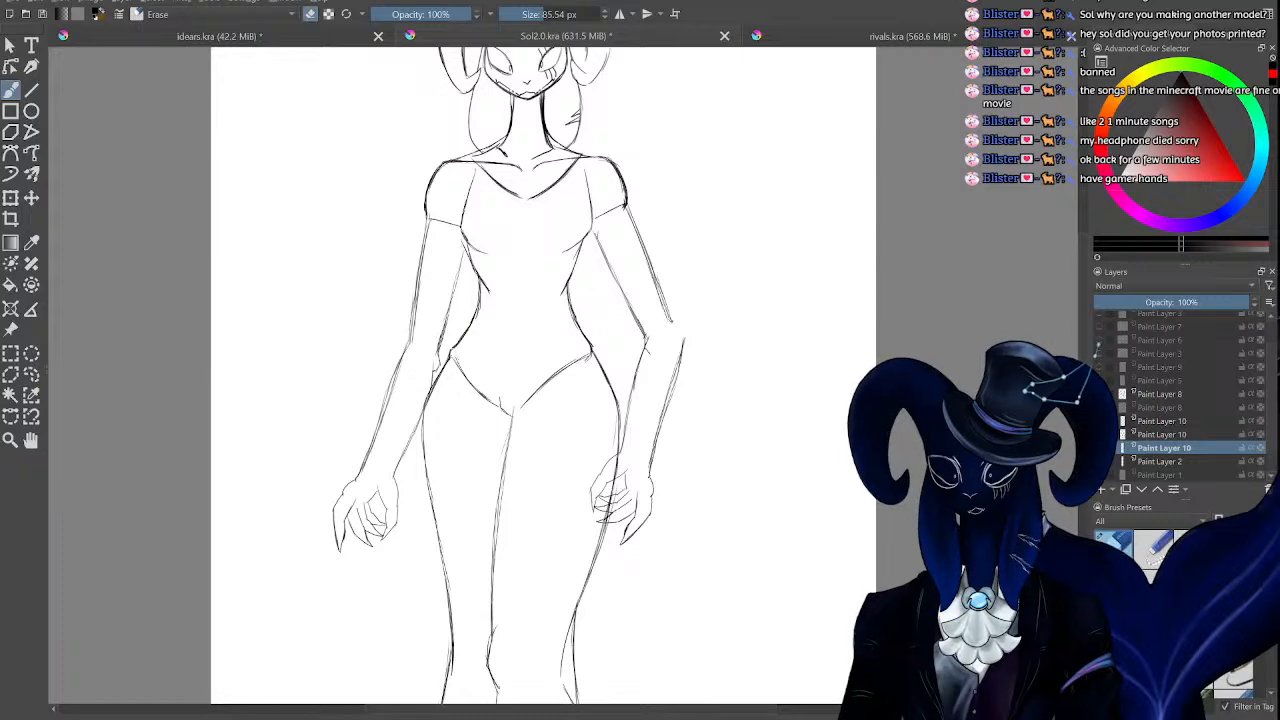
Rotate the figure's left forearm and hand inward across the hip and position its upper end near the elbow.
key("ctrl+plus")
key("ctrl+plus")
key("ctrl+minus")
key("ctrl+minus")
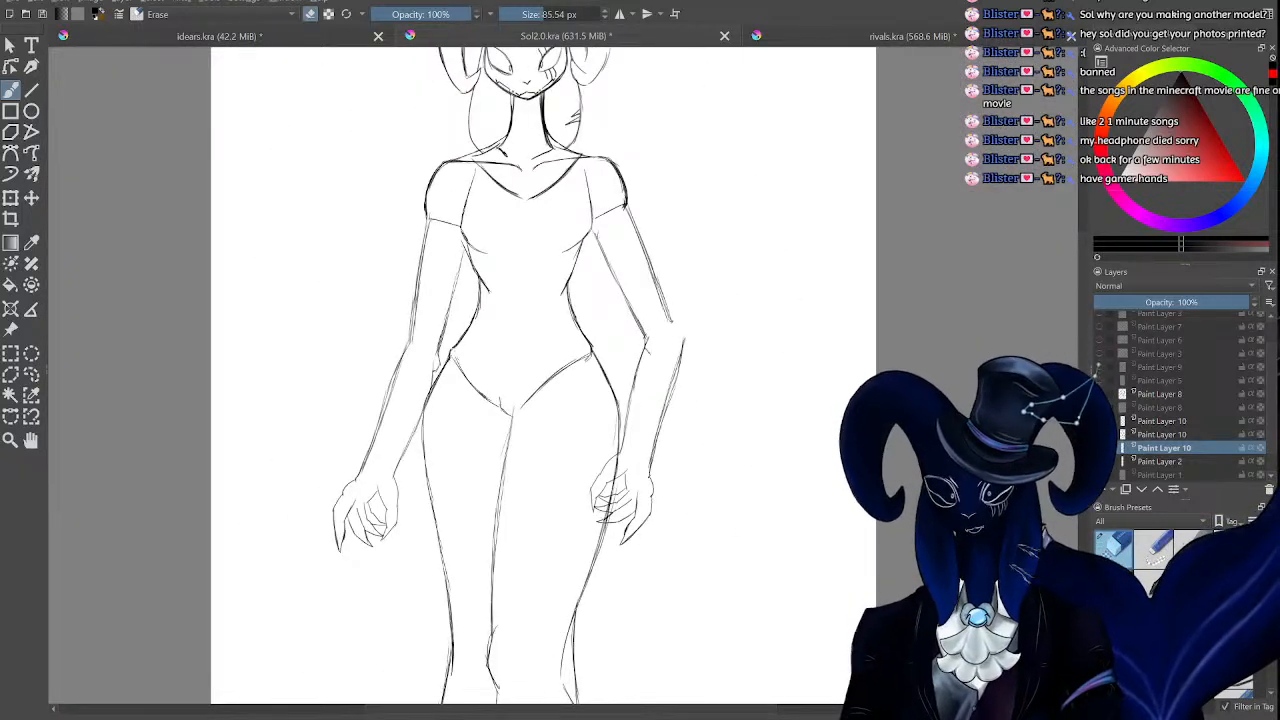
left_click(10, 197)
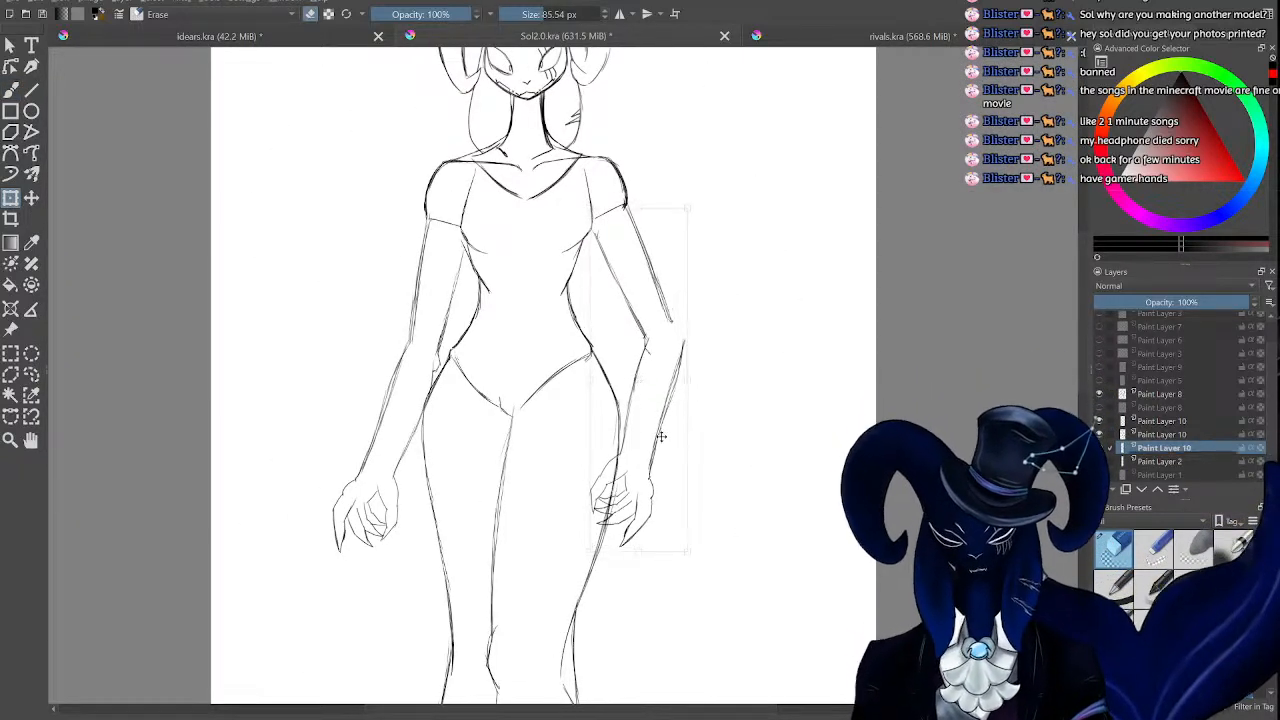
left_click_drag(731, 418, 687, 436)
key("ctrl+plus")
left_click_drag(787, 360, 743, 463)
left_click_drag(673, 439, 712, 417)
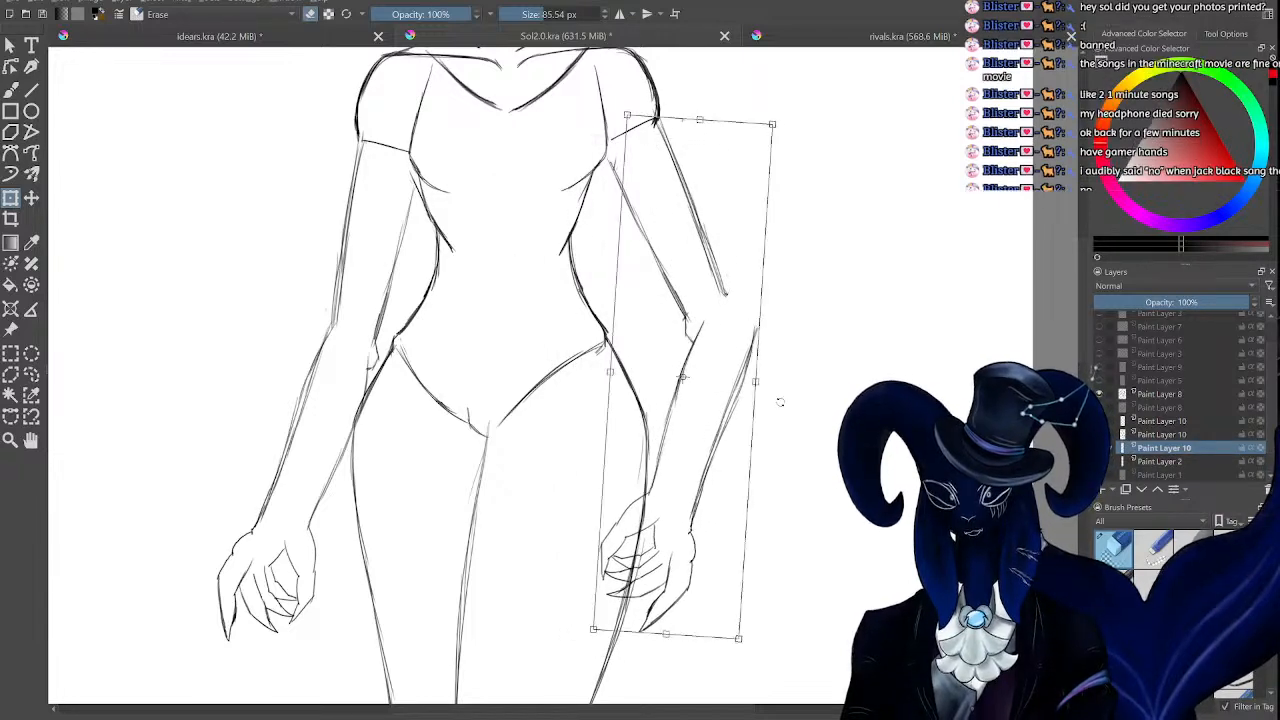
left_click_drag(782, 398, 798, 412)
left_click_drag(696, 424, 700, 397)
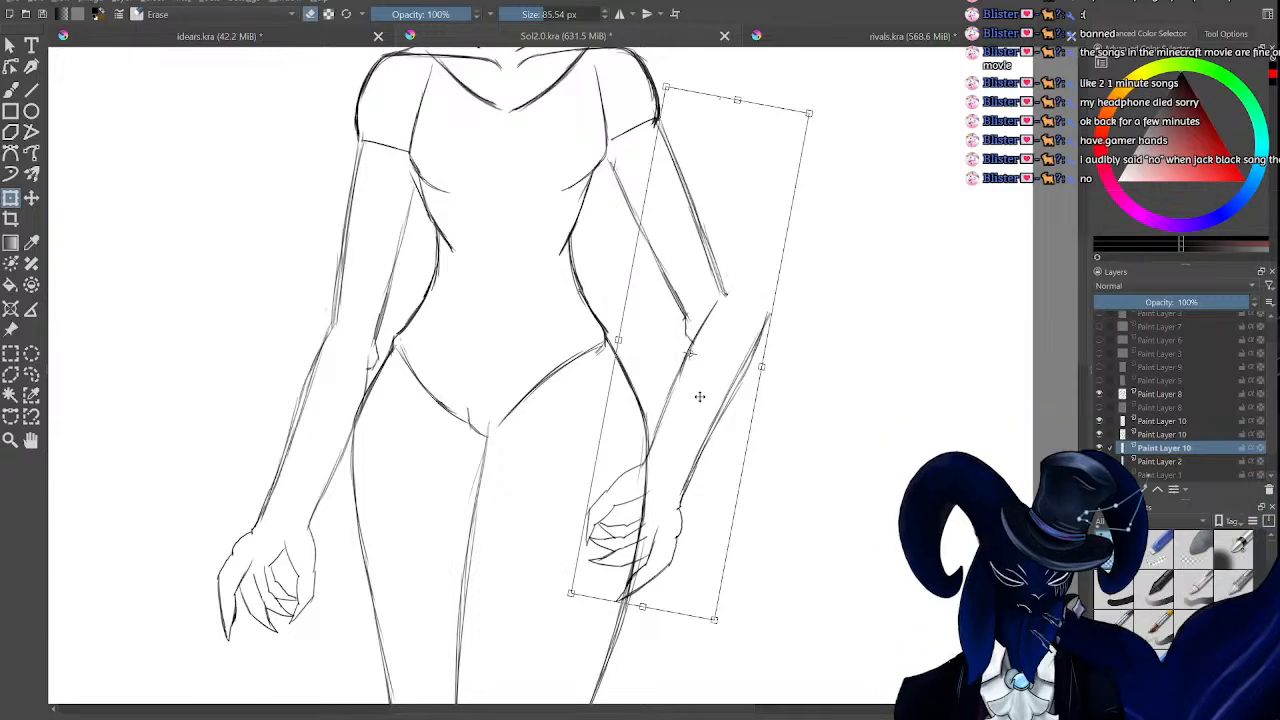
key("minus")
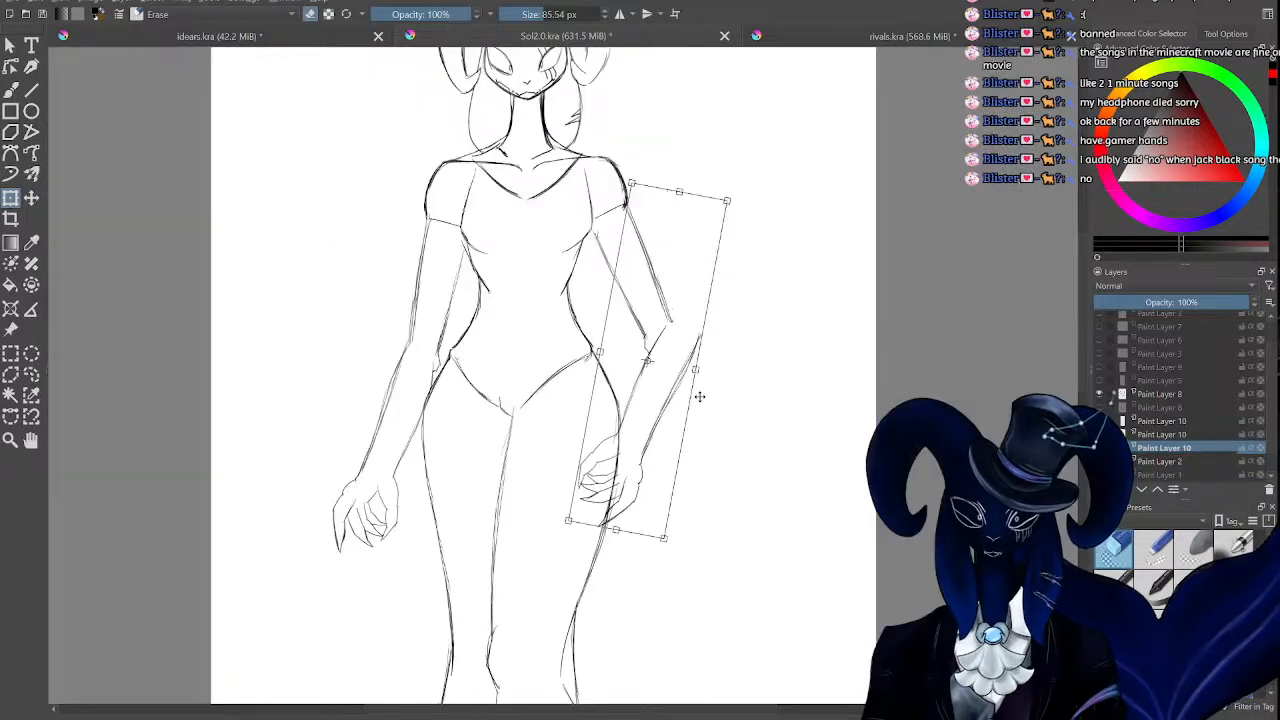
Apply the forearm transform and swing the left upper arm's Paint Layer 10 outward so its elbow meets the forearm.
left_click(1165, 434)
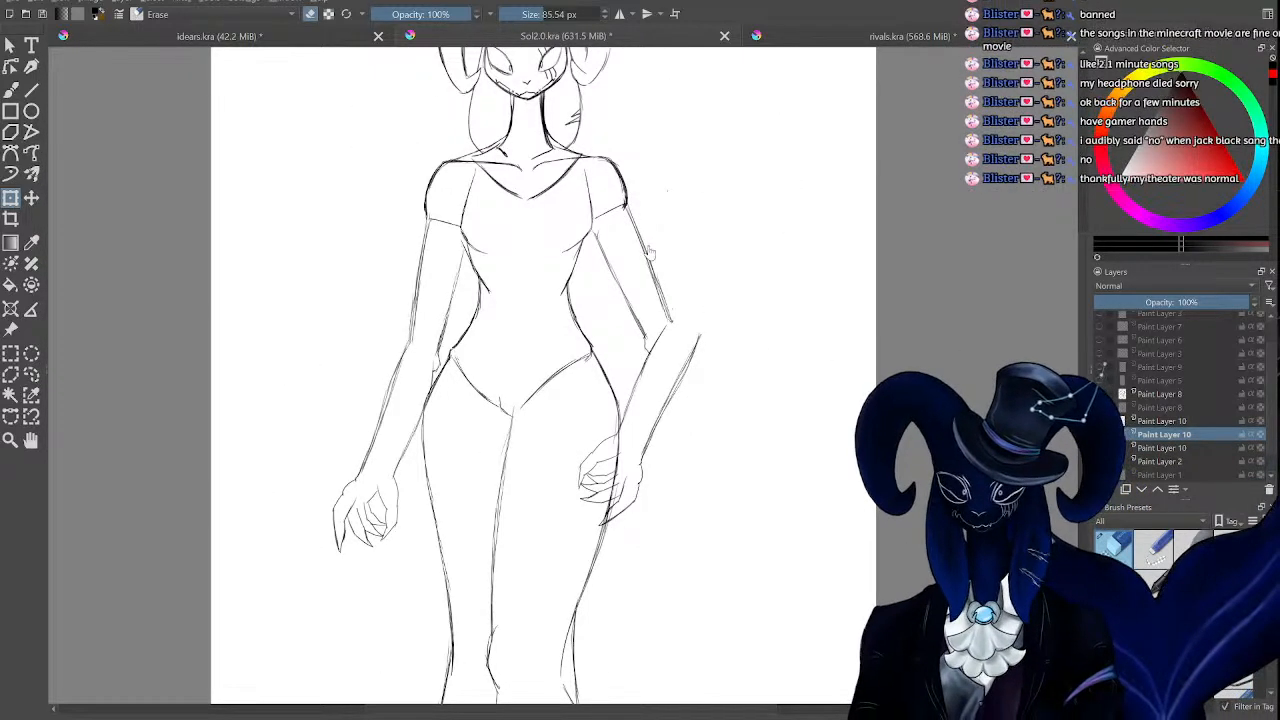
mouse_move(669, 245)
left_mouse_down()
mouse_move(711, 214)
mouse_move(703, 206)
mouse_move(680, 225)
mouse_move(710, 243)
mouse_move(660, 252)
mouse_move(708, 235)
mouse_move(680, 252)
mouse_move(734, 251)
mouse_move(670, 258)
left_mouse_up()
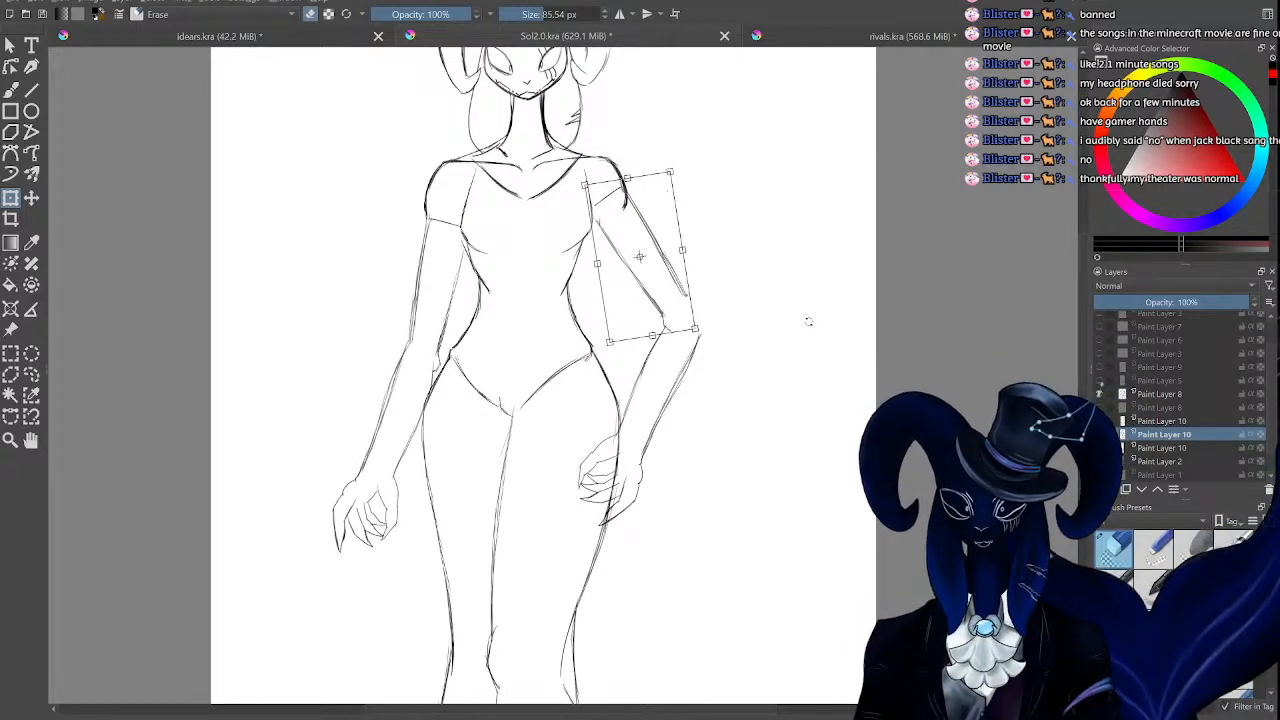
key("ctrl+plus")
key("ctrl+plus")
key("ctrl+plus")
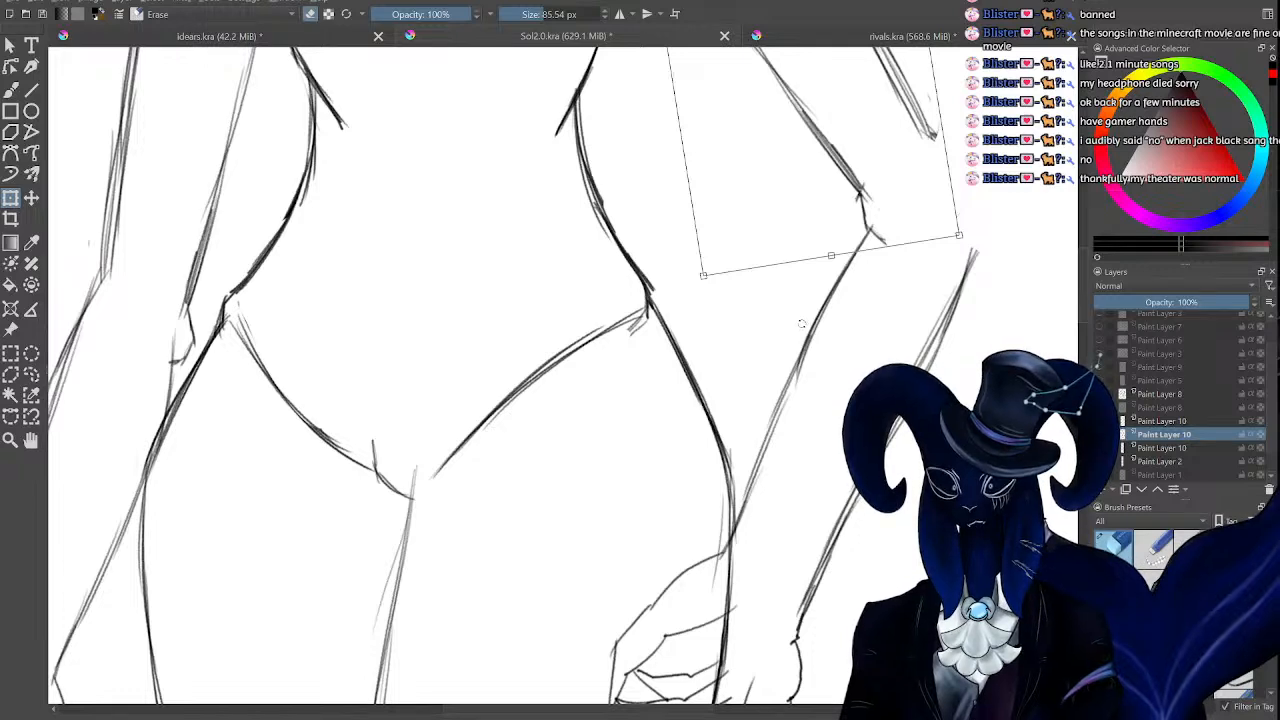
key("ctrl+minus")
key("ctrl+plus")
key("ctrl+minus")
key("ctrl+minus")
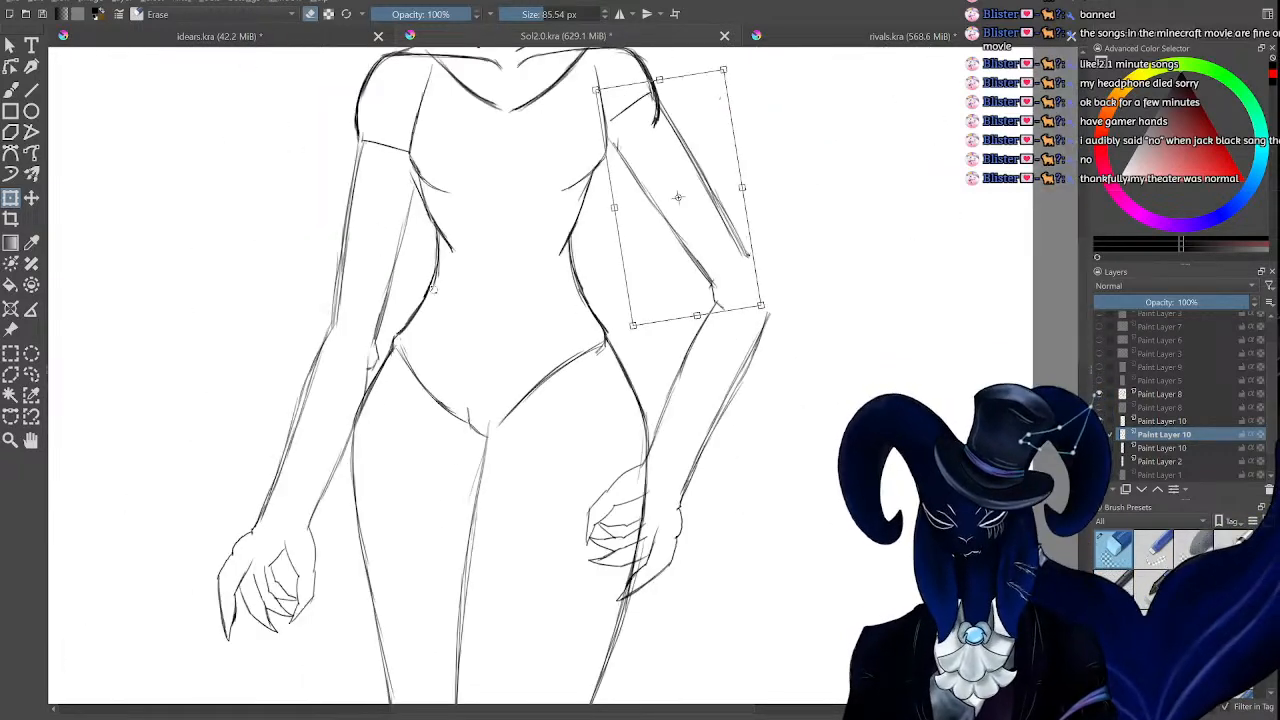
Apply the upper arm transform, erase the stray elbow crease, and extend the upper arm's lines down to the elbow.
left_click(12, 90)
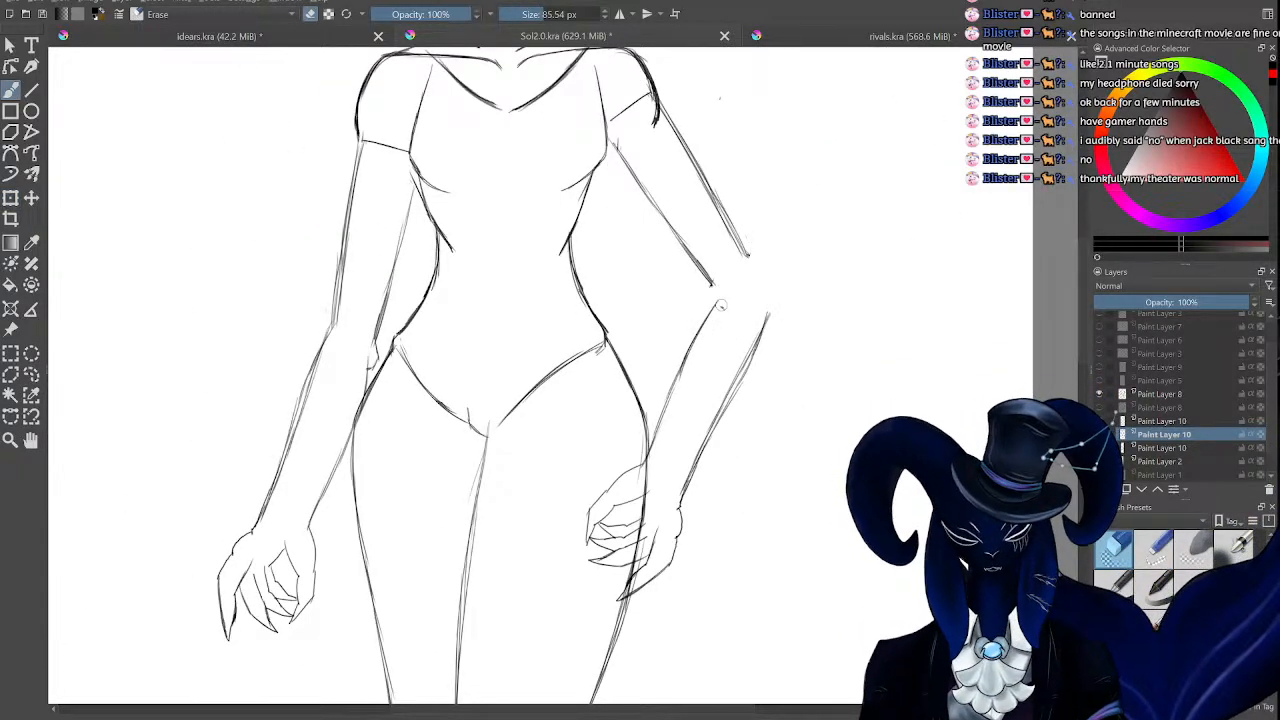
key("e")
left_click_drag(719, 301, 713, 285)
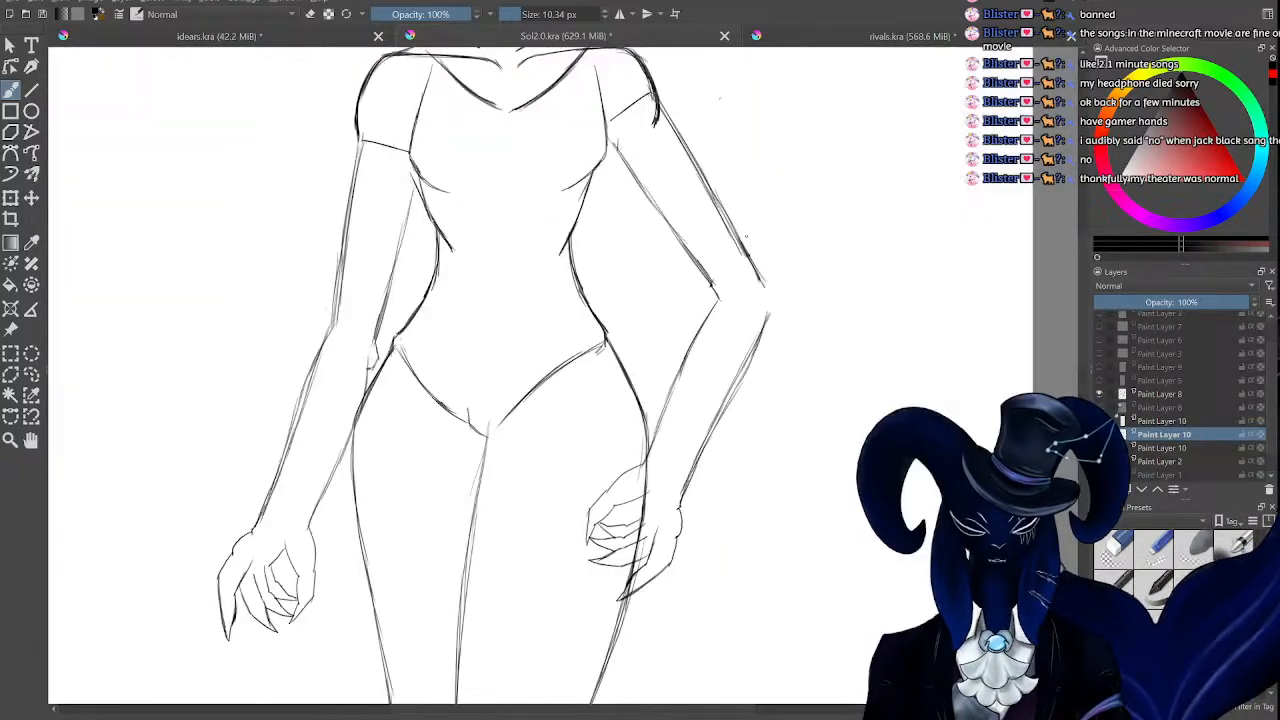
Identify the left forearm's Paint Layer 10 by its visibility and erase the hand from it.
left_click(1162, 423)
left_click(1099, 421)
left_click(1099, 421)
left_click(1163, 448)
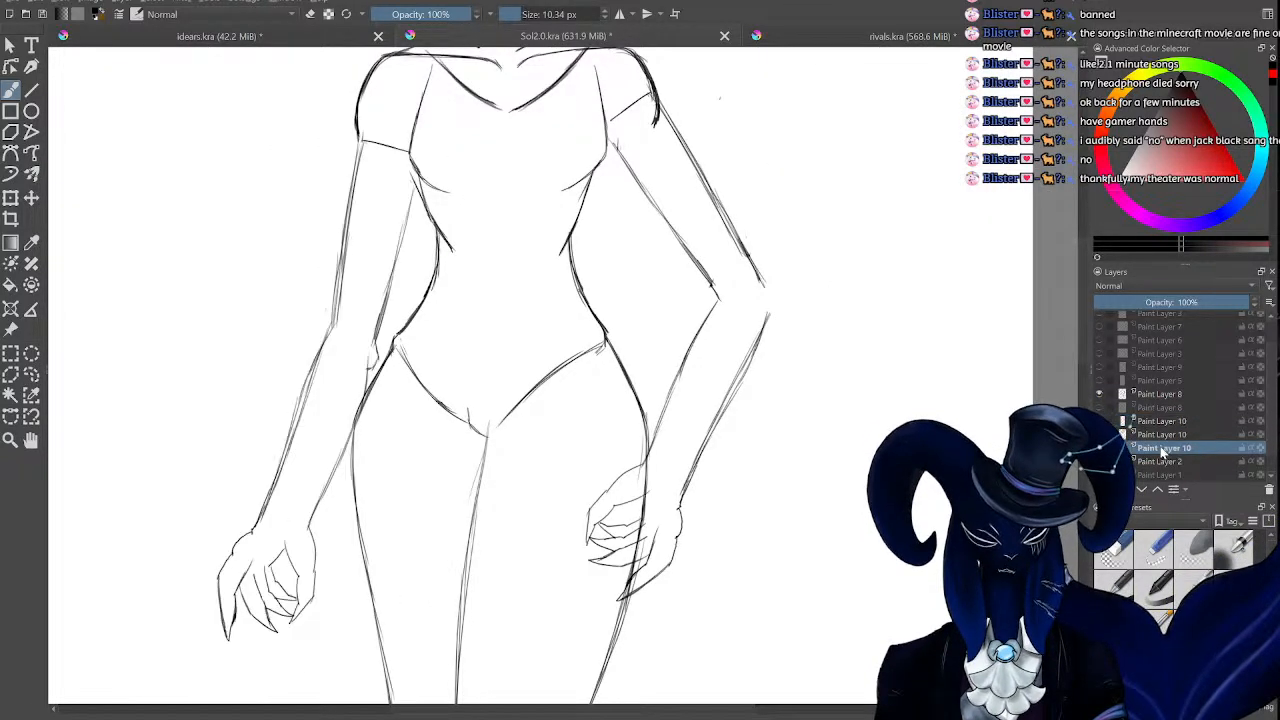
left_click(1099, 448)
left_click(1099, 448)
key("e")
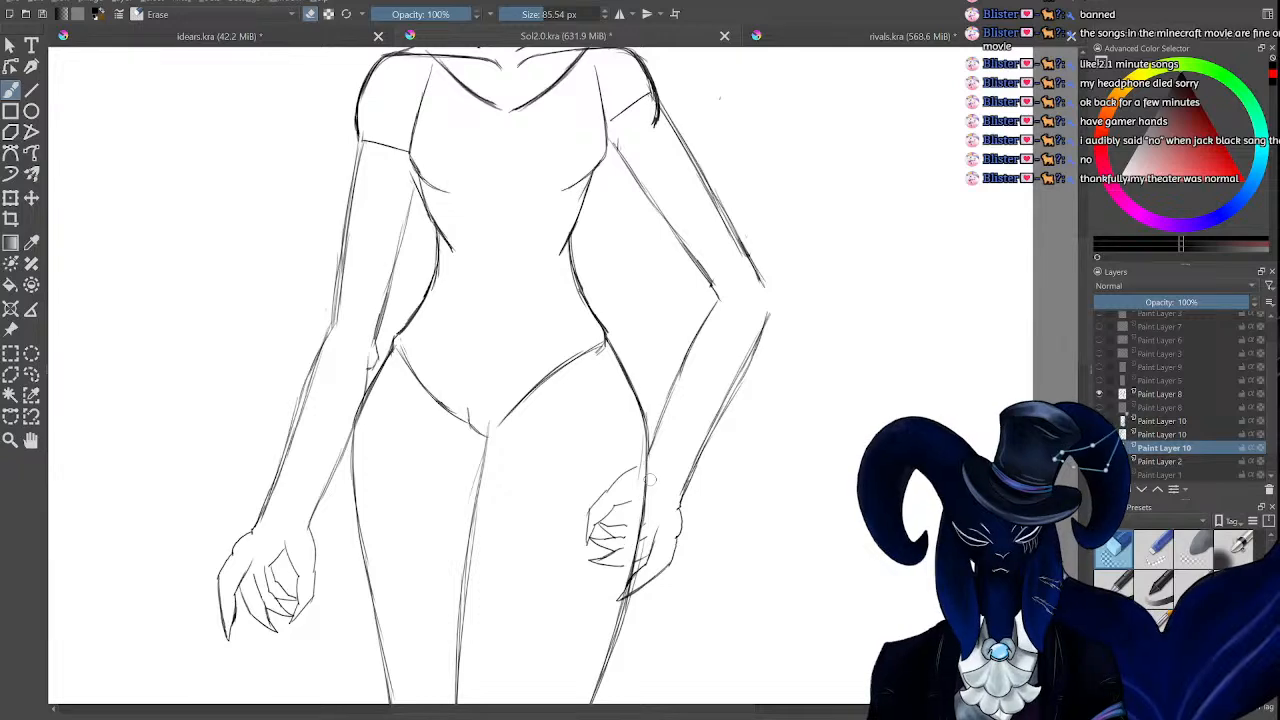
mouse_move(662, 569)
left_mouse_down()
mouse_move(602, 634)
mouse_move(618, 516)
mouse_move(594, 540)
left_mouse_up()
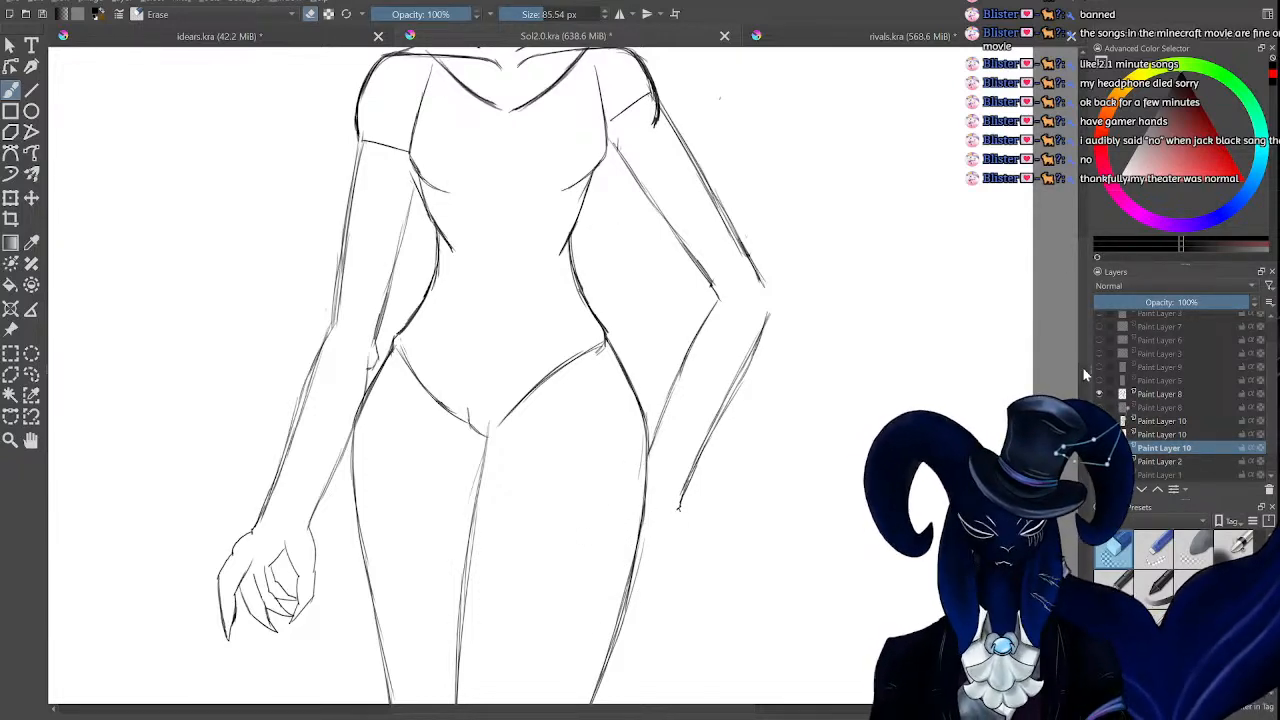
Check the left arm's two layers by toggling their visibility, and examine the handless arm against the whole figure.
scroll(540, 380, "up", 5)
left_click_drag(1097, 313, 1091, 327)
left_click(1099, 434)
left_click(1099, 448)
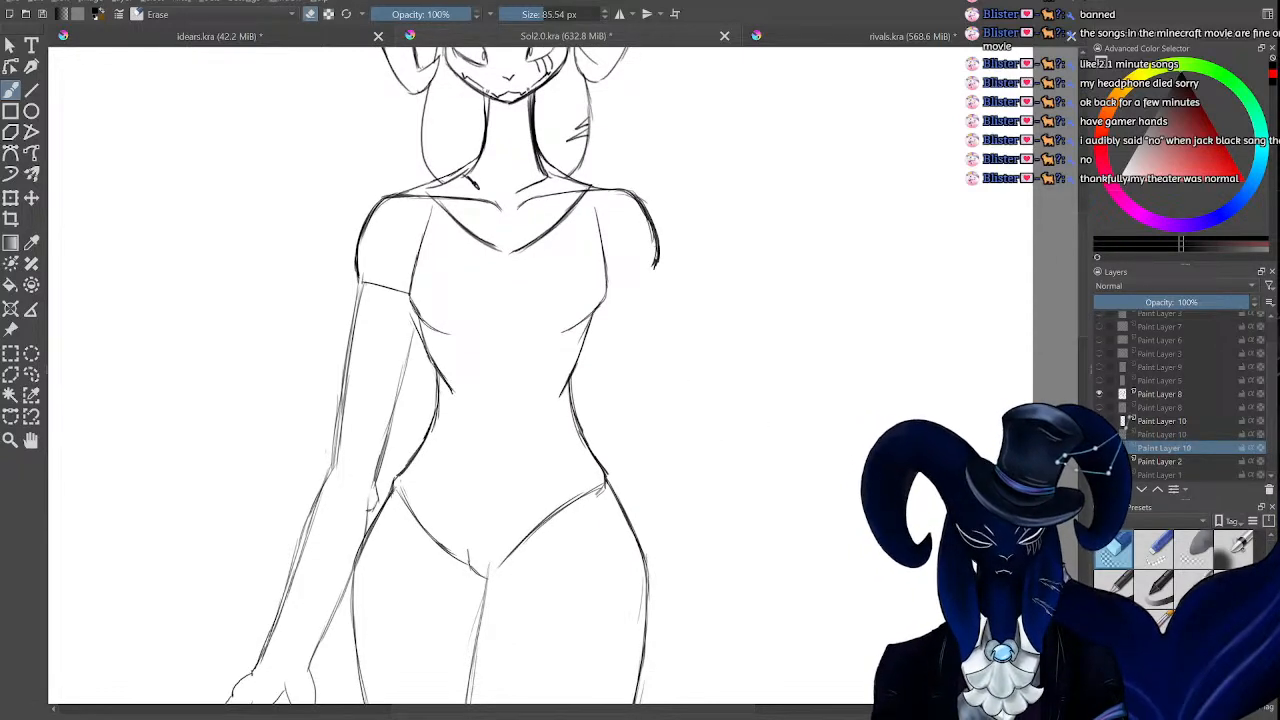
left_click(1099, 448)
left_click(1099, 434)
key("ctrl+minus")
key("ctrl+minus")
key("ctrl+minus")
key("ctrl+plus")
key("ctrl+plus")
key("ctrl+plus")
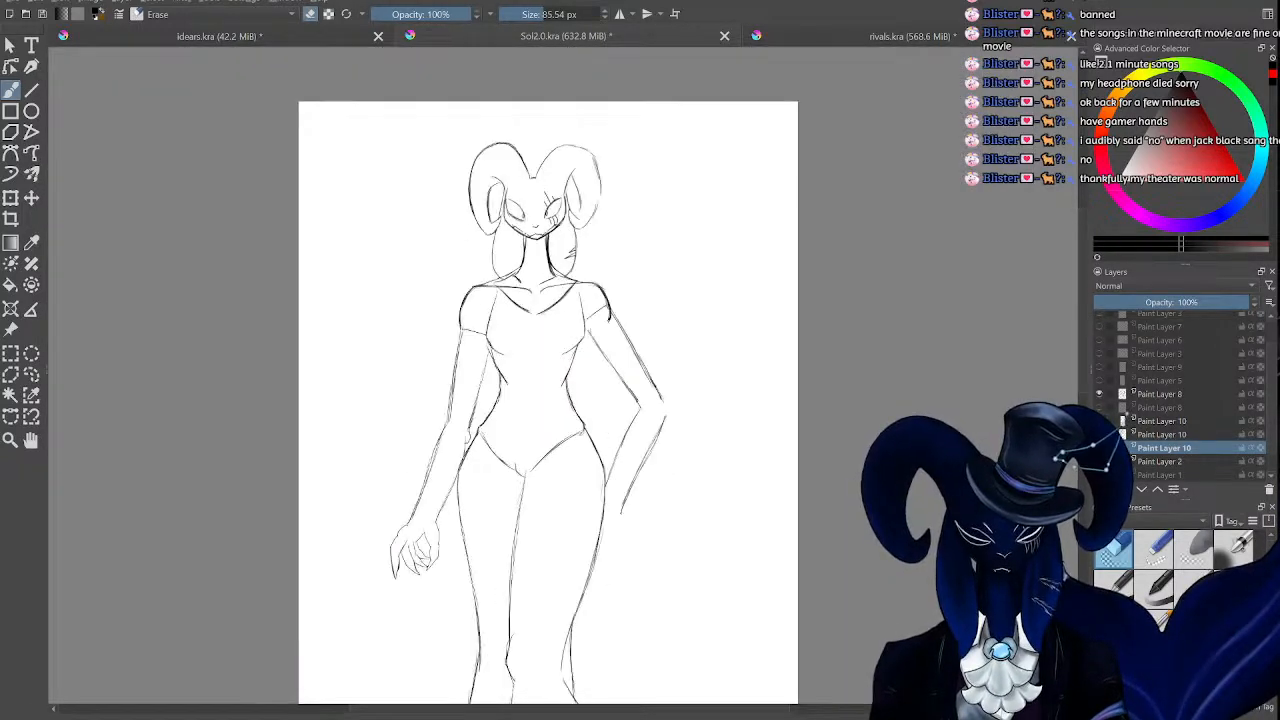
Extend the left forearm's outer line down toward the wrist, checking it with the upper arm hidden and shown.
key("e")
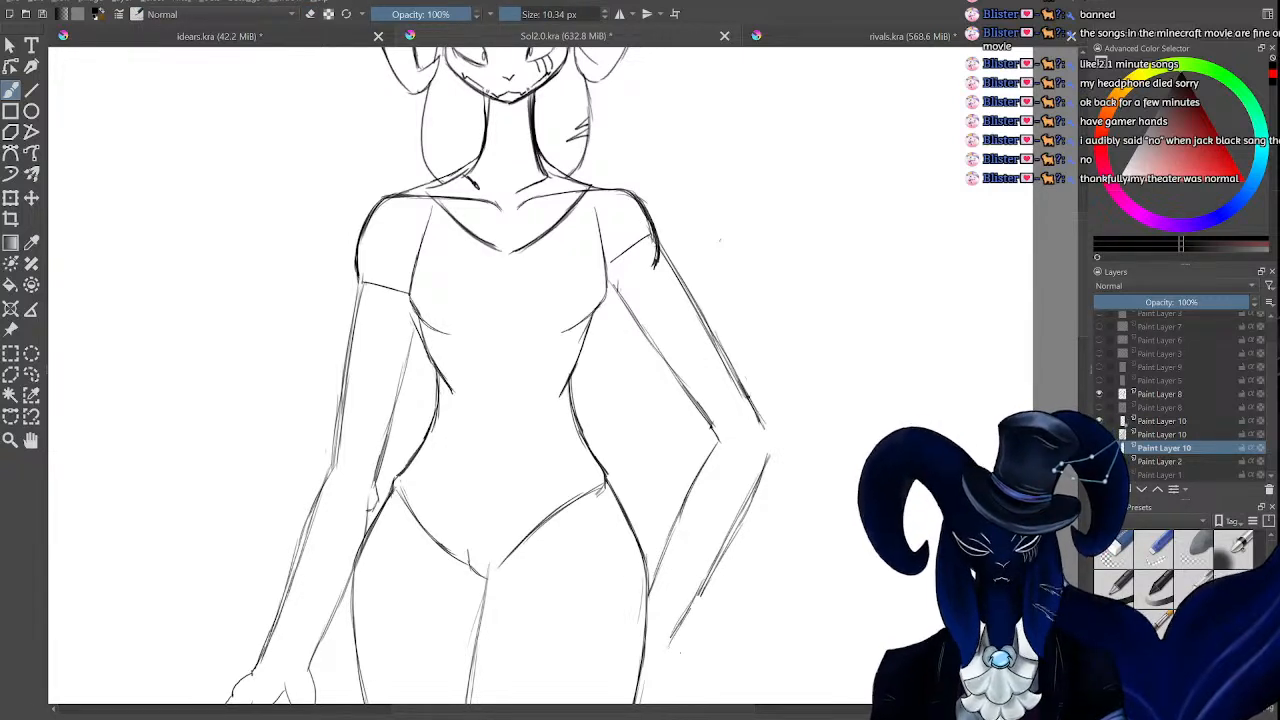
left_click(1100, 434)
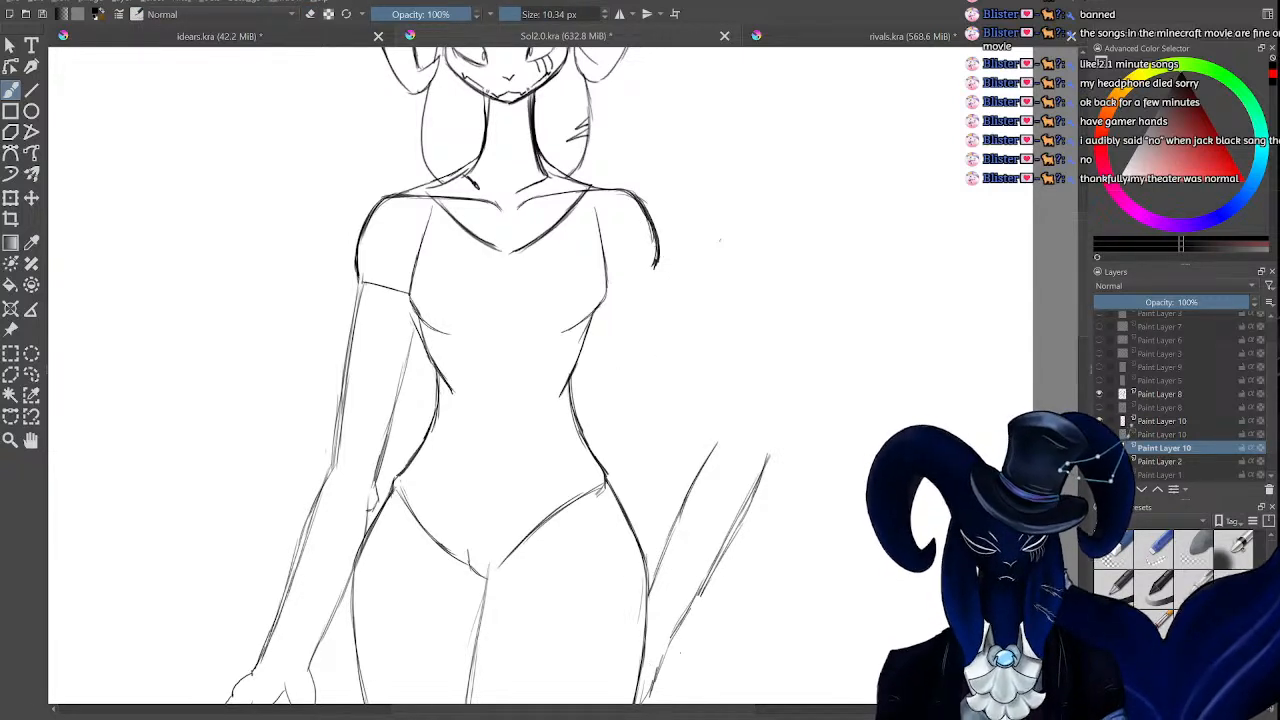
left_click(1100, 434)
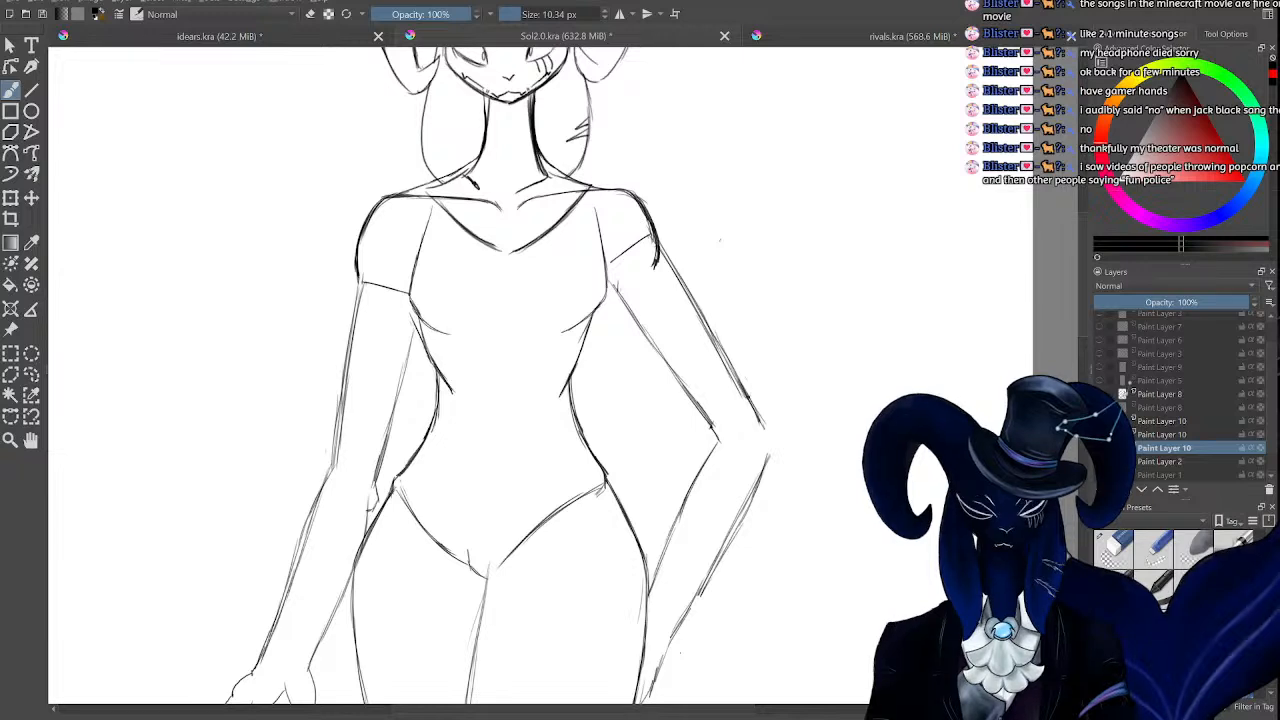
Shift the left forearm slightly toward the body and apply the transform.
key("ctrl+t")
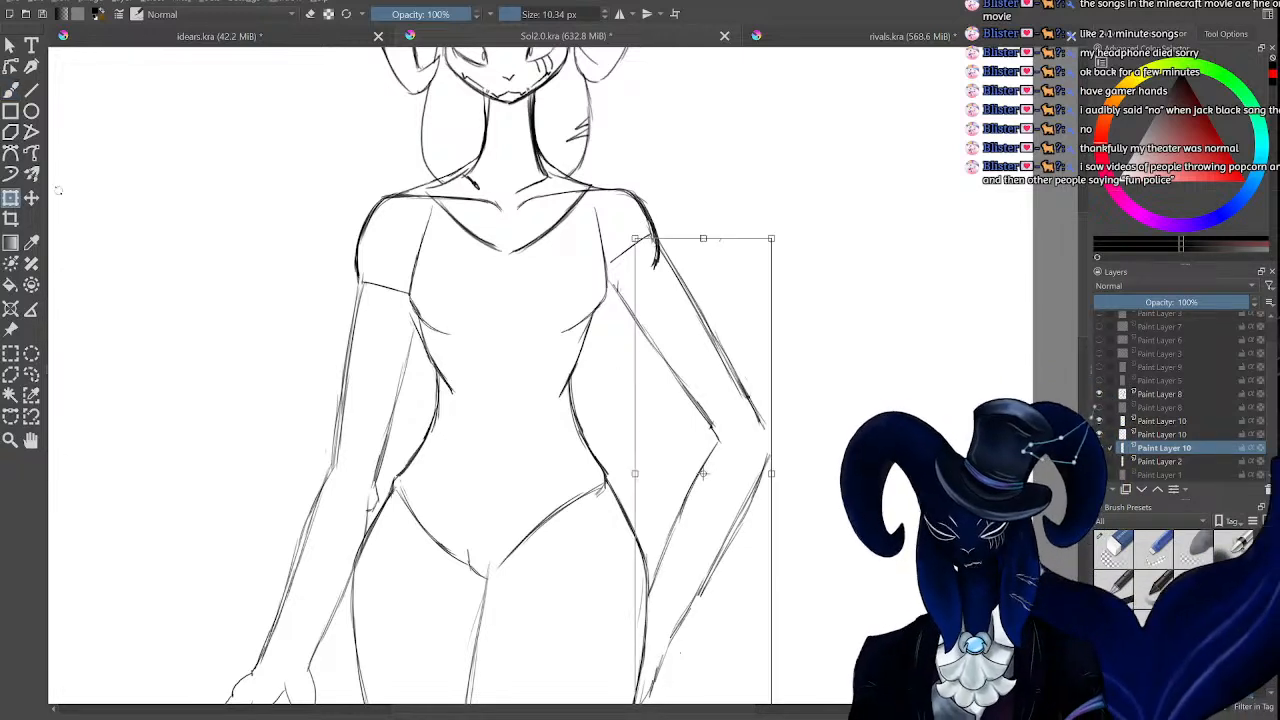
left_click_drag(735, 407, 725, 401)
left_click(12, 90)
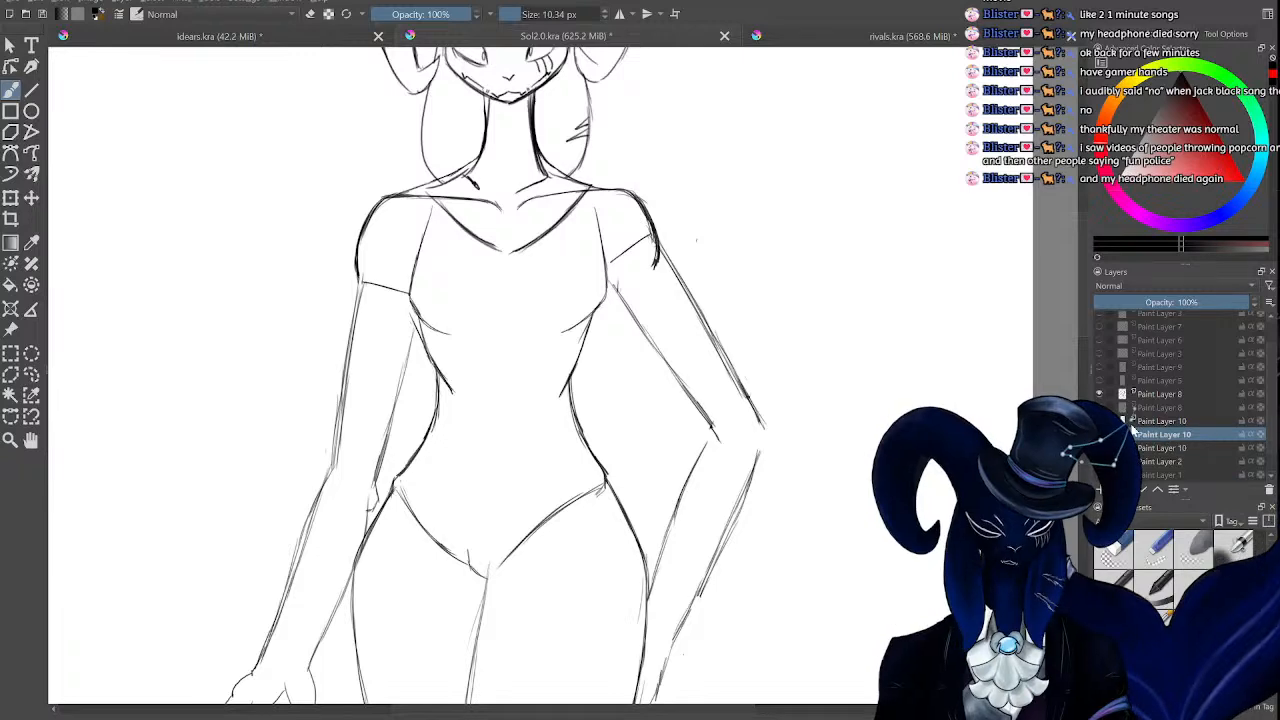
Rotate the left upper arm inward toward the torso, line it up with the forearm, and extend its outer line to the elbow.
left_click(12, 199)
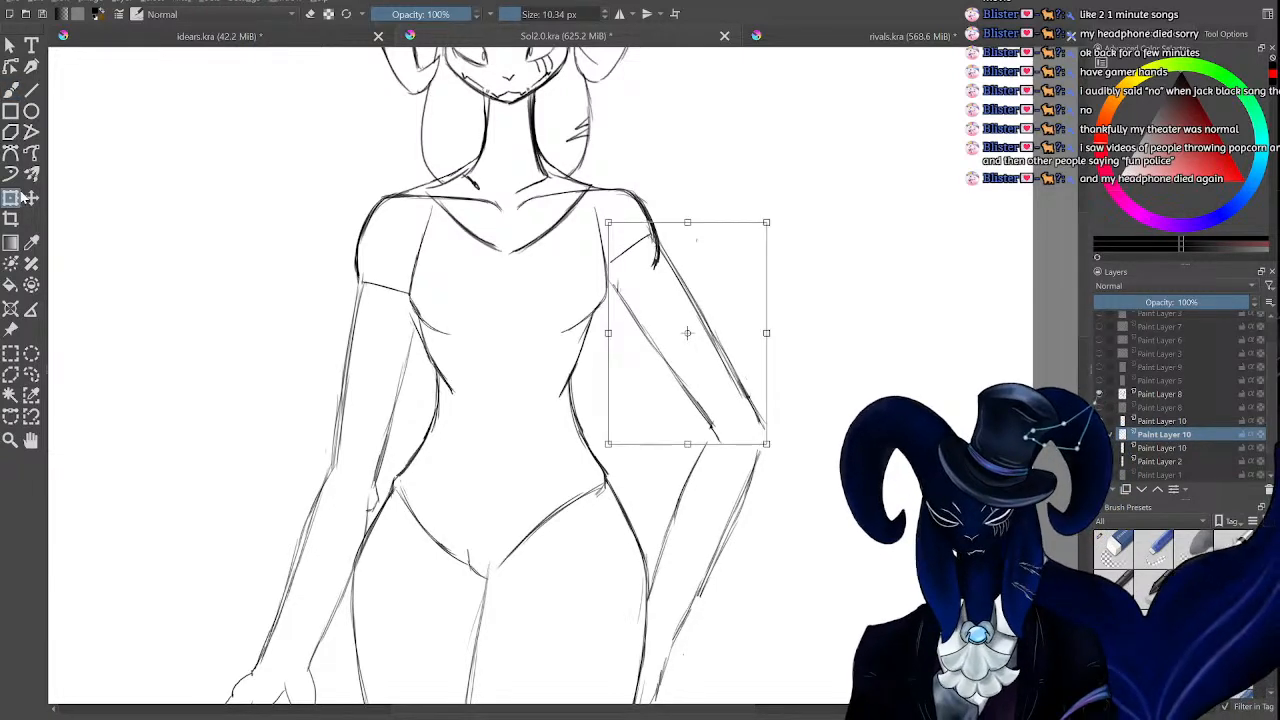
left_click_drag(804, 225, 820, 246)
left_click_drag(726, 311, 711, 328)
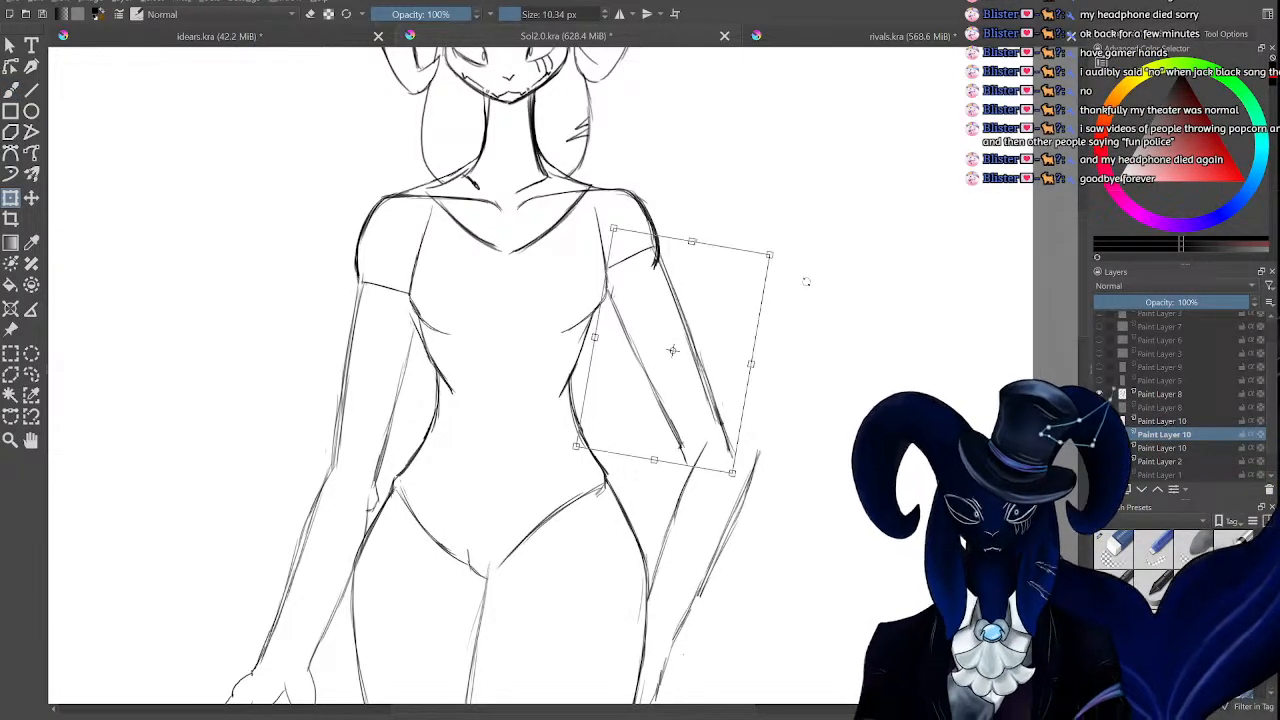
left_click(13, 90)
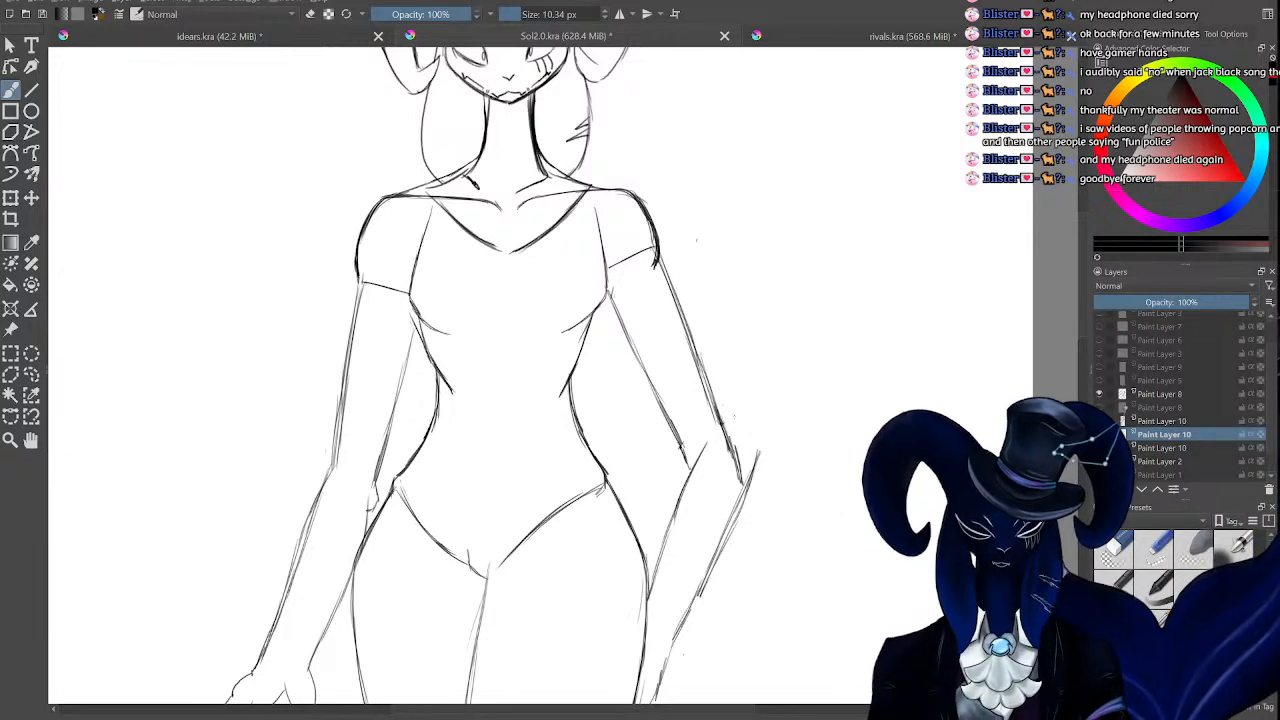
Erase the left forearm's line ends that overshoot the elbow on its Paint Layer 10.
key("e")
left_click(1160, 449)
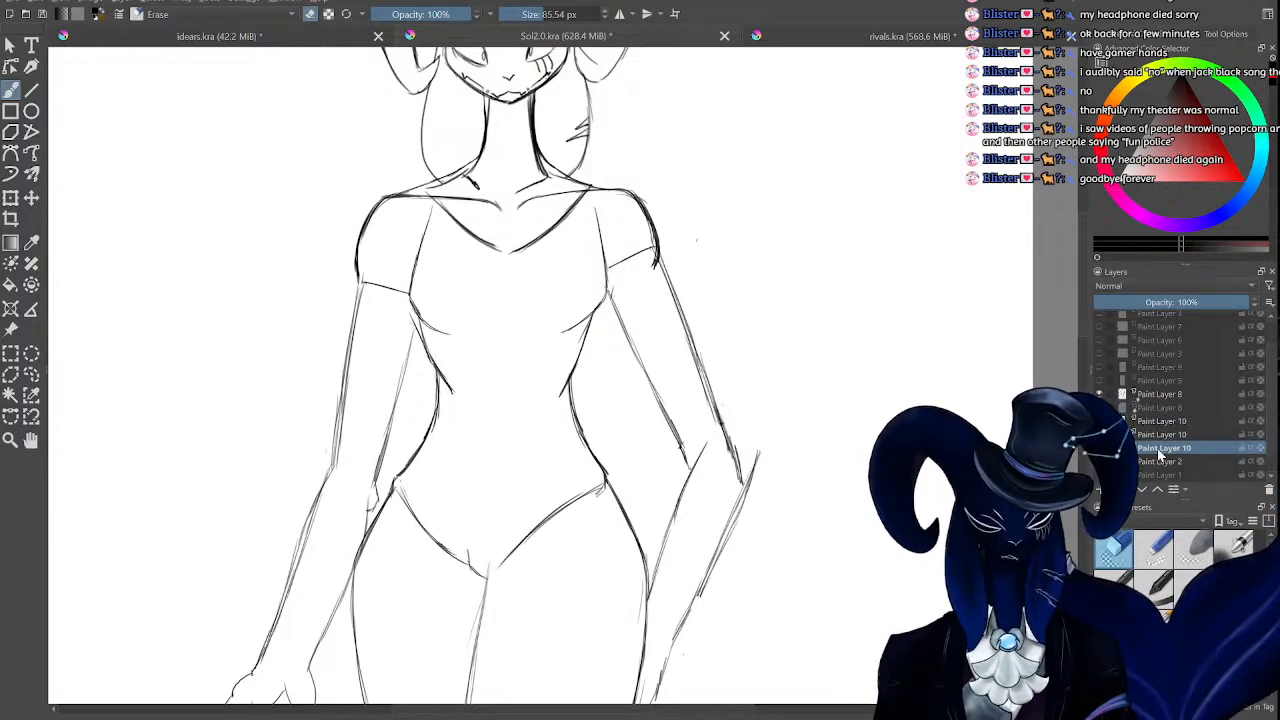
left_click_drag(760, 446, 752, 486)
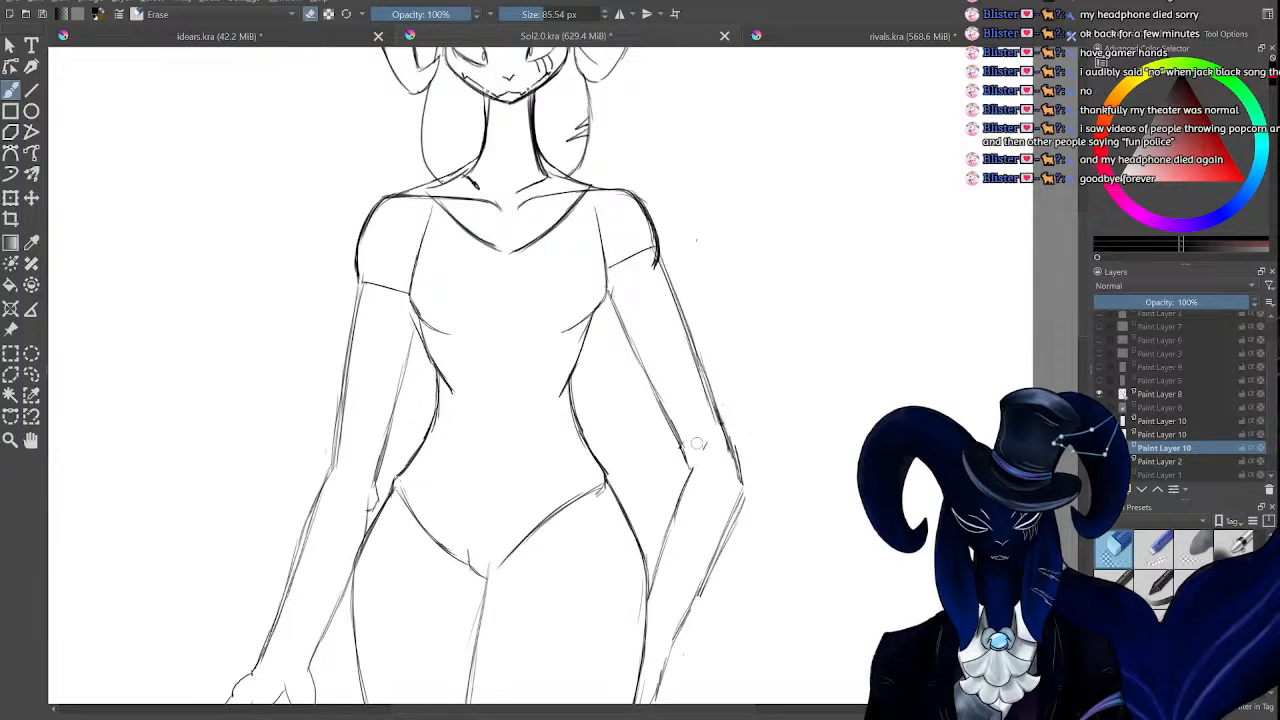
key("e")
Clean up the left forearm's wrist end and sketch the first lines of a new hand against the hip.
key("ctrl+minus")
key("ctrl+minus")
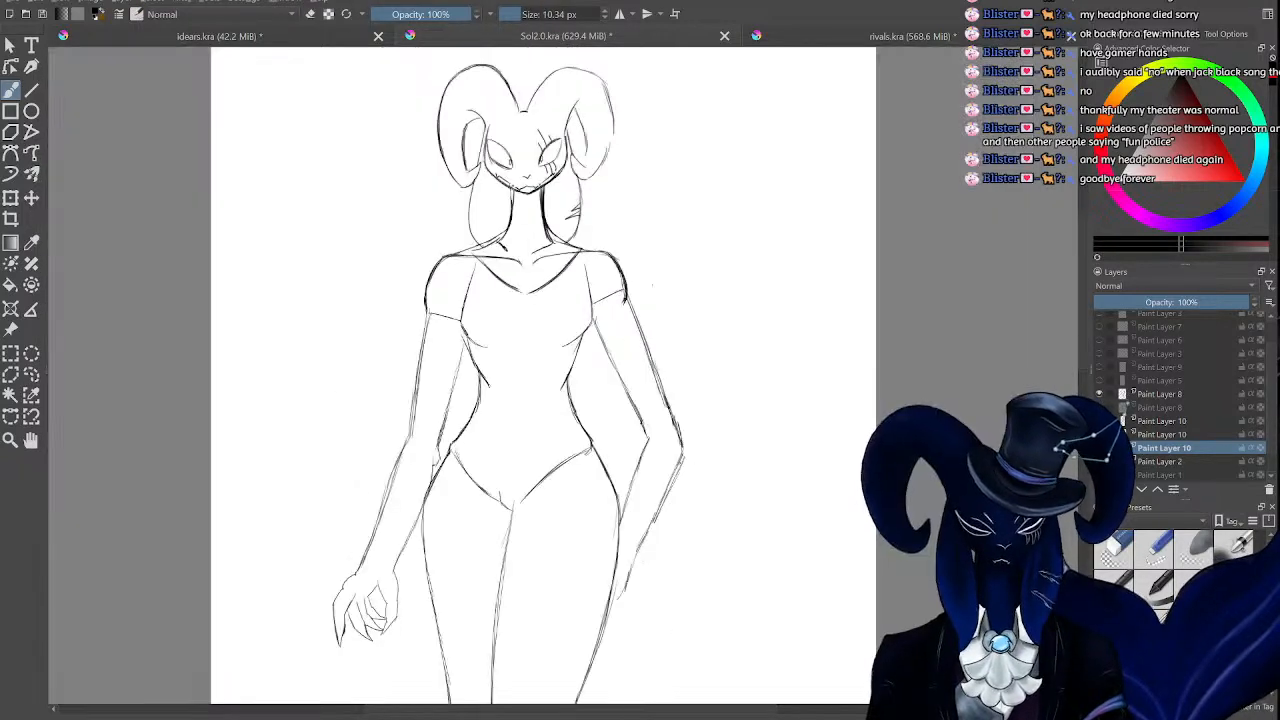
key("slash")
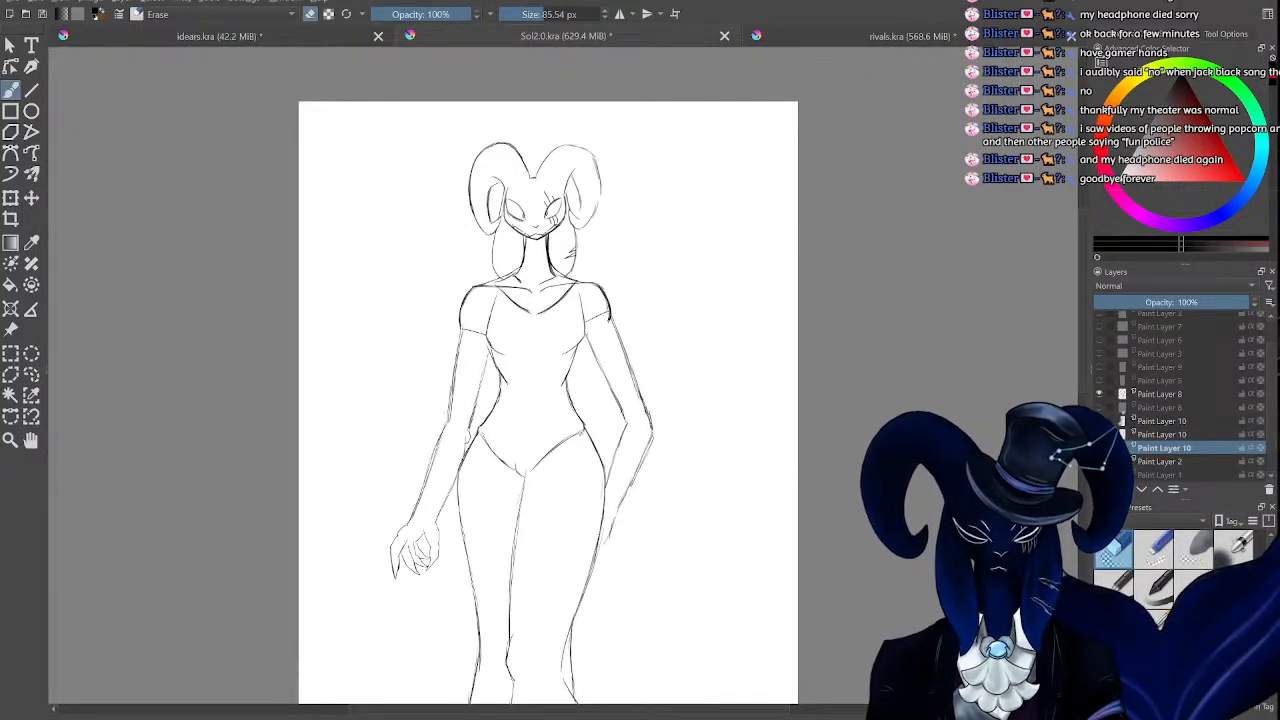
left_click_drag(614, 512, 588, 552)
key("e")
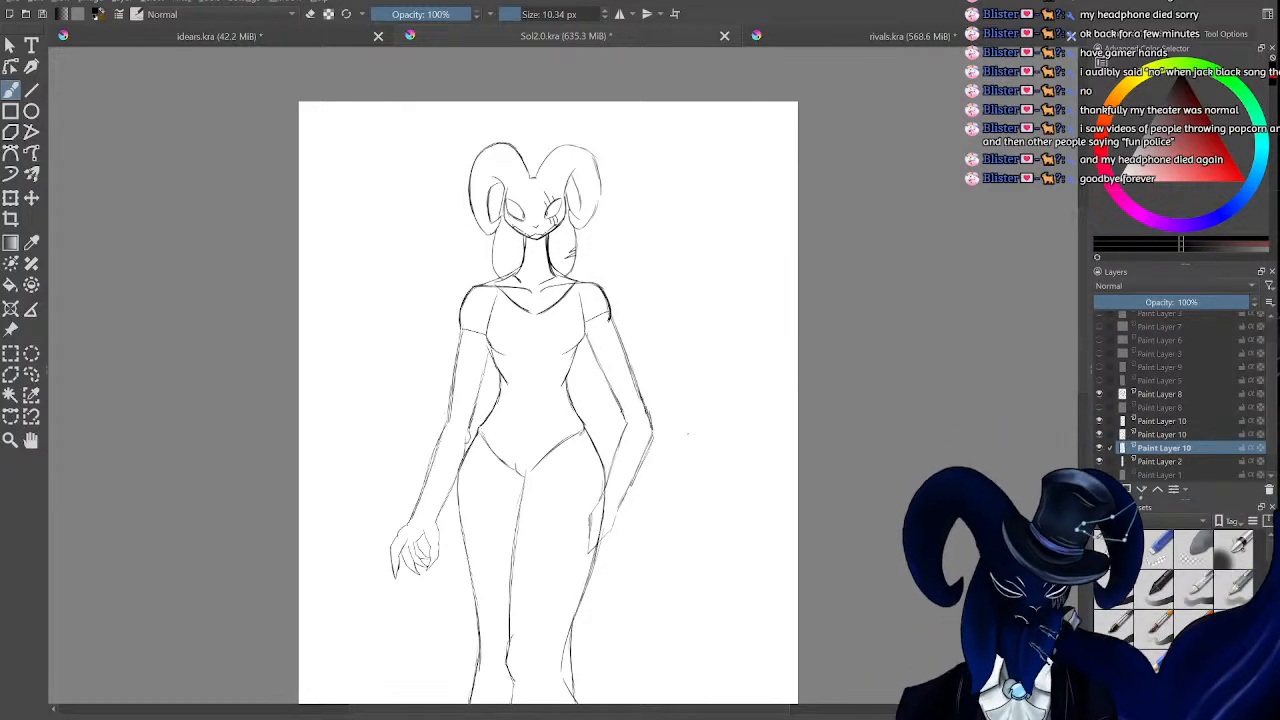
Examine the re-posed left arm and its new hand lines in close-up and against the full figure.
key("ctrl+plus")
key("ctrl+plus")
key("ctrl+plus")
key("ctrl+plus")
key("ctrl+plus")
key("ctrl+plus")
key("ctrl+minus")
key("ctrl+minus")
key("ctrl+minus")
key("ctrl+minus")
key("ctrl+minus")
key("ctrl+minus")
key("ctrl+minus")
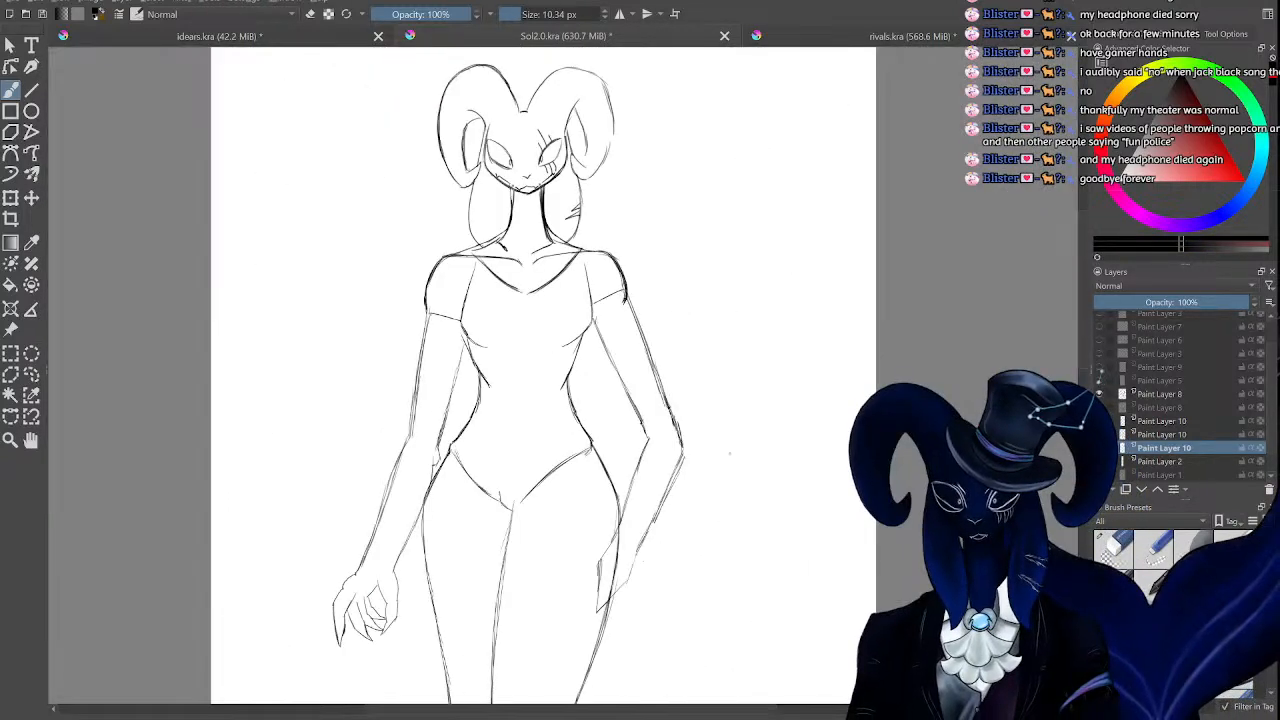
key("ctrl+plus")
key("ctrl+plus")
key("ctrl+plus")
key("ctrl+plus")
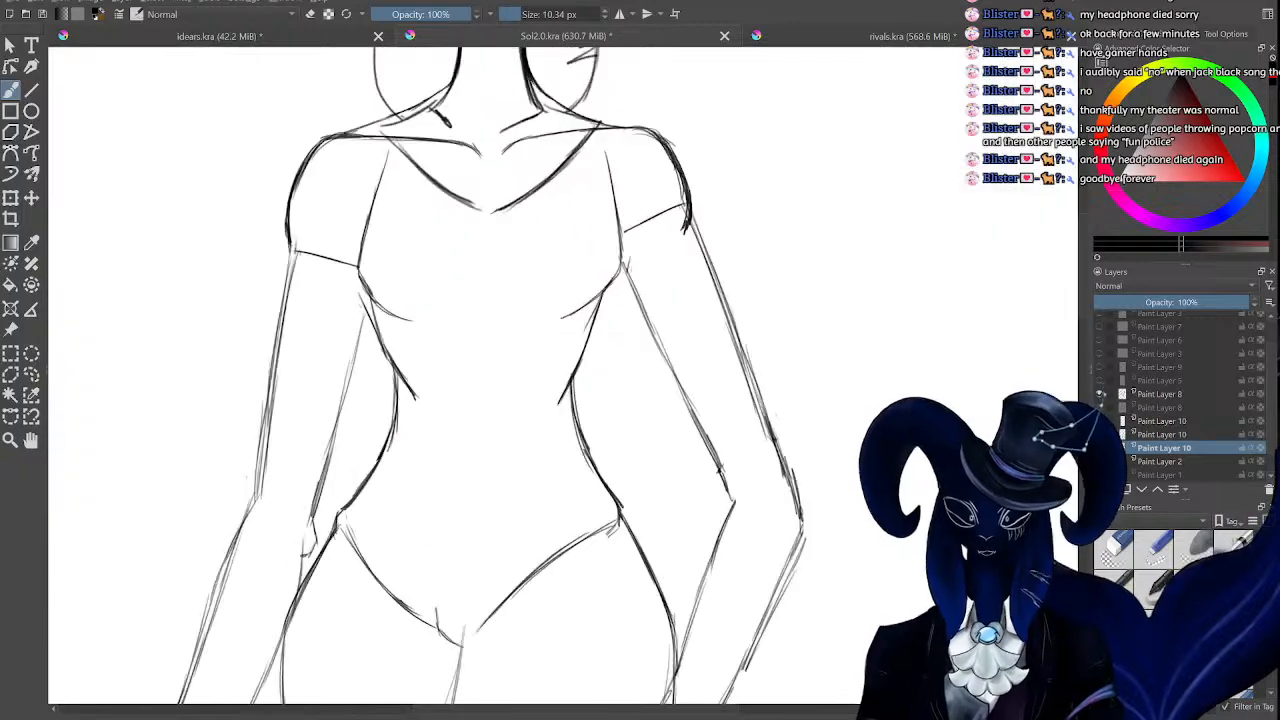
key("ctrl+minus")
key("ctrl+minus")
key("ctrl+minus")
key("ctrl+minus")
key("ctrl+minus")
key("ctrl+minus")
key("ctrl+minus")
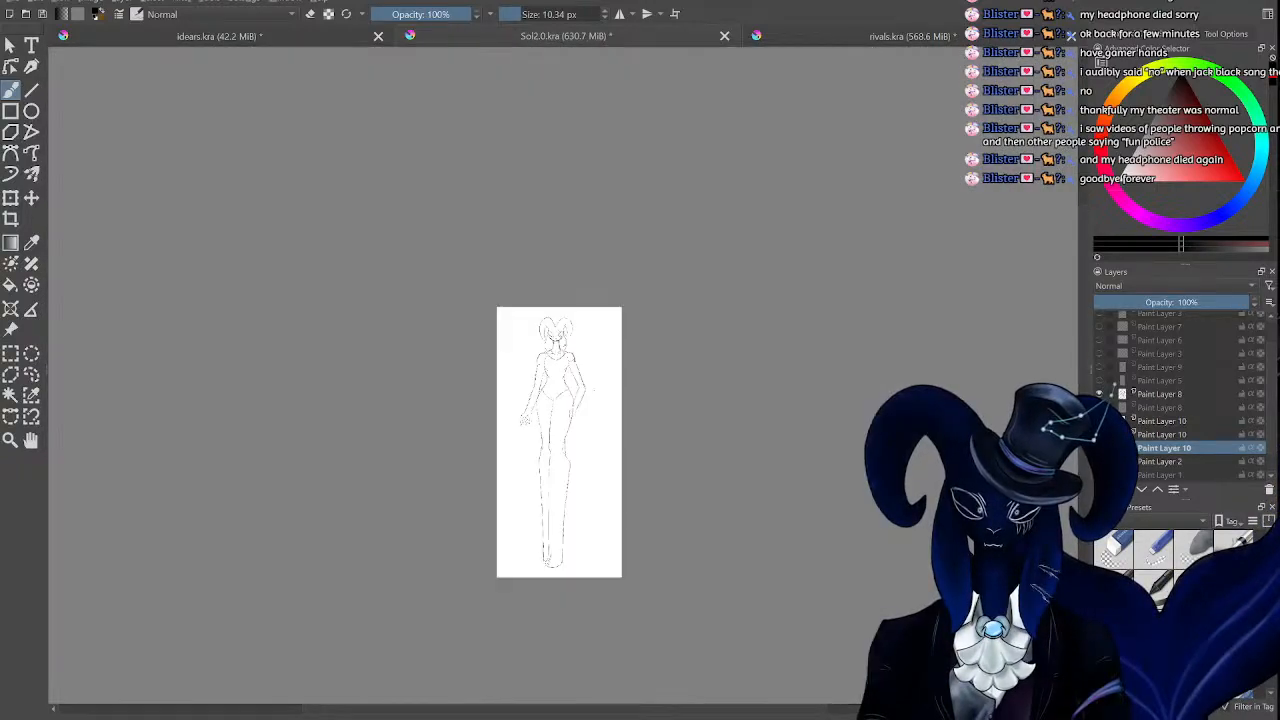
key("ctrl+plus")
key("ctrl+plus")
key("ctrl+plus")
key("ctrl+minus")
key("ctrl+minus")
key("ctrl+minus")
key("ctrl+plus")
key("ctrl+plus")
key("ctrl+plus")
key("ctrl+plus")
key("ctrl+plus")
key("ctrl+plus")
key("ctrl+plus")
key("ctrl+plus")
key("ctrl+plus")
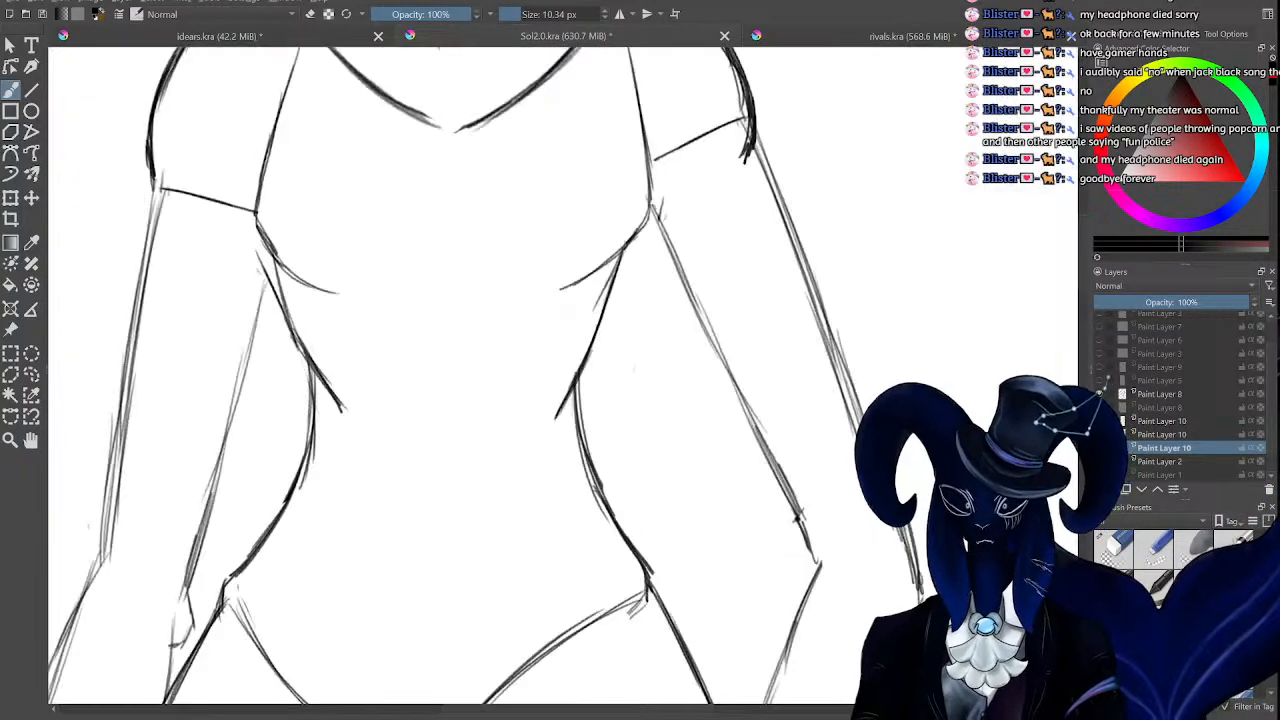
key("ctrl+minus")
key("ctrl+minus")
key("ctrl+minus")
key("ctrl+minus")
key("ctrl+minus")
key("ctrl+minus")
key("ctrl+minus")
key("ctrl+minus")
key("ctrl+minus")
key("ctrl+minus")
key("ctrl+minus")
key("ctrl+plus")
key("ctrl+plus")
key("ctrl+plus")
key("ctrl+plus")
key("ctrl+plus")
key("ctrl+plus")
key("ctrl+plus")
key("ctrl+plus")
key("ctrl+plus")
key("ctrl+plus")
key("ctrl+plus")
key("ctrl+plus")
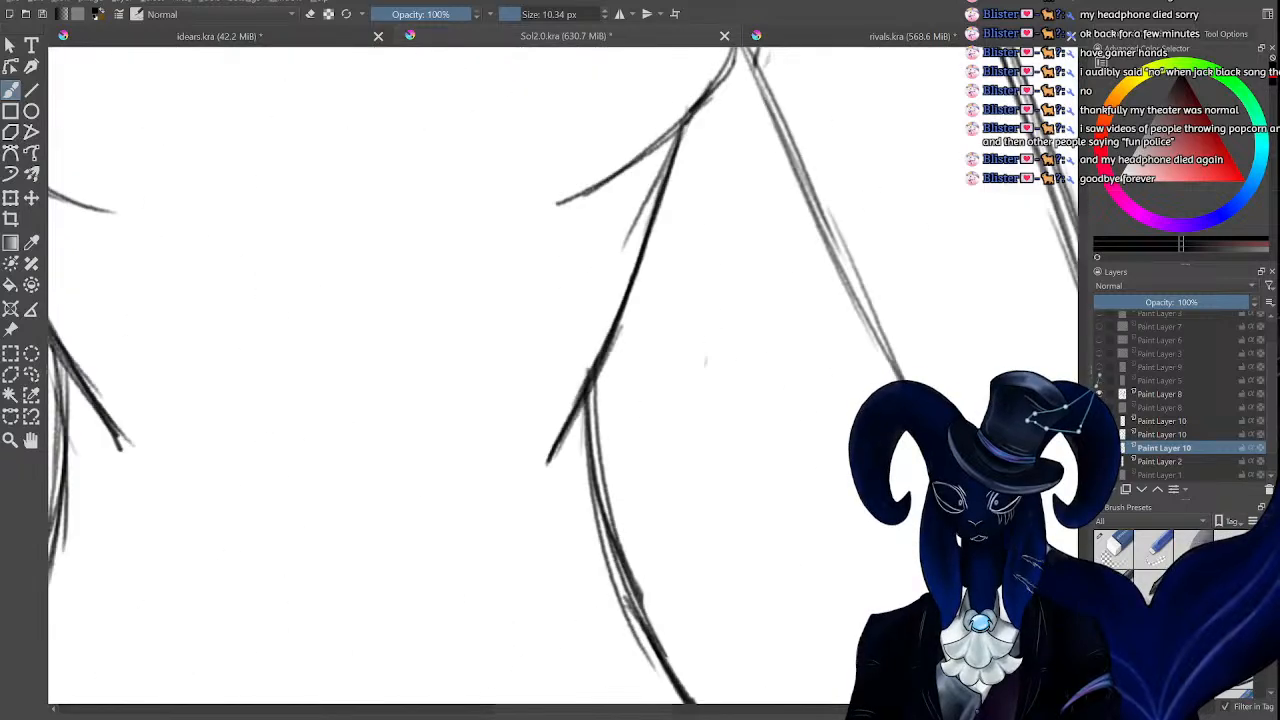
key("ctrl+minus")
key("ctrl+minus")
key("ctrl+minus")
key("ctrl+minus")
key("ctrl+minus")
key("ctrl+minus")
key("ctrl+minus")
key("ctrl+minus")
key("ctrl+plus")
key("ctrl+plus")
key("ctrl+plus")
key("ctrl+plus")
key("ctrl+minus")
key("ctrl+plus")
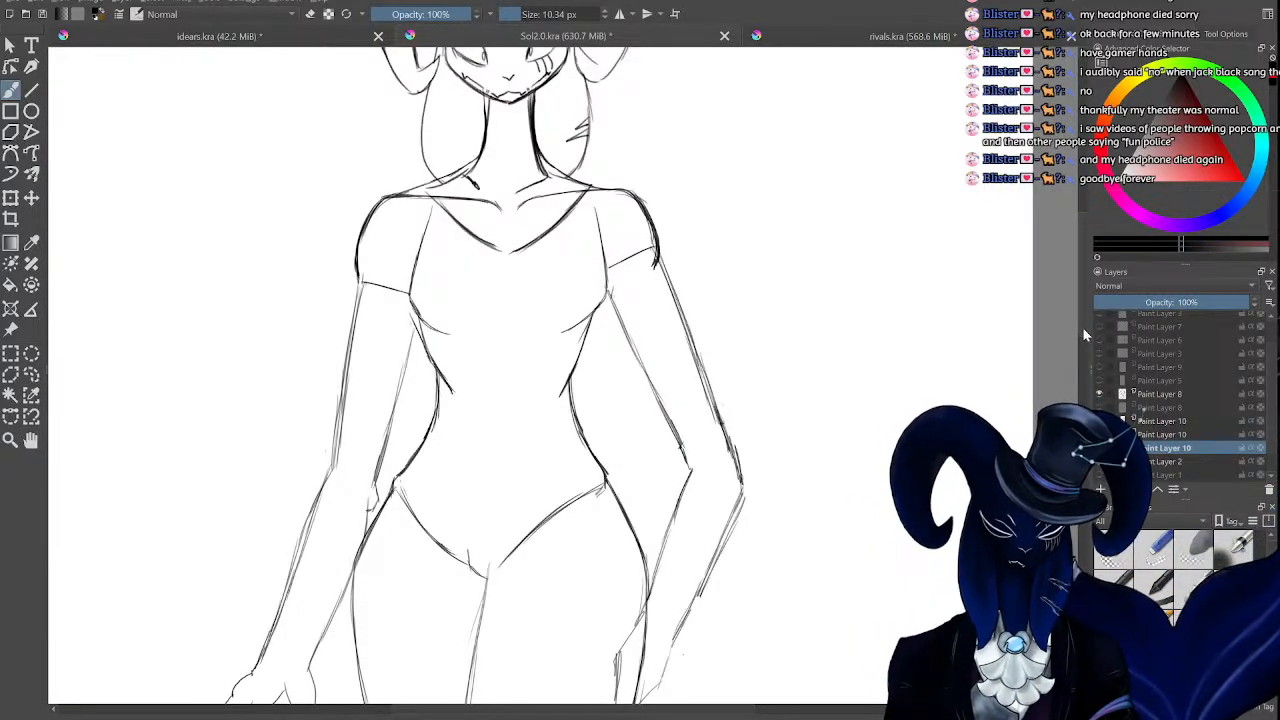
Try sketching a few loose strokes across the right side of the waist and hip, and undo them.
mouse_move(1082, 327)
left_mouse_down()
mouse_move(1076, 298)
mouse_move(1058, 295)
mouse_move(1035, 380)
mouse_move(1035, 350)
left_mouse_up()
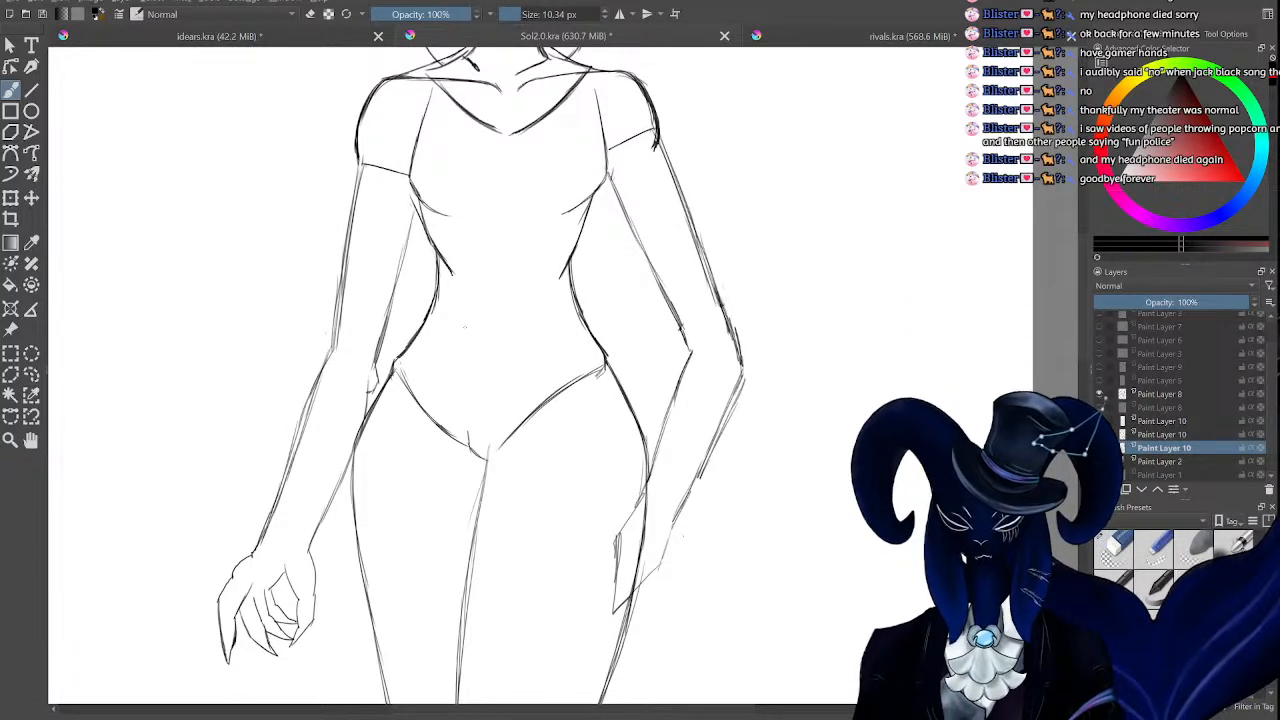
left_click_drag(465, 327, 401, 362)
left_click_drag(402, 362, 443, 348)
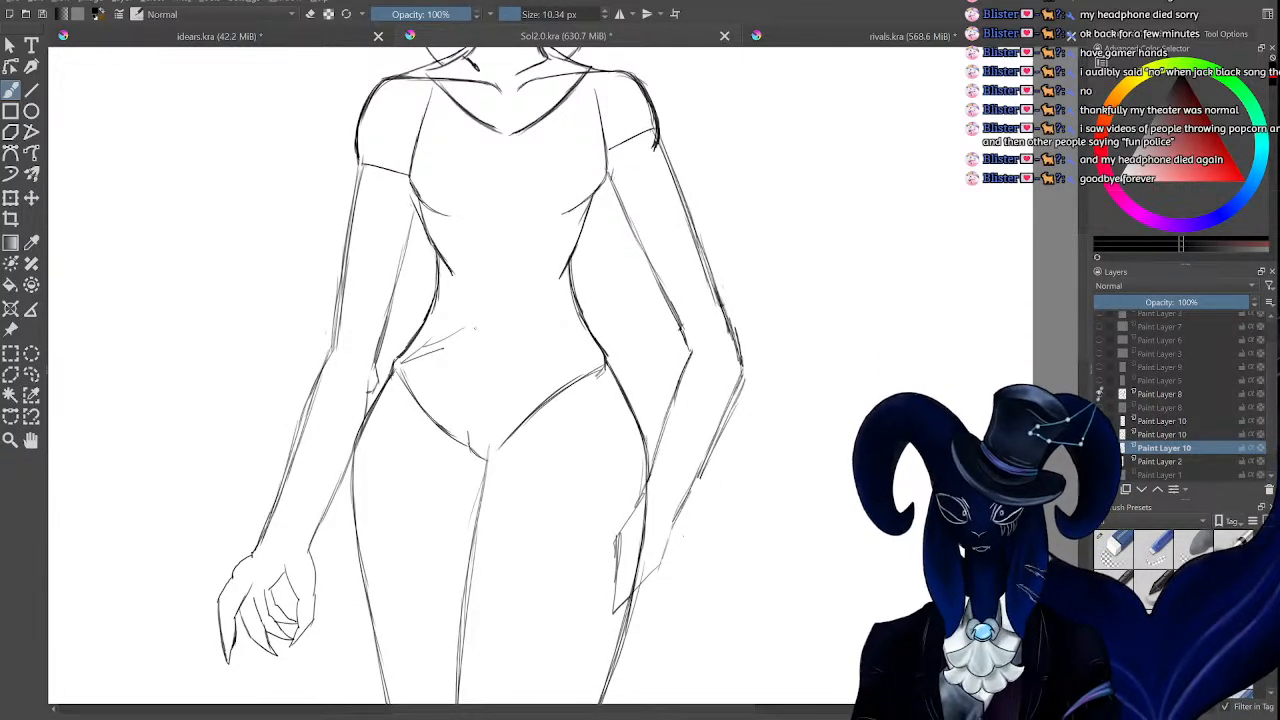
key("ctrl+z")
key("ctrl+z")
key("ctrl+z")
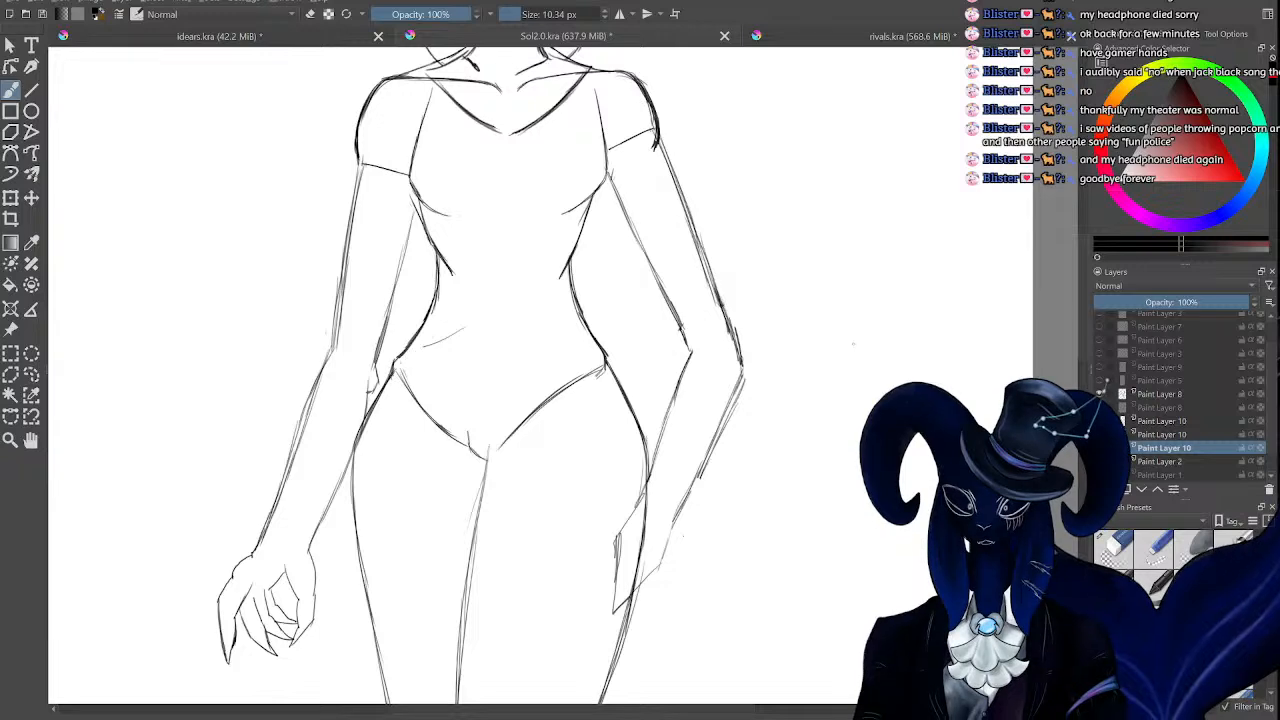
Examine the bent left arm against the proportions of the whole figure.
key("ctrl+minus")
key("ctrl+minus")
key("ctrl+minus")
key("ctrl+minus")
key("ctrl+plus")
key("ctrl+plus")
key("ctrl+plus")
key("ctrl+plus")
key("ctrl+minus")
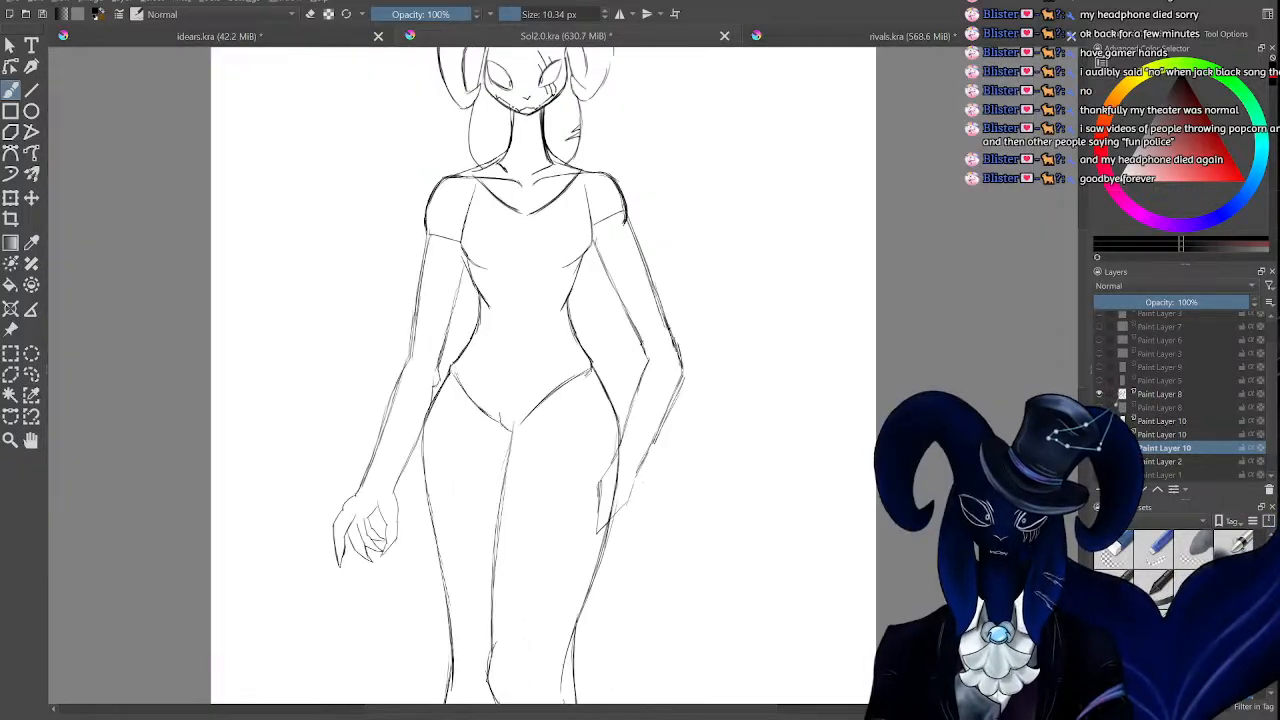
key("ctrl+plus")
key("ctrl+minus")
key("ctrl+minus")
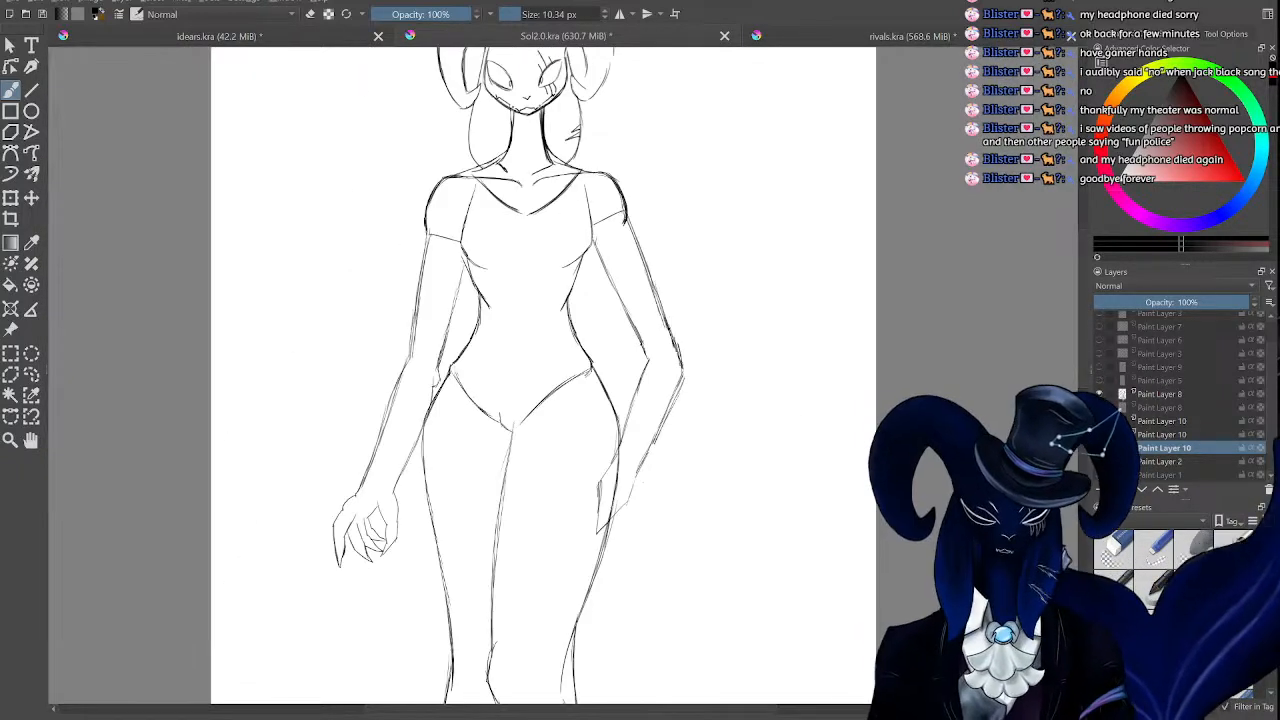
Hide the two Paint Layer 10 layers holding the bent left arm and add a new paint layer above them.
key("ctrl+z")
key("ctrl+z")
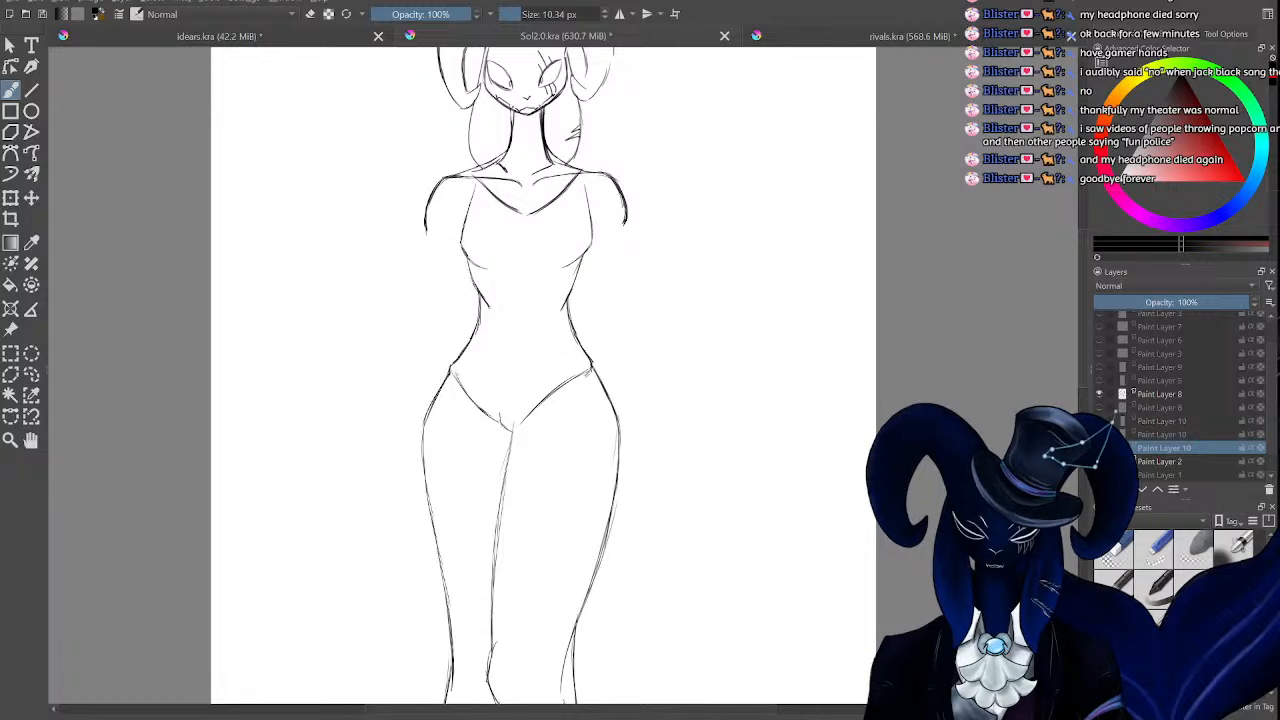
key("ctrl+shift+z")
key("ctrl+shift+z")
key("ctrl+shift+z")
key("ctrl+z")
key("ctrl+z")
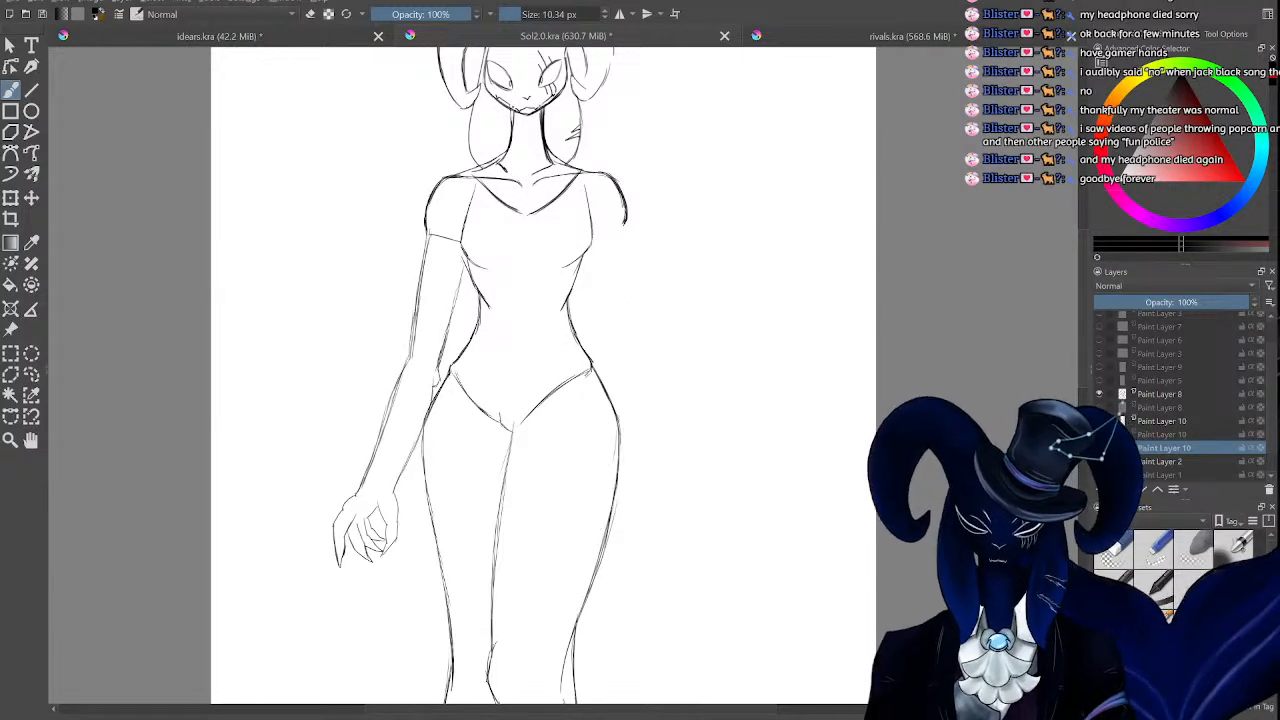
key("Insert")
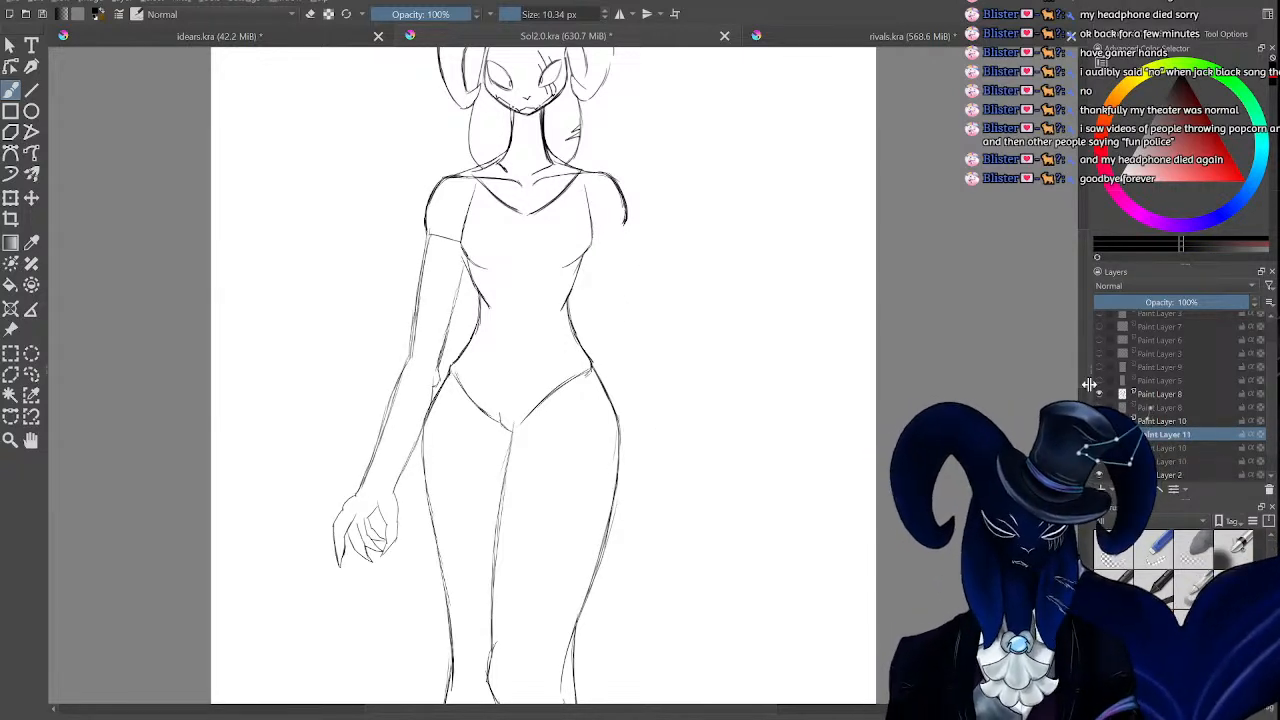
Sketch a short outer line for a new left upper arm below the shoulder on Paint Layer 11.
scroll(1082, 372, "up", 1)
scroll(1082, 372, "up", 2)
key("plus")
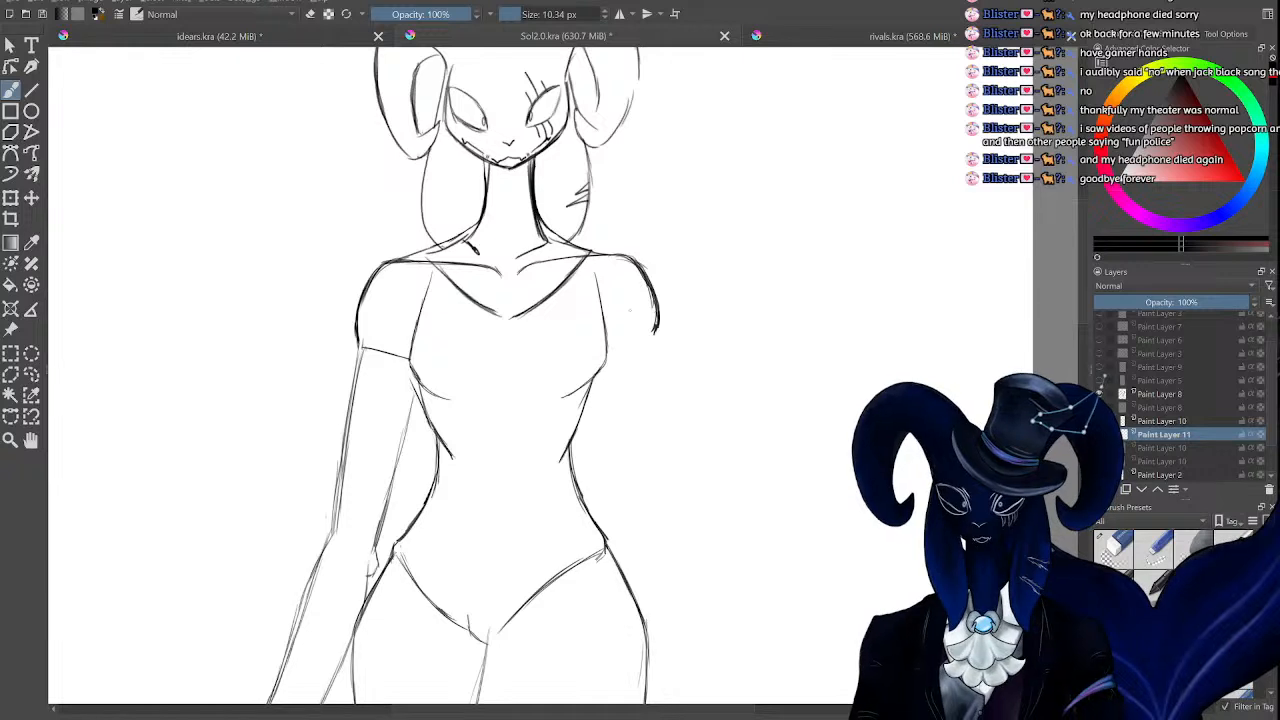
key("plus")
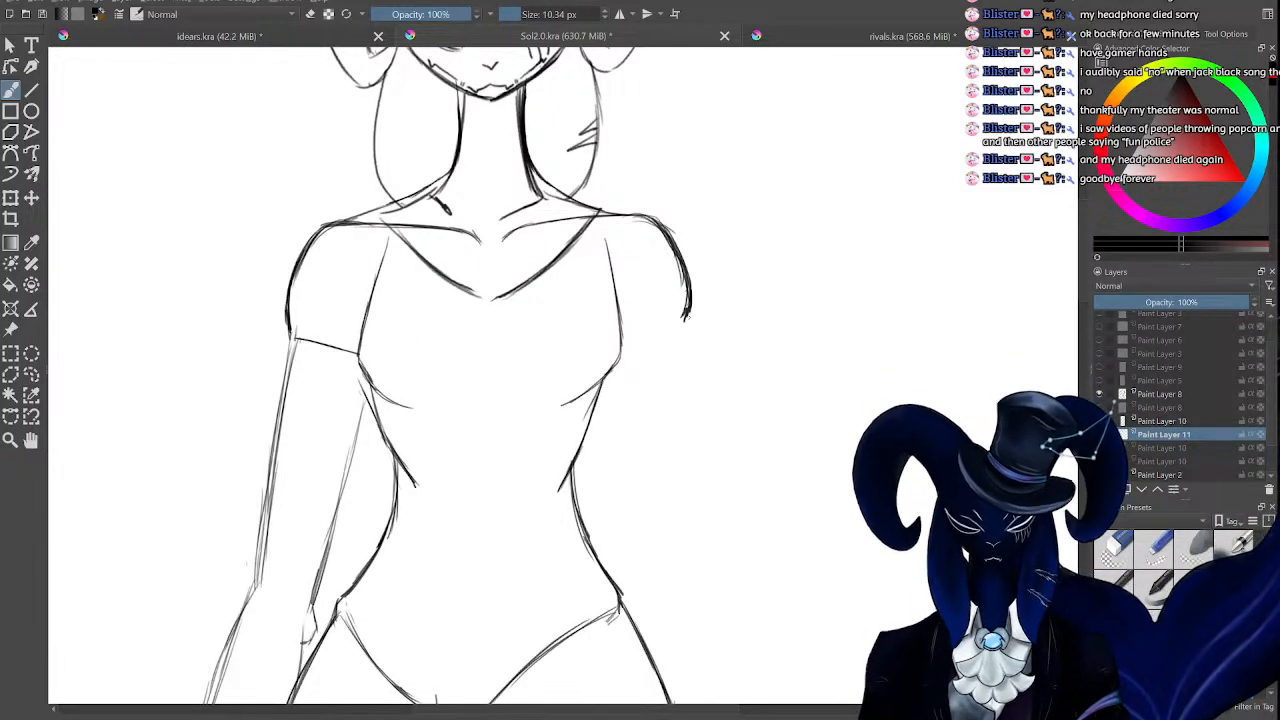
left_click_drag(687, 318, 714, 388)
scroll(1081, 279, "up", 3)
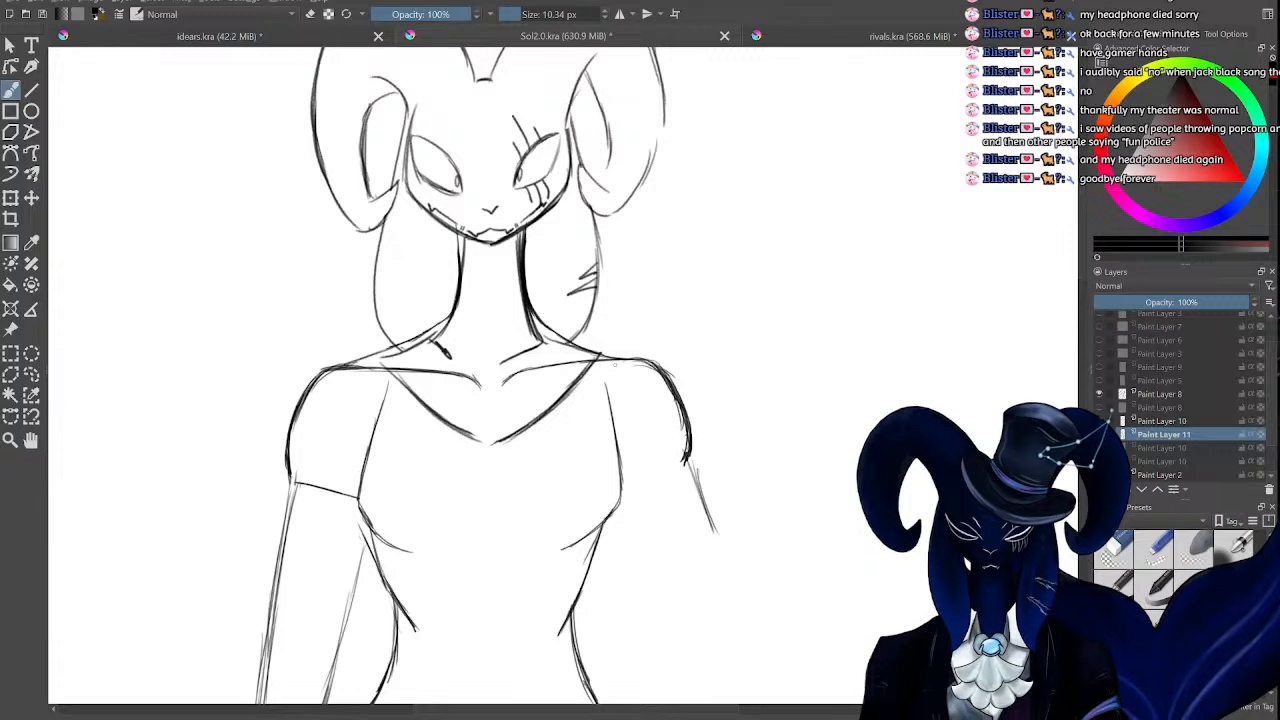
Erase the left shoulder's outer curve from Paint Layer 2, keeping the right shoulder's outline.
left_click(1157, 476)
key("e")
left_click(627, 358)
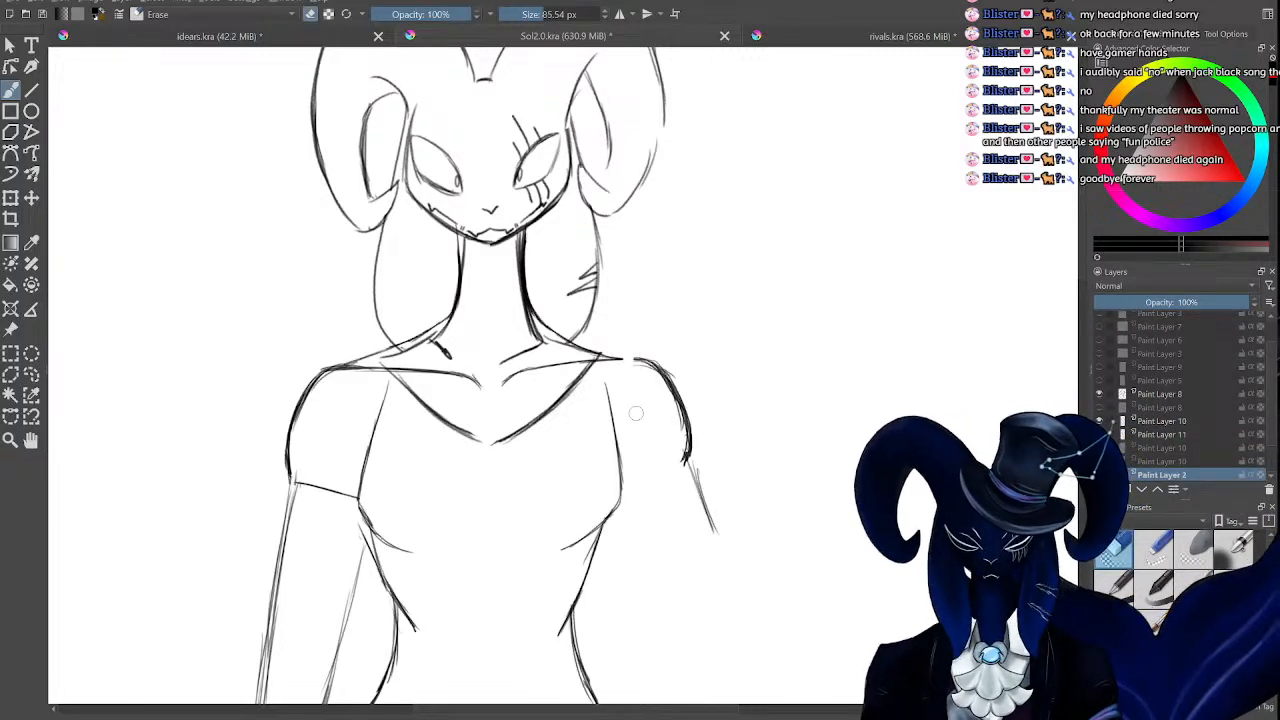
mouse_move(645, 340)
left_mouse_down()
mouse_move(661, 408)
mouse_move(676, 418)
mouse_move(688, 385)
left_mouse_up()
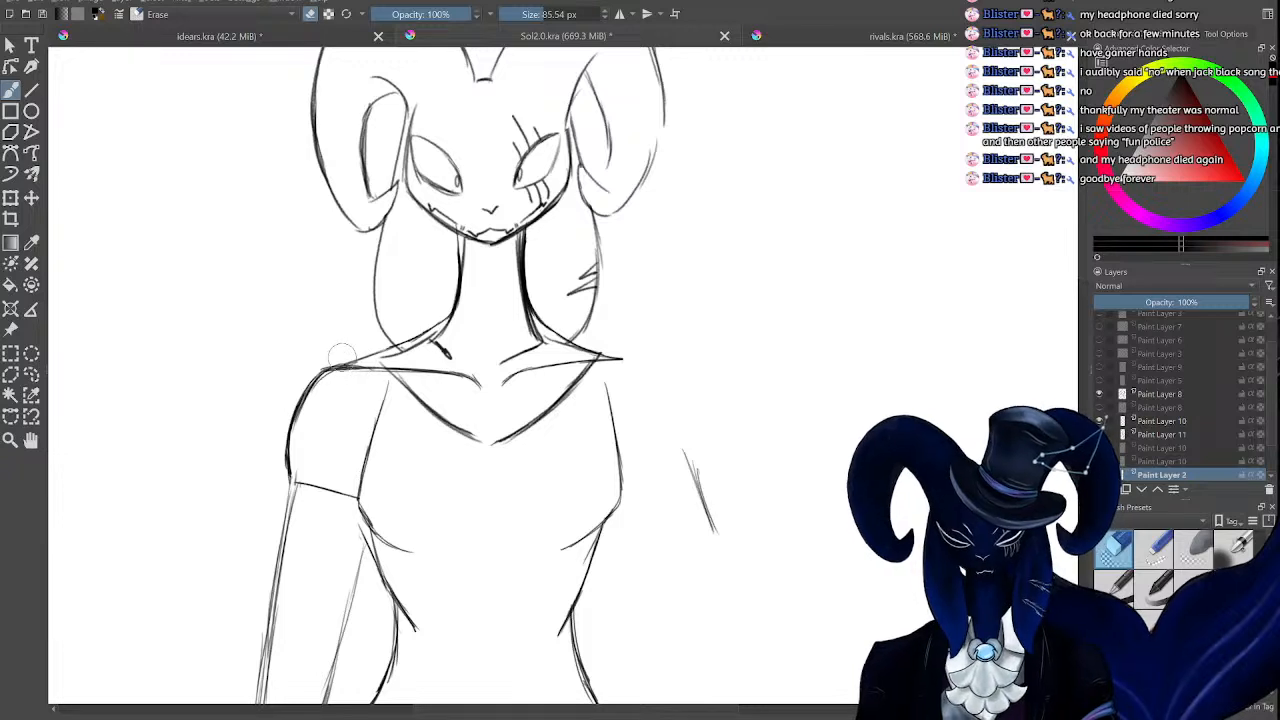
mouse_move(340, 355)
left_mouse_down()
mouse_move(298, 445)
mouse_move(294, 409)
mouse_move(289, 437)
mouse_move(307, 421)
left_mouse_up()
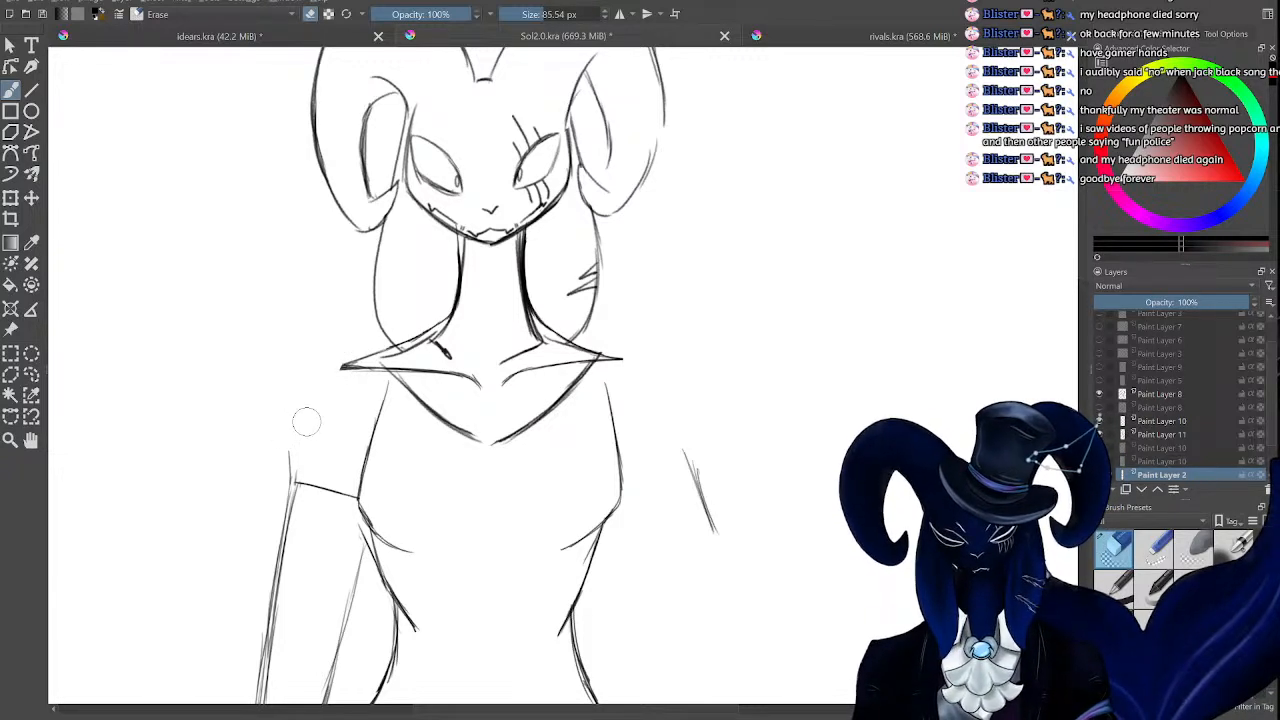
key("ctrl+z")
Redraw the left shoulder on Paint Layer 11 as a broader curve from the collarbone down to the upper arm.
left_click(1165, 434)
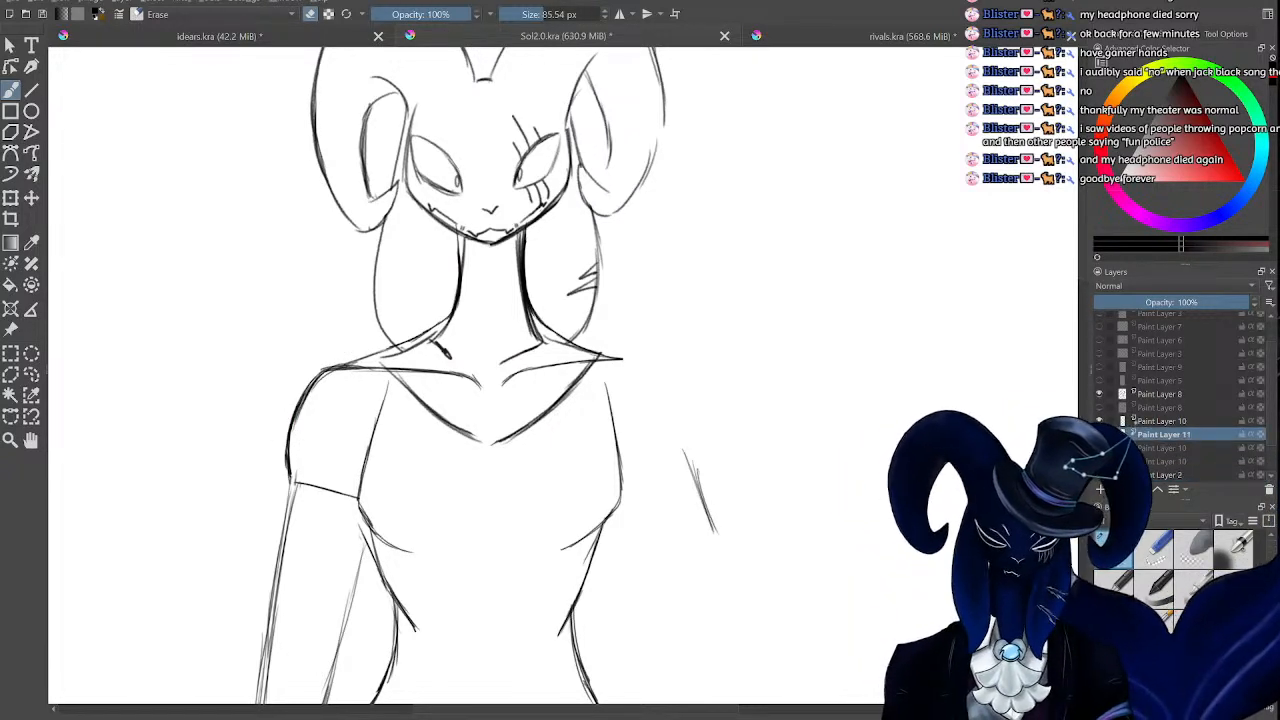
key("e")
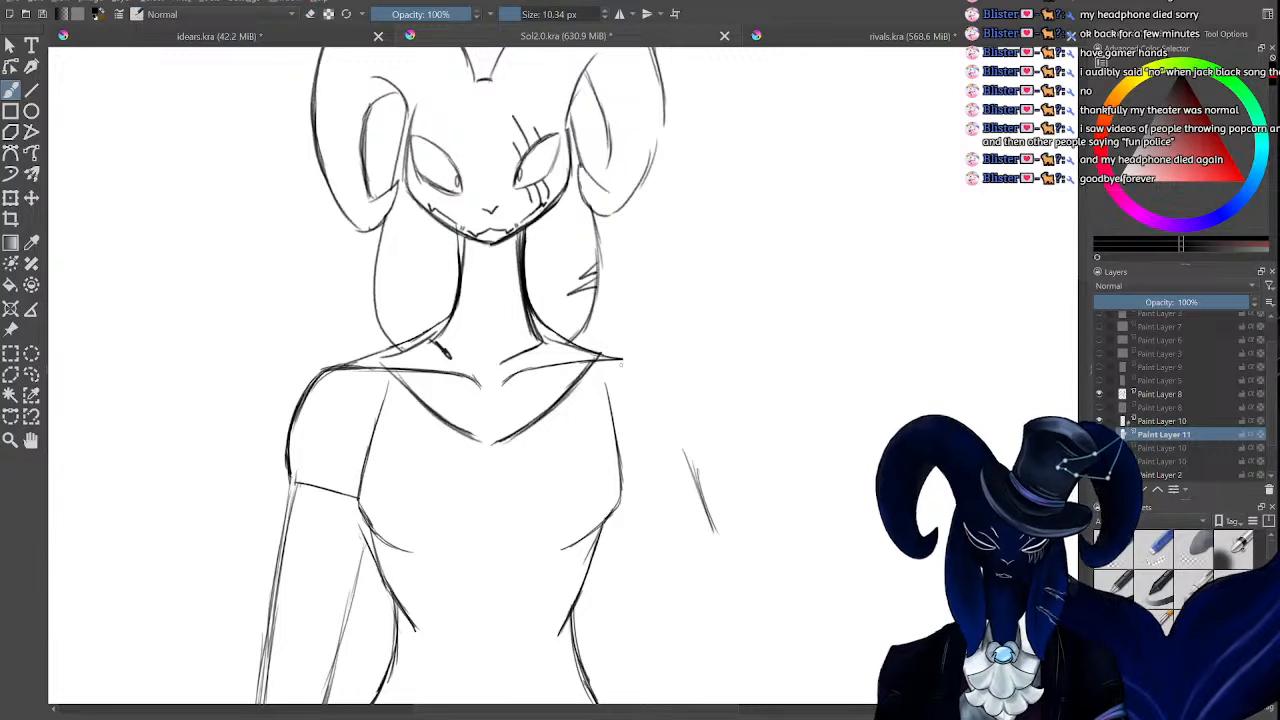
mouse_move(616, 357)
left_mouse_down()
mouse_move(658, 364)
mouse_move(705, 448)
left_mouse_up()
left_click_drag(666, 370, 705, 442)
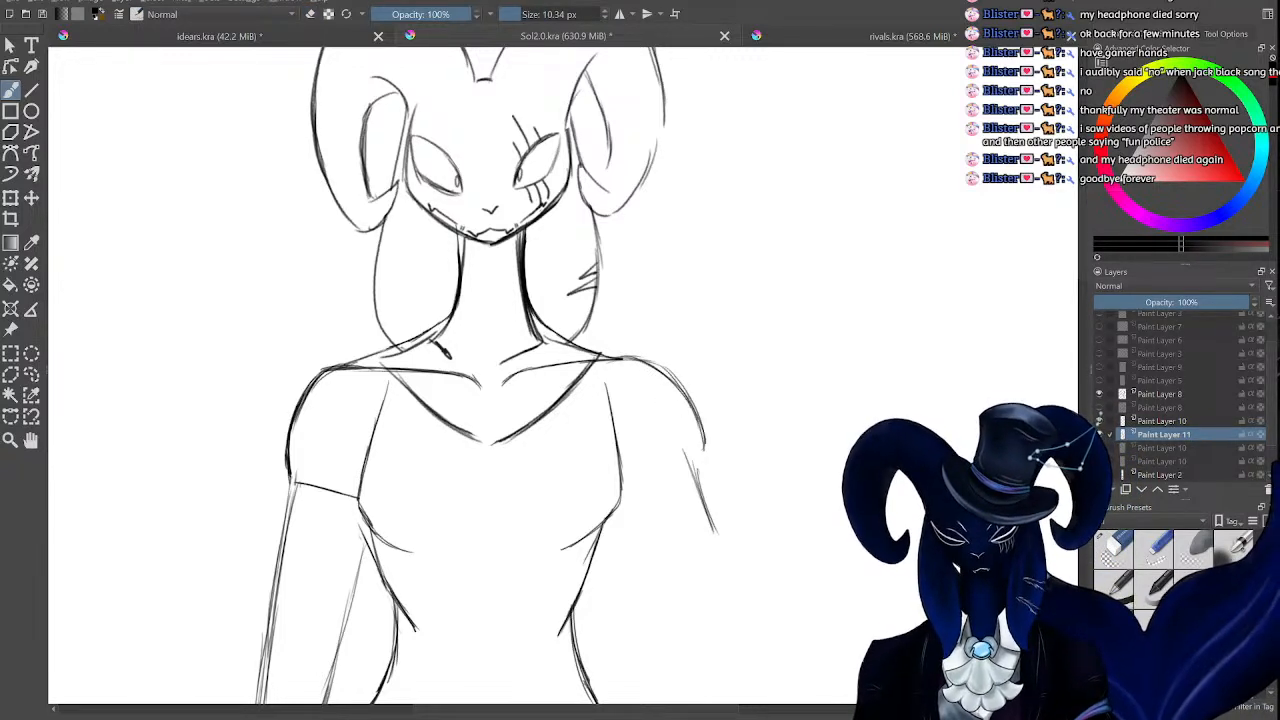
left_click_drag(626, 354, 688, 398)
Erase the short upper arm line and sketch a longer outer line angling outward from the new left shoulder.
key("e")
left_click_drag(688, 456, 715, 530)
key("e")
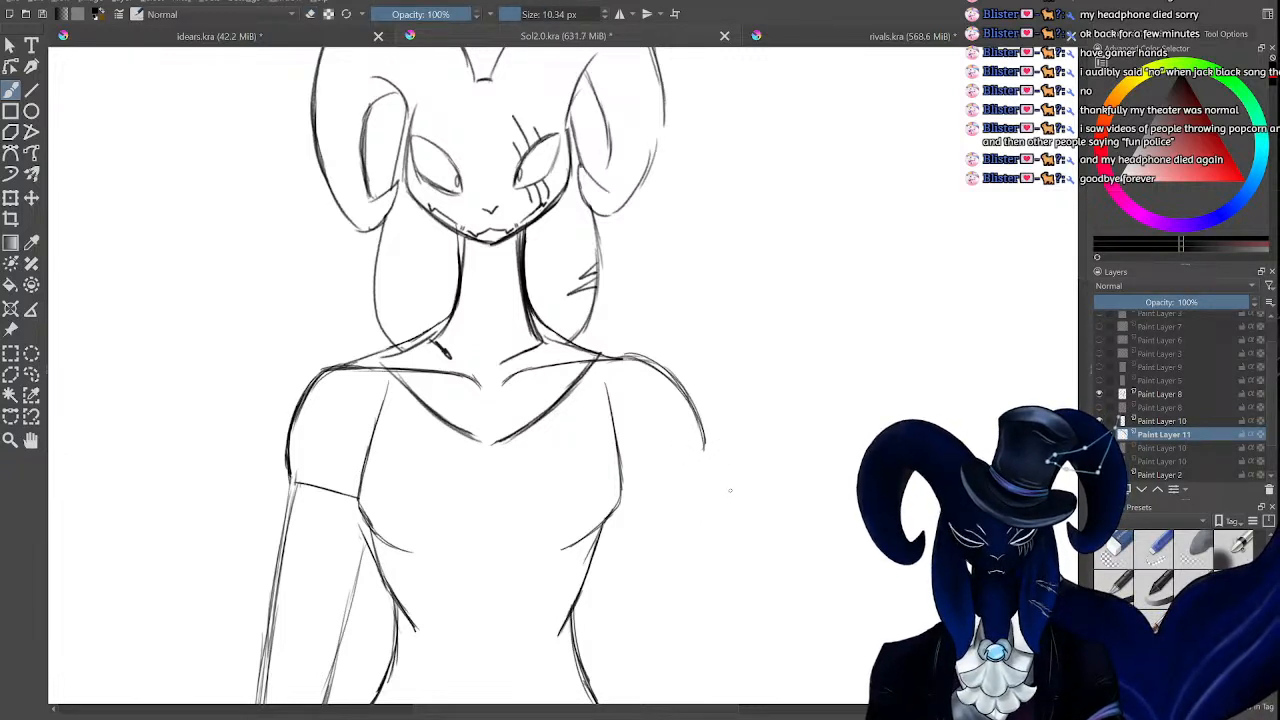
left_click_drag(706, 458, 762, 592)
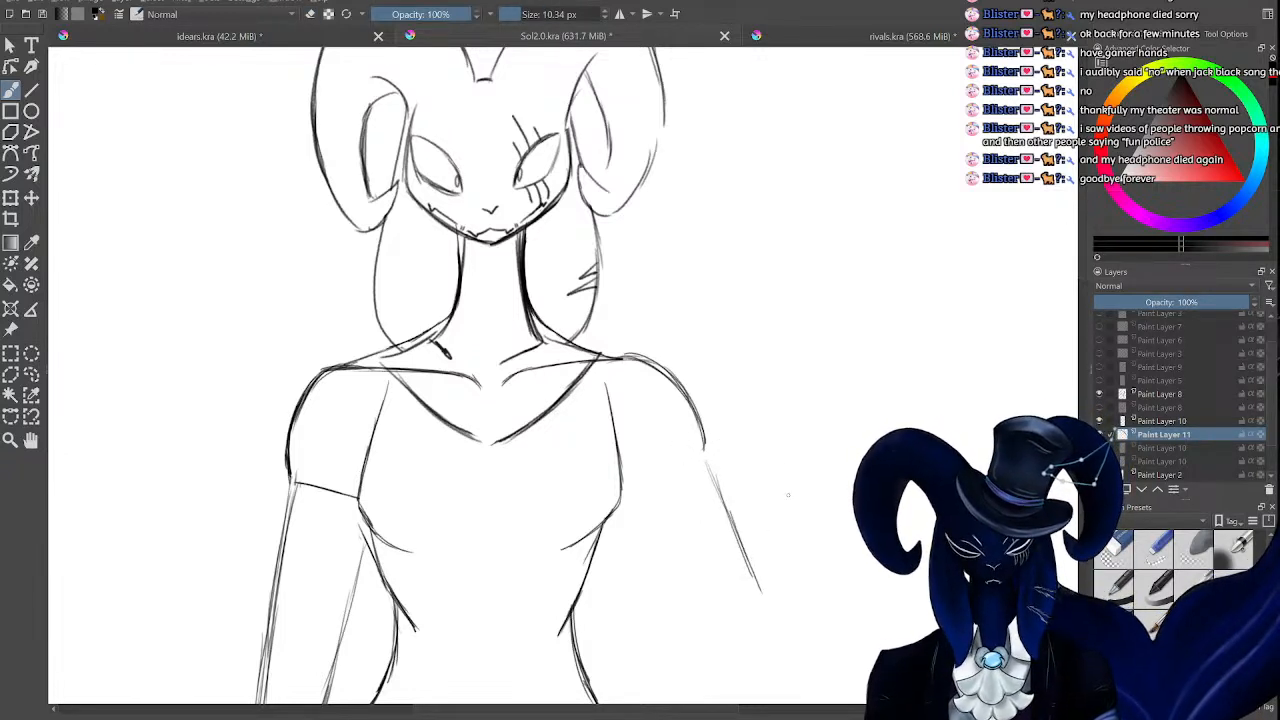
Sketch a rough upturned hand and the two outer lines of the raised forearm beside the torso.
left_click_drag(785, 502, 797, 412)
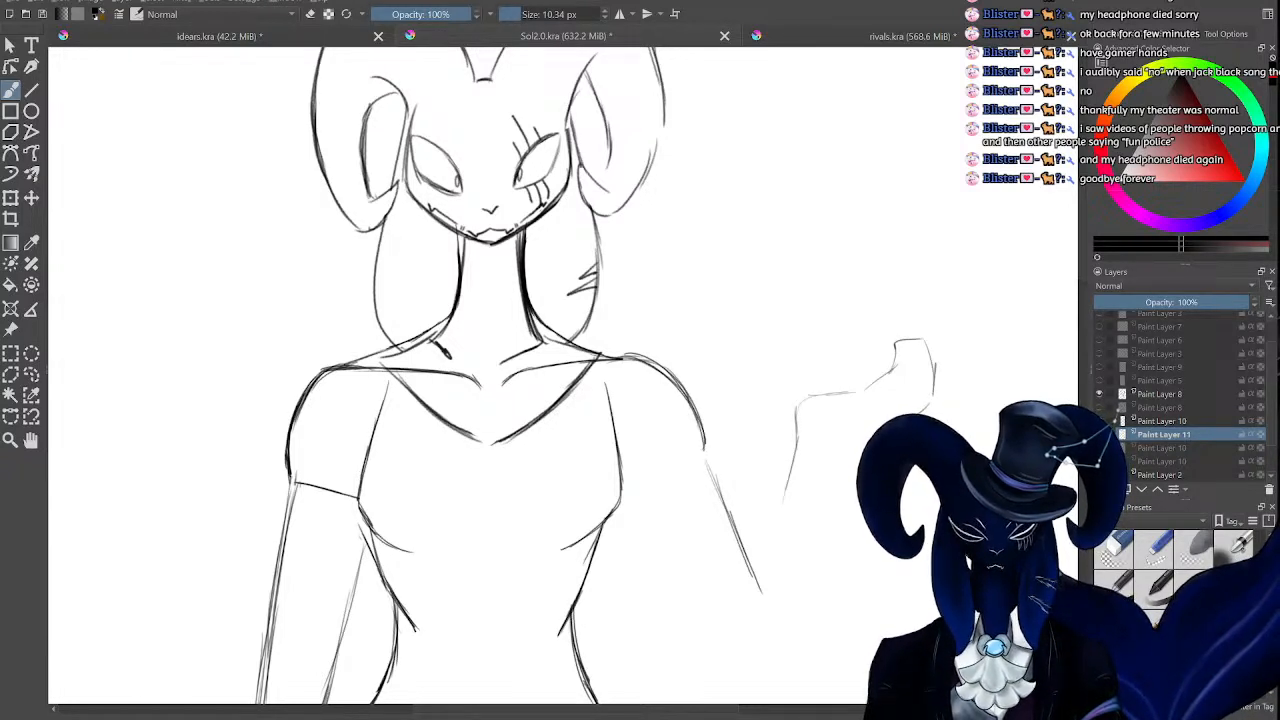
left_click_drag(832, 548, 815, 678)
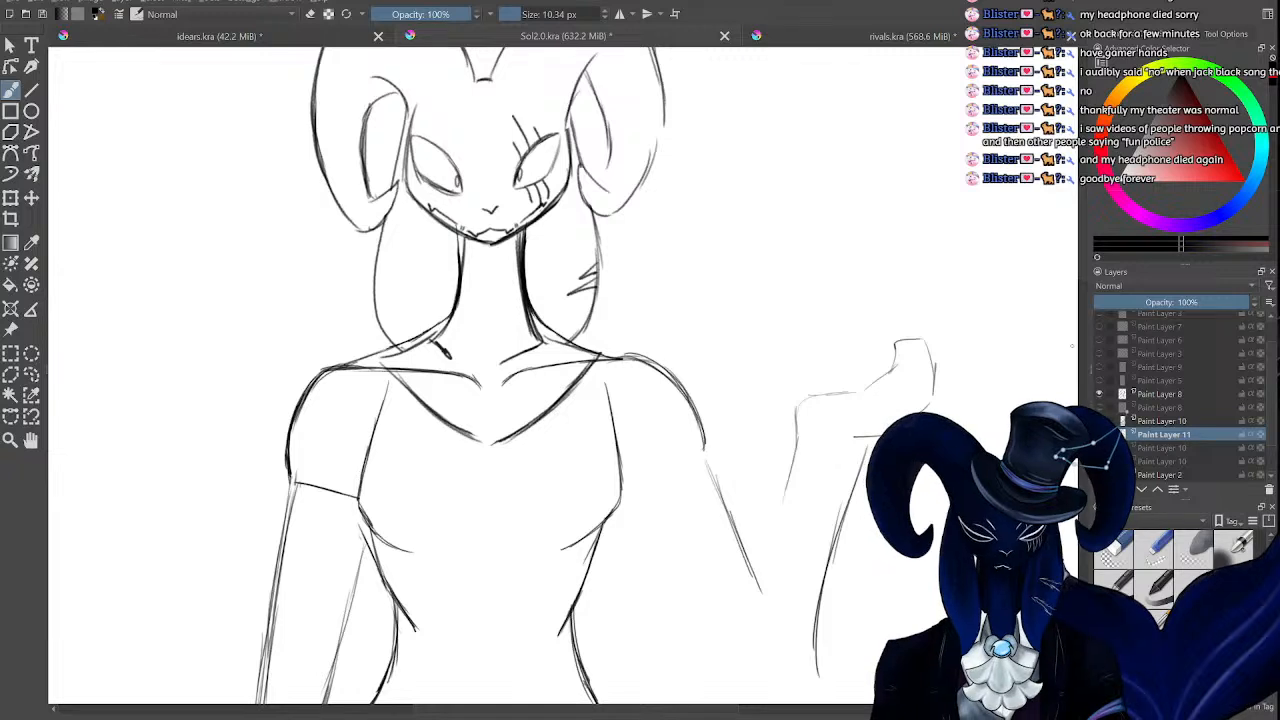
left_click_drag(1087, 262, 1087, 322)
left_click_drag(790, 270, 740, 420)
left_click_drag(766, 342, 707, 488)
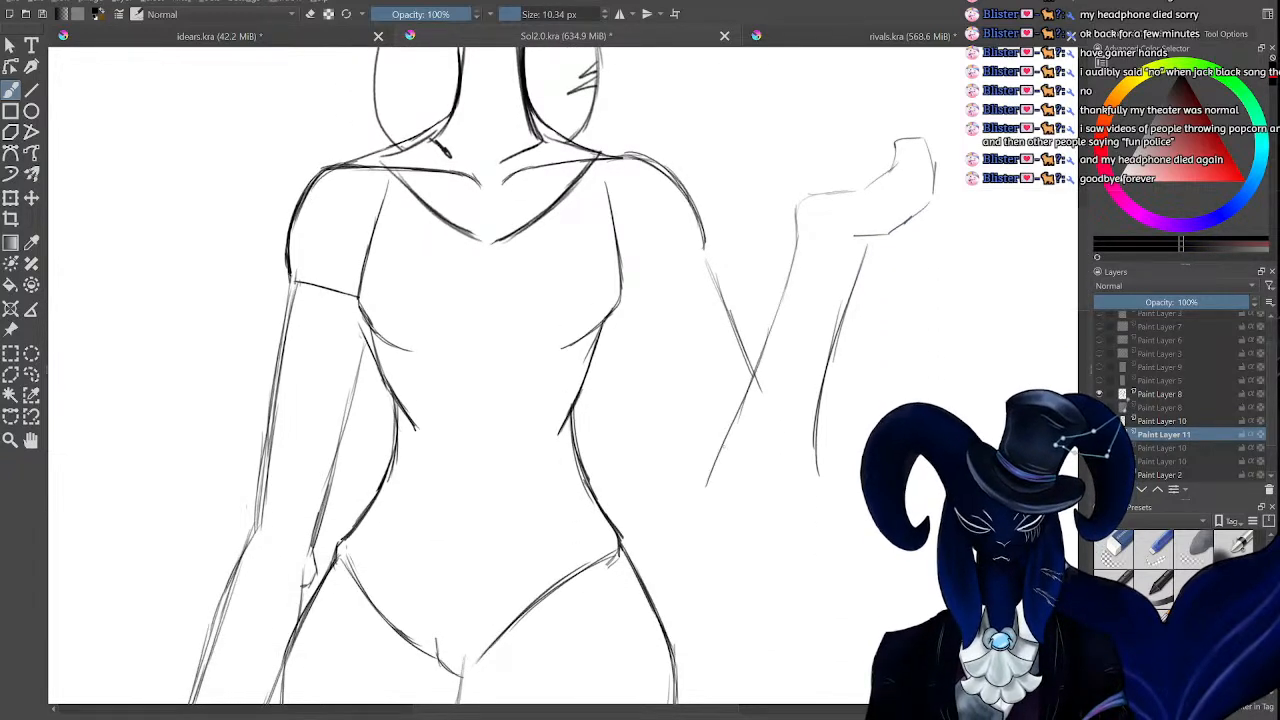
Sketch the underside of the raised upper arm from the armpit and join it to the forearm with an elbow.
mouse_move(808, 518)
left_mouse_down()
mouse_move(750, 563)
mouse_move(688, 531)
mouse_move(676, 478)
left_mouse_up()
left_click_drag(606, 328, 658, 432)
left_click_drag(620, 360, 684, 490)
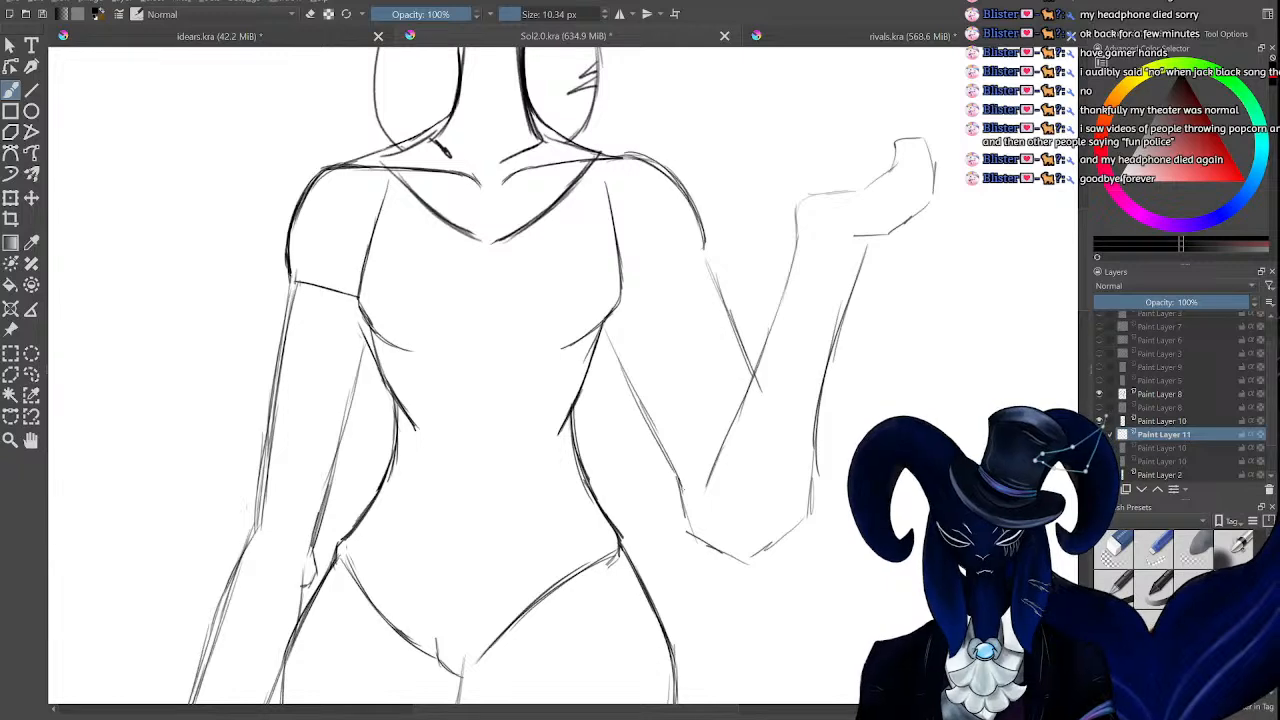
left_click_drag(658, 446, 686, 494)
Erase the upper arm's underside line near the armpit and redraw it from the side of the chest.
key("minus")
key("minus")
key("minus")
key("minus")
key("plus")
key("plus")
key("plus")
key("plus")
key("slash")
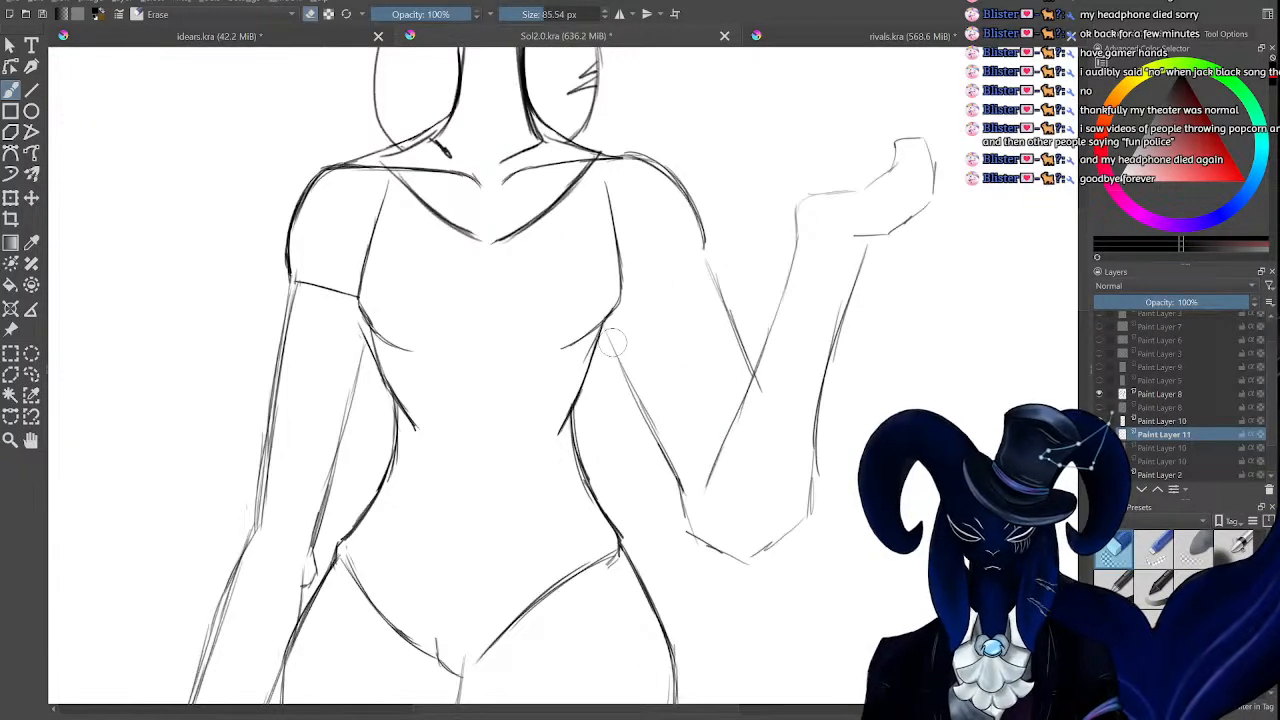
mouse_move(614, 341)
left_mouse_down()
mouse_move(700, 547)
mouse_move(752, 560)
mouse_move(617, 311)
left_mouse_up()
key("slash")
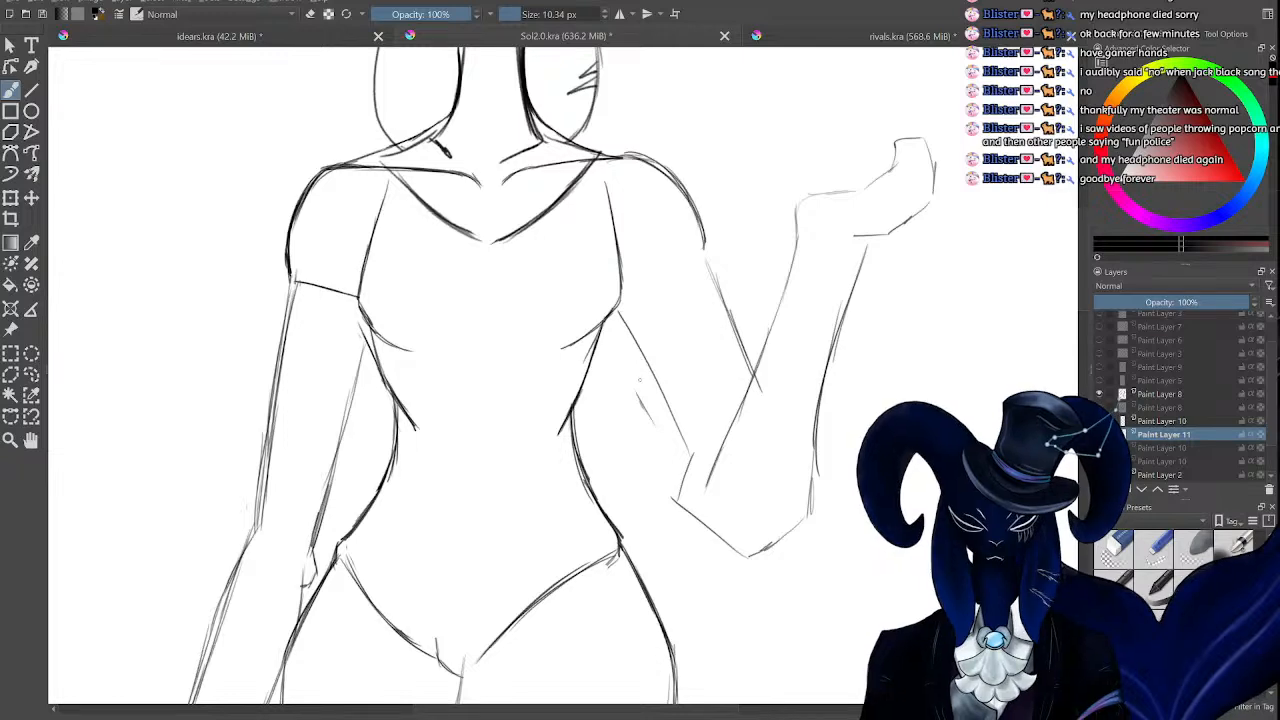
Erase the pointed elbow of the raised arm and redraw it shorter, with a flatter tip.
key("slash")
mouse_move(663, 441)
left_mouse_down()
mouse_move(691, 503)
mouse_move(749, 526)
left_mouse_up()
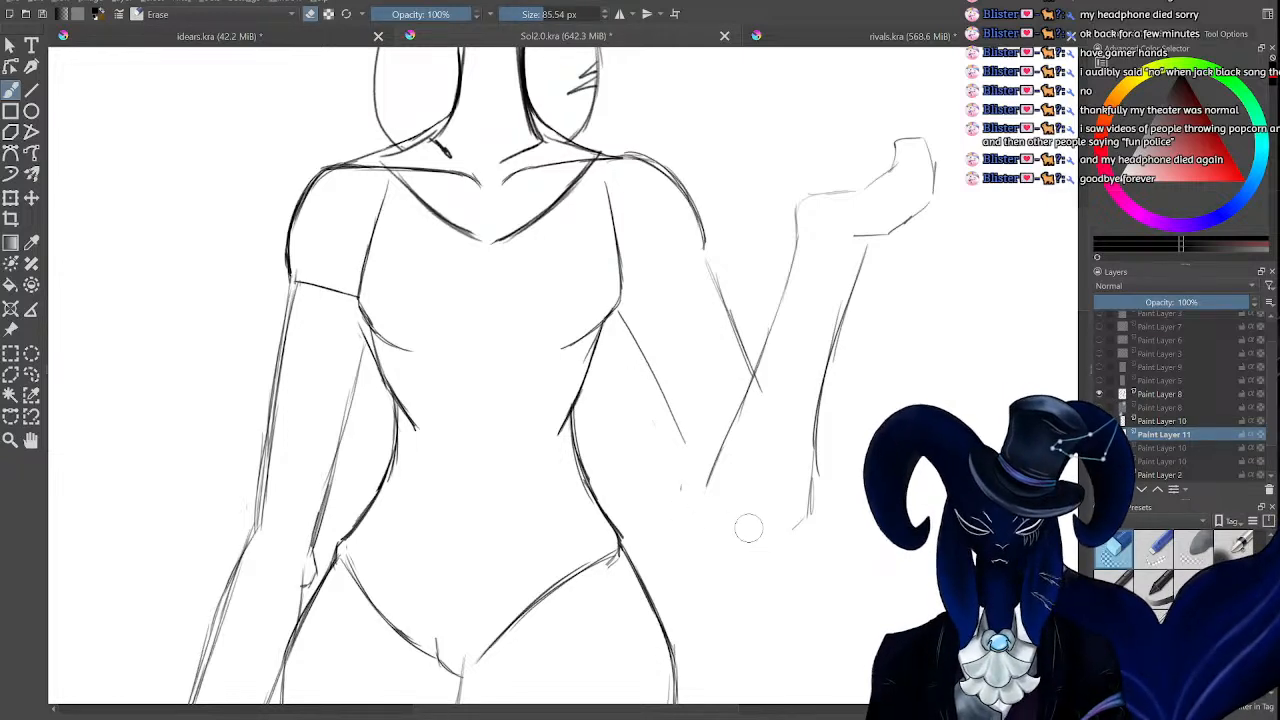
key("slash")
mouse_move(684, 438)
left_mouse_down()
mouse_move(742, 528)
mouse_move(790, 528)
left_mouse_up()
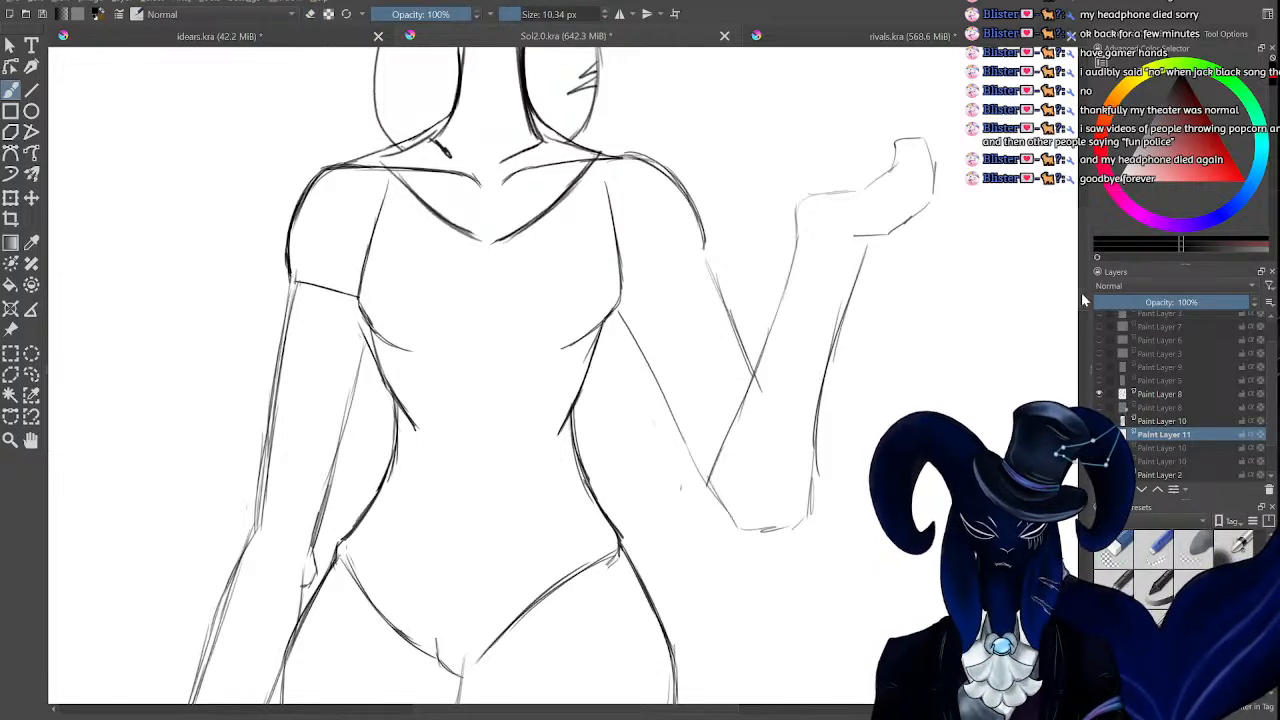
Erase the rough hand outline above the raised forearm.
left_click_drag(1084, 298, 1084, 262)
key("slash")
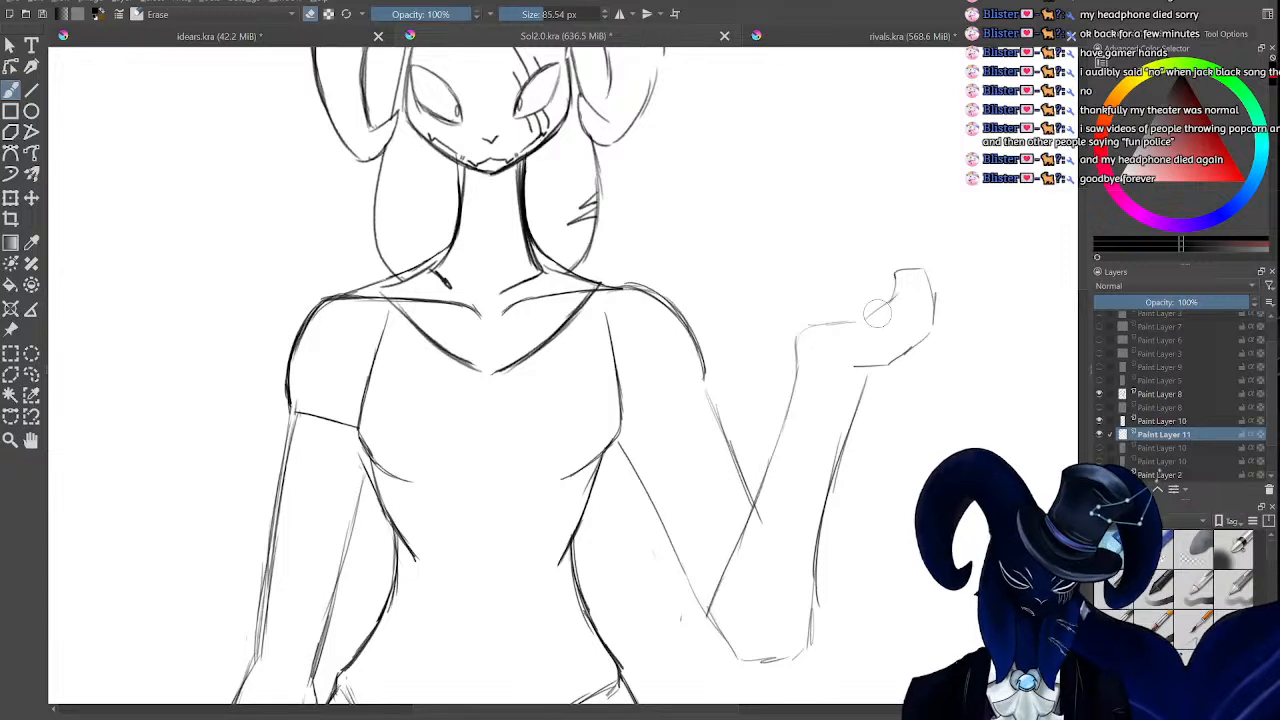
mouse_move(877, 313)
left_mouse_down()
mouse_move(903, 251)
mouse_move(910, 366)
mouse_move(889, 297)
mouse_move(888, 350)
mouse_move(866, 294)
mouse_move(817, 310)
mouse_move(809, 343)
left_mouse_up()
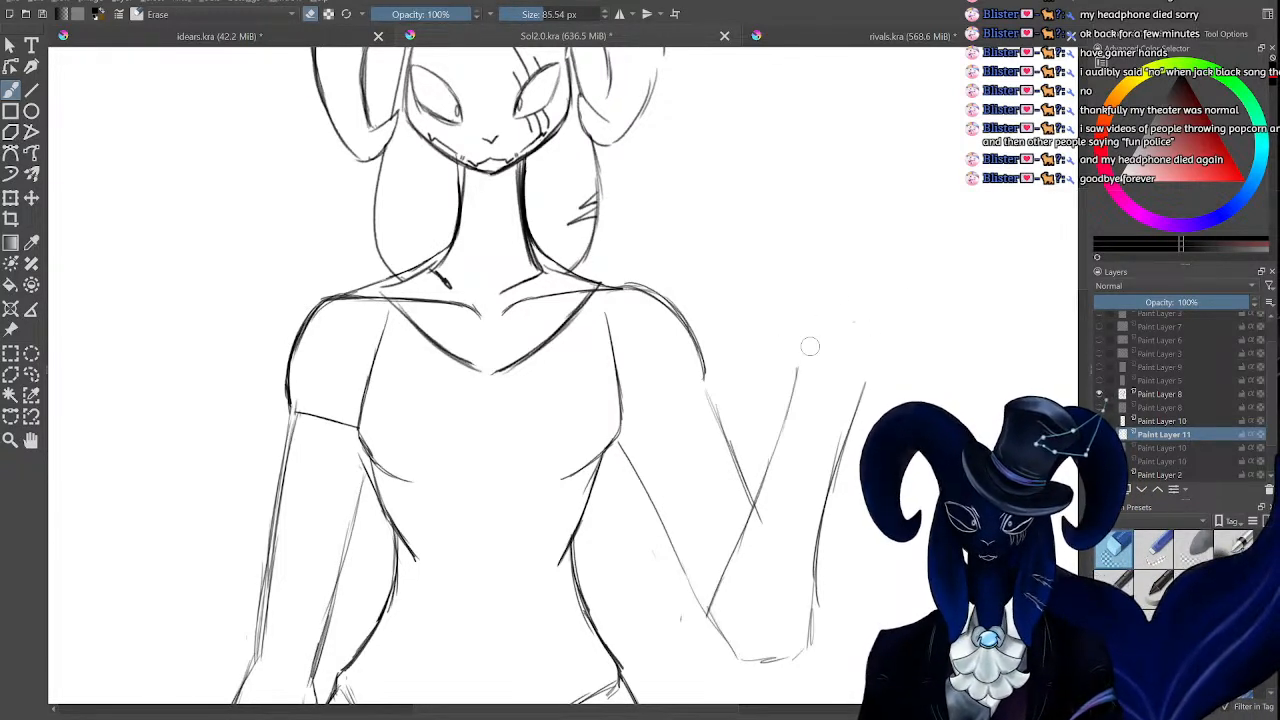
key("slash")
mouse_move(796, 388)
left_mouse_down()
mouse_move(808, 318)
mouse_move(830, 287)
mouse_move(866, 282)
mouse_move(888, 334)
left_mouse_up()
mouse_move(878, 282)
left_mouse_down()
mouse_move(906, 348)
mouse_move(873, 375)
left_mouse_up()
key("e")
mouse_move(884, 302)
left_mouse_down()
mouse_move(900, 330)
mouse_move(877, 284)
left_mouse_up()
left_click_drag(808, 312, 803, 348)
left_click_drag(862, 281, 840, 285)
left_click_drag(806, 352, 797, 376)
left_click_drag(840, 280, 818, 303)
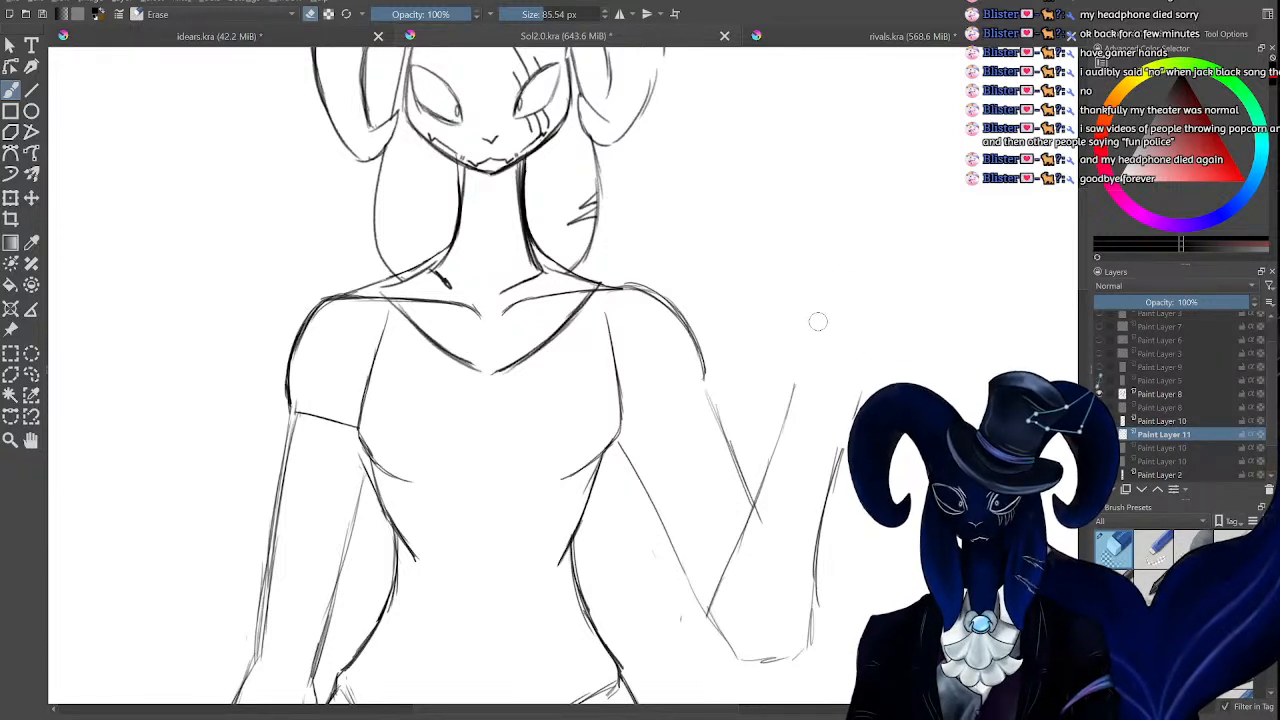
Clean up the crossing lines at the inner elbow and rework both contours of the raised forearm.
mouse_move(798, 384)
left_mouse_down()
mouse_move(844, 396)
mouse_move(818, 417)
mouse_move(741, 563)
mouse_move(734, 545)
mouse_move(716, 602)
mouse_move(759, 495)
left_mouse_up()
key("e")
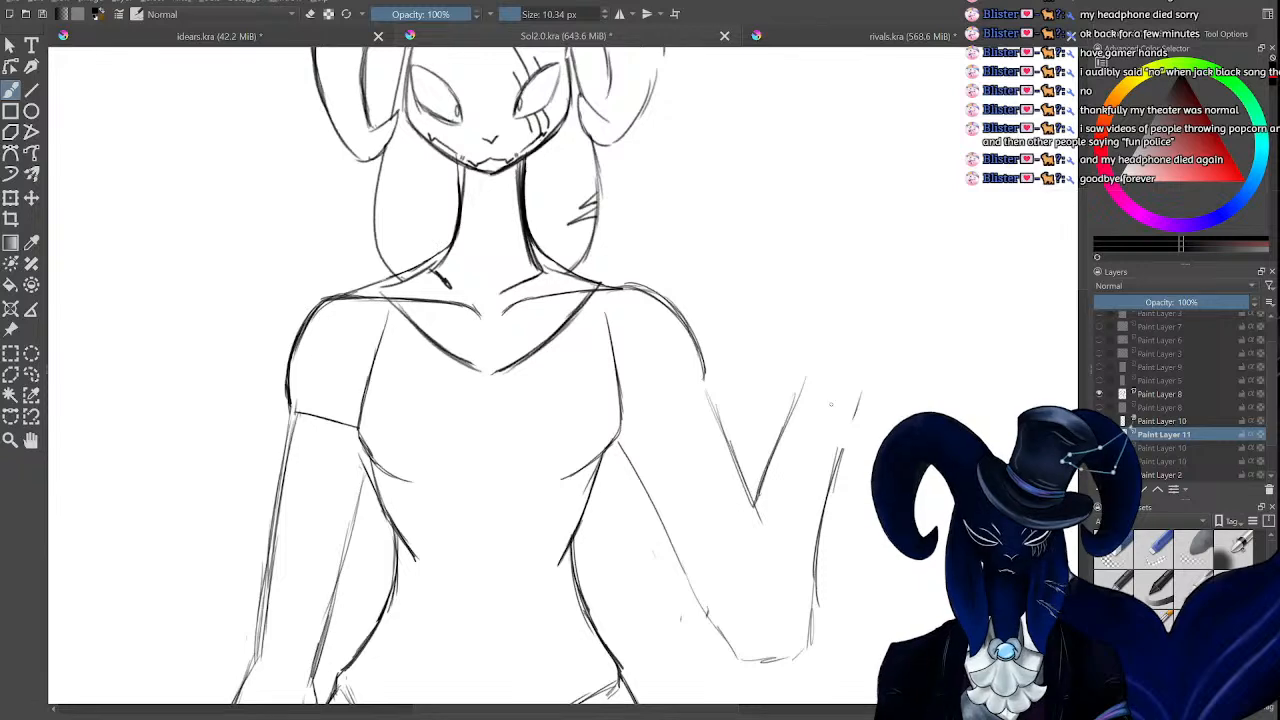
key("minus")
key("minus")
key("minus")
key("minus")
key("minus")
key("plus")
key("plus")
key("plus")
key("plus")
key("plus")
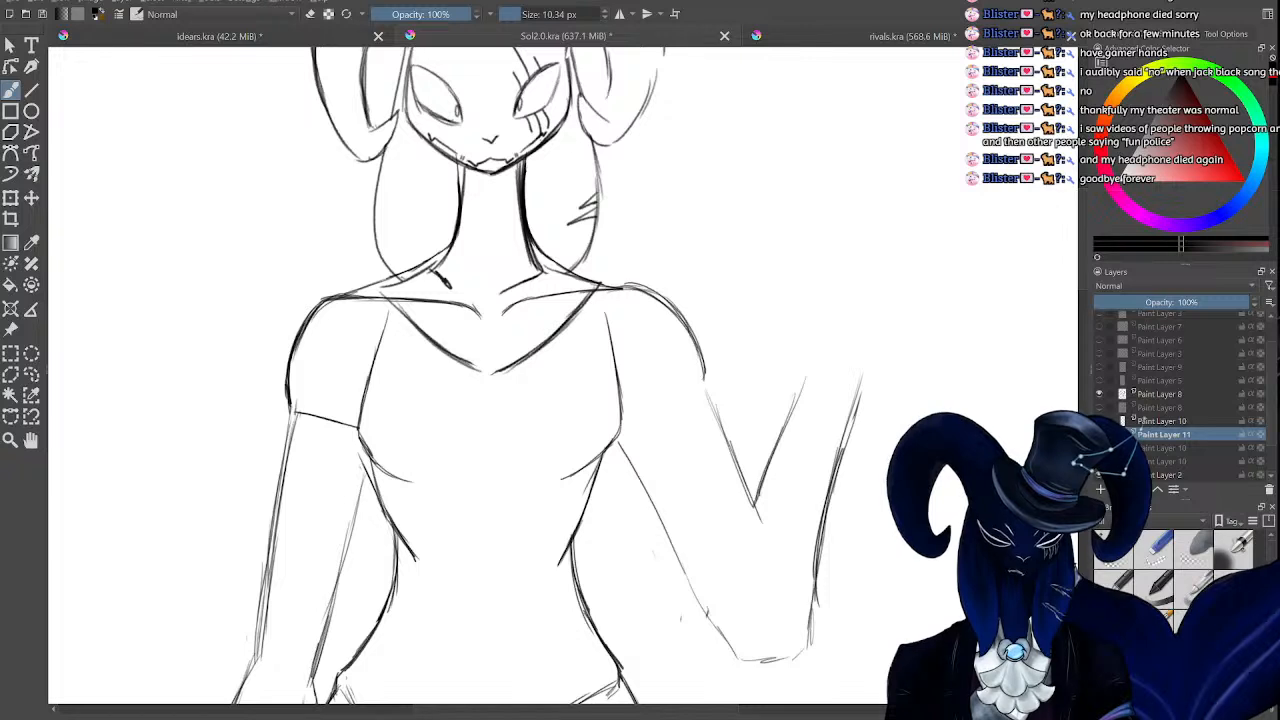
Erase the raised forearm's inner line, redraw it at a new angle, and refine the outer line down to the elbow.
key("e")
left_click_drag(820, 369, 784, 411)
key("e")
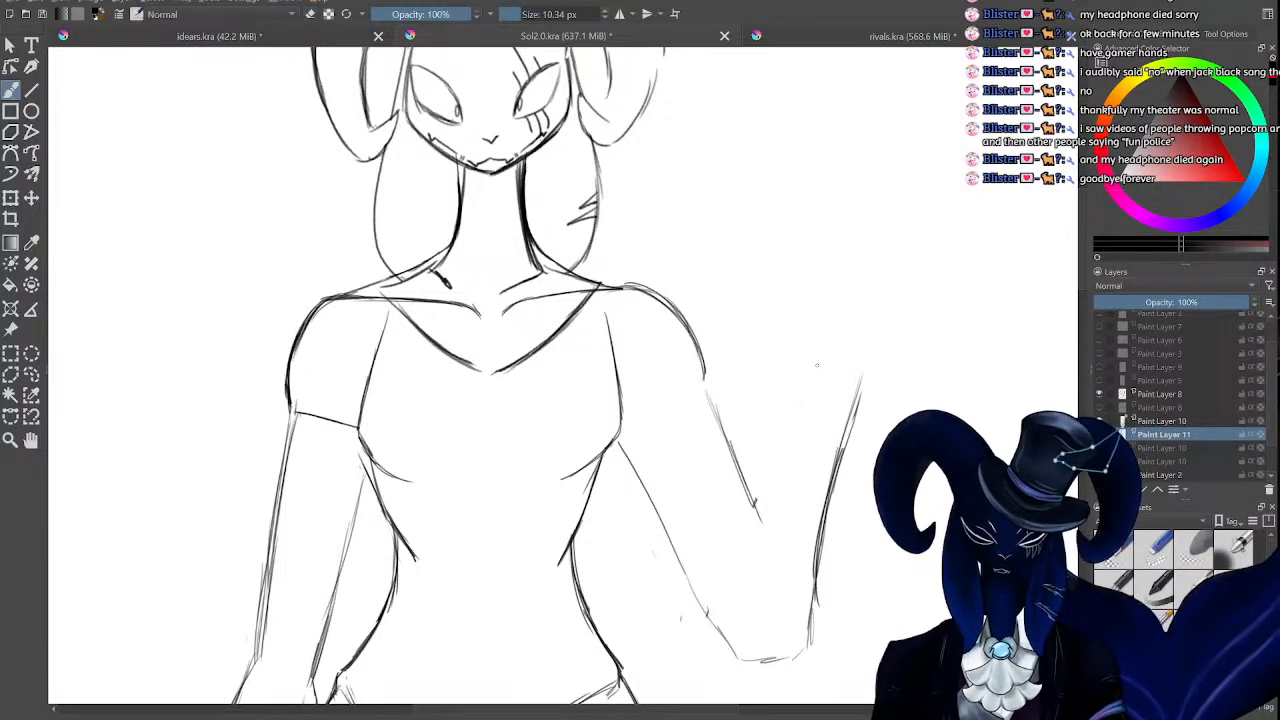
left_click_drag(820, 360, 775, 488)
left_click_drag(808, 390, 762, 508)
key("e")
left_click_drag(860, 374, 806, 645)
key("e")
left_click_drag(831, 552, 807, 652)
key("ctrl+minus")
key("ctrl+minus")
key("ctrl+minus")
key("ctrl+minus")
key("ctrl+plus")
key("ctrl+plus")
key("ctrl+plus")
key("ctrl+plus")
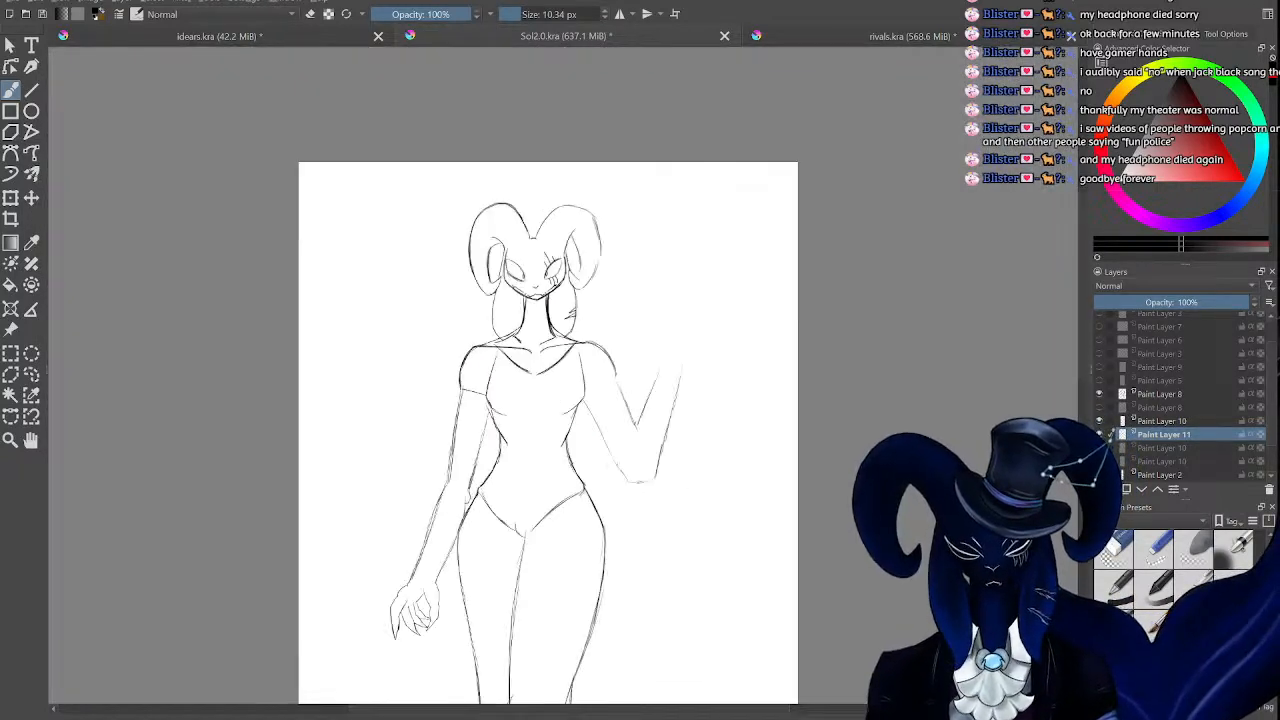
Strengthen the raised forearm's contours and sketch an open, upturned hand with clawed fingers at the wrist.
mouse_move(698, 350)
left_mouse_down()
mouse_move(708, 400)
mouse_move(692, 511)
left_mouse_up()
key("ctrl+minus")
key("ctrl+minus")
key("ctrl+plus")
left_click_drag(741, 399, 701, 497)
mouse_move(755, 361)
left_mouse_down()
mouse_move(705, 487)
mouse_move(737, 419)
left_mouse_up()
left_click_drag(765, 348, 752, 380)
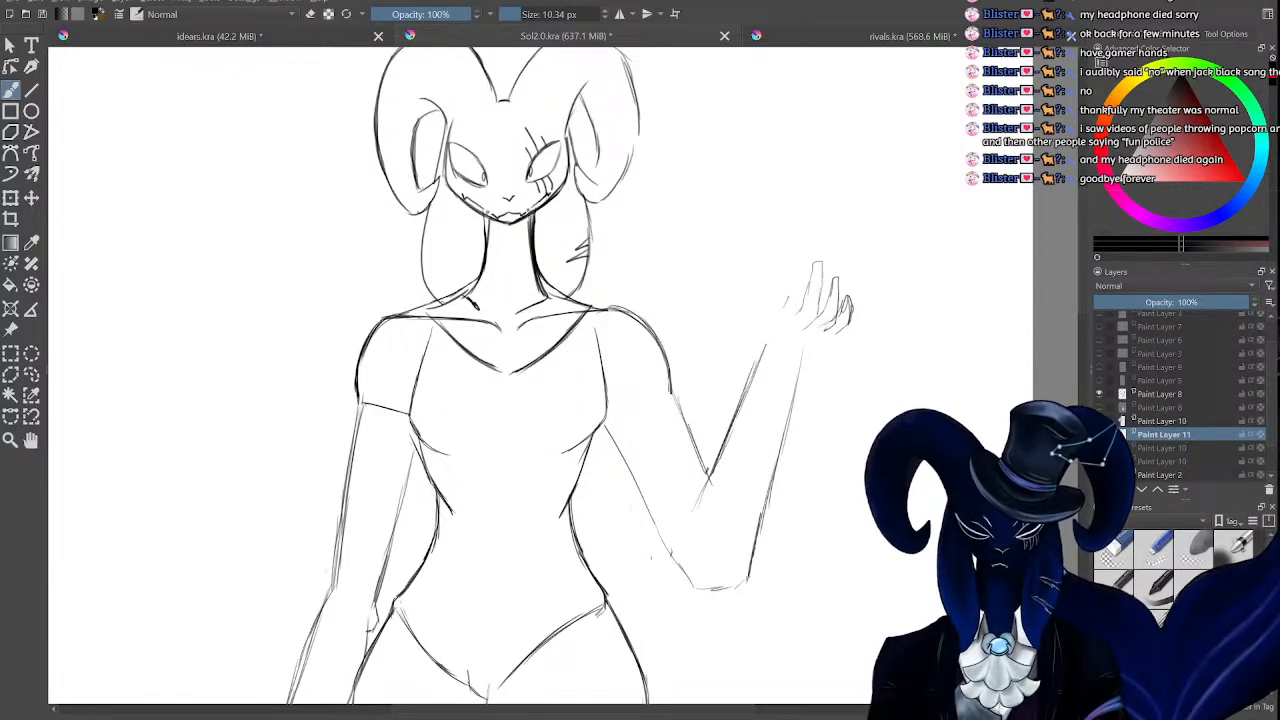
left_click_drag(802, 275, 799, 311)
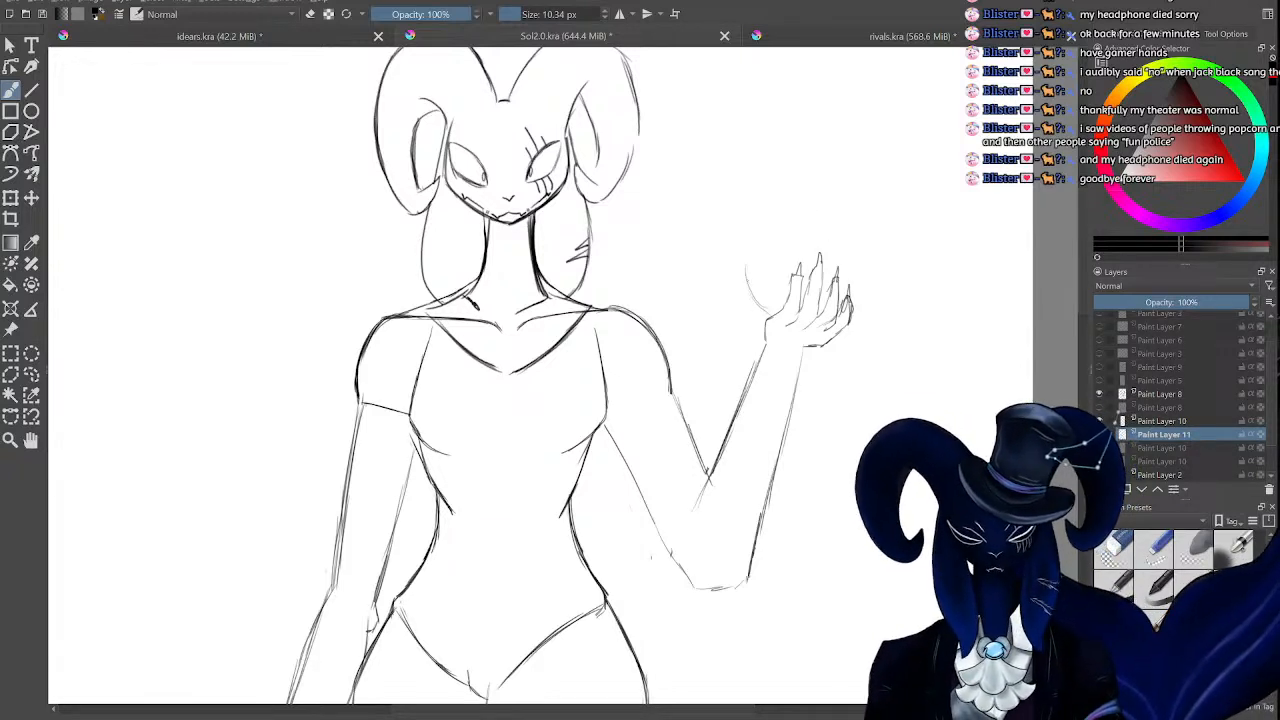
mouse_move(760, 268)
left_mouse_down()
mouse_move(790, 184)
mouse_move(830, 234)
mouse_move(830, 192)
mouse_move(852, 280)
left_mouse_up()
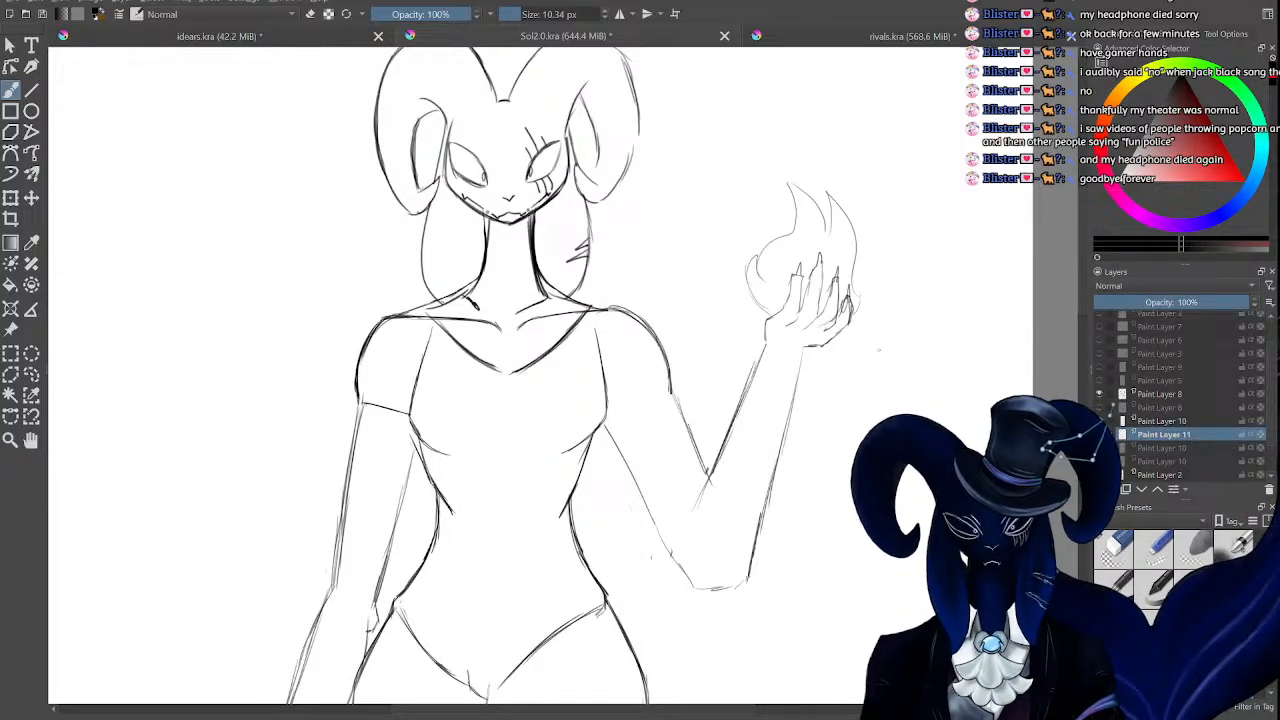
key("ctrl+z")
key("ctrl+z")
key("ctrl+z")
key("ctrl+z")
key("ctrl+z")
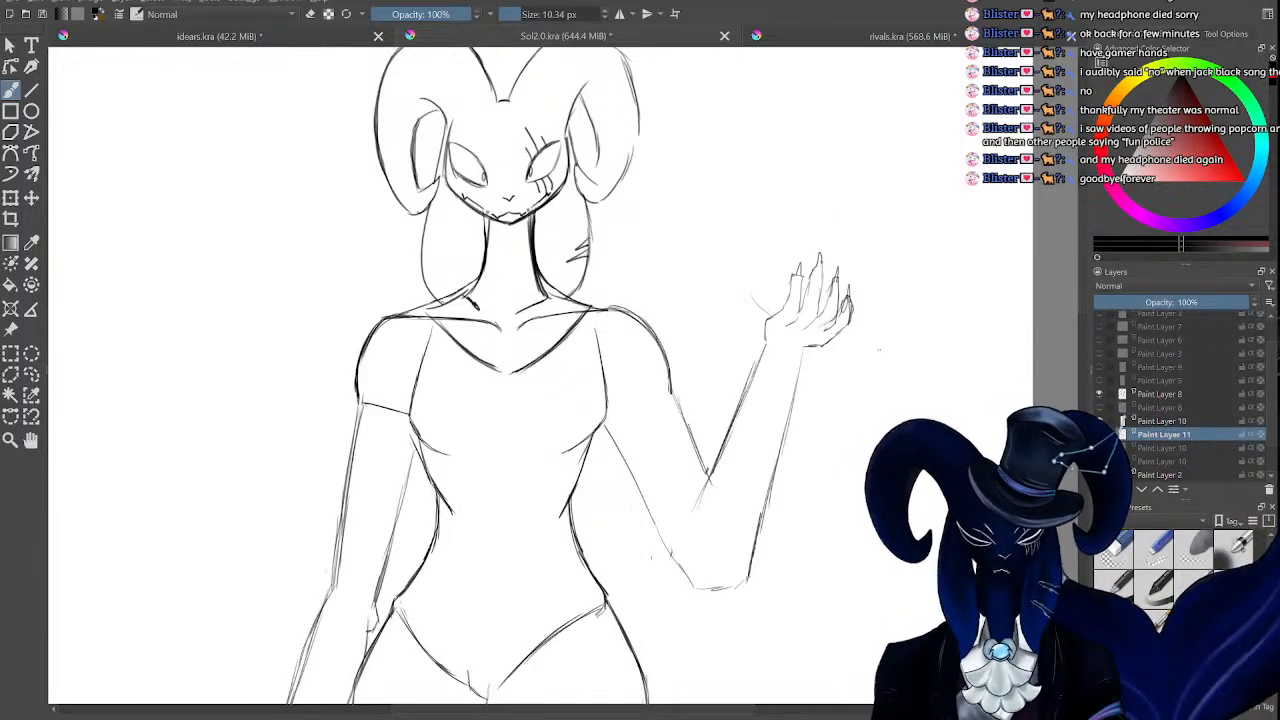
Add a paint layer and handwrite BRB in thick black 40 px strokes beside and across the character's head.
key("ctrl+minus")
key("ctrl+minus")
key("ctrl+minus")
key("ctrl+minus")
key("ctrl+minus")
key("ctrl+plus")
key("ctrl+plus")
key("ctrl+plus")
key("ctrl+plus")
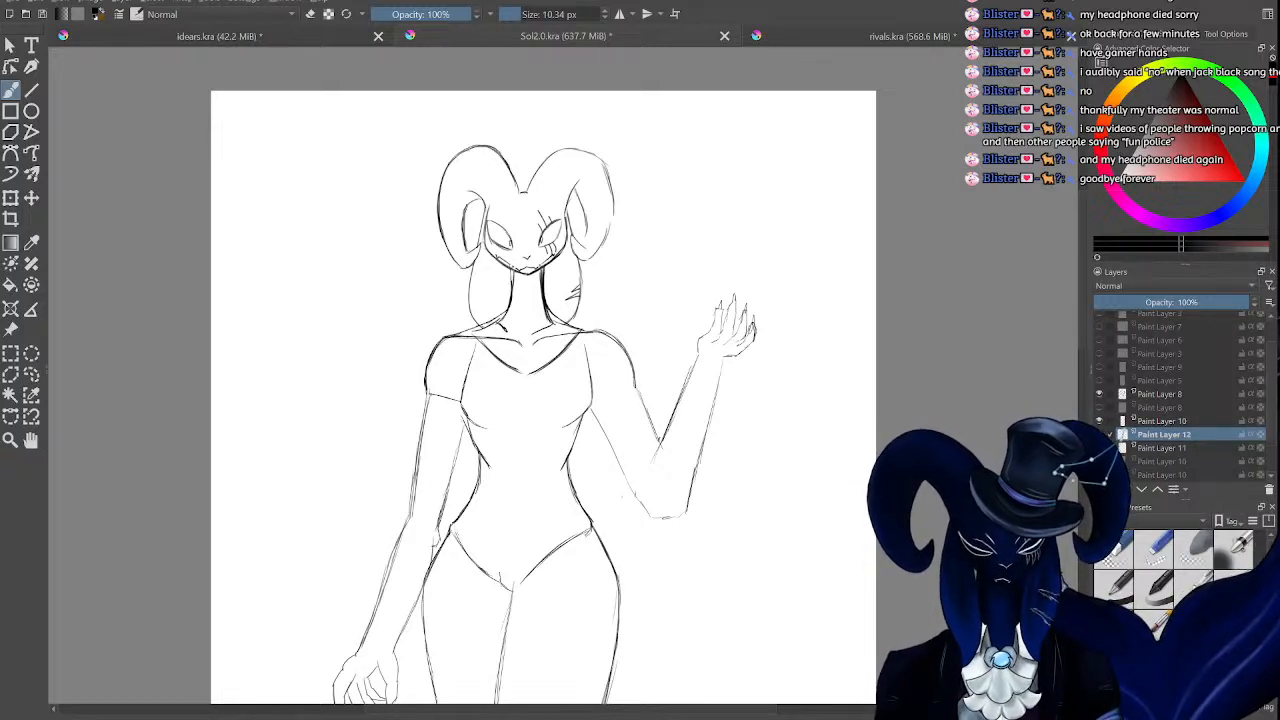
left_click(1117, 619)
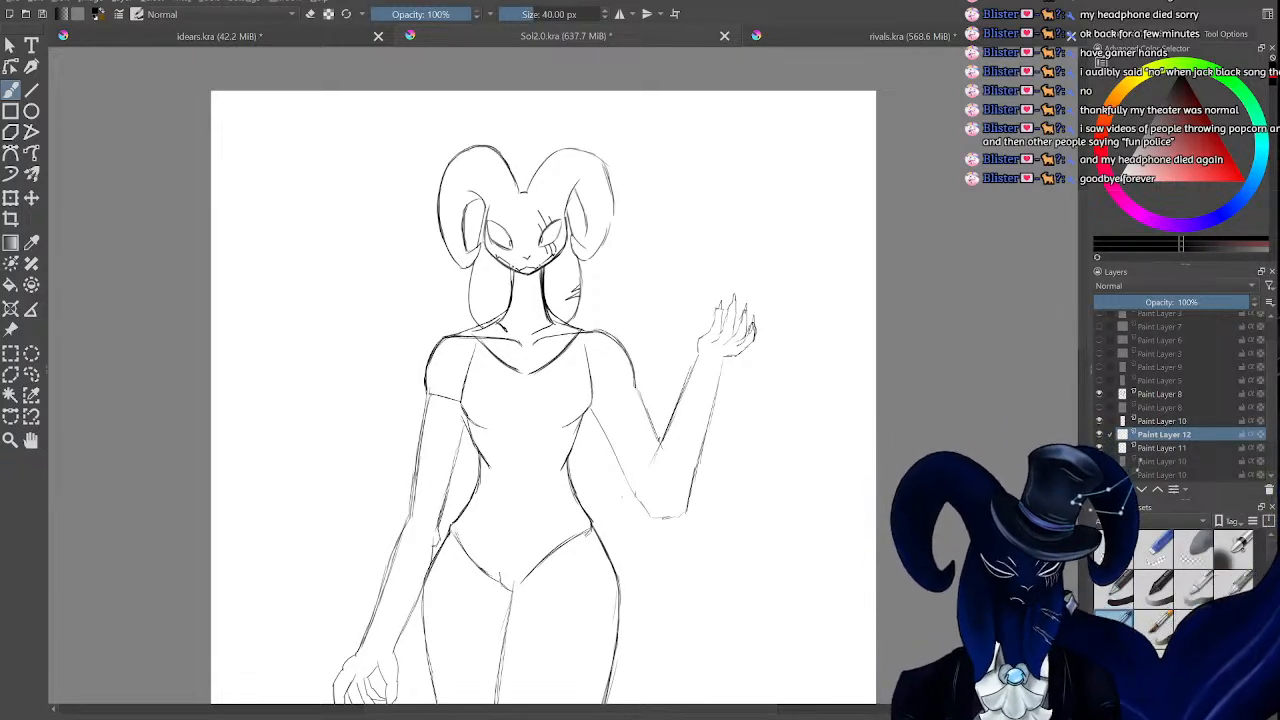
left_click_drag(246, 174, 268, 258)
key("ctrl+z")
left_click(1113, 588)
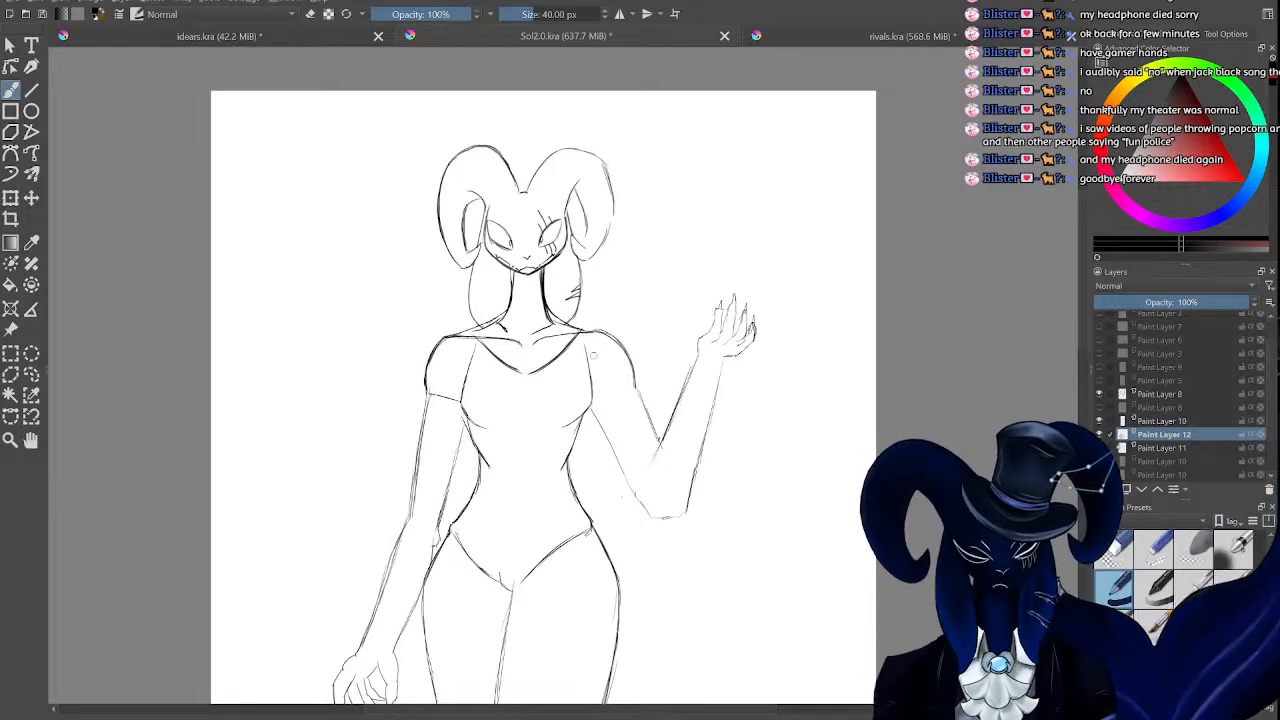
left_click_drag(258, 186, 290, 315)
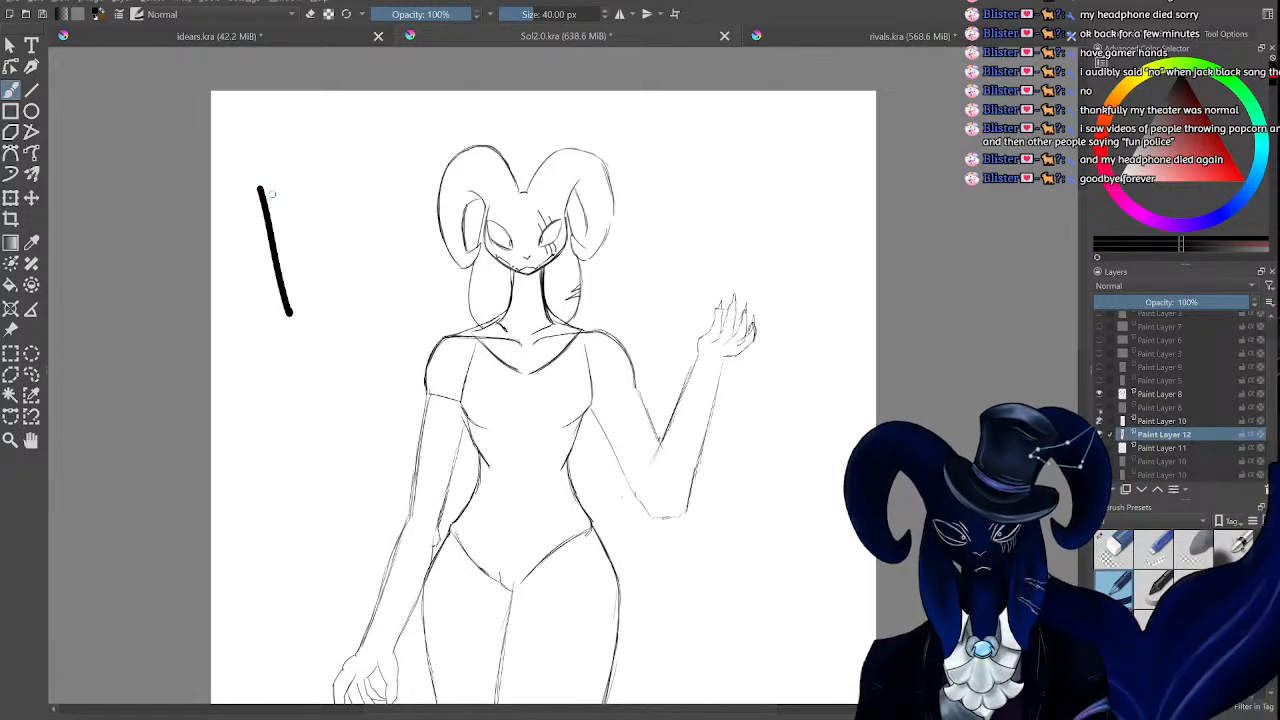
mouse_move(262, 188)
left_mouse_down()
mouse_move(298, 182)
mouse_move(343, 240)
mouse_move(289, 311)
left_mouse_up()
left_click_drag(358, 202, 377, 284)
mouse_move(346, 196)
left_mouse_down()
mouse_move(357, 222)
mouse_move(430, 280)
left_mouse_up()
left_click_drag(408, 165, 446, 270)
key("ctrl+z")
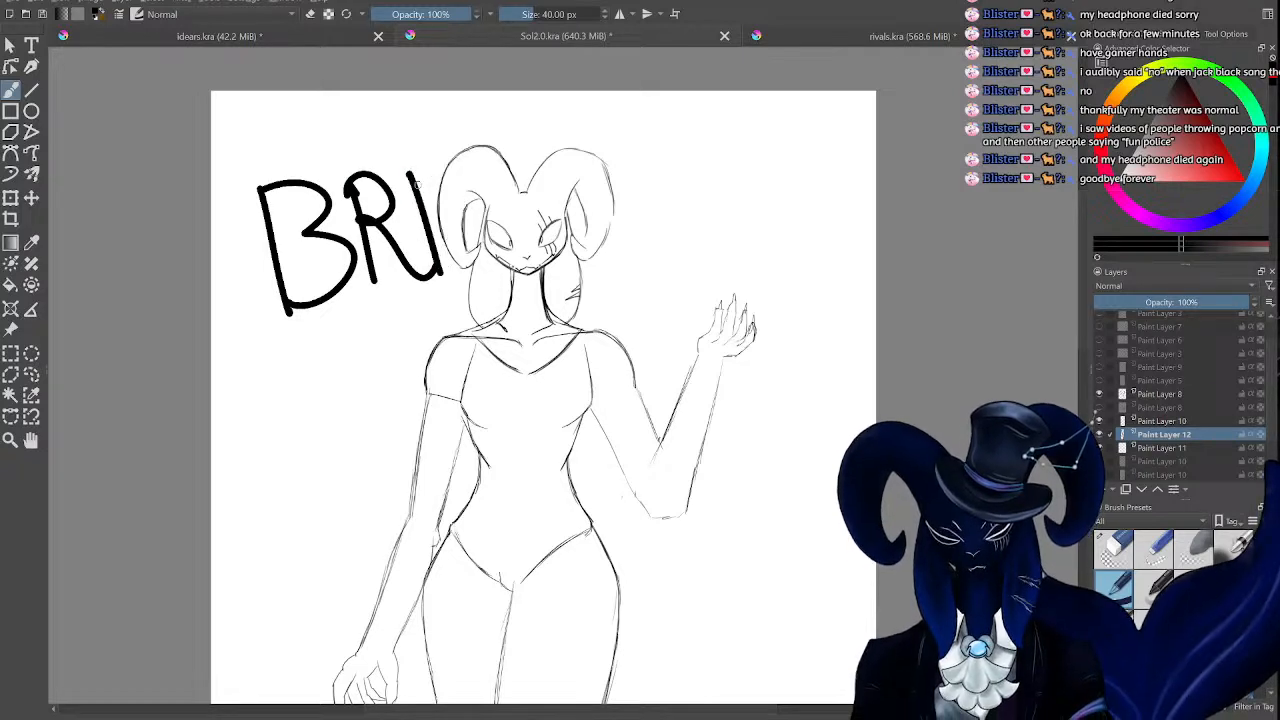
left_click_drag(411, 173, 459, 264)
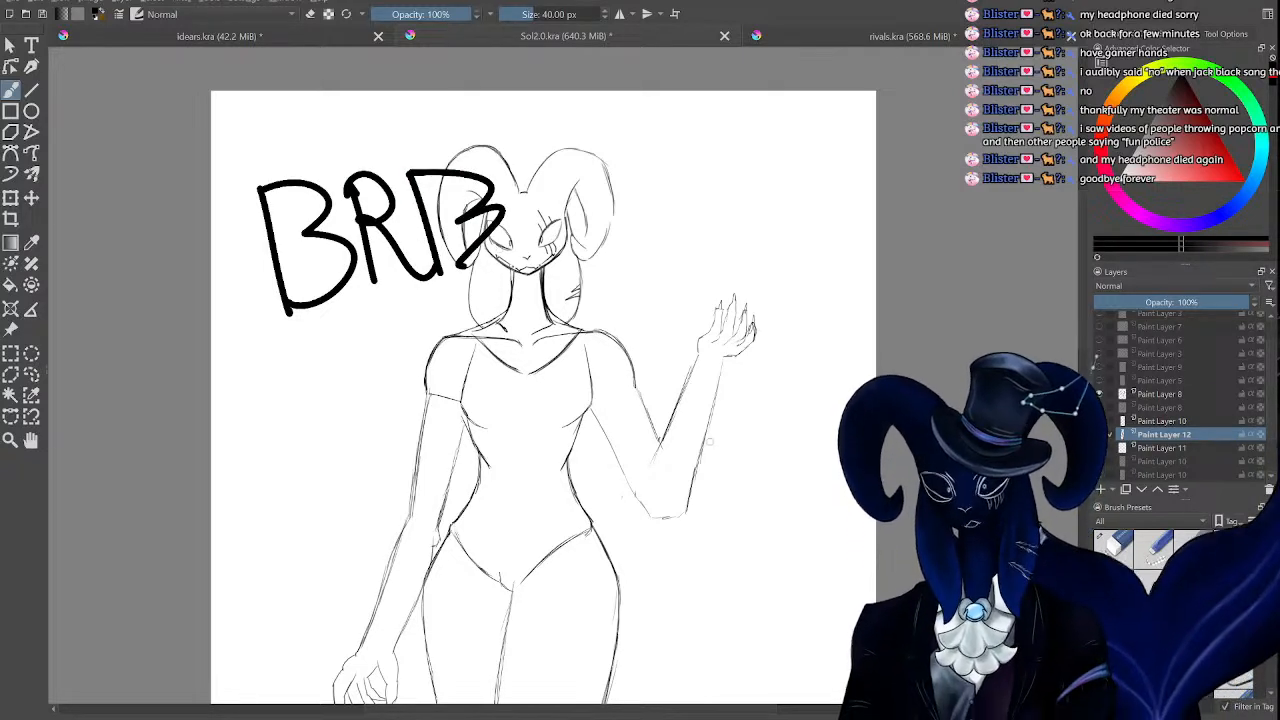
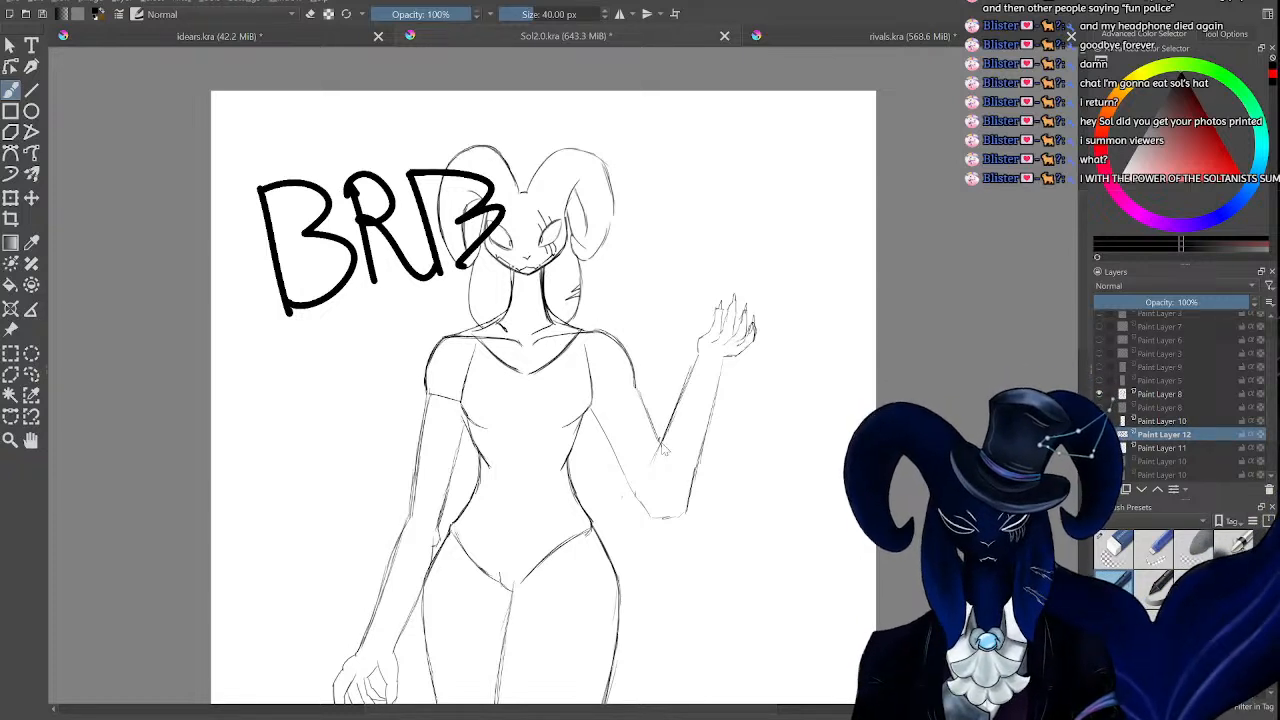
Paste the copied sign picture as a new layer and enlarge it across the figure's torso and the full canvas width.
key("ctrl+v")
key("minus")
key("minus")
key("minus")
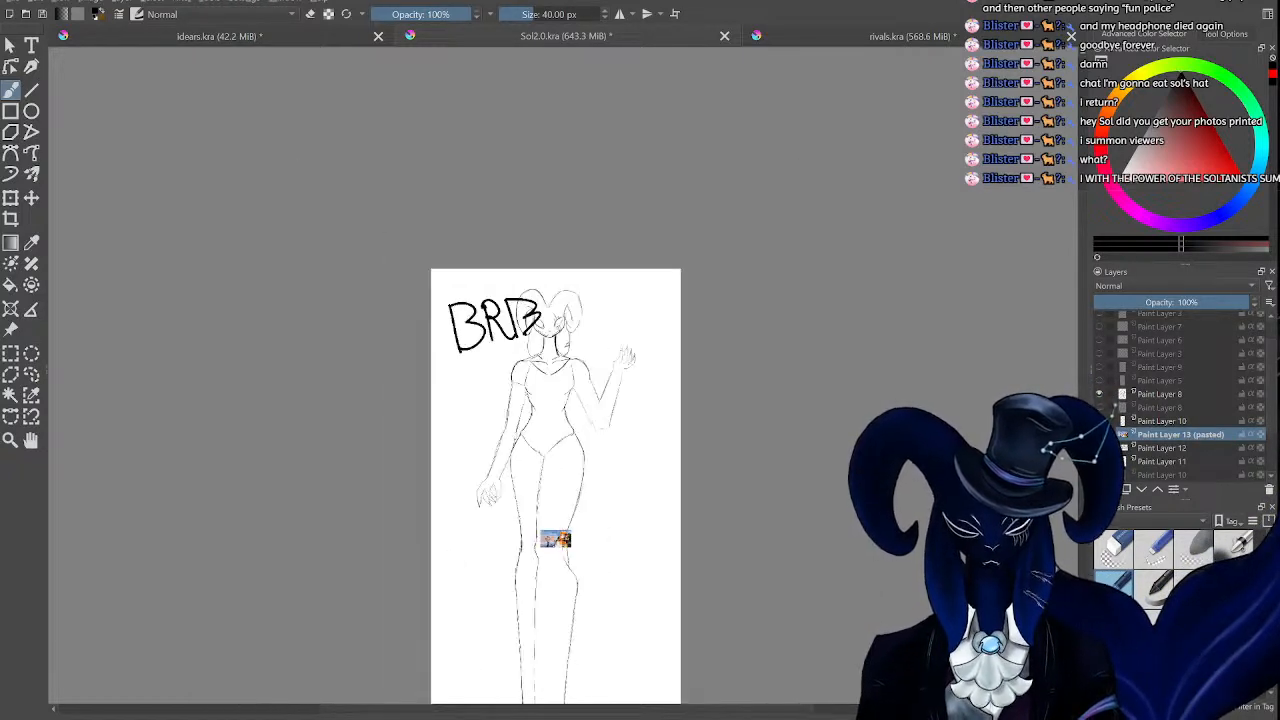
left_click(10, 197)
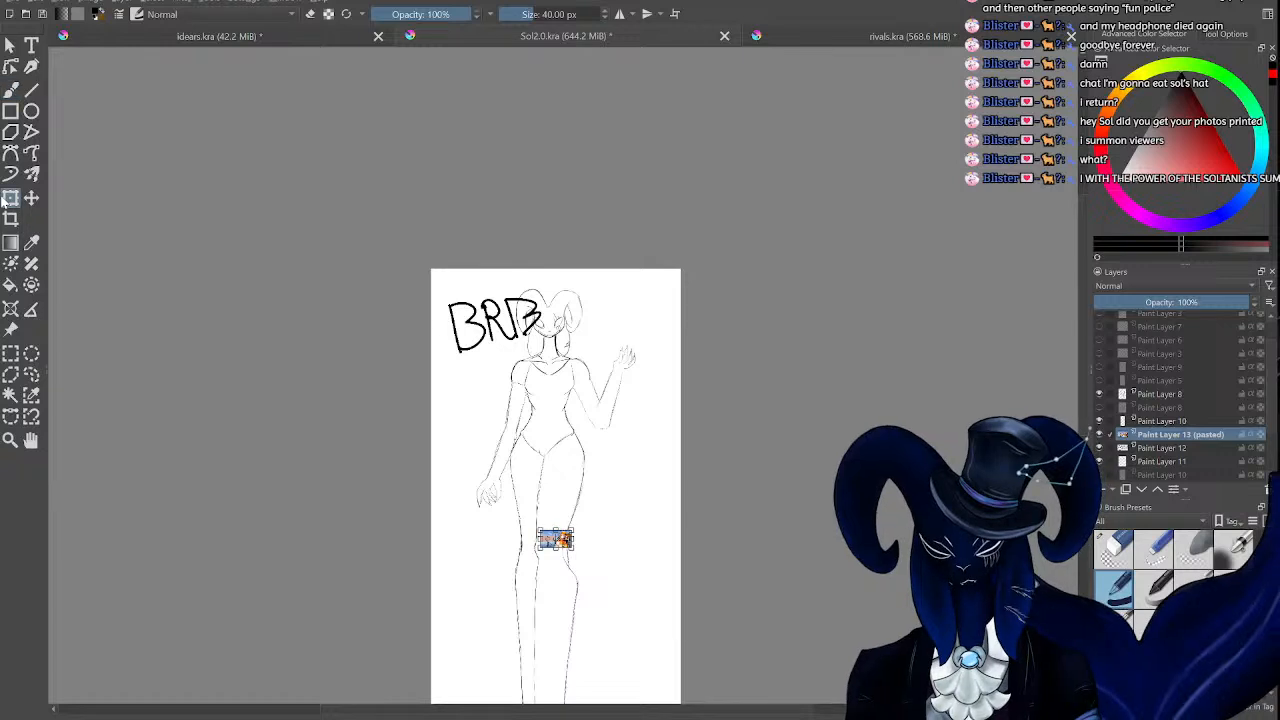
left_click_drag(574, 530, 633, 405)
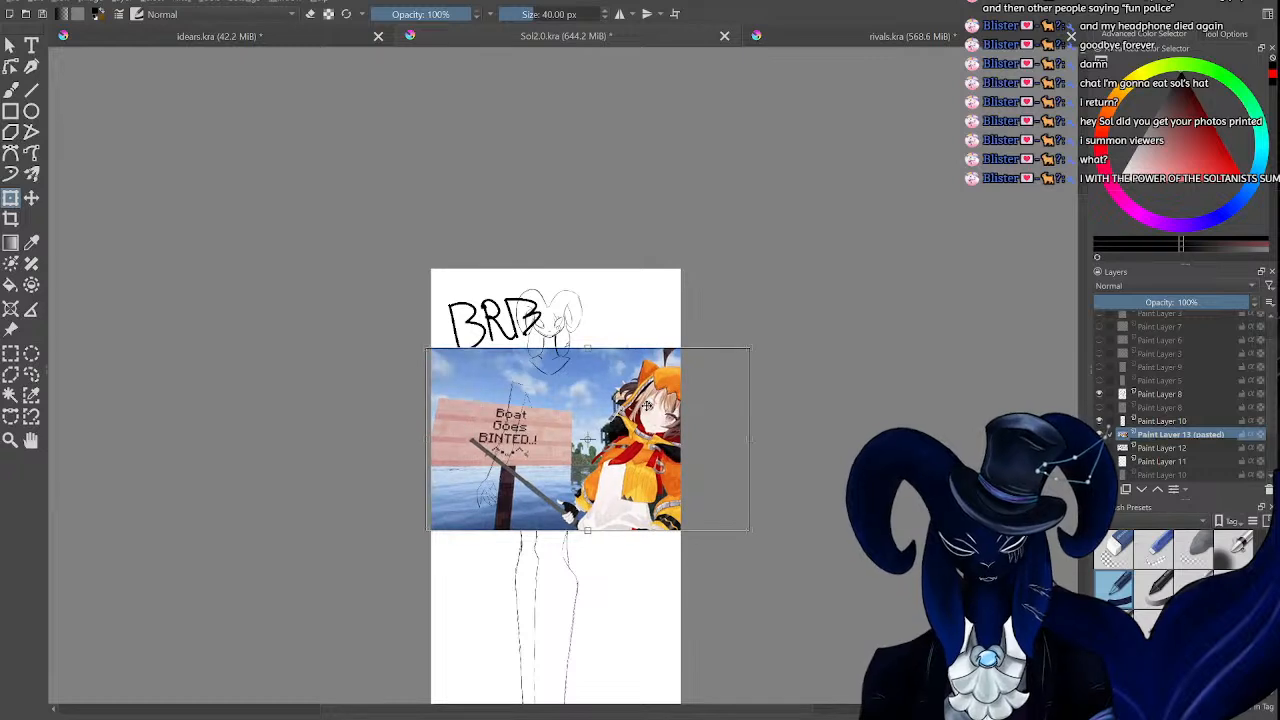
left_click(1110, 394)
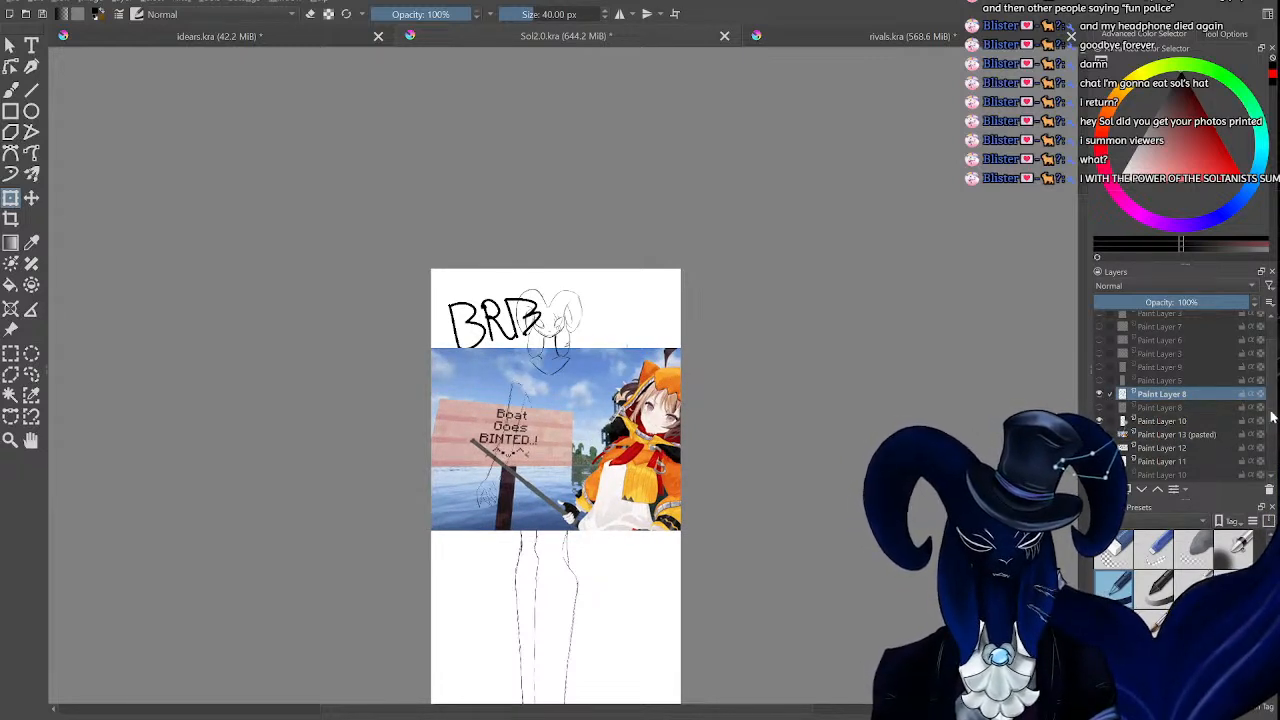
Hide and delete Paint Layer 12, which holds the BRB lettering.
left_click_drag(1272, 415, 1252, 463)
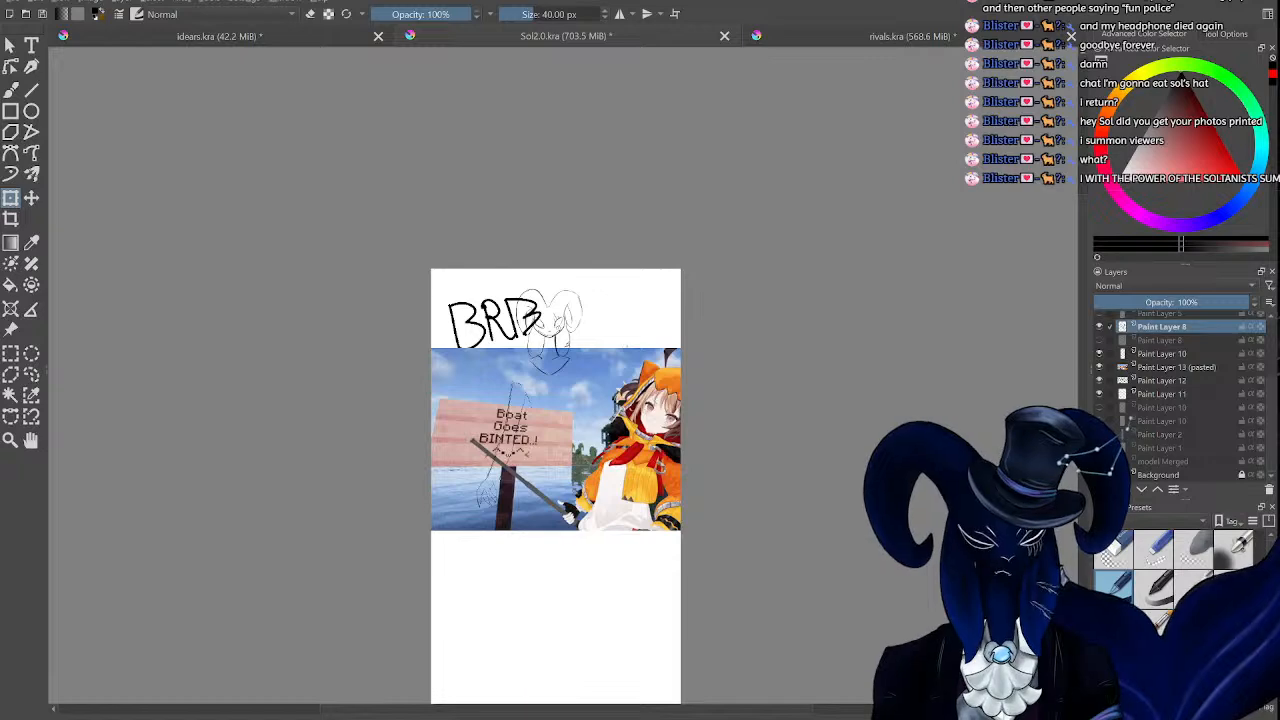
left_click(1099, 381)
left_click(1152, 382)
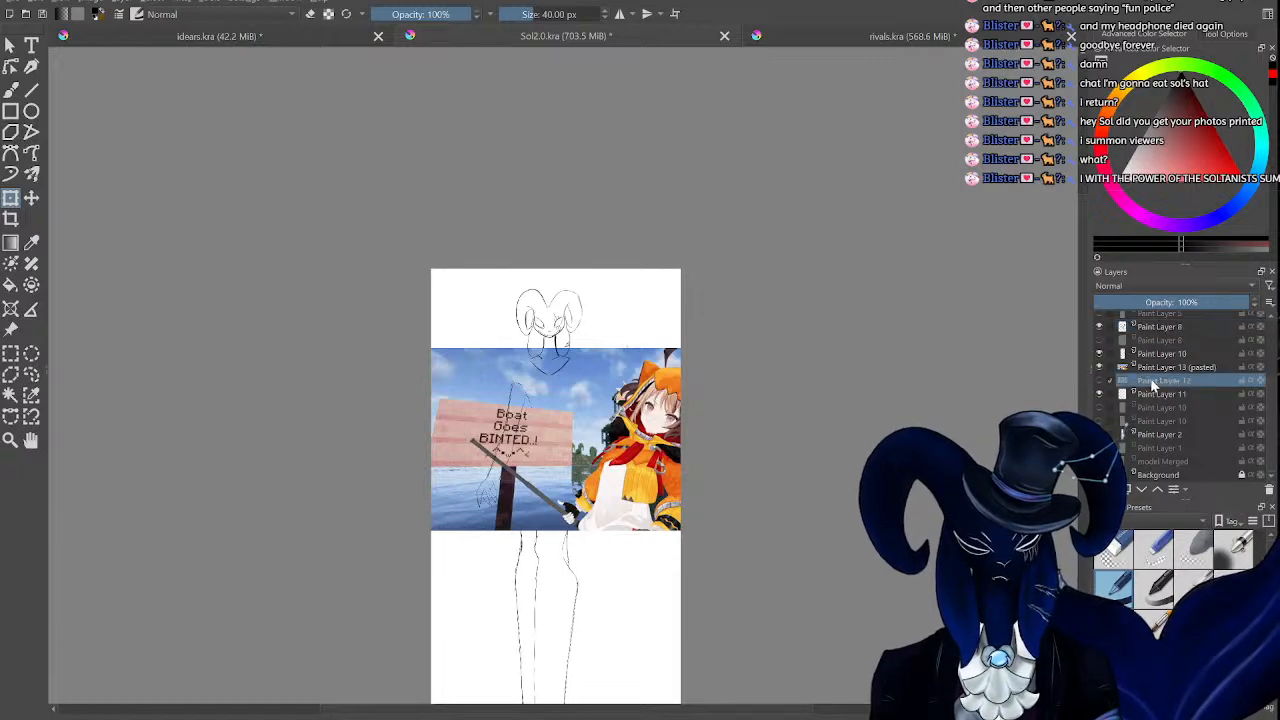
left_click(1268, 490)
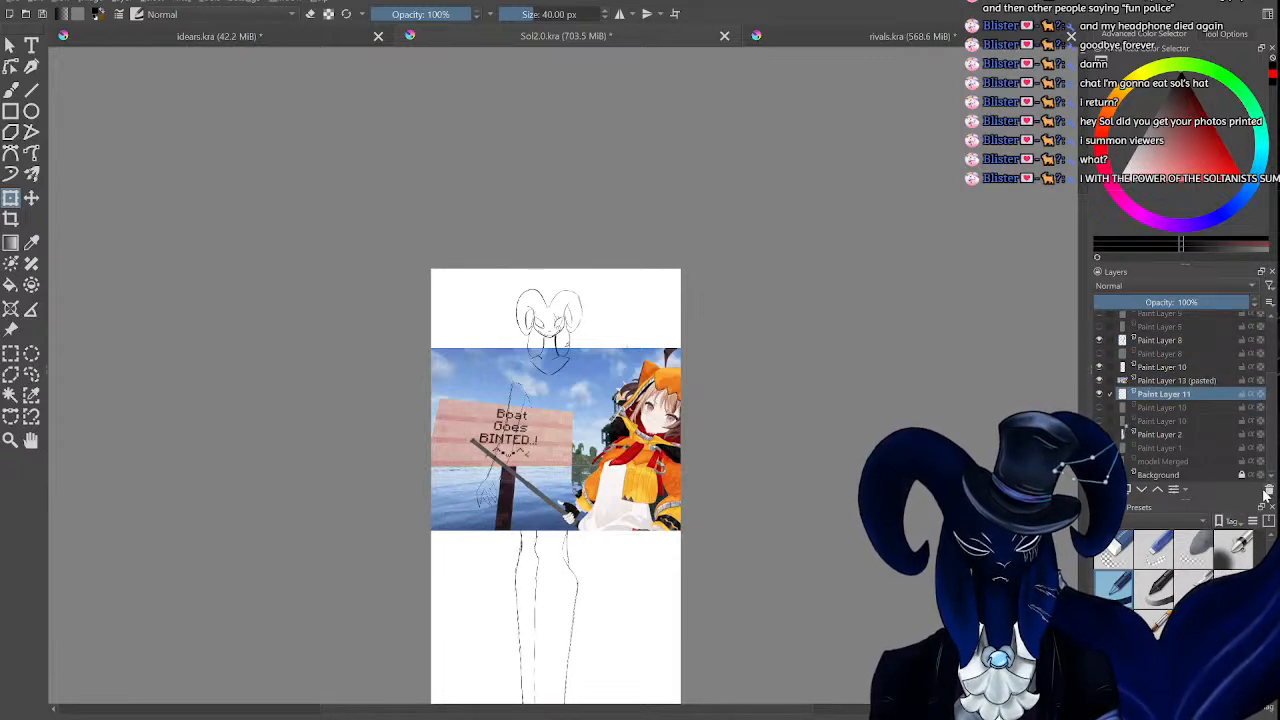
key("ctrl+plus")
key("ctrl+plus")
key("ctrl+plus")
key("ctrl+plus")
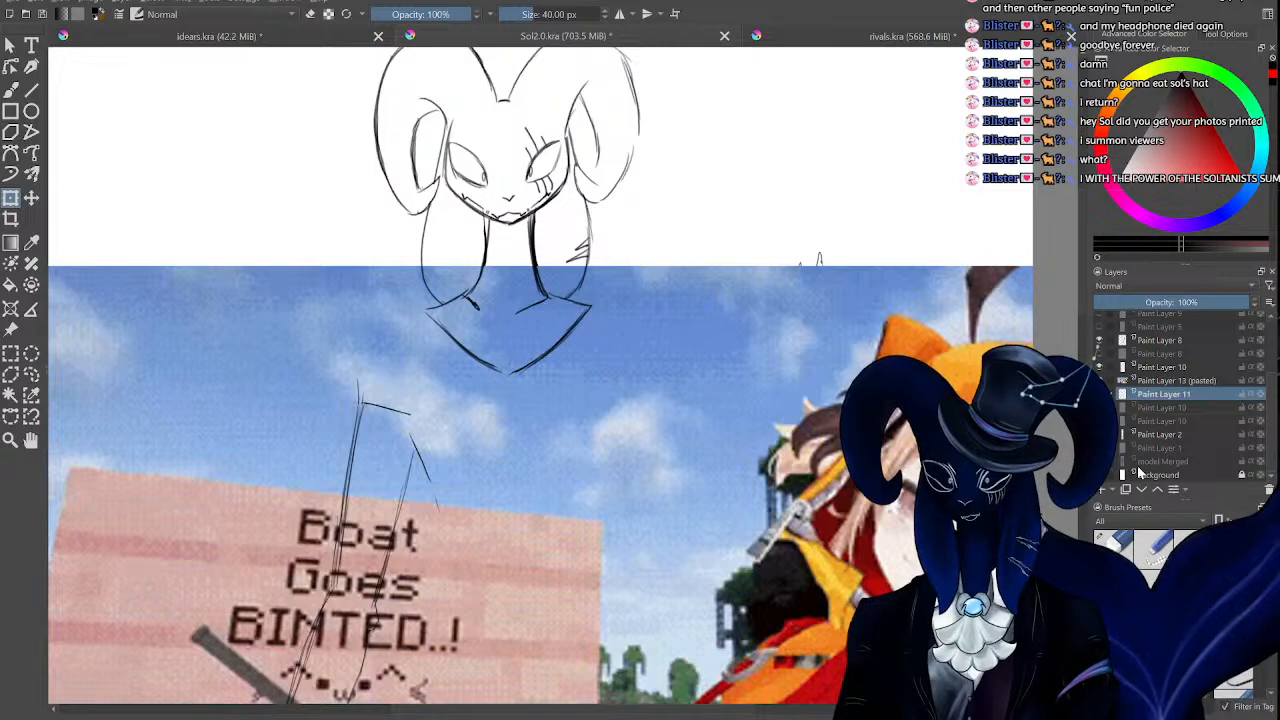
key("ctrl+minus")
key("ctrl+minus")
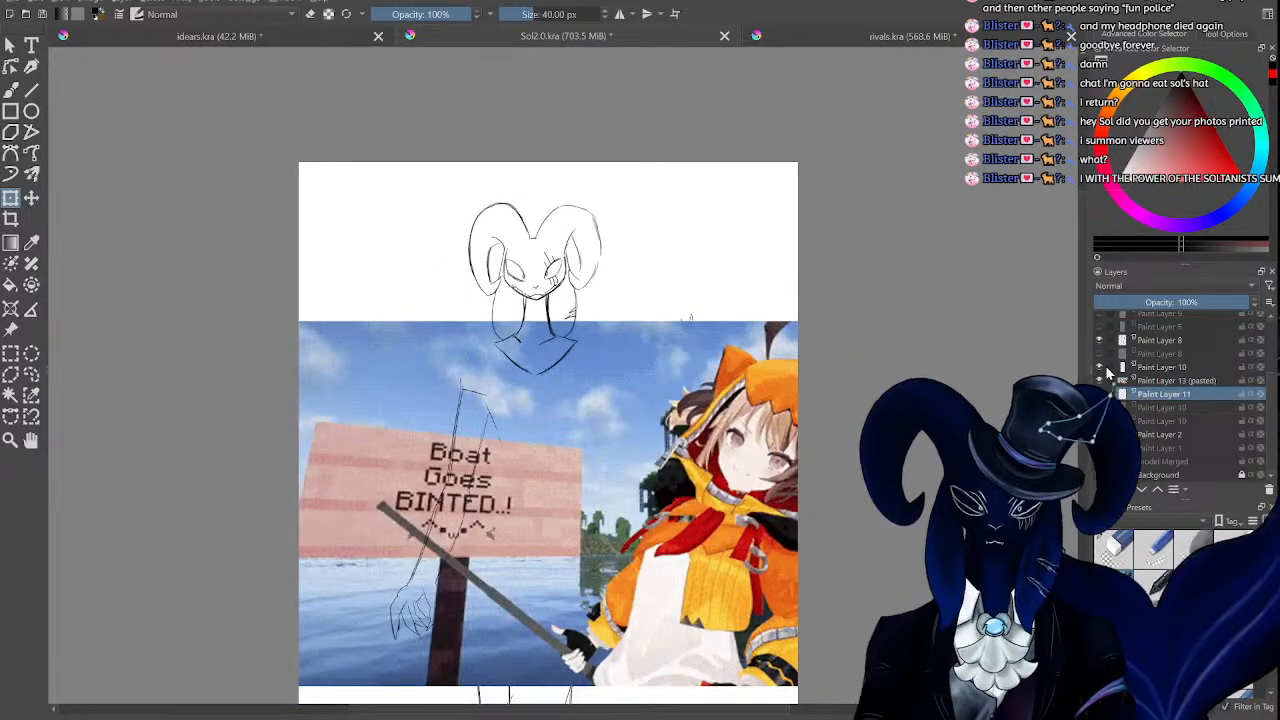
key("ctrl+plus")
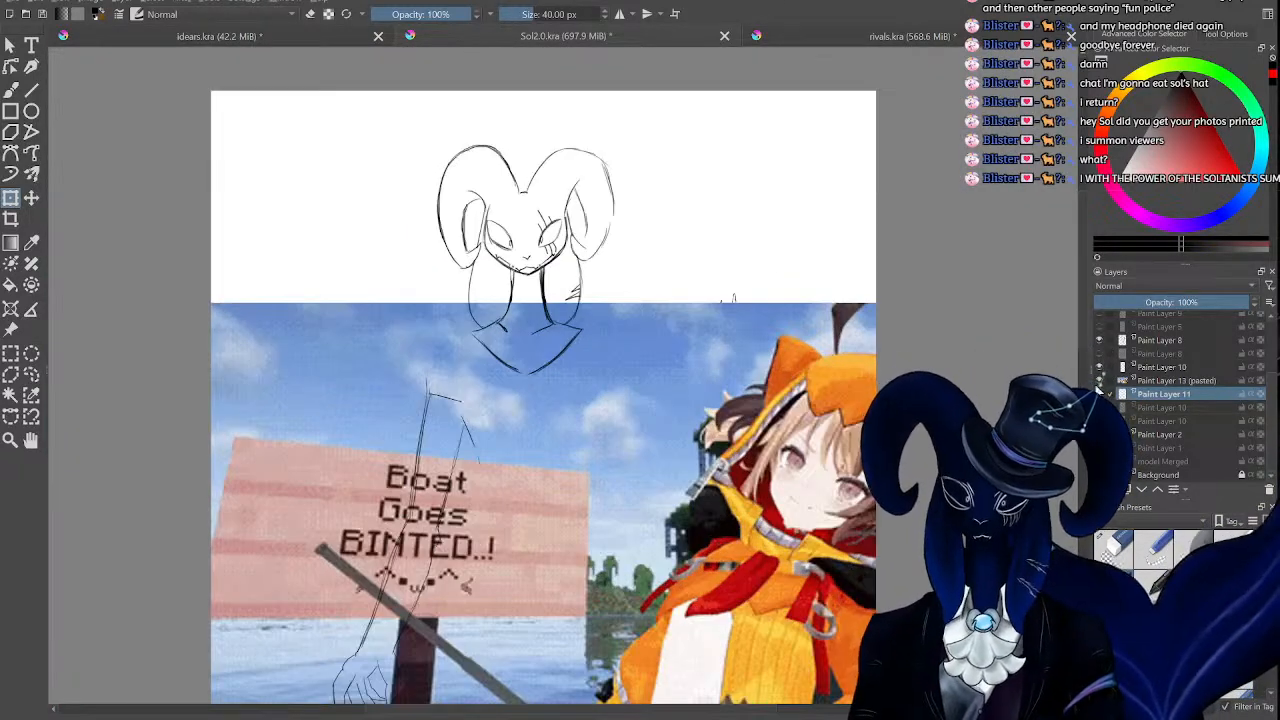
key("ctrl+plus")
key("ctrl+minus")
key("ctrl+minus")
key("ctrl+minus")
key("ctrl+plus")
key("ctrl+plus")
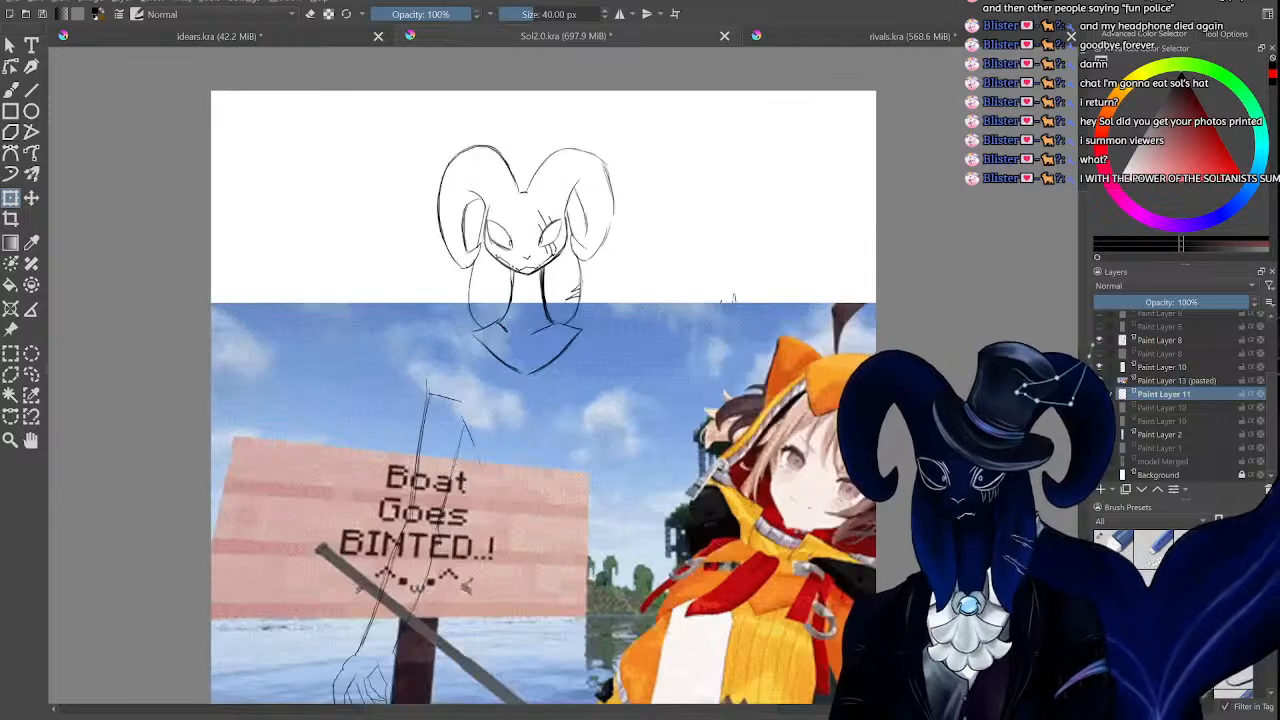
key("ctrl+minus")
key("ctrl+minus")
key("ctrl+minus")
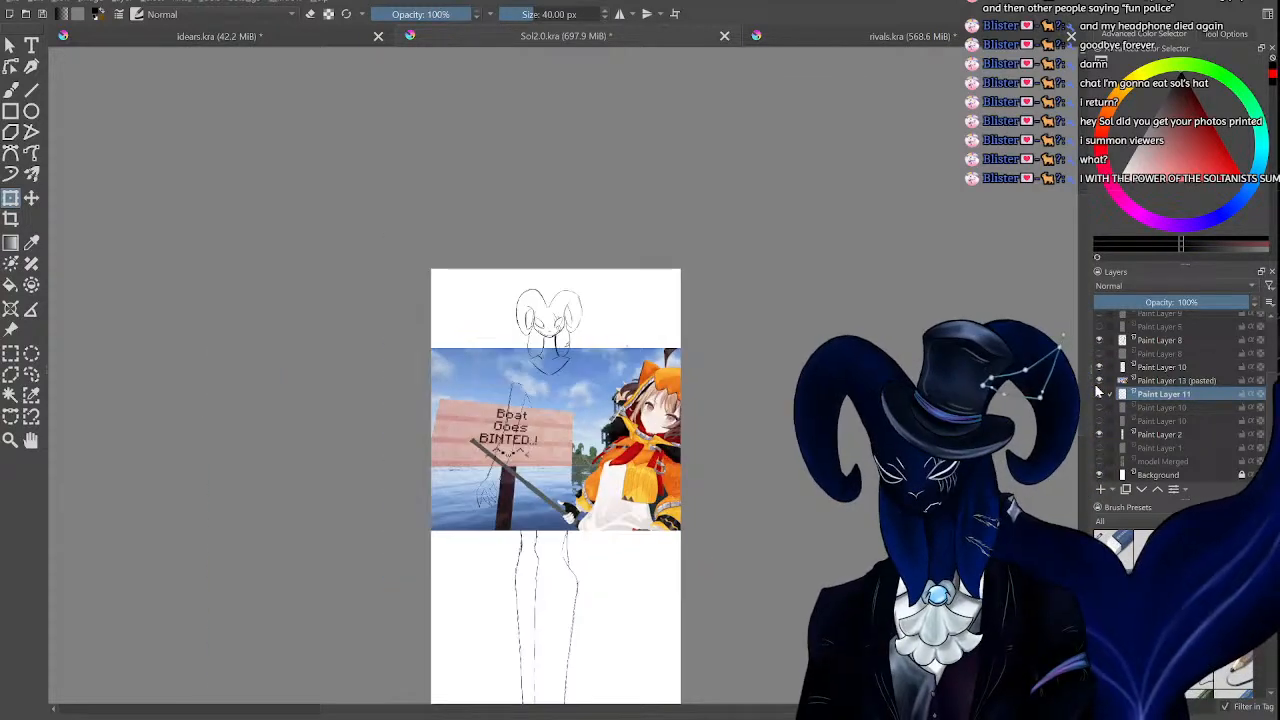
key("ctrl+plus")
key("ctrl+plus")
key("ctrl+plus")
key("ctrl+plus")
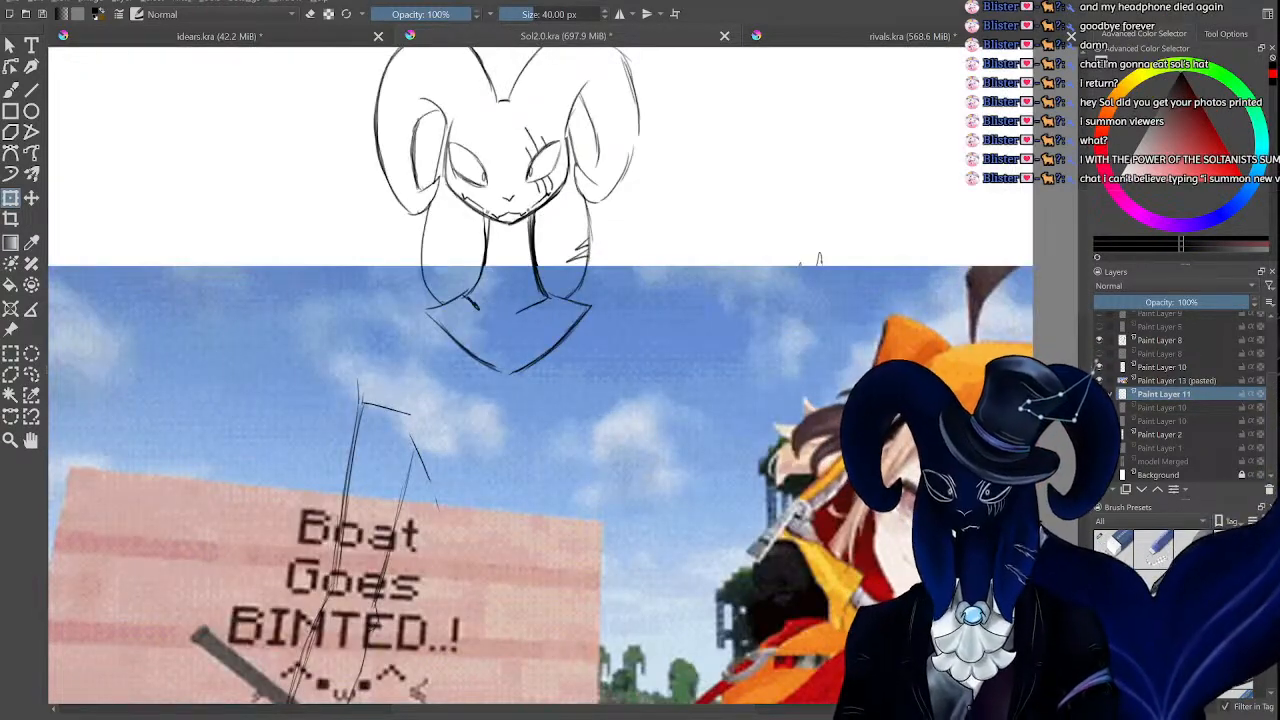
key("ctrl+minus")
key("ctrl+minus")
key("ctrl+minus")
key("ctrl+plus")
key("ctrl+plus")
key("ctrl+plus")
key("ctrl+plus")
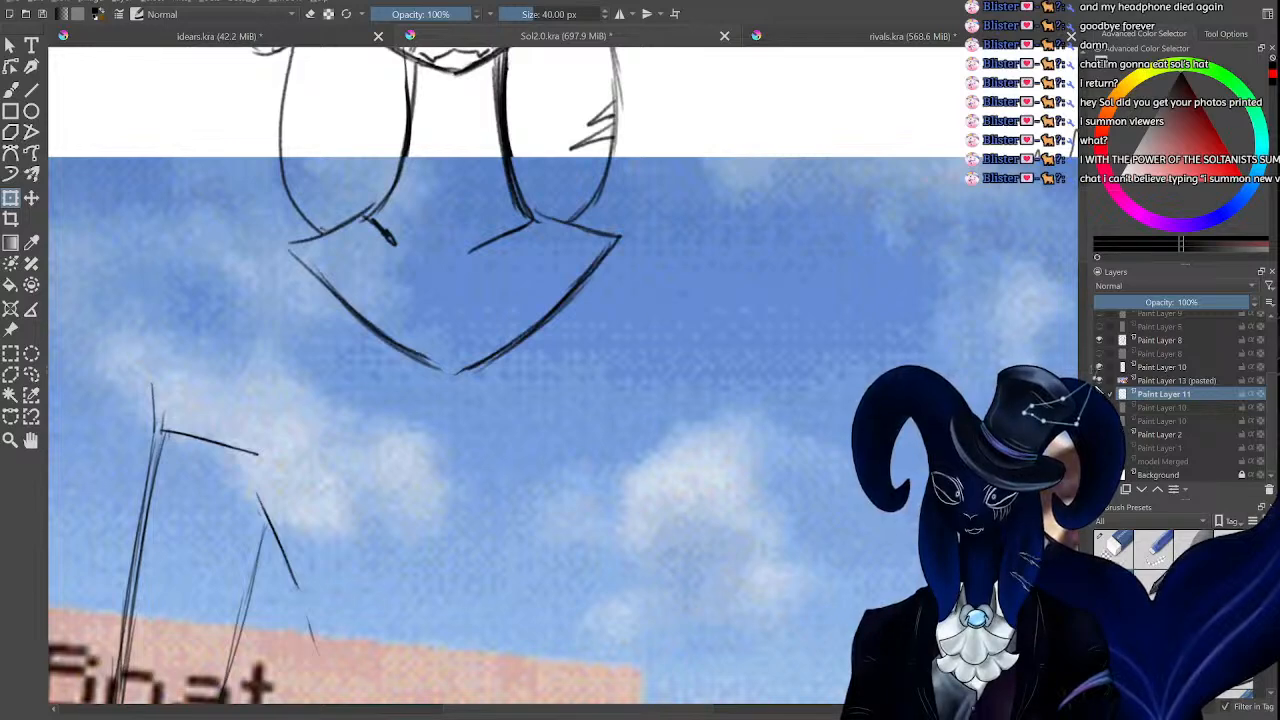
key("ctrl+minus")
key("ctrl+minus")
key("ctrl+minus")
key("ctrl+minus")
key("ctrl+minus")
key("ctrl+minus")
key("ctrl+plus")
key("ctrl+plus")
key("ctrl+plus")
key("ctrl+minus")
key("ctrl+plus")
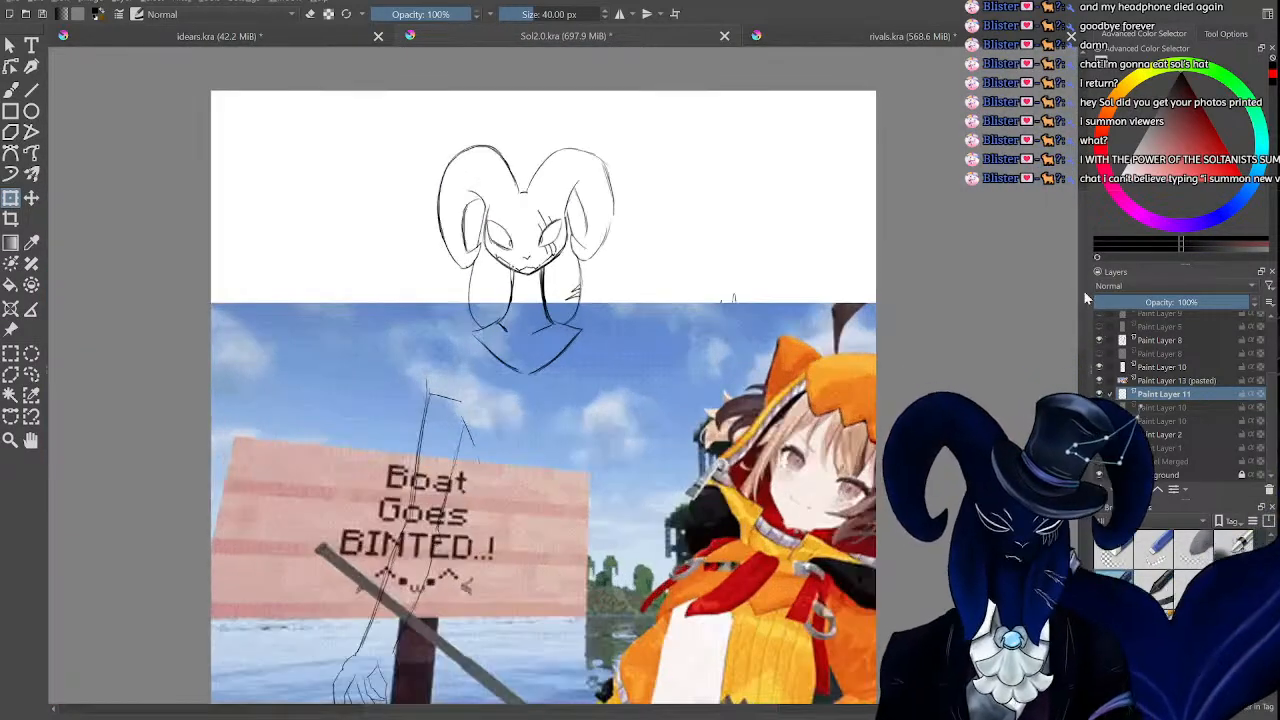
left_click_drag(1085, 293, 1085, 341)
key("ctrl+minus")
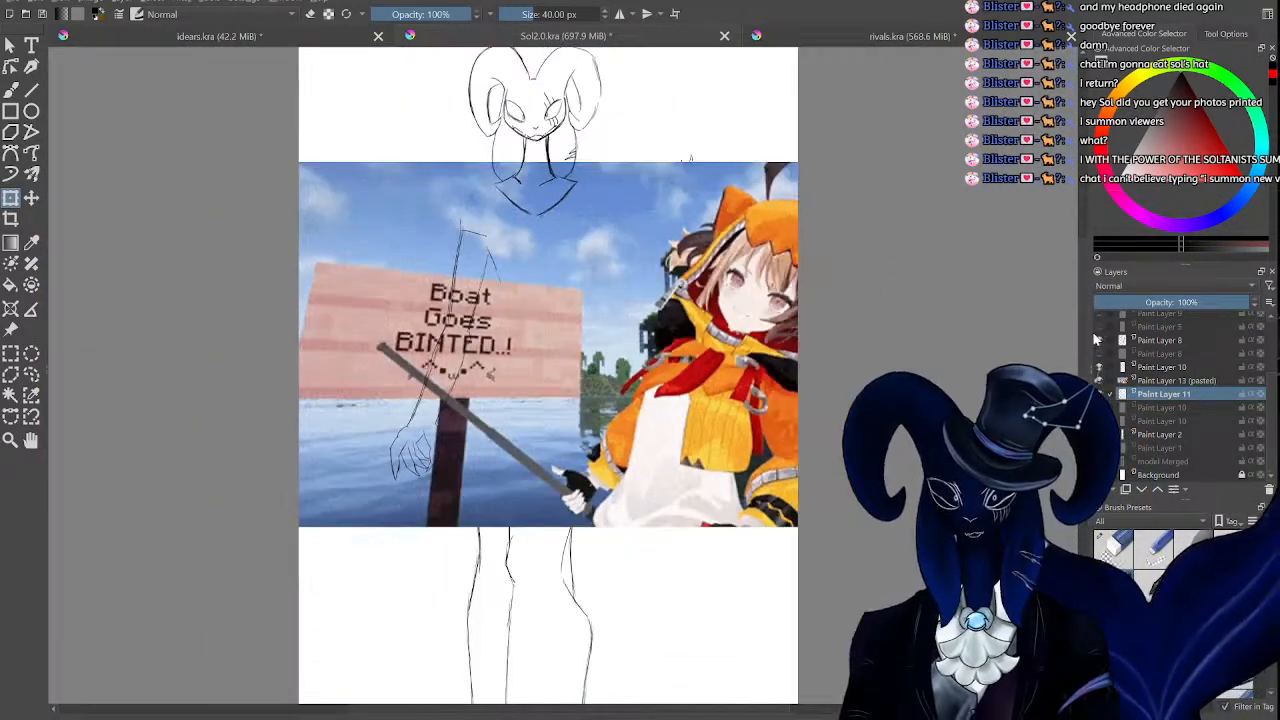
Hide the pasted sign picture layer, Paint Layer 13, that covers the figure's torso.
key("ctrl+plus")
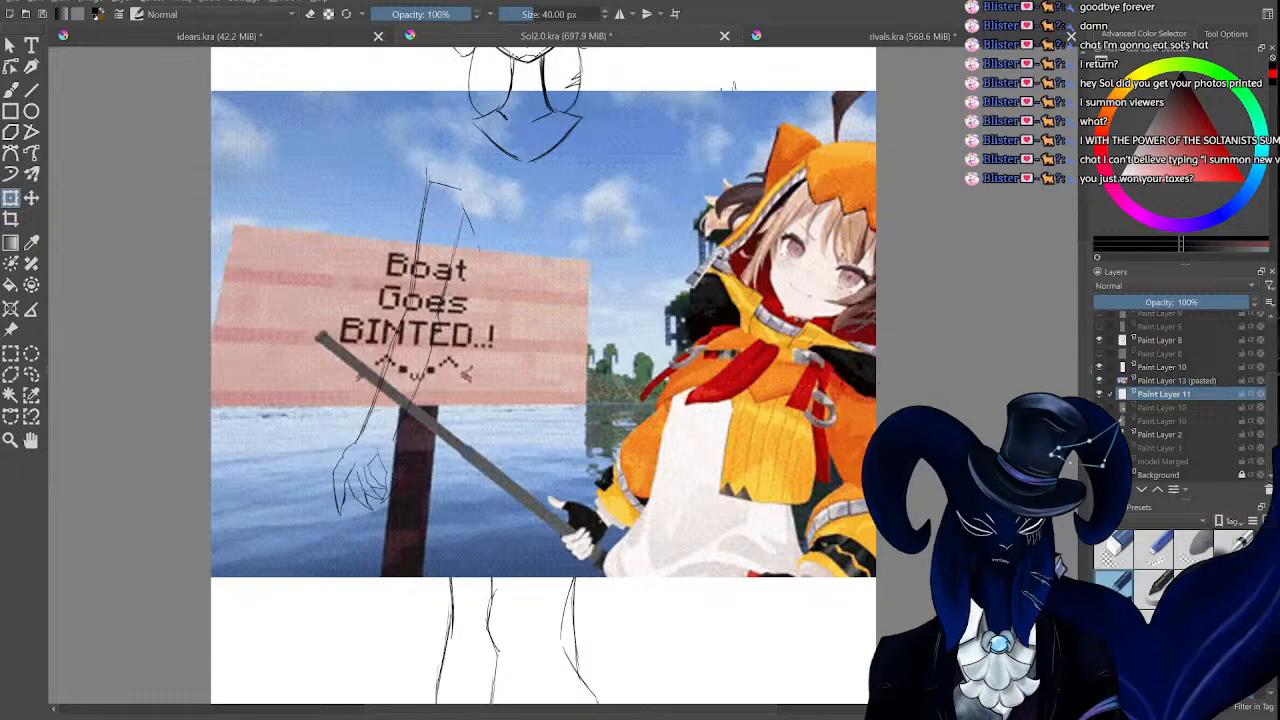
left_click(1099, 381)
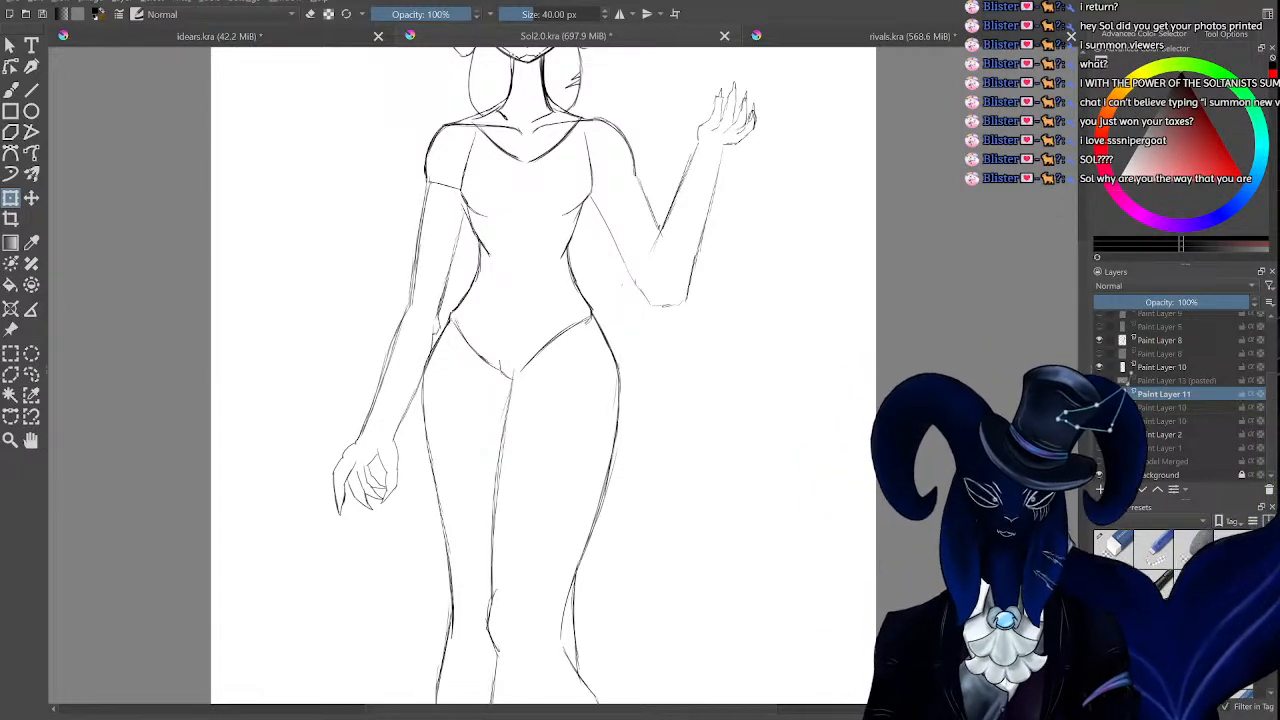
scroll(700, 300, "up", 3)
left_click_drag(1081, 275, 1093, 267)
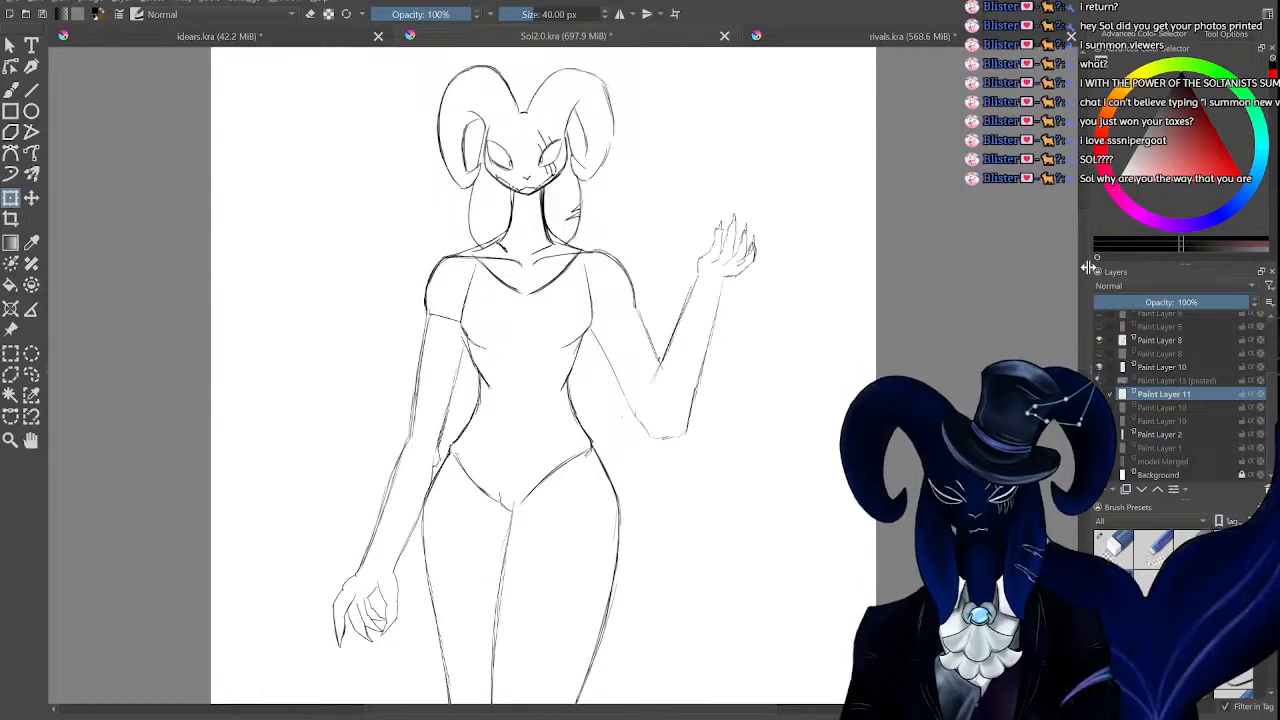
left_click_drag(1084, 322, 1040, 309)
key("ctrl+plus")
key("ctrl+plus")
key("ctrl+plus")
key("ctrl+minus")
key("ctrl+minus")
key("ctrl+plus")
key("ctrl+plus")
key("ctrl+minus")
key("ctrl+minus")
key("ctrl+minus")
key("ctrl+plus")
key("ctrl+plus")
key("ctrl+plus")
key("ctrl+plus")
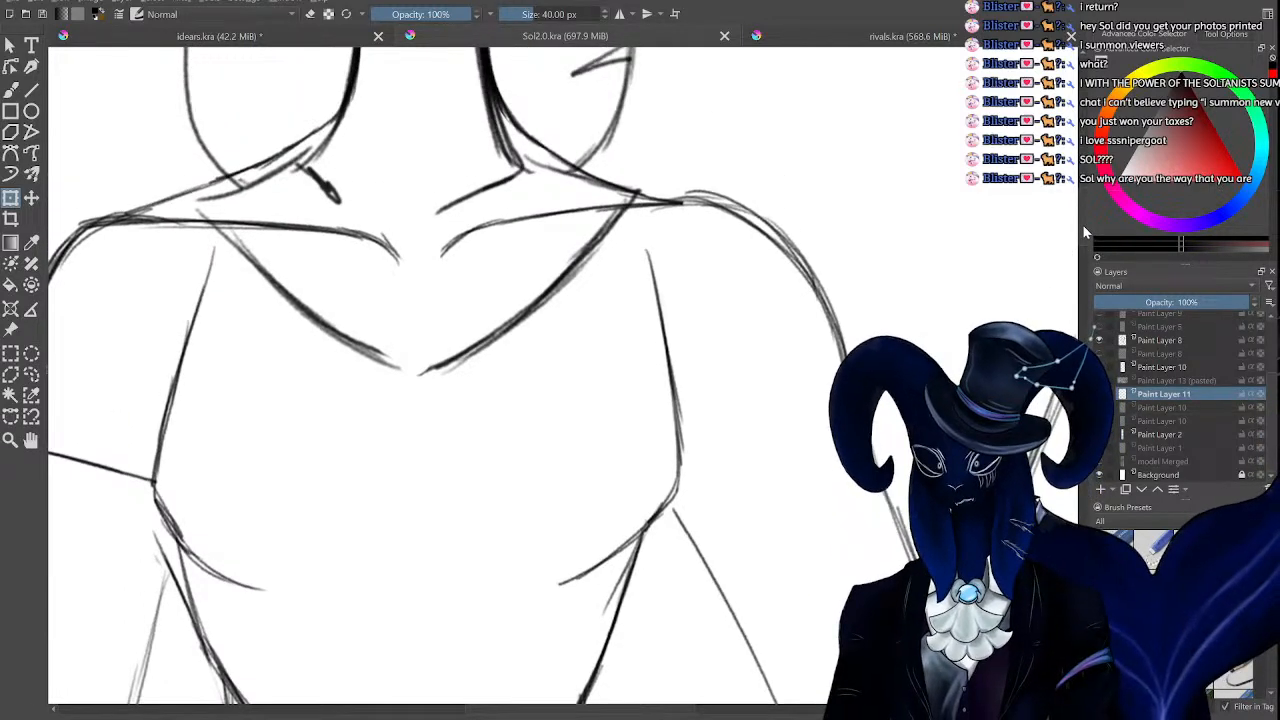
scroll(562, 376, "down", 4)
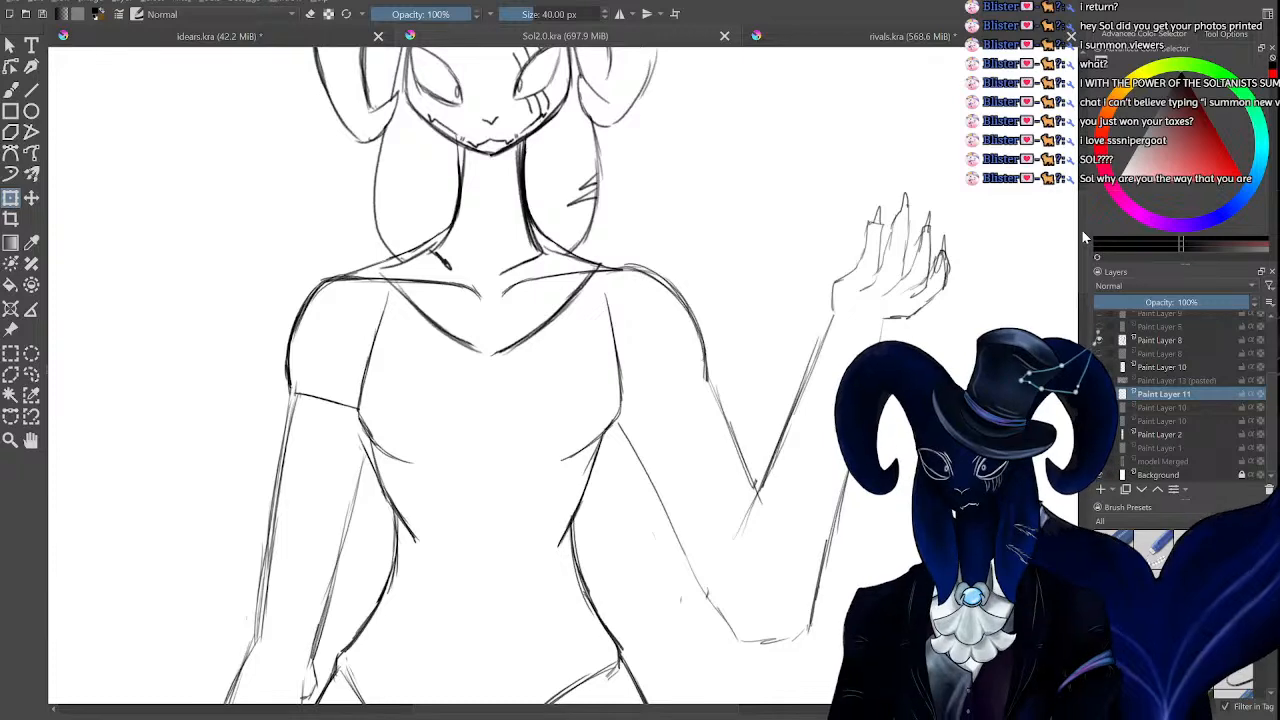
left_click_drag(1083, 232, 1080, 240)
key("ctrl+minus")
key("ctrl+minus")
key("ctrl+minus")
key("ctrl+minus")
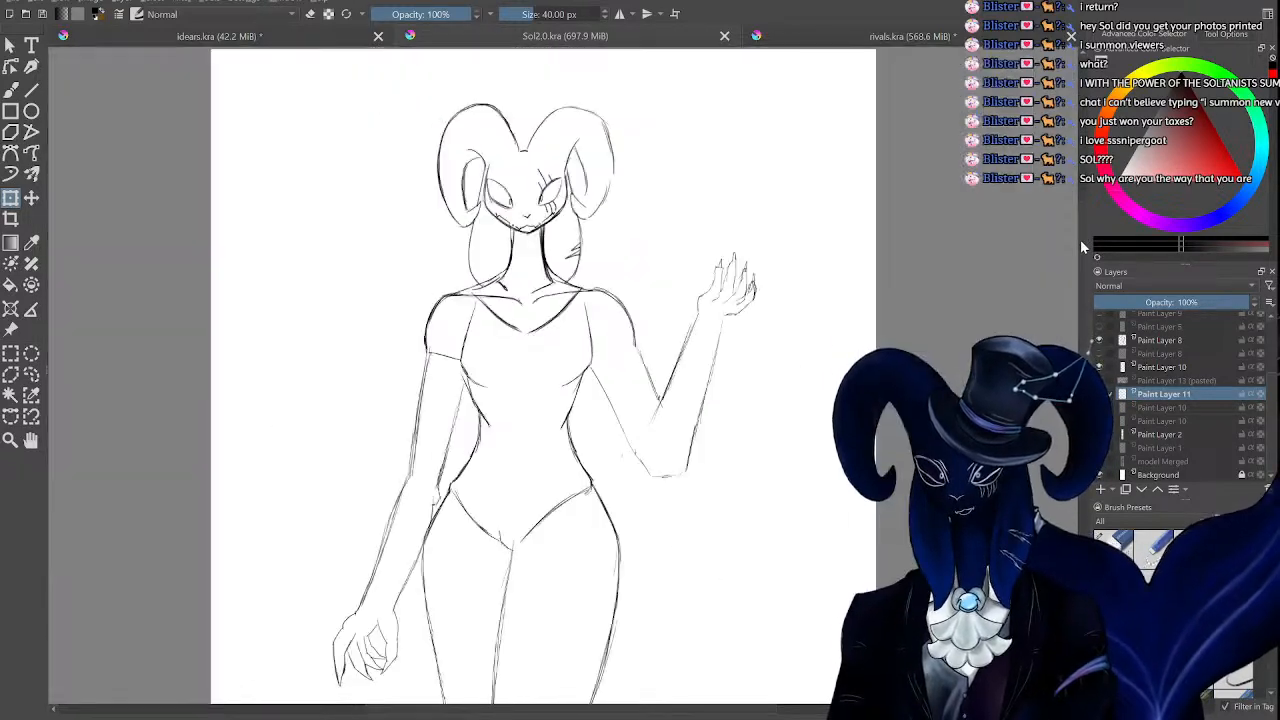
key("ctrl+plus")
key("ctrl+plus")
key("ctrl+plus")
key("ctrl+plus")
key("ctrl+minus")
key("ctrl+minus")
key("ctrl+minus")
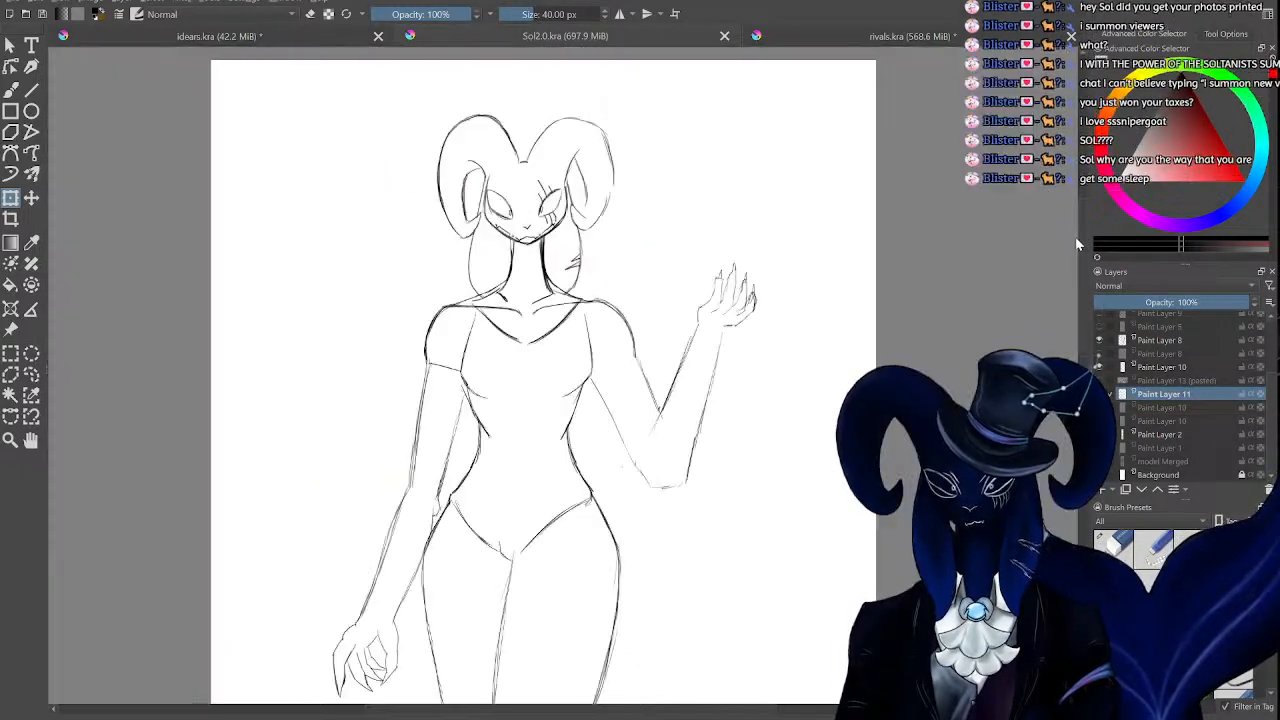
key("ctrl+plus")
key("ctrl+plus")
key("ctrl+minus")
key("ctrl+minus")
key("ctrl+minus")
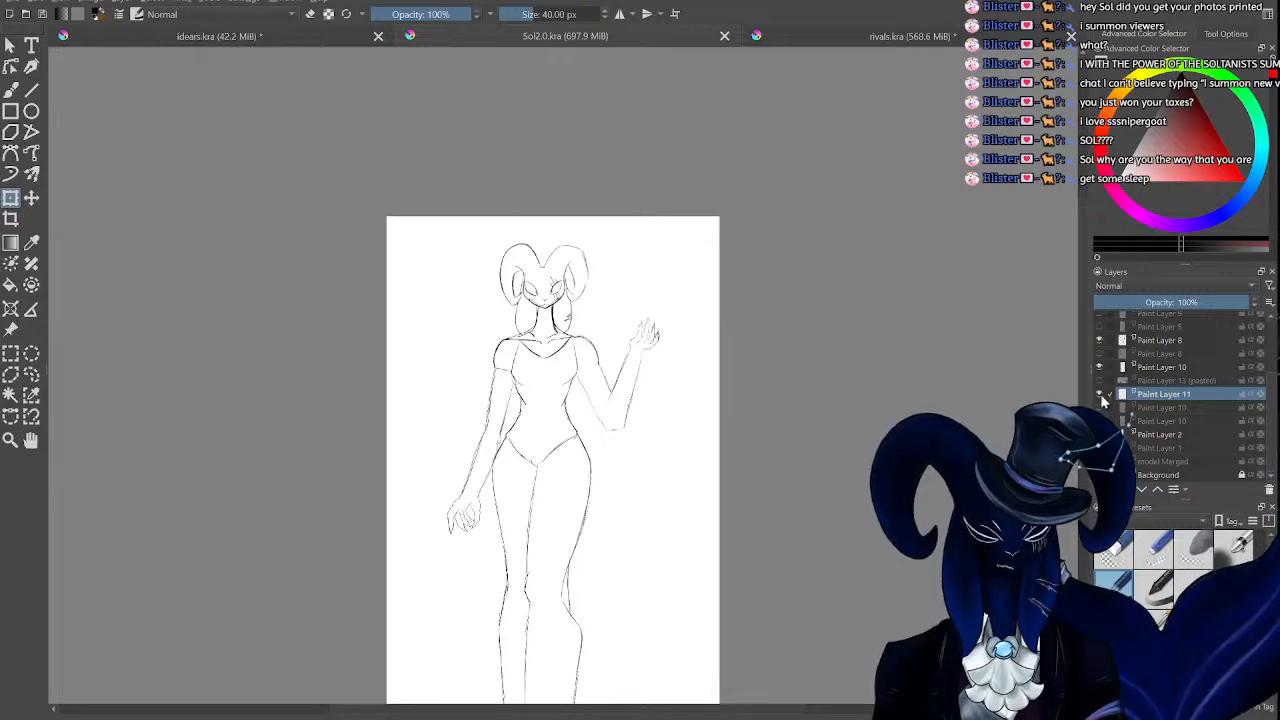
Hide Paint Layer 11, which holds the raised arm and its hand.
key("ctrl+plus")
key("ctrl+plus")
key("ctrl+plus")
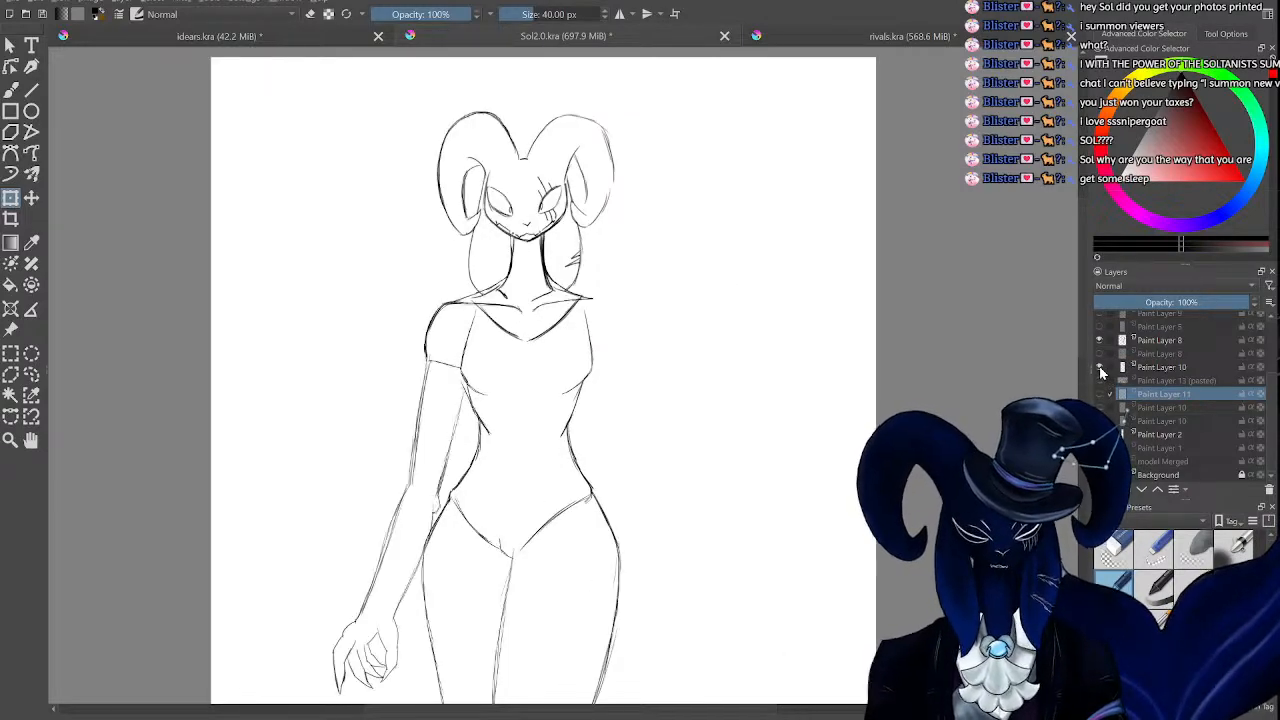
key("ctrl+plus")
key("ctrl+minus")
key("ctrl+plus")
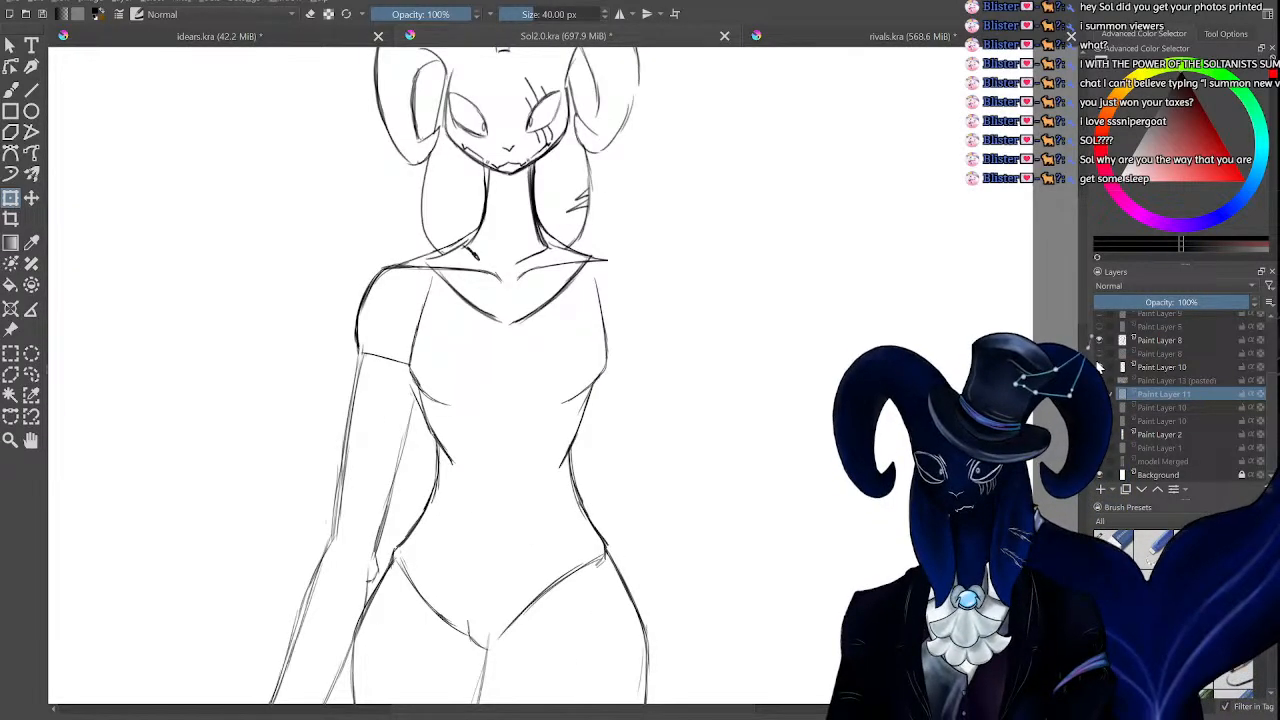
key("ctrl+minus")
key("ctrl+minus")
key("ctrl+plus")
key("ctrl+plus")
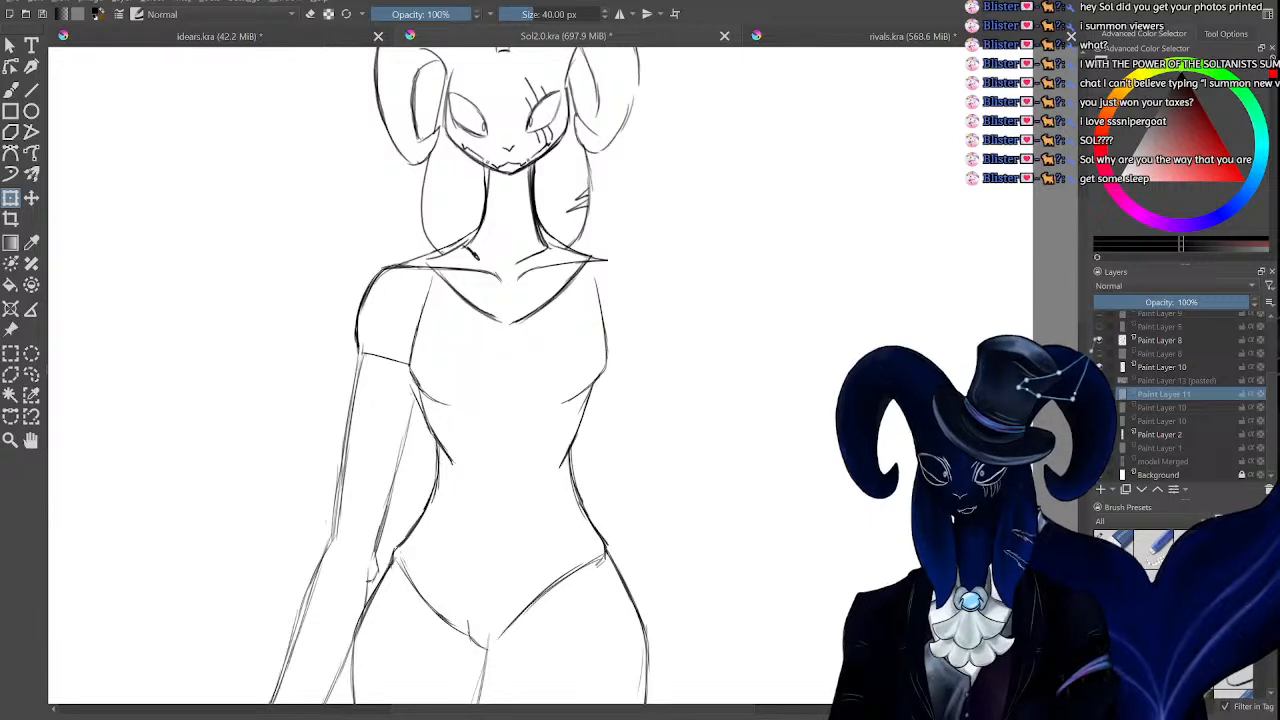
key("ctrl+plus")
key("ctrl+plus")
key("ctrl+minus")
key("ctrl+minus")
key("ctrl+minus")
key("ctrl+minus")
key("ctrl+plus")
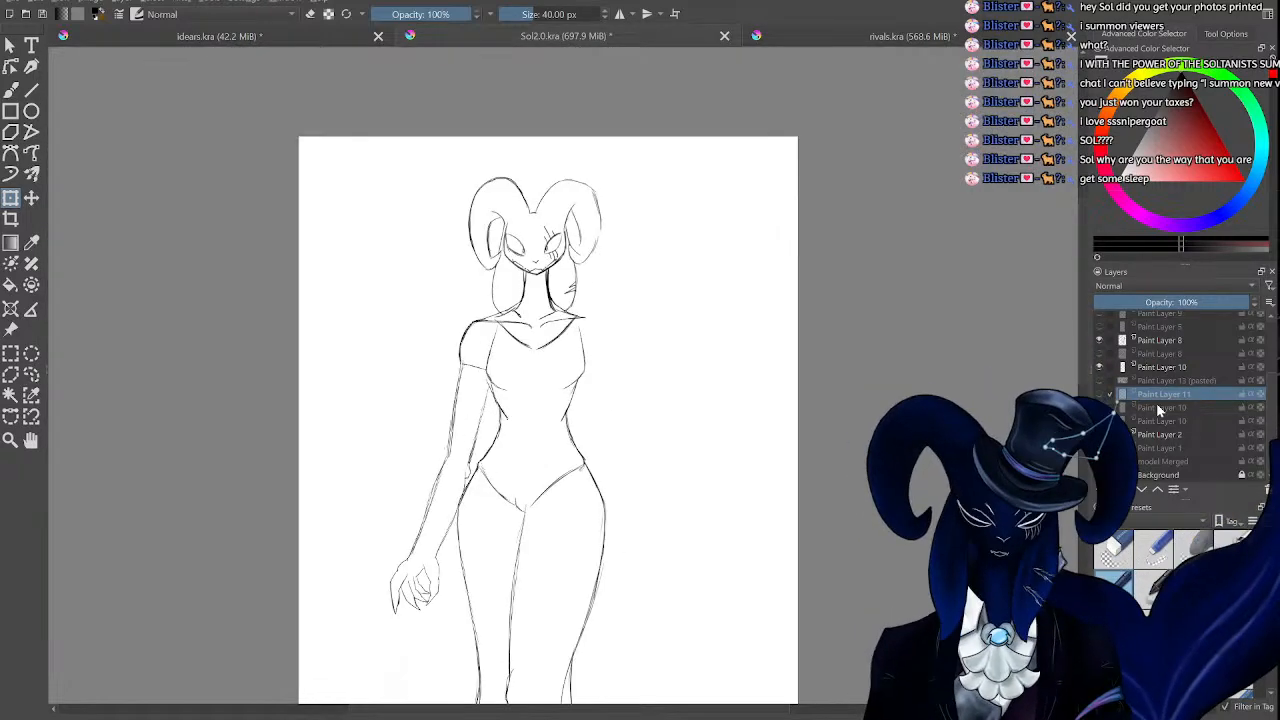
Make Paint Layer 2 active and outline the lowered arm from shoulder to claws with a freehand selection.
left_click(1162, 435)
key("ctrl+plus")
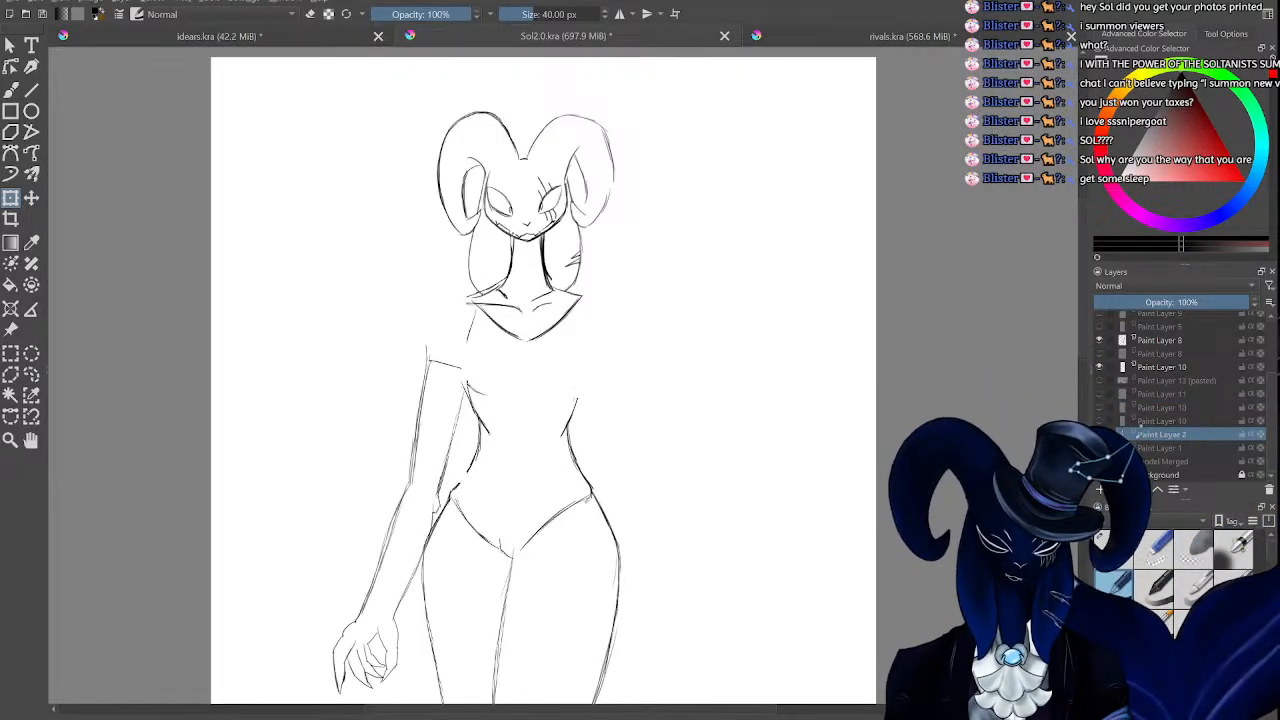
key("ctrl+plus")
left_click(32, 374)
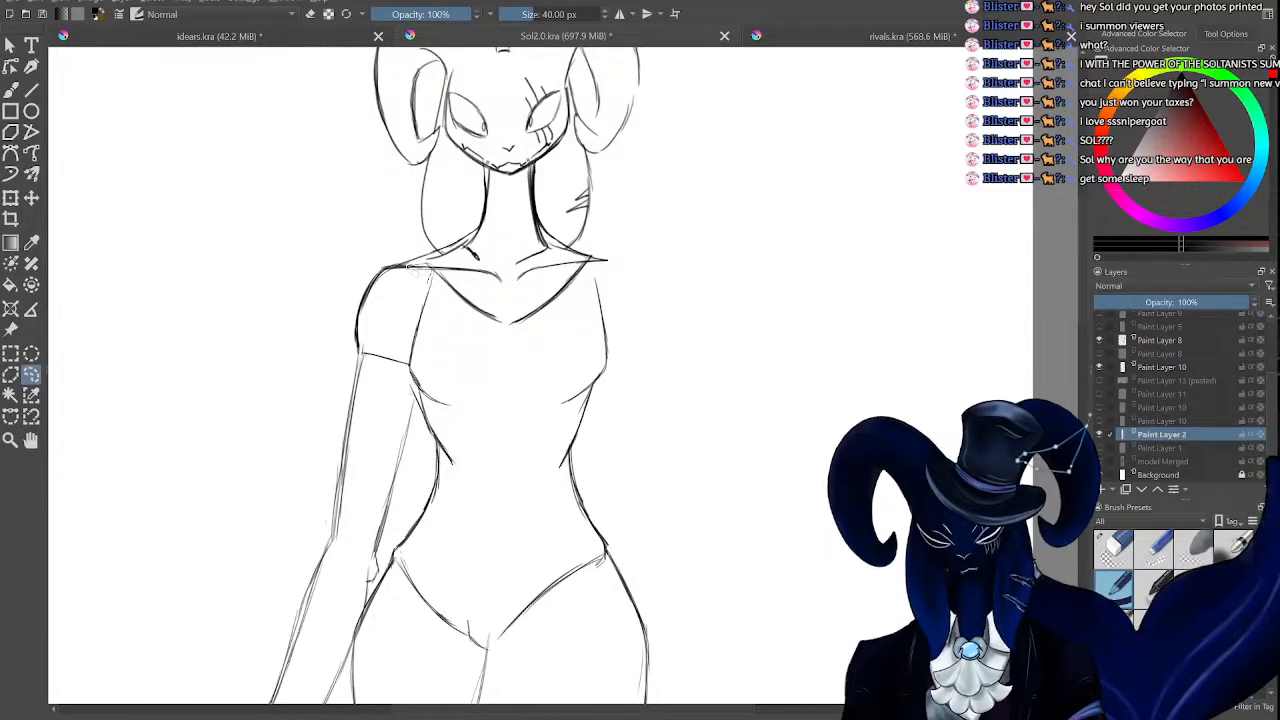
key("ctrl+minus")
key("ctrl+minus")
mouse_move(328, 289)
left_mouse_down()
mouse_move(297, 369)
mouse_move(285, 504)
mouse_move(294, 655)
left_mouse_up()
key("ctrl+plus")
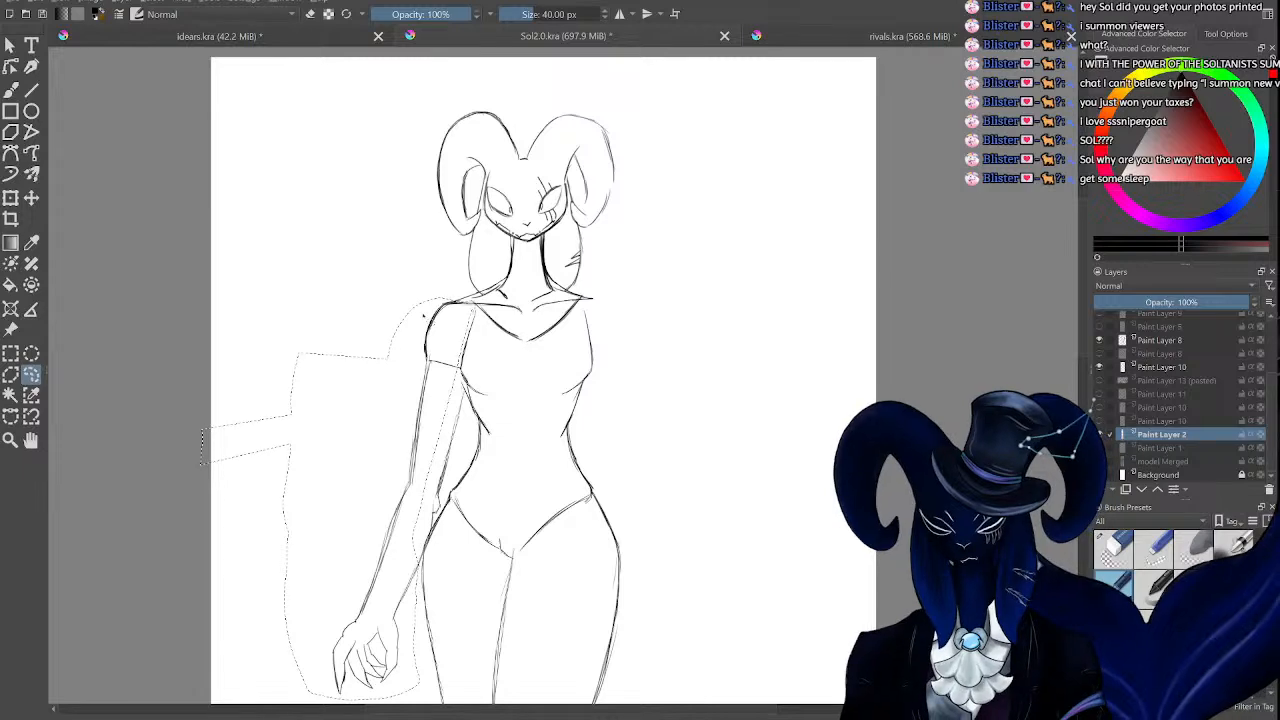
Undo the arm selection, the layer hiding and the deletion of Paint Layer 12.
key("ctrl+z")
key("ctrl+z")
key("ctrl+z")
key("ctrl+z")
key("ctrl+z")
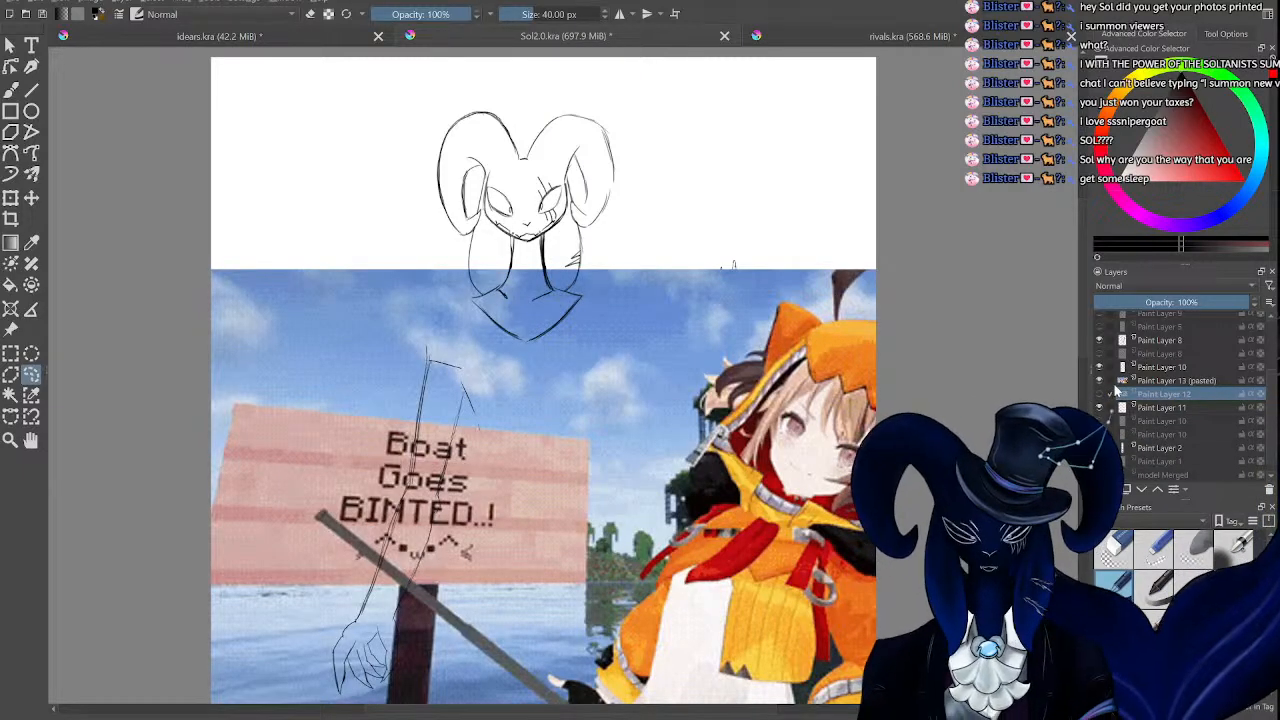
Undo the pasted sign picture, the BRB lettering and the paint layer added for it.
key("ctrl+z")
key("ctrl+z")
key("ctrl+z")
key("ctrl+z")
key("ctrl+z")
key("ctrl+z")
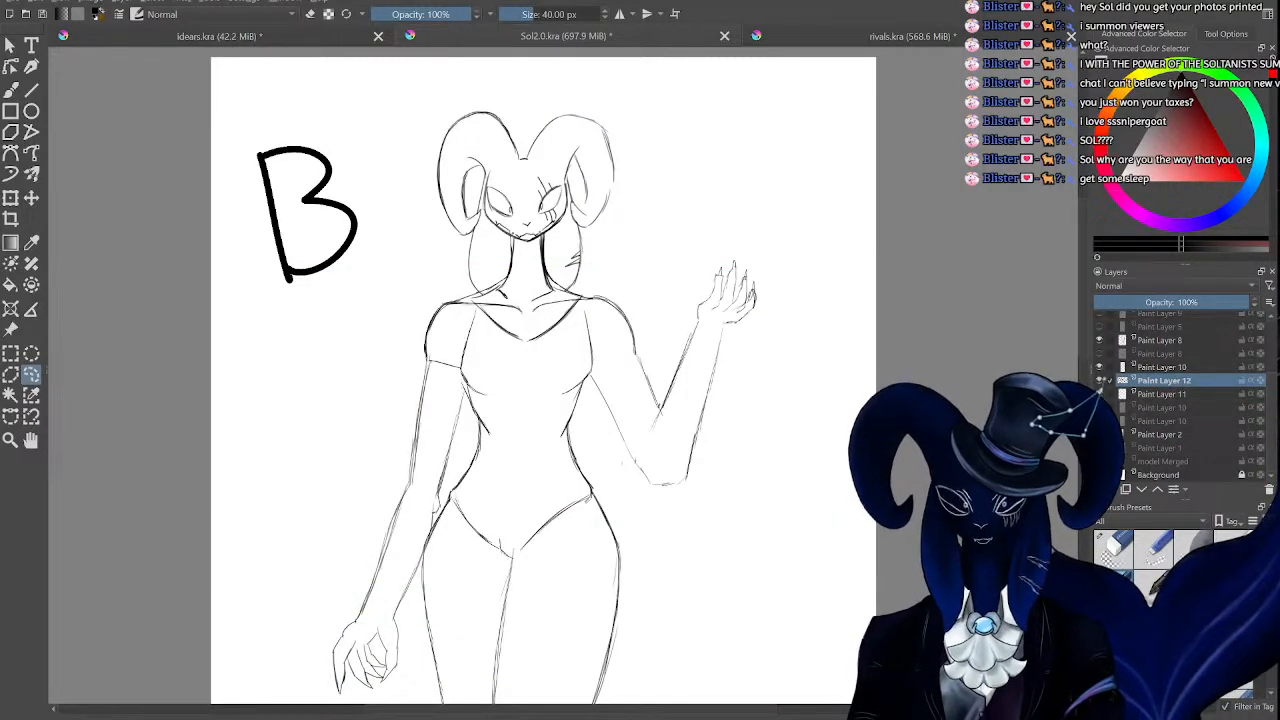
key("ctrl+z")
key("ctrl+z")
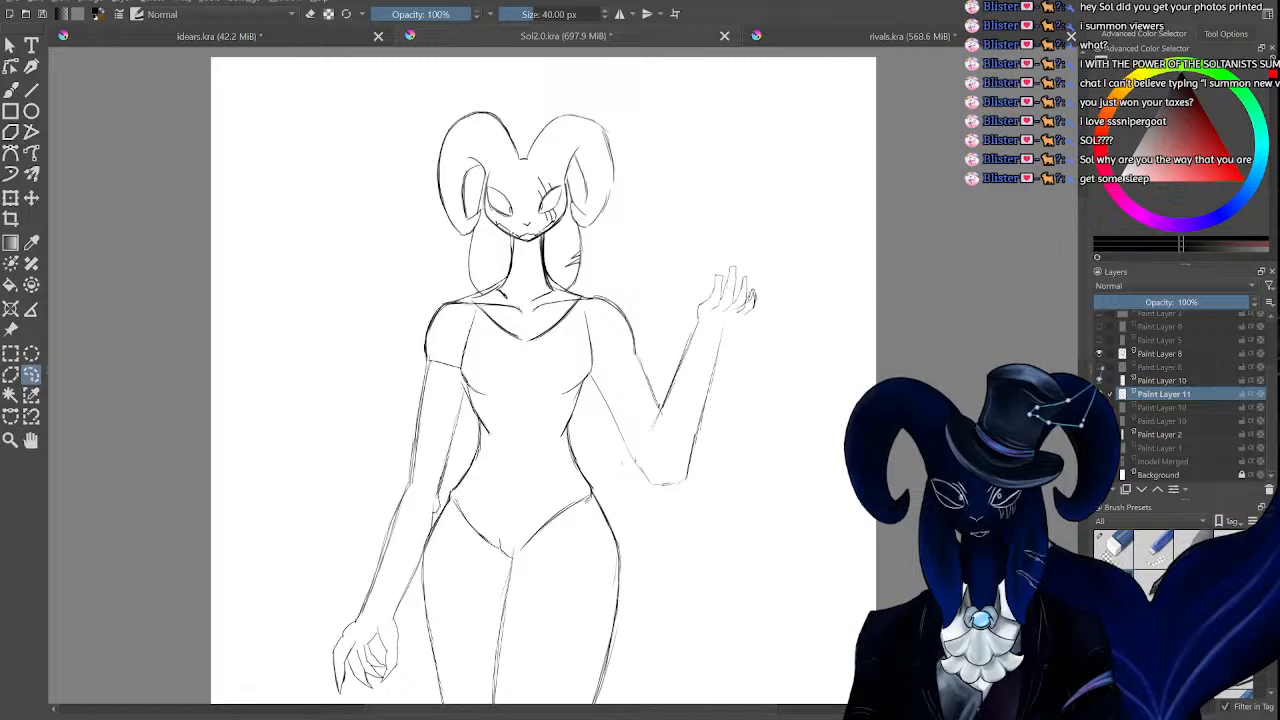
Undo the strokes of the raised clawed hand and the strengthened contours of its forearm on Paint Layer 11.
key("ctrl+z")
key("ctrl+z")
key("ctrl+z")
key("ctrl+z")
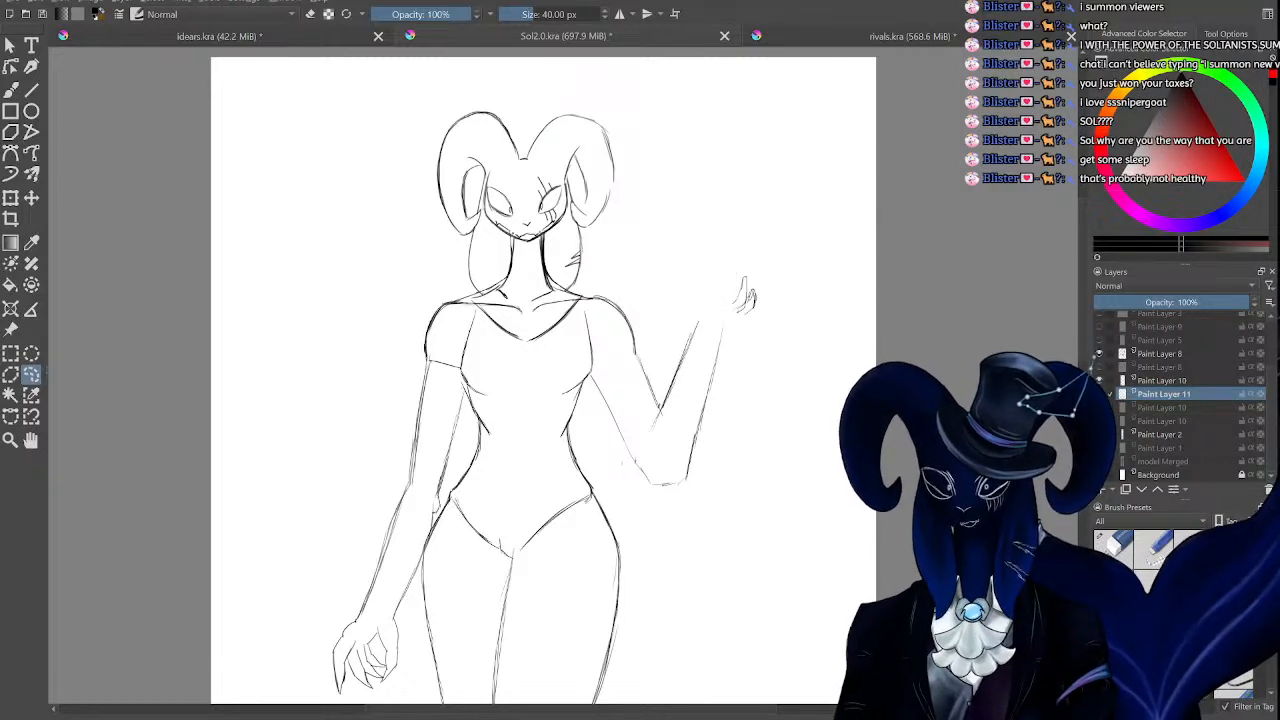
key("ctrl+z")
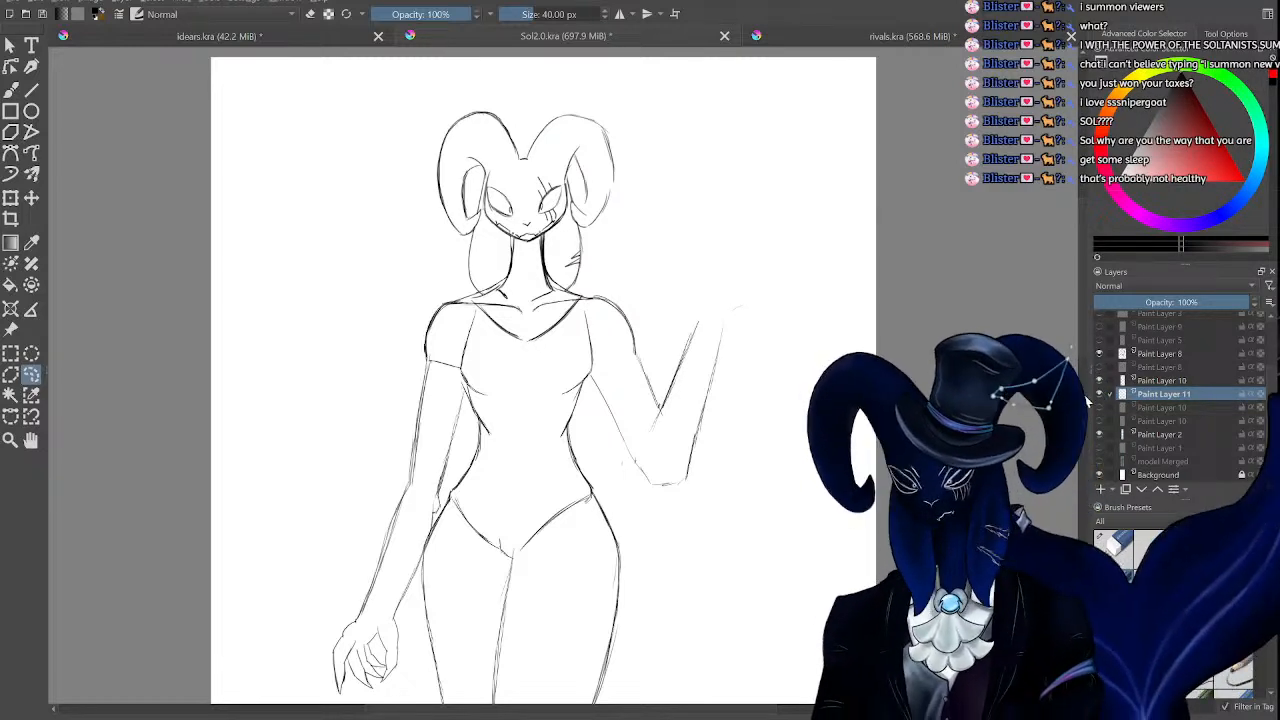
key("ctrl+z")
key("ctrl+z")
key("ctrl+z")
key("ctrl+z")
key("ctrl+z")
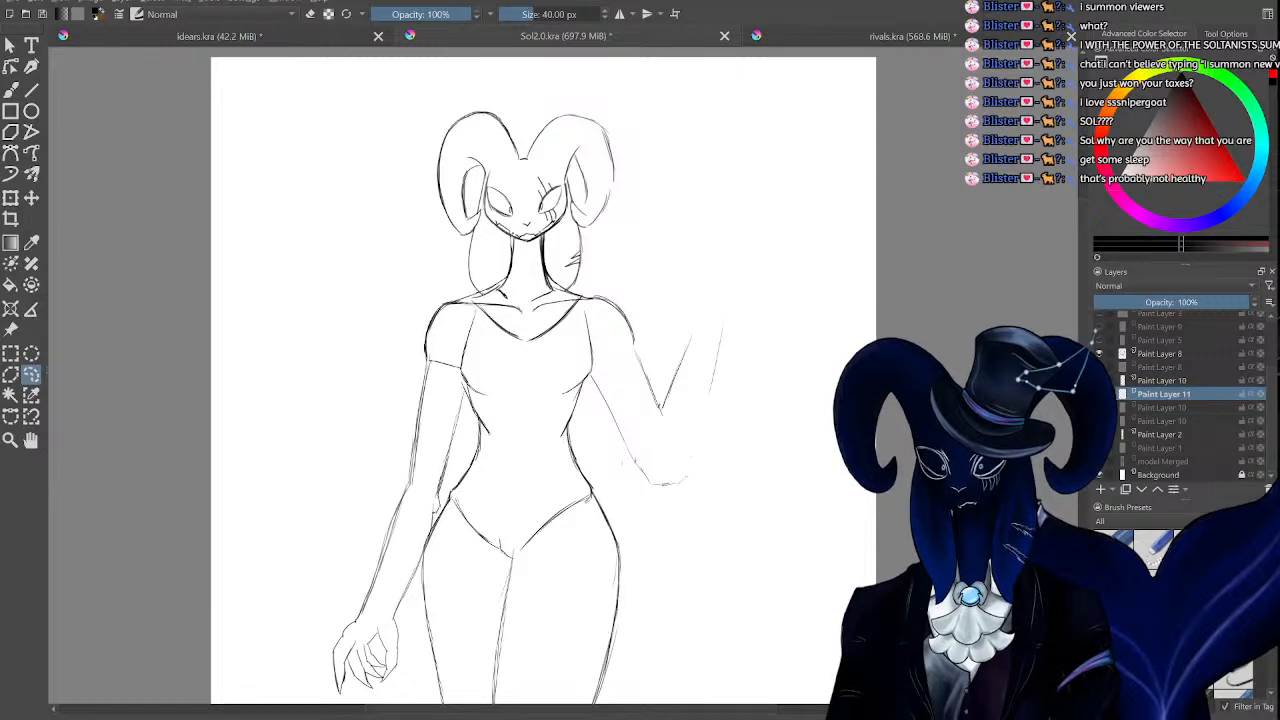
key("ctrl+z")
key("ctrl+z")
key("ctrl+z")
key("ctrl+z")
key("ctrl+z")
key("ctrl+z")
key("ctrl+z")
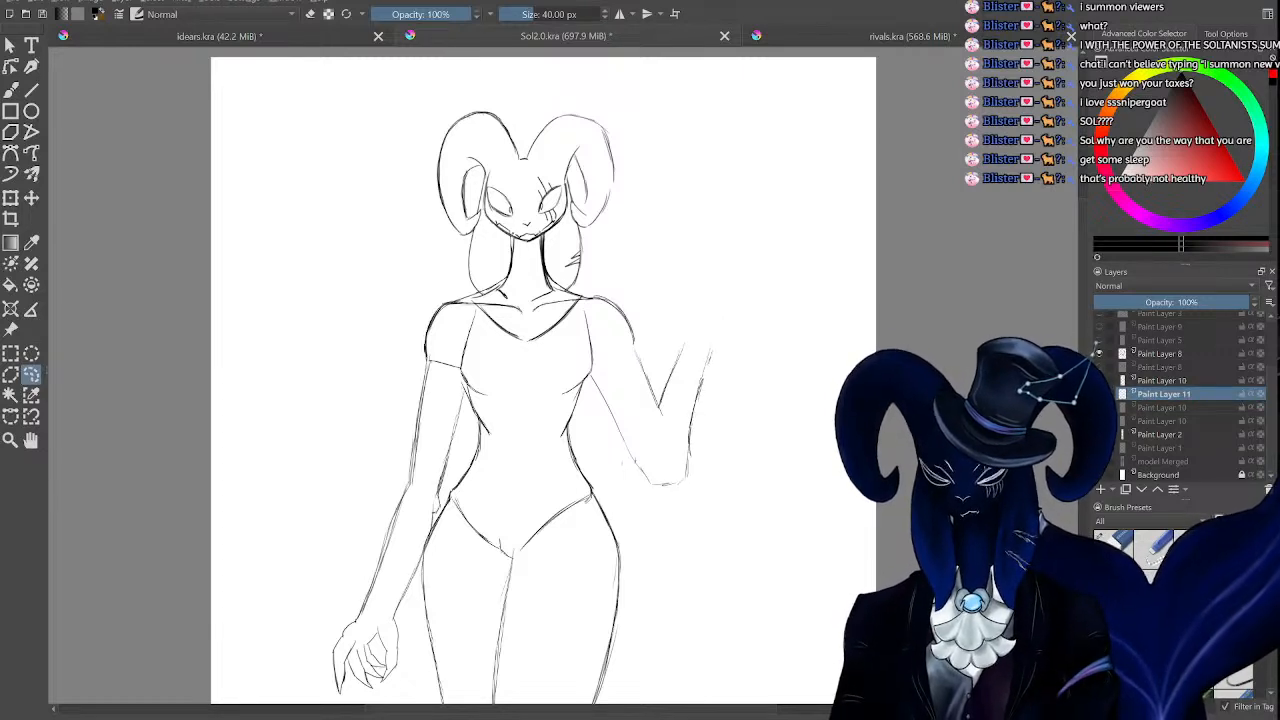
Undo the strokes of the raised forearm and its trial hand shapes on Paint Layer 11.
key("ctrl+shift+z")
key("ctrl+shift+z")
key("ctrl+shift+z")
key("ctrl+shift+z")
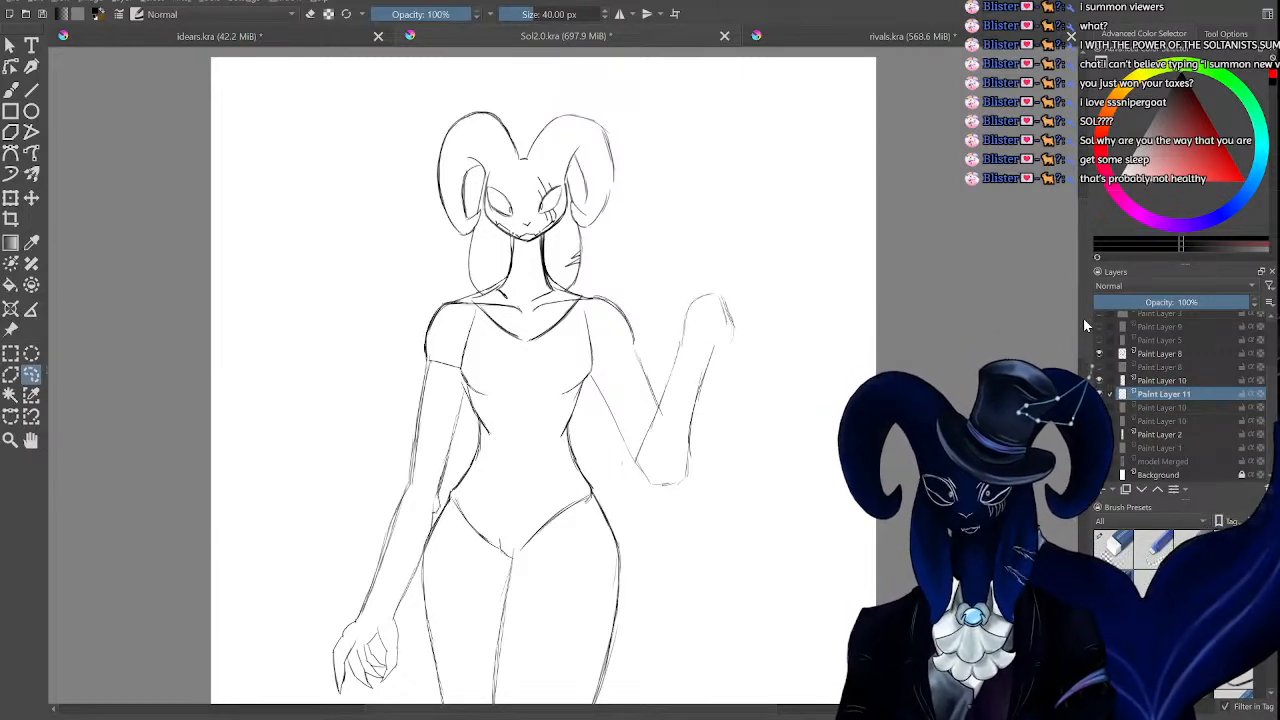
key("ctrl+z")
key("ctrl+z")
key("ctrl+z")
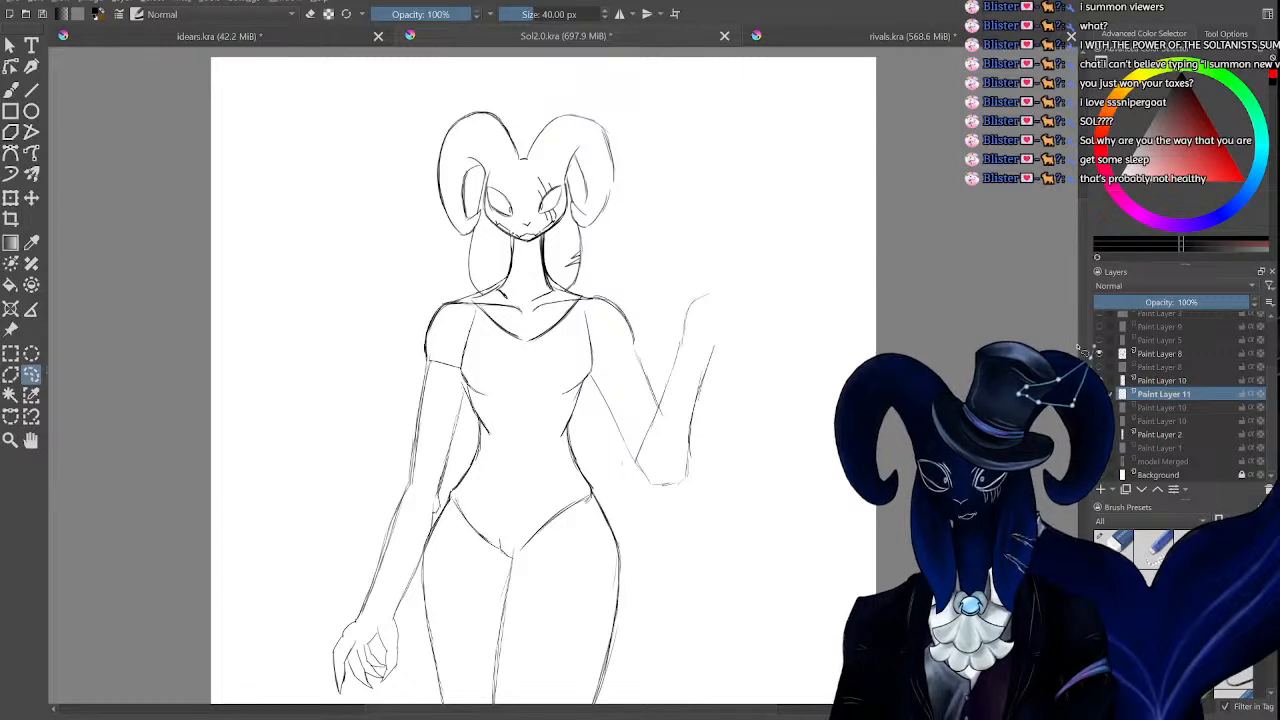
key("ctrl+shift+z")
key("ctrl+shift+z")
key("ctrl+shift+z")
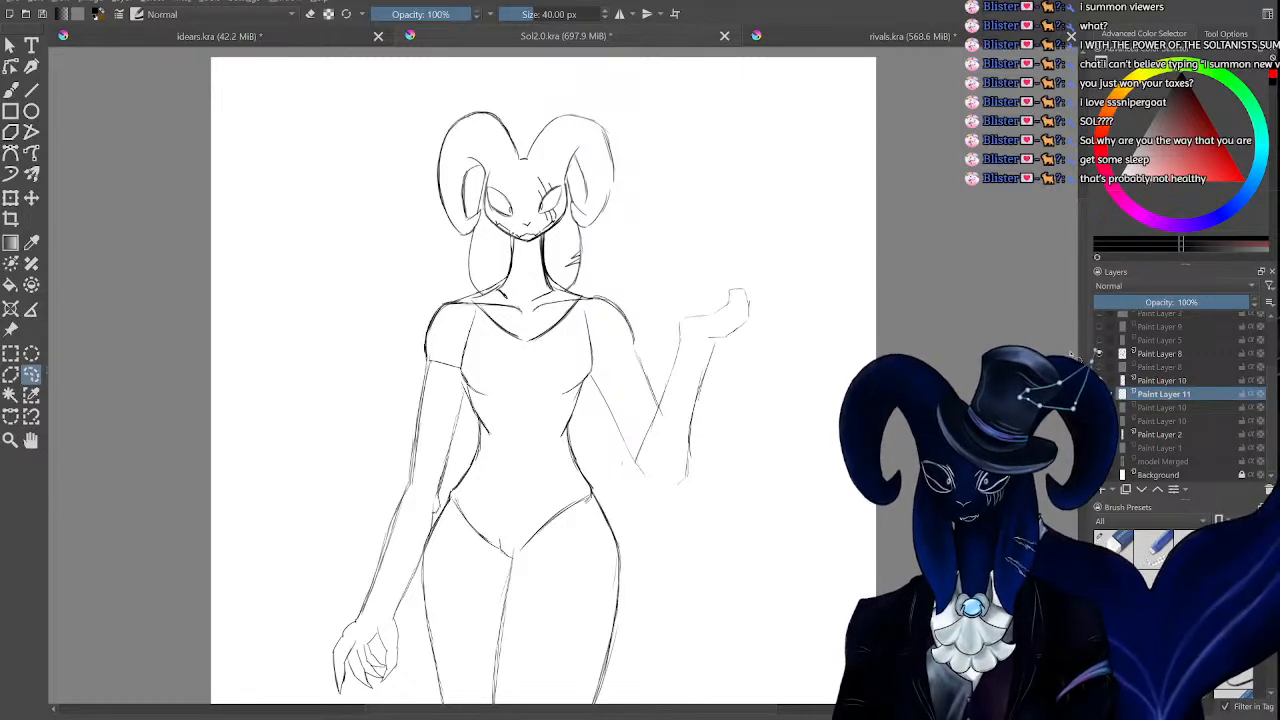
Undo the remaining raised-arm strokes back to the rounded shoulder contour.
key("ctrl+shift+z")
key("ctrl+shift+z")
key("ctrl+shift+z")
key("ctrl+shift+z")
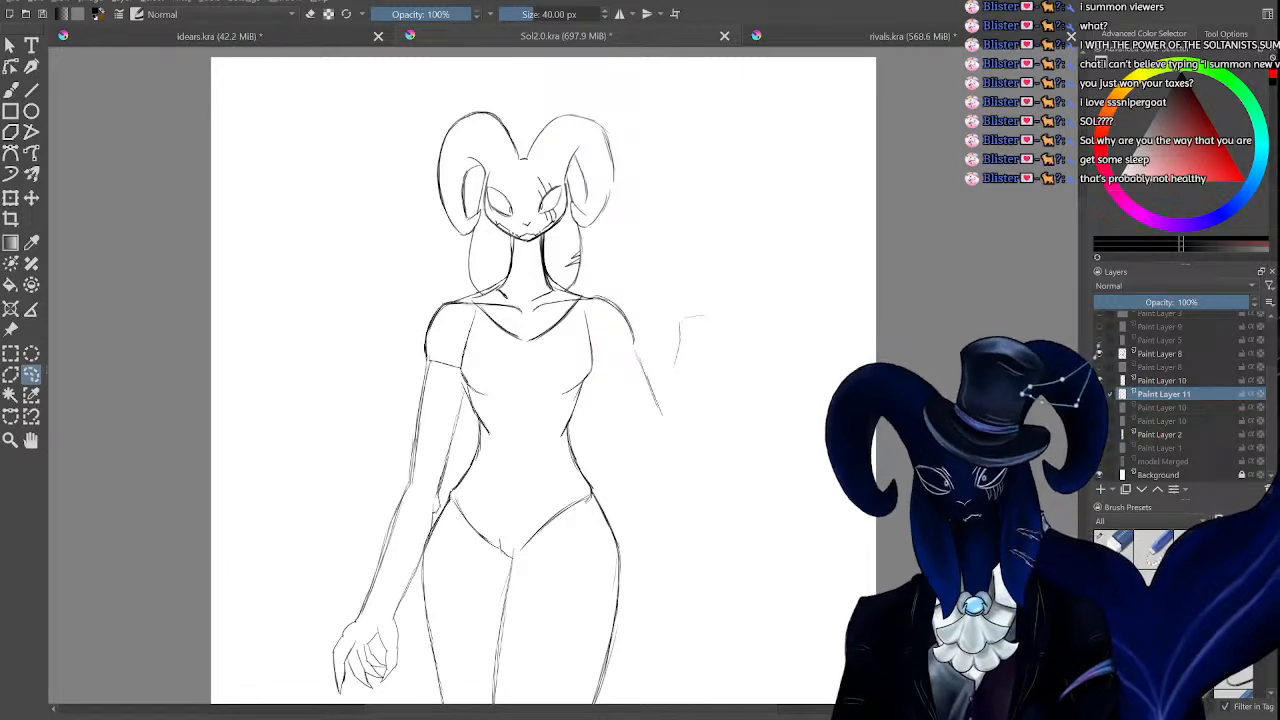
key("ctrl+shift+z")
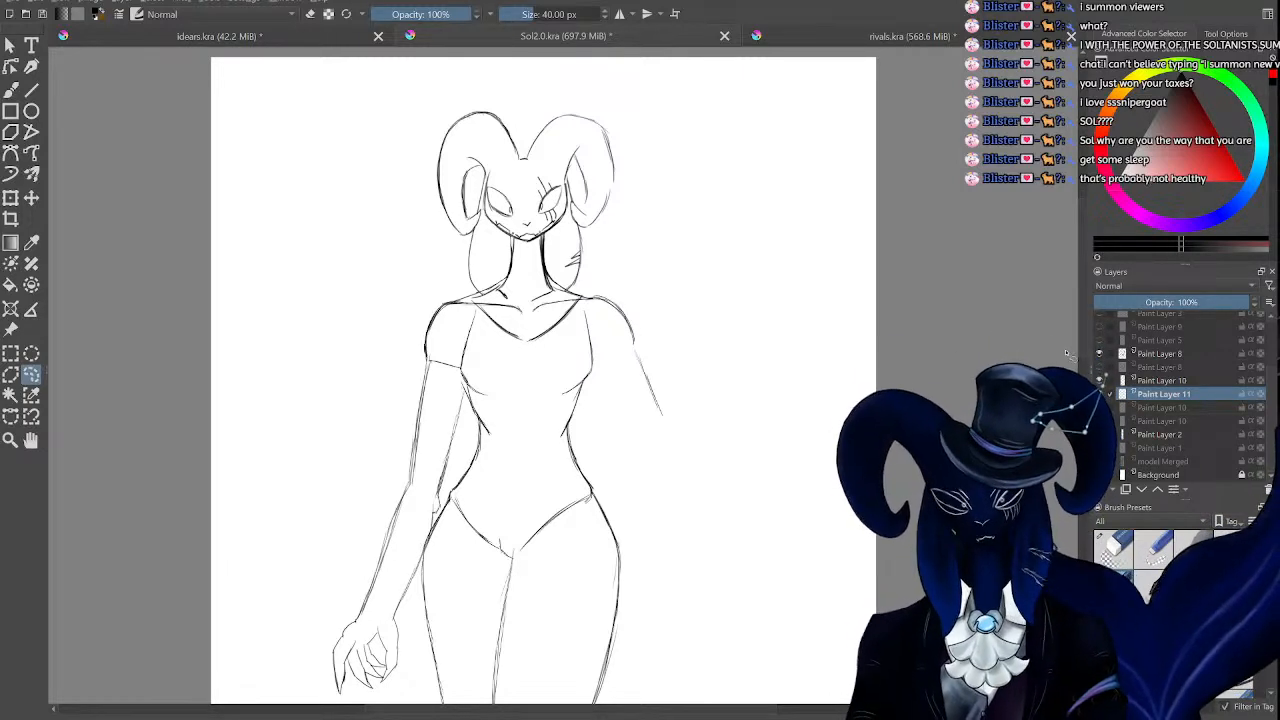
key("ctrl+shift+z")
key("ctrl+shift+z")
key("ctrl+shift+z")
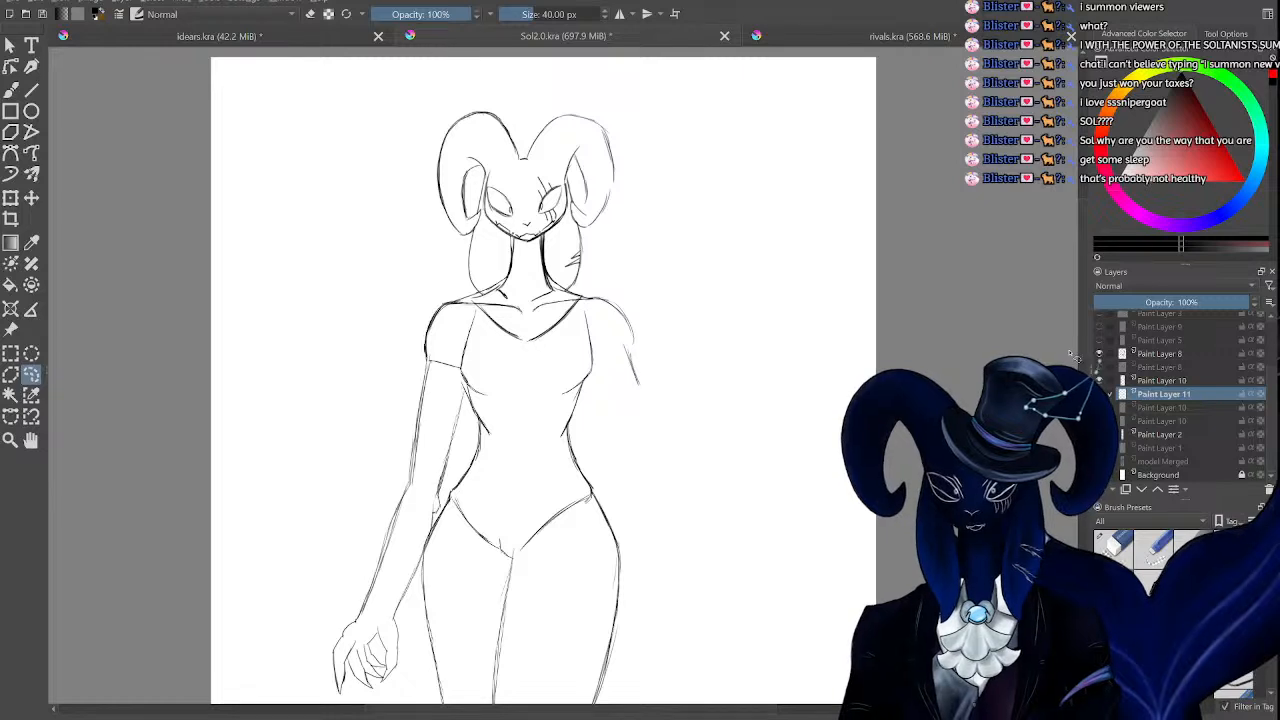
key("ctrl+z")
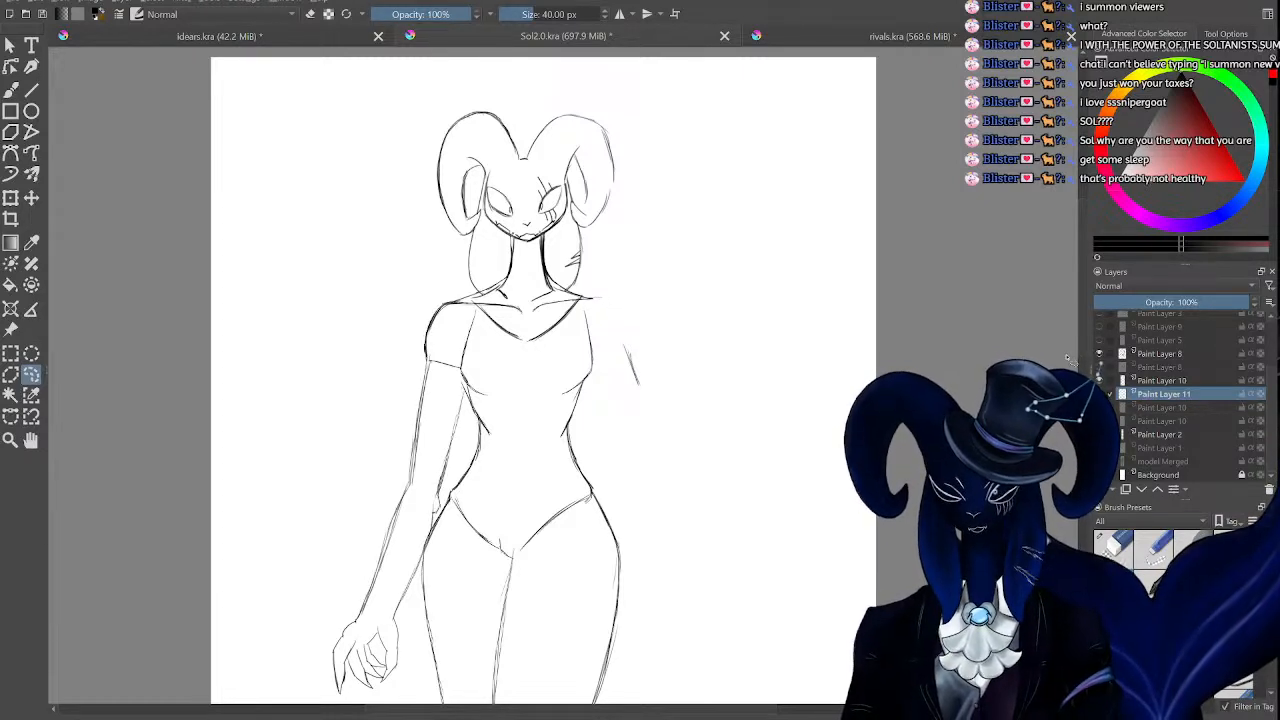
key("ctrl+shift+z")
key("ctrl+shift+z")
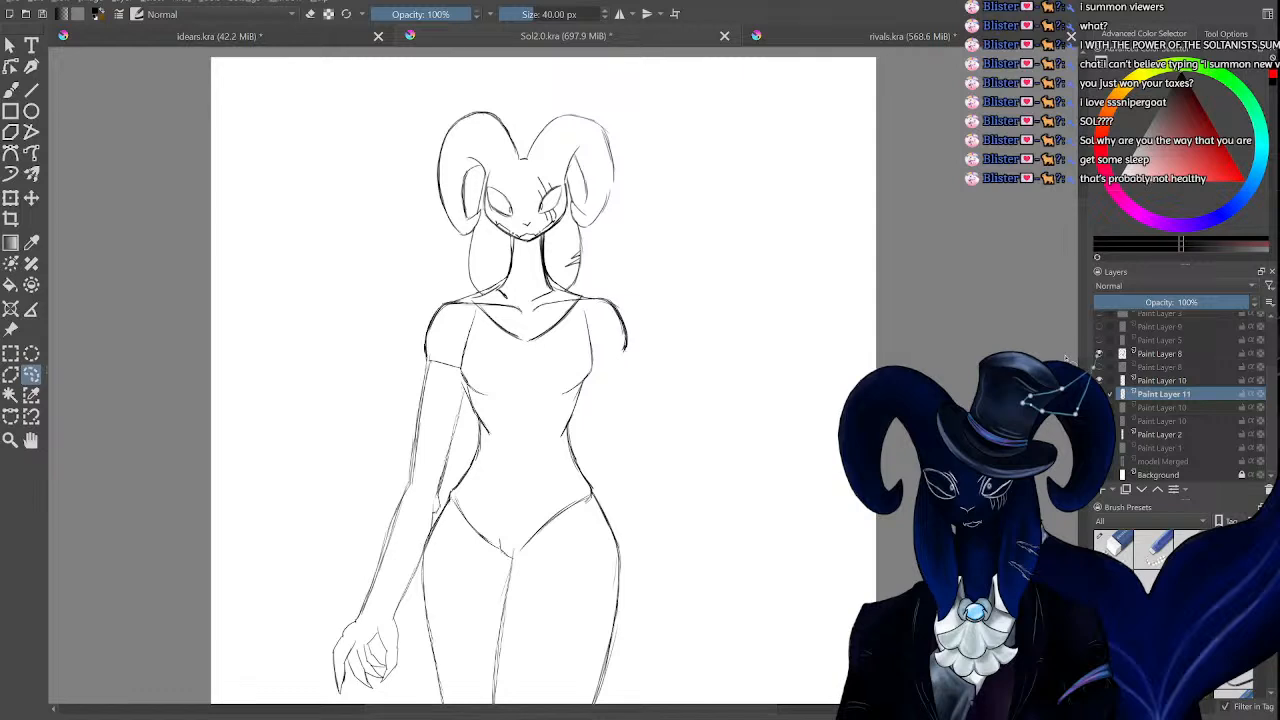
Delete Paint Layer 11 and toggle the visibility of the Paint Layer 10 versions to check what each contains.
key("shift+Delete")
left_click(1099, 421)
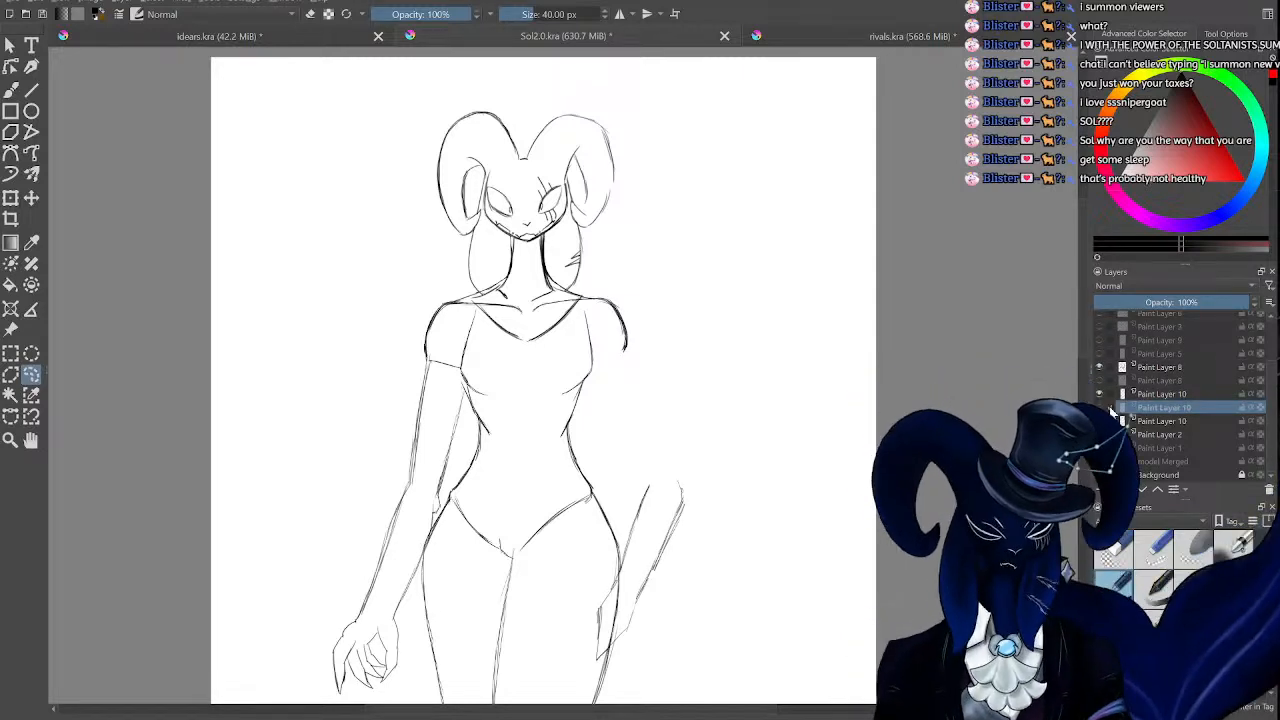
left_click(1099, 394)
left_click(1100, 393)
left_click(1100, 421)
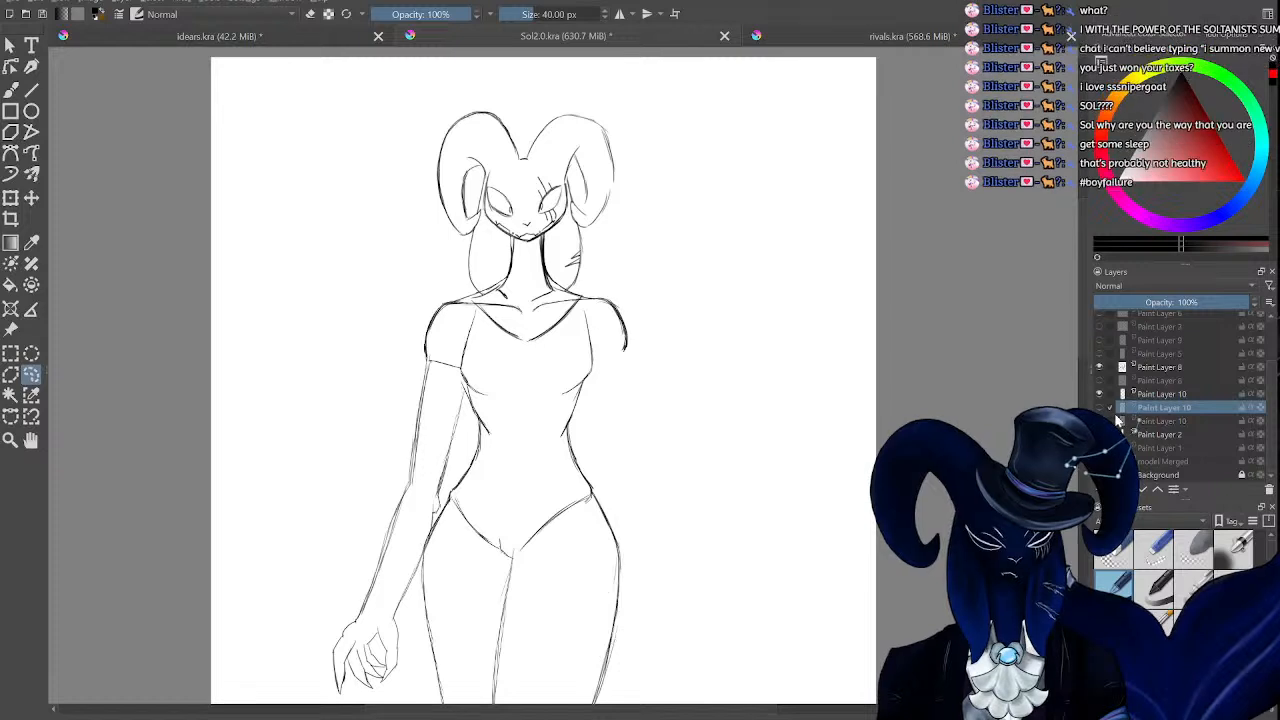
Duplicate the visible Paint Layer 10 with the lowered arm and place the copy above the hidden Paint Layer 8.
left_click(1140, 394)
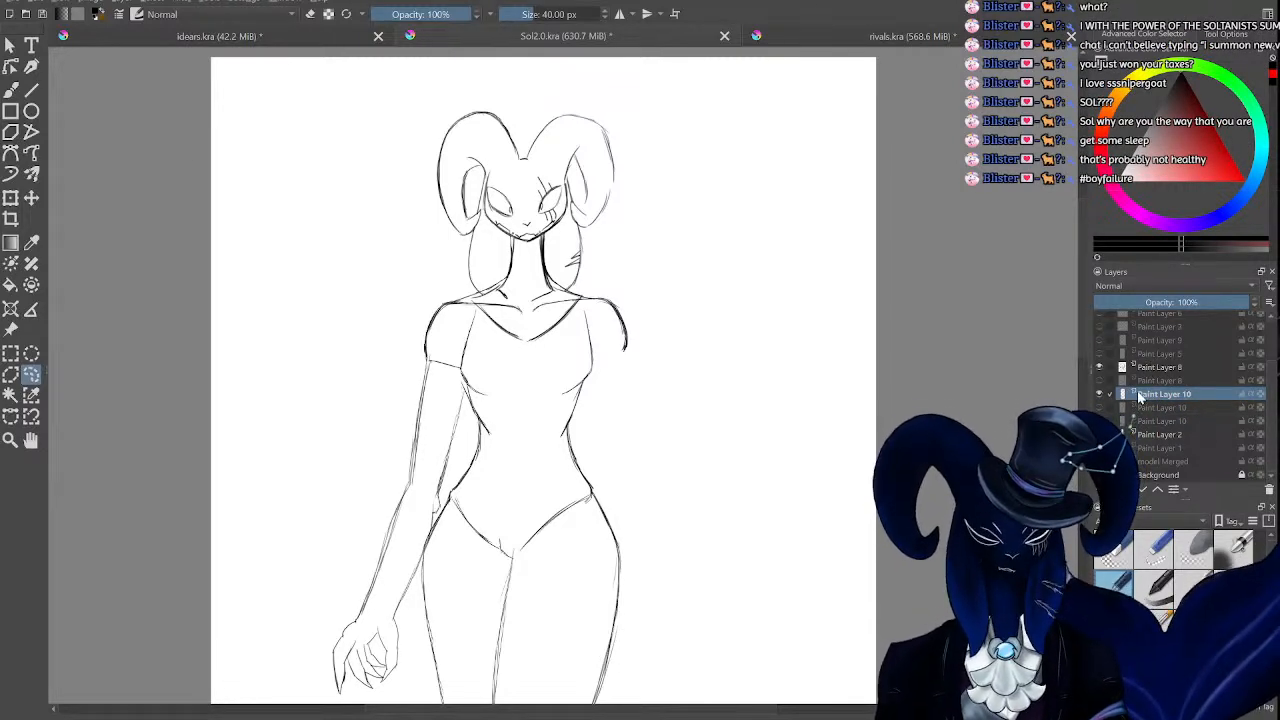
left_click(1182, 383)
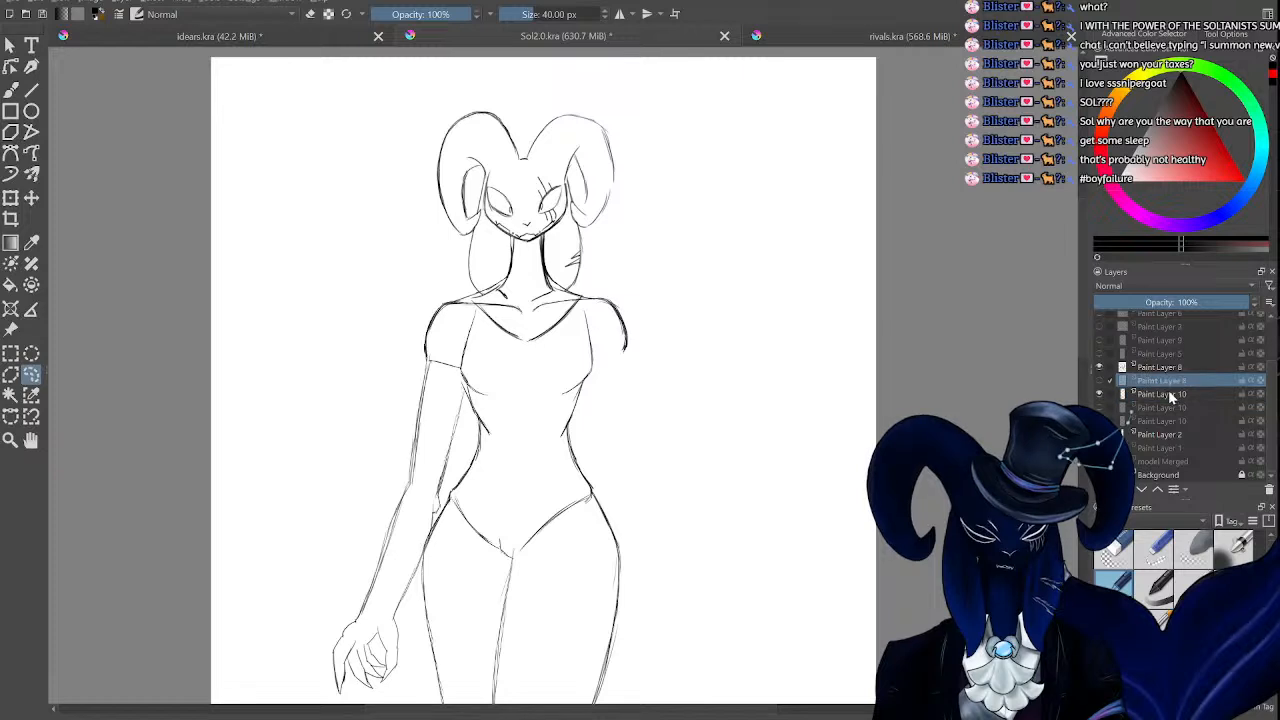
left_click(1104, 489)
key("b")
key("e")
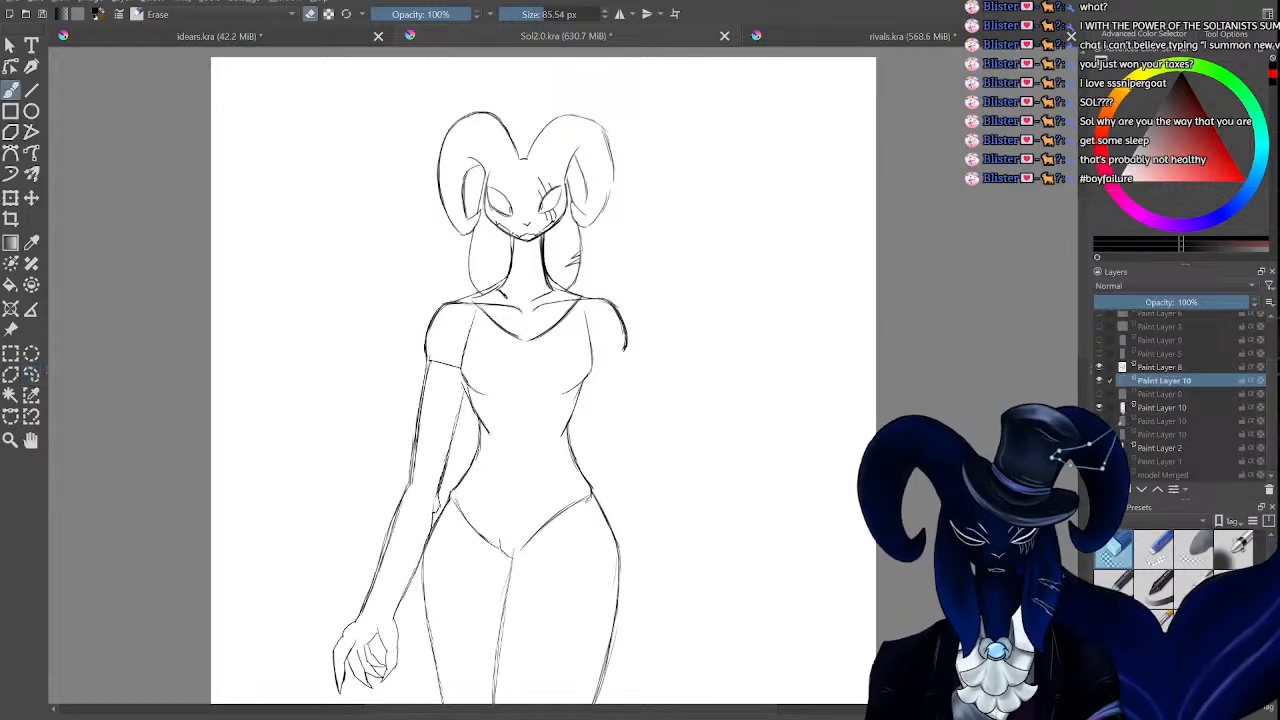
Mirror the copied arm horizontally, move it to the opposite shoulder and enlarge it slightly to fit the sleeve.
left_click(10, 199)
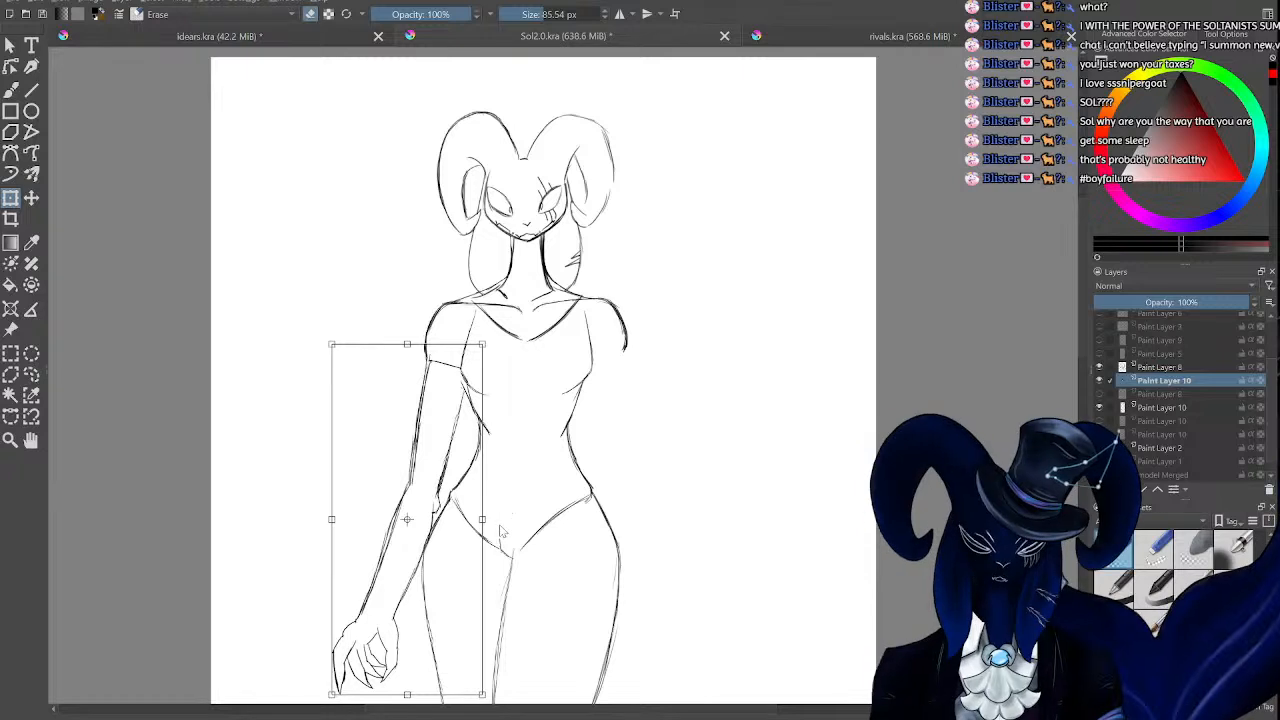
left_click(521, 590)
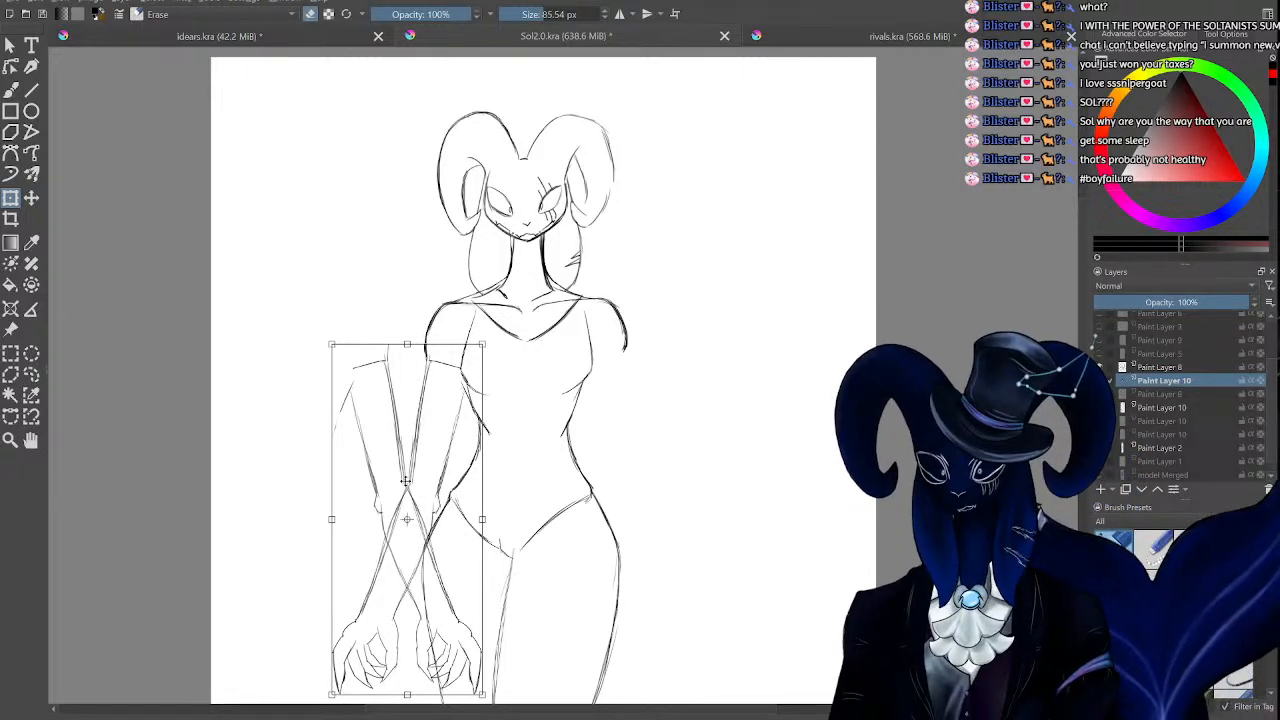
left_click_drag(406, 481, 666, 433)
left_click_drag(716, 343, 720, 334)
left_click_drag(683, 379, 685, 380)
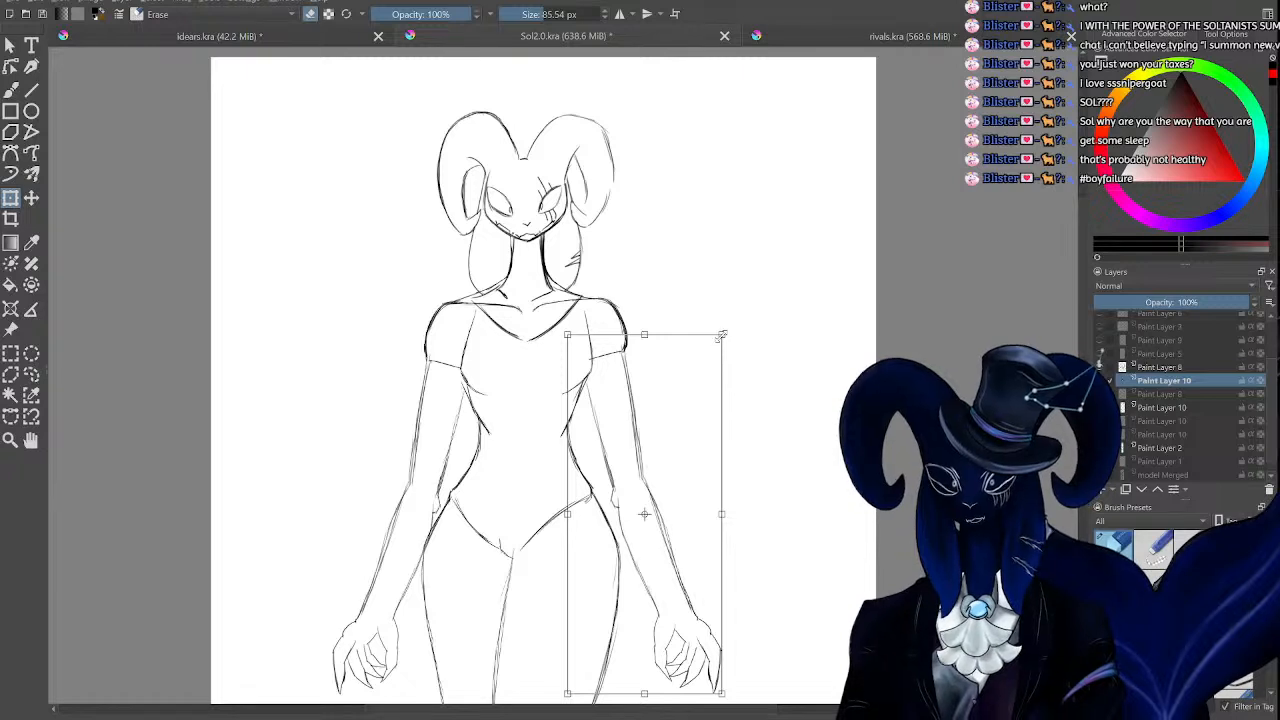
left_click_drag(721, 336, 725, 330)
left_click_drag(680, 372, 680, 376)
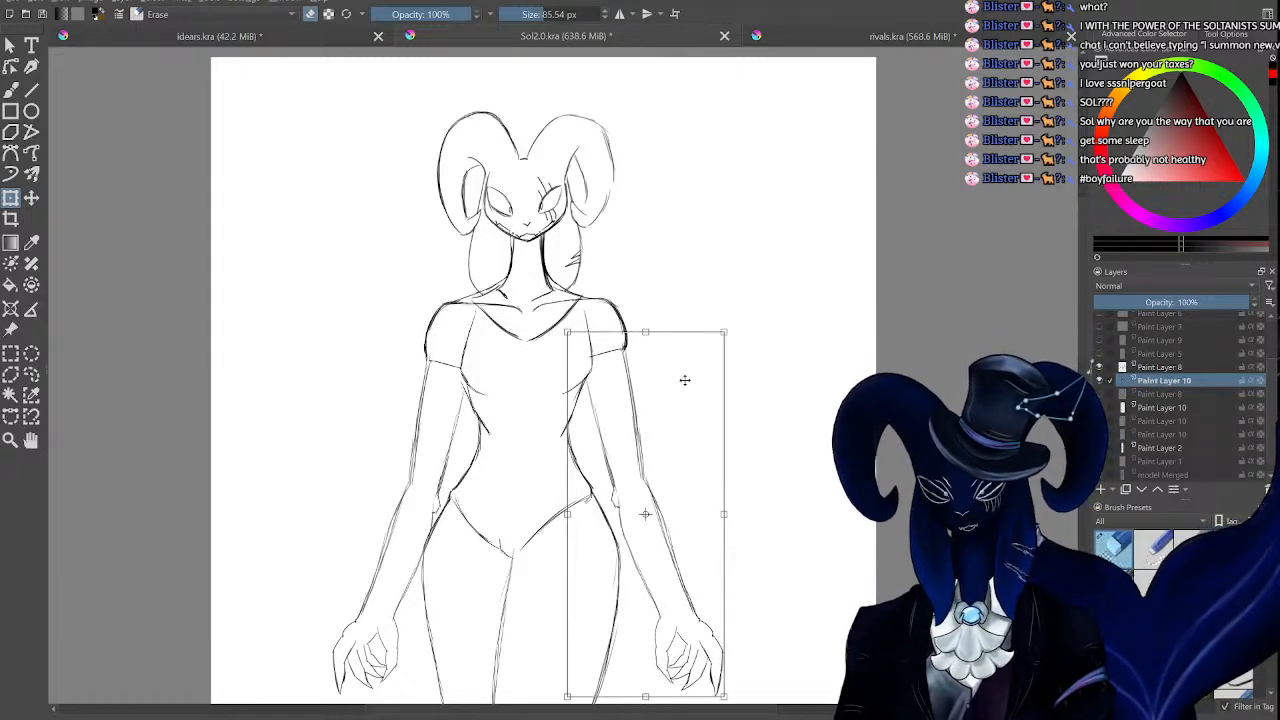
Make the original arm's Paint Layer 10 active and scale that arm up slightly to match the mirrored one.
left_click(1153, 408)
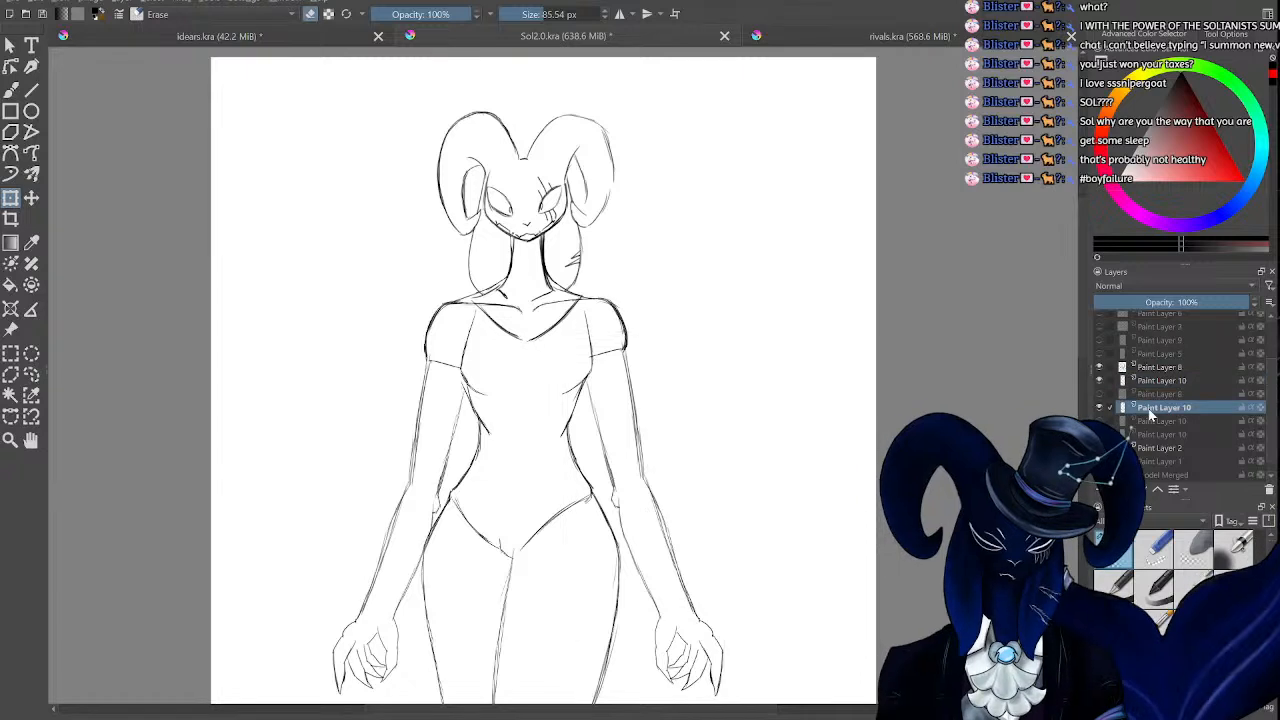
left_click(441, 426)
left_click_drag(330, 343, 313, 336)
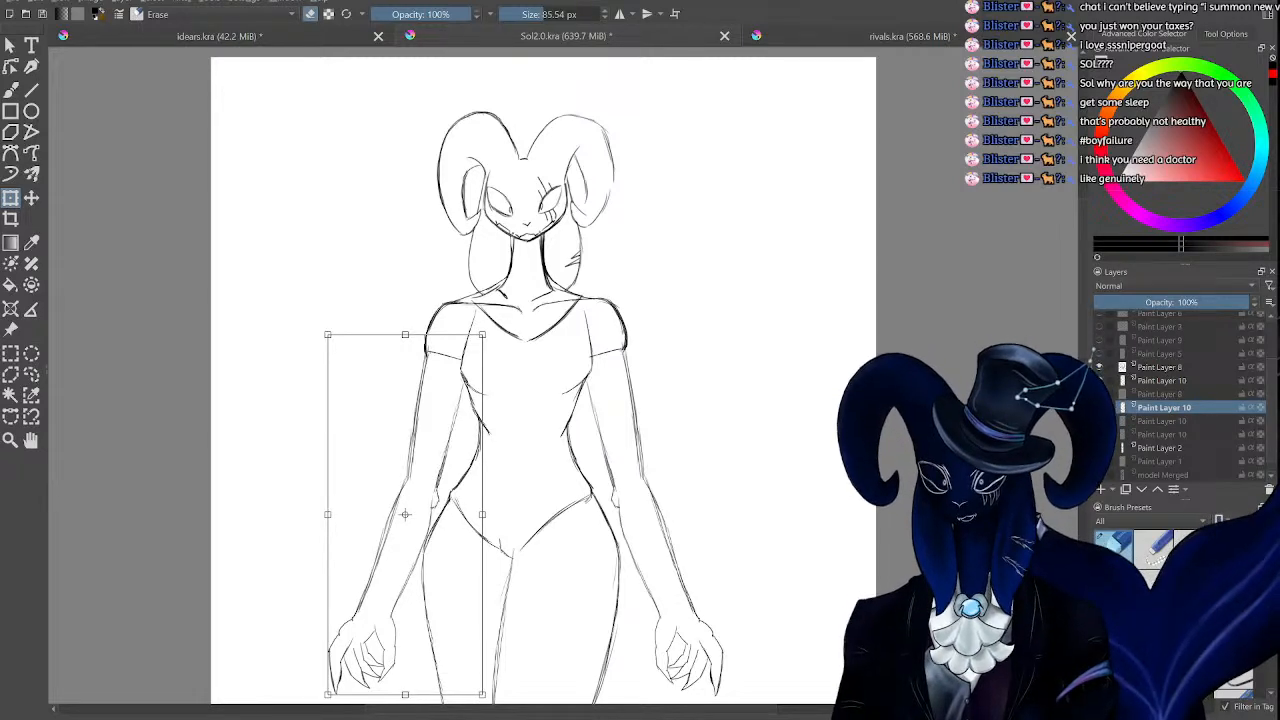
Examine the whole figure from horns to feet to judge its proportions with both arms lowered.
key("plus")
key("minus")
key("minus")
key("minus")
key("minus")
key("minus")
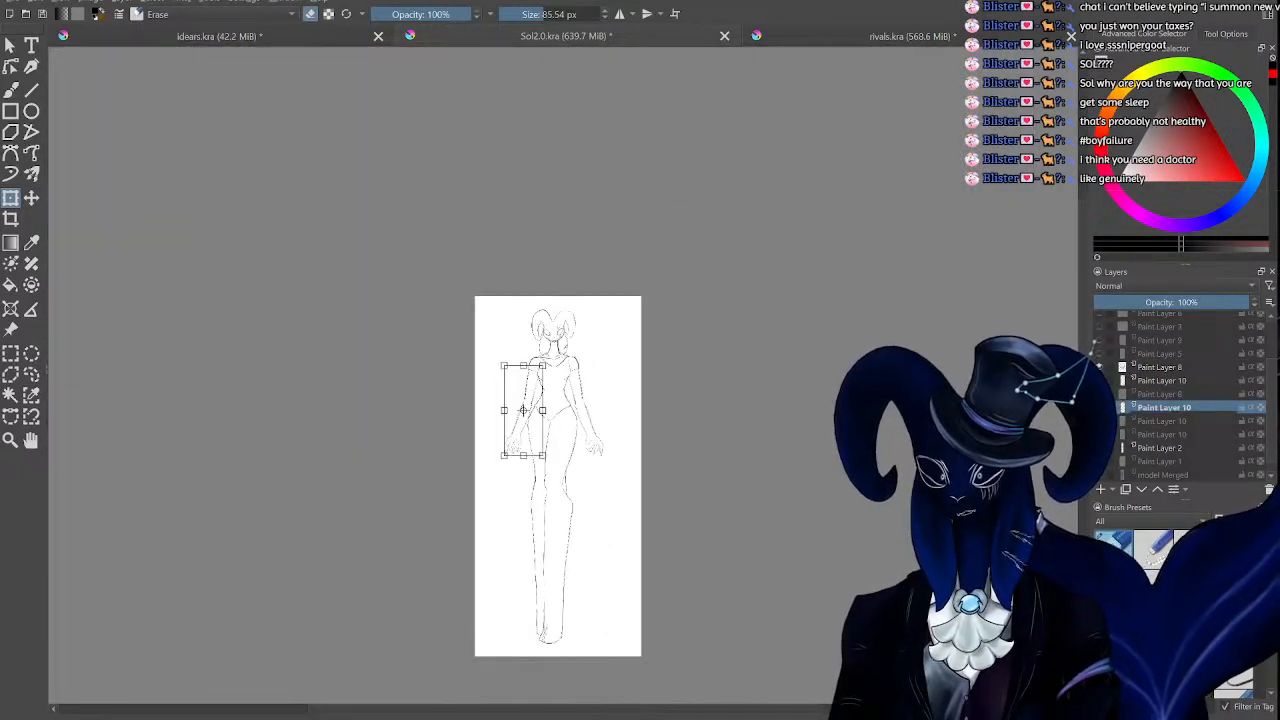
key("plus")
key("plus")
key("plus")
key("plus")
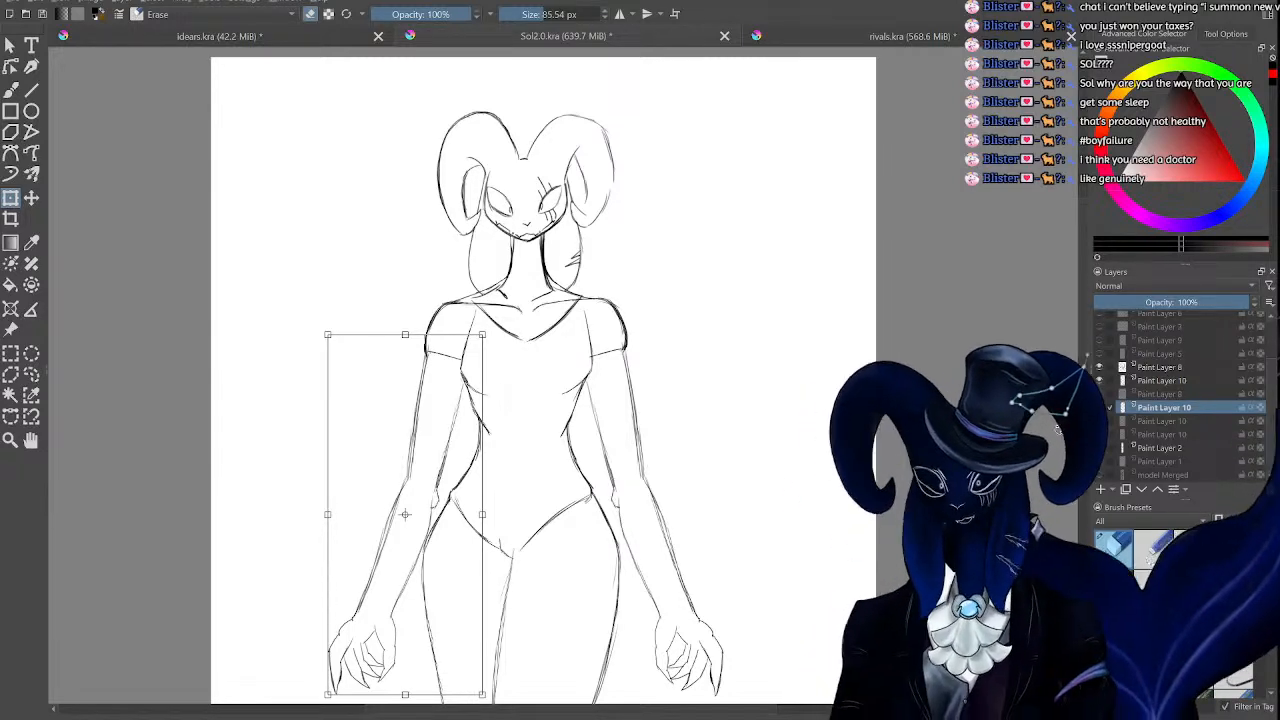
scroll(1076, 400, "down", 5)
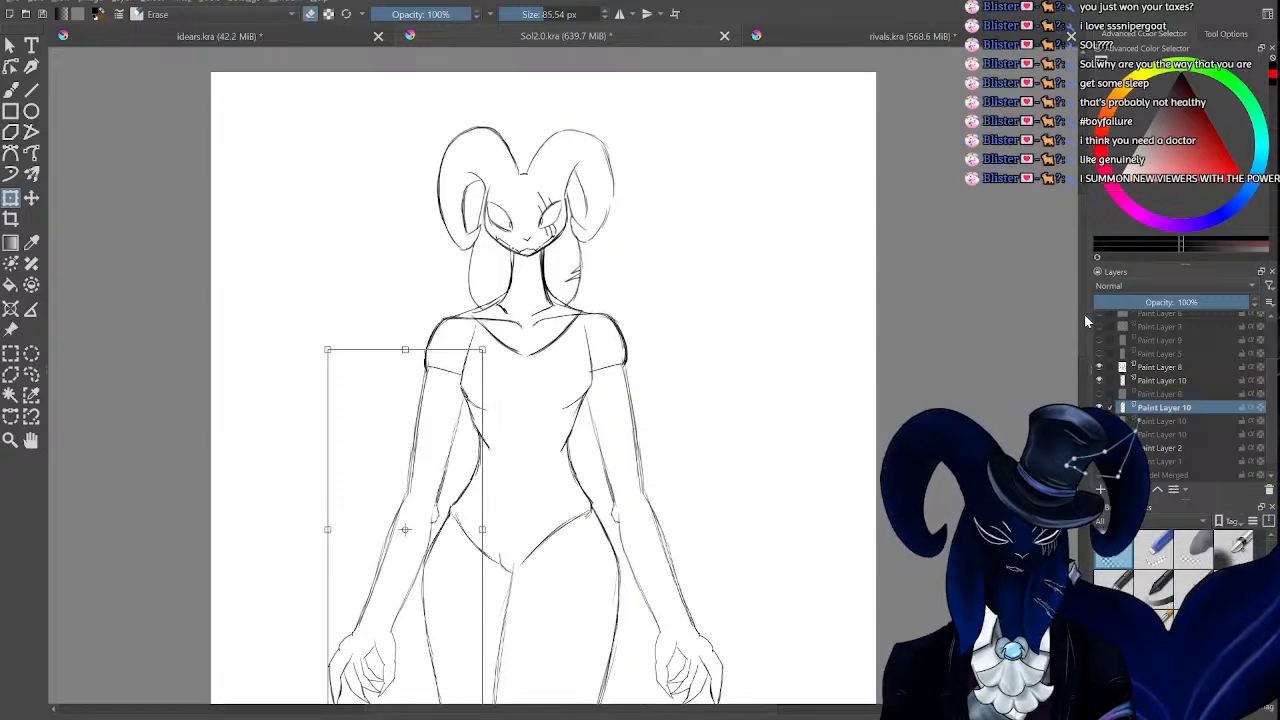
scroll(1067, 330, "up", 5)
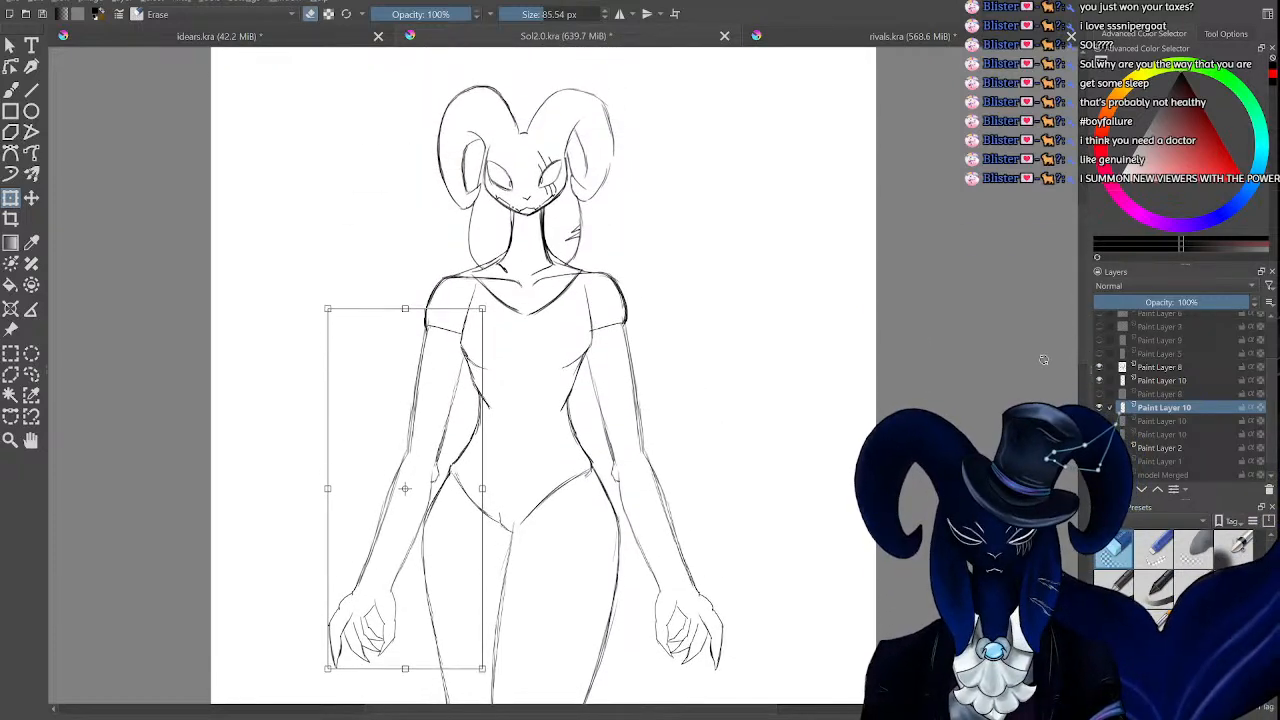
key("b")
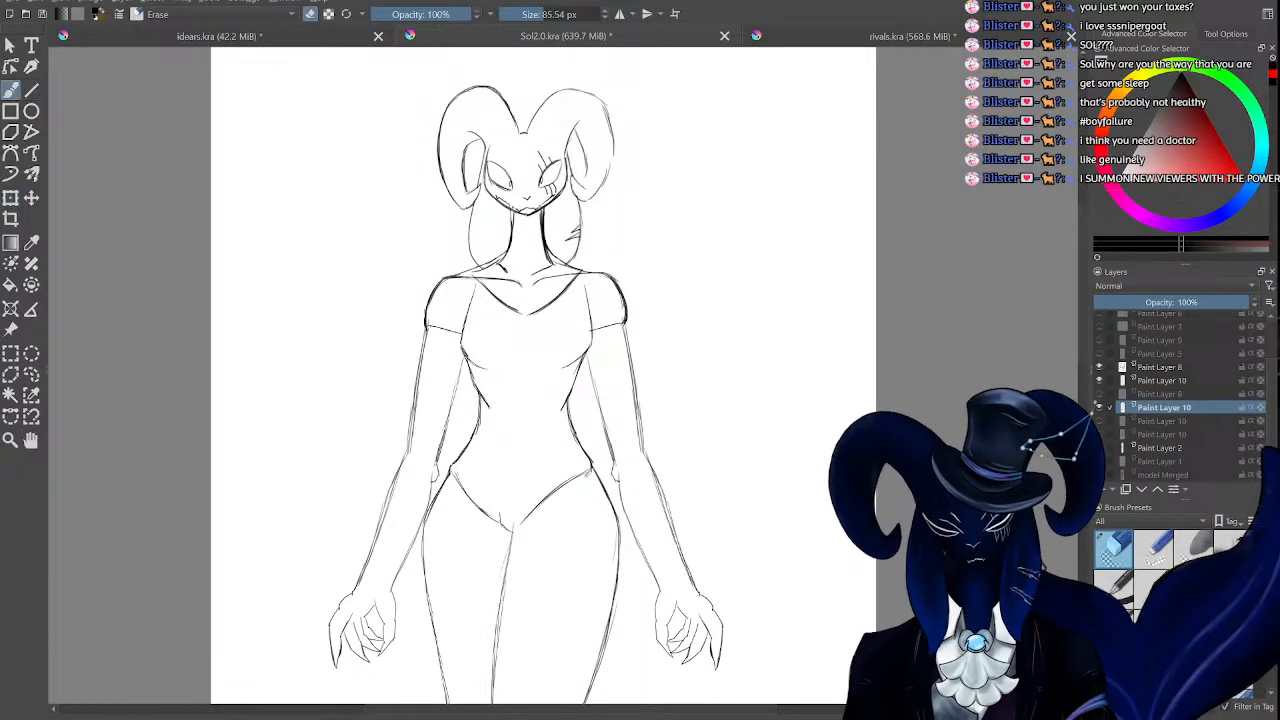
scroll(1081, 342, "up", 1)
scroll(1076, 345, "down", 4)
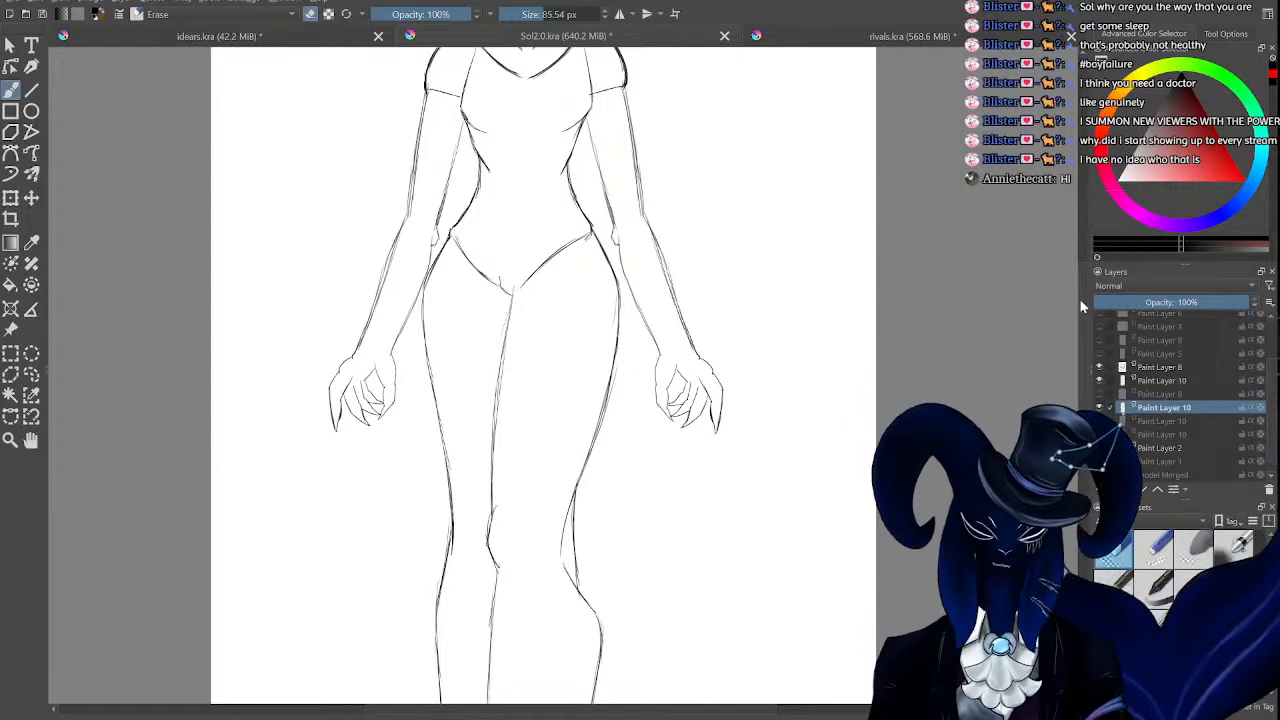
mouse_move(1080, 301)
left_mouse_down()
mouse_move(1076, 240)
mouse_move(1057, 283)
mouse_move(1066, 250)
left_mouse_up()
key("ctrl+minus")
key("ctrl+plus")
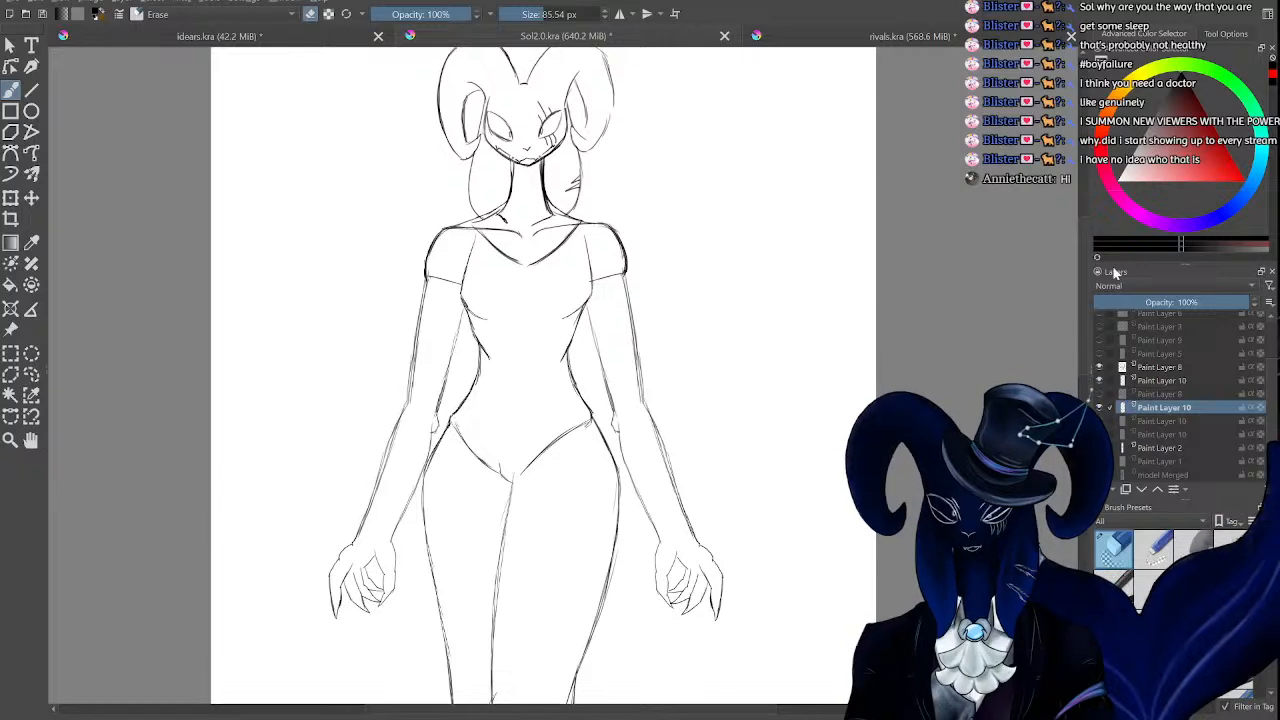
Switch to the idears.kra document and examine the two lower horned head sketches up close and together.
left_click(300, 35)
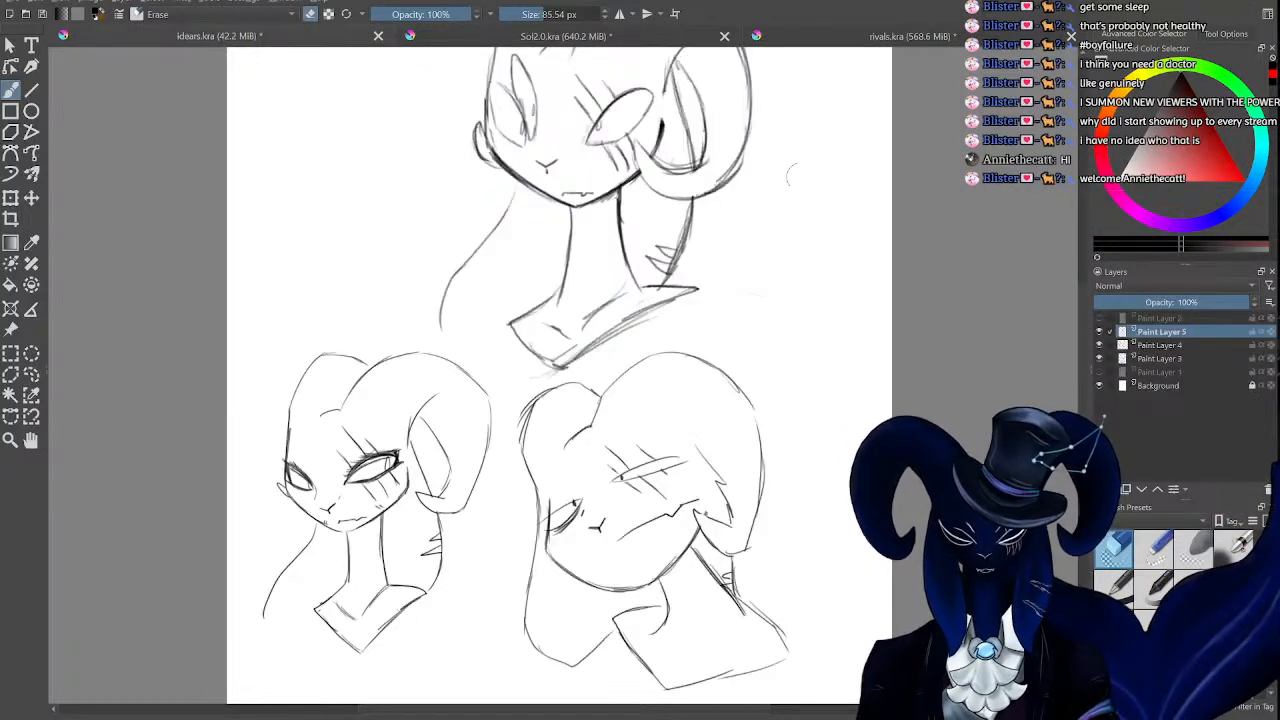
left_click_drag(1086, 297, 1097, 417)
key("ctrl+plus")
key("ctrl+plus")
left_click_drag(598, 711, 660, 711)
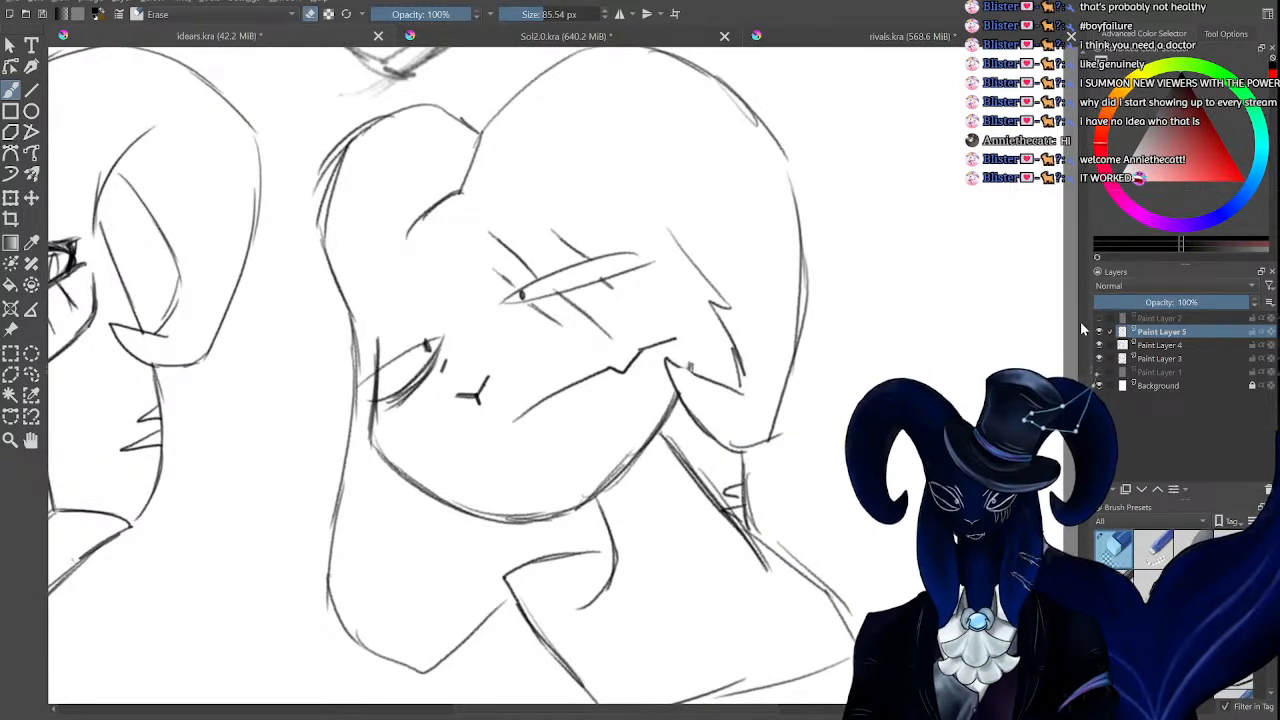
scroll(1082, 328, "up", 3)
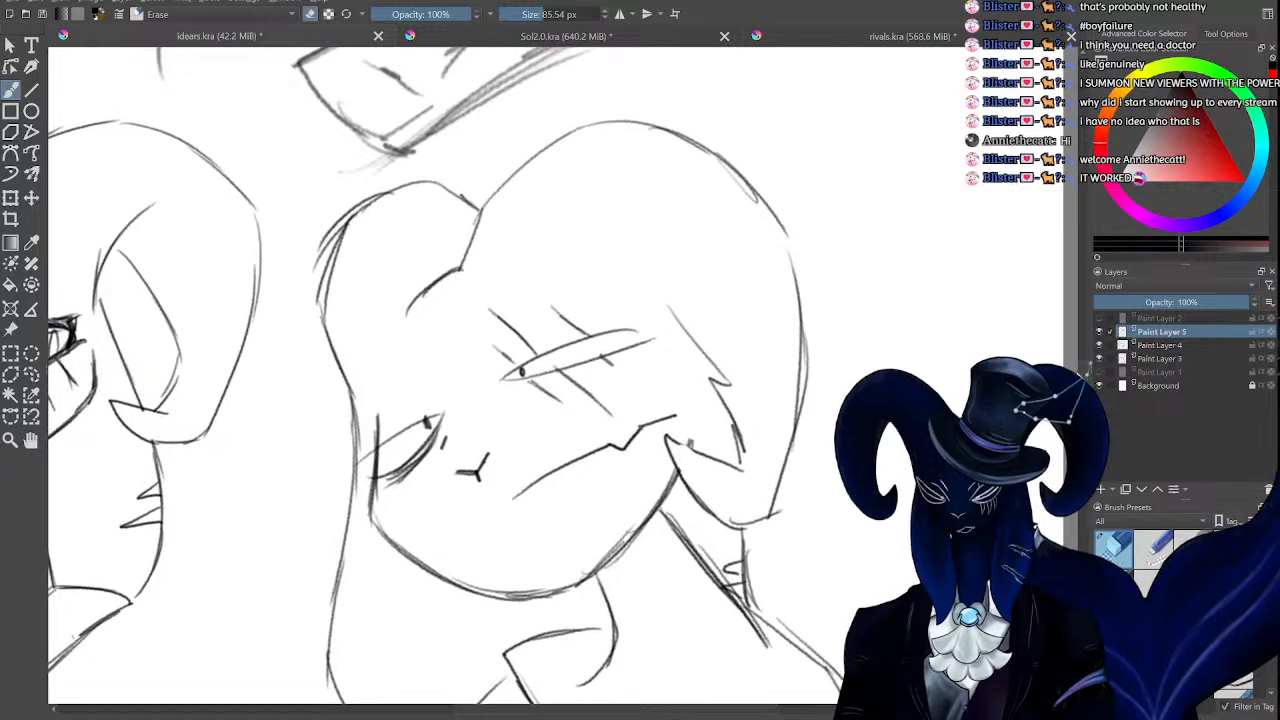
left_click_drag(1080, 363, 1081, 374)
key("ctrl+minus")
key("ctrl+plus")
key("ctrl+minus")
key("ctrl+plus")
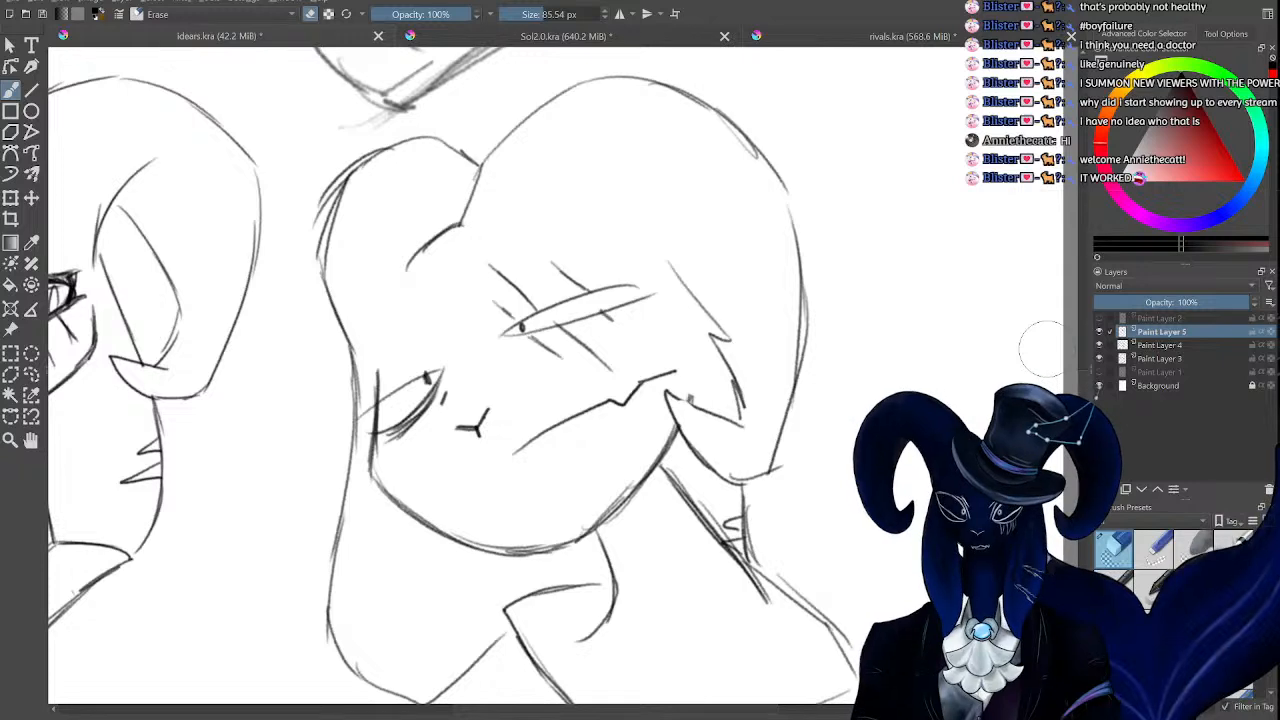
key("minus")
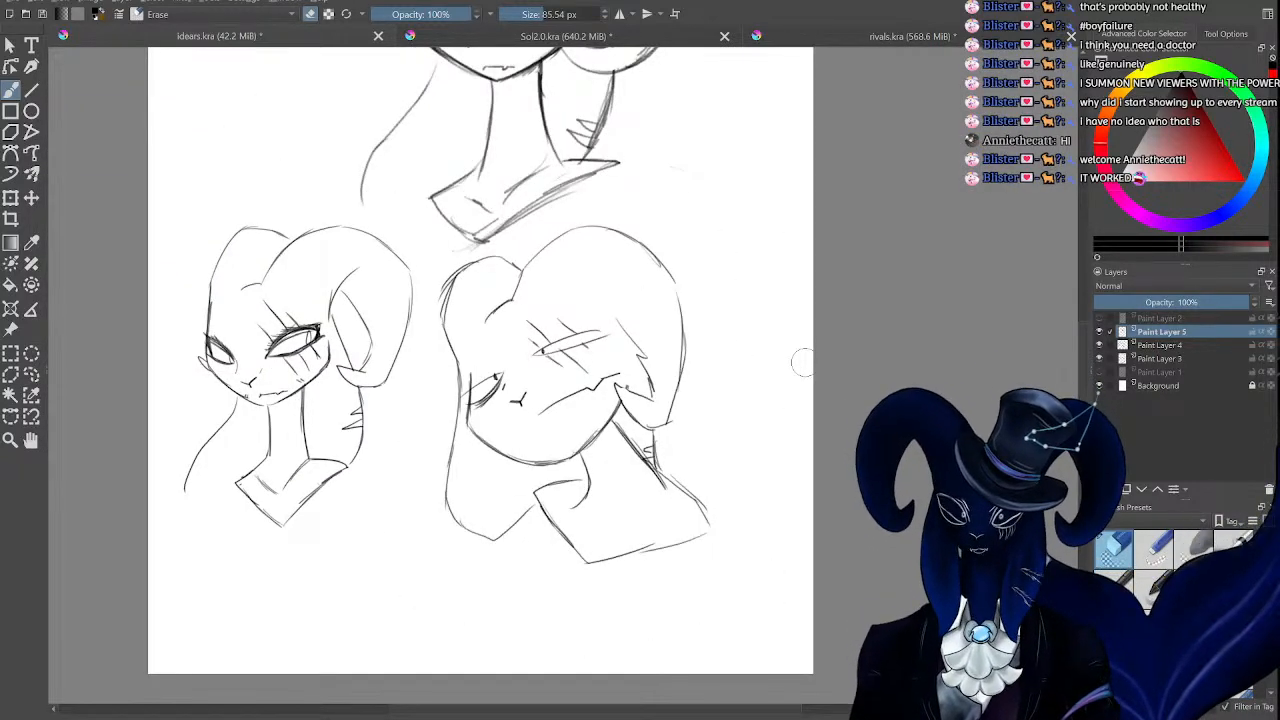
key("plus")
key("plus")
key("minus")
key("minus")
key("minus")
key("plus")
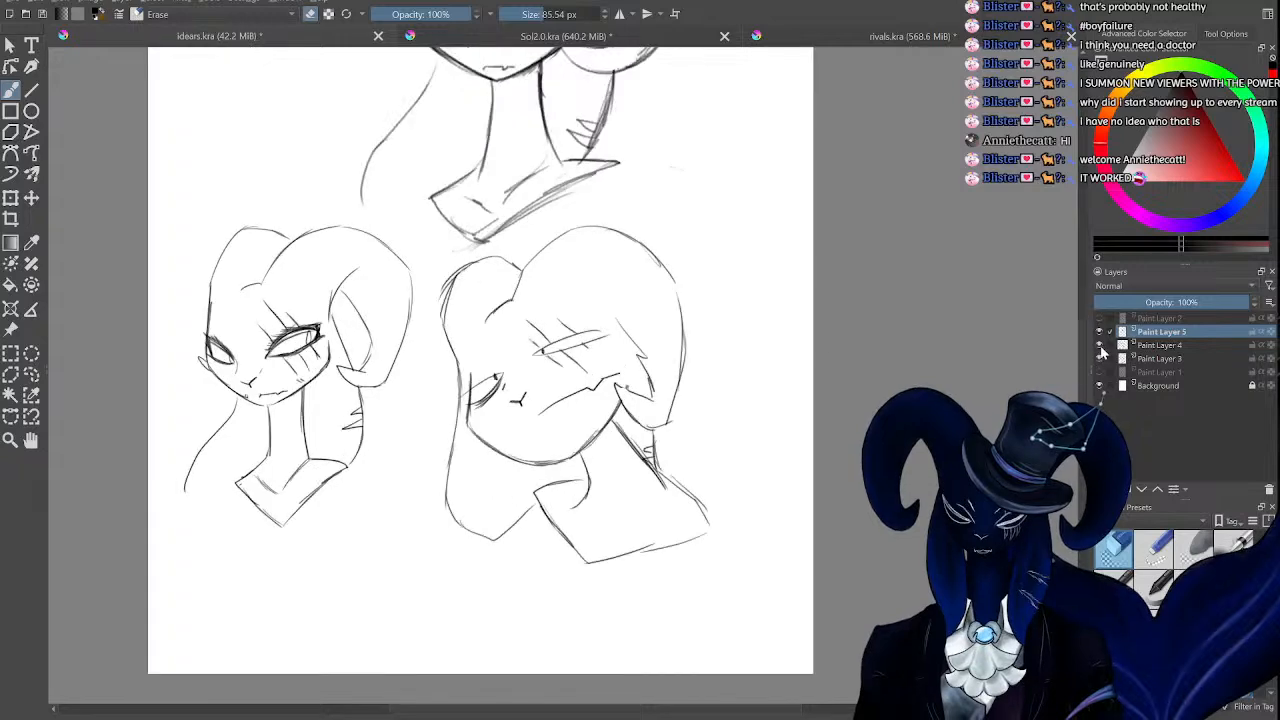
key("plus")
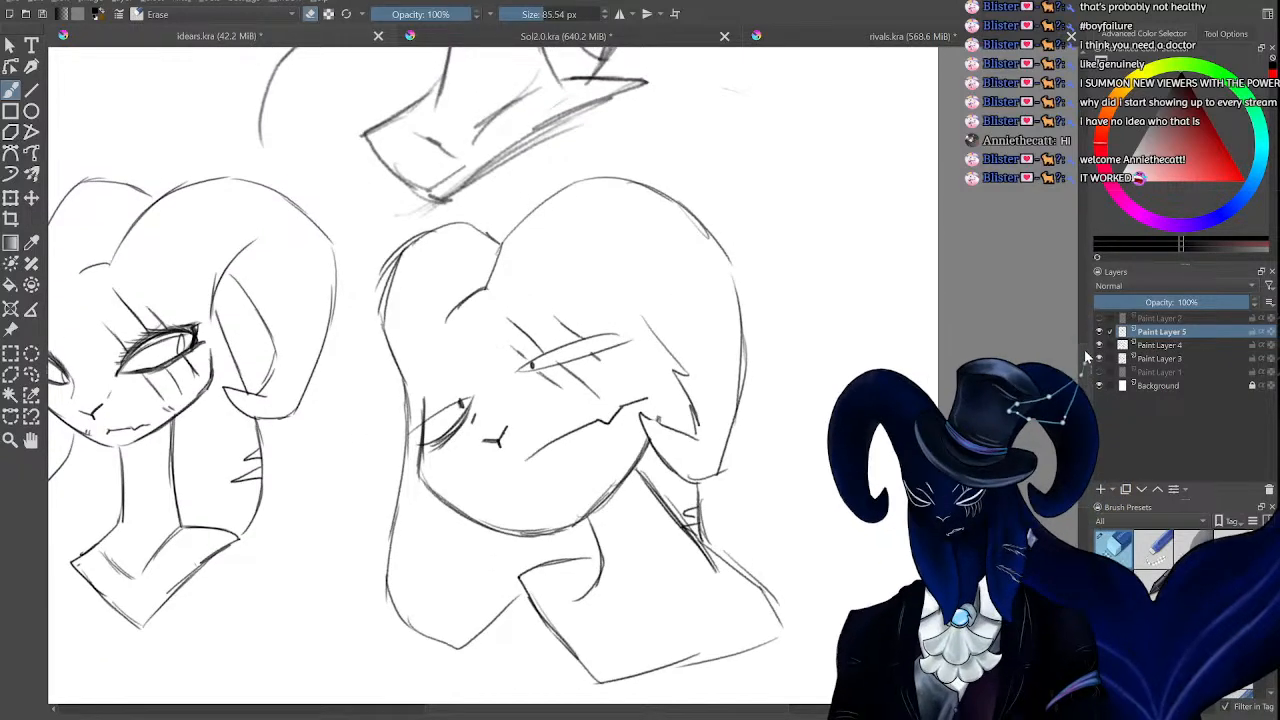
key("minus")
key("plus")
key("minus")
key("plus")
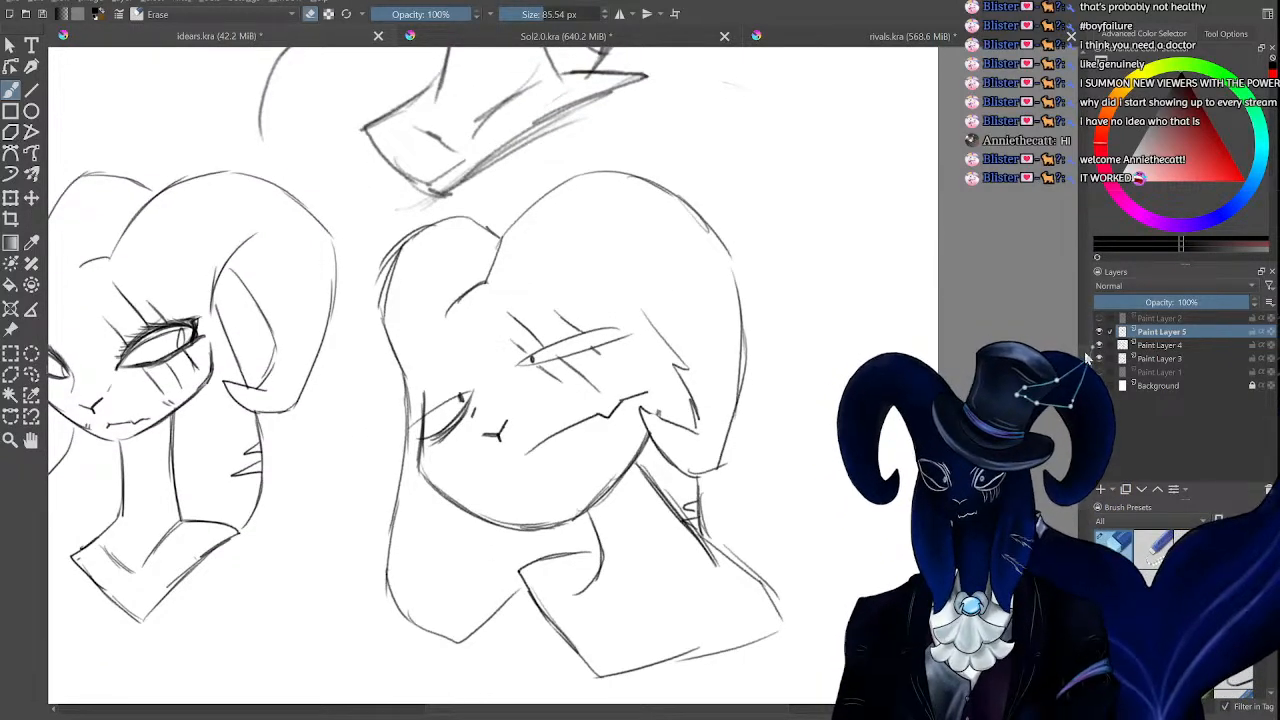
key("minus")
key("minus")
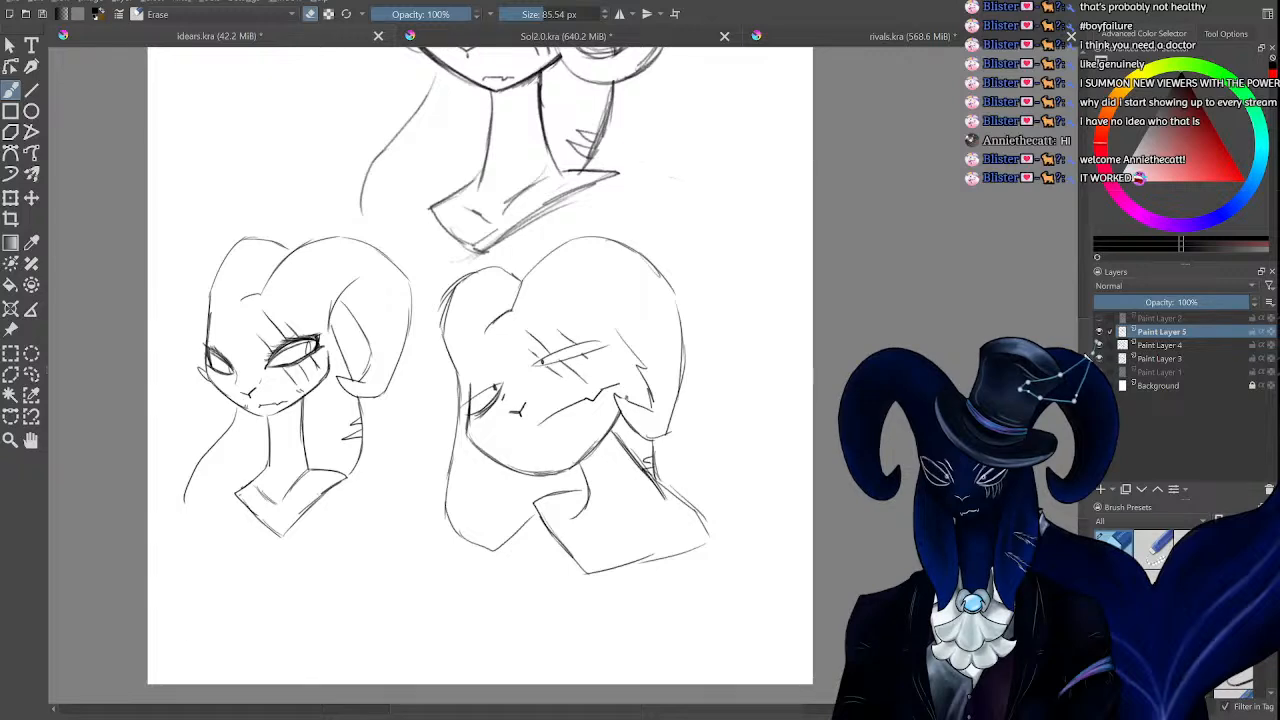
Compare the two lower horned head sketches with each other and with the larger bust above at several magnifications.
scroll(480, 365, "down", 2)
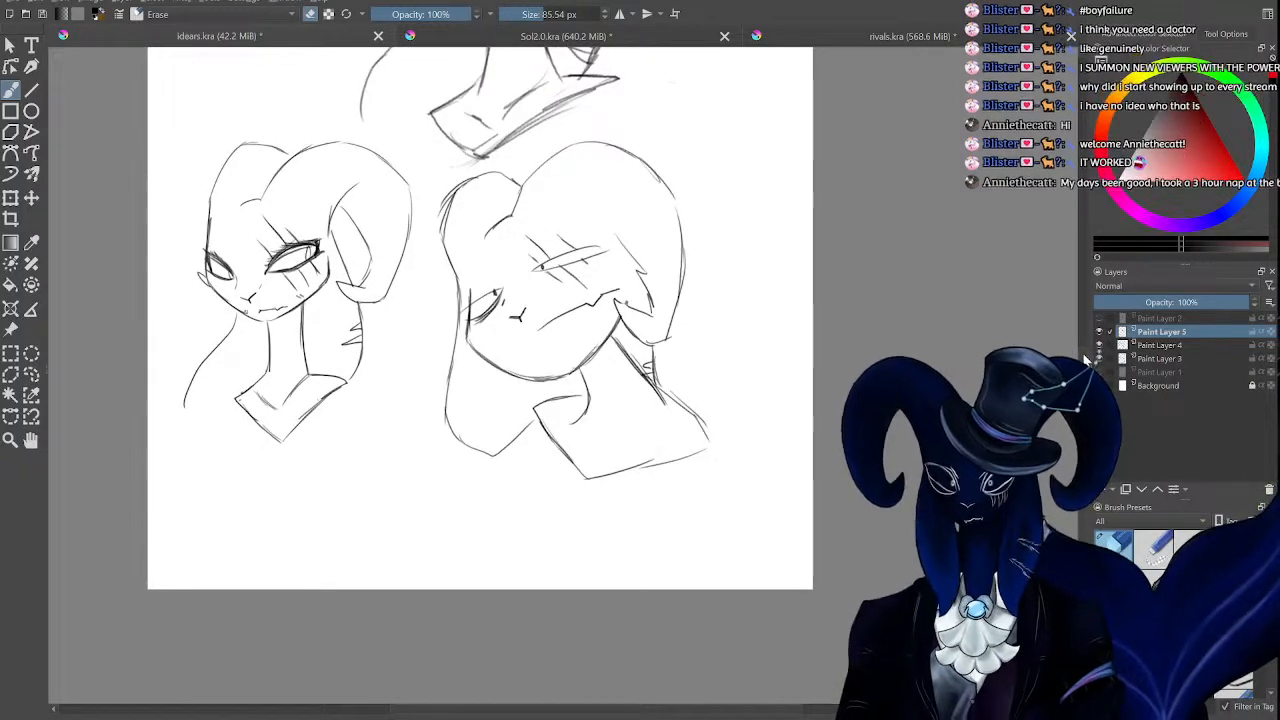
key("minus")
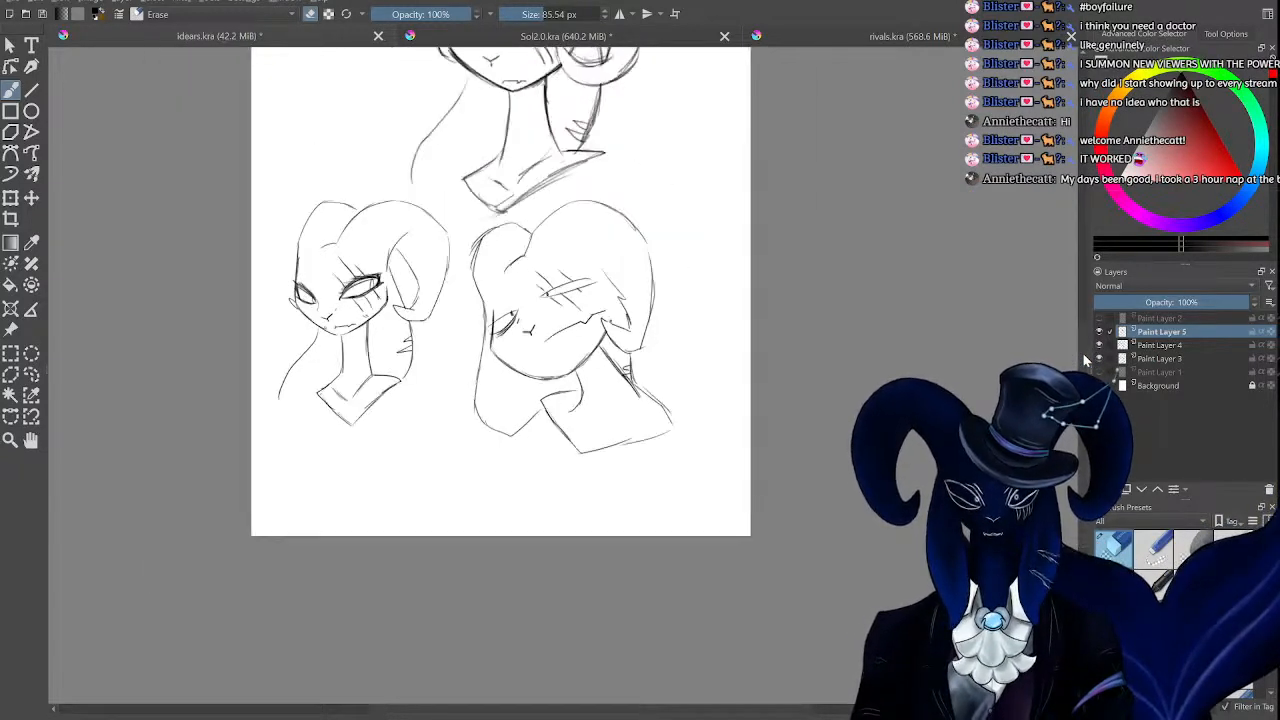
key("minus")
key("minus")
key("plus")
key("plus")
key("plus")
key("plus")
key("plus")
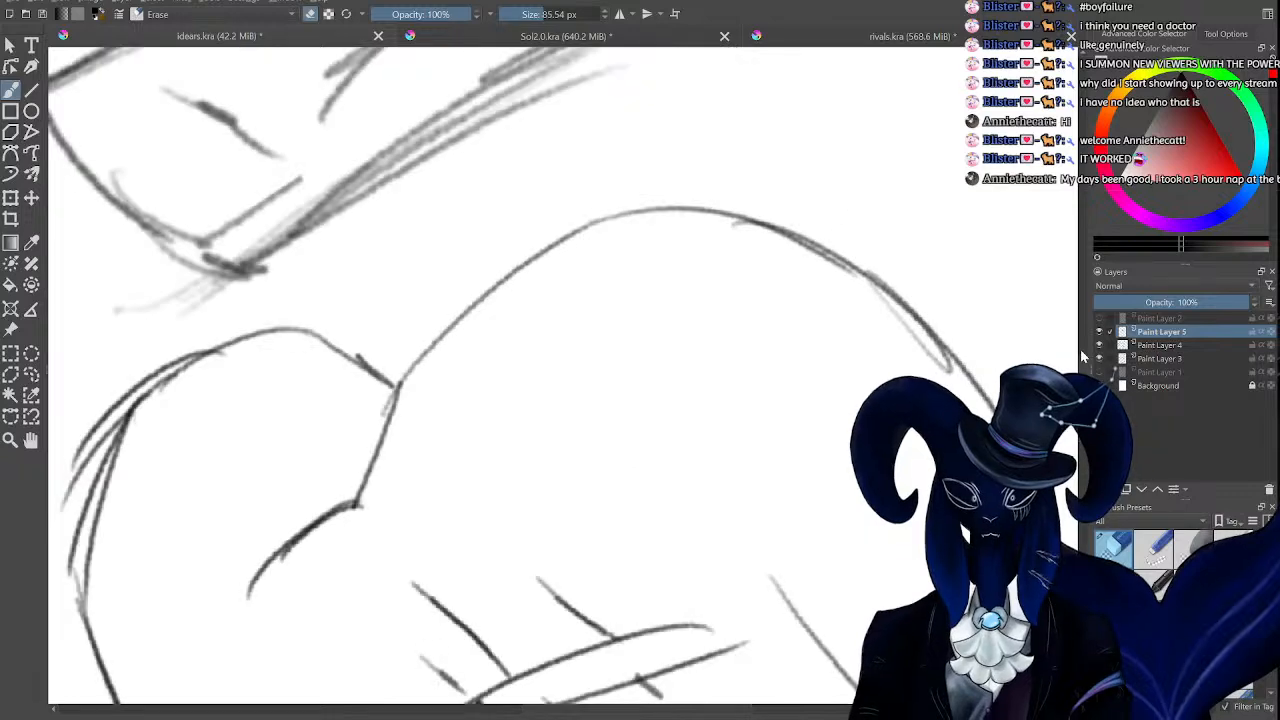
key("minus")
key("minus")
key("minus")
key("minus")
key("plus")
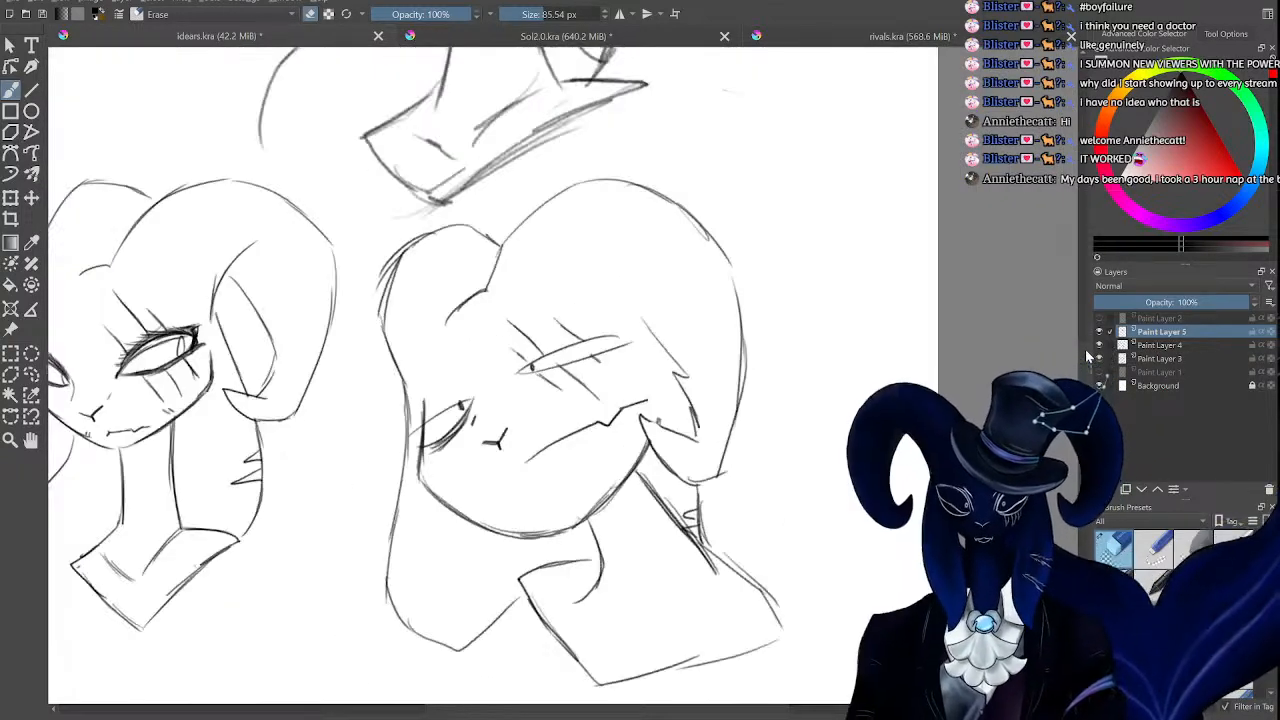
key("minus")
key("minus")
key("minus")
left_click_drag(1085, 349, 1078, 330)
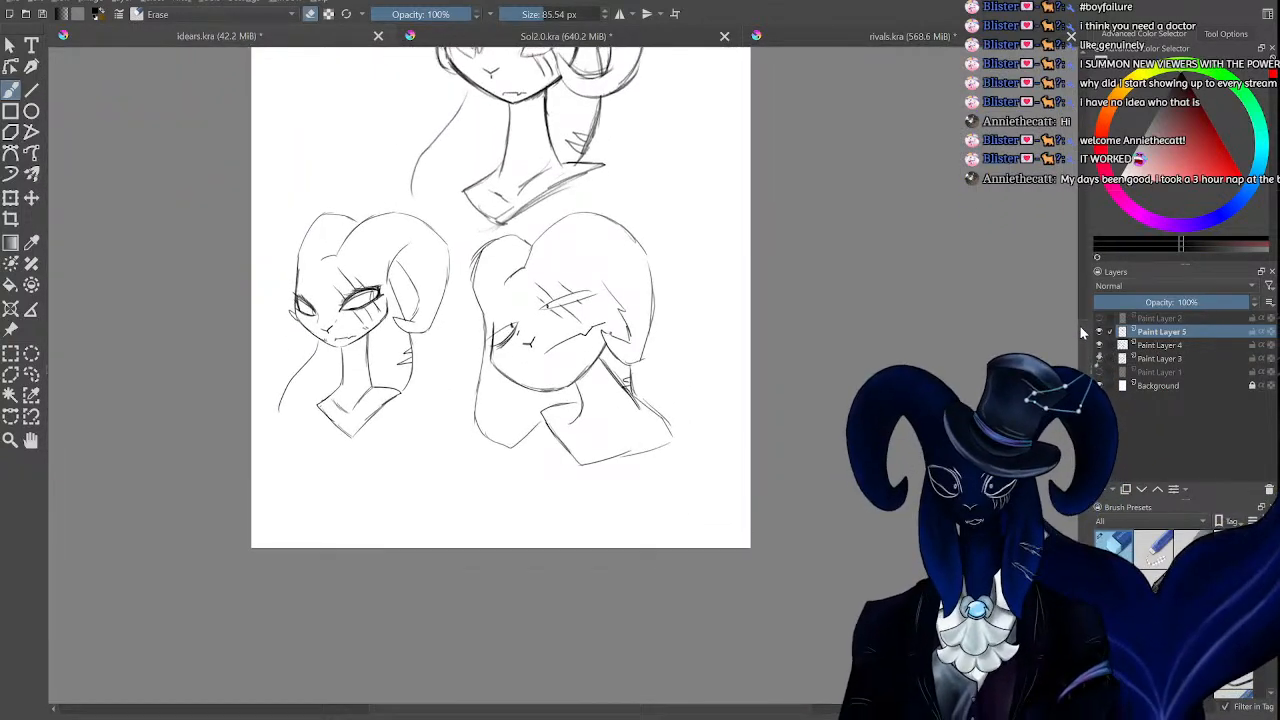
key("plus")
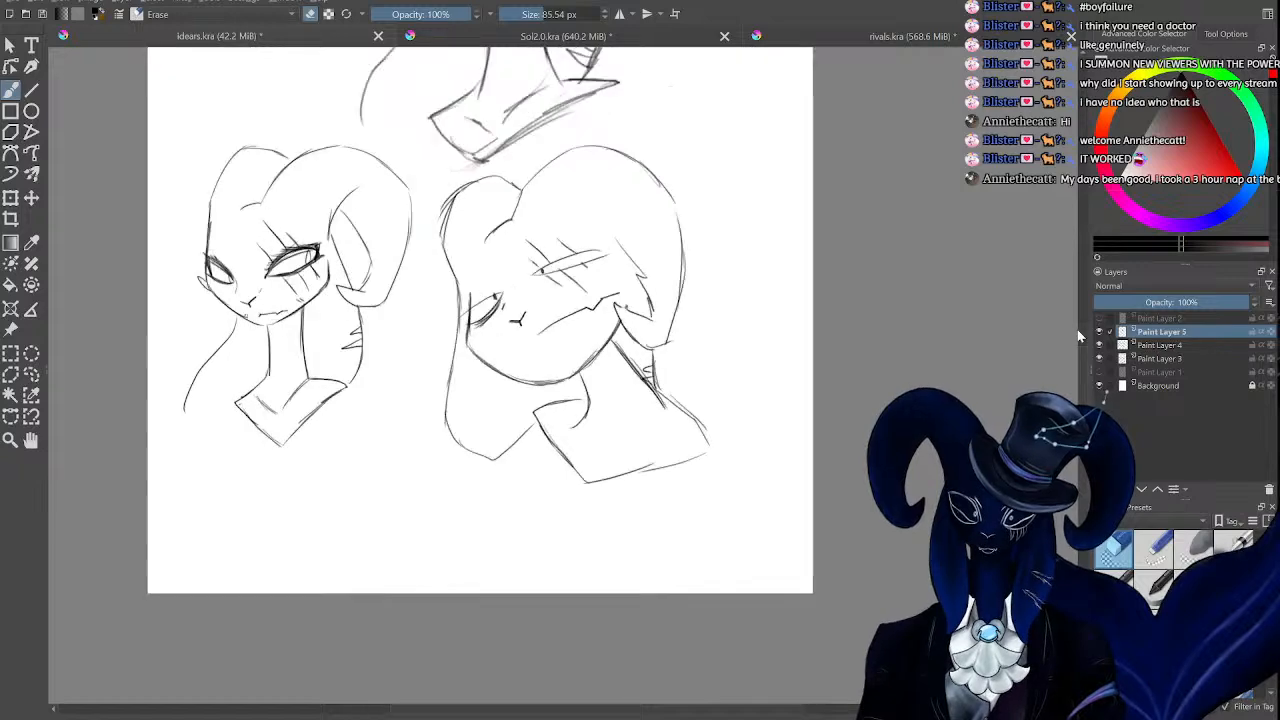
key("minus")
key("minus")
key("minus")
key("minus")
key("plus")
key("plus")
key("plus")
key("plus")
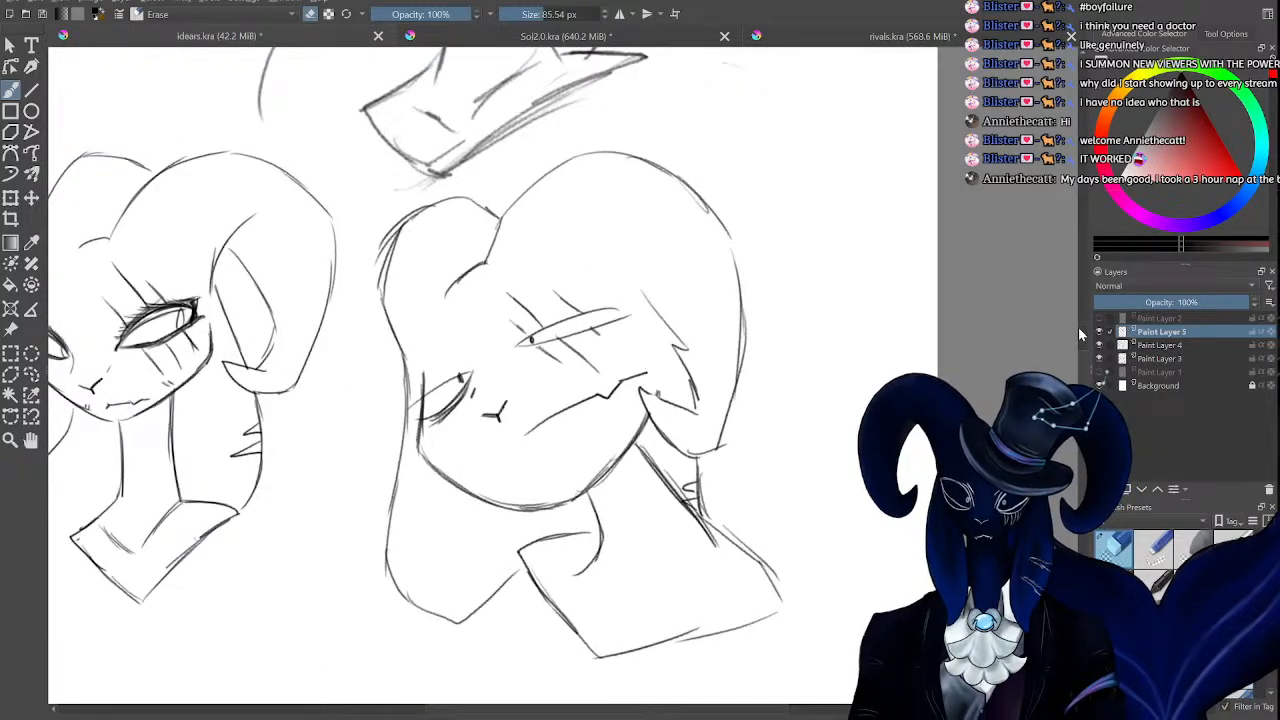
scroll(1078, 329, "up", 2)
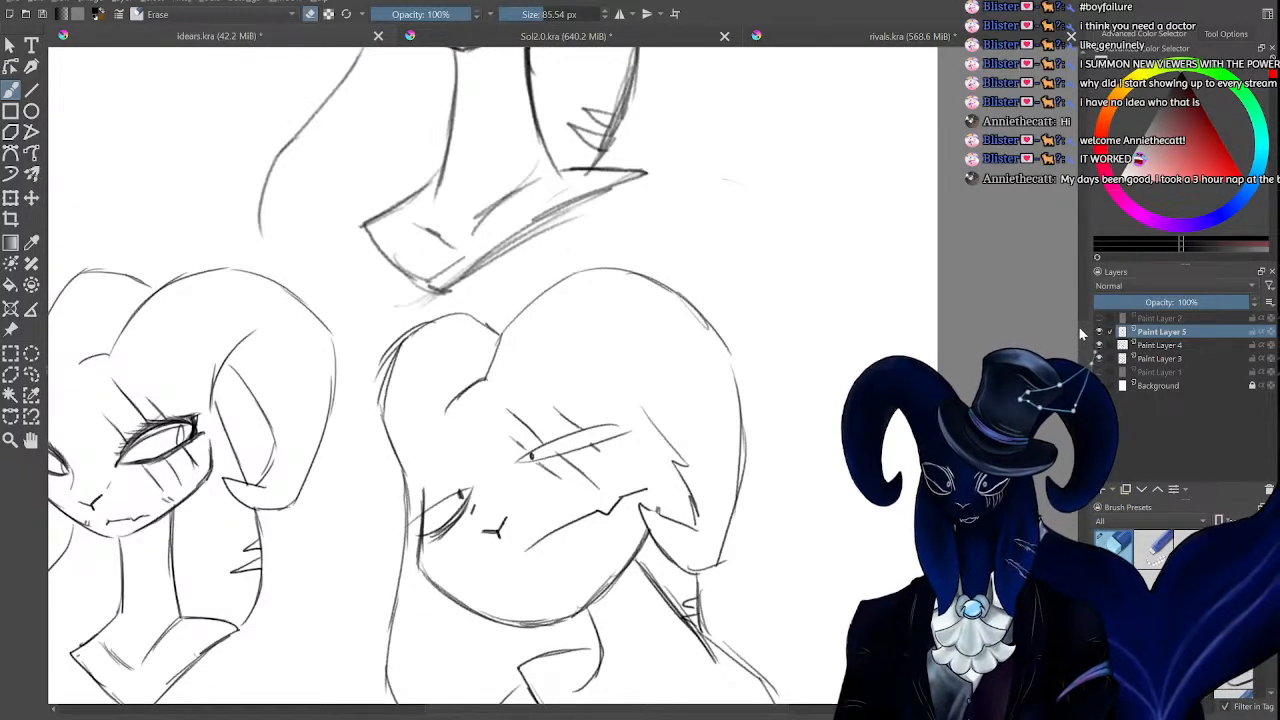
key("minus")
scroll(1080, 333, "down", 2)
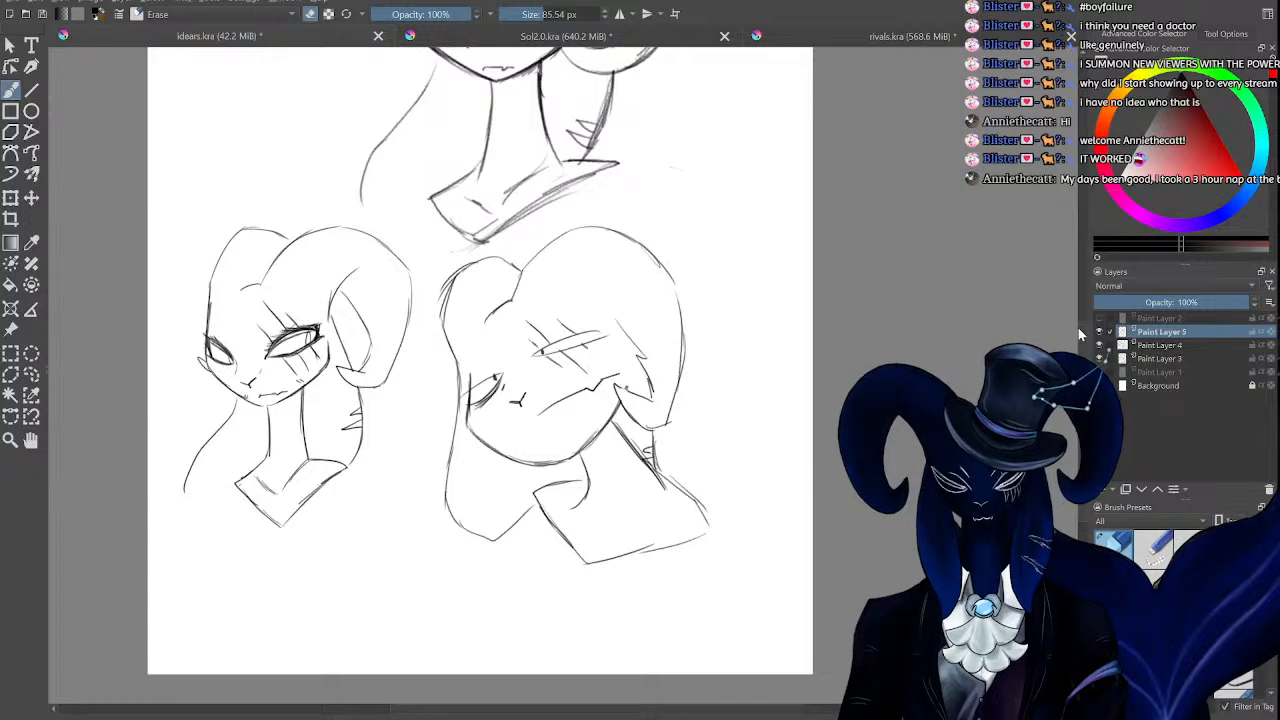
scroll(1080, 333, "up", 1)
scroll(1080, 333, "down", 1)
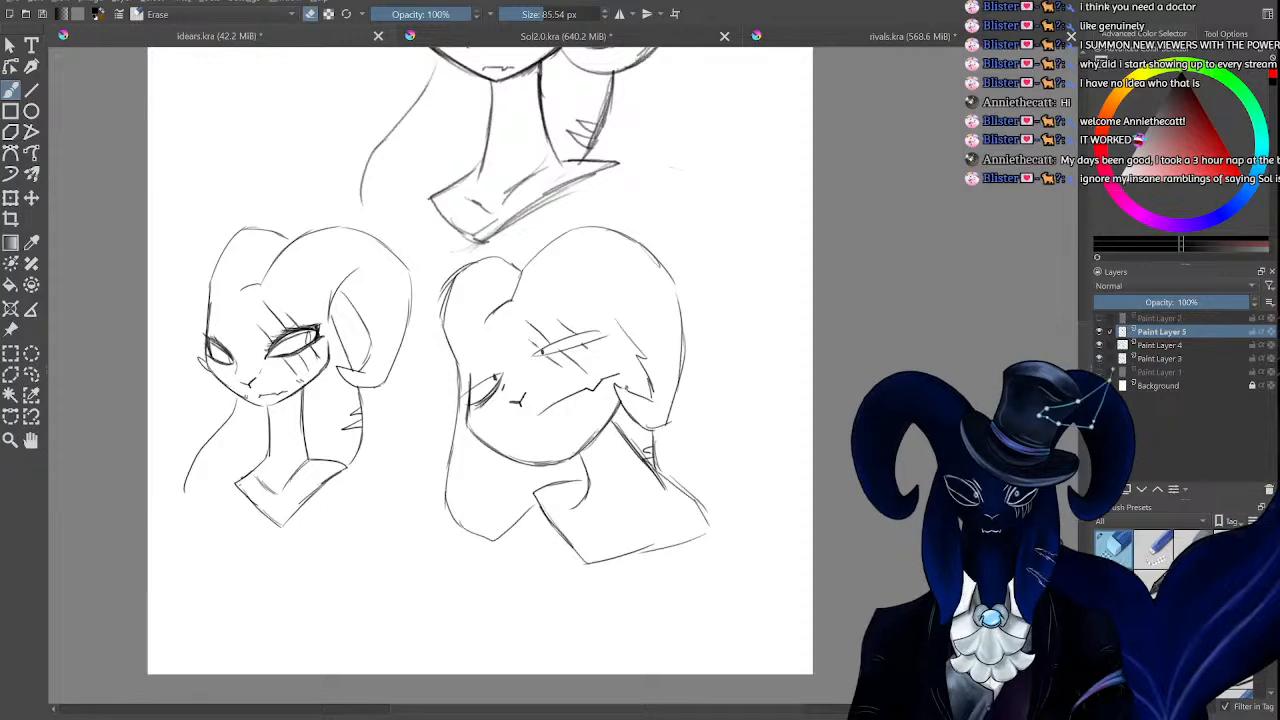
key("minus")
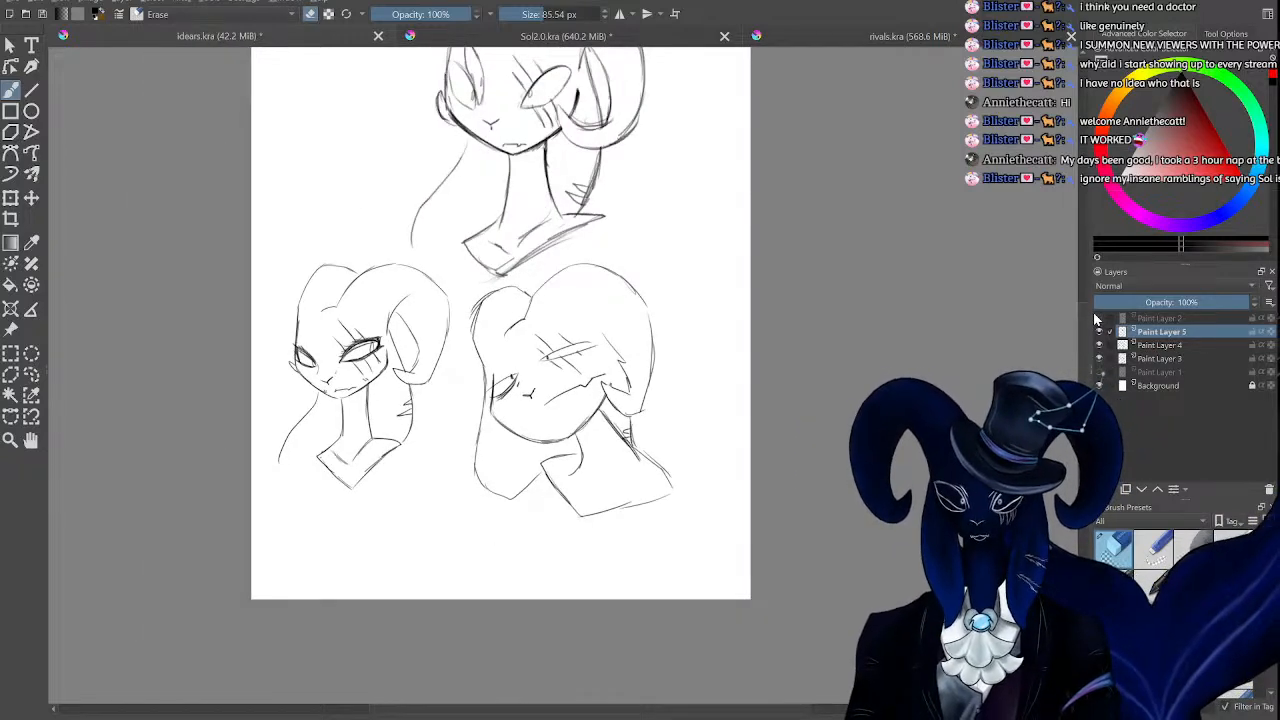
left_click_drag(1087, 330, 1086, 325)
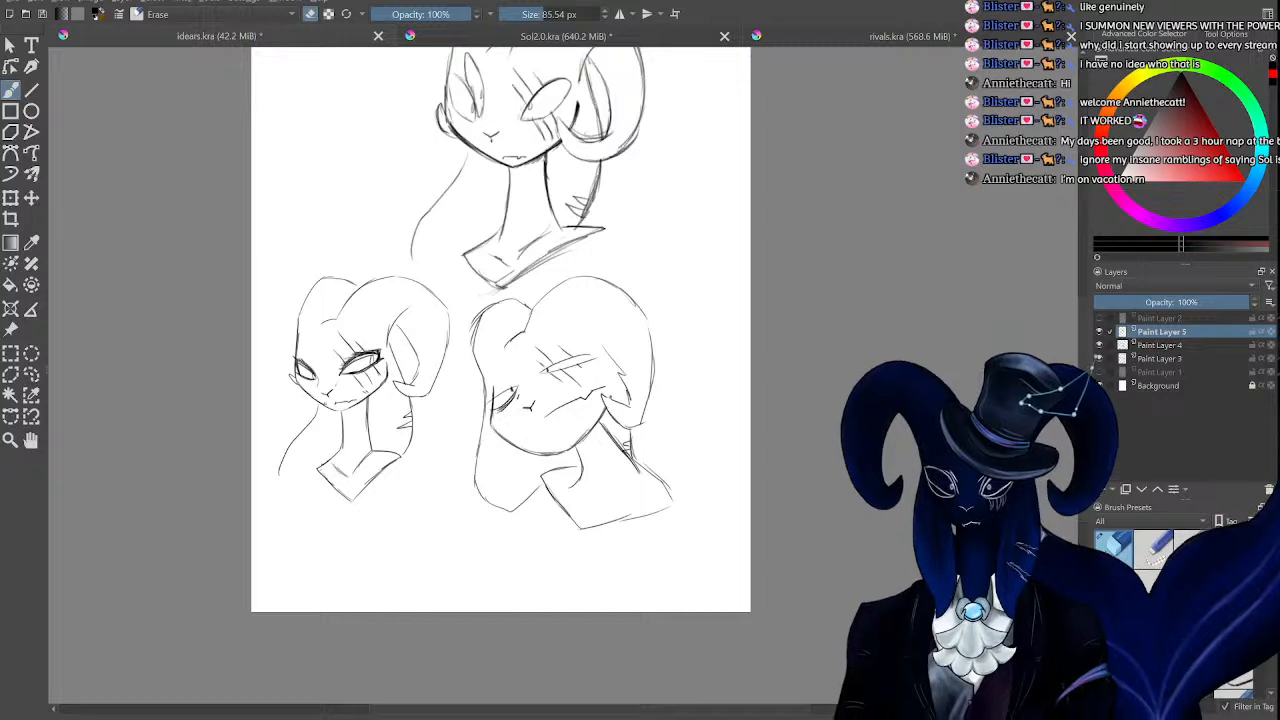
key("plus")
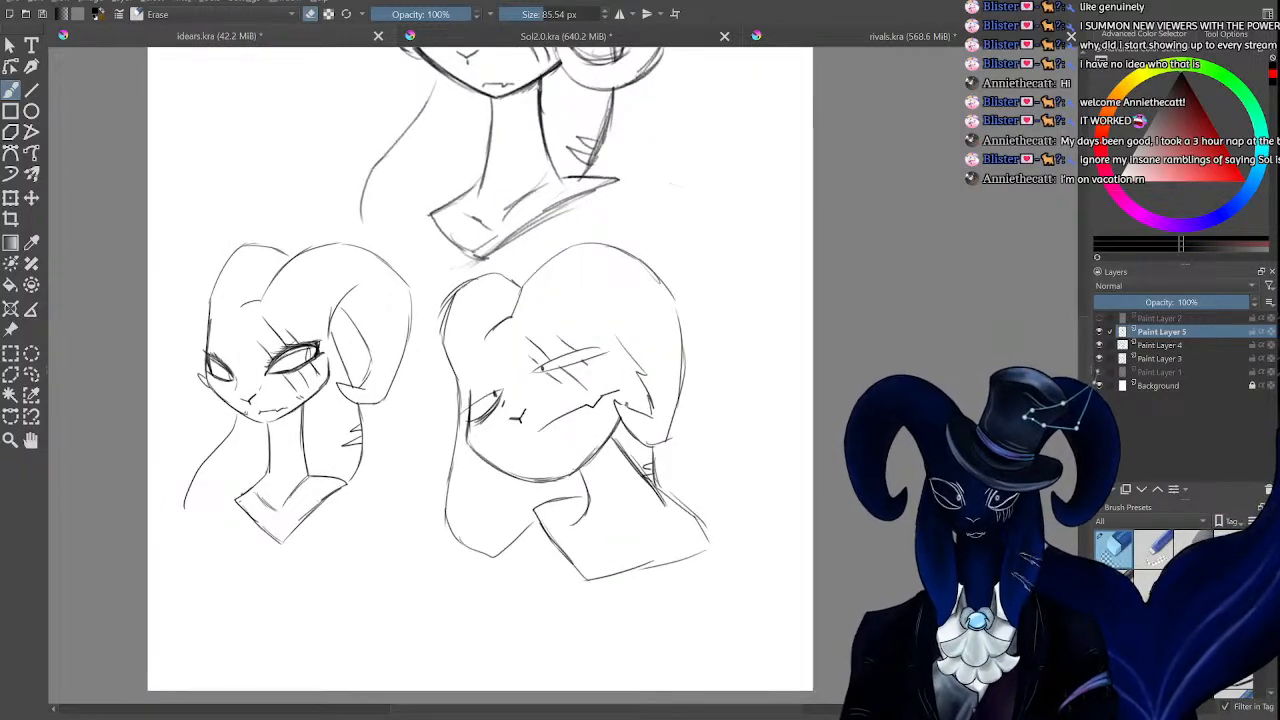
key("minus")
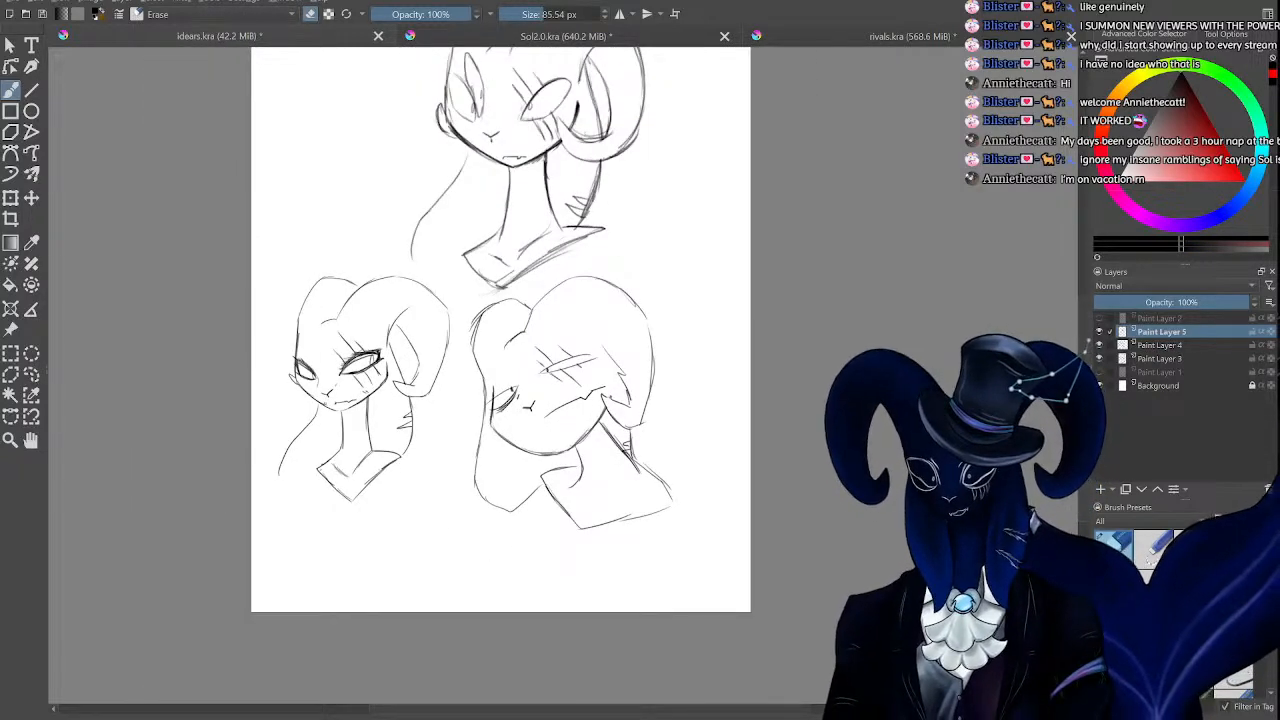
key("plus")
key("plus")
key("plus")
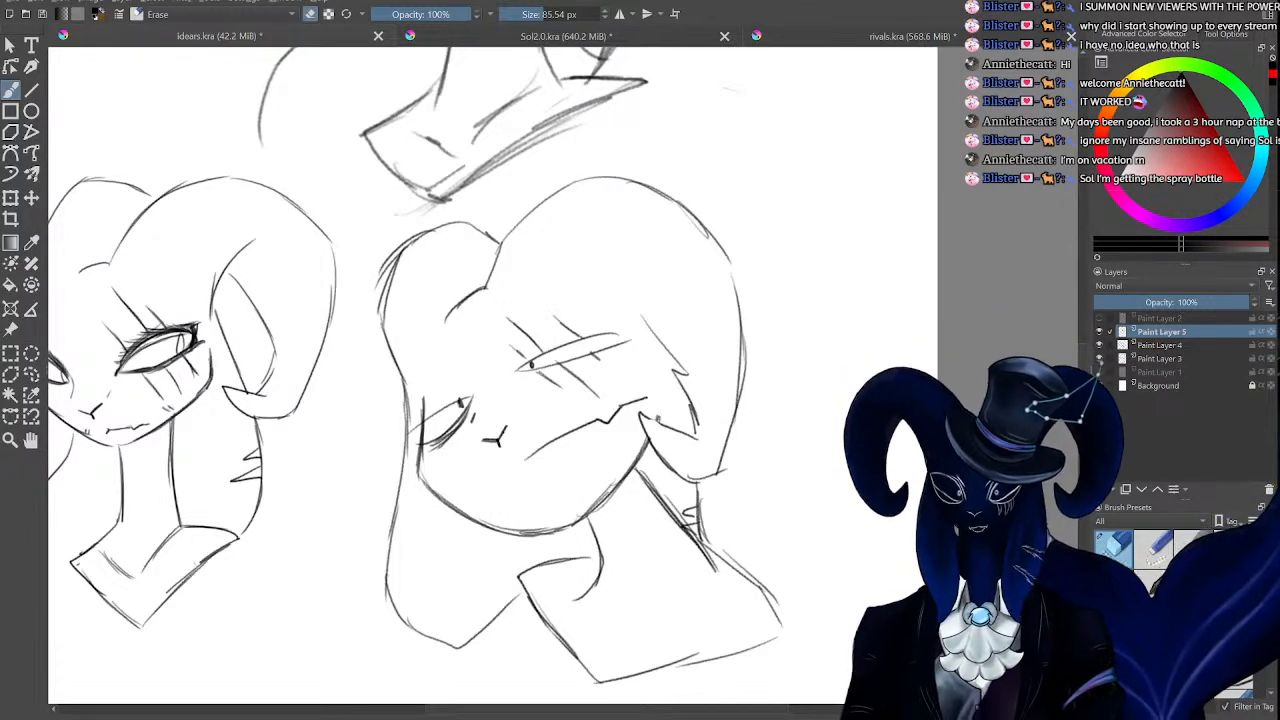
key("minus")
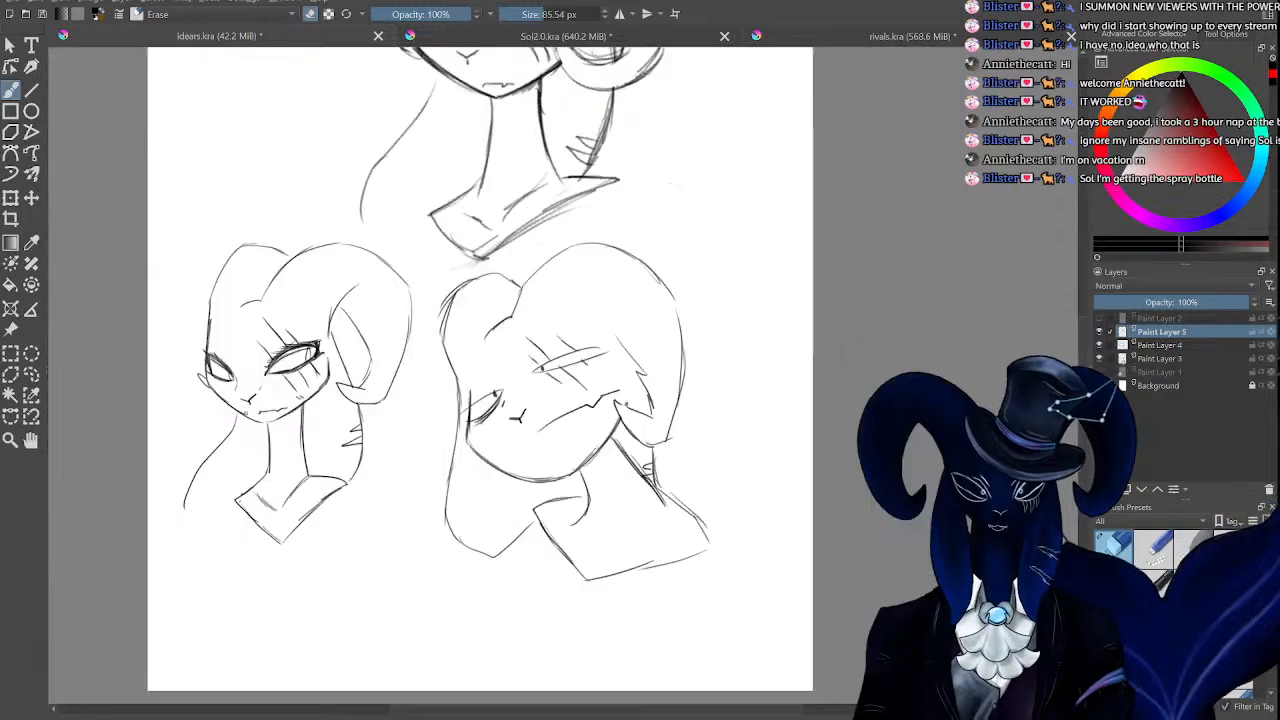
key("minus")
key("plus")
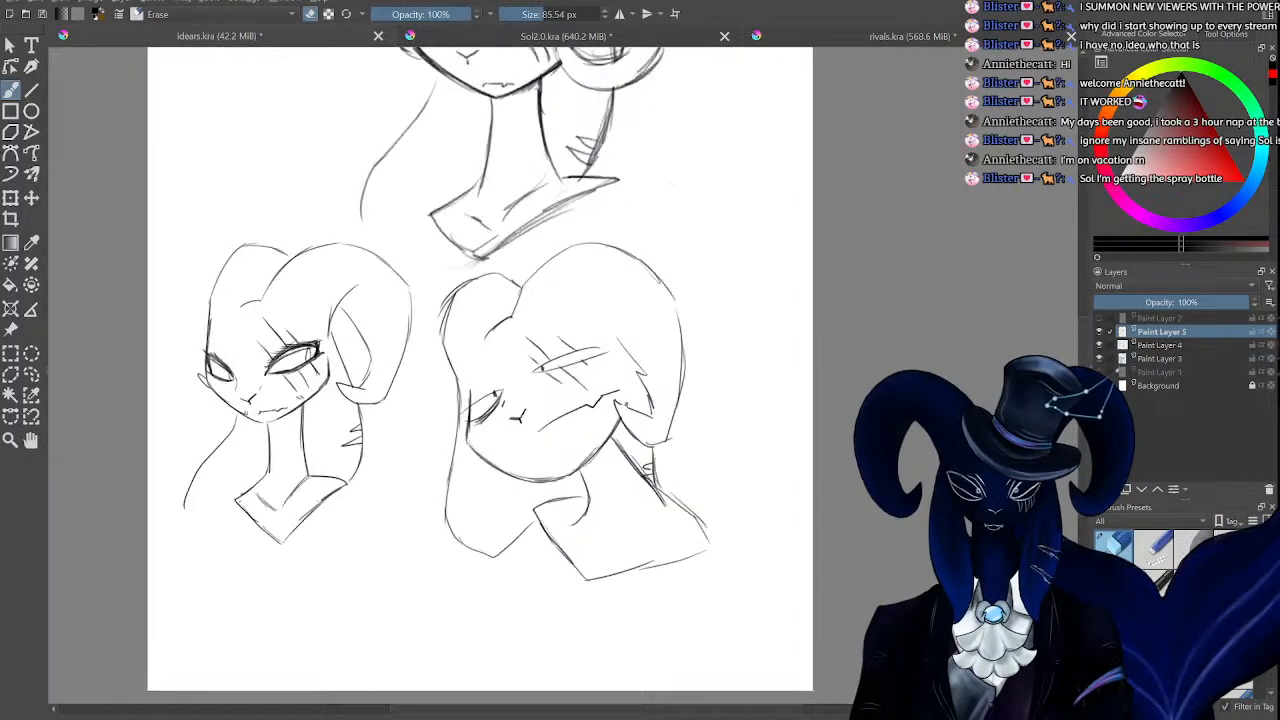
key("plus")
key("minus")
key("minus")
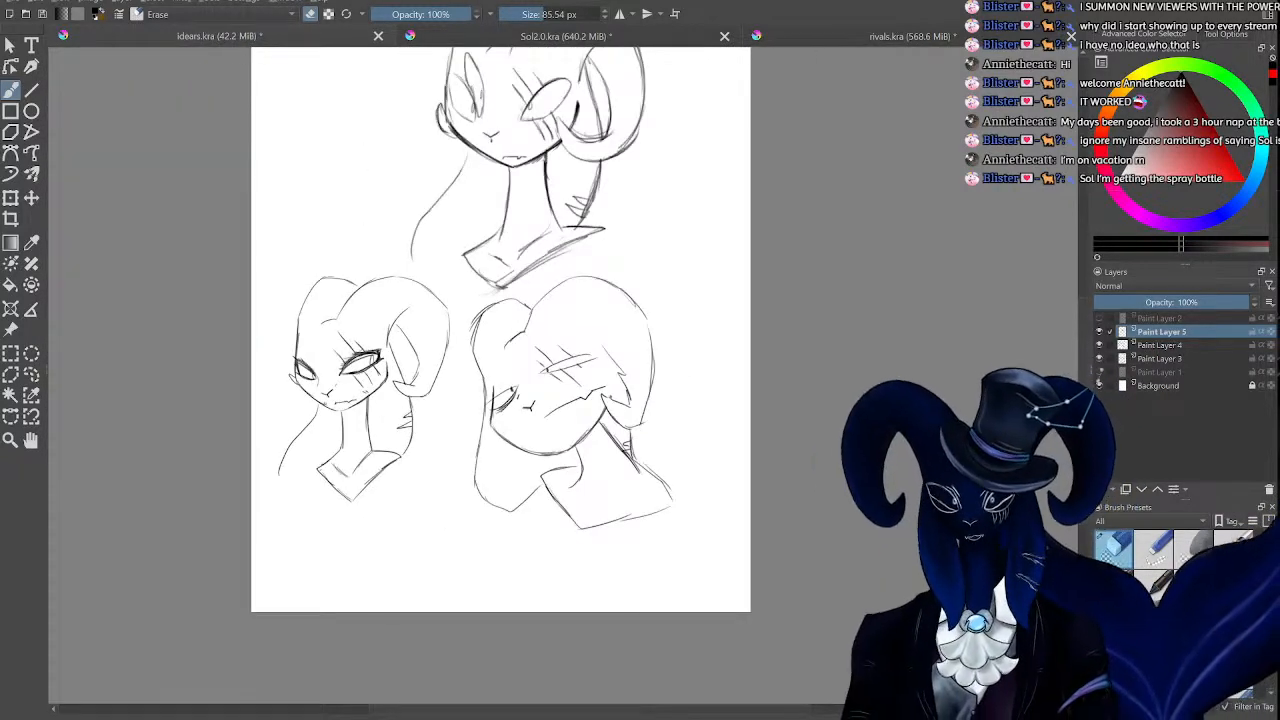
key("plus")
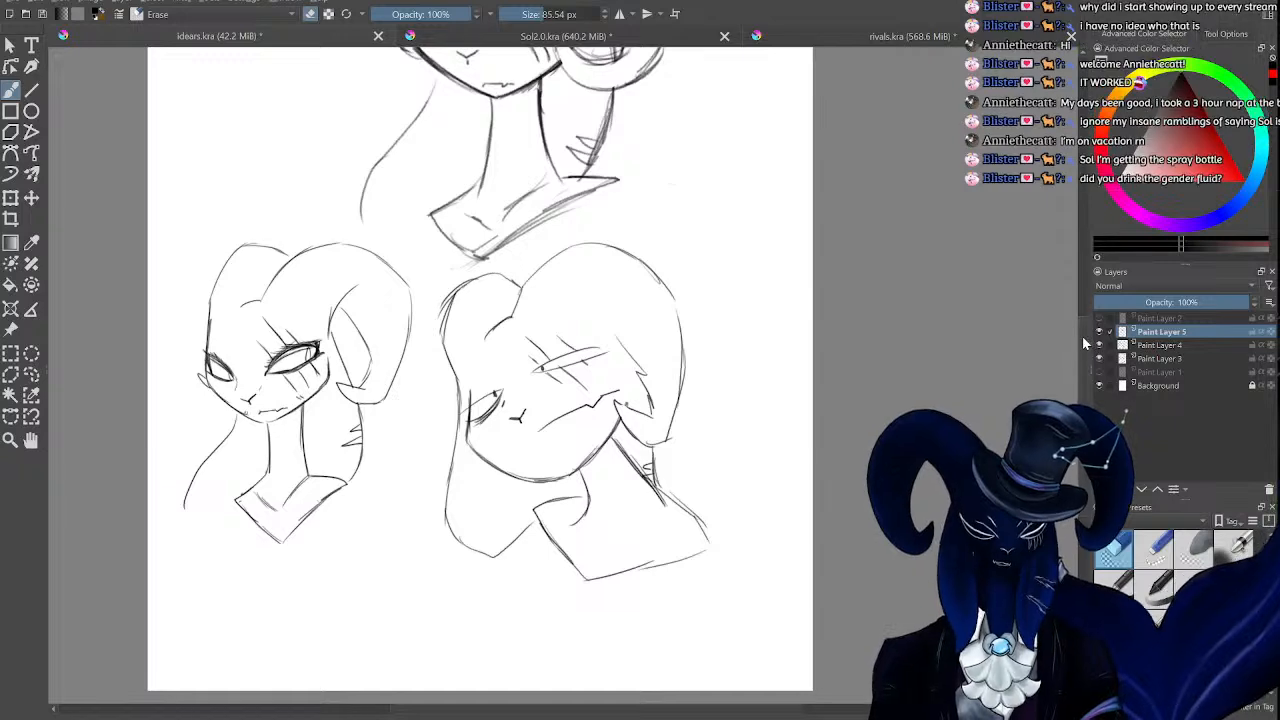
scroll(1082, 343, "up", 3)
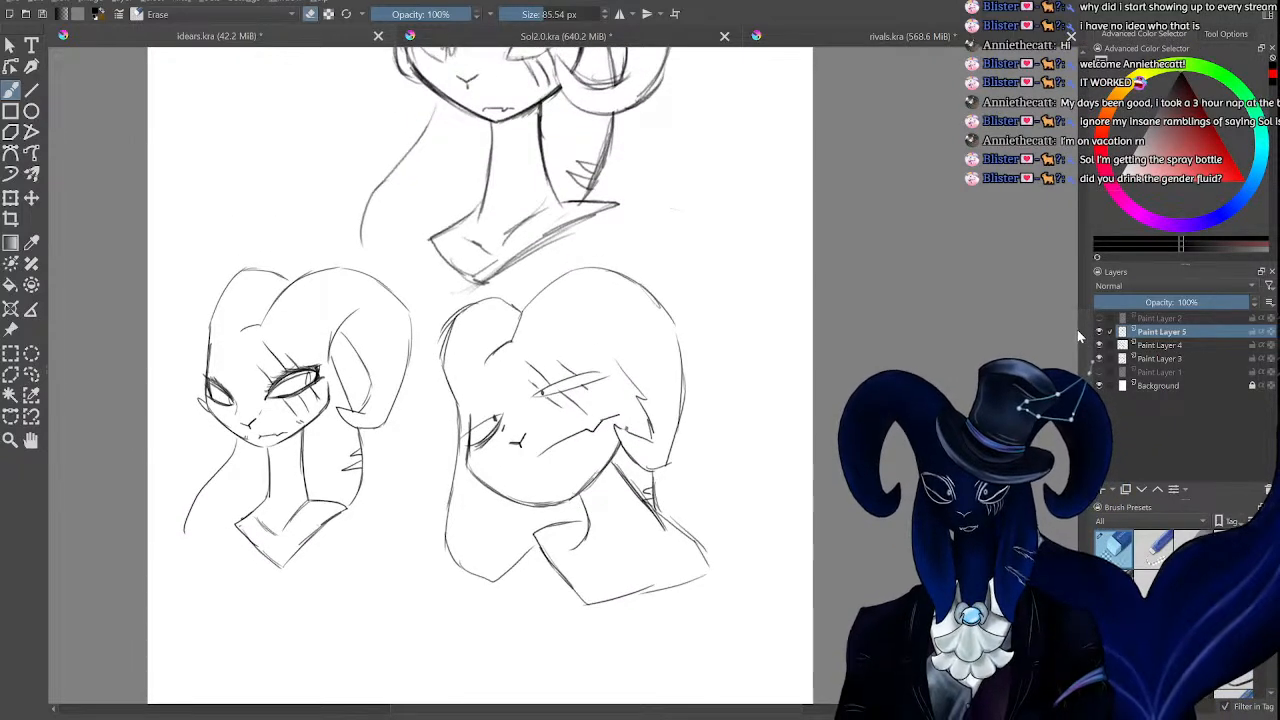
key("minus")
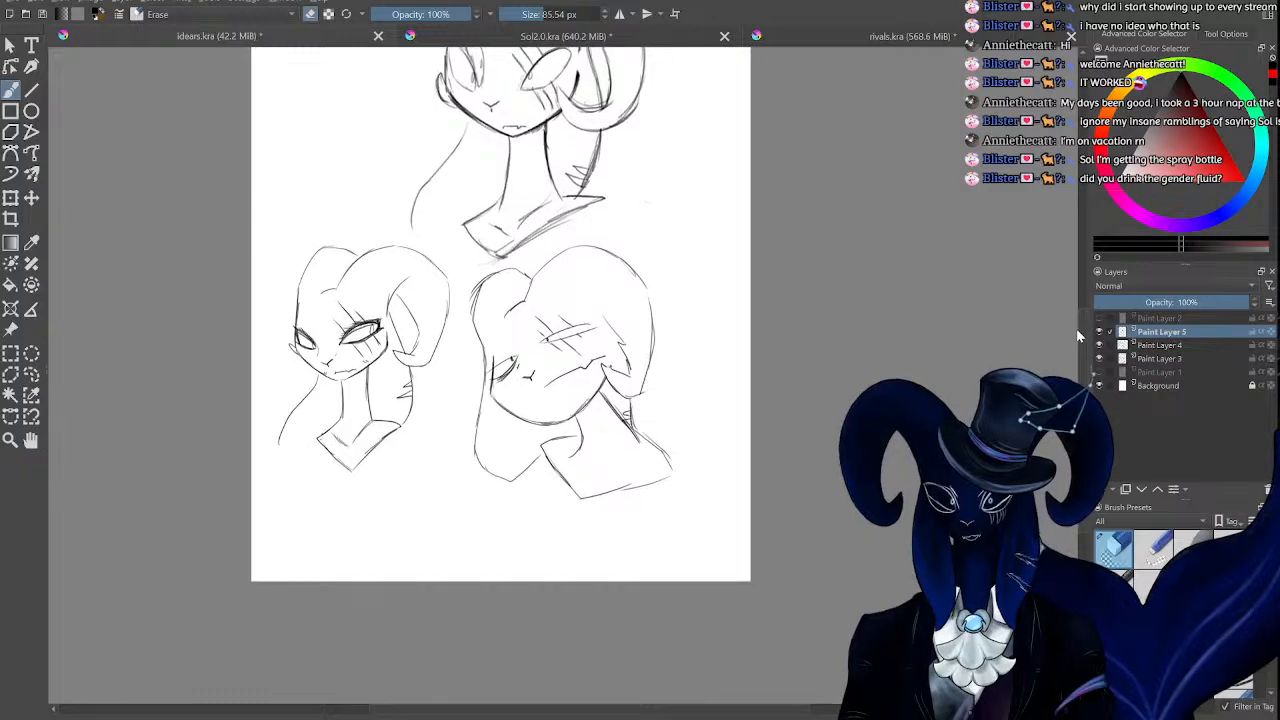
key("plus")
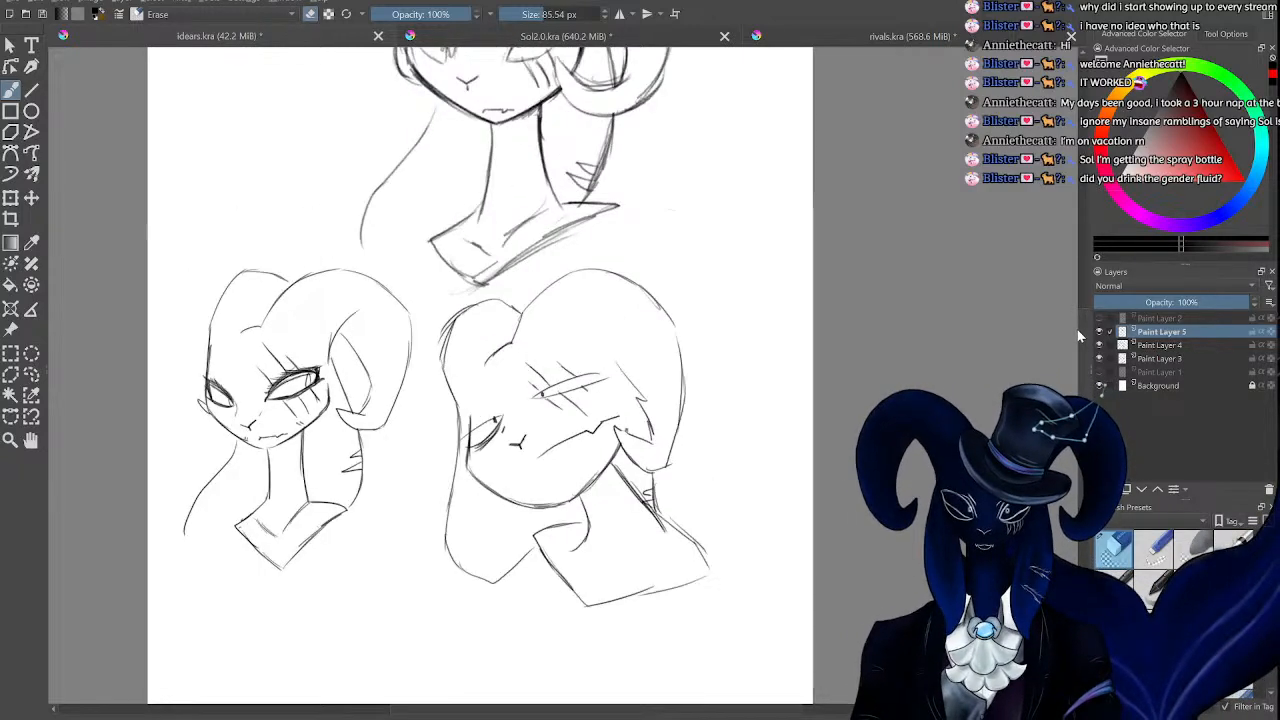
scroll(1078, 337, "down", 1)
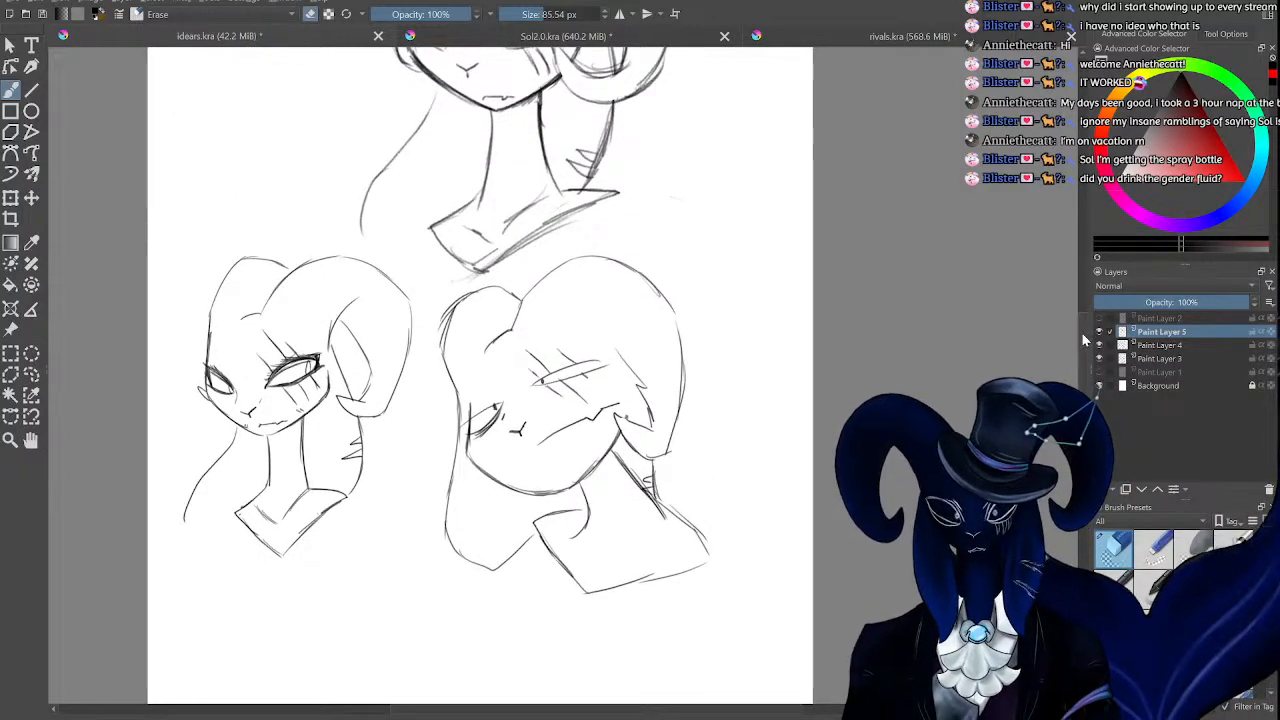
key("minus")
key("minus")
key("plus")
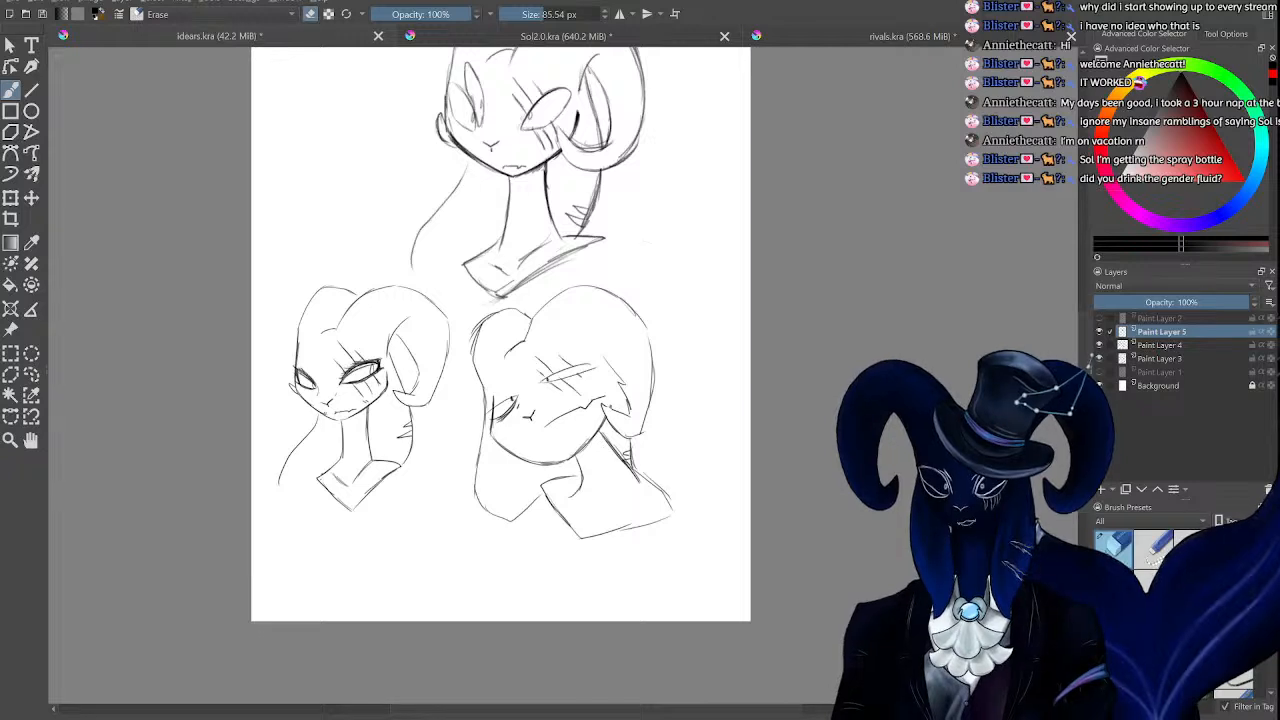
key("plus")
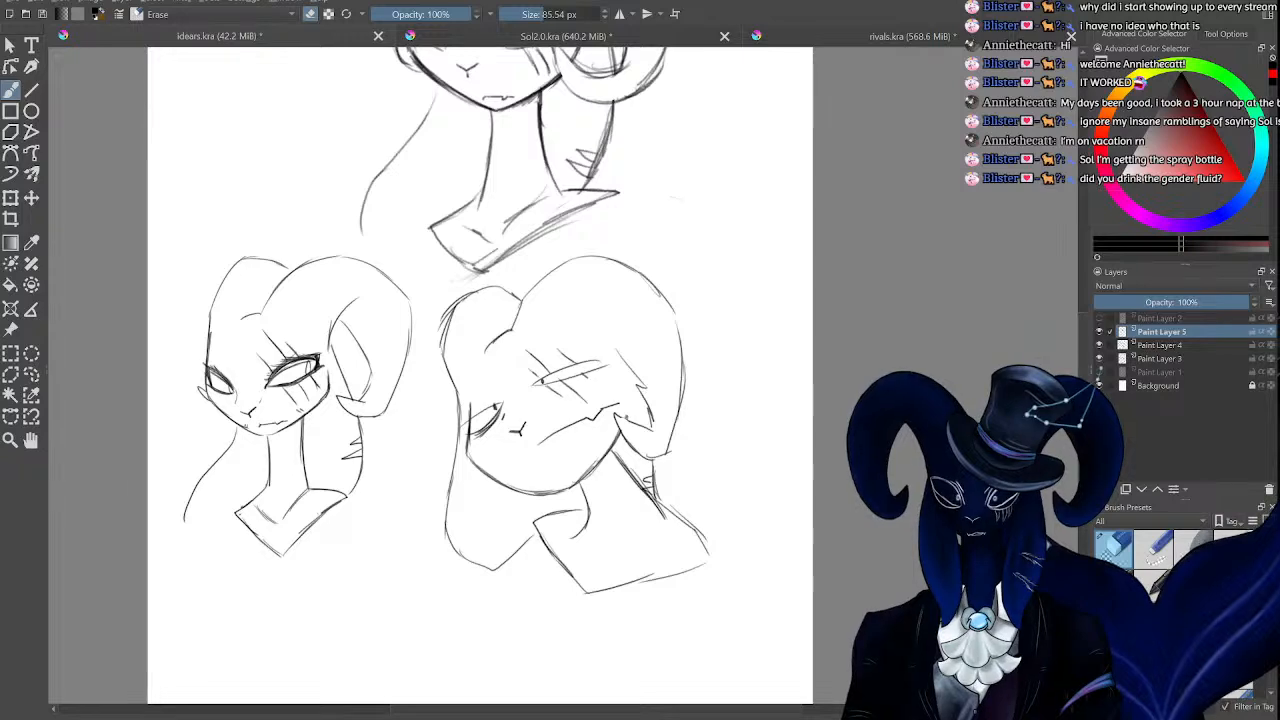
Switch to the Sol2.0.kra document and examine the full-body horned figure, both as a whole and around the torso.
left_click(612, 36)
left_click_drag(1083, 308, 1075, 280)
key("ctrl+plus")
key("ctrl+plus")
key("ctrl+minus")
key("ctrl+minus")
key("ctrl+minus")
key("ctrl+minus")
key("ctrl+minus")
key("ctrl+minus")
key("ctrl+plus")
key("ctrl+plus")
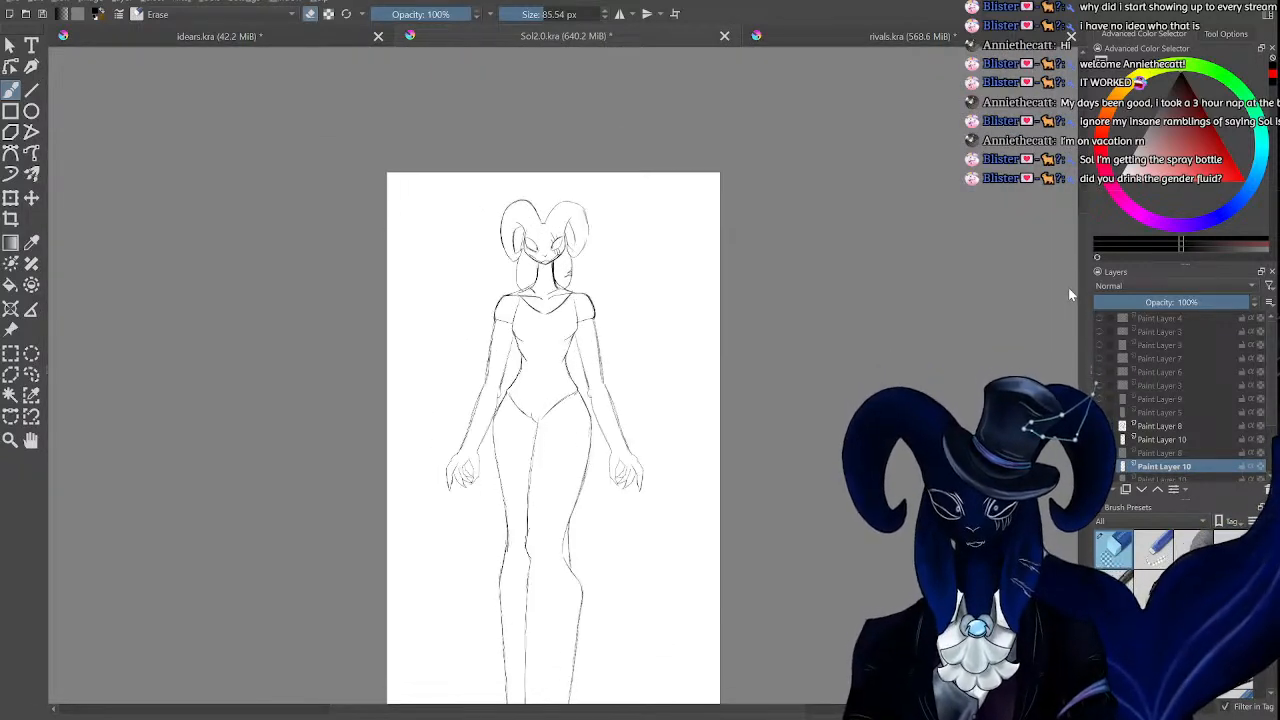
key("ctrl+plus")
key("ctrl+plus")
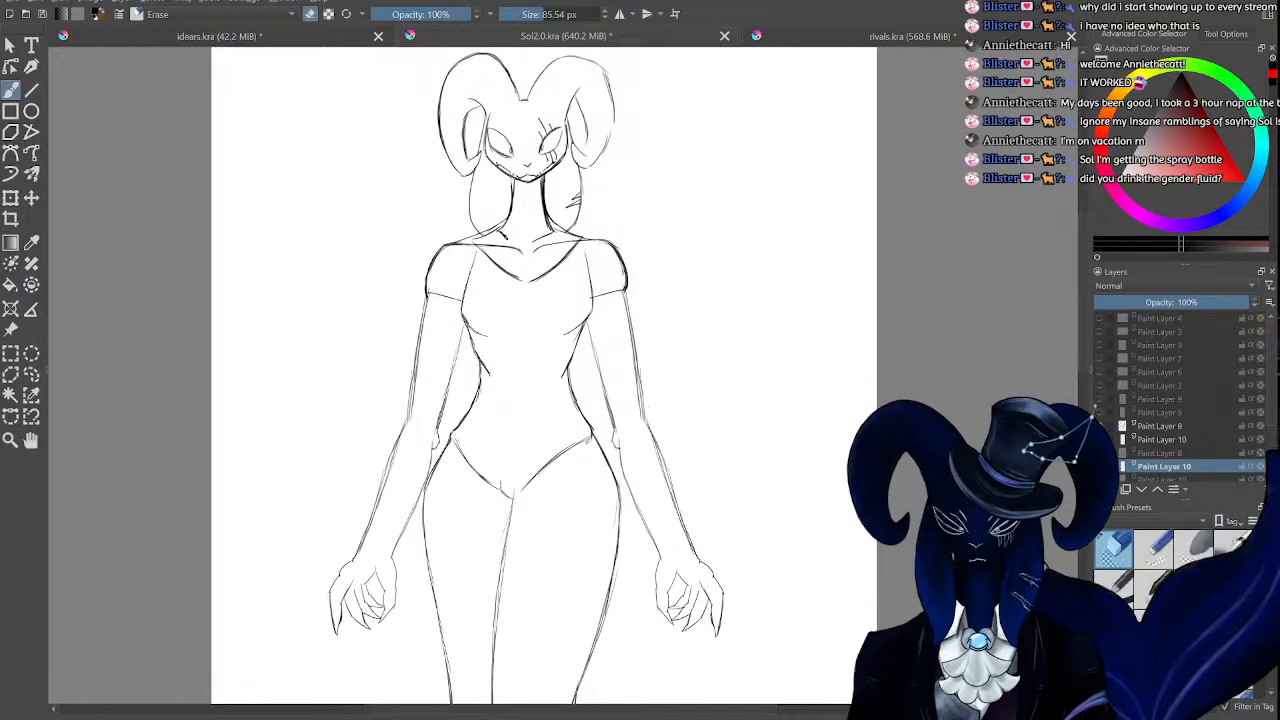
key("ctrl+minus")
key("ctrl+minus")
View the rivals.kra painting closer up and return to the Sol2.0.kra document.
key("ctrl+Tab")
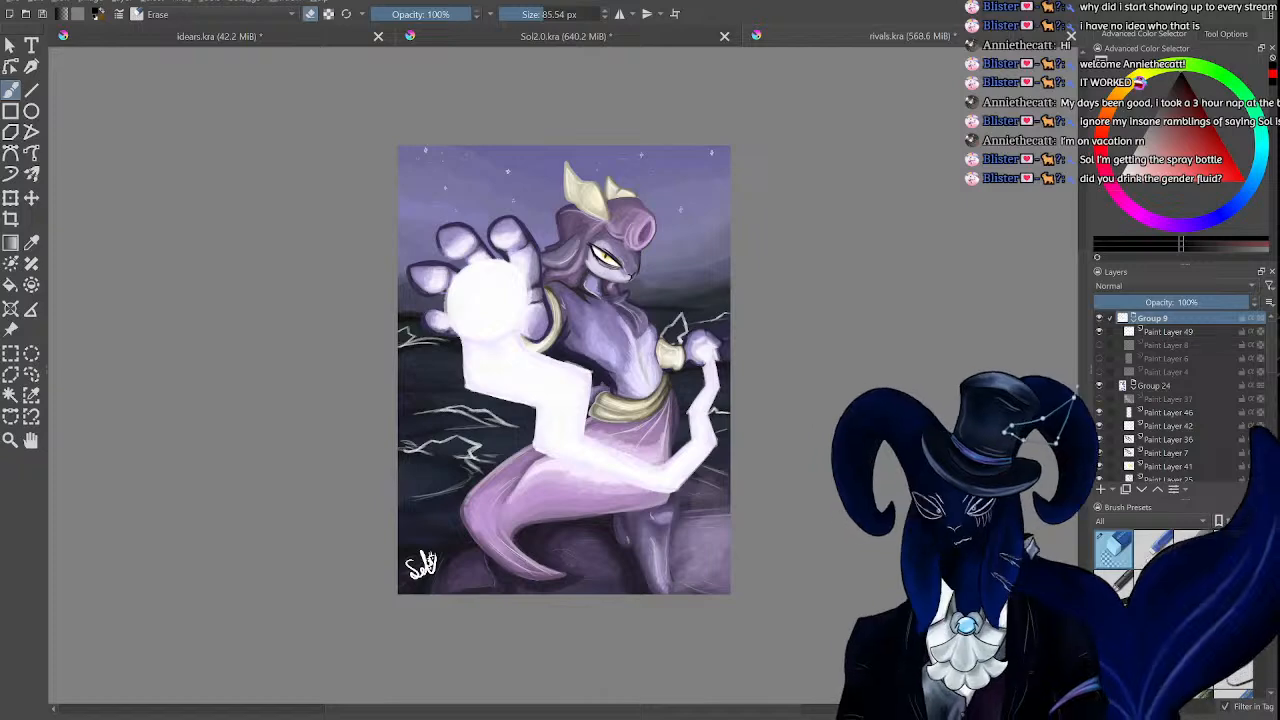
key("ctrl+plus")
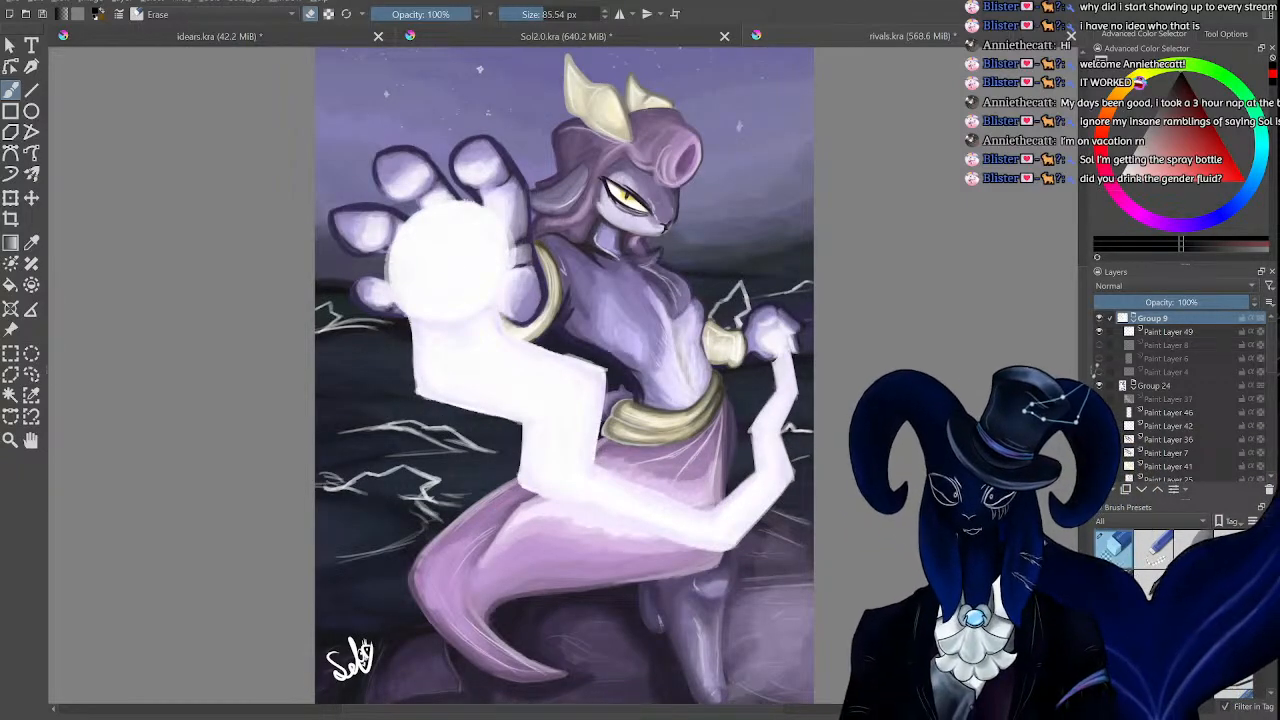
left_click(687, 36)
Inspect the standing figure's overall silhouette and its upper body, arms and hips up close.
key("ctrl+minus")
key("ctrl+minus")
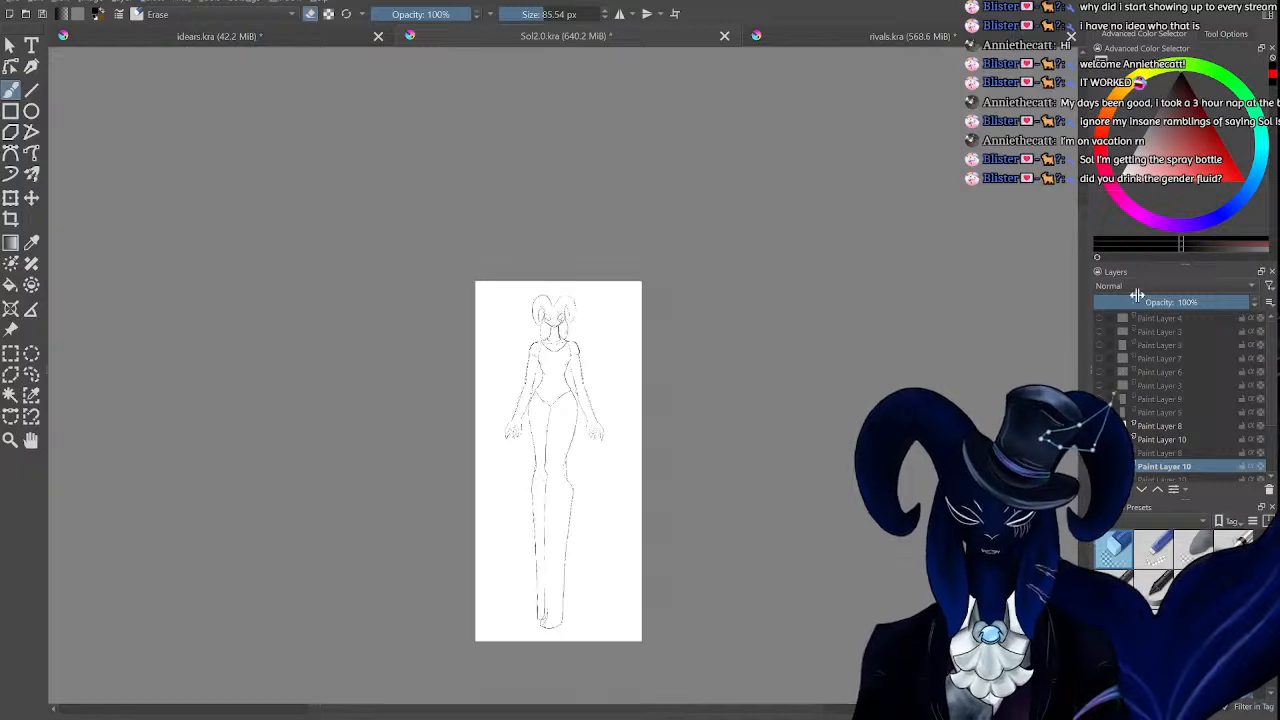
key("ctrl+plus")
key("ctrl+plus")
key("ctrl+plus")
key("ctrl+plus")
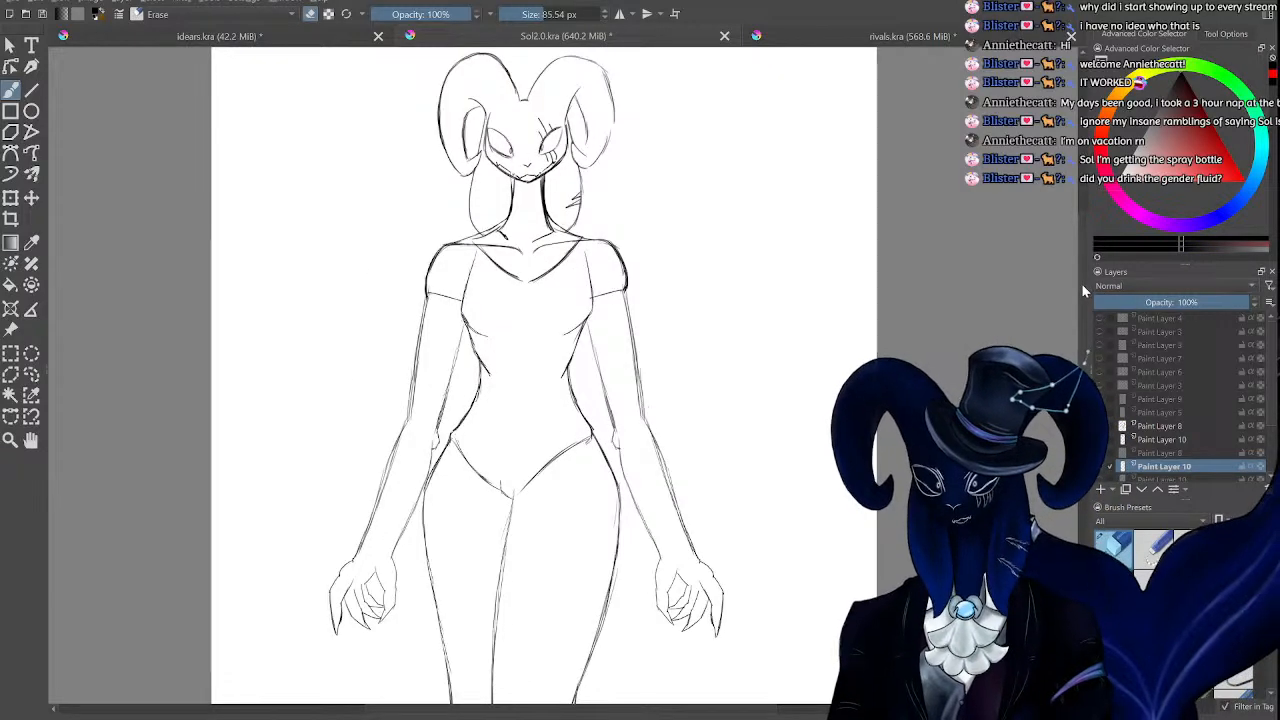
key("ctrl+plus")
key("ctrl+plus")
left_click_drag(1085, 262, 1090, 336)
key("ctrl+minus")
Add a new paint layer directly below Paint Layer 2 and choose a 10.34 px pencil brush for sketching on it.
scroll(1165, 410, "down", 2)
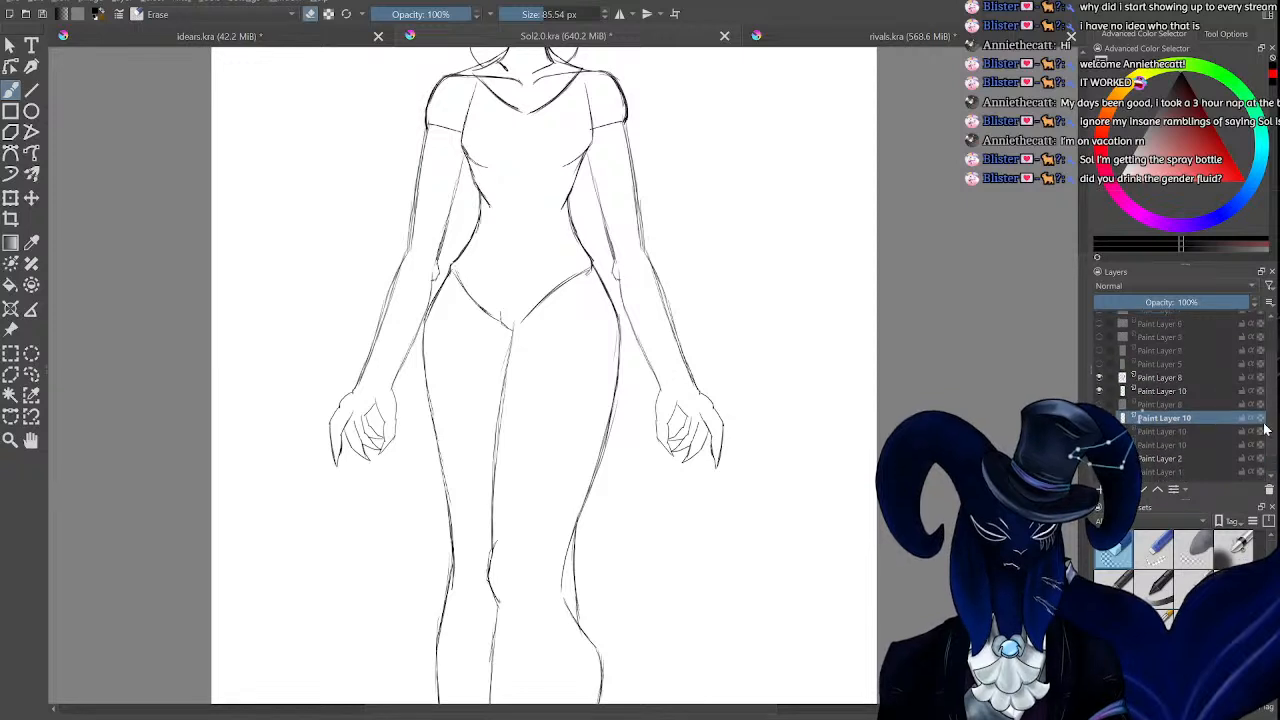
left_click(1170, 429)
left_click(1148, 469)
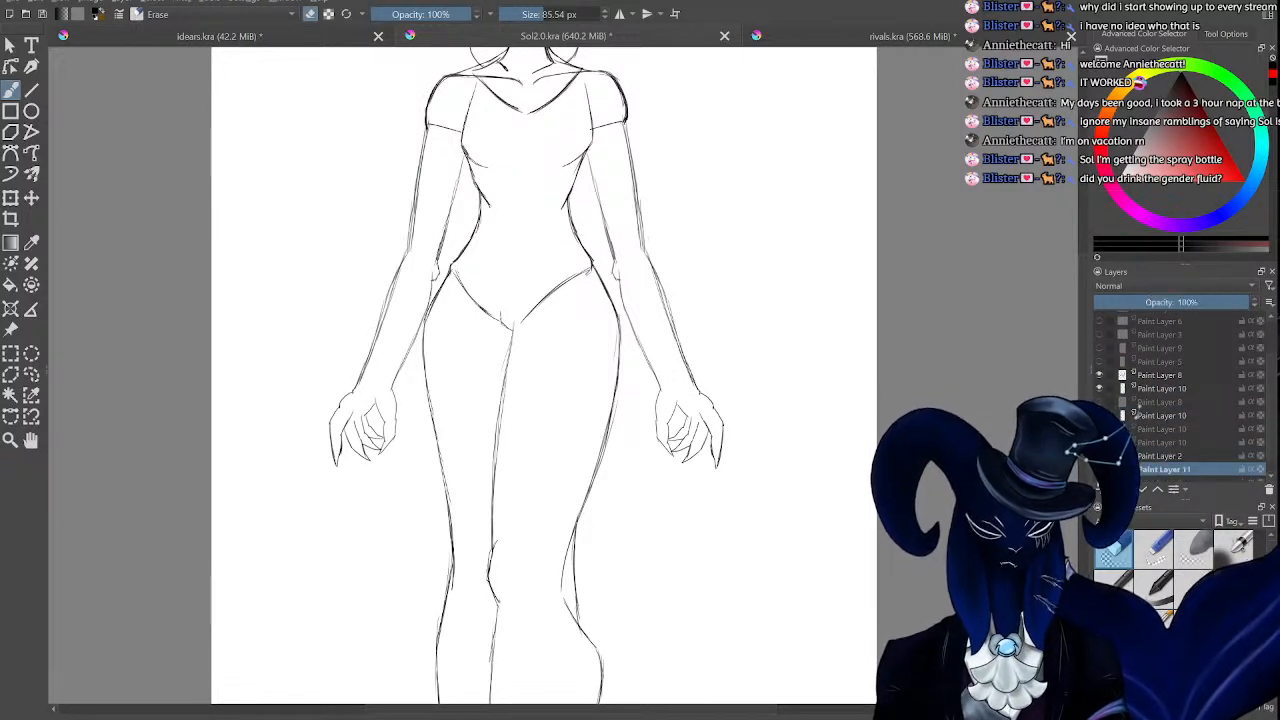
left_click_drag(1085, 390, 1085, 395)
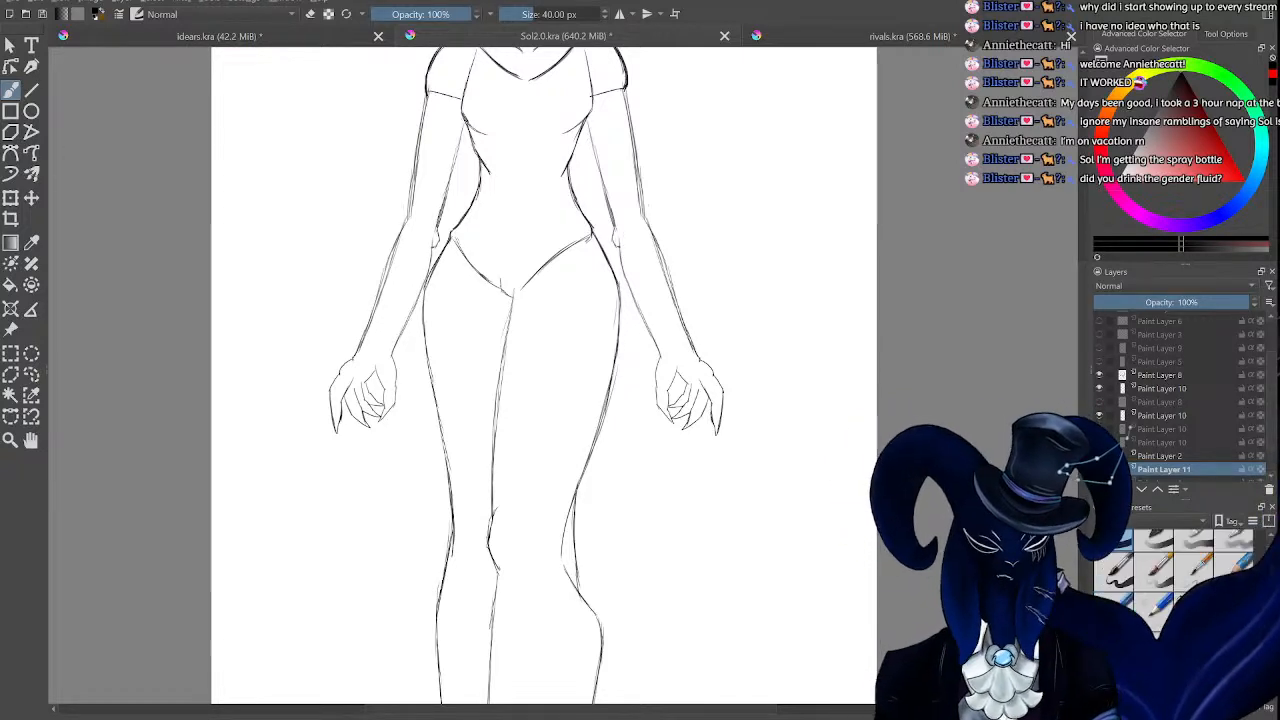
left_click(1160, 570)
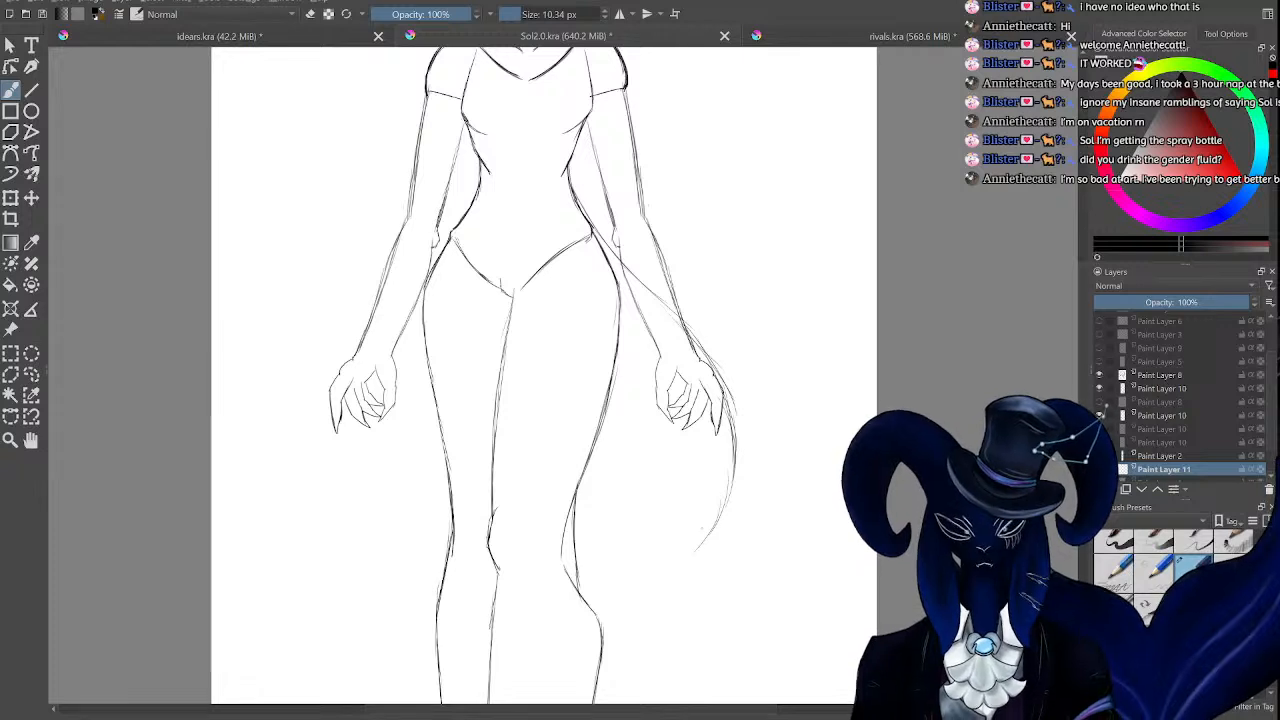
Continue the tail sketch with a curve sweeping below the clawed hand to the knee and a faint arc beside the opposite thigh.
left_click_drag(675, 569, 650, 578)
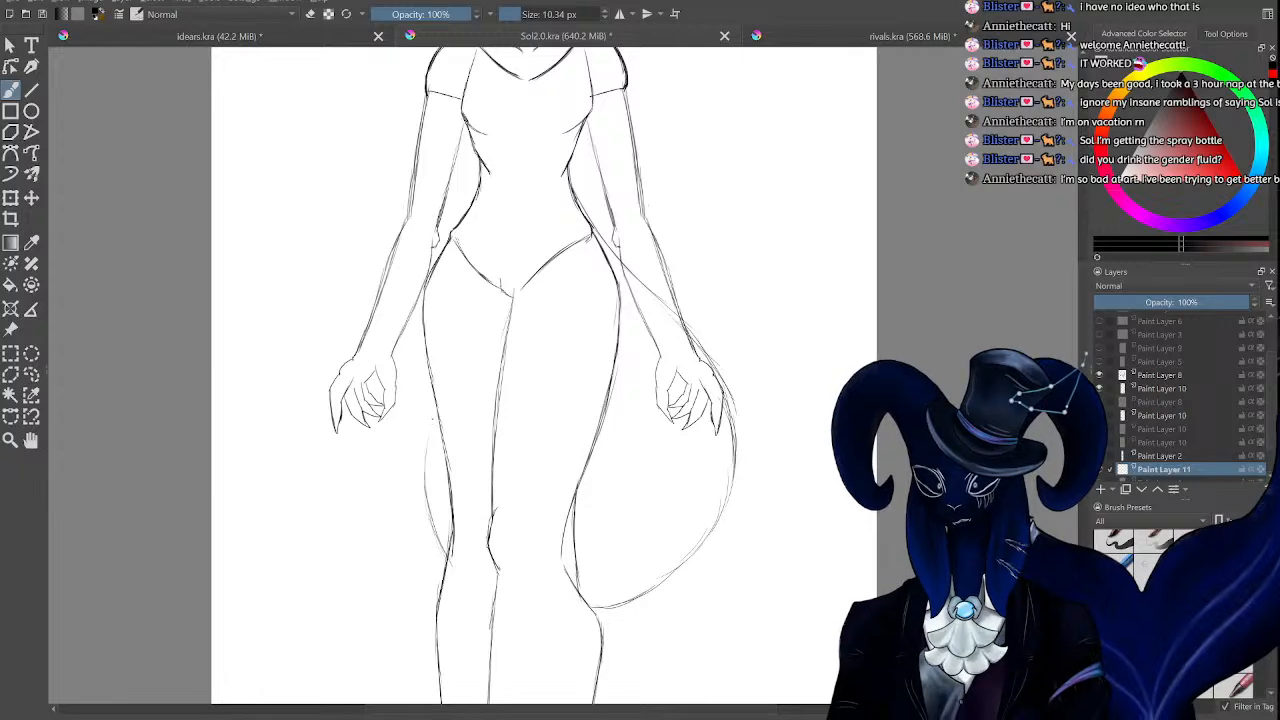
key("ctrl+minus")
key("ctrl+minus")
key("ctrl+minus")
key("ctrl+minus")
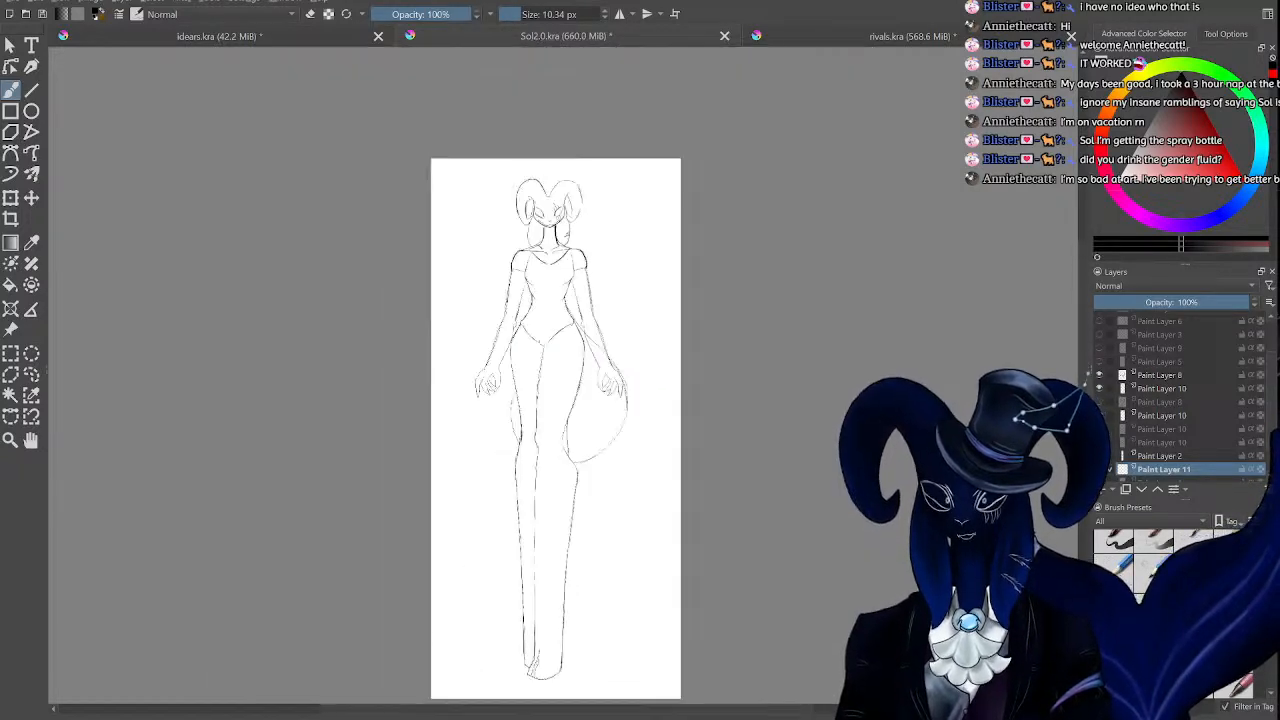
Examine how the tail curve sits against the hips, legs and hands, both close up and across the whole figure.
key("ctrl+plus")
key("ctrl+plus")
key("ctrl+plus")
key("ctrl+plus")
key("ctrl+plus")
key("ctrl+plus")
key("ctrl+minus")
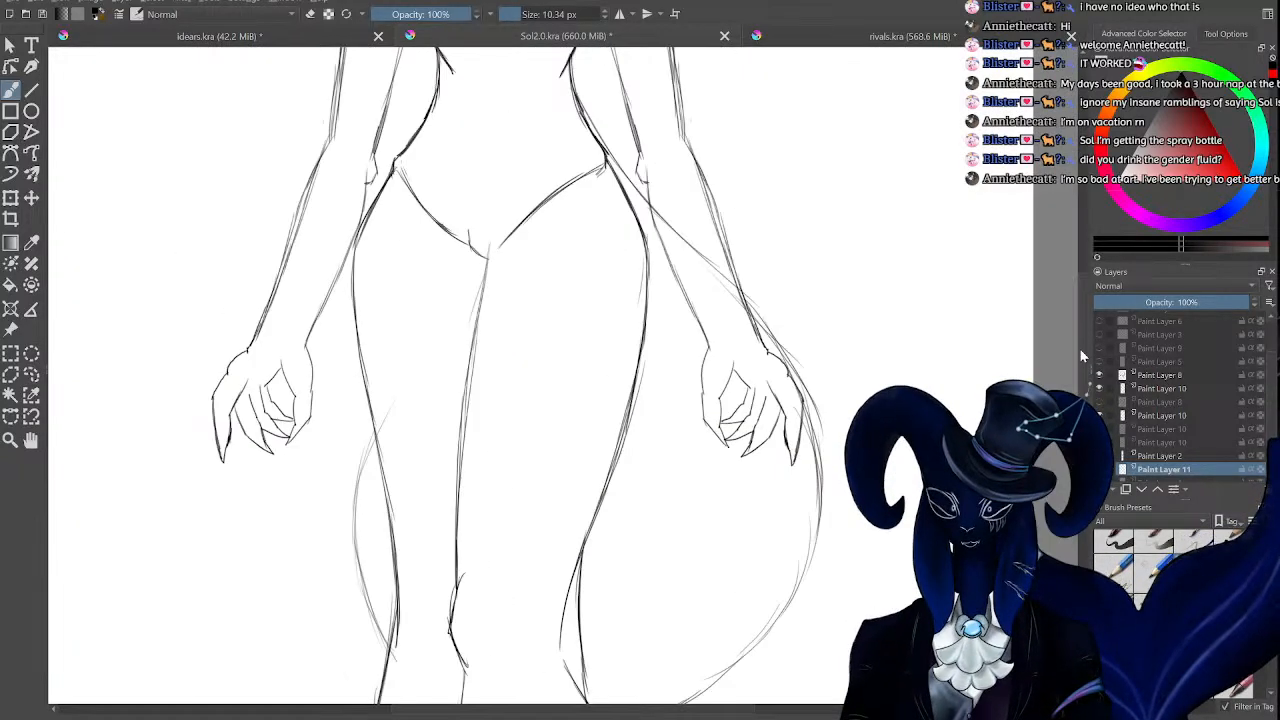
key("ctrl+plus")
key("ctrl+minus")
key("ctrl+minus")
key("Up")
key("Up")
key("Up")
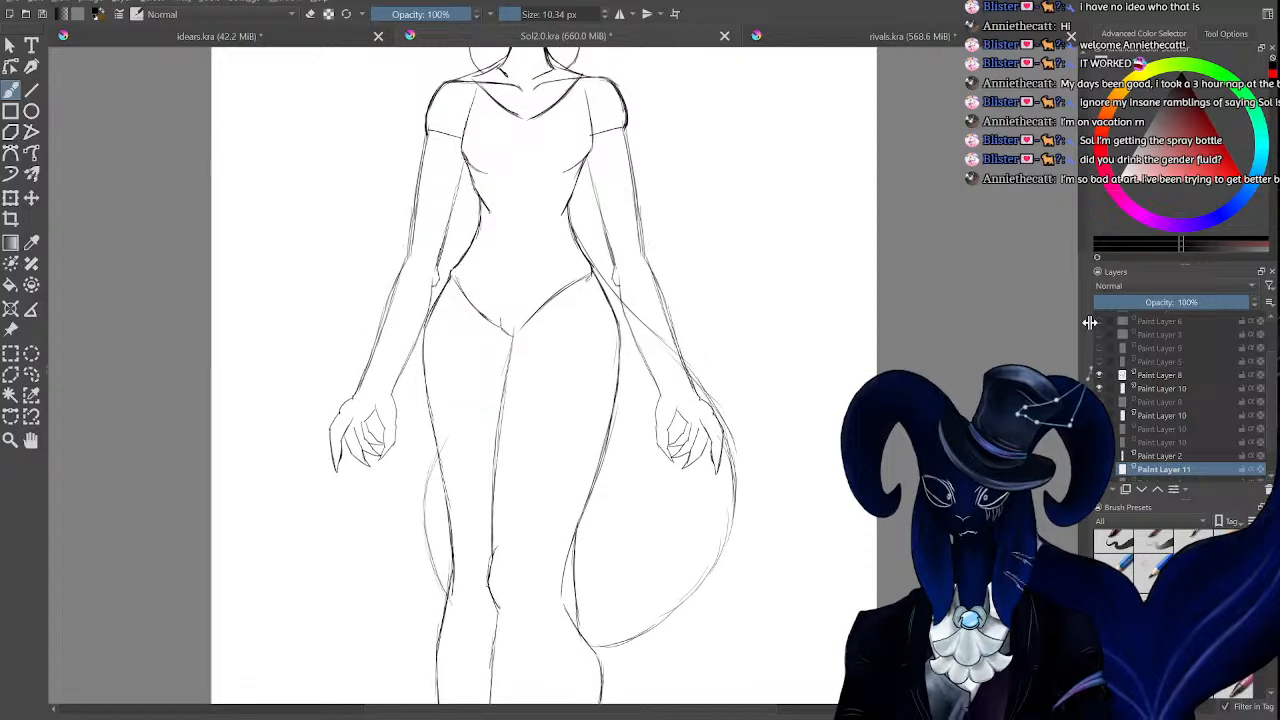
key("ctrl+plus")
key("Up")
key("Up")
key("Up")
key("Up")
key("Up")
key("Up")
key("ctrl+minus")
key("ctrl+minus")
key("ctrl+minus")
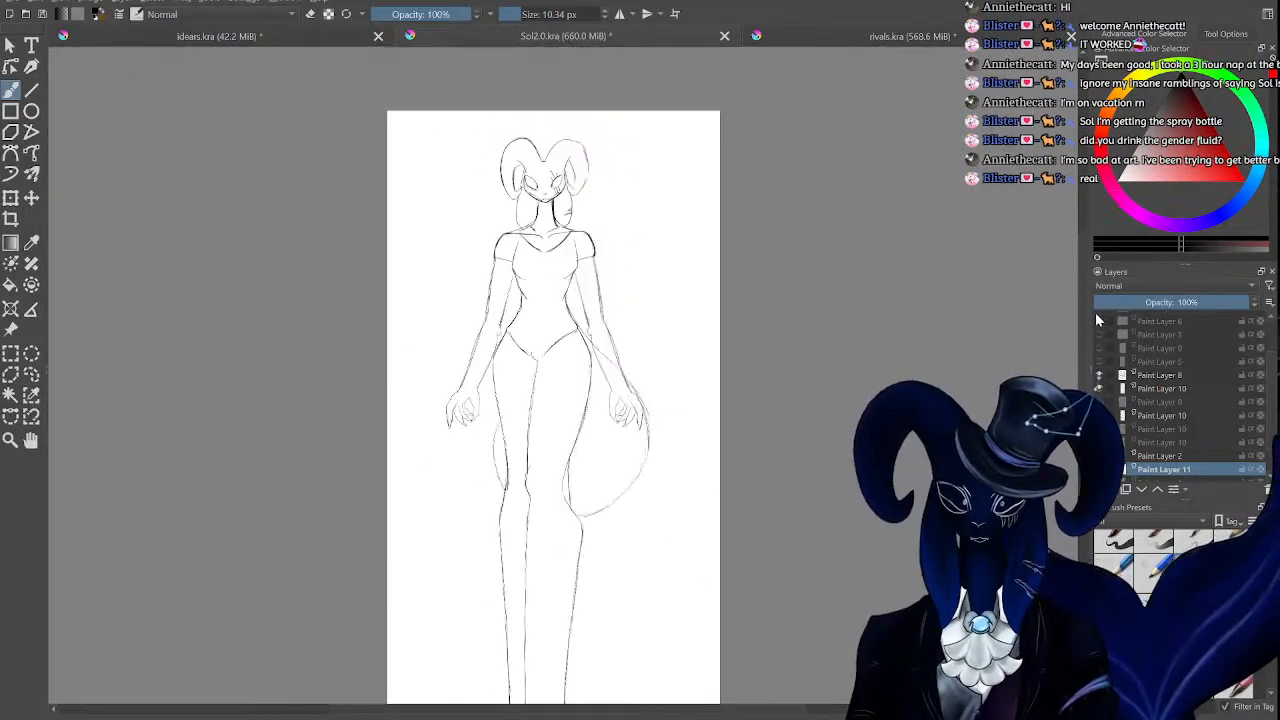
key("ctrl+plus")
key("ctrl+plus")
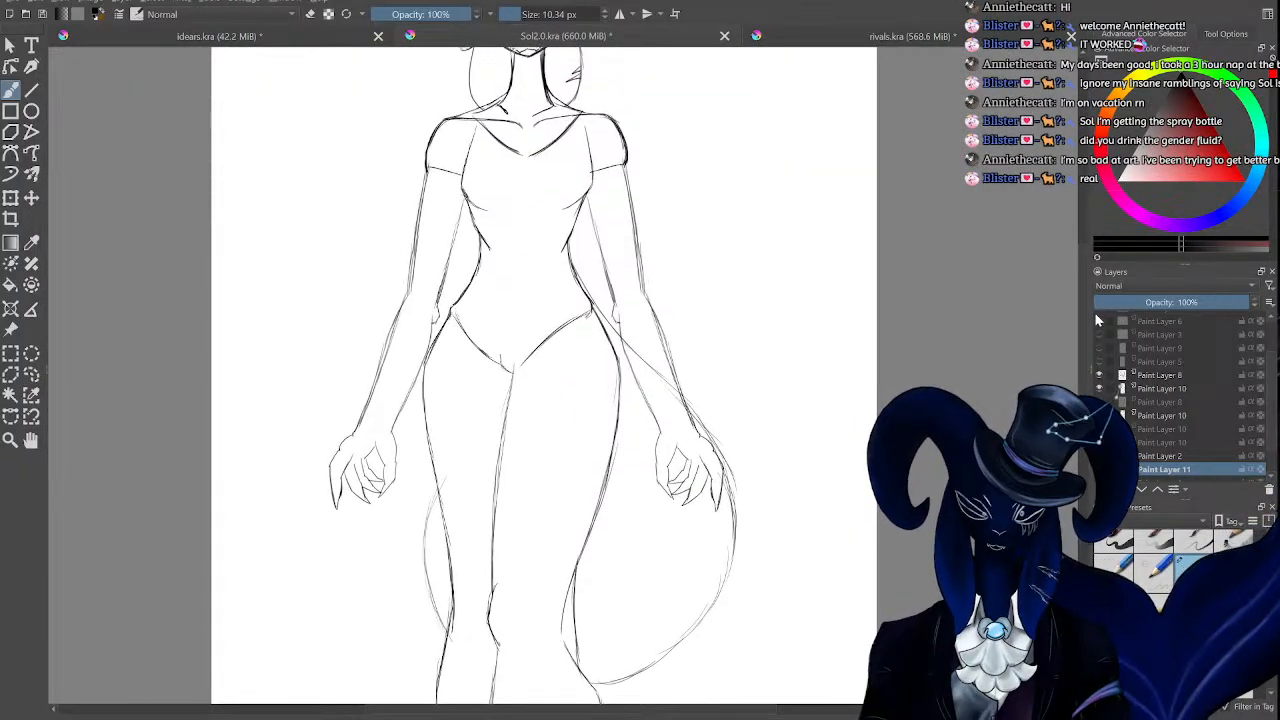
key("ctrl+plus")
key("Down")
key("Down")
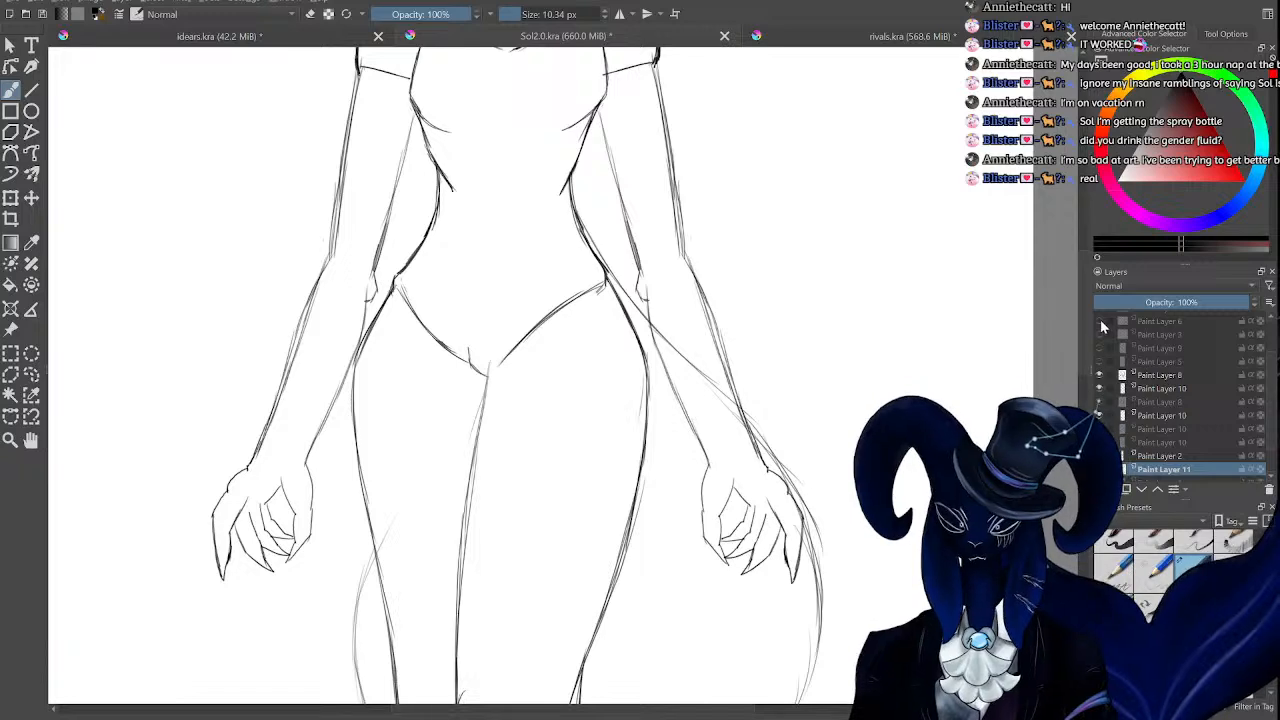
key("ctrl+minus")
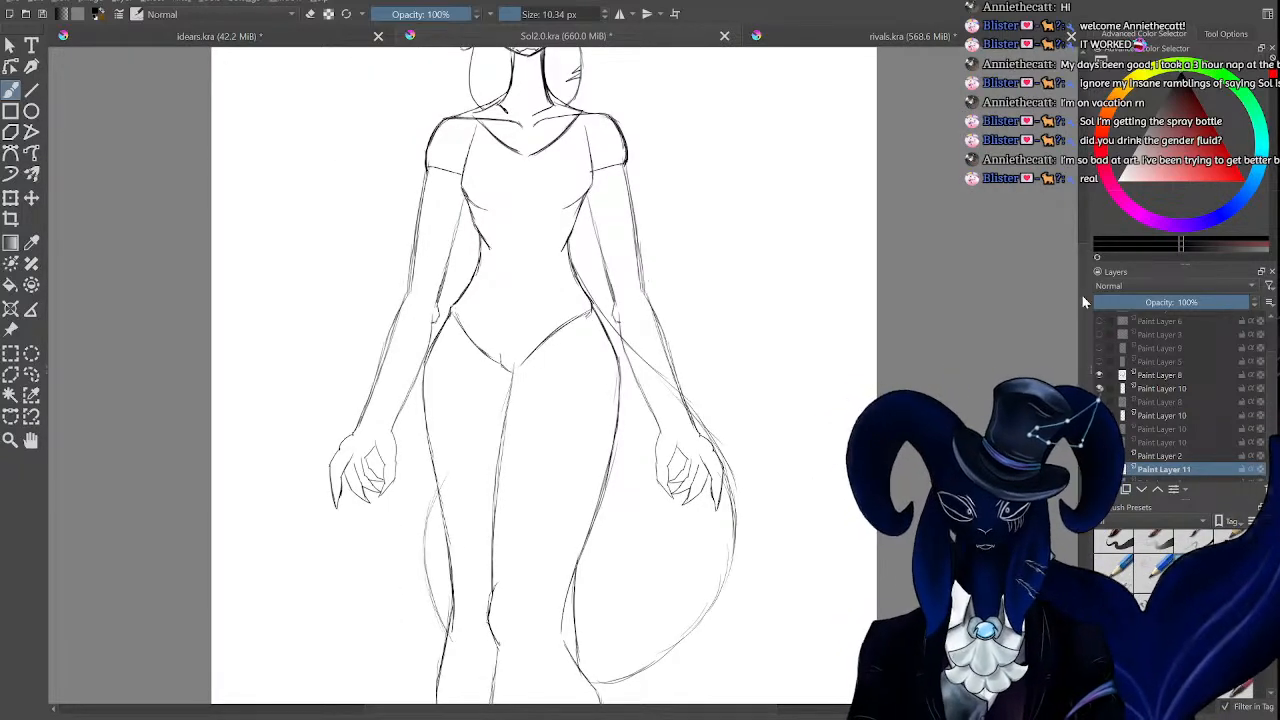
left_click_drag(1082, 289, 1085, 260)
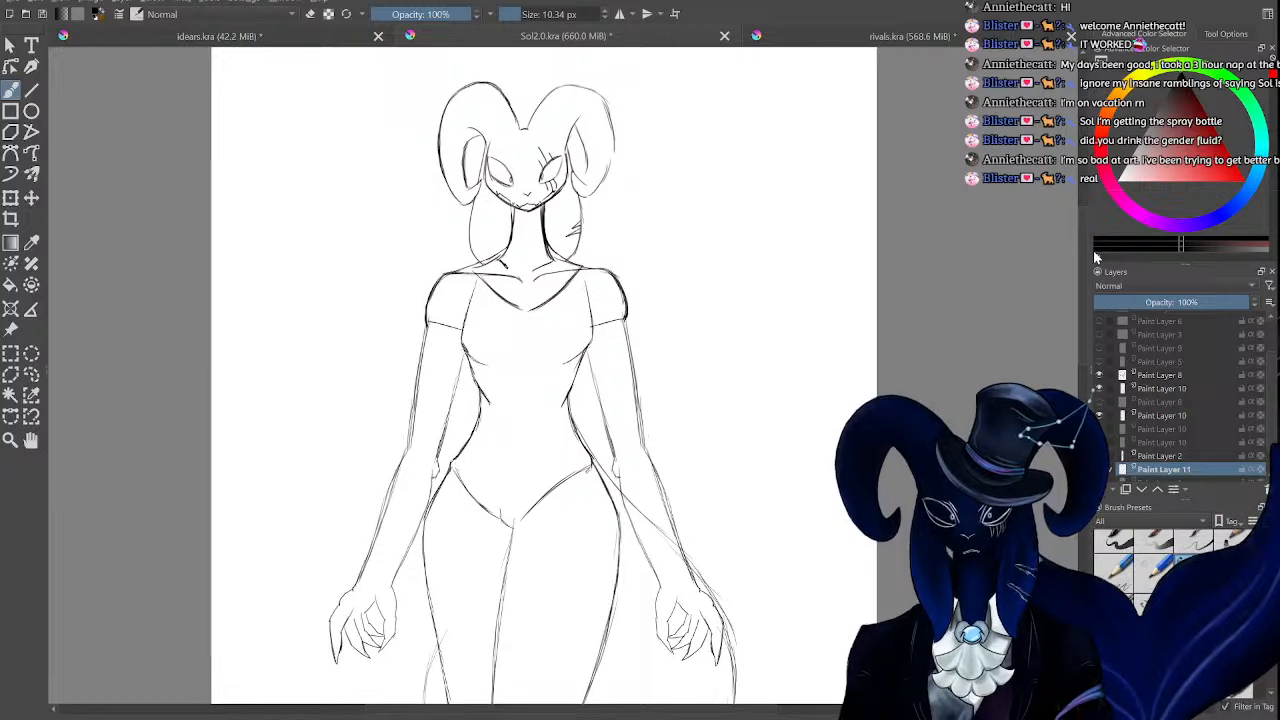
key("ctrl+minus")
key("ctrl+plus")
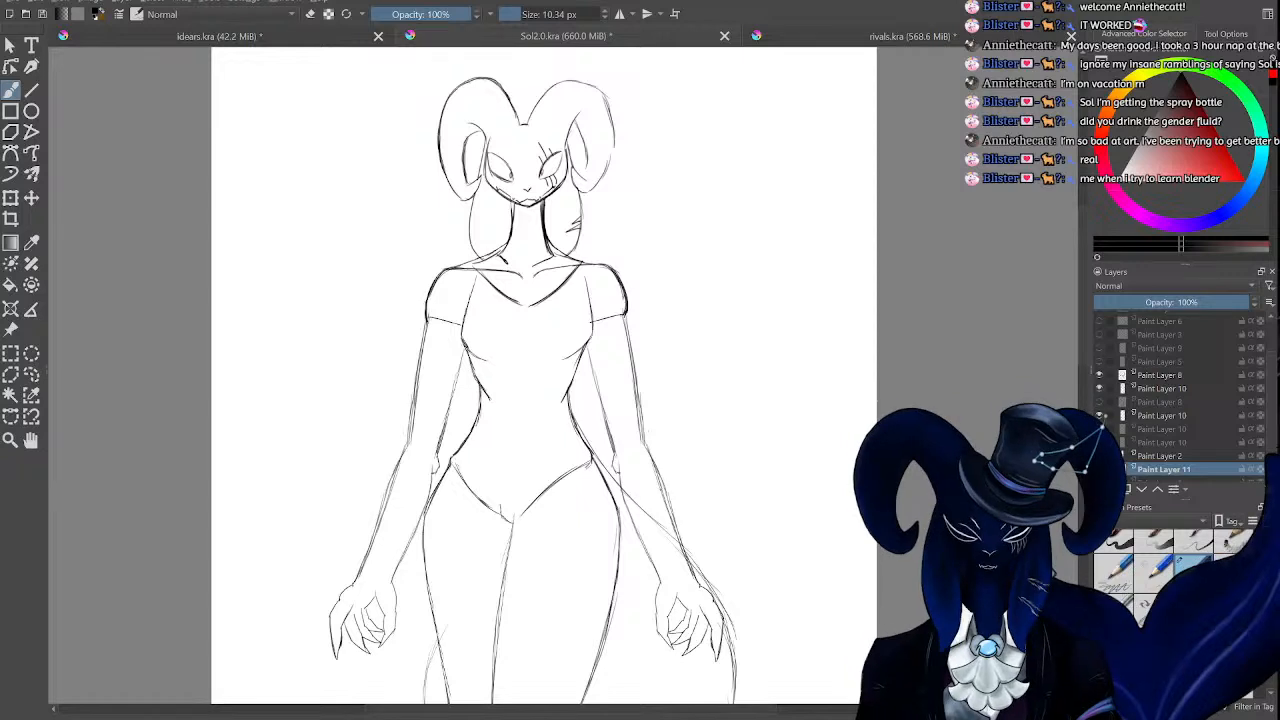
left_click_drag(670, 460, 648, 503)
left_click_drag(680, 430, 653, 492)
left_click_drag(680, 404, 663, 468)
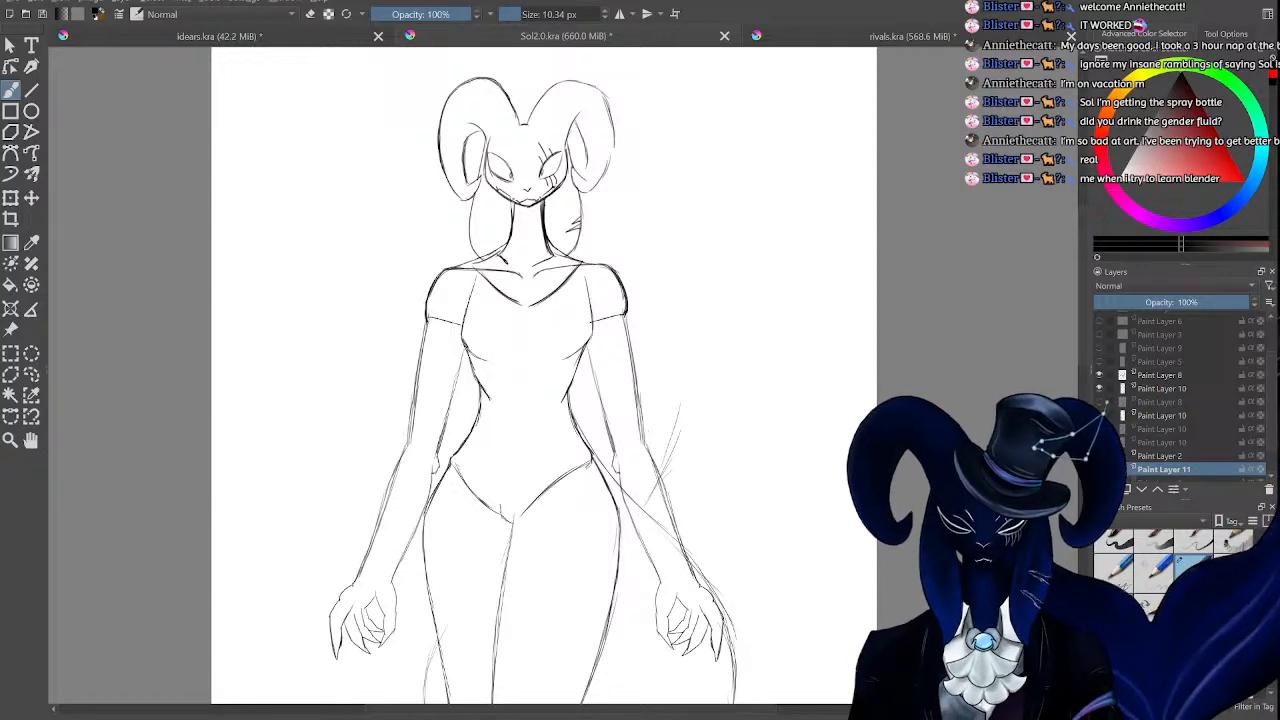
key("ctrl+z")
key("ctrl+z")
key("ctrl+z")
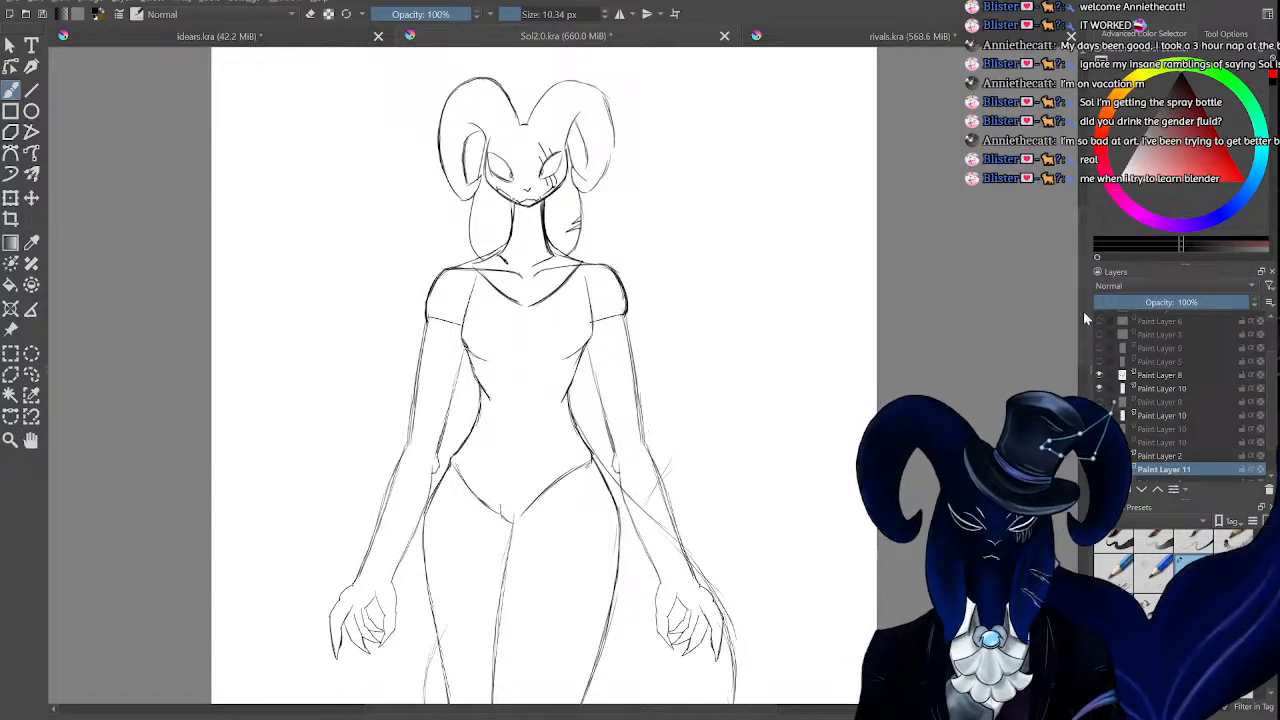
Undo all strokes of the first tail sketch running from the hip to the knee.
left_click_drag(1083, 305, 1083, 340)
key("ctrl+z")
key("ctrl+z")
key("ctrl+z")
key("ctrl+z")
key("ctrl+z")
key("ctrl+z")
key("ctrl+z")
key("ctrl+z")
key("ctrl+z")
key("ctrl+z")
key("ctrl+z")
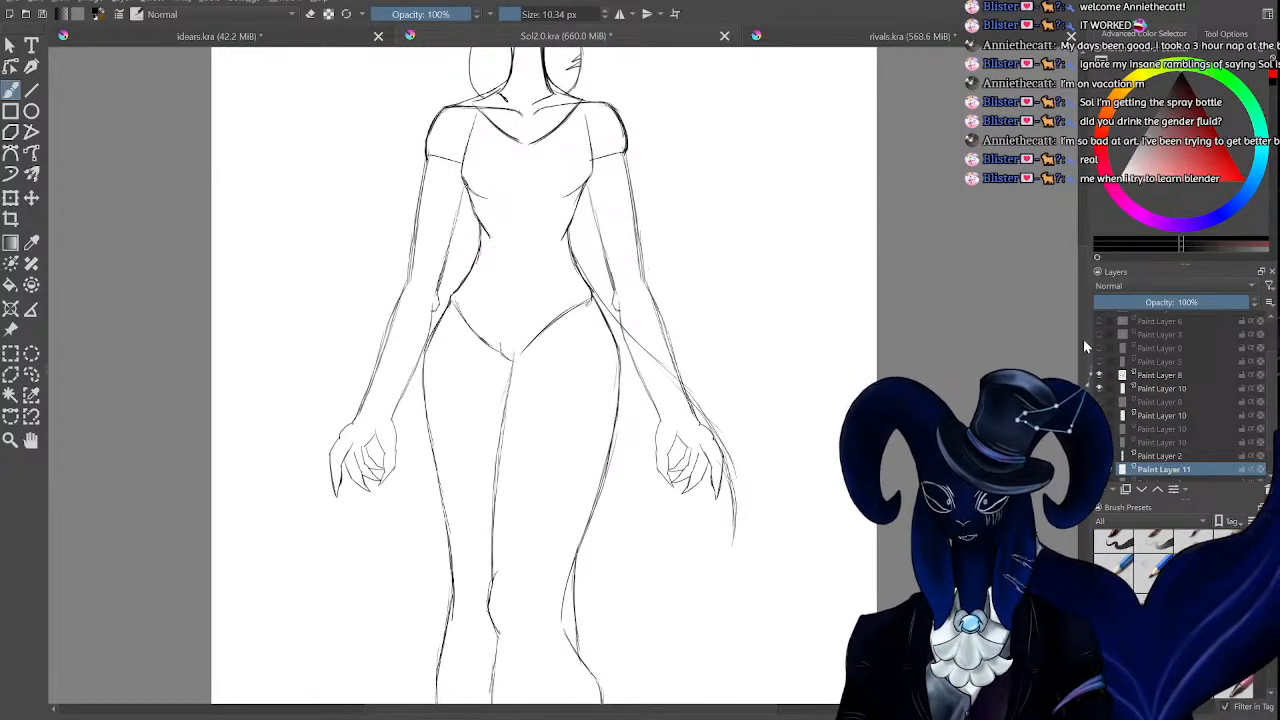
scroll(1084, 340, "up", 5)
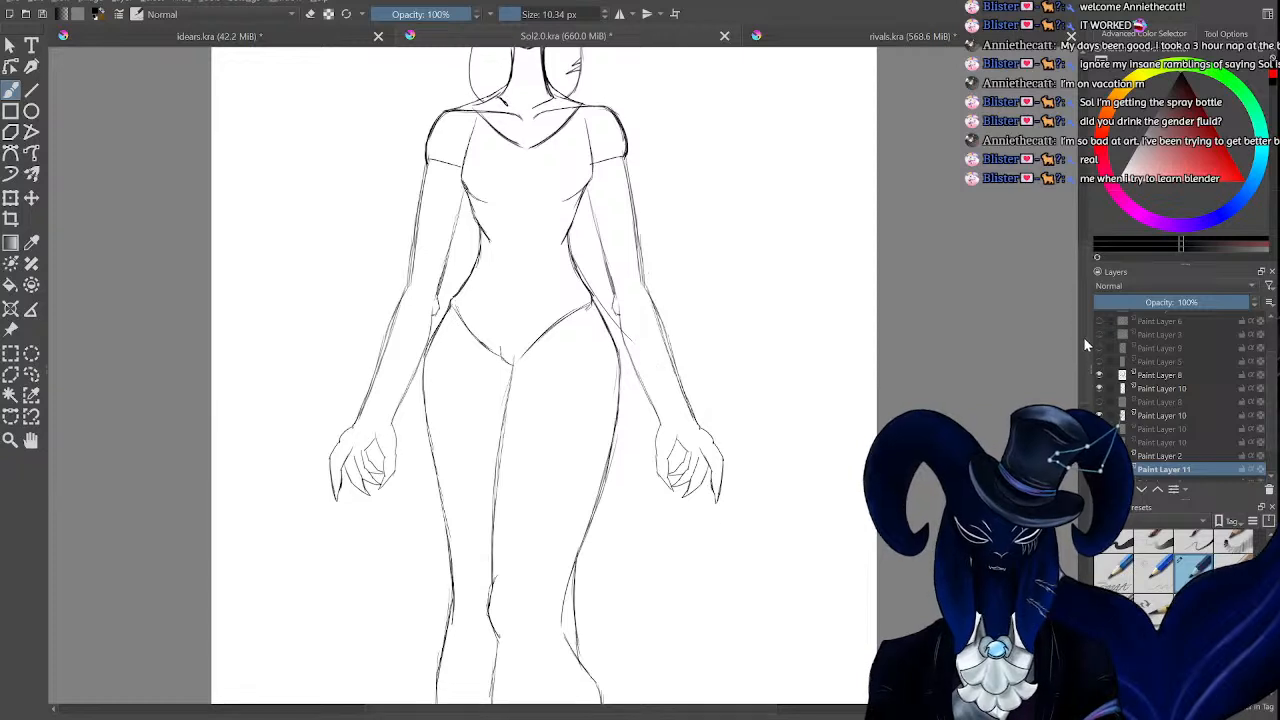
Sketch a wider tail whose outer edge runs from beside the shoulder, around outside the hand and back to the thigh.
scroll(1090, 310, "up", 2)
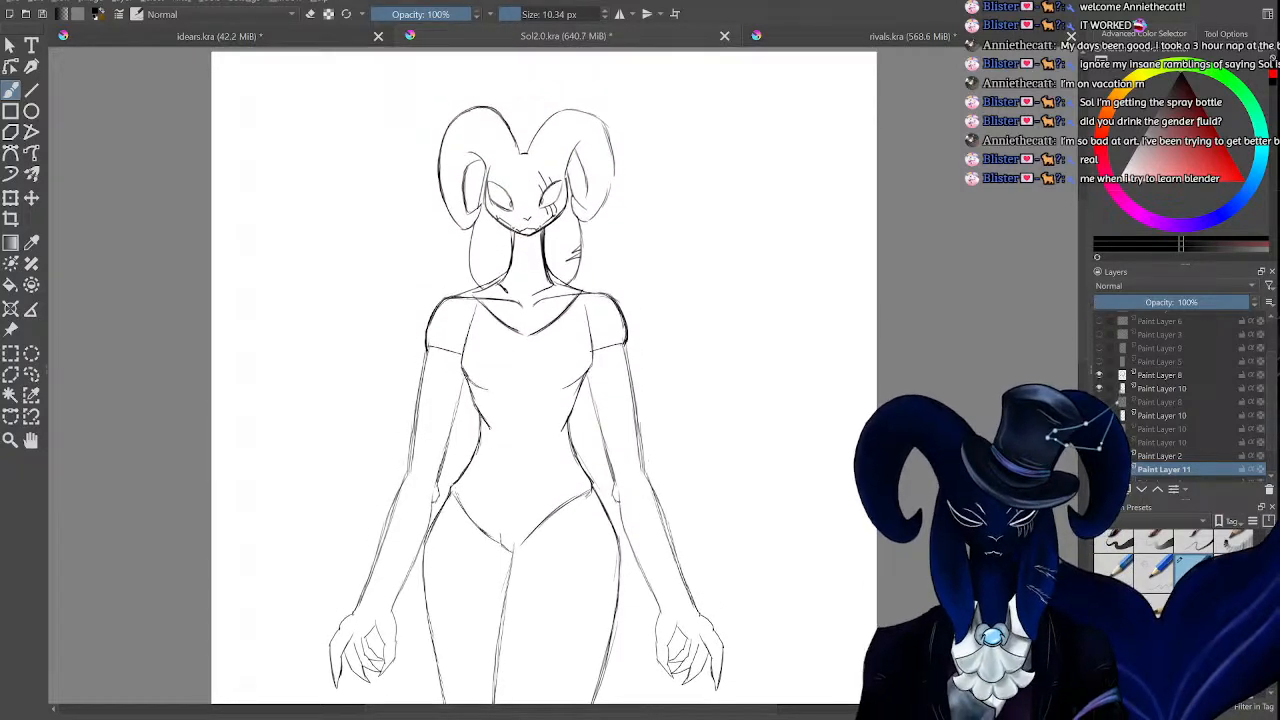
left_click_drag(708, 309, 815, 538)
left_click_drag(650, 312, 634, 400)
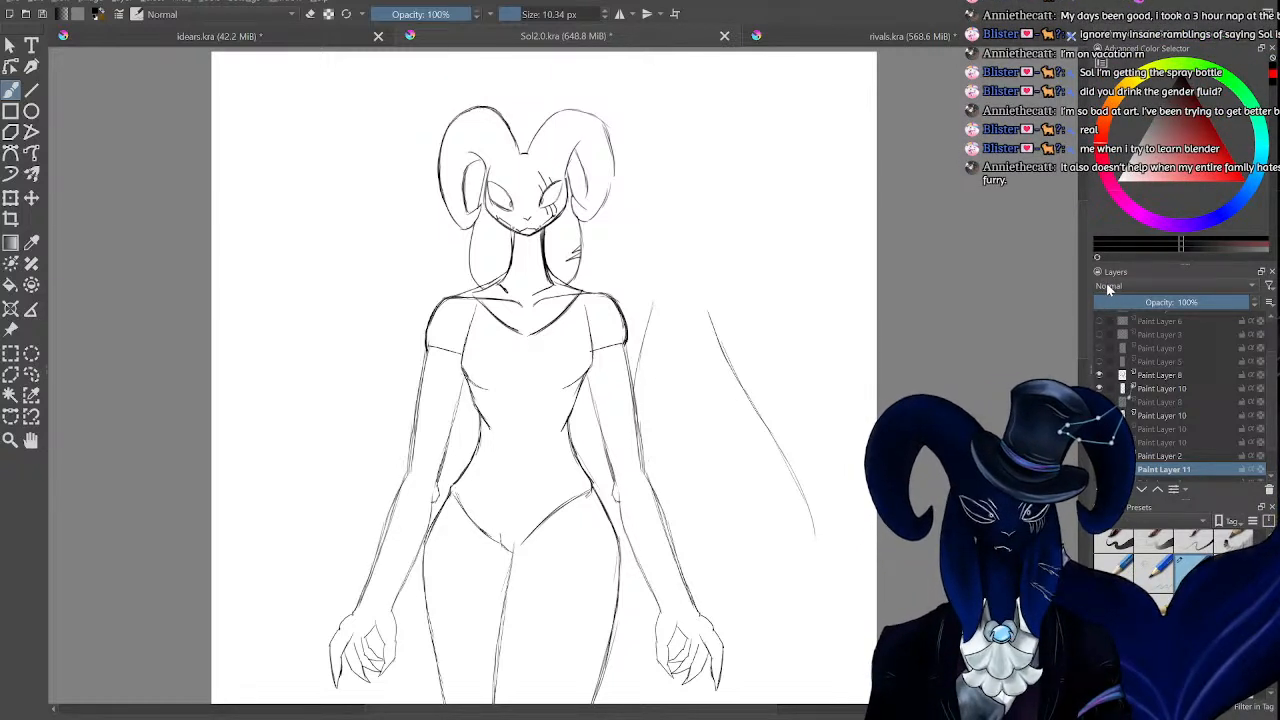
scroll(540, 400, "down", 5)
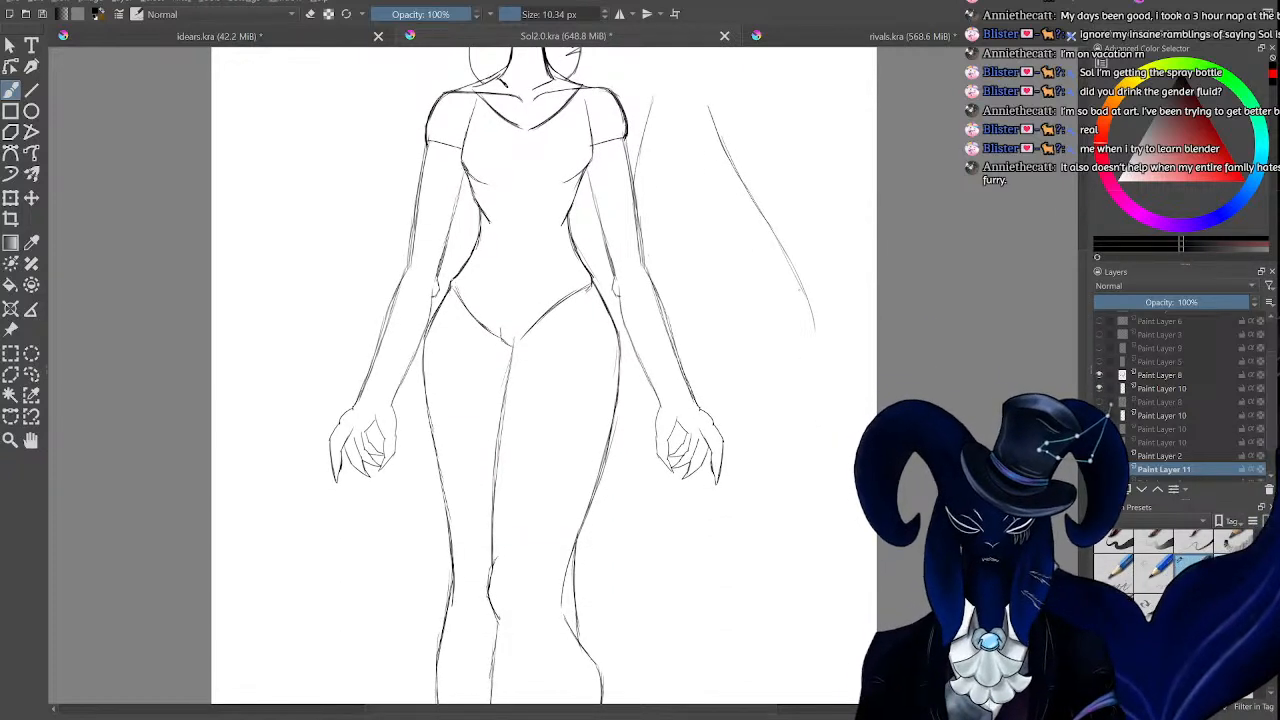
left_click_drag(798, 275, 825, 378)
mouse_move(814, 325)
left_mouse_down()
mouse_move(820, 437)
mouse_move(770, 502)
mouse_move(610, 538)
left_mouse_up()
left_click_drag(704, 530, 600, 516)
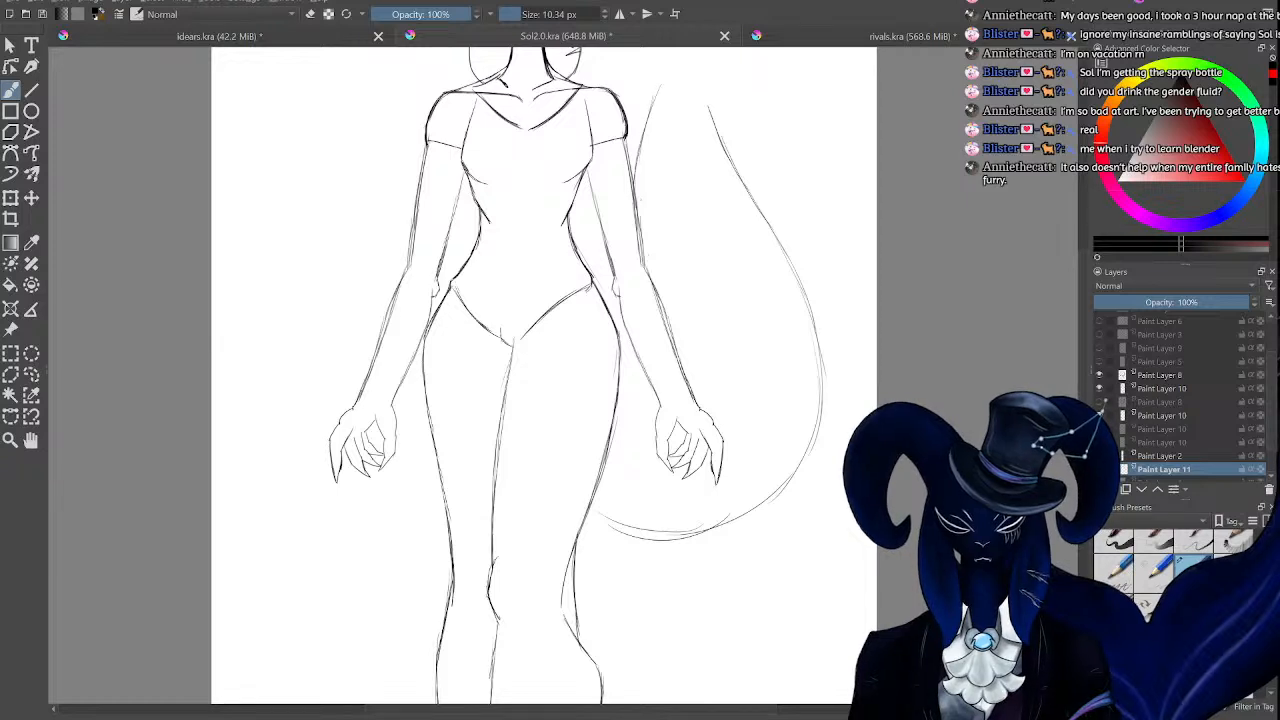
Sketch the tail's inner edge behind the forearm to the hip and clean its overlapping strokes near the wrist with an 85.54 px eraser.
mouse_move(656, 90)
left_mouse_down()
mouse_move(637, 214)
mouse_move(678, 308)
left_mouse_up()
left_click_drag(648, 240, 694, 342)
mouse_move(660, 274)
left_mouse_down()
mouse_move(692, 366)
mouse_move(676, 412)
mouse_move(632, 404)
mouse_move(620, 387)
left_mouse_up()
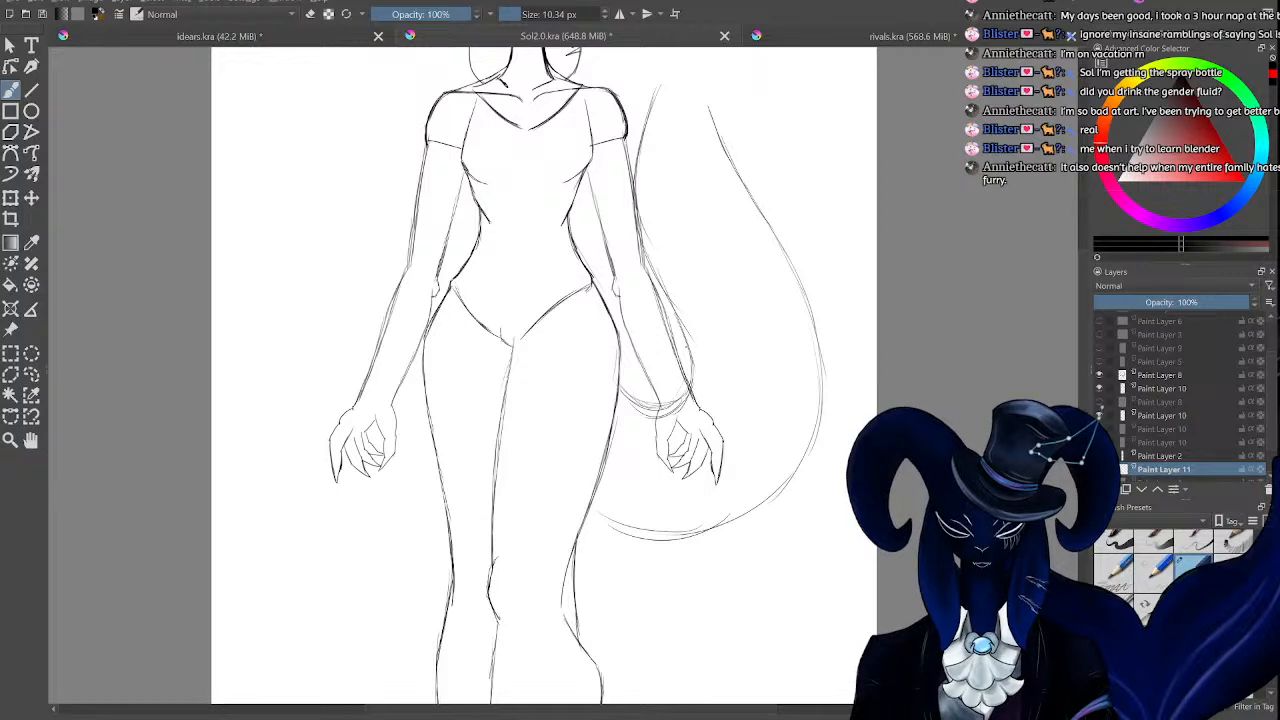
key("e")
left_click_drag(683, 403, 692, 398)
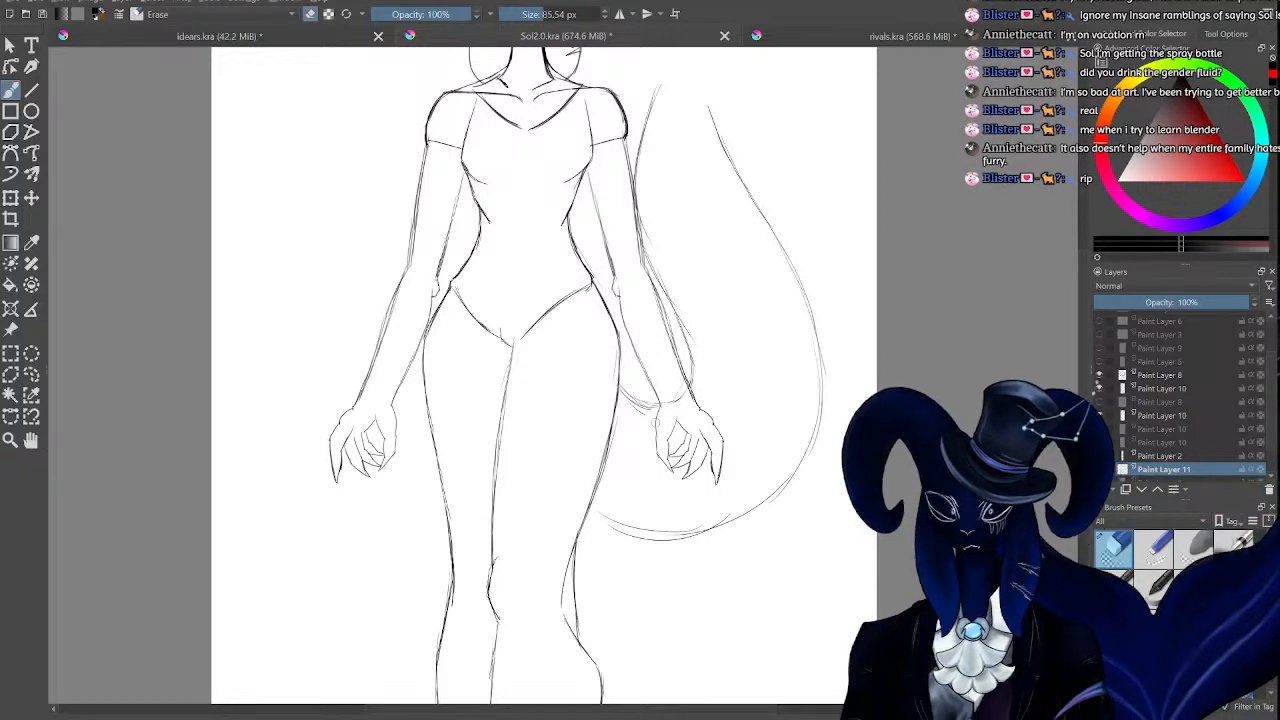
left_click_drag(618, 412, 656, 414)
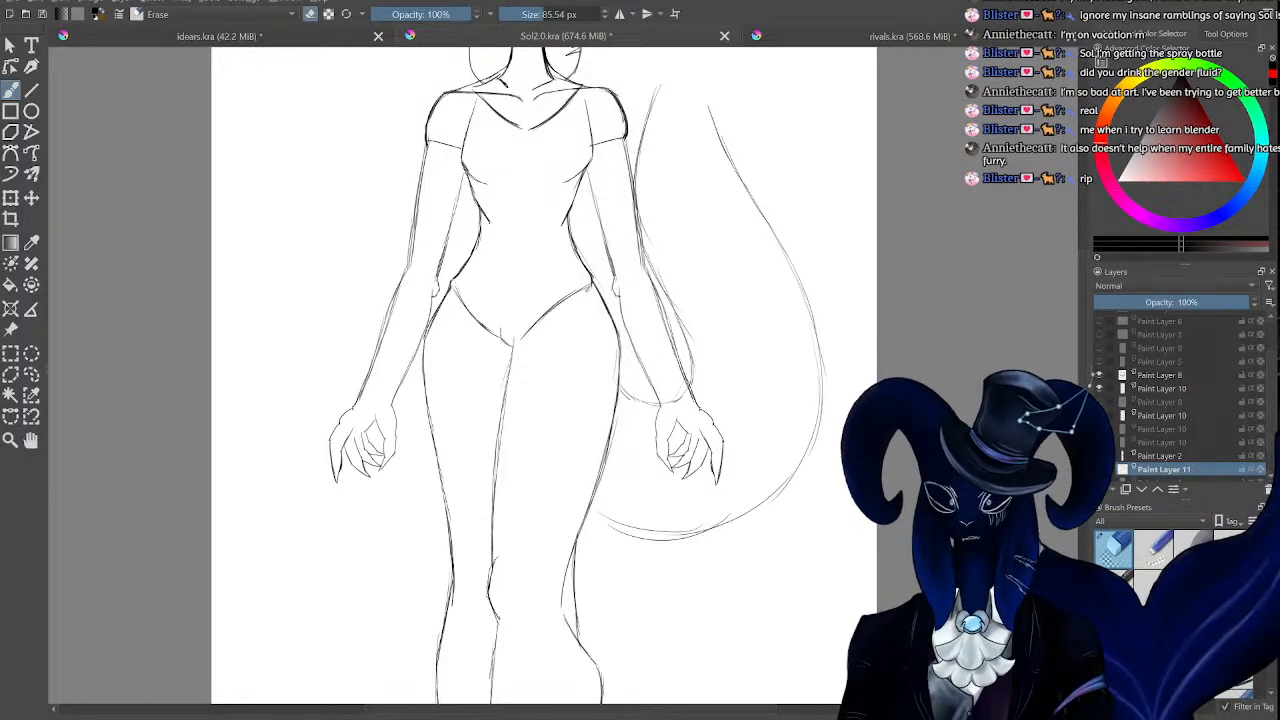
Examine the new tail's shape and proportions against the whole figure and close up around the torso and legs.
scroll(1084, 290, "up", 2)
left_click_drag(1084, 285, 1077, 273)
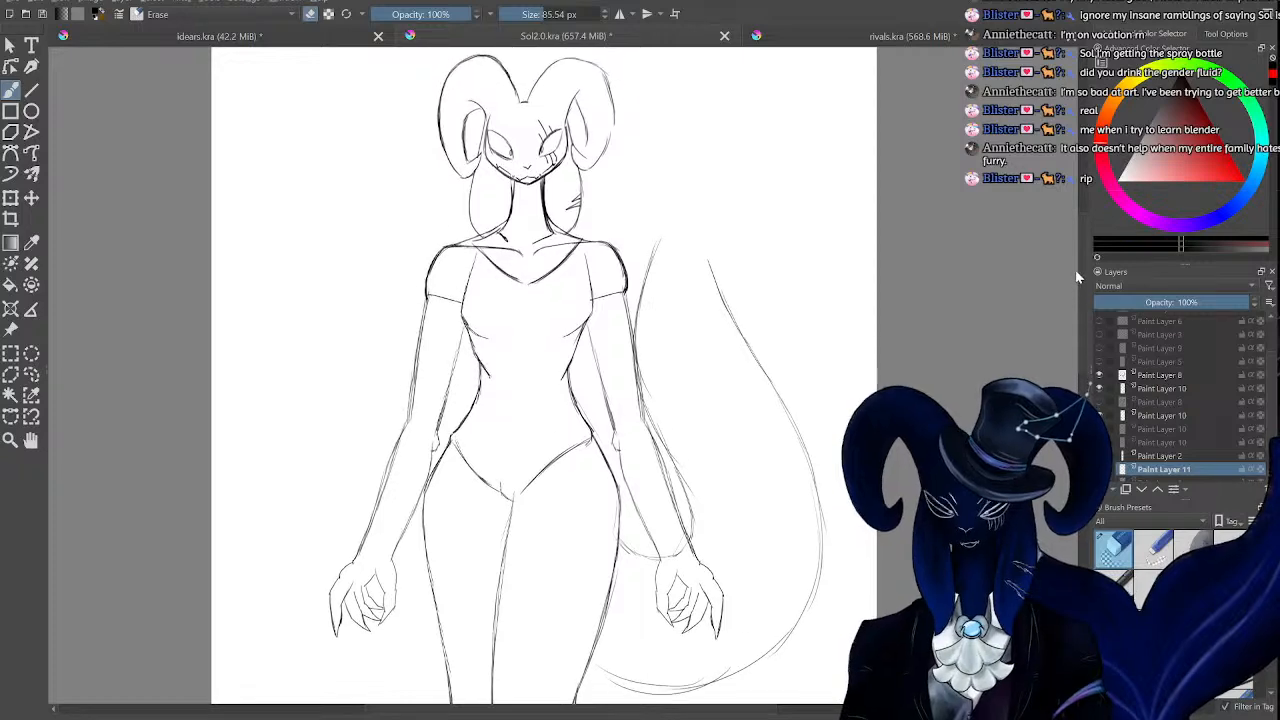
key("ctrl+plus")
key("ctrl+minus")
key("ctrl+minus")
key("ctrl+minus")
key("ctrl+minus")
key("ctrl+plus")
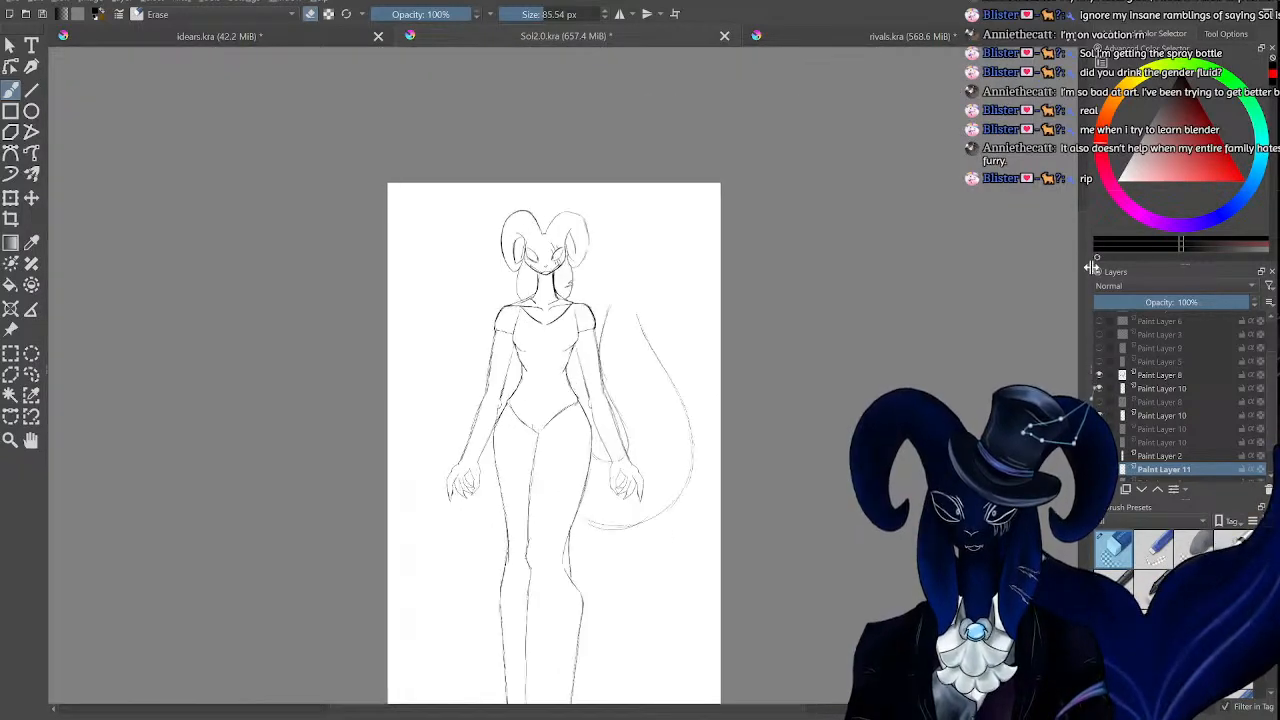
key("ctrl+minus")
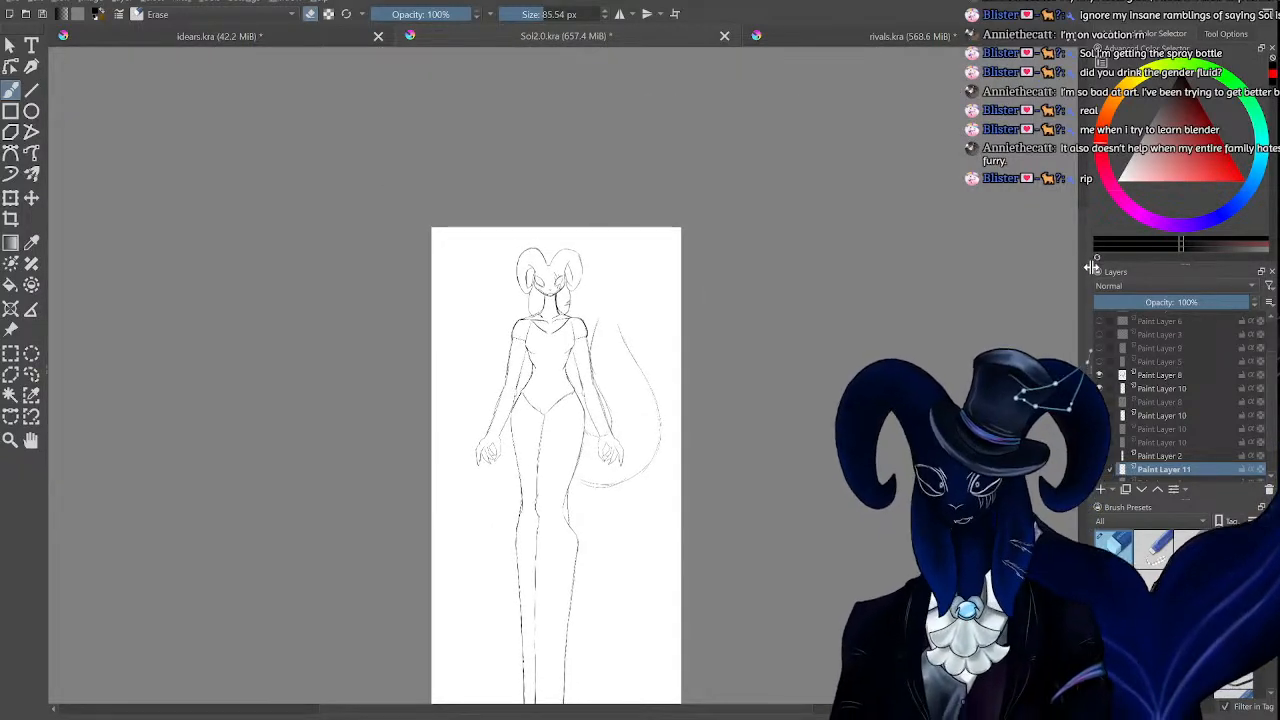
scroll(1093, 265, "up", 1)
scroll(1092, 268, "down", 2)
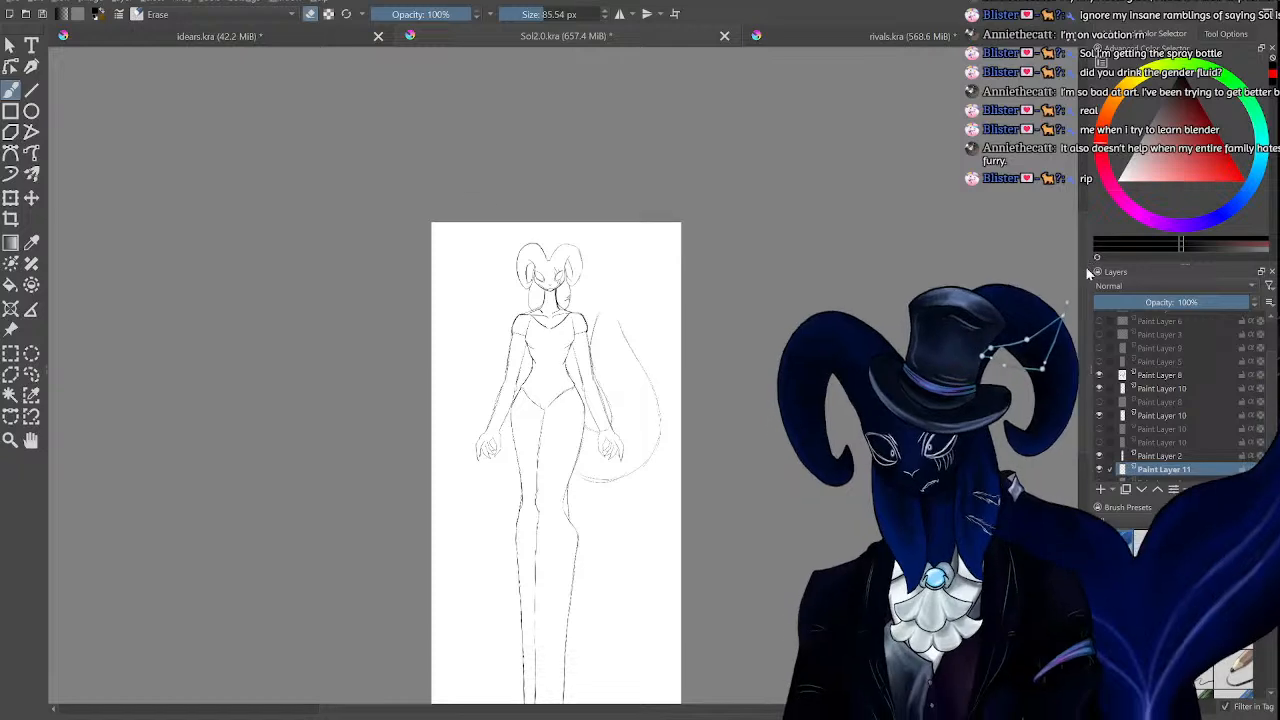
scroll(1093, 290, "down", 5)
key("ctrl+plus")
key("ctrl+plus")
key("ctrl+plus")
key("ctrl+plus")
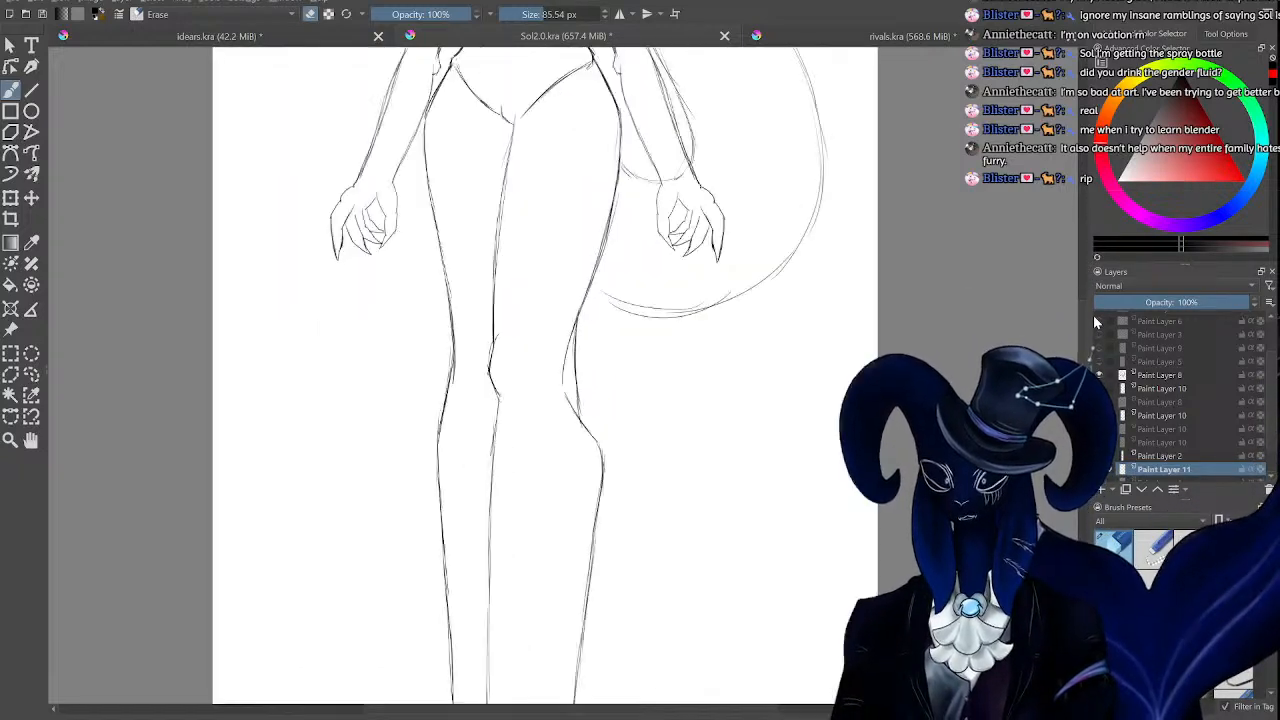
key("ctrl+minus")
left_click_drag(1094, 318, 1095, 293)
scroll(1096, 300, "down", 1)
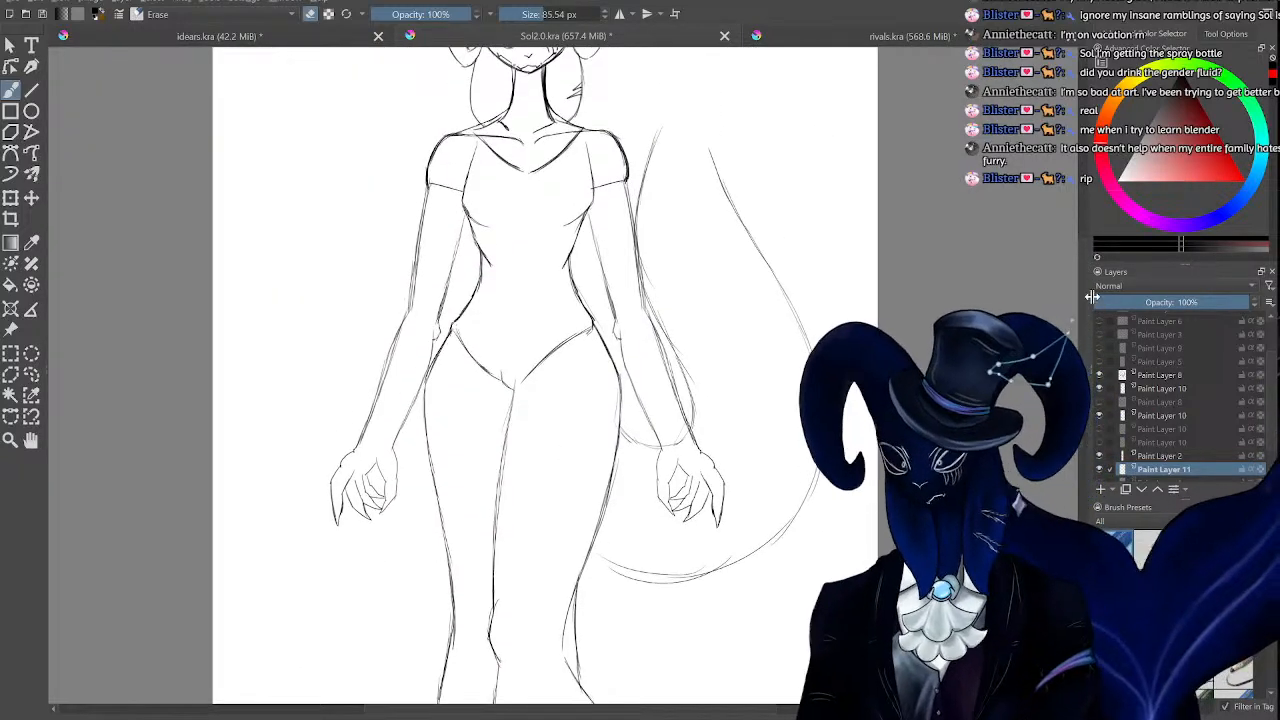
key("ctrl+minus")
key("ctrl+plus")
scroll(1101, 291, "up", 2)
scroll(1103, 300, "down", 2)
key("ctrl+minus")
key("ctrl+minus")
key("ctrl+minus")
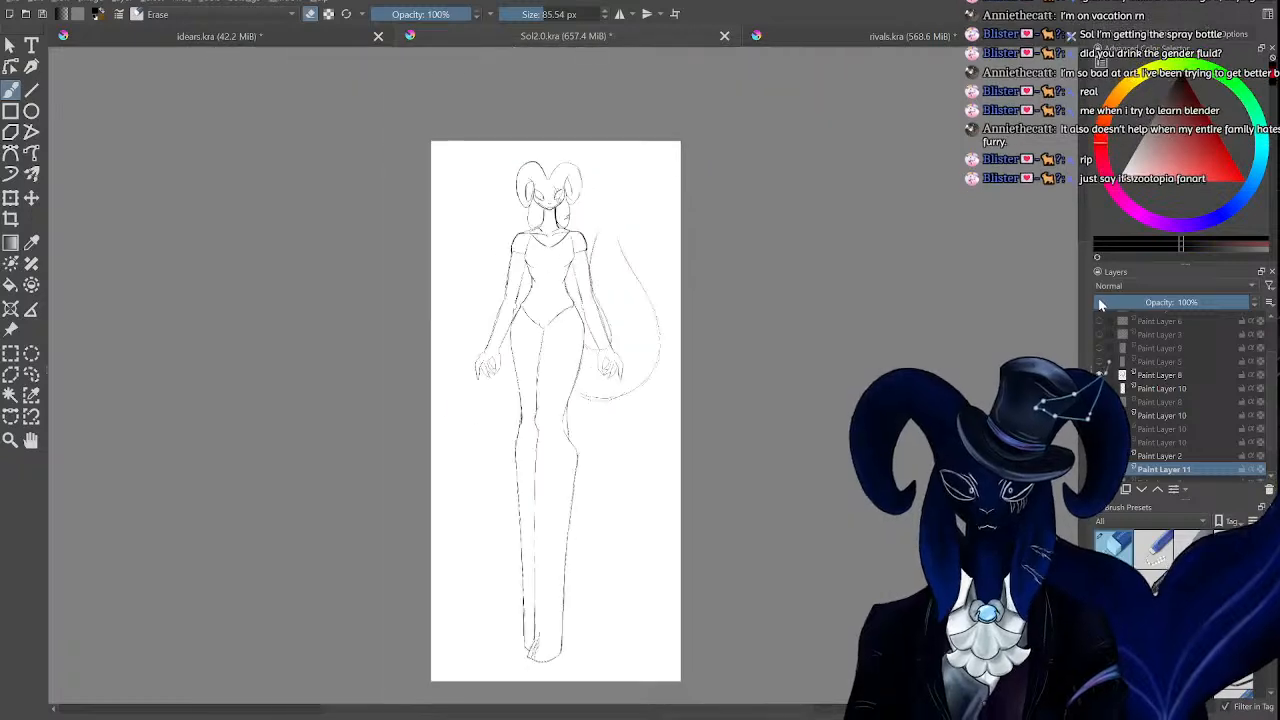
key("ctrl+plus")
key("ctrl+plus")
key("ctrl+plus")
key("ctrl+plus")
key("ctrl+minus")
Redraw the upper part of the tail's inner edge and erase the stray lines beside the forearm.
scroll(1102, 298, "up", 4)
scroll(1102, 290, "up", 3)
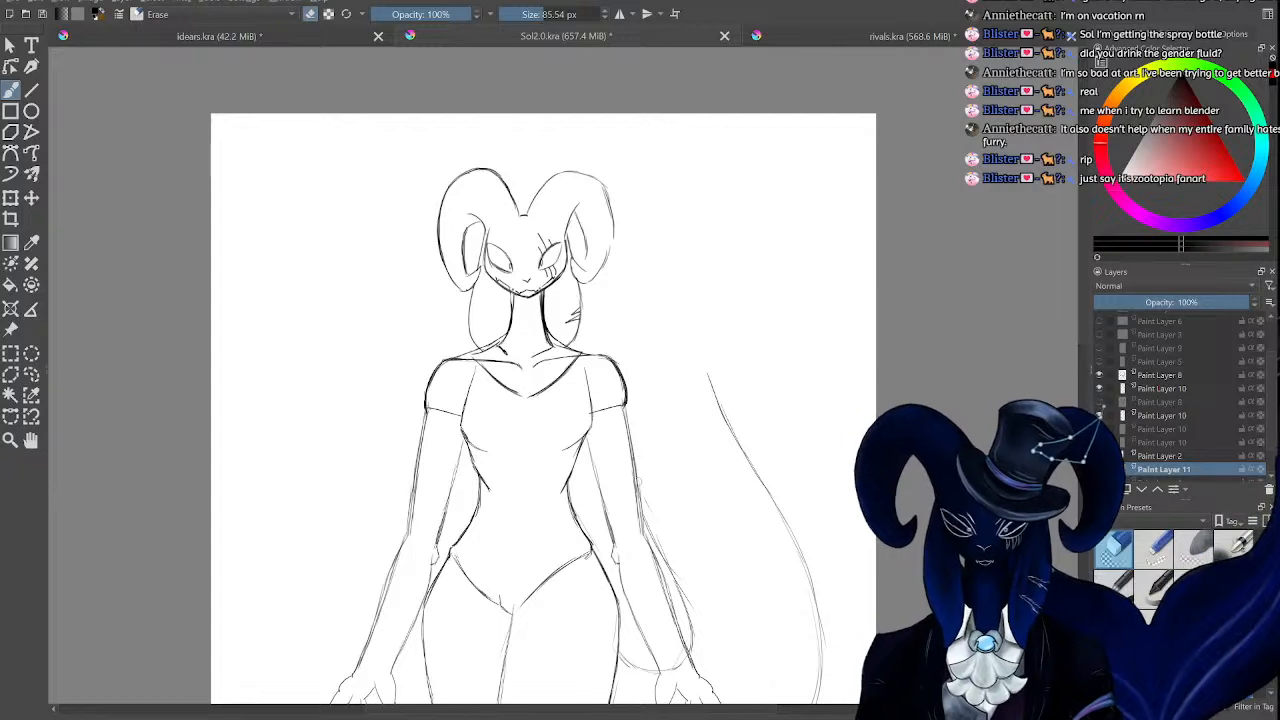
key("e")
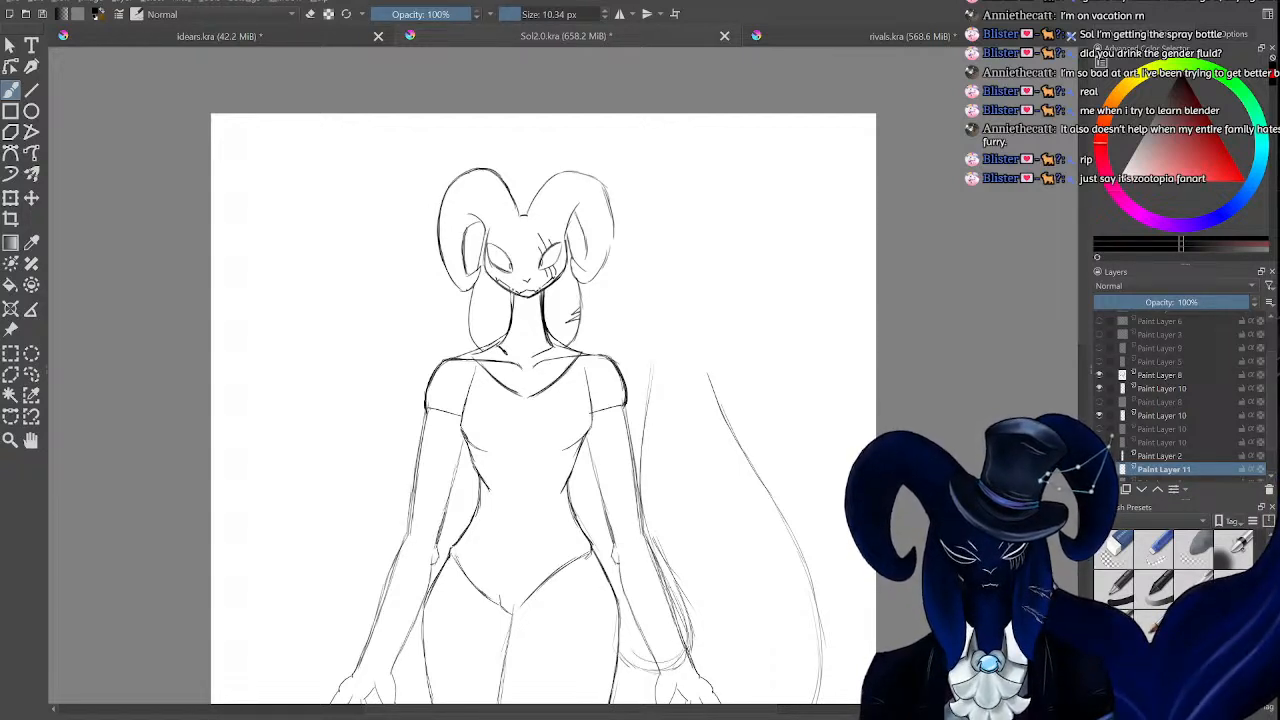
key("e")
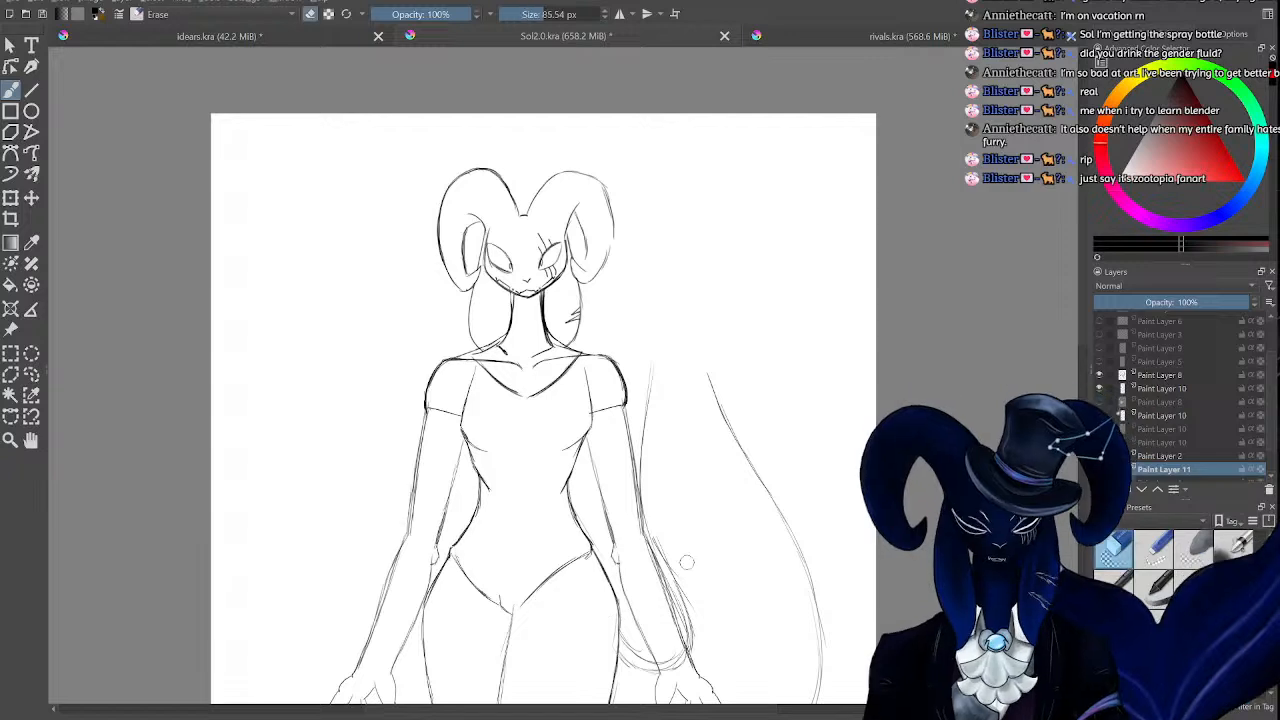
left_click_drag(660, 548, 688, 604)
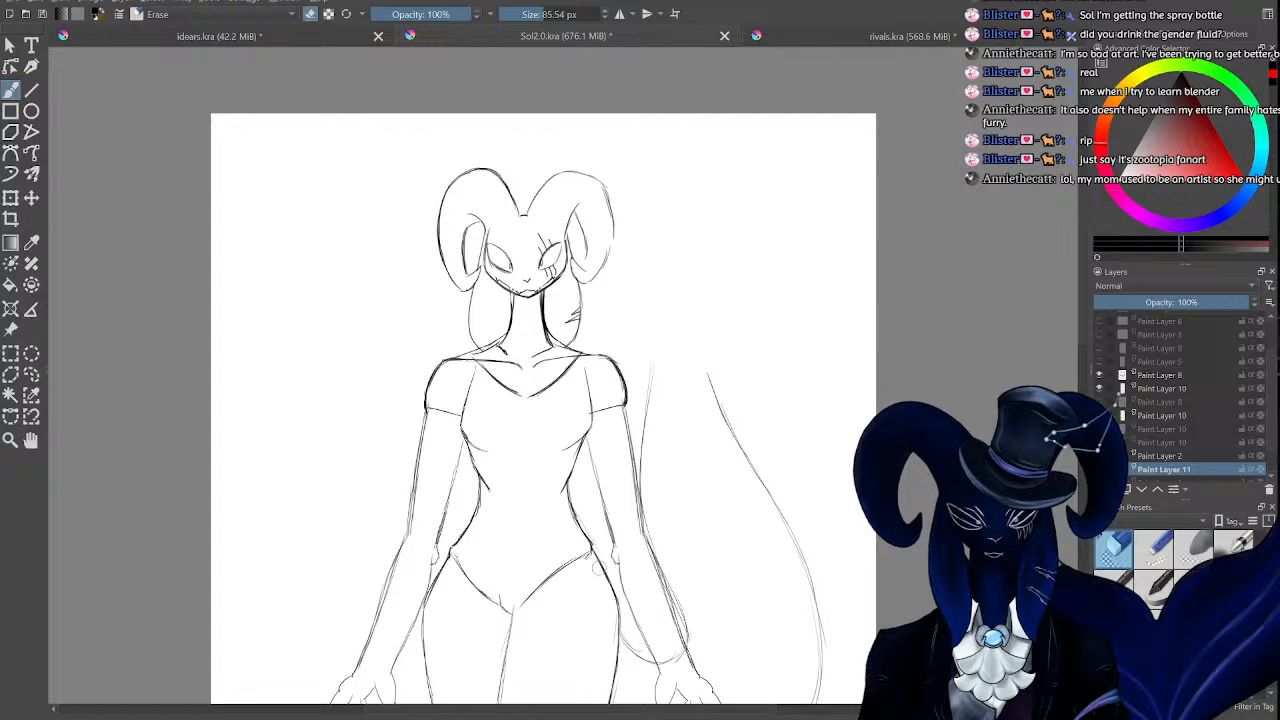
key("e")
key("e")
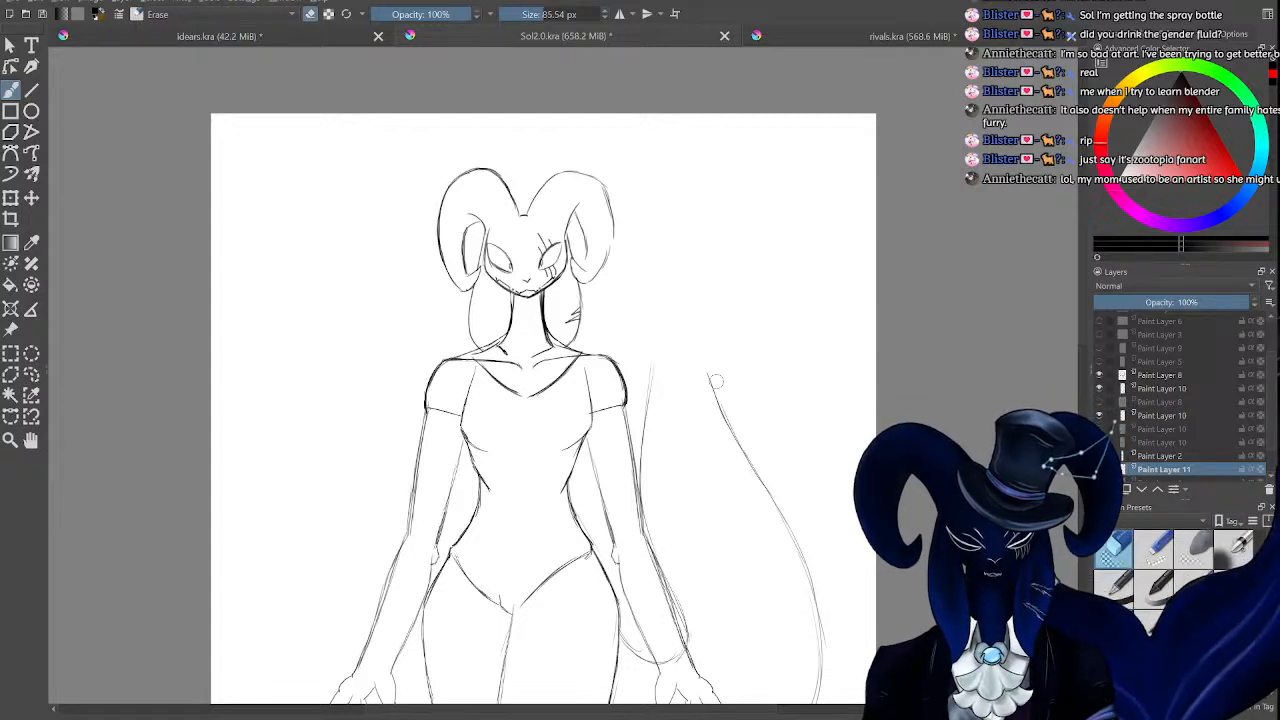
Erase the upper end of the tail's outer edge and sketch a two-lobed fluke above the tail with the 10.34 px pencil.
left_click_drag(714, 380, 731, 441)
key("e")
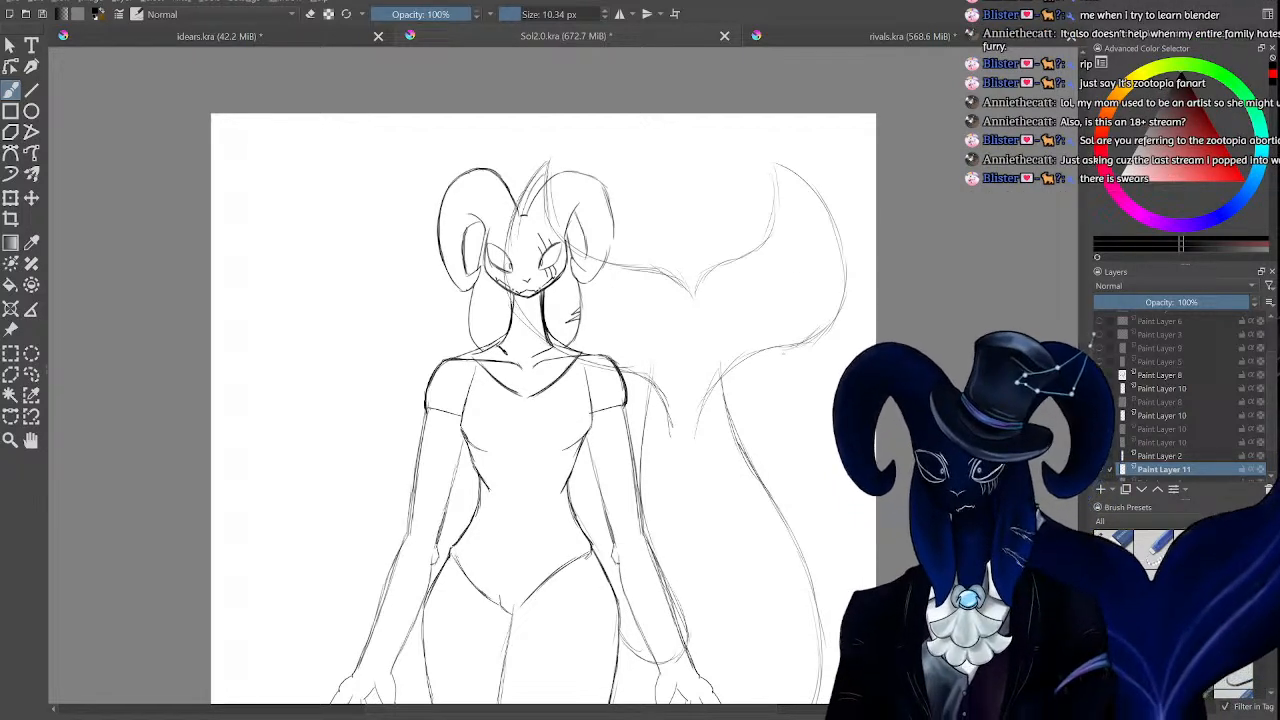
key("minus")
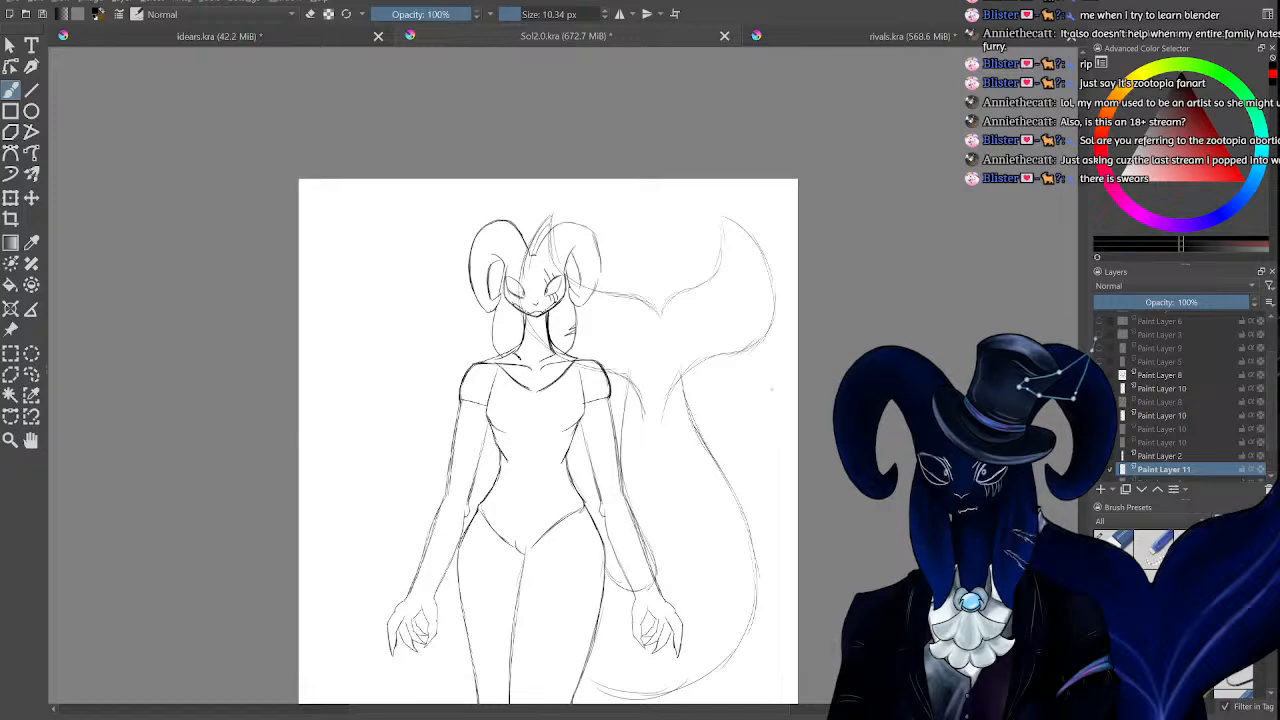
Erase the lower edge of the fluke's outer lobe with the 85.54 px eraser and redraw it down to the tail with the 10.34 px pencil.
key("plus")
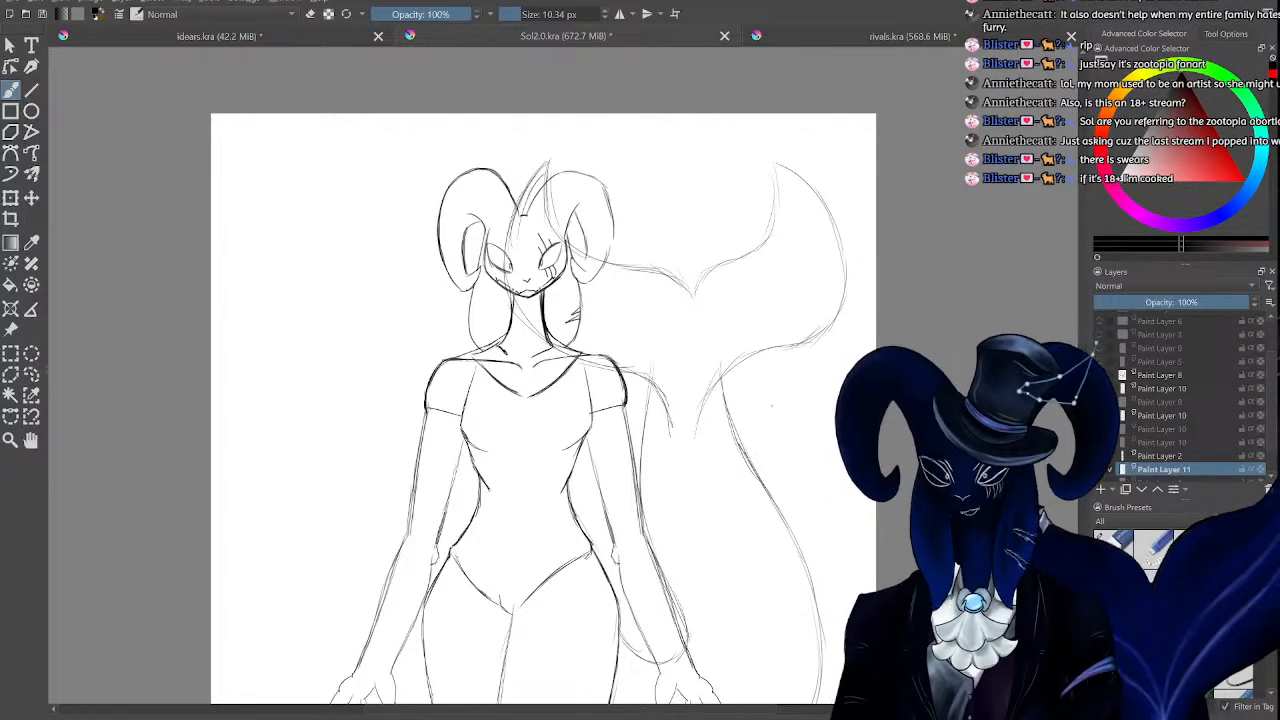
key("ctrl+minus")
key("ctrl+minus")
key("ctrl+minus")
key("ctrl+minus")
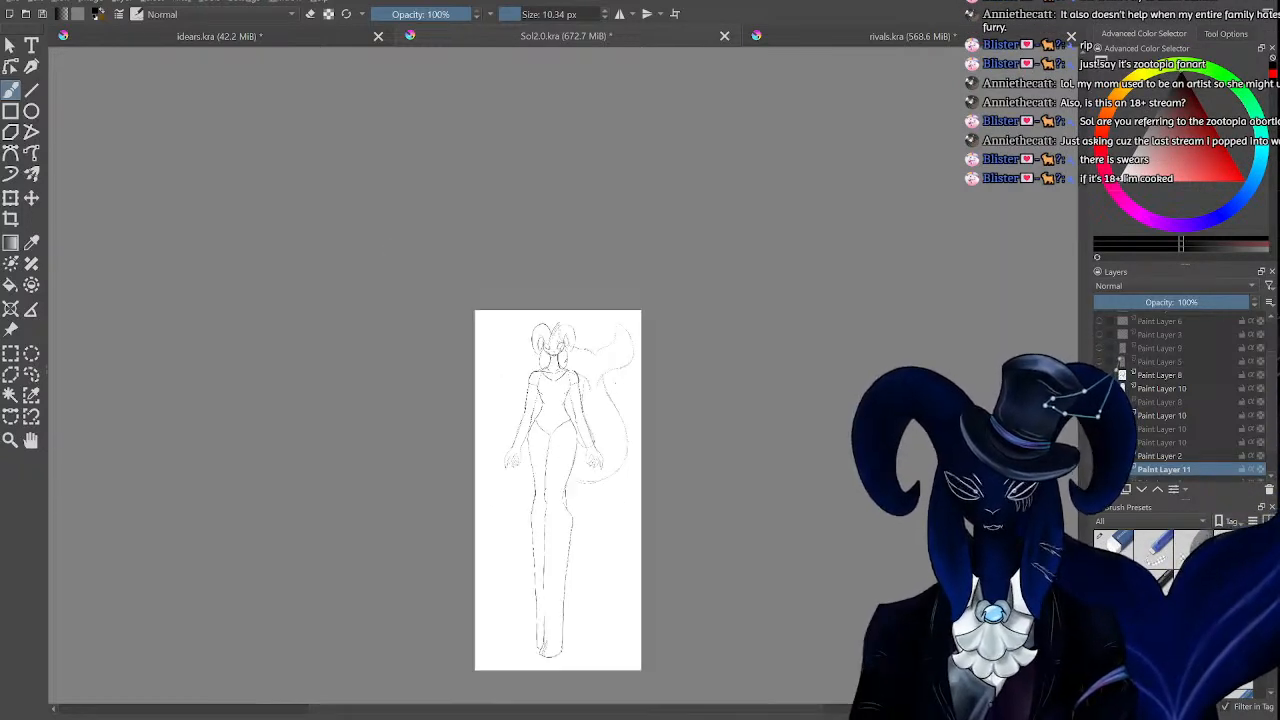
key("ctrl+plus")
key("ctrl+plus")
key("ctrl+plus")
key("ctrl+plus")
key("e")
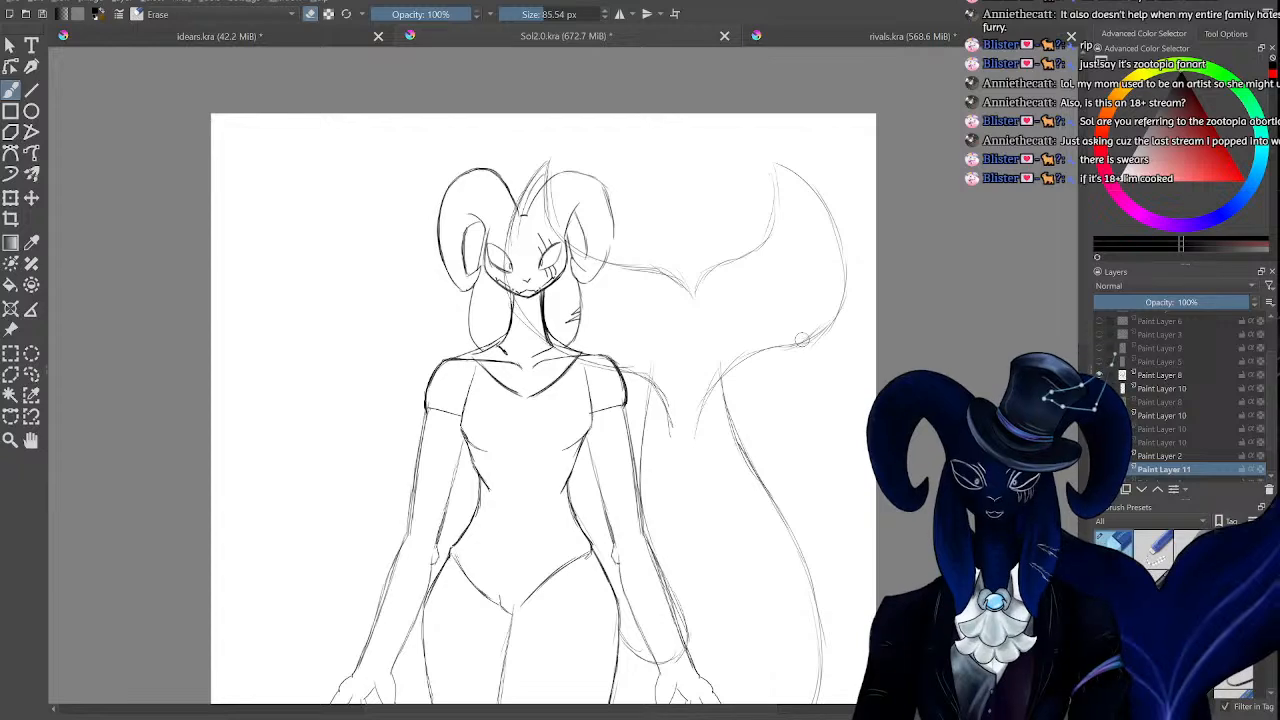
key("ctrl+plus")
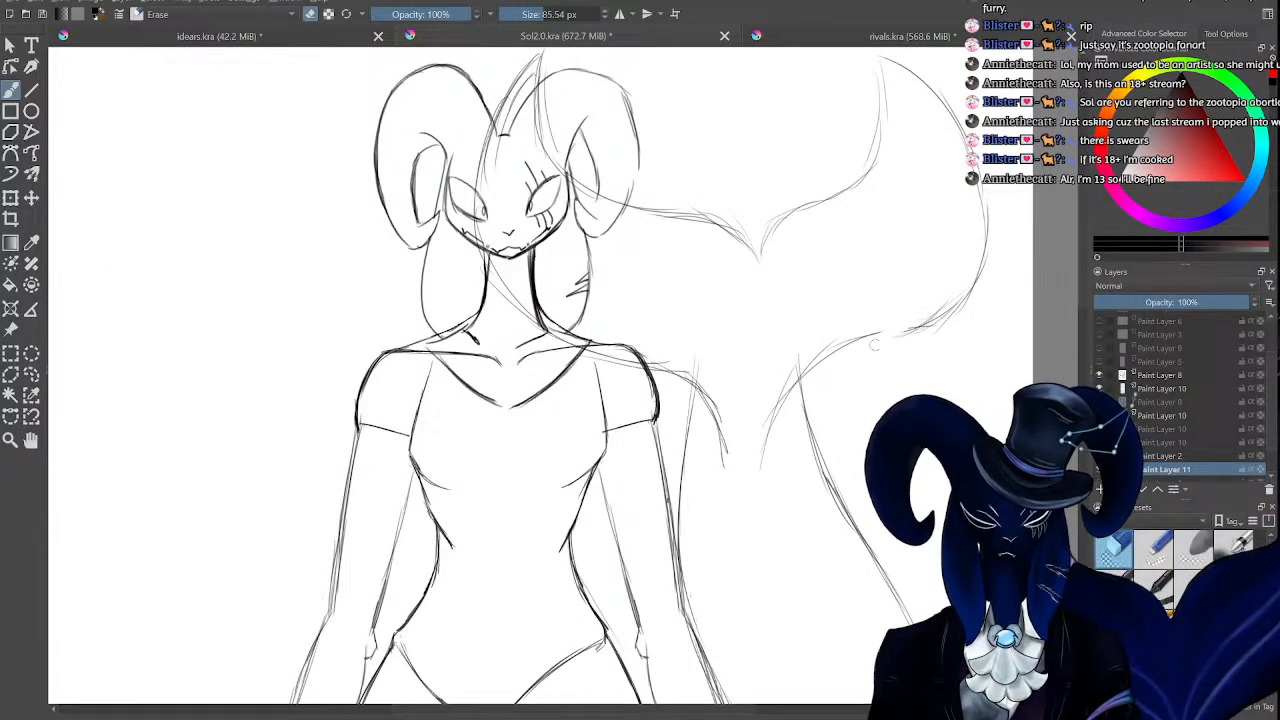
left_click_drag(790, 400, 831, 344)
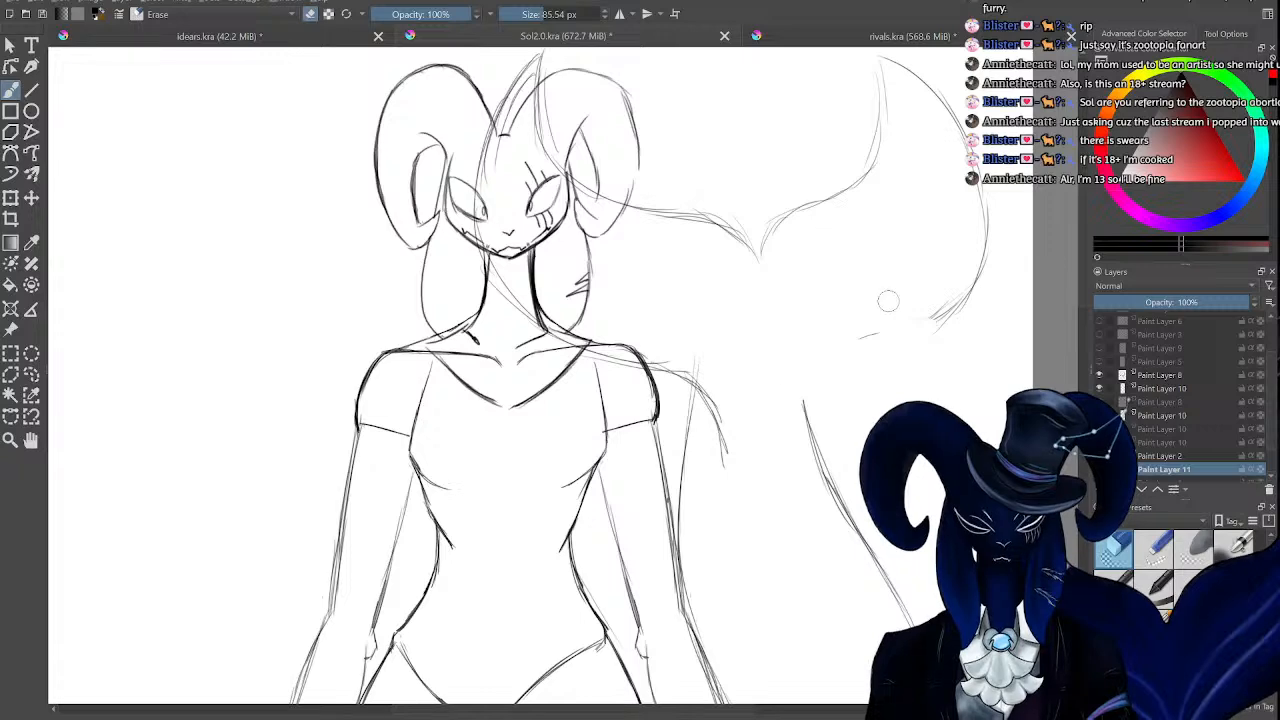
key("e")
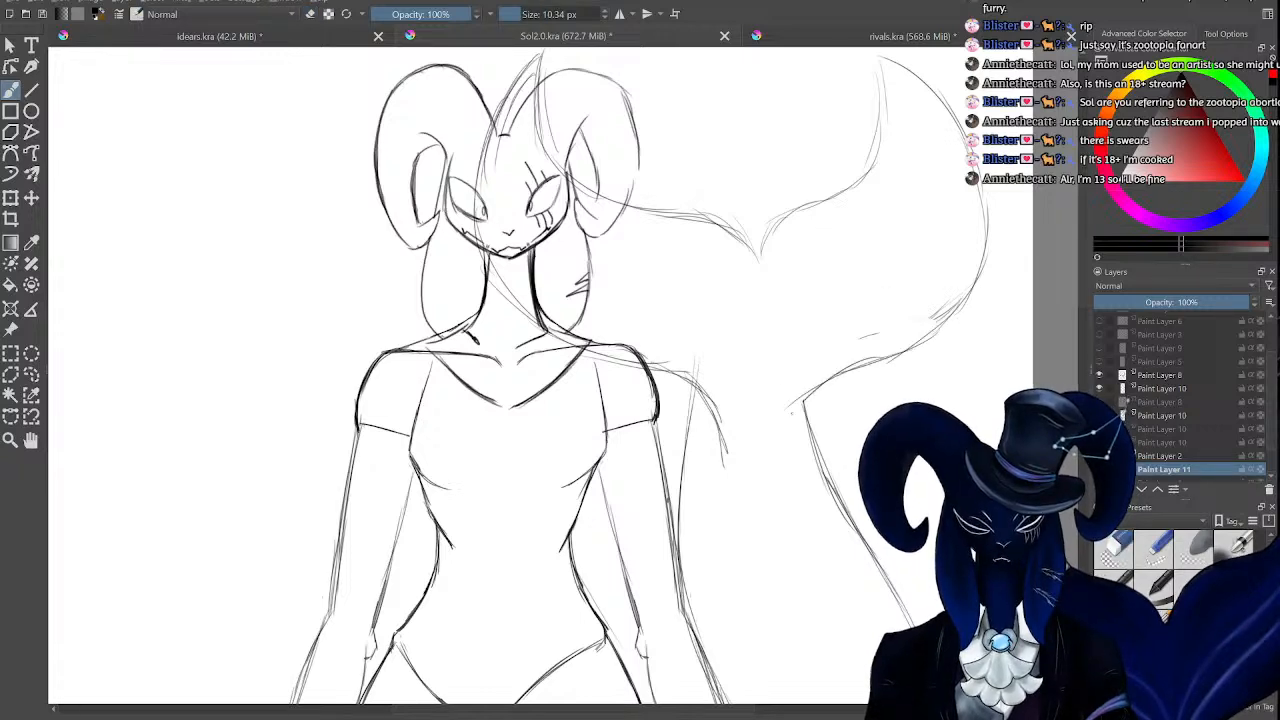
Examine the redrawn fluke and its proportions against the whole figure.
key("ctrl+minus")
key("ctrl+minus")
key("ctrl+minus")
key("ctrl+minus")
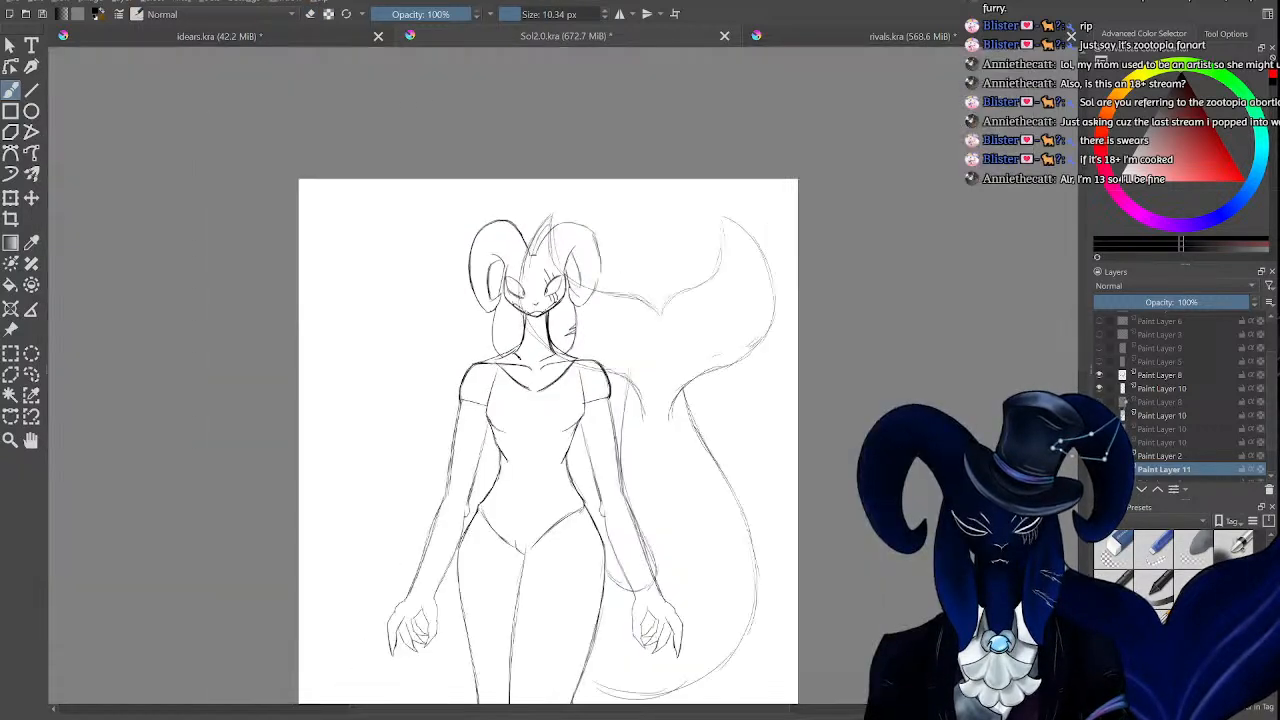
key("ctrl+plus")
key("ctrl+plus")
key("ctrl+plus")
key("ctrl+minus")
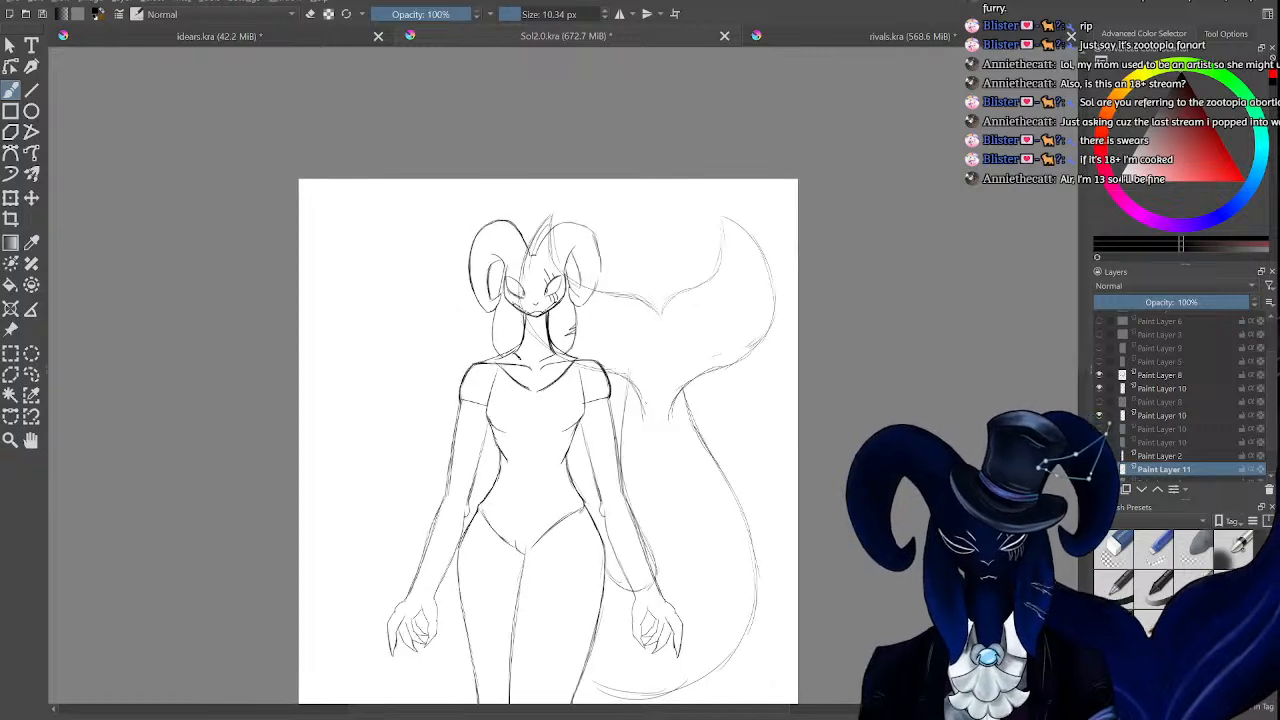
key("e")
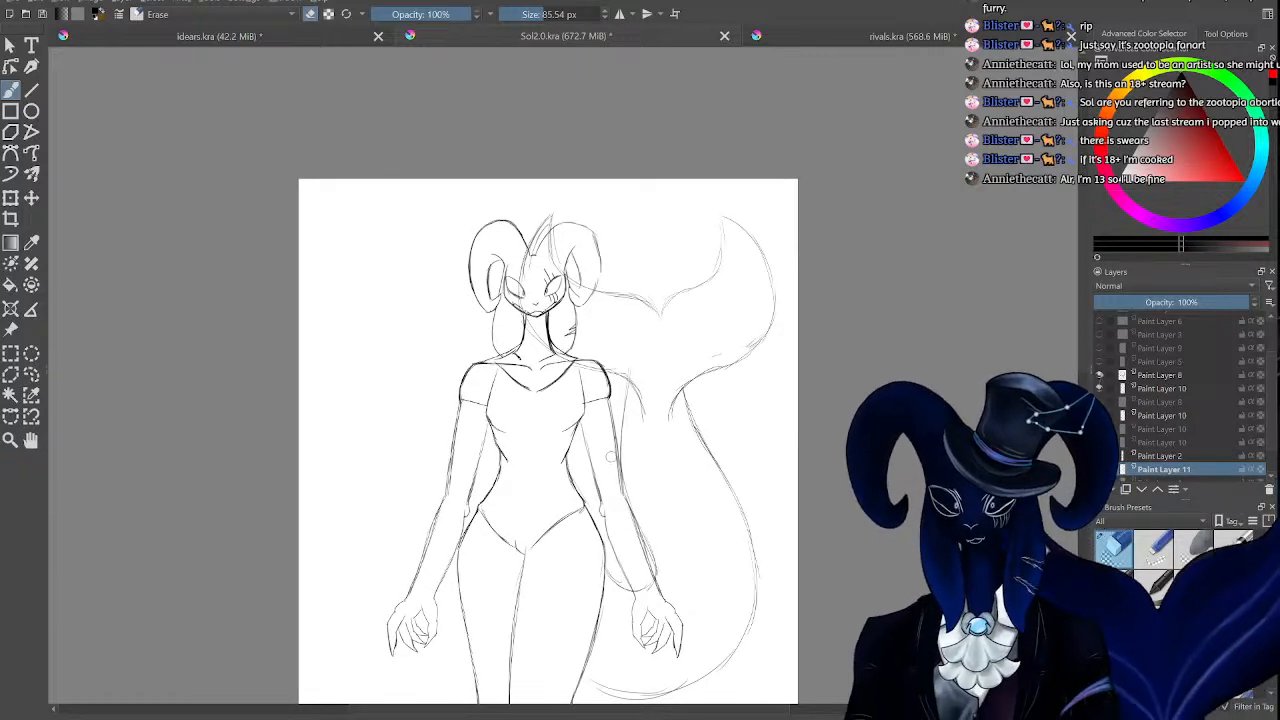
key("e")
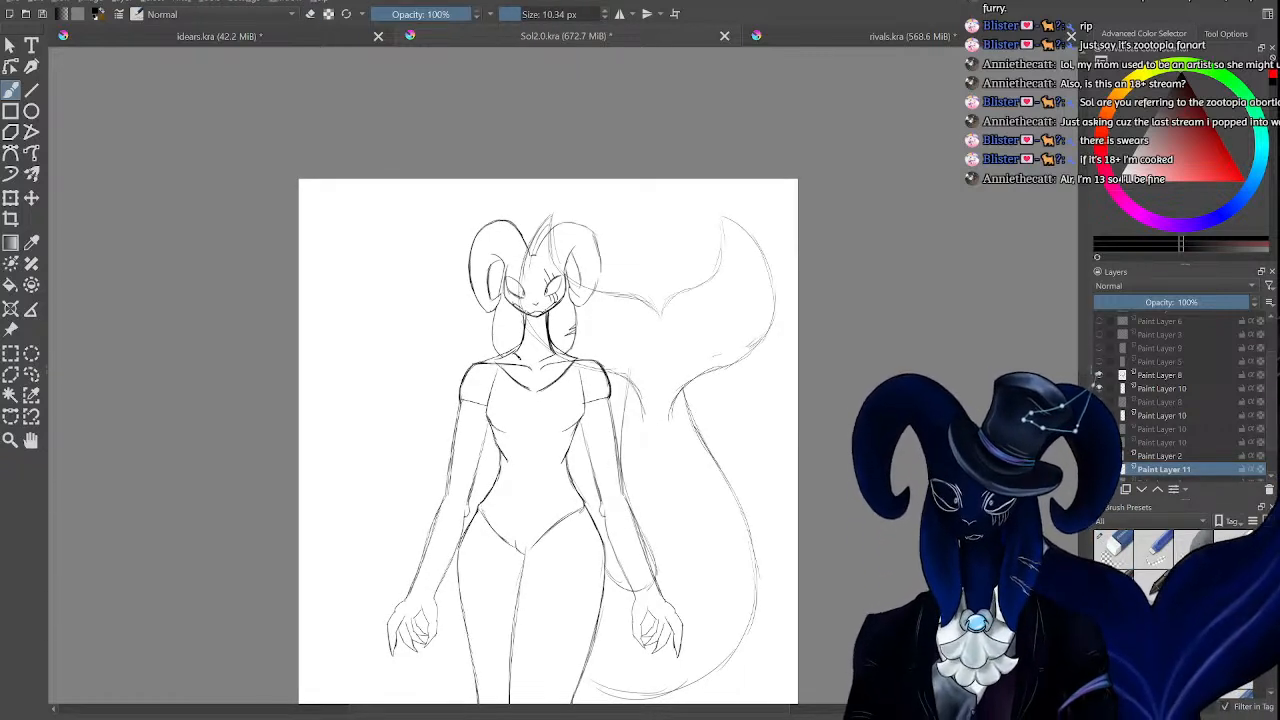
Scale the whole tail down slightly with the Transform tool and shift it down and closer to the body.
left_click(10, 197)
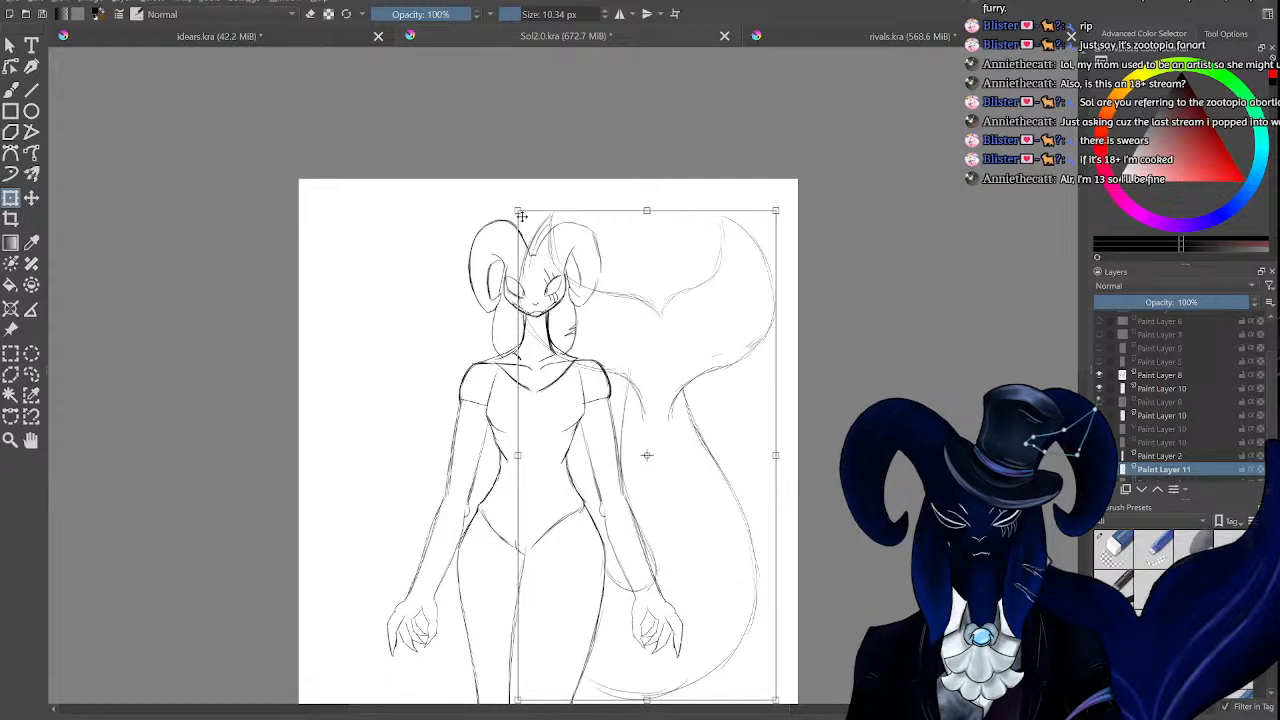
left_click_drag(522, 218, 535, 242)
left_click_drag(738, 400, 731, 382)
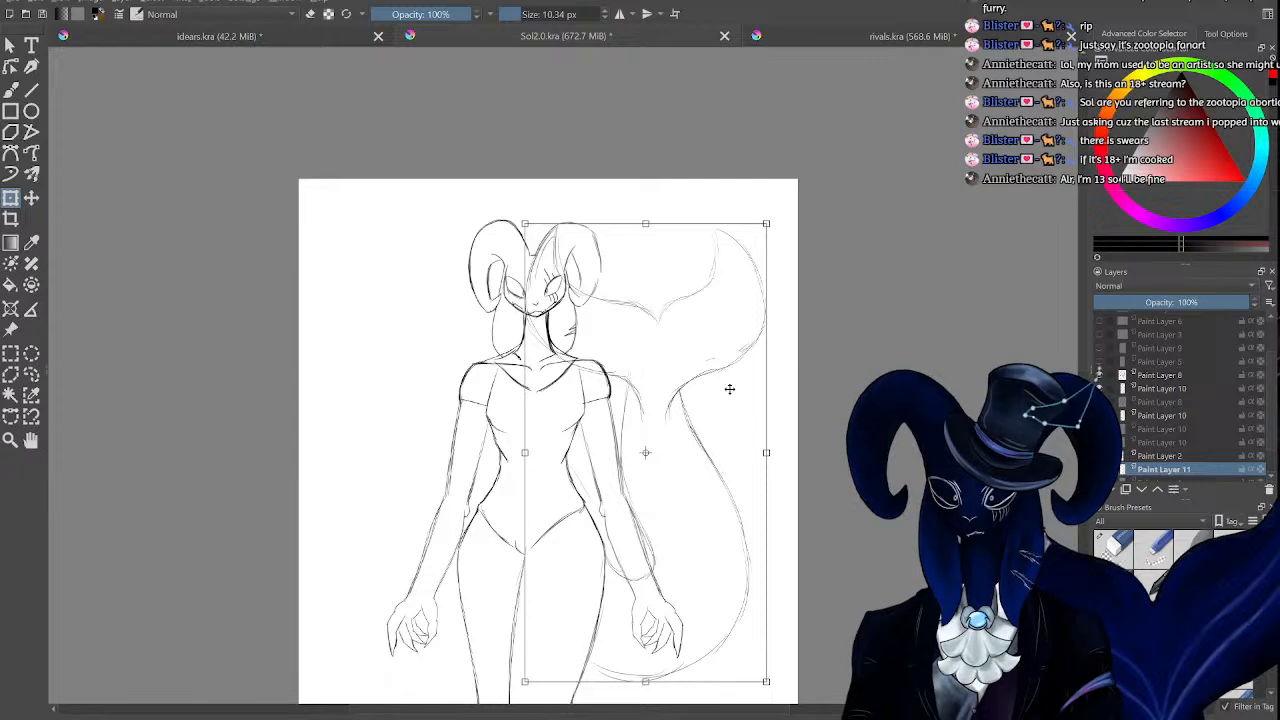
key("Return")
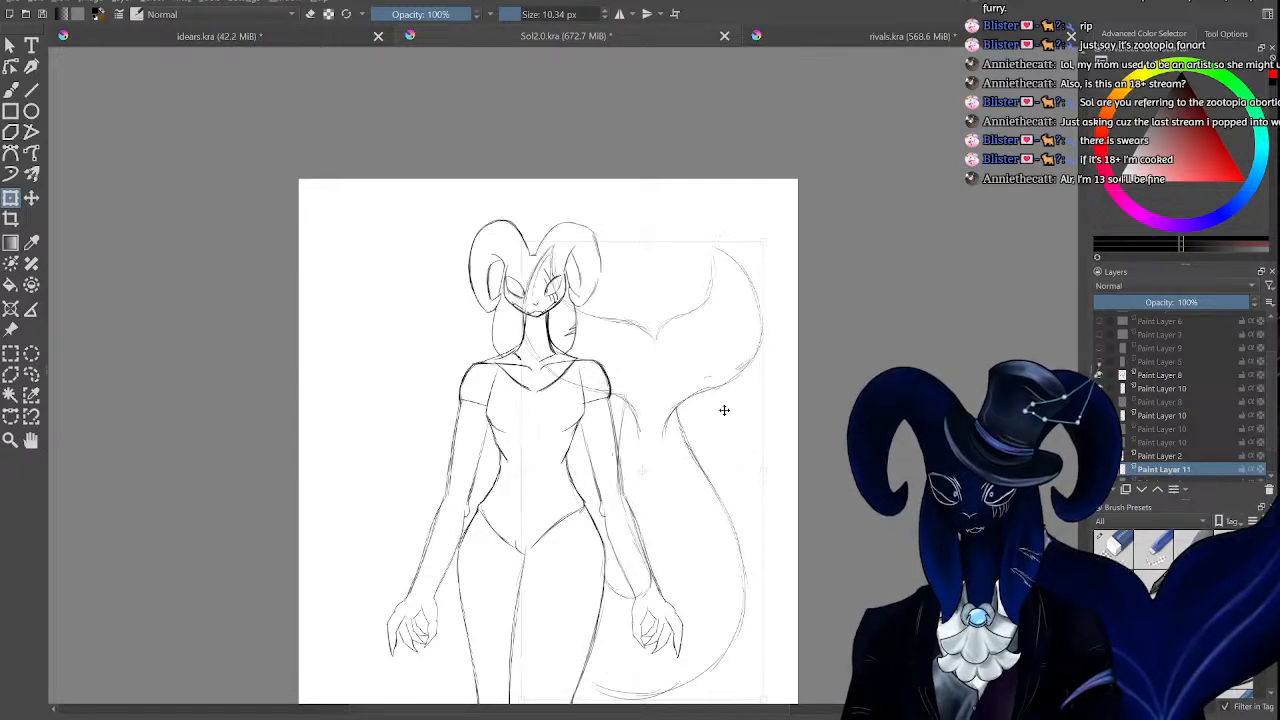
left_click_drag(722, 413, 717, 423)
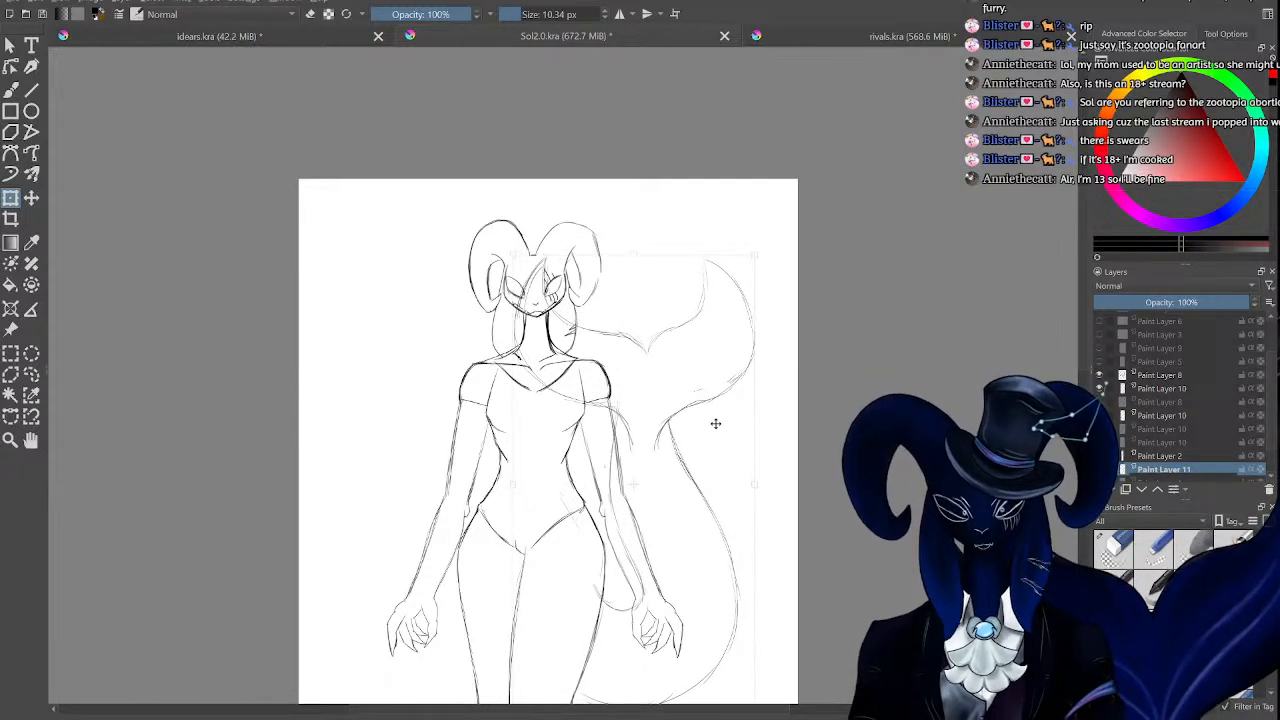
Check the resized tail's placement against the full figure and close up around the head and torso.
key("ctrl+minus")
key("ctrl+minus")
key("ctrl+minus")
key("ctrl+minus")
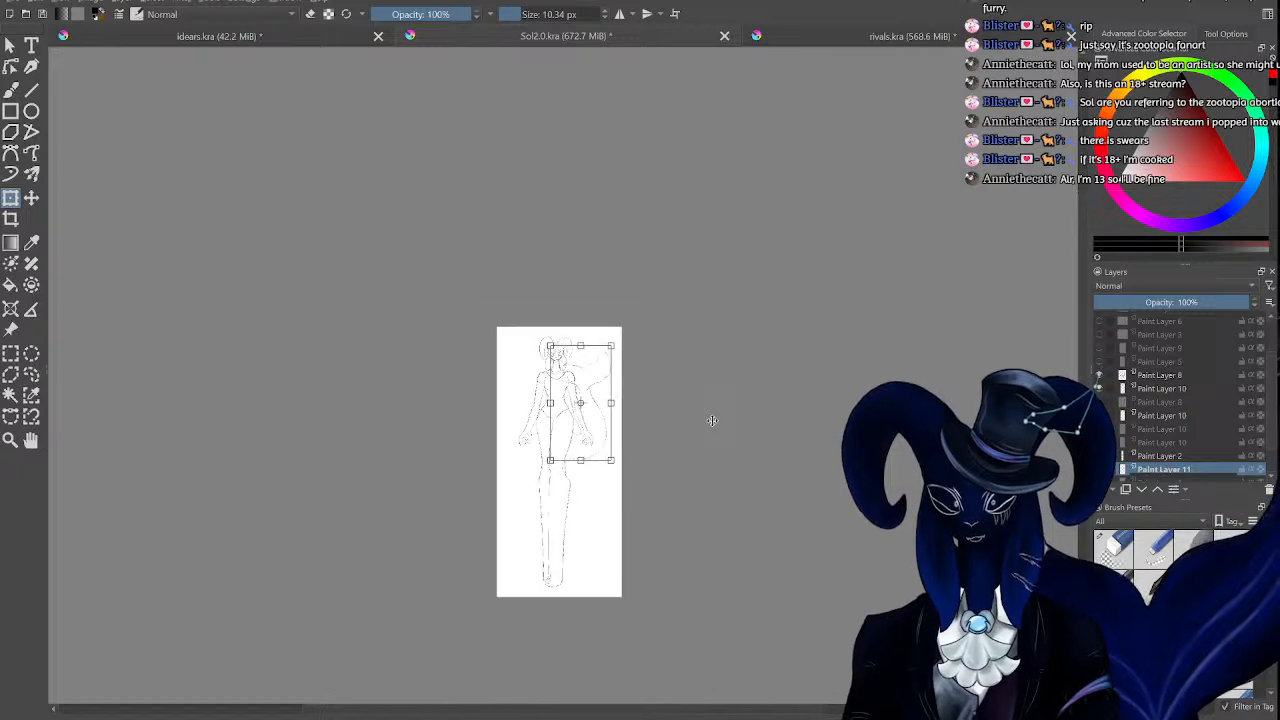
key("ctrl+plus")
key("ctrl+plus")
key("ctrl+plus")
key("ctrl+plus")
key("ctrl+plus")
key("ctrl+plus")
key("ctrl+plus")
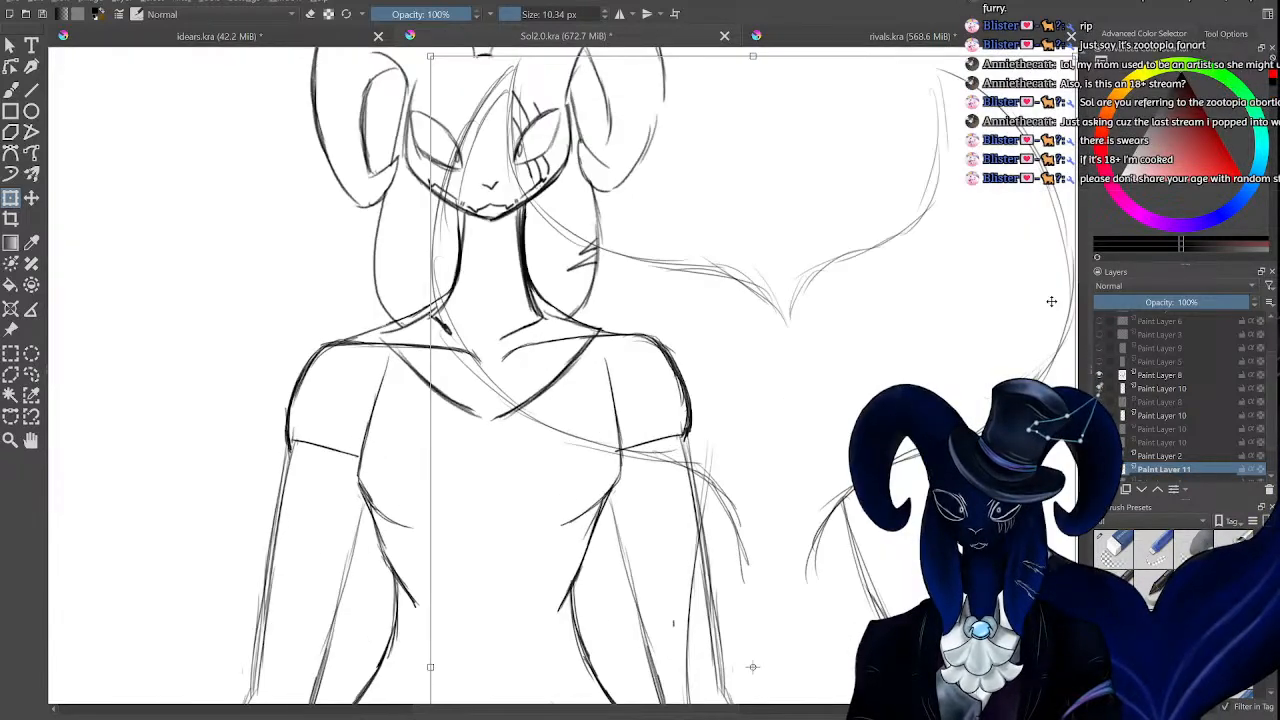
key("ctrl+minus")
key("ctrl+minus")
key("ctrl+minus")
key("ctrl+minus")
scroll(1078, 291, "down", 5)
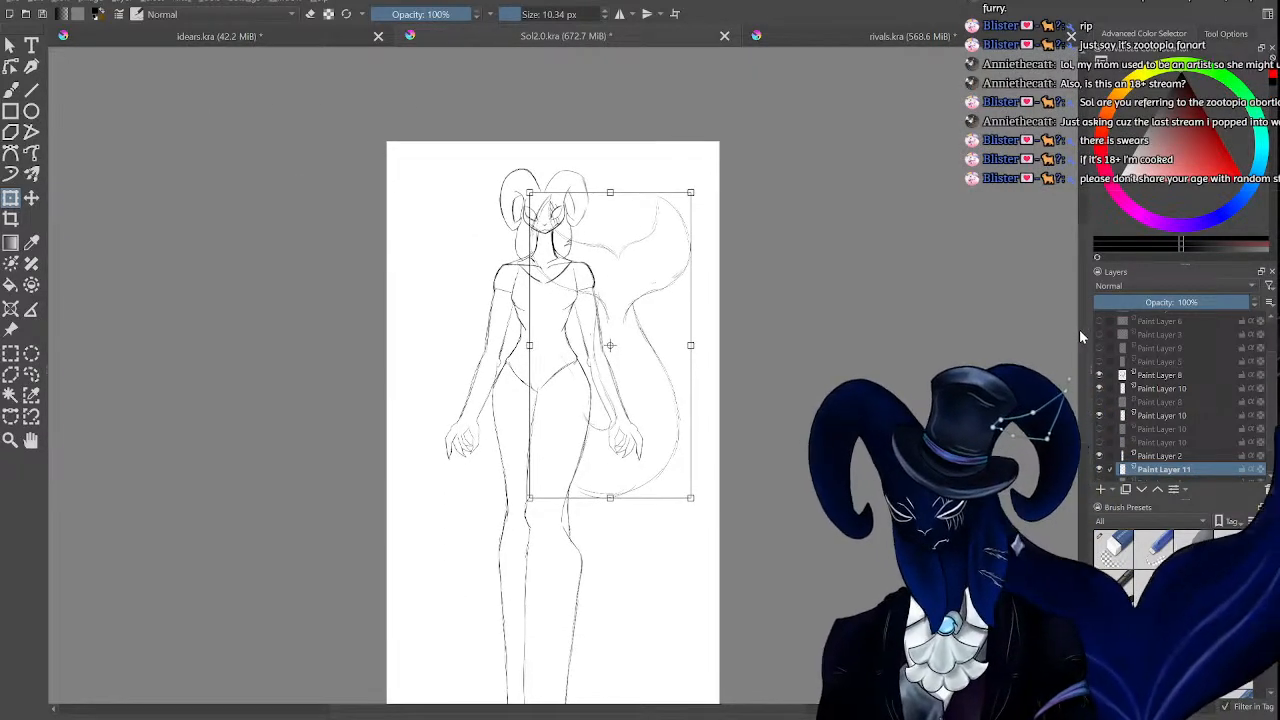
key("ctrl+plus")
key("ctrl+plus")
key("ctrl+plus")
key("ctrl+minus")
key("ctrl+minus")
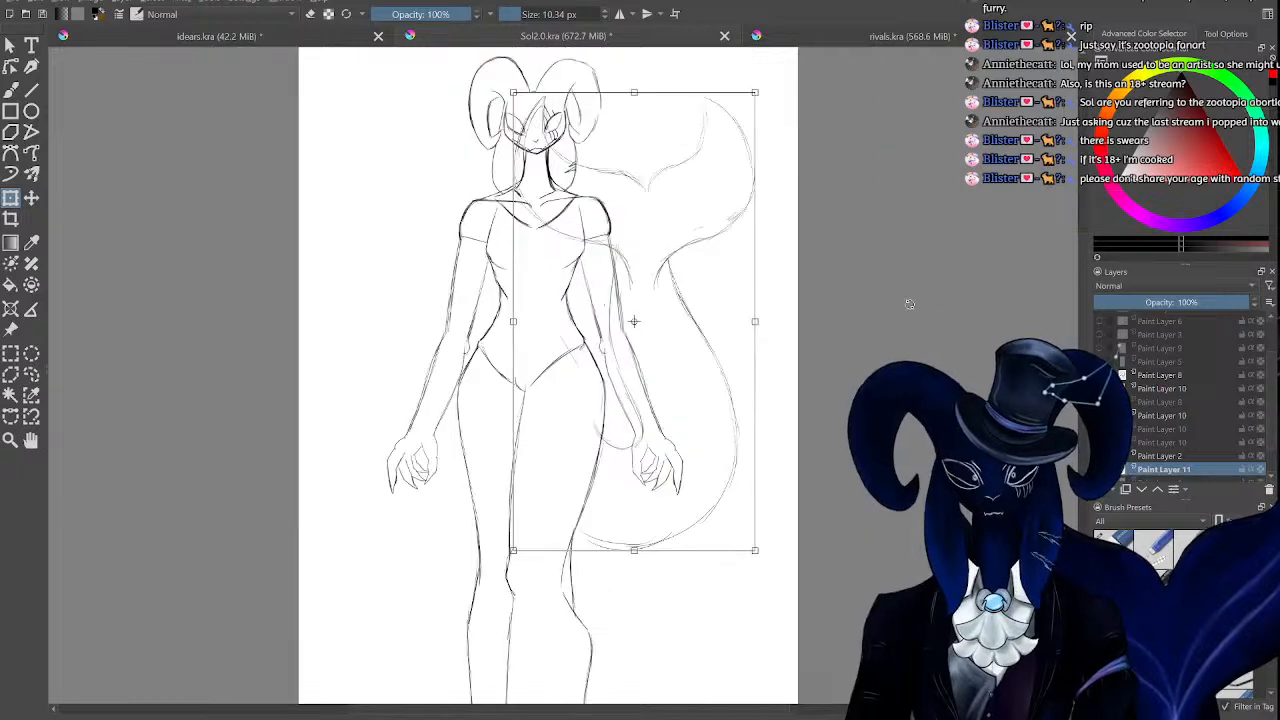
key("ctrl+minus")
key("ctrl+plus")
key("b")
Erase the tail's inner edge between the hip and wrist and redraw it as a rounded curve behind the forearm with the 10.34 px pencil.
key("ctrl+plus")
key("e")
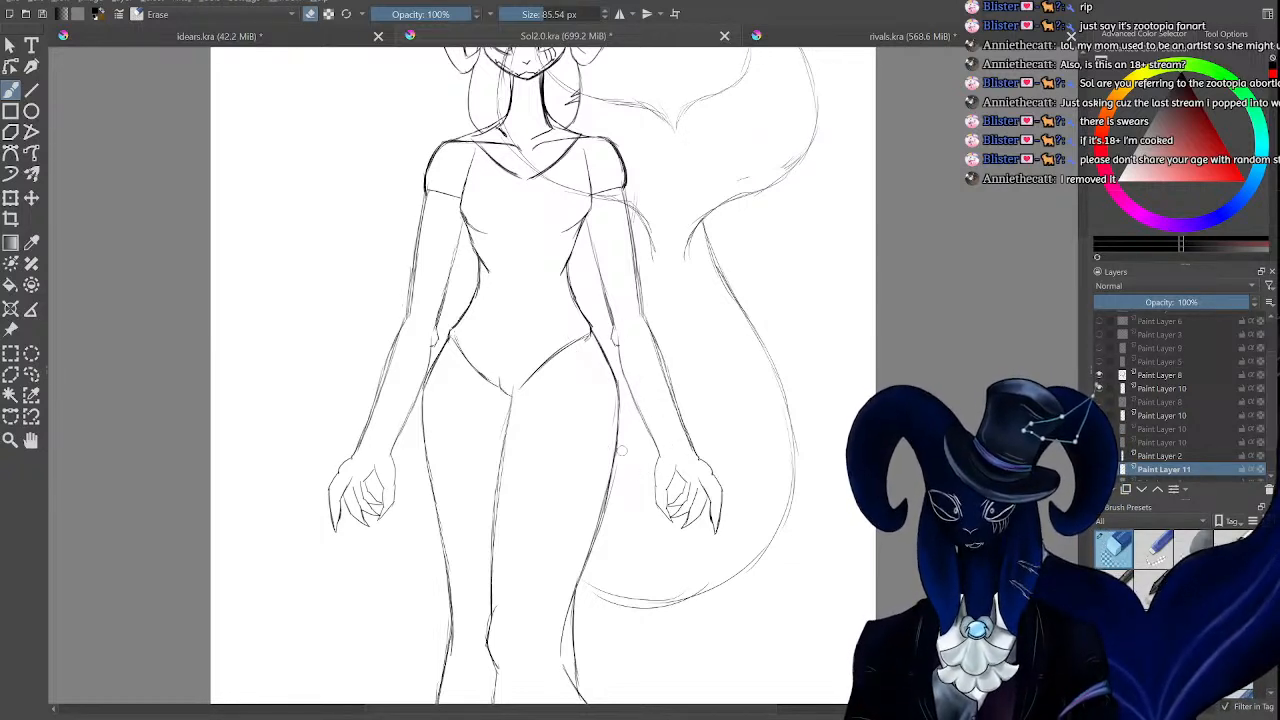
key("e")
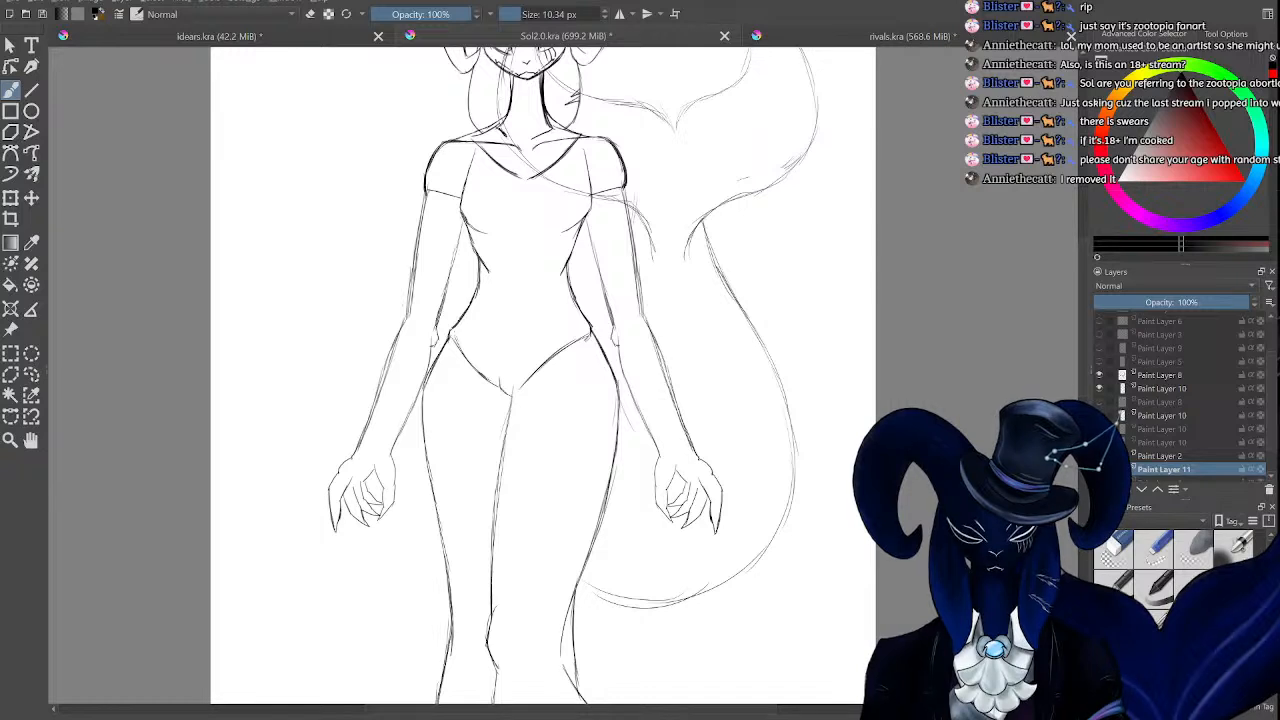
left_click_drag(620, 398, 656, 457)
left_click_drag(628, 427, 659, 443)
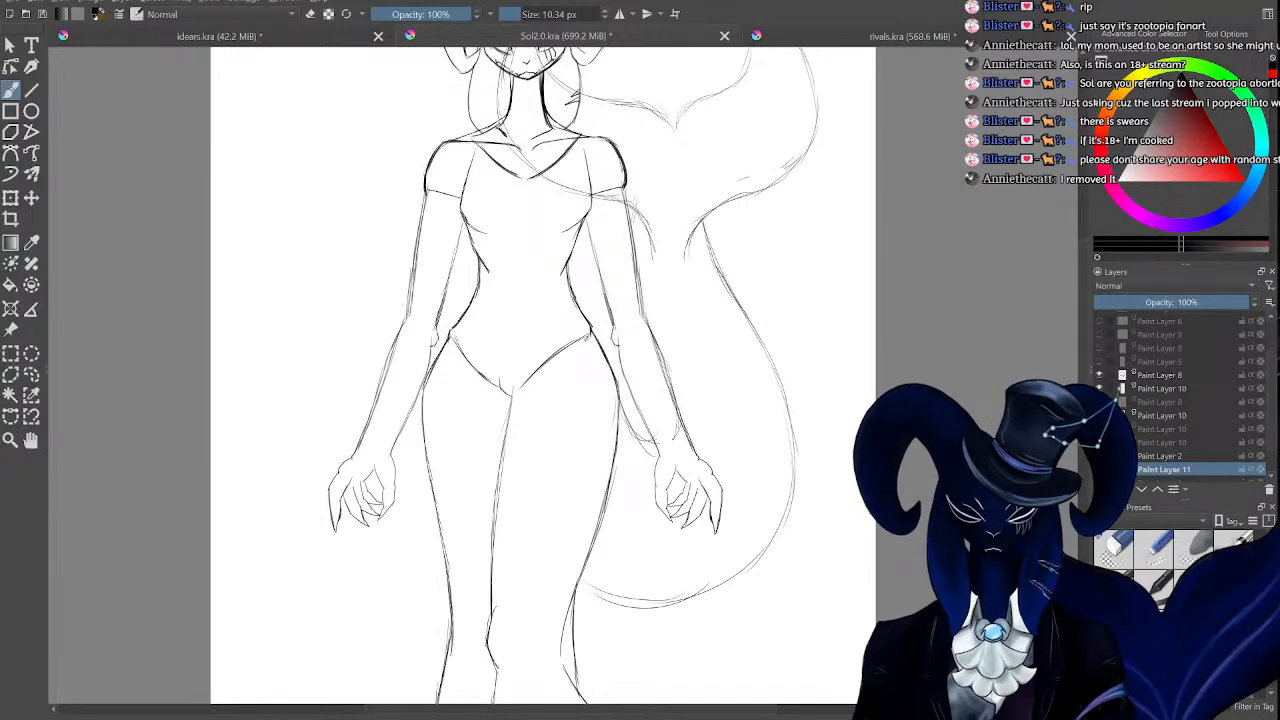
key("e")
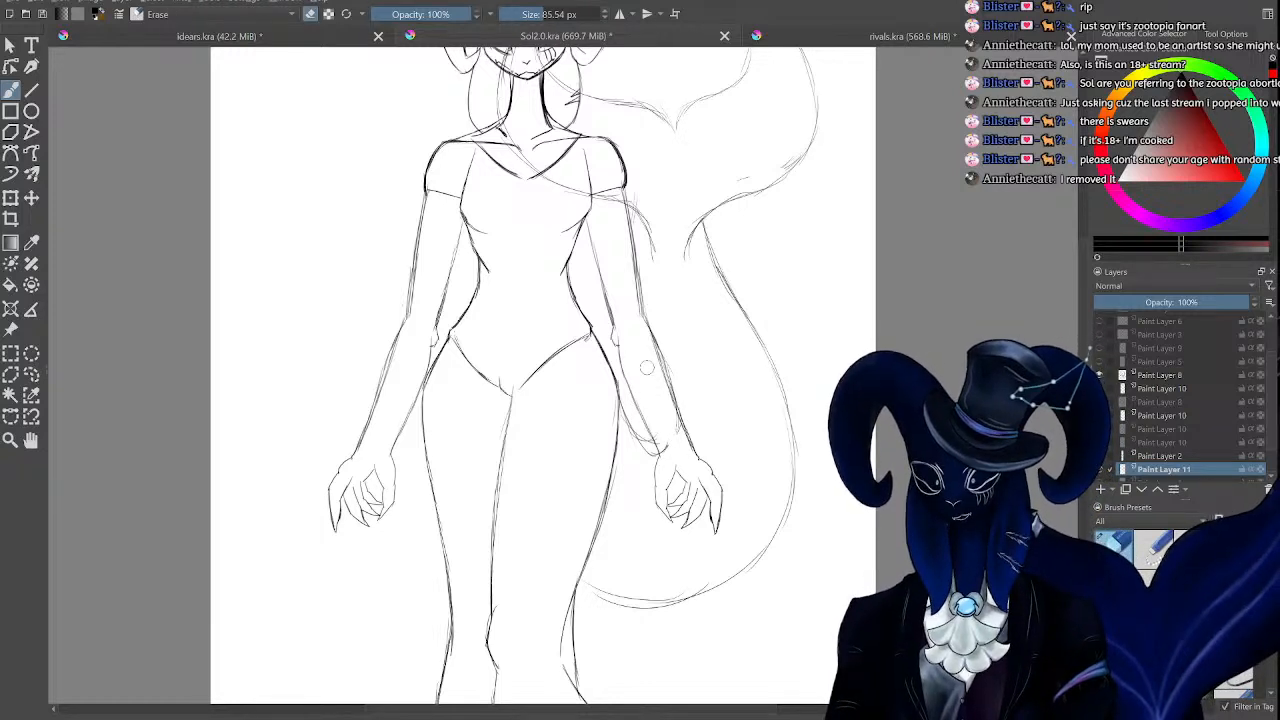
key("e")
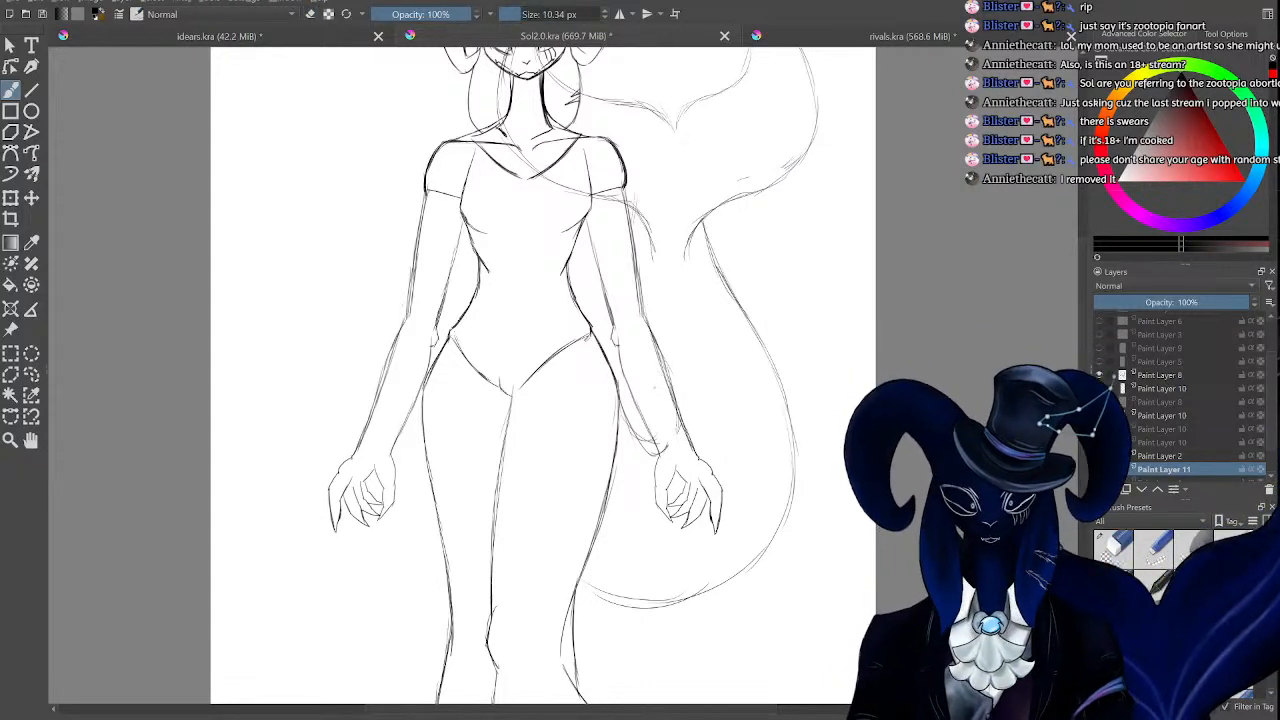
key("ctrl+minus")
key("ctrl+minus")
key("ctrl+plus")
key("ctrl+plus")
key("ctrl+plus")
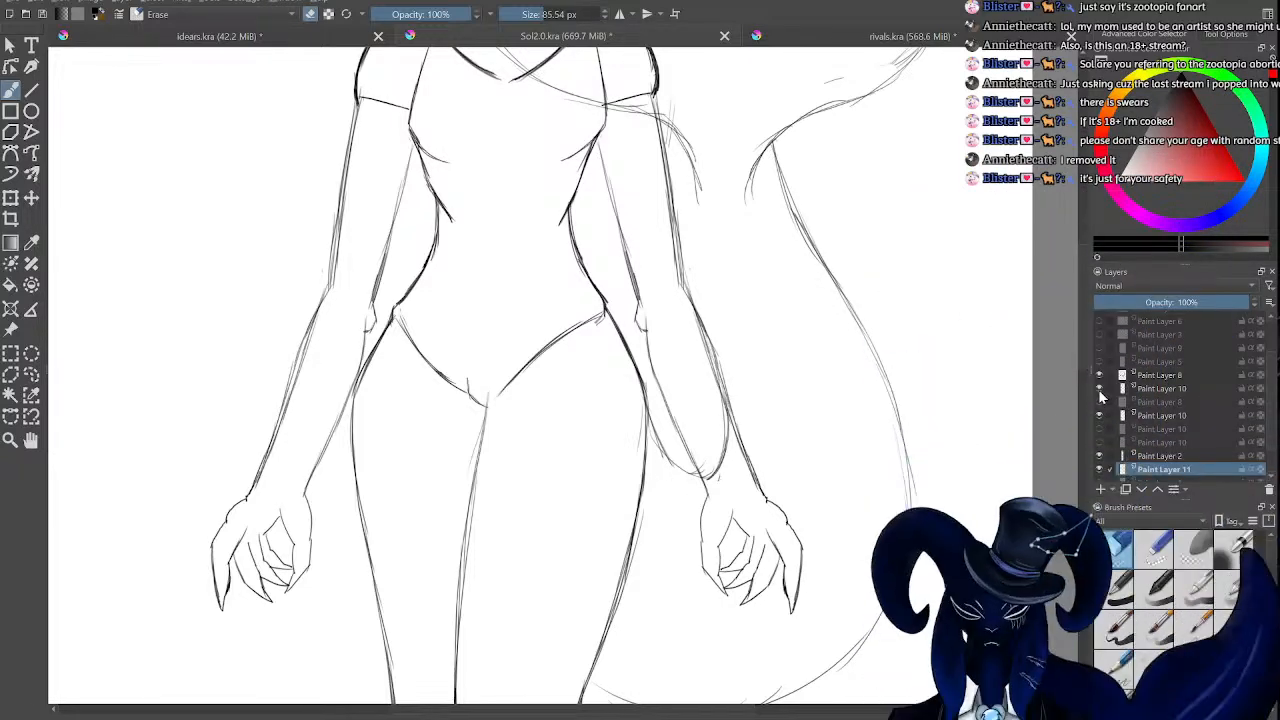
Erase the stray tail lines crossing the head, chest and upper arm on Paint Layer 11 with the 85.54 px eraser.
mouse_move(1080, 350)
left_mouse_down()
mouse_move(1077, 280)
mouse_move(1066, 337)
mouse_move(1076, 323)
left_mouse_up()
key("ctrl+minus")
key("ctrl+minus")
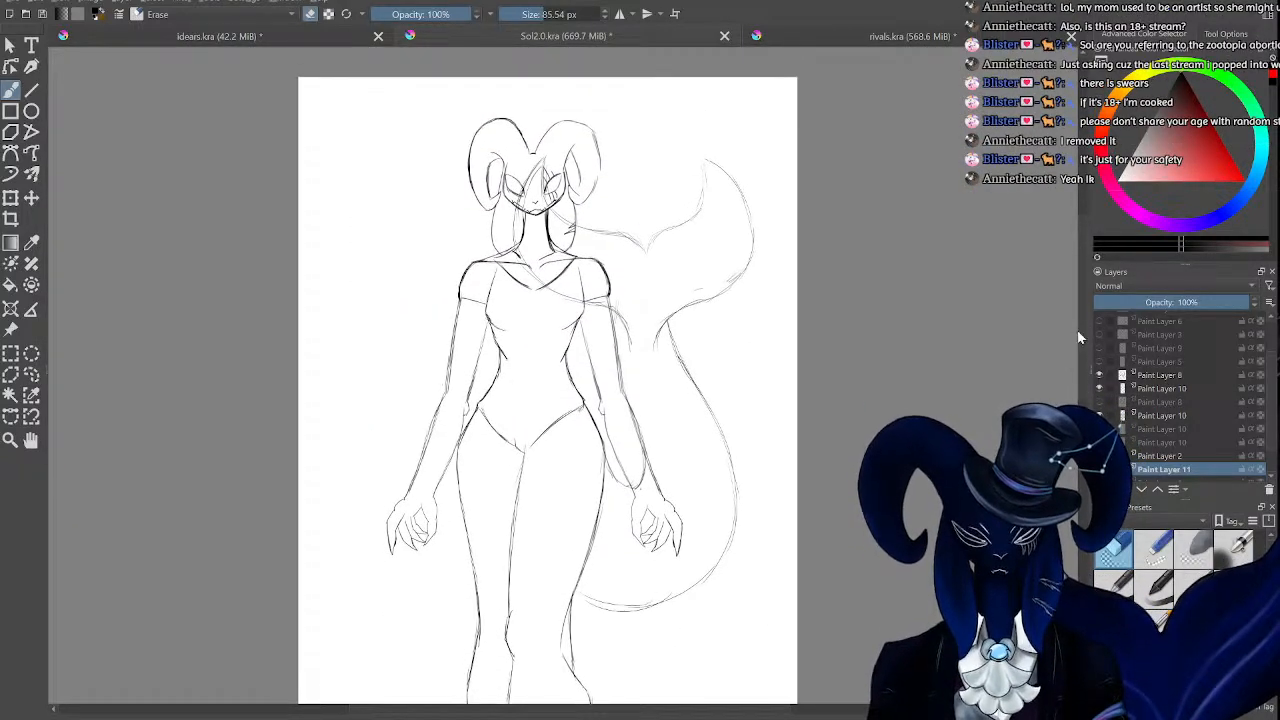
left_click(1099, 469)
left_click(1099, 469)
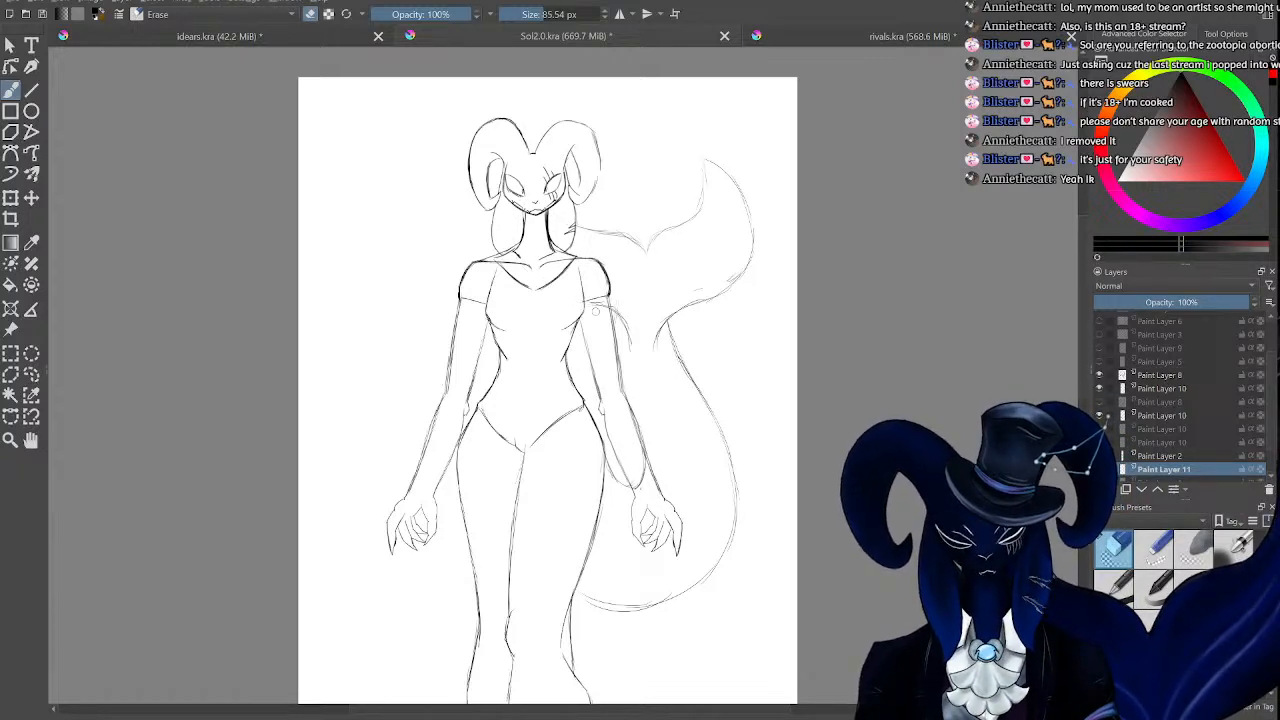
key("ctrl+plus")
key("ctrl+plus")
Examine the cleaned tail sketch against the full figure from far and near.
key("ctrl+minus")
key("ctrl+minus")
key("ctrl+minus")
key("ctrl+minus")
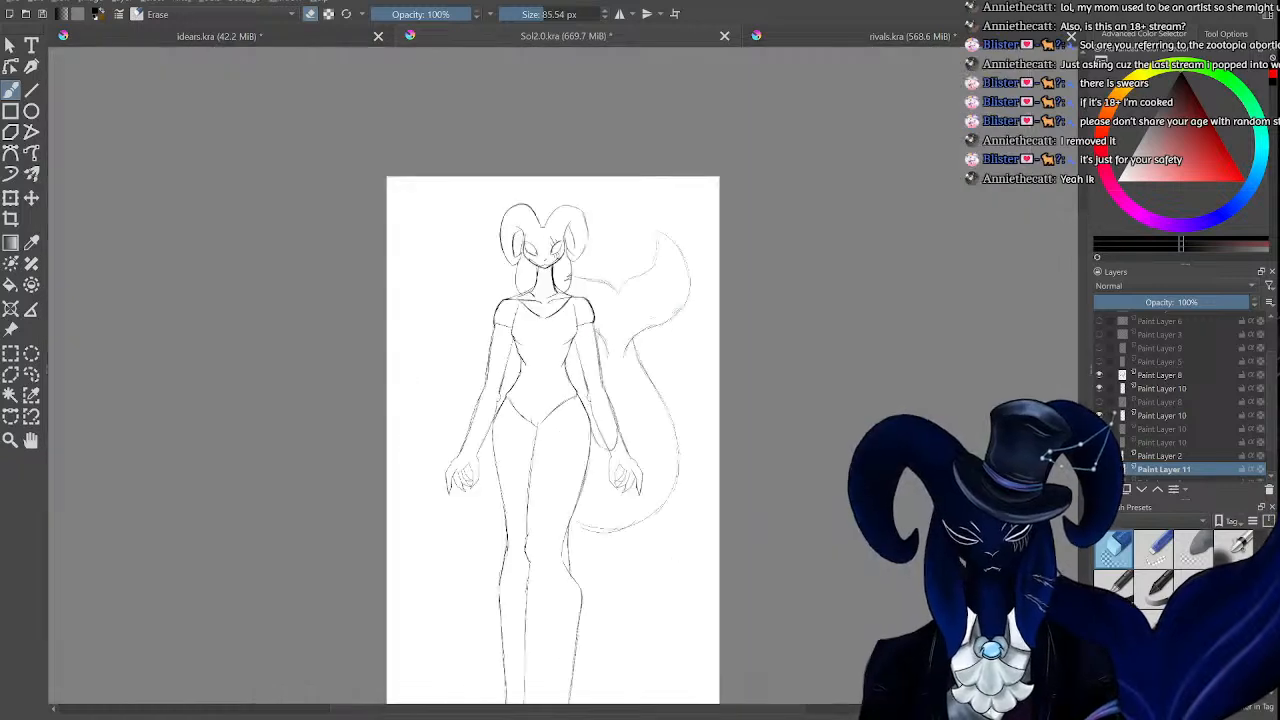
key("ctrl+plus")
key("ctrl+plus")
key("ctrl+plus")
key("ctrl+plus")
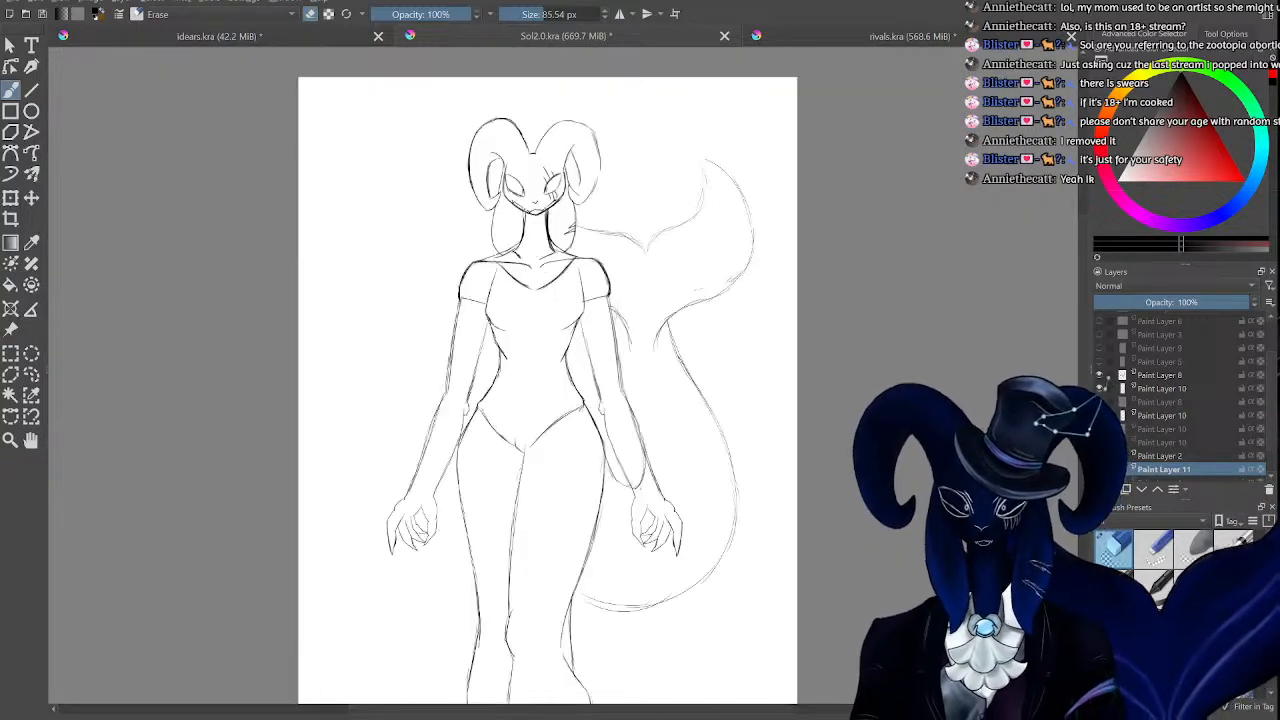
key("ctrl+minus")
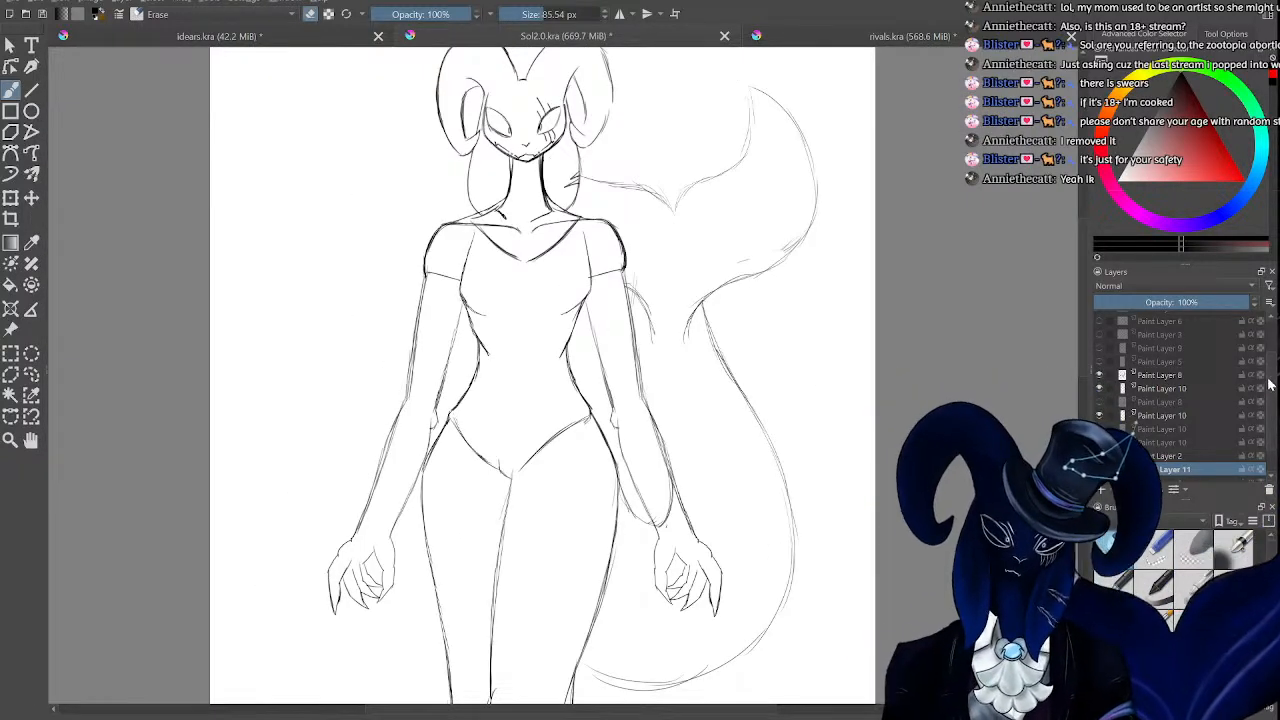
Show the coloured model Merged layer beneath the sketch as a reference.
scroll(1203, 447, "down", 1)
left_click(1099, 461)
key("ctrl+minus")
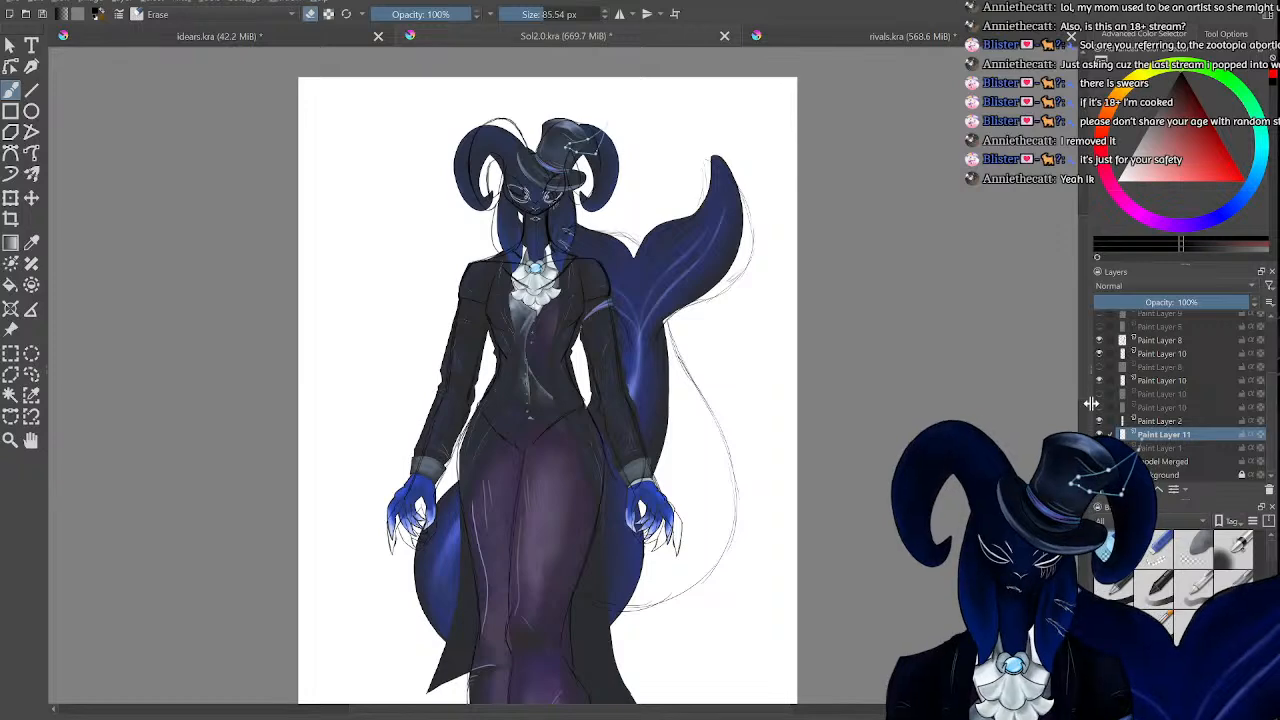
Compare the sketched tail curve, hands and legs with the coloured reference around the lower body.
left_click_drag(1083, 330, 1058, 415)
key("ctrl+plus")
key("ctrl+minus")
key("ctrl+minus")
key("ctrl+plus")
key("ctrl+plus")
key("ctrl+plus")
key("ctrl+plus")
key("ctrl+plus")
key("ctrl+minus")
key("ctrl+minus")
key("ctrl+minus")
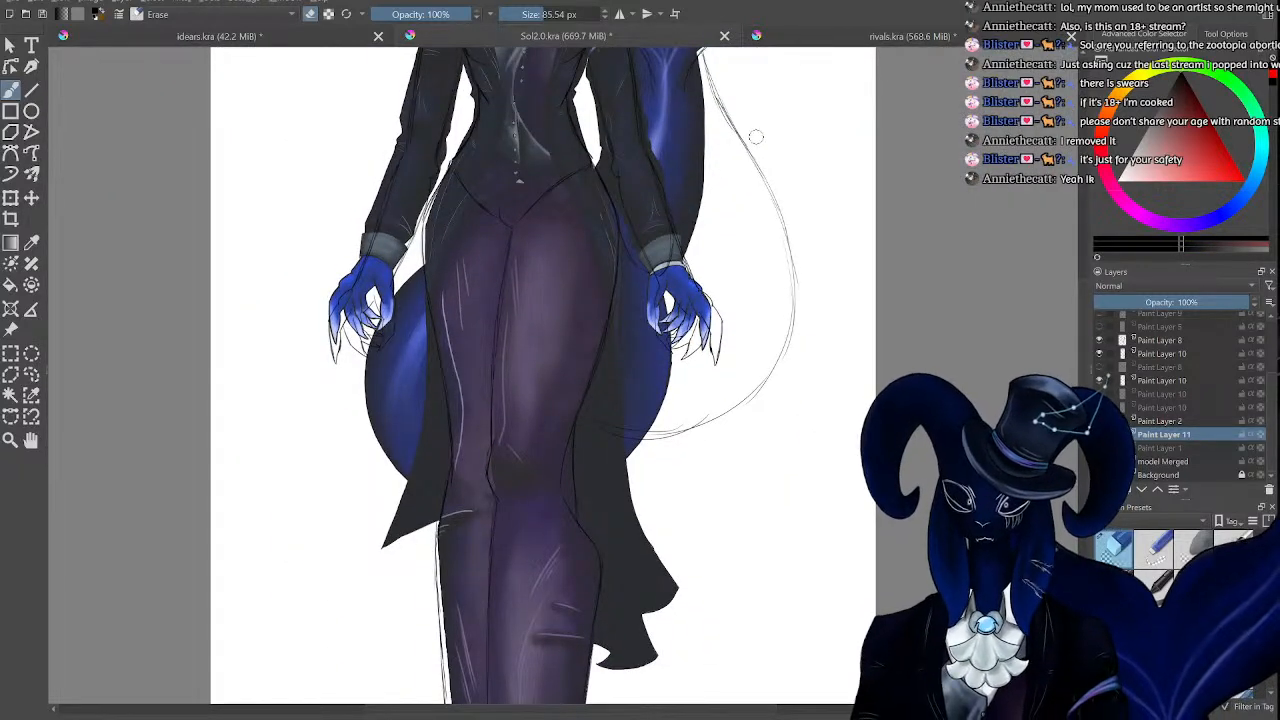
Compare the sketched horns, fluke and shoulders with the coloured reference around the upper body.
left_click_drag(1083, 370, 1079, 269)
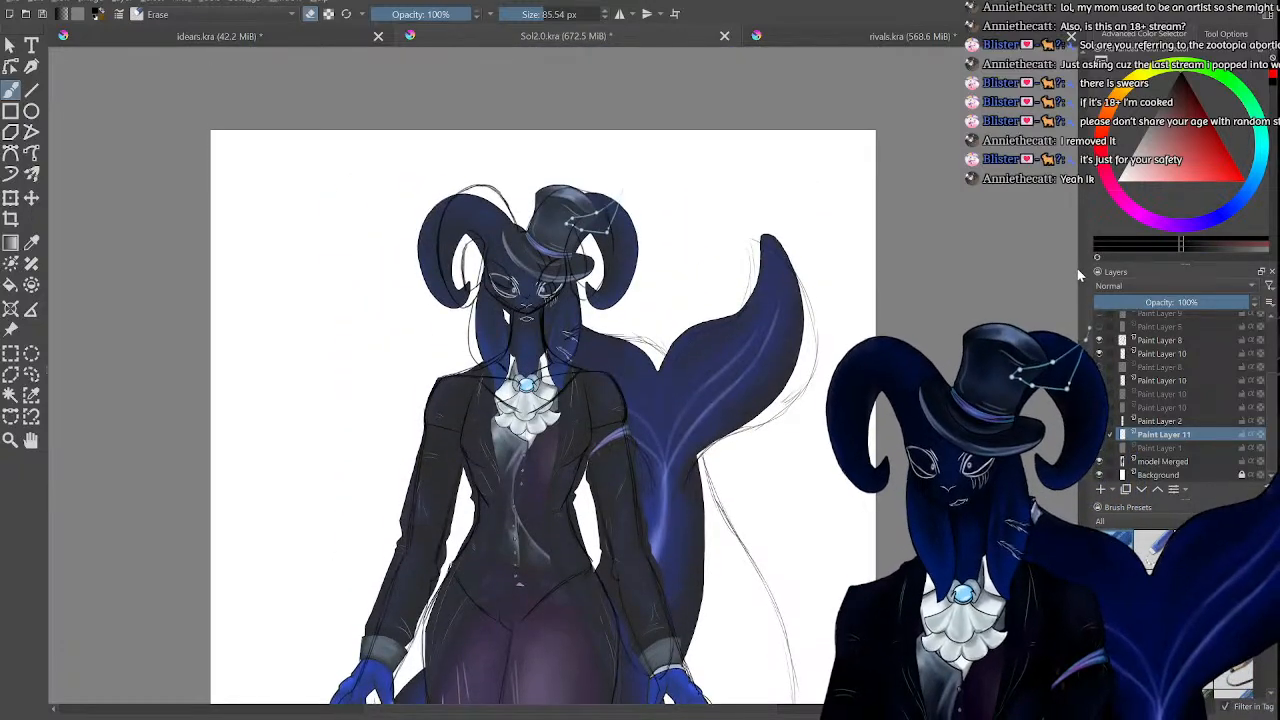
key("plus")
key("plus")
key("plus")
key("minus")
key("minus")
key("minus")
key("minus")
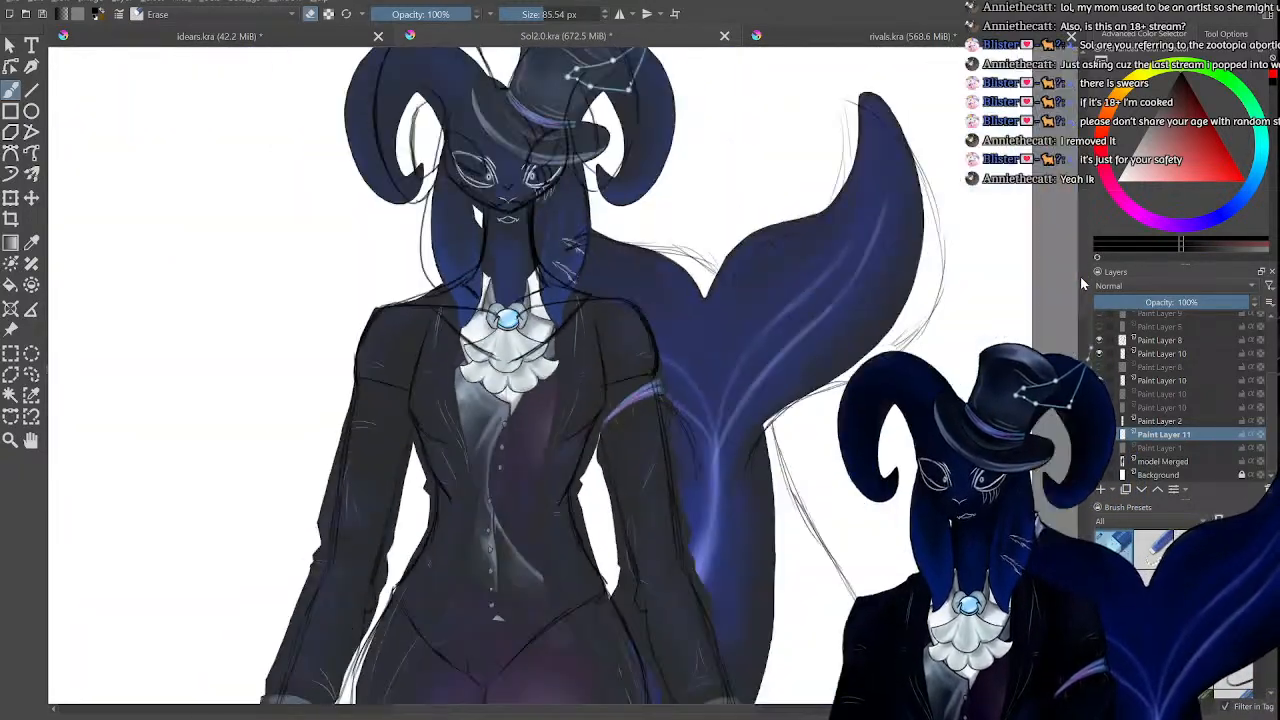
key("plus")
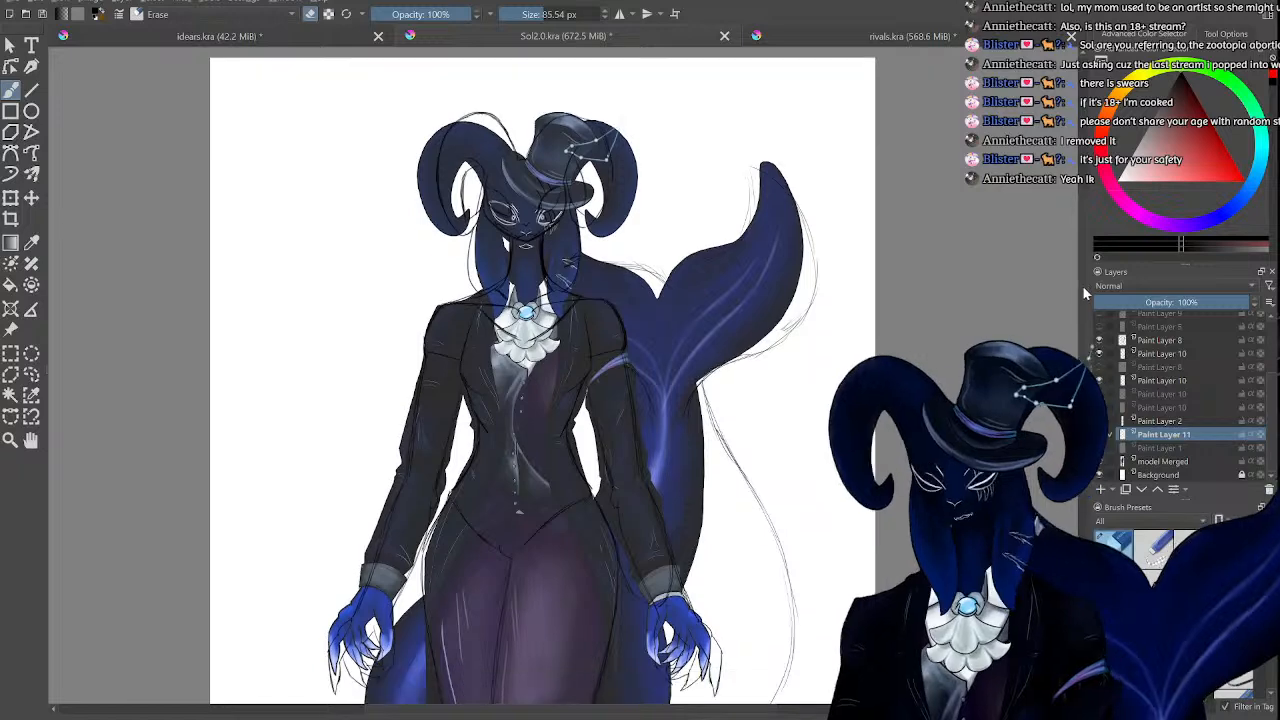
key("plus")
left_click_drag(1081, 291, 1080, 285)
key("plus")
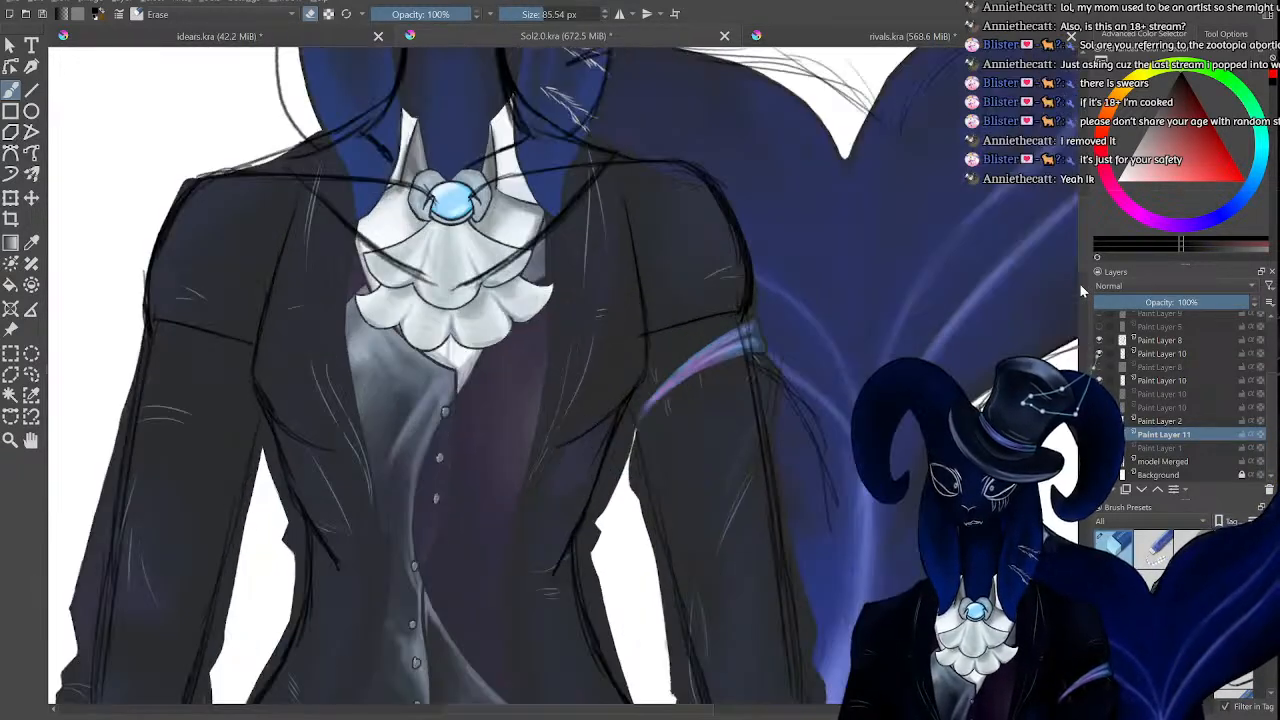
Compare the sketched shoulders, collar, torso and sleeves with the coloured reference at close and medium range.
key("minus")
key("minus")
key("minus")
key("minus")
key("plus")
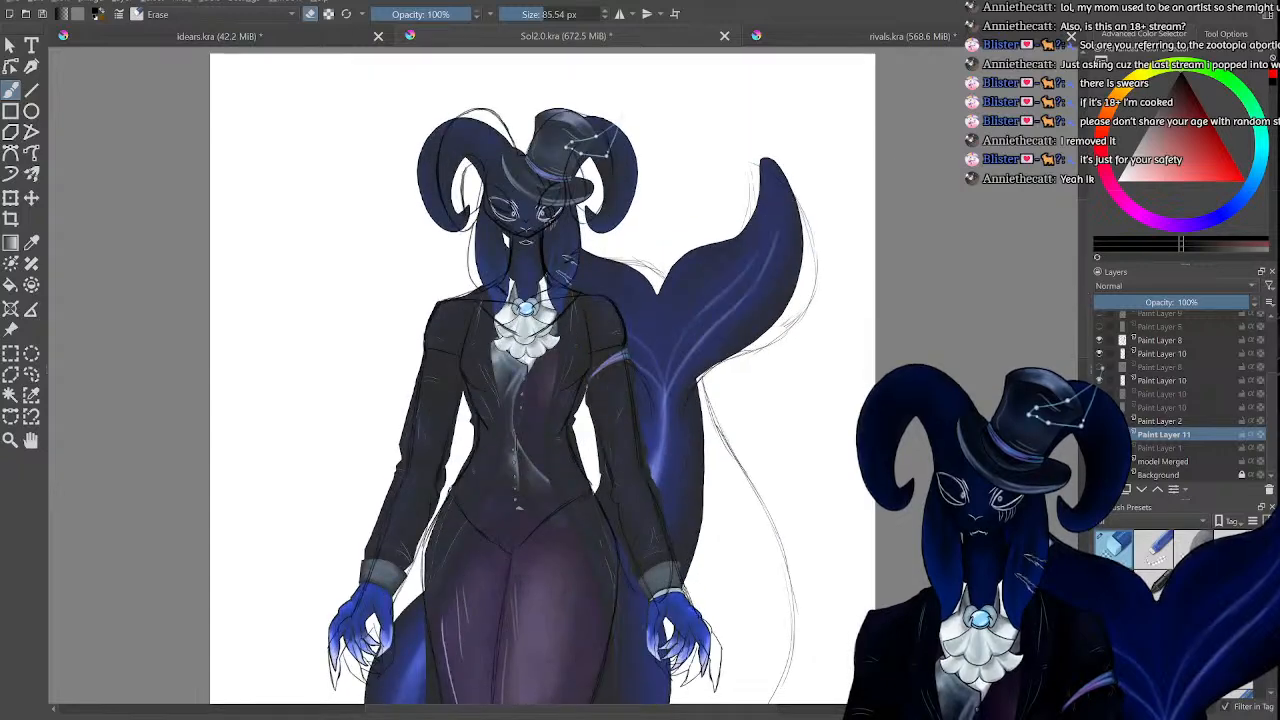
key("plus")
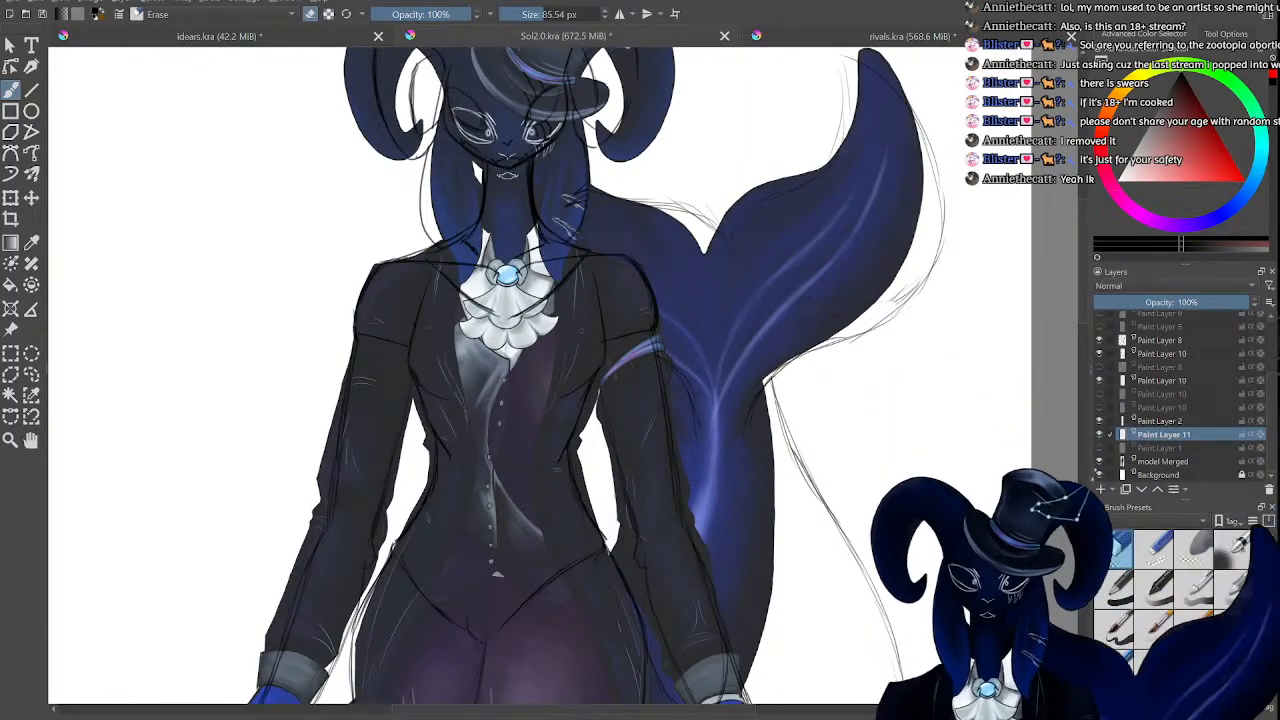
key("minus")
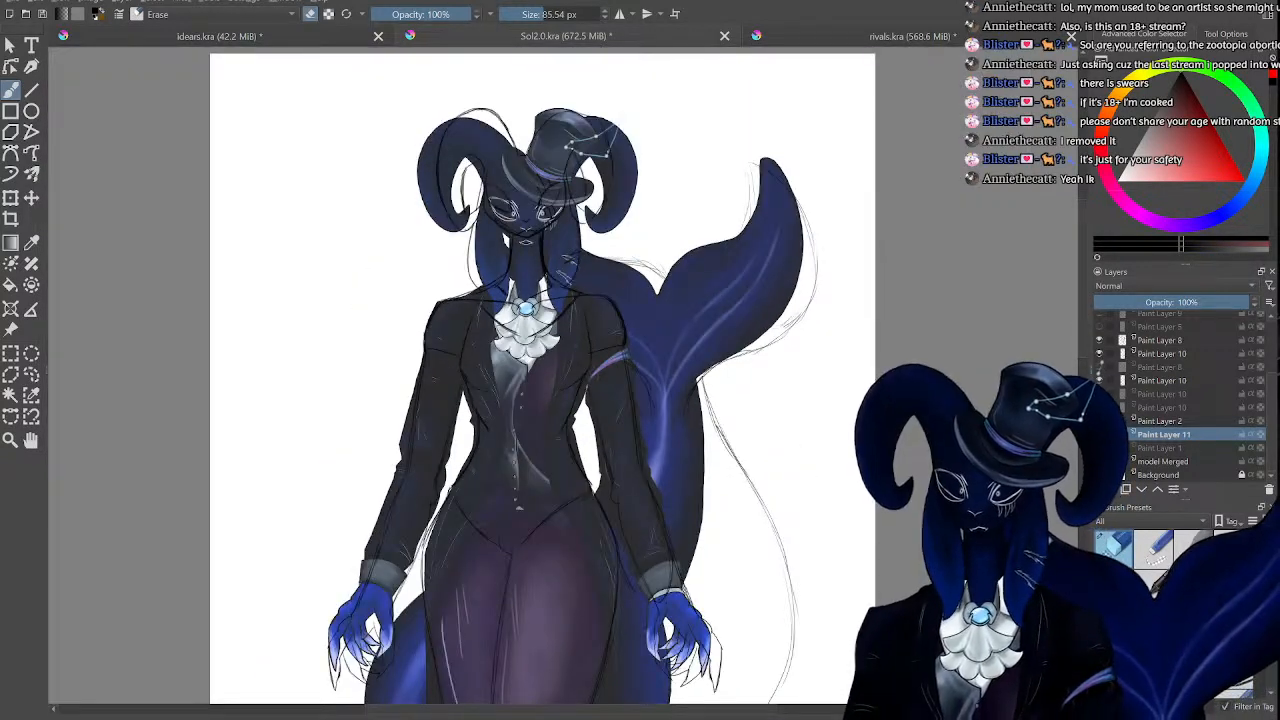
key("plus")
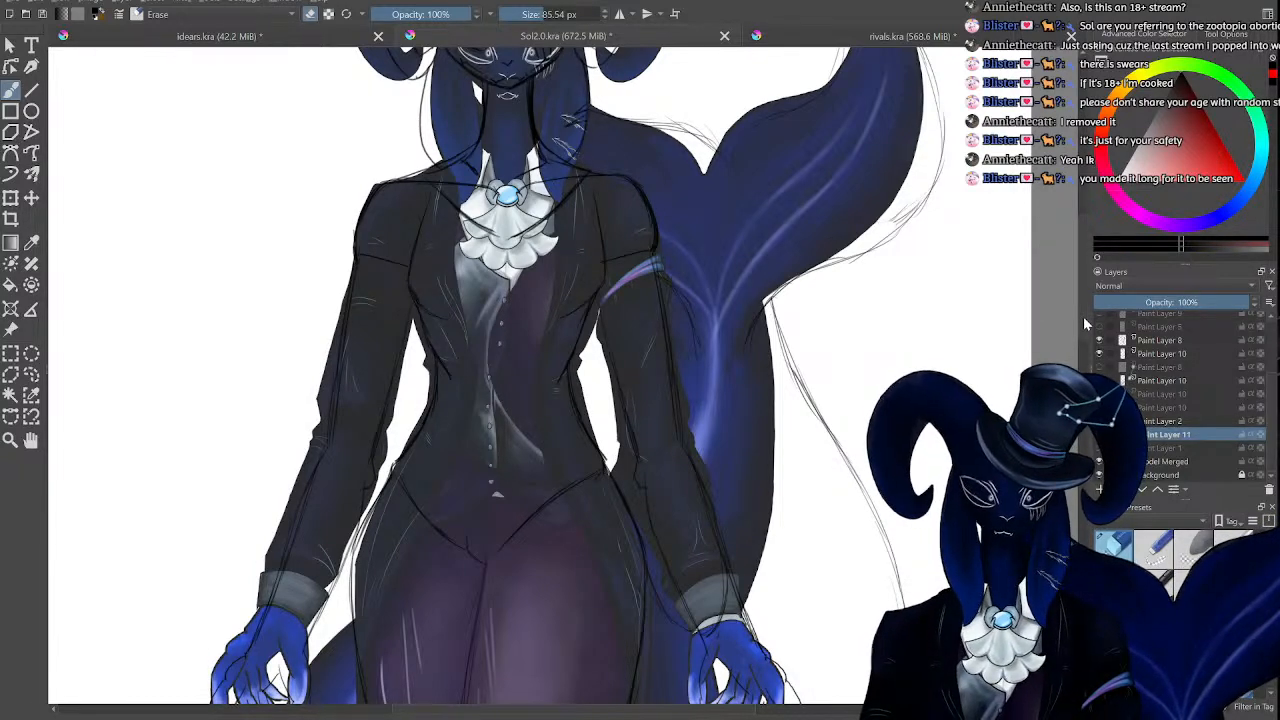
key("minus")
key("minus")
key("plus")
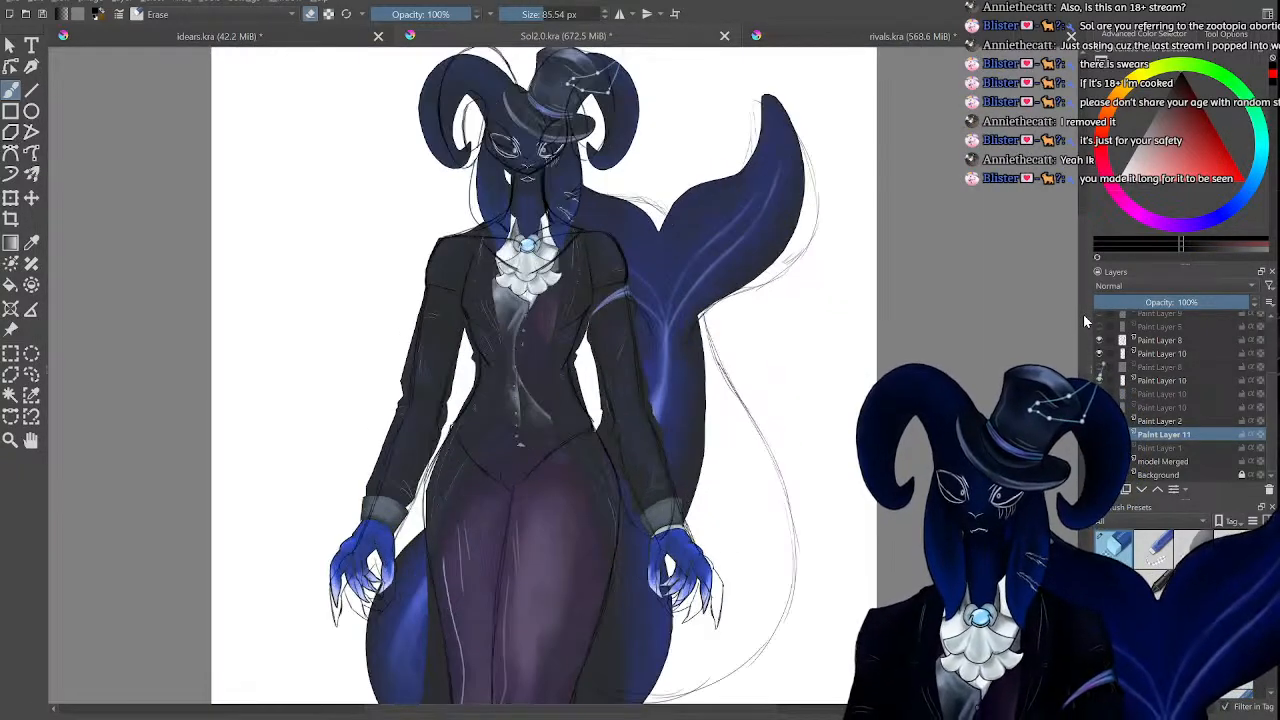
key("plus")
key("plus")
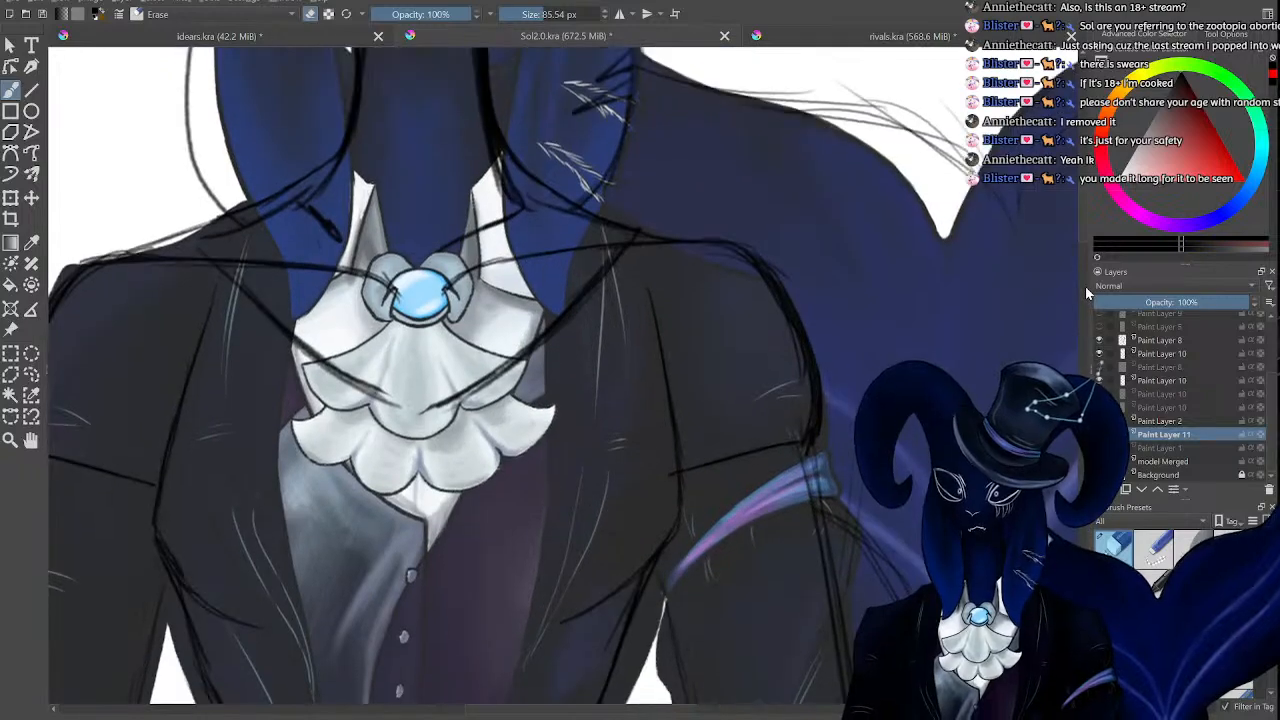
key("minus")
key("minus")
key("minus")
key("plus")
key("plus")
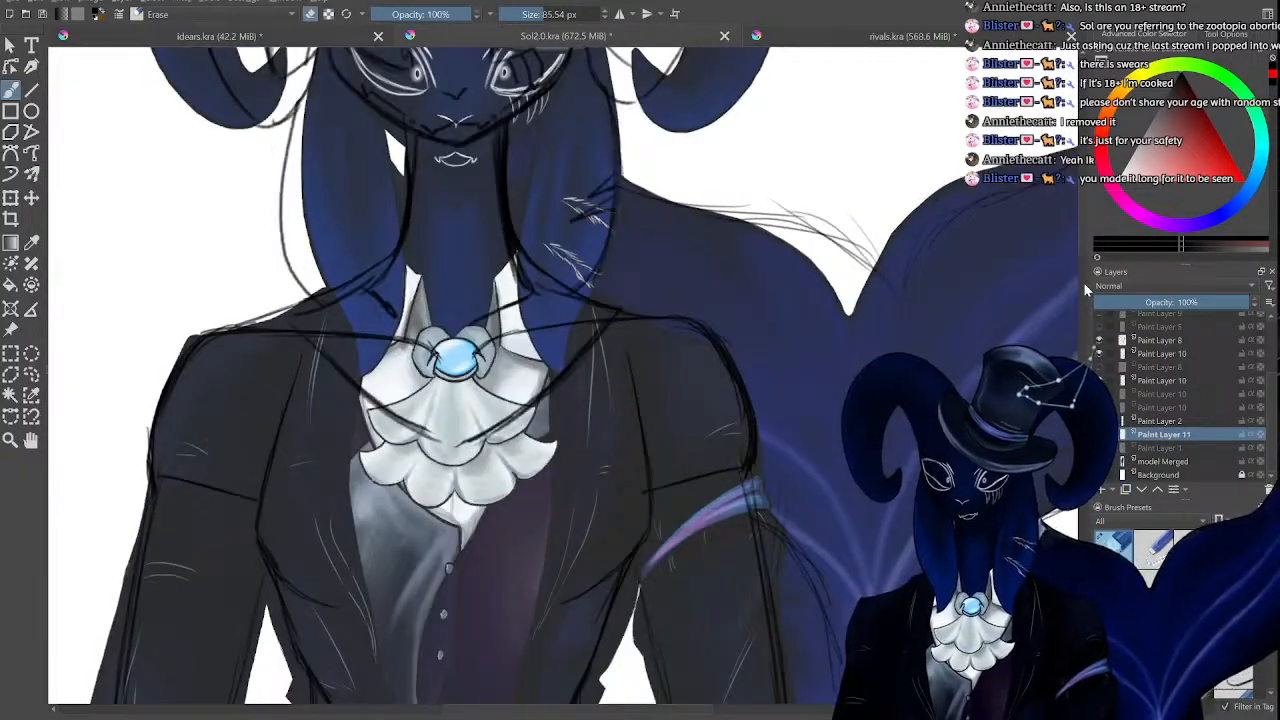
key("minus")
key("minus")
key("minus")
key("minus")
key("plus")
key("plus")
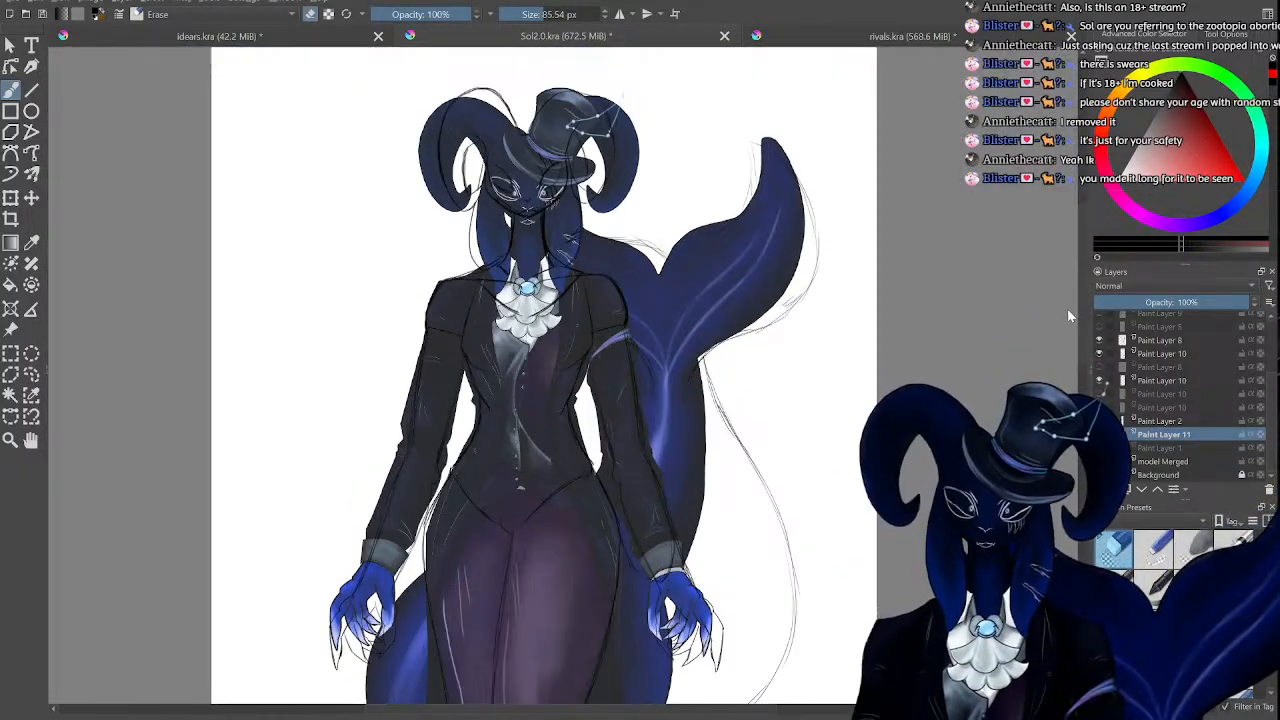
Examine the sketch's overall proportions against the coloured reference across the full figure, from horns to feet.
key("plus")
key("plus")
key("minus")
key("minus")
key("minus")
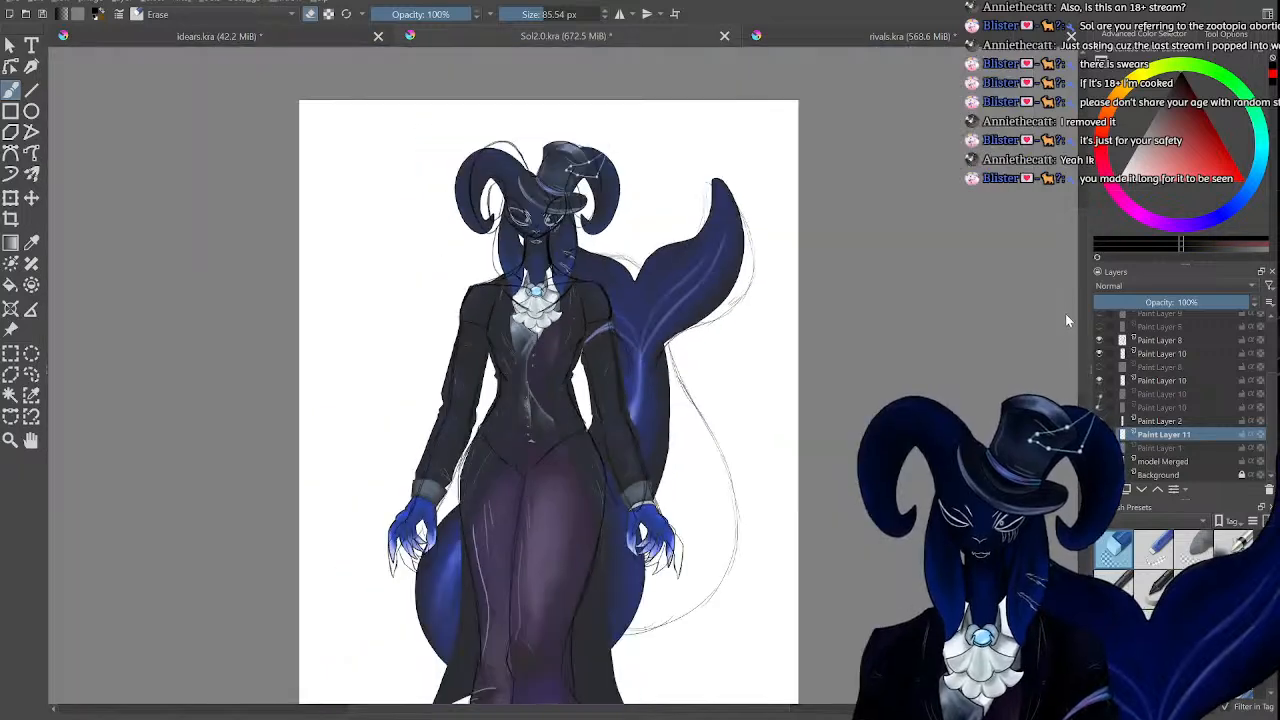
key("minus")
key("plus")
key("plus")
key("minus")
key("minus")
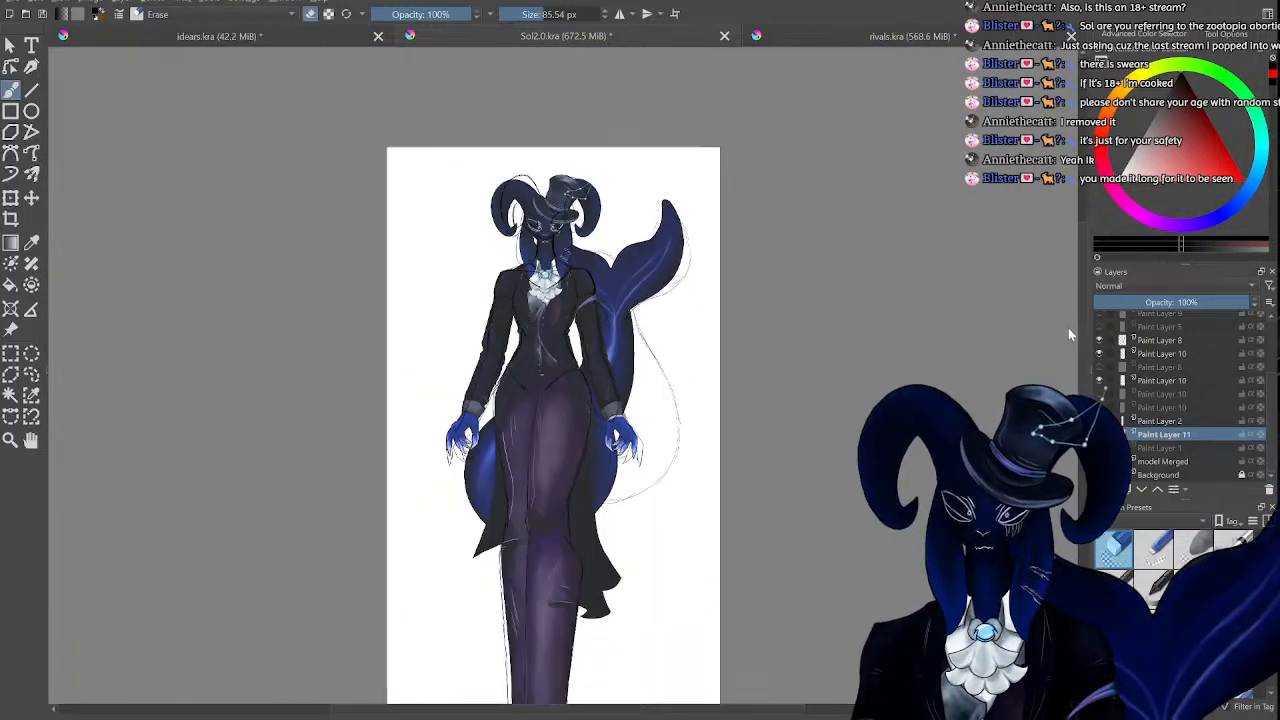
key("minus")
key("plus")
key("plus")
key("plus")
key("plus")
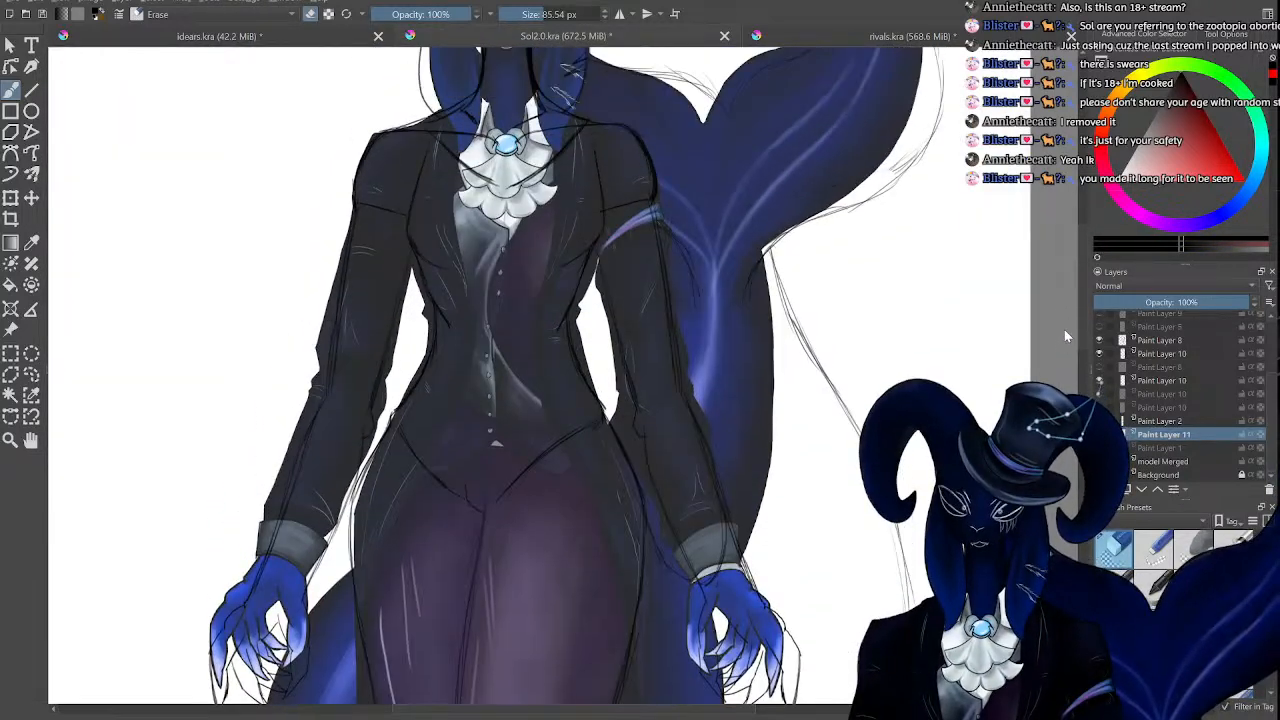
key("minus")
key("minus")
key("minus")
key("minus")
key("plus")
key("plus")
key("minus")
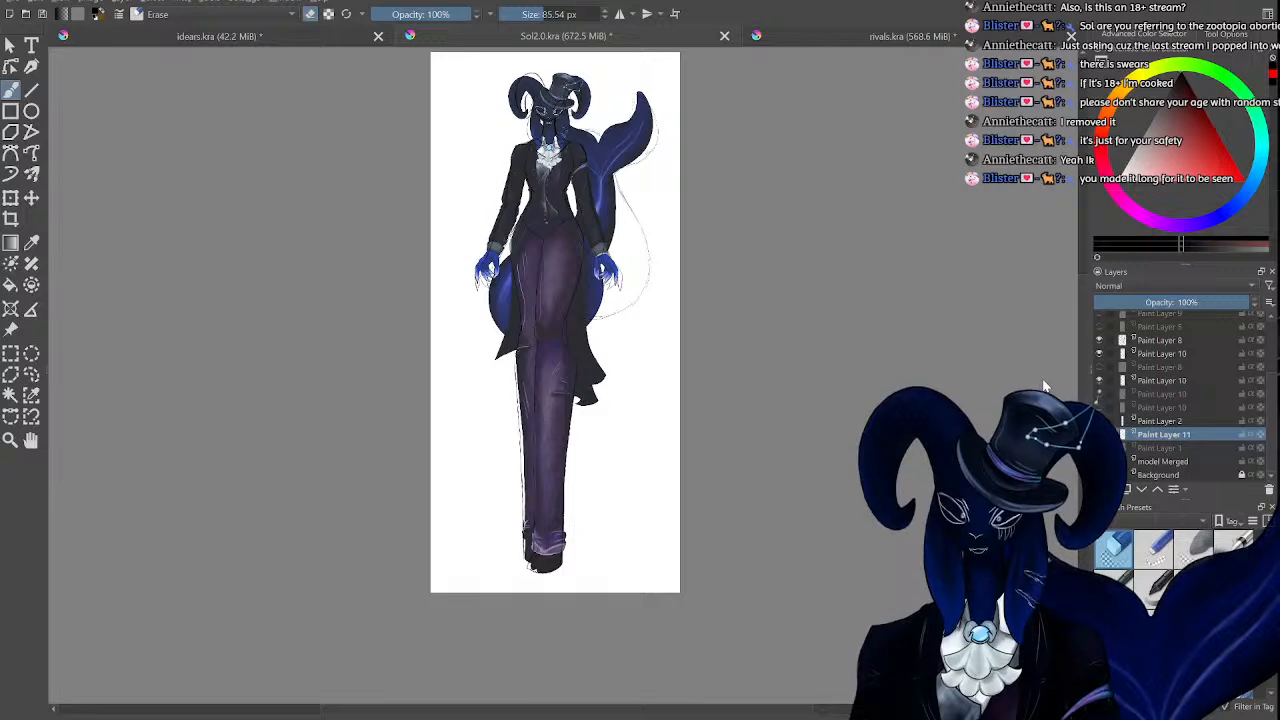
key("Up")
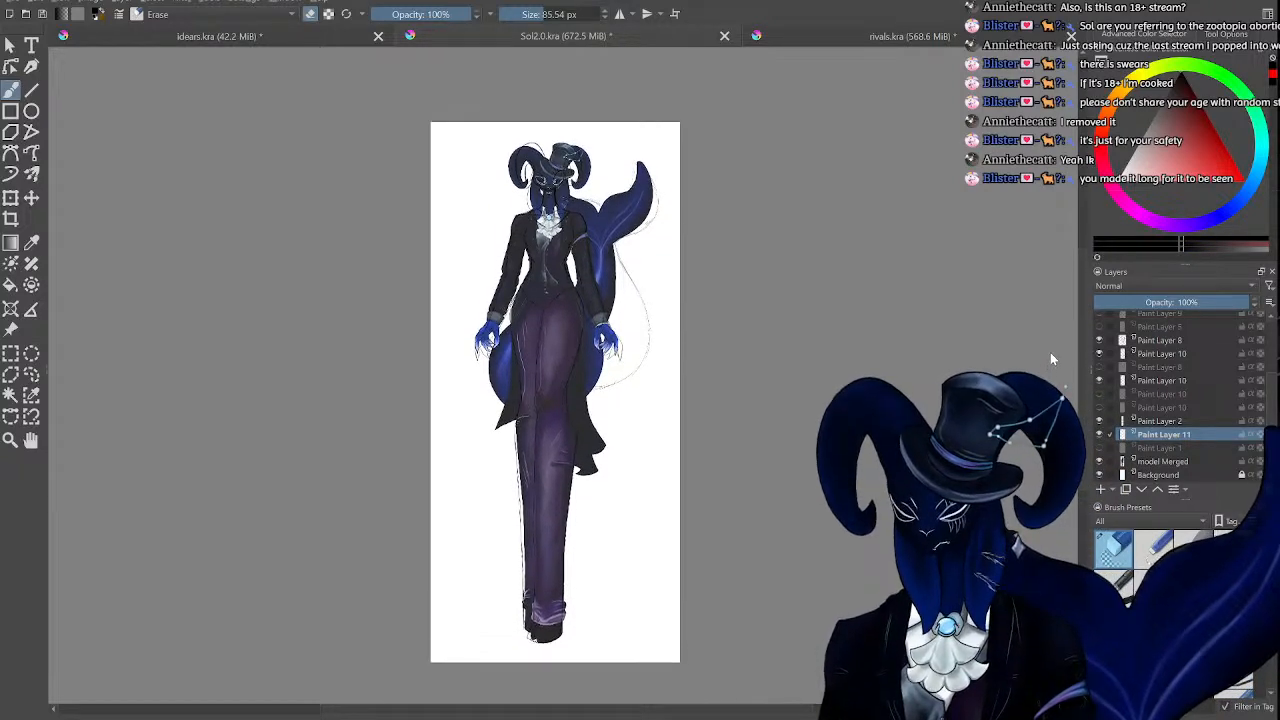
key("plus")
key("plus")
key("plus")
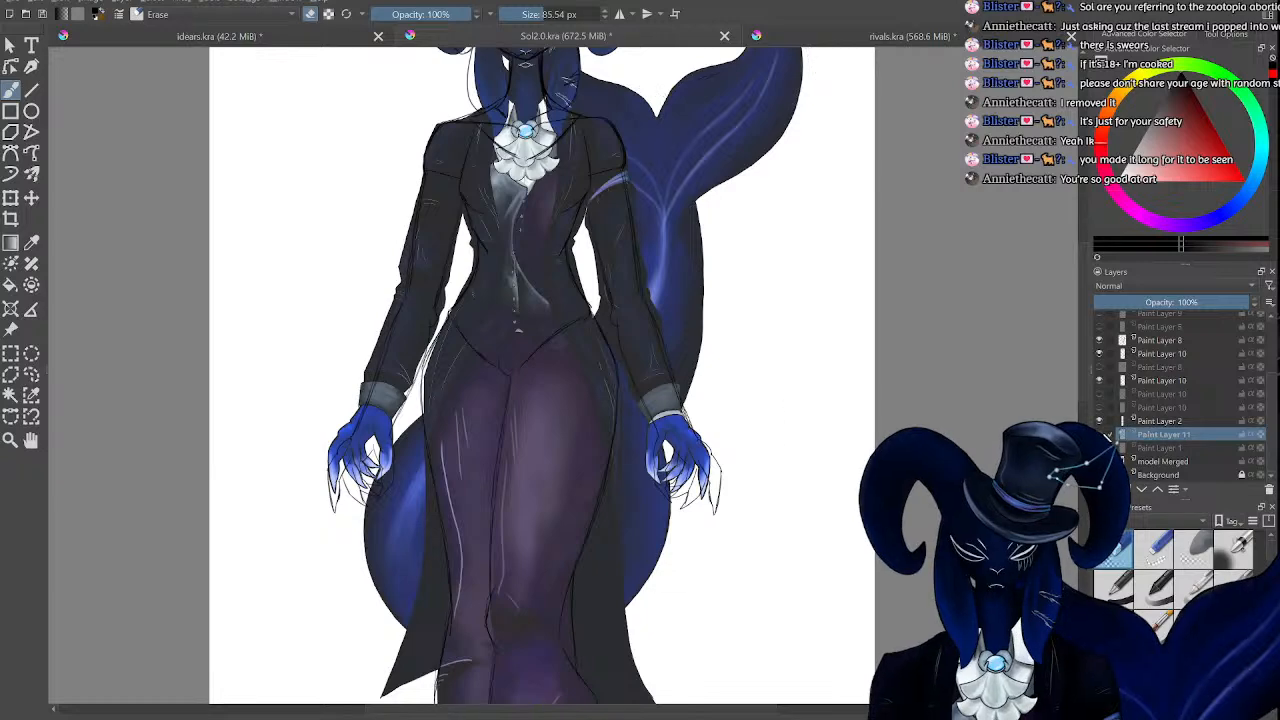
key("minus")
key("minus")
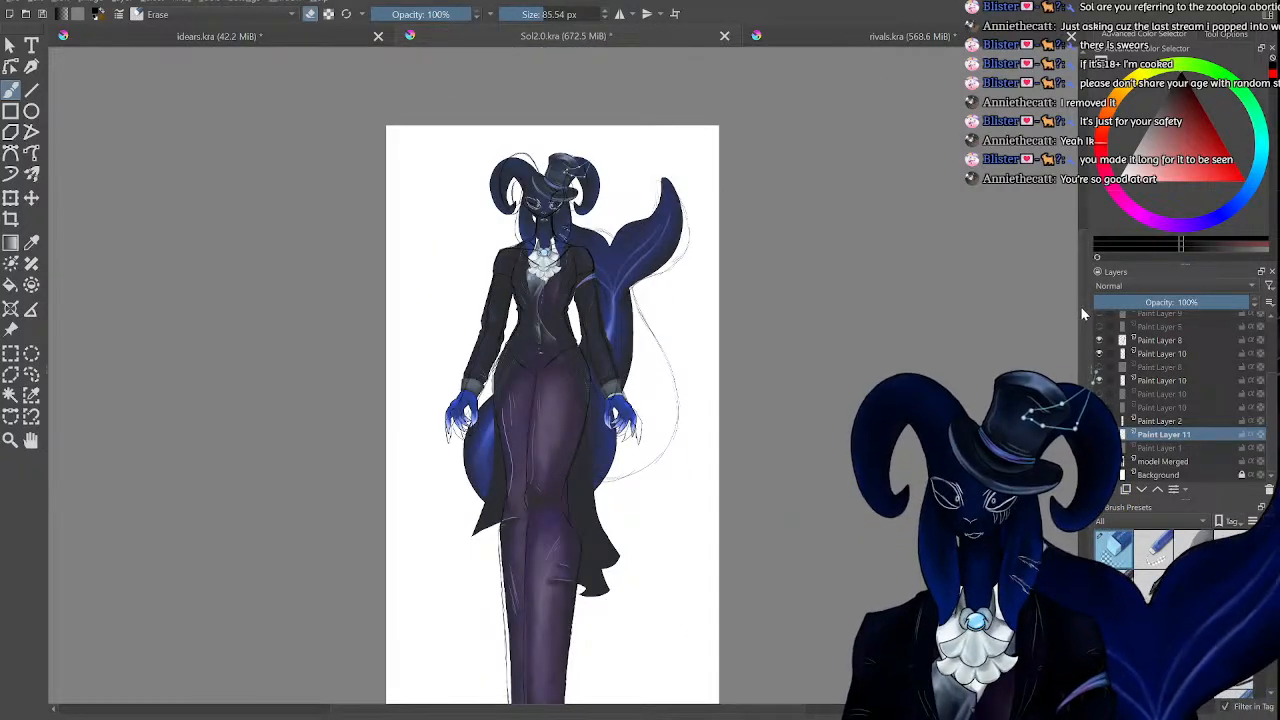
key("plus")
key("plus")
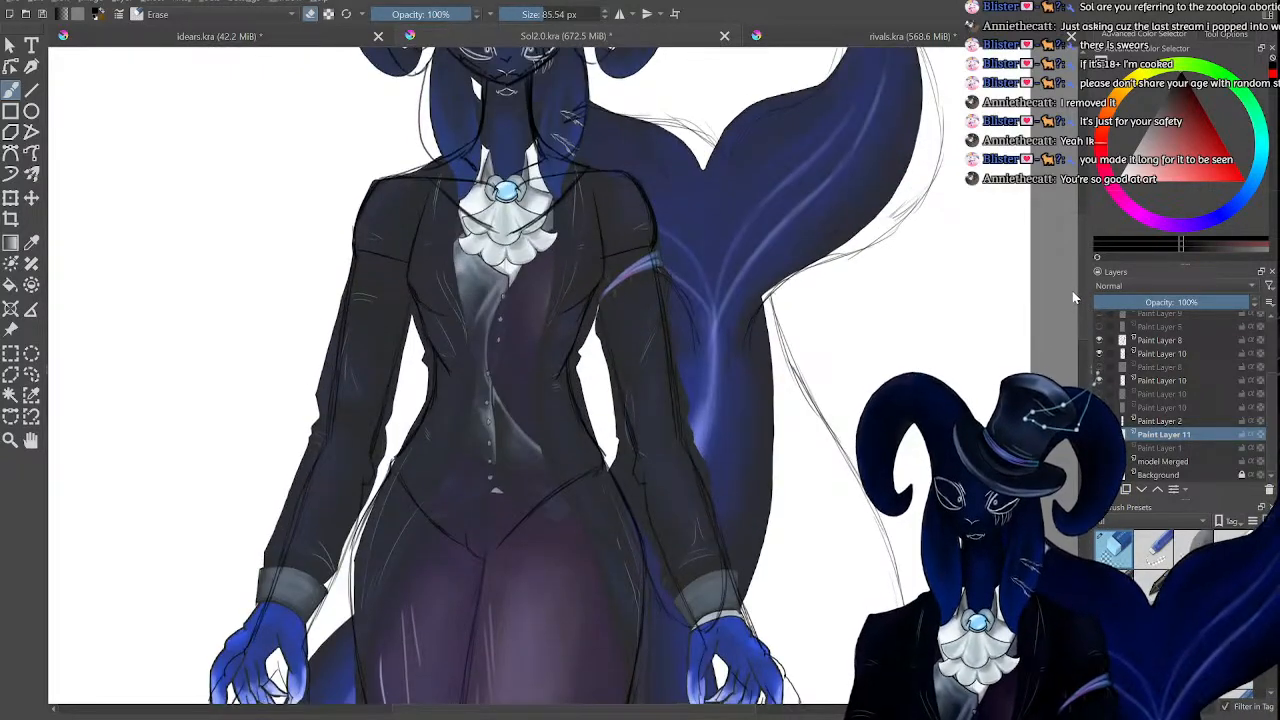
key("minus")
key("minus")
key("minus")
key("minus")
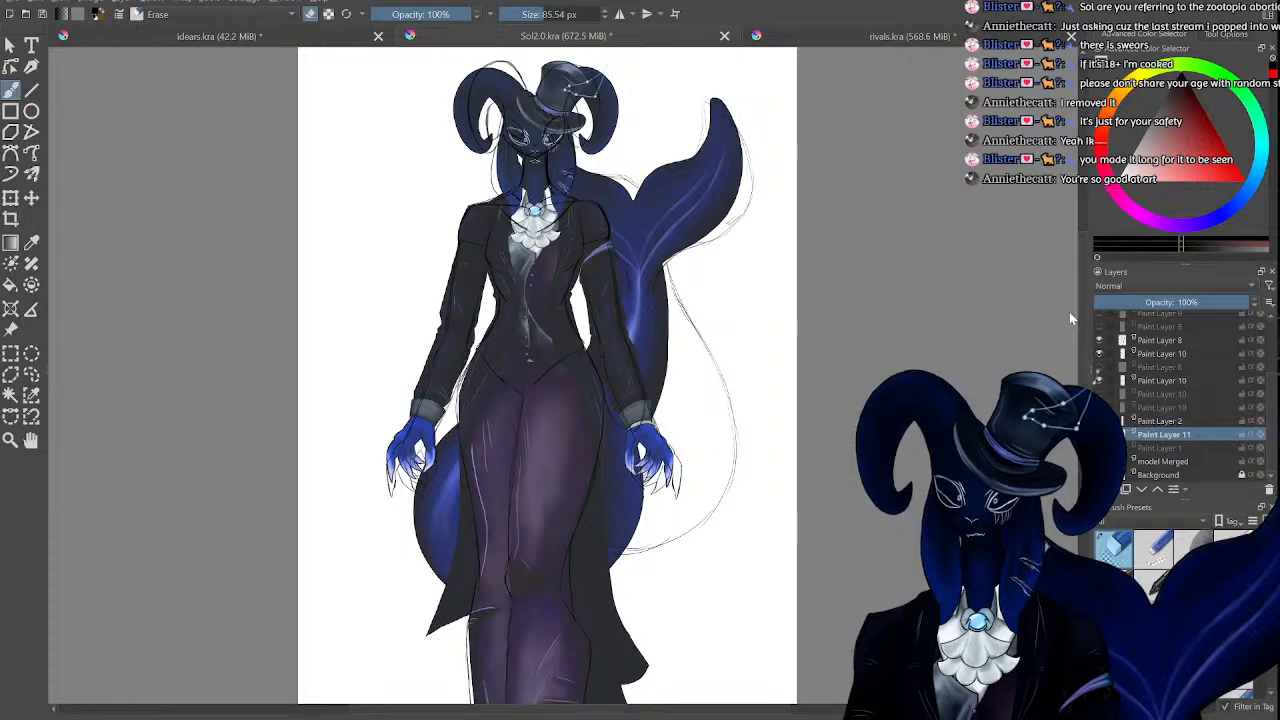
scroll(1069, 312, "down", 1)
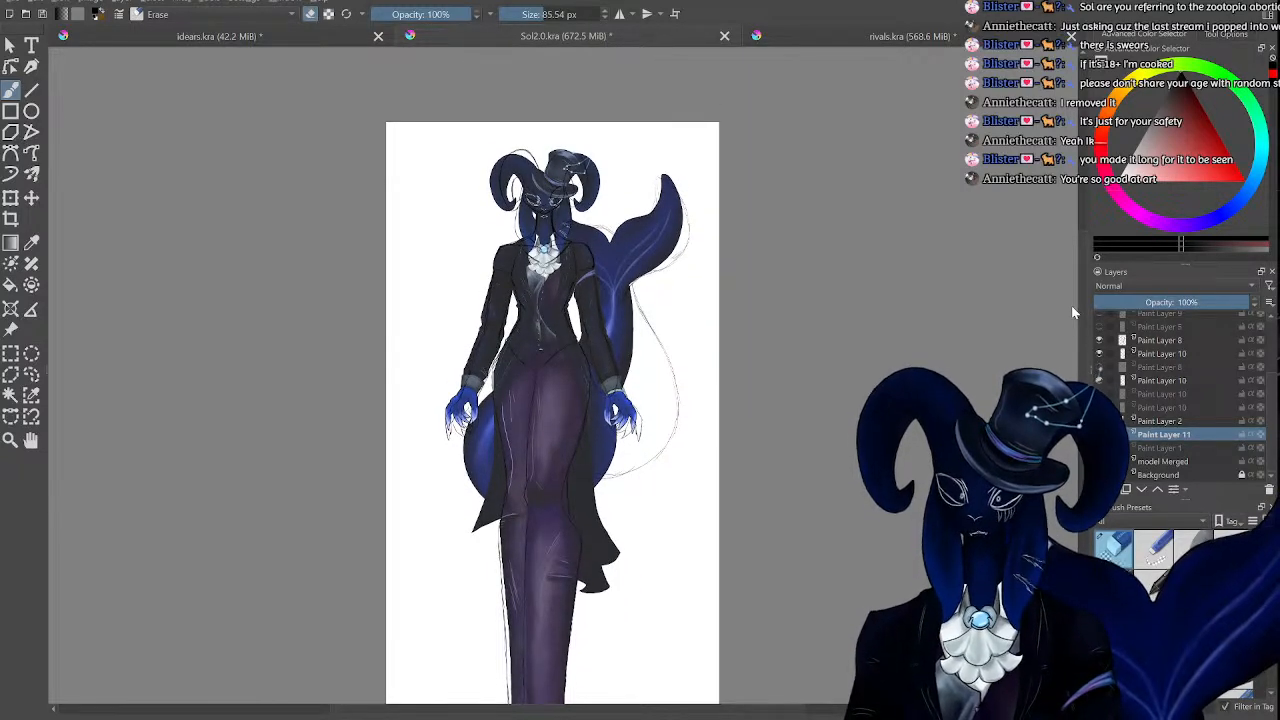
key("plus")
key("plus")
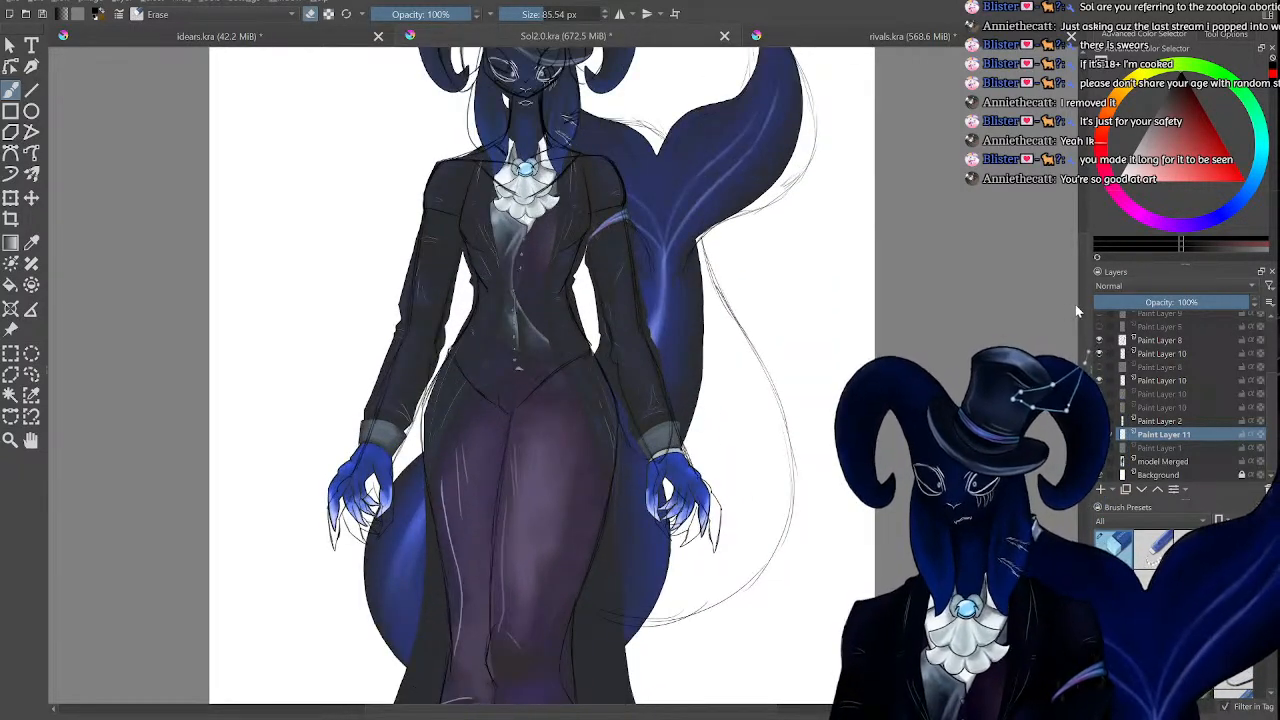
key("minus")
key("minus")
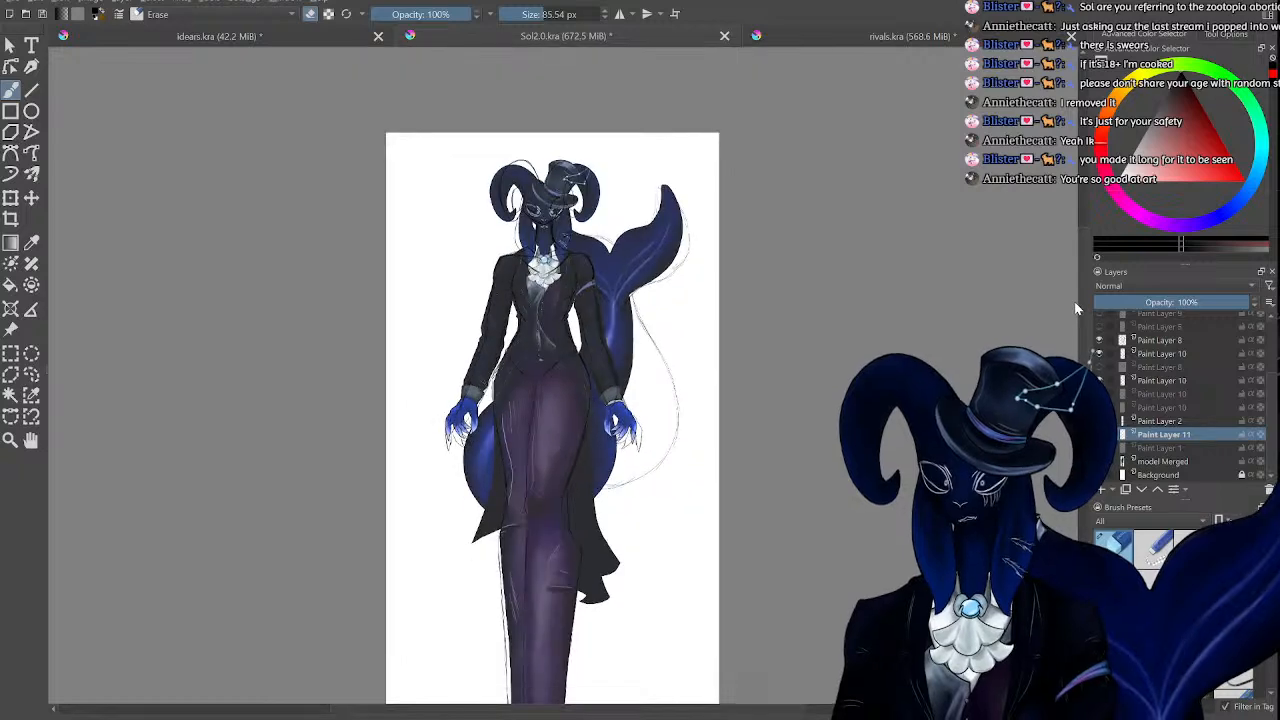
key("plus")
key("minus")
key("minus")
key("plus")
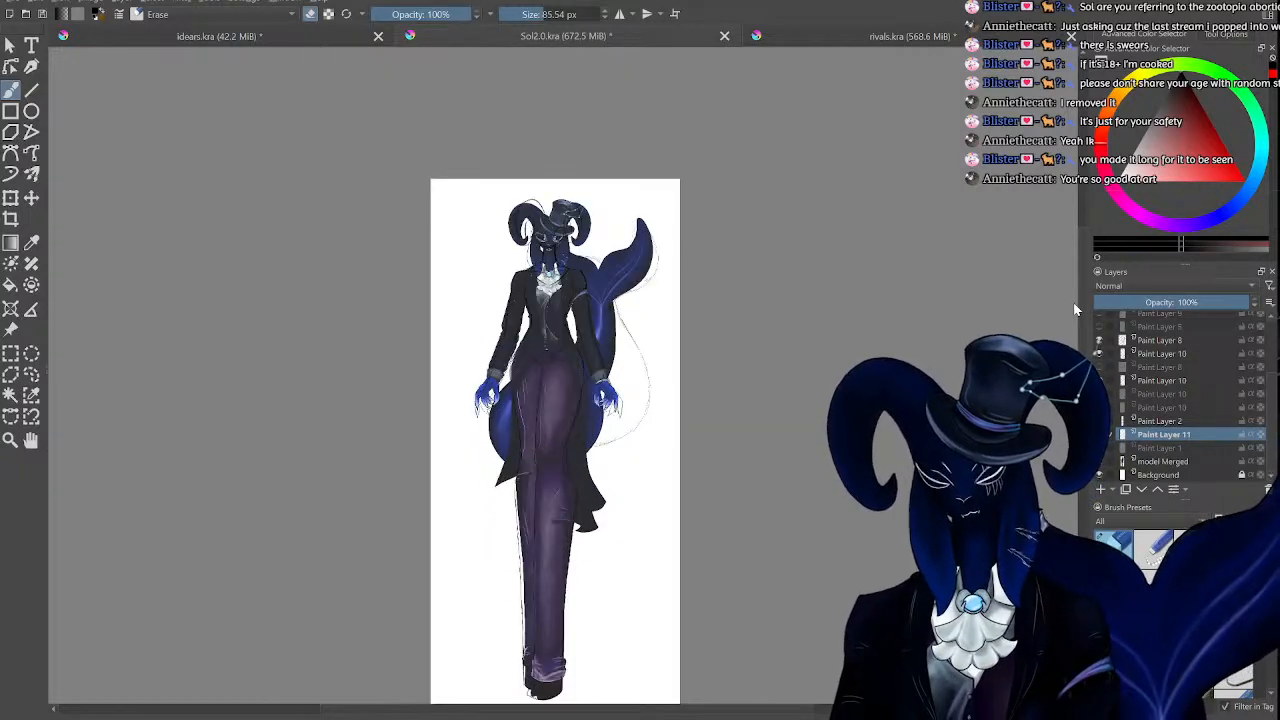
key("plus")
key("plus")
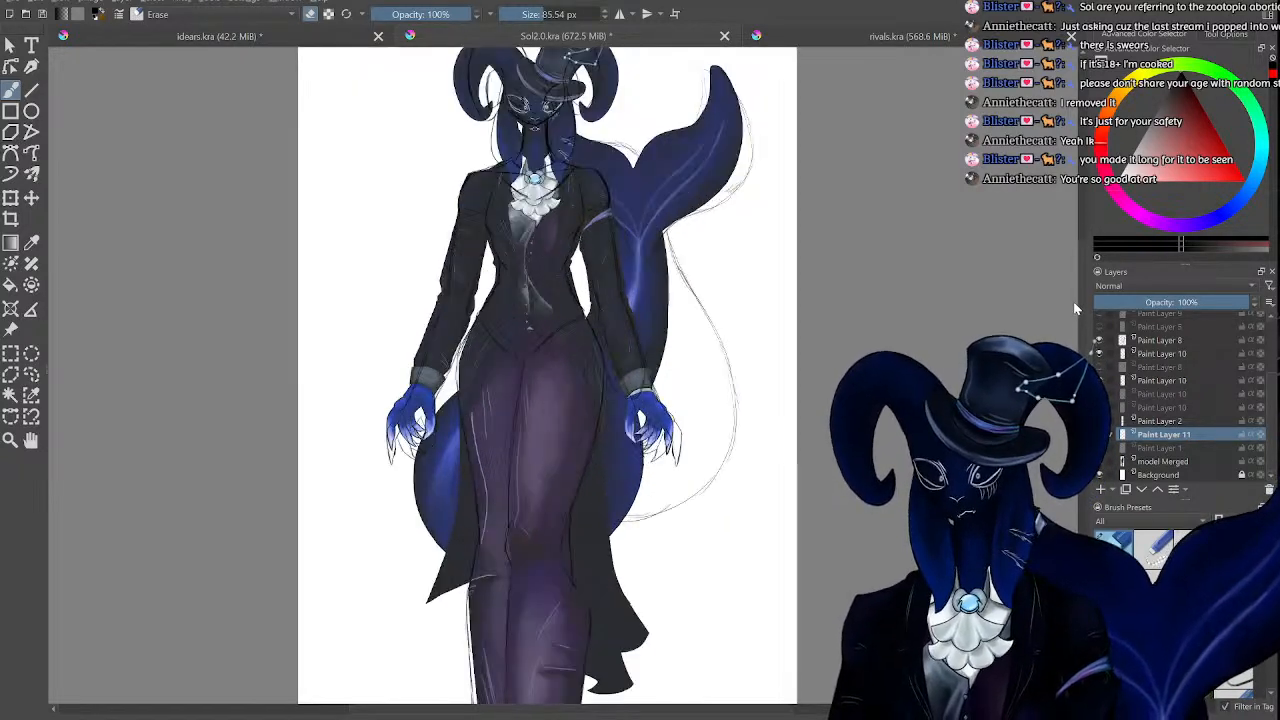
scroll(1074, 308, "up", 2)
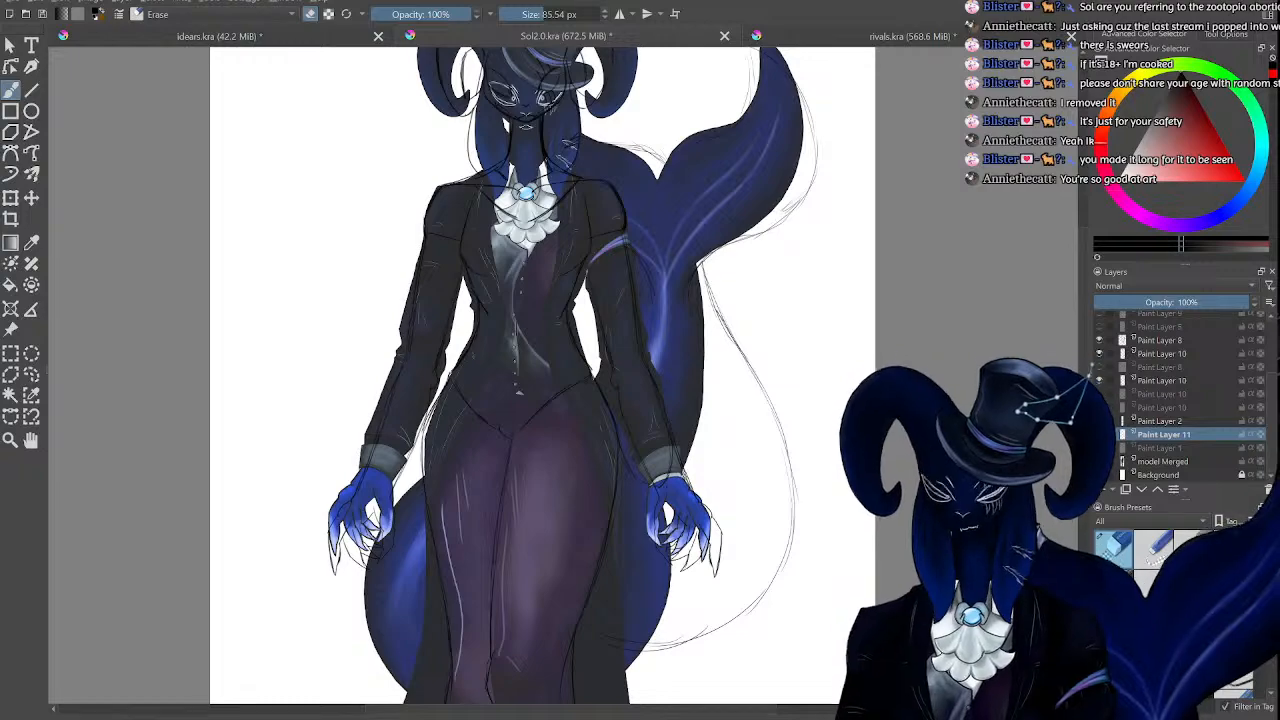
Switch to the rivals.kra document and examine the painting of the purple figure with the glowing orb.
left_click(949, 33)
key("minus")
key("plus")
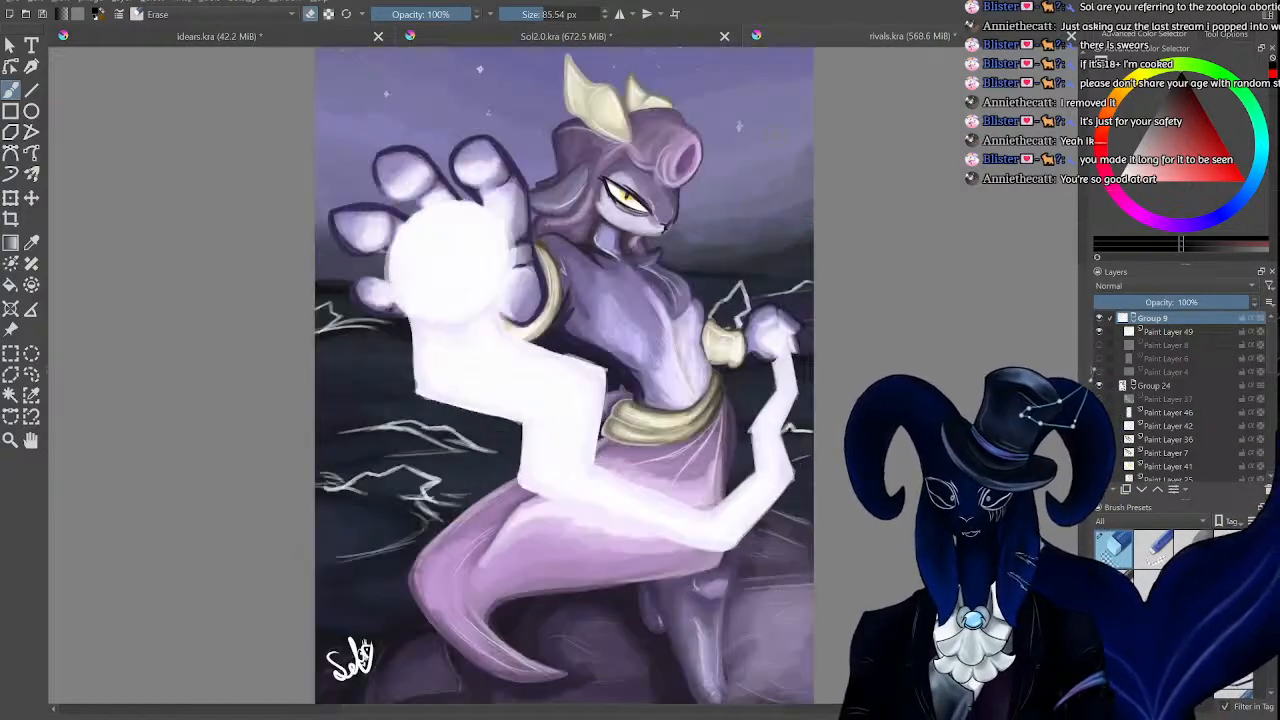
key("minus")
key("plus")
key("plus")
key("plus")
key("minus")
key("minus")
key("minus")
key("plus")
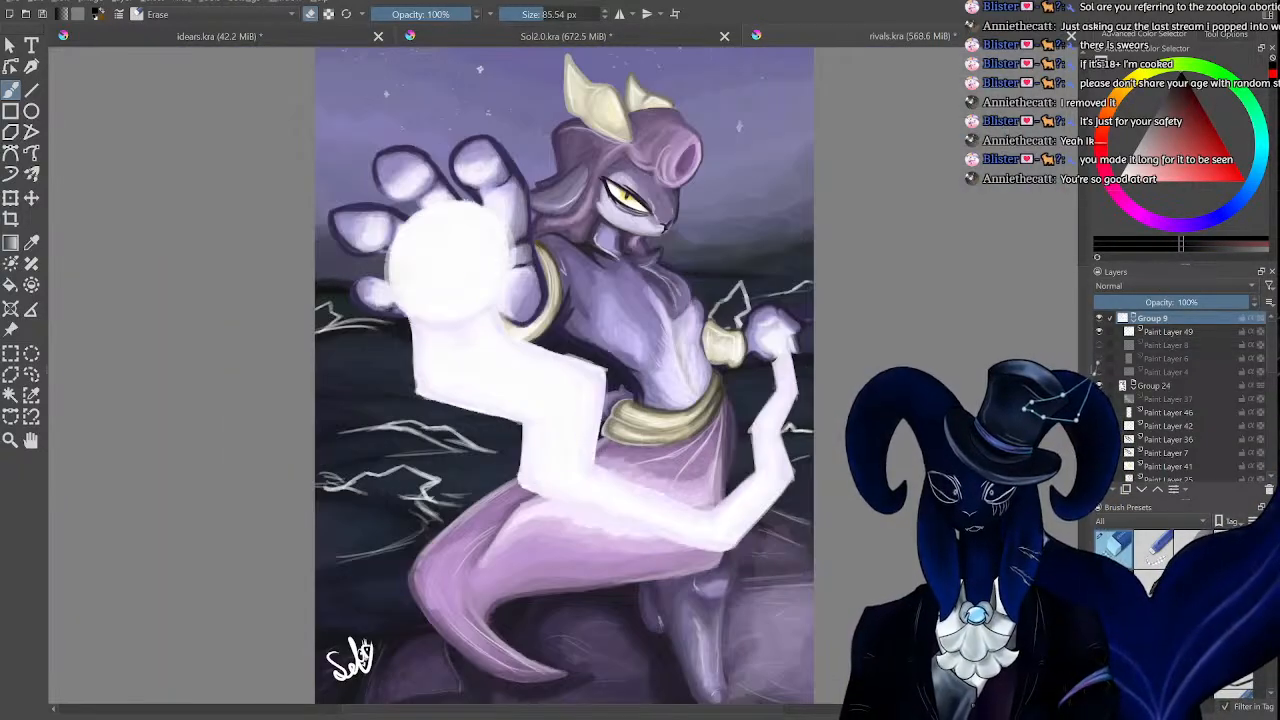
Inspect the rivals painting at several rotated canvas angles, and return it upright to view the whole composition.
key("shift+space")
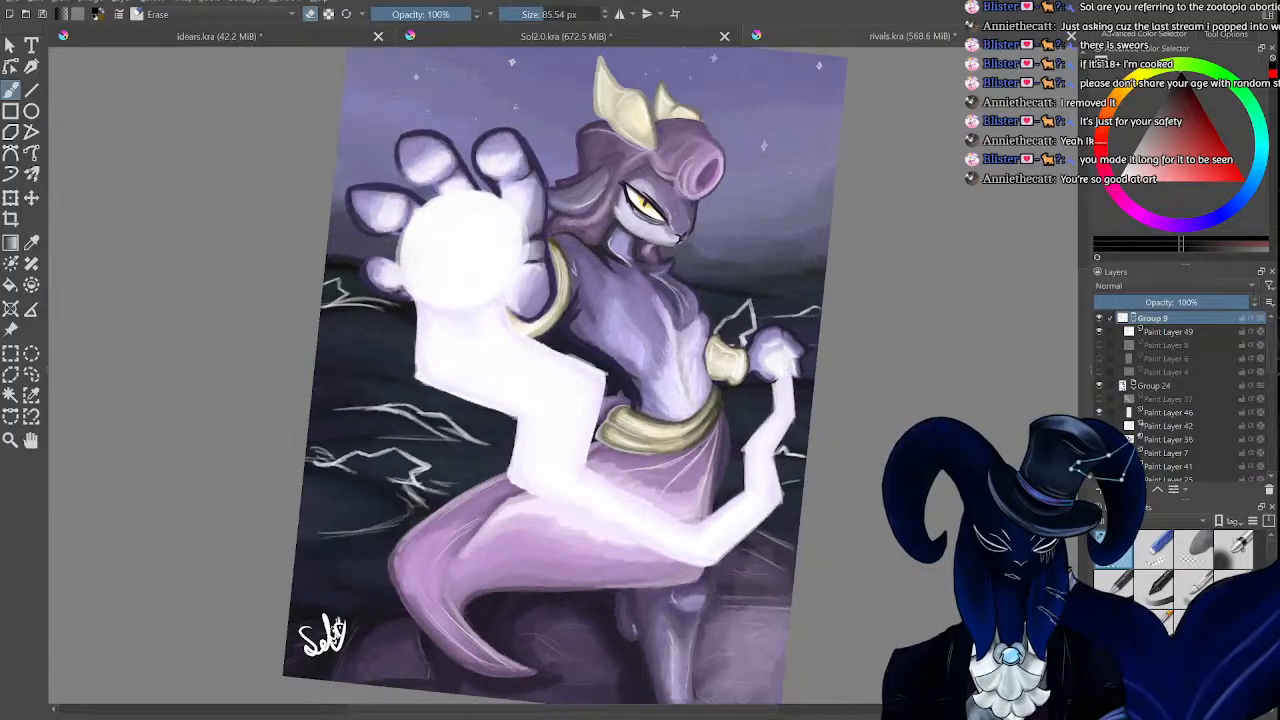
key("4")
key("4")
key("4")
key("4")
key("4")
key("4")
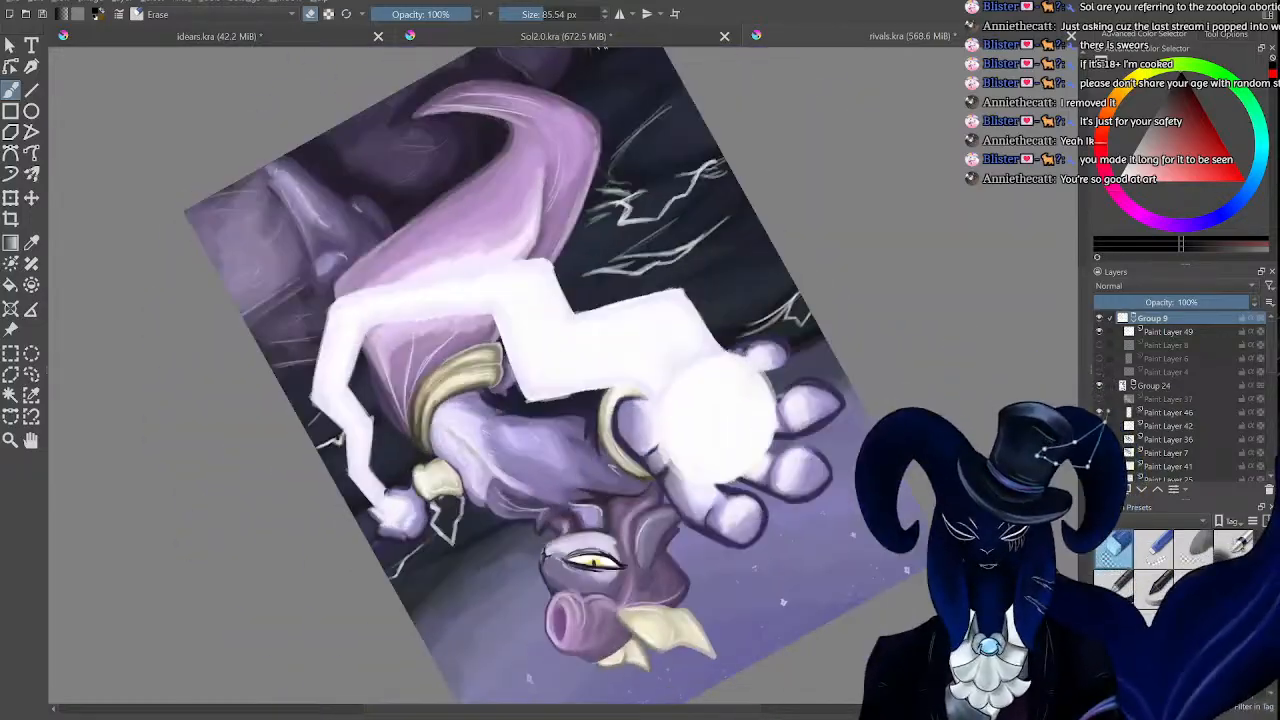
key("6")
key("6")
key("6")
key("6")
key("6")
key("6")
key("6")
key("6")
key("6")
key("6")
key("6")
key("6")
key("6")
key("6")
key("6")
key("6")
key("6")
key("6")
key("6")
key("6")
key("6")
key("6")
key("6")
key("6")
key("6")
key("6")
key("6")
key("6")
key("6")
key("6")
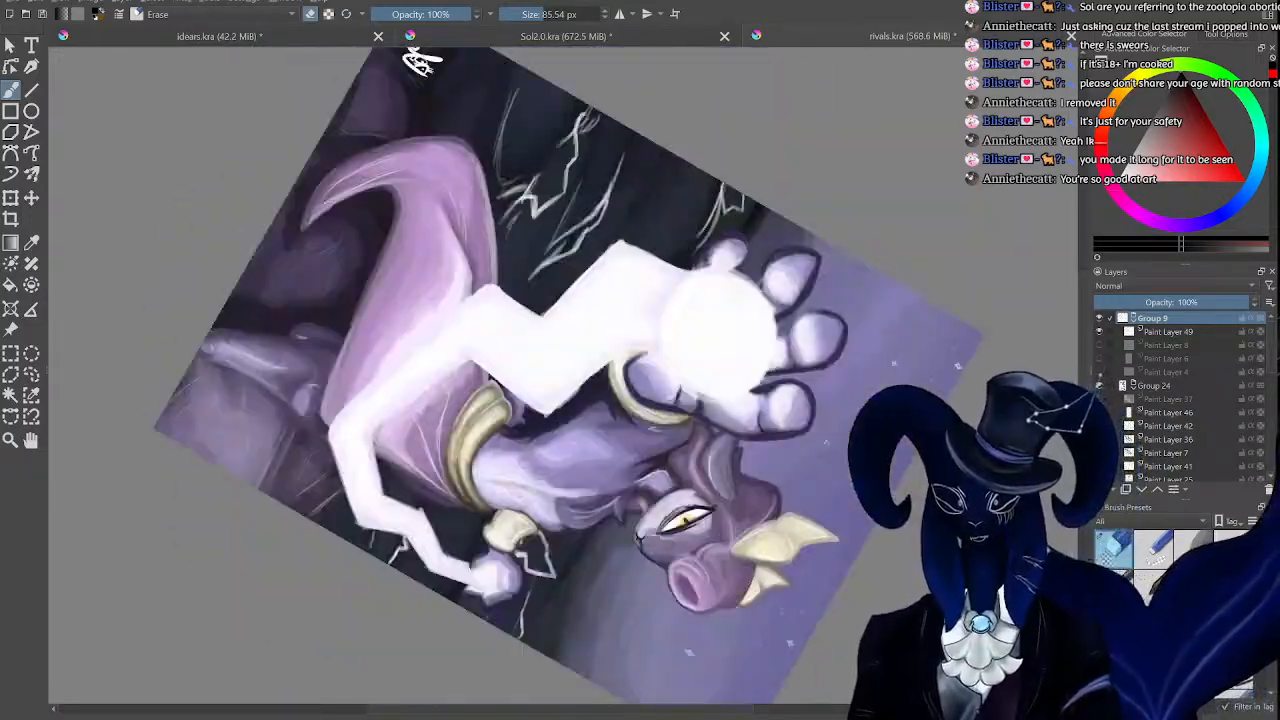
key("4")
key("4")
key("4")
key("4")
key("4")
key("4")
key("4")
key("shift+space")
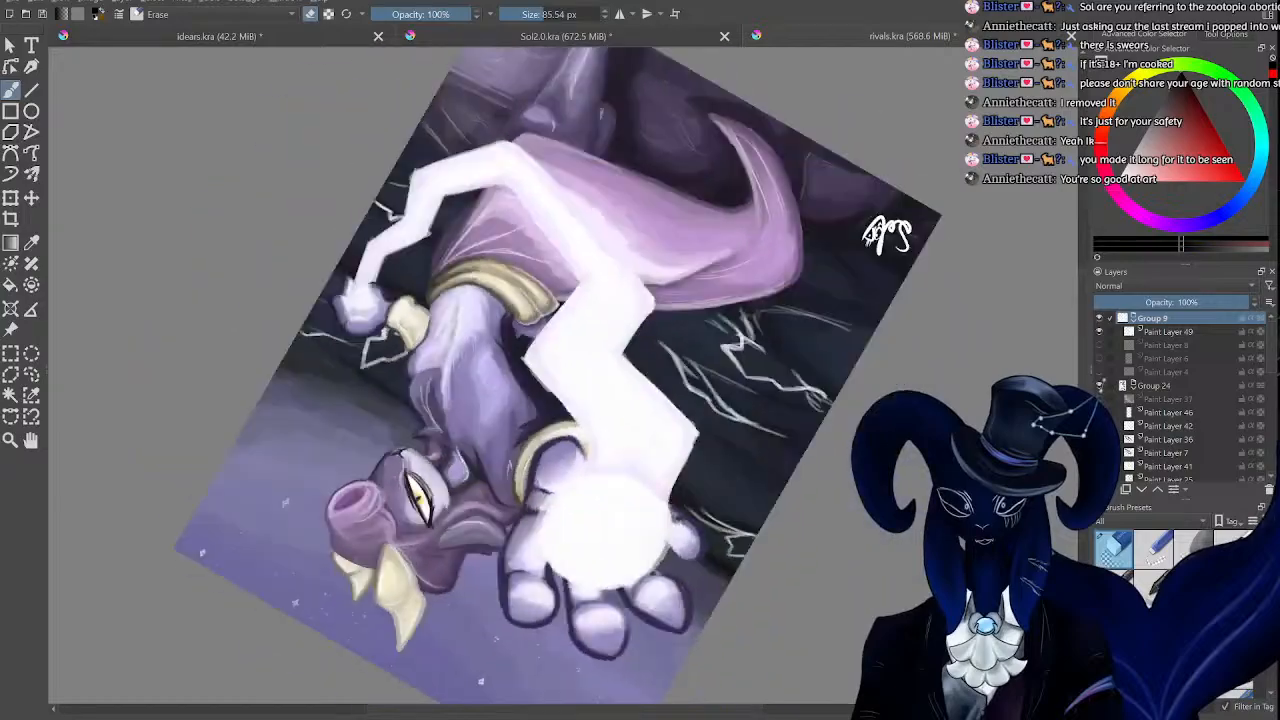
key("shift+space")
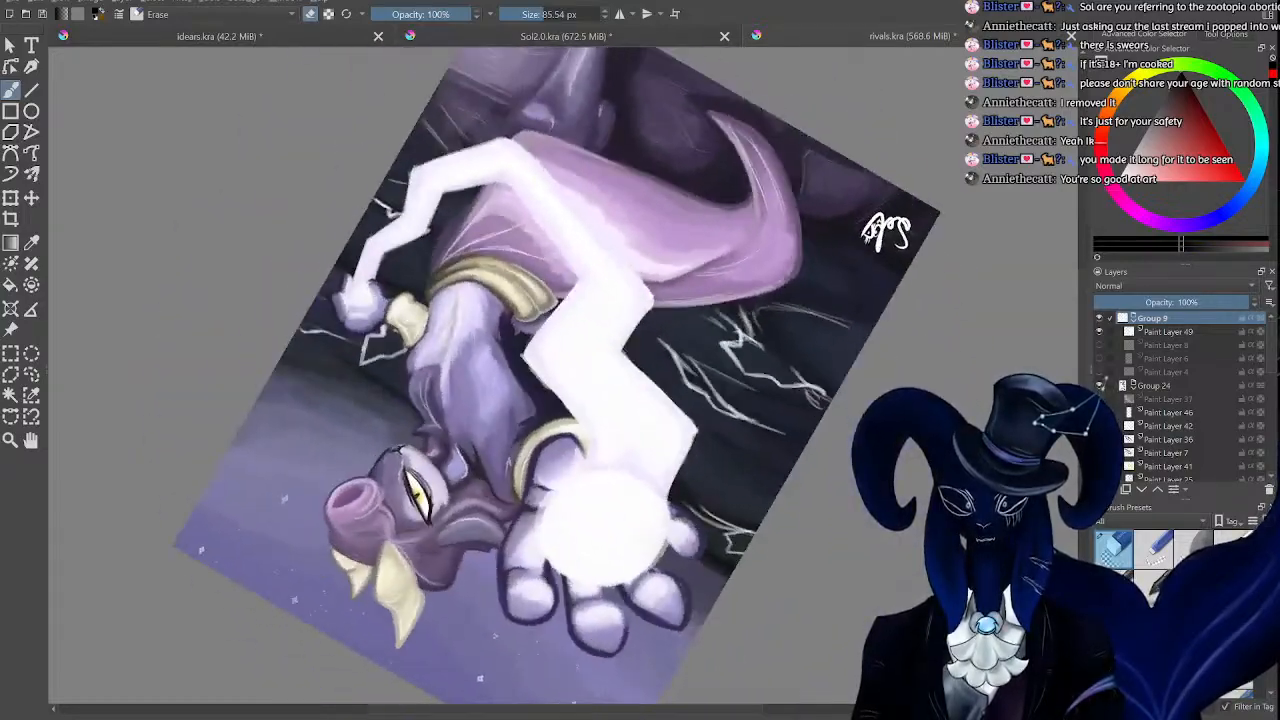
key("shift+space")
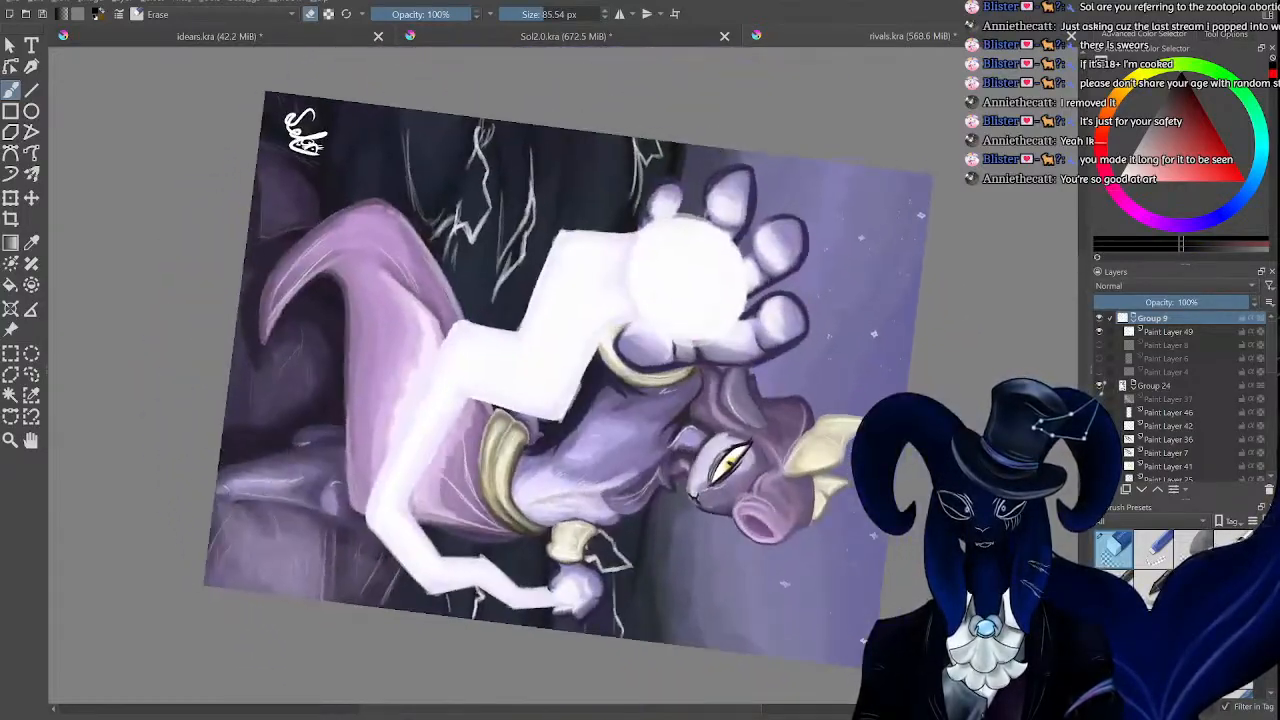
key("shift+space")
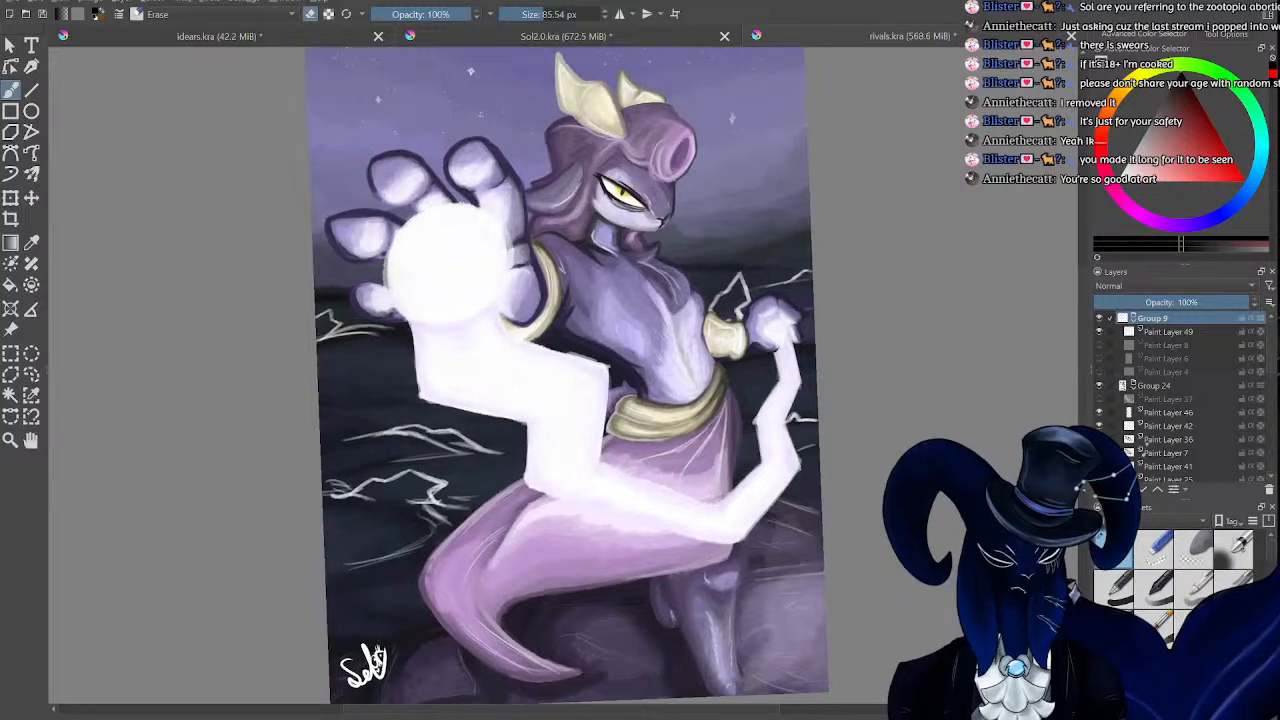
key("shift+space")
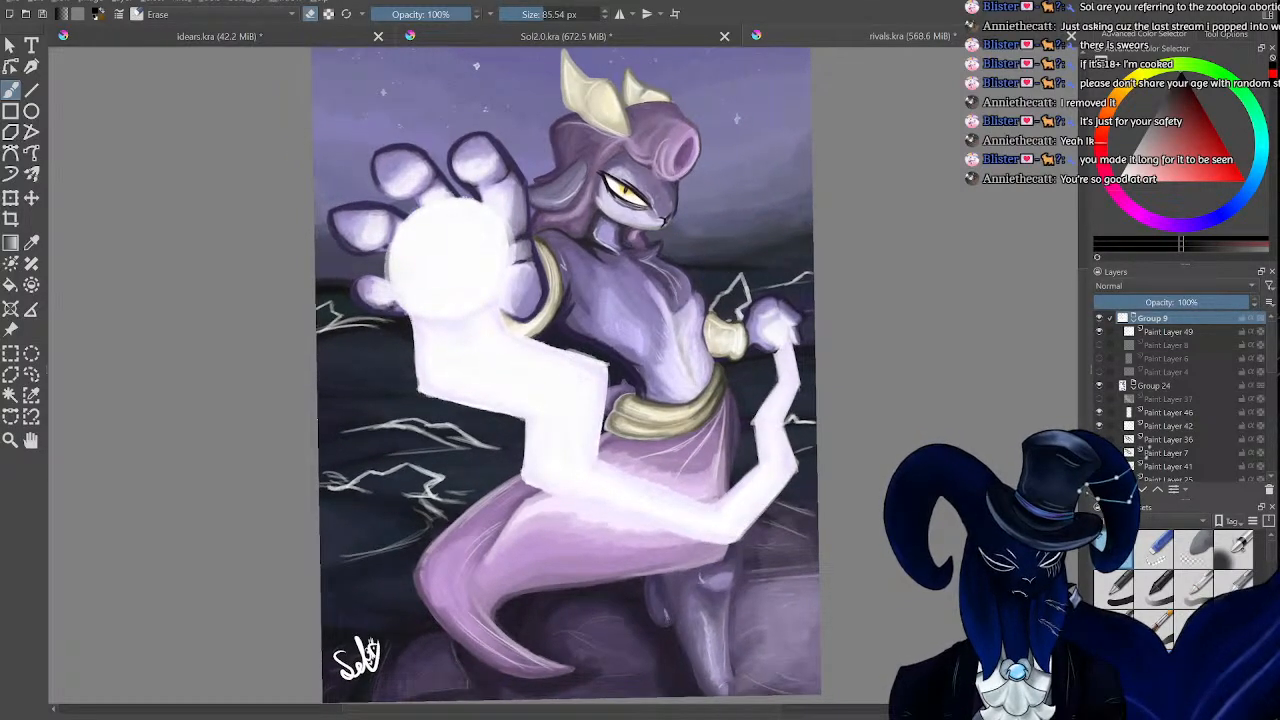
key("5")
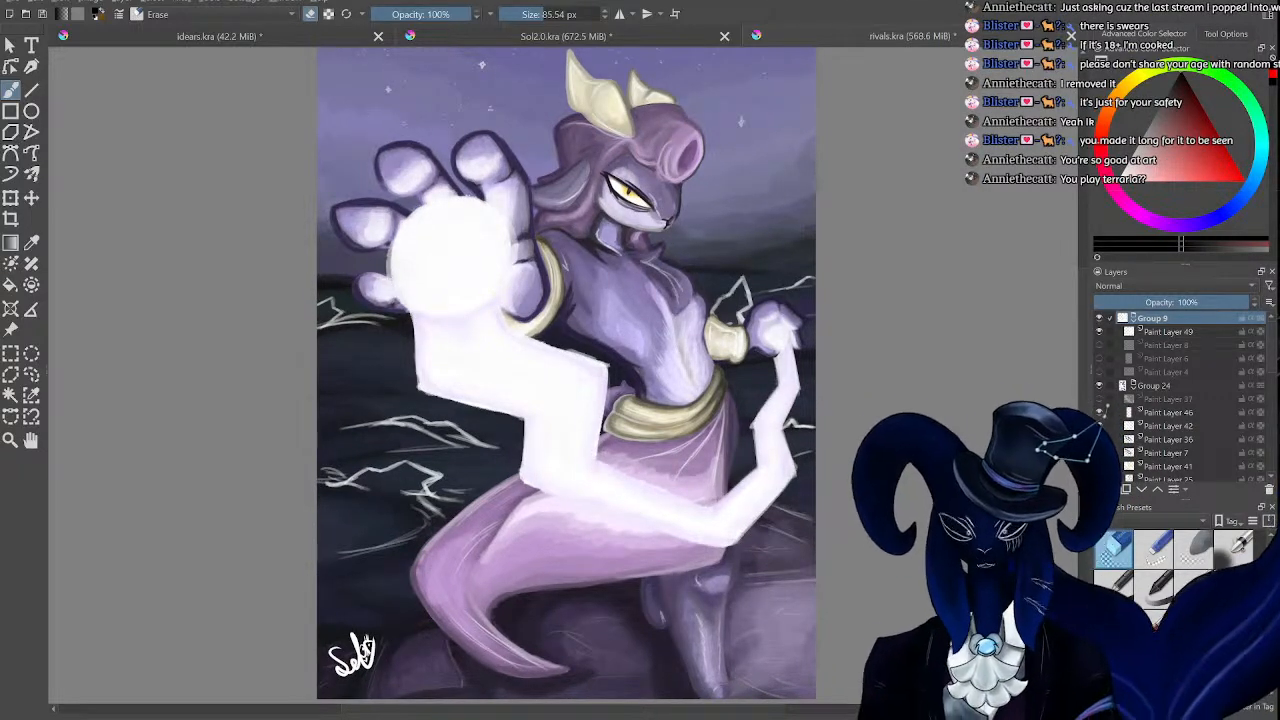
key("ctrl+minus")
key("ctrl+minus")
key("ctrl+plus")
key("ctrl+plus")
key("ctrl+plus")
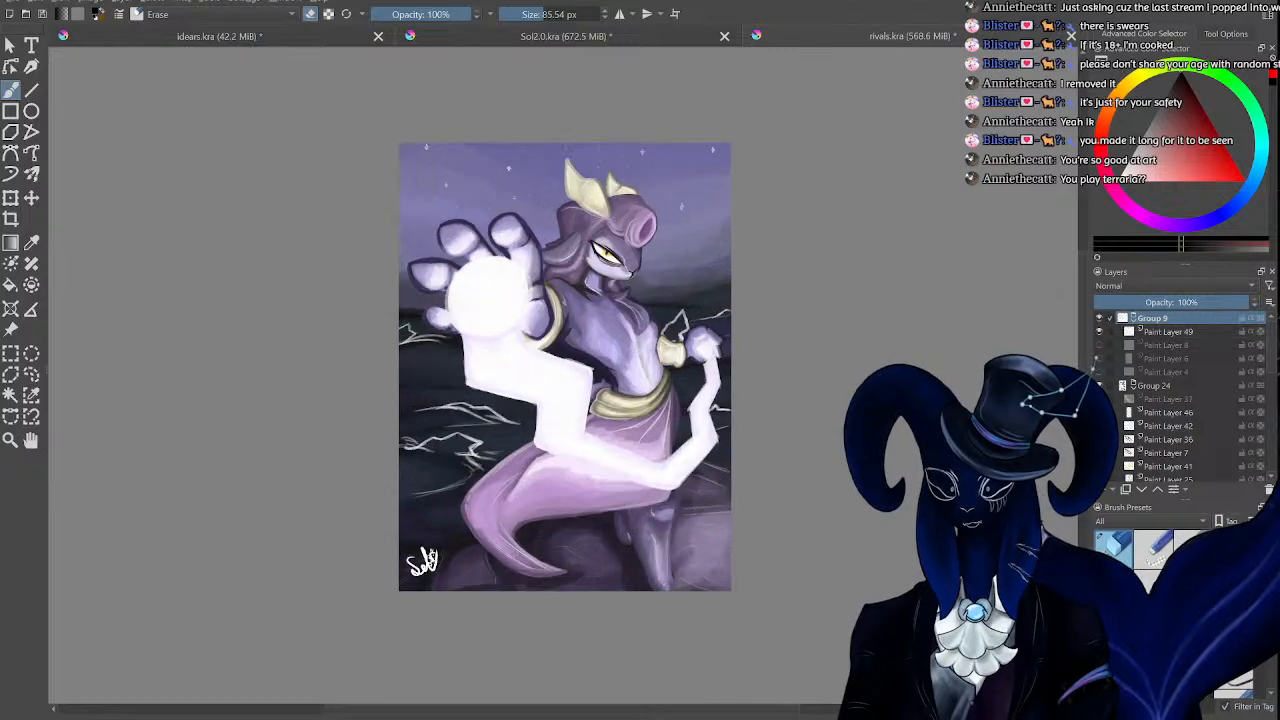
View the rivals painting of the purple figure as a whole at smaller and larger magnifications.
key("ctrl+minus")
key("ctrl+minus")
key("ctrl+minus")
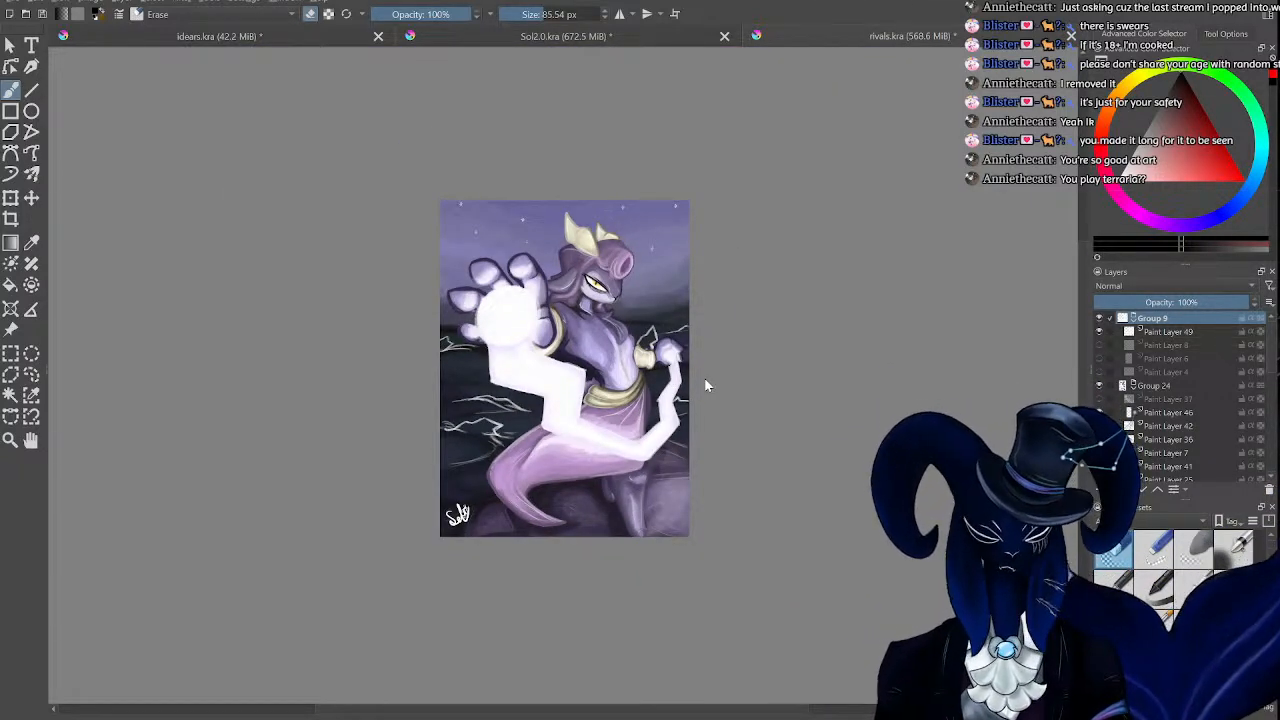
key("ctrl+plus")
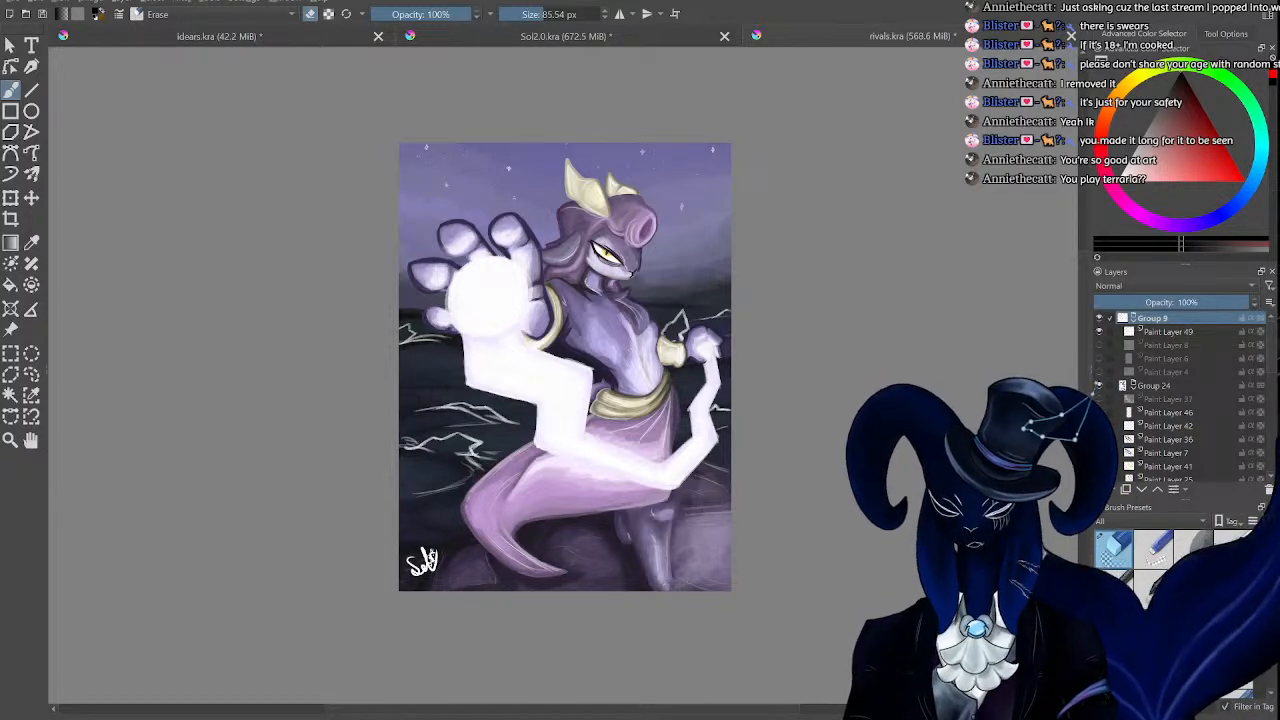
key("ctrl+minus")
key("ctrl+minus")
Switch to the Sol2.0.kra document and examine the horned character's sketch over its coloured reference.
left_click(642, 40)
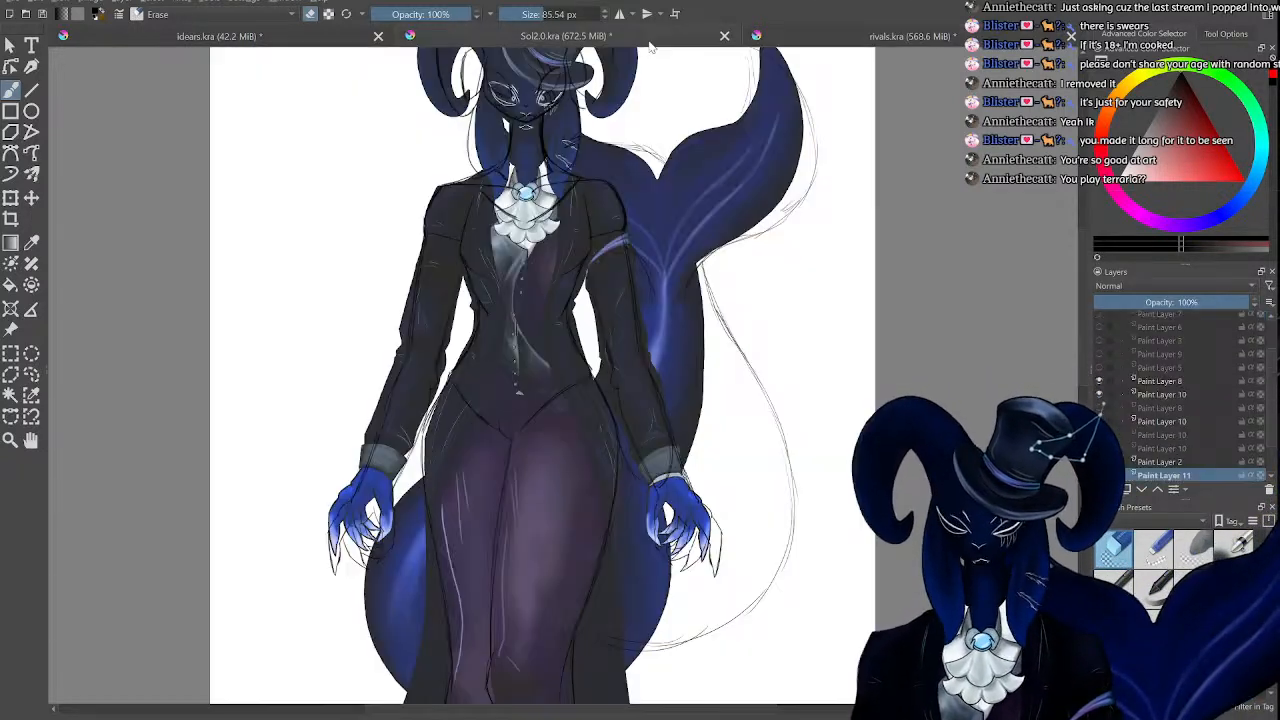
key("ctrl+plus")
key("ctrl+minus")
key("ctrl+minus")
key("ctrl+minus")
key("ctrl+minus")
key("ctrl+plus")
key("ctrl+plus")
key("ctrl+plus")
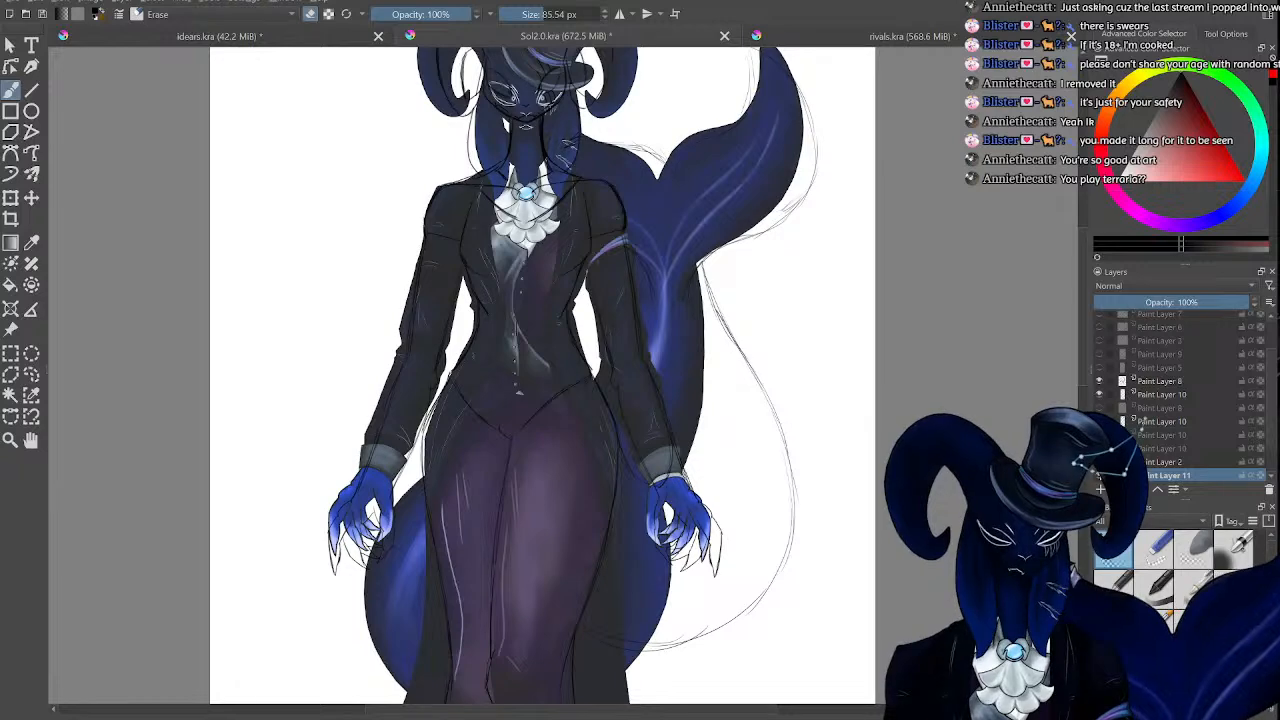
key("ctrl+minus")
key("ctrl+minus")
key("ctrl+plus")
key("ctrl+plus")
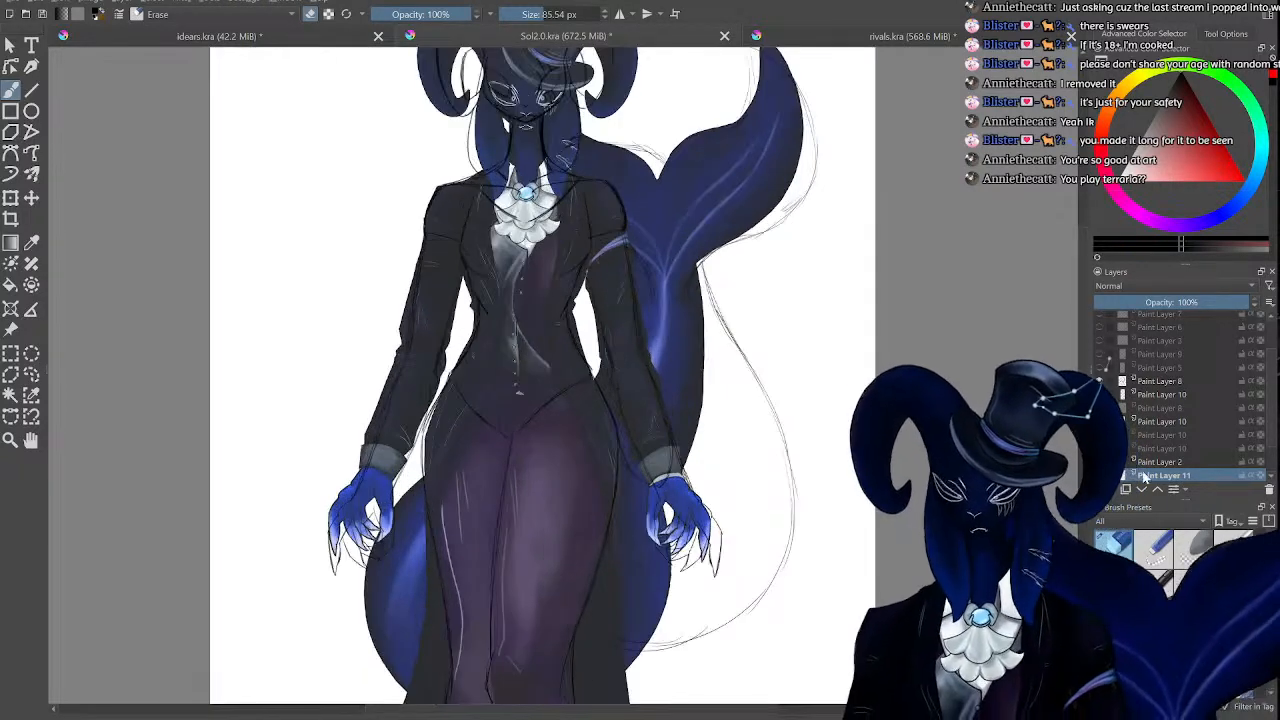
key("ctrl+minus")
key("ctrl+minus")
key("ctrl+minus")
key("ctrl+plus")
key("ctrl+plus")
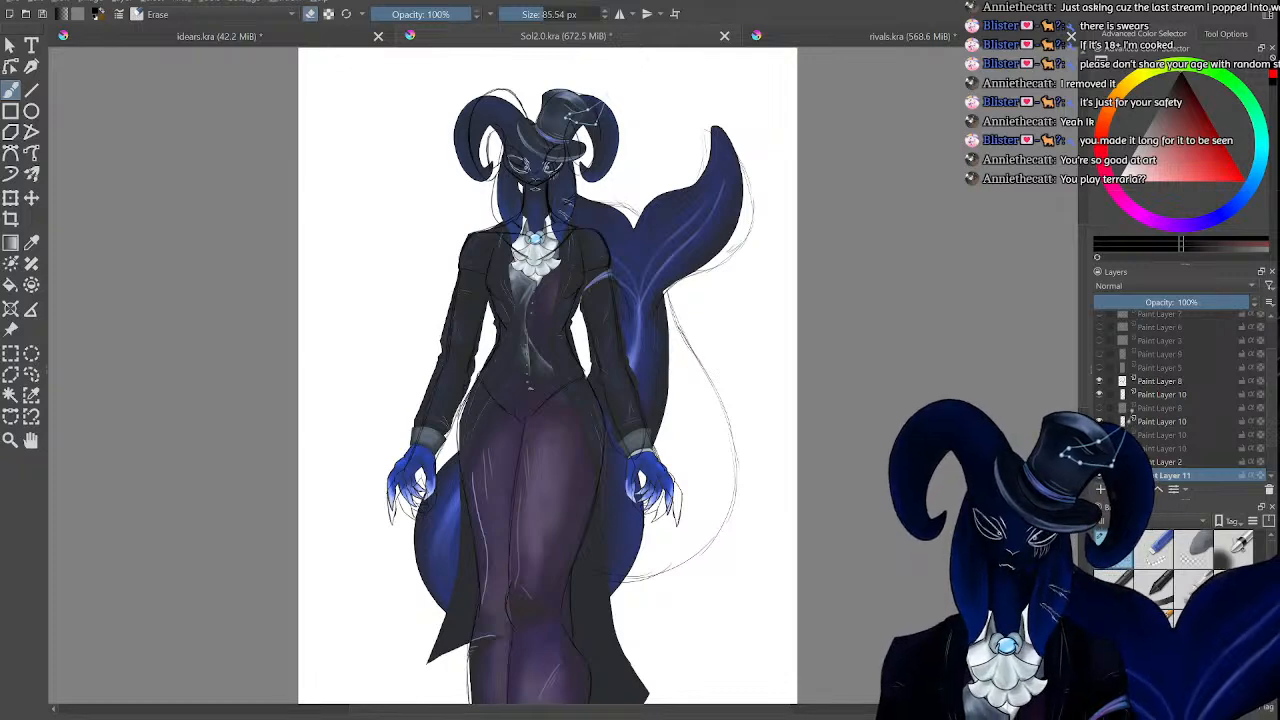
key("ctrl+minus")
key("ctrl+plus")
key("ctrl+plus")
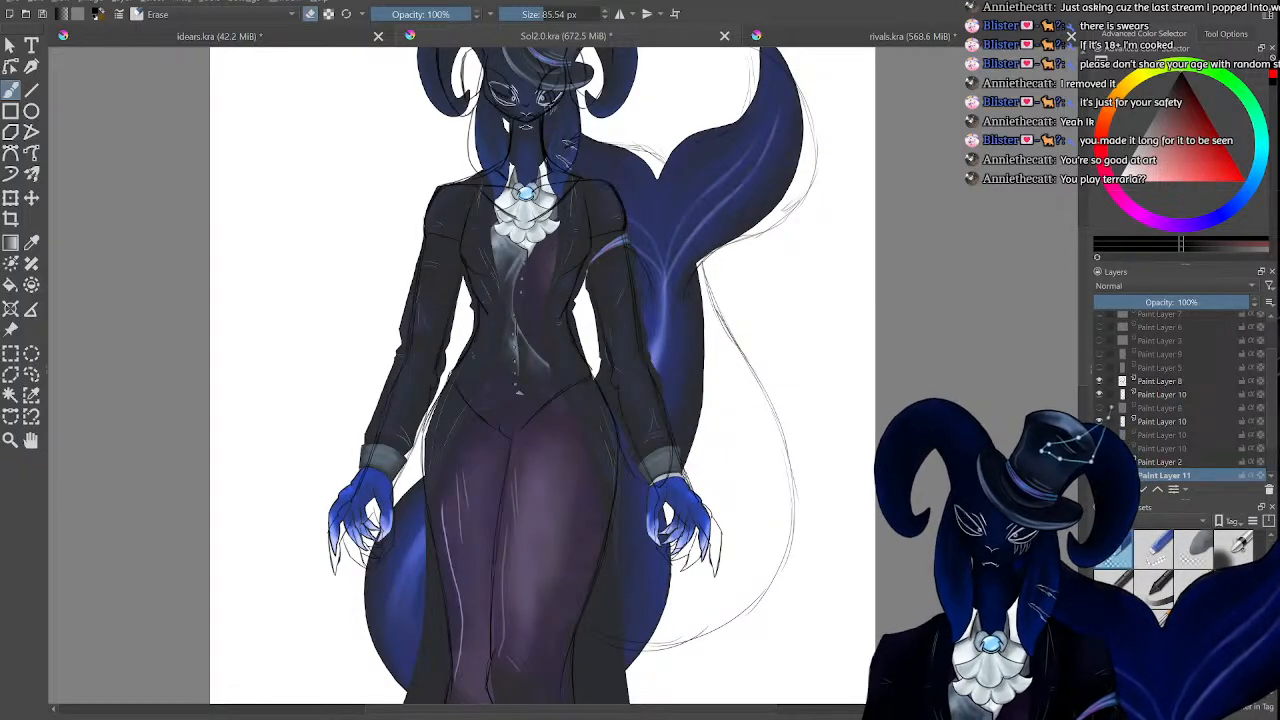
key("ctrl+minus")
key("ctrl+minus")
key("ctrl+minus")
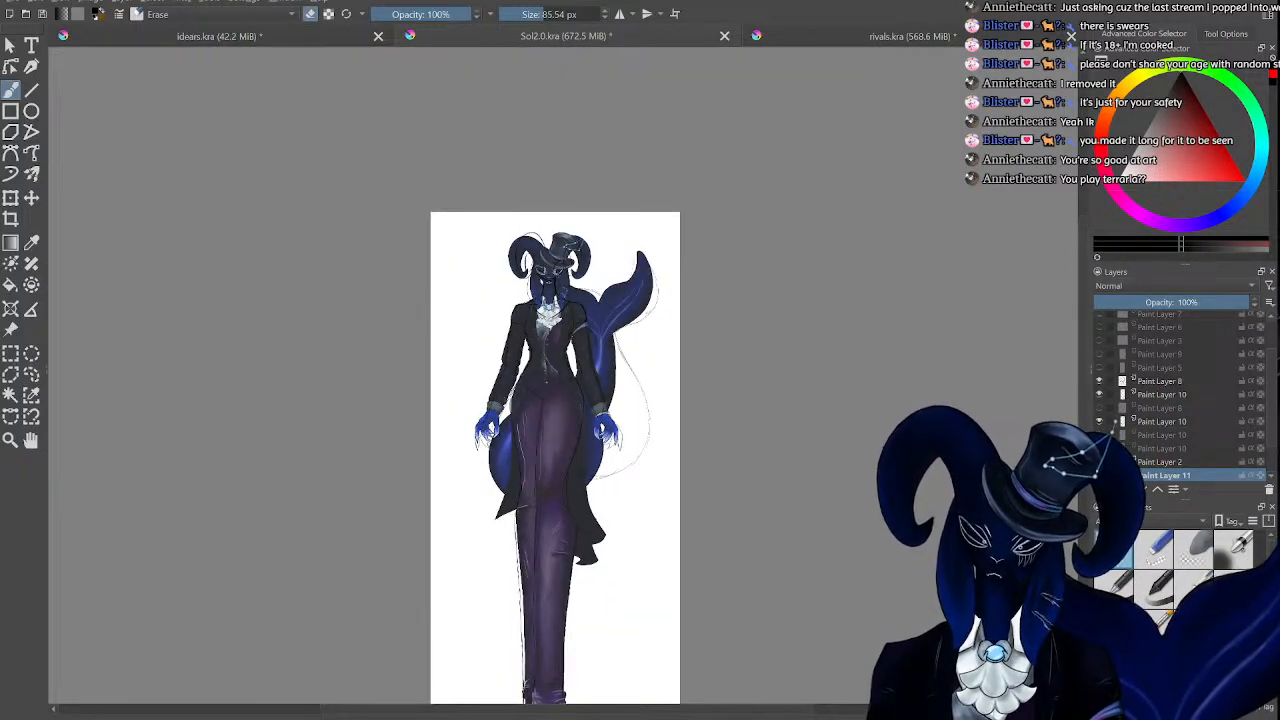
key("ctrl+plus")
key("ctrl+plus")
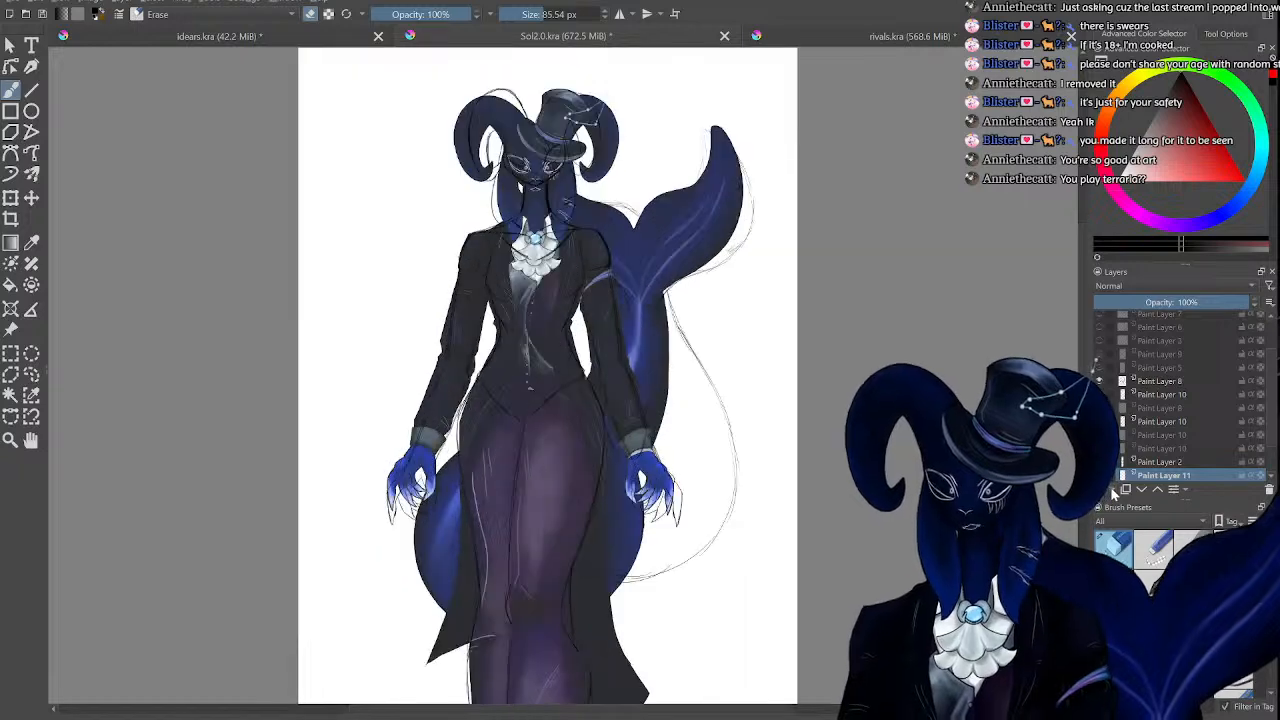
key("ctrl+minus")
key("ctrl+minus")
key("ctrl+plus")
key("ctrl+plus")
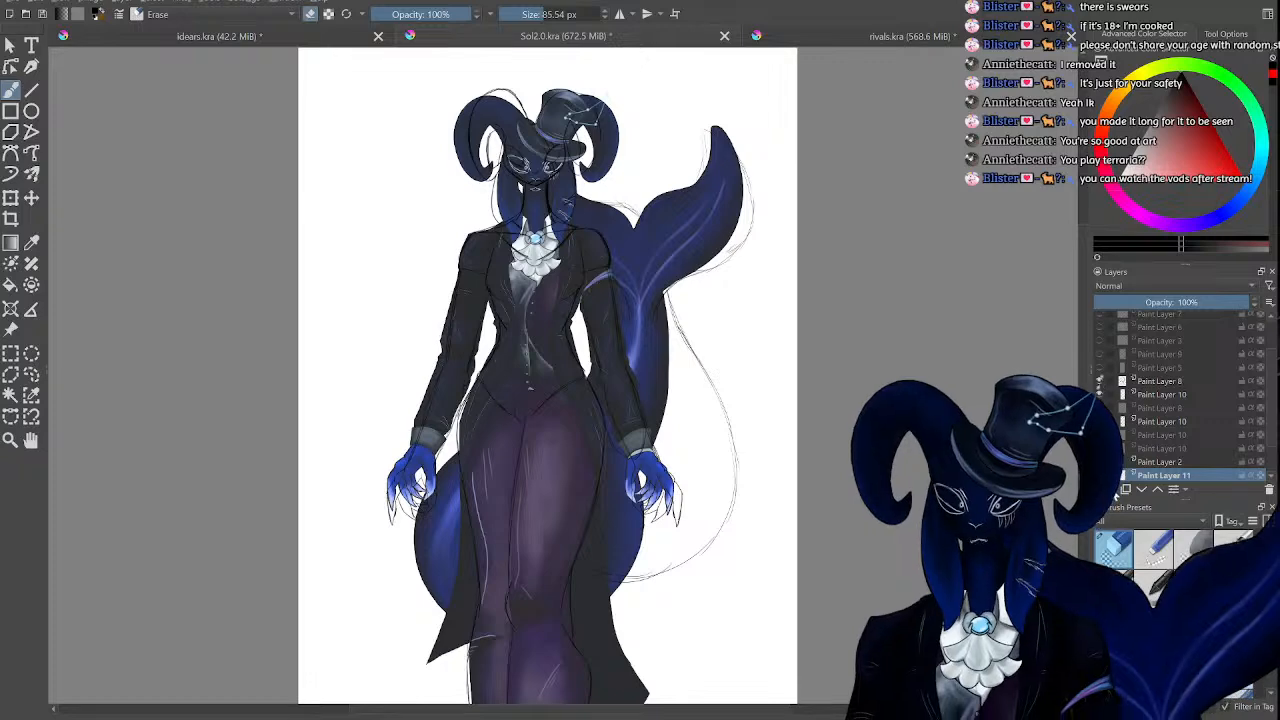
key("ctrl+minus")
key("ctrl+minus")
key("ctrl+minus")
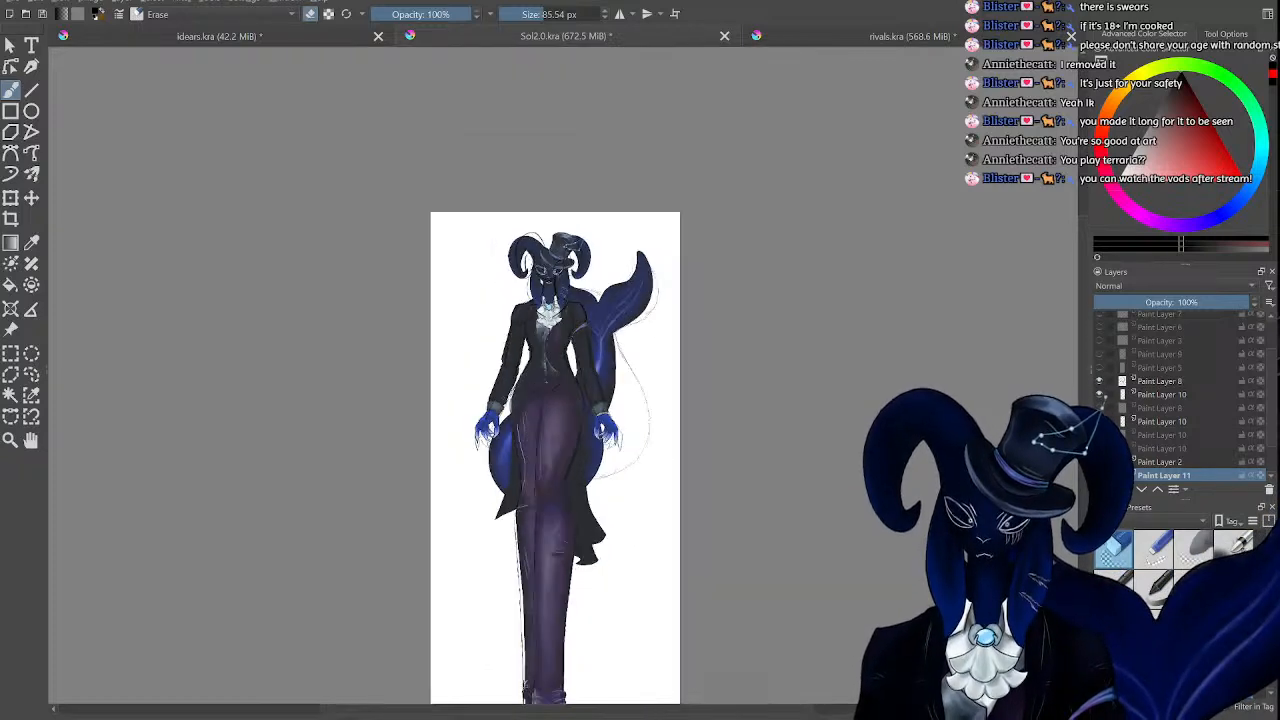
key("ctrl+plus")
key("ctrl+plus")
key("ctrl+plus")
key("ctrl+minus")
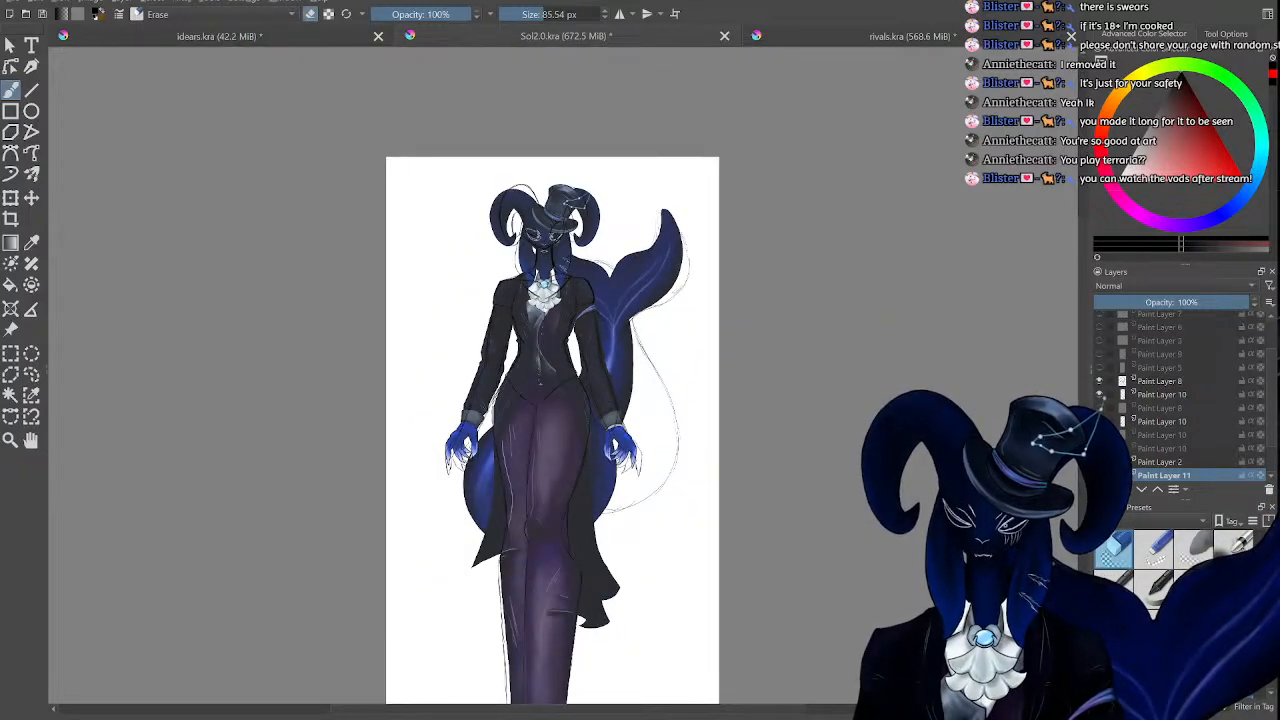
key("ctrl+plus")
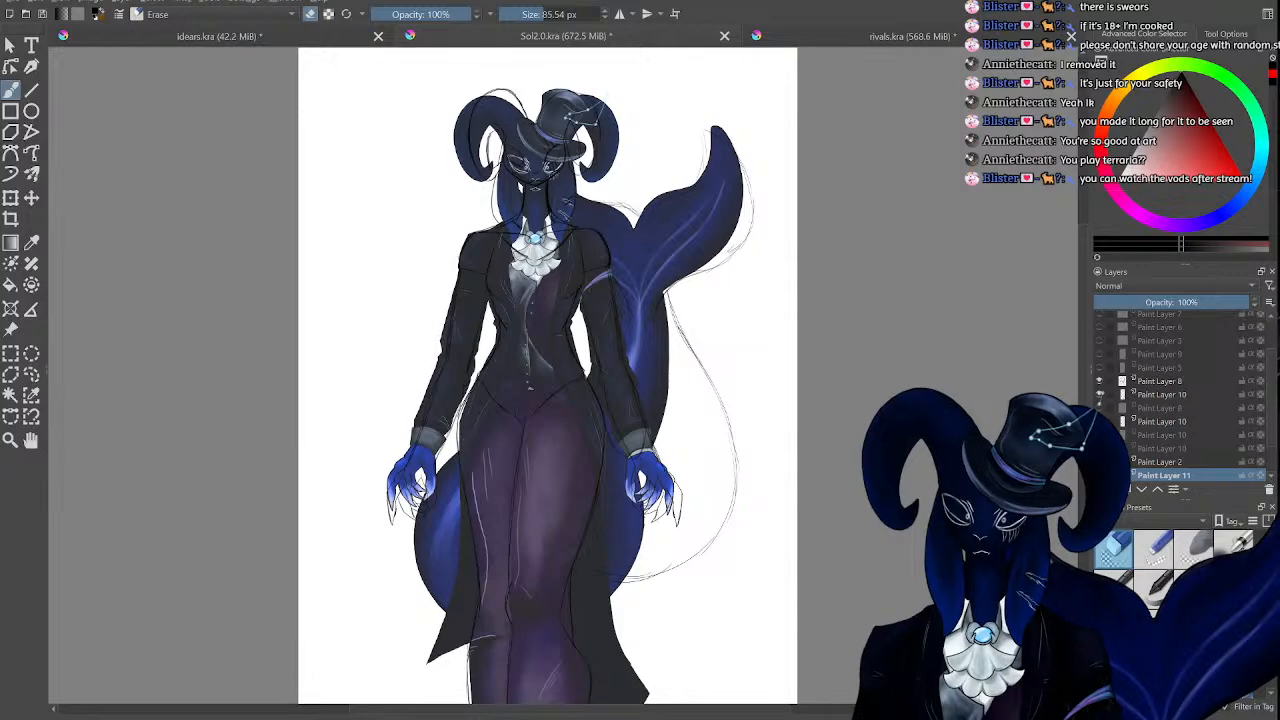
key("ctrl+plus")
key("ctrl+minus")
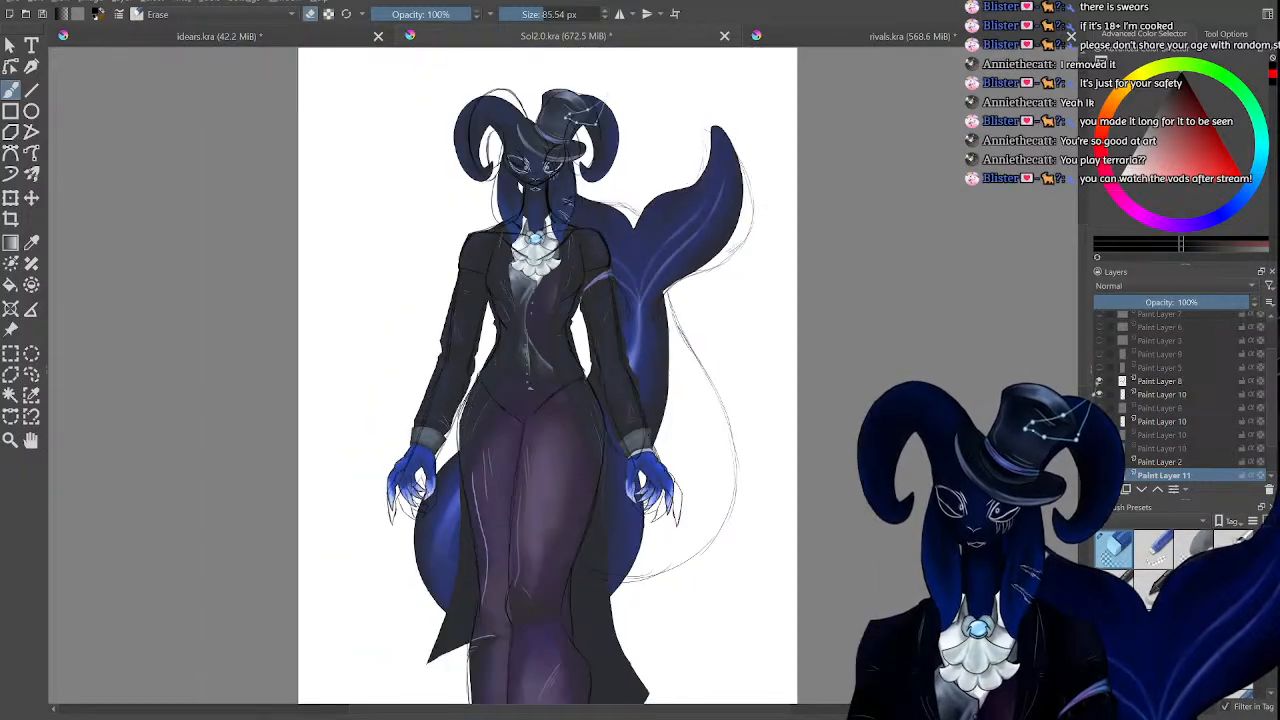
key("ctrl+plus")
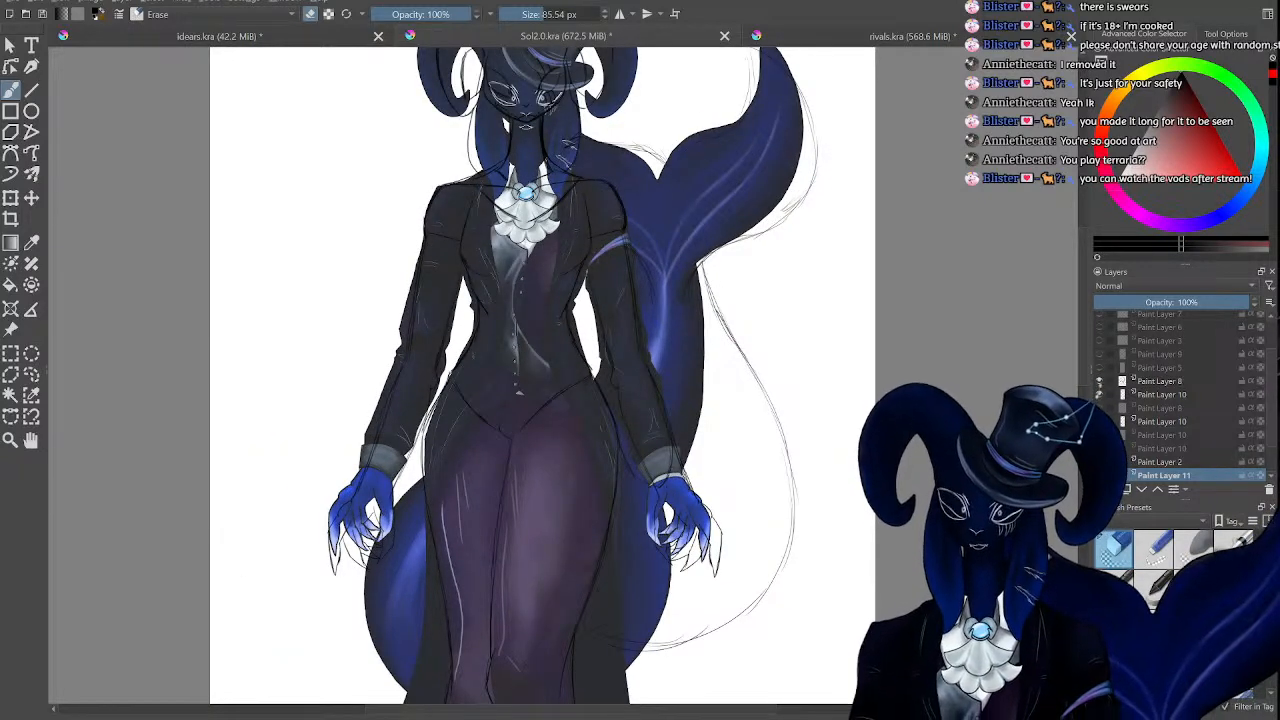
key("ctrl+minus")
key("ctrl+minus")
key("ctrl+minus")
key("ctrl+minus")
key("ctrl+plus")
key("ctrl+plus")
key("ctrl+plus")
key("ctrl+minus")
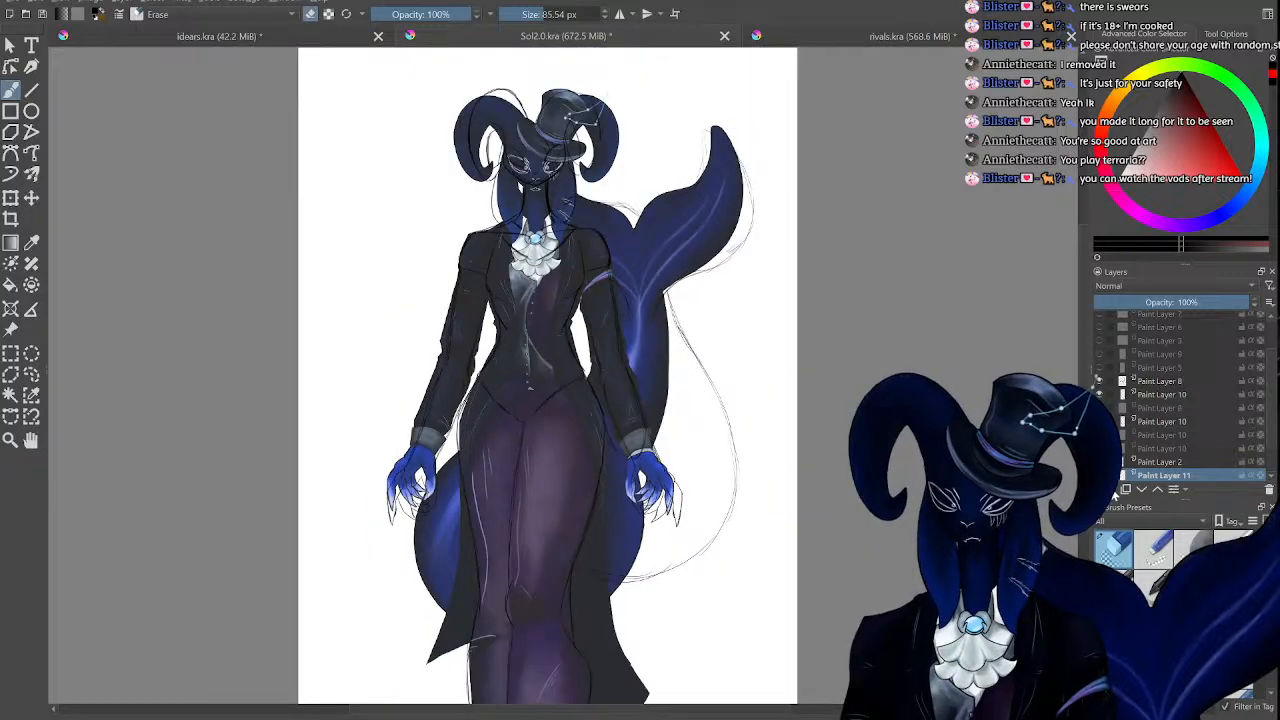
key("ctrl+plus")
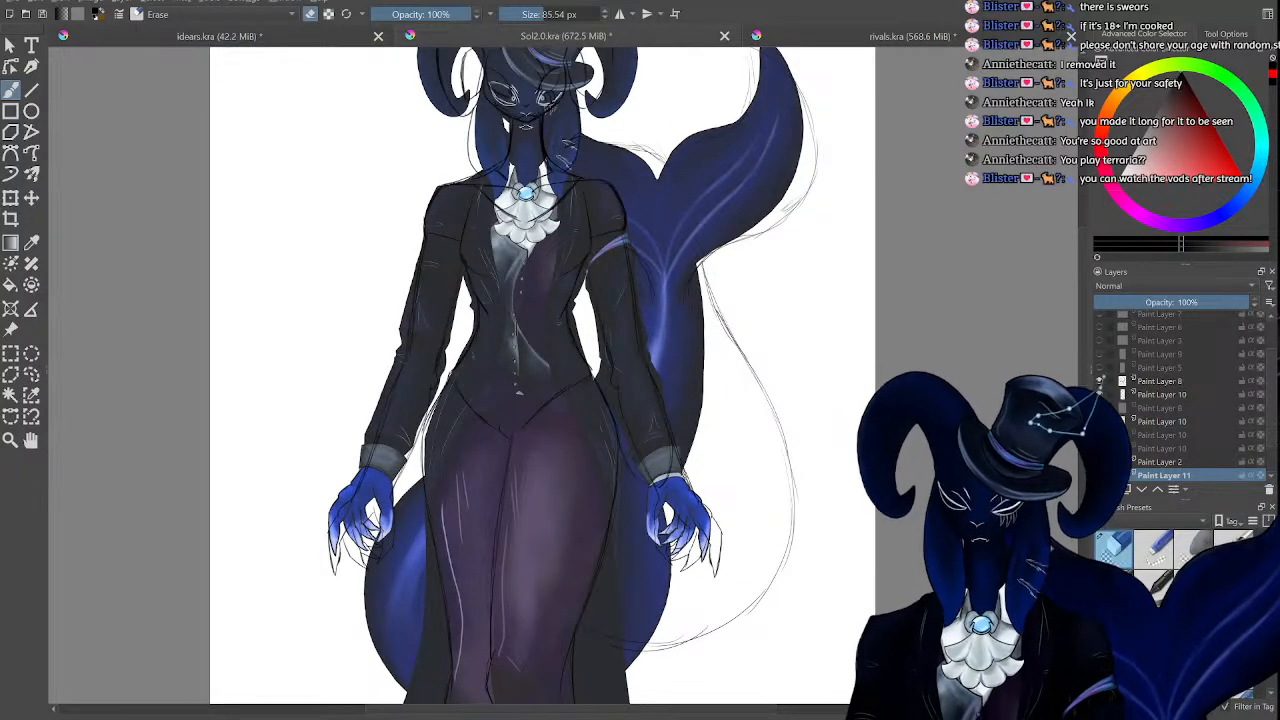
key("ctrl+minus")
key("ctrl+minus")
key("ctrl+minus")
key("ctrl+plus")
key("ctrl+plus")
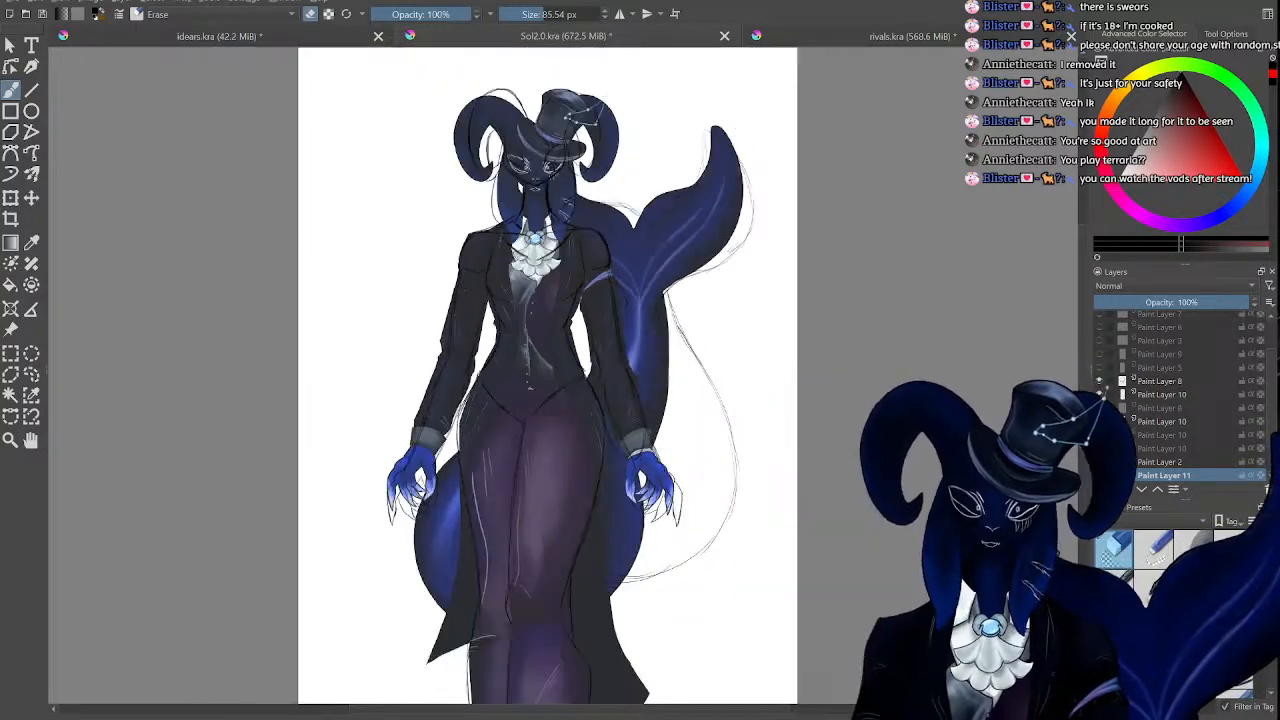
key("ctrl+minus")
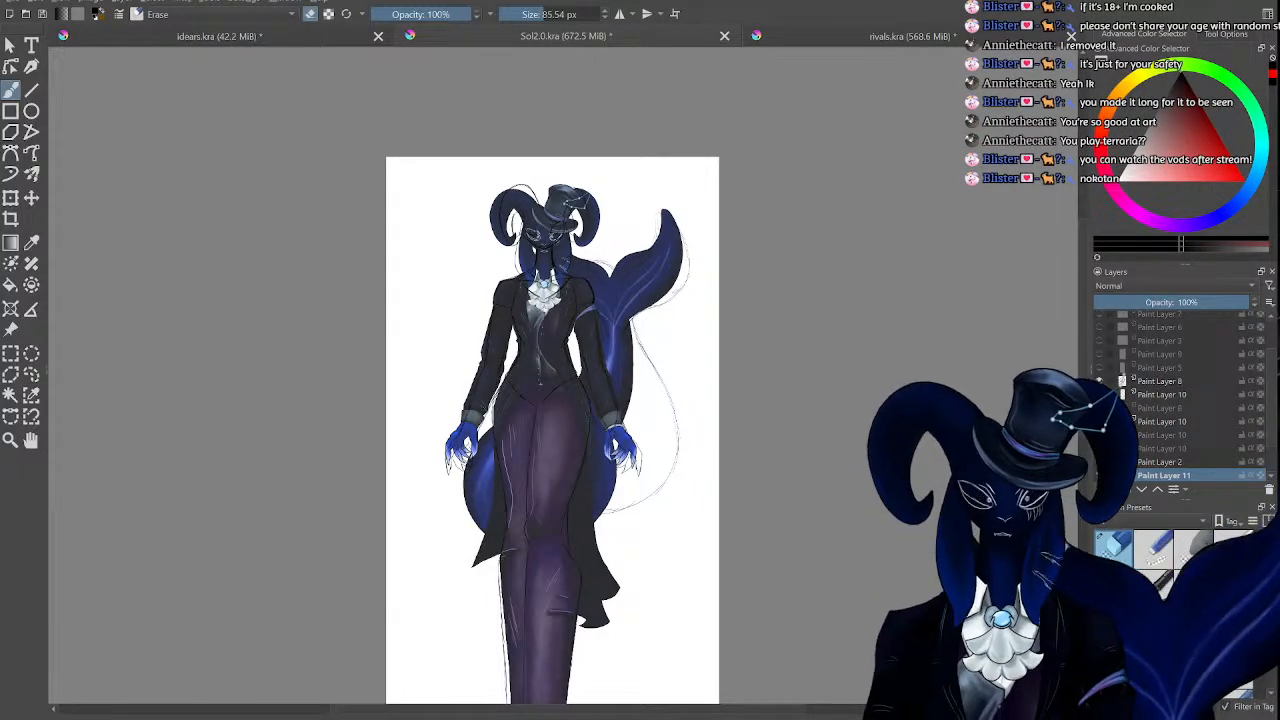
key("ctrl+plus")
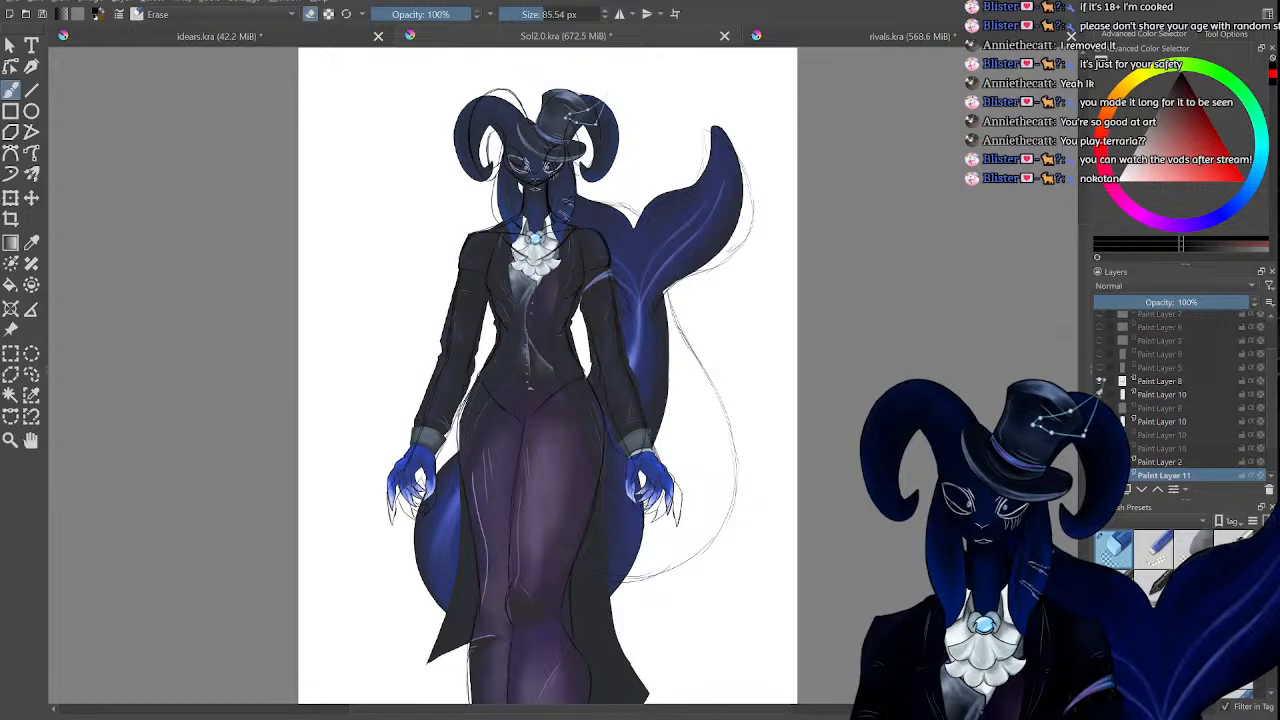
key("ctrl+plus")
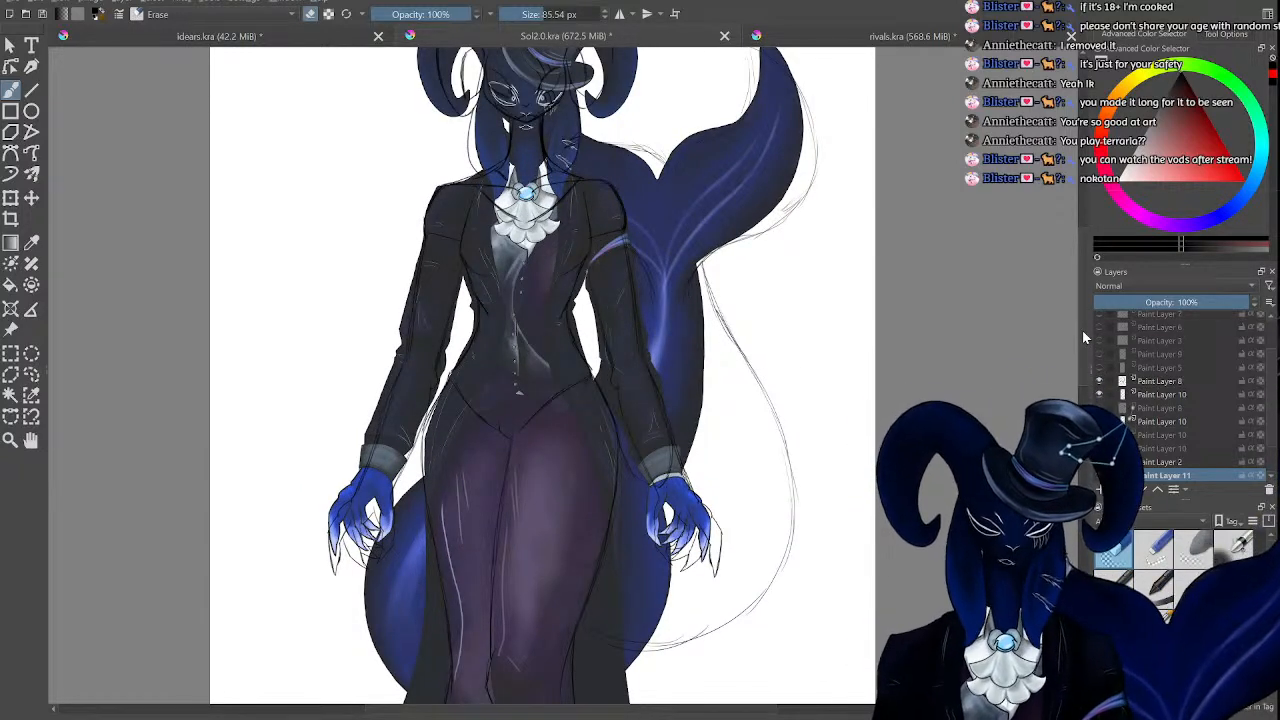
Compare the sketched torso, sleeves and clawed hands with the coloured reference at close range and from a distance.
left_click_drag(1083, 332, 1079, 326)
key("ctrl+minus")
key("ctrl+minus")
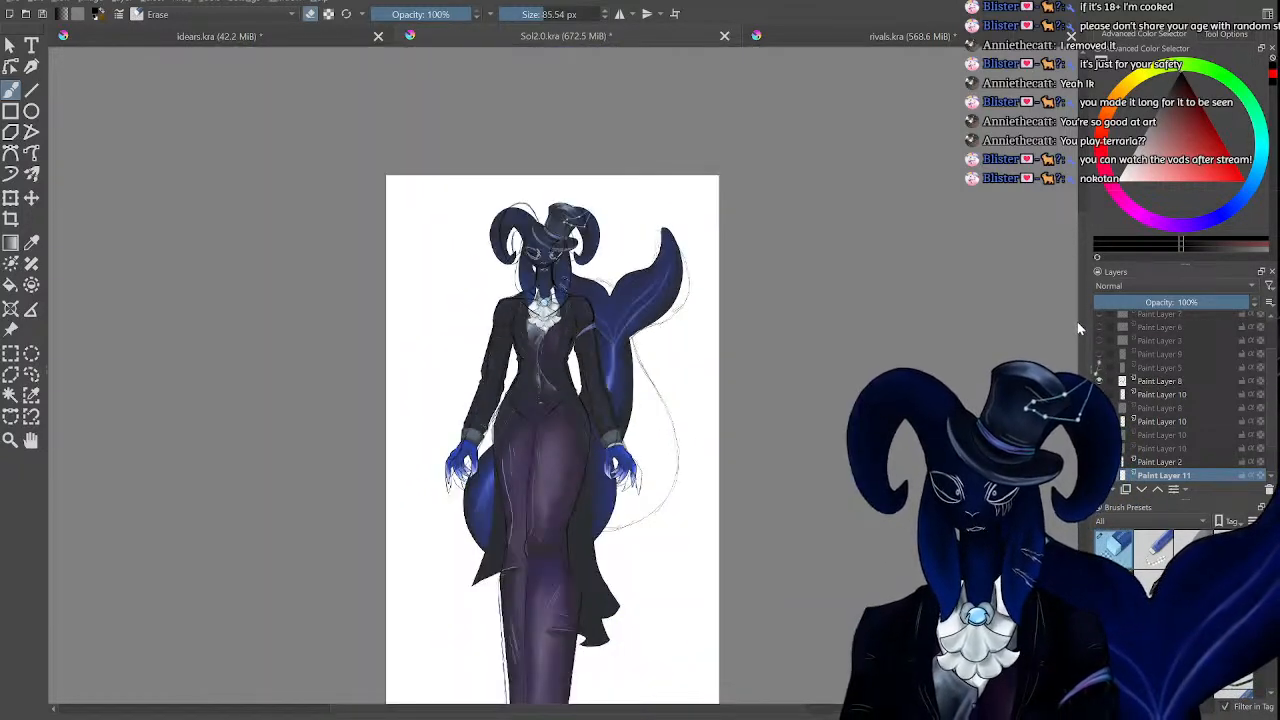
key("ctrl+plus")
key("ctrl+plus")
key("ctrl+plus")
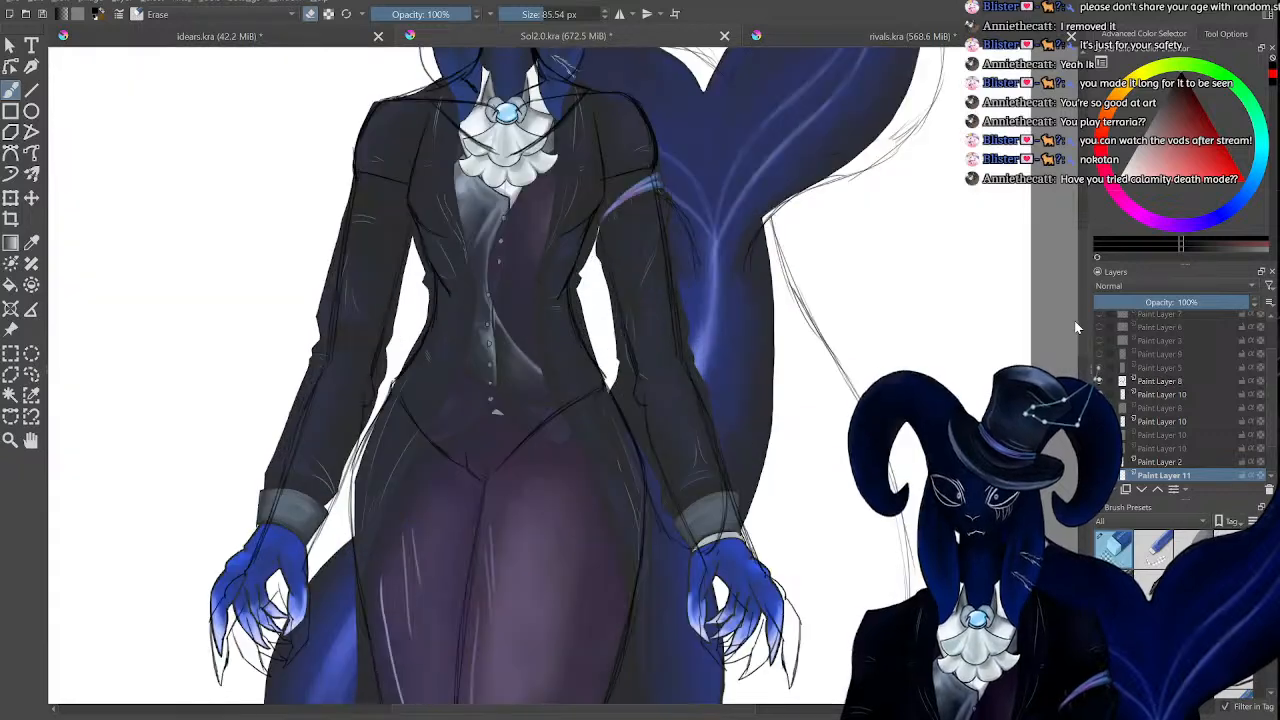
key("ctrl+minus")
key("ctrl+minus")
key("Up")
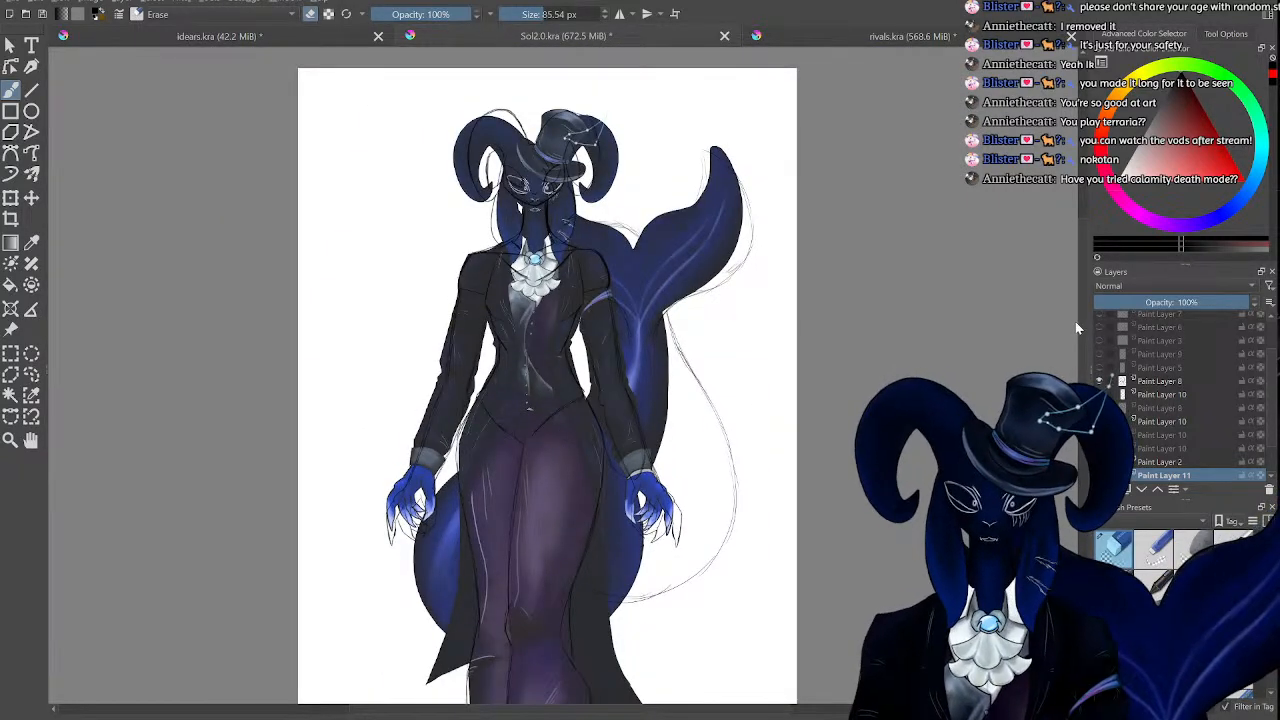
key("ctrl+plus")
key("ctrl+plus")
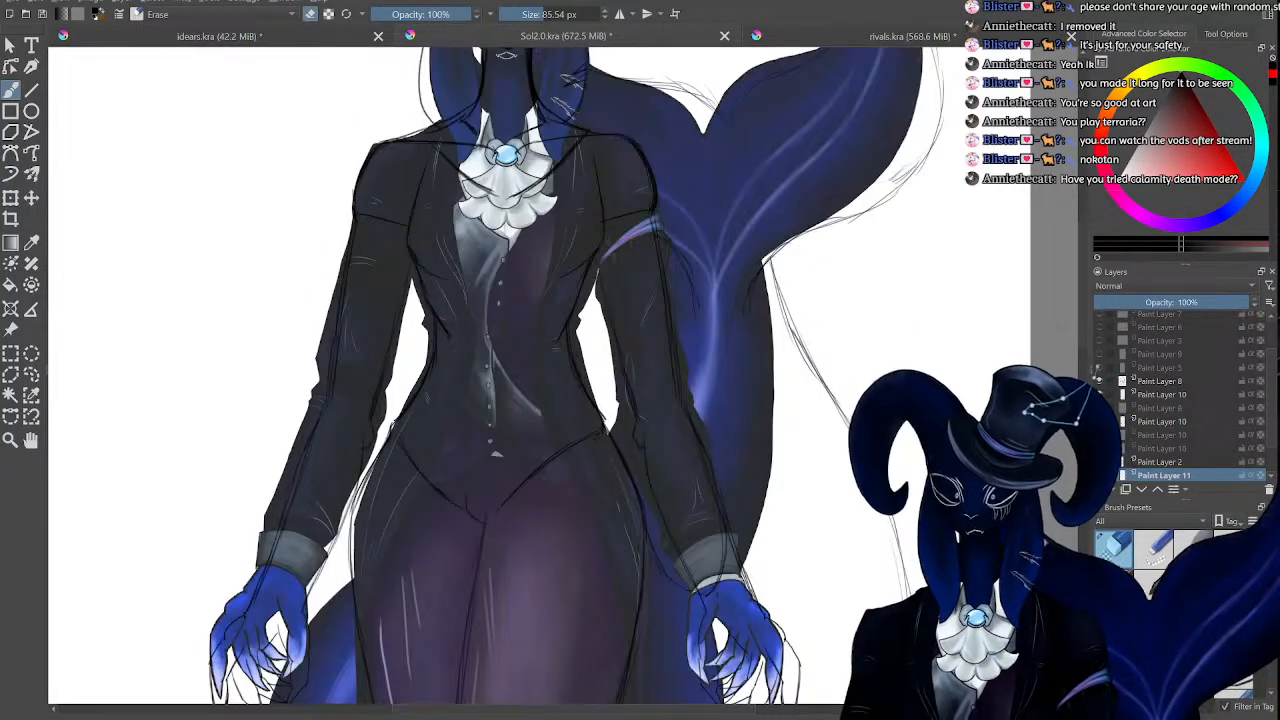
key("ctrl+minus")
key("ctrl+minus")
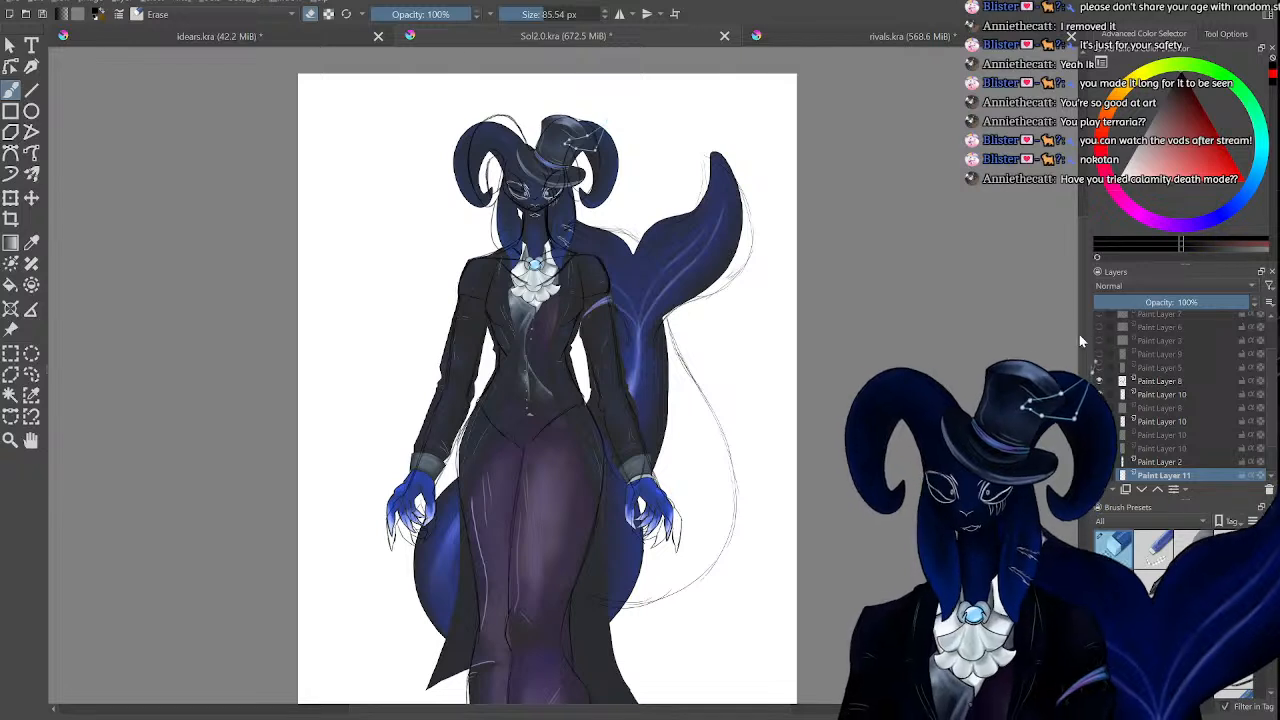
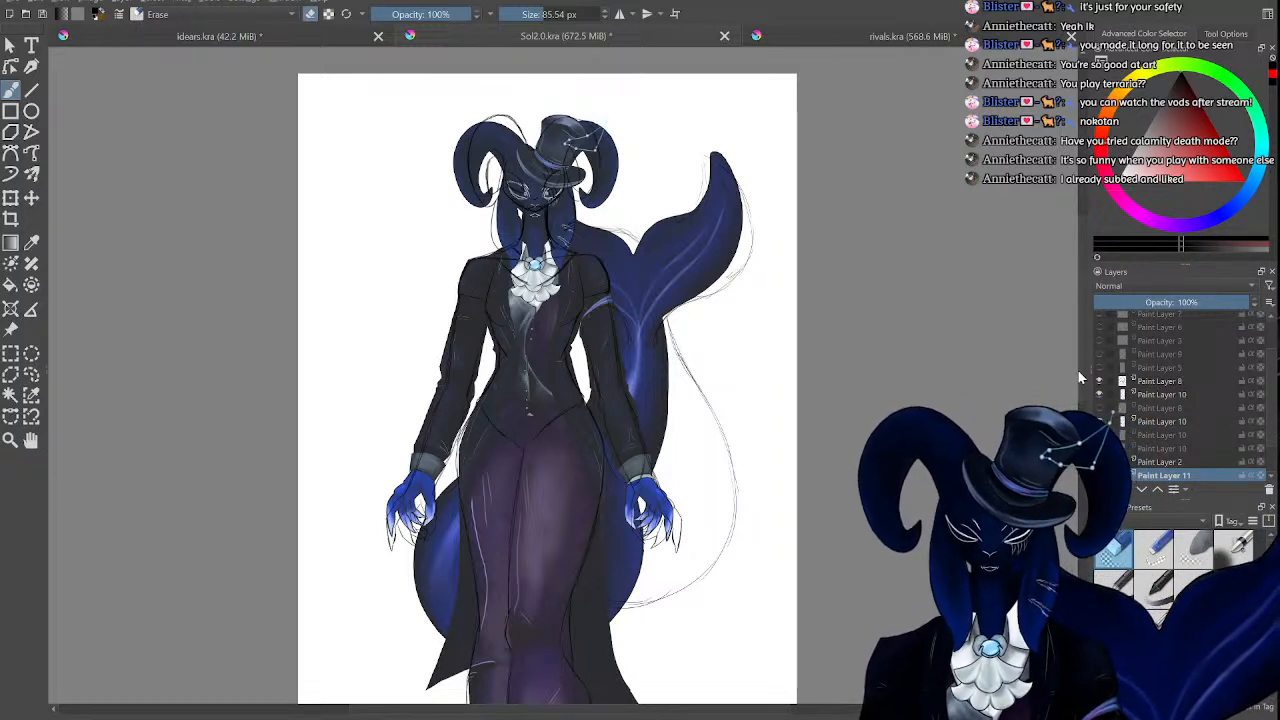
Hide and delete the tail sketch layer Paint Layer 11, and add a new empty paint layer above Paint Layer 1.
left_click(1099, 475)
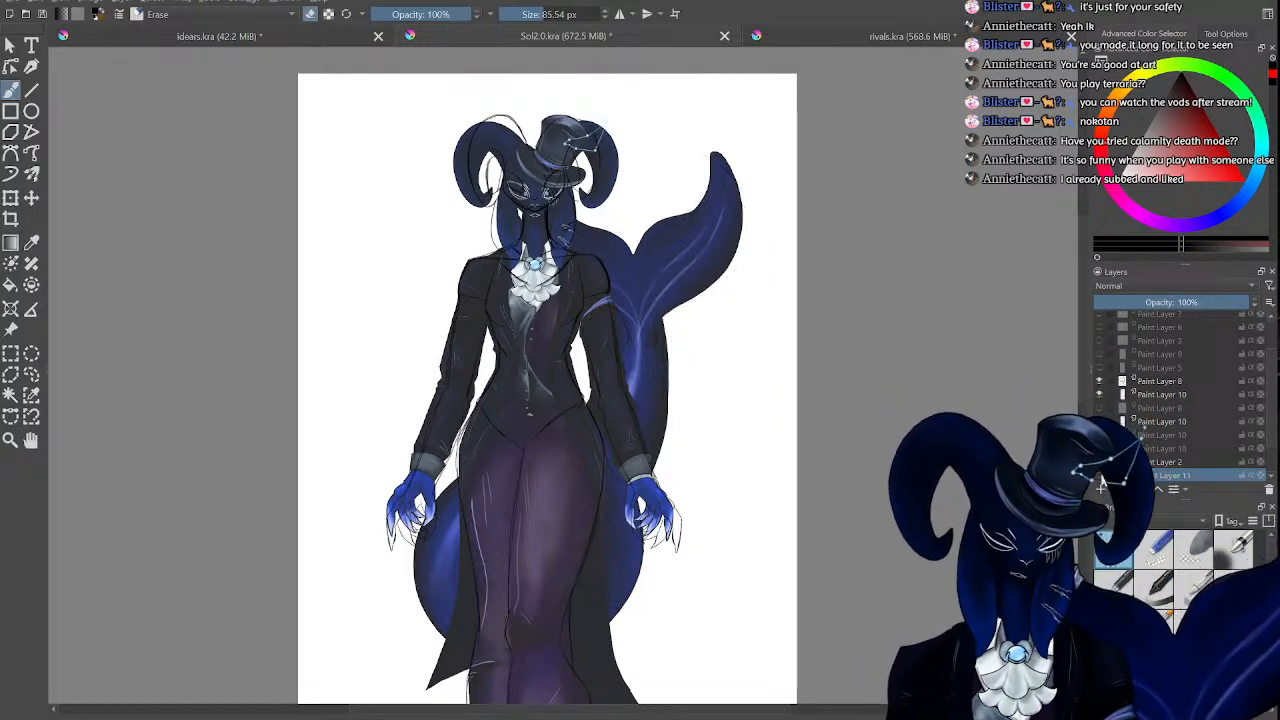
left_click(1268, 490)
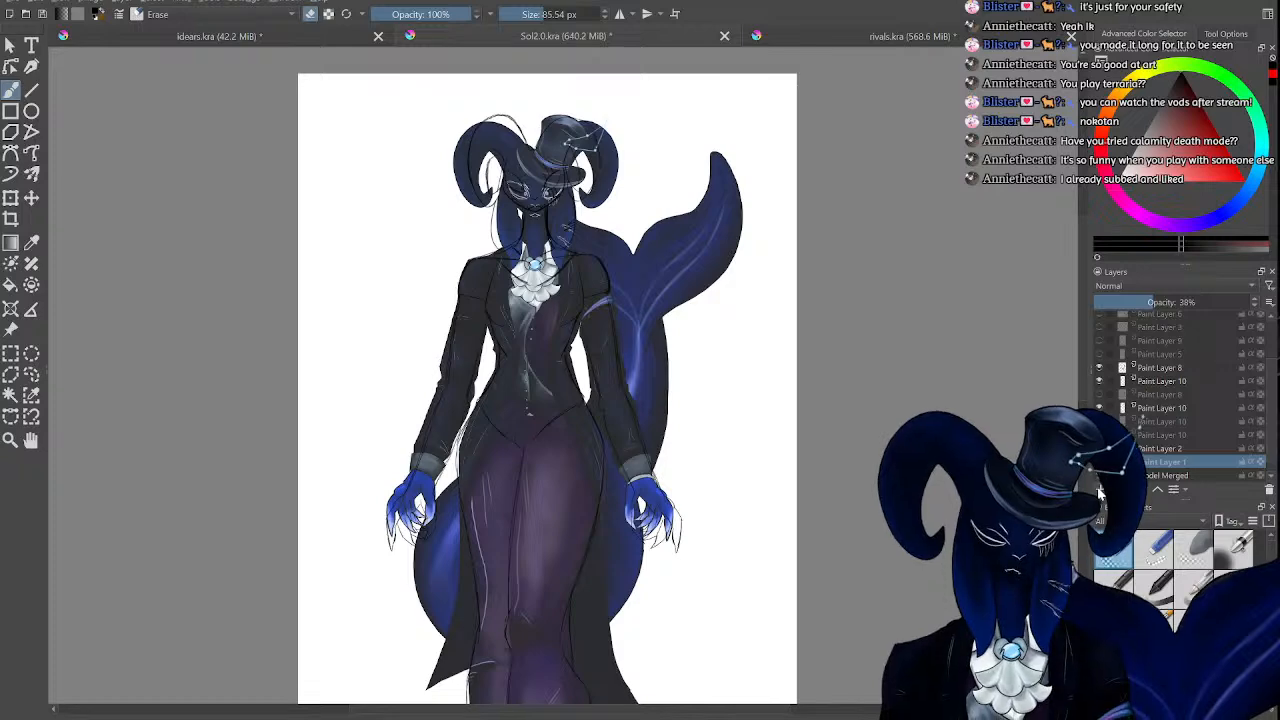
key("ctrl+z")
Switch from the eraser to the 10.34 px brush and sketch a new outline following the reference's tail on the new layer.
scroll(550, 380, "down", 3)
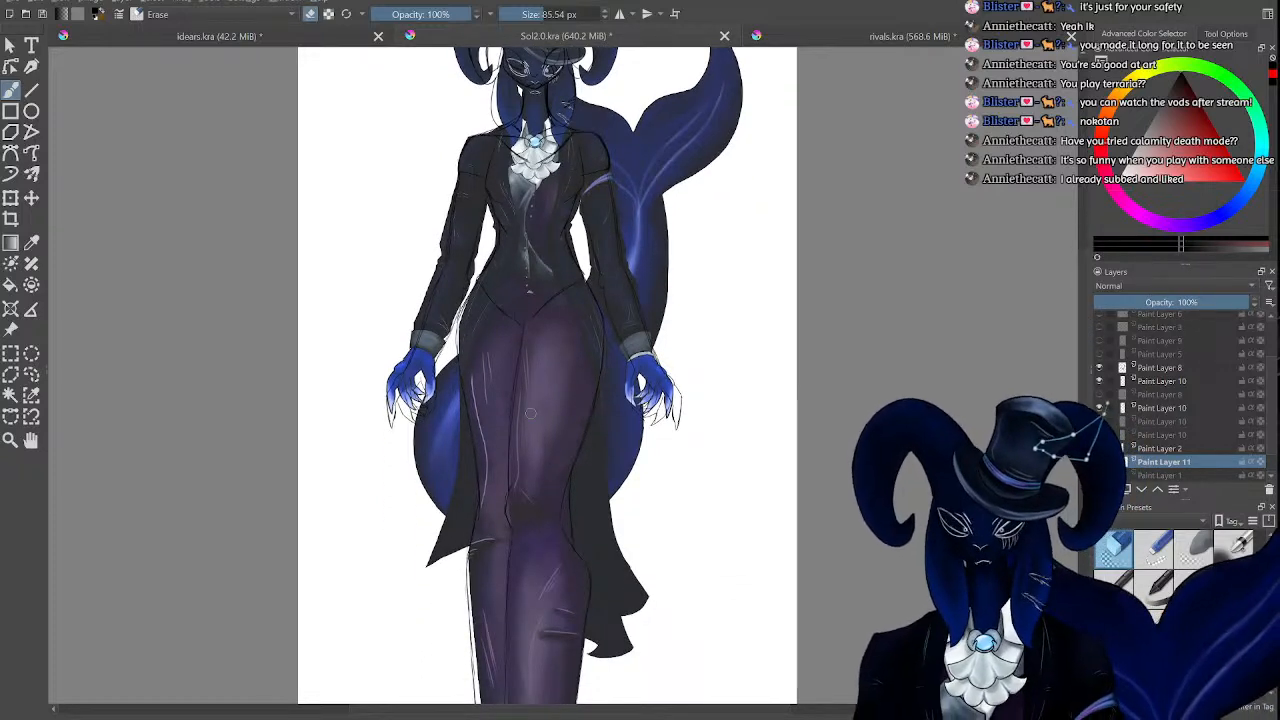
key("ctrl+minus")
key("ctrl+plus")
key("ctrl+plus")
key("ctrl+plus")
key("slash")
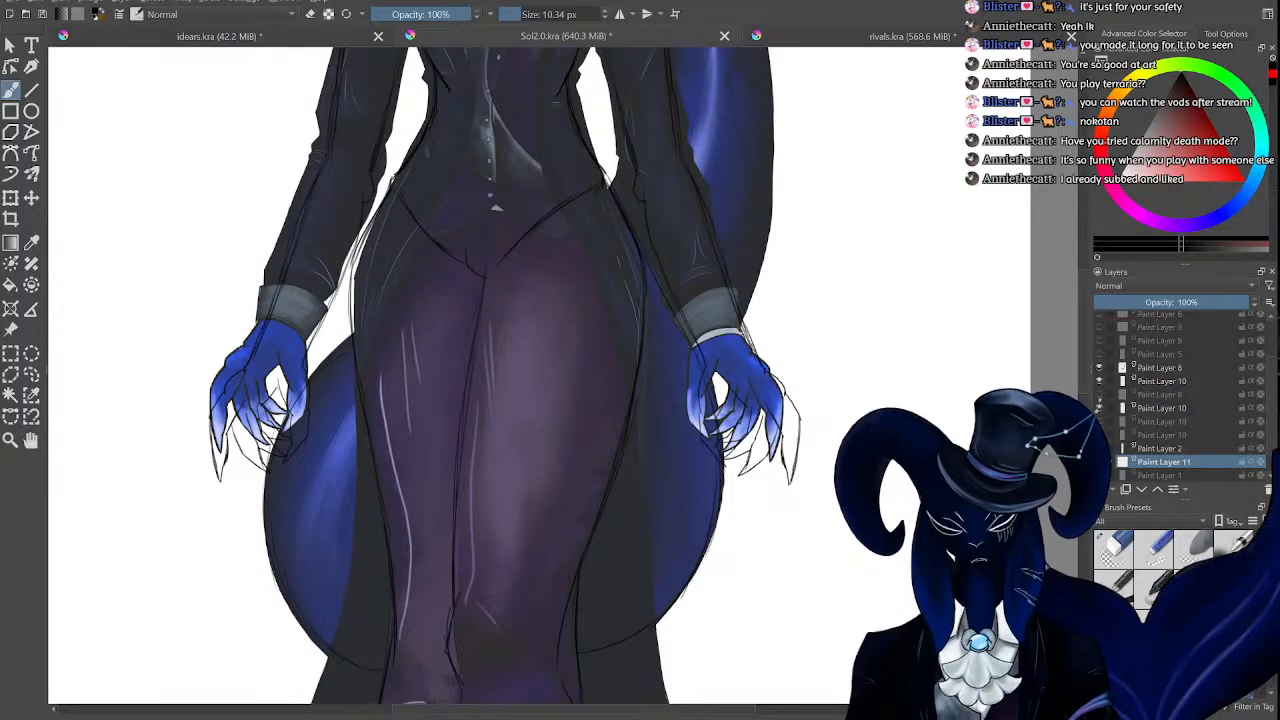
left_click_drag(1085, 366, 1083, 301)
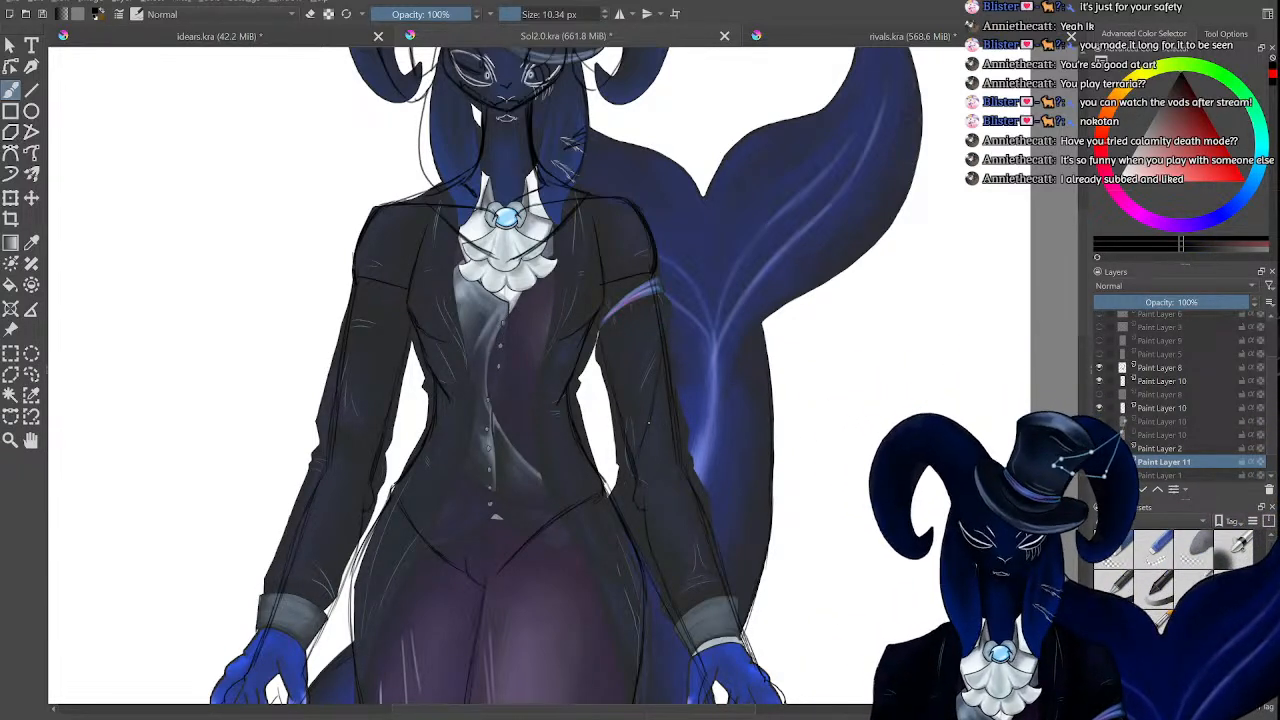
Check the redrawn tail outline against the coloured reference, both across the full figure and close up around the torso.
key("ctrl+minus")
key("ctrl+minus")
key("ctrl+minus")
key("ctrl+minus")
key("ctrl+plus")
key("ctrl+plus")
key("ctrl+plus")
key("ctrl+plus")
key("ctrl+plus")
key("ctrl+plus")
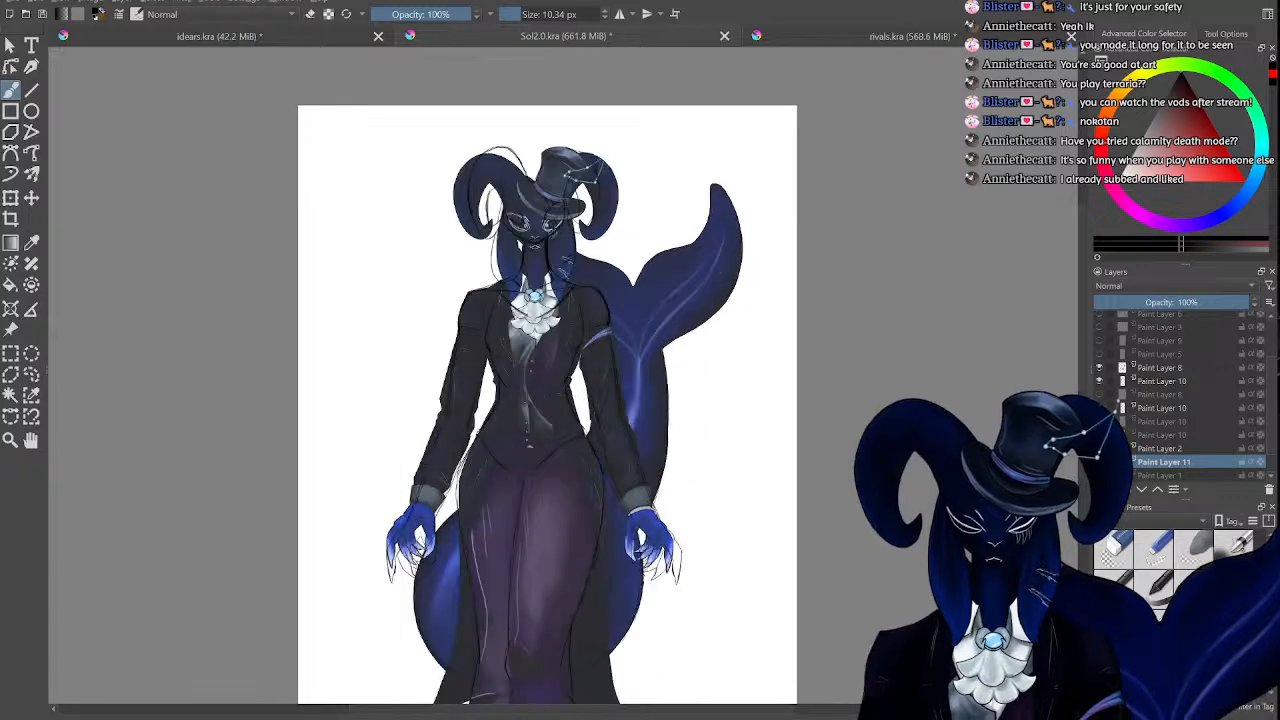
key("ctrl+minus")
key("ctrl+minus")
key("ctrl+plus")
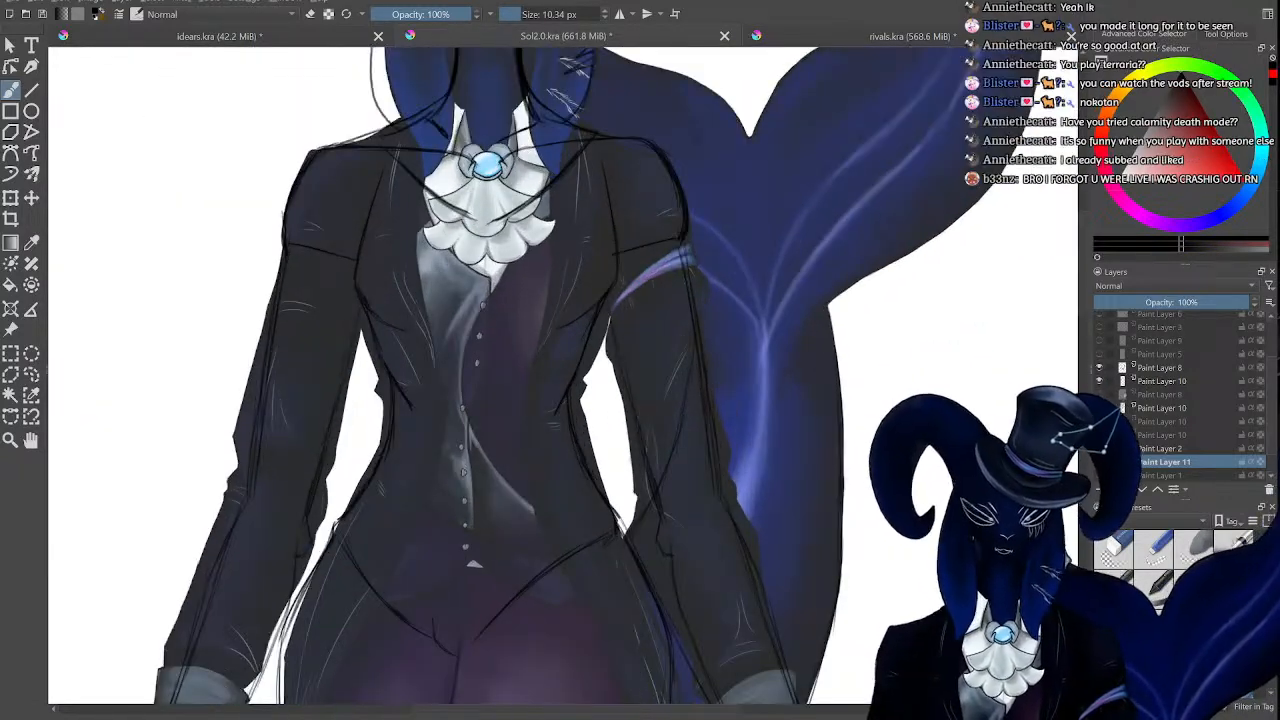
key("ctrl+minus")
key("ctrl+minus")
key("ctrl+plus")
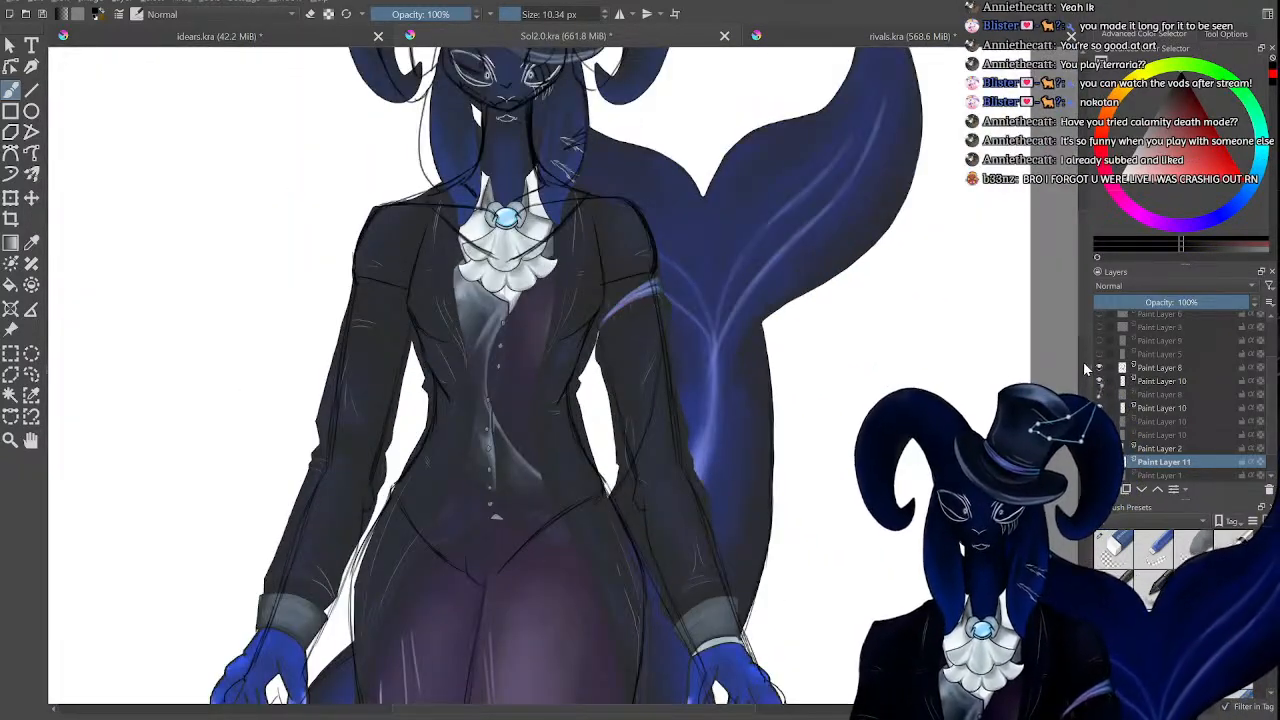
Compare the sketched forked tail fluke, coat sleeves and legs with the coloured reference at several magnifications.
mouse_move(1083, 292)
left_mouse_down()
mouse_move(1078, 232)
mouse_move(1062, 258)
left_mouse_up()
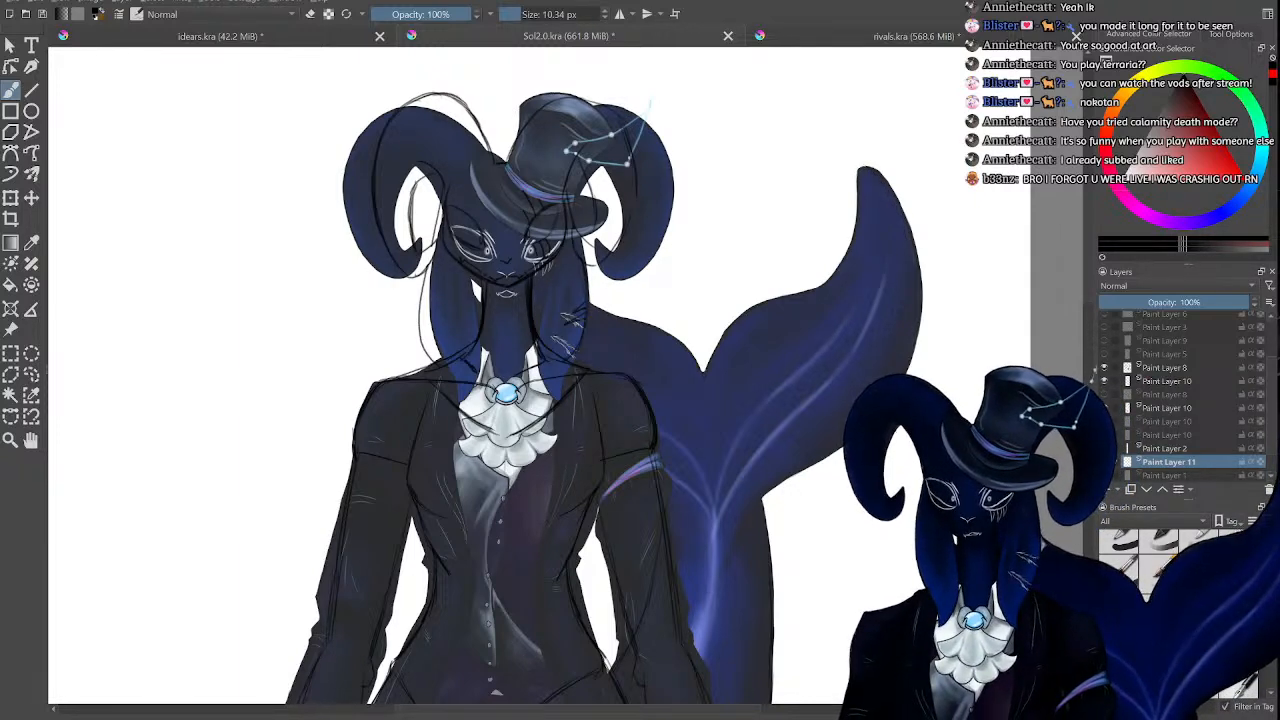
key("ctrl+minus")
key("ctrl+minus")
key("ctrl+plus")
key("ctrl+plus")
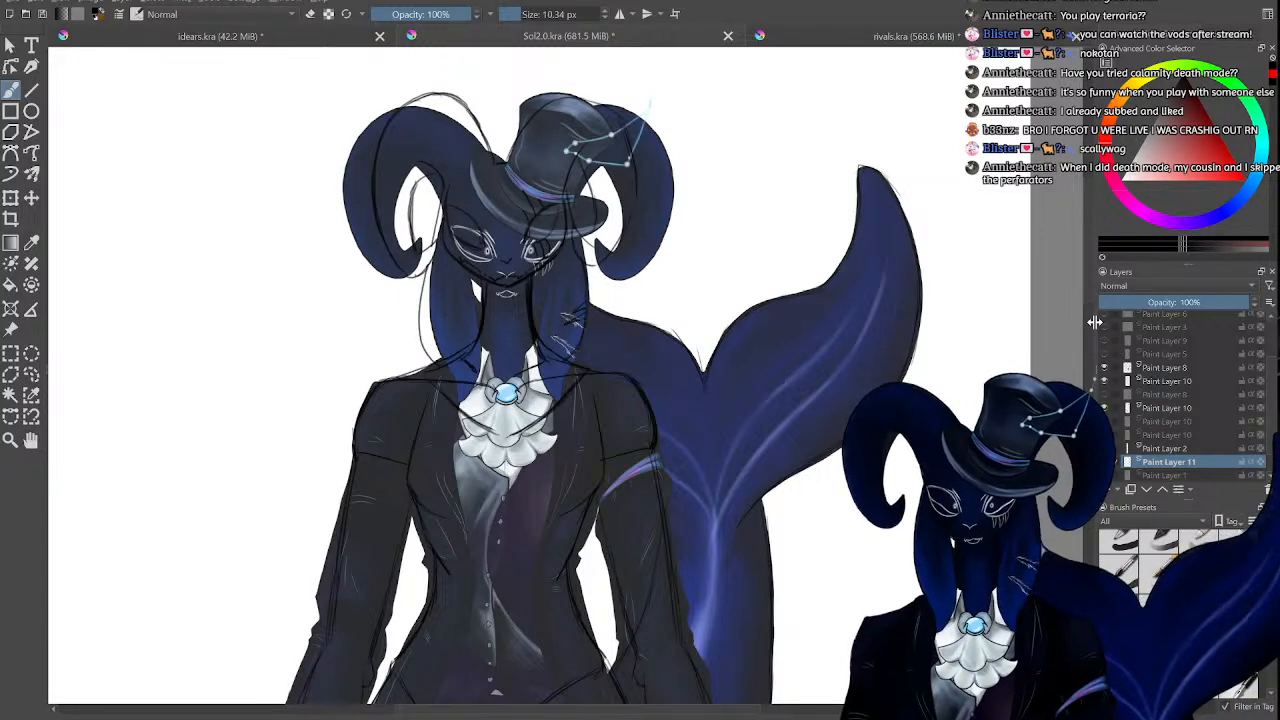
scroll(1088, 326, "down", 5)
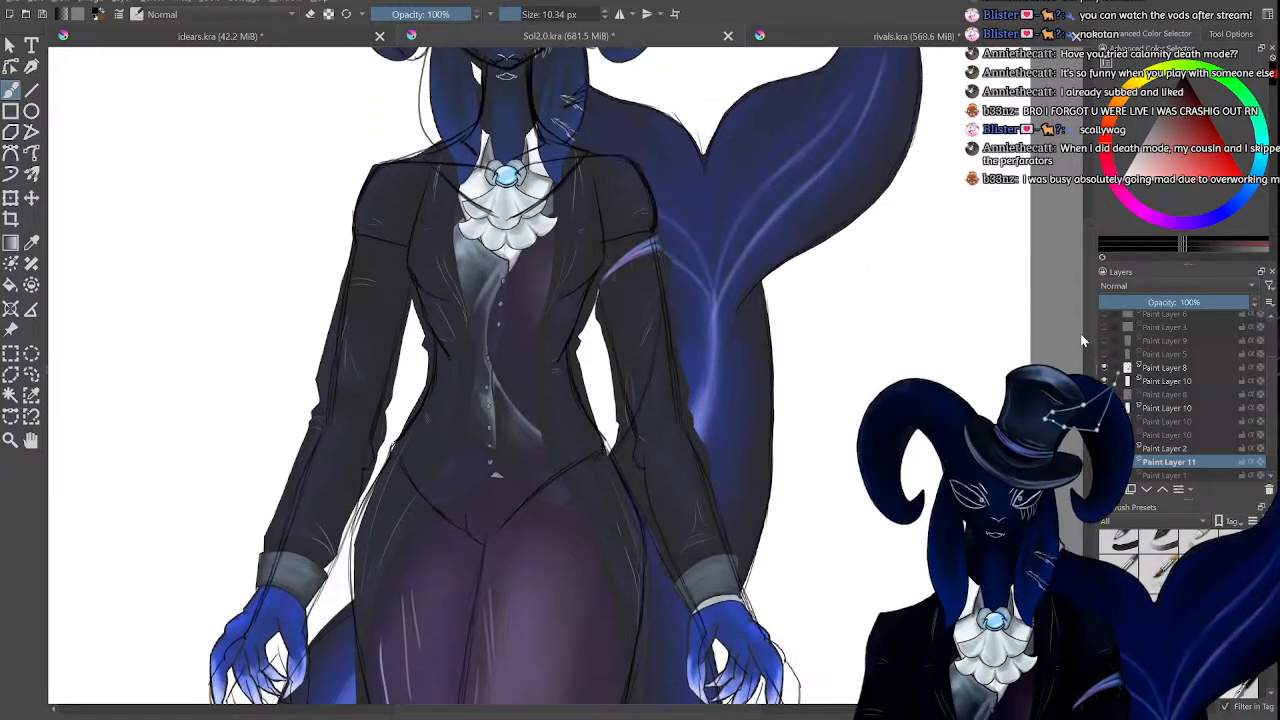
left_click_drag(1081, 335, 1085, 316)
key("ctrl+minus")
key("ctrl+minus")
key("ctrl+plus")
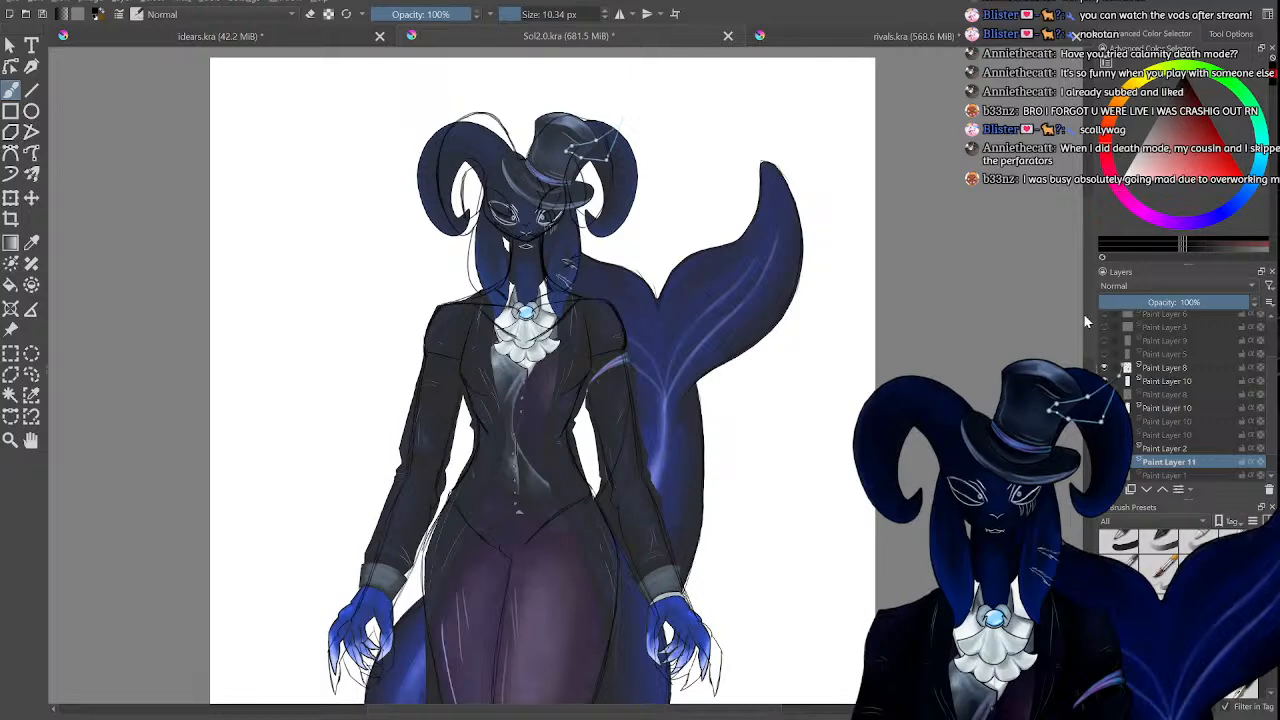
key("ctrl+plus")
key("ctrl+plus")
key("ctrl+plus")
key("ctrl+minus")
key("ctrl+minus")
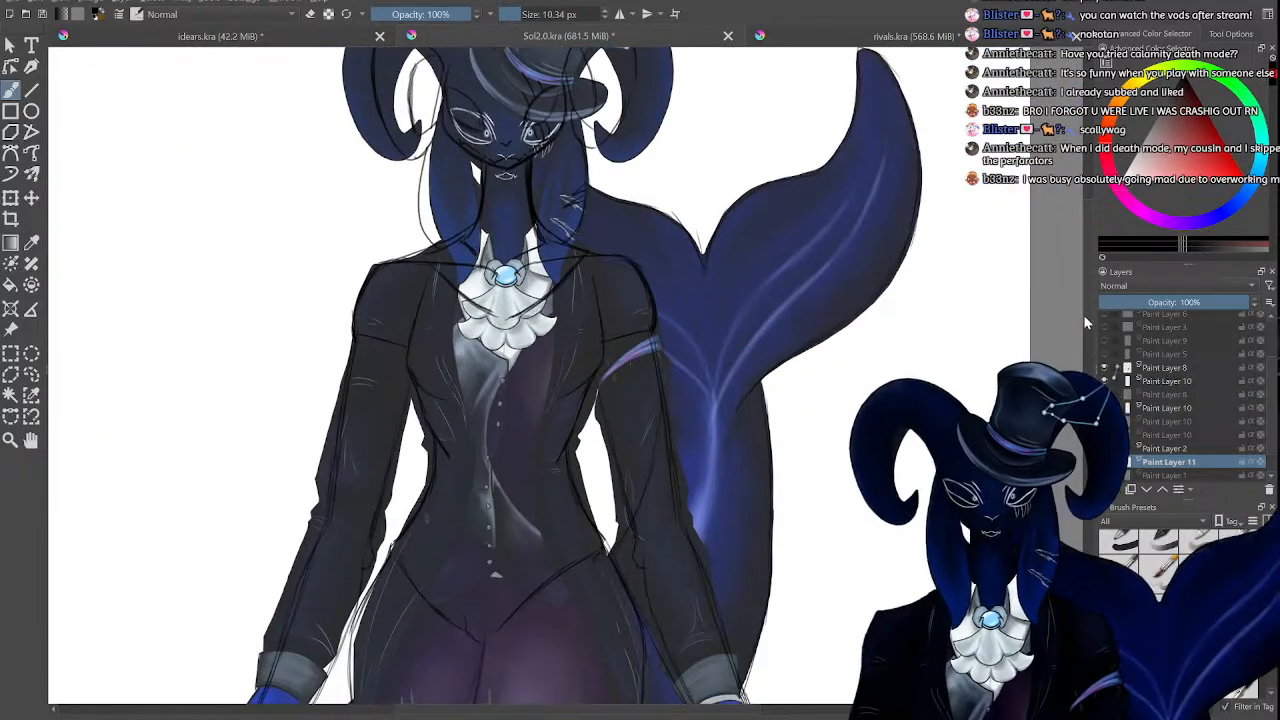
key("ctrl+minus")
key("ctrl+minus")
key("ctrl+minus")
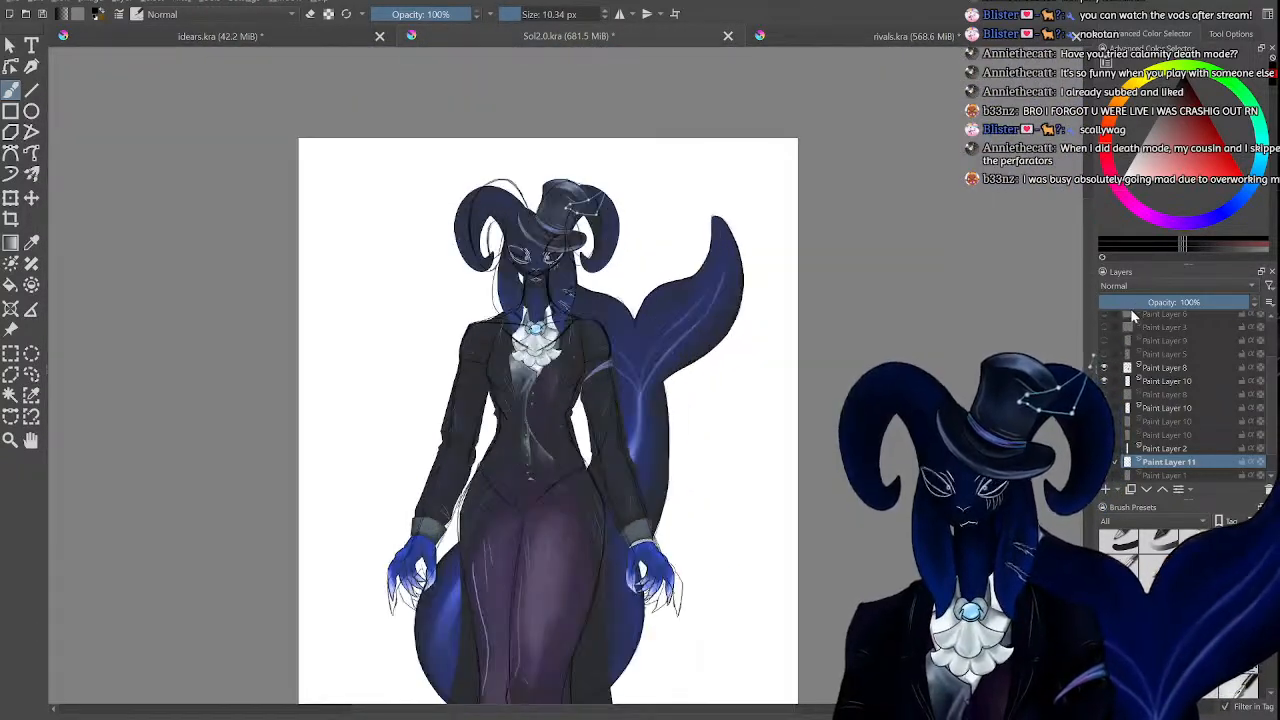
key("ctrl+plus")
key("ctrl+plus")
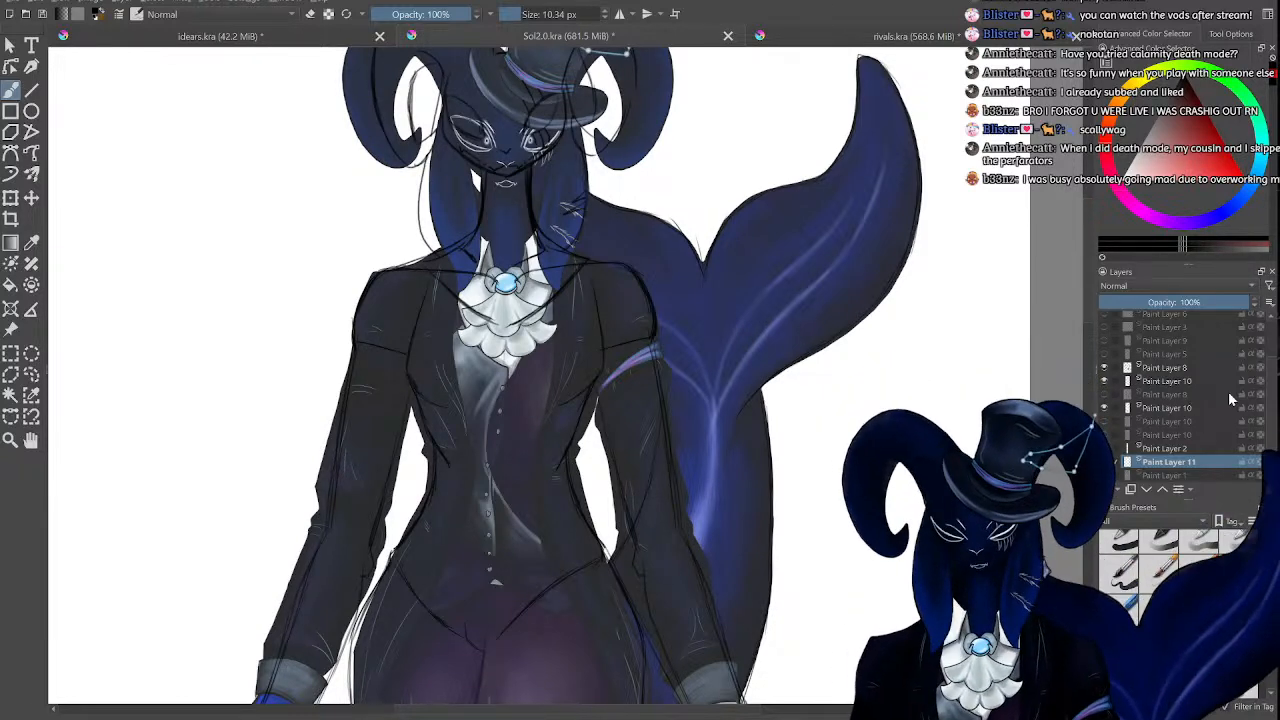
Hide the coloured reference layer model Merged and inspect the bare line sketch of the figure and tail.
scroll(1228, 391, "down", 1)
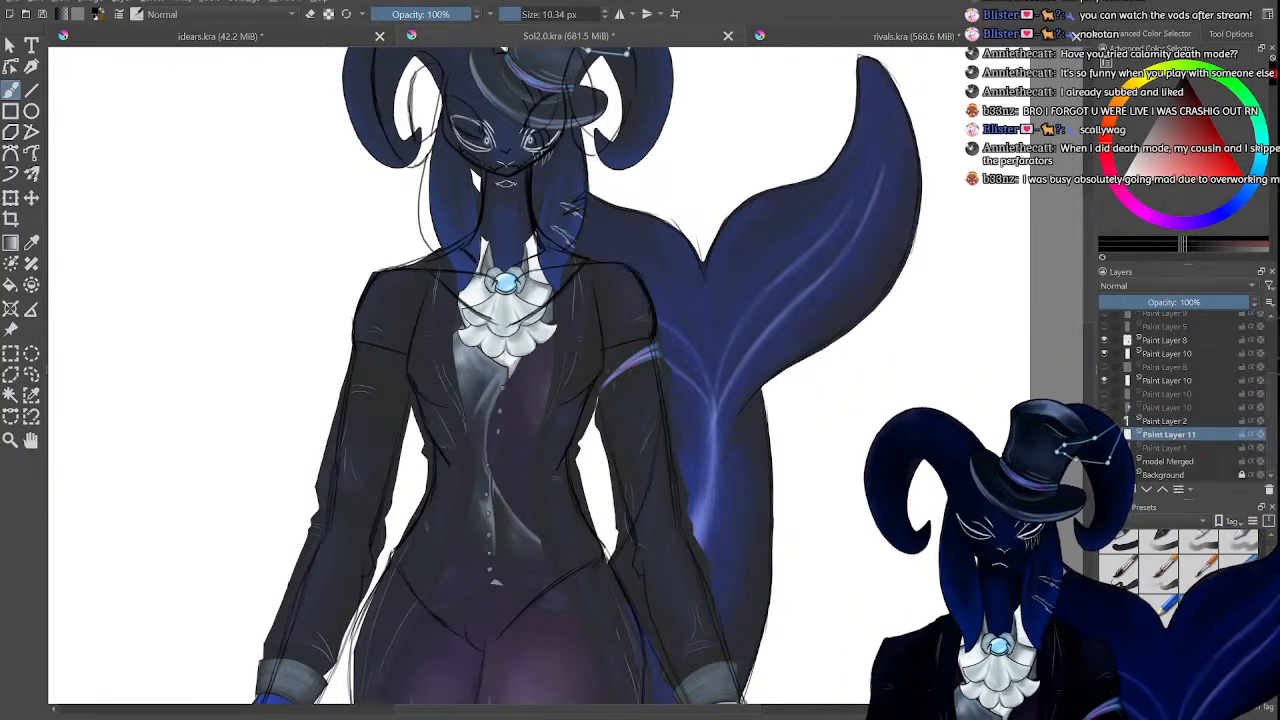
key("ctrl+minus")
key("ctrl+minus")
key("ctrl+plus")
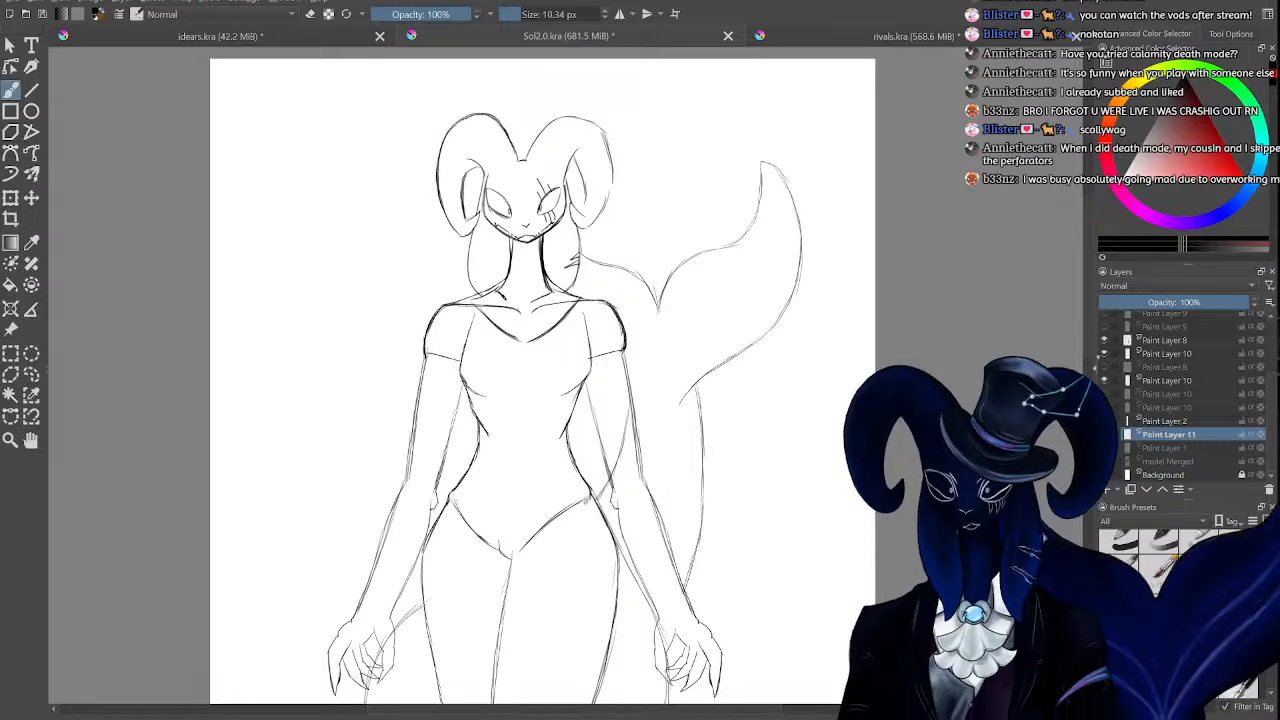
key("ctrl+plus")
key("ctrl+minus")
key("ctrl+minus")
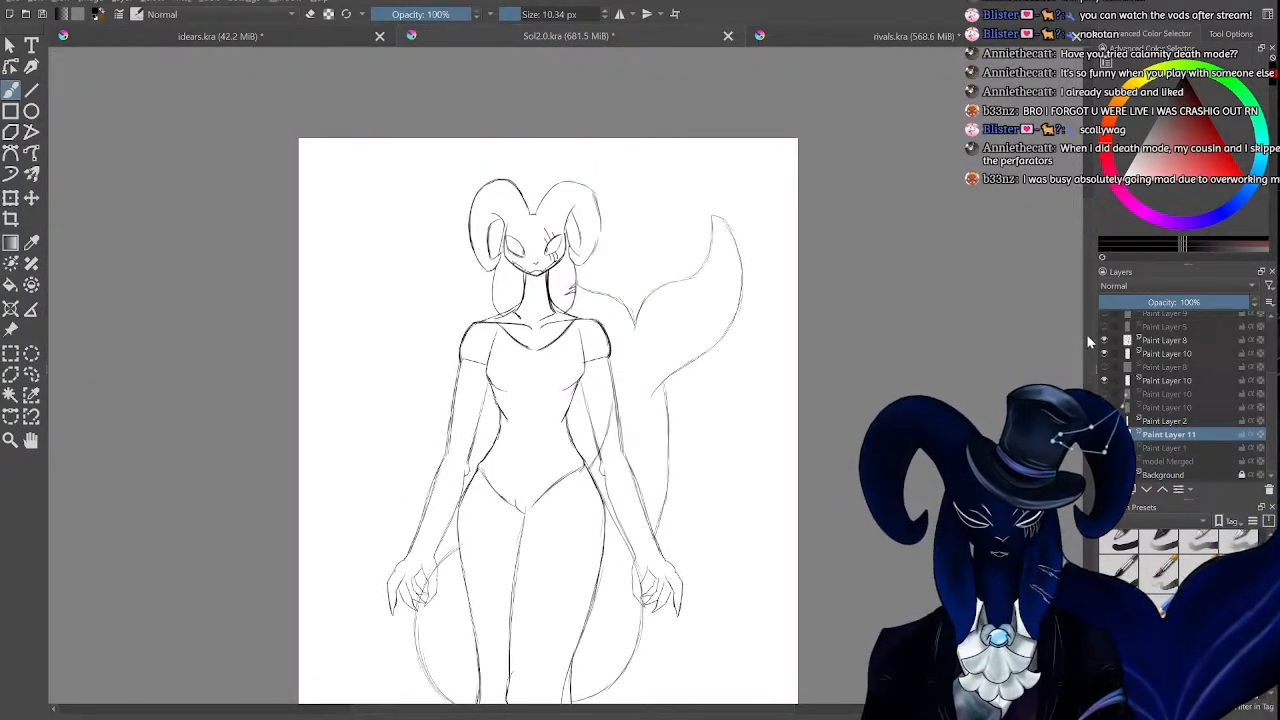
Erase the lower part of the tail curve on the right side of the legs and redraw it with the 10.34 px brush.
left_click_drag(1090, 342, 1090, 465)
key("ctrl+plus")
key("ctrl+plus")
key("slash")
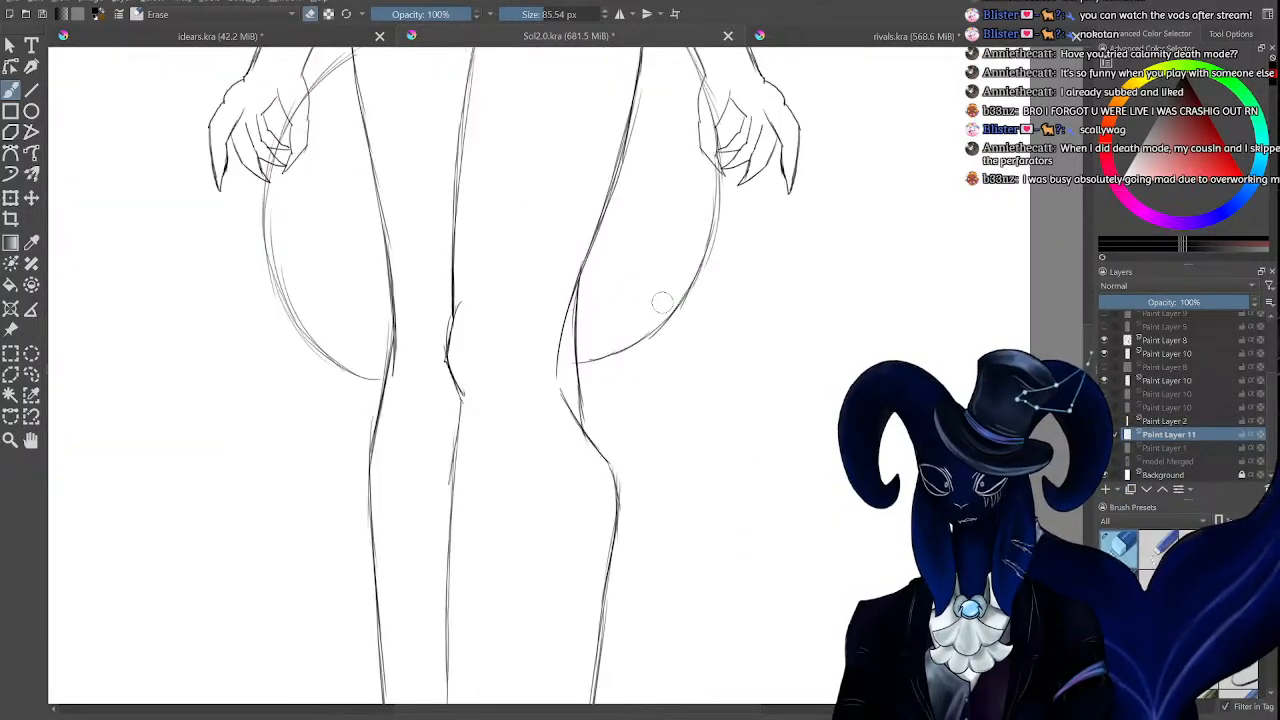
mouse_move(662, 303)
left_mouse_down()
mouse_move(585, 359)
mouse_move(706, 297)
left_mouse_up()
key("slash")
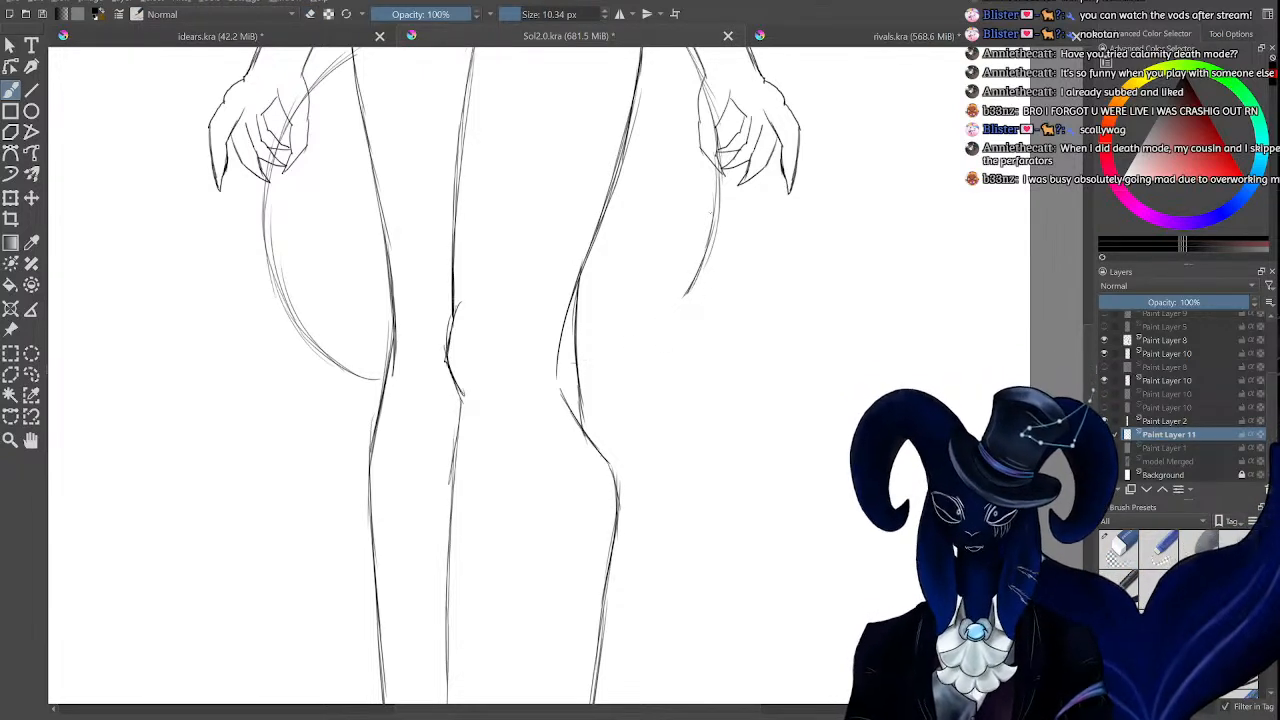
mouse_move(706, 242)
left_mouse_down()
mouse_move(646, 354)
mouse_move(580, 380)
left_mouse_up()
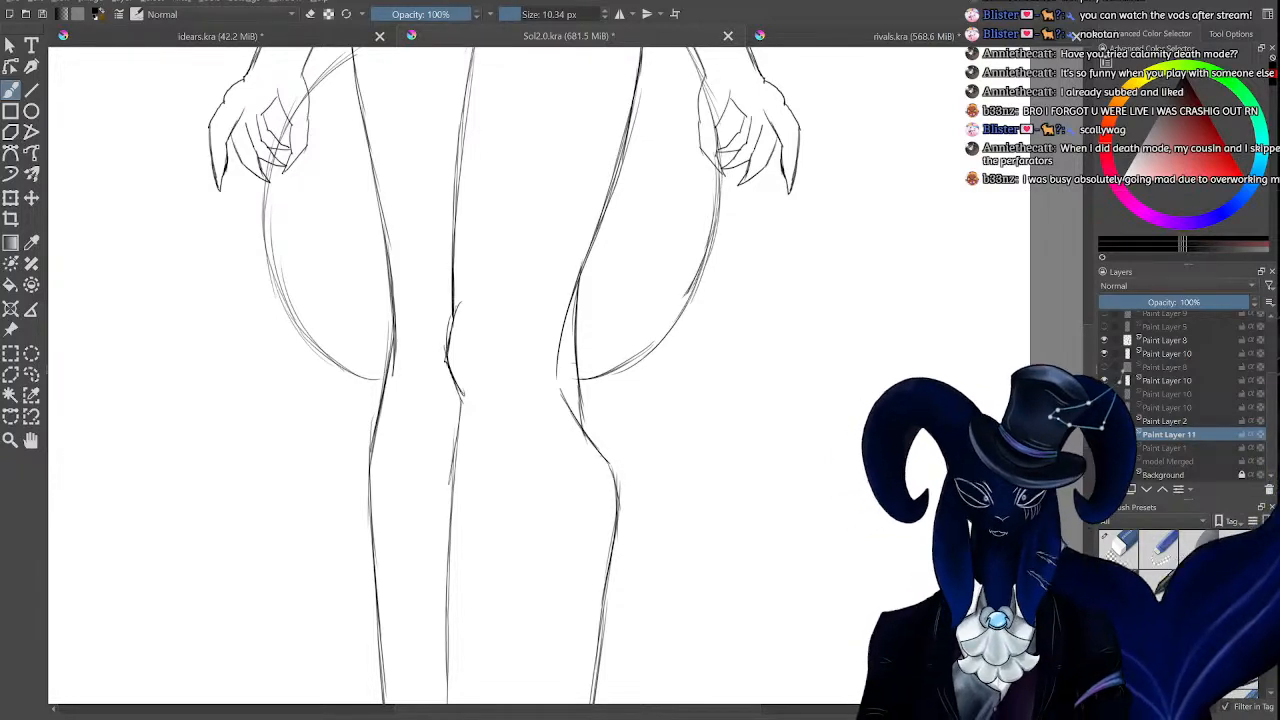
Erase the doubled lines of the tail curve on the left side of the legs and redraw it slightly lower.
key("ctrl+minus")
key("ctrl+minus")
key("ctrl+minus")
key("ctrl+plus")
key("ctrl+plus")
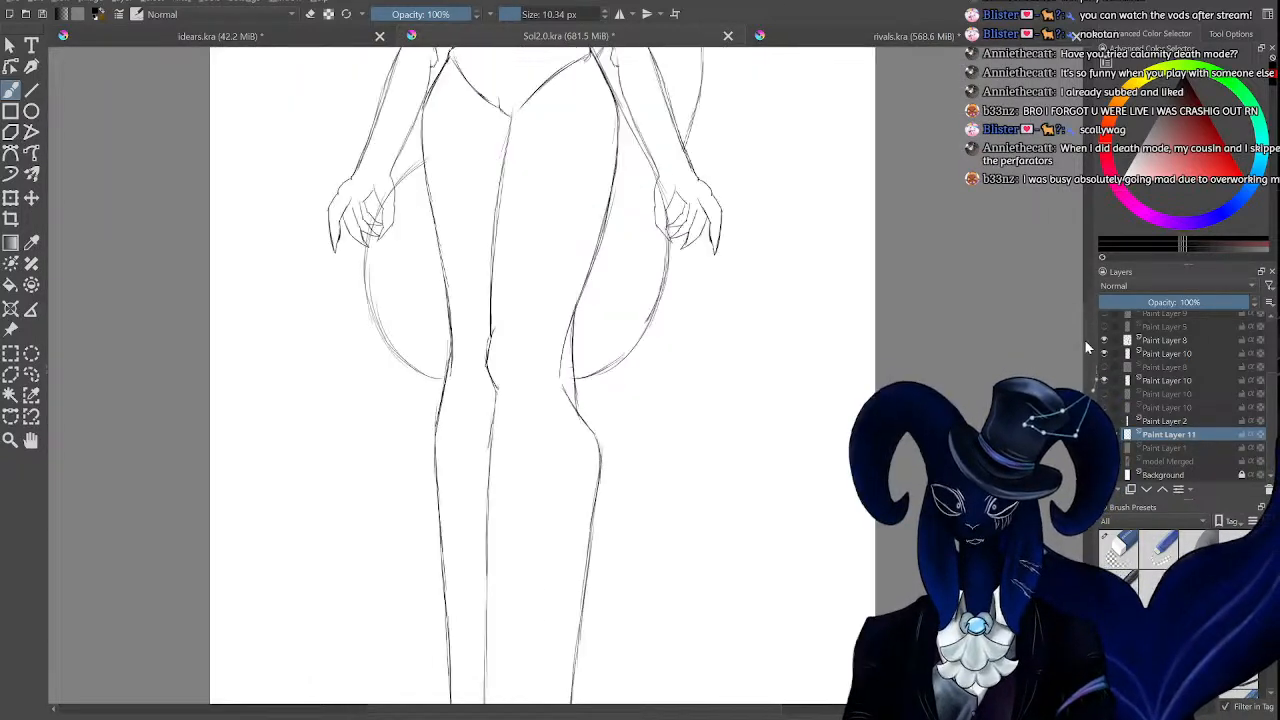
scroll(543, 375, "up", 3)
key("e")
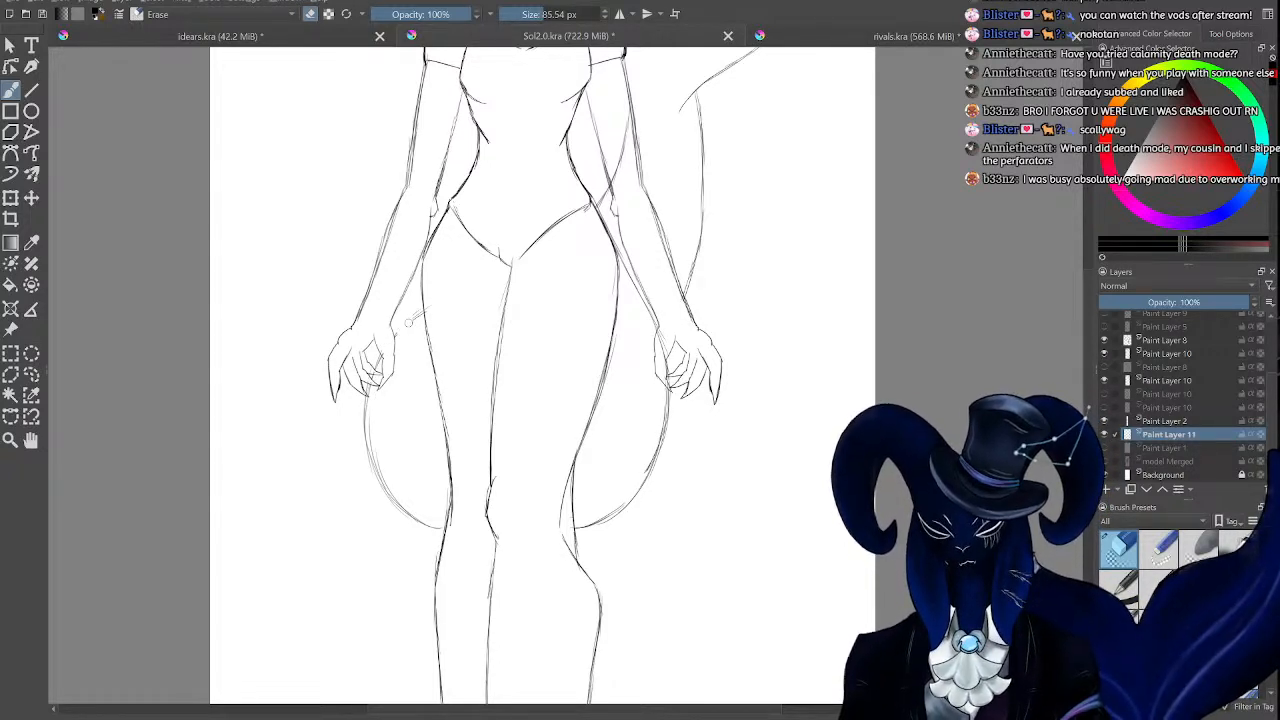
key("e")
key("e")
left_click_drag(368, 438, 415, 525)
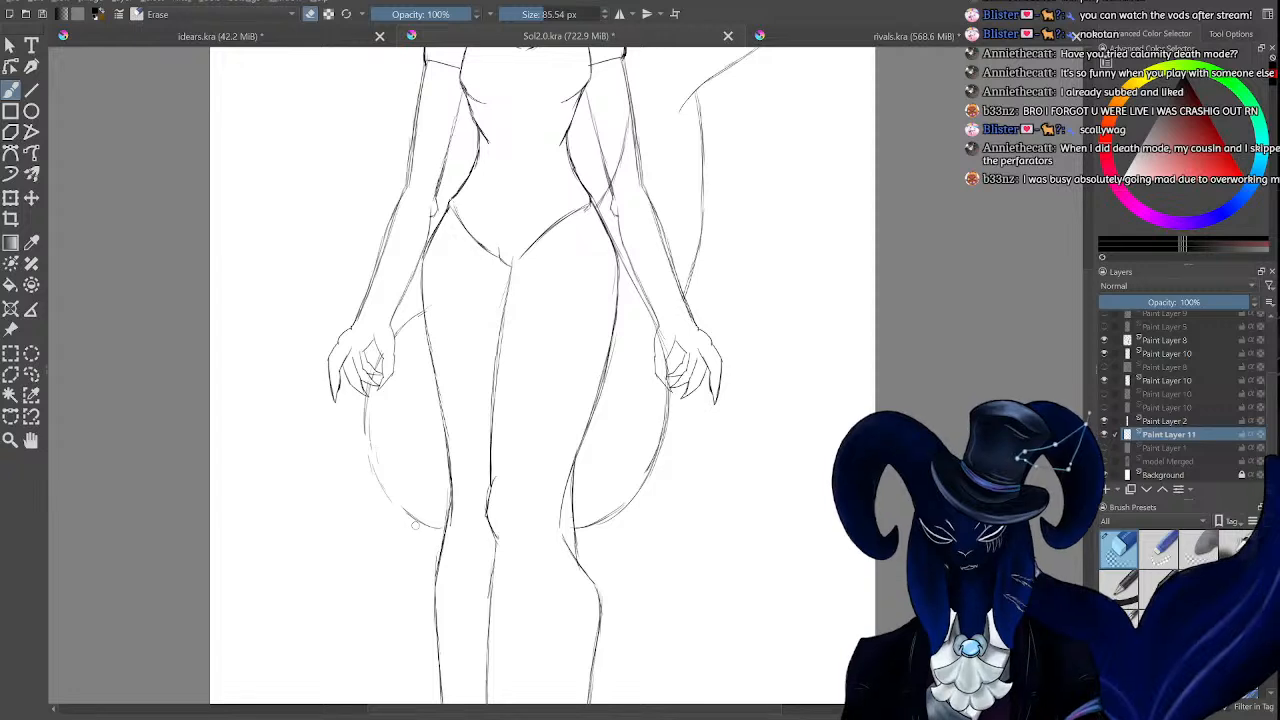
key("e")
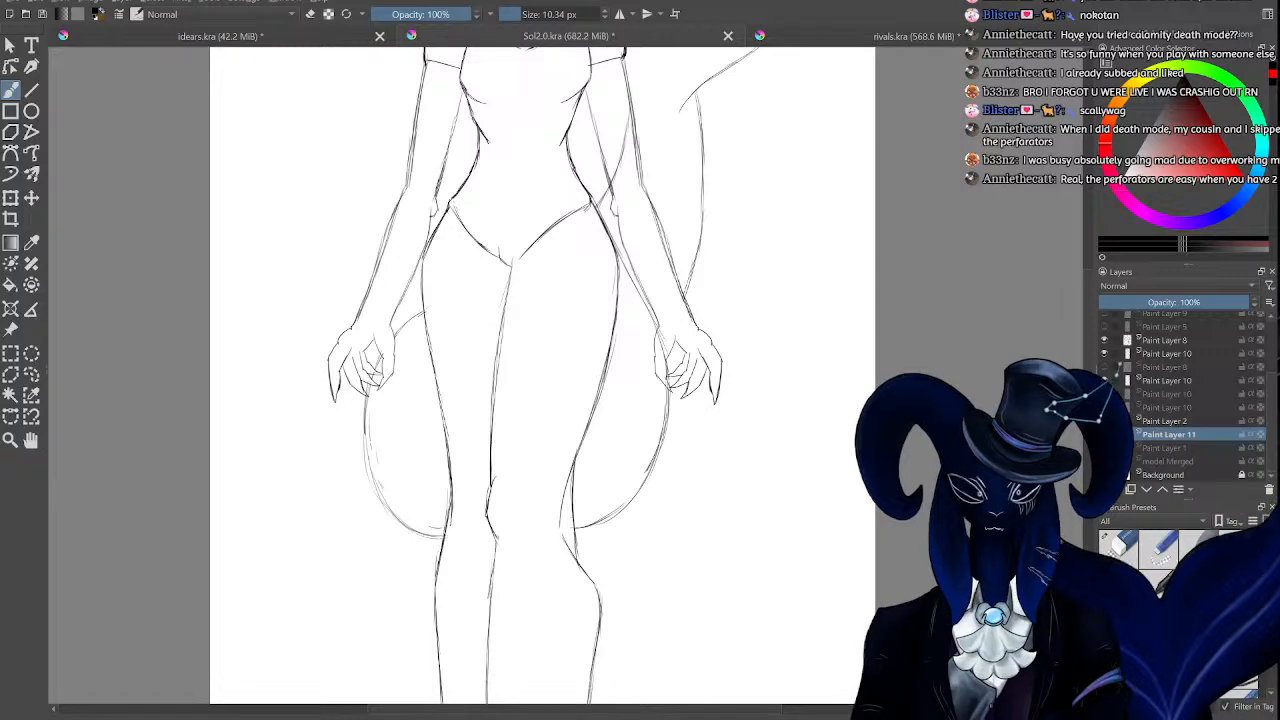
Rework the end of the right-hand tail curve so it meets the back of the knee.
key("ctrl+minus")
key("ctrl+minus")
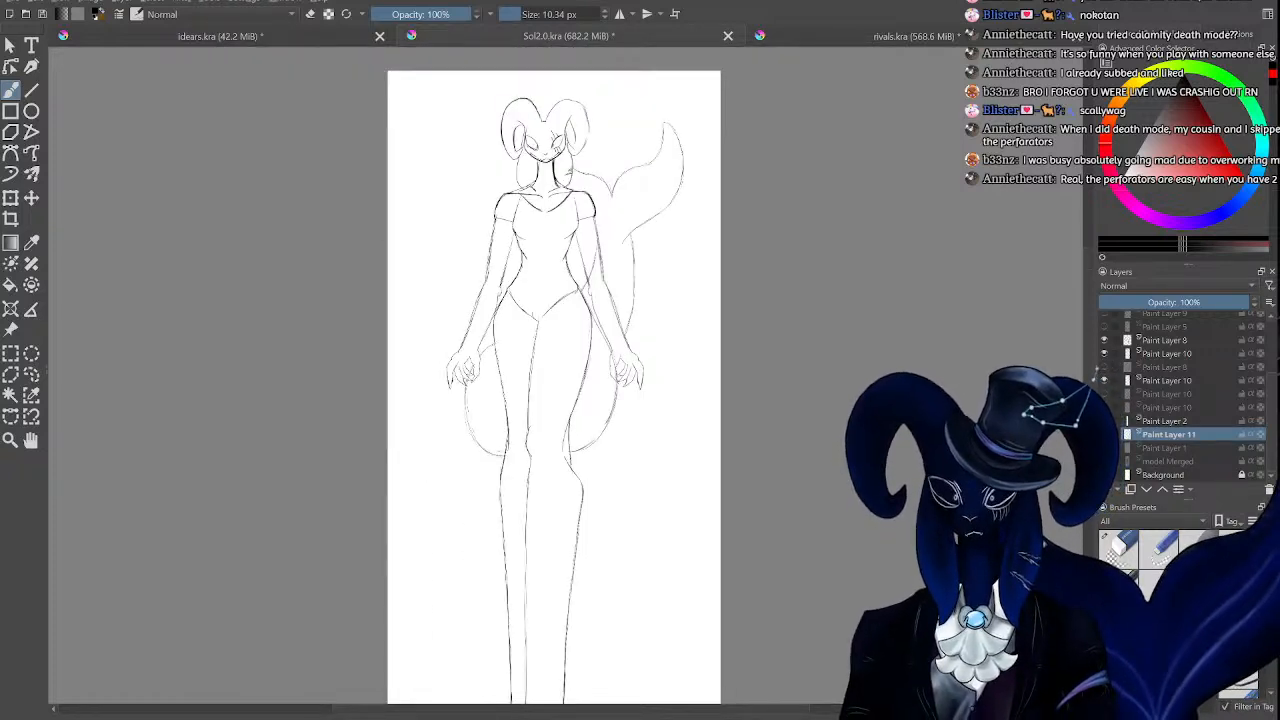
key("ctrl+plus")
key("ctrl+plus")
key("e")
key("e")
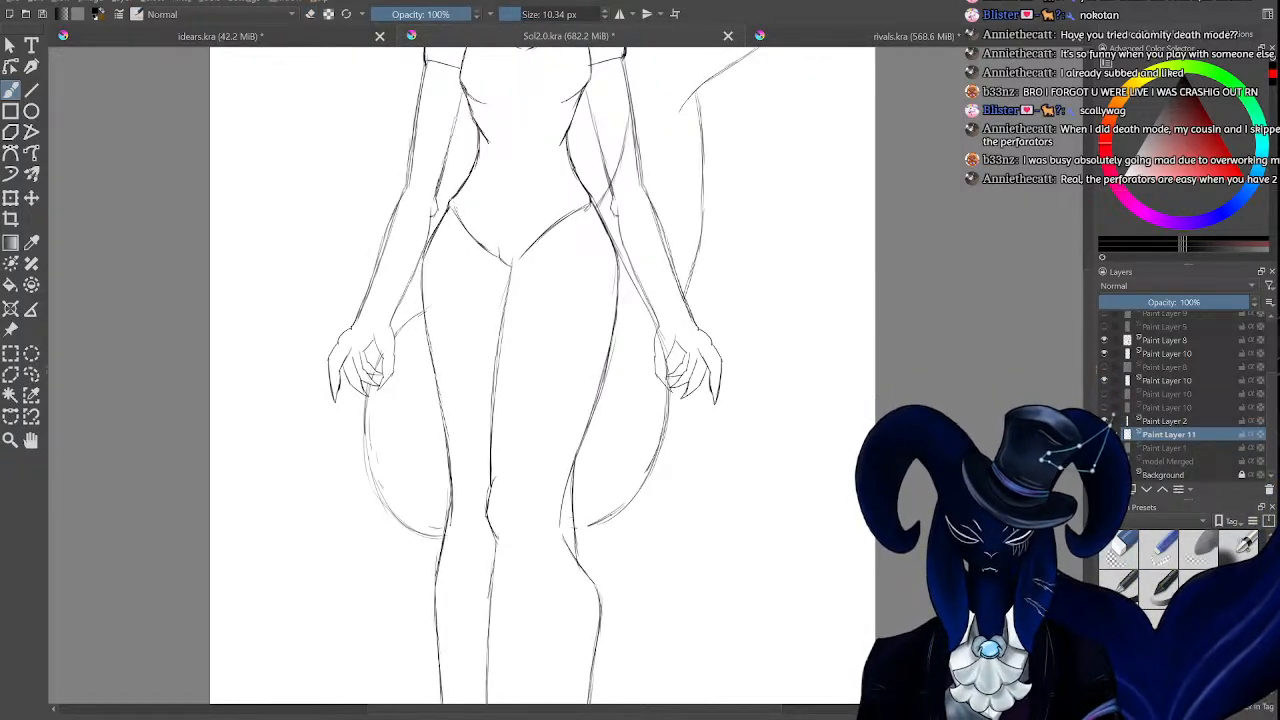
left_click_drag(606, 519, 580, 530)
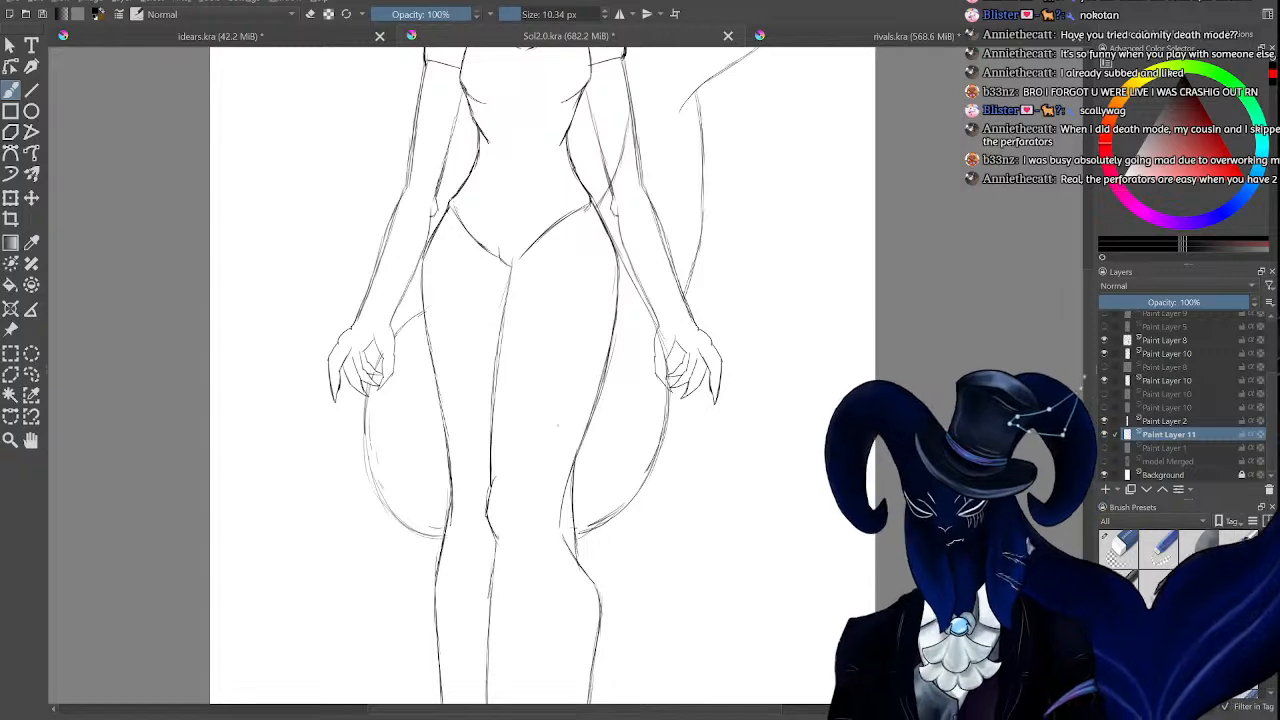
Clean the stray strokes along the lower left tail curve with the eraser, check the whole figure and return to the 10.34 px brush.
key("e")
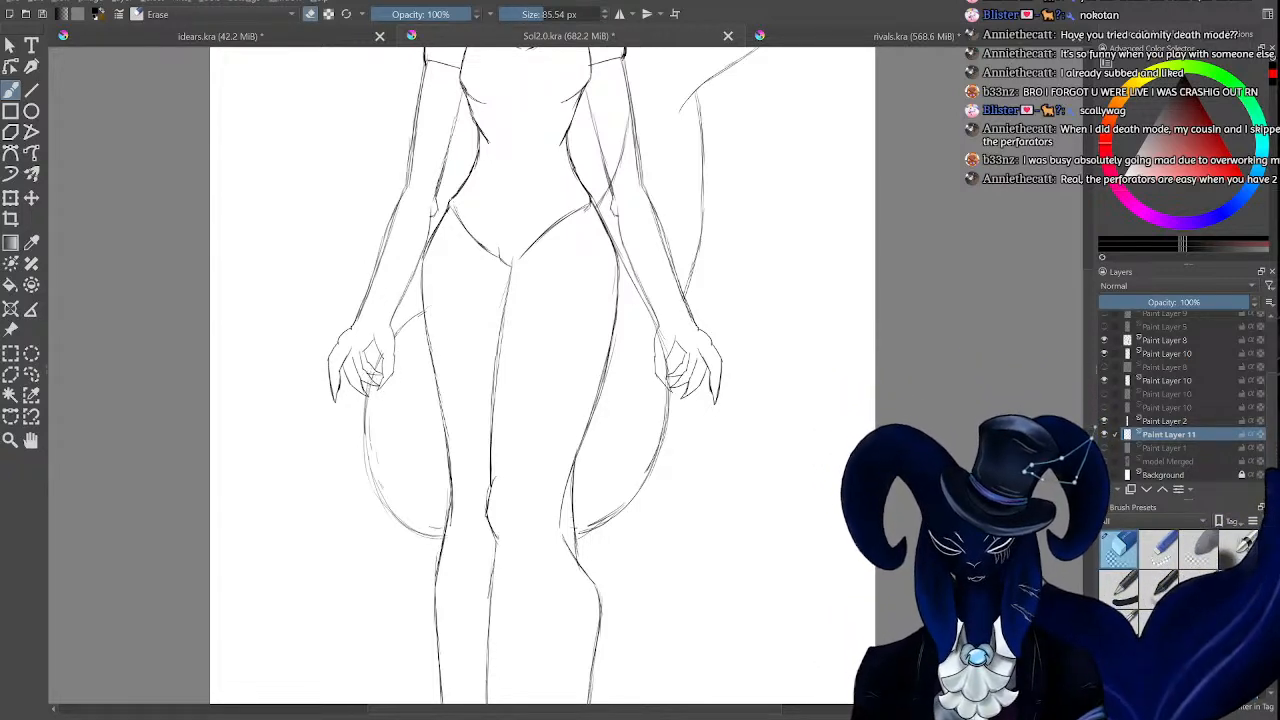
mouse_move(376, 420)
left_mouse_down()
mouse_move(375, 456)
mouse_move(432, 520)
left_mouse_up()
scroll(442, 508, "down", 3)
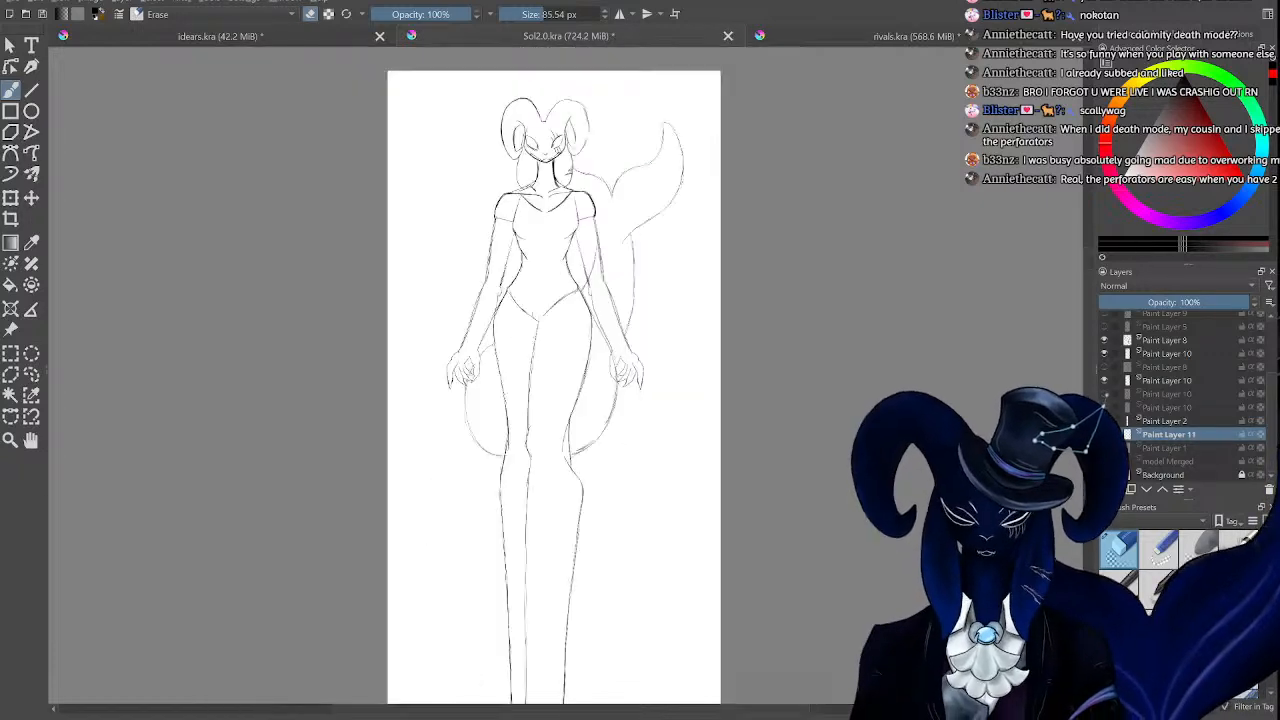
scroll(560, 360, "up", 5)
scroll(1090, 350, "down", 4)
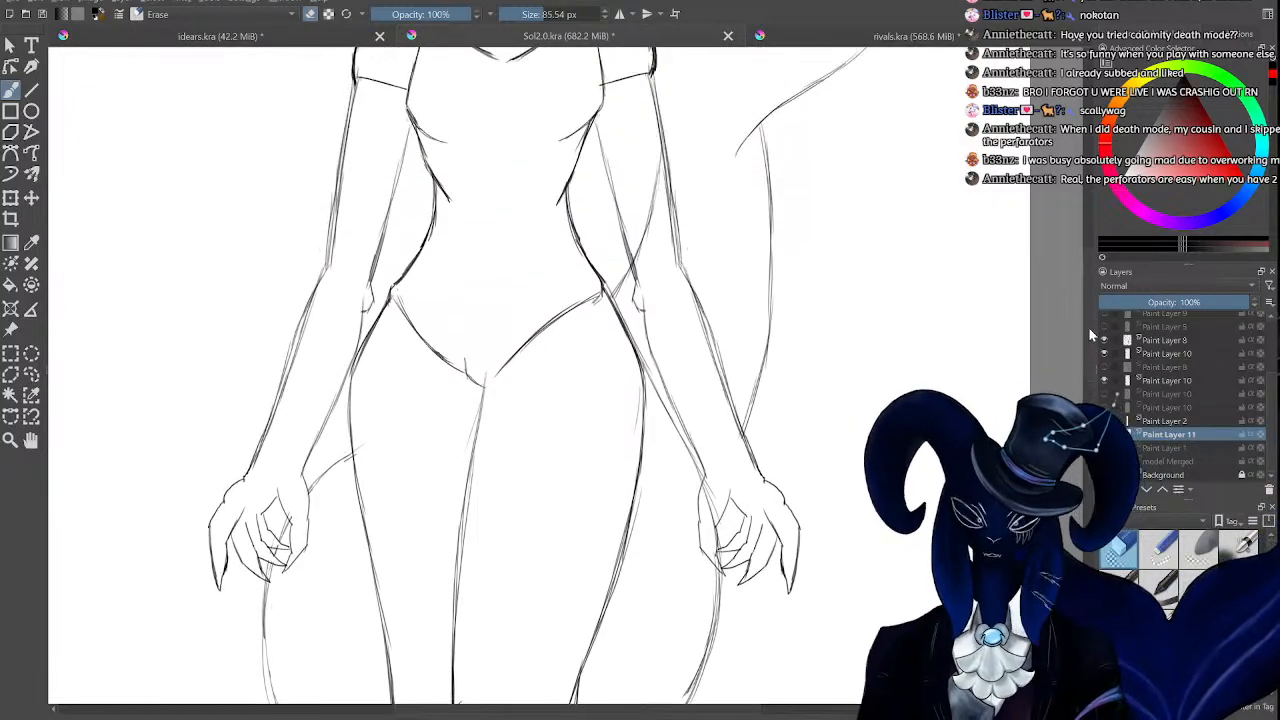
scroll(1085, 340, "up", 2)
scroll(1083, 348, "up", 3)
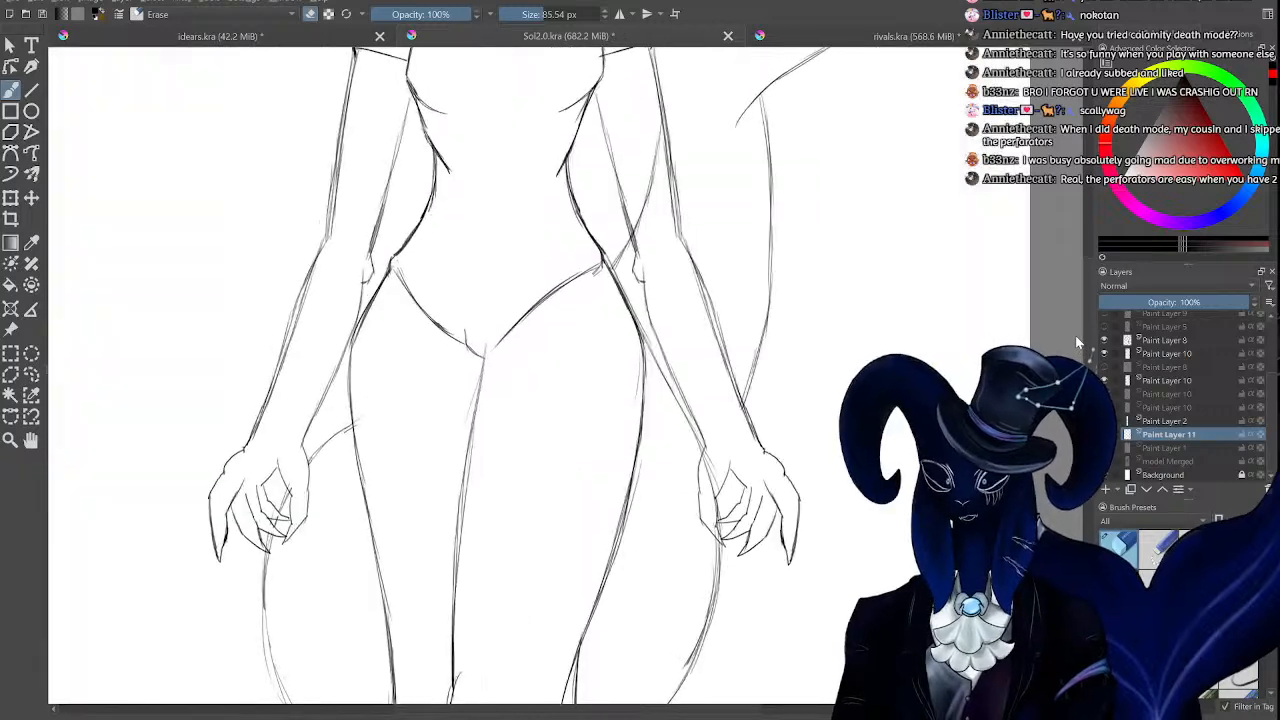
scroll(1073, 344, "down", 4)
scroll(1072, 342, "up", 2)
scroll(1076, 315, "down", 2)
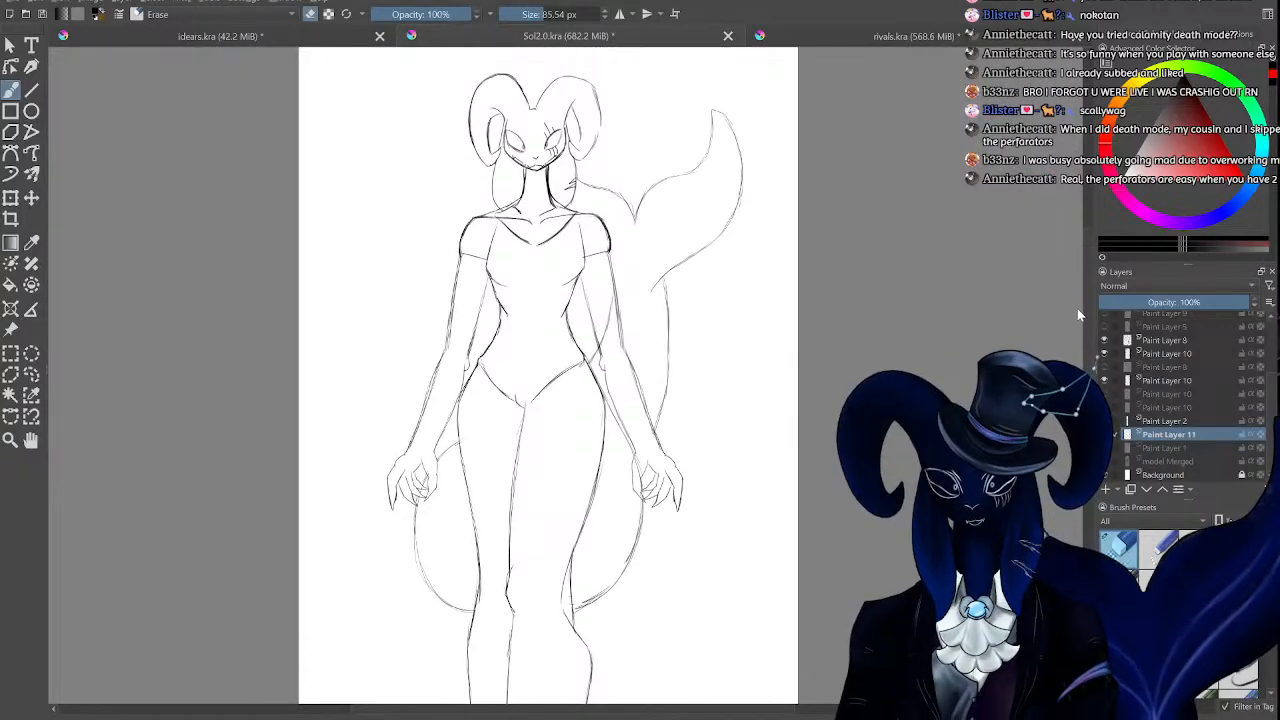
scroll(1080, 258, "up", 4)
key("slash")
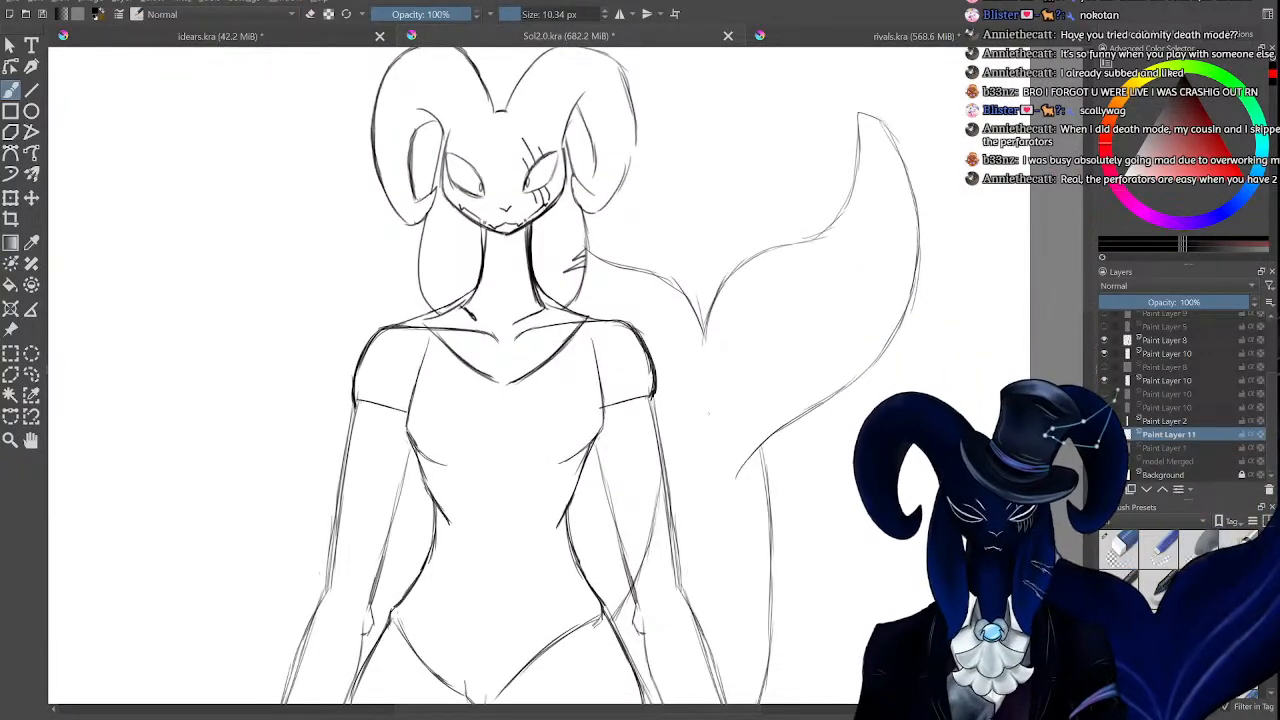
left_click_drag(862, 233, 707, 425)
left_click_drag(868, 302, 698, 475)
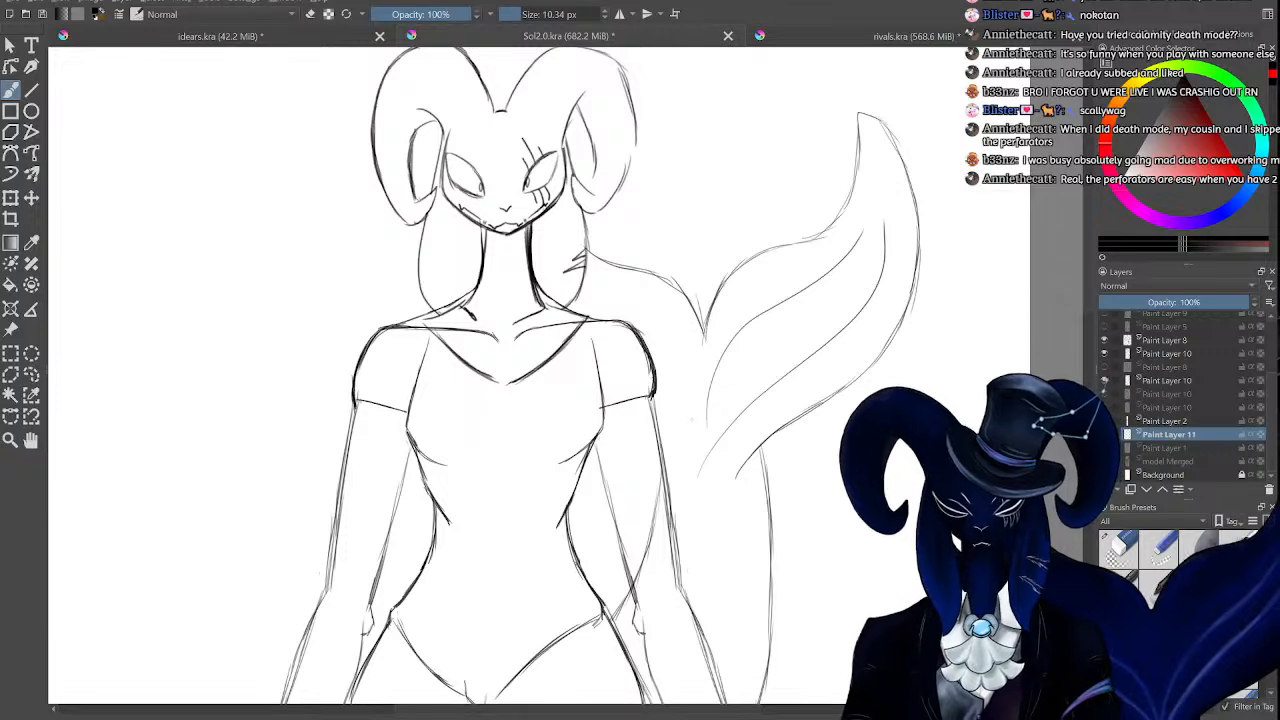
key("ctrl+z")
key("ctrl+z")
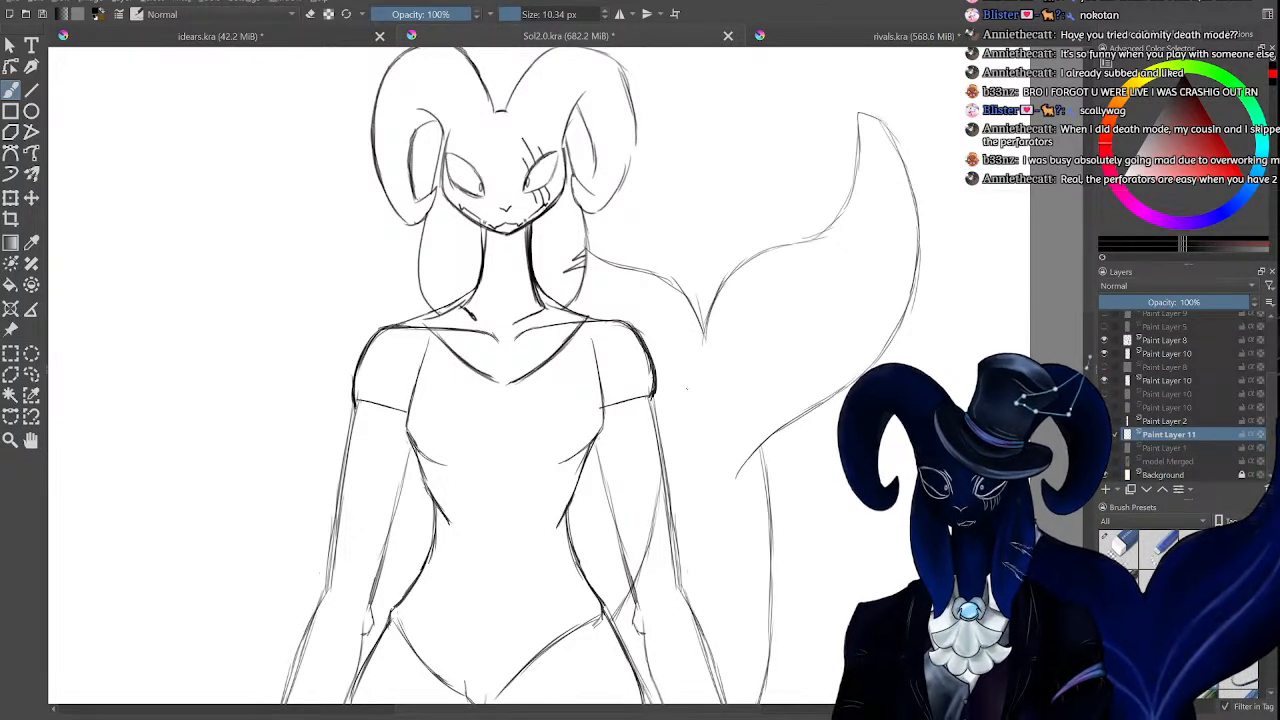
mouse_move(718, 397)
left_mouse_down()
mouse_move(748, 327)
mouse_move(843, 238)
mouse_move(757, 292)
left_mouse_up()
key("ctrl+z")
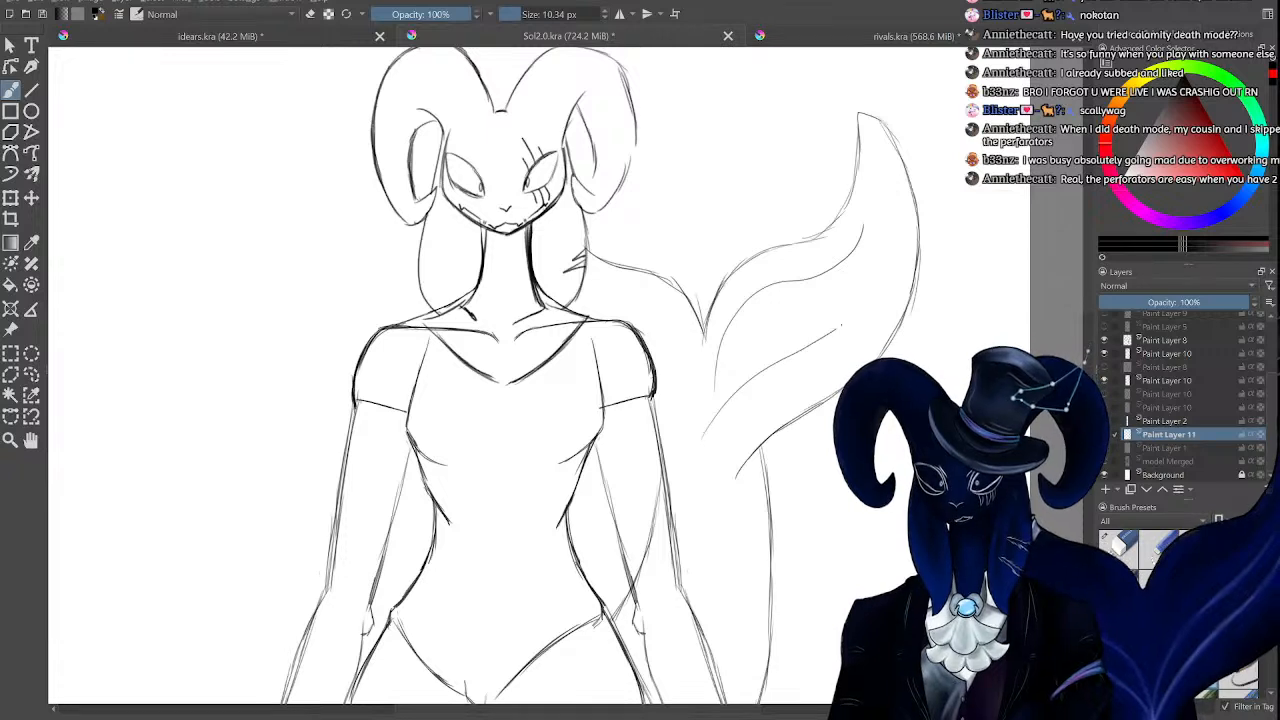
key("ctrl+z")
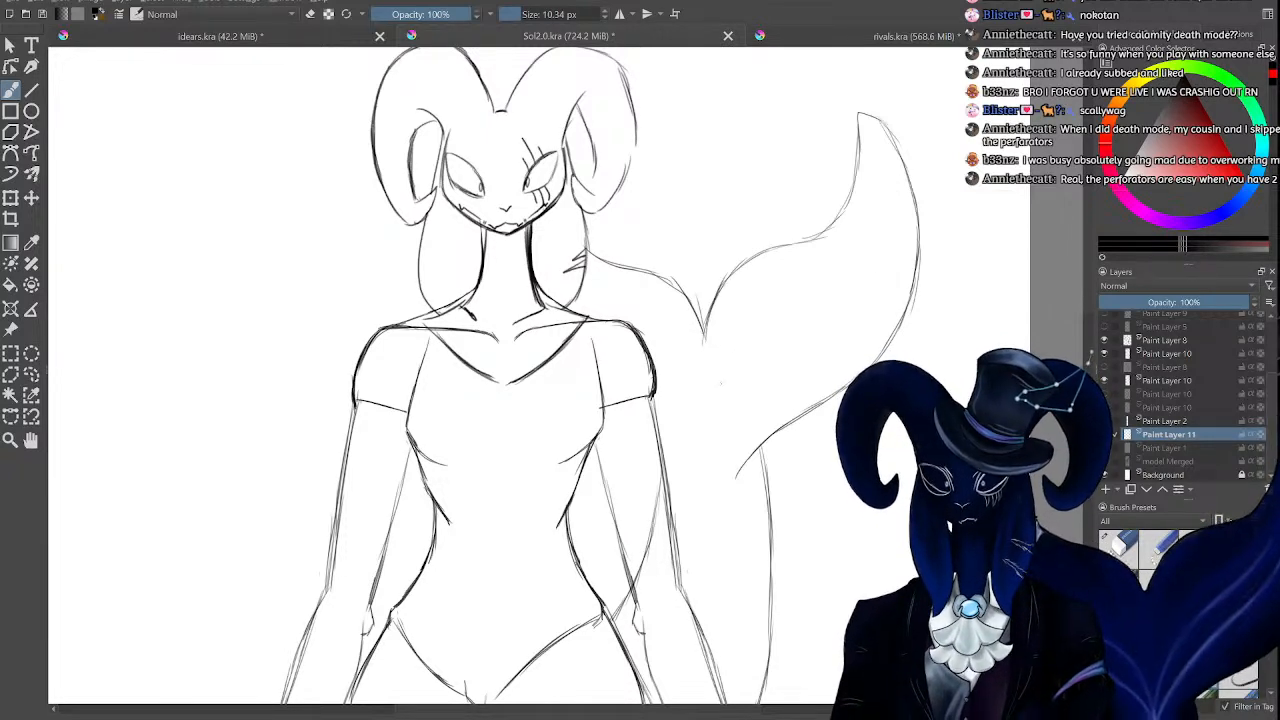
Sketch inner contour lines following both lobes of the forked fluke and running down into the tail's base.
mouse_move(721, 378)
left_mouse_down()
mouse_move(776, 284)
mouse_move(878, 225)
mouse_move(722, 361)
mouse_move(878, 210)
mouse_move(708, 388)
left_mouse_up()
key("ctrl+z")
key("ctrl+z")
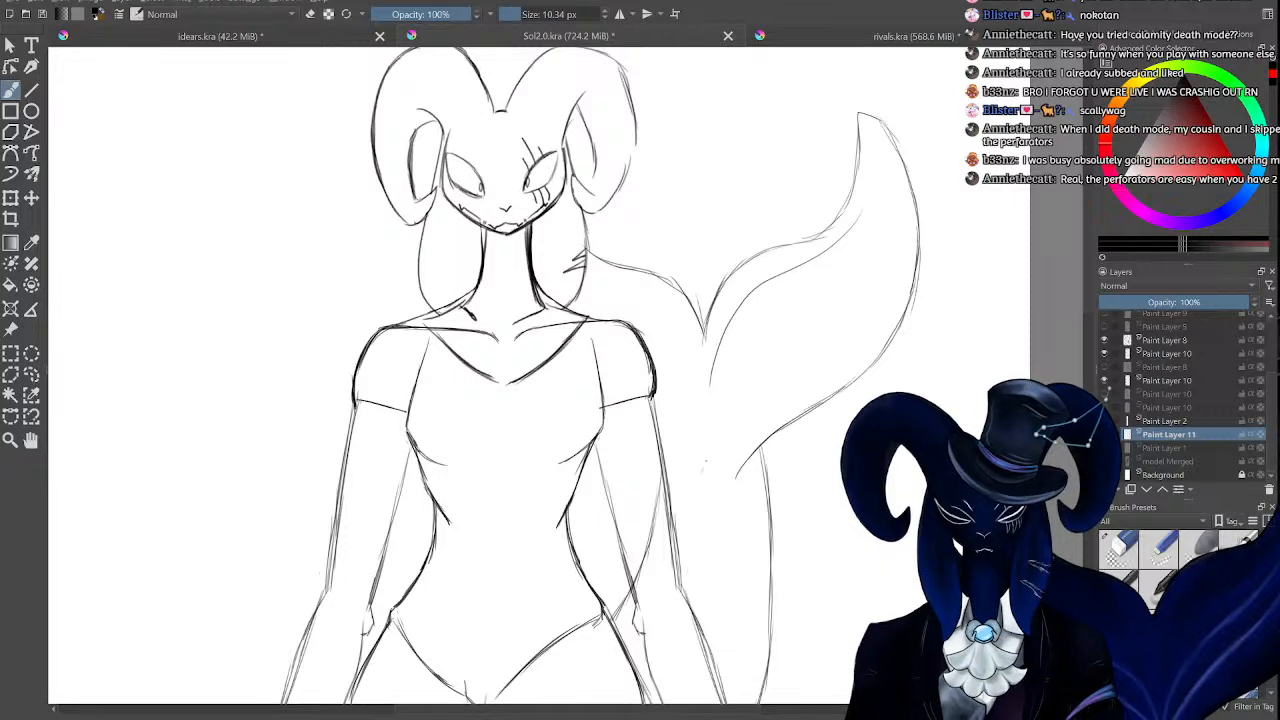
mouse_move(704, 466)
left_mouse_down()
mouse_move(826, 349)
mouse_move(893, 205)
left_mouse_up()
left_click_drag(692, 382, 617, 285)
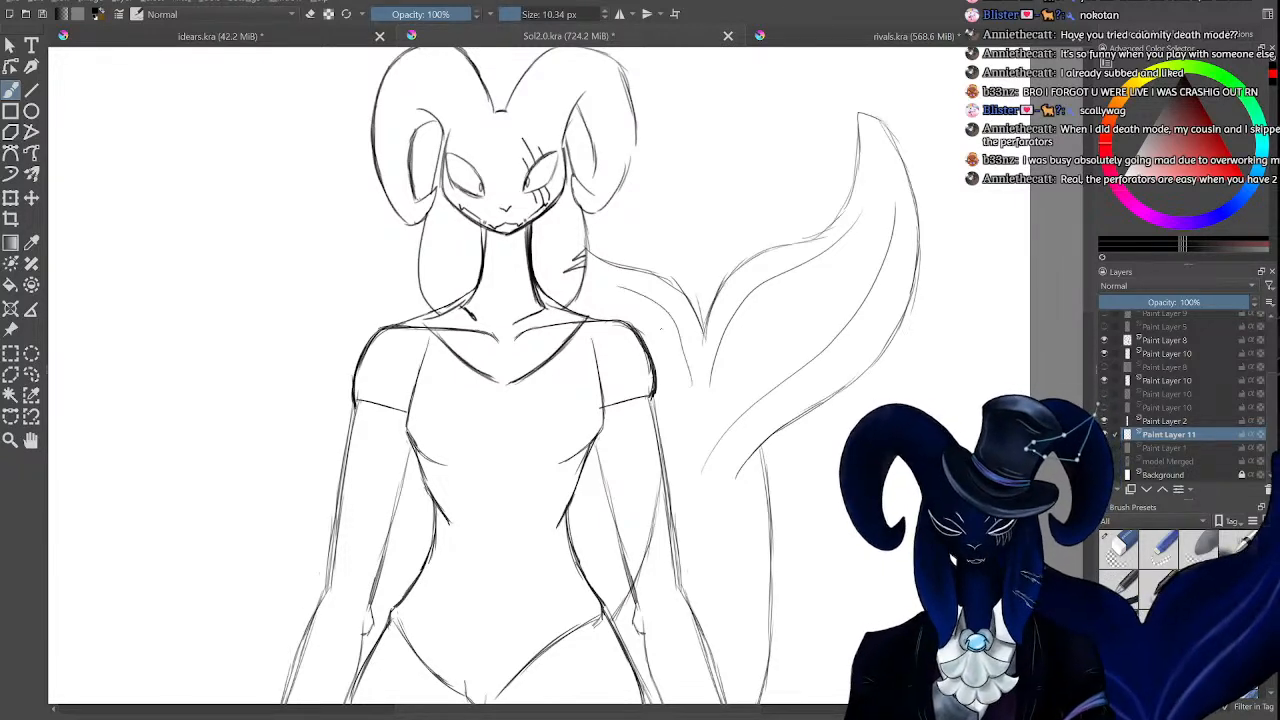
left_click_drag(687, 407, 667, 467)
Check the tail's inner contour lines from a far view of the full figure and again at closer range.
key("minus")
key("minus")
key("minus")
key("minus")
key("minus")
key("minus")
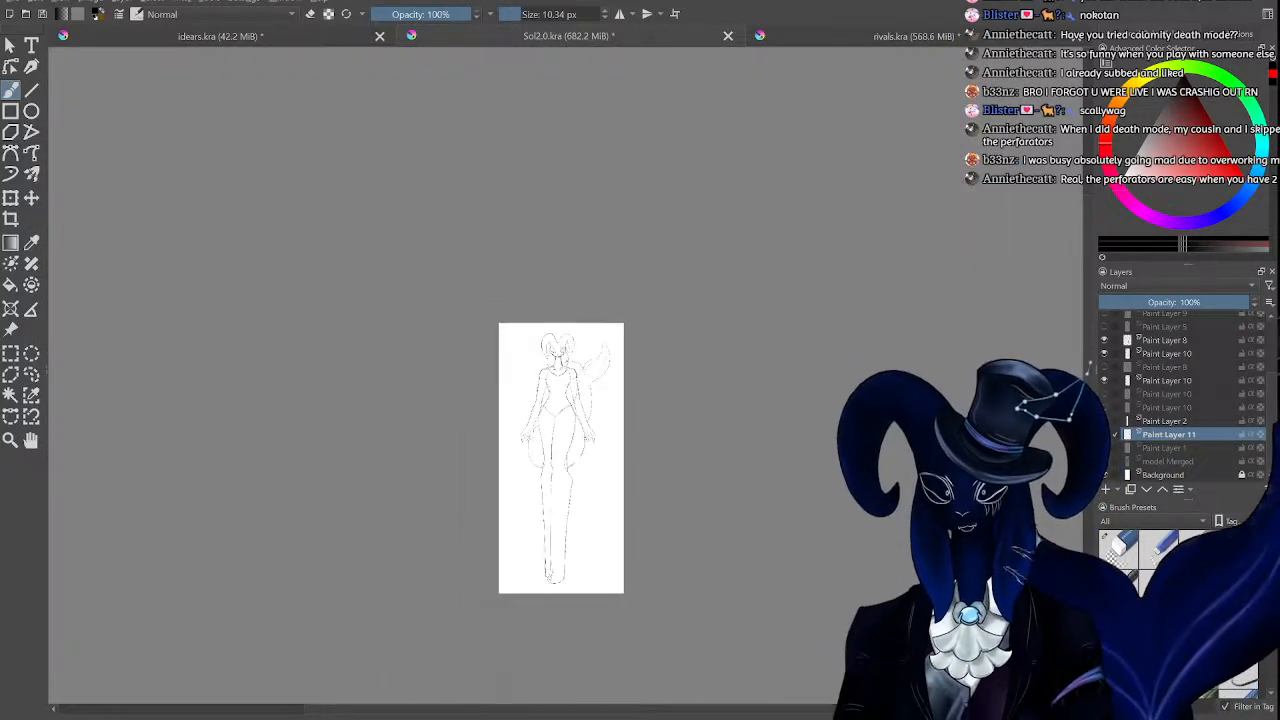
key("plus")
key("plus")
key("plus")
key("plus")
key("plus")
mouse_move(1090, 321)
left_mouse_down()
mouse_move(1088, 391)
mouse_move(1090, 346)
mouse_move(1076, 341)
left_mouse_up()
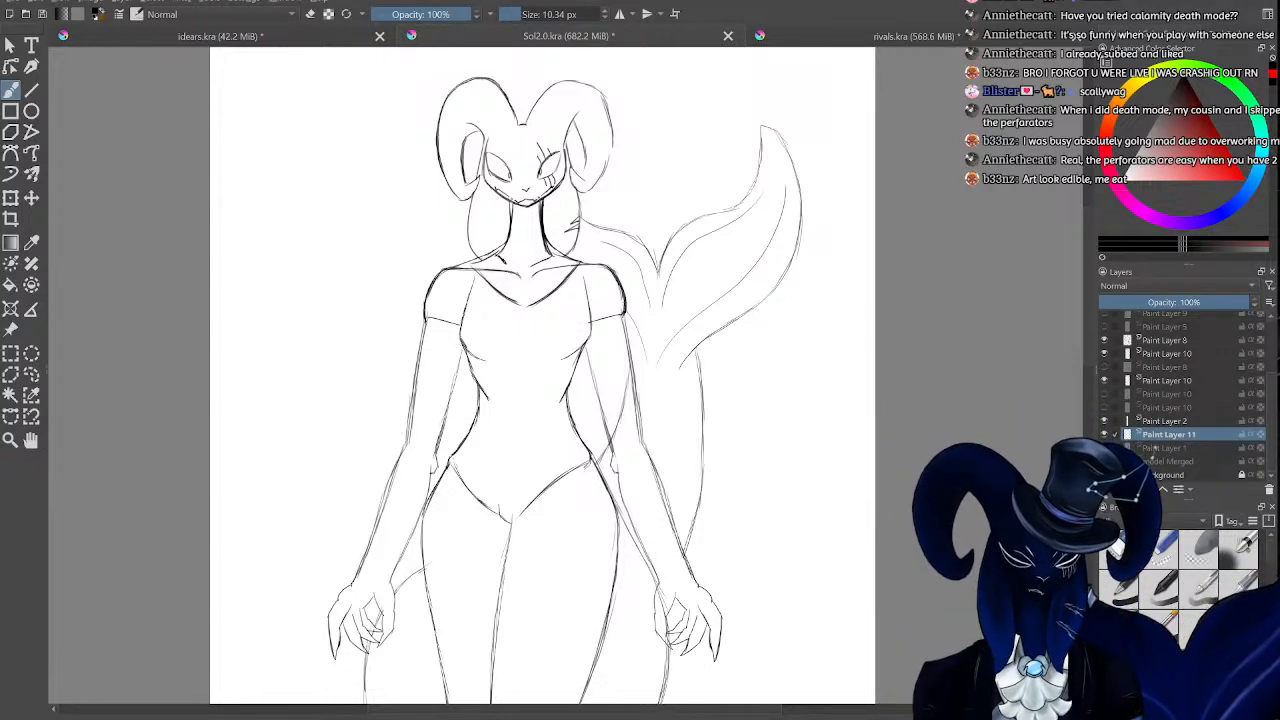
left_click_drag(1271, 382, 1273, 426)
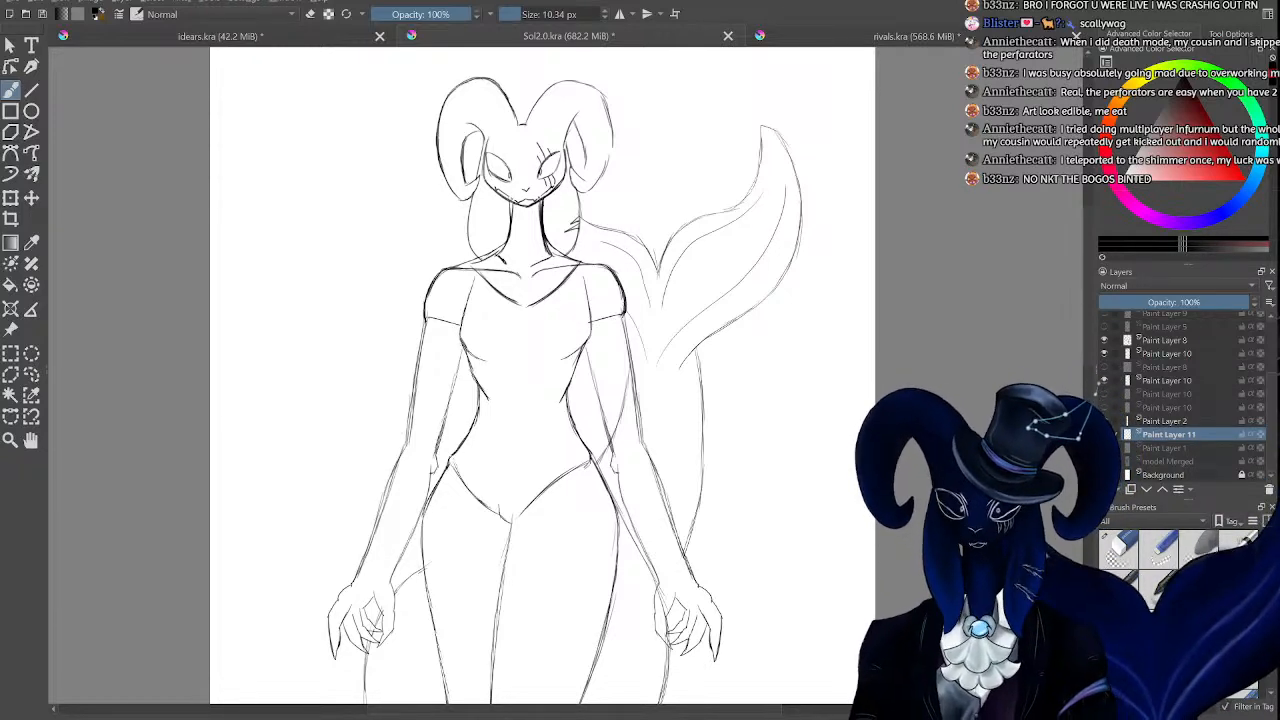
Examine the figure from the horns and tail fluke down to the knees at several zoom levels.
key("minus")
key("minus")
key("plus")
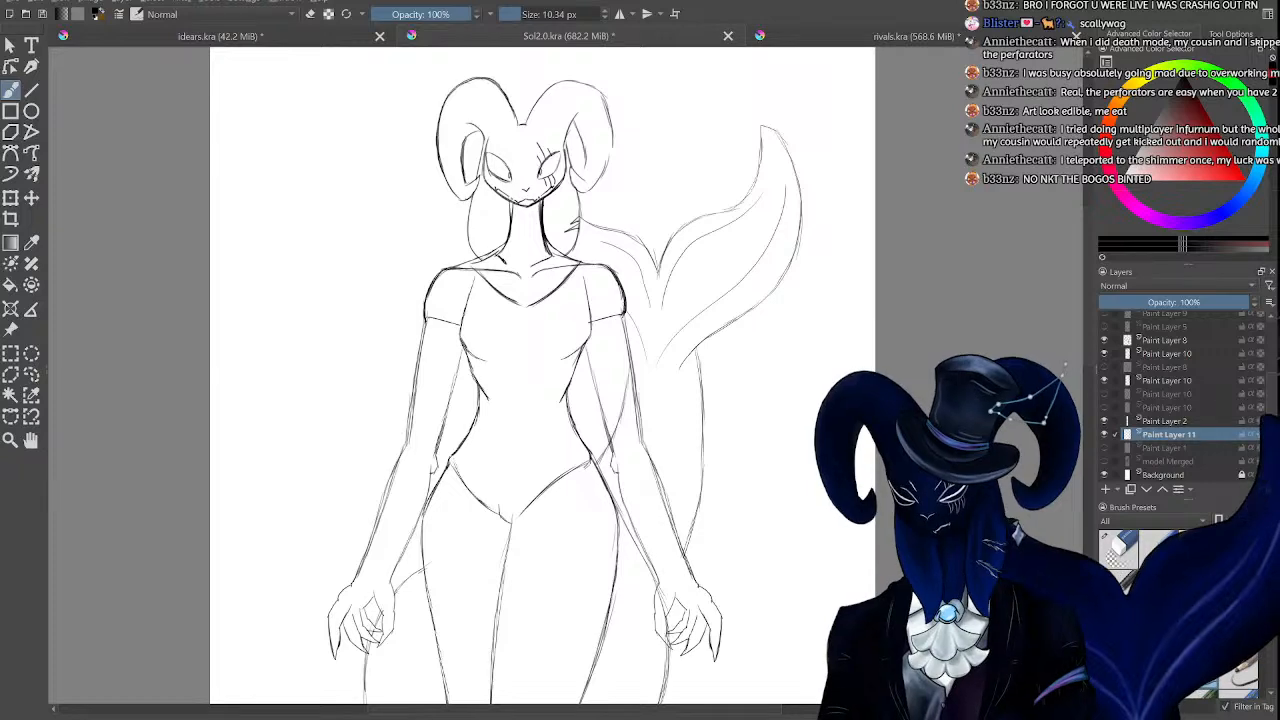
key("plus")
key("minus")
key("minus")
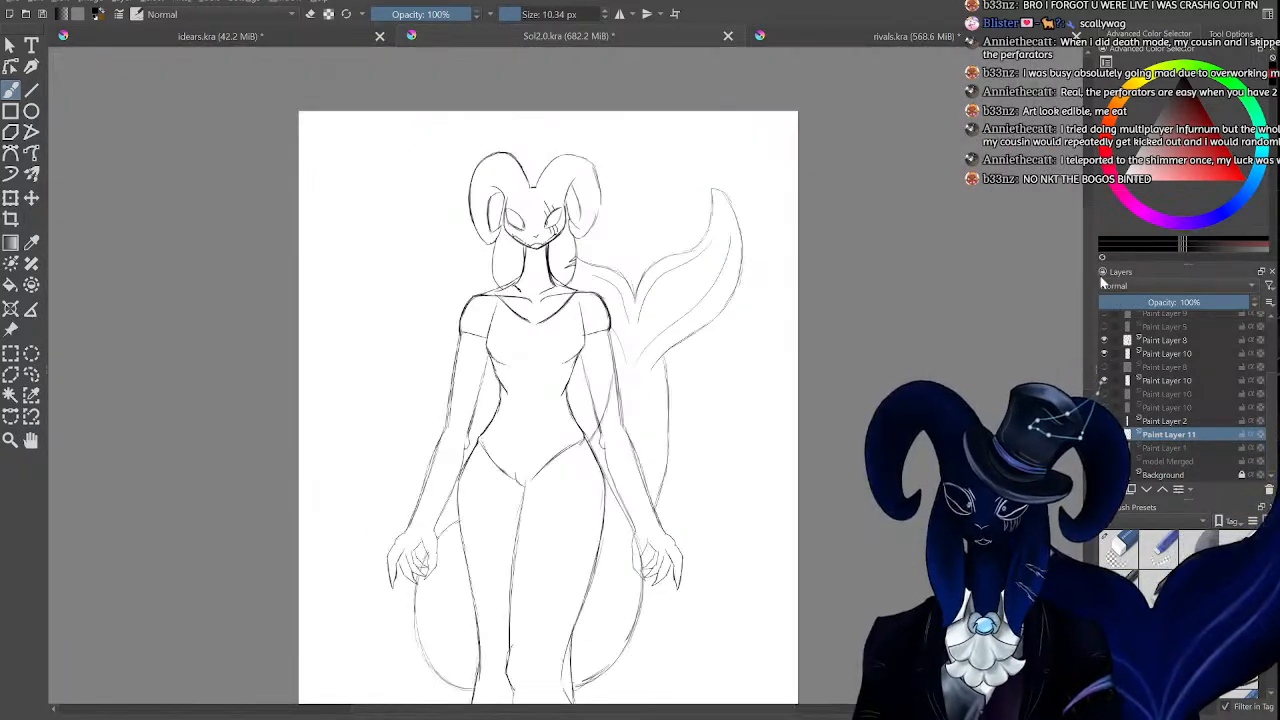
key("plus")
key("plus")
key("minus")
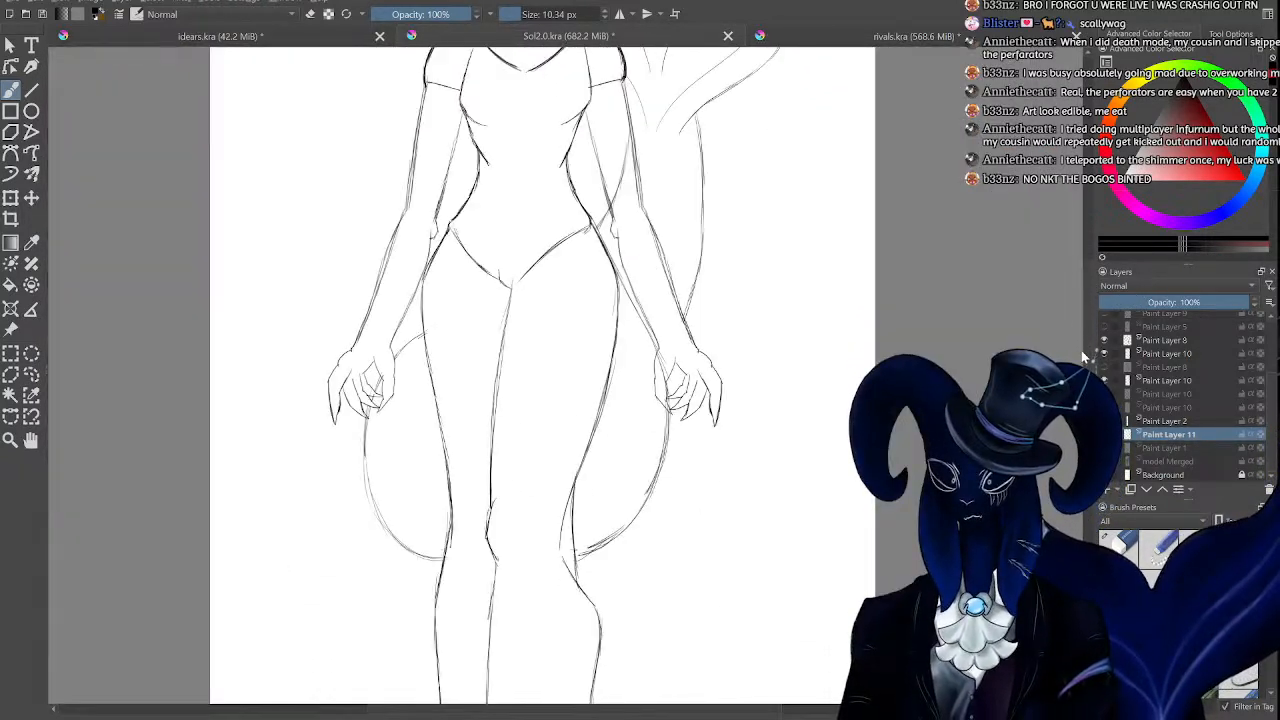
key("plus")
Switch to the 85.54 px eraser and review the hips, hands, tail curves and overall proportions of the figure from near and far.
key("e")
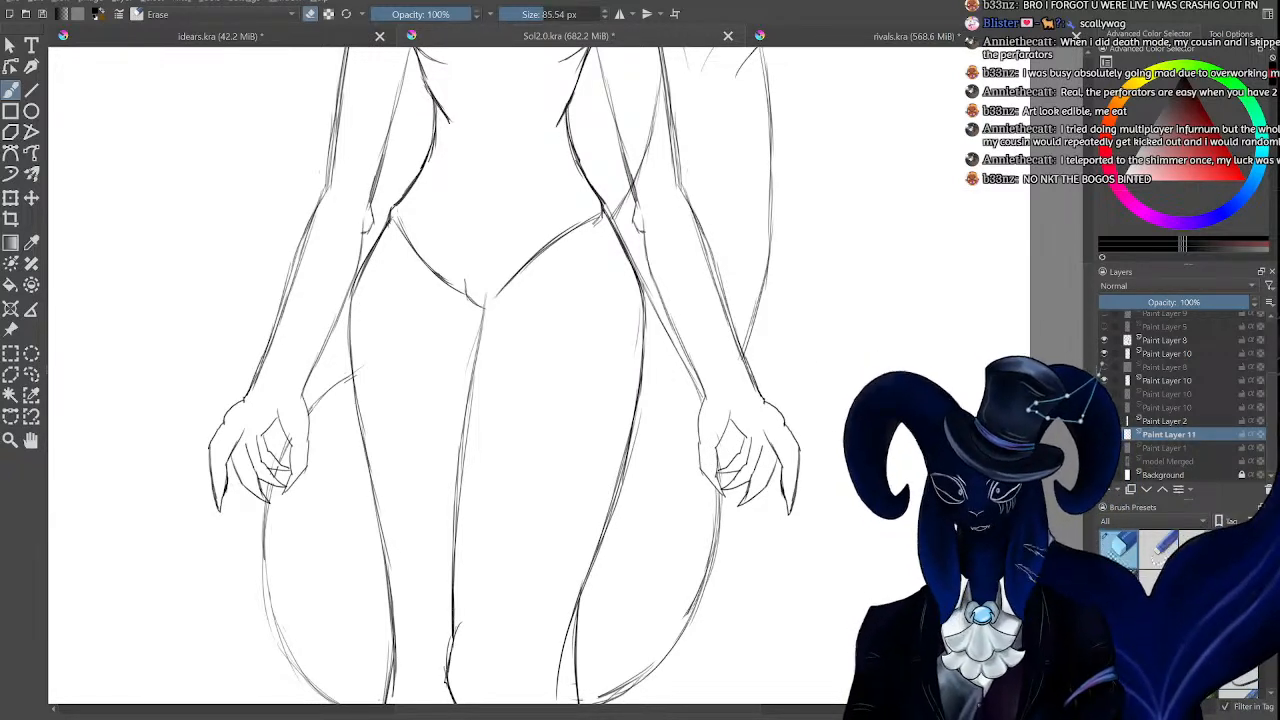
left_click_drag(1093, 296, 1092, 274)
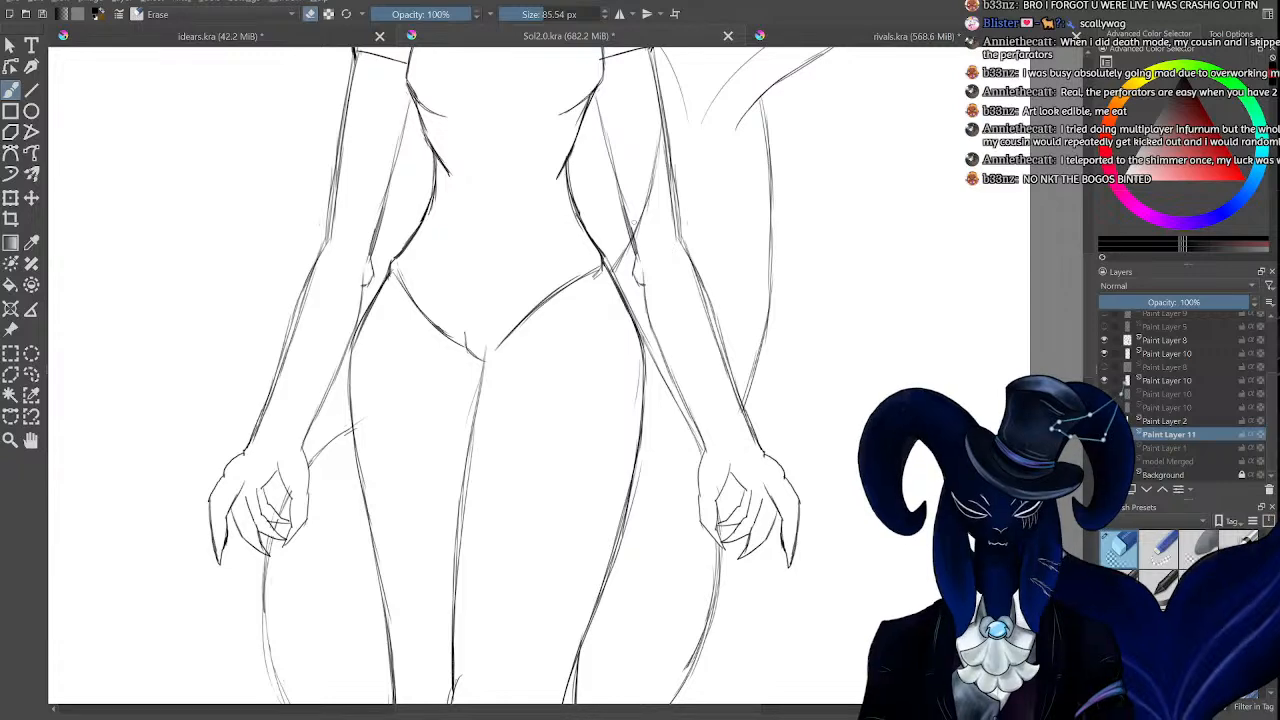
key("ctrl+minus")
key("ctrl+minus")
key("ctrl+minus")
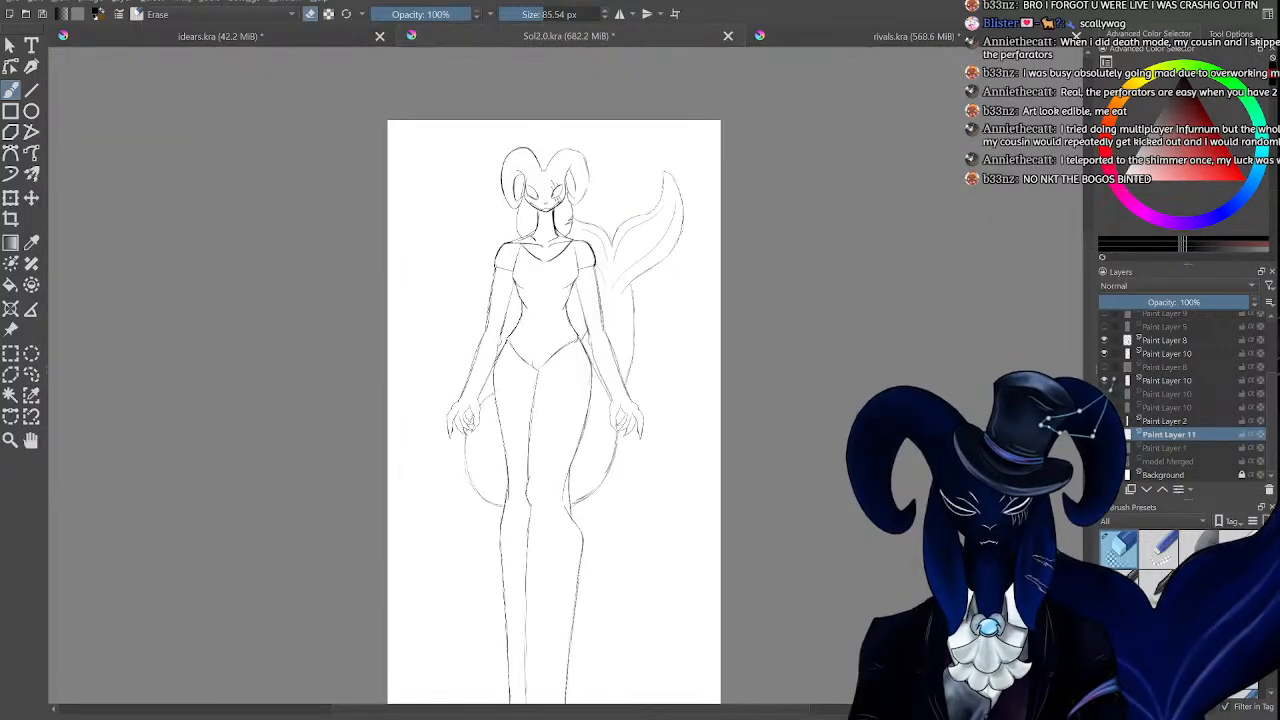
key("ctrl+plus")
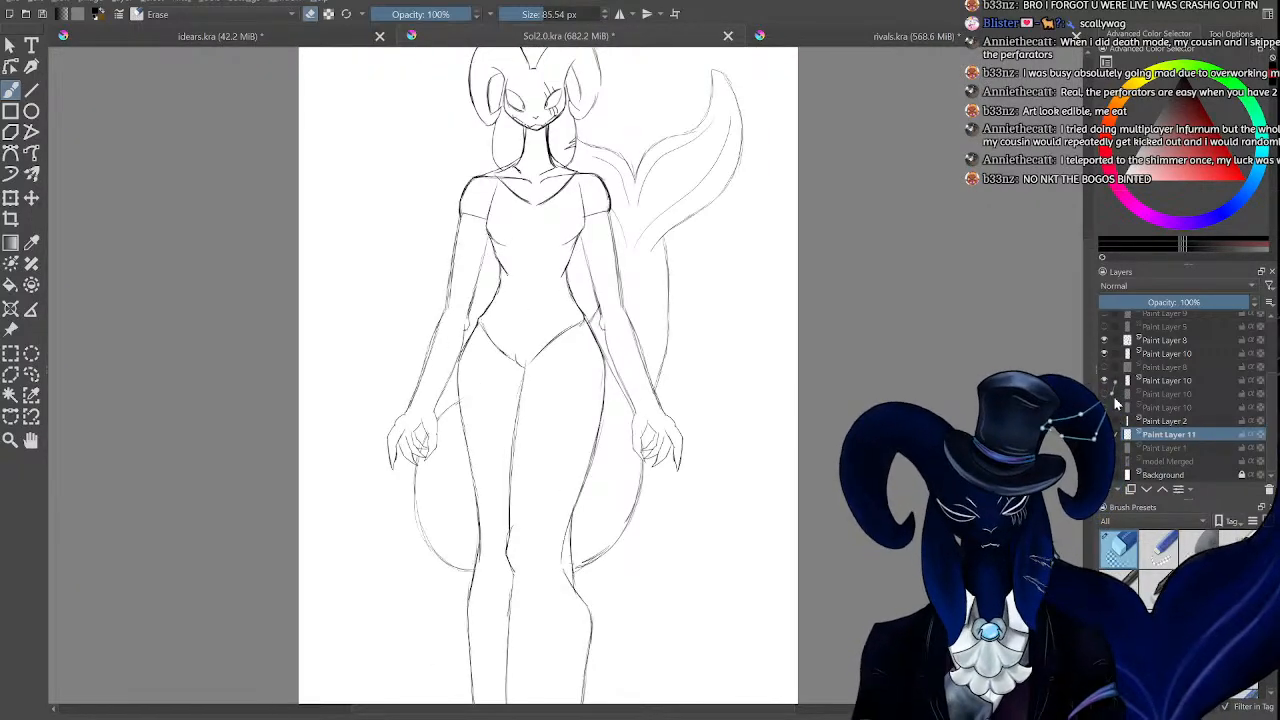
left_click_drag(1093, 390, 1115, 372)
key("ctrl+minus")
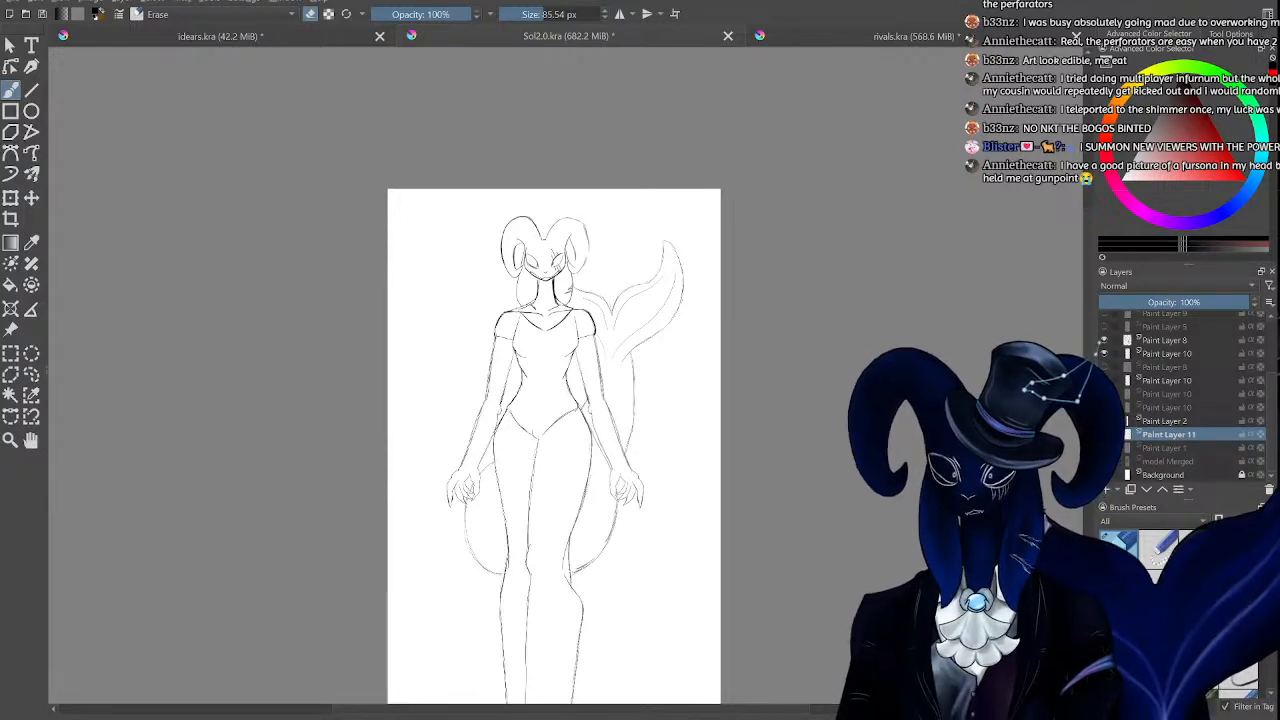
scroll(705, 336, "down", 3)
scroll(704, 339, "up", 3)
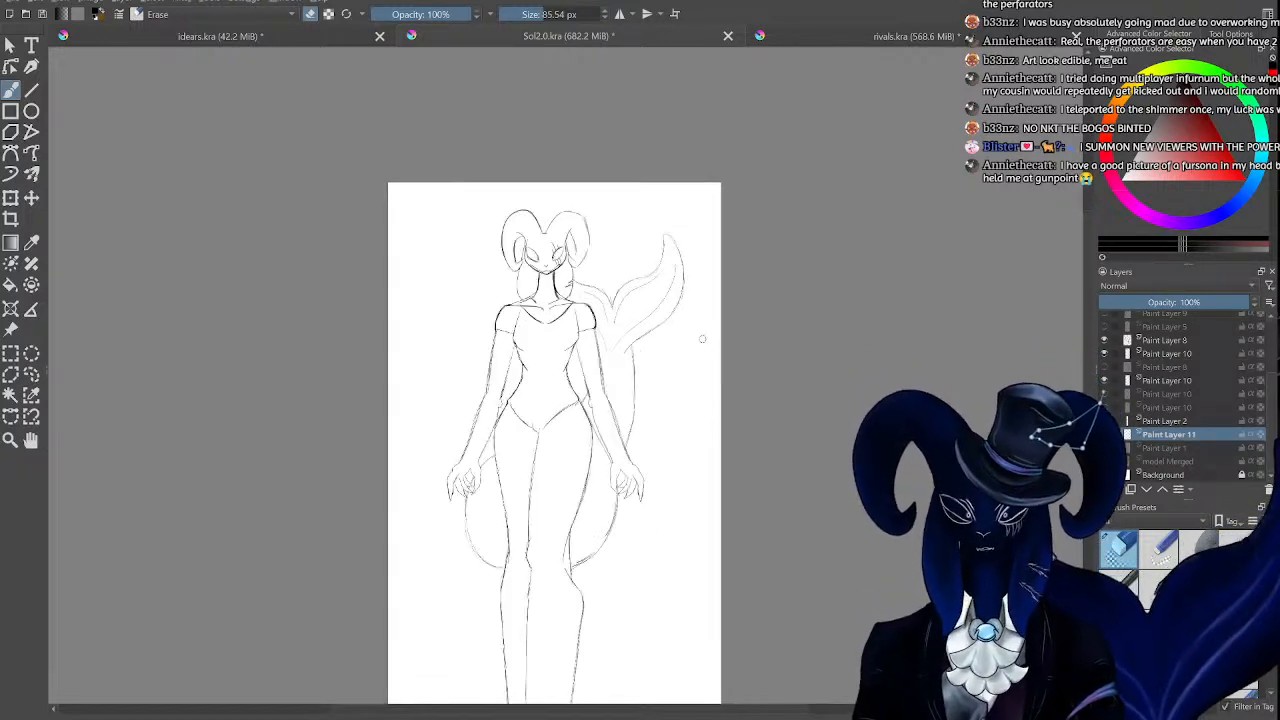
scroll(651, 317, "down", 3)
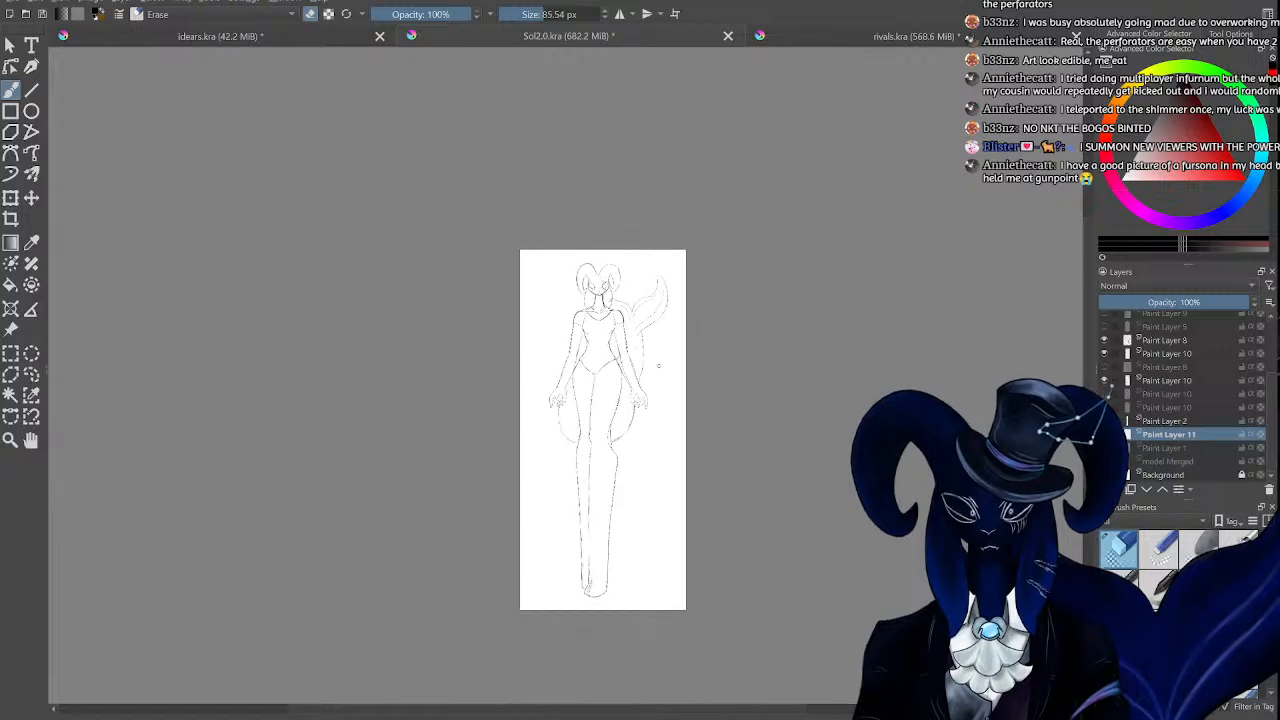
scroll(645, 375, "up", 2)
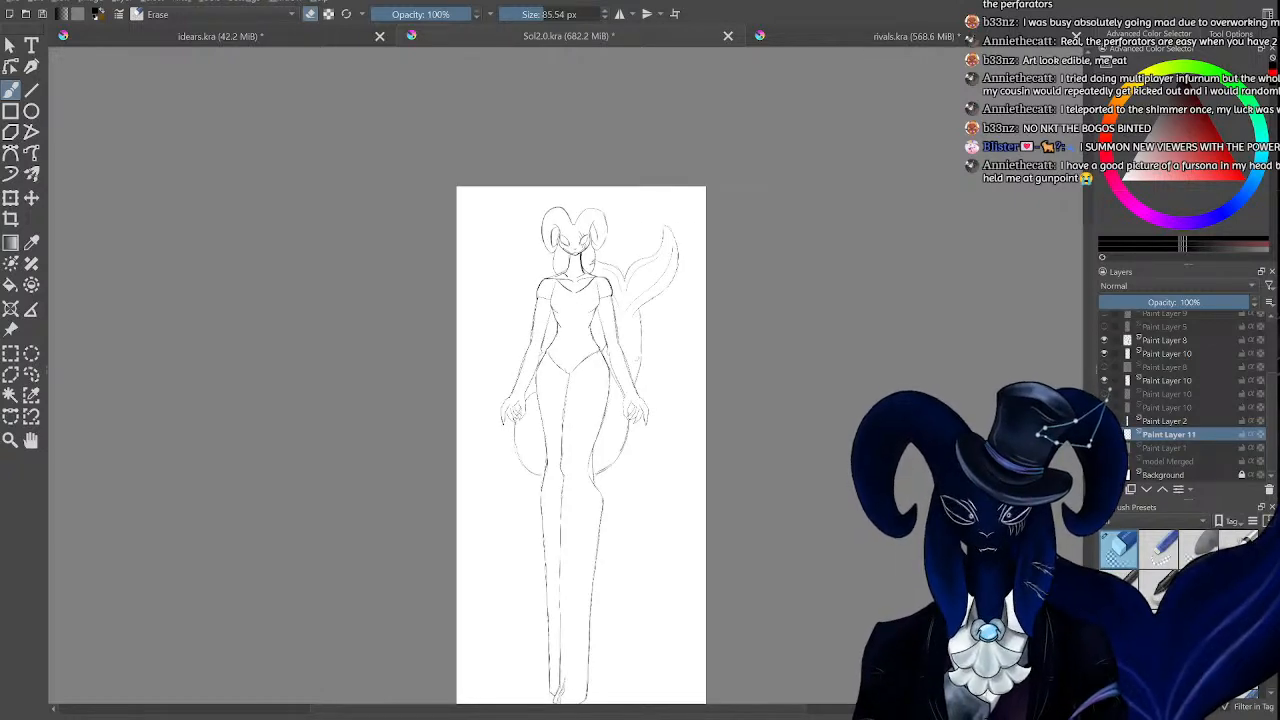
scroll(56, 66, "up", 1)
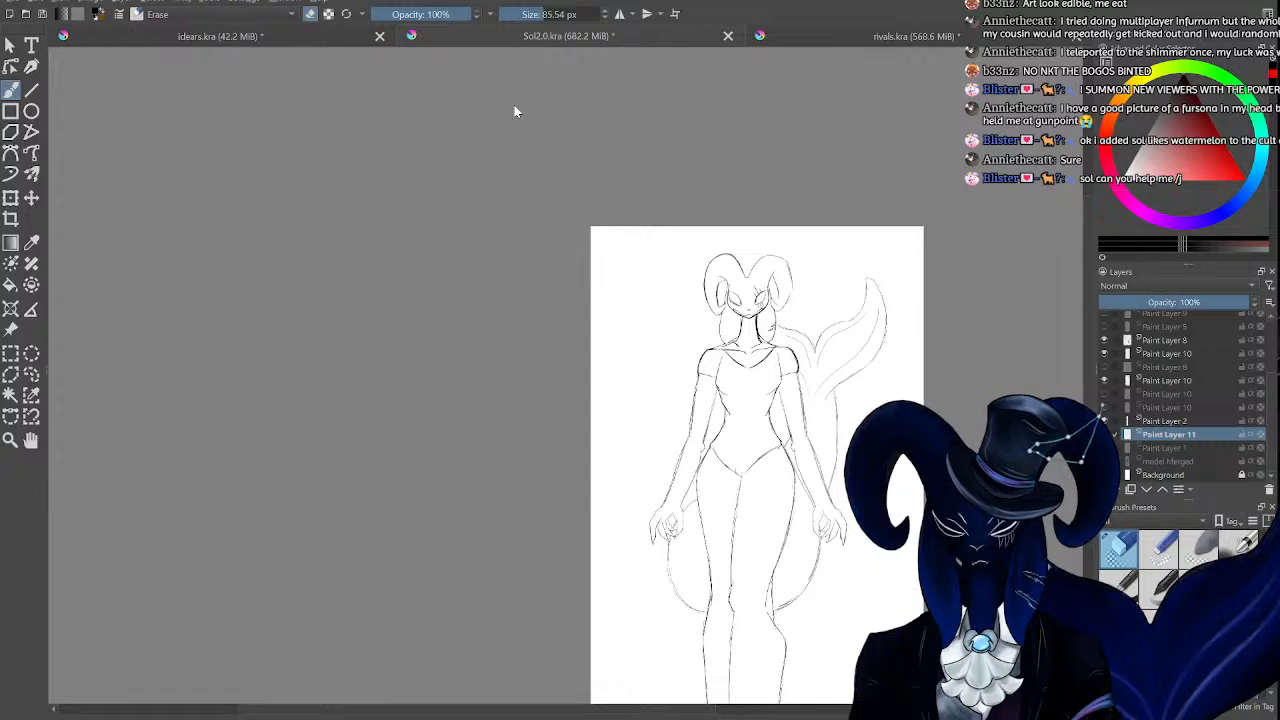
Open the grey PNG drawing of the seated horned character and view the whole pose at different sizes.
double_click(474, 314)
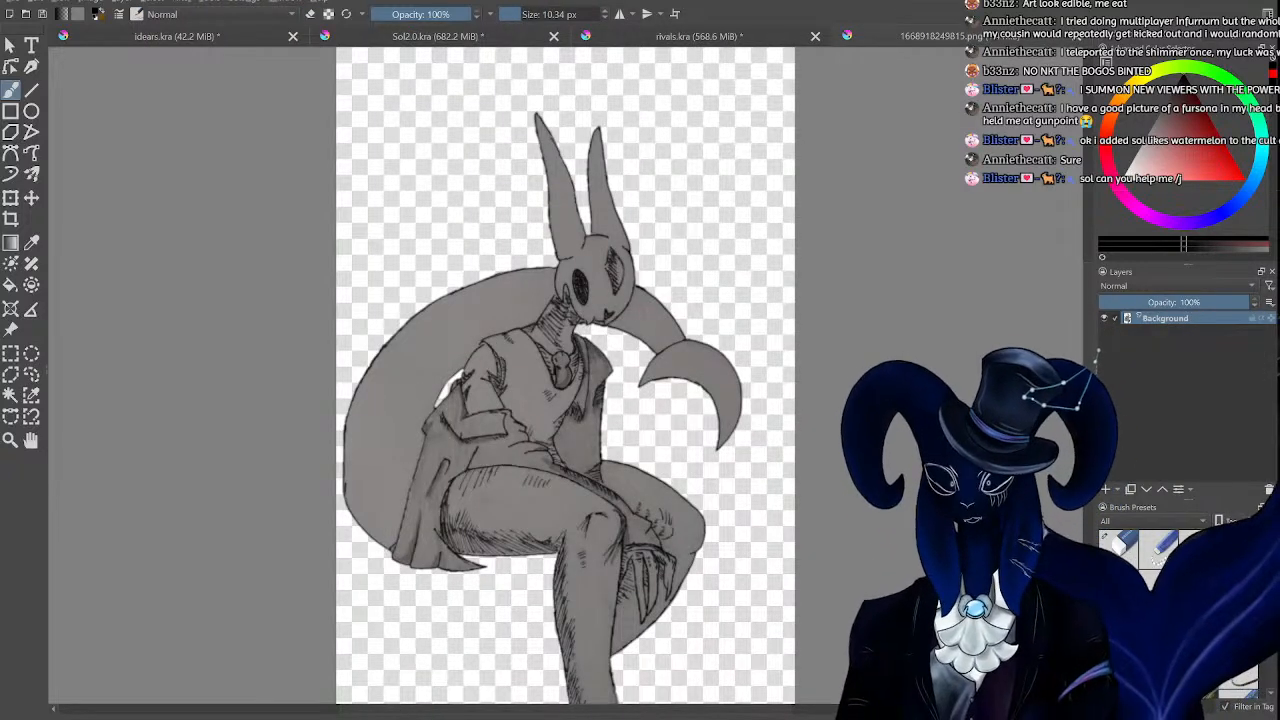
scroll(500, 346, "down", 2)
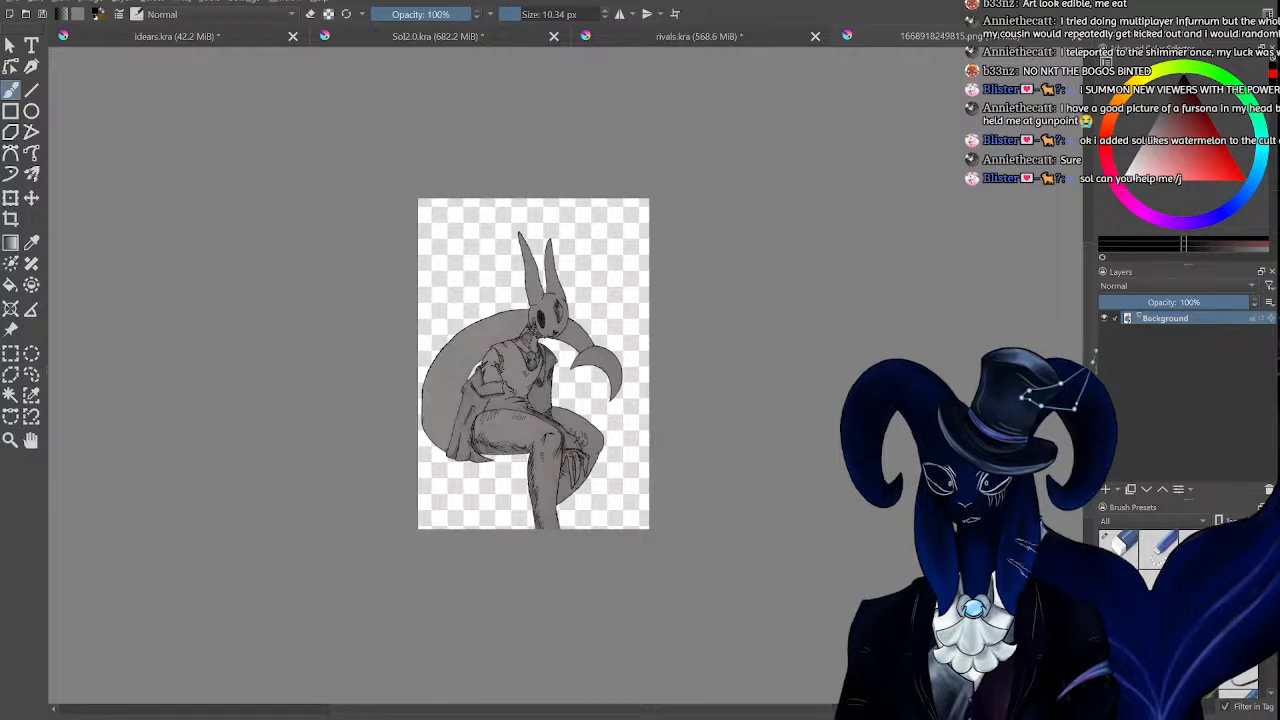
scroll(499, 367, "up", 2)
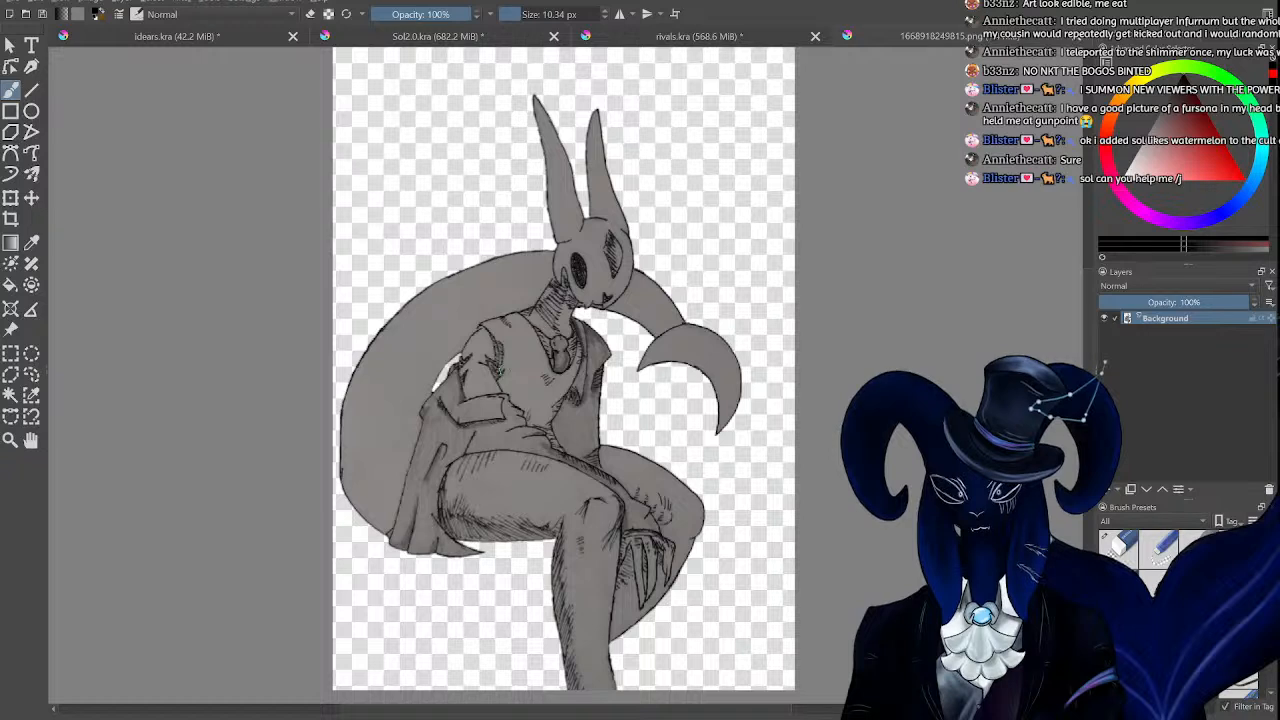
scroll(504, 362, "down", 2)
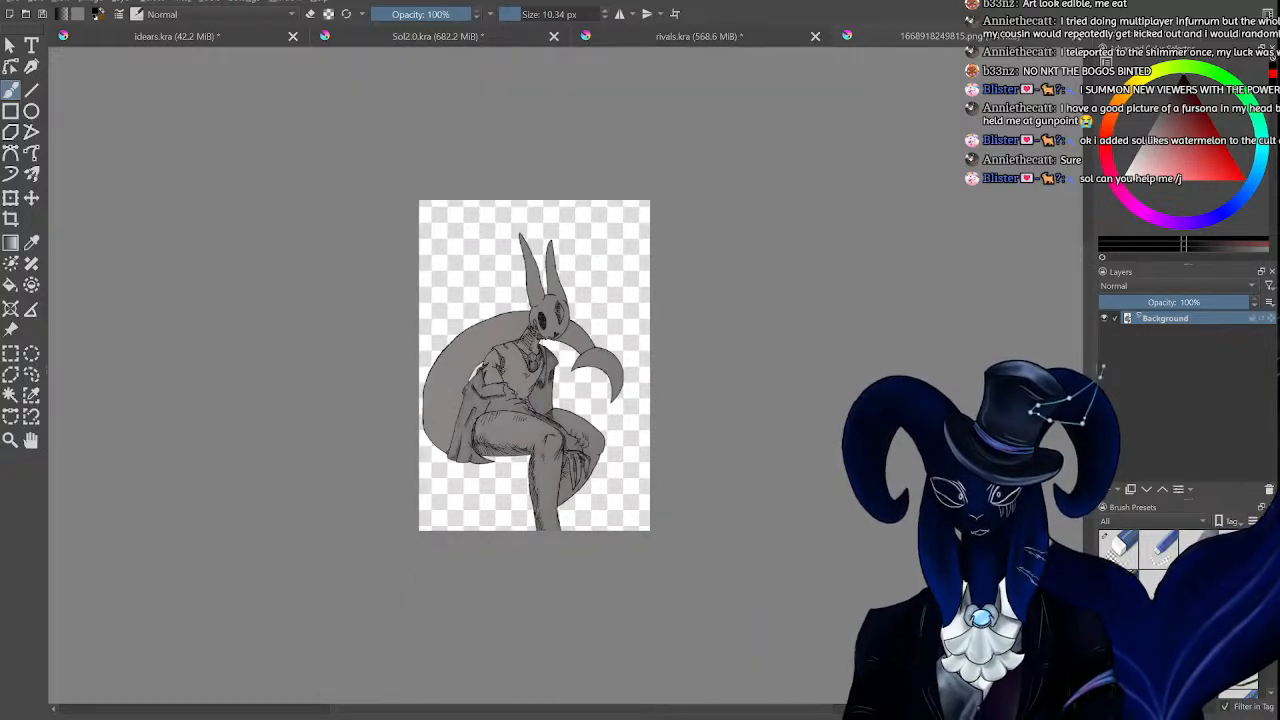
scroll(505, 370, "up", 1)
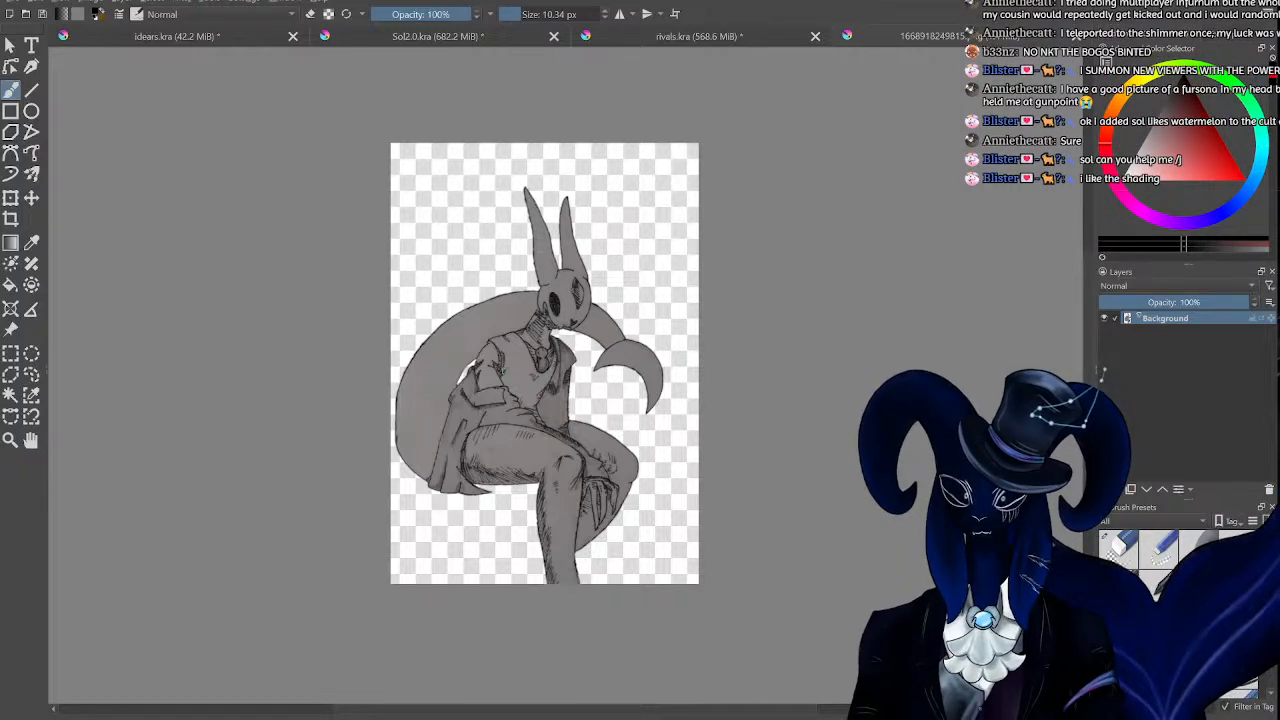
scroll(505, 352, "up", 1)
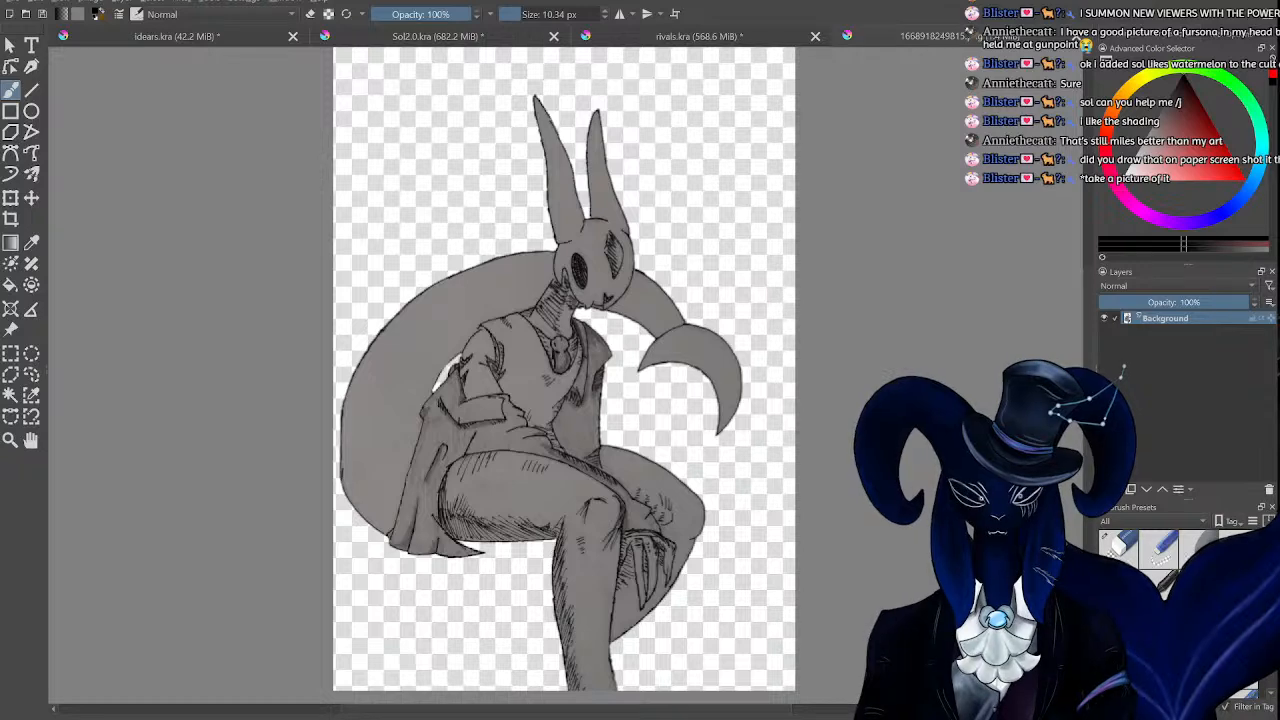
scroll(688, 258, "down", 2)
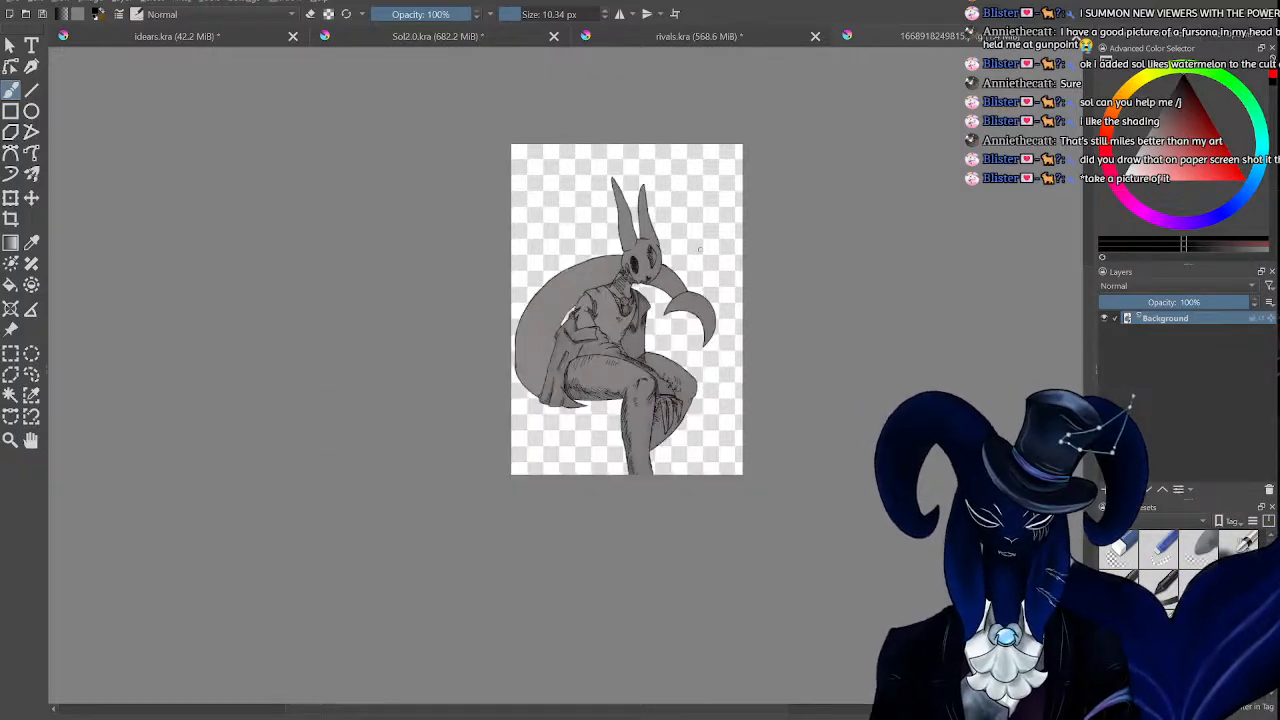
scroll(705, 236, "up", 3)
scroll(502, 137, "down", 4)
scroll(502, 137, "up", 6)
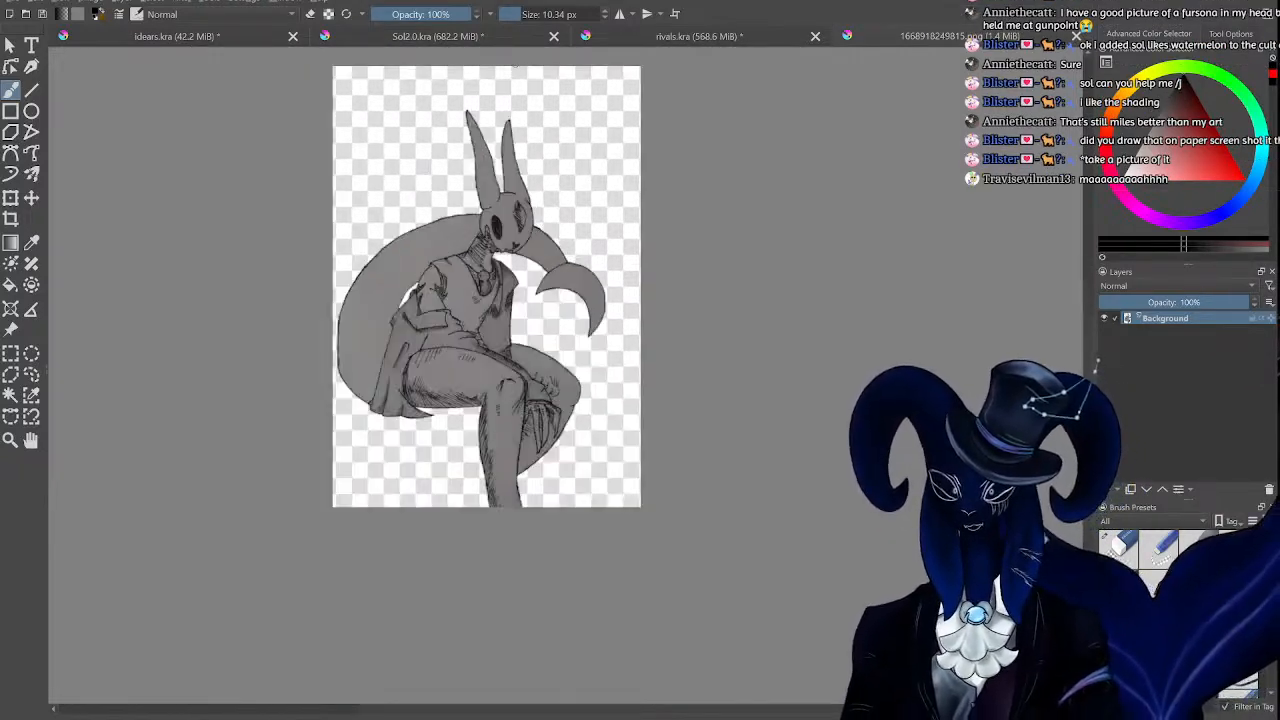
Inspect the seated character's face, hatched neck shading and clothing up close, and look over the full drawing again.
scroll(493, 200, "down", 4)
scroll(475, 240, "up", 6)
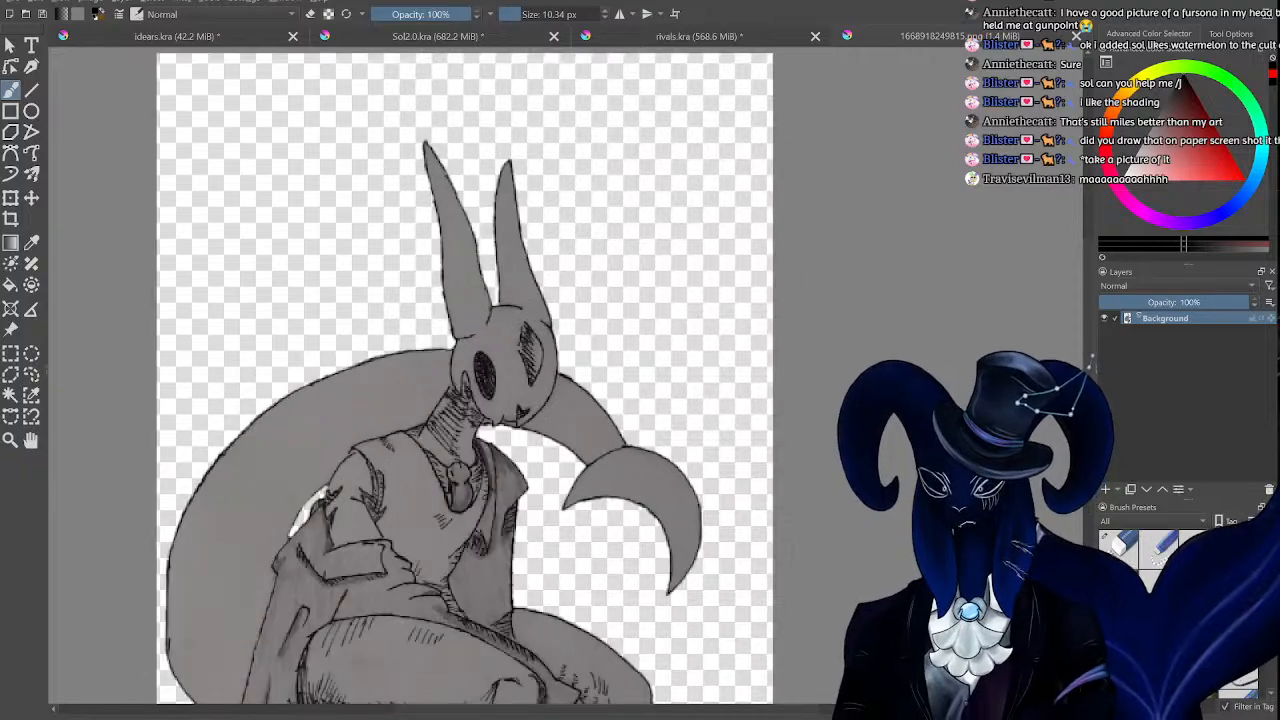
scroll(492, 263, "down", 4)
scroll(540, 230, "up", 6)
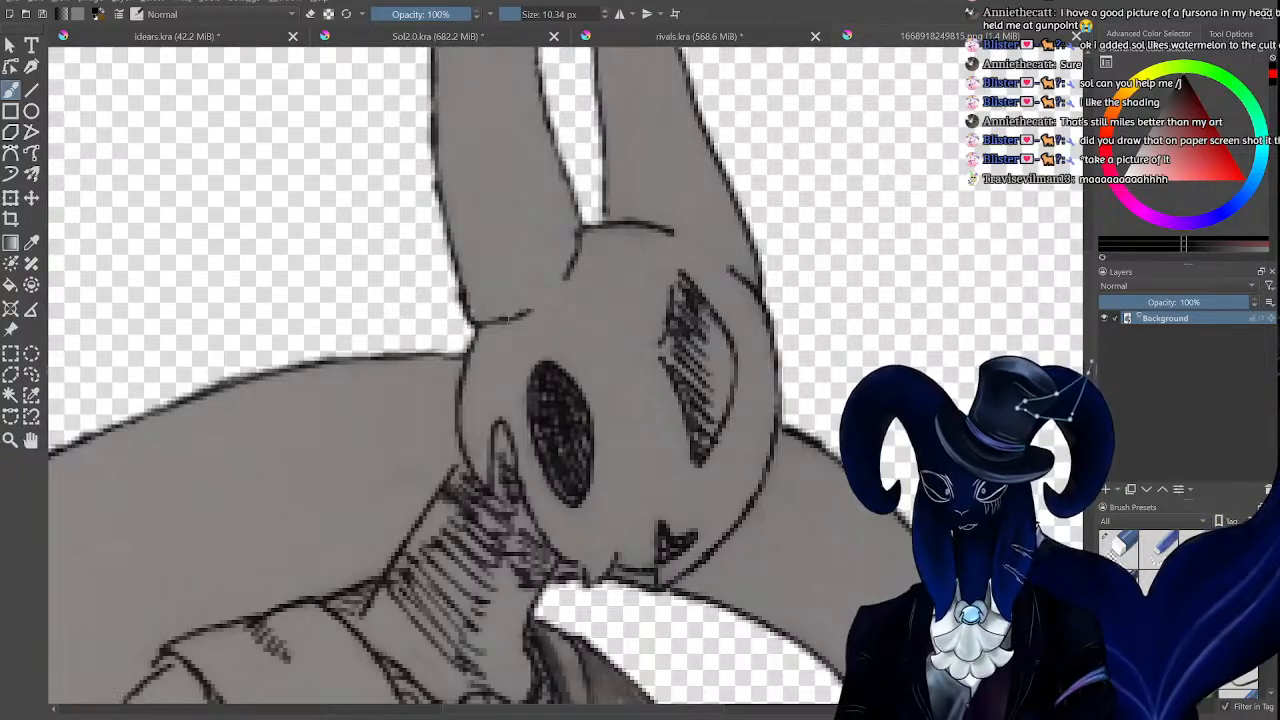
scroll(580, 192, "down", 2)
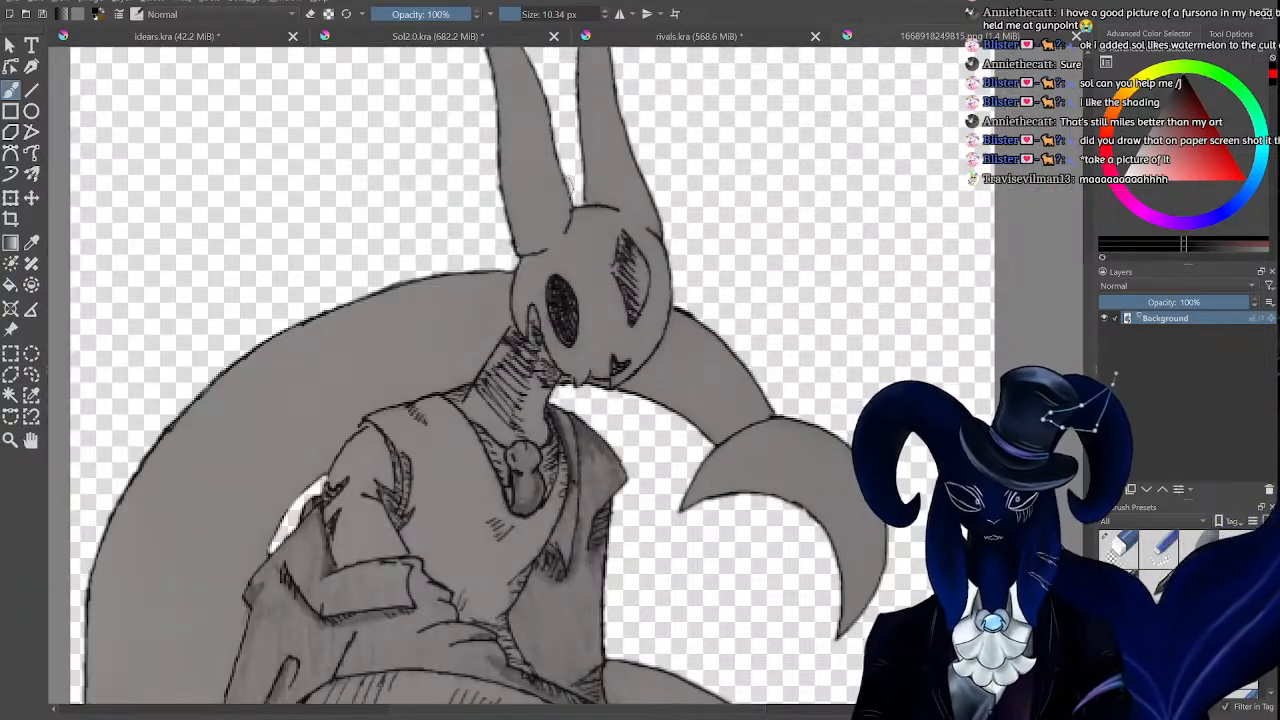
scroll(575, 190, "down", 3)
scroll(530, 280, "up", 6)
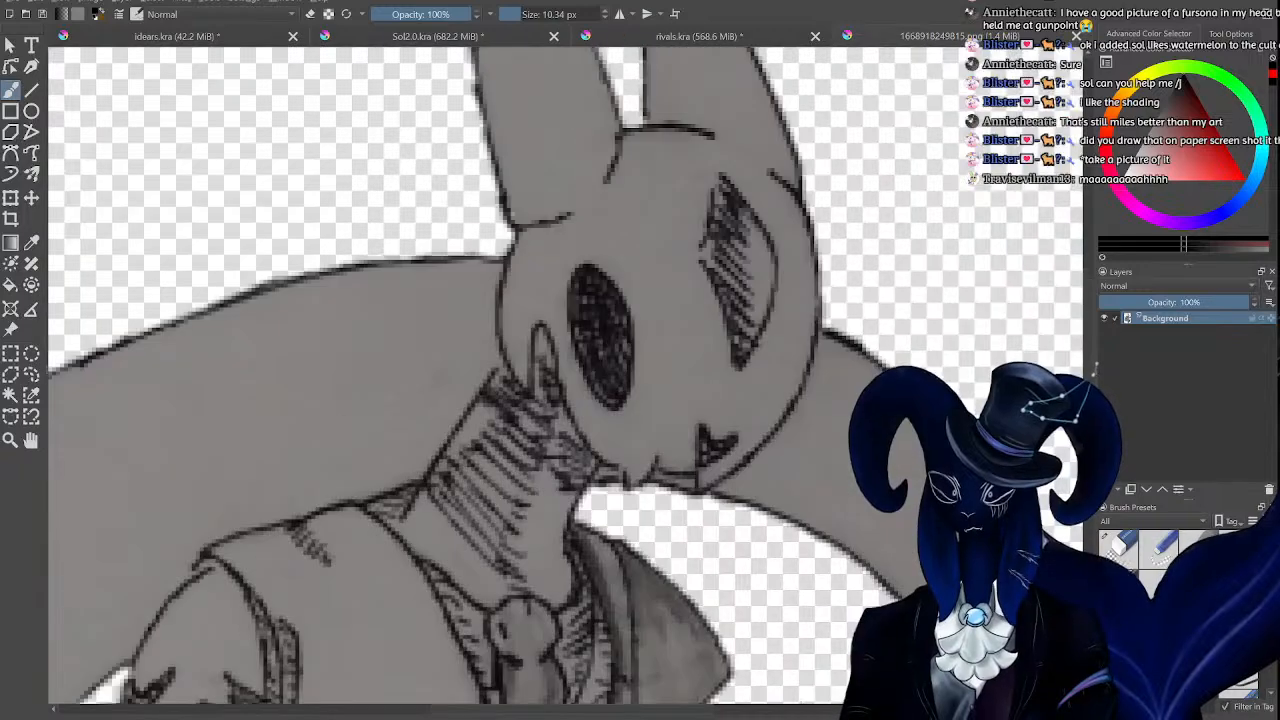
scroll(660, 50, "down", 4)
scroll(660, 50, "up", 1)
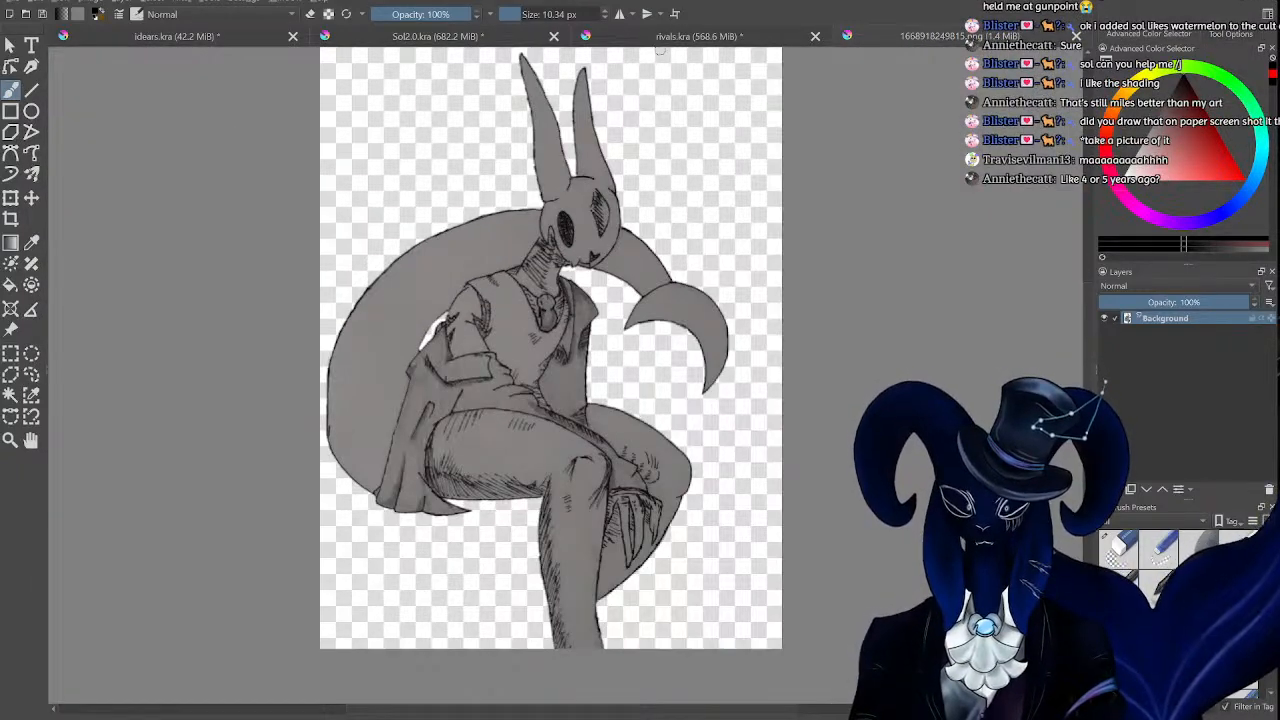
scroll(645, 89, "down", 3)
scroll(615, 130, "up", 4)
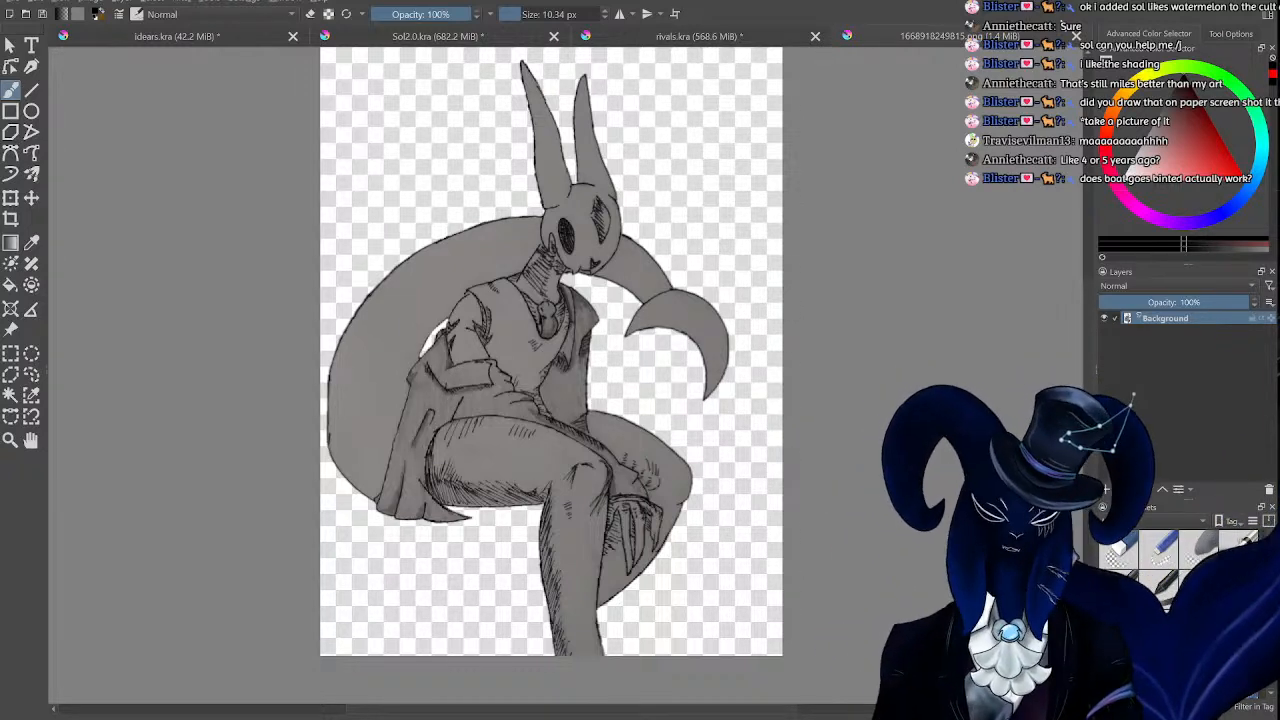
Close the seated character drawing and look over the full-body sketch in Sol2.0.kra.
left_click(1076, 37)
scroll(922, 482, "down", 2)
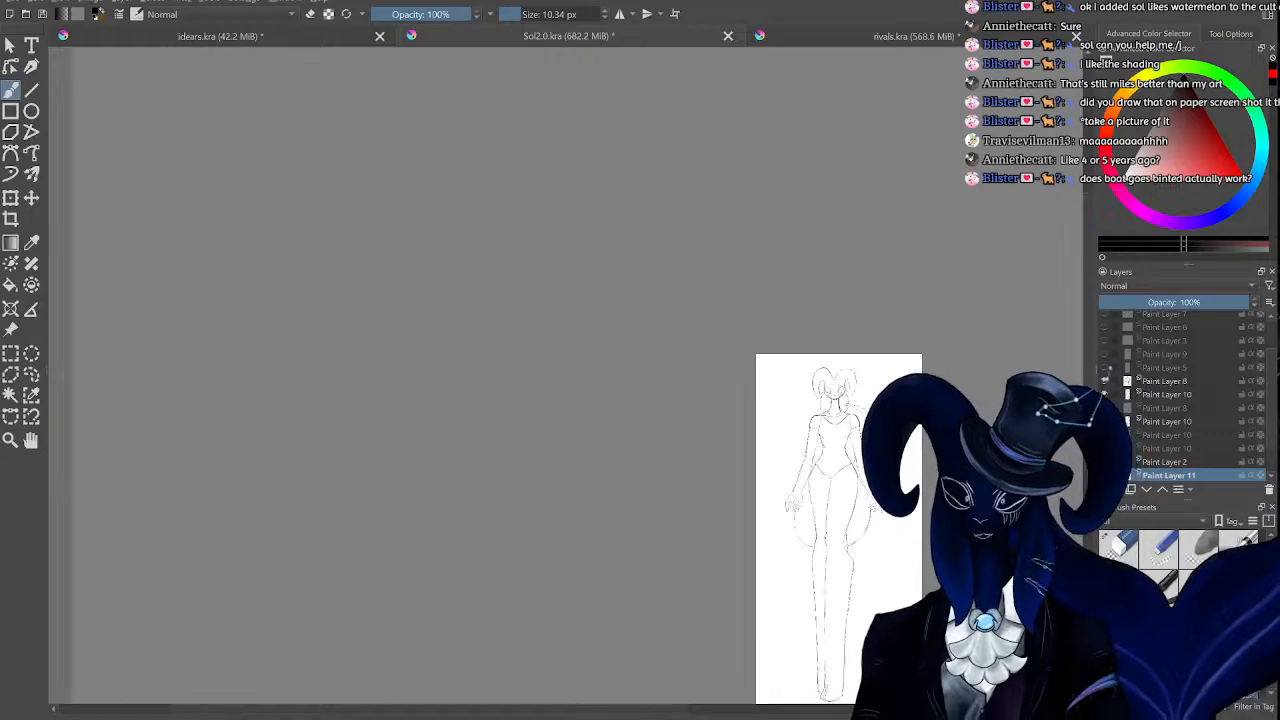
scroll(930, 500, "up", 4)
scroll(913, 410, "down", 4)
scroll(920, 360, "up", 3)
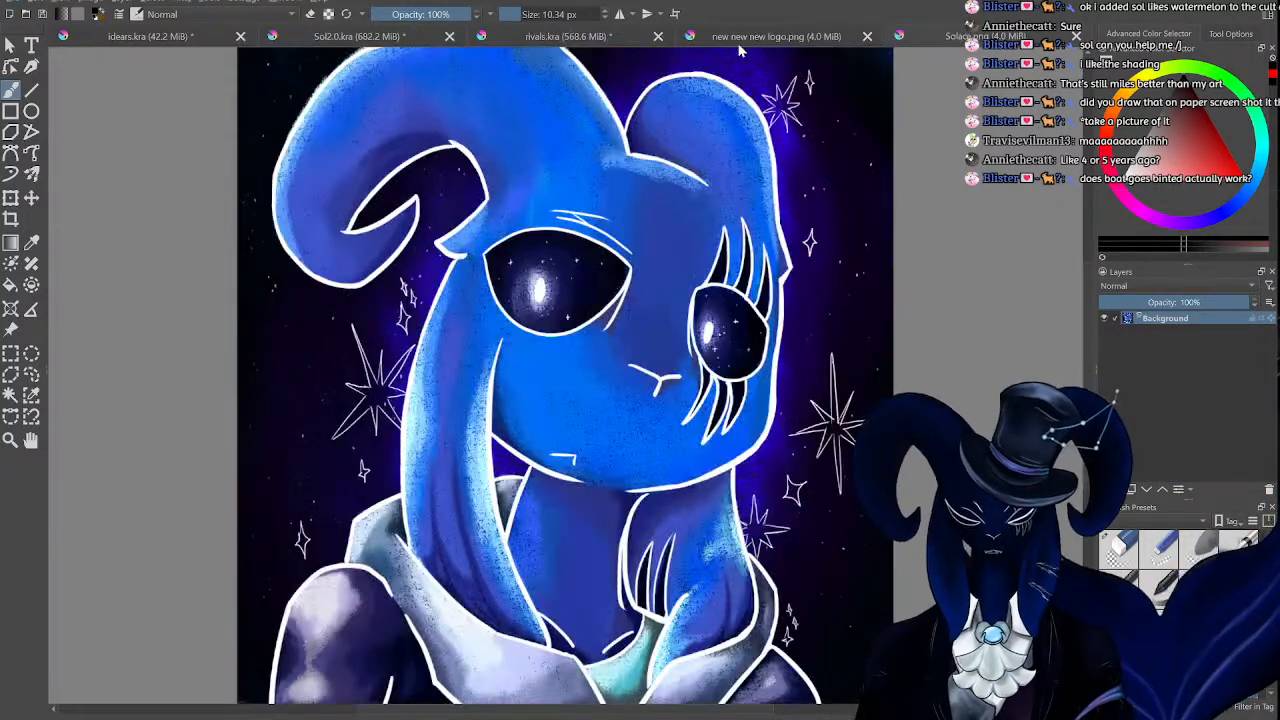
Compare the "new new new logo.png" portrait on its orange and purple background with the blue starry portrait by alternating between them.
left_click(741, 38)
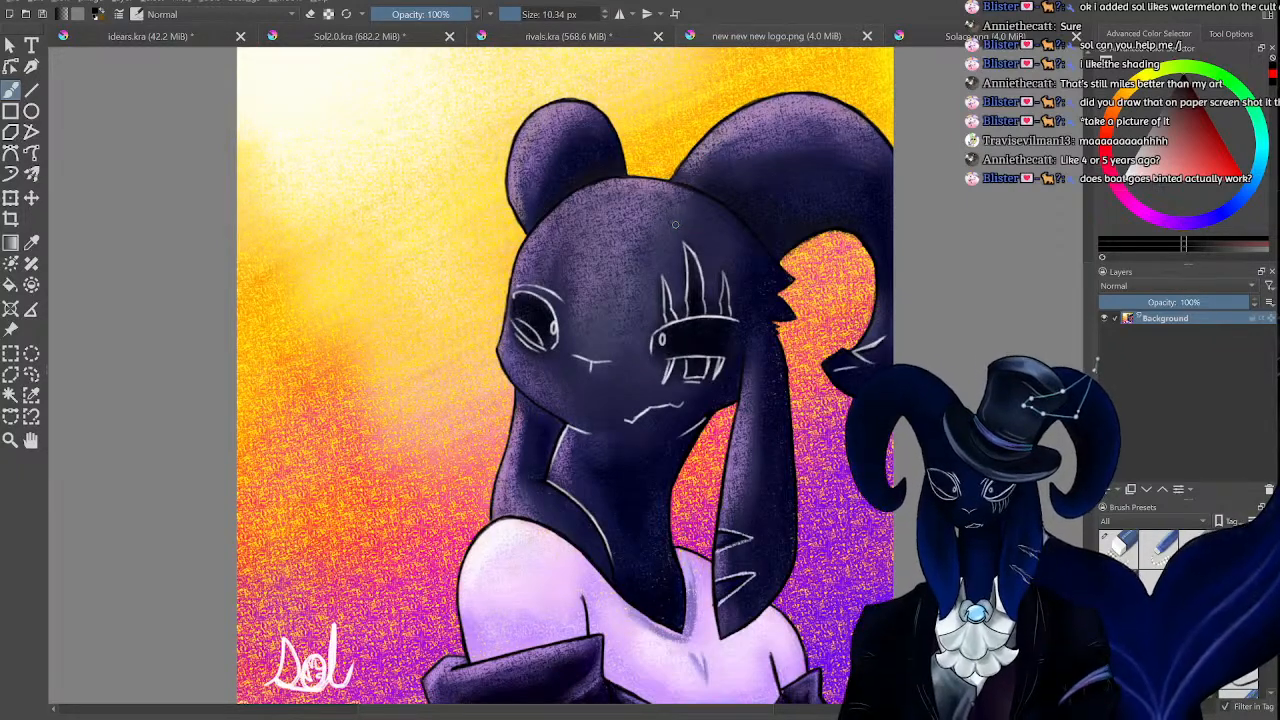
scroll(675, 224, "down", 3)
scroll(692, 262, "up", 3)
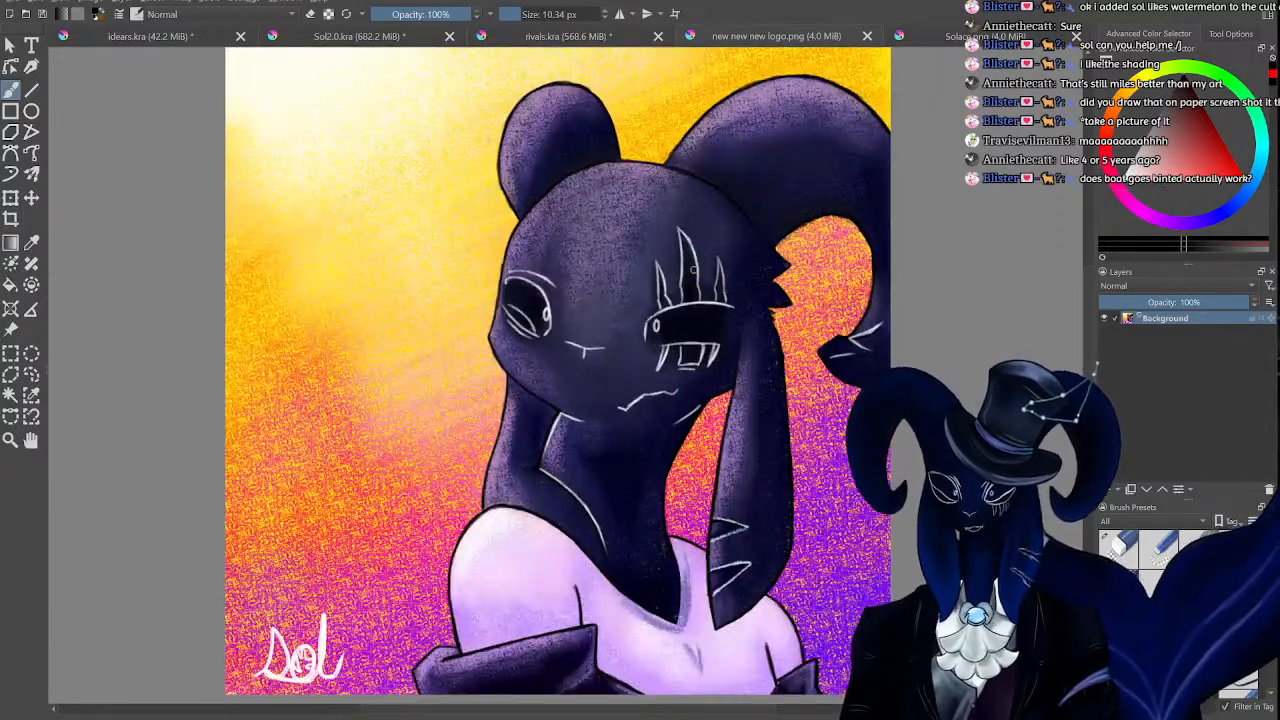
left_click(926, 43)
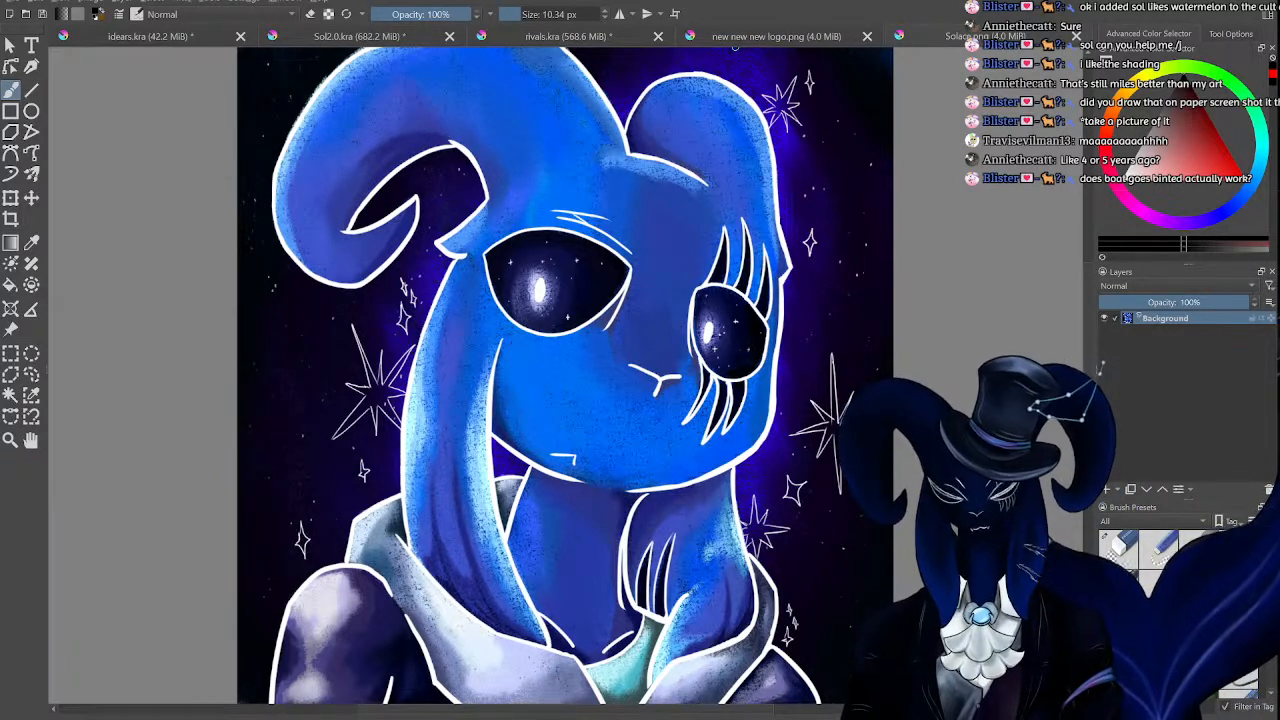
left_click(824, 38)
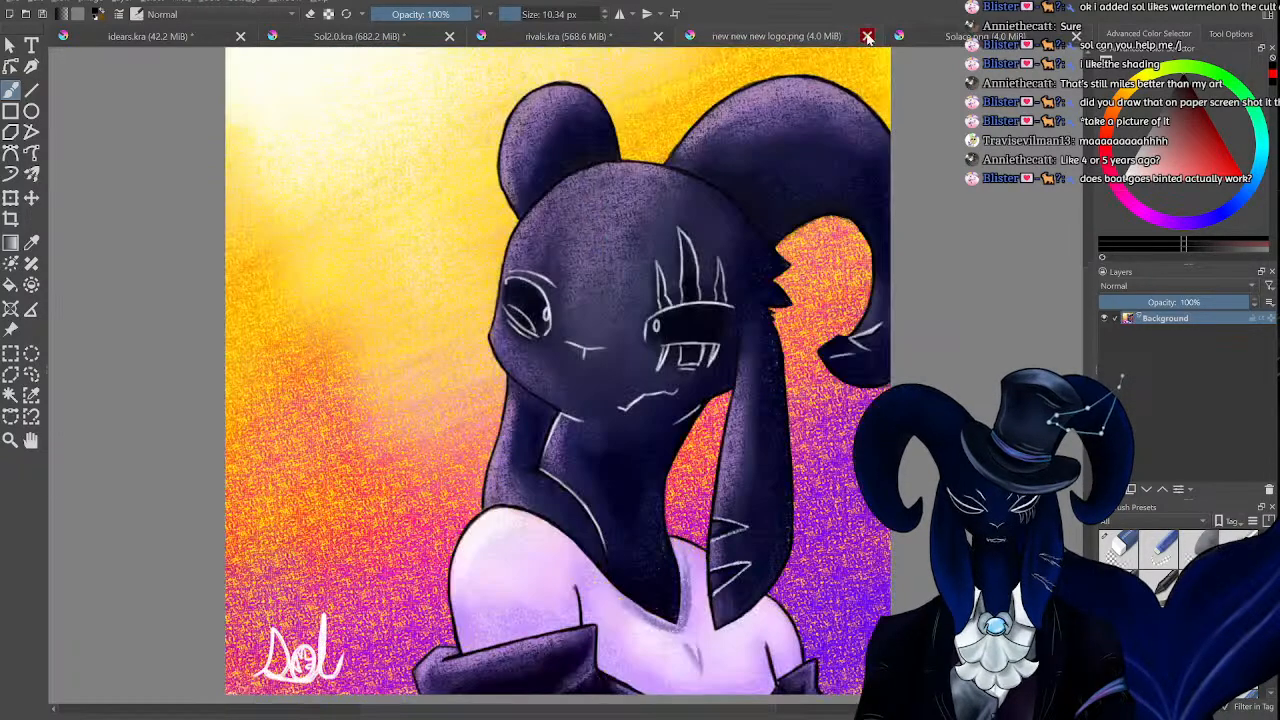
left_click(953, 35)
left_click(777, 26)
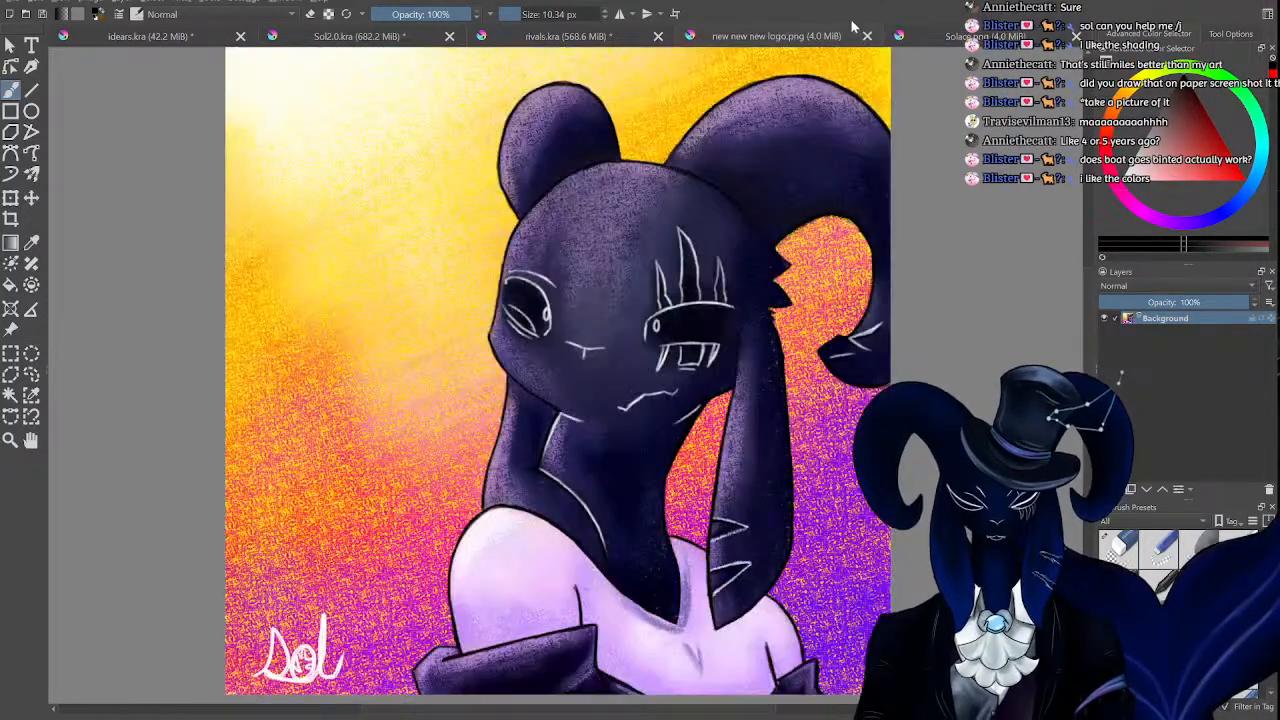
left_click(950, 35)
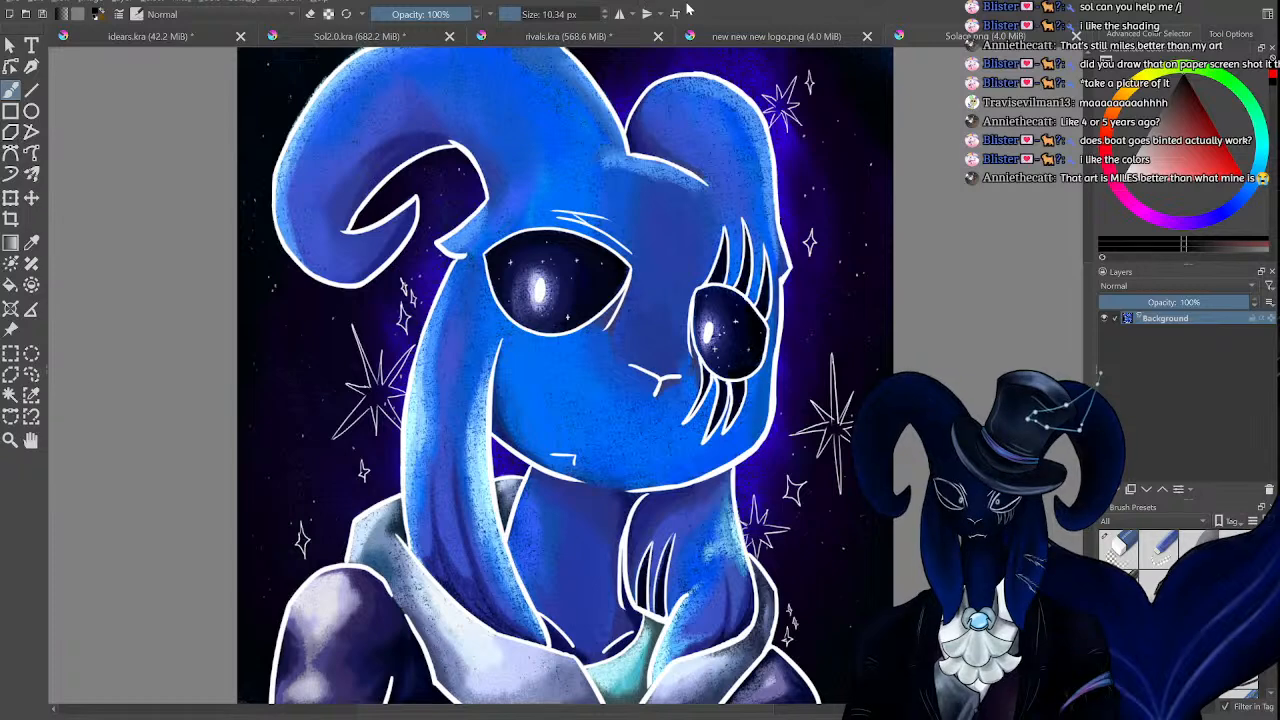
left_click(843, 40)
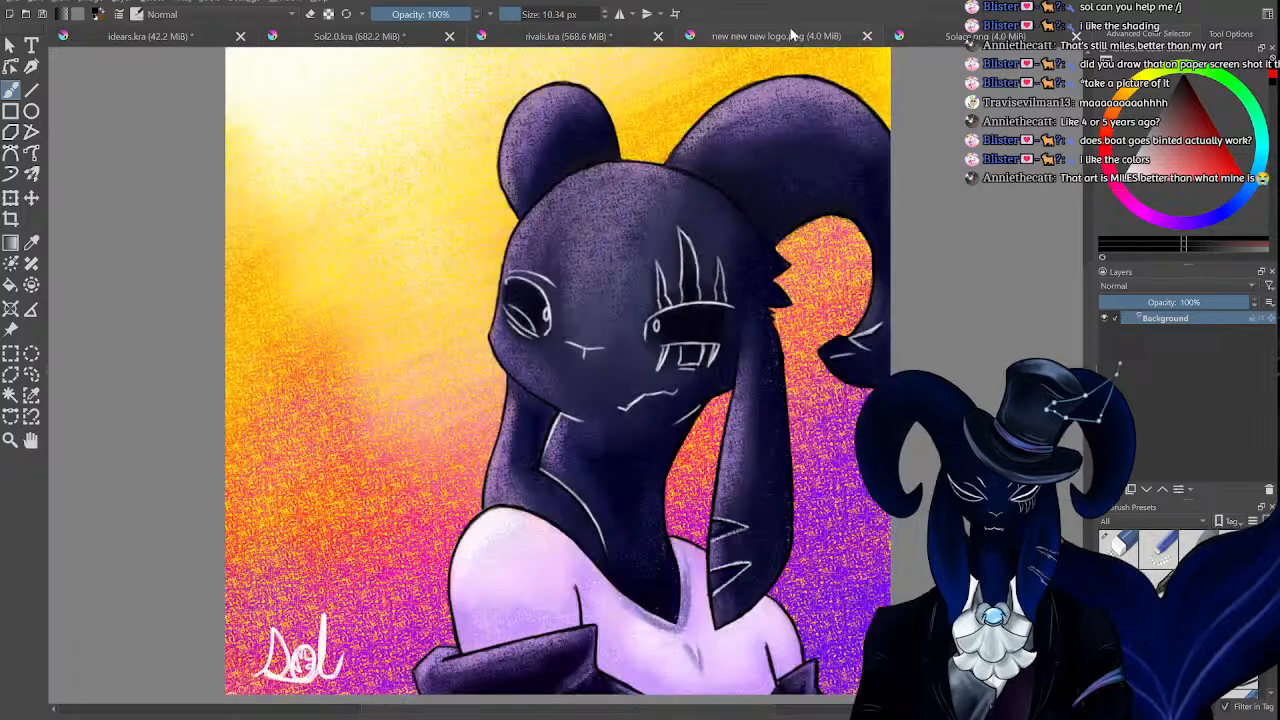
Alternate repeatedly between the blue starry Solace.png portrait and the older orange and purple logo portrait to compare their styles.
left_click(940, 31)
left_click(945, 33)
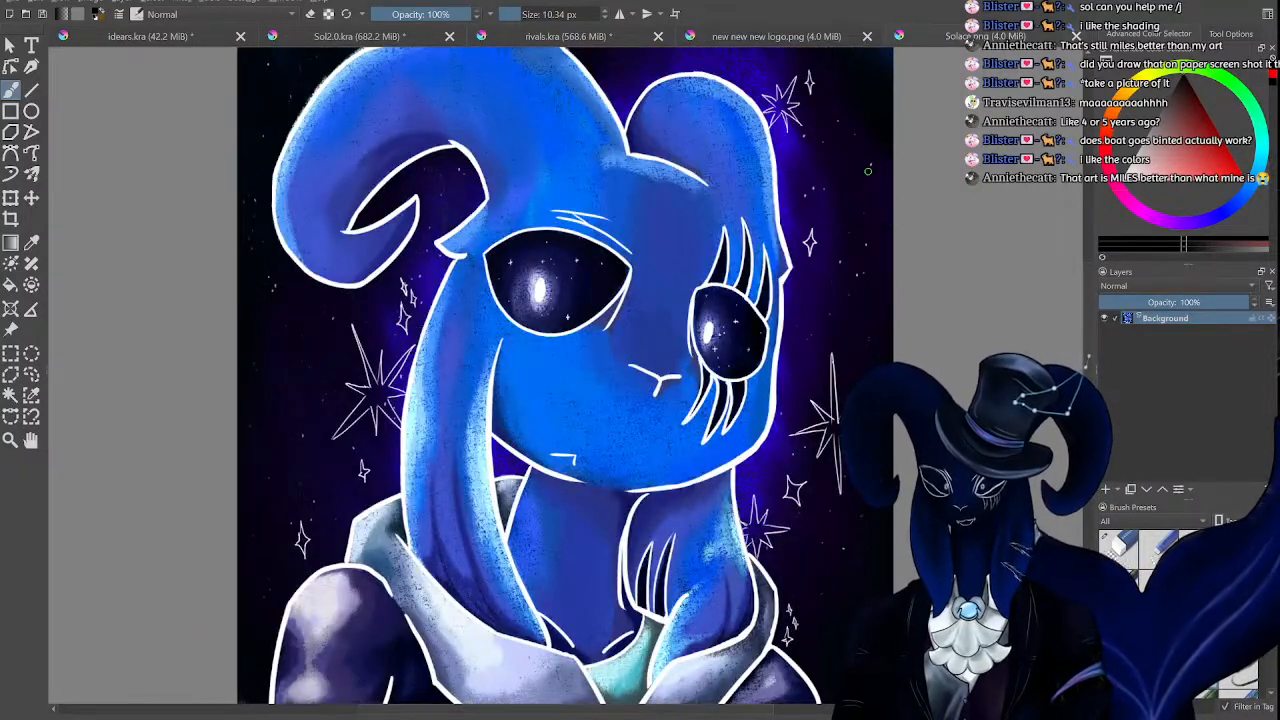
left_click(818, 34)
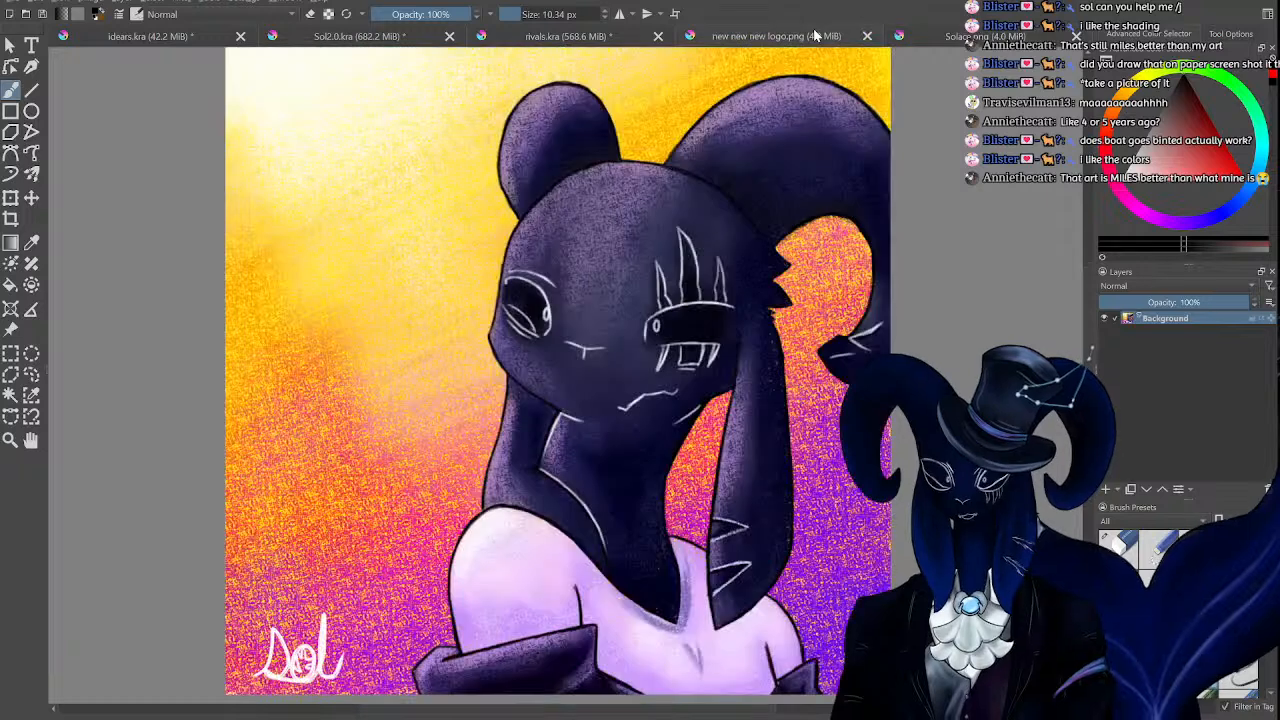
left_click(955, 37)
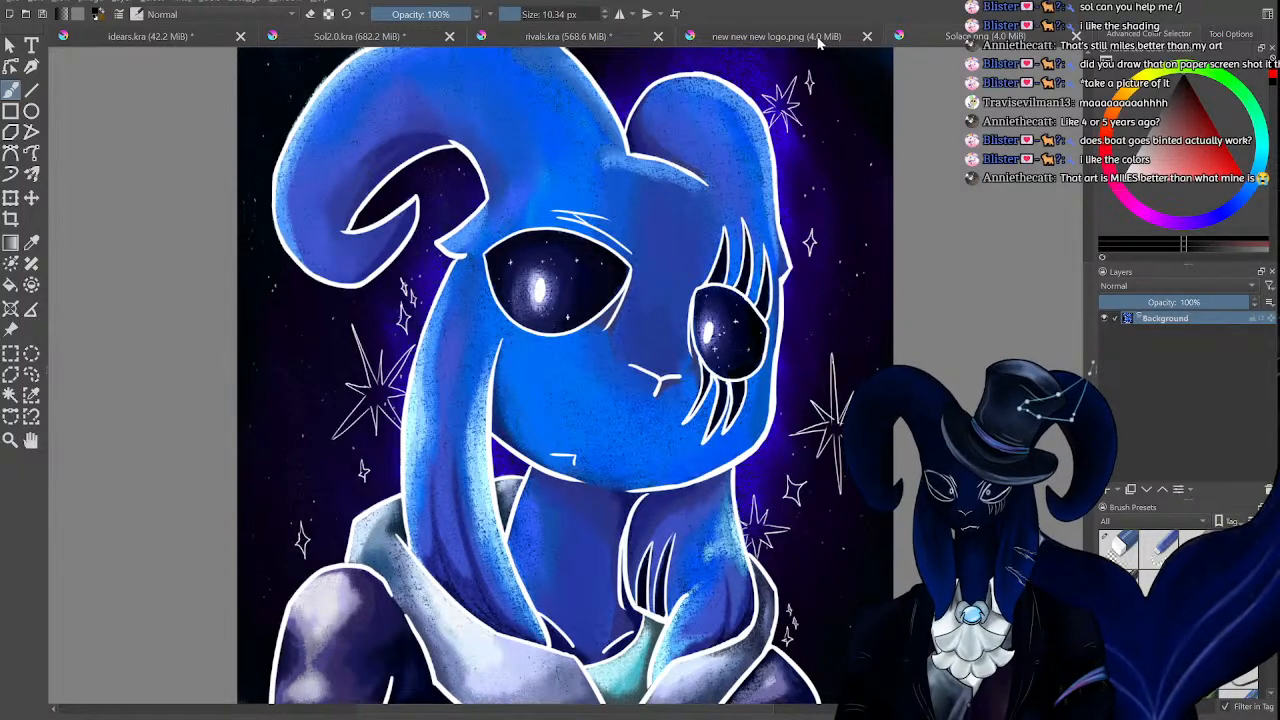
left_click(818, 40)
left_click(914, 40)
left_click(858, 40)
left_click(914, 39)
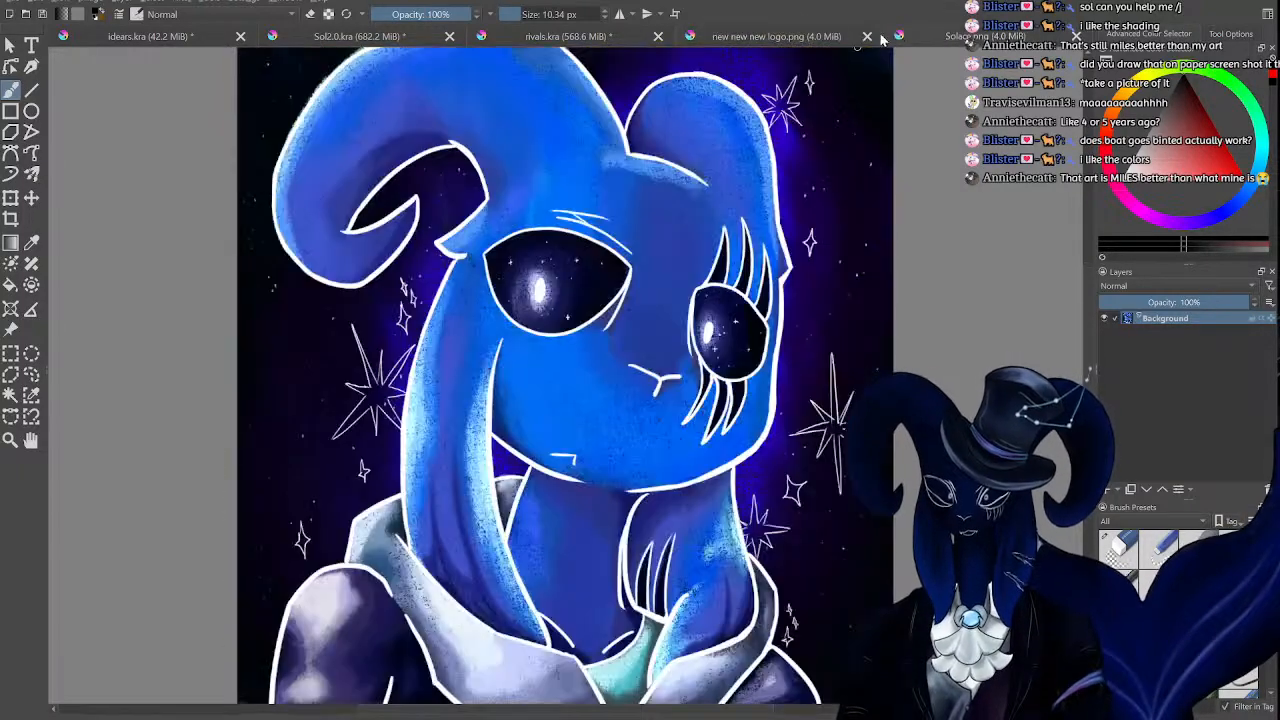
left_click(833, 36)
left_click(914, 39)
left_click(846, 40)
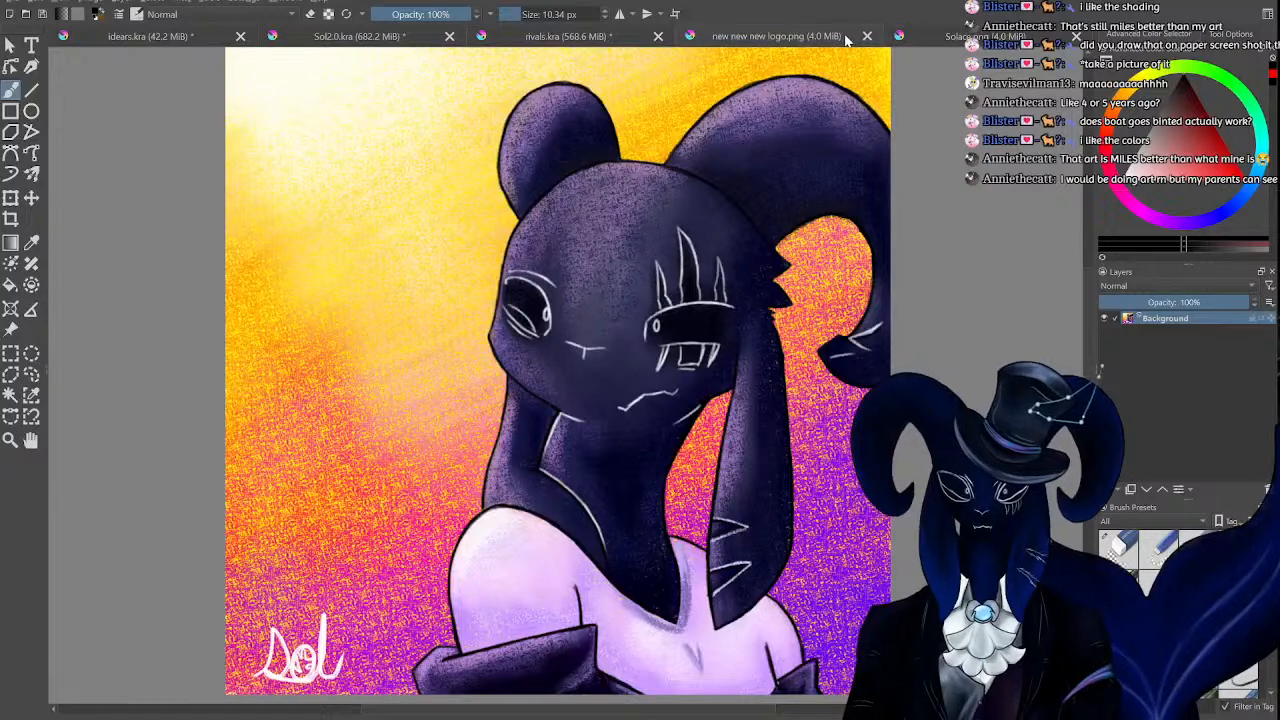
Close both portrait images and look over the full-body sketch in Sol2.0.kra at different sizes.
left_click(868, 37)
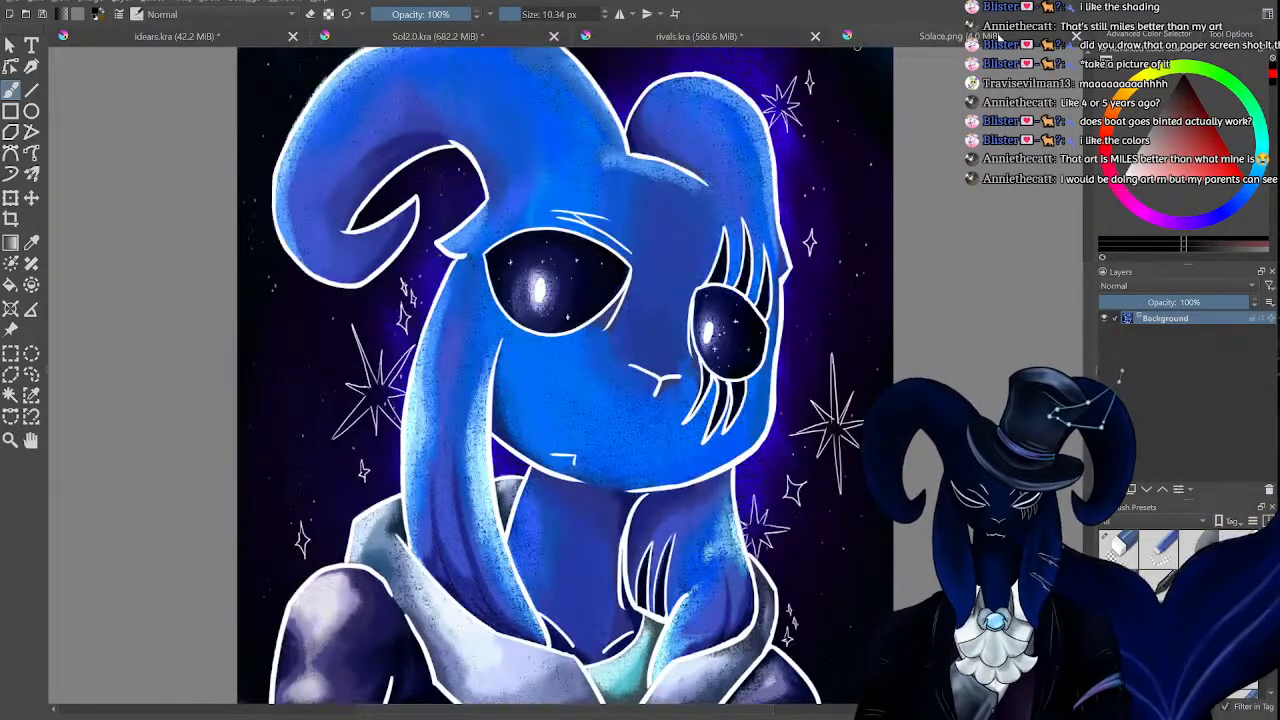
left_click(1076, 37)
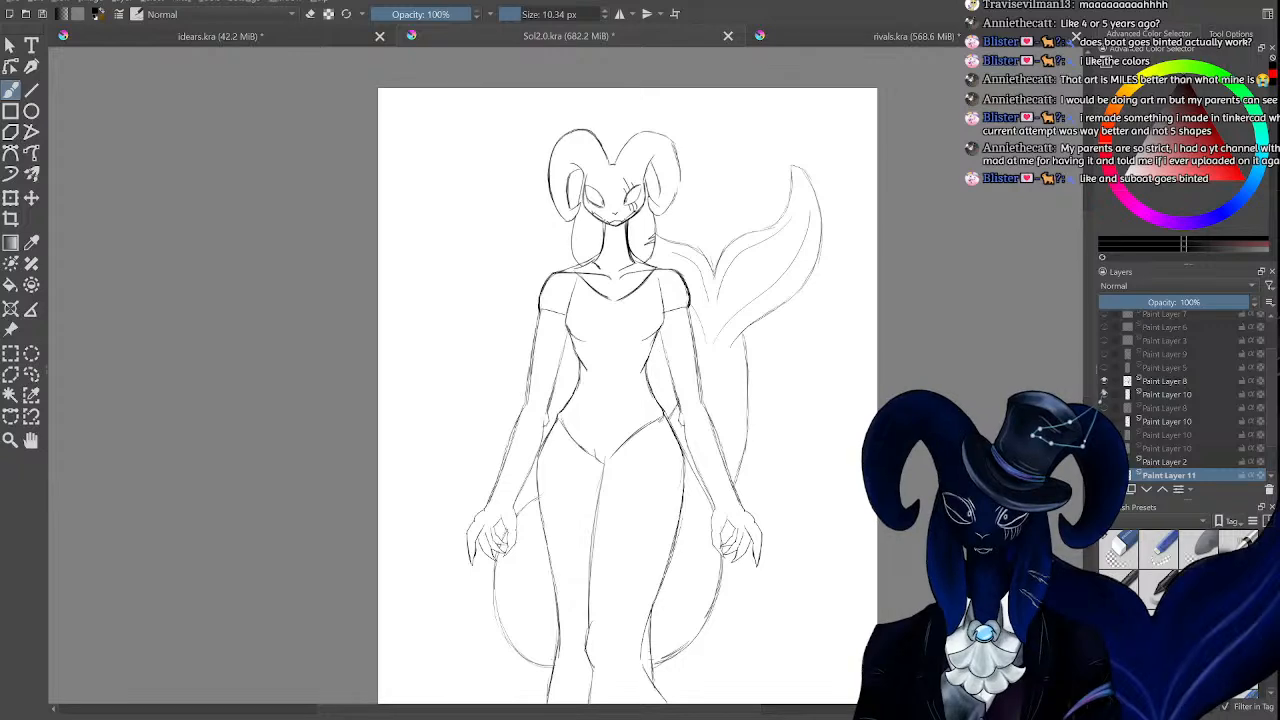
scroll(805, 175, "down", 5)
scroll(805, 175, "up", 5)
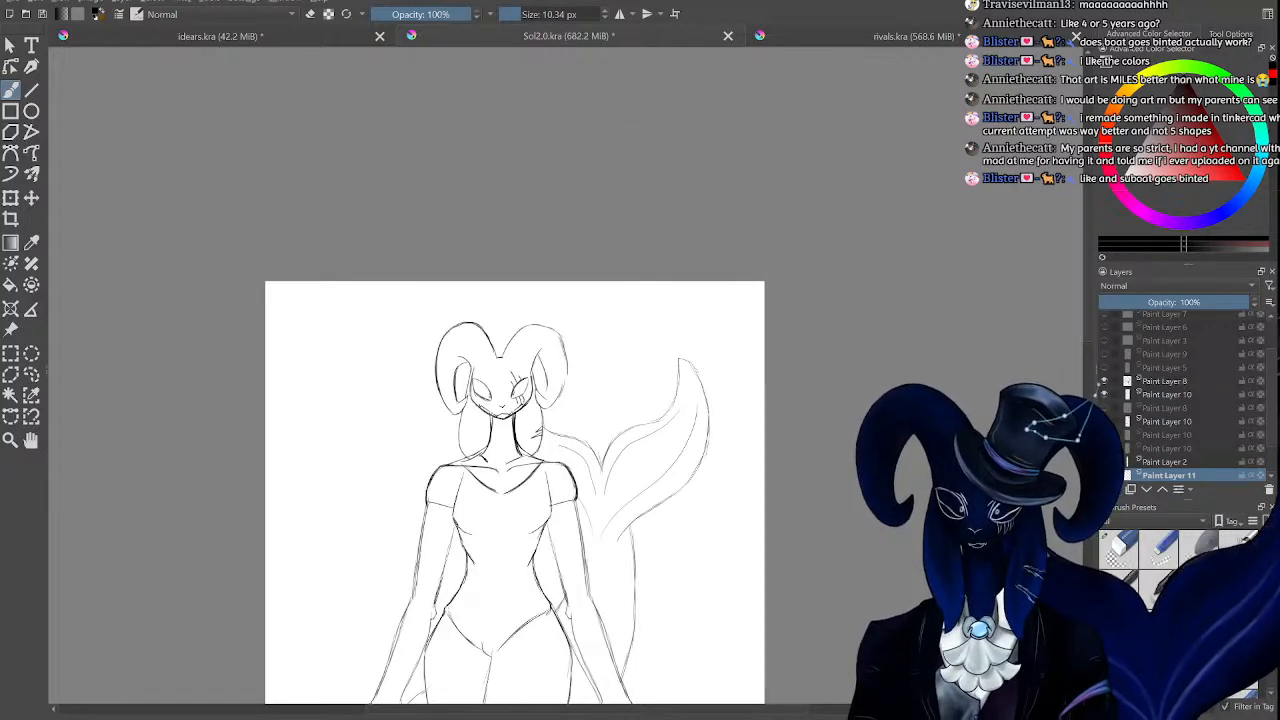
scroll(659, 257, "up", 2)
scroll(441, 282, "down", 4)
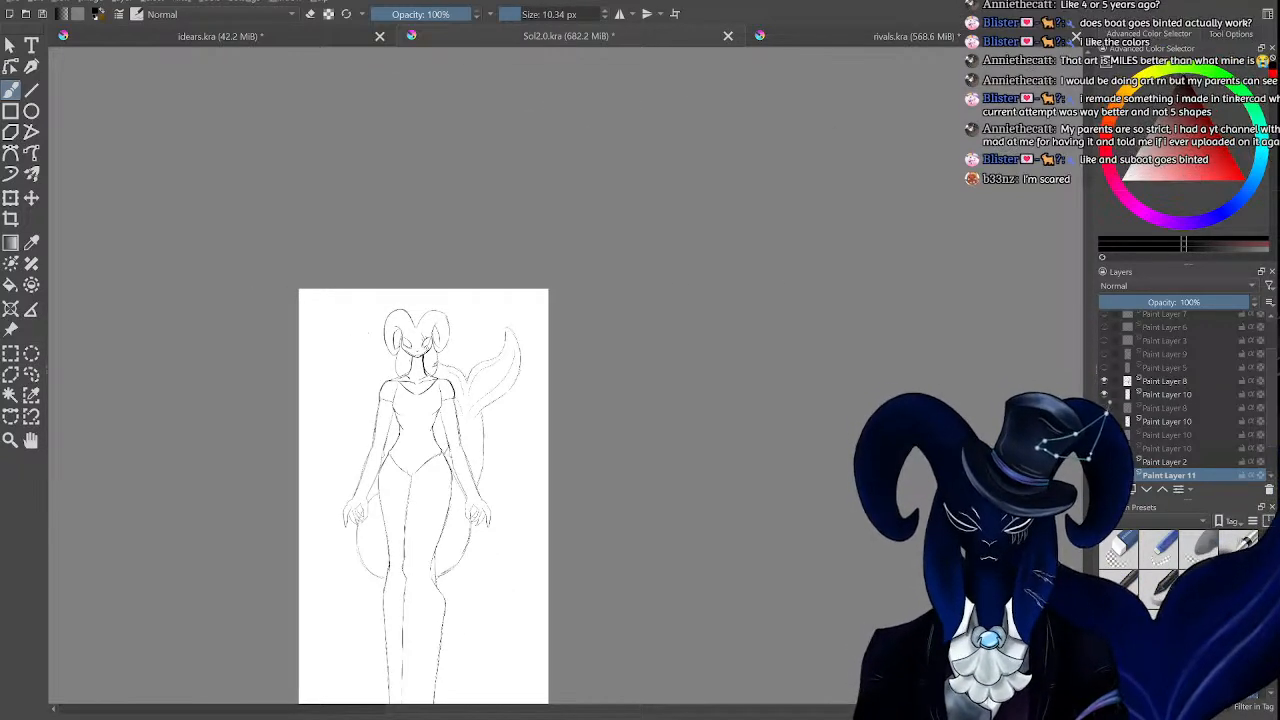
scroll(430, 320, "up", 6)
scroll(430, 320, "down", 5)
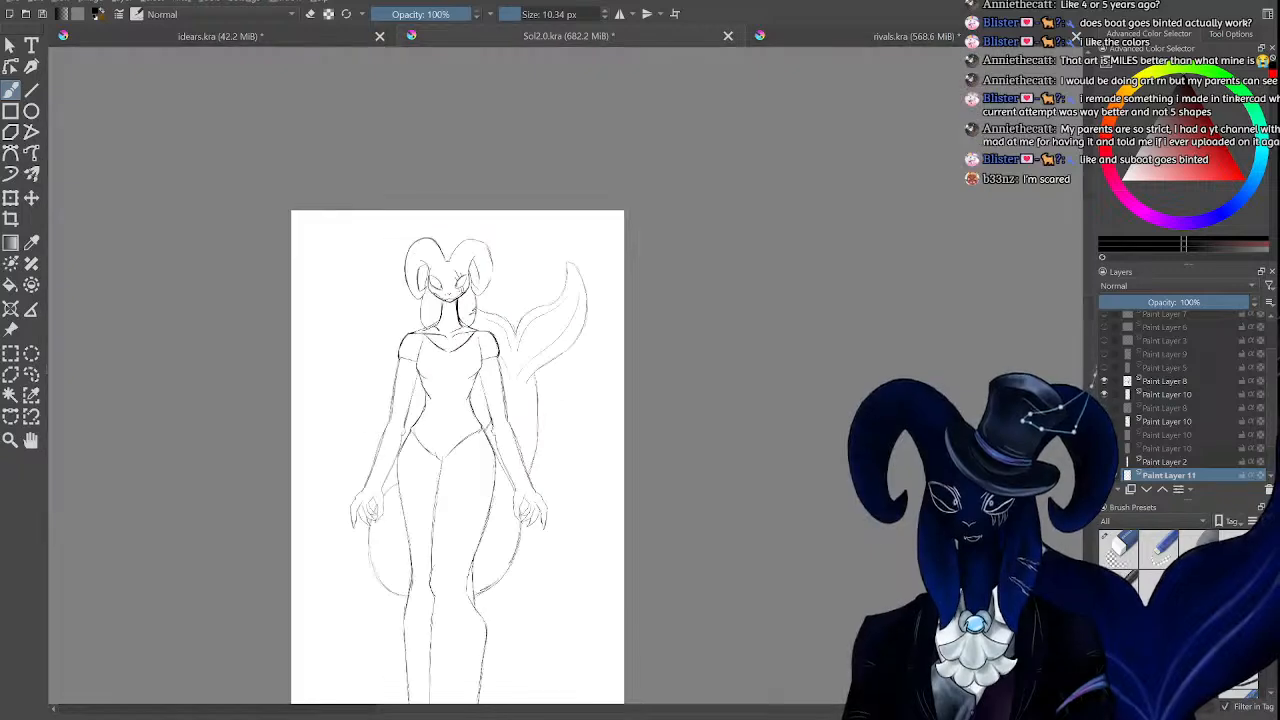
scroll(587, 533, "up", 5)
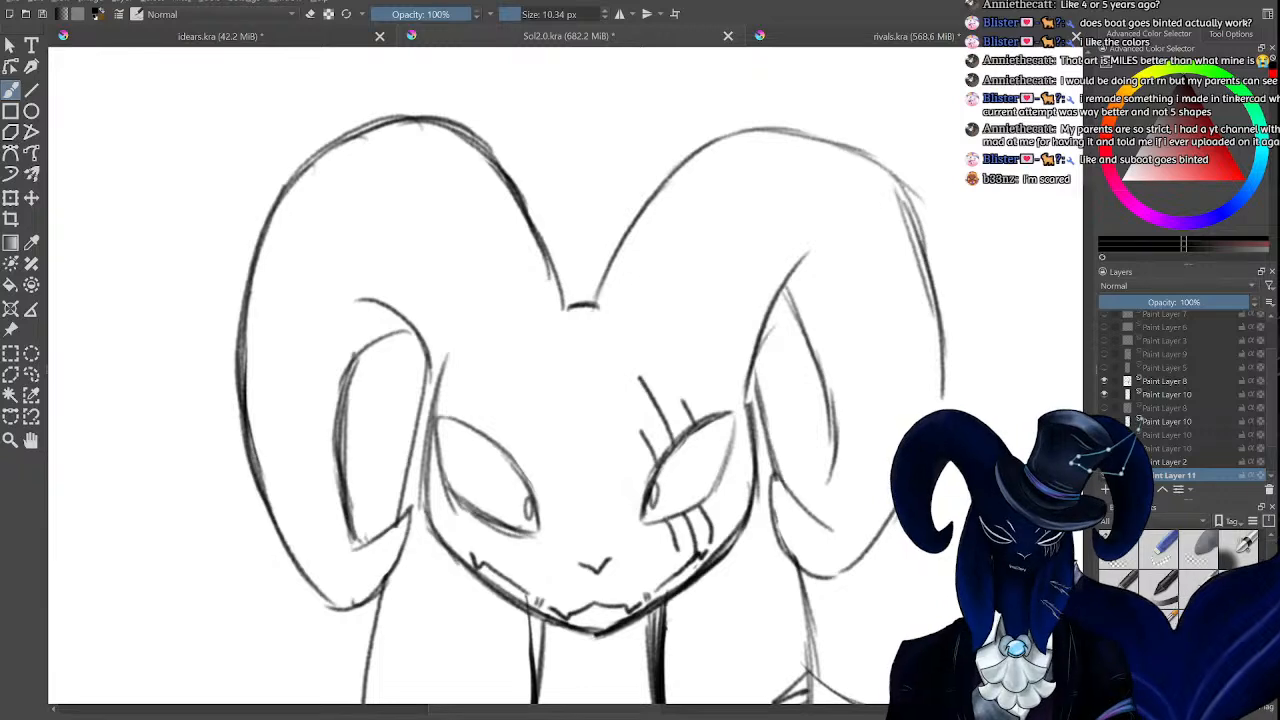
Inspect the sketched head and whole figure, and switch from the drawing brush to the eraser preset.
scroll(1090, 192, "down", 5)
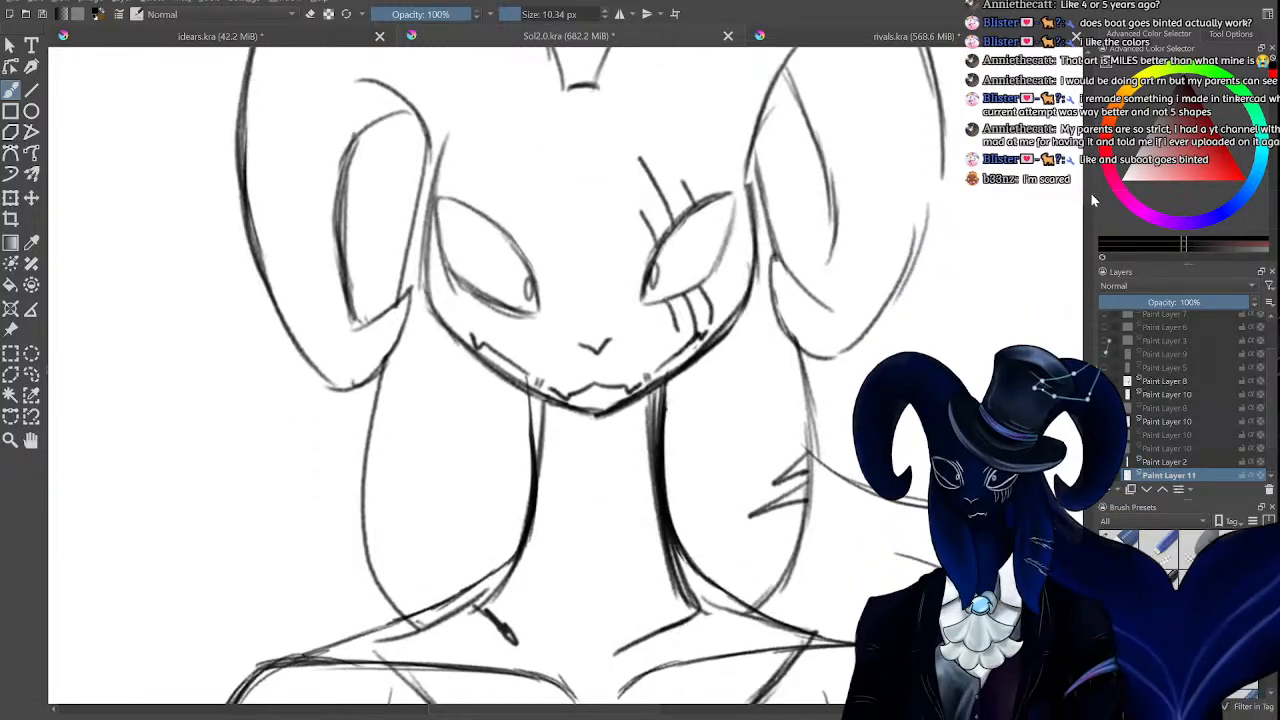
mouse_move(1090, 192)
left_mouse_down()
mouse_move(1083, 226)
mouse_move(1097, 254)
mouse_move(1097, 208)
left_mouse_up()
key("ctrl+minus")
key("ctrl+minus")
key("ctrl+minus")
key("ctrl+minus")
key("ctrl+plus")
key("ctrl+plus")
key("ctrl+minus")
key("ctrl+plus")
left_click(1118, 550)
key("ctrl+minus")
key("ctrl+minus")
key("ctrl+minus")
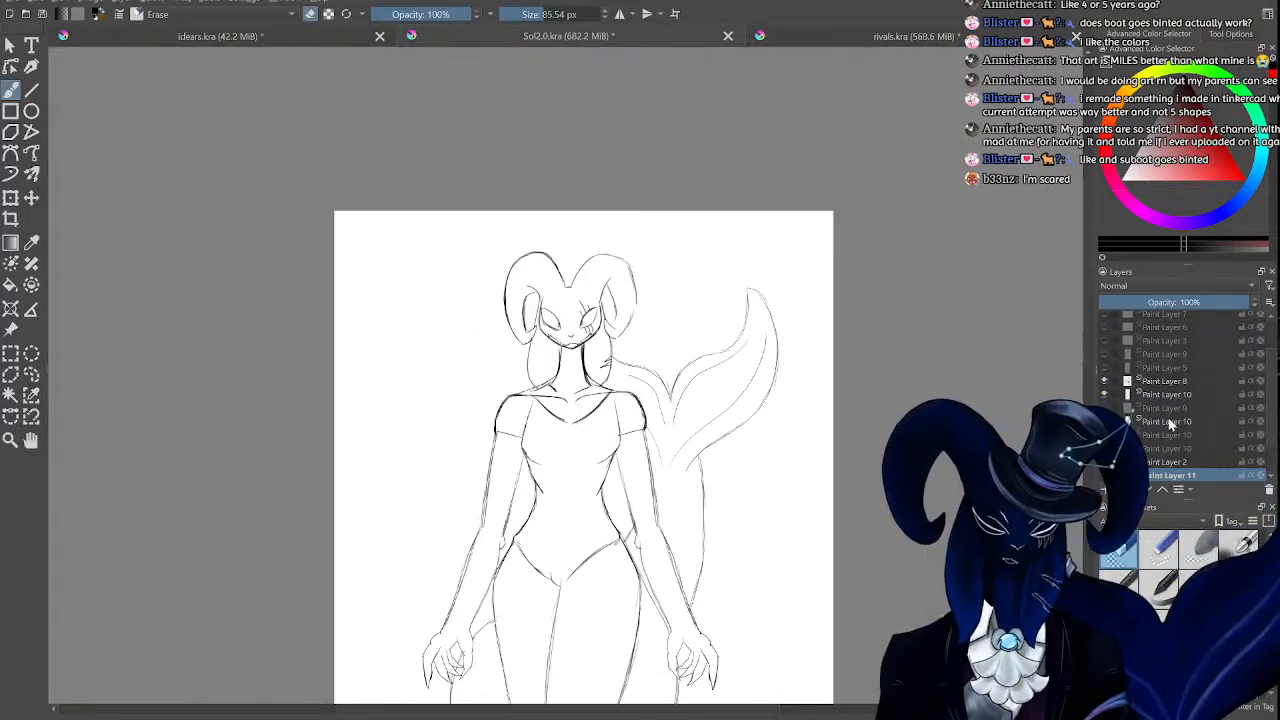
key("ctrl+minus")
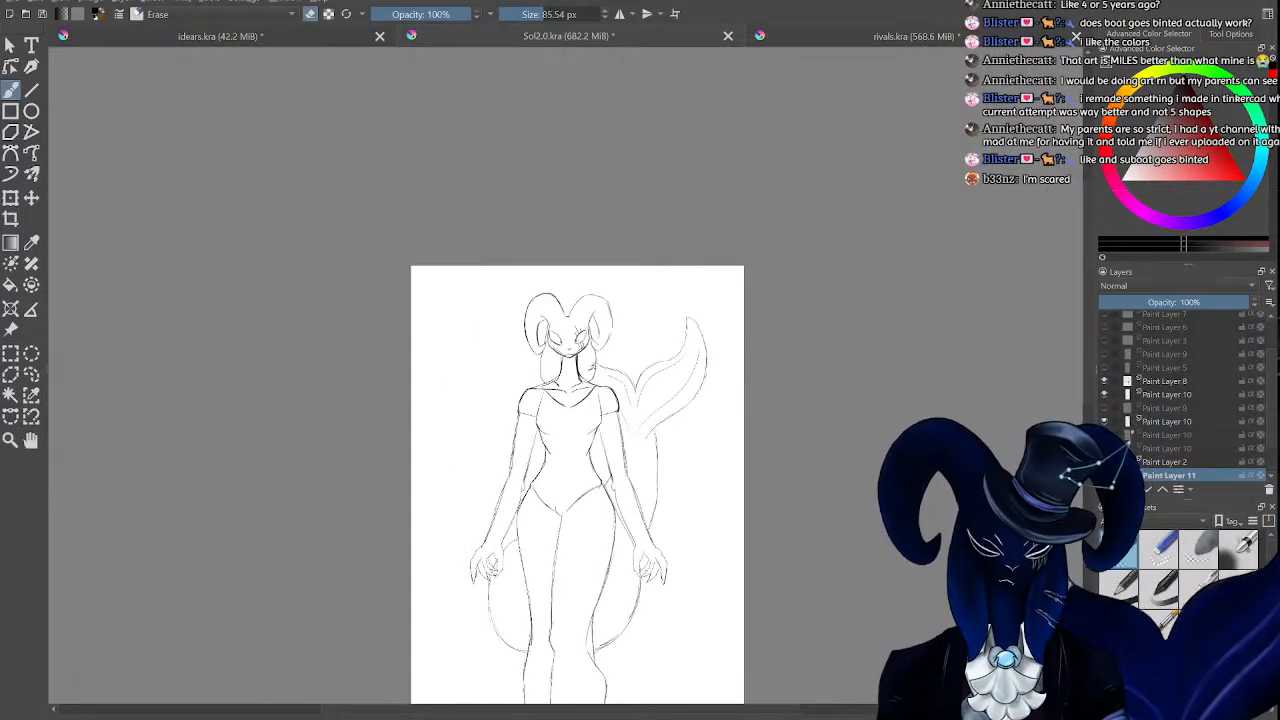
Examine the neck and chest lines up close and make the Paint Layer 10 directly below Paint Layer 8 active.
mouse_move(1087, 310)
left_mouse_down()
mouse_move(1090, 367)
mouse_move(1082, 303)
left_mouse_up()
key("ctrl+plus")
key("ctrl+plus")
key("ctrl+plus")
key("ctrl+plus")
key("ctrl+plus")
key("ctrl+plus")
key("ctrl+minus")
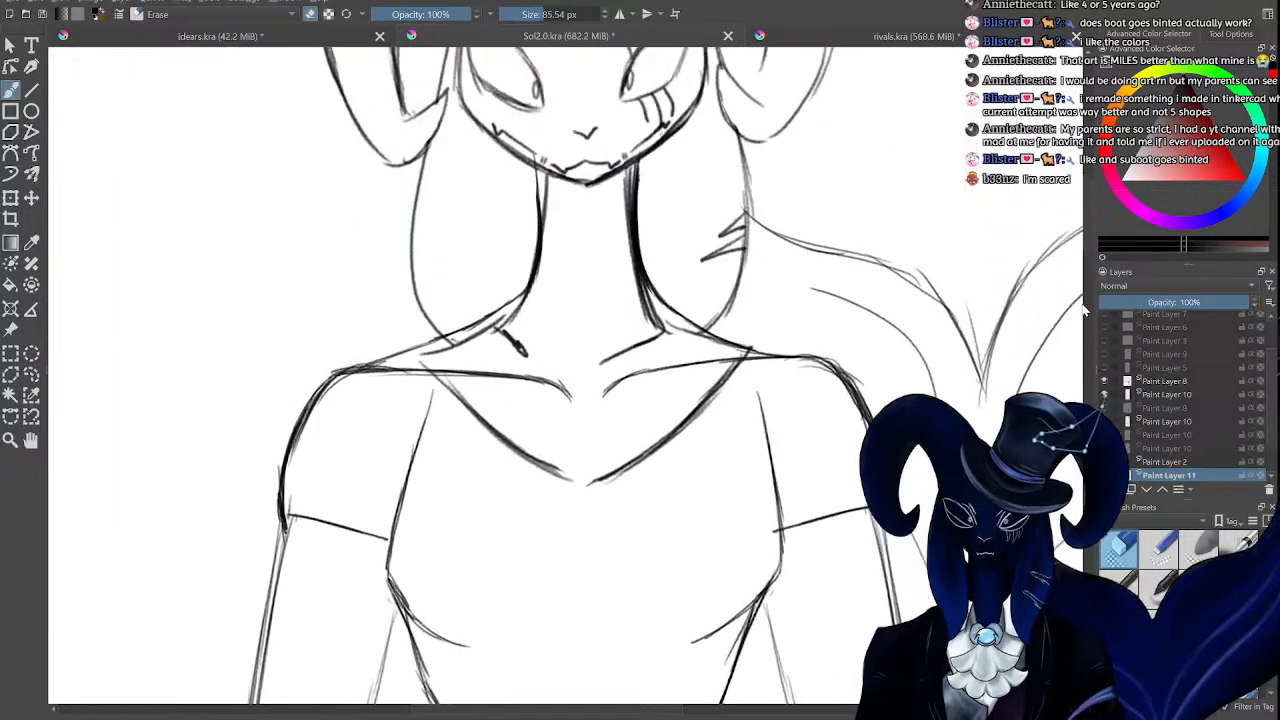
key("ctrl+minus")
key("ctrl+minus")
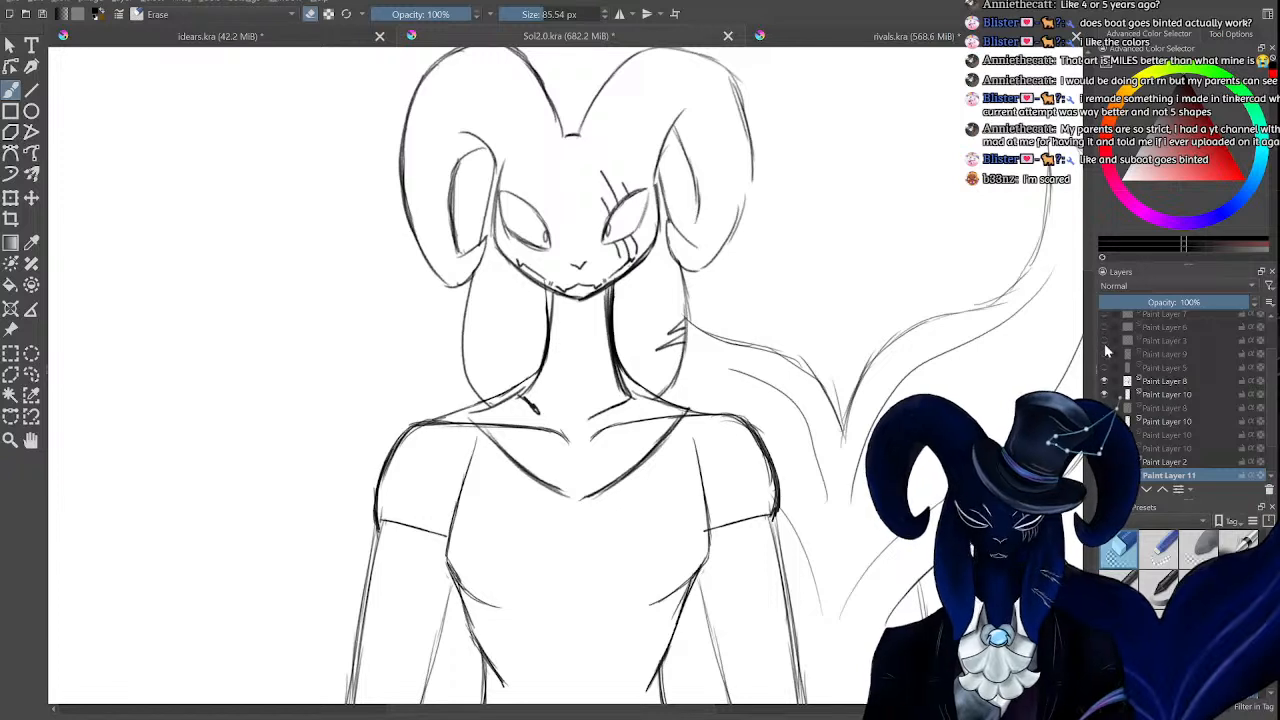
left_click(1165, 394)
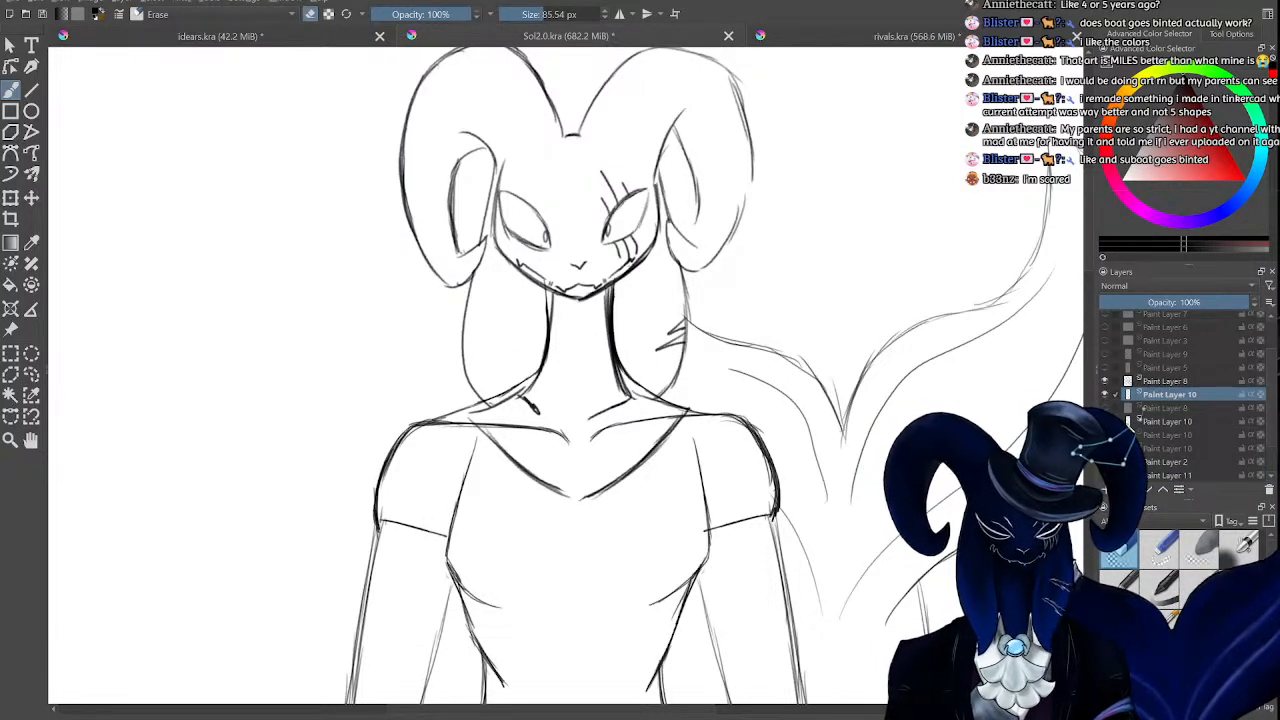
Add a new group layer at the top of the layer stack, above Paint Layer 4.
left_click(1173, 382)
scroll(1206, 321, "up", 2)
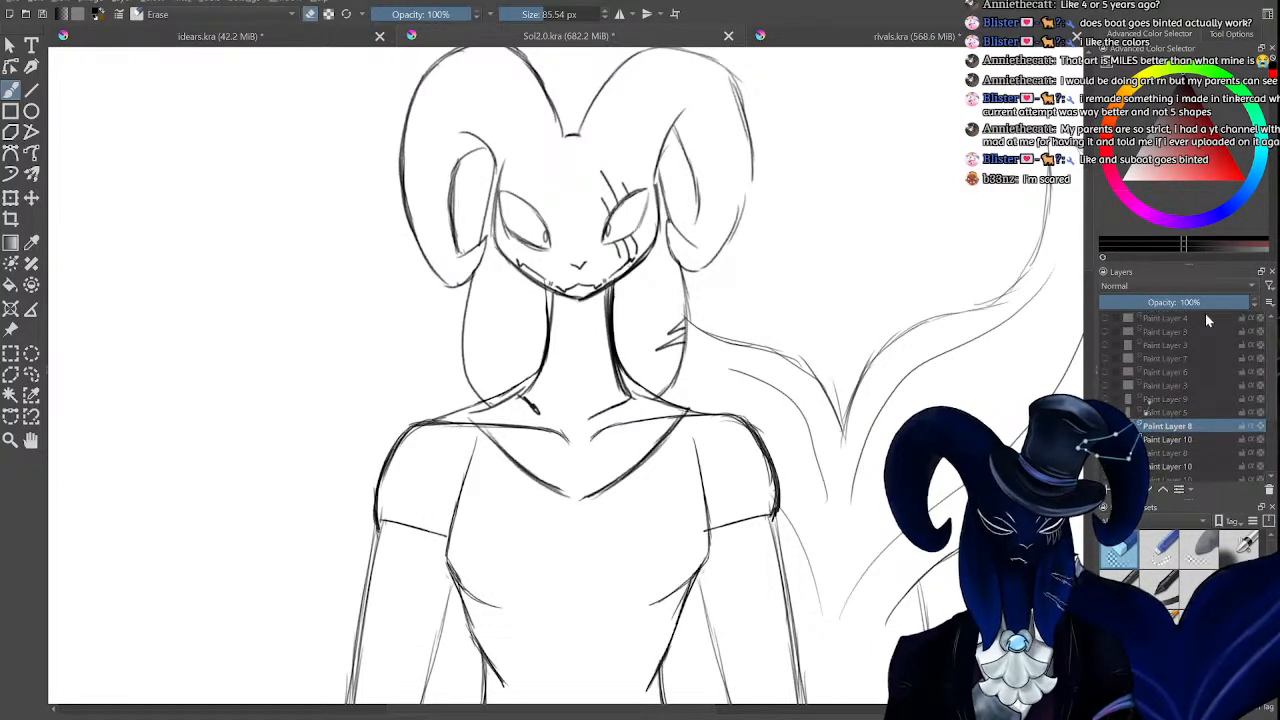
scroll(1206, 321, "up", 1)
left_click(1173, 318)
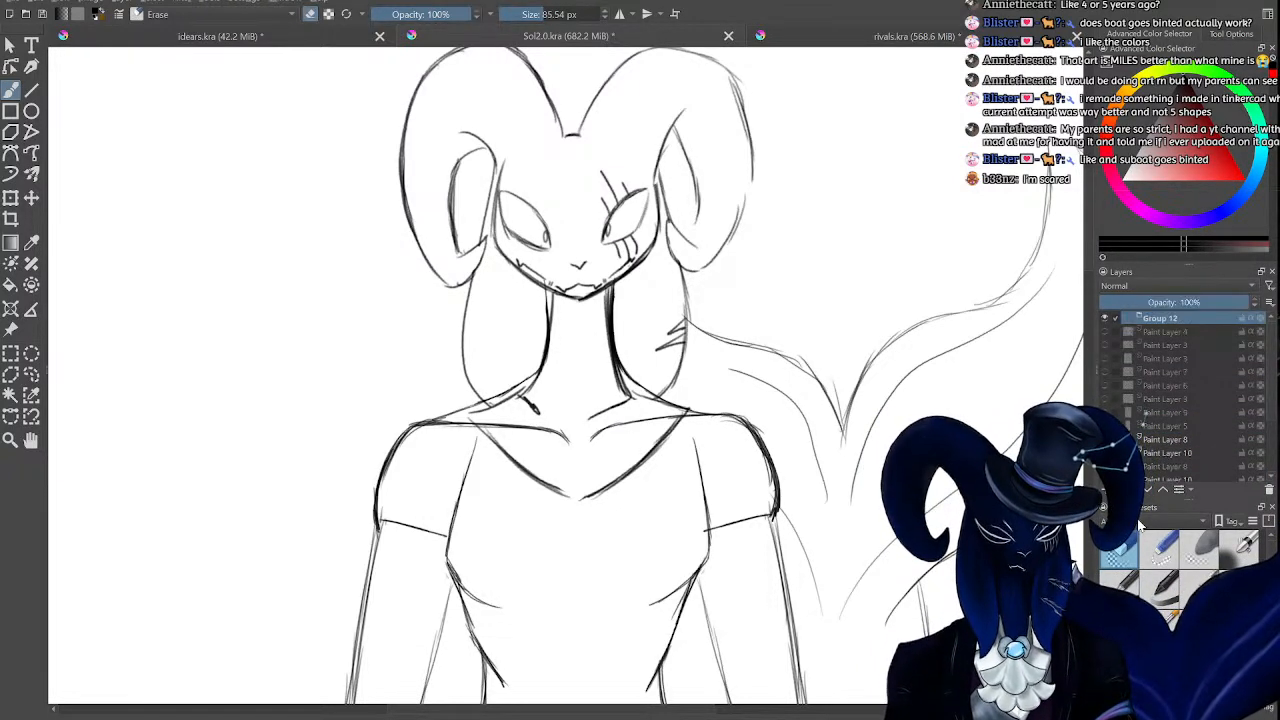
left_click(1175, 331)
left_click_drag(1271, 360, 1271, 452)
left_click(1172, 461, "shift")
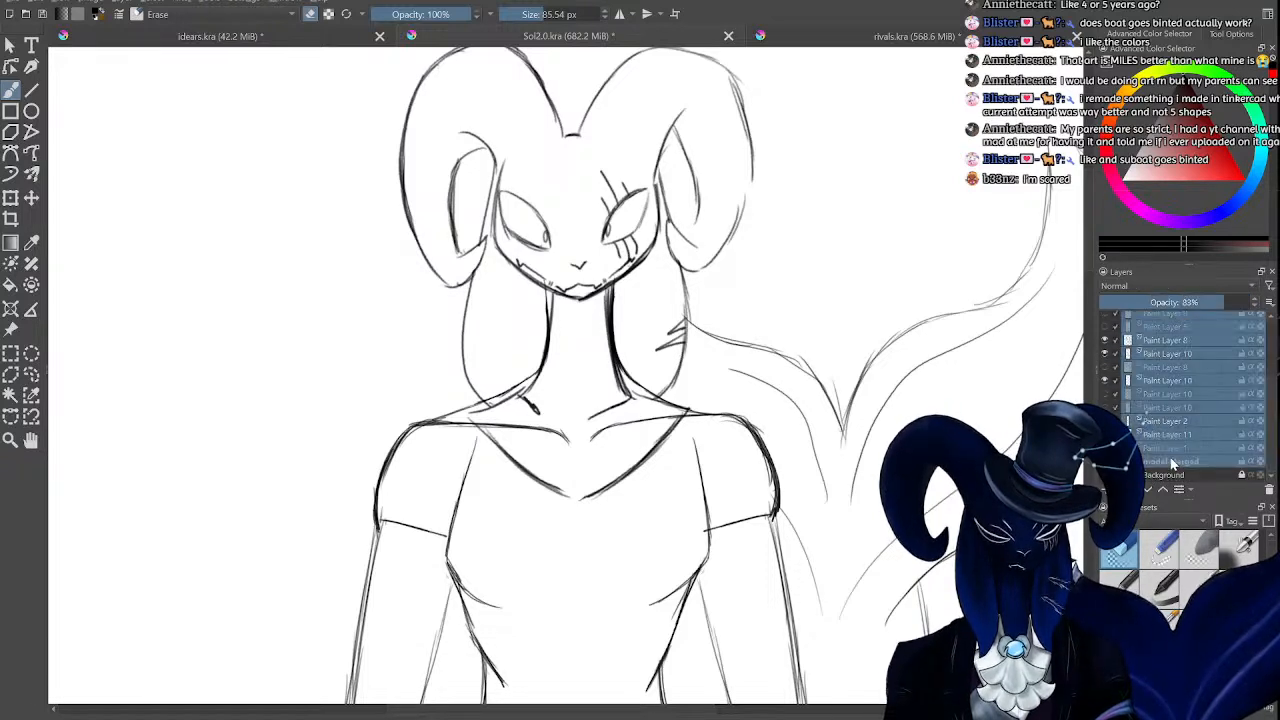
left_click(1212, 447)
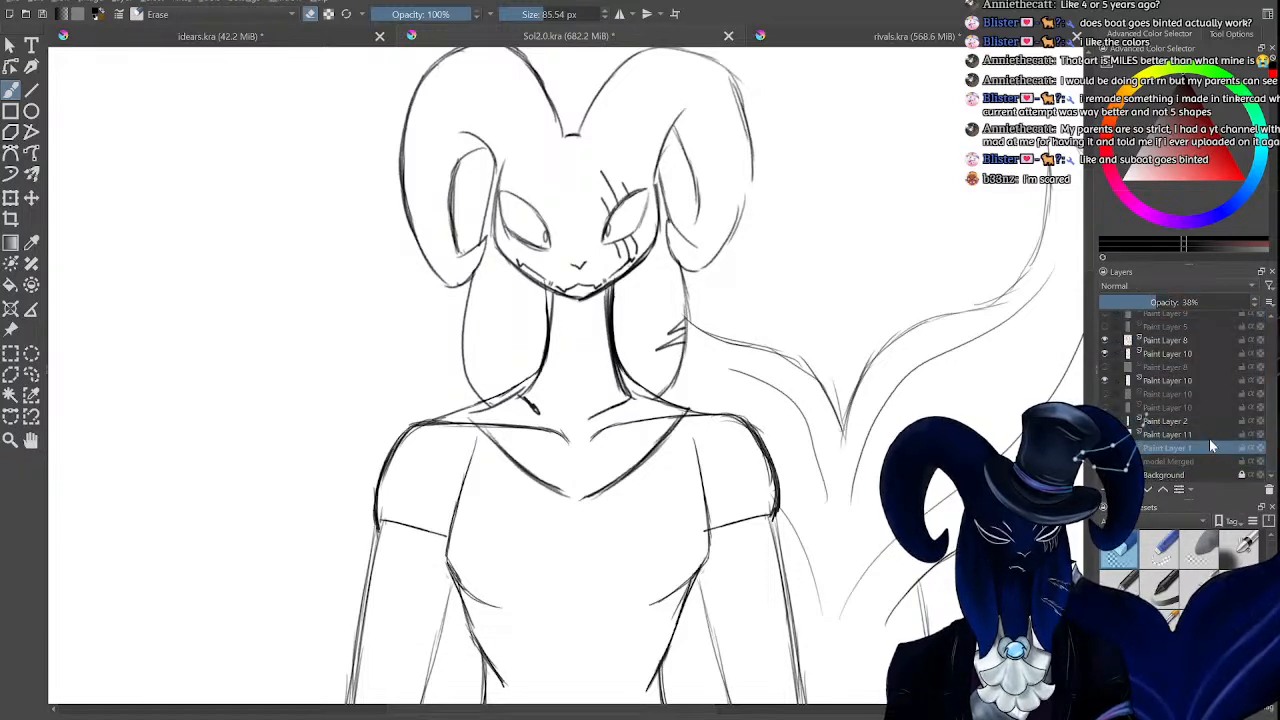
scroll(1205, 420, "up", 3)
left_click(1176, 331, "shift")
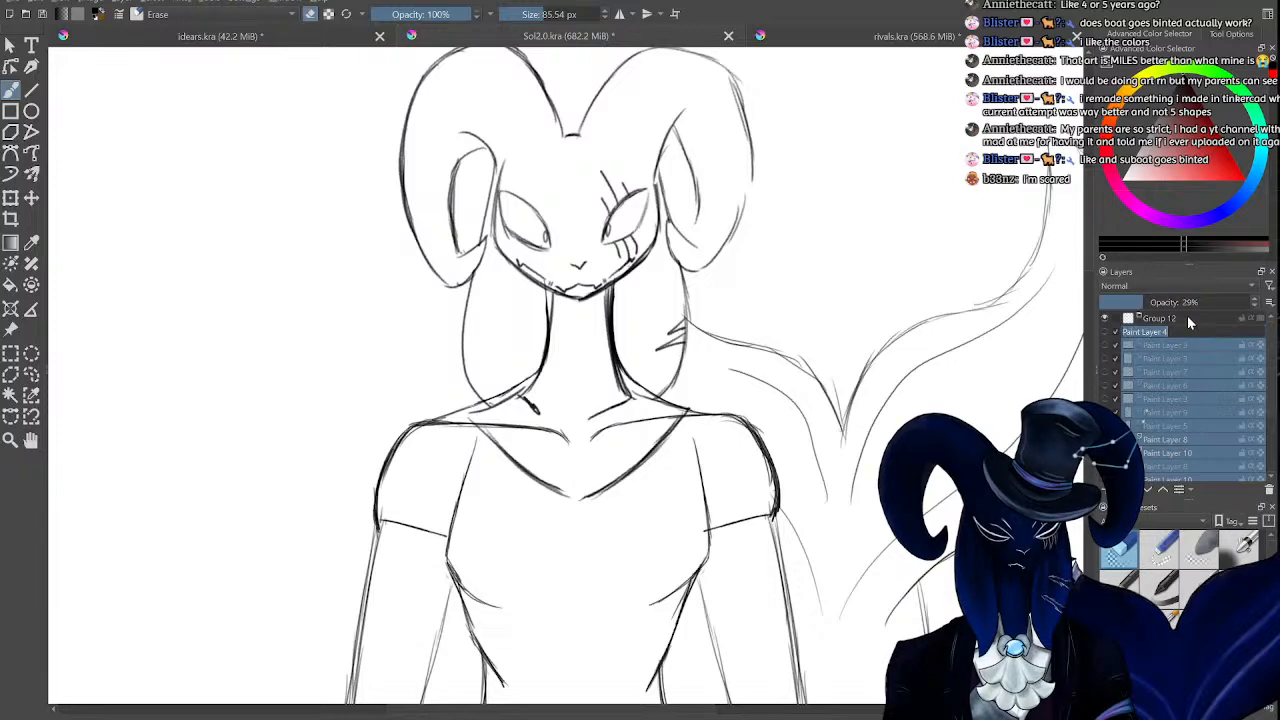
left_click(1183, 343)
Move all layers from Paint Layer 4 down to Paint Layer 1 into Group 12 and collapse the group.
left_click(1193, 333)
mouse_move(1270, 359)
left_mouse_down()
mouse_move(1265, 438)
mouse_move(1265, 345)
left_mouse_up()
left_click(1175, 450, "shift")
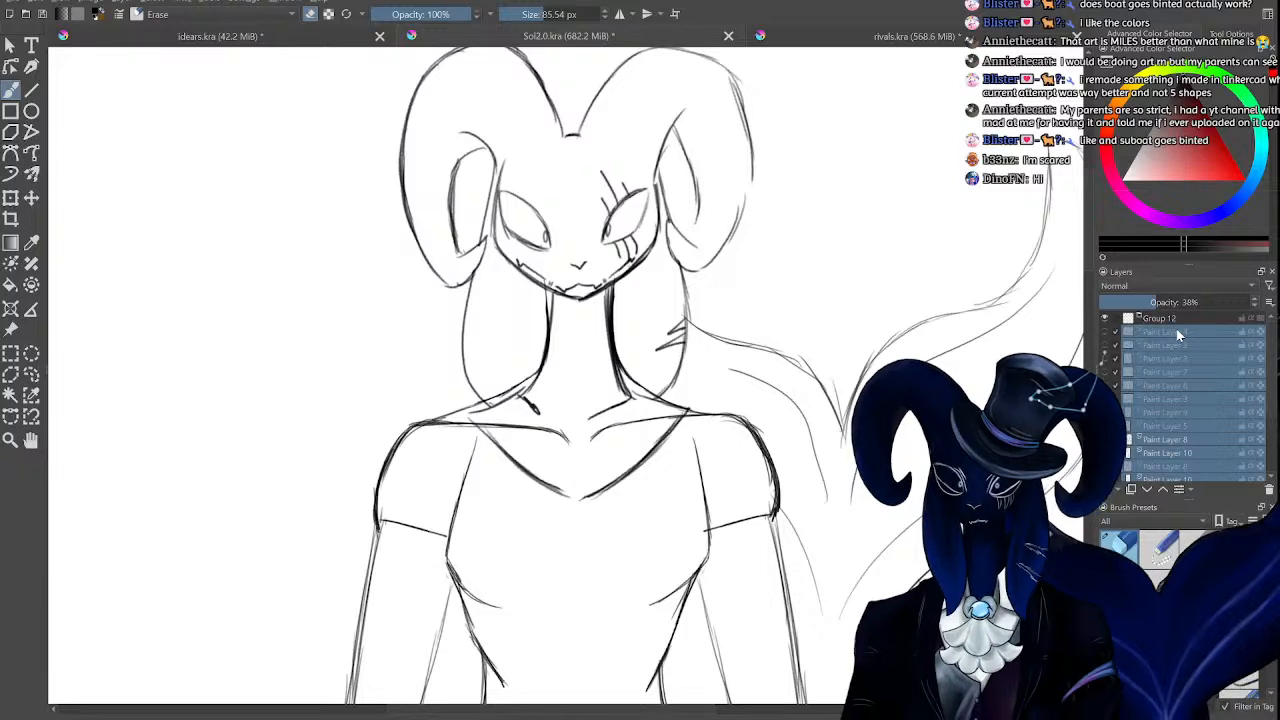
left_click_drag(1178, 333, 1190, 316)
scroll(1190, 316, "up", 1)
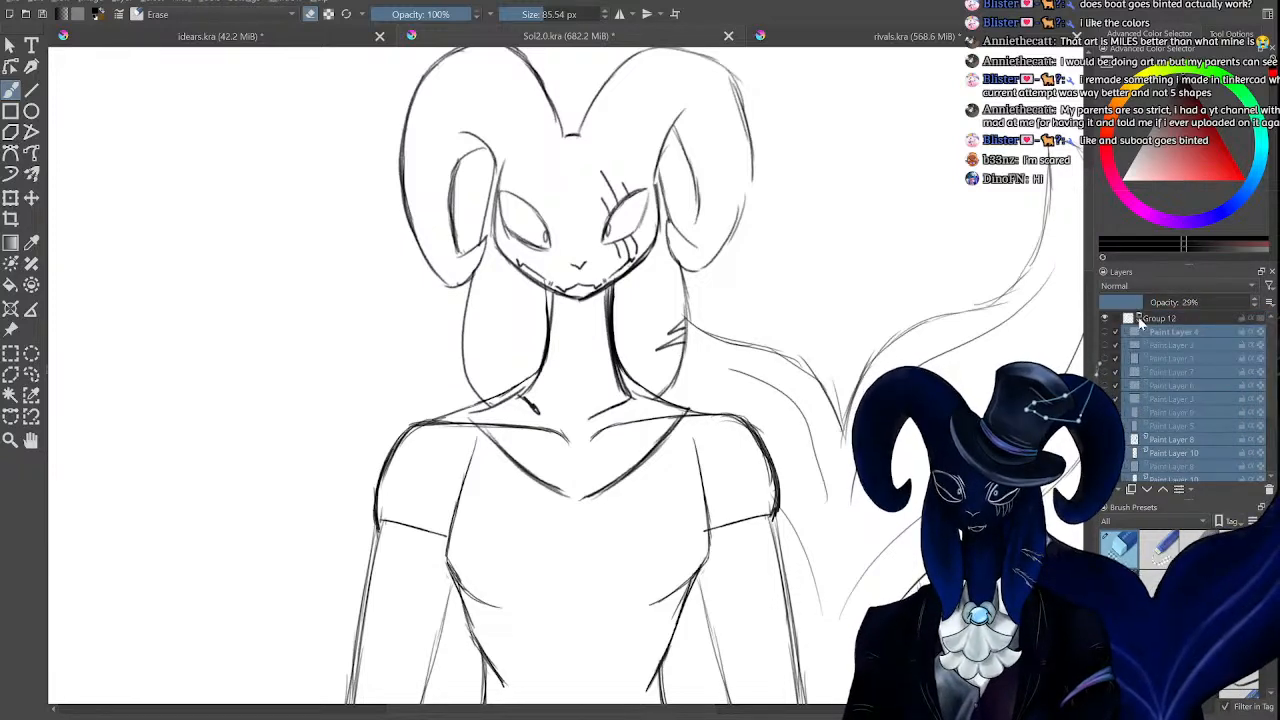
key("ctrl+e")
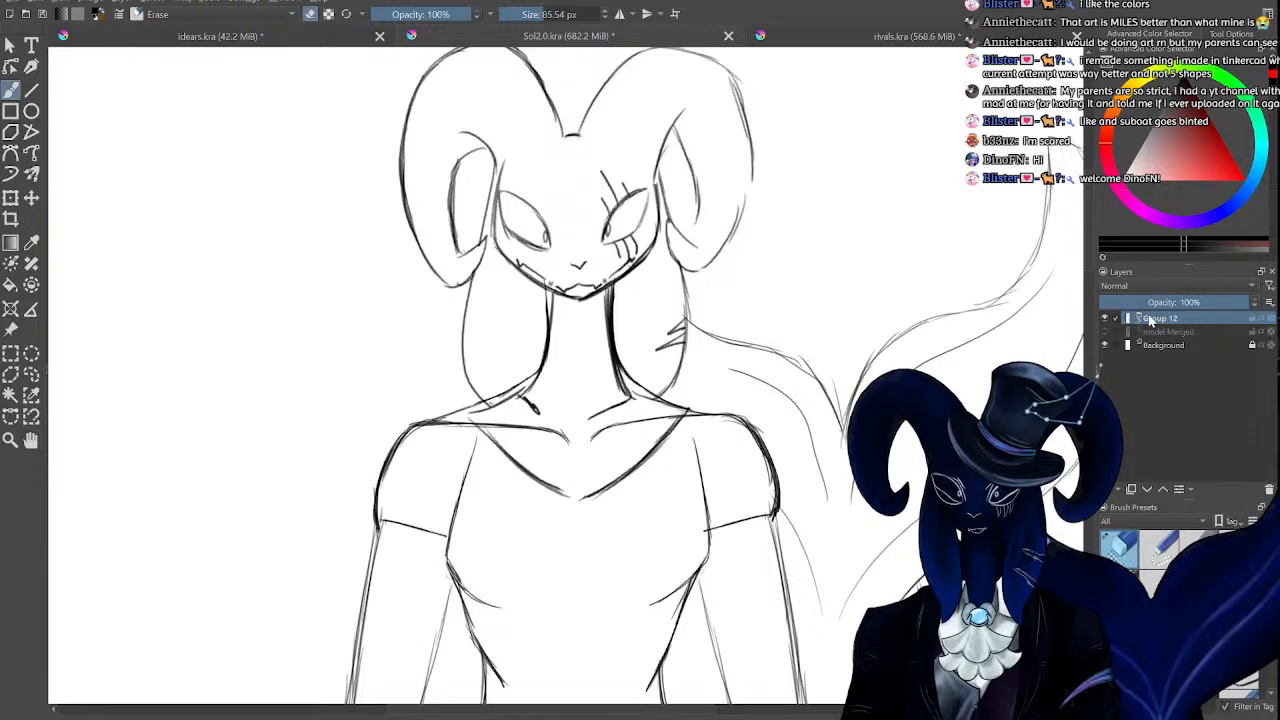
Lower the opacity of Group 12 to 57% and add a new paint layer above it.
left_click_drag(1170, 303, 1183, 305)
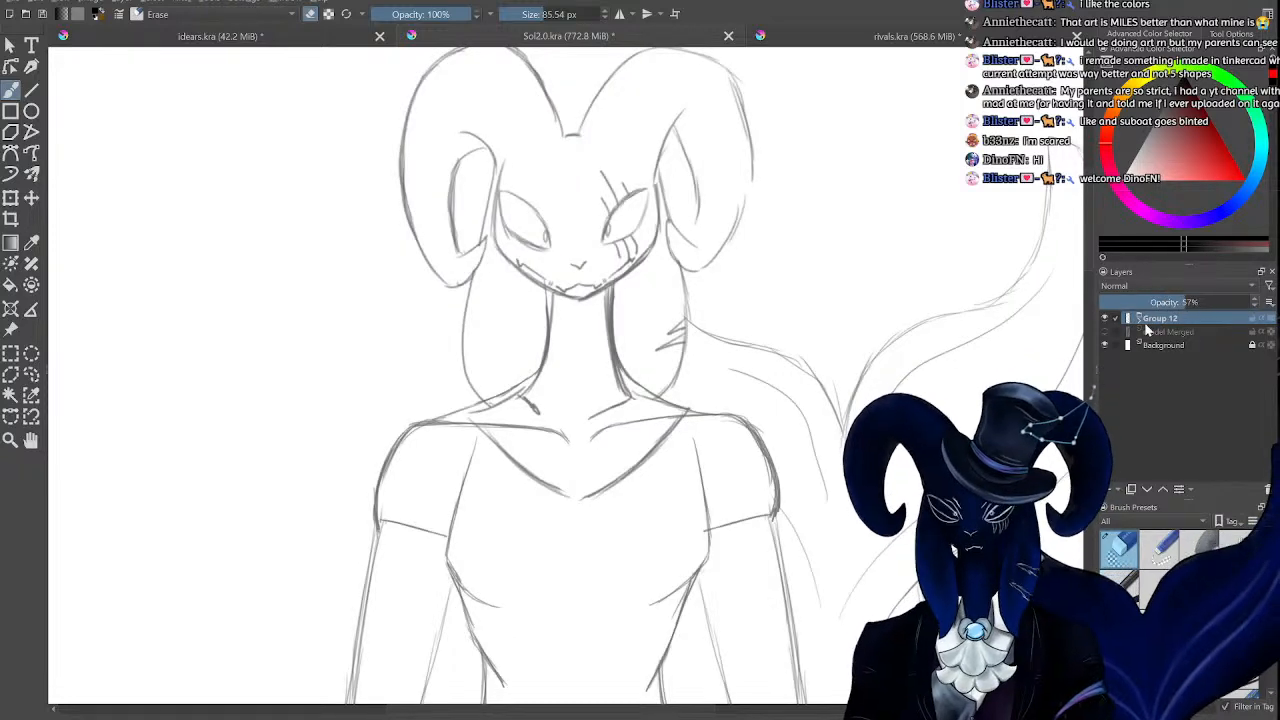
key("Insert")
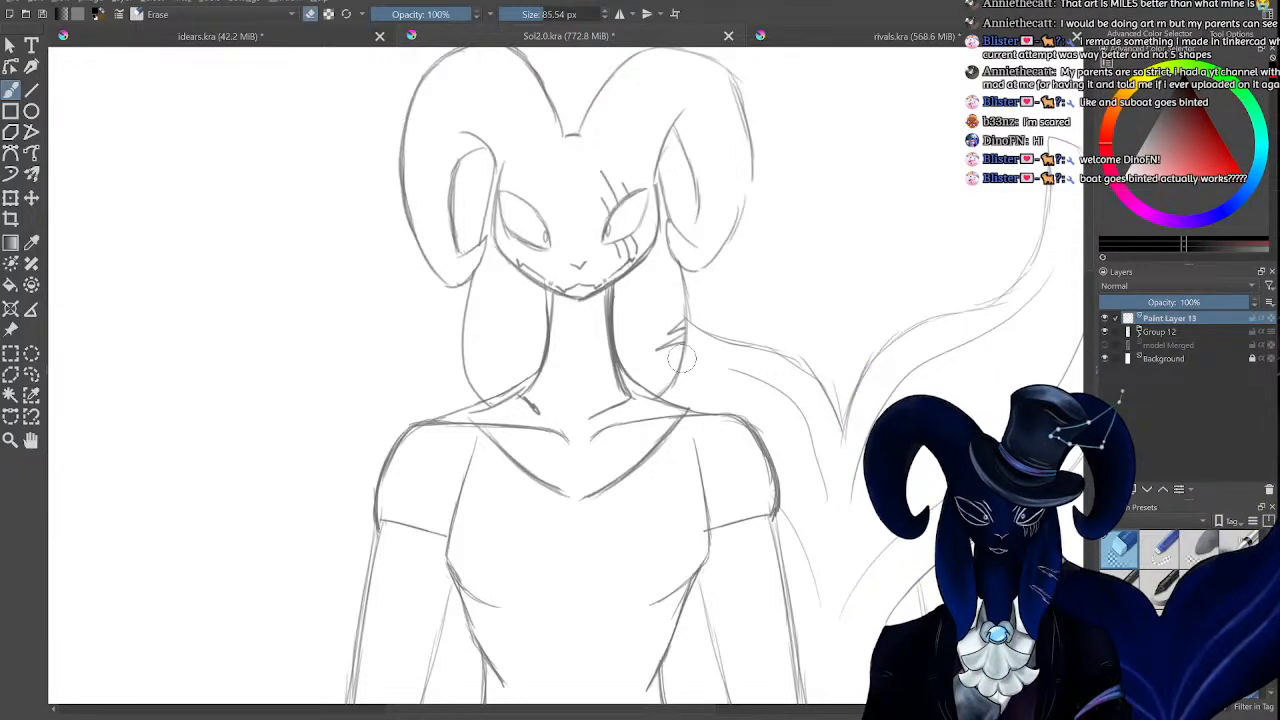
Sketch a flared collar with pointed tips on both sides of the character's neck.
key("e")
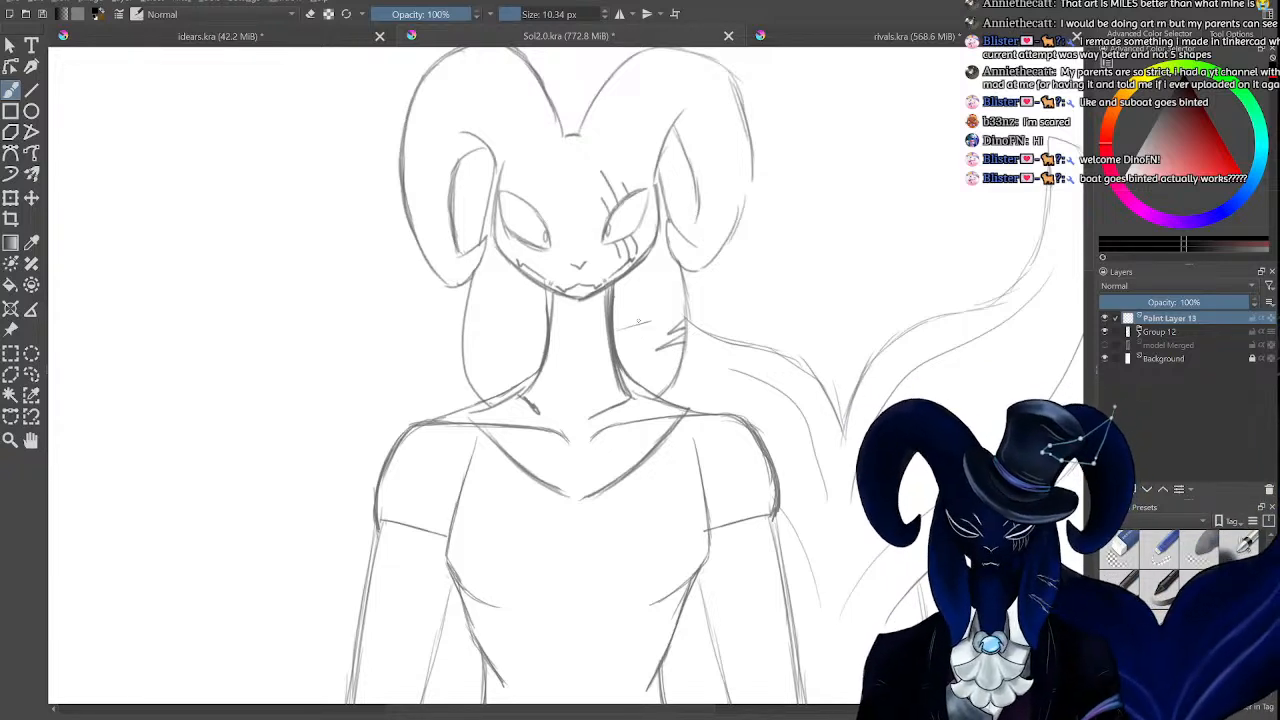
mouse_move(618, 327)
left_mouse_down()
mouse_move(697, 302)
mouse_move(742, 322)
mouse_move(711, 305)
mouse_move(618, 329)
mouse_move(472, 302)
mouse_move(426, 320)
mouse_move(418, 334)
mouse_move(478, 338)
mouse_move(474, 380)
left_mouse_up()
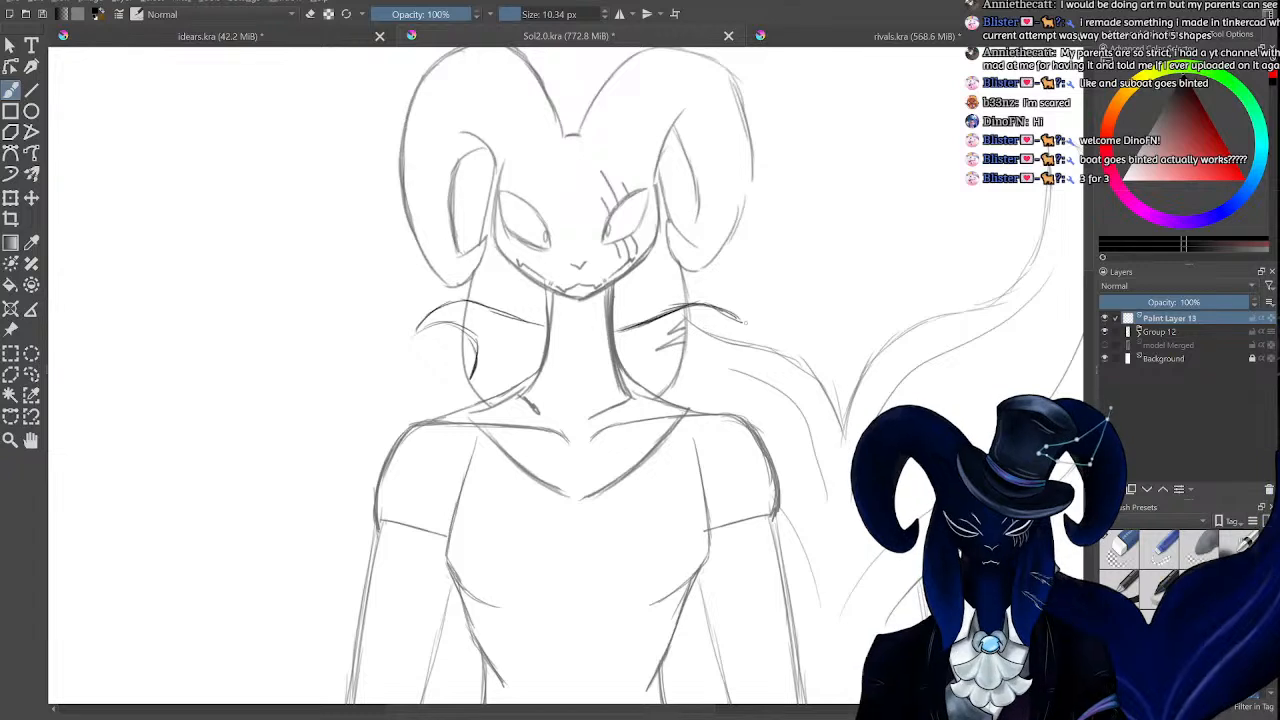
mouse_move(734, 318)
left_mouse_down()
mouse_move(752, 328)
mouse_move(712, 336)
mouse_move(697, 398)
left_mouse_up()
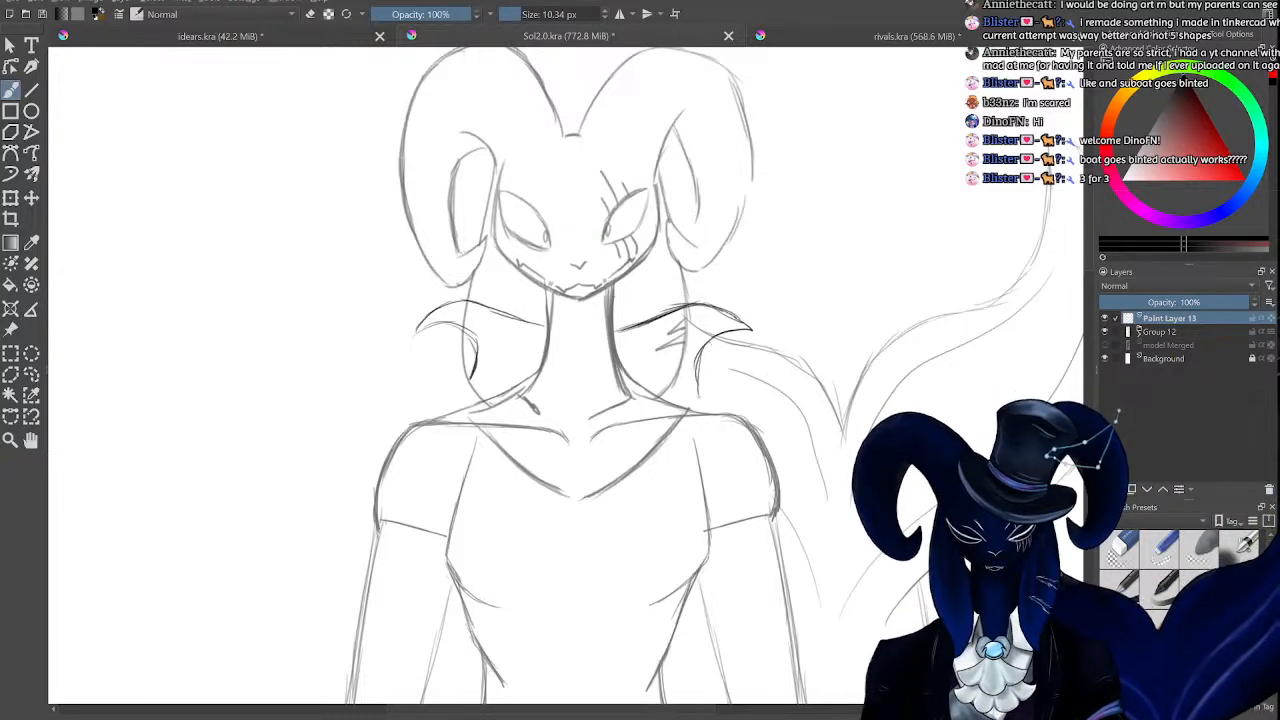
Undo the inner edge of the tail-side collar point and redraw it as a curve running down to the shoulder.
key("ctrl+z")
key("ctrl+z")
key("ctrl+z")
left_click_drag(734, 330, 692, 350)
left_click_drag(720, 331, 678, 366)
left_click_drag(704, 339, 668, 385)
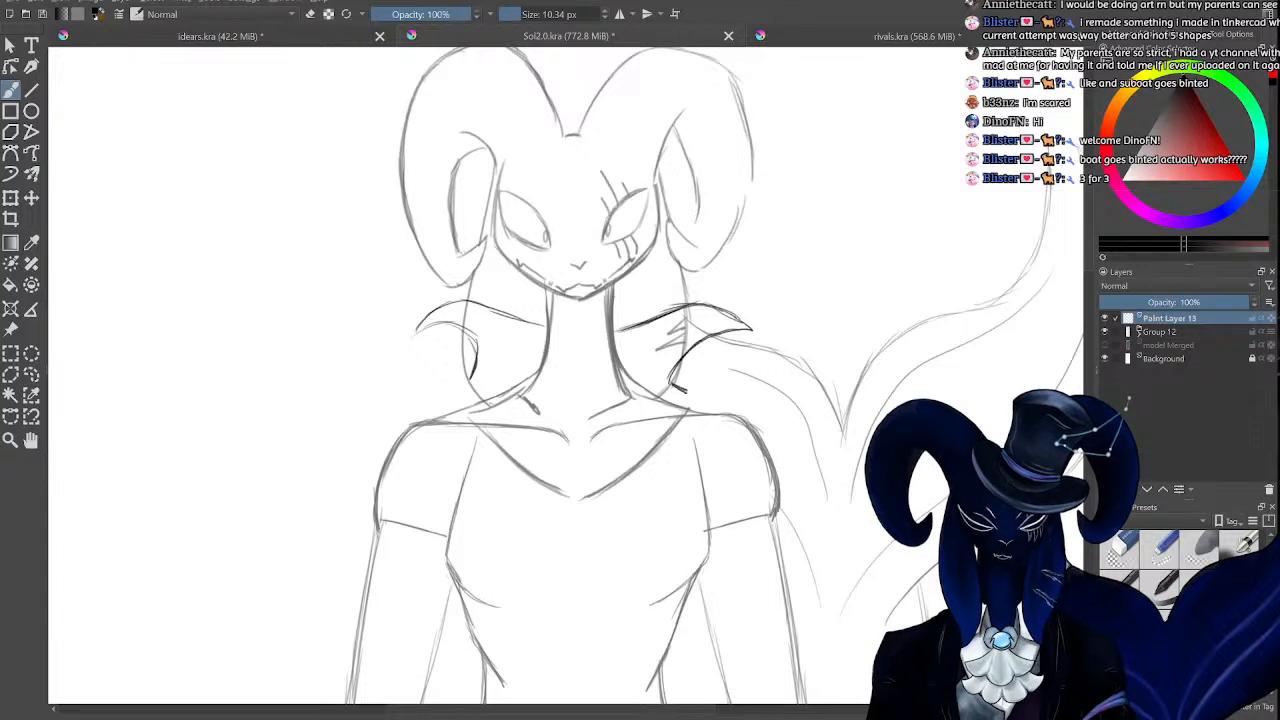
Finish the base of the collar opposite the tail and outline the garment's shoulder down to the short sleeve's hem.
left_click_drag(474, 381, 450, 403)
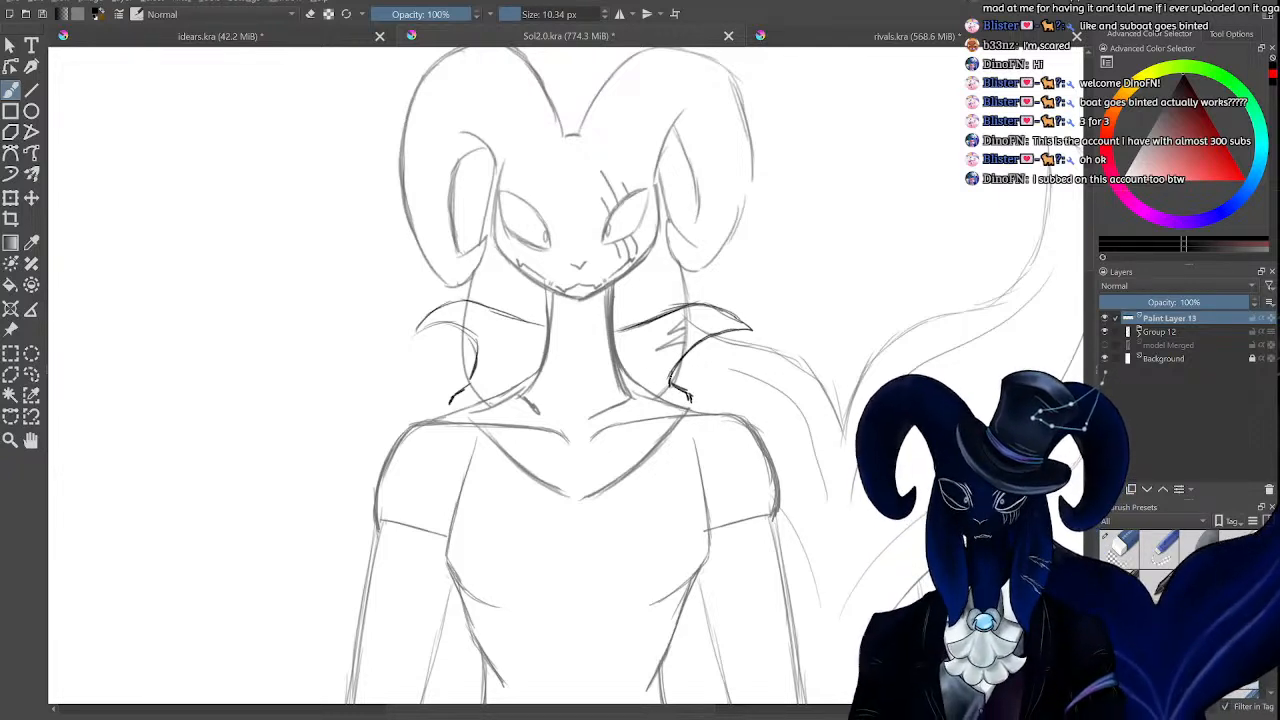
left_click_drag(473, 373, 467, 389)
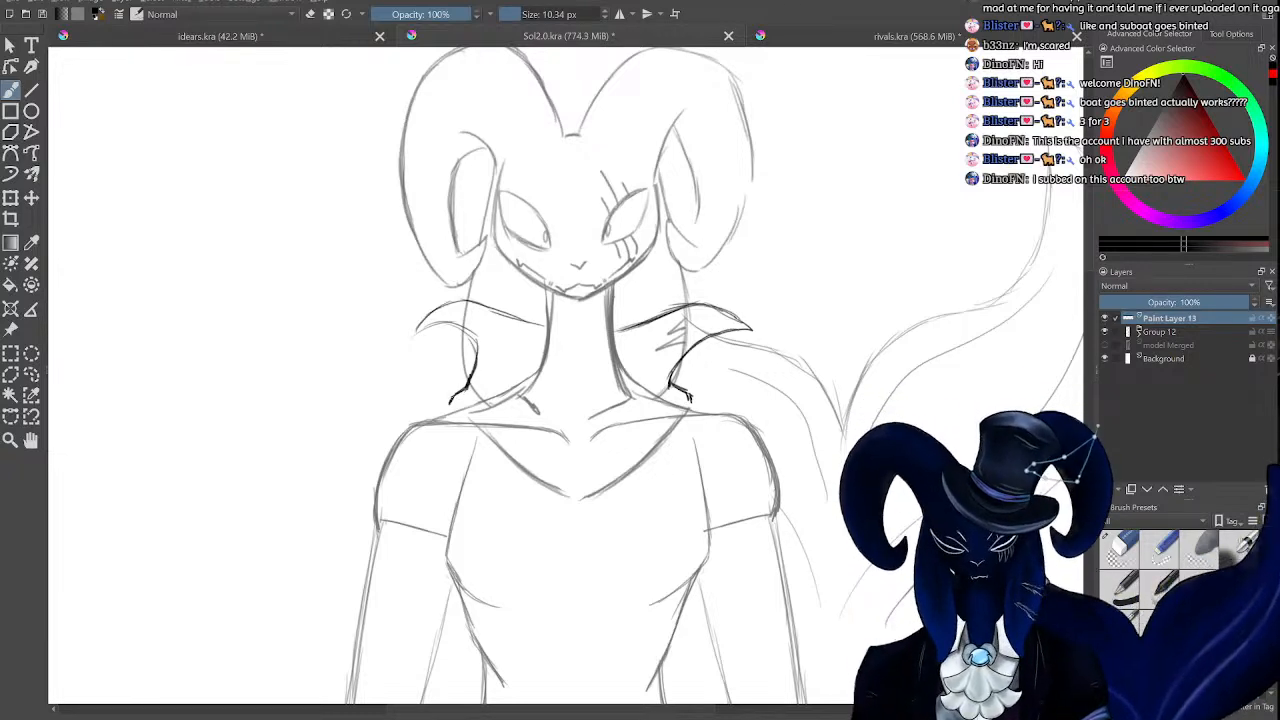
mouse_move(448, 405)
left_mouse_down()
mouse_move(387, 430)
mouse_move(374, 496)
left_mouse_up()
left_click_drag(384, 438, 372, 532)
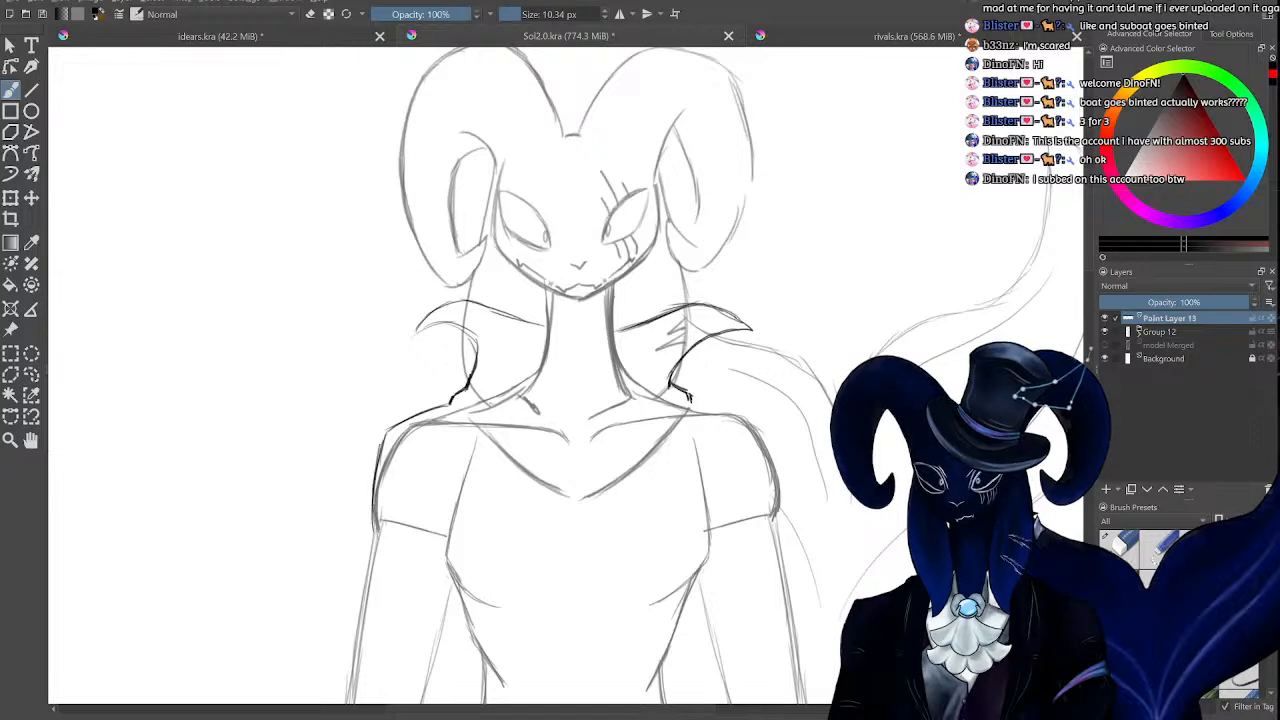
left_click_drag(376, 476, 371, 528)
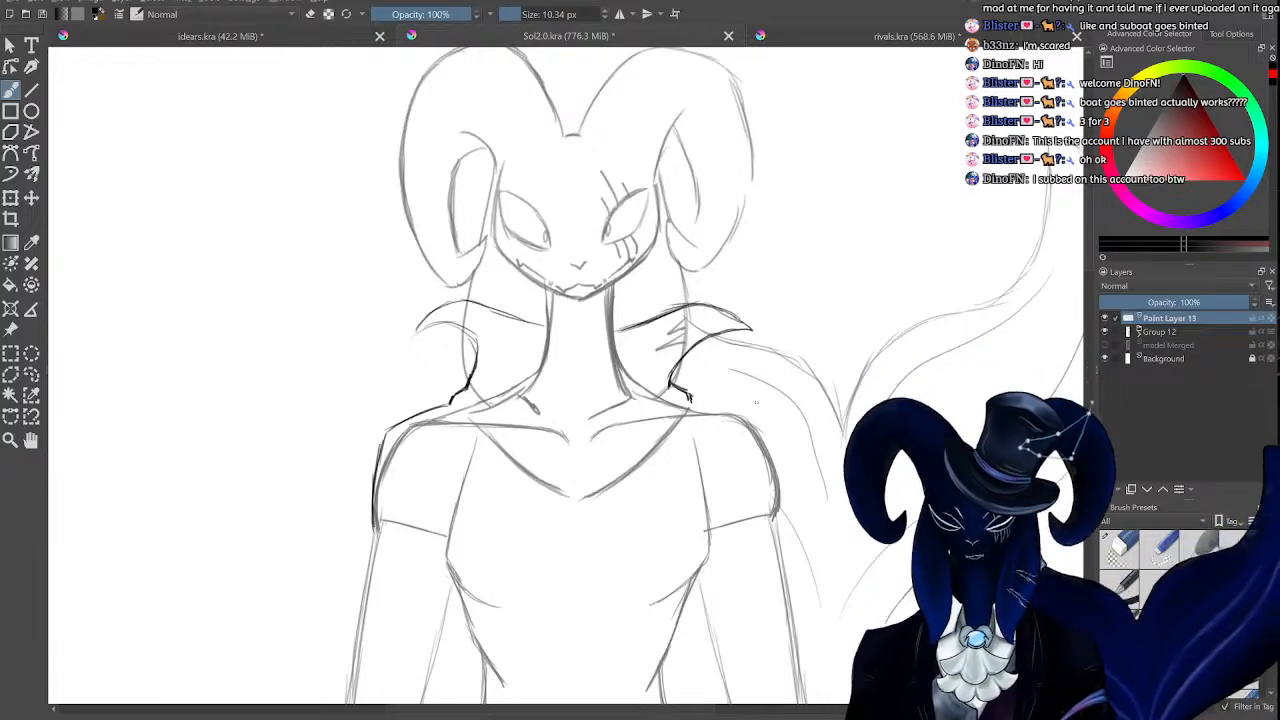
Outline the garment's shoulder on the tail side, from the collar base down the outer upper arm.
left_click_drag(698, 403, 745, 410)
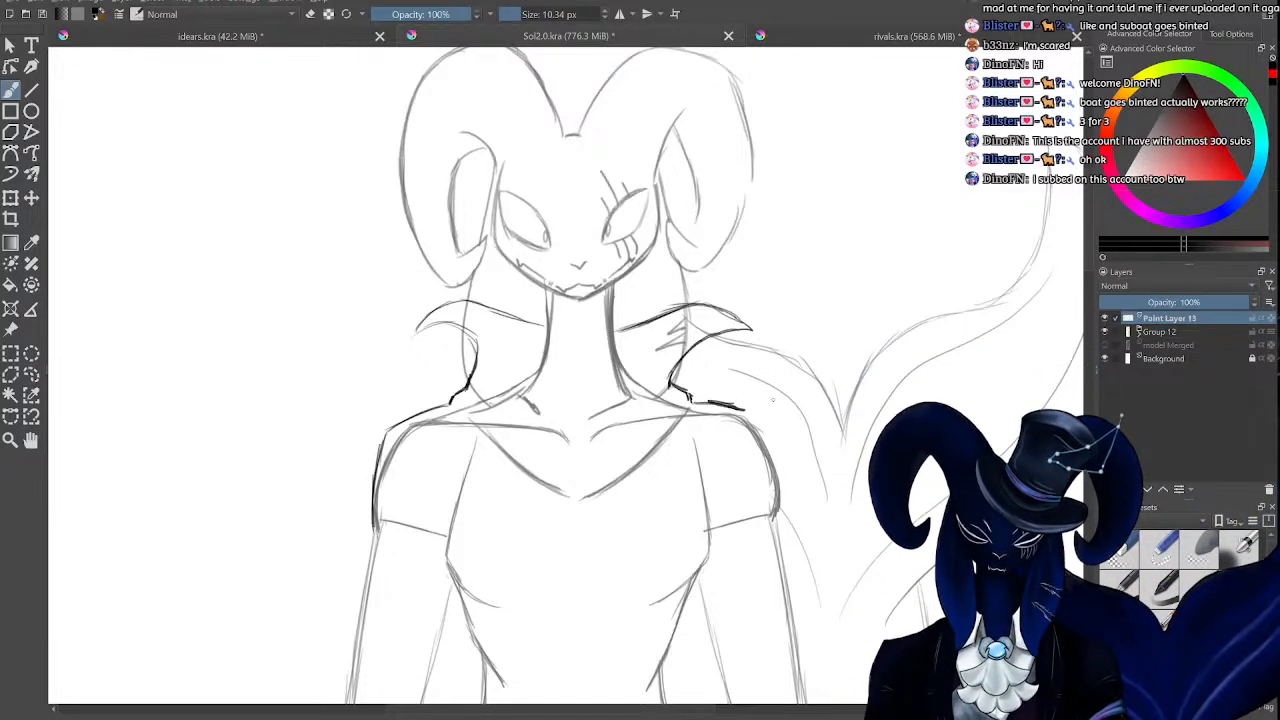
scroll(1095, 258, "down", 2)
scroll(1095, 258, "down", 1)
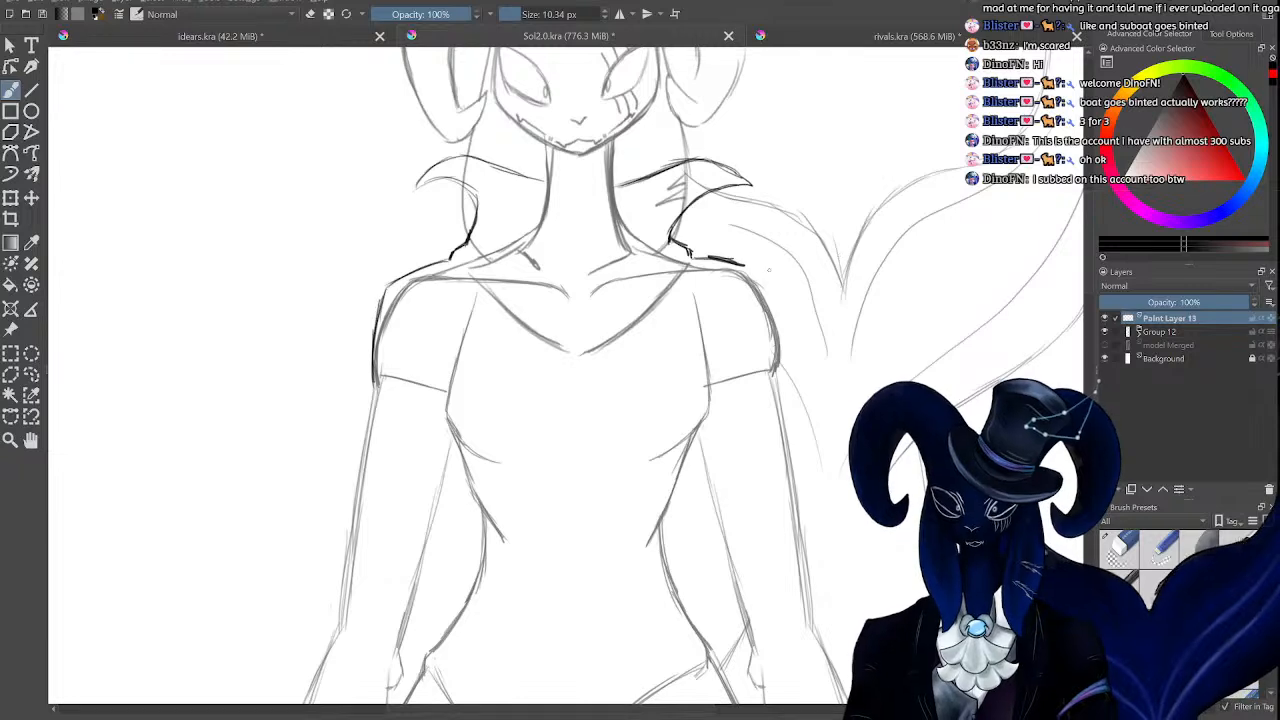
mouse_move(733, 263)
left_mouse_down()
mouse_move(755, 269)
mouse_move(777, 362)
left_mouse_up()
left_click_drag(764, 284, 778, 380)
left_click_drag(773, 322, 778, 390)
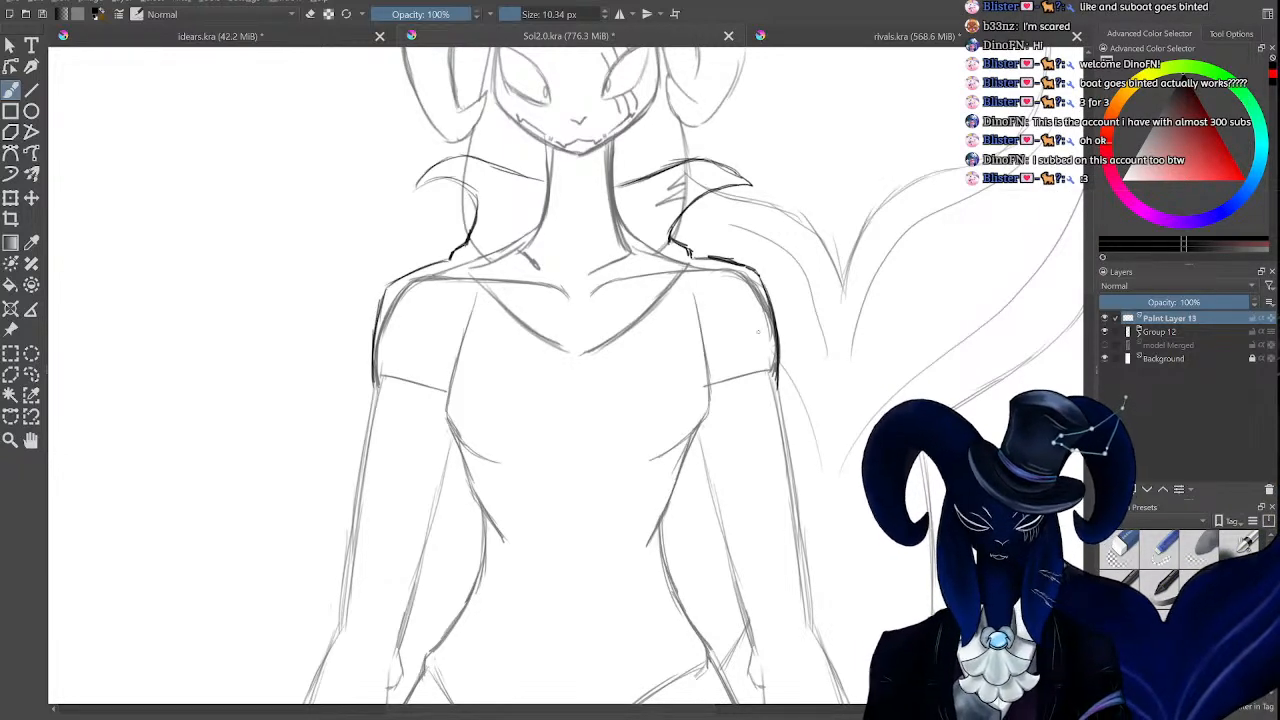
Erase the outer edge of the tail-side shoulder and redraw it slightly wider.
key("e")
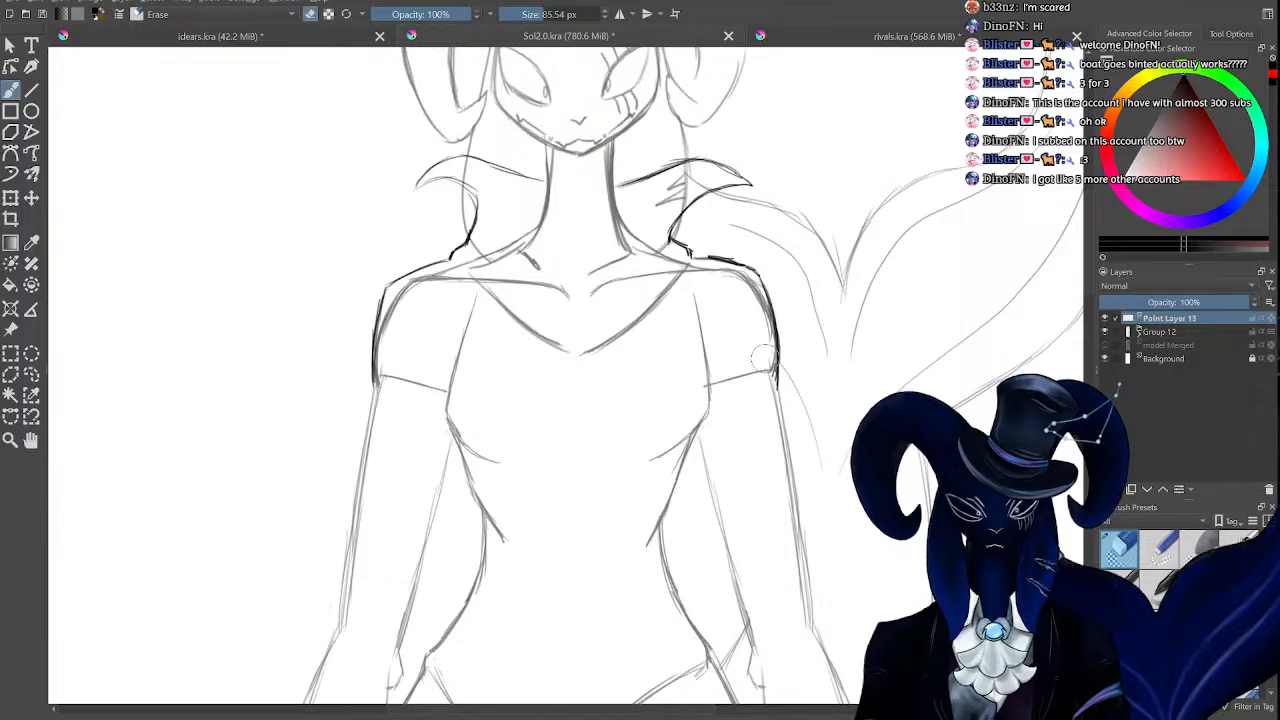
mouse_move(771, 402)
left_mouse_down()
mouse_move(759, 275)
mouse_move(772, 282)
mouse_move(779, 350)
left_mouse_up()
key("e")
left_click_drag(771, 278, 781, 374)
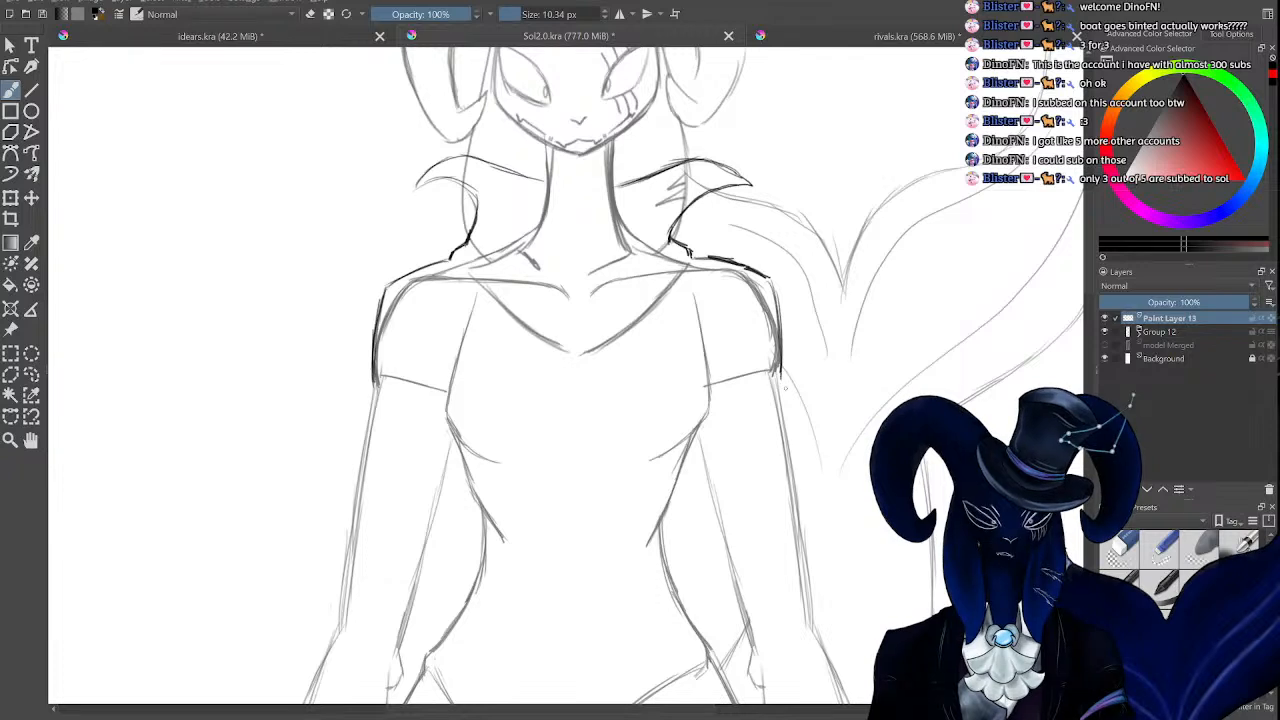
Sketch an angular, pointed hem around the tail-side upper arm, erasing and redrawing its outer corner.
mouse_move(790, 399)
left_mouse_down()
mouse_move(758, 411)
mouse_move(708, 403)
left_mouse_up()
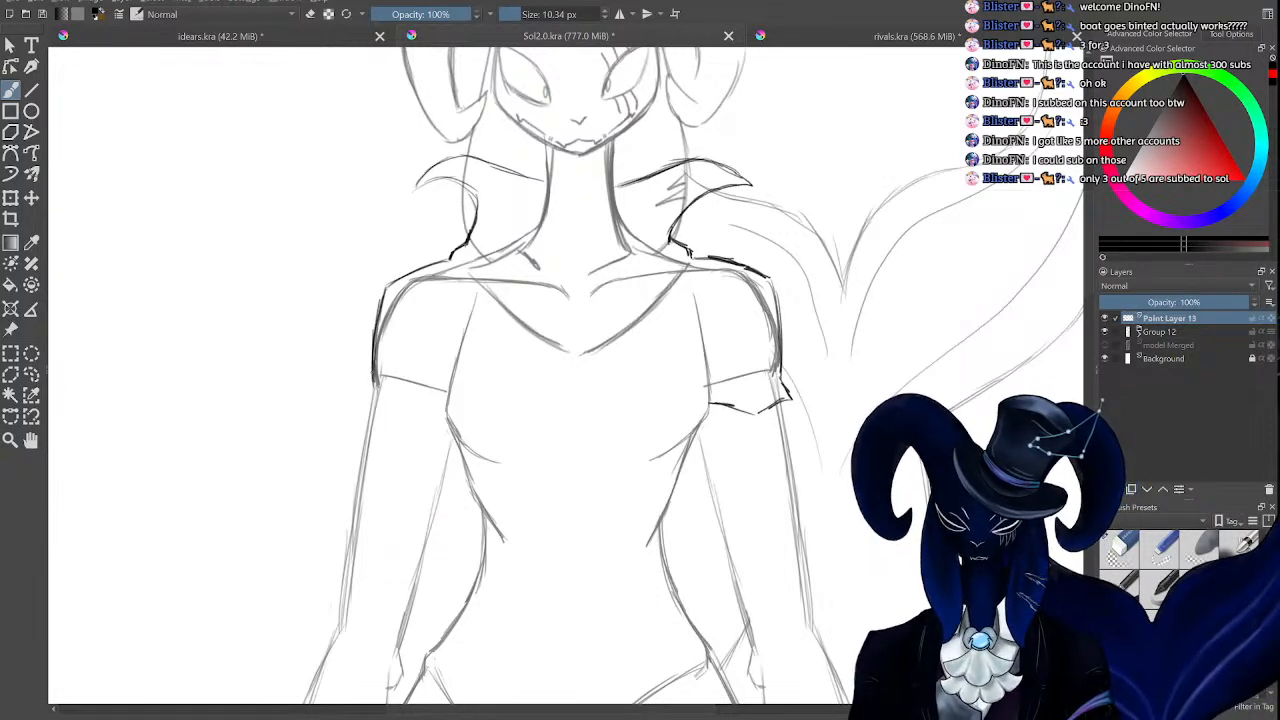
key("e")
left_click_drag(791, 398, 766, 408)
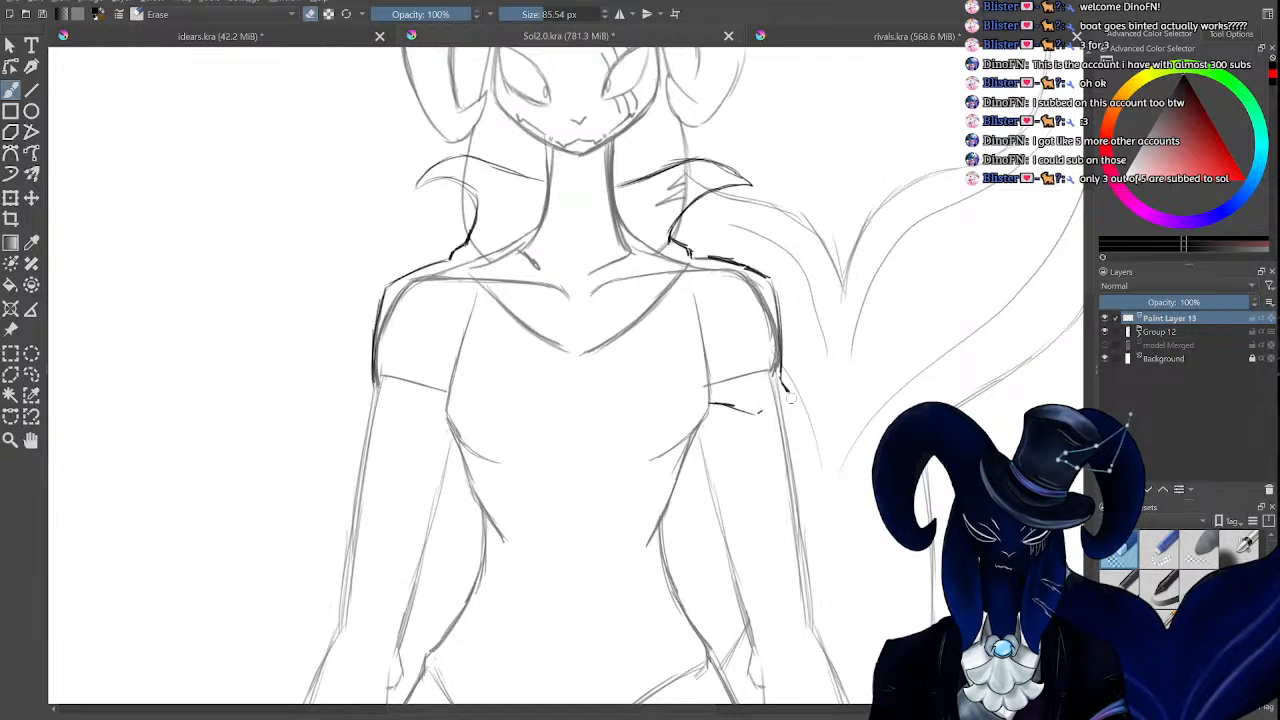
key("e")
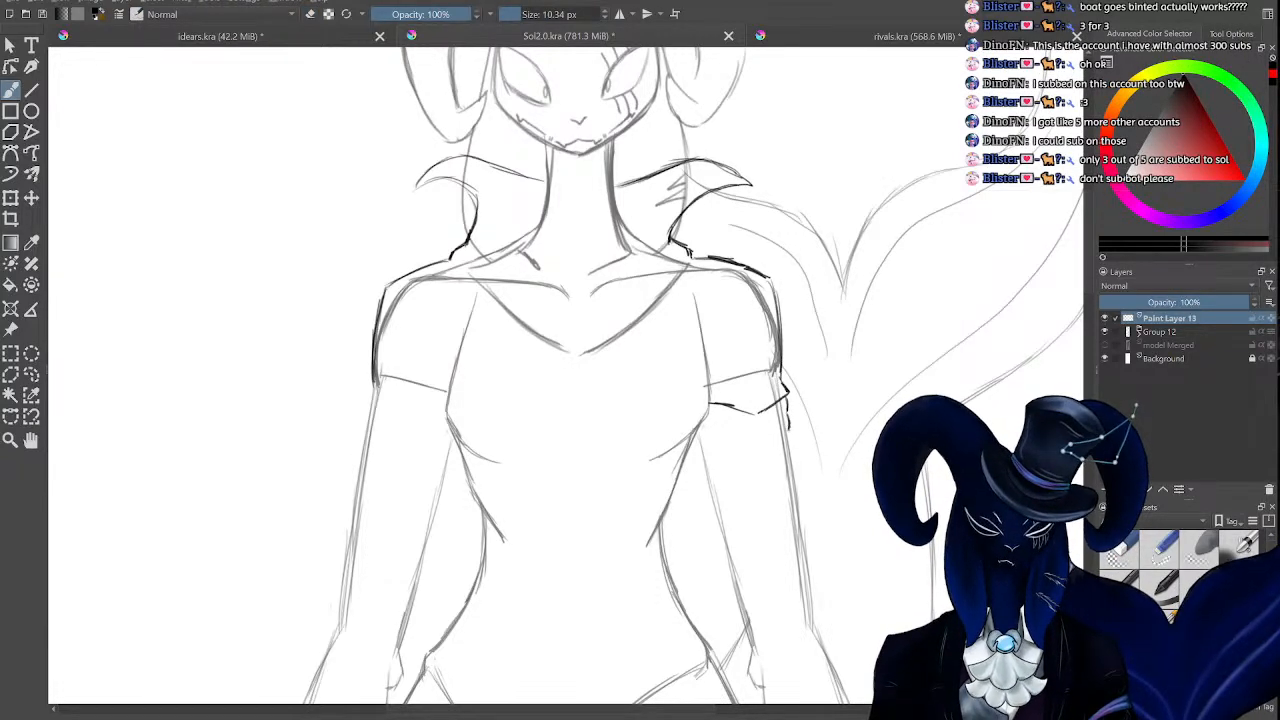
Sketch a second band edge around the arm just below the pointed sleeve hem, undoing and retrying the stroke.
left_click_drag(789, 430, 688, 446)
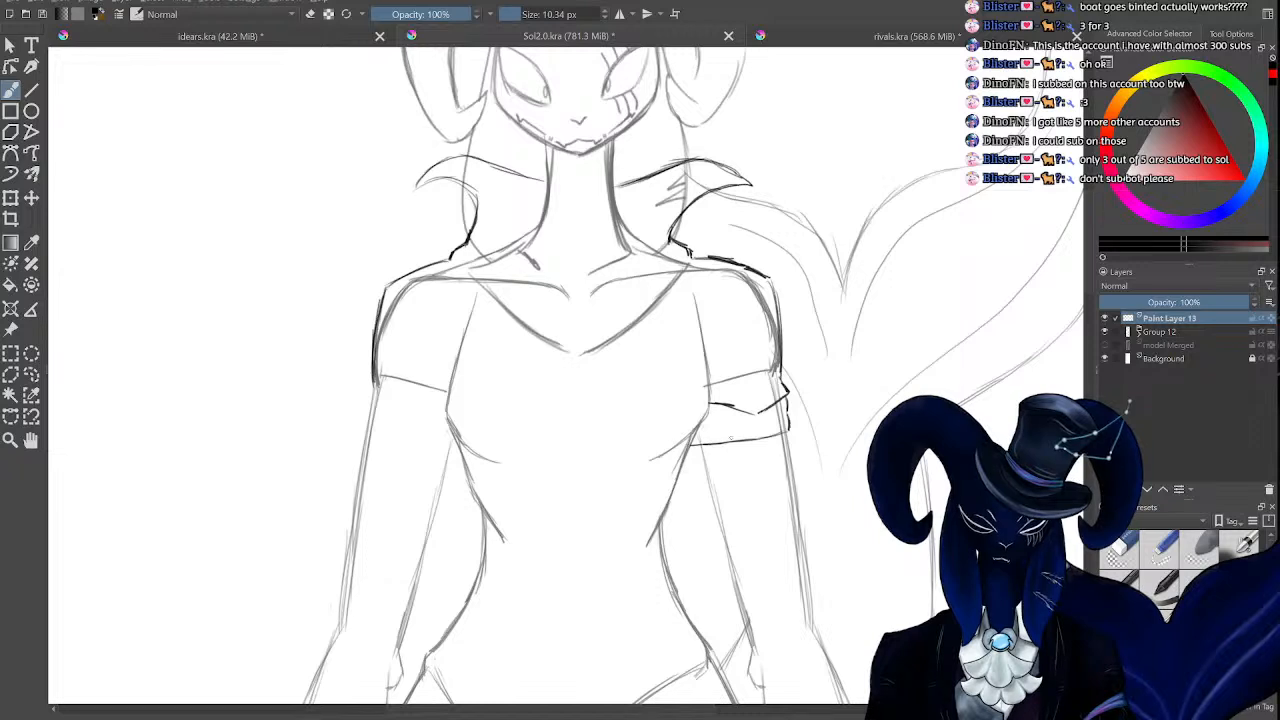
key("ctrl+z")
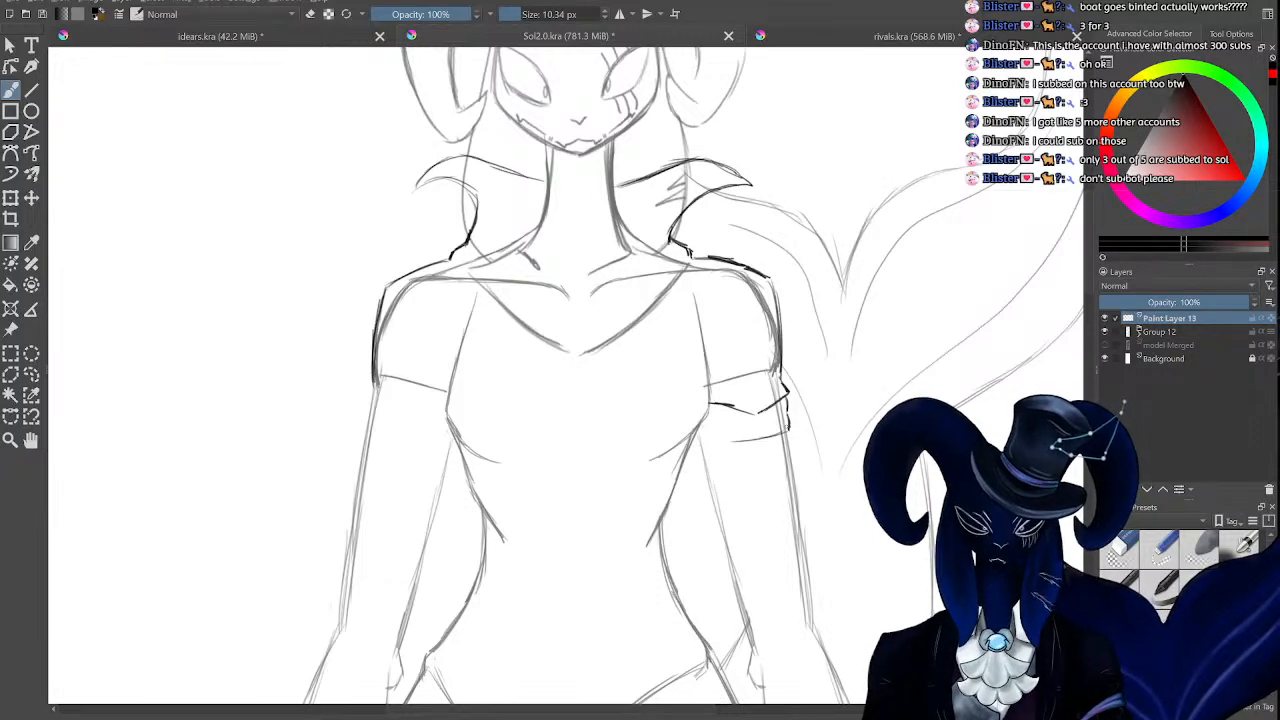
key("ctrl+z")
key("ctrl+z")
left_click_drag(789, 428, 690, 436)
key("ctrl+z")
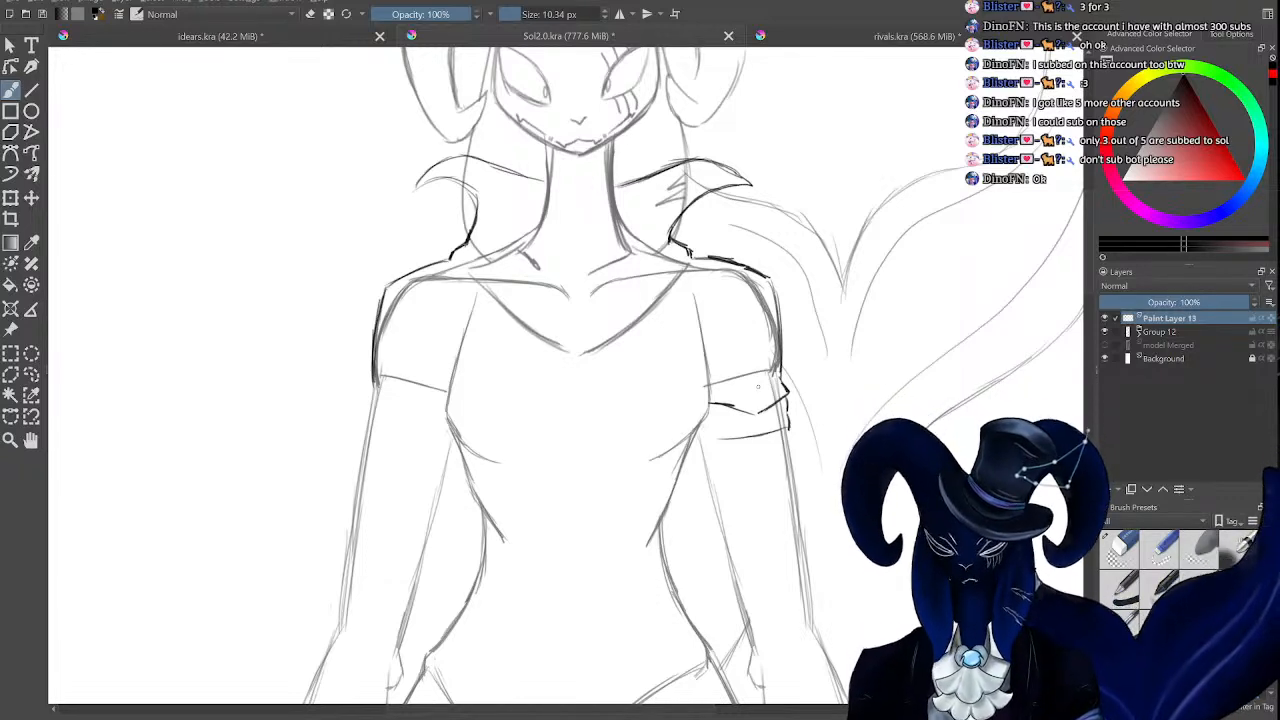
Examine the collar and shoulder lines against the whole figure.
key("ctrl+plus")
key("ctrl+minus")
key("ctrl+minus")
key("ctrl+minus")
key("ctrl+minus")
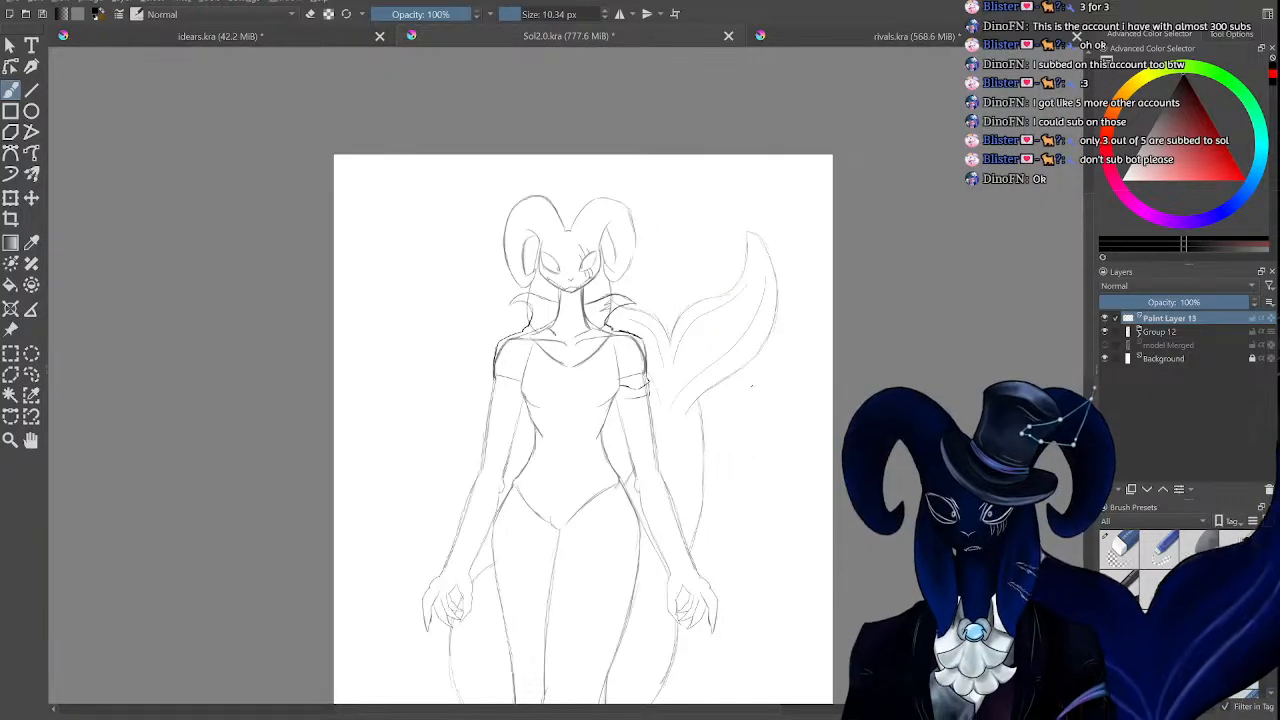
key("ctrl+plus")
key("ctrl+plus")
key("ctrl+plus")
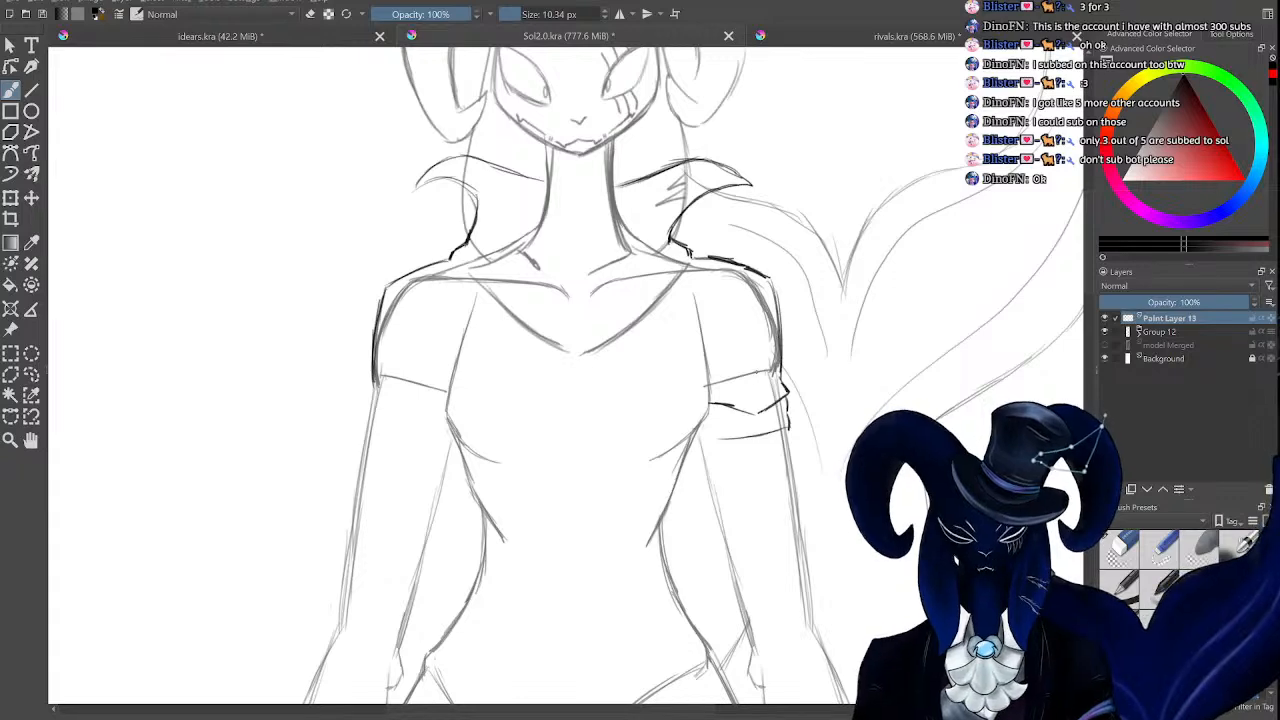
Sketch the garment's front edge opposite the tail, from shoulder past the chest toward the waist, with a short line crossing the collarbone.
key("ctrl+plus")
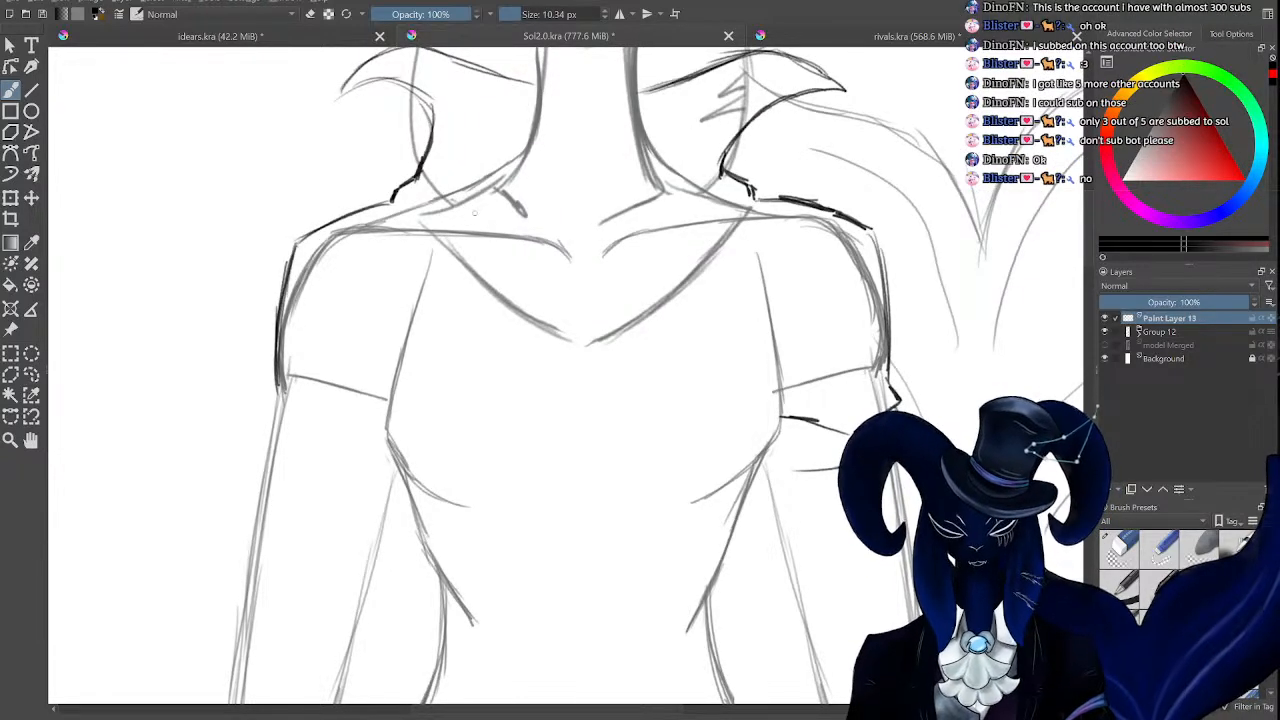
mouse_move(480, 174)
left_mouse_down()
mouse_move(450, 294)
mouse_move(451, 278)
left_mouse_up()
left_click_drag(400, 200, 357, 342)
mouse_move(379, 262)
left_mouse_down()
mouse_move(343, 388)
mouse_move(382, 500)
left_mouse_up()
left_click_drag(350, 412, 398, 526)
left_click_drag(365, 472, 408, 548)
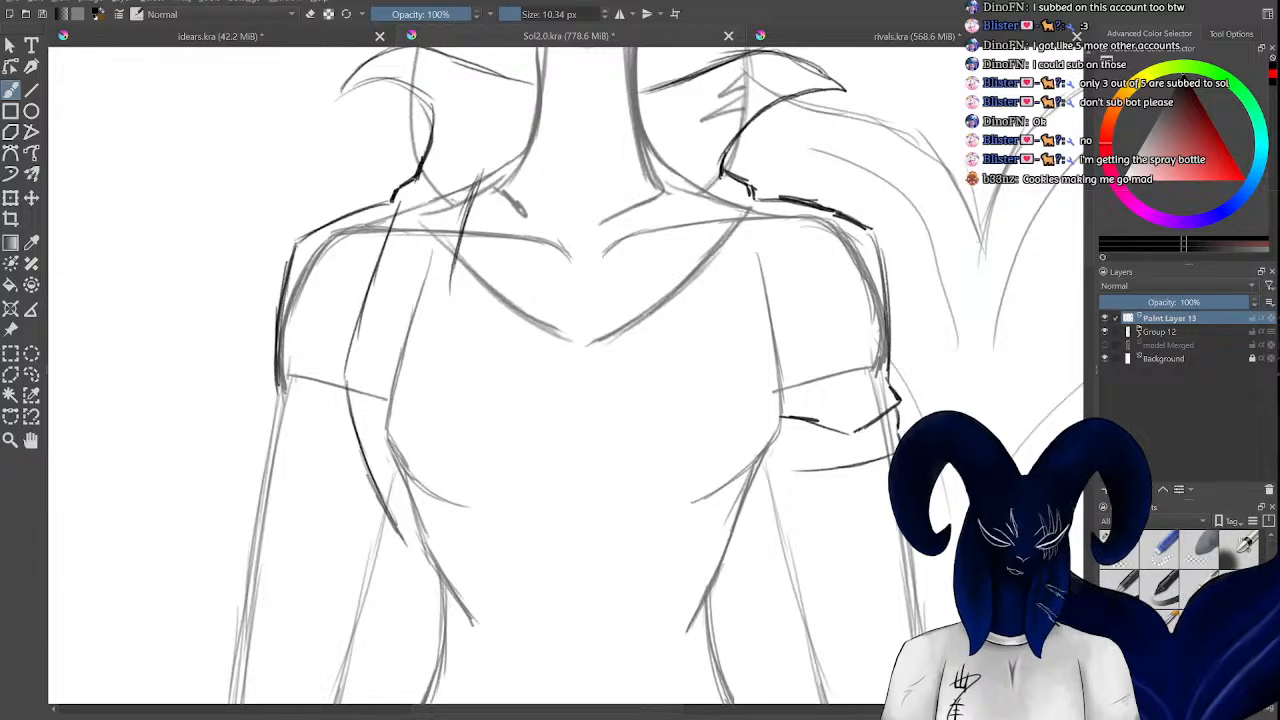
scroll(1090, 243, "up", 2)
scroll(1088, 259, "down", 3)
scroll(1088, 259, "down", 4)
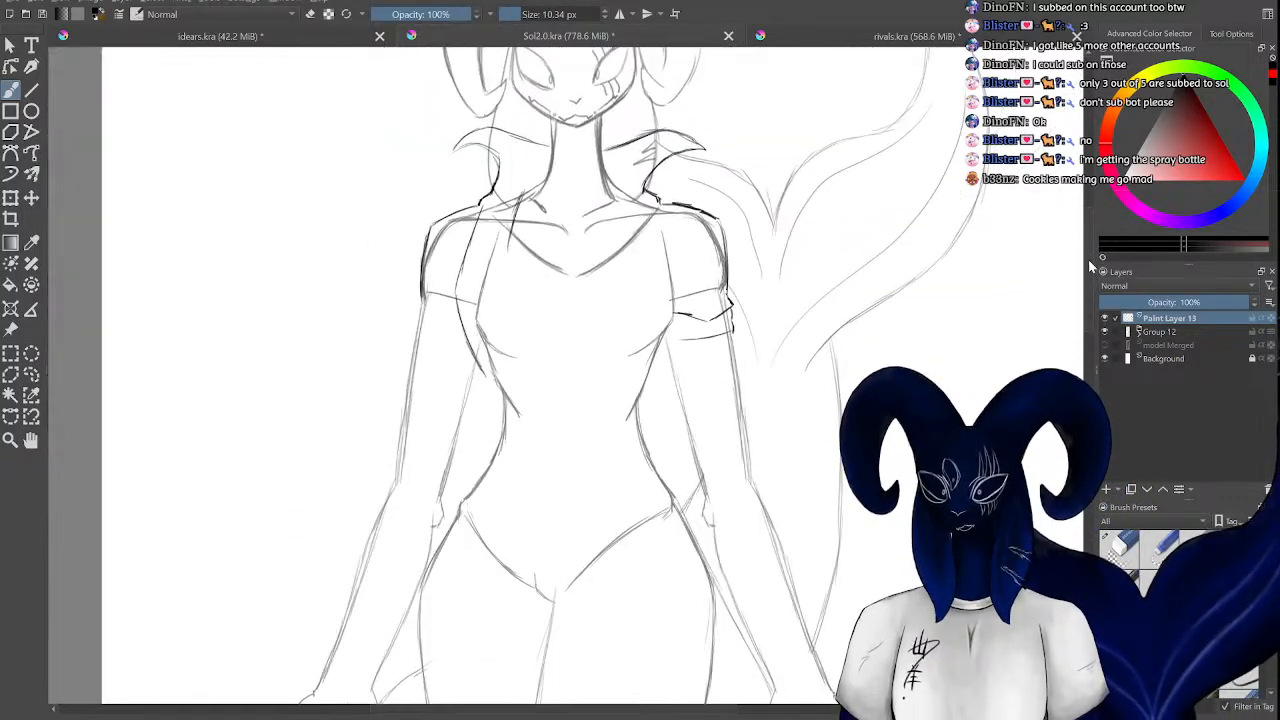
scroll(1088, 259, "up", 3)
key("ctrl+plus")
key("ctrl+minus")
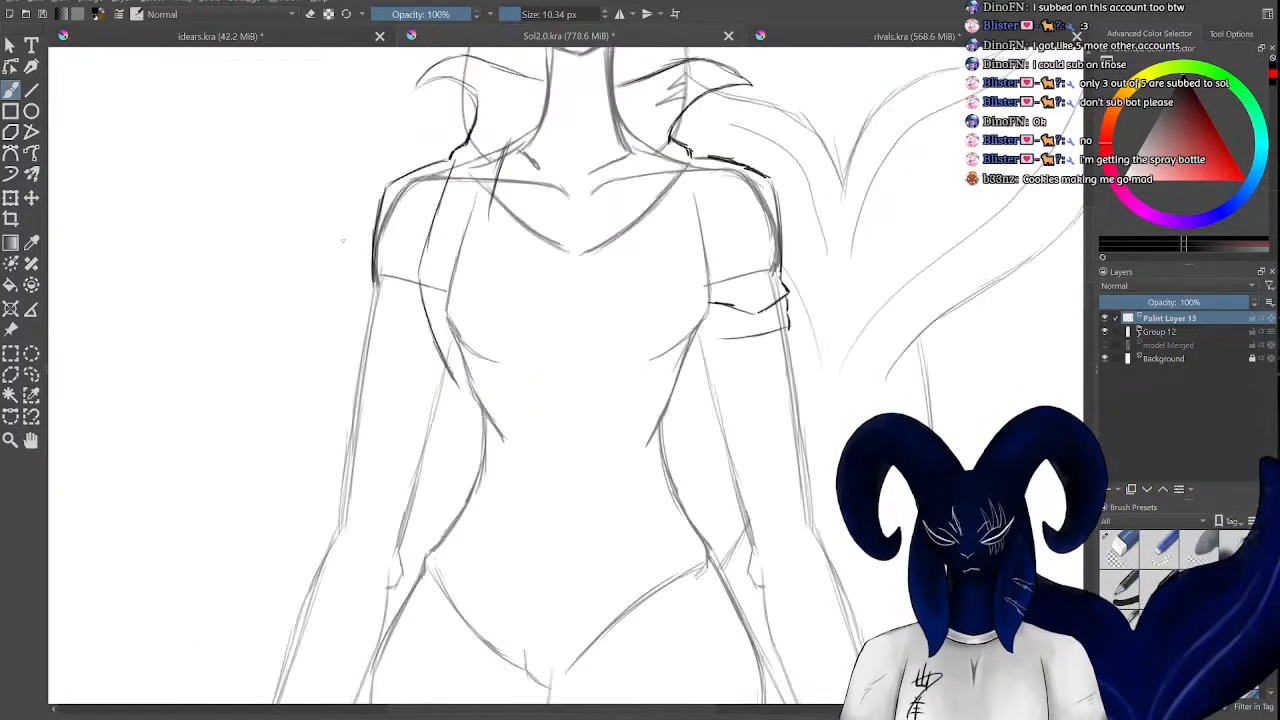
Sketch a small pointed notch at the sleeve's outer edge opposite the tail and trace both sides of that arm down to the elbow.
left_click_drag(375, 272, 348, 402)
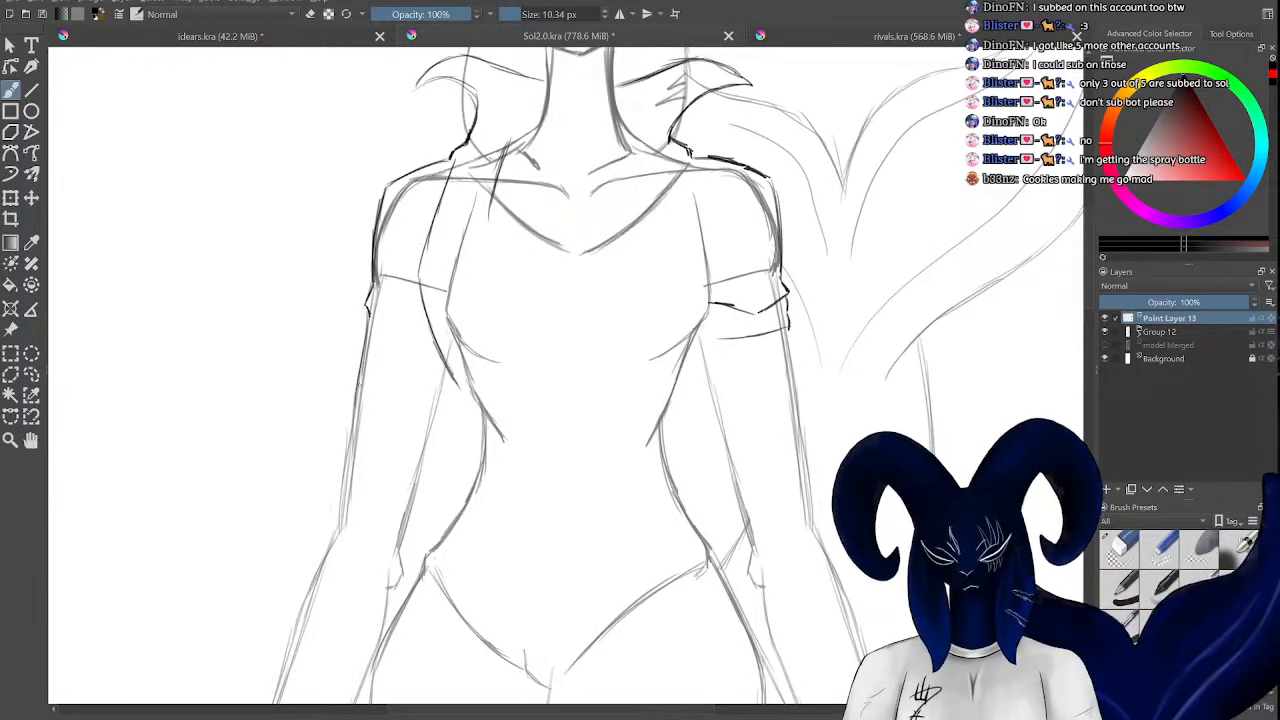
left_click_drag(367, 318, 337, 520)
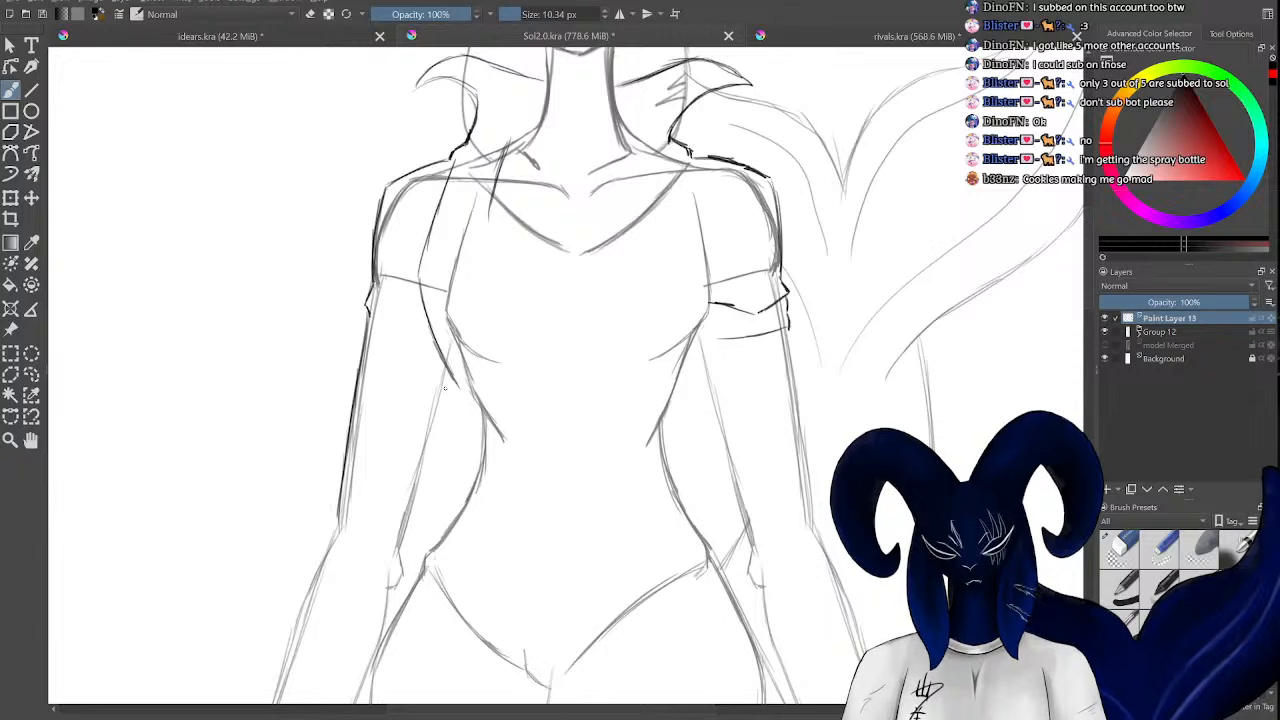
left_click_drag(442, 390, 410, 510)
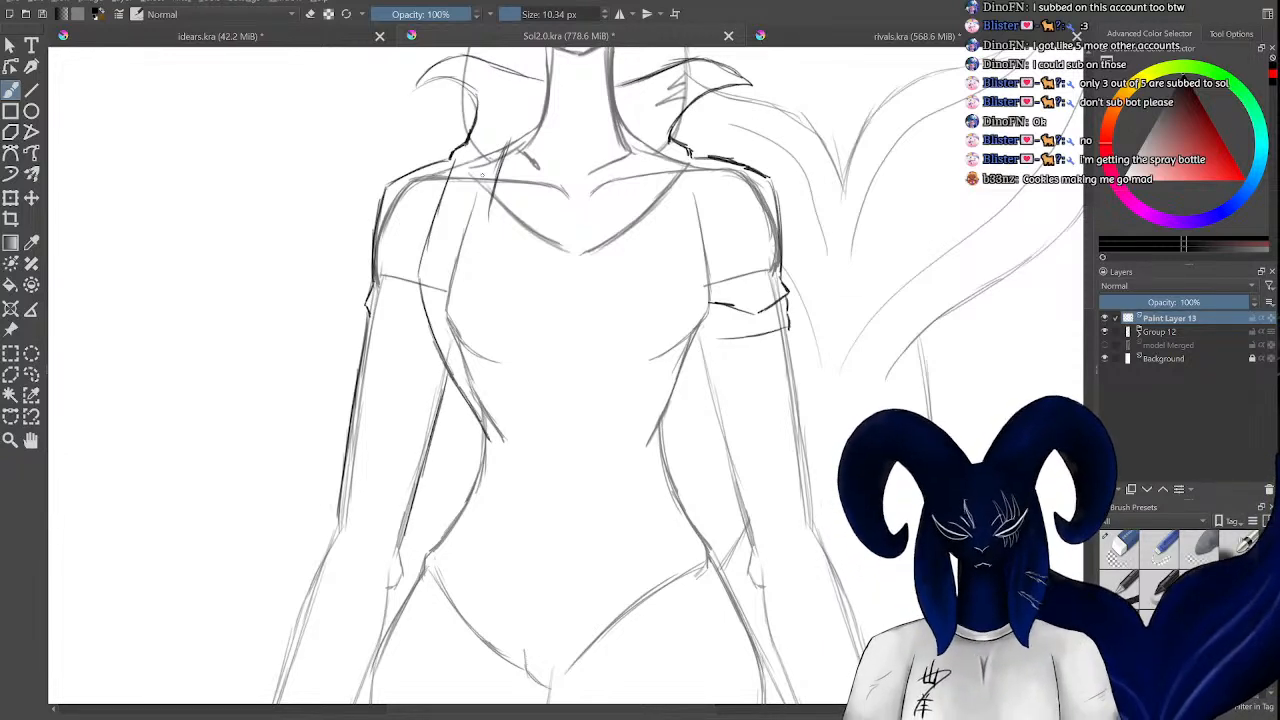
Replace the curved front edge opposite the tail with an angular lapel edge running from shoulder to armpit, with an outward corner over the upper chest.
mouse_move(452, 166)
left_mouse_down()
mouse_move(421, 278)
mouse_move(434, 338)
mouse_move(488, 436)
left_mouse_up()
mouse_move(482, 148)
left_mouse_down()
mouse_move(420, 226)
mouse_move(454, 342)
left_mouse_up()
left_click_drag(424, 256, 453, 336)
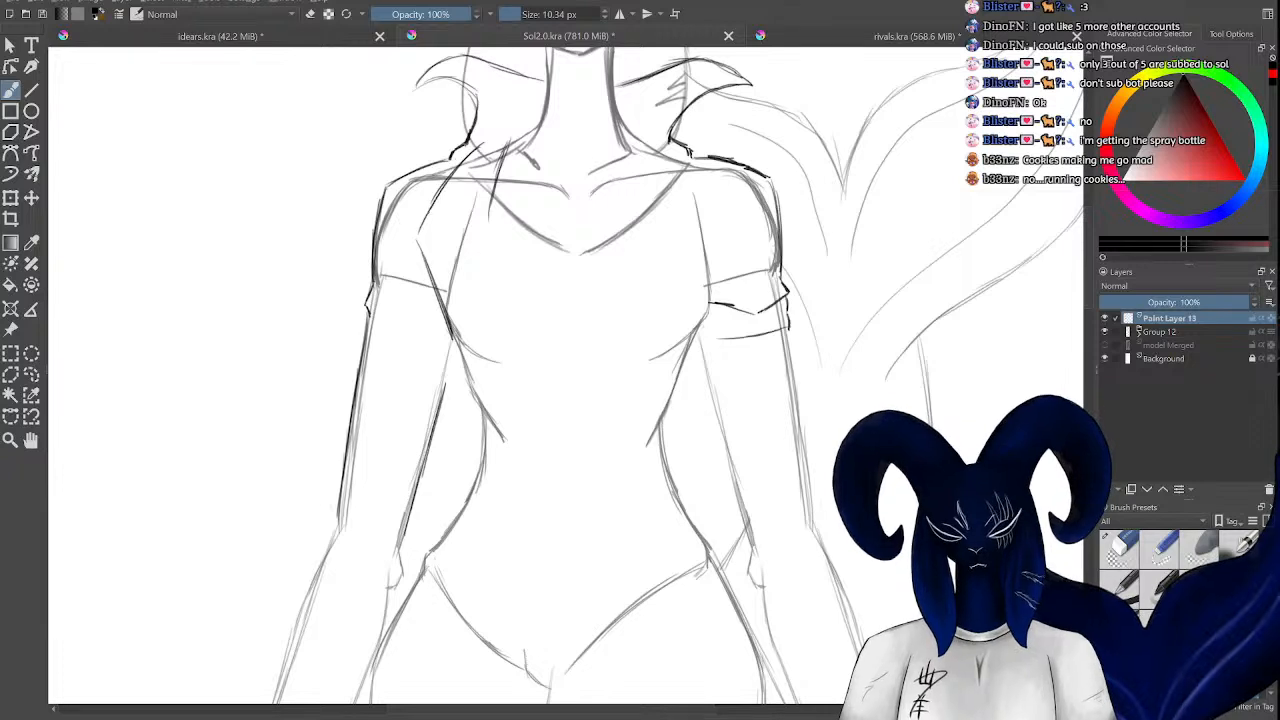
left_click_drag(433, 205, 414, 244)
Sketch the lapel's inner edge from the collar across the collarbone and down the chest.
left_click_drag(502, 166, 474, 300)
left_click_drag(491, 206, 471, 324)
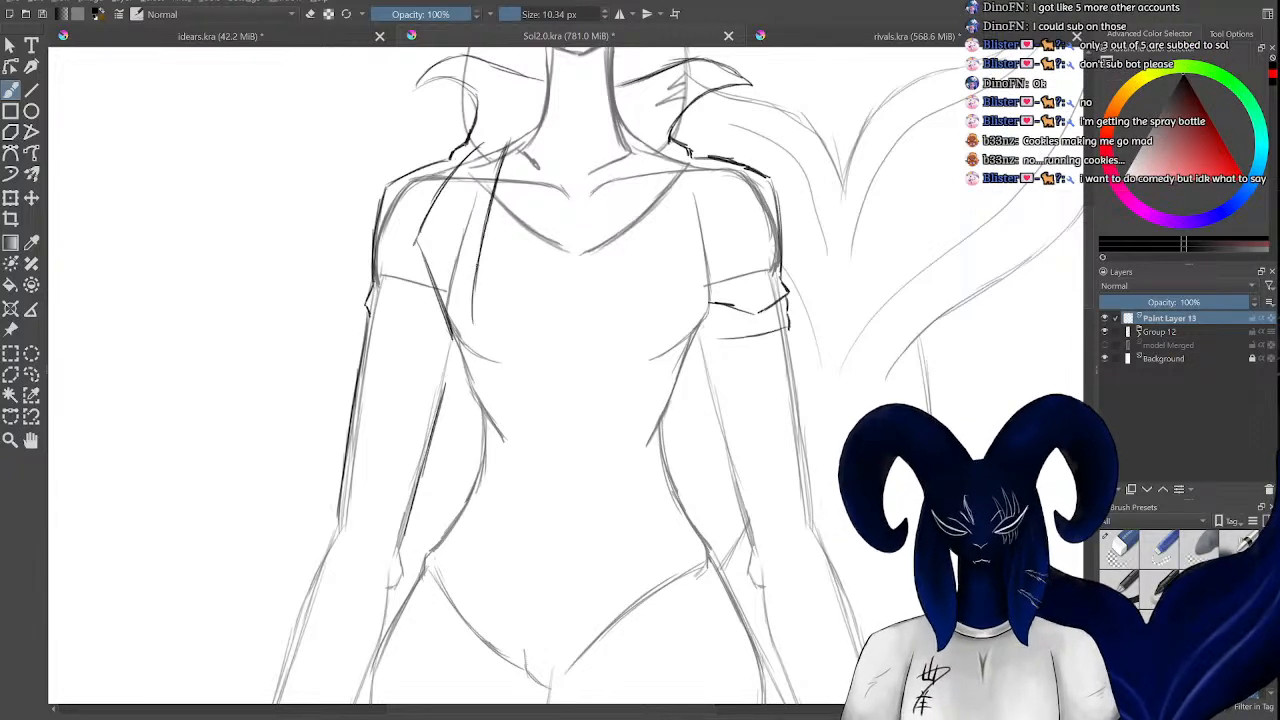
left_click_drag(479, 246, 471, 325)
left_click_drag(476, 280, 468, 339)
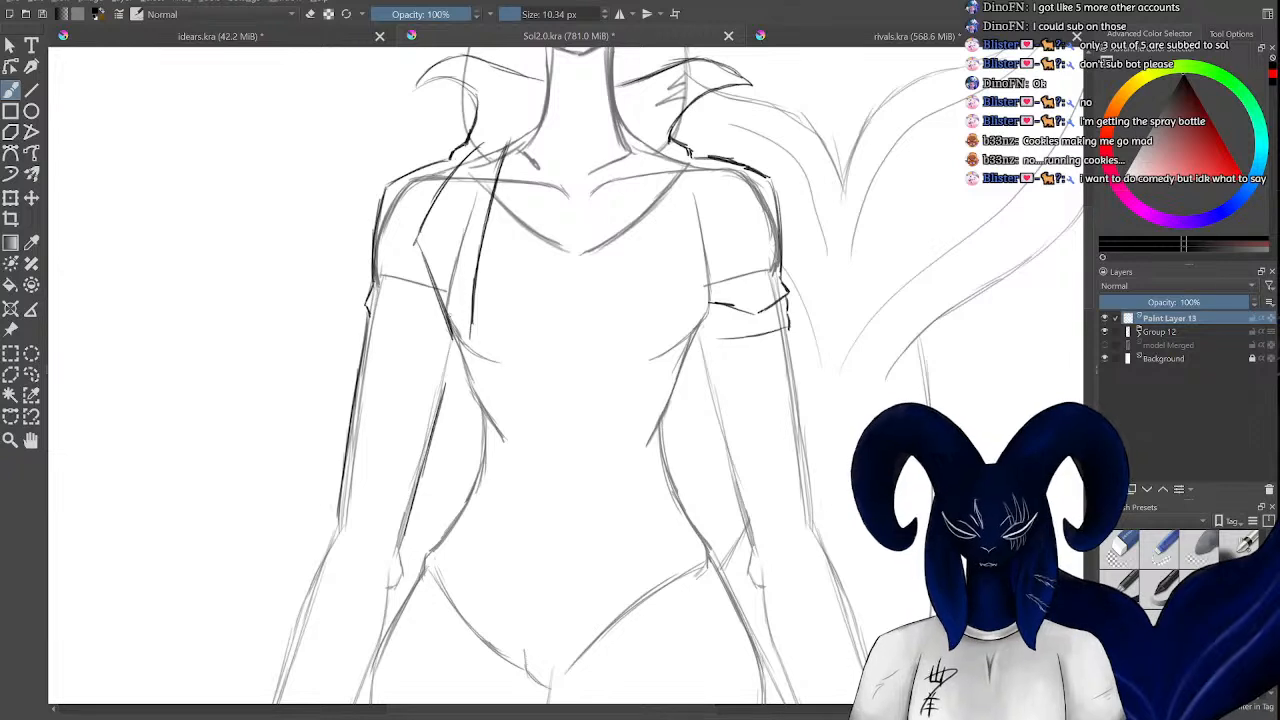
Sketch a lower panel below the lapel opposite the tail, jutting outward under the armpit and tapering to a point at the waist.
mouse_move(454, 316)
left_mouse_down()
mouse_move(427, 367)
mouse_move(454, 433)
left_mouse_up()
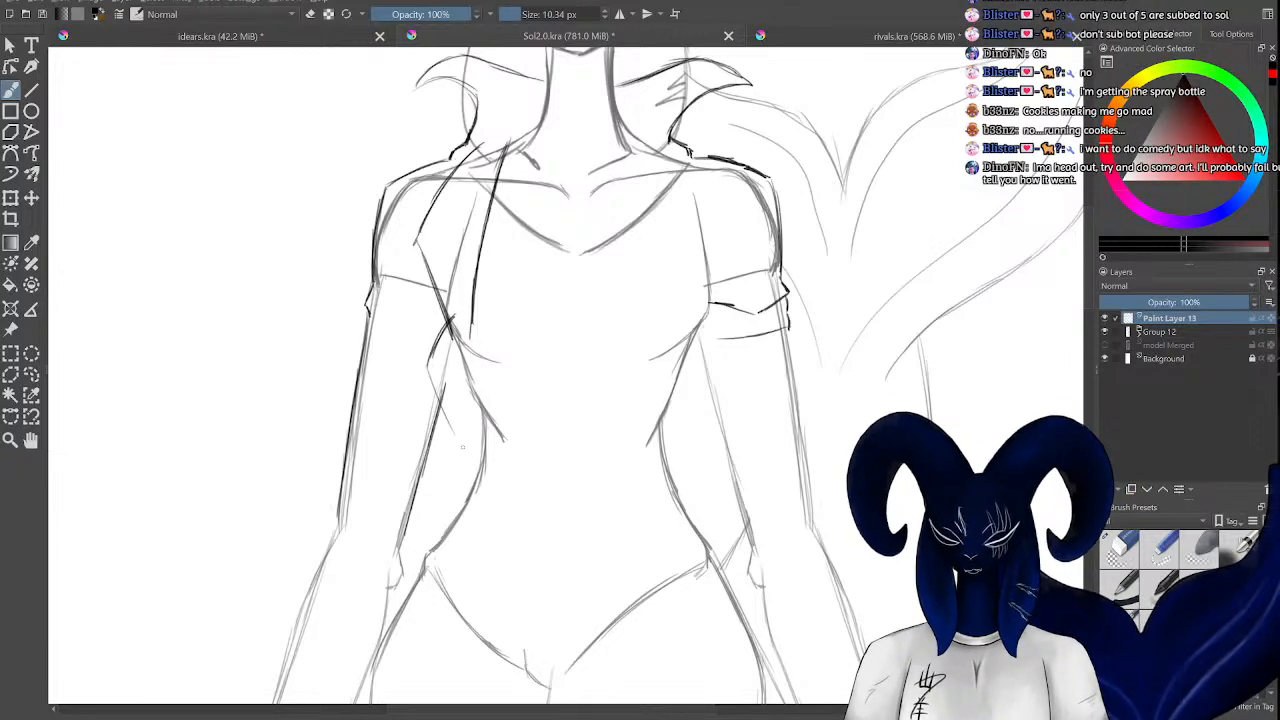
left_click_drag(431, 377, 484, 494)
left_click_drag(445, 425, 506, 528)
left_click_drag(486, 470, 499, 511)
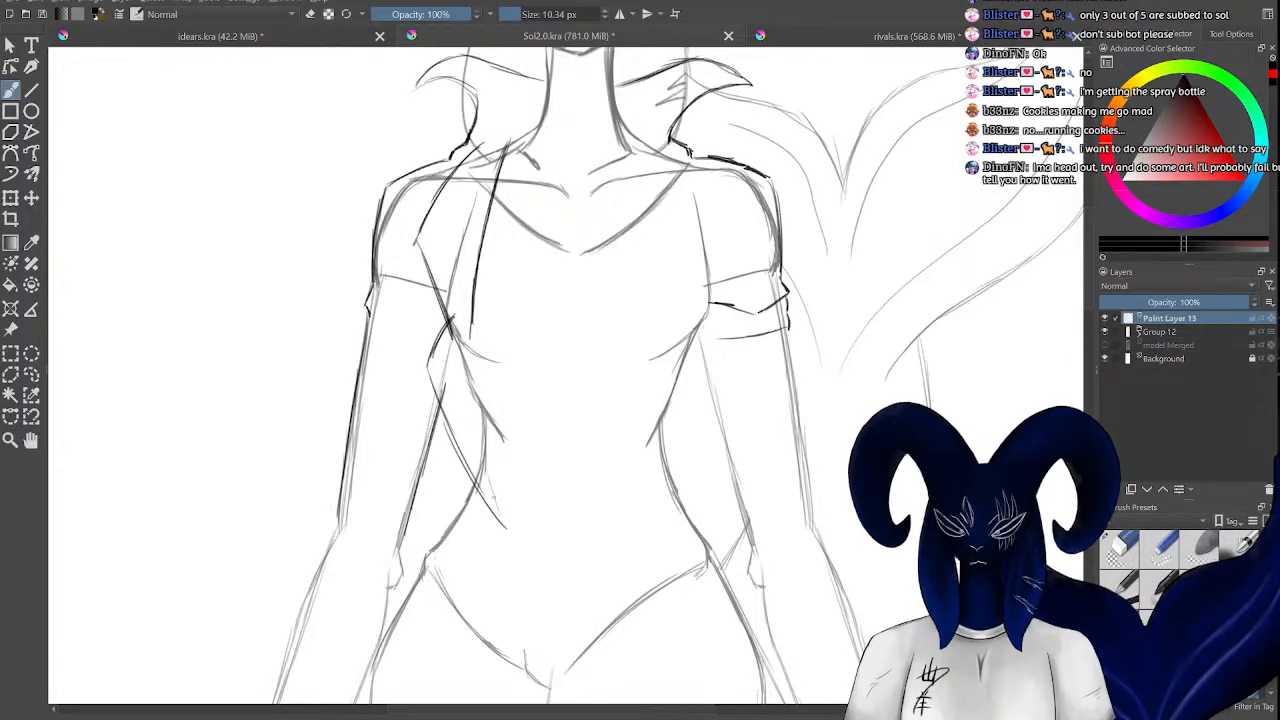
mouse_move(477, 433)
left_mouse_down()
mouse_move(504, 526)
mouse_move(492, 504)
left_mouse_up()
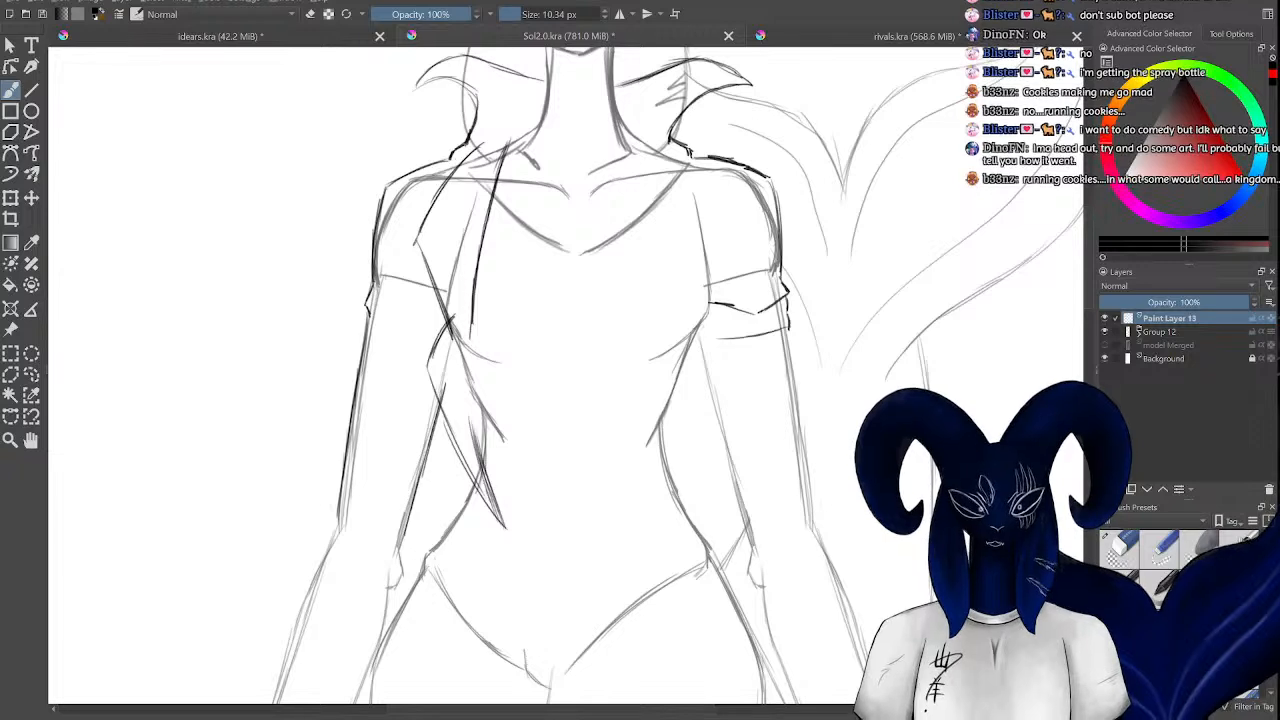
mouse_move(466, 412)
left_mouse_down()
mouse_move(486, 490)
mouse_move(472, 450)
left_mouse_up()
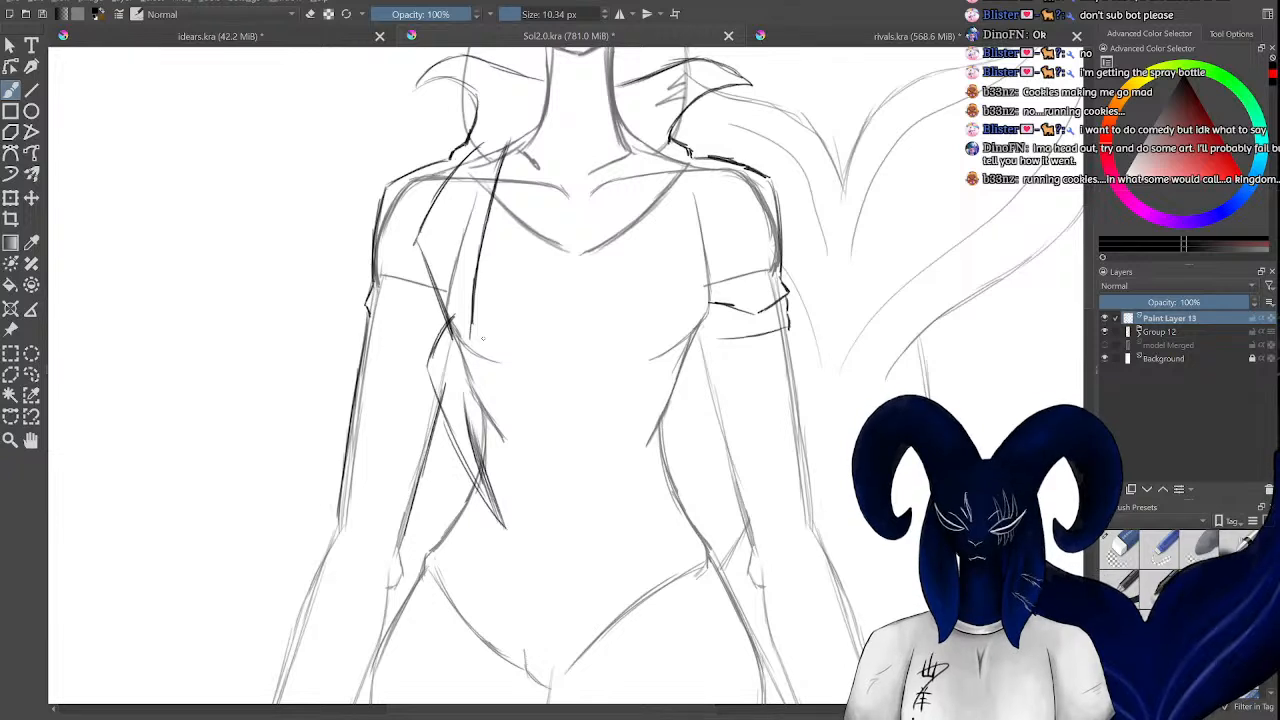
Extend the lapel's inner edge down to the panel's pointed waist tip and reinforce the short shoulder line beside the collar.
left_click_drag(474, 292, 463, 377)
mouse_move(469, 322)
left_mouse_down()
mouse_move(464, 383)
mouse_move(493, 503)
left_mouse_up()
left_click_drag(474, 449, 503, 530)
left_click_drag(470, 488, 499, 527)
key("e")
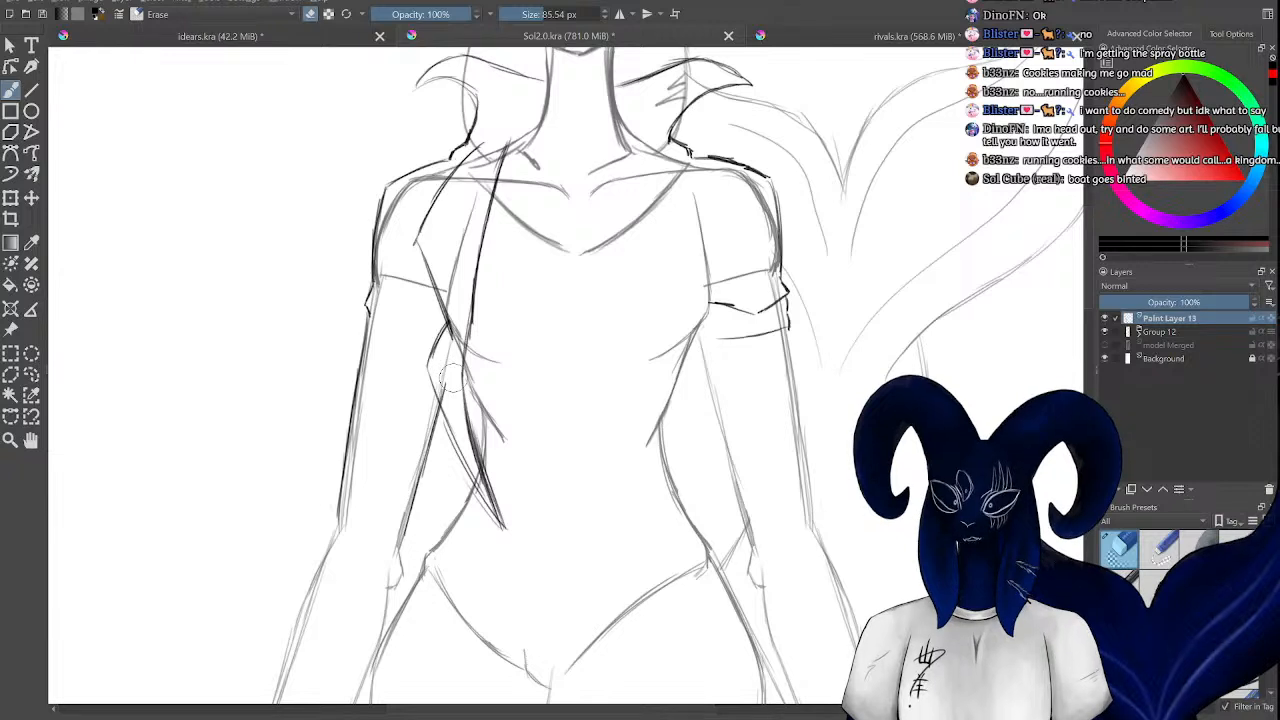
key("e")
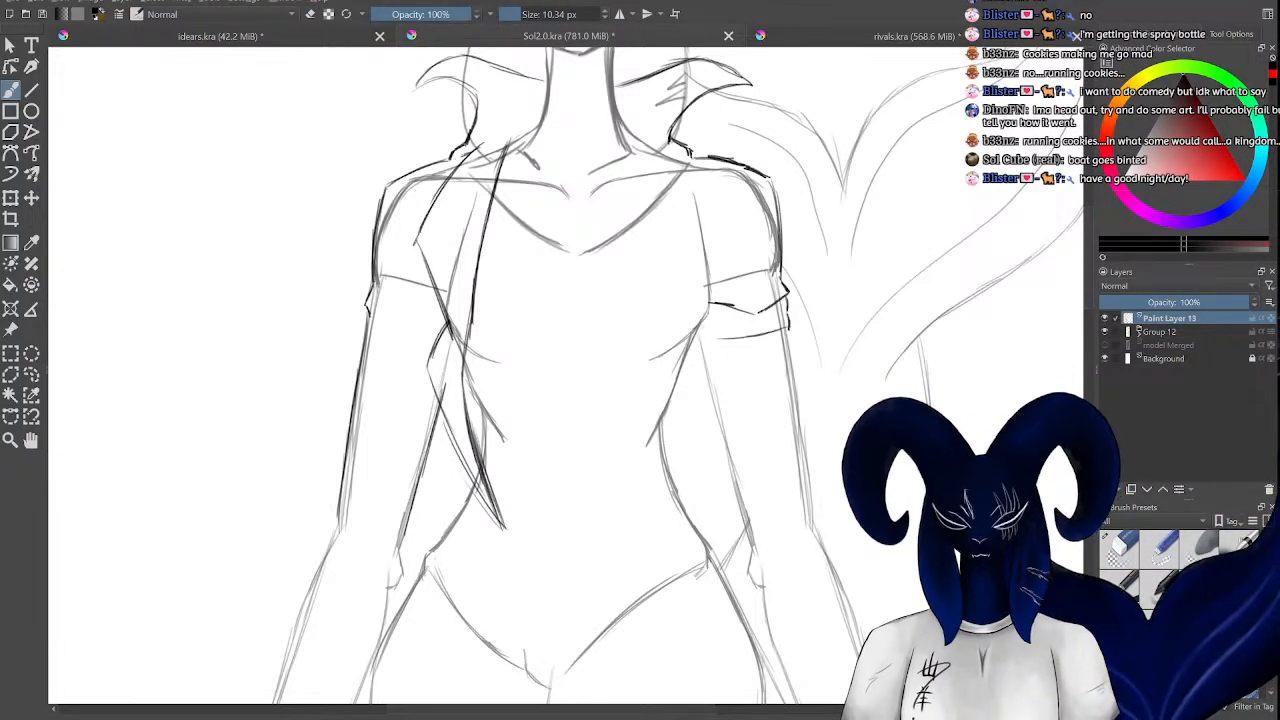
left_click_drag(475, 147, 444, 161)
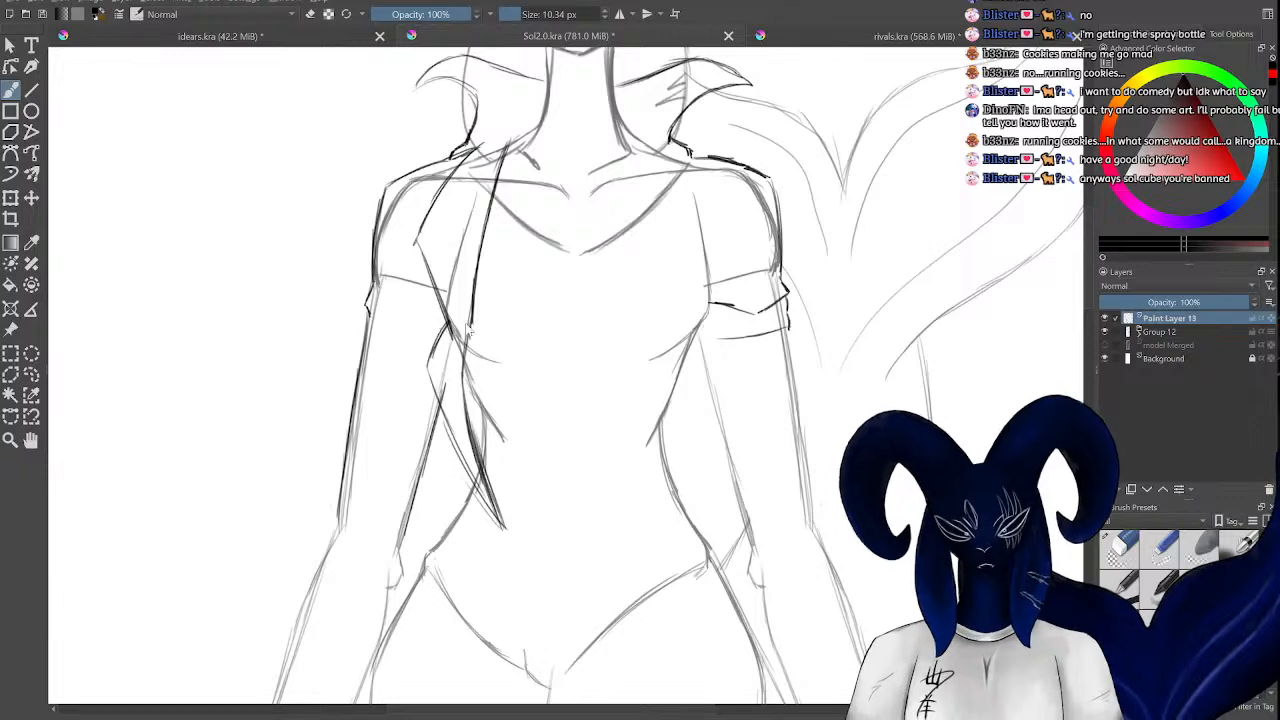
Switch to the dark two-character illustration with white flames and examine the horned character's face and the whole composition.
scroll(563, 430, "down", 1)
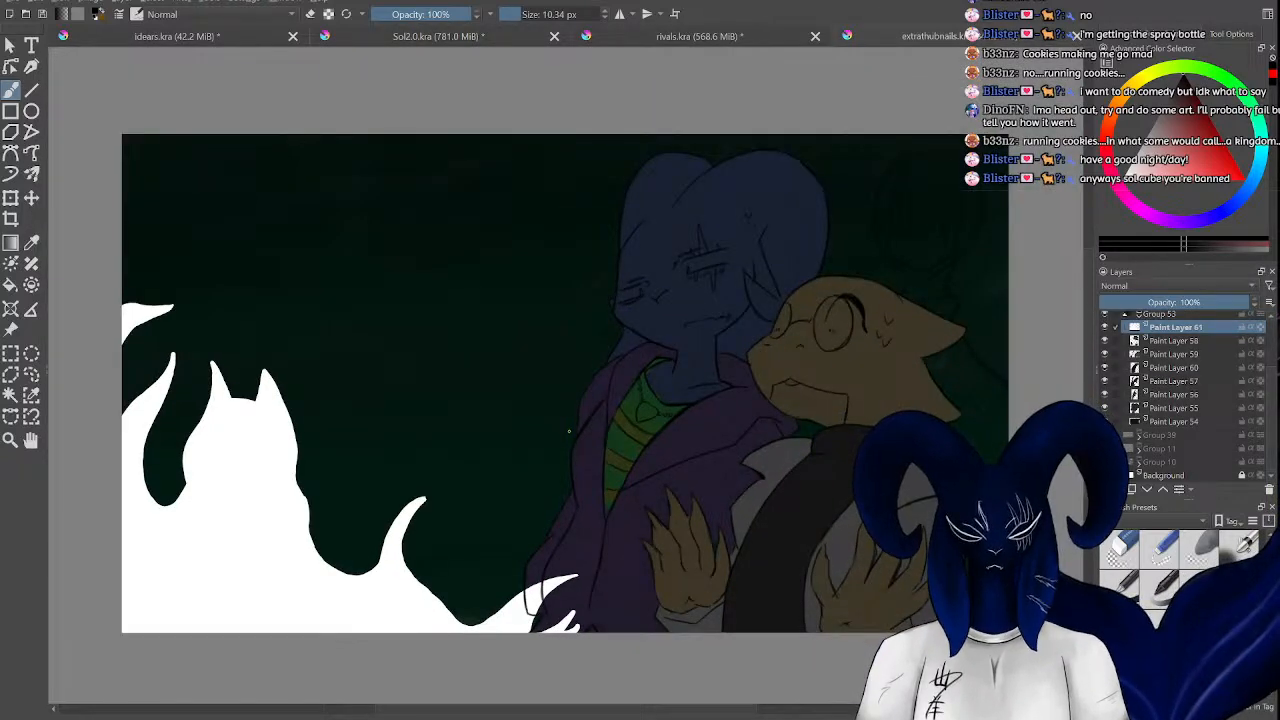
scroll(553, 419, "down", 3)
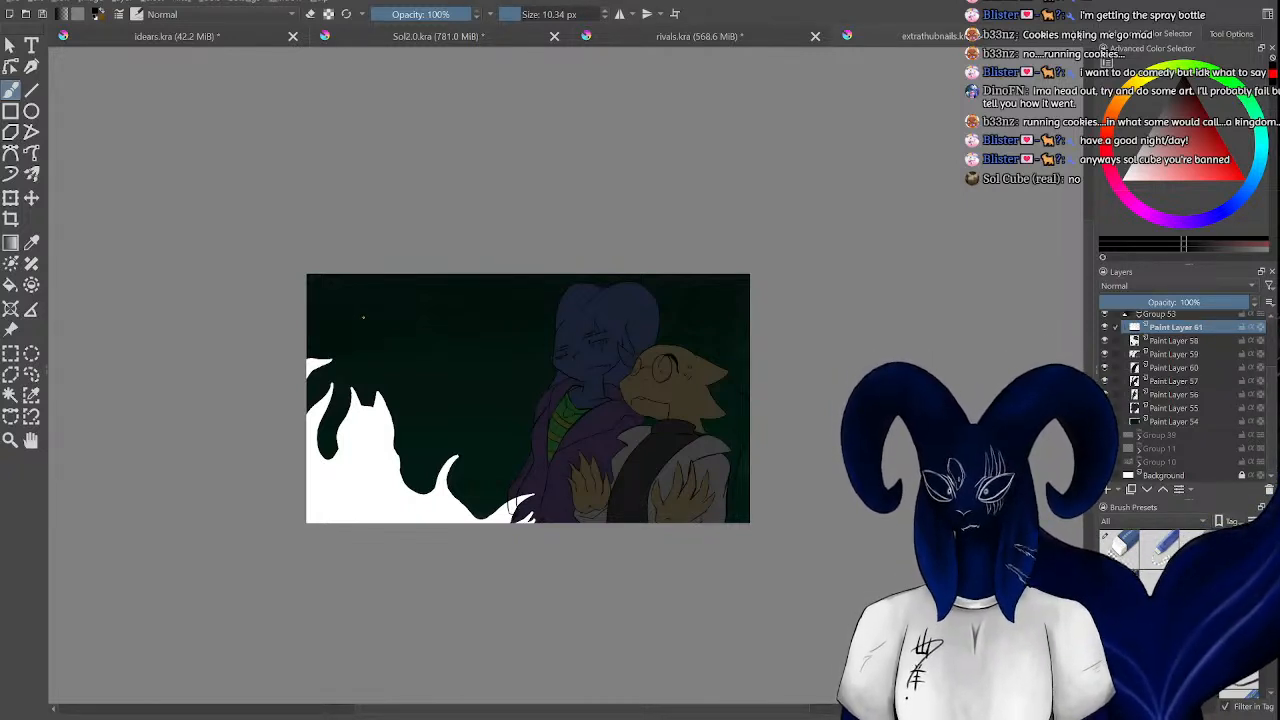
key("plus")
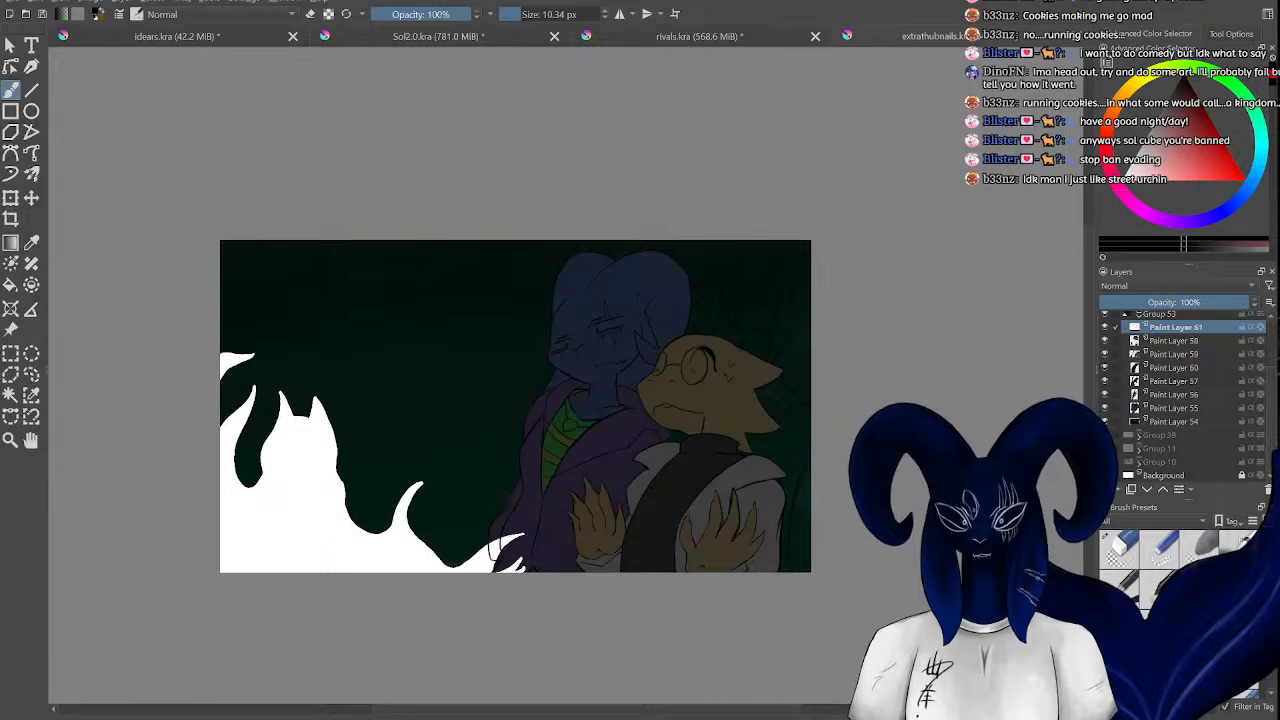
key("ctrl+plus")
key("ctrl+plus")
key("ctrl+plus")
key("ctrl+plus")
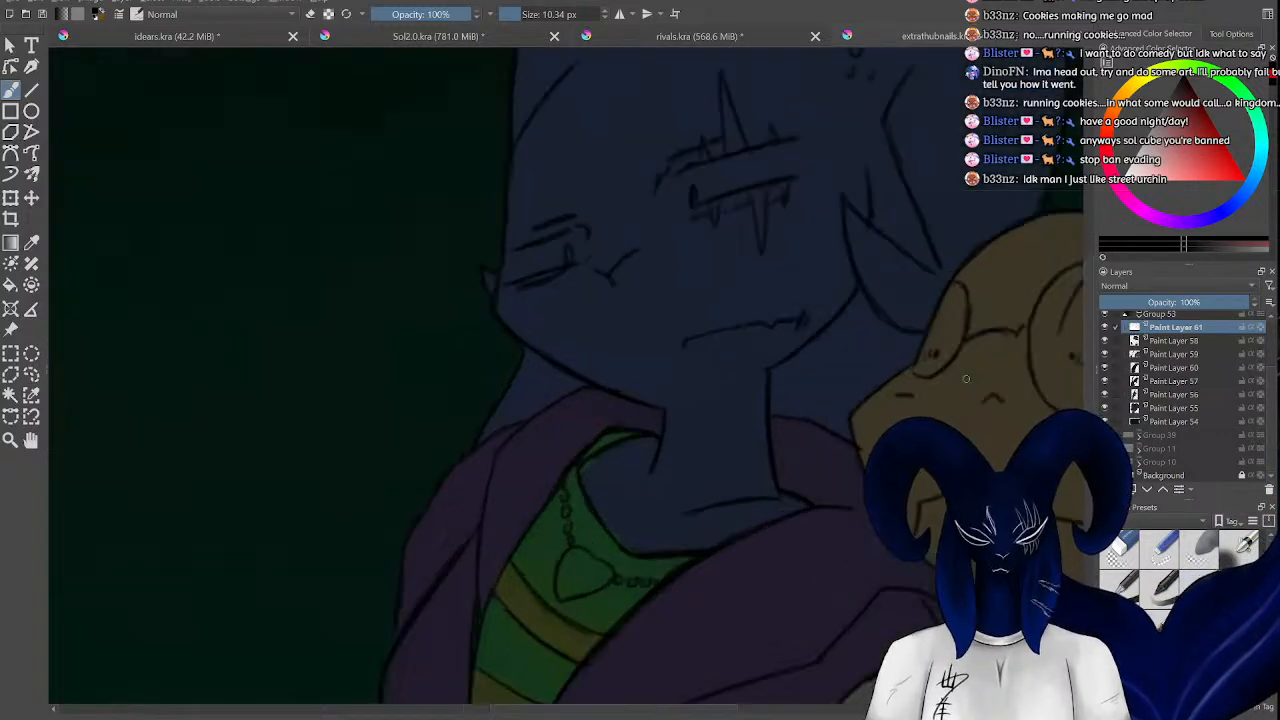
scroll(1087, 295, "up", 5)
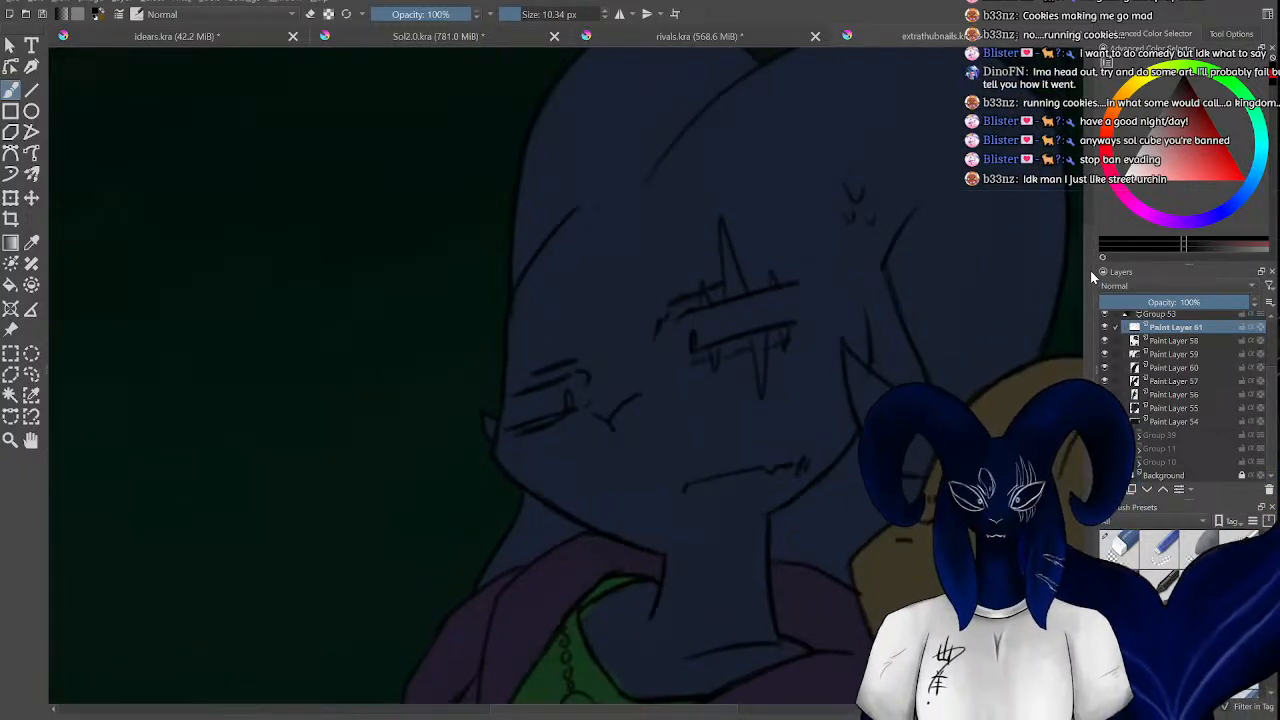
key("ctrl+plus")
key("ctrl+plus")
key("ctrl+minus")
scroll(1091, 267, "down", 2)
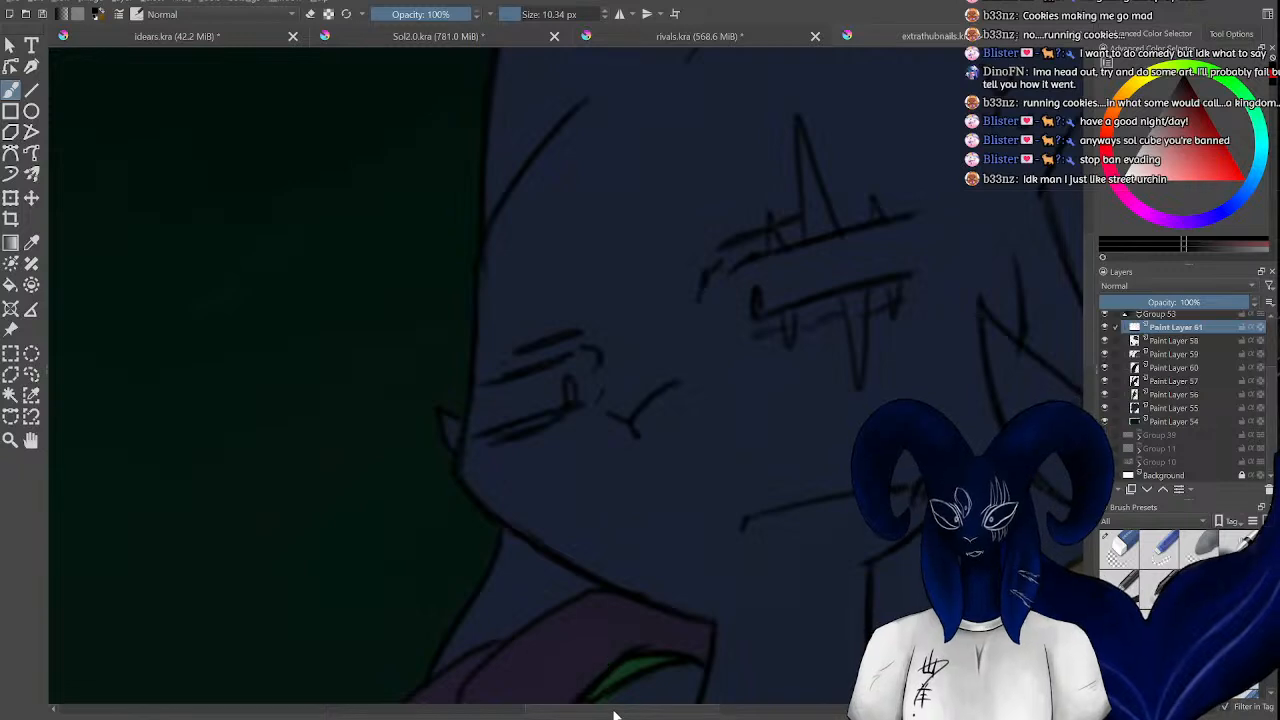
left_click_drag(614, 714, 651, 708)
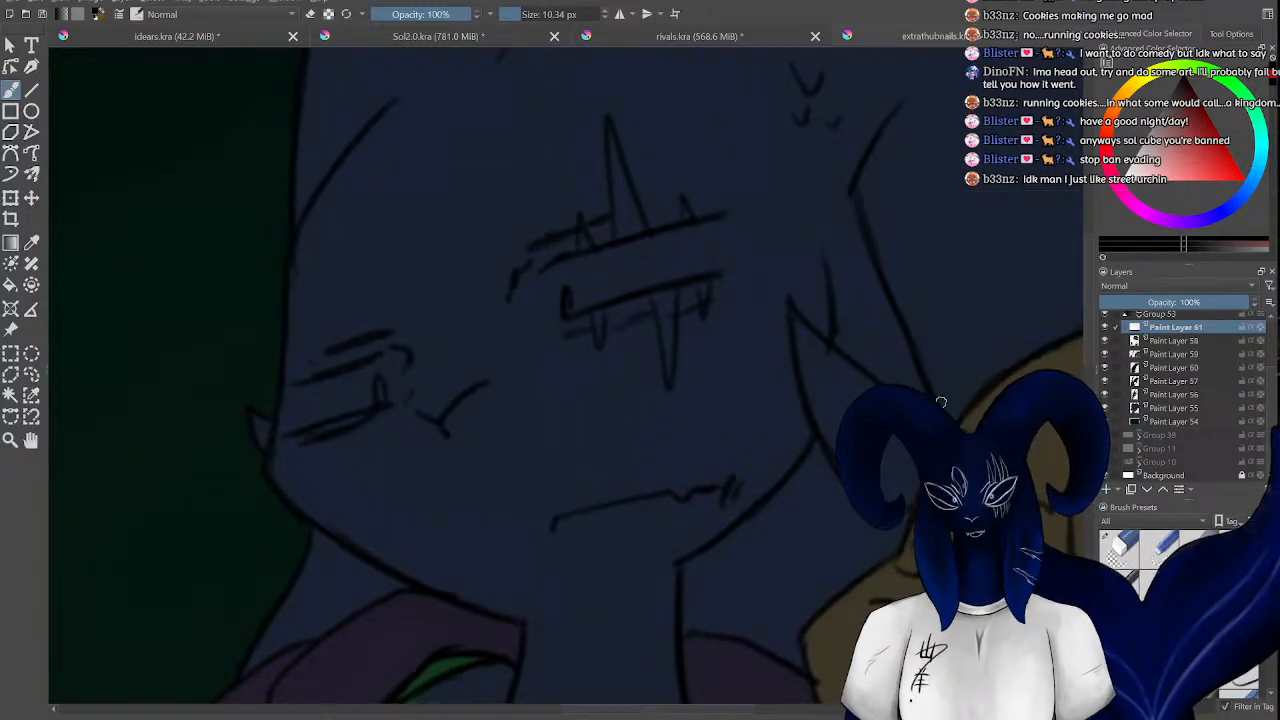
key("ctrl+minus")
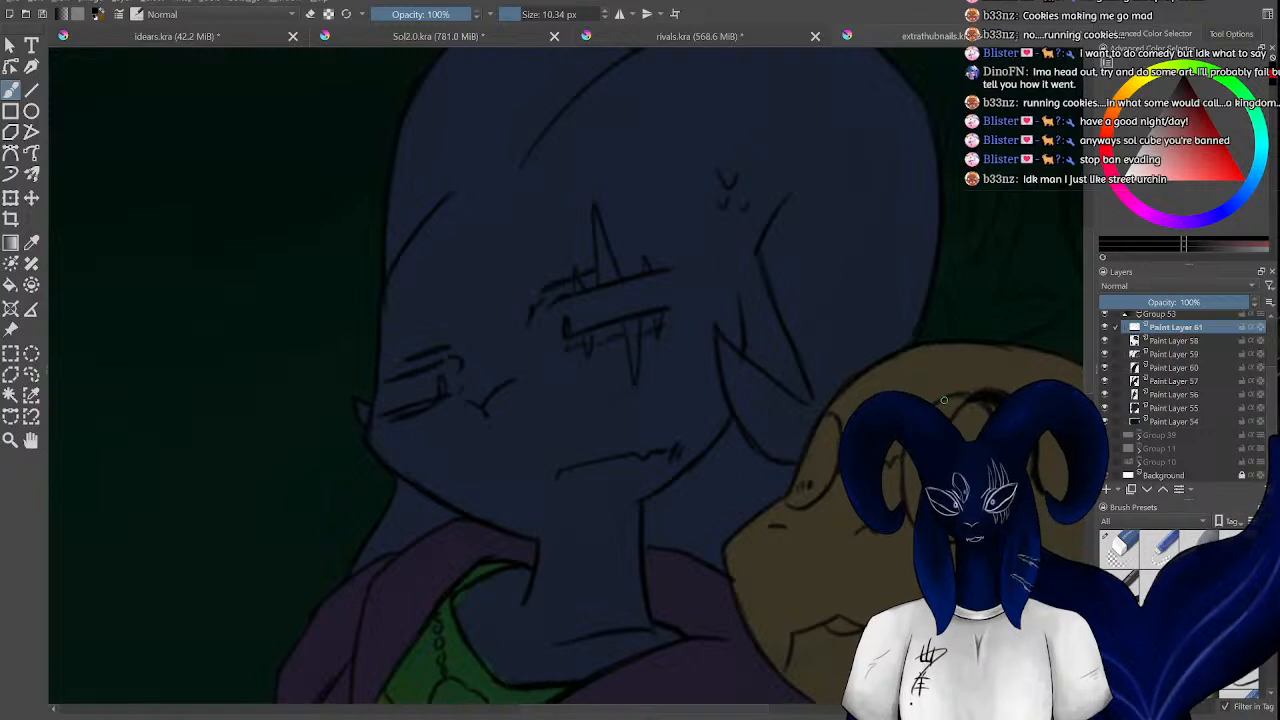
key("ctrl+plus")
key("ctrl+minus")
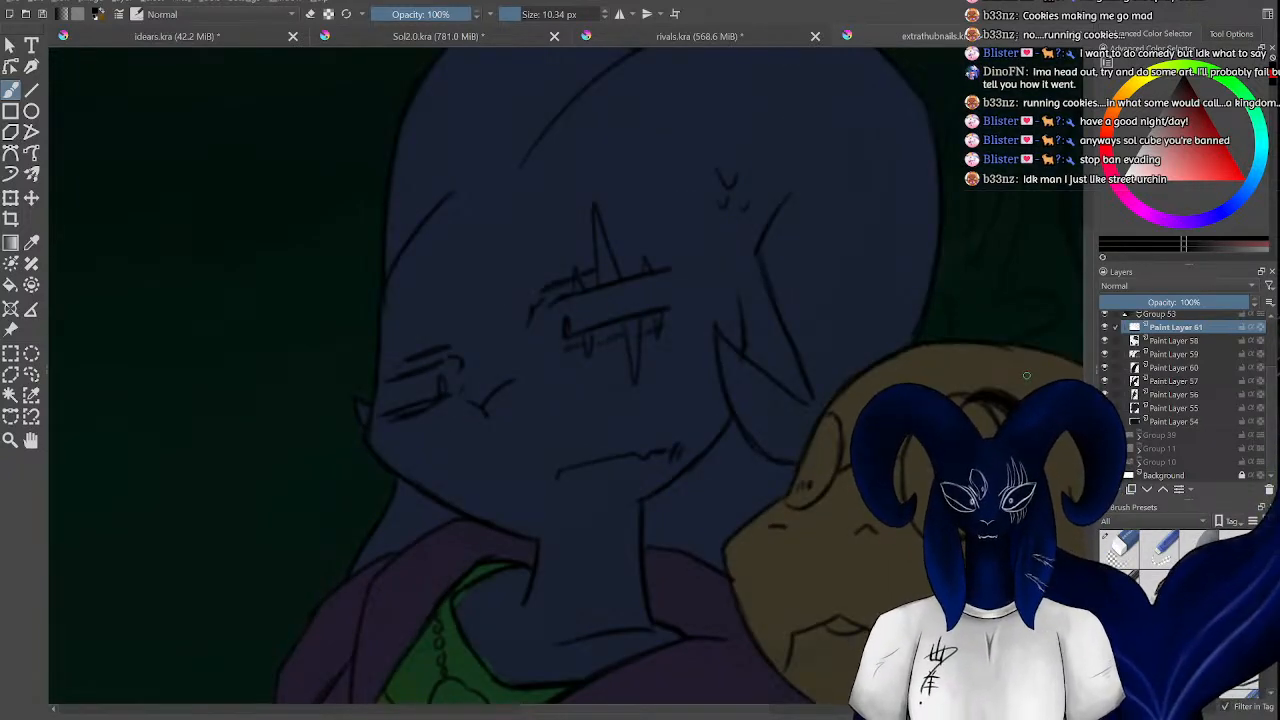
key("ctrl+plus")
key("ctrl+plus")
key("ctrl+plus")
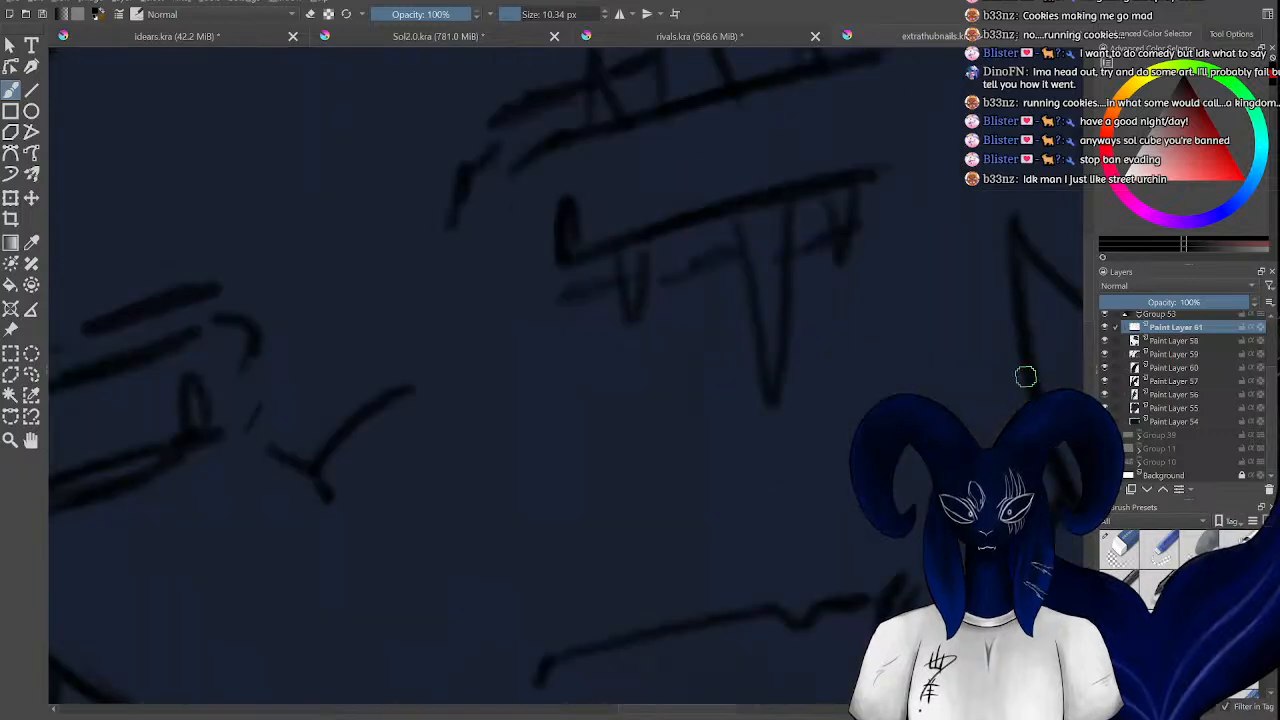
key("ctrl+minus")
key("ctrl+minus")
key("ctrl+minus")
key("ctrl+minus")
key("ctrl+minus")
key("ctrl+minus")
key("ctrl+minus")
key("ctrl+minus")
key("ctrl+minus")
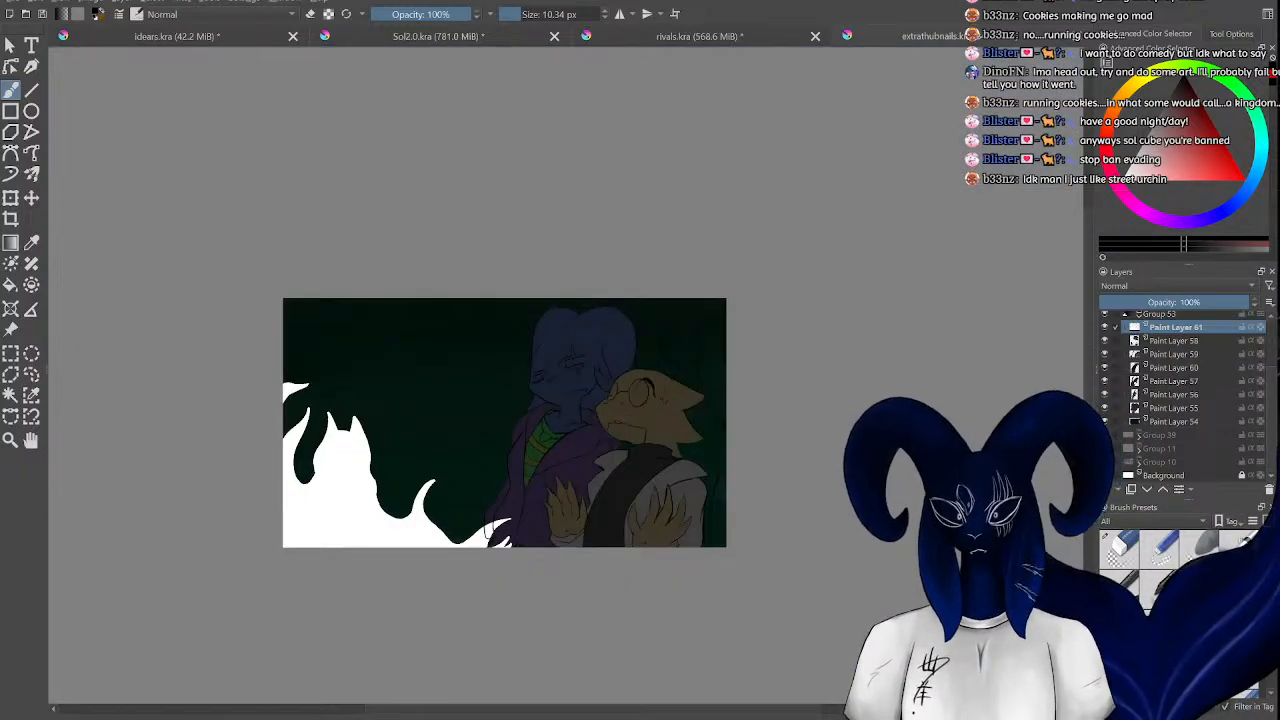
key("ctrl+plus")
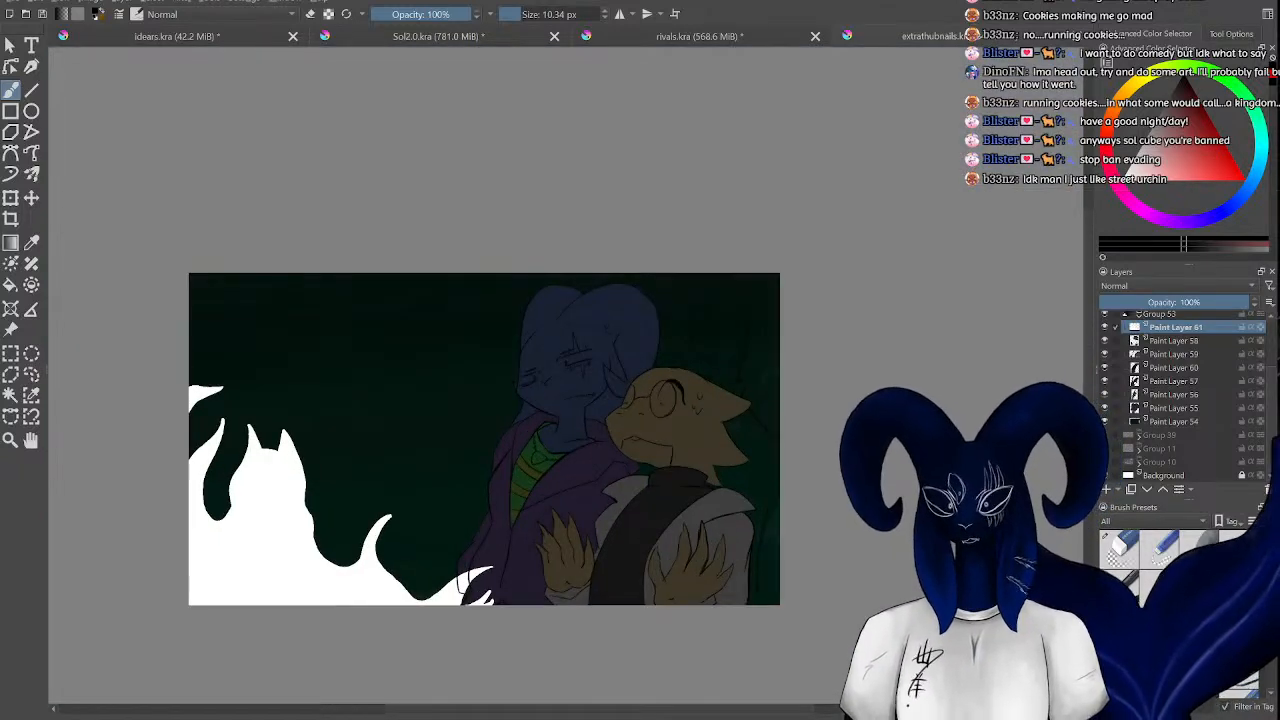
Return to the Sol2.0.kra sketch and draw the tail-side lapel's angular outer edge from the shoulder out and back in to the chest.
left_click(707, 37)
left_click(491, 40)
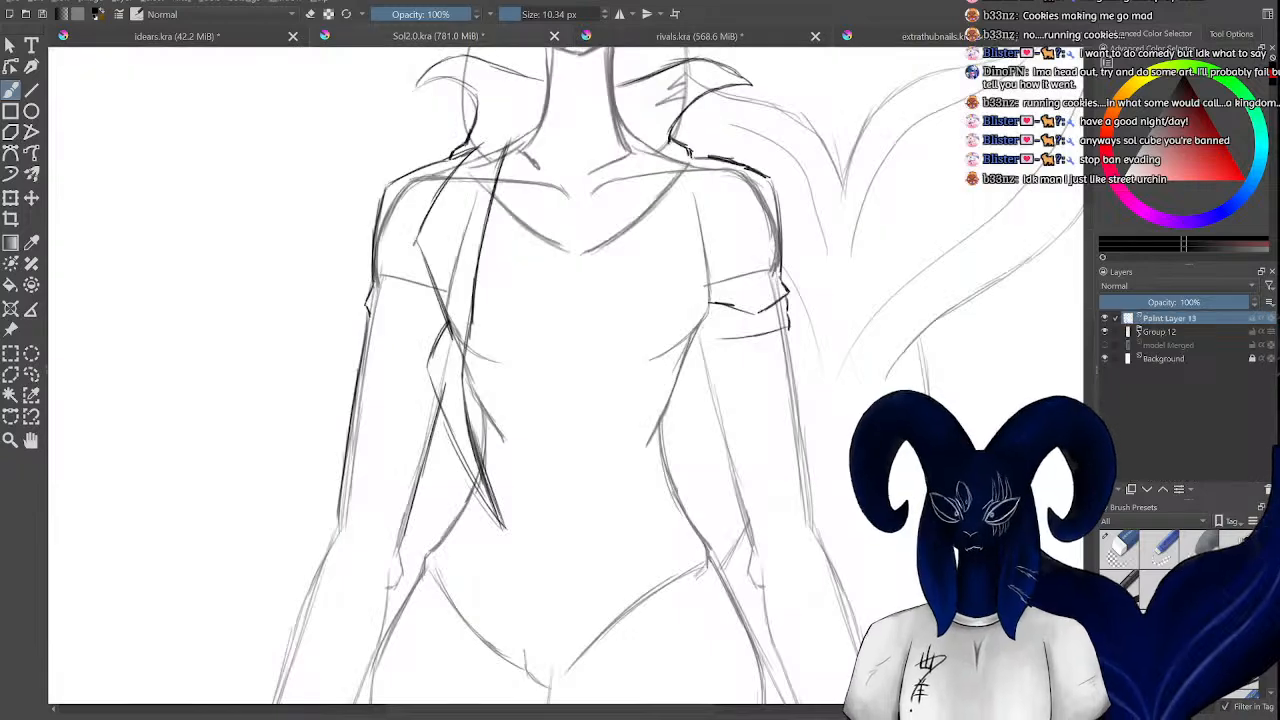
key("ctrl+plus")
key("ctrl+minus")
key("ctrl+minus")
key("ctrl+minus")
key("ctrl+plus")
key("ctrl+plus")
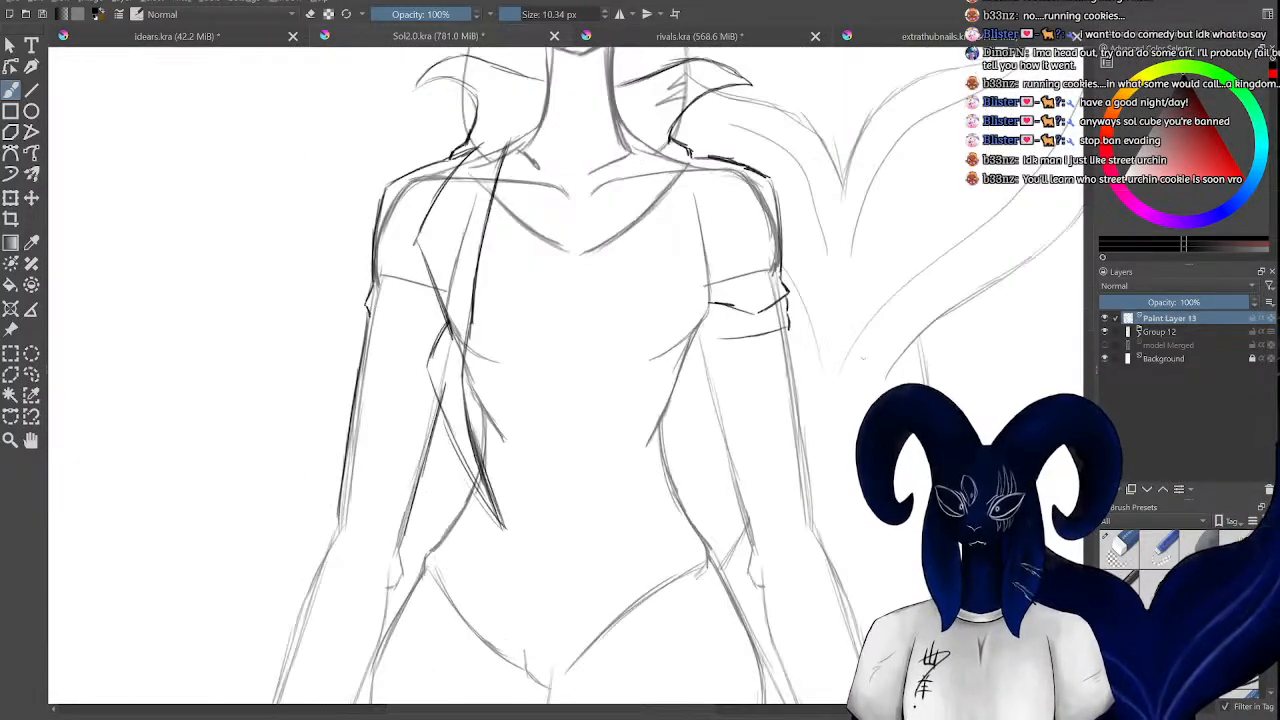
mouse_move(695, 178)
left_mouse_down()
mouse_move(727, 238)
mouse_move(716, 222)
left_mouse_up()
mouse_move(694, 166)
left_mouse_down()
mouse_move(730, 255)
mouse_move(695, 312)
left_mouse_up()
left_click_drag(728, 262, 676, 344)
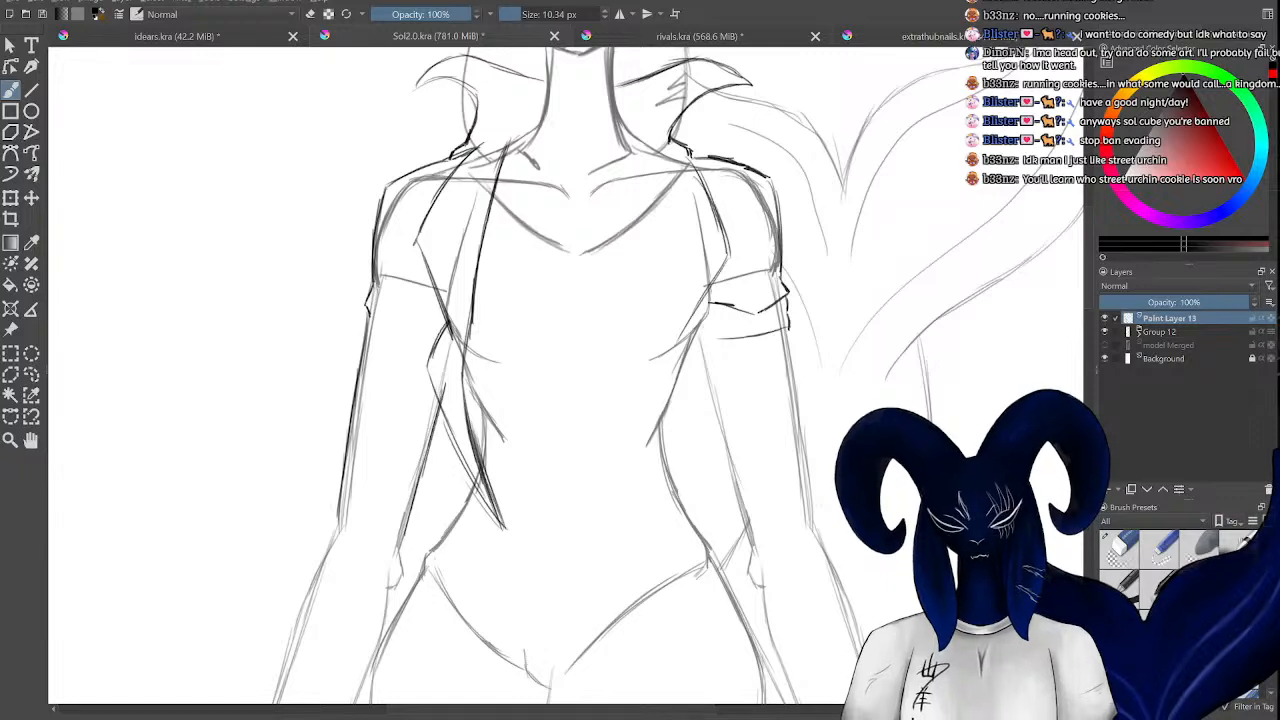
left_click_drag(708, 284, 670, 350)
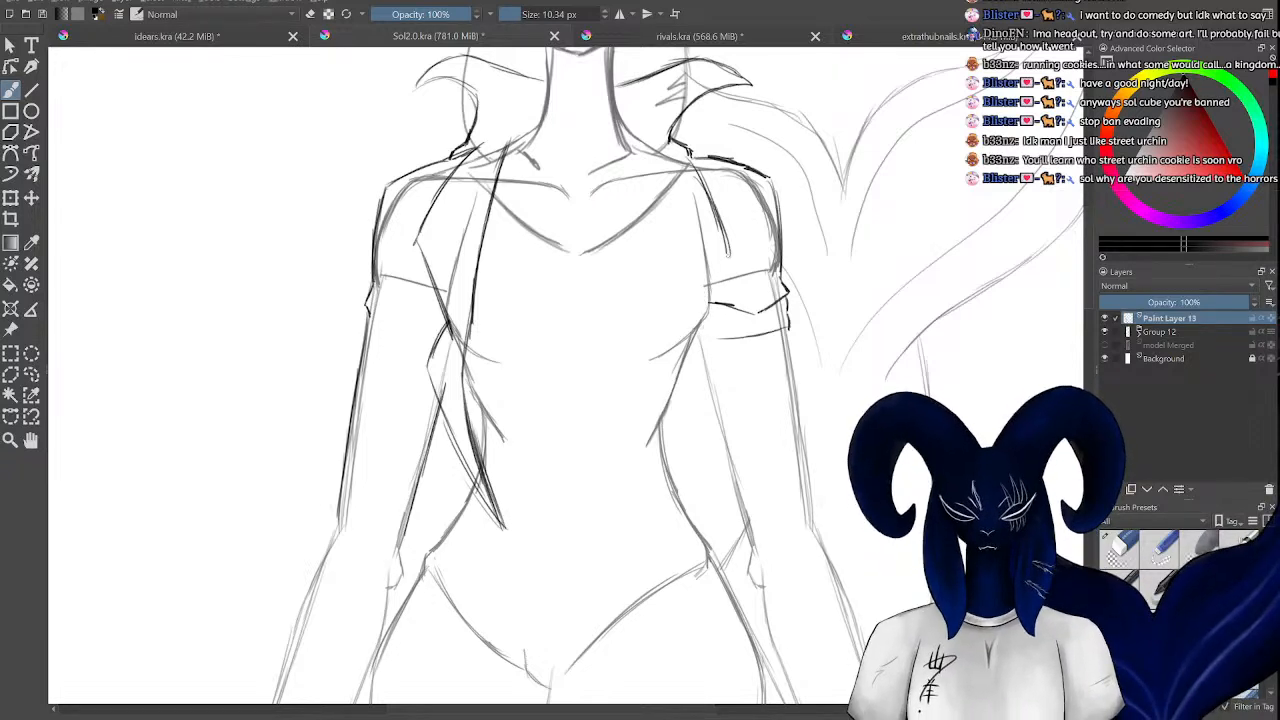
Sketch the tail-side lower panel's outer edge, angling out below the armpit and tapering inward to the waist.
mouse_move(697, 324)
left_mouse_down()
mouse_move(694, 383)
mouse_move(652, 466)
left_mouse_up()
left_click_drag(696, 388, 646, 480)
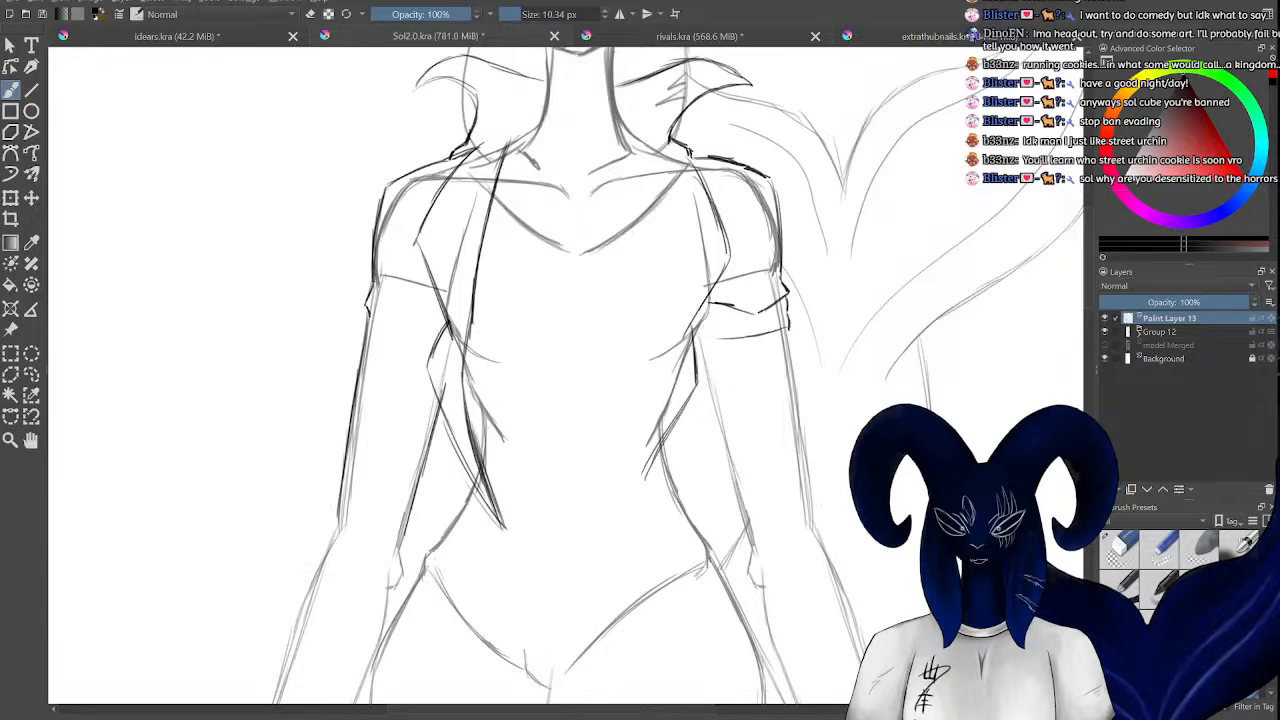
left_click_drag(676, 420, 636, 505)
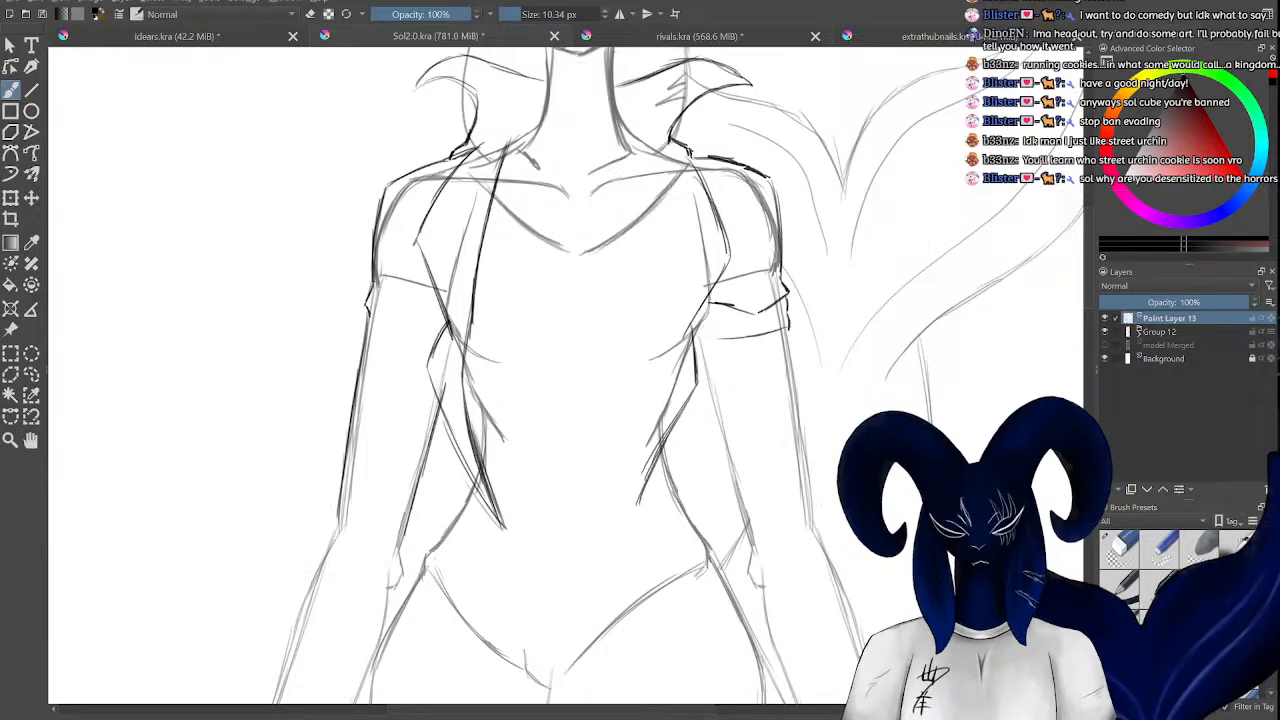
Sketch the tail-side lapel's inner edge from the collar down the chest and join it to the panel's pointed waist tip.
left_click_drag(662, 148, 674, 338)
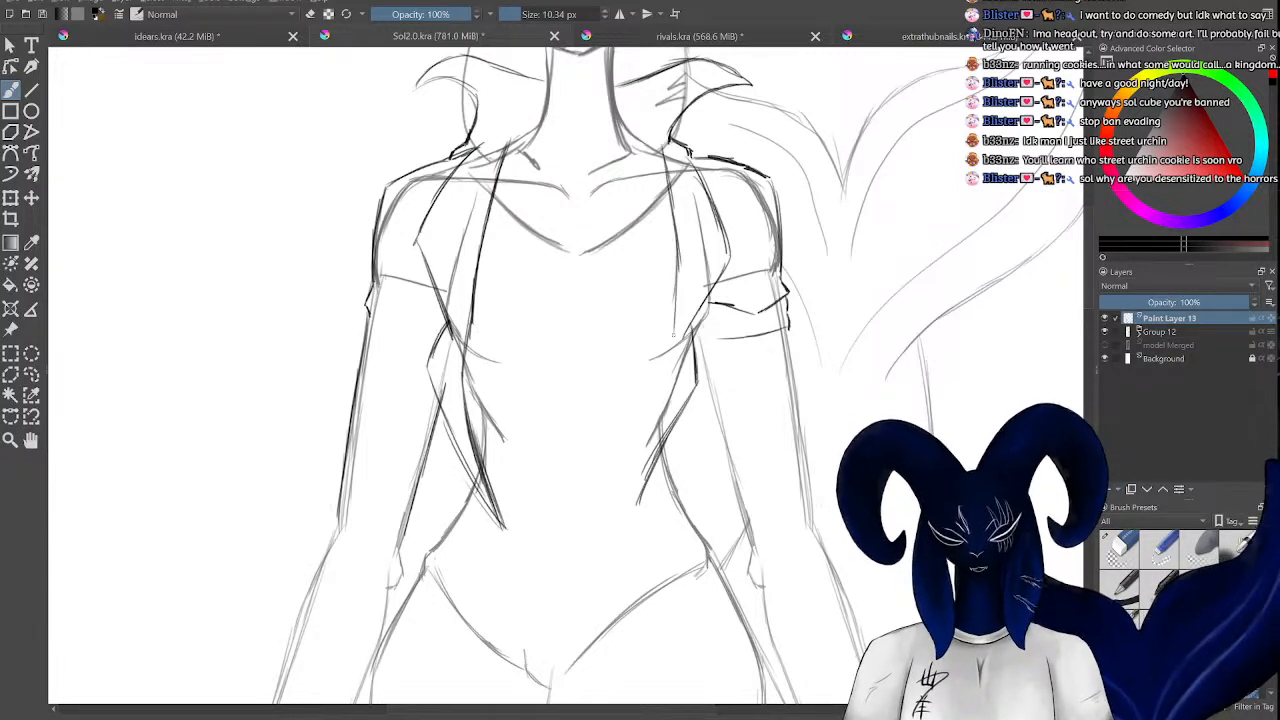
left_click_drag(682, 268, 646, 442)
left_click_drag(672, 354, 638, 484)
left_click_drag(656, 418, 630, 518)
left_click_drag(656, 452, 632, 518)
Erase the lower inner edge of the front panel opposite the tail and redraw it as a cleaner line to the waist point.
key("e")
mouse_move(476, 282)
left_mouse_down()
mouse_move(474, 436)
mouse_move(492, 506)
mouse_move(473, 296)
mouse_move(466, 394)
mouse_move(491, 490)
left_mouse_up()
key("slash")
left_click_drag(469, 386, 503, 529)
Close the tail-side lower panel into a sharp point at the waist by joining its inner and outer edges.
key("ctrl+minus")
key("ctrl+minus")
key("ctrl+minus")
key("ctrl+minus")
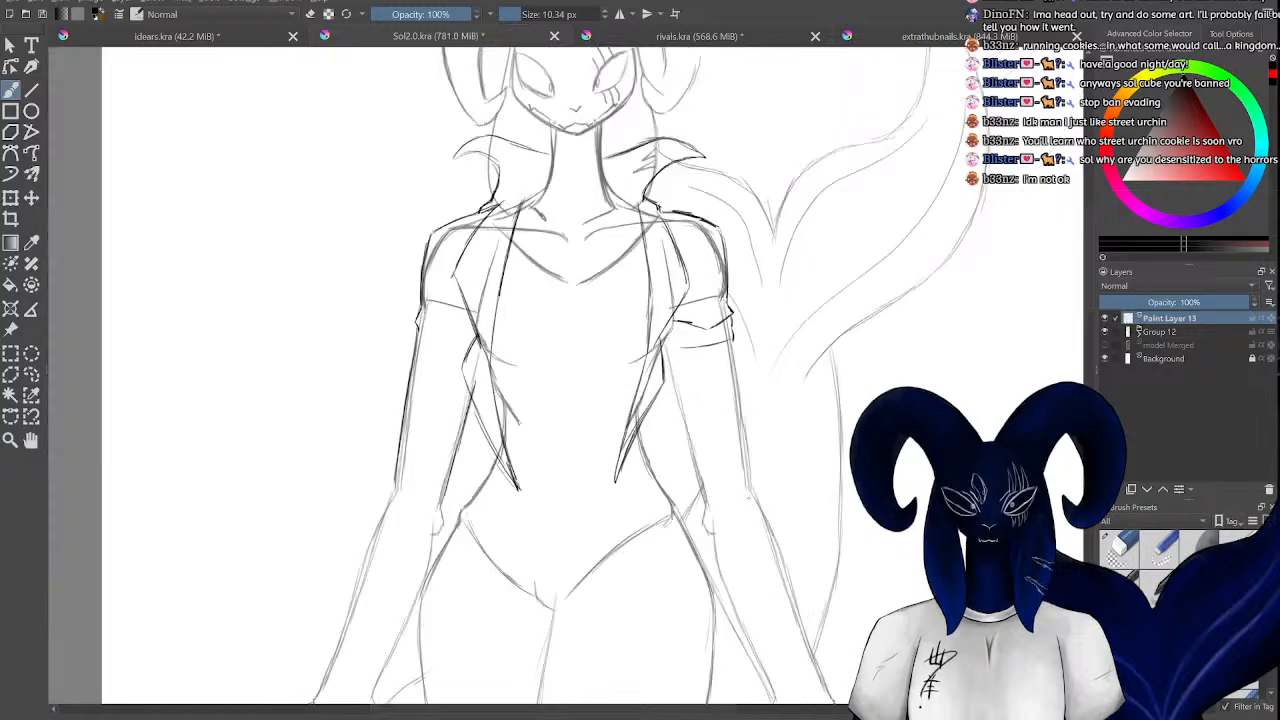
key("ctrl+plus")
key("ctrl+plus")
key("ctrl+plus")
key("ctrl+plus")
key("ctrl+plus")
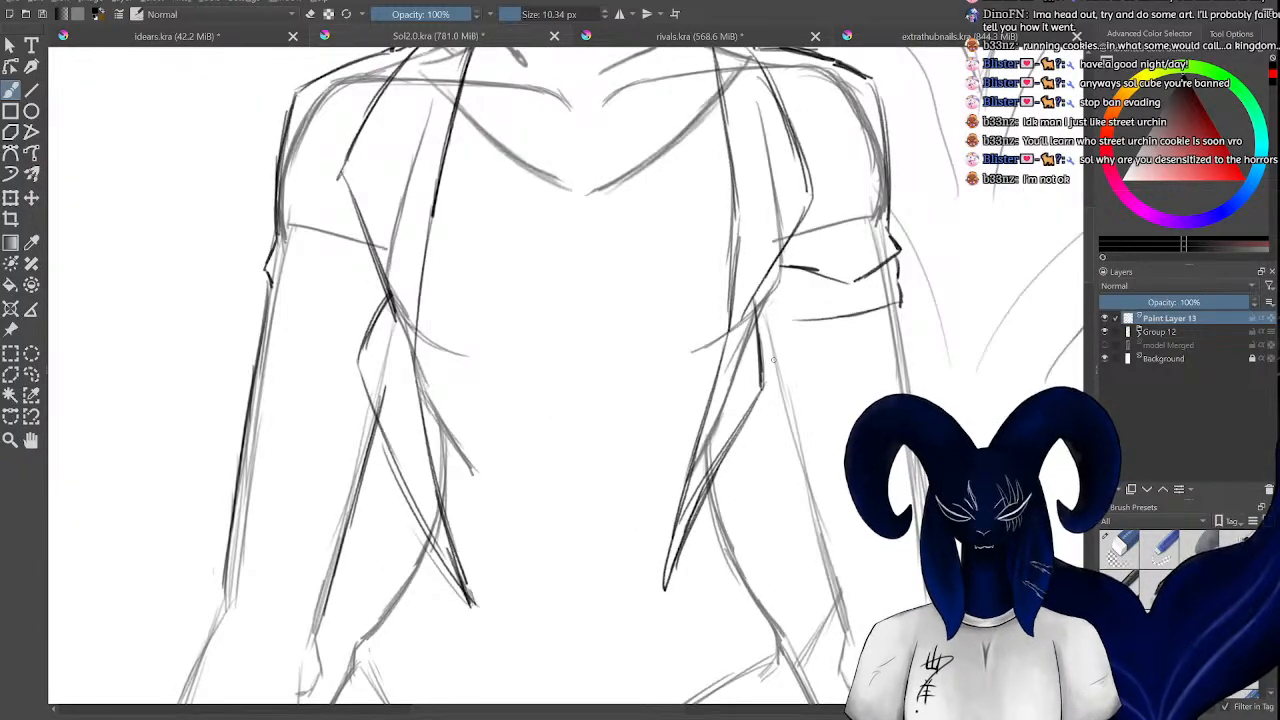
Erase the tail-side lapel's outer edge between the shoulder and the armpit.
key("e")
key("ctrl+minus")
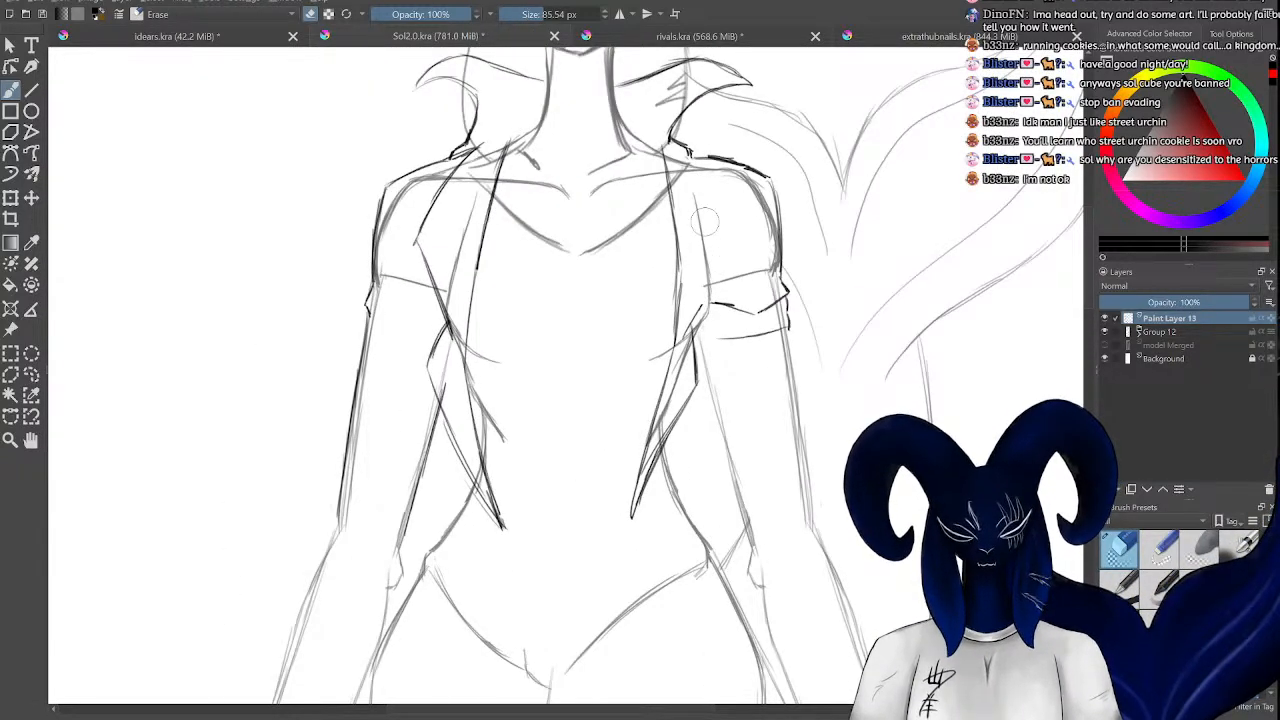
key("e")
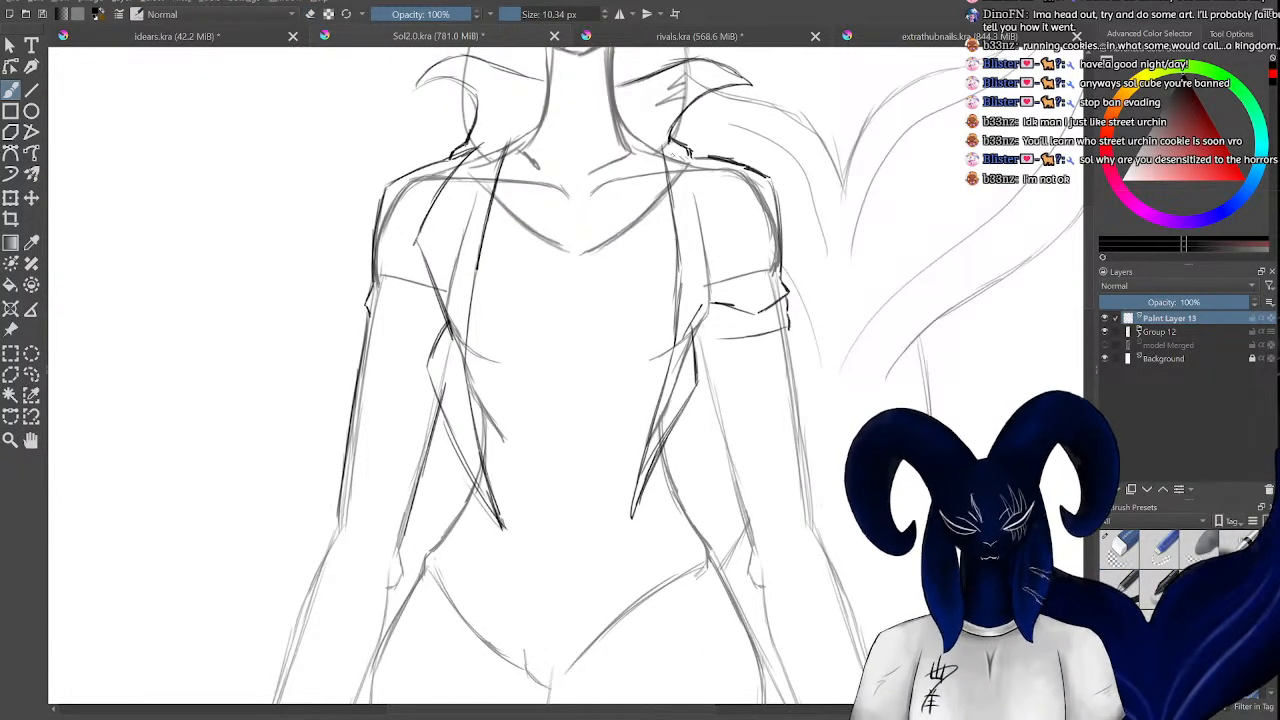
Fade the body sketch by lowering the opacity of Group 12, and make Paint Layer 13 active again.
left_click(1160, 331)
left_click_drag(1200, 302, 1150, 302)
left_click(1172, 318)
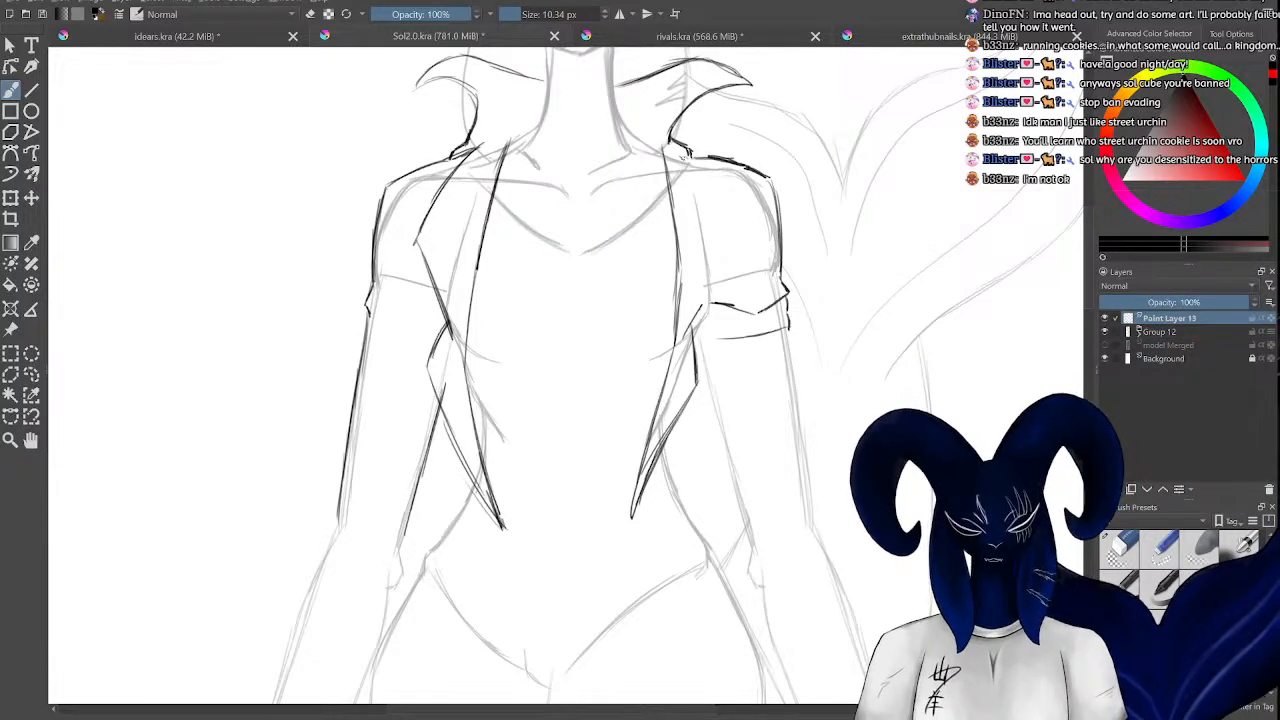
Redraw the tail-side lapel's outer edge, angling wider across the upper arm and back in to the armpit.
left_click_drag(682, 150, 728, 236)
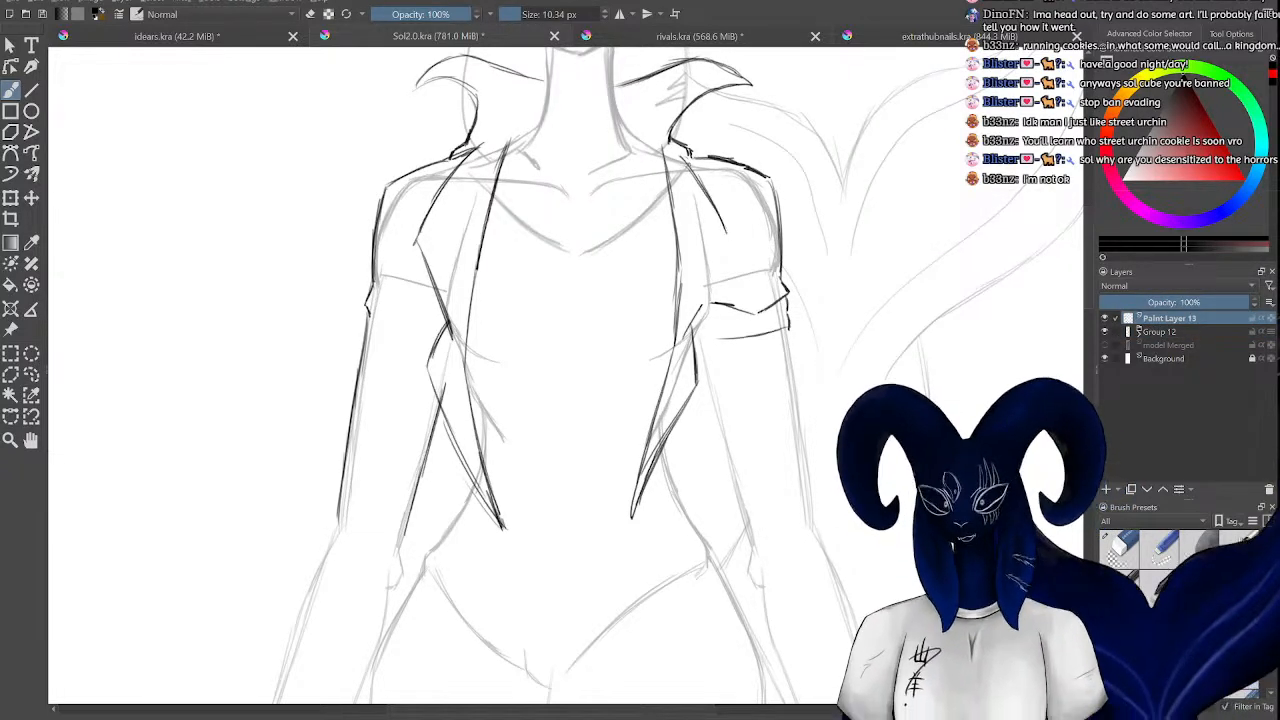
key("ctrl+z")
key("ctrl+z")
key("ctrl+z")
mouse_move(680, 152)
left_mouse_down()
mouse_move(742, 240)
mouse_move(679, 349)
left_mouse_up()
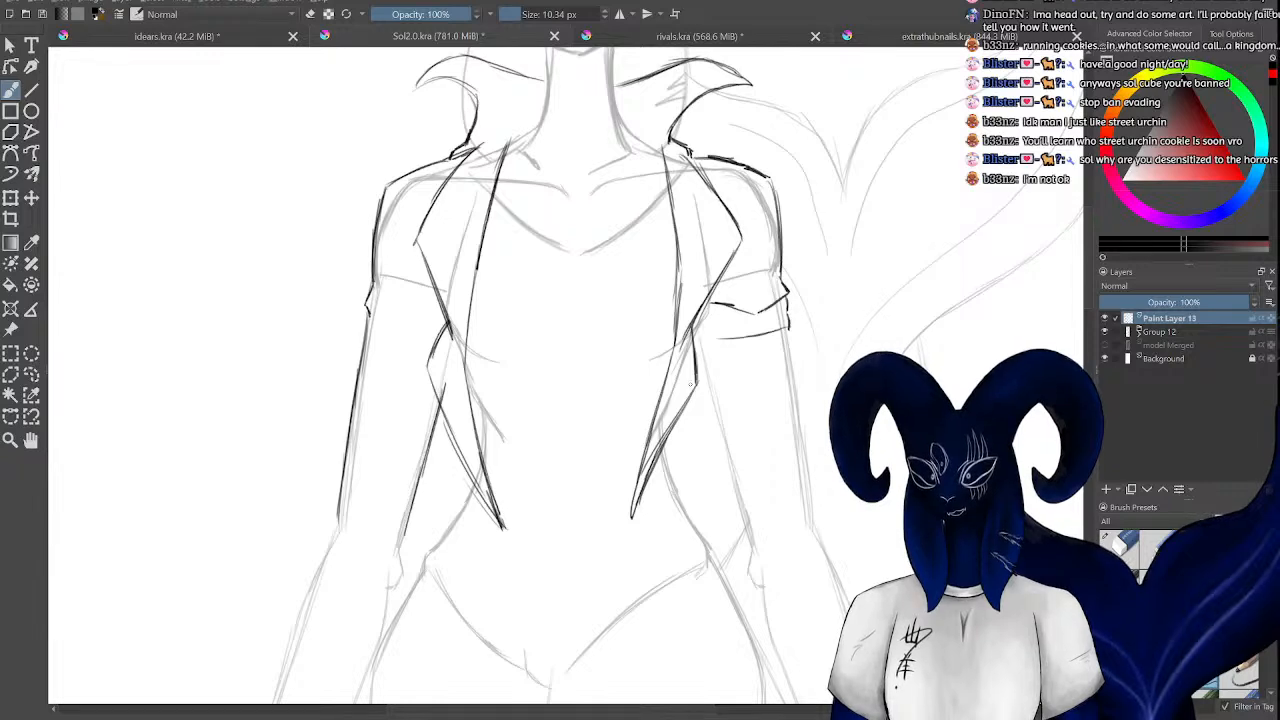
Compare the shape and balance of both lapels up close and across the whole figure.
key("ctrl+minus")
key("ctrl+minus")
key("ctrl+minus")
key("ctrl+minus")
key("ctrl+minus")
key("ctrl+plus")
key("ctrl+plus")
key("ctrl+plus")
key("ctrl+plus")
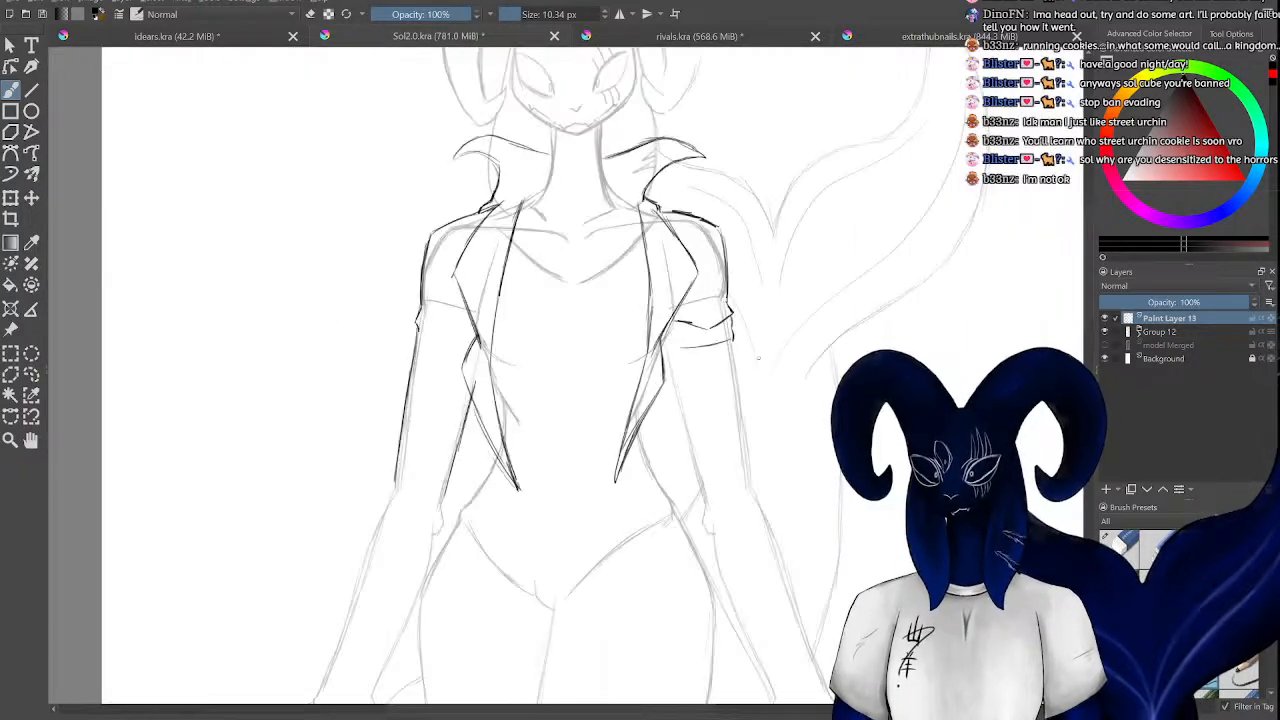
key("ctrl+plus")
key("ctrl+plus")
key("ctrl+plus")
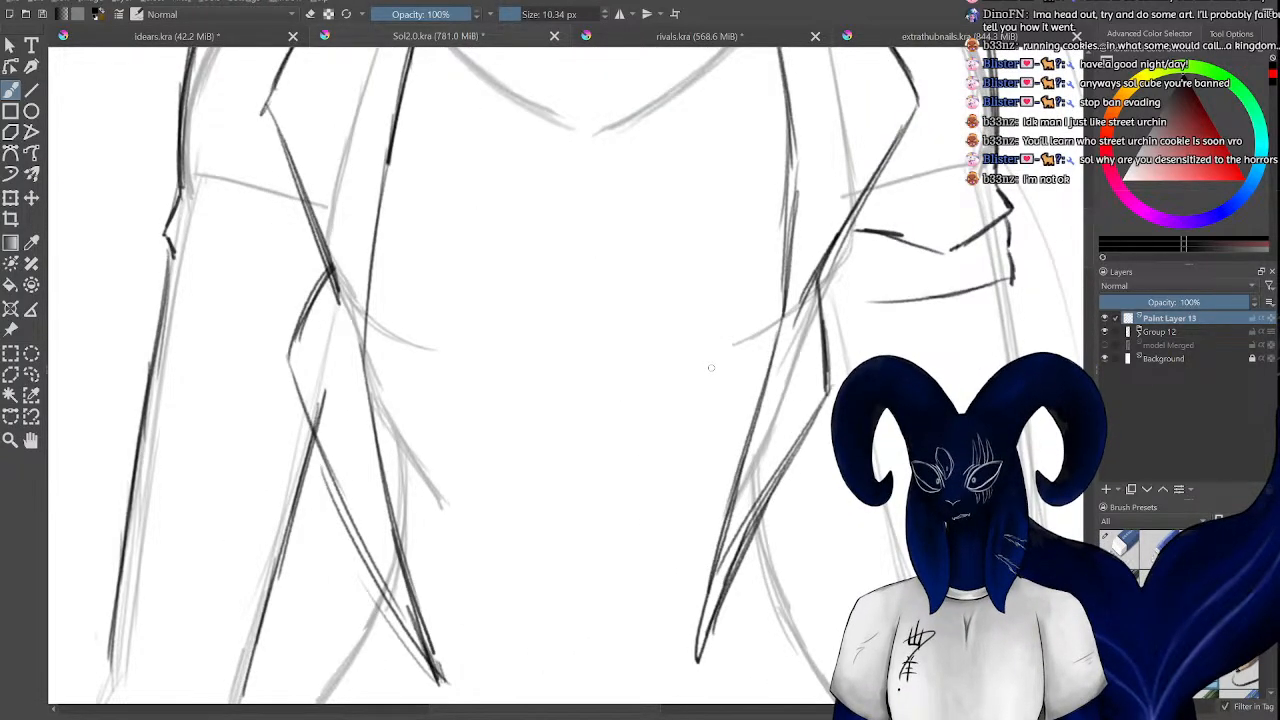
key("ctrl+minus")
key("ctrl+minus")
key("ctrl+minus")
key("ctrl+minus")
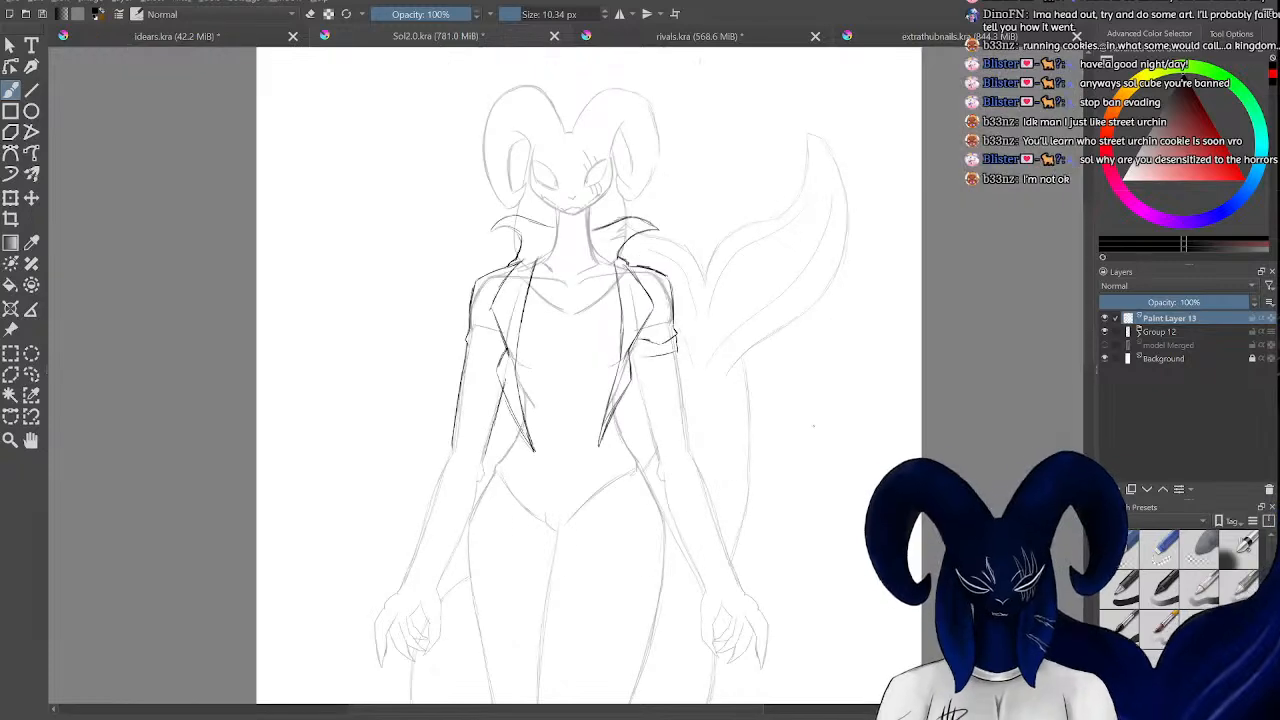
Erase the tail-side lower panel's outer edge and redraw it from the armpit down to the waist tip.
key("ctrl+plus")
key("ctrl+plus")
key("ctrl+plus")
key("e")
left_click_drag(698, 364, 638, 506)
key("e")
left_click_drag(690, 335, 700, 366)
left_click_drag(691, 341, 702, 366)
mouse_move(691, 334)
left_mouse_down()
mouse_move(700, 358)
mouse_move(678, 430)
left_mouse_up()
left_click_drag(706, 372, 650, 474)
left_click_drag(694, 402, 644, 500)
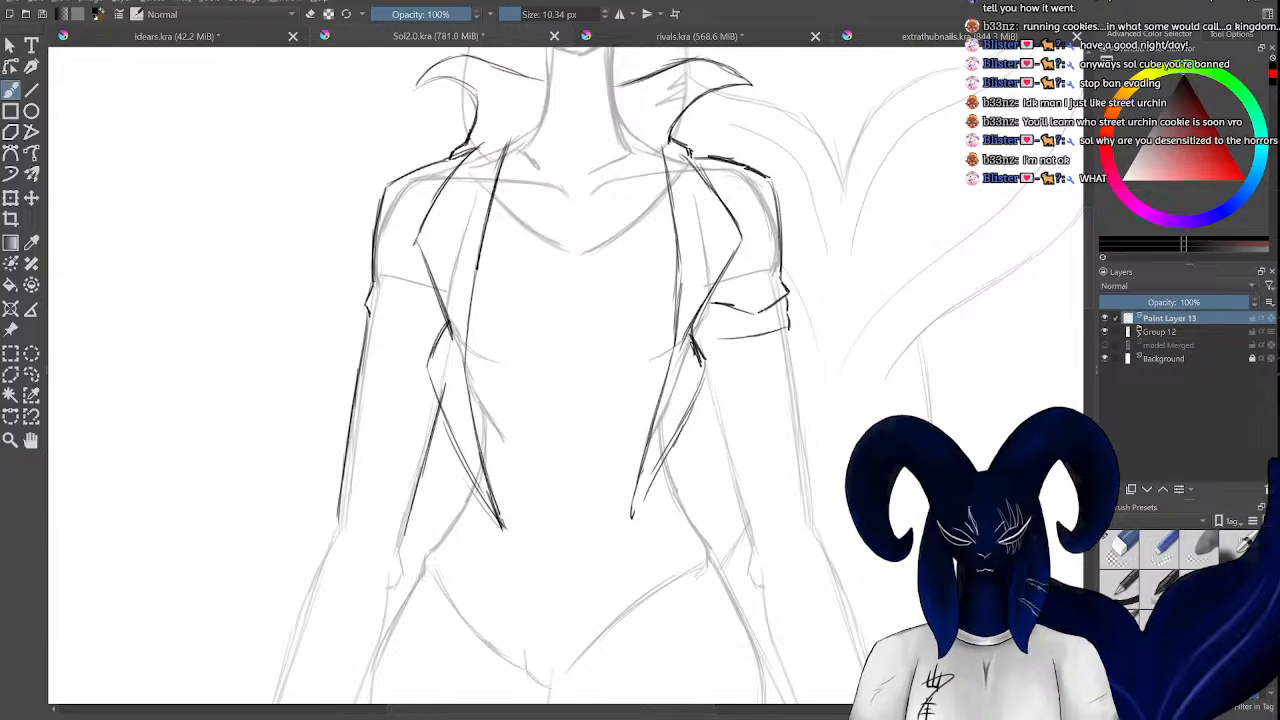
Sketch the coat's front edges flaring diagonally outward from both waist tips across the hips.
mouse_move(672, 448)
left_mouse_down()
mouse_move(635, 522)
mouse_move(662, 546)
left_mouse_up()
key("minus")
left_click_drag(618, 484, 695, 578)
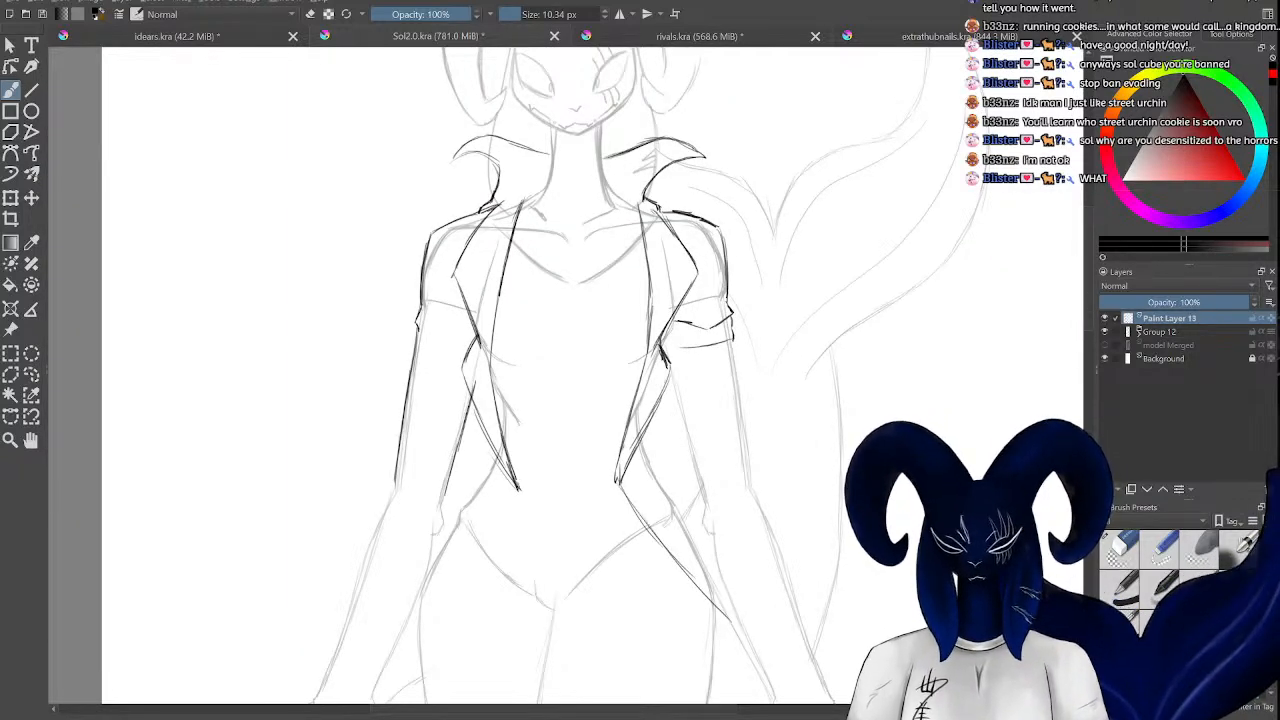
left_click_drag(518, 488, 425, 630)
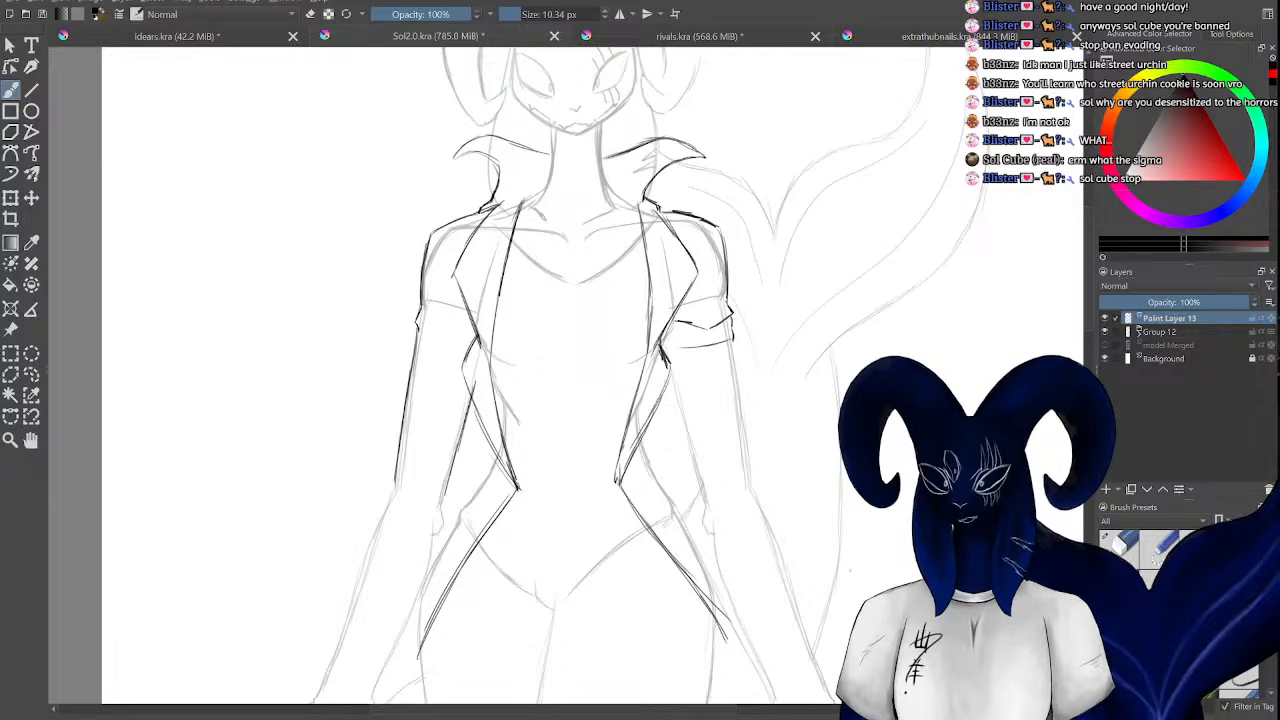
Examine how the flared hip edges line up with the torso panels, up close and across the figure.
key("ctrl+plus")
key("ctrl+plus")
key("ctrl+plus")
key("ctrl+plus")
key("ctrl+plus")
key("ctrl+minus")
key("ctrl+minus")
key("ctrl+minus")
key("ctrl+minus")
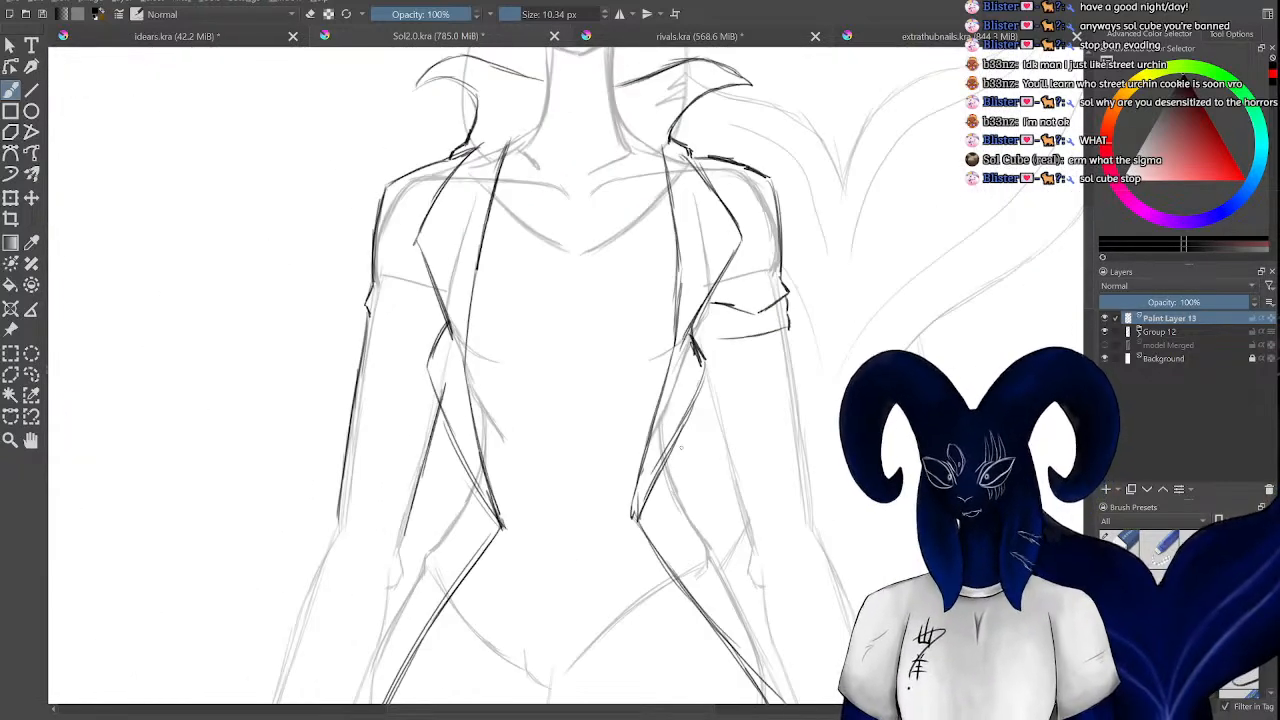
key("ctrl+plus")
key("ctrl+minus")
key("ctrl+minus")
key("ctrl+minus")
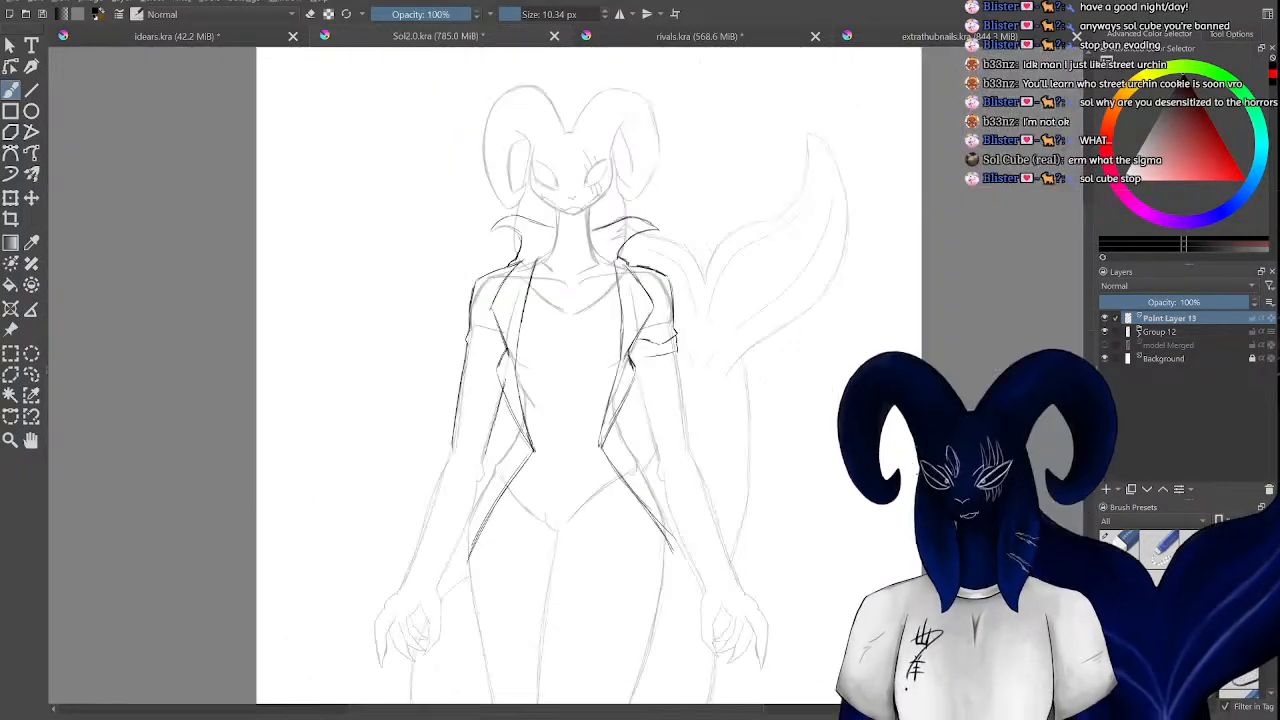
key("ctrl+plus")
key("ctrl+plus")
key("ctrl+minus")
key("ctrl+plus")
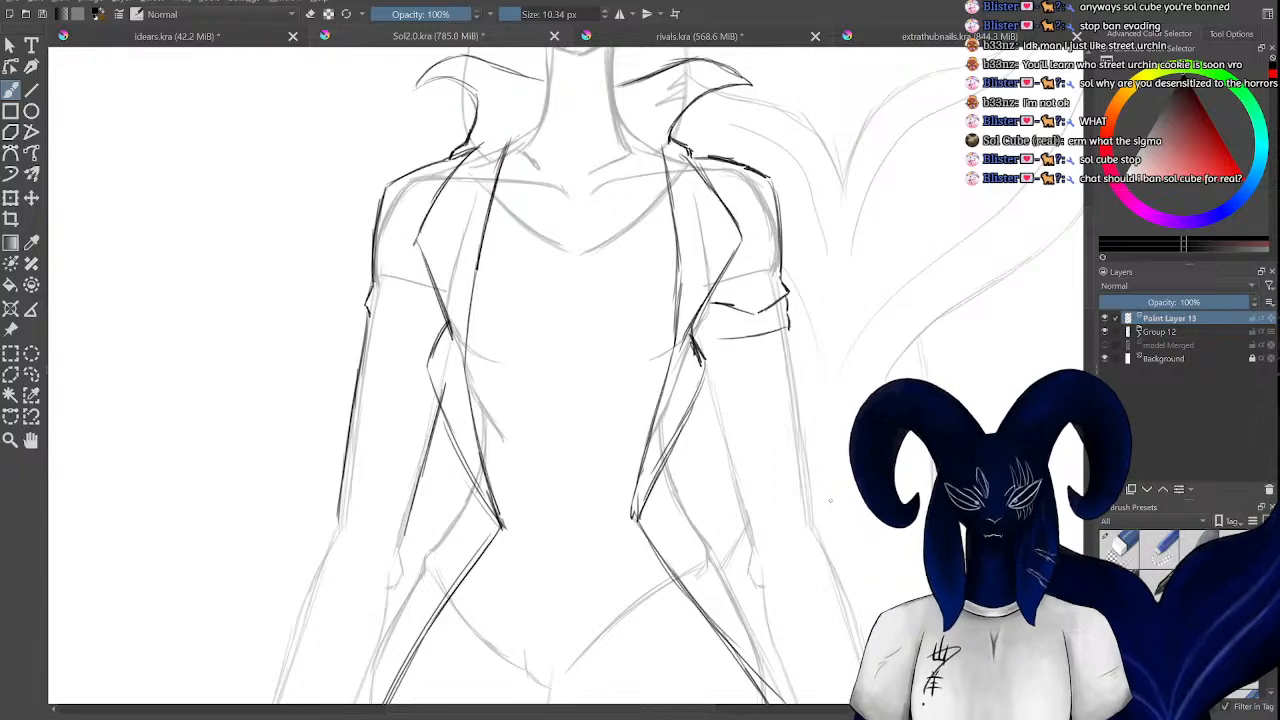
key("ctrl+minus")
key("ctrl+plus")
key("ctrl+plus")
key("ctrl+plus")
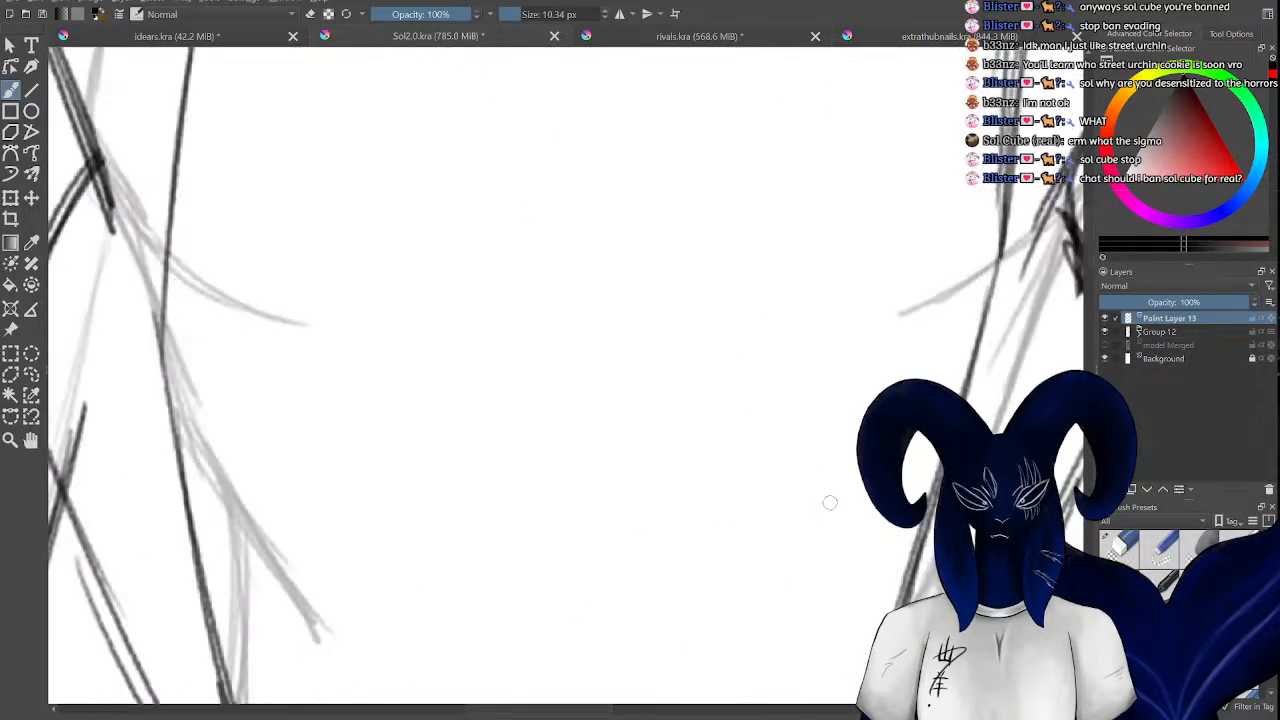
key("ctrl+minus")
key("ctrl+minus")
key("ctrl+minus")
key("ctrl+plus")
key("ctrl+plus")
key("ctrl+plus")
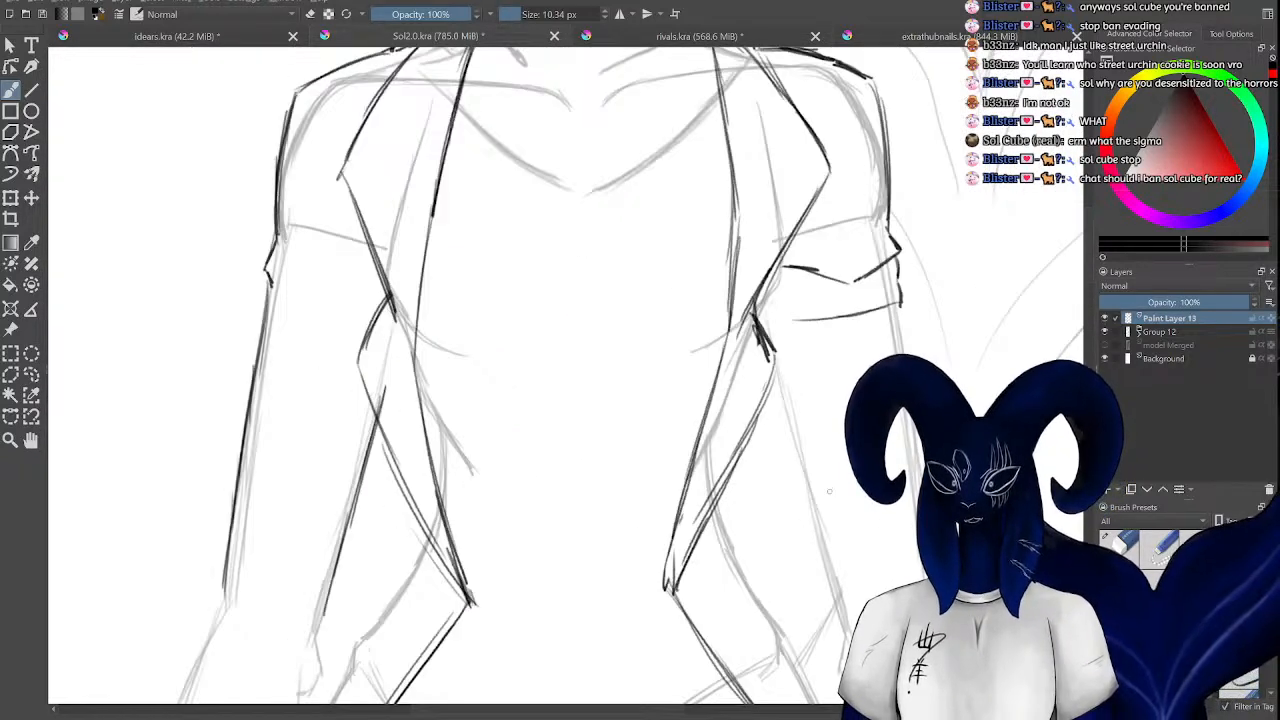
Sketch the coat's tail-side outer edge from the waist over the hip to meet the flared front edge.
key("ctrl+minus")
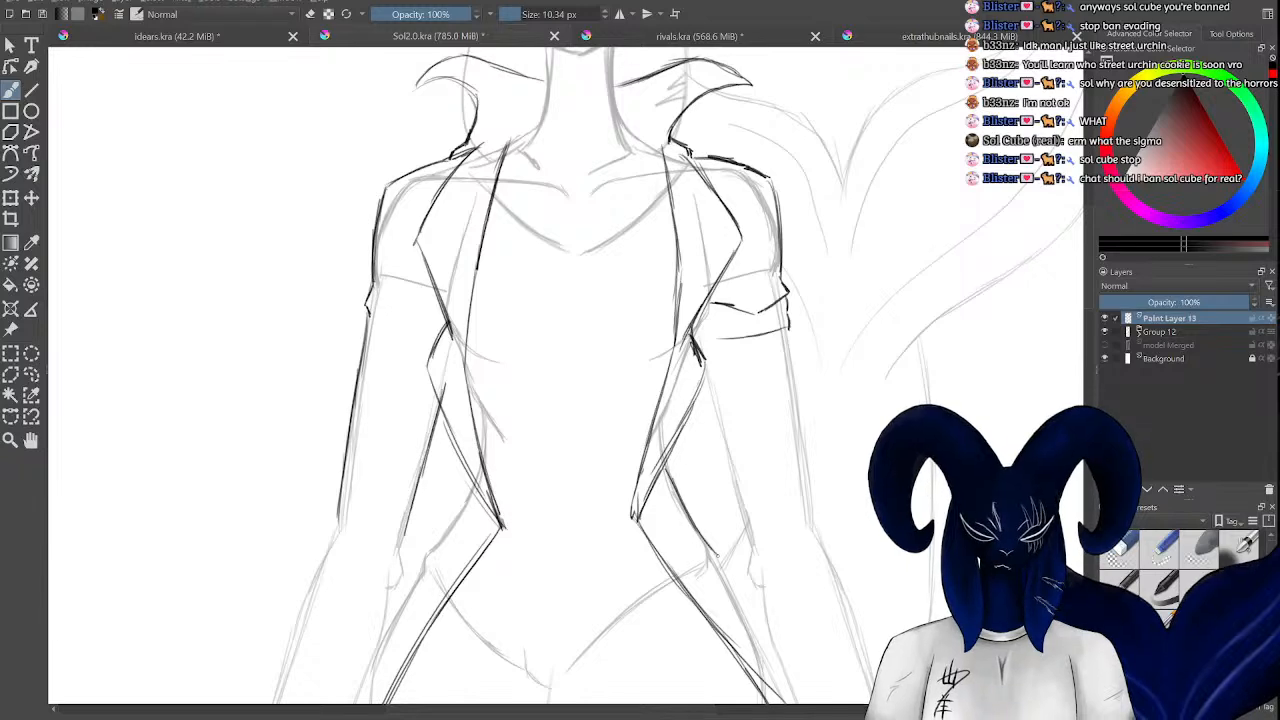
key("ctrl+plus")
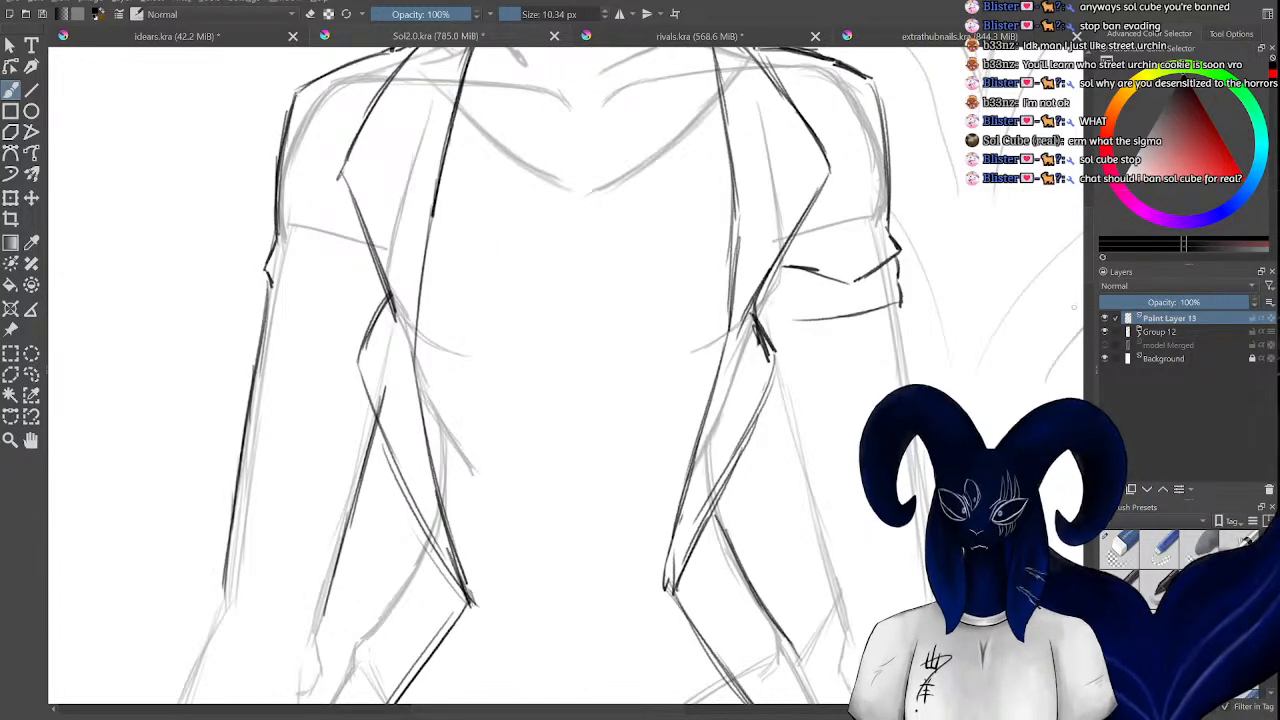
left_click(1091, 304)
scroll(1091, 324, "up", 5)
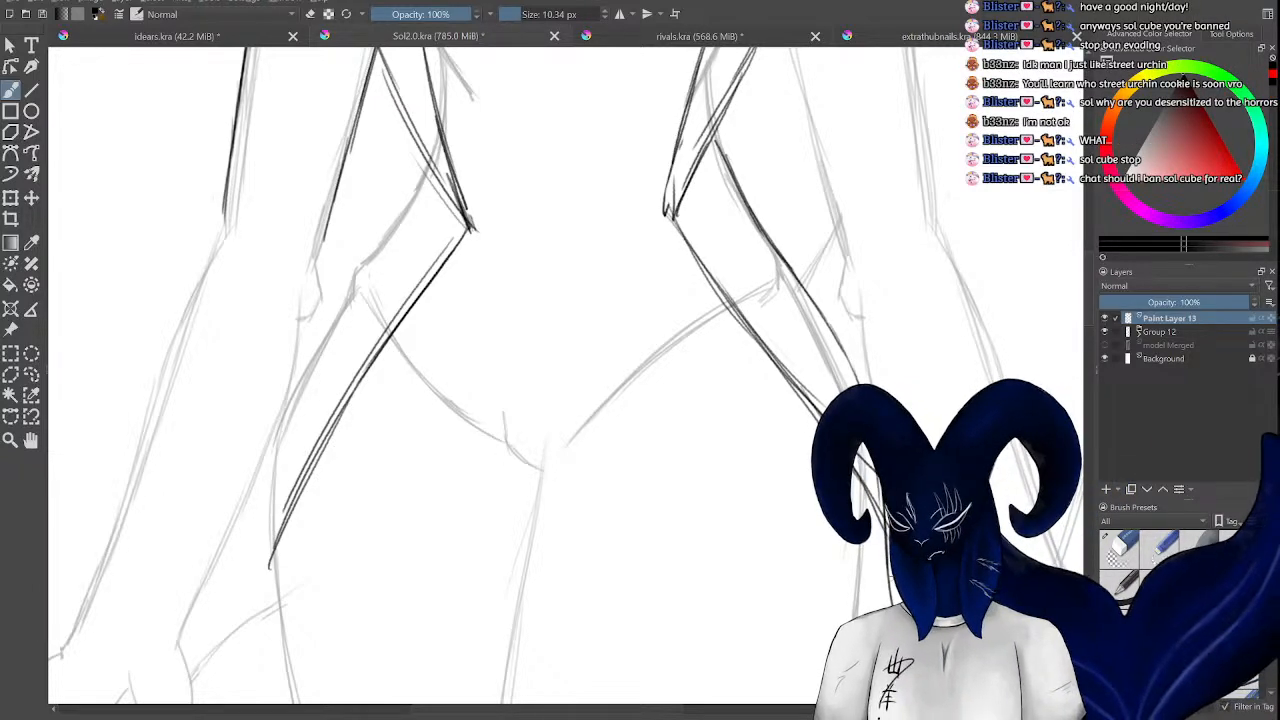
Sketch the waist-to-hip edge opposite the tail and extend the coat's long edges down beside both legs.
key("minus")
key("minus")
key("minus")
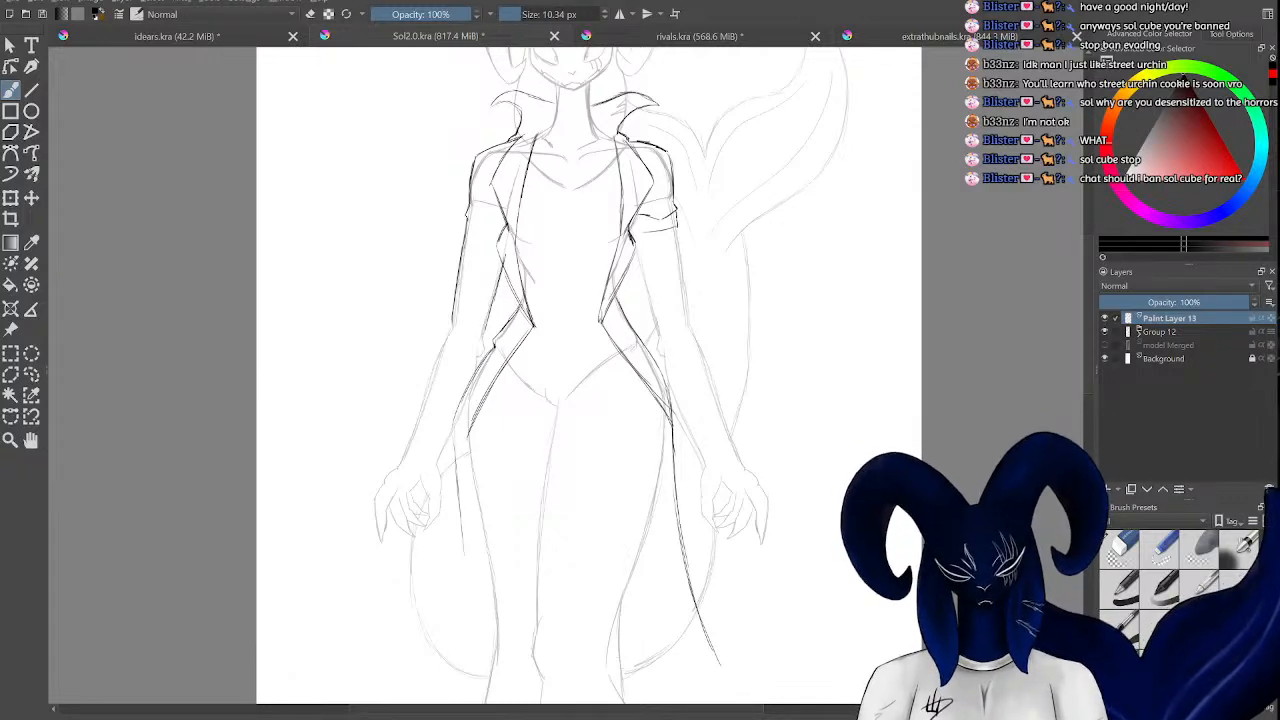
key("minus")
key("minus")
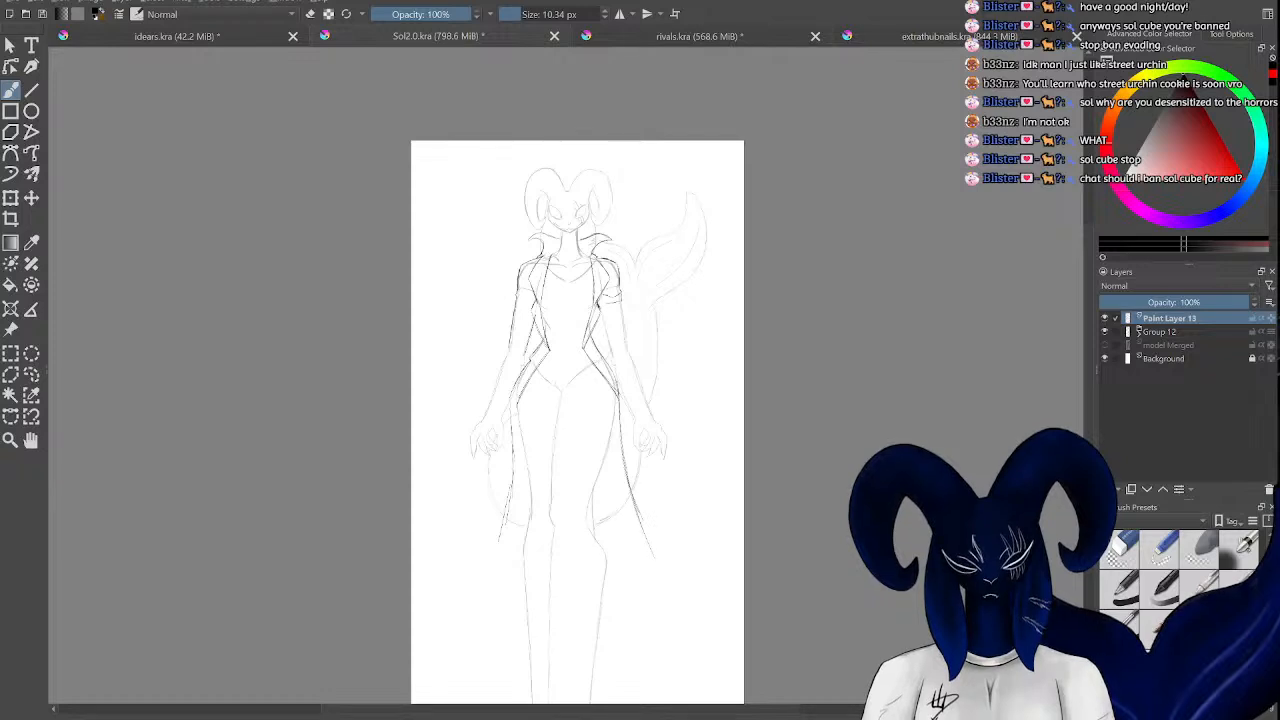
Close both coat tails with angular hems, redrawing the one opposite the tail with a shorter point.
left_click_drag(660, 577, 672, 601)
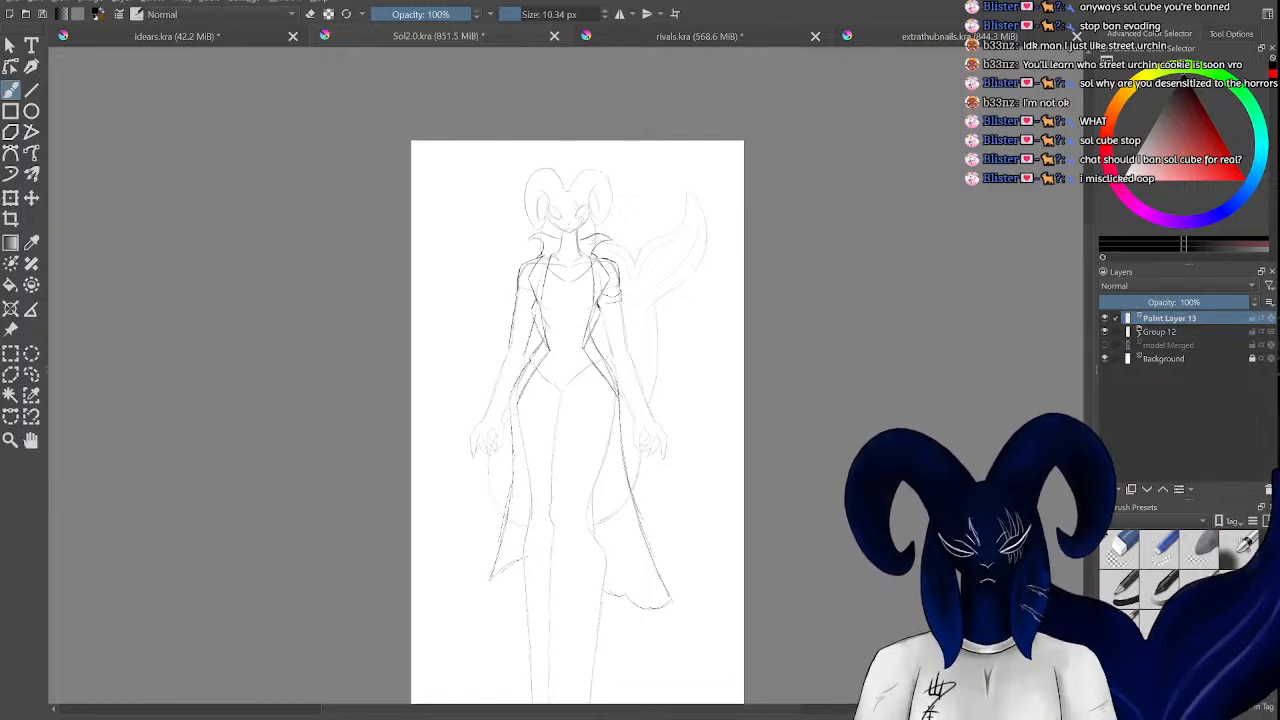
key("e")
key("e")
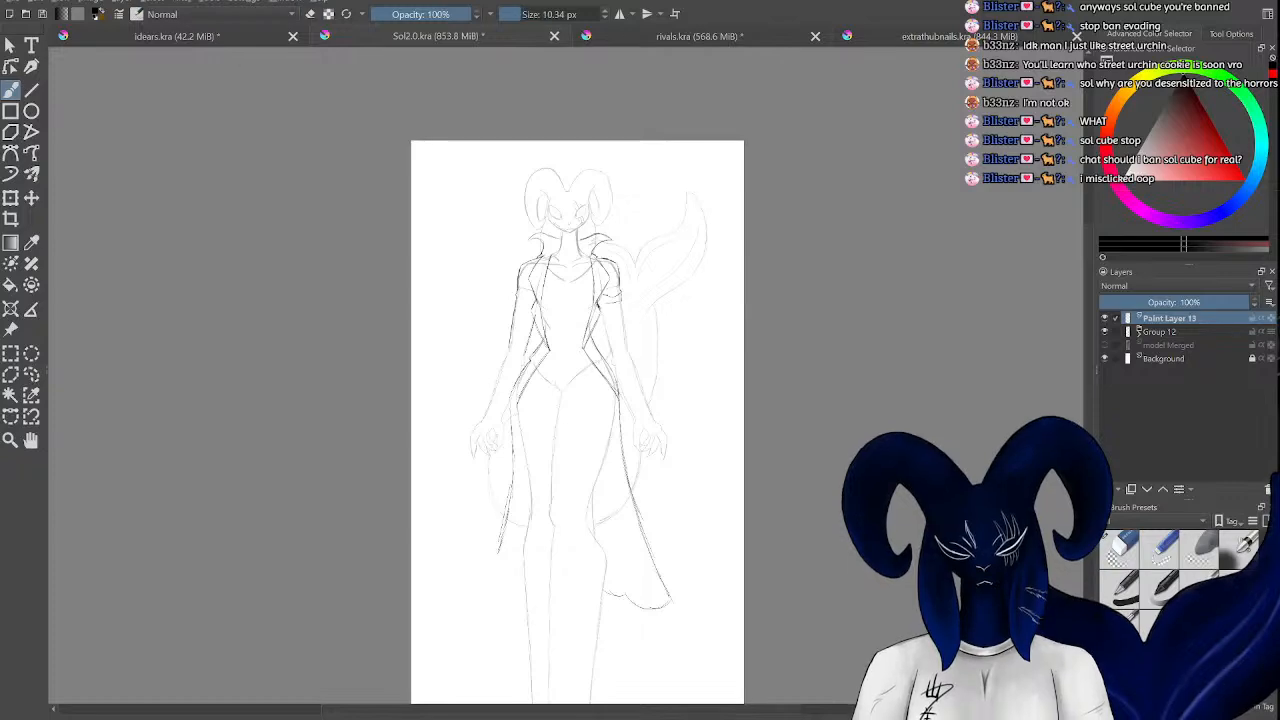
scroll(571, 374, "up", 5)
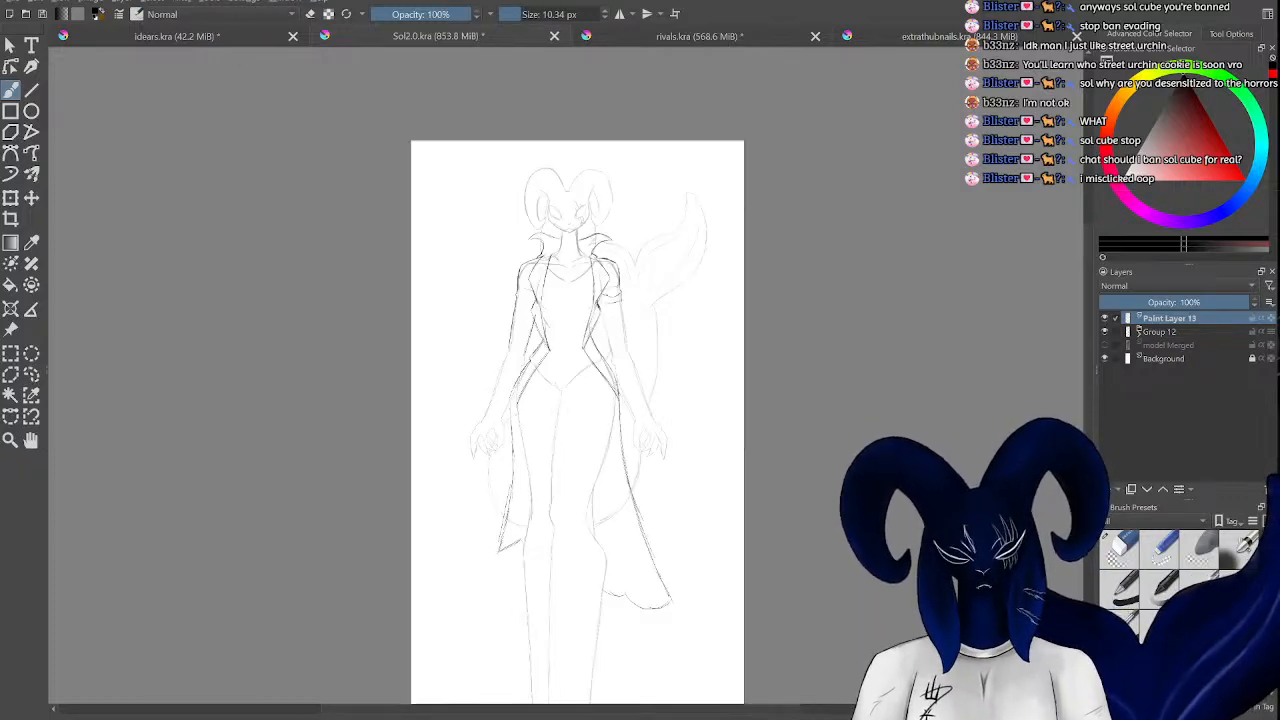
Erase the long sleeve lines along the arm opposite the tail, keeping the short sleeve at the shoulder.
scroll(571, 374, "up", 10)
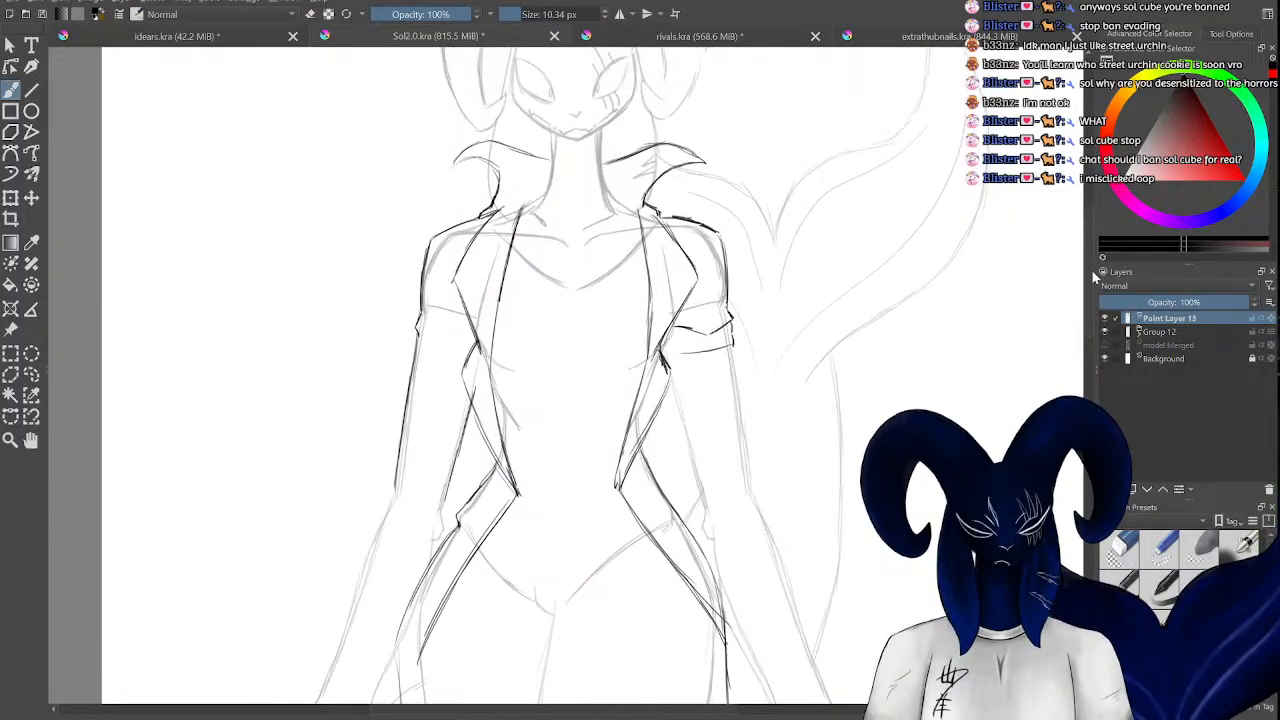
scroll(1060, 240, "down", 6)
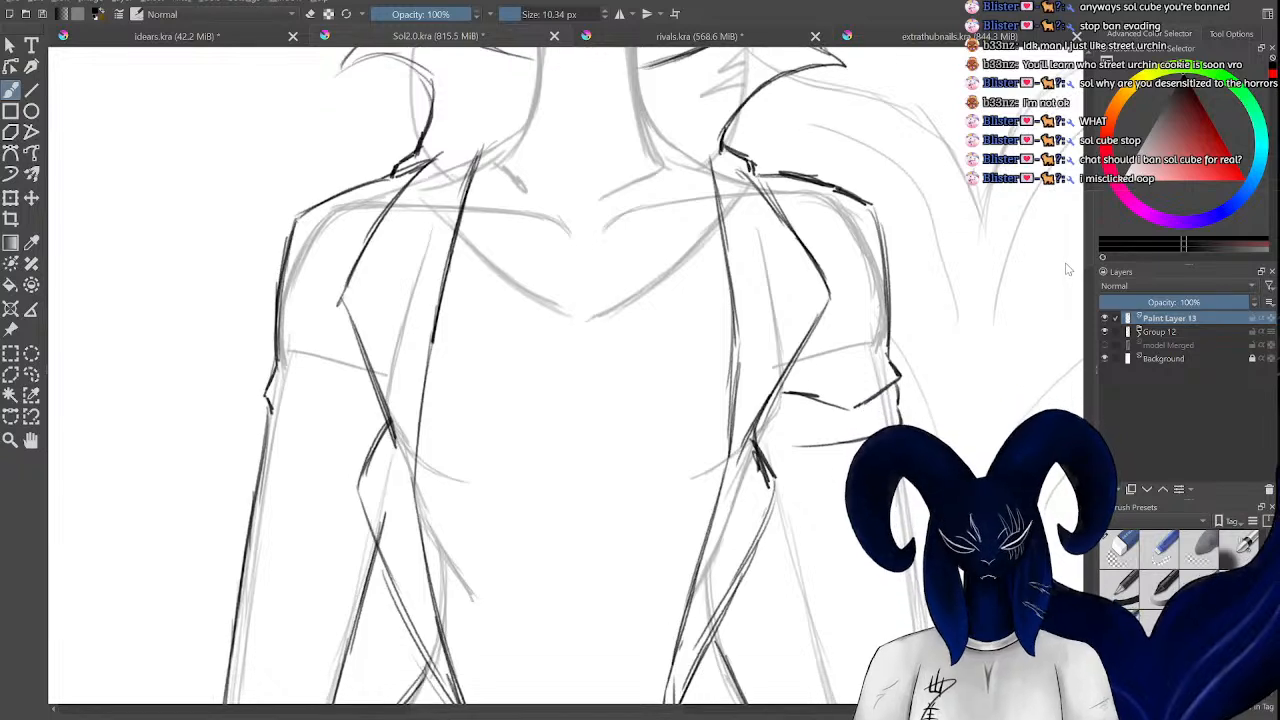
scroll(1060, 240, "up", 4)
scroll(1055, 248, "down", 2)
scroll(1055, 248, "down", 8)
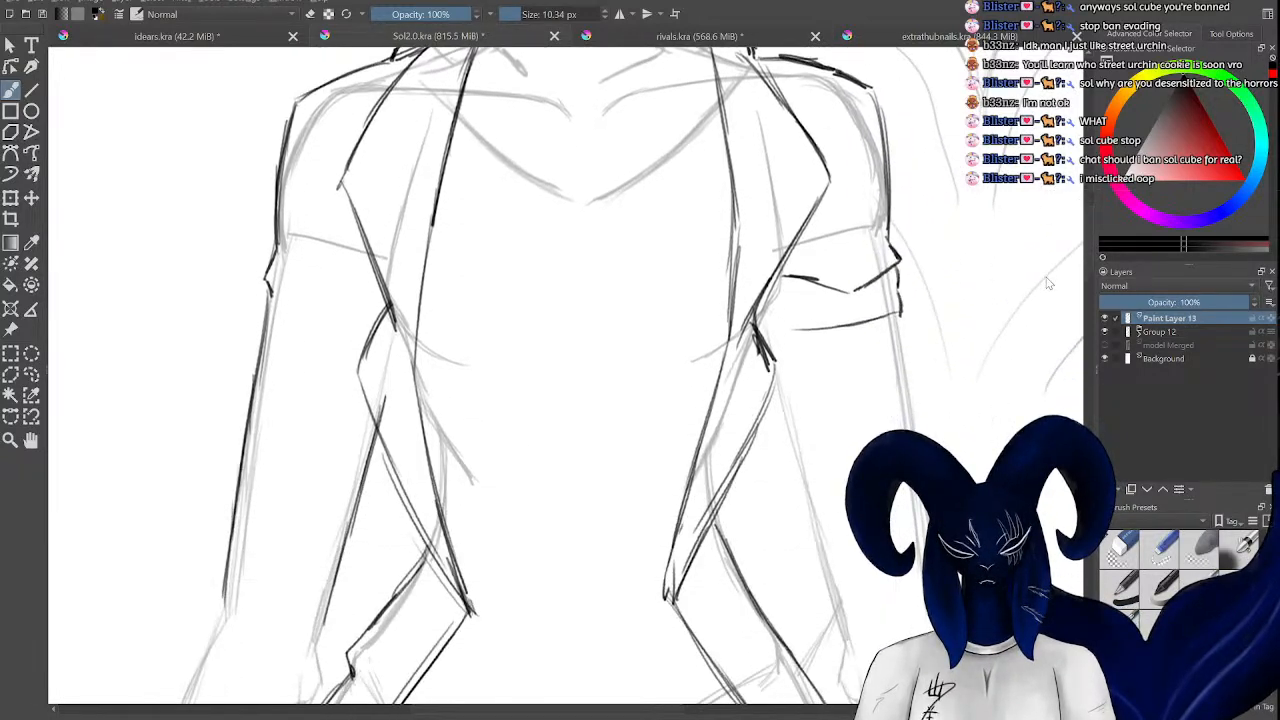
scroll(1037, 291, "up", 4)
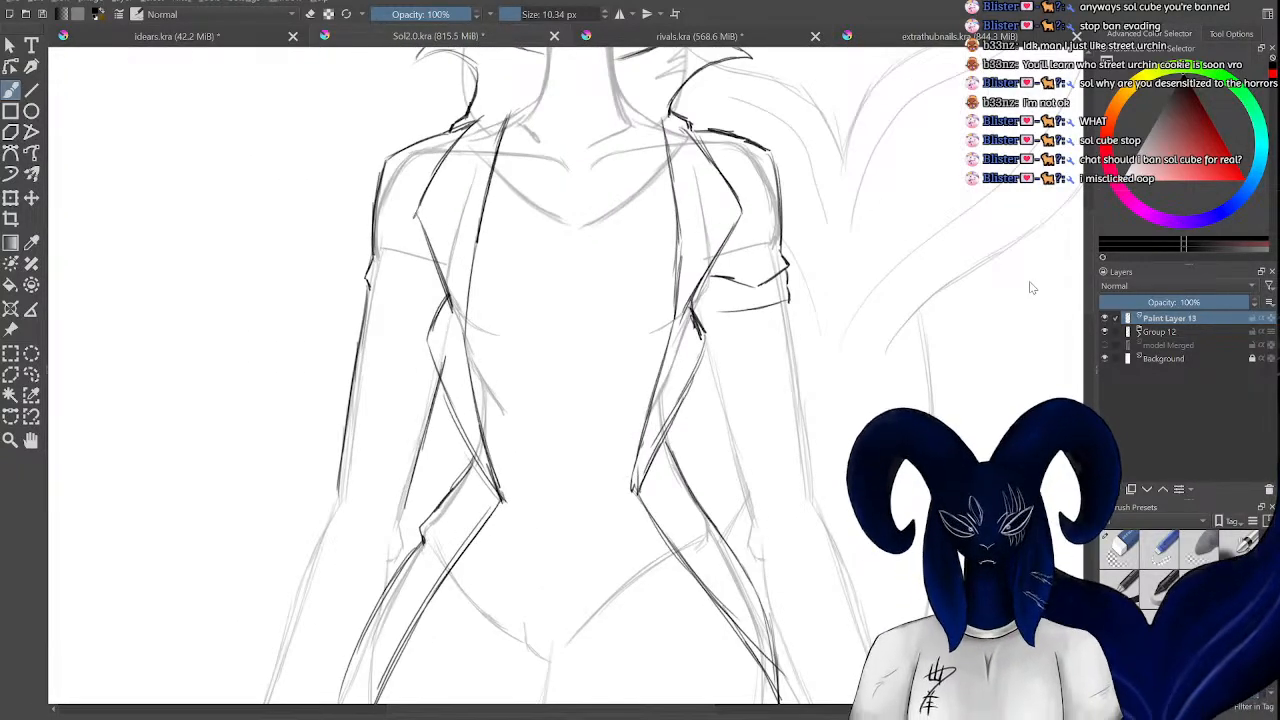
key("e")
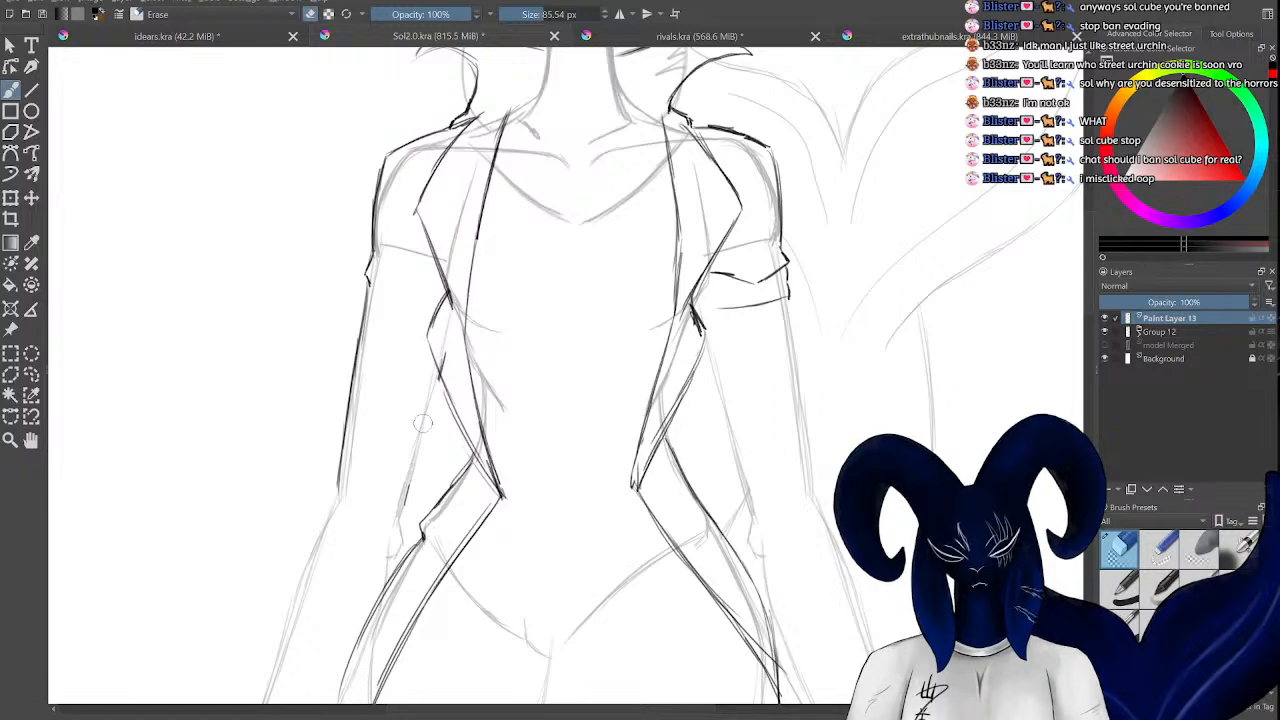
left_click_drag(358, 300, 343, 488)
Sketch a four-pointed diamond ornament hanging from the tail-side tip of the collar, tidying its outline with the eraser.
key("ctrl+minus")
key("ctrl+minus")
key("ctrl+minus")
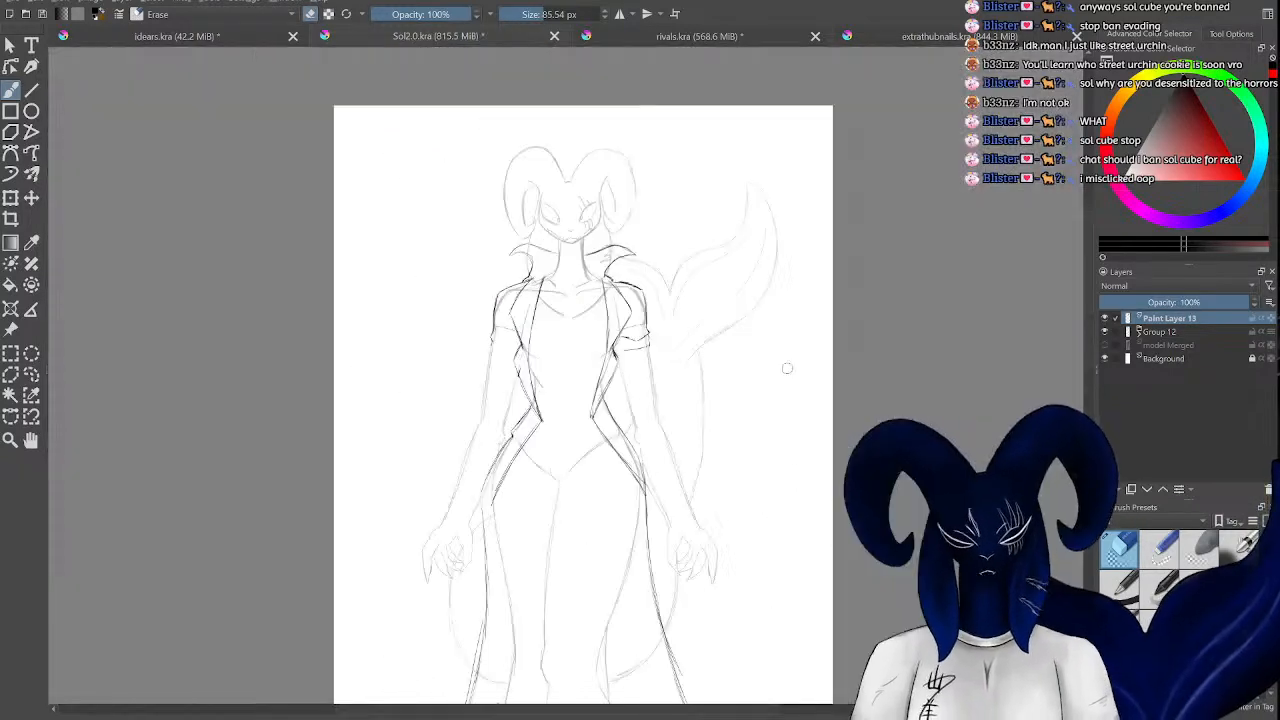
key("ctrl+minus")
key("ctrl+plus")
key("ctrl+plus")
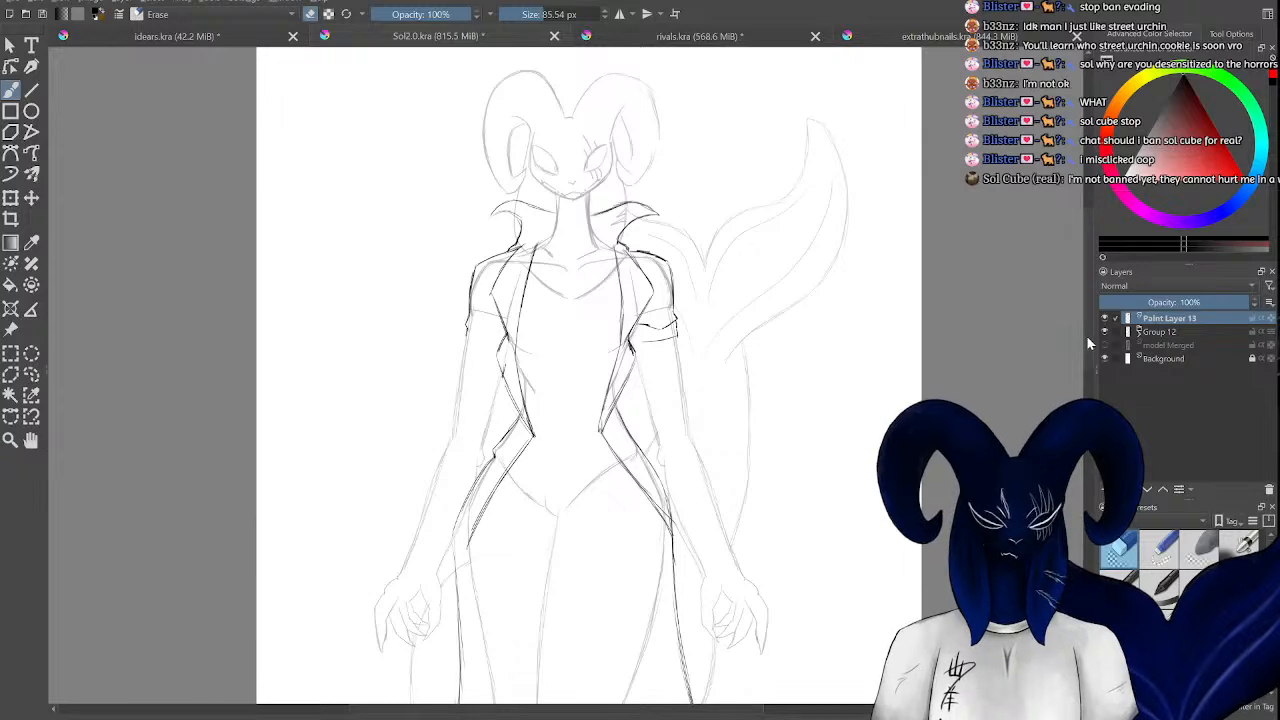
mouse_move(1088, 336)
left_mouse_down()
mouse_move(1075, 280)
mouse_move(1079, 310)
left_mouse_up()
key("ctrl+plus")
key("ctrl+plus")
key("e")
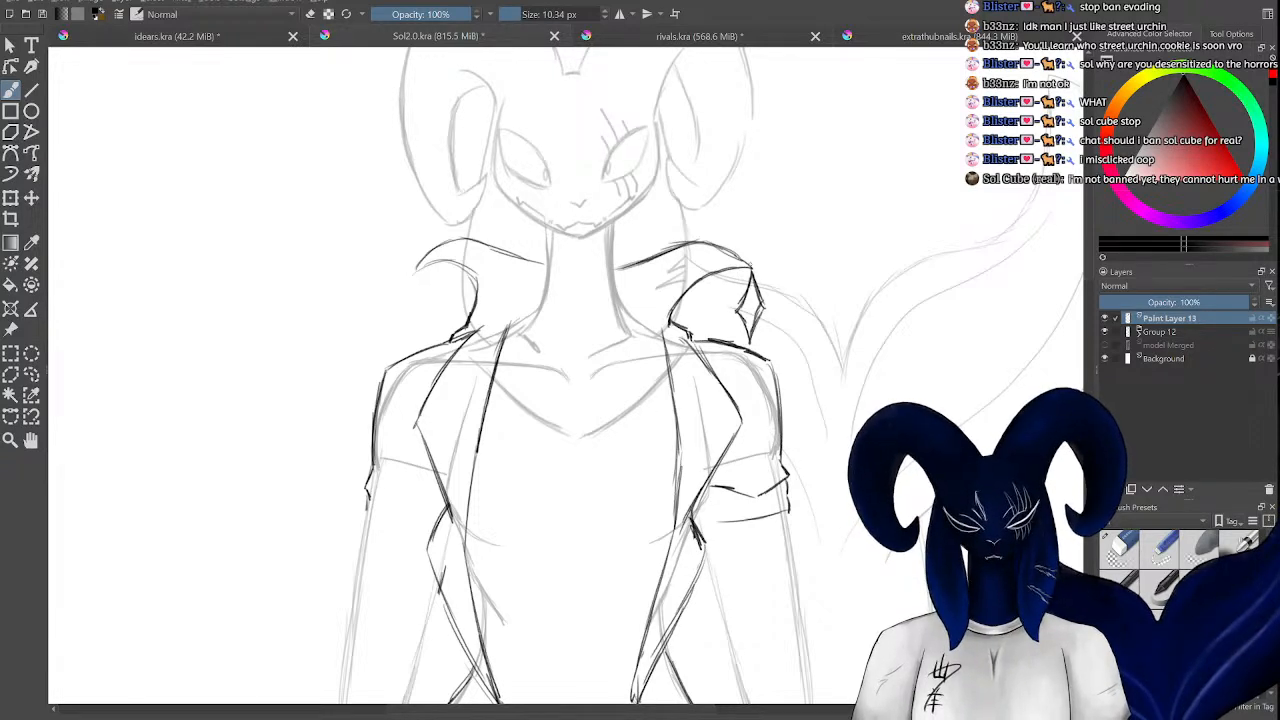
key("e")
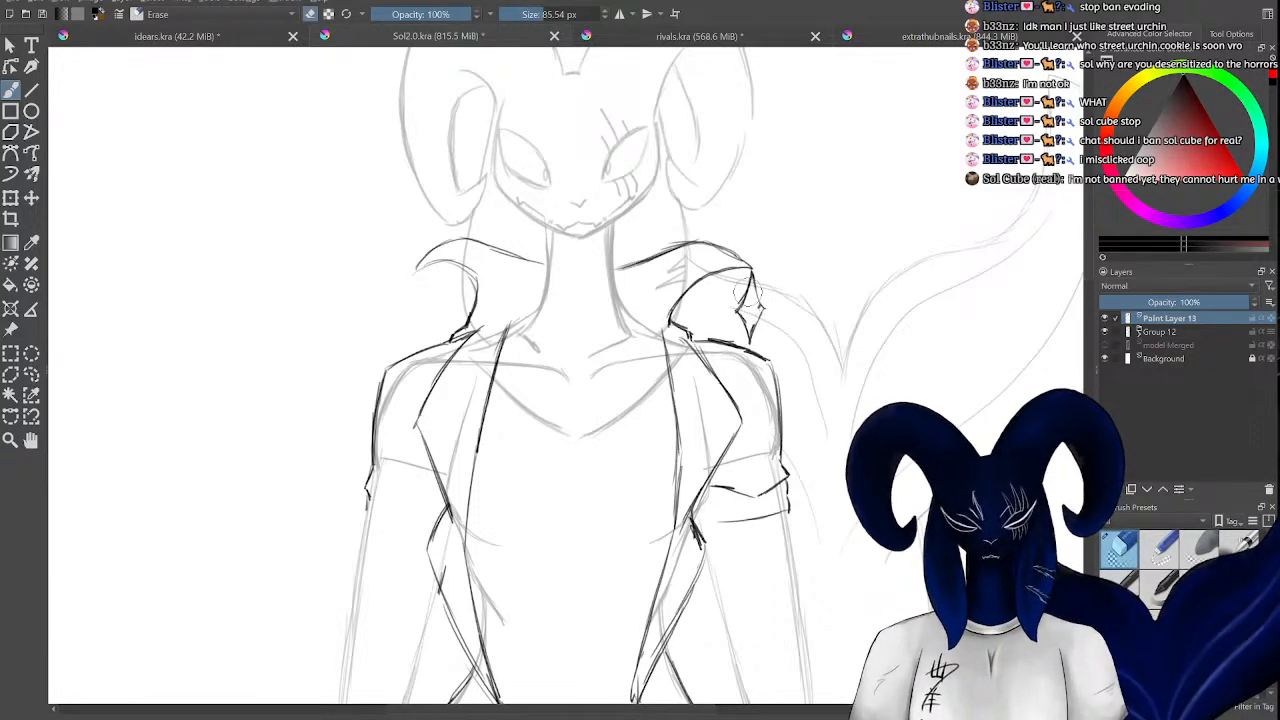
key("e")
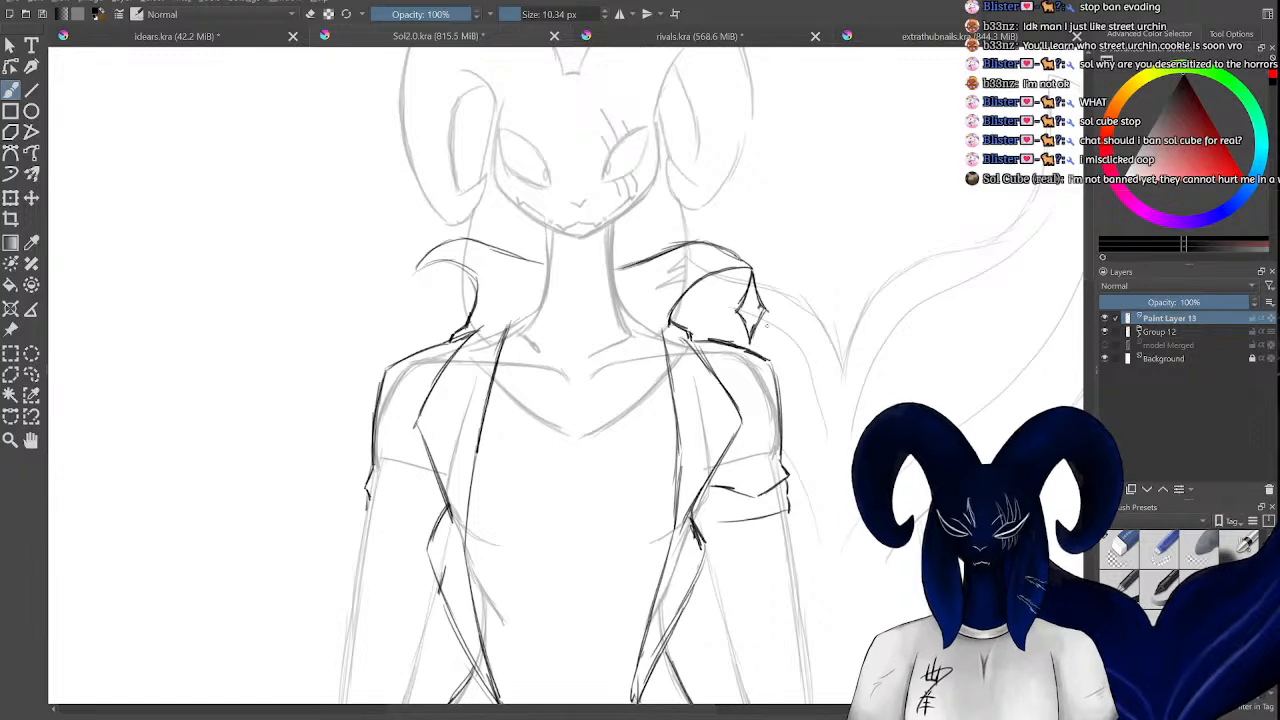
Check the hanging diamond ornament against the whole figure and up close.
key("ctrl+minus")
key("ctrl+minus")
key("ctrl+minus")
key("ctrl+minus")
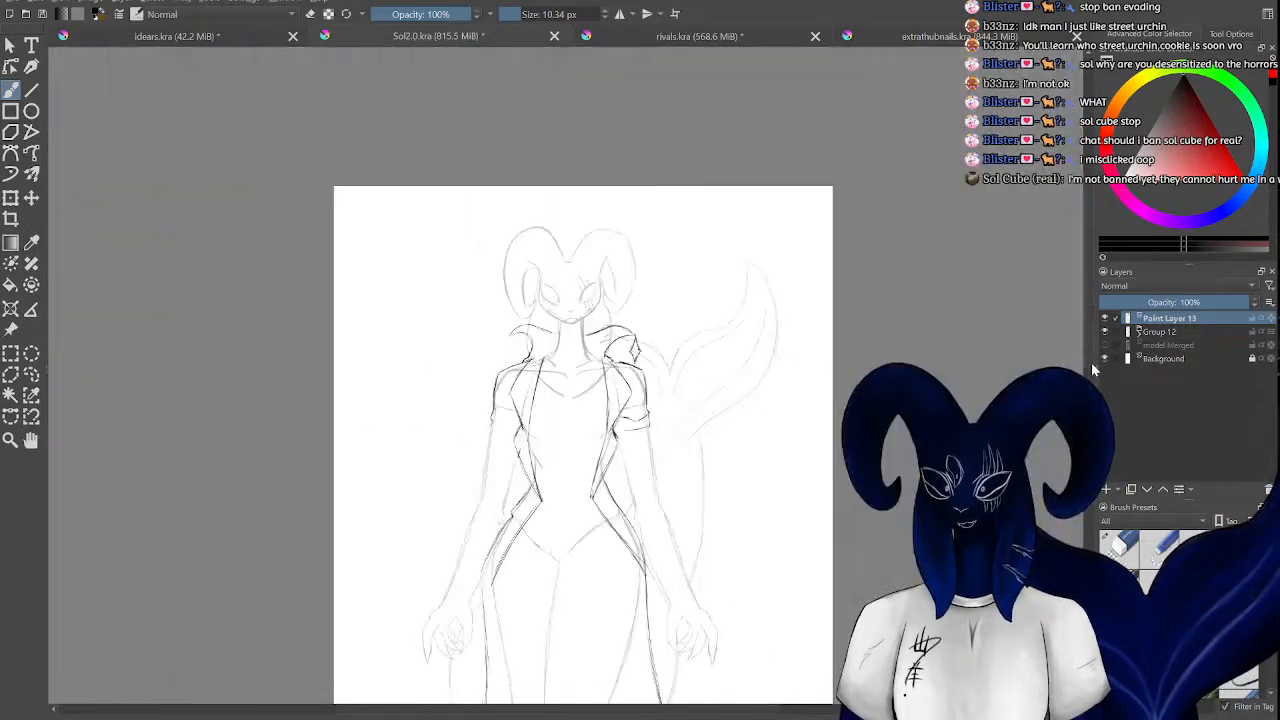
key("ctrl+plus")
key("ctrl+plus")
key("ctrl+plus")
key("ctrl+plus")
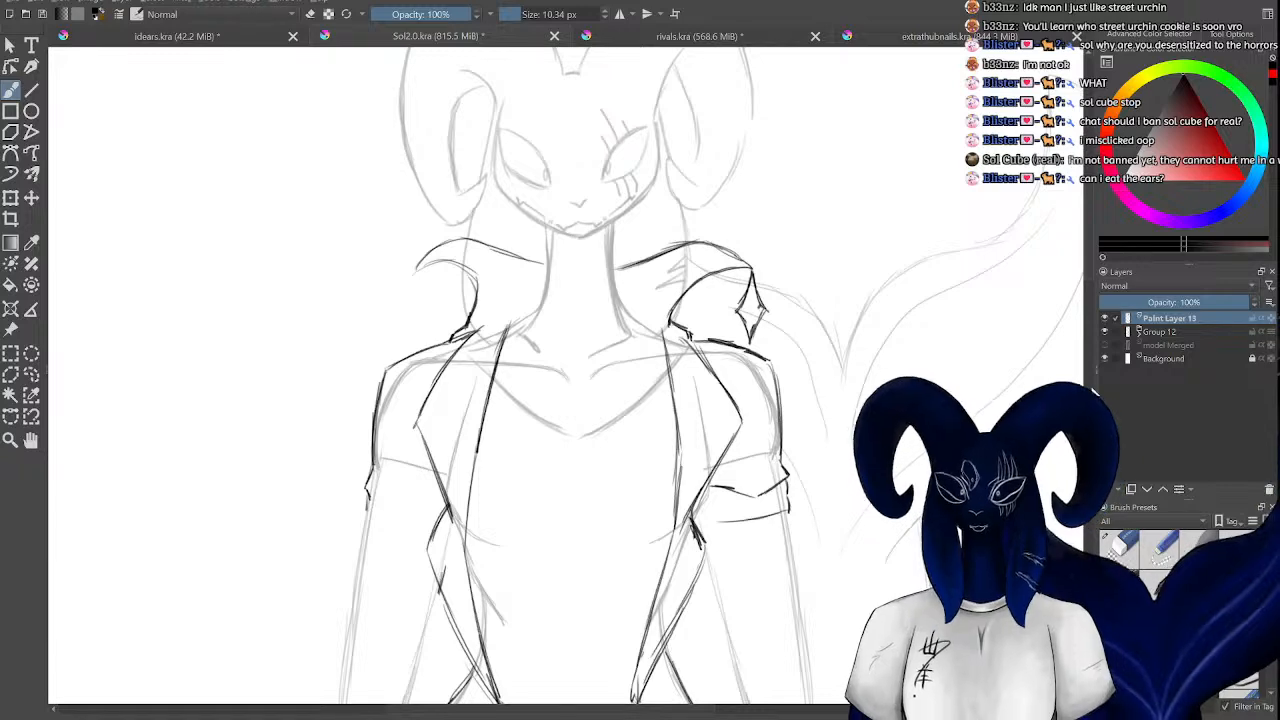
key("ctrl+minus")
key("ctrl+minus")
key("ctrl+minus")
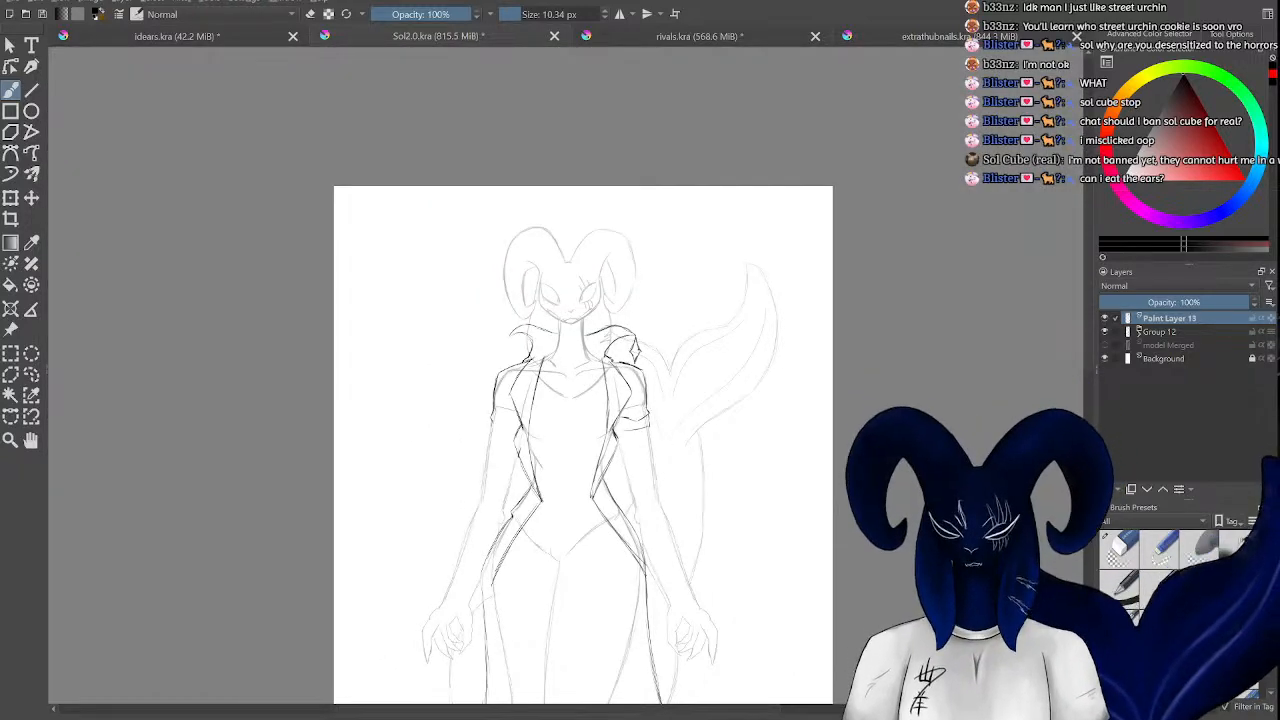
Switch to the idears.kra document and review its three horned head sketches.
key("ctrl+Tab")
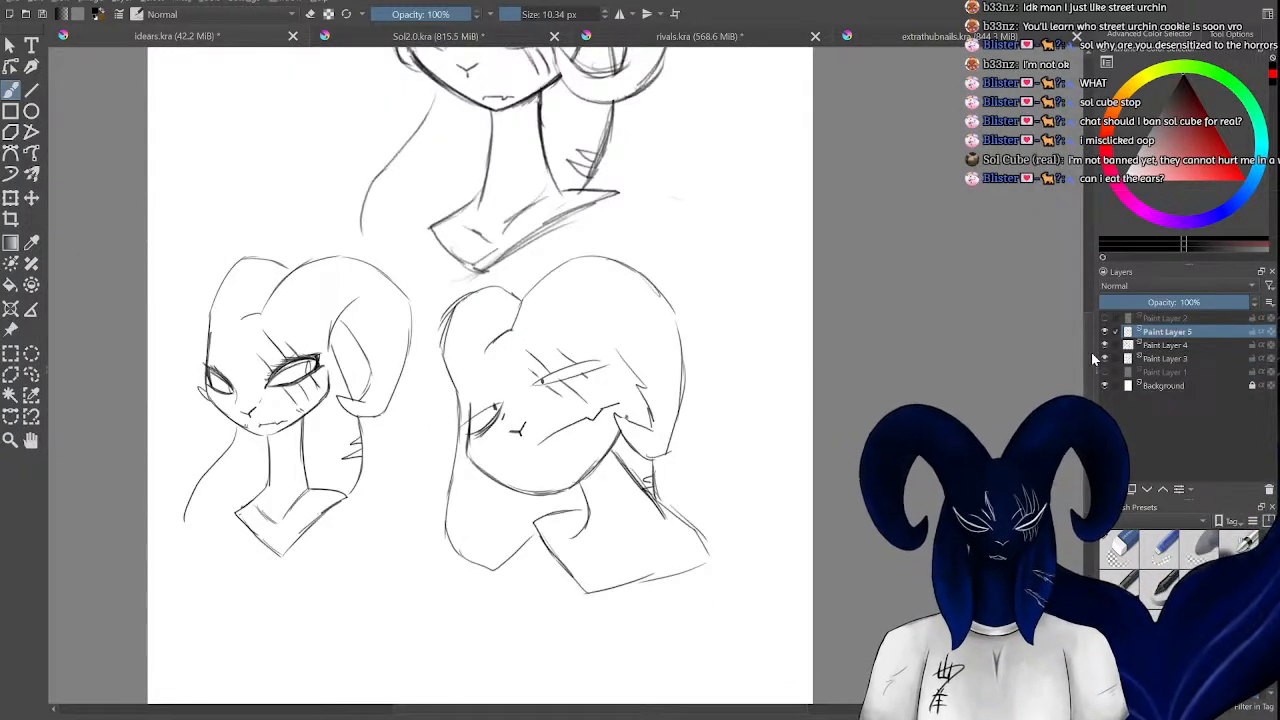
left_click_drag(1091, 353, 1103, 318)
key("ctrl+minus")
key("ctrl+minus")
key("ctrl+plus")
key("ctrl+plus")
key("ctrl+plus")
key("ctrl+minus")
key("ctrl+minus")
key("ctrl+minus")
key("ctrl+plus")
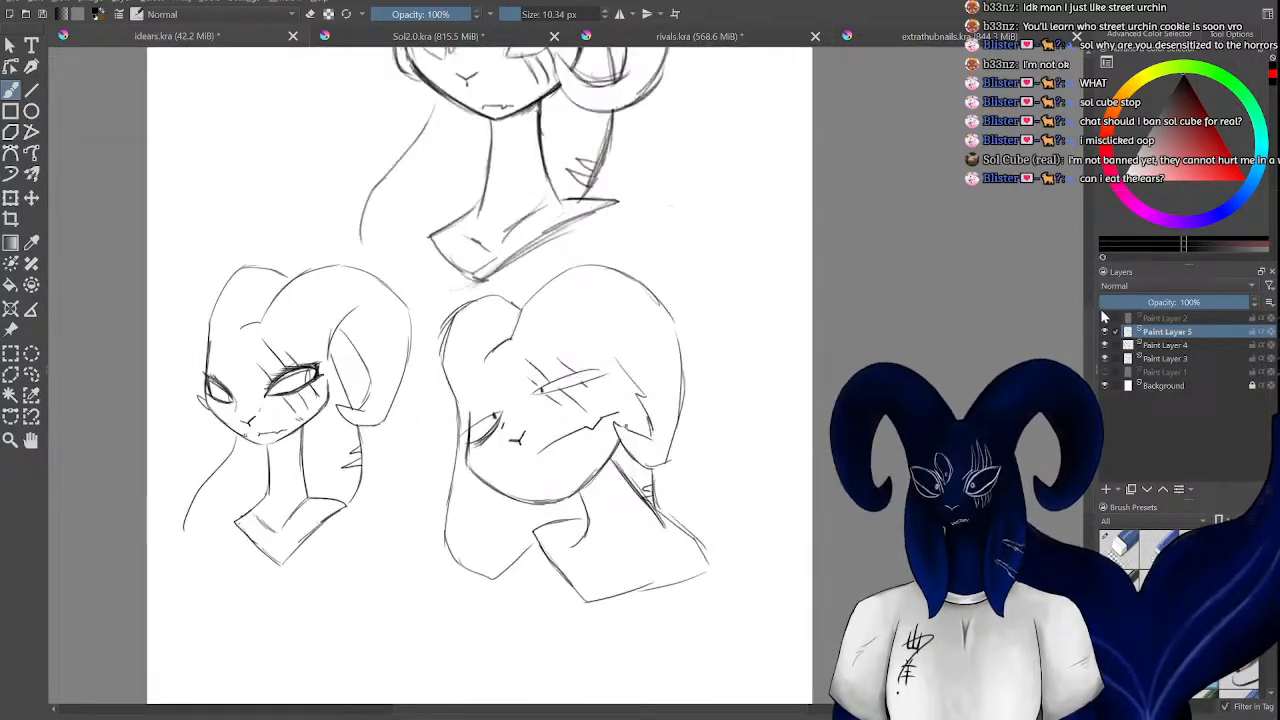
key("ctrl+plus")
key("ctrl+minus")
key("ctrl+minus")
key("ctrl+plus")
key("ctrl+plus")
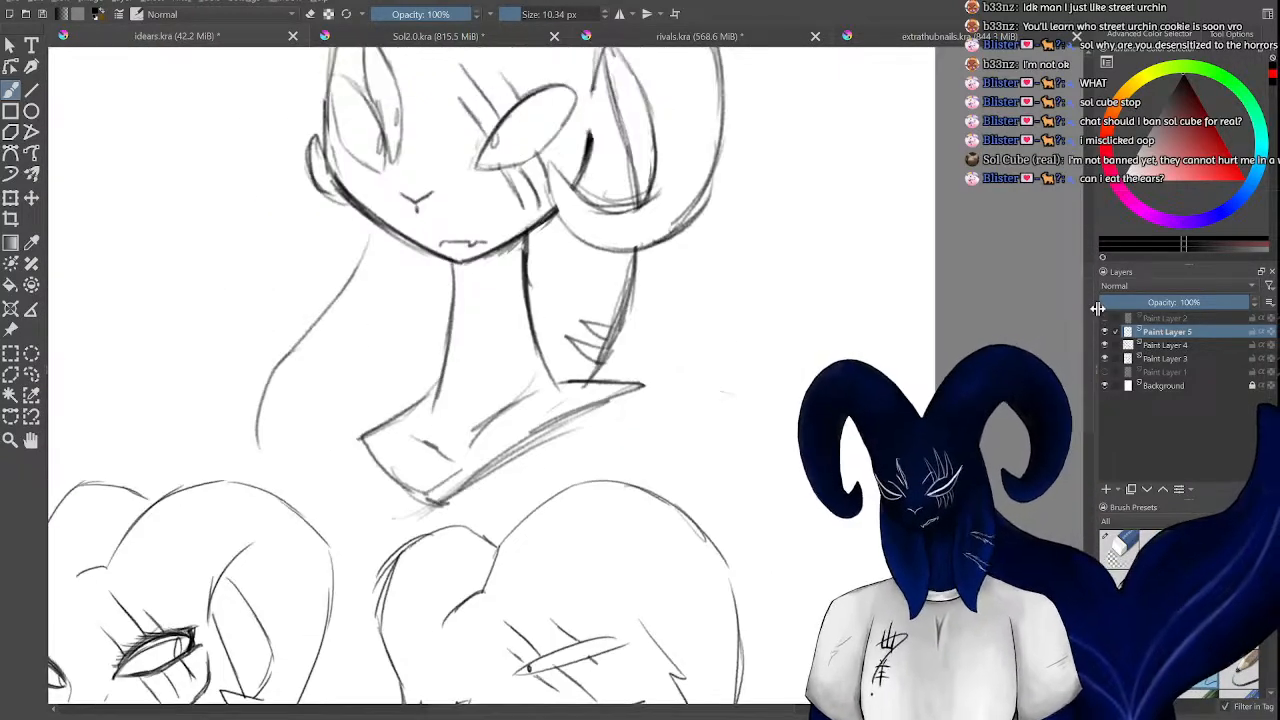
key("ctrl+minus")
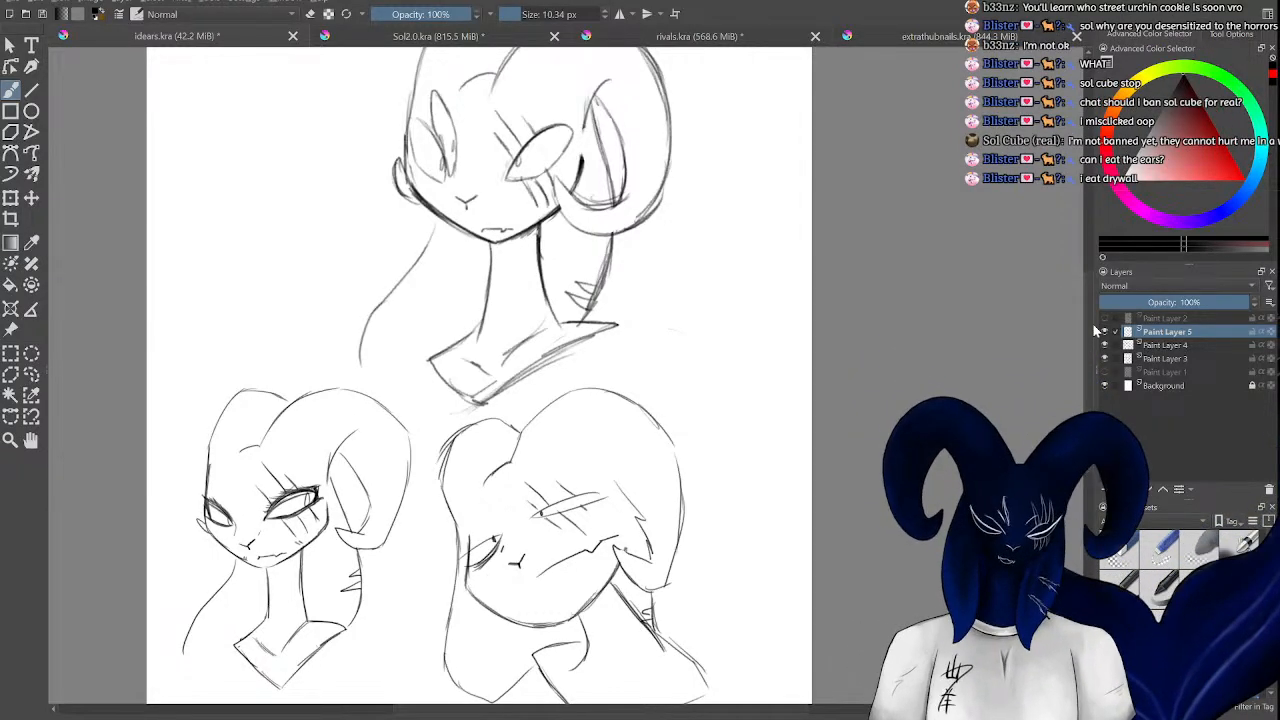
scroll(1088, 322, "up", 4)
key("ctrl+minus")
key("ctrl+minus")
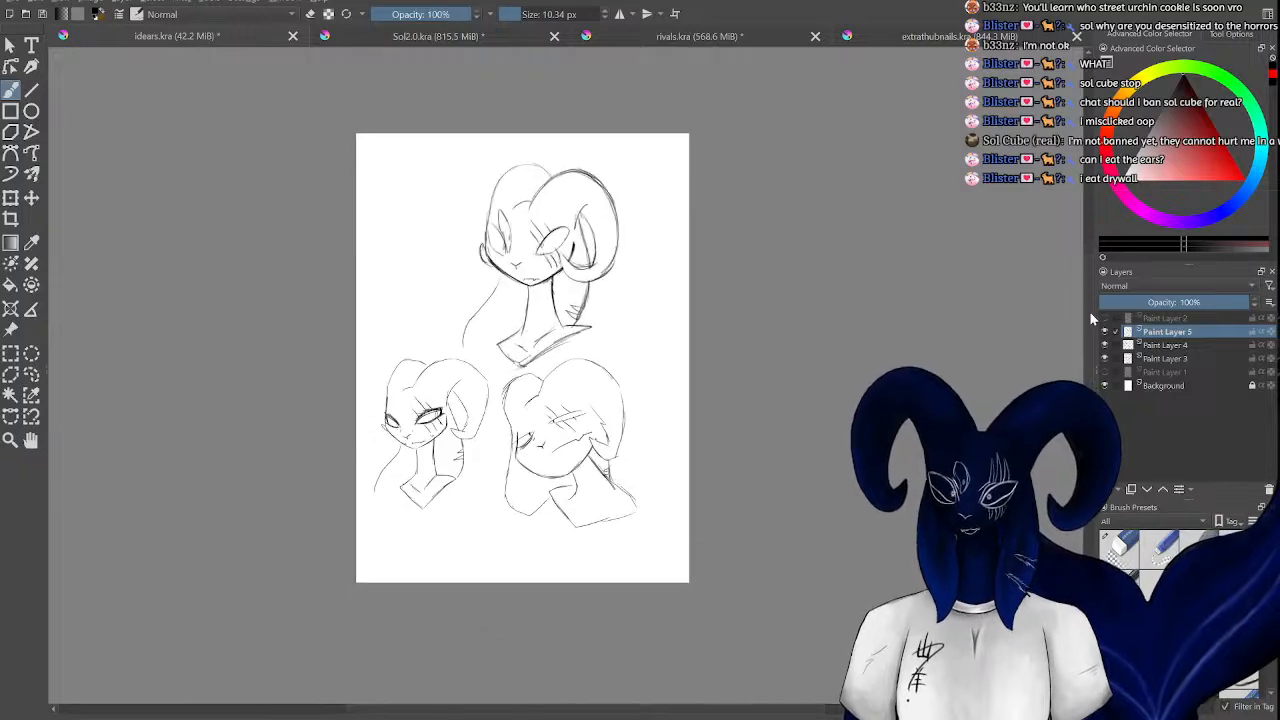
key("ctrl+minus")
key("ctrl+minus")
key("ctrl+minus")
key("ctrl+minus")
key("ctrl+plus")
key("ctrl+plus")
key("ctrl+plus")
key("ctrl+plus")
key("ctrl+plus")
key("ctrl+plus")
key("ctrl+plus")
key("ctrl+plus")
key("ctrl+plus")
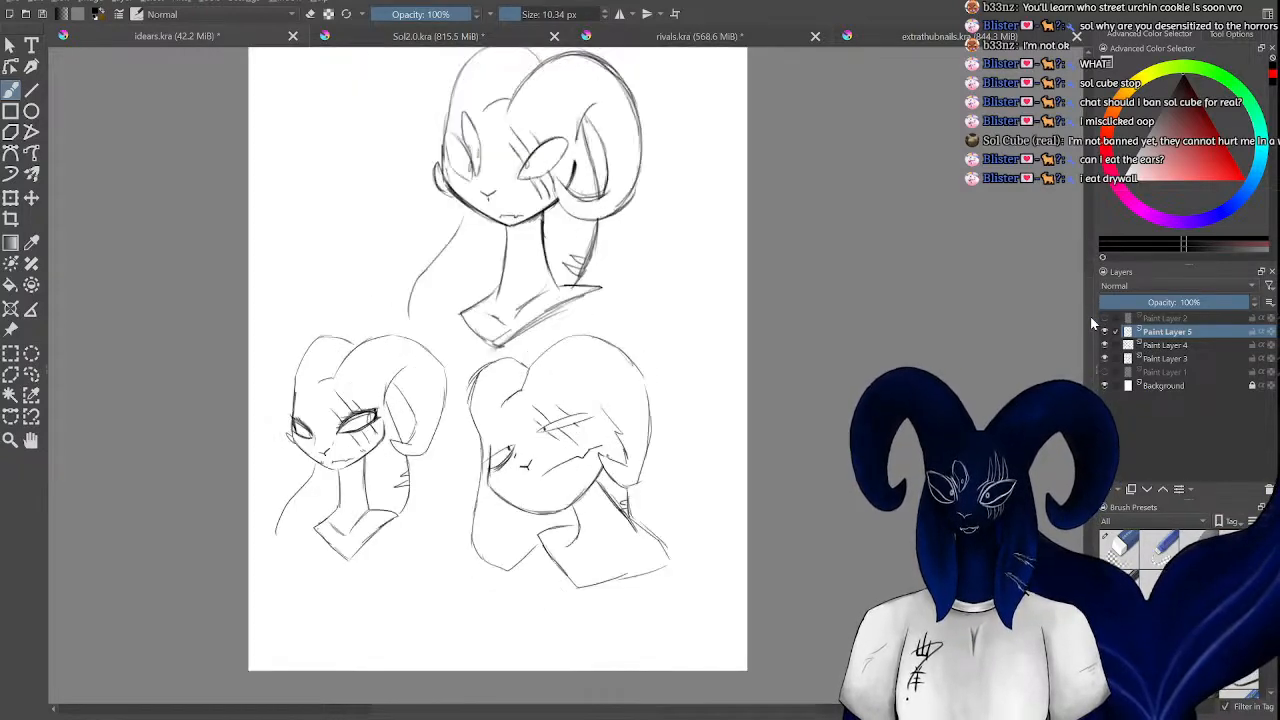
key("ctrl+minus")
key("ctrl+minus")
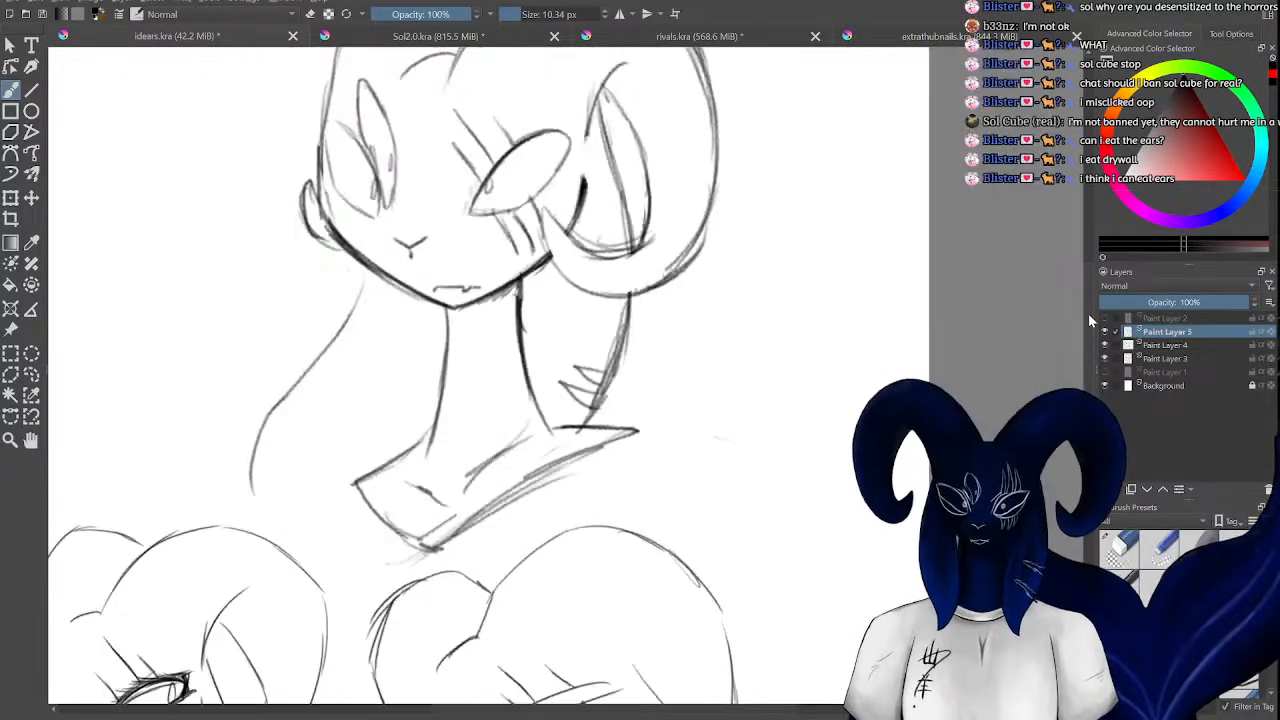
key("ctrl+minus")
key("ctrl+minus")
scroll(1088, 313, "down", 1)
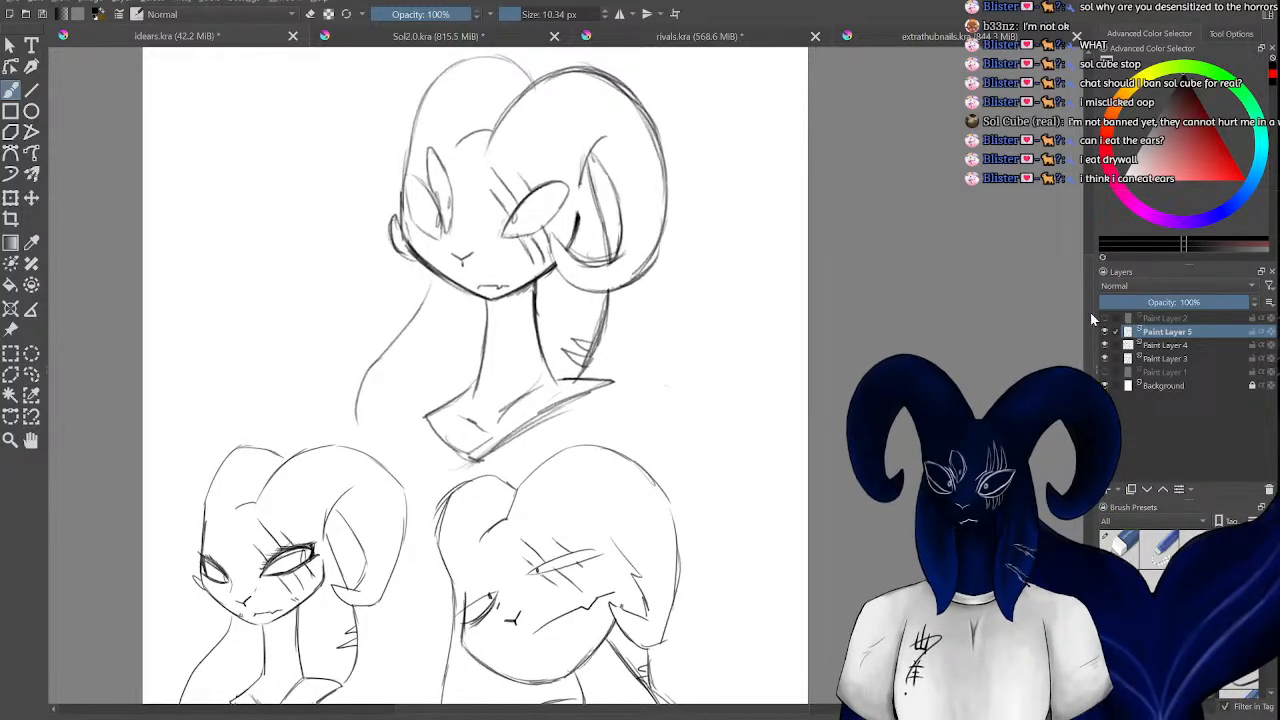
scroll(1090, 313, "down", 1)
key("ctrl+minus")
key("ctrl+minus")
key("ctrl+minus")
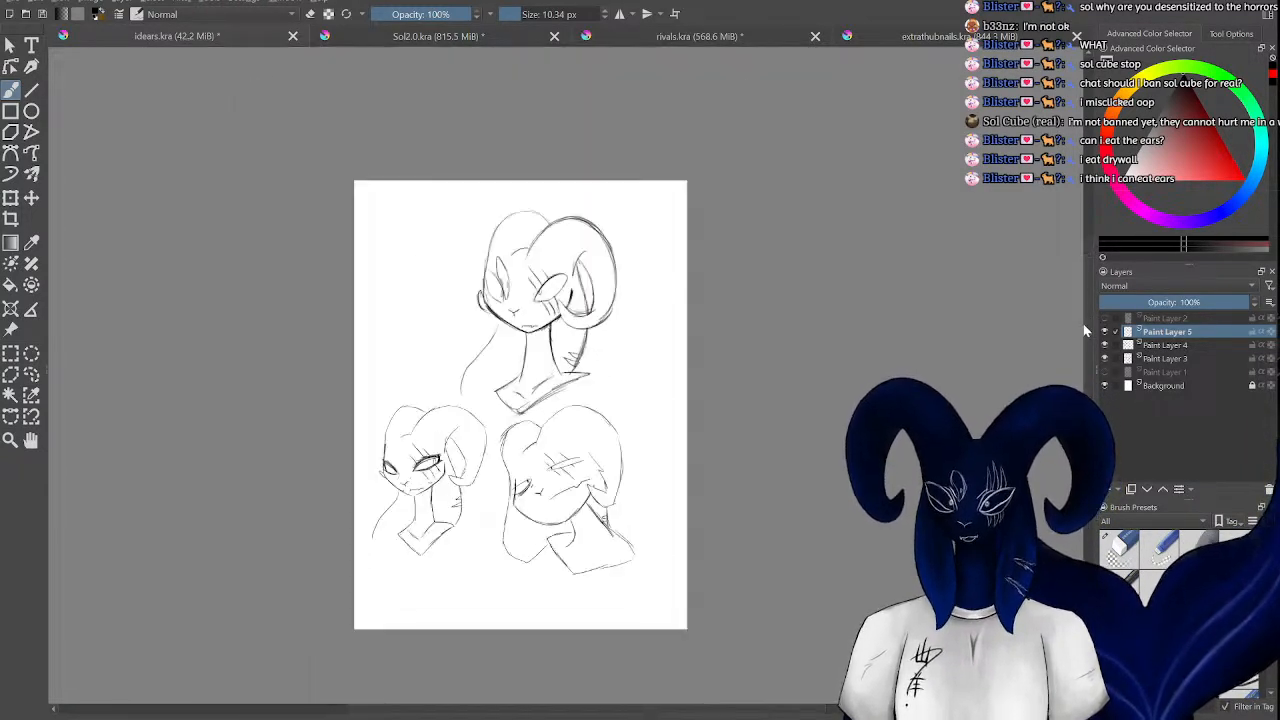
key("ctrl+plus")
scroll(1088, 320, "down", 2)
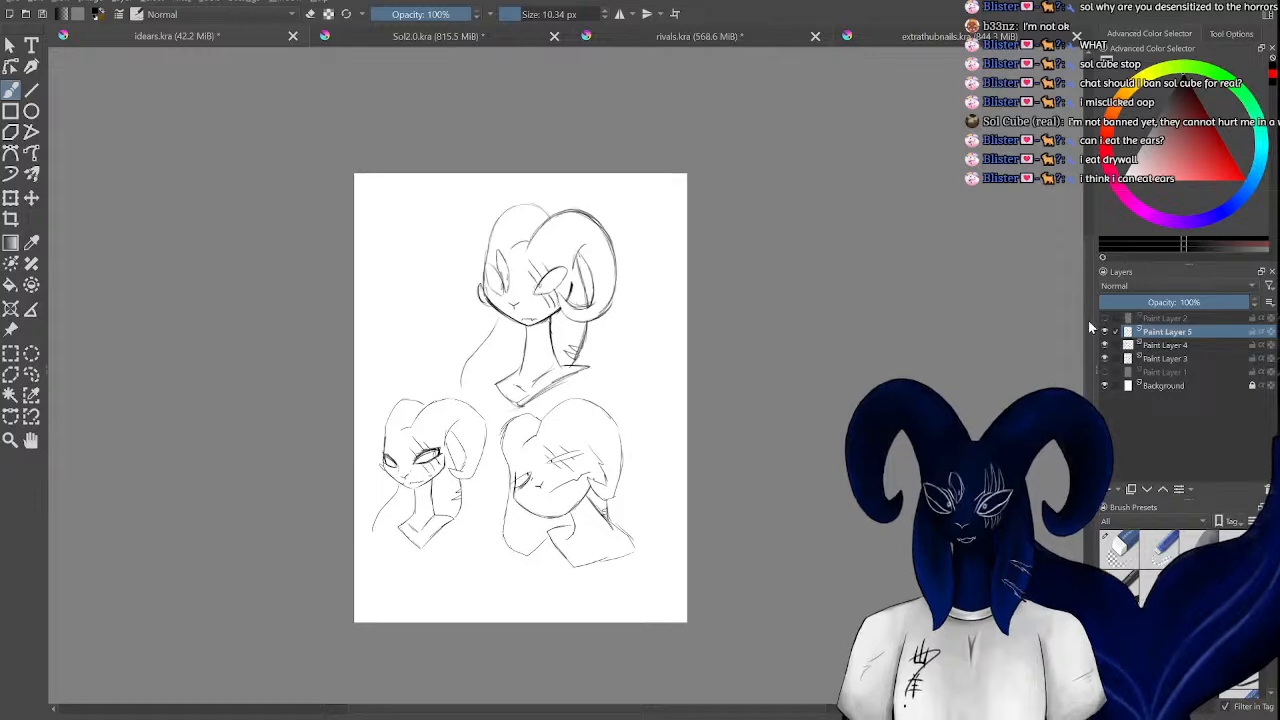
scroll(1084, 322, "down", 4)
key("ctrl+plus")
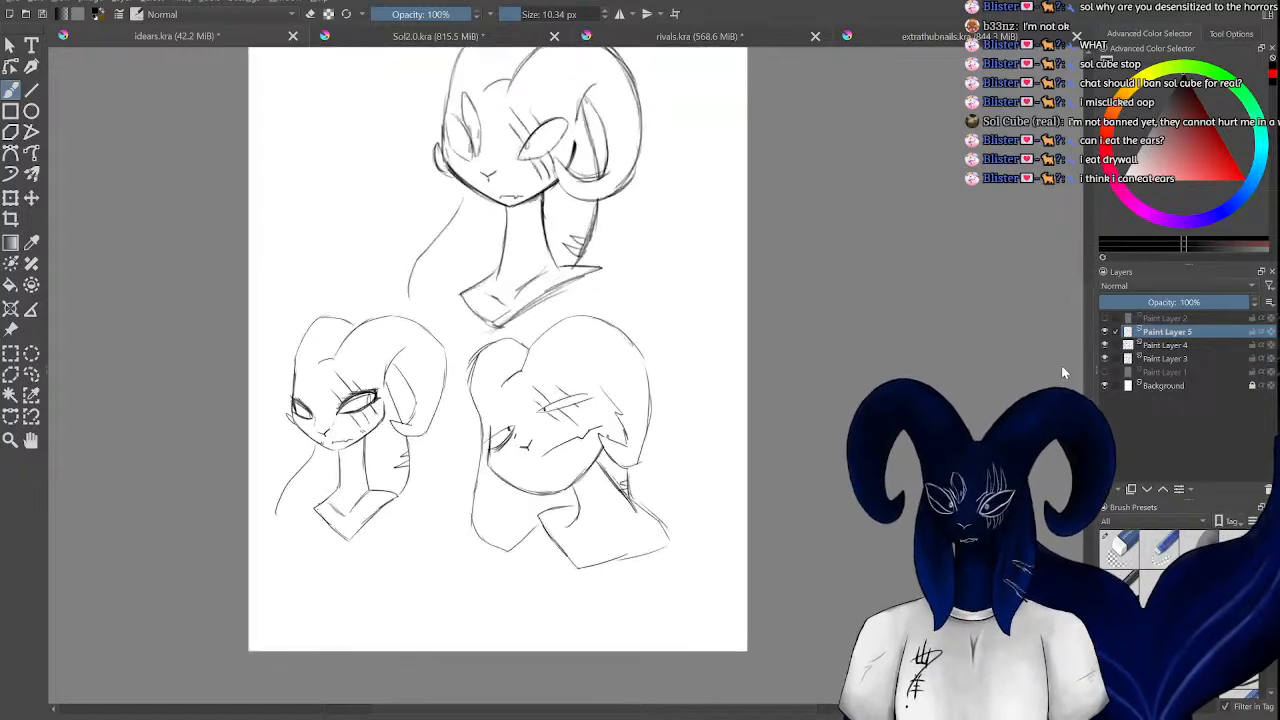
scroll(1062, 366, "up", 3)
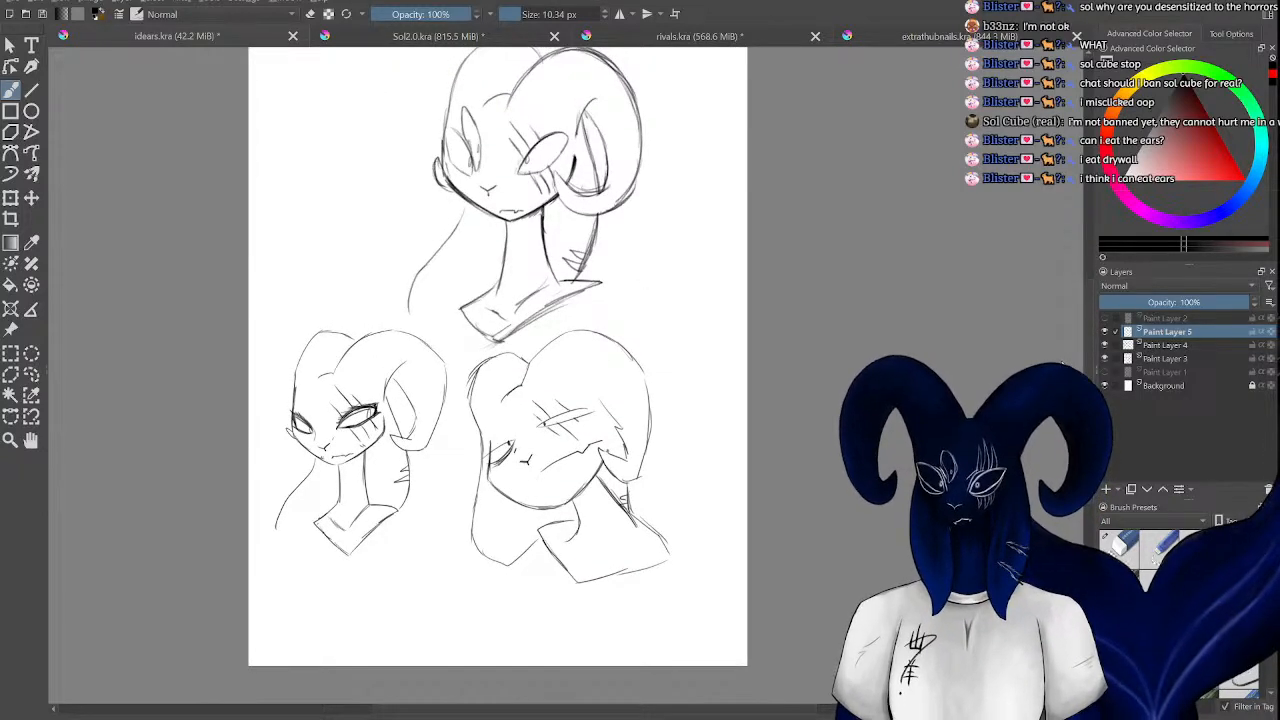
key("ctrl+plus")
key("ctrl+plus")
key("ctrl+minus")
key("ctrl+minus")
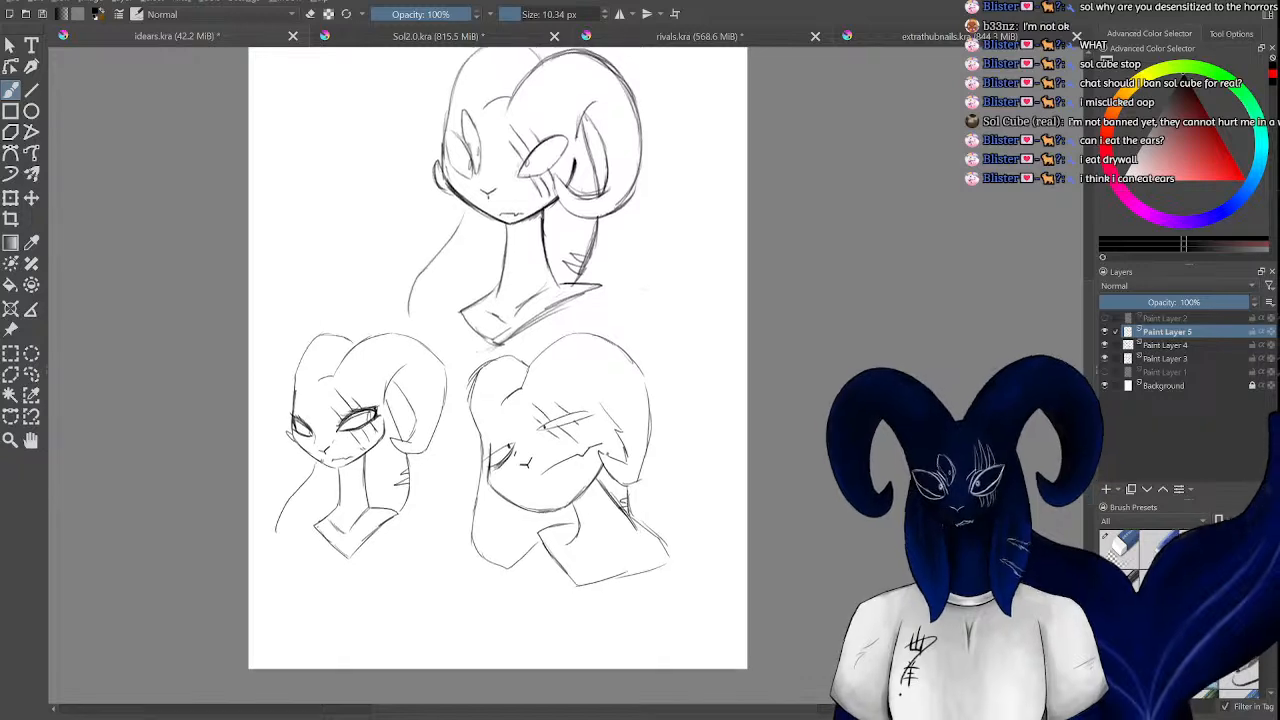
key("ctrl+minus")
scroll(1081, 304, "up", 6)
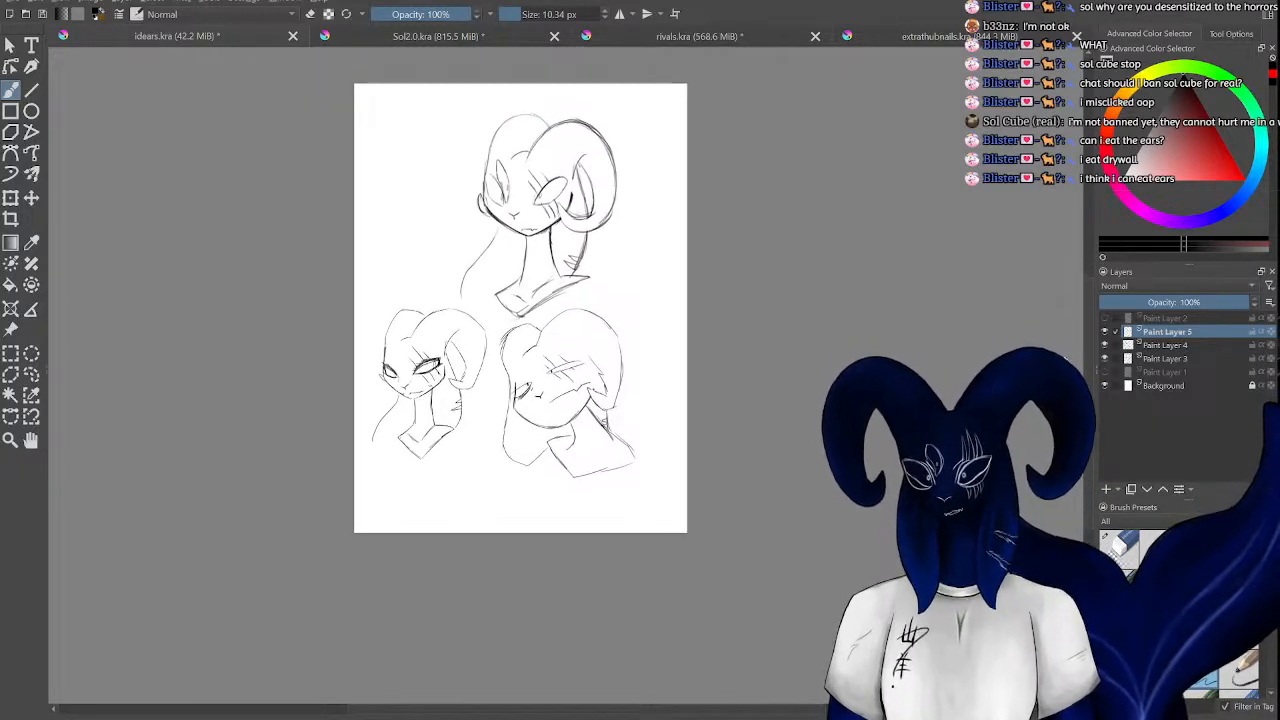
Examine the face, curled horn and neck of the largest head sketch up close.
key("ctrl+plus")
key("ctrl+plus")
key("ctrl+plus")
key("ctrl+plus")
key("ctrl+plus")
left_click_drag(1081, 299, 1084, 291)
key("ctrl+minus")
key("ctrl+minus")
key("ctrl+plus")
key("ctrl+minus")
key("ctrl+minus")
key("ctrl+minus")
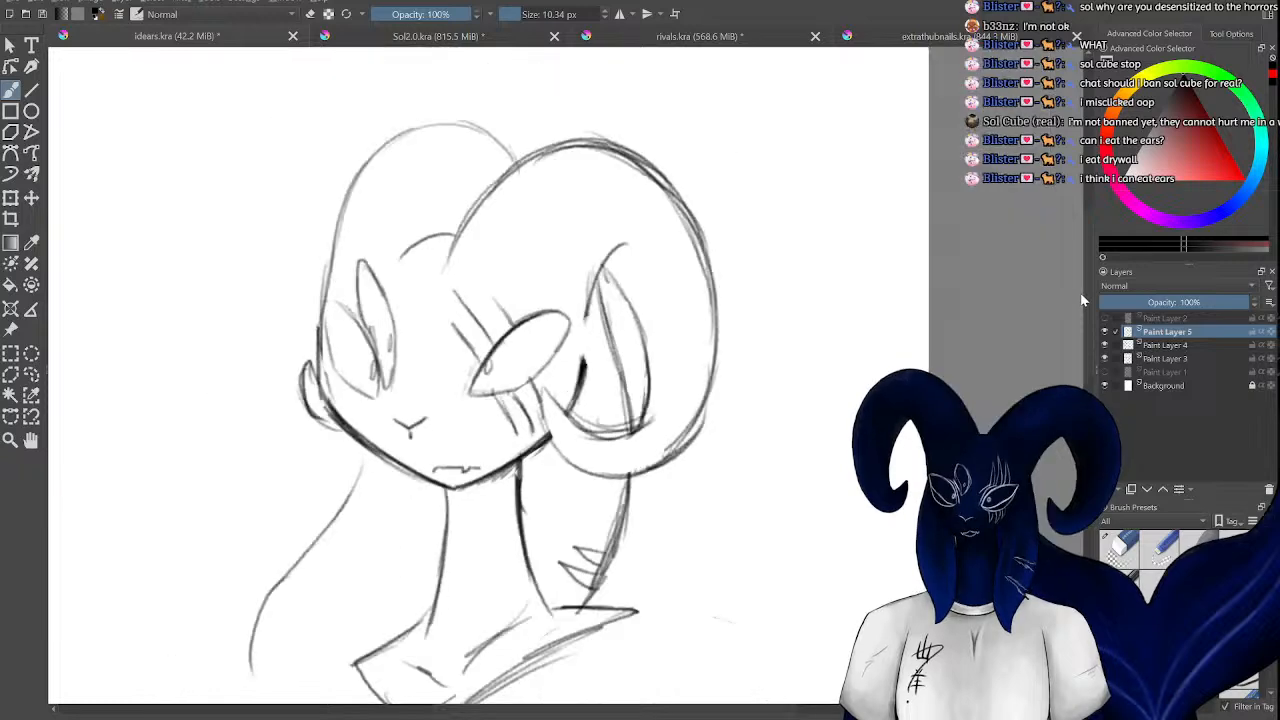
key("ctrl+plus")
key("ctrl+plus")
key("ctrl+plus")
key("ctrl+minus")
key("ctrl+minus")
key("ctrl+plus")
key("ctrl+plus")
key("ctrl+minus")
key("ctrl+minus")
key("ctrl+plus")
key("ctrl+plus")
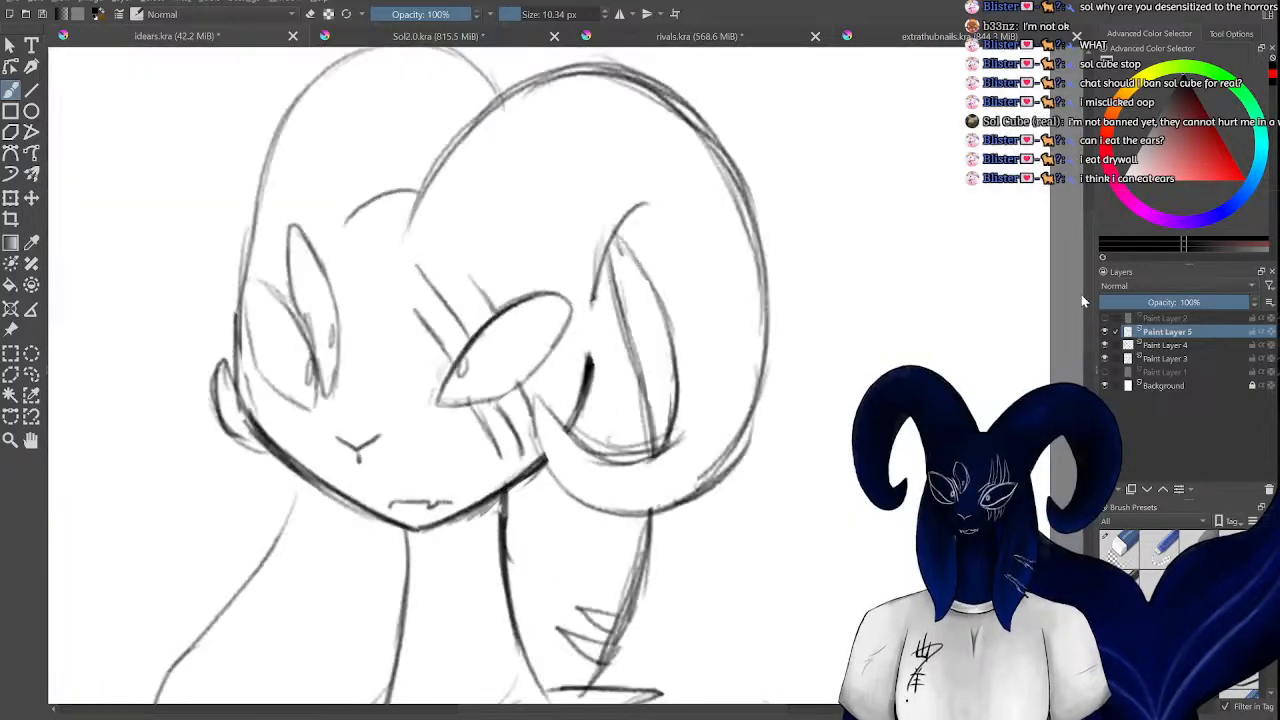
key("ctrl+minus")
key("ctrl+minus")
key("ctrl+minus")
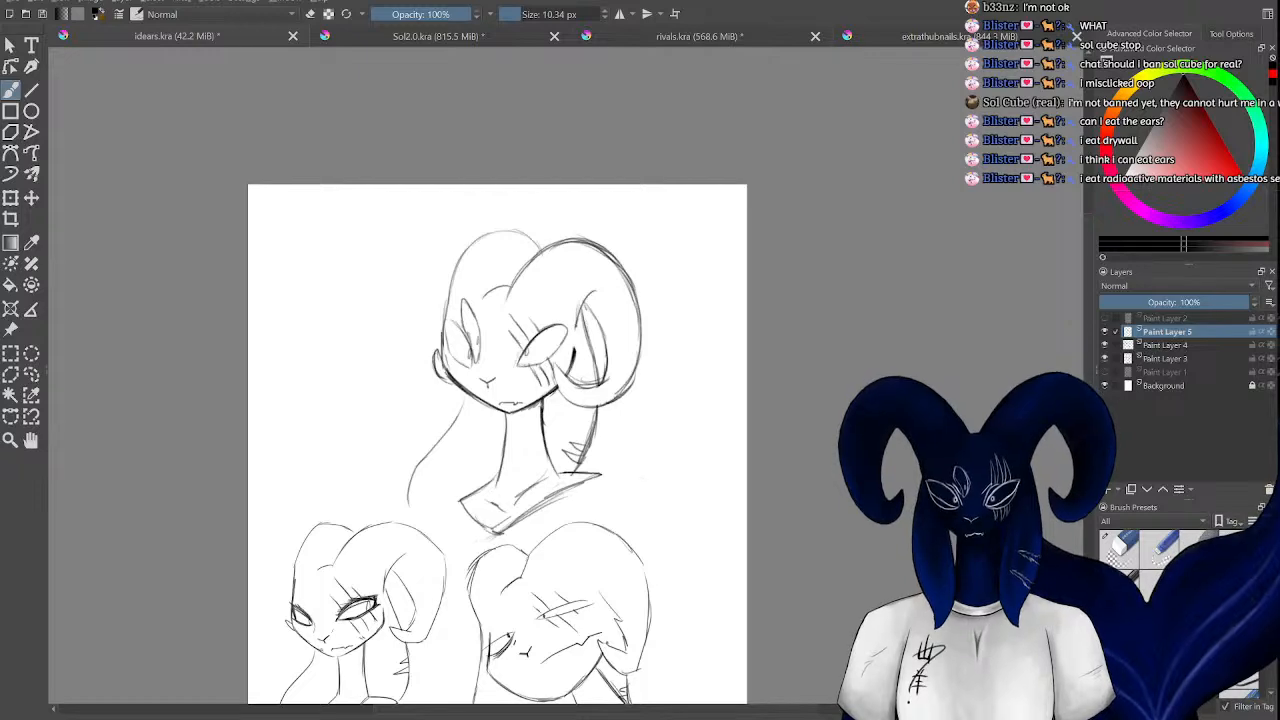
key("ctrl+minus")
key("ctrl+minus")
key("ctrl+minus")
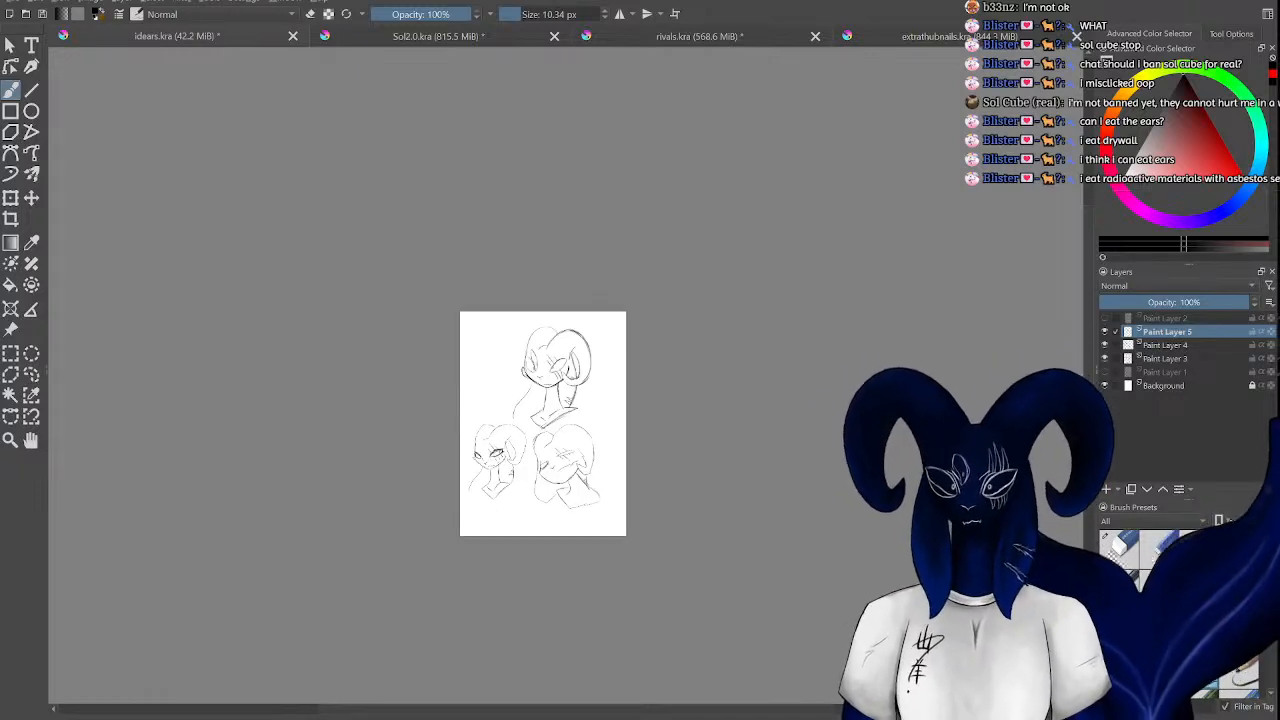
key("ctrl+plus")
key("ctrl+plus")
key("ctrl+plus")
key("ctrl+plus")
key("ctrl+plus")
key("ctrl+minus")
key("ctrl+minus")
key("ctrl+minus")
key("ctrl+minus")
key("ctrl+plus")
key("ctrl+plus")
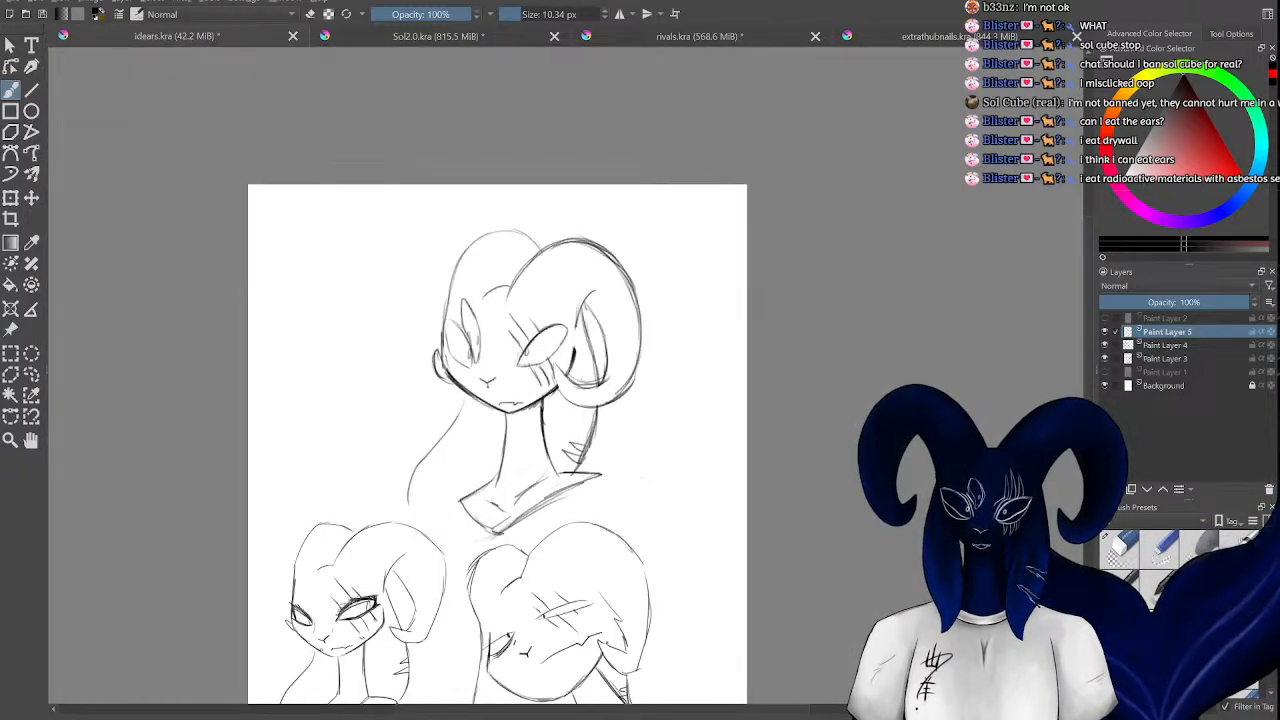
key("ctrl+plus")
key("ctrl+plus")
key("ctrl+plus")
key("ctrl+minus")
key("ctrl+minus")
key("ctrl+minus")
key("ctrl+minus")
key("ctrl+minus")
key("ctrl+plus")
key("ctrl+plus")
key("ctrl+plus")
key("ctrl+plus")
key("ctrl+plus")
key("ctrl+minus")
key("ctrl+minus")
key("ctrl+minus")
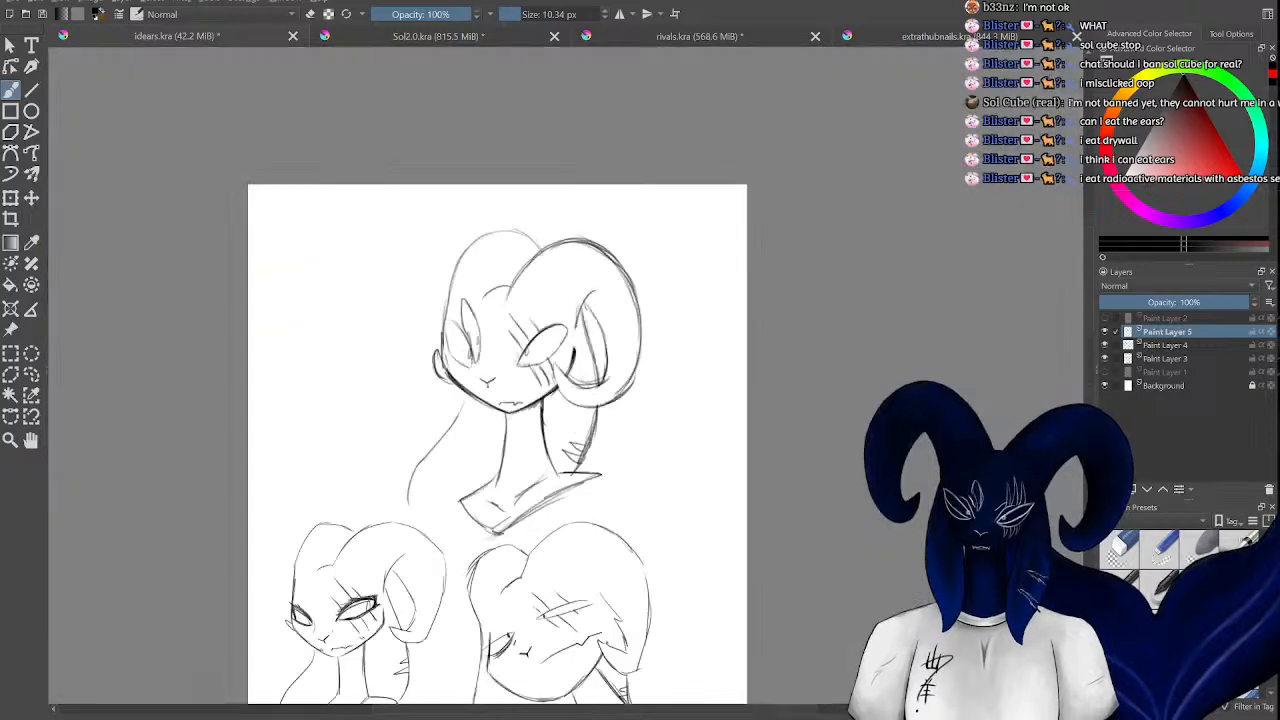
key("ctrl+minus")
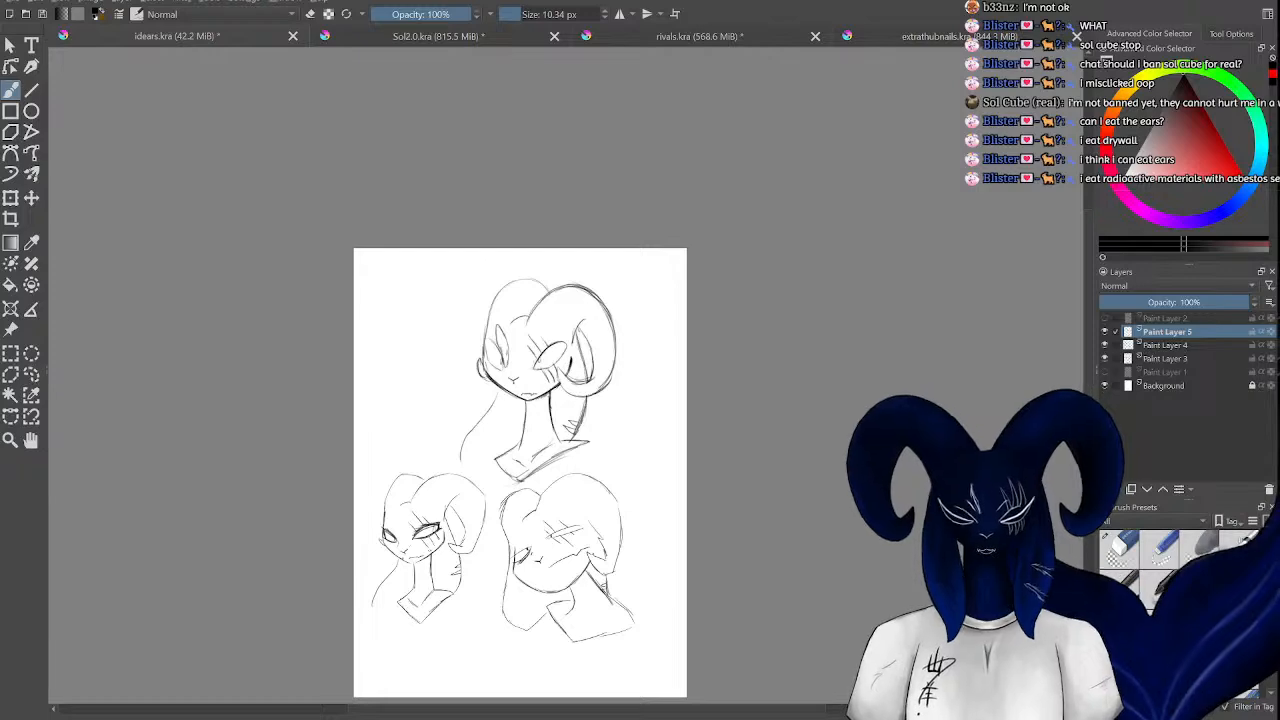
Close the extrathubnails.kra document and return to the outfit sketch in Sol2.0.kra.
left_click(1058, 40)
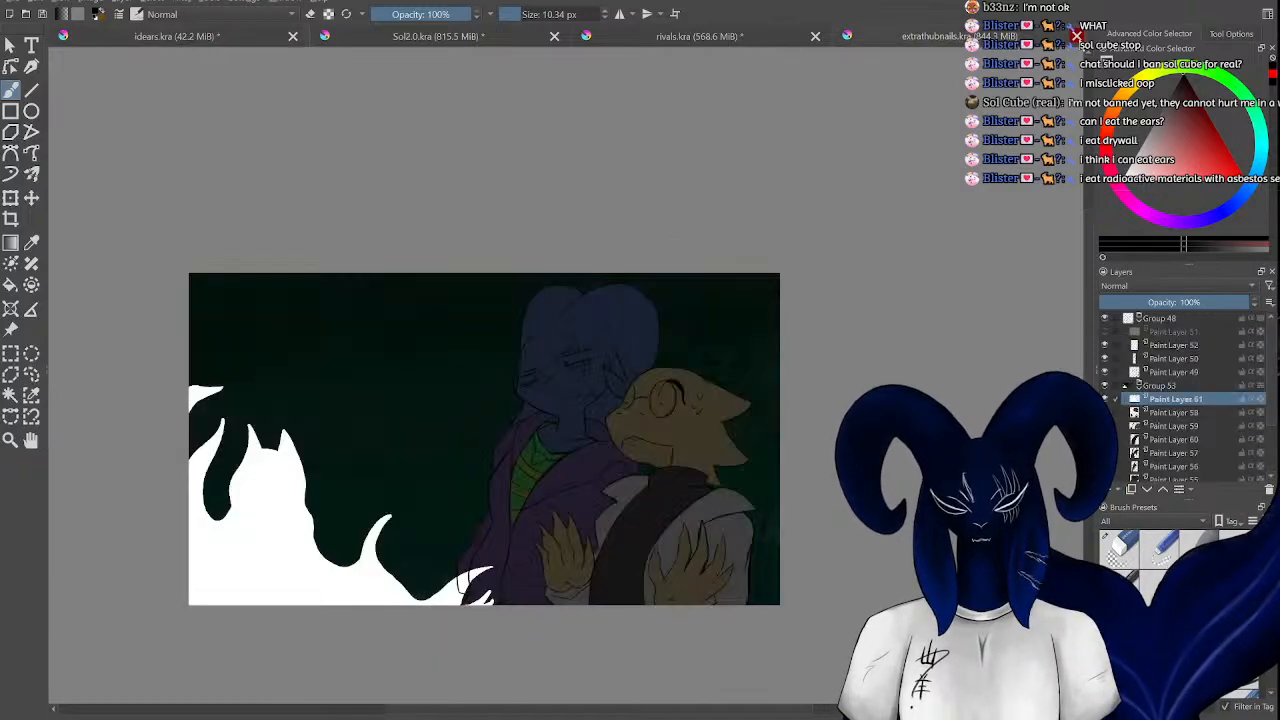
left_click(1076, 36)
left_click(565, 36)
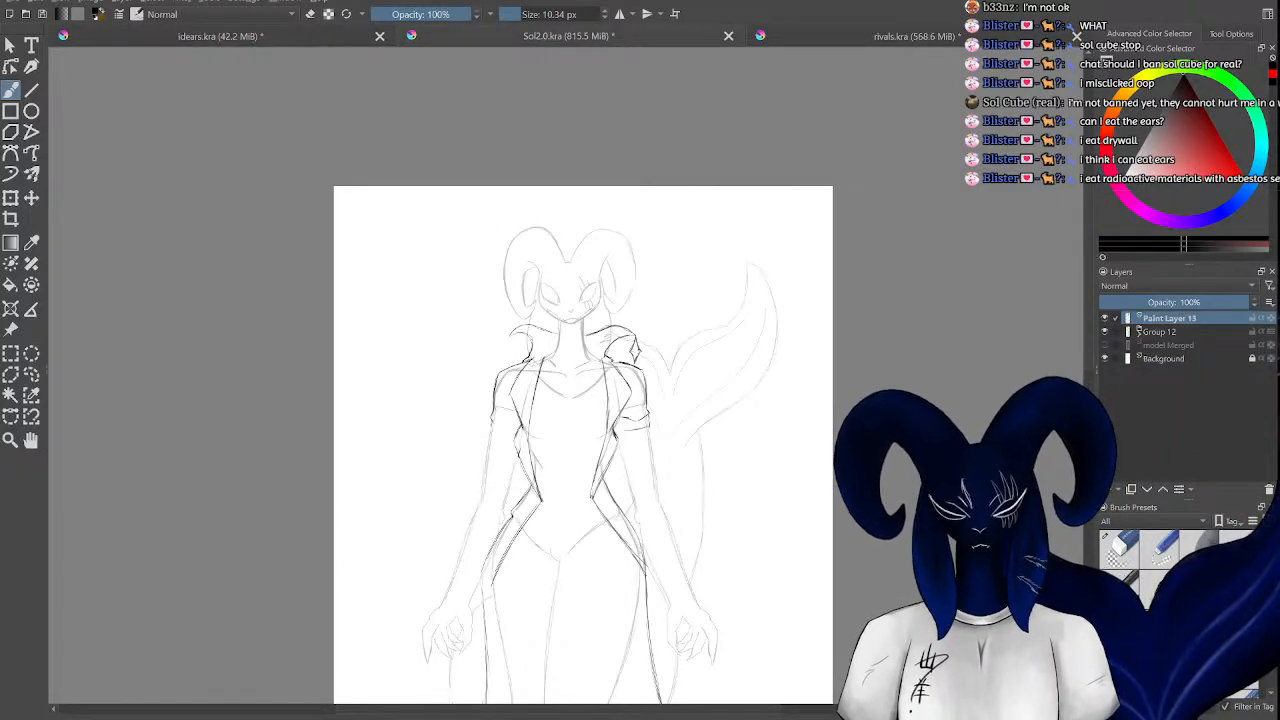
Examine the collar, lapels and shoulders of the outfit sketch together with the hanging diamond ornament.
key("ctrl+plus")
key("ctrl+plus")
key("ctrl+plus")
key("ctrl+plus")
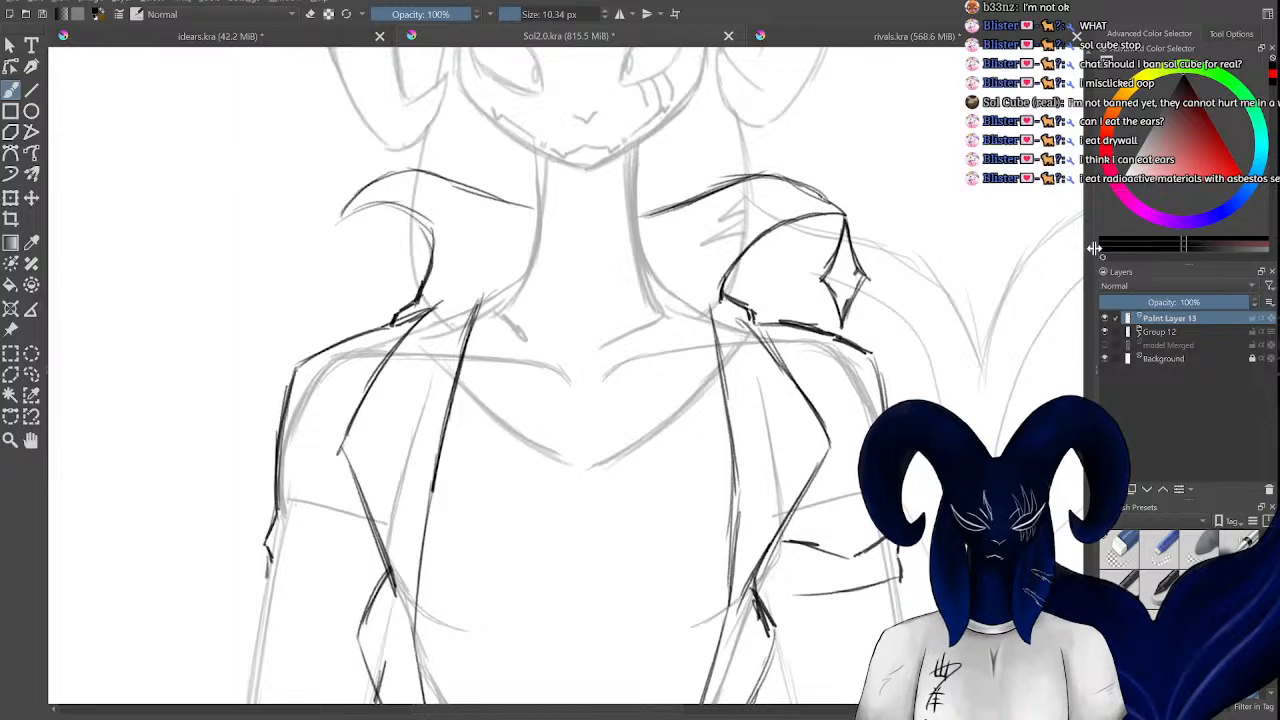
left_click_drag(1090, 250, 1096, 214)
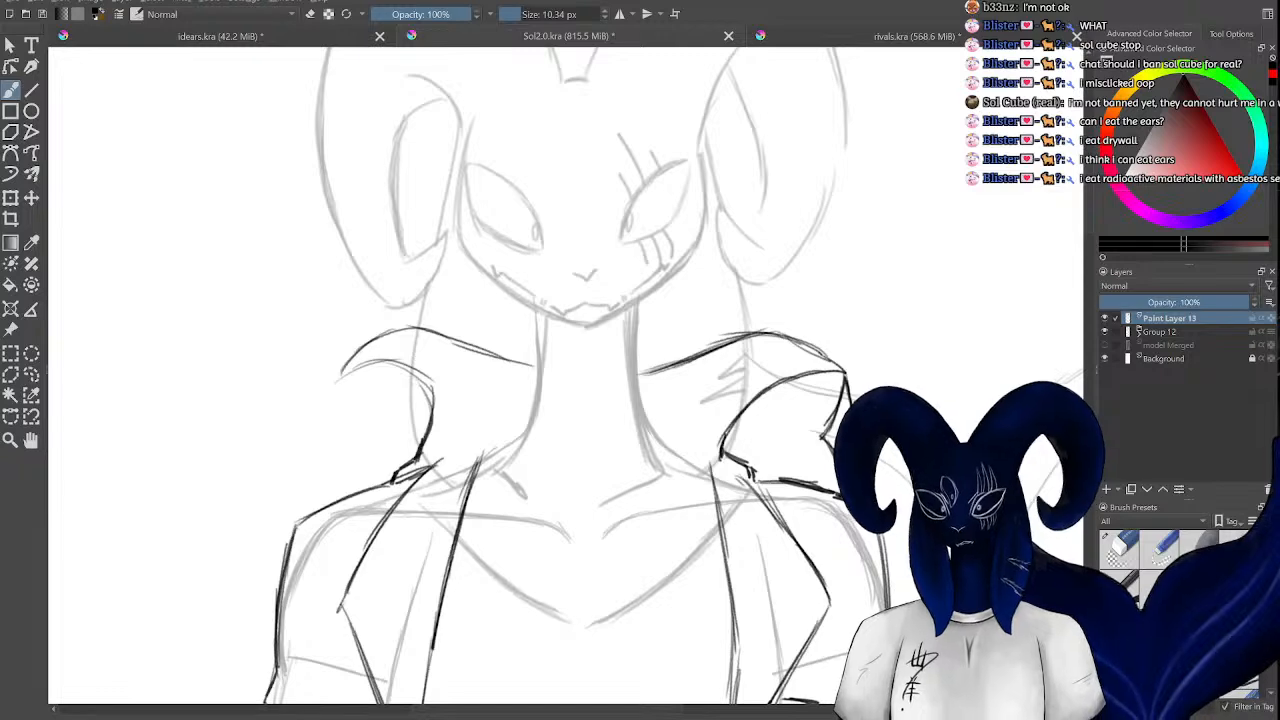
key("ctrl+minus")
key("ctrl+minus")
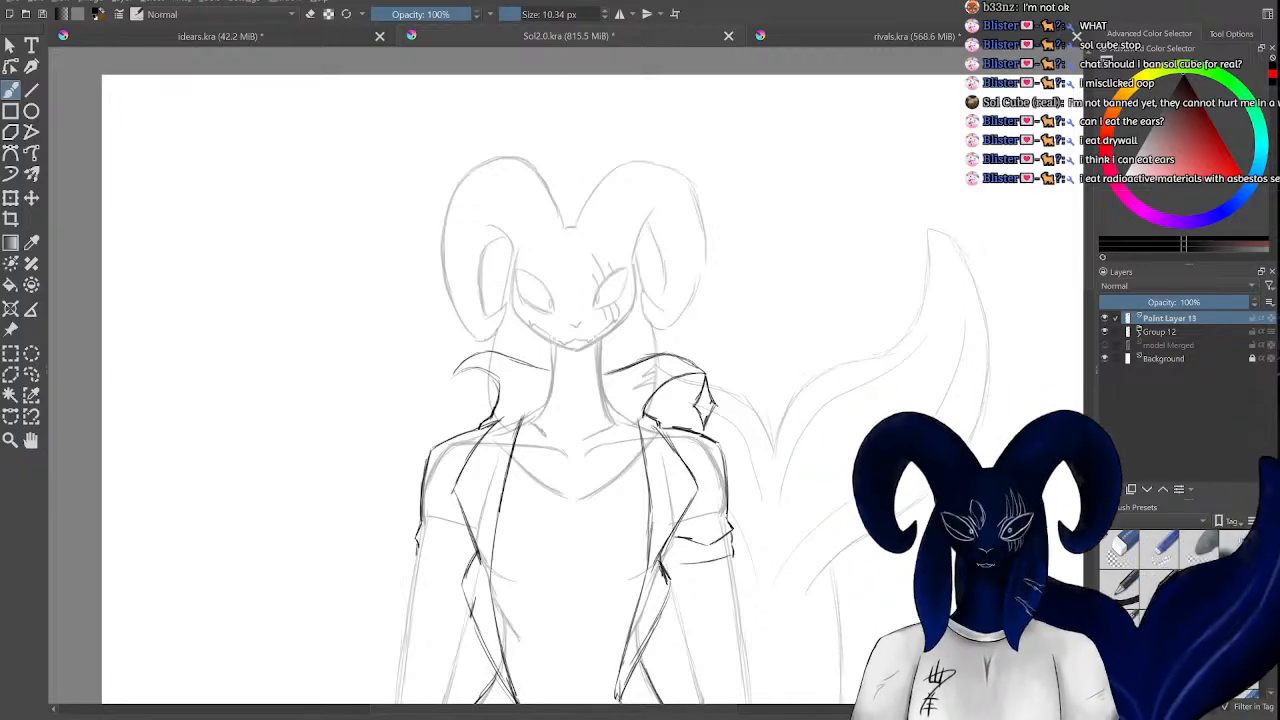
mouse_move(1090, 268)
left_mouse_down()
mouse_move(1088, 310)
mouse_move(1086, 264)
left_mouse_up()
key("ctrl+plus")
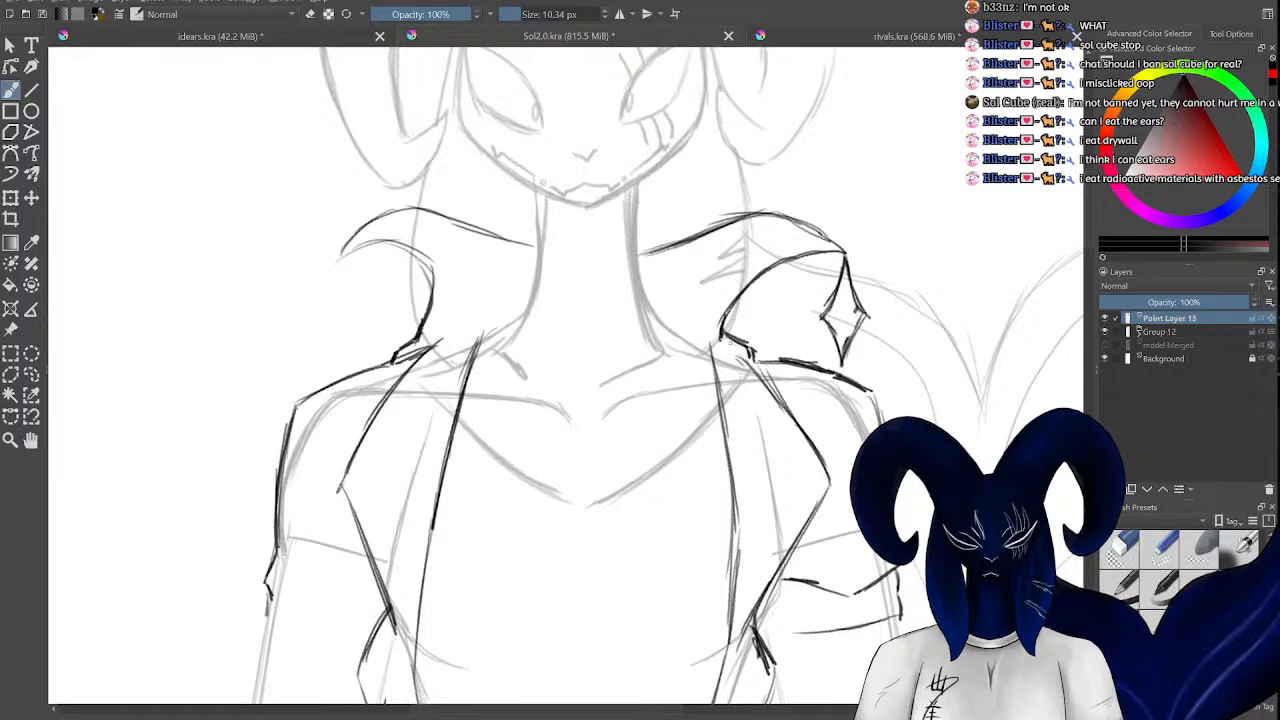
Close the rounded upper ends of both lapels at the collar and add a new paint layer directly above Group 12.
left_click_drag(730, 341, 712, 362)
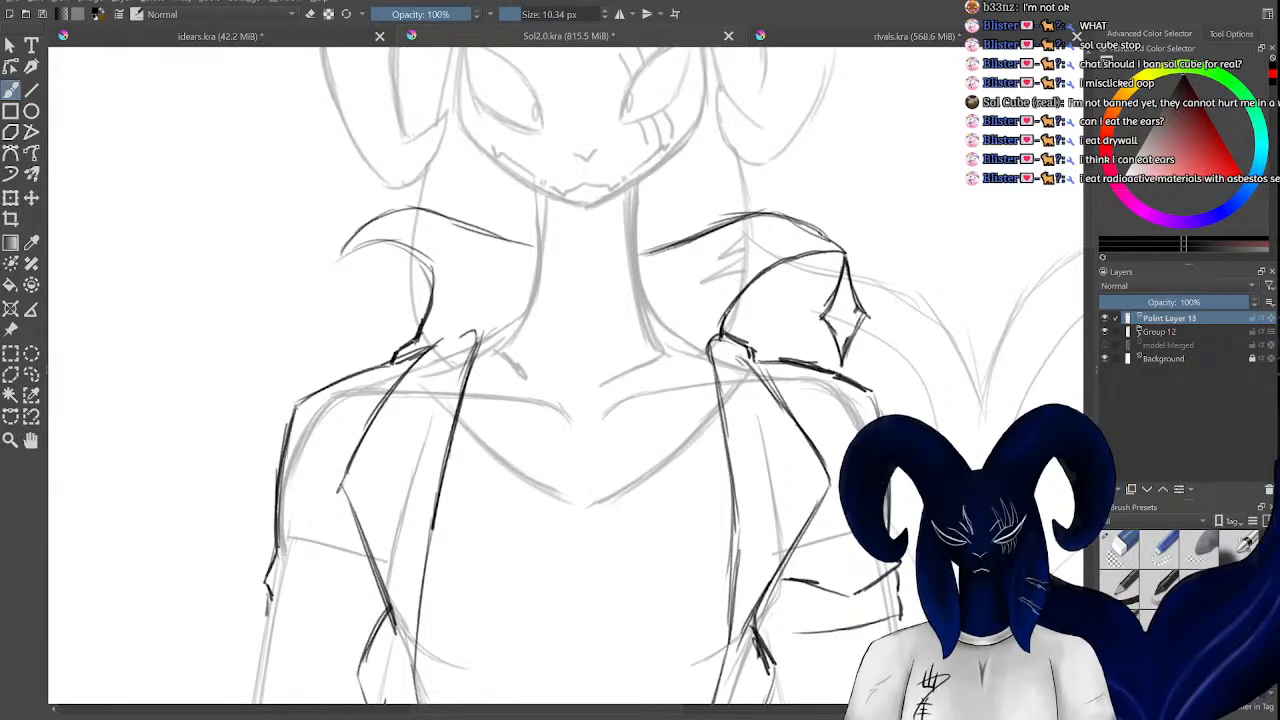
left_click_drag(476, 331, 396, 362)
left_click(1188, 333)
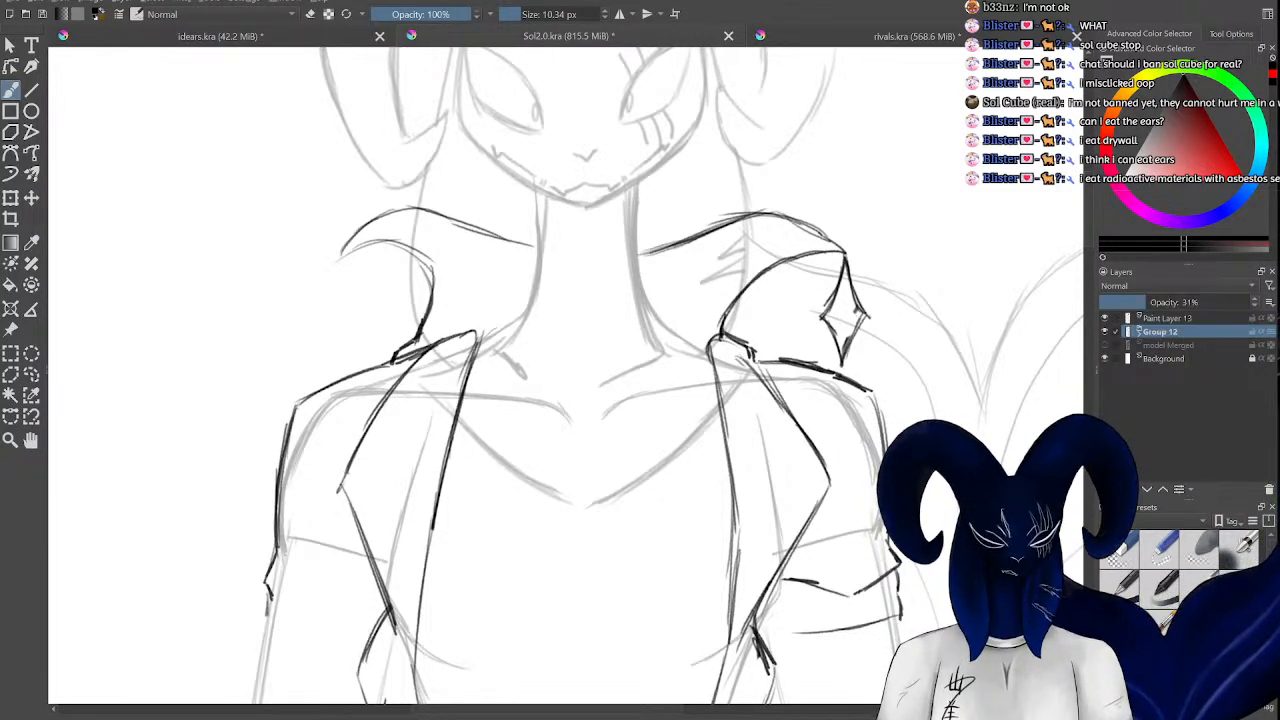
key("Insert")
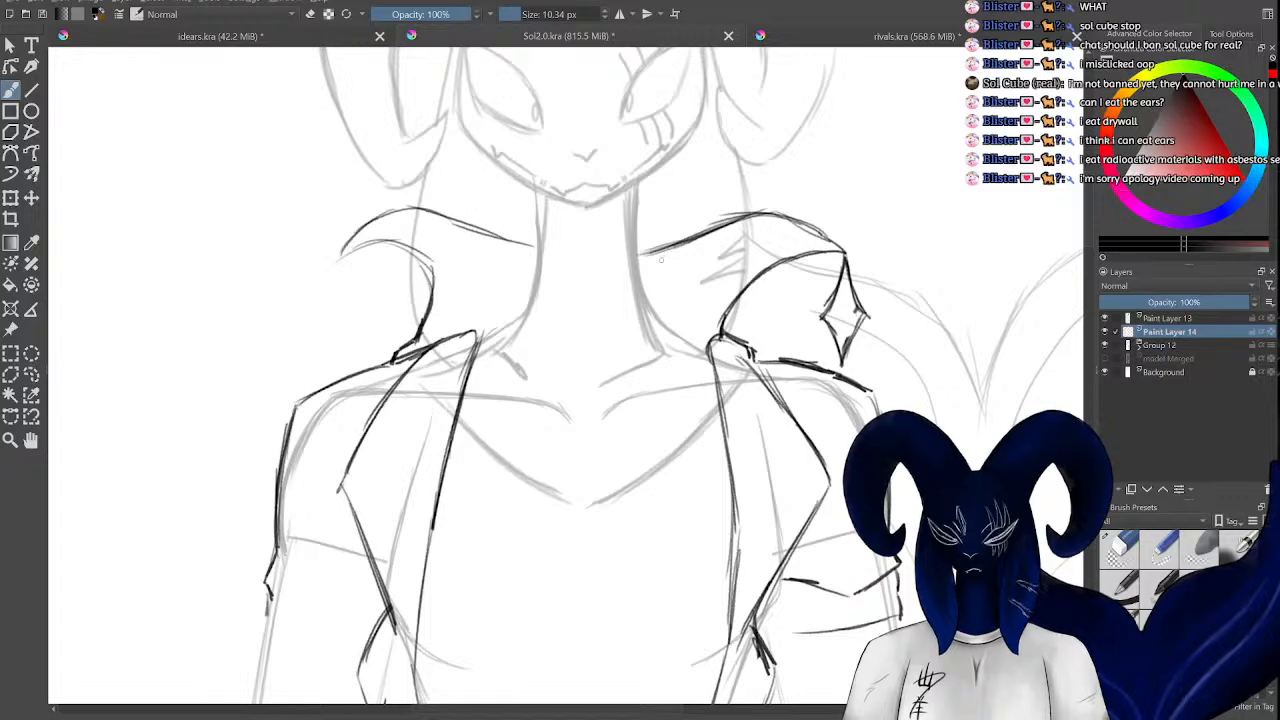
Show the model Merged layer to compare the finished design with the outfit sketch, and hide it again.
key("minus")
key("minus")
key("minus")
key("minus")
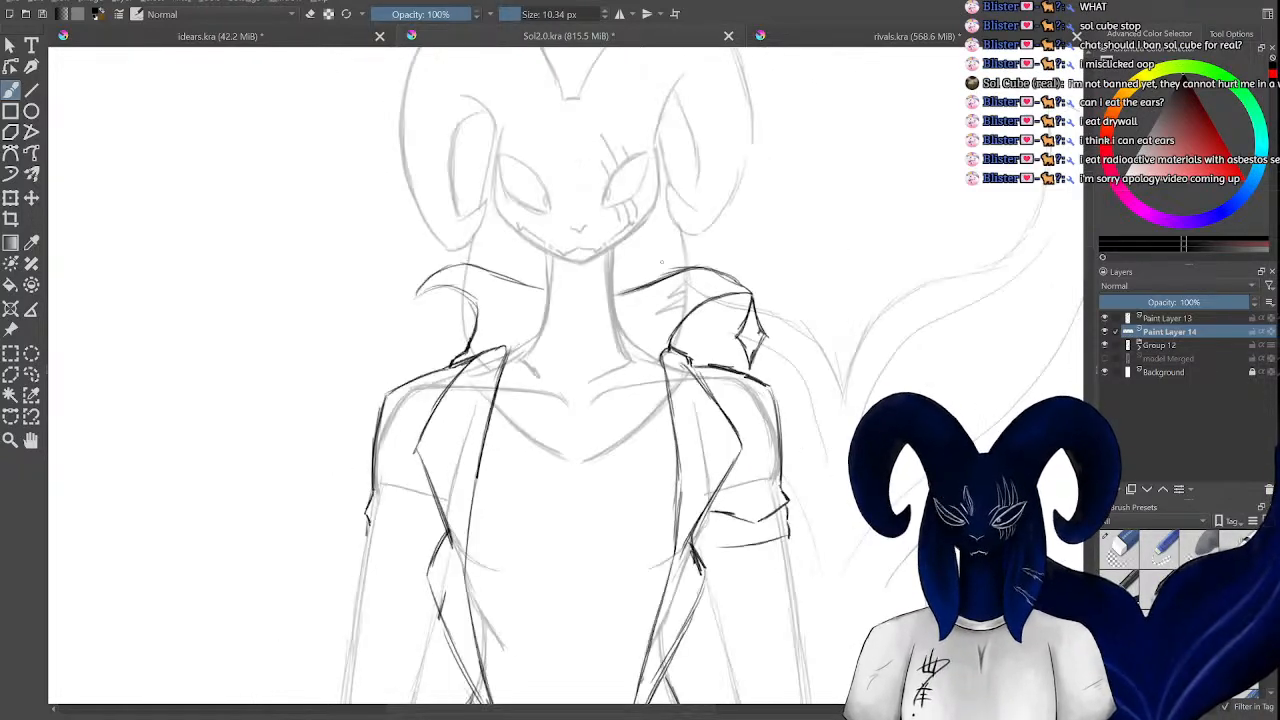
key("plus")
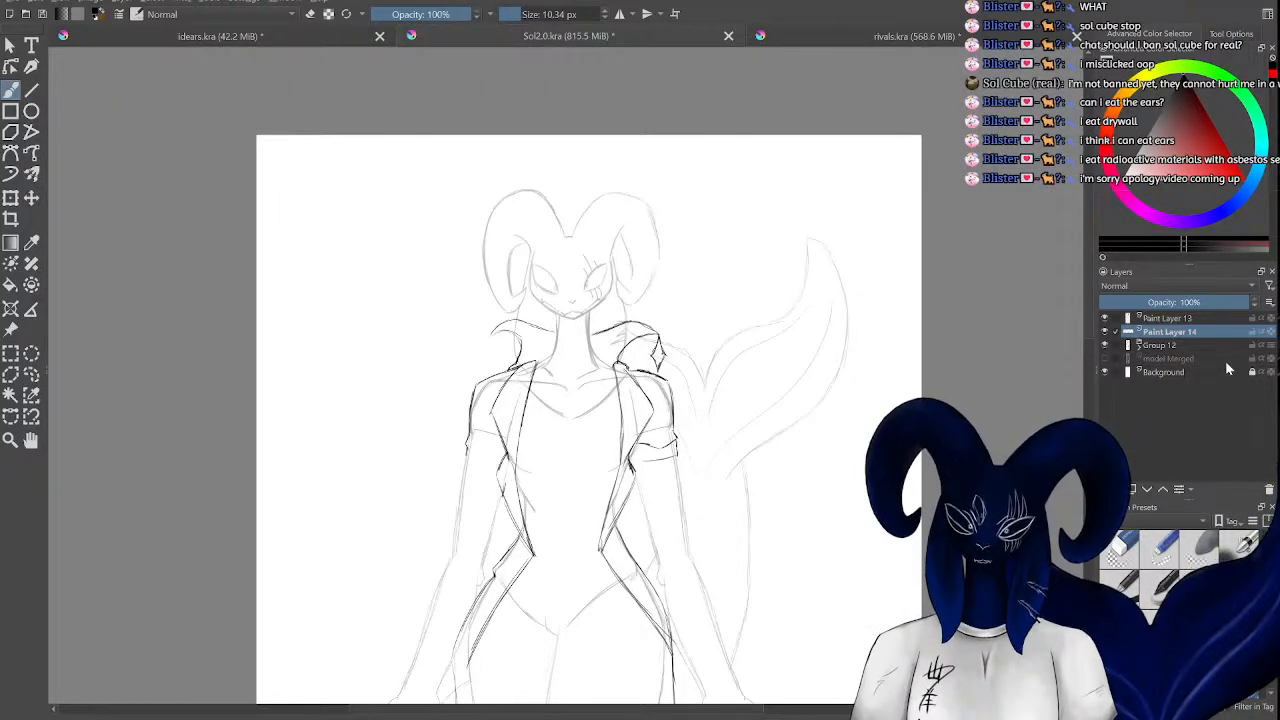
left_click(1105, 359)
key("plus")
key("plus")
key("plus")
key("plus")
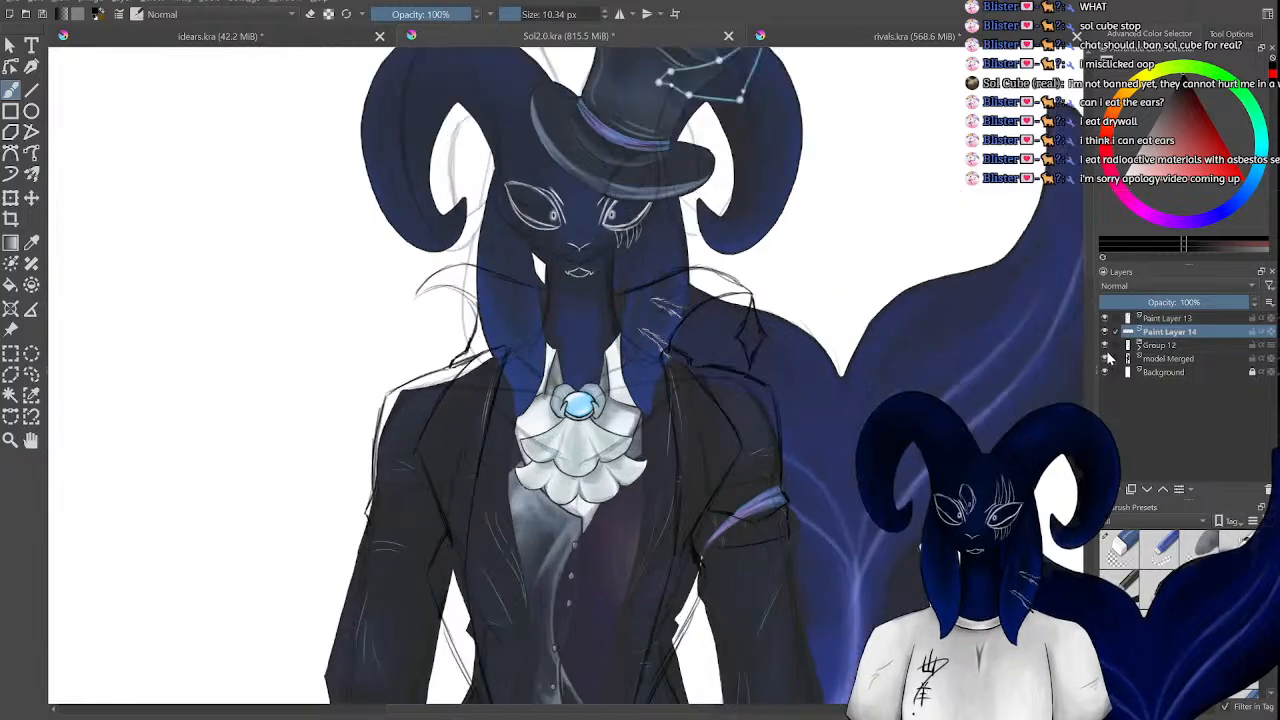
left_click(1105, 359)
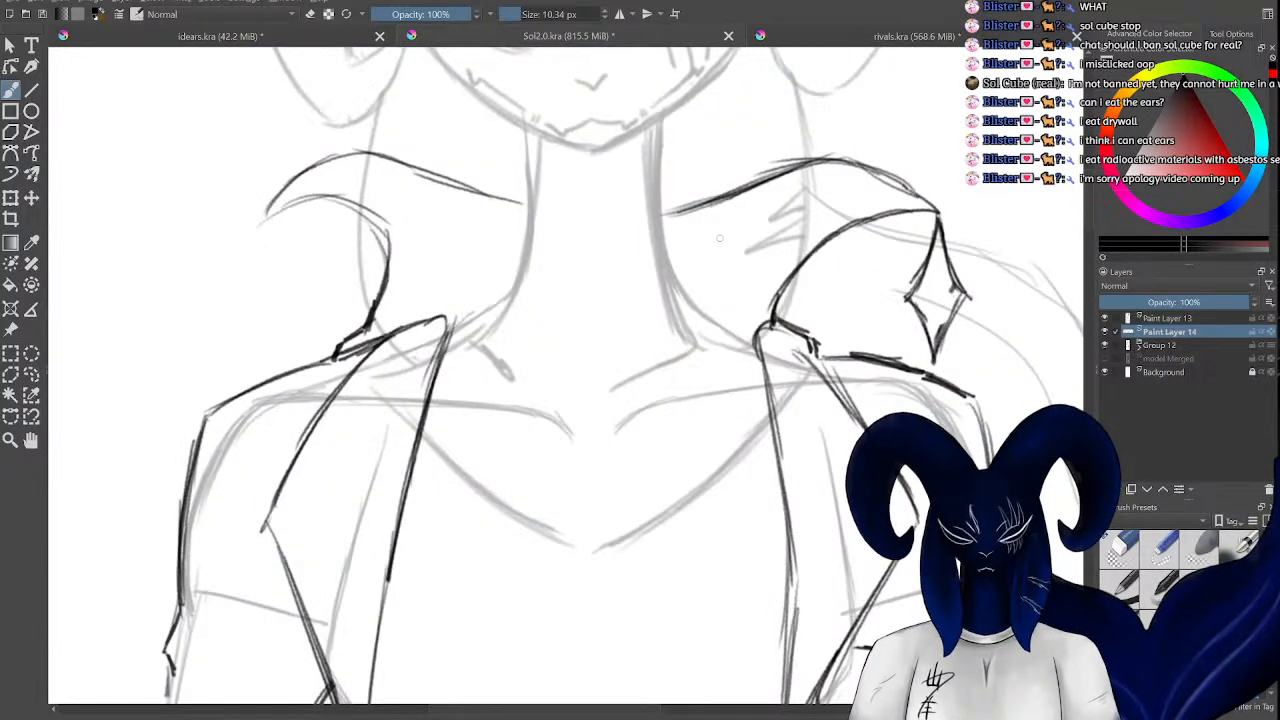
mouse_move(730, 219)
left_mouse_down()
mouse_move(652, 240)
mouse_move(640, 328)
left_mouse_up()
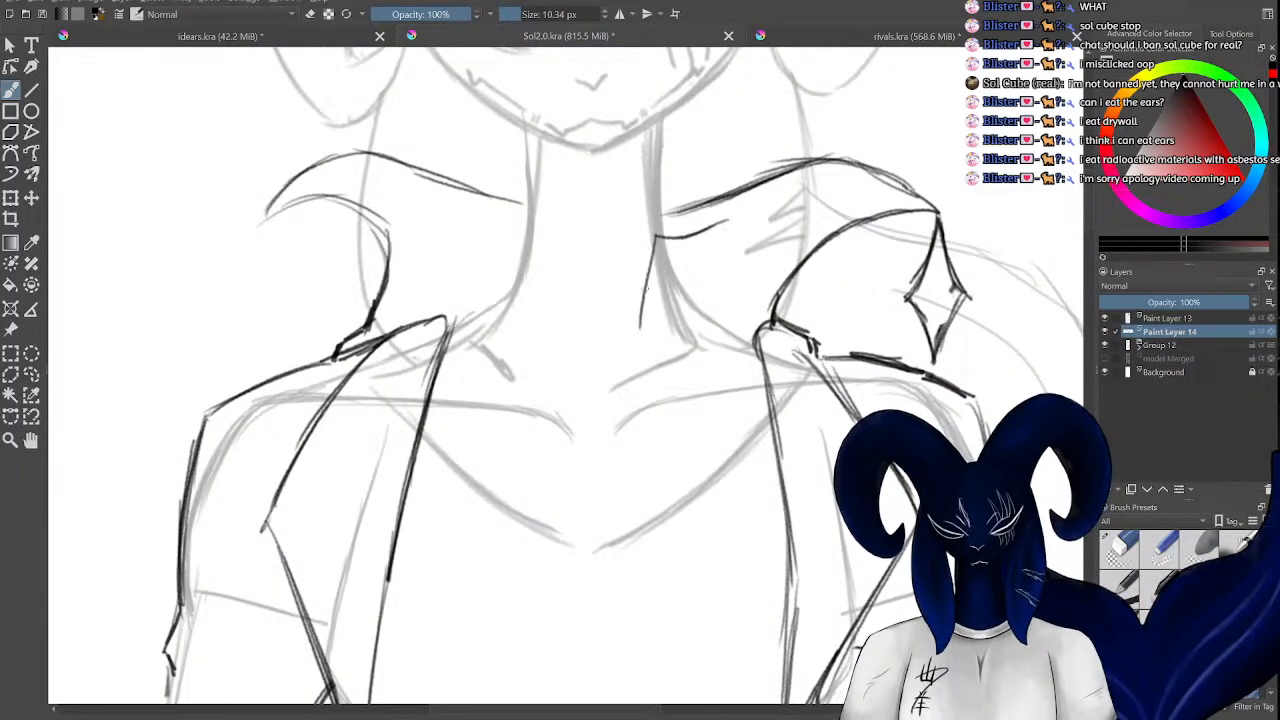
left_click_drag(653, 252, 630, 351)
key("ctrl+z")
key("ctrl+z")
key("ctrl+z")
key("ctrl+z")
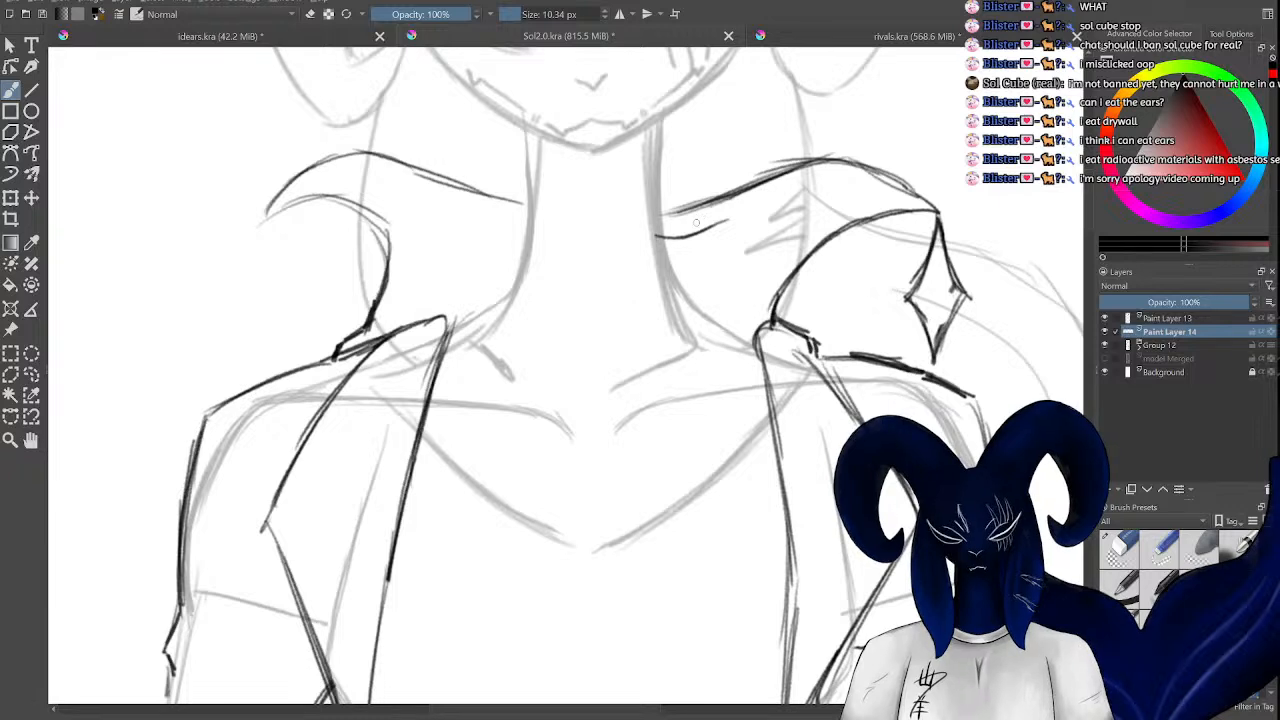
Sketch the folded, pointed inner shirt collar flap on the side of the neck nearest the diamond ornament.
mouse_move(704, 218)
left_mouse_down()
mouse_move(657, 270)
mouse_move(632, 370)
left_mouse_up()
mouse_move(656, 284)
left_mouse_down()
mouse_move(673, 384)
mouse_move(689, 403)
mouse_move(678, 400)
mouse_move(757, 424)
left_mouse_up()
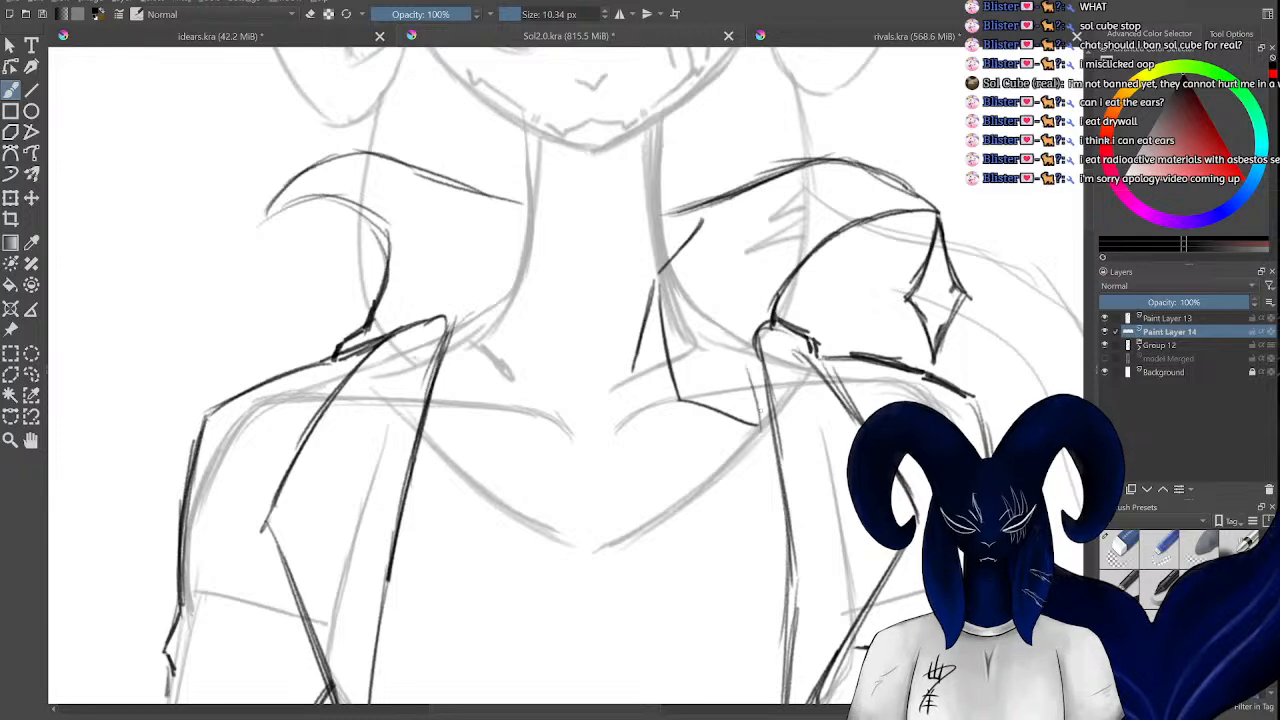
left_click_drag(737, 325, 760, 424)
mouse_move(702, 220)
left_mouse_down()
mouse_move(707, 305)
mouse_move(742, 336)
left_mouse_up()
Sketch the matching folded inner collar flap on the opposite side of the neck, reaching down to the lapel.
left_click_drag(540, 268, 542, 370)
mouse_move(540, 265)
left_mouse_down()
mouse_move(506, 399)
mouse_move(440, 408)
left_mouse_up()
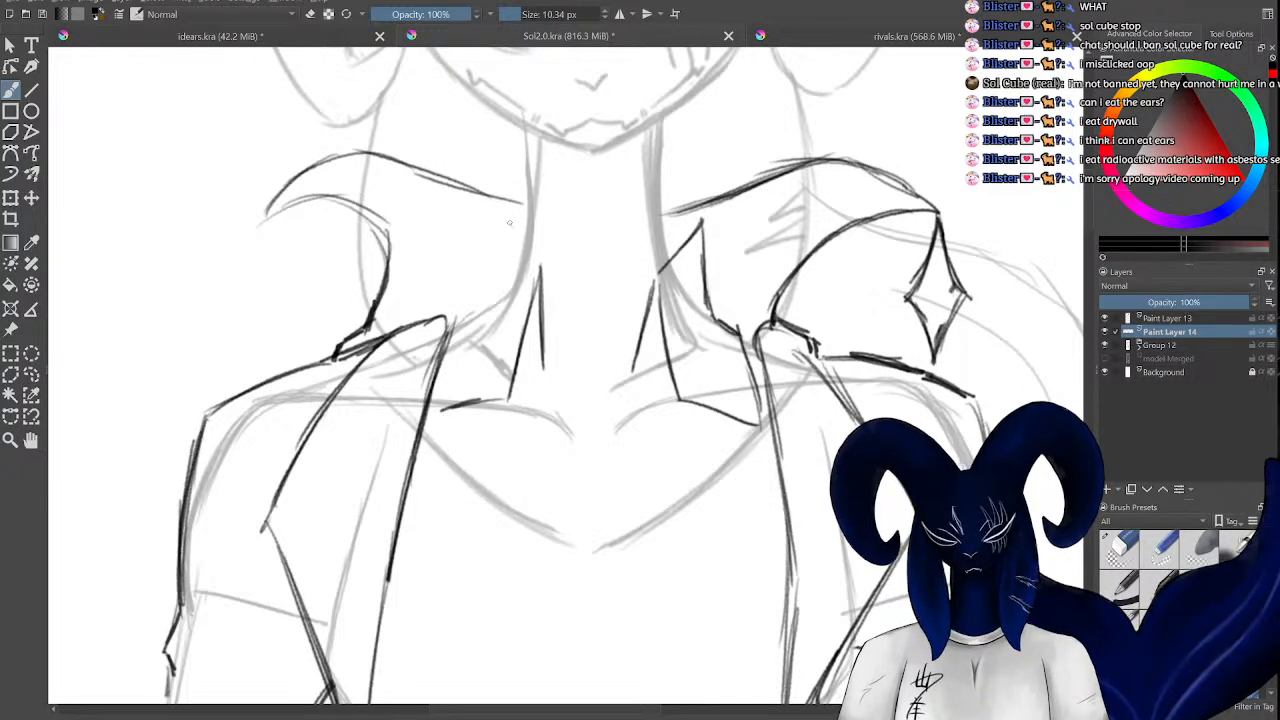
mouse_move(509, 222)
left_mouse_down()
mouse_move(539, 268)
mouse_move(454, 328)
left_mouse_up()
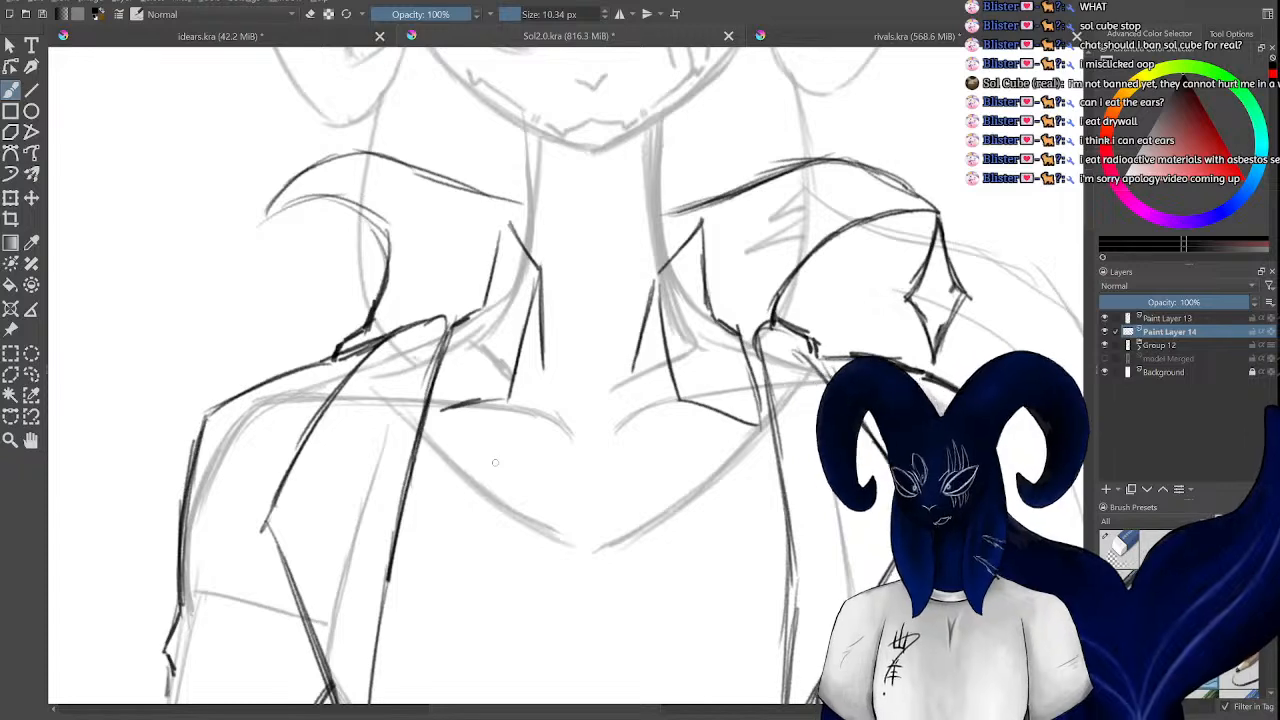
Mark the outer corner of the flap opposite the ornament and join both inner collar tops to the neck with short strokes.
key("ctrl+minus")
key("ctrl+minus")
key("ctrl+minus")
key("ctrl+minus")
key("ctrl+plus")
key("ctrl+plus")
key("ctrl+plus")
key("ctrl+plus")
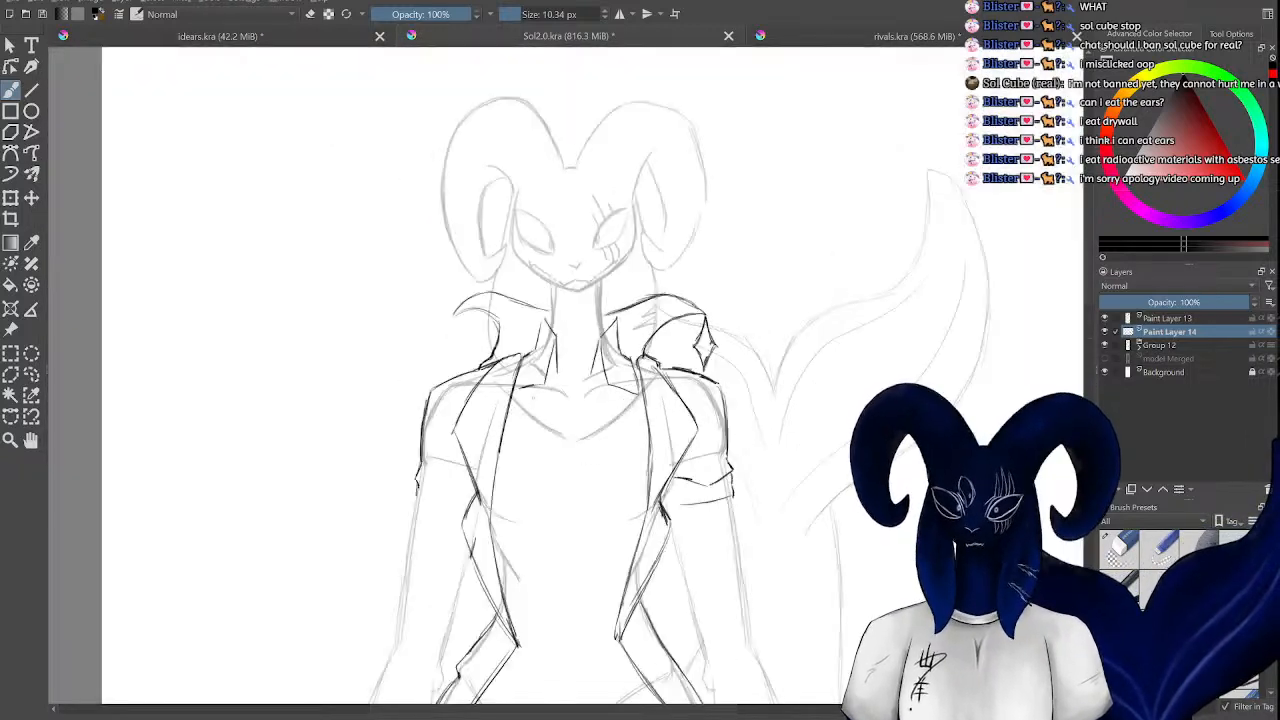
key("ctrl+plus")
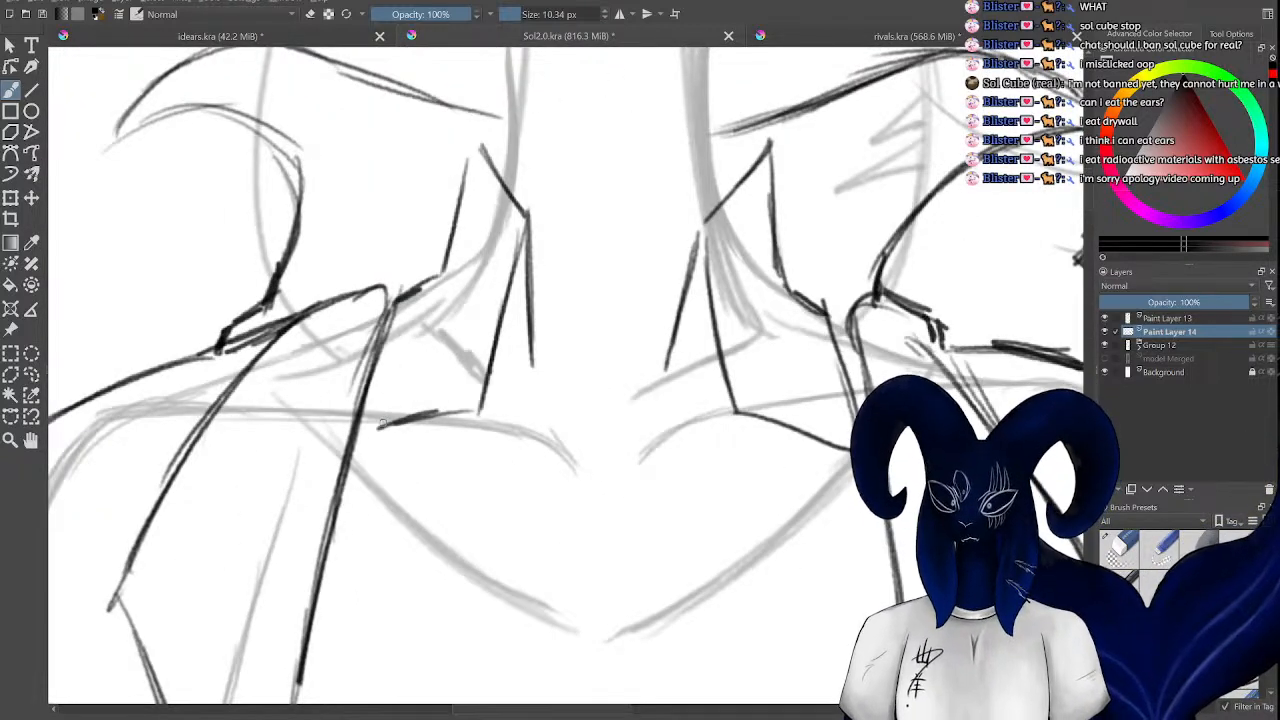
left_click_drag(376, 403, 381, 422)
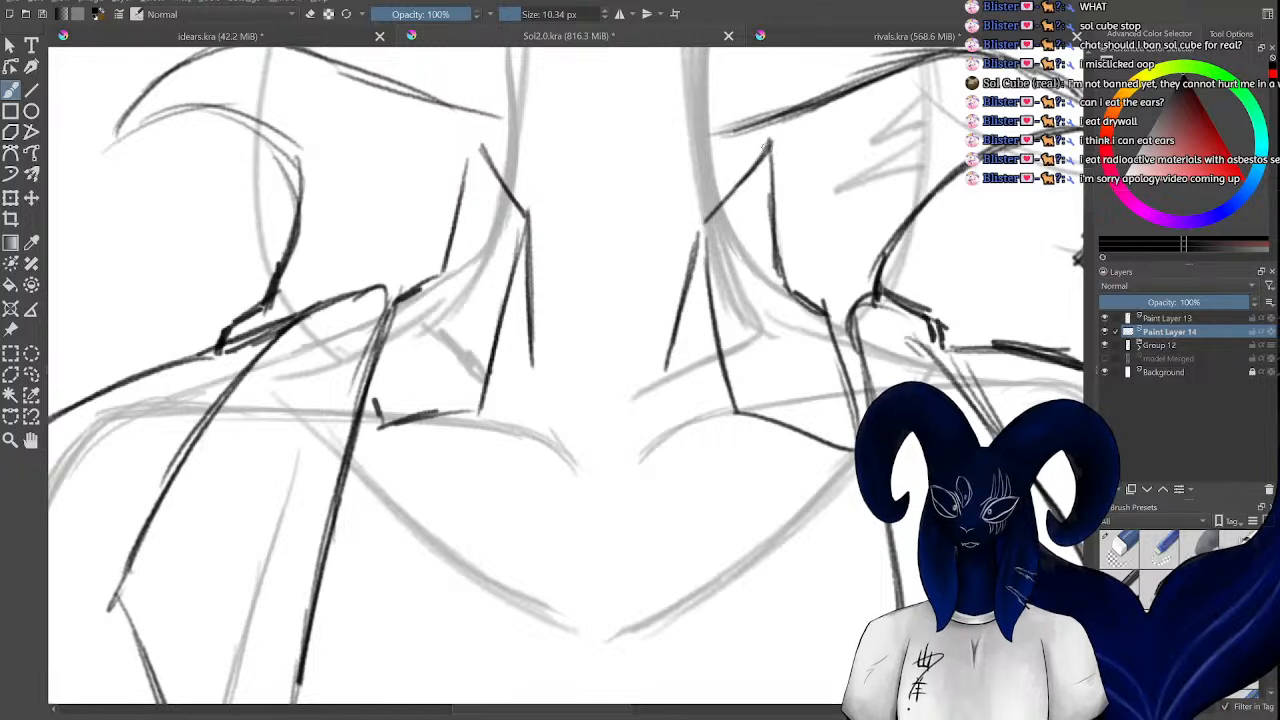
left_click_drag(766, 143, 718, 142)
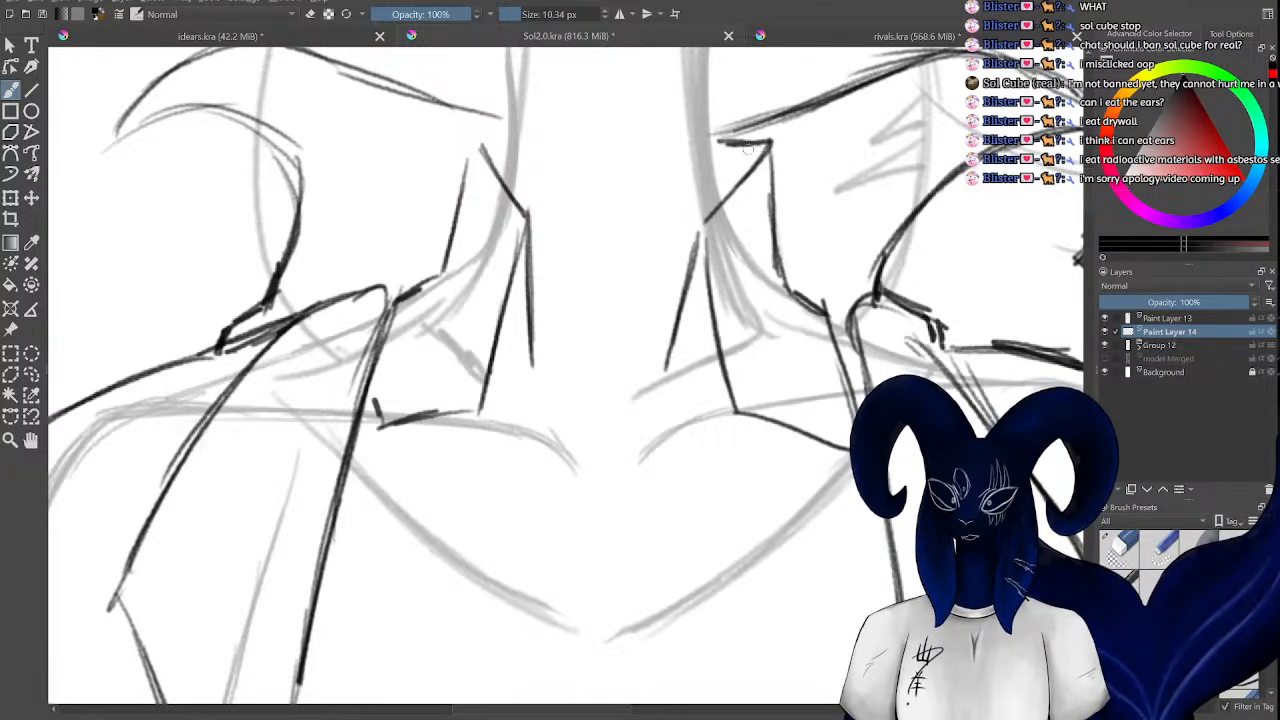
key("ctrl+z")
left_click_drag(770, 139, 720, 133)
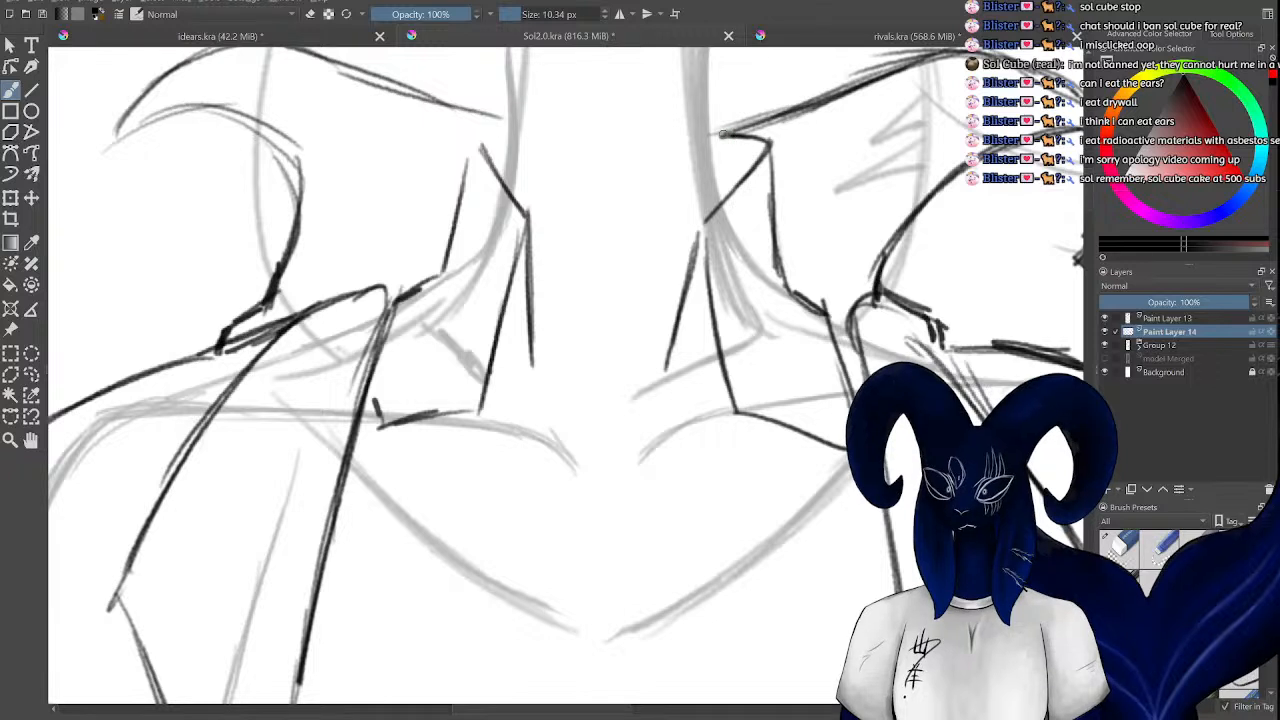
mouse_move(498, 140)
left_mouse_down()
mouse_move(470, 156)
mouse_move(465, 180)
mouse_move(506, 129)
left_mouse_up()
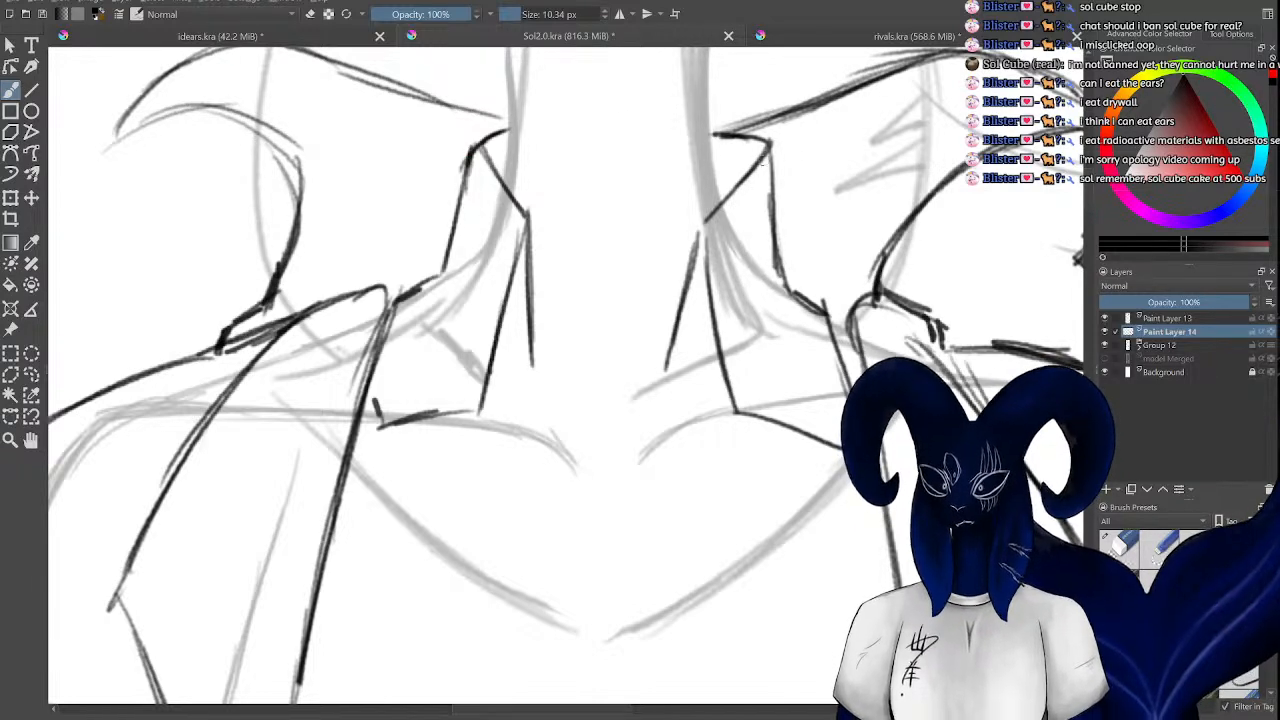
Examine the inner collar flaps and the empty space between them, up close and against the whole outfit.
key("slash")
key("ctrl+plus")
key("ctrl+minus")
key("ctrl+minus")
key("ctrl+minus")
key("ctrl+minus")
key("ctrl+plus")
key("ctrl+plus")
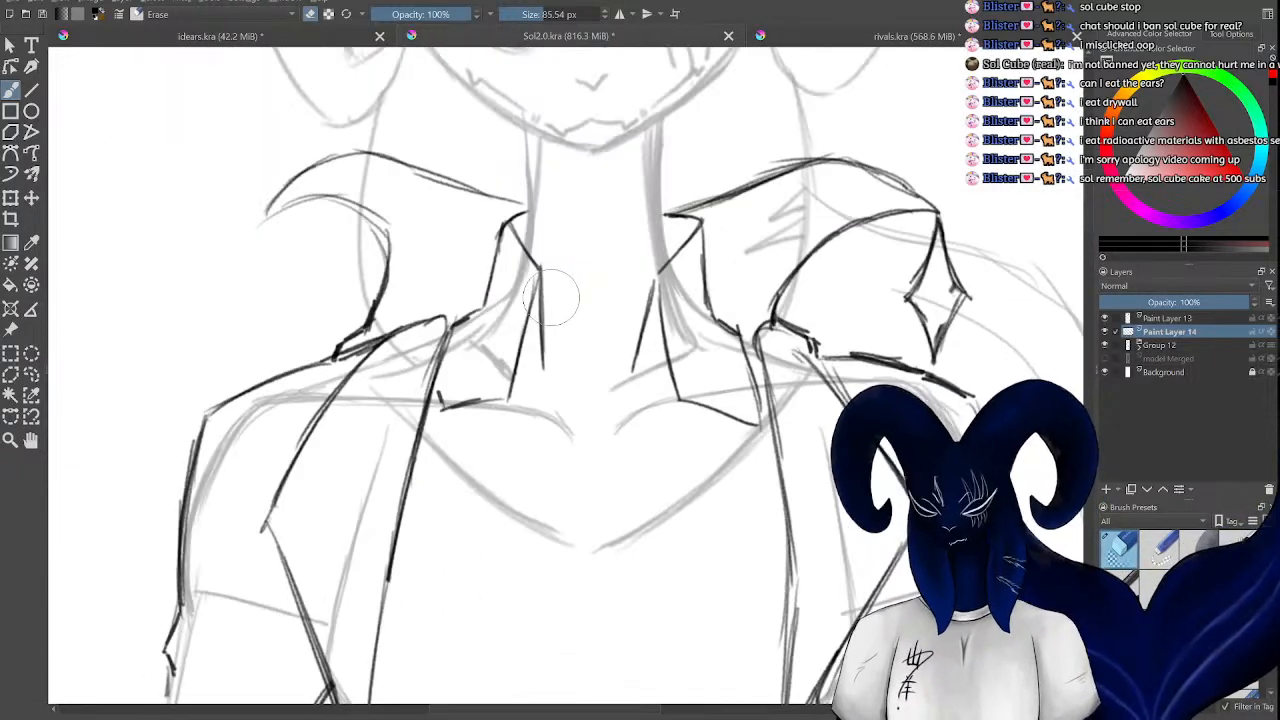
key("ctrl+plus")
key("ctrl+plus")
key("ctrl+plus")
key("ctrl+minus")
key("ctrl+minus")
key("ctrl+minus")
key("ctrl+minus")
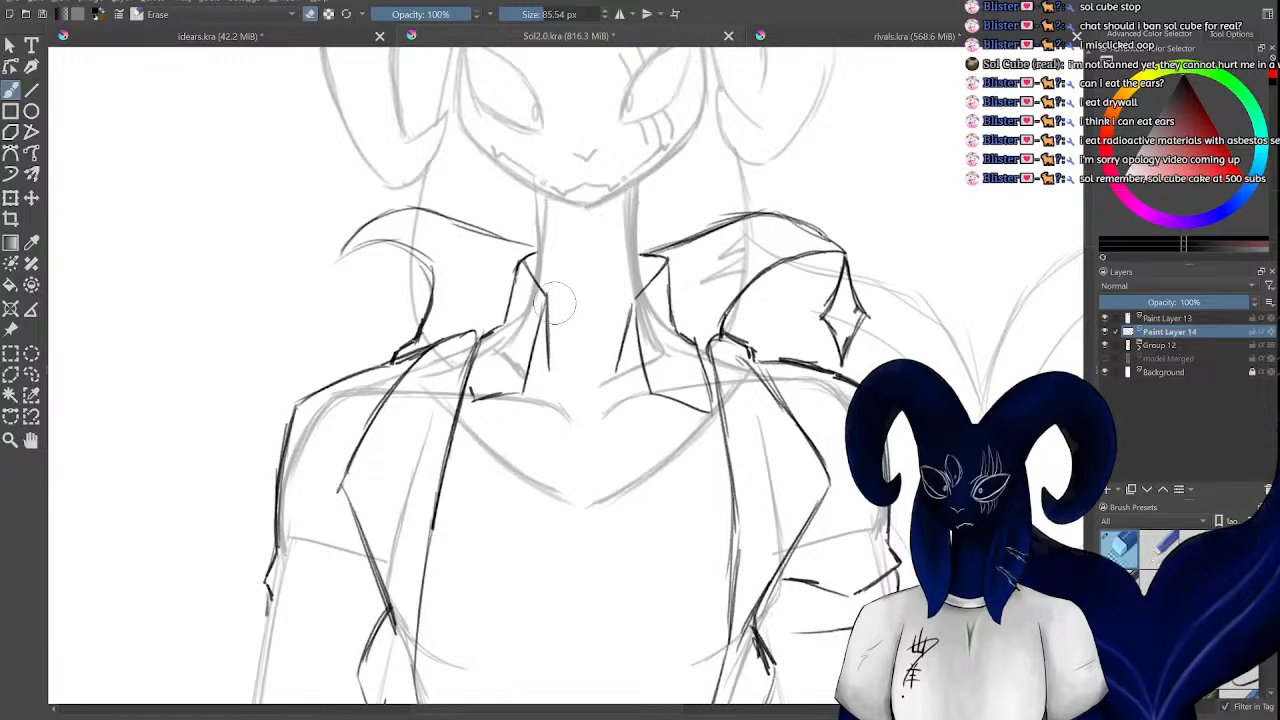
key("slash")
key("ctrl+plus")
key("ctrl+plus")
key("ctrl+plus")
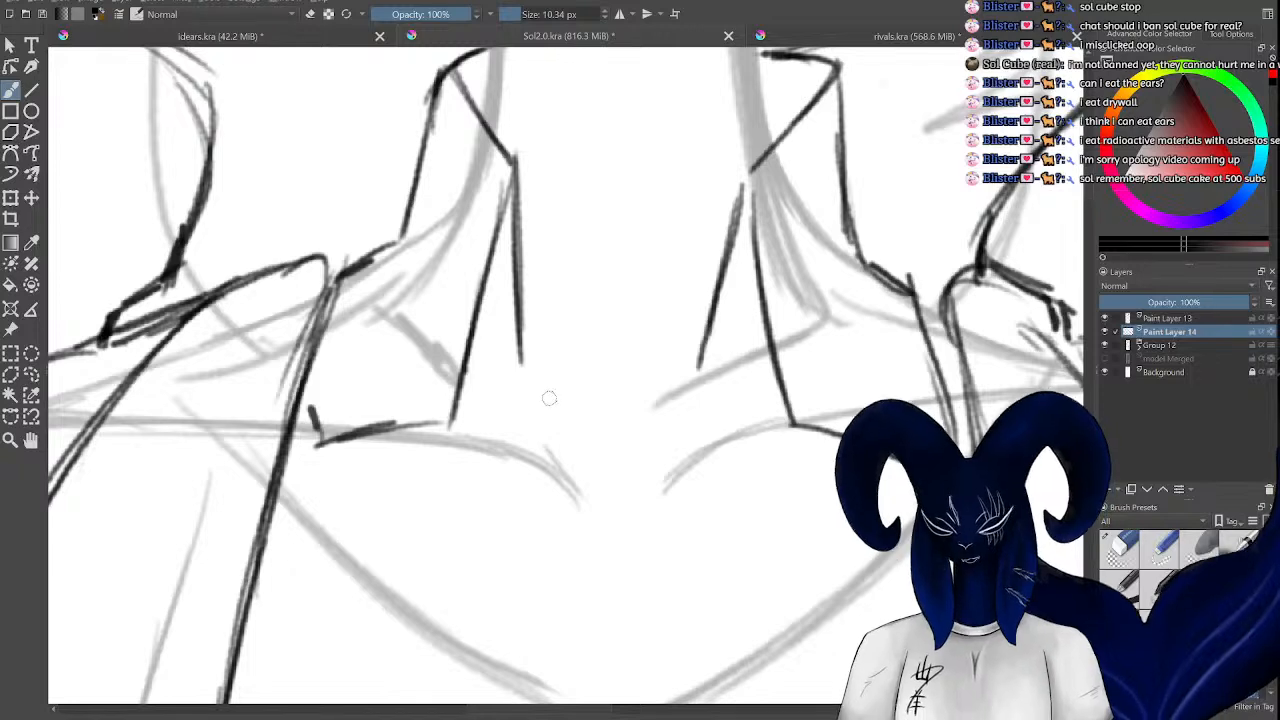
scroll(650, 425, "down", 1)
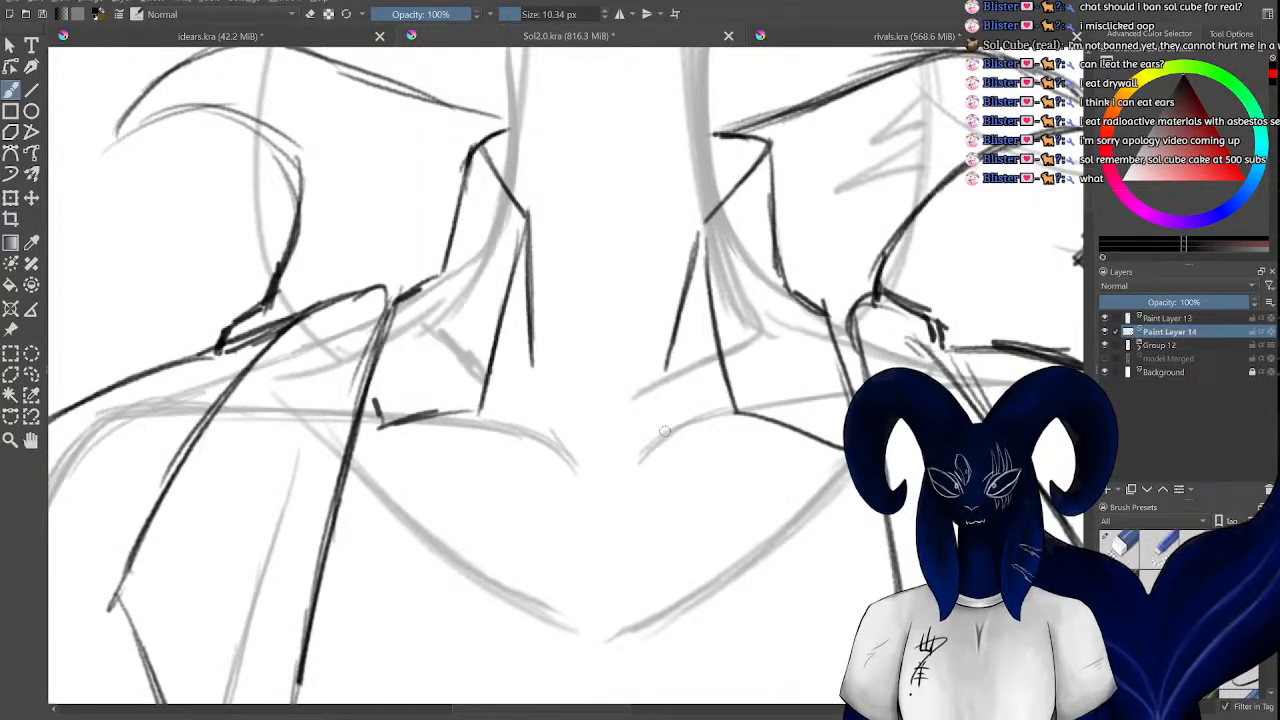
scroll(665, 430, "up", 1)
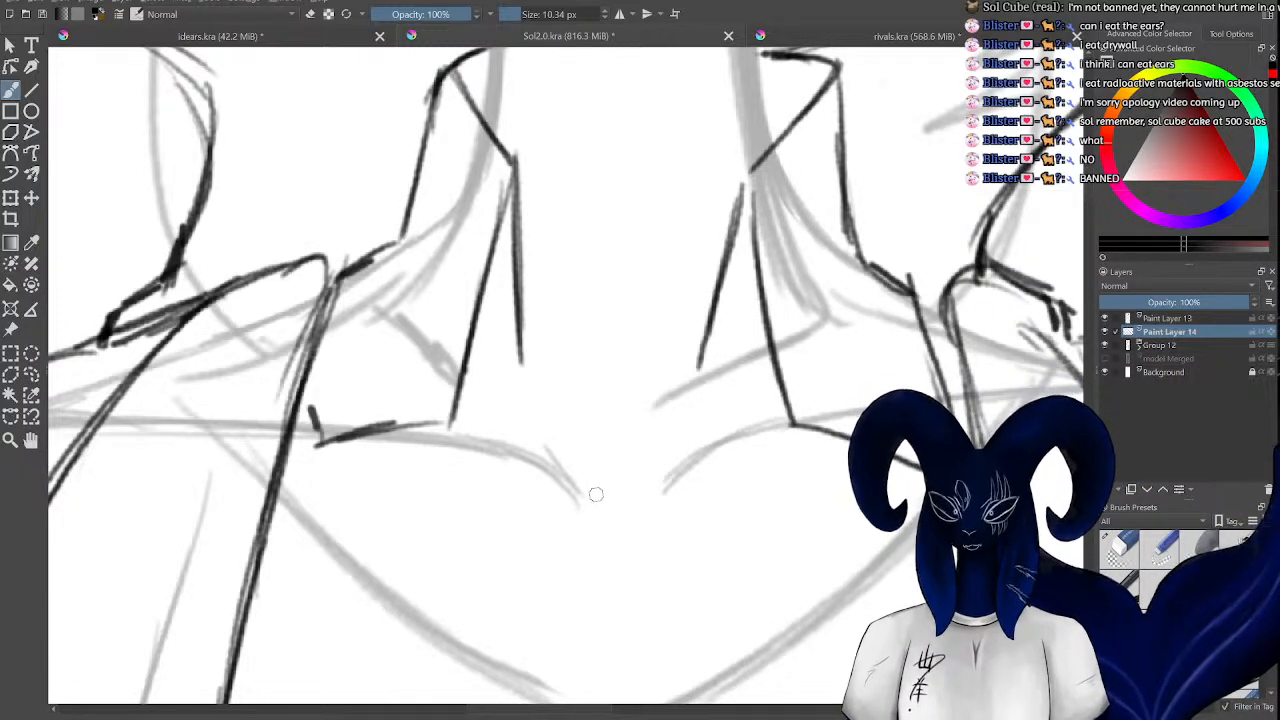
scroll(578, 397, "down", 3)
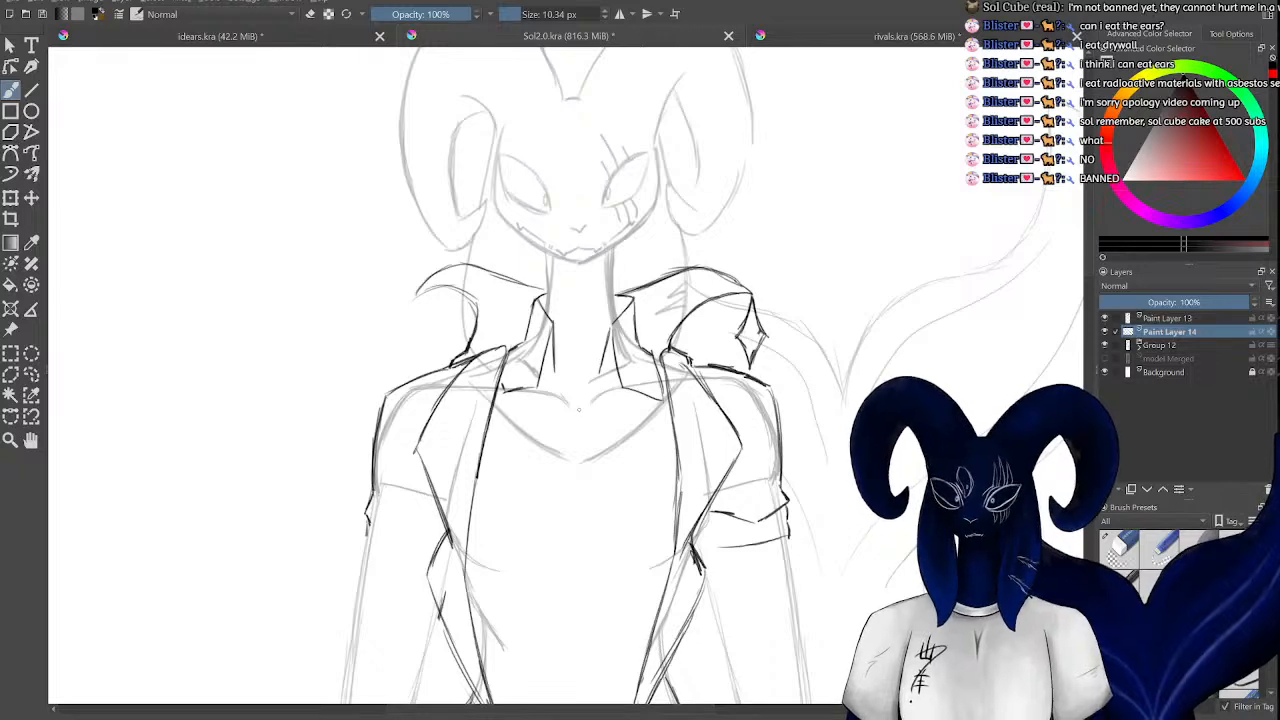
scroll(580, 401, "up", 3)
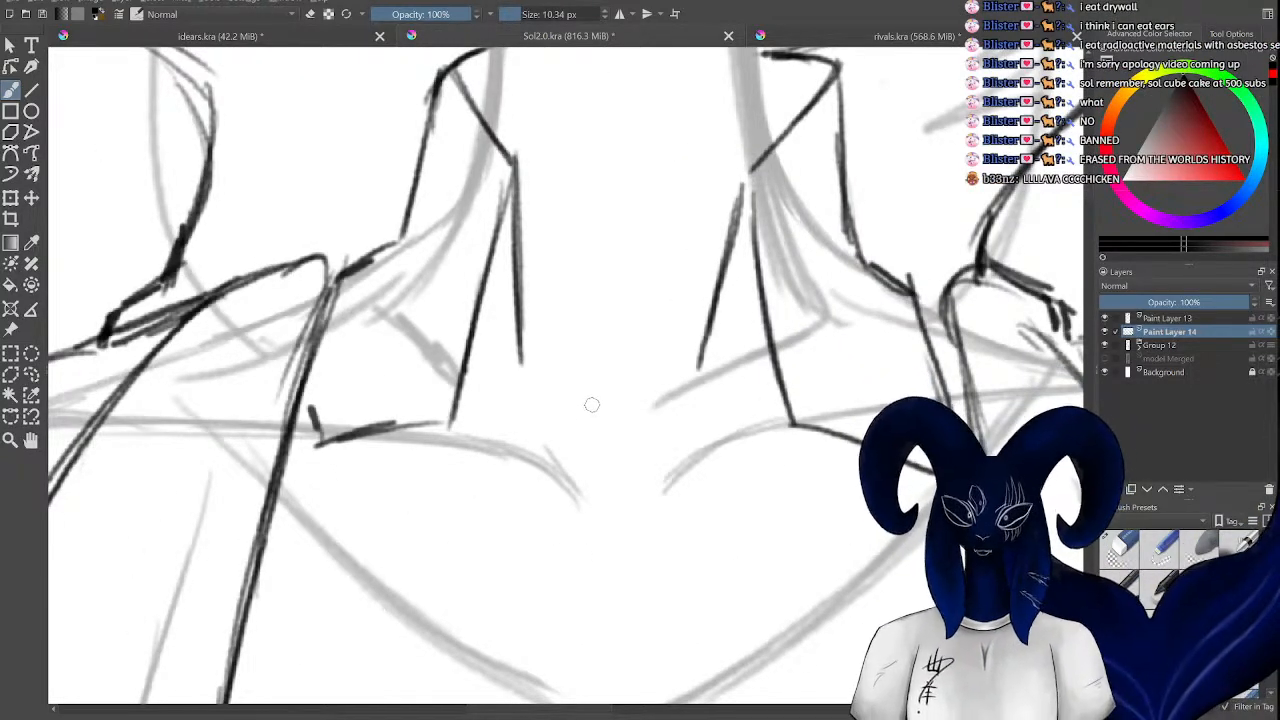
scroll(593, 397, "down", 5)
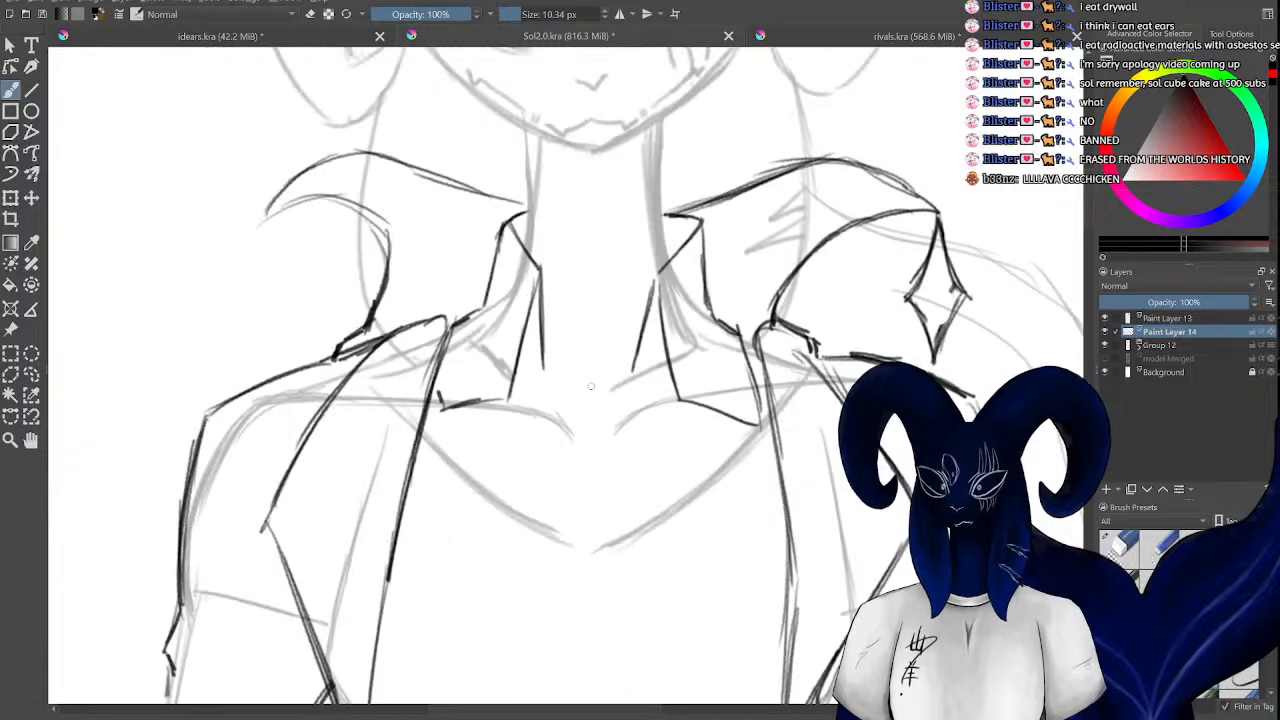
scroll(593, 392, "up", 5)
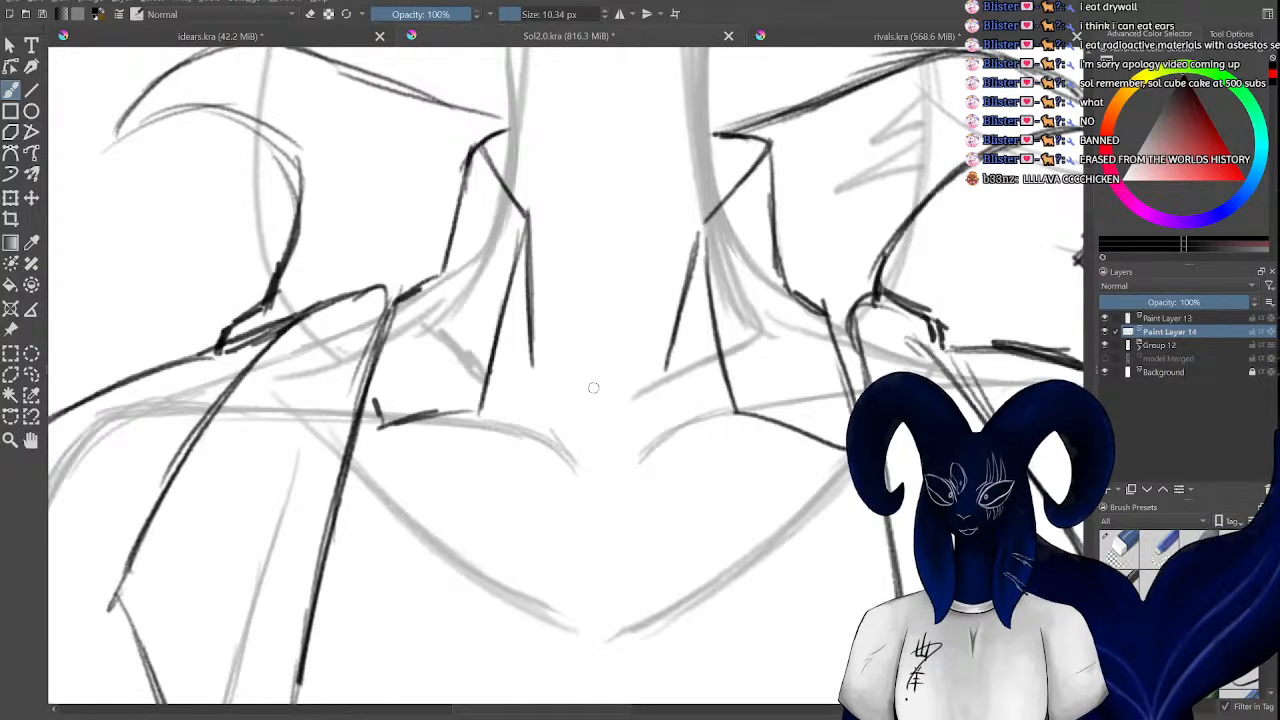
scroll(594, 386, "up", 1)
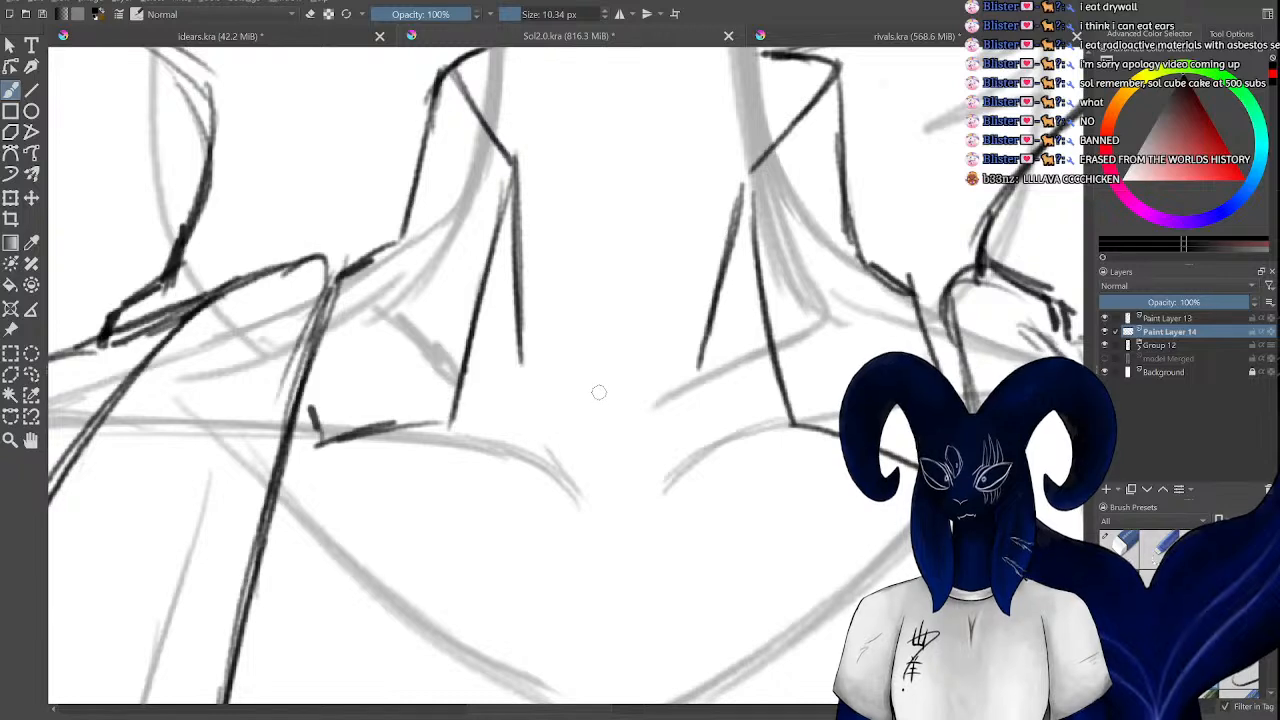
scroll(599, 392, "down", 1)
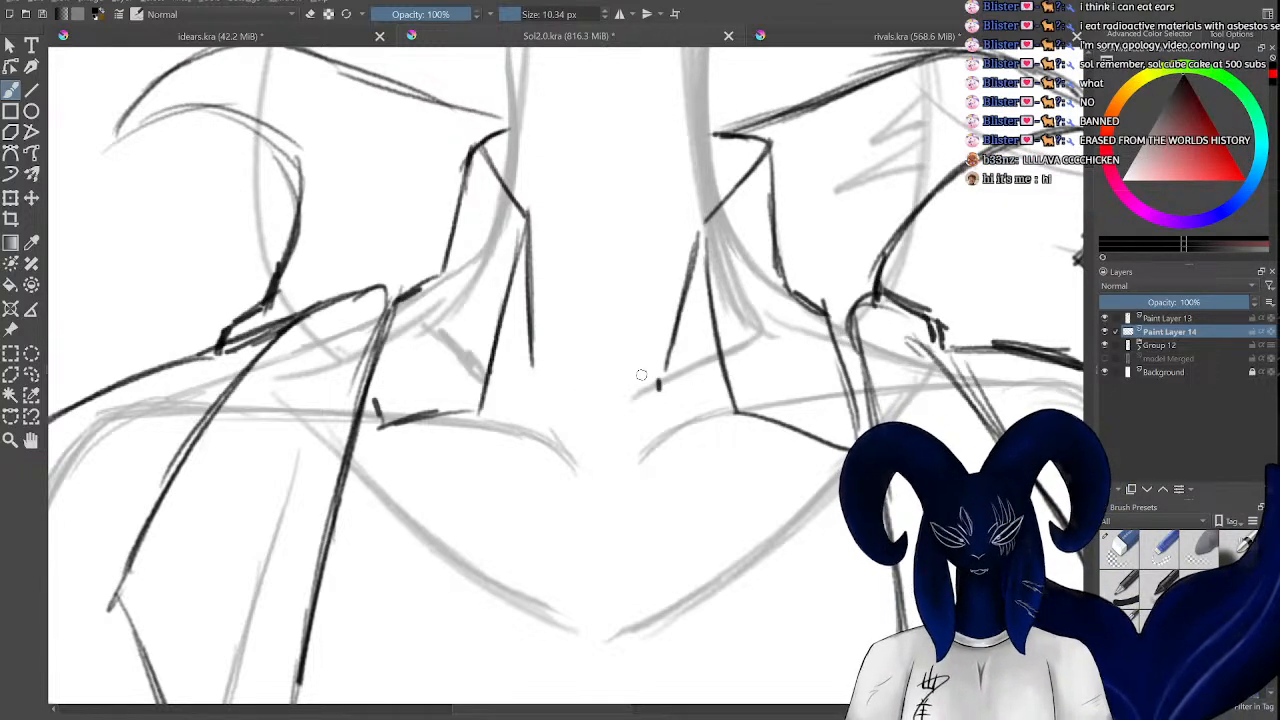
Sketch an upright oval brooch centred between the collar flaps and thicken its lower rim with extra strokes.
mouse_move(630, 377)
left_mouse_down()
mouse_move(550, 378)
mouse_move(546, 425)
mouse_move(573, 460)
left_mouse_up()
mouse_move(570, 365)
left_mouse_down()
mouse_move(550, 380)
mouse_move(540, 470)
mouse_move(595, 490)
left_mouse_up()
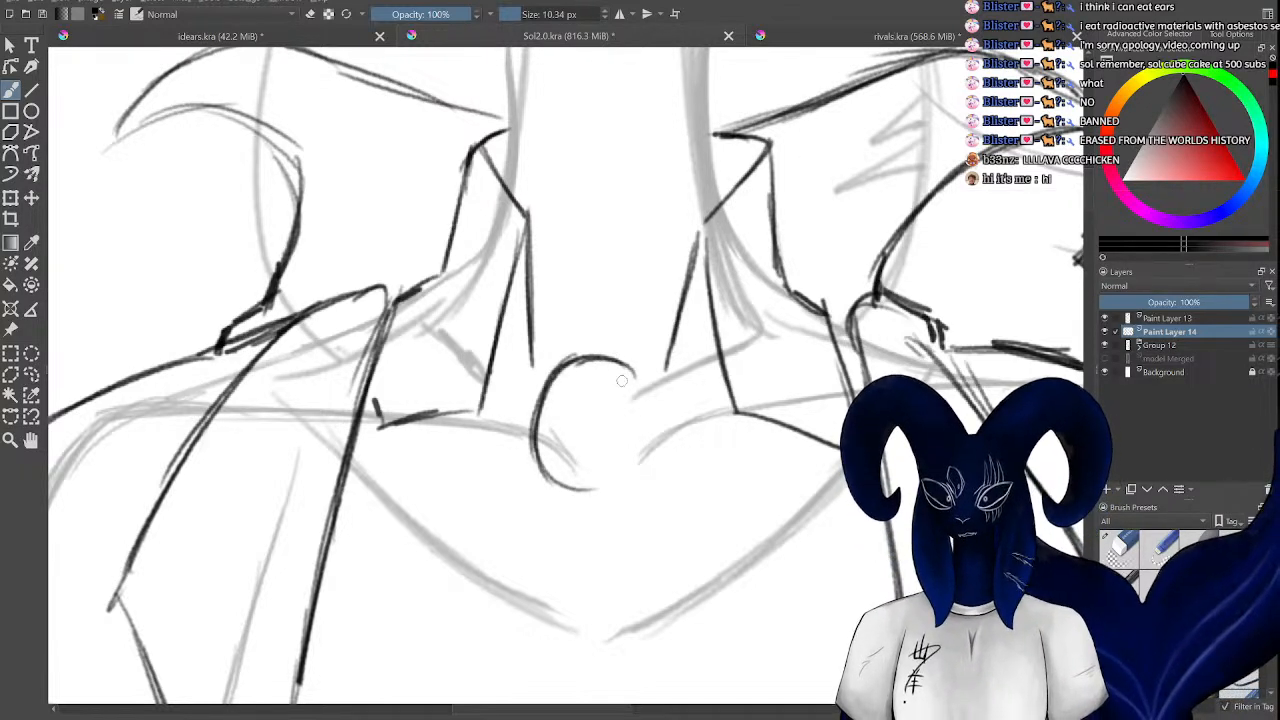
mouse_move(622, 380)
left_mouse_down()
mouse_move(645, 405)
mouse_move(628, 370)
mouse_move(641, 424)
left_mouse_up()
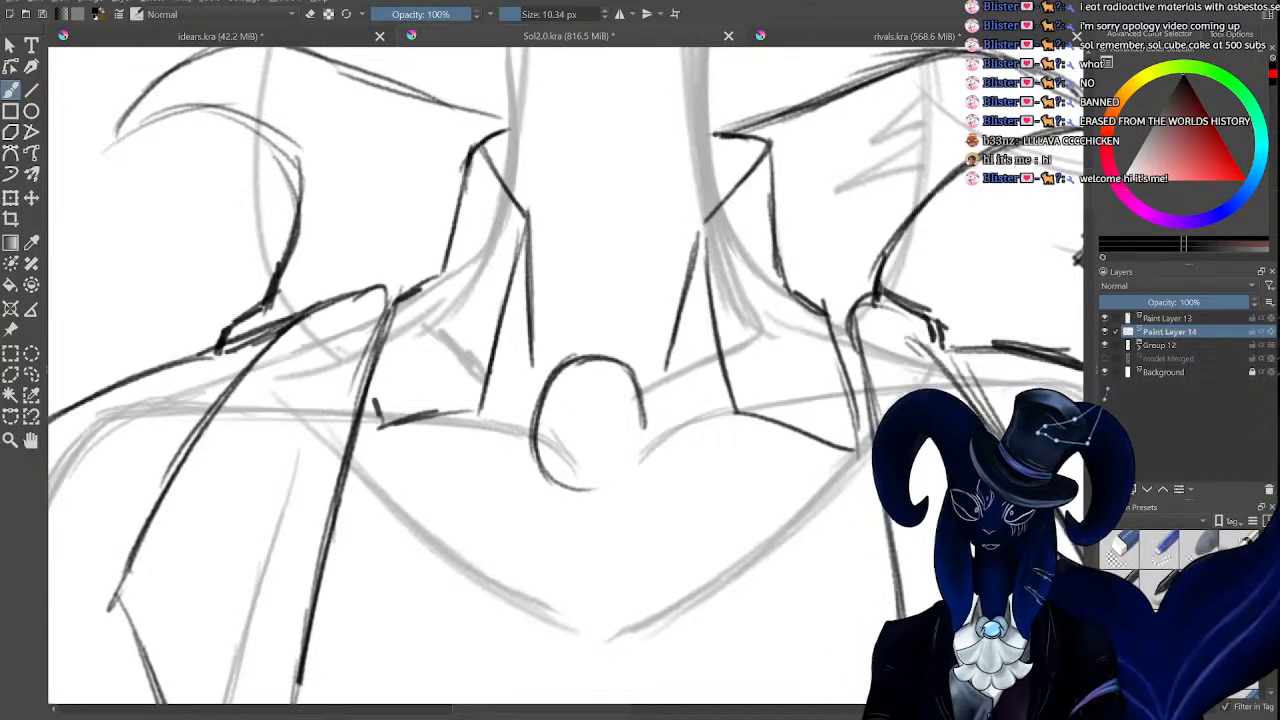
left_click_drag(1089, 189, 1089, 197)
mouse_move(625, 328)
left_mouse_down()
mouse_move(646, 376)
mouse_move(610, 432)
left_mouse_up()
mouse_move(650, 378)
left_mouse_down()
mouse_move(610, 440)
mouse_move(584, 444)
left_mouse_up()
left_click_drag(642, 406, 578, 446)
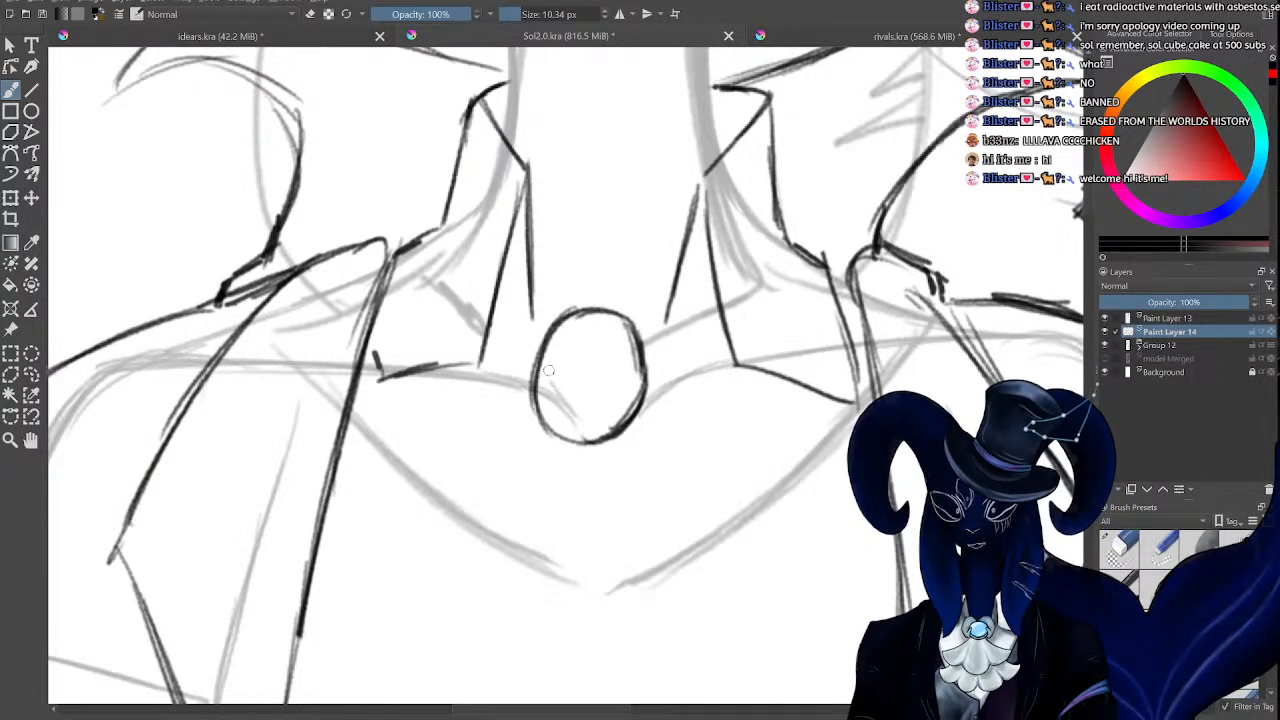
mouse_move(545, 393)
left_mouse_down()
mouse_move(556, 420)
mouse_move(594, 432)
mouse_move(636, 397)
mouse_move(564, 429)
mouse_move(606, 431)
mouse_move(572, 429)
left_mouse_up()
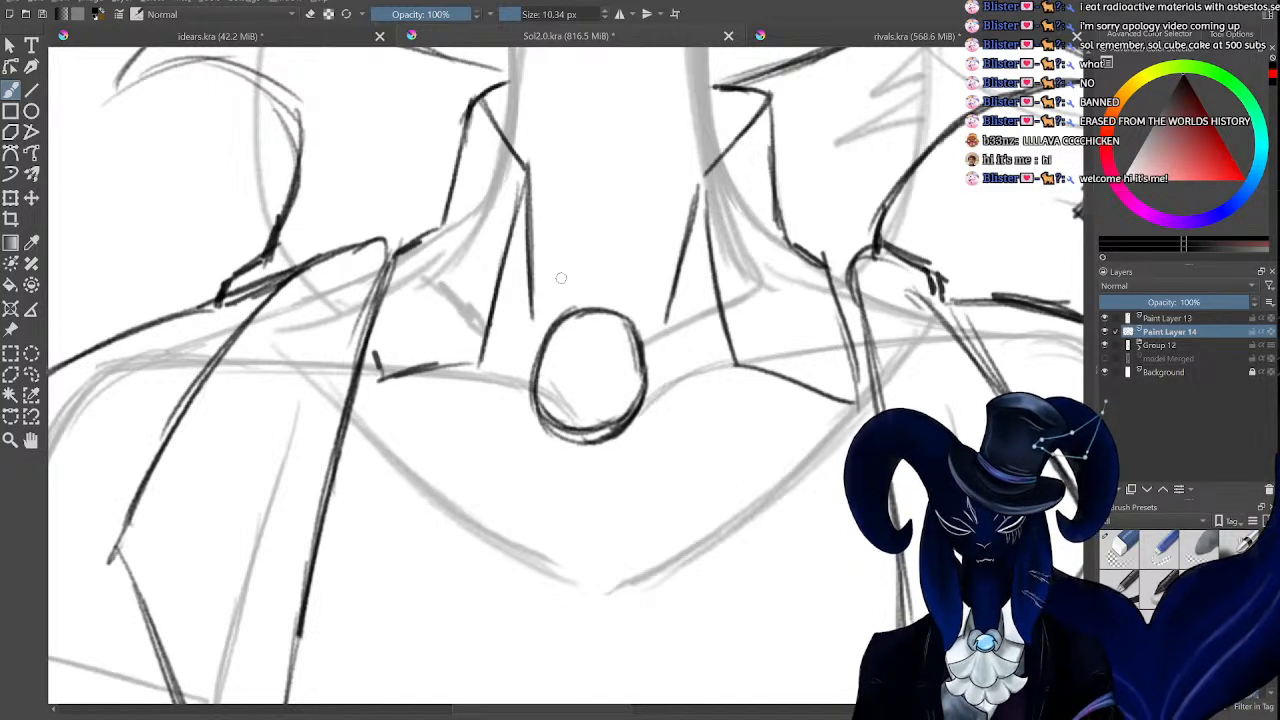
mouse_move(587, 304)
left_mouse_down()
mouse_move(546, 294)
mouse_move(518, 306)
mouse_move(516, 387)
mouse_move(524, 404)
mouse_move(551, 387)
mouse_move(542, 428)
mouse_move(519, 435)
mouse_move(532, 432)
mouse_move(506, 374)
left_mouse_up()
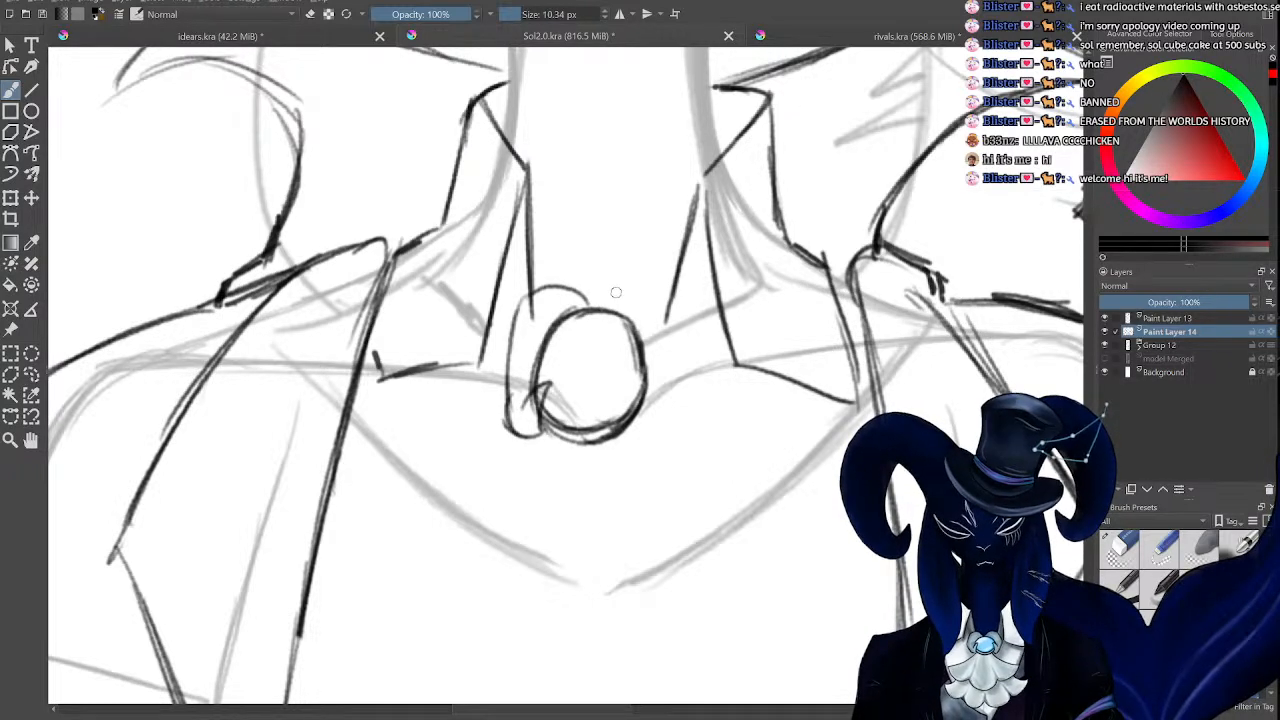
key("ctrl+z")
key("ctrl+z")
key("ctrl+z")
key("ctrl+z")
key("ctrl+z")
key("ctrl+z")
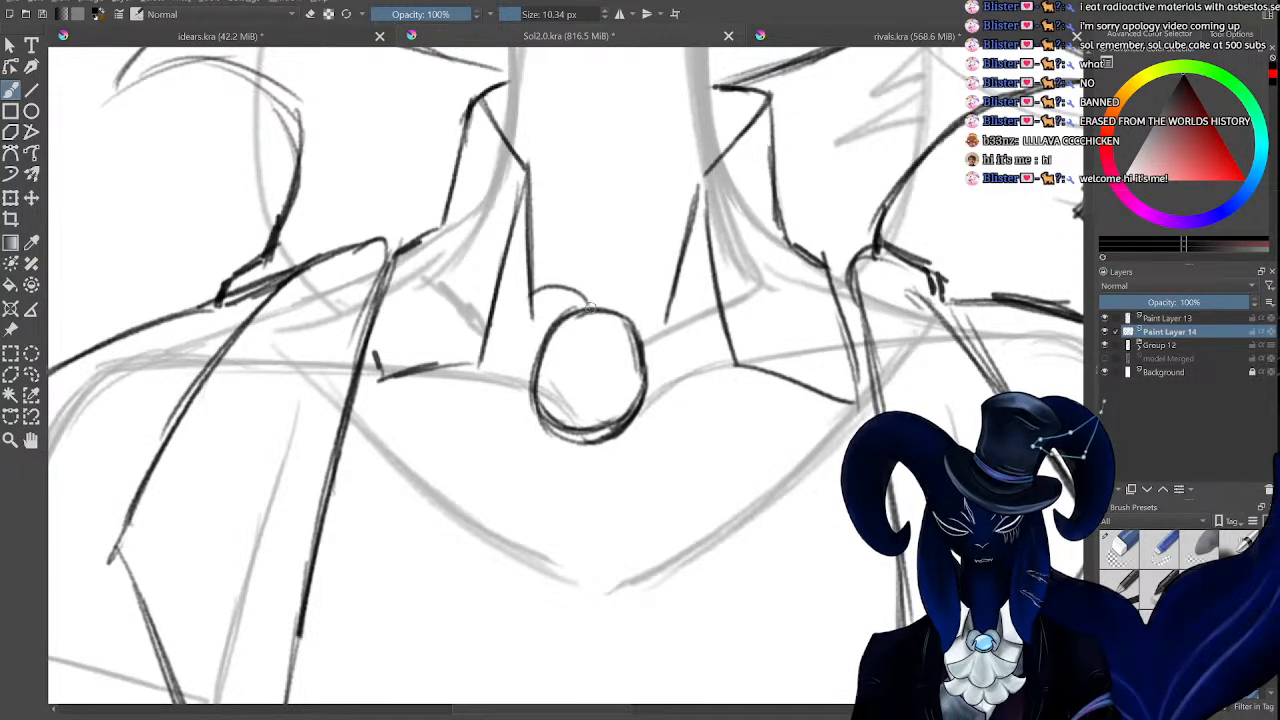
key("ctrl+z")
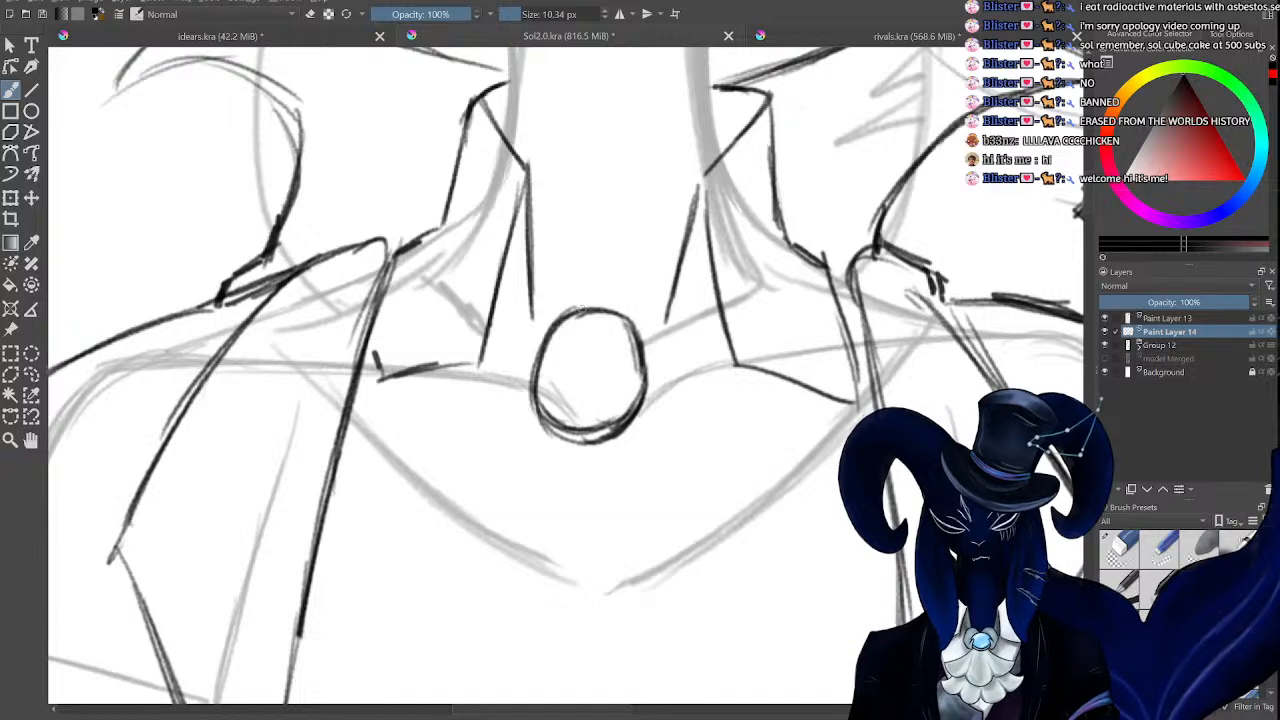
Sketch an angular curled frame around both sides of the oval brooch, ending in hooked tips over its lower rim.
mouse_move(582, 308)
left_mouse_down()
mouse_move(558, 287)
mouse_move(590, 311)
mouse_move(537, 294)
mouse_move(507, 315)
mouse_move(484, 350)
mouse_move(480, 335)
mouse_move(472, 388)
left_mouse_up()
key("ctrl+z")
mouse_move(479, 341)
left_mouse_down()
mouse_move(470, 404)
mouse_move(528, 456)
left_mouse_up()
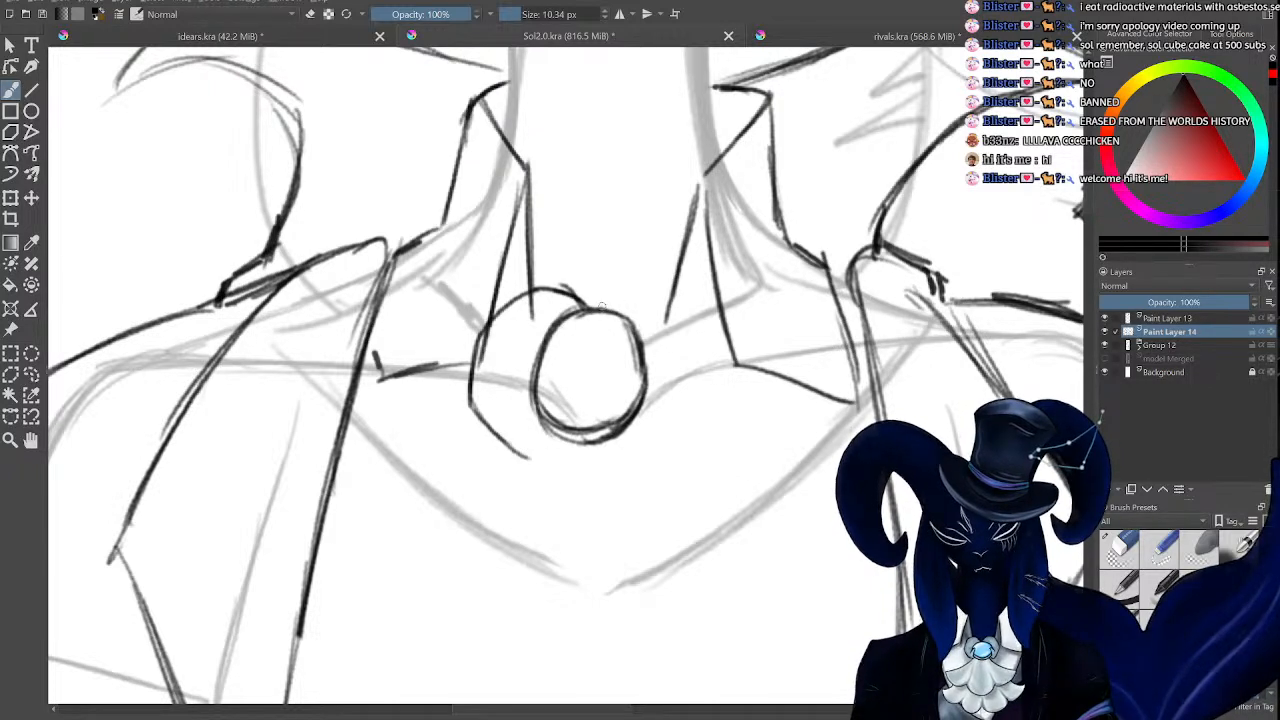
mouse_move(605, 299)
left_mouse_down()
mouse_move(660, 288)
mouse_move(700, 318)
mouse_move(658, 293)
mouse_move(698, 336)
mouse_move(700, 405)
left_mouse_up()
key("ctrl+z")
mouse_move(697, 352)
left_mouse_down()
mouse_move(701, 416)
mouse_move(633, 470)
mouse_move(613, 395)
mouse_move(604, 446)
left_mouse_up()
left_click_drag(604, 438, 644, 470)
mouse_move(550, 434)
left_mouse_down()
mouse_move(566, 404)
mouse_move(578, 442)
mouse_move(542, 470)
mouse_move(510, 446)
left_mouse_up()
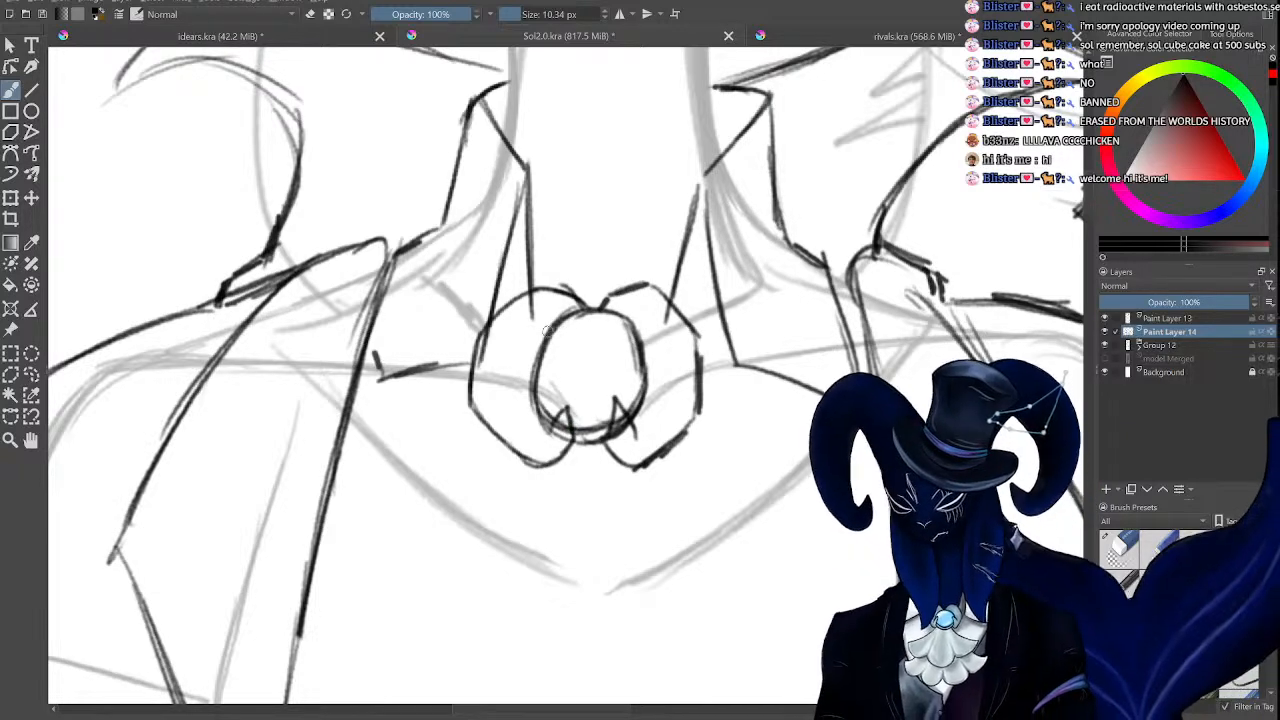
Erase the frame's outer contour on the diamond ornament's side and redraw it as a smoother, narrower curve.
scroll(585, 385, "down", 4)
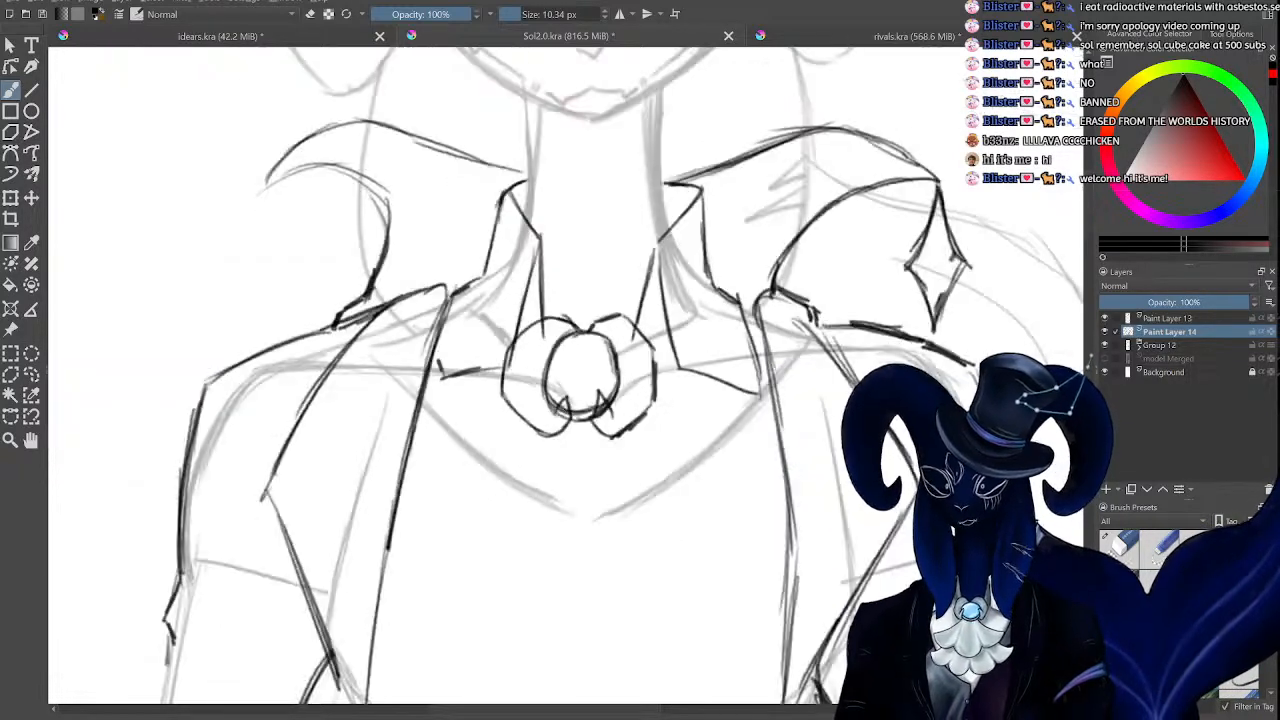
scroll(570, 376, "up", 4)
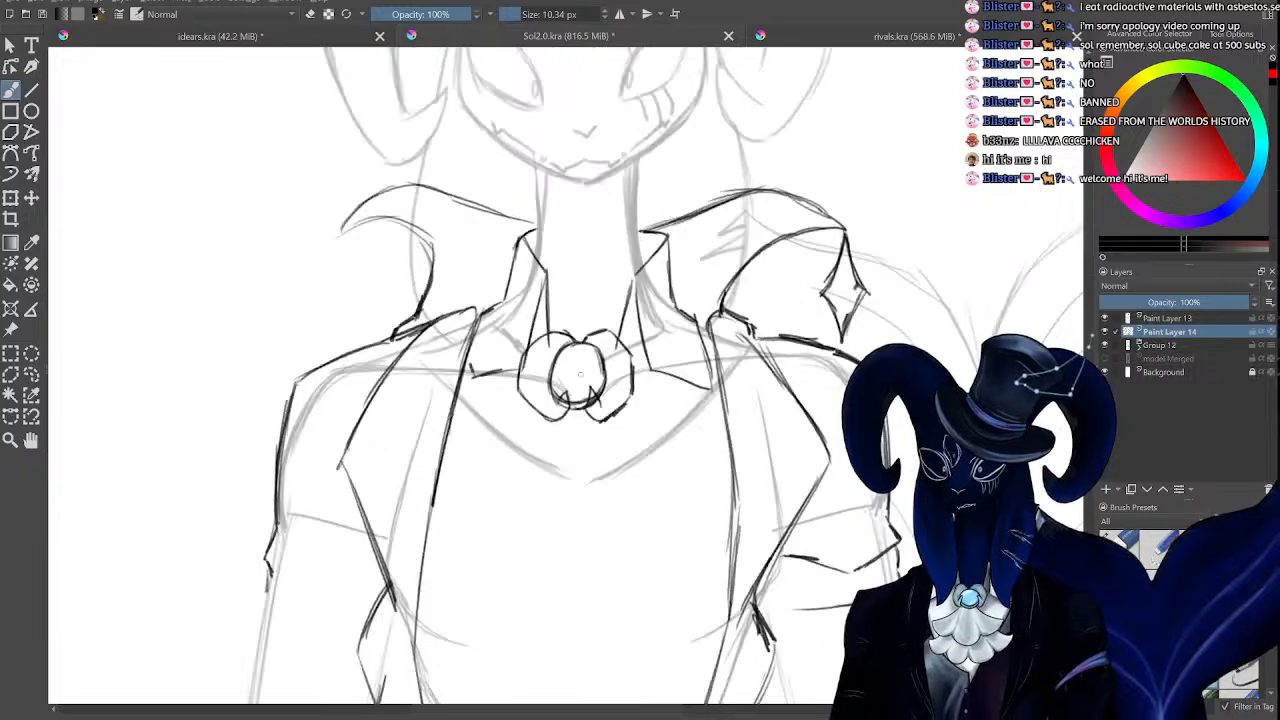
scroll(570, 391, "up", 3)
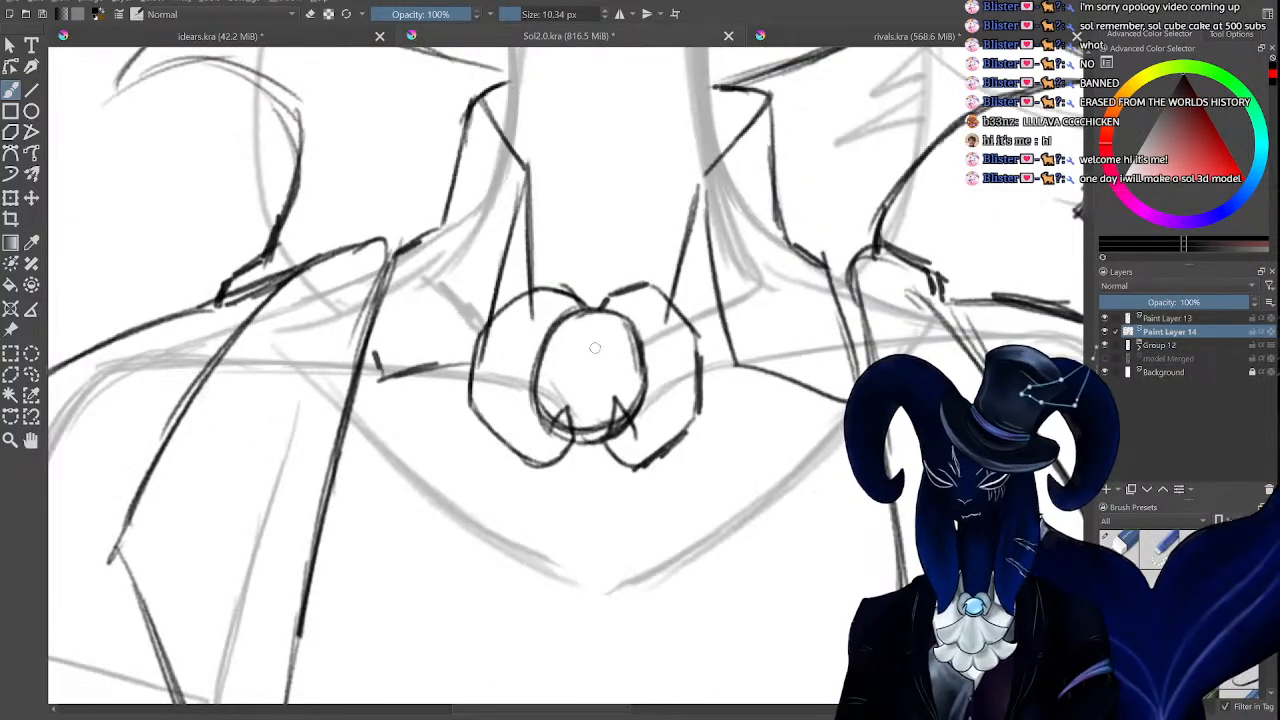
scroll(578, 378, "up", 1)
key("e")
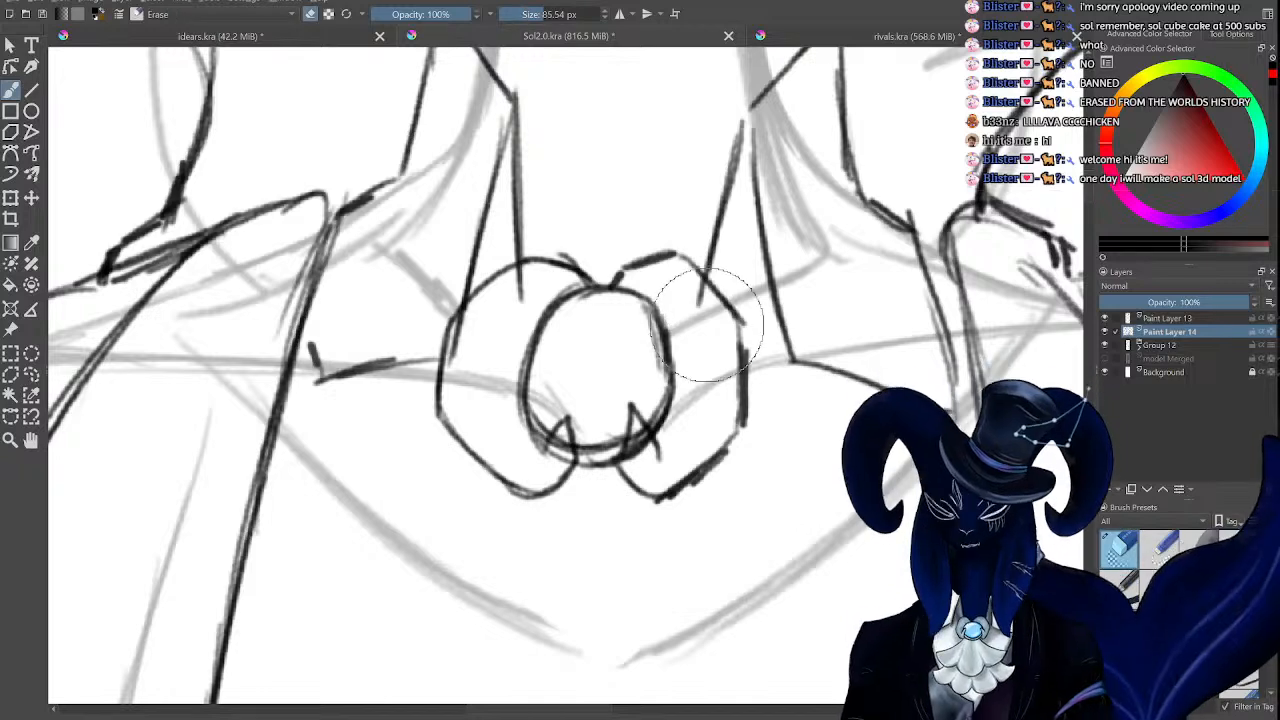
mouse_move(686, 286)
left_mouse_down()
mouse_move(735, 345)
mouse_move(716, 478)
left_mouse_up()
key("e")
mouse_move(665, 250)
left_mouse_down()
mouse_move(705, 272)
mouse_move(738, 322)
mouse_move(744, 362)
mouse_move(679, 490)
left_mouse_up()
left_click_drag(717, 415, 680, 491)
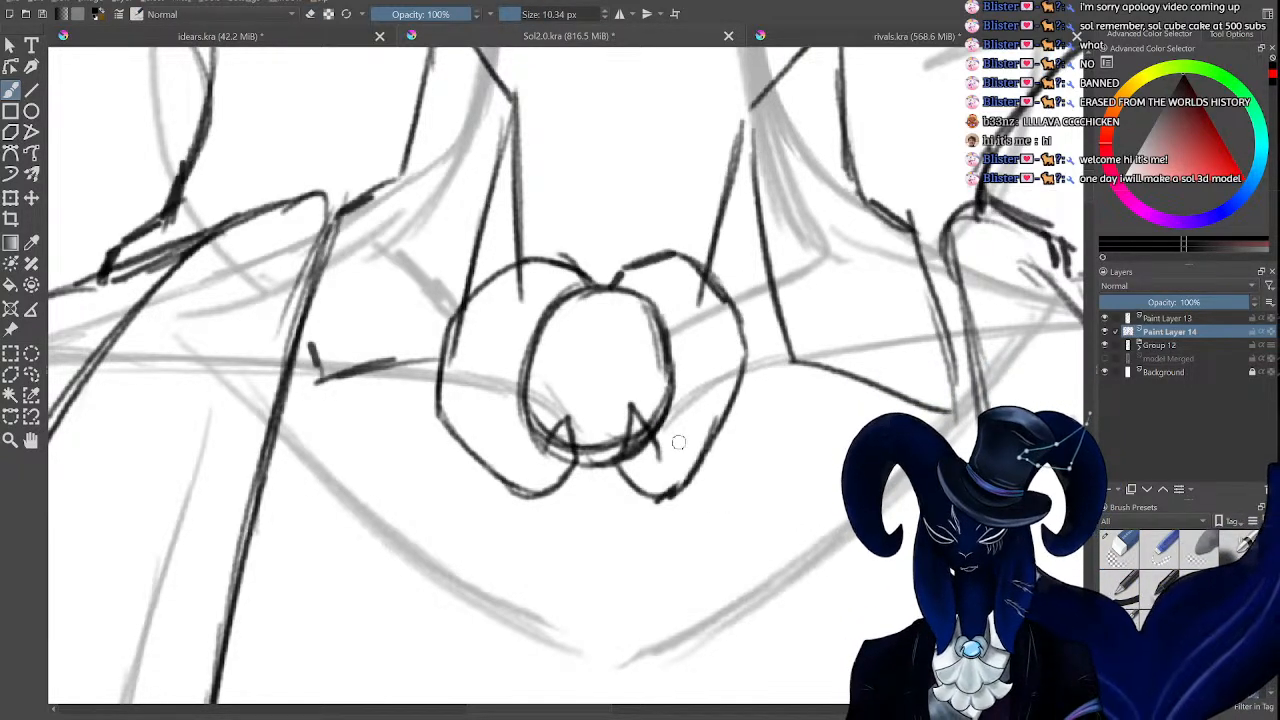
Replace the frame's opposite outer contour with a matching smooth curve and extend the inner collar flap's lower edge to it.
key("slash")
left_click_drag(455, 335, 464, 438)
key("slash")
mouse_move(493, 275)
left_mouse_down()
mouse_move(462, 334)
mouse_move(451, 326)
mouse_move(500, 474)
left_mouse_up()
left_click_drag(392, 362, 450, 347)
Erase the collar line overlapping the frame on the ornament's side and redraw that contour as one rounded curve.
key("slash")
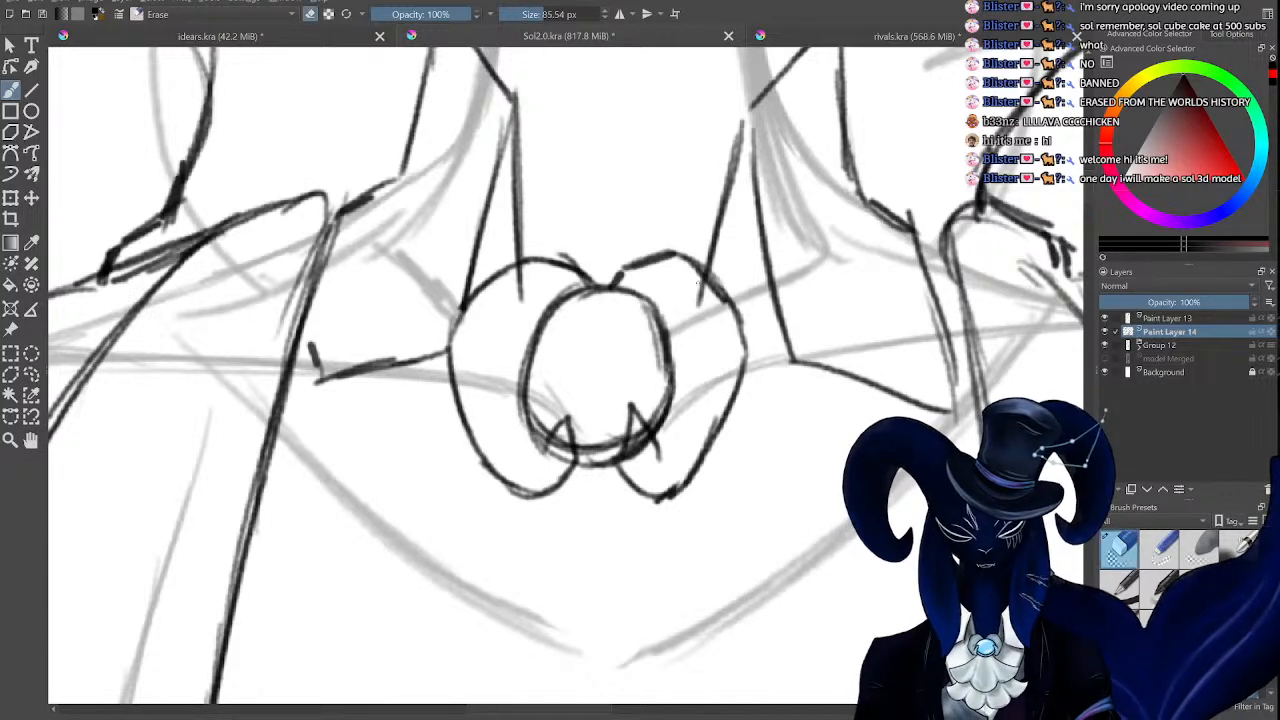
left_click_drag(714, 296, 744, 380)
key("slash")
mouse_move(678, 253)
left_mouse_down()
mouse_move(726, 277)
mouse_move(745, 353)
mouse_move(701, 449)
left_mouse_up()
left_click_drag(741, 377, 679, 485)
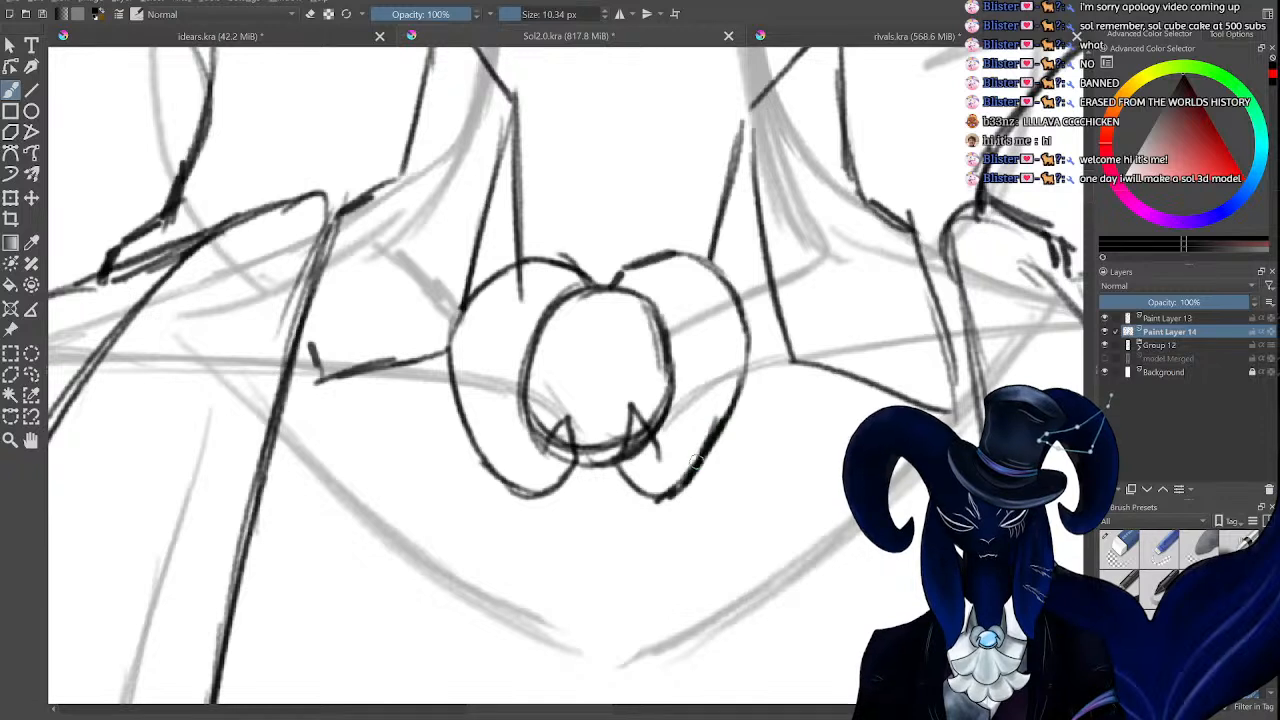
Erase the brooch's rim where it overlaps the frame's hooked tips and restore the tips with short strokes.
key("slash")
left_click_drag(638, 452, 636, 450)
mouse_move(557, 437)
left_mouse_down()
mouse_move(543, 443)
mouse_move(570, 408)
mouse_move(573, 462)
mouse_move(544, 465)
left_mouse_up()
key("e")
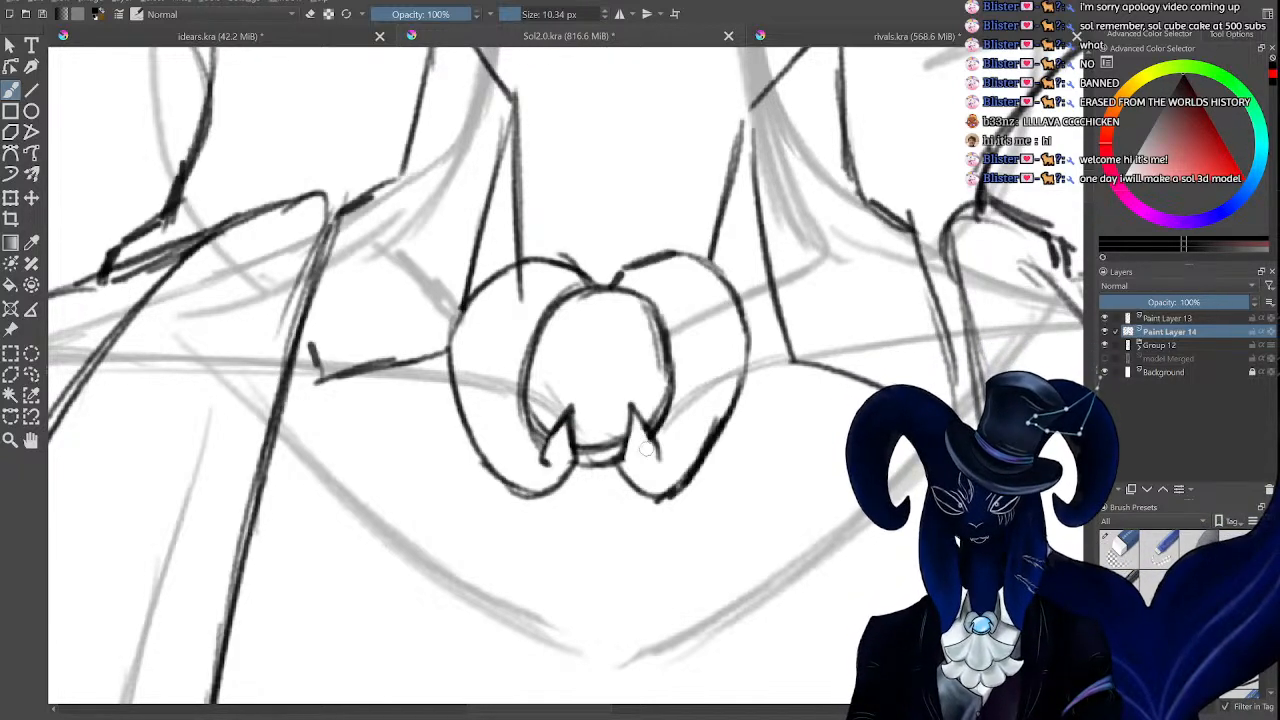
left_click_drag(648, 444, 650, 463)
Examine the framed brooch against the whole figure and up close.
key("ctrl+minus")
key("ctrl+minus")
key("ctrl+minus")
key("ctrl+minus")
key("ctrl+minus")
key("ctrl+minus")
key("ctrl+minus")
key("ctrl+plus")
key("ctrl+plus")
key("ctrl+plus")
key("ctrl+plus")
key("ctrl+plus")
key("ctrl+plus")
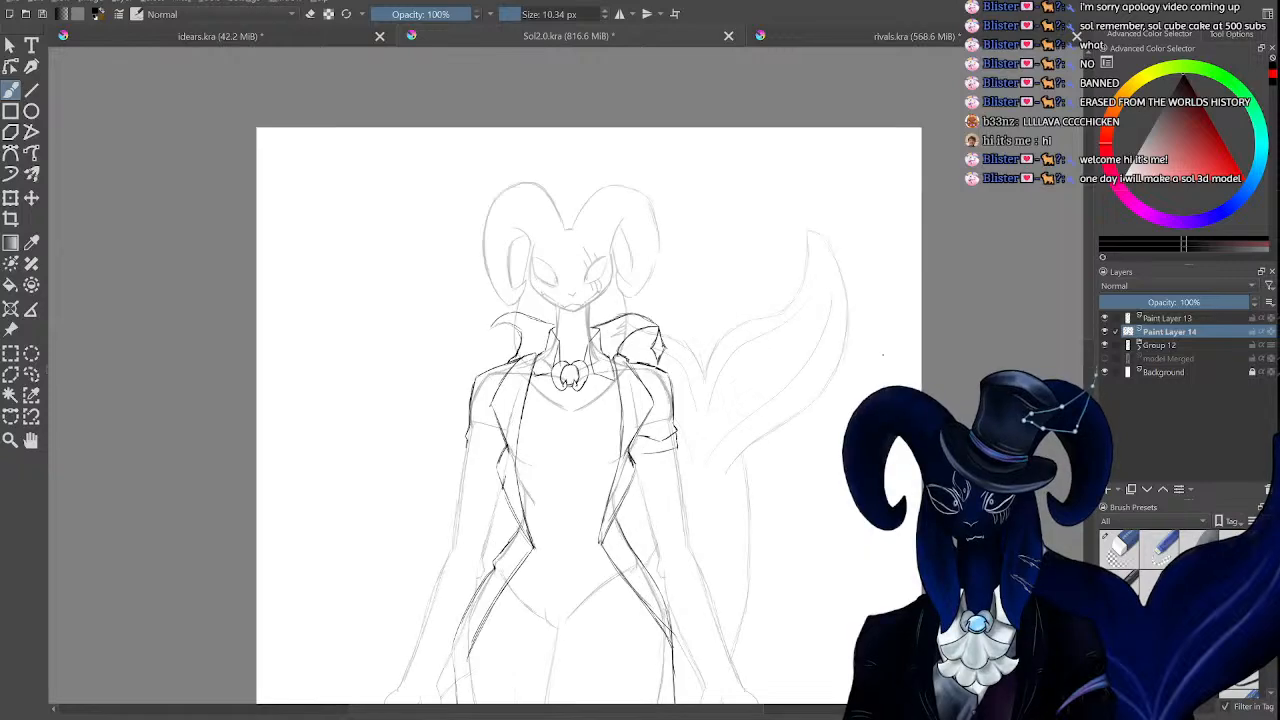
Undo all strokes and erasures of the curled frame, back to the plain oval brooch between the collar flaps.
key("ctrl+z")
key("ctrl+z")
key("ctrl+z")
key("ctrl+z")
key("ctrl+z")
key("ctrl+z")
key("ctrl+z")
key("ctrl+z")
key("ctrl+z")
key("ctrl+z")
key("ctrl+z")
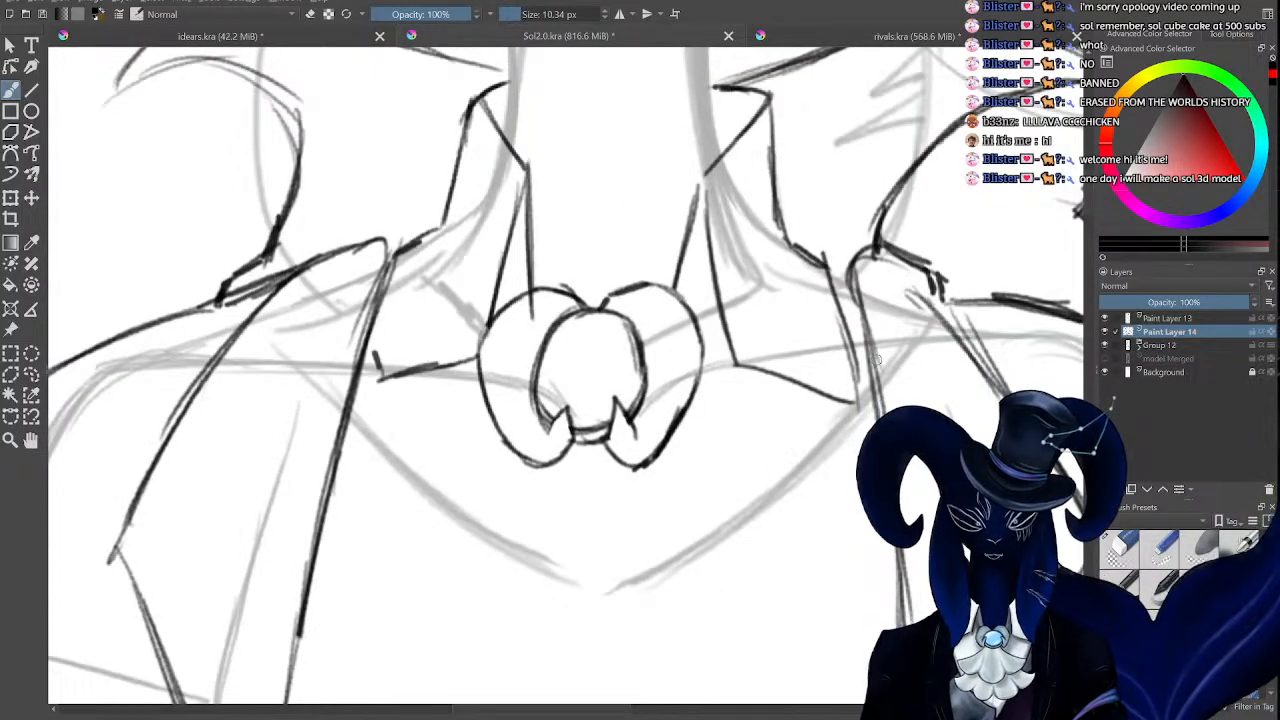
key("ctrl+z")
key("ctrl+z")
key("ctrl+z")
key("ctrl+z")
key("ctrl+z")
key("ctrl+z")
key("ctrl+z")
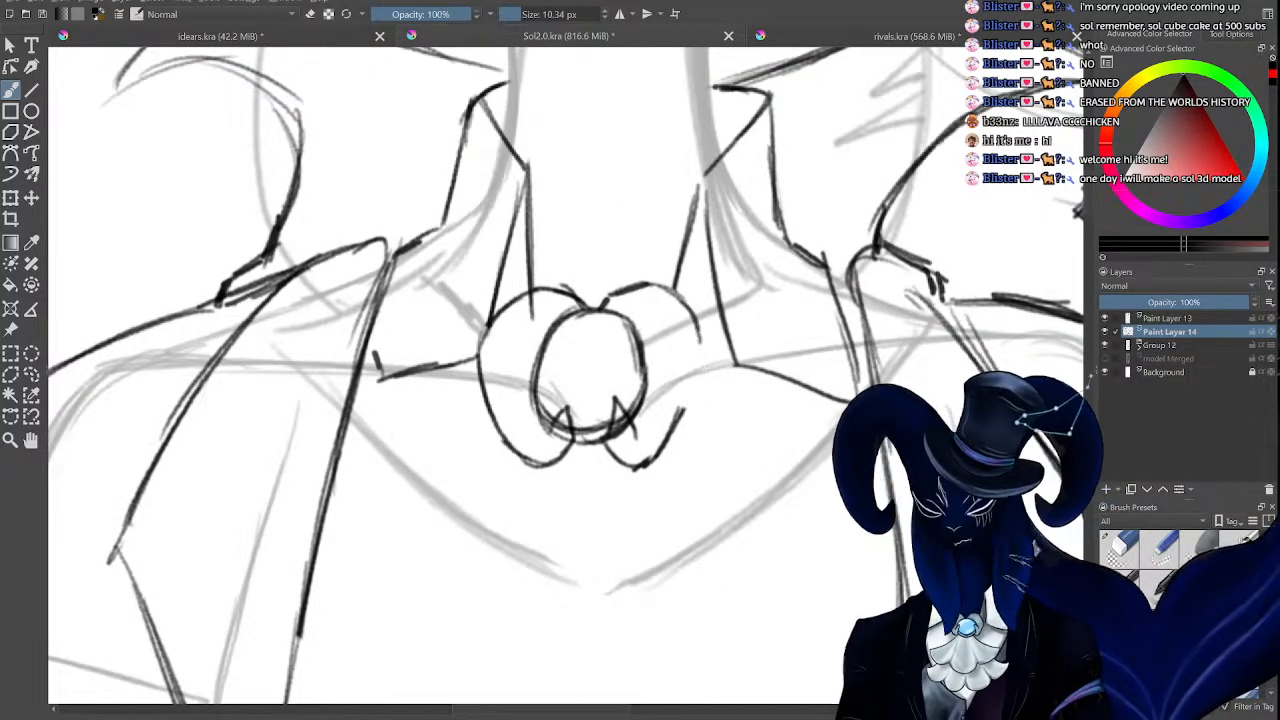
key("ctrl+z")
key("ctrl+z")
key("ctrl+z")
key("ctrl+z")
key("ctrl+z")
key("ctrl+z")
key("ctrl+z")
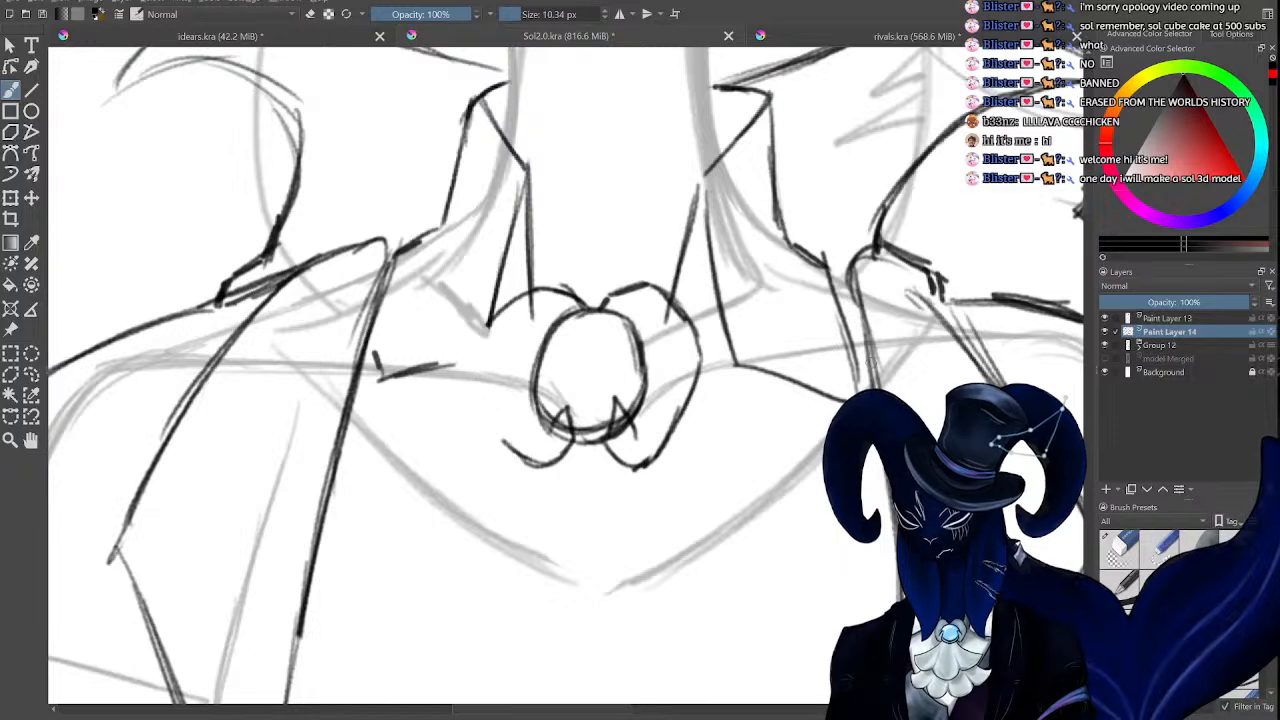
key("ctrl+z")
key("ctrl+z")
key("ctrl+z")
key("ctrl+z")
key("ctrl+z")
key("ctrl+z")
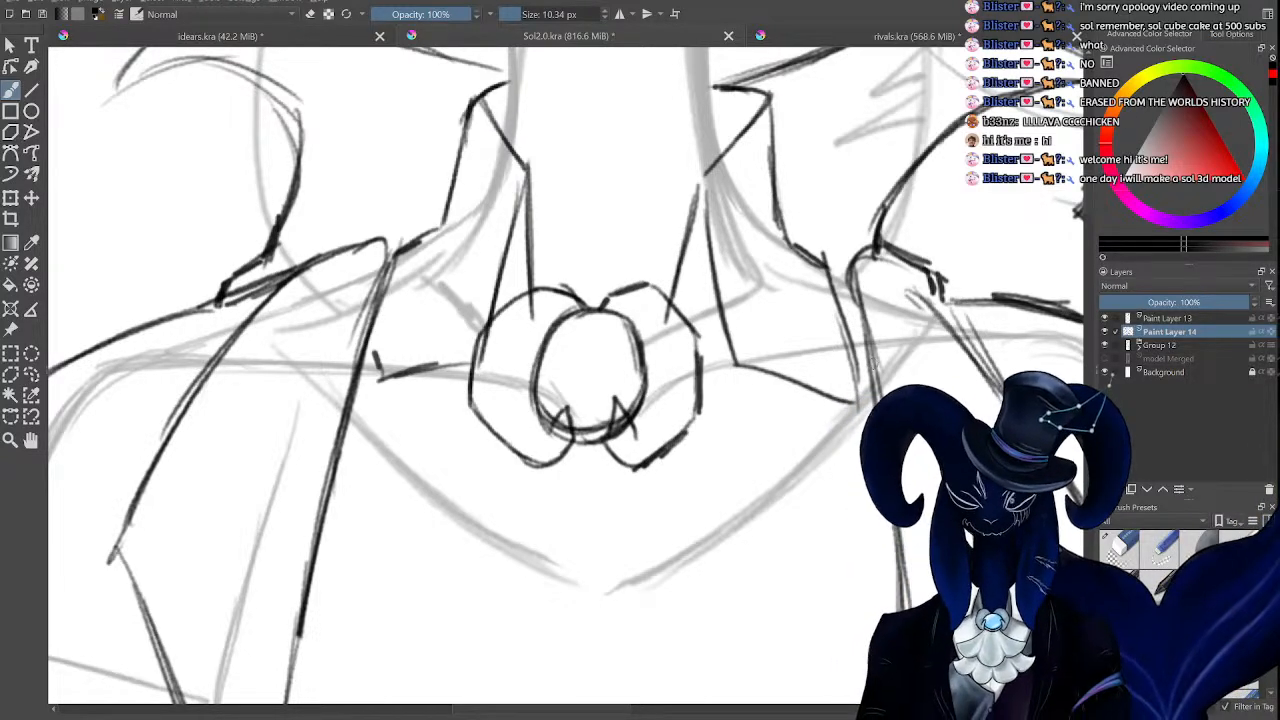
key("ctrl+z")
key("ctrl+z")
key("ctrl+z")
key("ctrl+z")
key("ctrl+z")
key("ctrl+z")
key("ctrl+z")
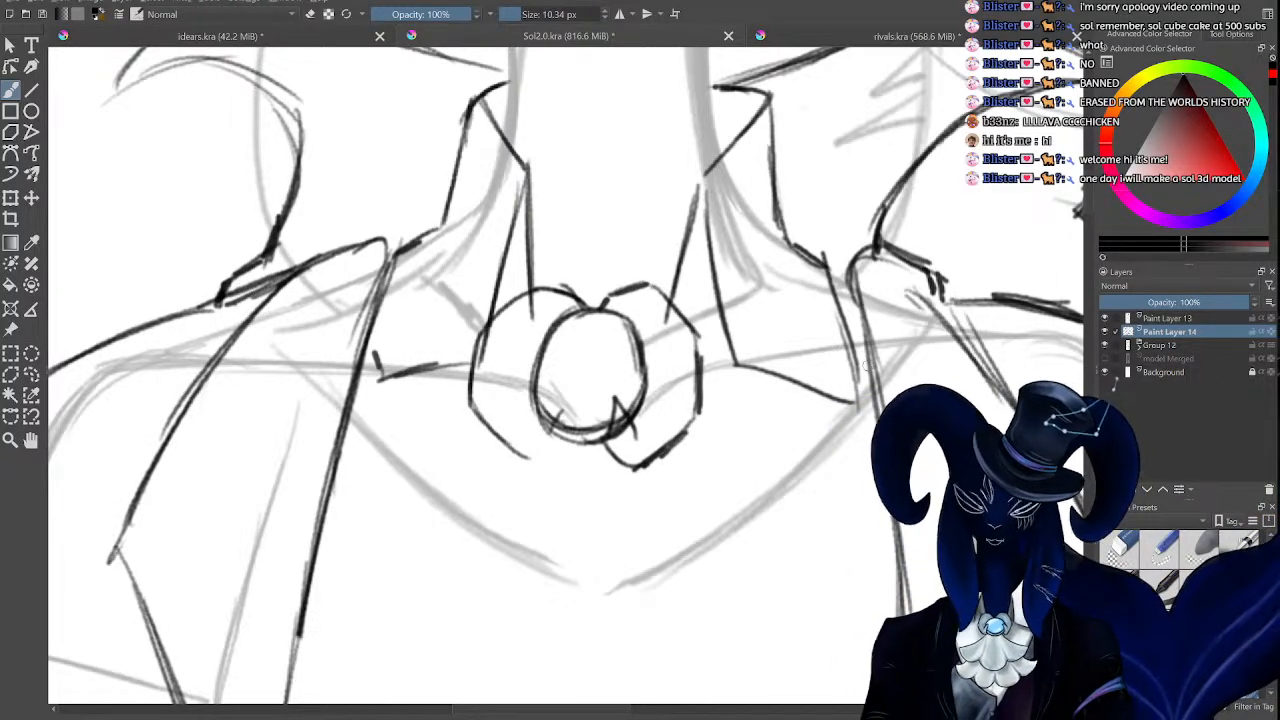
key("ctrl+z")
key("ctrl+z")
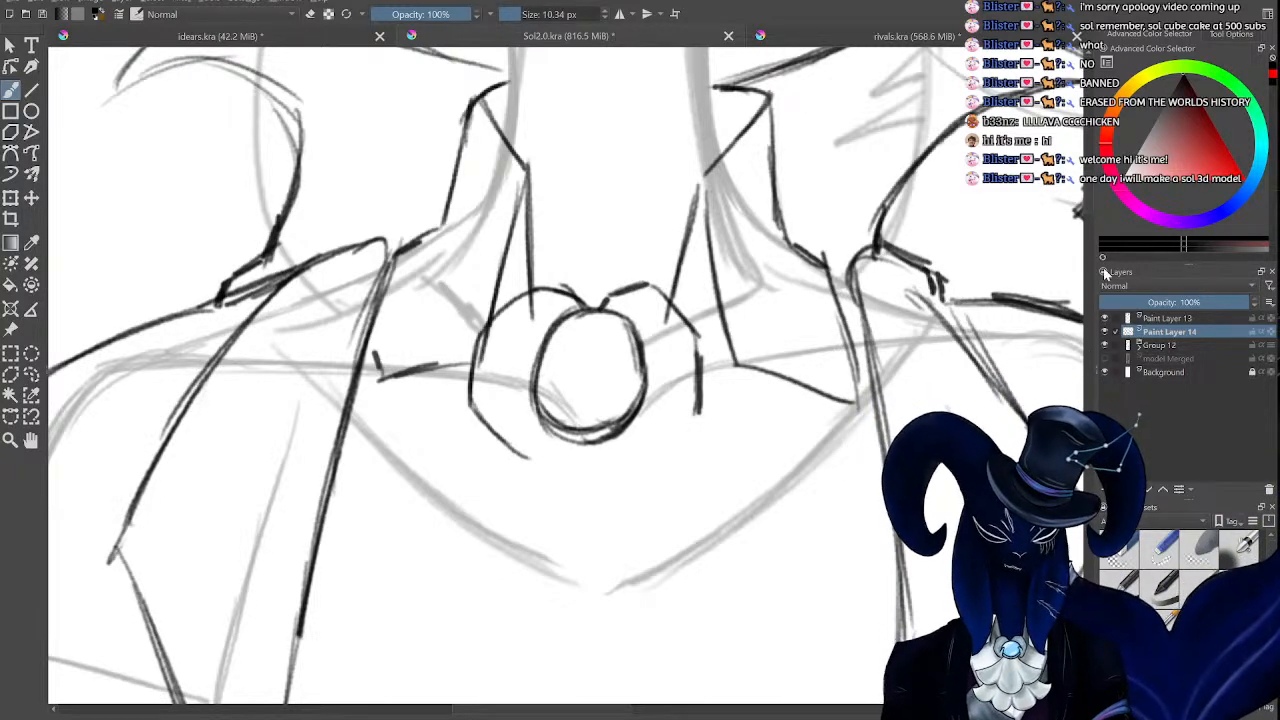
left_click_drag(1087, 197, 1088, 193)
key("ctrl+z")
key("ctrl+z")
key("ctrl+z")
key("ctrl+z")
key("ctrl+z")
key("ctrl+z")
key("ctrl+z")
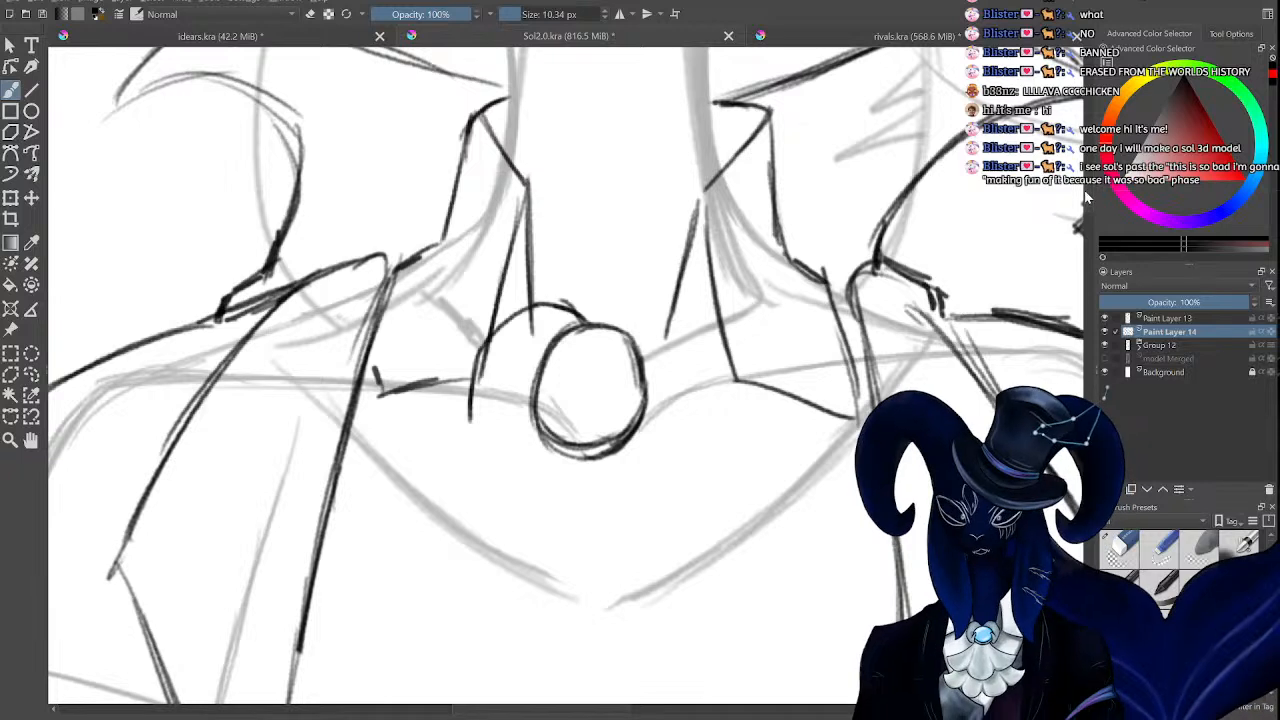
key("ctrl+z")
key("ctrl+z")
key("ctrl+z")
key("ctrl+z")
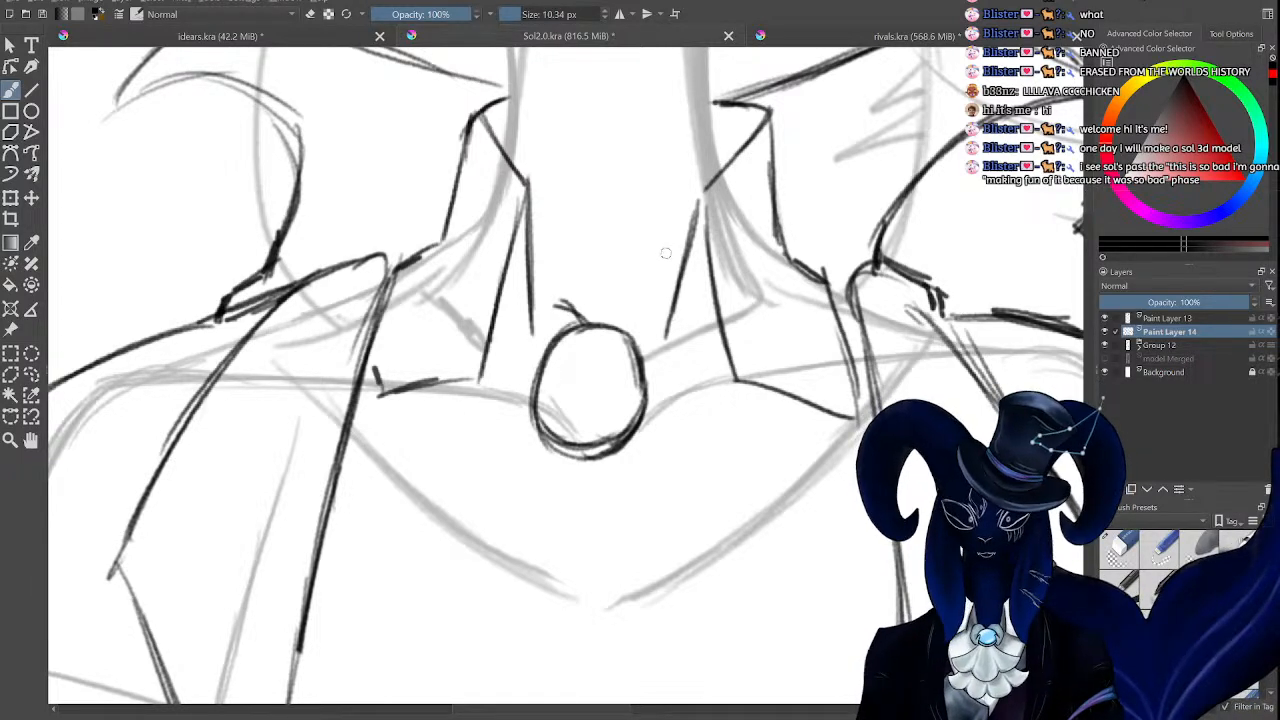
key("ctrl+z")
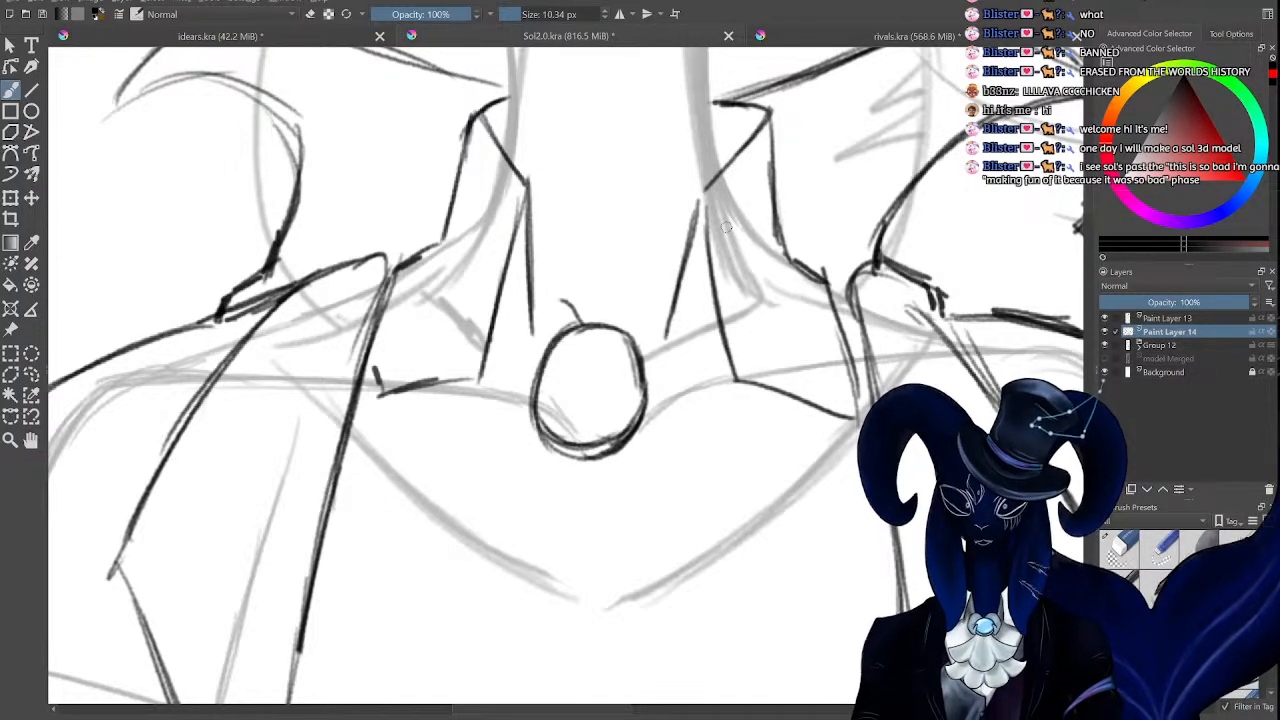
Examine the plain oval brooch in relation to the collars, lapels and shoulders at several magnifications.
key("minus")
key("minus")
key("minus")
key("minus")
key("minus")
key("minus")
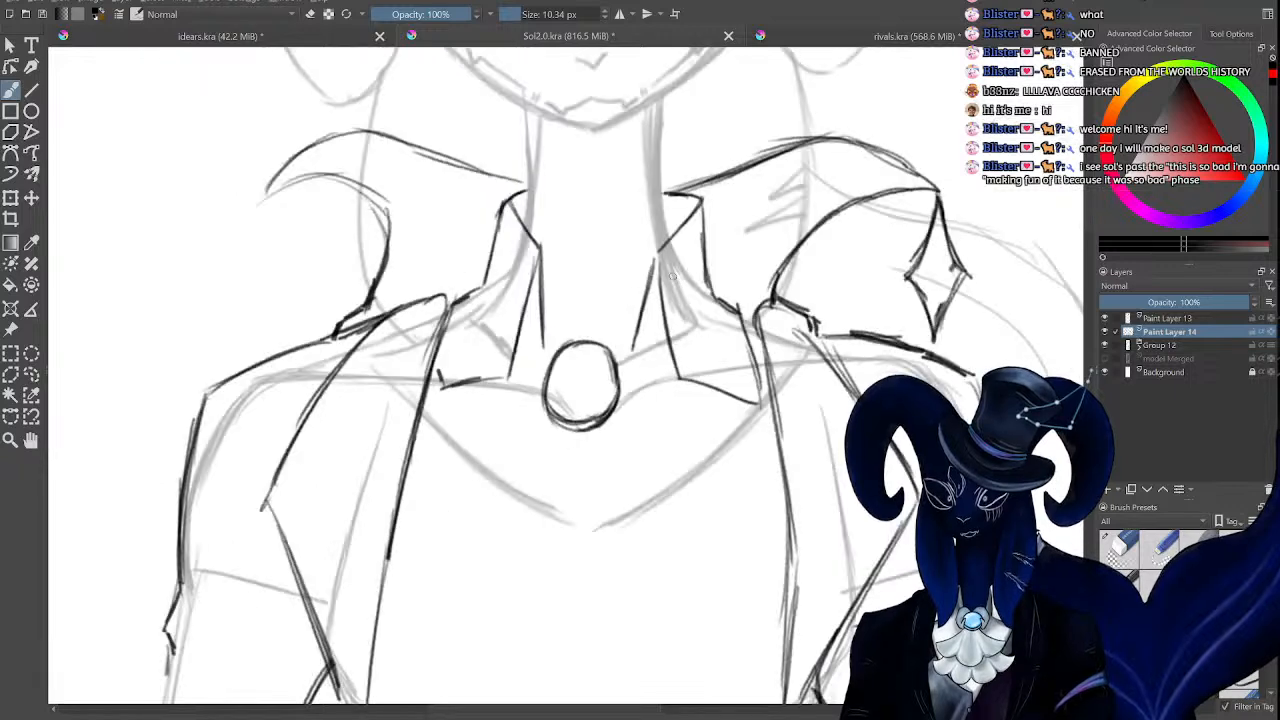
key("plus")
key("plus")
key("plus")
key("plus")
key("plus")
key("plus")
key("plus")
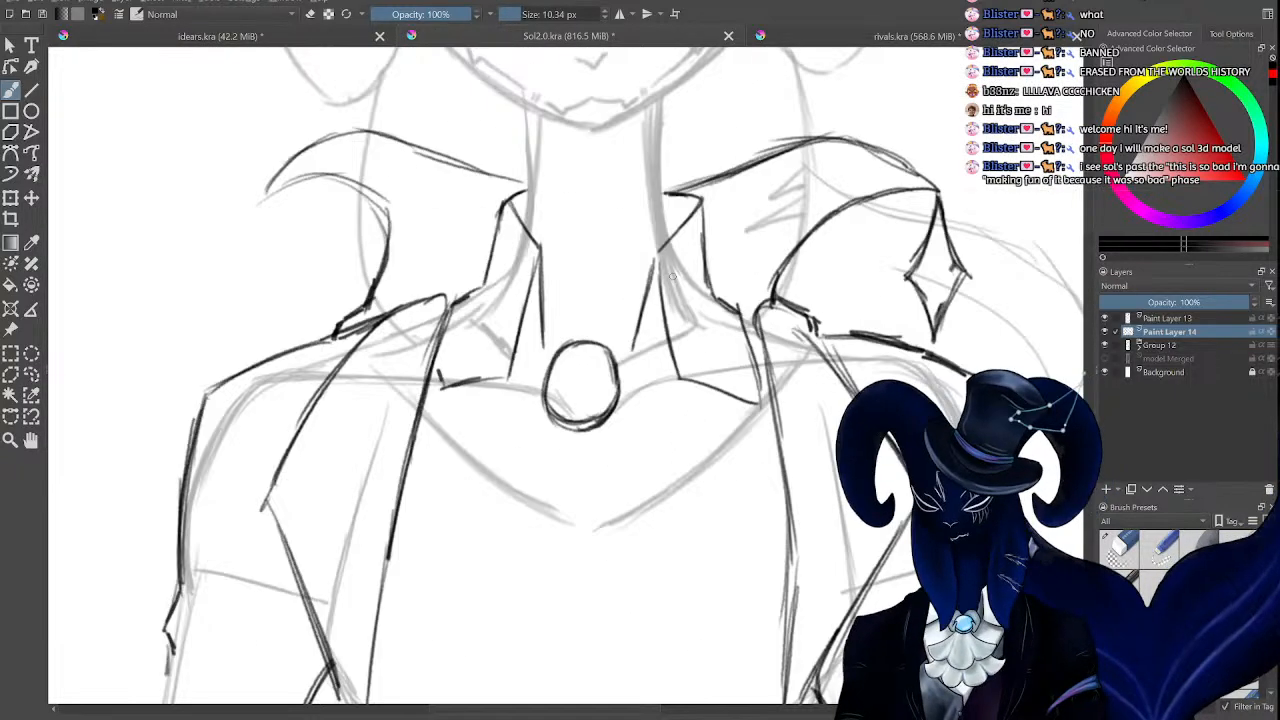
key("minus")
key("minus")
key("plus")
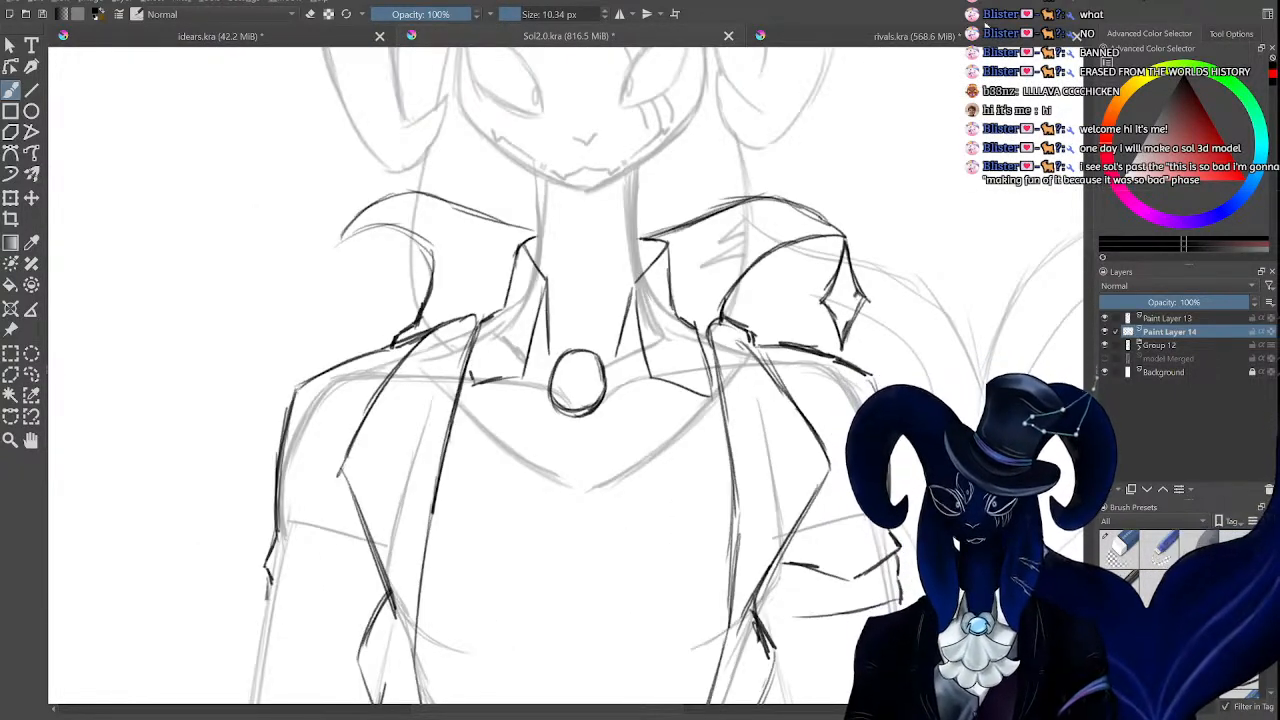
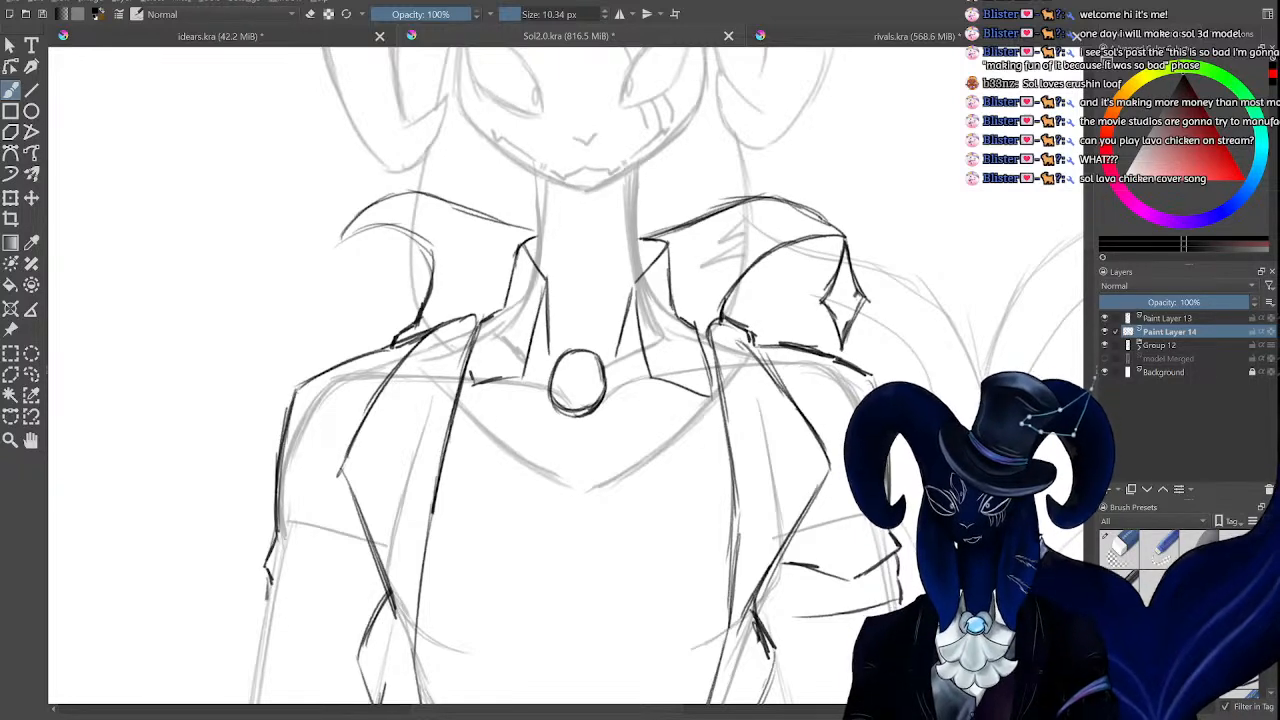
key("alt+Tab")
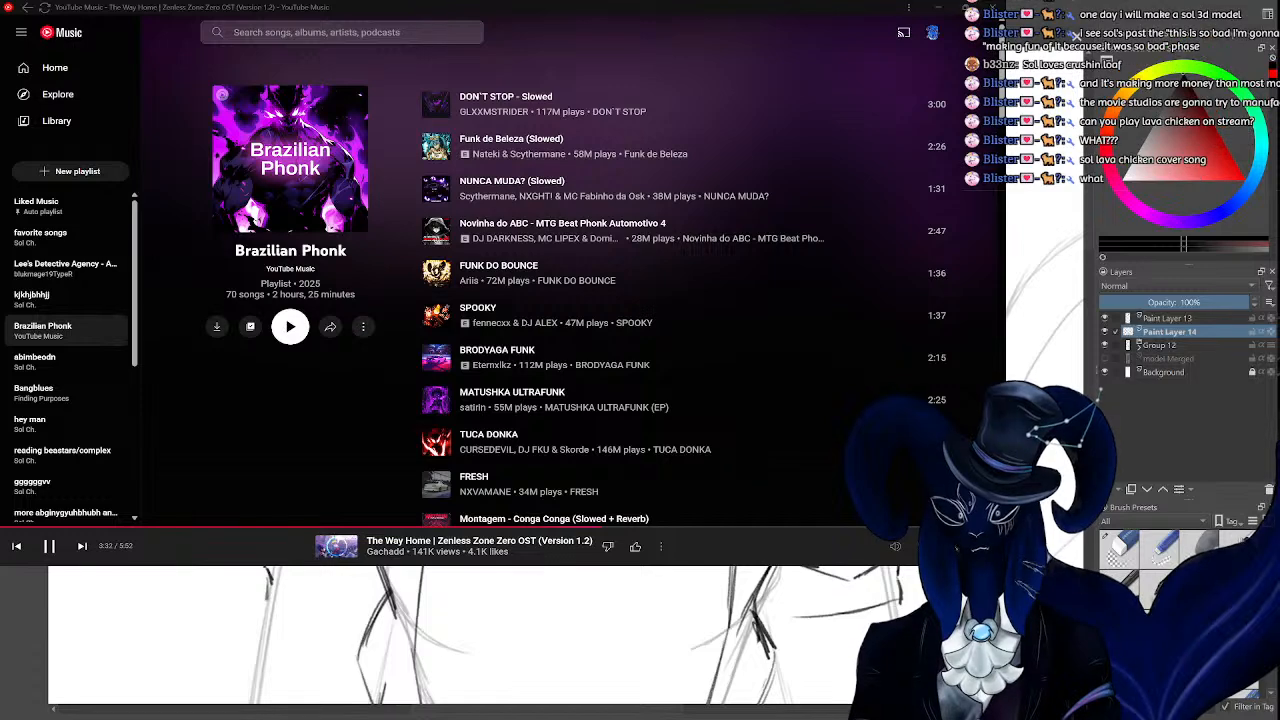
key("alt+Tab")
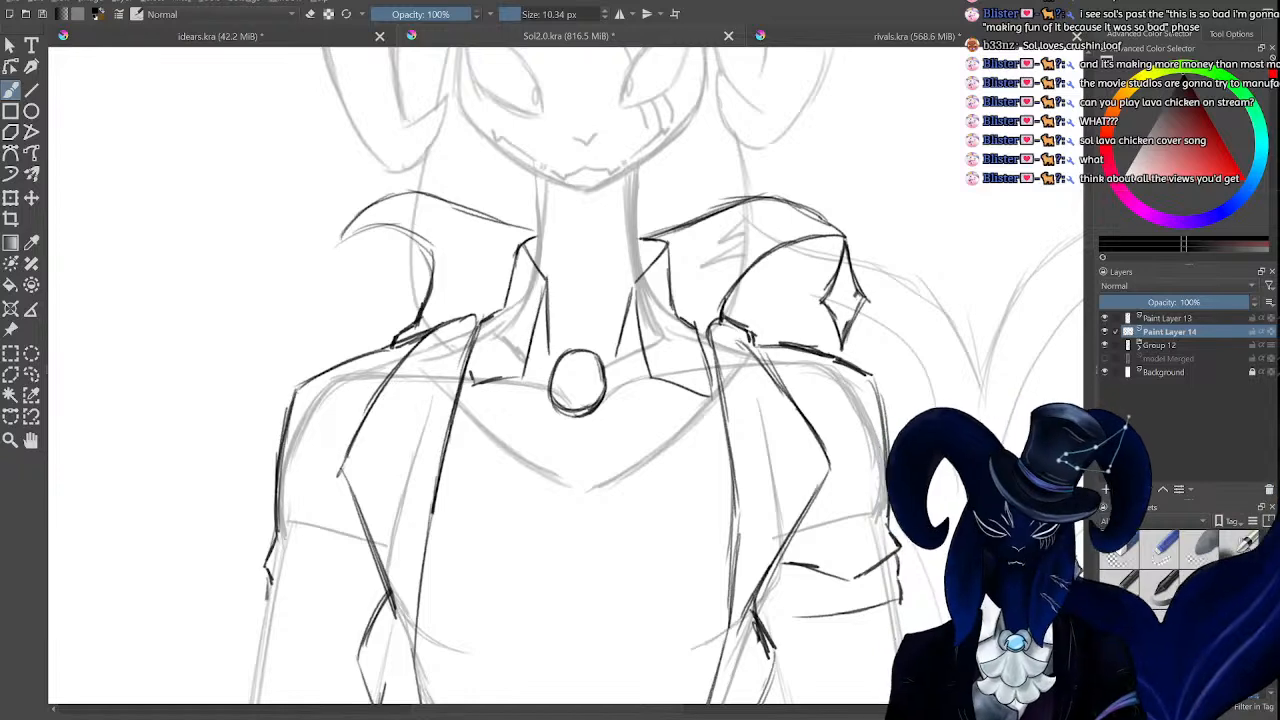
Sketch a wide rounded frame lobe on the ornament's side of the brooch, from its top around to a hooked tip at the lower rim.
scroll(1088, 265, "down", 5)
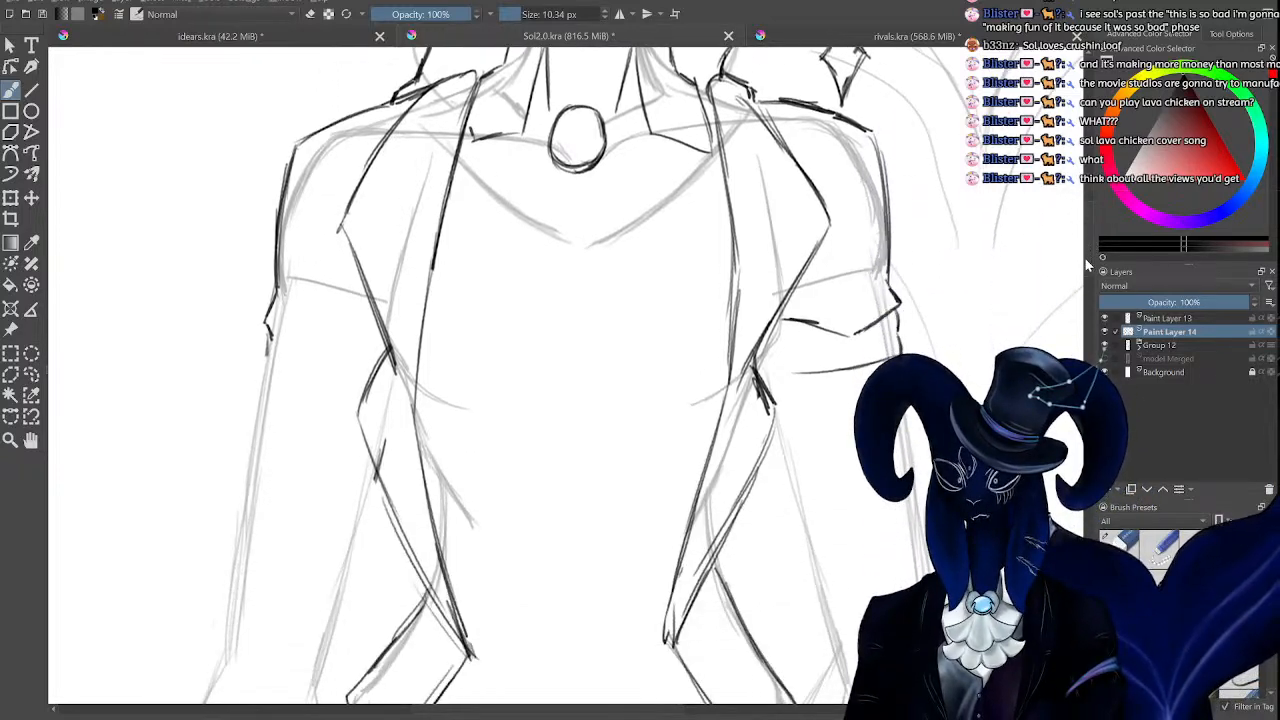
scroll(808, 270, "up", 4)
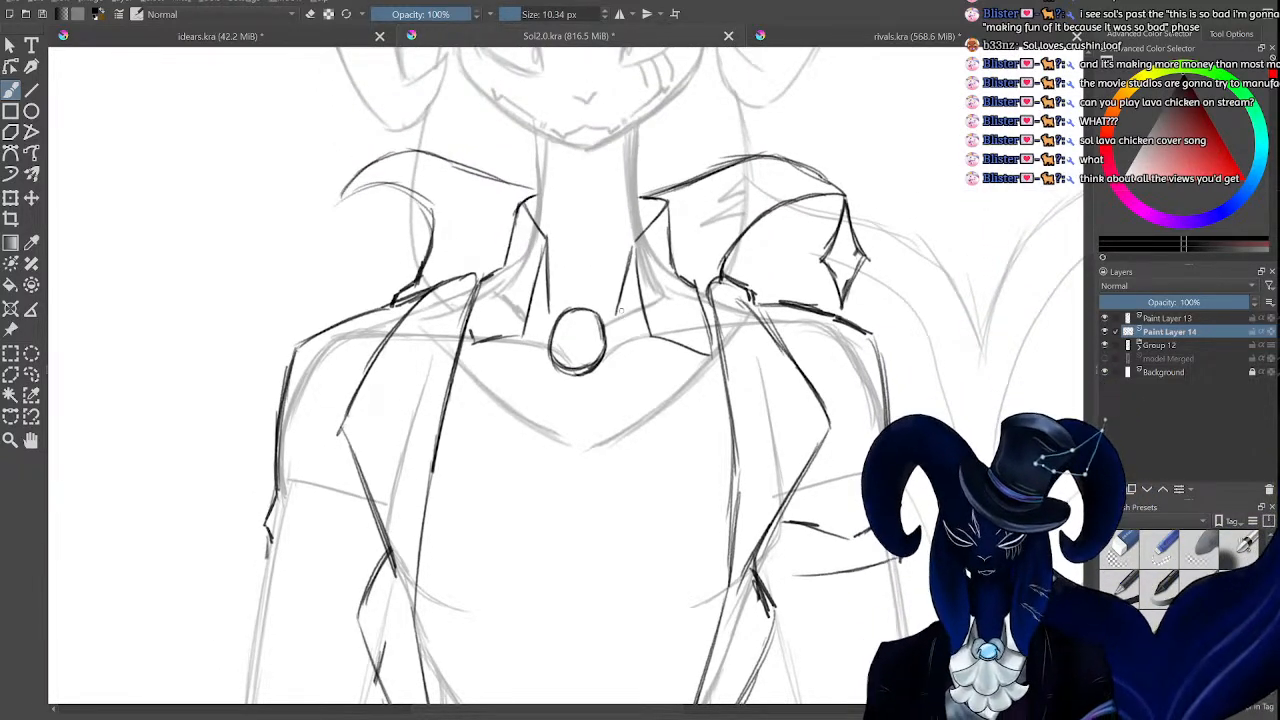
scroll(620, 311, "up", 2)
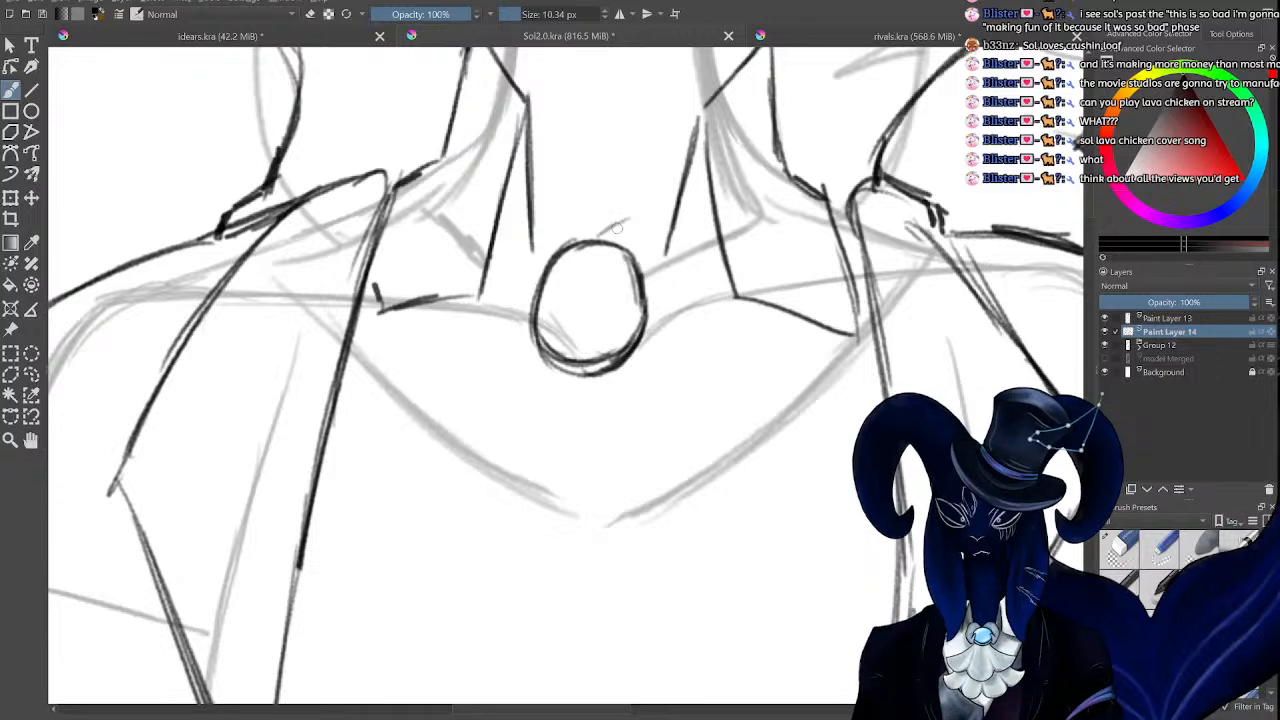
mouse_move(596, 238)
left_mouse_down()
mouse_move(677, 216)
mouse_move(730, 303)
left_mouse_up()
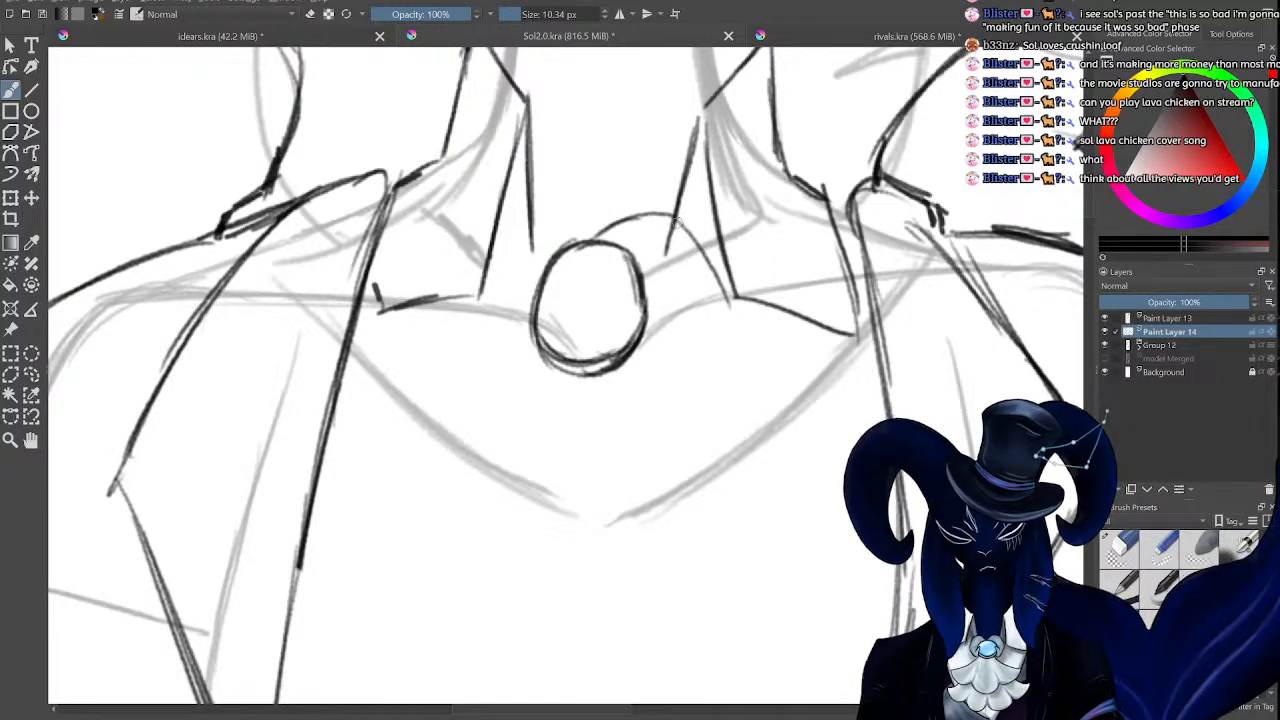
mouse_move(666, 215)
left_mouse_down()
mouse_move(716, 282)
mouse_move(724, 322)
mouse_move(690, 362)
mouse_move(652, 378)
mouse_move(623, 328)
mouse_move(619, 358)
mouse_move(656, 384)
left_mouse_up()
Sketch the mirrored frame lobe on the brooch's other side, curving from its top down to a matching hooked tip.
left_click_drag(548, 215, 592, 240)
mouse_move(503, 215)
left_mouse_down()
mouse_move(586, 236)
mouse_move(466, 272)
mouse_move(518, 383)
left_mouse_up()
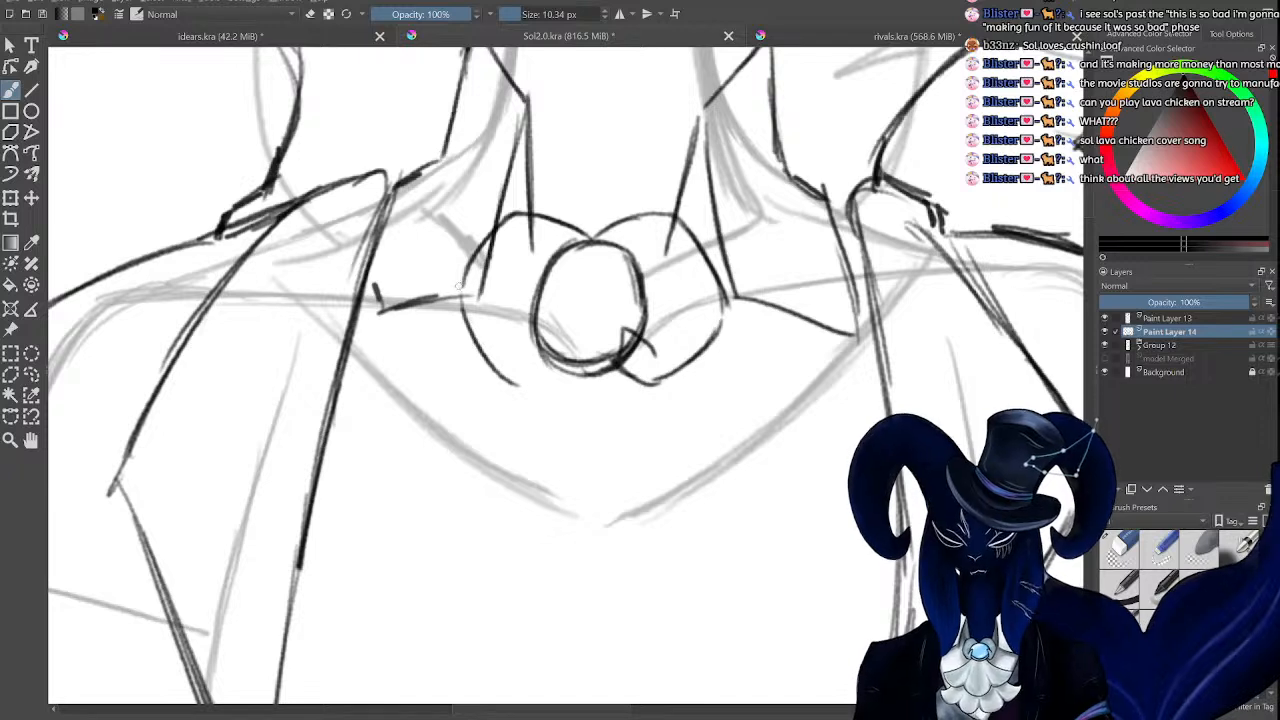
mouse_move(461, 288)
left_mouse_down()
mouse_move(534, 385)
mouse_move(528, 358)
mouse_move(557, 337)
mouse_move(532, 357)
mouse_move(556, 340)
mouse_move(537, 380)
left_mouse_up()
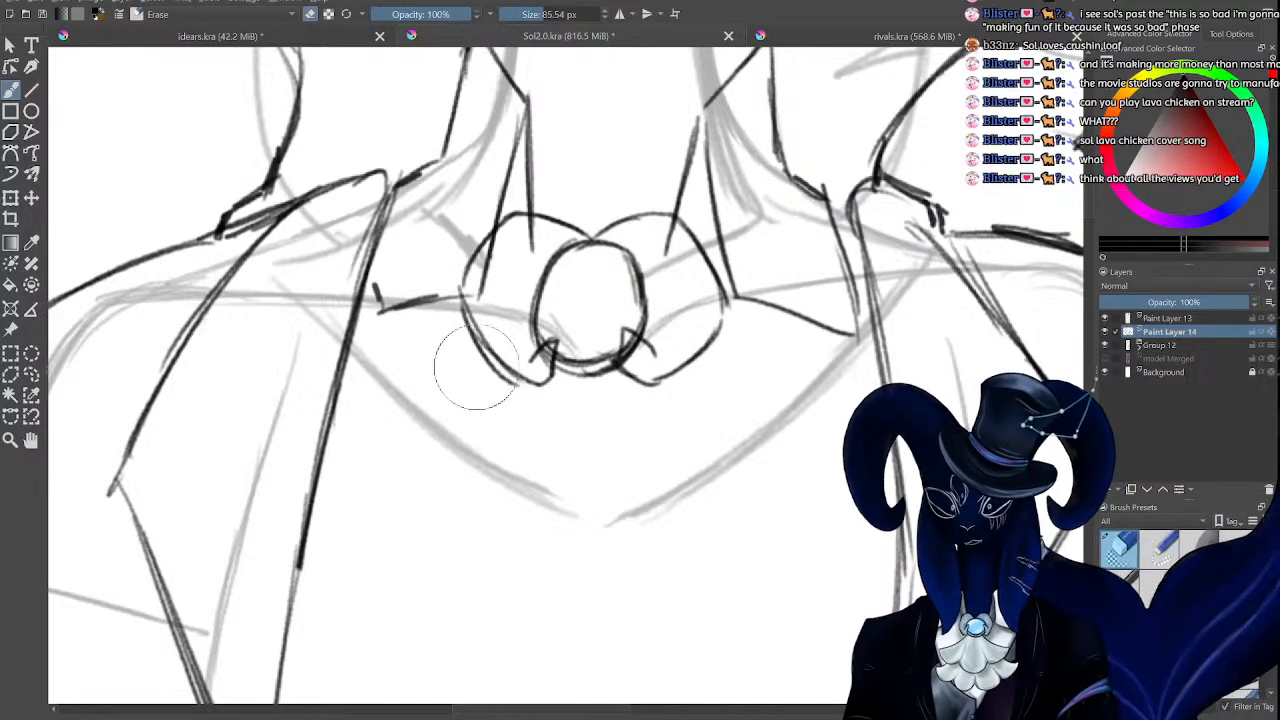
Clean up the doubled outer edge of the brooch's frame lobe opposite the diamond ornament.
mouse_move(462, 272)
left_mouse_down()
mouse_move(464, 312)
mouse_move(526, 386)
left_mouse_up()
Examine the framed brooch against the collars, lapels and chest at several magnifications.
key("ctrl+minus")
key("ctrl+minus")
key("ctrl+minus")
key("ctrl+minus")
key("ctrl+minus")
key("ctrl+minus")
key("ctrl+plus")
key("ctrl+plus")
key("ctrl+plus")
key("ctrl+plus")
key("ctrl+plus")
key("ctrl+plus")
key("ctrl+plus")
key("ctrl+plus")
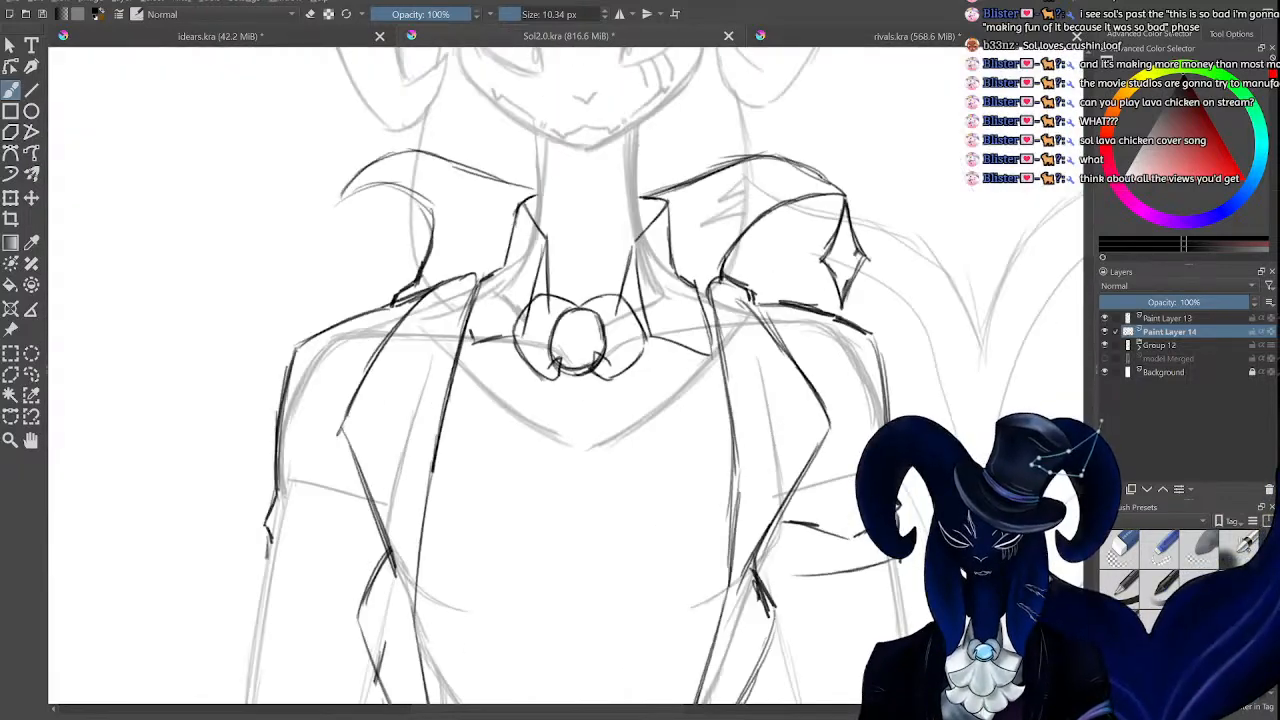
key("ctrl+minus")
key("ctrl+minus")
key("ctrl+minus")
key("ctrl+minus")
key("ctrl+minus")
key("ctrl+plus")
key("ctrl+plus")
key("ctrl+plus")
key("ctrl+plus")
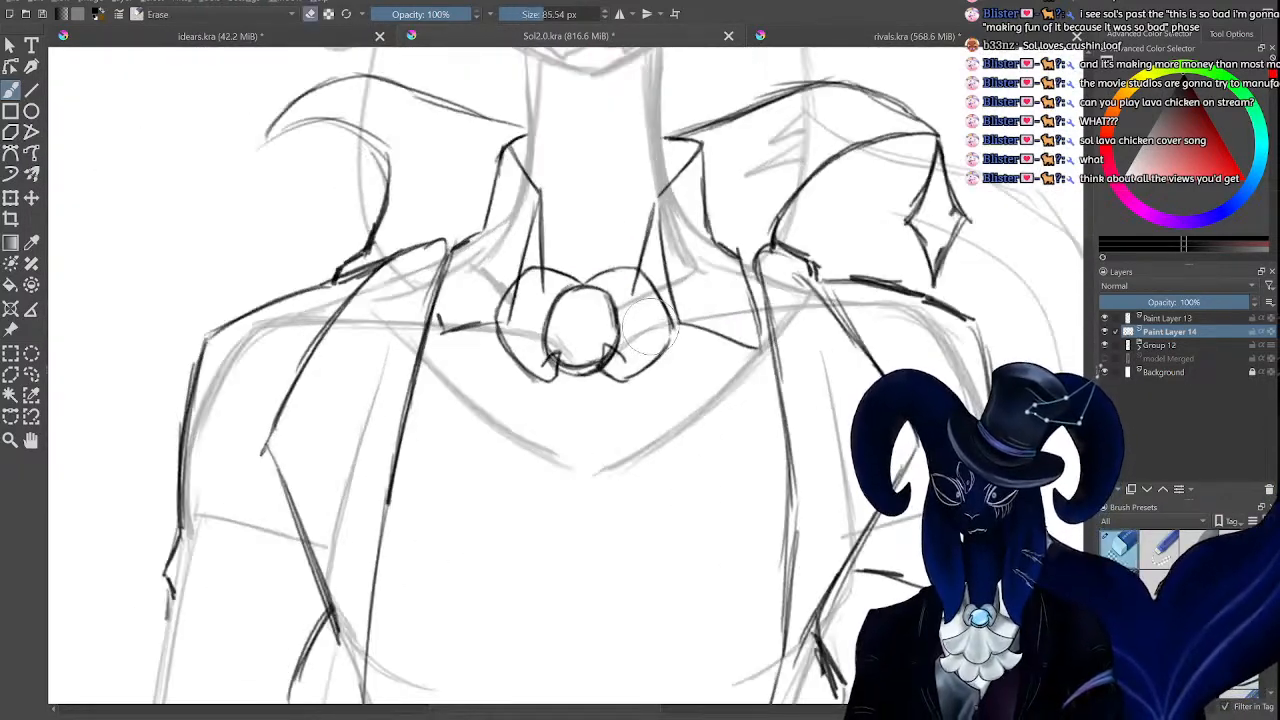
mouse_move(478, 345)
left_mouse_down()
mouse_move(433, 381)
mouse_move(287, 424)
mouse_move(383, 527)
left_mouse_up()
key("ctrl+z")
mouse_move(475, 346)
left_mouse_down()
mouse_move(182, 470)
mouse_move(385, 585)
left_mouse_up()
key("ctrl+minus")
key("ctrl+minus")
key("ctrl+z")
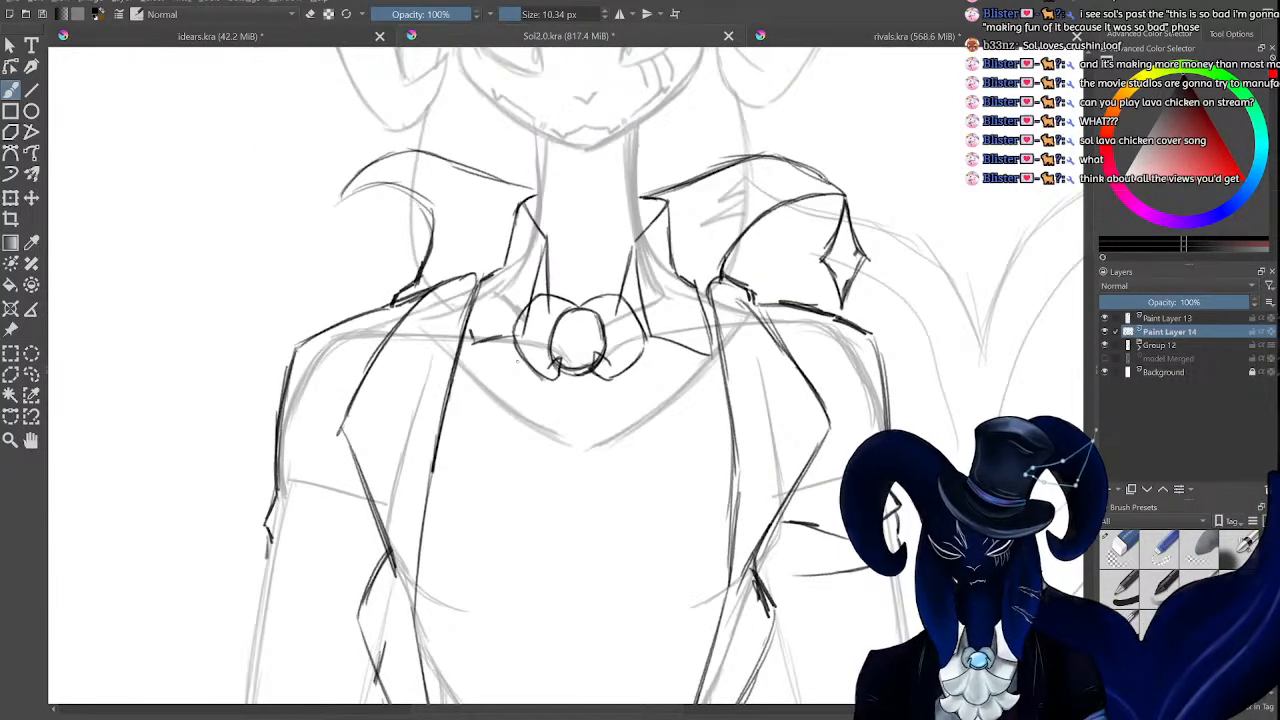
Try to sketch curved ruffle pleats spreading from beneath the brooch across the chest.
mouse_move(515, 368)
left_mouse_down()
mouse_move(385, 478)
mouse_move(432, 490)
left_mouse_up()
mouse_move(490, 427)
left_mouse_down()
mouse_move(431, 472)
mouse_move(526, 523)
left_mouse_up()
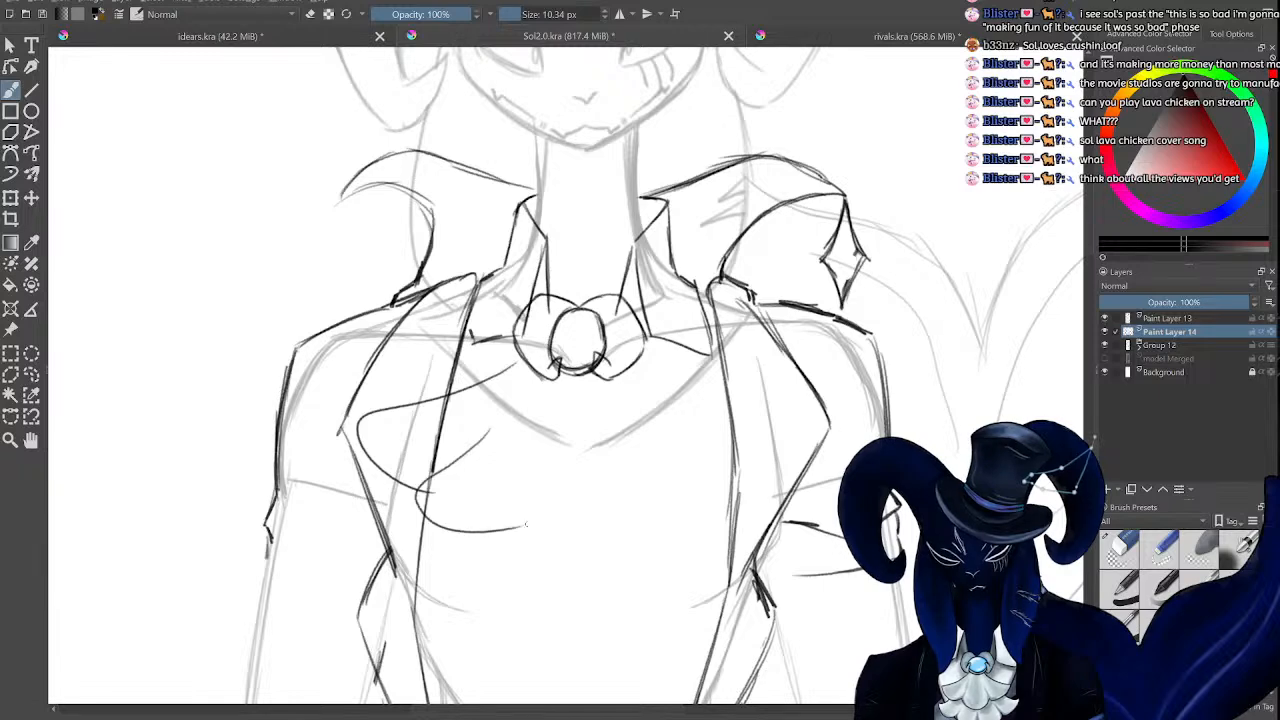
left_click_drag(648, 380, 661, 509)
key("ctrl+z")
key("ctrl+z")
key("ctrl+z")
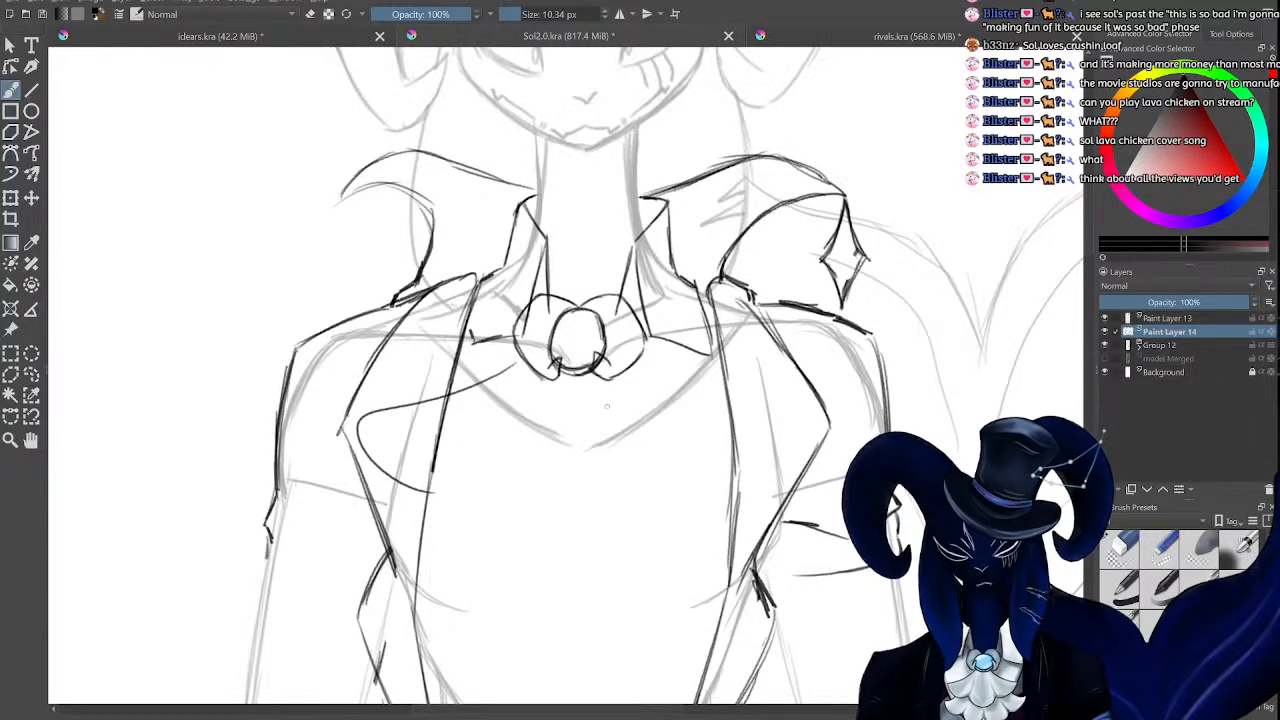
mouse_move(520, 370)
left_mouse_down()
mouse_move(430, 429)
mouse_move(498, 502)
left_mouse_up()
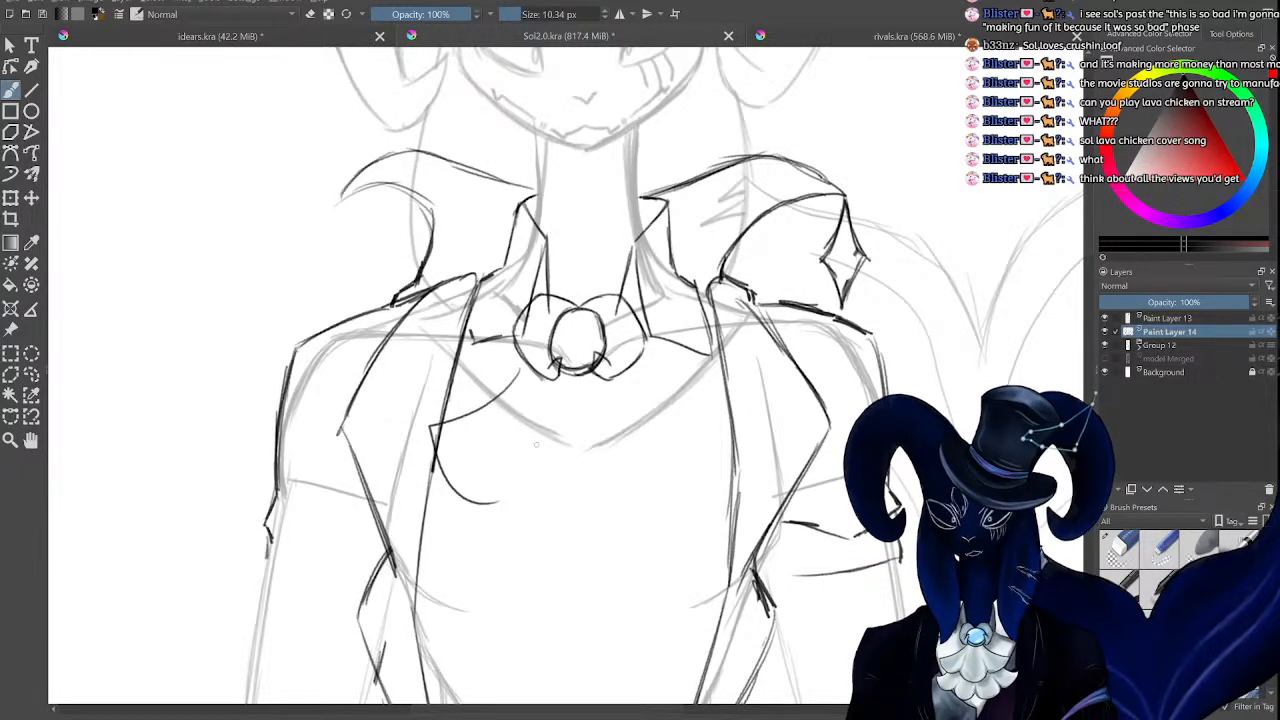
key("ctrl+z")
Sketch a fan-shaped ruffle hanging below the brooch, with two narrow pleats on each side and a curved central pleat.
mouse_move(513, 370)
left_mouse_down()
mouse_move(477, 409)
mouse_move(481, 495)
left_mouse_up()
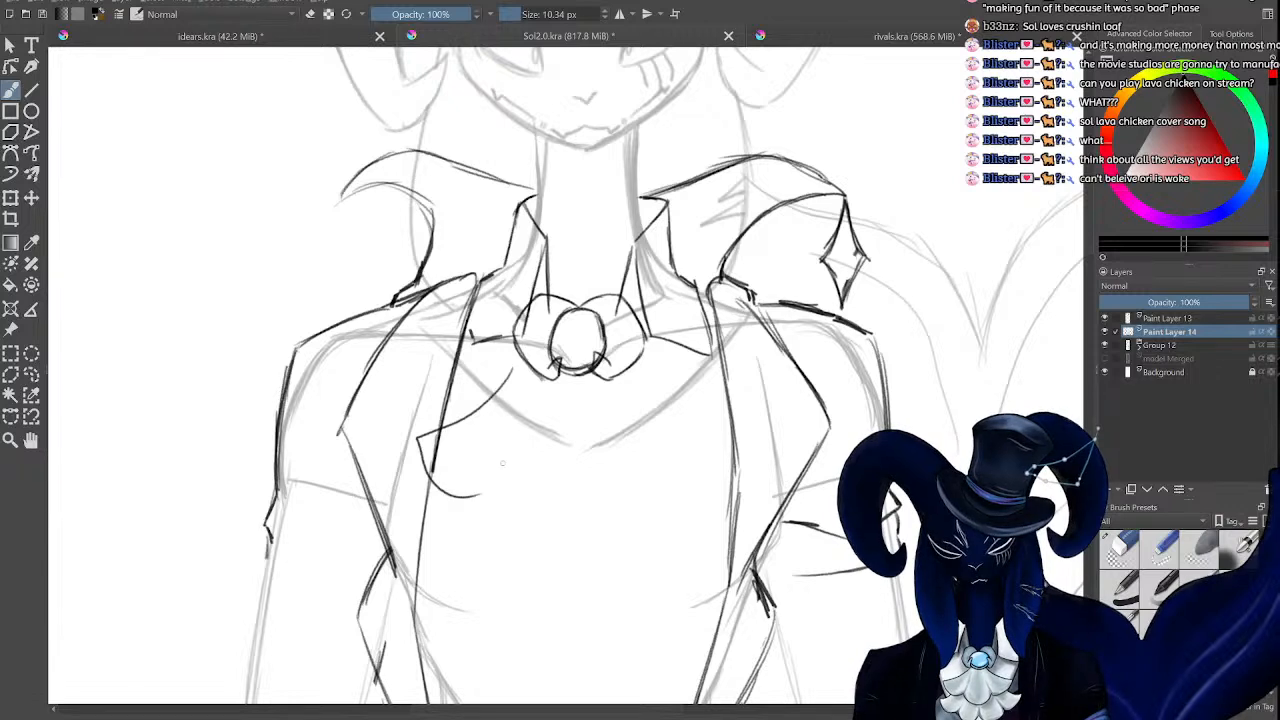
mouse_move(531, 404)
left_mouse_down()
mouse_move(460, 502)
mouse_move(575, 537)
left_mouse_up()
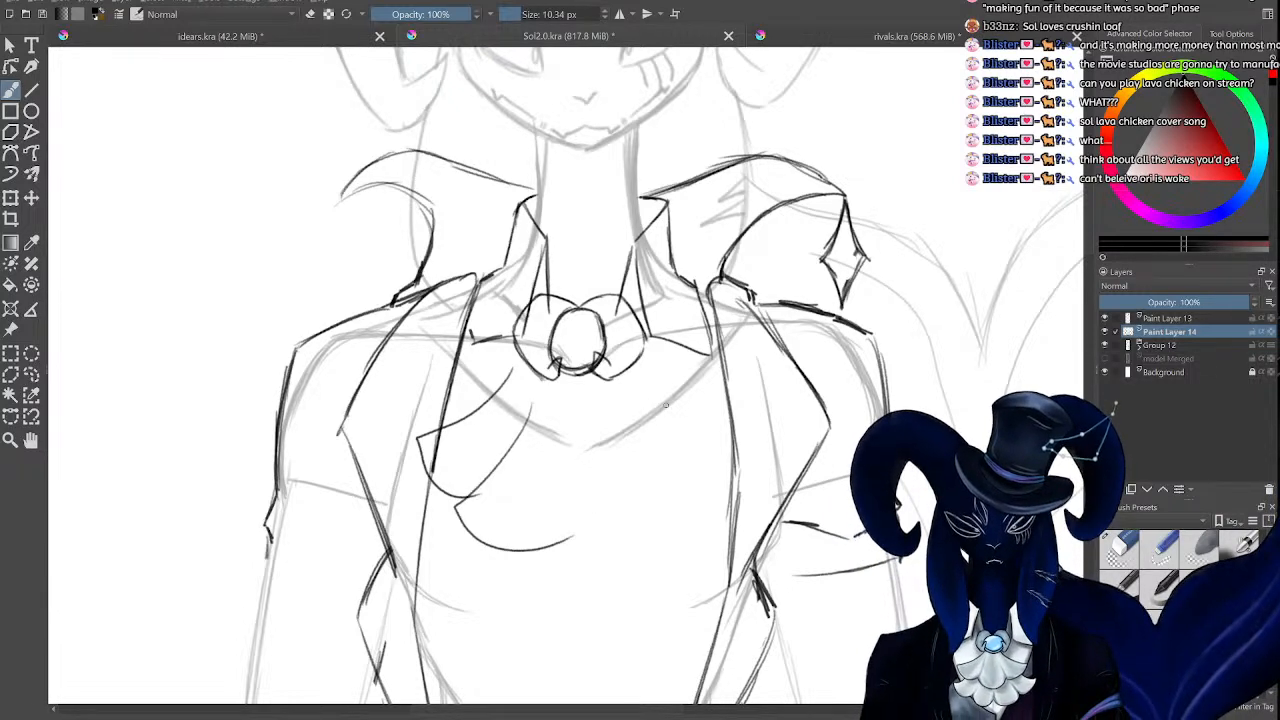
mouse_move(650, 378)
left_mouse_down()
mouse_move(700, 437)
mouse_move(684, 480)
left_mouse_up()
mouse_move(632, 410)
left_mouse_down()
mouse_move(687, 514)
mouse_move(614, 540)
left_mouse_up()
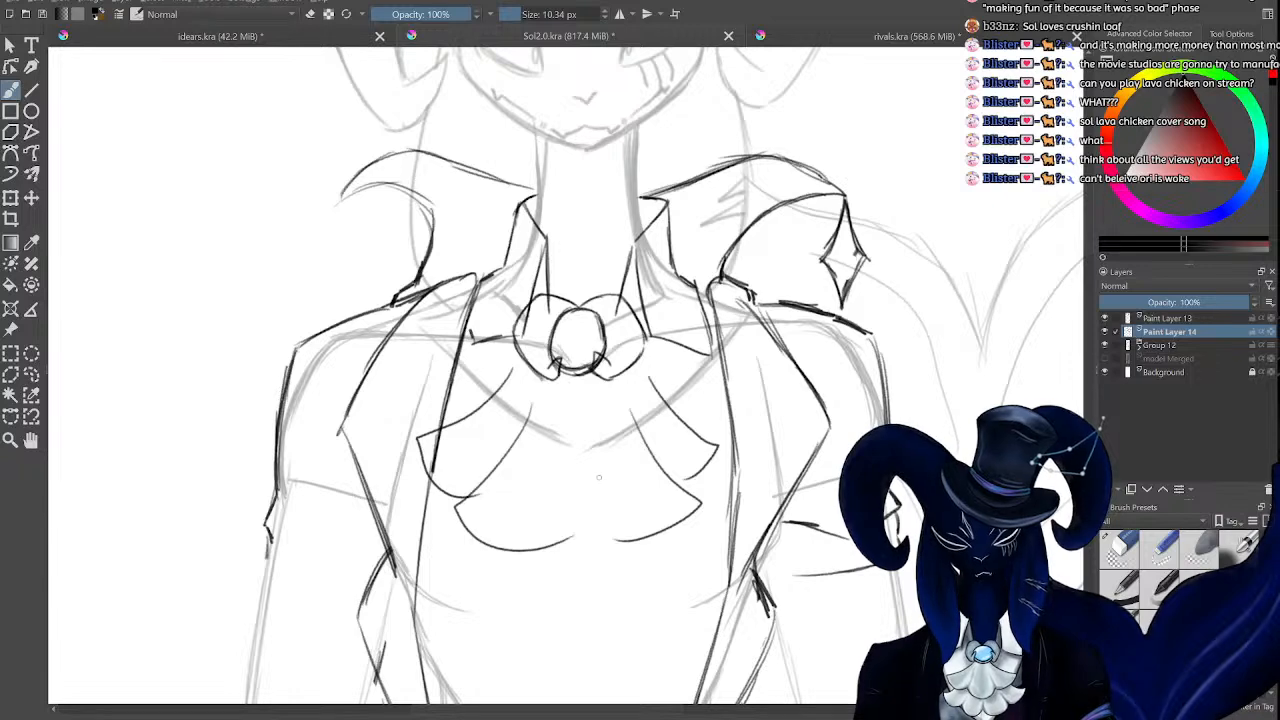
mouse_move(600, 430)
left_mouse_down()
mouse_move(630, 518)
mouse_move(515, 560)
left_mouse_up()
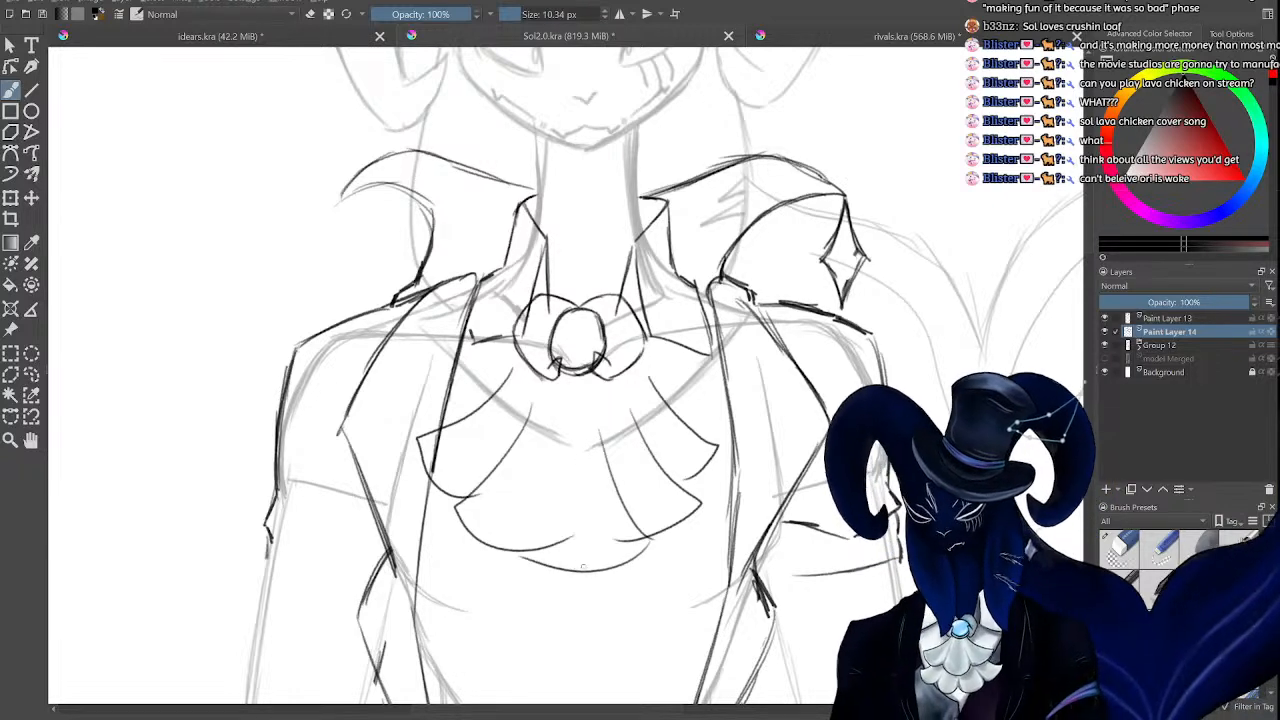
Redraw the lower edge of the fan-shaped ruffle's central pleat as a curve joining the pleats on both sides.
key("ctrl+z")
mouse_move(655, 543)
left_mouse_down()
mouse_move(610, 566)
mouse_move(500, 560)
mouse_move(492, 548)
left_mouse_up()
left_click_drag(532, 424, 498, 552)
key("ctrl+z")
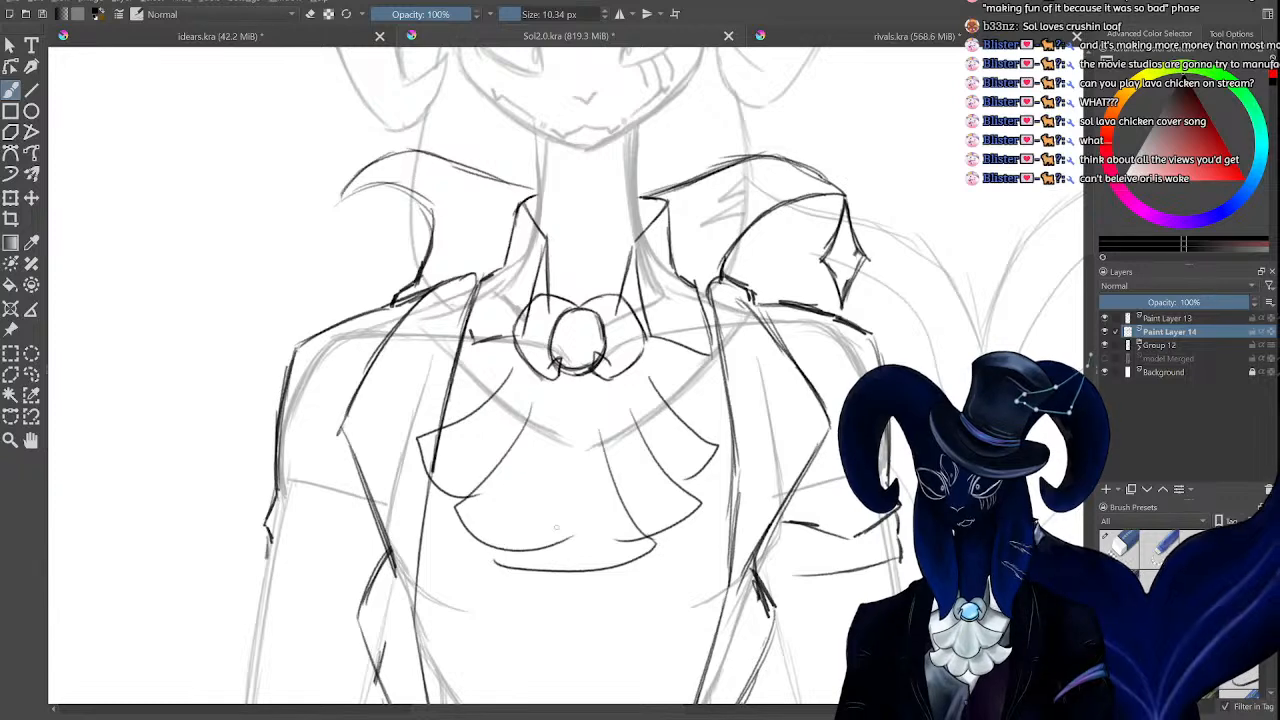
key("ctrl+z")
left_click_drag(652, 550, 521, 578)
key("ctrl+z")
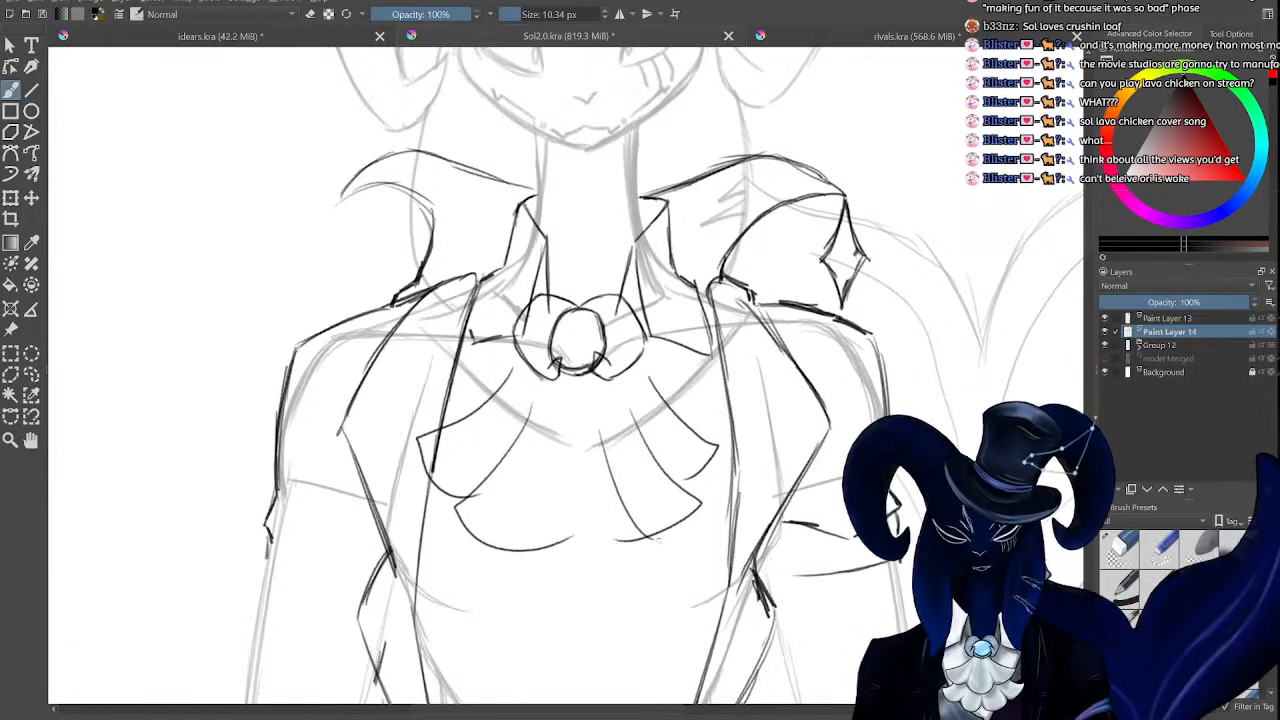
mouse_move(654, 545)
left_mouse_down()
mouse_move(572, 575)
mouse_move(493, 553)
mouse_move(540, 434)
left_mouse_up()
Examine the fan-shaped ruffle in proportion to the whole figure.
key("ctrl+minus")
key("ctrl+minus")
key("ctrl+minus")
key("ctrl+minus")
key("ctrl+minus")
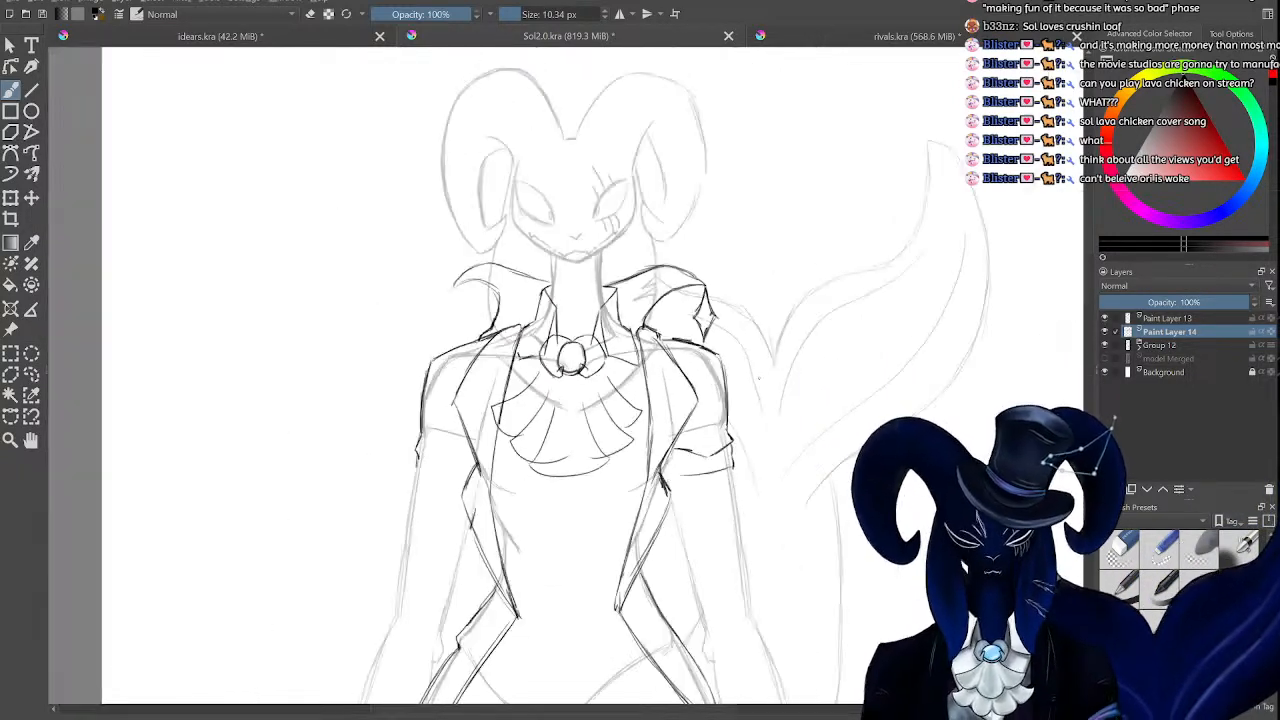
key("ctrl+plus")
key("ctrl+plus")
key("ctrl+plus")
key("ctrl+plus")
key("ctrl+plus")
key("ctrl+plus")
Undo the strokes of the narrow fan-shaped ruffle below the brooch.
key("ctrl+z")
key("ctrl+z")
key("ctrl+z")
key("ctrl+z")
key("ctrl+z")
key("ctrl+z")
key("ctrl+z")
key("ctrl+z")
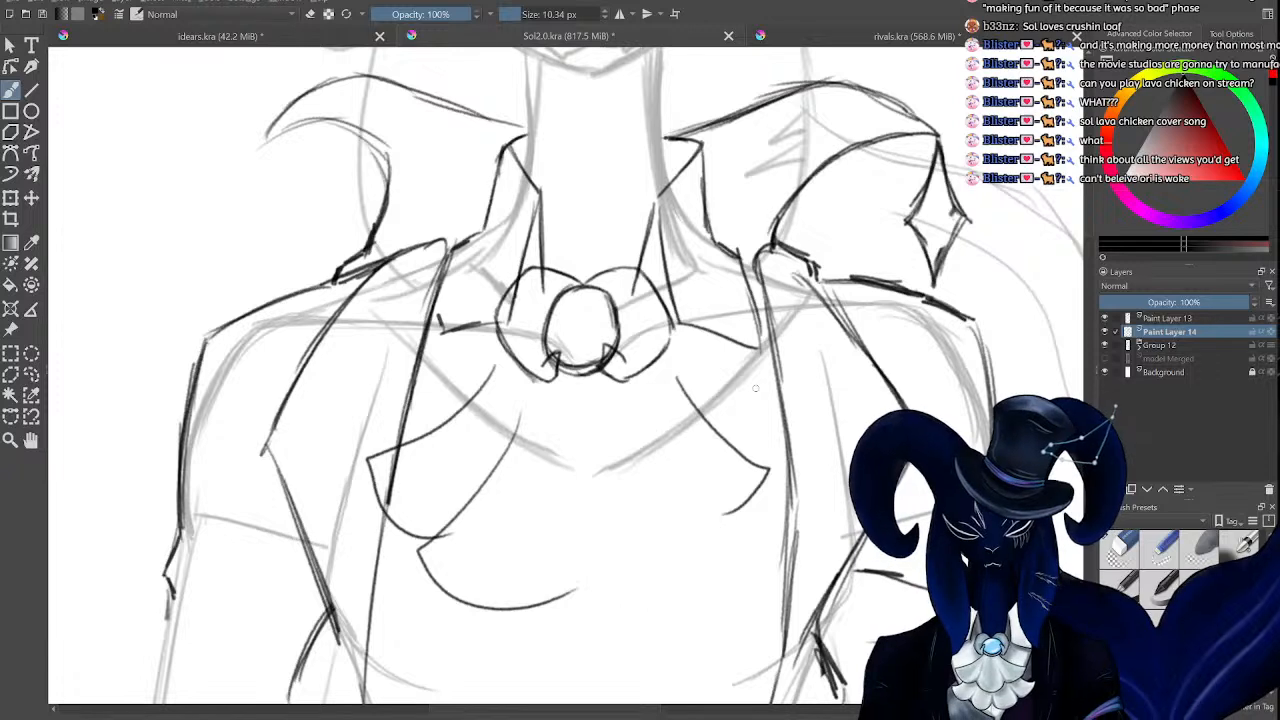
Sketch a wider ruffle below the brooch, with two broad pleats reaching over each lapel and a central pleat between them.
mouse_move(494, 343)
left_mouse_down()
mouse_move(337, 354)
mouse_move(418, 447)
left_mouse_up()
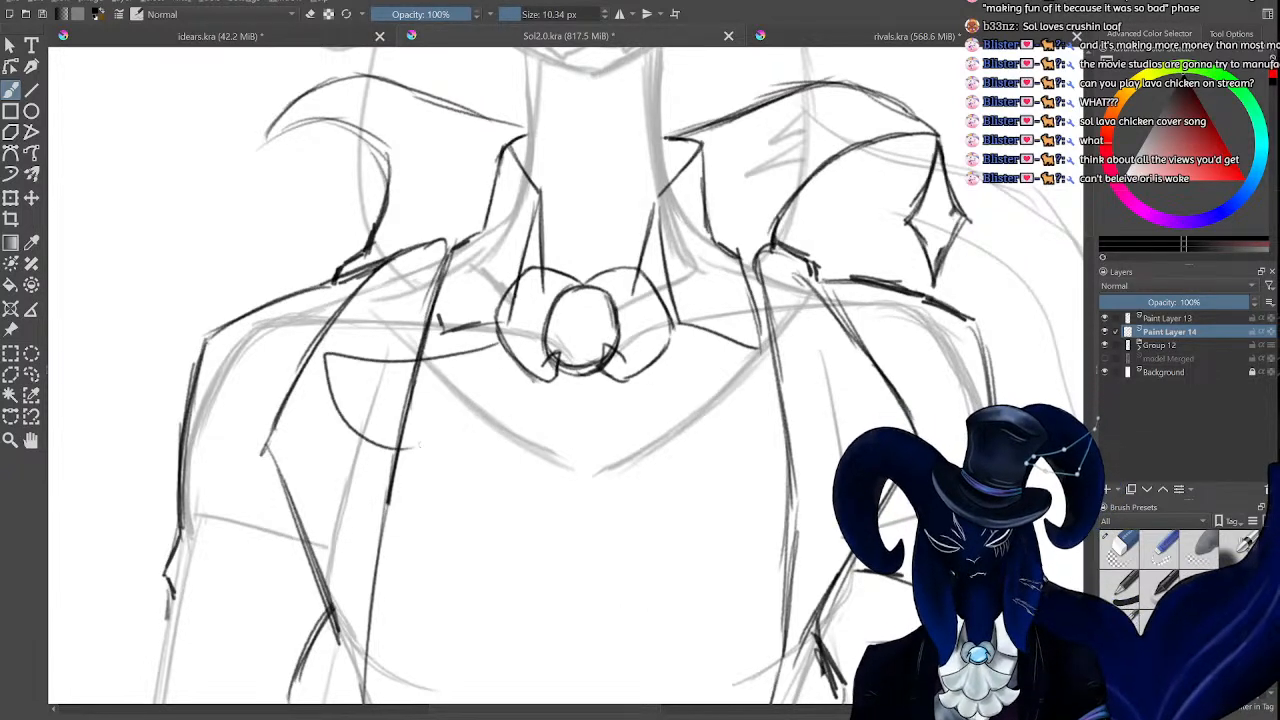
mouse_move(511, 388)
left_mouse_down()
mouse_move(366, 456)
mouse_move(556, 536)
left_mouse_up()
mouse_move(665, 360)
left_mouse_down()
mouse_move(782, 407)
mouse_move(839, 409)
mouse_move(712, 499)
left_mouse_up()
key("ctrl+z")
mouse_move(665, 355)
left_mouse_down()
mouse_move(710, 384)
mouse_move(810, 392)
mouse_move(740, 488)
left_mouse_up()
mouse_move(655, 410)
left_mouse_down()
mouse_move(784, 470)
mouse_move(605, 560)
left_mouse_up()
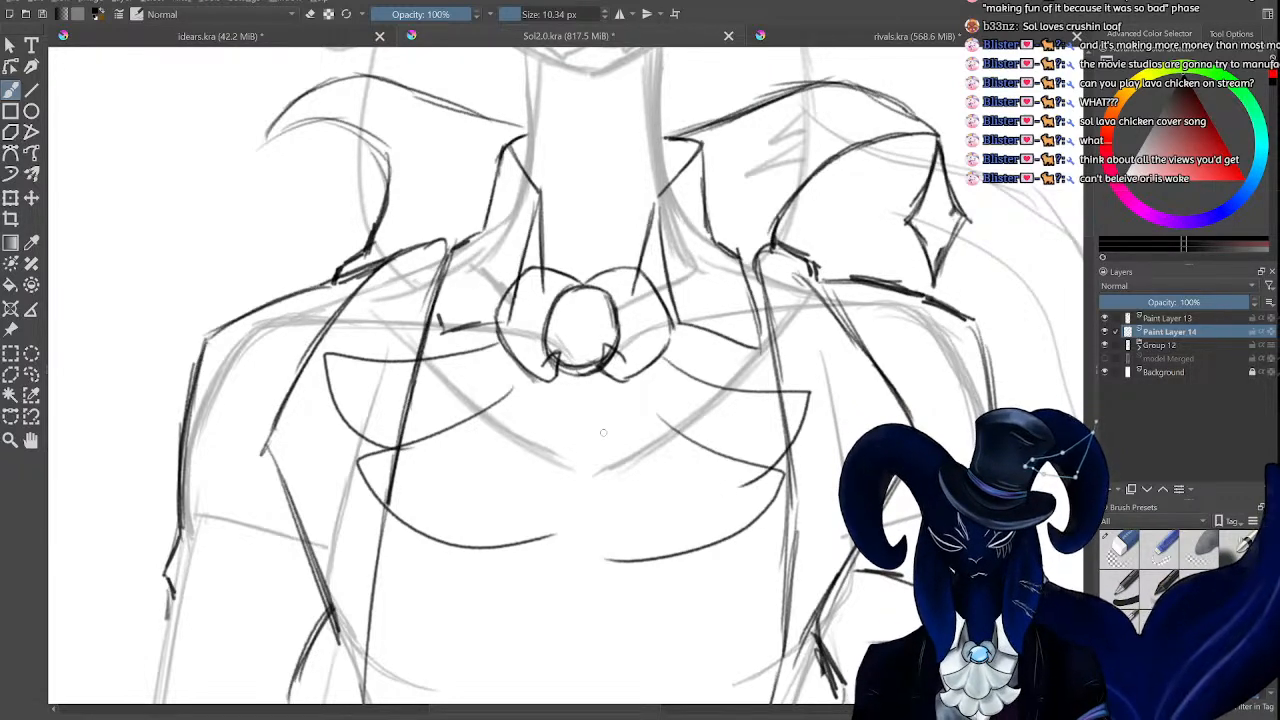
mouse_move(603, 432)
left_mouse_down()
mouse_move(710, 562)
mouse_move(429, 575)
mouse_move(535, 452)
left_mouse_up()
Examine the wide ruffle's proportions against the lapels and the whole figure.
key("minus")
key("minus")
key("minus")
key("minus")
key("minus")
key("minus")
key("plus")
key("plus")
key("plus")
key("plus")
key("plus")
key("plus")
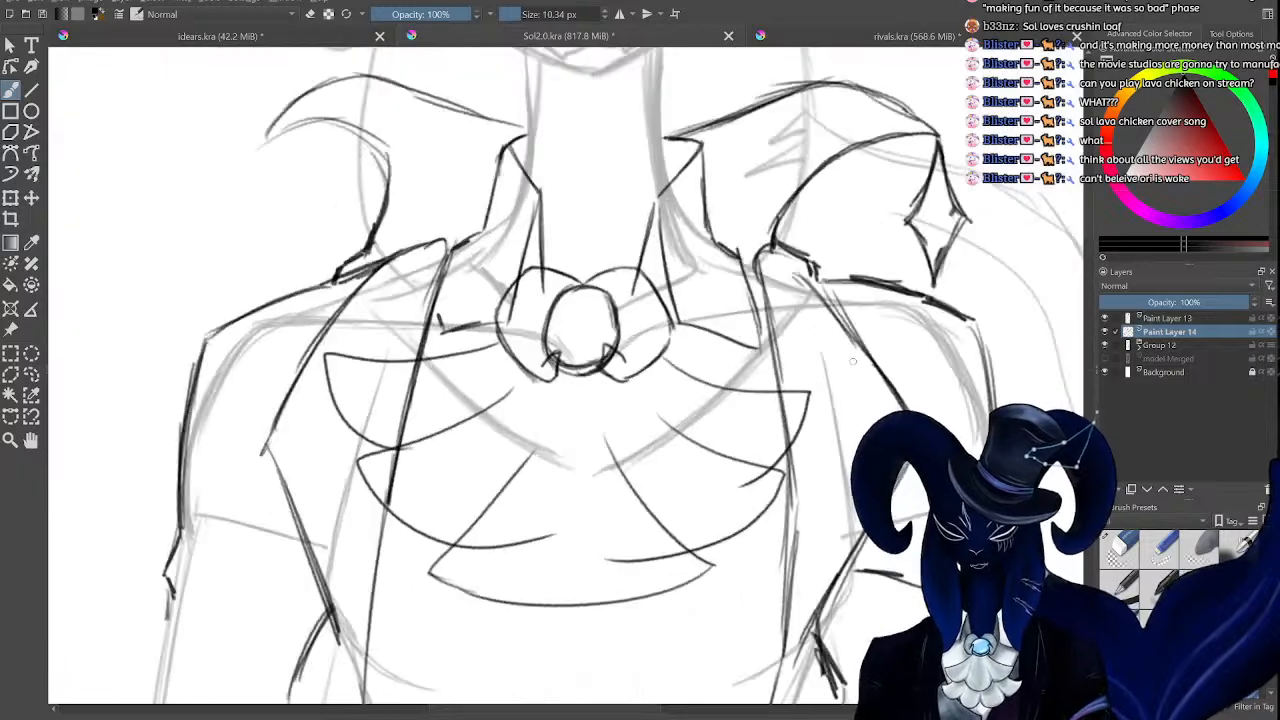
Undo every stroke of the wide ruffle, back to the framed brooch alone.
key("ctrl+z")
key("ctrl+z")
key("ctrl+z")
key("ctrl+z")
key("ctrl+z")
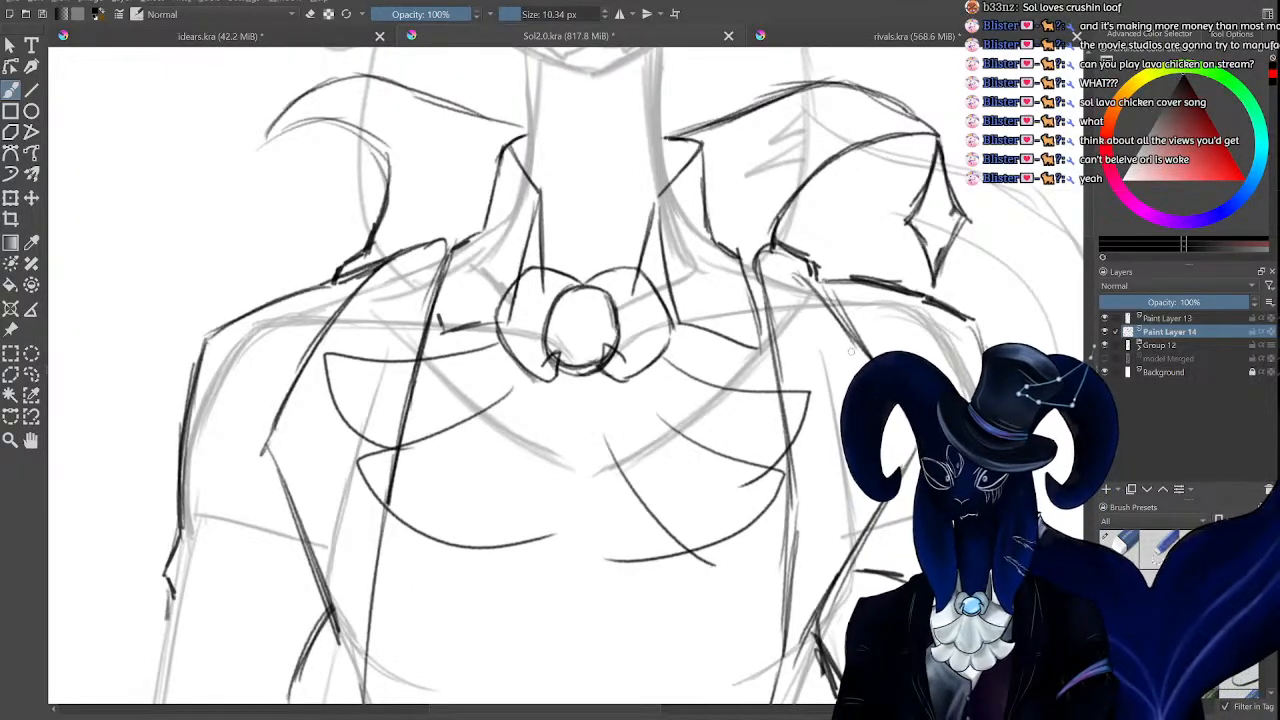
key("ctrl+z")
key("ctrl+z")
key("ctrl+z")
key("ctrl+z")
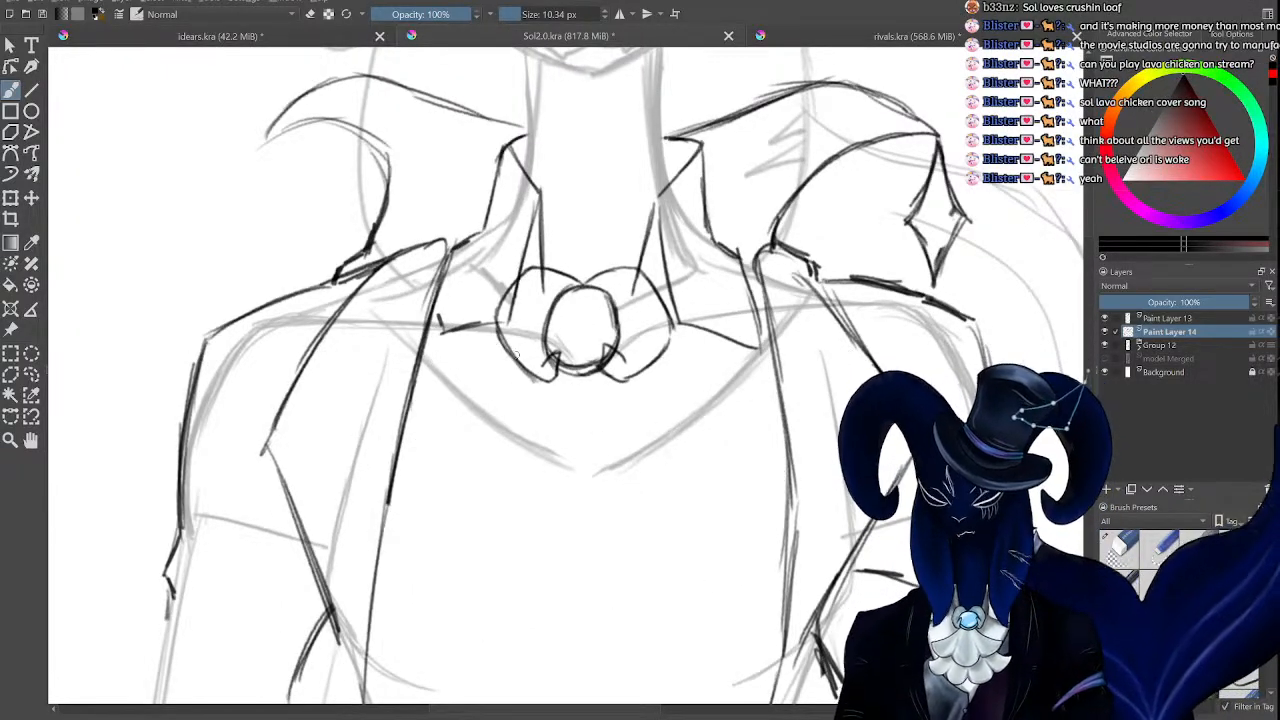
Sketch a compact ruffle tier under the brooch, one rounded pleat per side and a wide central pleat, clearing its overlapping line.
mouse_move(500, 345)
left_mouse_down()
mouse_move(428, 440)
mouse_move(497, 437)
left_mouse_up()
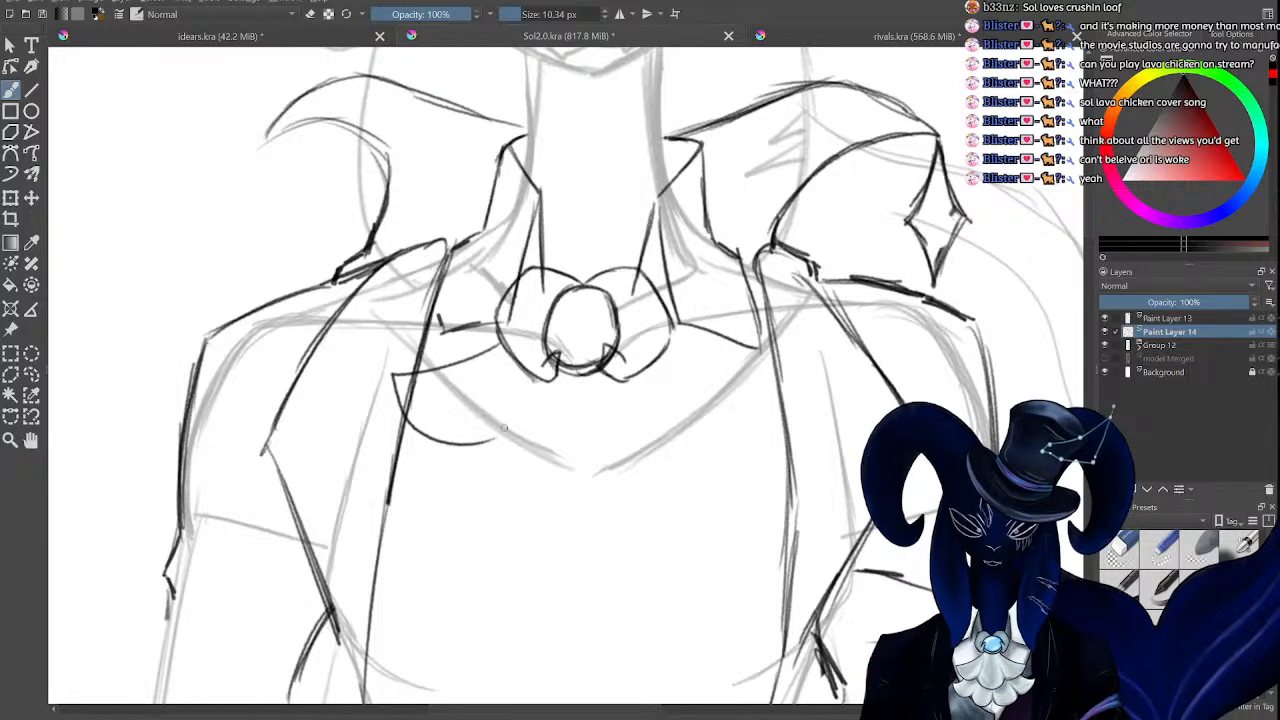
mouse_move(518, 394)
left_mouse_down()
mouse_move(482, 484)
mouse_move(634, 458)
left_mouse_up()
mouse_move(674, 358)
left_mouse_down()
mouse_move(782, 382)
mouse_move(680, 456)
left_mouse_up()
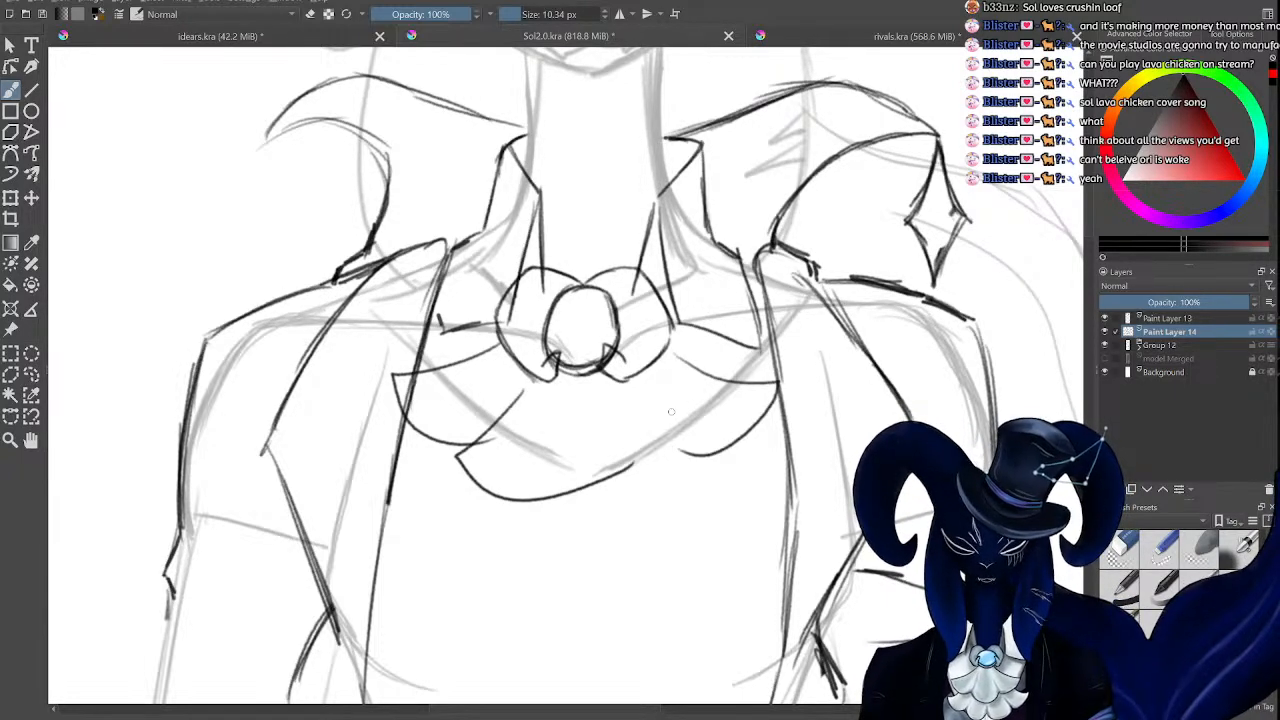
mouse_move(650, 382)
left_mouse_down()
mouse_move(672, 430)
mouse_move(555, 487)
mouse_move(548, 504)
left_mouse_up()
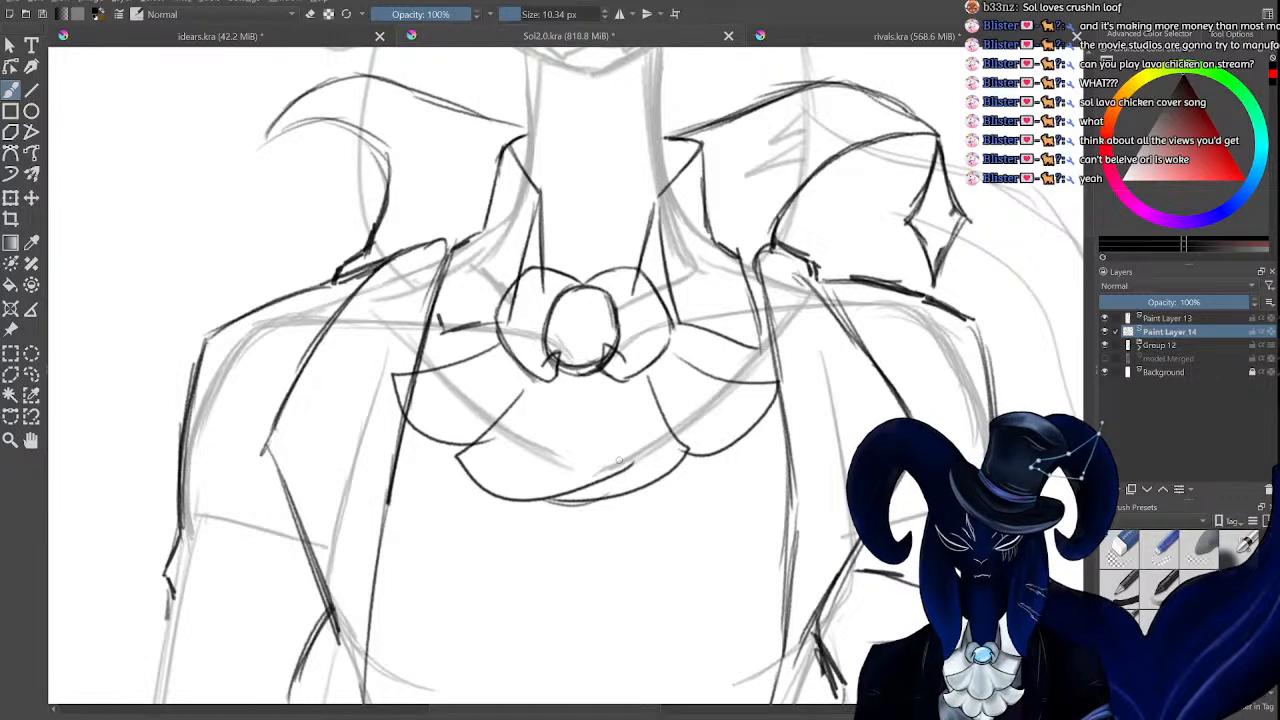
key("e")
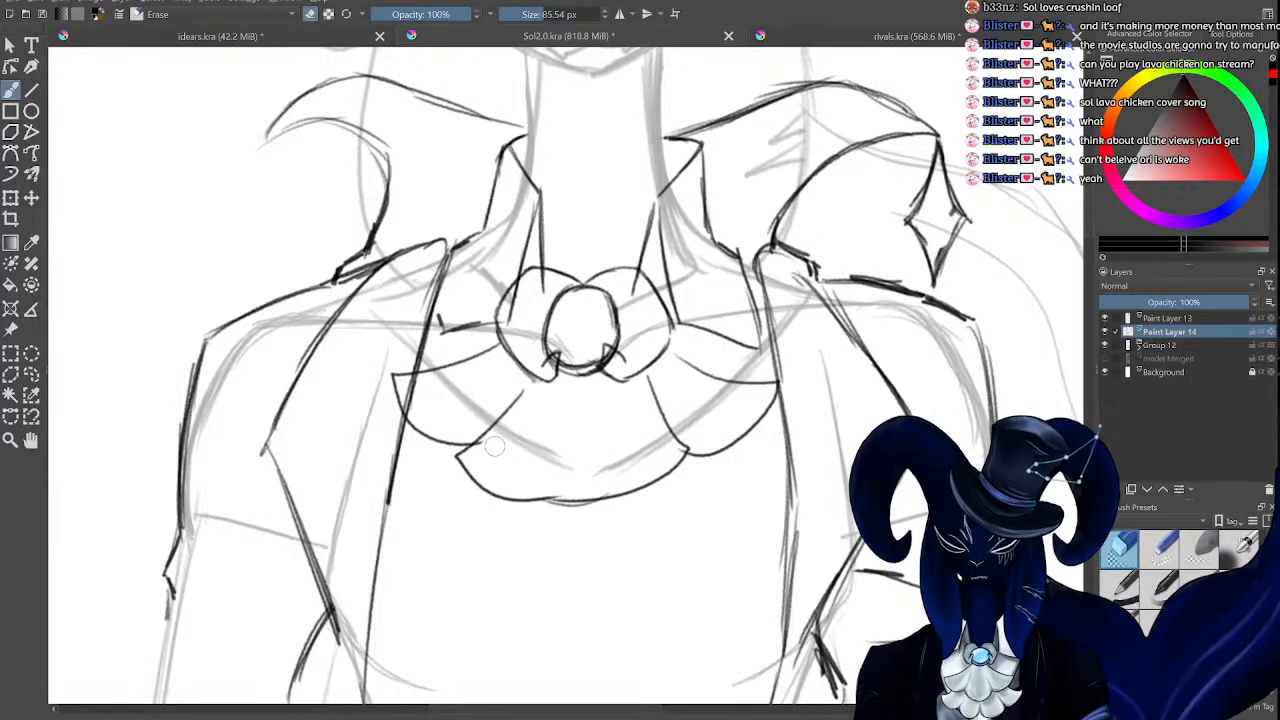
key("e")
Erase the lower edge of the central pleat and redraw it as a deeper curve between its two corners.
key("ctrl+minus")
key("ctrl+minus")
key("ctrl+minus")
key("ctrl+minus")
key("ctrl+minus")
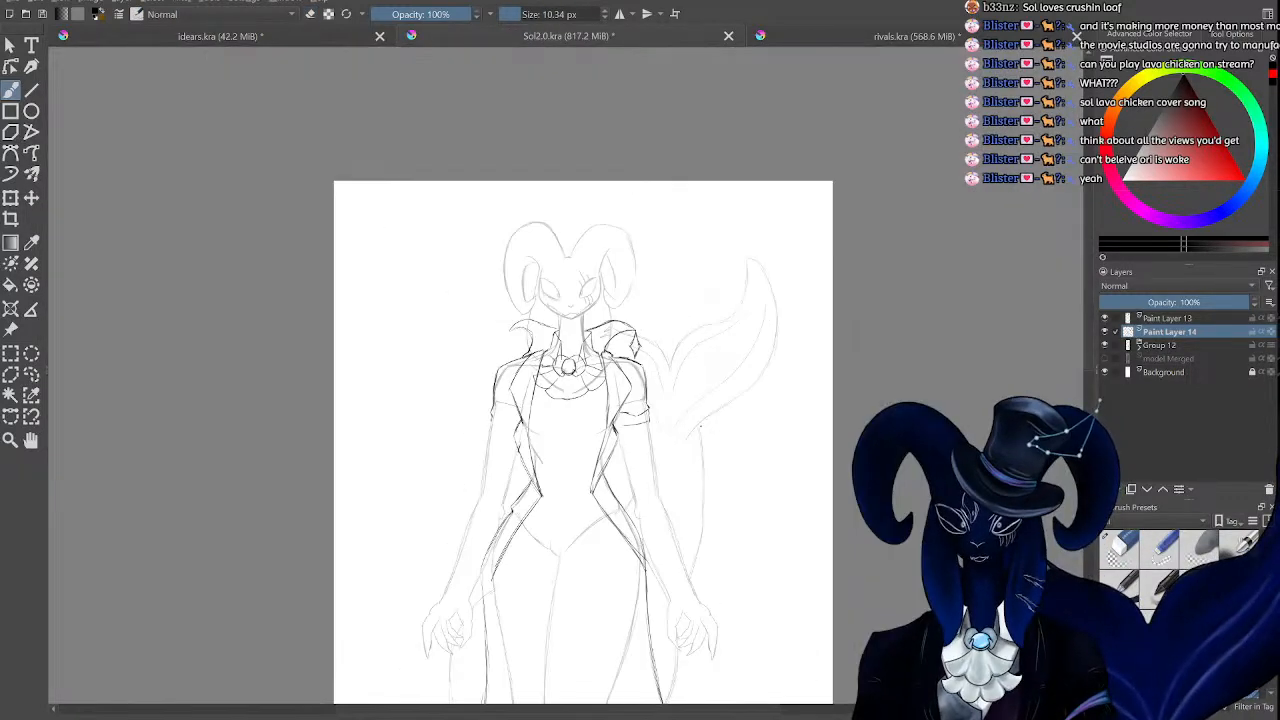
key("ctrl+plus")
key("ctrl+plus")
key("ctrl+plus")
key("ctrl+plus")
key("ctrl+plus")
key("ctrl+plus")
key("slash")
mouse_move(628, 524)
left_mouse_down()
mouse_move(543, 551)
mouse_move(462, 555)
left_mouse_up()
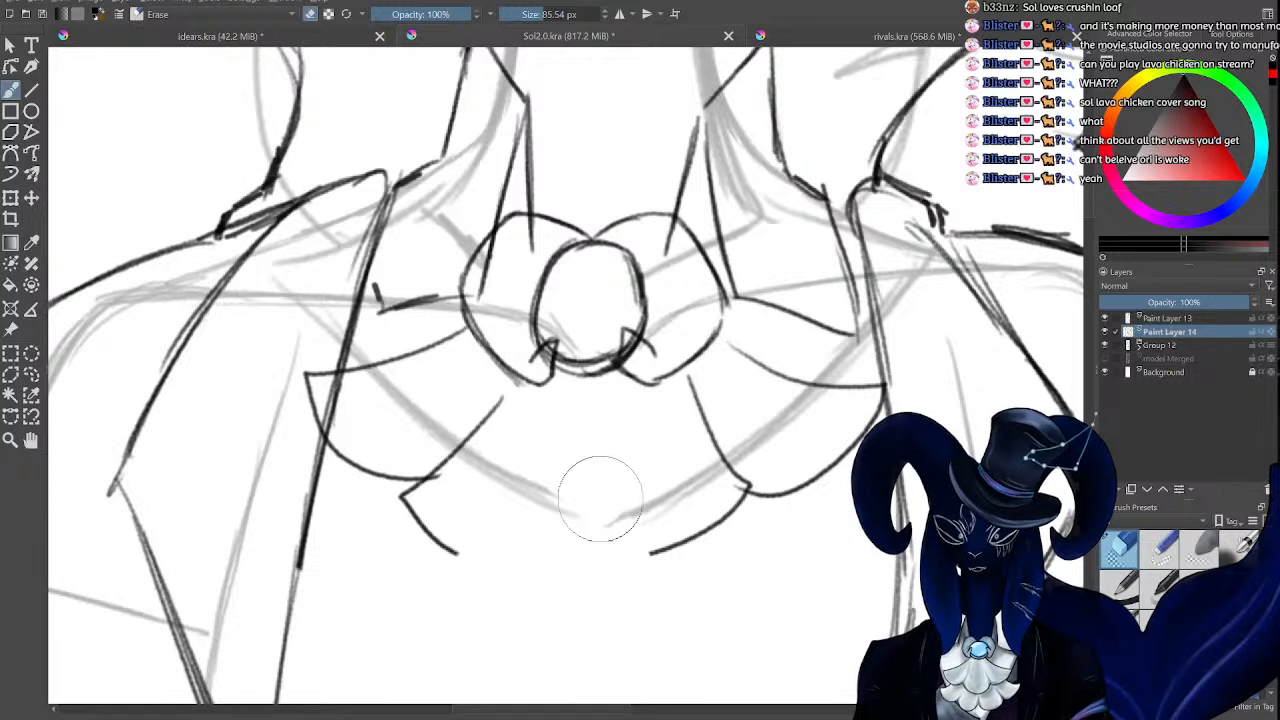
key("e")
mouse_move(748, 488)
left_mouse_down()
mouse_move(623, 567)
mouse_move(542, 579)
mouse_move(435, 532)
left_mouse_up()
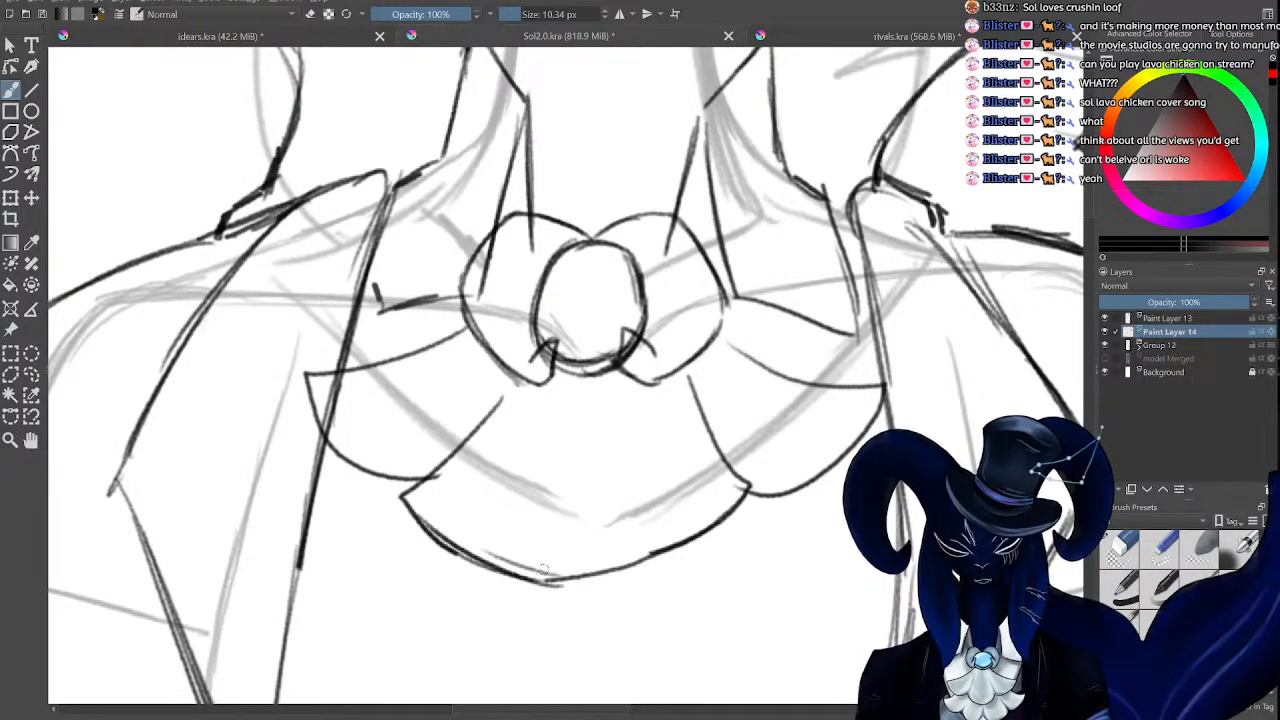
key("e")
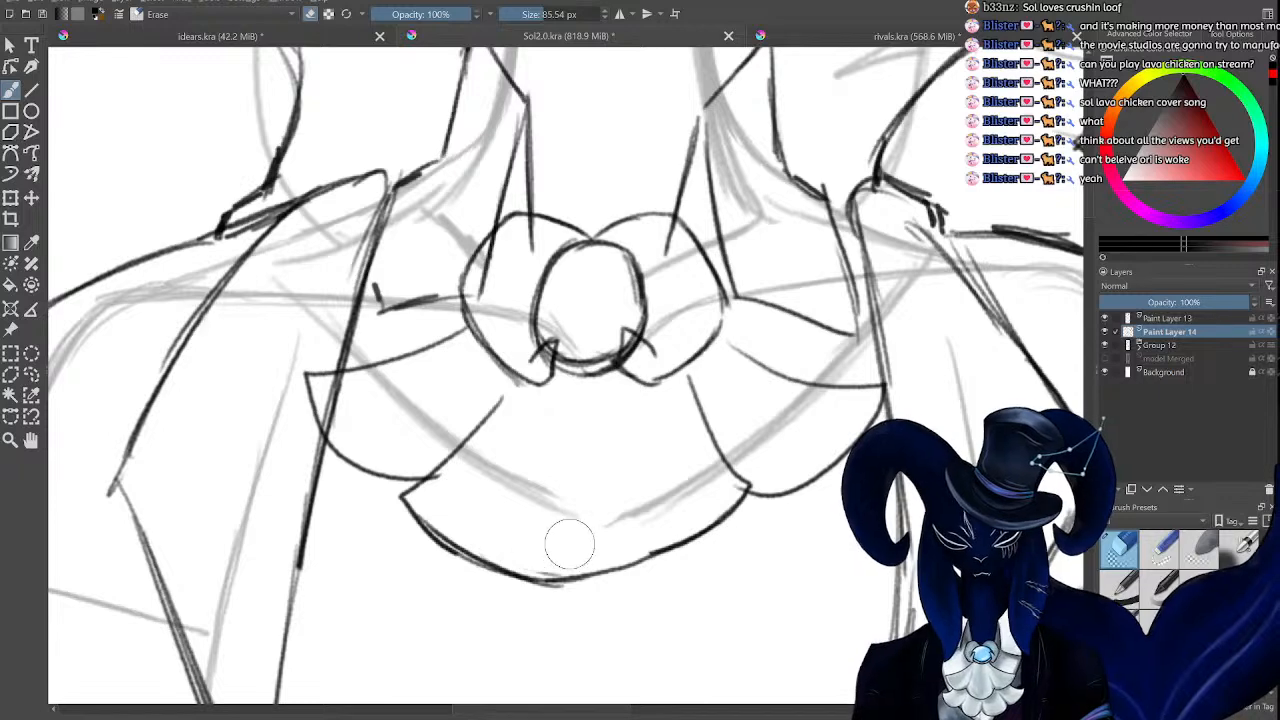
key("e")
Examine the finished upper ruffle tier in relation to the brooch, collar and lapels.
key("ctrl+minus")
key("ctrl+minus")
key("ctrl+minus")
key("ctrl+minus")
key("ctrl+minus")
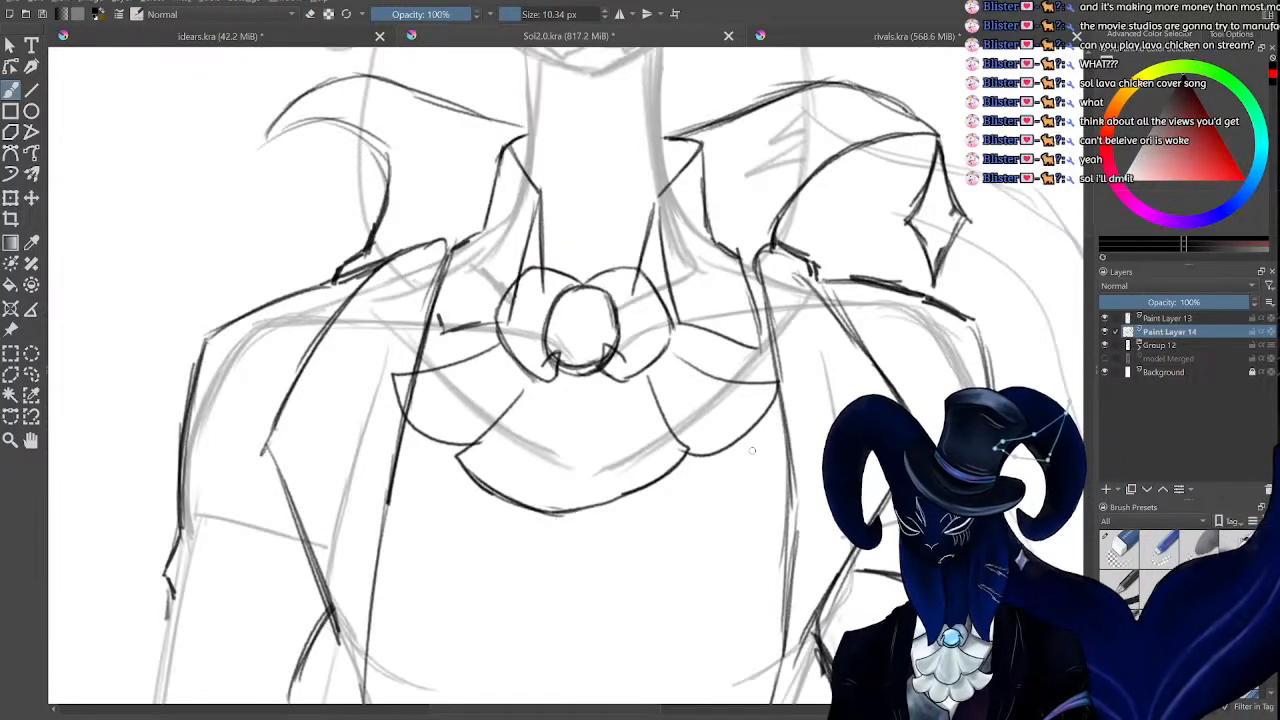
key("ctrl+plus")
key("ctrl+plus")
key("ctrl+plus")
key("ctrl+plus")
key("ctrl+plus")
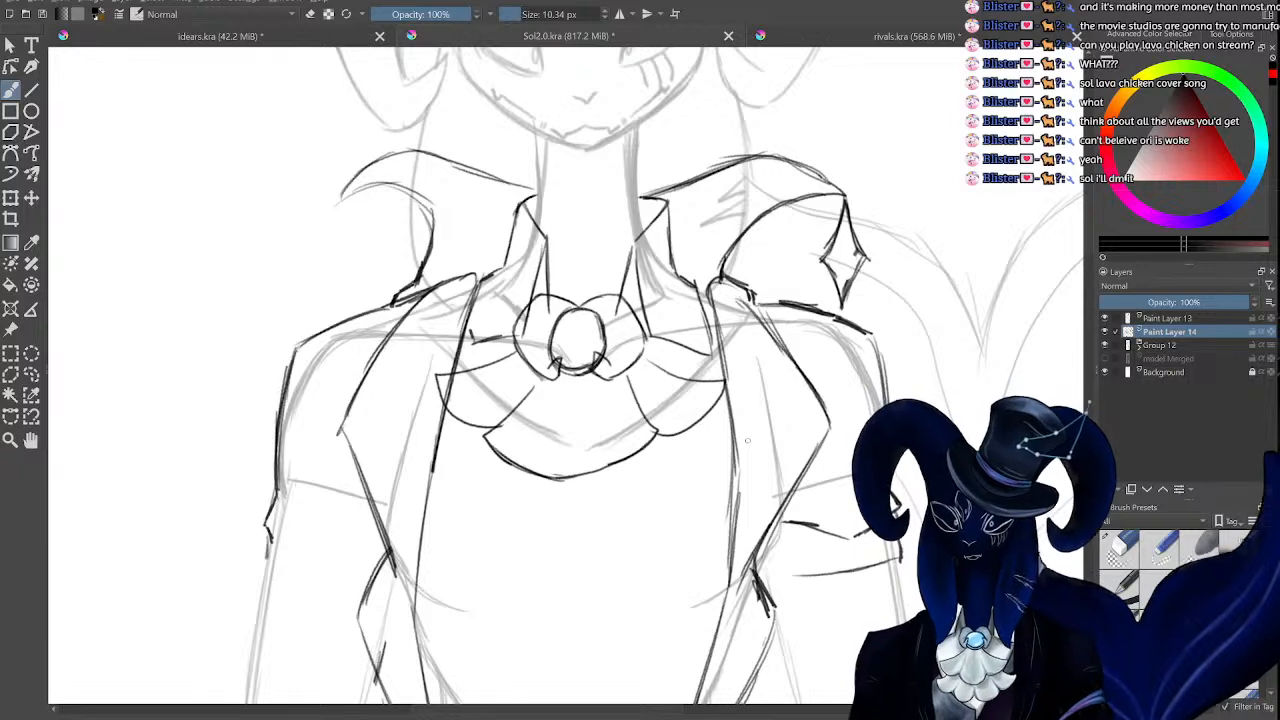
key("ctrl+plus")
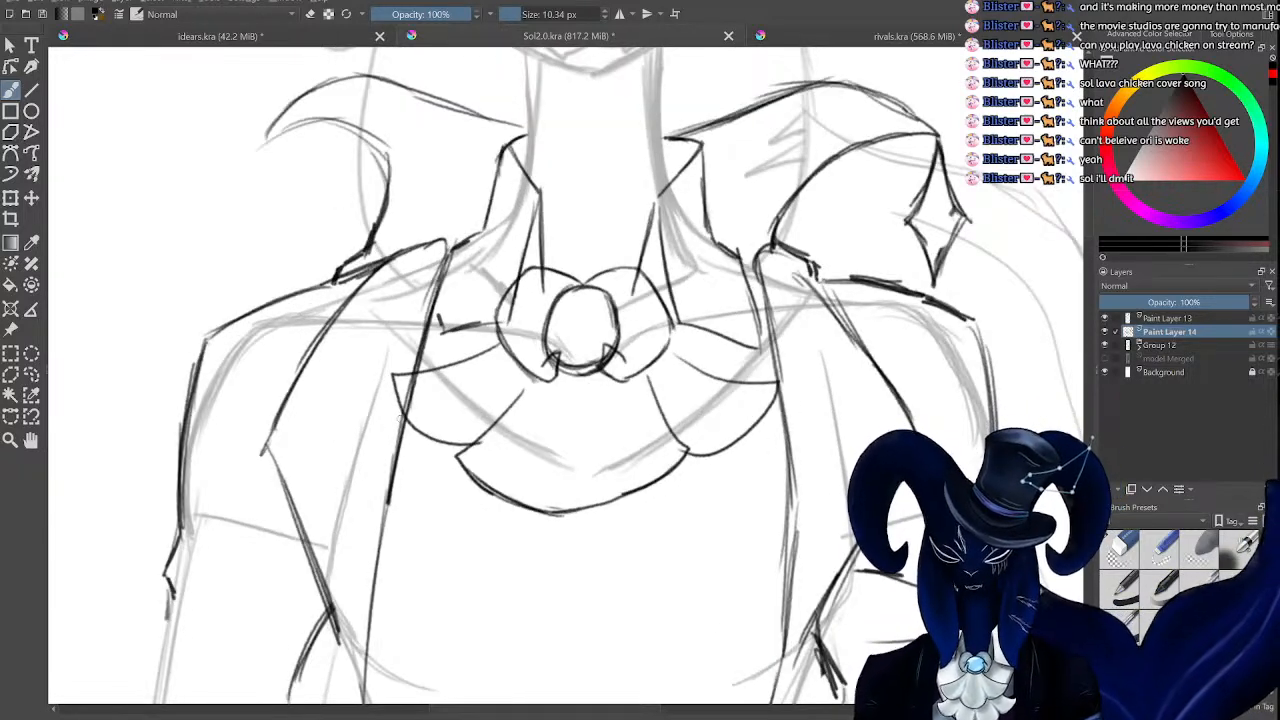
Sketch a larger second ruffle tier beneath the first, with two overlapping rounded pleats on each side.
mouse_move(402, 418)
left_mouse_down()
mouse_move(338, 440)
mouse_move(455, 542)
mouse_move(498, 622)
mouse_move(583, 620)
left_mouse_up()
mouse_move(760, 424)
left_mouse_down()
mouse_move(843, 448)
mouse_move(748, 562)
left_mouse_up()
mouse_move(733, 473)
left_mouse_down()
mouse_move(812, 550)
mouse_move(670, 621)
left_mouse_up()
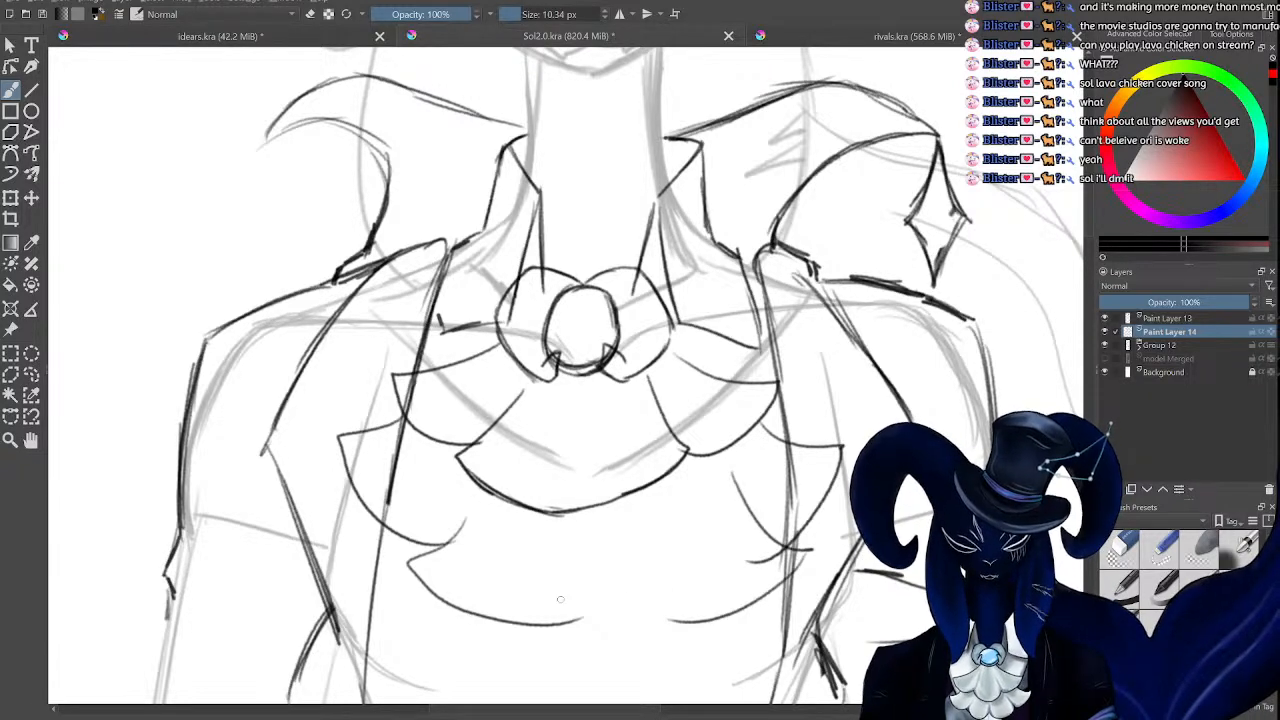
mouse_move(473, 507)
left_mouse_down()
mouse_move(555, 624)
mouse_move(588, 622)
left_mouse_up()
left_click_drag(704, 611, 594, 625)
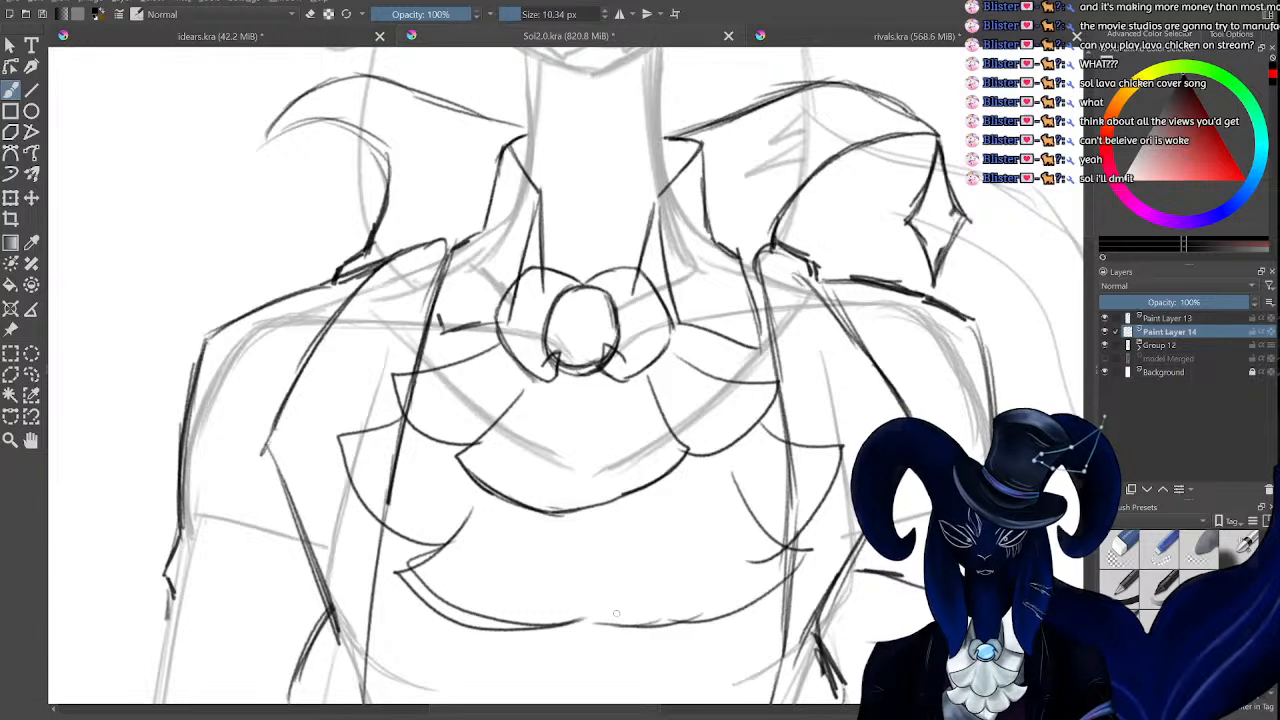
key("ctrl+z")
key("ctrl+z")
Sketch the second tier's wide central pleat, clearing the overlapping and doubled lines around it and reinforcing its outline.
mouse_move(621, 520)
left_mouse_down()
mouse_move(690, 640)
mouse_move(540, 665)
mouse_move(443, 641)
left_mouse_up()
left_click_drag(457, 641, 534, 529)
key("e")
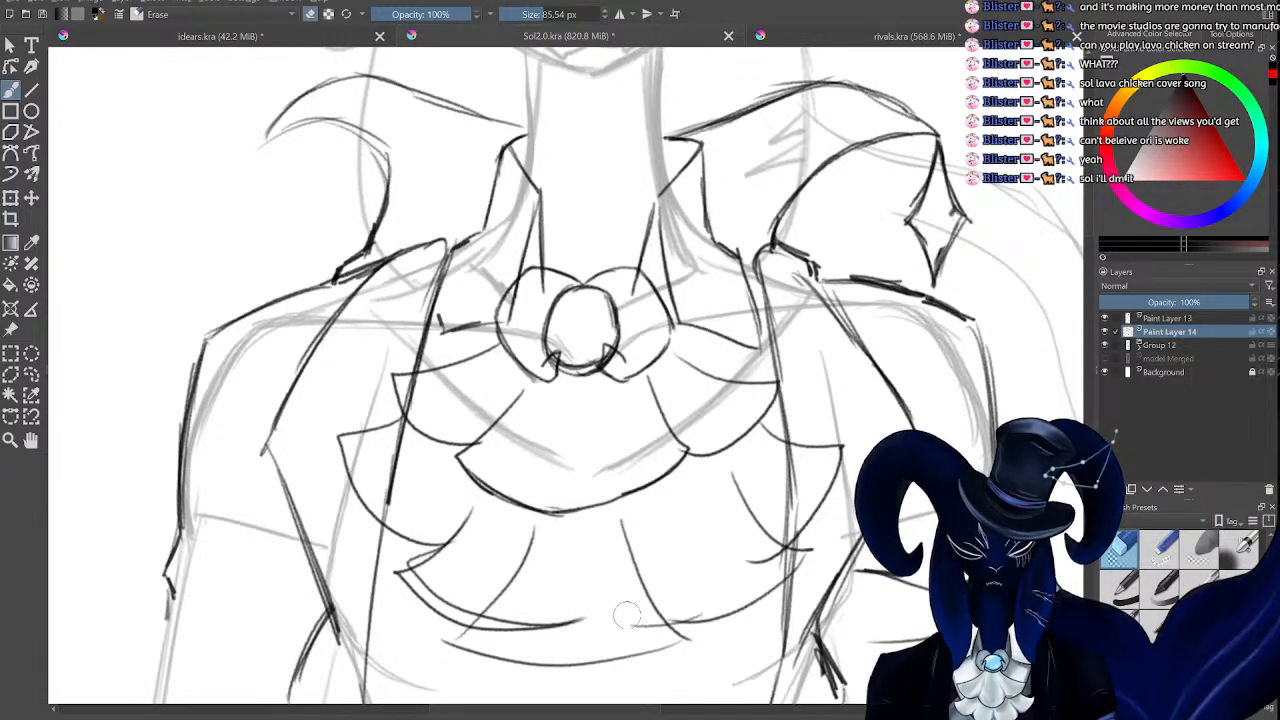
left_click_drag(640, 619, 497, 622)
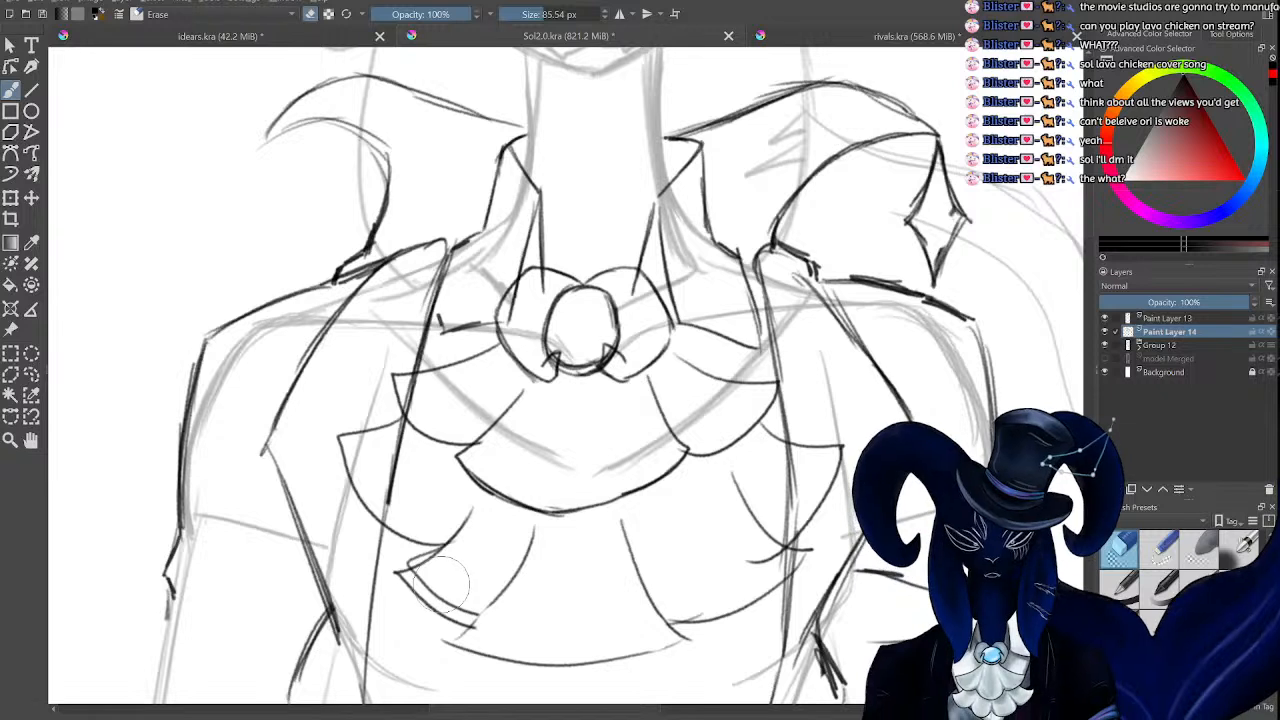
mouse_move(423, 582)
left_mouse_down()
mouse_move(468, 603)
mouse_move(466, 625)
left_mouse_up()
key("e")
mouse_move(638, 575)
left_mouse_down()
mouse_move(686, 638)
mouse_move(640, 654)
left_mouse_up()
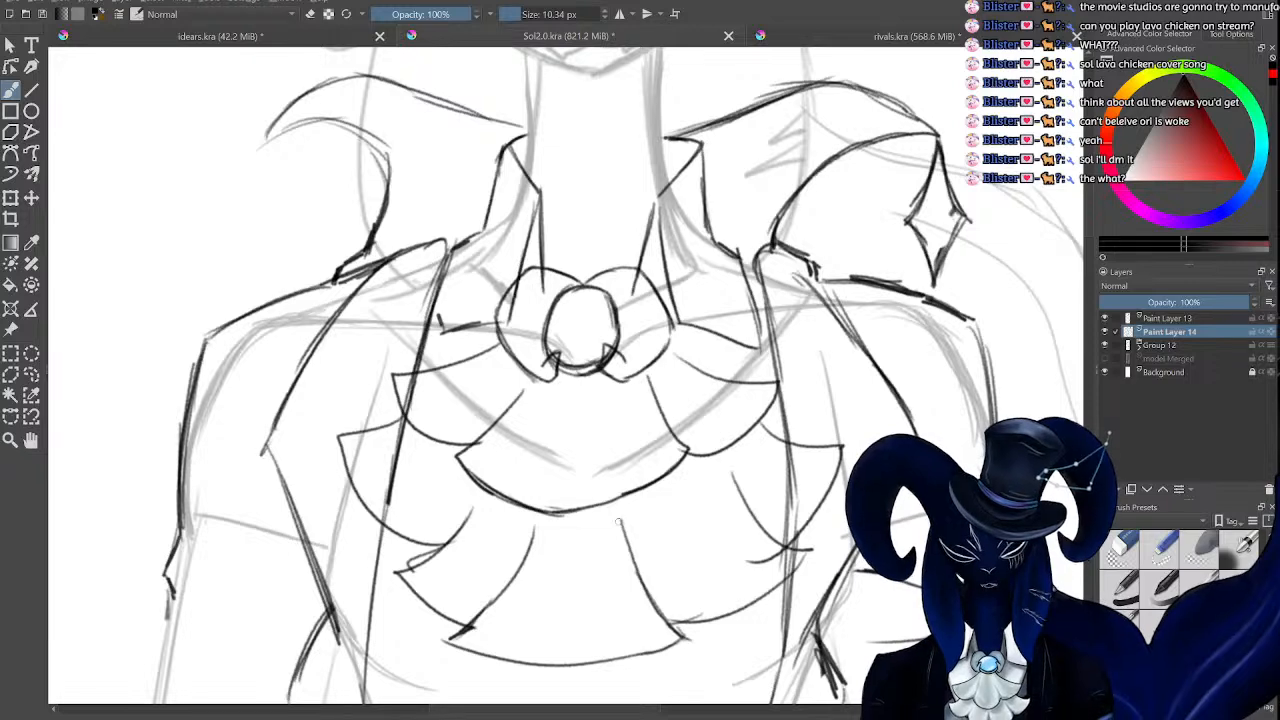
Erase the upper ends of the second tier's central pleat lines and the stray overlaps at its side pleats.
key("e")
left_click_drag(622, 524, 636, 570)
left_click_drag(536, 523, 522, 564)
left_click(478, 518)
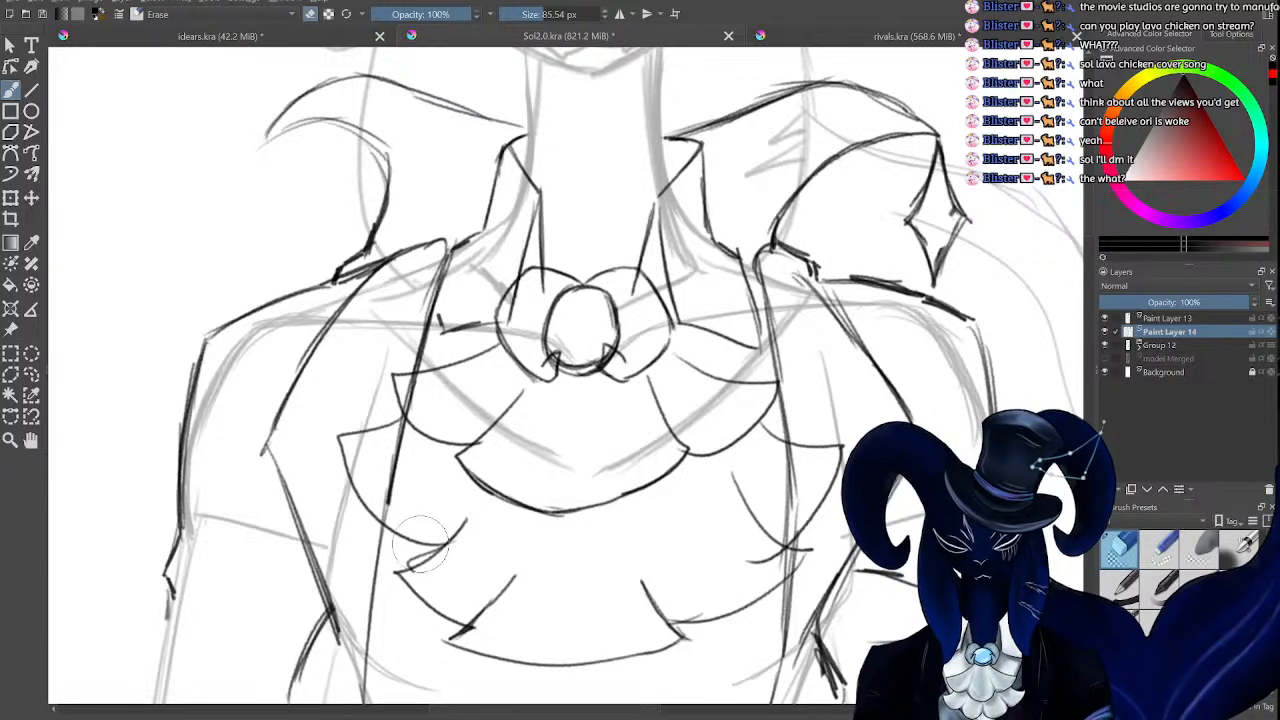
left_click(417, 554)
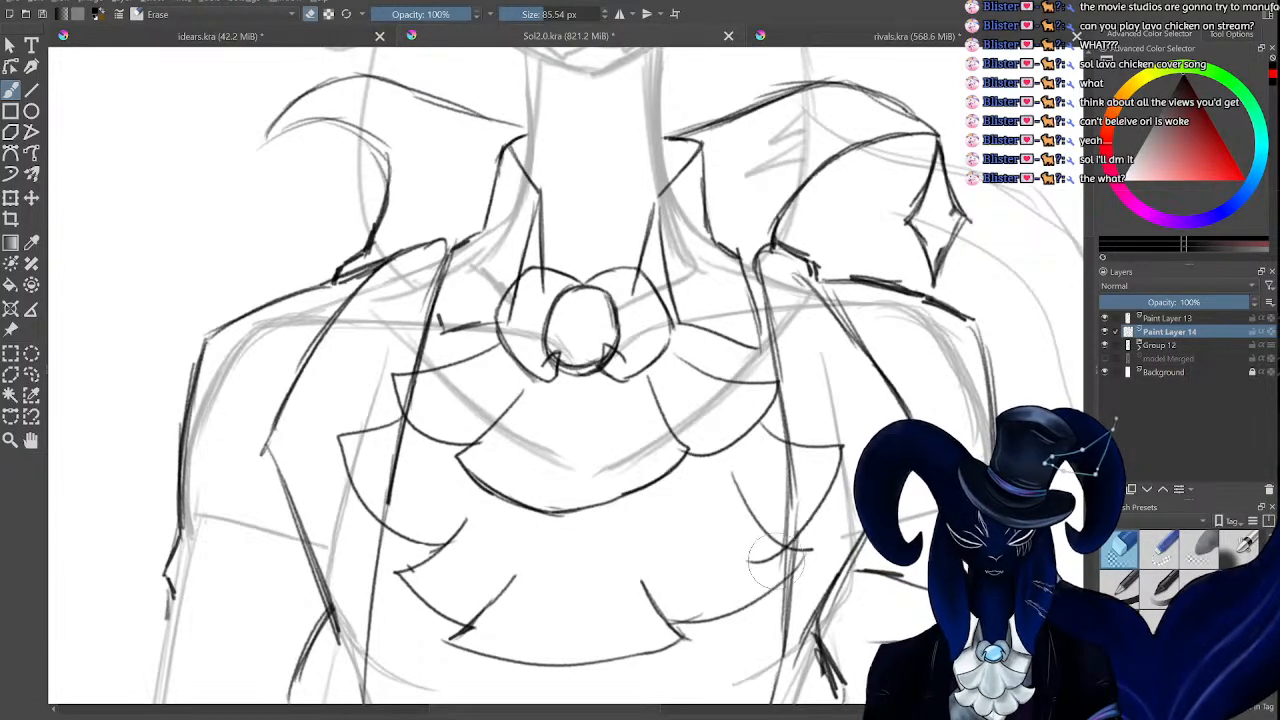
scroll(830, 410, "down", 1)
scroll(823, 423, "down", 4)
scroll(643, 480, "up", 7)
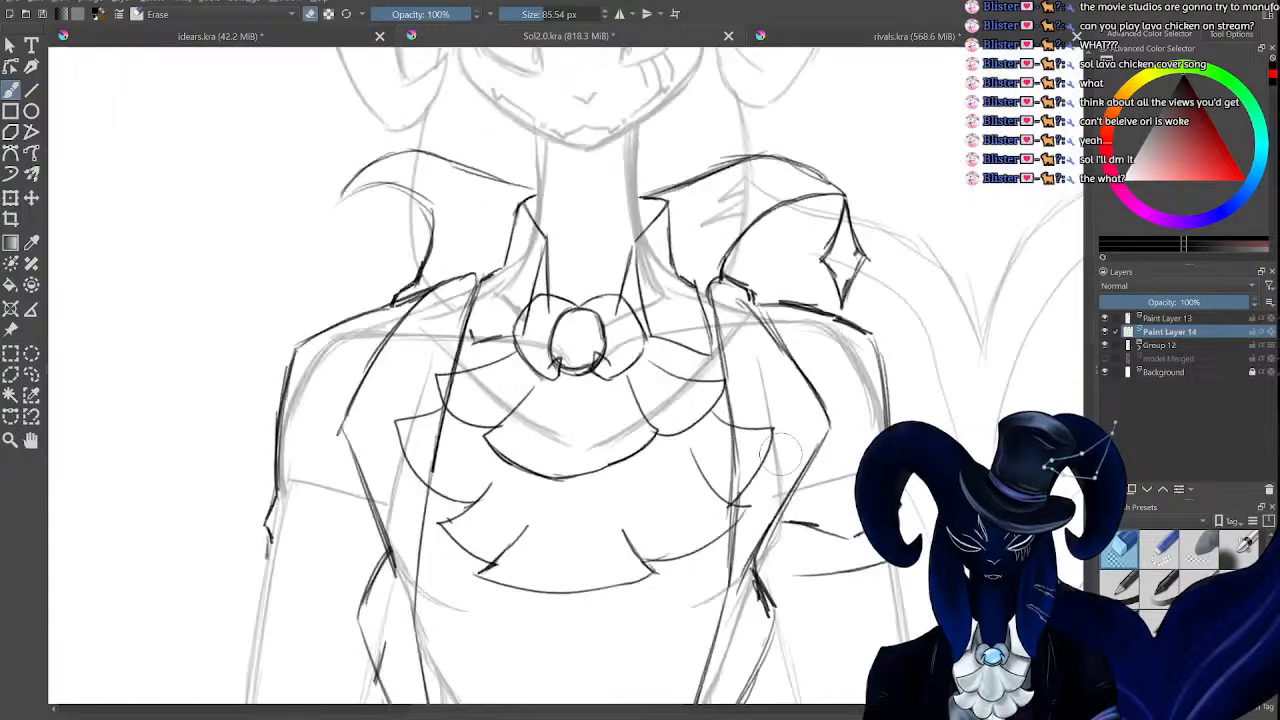
scroll(581, 535, "down", 4)
scroll(600, 530, "up", 5)
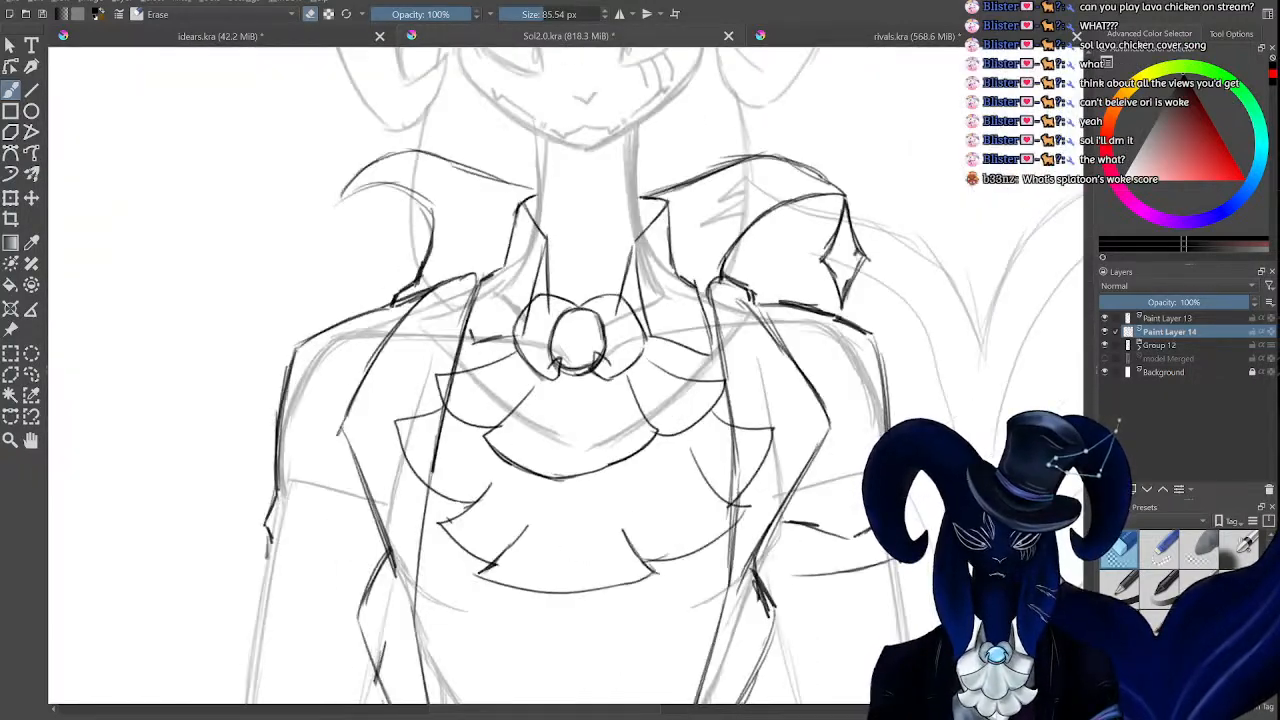
Rework both lower corners of the second tier's central pleat and reinforce the edge between them.
left_click_drag(647, 581, 657, 579)
key("plus")
key("e")
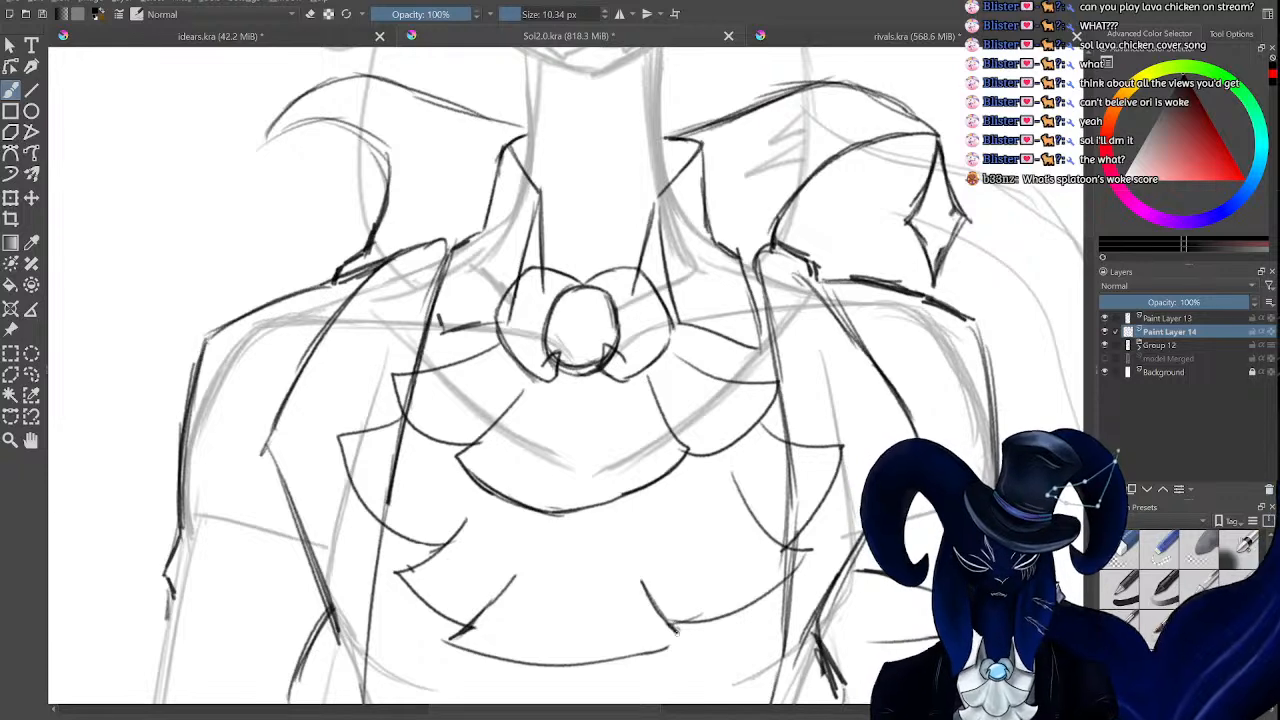
mouse_move(676, 630)
left_mouse_down()
mouse_move(662, 646)
mouse_move(672, 640)
left_mouse_up()
key("e")
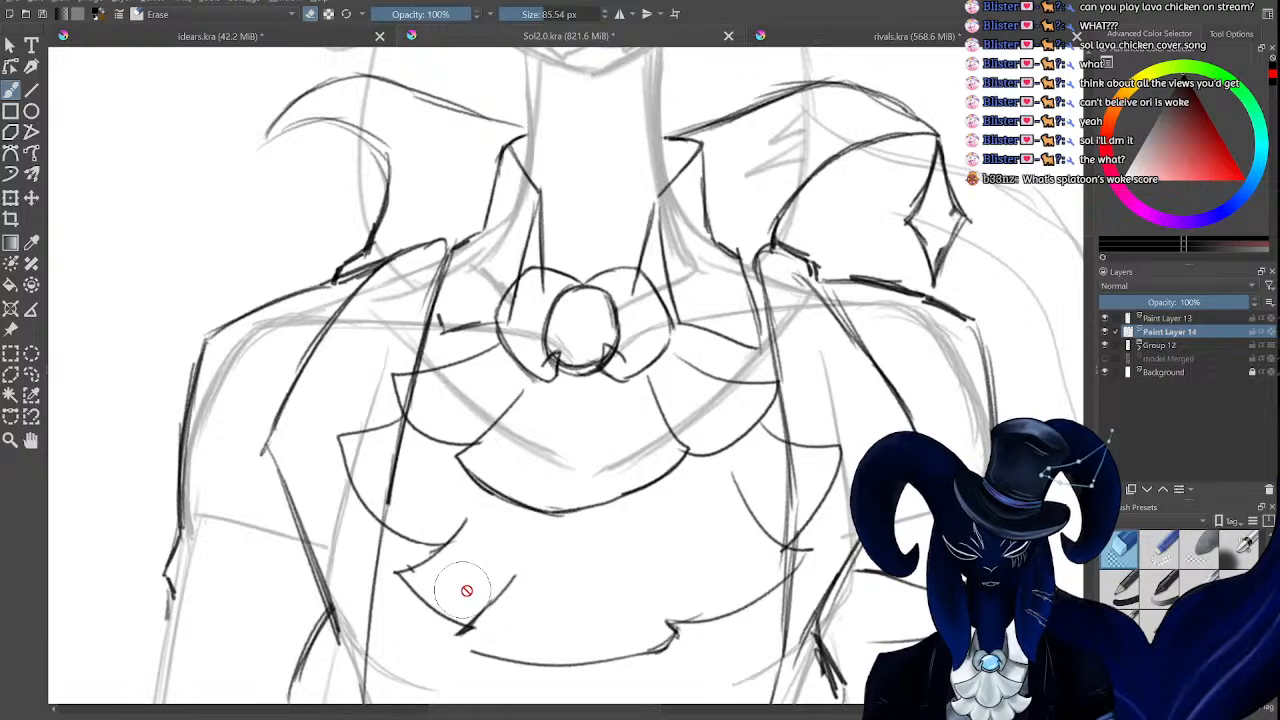
key("e")
mouse_move(513, 577)
left_mouse_down()
mouse_move(450, 632)
mouse_move(540, 656)
left_mouse_up()
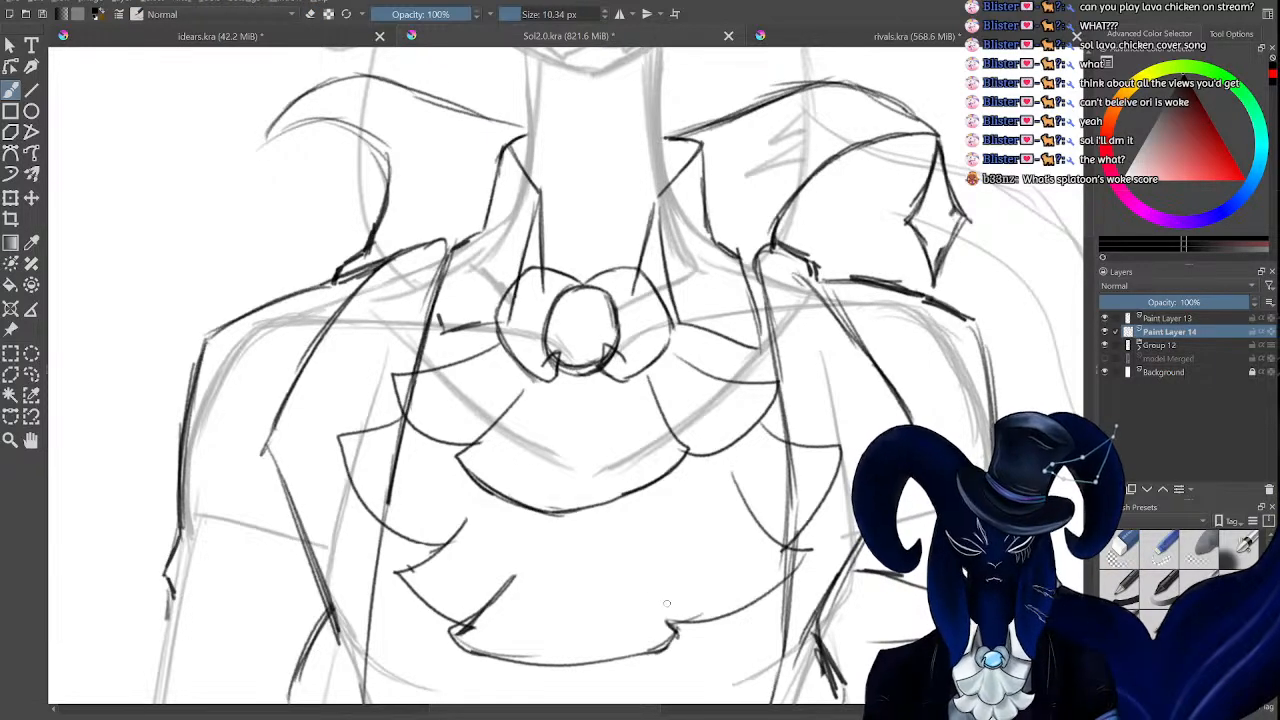
mouse_move(667, 603)
left_mouse_down()
mouse_move(682, 645)
mouse_move(532, 655)
left_mouse_up()
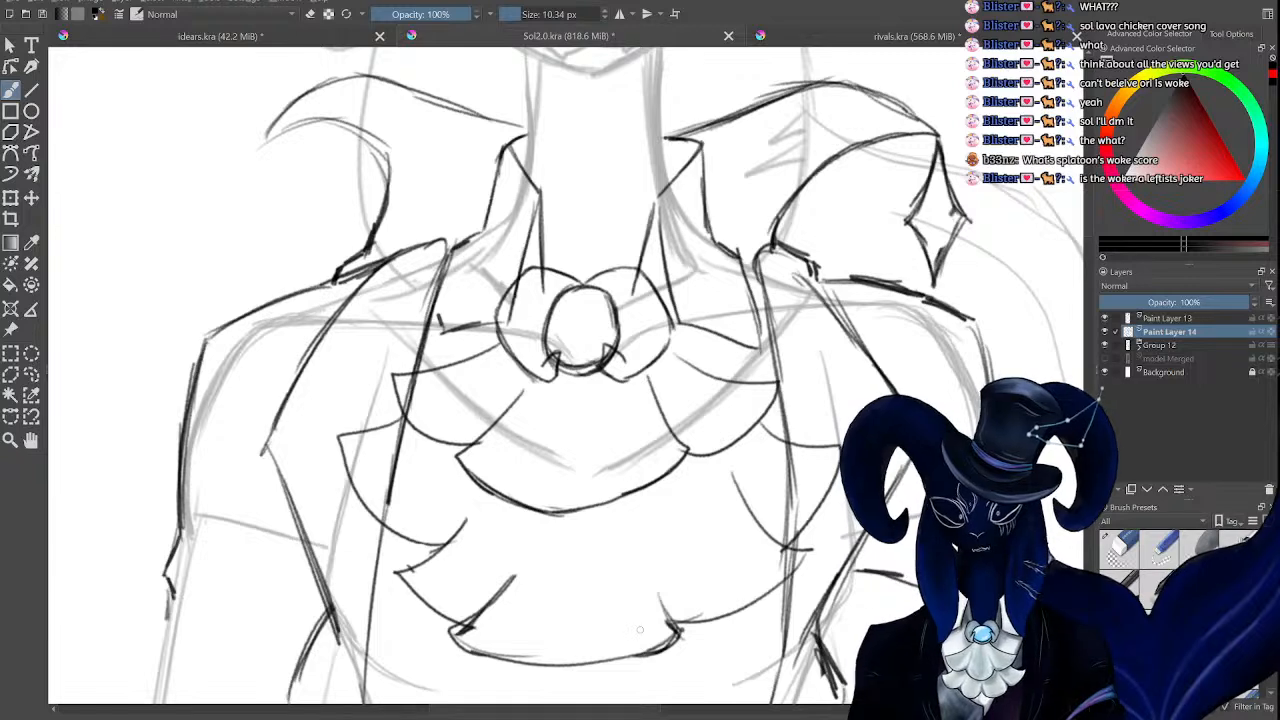
scroll(637, 629, "down", 5)
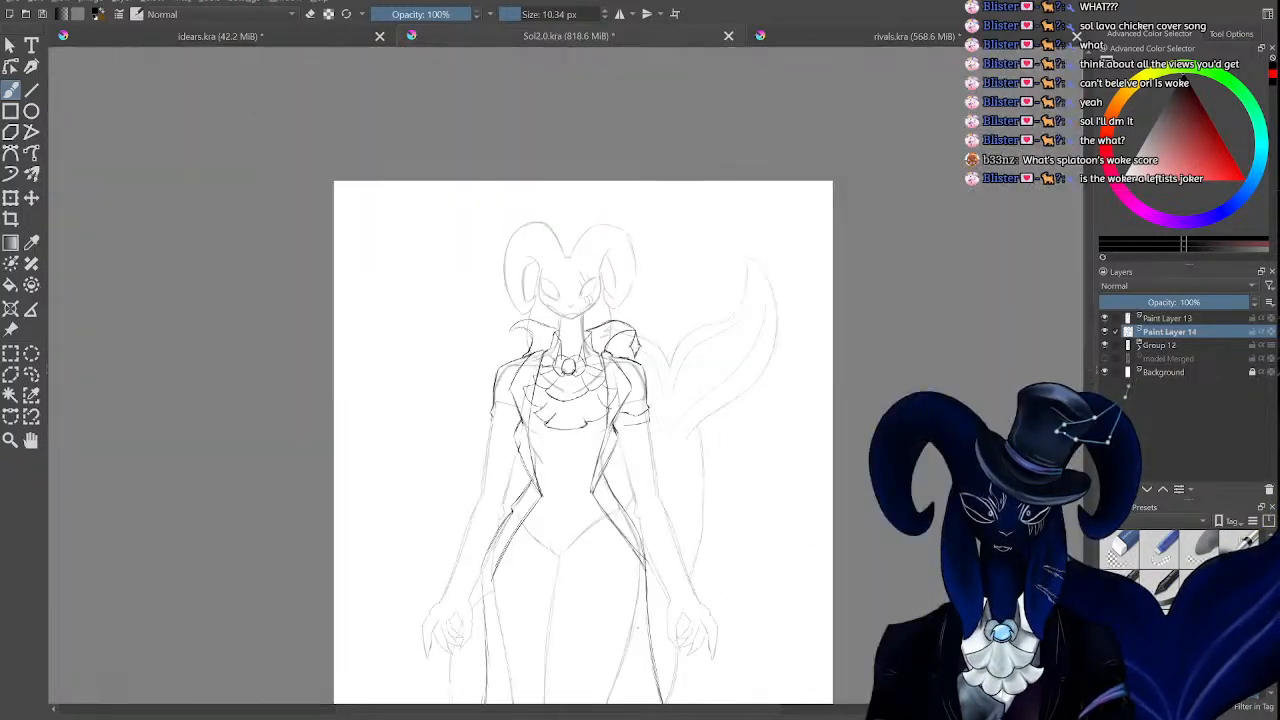
scroll(637, 629, "up", 3)
scroll(635, 627, "up", 3)
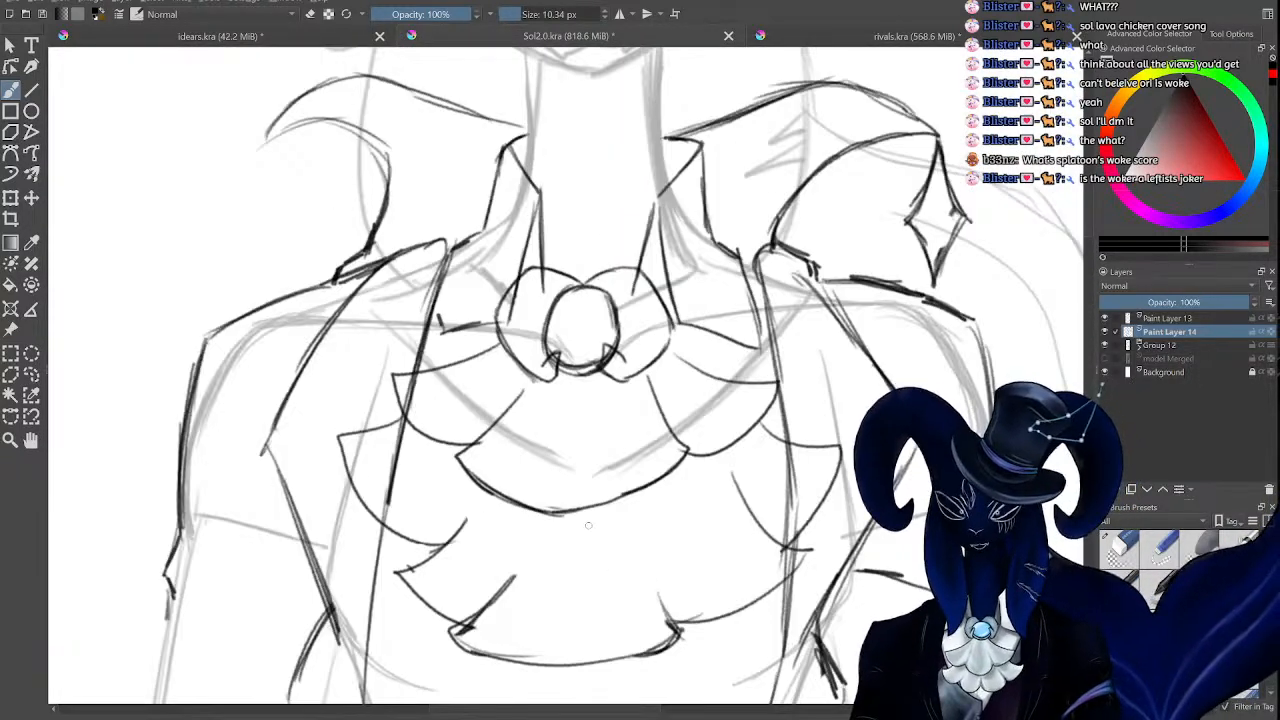
Erase the second tier's central pleat and redraw it with a deeper, rounder lower edge.
scroll(635, 600, "down", 1)
key("e")
mouse_move(641, 555)
left_mouse_down()
mouse_move(628, 570)
mouse_move(490, 578)
mouse_move(520, 545)
mouse_move(481, 563)
mouse_move(632, 570)
mouse_move(550, 594)
mouse_move(515, 535)
mouse_move(488, 574)
left_mouse_up()
key("e")
key("ctrl+z")
key("ctrl+z")
key("ctrl+z")
key("slash")
key("e")
left_click_drag(488, 576, 551, 601)
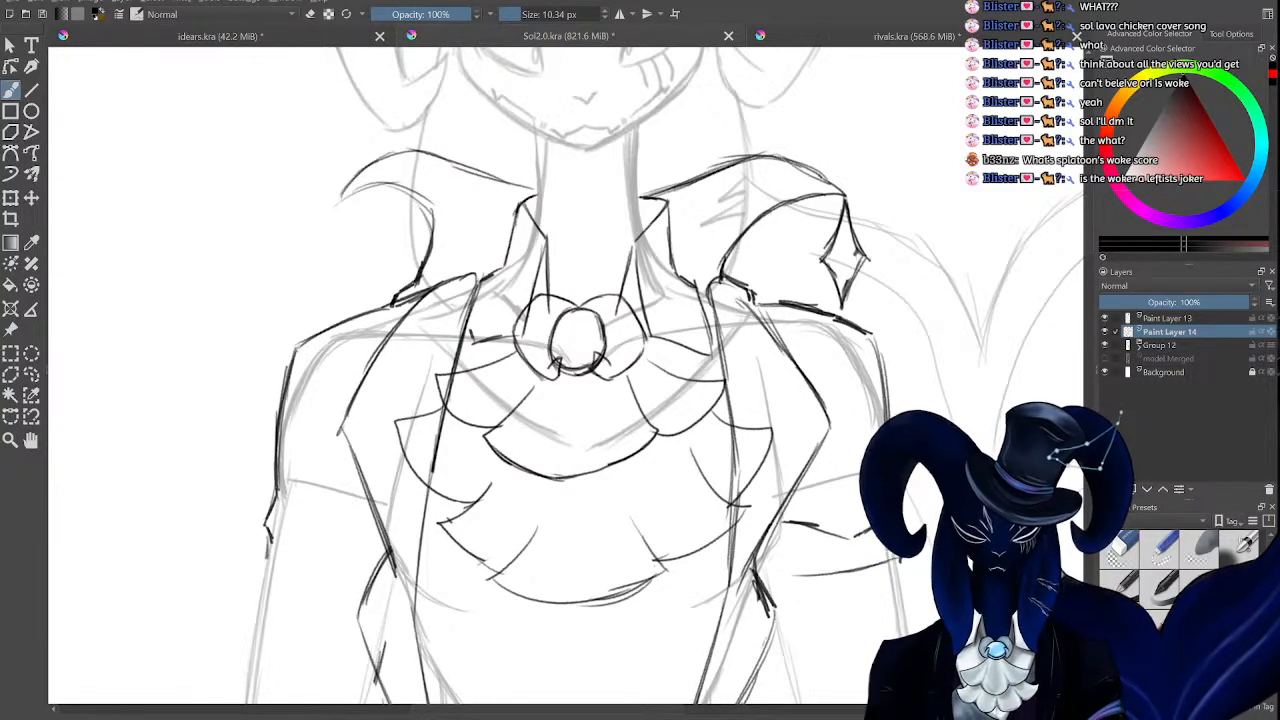
Erase the second tier's outer pleat on the viewer's right and redraw it lower and closer to the centre.
key("ctrl+minus")
key("ctrl+minus")
key("ctrl+minus")
key("ctrl+minus")
key("ctrl+minus")
key("ctrl+plus")
key("ctrl+plus")
key("ctrl+plus")
key("ctrl+plus")
key("ctrl+plus")
key("ctrl+plus")
key("e")
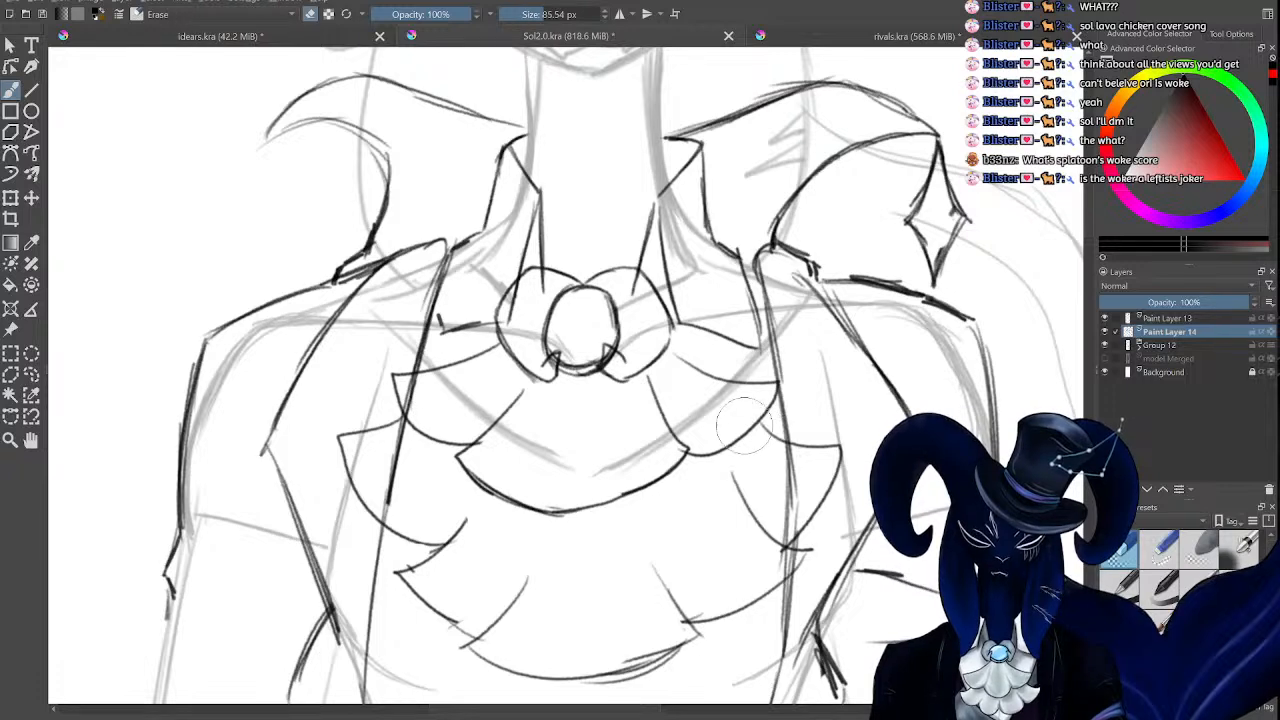
mouse_move(785, 530)
left_mouse_down()
mouse_move(748, 488)
mouse_move(740, 545)
mouse_move(700, 515)
left_mouse_up()
key("e")
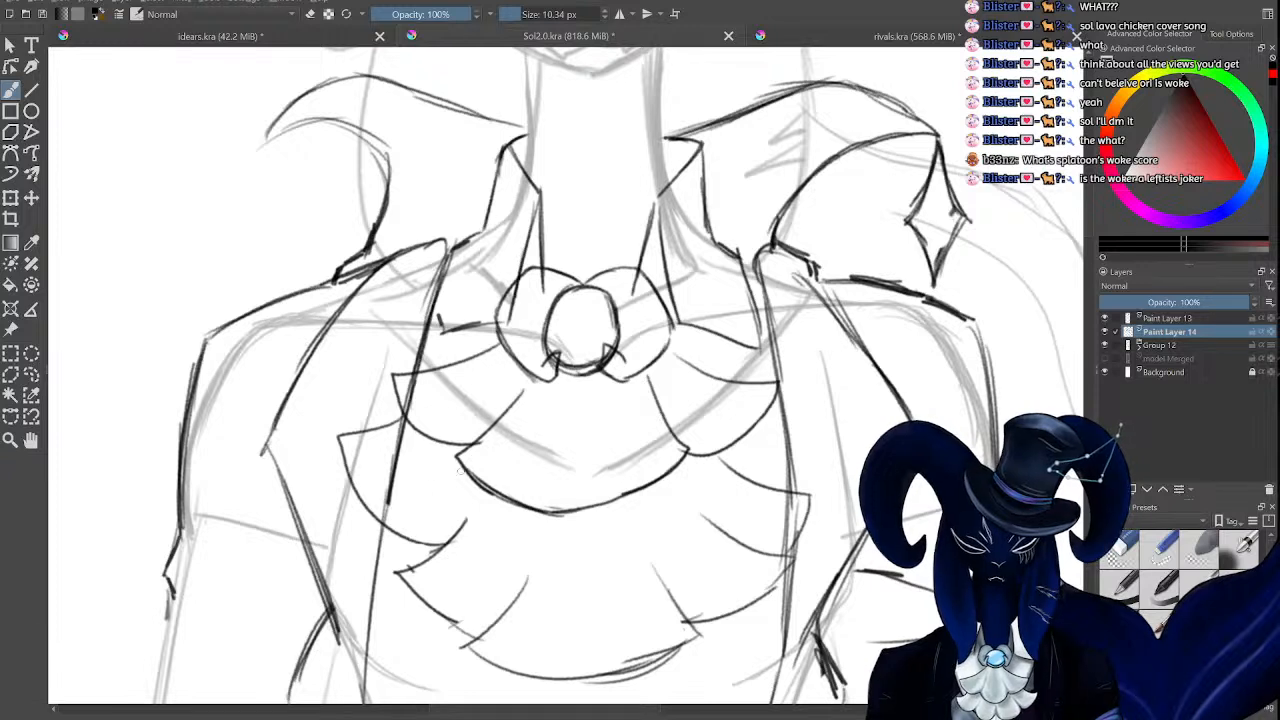
Erase the entire second ruffle tier beneath the upper tier, leaving the lapel lines in place.
key("e")
mouse_move(456, 530)
left_mouse_down()
mouse_move(424, 575)
mouse_move(434, 594)
mouse_move(418, 563)
mouse_move(402, 607)
mouse_move(363, 450)
left_mouse_up()
mouse_move(757, 455)
left_mouse_down()
mouse_move(731, 485)
mouse_move(740, 576)
mouse_move(717, 504)
mouse_move(724, 471)
mouse_move(709, 541)
mouse_move(631, 598)
mouse_move(575, 630)
mouse_move(532, 581)
mouse_move(540, 651)
mouse_move(484, 629)
mouse_move(661, 631)
mouse_move(466, 656)
mouse_move(631, 674)
mouse_move(680, 658)
mouse_move(558, 617)
left_mouse_up()
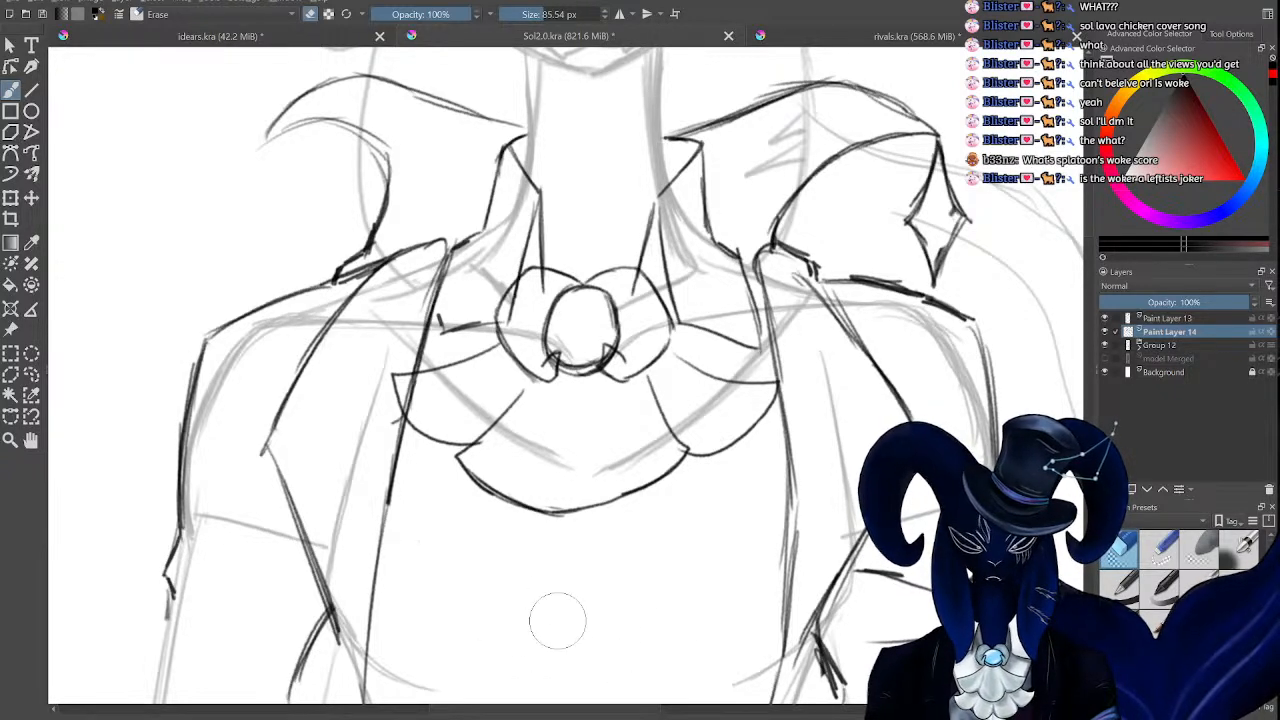
Sketch a shallower second ruffle tier close beneath the first, with two pleats on each side and a wide central pleat.
key("e")
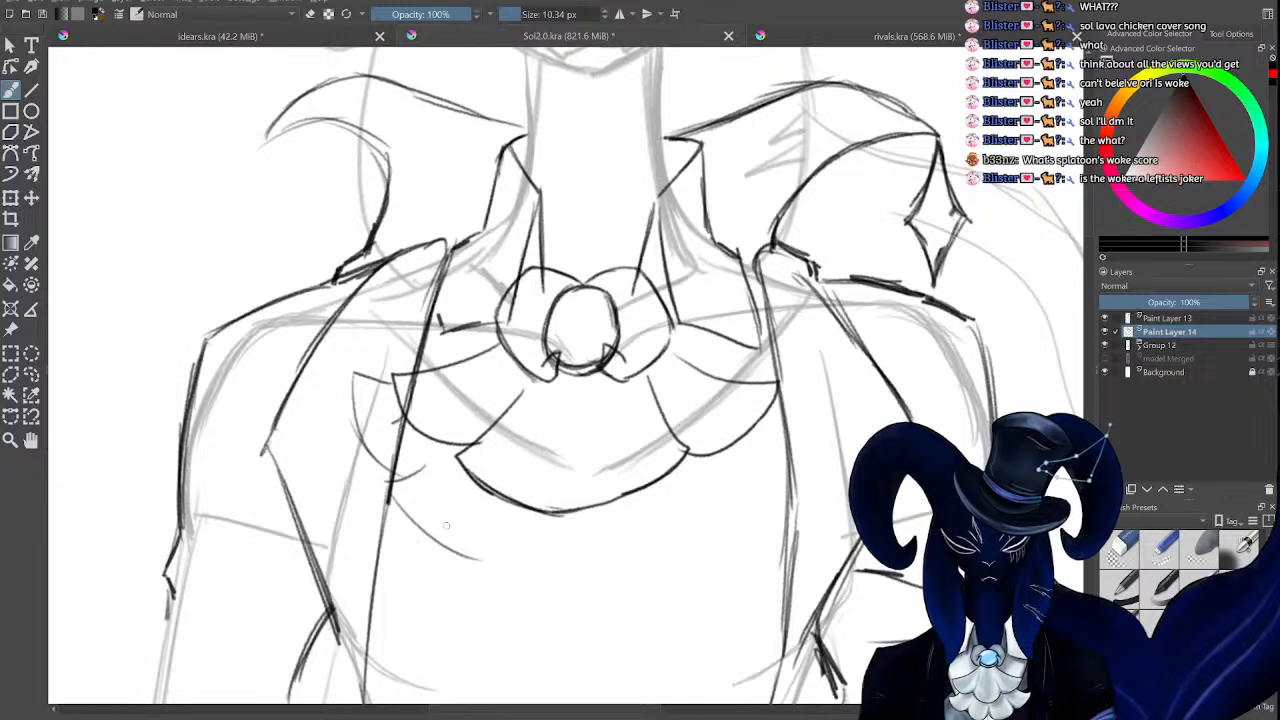
left_click_drag(508, 572, 620, 590)
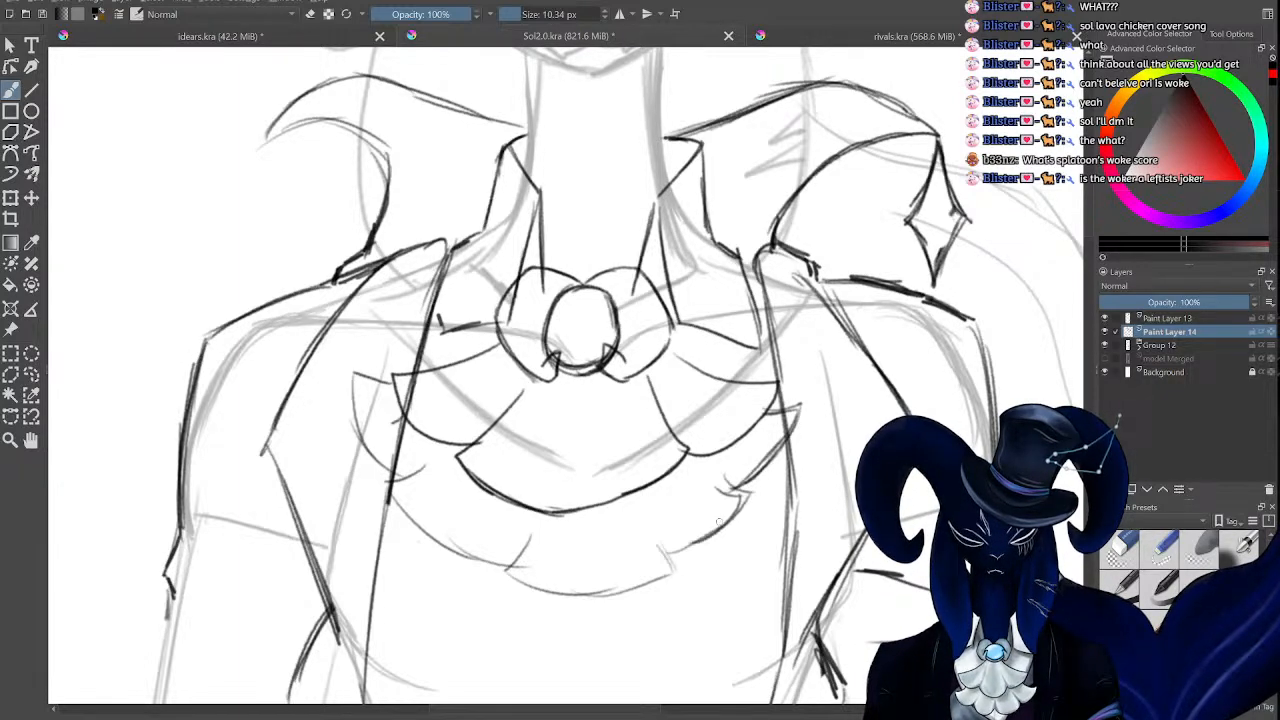
left_click_drag(664, 576, 568, 588)
left_click_drag(522, 542, 494, 582)
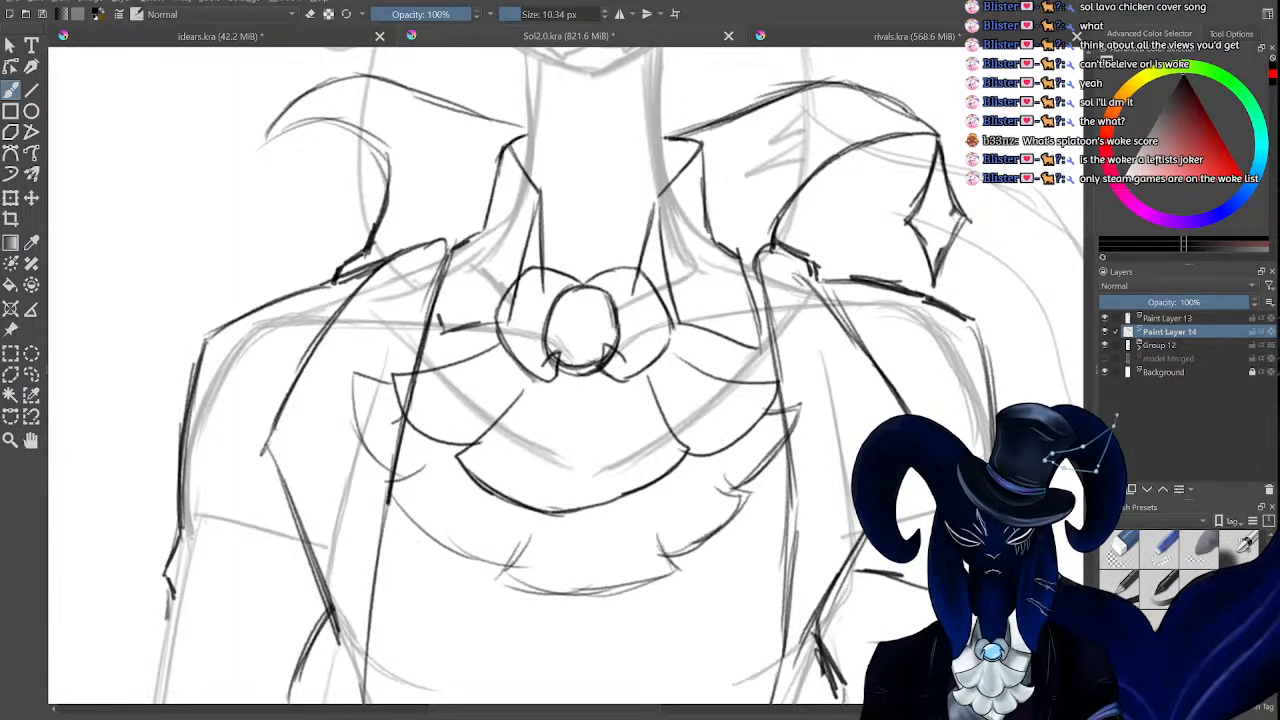
Examine the new second ruffle tier's proportions against the whole figure and the surrounding collar and lapels.
key("ctrl+minus")
key("ctrl+minus")
key("ctrl+minus")
key("ctrl+minus")
key("ctrl+minus")
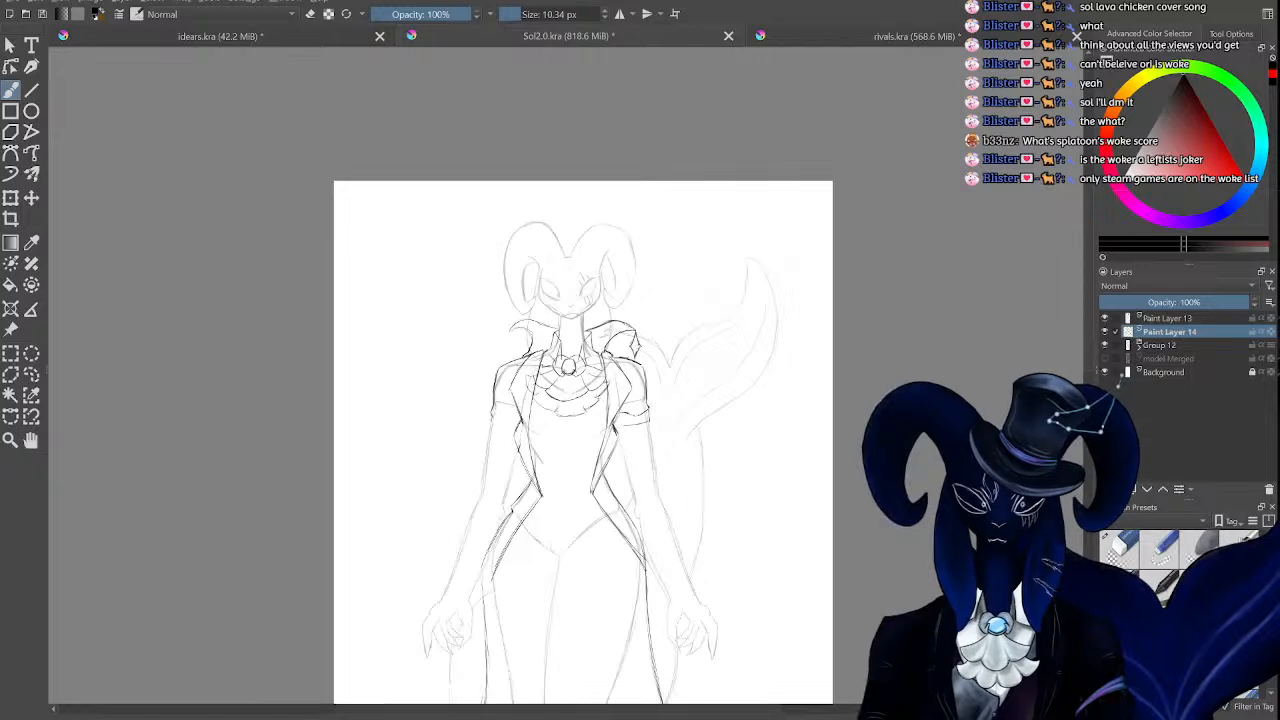
key("ctrl+plus")
key("ctrl+plus")
key("ctrl+plus")
key("ctrl+plus")
key("ctrl+plus")
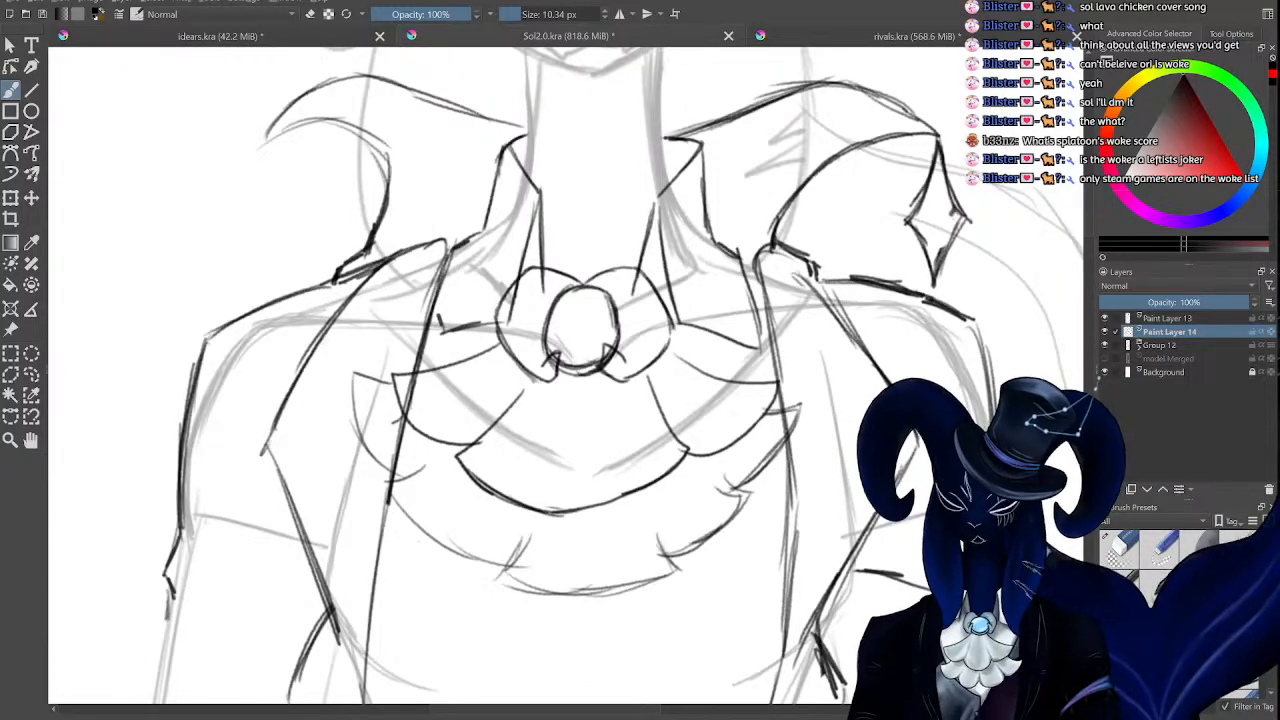
key("ctrl+minus")
key("ctrl+minus")
key("ctrl+minus")
key("ctrl+minus")
key("ctrl+minus")
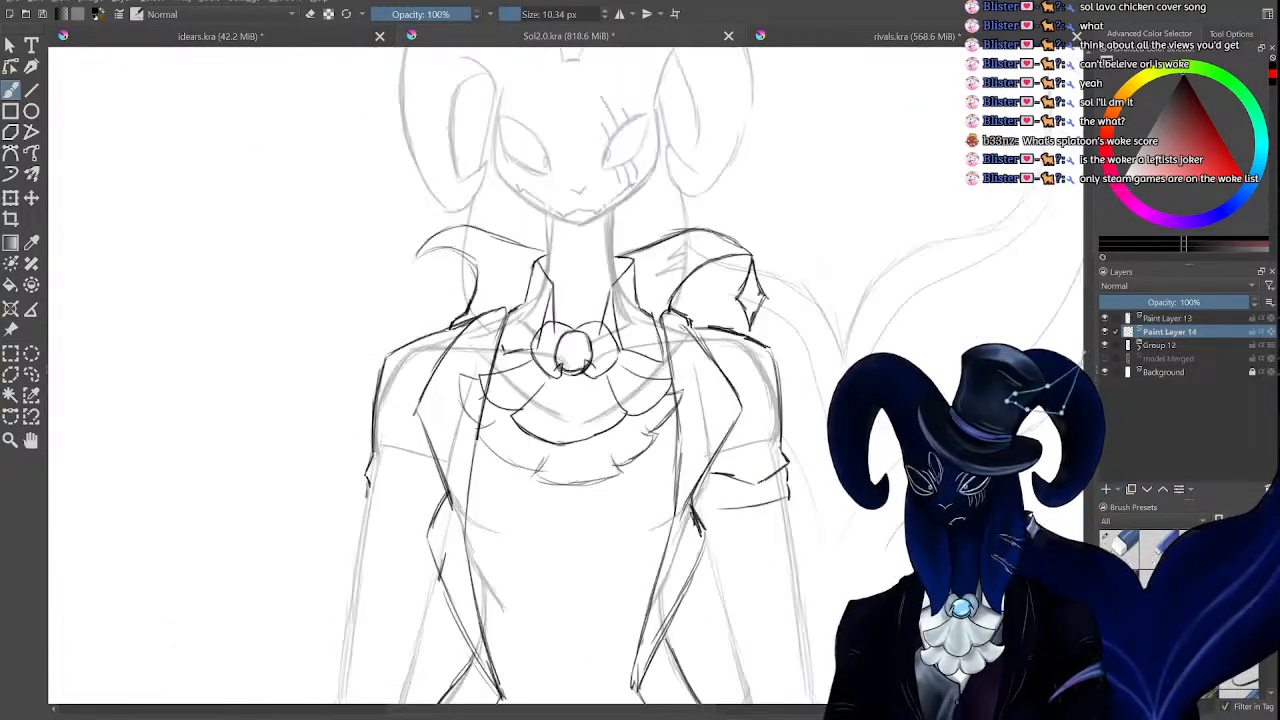
key("ctrl+plus")
key("ctrl+plus")
key("ctrl+plus")
key("ctrl+plus")
key("ctrl+plus")
key("ctrl+plus")
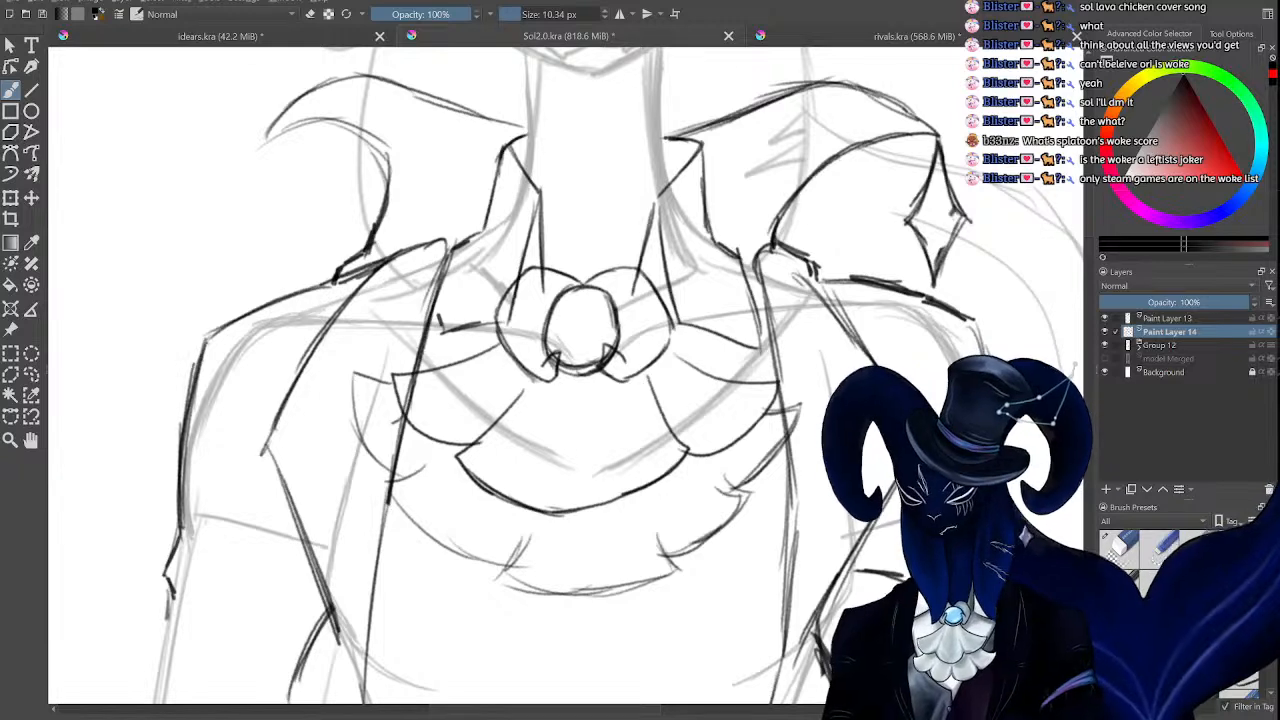
key("ctrl+minus")
key("ctrl+minus")
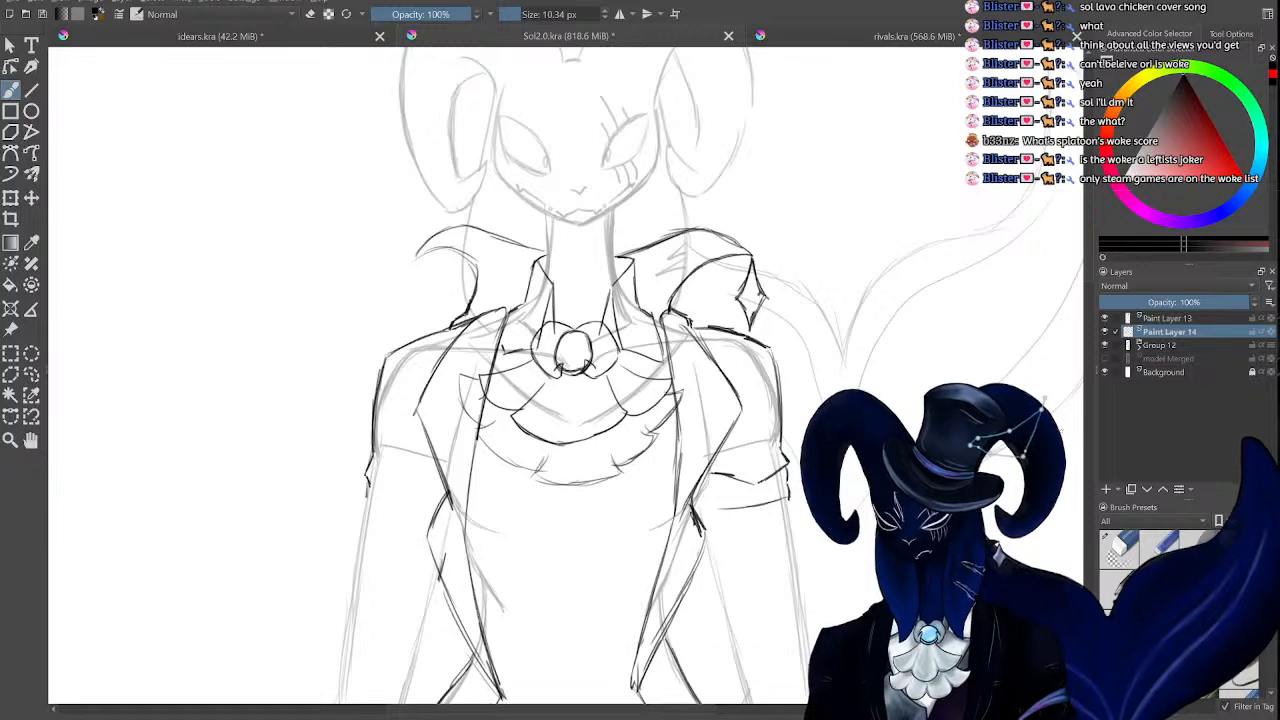
key("ctrl+z")
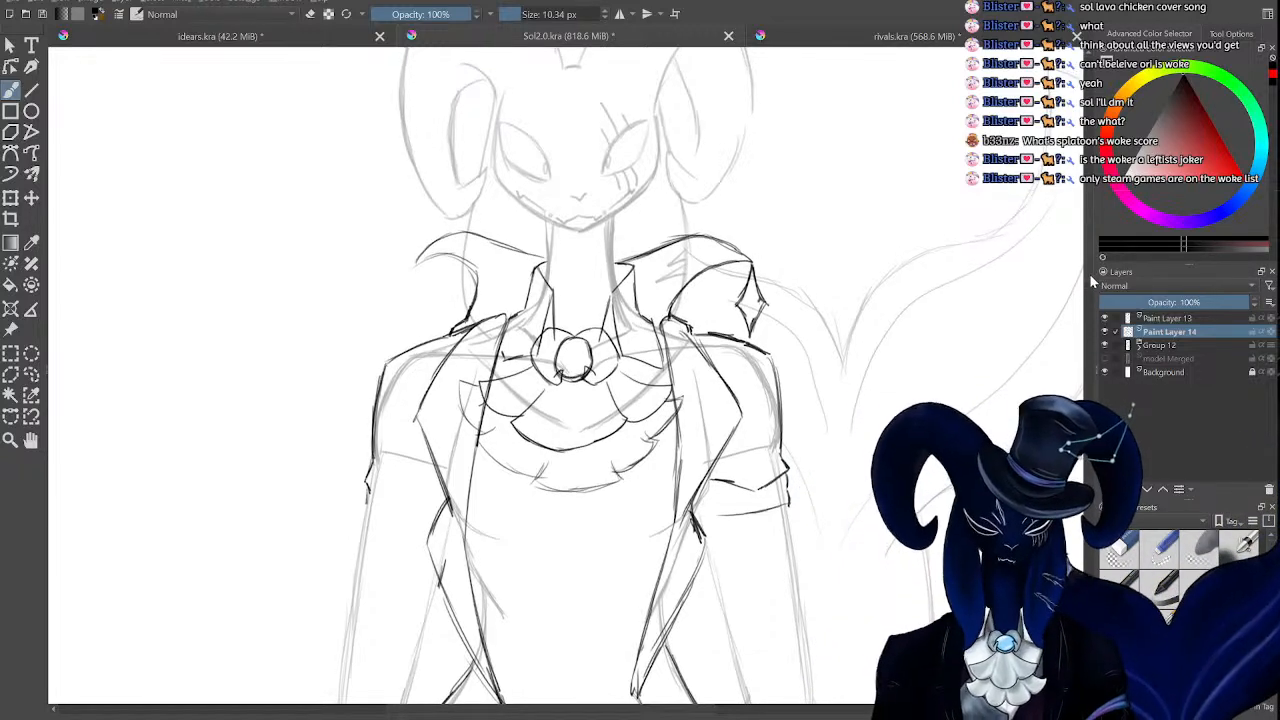
Compare the figure with and without the outfit sketch on Paint Layer 14.
mouse_move(1092, 281)
left_mouse_down()
mouse_move(1093, 335)
mouse_move(1102, 290)
mouse_move(1088, 354)
mouse_move(1113, 285)
mouse_move(1097, 272)
mouse_move(1100, 285)
left_mouse_up()
left_click(1105, 331)
left_click(1105, 331)
left_click(1105, 331)
left_click(1105, 331)
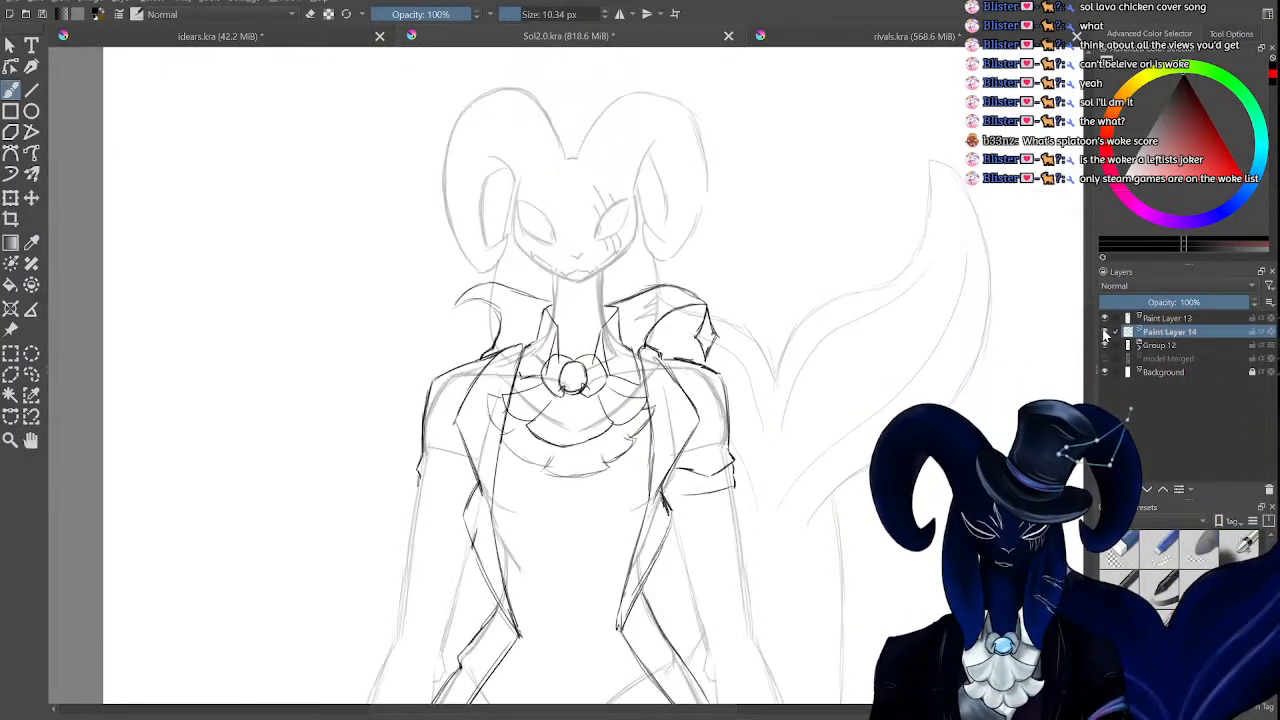
key("ctrl+minus")
key("ctrl+minus")
key("ctrl+plus")
key("ctrl+plus")
key("ctrl+plus")
key("ctrl+plus")
key("ctrl+plus")
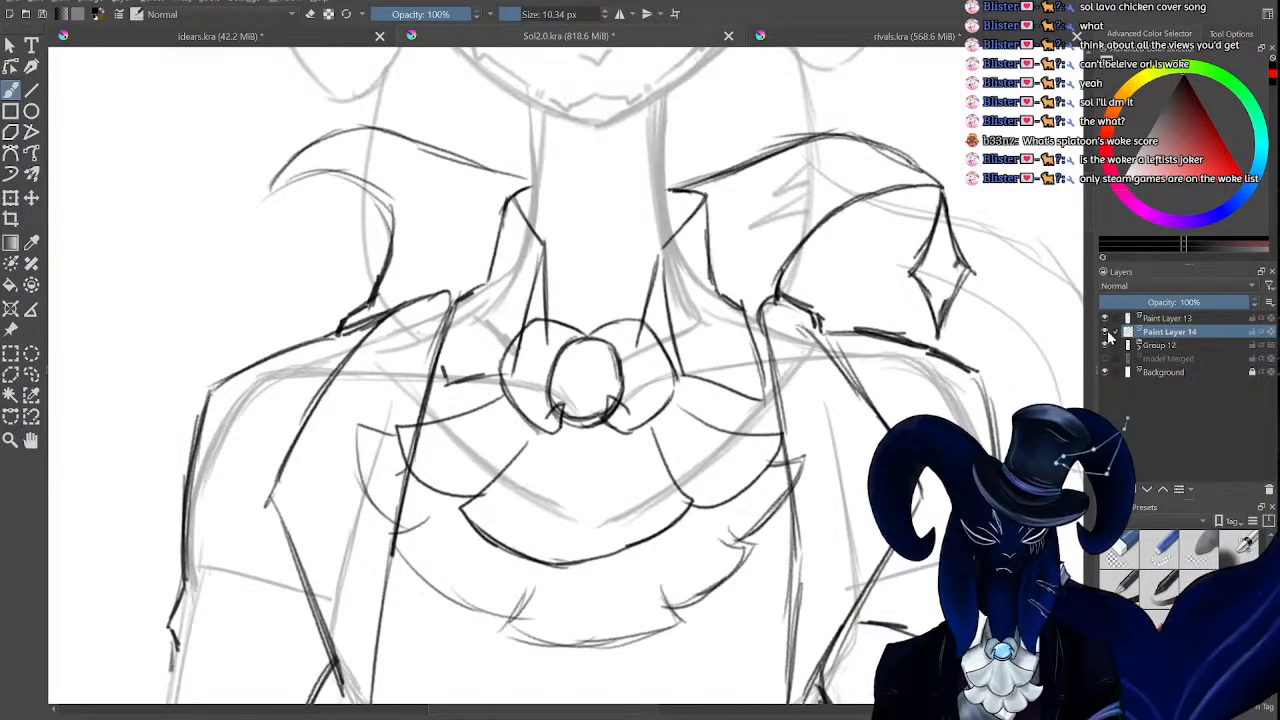
Add a new paint layer above Paint Layer 14 and sketch a V-shaped waistcoat neckline beneath the ruffles.
key("ctrl+minus")
key("Insert")
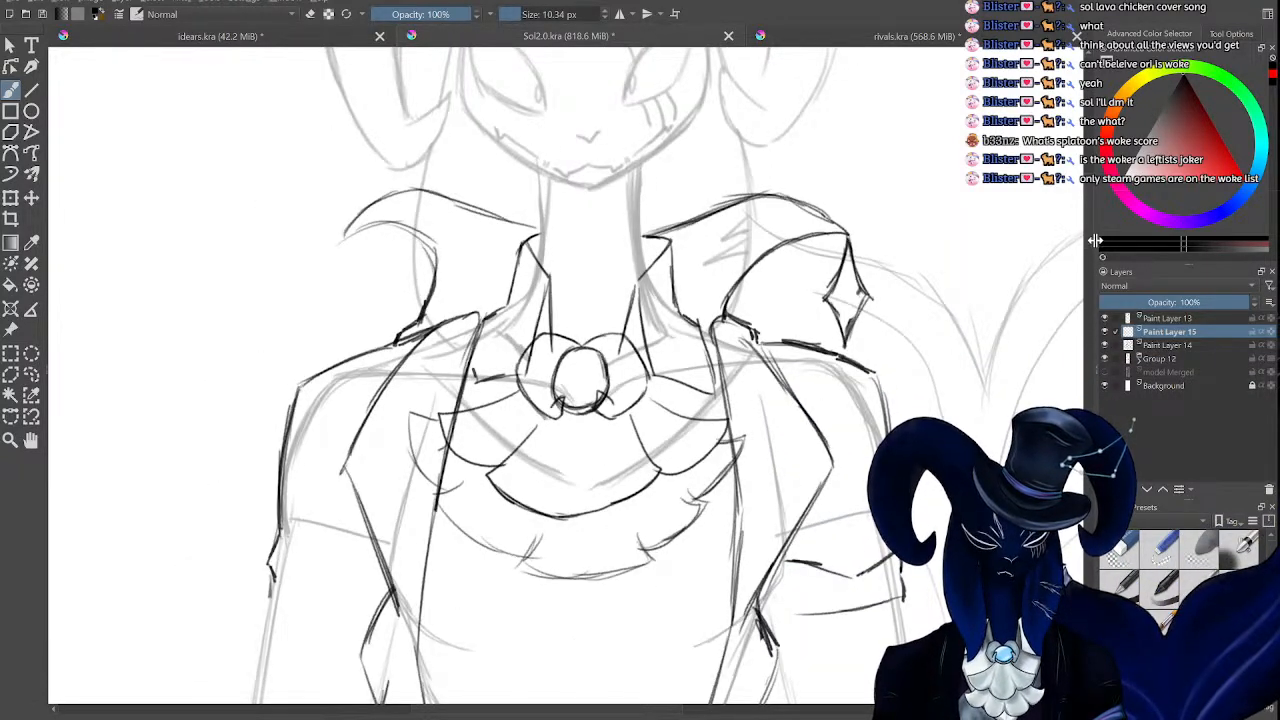
left_click_drag(580, 500, 583, 228)
key("ctrl+minus")
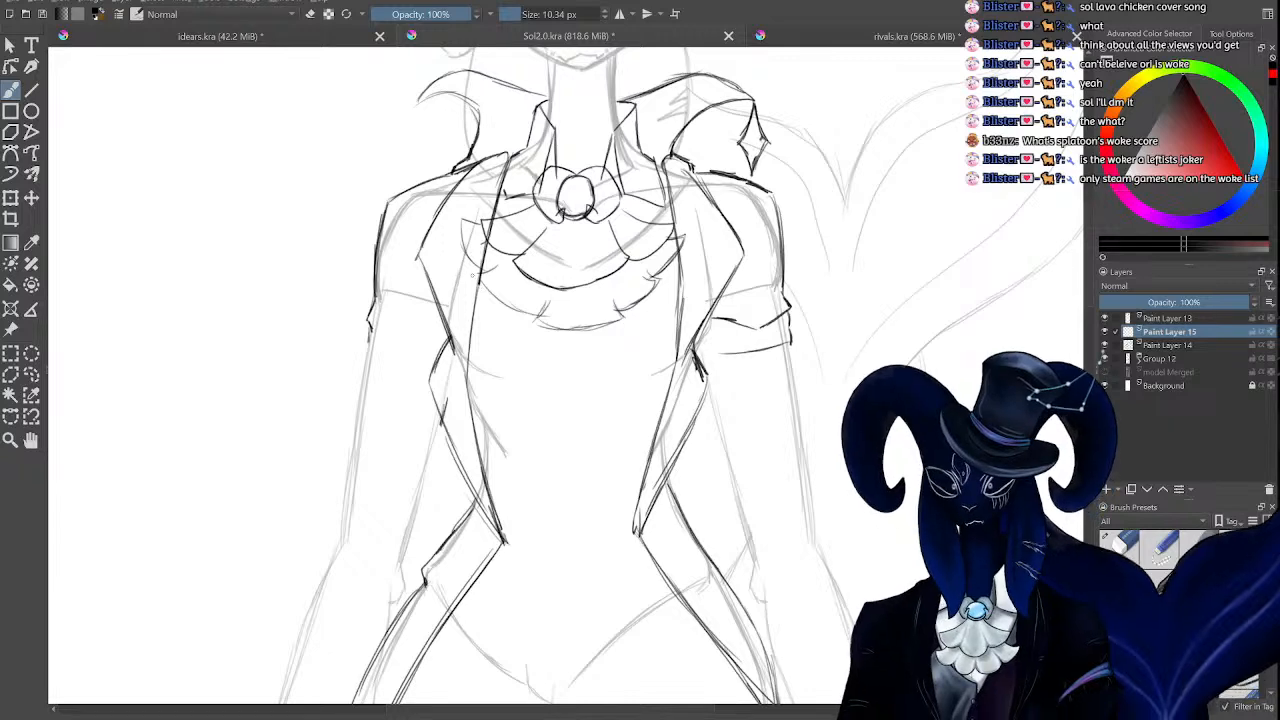
key("ctrl+plus")
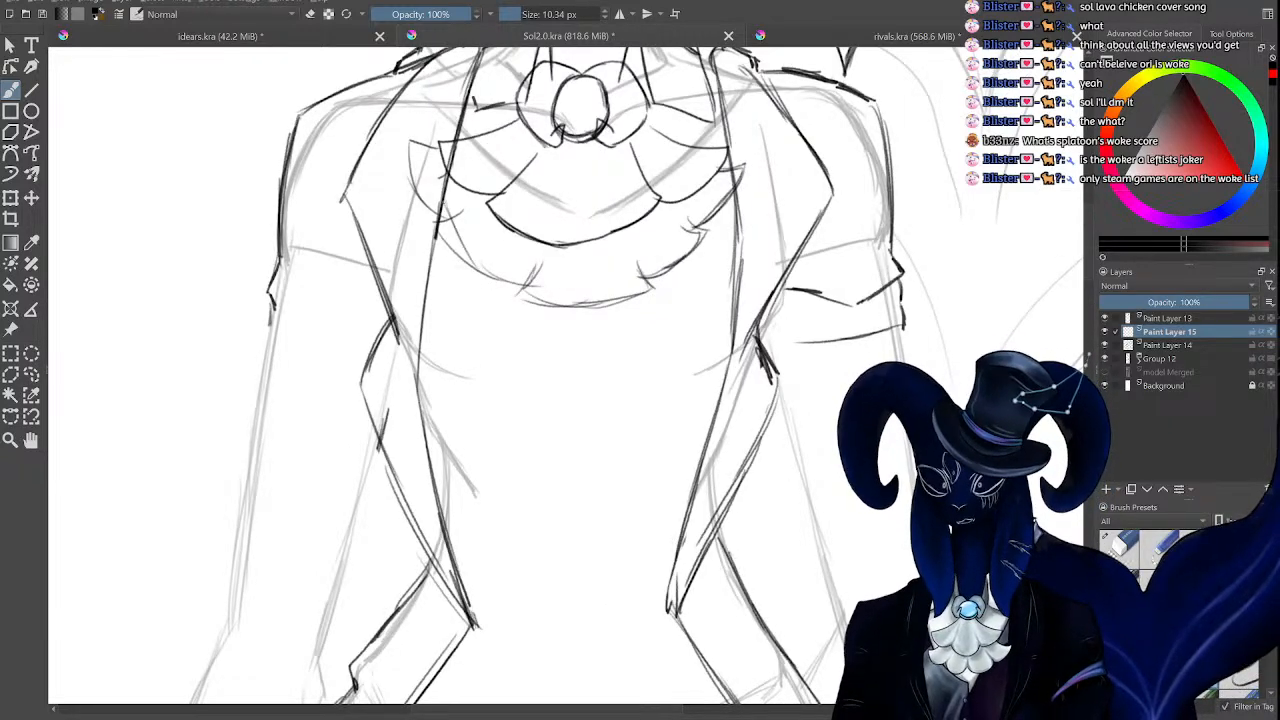
left_click_drag(444, 222, 551, 340)
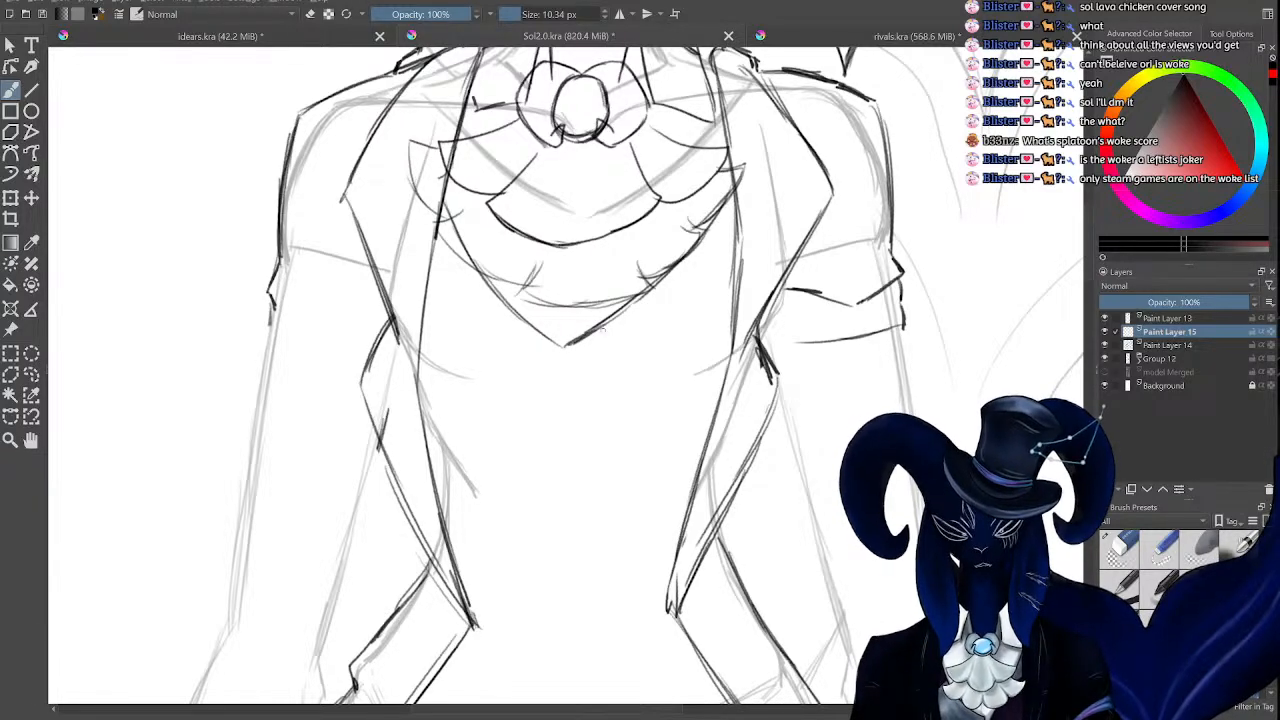
Check the merged model artwork, redraw the neckline's viewer-right side lower, and sketch the waistcoat's front closure down the torso.
left_click(1106, 373)
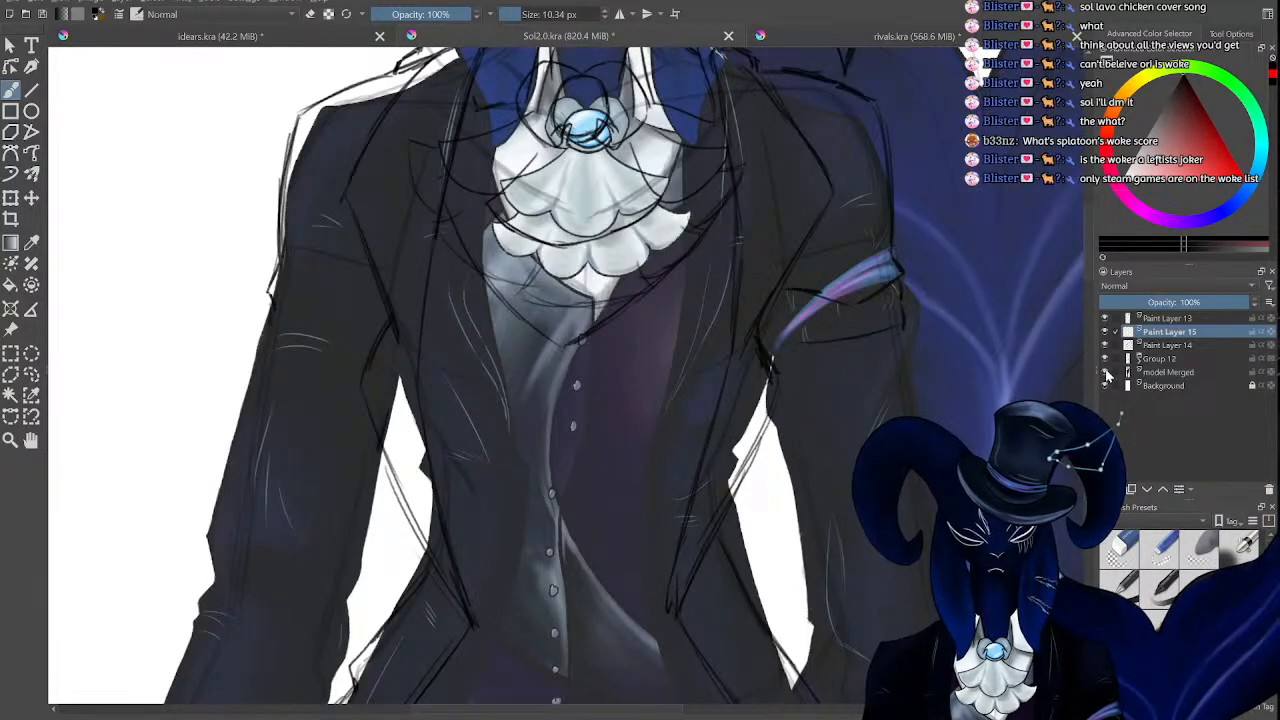
left_click(1106, 373)
key("e")
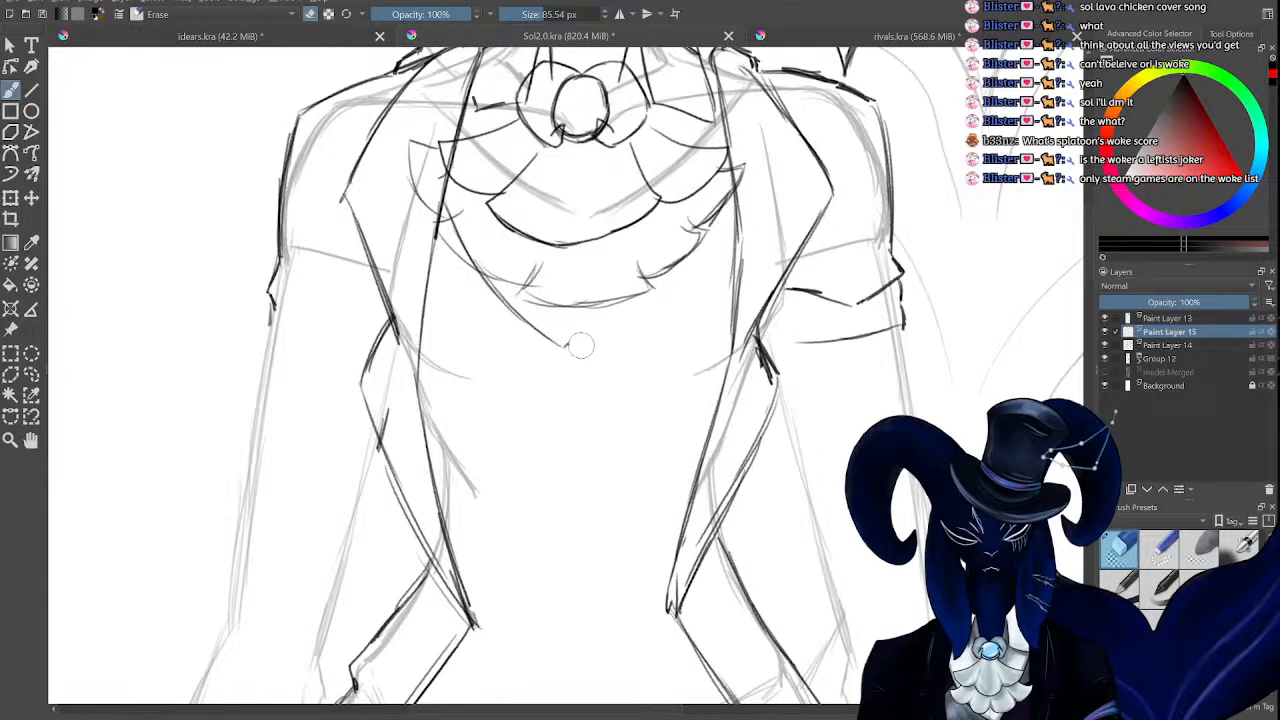
key("e")
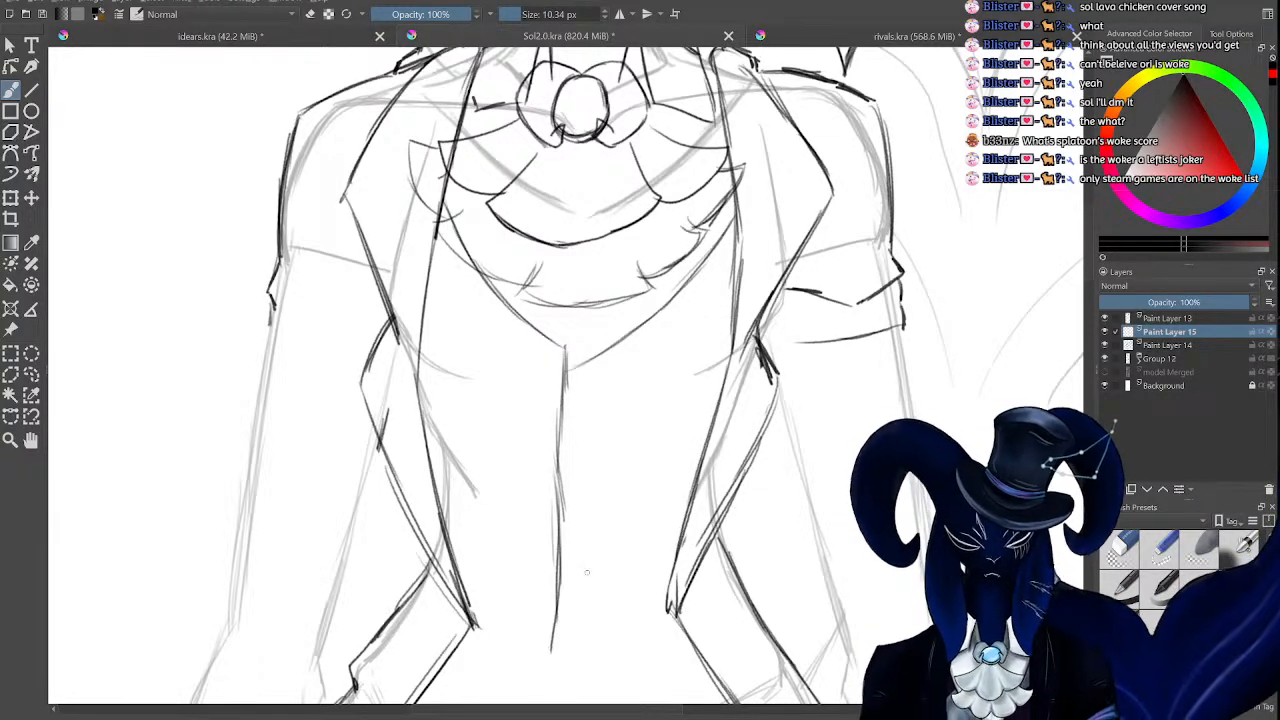
Extend the waistcoat's front closure below the waist and split it into two diverging edges.
scroll(1090, 290, "down", 3)
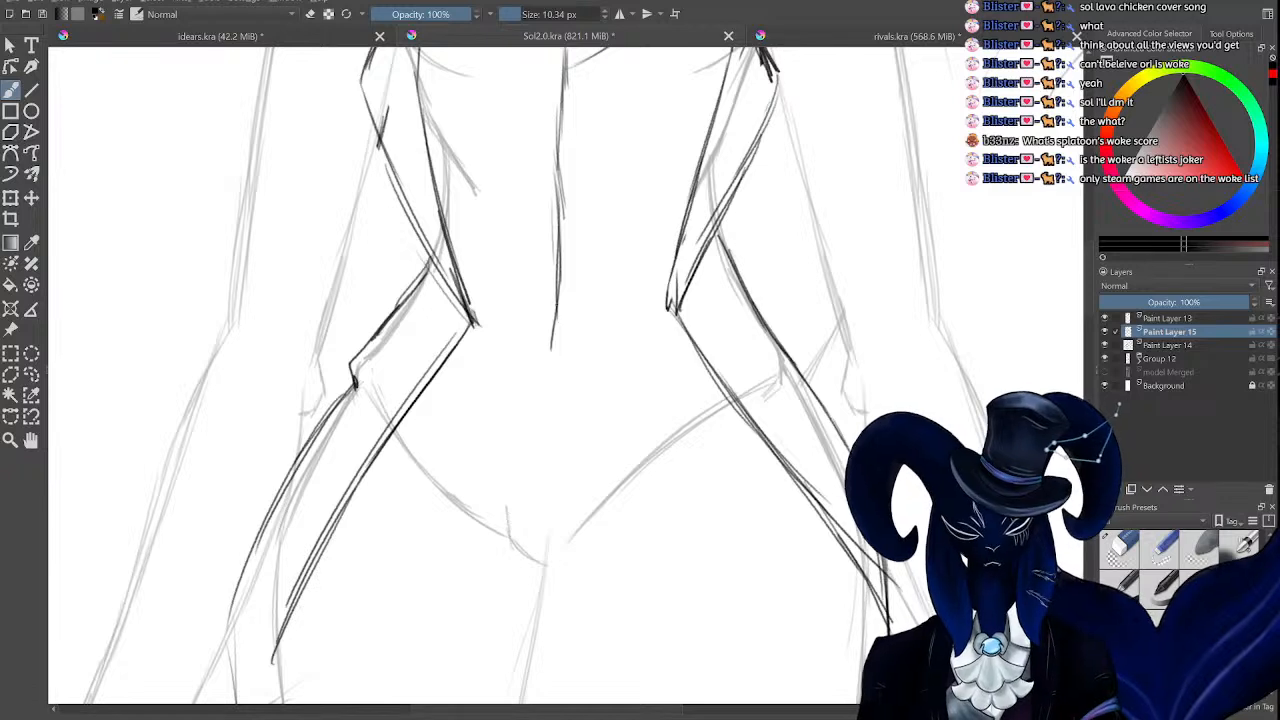
left_click_drag(548, 360, 494, 524)
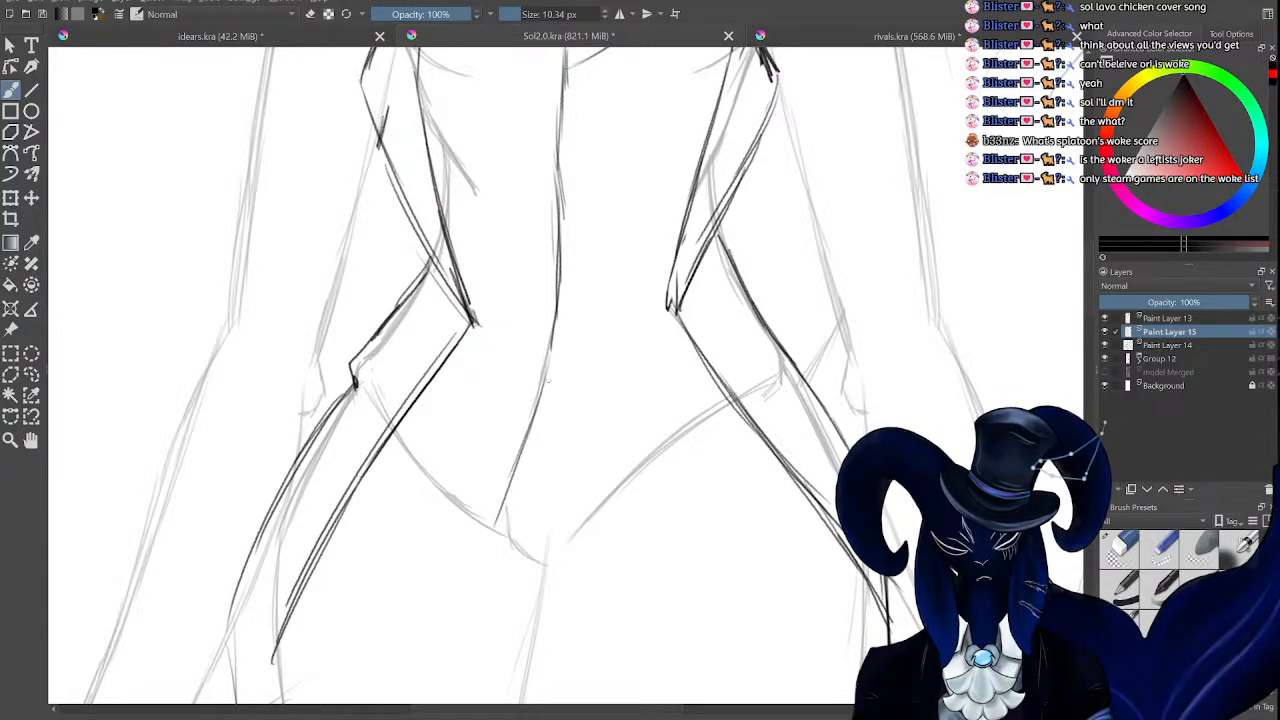
left_click_drag(550, 355, 553, 518)
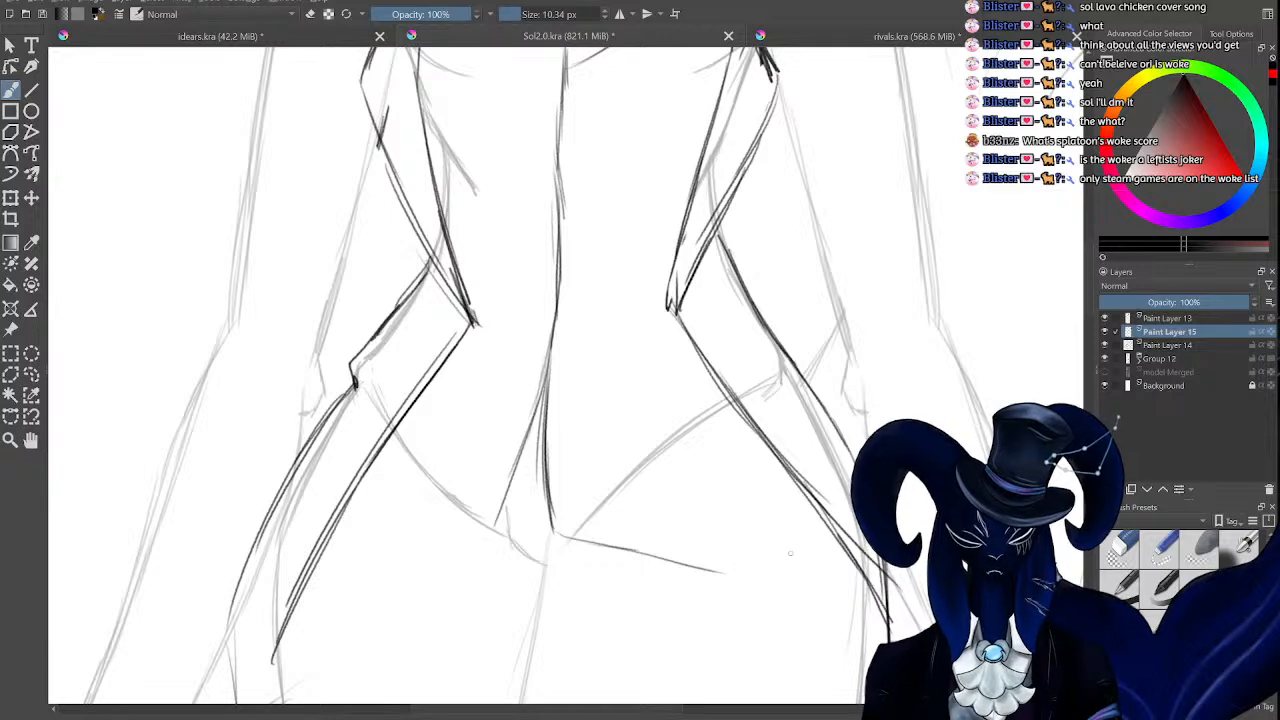
left_click_drag(860, 568, 570, 538)
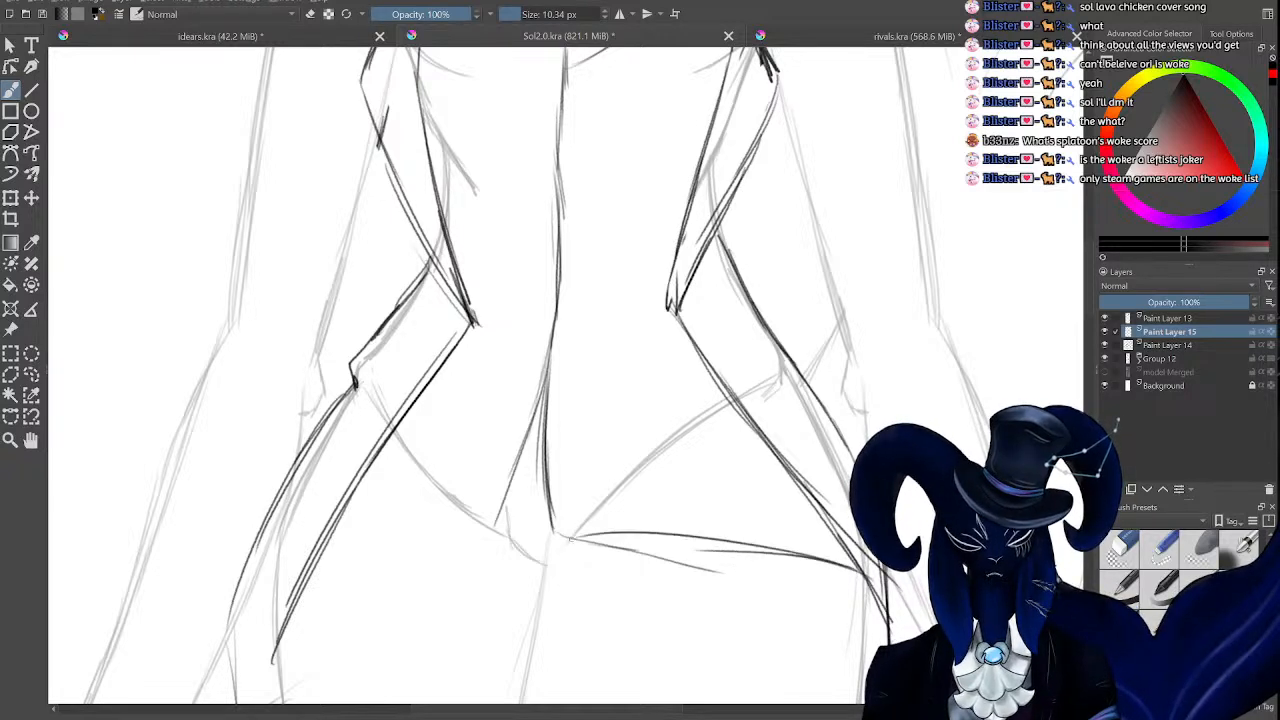
key("e")
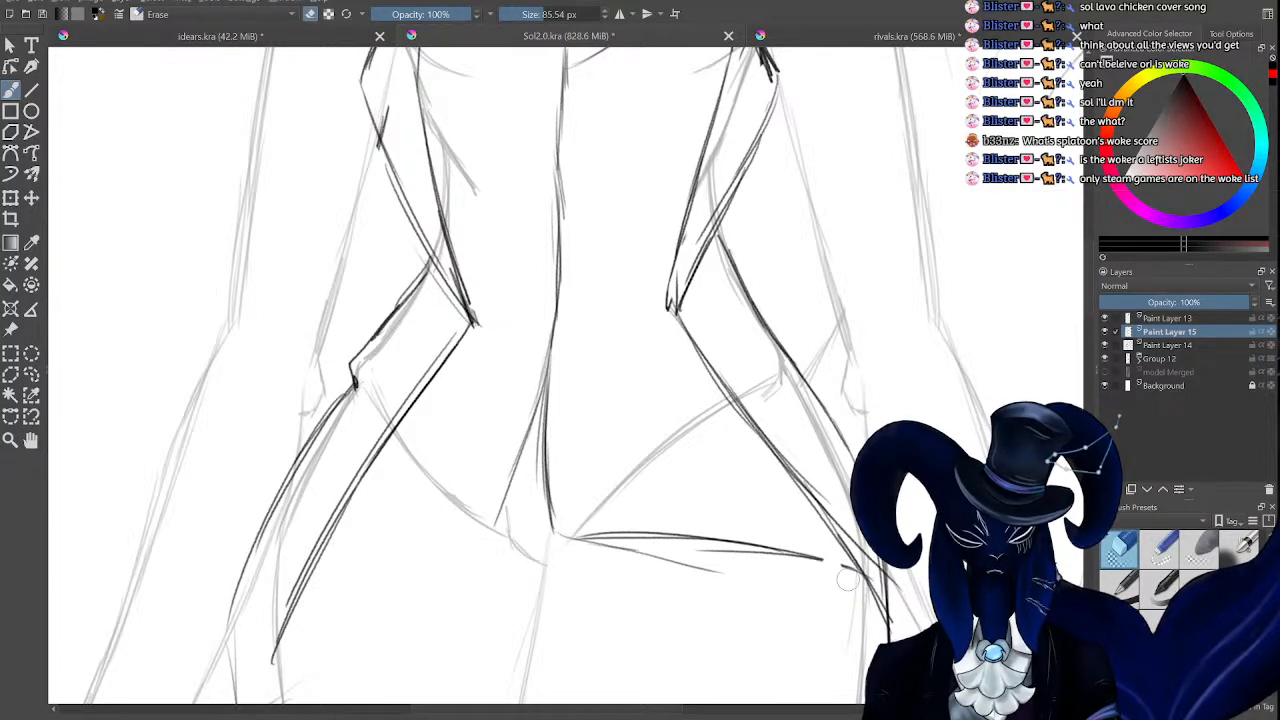
mouse_move(840, 575)
left_mouse_down()
mouse_move(602, 557)
mouse_move(737, 537)
left_mouse_up()
key("e")
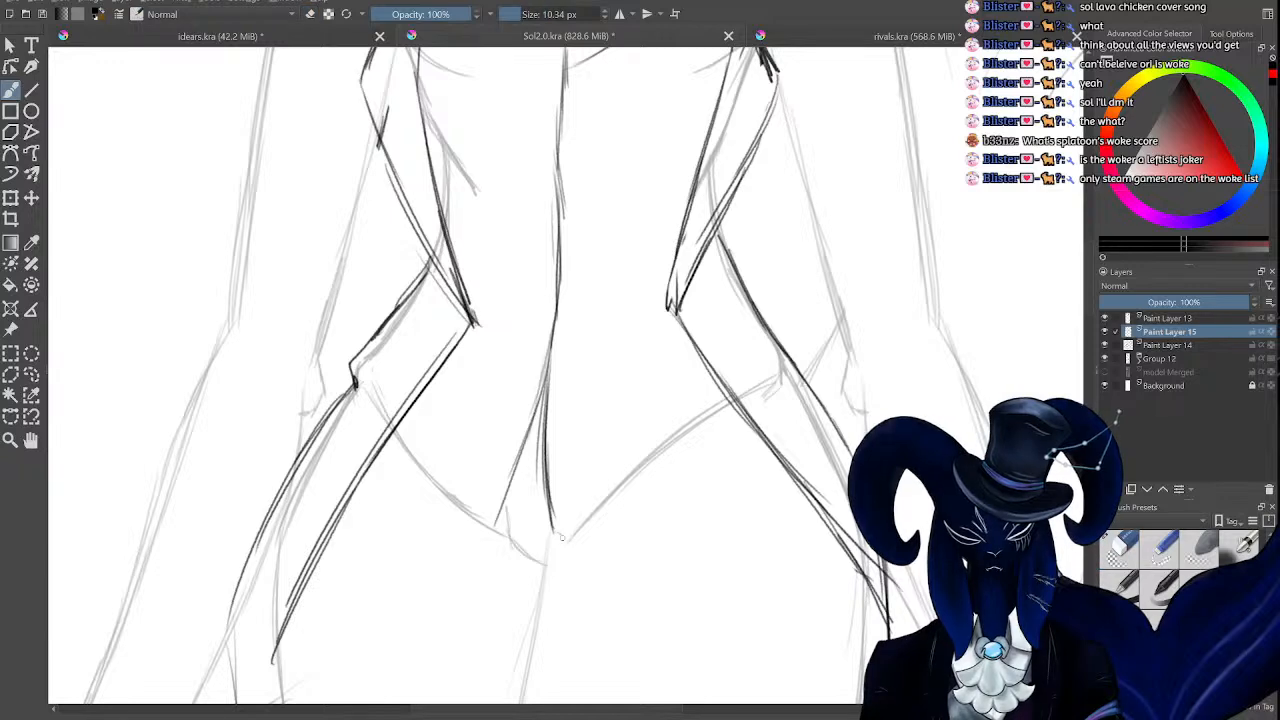
Sketch the waistcoat's hem with a downward point on the viewer-right side and a slant toward the tailcoat on the viewer-left side.
left_click_drag(548, 537, 700, 600)
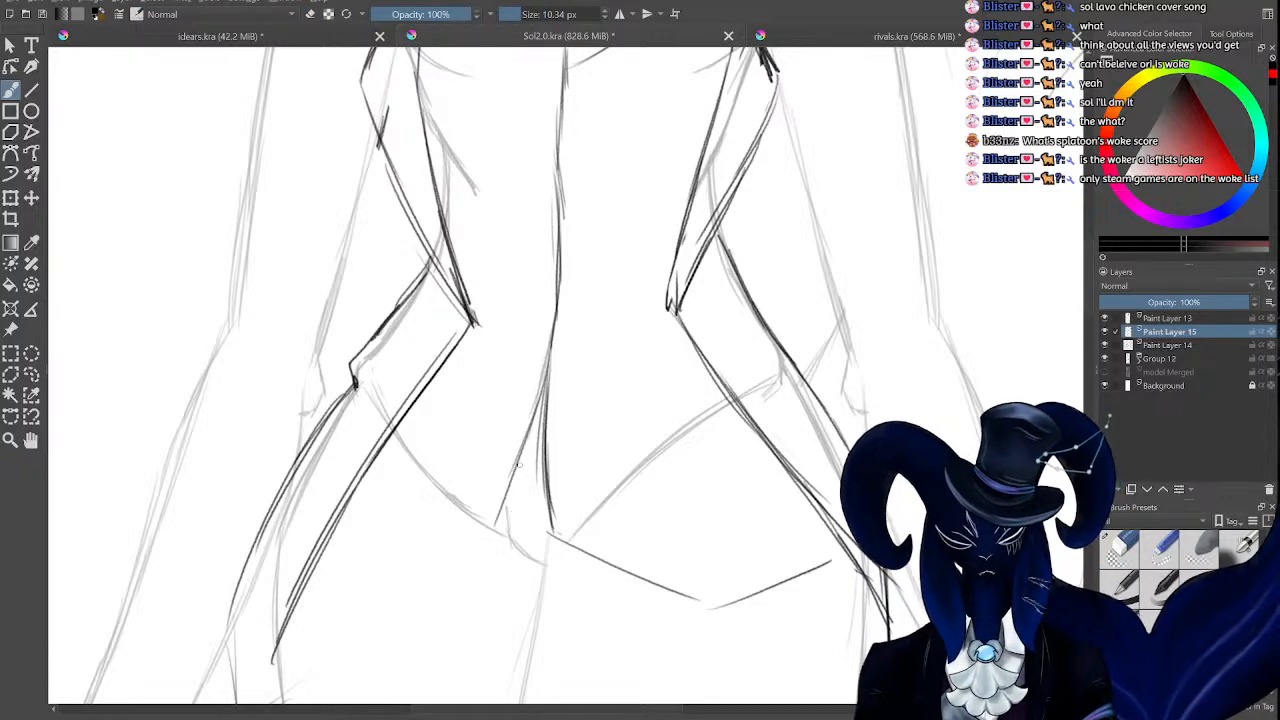
left_click_drag(470, 543, 310, 628)
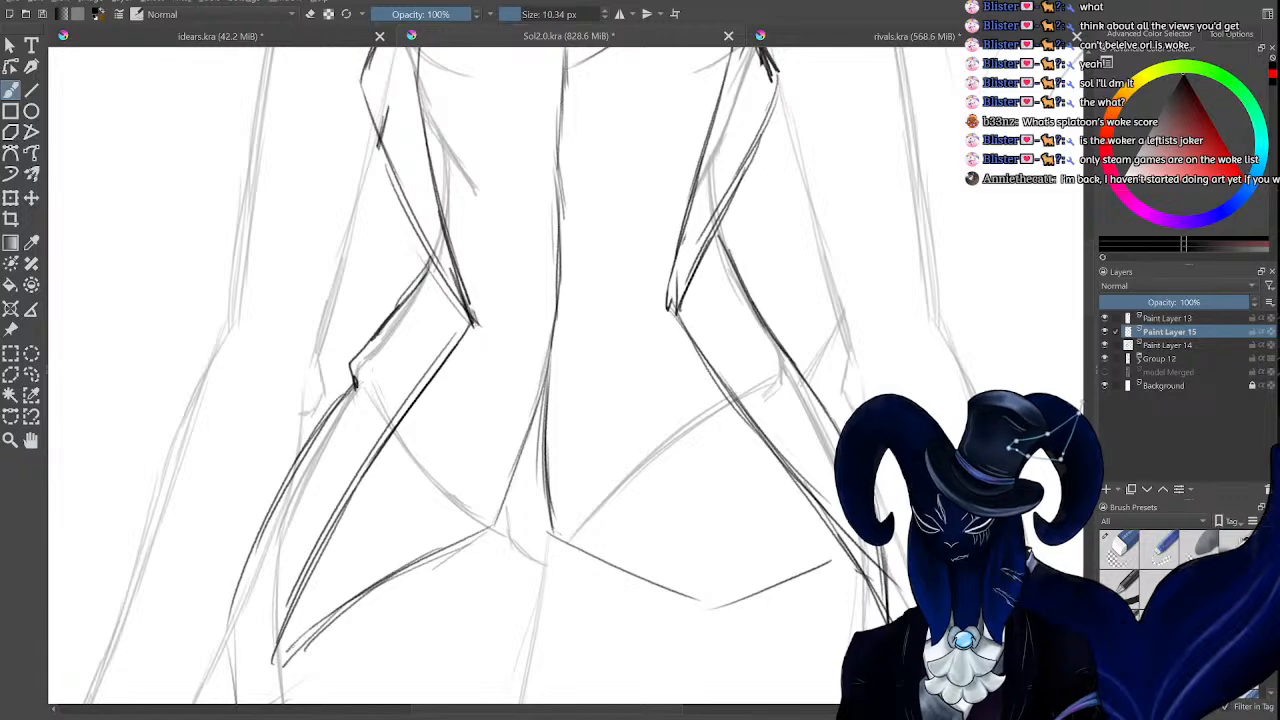
key("ctrl+z")
key("ctrl+z")
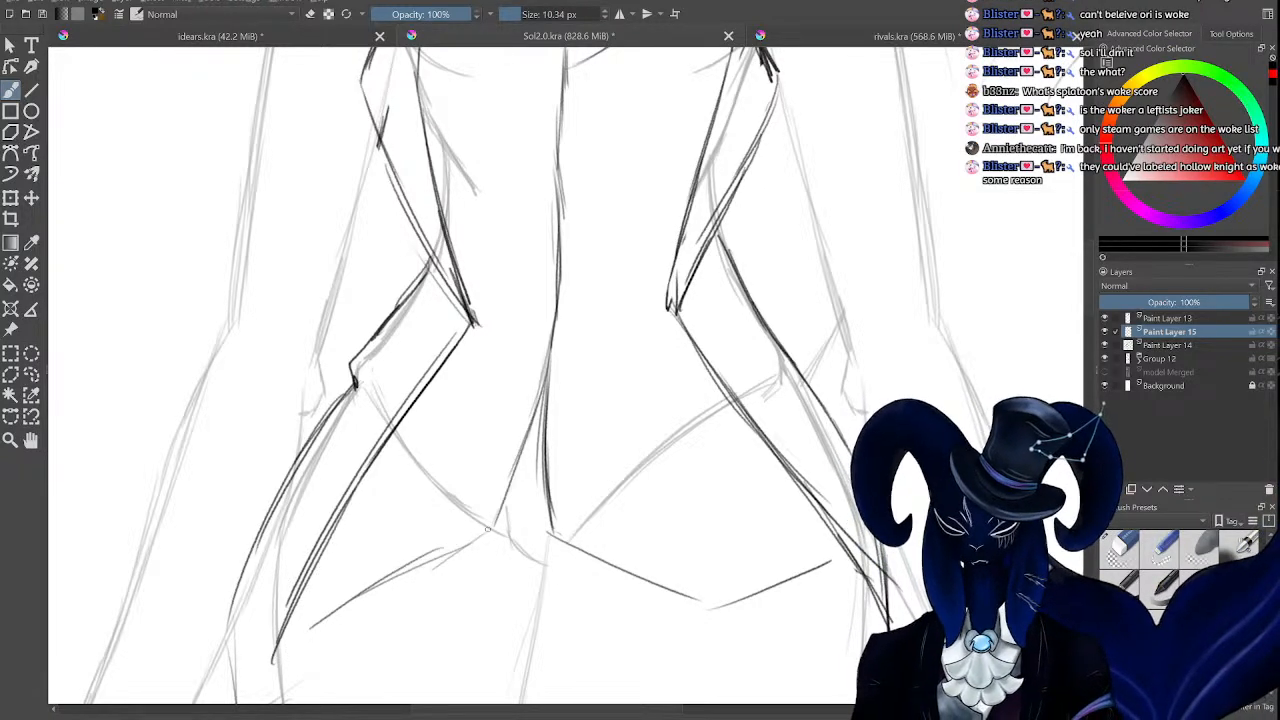
left_click_drag(488, 530, 296, 618)
Examine the waistcoat's hem and split front closure against the proportions of the whole figure.
key("minus")
key("minus")
key("minus")
key("minus")
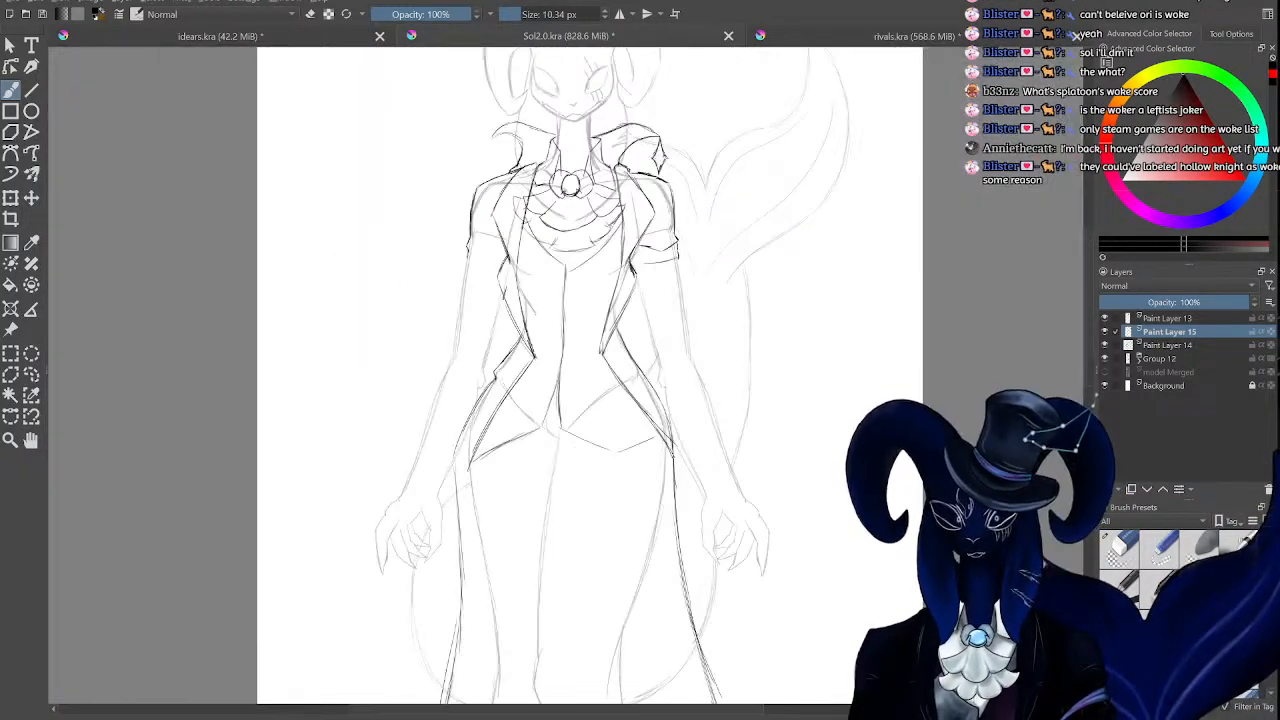
key("plus")
key("plus")
key("plus")
key("plus")
key("minus")
key("minus")
key("minus")
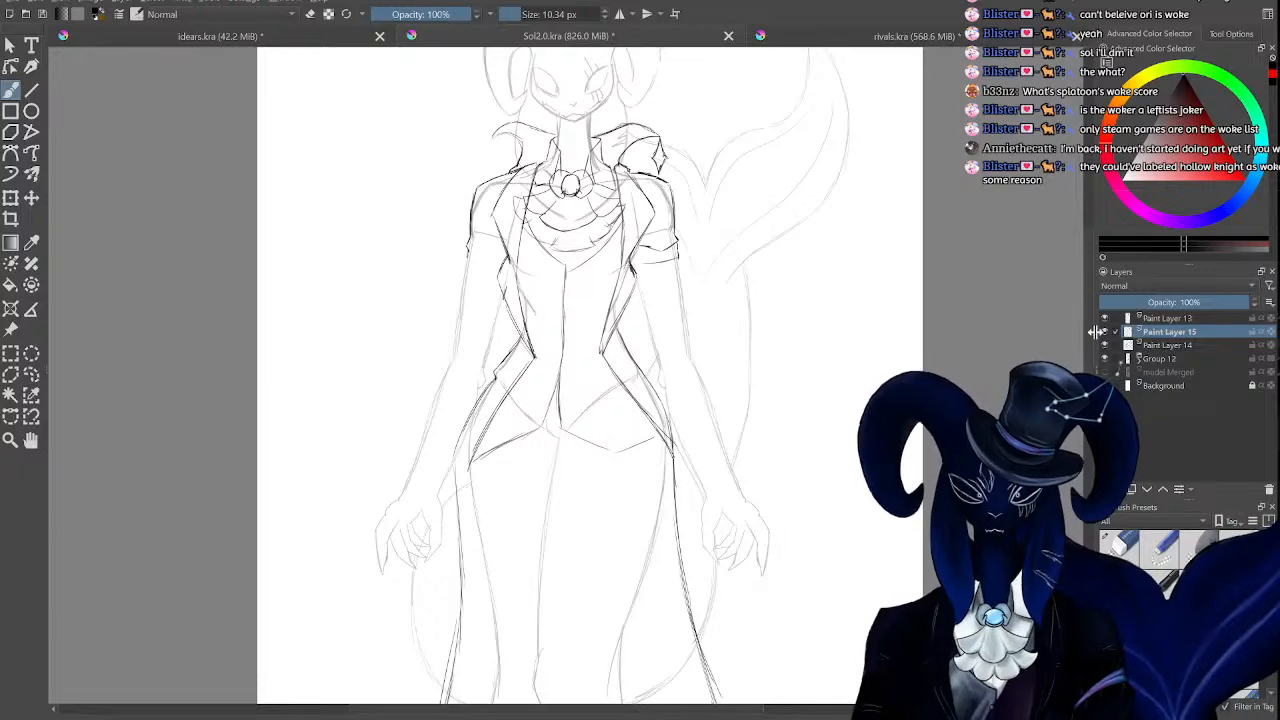
key("plus")
key("plus")
key("minus")
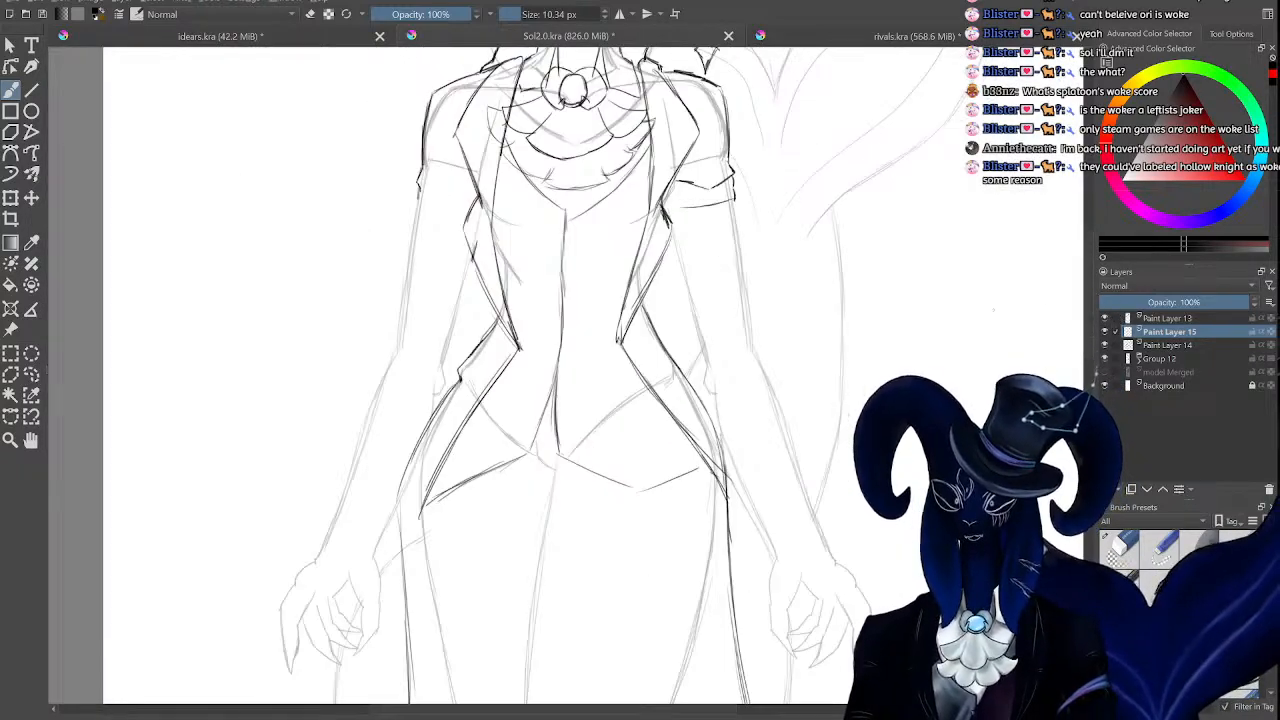
key("minus")
key("minus")
key("plus")
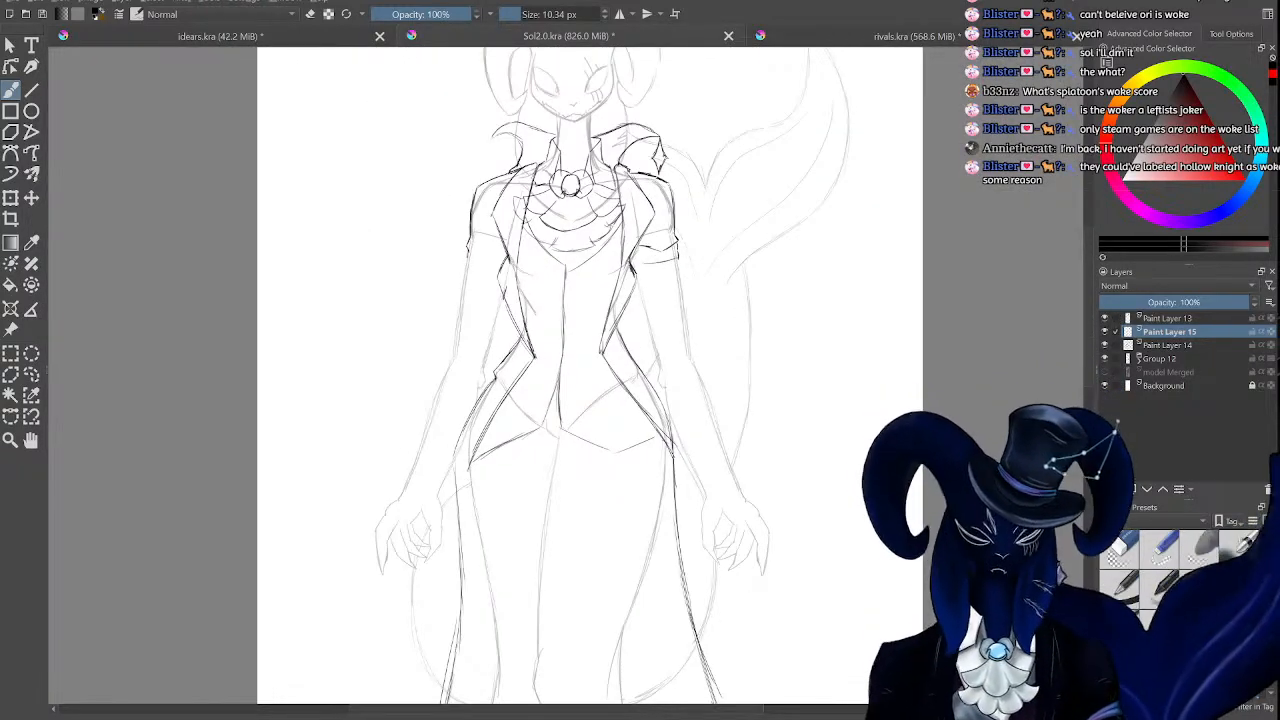
key("plus")
key("plus")
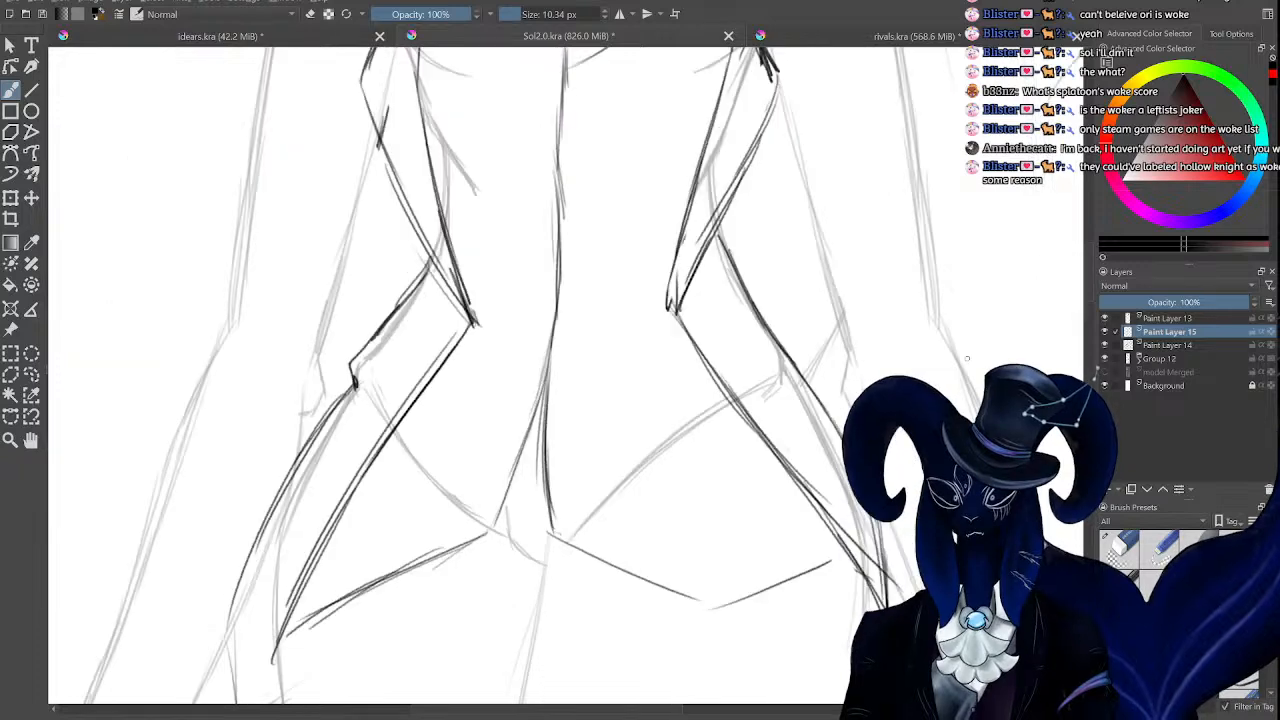
key("minus")
key("minus")
key("plus")
key("minus")
key("minus")
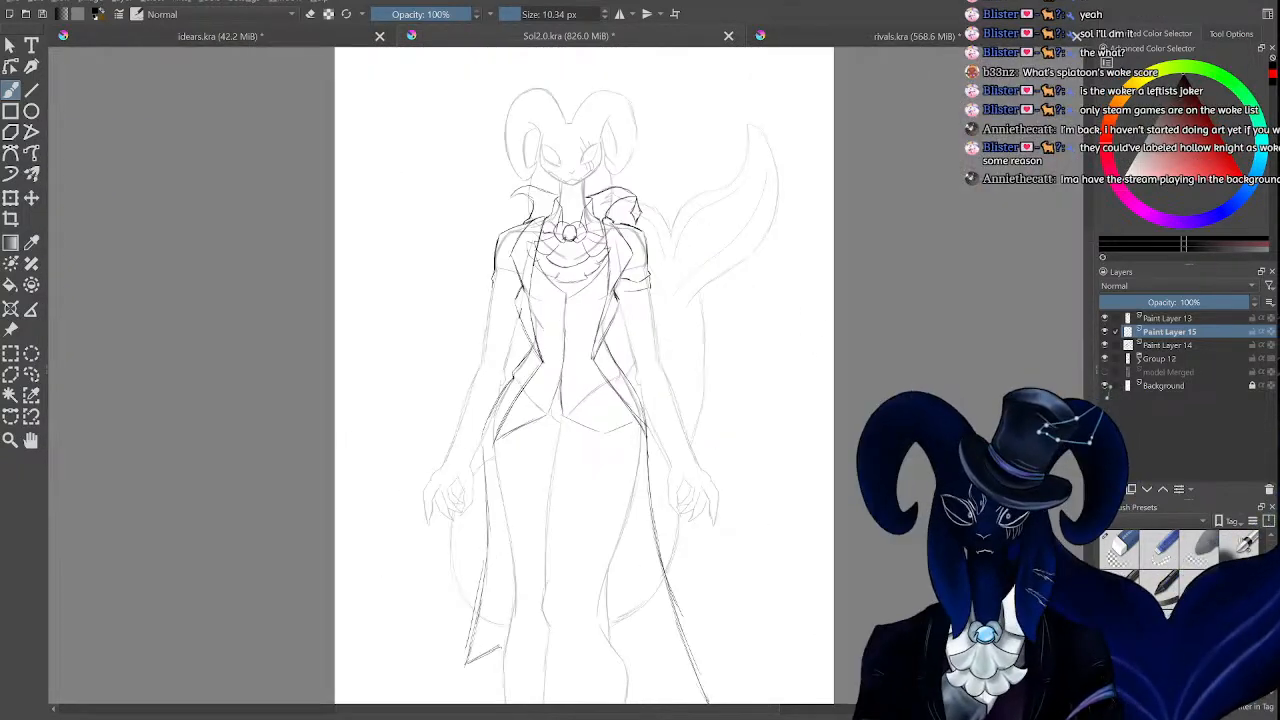
key("minus")
key("plus")
key("plus")
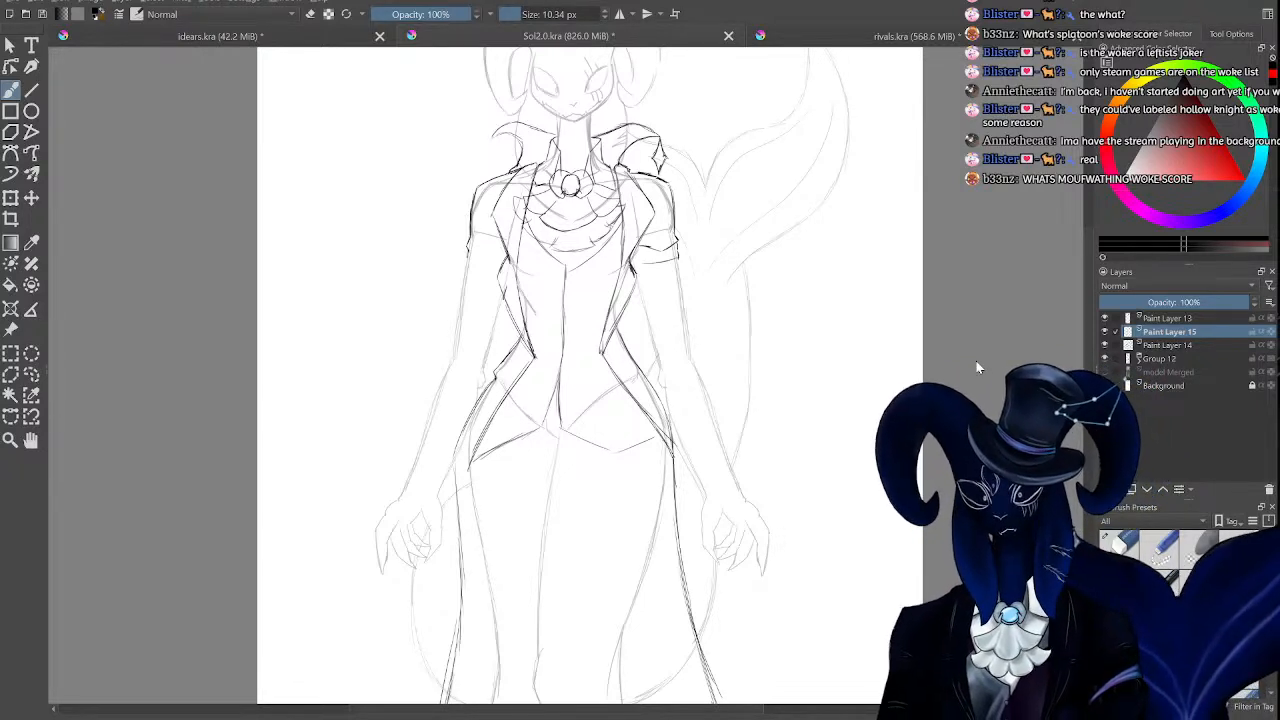
Save the drawing and erase the slanted edge branching off the waistcoat's lower front closure.
key("ctrl+s")
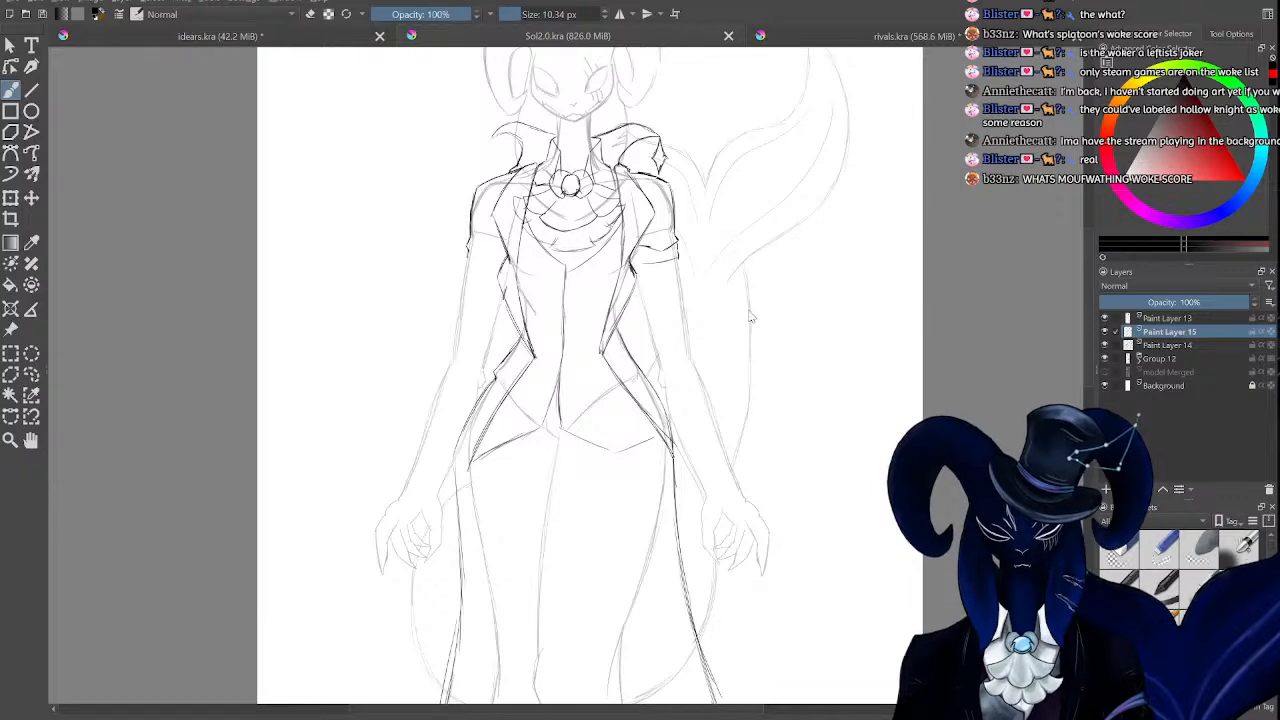
mouse_move(1087, 303)
left_mouse_down()
mouse_move(1102, 284)
mouse_move(1090, 277)
mouse_move(1086, 323)
left_mouse_up()
key("plus")
key("plus")
key("minus")
key("plus")
key("plus")
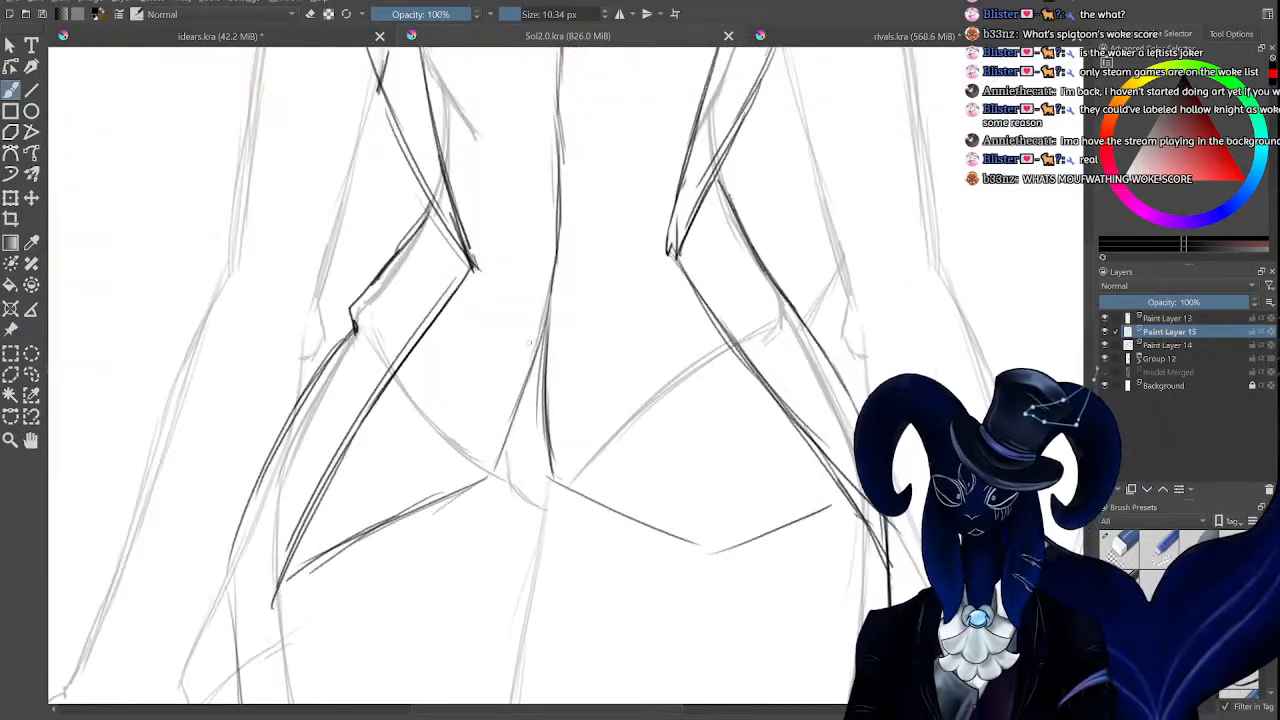
key("e")
mouse_move(545, 365)
left_mouse_down()
mouse_move(534, 314)
mouse_move(515, 398)
left_mouse_up()
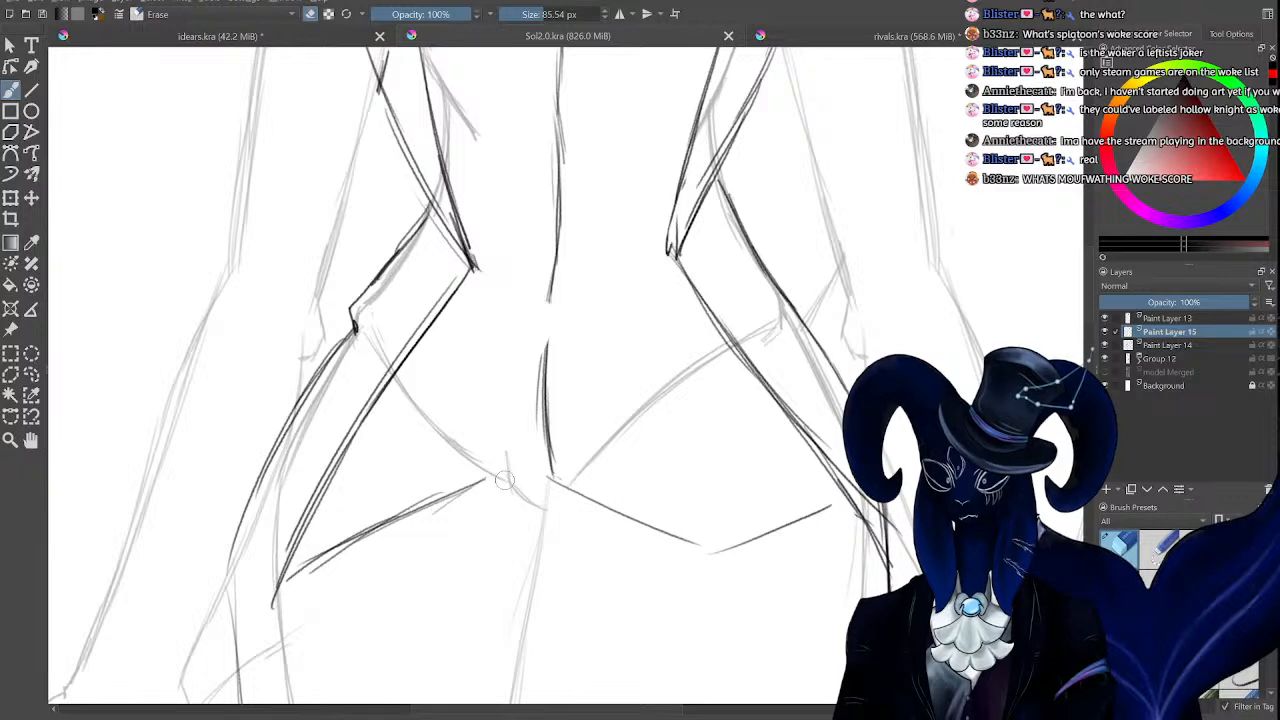
key("ctrl+z")
key("ctrl+z")
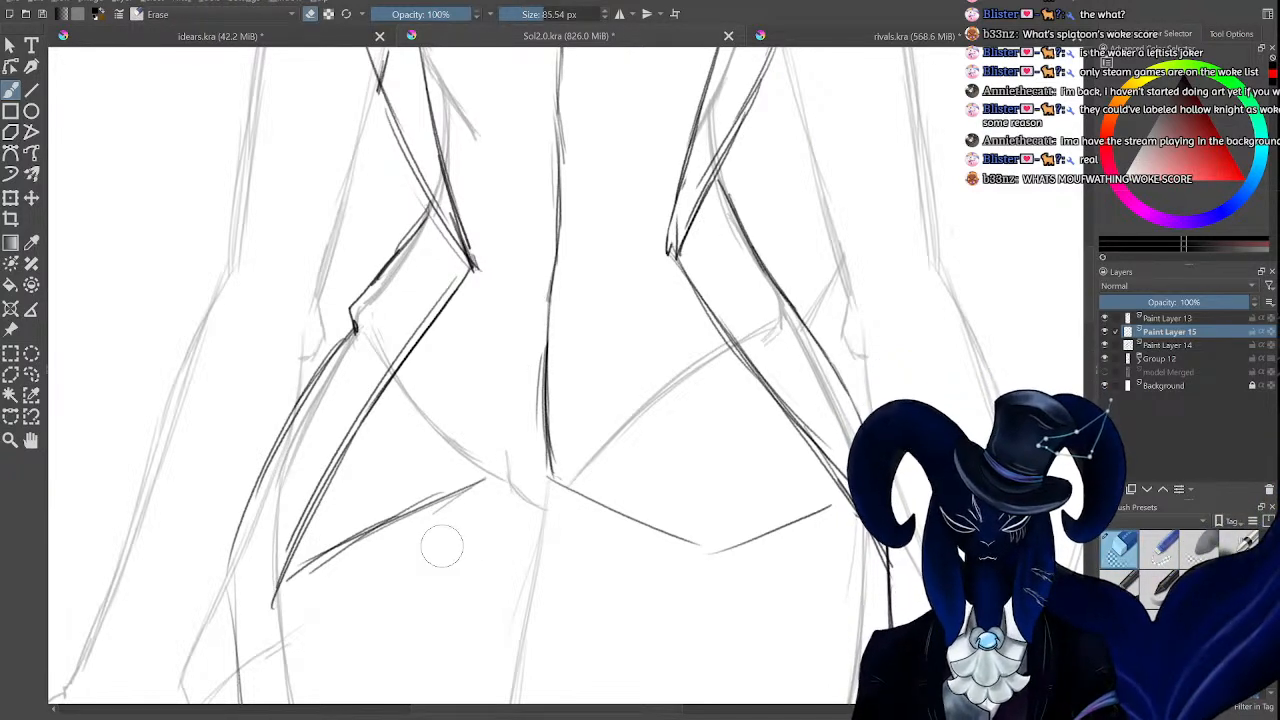
Replace the waistcoat's viewer-left hem with a downward point matching the other side, cleaning up its stray line ends.
left_click_drag(475, 490, 300, 585)
key("e")
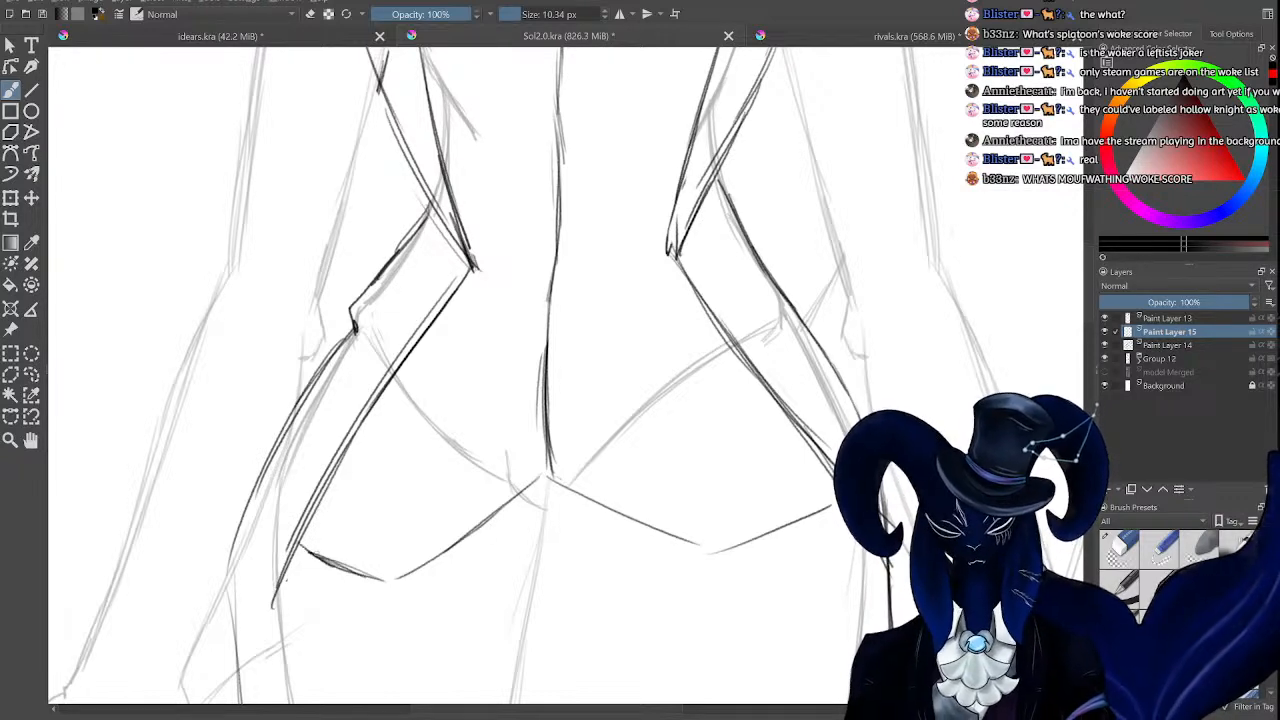
key("ctrl+minus")
key("ctrl+minus")
key("e")
mouse_move(474, 478)
left_mouse_down()
mouse_move(445, 468)
mouse_move(476, 471)
left_mouse_up()
key("e")
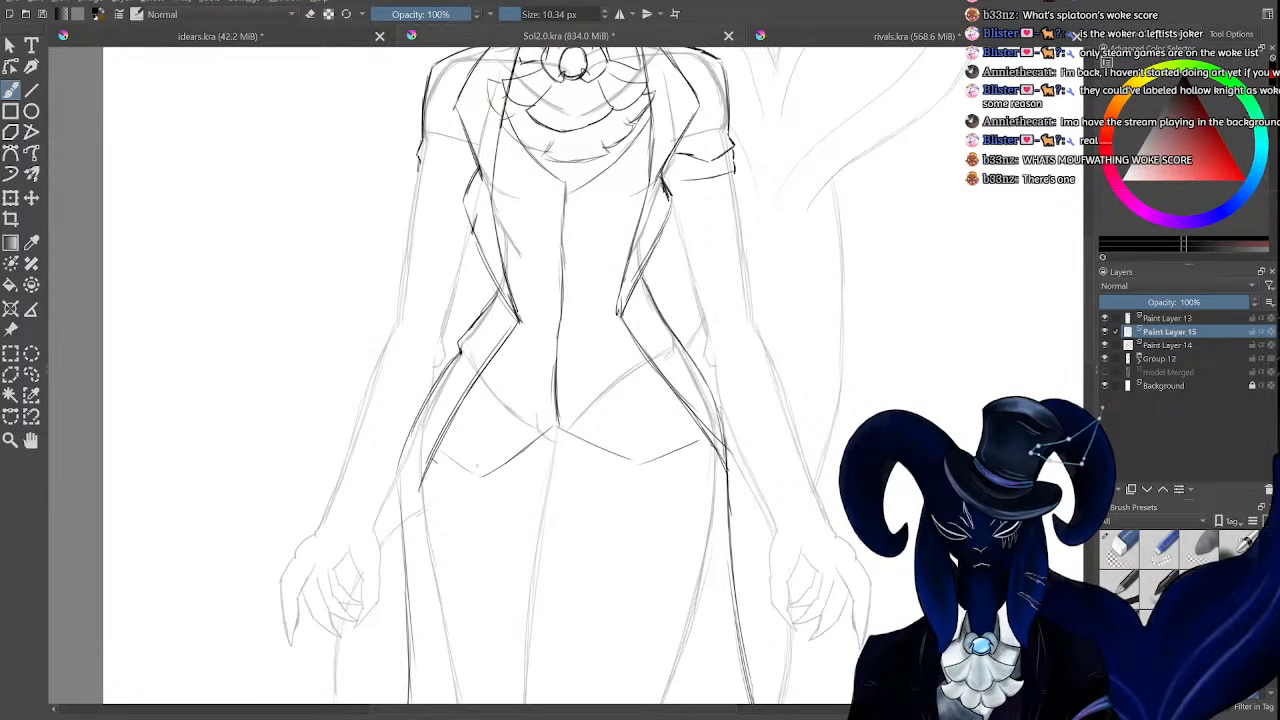
Examine the two-pointed waistcoat hem and the curve of the front closure close up and across the figure.
key("ctrl+minus")
key("ctrl+minus")
key("ctrl+minus")
key("ctrl+plus")
key("ctrl+plus")
key("ctrl+plus")
key("ctrl+plus")
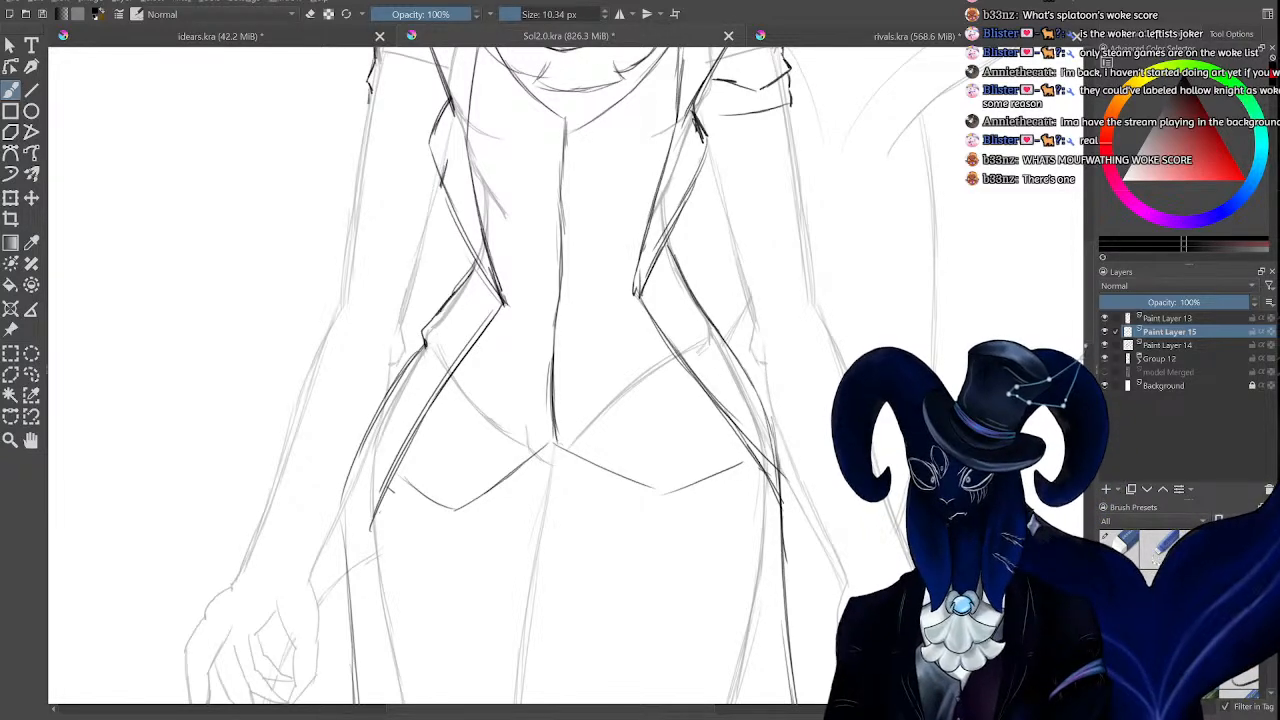
key("ctrl+minus")
key("ctrl+minus")
key("ctrl+minus")
key("ctrl+plus")
key("ctrl+plus")
key("ctrl+plus")
key("ctrl+minus")
key("ctrl+minus")
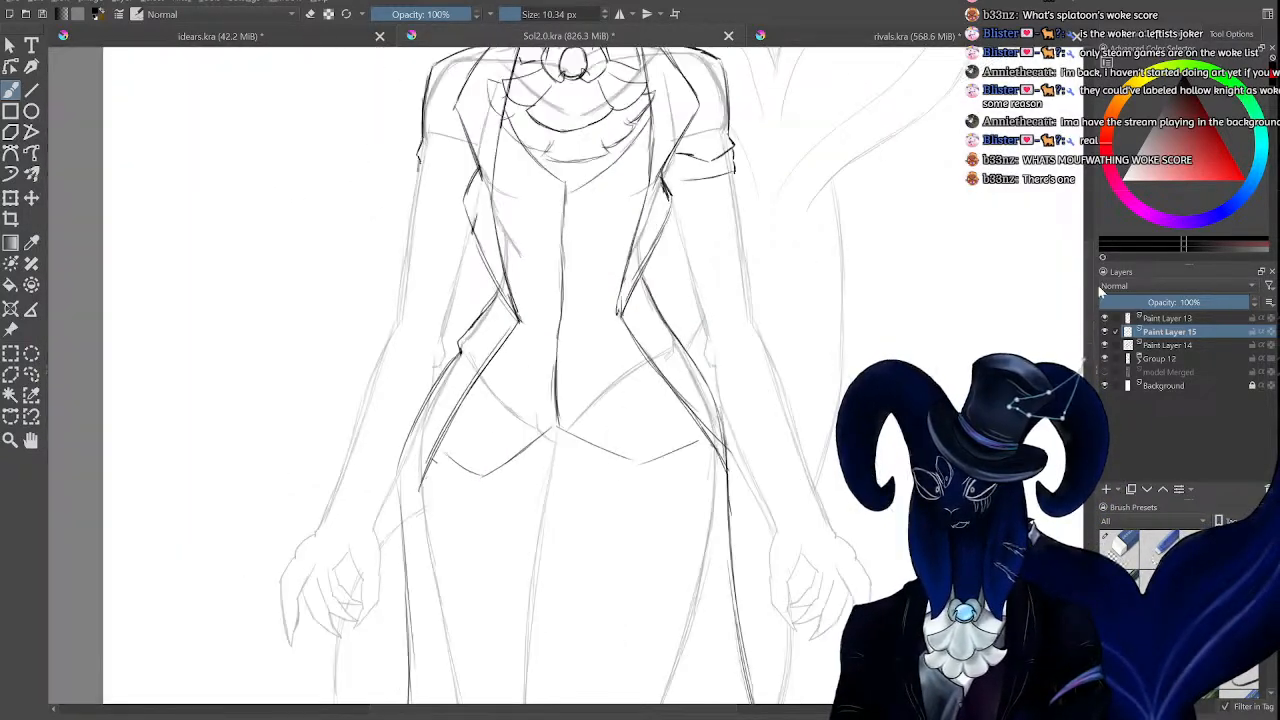
key("ctrl+plus")
key("ctrl+plus")
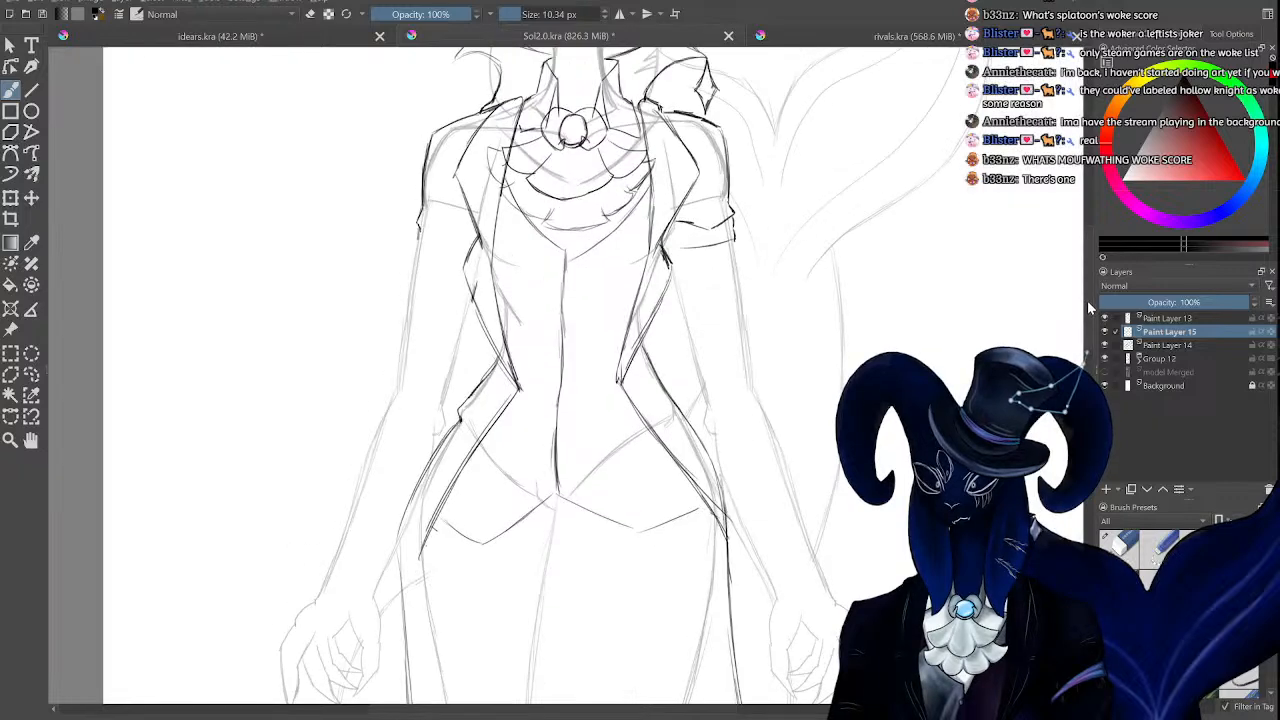
key("ctrl+minus")
key("ctrl+minus")
key("ctrl+minus")
key("ctrl+plus")
key("ctrl+plus")
key("ctrl+plus")
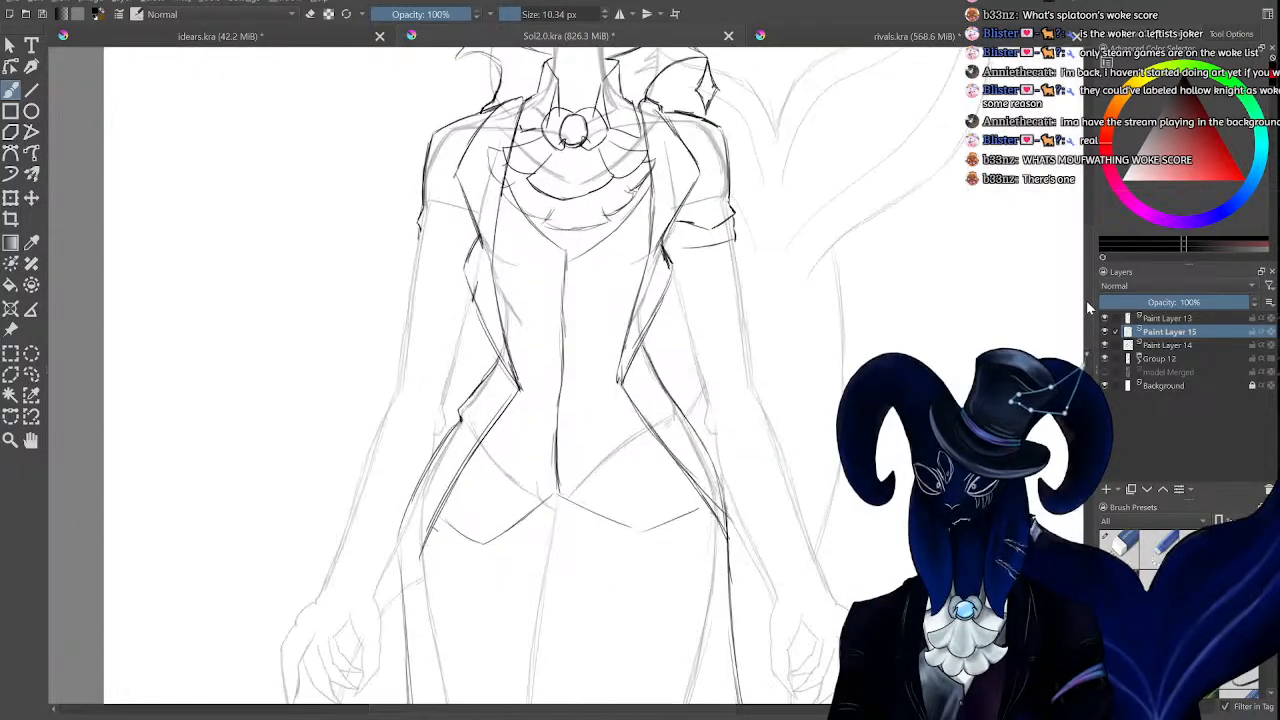
Erase the lower part of the waistcoat's front closure and redraw it straight down to the hem's centre.
key("e")
left_click_drag(555, 375, 554, 512)
key("e")
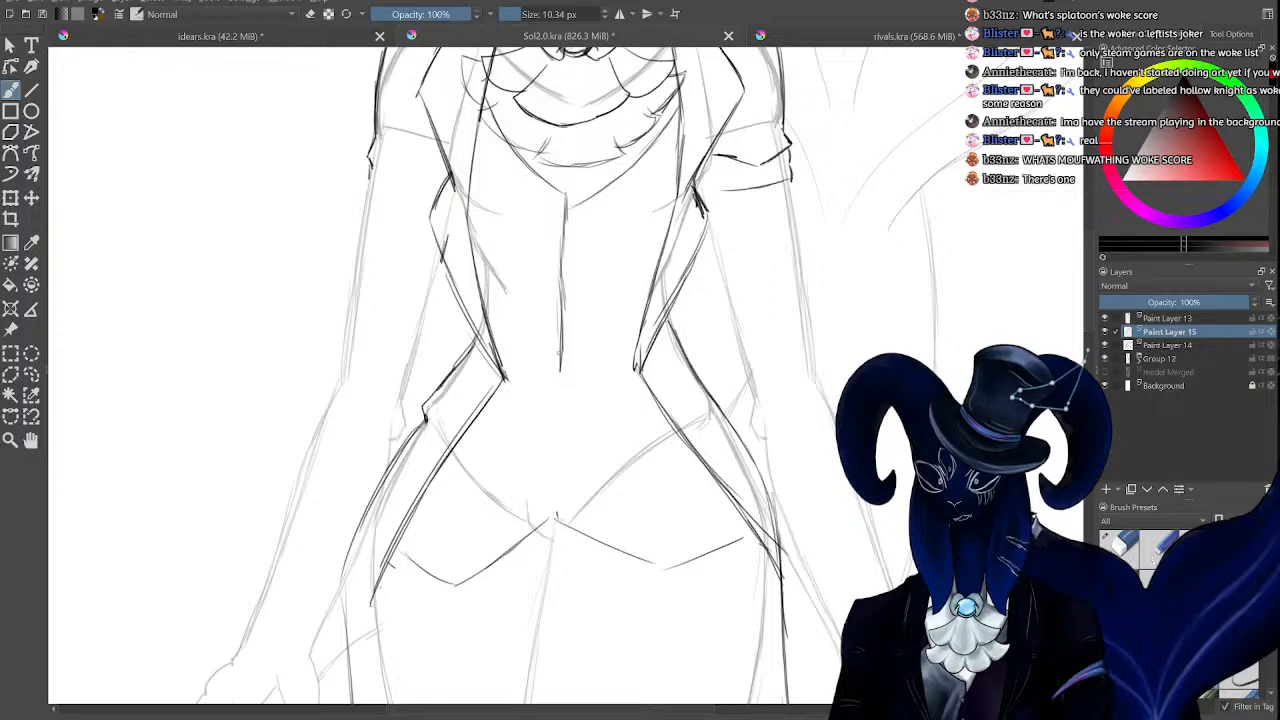
left_click_drag(560, 372, 561, 455)
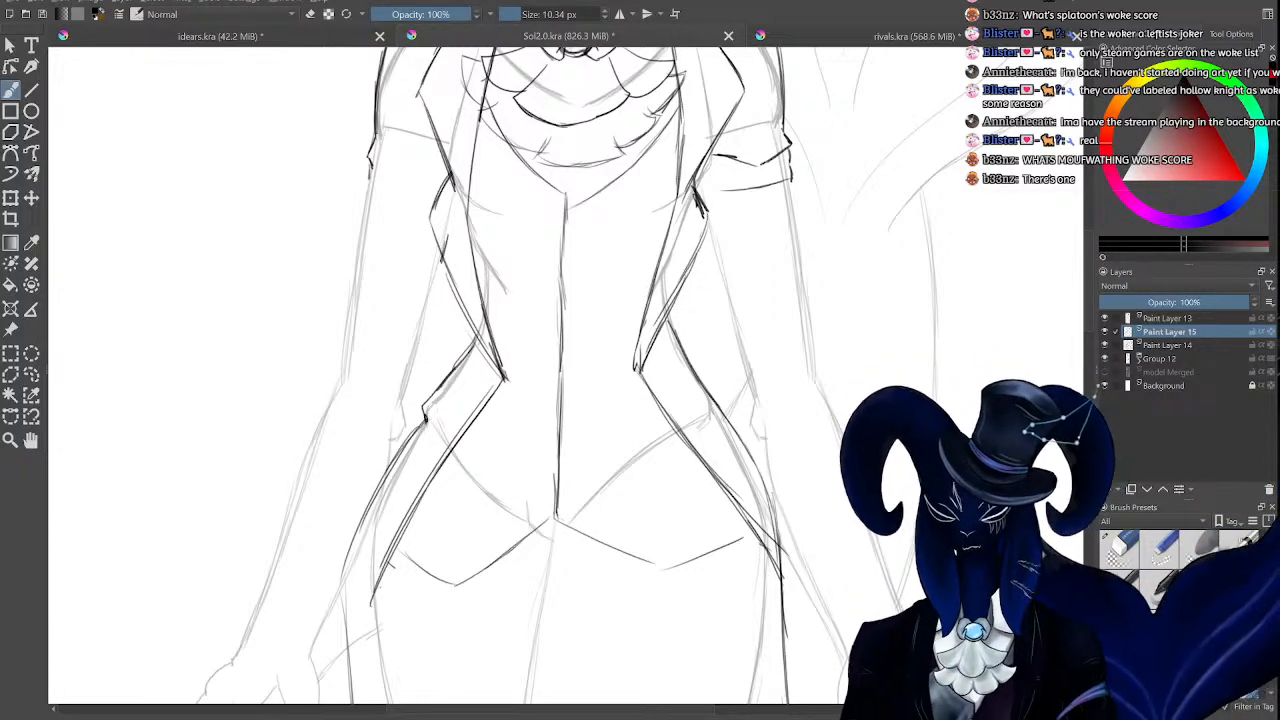
Examine the straightened front closure together with the ruffles, lapels and hem on the full figure.
mouse_move(1088, 320)
left_mouse_down()
mouse_move(1087, 280)
mouse_move(1097, 317)
mouse_move(1088, 307)
left_mouse_up()
key("ctrl+plus")
key("ctrl+plus")
key("ctrl+minus")
key("ctrl+minus")
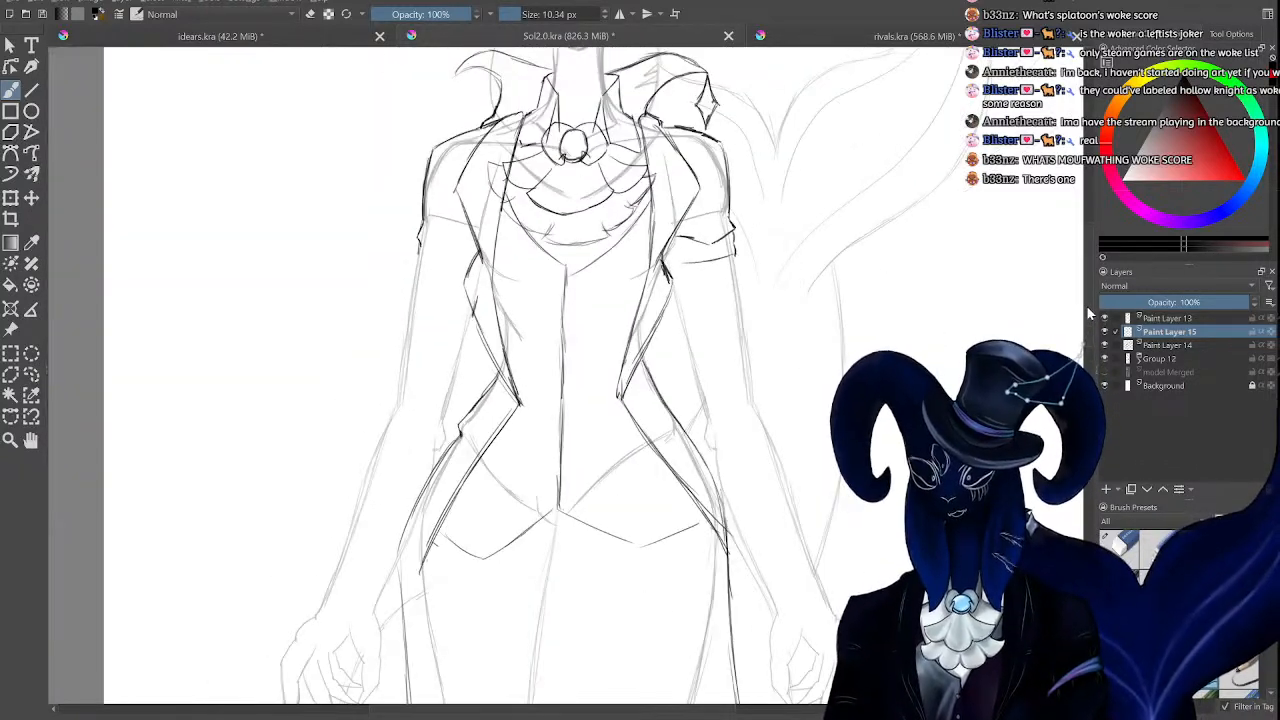
key("ctrl+minus")
key("ctrl+minus")
key("ctrl+plus")
key("ctrl+plus")
key("ctrl+plus")
key("ctrl+minus")
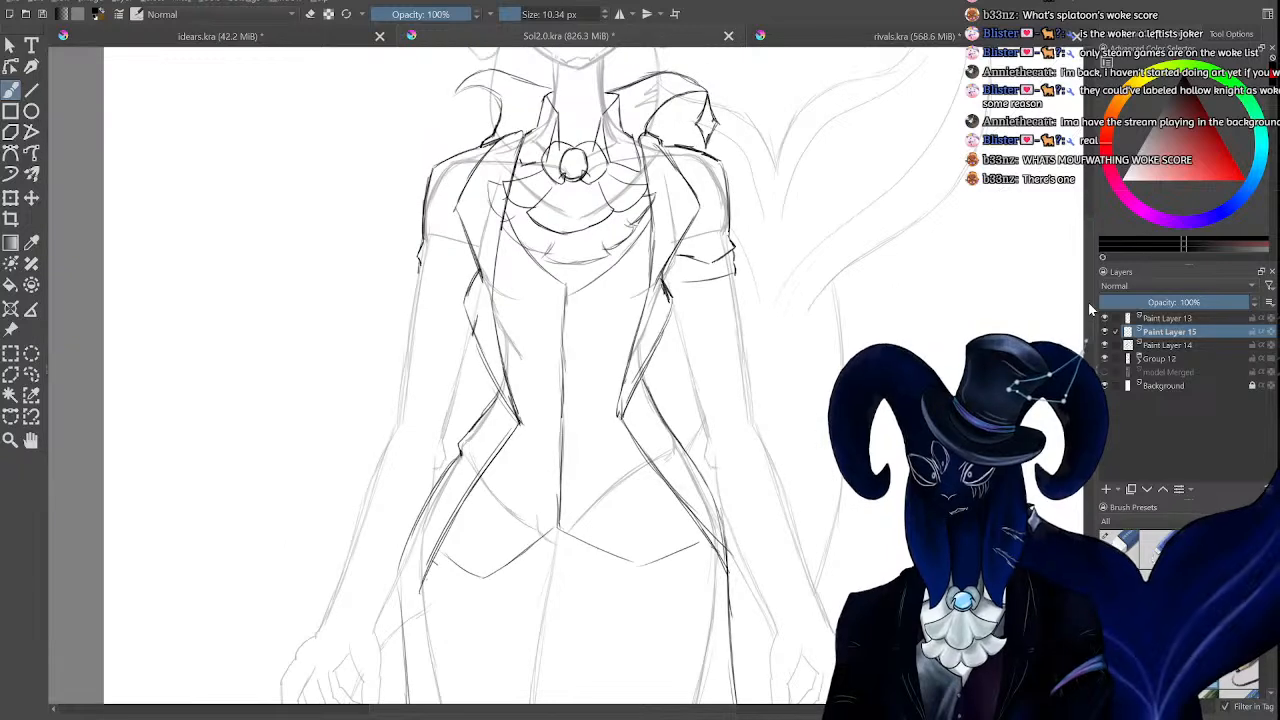
key("ctrl+plus")
key("ctrl+minus")
key("ctrl+minus")
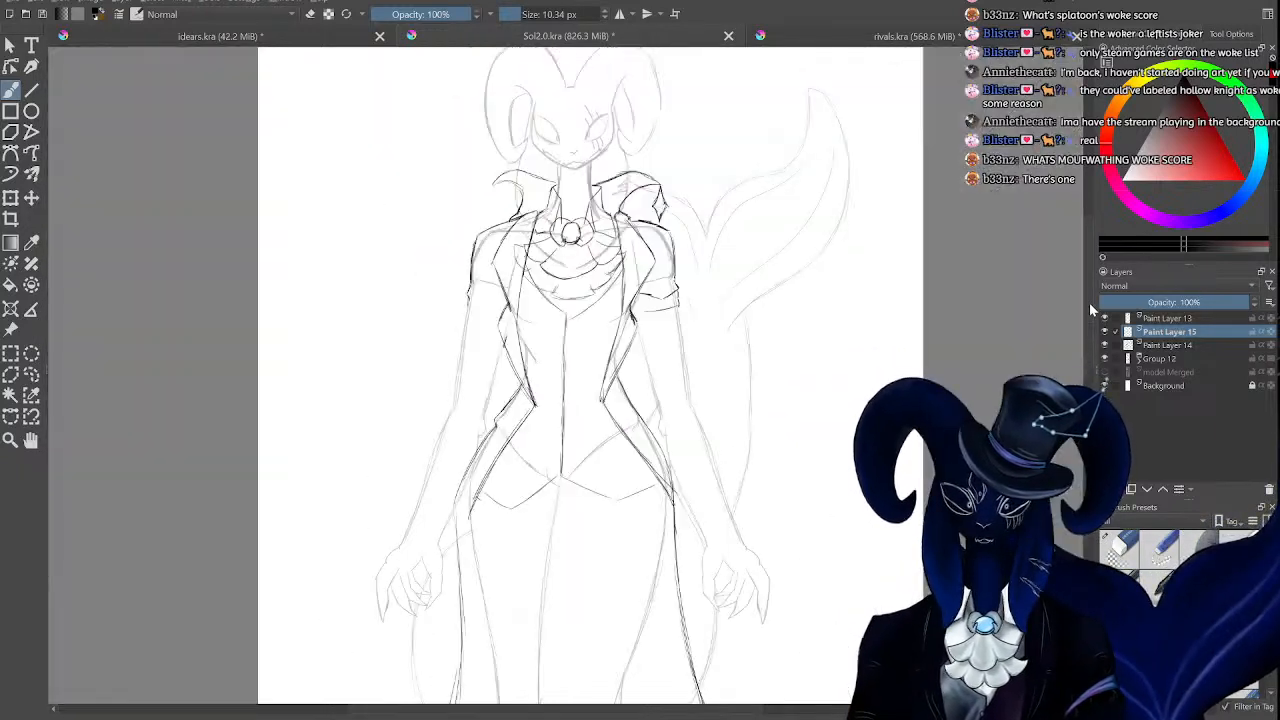
left_click_drag(1089, 302, 1087, 284)
key("ctrl+plus")
key("ctrl+plus")
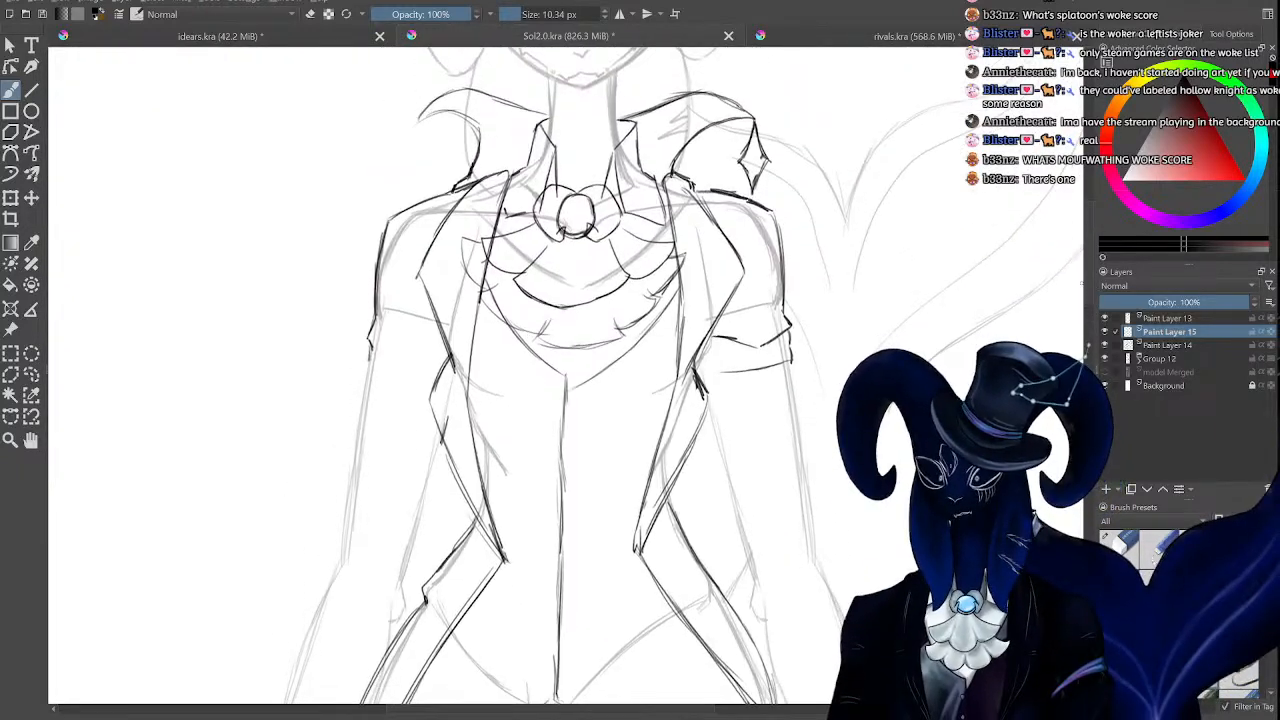
key("ctrl+plus")
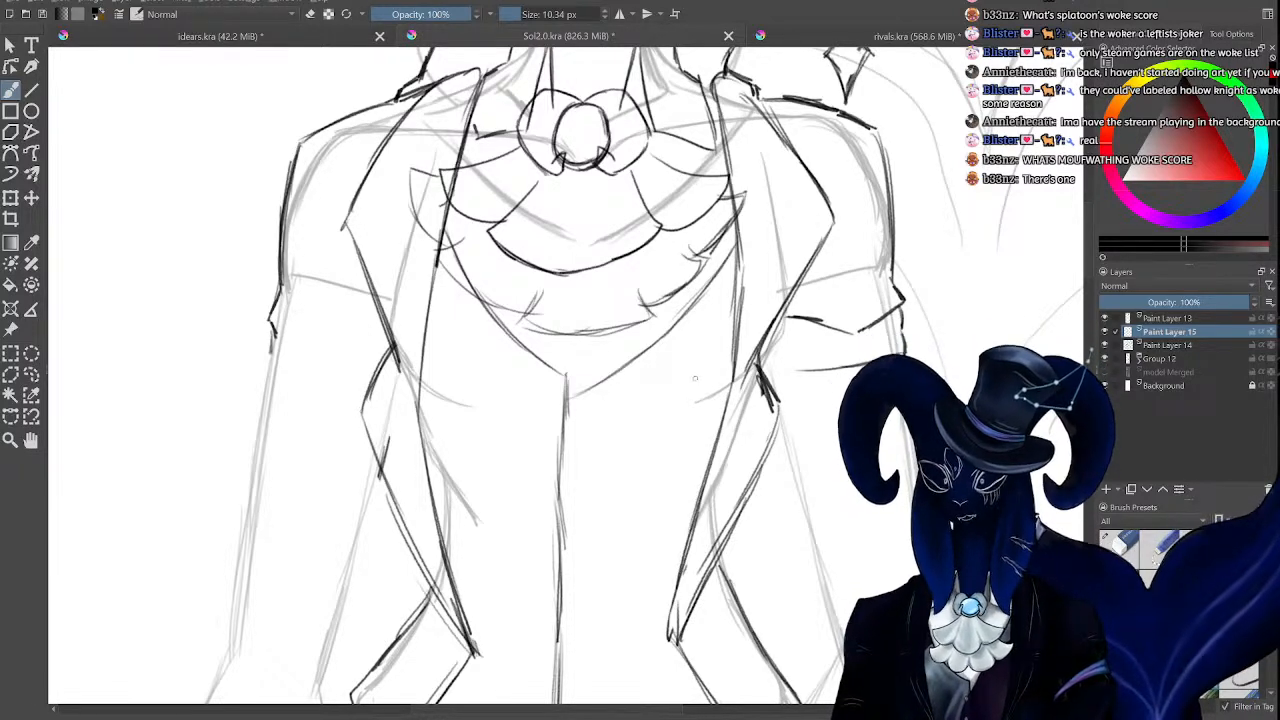
key("ctrl+minus")
key("ctrl+minus")
key("ctrl+minus")
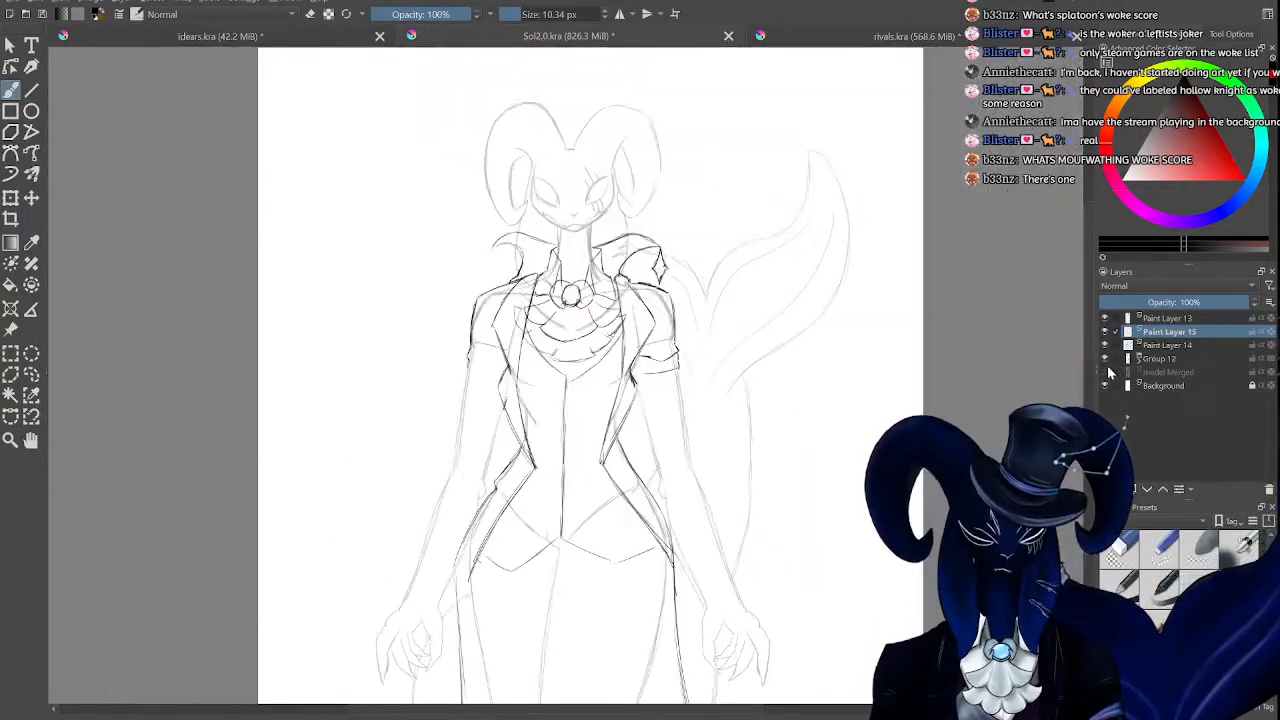
Compare the outfit sketch with the model Merged artwork by briefly showing that layer.
key("ctrl+plus")
left_click(1105, 372)
left_click(1105, 372)
key("ctrl+plus")
key("ctrl+plus")
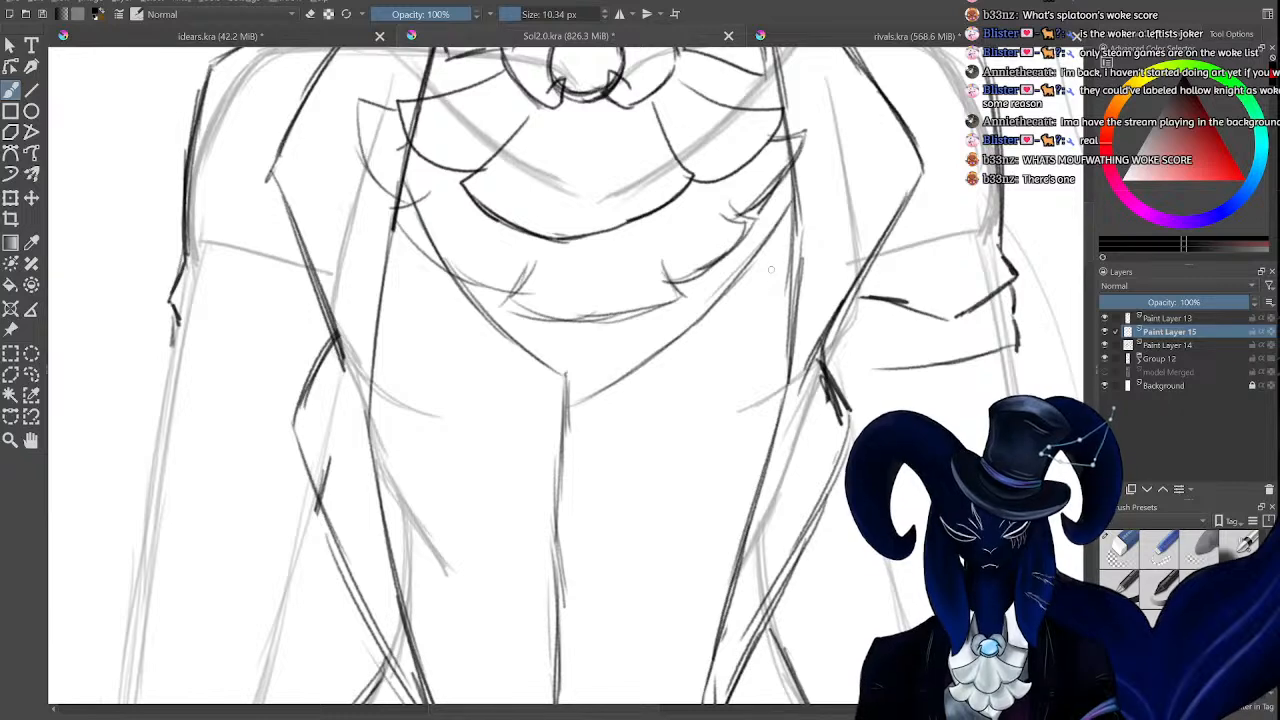
Sketch a long curve from the waistcoat's neckline point, bowing left of the front closure and sweeping across it to the opposite hip.
key("ctrl+minus")
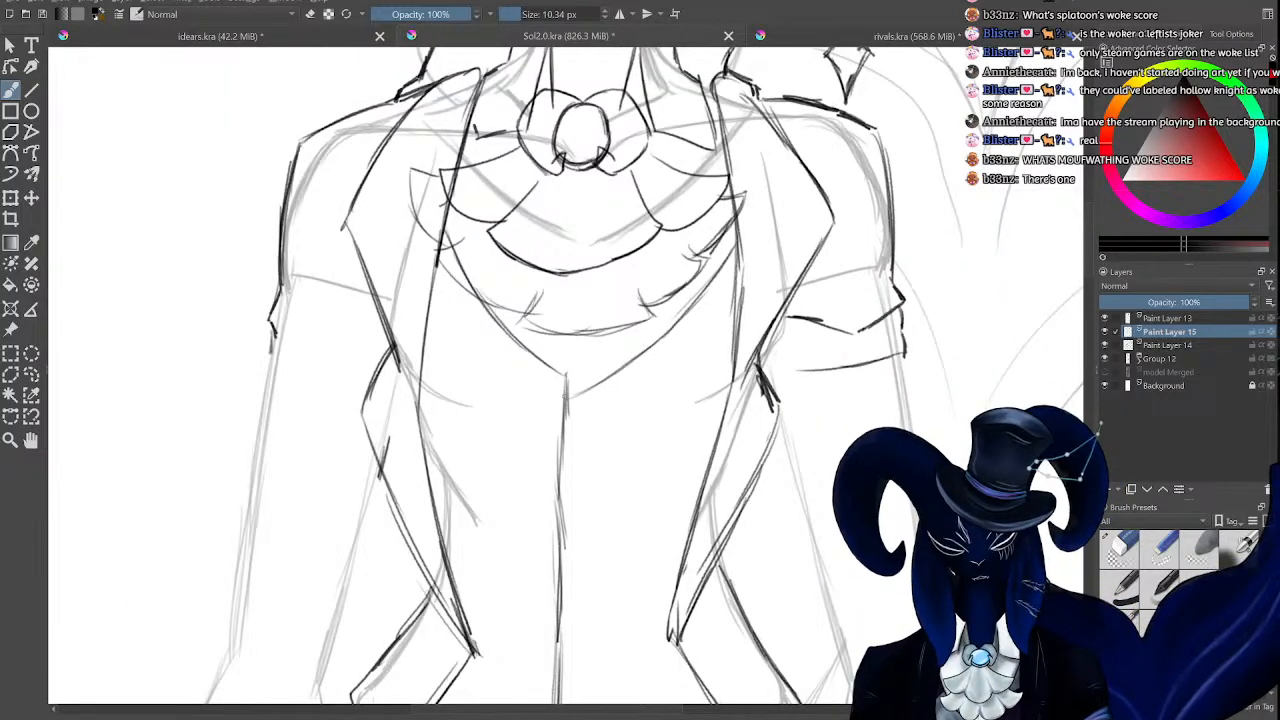
mouse_move(563, 395)
left_mouse_down()
mouse_move(530, 428)
mouse_move(492, 540)
mouse_move(500, 600)
left_mouse_up()
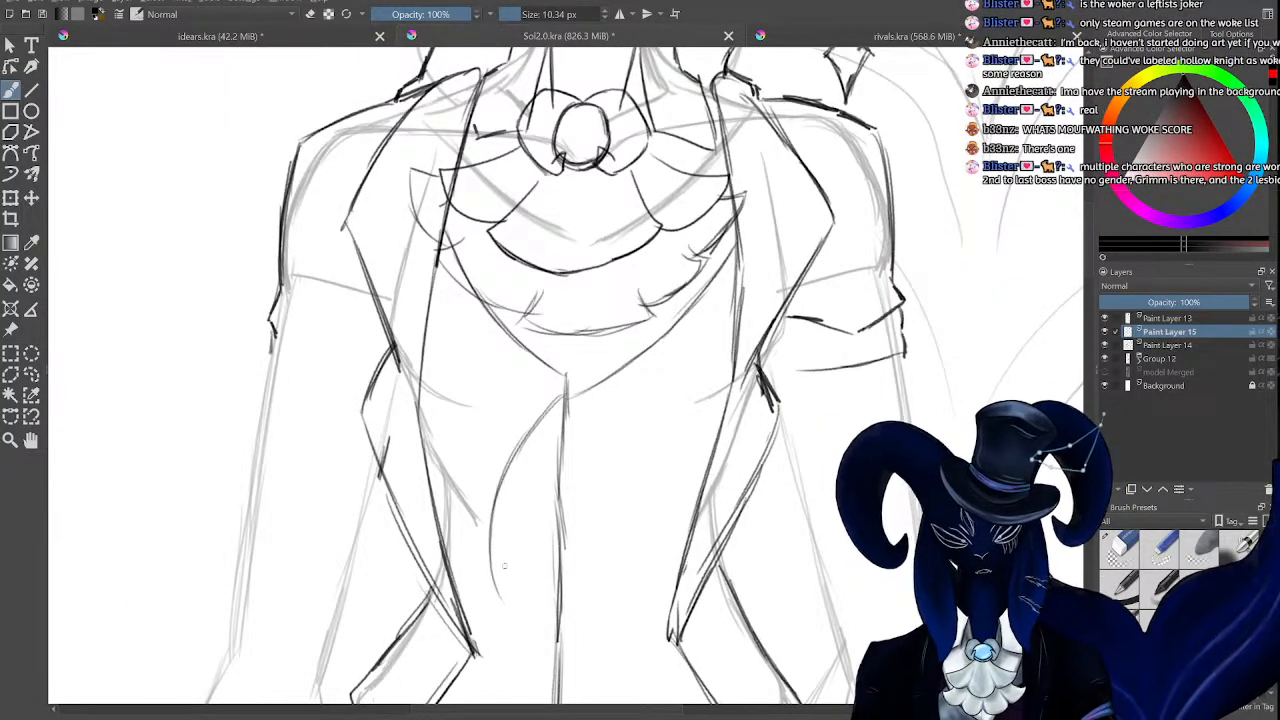
left_click_drag(492, 526, 522, 650)
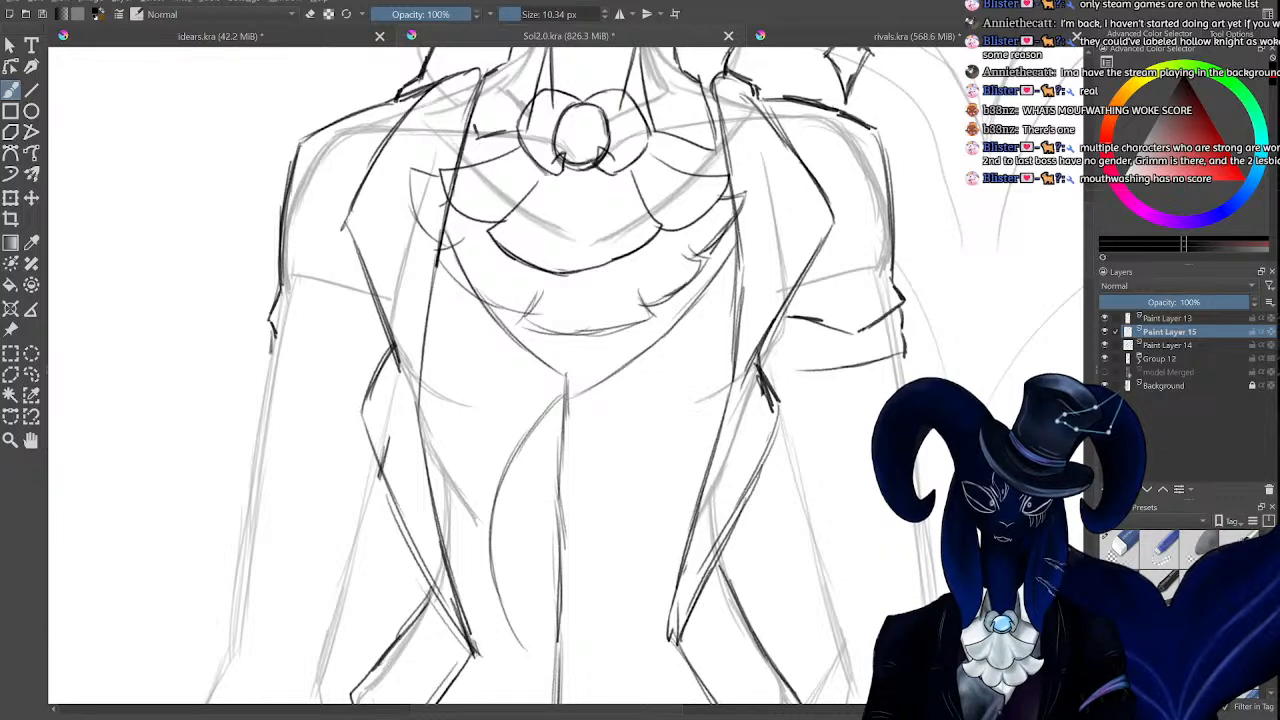
scroll(560, 380, "down", 5)
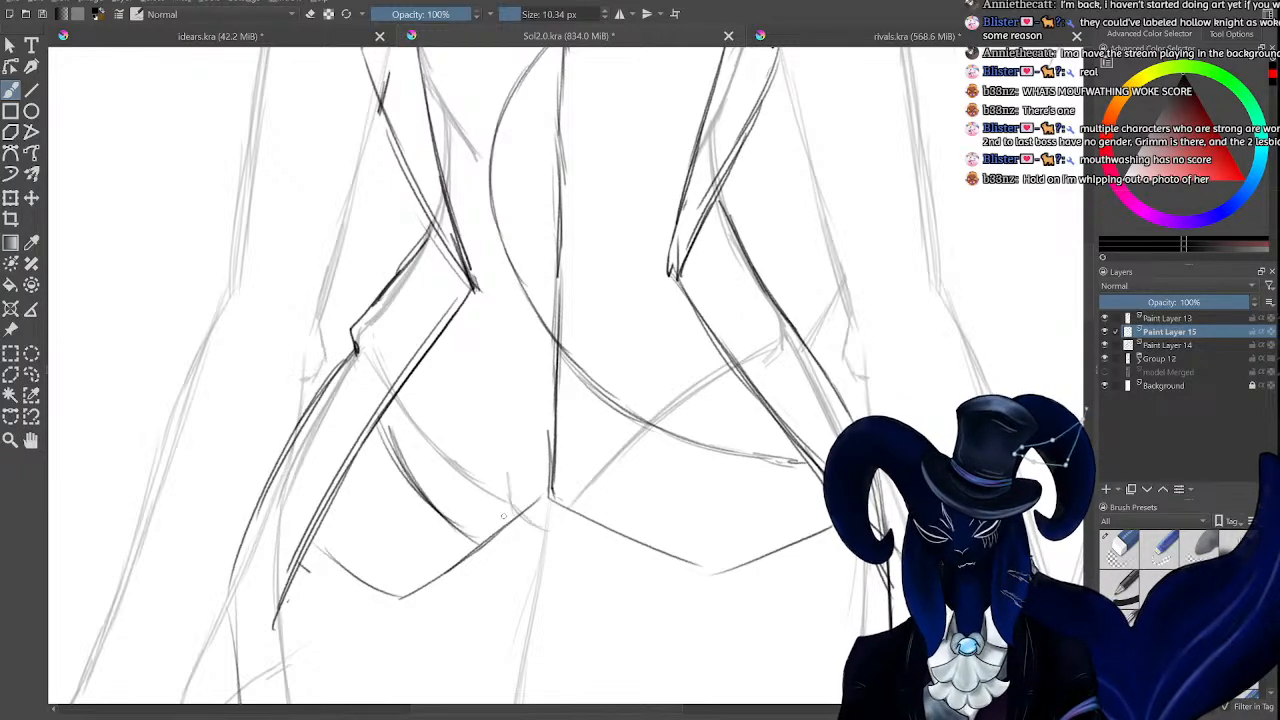
left_click_drag(1088, 308, 1082, 243)
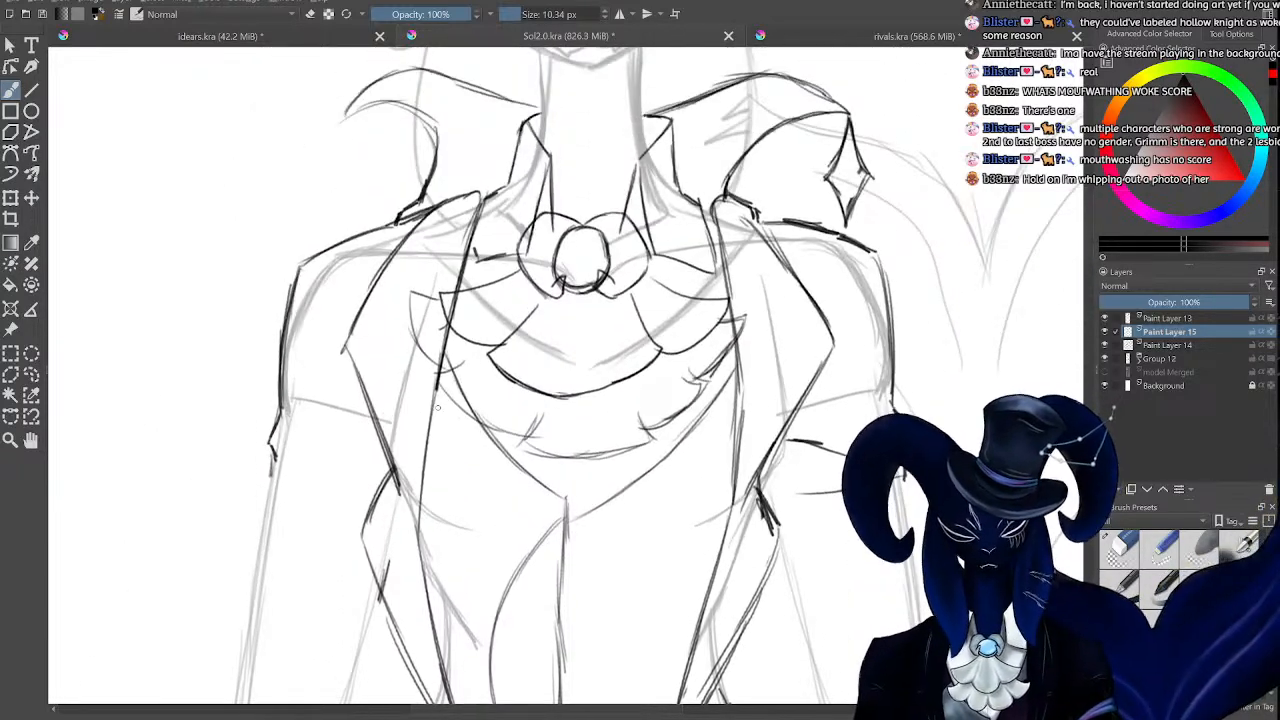
Examine the new waistcoat curve together with the neckline, jabot and lapels at different magnifications.
key("ctrl+minus")
key("ctrl+minus")
key("ctrl+minus")
key("ctrl+minus")
key("ctrl+minus")
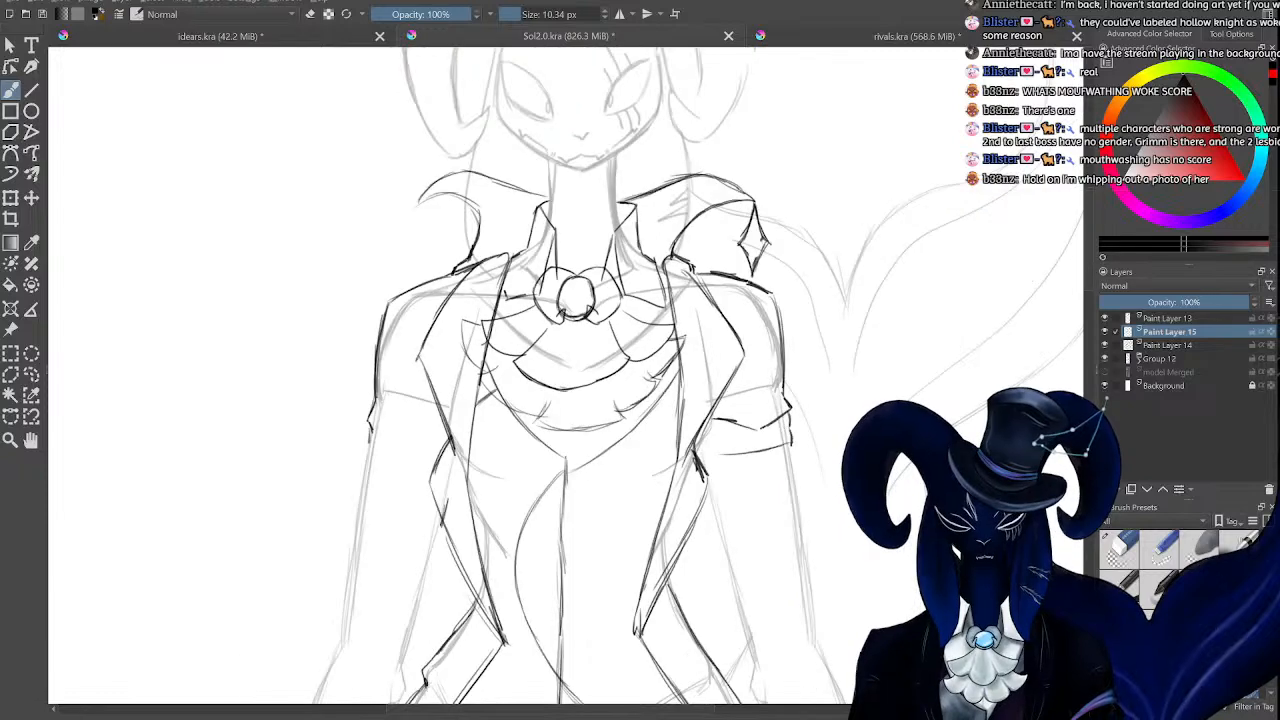
key("ctrl+plus")
key("ctrl+plus")
key("ctrl+plus")
key("ctrl+plus")
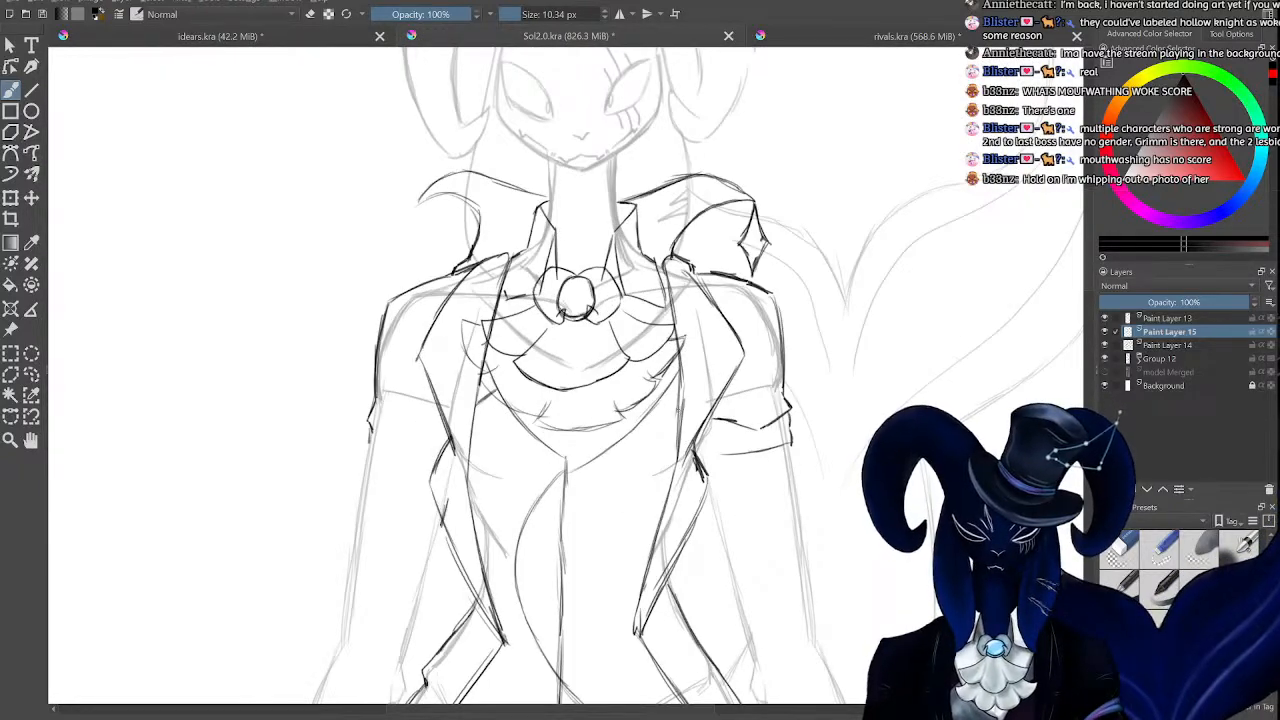
key("ctrl+minus")
key("ctrl+minus")
key("ctrl+minus")
key("ctrl+minus")
key("ctrl+plus")
key("ctrl+plus")
key("ctrl+plus")
key("ctrl+plus")
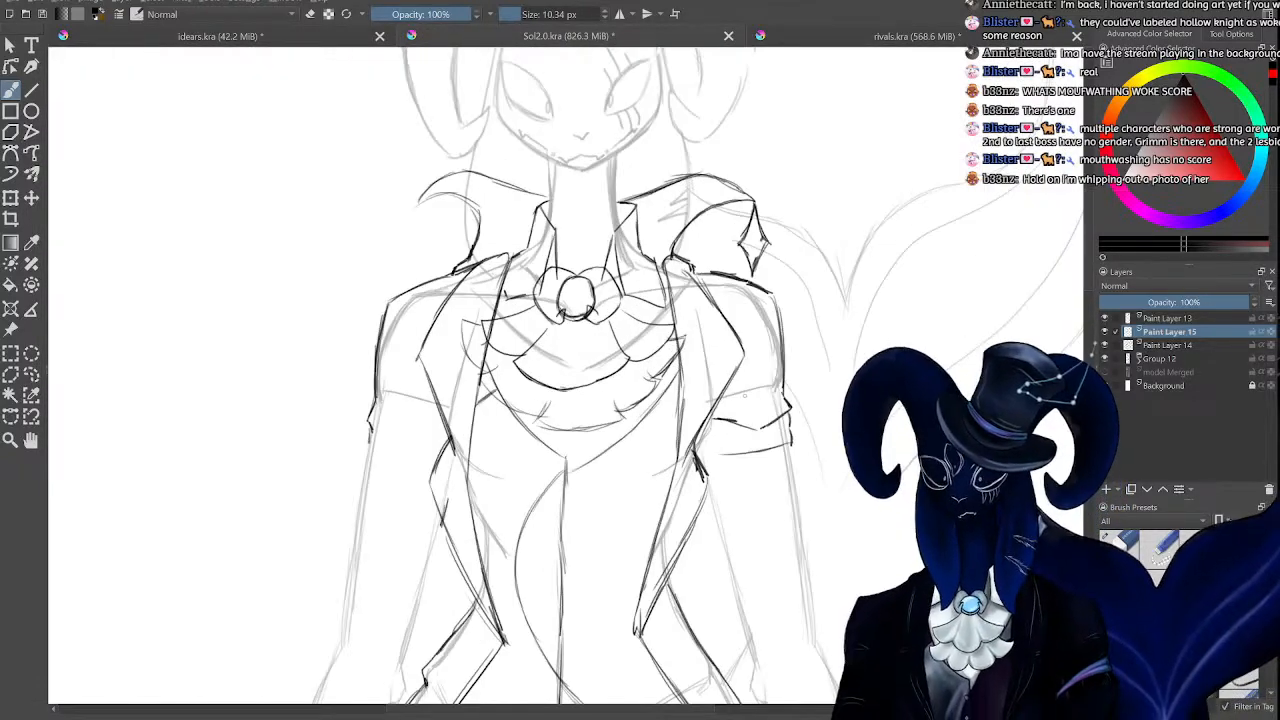
key("ctrl+plus")
key("ctrl+minus")
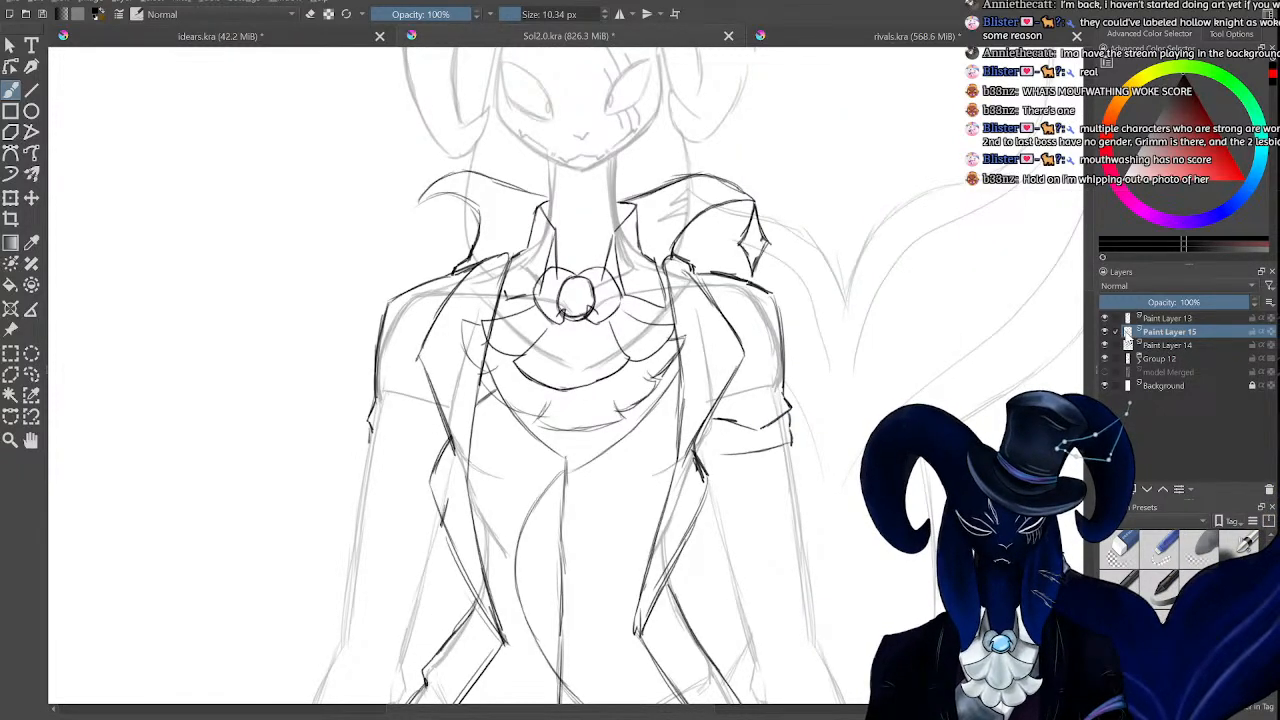
Stretch the waistcoat sketch on Paint Layer 15 upward until its top edge reaches just below the brooch.
key("ctrl+t")
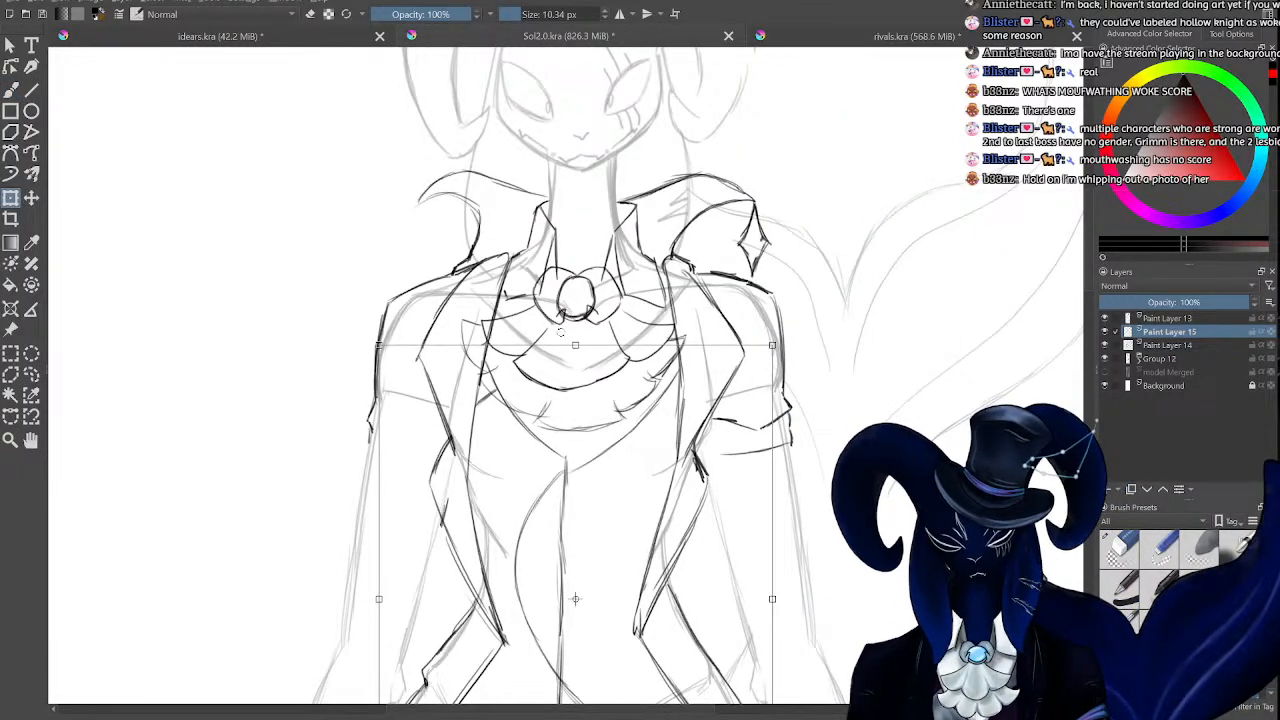
left_click_drag(575, 345, 575, 317)
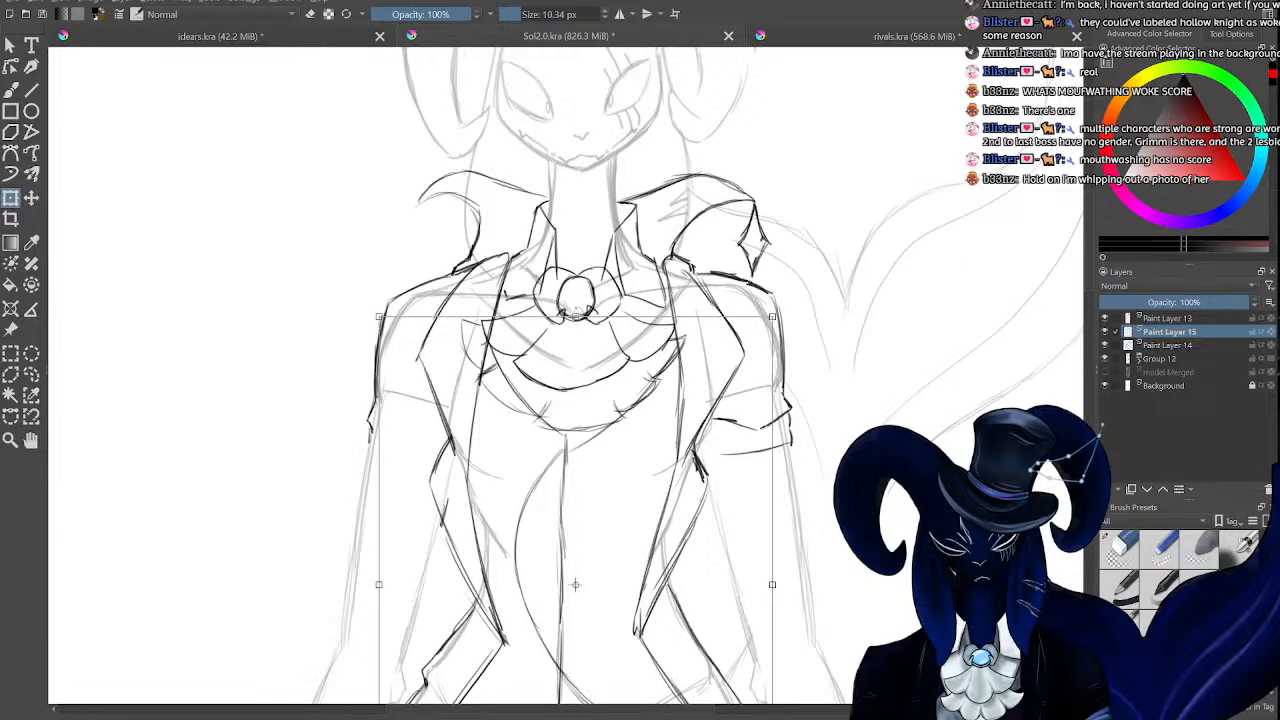
key("ctrl+minus")
key("ctrl+plus")
key("ctrl+plus")
key("ctrl+minus")
key("ctrl+minus")
key("ctrl+minus")
key("ctrl+minus")
key("ctrl+minus")
key("ctrl+plus")
key("ctrl+plus")
key("ctrl+plus")
key("ctrl+plus")
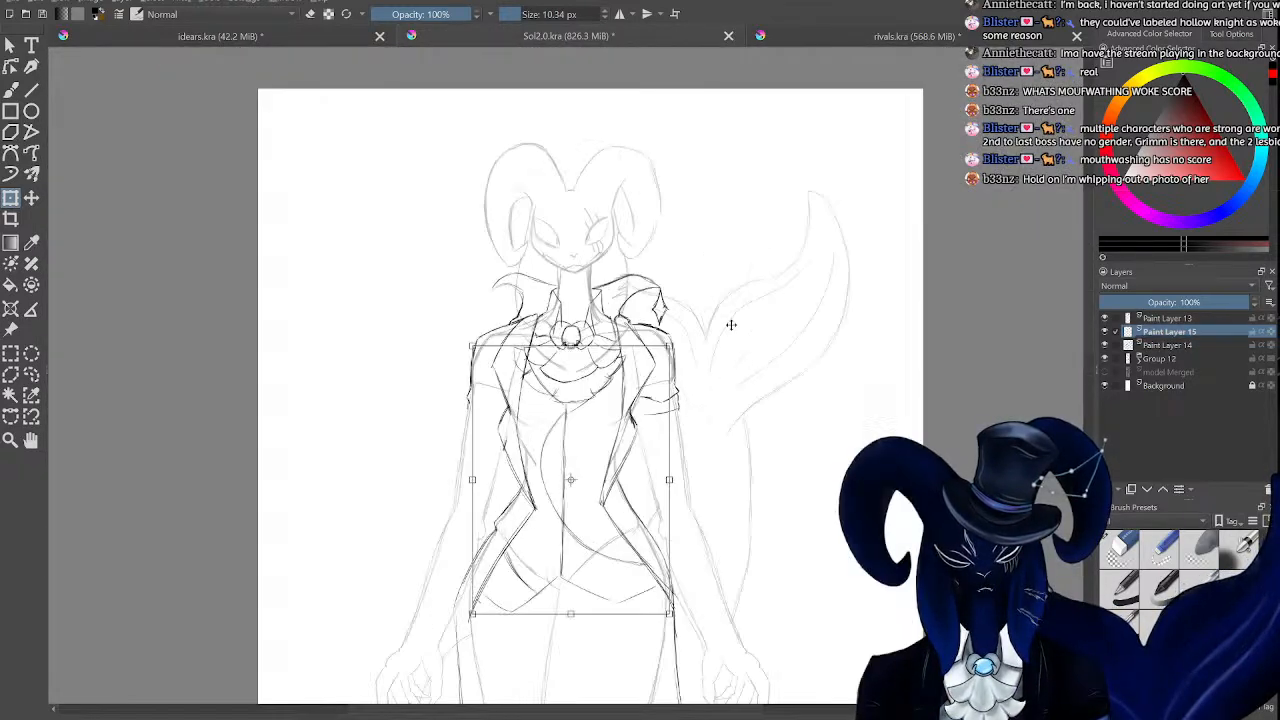
key("ctrl+plus")
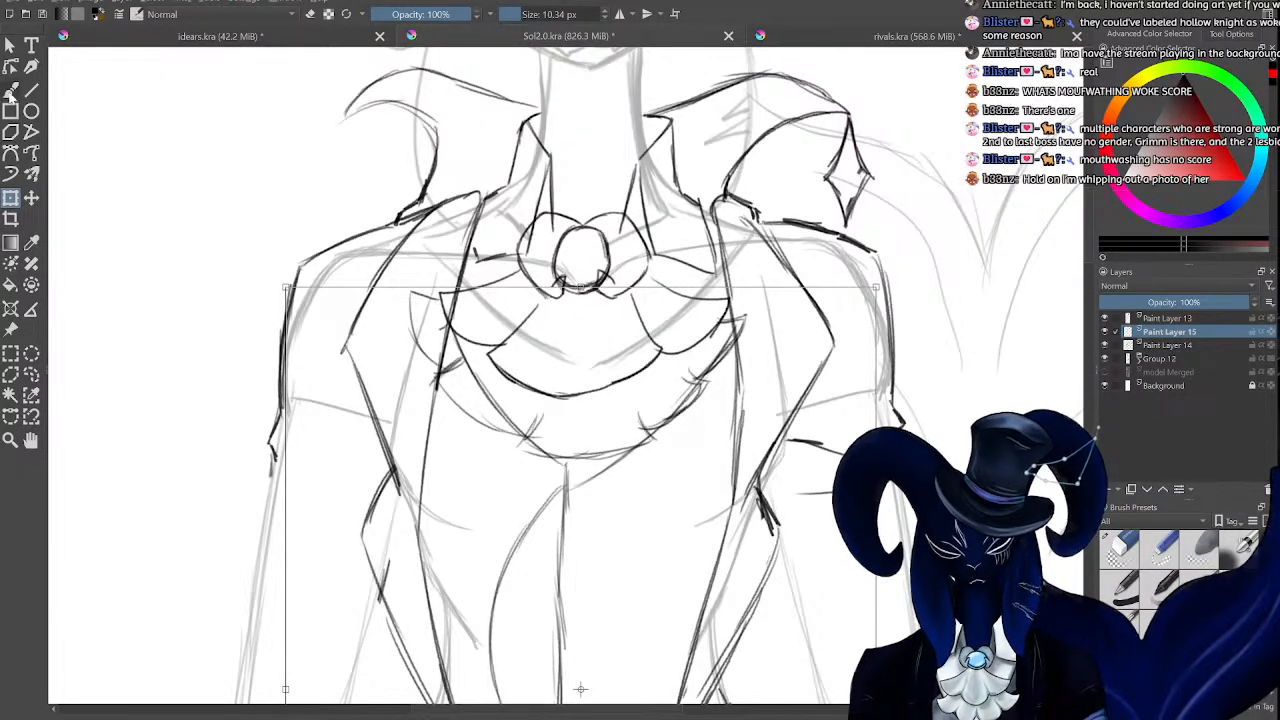
key("Return")
key("b")
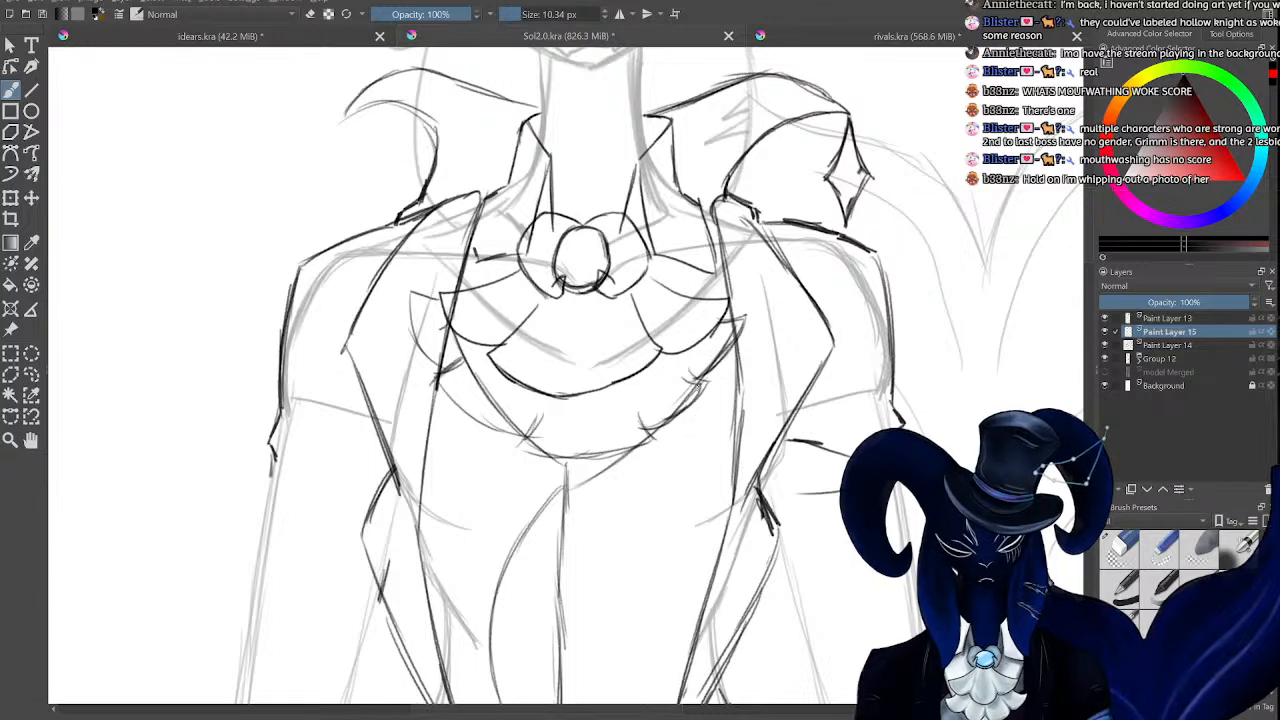
Erase the left side of the waistcoat's neckline and redraw it running down to the top of the front closure.
key("e")
mouse_move(440, 325)
left_mouse_down()
mouse_move(545, 460)
mouse_move(567, 515)
left_mouse_up()
key("e")
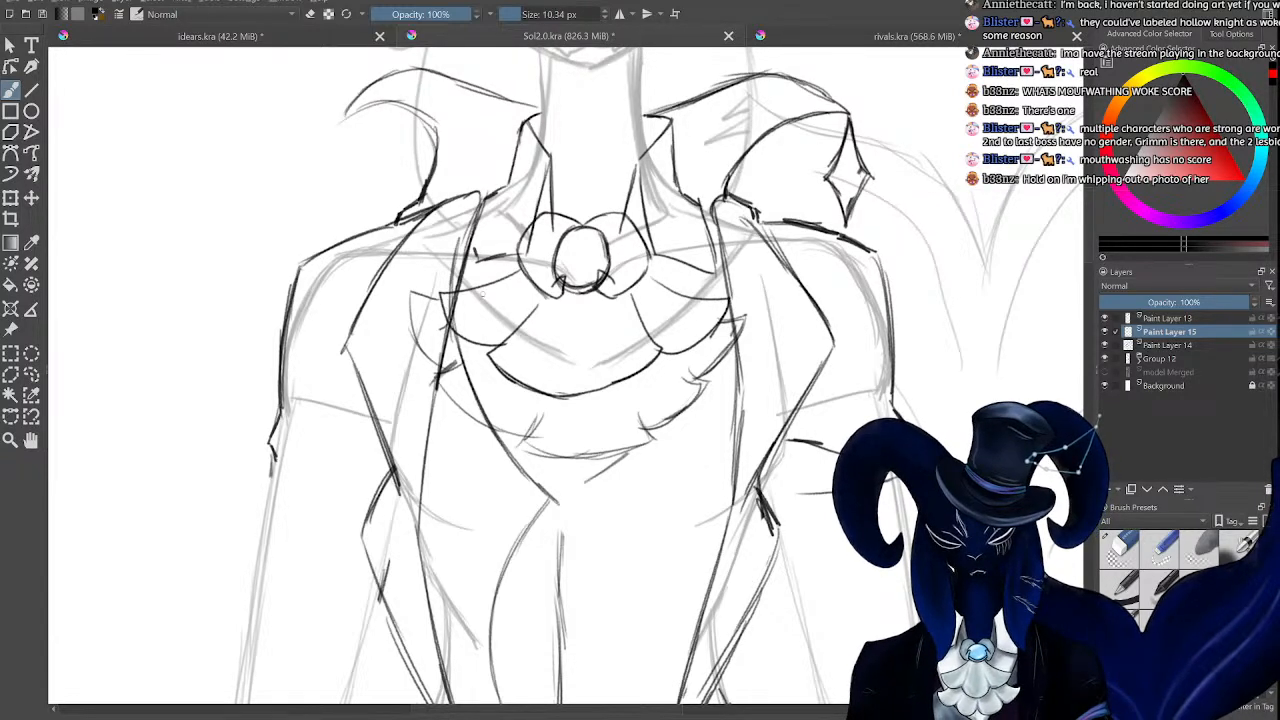
Erase the right side of the waistcoat's neckline and redraw it from the lapel beneath the ruffles down to the front closure.
key("e")
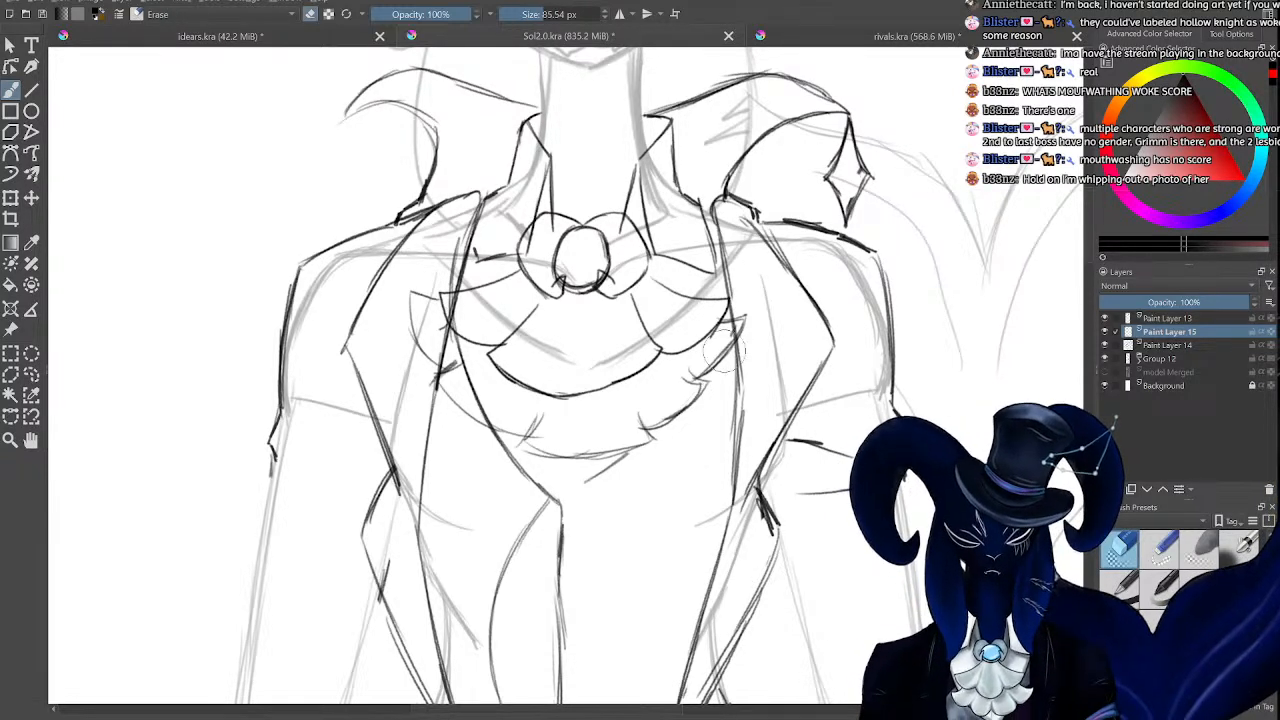
key("e")
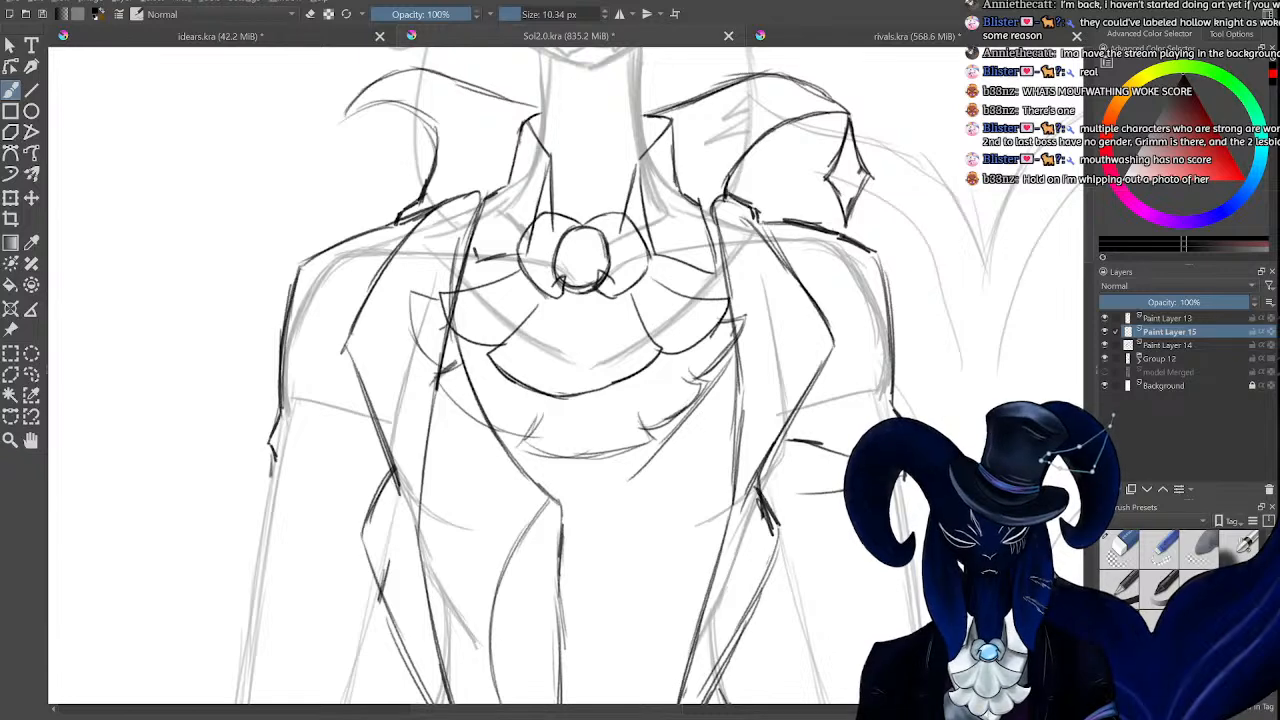
left_click_drag(696, 402, 559, 546)
key("e")
left_click_drag(732, 359, 656, 454)
key("e")
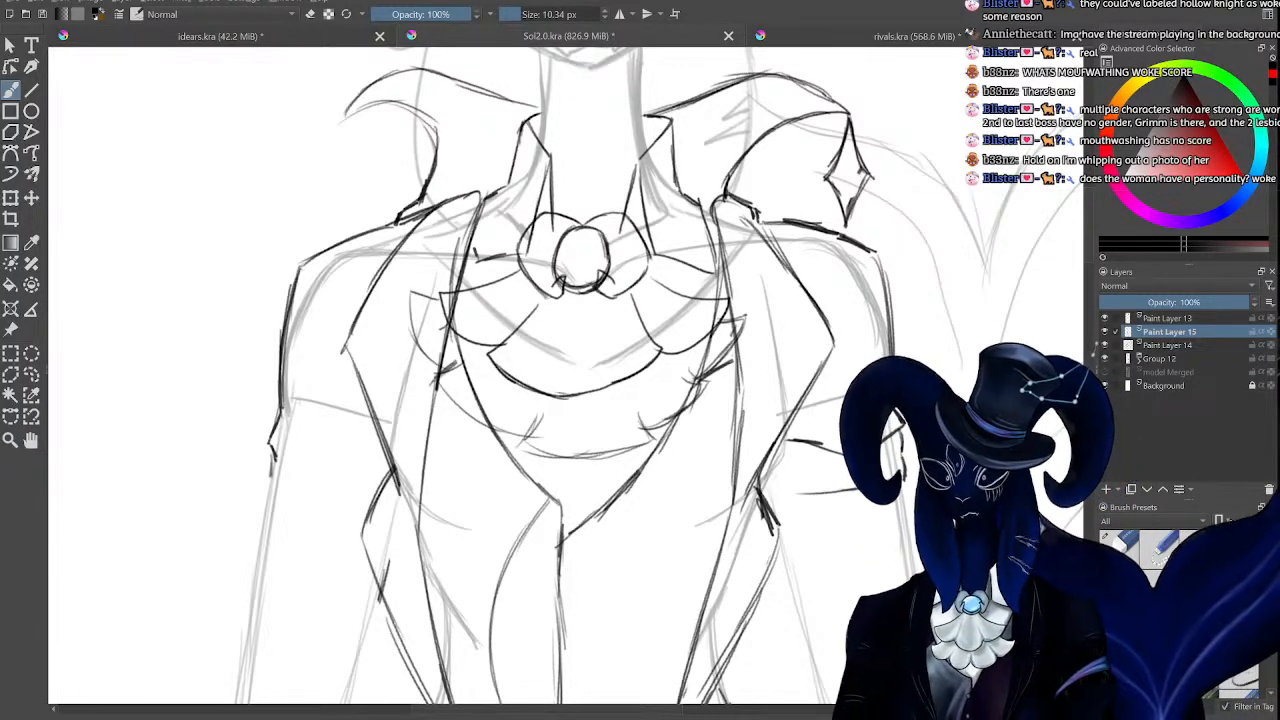
Examine the redrawn V-shaped neckline close up and in proportion to the whole upper figure.
key("ctrl+minus")
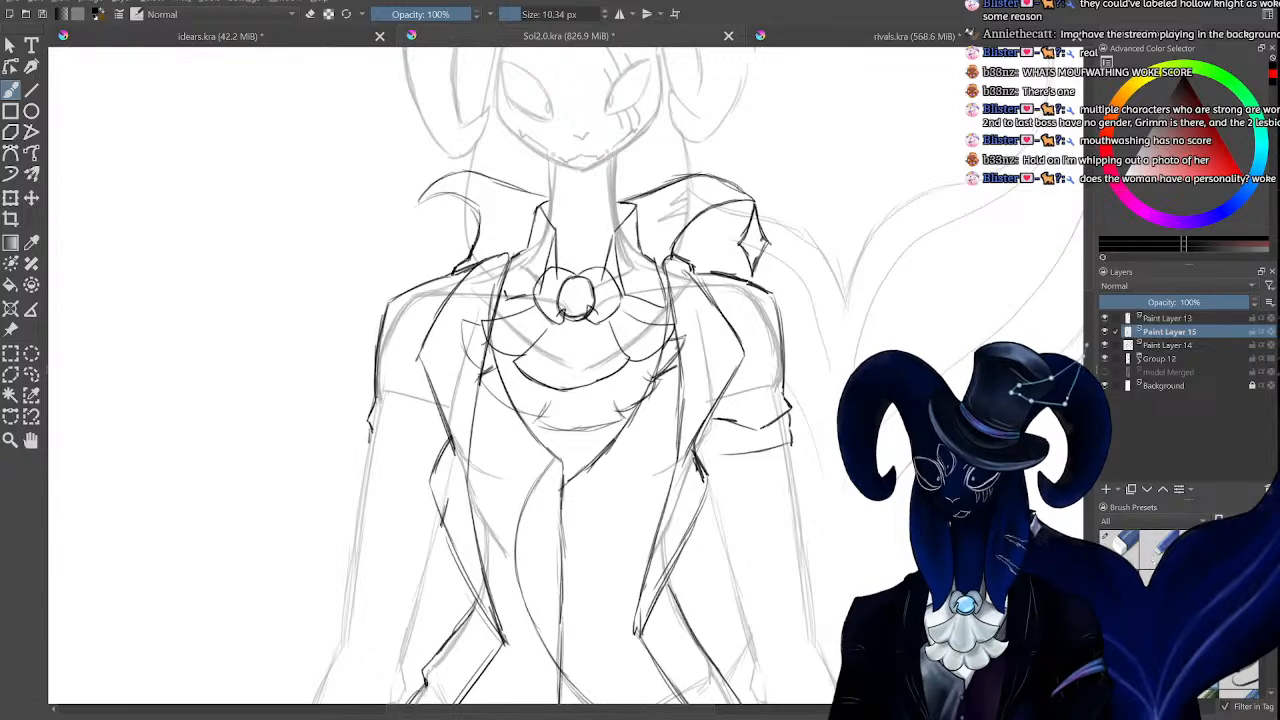
key("ctrl+plus")
key("ctrl+plus")
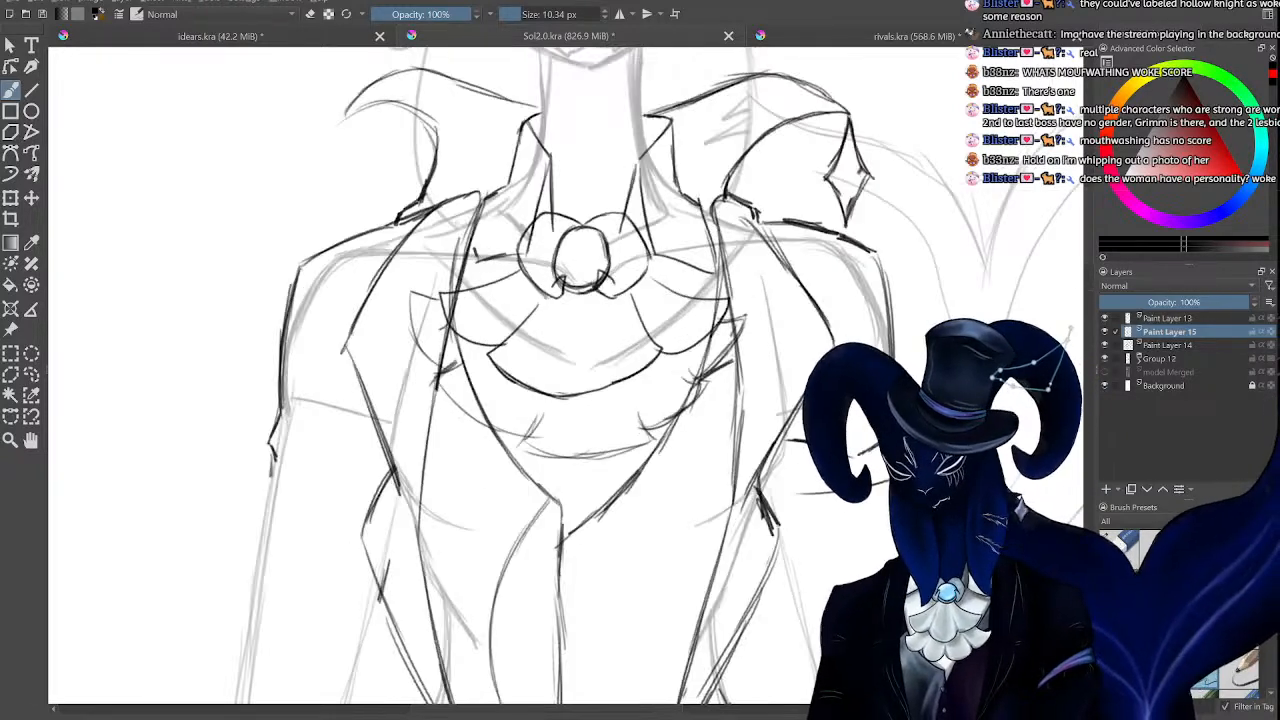
key("ctrl+minus")
key("ctrl+minus")
key("ctrl+minus")
key("ctrl+minus")
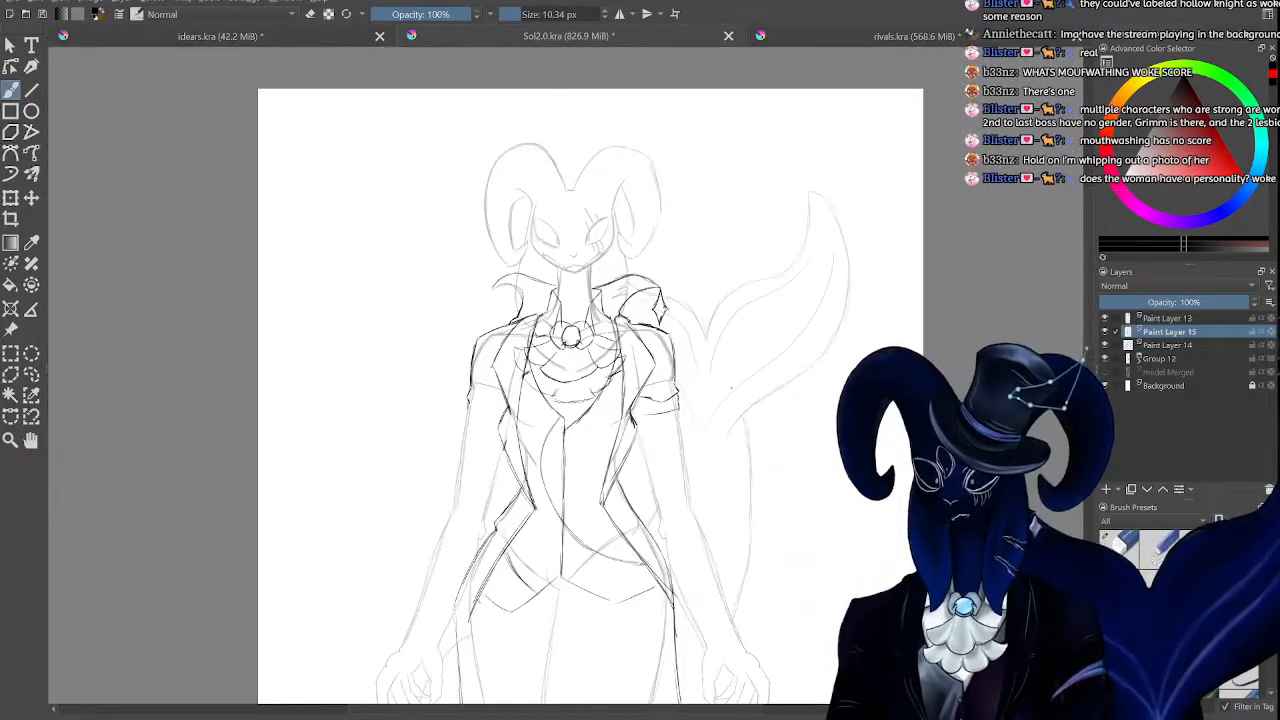
key("ctrl+plus")
key("ctrl+plus")
key("ctrl+minus")
key("ctrl+minus")
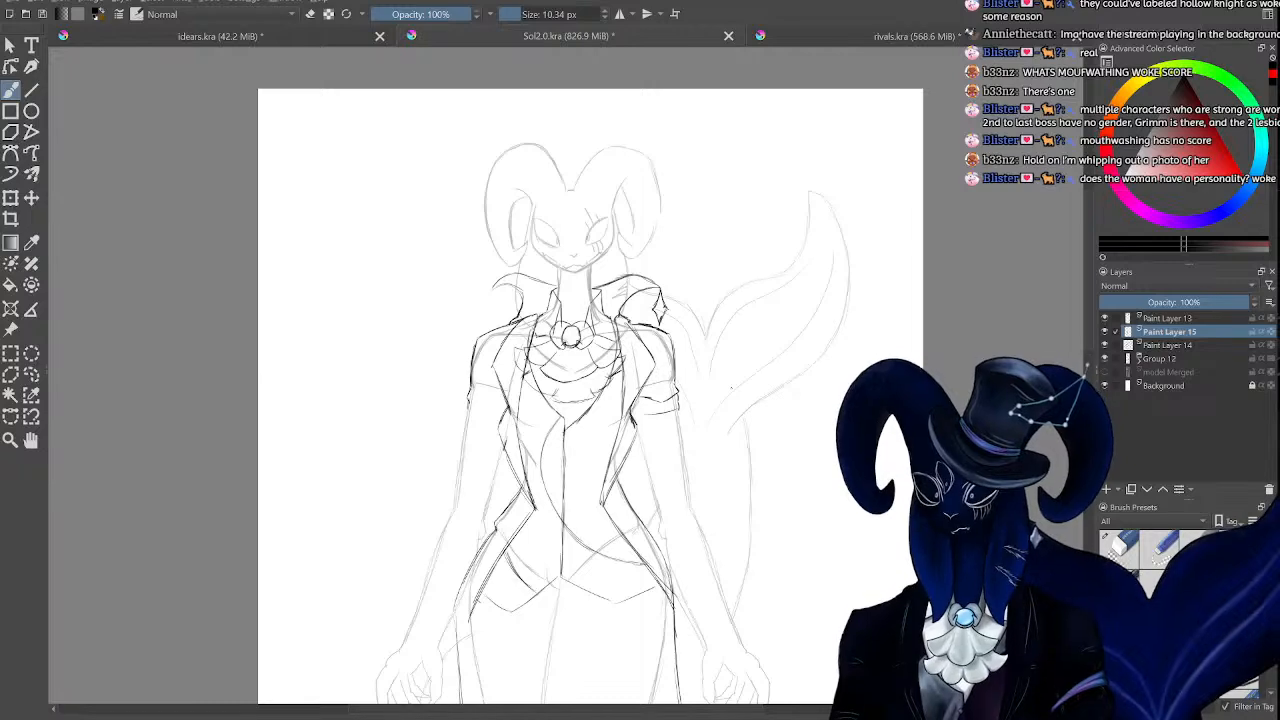
key("ctrl+plus")
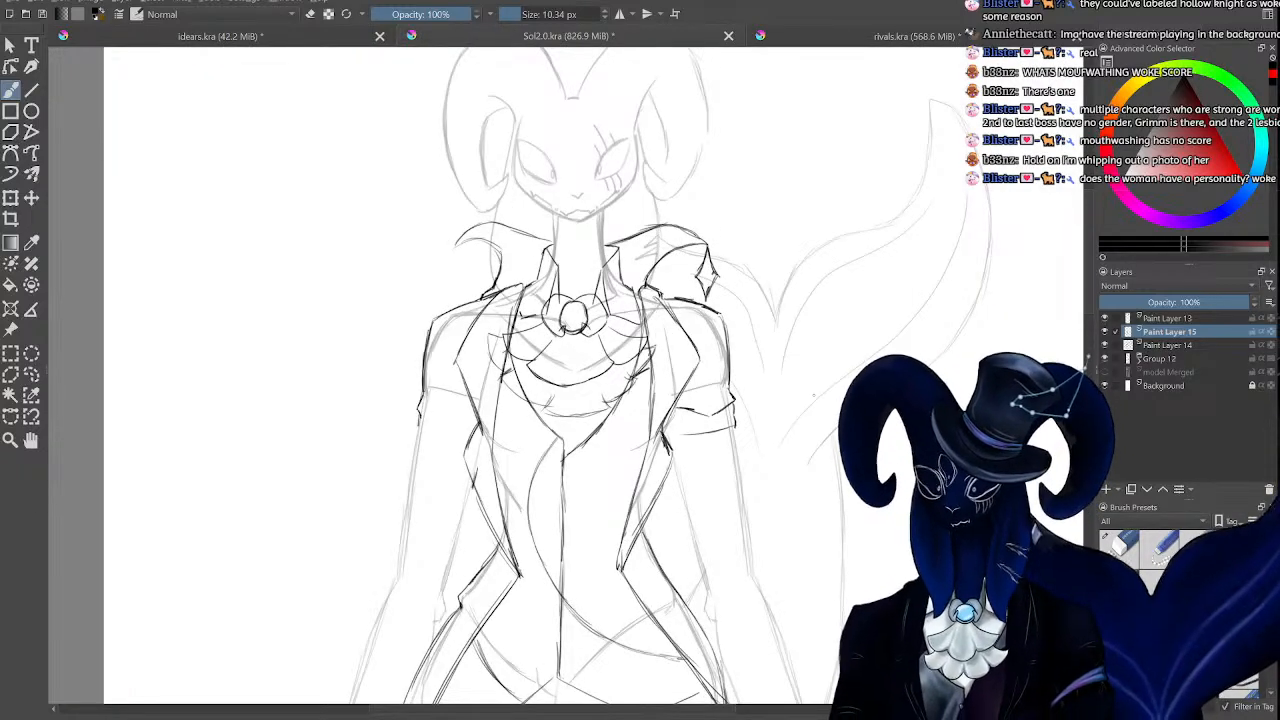
key("ctrl+minus")
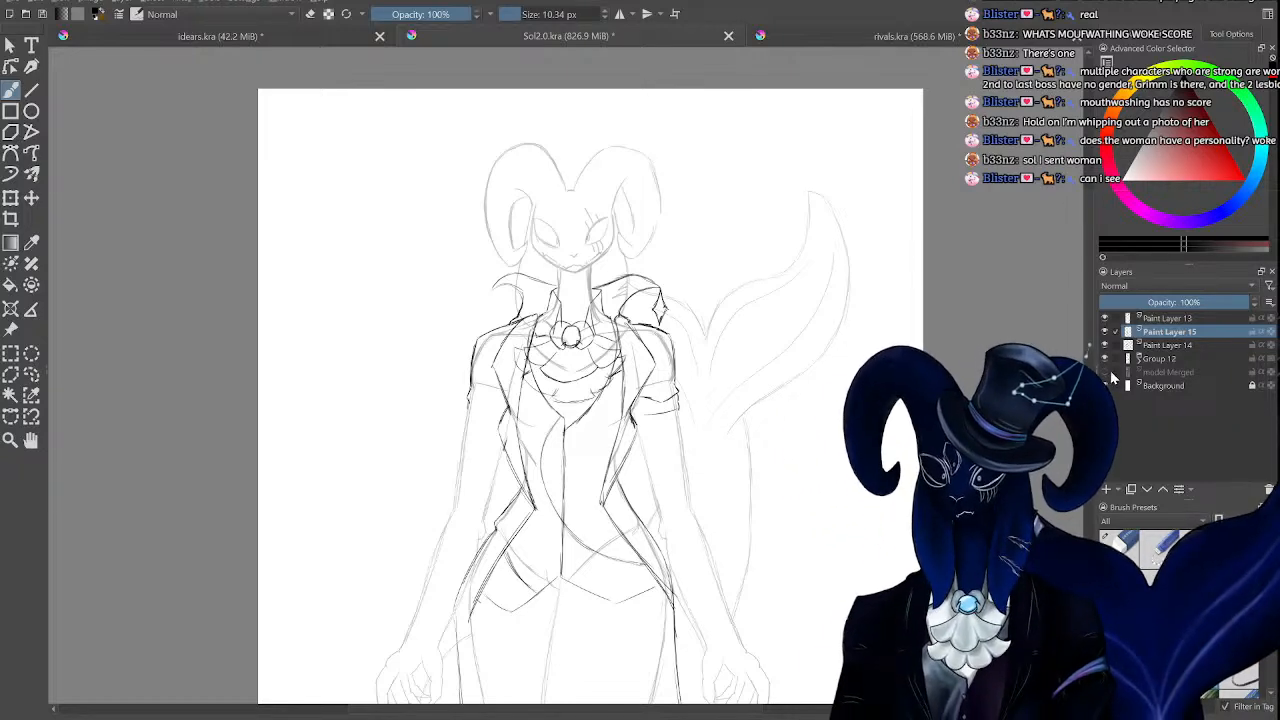
Examine the full-length figure, checking the waistcoat hem against the hips, legs and coat tails.
left_click_drag(1088, 310, 1088, 355)
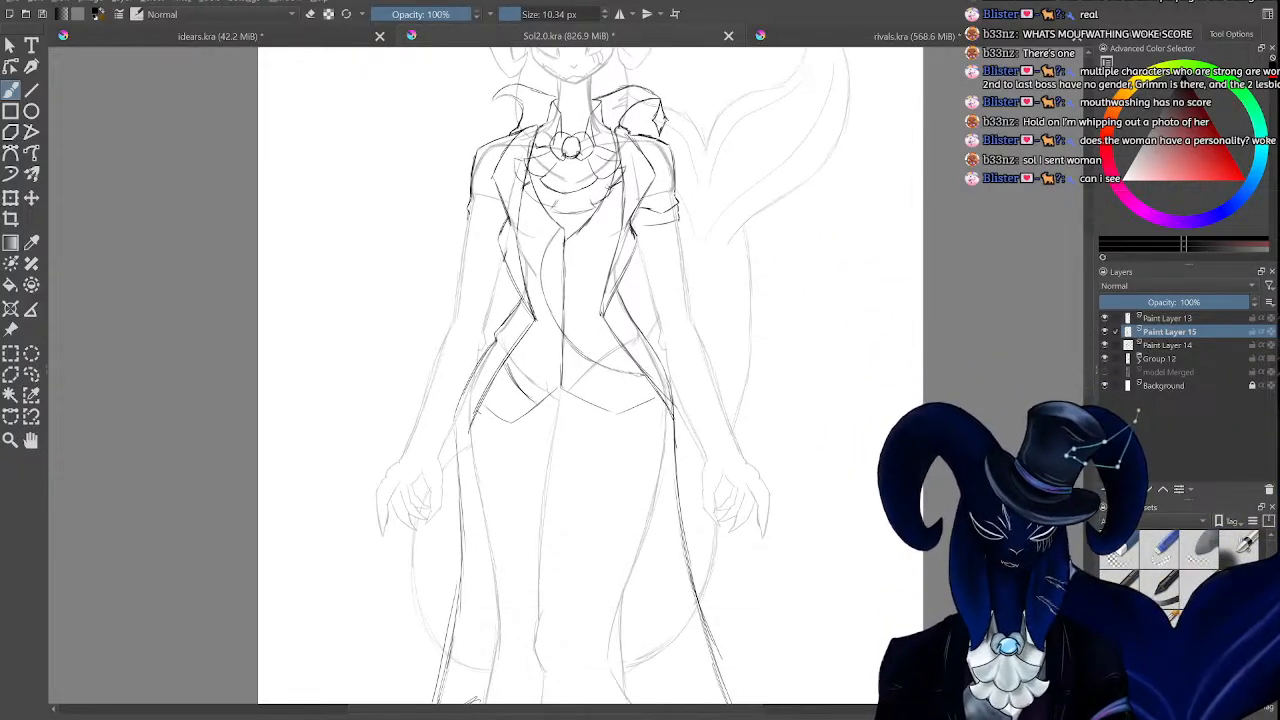
key("ctrl+plus")
key("ctrl+plus")
key("ctrl+plus")
key("ctrl+minus")
key("ctrl+minus")
key("ctrl+minus")
key("ctrl+minus")
key("ctrl+minus")
key("ctrl+minus")
key("ctrl+minus")
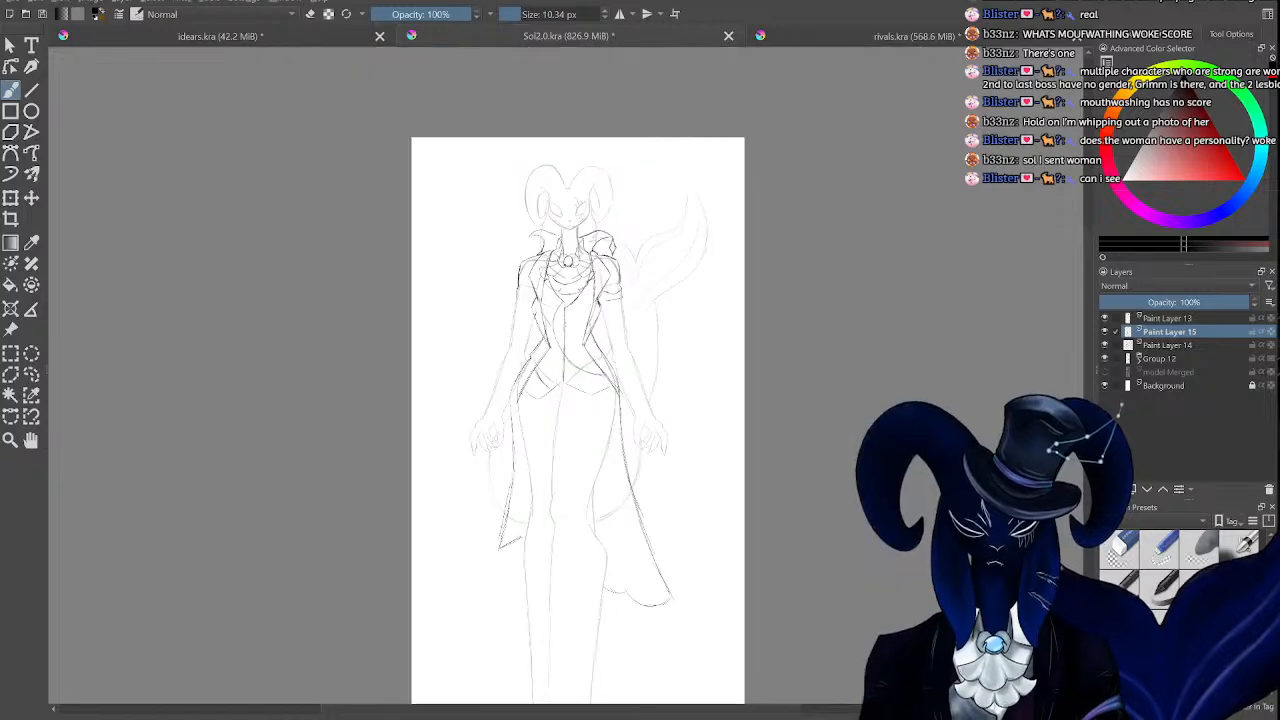
key("ctrl+plus")
key("ctrl+plus")
key("ctrl+plus")
key("ctrl+plus")
key("ctrl+plus")
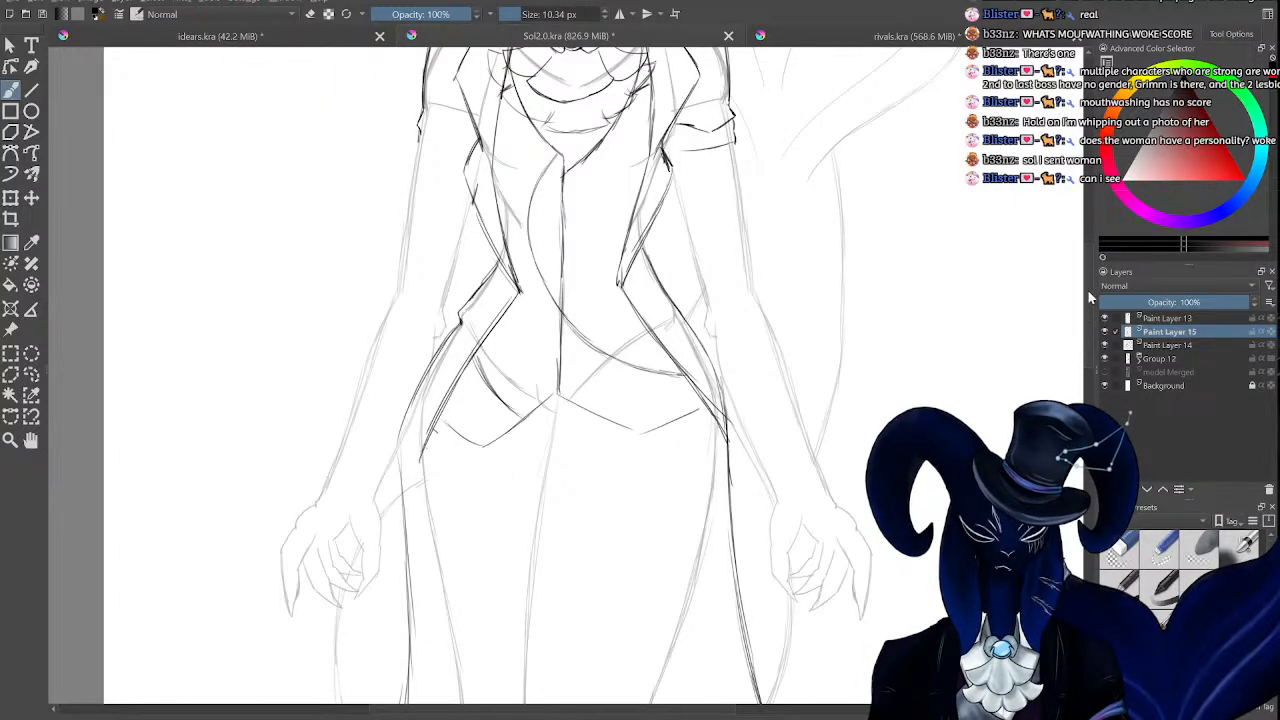
Examine the torso from collar to hem at several magnifications, checking the waistcoat's curve, closure and neckline.
left_click_drag(1088, 288, 1081, 255)
key("ctrl+minus")
key("ctrl+plus")
key("ctrl+minus")
key("ctrl+plus")
key("ctrl+plus")
key("ctrl+plus")
key("ctrl+plus")
key("ctrl+minus")
key("ctrl+minus")
key("ctrl+minus")
key("ctrl+minus")
key("ctrl+minus")
key("ctrl+plus")
key("ctrl+plus")
key("ctrl+plus")
key("ctrl+minus")
key("ctrl+minus")
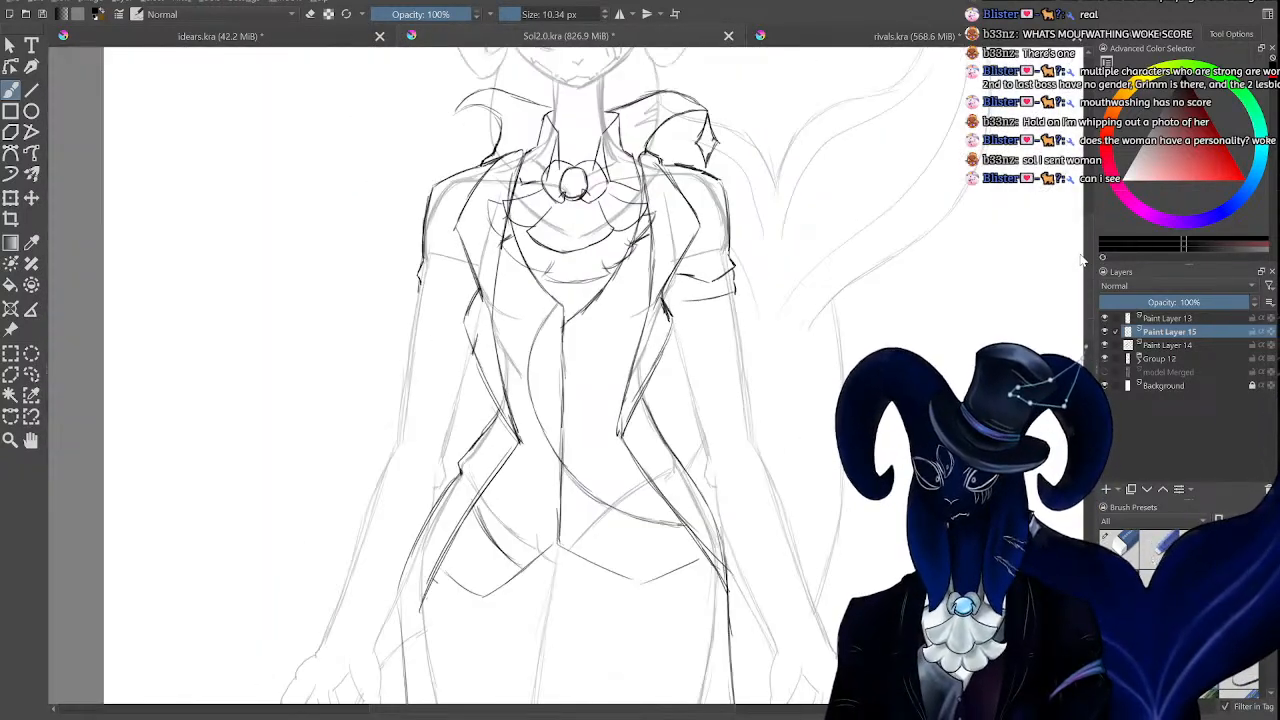
key("ctrl+plus")
key("ctrl+plus")
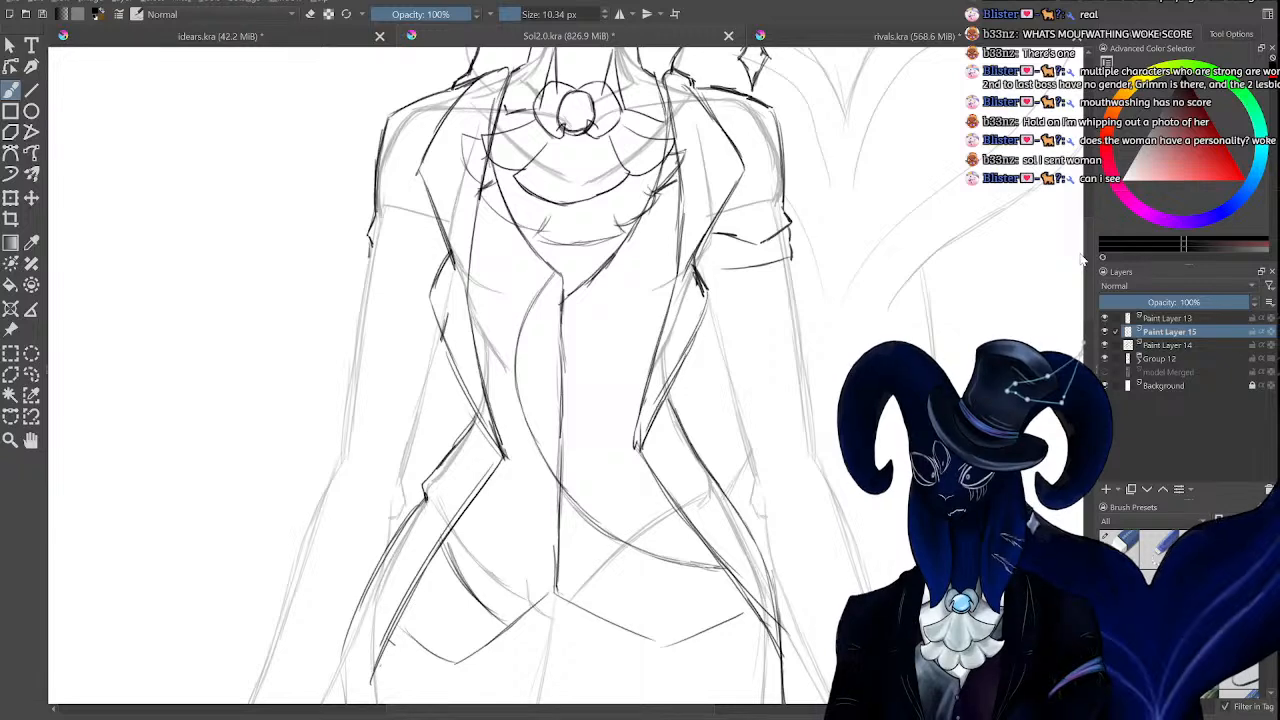
key("ctrl+minus")
key("ctrl+minus")
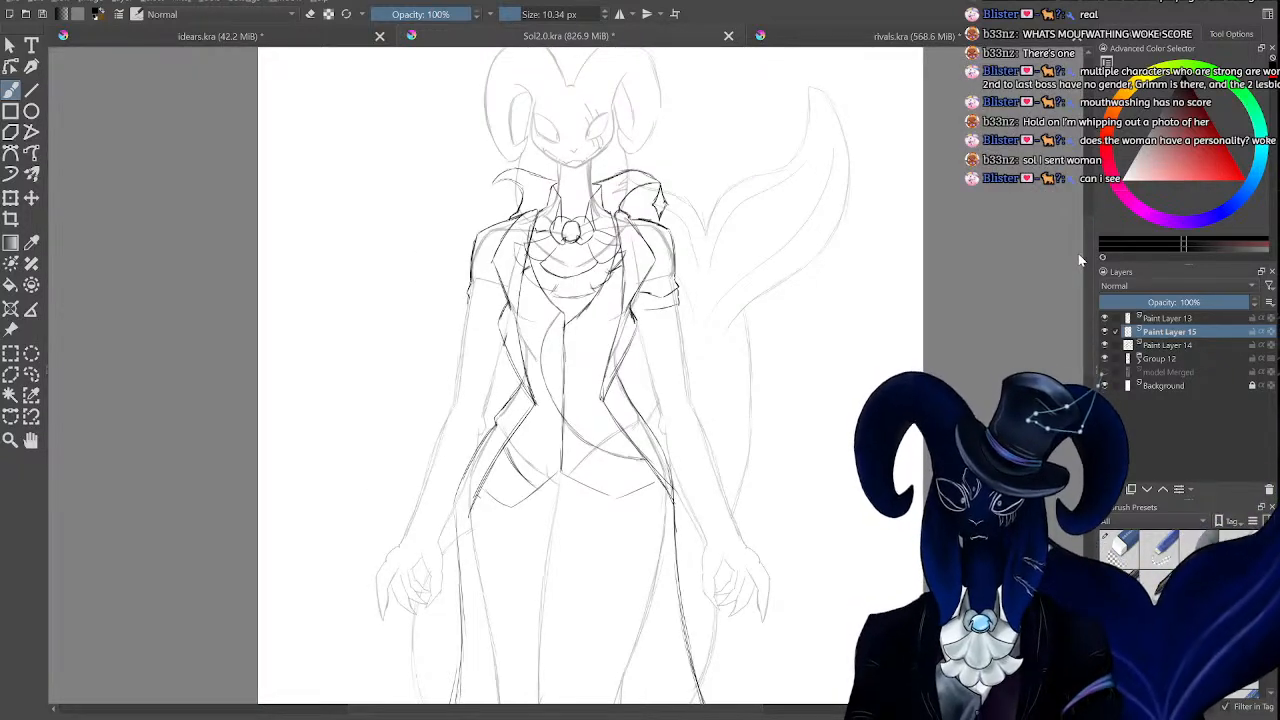
key("ctrl+plus")
key("ctrl+plus")
key("ctrl+minus")
key("ctrl+minus")
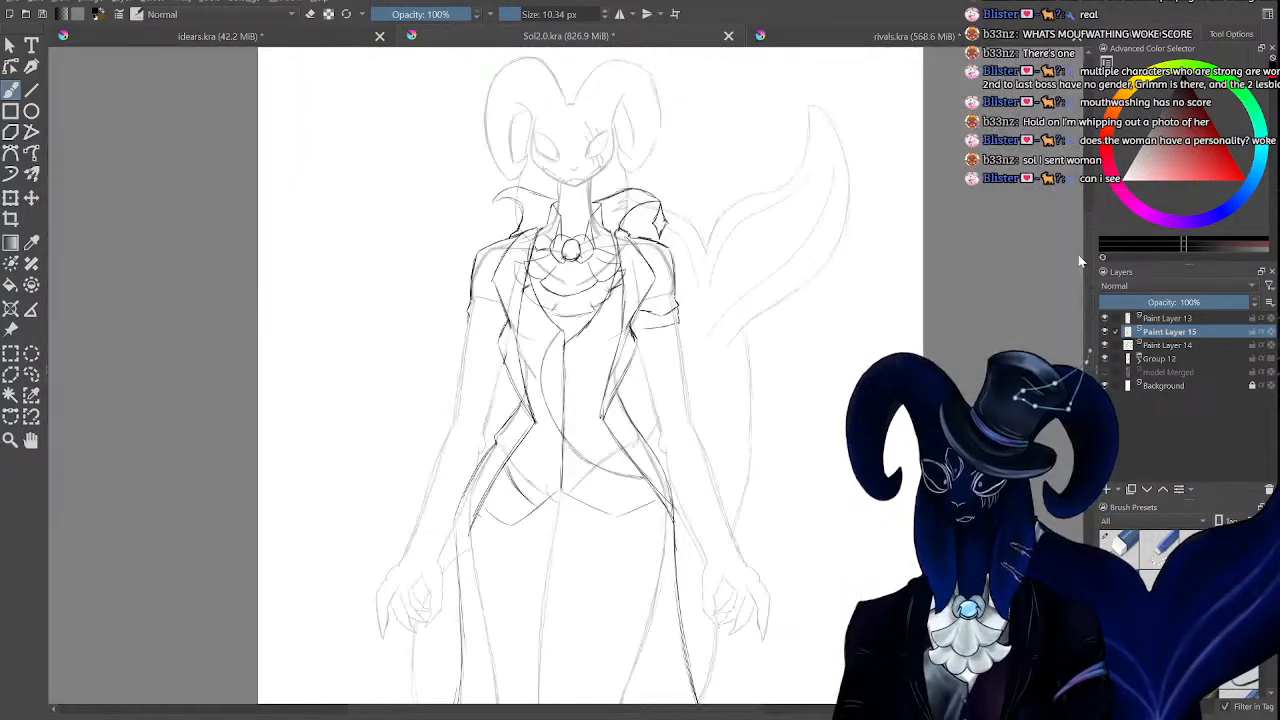
key("ctrl+plus")
key("ctrl+plus")
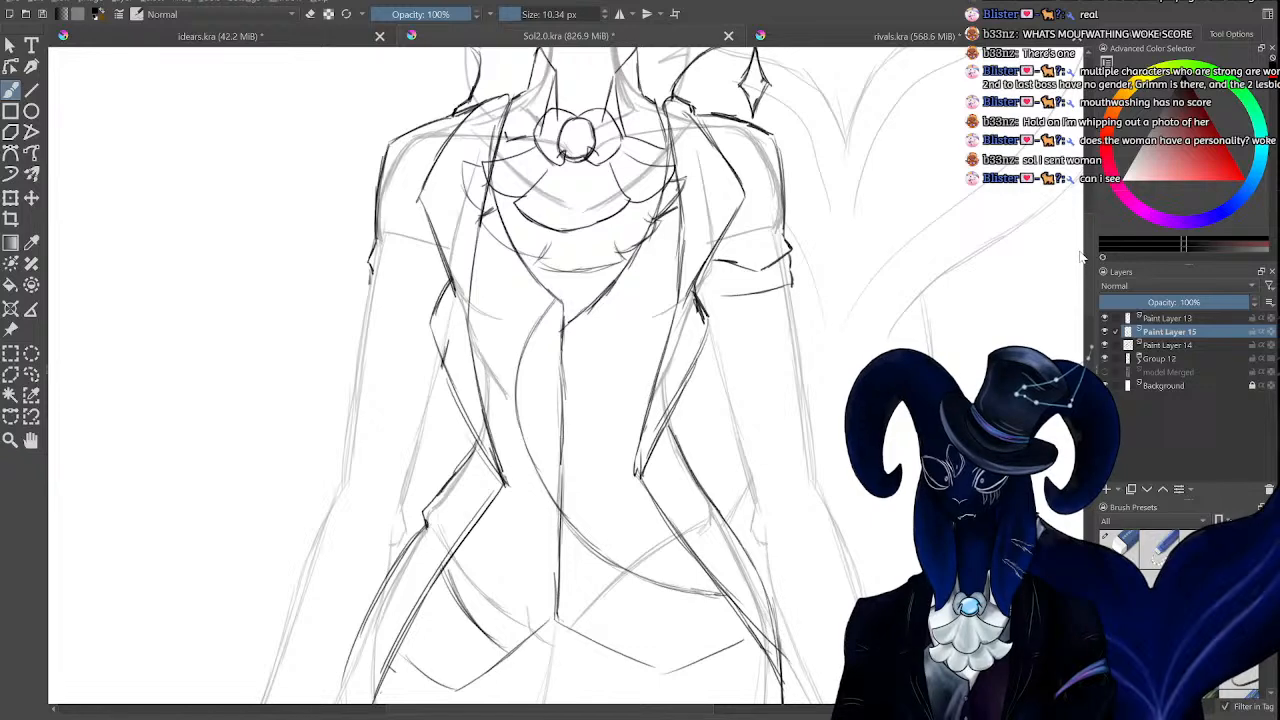
Sketch a short crosswise line on each side of the waistcoat's front closure at mid-torso.
key("ctrl+minus")
key("ctrl+plus")
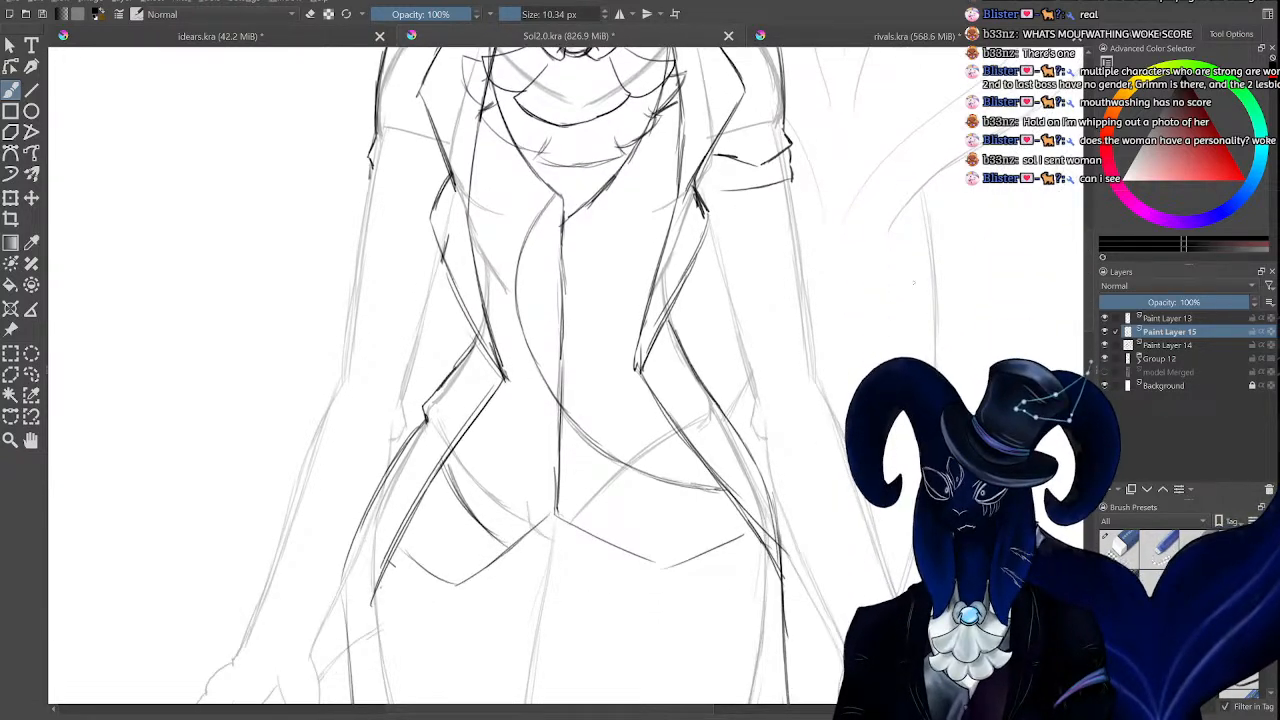
key("ctrl+minus")
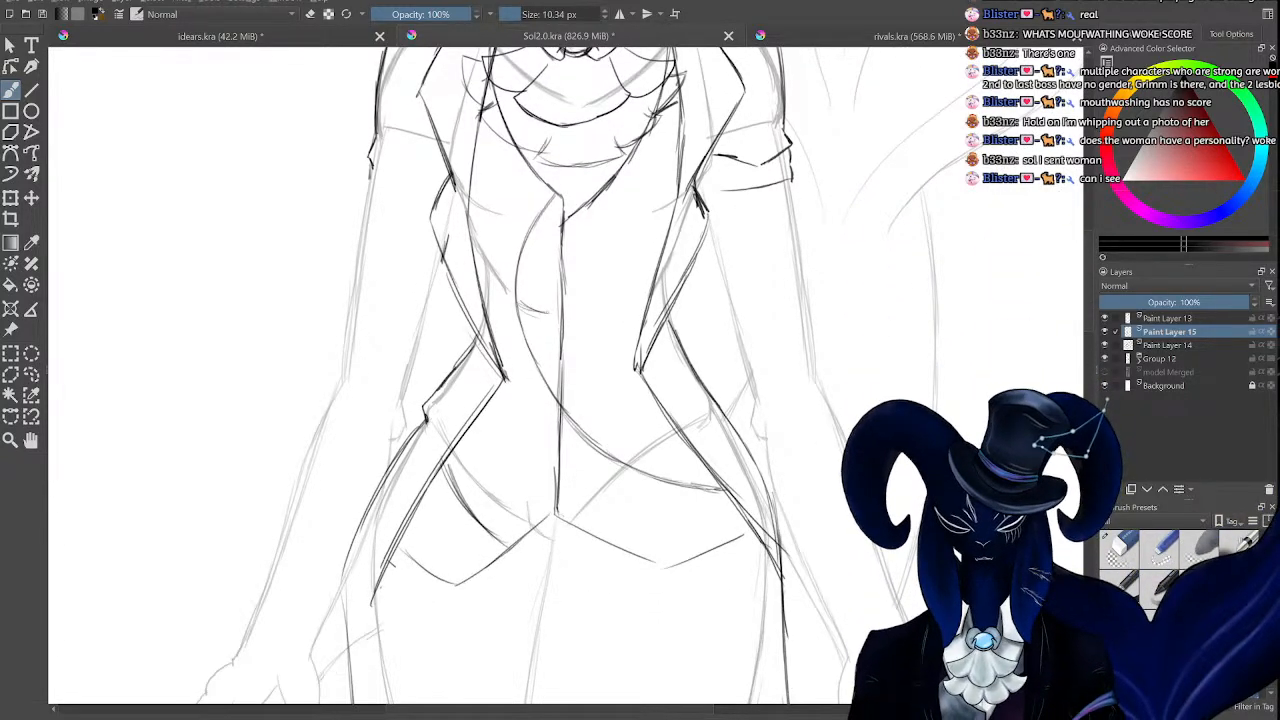
key("ctrl+plus")
left_click_drag(605, 306, 648, 282)
key("ctrl+minus")
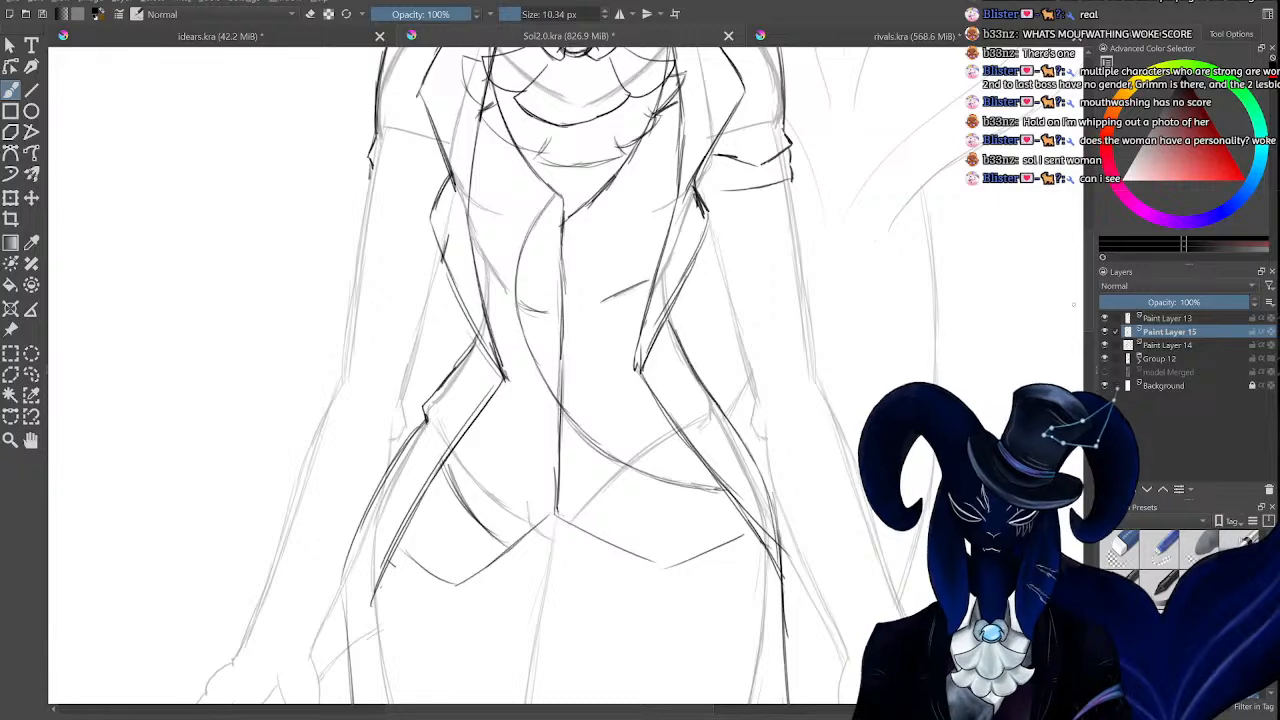
Try a short slanted line on the waistcoat beside the front closure at mid-torso and undo it.
key("ctrl+plus")
key("ctrl+minus")
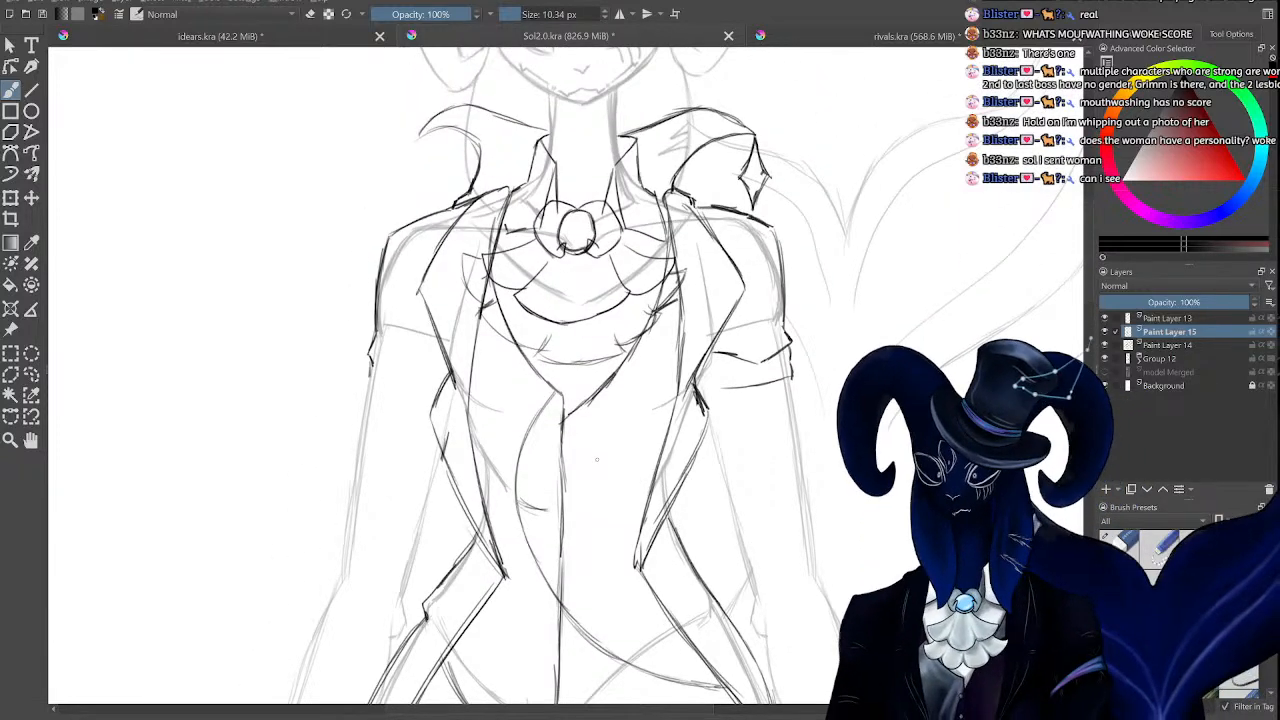
key("ctrl+plus")
left_click_drag(587, 499, 637, 474)
key("ctrl+minus")
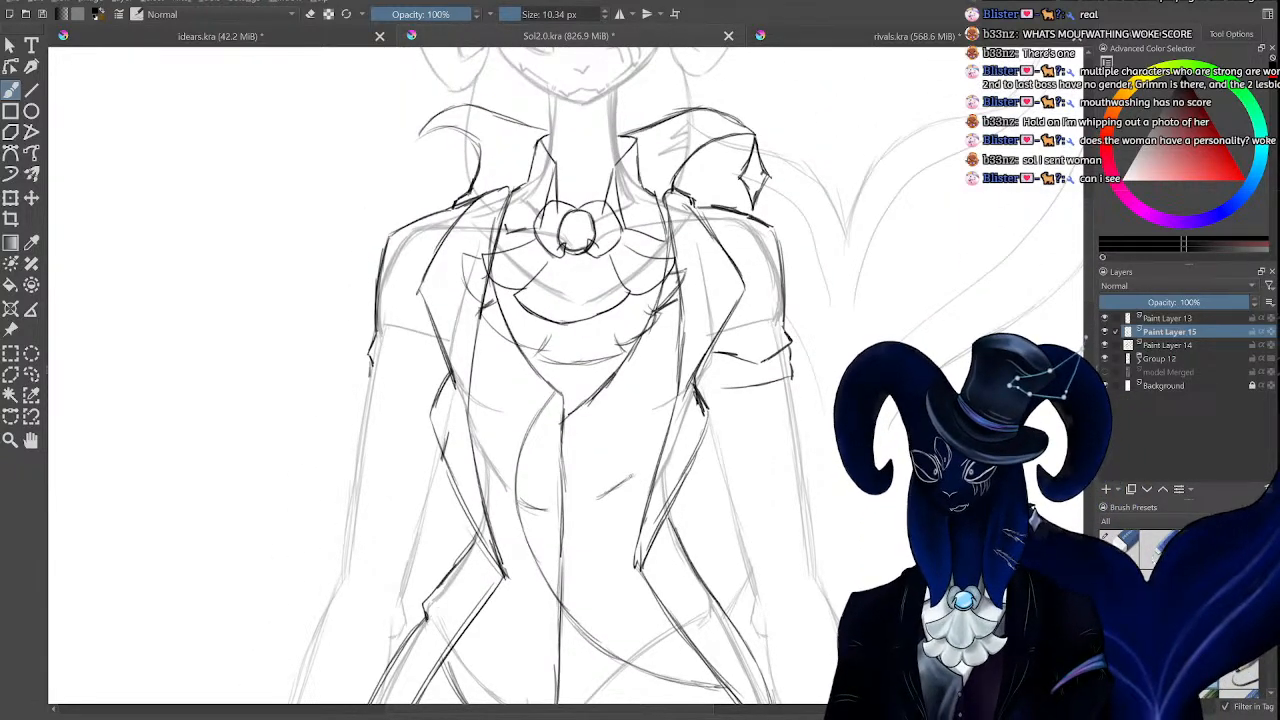
key("ctrl+plus")
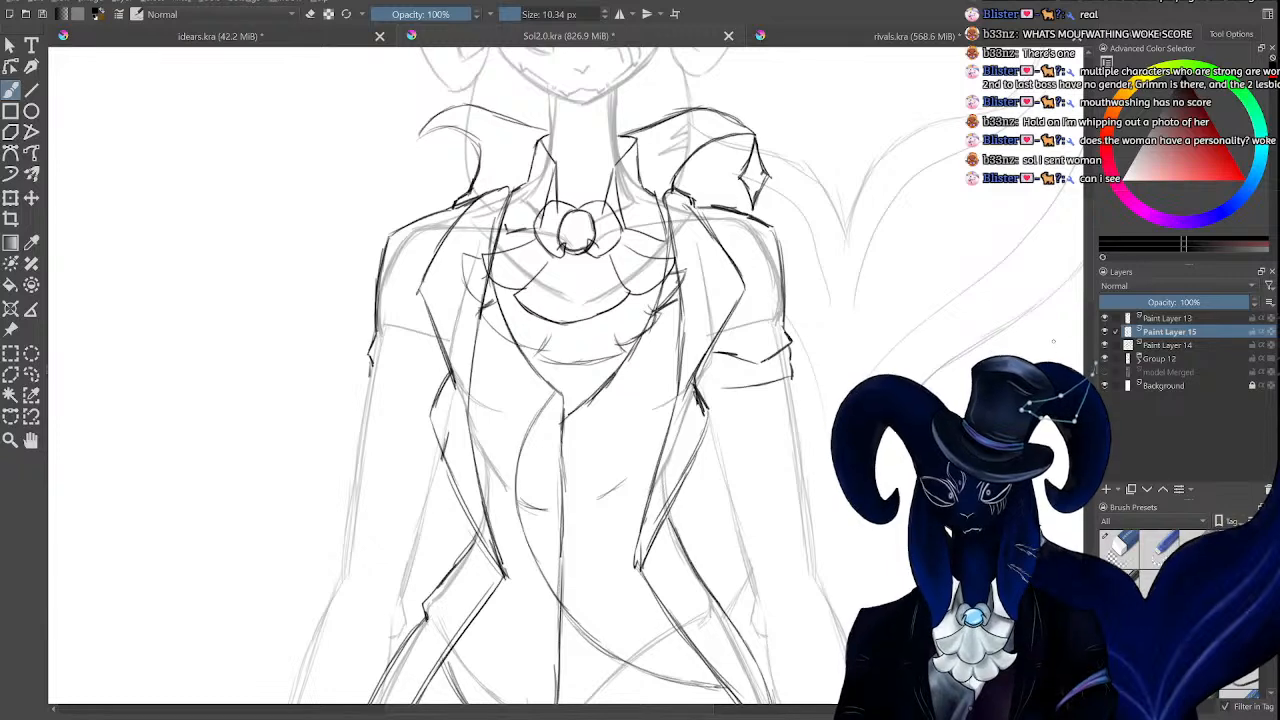
key("ctrl+z")
key("ctrl+minus")
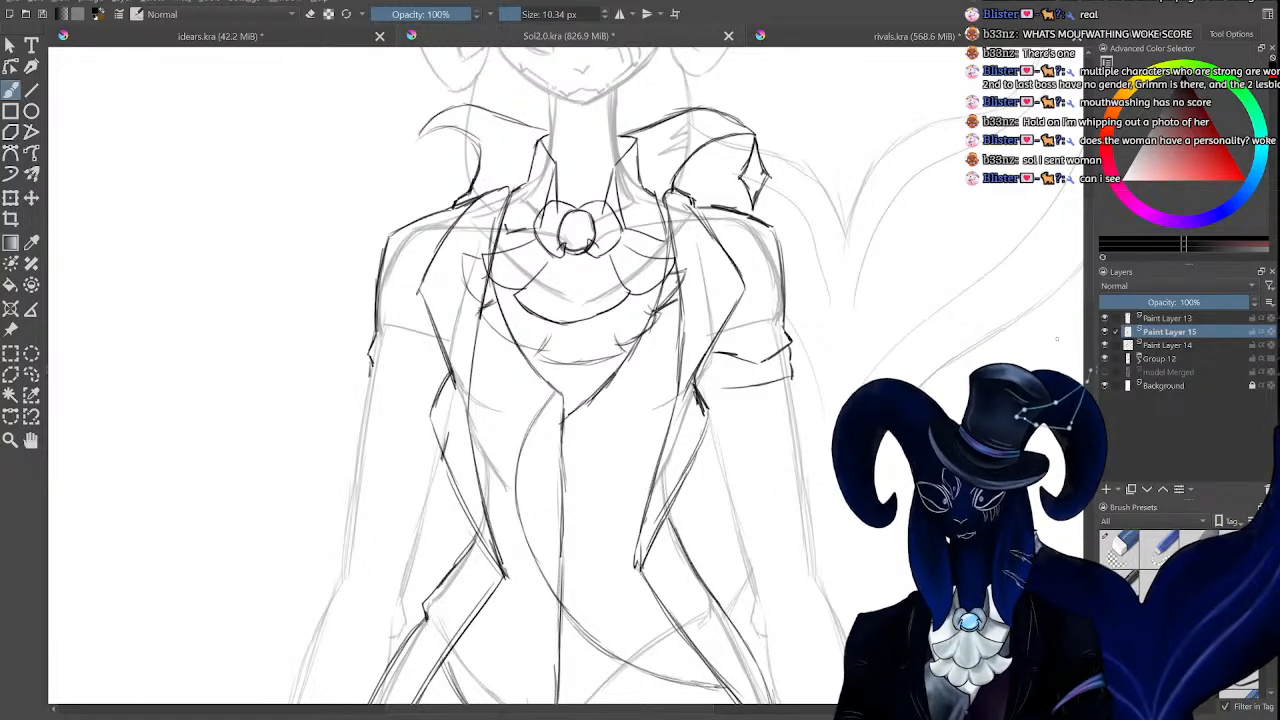
Add a new paint layer directly above Paint Layer 15 for the hat sketch.
key("ctrl+plus")
key("ctrl+minus")
scroll(1086, 322, "up", 3)
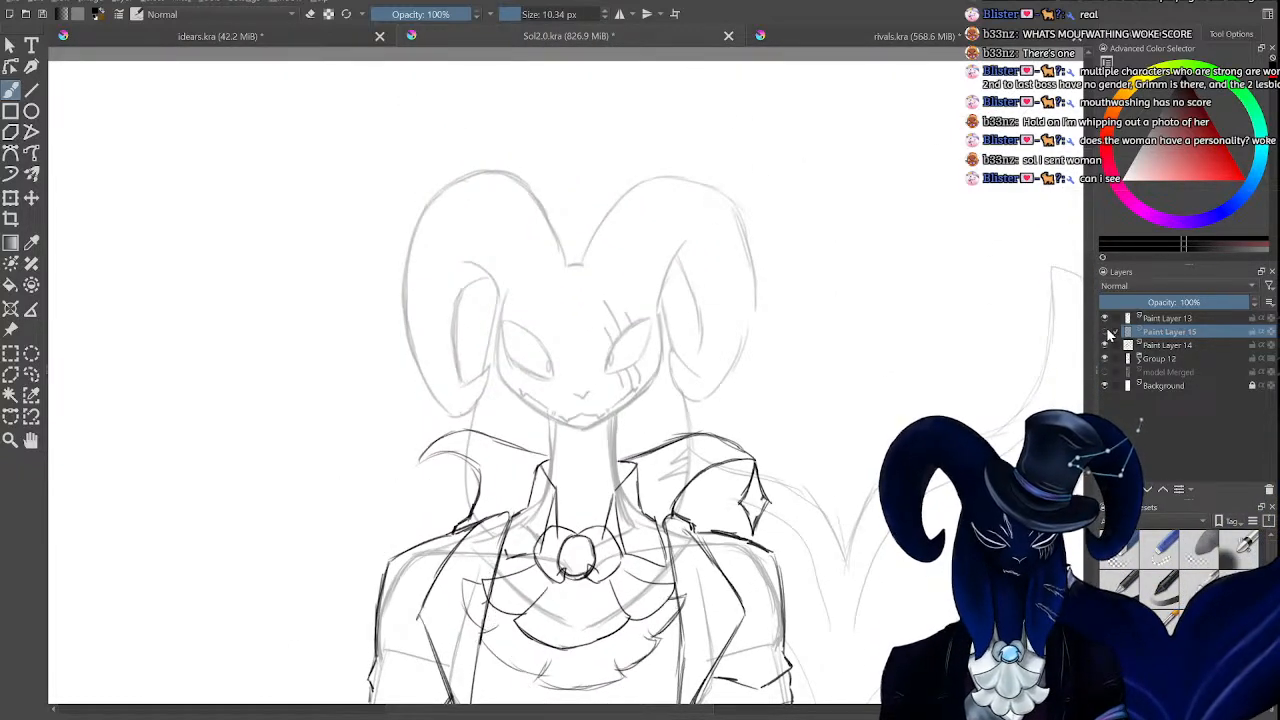
key("ctrl+plus")
key("ctrl+minus")
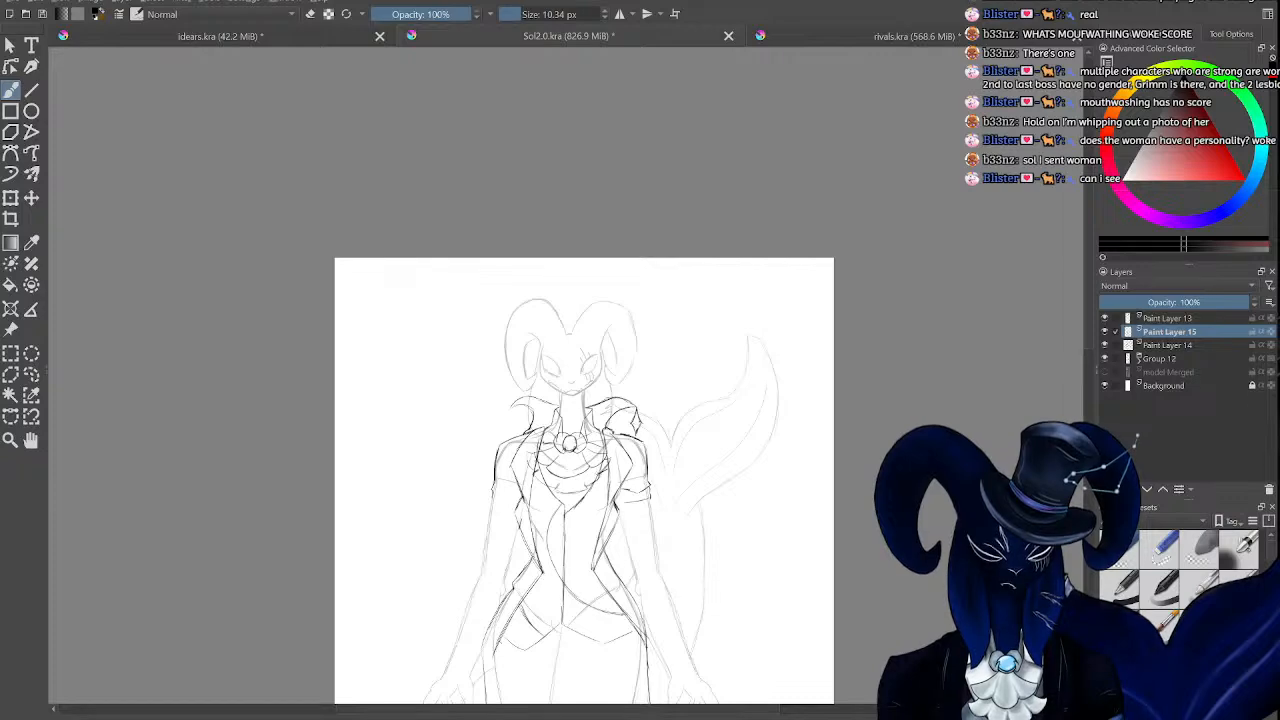
key("Insert")
scroll(1085, 375, "down", 3)
scroll(1084, 368, "up", 1)
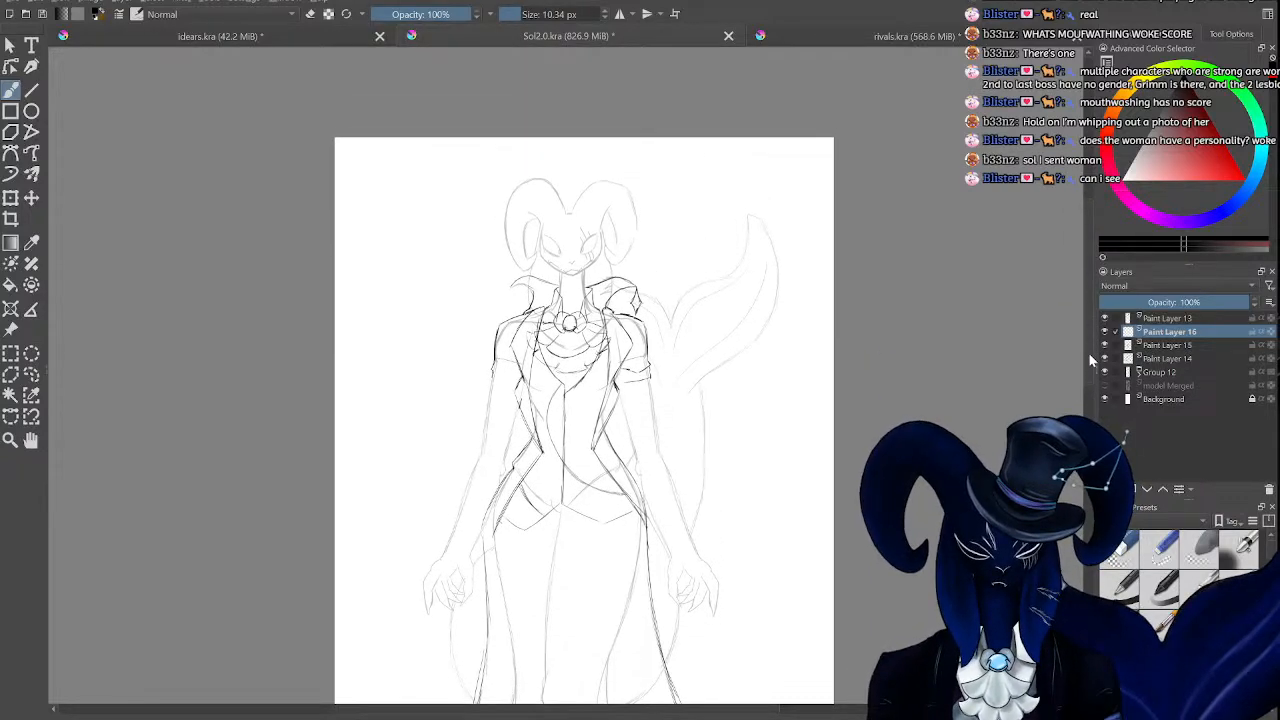
key("ctrl+plus")
key("ctrl+plus")
key("ctrl+plus")
key("ctrl+plus")
left_click_drag(1089, 352, 1076, 293)
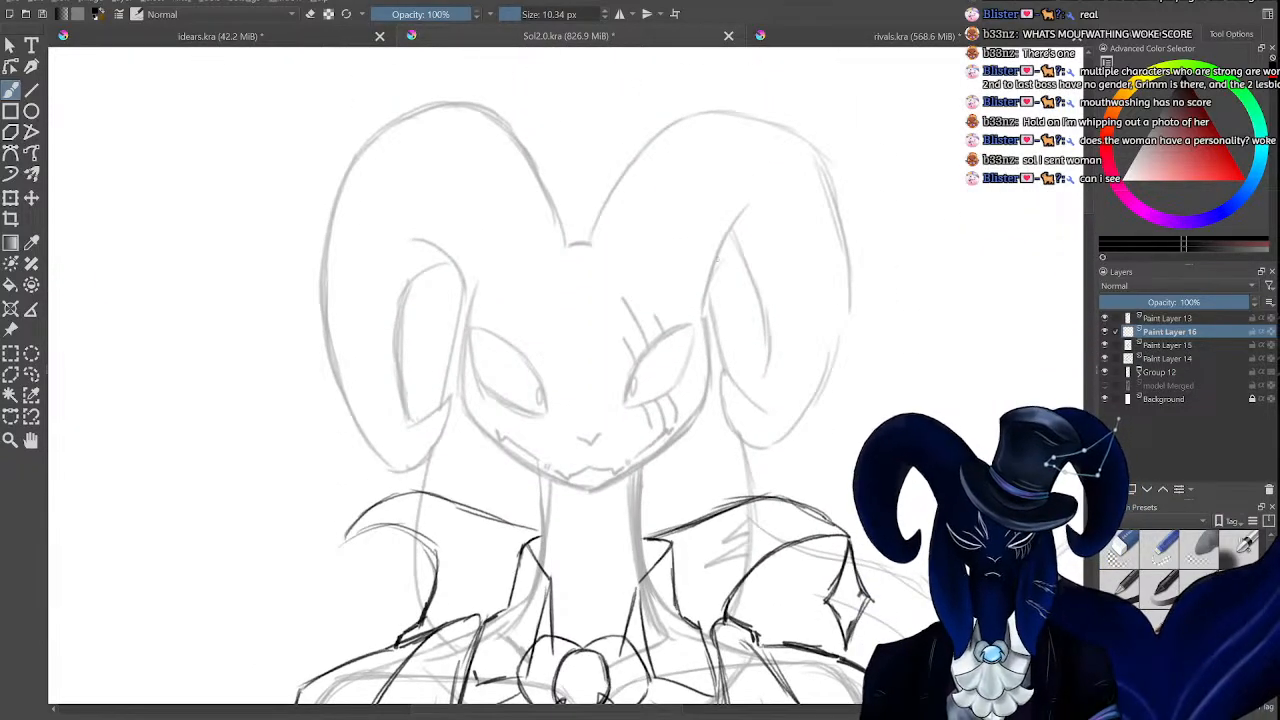
left_click_drag(579, 232, 548, 204)
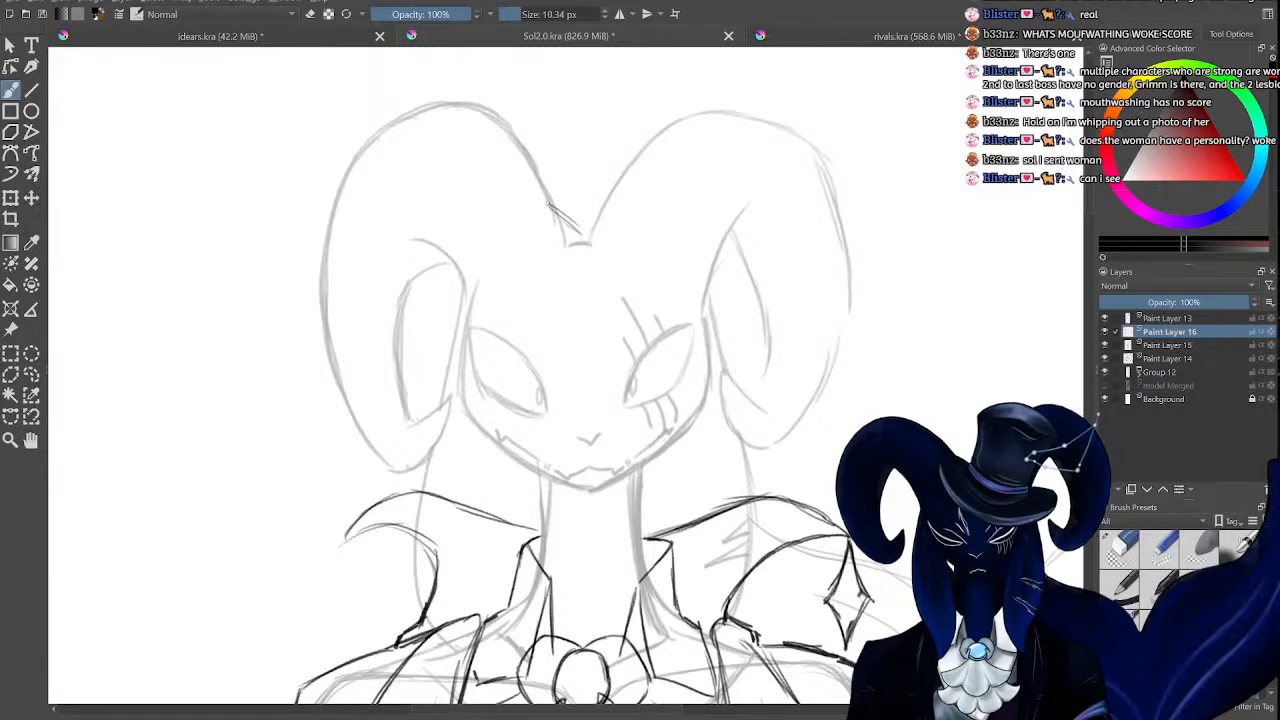
key("ctrl+z")
key("ctrl+z")
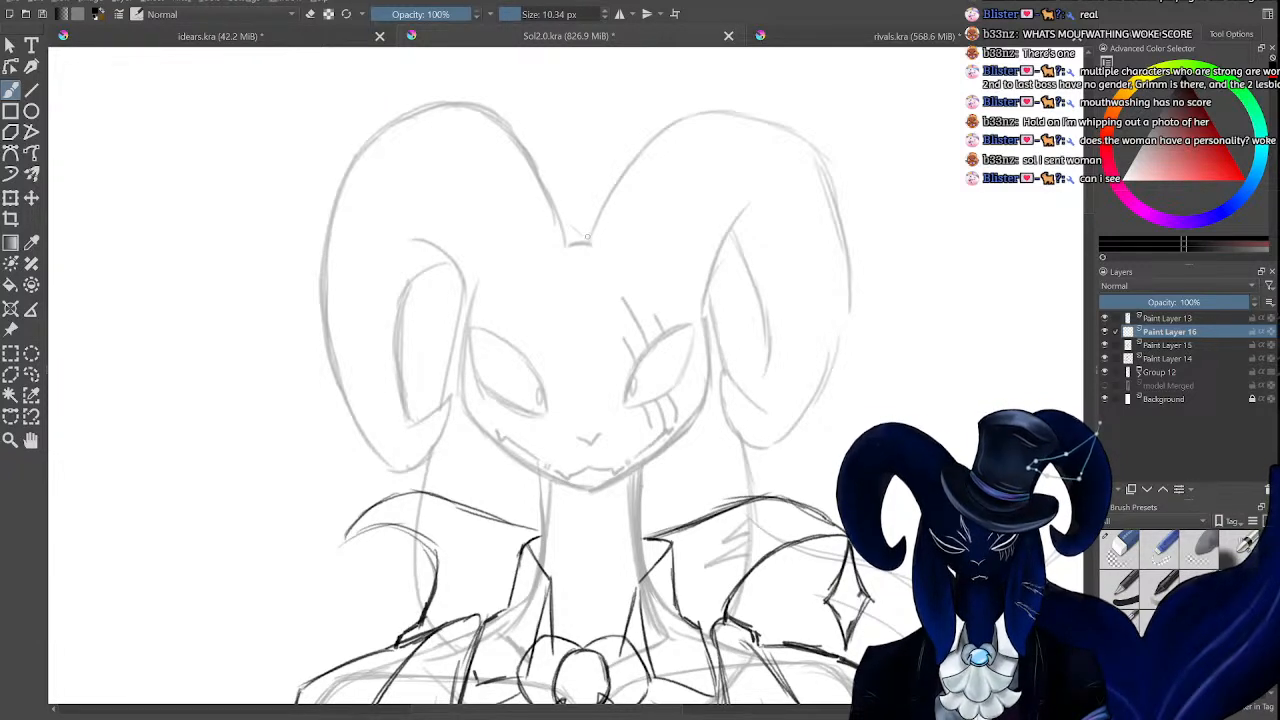
Sketch a tilted, curved hat brim sweeping from between the horns down across the forehead and one eye.
mouse_move(587, 238)
left_mouse_down()
mouse_move(516, 196)
mouse_move(535, 306)
mouse_move(570, 345)
mouse_move(678, 394)
mouse_move(786, 395)
mouse_move(746, 336)
mouse_move(766, 352)
mouse_move(742, 378)
mouse_move(660, 368)
mouse_move(560, 308)
mouse_move(516, 199)
left_mouse_up()
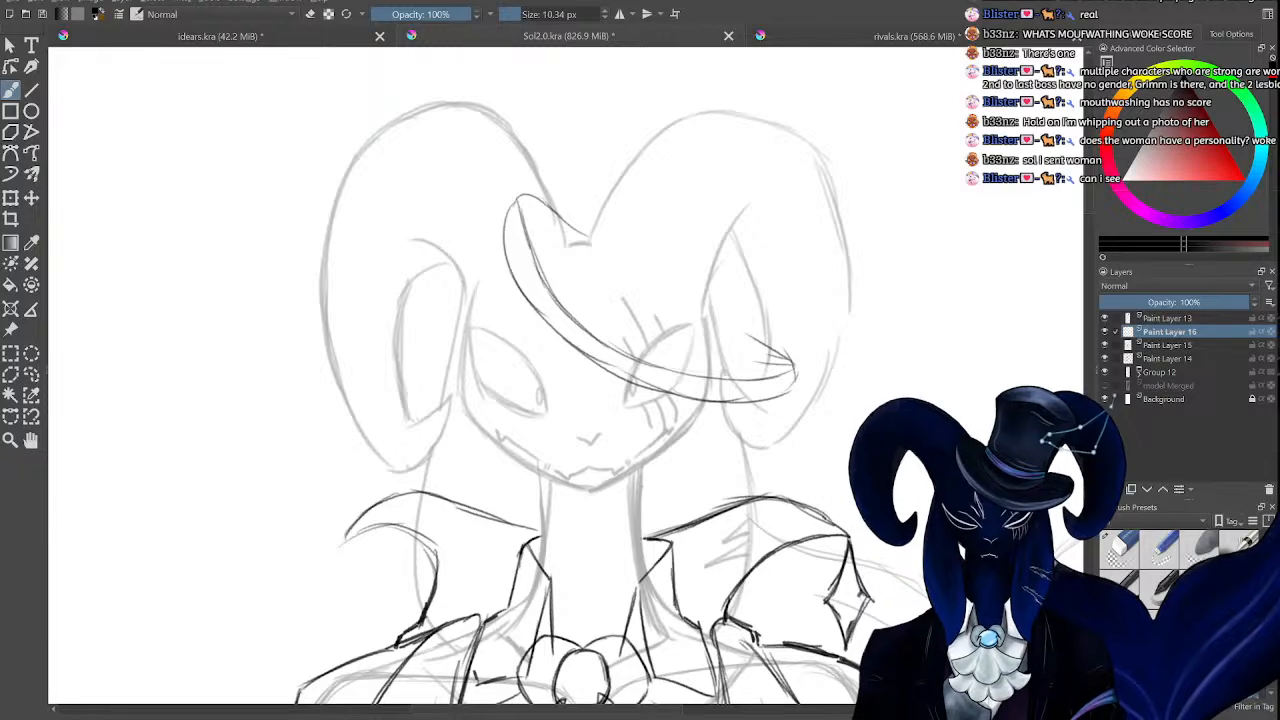
left_click_drag(792, 364, 716, 334)
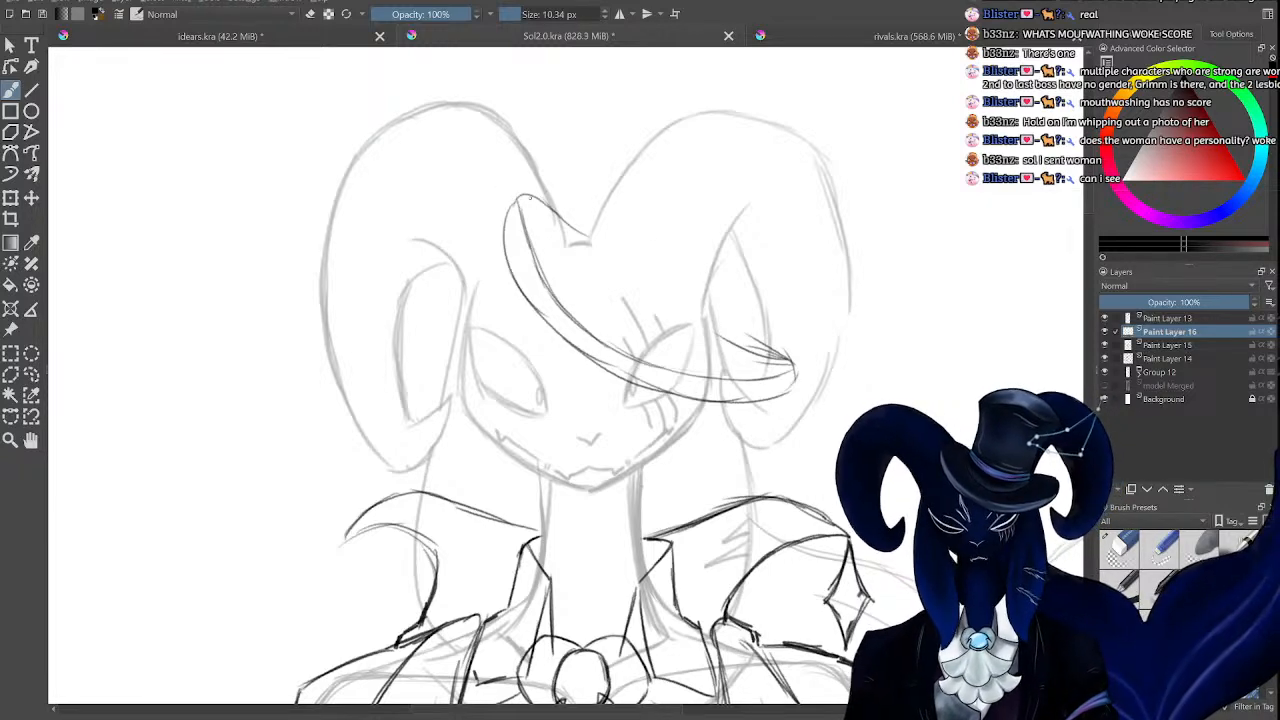
left_click_drag(522, 198, 602, 255)
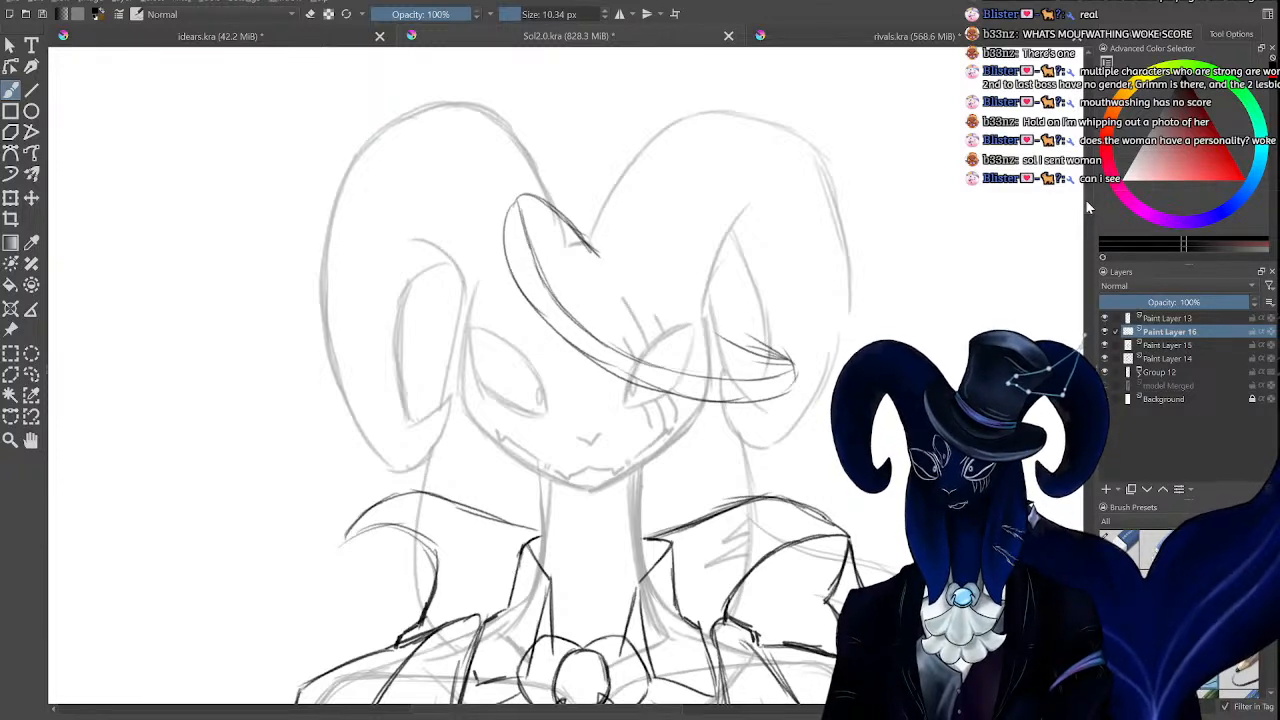
Sketch the top hat's crown above the brim, with two sides flaring upward and a curved top edge joining them.
left_click_drag(1087, 202, 1091, 189)
mouse_move(716, 446)
left_mouse_down()
mouse_move(742, 372)
mouse_move(785, 323)
left_mouse_up()
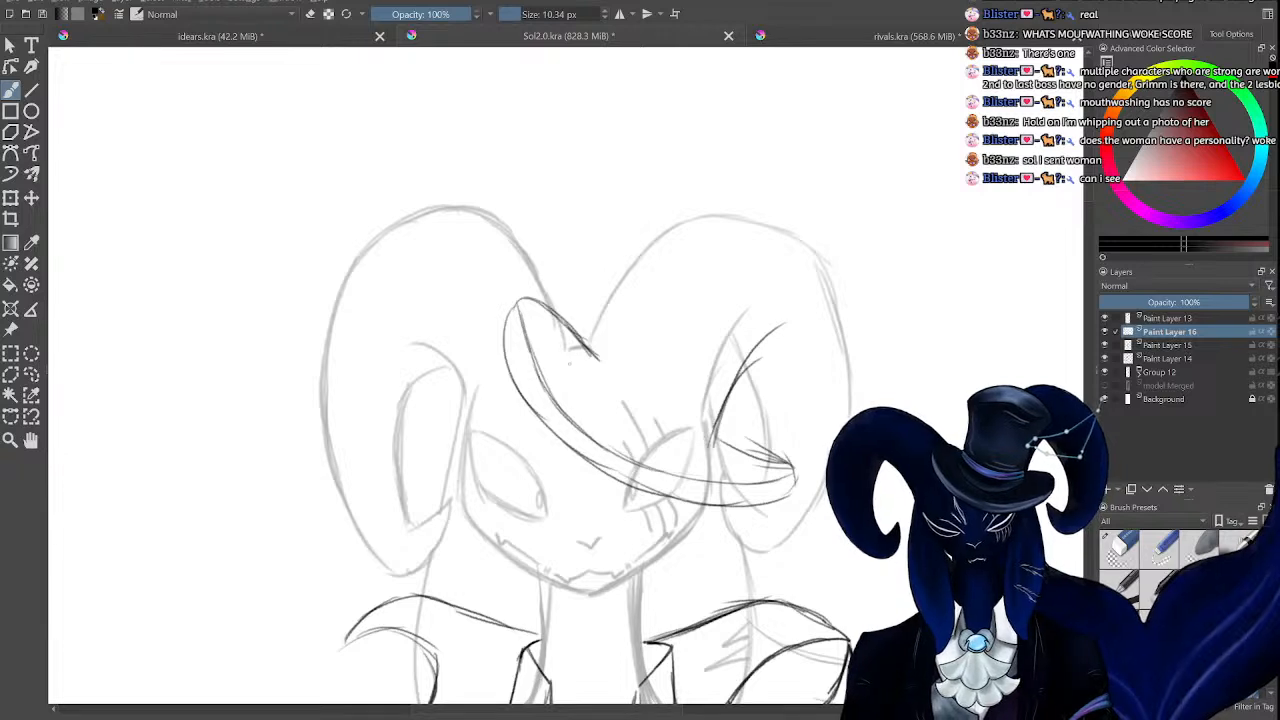
left_click_drag(571, 363, 626, 291)
left_click_drag(591, 344, 638, 266)
mouse_move(613, 313)
left_mouse_down()
mouse_move(638, 248)
mouse_move(716, 249)
mouse_move(739, 263)
mouse_move(716, 241)
mouse_move(754, 314)
left_mouse_up()
left_click_drag(744, 374, 716, 450)
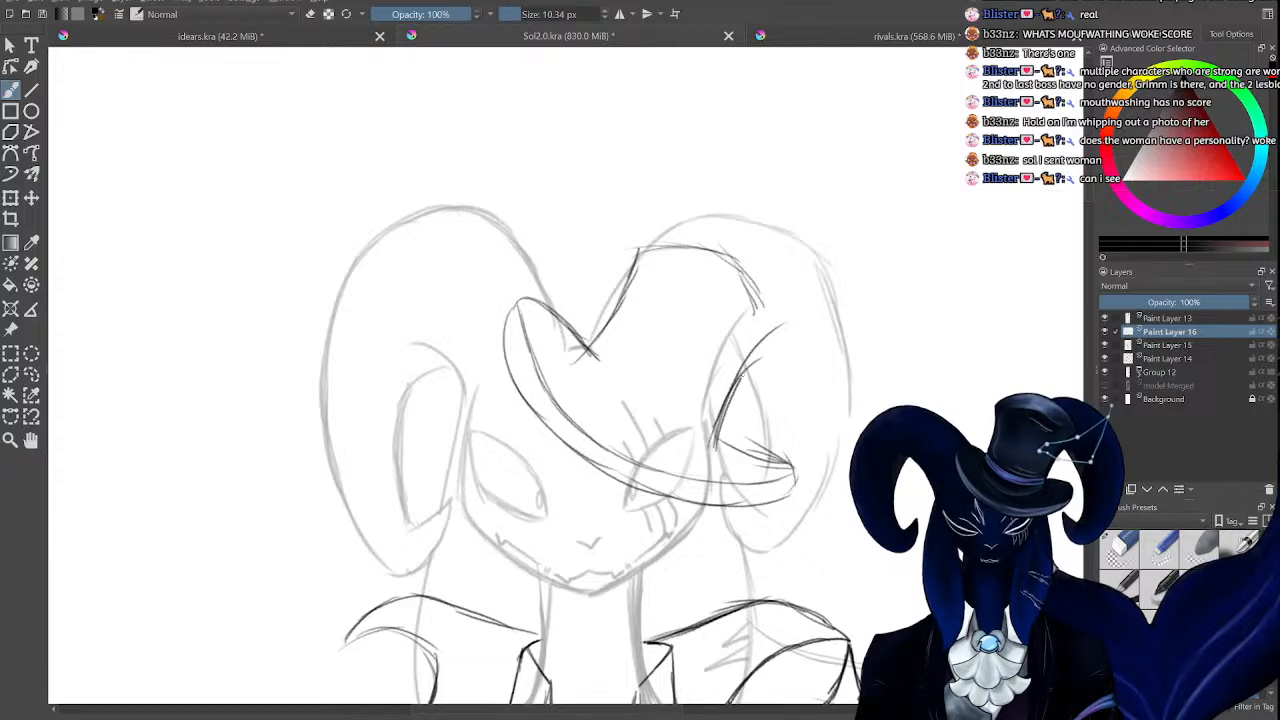
left_click_drag(770, 328, 726, 405)
left_click_drag(742, 280, 778, 326)
mouse_move(702, 266)
left_mouse_down()
mouse_move(746, 282)
mouse_move(778, 324)
mouse_move(761, 291)
left_mouse_up()
left_click_drag(638, 249, 729, 262)
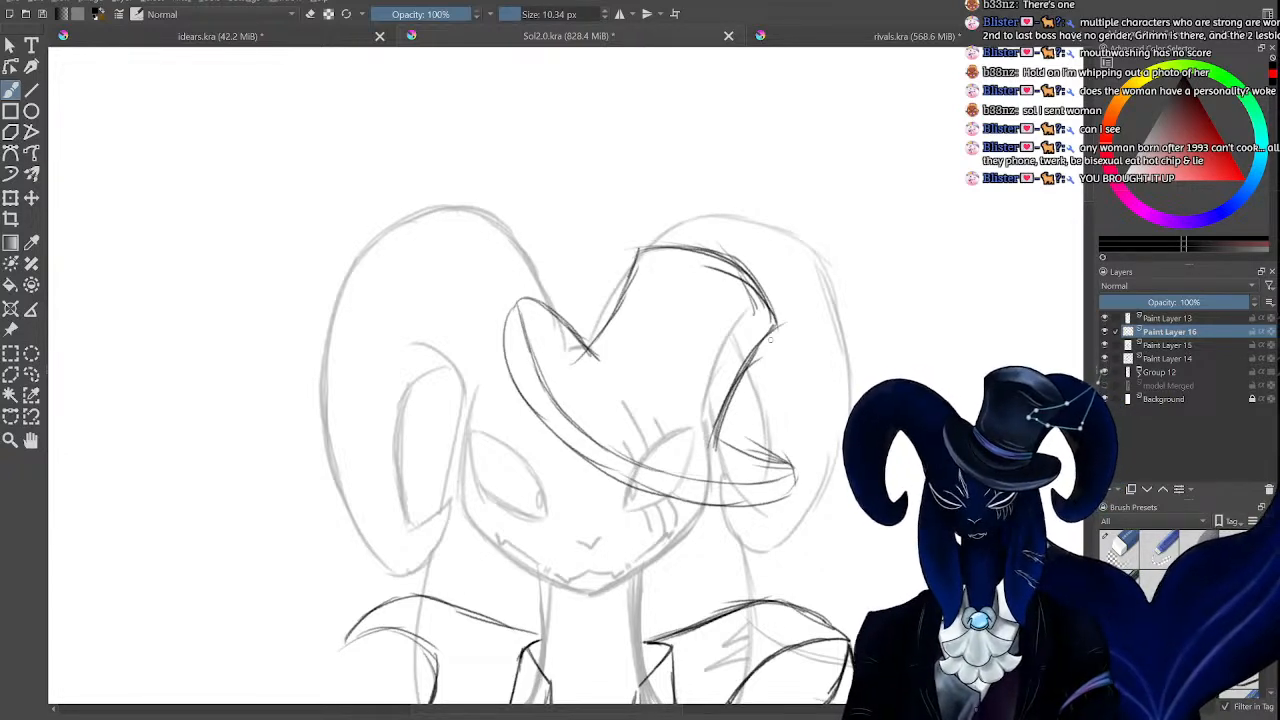
Erase stray marks around the hat and redraw the crown's right side as a firmer line down to the brim.
key("e")
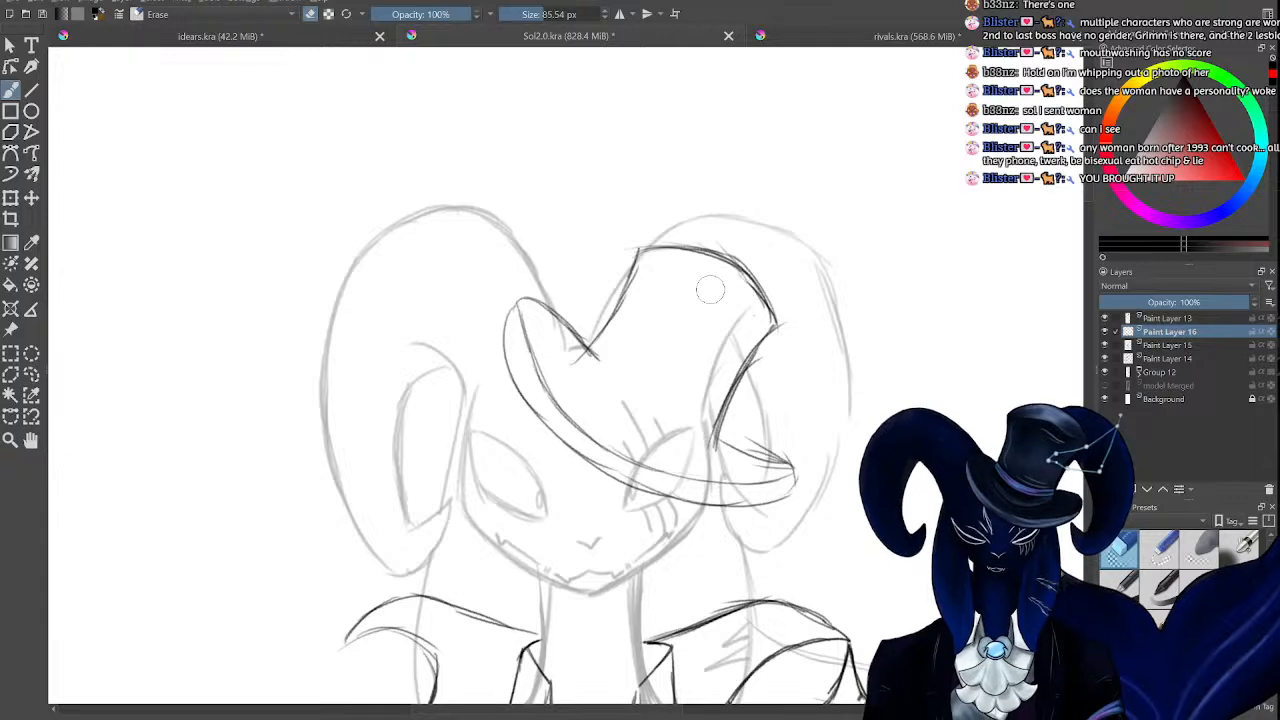
left_click_drag(738, 388, 720, 410)
key("e")
left_click_drag(776, 326, 710, 444)
left_click_drag(734, 382, 708, 454)
Erase the crown's upper part and redraw it taller, with extended flaring sides and a rounder top.
key("e")
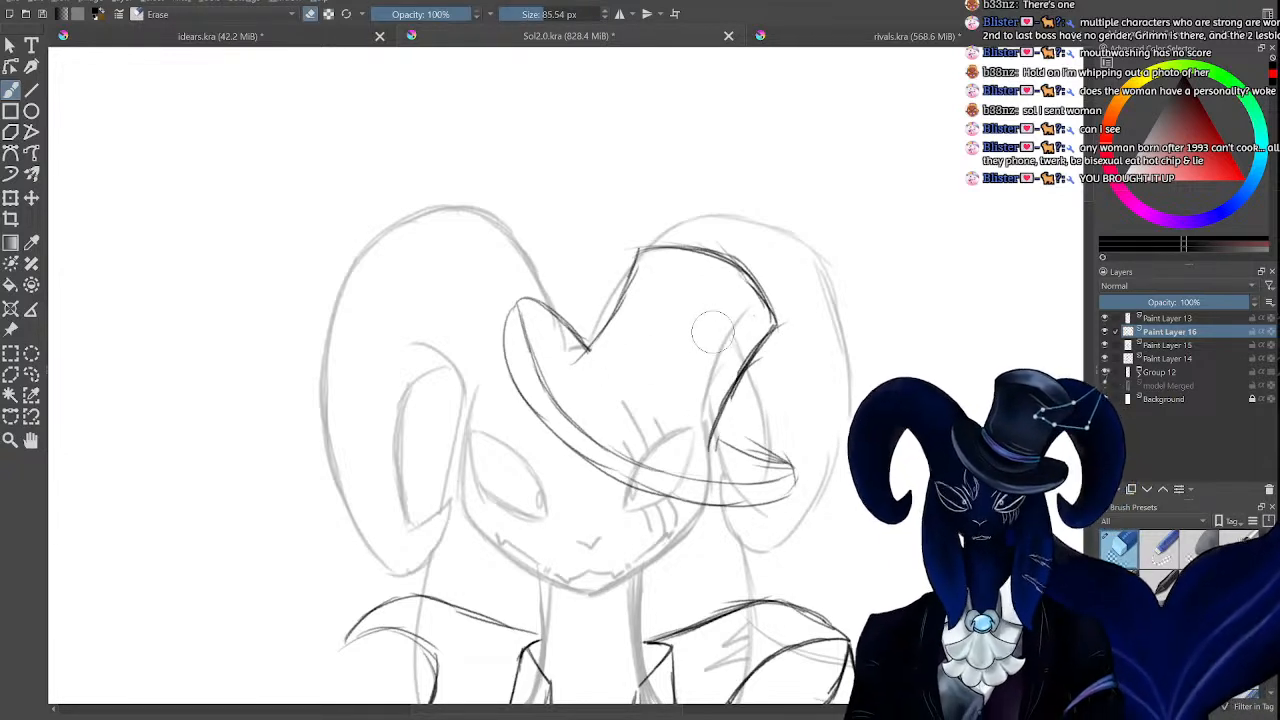
mouse_move(769, 367)
left_mouse_down()
mouse_move(781, 337)
mouse_move(753, 380)
mouse_move(757, 309)
mouse_move(727, 281)
mouse_move(765, 291)
mouse_move(677, 264)
mouse_move(703, 238)
mouse_move(640, 265)
left_mouse_up()
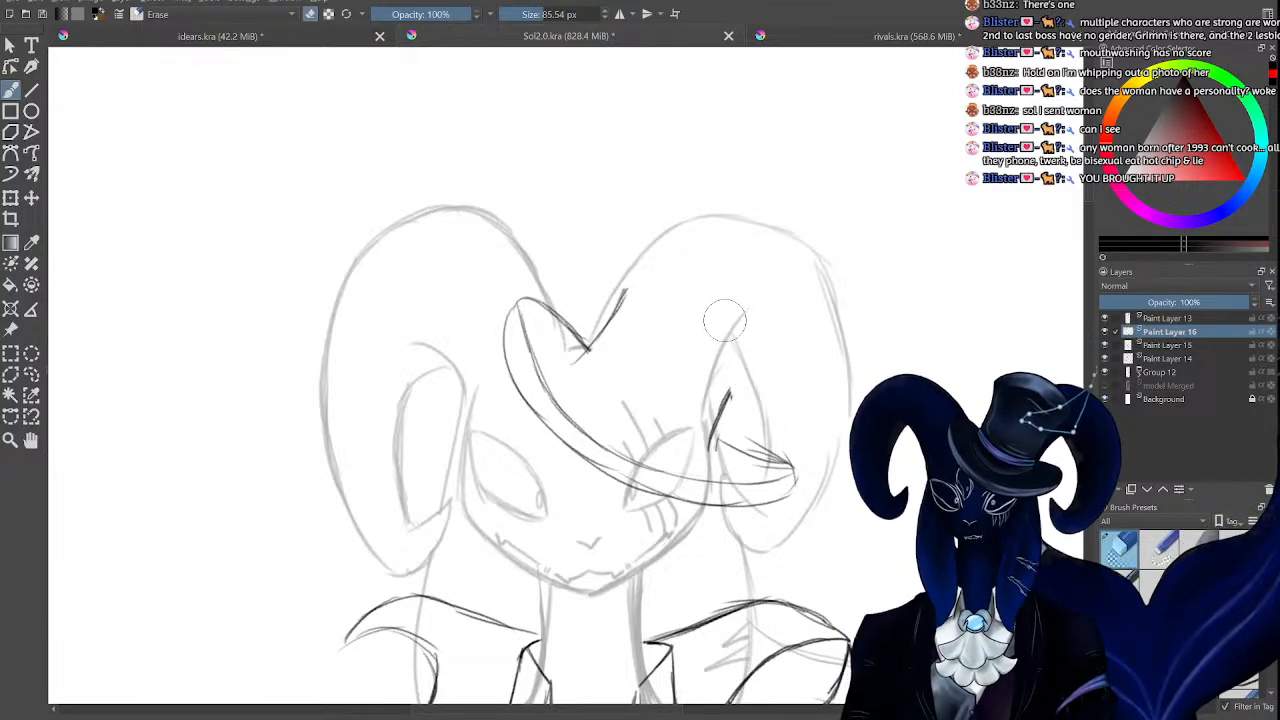
key("e")
left_click_drag(728, 402, 765, 350)
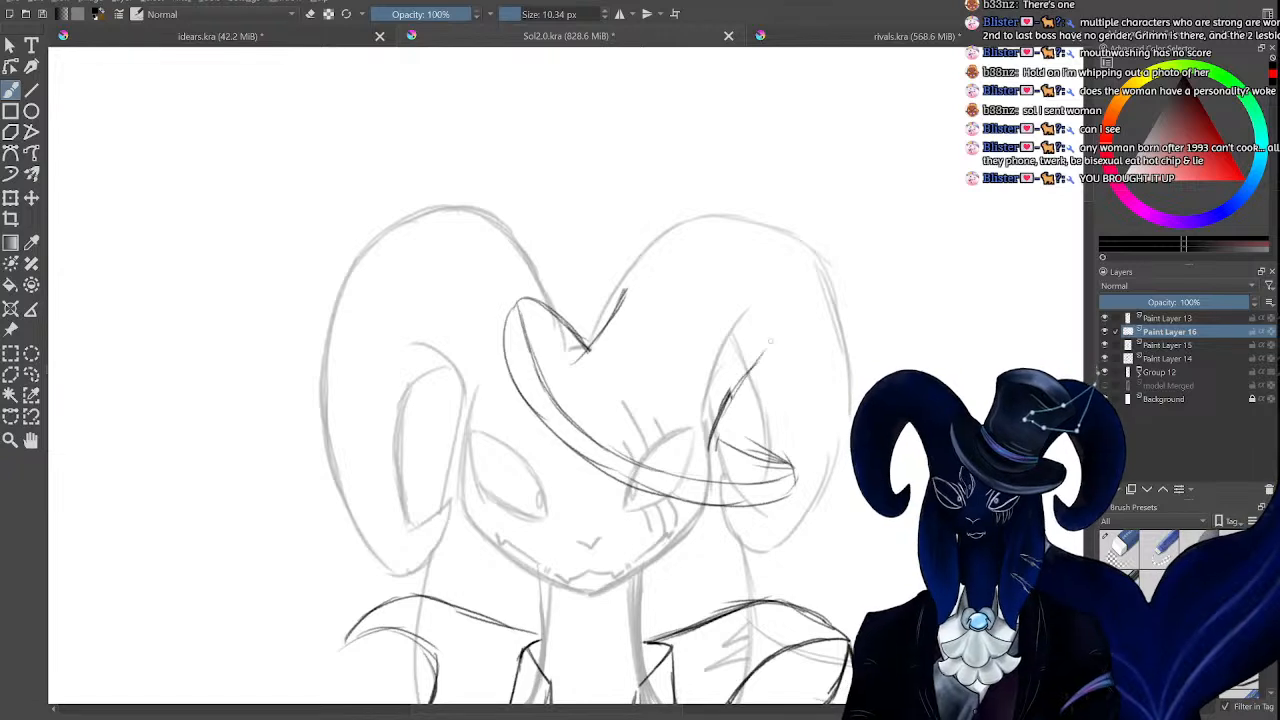
left_click_drag(718, 428, 778, 336)
mouse_move(630, 266)
left_mouse_down()
mouse_move(612, 320)
mouse_move(634, 260)
left_mouse_up()
left_click_drag(600, 334, 628, 282)
mouse_move(690, 234)
left_mouse_down()
mouse_move(650, 246)
mouse_move(716, 238)
mouse_move(756, 256)
mouse_move(784, 330)
mouse_move(740, 370)
left_mouse_up()
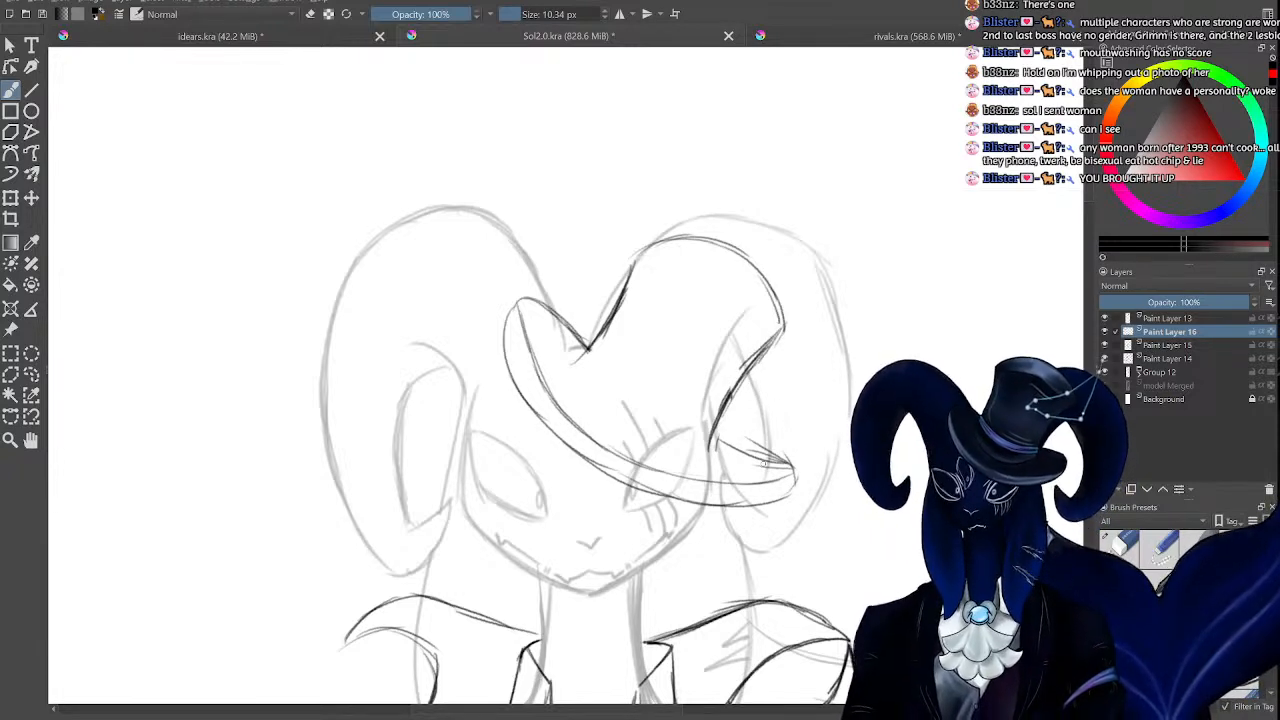
Clean up the brim's rear edge at the lower right and redraw it as one curve from the crown's base.
mouse_move(765, 462)
left_mouse_down()
mouse_move(736, 446)
mouse_move(780, 462)
mouse_move(744, 449)
left_mouse_up()
mouse_move(748, 448)
left_mouse_down()
mouse_move(716, 430)
mouse_move(790, 462)
left_mouse_up()
key("e")
key("e")
left_click_drag(714, 436, 776, 460)
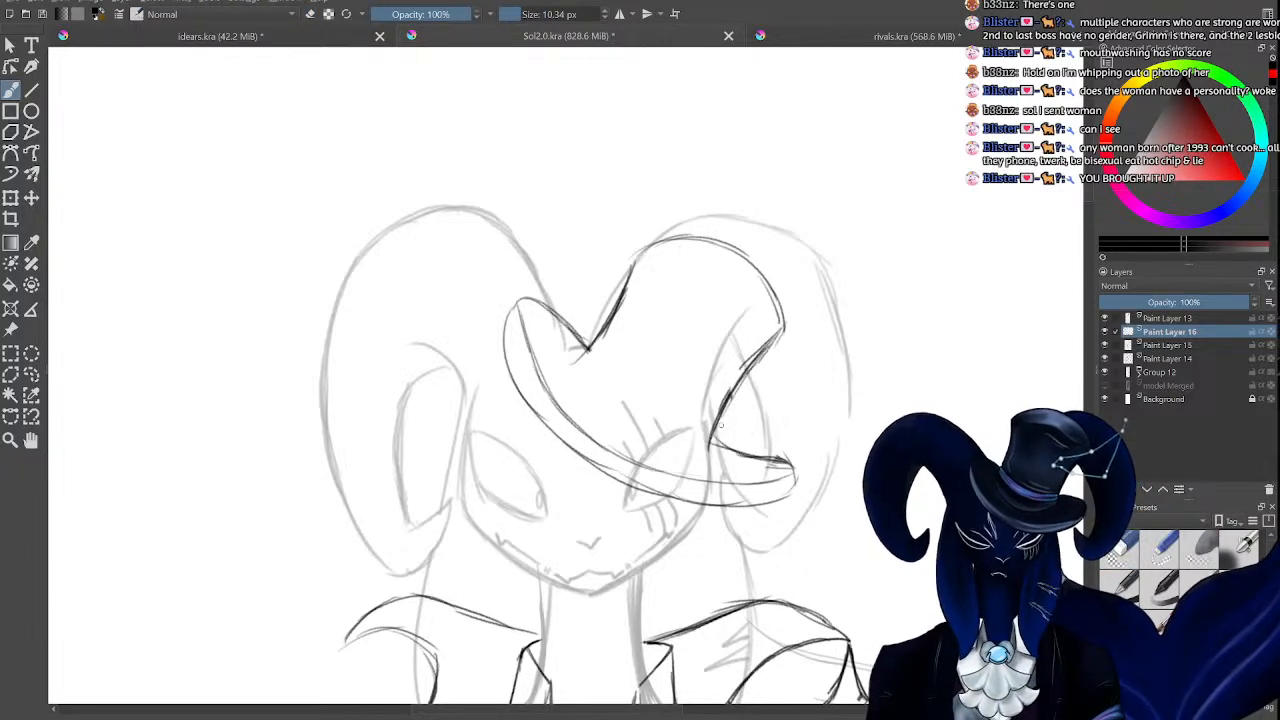
left_click_drag(716, 431, 766, 459)
left_click_drag(718, 436, 783, 462)
Erase the heavy brim line to the left of the crown's base, between the horns.
key("e")
mouse_move(546, 312)
left_mouse_down()
mouse_move(533, 297)
mouse_move(583, 352)
left_mouse_up()
key("e")
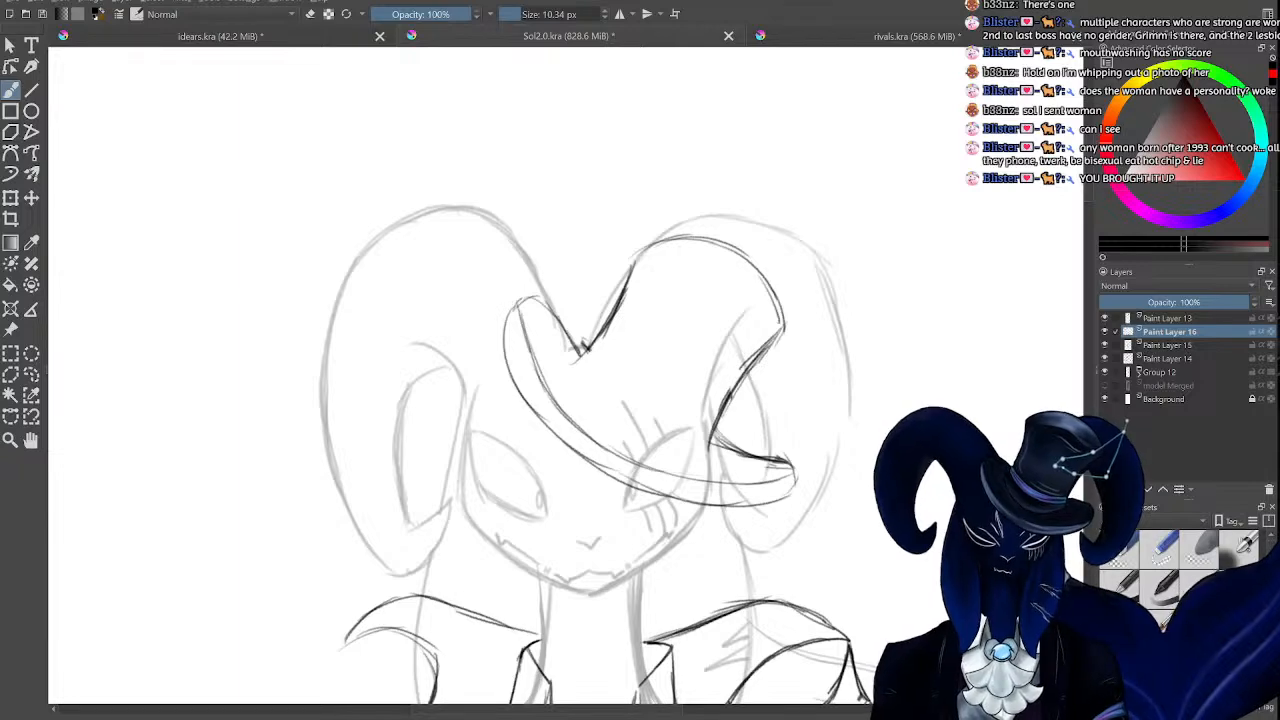
scroll(567, 370, "down", 5)
scroll(567, 370, "up", 5)
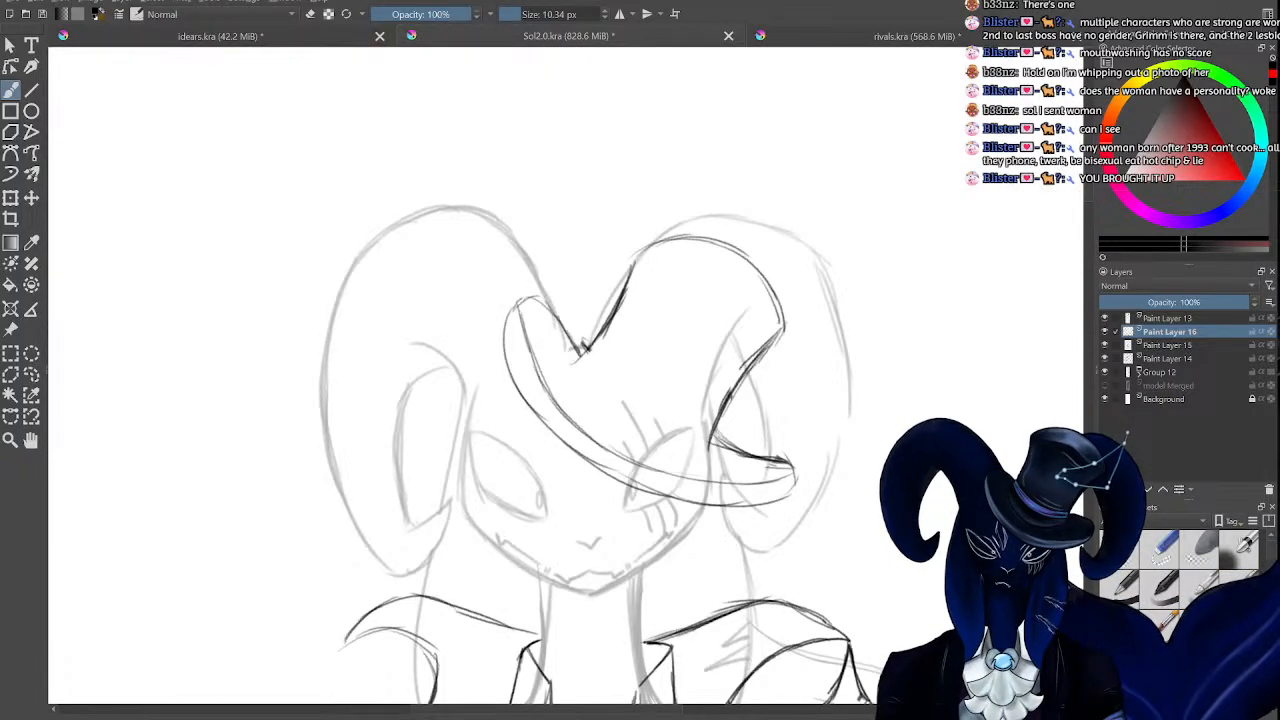
Draw the brim's upper edge out from the crown's right base and rework the line at the brim's left end.
scroll(590, 340, "up", 2)
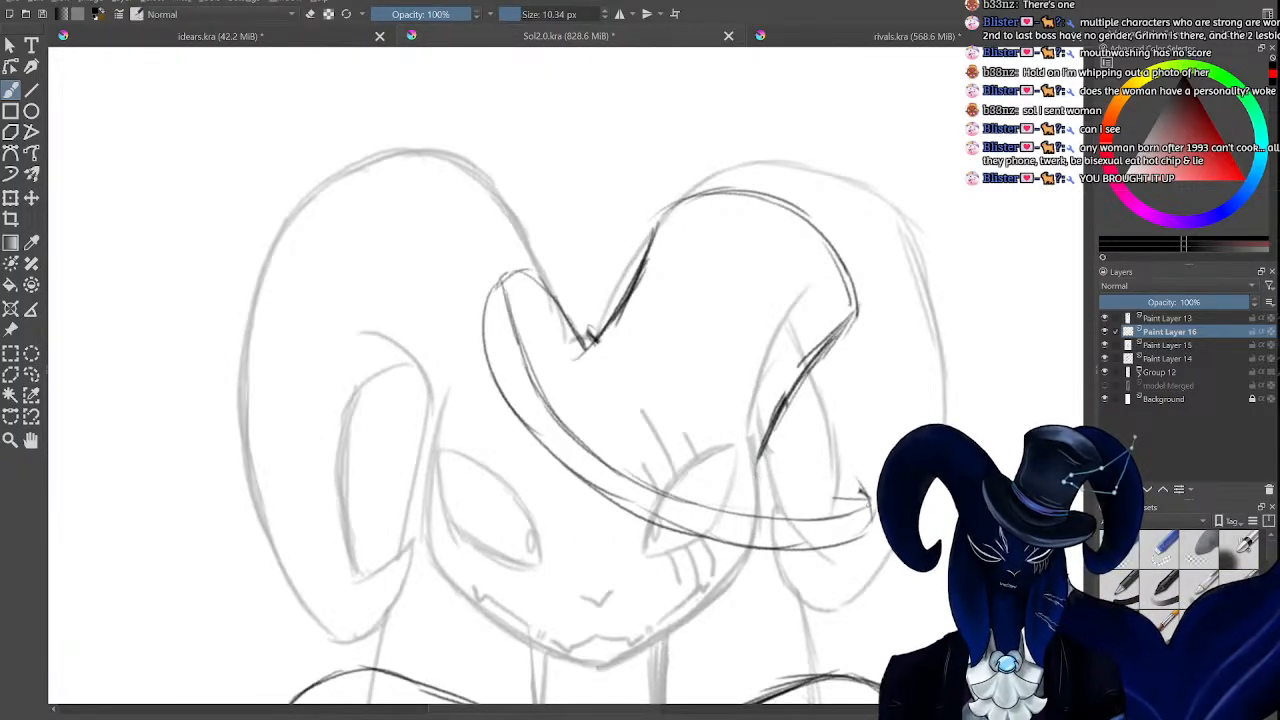
left_click_drag(798, 461, 760, 455)
key("e")
key("e")
left_click_drag(533, 279, 575, 334)
left_click_drag(542, 290, 579, 349)
key("e")
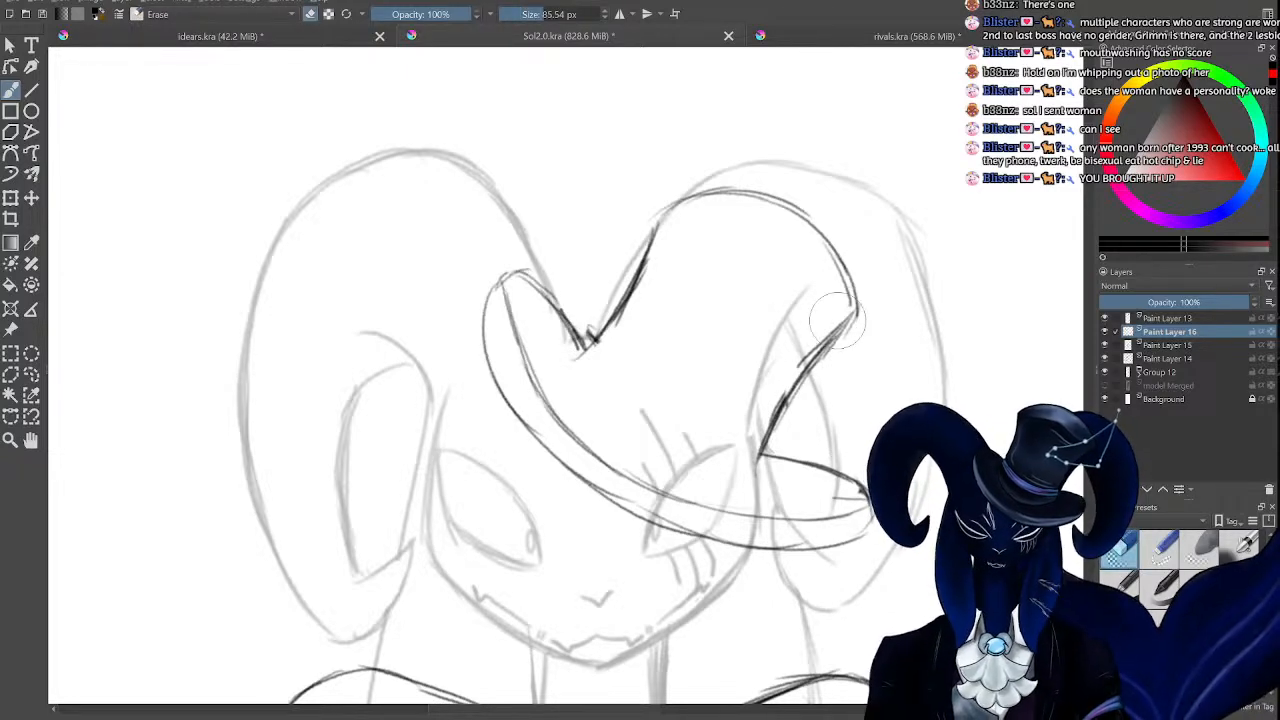
Erase the crown's old top curve and redraw the top hat taller with extended sides and a new curved top.
left_click_drag(852, 308, 650, 200)
key("e")
mouse_move(878, 288)
left_mouse_down()
mouse_move(805, 378)
mouse_move(784, 430)
left_mouse_up()
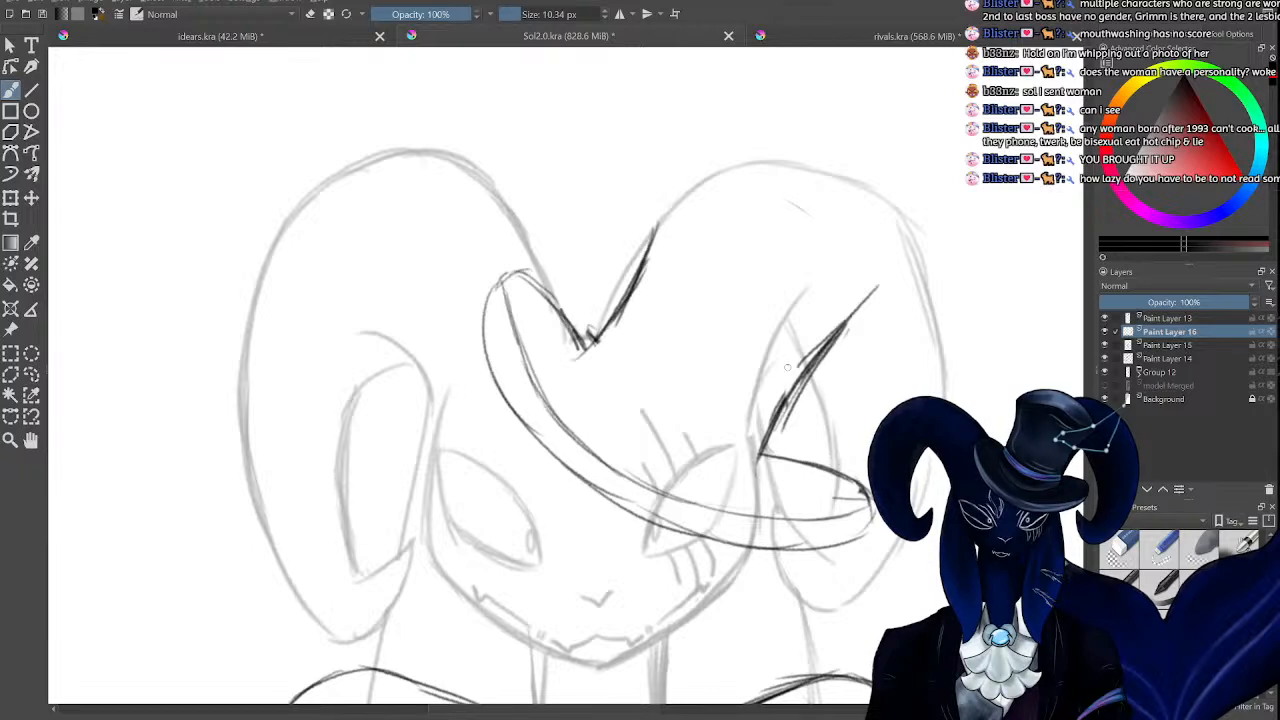
key("m")
key("m")
left_click_drag(670, 187, 622, 308)
mouse_move(879, 282)
left_mouse_down()
mouse_move(718, 168)
mouse_move(674, 170)
mouse_move(654, 242)
left_mouse_up()
Examine the taller hat's proportions against the full figure and up close.
key("ctrl+minus")
key("ctrl+minus")
key("ctrl+minus")
key("ctrl+minus")
key("ctrl+minus")
key("ctrl+minus")
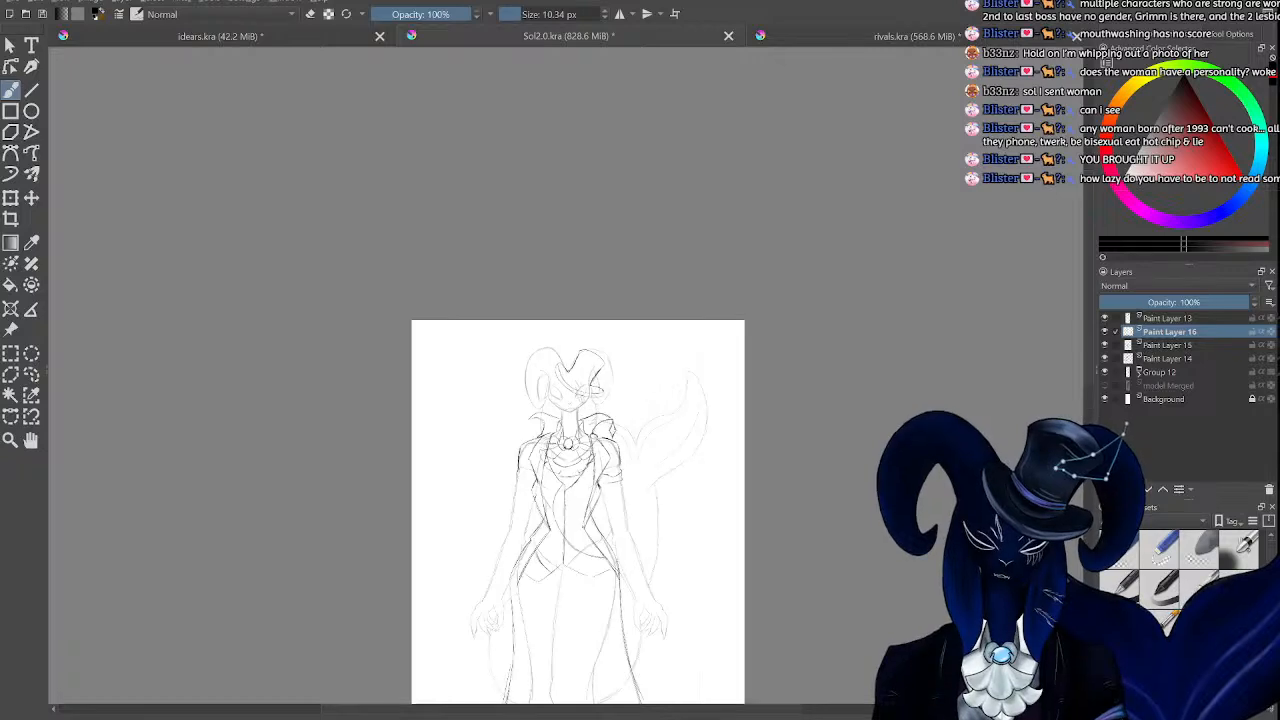
key("ctrl+plus")
key("ctrl+plus")
key("ctrl+plus")
key("ctrl+plus")
key("ctrl+plus")
key("ctrl+plus")
key("ctrl+plus")
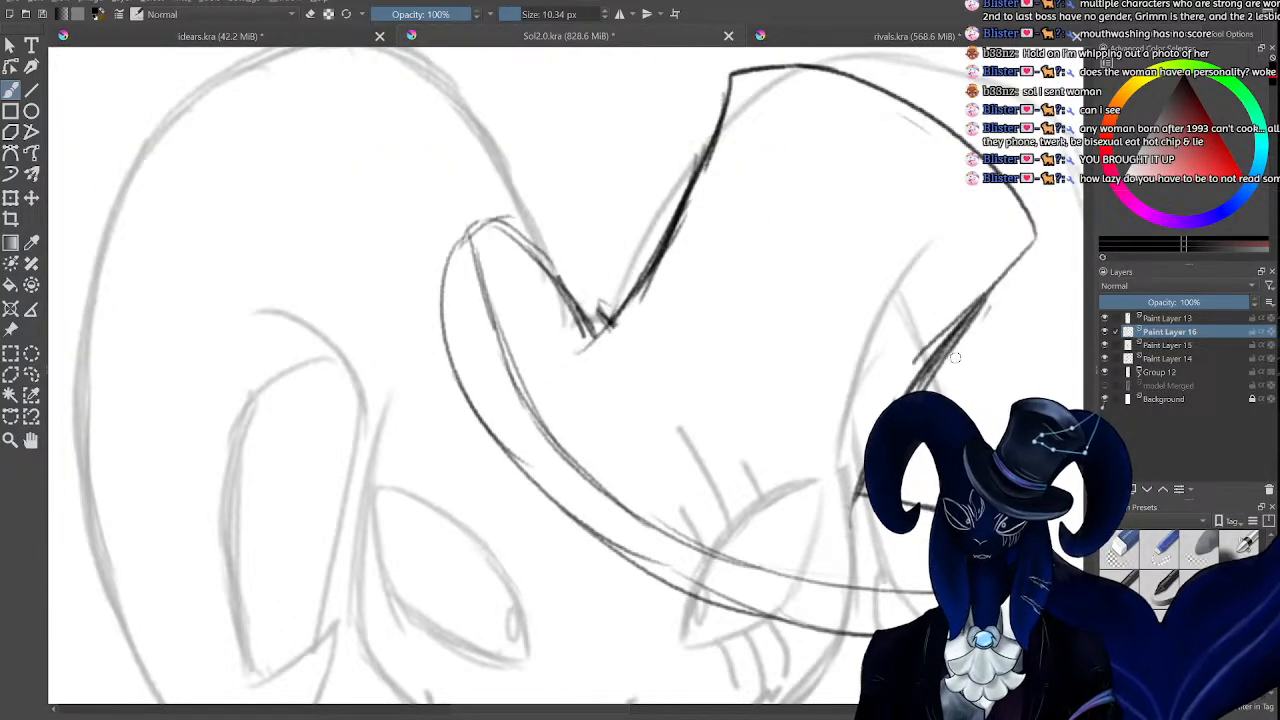
key("ctrl+minus")
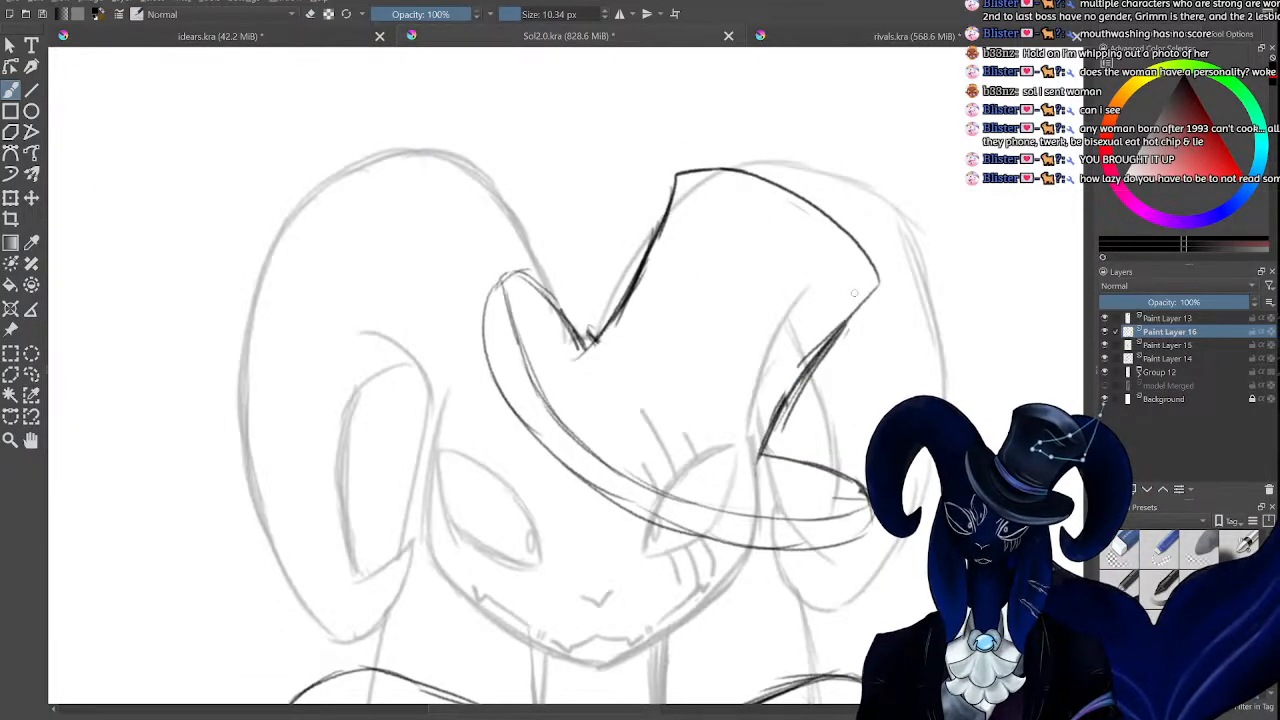
Replace the rough right side of the crown with a clean line and add an inner curve parallel to the crown's top.
mouse_move(845, 298)
left_mouse_down()
mouse_move(680, 208)
mouse_move(886, 285)
left_mouse_up()
key("e")
left_click_drag(840, 330, 790, 400)
key("e")
left_click_drag(862, 250, 892, 314)
mouse_move(846, 350)
left_mouse_down()
mouse_move(886, 315)
mouse_move(784, 410)
mouse_move(765, 458)
mouse_move(779, 394)
mouse_move(765, 460)
left_mouse_up()
key("e")
key("e")
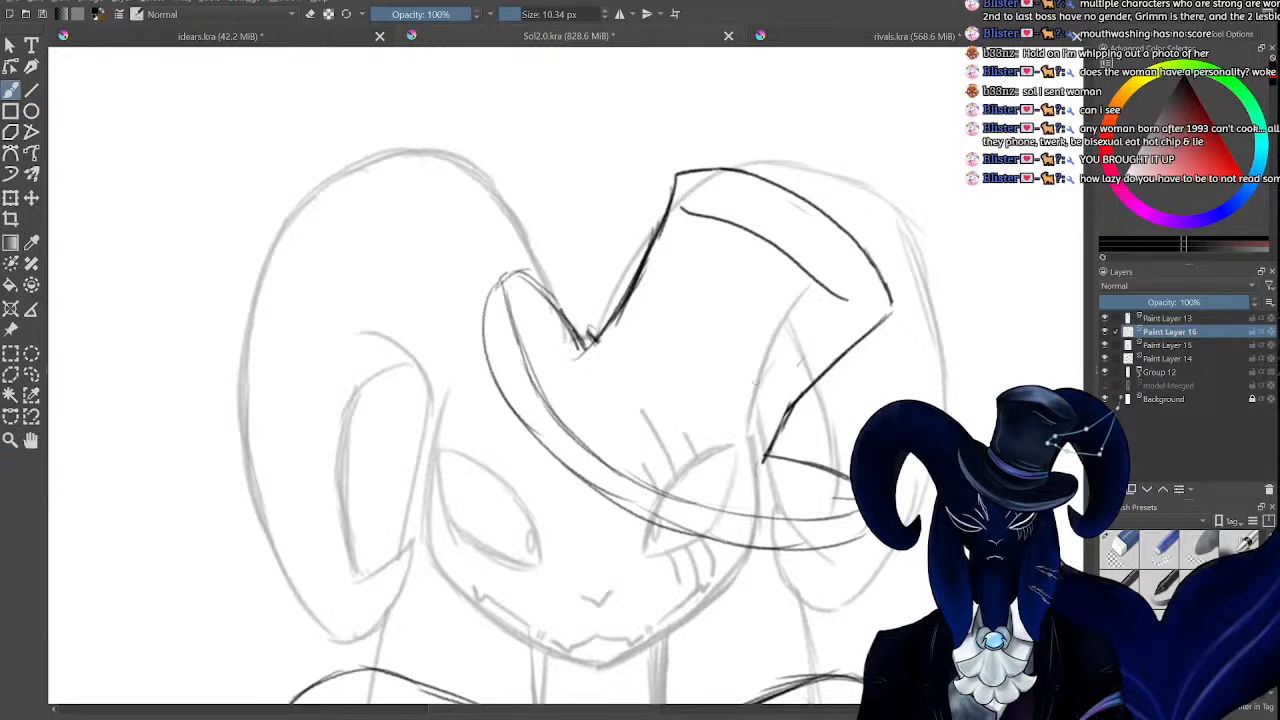
Erase the thick strokes on the crown's left side and redraw it as a thinner line down to the brim.
key("e")
left_click_drag(683, 192, 618, 310)
key("e")
mouse_move(720, 168)
left_mouse_down()
mouse_move(667, 186)
mouse_move(620, 299)
mouse_move(573, 357)
left_mouse_up()
key("e")
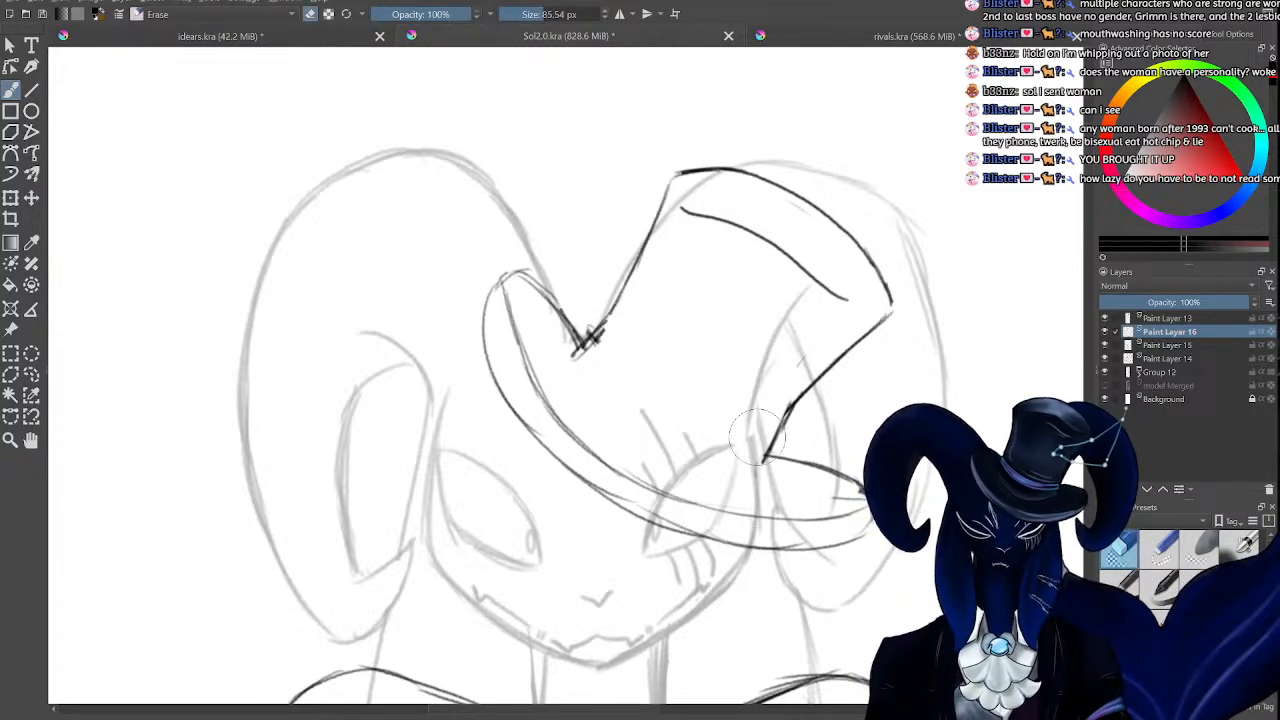
Clean up the crown's base and draw the curved hat band around it above the brim.
mouse_move(755, 438)
left_mouse_down()
mouse_move(759, 454)
mouse_move(781, 452)
mouse_move(770, 466)
mouse_move(712, 462)
mouse_move(666, 438)
left_mouse_up()
key("e")
left_click_drag(602, 386, 716, 460)
mouse_move(584, 351)
left_mouse_down()
mouse_move(674, 444)
mouse_move(616, 402)
mouse_move(656, 392)
mouse_move(697, 421)
left_mouse_up()
mouse_move(620, 362)
left_mouse_down()
mouse_move(721, 430)
mouse_move(775, 433)
left_mouse_up()
Examine the finished top hat sketch at several magnifications to judge its shape against the head and body.
key("ctrl+minus")
key("ctrl+minus")
key("ctrl+minus")
key("ctrl+minus")
key("ctrl+minus")
key("ctrl+minus")
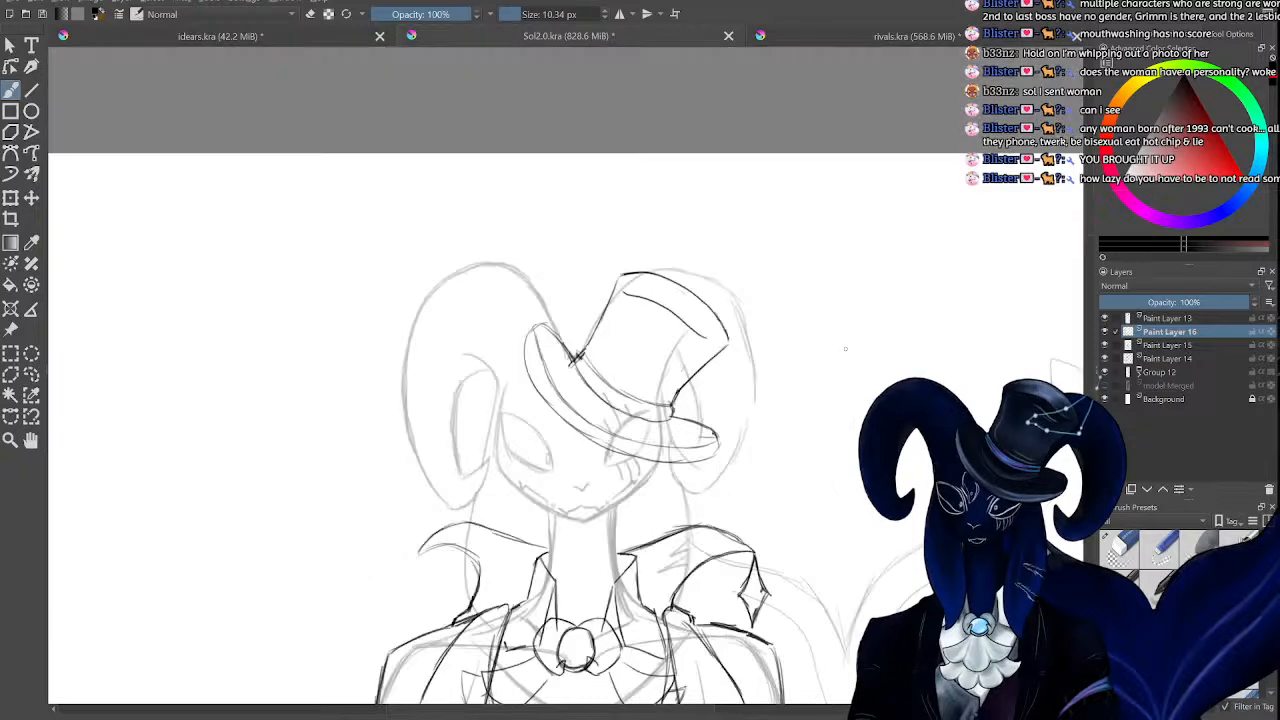
key("ctrl+plus")
key("ctrl+plus")
key("ctrl+plus")
key("ctrl+plus")
key("ctrl+plus")
key("ctrl+plus")
key("ctrl+plus")
key("ctrl+minus")
key("ctrl+minus")
key("ctrl+minus")
key("ctrl+minus")
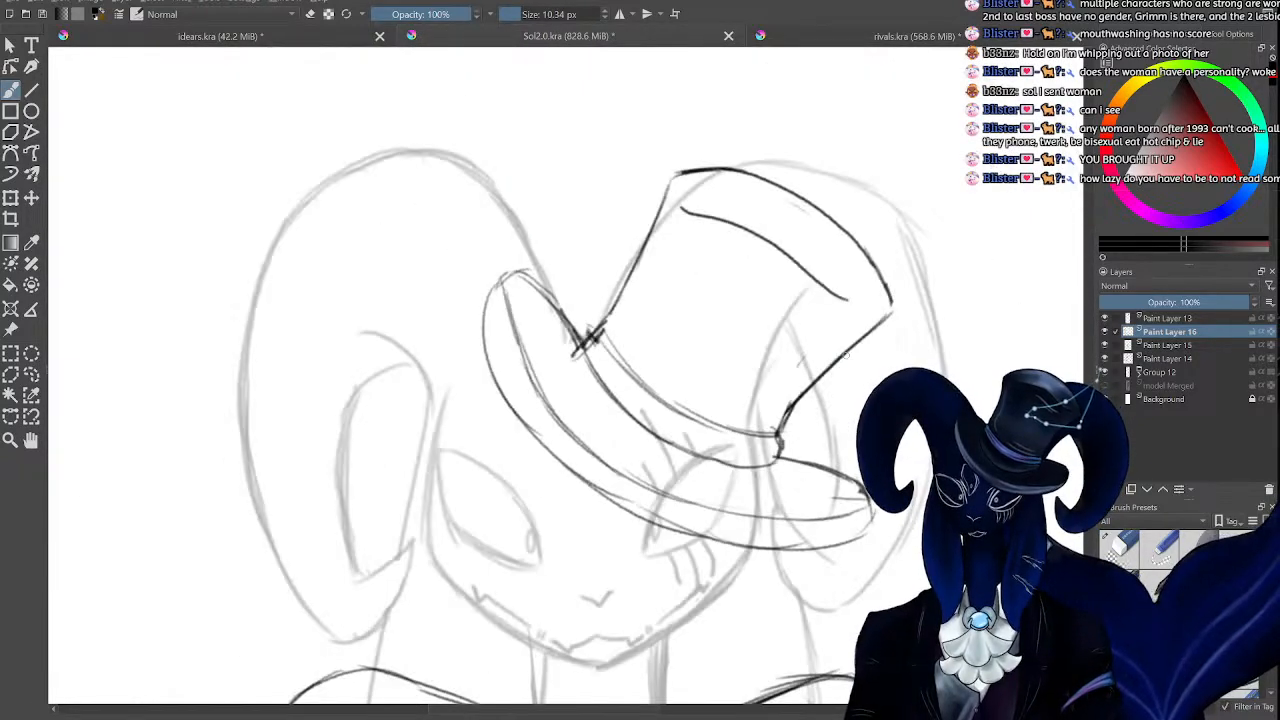
key("ctrl+plus")
key("ctrl+plus")
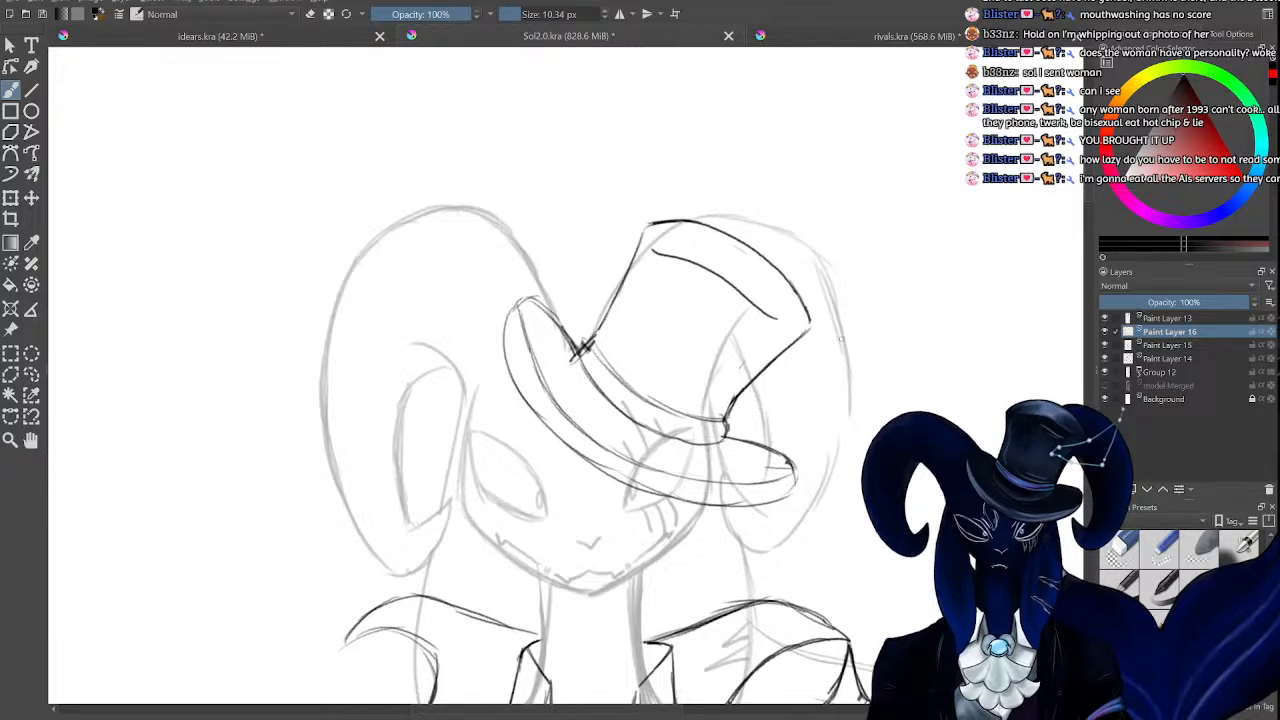
key("ctrl+minus")
key("ctrl+minus")
key("ctrl+minus")
key("ctrl+minus")
key("ctrl+minus")
key("ctrl+plus")
key("ctrl+plus")
key("ctrl+plus")
key("ctrl+plus")
key("ctrl+plus")
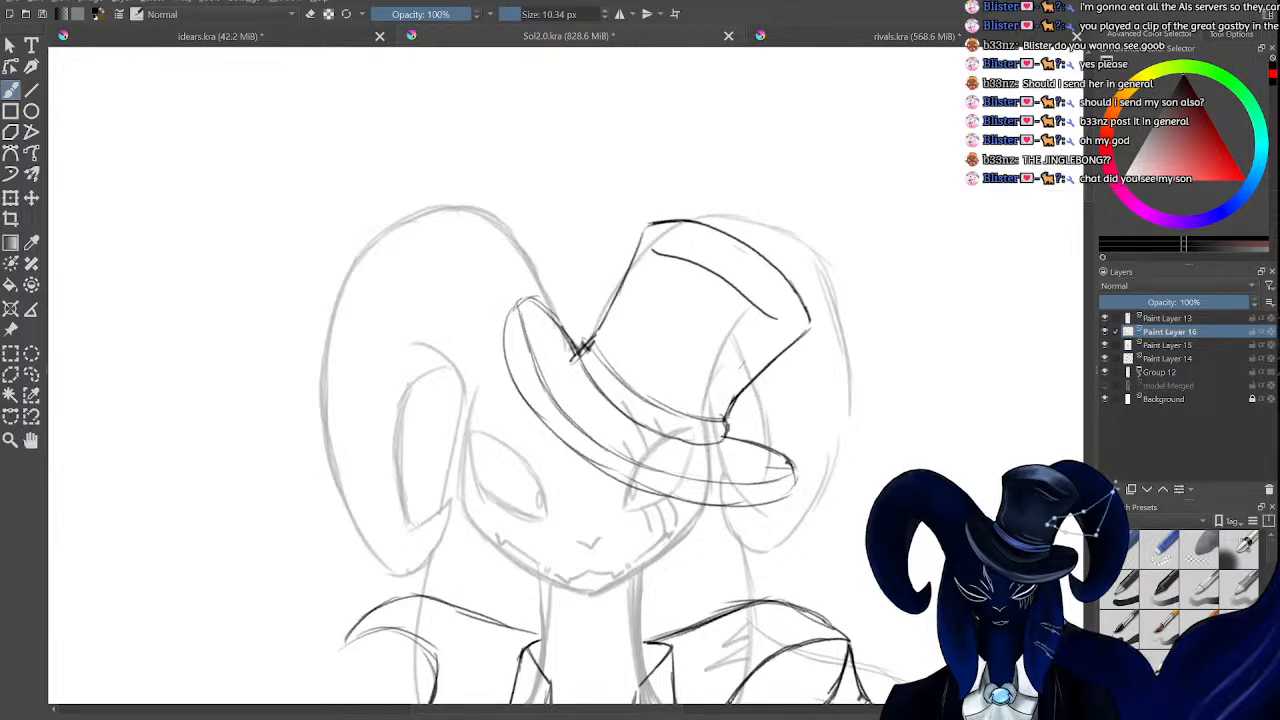
Look over the head, collar and chest sketch together with the hat.
scroll(1083, 203, "down", 5)
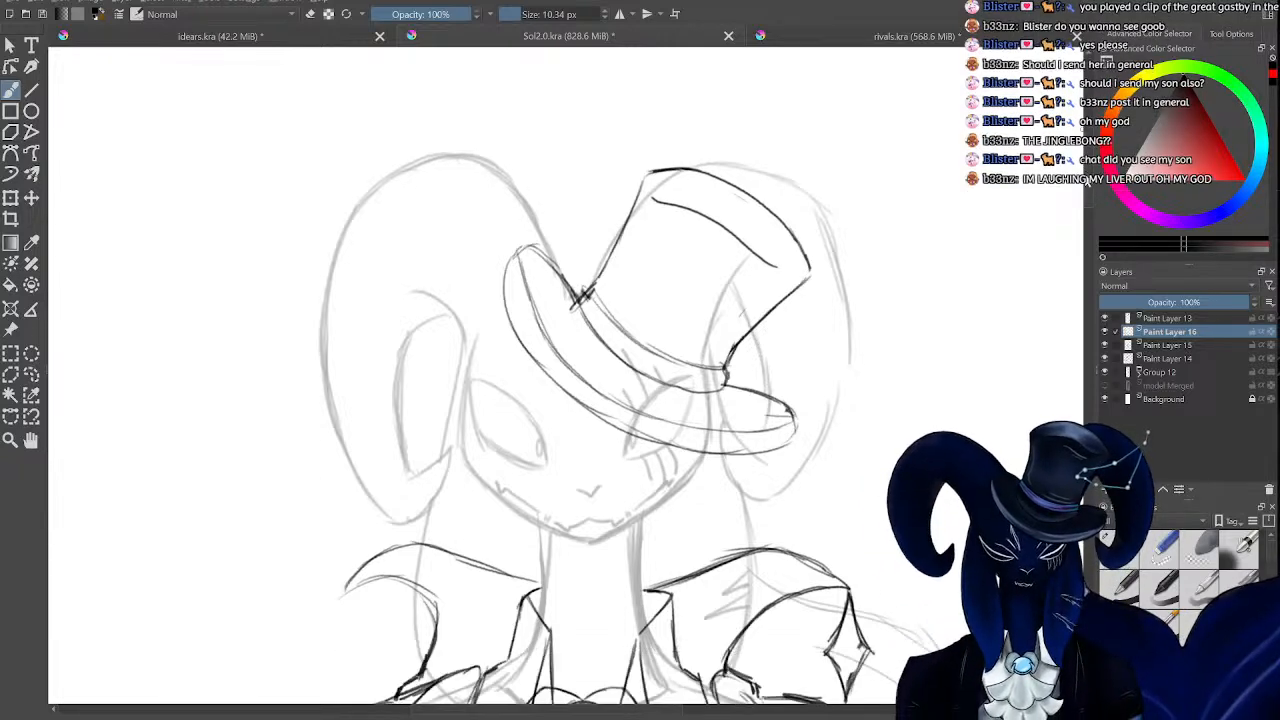
scroll(1083, 203, "down", 2)
scroll(1083, 203, "up", 4)
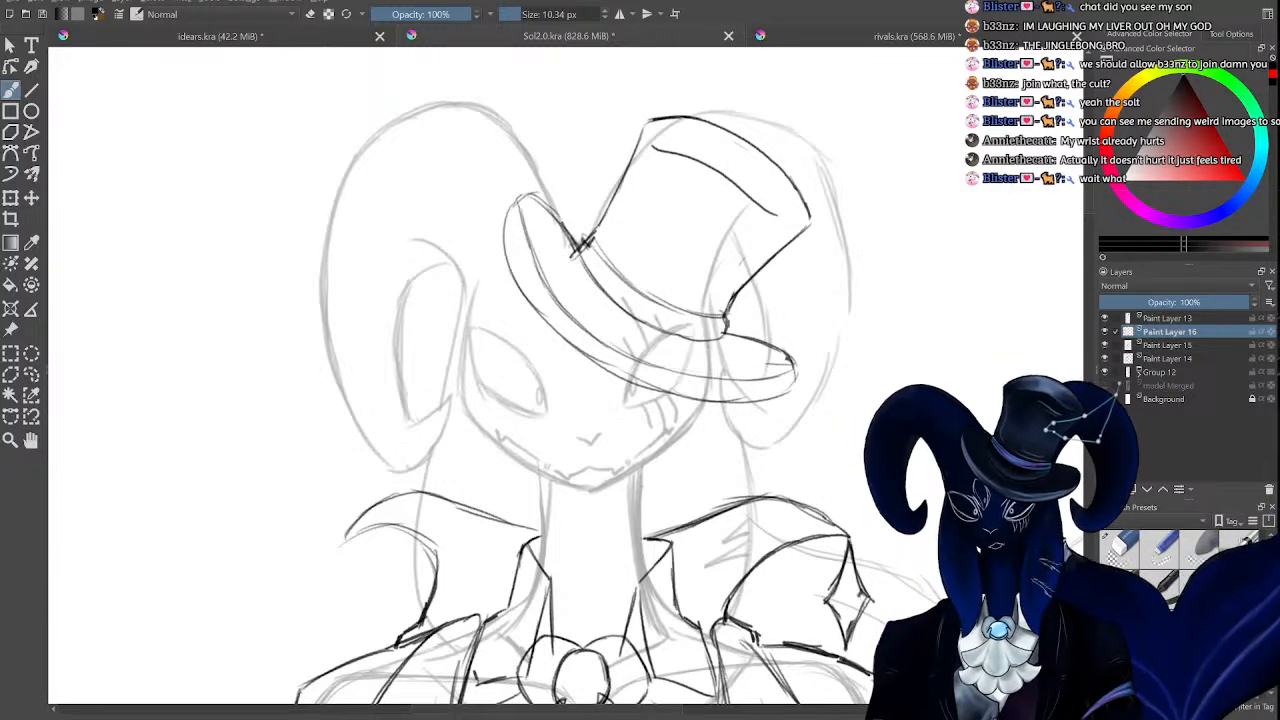
left_click_drag(614, 710, 640, 714)
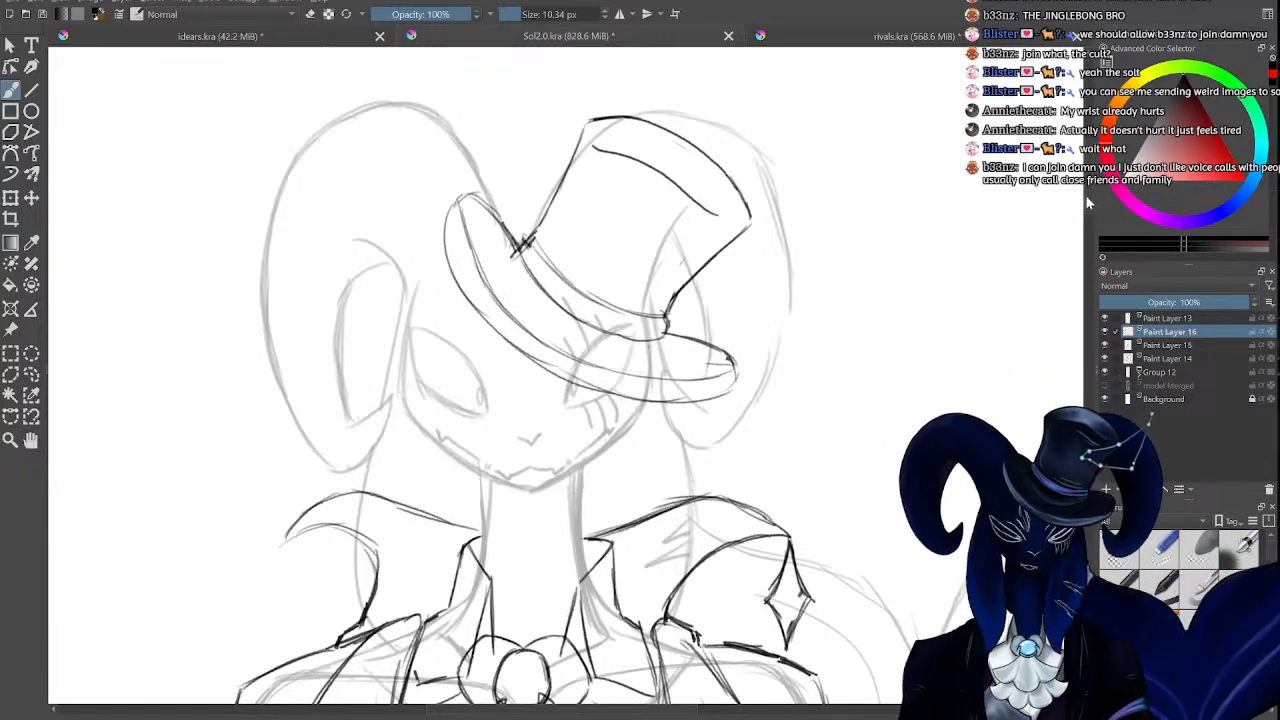
mouse_move(1088, 216)
left_mouse_down()
mouse_move(1087, 170)
mouse_move(1084, 194)
left_mouse_up()
key("minus")
scroll(1072, 198, "down", 5)
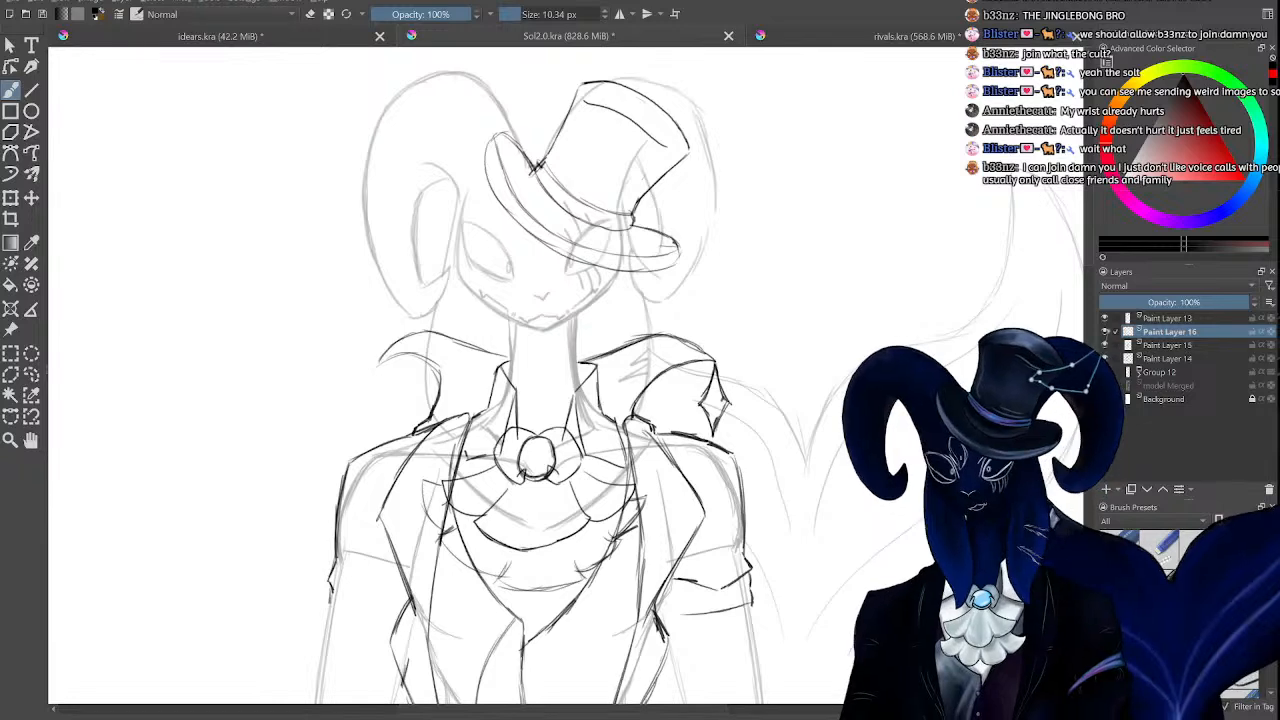
key("plus")
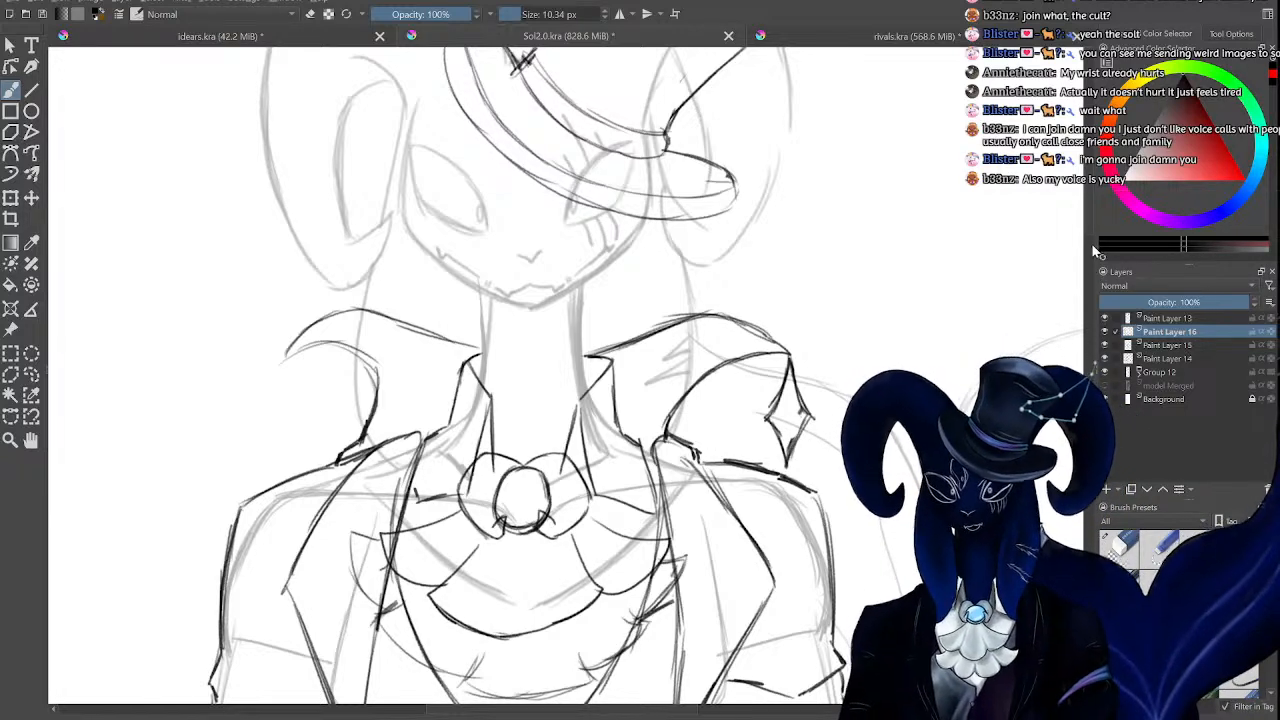
left_click_drag(1091, 218, 1091, 190)
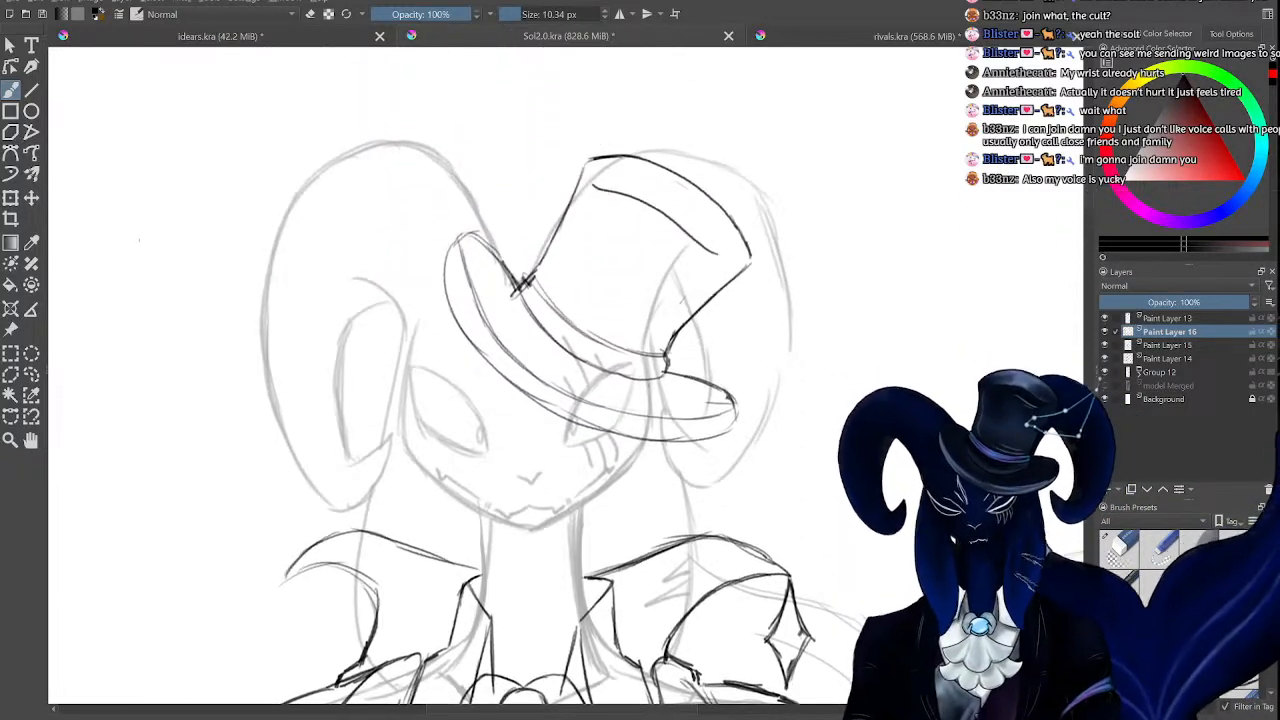
Transform the hat sketch on Paint Layer 16, tilting it slightly counter-clockwise and repositioning it on the head.
key("ctrl+t")
left_click_drag(660, 280, 670, 234)
key("ctrl+plus")
key("ctrl+plus")
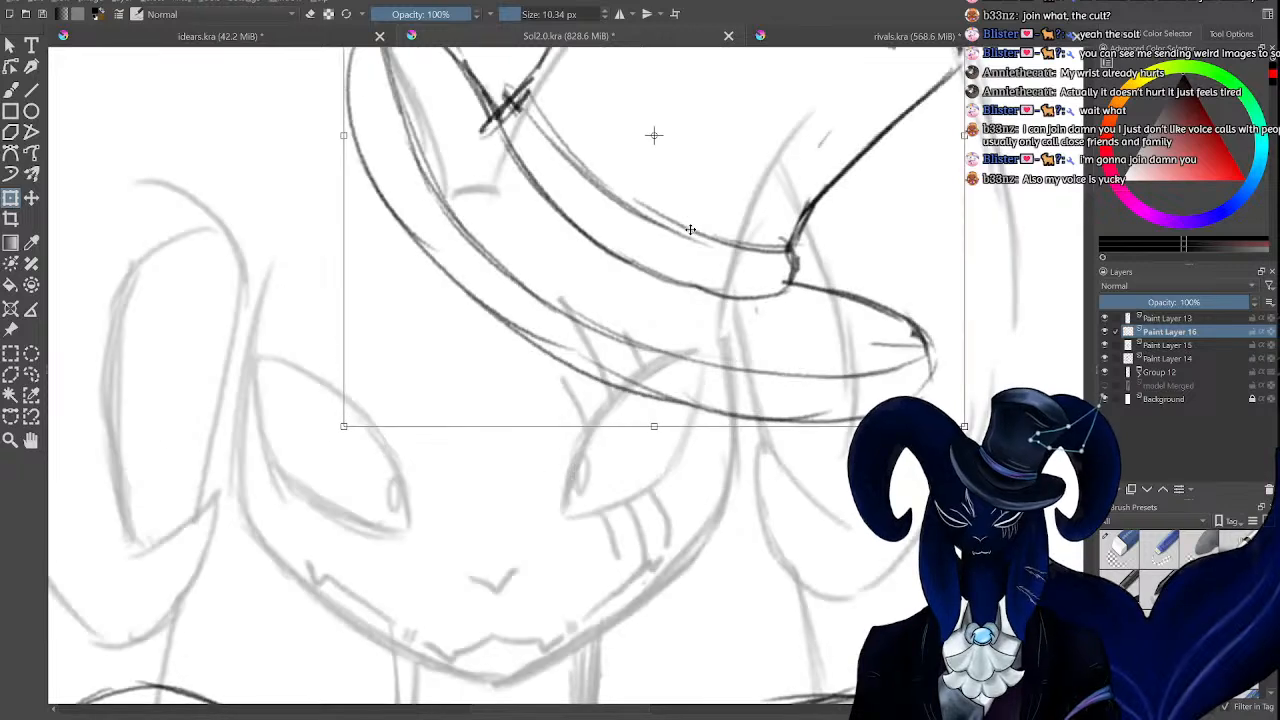
key("ctrl+minus")
key("ctrl+minus")
key("ctrl+minus")
left_click_drag(757, 253, 749, 240)
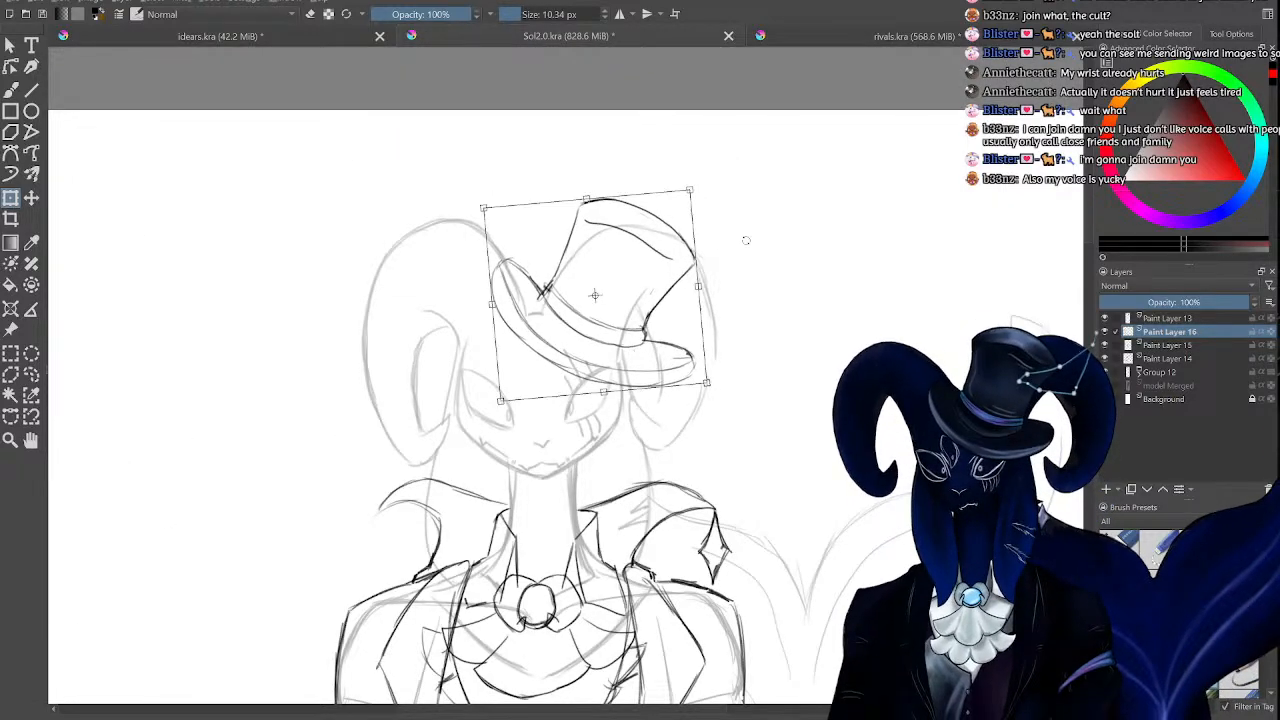
left_click_drag(648, 276, 648, 281)
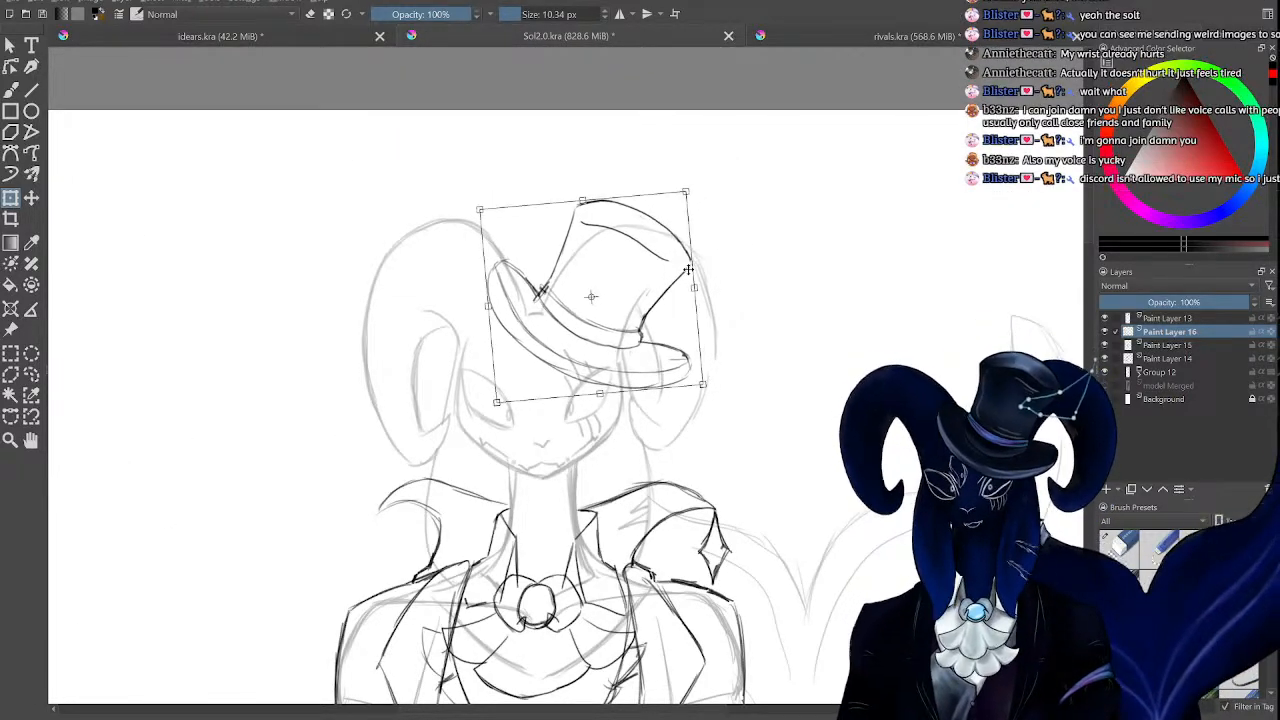
Check the tilted hat against the whole figure and apply the transform by returning to the brush.
key("ctrl+minus")
key("ctrl+minus")
key("ctrl+minus")
key("ctrl+minus")
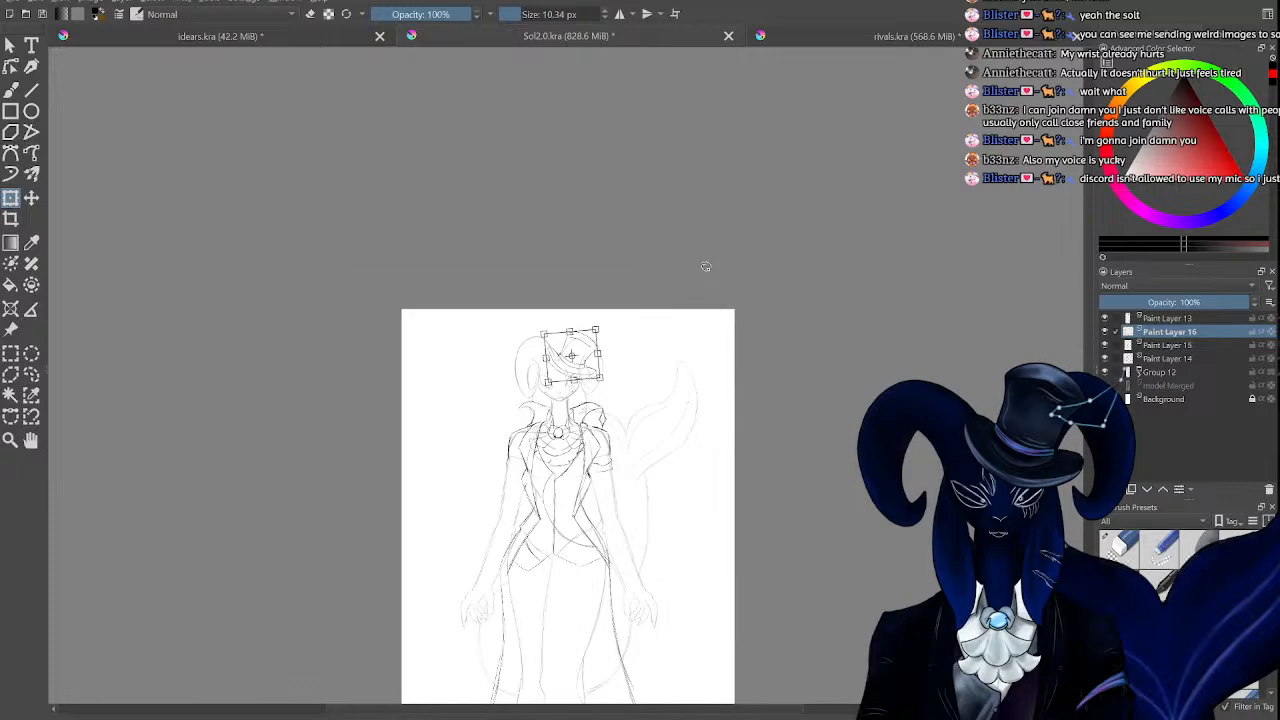
key("ctrl+plus")
key("ctrl+plus")
key("ctrl+plus")
key("ctrl+plus")
key("ctrl+minus")
key("ctrl+minus")
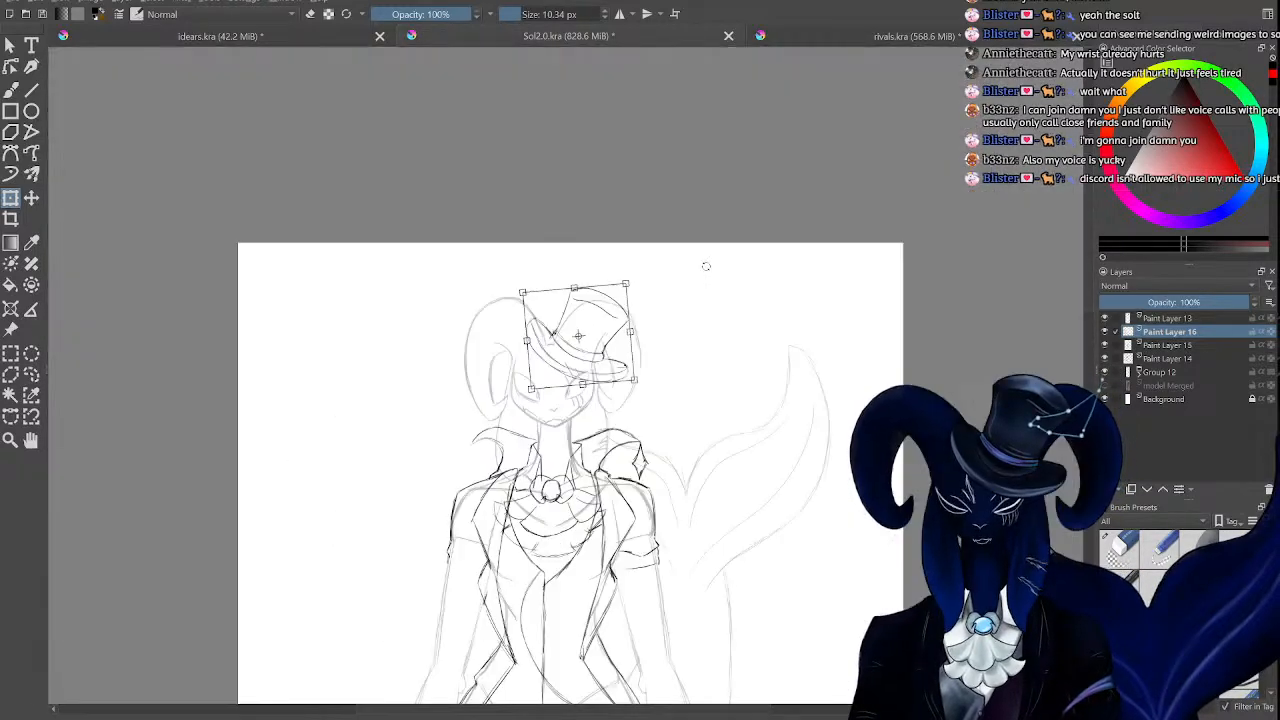
key("ctrl+minus")
key("ctrl+plus")
key("ctrl+plus")
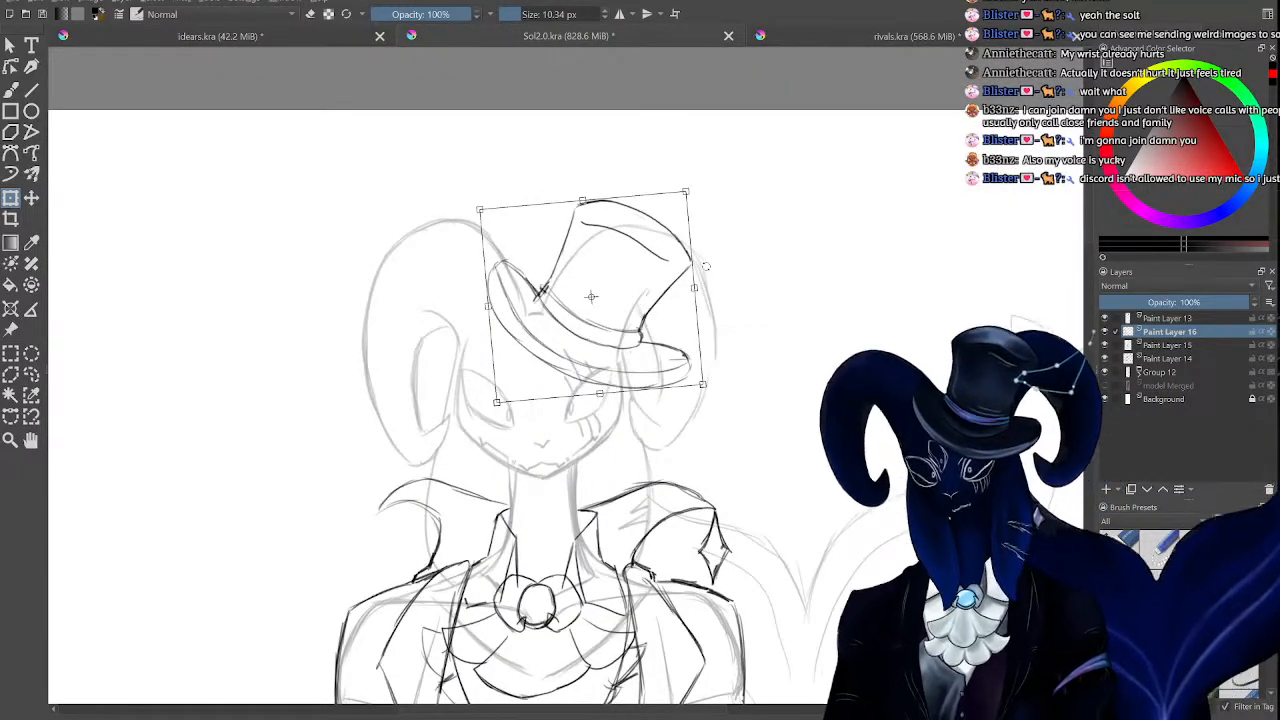
key("b")
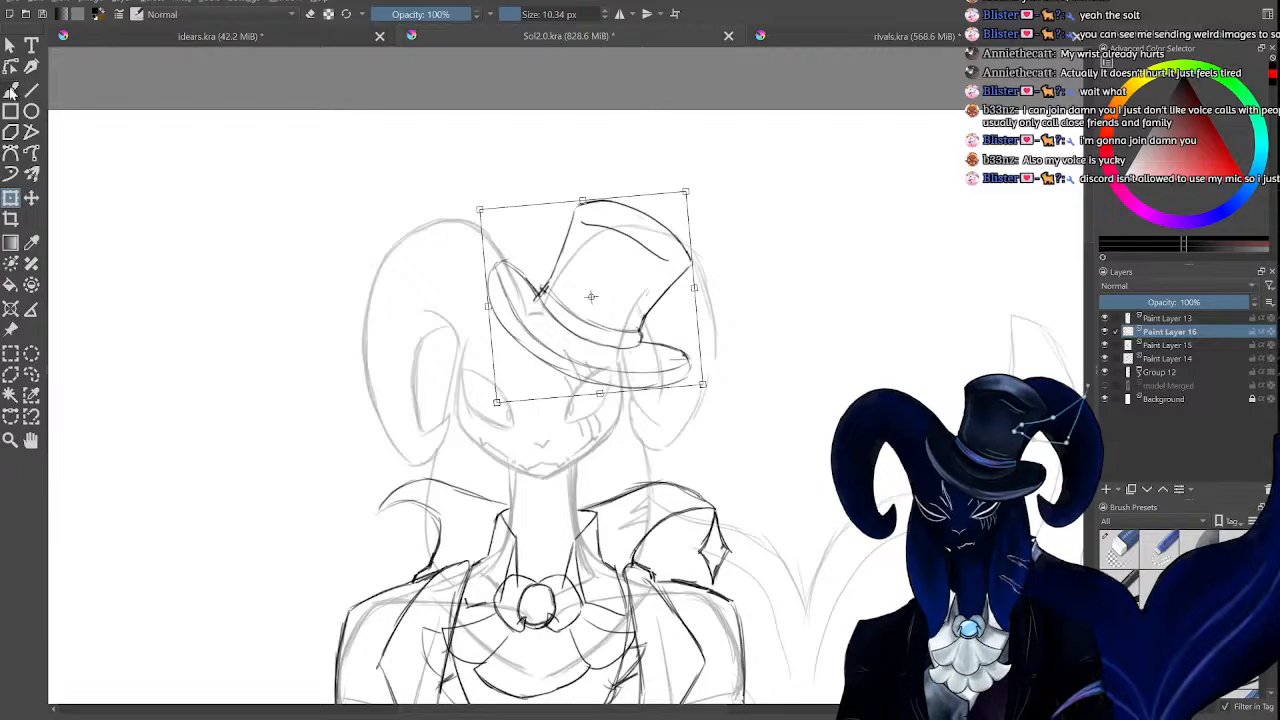
Examine the torso, coat tails and legs of the sketch, then the whole upper figure.
scroll(1086, 240, "down", 2)
scroll(1029, 286, "down", 6)
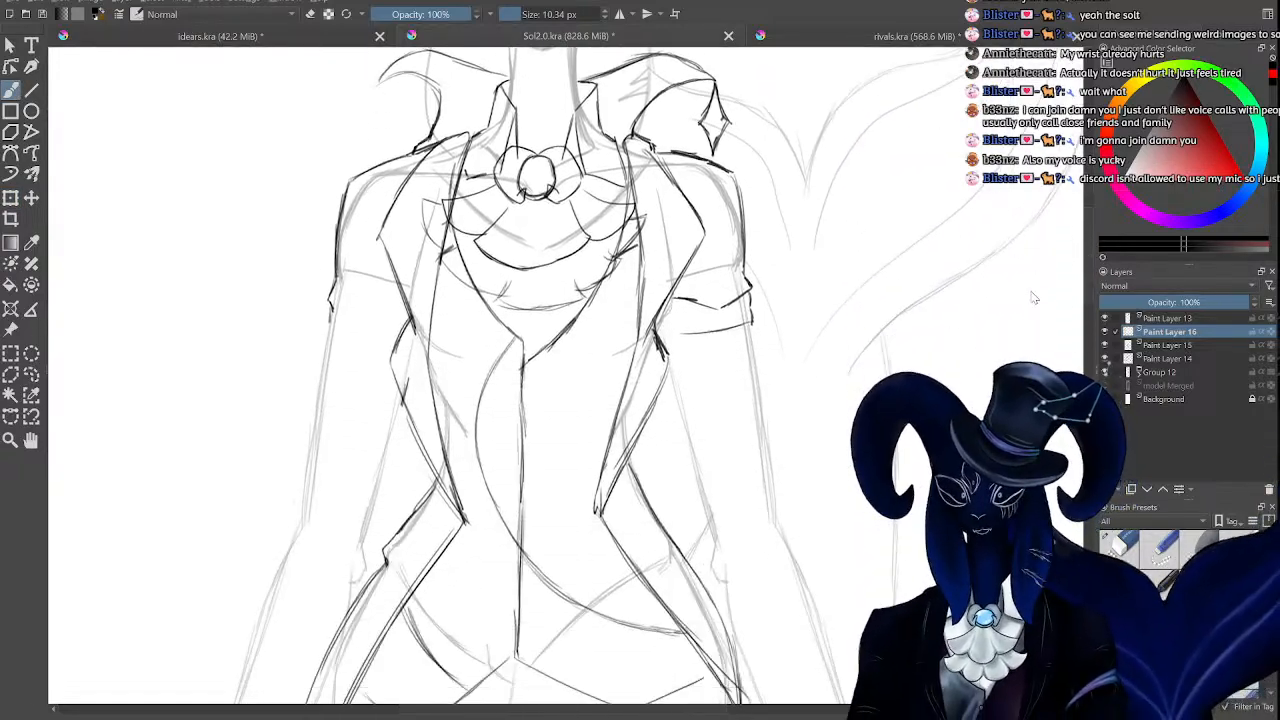
key("ctrl+minus")
key("ctrl+minus")
key("ctrl+minus")
scroll(1019, 266, "down", 6)
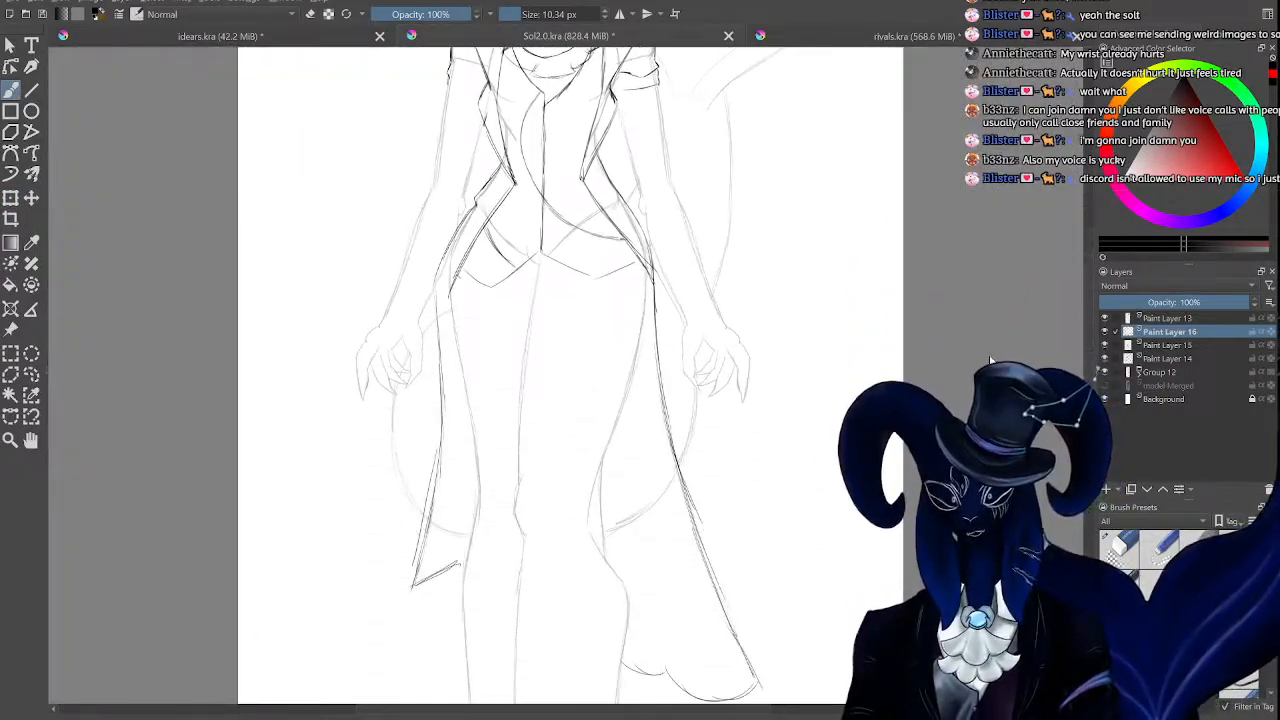
key("ctrl+plus")
key("ctrl+plus")
scroll(1060, 295, "up", 4)
key("ctrl+minus")
key("ctrl+minus")
left_click_drag(1091, 316, 1105, 247)
Transform the hat sketch again, adjusting its size and position between the horns, and return to the brush.
key("ctrl+t")
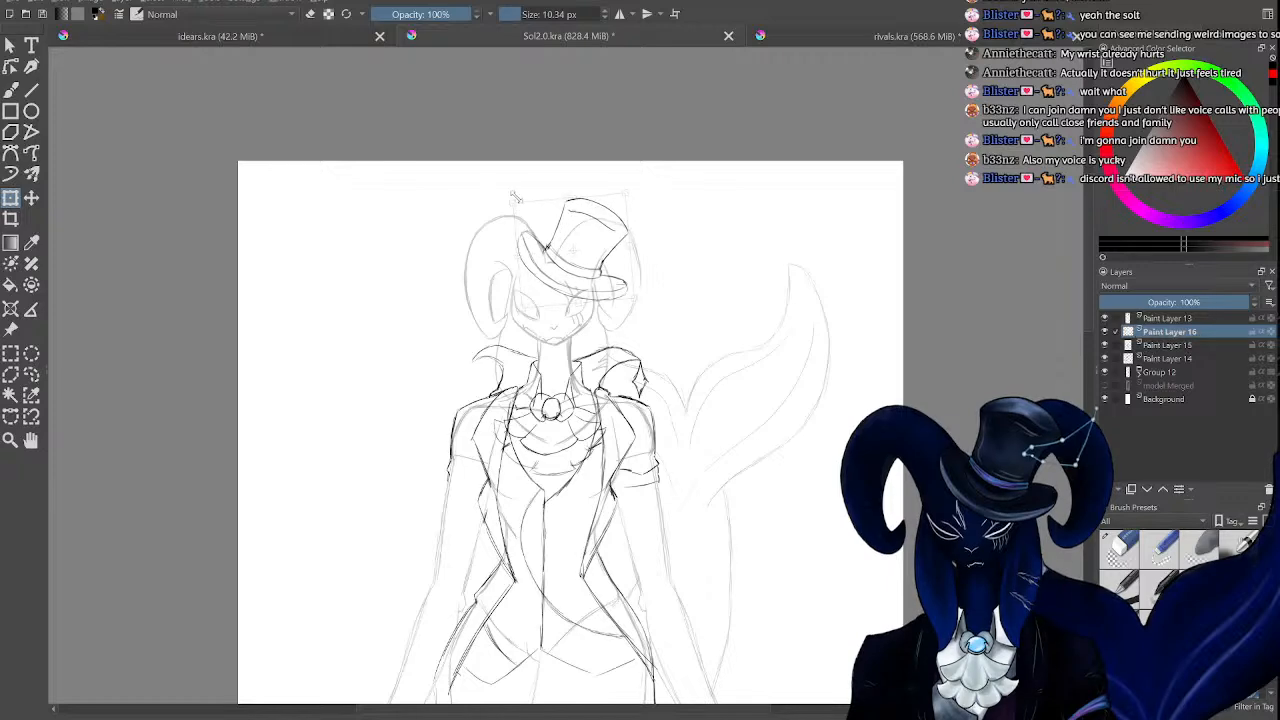
left_click_drag(530, 307, 523, 316)
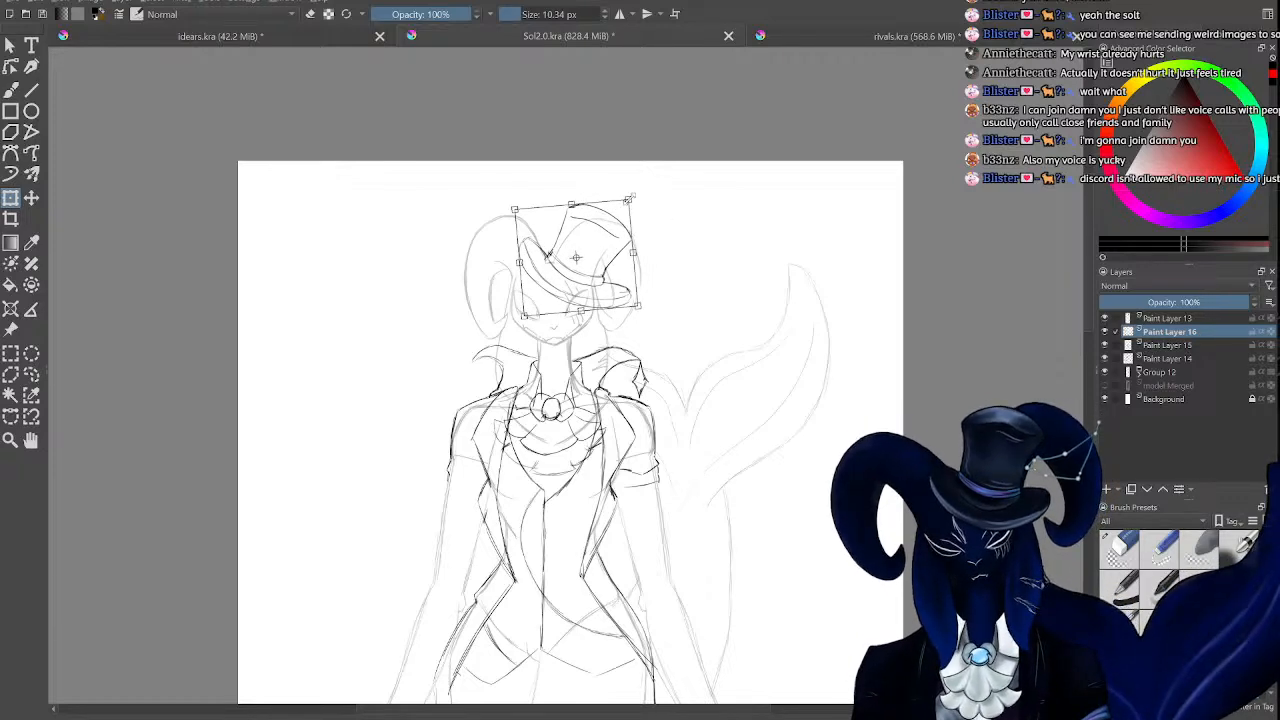
left_click_drag(658, 215, 634, 204)
key("plus")
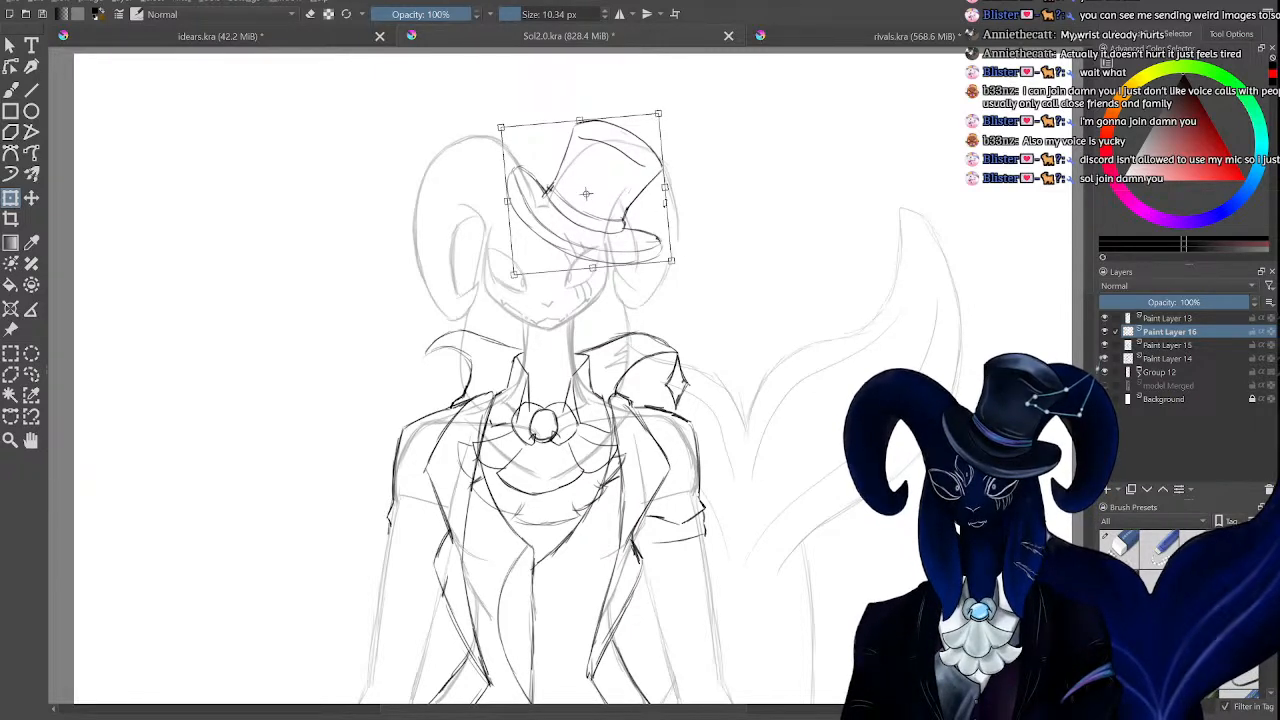
key("Return")
left_click_drag(659, 185, 656, 186)
left_click_drag(588, 271, 590, 252)
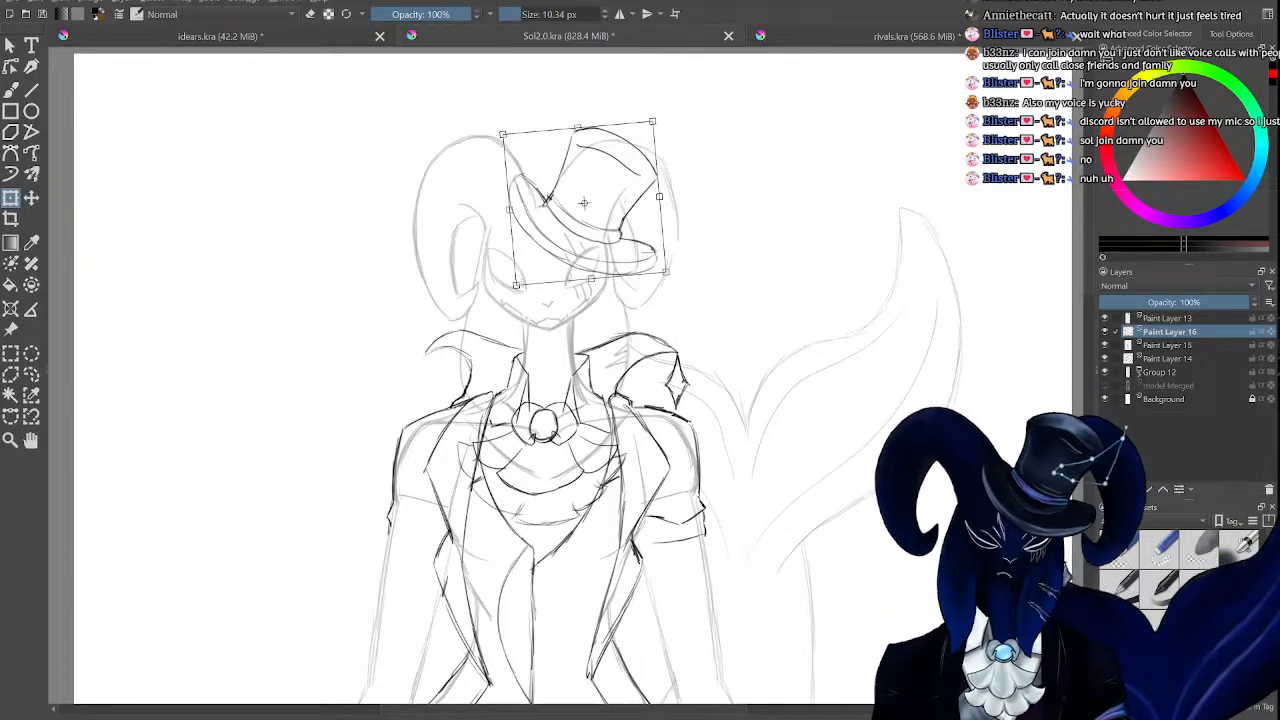
left_click_drag(1090, 224, 1090, 229)
left_click(10, 90)
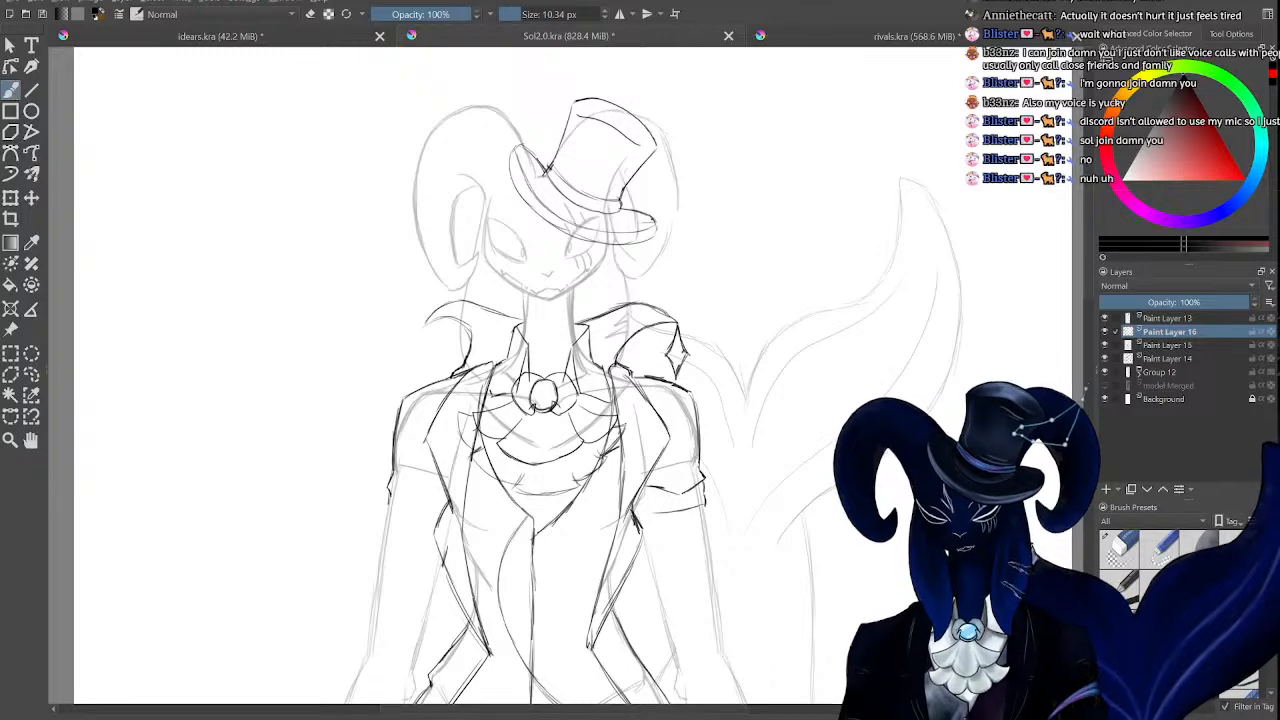
Examine the adjusted hat in relation to the full figure and the face.
key("minus")
key("minus")
key("minus")
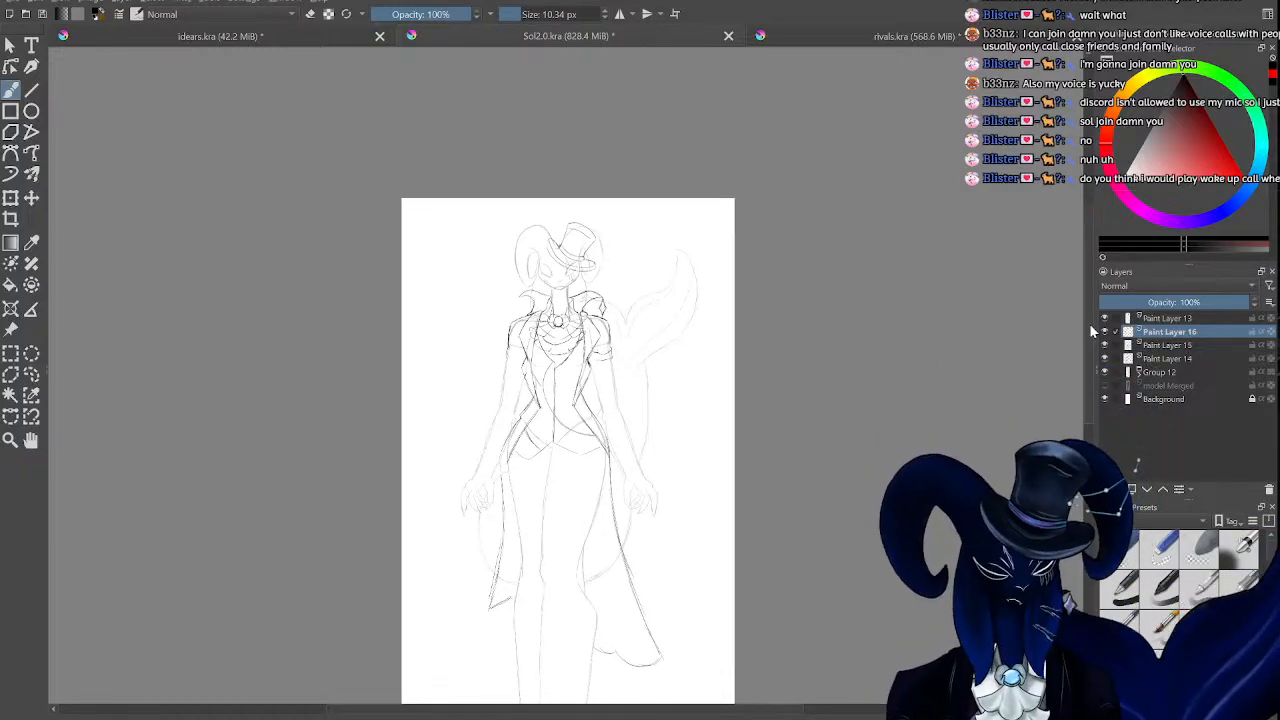
key("plus")
key("plus")
key("plus")
key("plus")
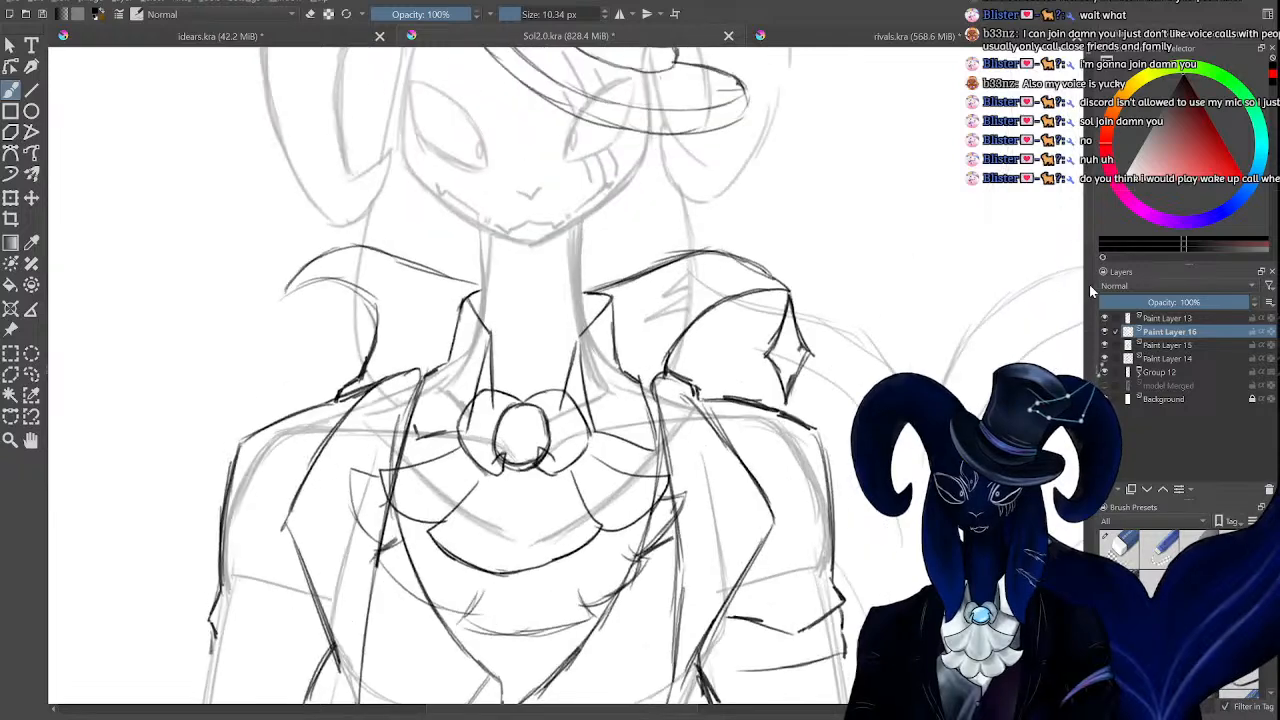
key("minus")
key("minus")
key("minus")
key("plus")
key("plus")
key("plus")
key("plus")
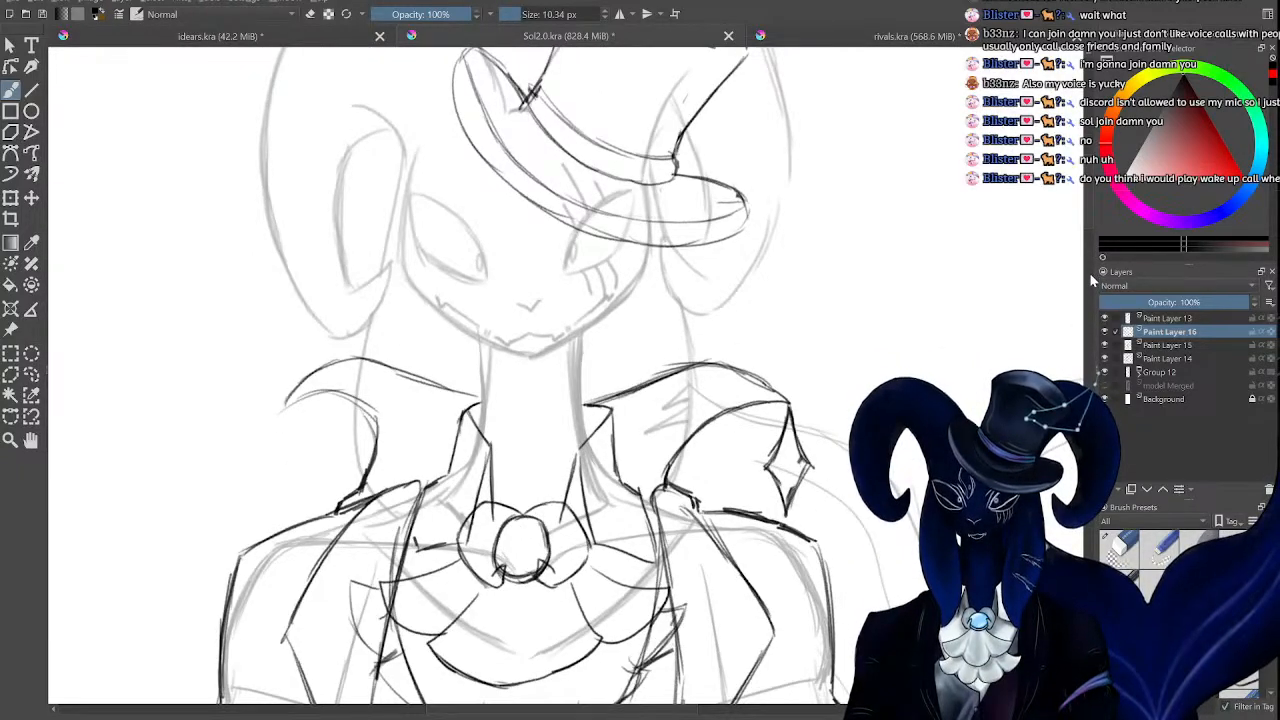
Toggle Paint Layer 13's visibility to identify its contents, then check the hat and head sketch as a whole.
left_click_drag(1090, 266, 1090, 225)
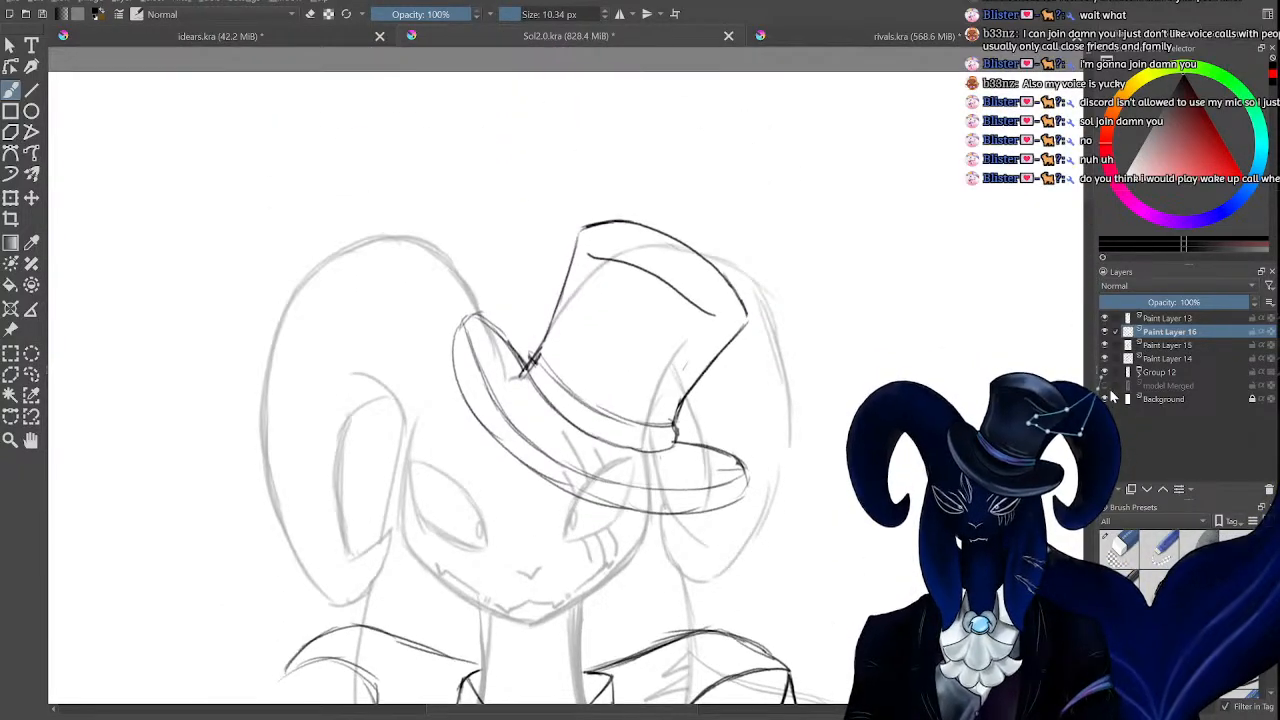
left_click(1155, 320)
left_click(1105, 319)
left_click(1105, 319)
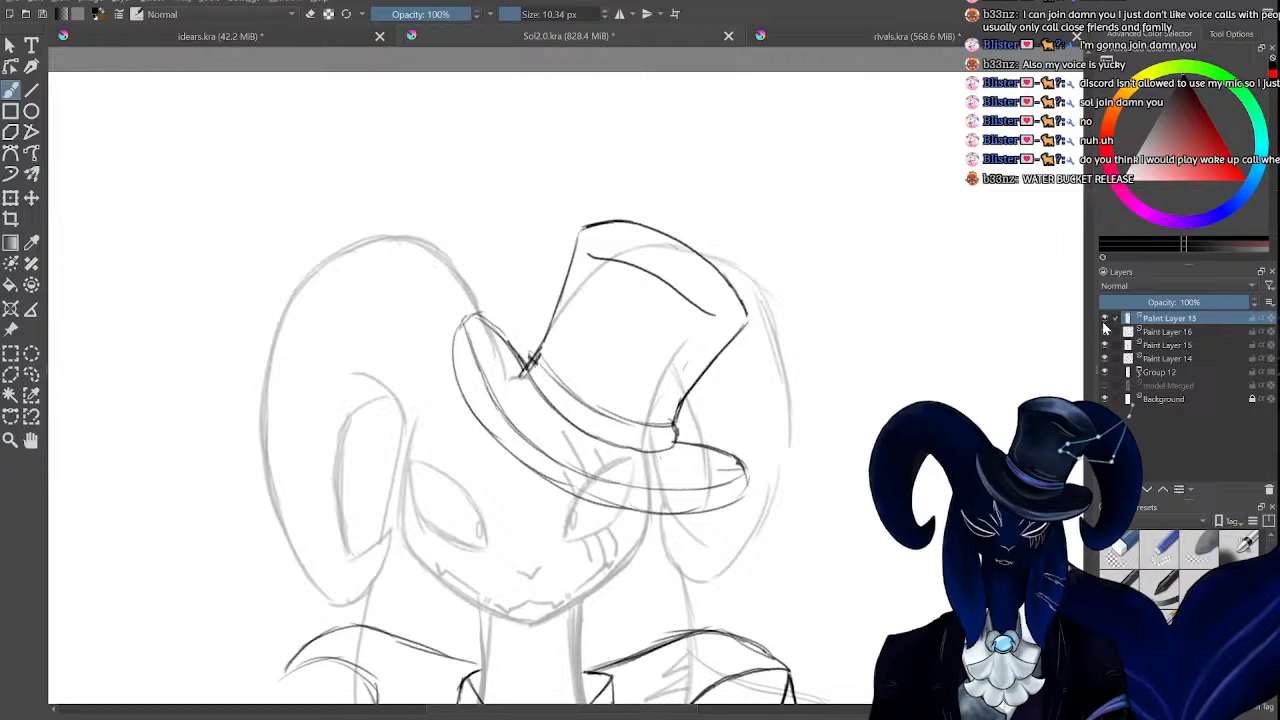
key("minus")
key("minus")
key("minus")
key("minus")
key("plus")
key("plus")
key("plus")
key("plus")
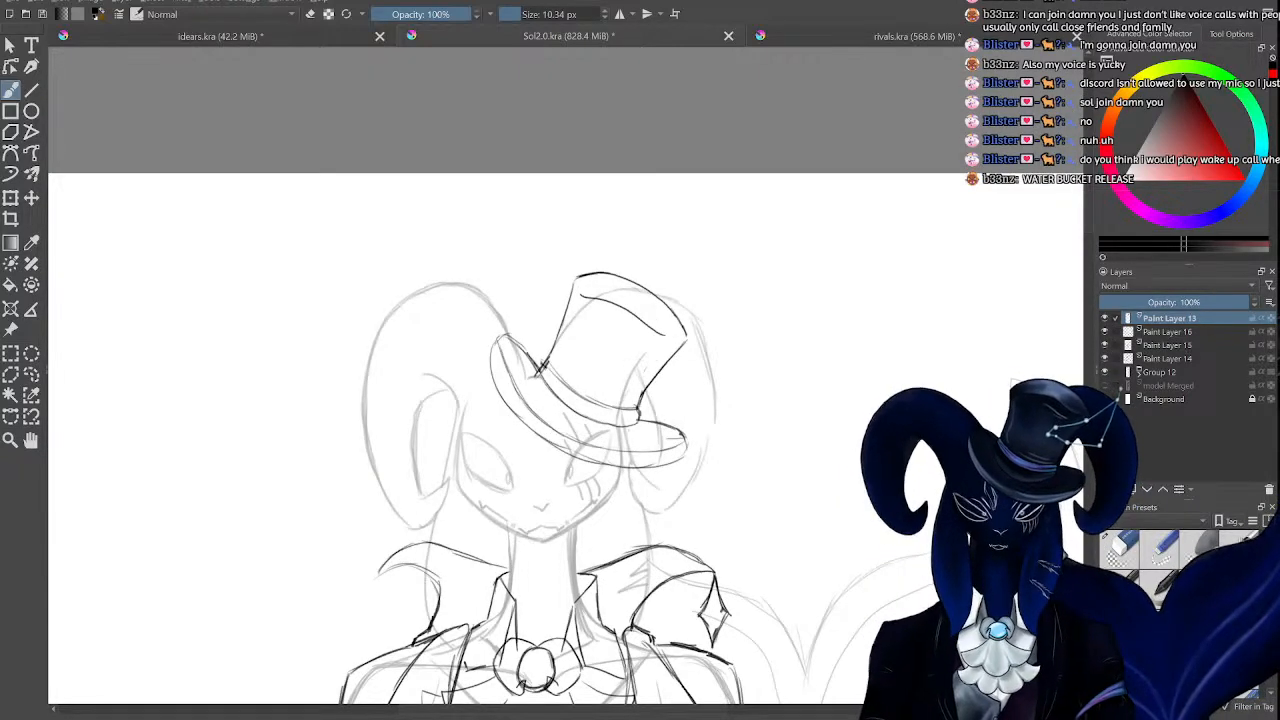
Add a paint layer above Paint Layer 13 and sketch a constellation of small star circles joined by straight lines beside the hat.
left_click(1104, 493)
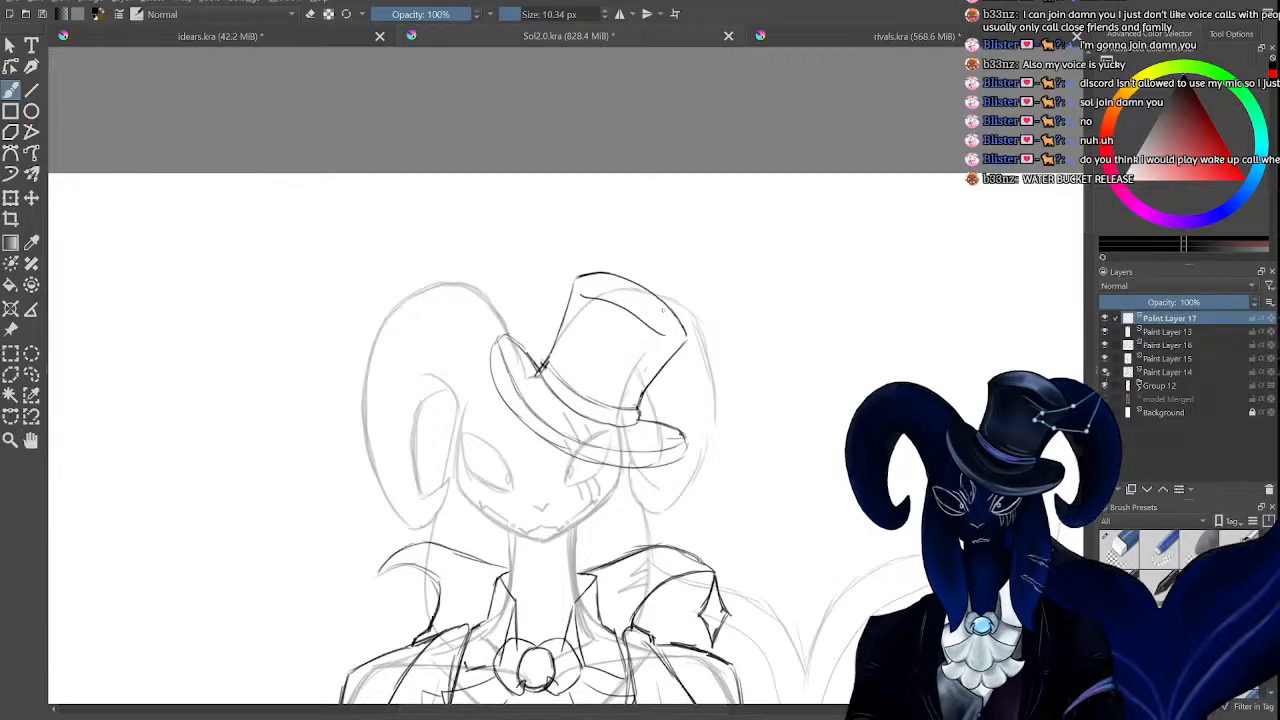
key("plus")
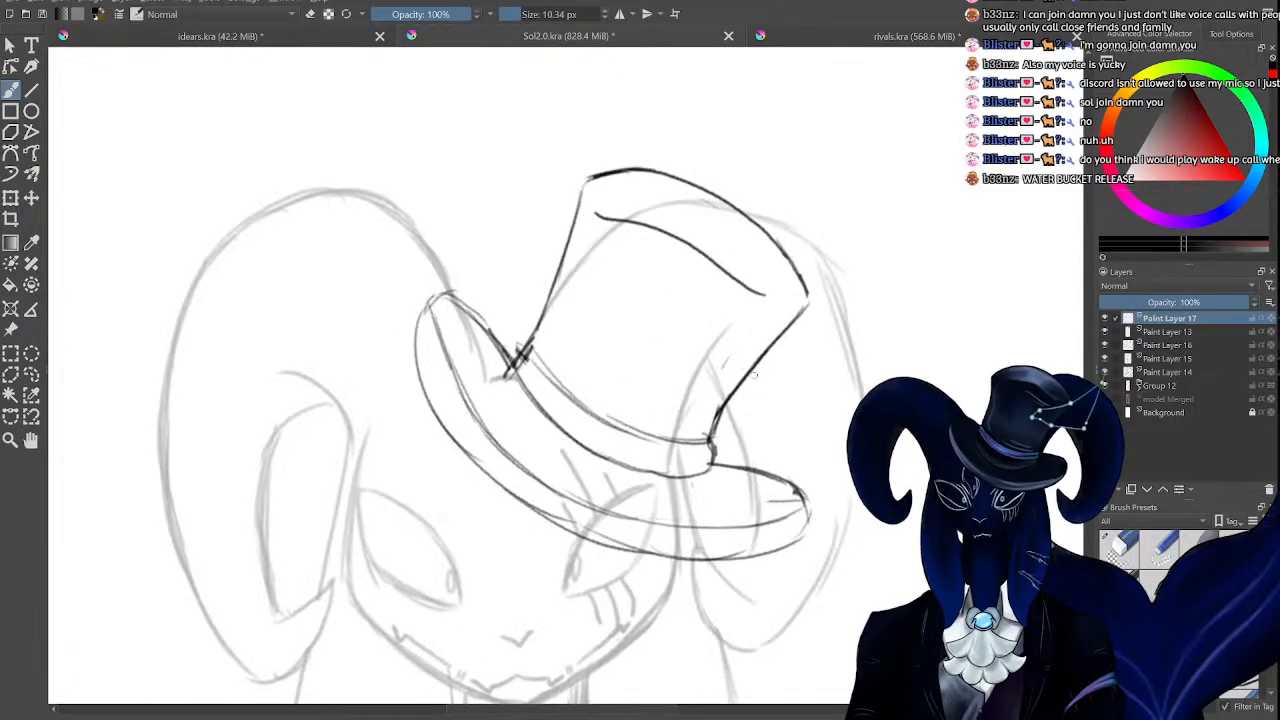
key("minus")
key("minus")
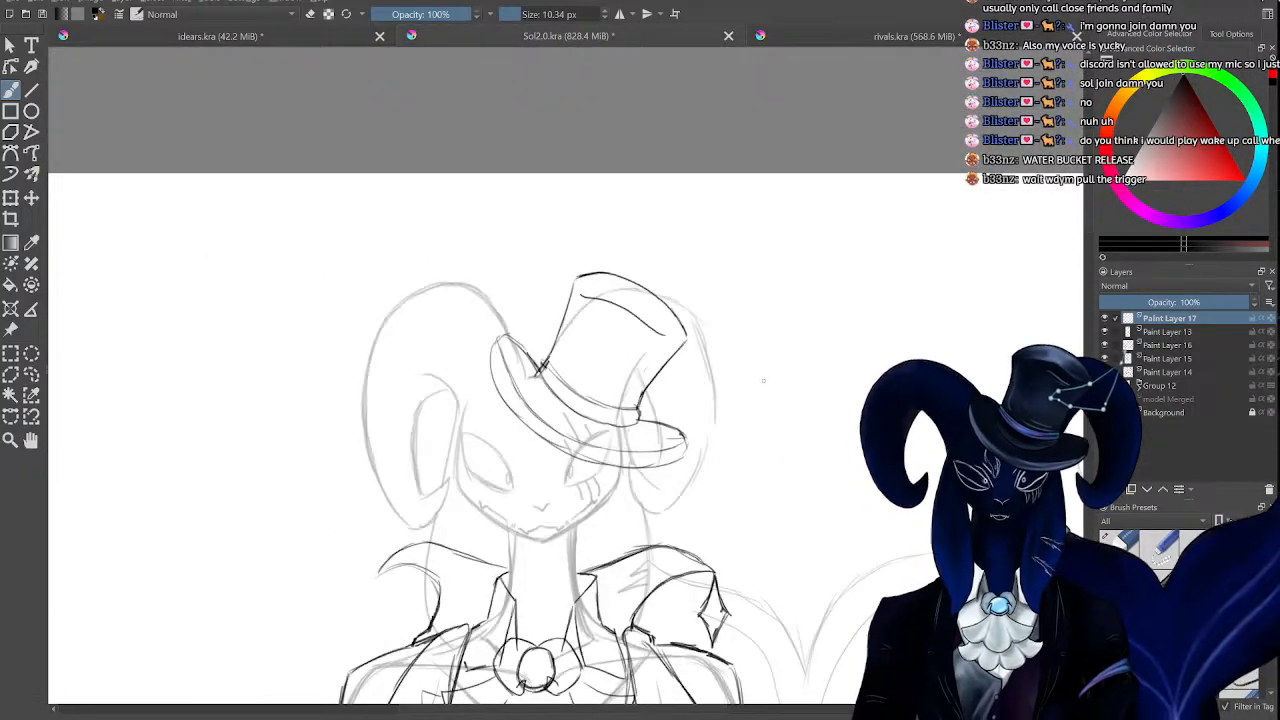
key("plus")
key("minus")
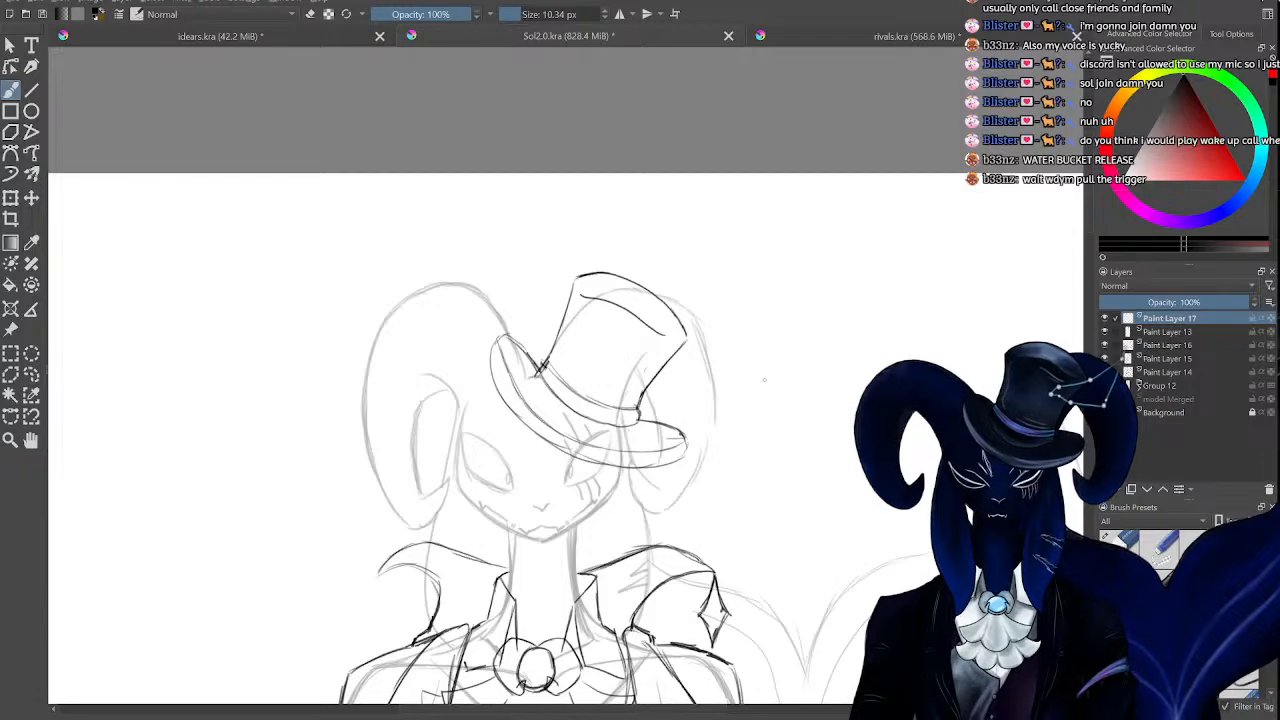
key("minus")
mouse_move(1089, 214)
left_mouse_down()
mouse_move(1089, 244)
mouse_move(1087, 210)
left_mouse_up()
key("plus")
key("plus")
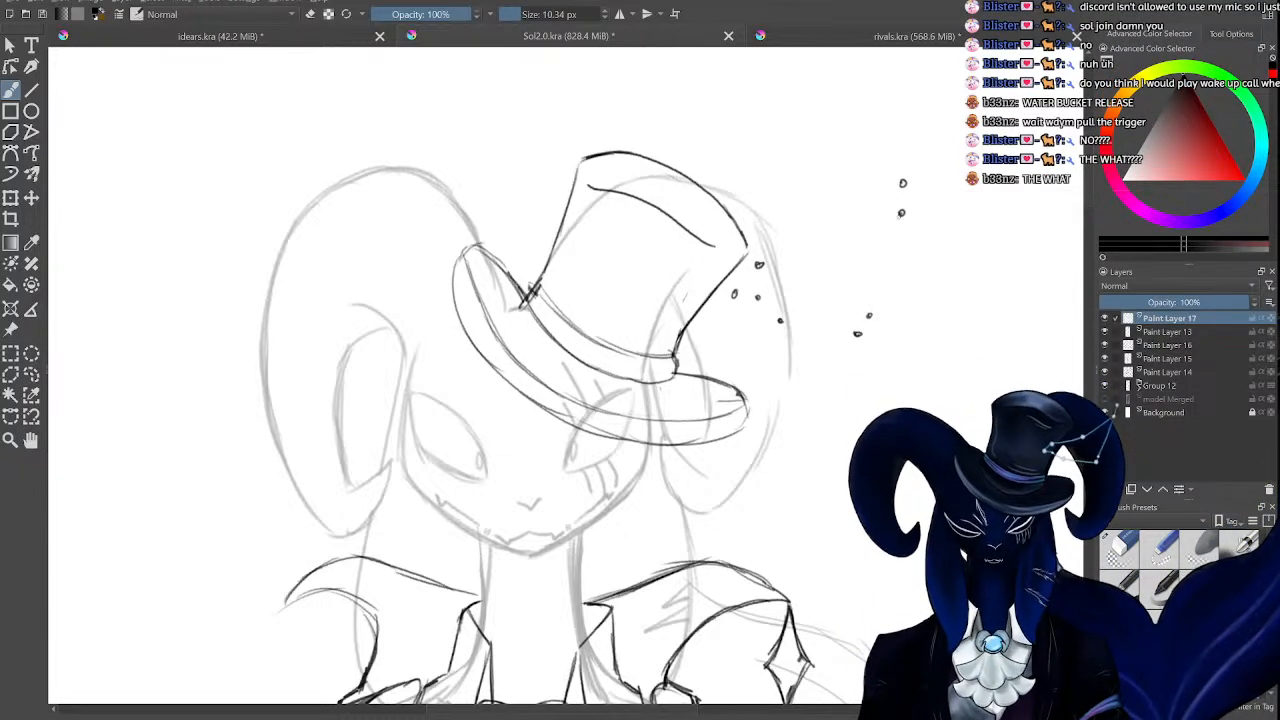
left_click_drag(901, 212, 760, 262)
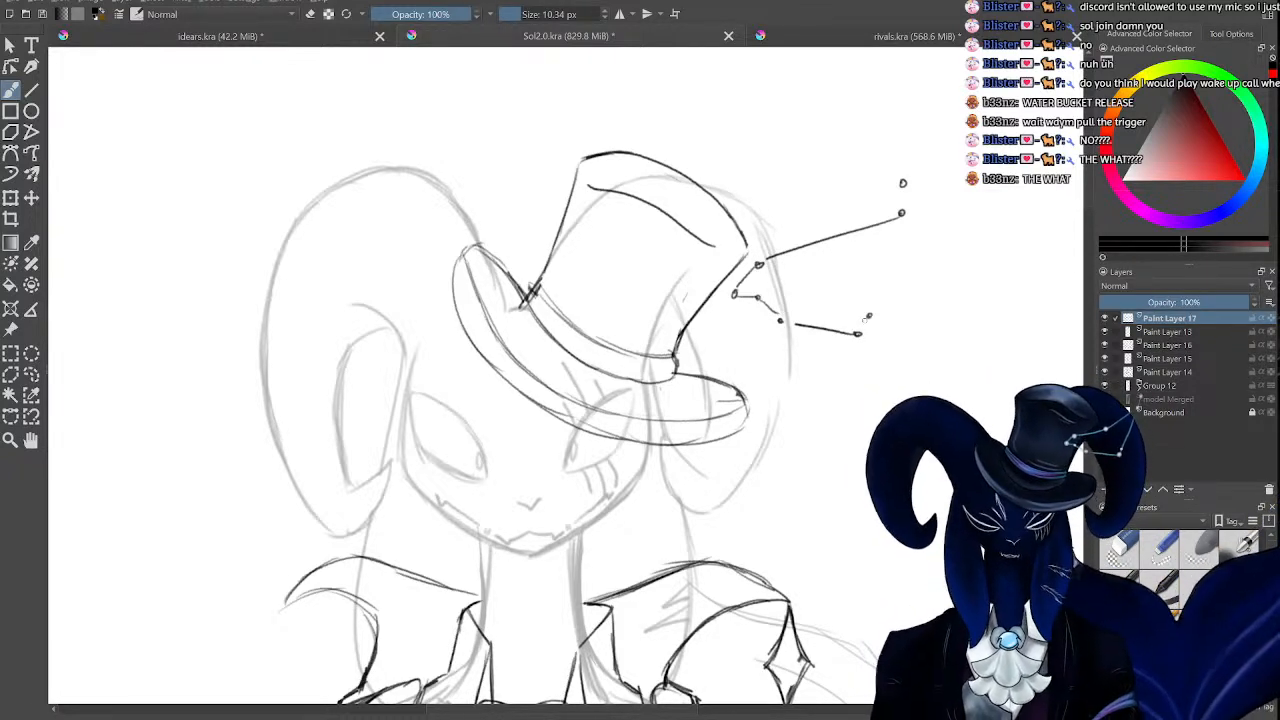
left_click_drag(901, 212, 874, 306)
left_click_drag(902, 186, 901, 210)
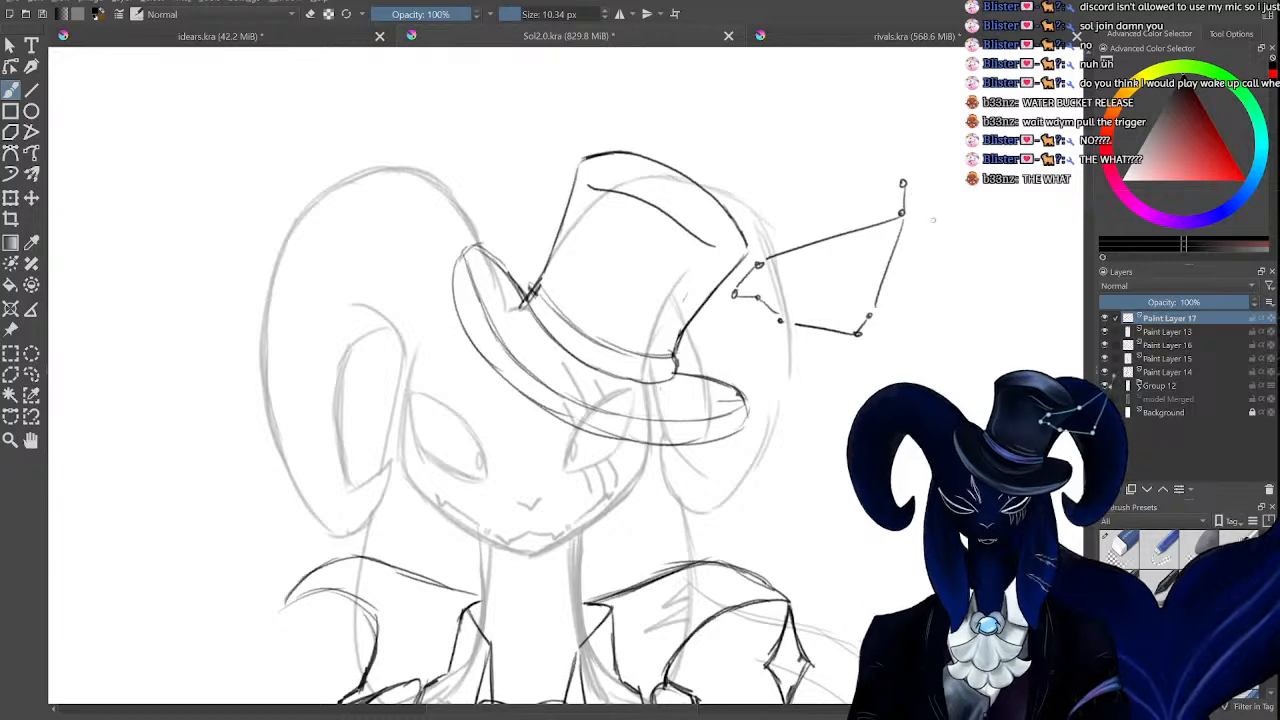
Examine the constellation's size and placement beside the hat, both close up and against the upper figure.
key("ctrl+minus")
key("ctrl+minus")
key("ctrl+minus")
key("ctrl+minus")
key("ctrl+minus")
key("ctrl+plus")
key("ctrl+plus")
key("ctrl+plus")
key("ctrl+plus")
key("ctrl+plus")
key("ctrl+plus")
key("ctrl+plus")
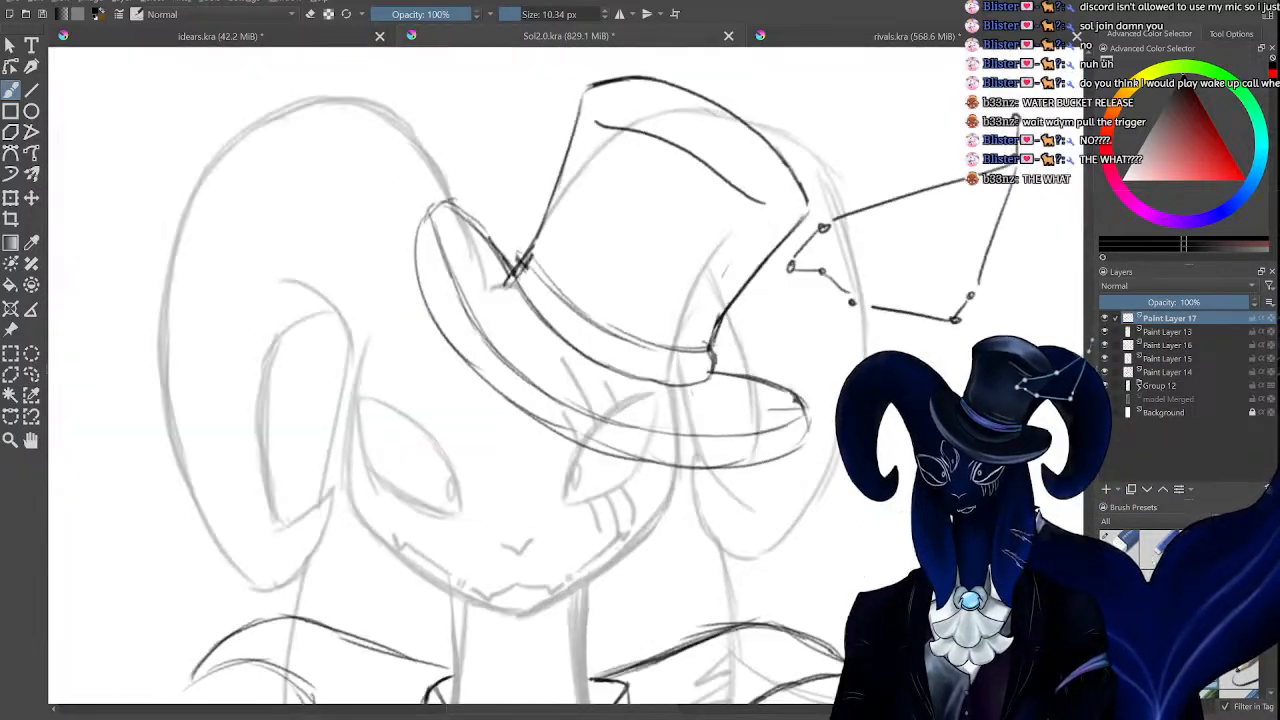
key("ctrl+minus")
key("ctrl+minus")
key("ctrl+minus")
key("ctrl+minus")
key("ctrl+plus")
key("ctrl+plus")
key("ctrl+plus")
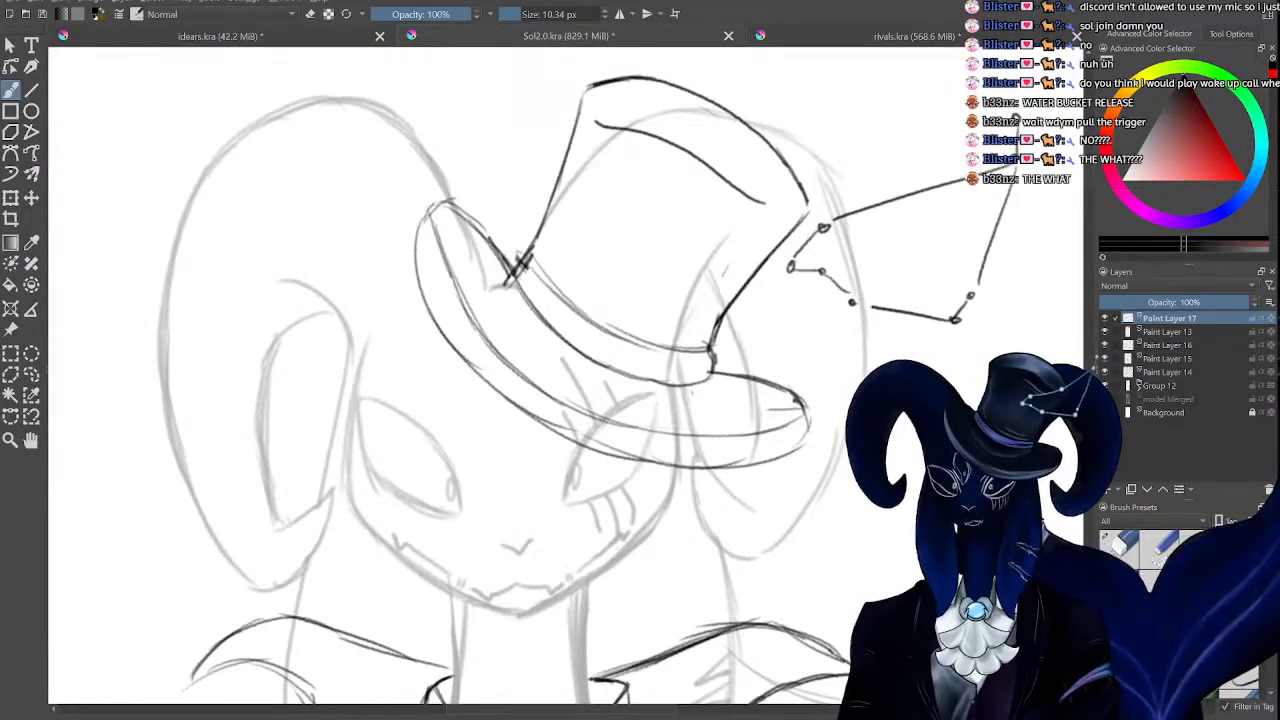
key("ctrl+minus")
key("ctrl+minus")
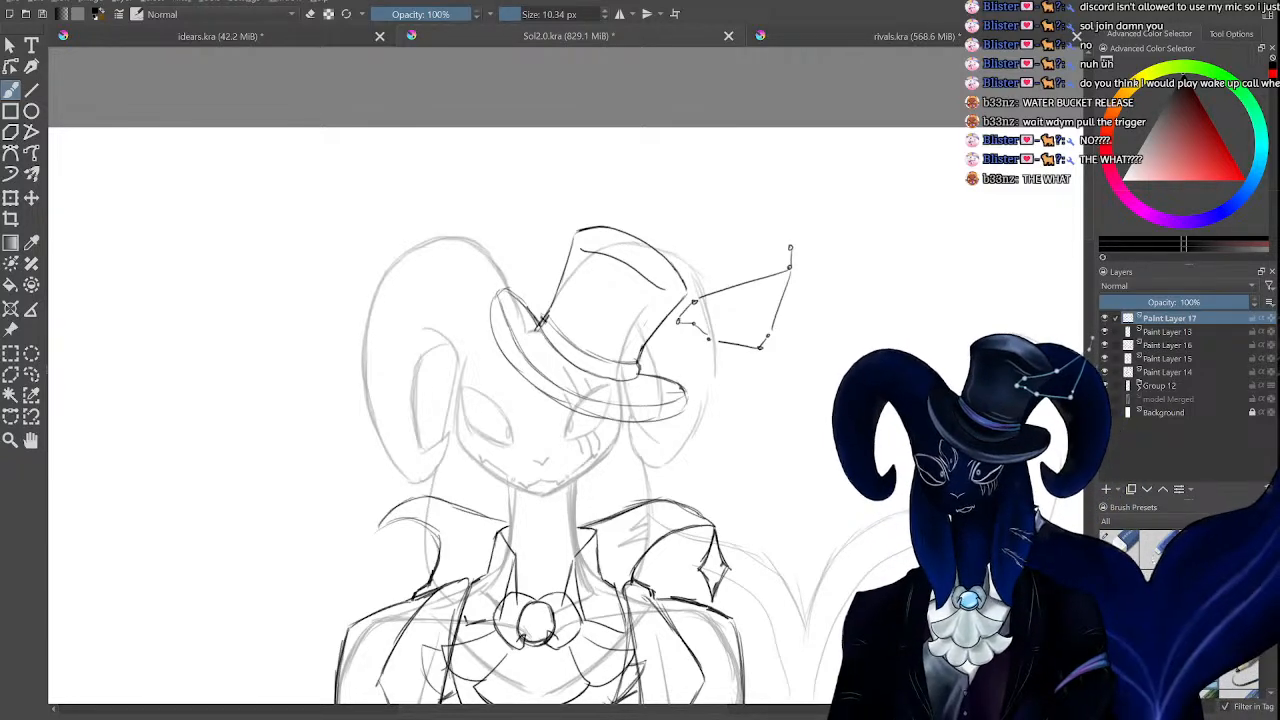
key("ctrl+plus")
key("ctrl+plus")
key("ctrl+minus")
key("ctrl+minus")
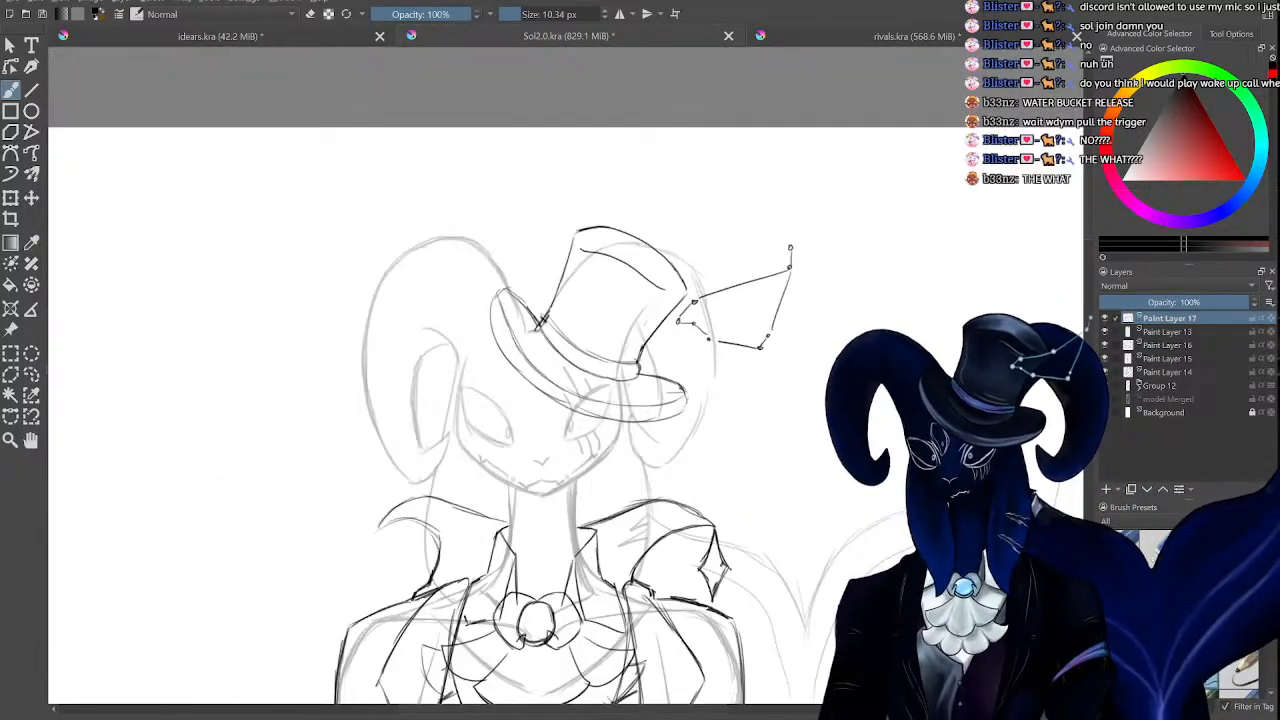
key("ctrl+plus")
key("ctrl+plus")
key("ctrl+minus")
key("ctrl+minus")
key("ctrl+minus")
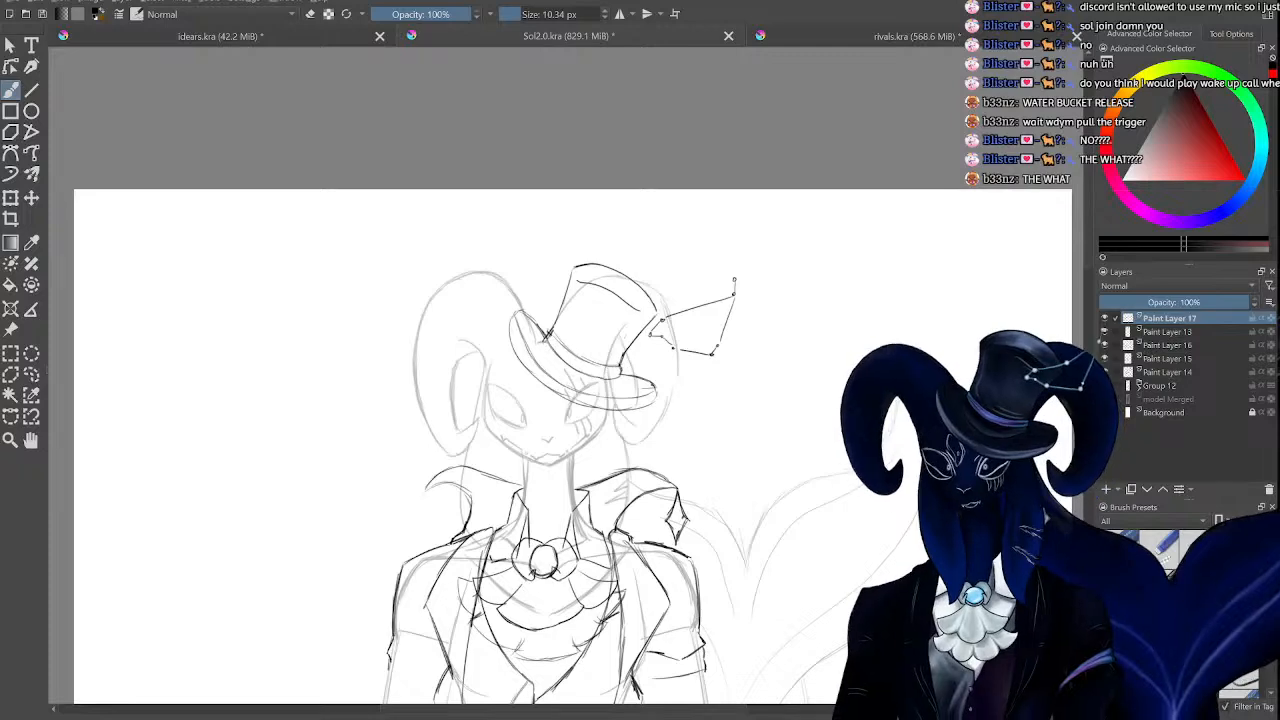
key("ctrl+plus")
key("ctrl+plus")
key("ctrl+minus")
key("ctrl+minus")
key("ctrl+plus")
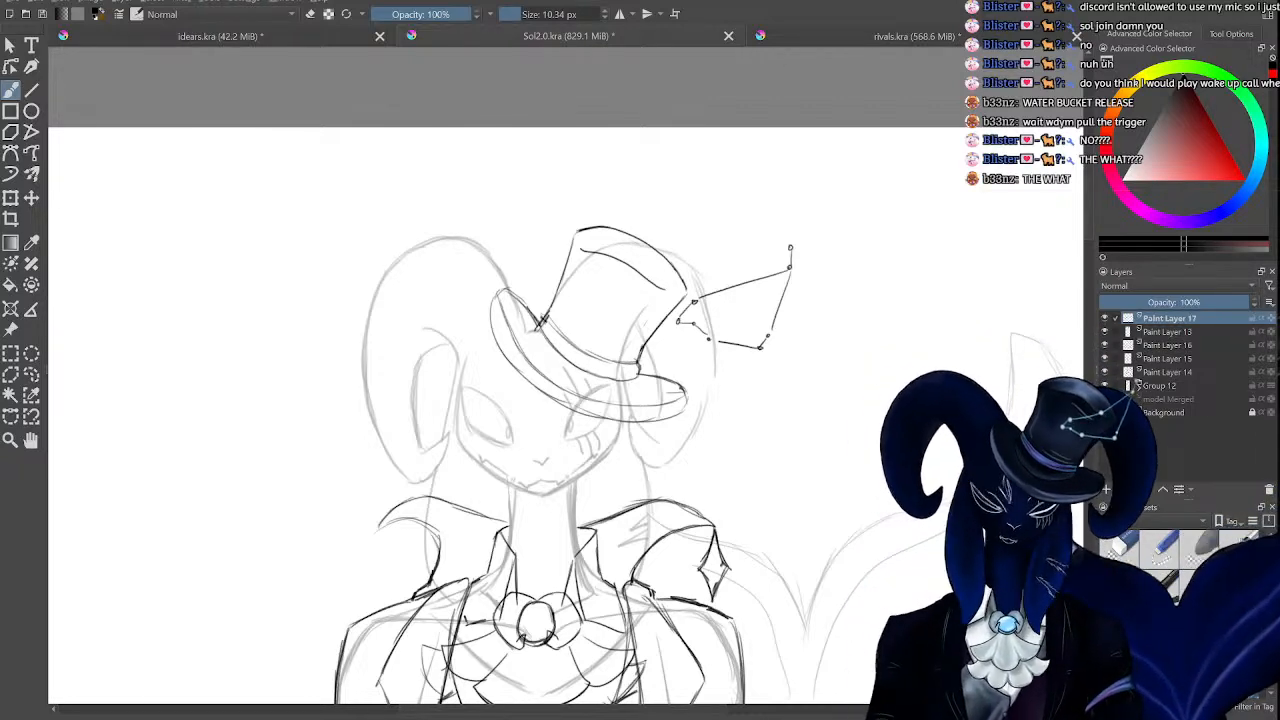
mouse_move(1087, 216)
left_mouse_down()
mouse_move(1087, 232)
mouse_move(1087, 221)
left_mouse_up()
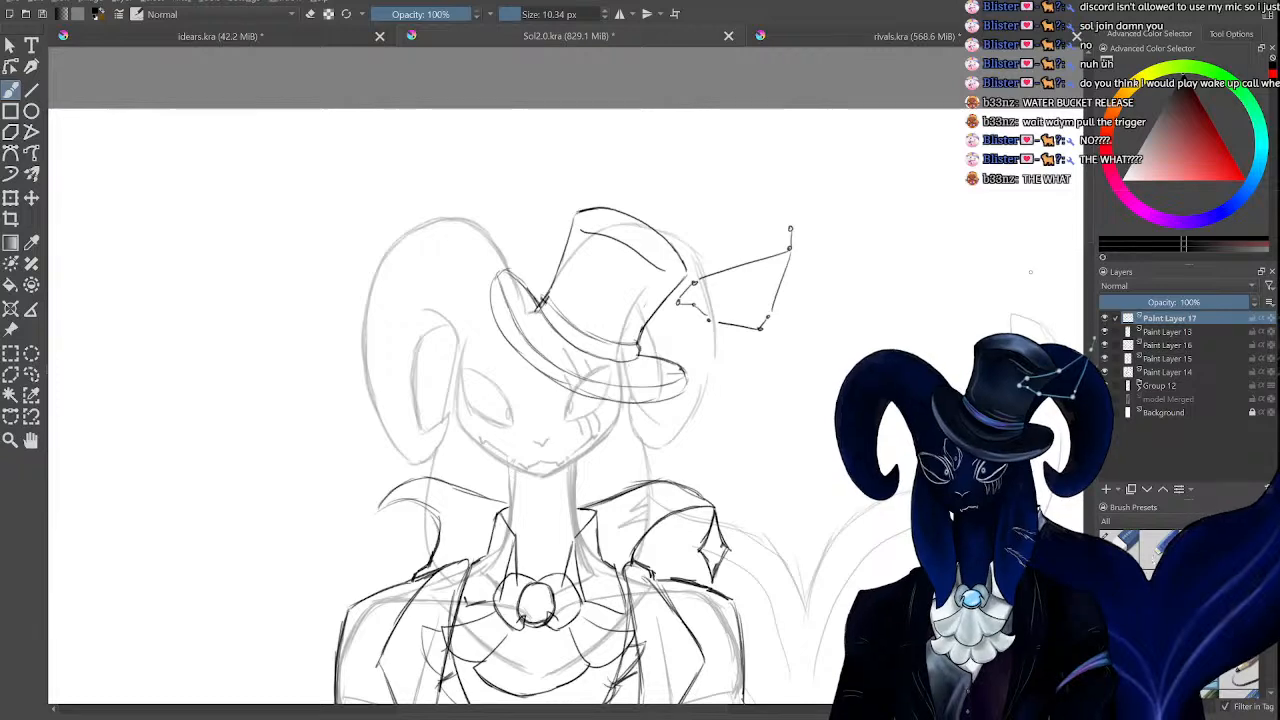
key("ctrl+minus")
key("ctrl+minus")
key("ctrl+minus")
key("ctrl+plus")
key("ctrl+plus")
key("ctrl+plus")
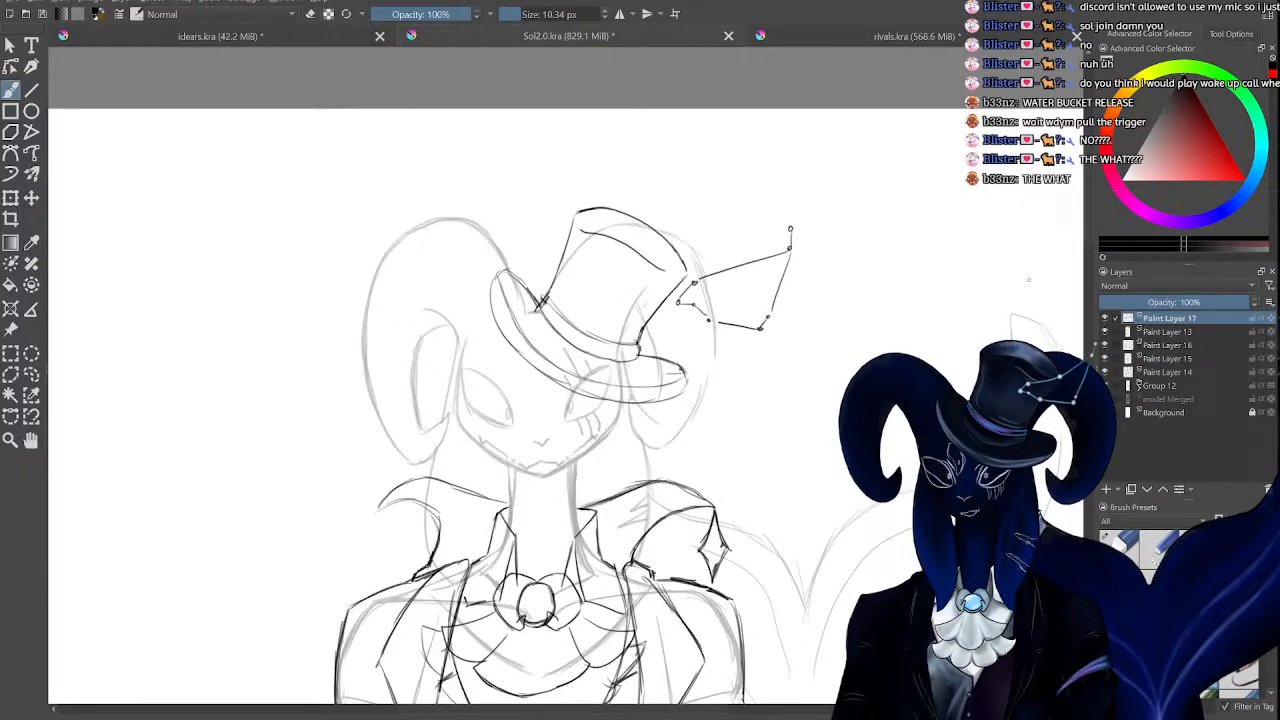
key("ctrl+minus")
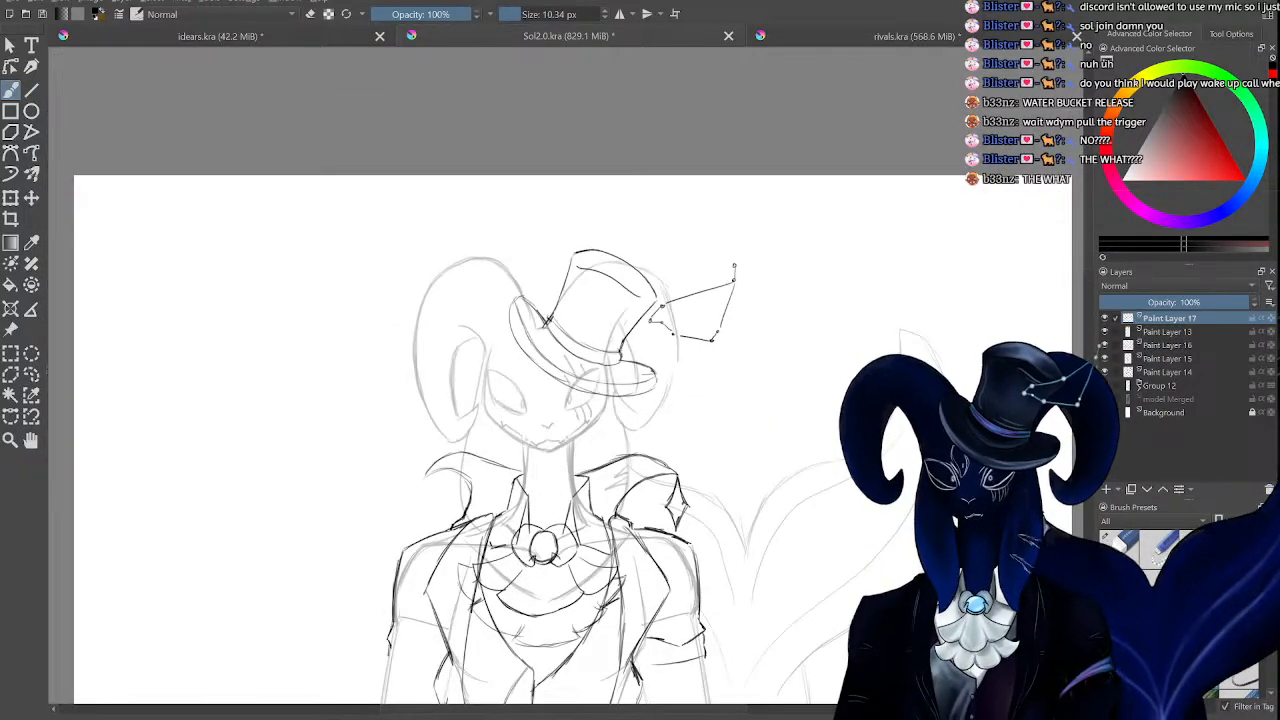
key("ctrl+plus")
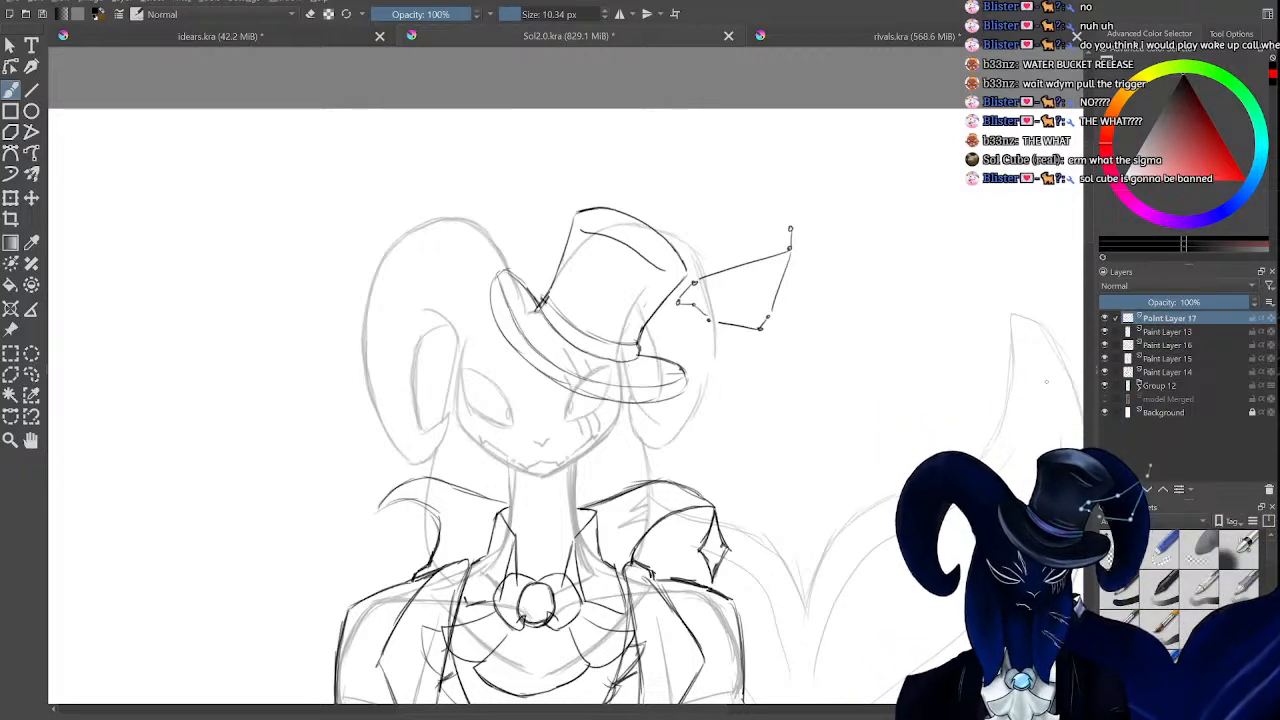
Raise Group 12's opacity to 100% to compare the body sketch with the outfit, then set it to 22%.
left_click_drag(1088, 204, 1088, 261)
key("minus")
key("minus")
key("minus")
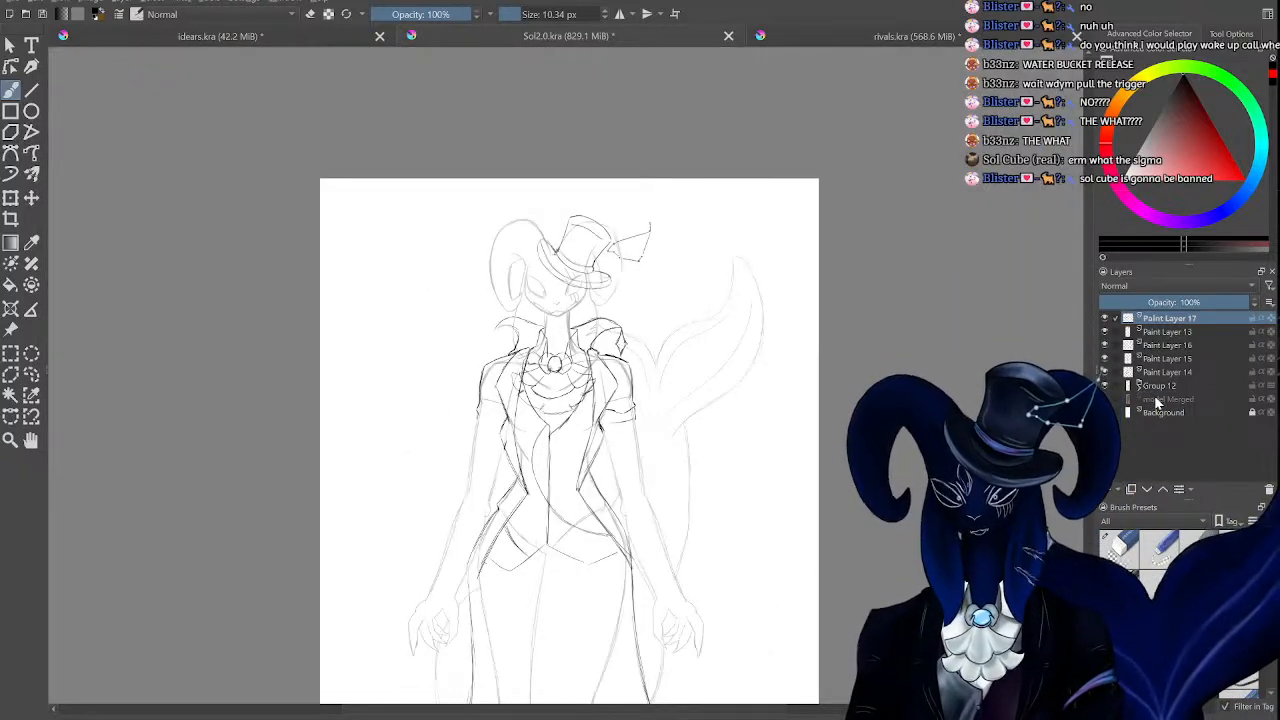
left_click(1161, 387)
left_click_drag(1183, 302, 1249, 306)
key("plus")
key("minus")
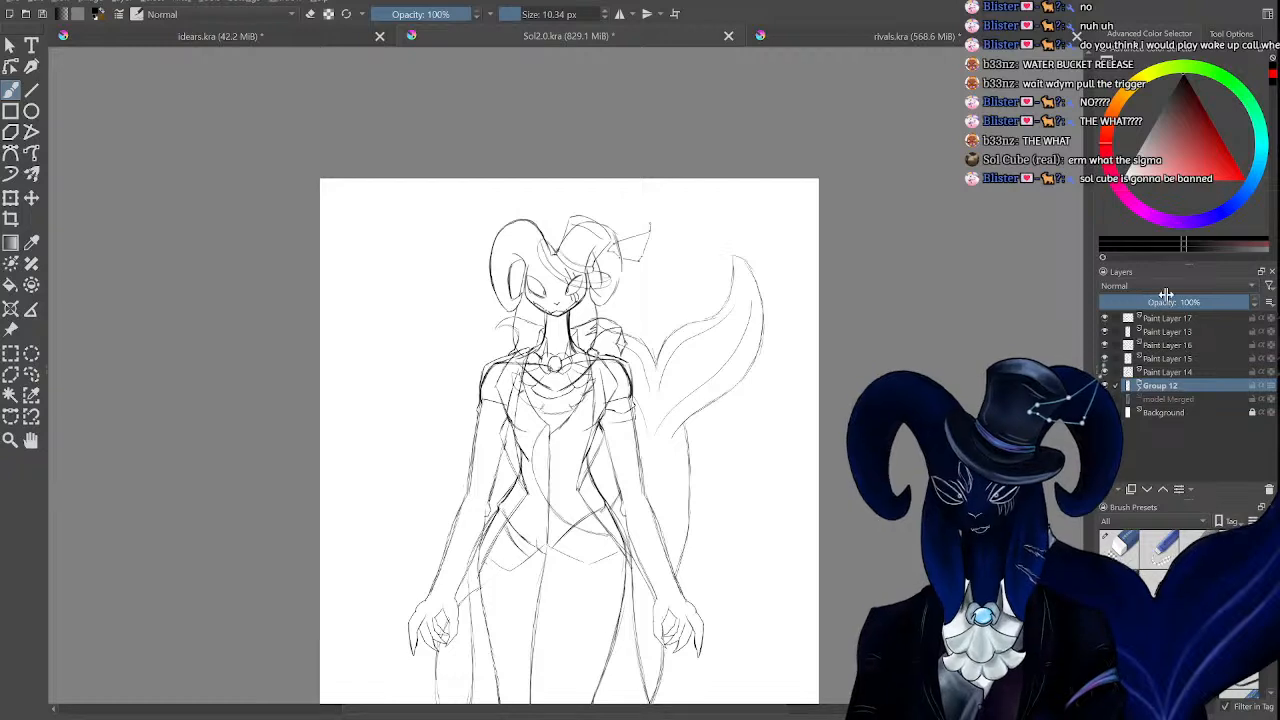
left_click(1160, 304)
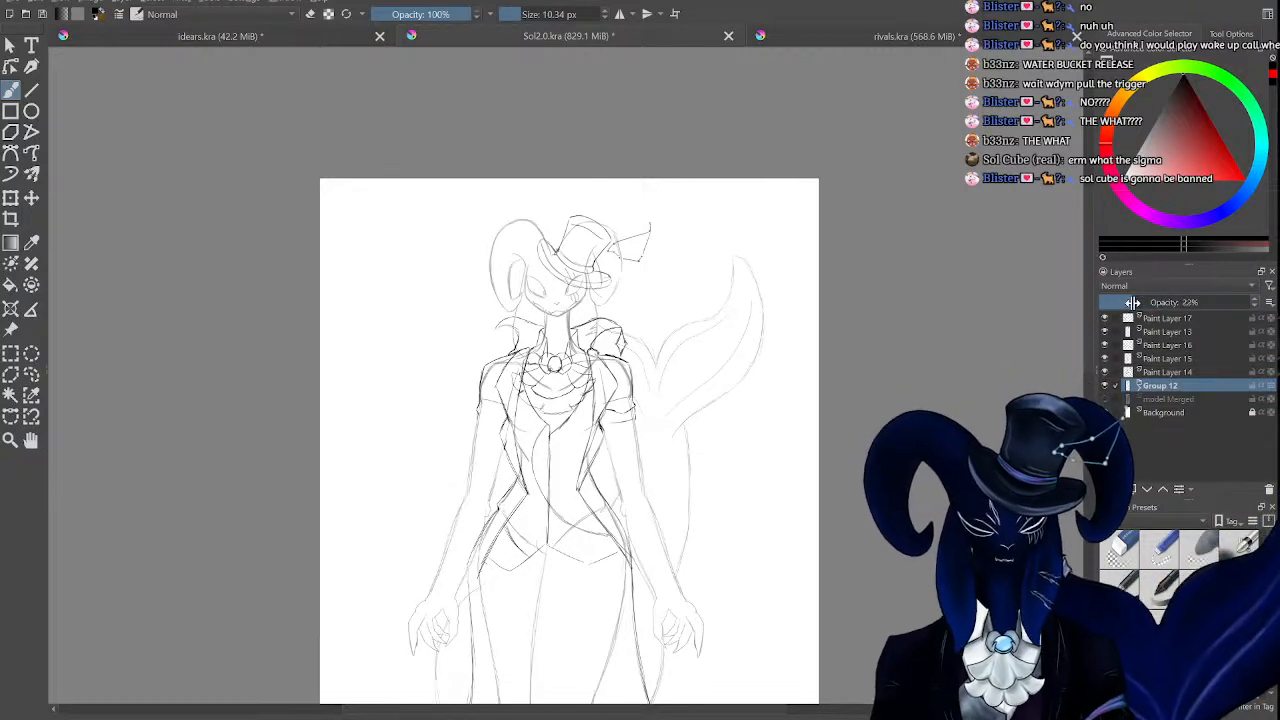
Add a paint layer above Paint Layer 17 and sketch a curved lower cuff edge across the figure's left wrist.
left_click(1107, 320)
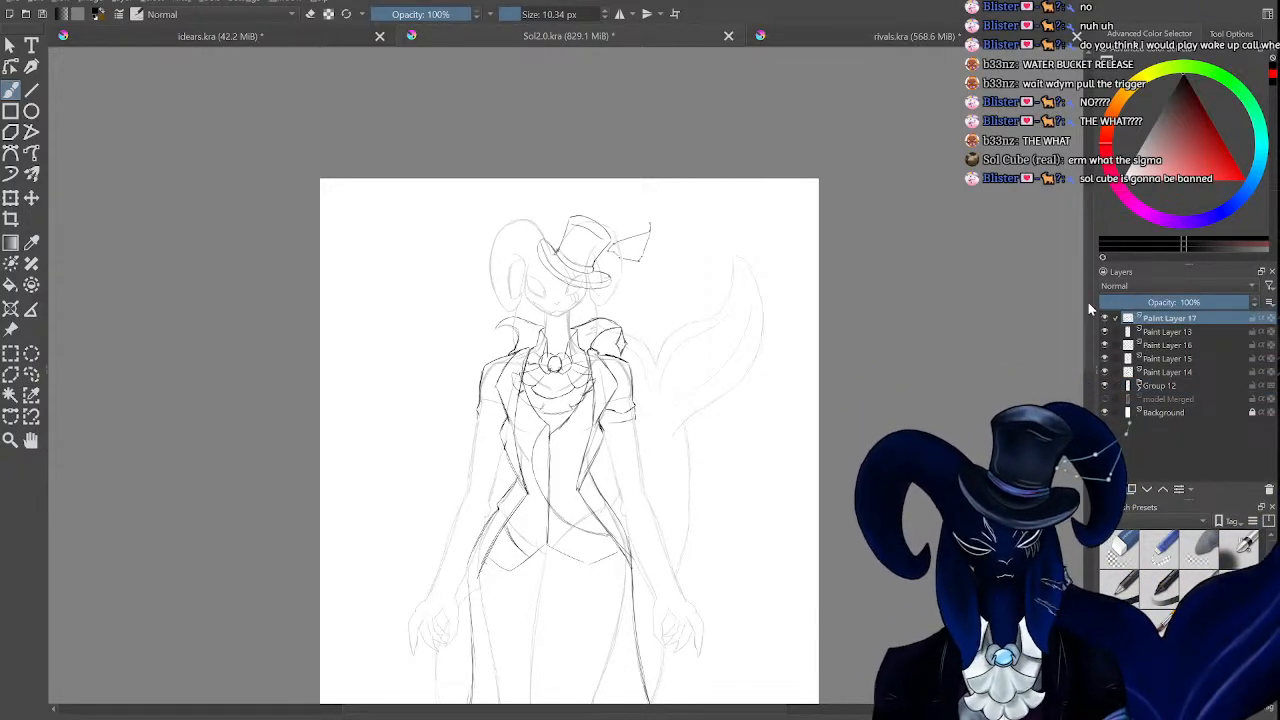
scroll(1090, 330, "down", 5)
key("Insert")
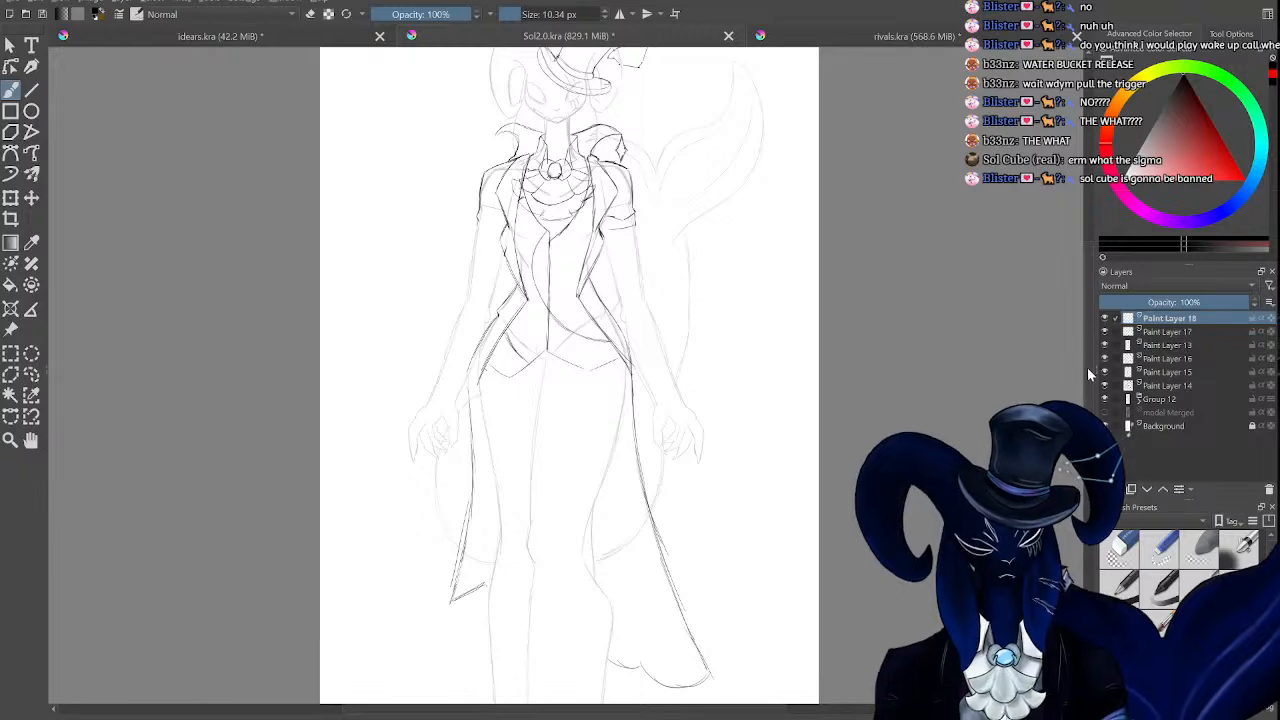
key("minus")
key("plus")
key("plus")
key("plus")
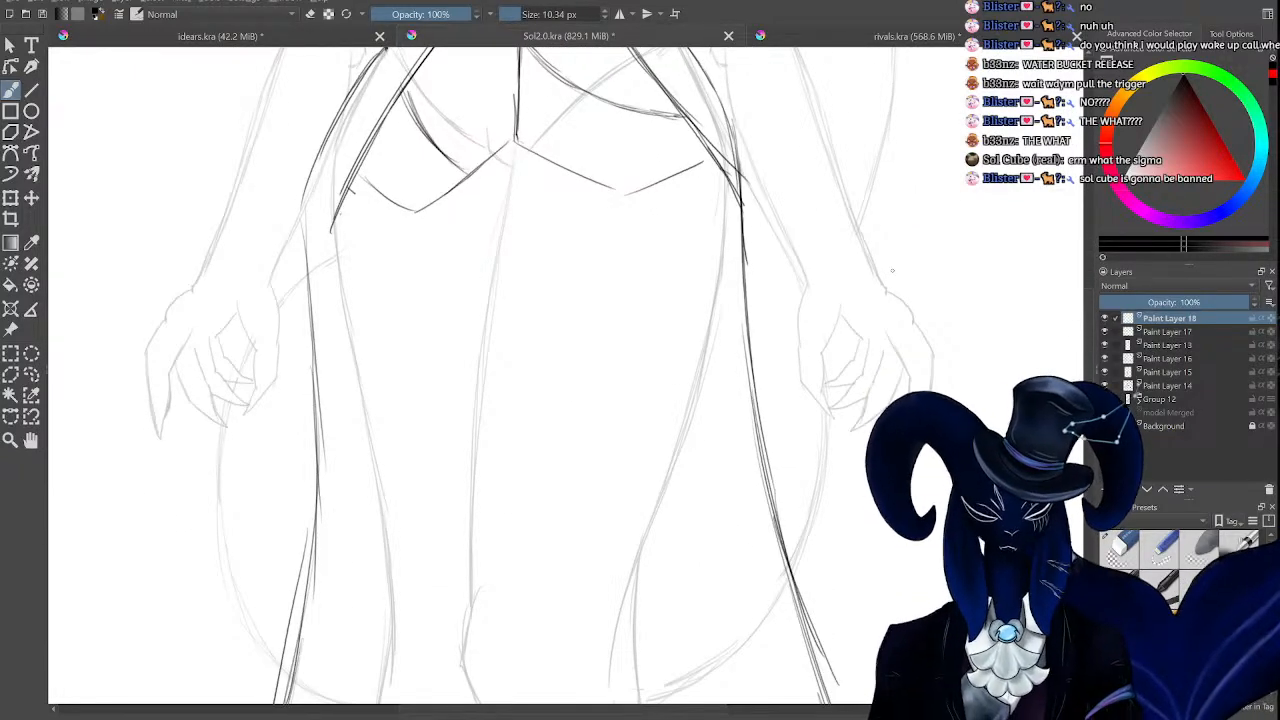
left_click_drag(902, 283, 786, 298)
key("ctrl+z")
mouse_move(898, 278)
left_mouse_down()
mouse_move(808, 294)
mouse_move(792, 318)
left_mouse_up()
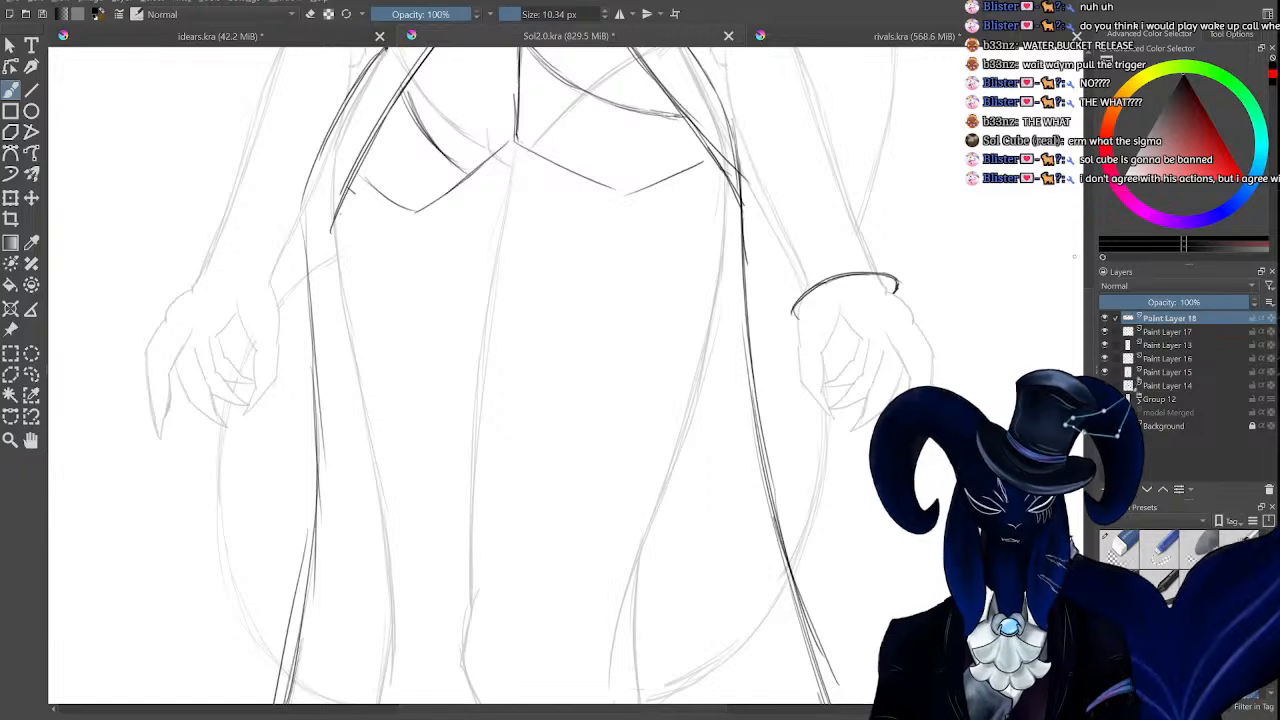
Sketch the left cuff's flared sides along the forearm and close it with a notched upper edge.
scroll(1035, 286, "up", 3)
scroll(1092, 313, "up", 2)
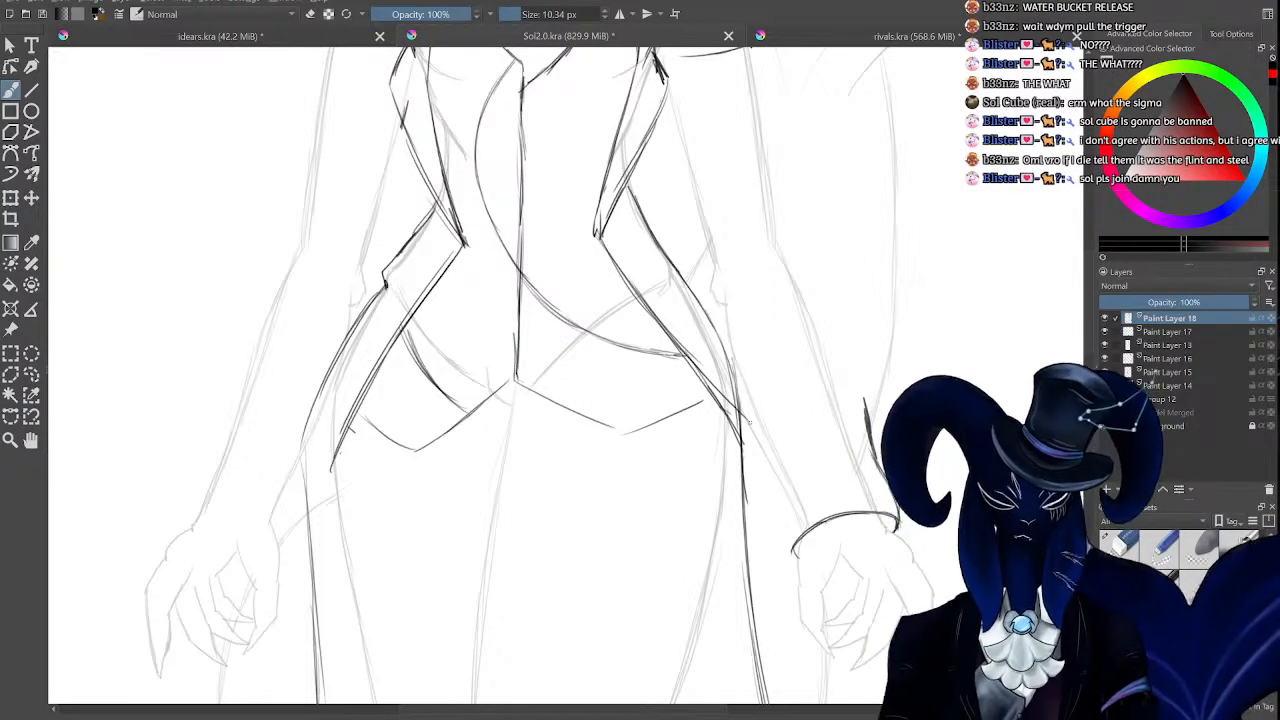
mouse_move(790, 545)
left_mouse_down()
mouse_move(744, 467)
mouse_move(800, 452)
left_mouse_up()
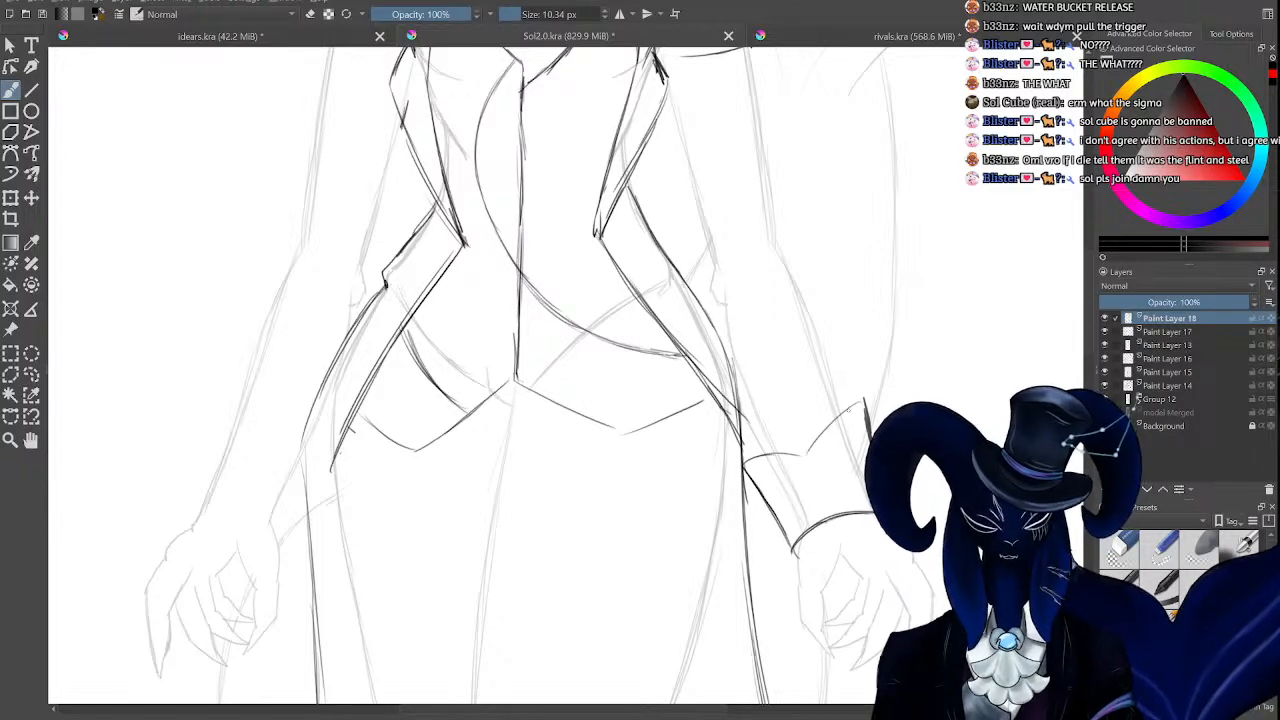
scroll(852, 404, "down", 5)
scroll(855, 400, "up", 5)
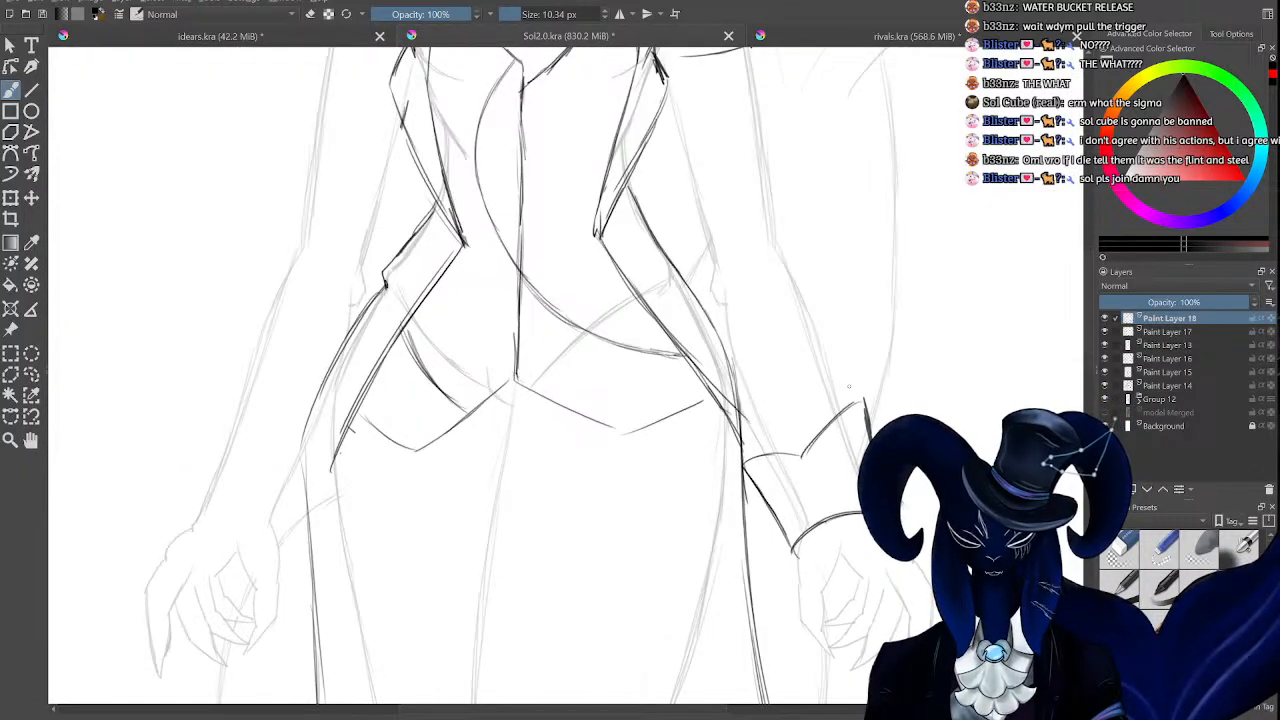
Erase the left cuff's notched upper edge and inner side, and redraw both with cleaner lines on the forearm.
key("e")
key("e")
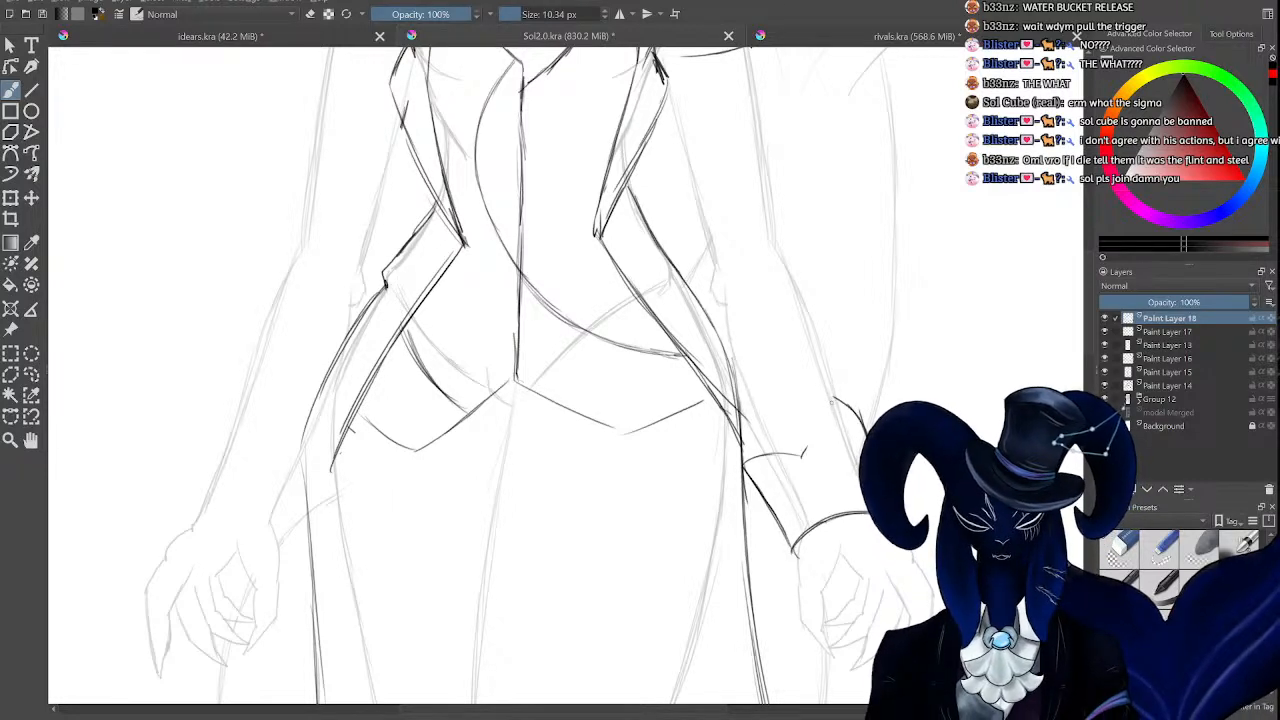
key("e")
left_click(794, 452)
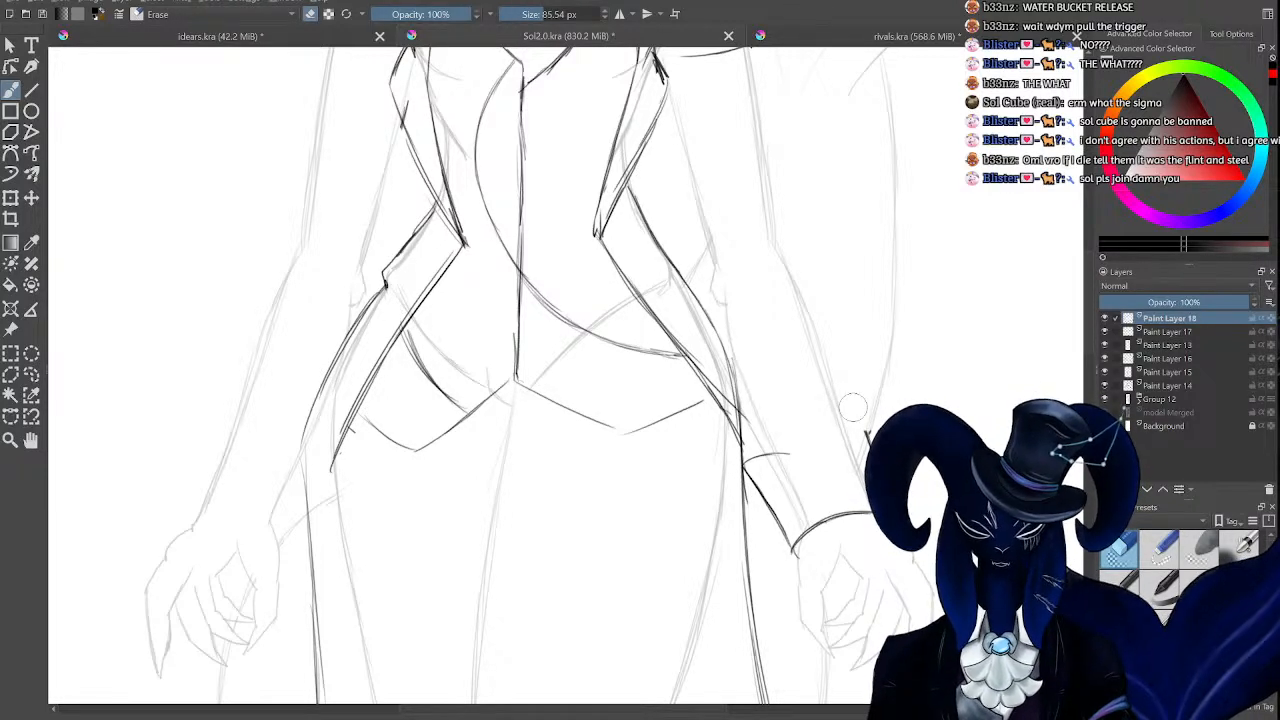
key("e")
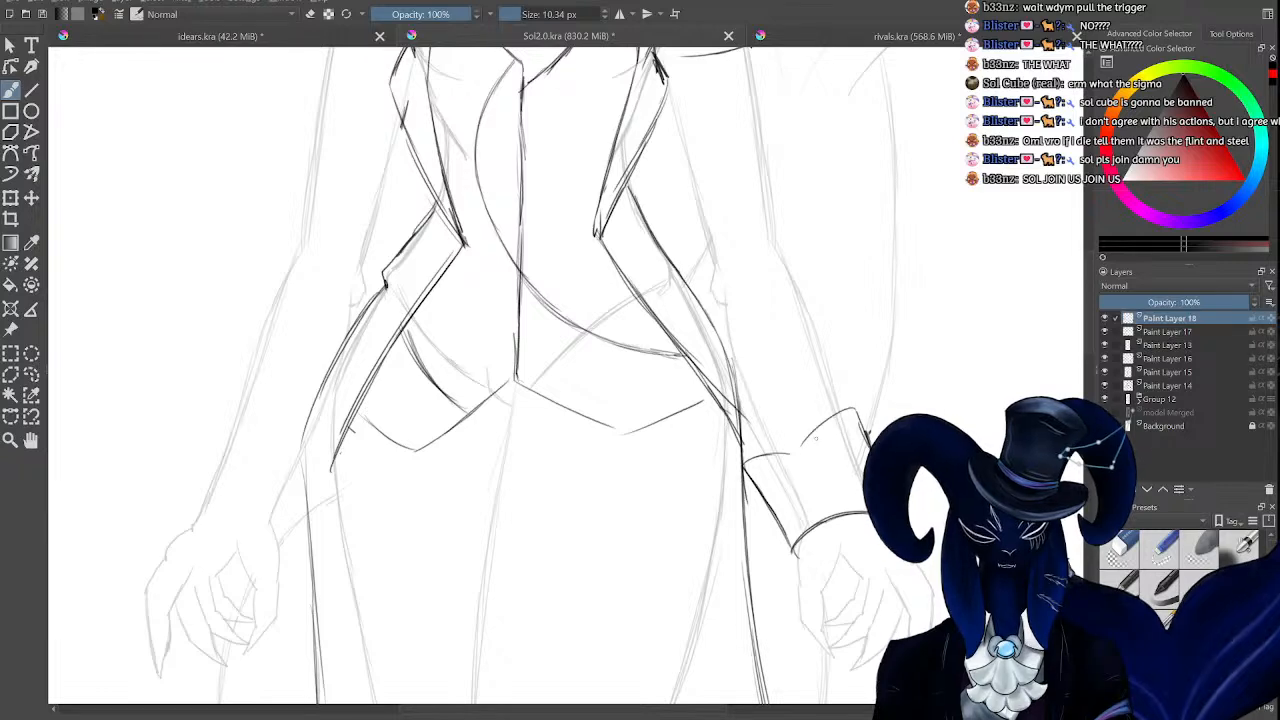
mouse_move(798, 440)
left_mouse_down()
mouse_move(752, 468)
mouse_move(774, 528)
left_mouse_up()
key("e")
key("e")
left_click_drag(751, 460, 790, 548)
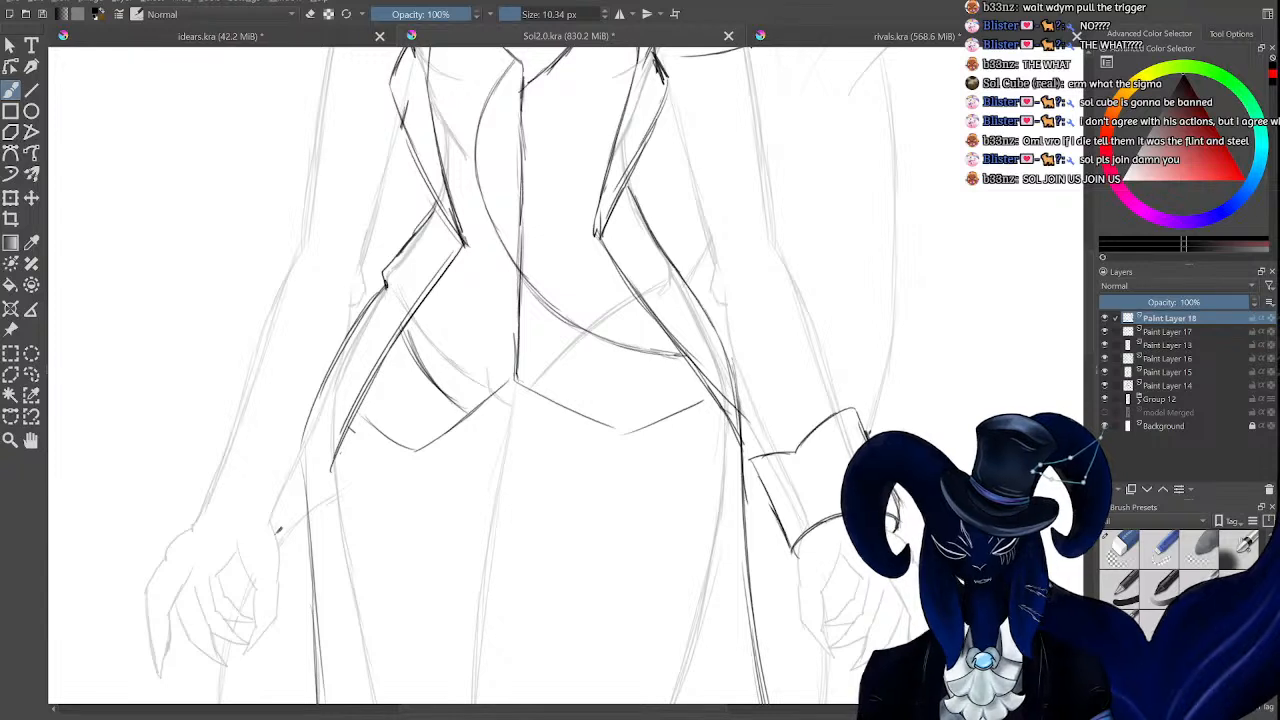
Sketch a matching flared cuff on the figure's right wrist, with a curved lower edge and a notched upper edge.
mouse_move(277, 494)
left_mouse_down()
mouse_move(286, 526)
mouse_move(281, 512)
left_mouse_up()
mouse_move(200, 513)
left_mouse_down()
mouse_move(191, 500)
mouse_move(226, 478)
mouse_move(280, 510)
mouse_move(284, 540)
mouse_move(302, 472)
left_mouse_up()
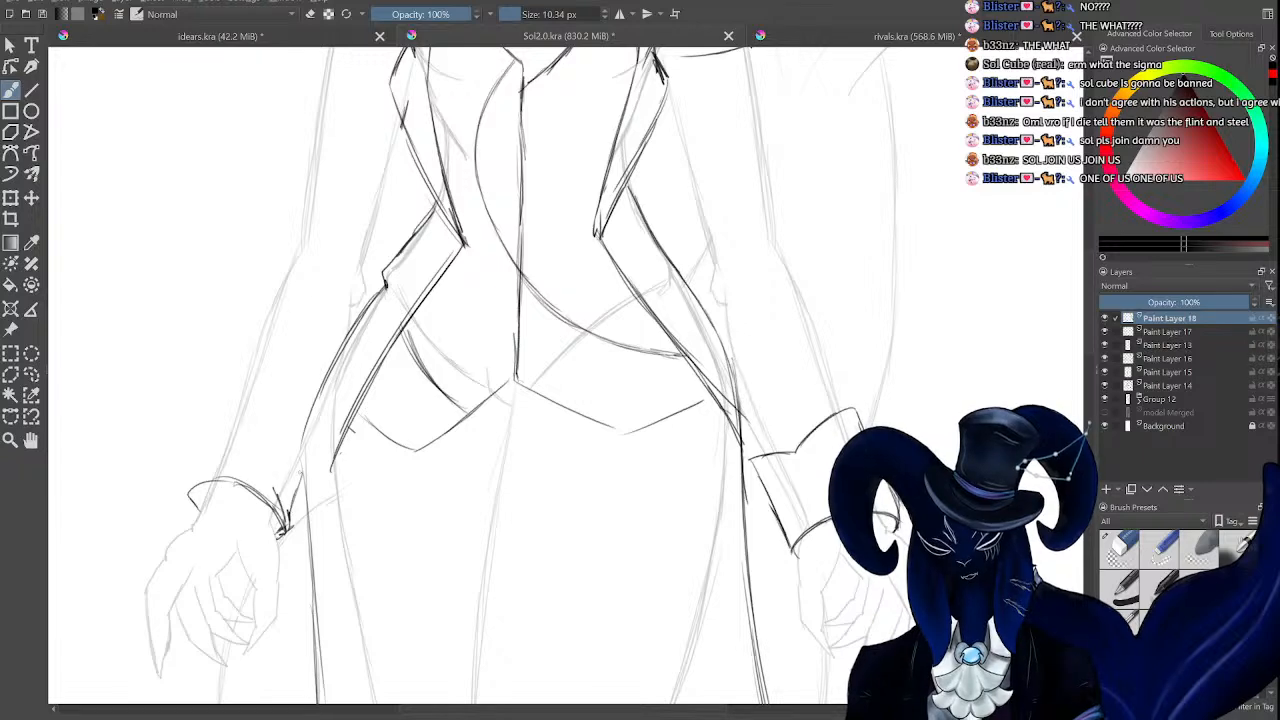
mouse_move(188, 494)
left_mouse_down()
mouse_move(224, 378)
mouse_move(276, 446)
mouse_move(302, 427)
left_mouse_up()
scroll(560, 400, "down", 5)
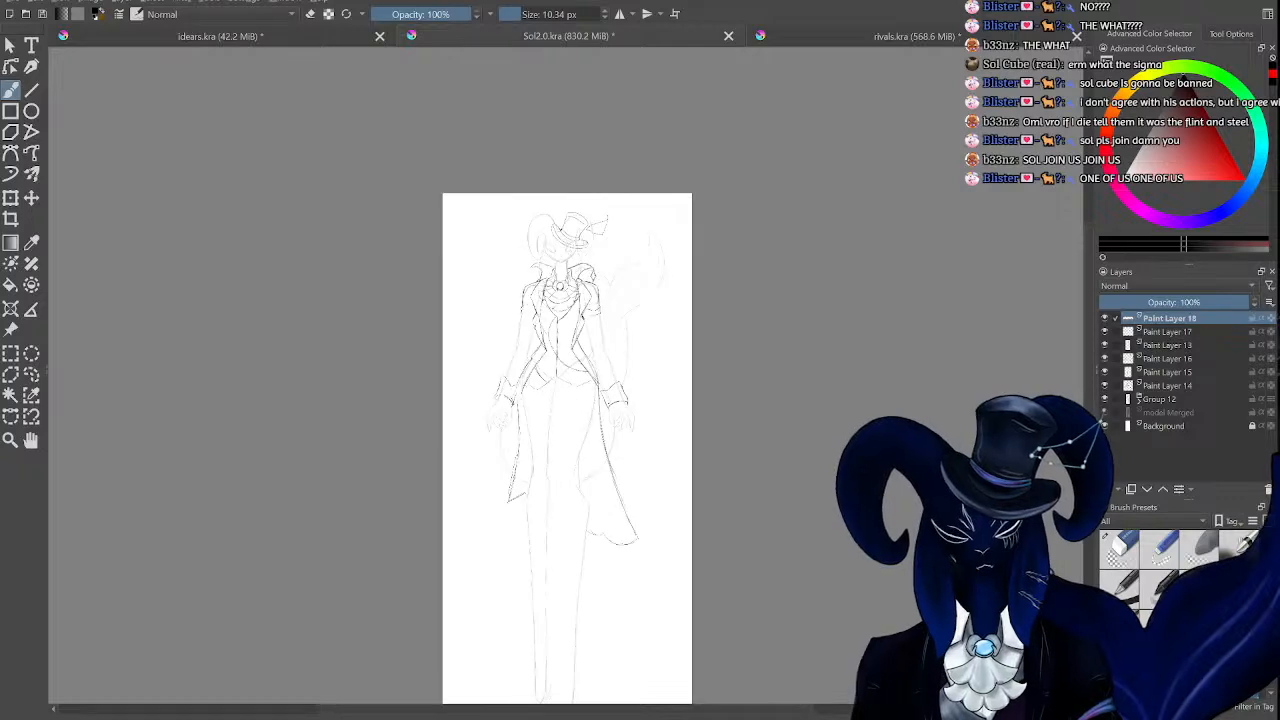
scroll(560, 400, "up", 5)
scroll(560, 400, "up", 5)
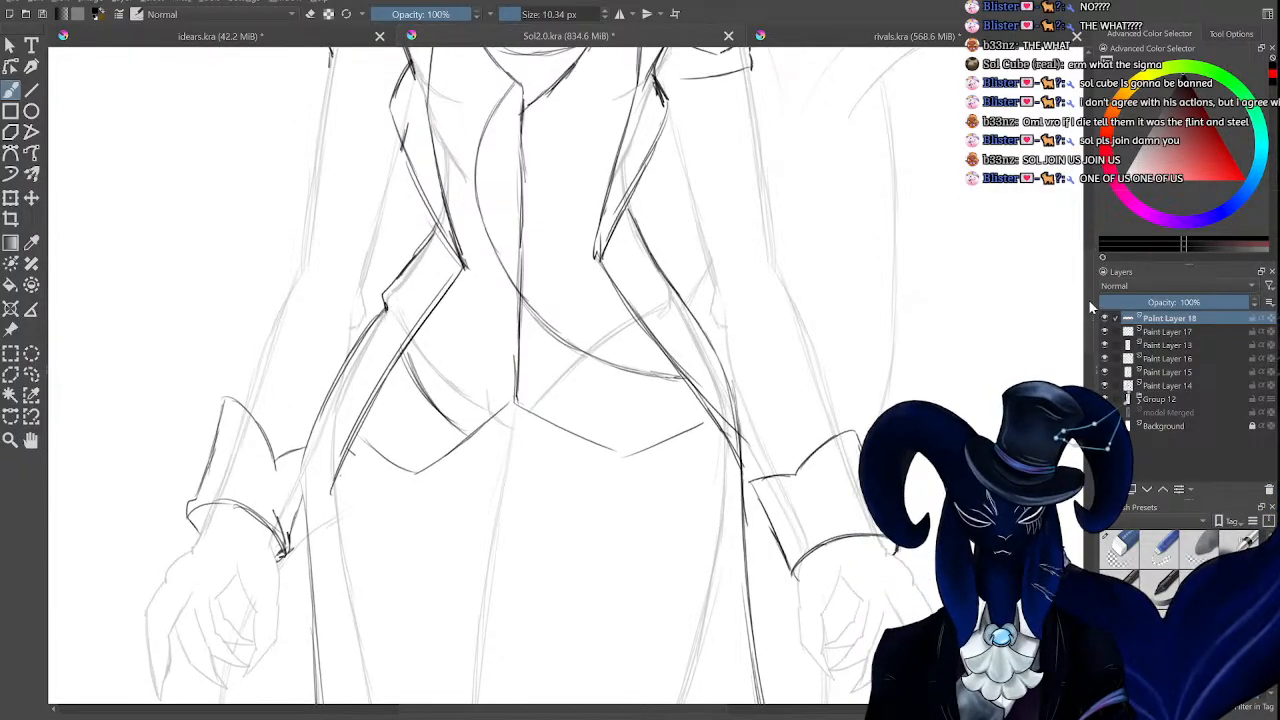
scroll(560, 400, "down", 5)
scroll(560, 400, "up", 5)
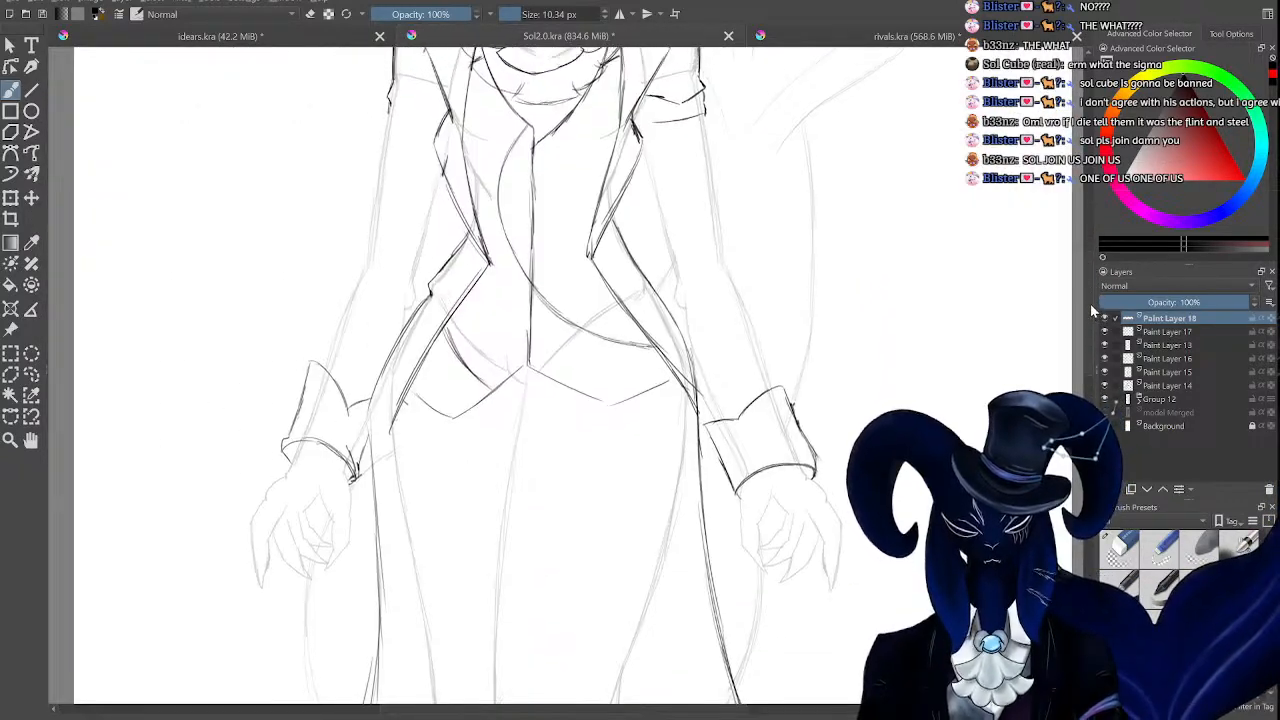
scroll(729, 521, "down", 5)
scroll(729, 521, "up", 5)
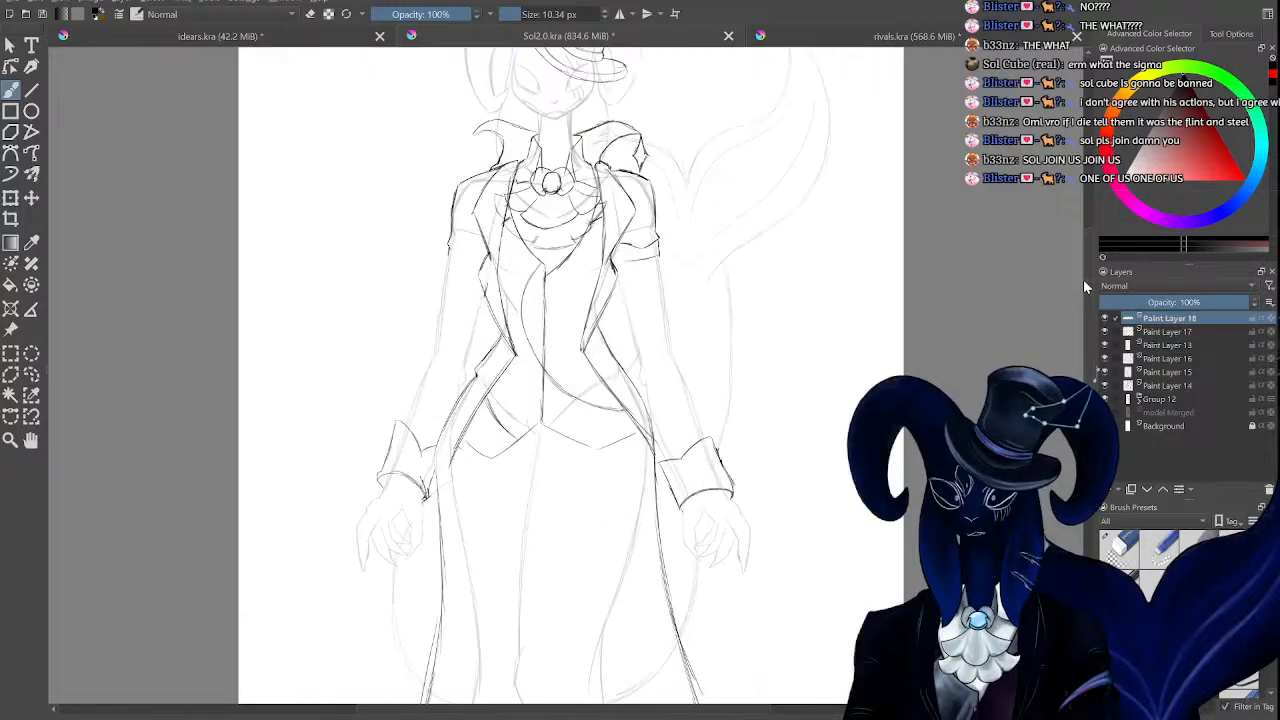
Draw a hooked, rounded notch into the upper edge of the left cuff and a matching notch on the right cuff.
key("e")
scroll(729, 521, "down", 5)
scroll(729, 521, "up", 5)
key("e")
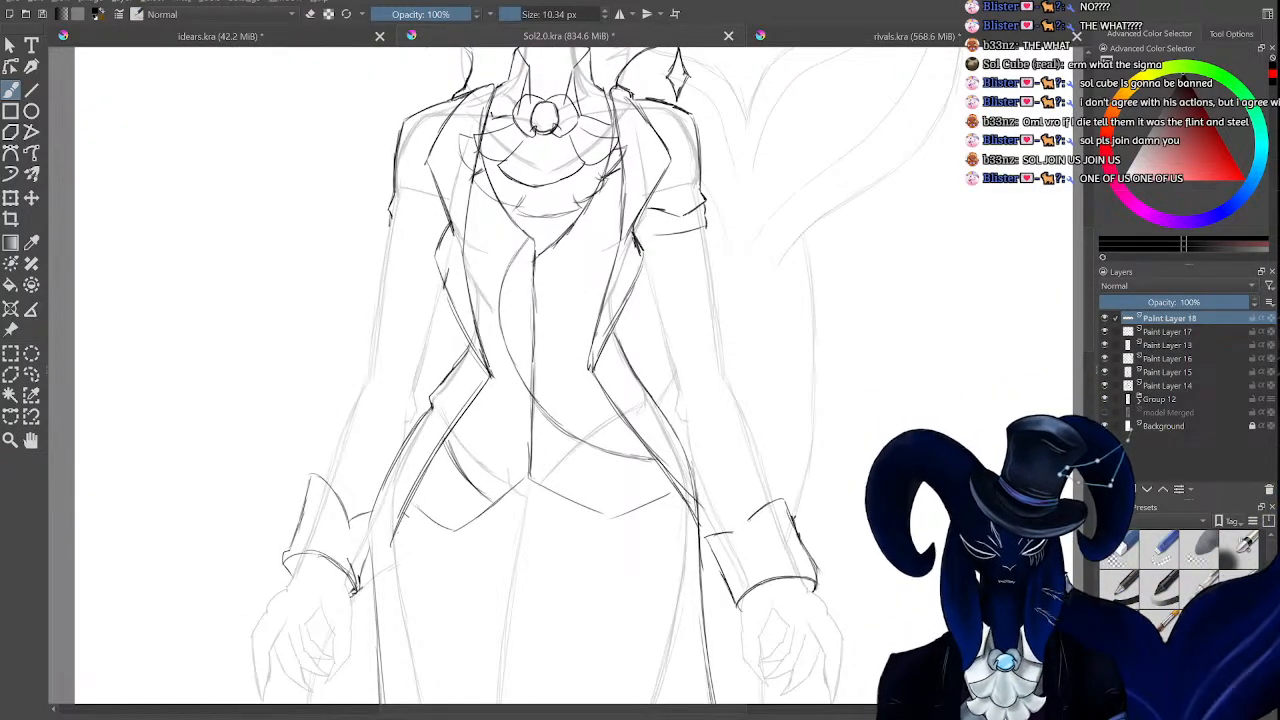
mouse_move(763, 541)
left_mouse_down()
mouse_move(764, 560)
mouse_move(755, 551)
left_mouse_up()
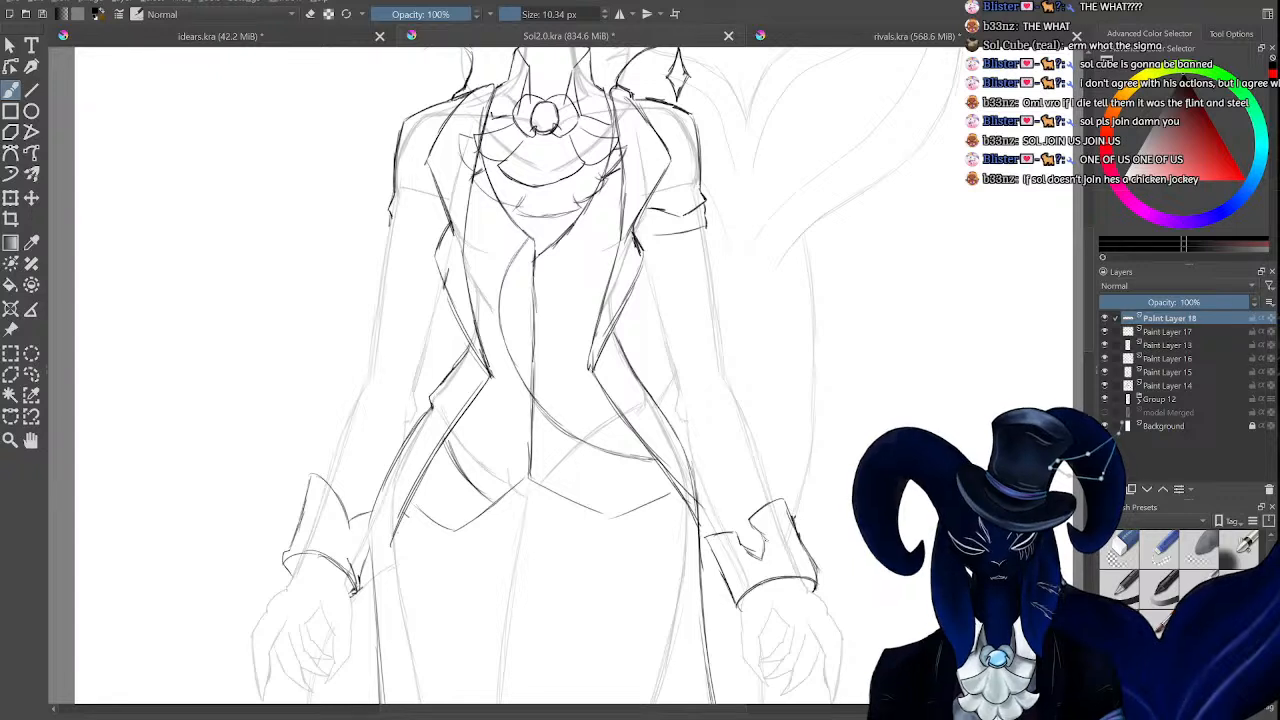
key("e")
key("e")
mouse_move(348, 517)
left_mouse_down()
mouse_move(331, 535)
mouse_move(342, 550)
left_mouse_up()
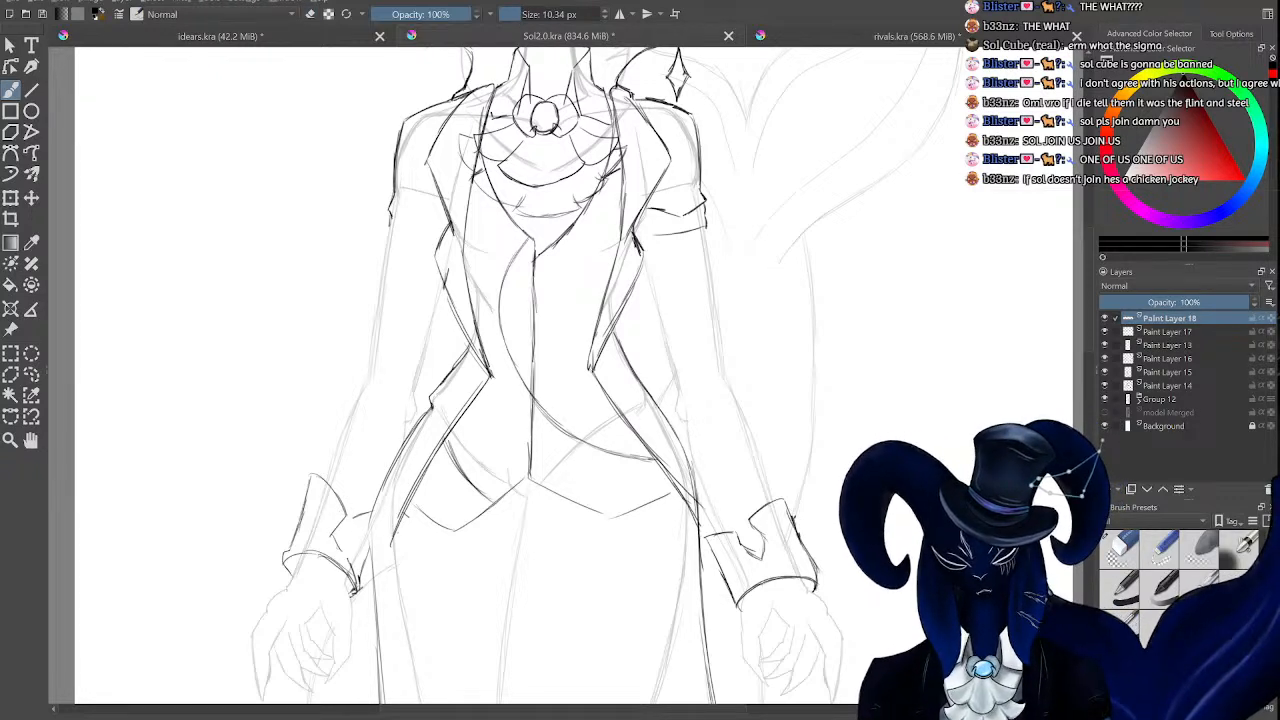
key("e")
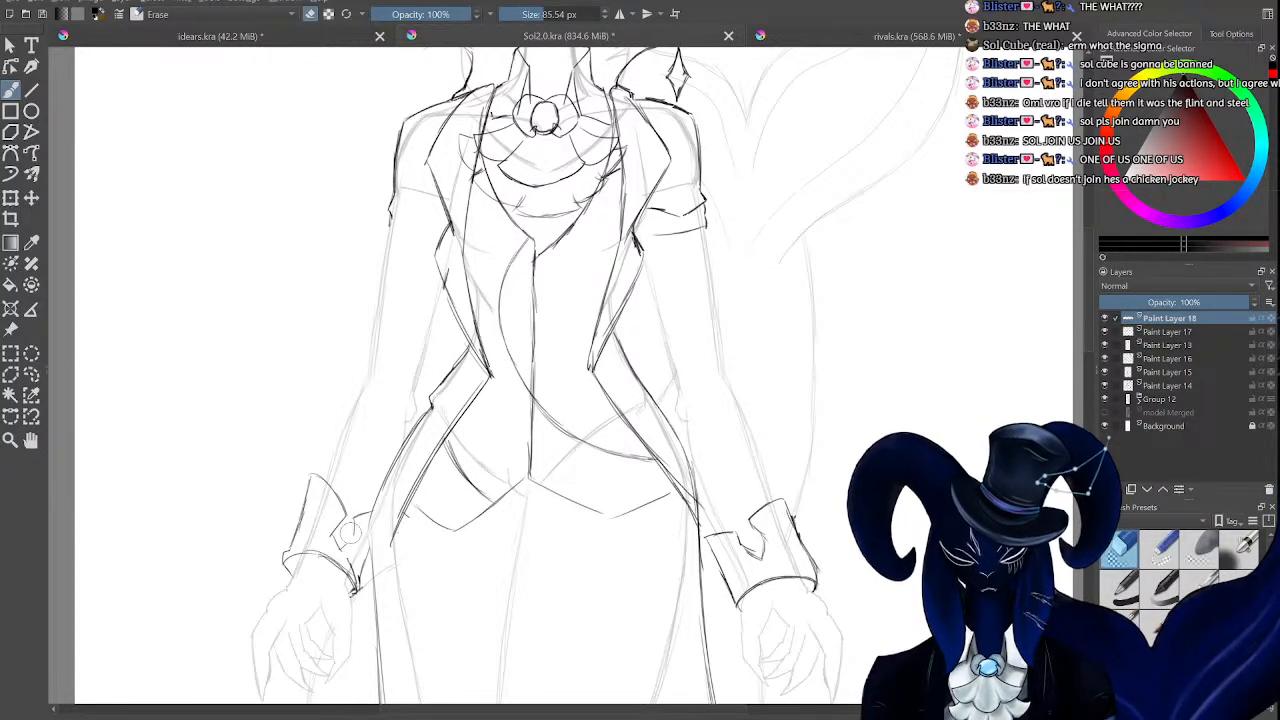
key("e")
left_click_drag(353, 518, 337, 553)
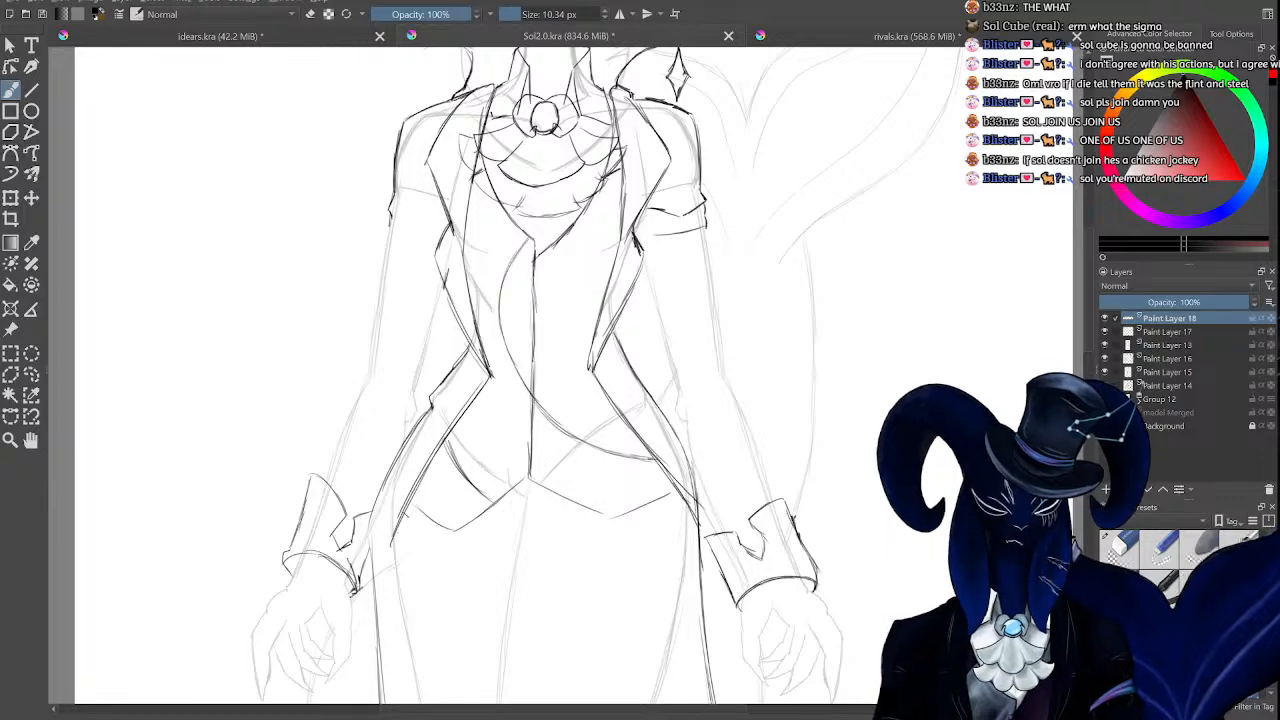
Examine the whole figure from hat to coat tails to judge the outfit with both cuffs in place.
mouse_move(1090, 264)
left_mouse_down()
mouse_move(1090, 240)
mouse_move(1092, 278)
left_mouse_up()
key("minus")
key("minus")
key("minus")
key("plus")
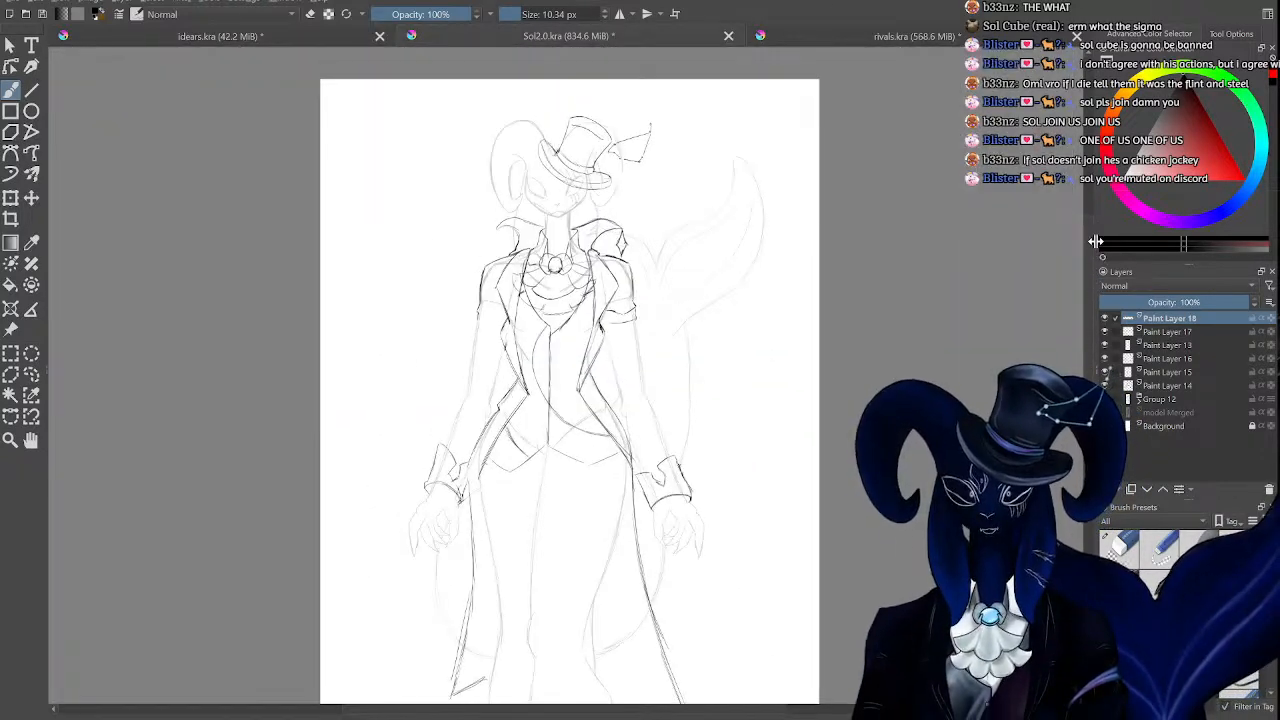
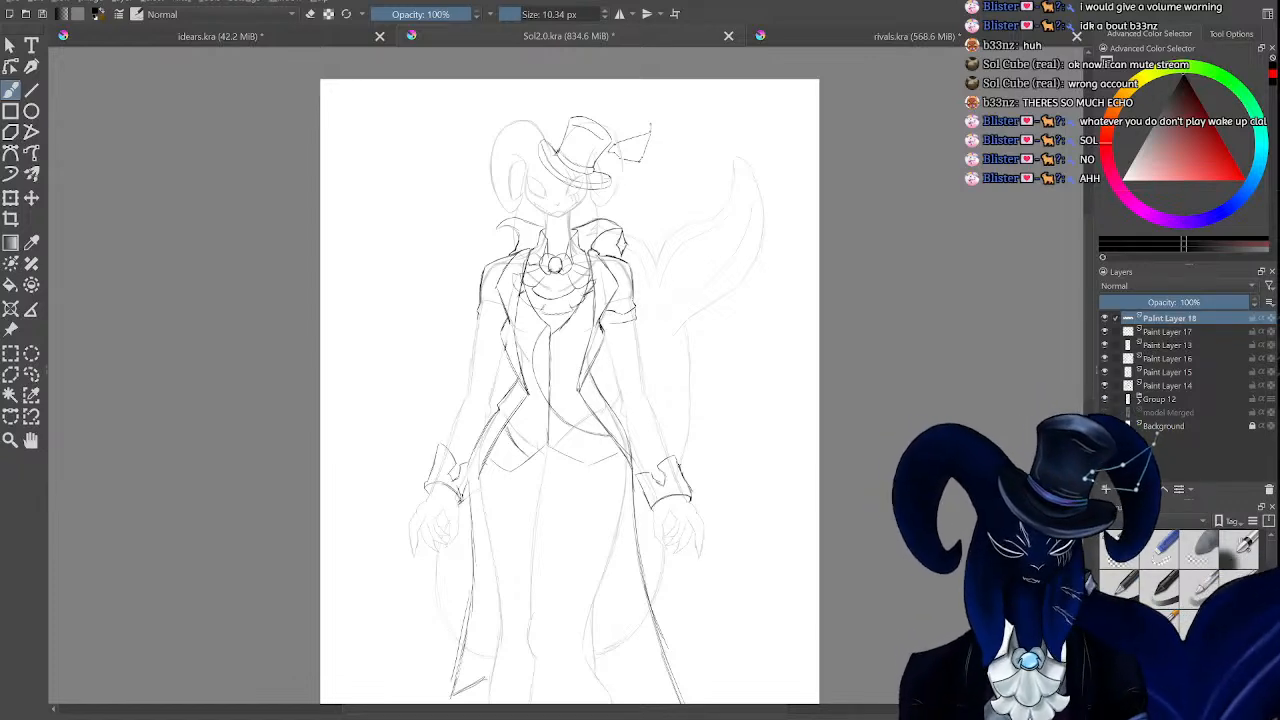
scroll(570, 390, "up", 3)
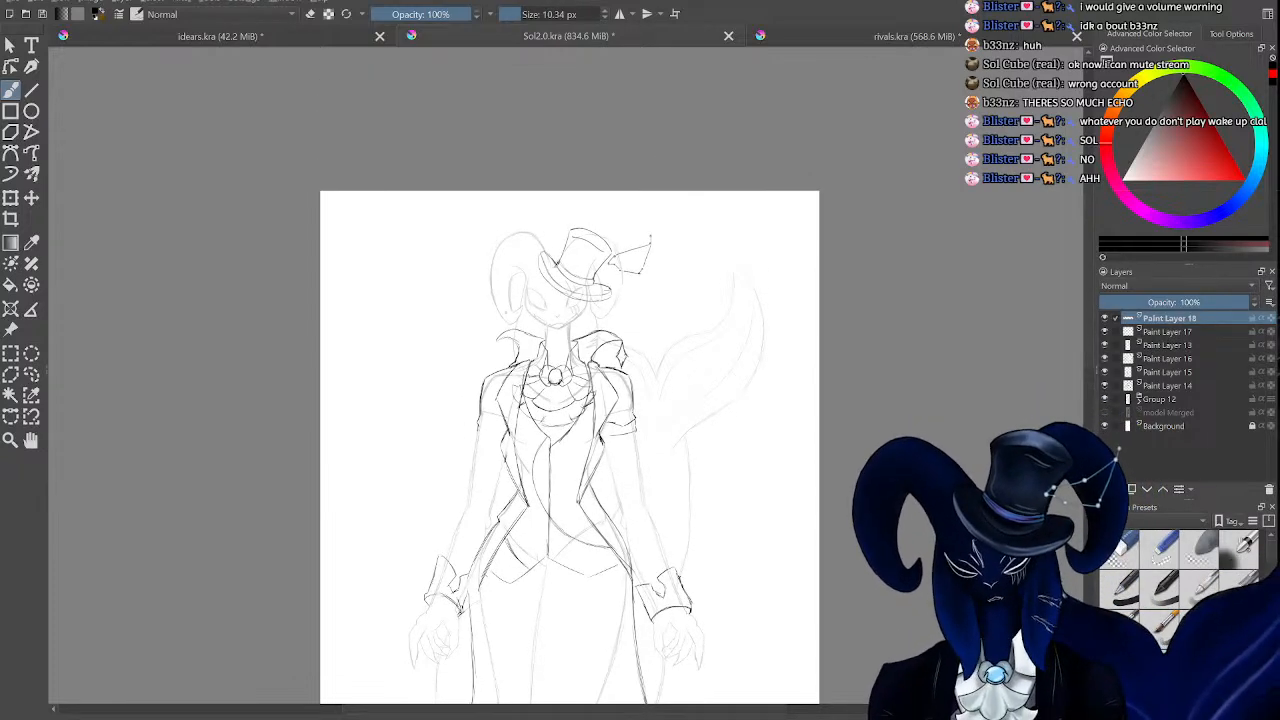
key("ctrl+minus")
key("ctrl+minus")
key("ctrl+minus")
key("ctrl+plus")
key("ctrl+plus")
key("ctrl+plus")
key("ctrl+plus")
key("ctrl+plus")
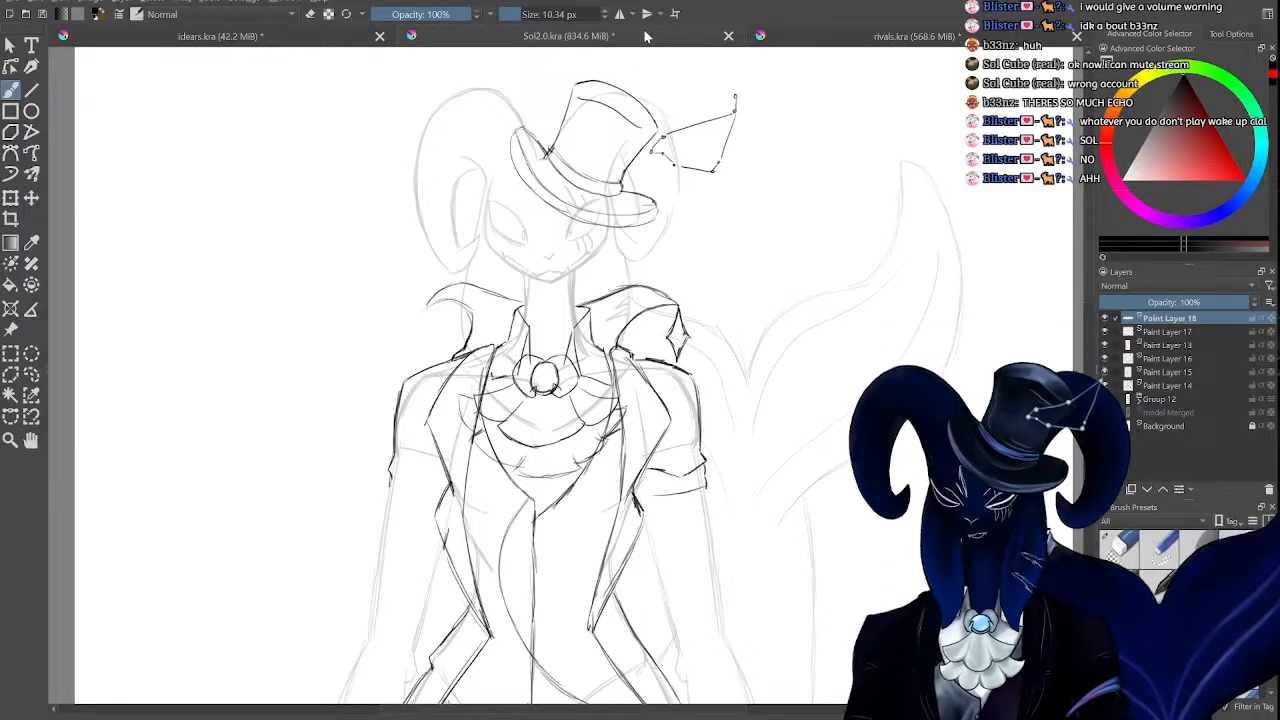
key("minus")
key("minus")
key("minus")
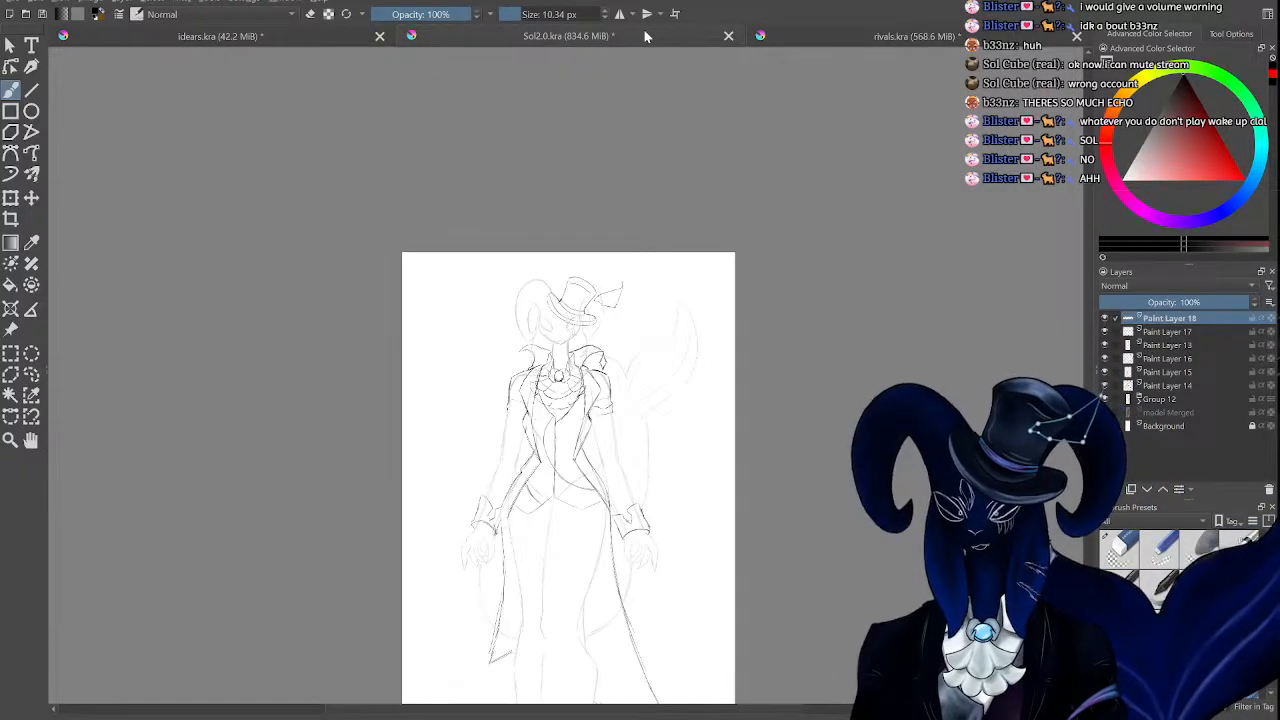
key("plus")
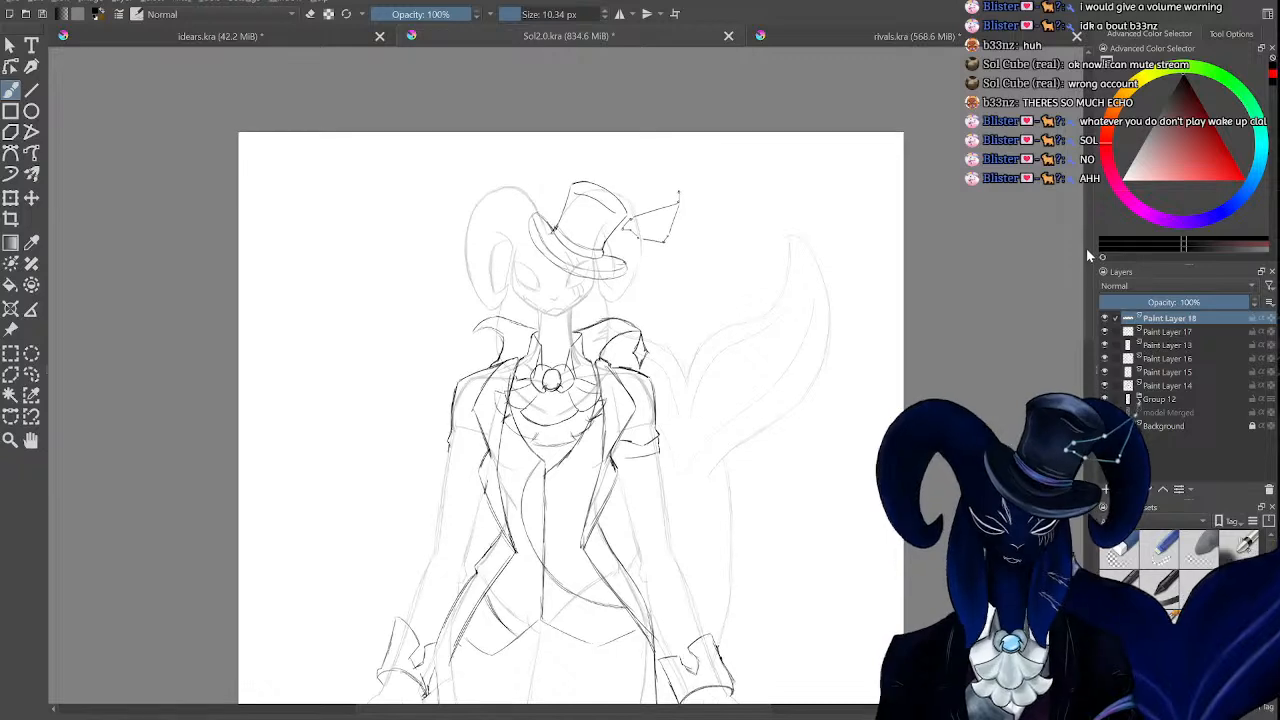
key("plus")
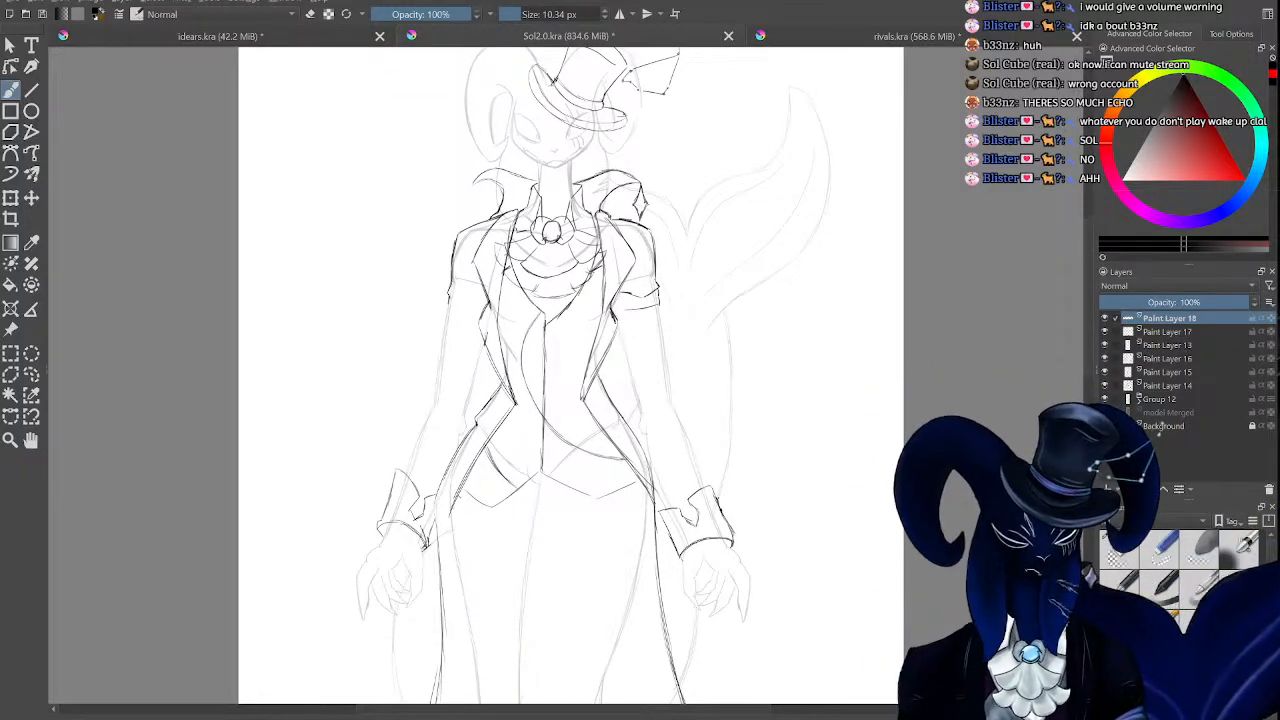
Toggle the visibility of the Group 12 body sketch, then inspect the head and the overall outfit.
left_click(1105, 412)
left_click(1105, 413)
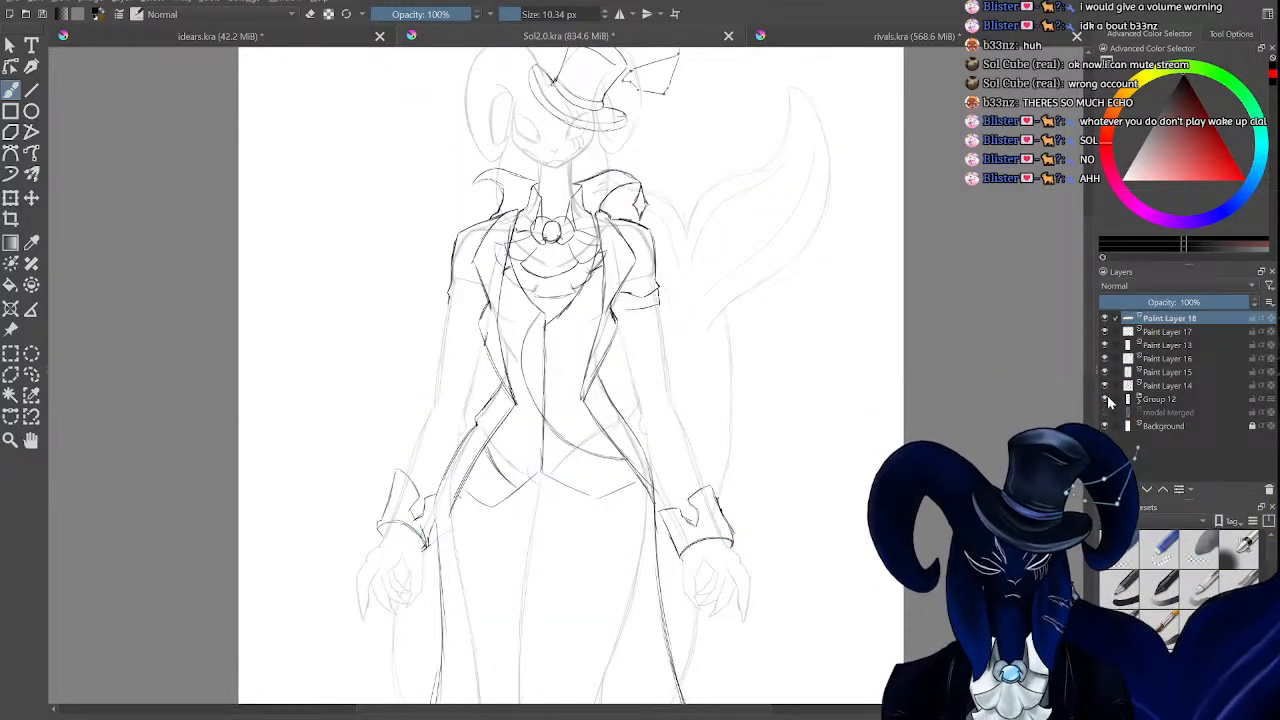
left_click_drag(1091, 274, 1087, 221)
key("ctrl+plus")
key("ctrl+plus")
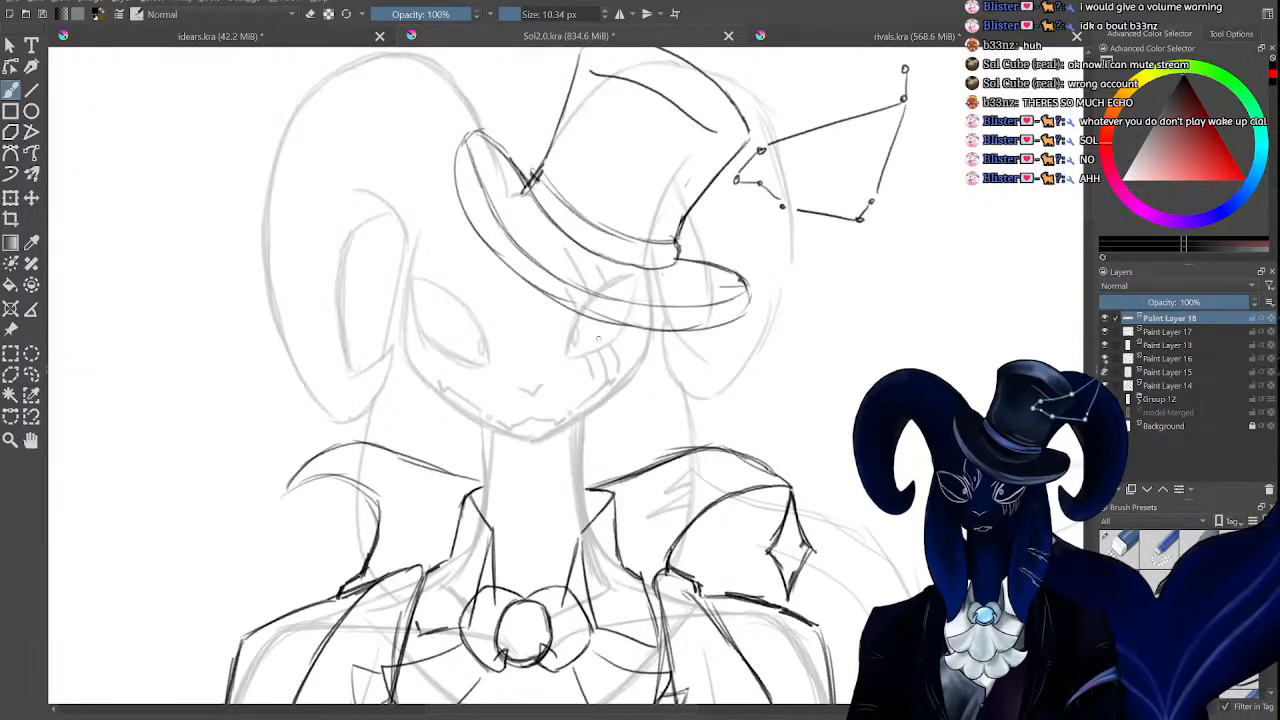
key("ctrl+minus")
key("ctrl+minus")
key("ctrl+minus")
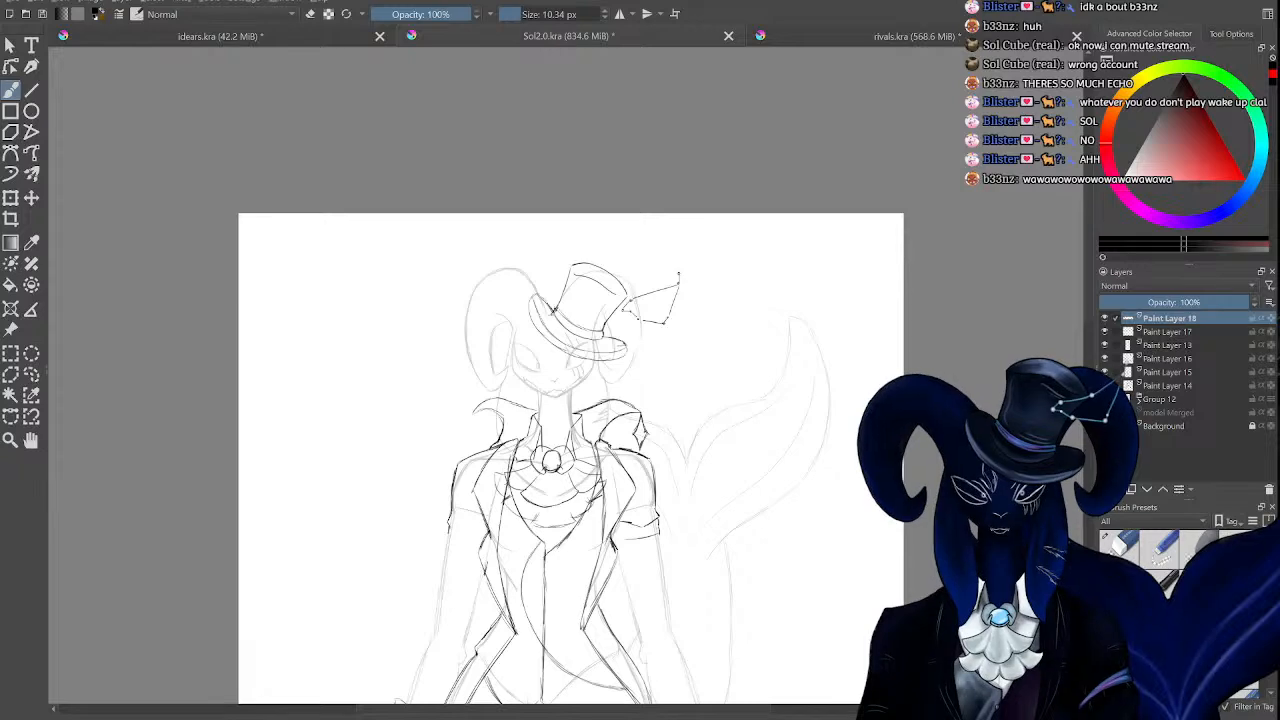
scroll(1088, 335, "down", 3)
scroll(1088, 330, "down", 4)
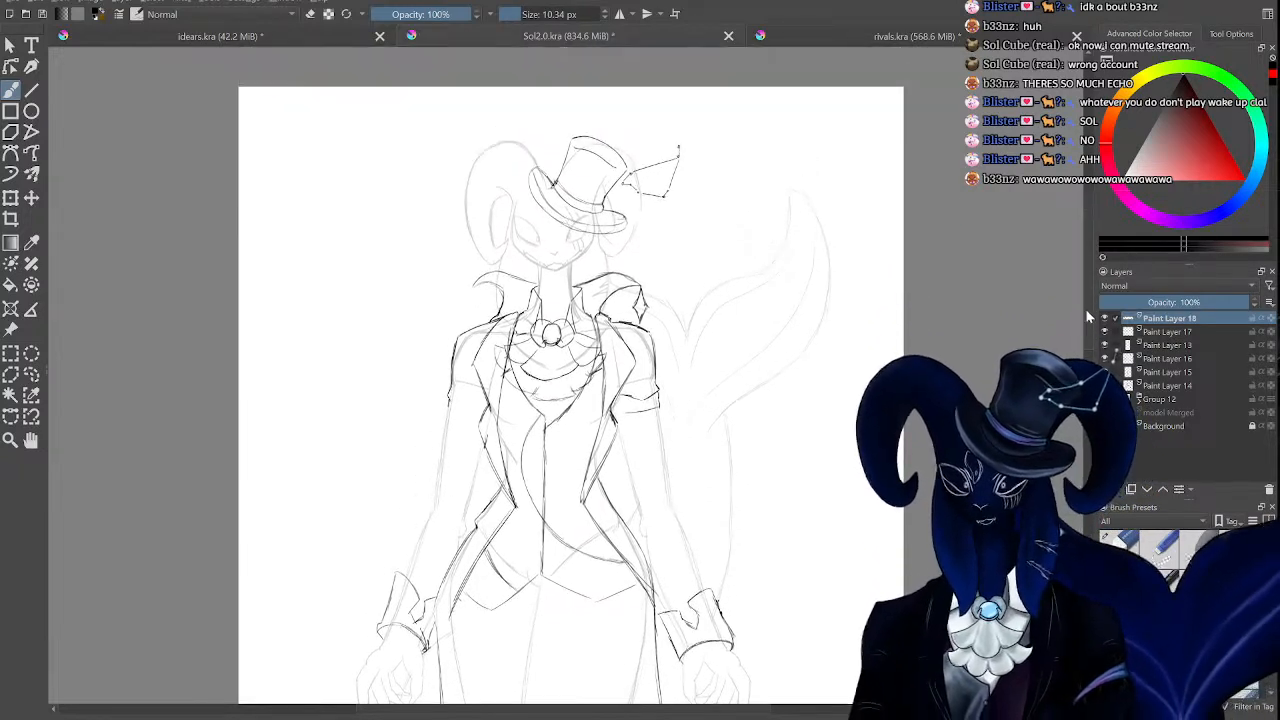
Sketch a half mask over the left side of the figure's face below the hat brim, with a slanted eye opening.
scroll(1088, 295, "up", 7)
scroll(1090, 290, "down", 1)
mouse_move(1091, 283)
left_mouse_down()
mouse_move(1091, 254)
mouse_move(1094, 276)
left_mouse_up()
scroll(1094, 276, "up", 2)
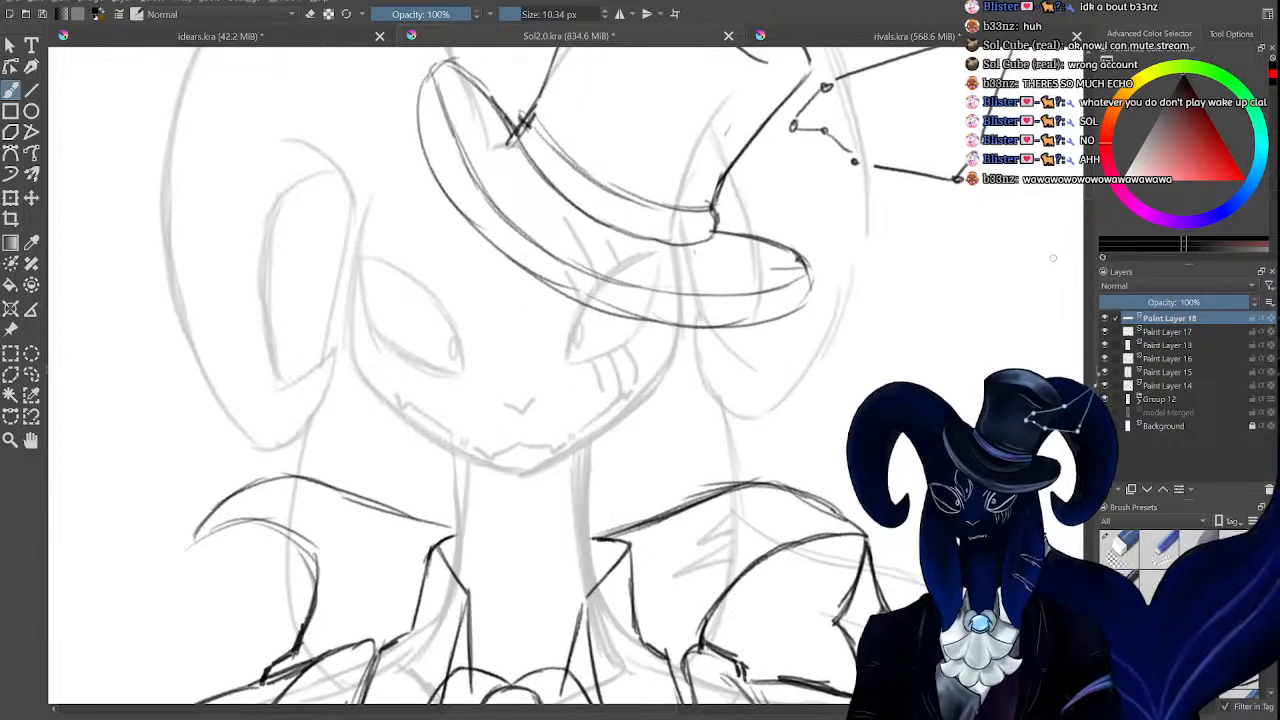
mouse_move(533, 280)
left_mouse_down()
mouse_move(517, 372)
mouse_move(549, 410)
mouse_move(539, 425)
mouse_move(566, 450)
left_mouse_up()
mouse_move(578, 306)
left_mouse_down()
mouse_move(562, 358)
mouse_move(630, 344)
mouse_move(641, 321)
mouse_move(636, 333)
left_mouse_up()
left_click_drag(544, 402, 554, 448)
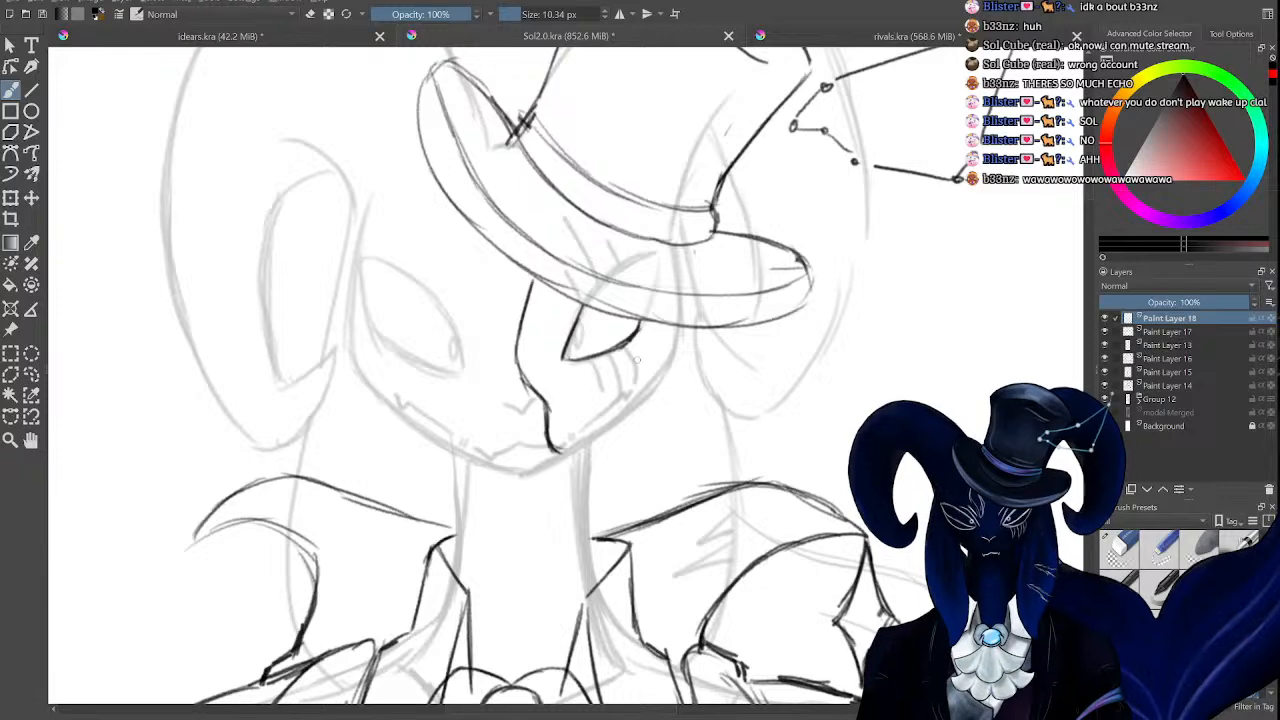
left_click_drag(668, 368, 586, 438)
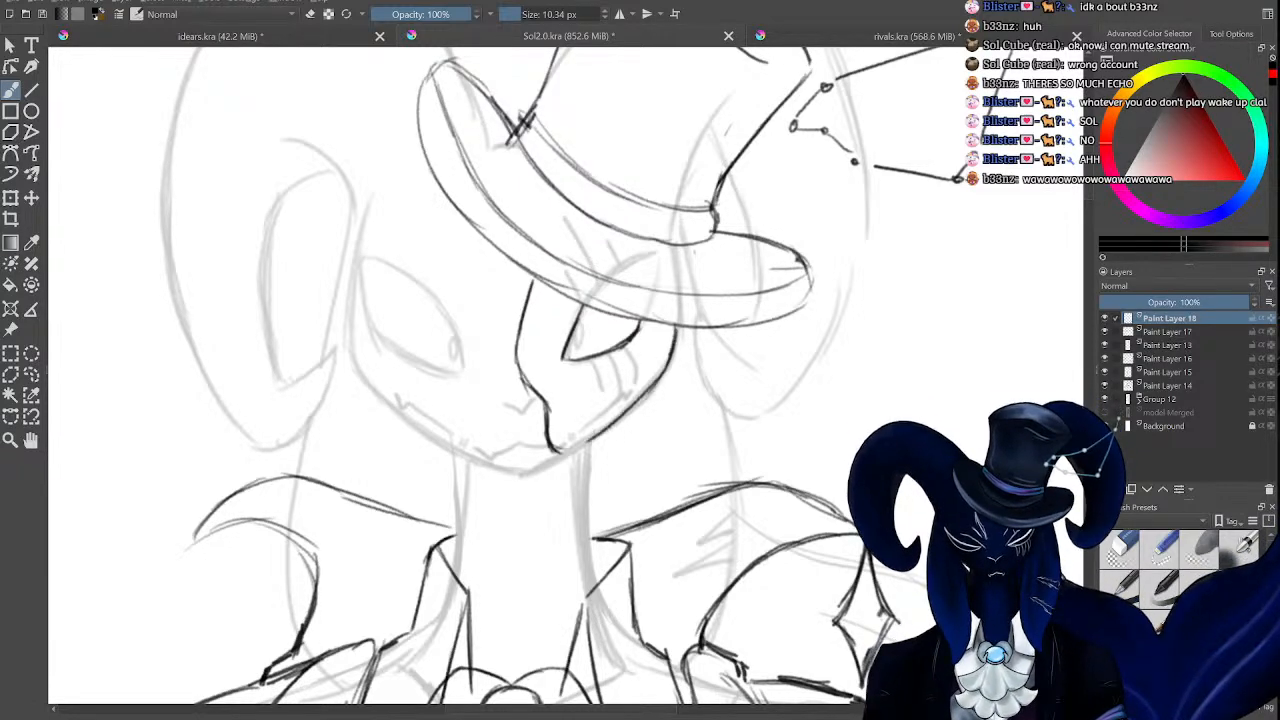
Try a pointed, shard-shaped marking on the mask's cheek below the eye opening, then undo it.
scroll(640, 384, "down", 5)
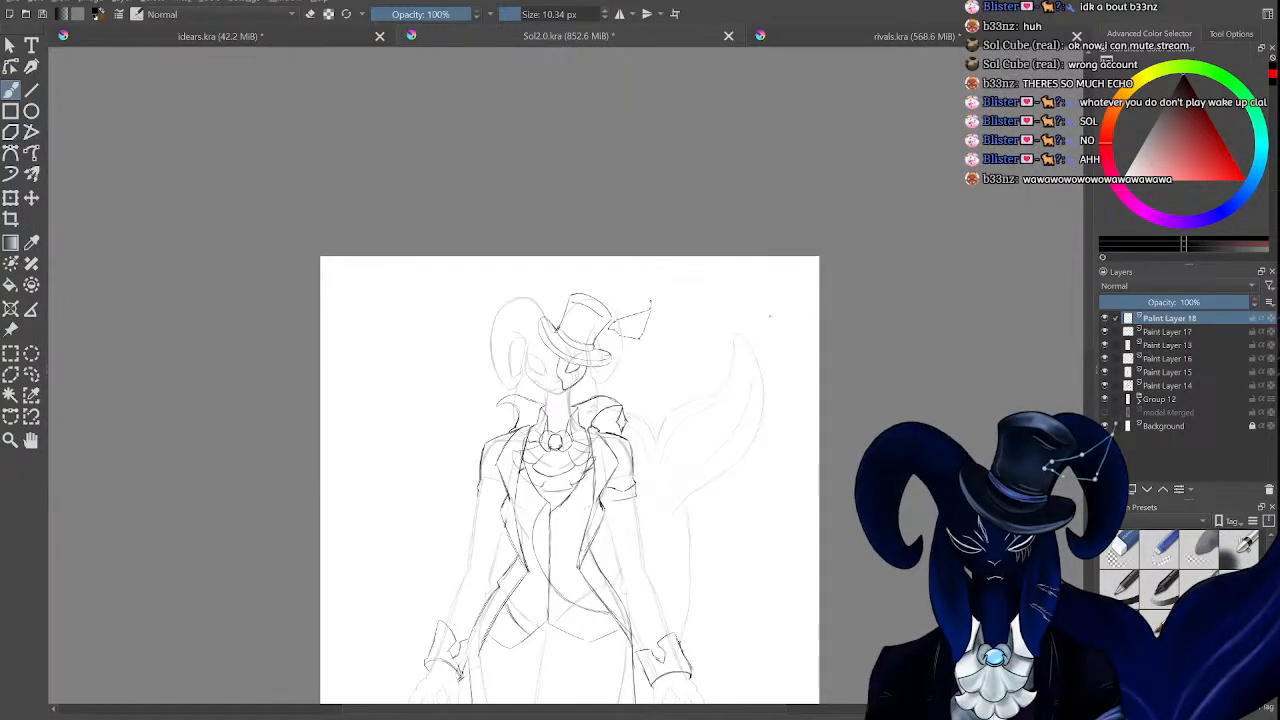
key("plus")
key("plus")
key("plus")
key("plus")
key("plus")
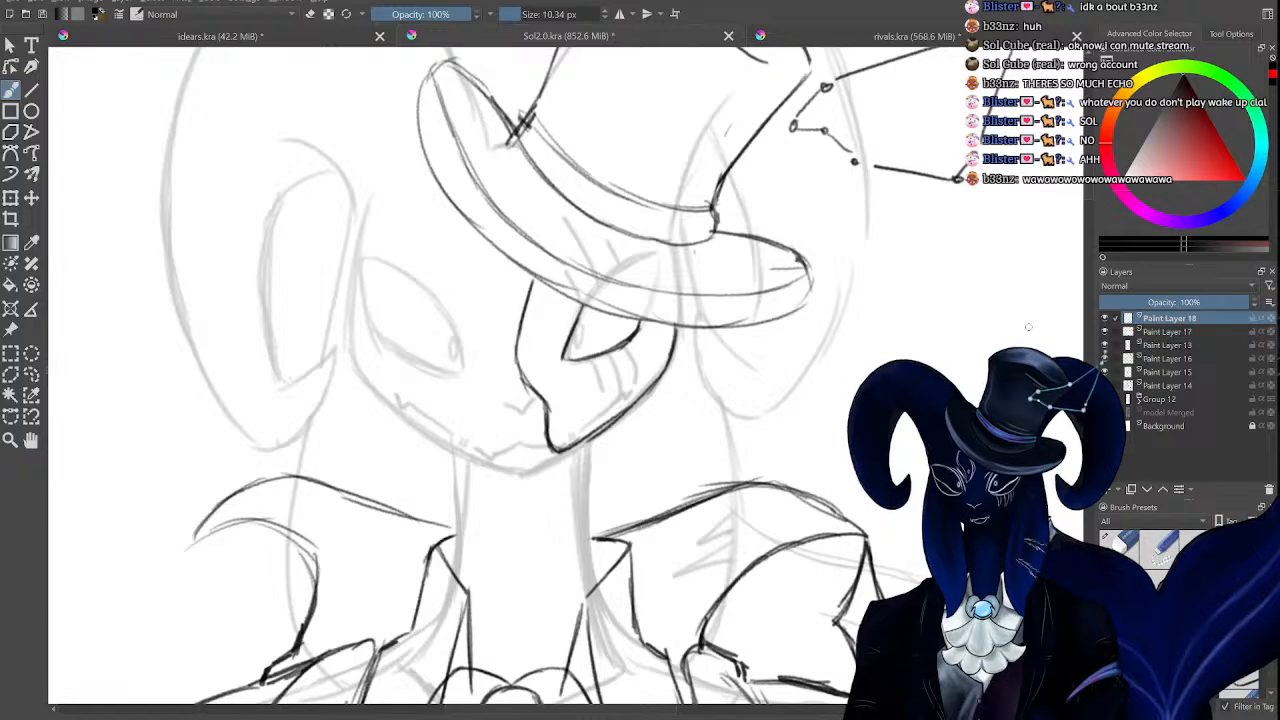
key("plus")
key("plus")
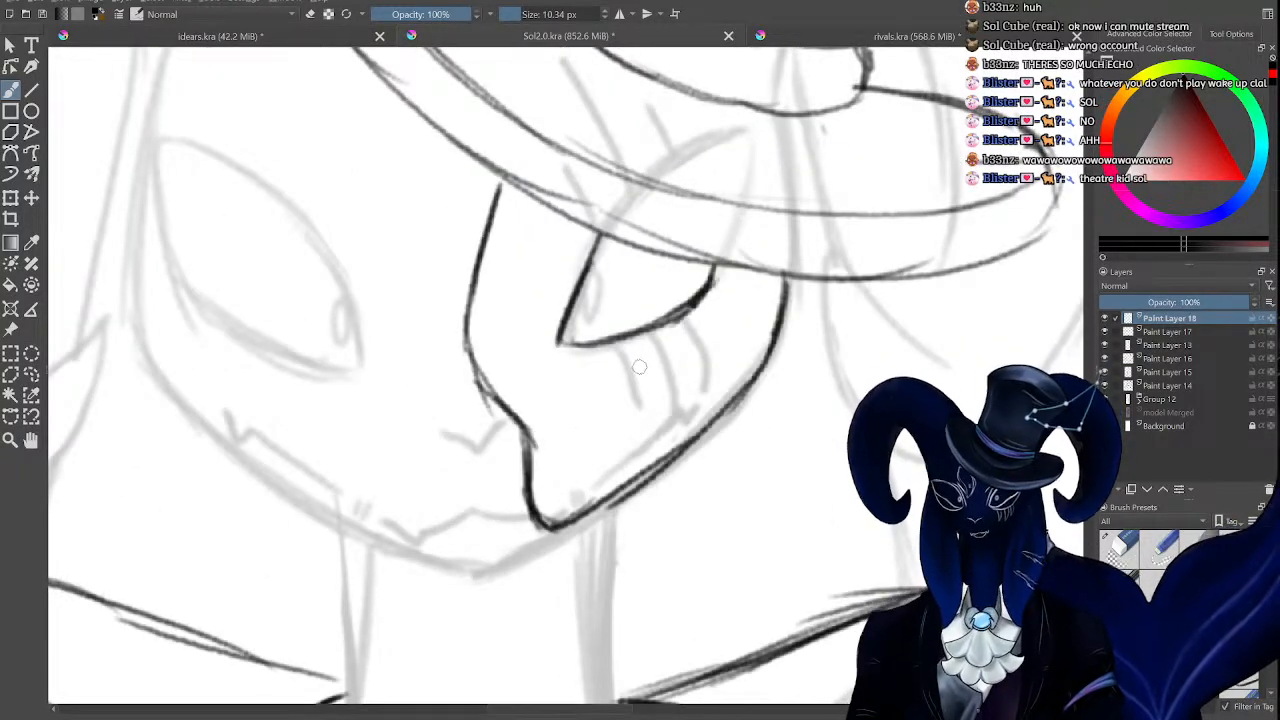
mouse_move(624, 400)
left_mouse_down()
mouse_move(642, 454)
mouse_move(694, 358)
left_mouse_up()
left_click_drag(668, 406, 695, 336)
left_click_drag(628, 392, 692, 340)
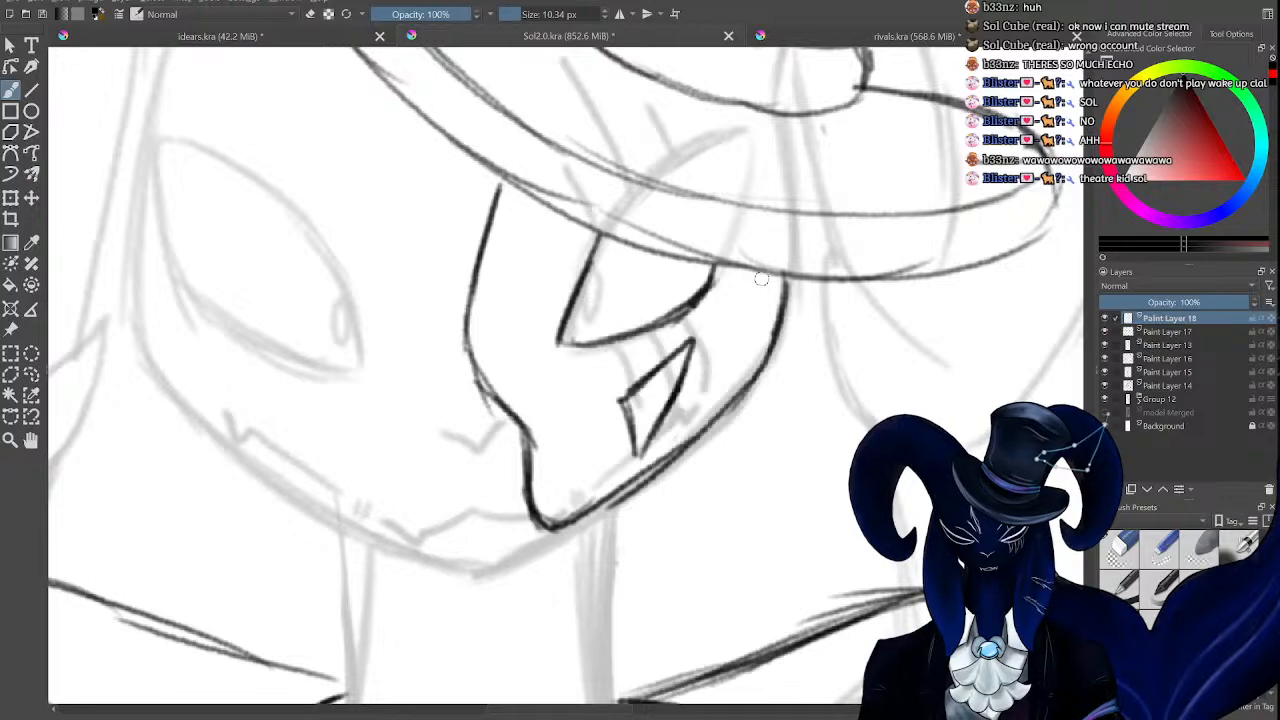
key("minus")
key("minus")
key("minus")
key("minus")
key("plus")
key("plus")
key("plus")
key("plus")
key("ctrl+z")
key("ctrl+z")
key("ctrl+z")
key("ctrl+z")
key("ctrl+z")
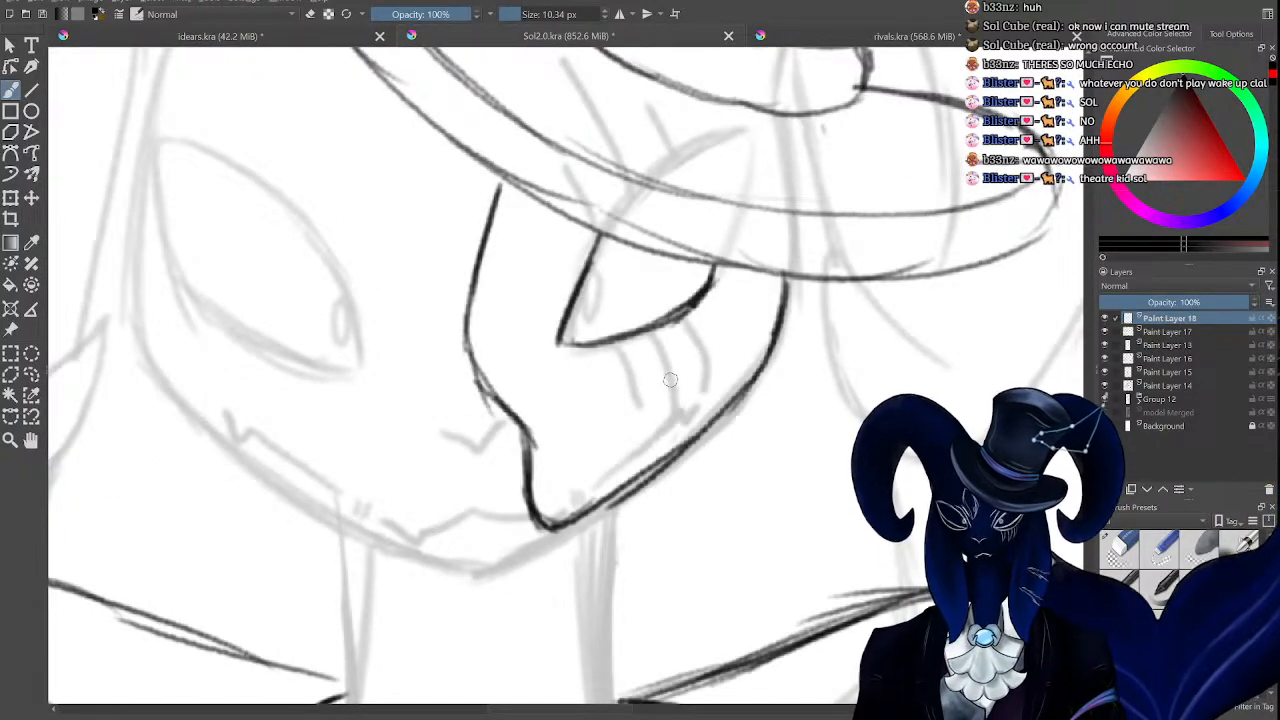
Clean up and redraw the mask's lower jaw edge with a thinner line, and add a curved cheek line above it.
key("minus")
key("minus")
key("minus")
key("minus")
key("plus")
key("plus")
key("plus")
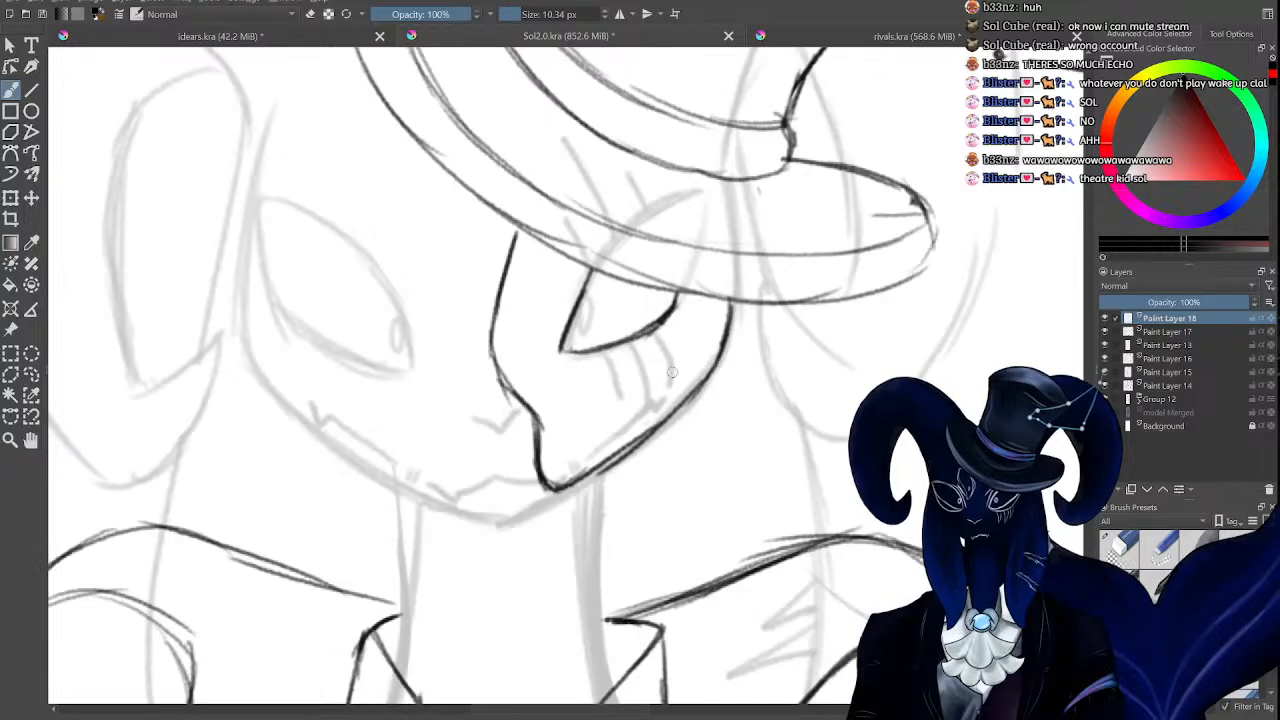
key("plus")
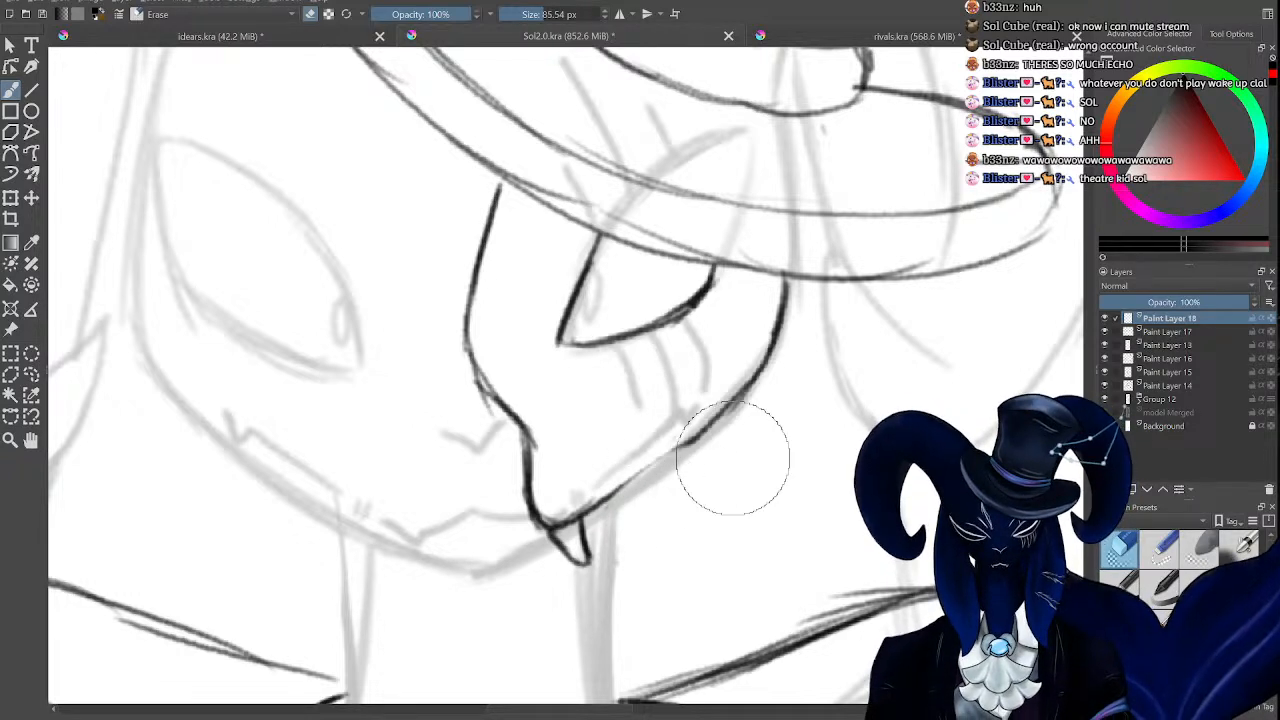
left_click_drag(695, 432, 612, 497)
left_click_drag(668, 455, 588, 510)
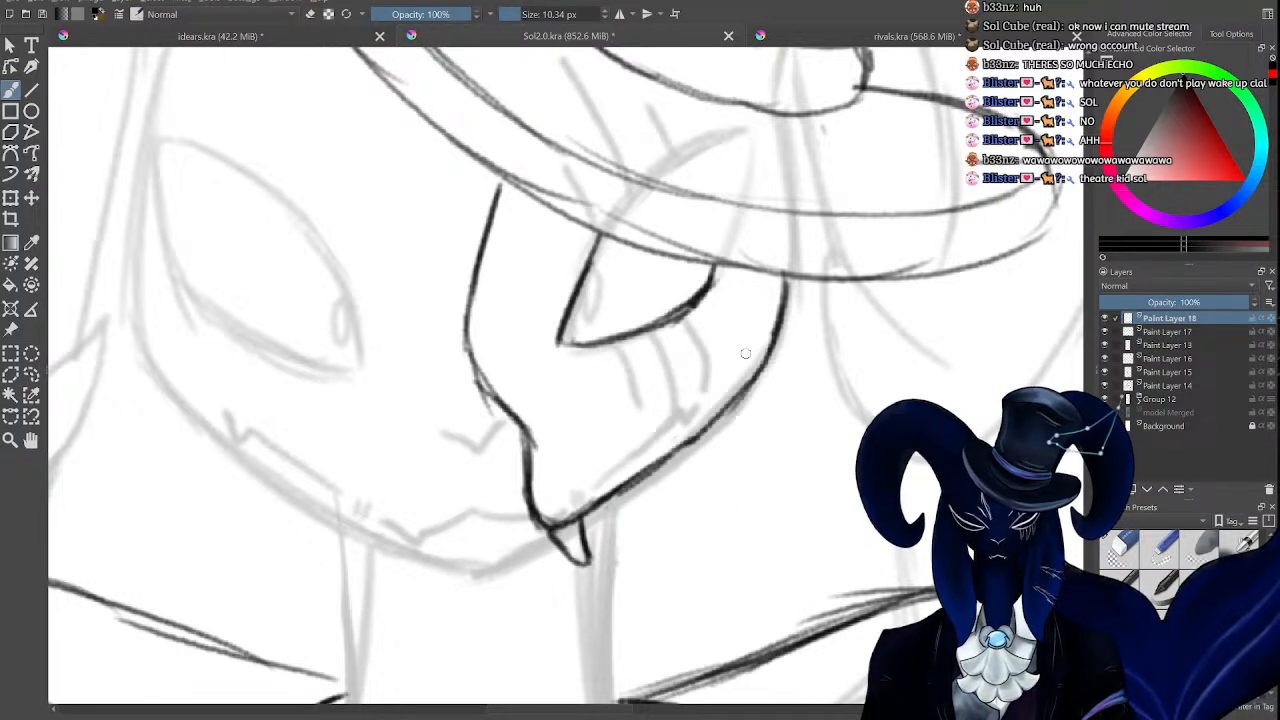
mouse_move(745, 353)
left_mouse_down()
mouse_move(648, 424)
mouse_move(630, 462)
left_mouse_up()
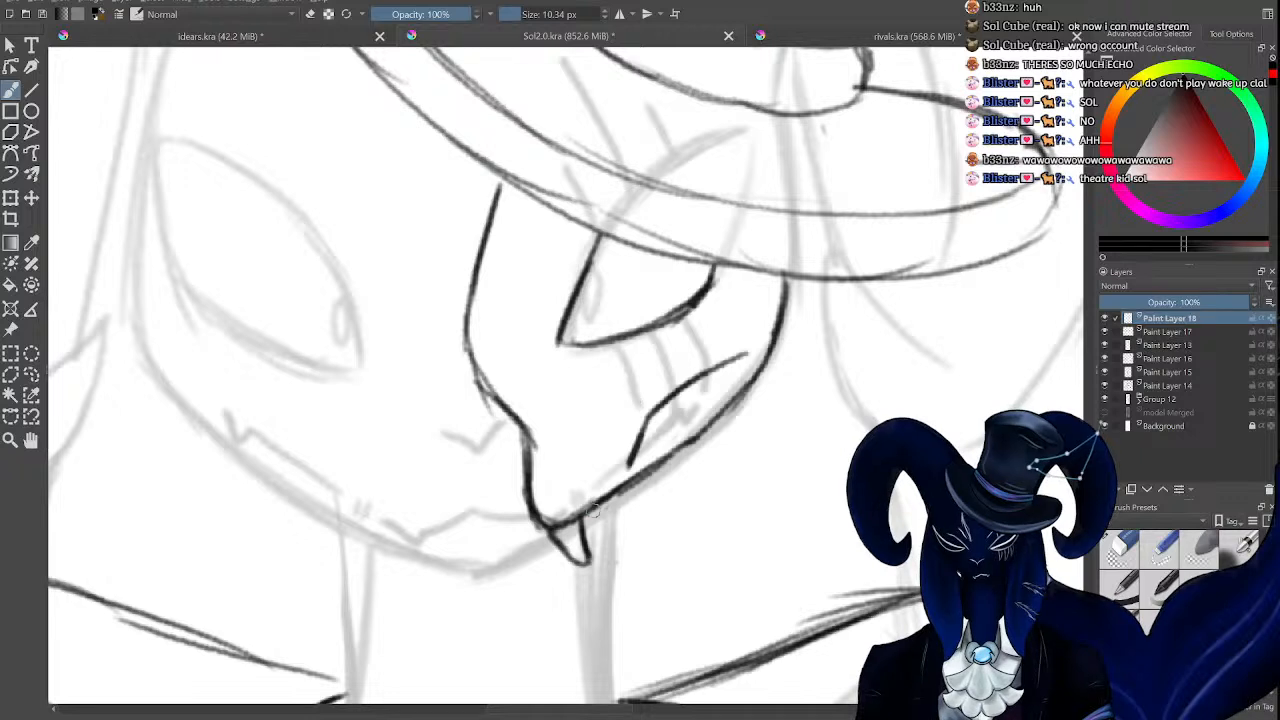
Erase the fang hanging below the mask's chin and sketch a small pointed fang inside the mask's lower tip.
key("e")
mouse_move(598, 552)
left_mouse_down()
mouse_move(603, 563)
mouse_move(566, 569)
left_mouse_up()
key("e")
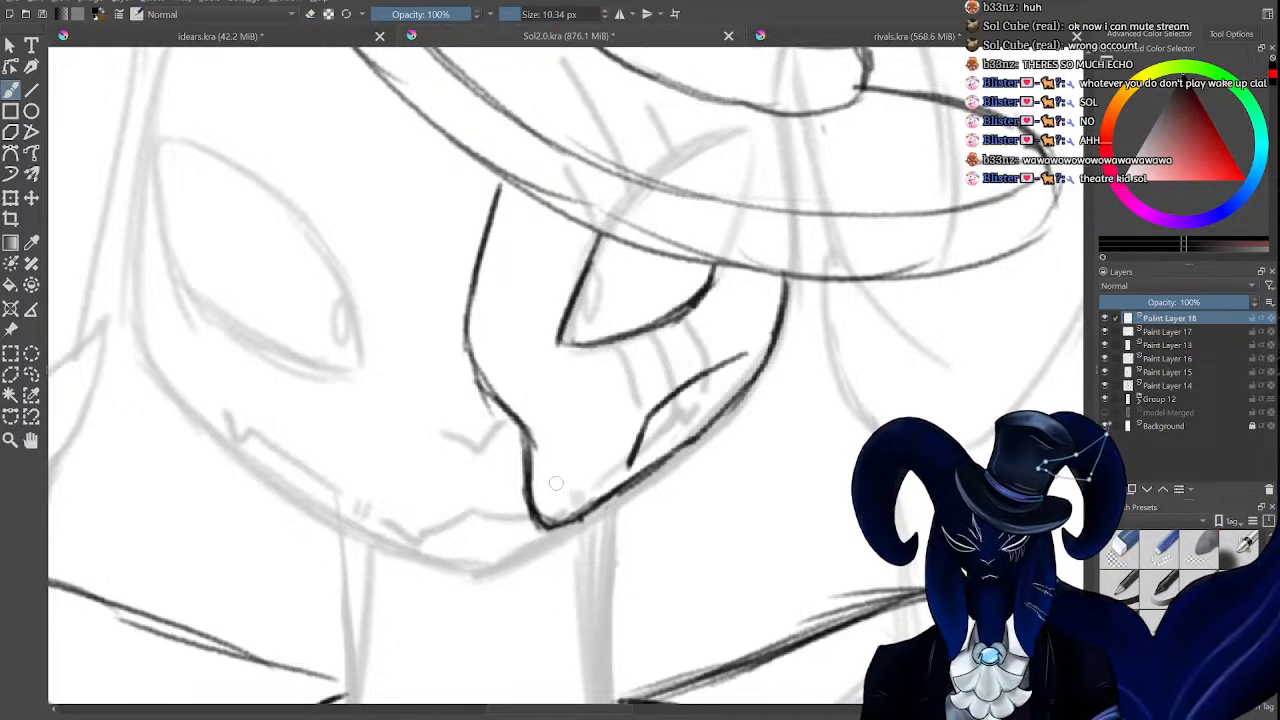
left_click_drag(590, 505, 598, 458)
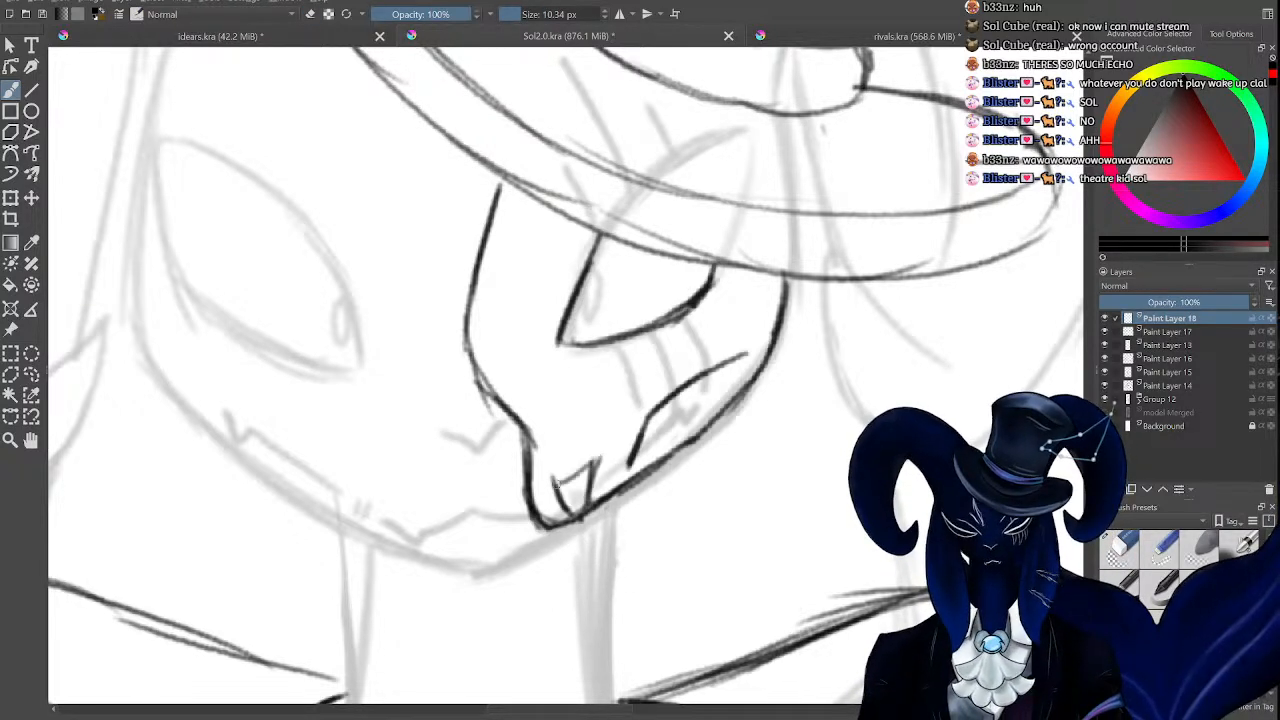
Try extending the mask's cheek line down to the fang and adding a short slanted stroke at its outer end.
key("e")
mouse_move(744, 352)
left_mouse_down()
mouse_move(628, 443)
mouse_move(608, 419)
mouse_move(631, 423)
mouse_move(730, 368)
left_mouse_up()
key("e")
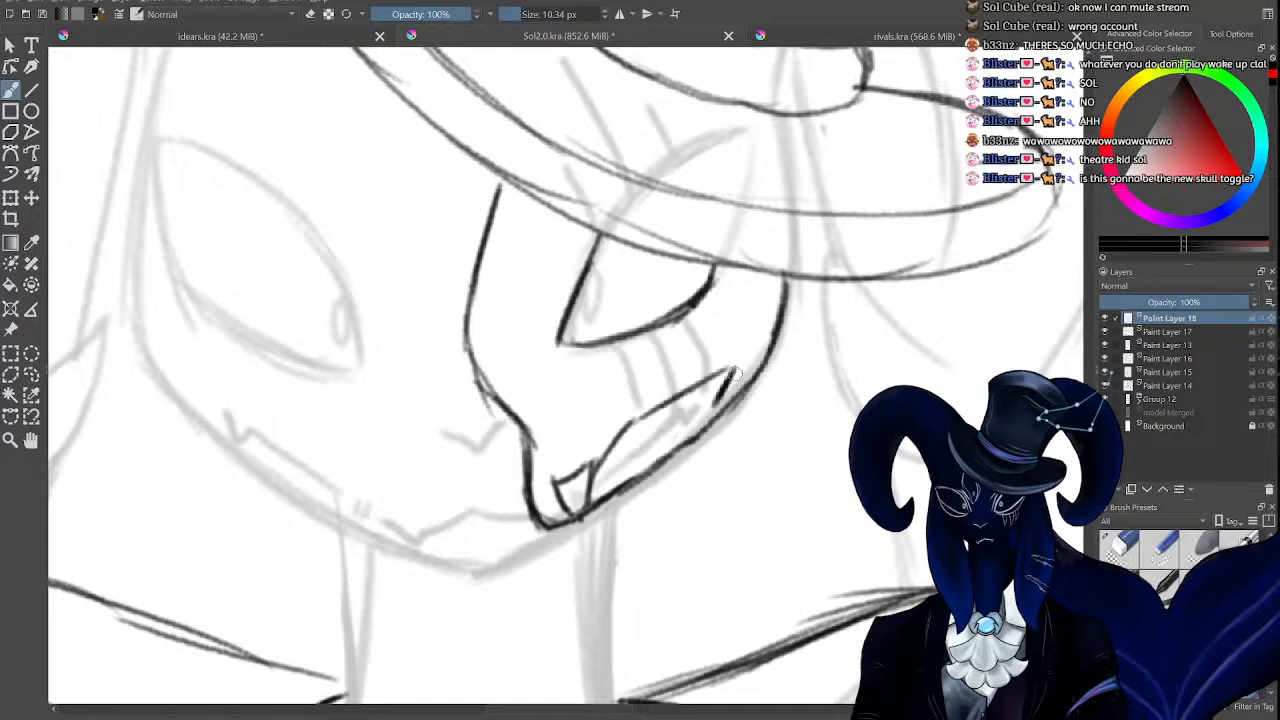
key("minus")
key("minus")
key("minus")
key("minus")
key("minus")
key("plus")
key("plus")
key("plus")
key("plus")
key("plus")
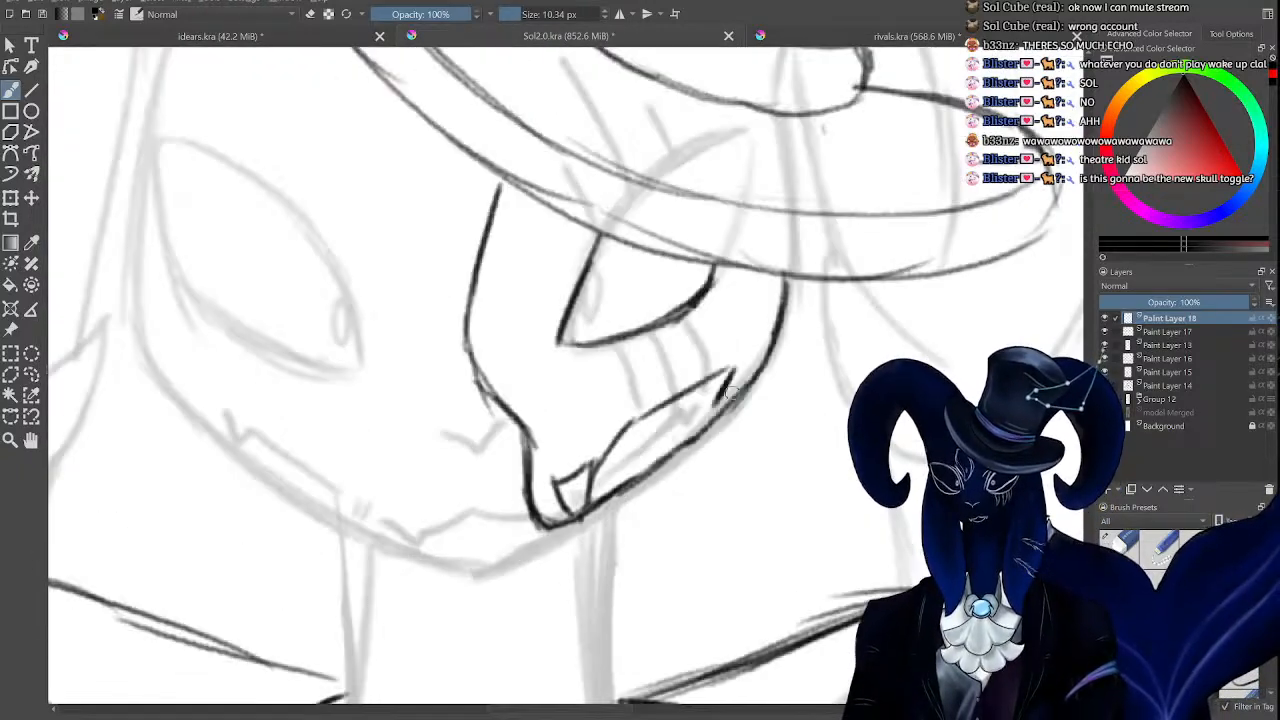
key("plus")
key("minus")
key("minus")
key("minus")
key("minus")
key("plus")
key("plus")
key("plus")
key("plus")
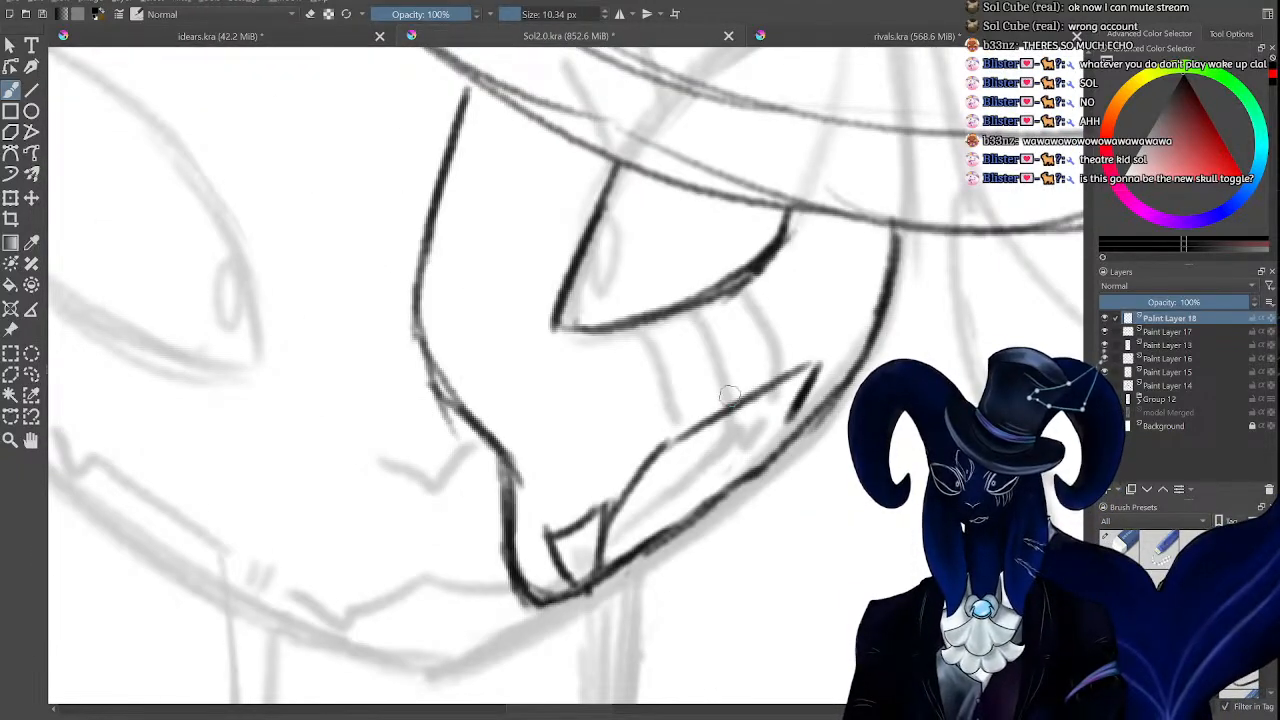
key("minus")
key("minus")
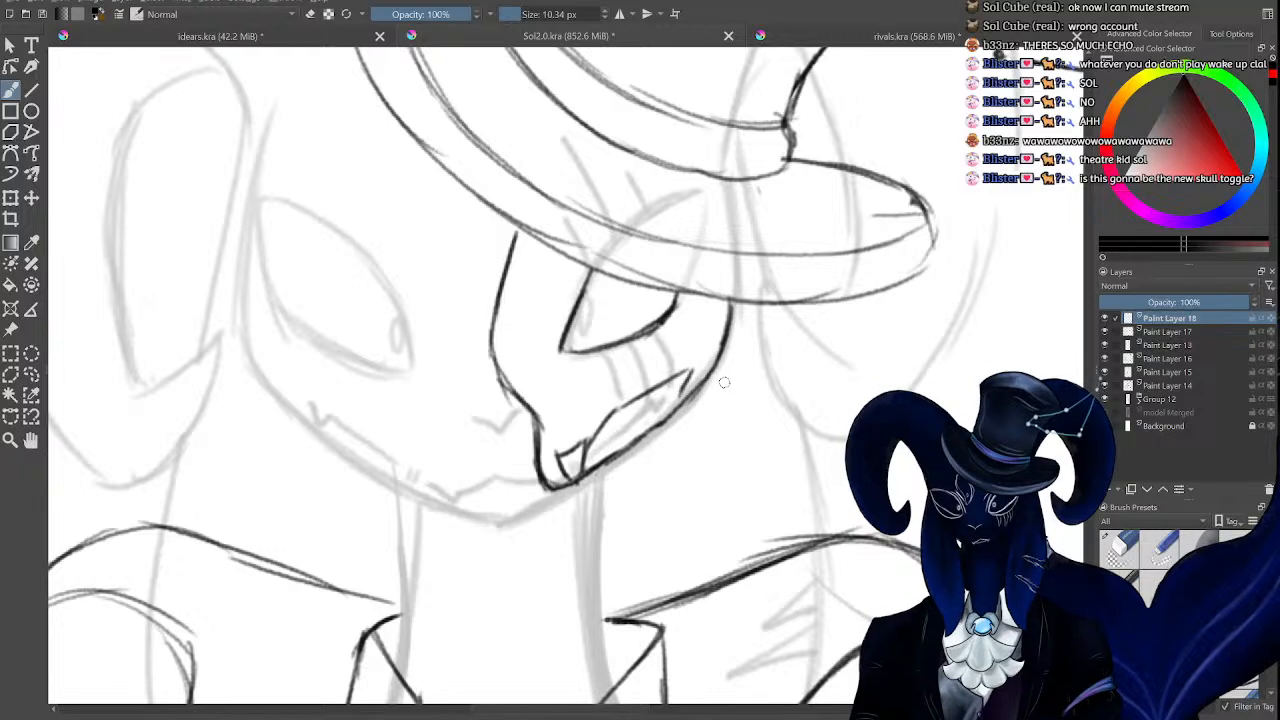
Undo the recent mask edits back to the fang hanging below the chin, removing the inner fang and the cheek line.
key("ctrl+z")
key("ctrl+z")
key("ctrl+z")
key("ctrl+z")
key("ctrl+shift+z")
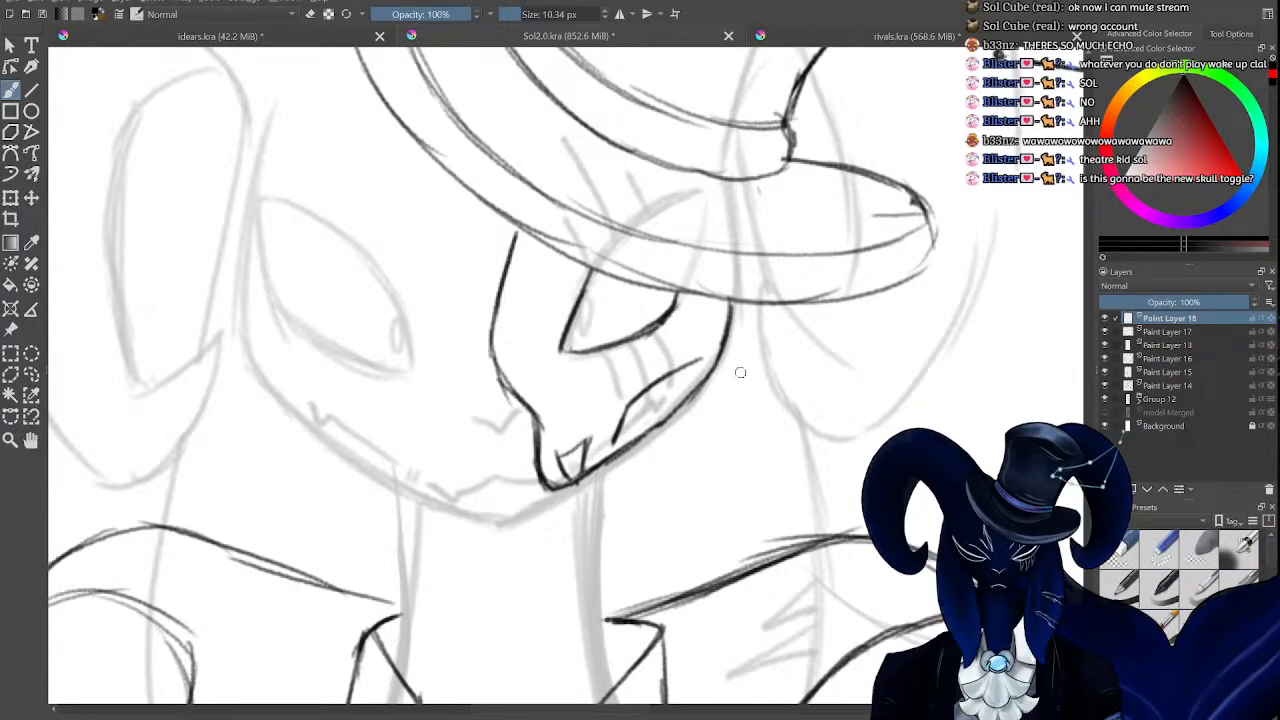
key("ctrl+shift+z")
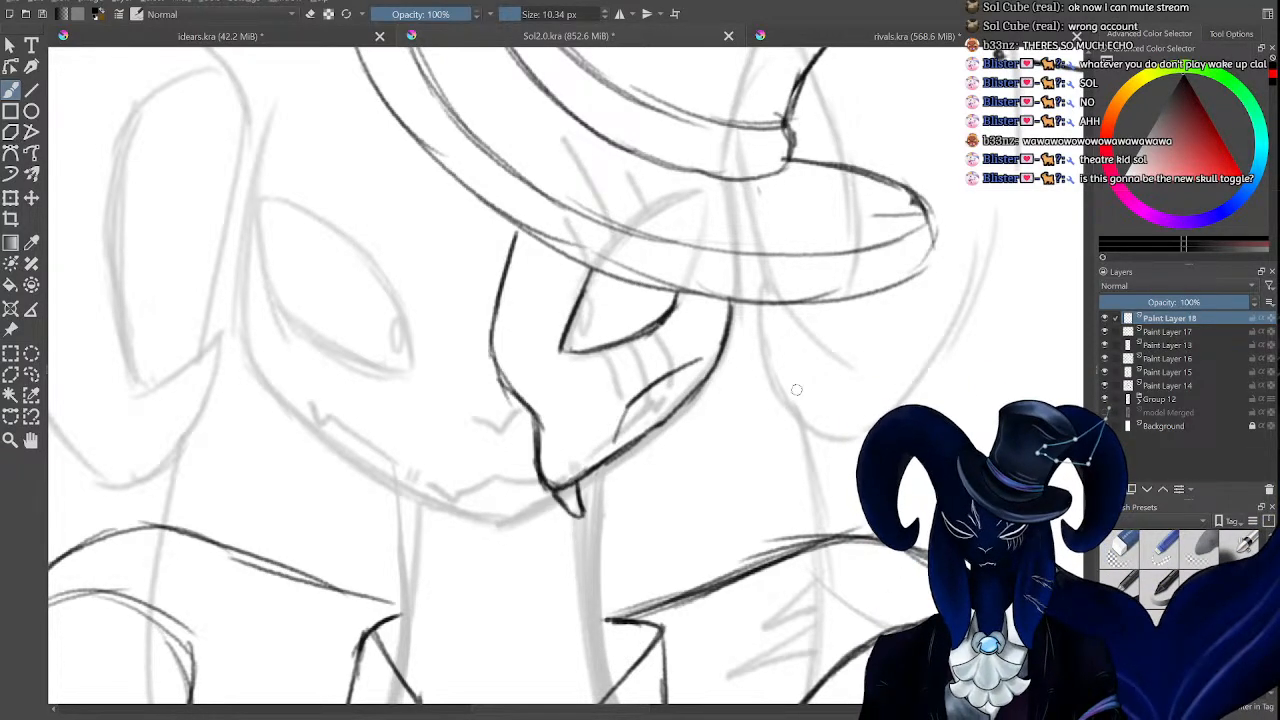
key("minus")
key("minus")
key("minus")
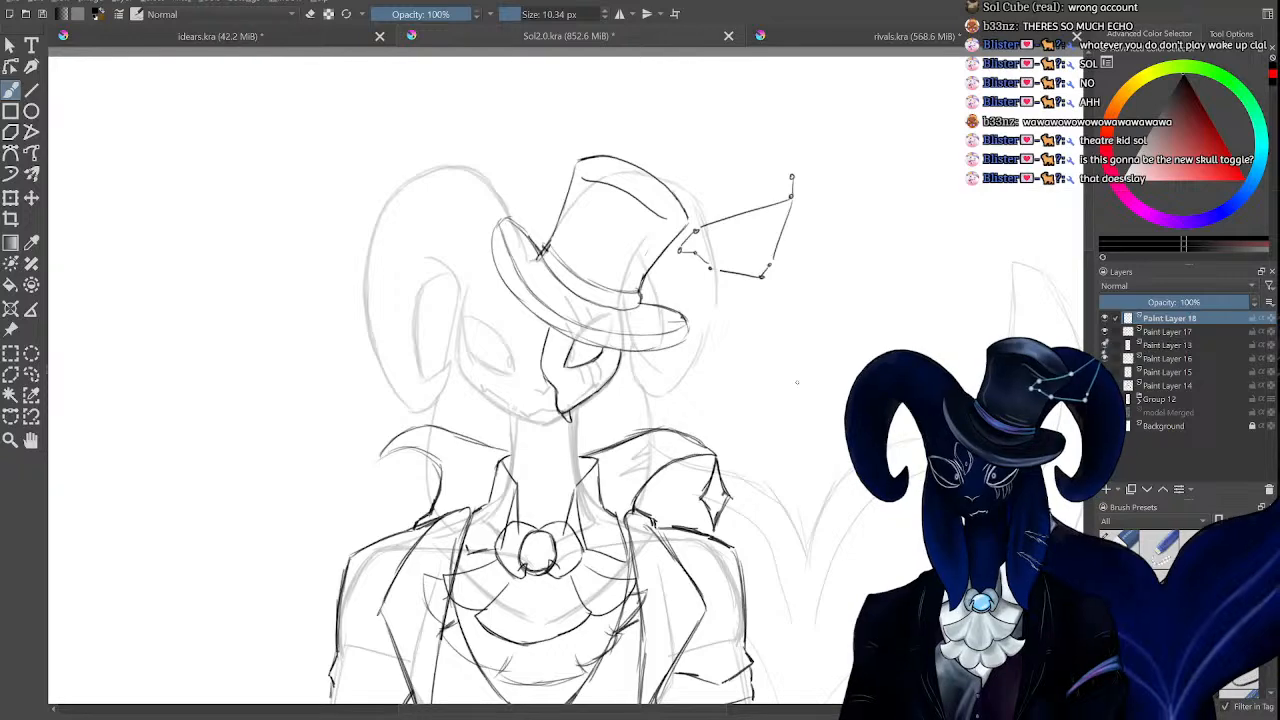
key("minus")
key("minus")
key("plus")
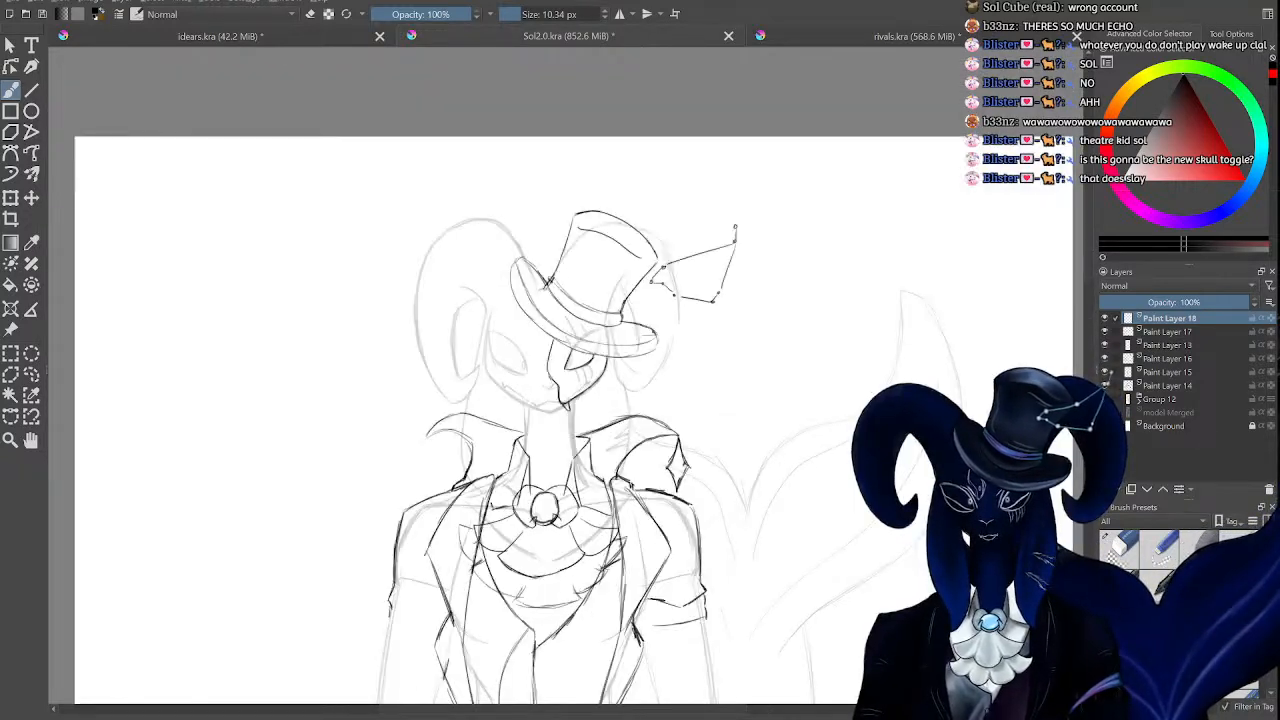
key("plus")
key("plus")
key("plus")
key("plus")
key("plus")
key("minus")
key("minus")
key("minus")
key("minus")
key("minus")
key("minus")
key("plus")
key("plus")
key("plus")
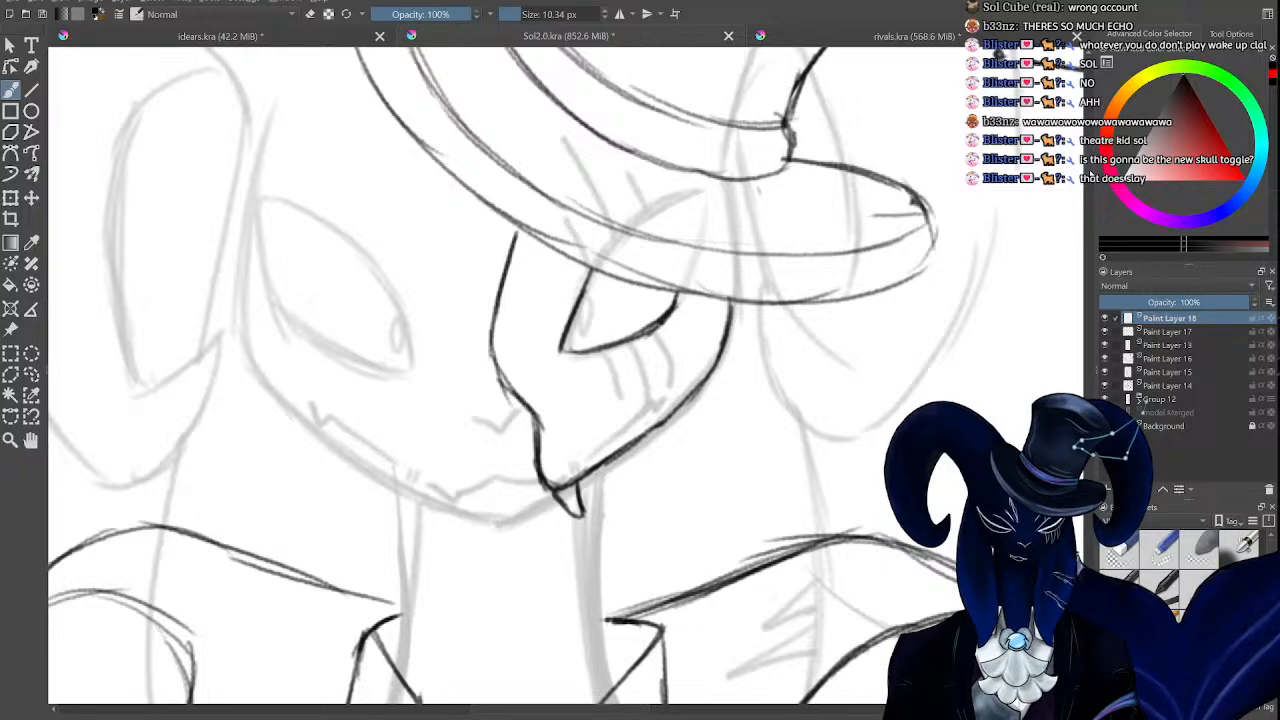
Review the full outfit sketch and save the drawing.
key("minus")
key("minus")
key("plus")
key("plus")
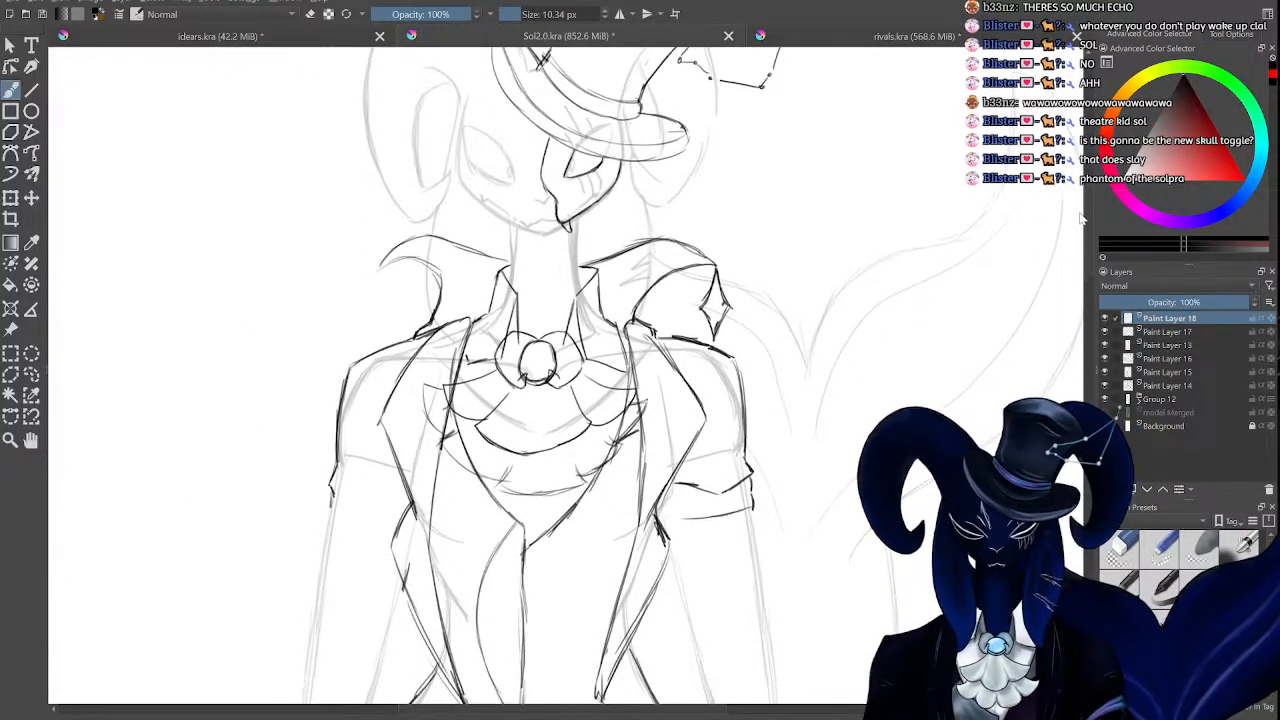
key("minus")
key("minus")
key("minus")
key("minus")
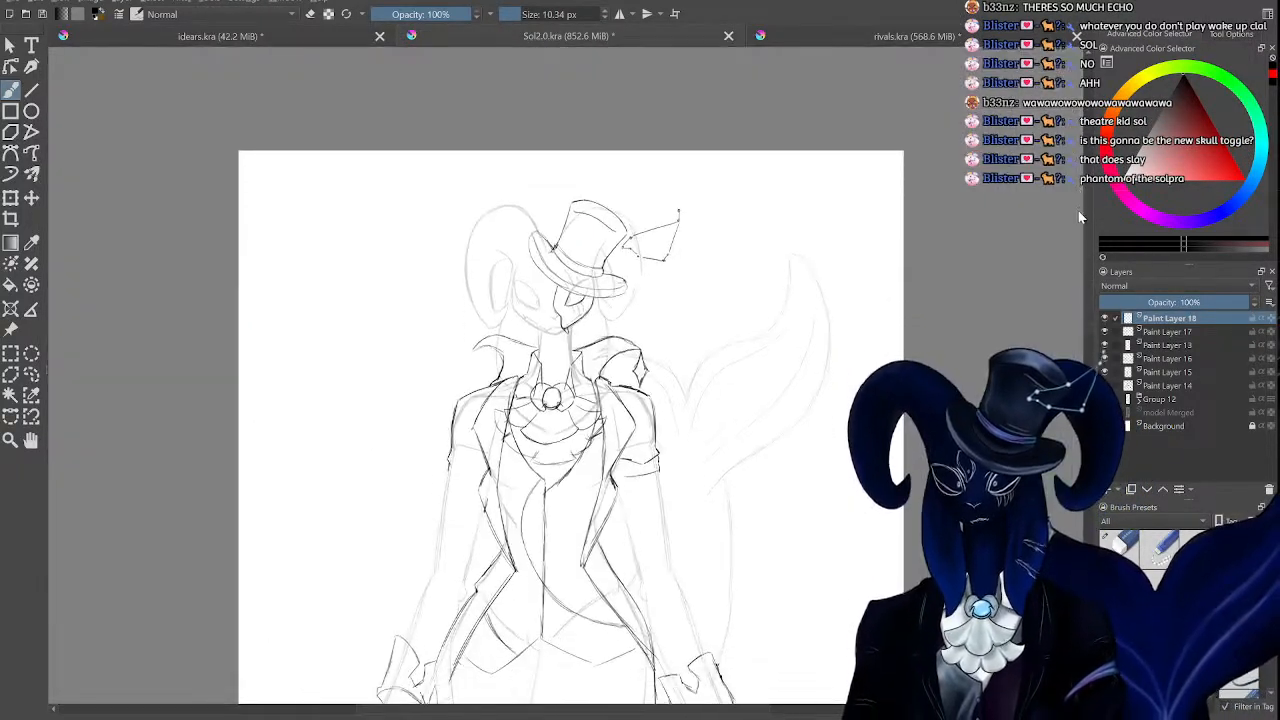
key("minus")
left_click_drag(1079, 213, 1034, 267)
key("plus")
key("plus")
key("plus")
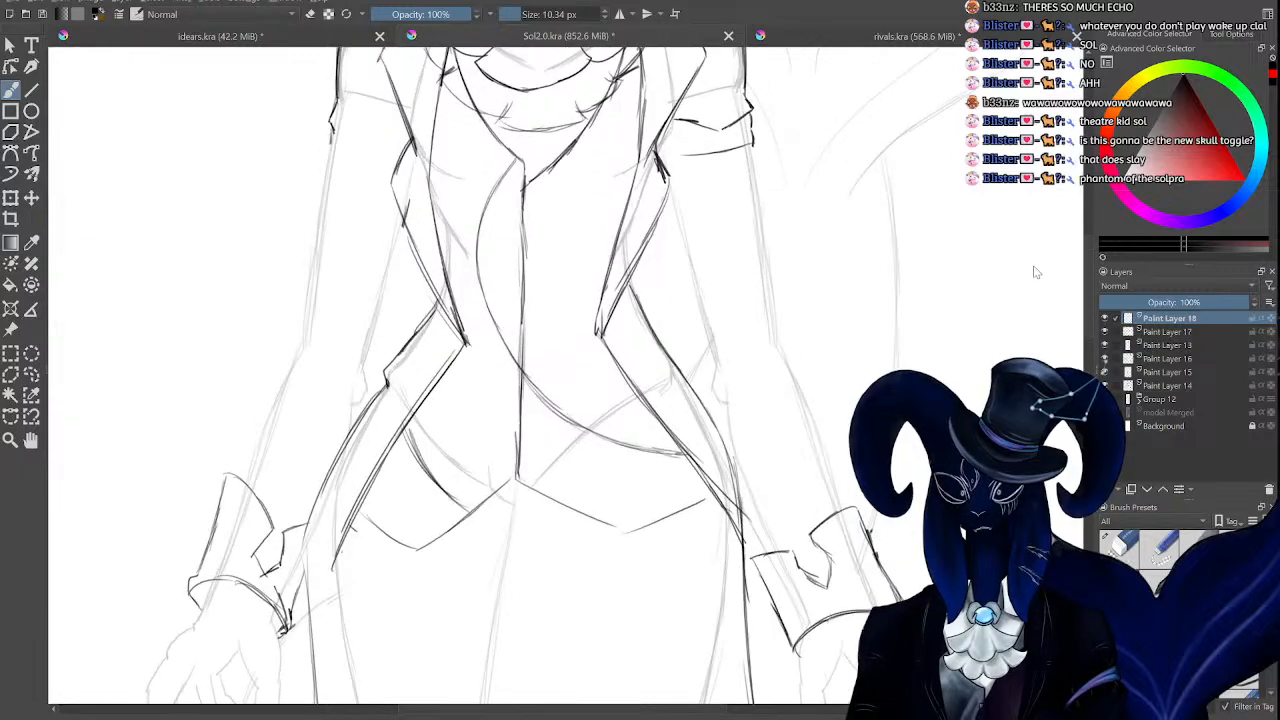
key("minus")
key("minus")
key("minus")
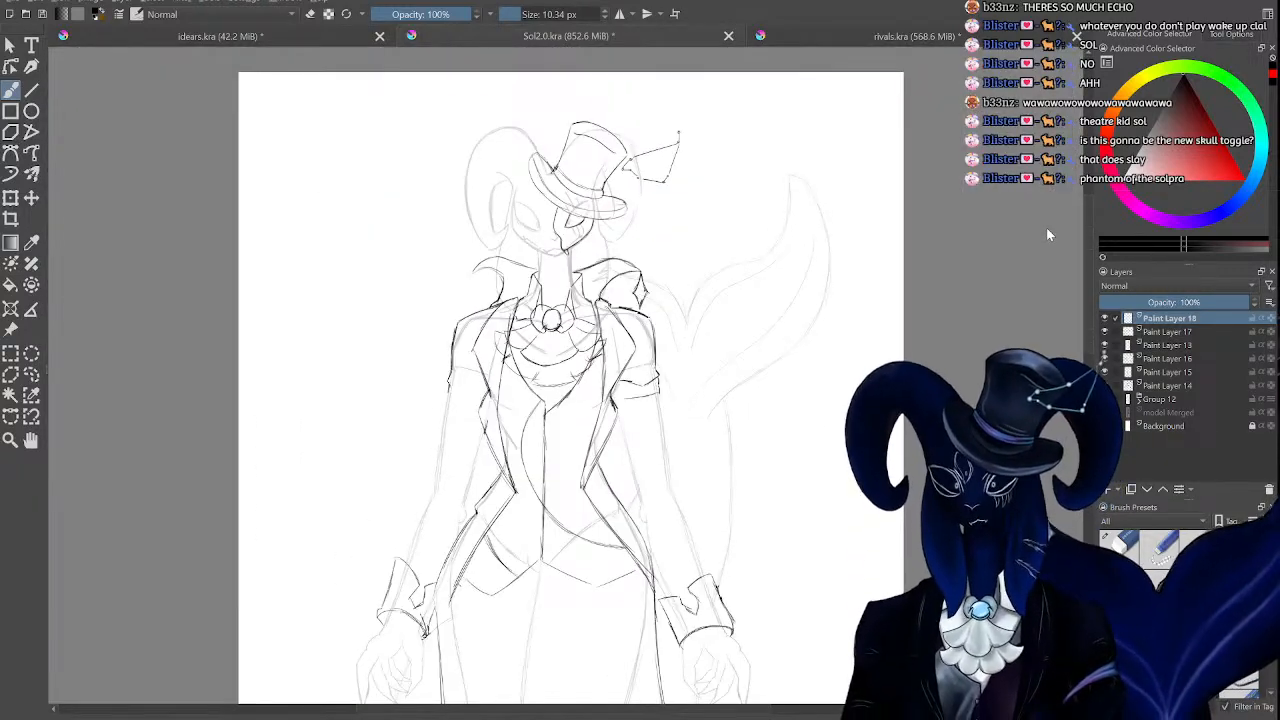
left_click_drag(1049, 235, 1054, 238)
key("ctrl+s")
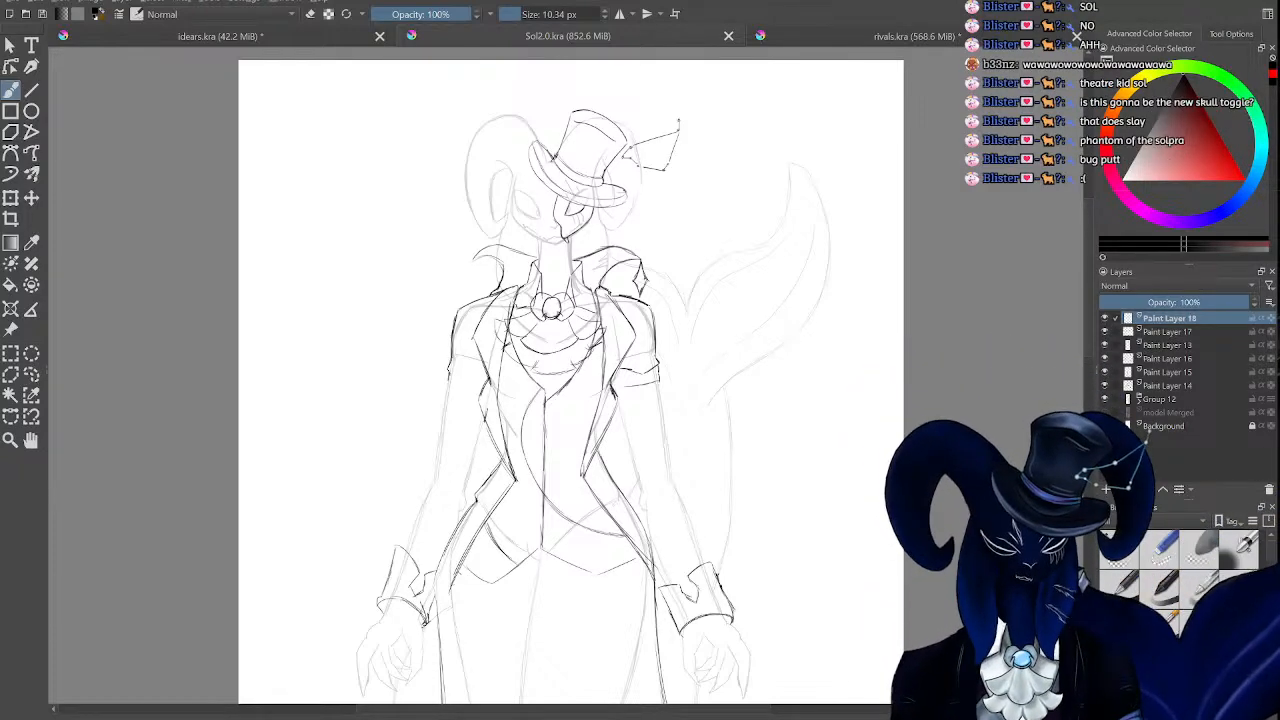
Examine the jacket, vest and cuffs of the outfit sketch, close up and against the whole figure.
left_click_drag(1090, 278, 1092, 255)
key("ctrl+plus")
key("ctrl+plus")
key("ctrl+plus")
key("ctrl+minus")
key("ctrl+minus")
key("ctrl+minus")
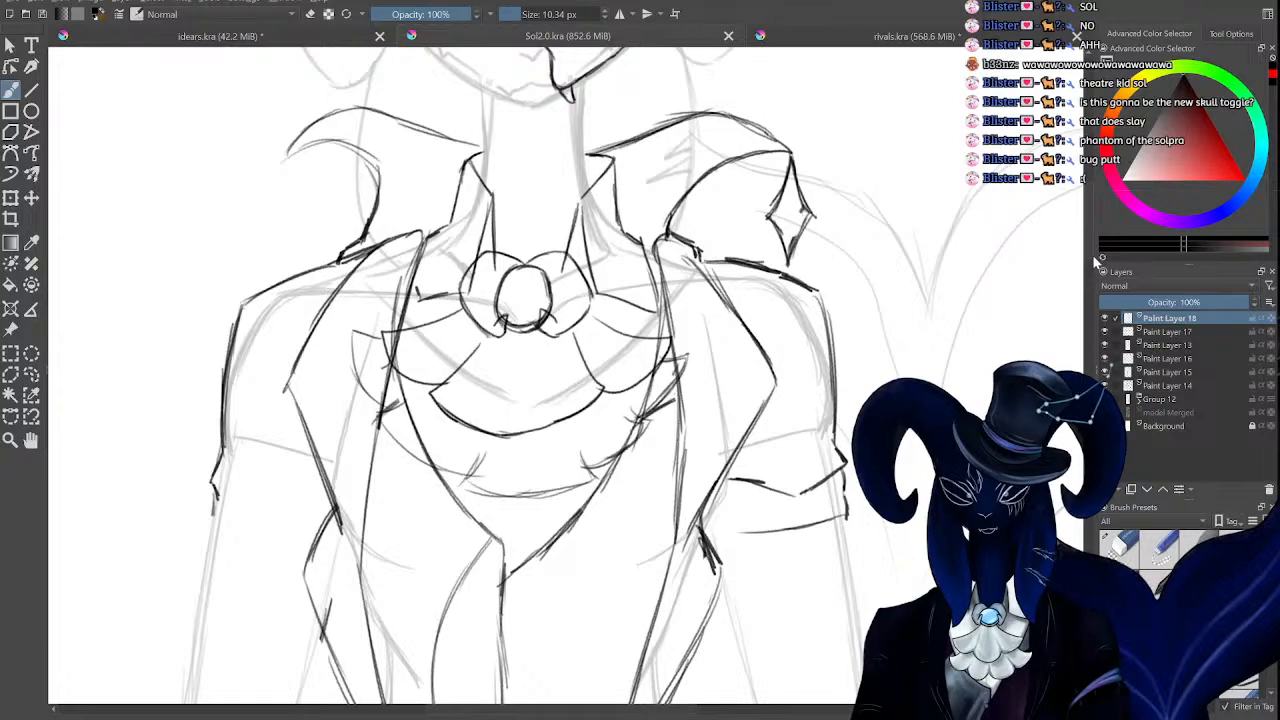
left_click_drag(1092, 256, 1055, 296)
key("ctrl+plus")
key("ctrl+plus")
key("ctrl+plus")
key("ctrl+minus")
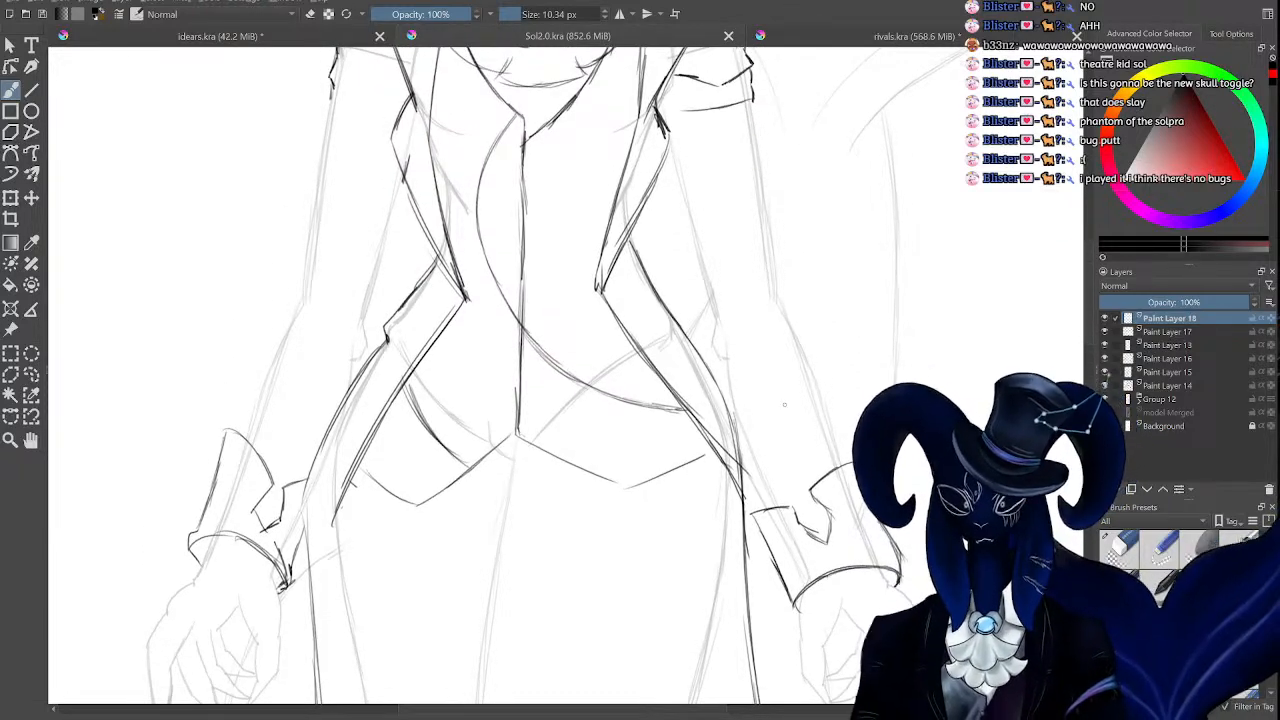
key("ctrl+minus")
key("ctrl+minus")
key("ctrl+minus")
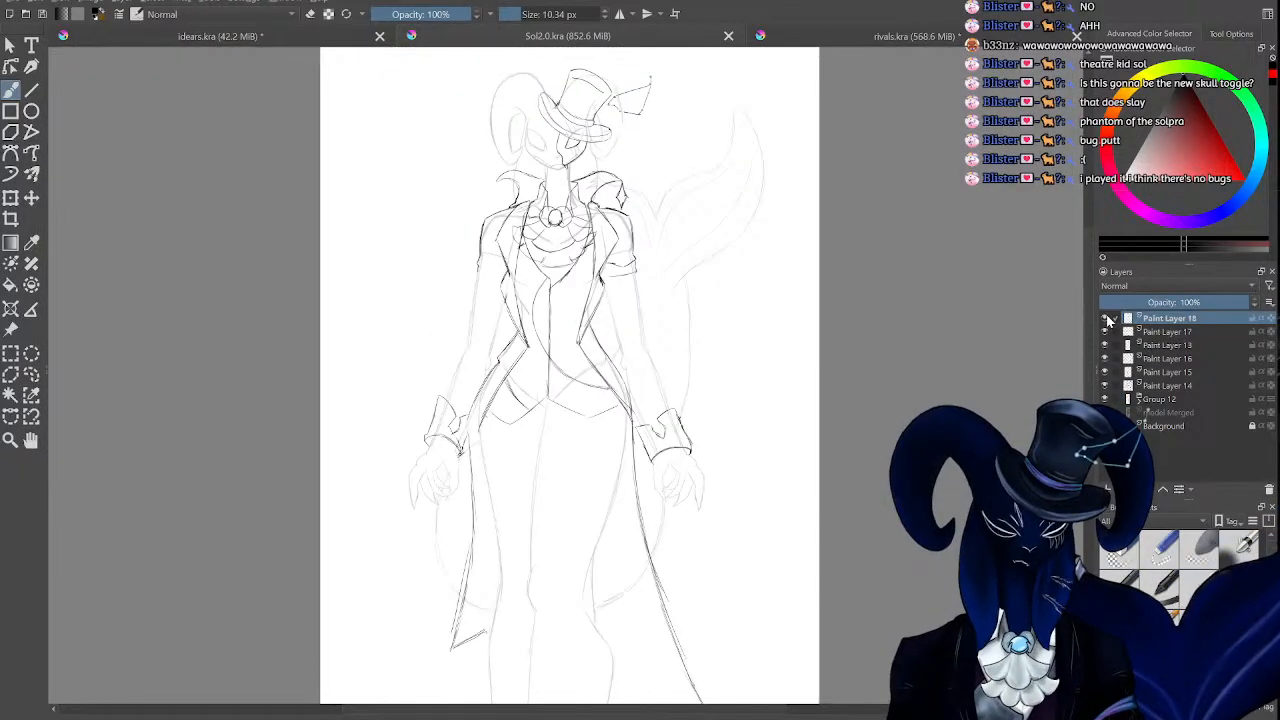
Erase the notched flared cuffs from both wrists with the 85.54 px eraser.
key("e")
key("ctrl+plus")
key("ctrl+plus")
key("ctrl+plus")
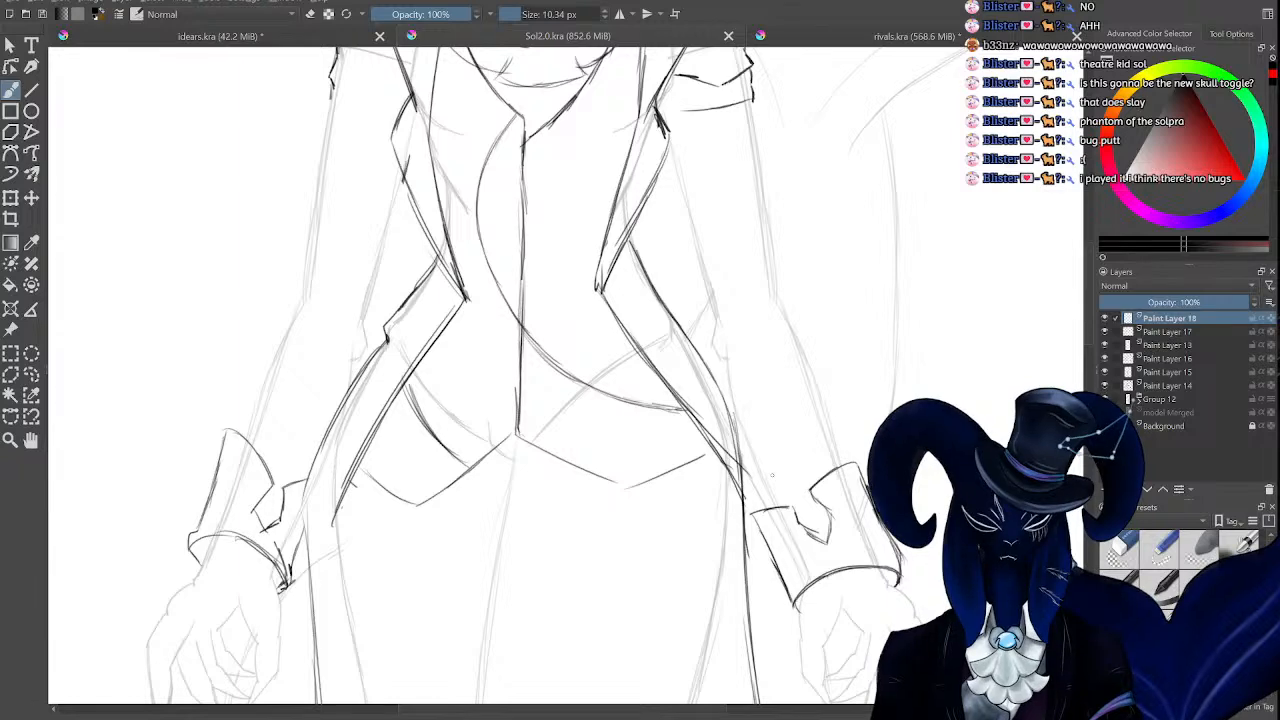
key("ctrl+minus")
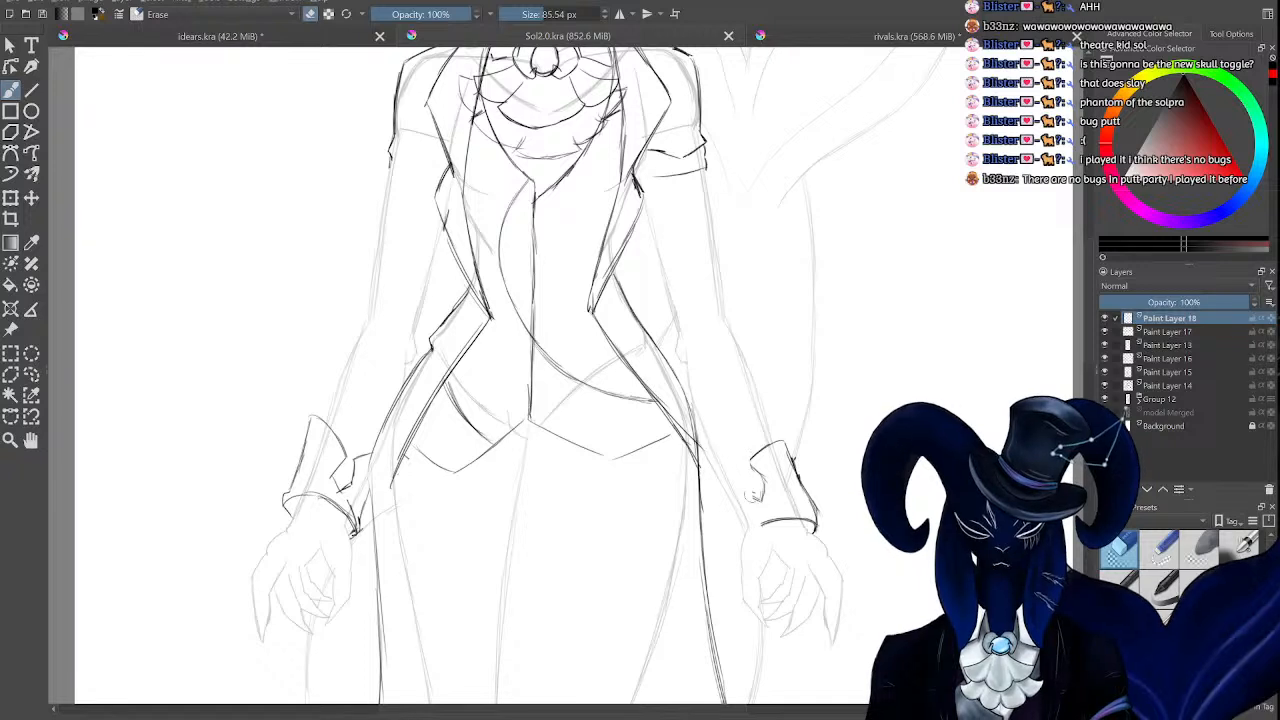
left_click_drag(757, 494, 776, 486)
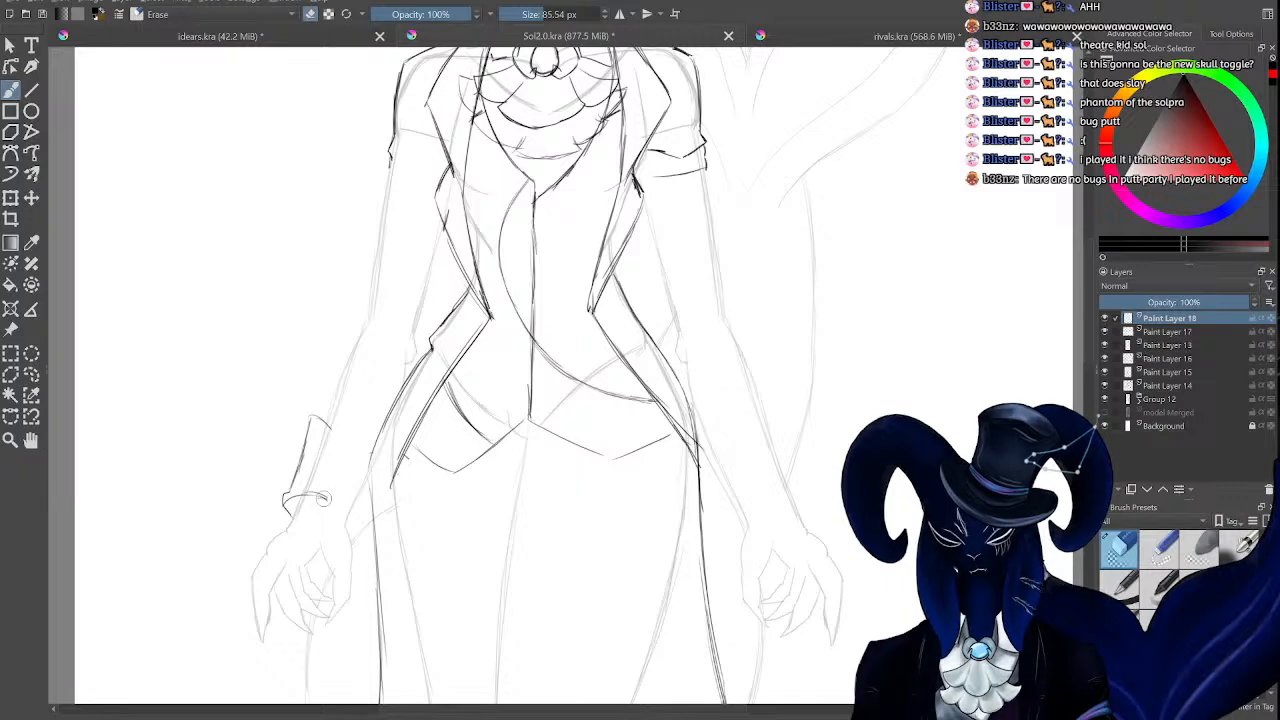
left_click_drag(320, 498, 290, 505)
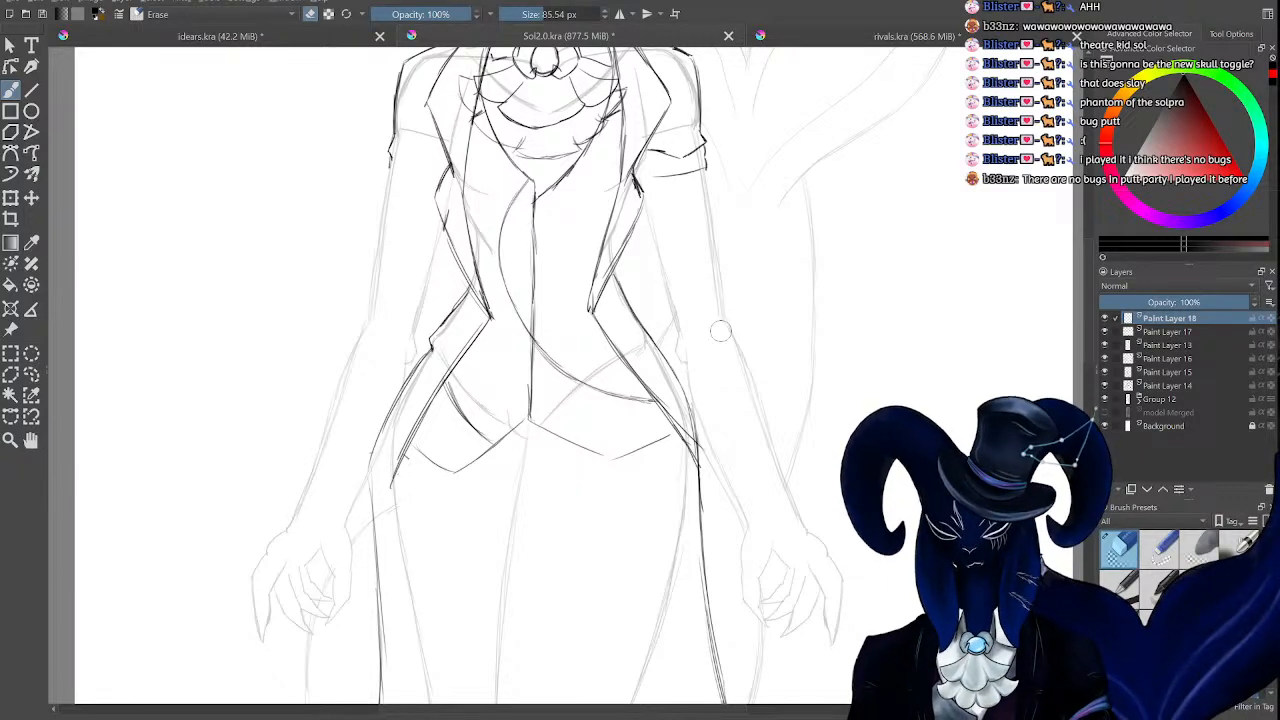
scroll(720, 331, "down", 4)
scroll(720, 331, "up", 5)
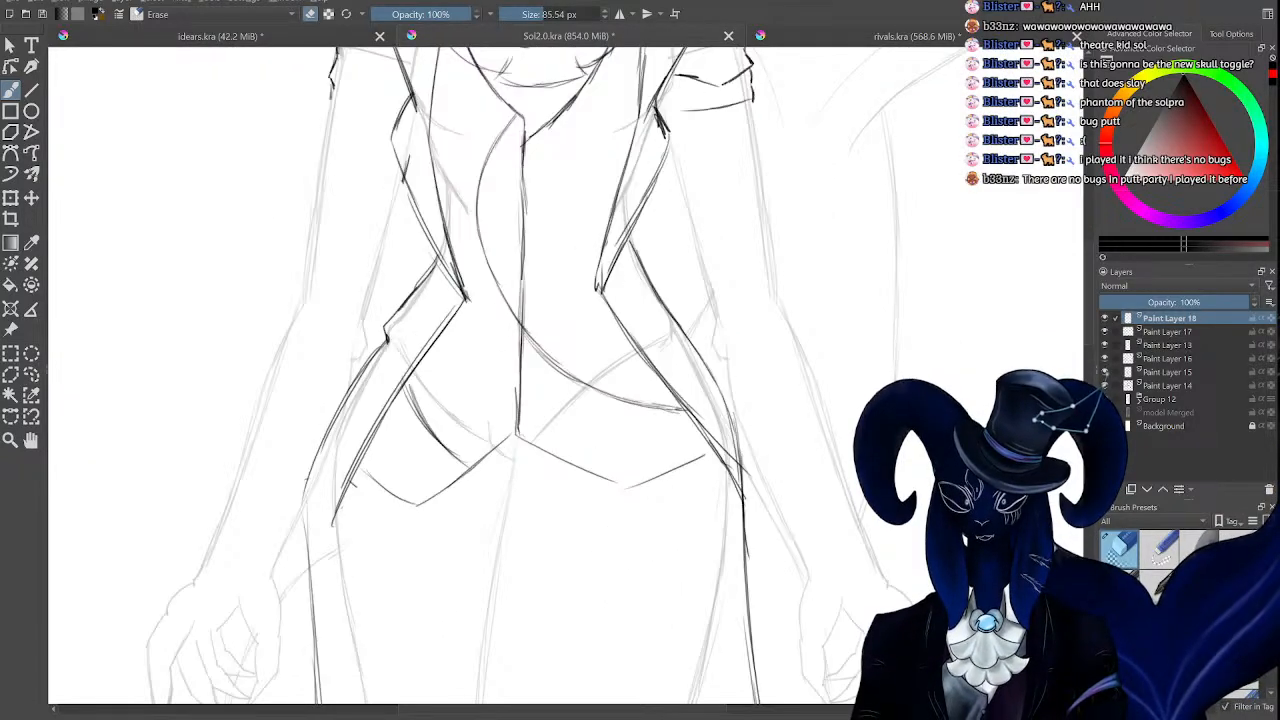
scroll(575, 365, "down", 4)
scroll(575, 365, "up", 7)
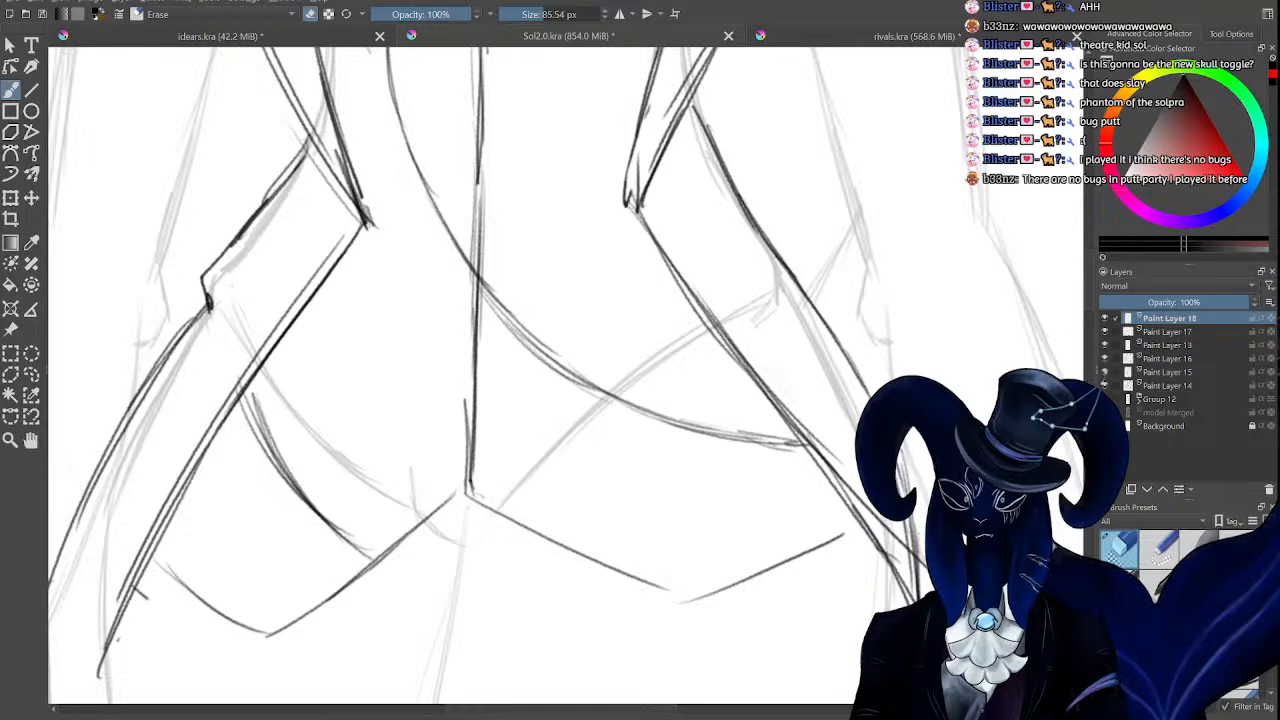
scroll(573, 380, "down", 1)
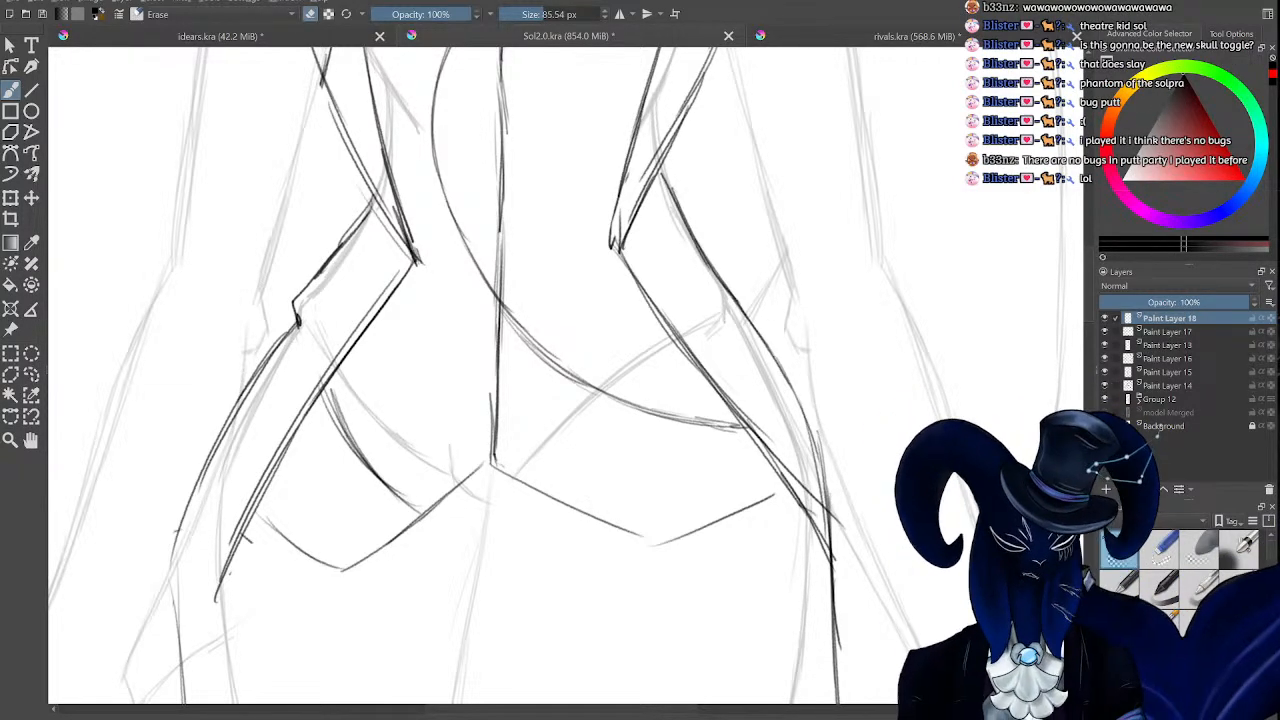
Add a new paint layer above the current sketch layer and switch back to the 10.34 px sketching brush.
left_click(1105, 318)
key("ctrl+minus")
key("ctrl+minus")
key("ctrl+minus")
left_click(1105, 319)
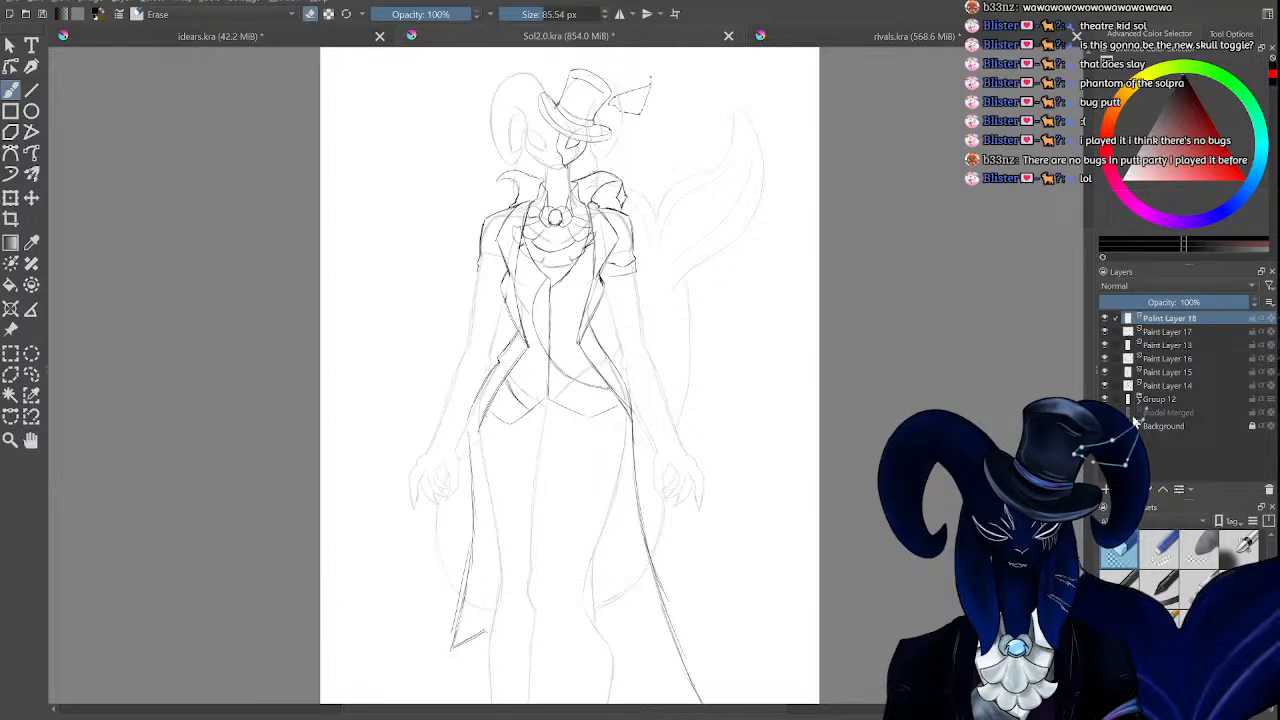
key("ctrl+plus")
left_click(1107, 489)
left_click_drag(1091, 358, 1092, 380)
key("ctrl+plus")
key("ctrl+plus")
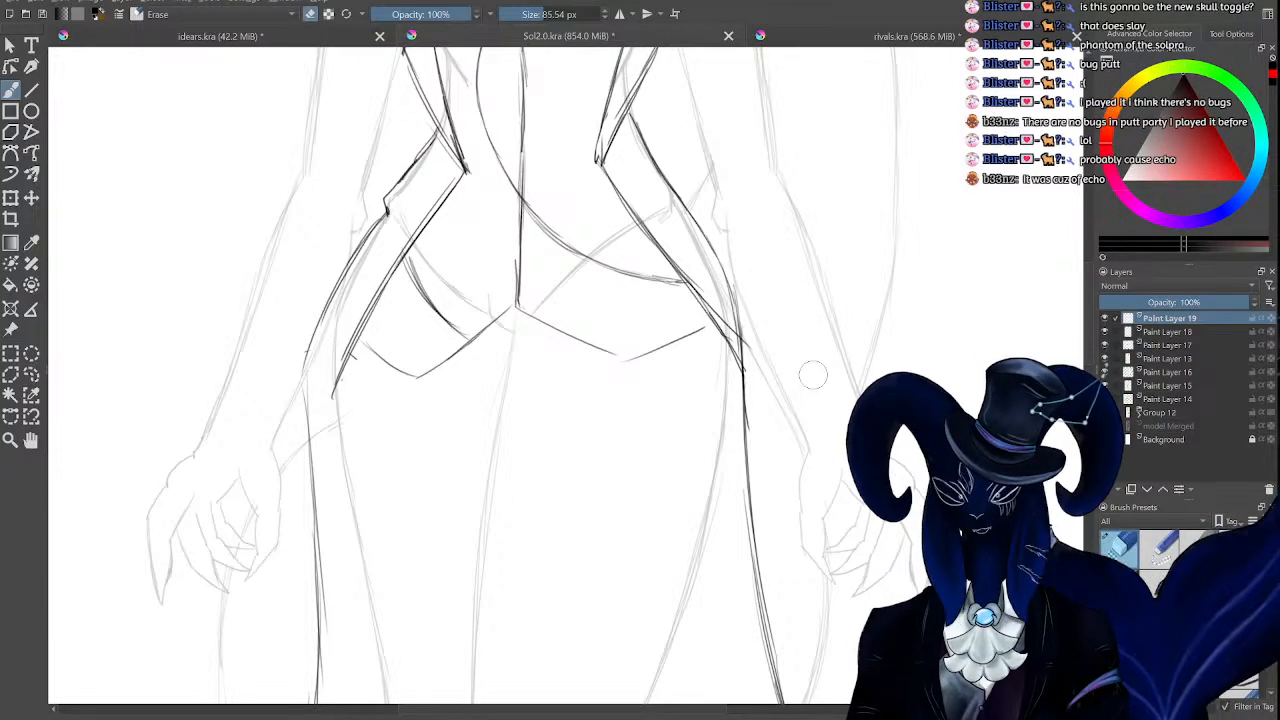
key("e")
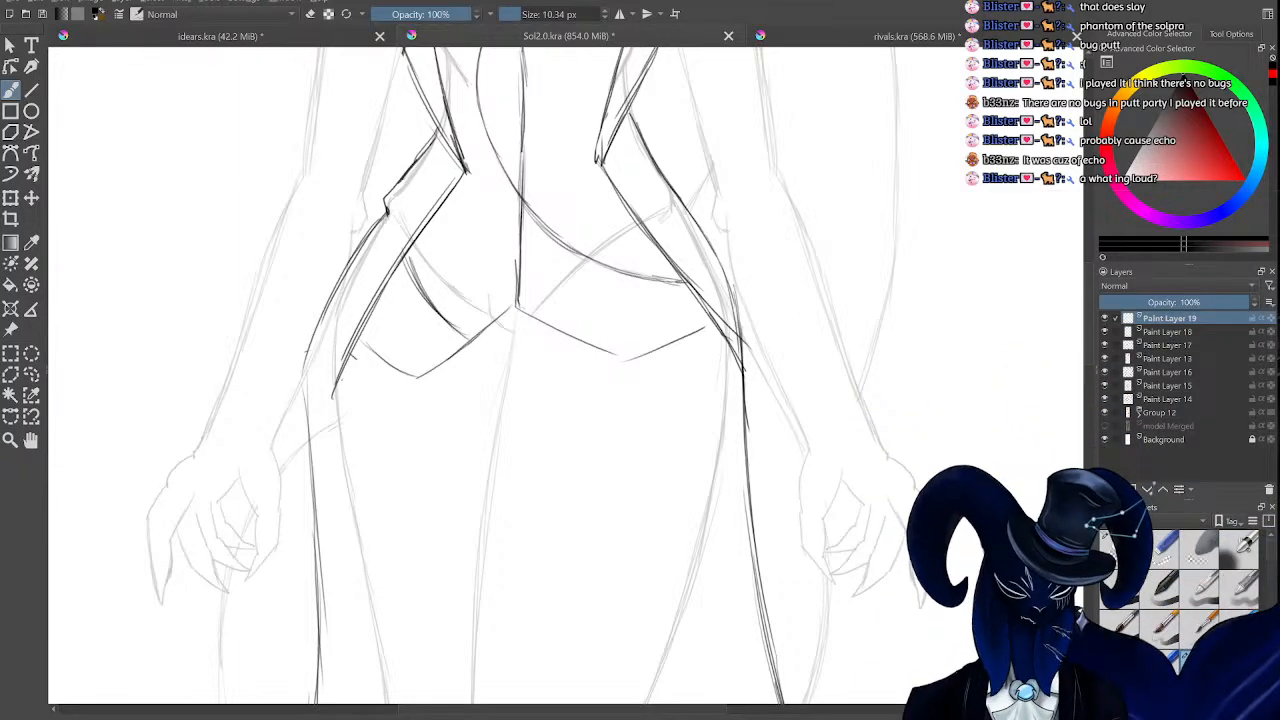
Examine the figure's bare forearms, hands and overall proportions with the cuffs removed.
left_click_drag(1090, 338, 1090, 325)
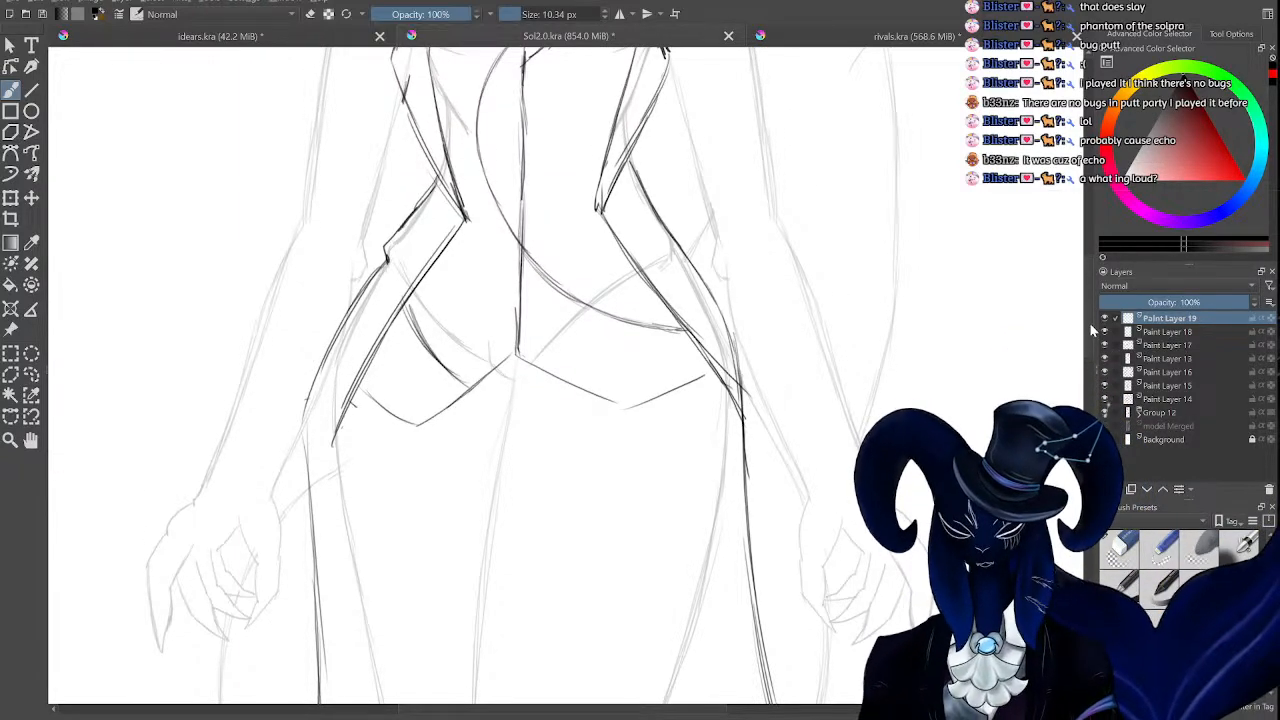
left_click_drag(616, 709, 676, 709)
scroll(673, 682, "down", 5)
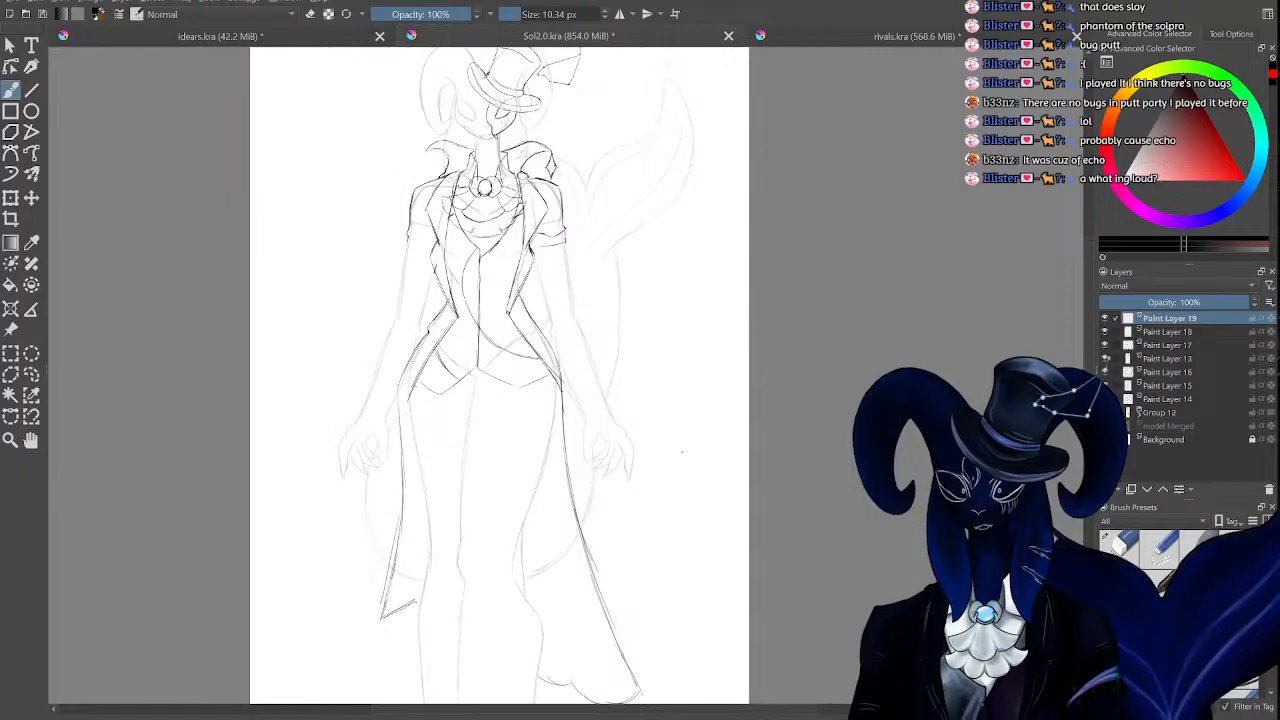
scroll(685, 435, "up", 5)
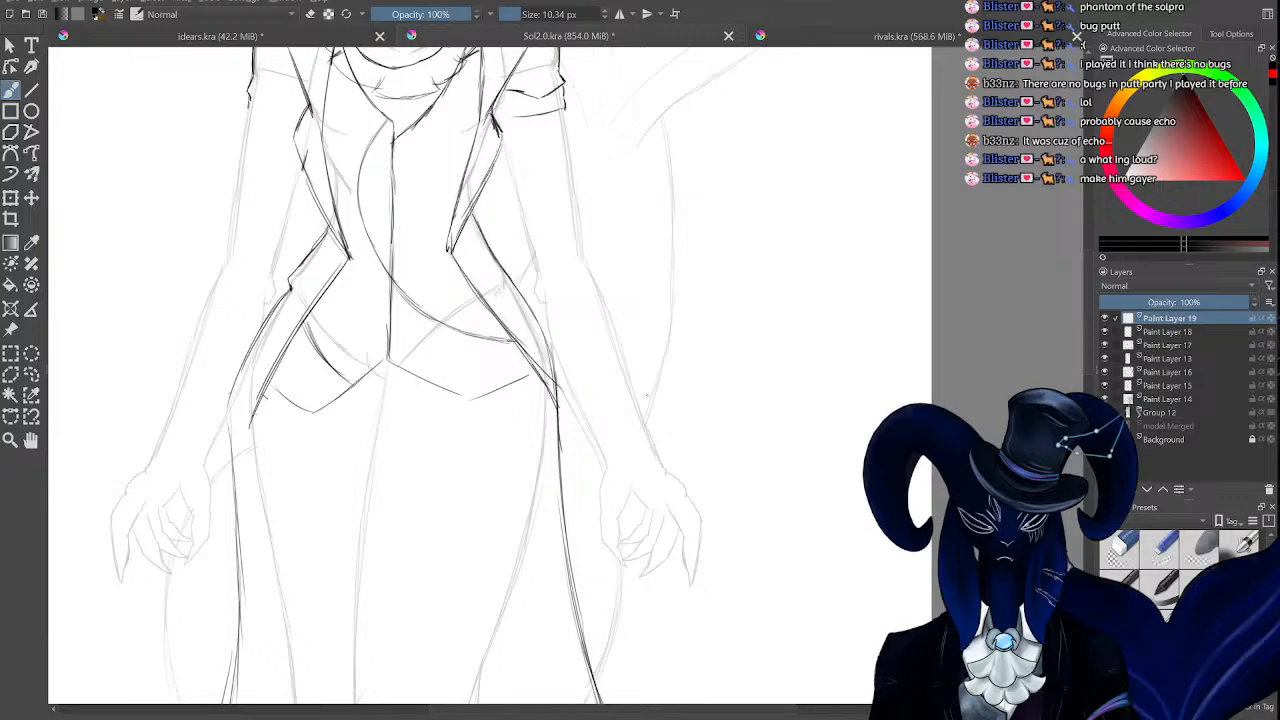
key("ctrl+minus")
key("ctrl+minus")
key("ctrl+minus")
key("ctrl+minus")
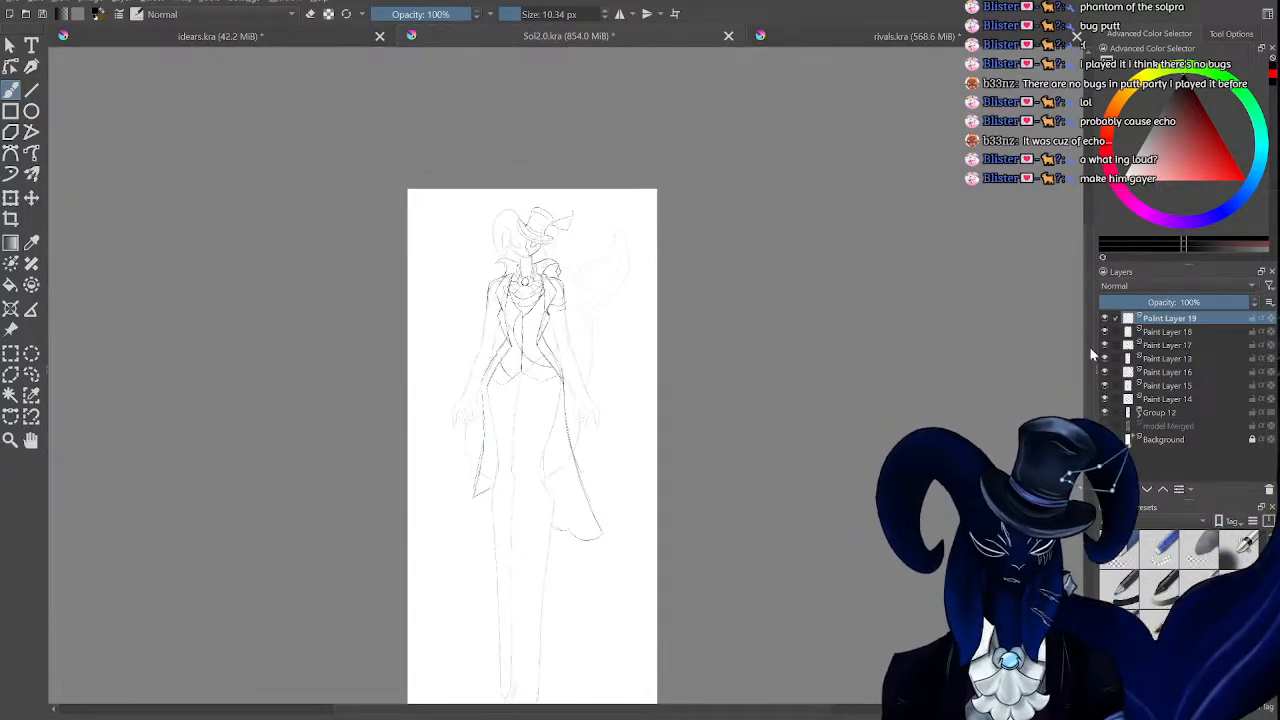
key("ctrl+plus")
key("ctrl+plus")
key("ctrl+plus")
key("ctrl+plus")
key("ctrl+plus")
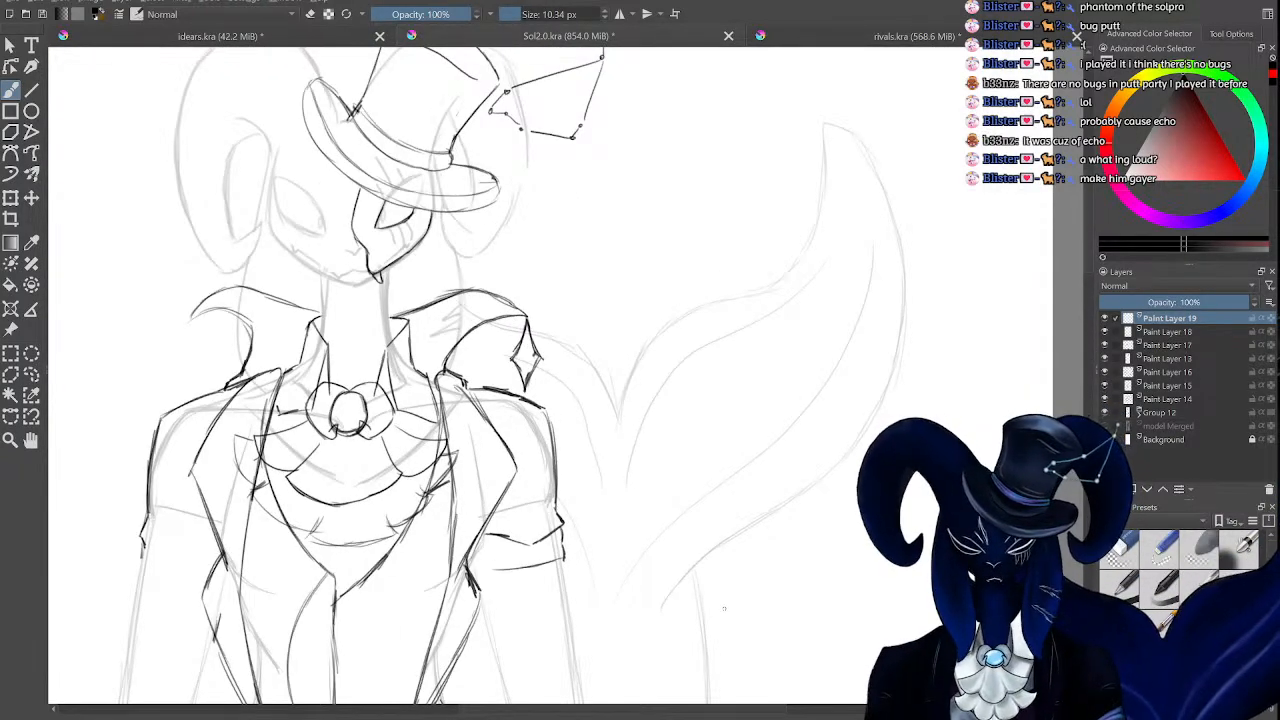
Try sketching a signboard on a pole above the top hat, with a small curved mark beside each end.
left_click_drag(677, 712, 620, 717)
left_click_drag(1088, 272, 1064, 220)
scroll(1064, 220, "up", 3)
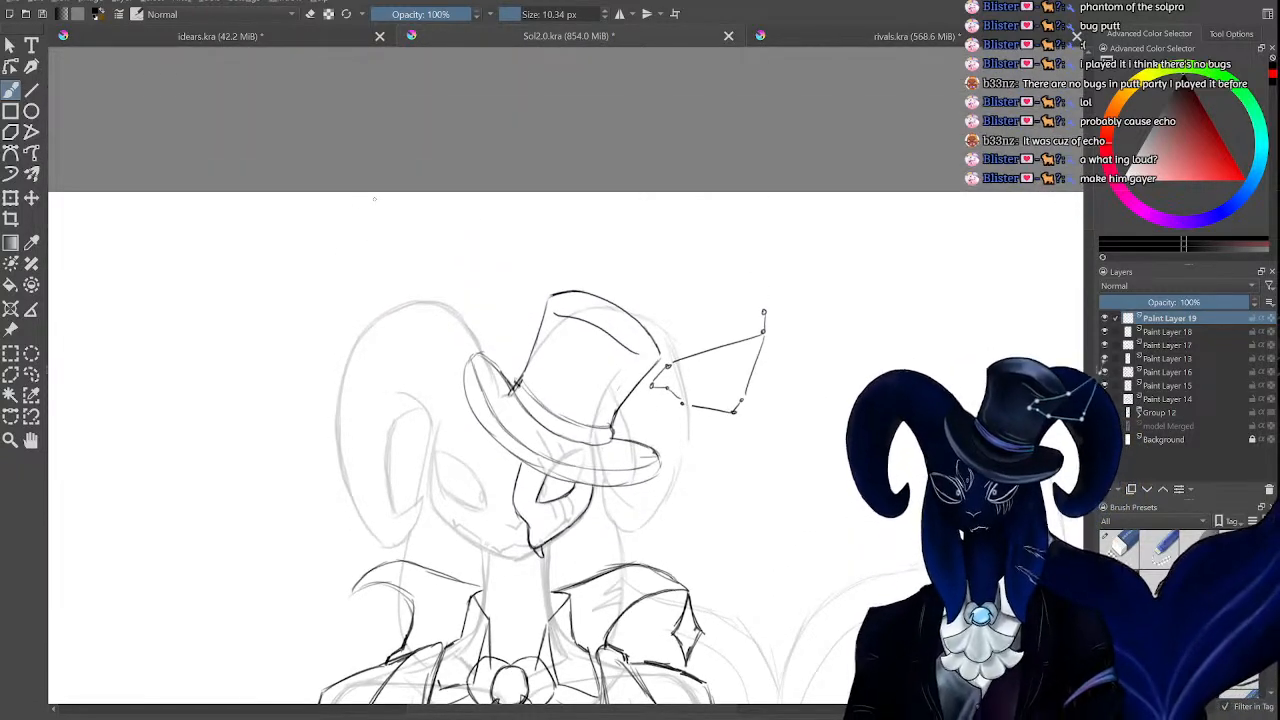
mouse_move(366, 210)
left_mouse_down()
mouse_move(641, 235)
mouse_move(643, 205)
left_mouse_up()
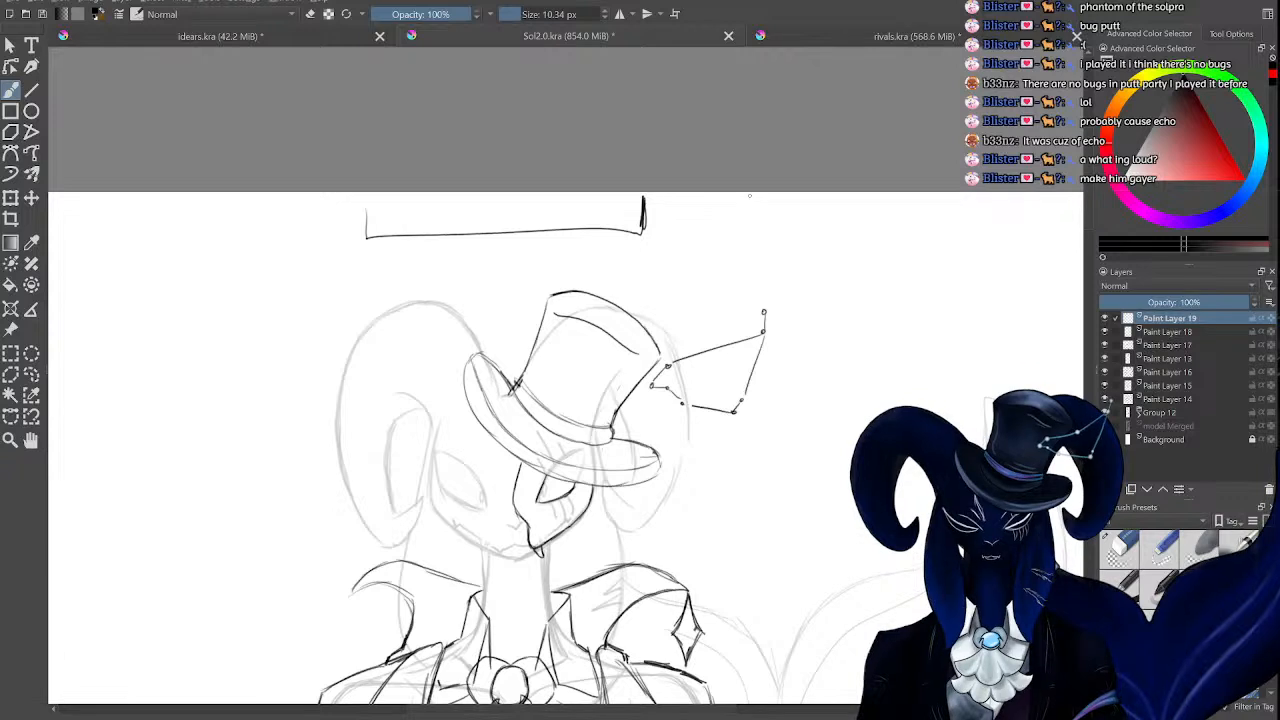
left_click_drag(745, 197, 733, 235)
left_click_drag(323, 198, 326, 250)
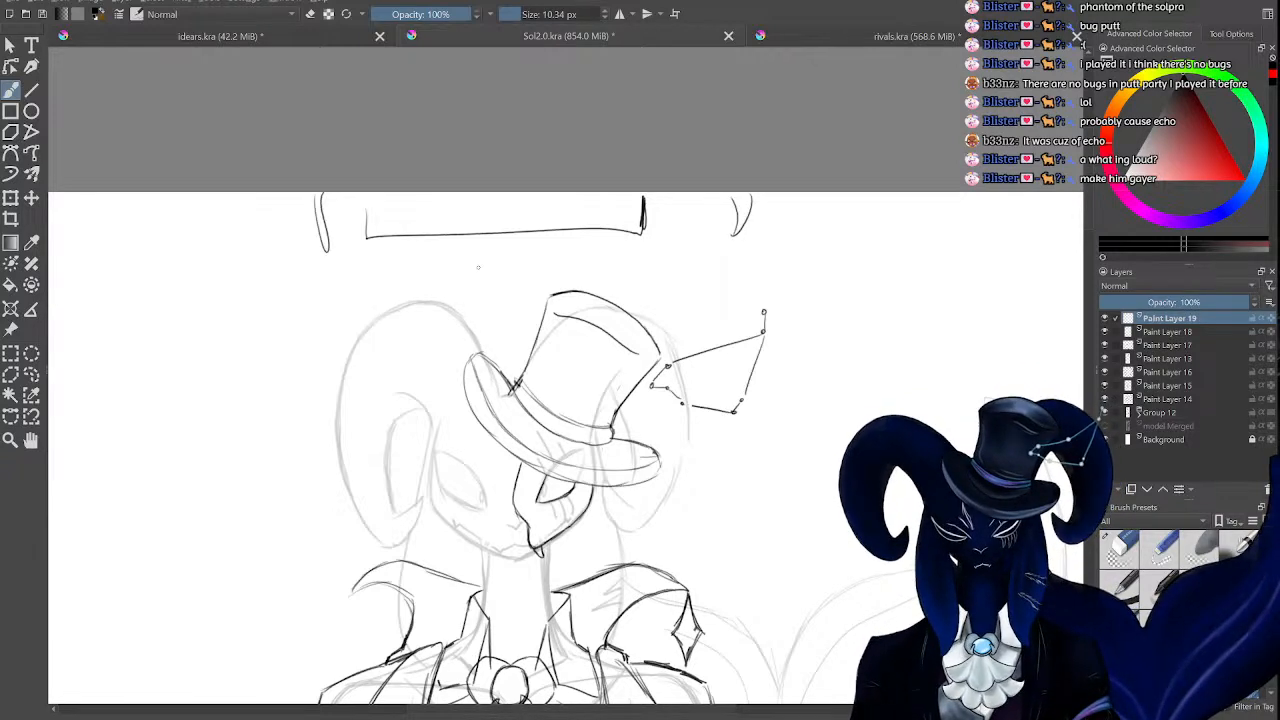
mouse_move(487, 244)
left_mouse_down()
mouse_move(486, 352)
mouse_move(511, 378)
left_mouse_up()
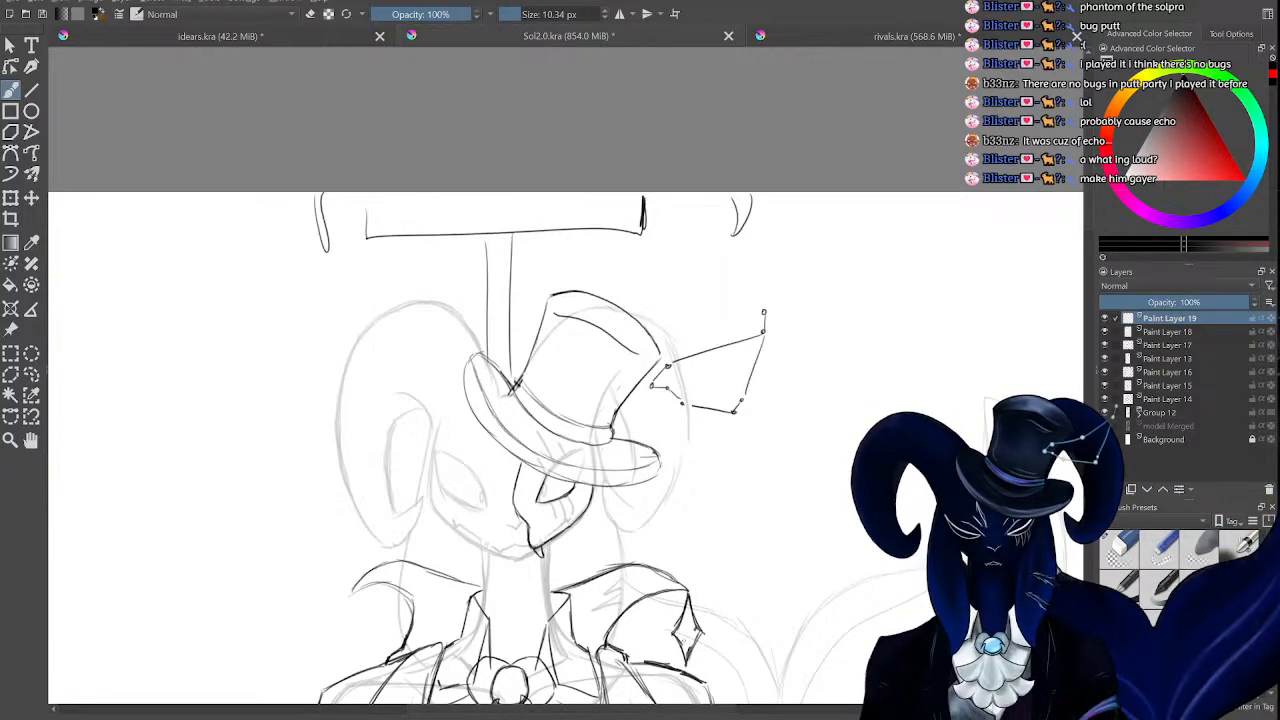
Undo all strokes of the signboard sketch above the top hat.
key("ctrl+z")
key("ctrl+z")
key("ctrl+z")
key("ctrl+z")
key("ctrl+z")
key("ctrl+z")
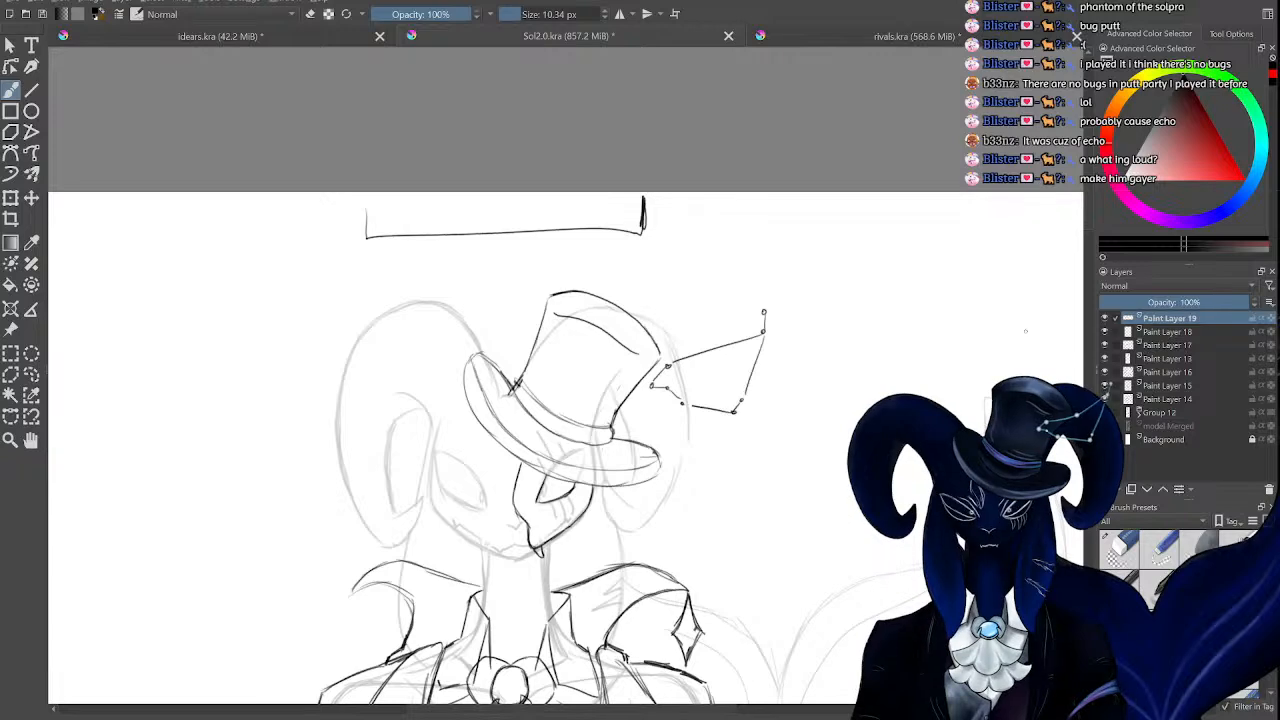
scroll(560, 420, "down", 3)
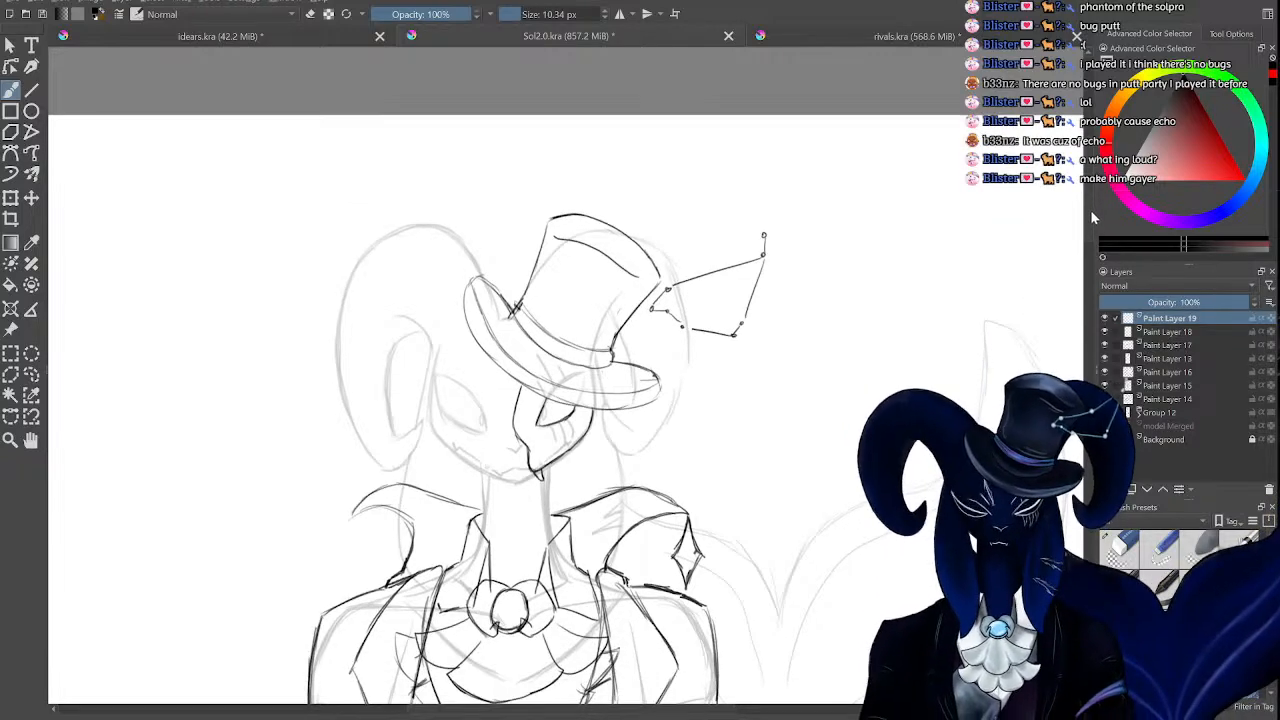
Try sketching a ribbon bow with a round knot on the horn beside the hat brim and compare it with the figure.
key("ctrl+plus")
key("ctrl+plus")
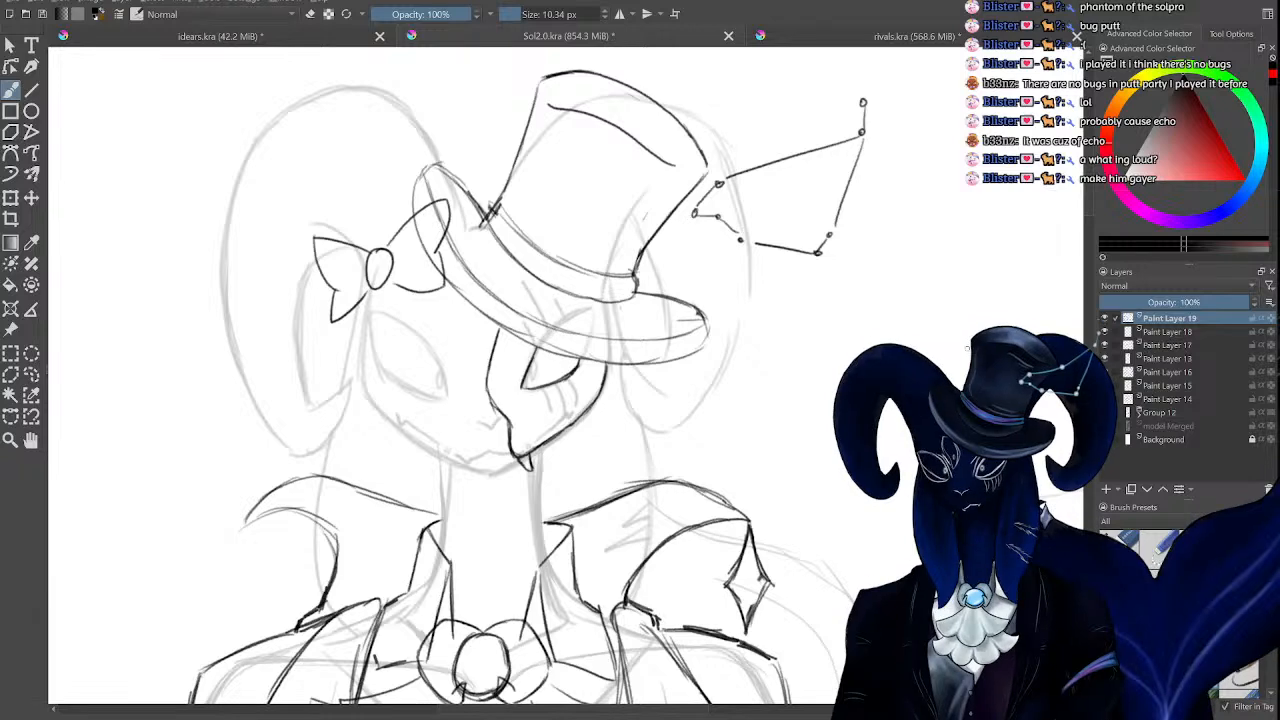
scroll(914, 378, "down", 5)
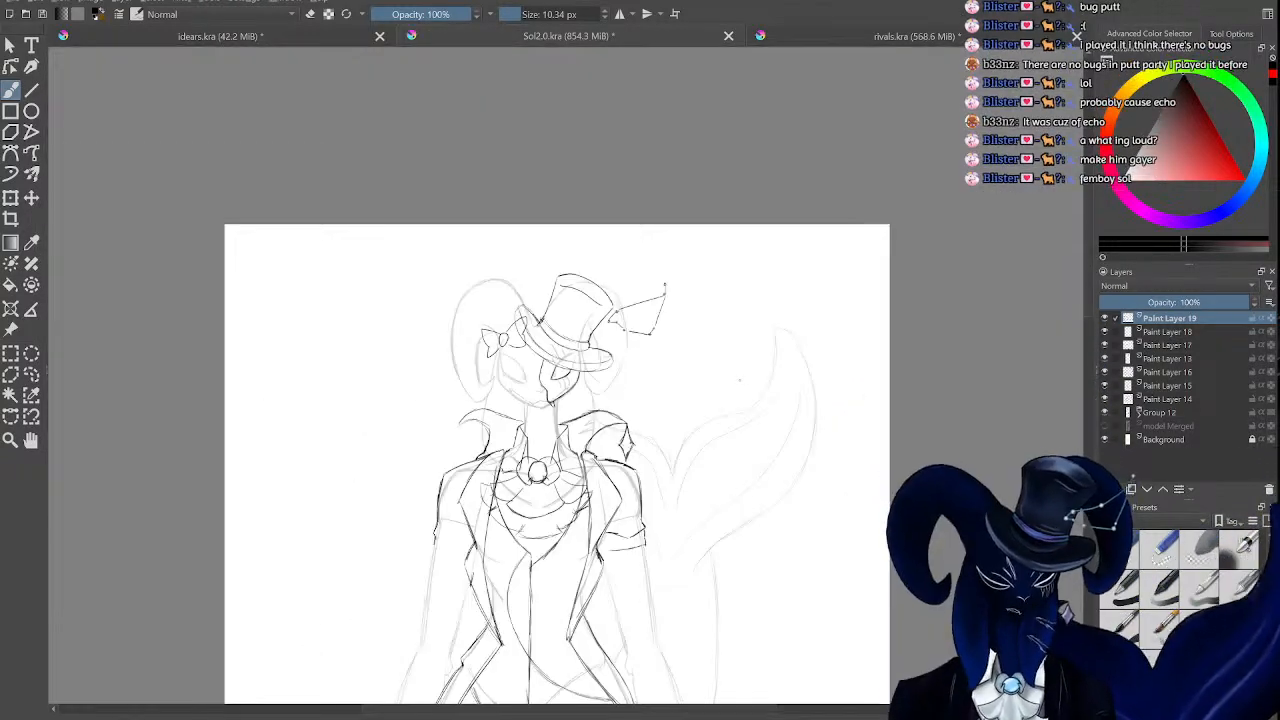
scroll(826, 382, "up", 2)
scroll(556, 377, "up", 5)
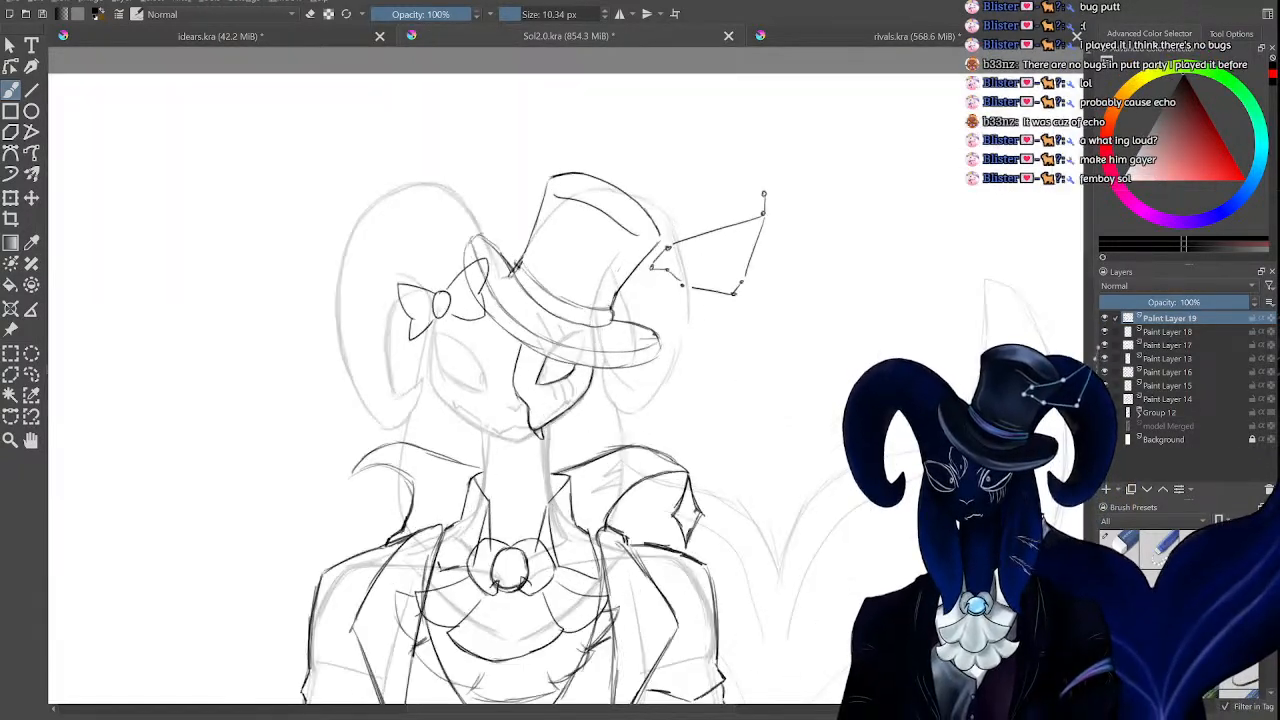
scroll(563, 373, "down", 5)
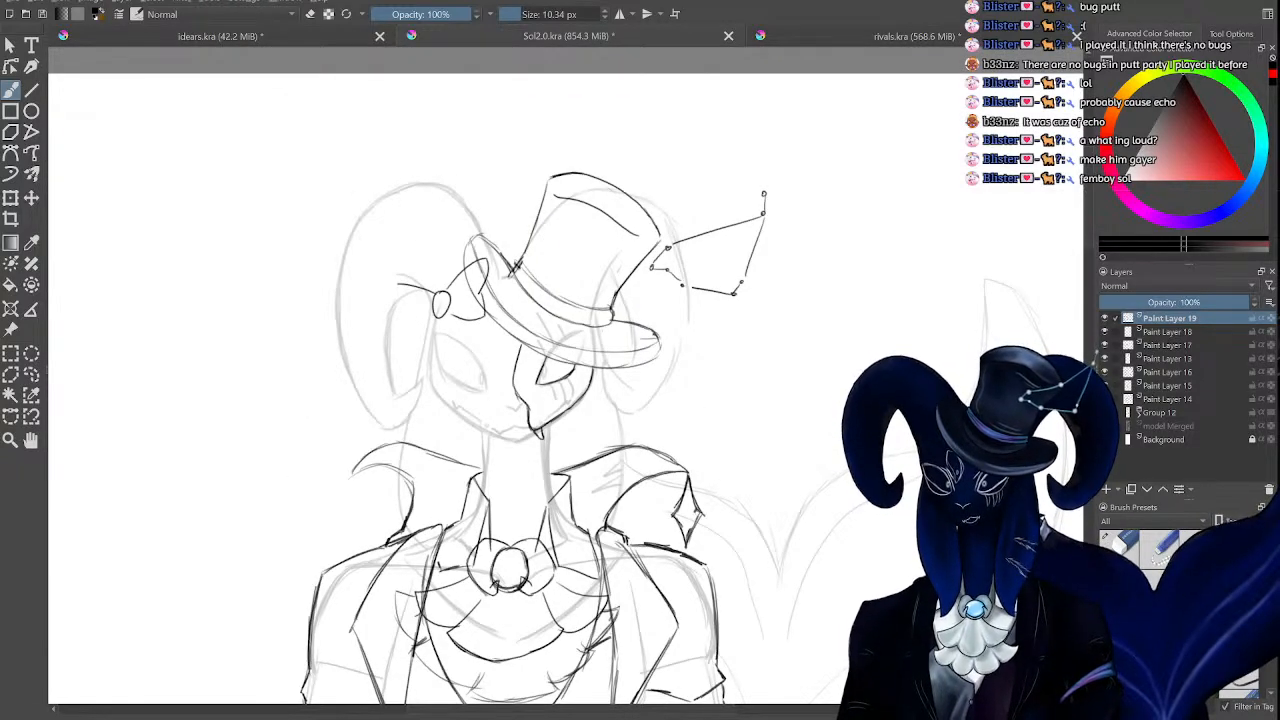
Undo the ribbon bow strokes on the horn one after another.
key("ctrl+z")
key("ctrl+z")
key("ctrl+z")
key("ctrl+z")
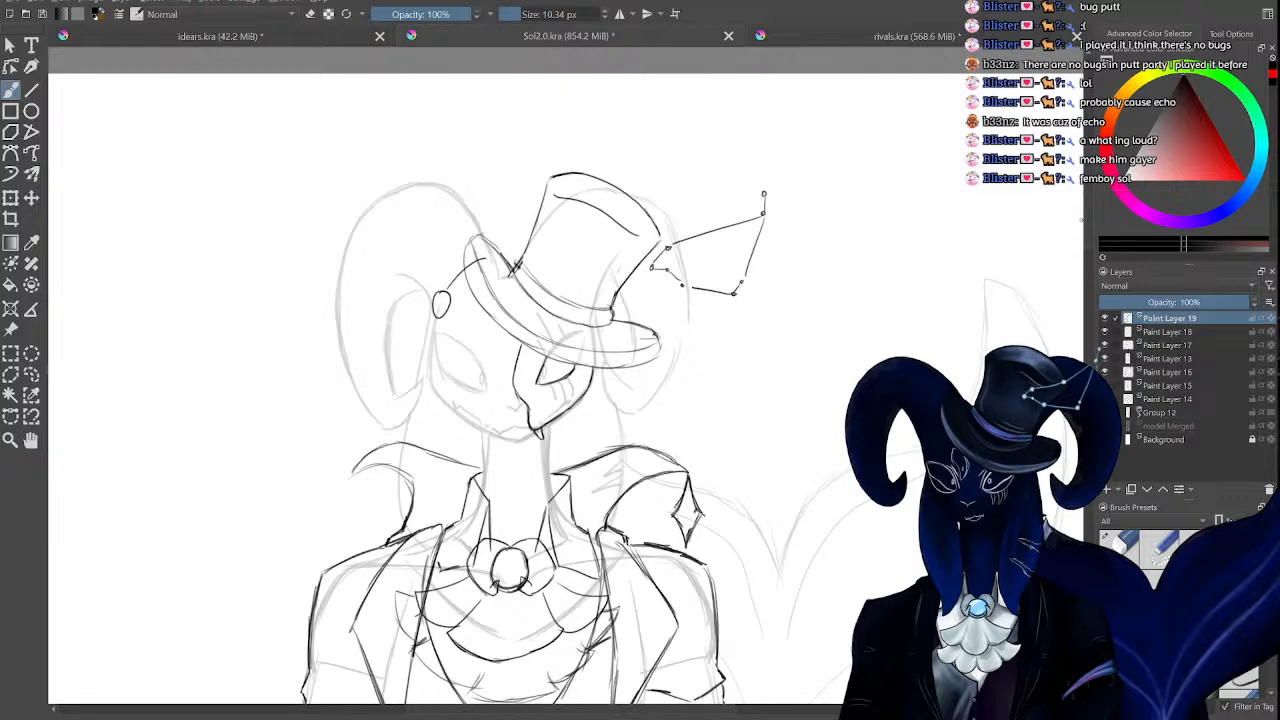
left_click_drag(1087, 227, 1055, 338)
key("ctrl+z")
key("ctrl+z")
Examine the outfit sketch on the figure both close up and from farther away.
key("plus")
key("minus")
key("minus")
key("minus")
key("plus")
key("plus")
key("plus")
key("minus")
key("minus")
key("minus")
key("plus")
key("plus")
Sketch a flared cuff with pointed upper corners and a central notch around the wrist on the tail side.
left_click_drag(709, 710, 751, 708)
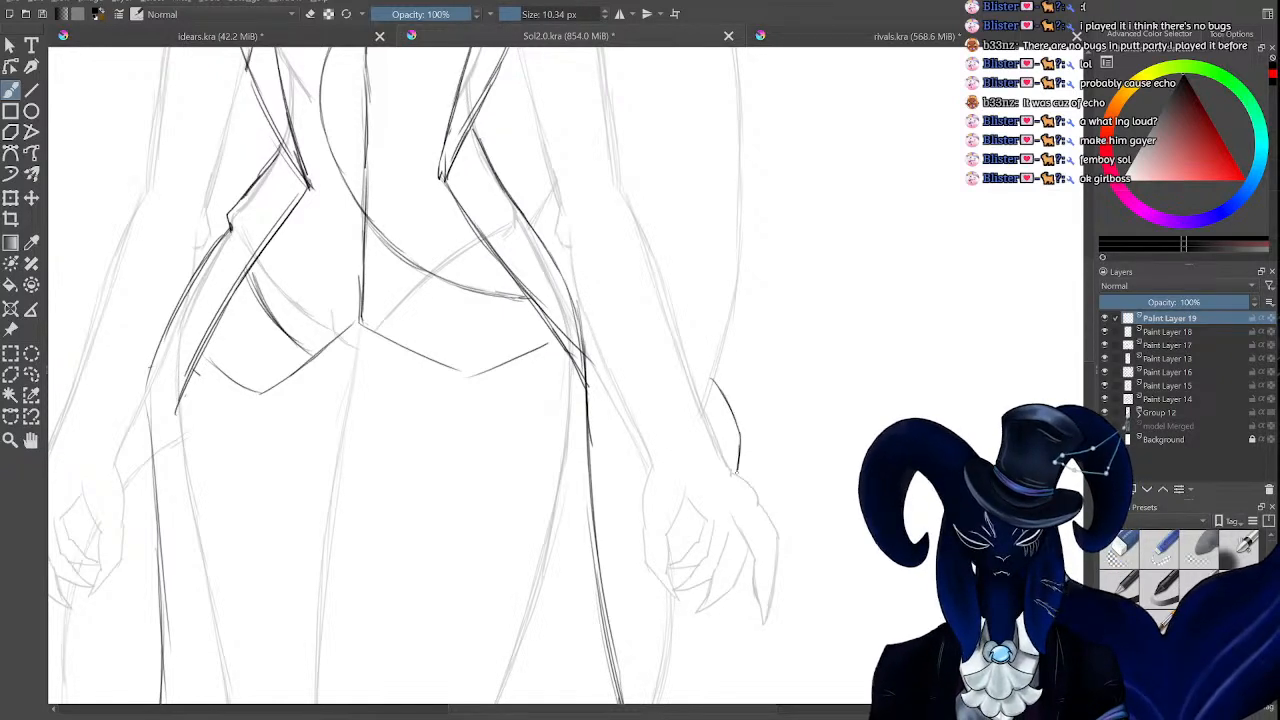
left_click_drag(737, 472, 735, 476)
left_click_drag(689, 423, 733, 475)
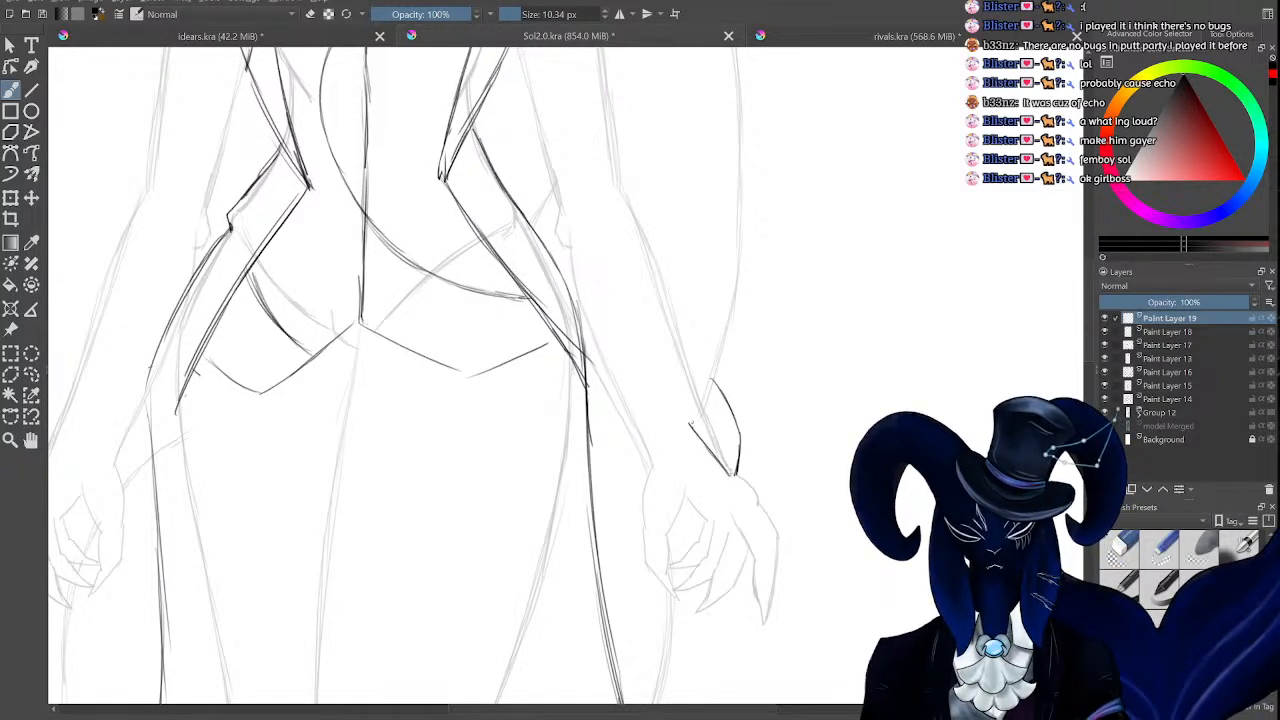
mouse_move(696, 360)
left_mouse_down()
mouse_move(722, 392)
mouse_move(674, 432)
mouse_move(672, 484)
mouse_move(629, 424)
mouse_move(620, 378)
left_mouse_up()
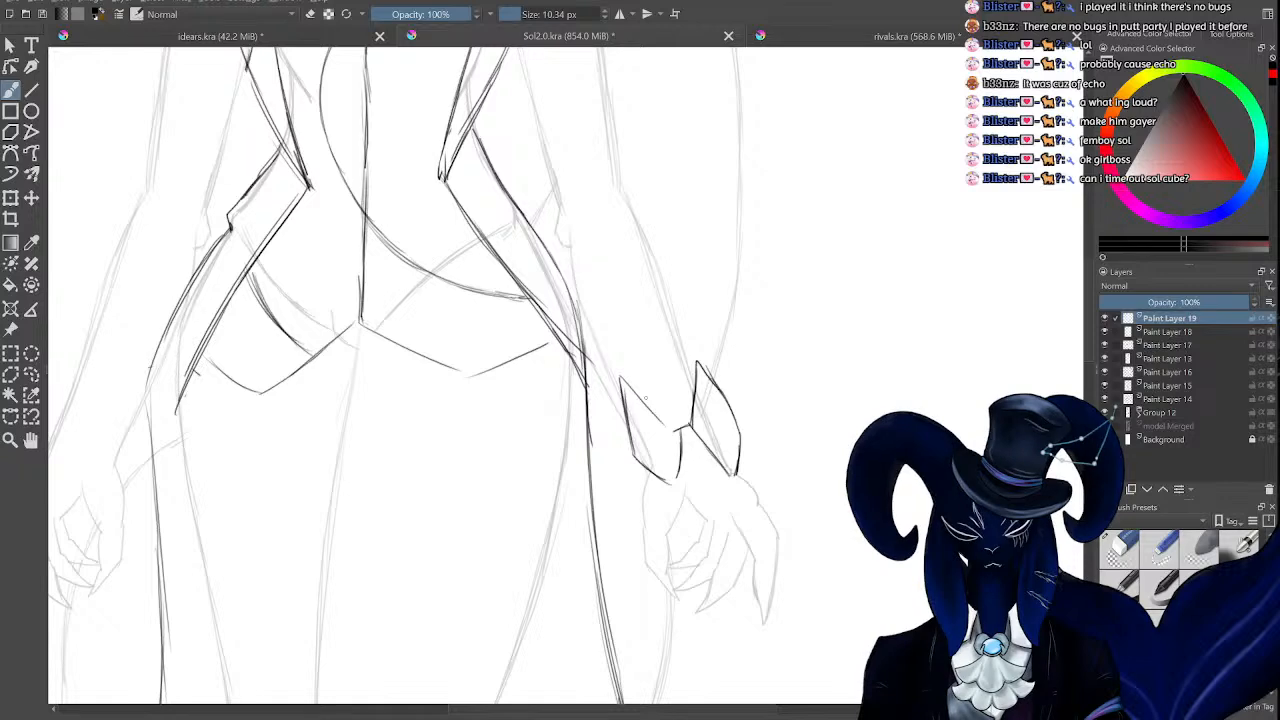
Examine the pointed cuff against the whole figure and up close at the wrist.
key("ctrl+minus")
key("ctrl+minus")
key("ctrl+minus")
key("ctrl+minus")
key("ctrl+minus")
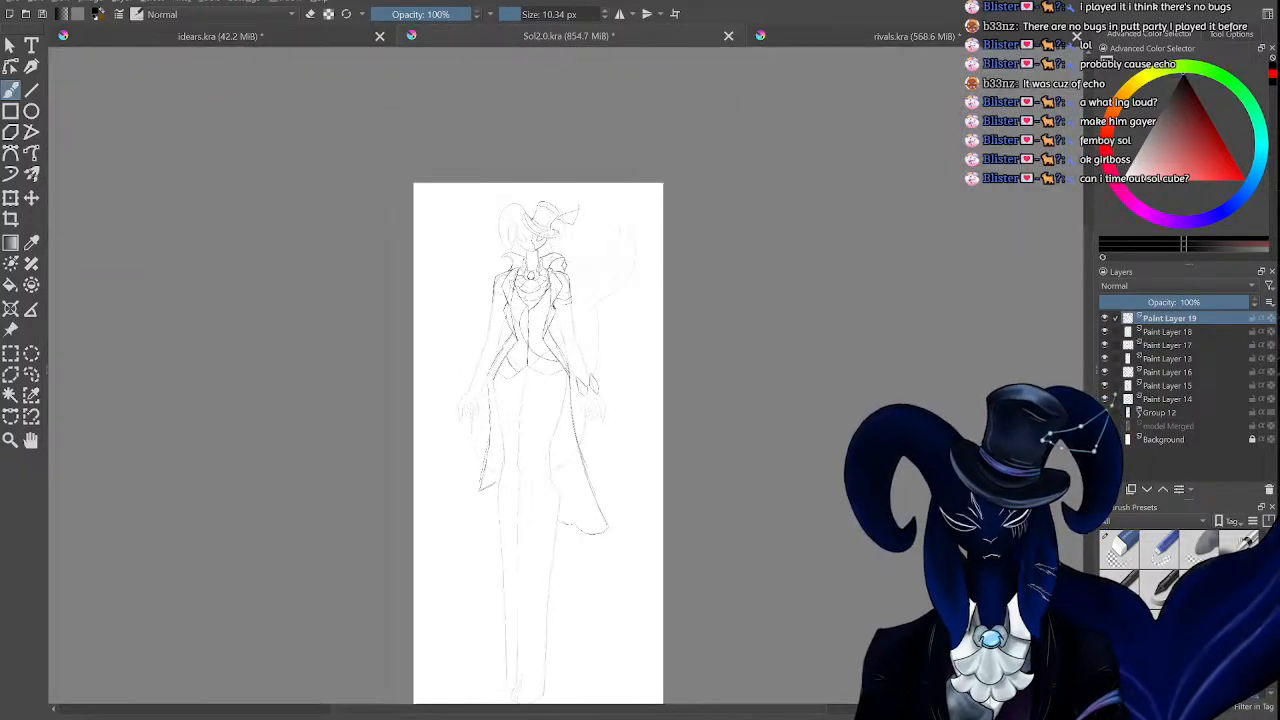
key("ctrl+plus")
key("ctrl+plus")
key("ctrl+plus")
key("ctrl+plus")
key("ctrl+plus")
Erase the pointed cuff from the wrist with the 85.54 px eraser and return to the 10.34 px sketching brush.
key("slash")
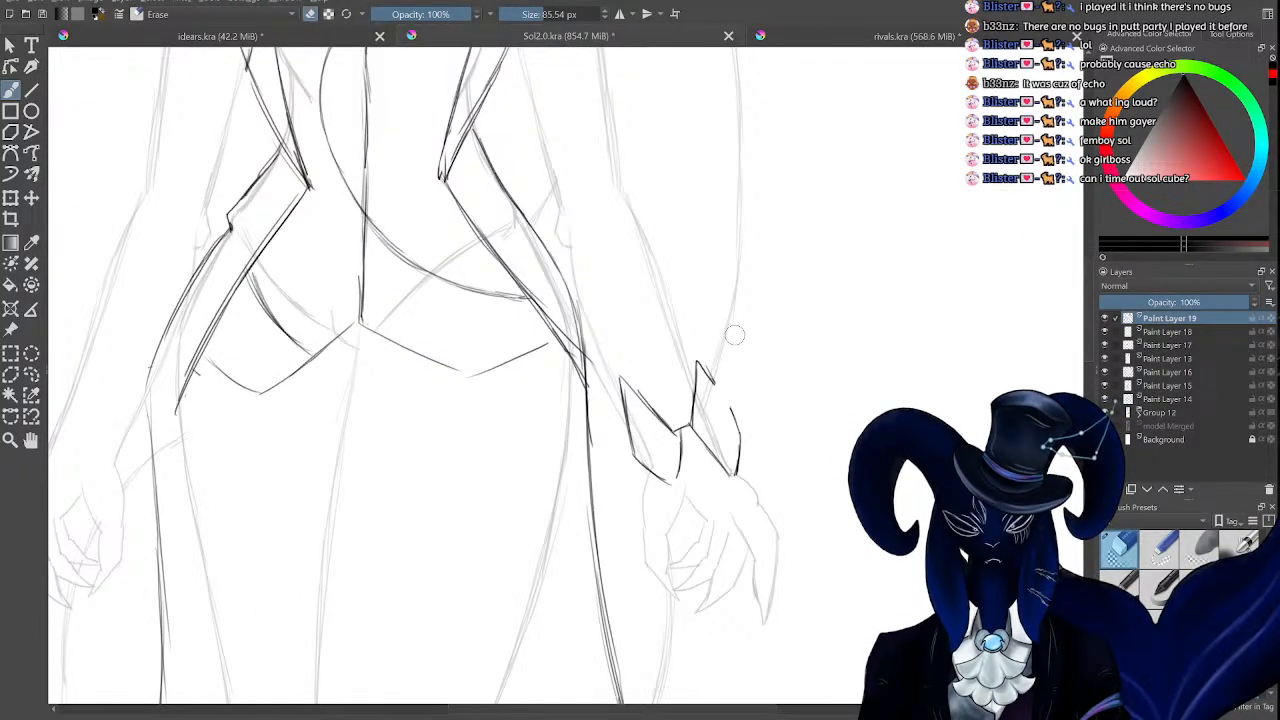
left_click_drag(677, 427, 645, 455)
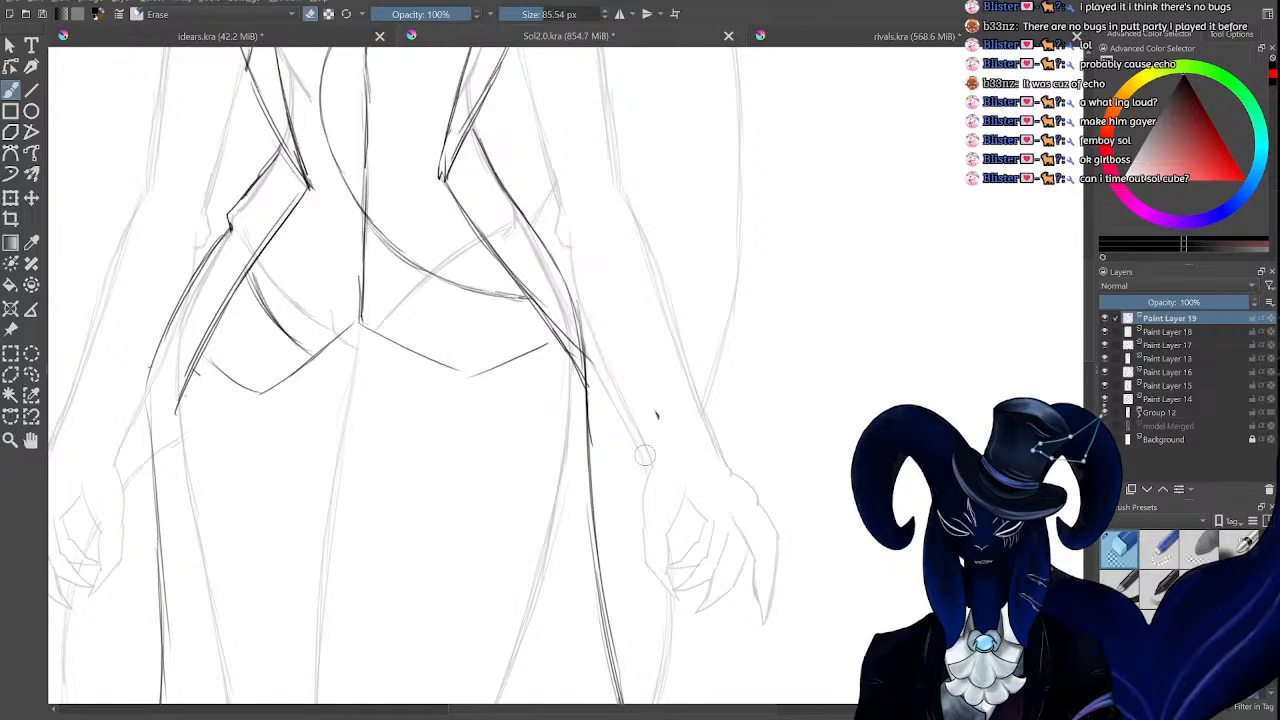
key("slash")
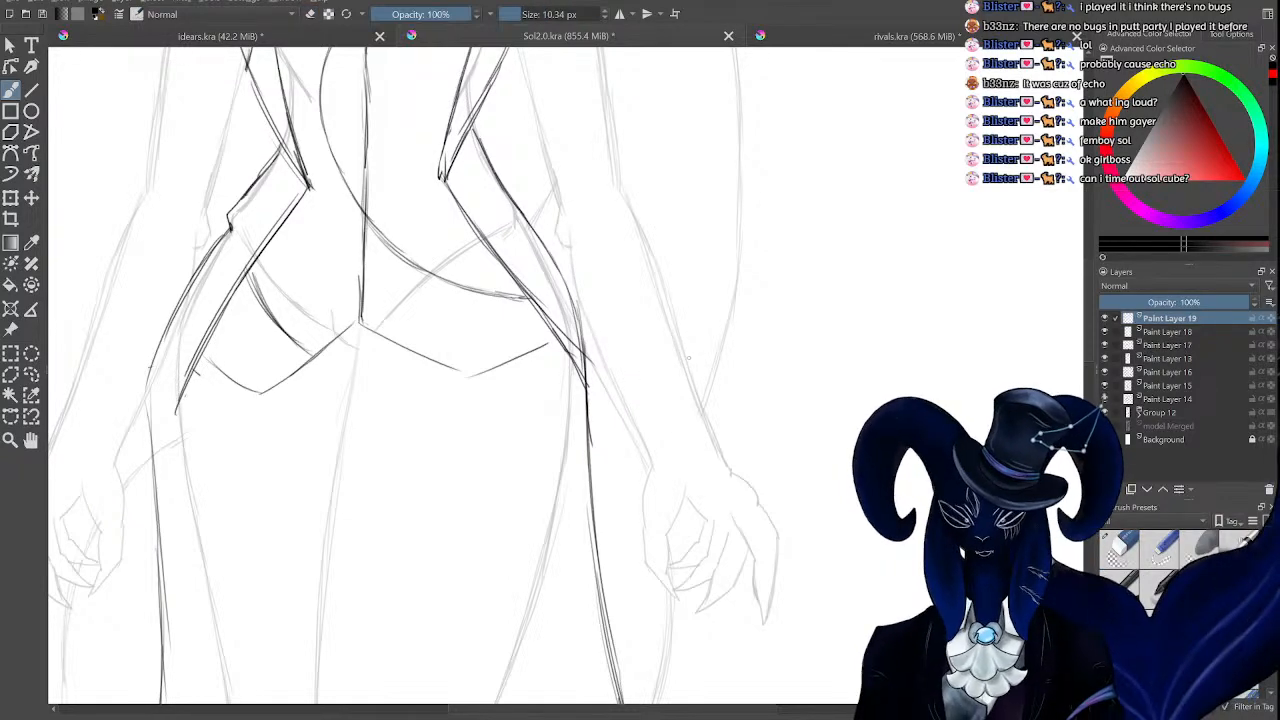
Sketch a wide band cuff around the wrist on the tail side, reworking its side edges into notched corners.
key("ctrl+plus")
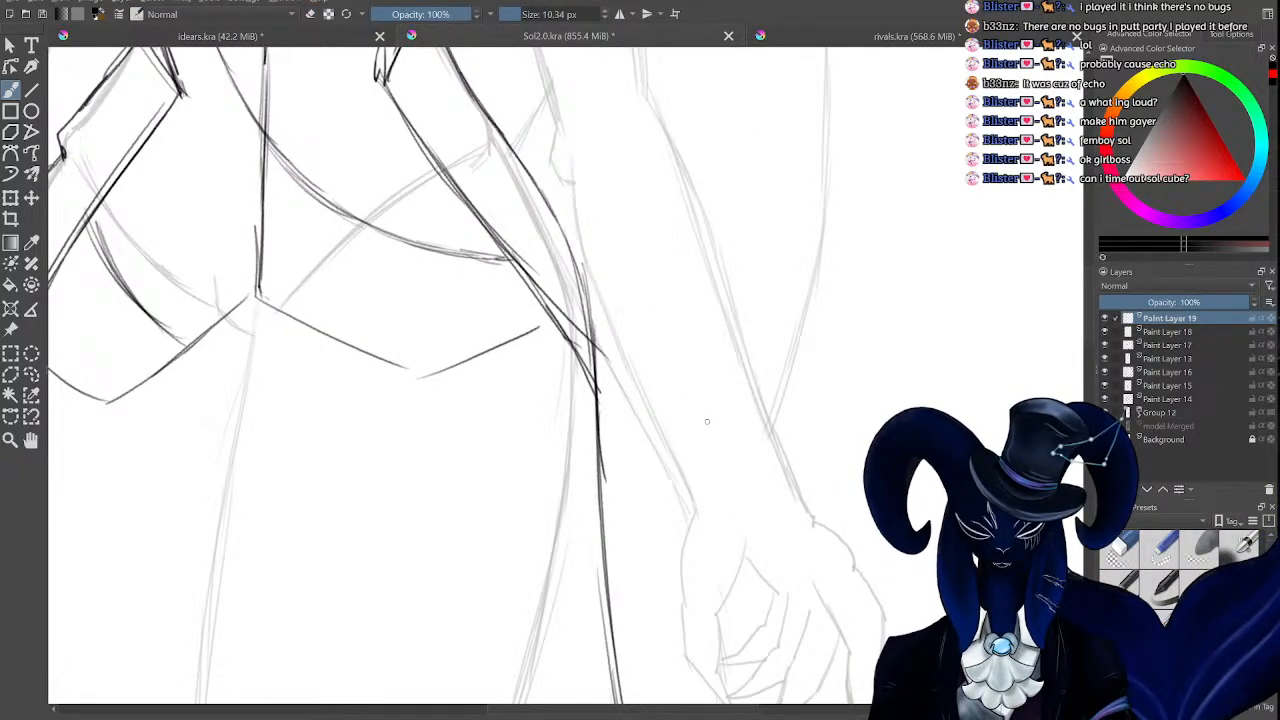
key("ctrl+minus")
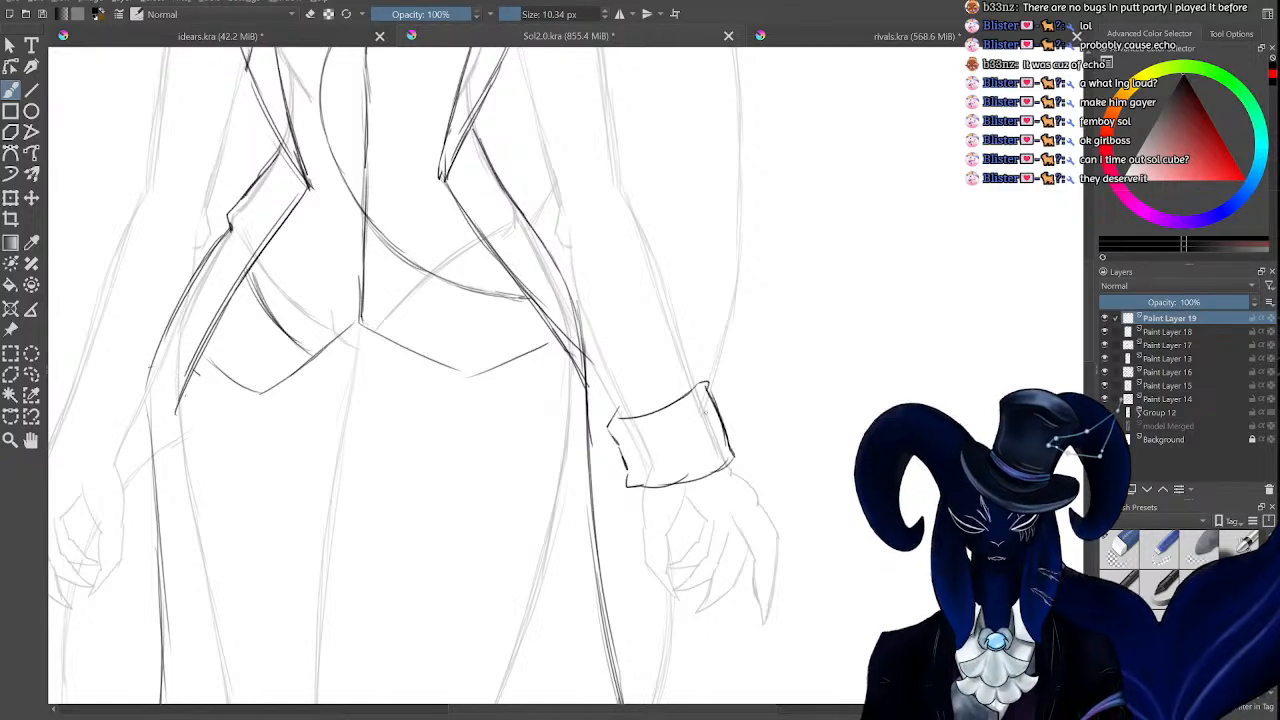
key("e")
key("e")
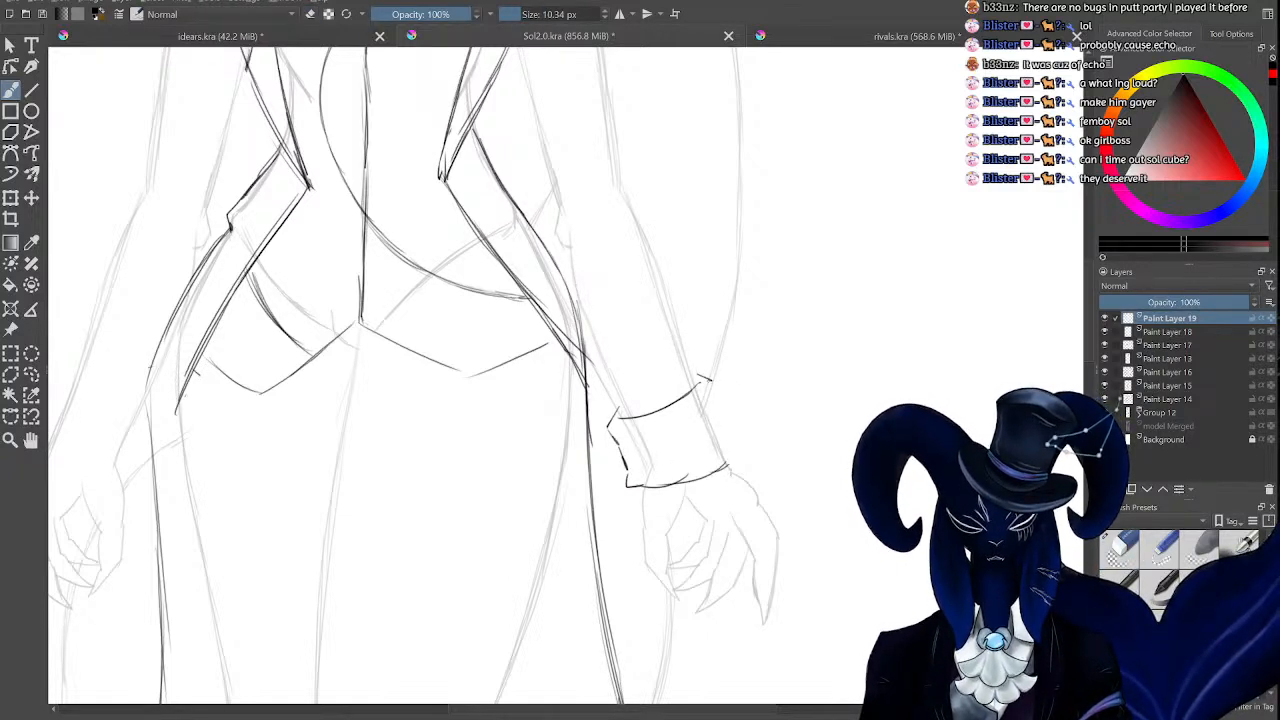
key("e")
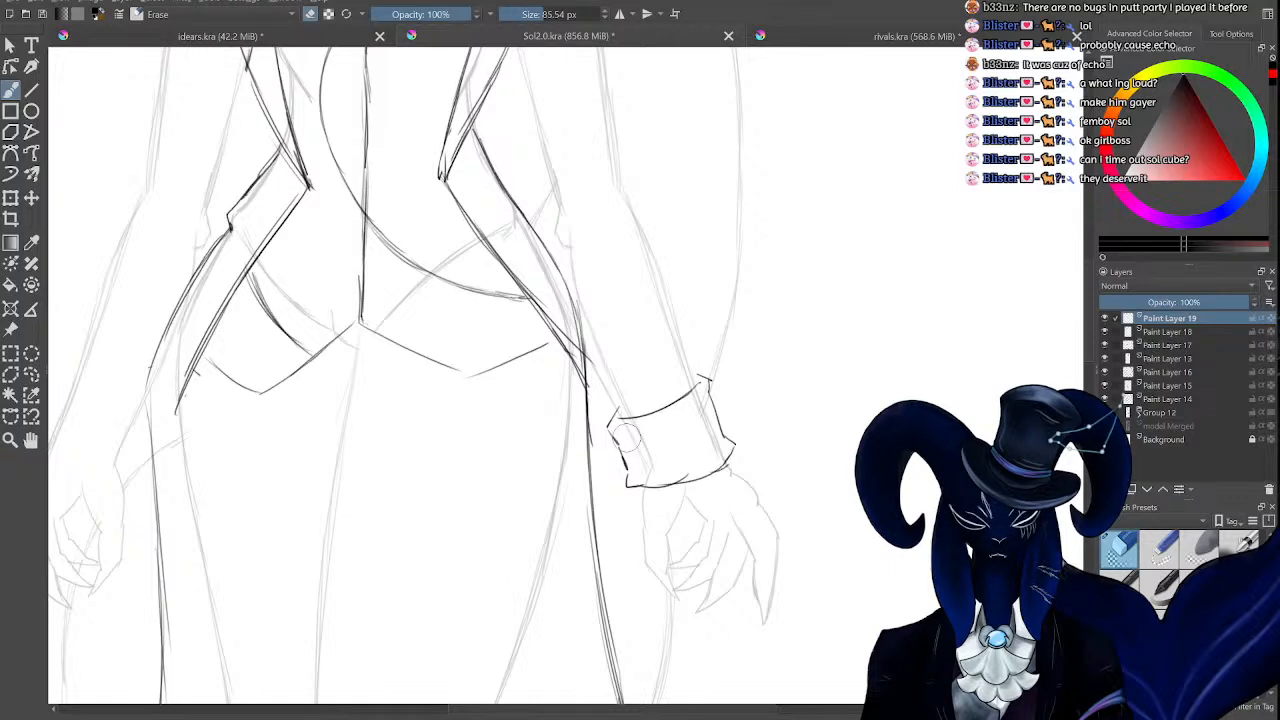
key("e")
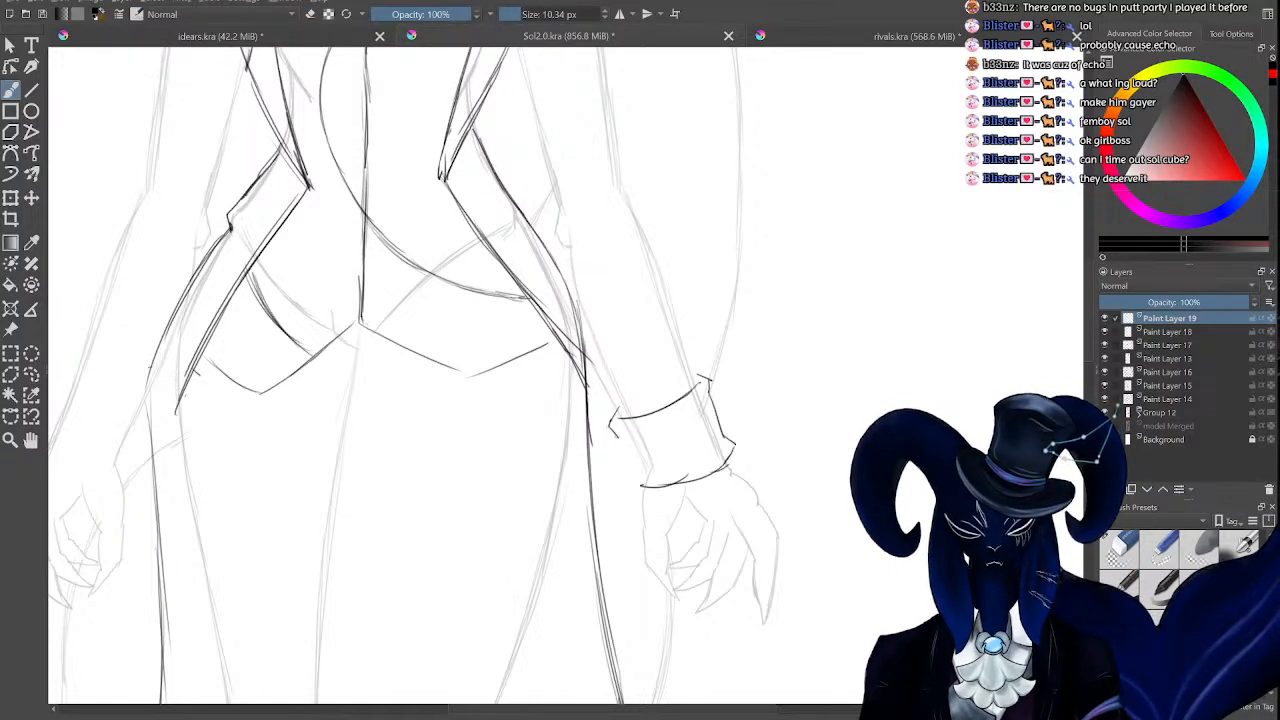
key("e")
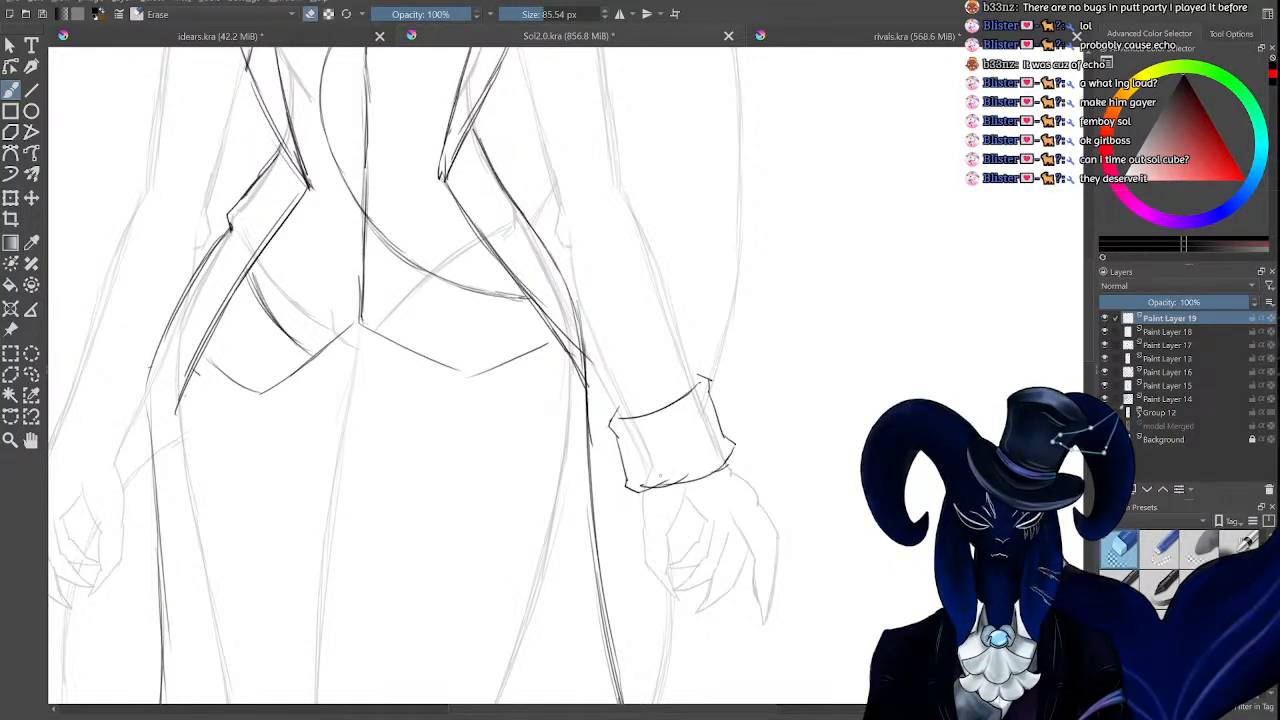
key("e")
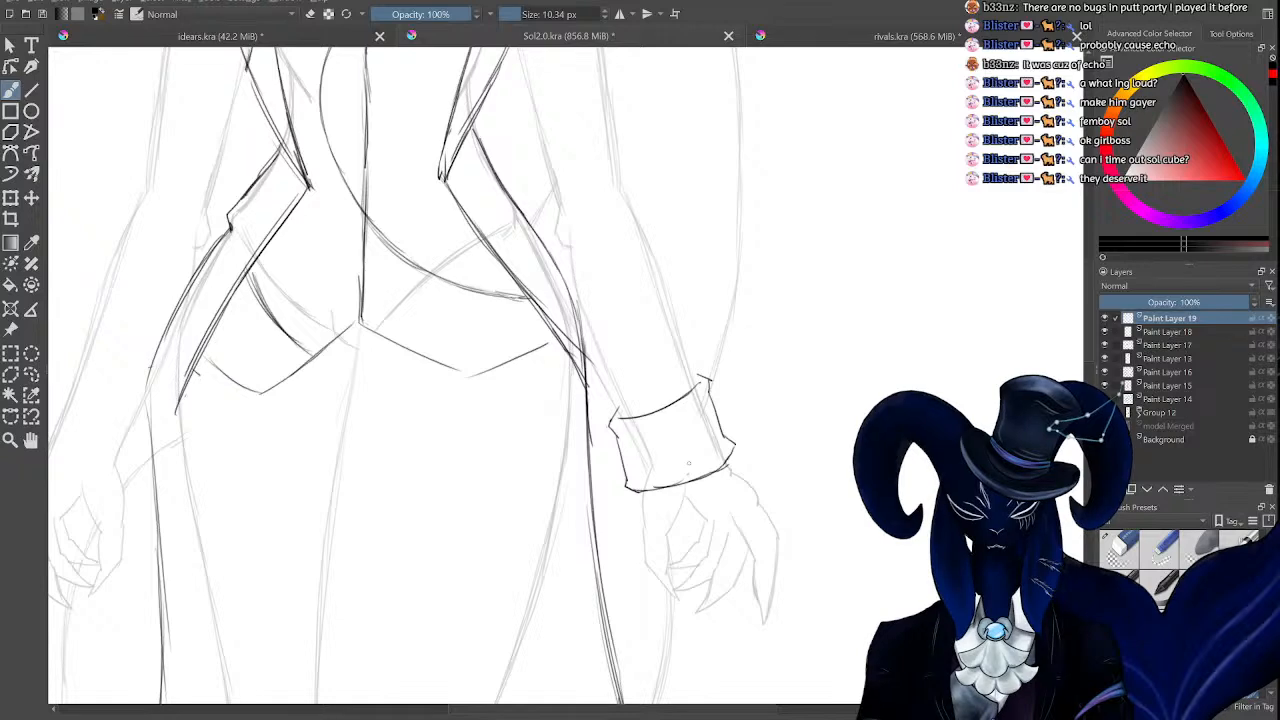
Check the band cuff from farther away, erase it from the wrist and switch back to the 10.34 px brush.
key("minus")
key("minus")
key("minus")
key("plus")
key("plus")
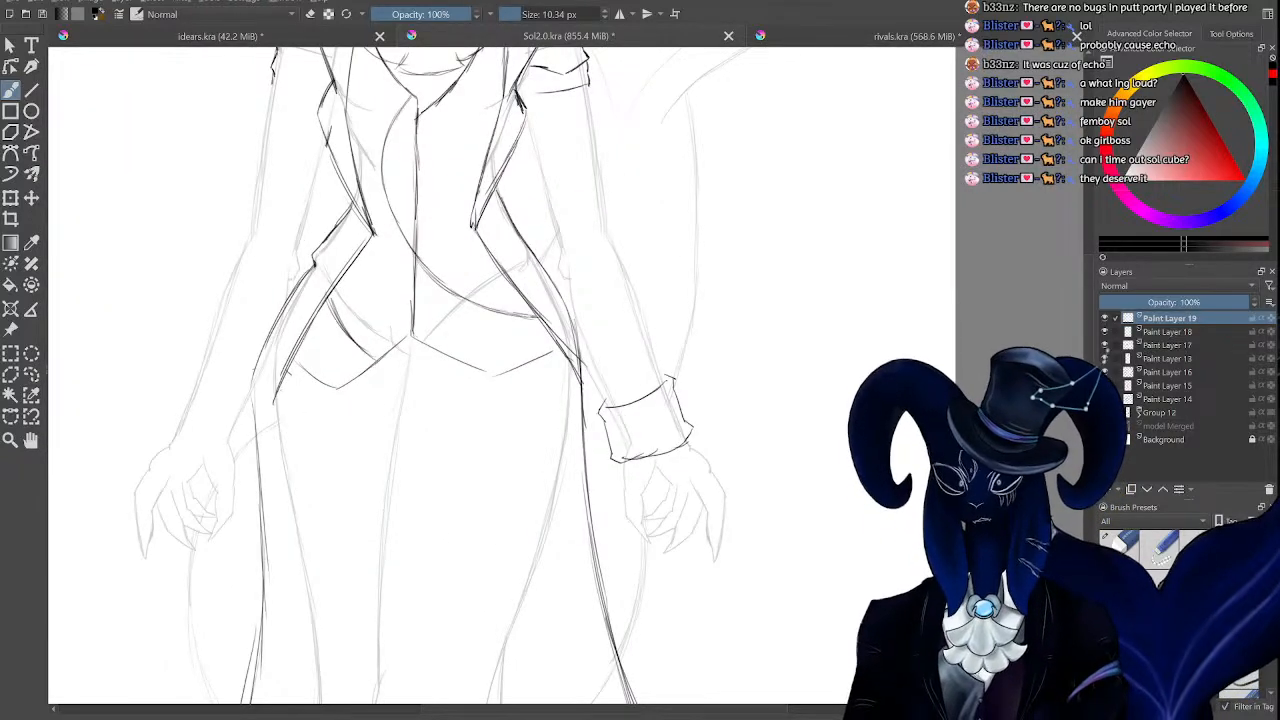
key("ctrl+z")
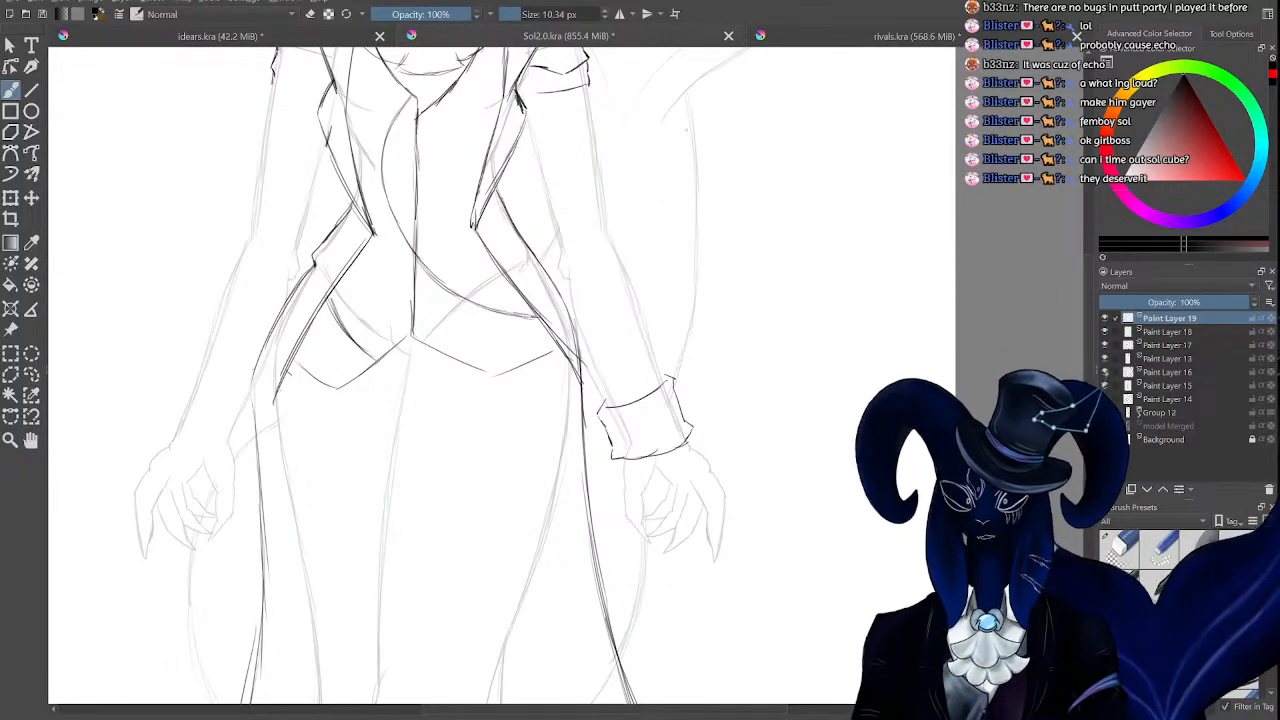
key("e")
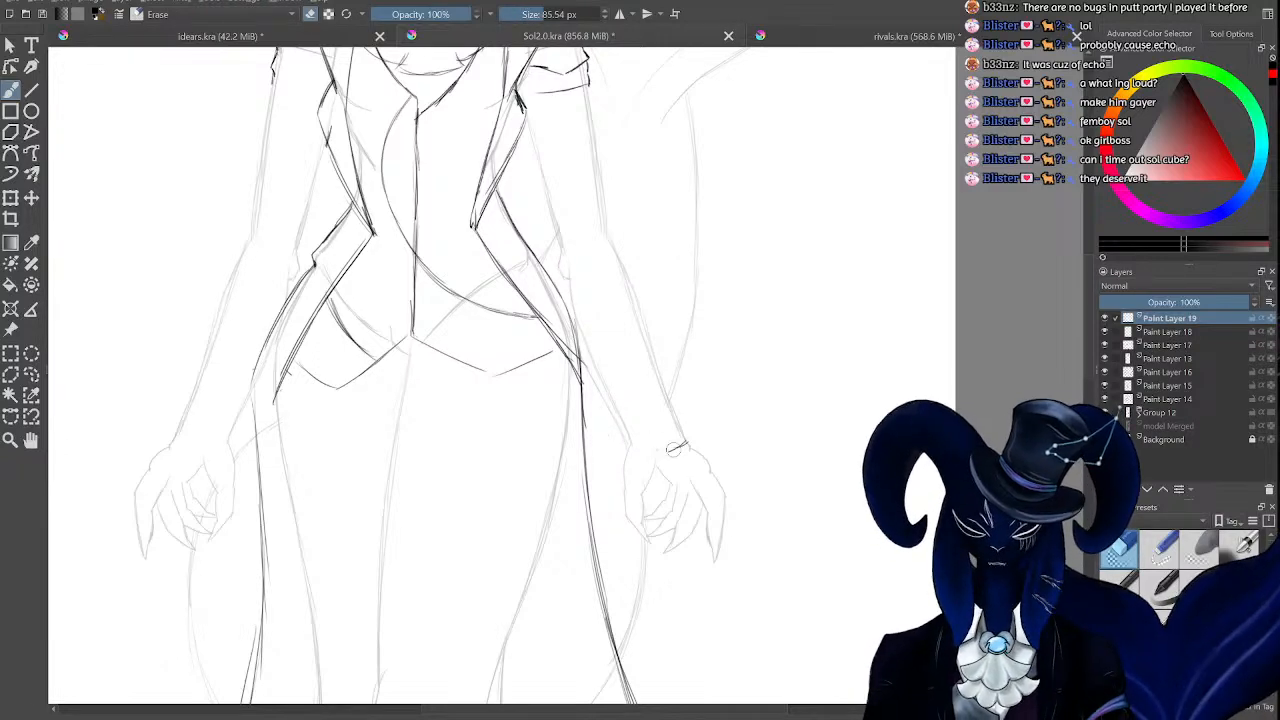
key("e")
Examine the bare forearms and jacket tails, close up and against the whole figure.
key("minus")
key("plus")
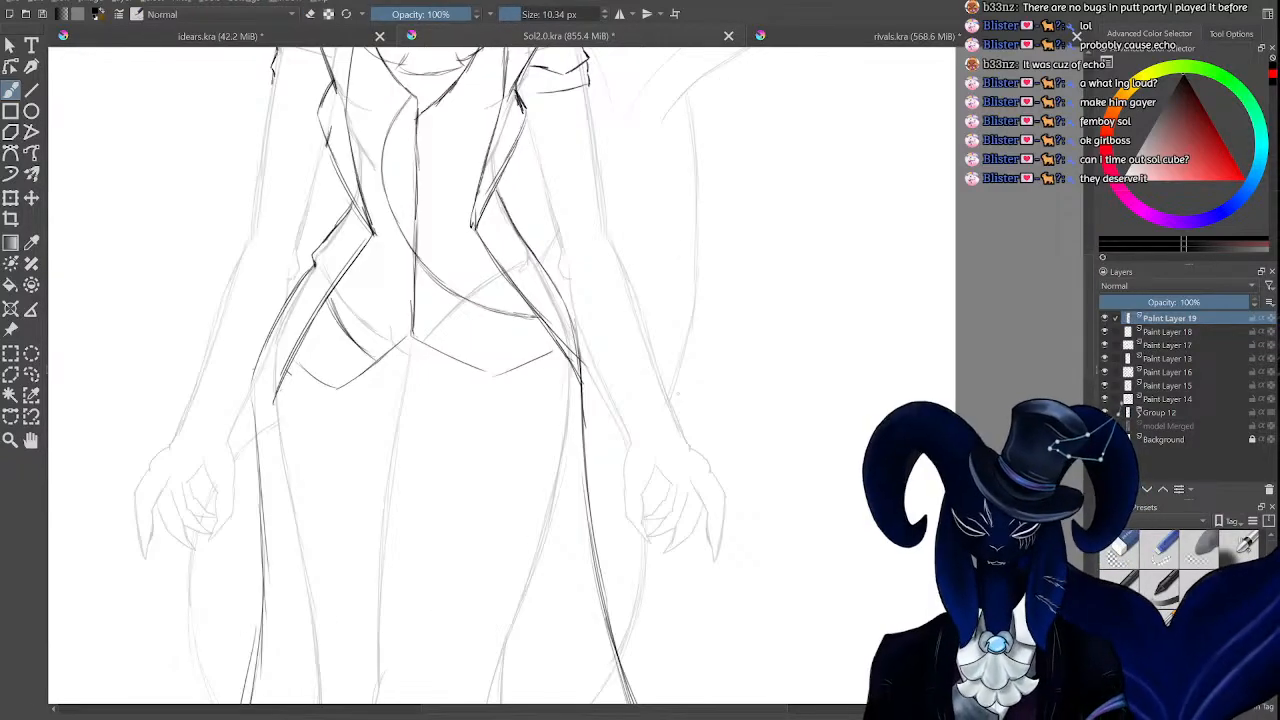
key("plus")
key("minus")
key("minus")
key("minus")
key("plus")
key("plus")
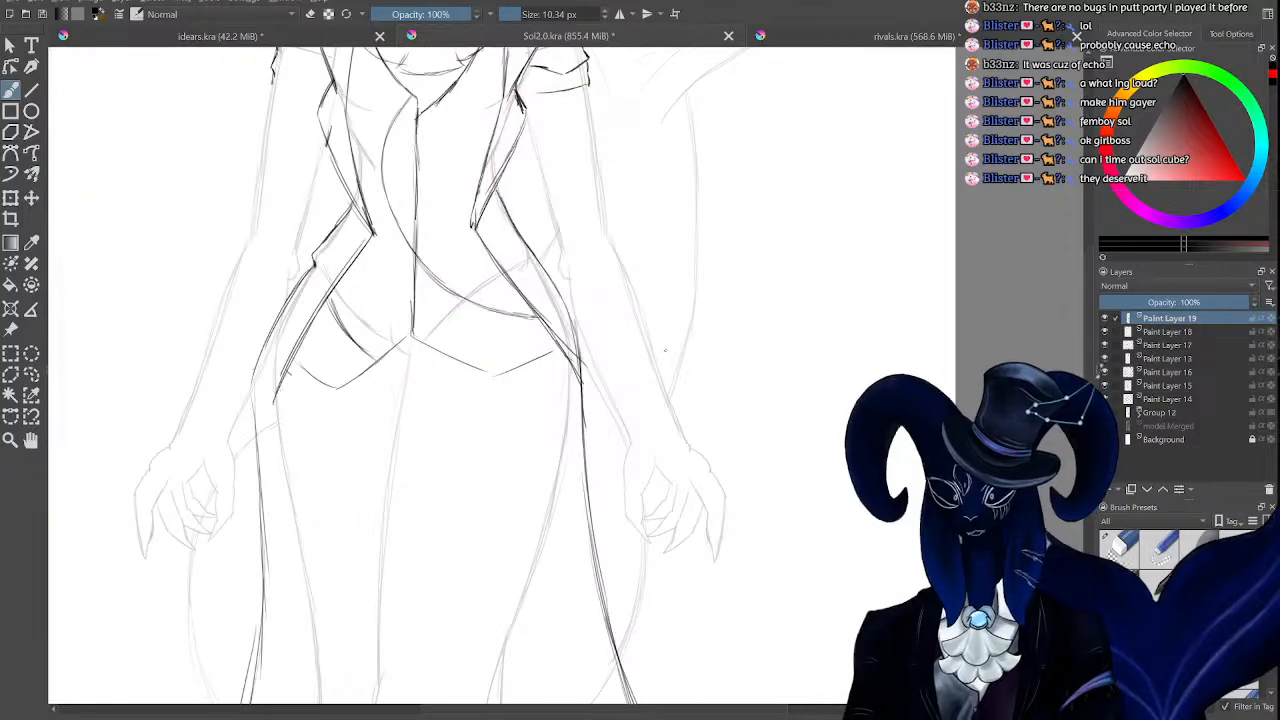
key("minus")
key("minus")
key("minus")
key("minus")
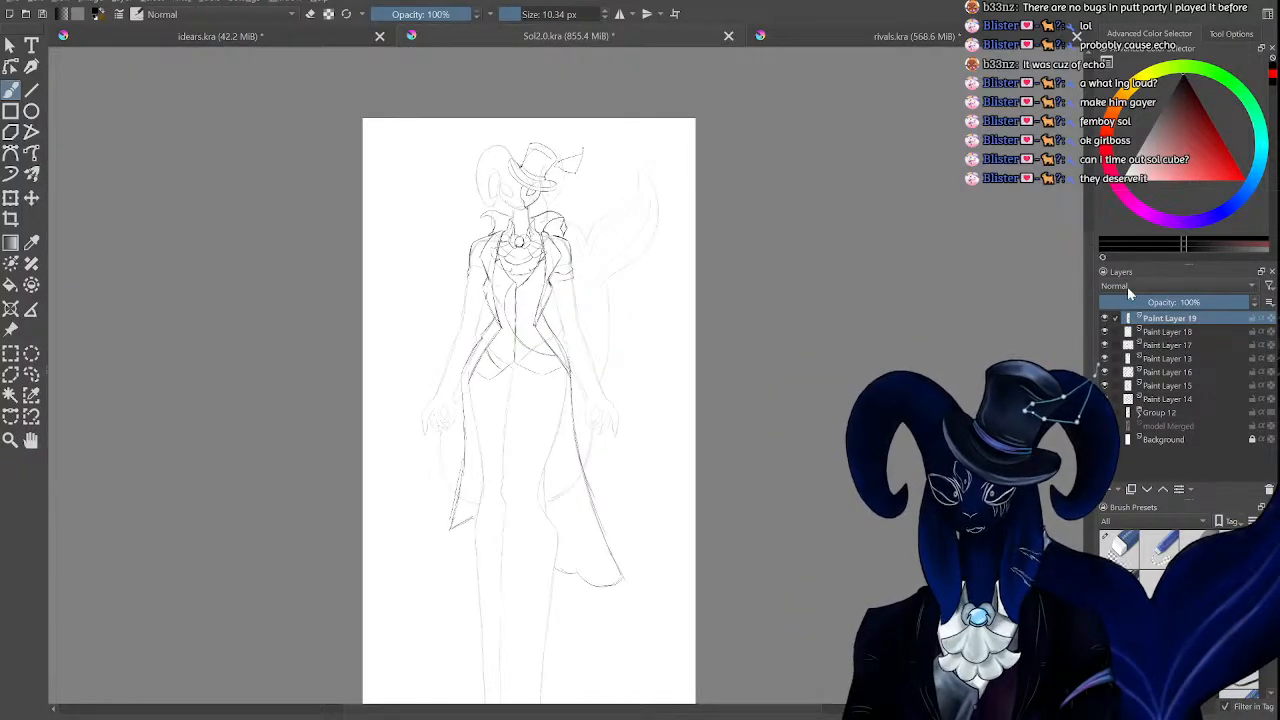
Examine the collar, cravat and star-tipped shoulder piece close up and against the upper body.
key("plus")
key("plus")
key("plus")
key("plus")
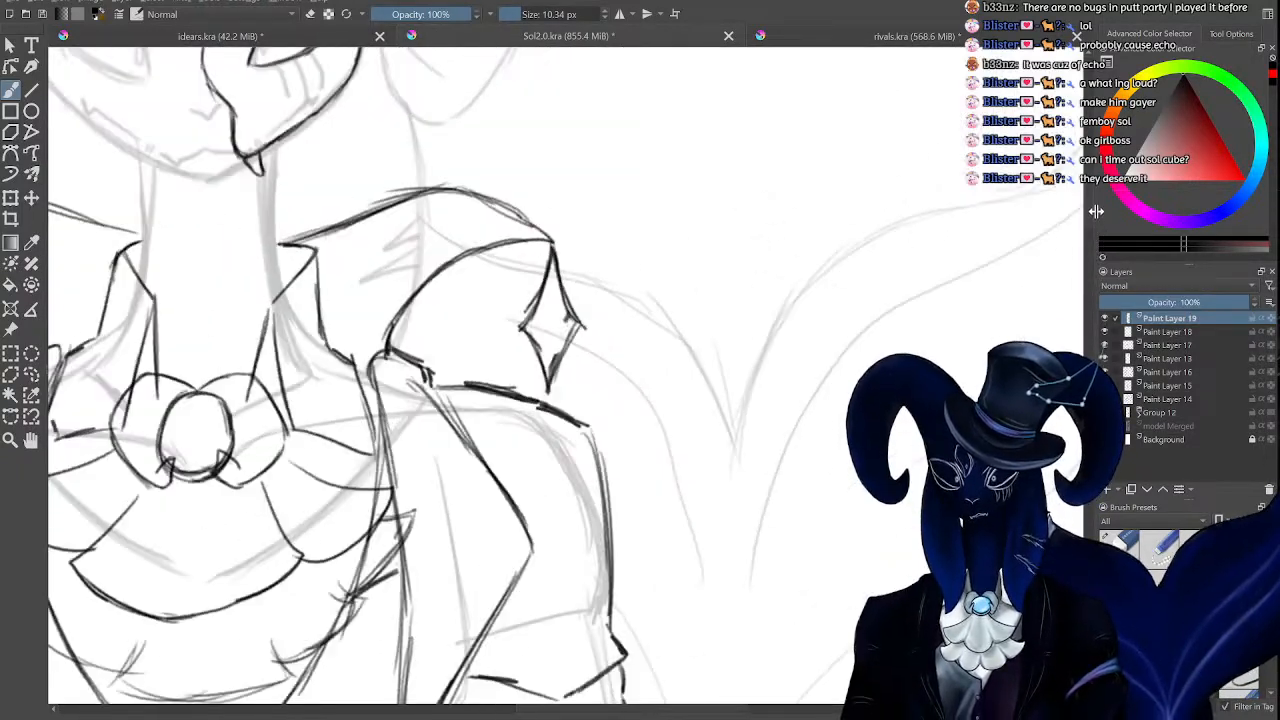
key("minus")
key("minus")
key("minus")
key("minus")
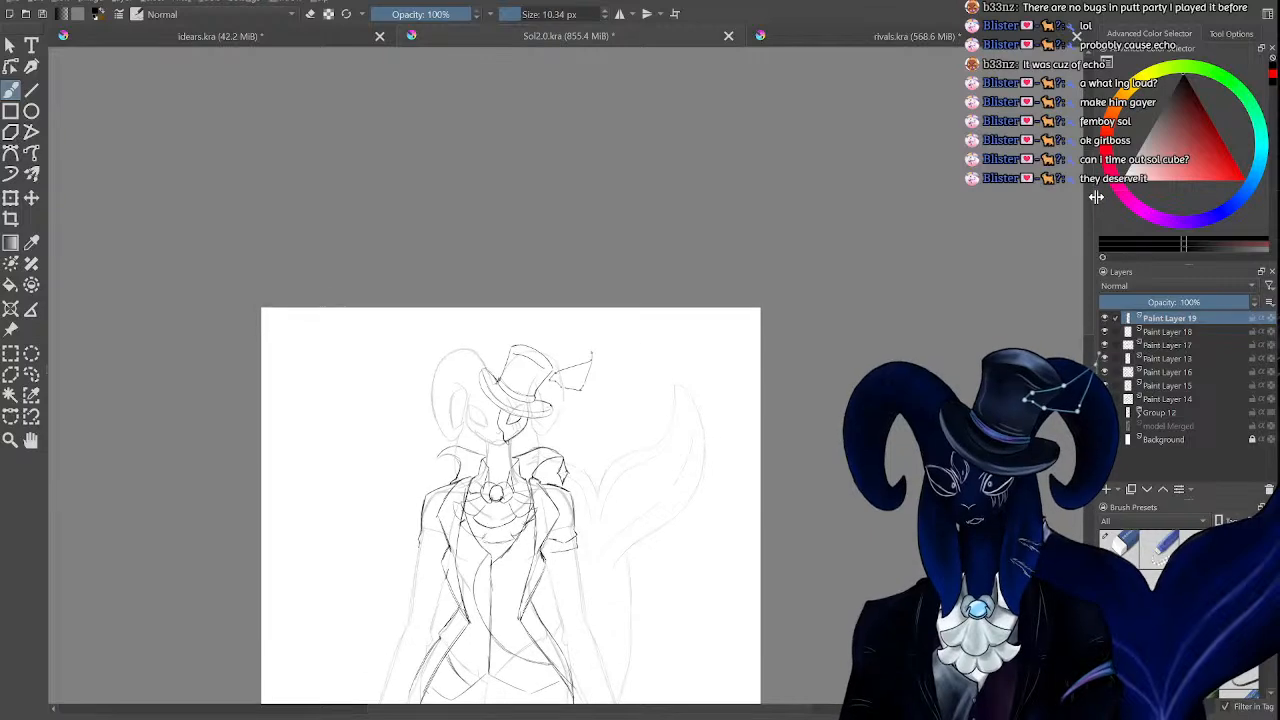
Examine the head, half mask and hat brim, first with the upper body and up close.
key("Up")
key("Up")
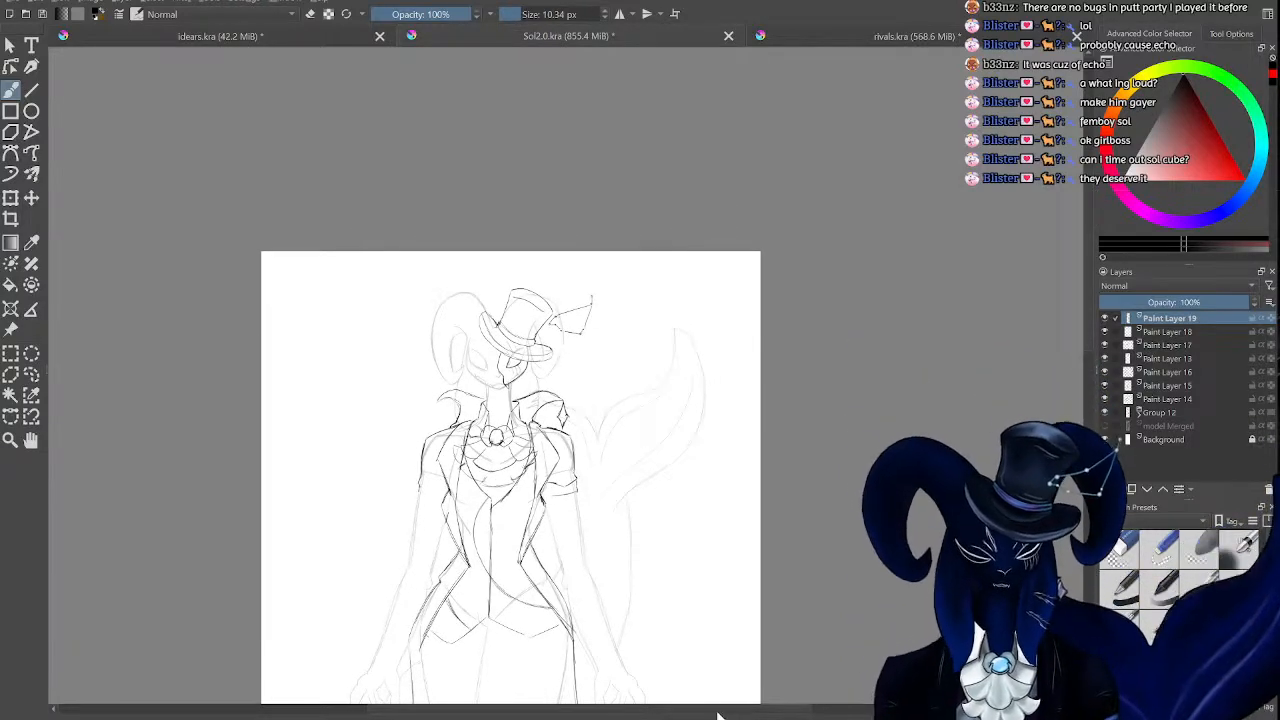
key("Left")
key("Left")
key("plus")
key("plus")
key("plus")
key("plus")
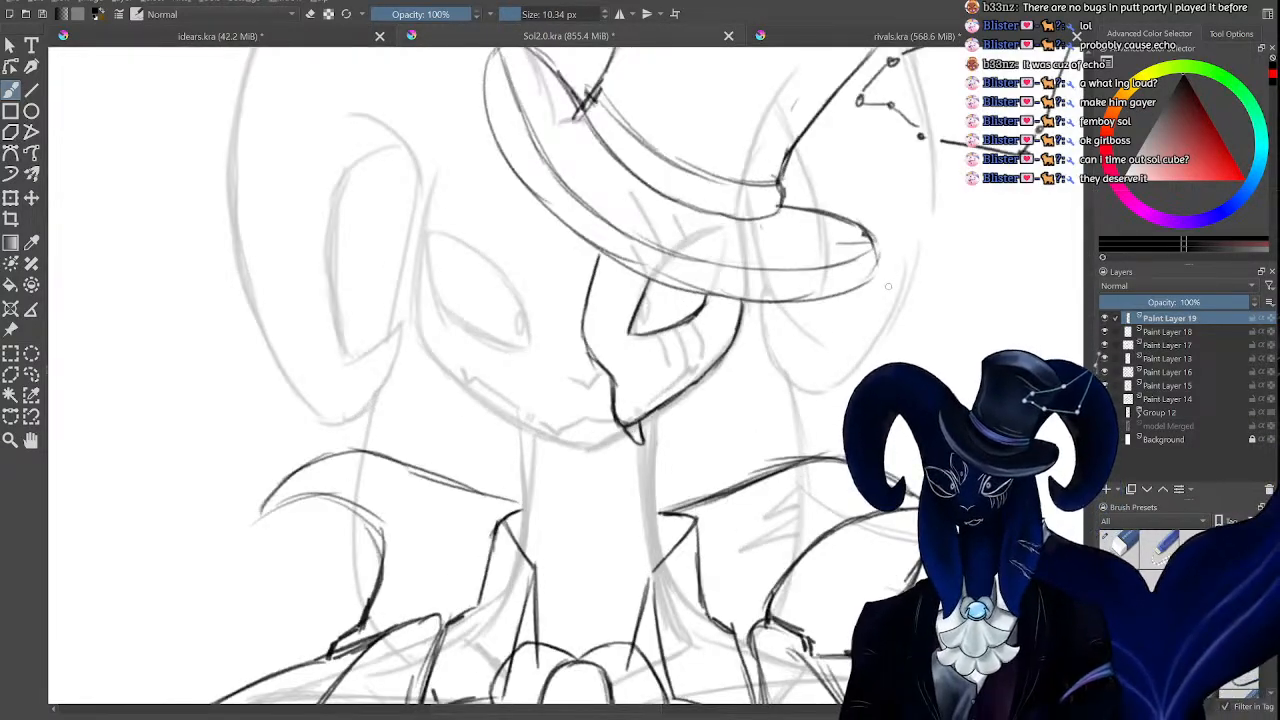
Examine the sketch from the hat and mask down to the cravat, jacket lapels and waistcoat.
key("minus")
key("minus")
key("minus")
key("plus")
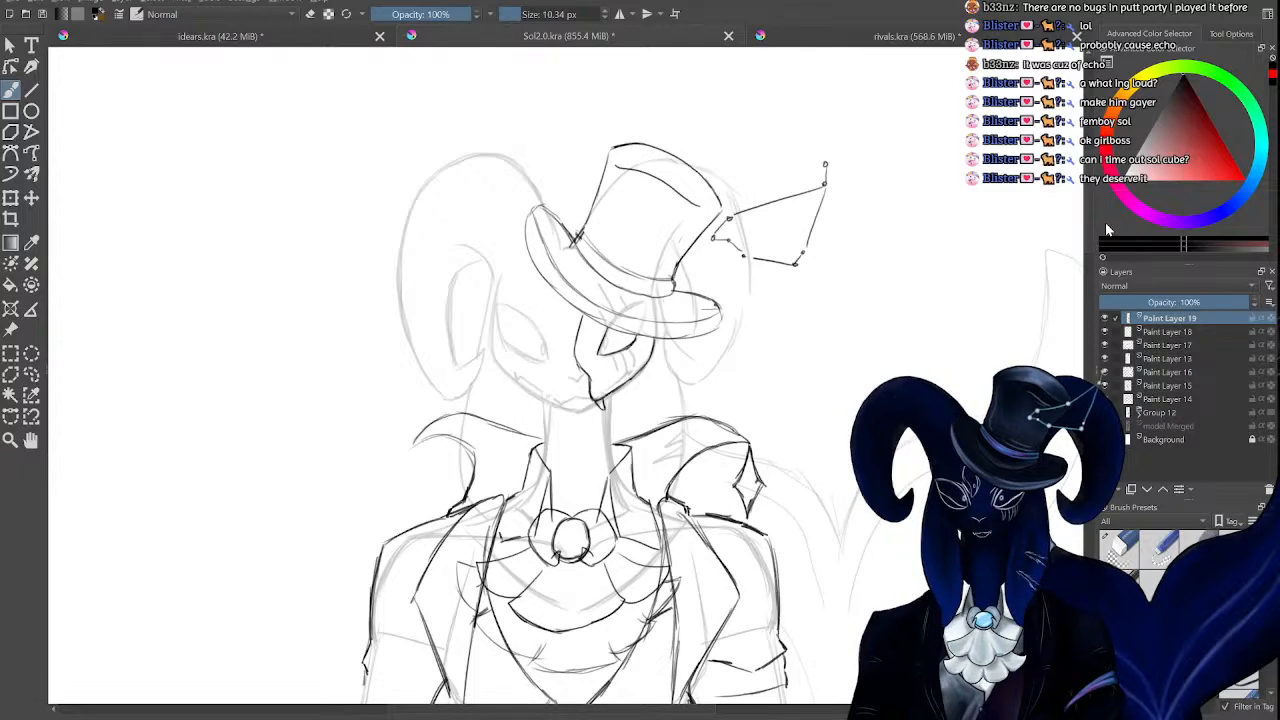
scroll(1064, 303, "down", 10)
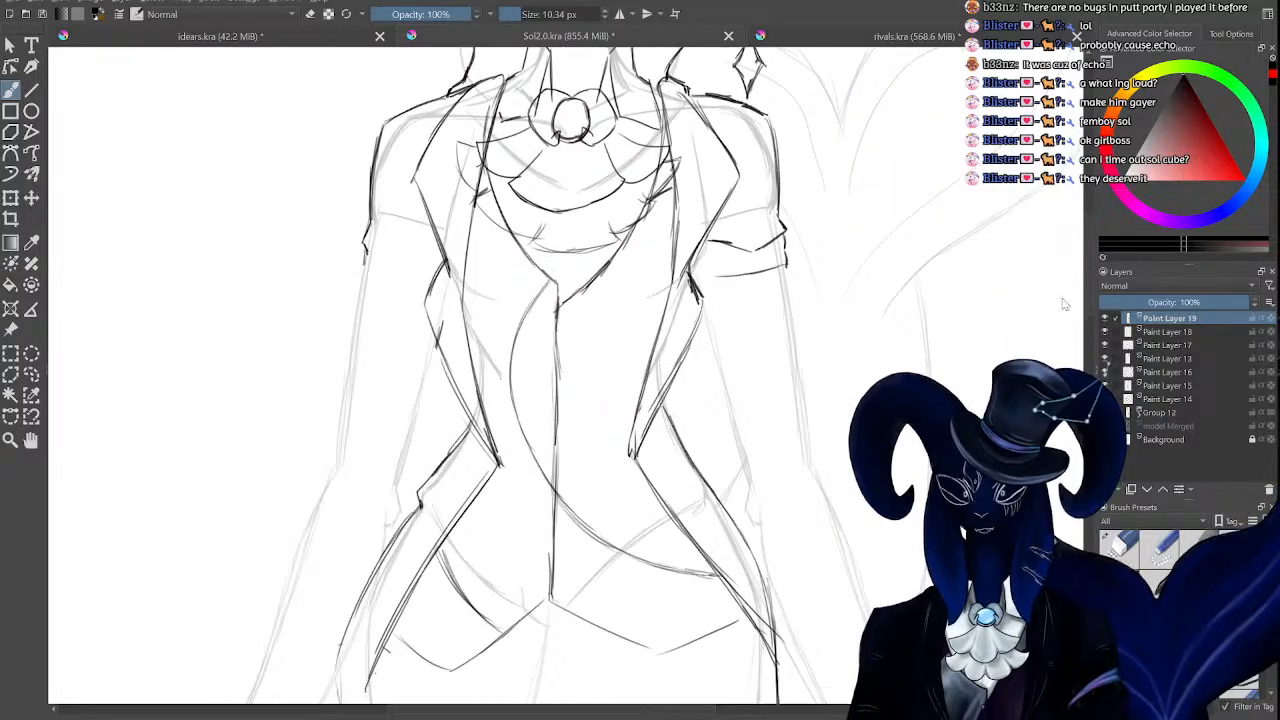
scroll(1063, 303, "up", 2)
key("plus")
key("plus")
key("minus")
Examine the jacket, bare forearms and hat against the upper body and the wider figure.
key("minus")
key("minus")
scroll(1056, 305, "down", 3)
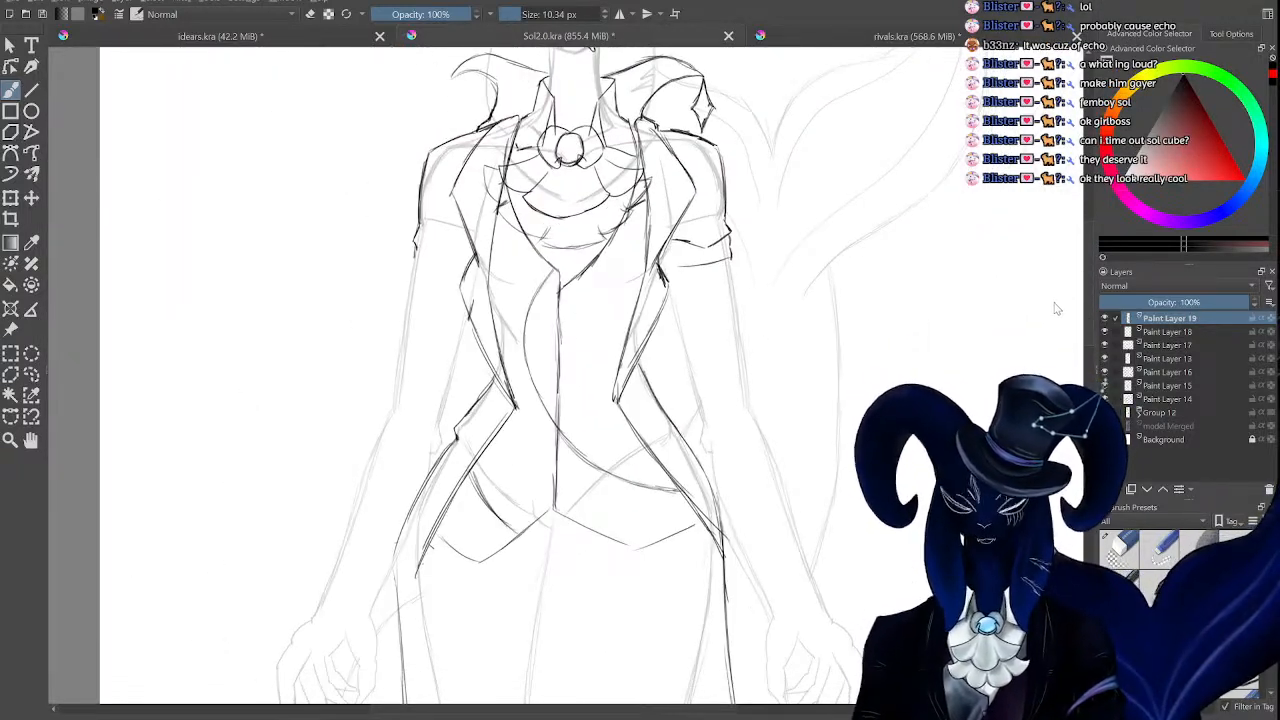
scroll(1055, 306, "up", 4)
key("minus")
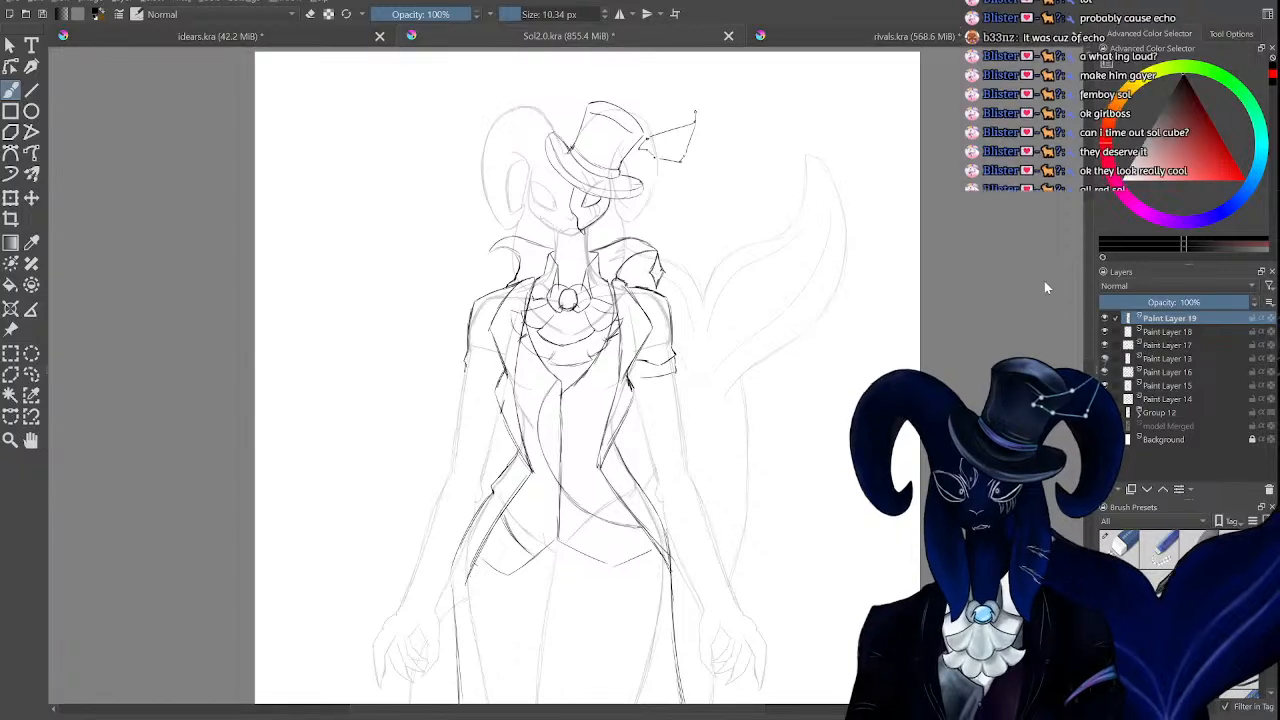
key("plus")
key("minus")
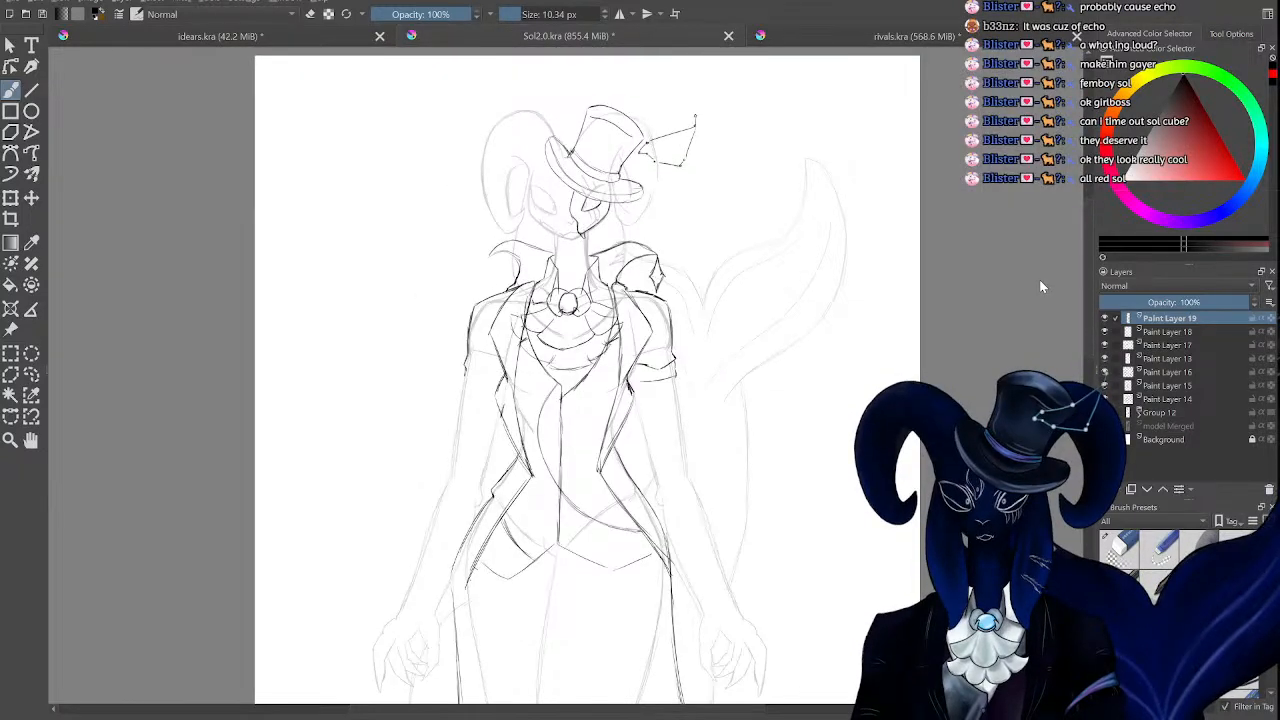
scroll(1040, 272, "up", 1)
key("minus")
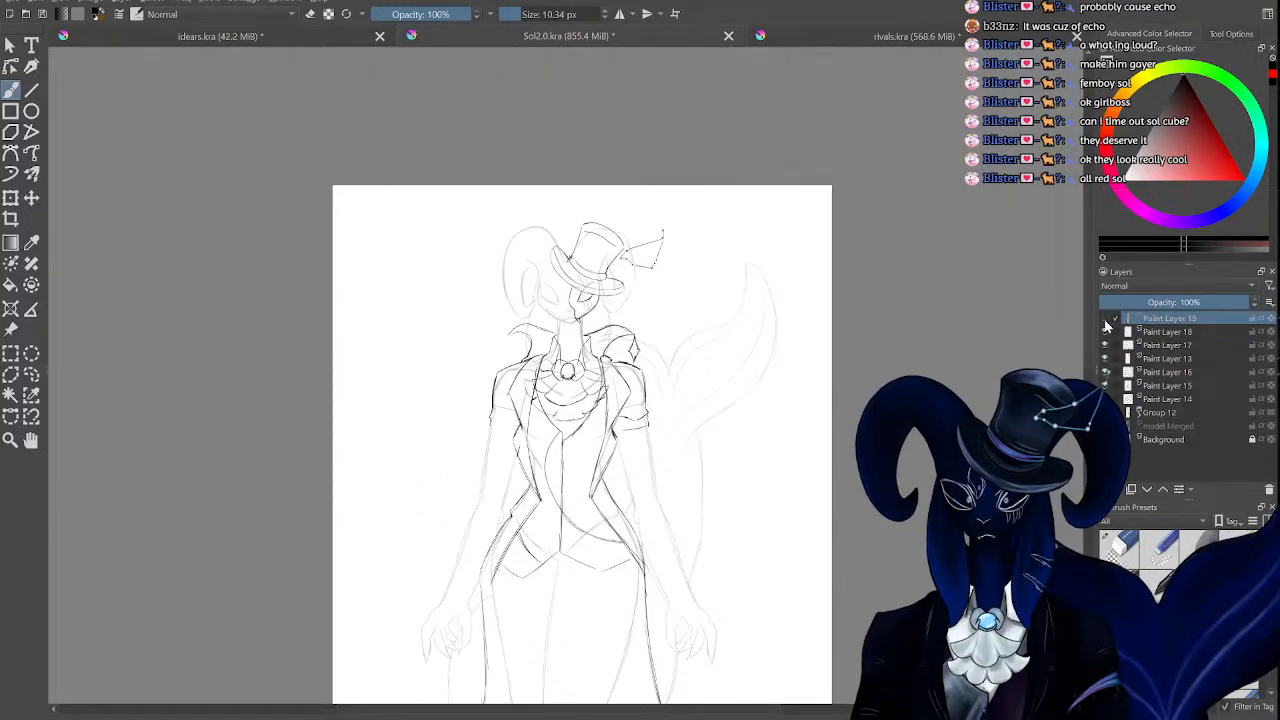
Add a new paint layer directly below Group 12 and switch the painting colour to red.
left_click(1181, 432)
key("Insert")
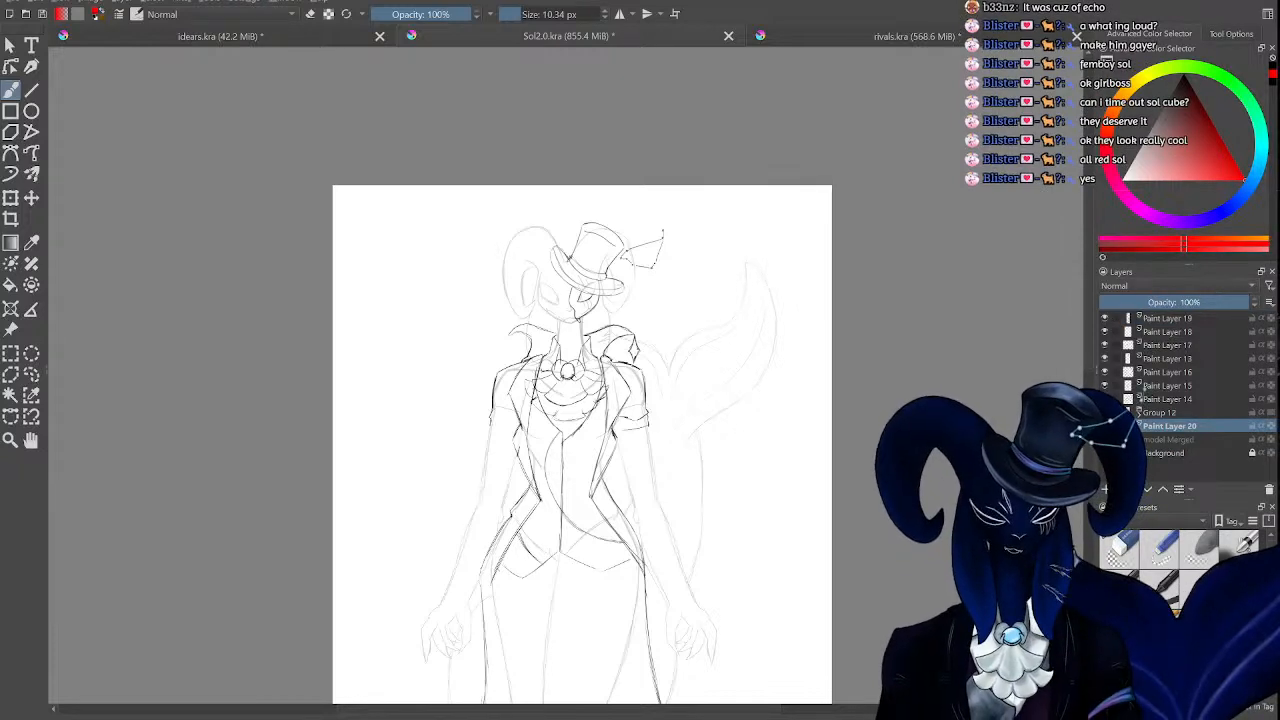
key("minus")
key("plus")
key("plus")
key("plus")
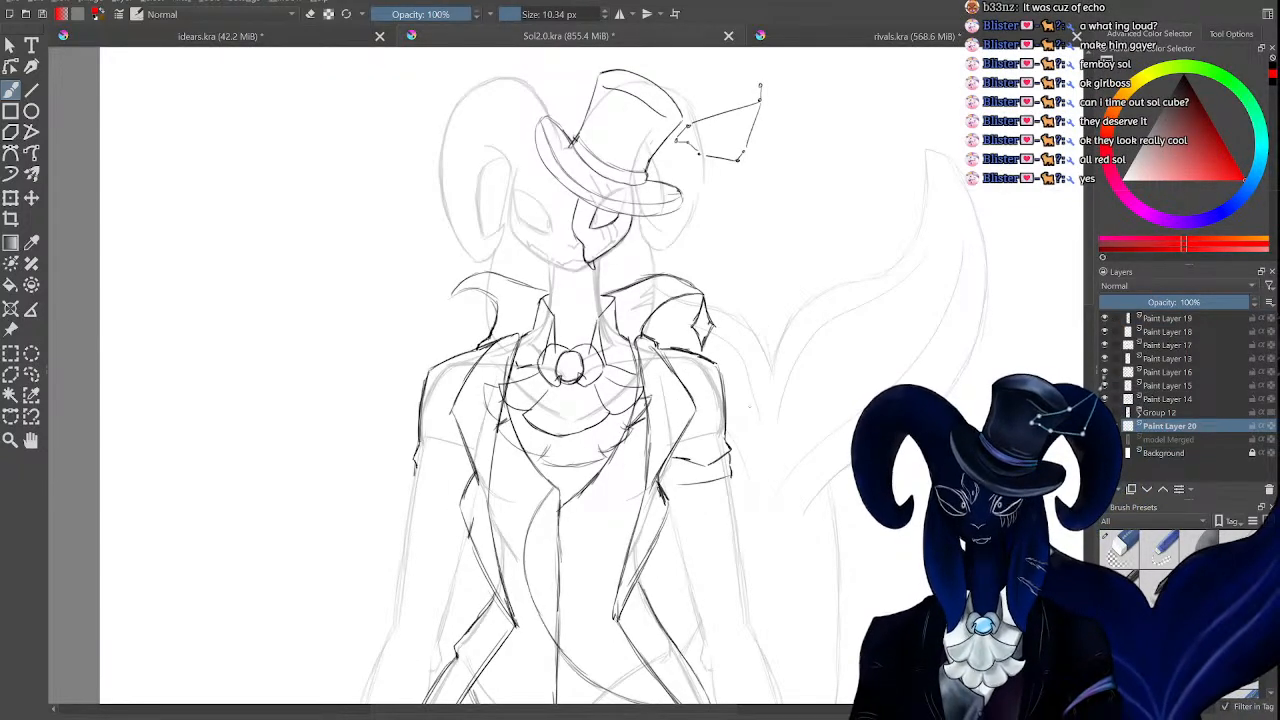
key("minus")
key("minus")
key("minus")
key("minus")
key("plus")
key("plus")
key("plus")
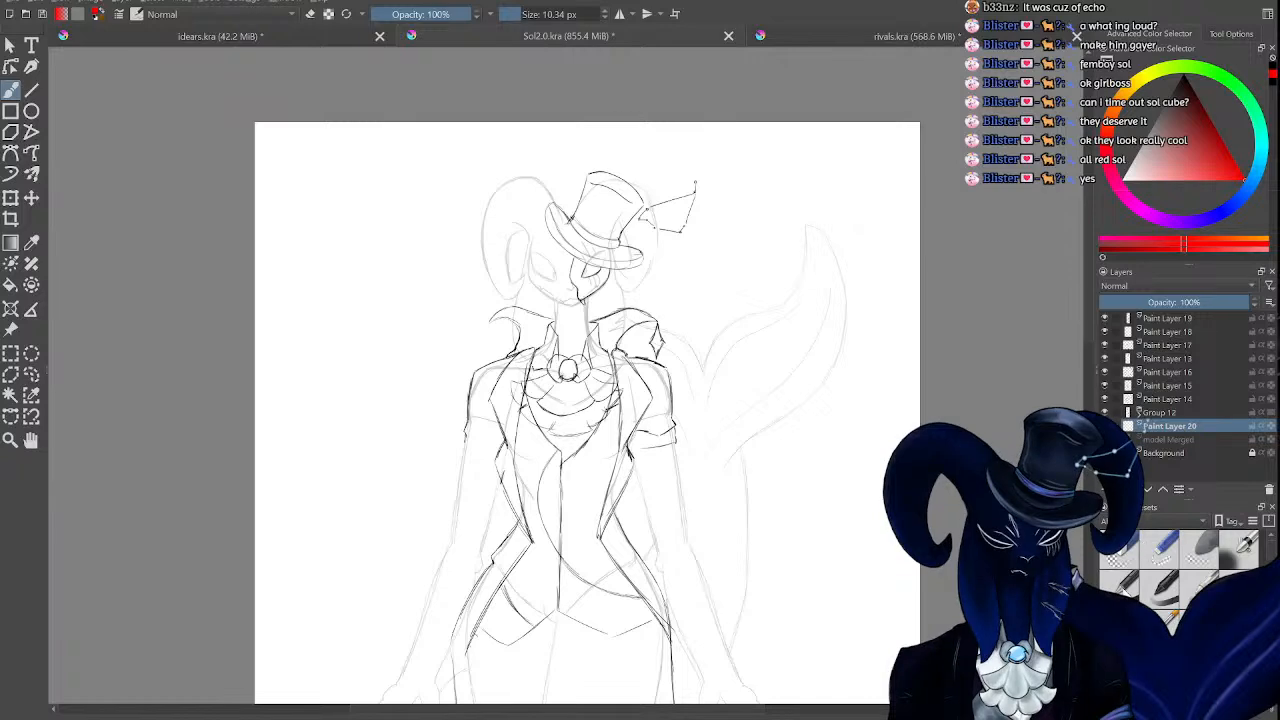
Scribble solid red over the face with the 40 px brush and check it from farther away.
left_click(1121, 585)
left_click_drag(555, 248, 582, 240)
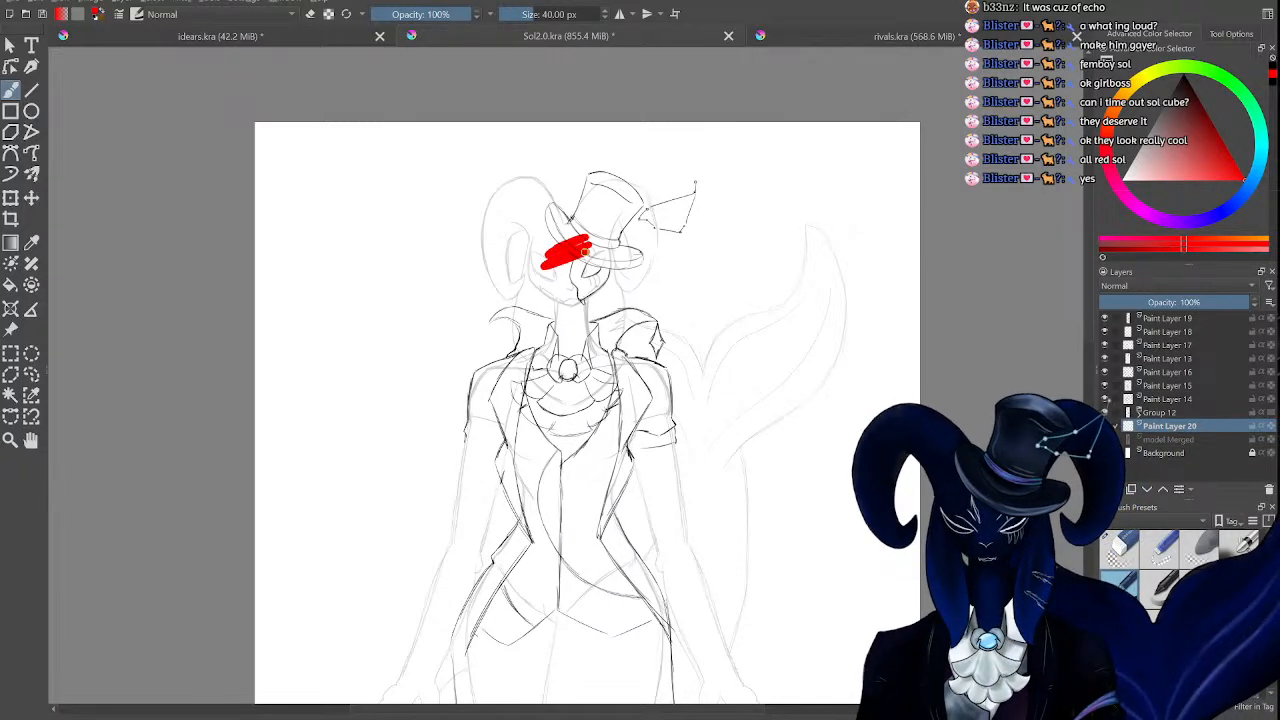
key("minus")
key("minus")
key("minus")
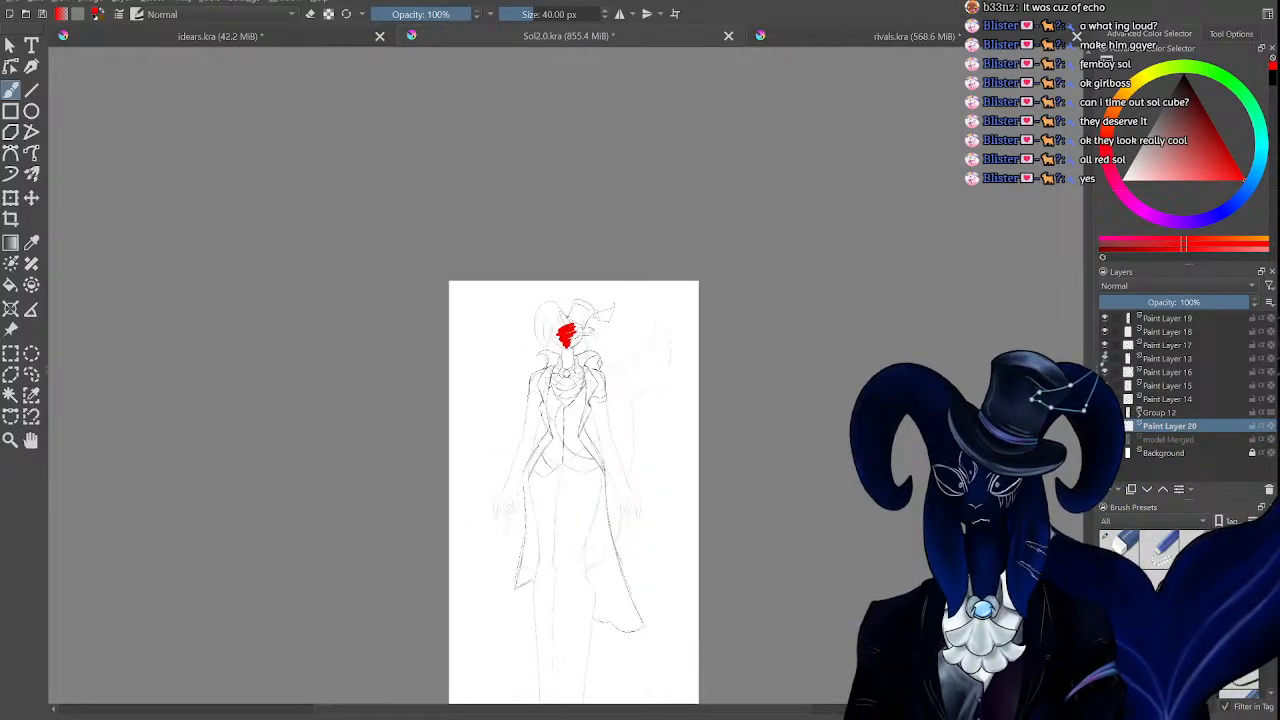
Undo the red scribble over the face.
key("plus")
key("plus")
key("plus")
key("plus")
key("ctrl+z")
Delete the layer used for the red scribble and add a fresh paint layer below Group 12.
key("minus")
key("minus")
key("minus")
key("minus")
key("minus")
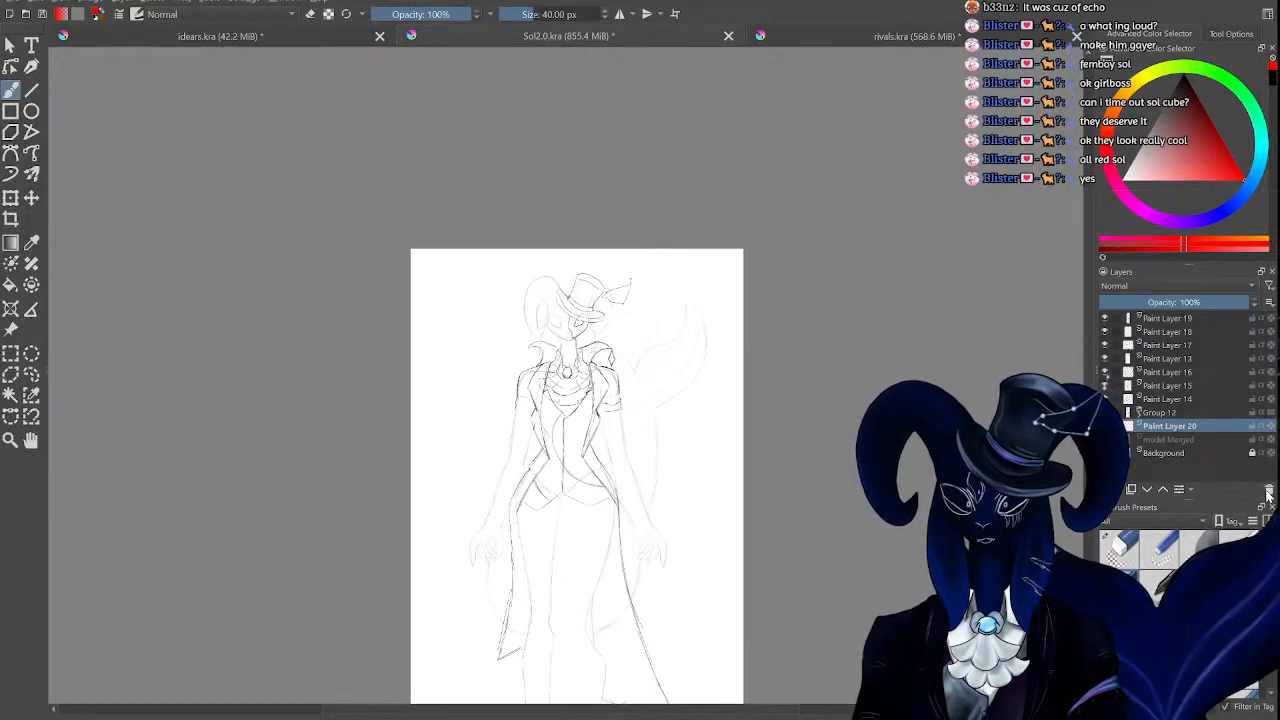
left_click(1268, 492)
left_click(1107, 492)
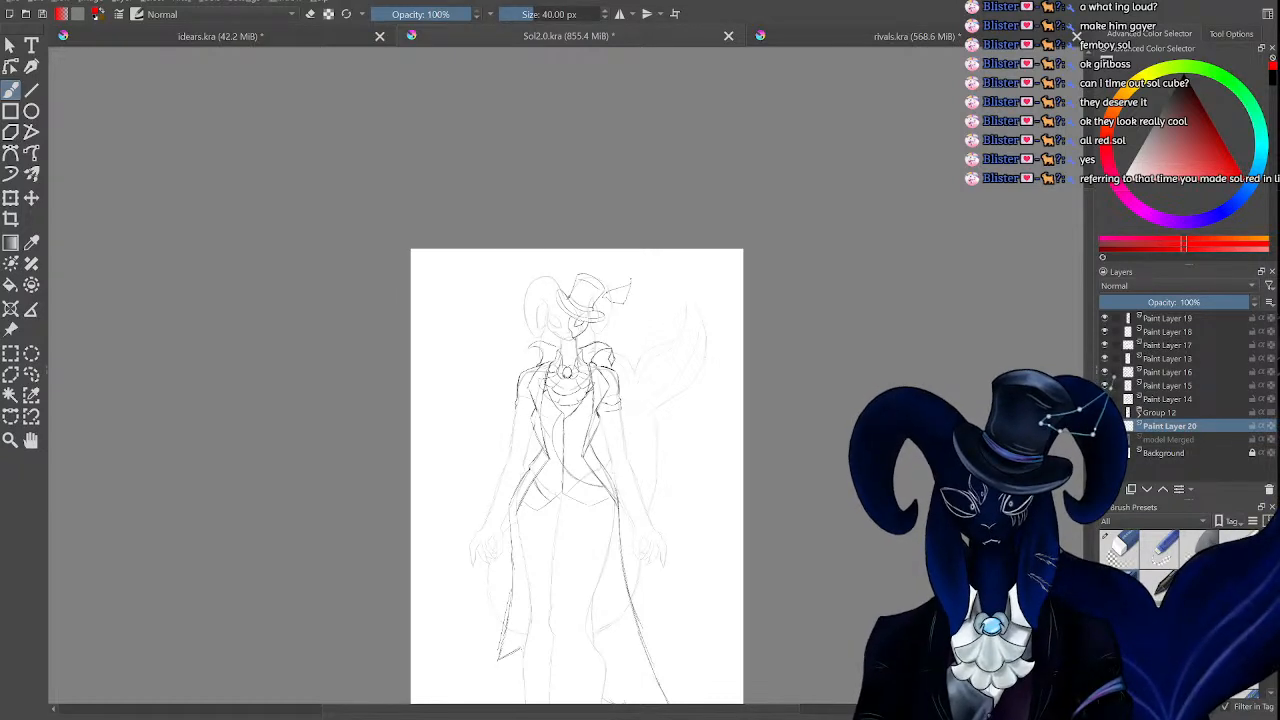
Switch to the browser and examine the white fur armour sets, both as full figures and close up.
key("alt+Tab")
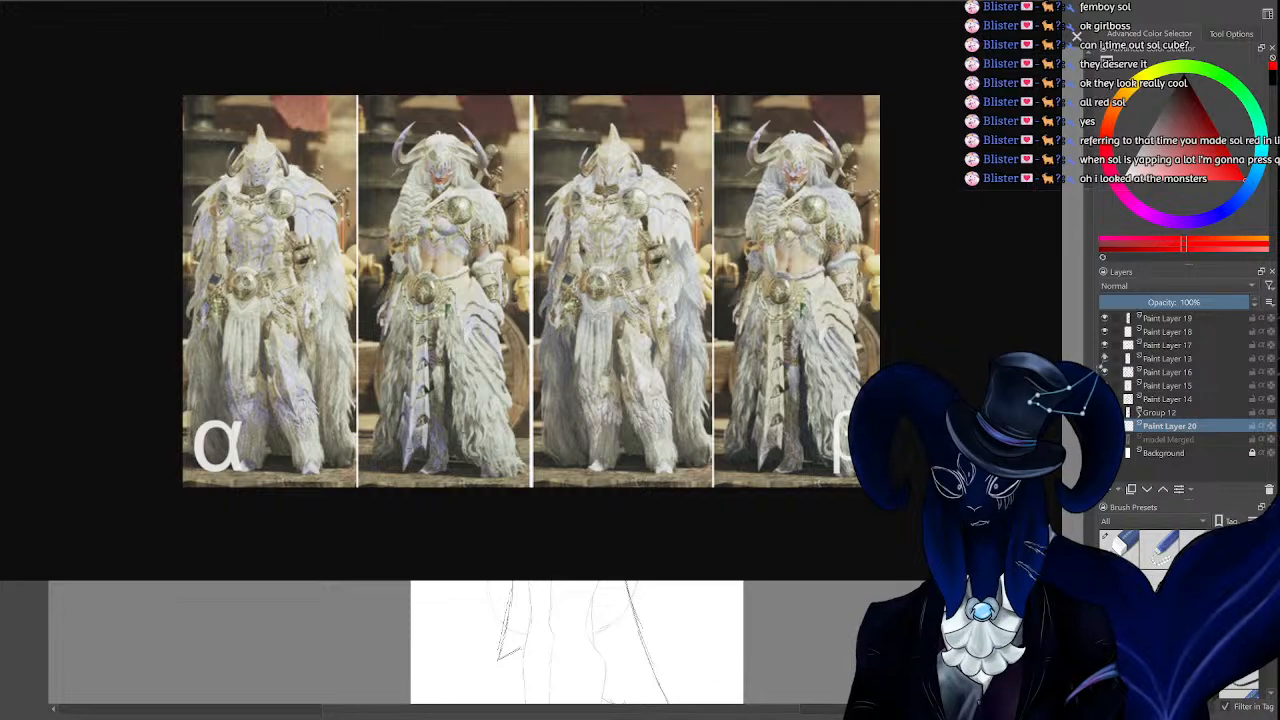
key("Right")
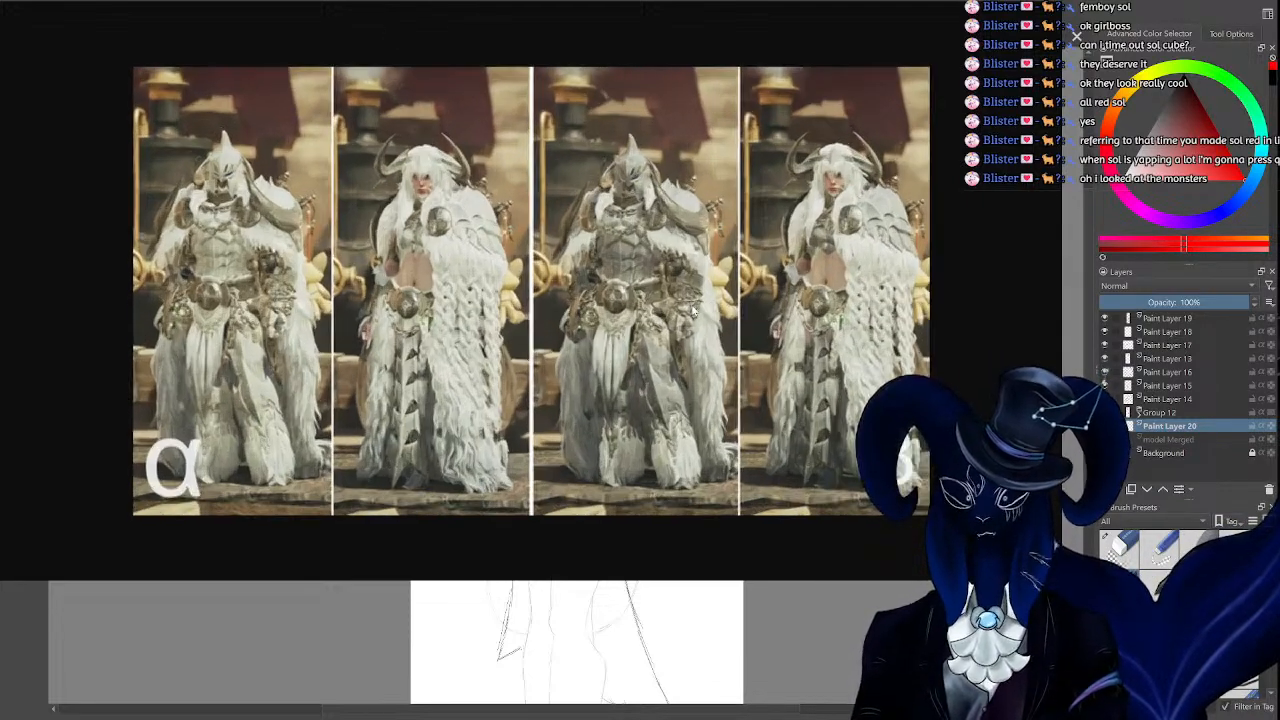
left_click(693, 312)
scroll(224, 377, "down", 3)
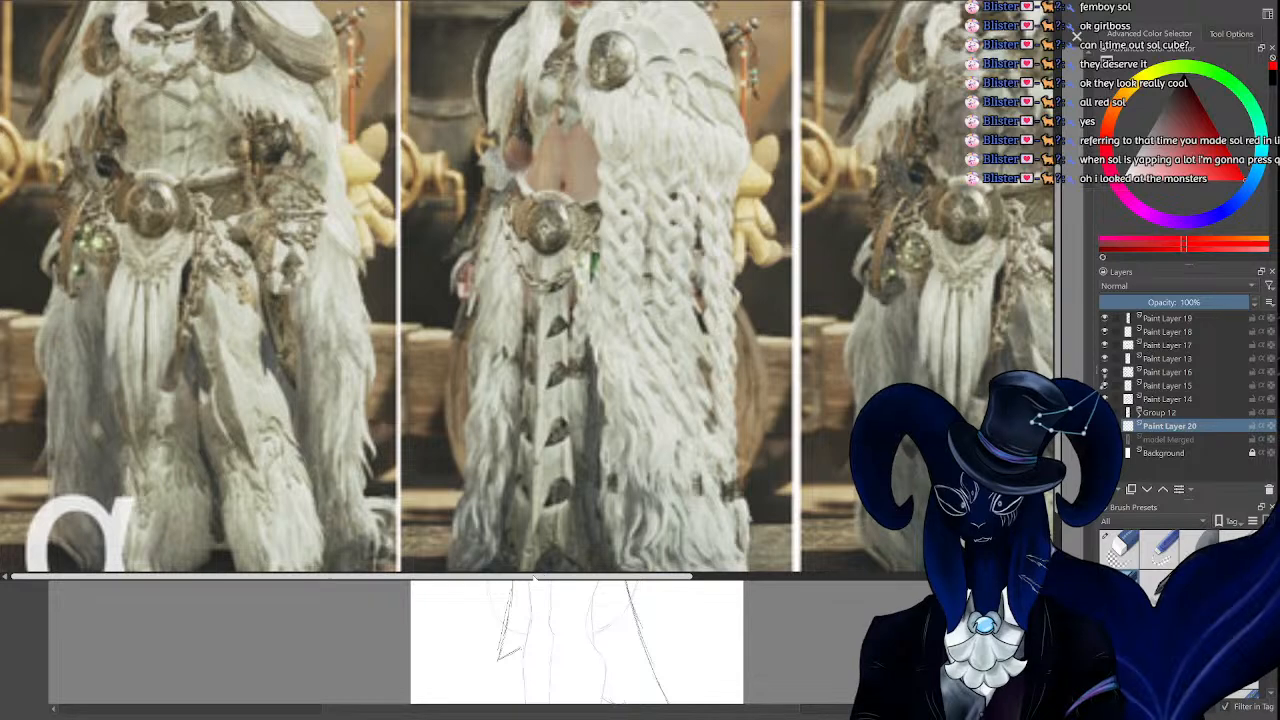
scroll(266, 317, "up", 3)
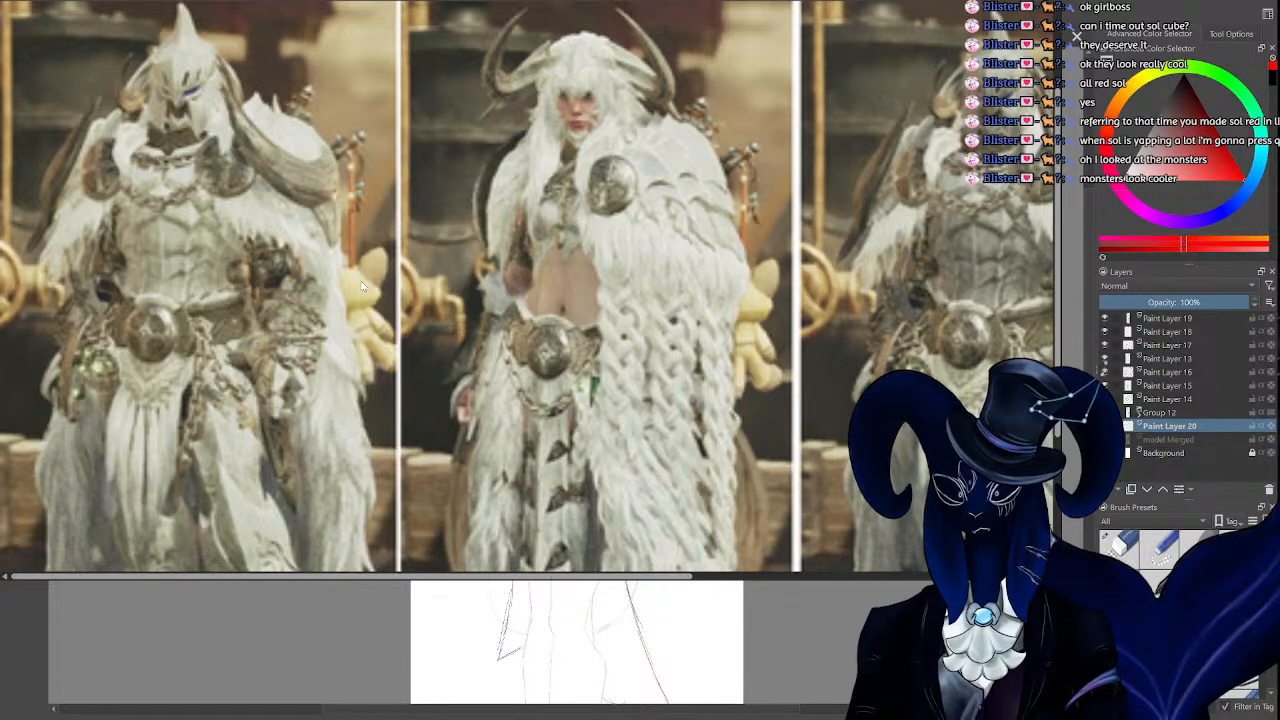
scroll(363, 292, "down", 2)
scroll(363, 292, "down", 2)
scroll(363, 292, "up", 1)
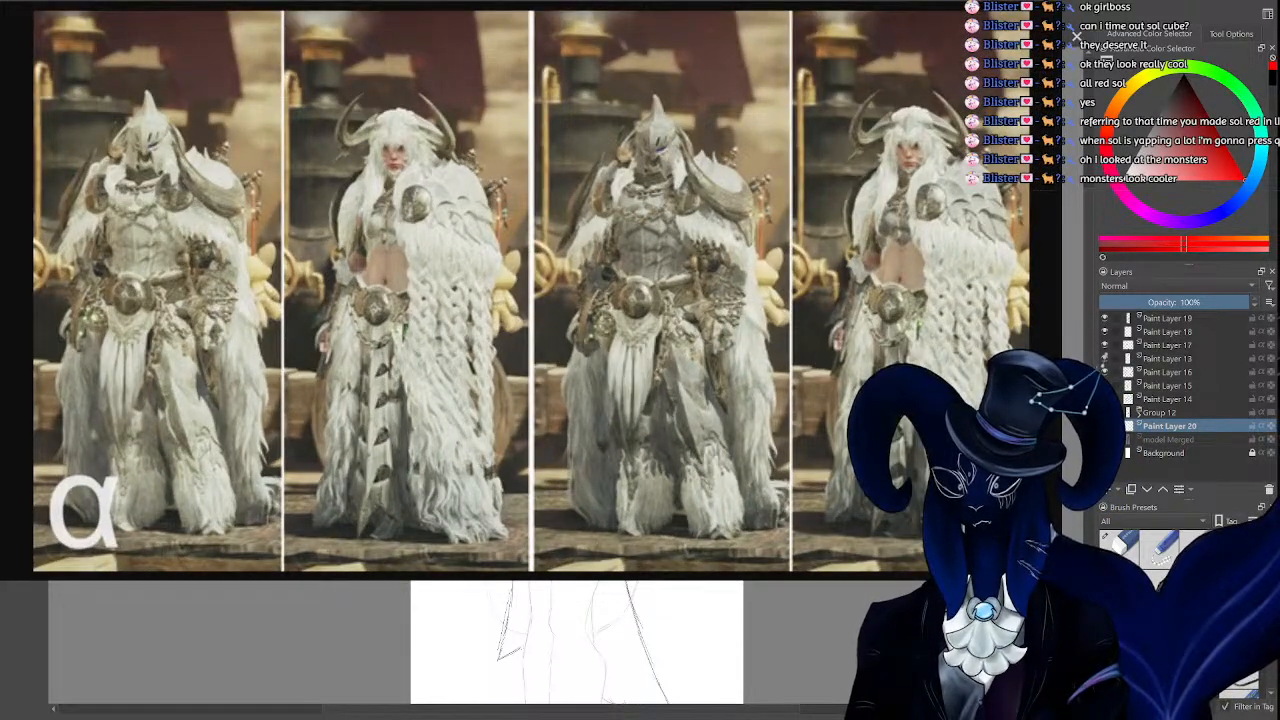
Return to the Arkveld image results, view the monster artwork enlarged and switch back to Krita.
key("ctrl+w")
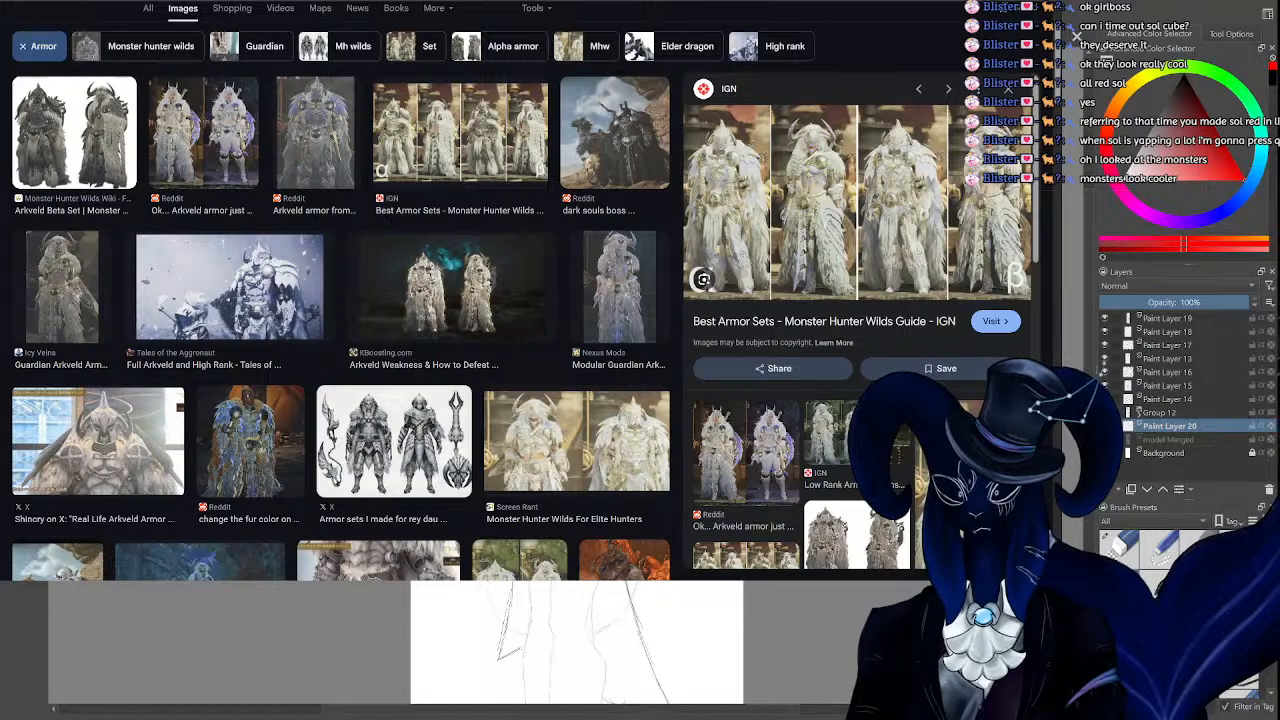
key("alt+Left")
key("alt+Left")
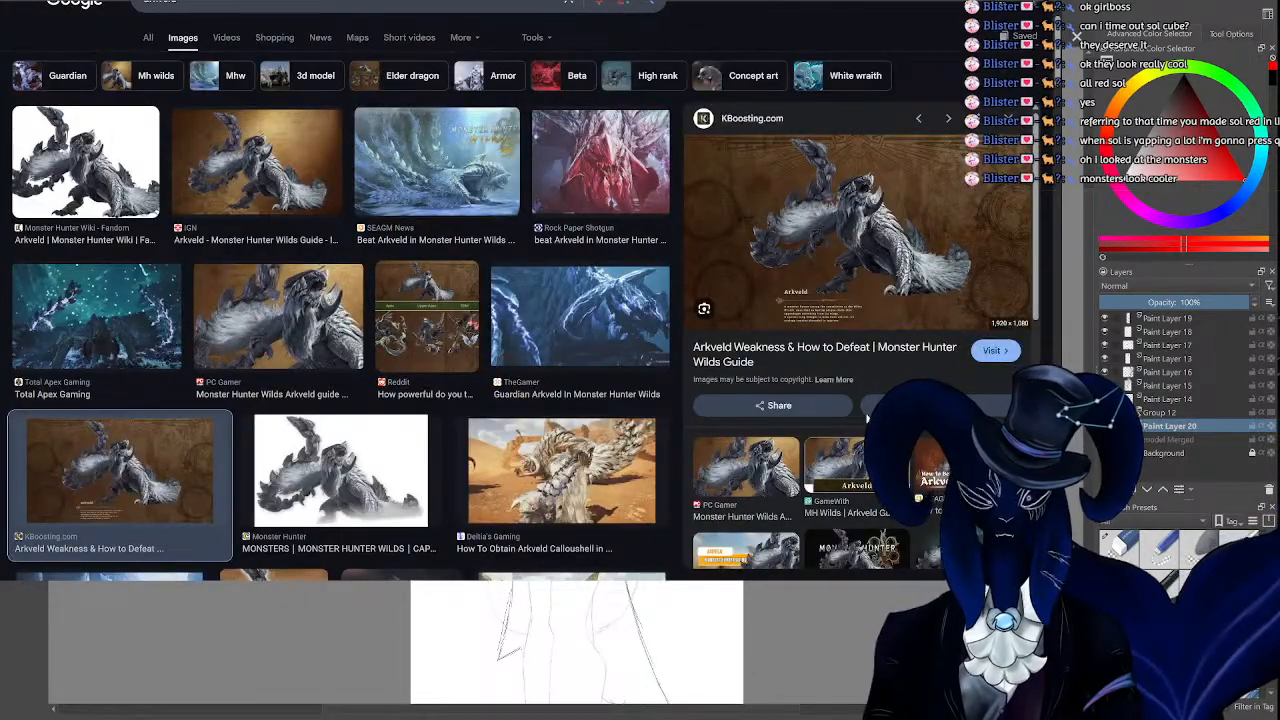
key("ctrl+Tab")
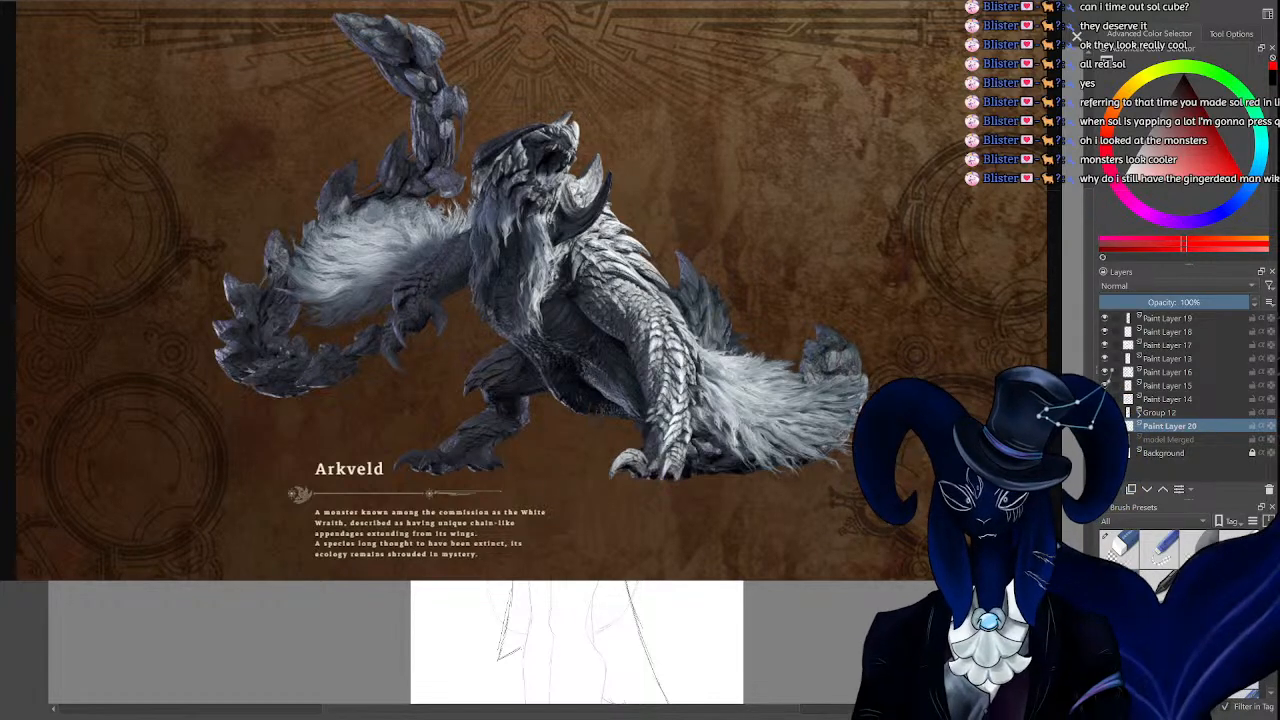
key("alt+Tab")
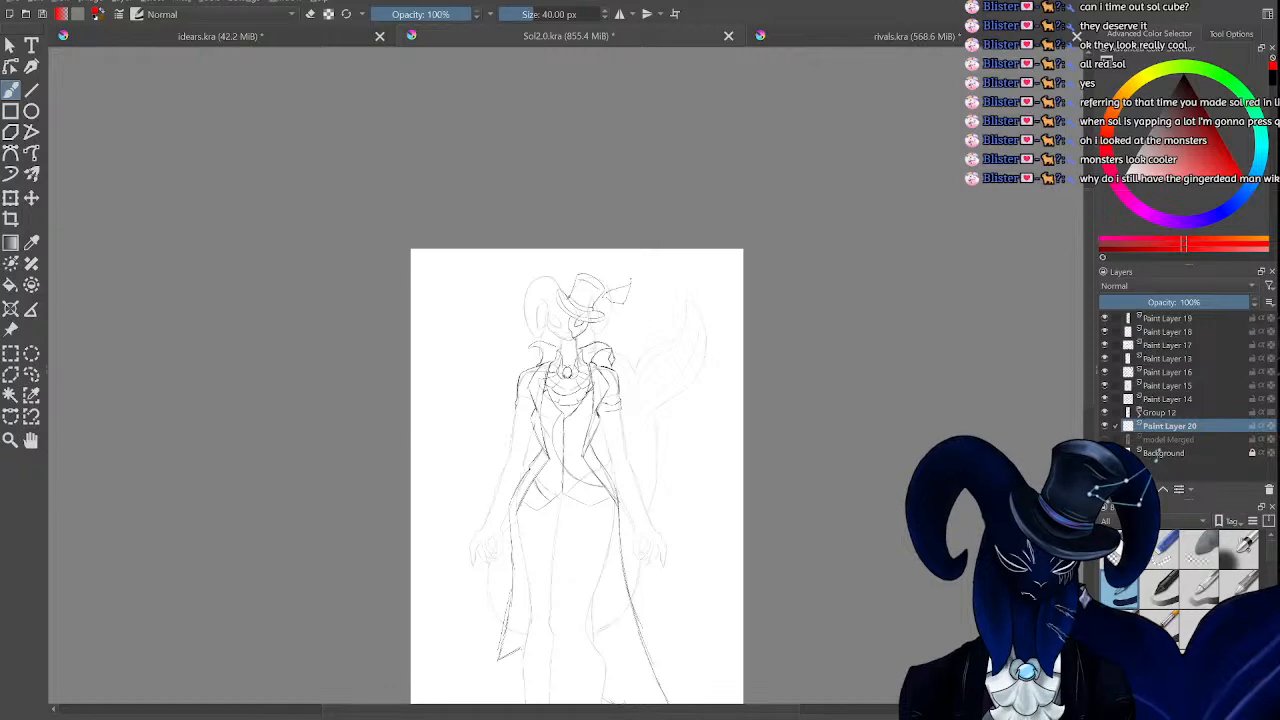
Move Paint Layer 20 to the top of the layer stack.
left_click_drag(1087, 248, 1108, 302)
key("ctrl+minus")
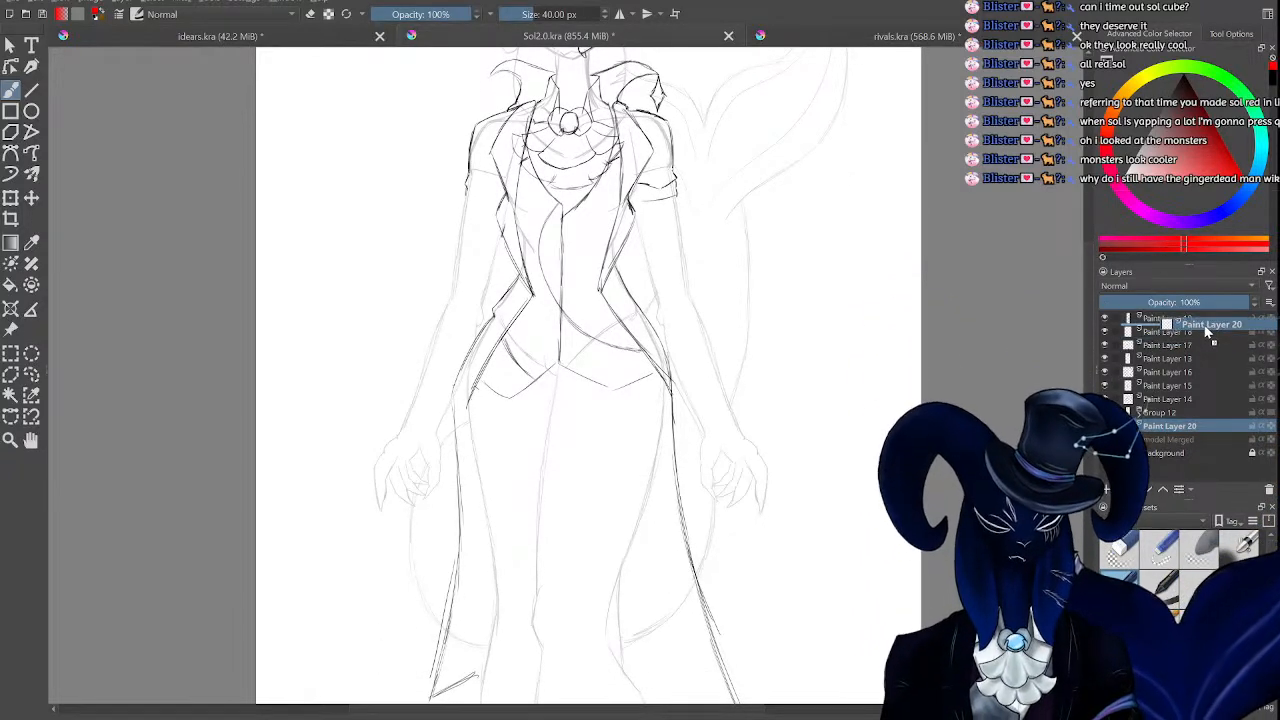
left_click_drag(1205, 320, 1204, 320)
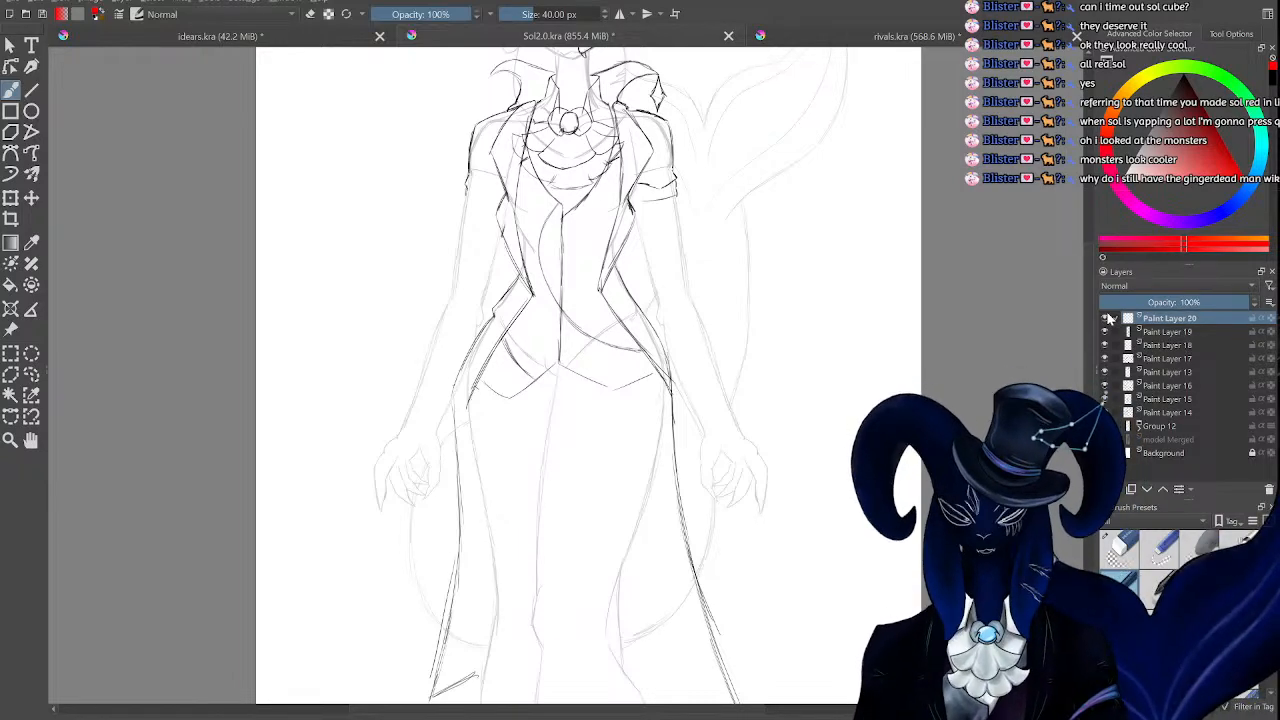
Switch to the 10.34 px sketching brush for work on the forearm beside the jacket tail.
left_click_drag(661, 711, 715, 704)
scroll(650, 470, "down", 1)
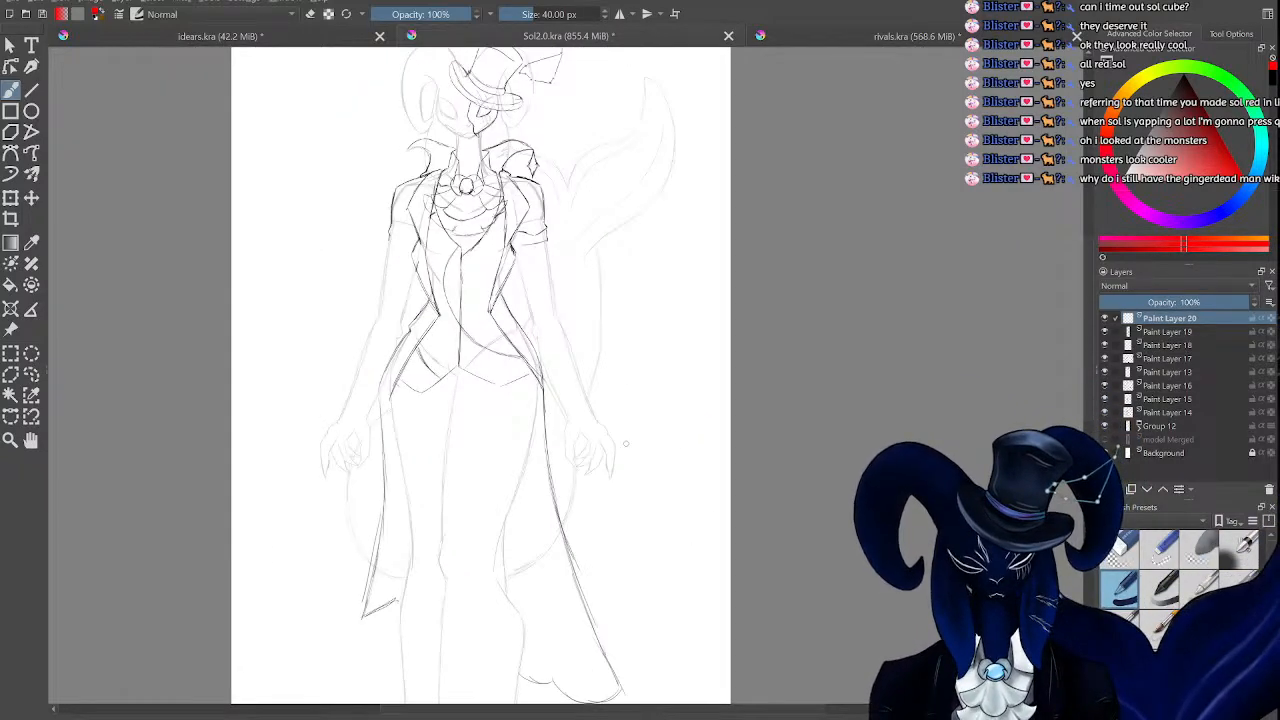
scroll(640, 440, "up", 3)
key("e")
key("e")
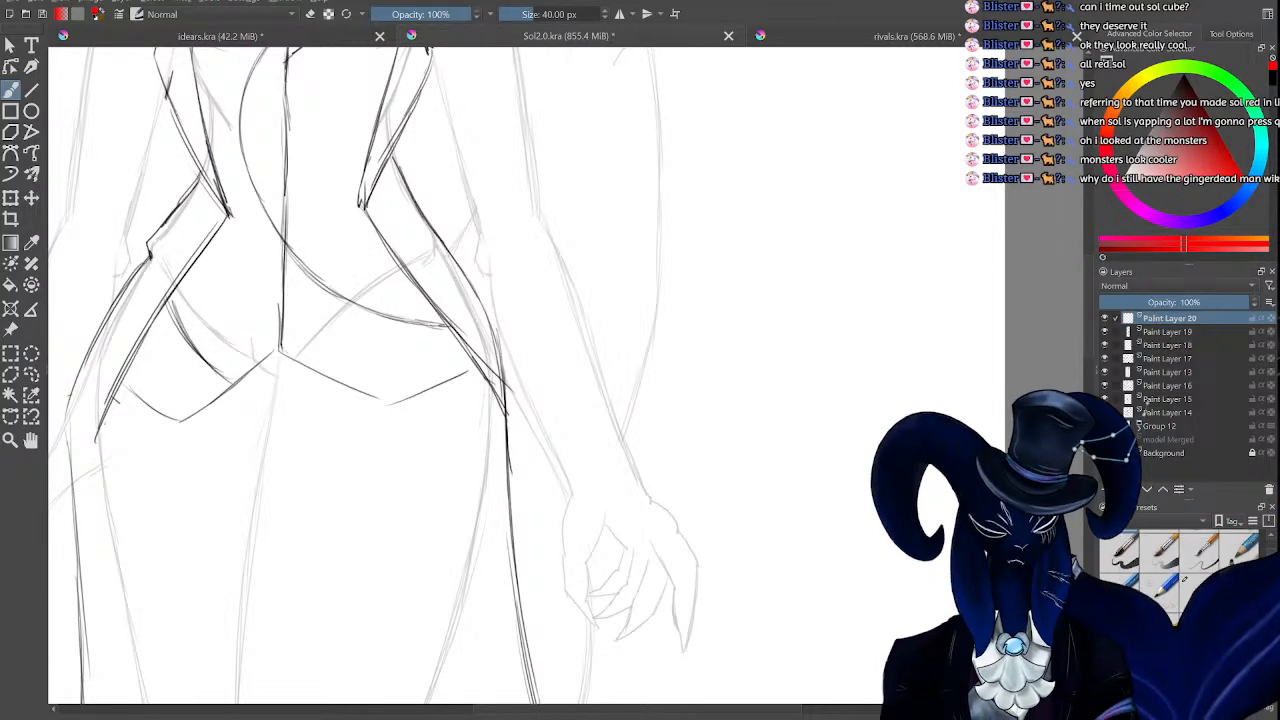
left_click(520, 14)
key("ctrl+plus")
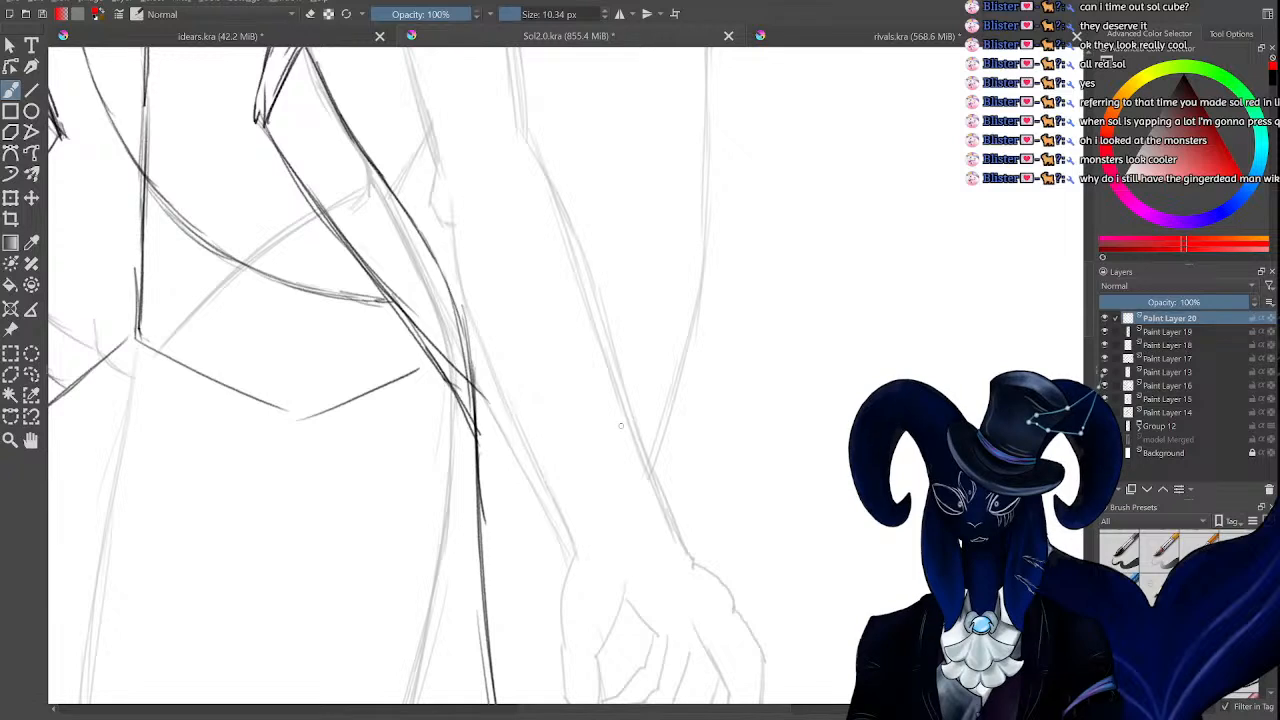
Try a red stroke beside the wrist, undo it and reset the painting colour to black.
left_click_drag(683, 395, 716, 472)
key("ctrl+z")
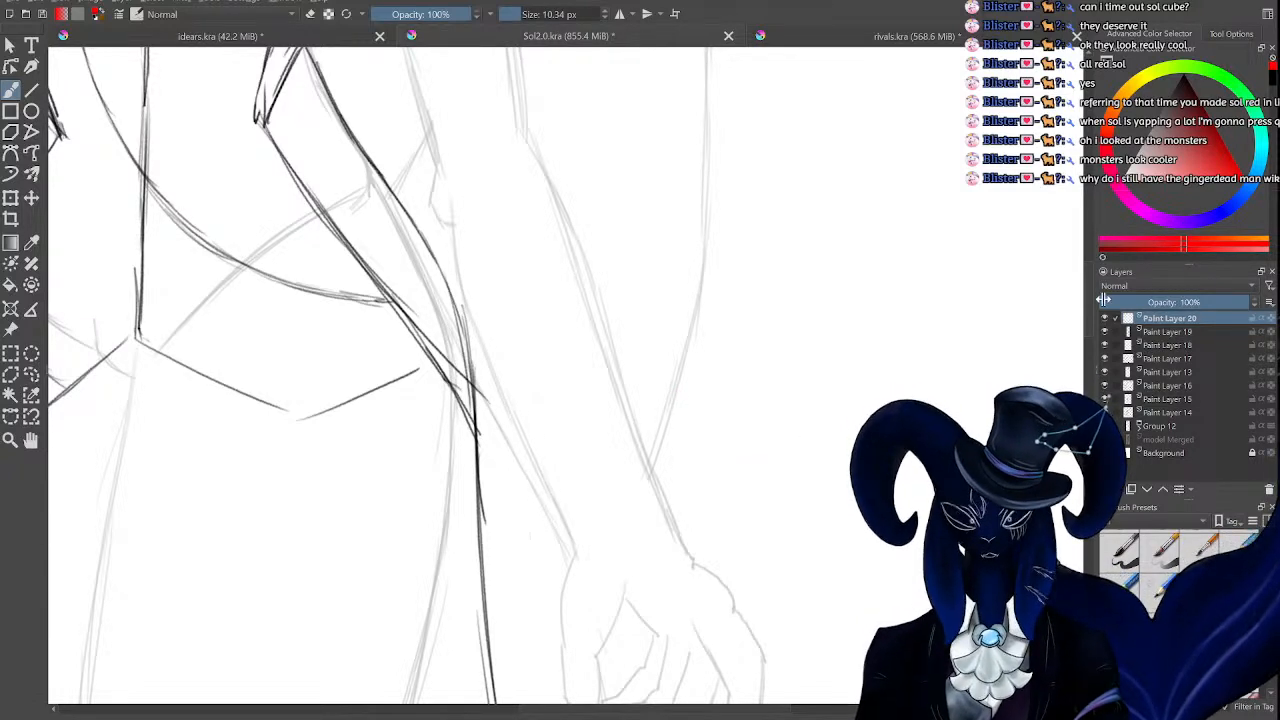
key("d")
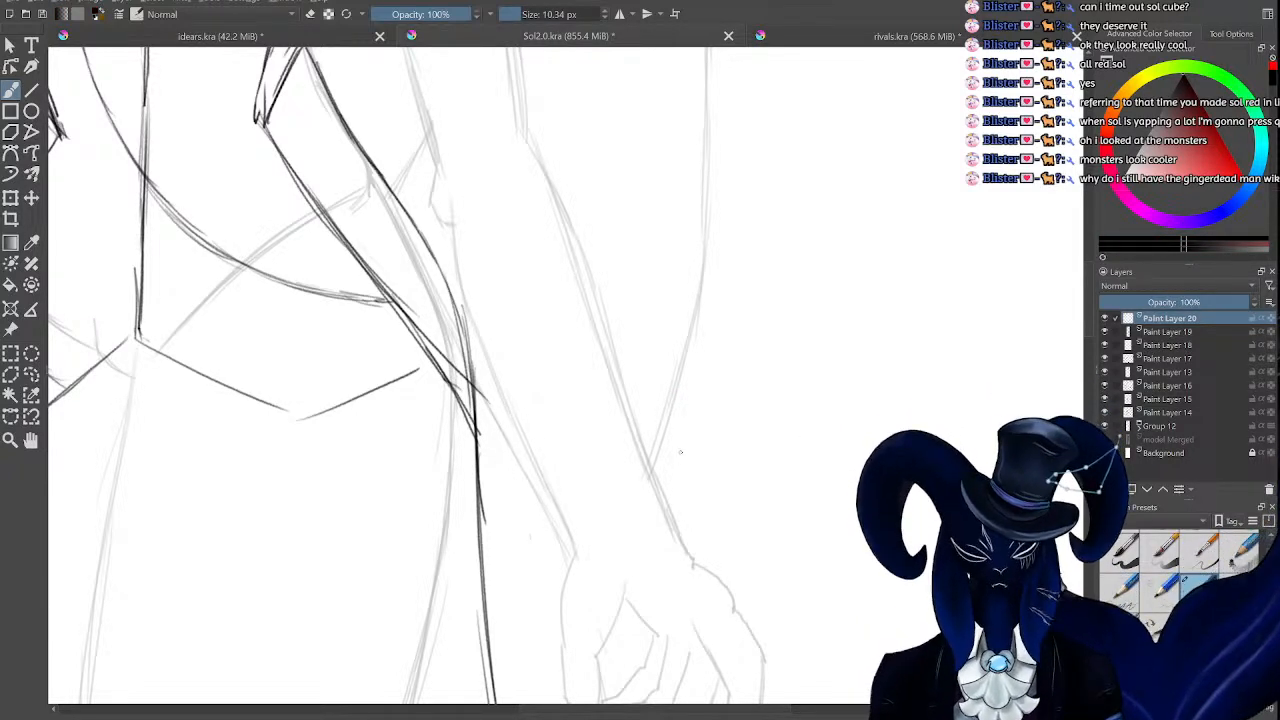
Try sketching a loose cuff standing off the wrist and undo its strokes.
mouse_move(681, 452)
left_mouse_down()
mouse_move(717, 553)
mouse_move(623, 581)
mouse_move(682, 570)
mouse_move(570, 580)
left_mouse_up()
key("ctrl+z")
key("ctrl+z")
key("ctrl+z")
key("ctrl+z")
key("ctrl+z")
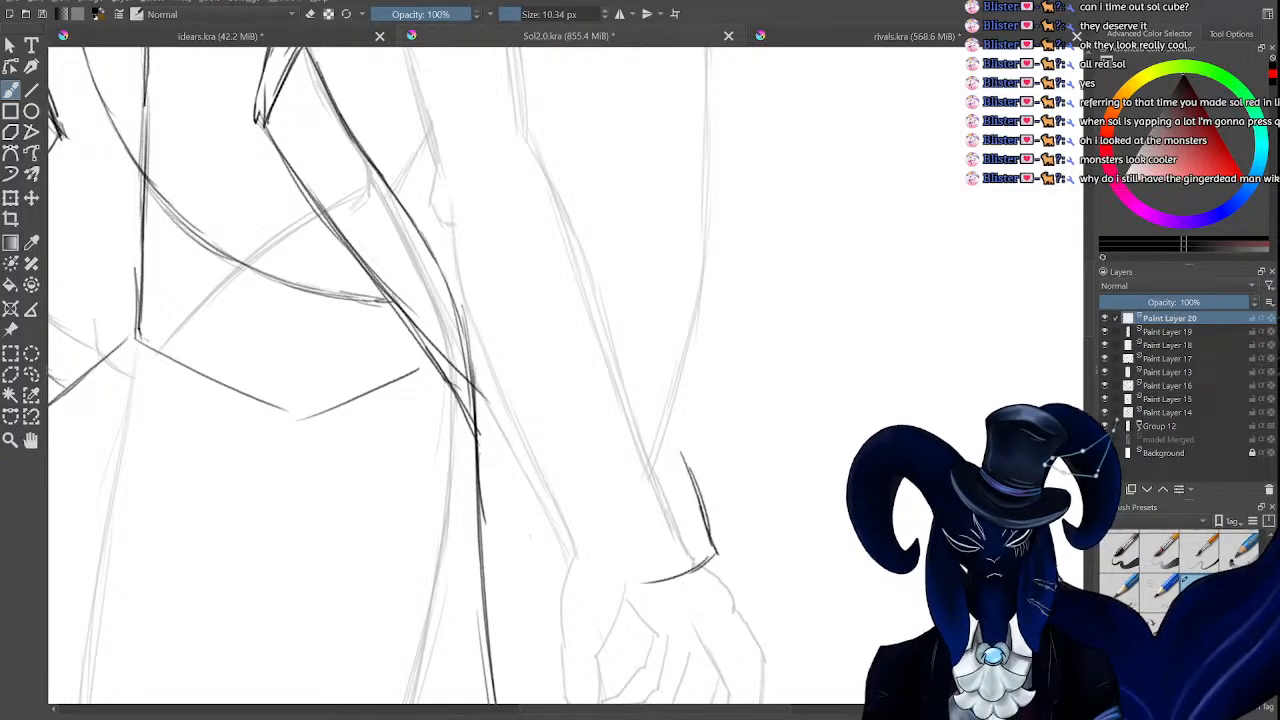
key("ctrl+z")
key("ctrl+z")
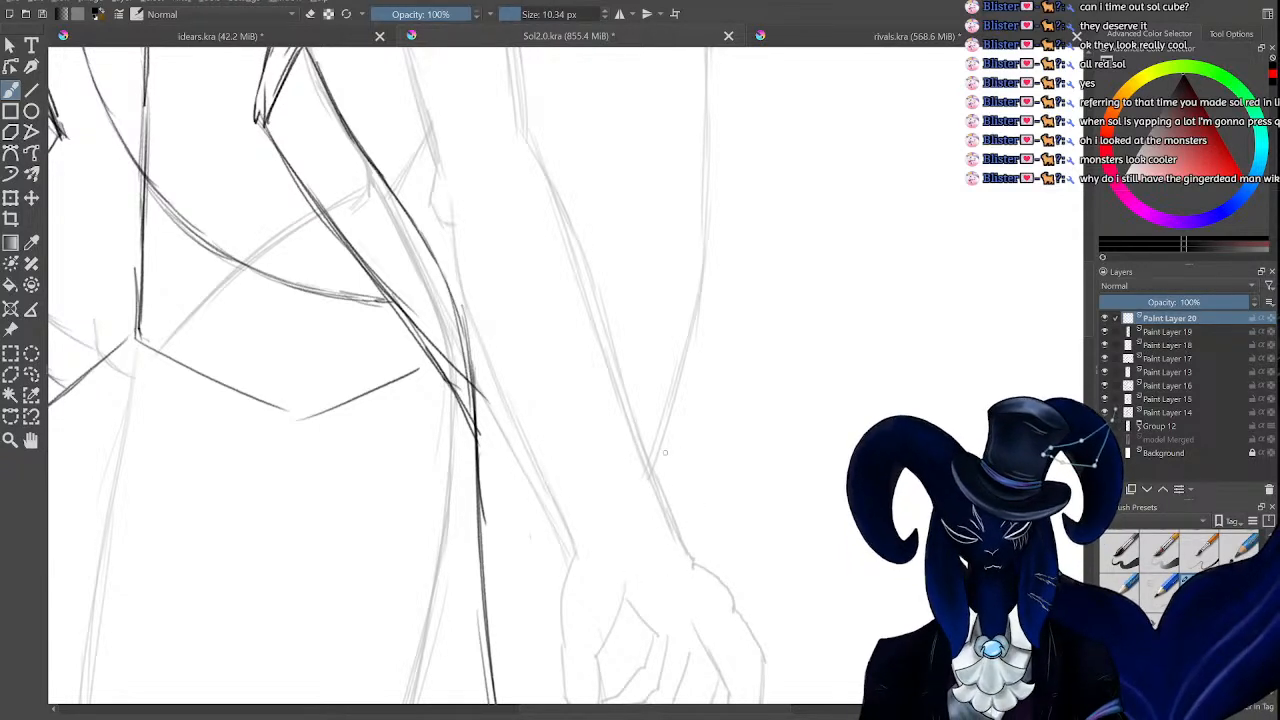
Sketch a closed band cuff around the wrist with curved upper and lower edges and slanted sides.
mouse_move(657, 441)
left_mouse_down()
mouse_move(690, 532)
mouse_move(554, 561)
mouse_move(514, 474)
left_mouse_up()
mouse_move(689, 535)
left_mouse_down()
mouse_move(665, 428)
mouse_move(549, 449)
mouse_move(516, 470)
left_mouse_up()
key("e")
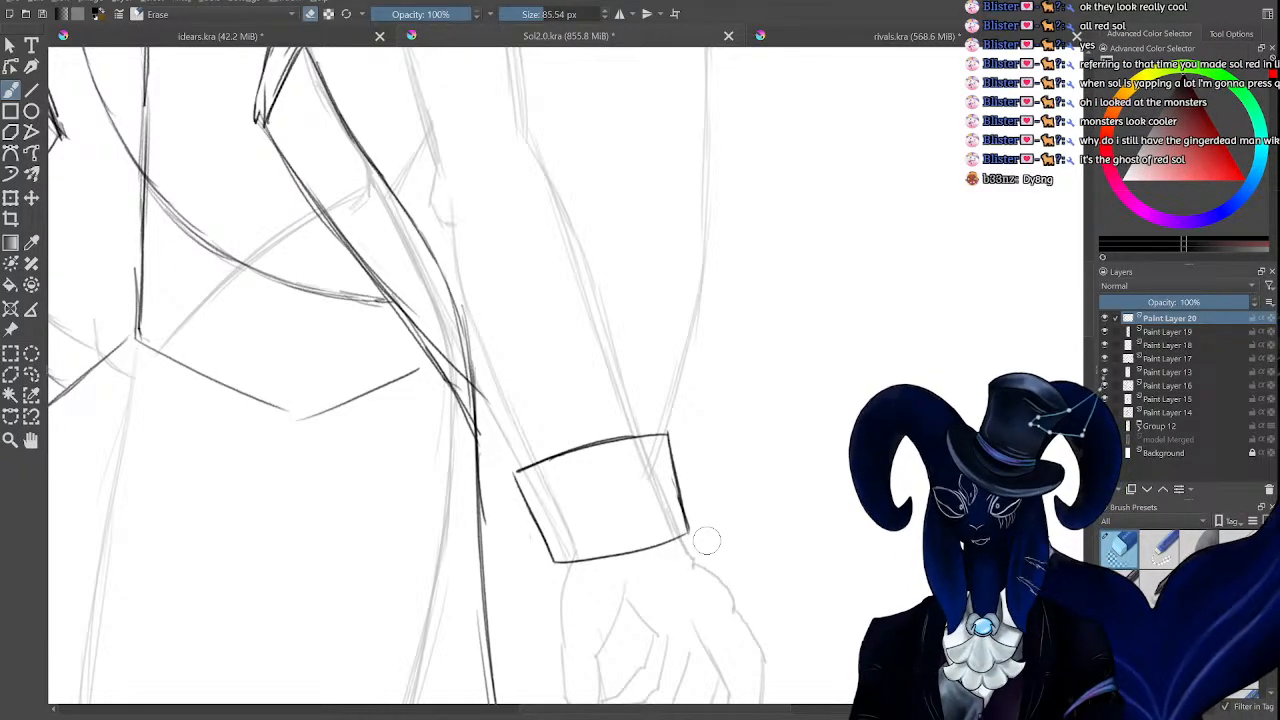
key("e")
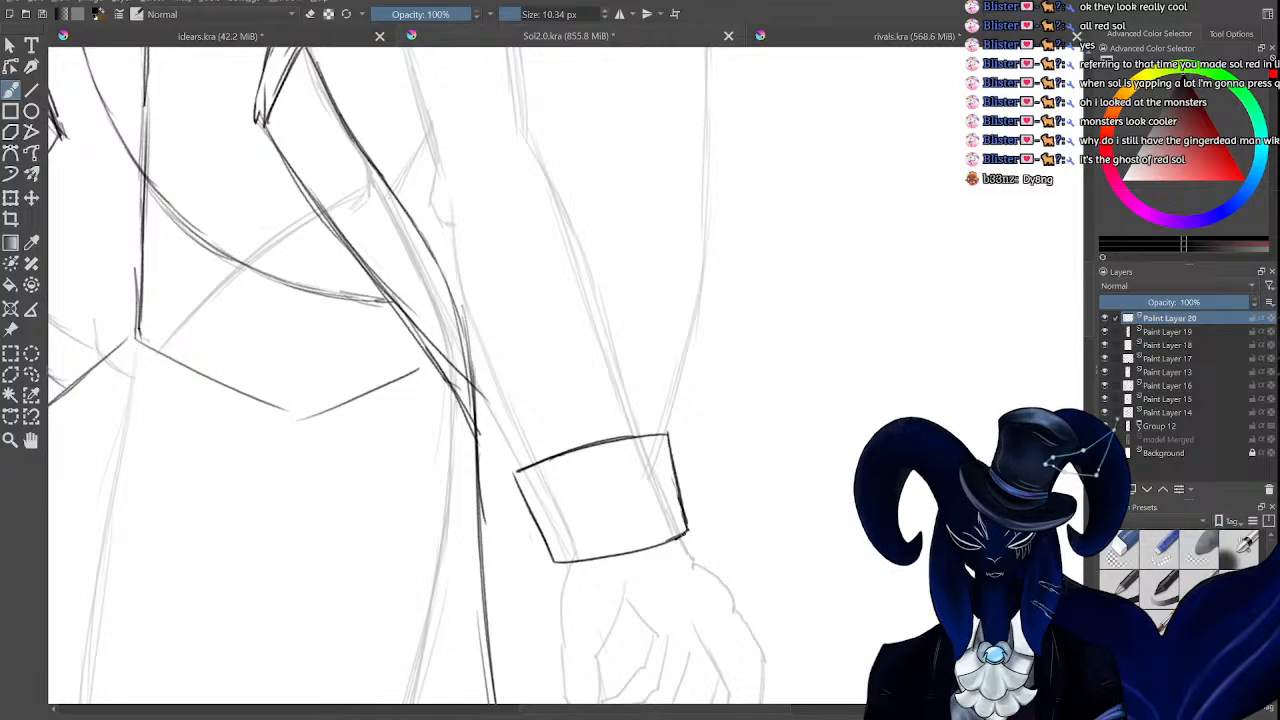
Check the band cuff from farther away and erase its side edge nearest the body with the 85.54 px eraser.
scroll(686, 534, "down", 6)
scroll(685, 494, "up", 5)
scroll(685, 494, "up", 2)
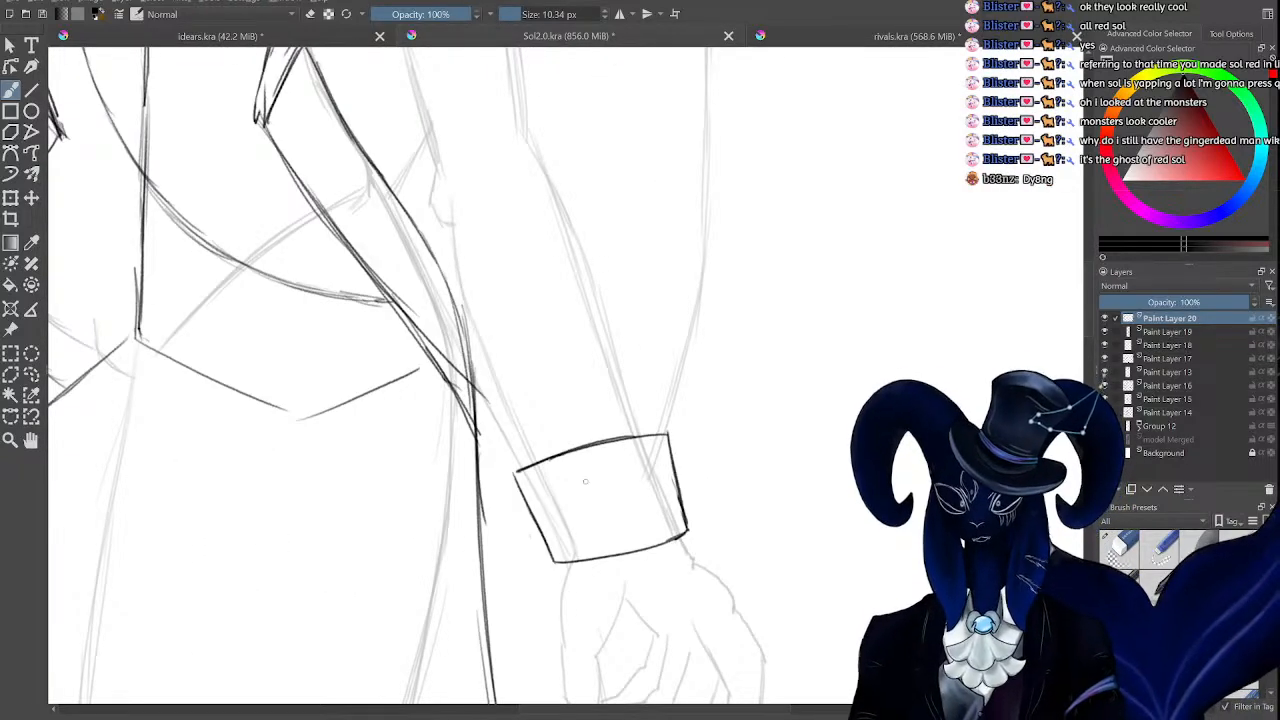
key("e")
left_click_drag(508, 476, 559, 571)
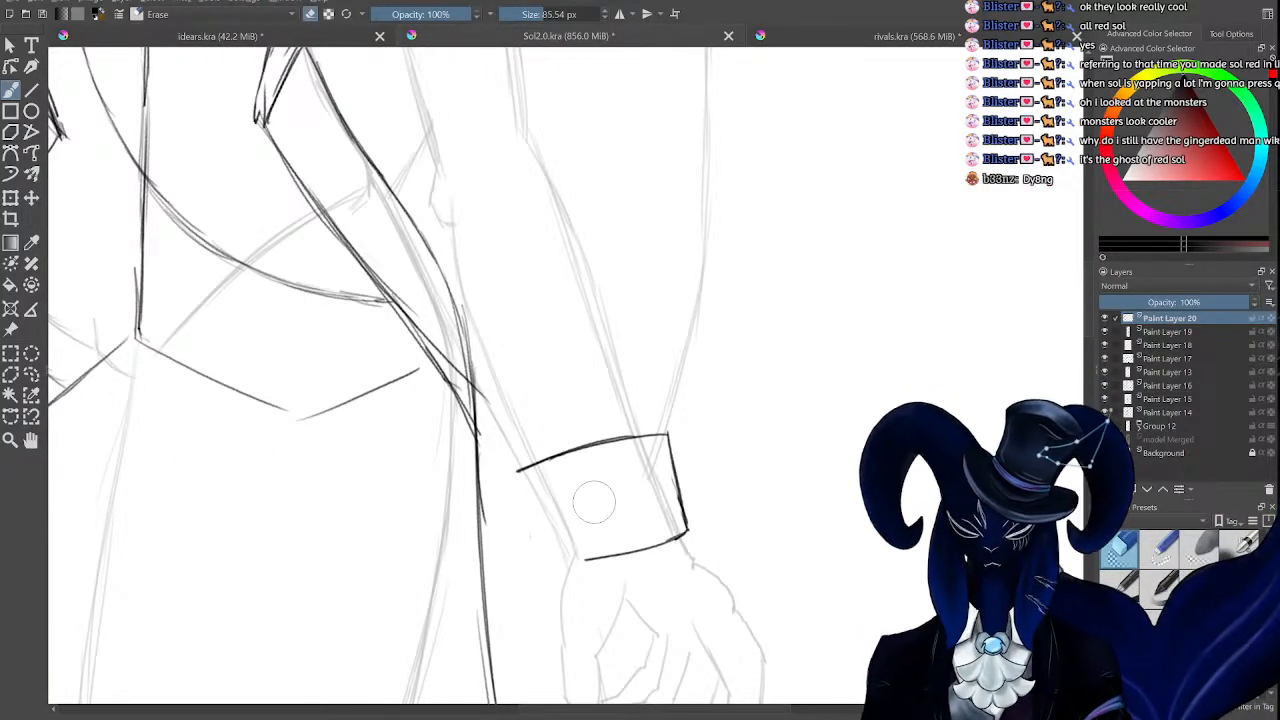
Redraw the cuff's side edge nearest the body and extend the upper and lower edges to meet it.
key("e")
left_click_drag(684, 530, 568, 570)
mouse_move(590, 444)
left_mouse_down()
mouse_move(515, 485)
mouse_move(567, 570)
left_mouse_up()
key("e")
mouse_move(537, 430)
left_mouse_down()
mouse_move(515, 470)
mouse_move(540, 455)
mouse_move(560, 475)
mouse_move(513, 489)
left_mouse_up()
key("e")
key("e")
mouse_move(598, 546)
left_mouse_down()
mouse_move(620, 541)
mouse_move(590, 550)
left_mouse_up()
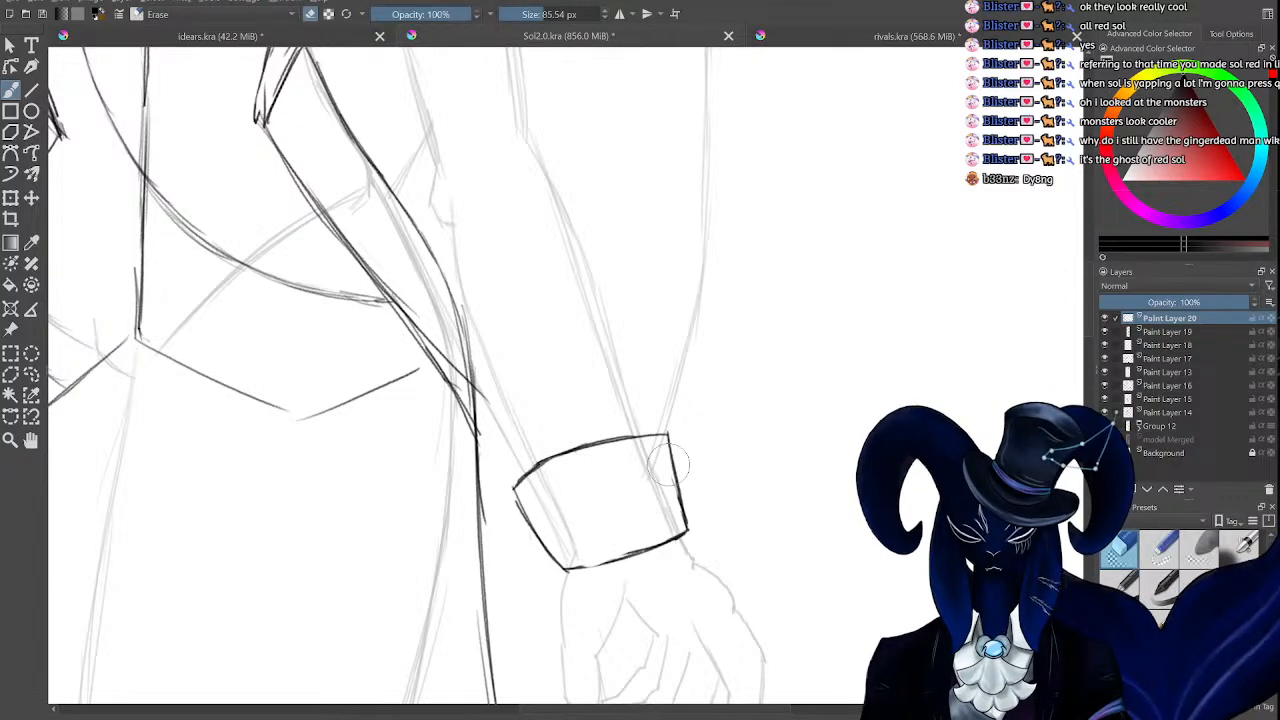
Erase the cuff's outer side edge and redraw it as a straight slanted line down to the hand.
mouse_move(669, 465)
left_mouse_down()
mouse_move(663, 418)
mouse_move(683, 512)
left_mouse_up()
key("e")
left_click_drag(663, 440, 687, 528)
key("ctrl+minus")
key("ctrl+minus")
key("ctrl+minus")
key("ctrl+minus")
key("ctrl+minus")
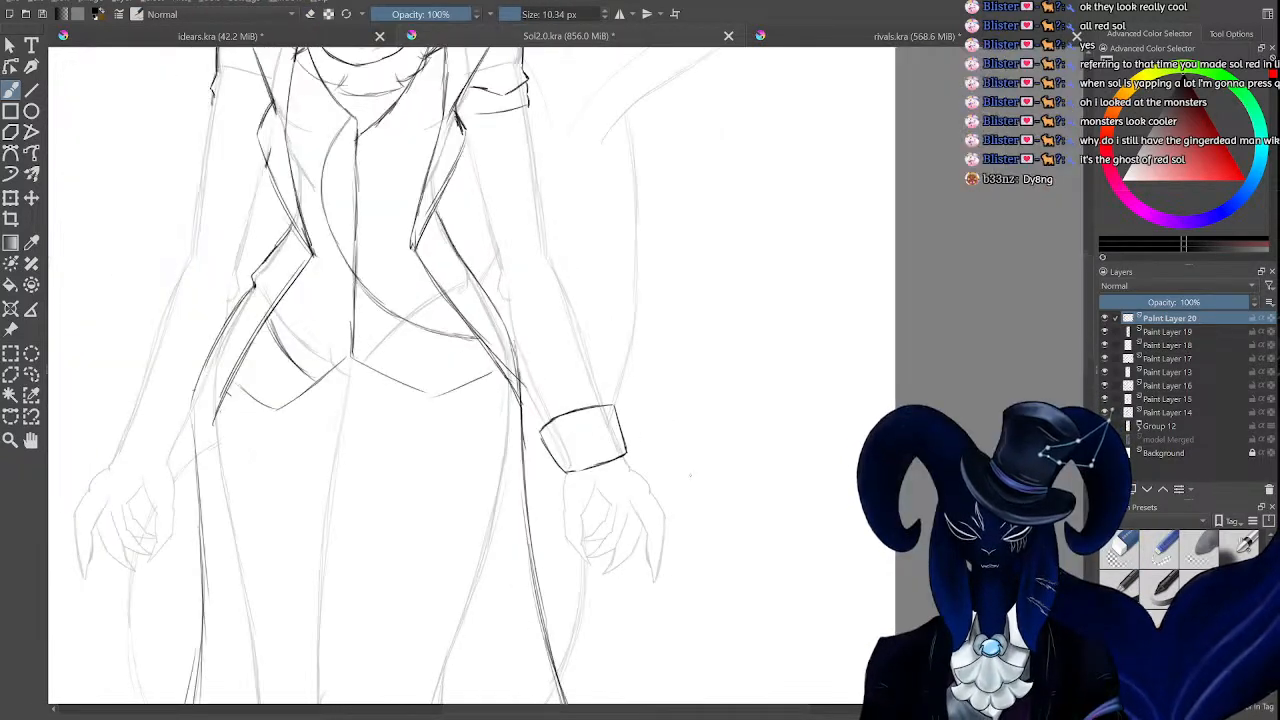
Erase the cuff's side edge nearest the body and redraw it closer to the wrist.
key("ctrl+plus")
key("ctrl+plus")
key("ctrl+plus")
key("ctrl+plus")
key("e")
left_click_drag(527, 456, 563, 503)
key("e")
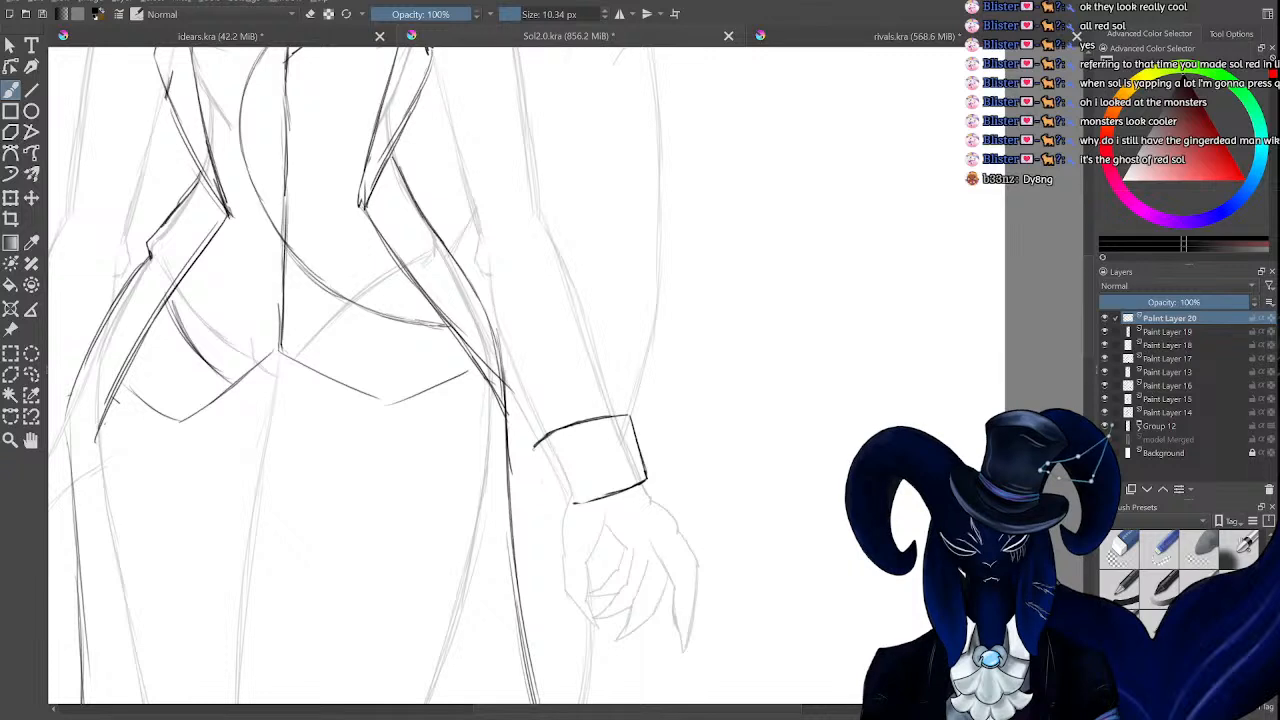
left_click_drag(535, 446, 570, 501)
left_click_drag(537, 450, 572, 504)
Rework the cuff's outer side edge with the eraser and the 10.34 px brush.
key("e")
mouse_move(638, 414)
left_mouse_down()
mouse_move(642, 483)
mouse_move(578, 507)
mouse_move(641, 483)
left_mouse_up()
key("e")
key("e")
key("e")
Sketch a pointed notch cut into the middle of the cuff's upper edge and check it from farther away.
mouse_move(572, 503)
left_mouse_down()
mouse_move(627, 488)
mouse_move(596, 470)
mouse_move(585, 534)
mouse_move(638, 580)
left_mouse_up()
key("ctrl+minus")
key("ctrl+minus")
key("ctrl+minus")
key("ctrl+plus")
key("ctrl+plus")
key("ctrl+plus")
key("ctrl+plus")
key("ctrl+plus")
key("e")
key("e")
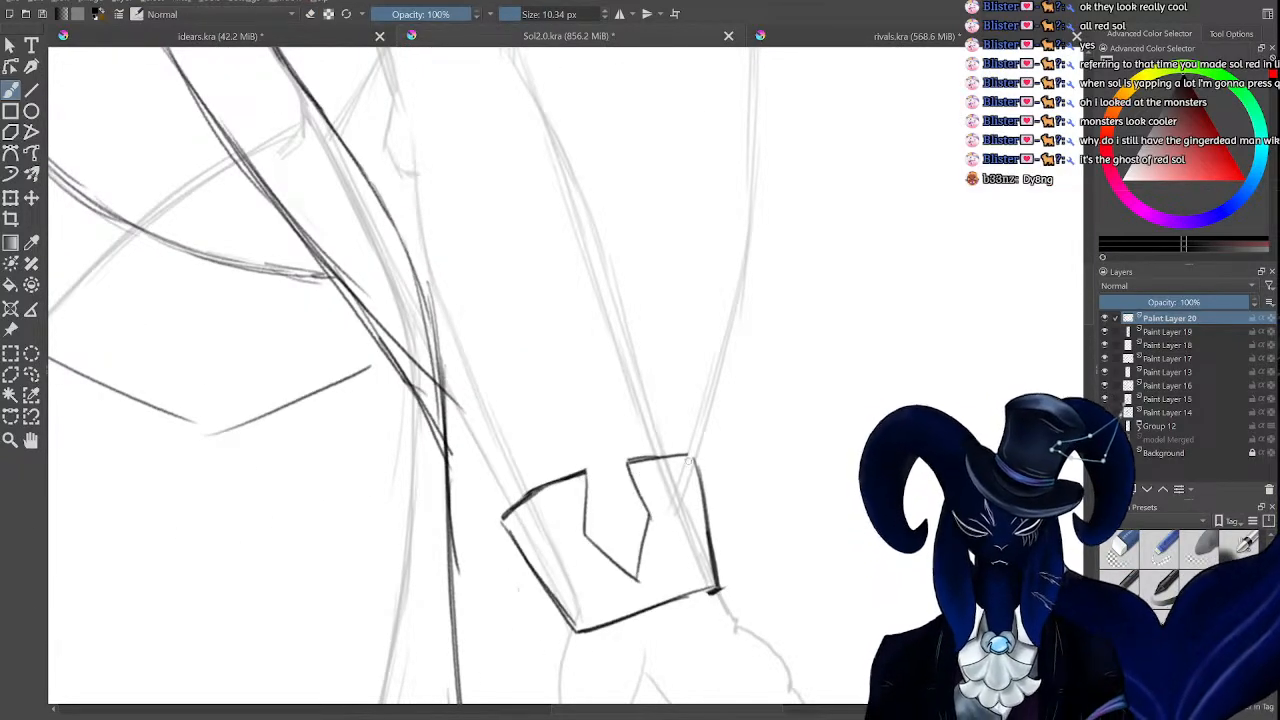
scroll(700, 500, "down", 6)
scroll(560, 365, "up", 6)
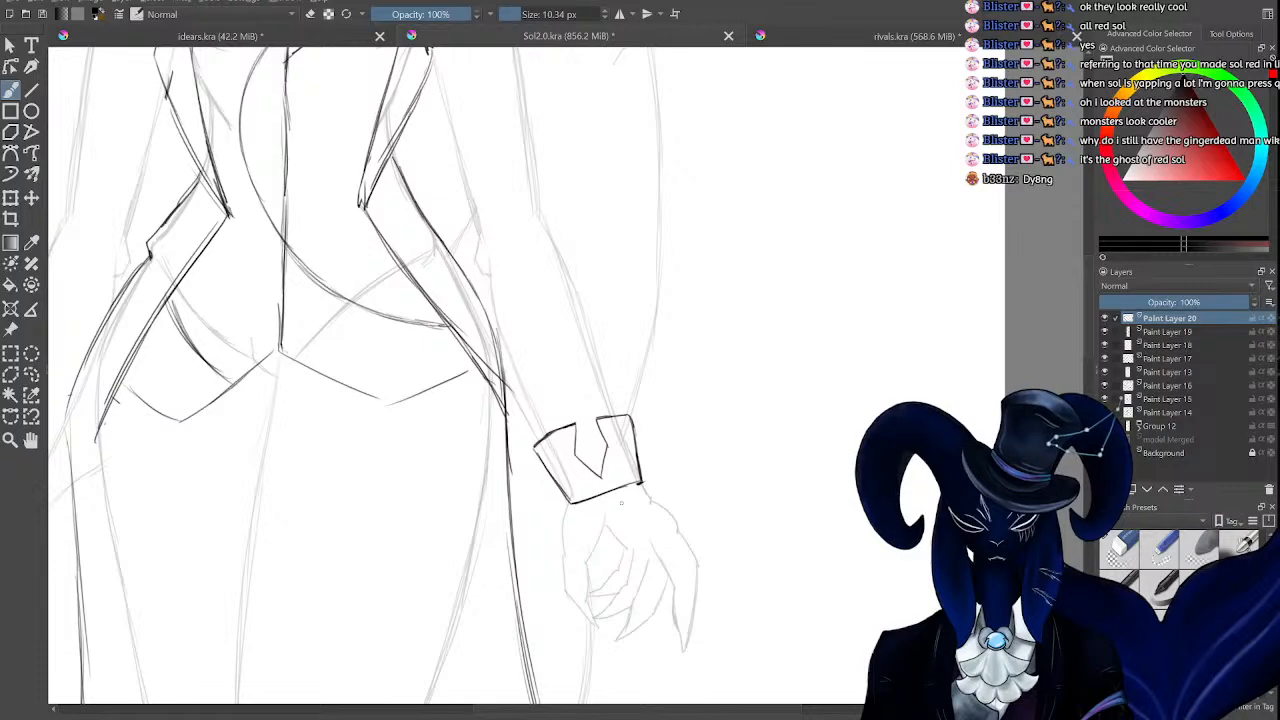
Erase the pointed notch from the cuff with the 85.54 px eraser, leaving a gap in the upper edge.
key("e")
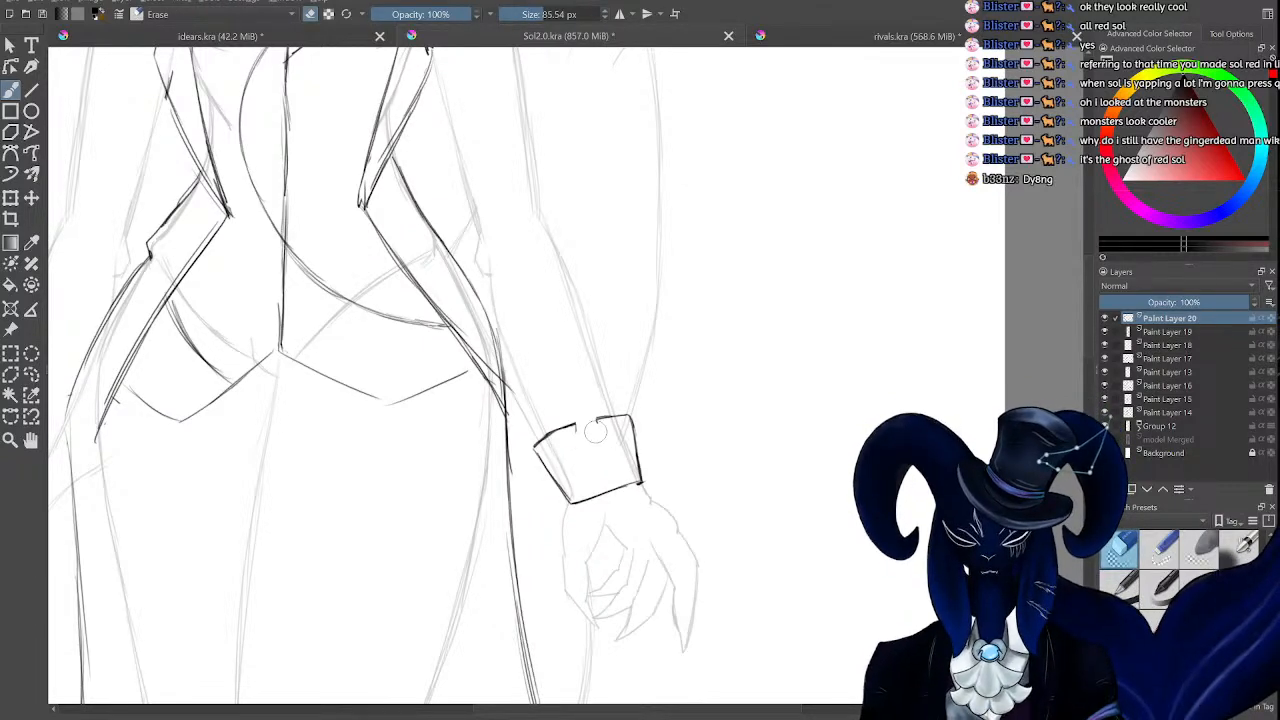
key("e")
scroll(605, 440, "up", 5)
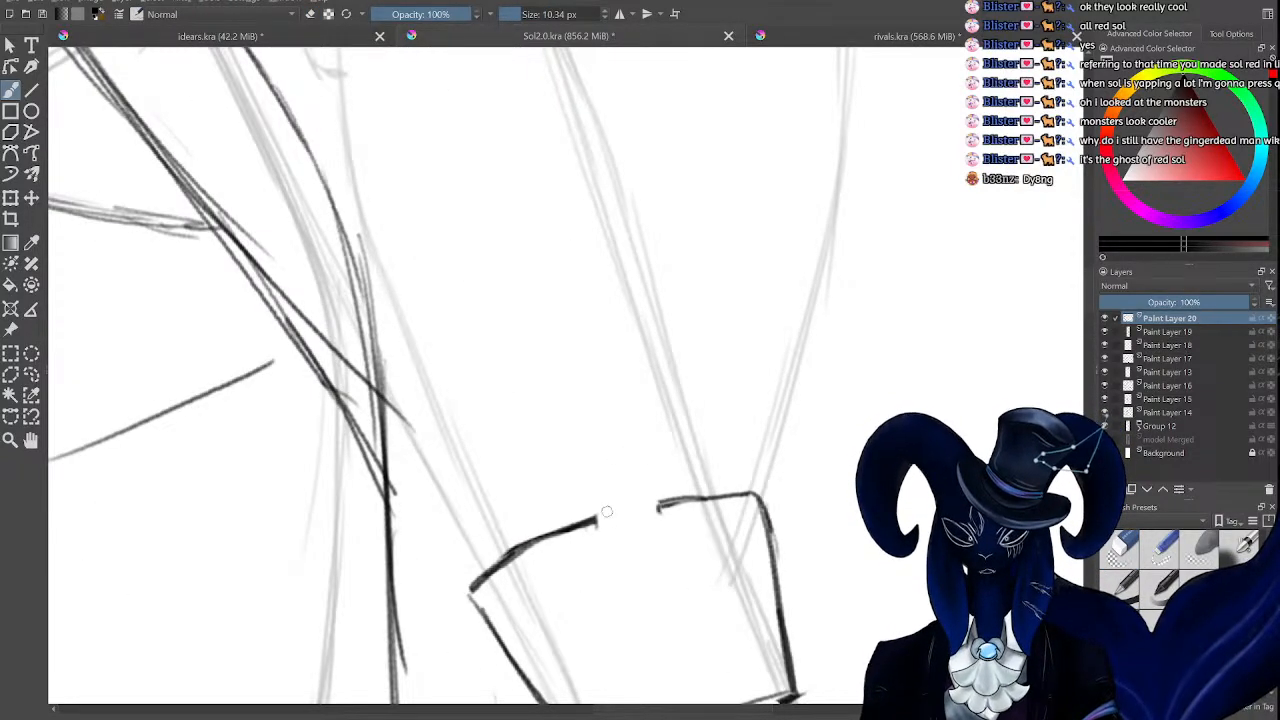
scroll(613, 520, "down", 2)
Sketch a narrower notch with curved sides in the cuff and a second thin band above its upper edge.
mouse_move(592, 472)
left_mouse_down()
mouse_move(610, 534)
mouse_move(633, 554)
mouse_move(630, 490)
mouse_move(614, 466)
mouse_move(634, 460)
mouse_move(602, 508)
mouse_move(618, 540)
mouse_move(636, 506)
mouse_move(616, 456)
mouse_move(680, 424)
mouse_move(556, 440)
left_mouse_up()
left_click_drag(650, 418, 506, 478)
mouse_move(578, 436)
left_mouse_down()
mouse_move(498, 490)
mouse_move(500, 508)
left_mouse_up()
key("plus")
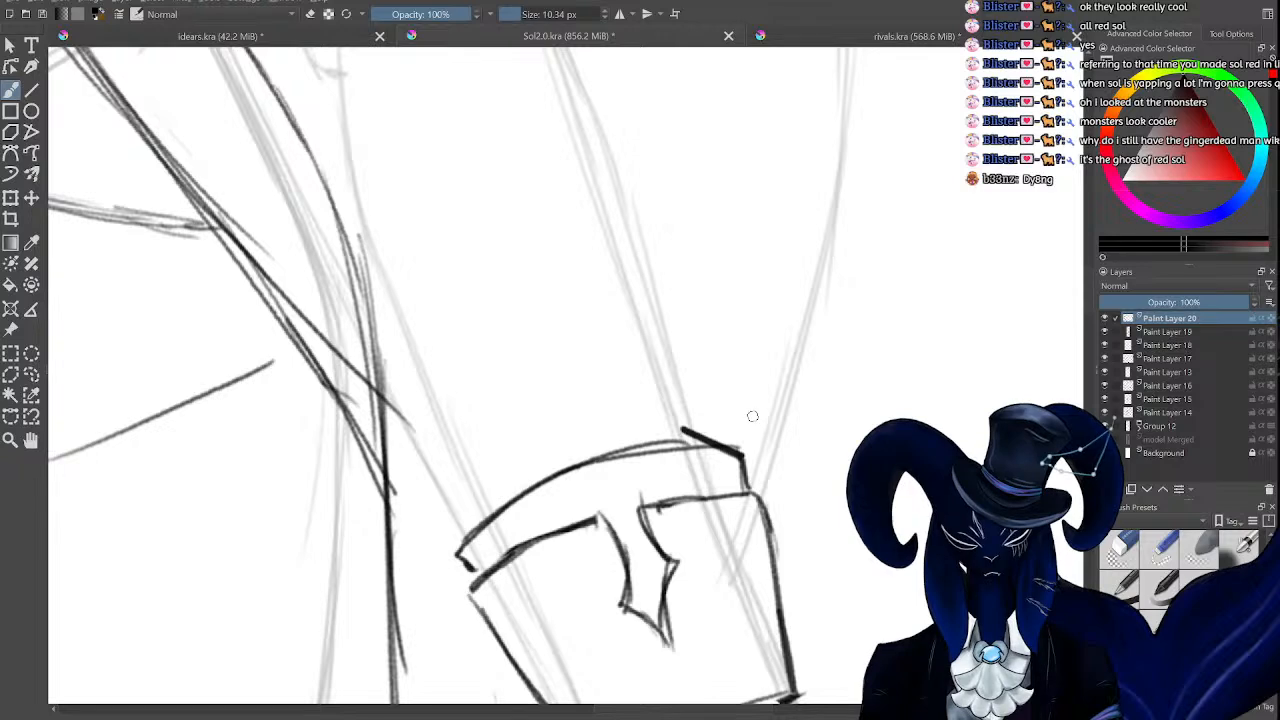
mouse_move(742, 490)
left_mouse_down()
mouse_move(740, 446)
mouse_move(598, 466)
left_mouse_up()
mouse_move(724, 442)
left_mouse_down()
mouse_move(588, 470)
mouse_move(522, 500)
left_mouse_up()
Transform the whole cuff sketch, making it slightly shorter and repositioning it to fit the wrist.
key("minus")
key("minus")
key("minus")
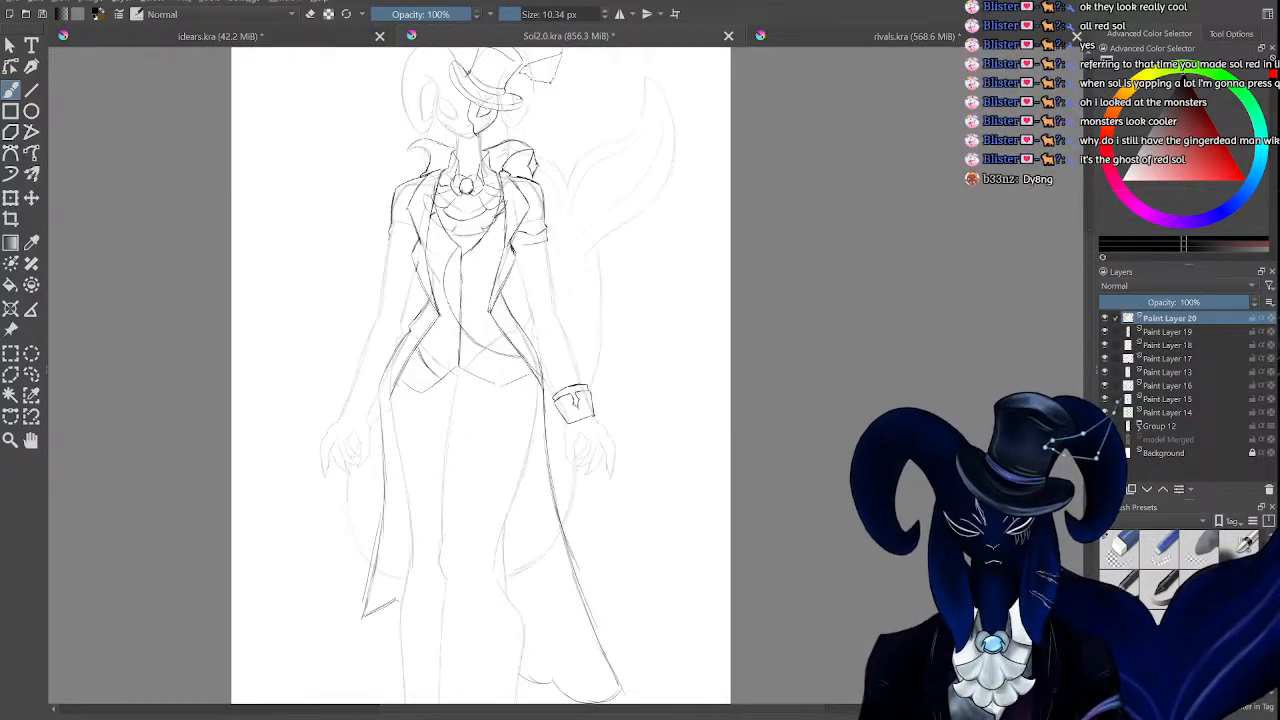
key("plus")
key("plus")
key("plus")
key("plus")
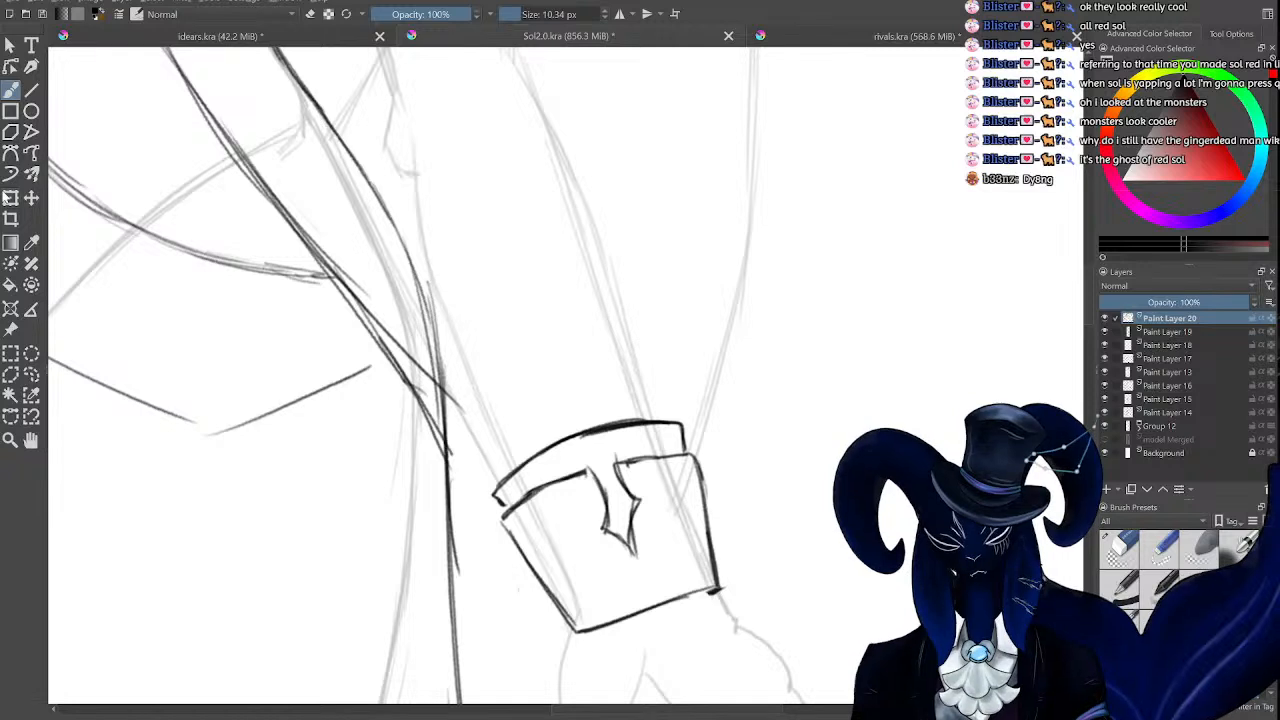
key("ctrl+t")
left_click_drag(732, 417, 686, 471)
left_click_drag(504, 524, 493, 524)
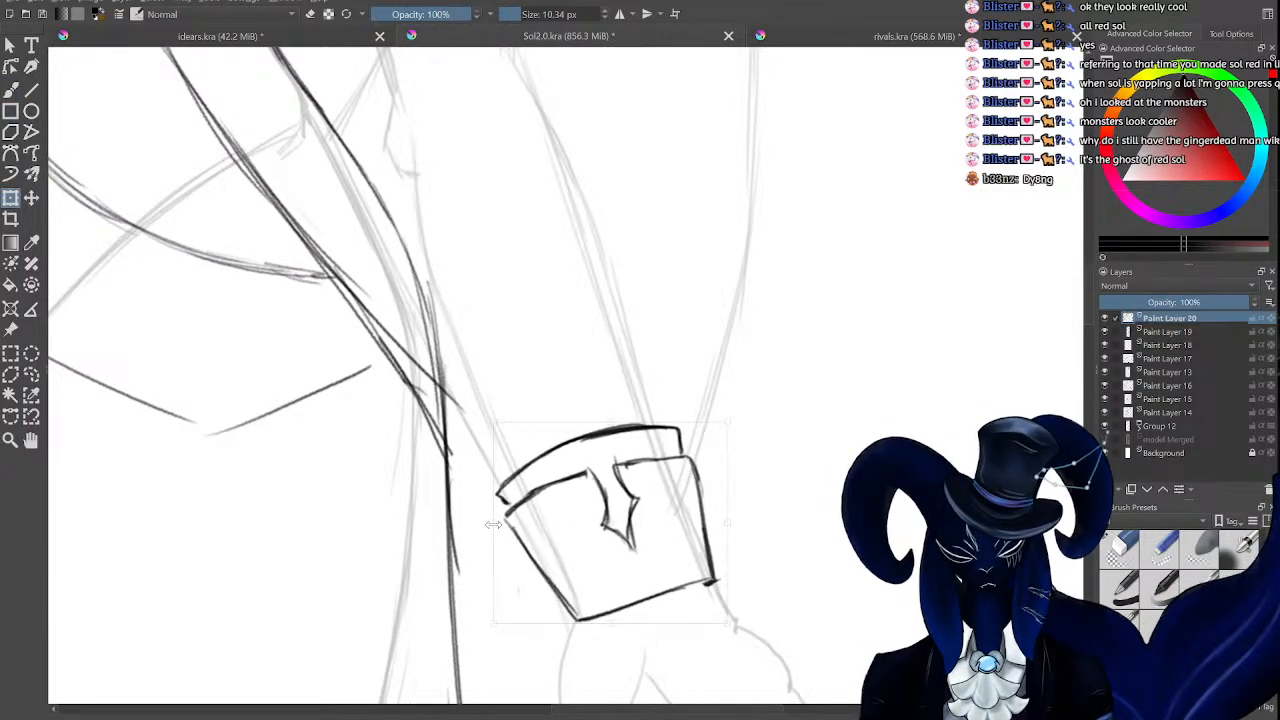
left_click_drag(687, 499, 725, 516)
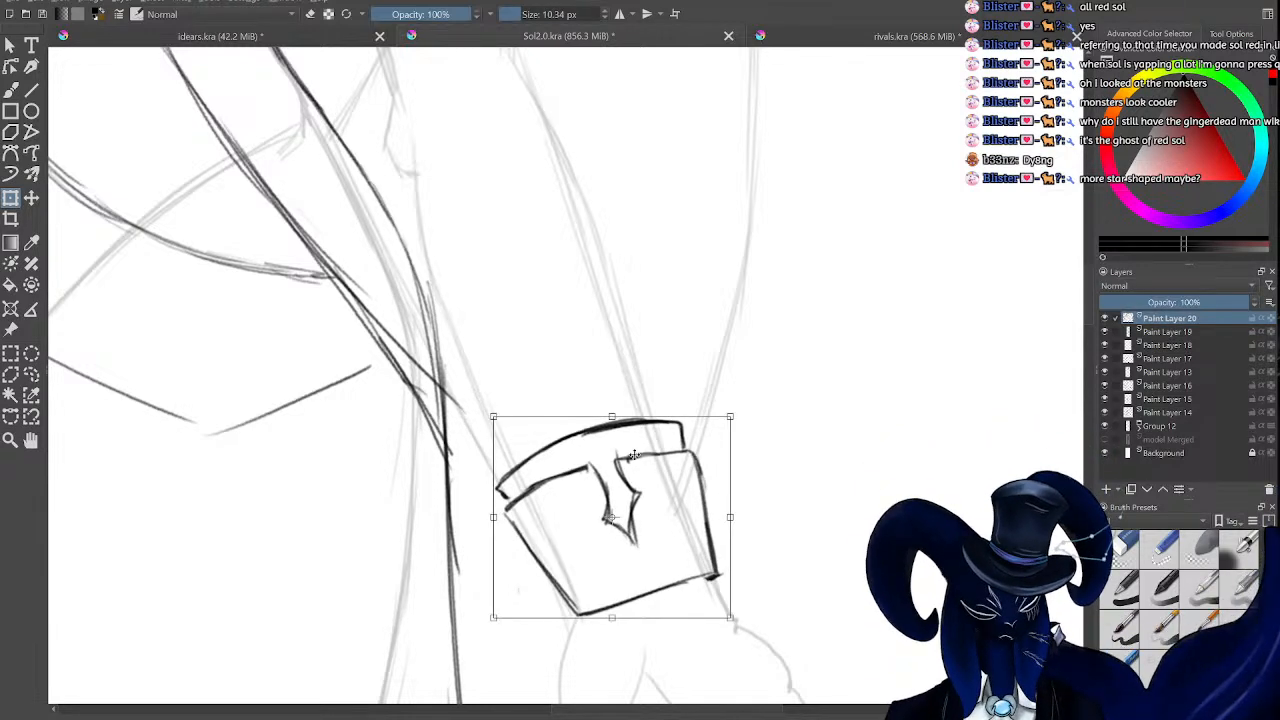
left_click_drag(691, 377, 692, 392)
left_click_drag(662, 485, 609, 523)
Replace the cuff's notch with a four-pointed star cut-out whose upper point opens into the gap in the edge.
key("b")
key("slash")
key("slash")
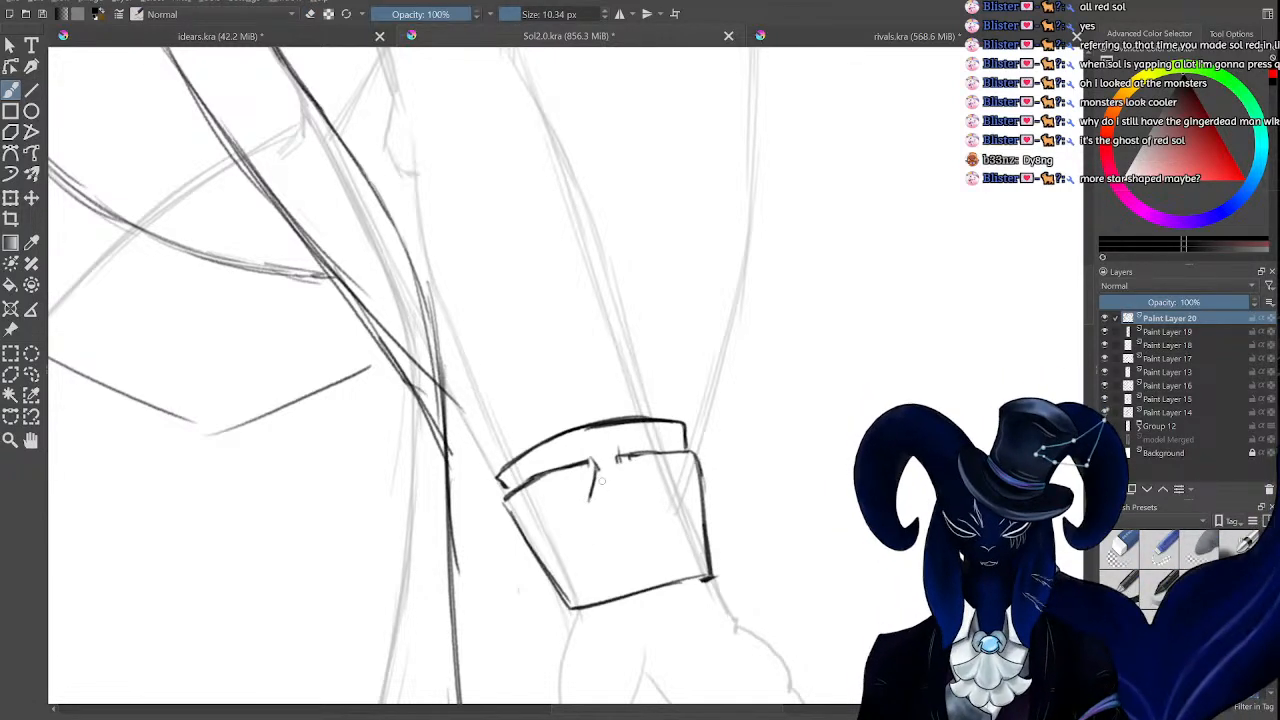
key("ctrl+z")
mouse_move(594, 462)
left_mouse_down()
mouse_move(596, 513)
mouse_move(577, 521)
mouse_move(634, 564)
mouse_move(651, 499)
left_mouse_up()
key("ctrl+z")
left_click_drag(651, 499, 619, 472)
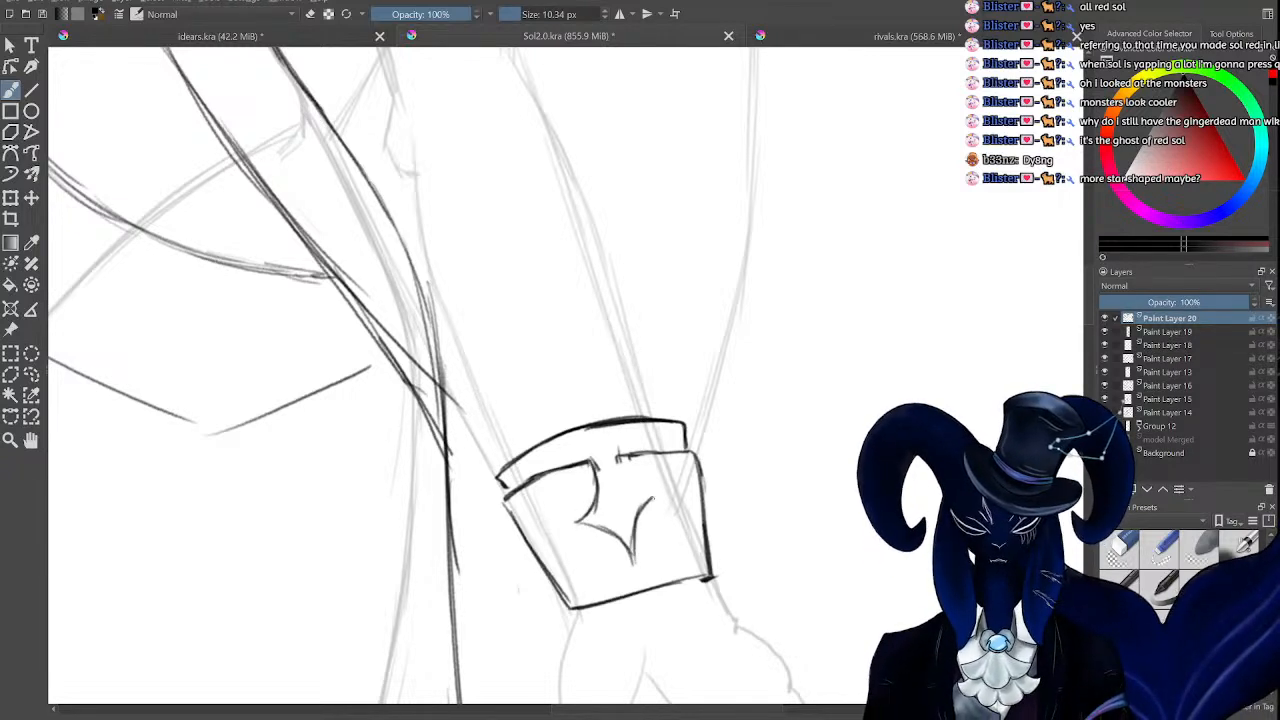
key("ctrl+z")
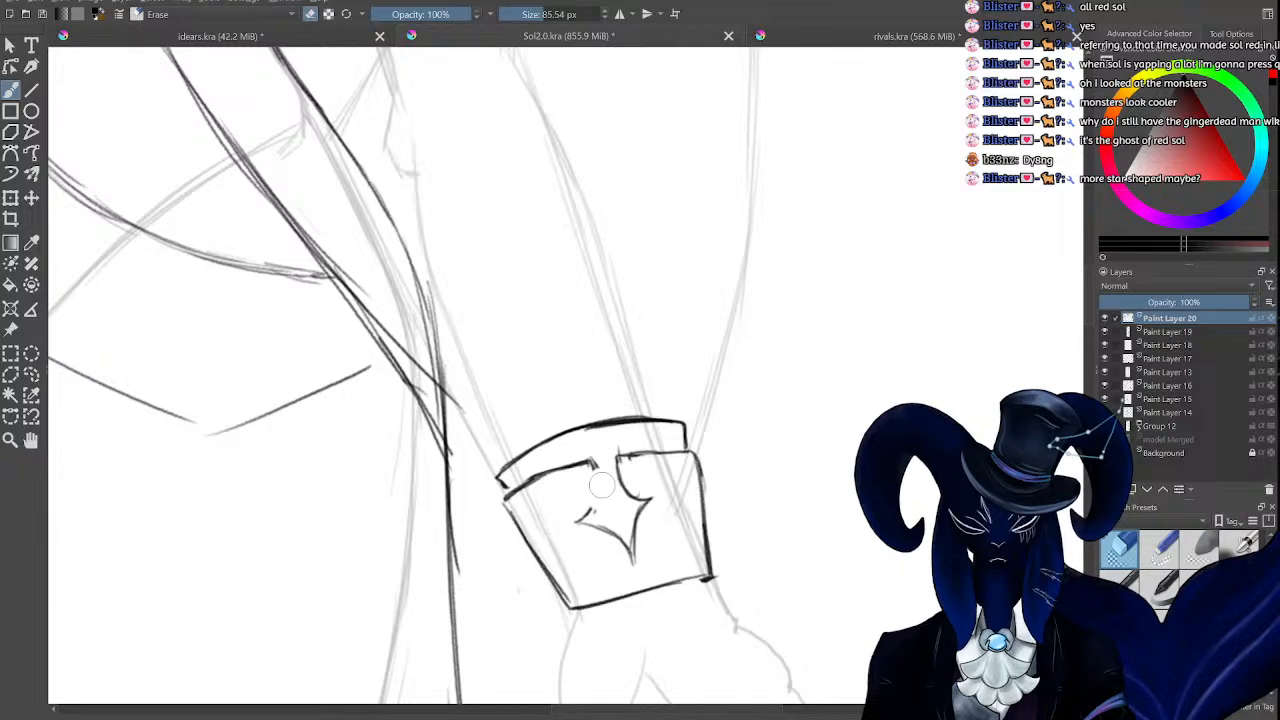
left_click_drag(586, 462, 578, 516)
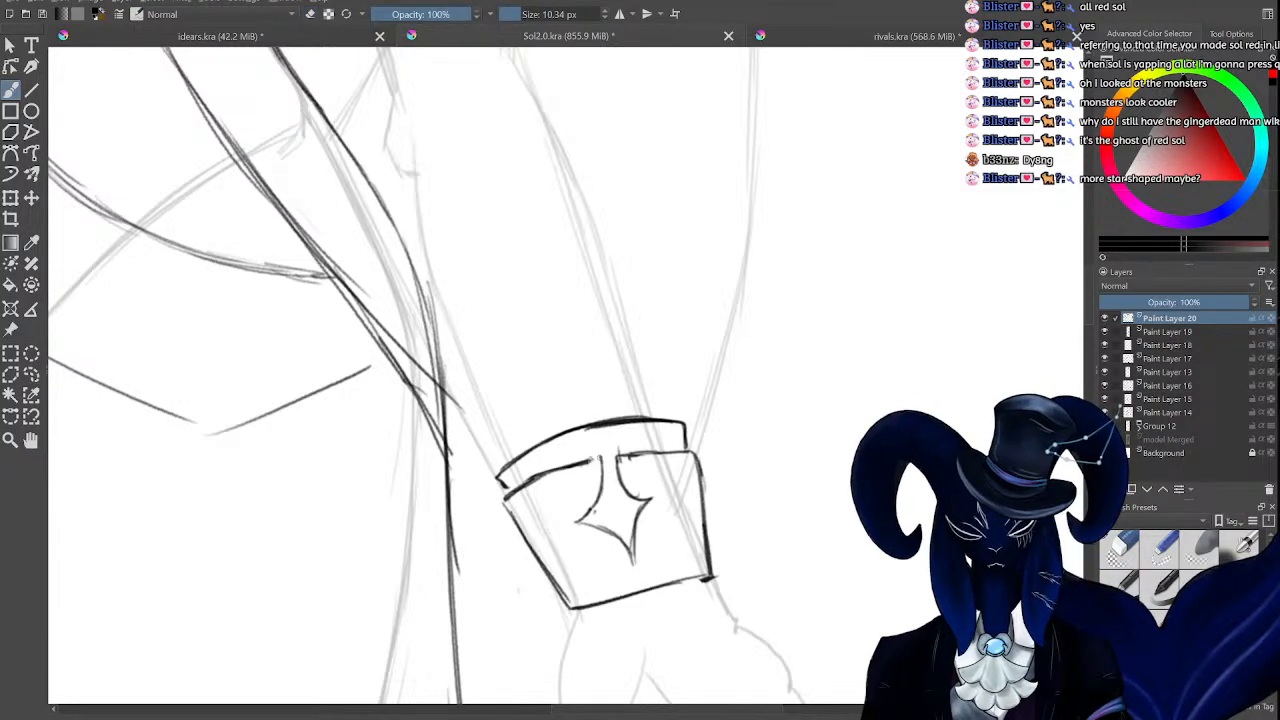
Examine the star-notched cuff against the whole figure and up close.
key("minus")
key("minus")
key("minus")
key("minus")
key("minus")
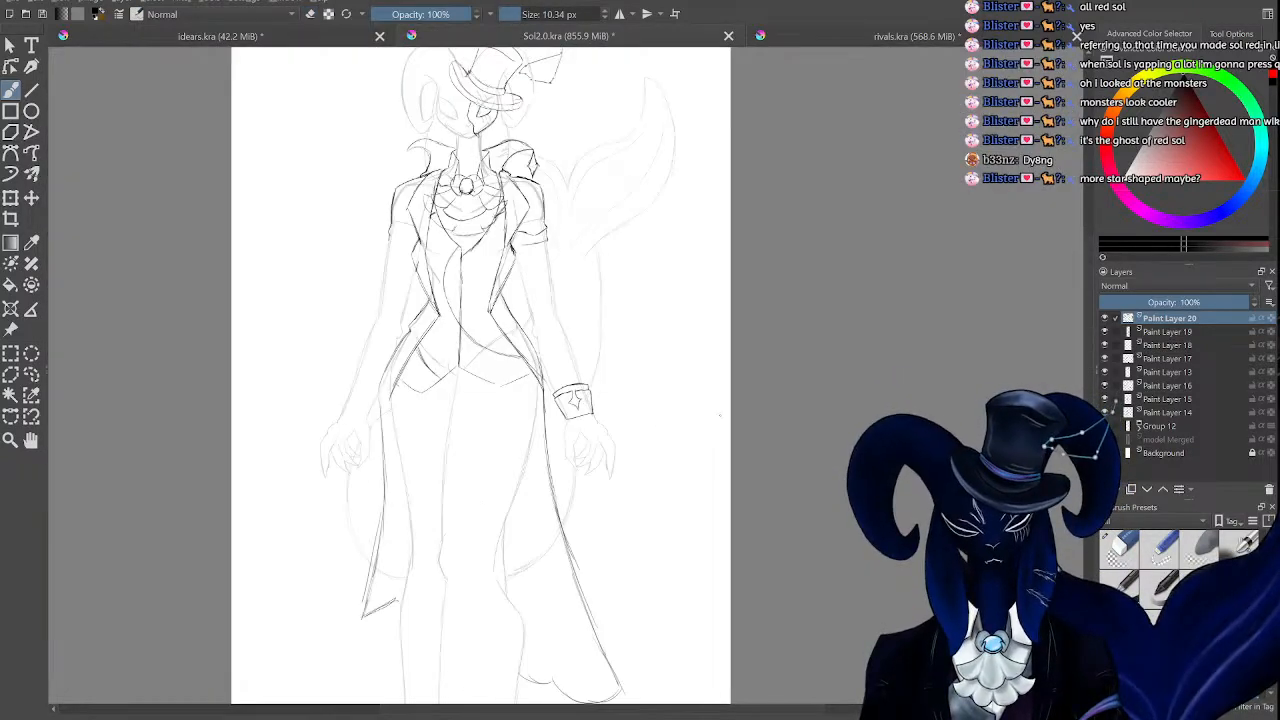
key("plus")
key("plus")
key("plus")
key("plus")
key("minus")
key("minus")
key("minus")
key("minus")
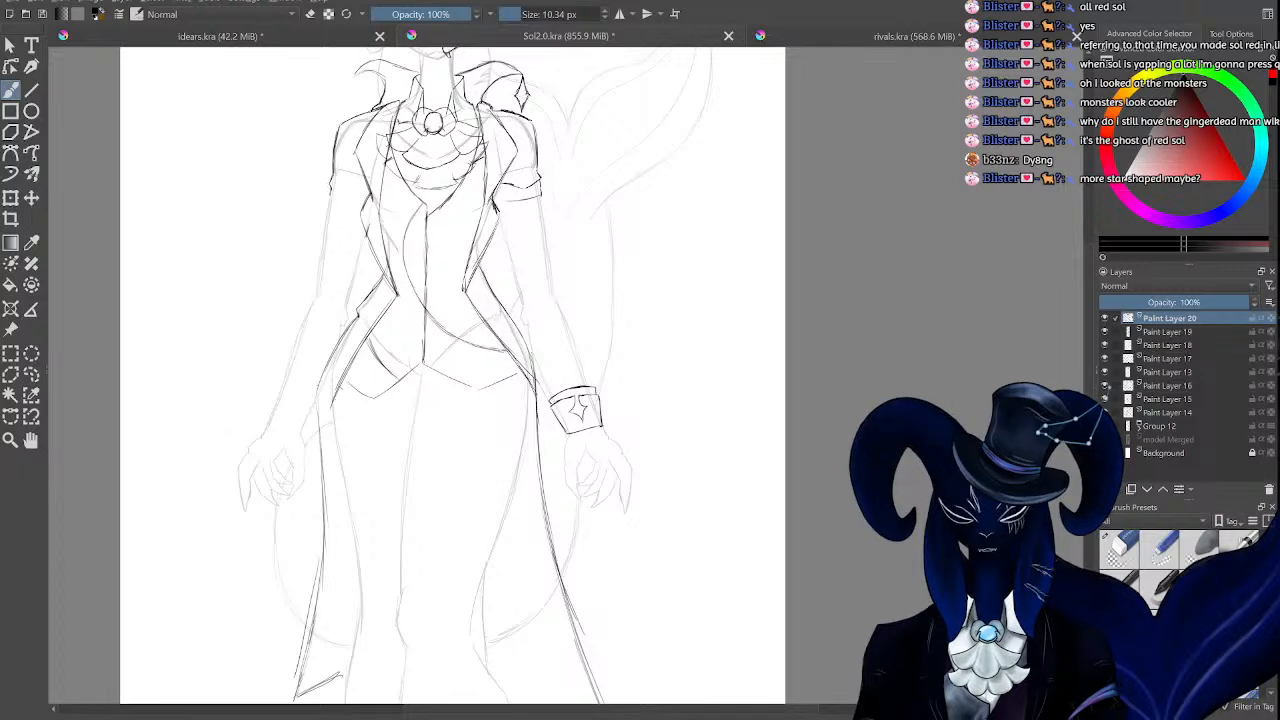
key("plus")
key("plus")
key("plus")
key("plus")
key("plus")
key("plus")
key("minus")
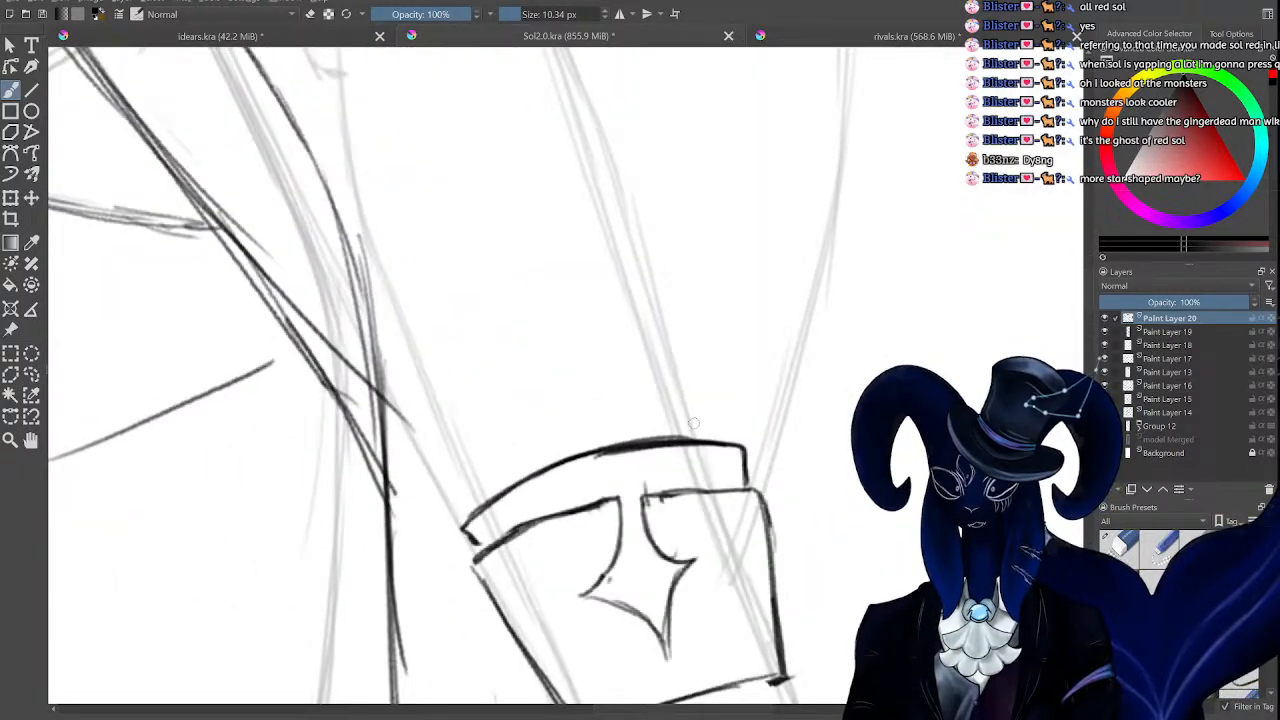
left_click_drag(719, 441, 673, 415)
mouse_move(467, 503)
left_mouse_down()
mouse_move(418, 520)
mouse_move(445, 490)
left_mouse_up()
key("minus")
key("minus")
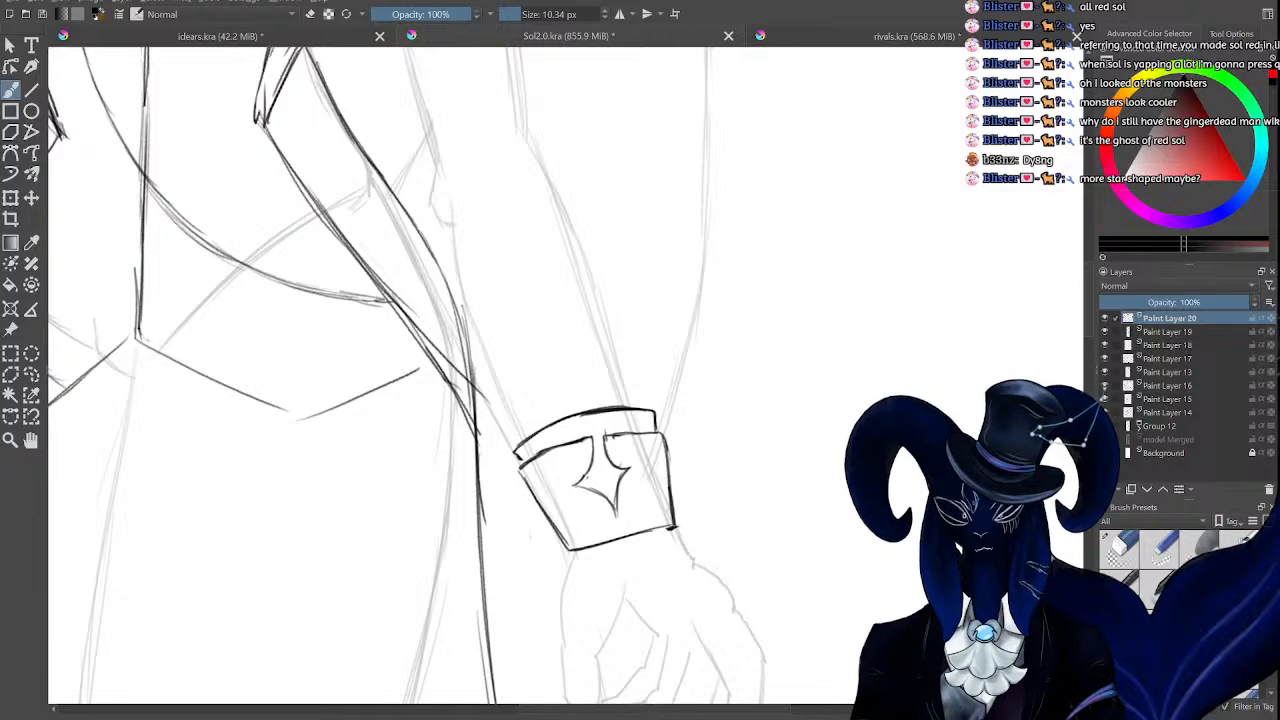
Show the model Merged layer and compare the sketched cuff and coat with the painted outfit.
left_click(1104, 440)
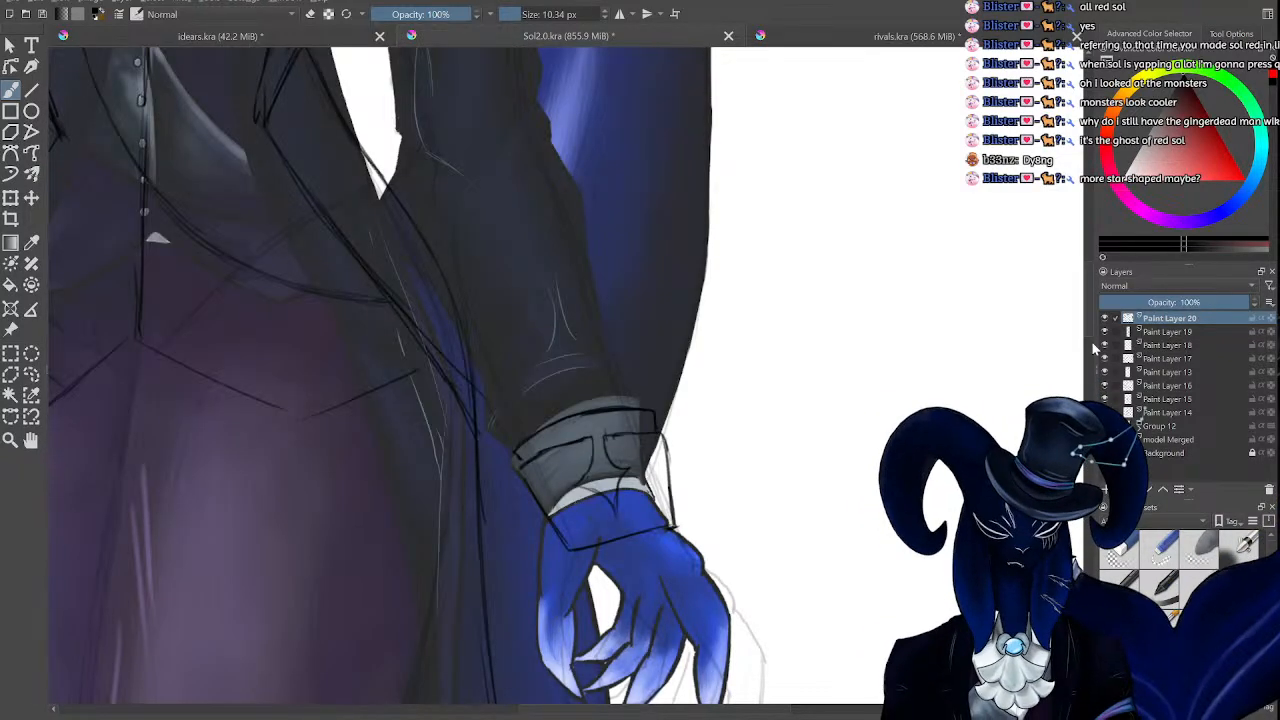
left_click_drag(1089, 316, 1088, 325)
left_click_drag(665, 712, 583, 703)
key("minus")
key("plus")
key("plus")
key("plus")
key("plus")
key("plus")
key("minus")
key("minus")
key("minus")
key("minus")
key("minus")
key("minus")
key("plus")
key("plus")
key("minus")
key("minus")
key("minus")
key("plus")
key("plus")
key("plus")
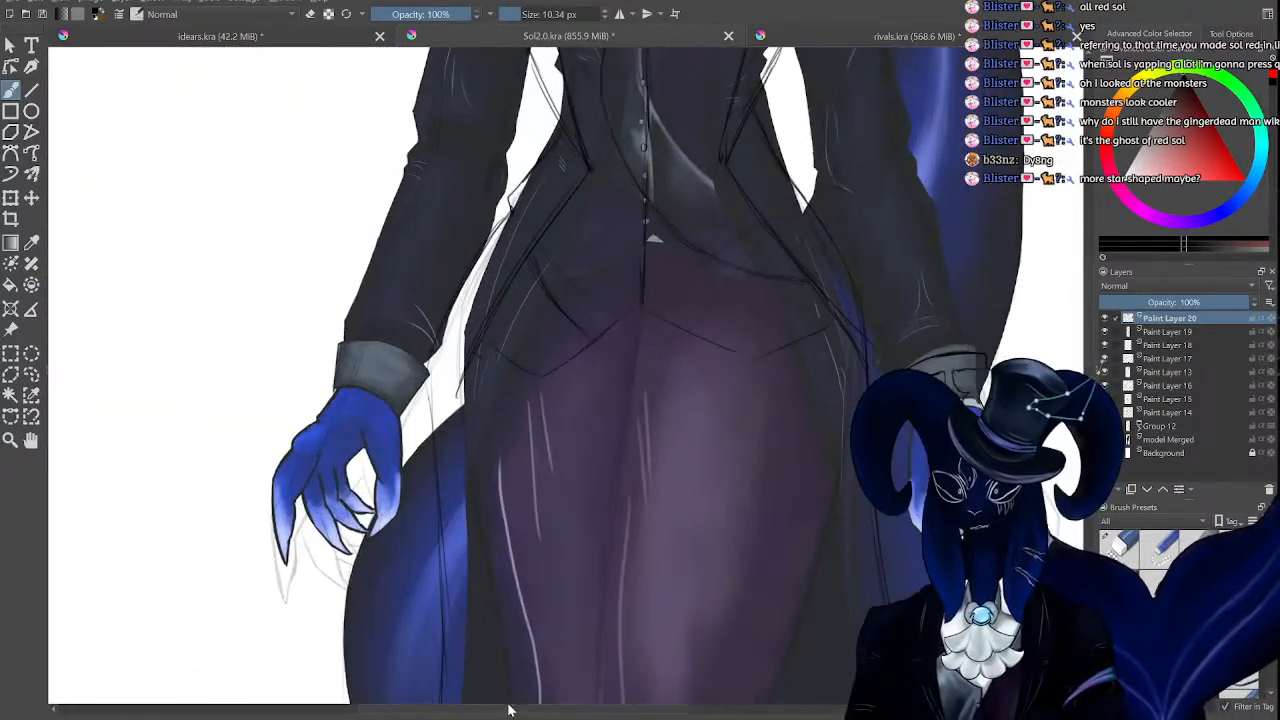
key("minus")
key("minus")
key("minus")
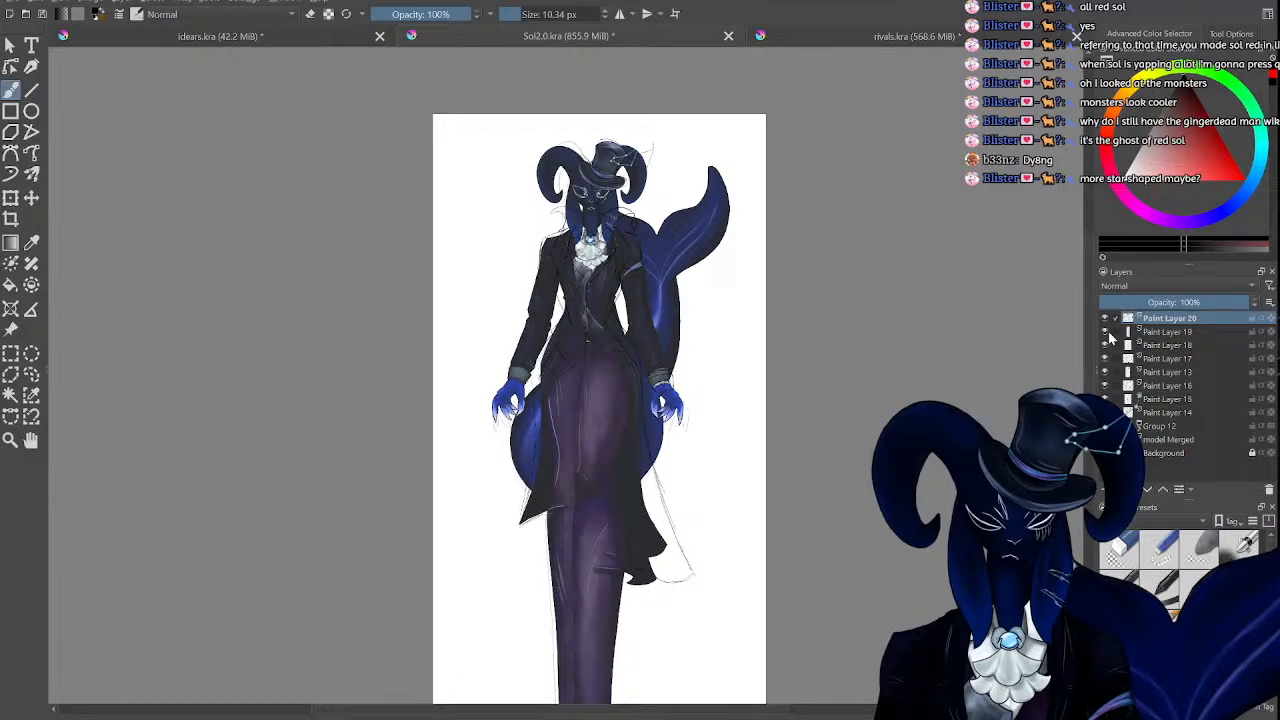
Switch Paint Layer 18 off and back on, and hide the model Merged layer.
left_click(1105, 346)
left_click(1105, 346)
left_click(1105, 439)
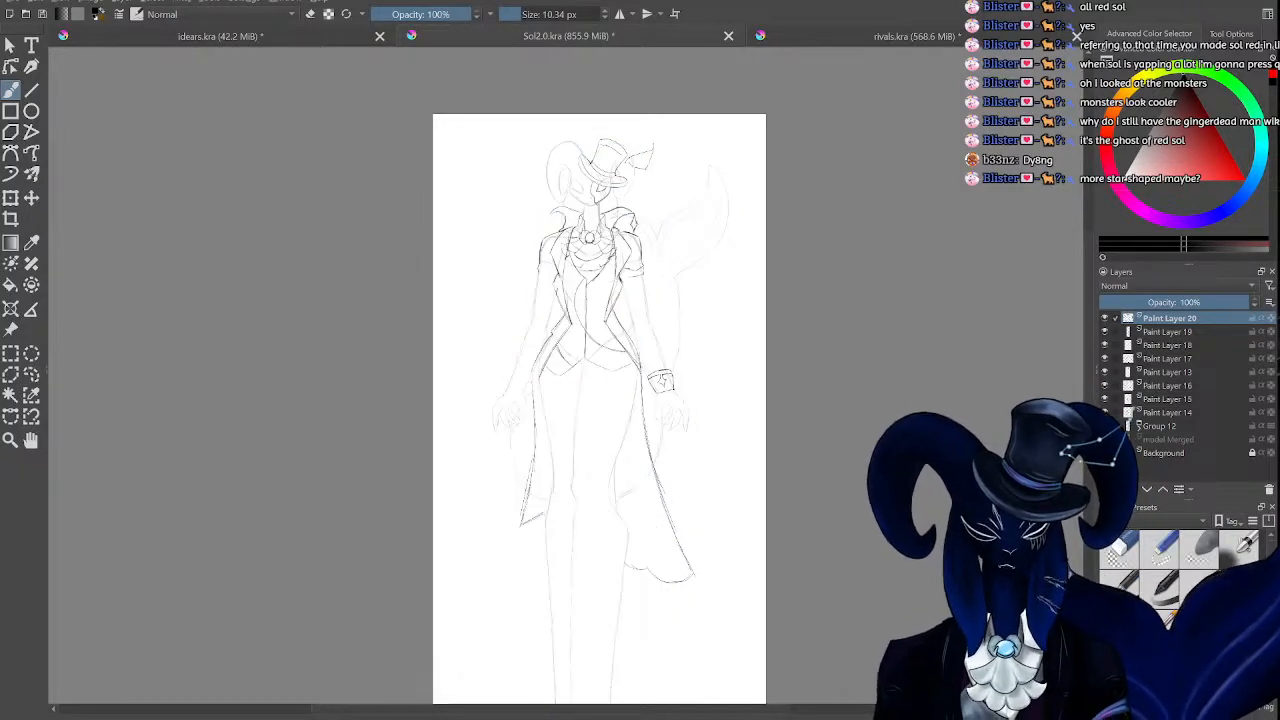
Review the sketched outfit from the top hat and collar down to the star-notched wrist cuff.
key("plus")
key("plus")
key("plus")
key("minus")
key("minus")
key("minus")
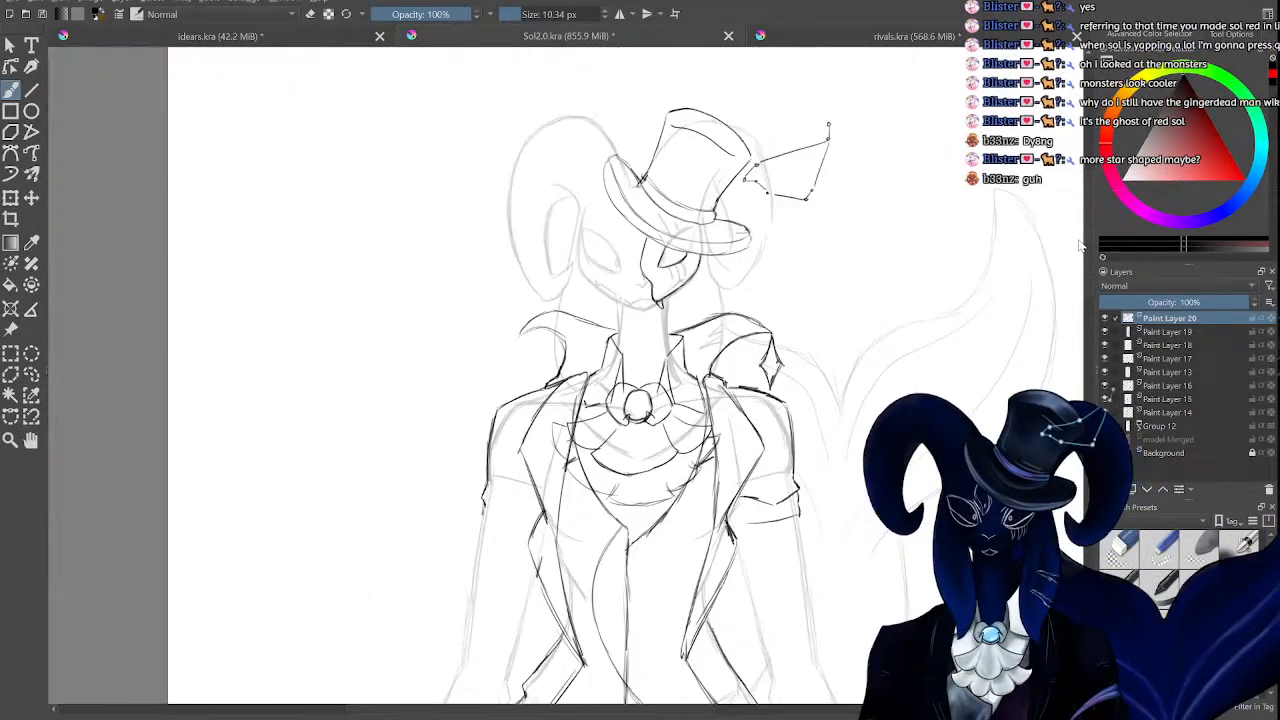
key("plus")
key("plus")
key("plus")
key("plus")
key("plus")
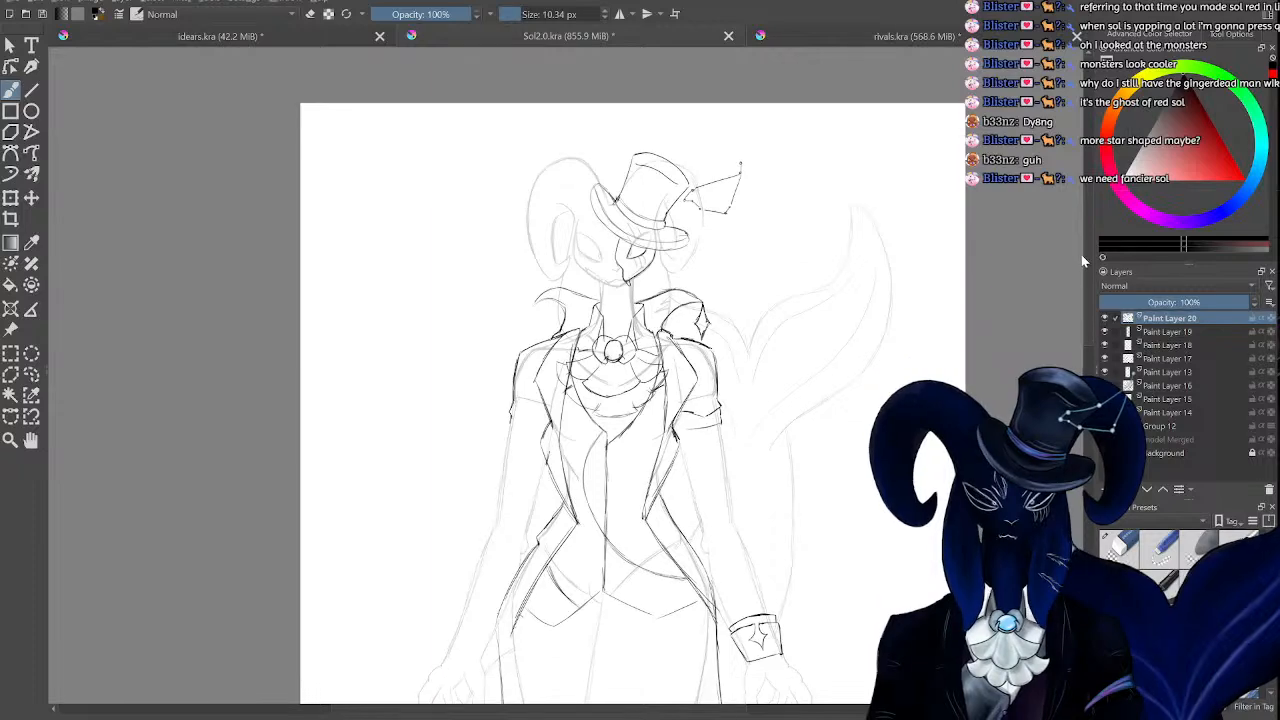
Inspect the half mask and its eye opening below the hat brim.
scroll(700, 380, "up", 5)
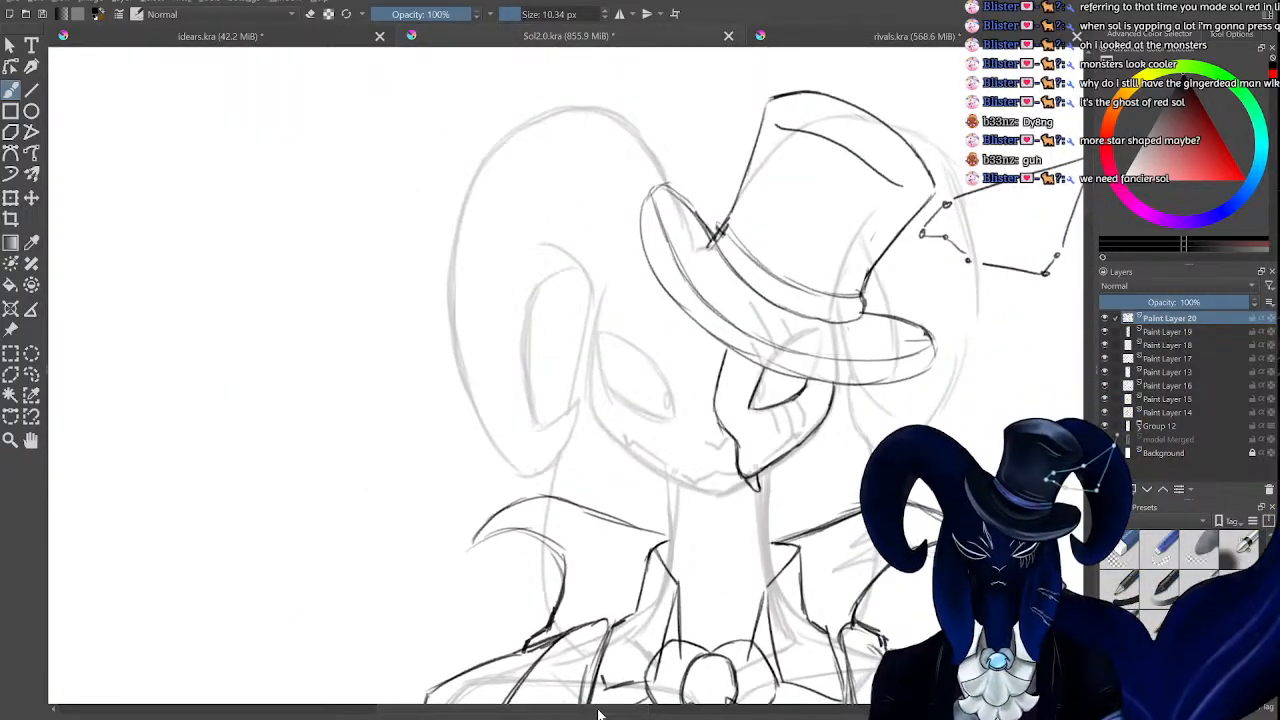
left_click_drag(598, 711, 656, 708)
key("plus")
key("plus")
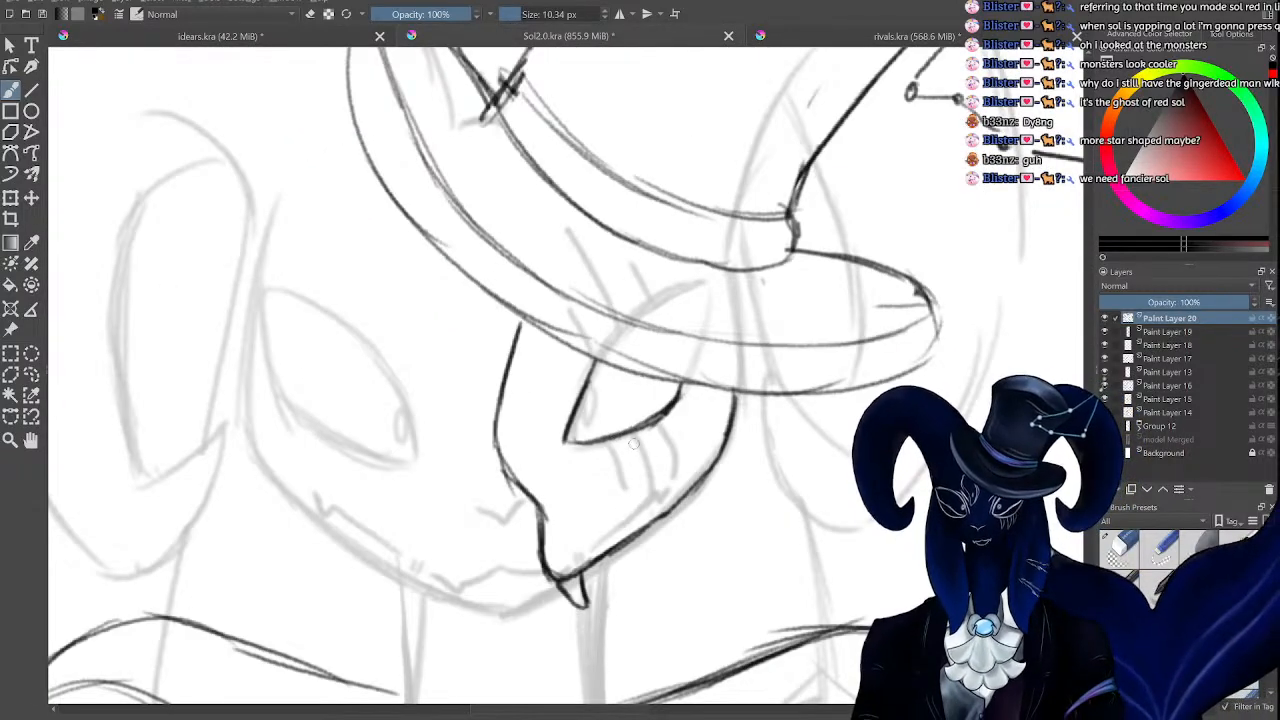
key("minus")
key("minus")
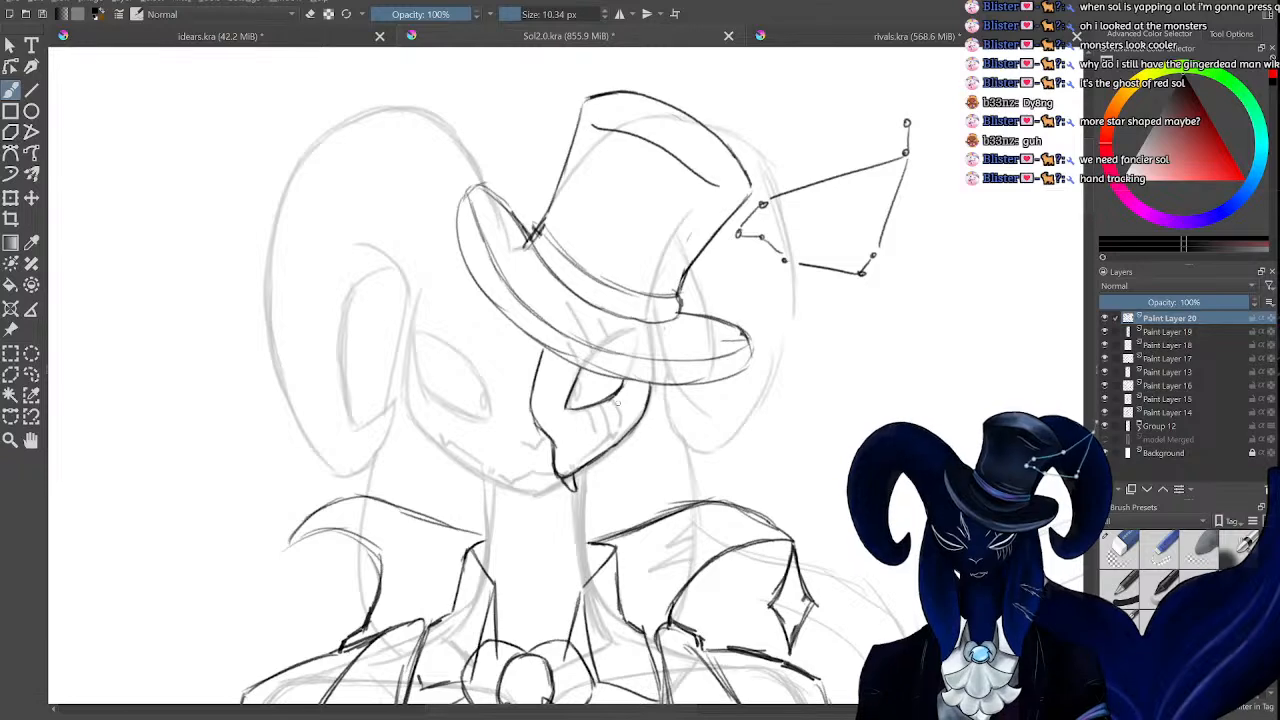
key("minus")
key("minus")
key("minus")
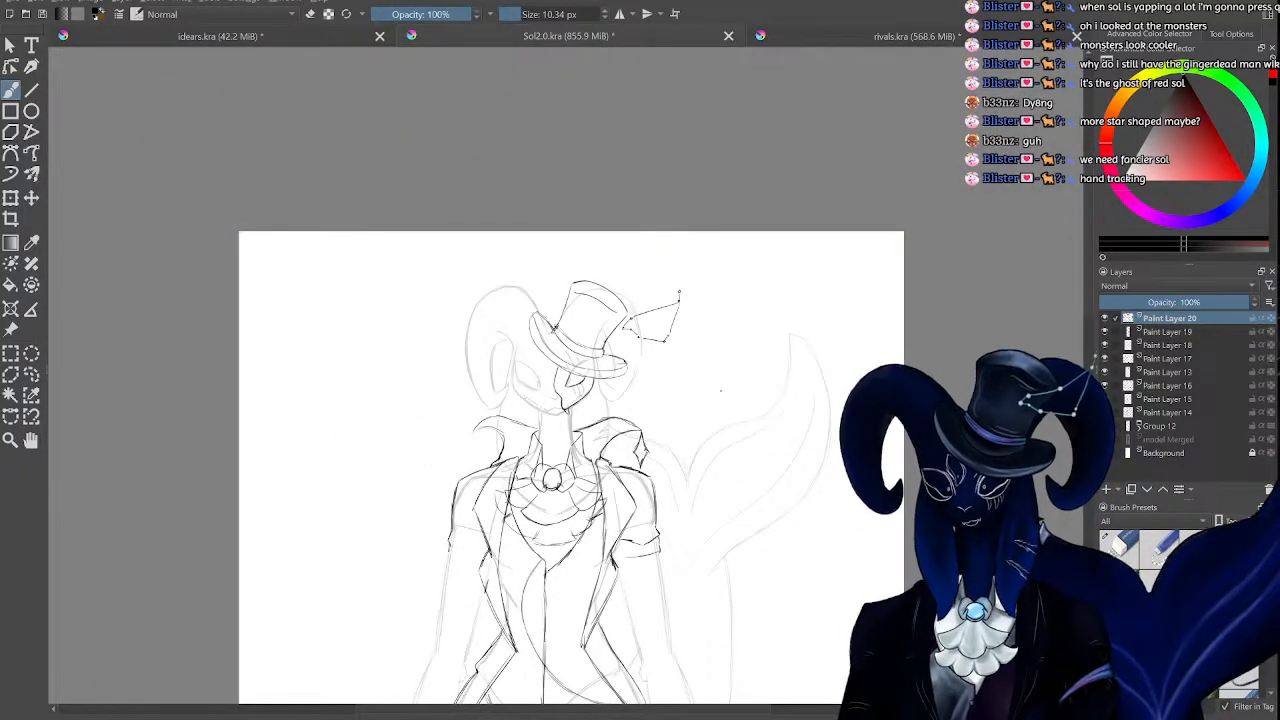
Examine how the top hat, constellation and half mask sit together with the raised star-tipped collar.
key("plus")
key("plus")
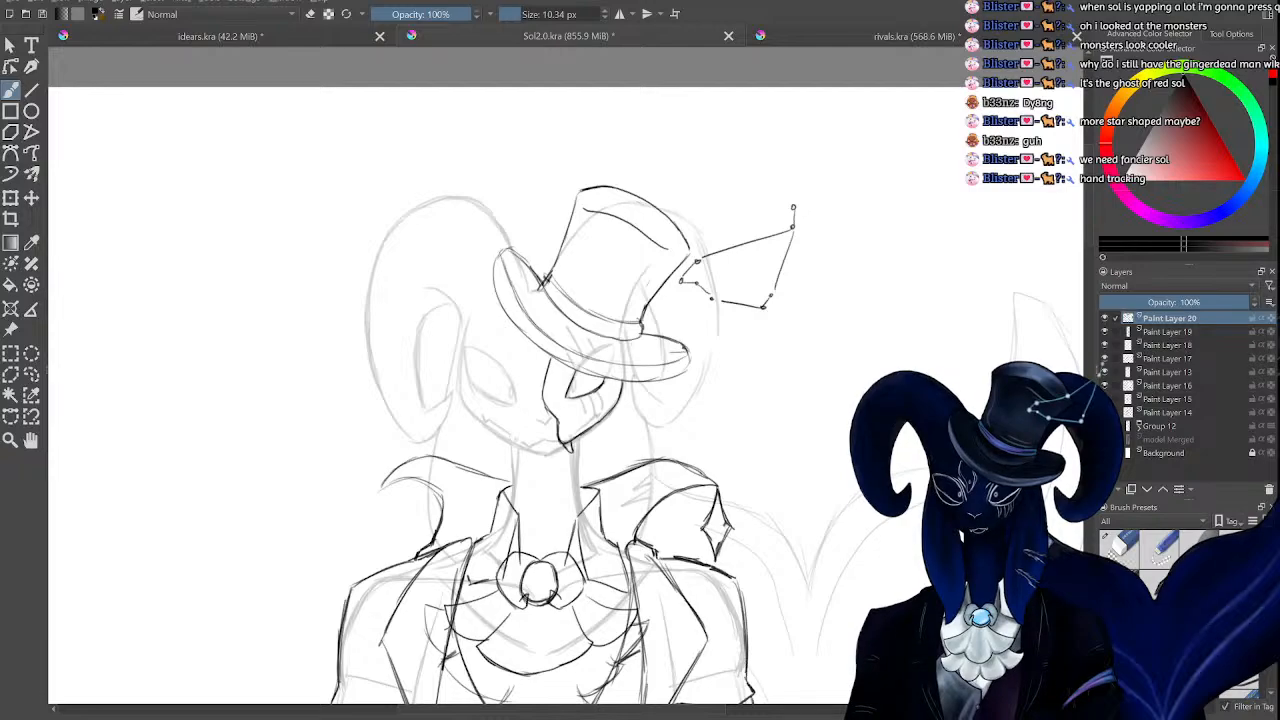
key("plus")
key("minus")
key("minus")
key("minus")
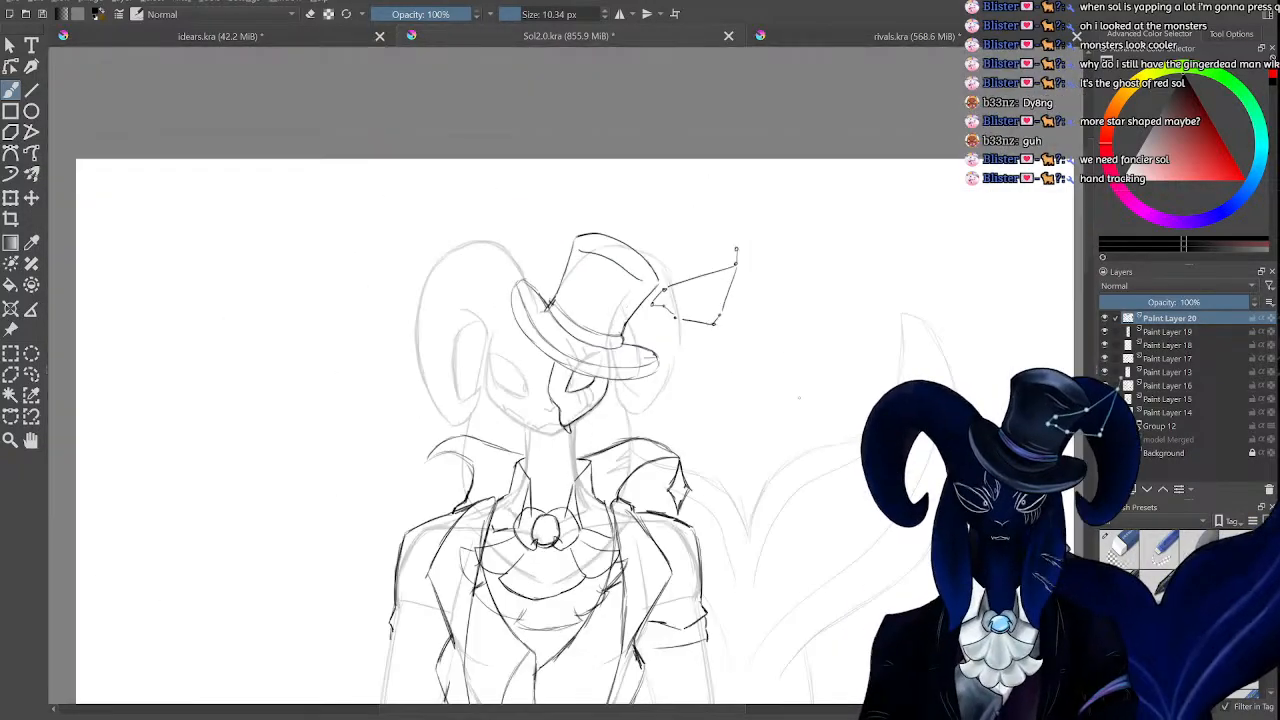
key("plus")
key("plus")
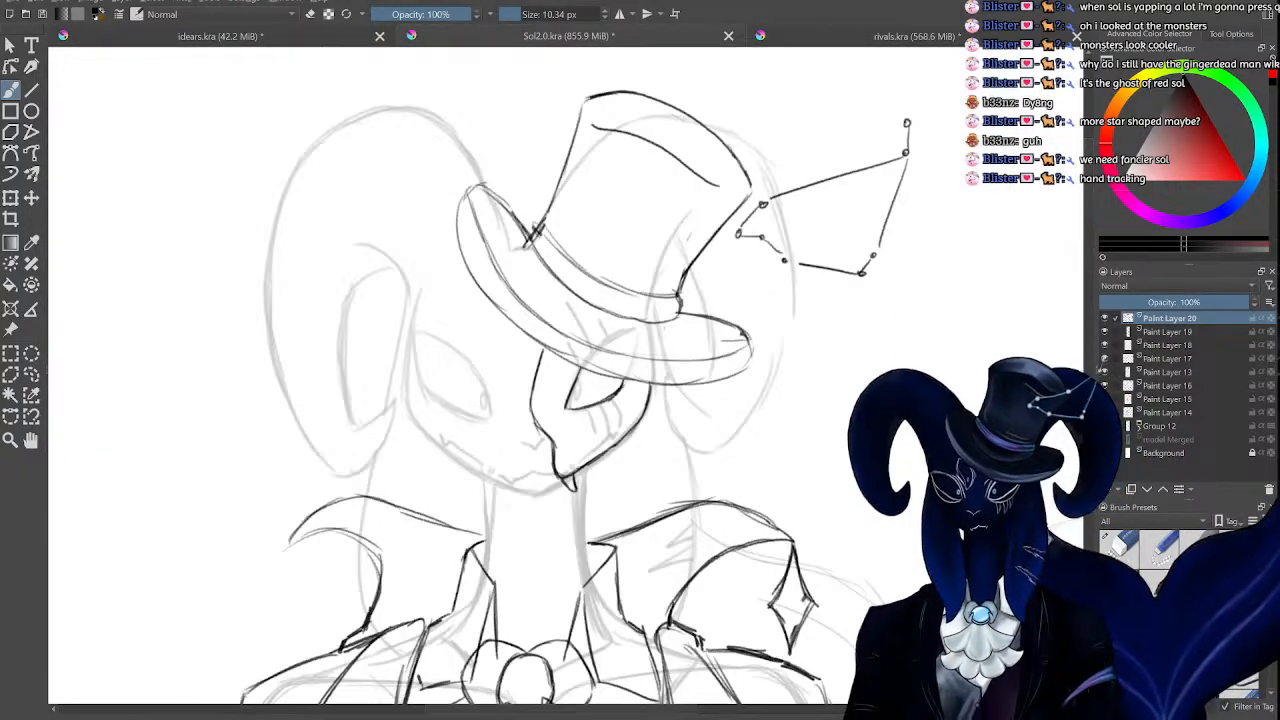
key("minus")
key("minus")
key("plus")
key("minus")
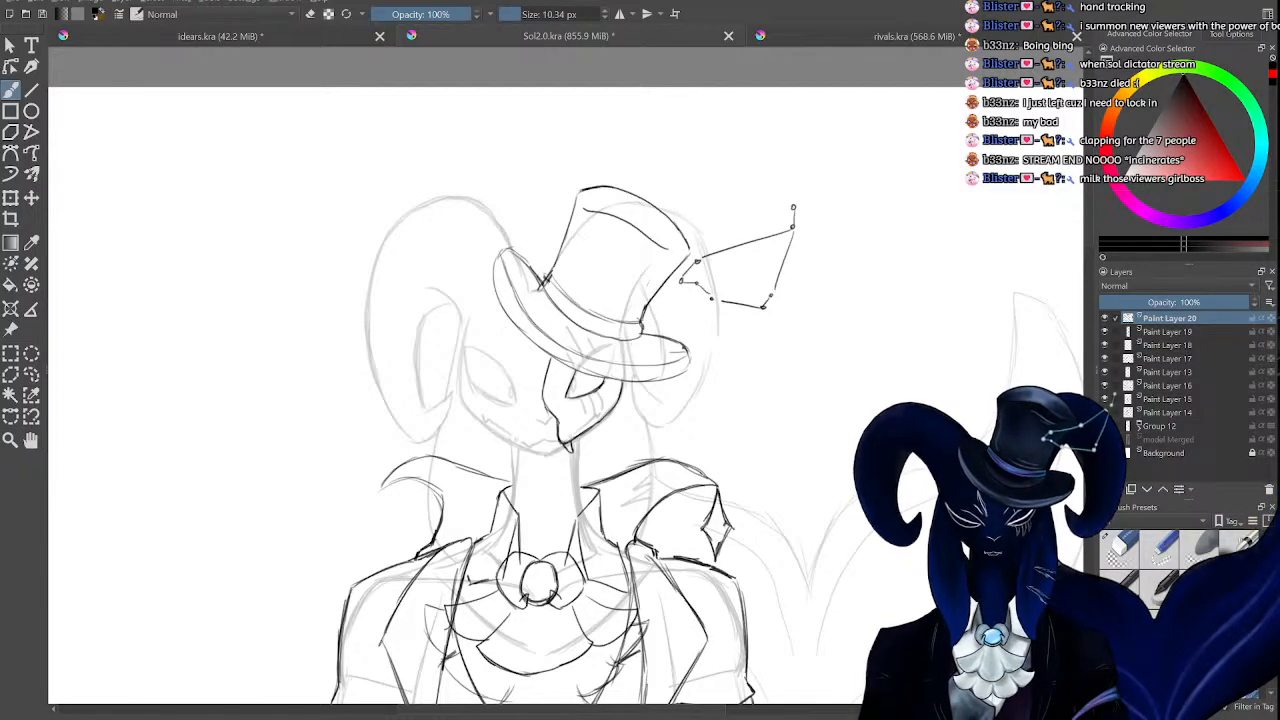
Examine the painted lightning-wielding figure in rivals.kra, both up close and as a whole page.
left_click(900, 37)
key("ctrl+minus")
key("ctrl+minus")
key("ctrl+plus")
key("ctrl+plus")
key("ctrl+plus")
key("ctrl+plus")
key("ctrl+plus")
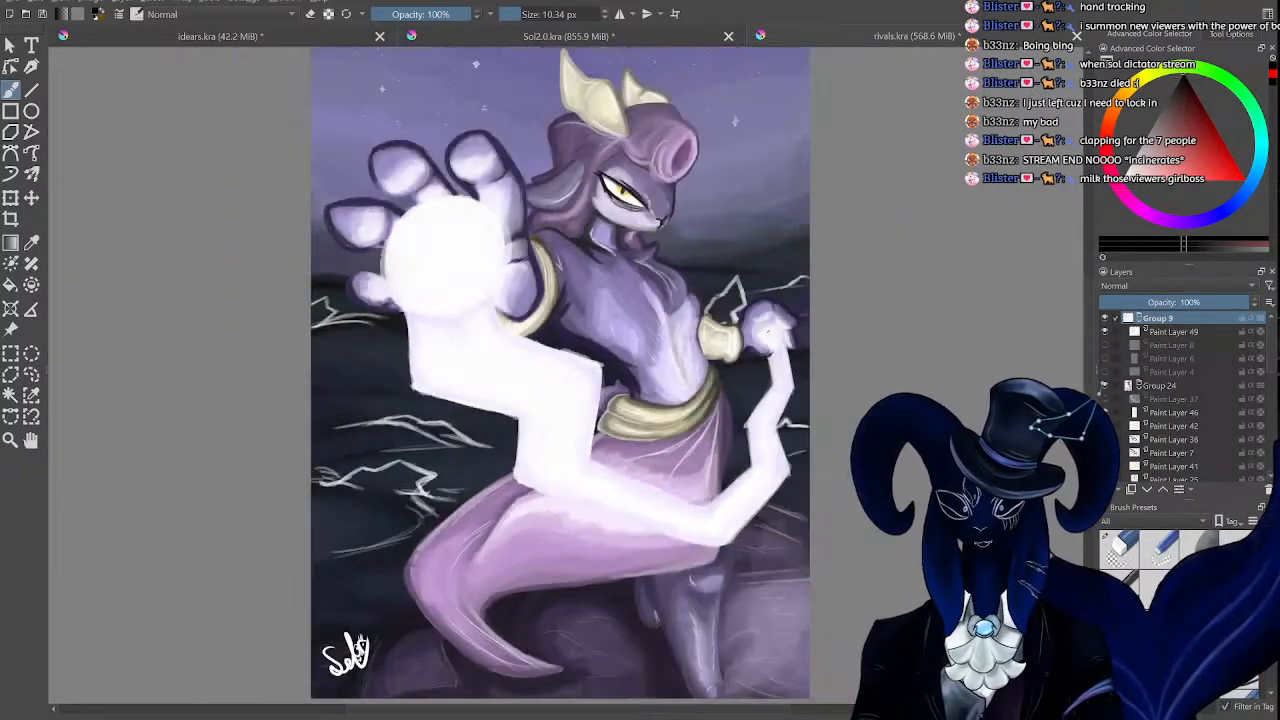
key("ctrl+minus")
key("ctrl+minus")
key("ctrl+plus")
key("ctrl+plus")
key("ctrl+minus")
key("ctrl+minus")
key("ctrl+plus")
key("ctrl+plus")
key("ctrl+minus")
key("ctrl+minus")
key("ctrl+plus")
key("ctrl+plus")
key("ctrl+minus")
key("ctrl+minus")
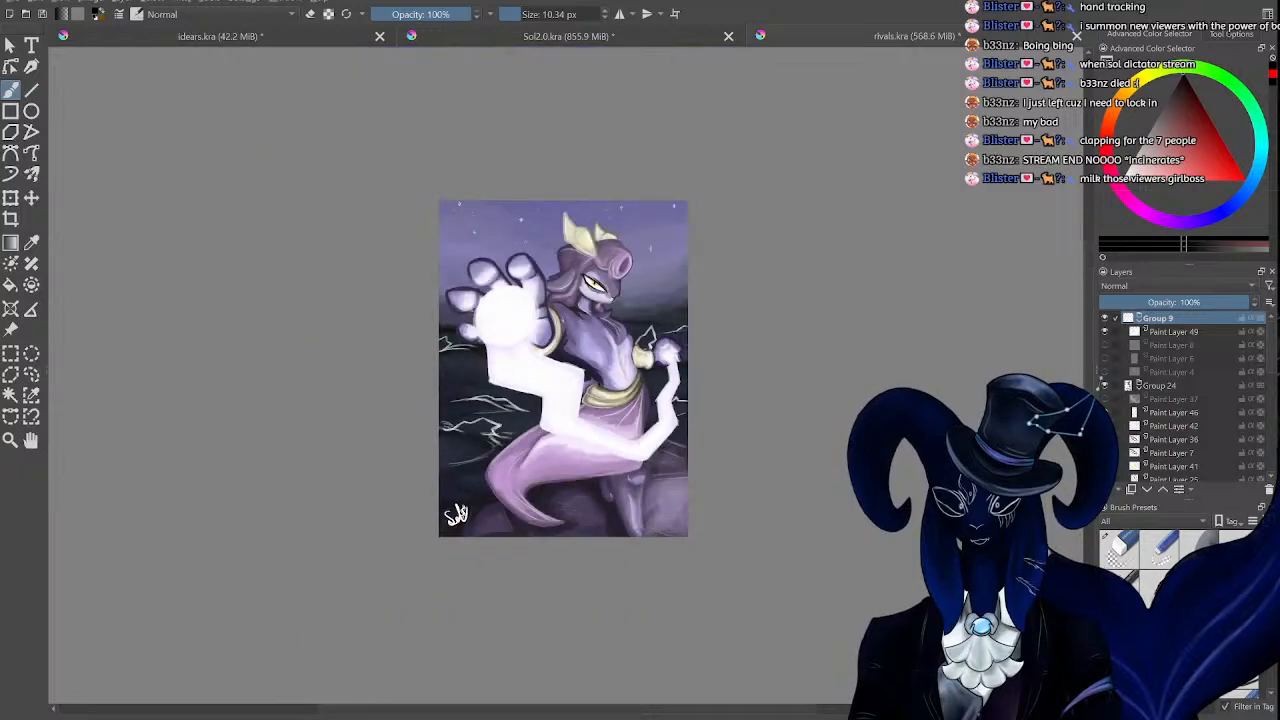
key("ctrl+plus")
key("ctrl+plus")
key("ctrl+minus")
key("ctrl+minus")
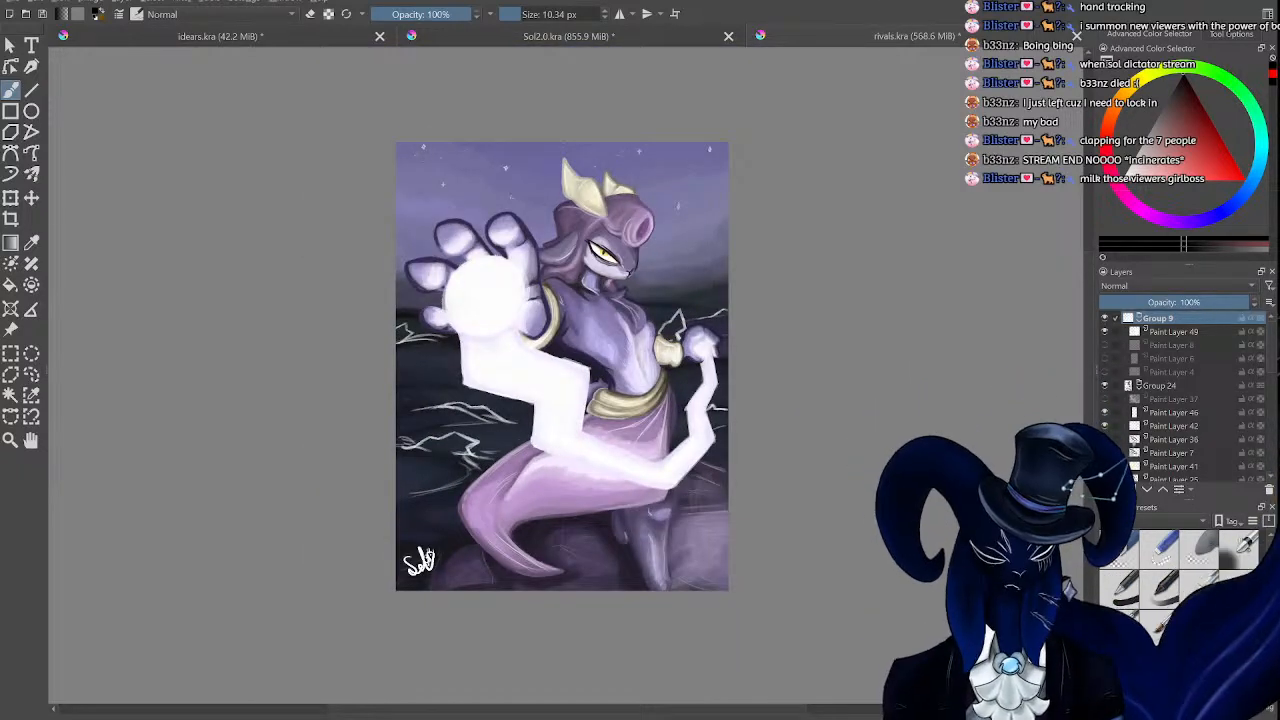
key("ctrl+minus")
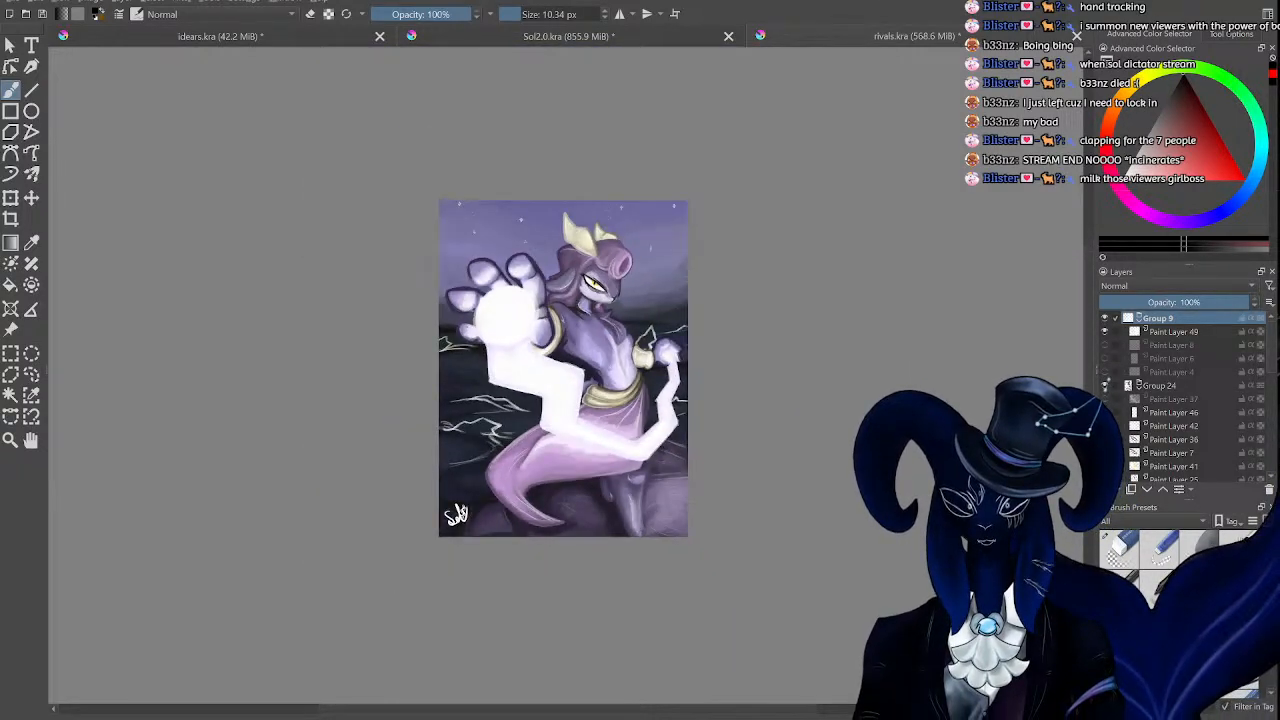
key("ctrl+plus")
key("ctrl+plus")
key("ctrl+plus")
key("ctrl+plus")
key("ctrl+minus")
key("ctrl+minus")
key("ctrl+minus")
key("ctrl+minus")
key("ctrl+minus")
key("ctrl+minus")
key("ctrl+plus")
key("ctrl+plus")
key("ctrl+plus")
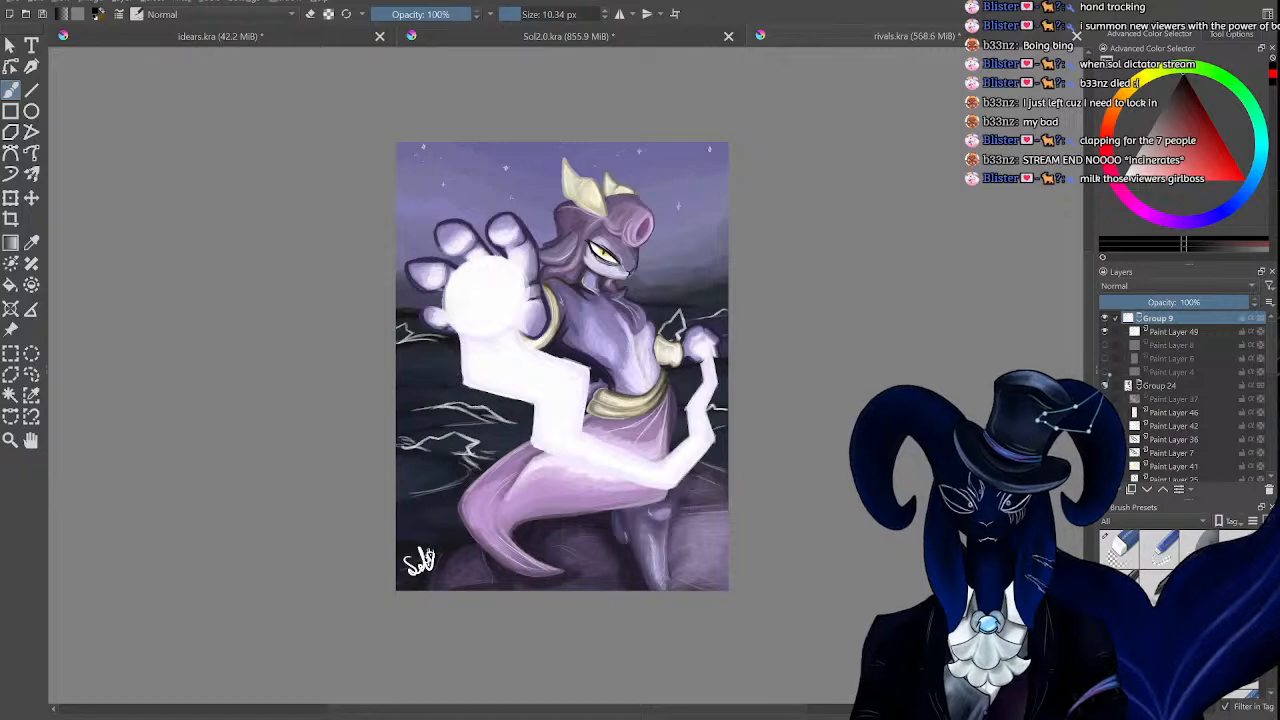
key("ctrl+minus")
key("ctrl+minus")
key("ctrl+minus")
key("ctrl+plus")
key("ctrl+plus")
key("ctrl+plus")
key("ctrl+plus")
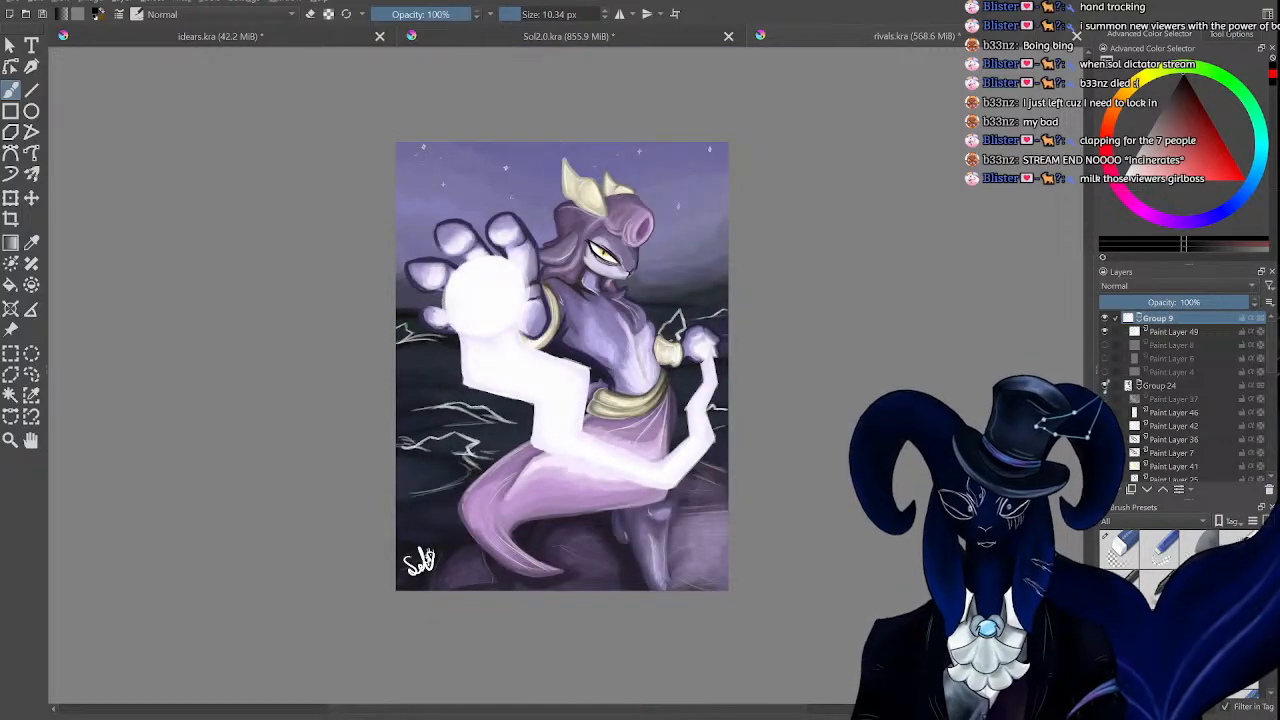
Return to Sol2.0.kra and inspect the head, half mask and eyes below the hat brim.
left_click(668, 31)
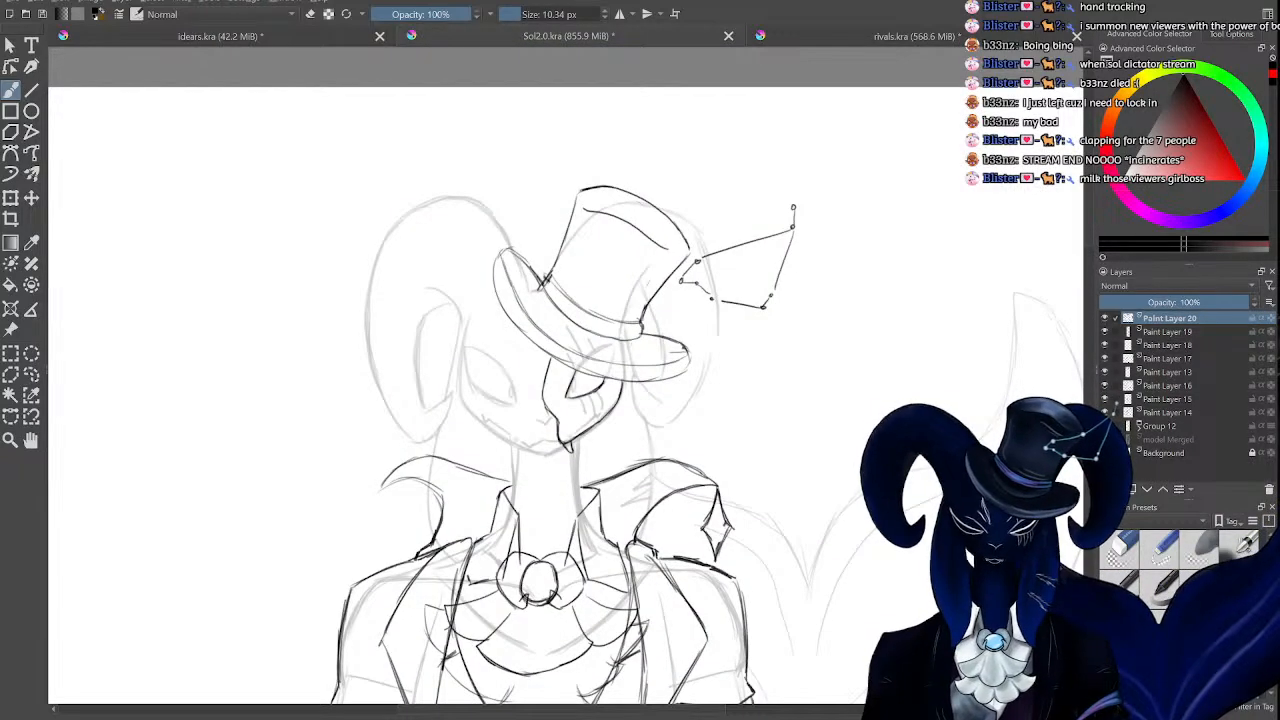
key("ctrl+plus")
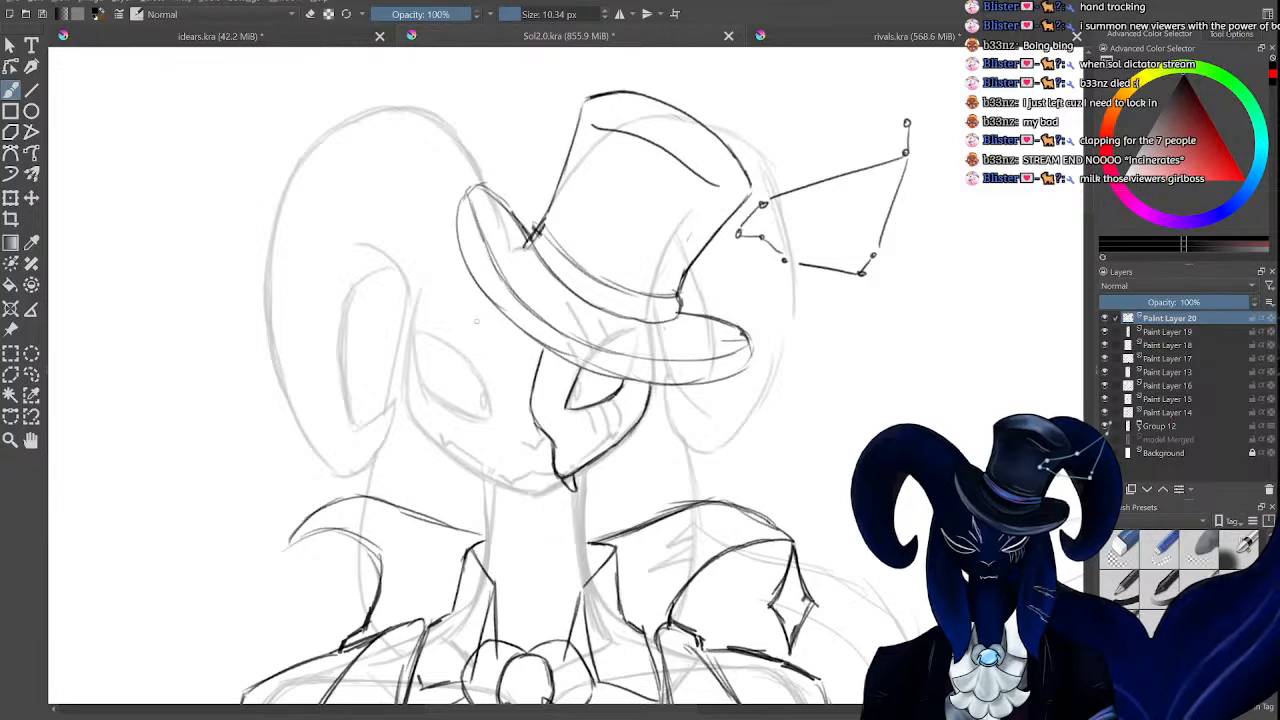
mouse_move(419, 296)
left_mouse_down()
mouse_move(403, 398)
mouse_move(455, 468)
mouse_move(538, 492)
mouse_move(566, 477)
left_mouse_up()
key("ctrl+minus")
key("ctrl+minus")
key("ctrl+minus")
key("ctrl+minus")
key("ctrl+plus")
key("ctrl+plus")
key("ctrl+plus")
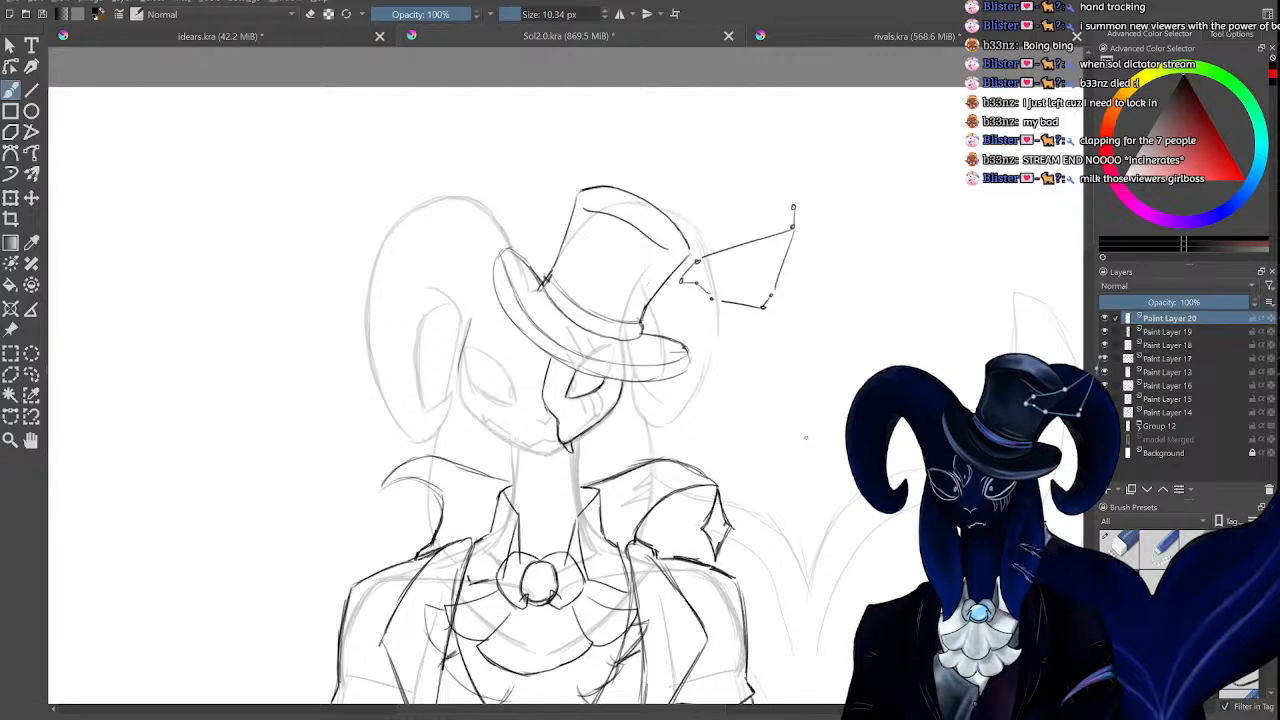
key("ctrl+plus")
key("ctrl+plus")
key("ctrl+plus")
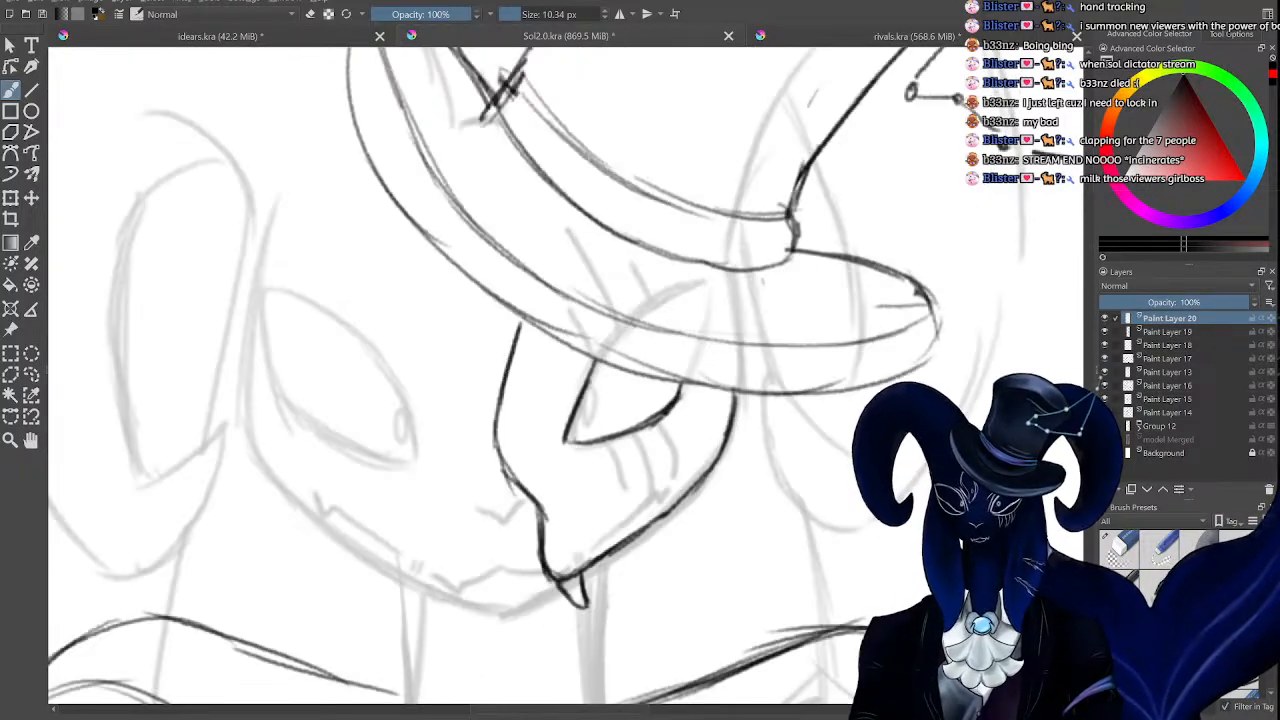
key("ctrl+minus")
key("ctrl+minus")
key("ctrl+minus")
key("ctrl+minus")
key("ctrl+plus")
key("ctrl+plus")
key("ctrl+minus")
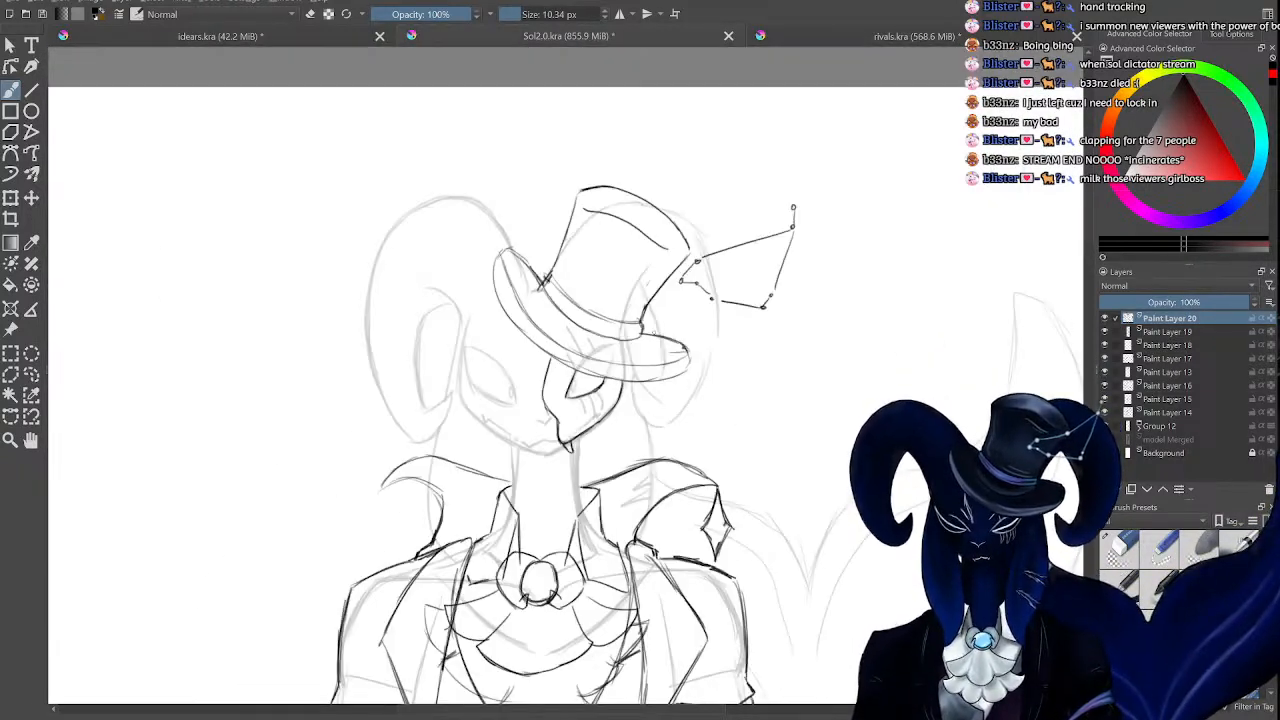
key("ctrl+minus")
key("ctrl+plus")
Check the horned head sketches in idears.kra and return to Sol2.0.kra.
left_click(355, 35)
key("ctrl+plus")
key("ctrl+plus")
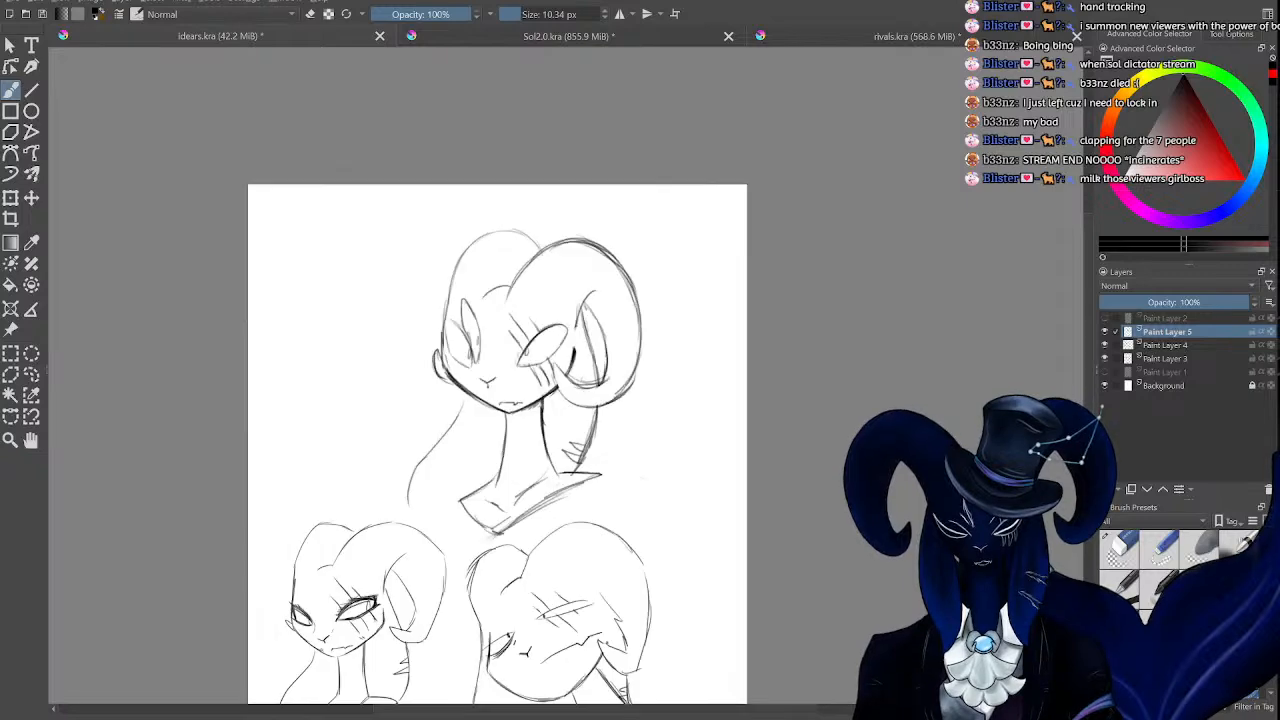
left_click(568, 36)
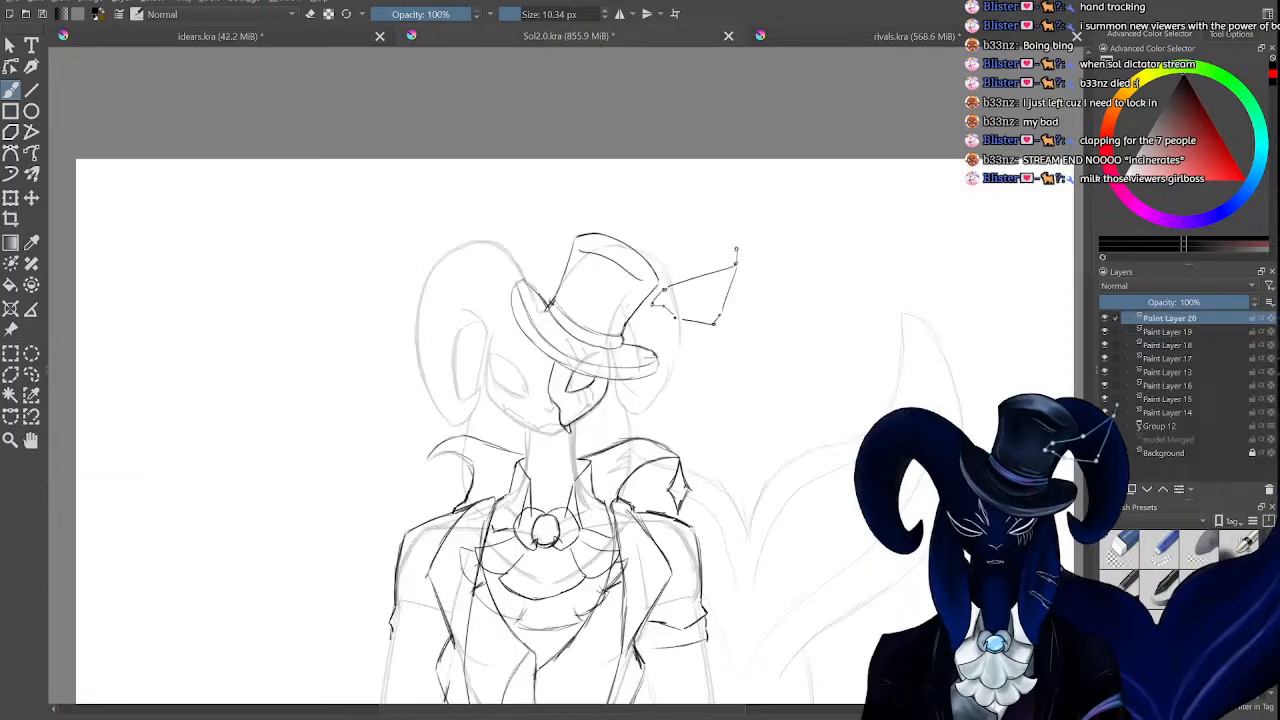
Toggle the outfit layers from Paint Layer 14 up to Paint Layer 20 off and on to identify their contents.
left_click(1168, 411)
left_click(1106, 412)
left_click(1106, 412)
left_click(1107, 398)
left_click(1107, 397)
left_click(1107, 384)
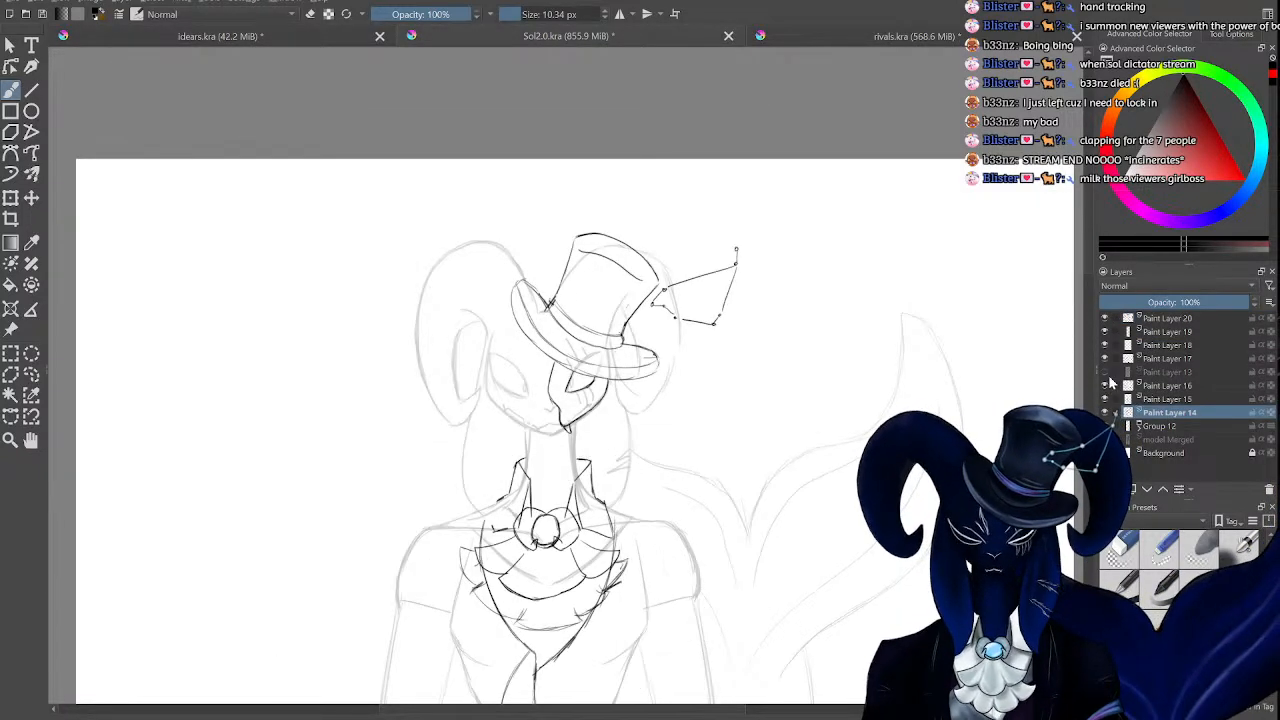
left_click(1107, 384)
left_click(1106, 370)
left_click(1106, 370)
left_click(1106, 345)
left_click(1106, 345)
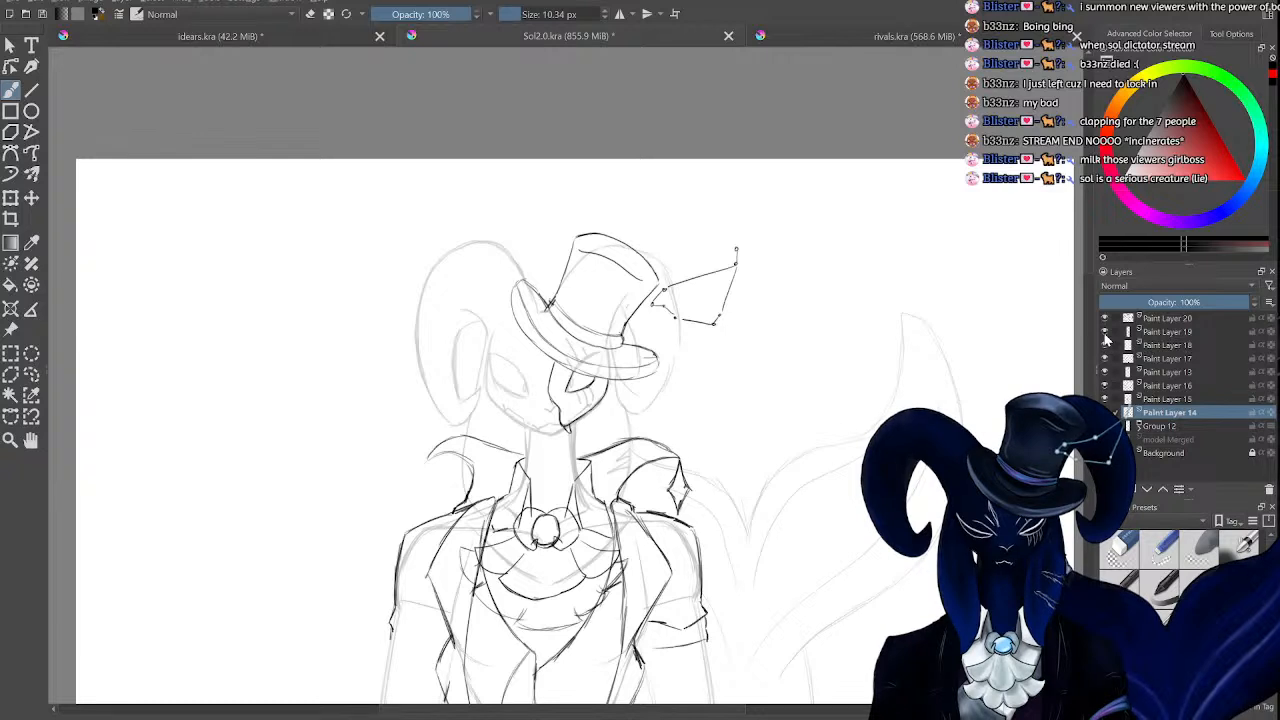
left_click(1106, 318)
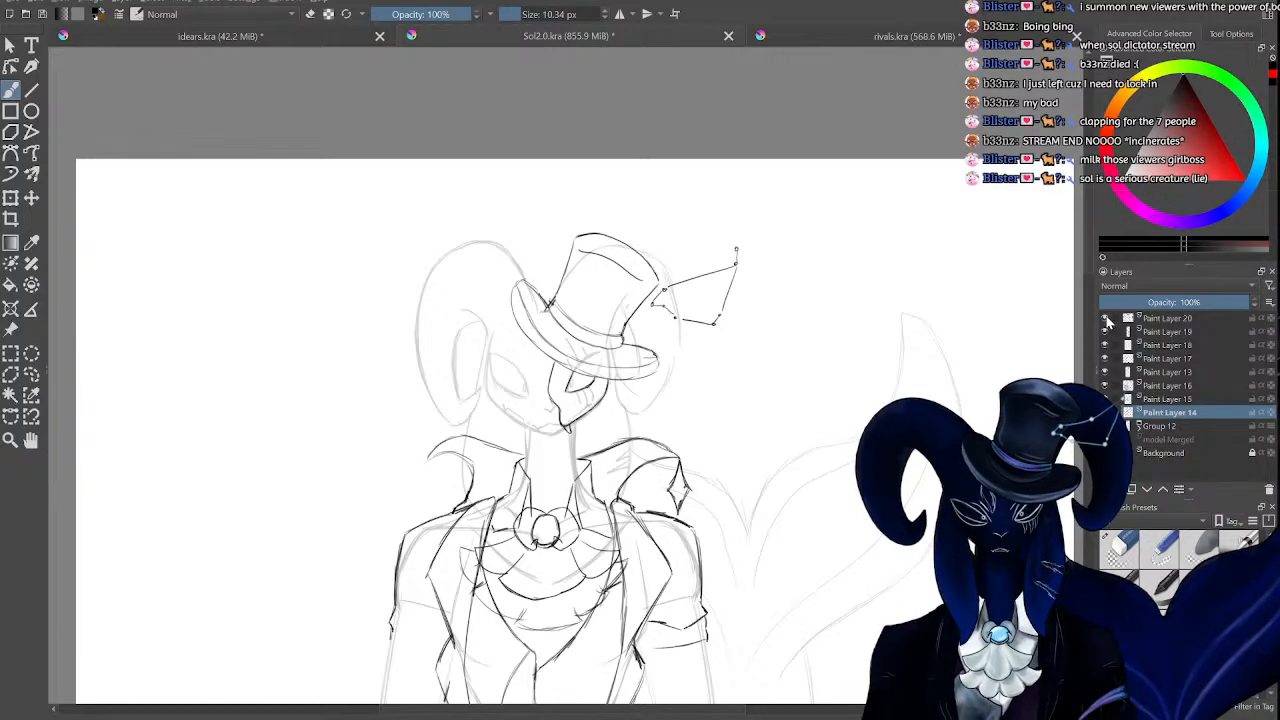
left_click(1105, 318)
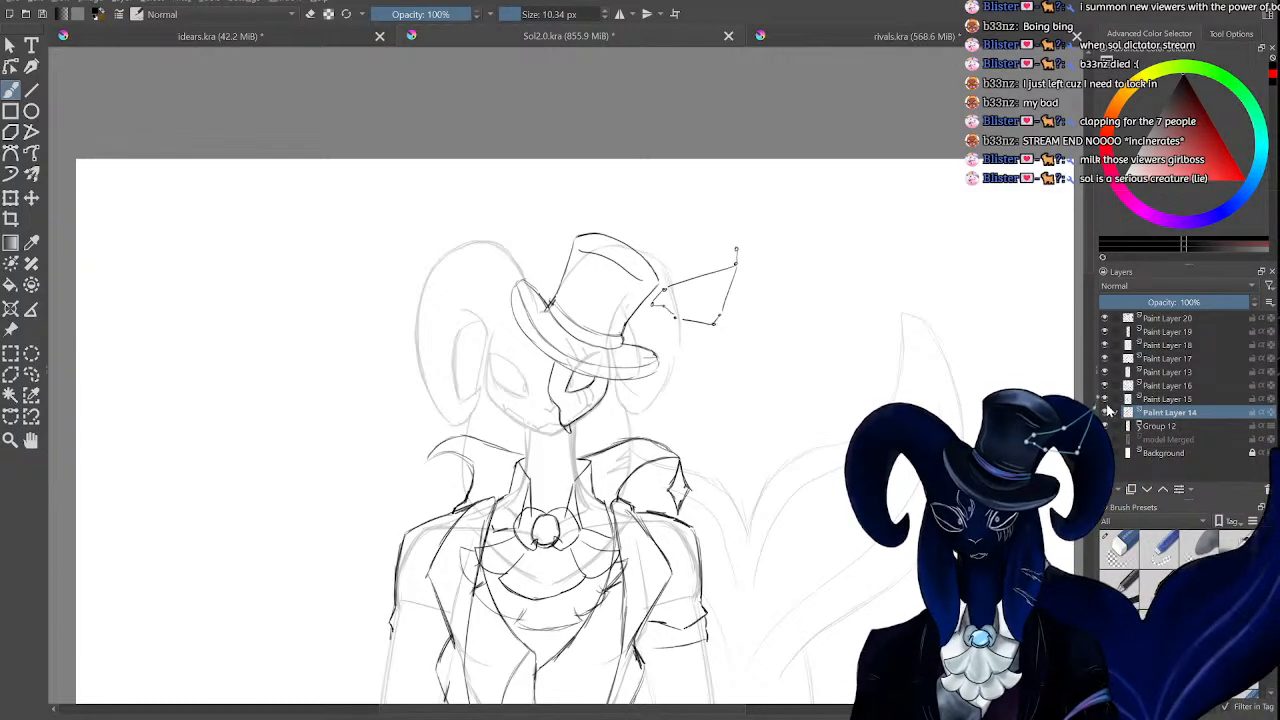
Copy the front-facing head sketch on Paint Layer 8 inside Group 12 and paste it into idears.kra.
left_click(1137, 427)
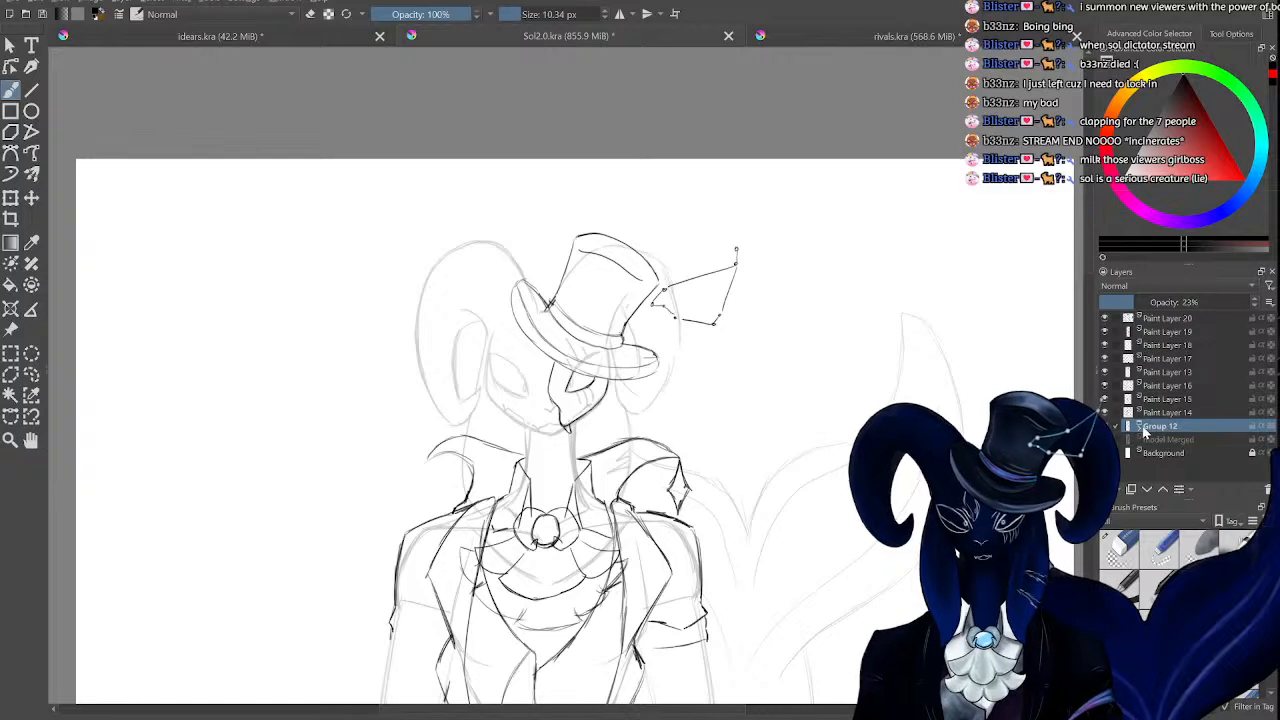
left_click(1138, 427)
left_click_drag(1270, 375, 1272, 436)
left_click(1106, 341)
left_click(1106, 341)
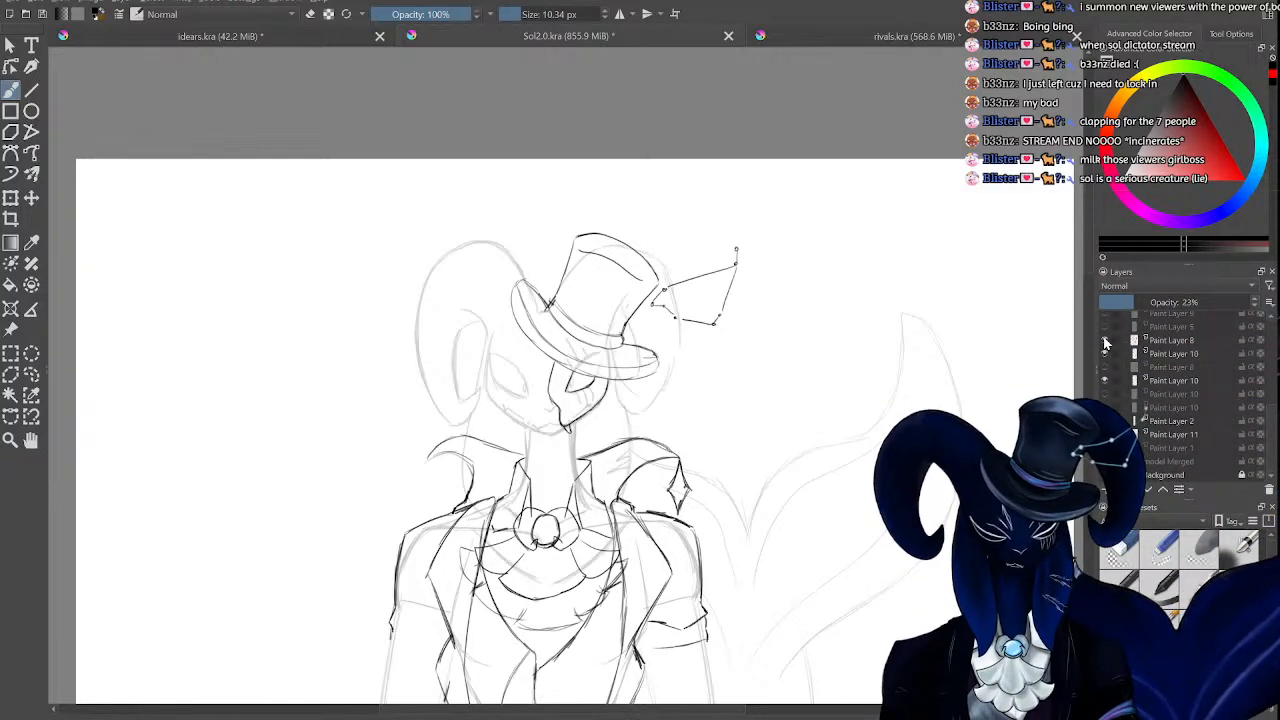
left_click(1114, 341)
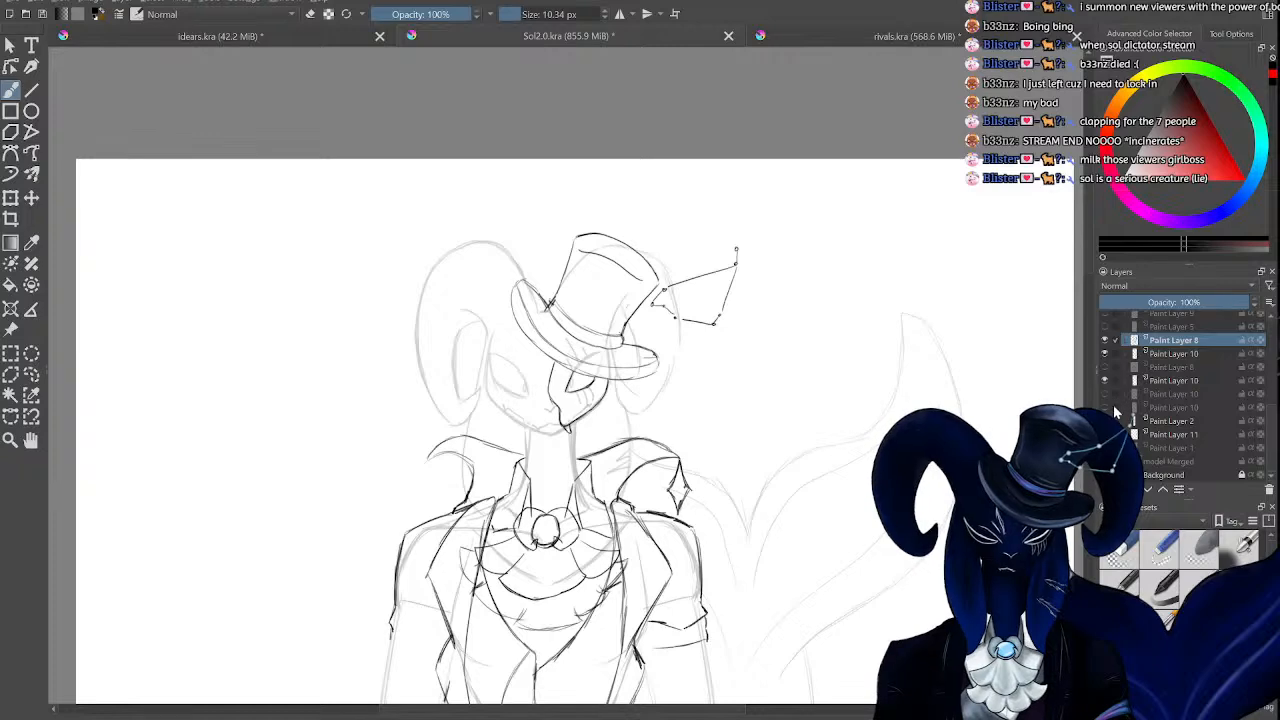
left_click(304, 38)
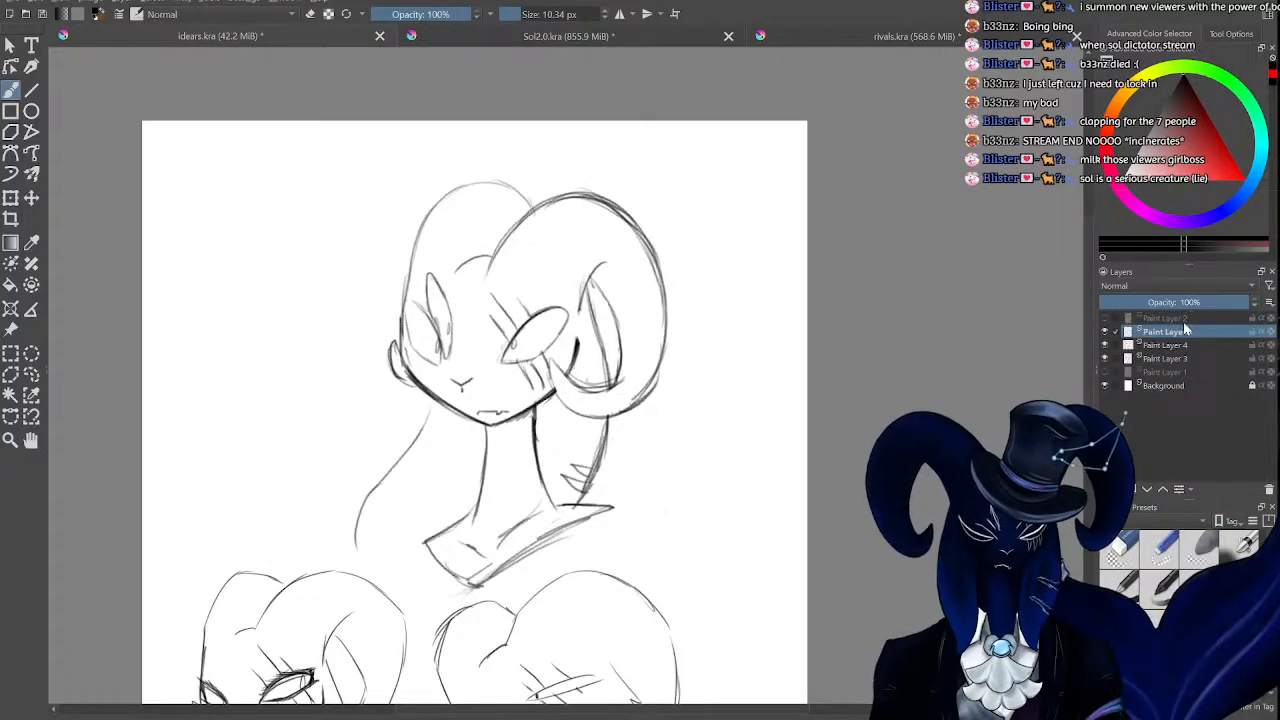
key("ctrl+v")
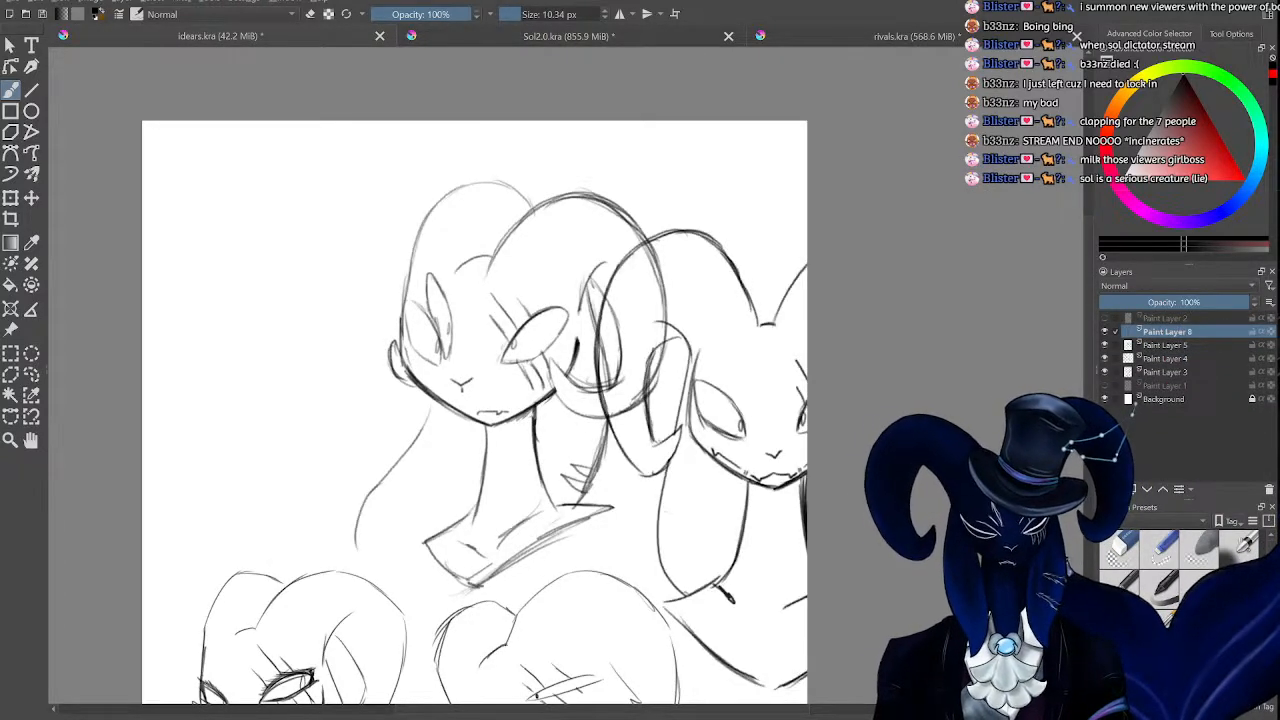
Toggle Paint Layer 5 and Paint Layer 4 off and on, and hide Paint Layer 3 with the old upper head.
left_click(1105, 345)
left_click(1105, 346)
left_click(1105, 359)
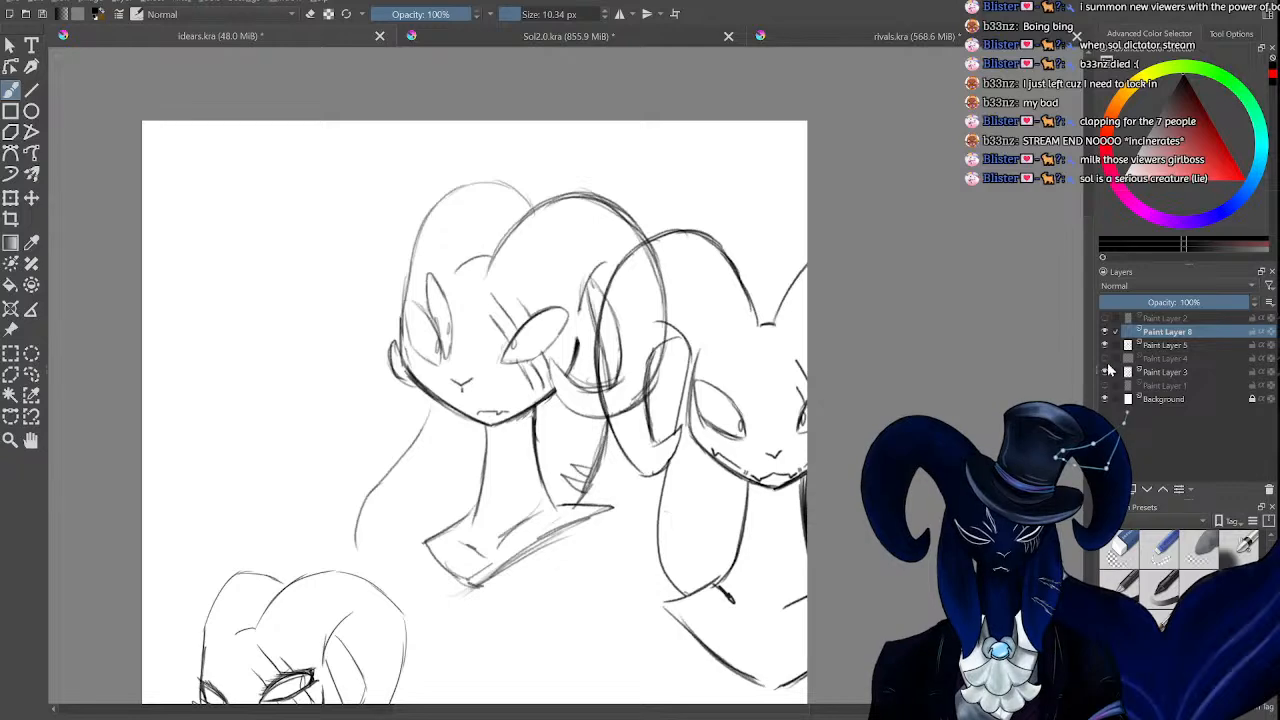
left_click(1105, 359)
left_click(1105, 372)
Move the pasted front-facing head to the upper middle of the page, above the two smaller heads.
left_click(10, 198)
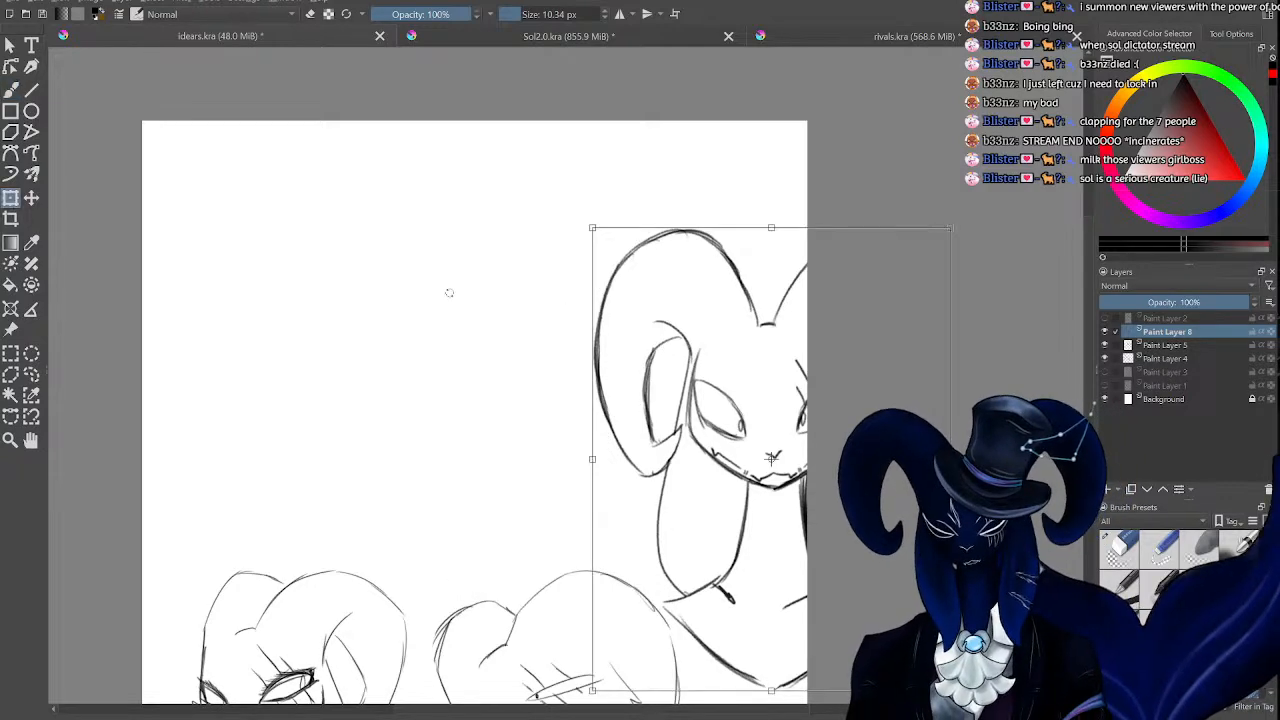
mouse_move(718, 371)
left_mouse_down()
mouse_move(448, 276)
mouse_move(409, 284)
left_mouse_up()
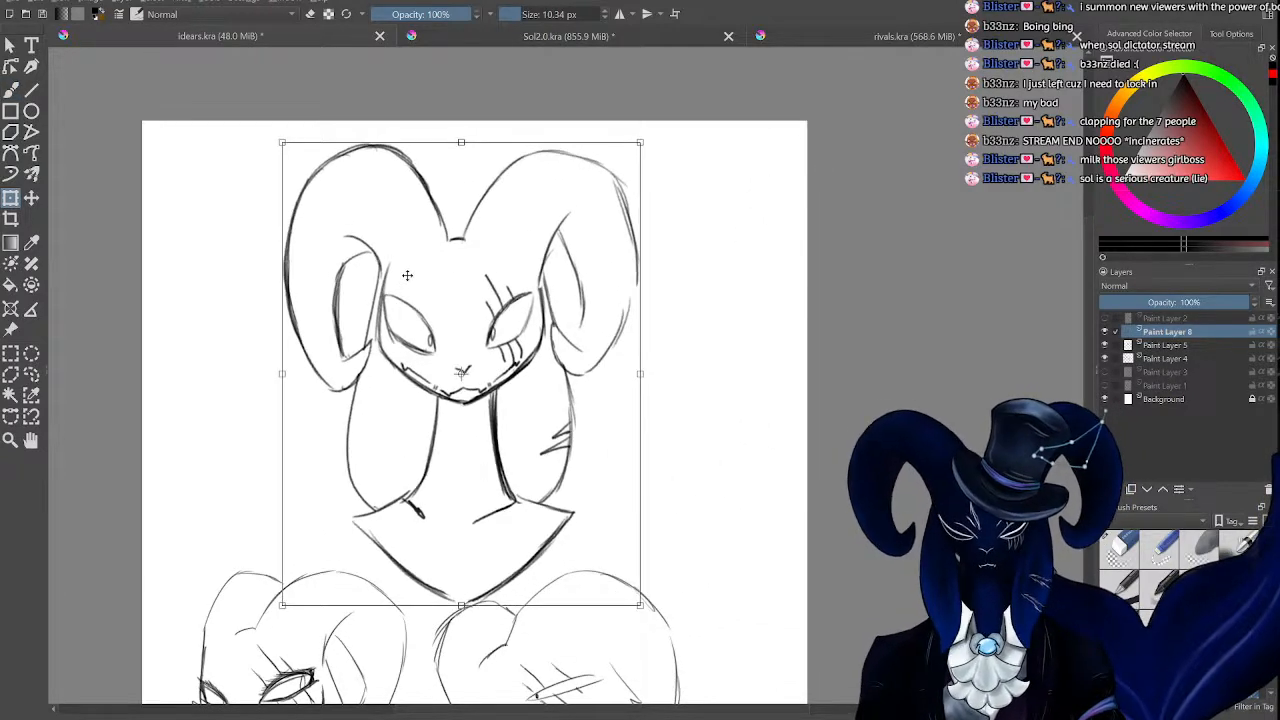
left_click_drag(653, 710, 621, 710)
key("ctrl+minus")
key("ctrl+minus")
key("ctrl+plus")
key("ctrl+plus")
key("ctrl+plus")
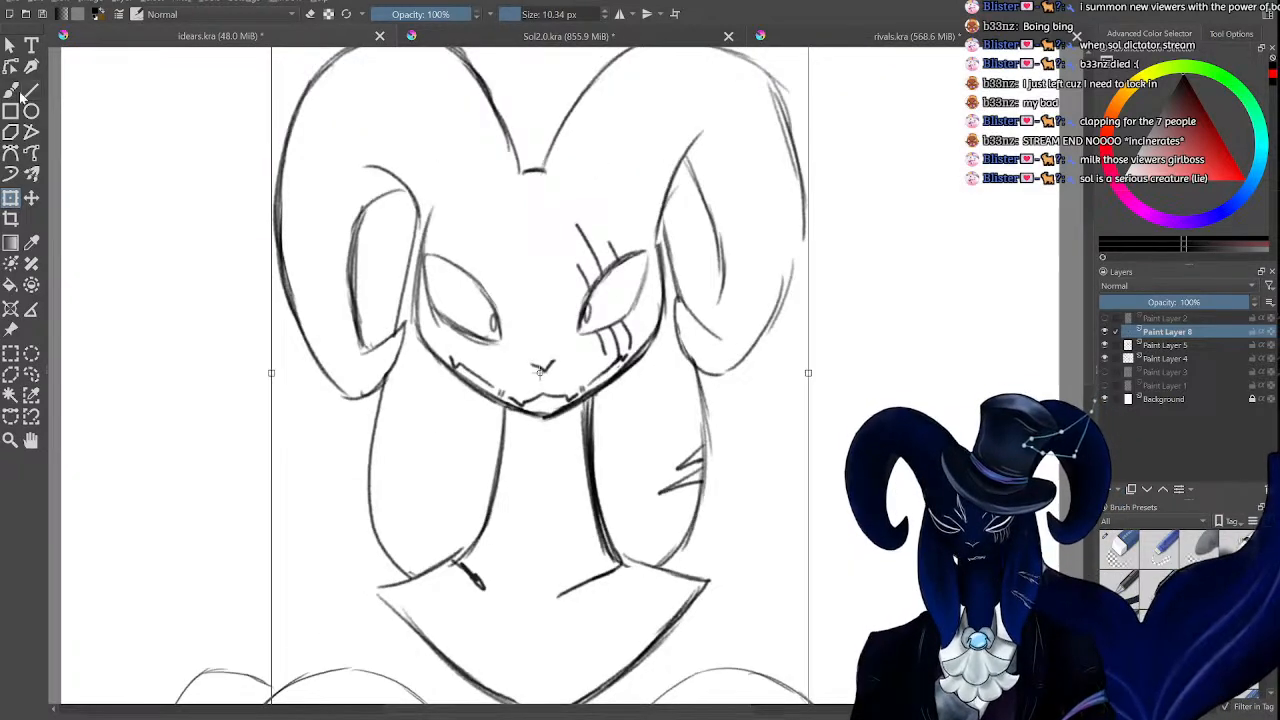
key("b")
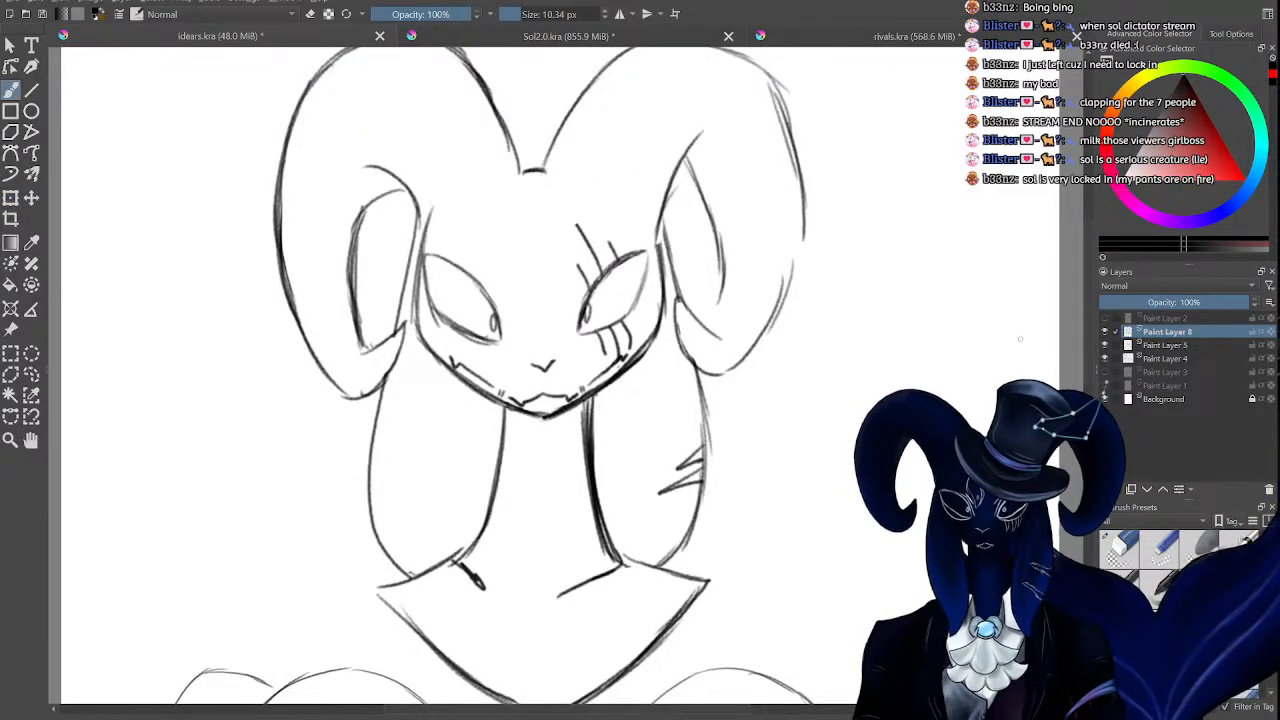
Lower the opacity of the pasted head on Paint Layer 8 and add a new paint layer above it.
key("ctrl+minus")
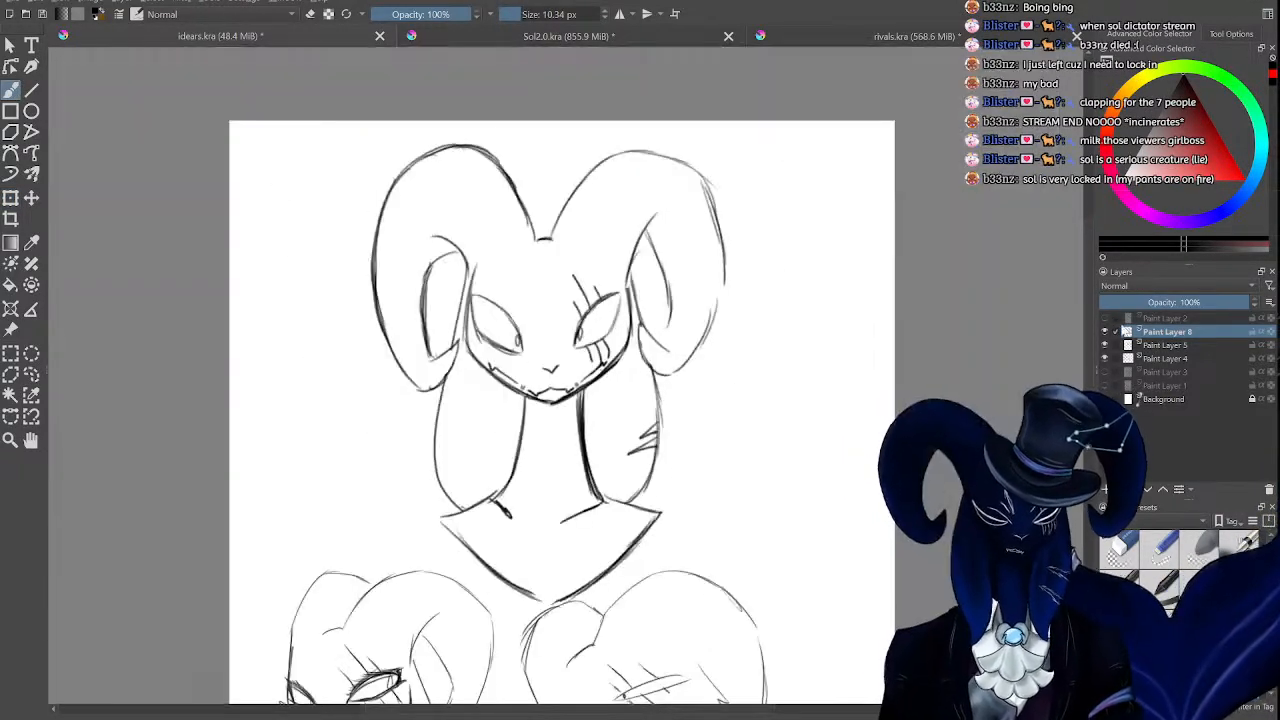
left_click(1140, 303)
left_click(1106, 489)
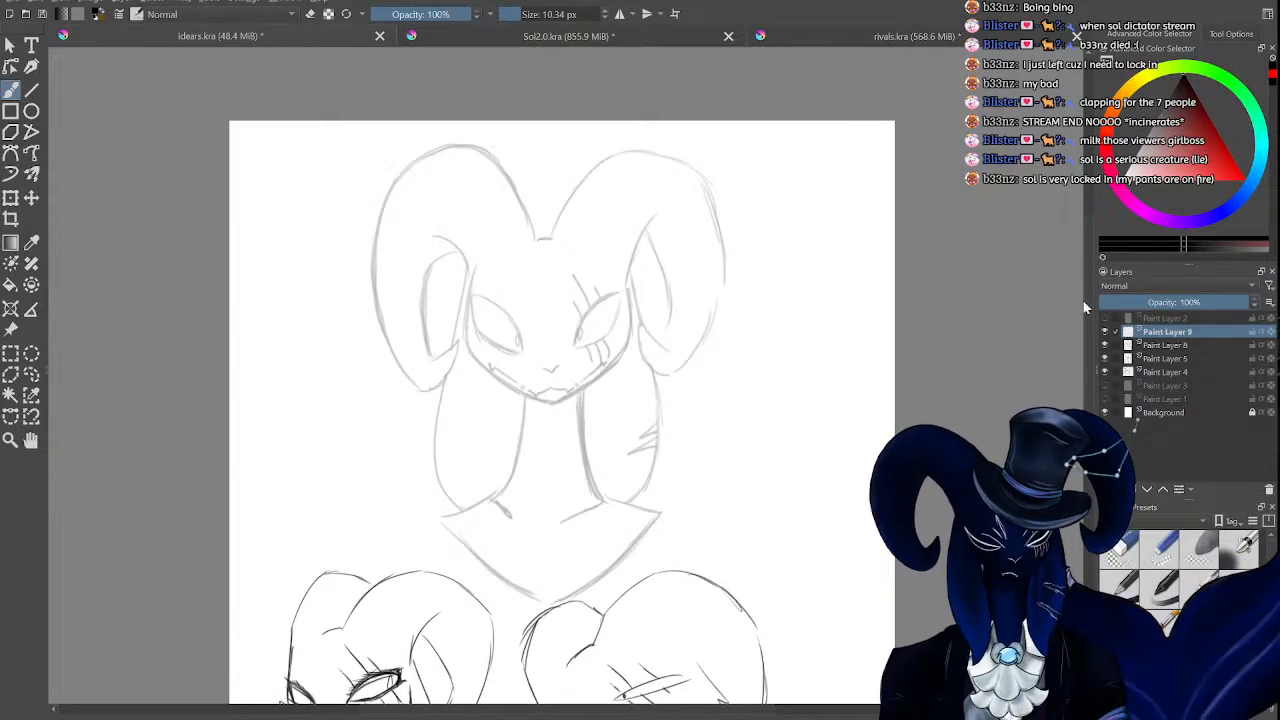
left_click_drag(640, 300, 640, 345)
key("ctrl+plus")
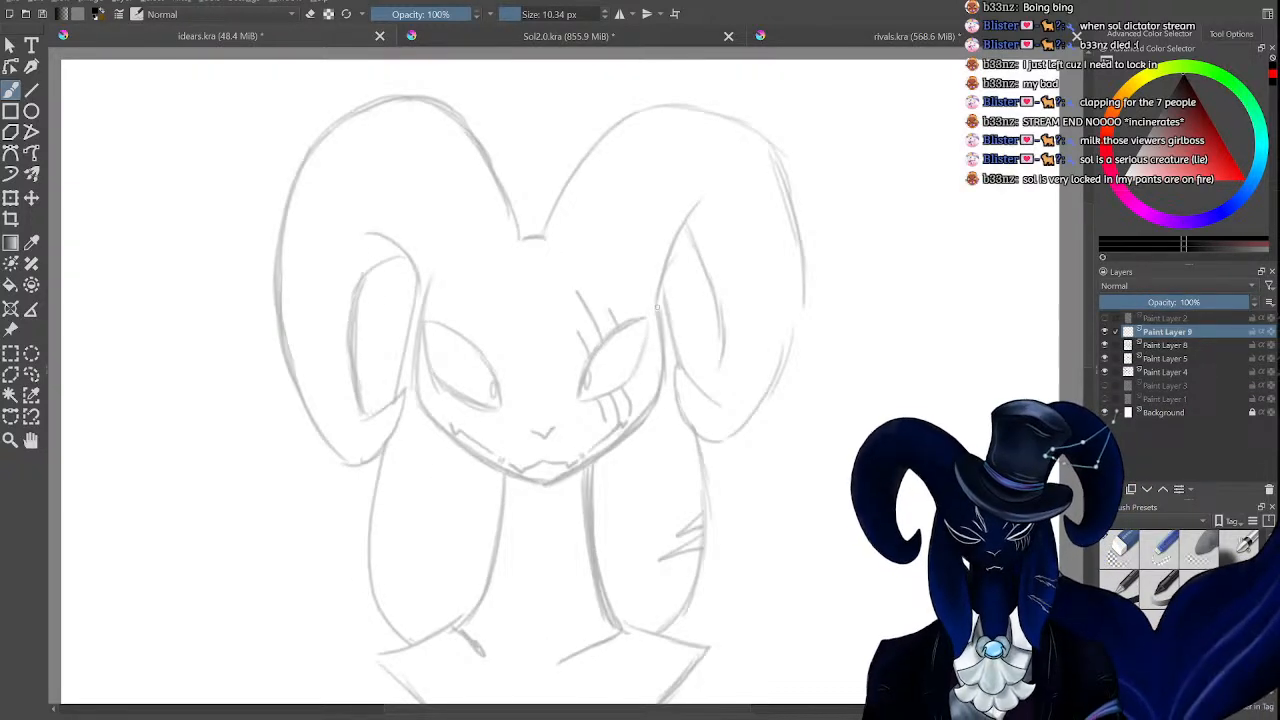
Try tracing the face outline from beside the scarred eye down to the chin on Paint Layer 9, and undo strokes.
mouse_move(656, 302)
left_mouse_down()
mouse_move(659, 398)
mouse_move(579, 463)
left_mouse_up()
key("ctrl+z")
key("ctrl+z")
key("ctrl+z")
key("ctrl+z")
key("ctrl+z")
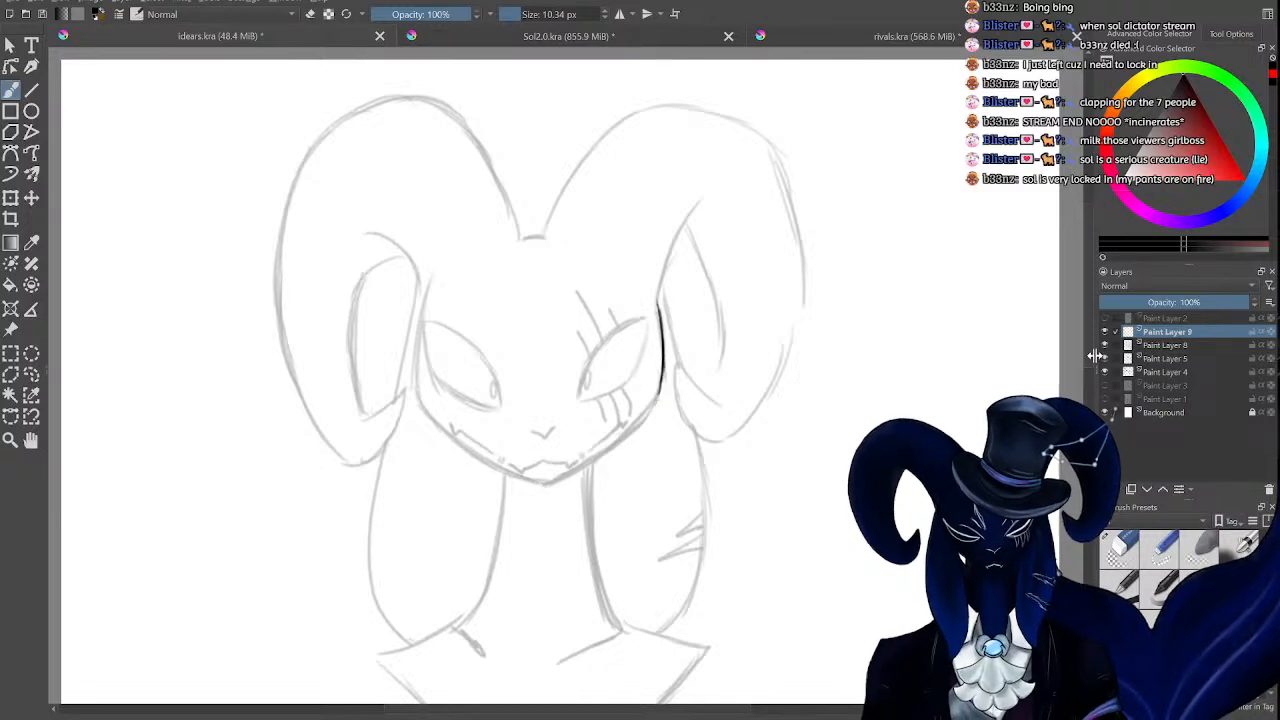
Restore Paint Layer 8 to 100% opacity, and try erasing the scarred eye with its scratches.
left_click(1165, 345)
left_click_drag(1190, 301, 1250, 301)
left_click(1119, 549)
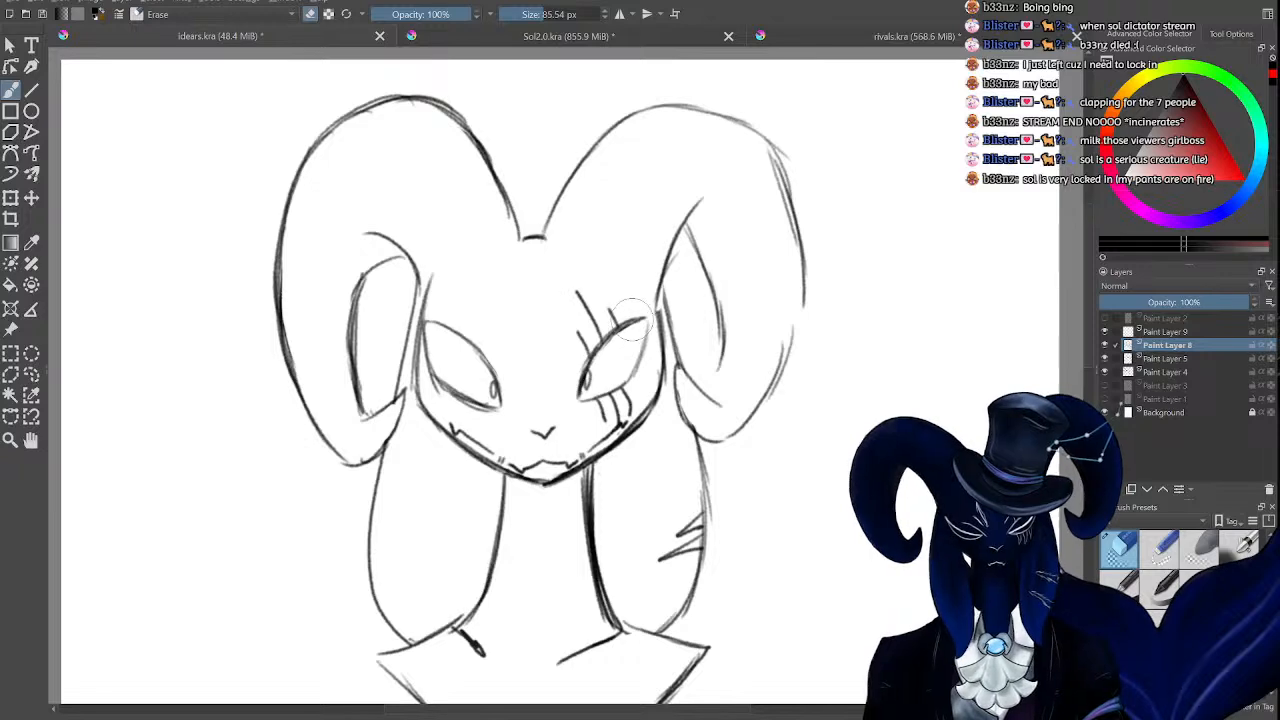
key("ctrl+plus")
key("ctrl+plus")
mouse_move(632, 316)
left_mouse_down()
mouse_move(579, 398)
mouse_move(572, 295)
mouse_move(616, 293)
mouse_move(637, 329)
left_mouse_up()
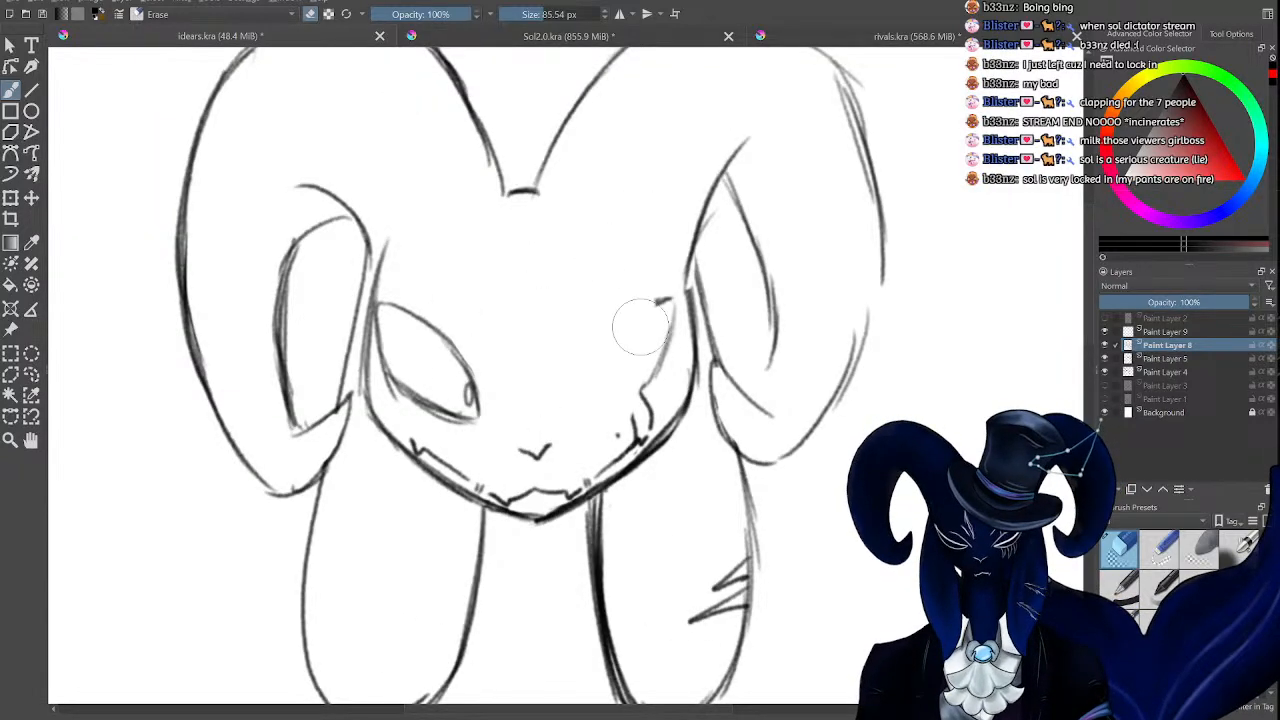
key("ctrl+z")
Draw a vertical centre line down the face from between the horns to the mouth on Paint Layer 8.
key("slash")
left_click_drag(531, 196, 534, 478)
left_click_drag(533, 422, 533, 503)
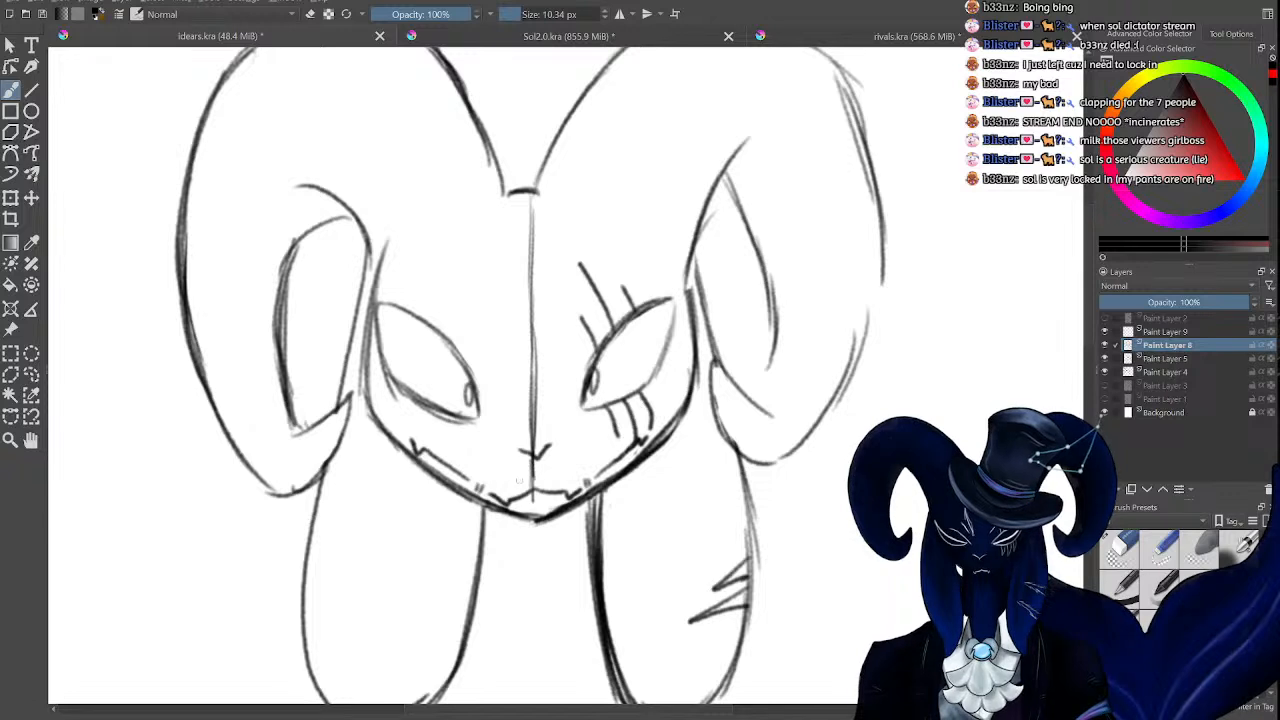
left_click_drag(366, 375, 667, 366)
key("ctrl+z")
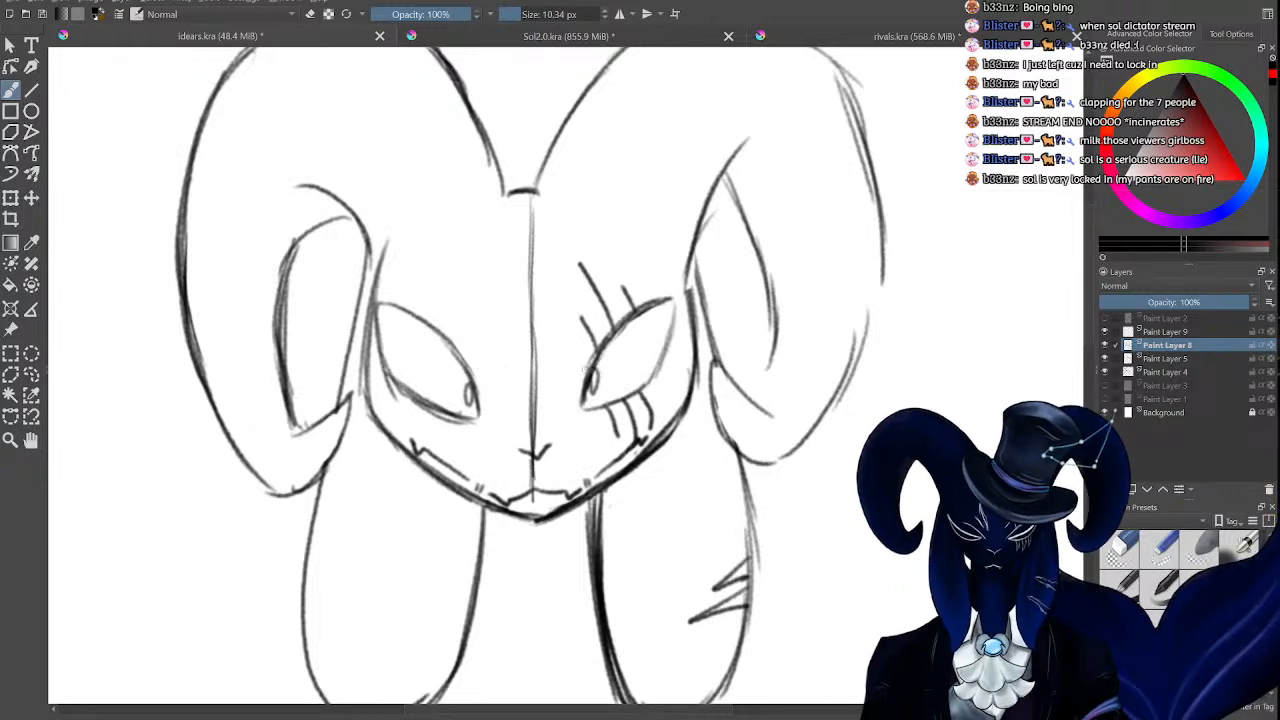
Draw a horizontal guide line across the lower face, erase the old nose and mouth, and restore the centre line there.
mouse_move(402, 438)
left_mouse_down()
mouse_move(671, 441)
mouse_move(648, 431)
mouse_move(414, 450)
left_mouse_up()
key("ctrl+z")
key("slash")
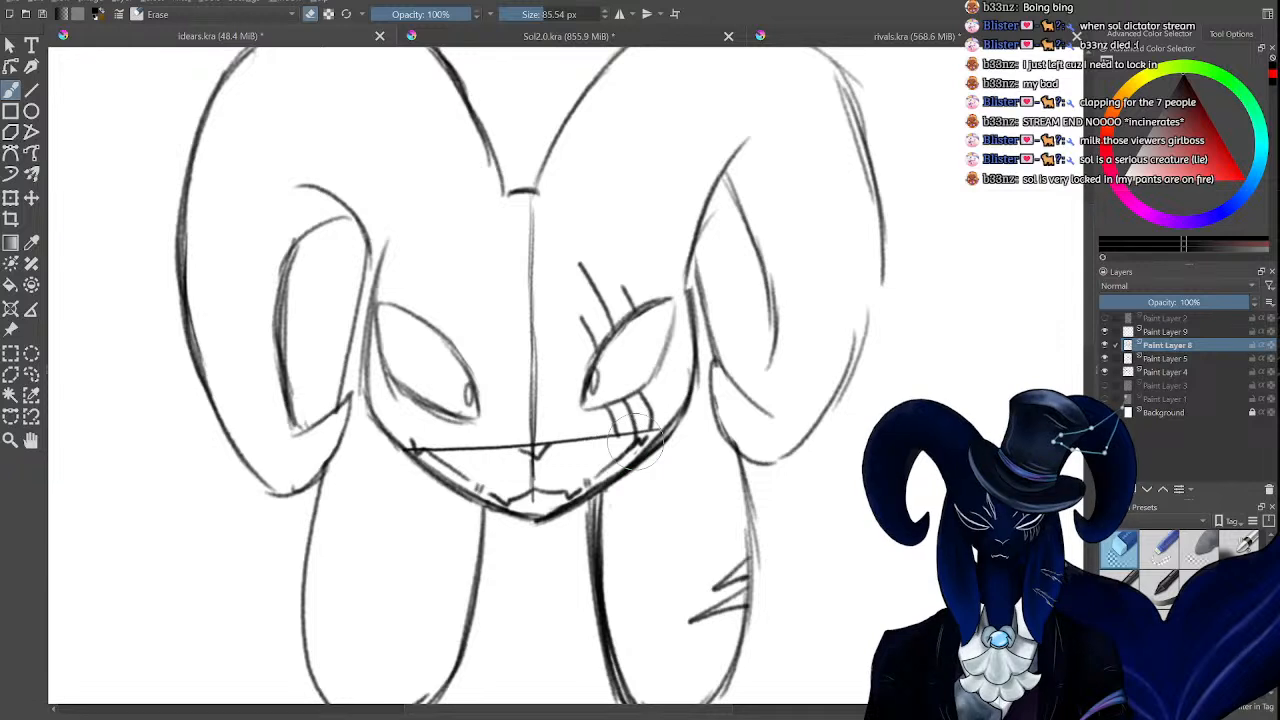
mouse_move(646, 440)
left_mouse_down()
mouse_move(560, 487)
mouse_move(571, 485)
left_mouse_up()
left_click_drag(450, 465, 522, 502)
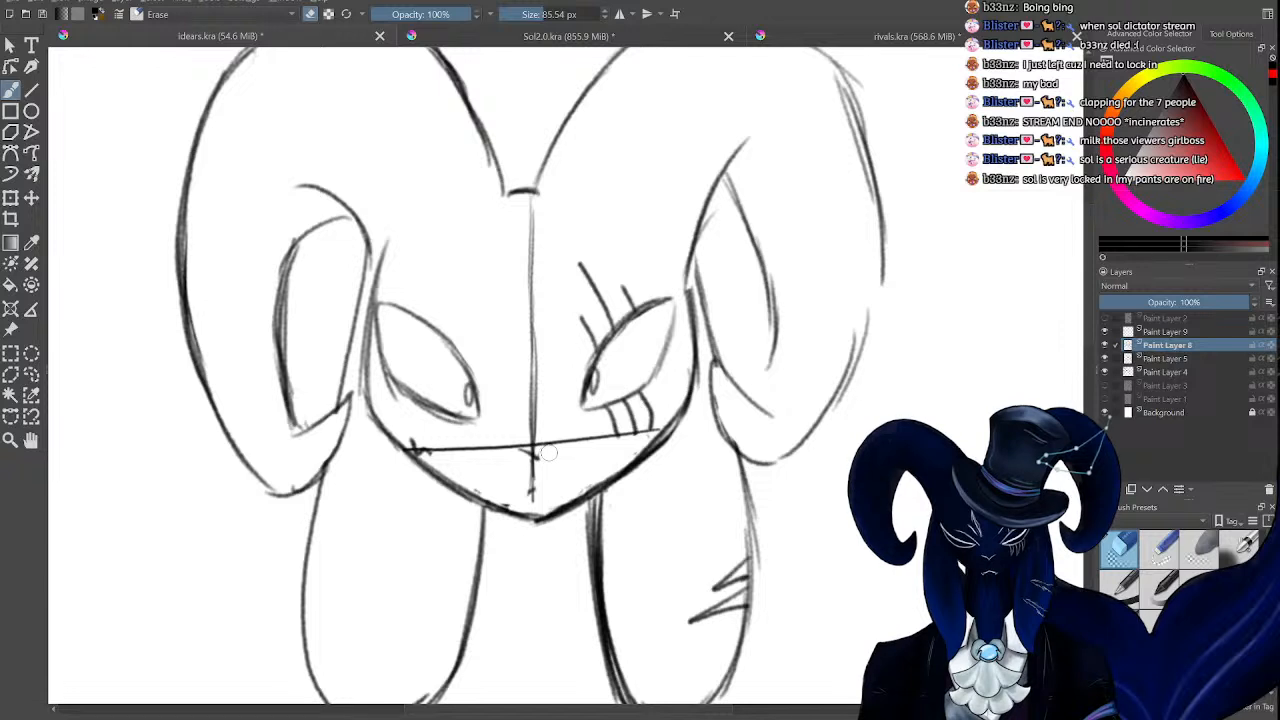
mouse_move(555, 455)
left_mouse_down()
mouse_move(510, 463)
mouse_move(507, 497)
left_mouse_up()
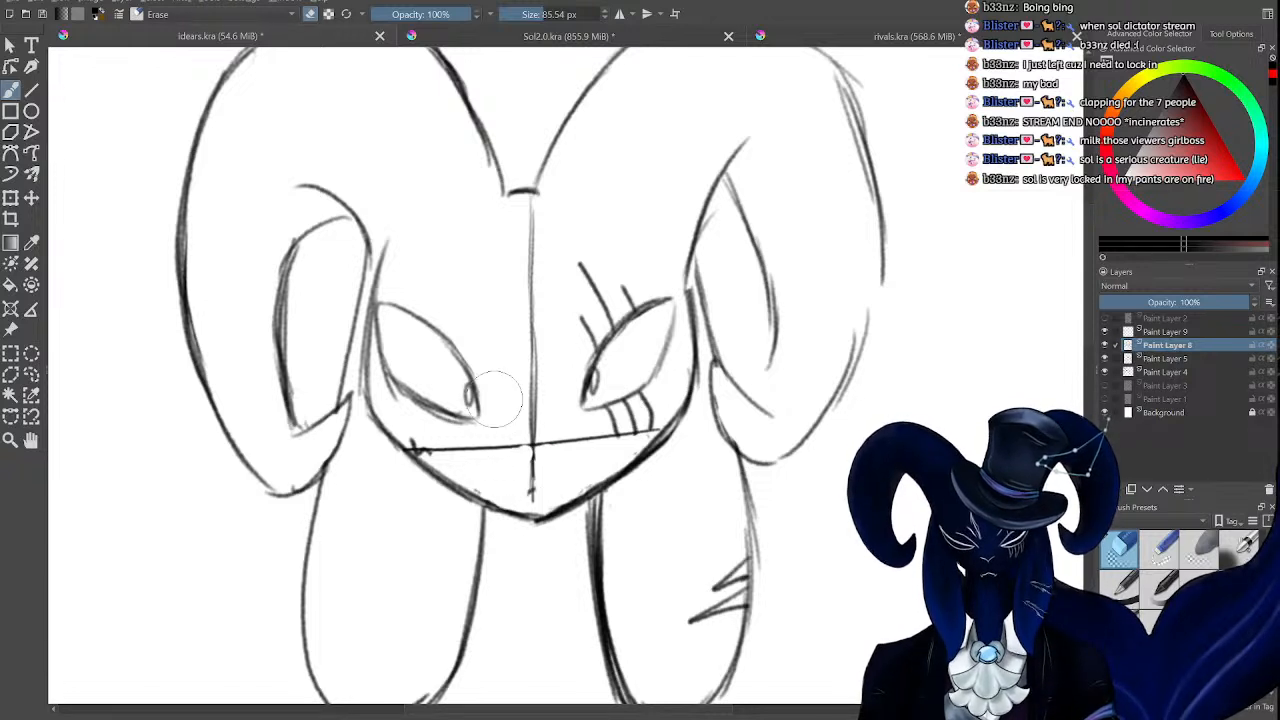
key("e")
left_click_drag(532, 436, 531, 492)
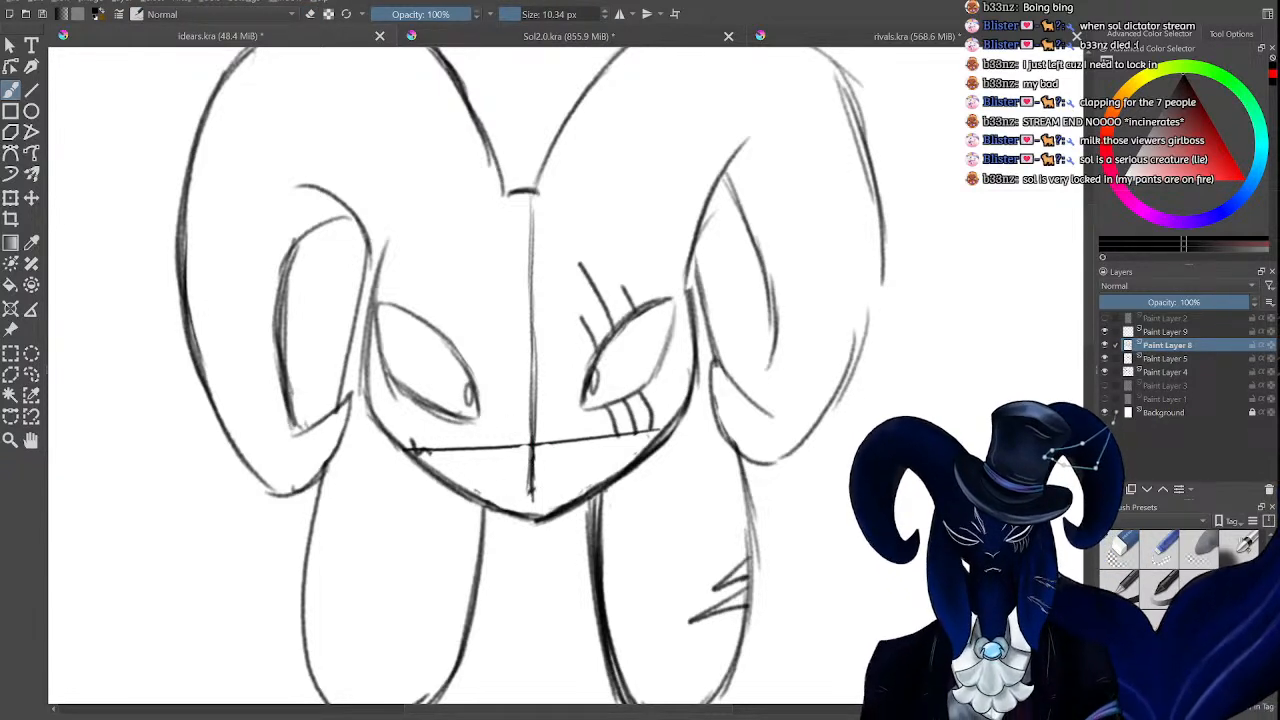
Erase both eyes and the scratch marks from the face on Paint Layer 8.
key("e")
mouse_move(635, 300)
left_mouse_down()
mouse_move(608, 267)
mouse_move(589, 403)
mouse_move(656, 300)
left_mouse_up()
mouse_move(643, 400)
left_mouse_down()
mouse_move(609, 414)
mouse_move(631, 409)
left_mouse_up()
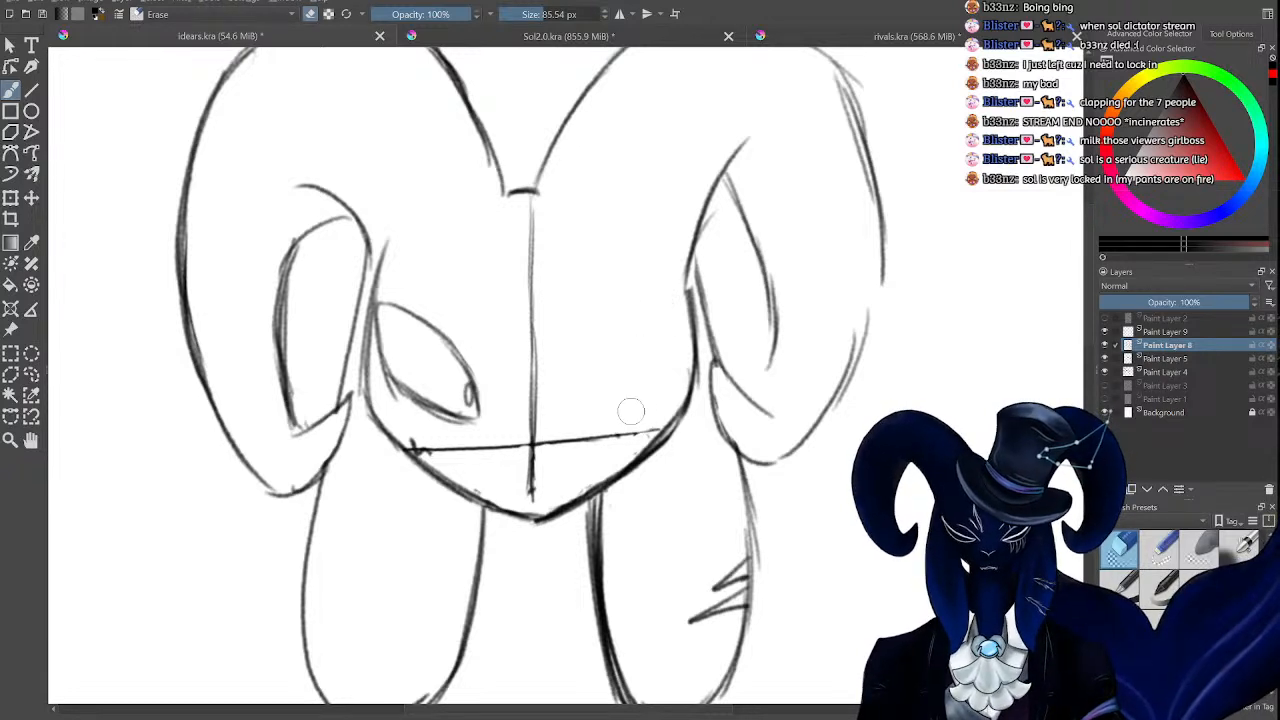
mouse_move(468, 385)
left_mouse_down()
mouse_move(475, 420)
mouse_move(437, 402)
mouse_move(414, 379)
mouse_move(403, 296)
mouse_move(400, 335)
left_mouse_up()
Redraw the horizontal guide across the lower face so it runs straighter, and erase the old slanted end.
key("e")
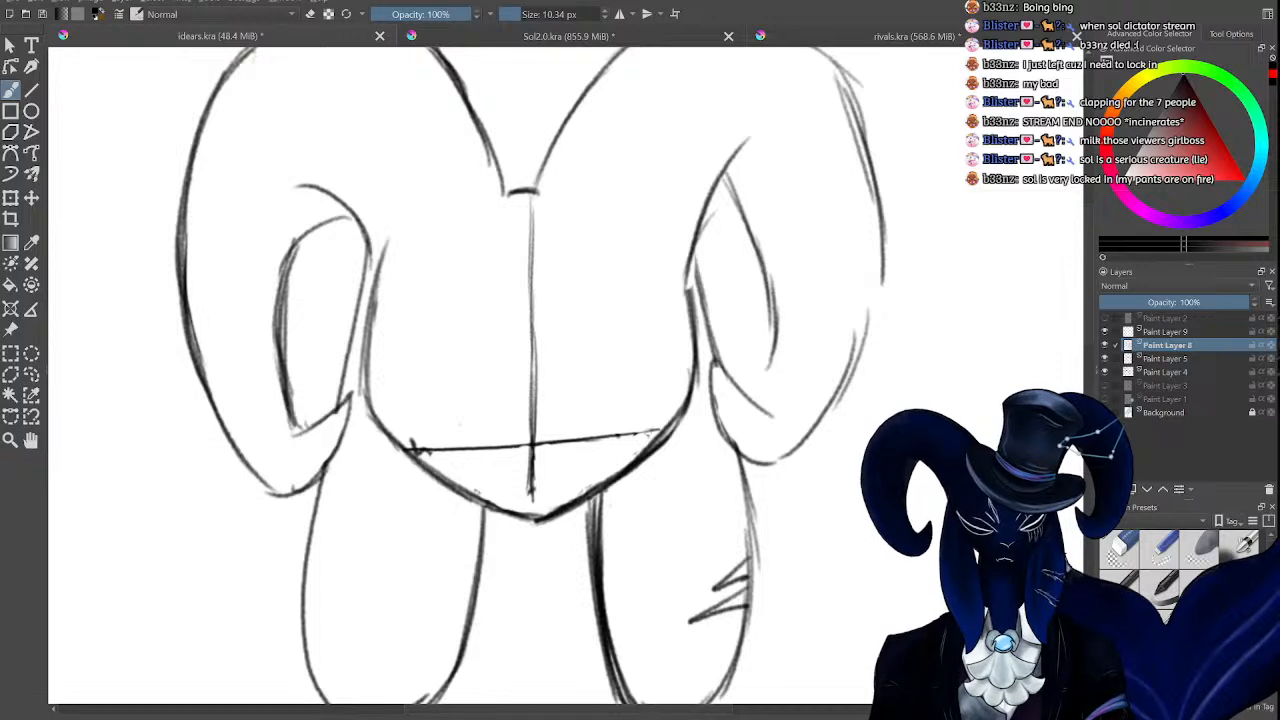
key("ctrl+z")
left_click_drag(654, 439, 442, 448)
left_click_drag(610, 442, 413, 447)
left_click_drag(552, 446, 393, 449)
left_click_drag(512, 443, 430, 446)
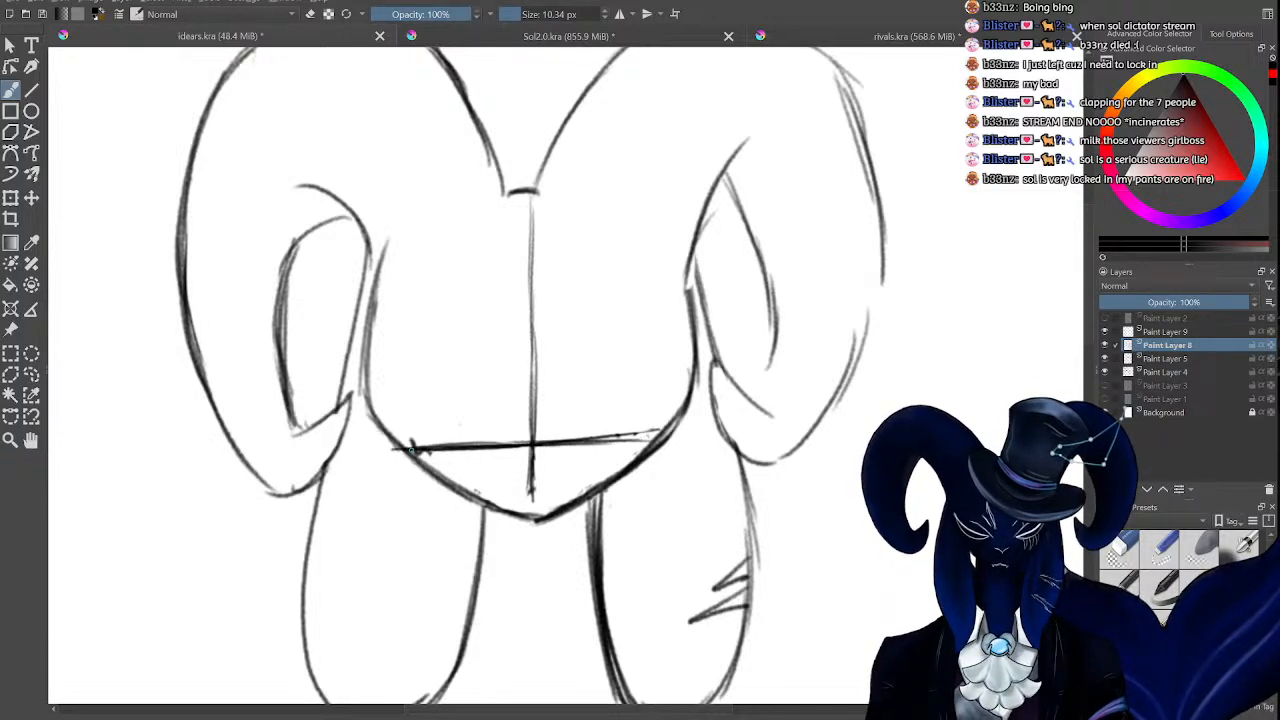
key("e")
left_click_drag(666, 432, 575, 425)
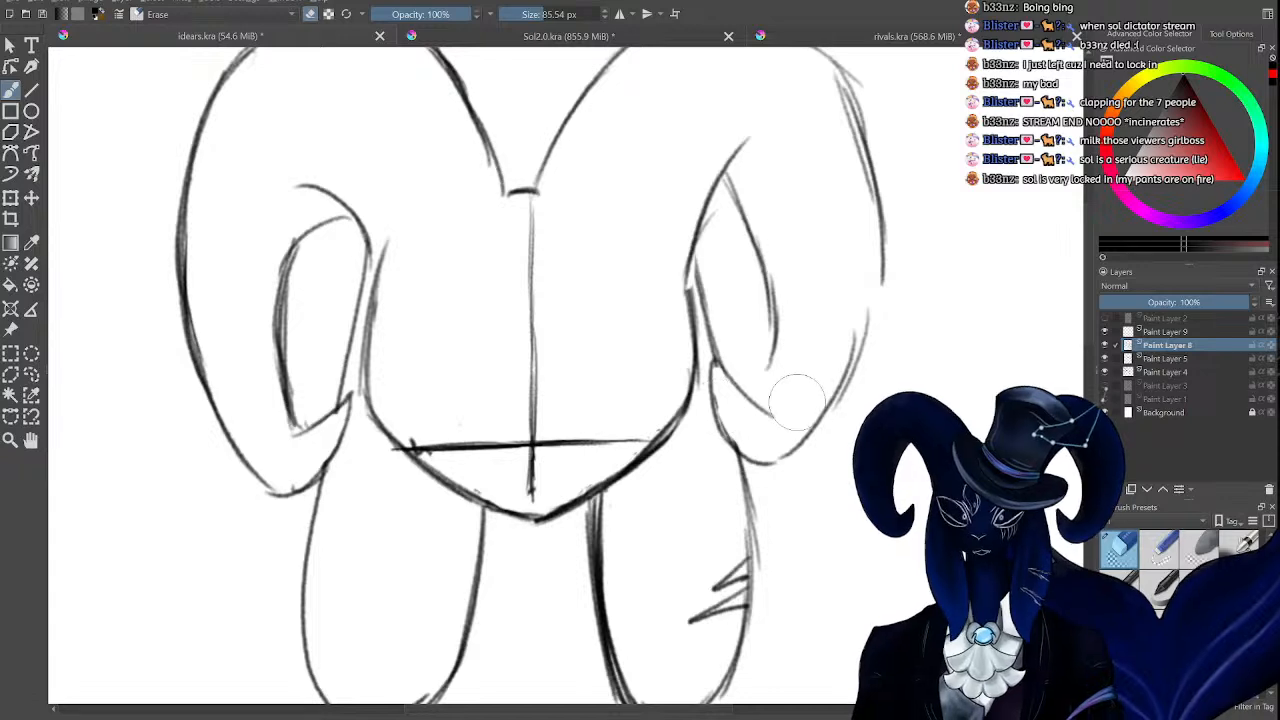
key("e")
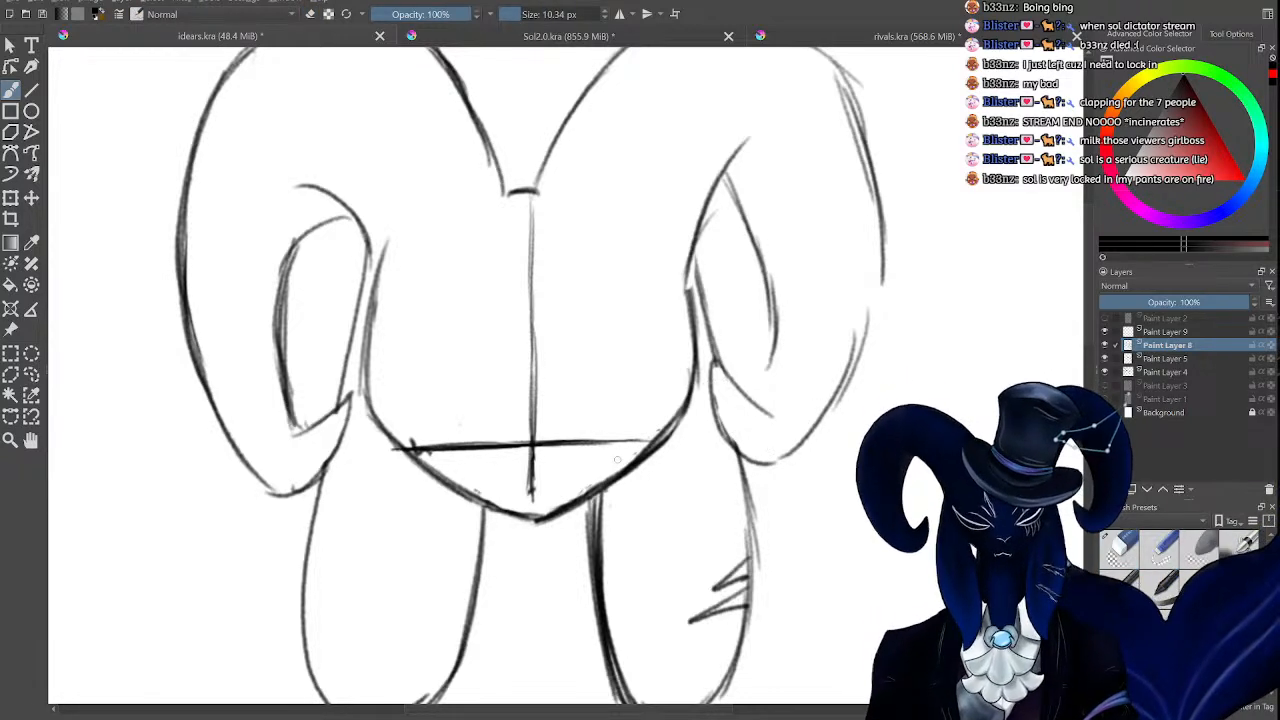
Draw a small Y-shaped nose on Paint Layer 9 where the face's centre line meets the horizontal guide.
left_click(1160, 331)
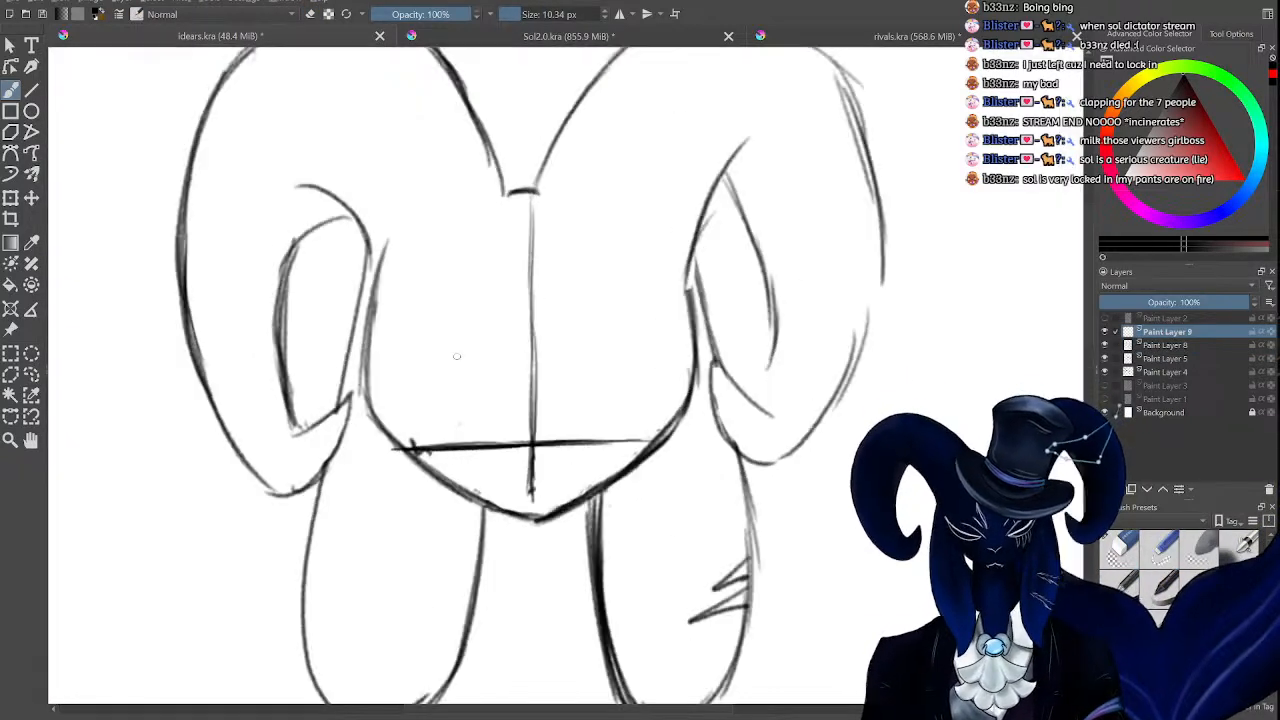
key("plus")
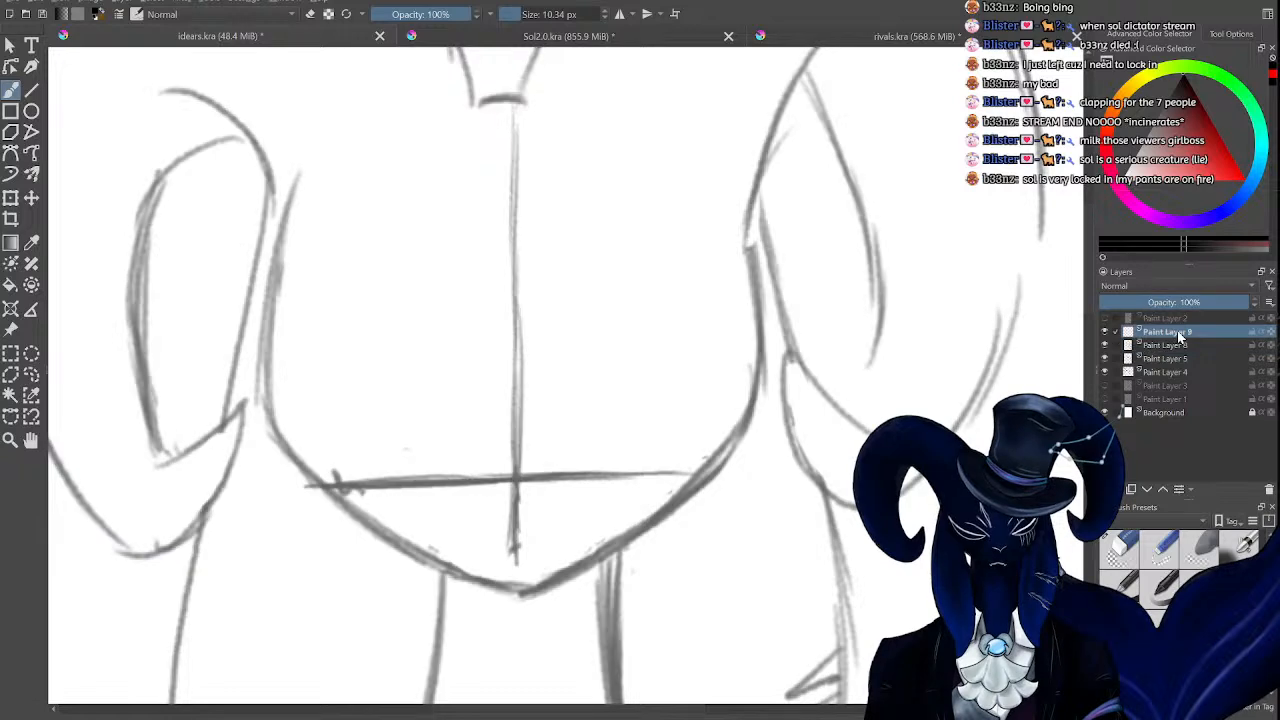
key("minus")
key("minus")
mouse_move(292, 290)
left_mouse_down()
mouse_move(353, 306)
mouse_move(426, 378)
left_mouse_up()
key("ctrl+z")
key("ctrl+z")
key("ctrl+z")
key("ctrl+z")
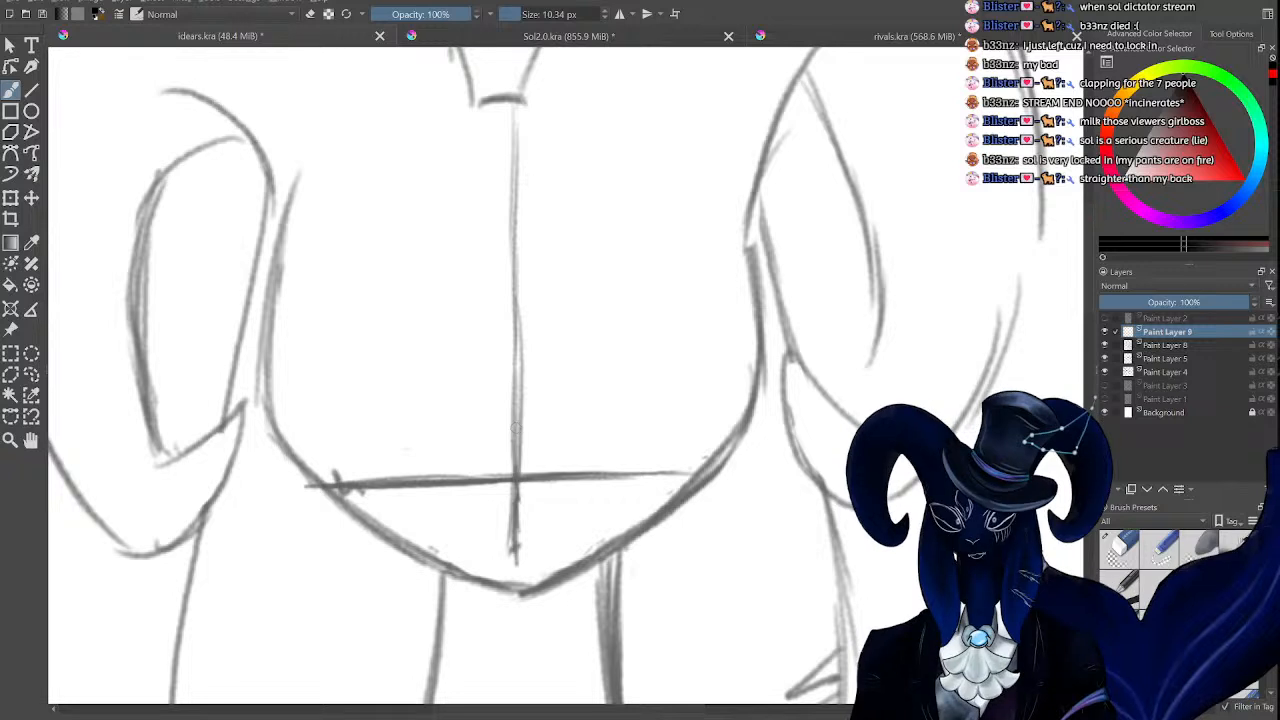
mouse_move(486, 452)
left_mouse_down()
mouse_move(520, 464)
mouse_move(543, 451)
mouse_move(532, 451)
left_mouse_up()
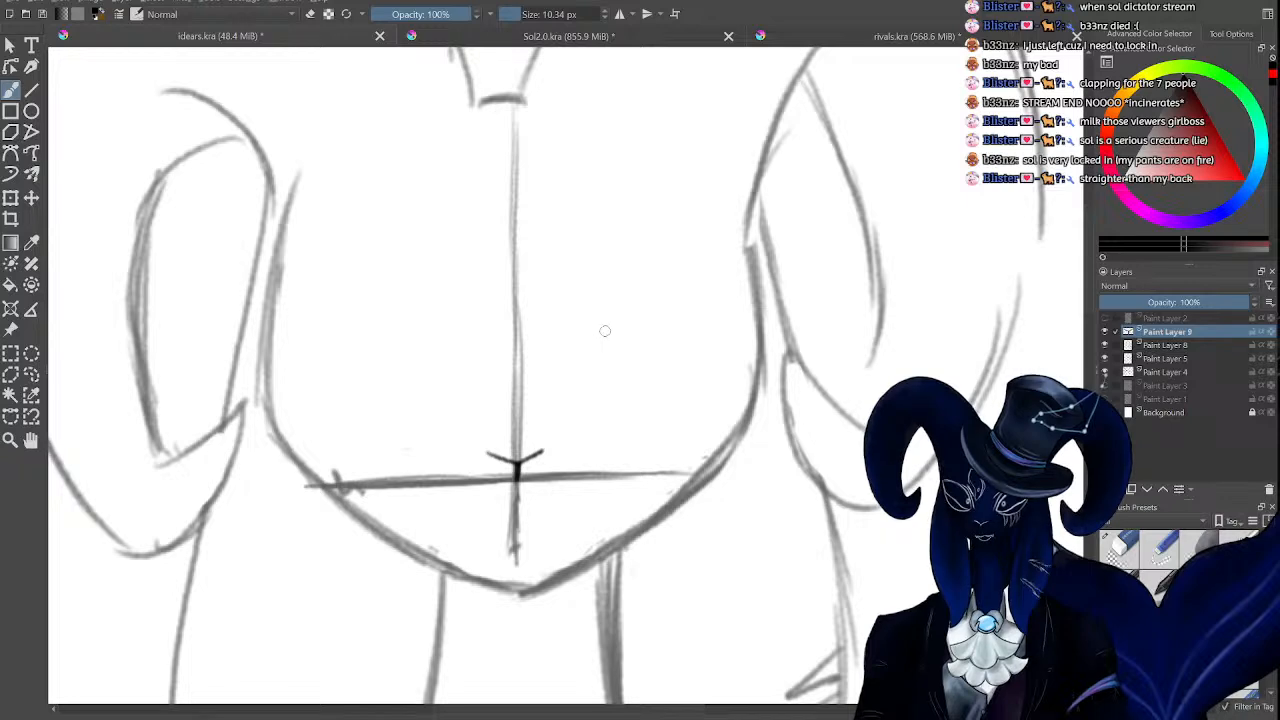
key("ctrl+plus")
key("ctrl+plus")
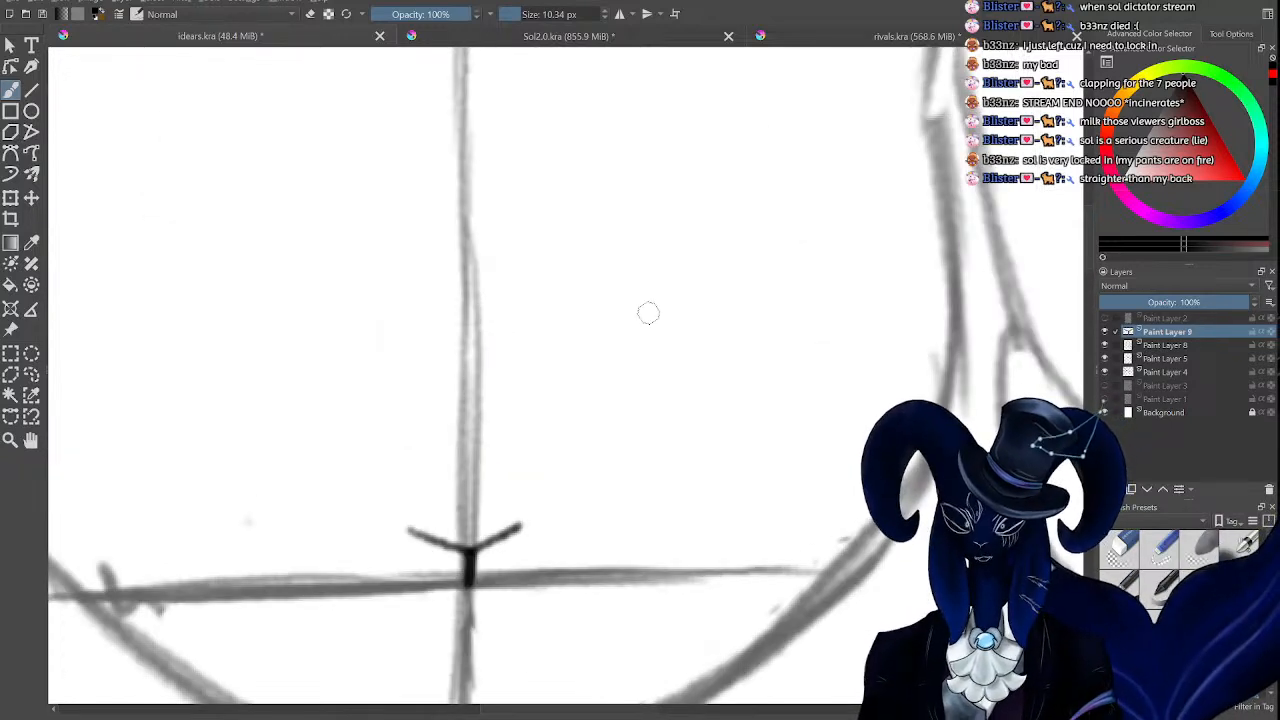
key("ctrl+minus")
key("ctrl+minus")
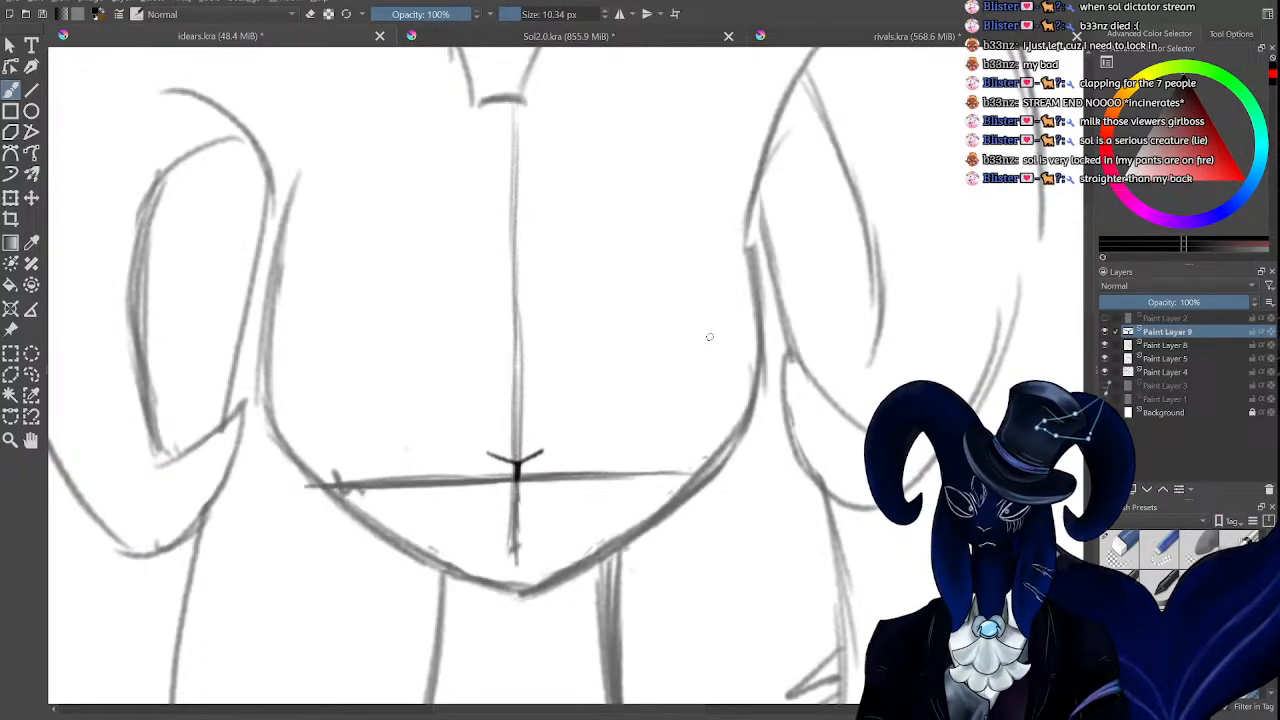
left_click_drag(615, 350, 711, 334)
key("ctrl+z")
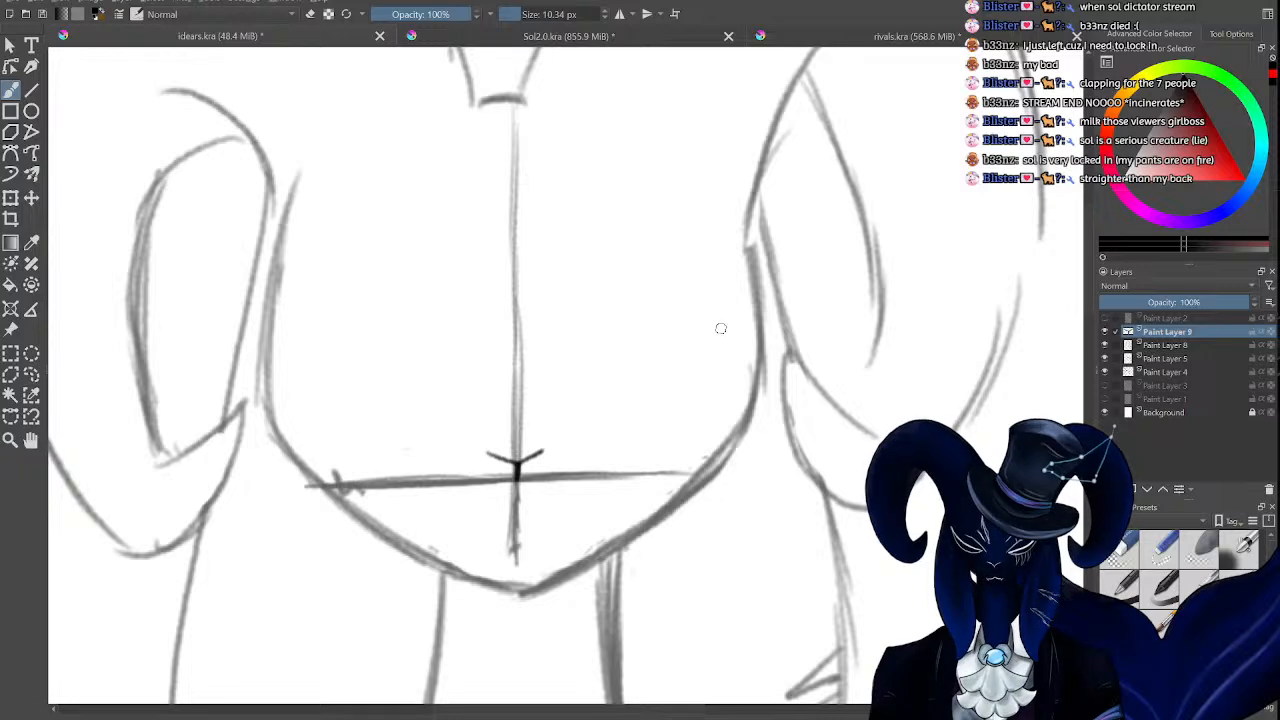
Check the head sketch in Sol2.0.kra for reference and return to idears.kra.
left_click(612, 40)
key("ctrl+plus")
key("ctrl+plus")
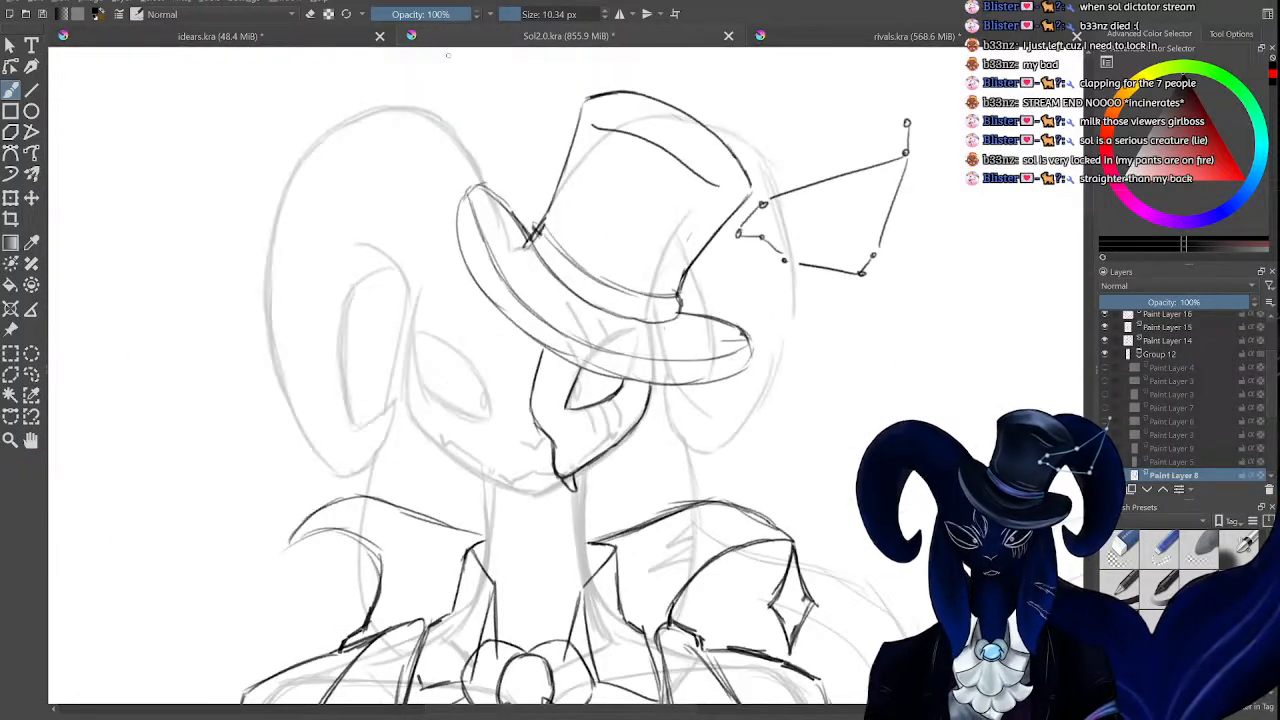
left_click(310, 38)
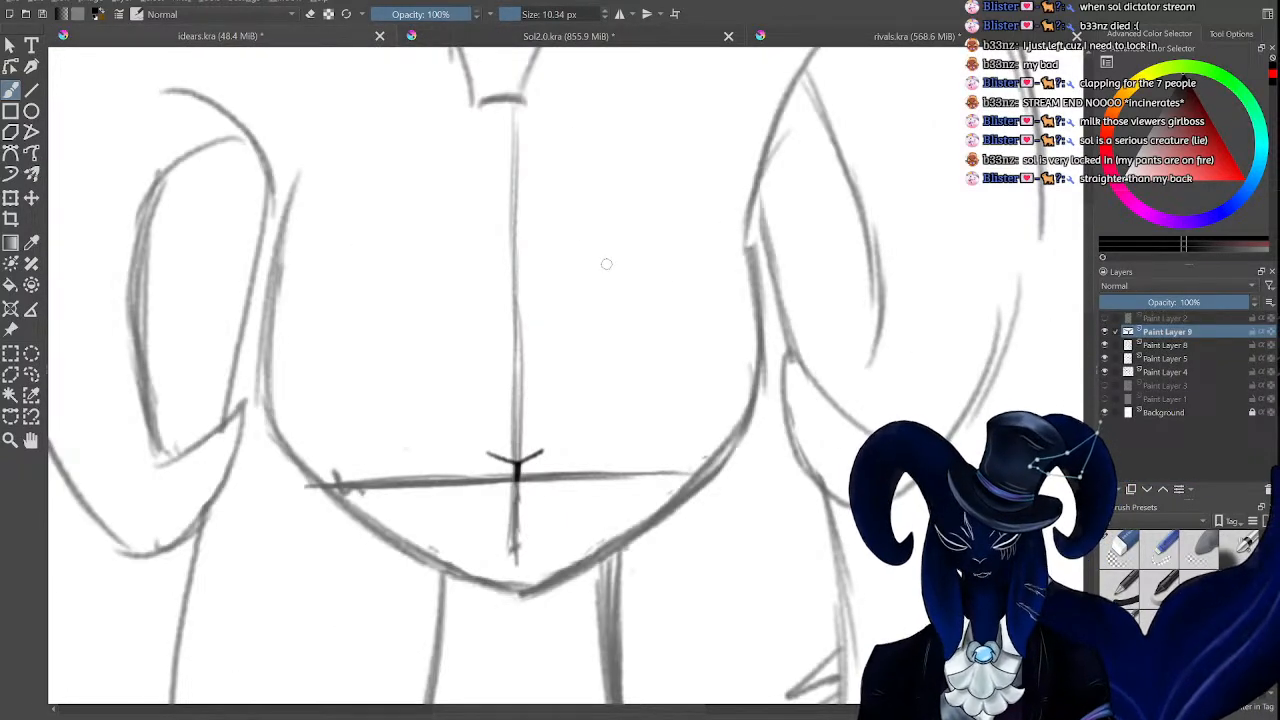
Try sketching a tall slanted eye with a small pupil to the right of the centre line, and erase it.
mouse_move(714, 291)
left_mouse_down()
mouse_move(634, 306)
mouse_move(600, 328)
left_mouse_up()
left_click_drag(660, 296, 577, 376)
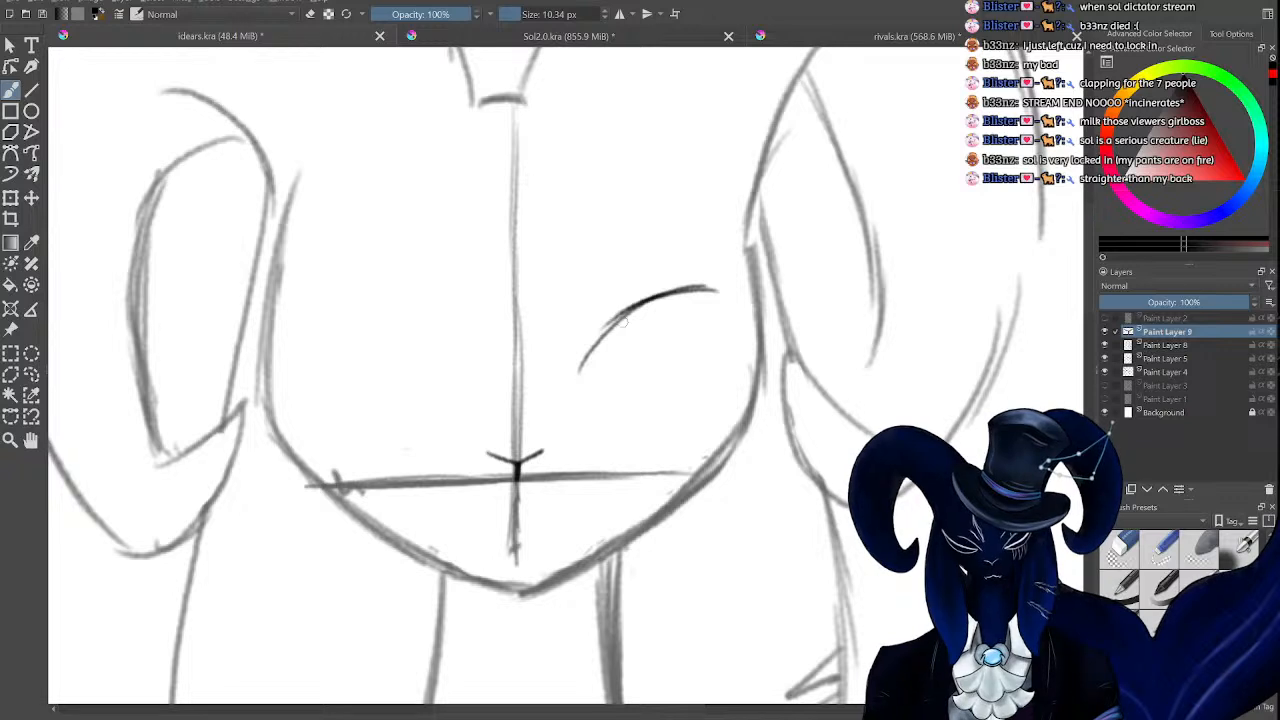
left_click_drag(628, 314, 568, 416)
mouse_move(598, 338)
left_mouse_down()
mouse_move(568, 423)
mouse_move(648, 415)
mouse_move(676, 393)
left_mouse_up()
mouse_move(702, 288)
left_mouse_down()
mouse_move(738, 294)
mouse_move(700, 386)
left_mouse_up()
mouse_move(730, 326)
left_mouse_down()
mouse_move(675, 404)
mouse_move(698, 387)
mouse_move(611, 425)
mouse_move(648, 413)
mouse_move(573, 425)
left_mouse_up()
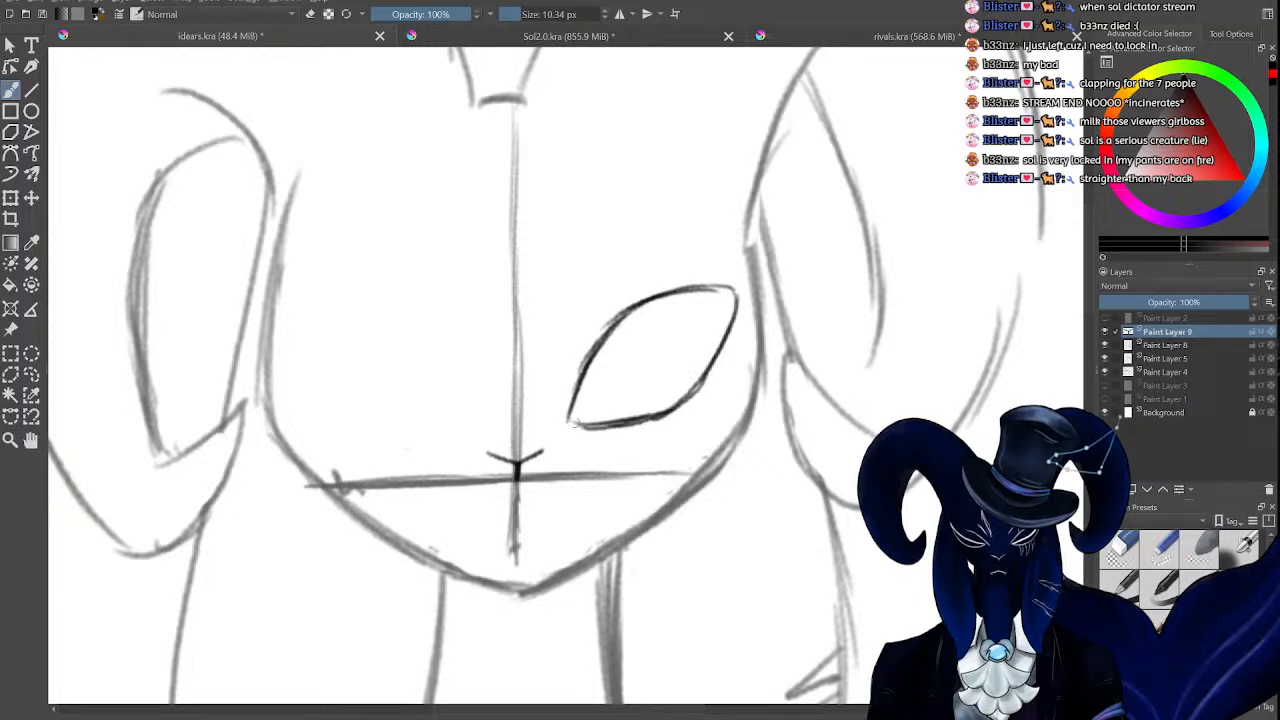
left_click_drag(593, 377, 591, 361)
key("ctrl+z")
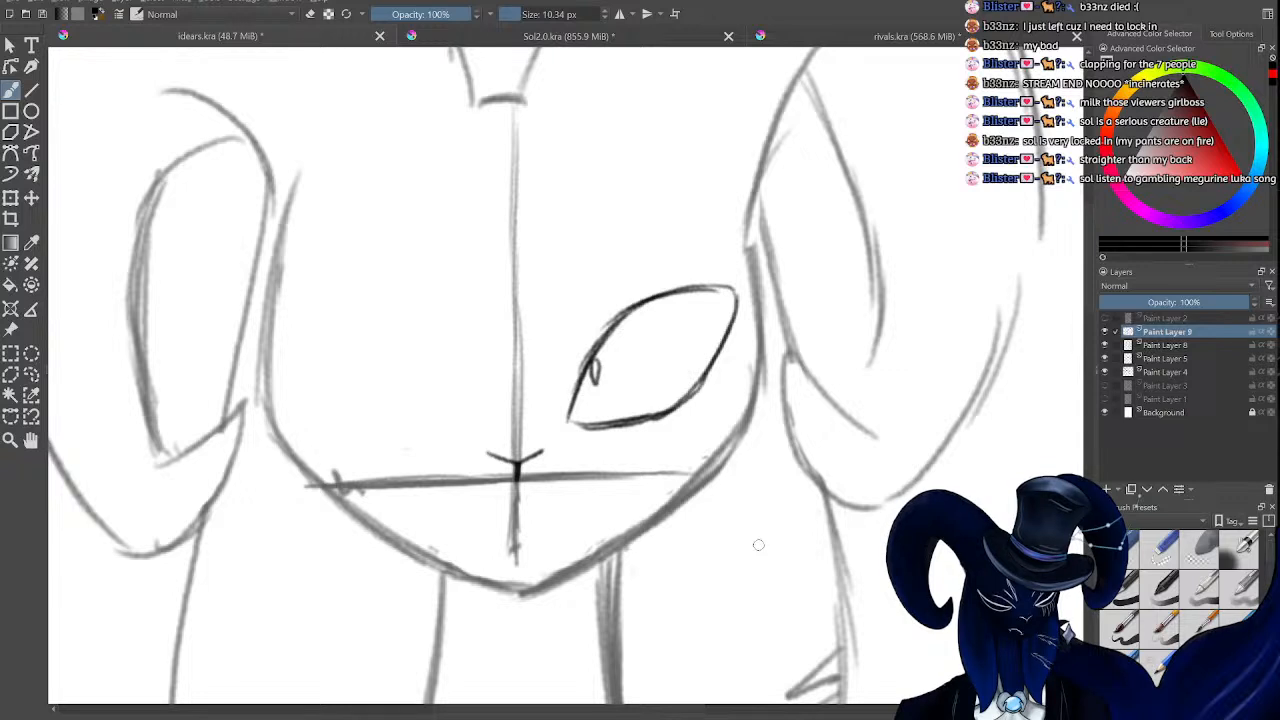
key("e")
mouse_move(680, 314)
left_mouse_down()
mouse_move(665, 300)
mouse_move(646, 346)
mouse_move(629, 337)
mouse_move(614, 351)
mouse_move(713, 347)
mouse_move(686, 274)
left_mouse_up()
key("e")
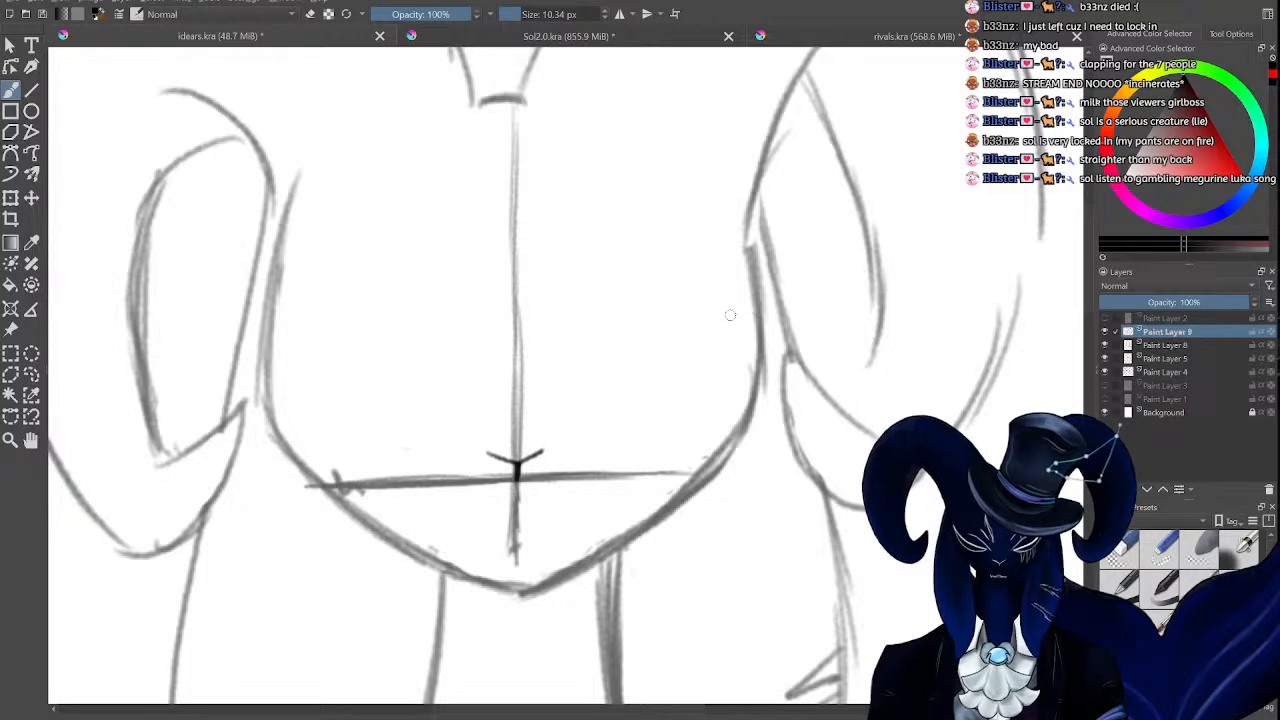
Try a flatter pair of almond-shaped eyes with small oval pupils on either side of the centre line.
mouse_move(734, 311)
left_mouse_down()
mouse_move(622, 314)
mouse_move(565, 360)
mouse_move(612, 384)
mouse_move(731, 322)
mouse_move(687, 363)
mouse_move(616, 384)
left_mouse_up()
key("ctrl+z")
left_click_drag(690, 365, 610, 385)
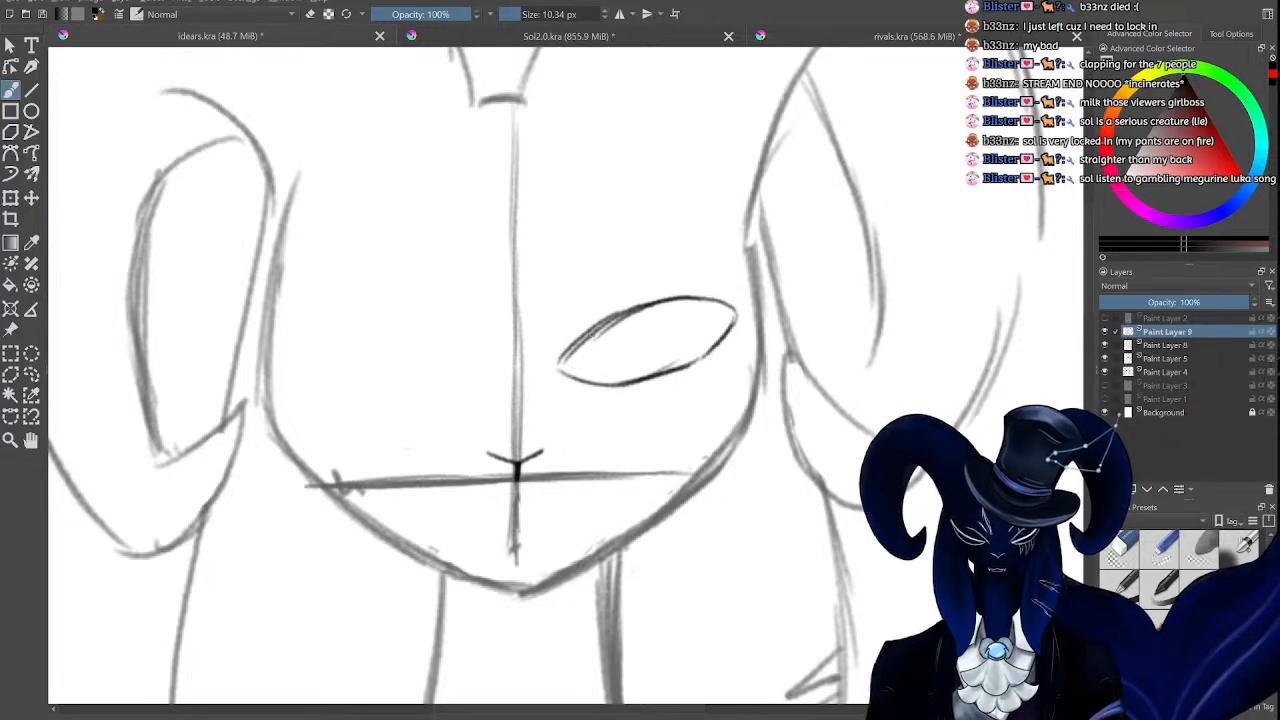
key("e")
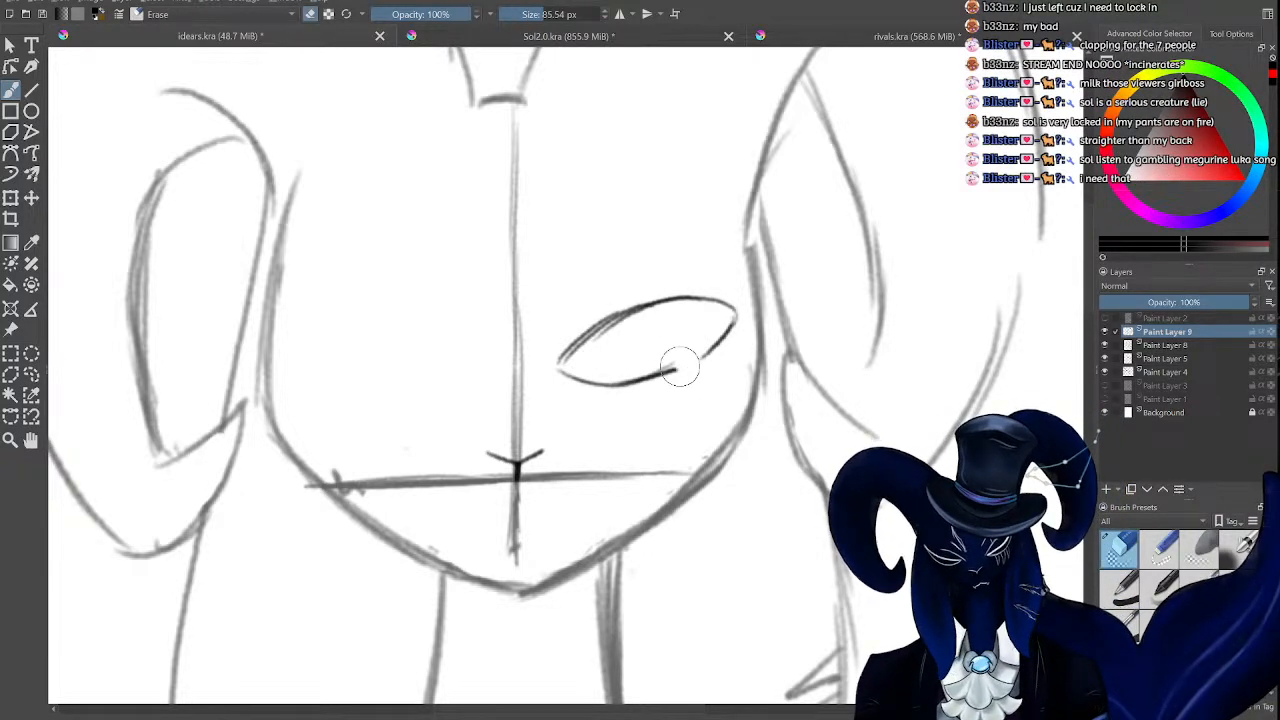
left_click_drag(679, 366, 612, 372)
key("e")
mouse_move(737, 313)
left_mouse_down()
mouse_move(691, 363)
mouse_move(622, 382)
mouse_move(655, 382)
mouse_move(590, 374)
mouse_move(592, 322)
left_mouse_up()
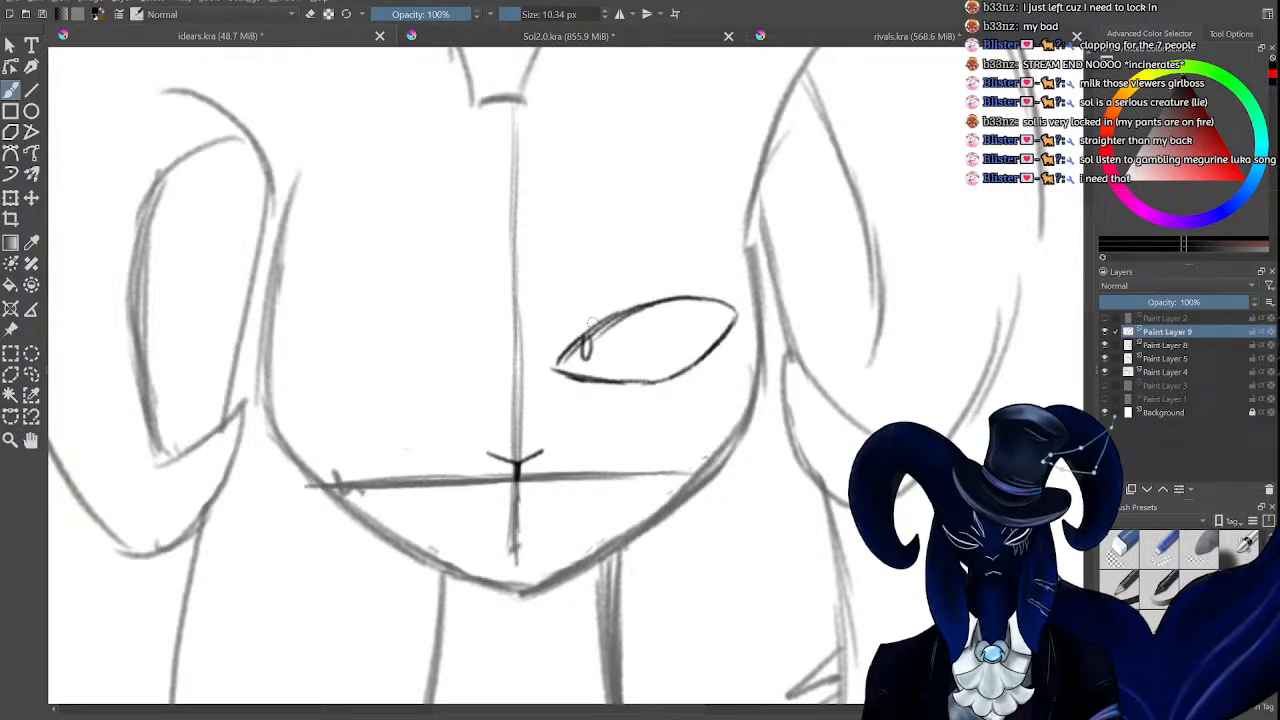
mouse_move(425, 360)
left_mouse_down()
mouse_move(391, 327)
mouse_move(317, 307)
mouse_move(268, 346)
mouse_move(331, 393)
mouse_move(378, 397)
left_mouse_up()
mouse_move(366, 321)
left_mouse_down()
mouse_move(423, 376)
mouse_move(356, 397)
left_mouse_up()
mouse_move(407, 348)
left_mouse_down()
mouse_move(410, 372)
mouse_move(412, 348)
left_mouse_up()
Erase the eye right of the centre line and try a shorter, rounder version with a small inner pupil.
key("e")
mouse_move(569, 300)
left_mouse_down()
mouse_move(566, 361)
mouse_move(706, 295)
mouse_move(733, 321)
mouse_move(728, 290)
mouse_move(628, 300)
left_mouse_up()
key("e")
mouse_move(705, 287)
left_mouse_down()
mouse_move(596, 330)
mouse_move(590, 350)
left_mouse_up()
mouse_move(636, 303)
left_mouse_down()
mouse_move(586, 355)
mouse_move(649, 373)
mouse_move(696, 368)
left_mouse_up()
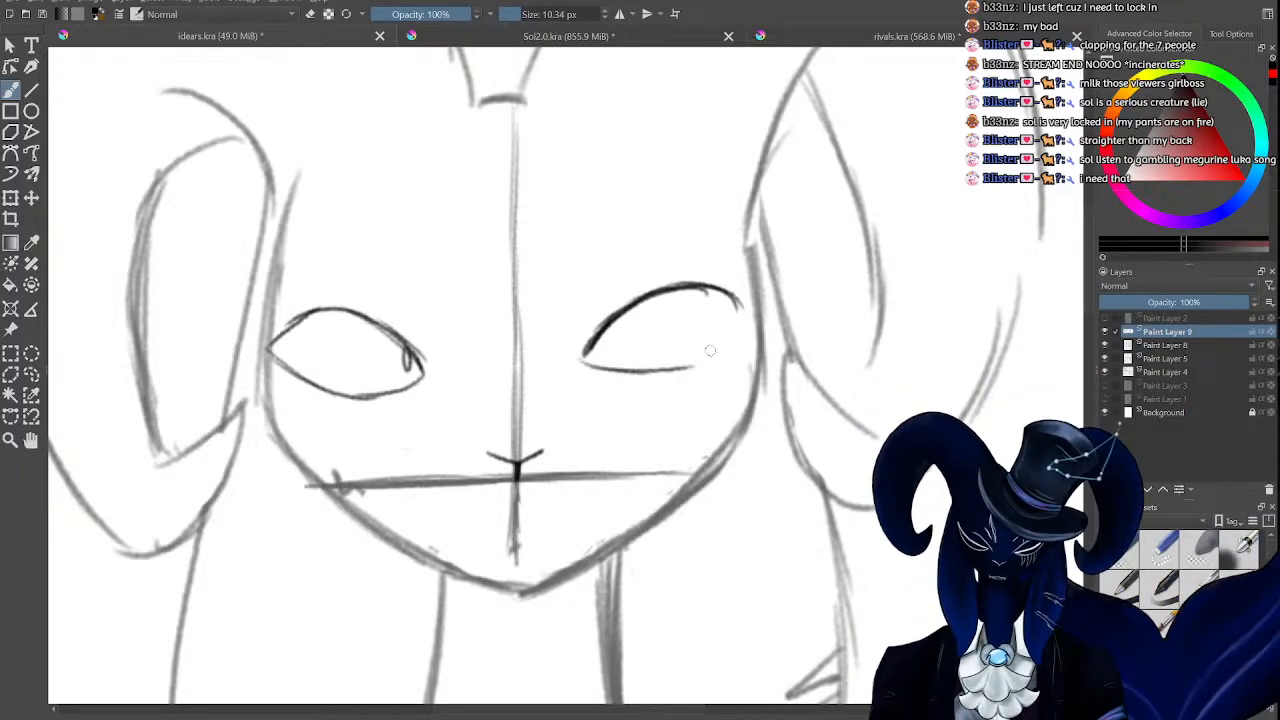
mouse_move(740, 296)
left_mouse_down()
mouse_move(737, 327)
mouse_move(694, 367)
left_mouse_up()
left_click_drag(742, 318, 689, 369)
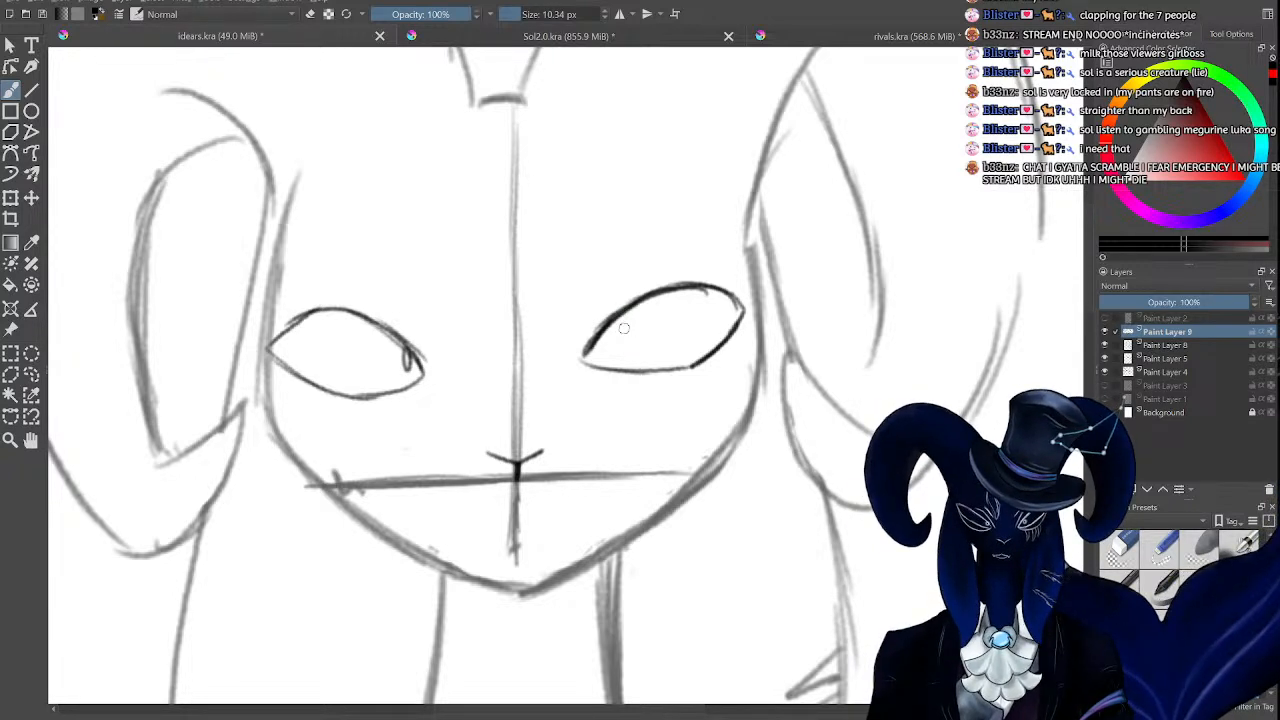
left_click_drag(610, 320, 612, 345)
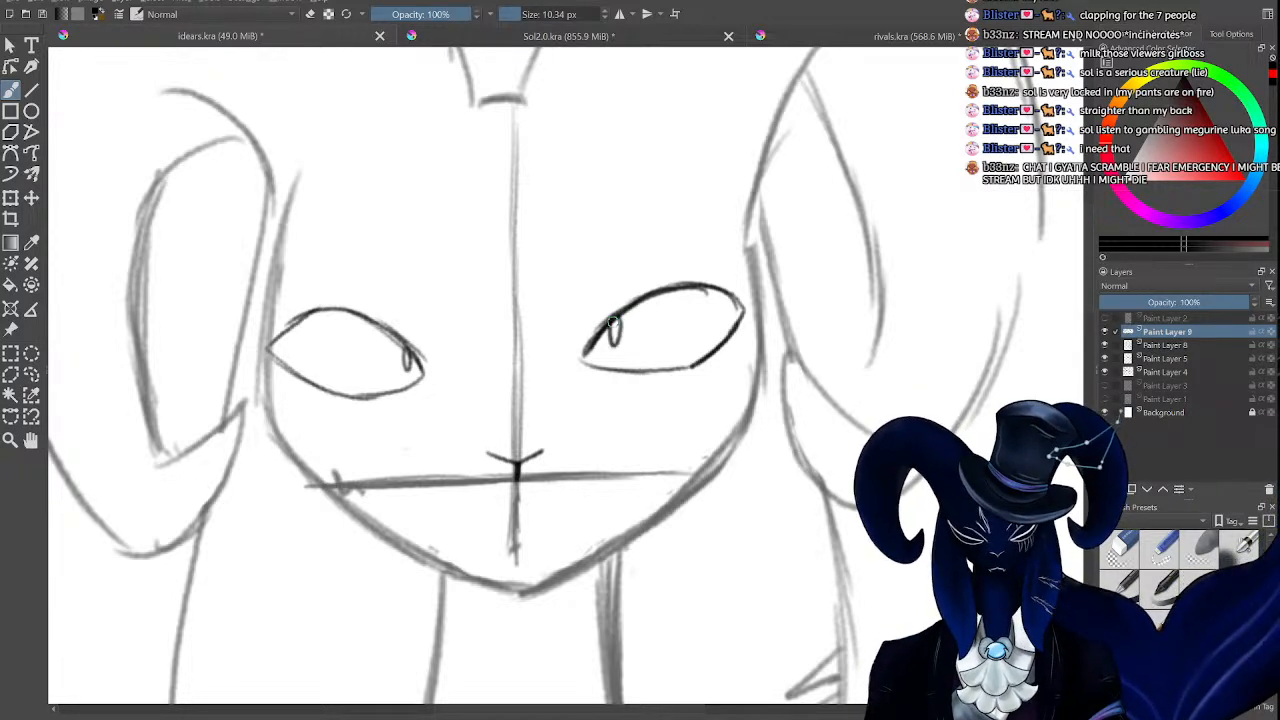
Replace the eye left of the centre line with a sharper one slanting down towards the nose, with a narrow pupil.
key("e")
mouse_move(415, 340)
left_mouse_down()
mouse_move(370, 405)
mouse_move(310, 300)
mouse_move(265, 345)
left_mouse_up()
key("e")
mouse_move(276, 300)
left_mouse_down()
mouse_move(329, 302)
mouse_move(438, 380)
left_mouse_up()
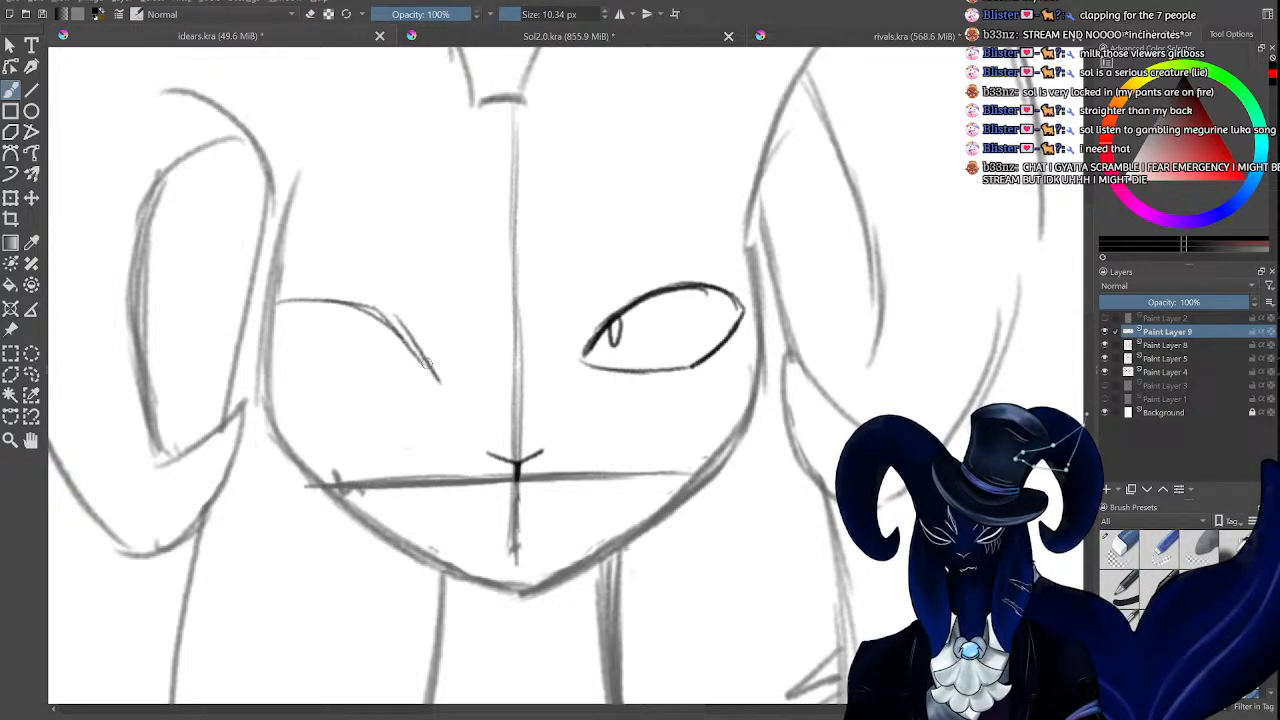
mouse_move(370, 314)
left_mouse_down()
mouse_move(422, 366)
mouse_move(355, 396)
left_mouse_up()
mouse_move(402, 394)
left_mouse_down()
mouse_move(378, 395)
mouse_move(285, 340)
mouse_move(265, 303)
left_mouse_up()
mouse_move(416, 340)
left_mouse_down()
mouse_move(410, 368)
mouse_move(413, 351)
left_mouse_up()
key("ctrl+z")
Replace the eye right of the centre line with a slanted one mirroring the left eye, with a narrow inner pupil.
key("e")
mouse_move(610, 318)
left_mouse_down()
mouse_move(699, 282)
mouse_move(722, 328)
mouse_move(714, 363)
left_mouse_up()
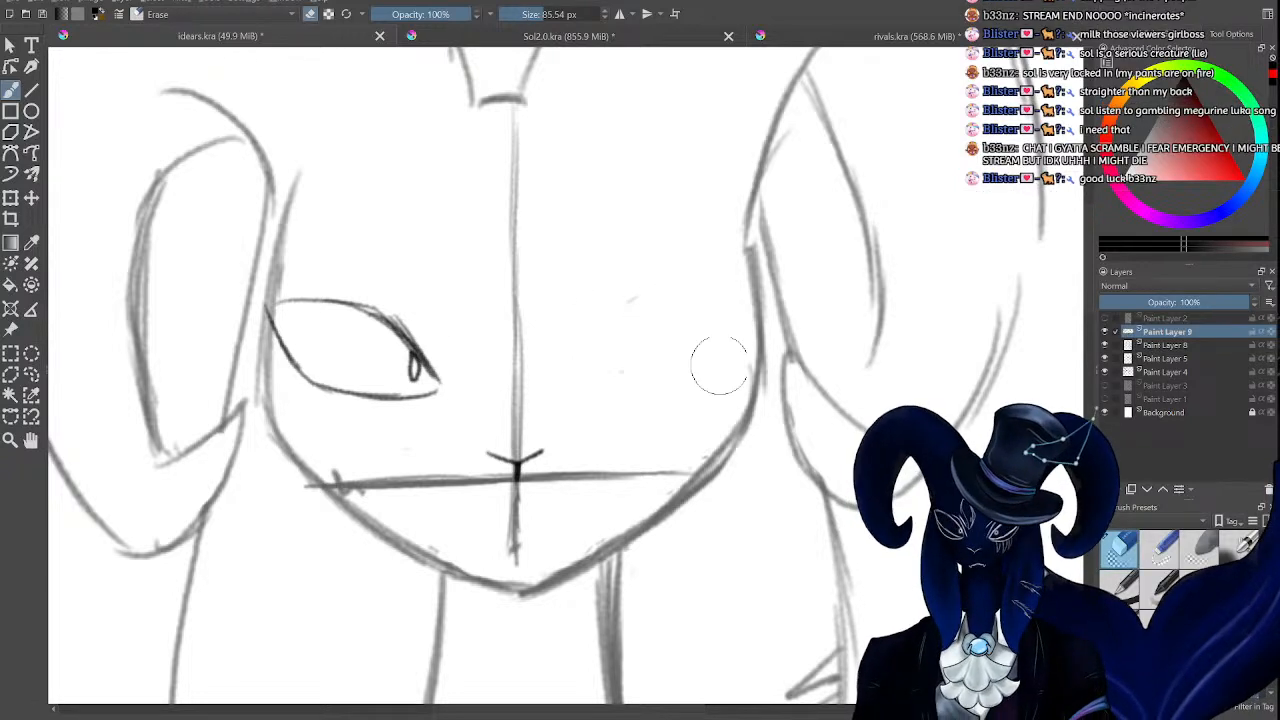
key("e")
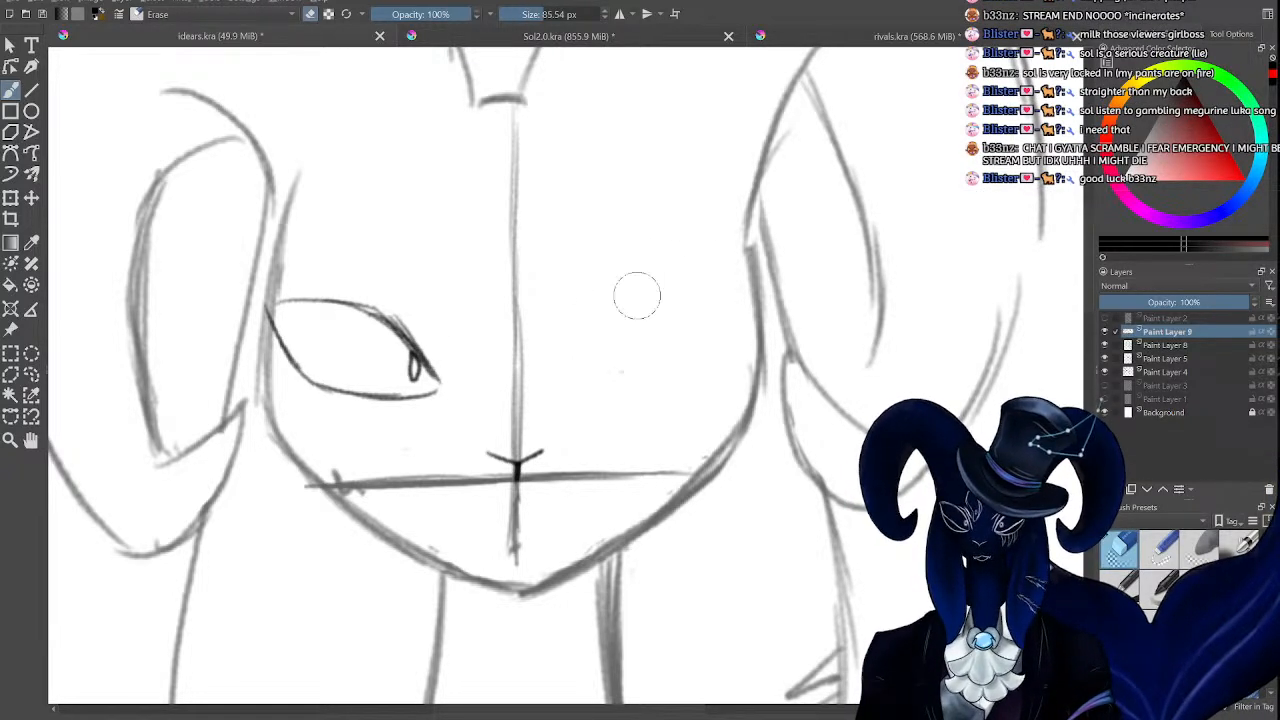
mouse_move(737, 307)
left_mouse_down()
mouse_move(712, 304)
mouse_move(598, 353)
mouse_move(567, 393)
left_mouse_up()
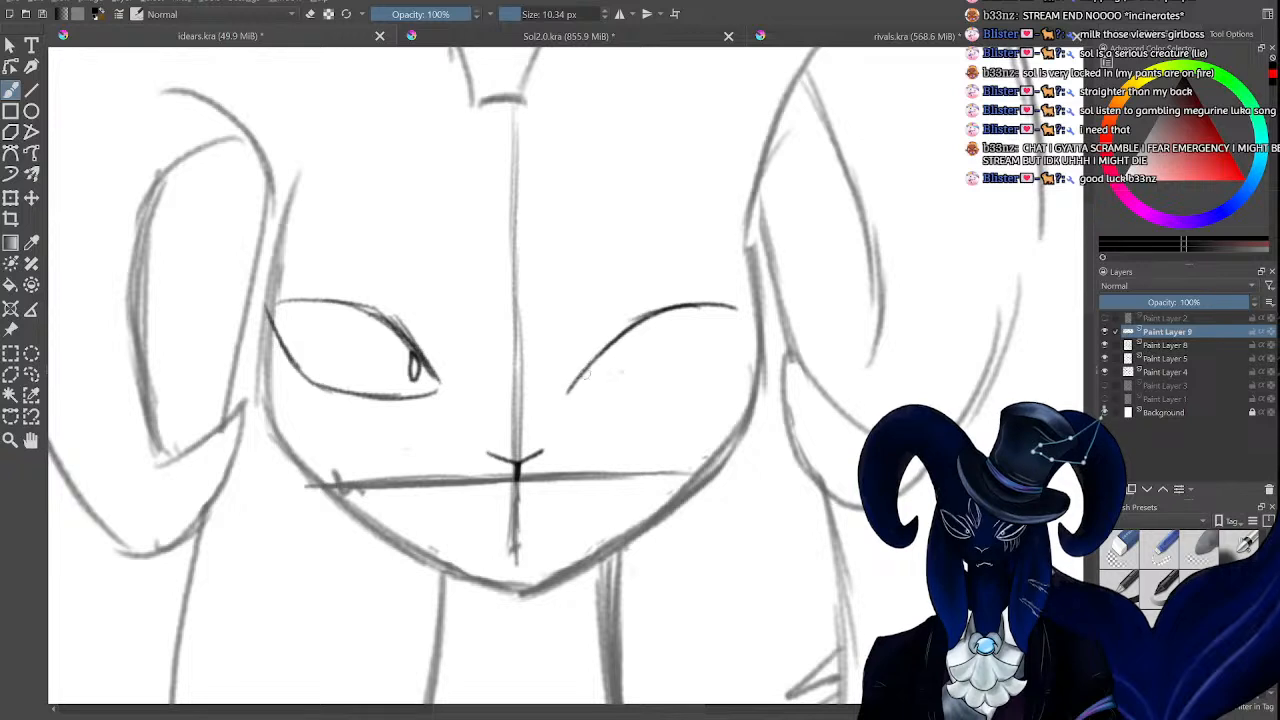
key("ctrl+z")
key("ctrl+z")
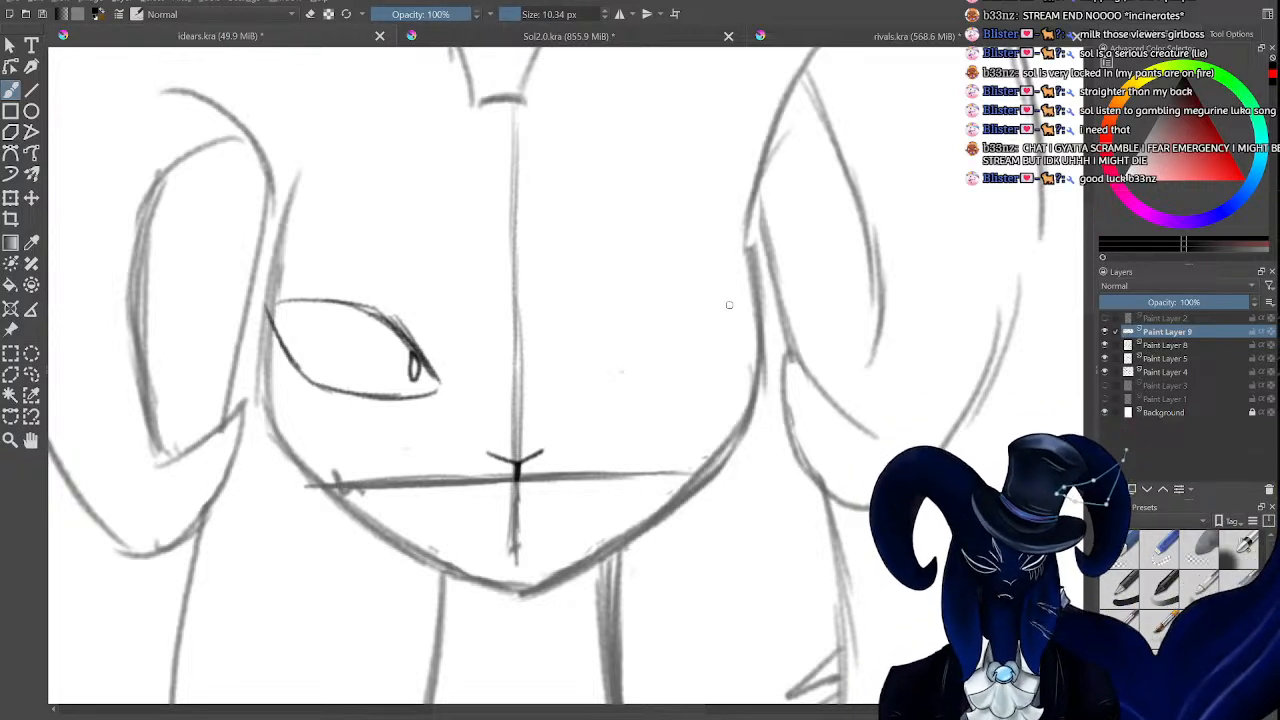
mouse_move(729, 304)
left_mouse_down()
mouse_move(623, 322)
mouse_move(580, 392)
mouse_move(690, 378)
mouse_move(735, 336)
mouse_move(690, 381)
mouse_move(583, 397)
left_mouse_up()
mouse_move(603, 354)
left_mouse_down()
mouse_move(603, 367)
mouse_move(601, 355)
left_mouse_up()
Try a small downturned mouth with curled-up corners at the lower end of the front-facing head's centre line.
key("ctrl+minus")
key("ctrl+minus")
key("ctrl+minus")
key("ctrl+minus")
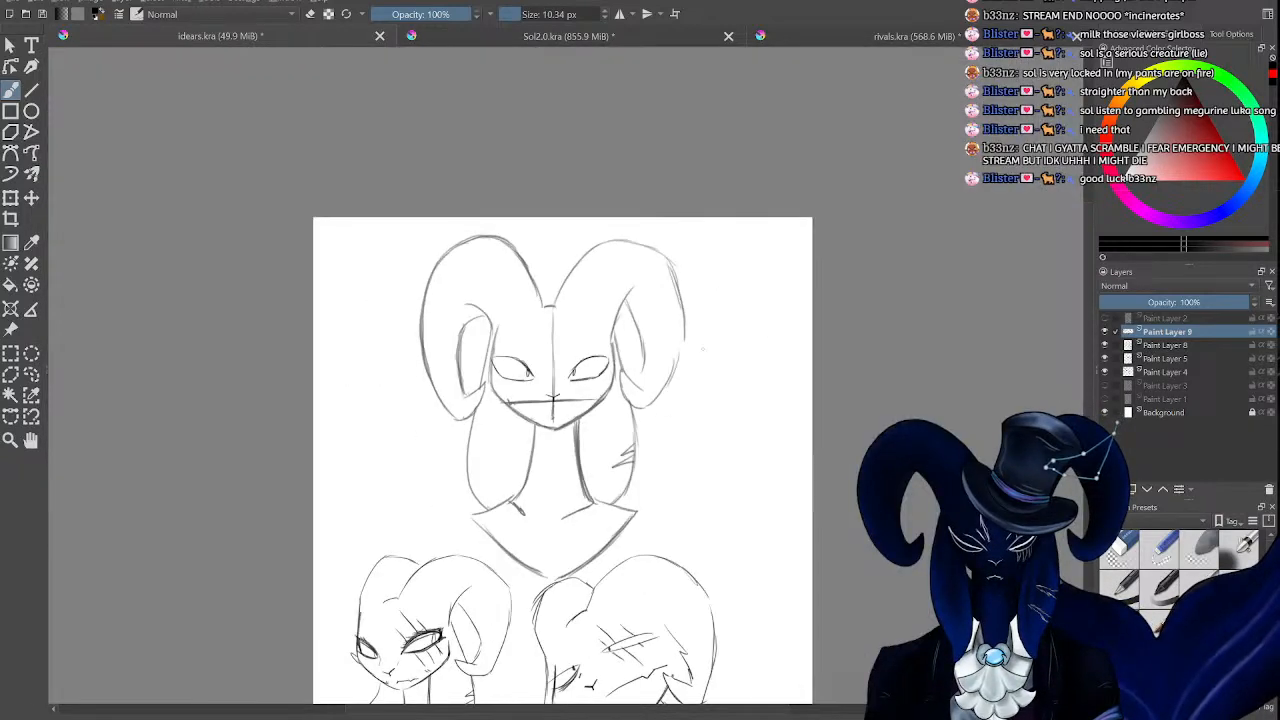
key("ctrl+plus")
key("ctrl+plus")
key("ctrl+plus")
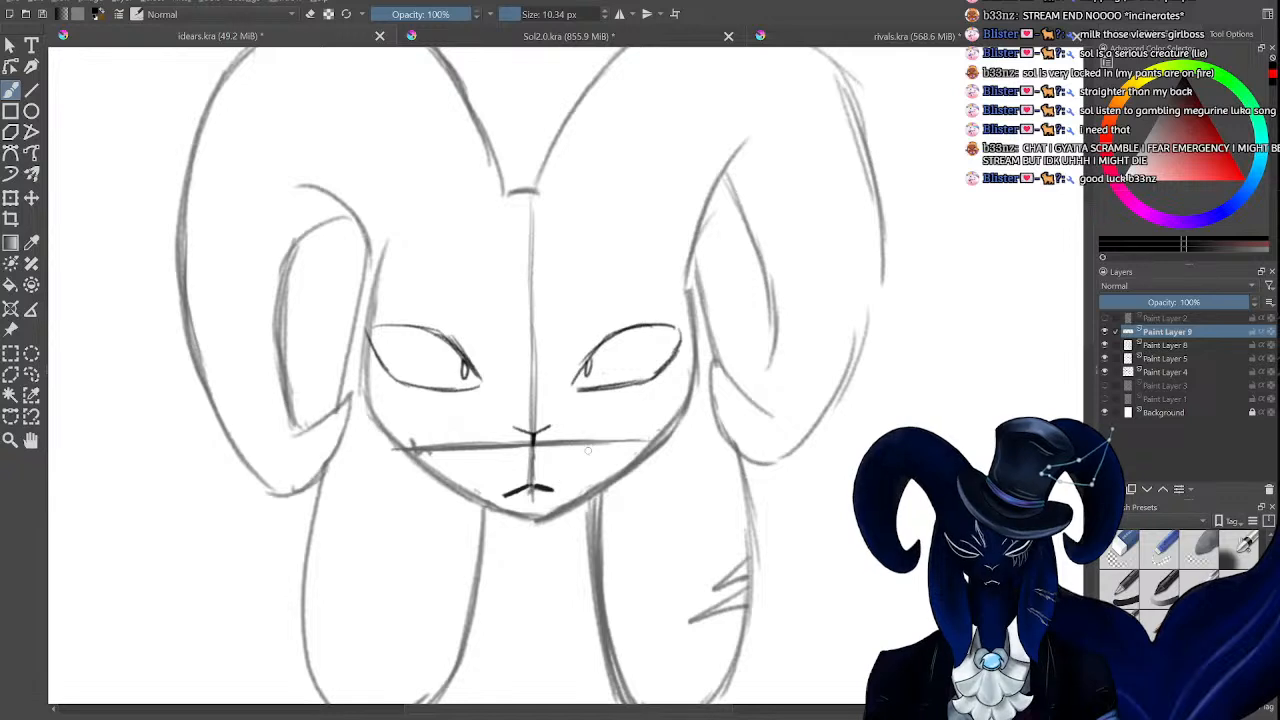
key("ctrl+z")
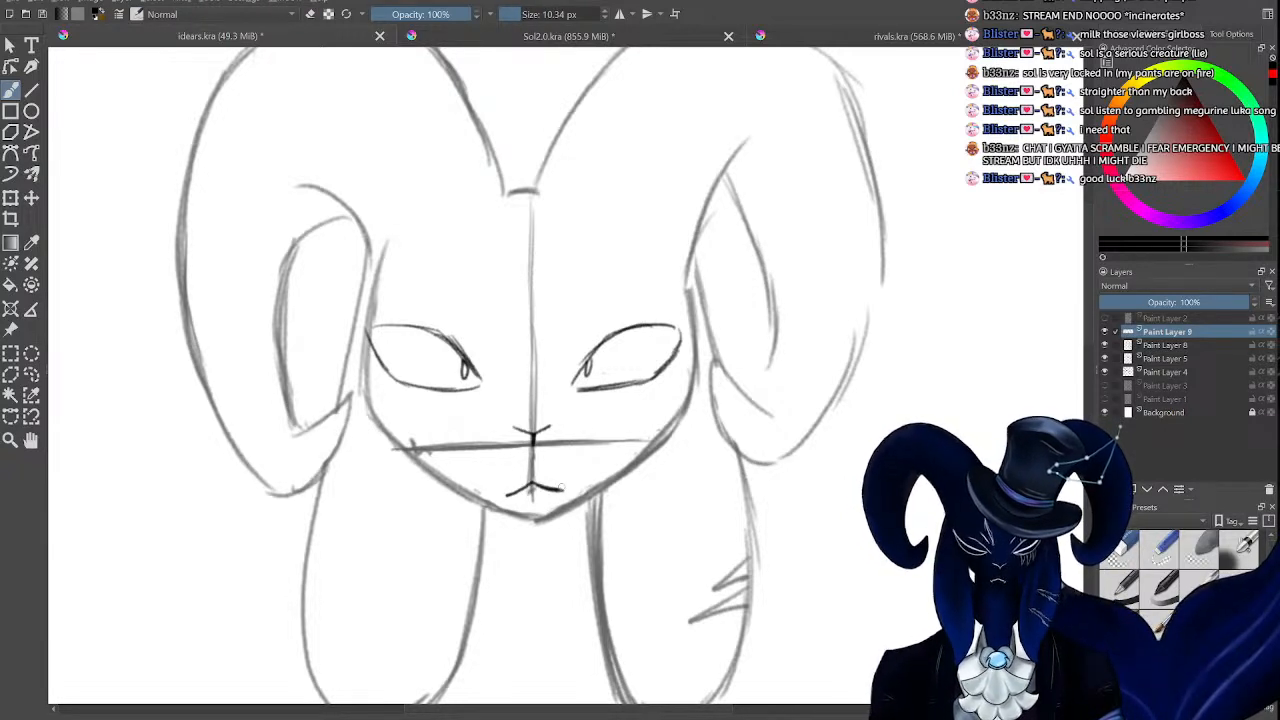
left_click_drag(510, 494, 495, 502)
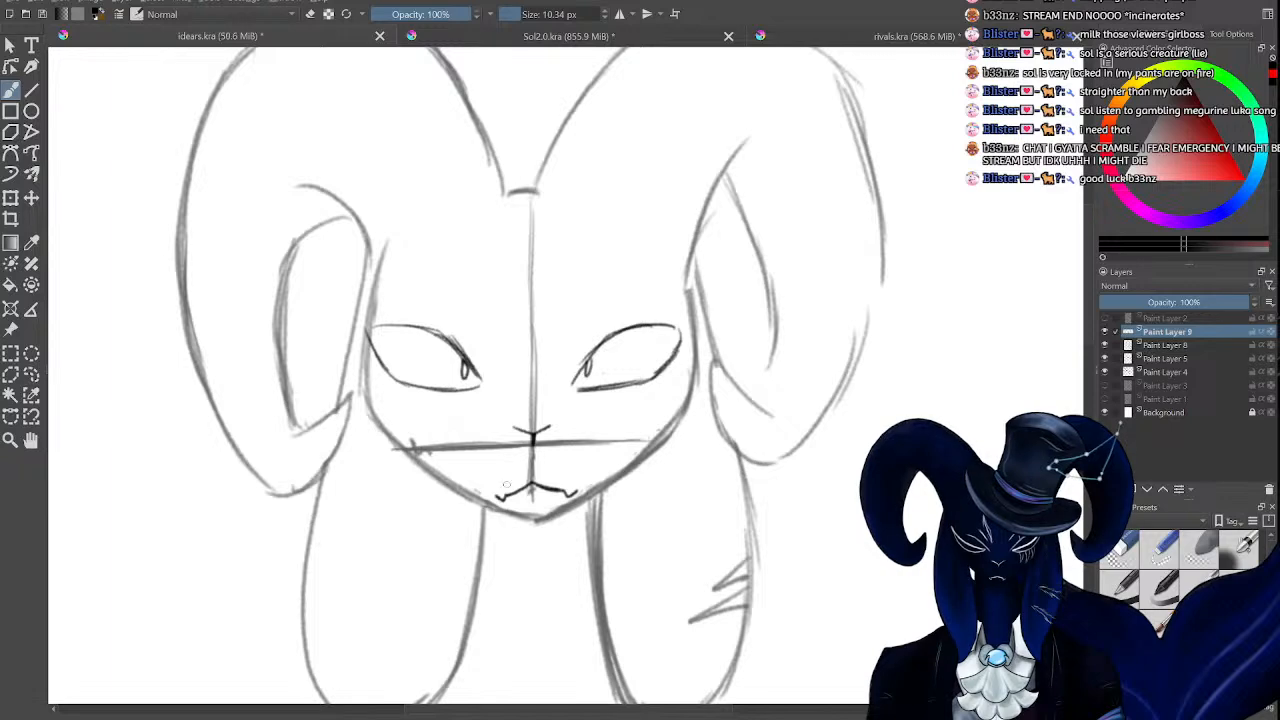
key("ctrl+minus")
key("ctrl+minus")
key("ctrl+minus")
key("ctrl+minus")
key("ctrl+plus")
key("ctrl+plus")
key("ctrl+plus")
key("ctrl+plus")
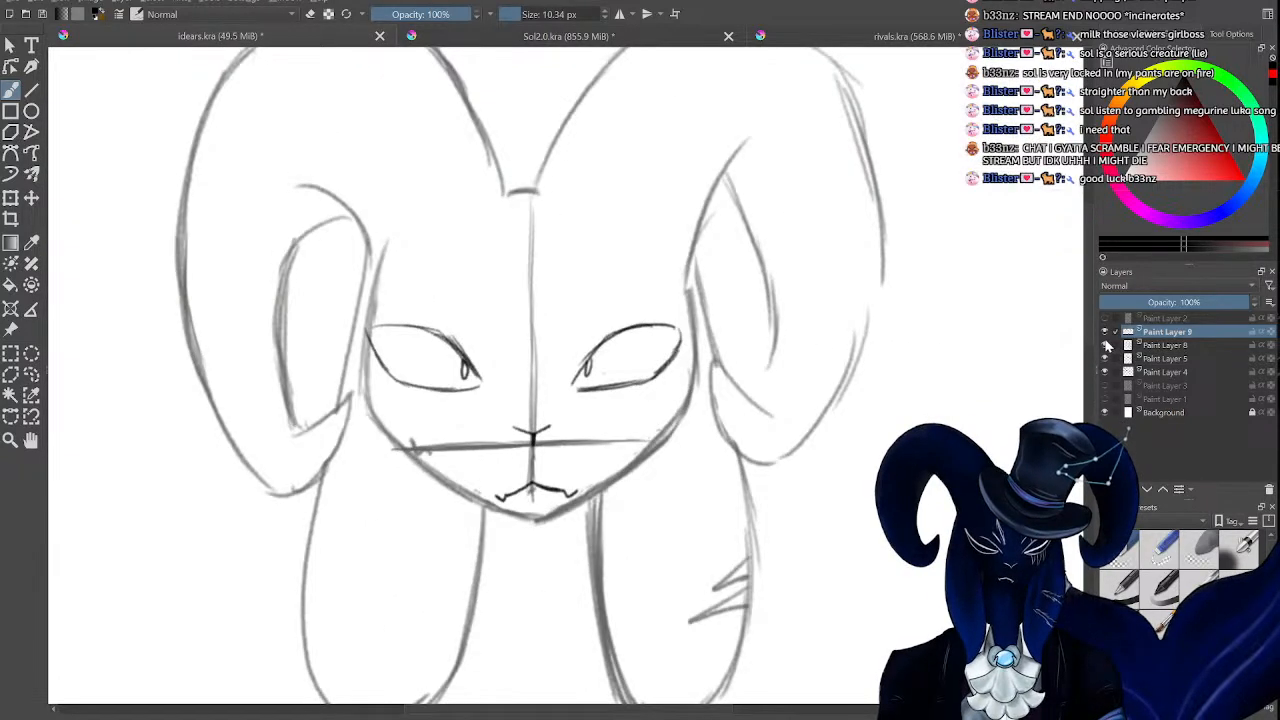
Compare the face with Paint Layer 8 hidden and shown, and strengthen the outer edge of the eye right of the centre line.
left_click(1105, 346)
left_click(1105, 346)
key("ctrl+plus")
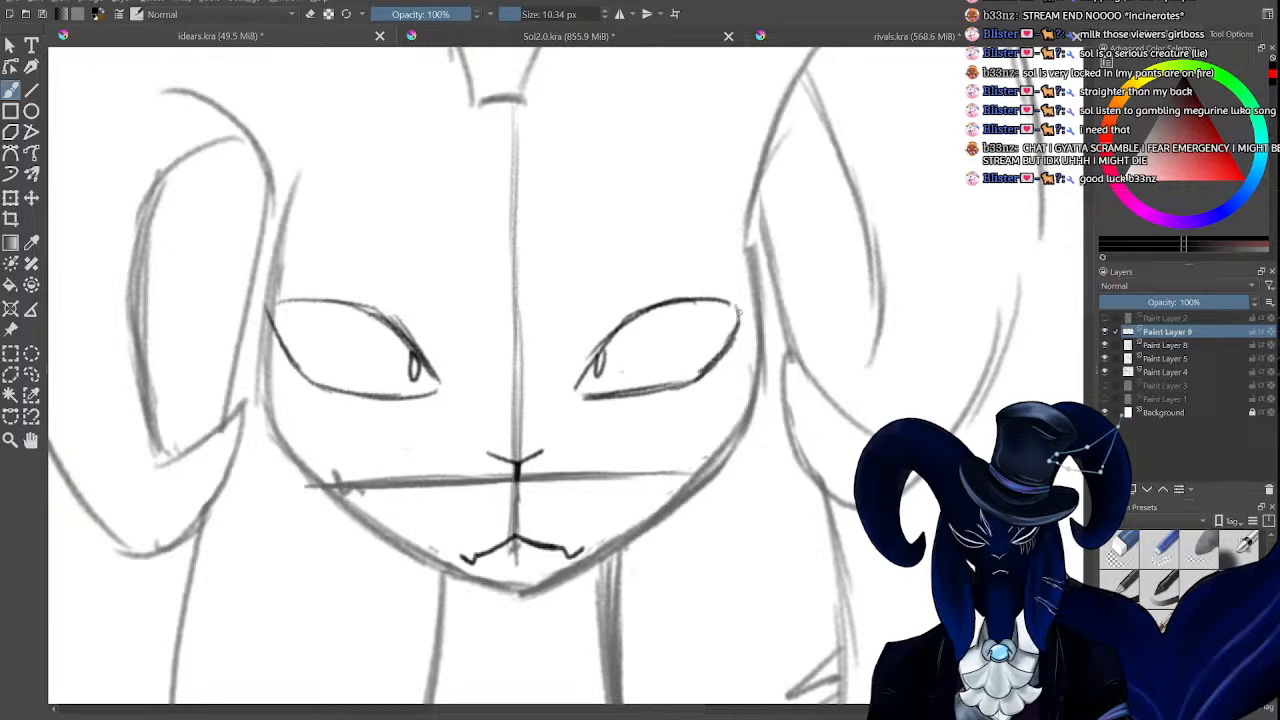
left_click_drag(739, 308, 719, 360)
Show Paint Layer 3 and move its three-quarter head sketch to the right, beside the front-facing head.
left_click(1106, 319)
left_click(1106, 319)
key("ctrl+minus")
key("ctrl+minus")
key("ctrl+minus")
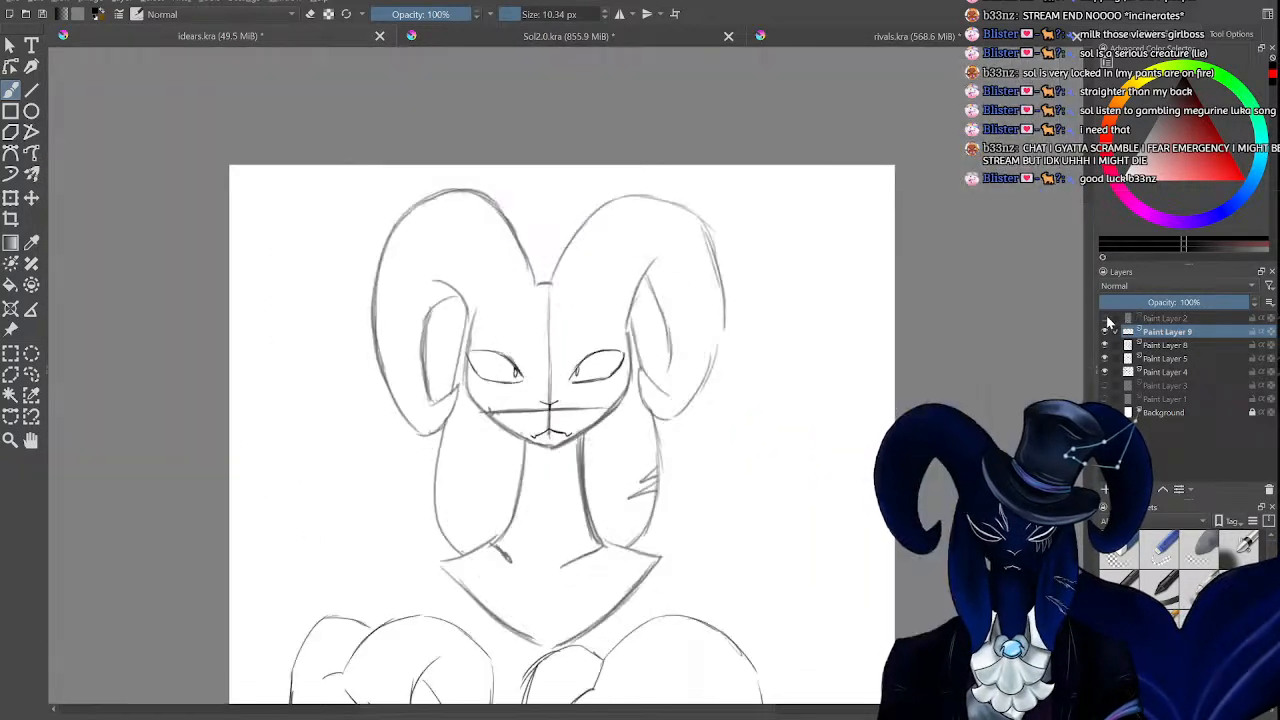
left_click(1106, 386)
left_click(1106, 386)
left_click(1106, 386)
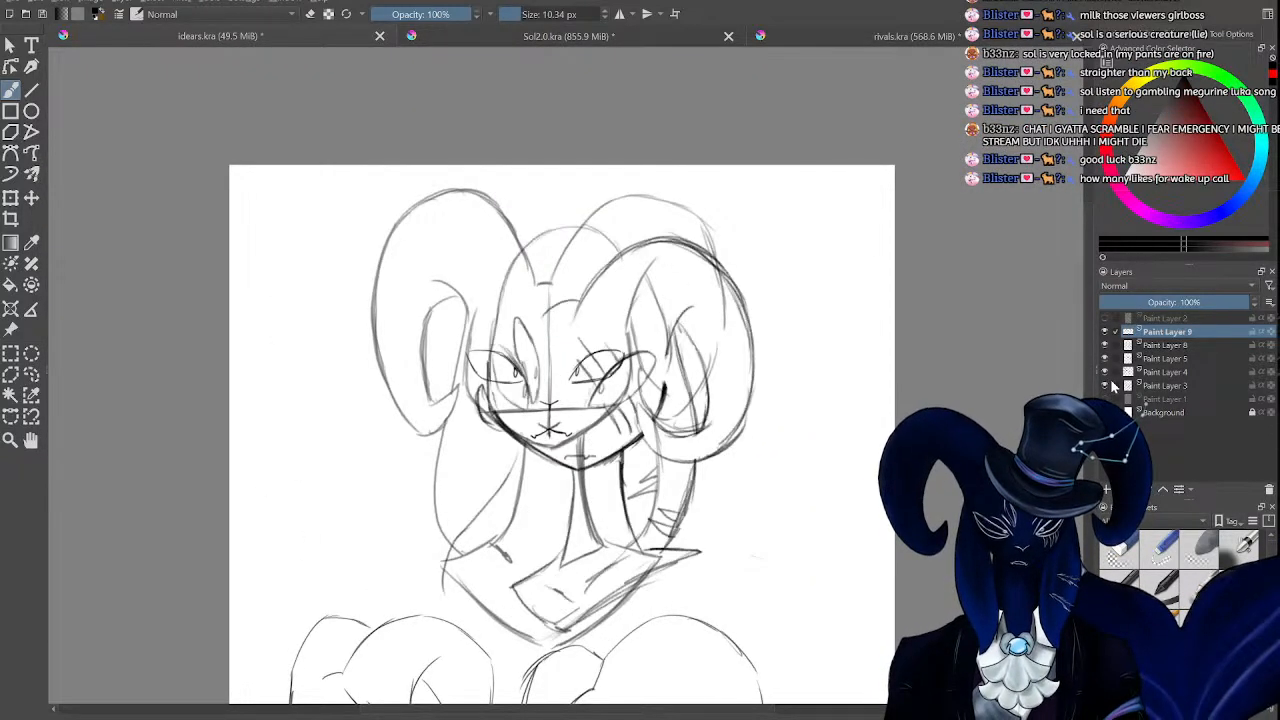
left_click(1170, 386)
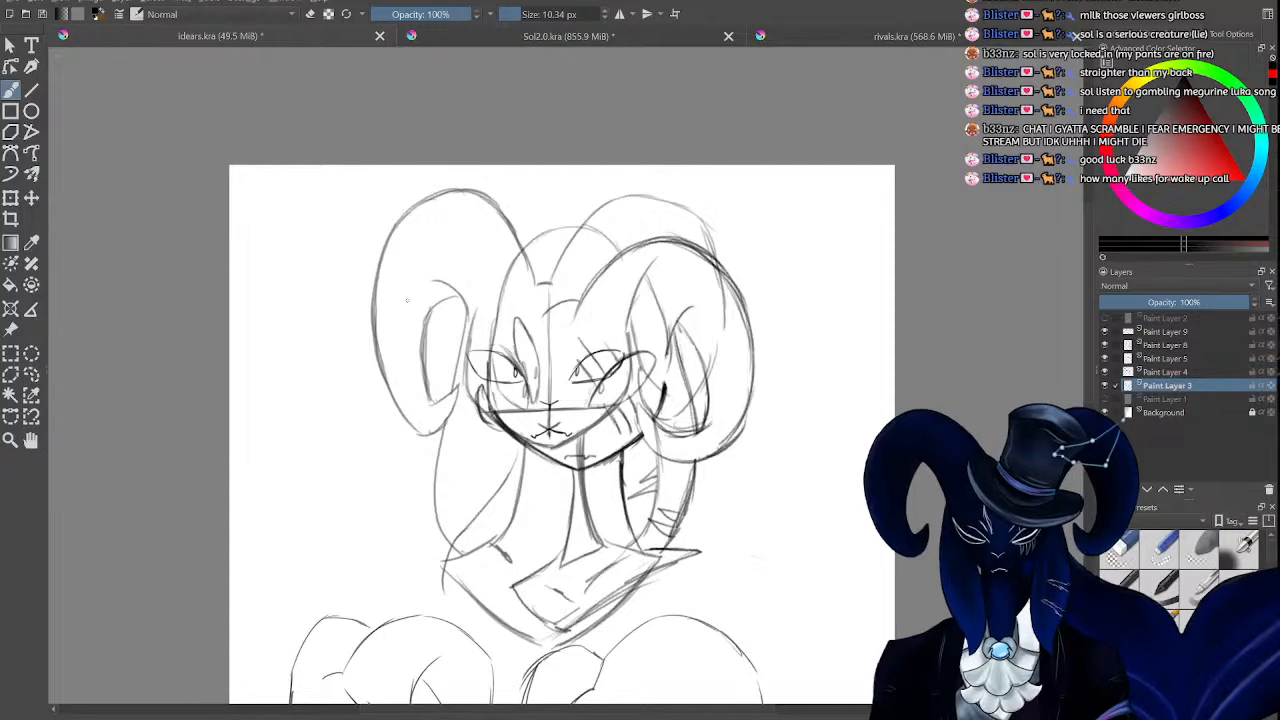
key("ctrl+t")
mouse_move(655, 332)
left_mouse_down()
mouse_move(862, 386)
mouse_move(907, 344)
mouse_move(899, 336)
left_mouse_up()
key("ctrl+plus")
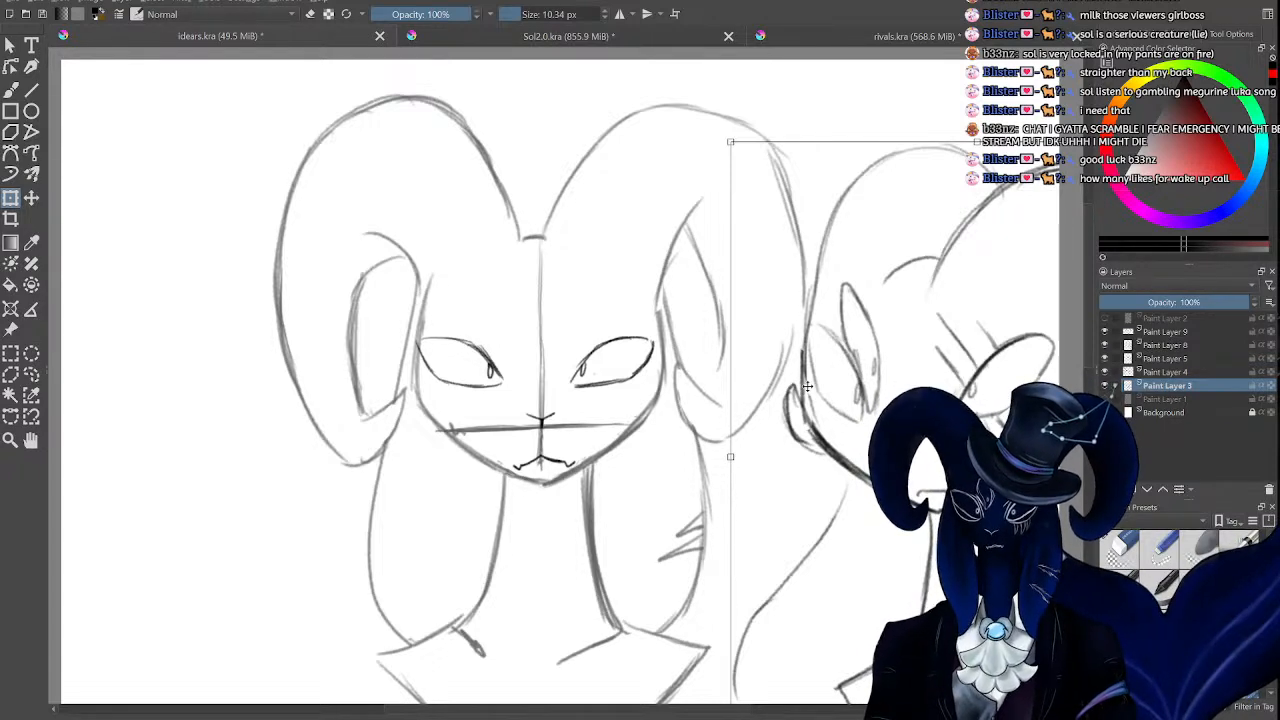
On Paint Layer 9, thicken the lower lid lines of both eyes on the front-facing head.
left_click(1148, 334)
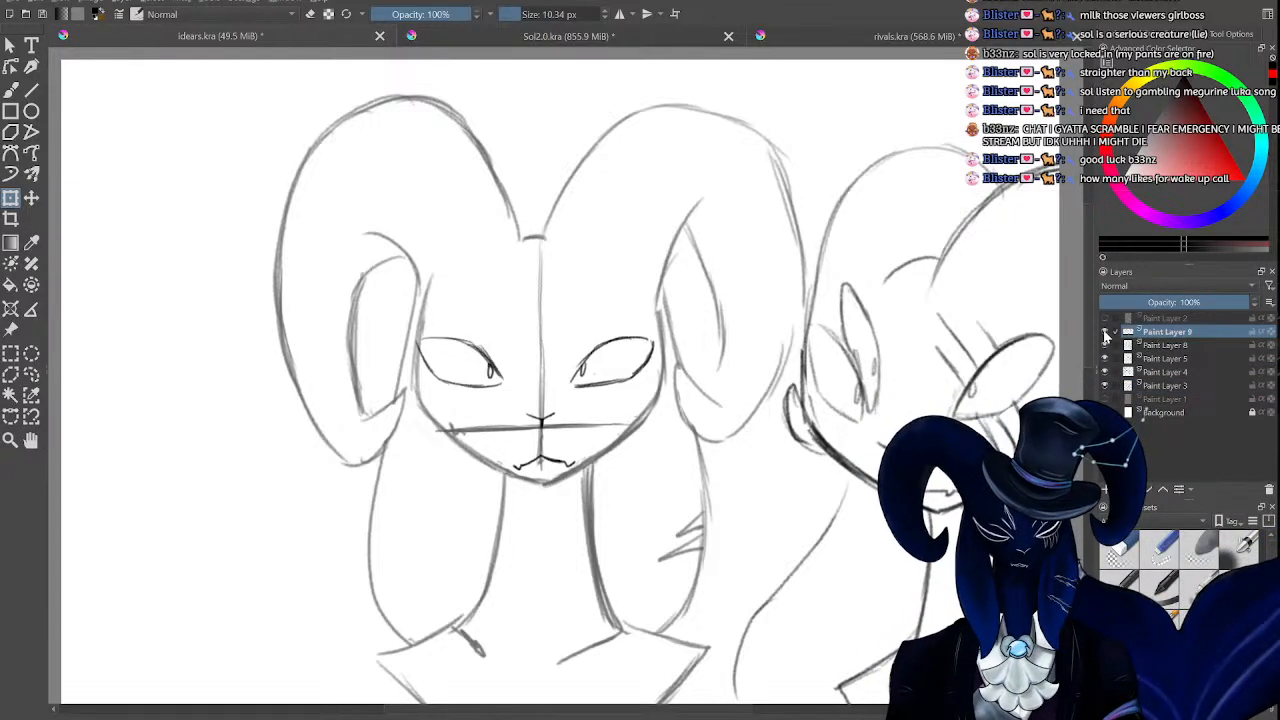
left_click(1105, 332)
left_click(1105, 332)
key("ctrl+plus")
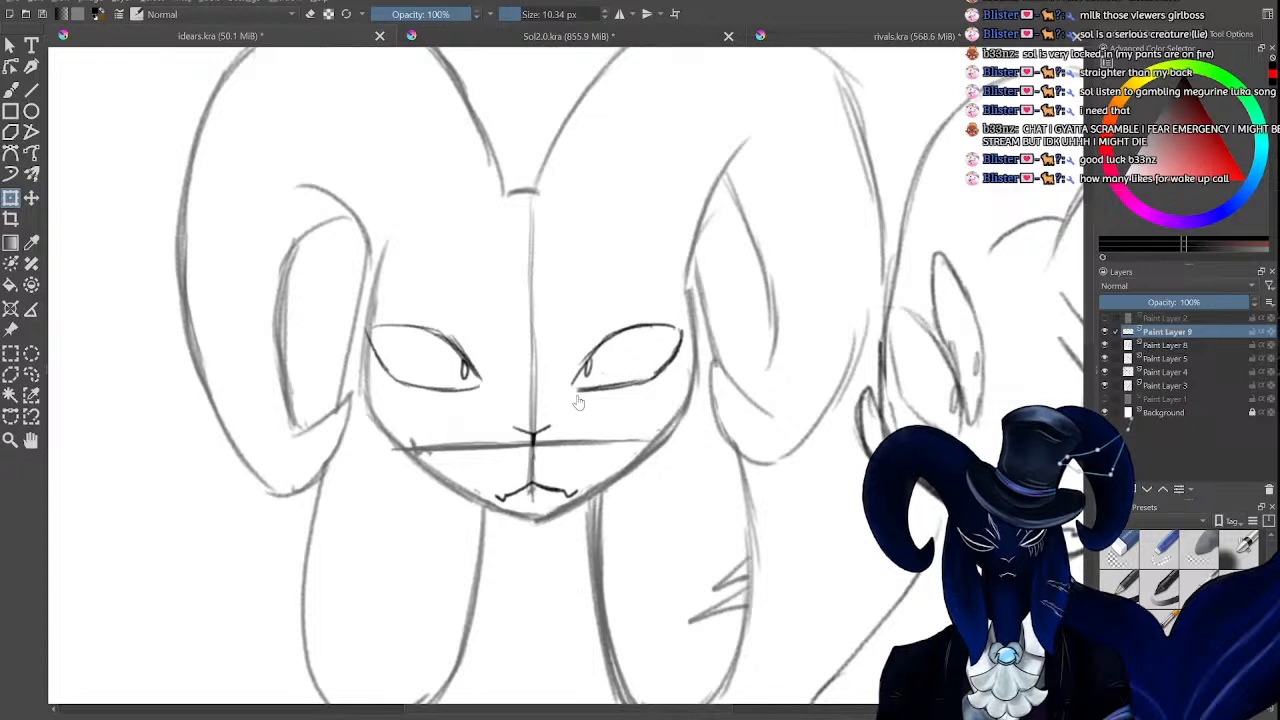
left_click(11, 90)
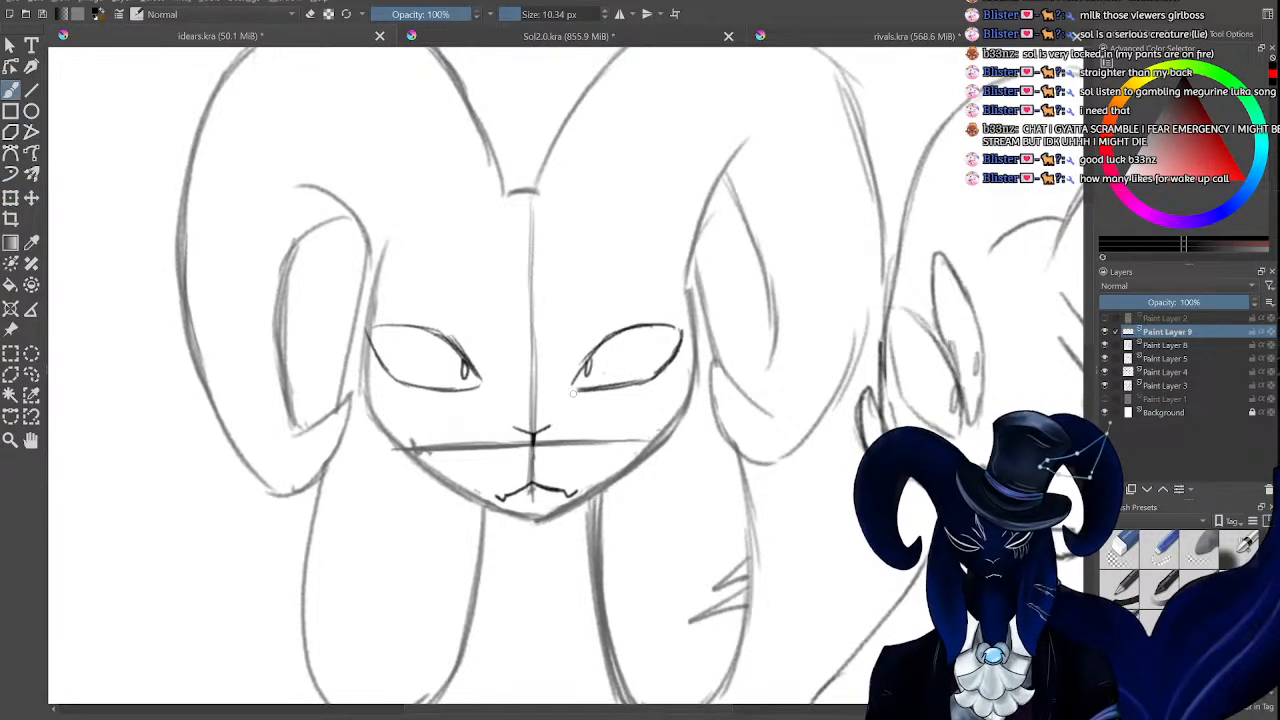
left_click_drag(573, 393, 651, 384)
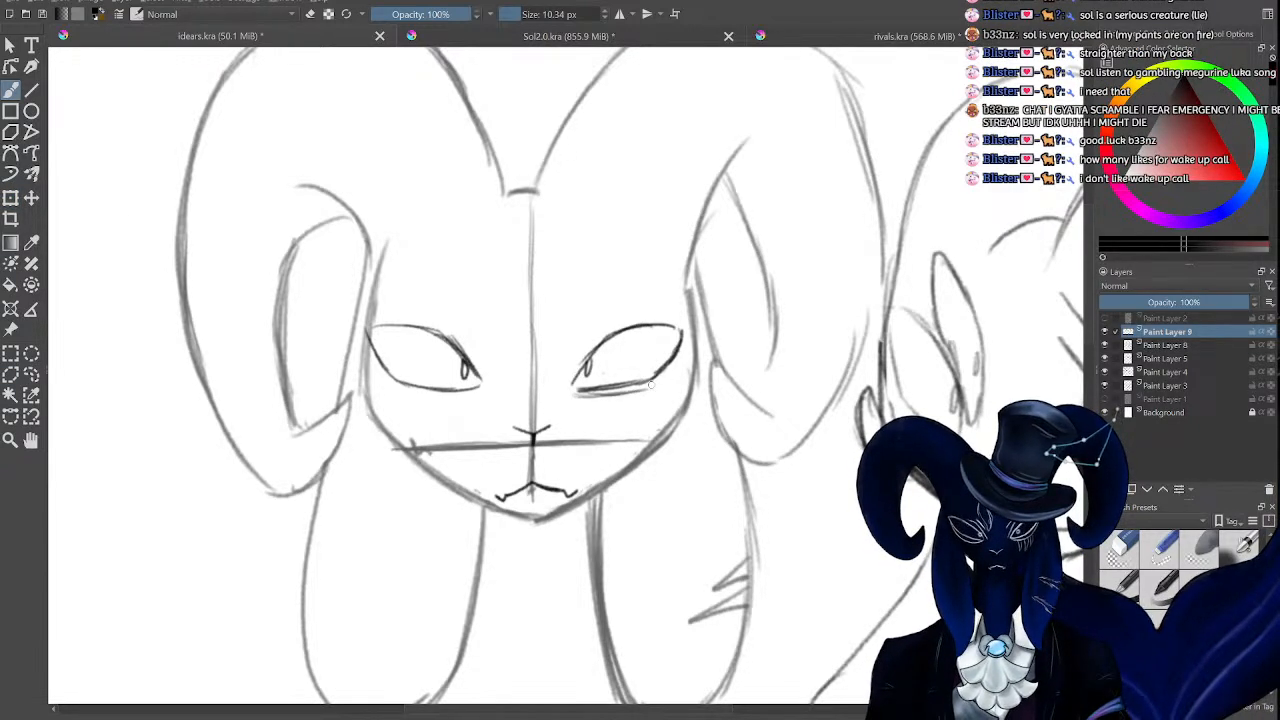
mouse_move(680, 338)
left_mouse_down()
mouse_move(672, 378)
mouse_move(650, 388)
left_mouse_up()
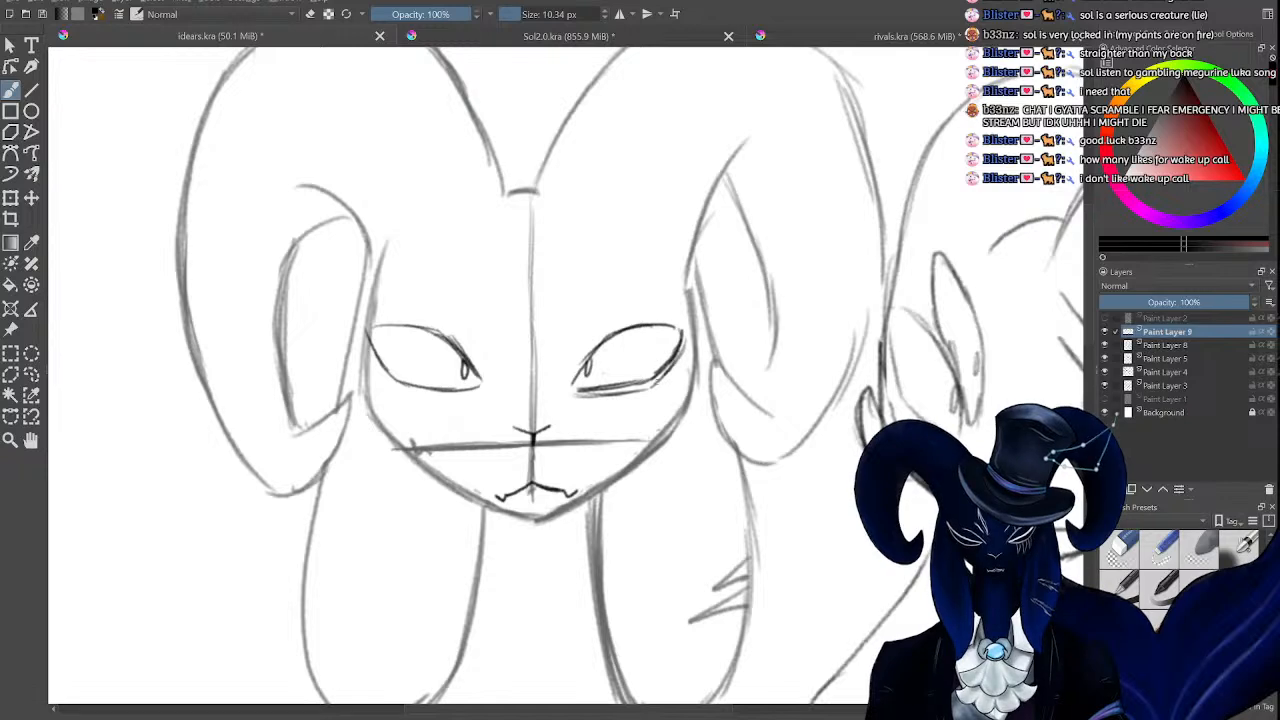
mouse_move(366, 340)
left_mouse_down()
mouse_move(405, 390)
mouse_move(474, 387)
left_mouse_up()
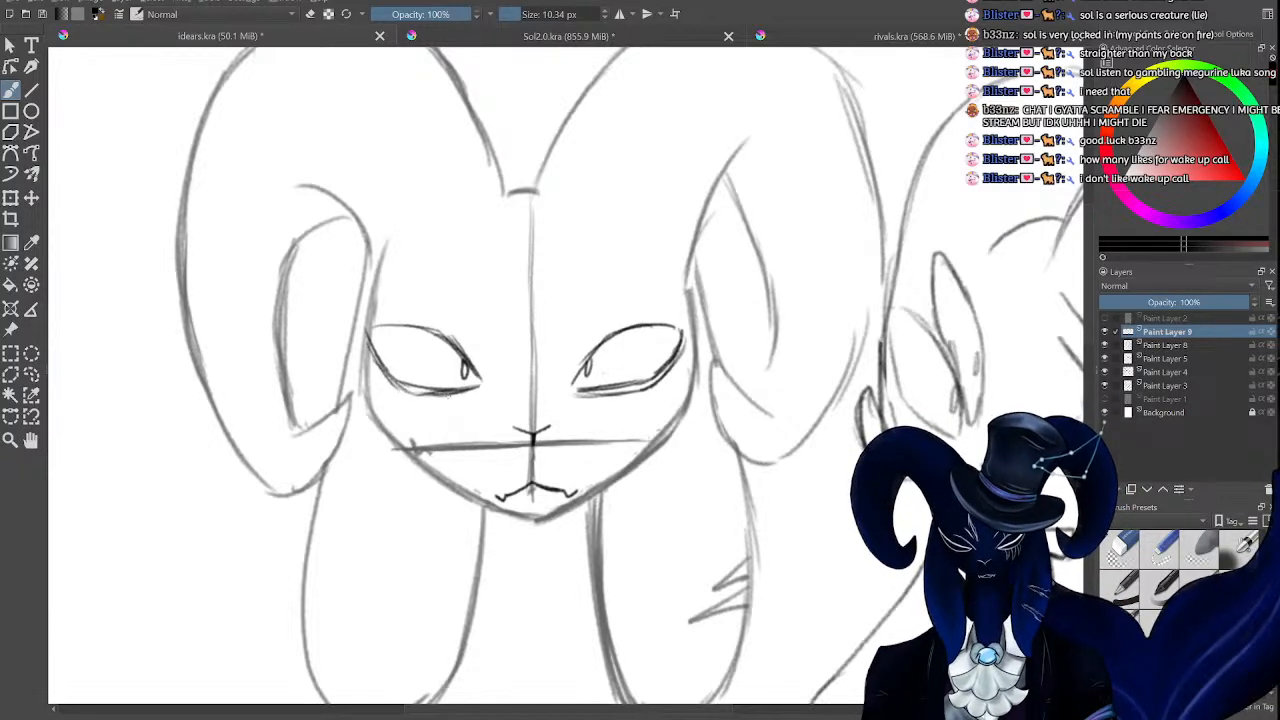
Examine the thickened eyes from a distance alongside the other head sketches.
key("ctrl+minus")
key("ctrl+minus")
key("ctrl+minus")
key("ctrl+minus")
key("ctrl+minus")
key("ctrl+minus")
key("ctrl+minus")
key("ctrl+plus")
key("ctrl+plus")
key("ctrl+plus")
key("ctrl+plus")
key("ctrl+plus")
key("ctrl+plus")
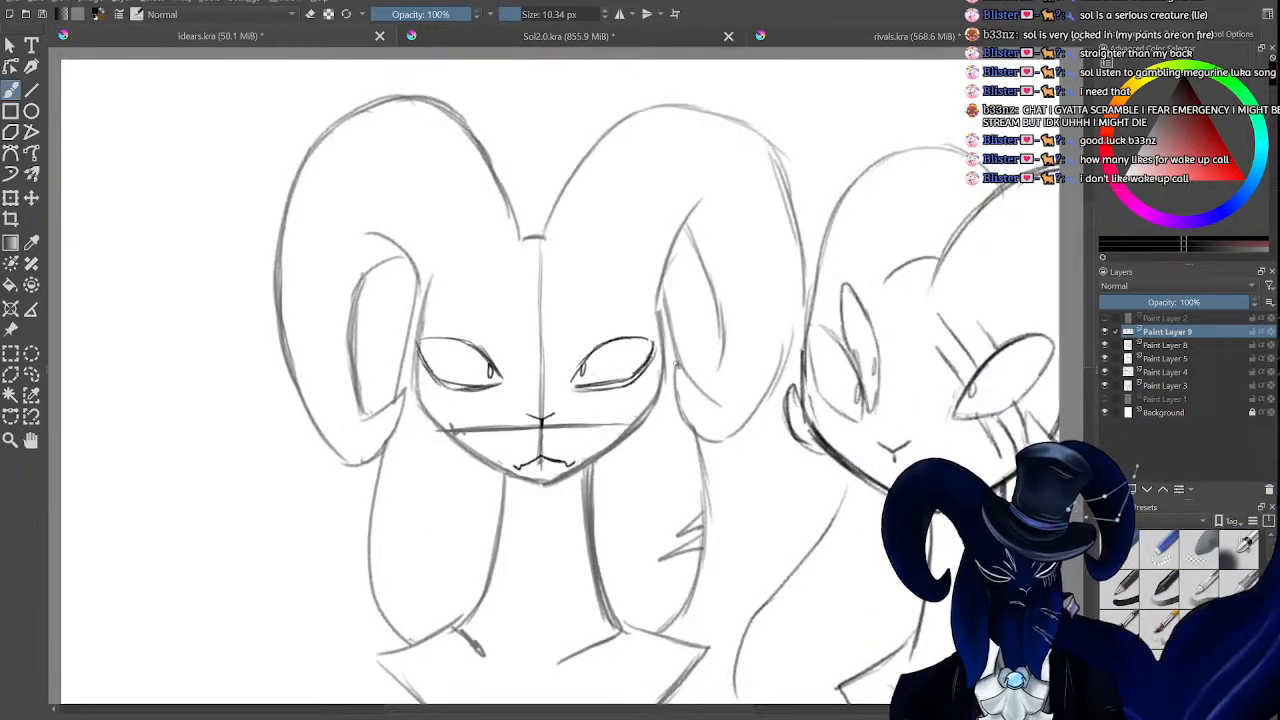
Draw three slanted scar lines above and three below the eye right of the centre line.
key("ctrl+plus")
key("ctrl+plus")
left_click_drag(616, 400, 642, 470)
left_click_drag(657, 397, 685, 472)
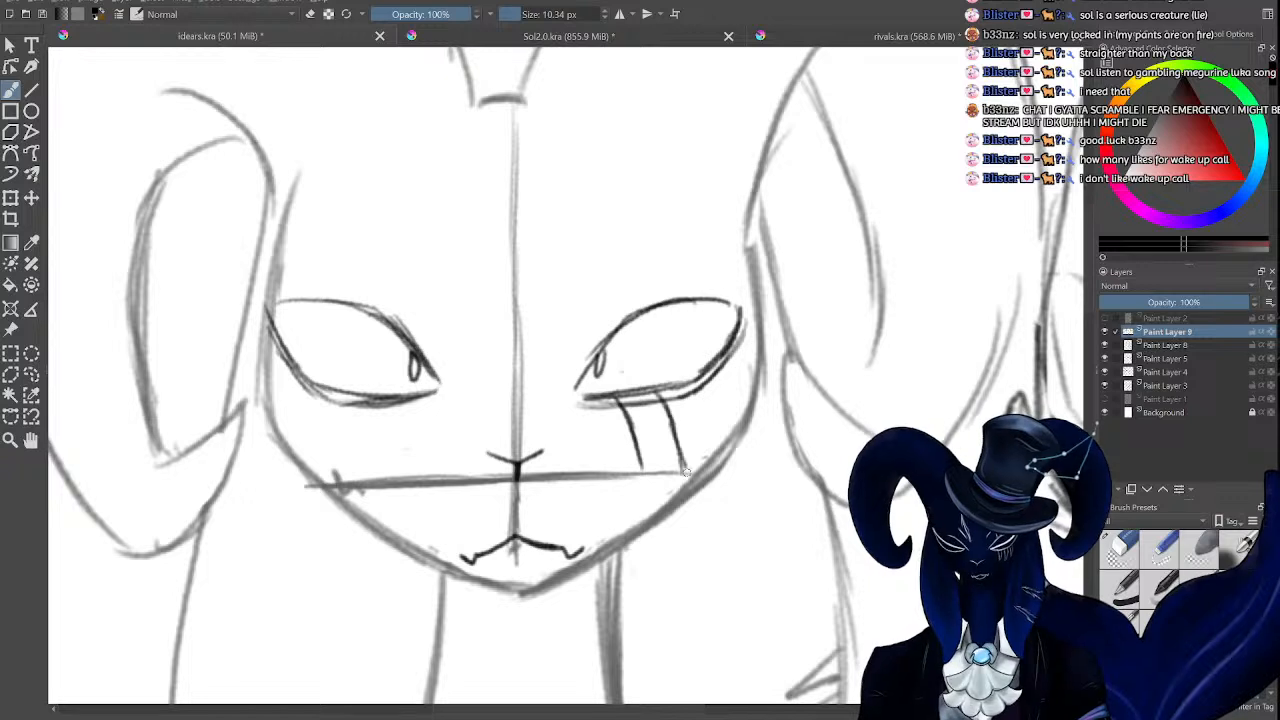
left_click_drag(690, 396, 697, 420)
left_click_drag(598, 354, 570, 270)
mouse_move(624, 312)
left_mouse_down()
mouse_move(585, 212)
mouse_move(619, 296)
mouse_move(652, 268)
mouse_move(643, 239)
mouse_move(651, 252)
left_mouse_up()
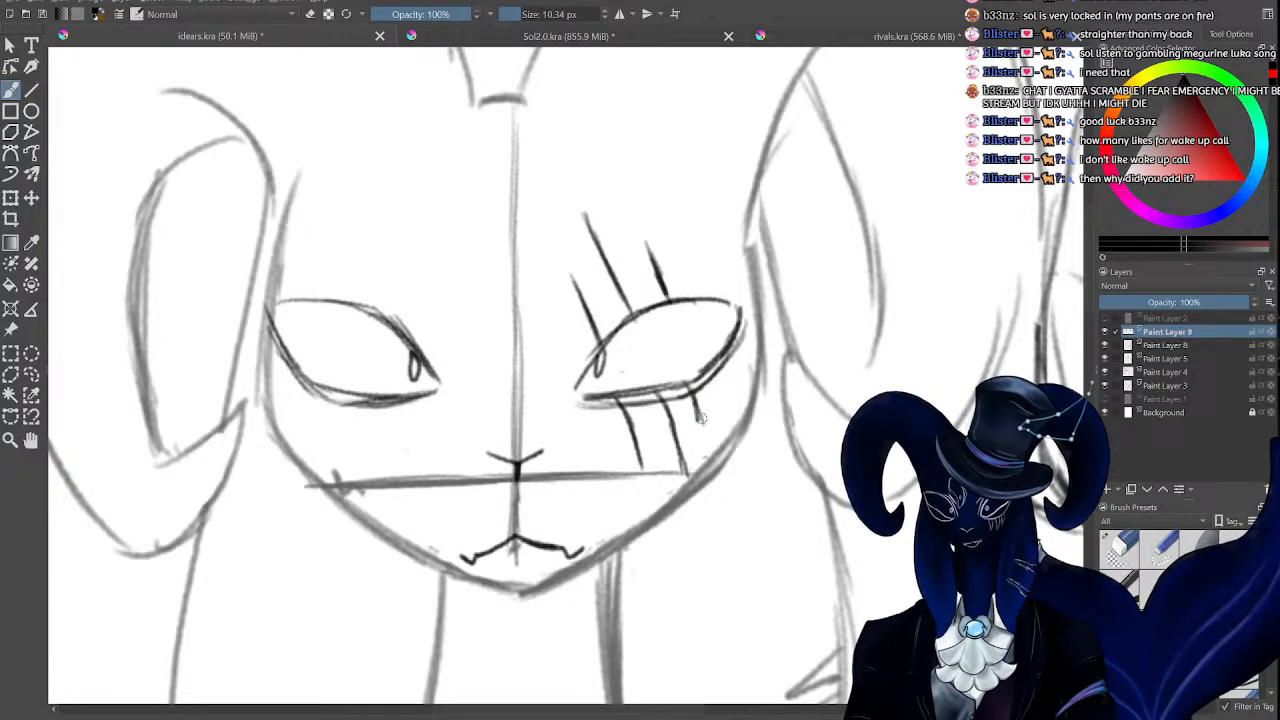
Compare the scarred front-facing head with the other head sketches, both from a distance and close up.
key("minus")
key("minus")
key("minus")
key("minus")
key("minus")
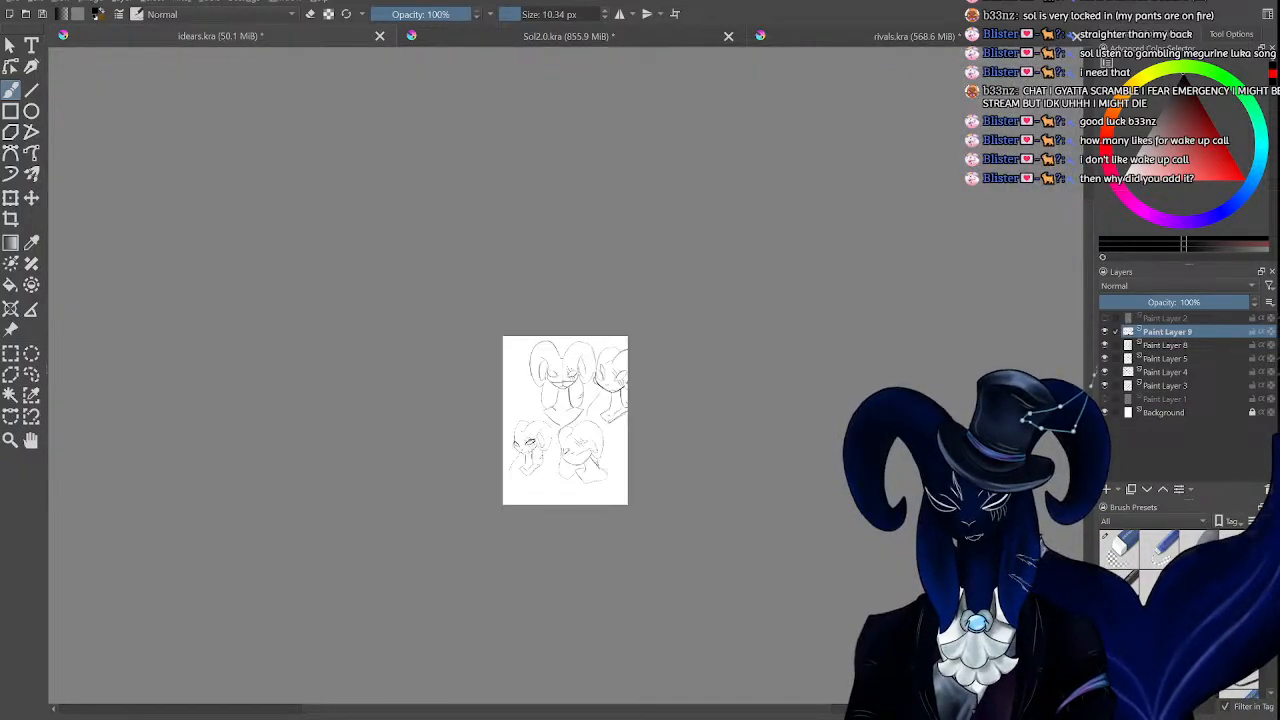
key("plus")
key("plus")
key("plus")
key("plus")
key("plus")
key("plus")
key("plus")
key("minus")
key("minus")
key("minus")
key("minus")
key("minus")
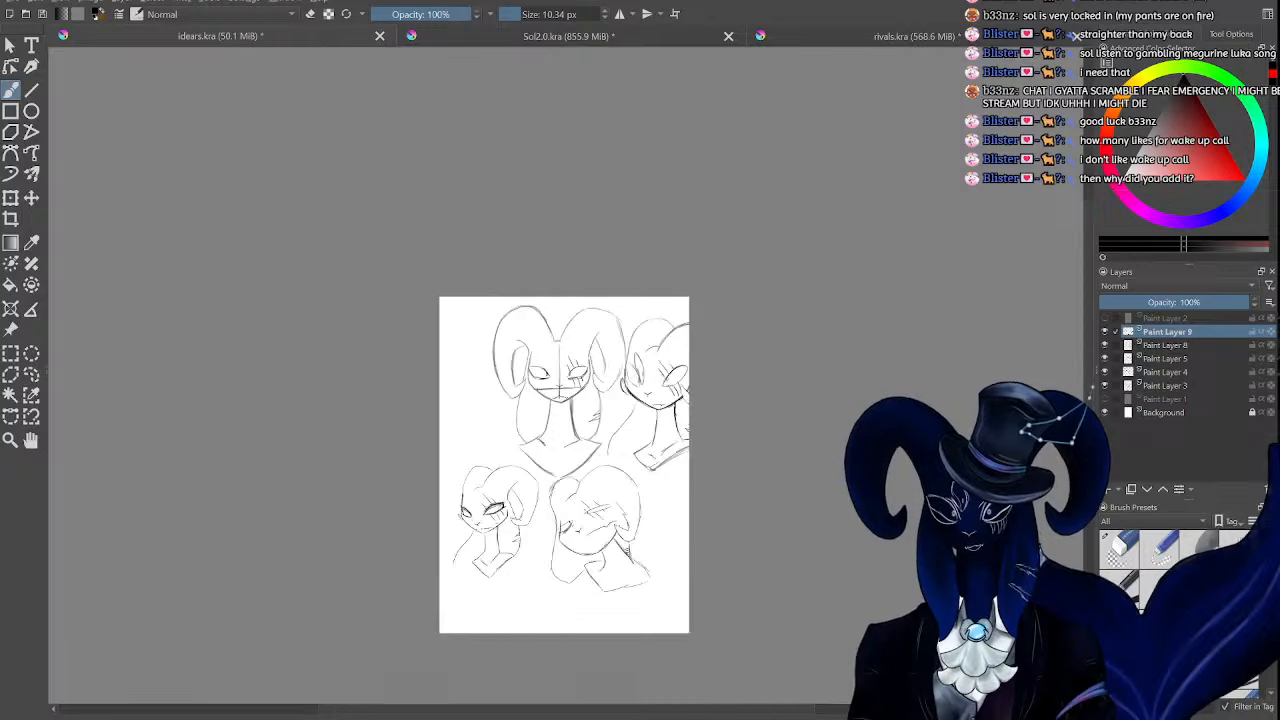
key("plus")
key("plus")
key("plus")
key("plus")
key("plus")
key("plus")
key("minus")
key("minus")
key("minus")
key("minus")
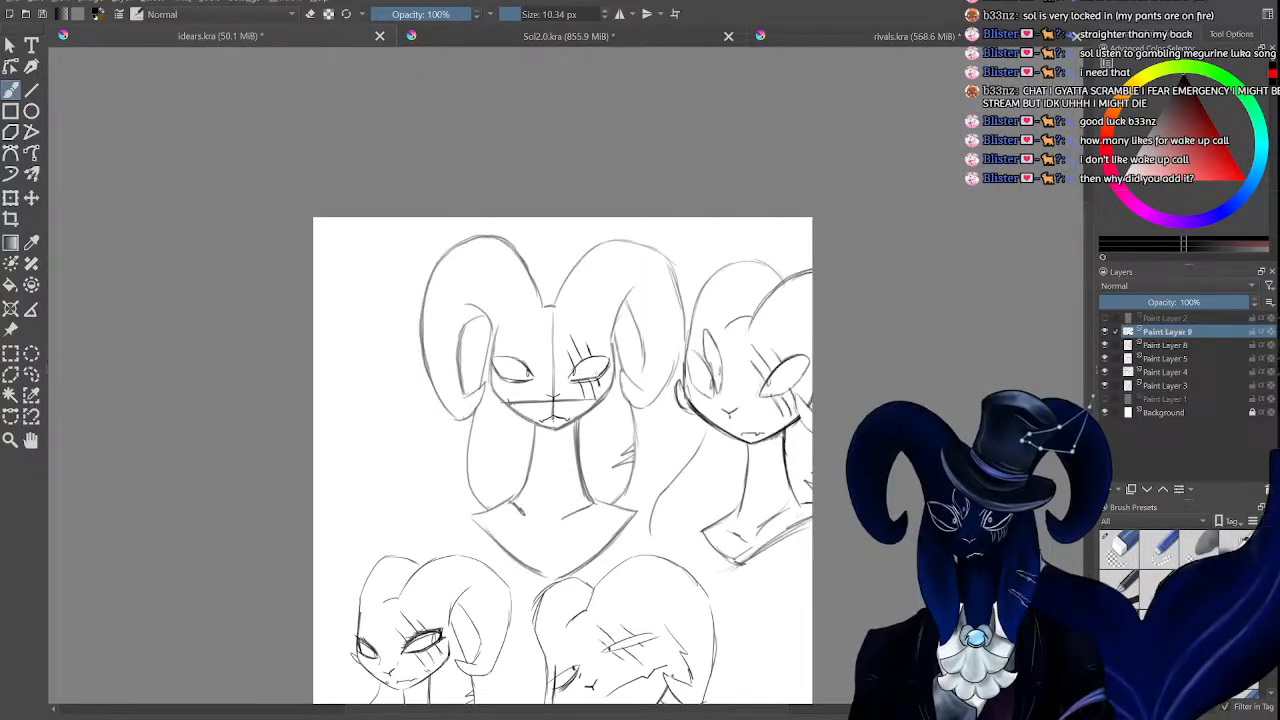
key("plus")
key("plus")
key("plus")
key("plus")
key("plus")
key("plus")
key("minus")
key("minus")
key("minus")
key("minus")
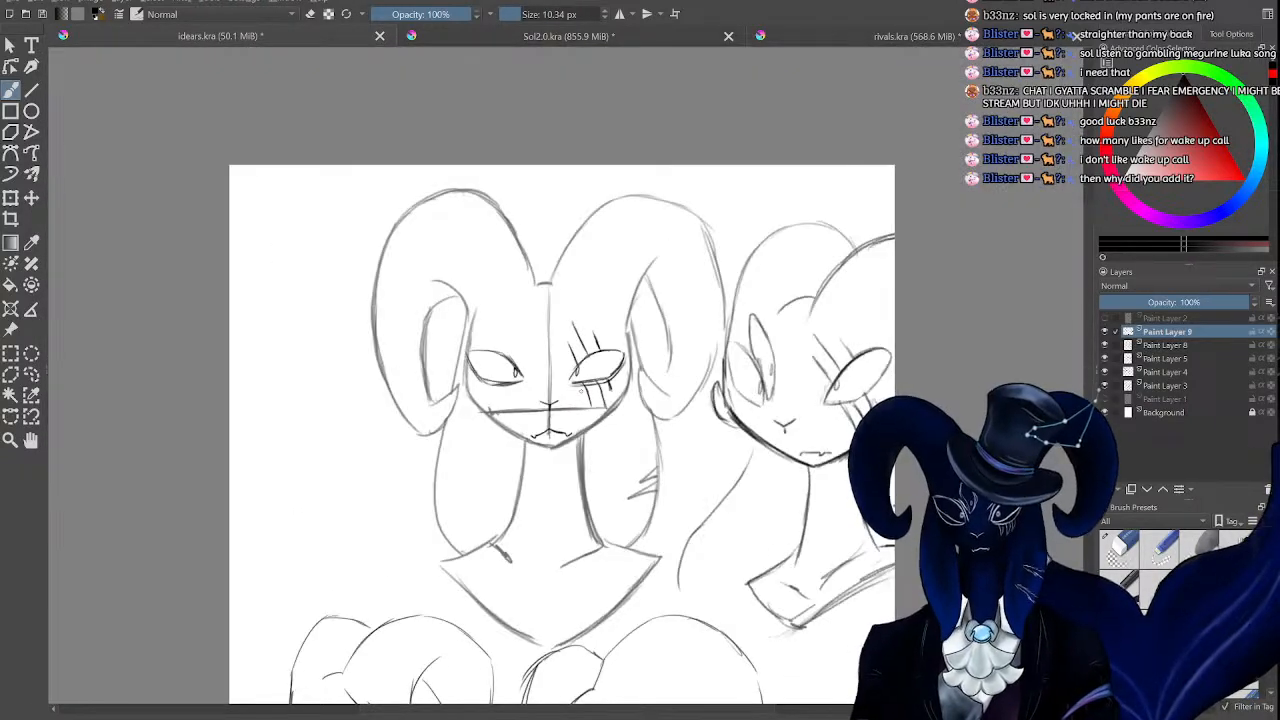
Erase the mouth and redraw its half right of the centre line with a small upturned corner.
key("plus")
key("plus")
key("plus")
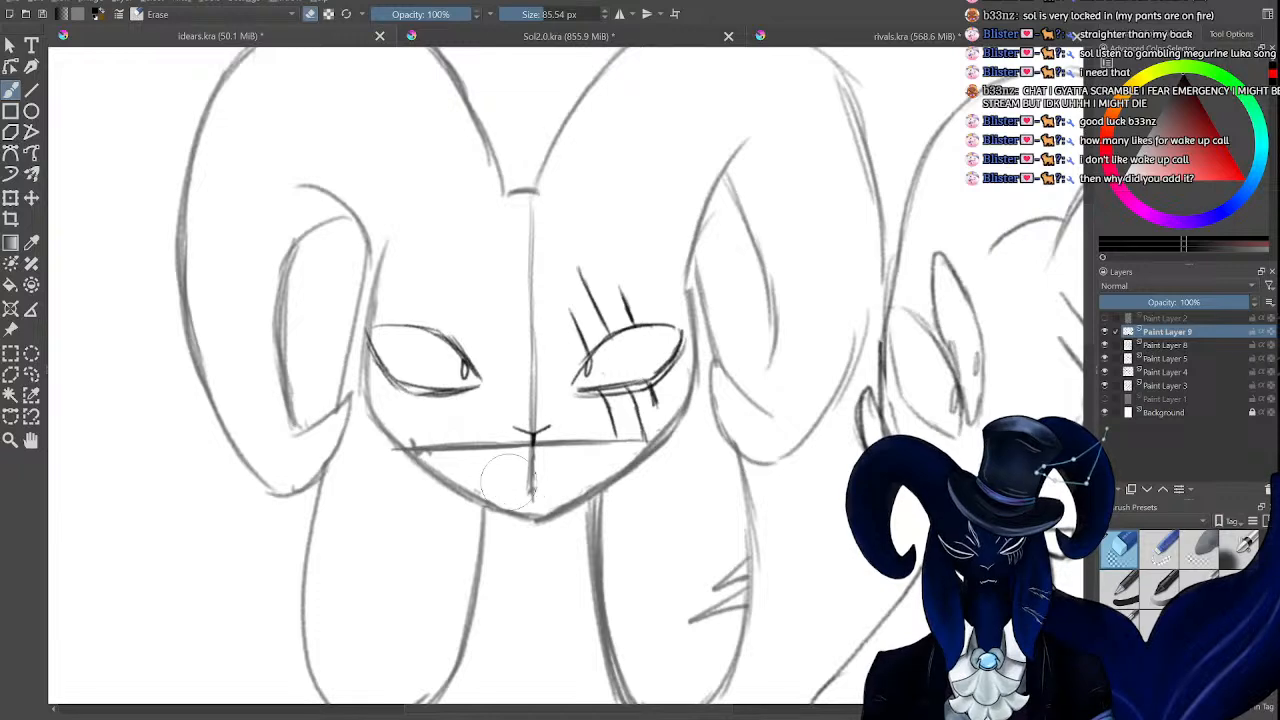
left_click_drag(532, 487, 557, 494)
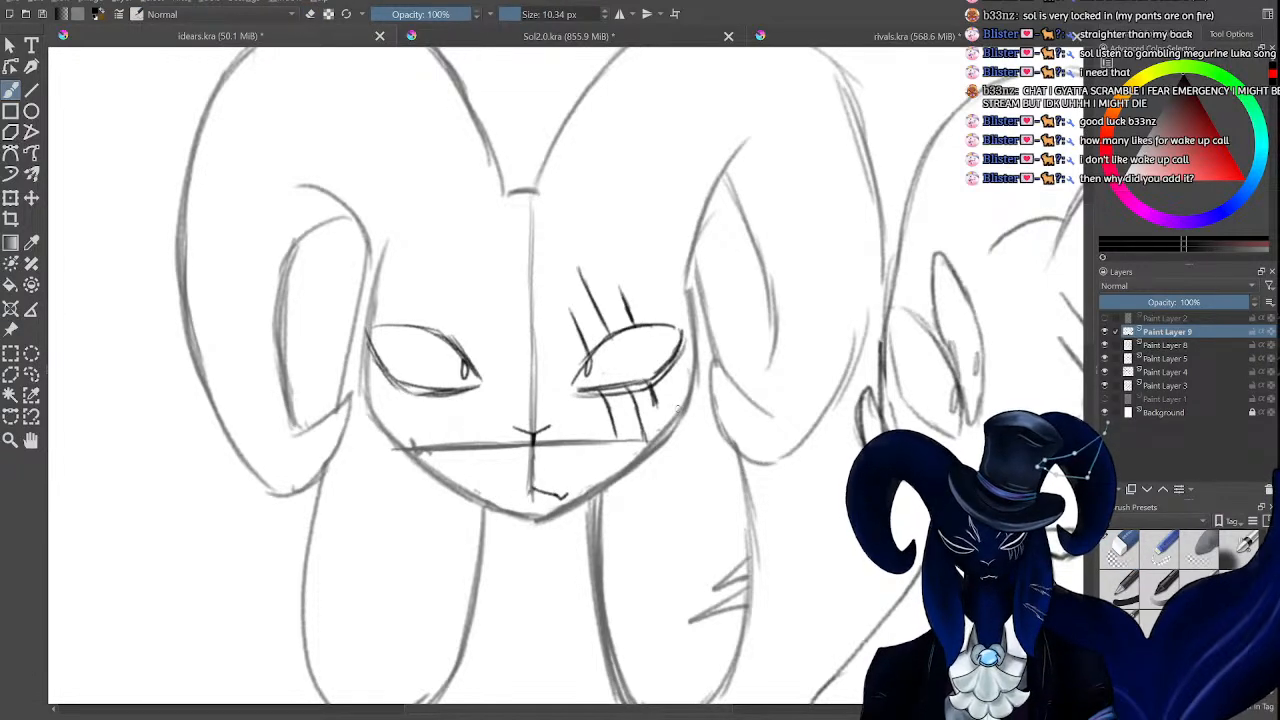
key("minus")
key("minus")
key("minus")
key("plus")
key("plus")
key("plus")
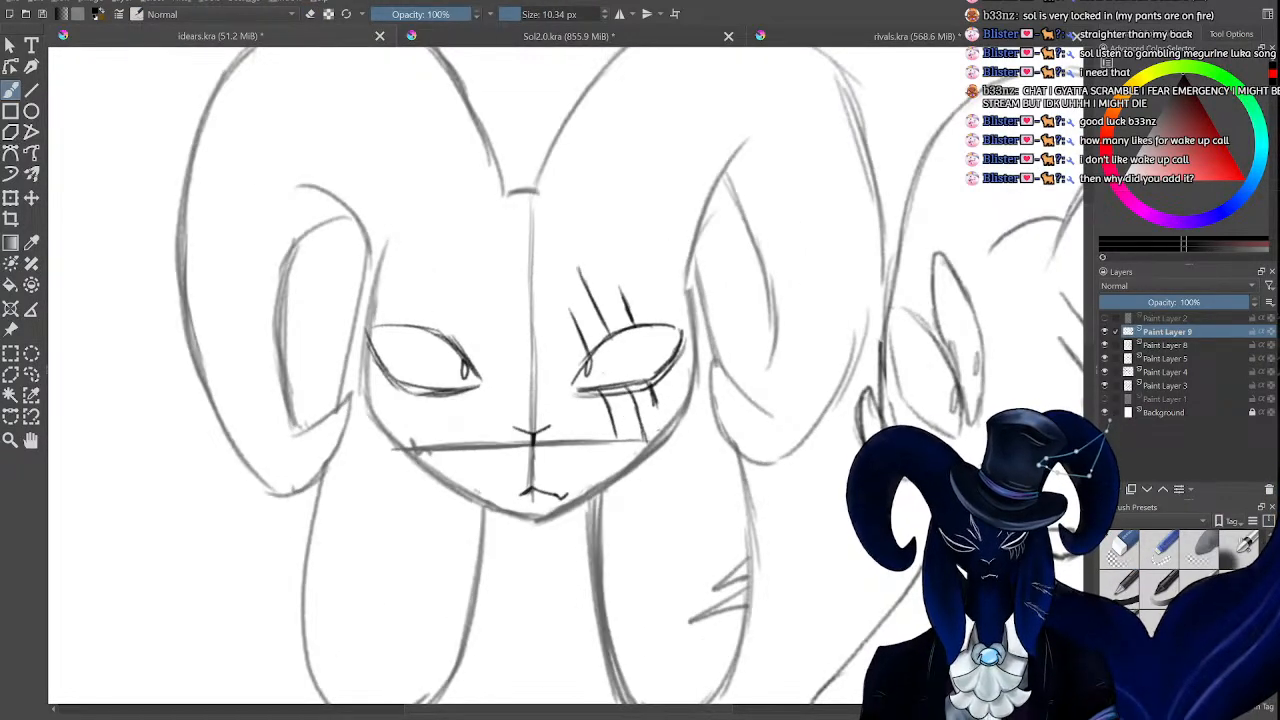
Draw the matching mouth half left of the centre line, slanting down and outward.
key("minus")
key("minus")
key("minus")
key("plus")
key("plus")
key("plus")
key("plus")
key("minus")
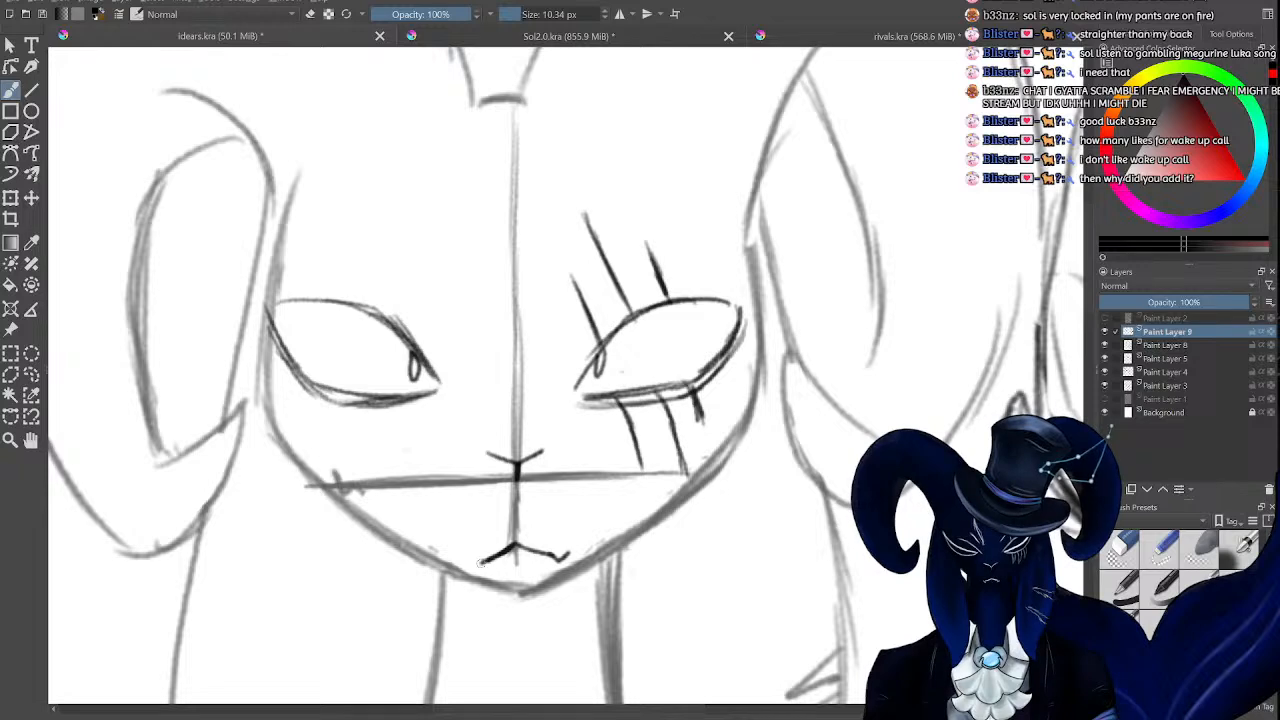
key("minus")
key("minus")
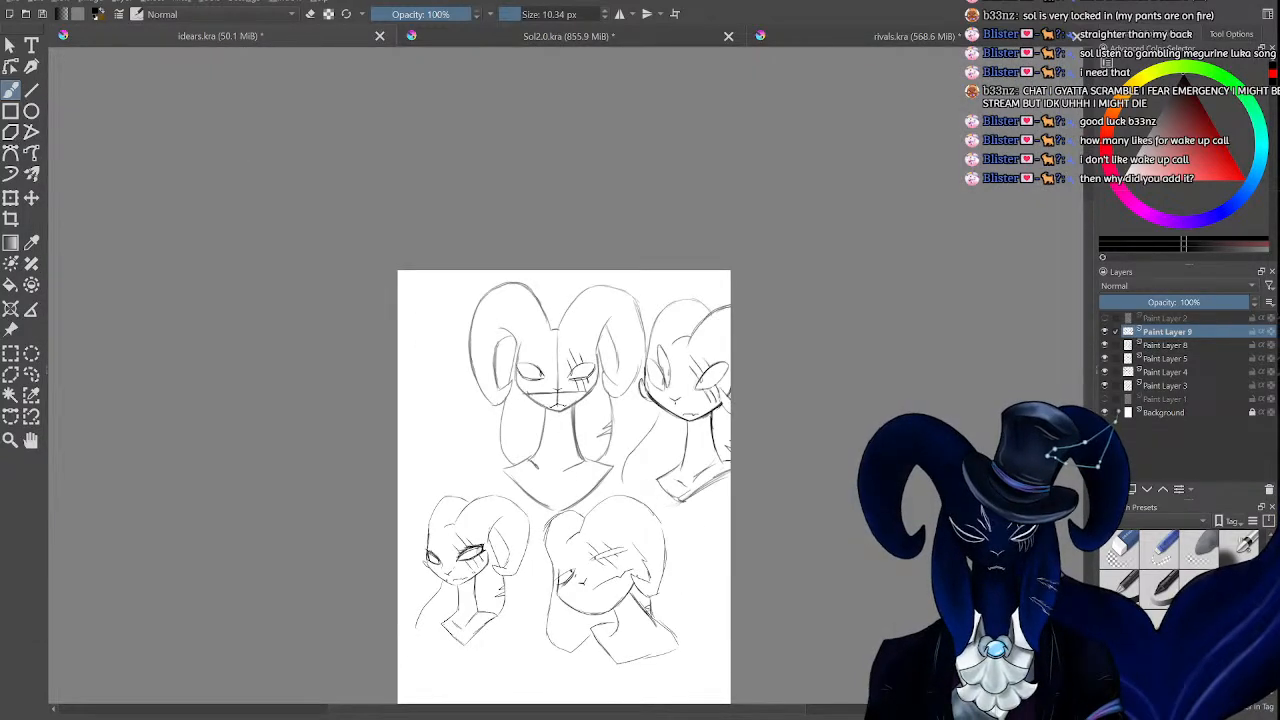
Lower the opacity of Paint Layer 8, the front-facing head sketch, to 28%.
key("plus")
key("plus")
key("plus")
left_click(1169, 345)
left_click(1106, 345)
left_click(1106, 345)
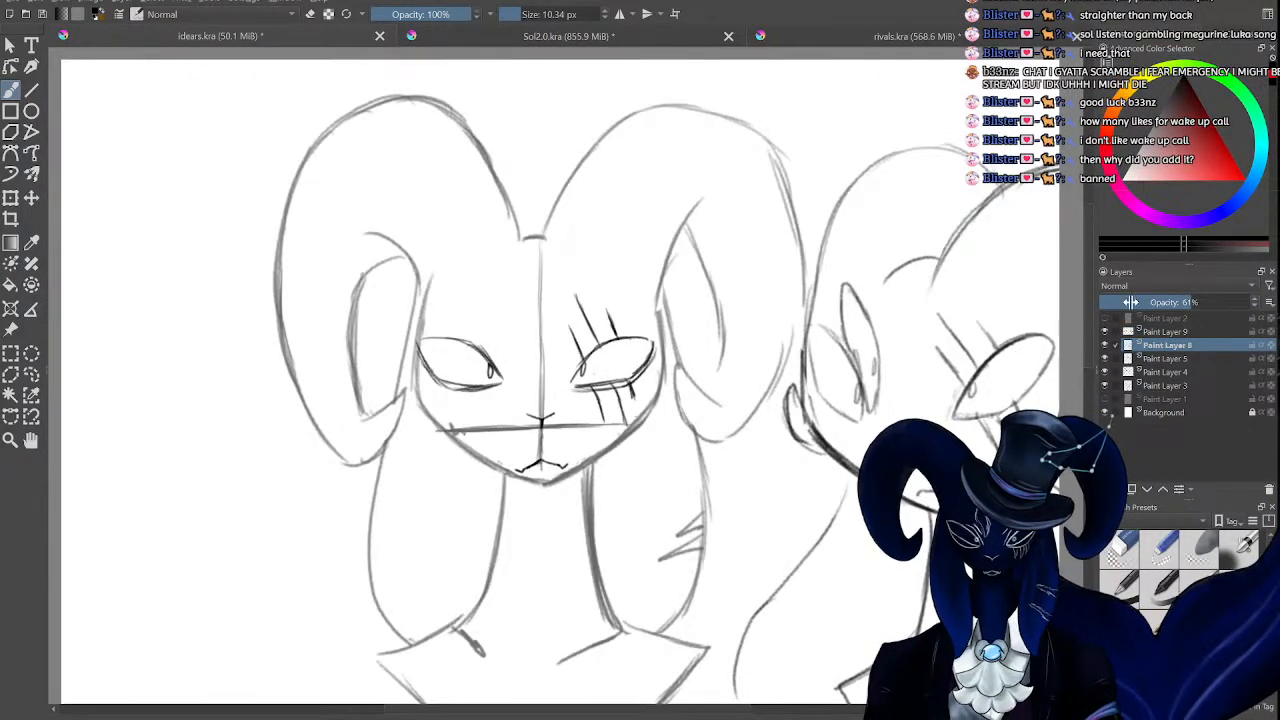
left_click(1145, 302)
key("minus")
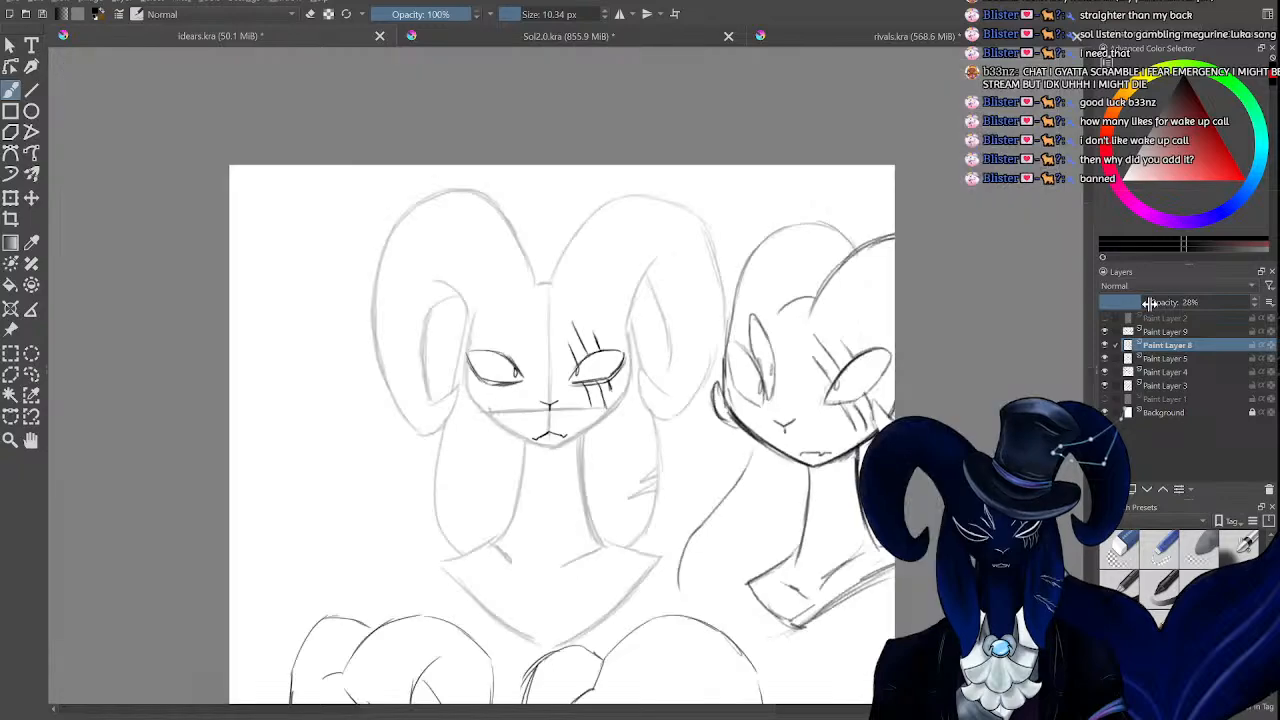
Examine how the darker facial features read over the faded head sketch, near and far.
key("minus")
key("minus")
key("minus")
key("plus")
key("plus")
key("plus")
key("plus")
key("minus")
key("minus")
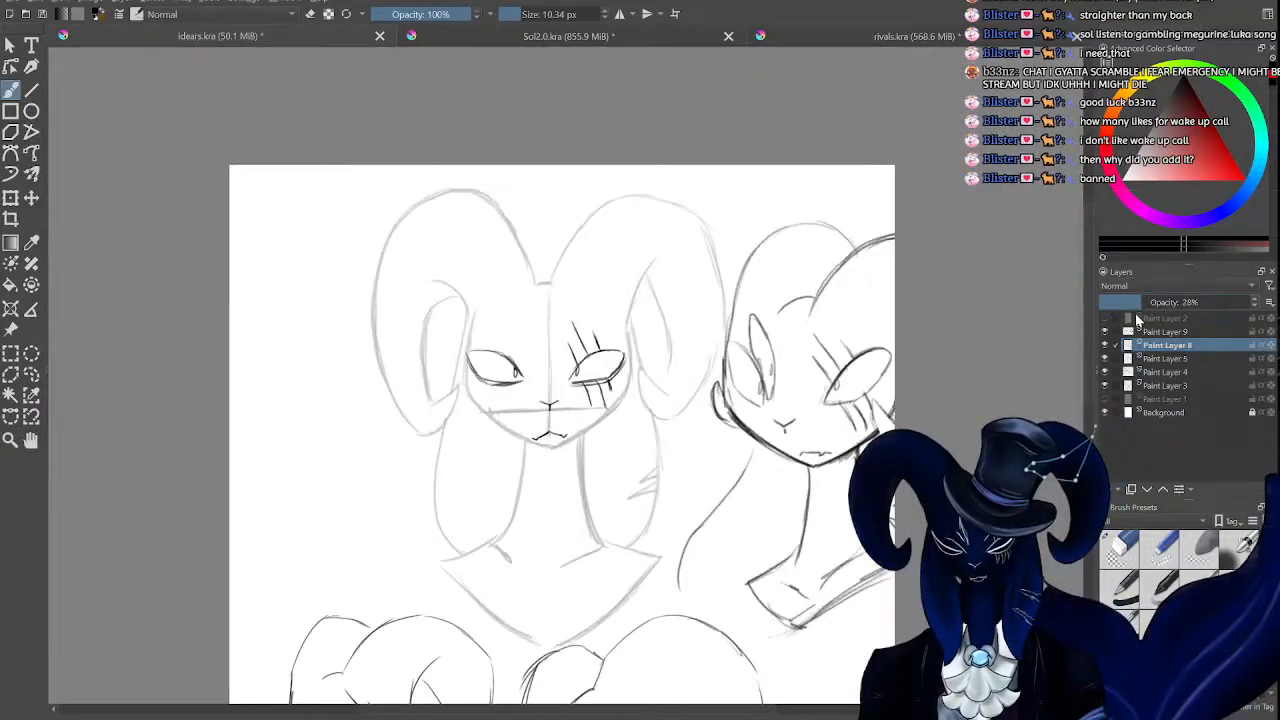
key("plus")
key("plus")
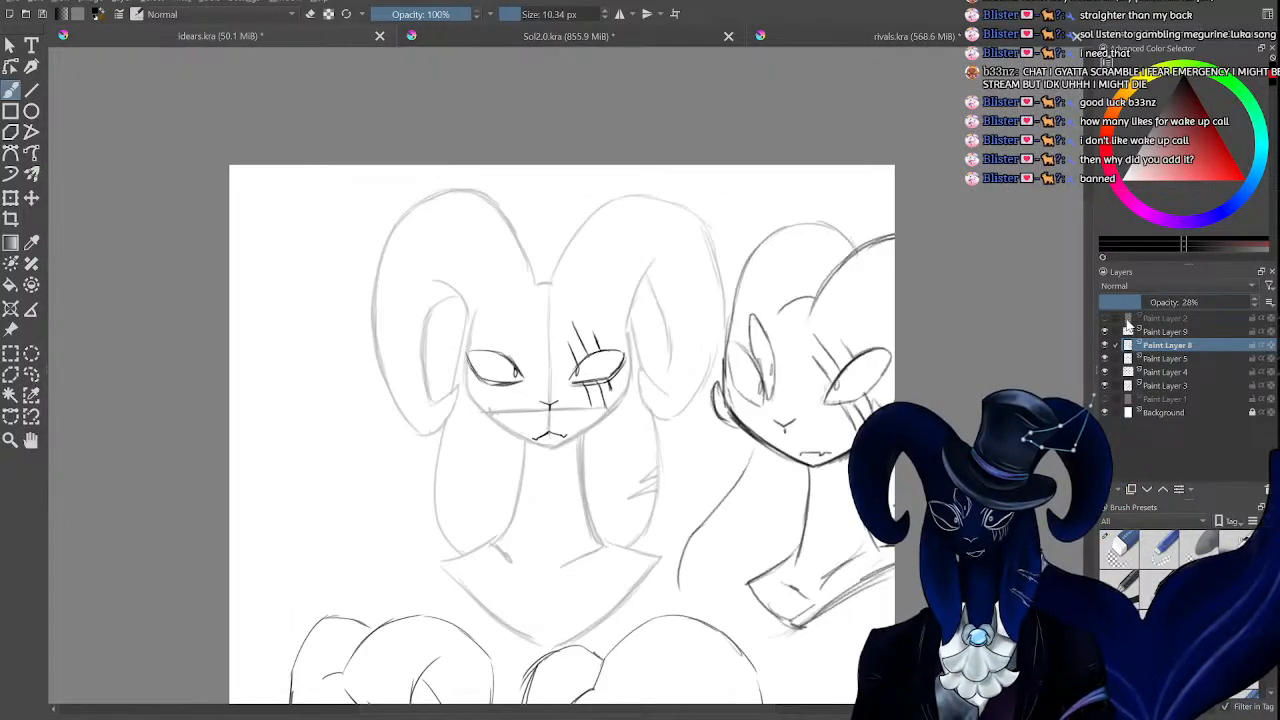
Check the hat and outfit sketch in Sol2.0.kra and return to the head sketches in idears.kra.
left_click(610, 38)
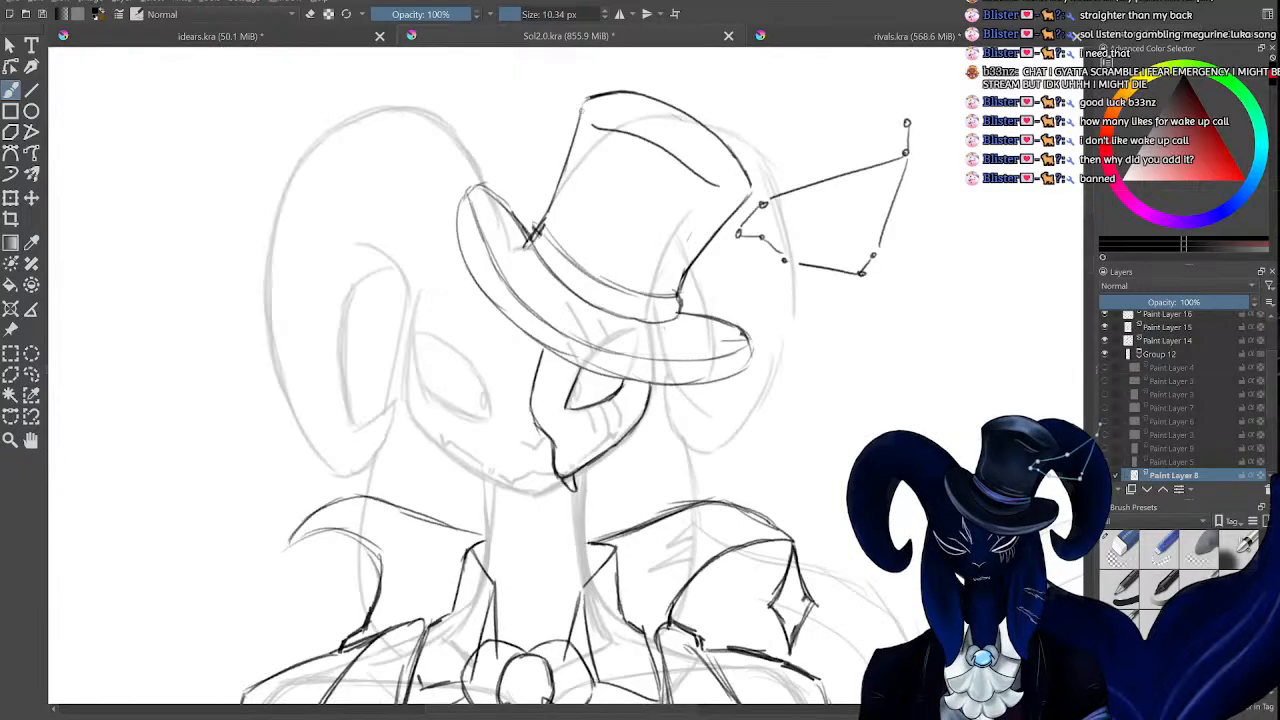
left_click(217, 36)
key("minus")
key("plus")
key("plus")
key("plus")
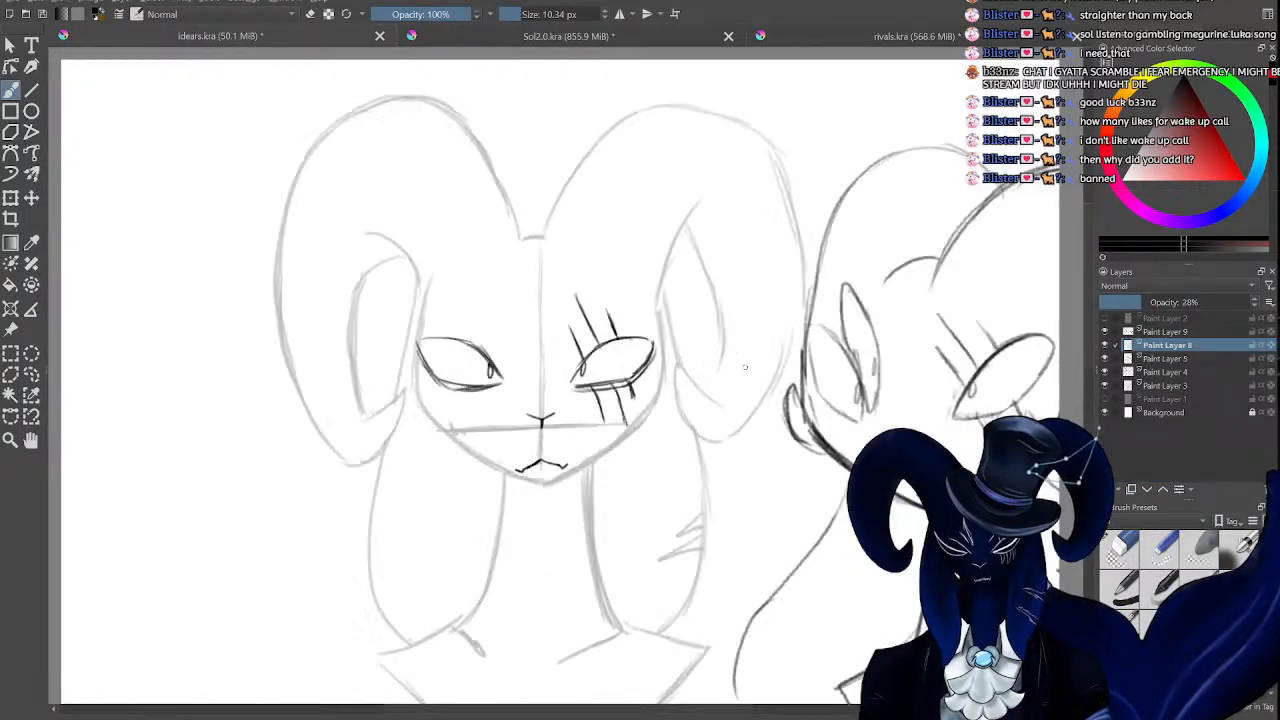
Make Paint Layer 9 active and check its facial features by hiding and showing the layer.
left_click(1186, 332)
left_click(1104, 332)
left_click(1104, 332)
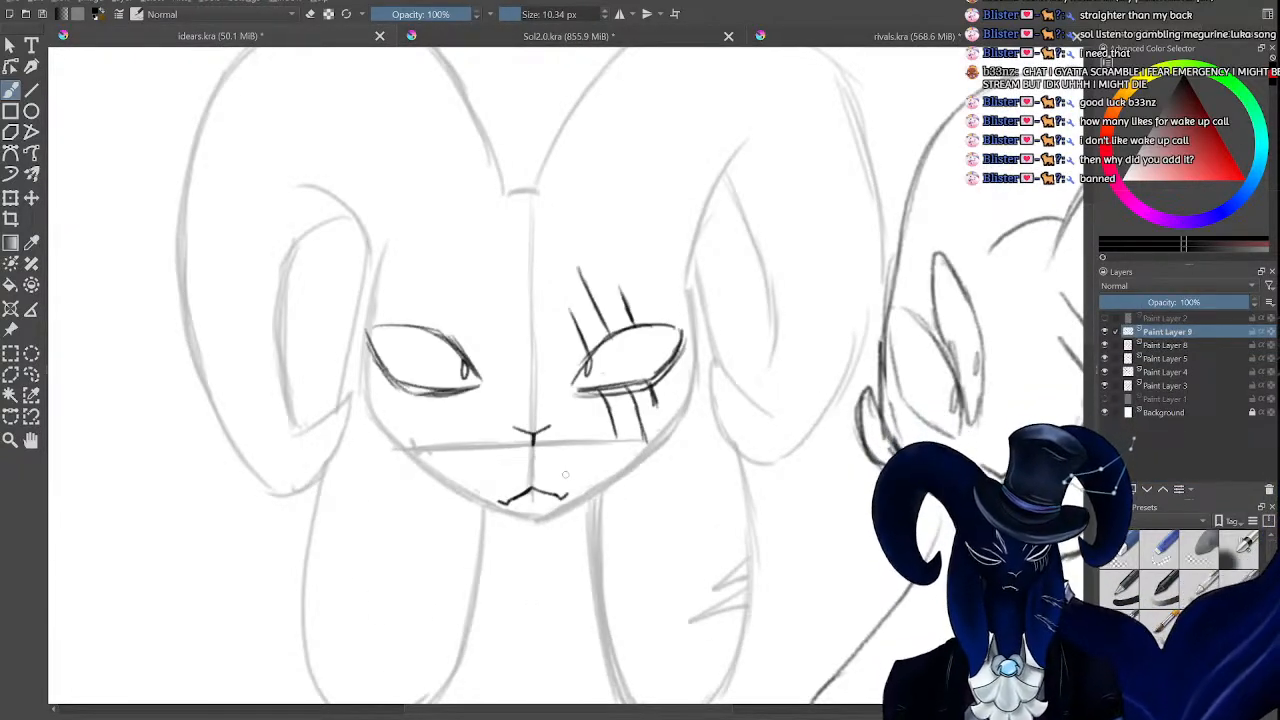
Draw slanted smile lines from beside the mouth up to both cheeks of the front-facing head, with short hooks at their outer ends.
left_click_drag(574, 479, 637, 449)
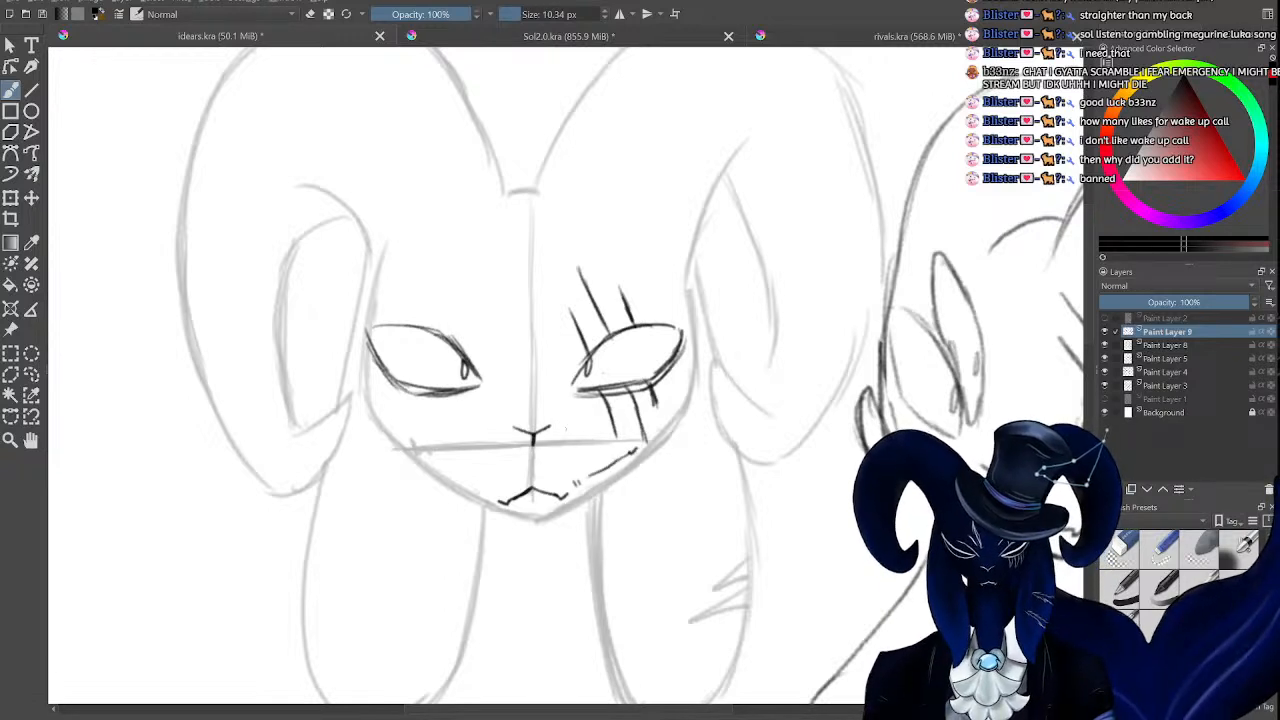
left_click_drag(474, 479, 413, 438)
key("e")
mouse_move(633, 451)
left_mouse_down()
mouse_move(592, 477)
mouse_move(625, 438)
mouse_move(602, 464)
mouse_move(637, 443)
left_mouse_up()
key("e")
key("ctrl+z")
key("minus")
key("minus")
key("minus")
key("minus")
key("minus")
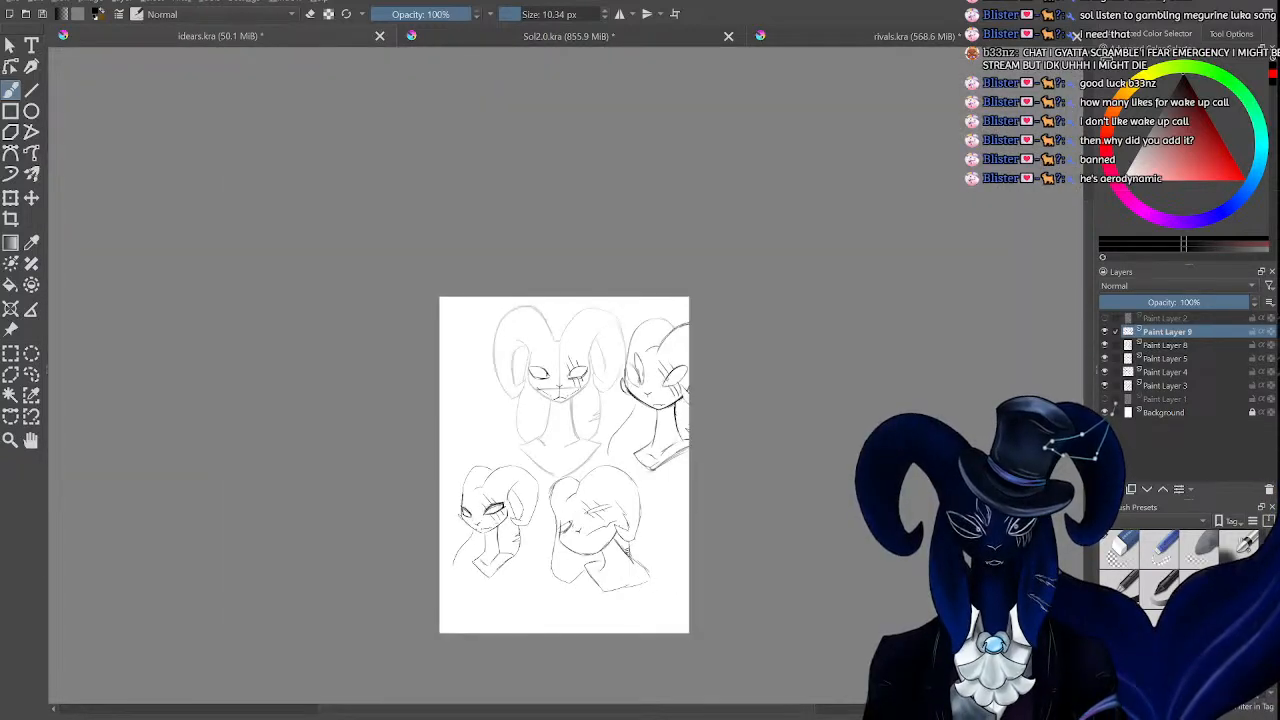
Clean up the tick marks between the mouth and the smile lines, making them a small parallel pair on each side.
key("plus")
key("plus")
key("plus")
key("plus")
key("plus")
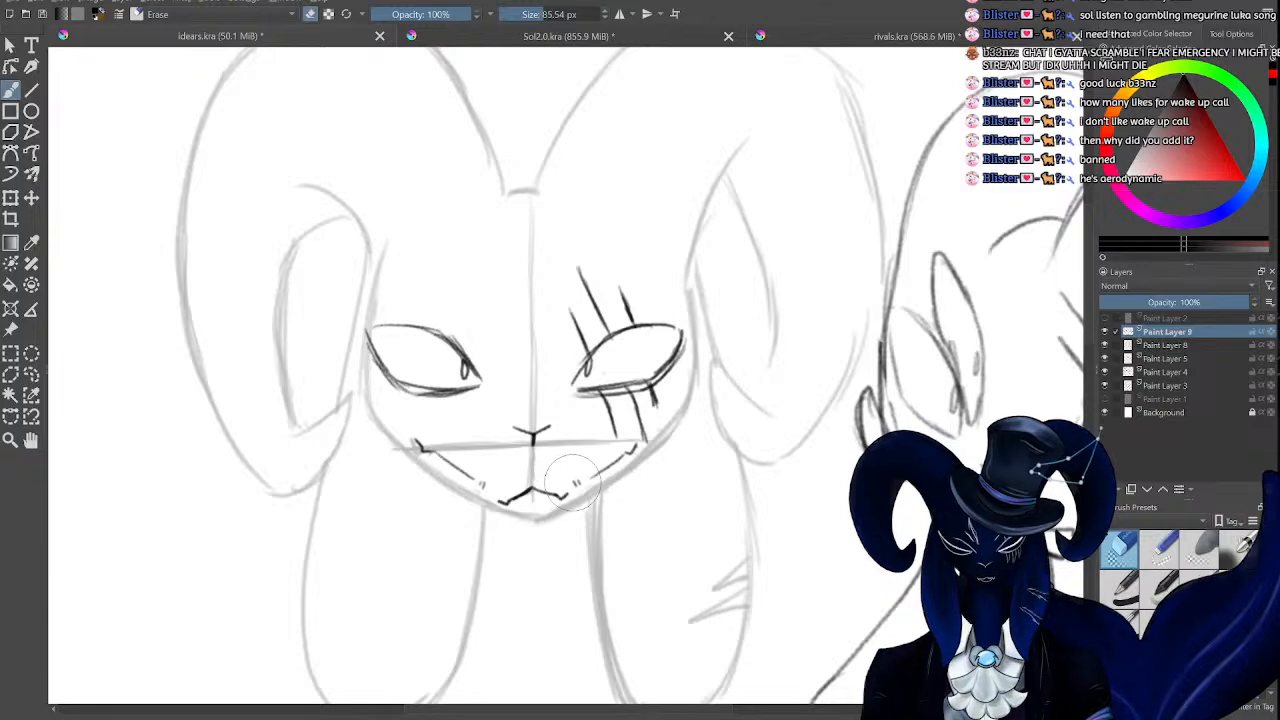
left_click_drag(575, 480, 579, 490)
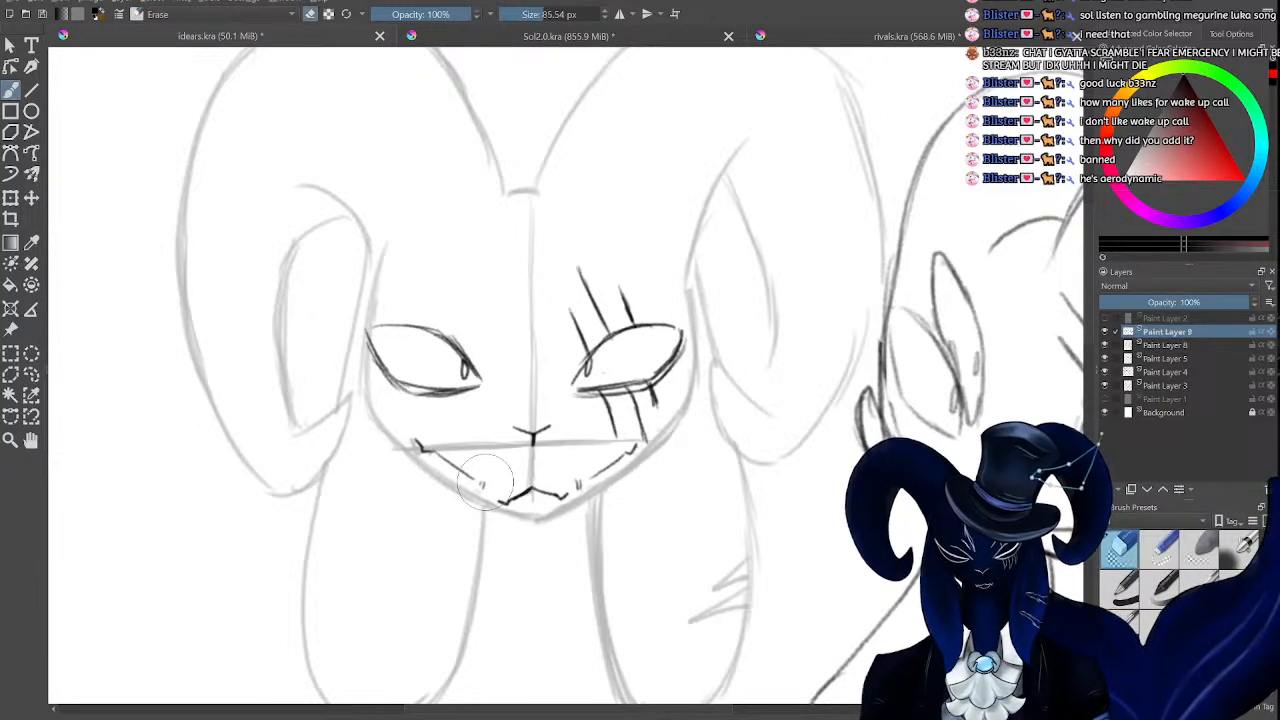
left_click_drag(482, 479, 488, 490)
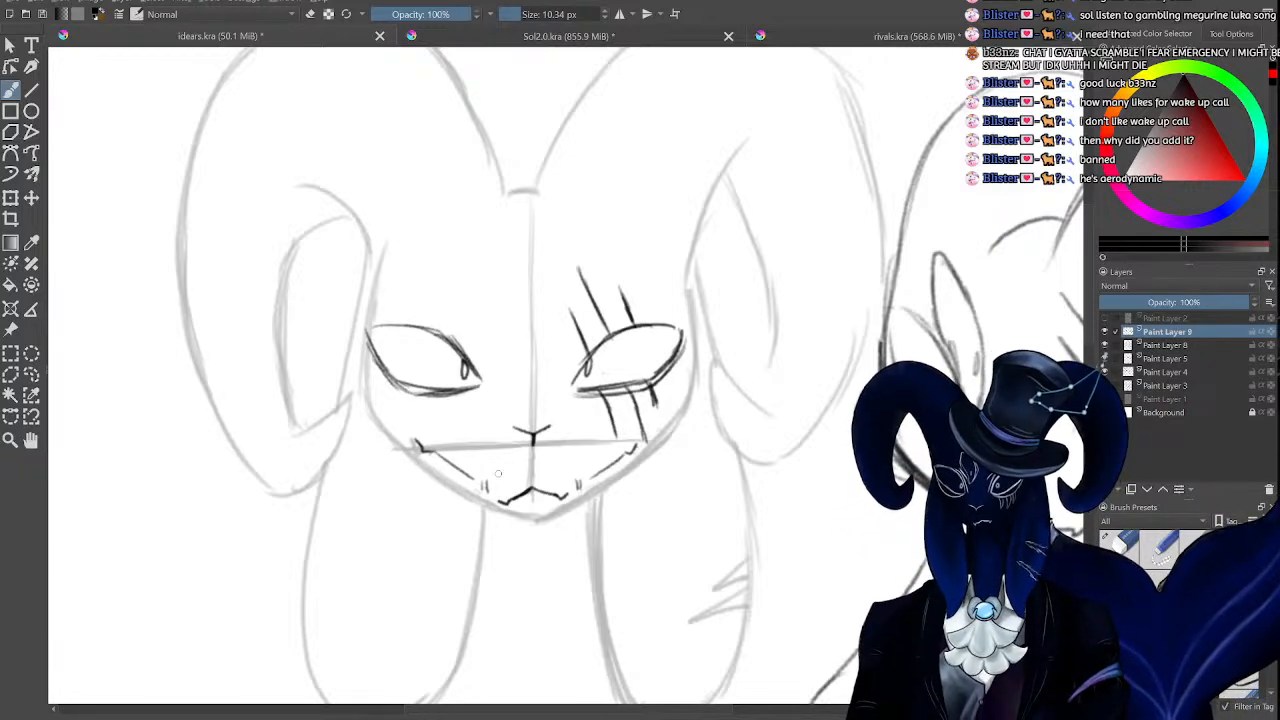
Draw a short mark below the scarred eye's inner corner and a curved, angular line beside the other eye's inner corner.
key("ctrl+plus")
key("ctrl+plus")
key("ctrl+plus")
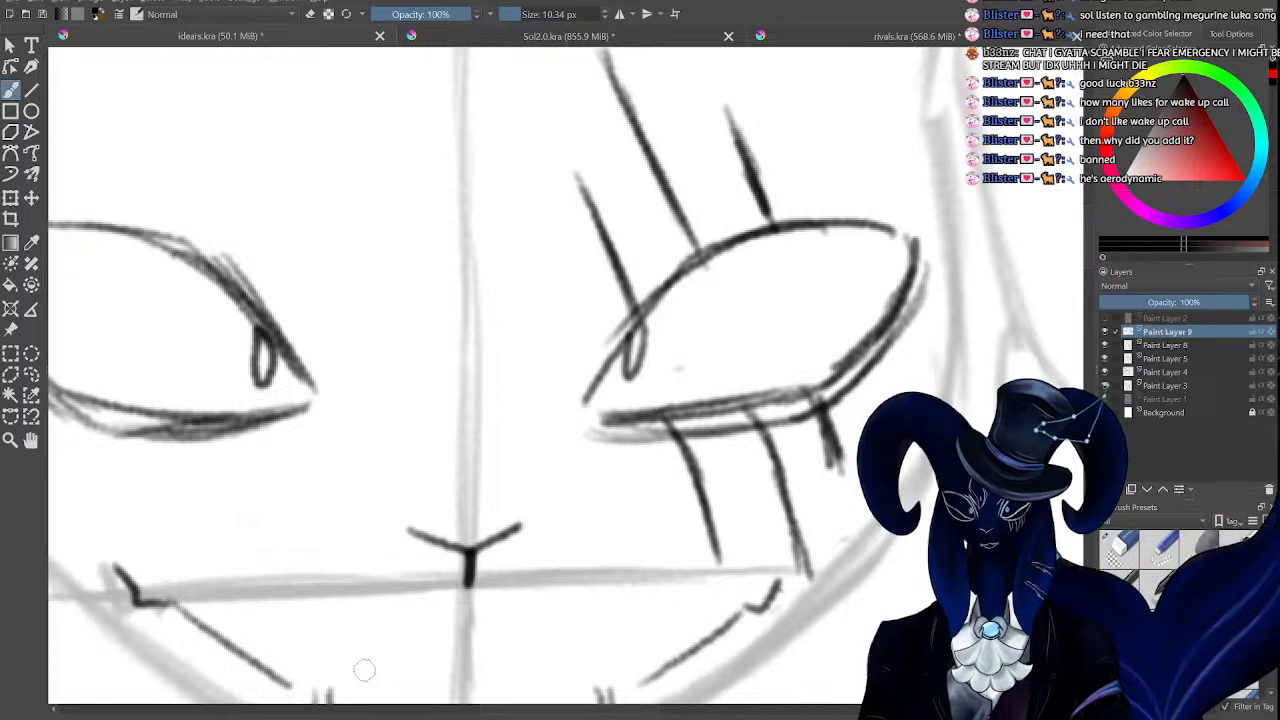
key("ctrl+minus")
left_click_drag(567, 432, 561, 421)
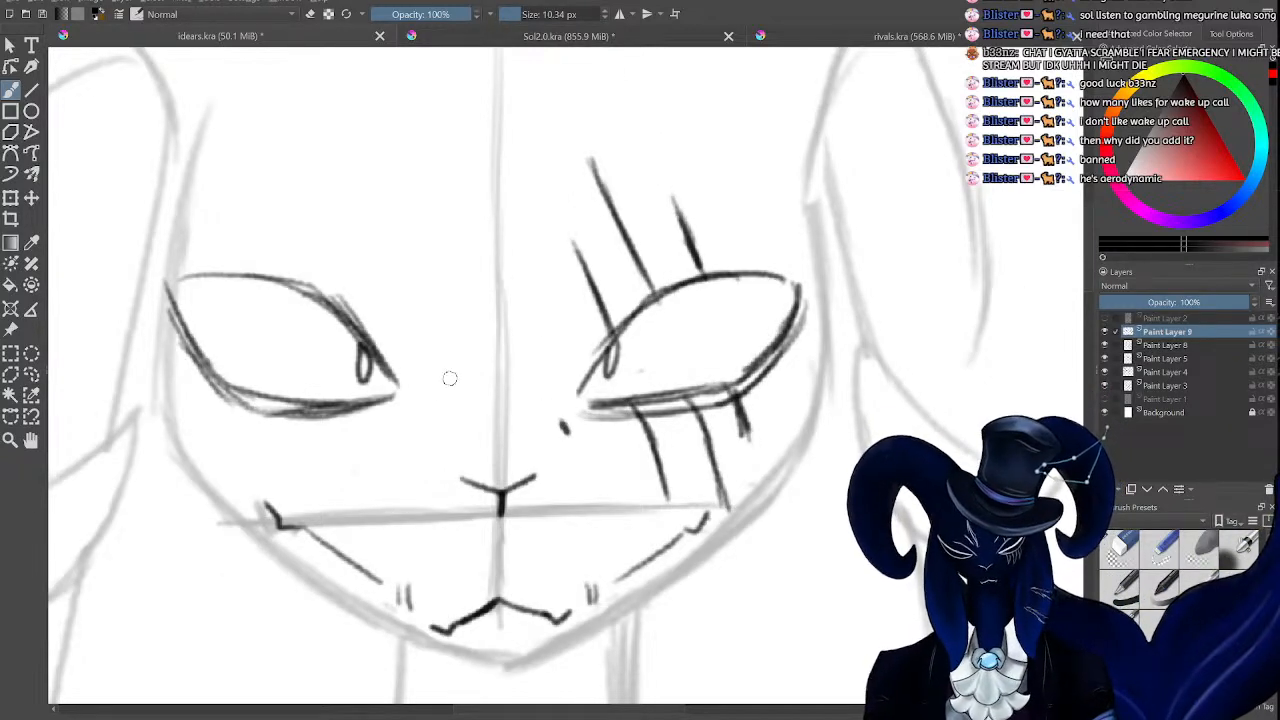
mouse_move(425, 428)
left_mouse_down()
mouse_move(457, 368)
mouse_move(406, 313)
left_mouse_up()
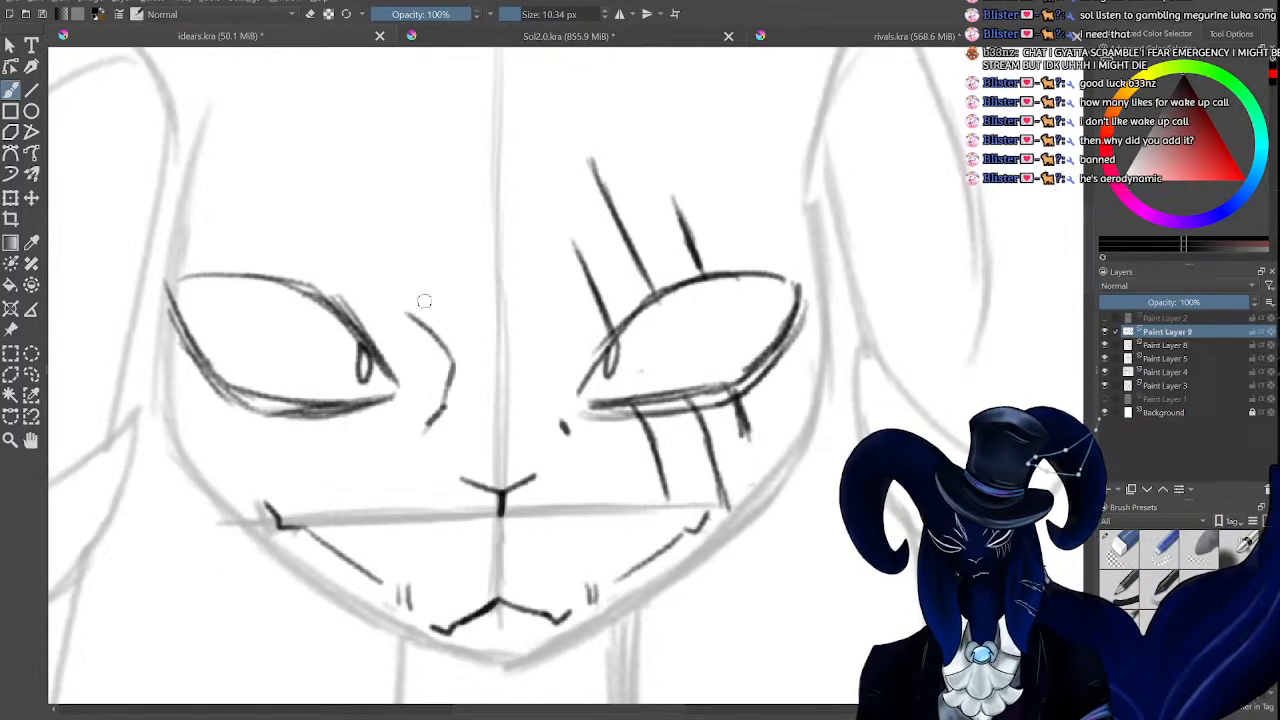
key("ctrl+plus")
key("ctrl+minus")
key("ctrl+minus")
key("ctrl+minus")
key("ctrl+minus")
key("ctrl+minus")
key("ctrl+minus")
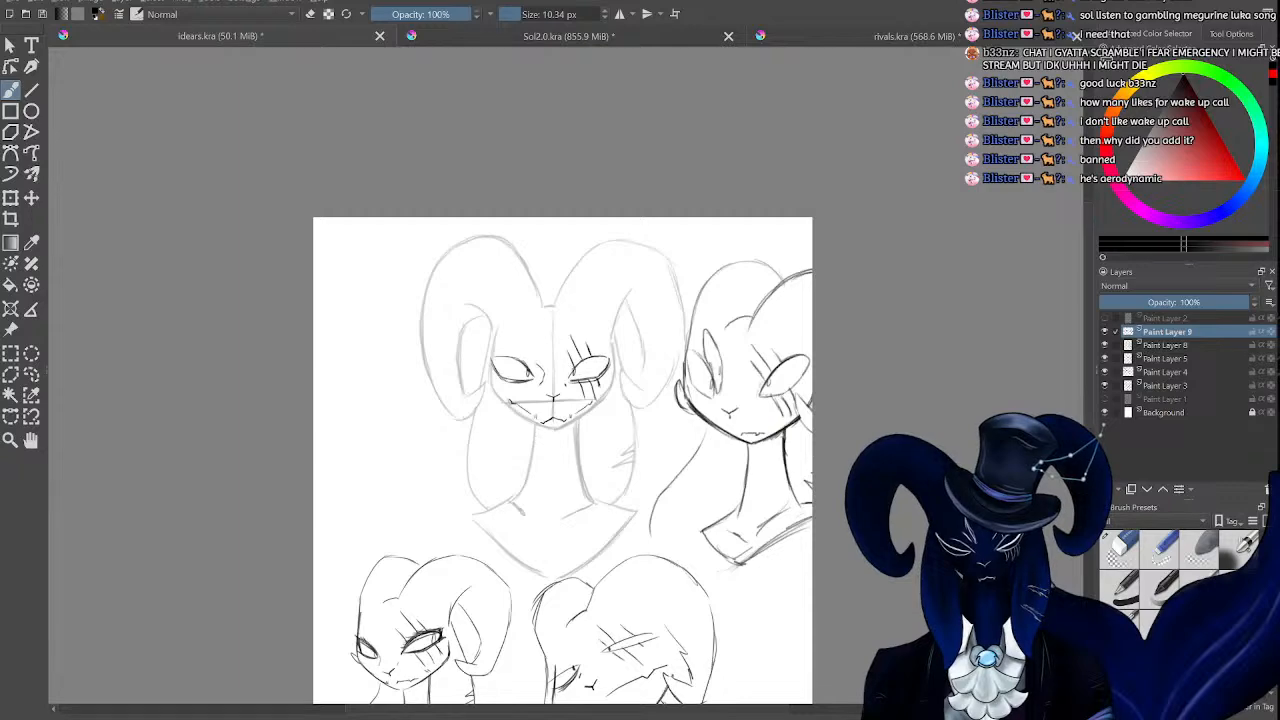
Erase the paired tick marks beside the mouth and redraw them at the inner ends of the smile lines.
key("ctrl+plus")
key("ctrl+plus")
key("ctrl+plus")
key("ctrl+plus")
key("ctrl+plus")
key("ctrl+plus")
key("e")
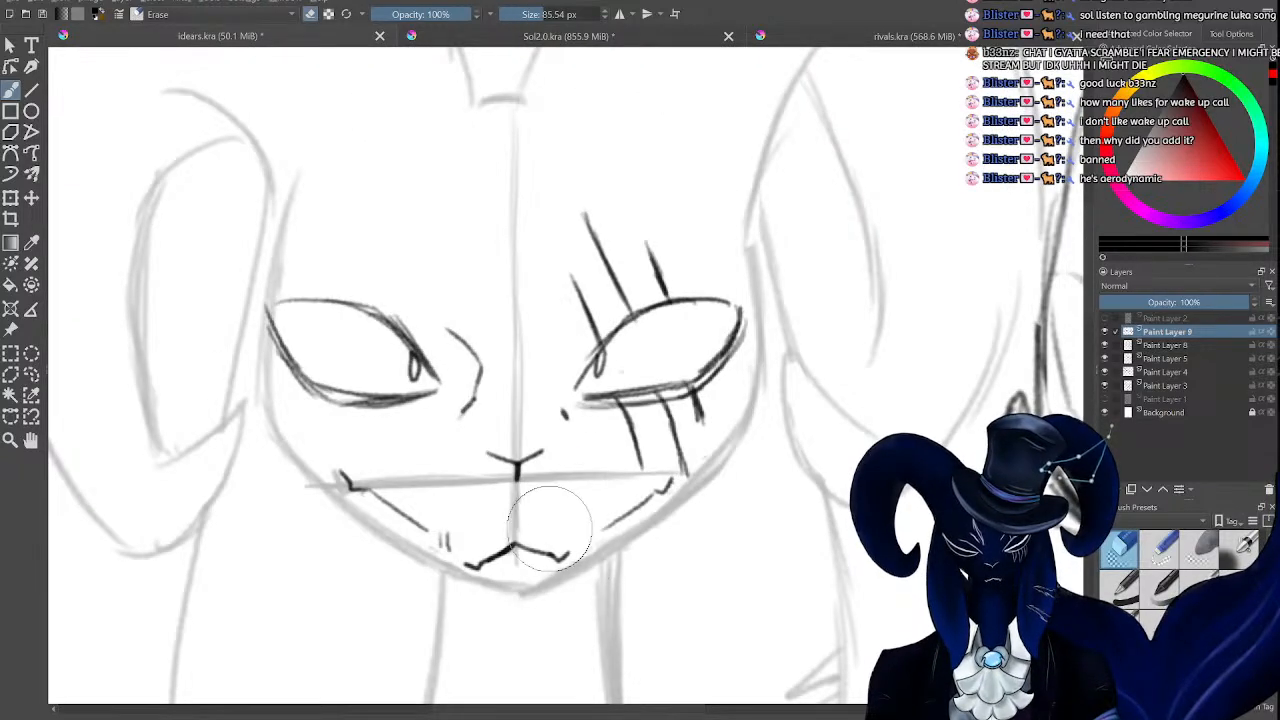
key("e")
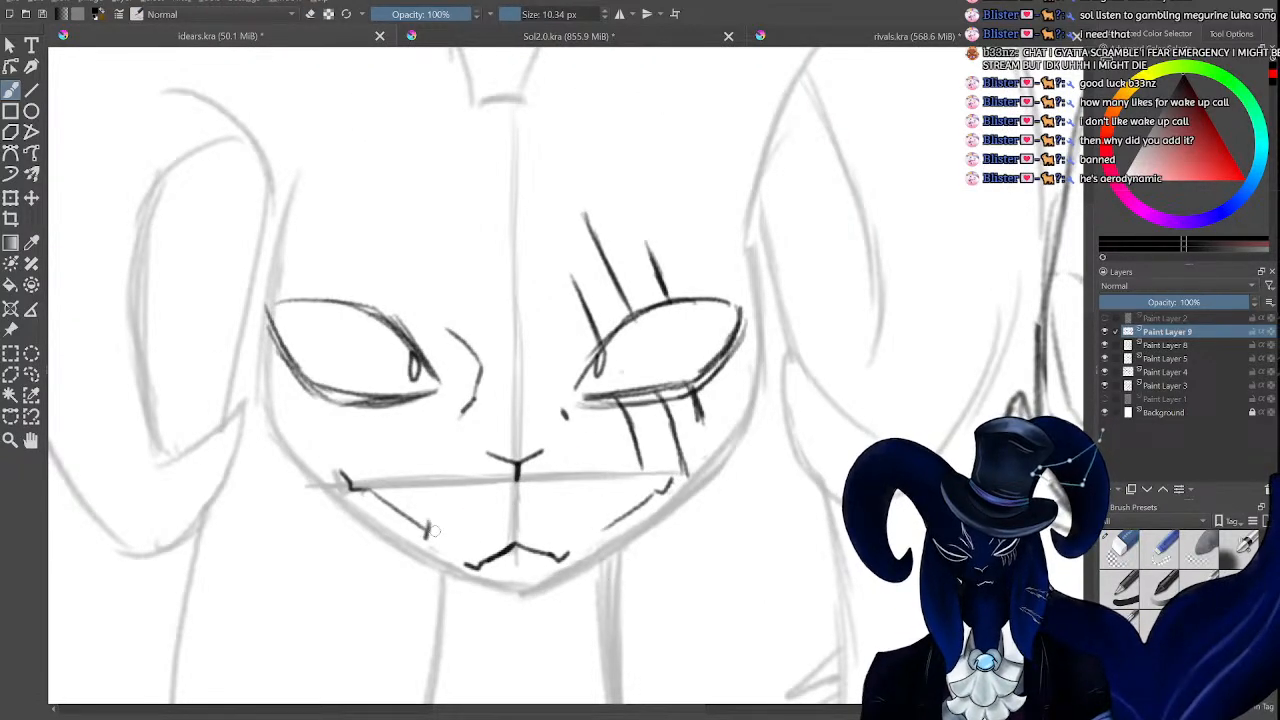
left_click_drag(432, 523, 434, 546)
left_click_drag(605, 510, 599, 541)
Erase the short mark below the inner corner of the scarred eye.
key("ctrl+minus")
key("ctrl+minus")
key("ctrl+minus")
key("ctrl+minus")
key("ctrl+minus")
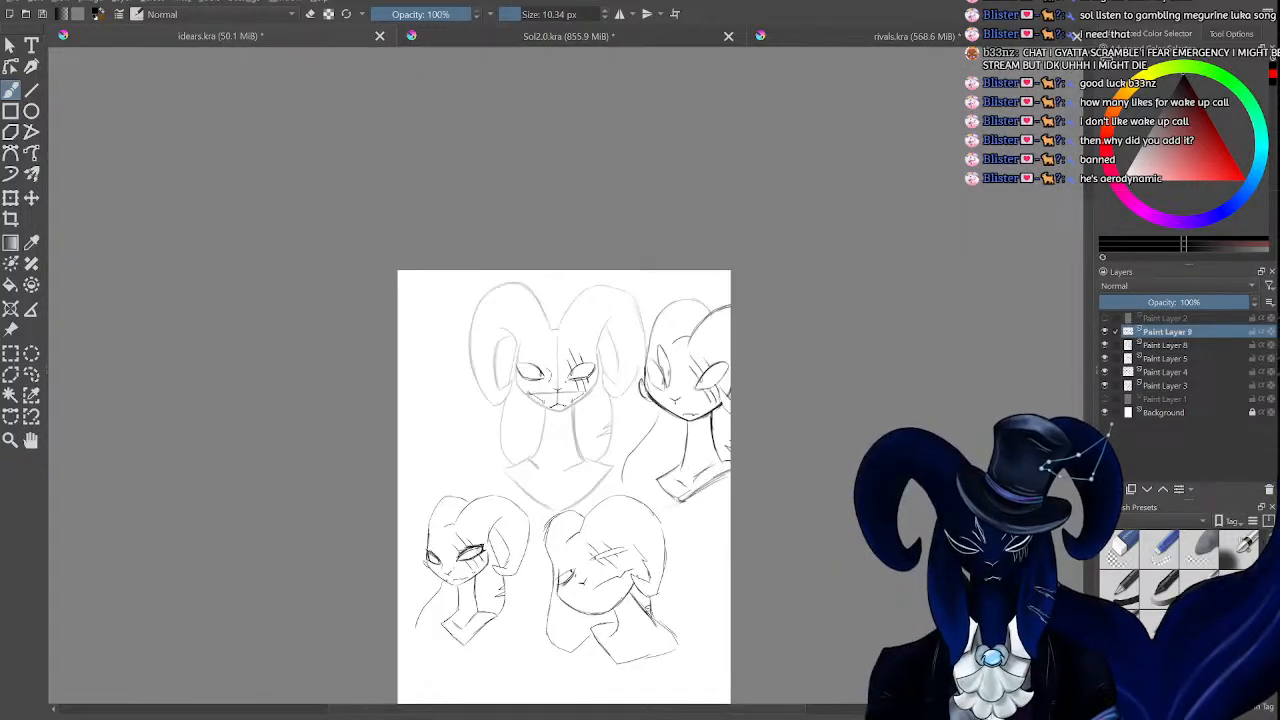
key("ctrl+plus")
key("ctrl+plus")
key("ctrl+plus")
key("ctrl+plus")
key("ctrl+plus")
key("ctrl+plus")
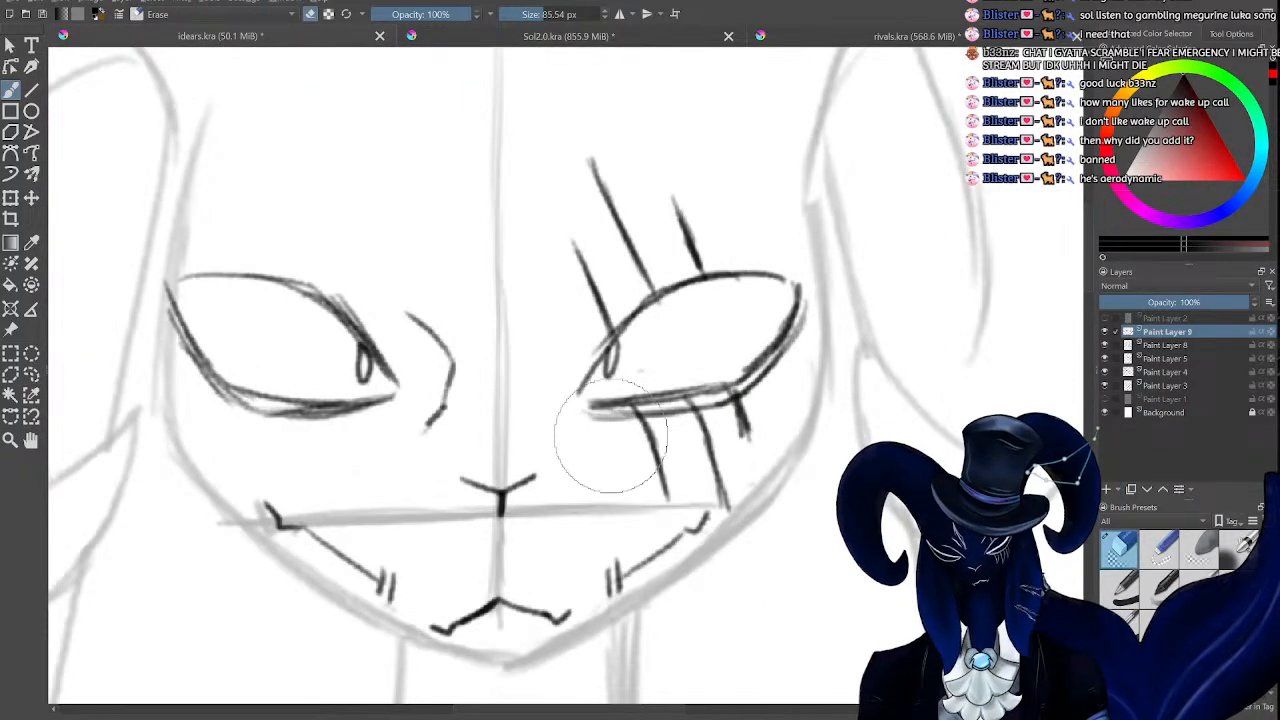
Examine the front-facing head's mouth and eye lines from a distance and up close.
key("ctrl+minus")
key("ctrl+minus")
key("ctrl+minus")
key("ctrl+minus")
key("ctrl+minus")
key("ctrl+minus")
key("ctrl+plus")
key("ctrl+plus")
key("ctrl+plus")
key("ctrl+plus")
key("ctrl+plus")
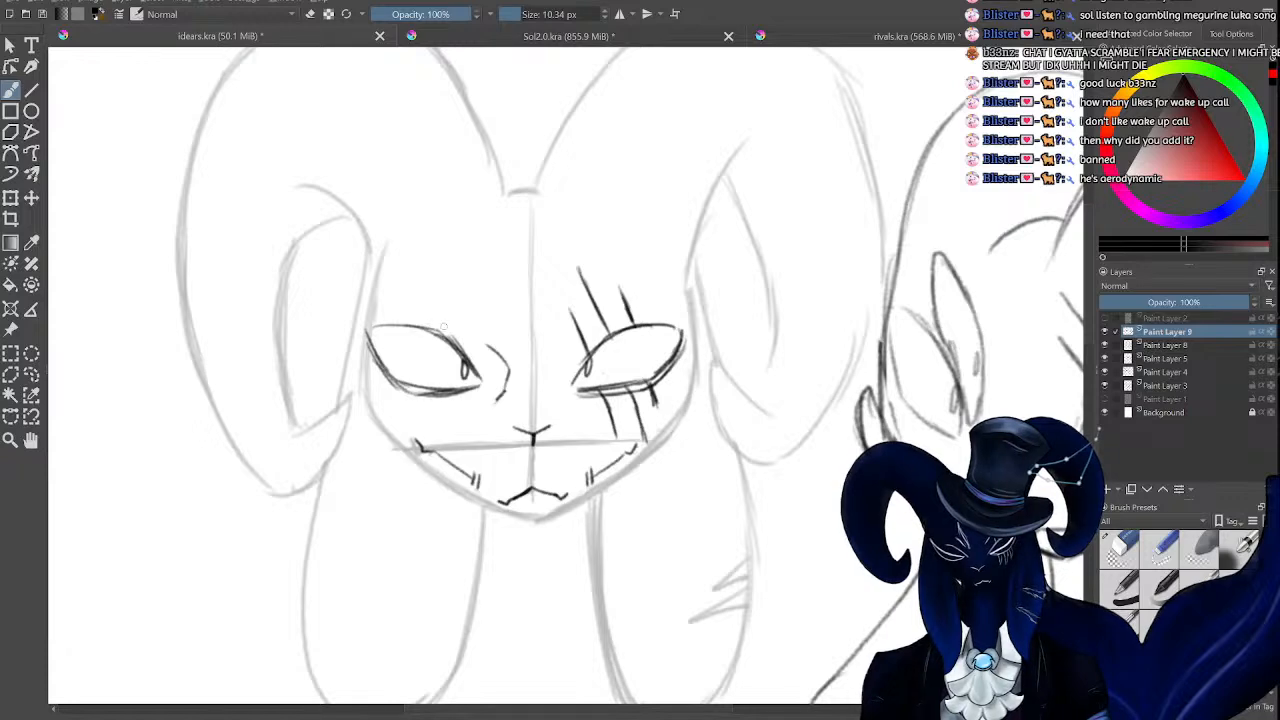
Try a short brow line just above the upper lid of the unscarred eye.
mouse_move(428, 318)
left_mouse_down()
mouse_move(488, 346)
mouse_move(463, 323)
mouse_move(420, 315)
mouse_move(460, 333)
left_mouse_up()
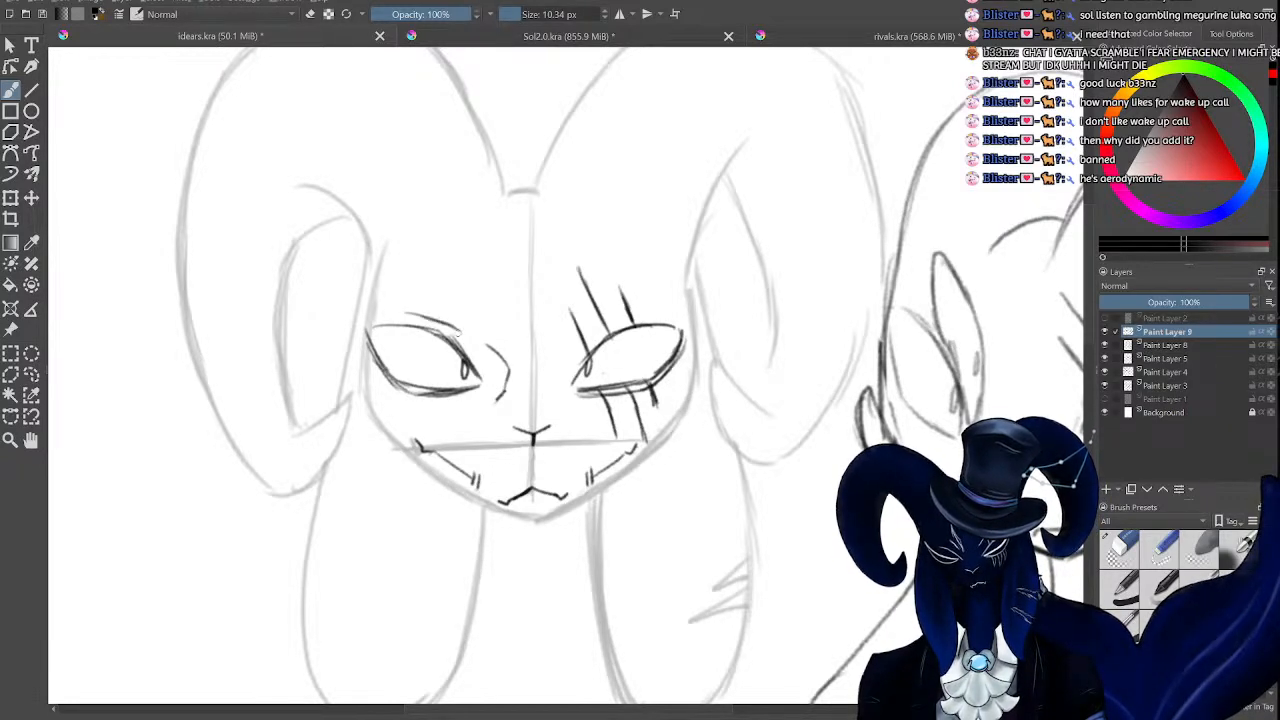
key("ctrl+minus")
key("ctrl+minus")
key("ctrl+minus")
key("ctrl+minus")
key("ctrl+minus")
key("ctrl+plus")
key("ctrl+plus")
key("ctrl+plus")
key("ctrl+plus")
key("ctrl+plus")
key("ctrl+z")
key("ctrl+z")
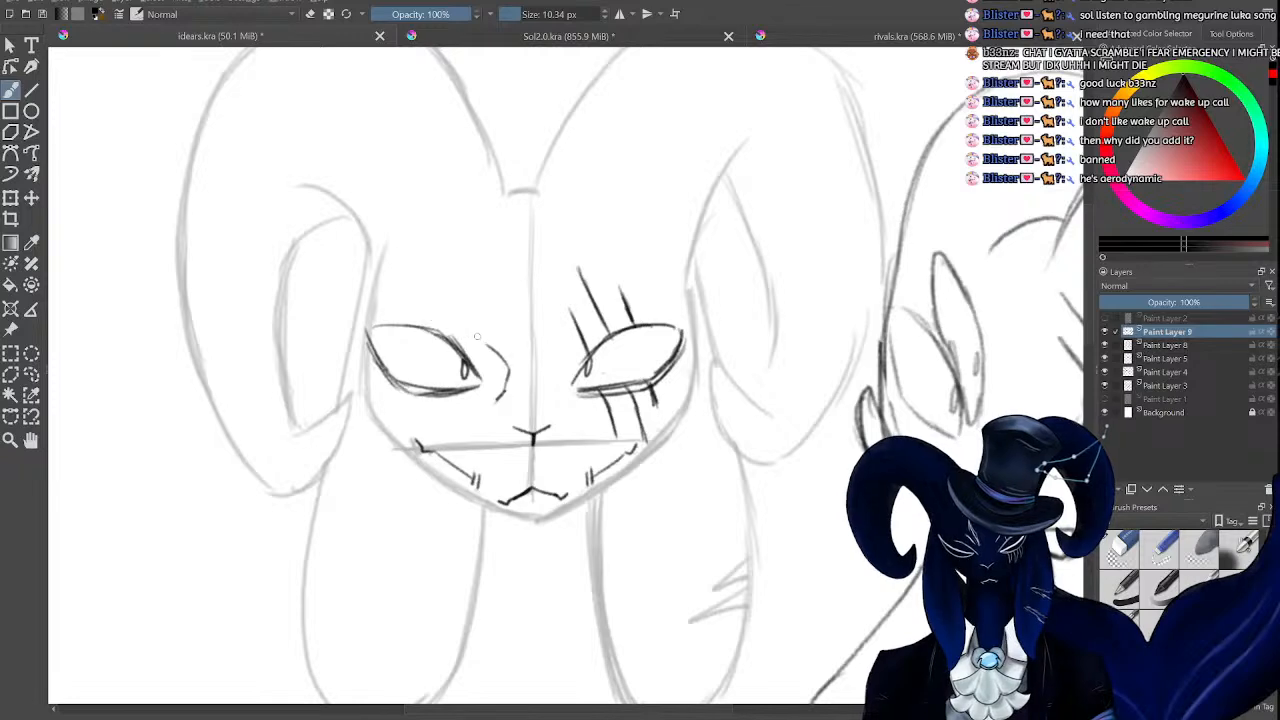
Draw a slanted brow line from the curved line beside the unscarred eye up over its upper lid.
left_click_drag(502, 346, 443, 314)
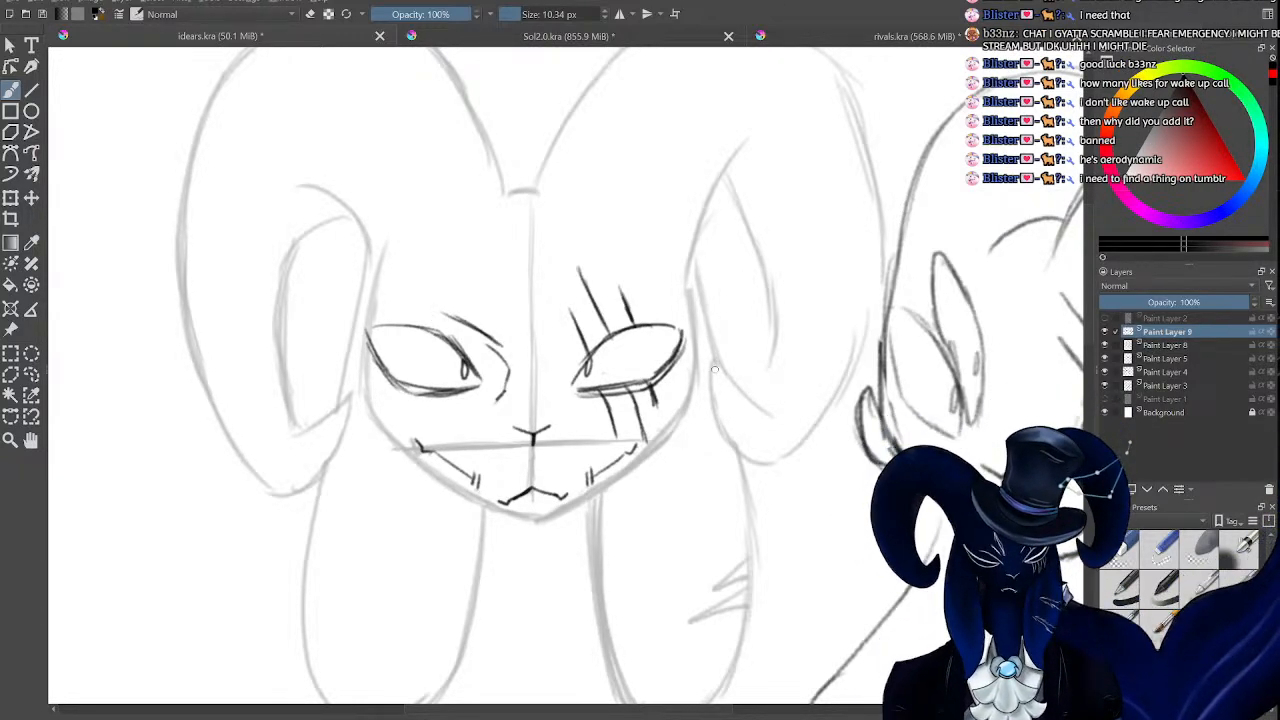
key("ctrl+minus")
key("ctrl+minus")
key("ctrl+minus")
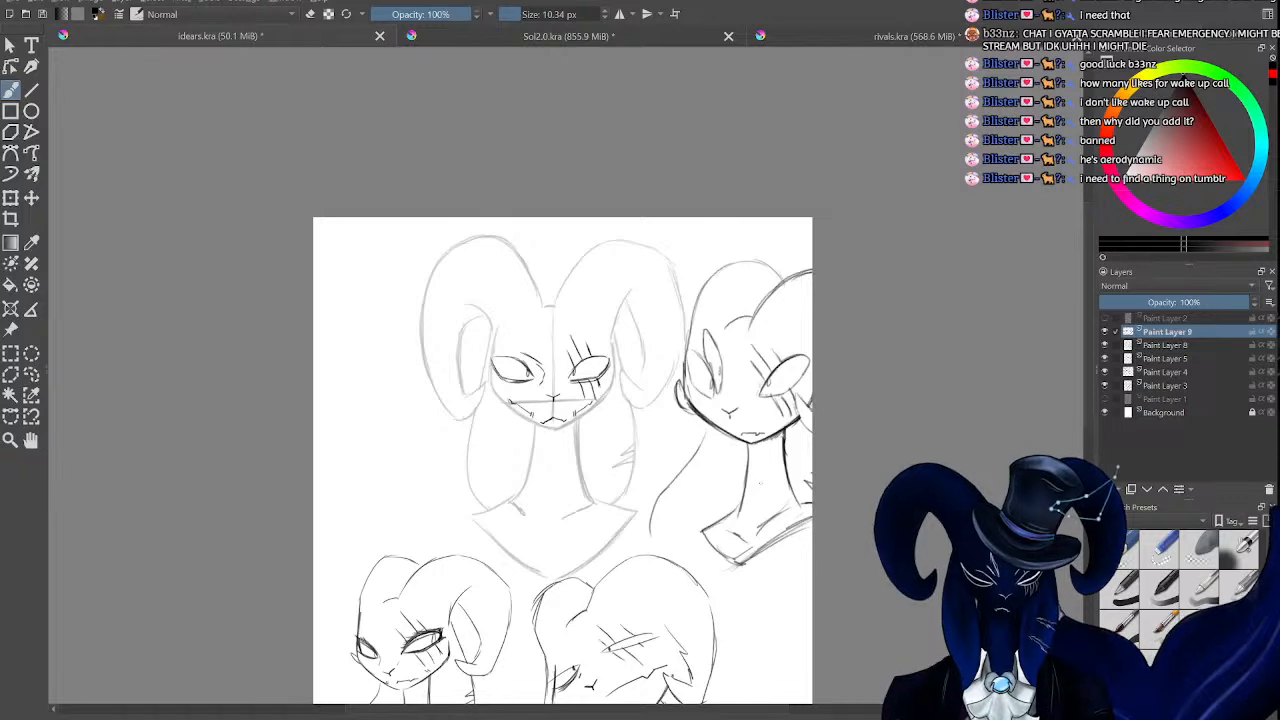